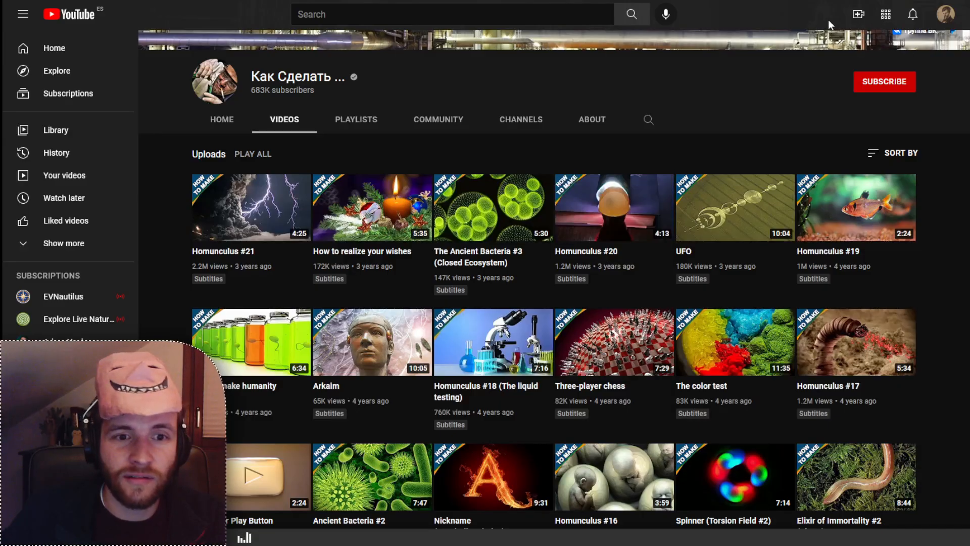
Skim through the Homunculus #20 video from the channel's uploads to view the egg experiment.
{"action": "left_click", "coordinate": [390, 536]}
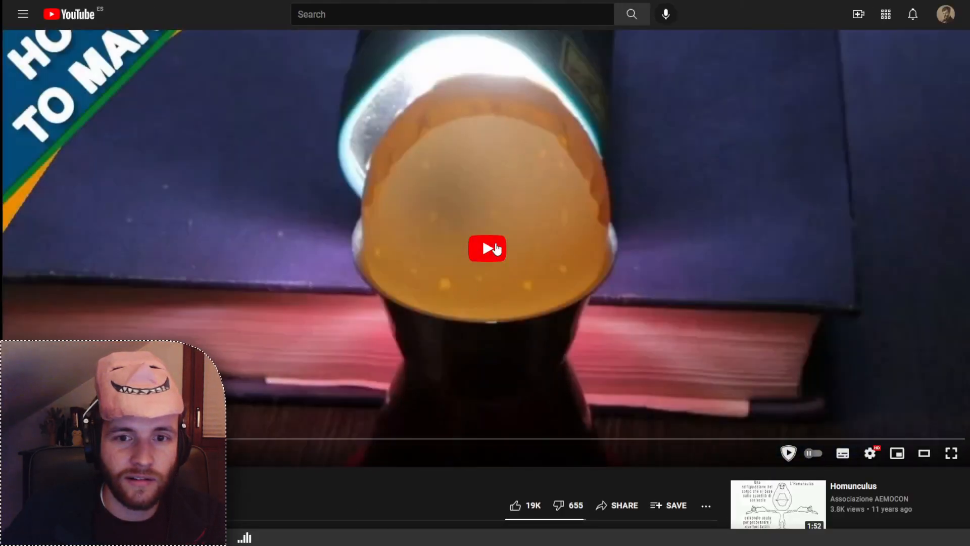
{"action": "left_click", "coordinate": [384, 458]}
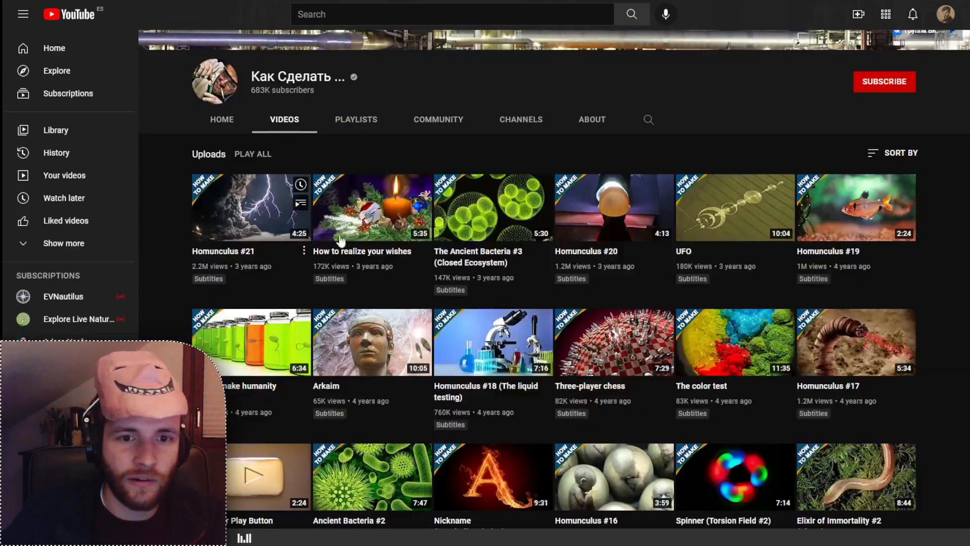
{"action": "left_click", "coordinate": [257, 217]}
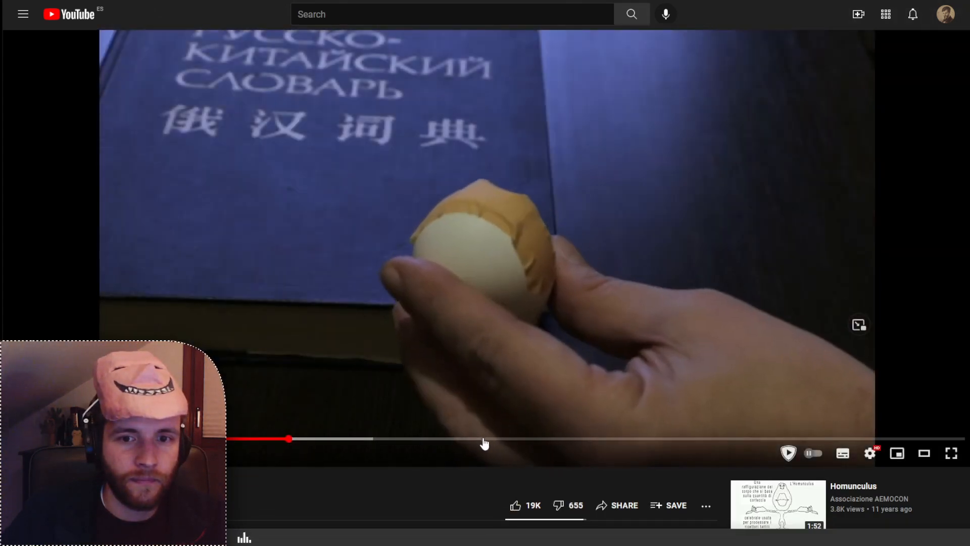
{"action": "left_click", "coordinate": [488, 440]}
{"action": "left_click", "coordinate": [643, 440]}
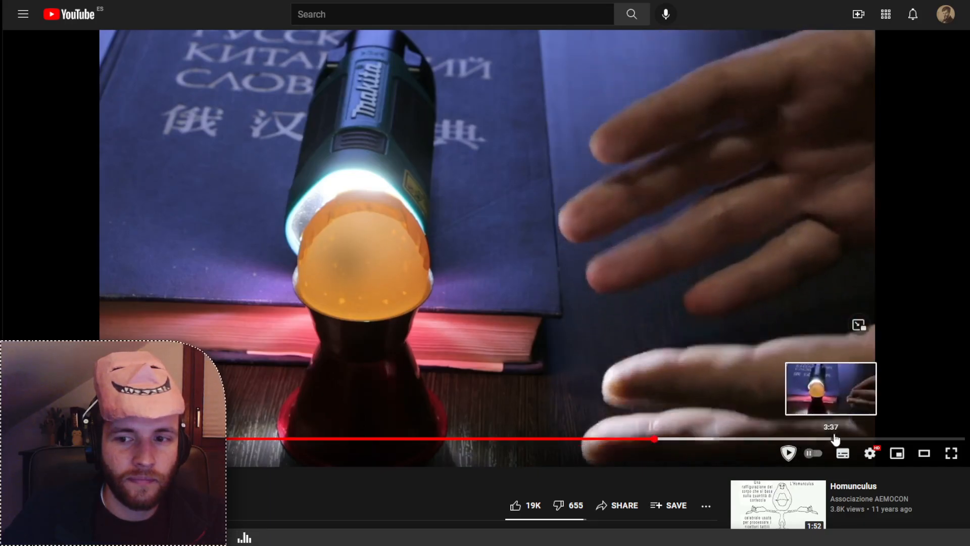
{"action": "left_click", "coordinate": [836, 439]}
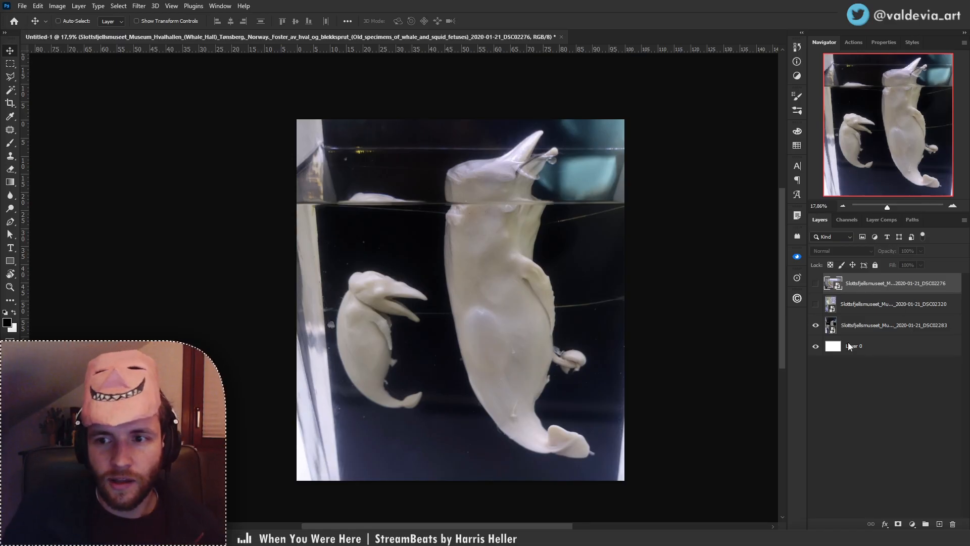
Examine the small and large whale specimens in the DSC02283 photo, toggling the photo layer's visibility.
{"action": "left_click", "coordinate": [815, 325]}
{"action": "left_click", "coordinate": [815, 325]}
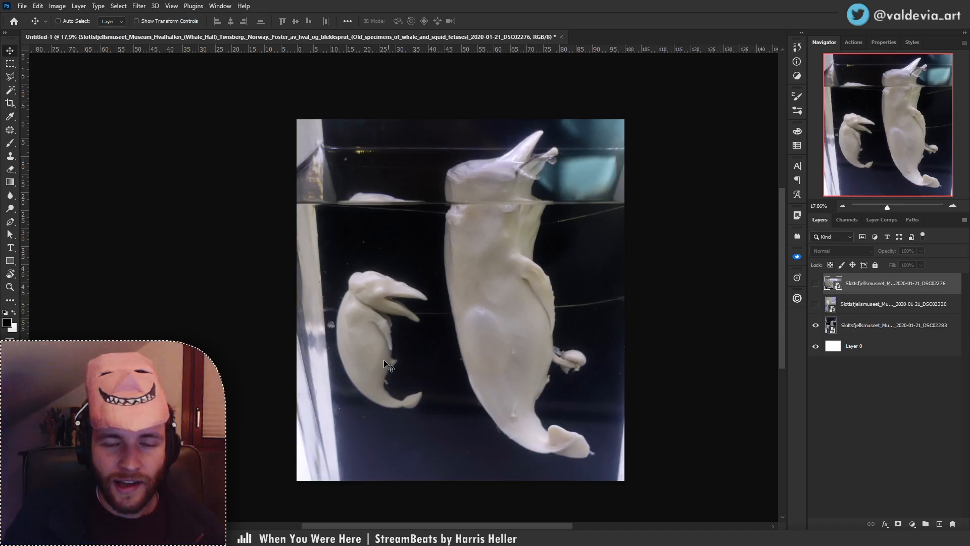
{"action": "key", "text": "z"}
{"action": "left_click", "coordinate": [399, 357]}
{"action": "key", "text": "v"}
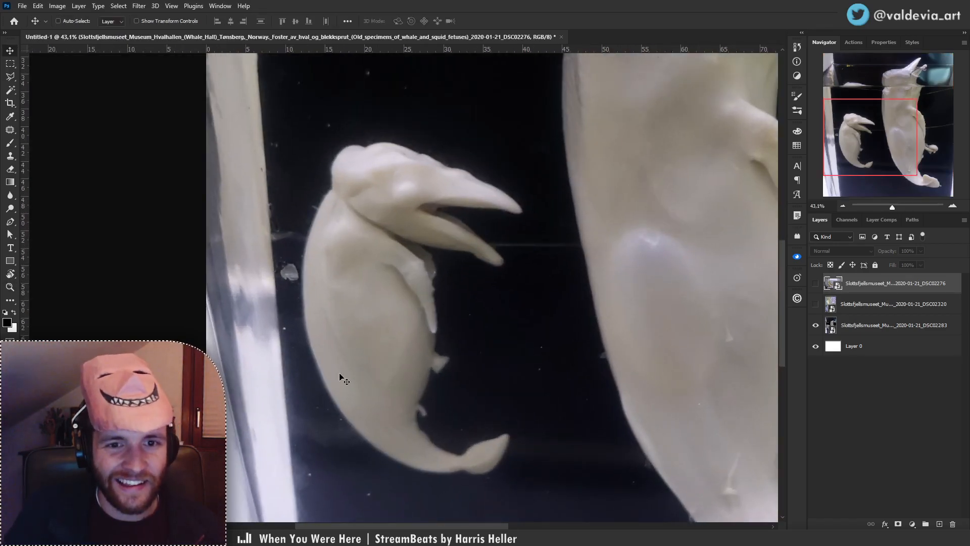
{"action": "key", "text": "z"}
{"action": "left_click_drag", "start_coordinate": [438, 283], "coordinate": [359, 333]}
{"action": "key", "text": "v"}
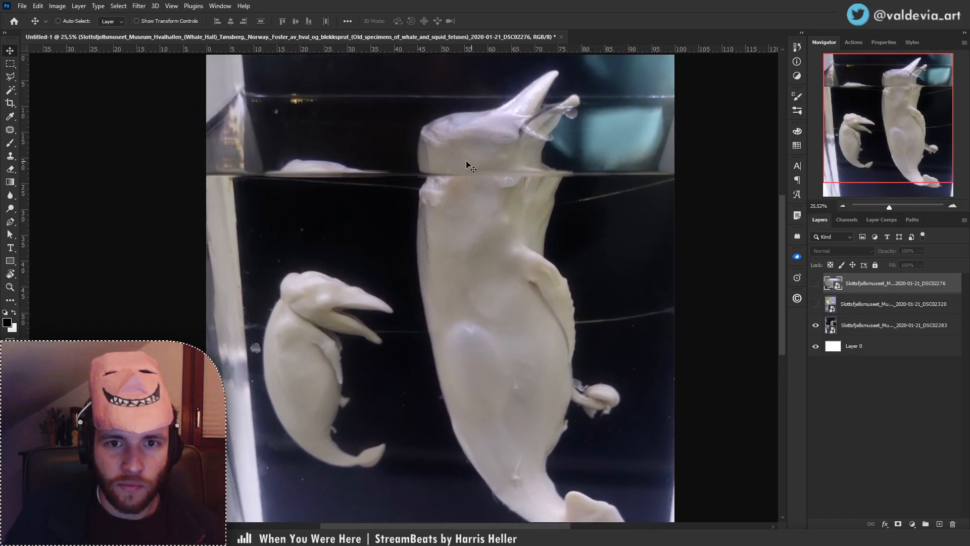
{"action": "key", "text": "z"}
{"action": "left_click_drag", "start_coordinate": [482, 242], "coordinate": [440, 250]}
{"action": "key", "text": "v"}
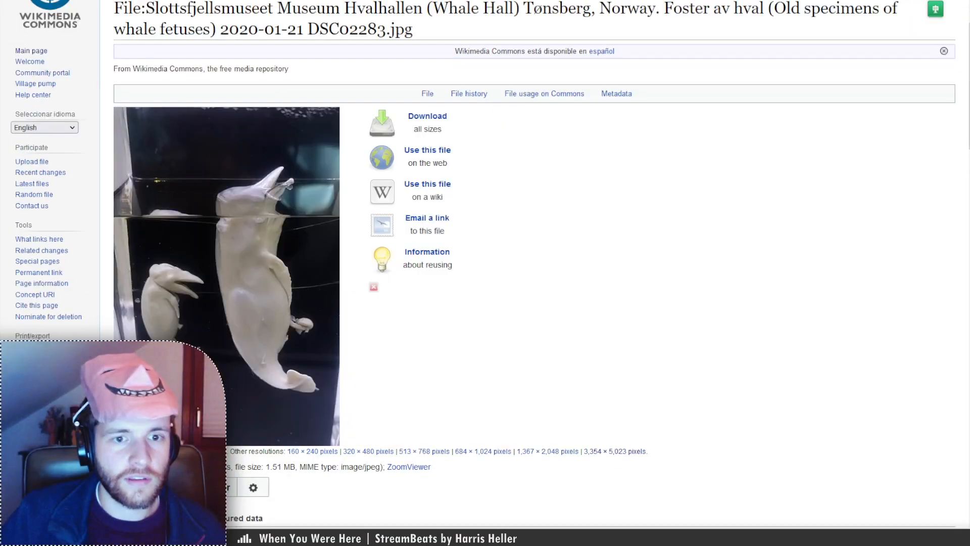
Review the Wikimedia Commons file pages for the whale fetus photos, highlighting "Old specimens of whale fetuses" in the DSC02283 title.
{"action": "scroll", "coordinate": [412, 81], "scroll_direction": "up", "scroll_amount": 1}
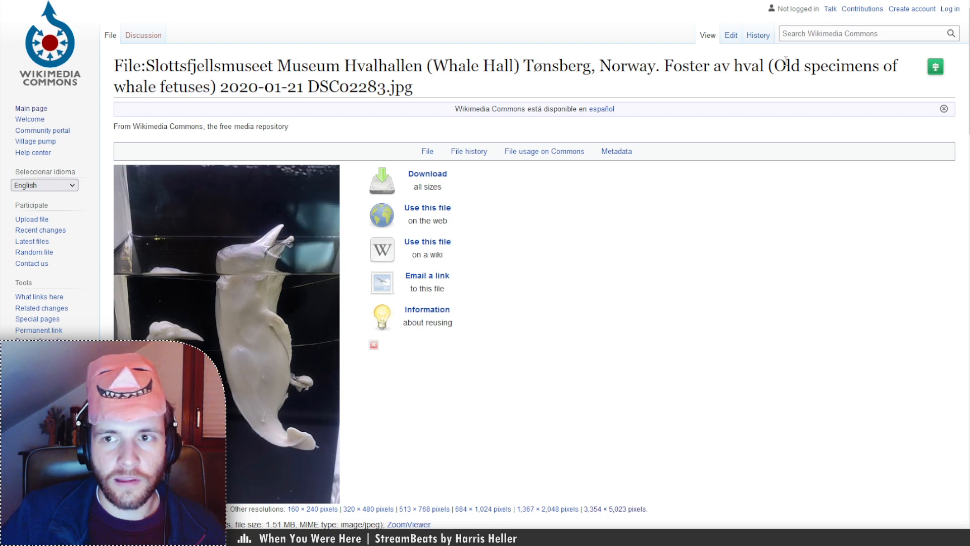
{"action": "left_click_drag", "start_coordinate": [776, 65], "coordinate": [209, 87]}
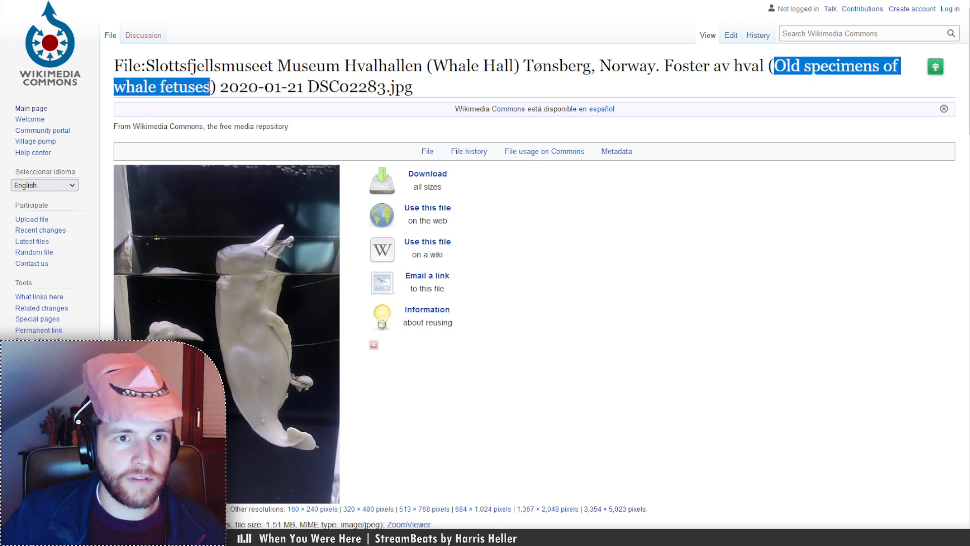
{"action": "left_click", "coordinate": [558, 417]}
{"action": "key", "text": "ctrl+Tab"}
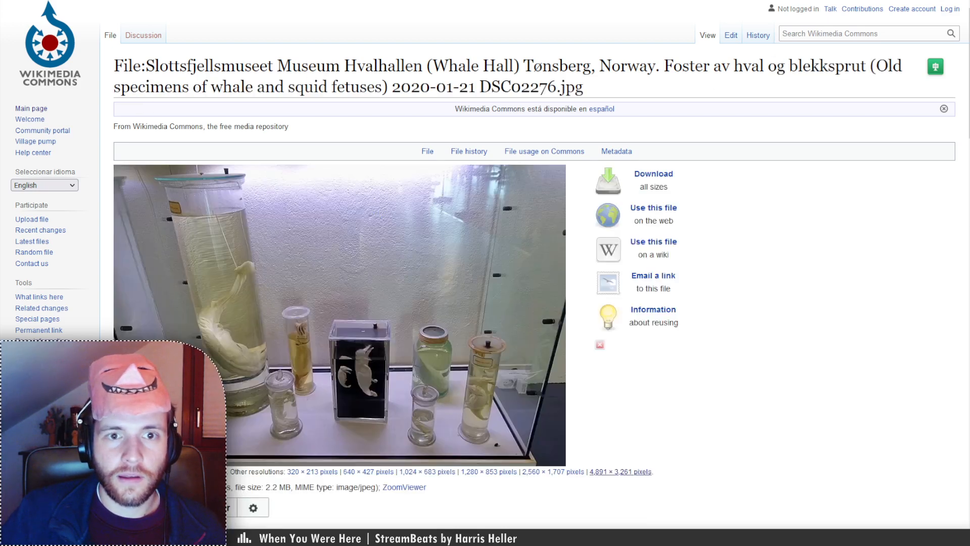
{"action": "key", "text": "ctrl+Tab"}
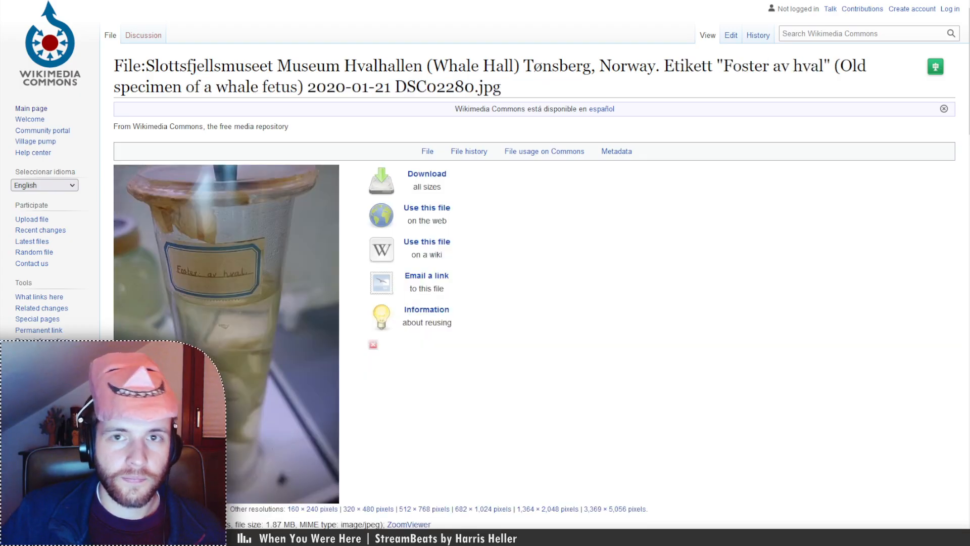
{"action": "key", "text": "ctrl+Tab"}
{"action": "key", "text": "ctrl+shift+Tab"}
{"action": "key", "text": "ctrl+shift+Tab"}
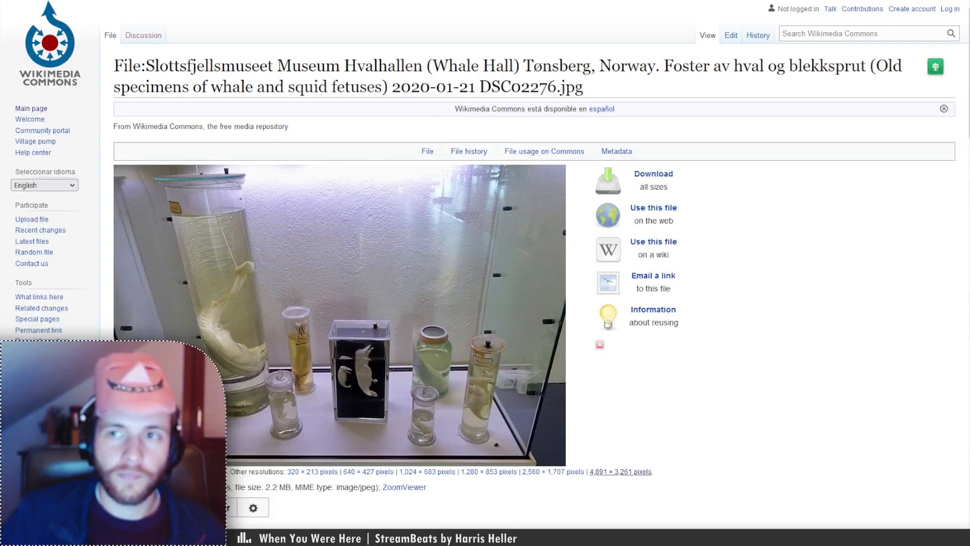
Switch back to Photoshop, select the DSC02283 photo layer and examine both whale specimens' heads, fins and tails.
{"action": "key", "text": "alt+Tab"}
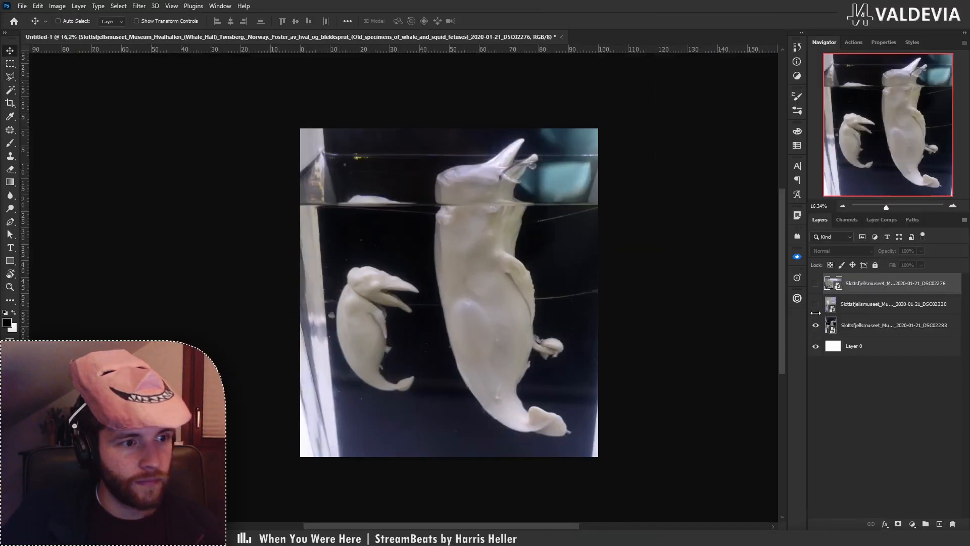
{"action": "left_click", "coordinate": [874, 325]}
{"action": "key", "text": "z"}
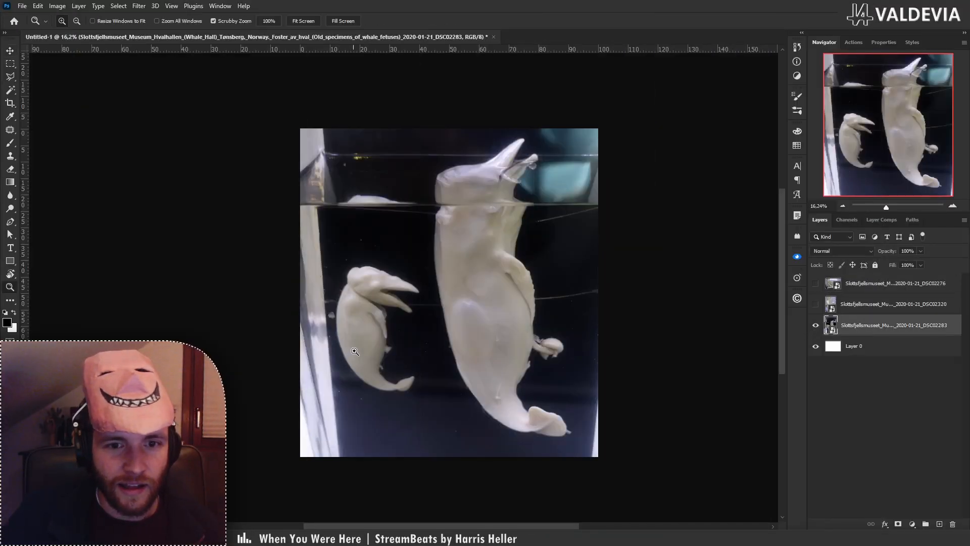
{"action": "left_click_drag", "start_coordinate": [354, 351], "coordinate": [402, 351]}
{"action": "key", "text": "v"}
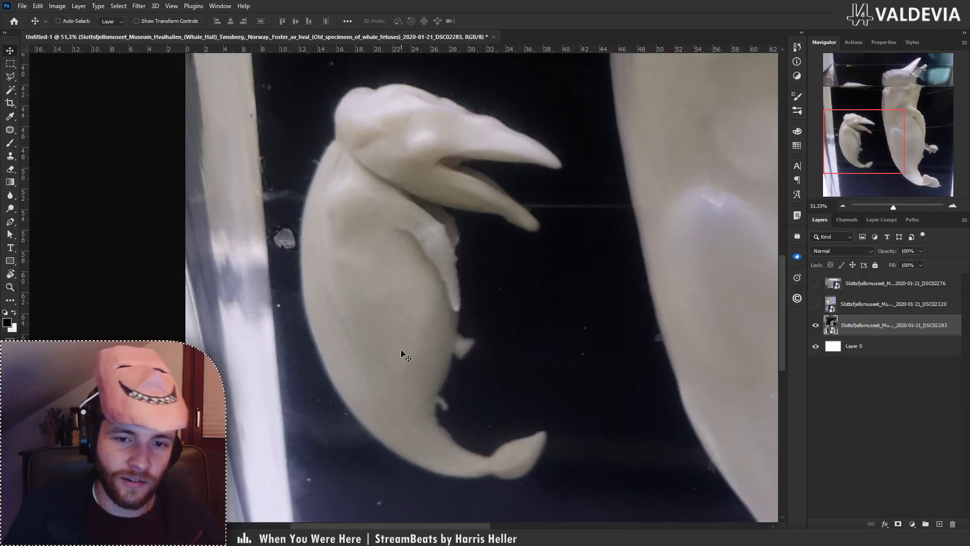
{"action": "key", "text": "z"}
{"action": "left_click_drag", "start_coordinate": [457, 314], "coordinate": [433, 318]}
{"action": "key", "text": "v"}
{"action": "left_click_drag", "start_coordinate": [494, 296], "coordinate": [423, 330]}
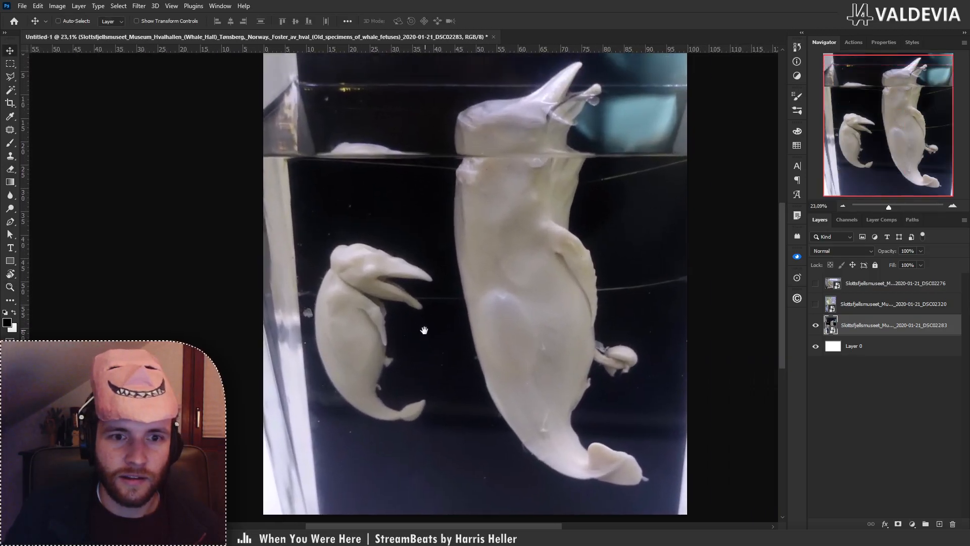
{"action": "key", "text": "z"}
{"action": "mouse_move", "coordinate": [384, 303]}
{"action": "left_mouse_down"}
{"action": "mouse_move", "coordinate": [402, 302]}
{"action": "mouse_move", "coordinate": [359, 304]}
{"action": "mouse_move", "coordinate": [387, 302]}
{"action": "left_mouse_up"}
{"action": "key", "text": "v"}
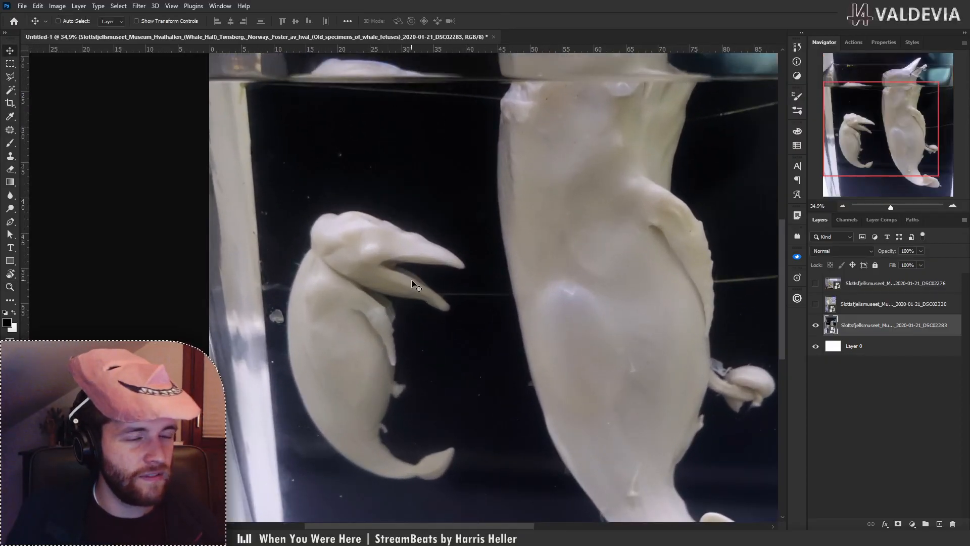
{"action": "left_click_drag", "start_coordinate": [432, 349], "coordinate": [382, 326]}
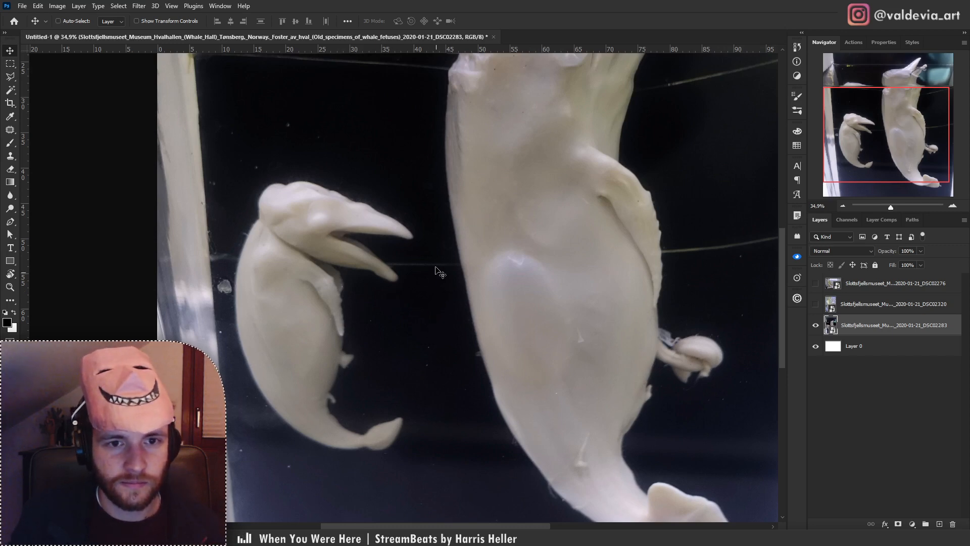
{"action": "left_click_drag", "start_coordinate": [379, 307], "coordinate": [344, 315]}
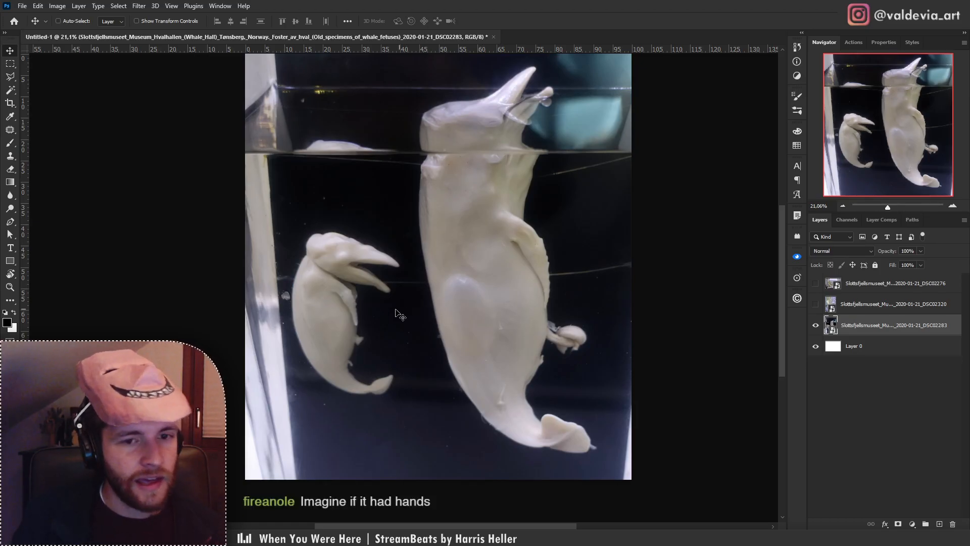
{"action": "left_click_drag", "start_coordinate": [339, 322], "coordinate": [363, 327]}
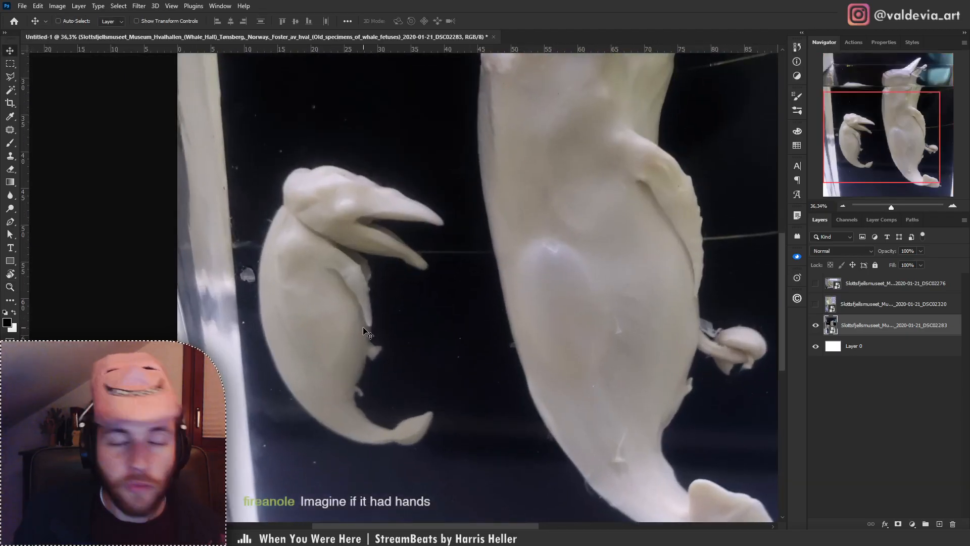
{"action": "key", "text": "ctrl+space"}
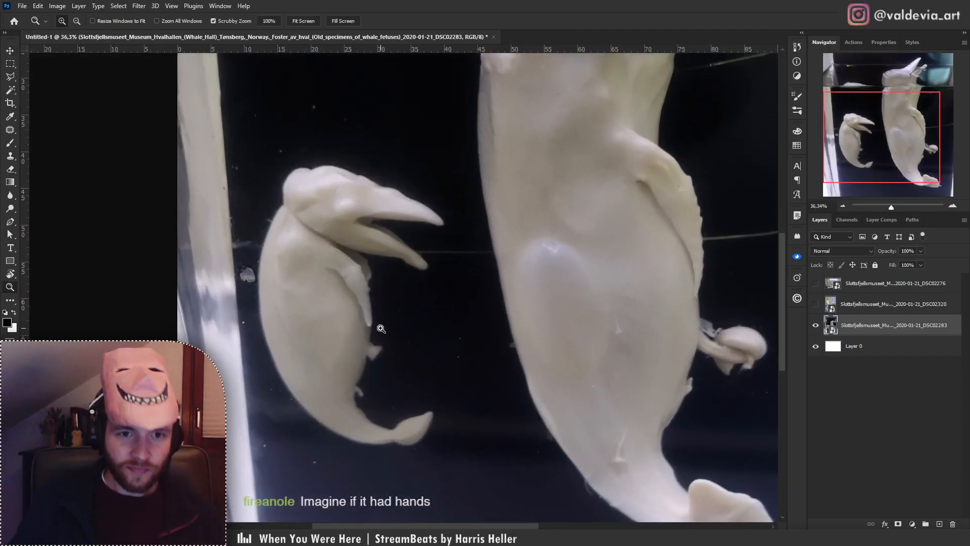
{"action": "mouse_move", "coordinate": [313, 340]}
{"action": "left_mouse_down"}
{"action": "mouse_move", "coordinate": [329, 350]}
{"action": "mouse_move", "coordinate": [319, 347]}
{"action": "left_mouse_up"}
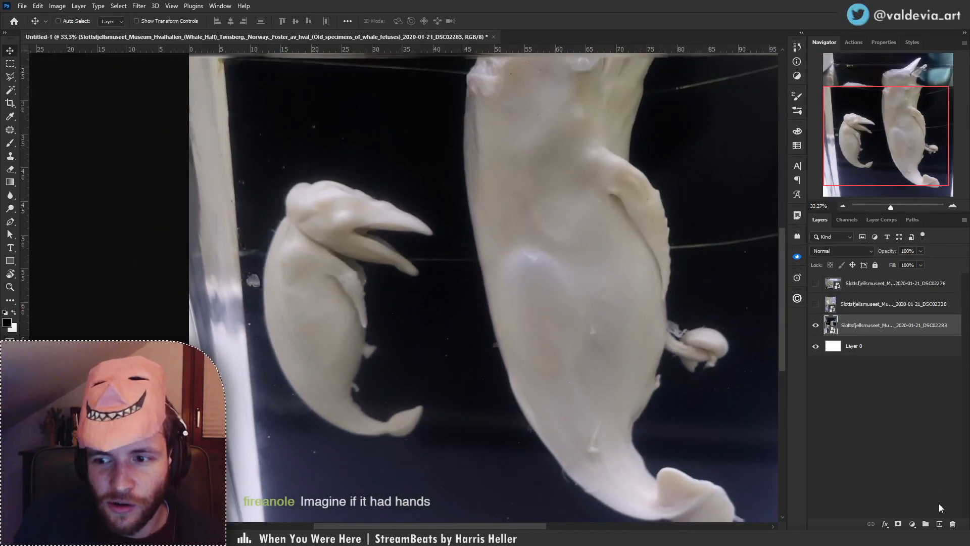
Add an empty layer directly above the DSC02283 photo and place both above the other photo layers.
{"action": "left_click", "coordinate": [939, 524]}
{"action": "left_click", "coordinate": [864, 348], "text": "shift"}
{"action": "left_click_drag", "start_coordinate": [868, 327], "coordinate": [855, 276]}
{"action": "left_click", "coordinate": [862, 282]}
{"action": "key", "text": "s"}
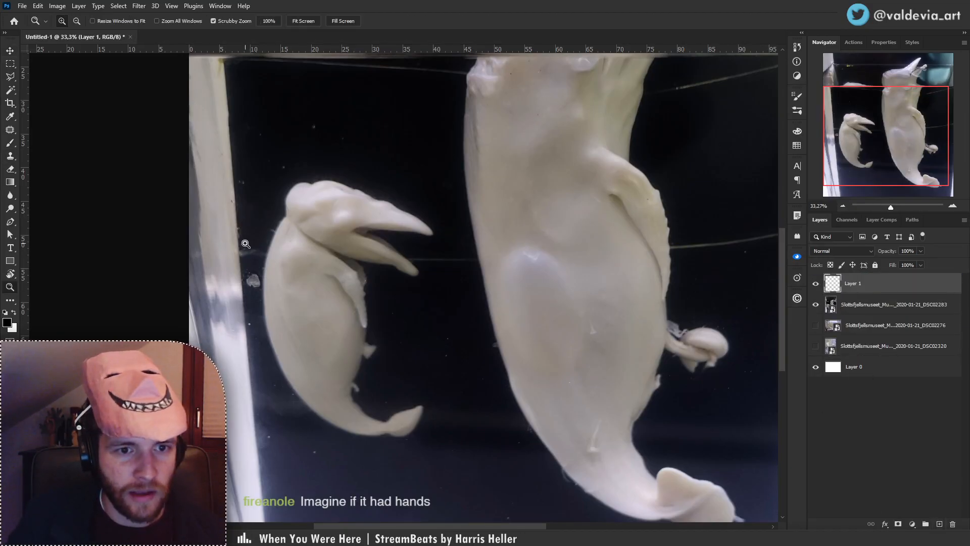
Clone dark background over the white speck beside the small specimen with a soft round 20 px Clone Stamp.
{"action": "left_click_drag", "start_coordinate": [242, 256], "coordinate": [294, 209]}
{"action": "left_click", "coordinate": [293, 209], "text": "alt"}
{"action": "mouse_move", "coordinate": [287, 314]}
{"action": "left_mouse_down"}
{"action": "mouse_move", "coordinate": [278, 336]}
{"action": "mouse_move", "coordinate": [275, 299]}
{"action": "mouse_move", "coordinate": [265, 327]}
{"action": "mouse_move", "coordinate": [271, 299]}
{"action": "mouse_move", "coordinate": [260, 320]}
{"action": "mouse_move", "coordinate": [285, 303]}
{"action": "left_mouse_up"}
{"action": "key", "text": "ctrl+z"}
{"action": "left_click", "coordinate": [254, 274], "text": "alt"}
{"action": "right_click", "coordinate": [285, 300]}
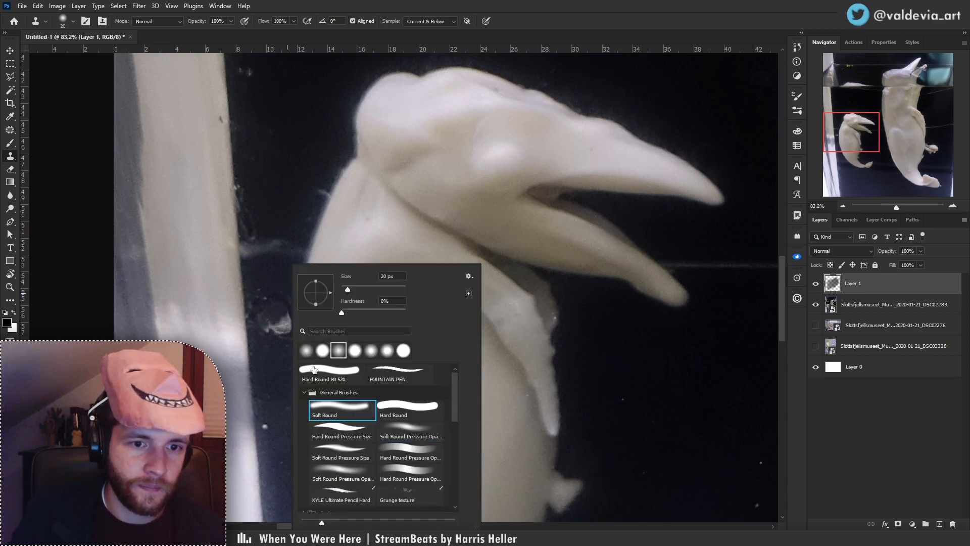
{"action": "key", "text": "Escape"}
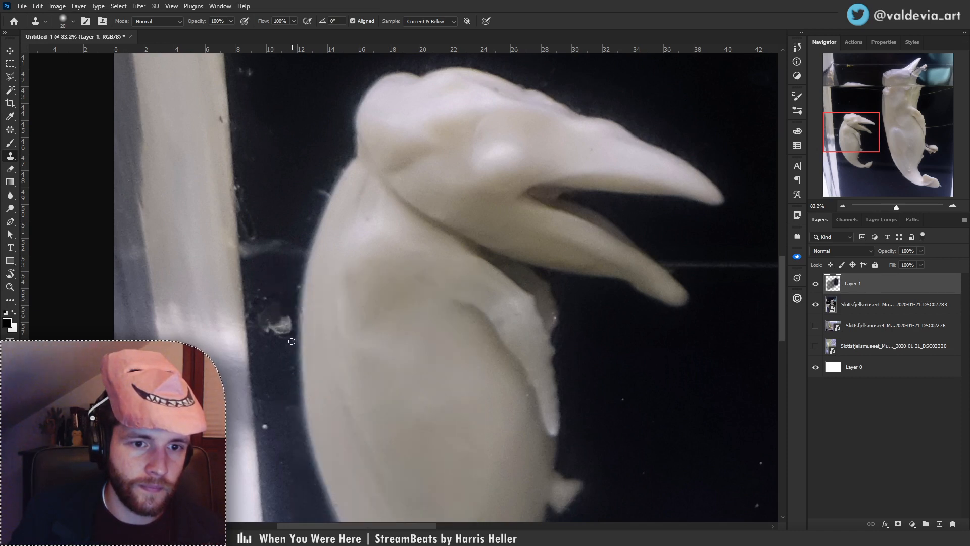
{"action": "mouse_move", "coordinate": [292, 342]}
{"action": "left_mouse_down"}
{"action": "mouse_move", "coordinate": [268, 305]}
{"action": "mouse_move", "coordinate": [200, 326]}
{"action": "left_mouse_up"}
Inspect the retouched background around the small specimen at several magnifications.
{"action": "key", "text": "z"}
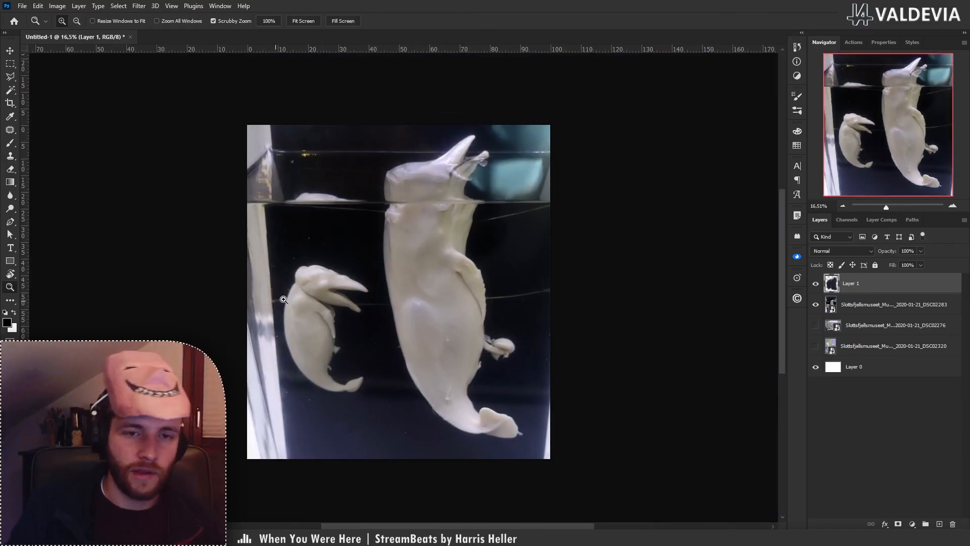
{"action": "left_click_drag", "start_coordinate": [275, 304], "coordinate": [308, 304]}
{"action": "key", "text": "s"}
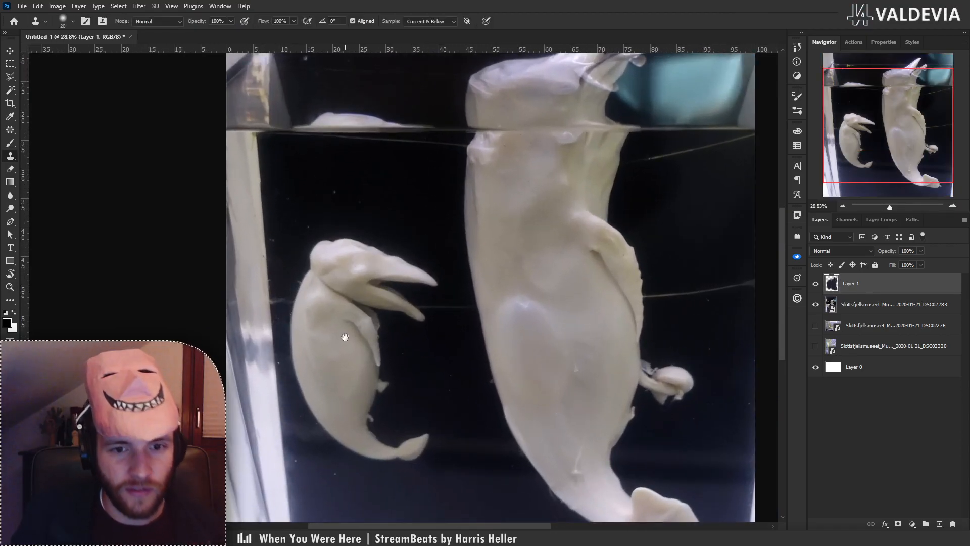
{"action": "left_click_drag", "start_coordinate": [344, 337], "coordinate": [349, 270]}
{"action": "key", "text": "z"}
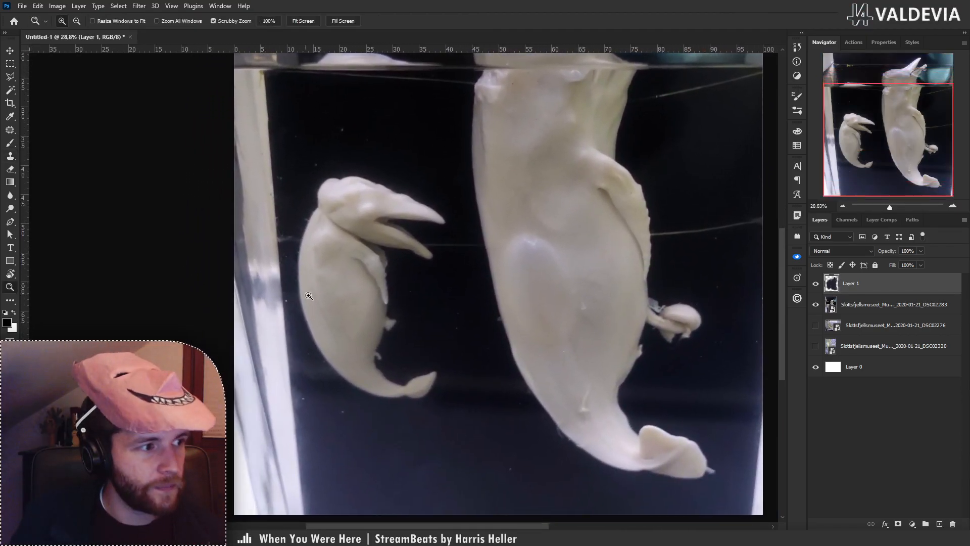
{"action": "left_click_drag", "start_coordinate": [309, 295], "coordinate": [339, 296]}
{"action": "key", "text": "s"}
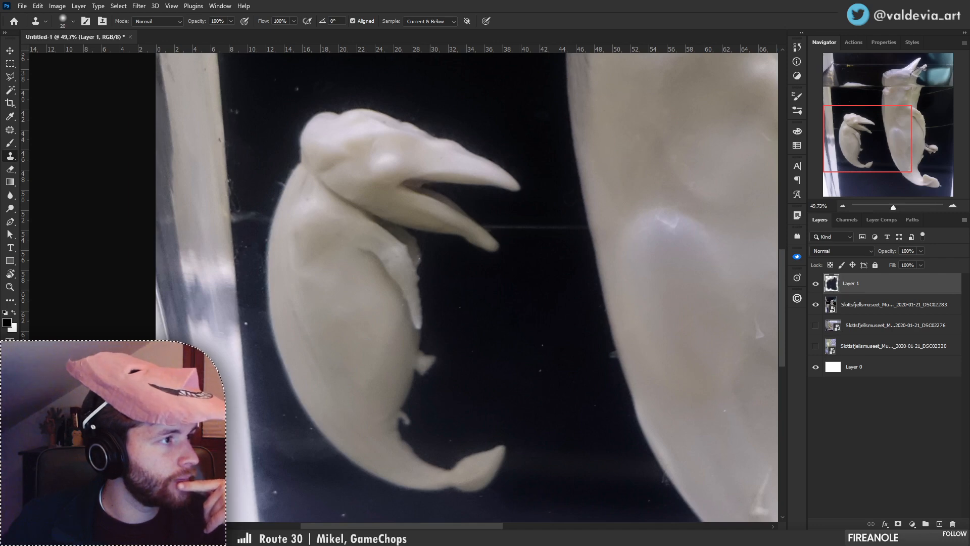
{"action": "key", "text": "m"}
{"action": "left_click_drag", "start_coordinate": [35, 59], "coordinate": [391, 292]}
{"action": "left_click", "coordinate": [139, 6]}
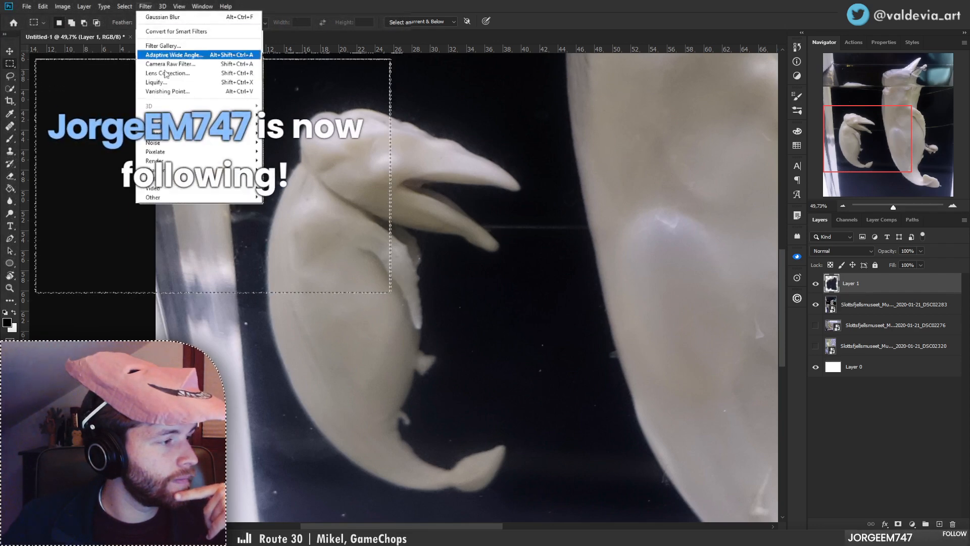
{"action": "left_click", "coordinate": [163, 17]}
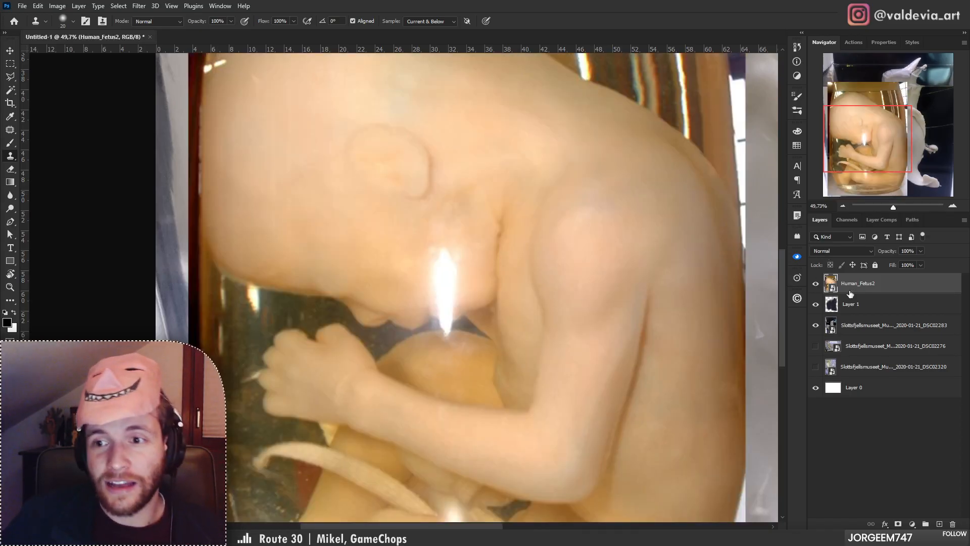
Flip the Human_Fetus2 photo horizontally and scale it down proportionally to about 31.28%.
{"action": "key", "text": "z"}
{"action": "left_click_drag", "start_coordinate": [386, 328], "coordinate": [348, 335]}
{"action": "key", "text": "ctrl+t"}
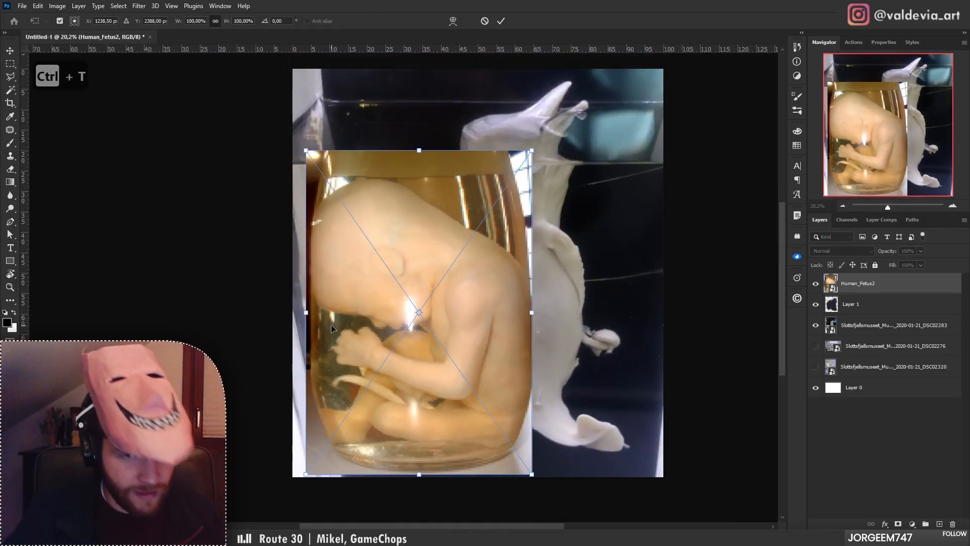
{"action": "right_click", "coordinate": [464, 321]}
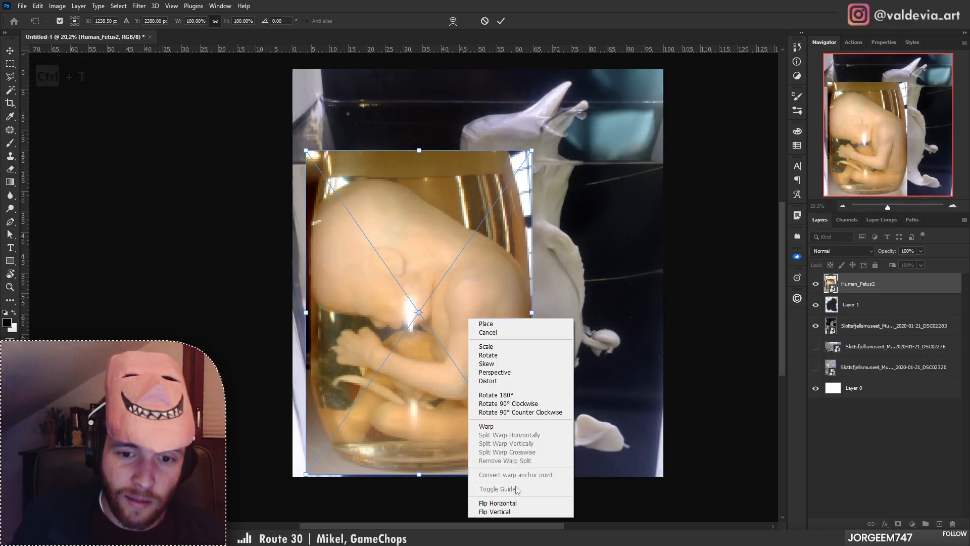
{"action": "left_click", "coordinate": [488, 429]}
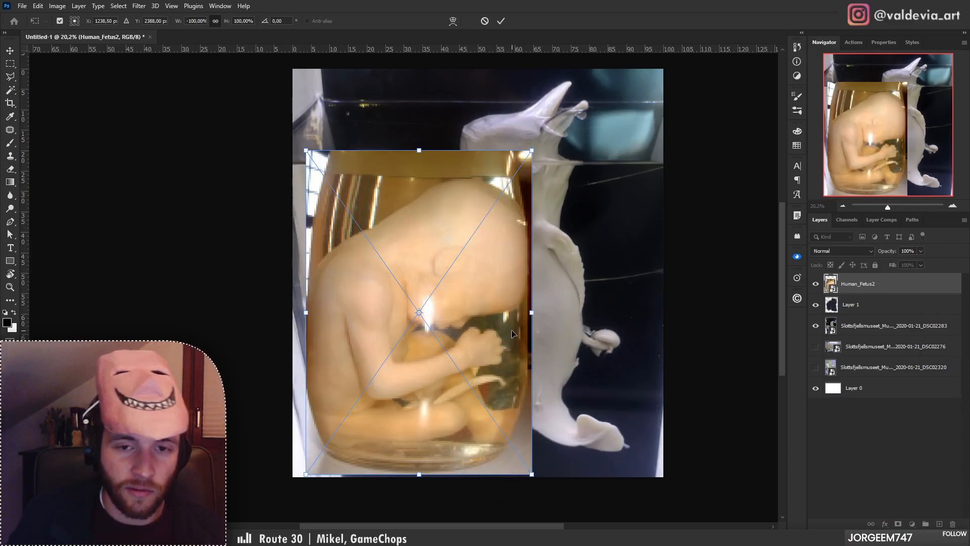
{"action": "left_click_drag", "start_coordinate": [512, 330], "coordinate": [464, 276]}
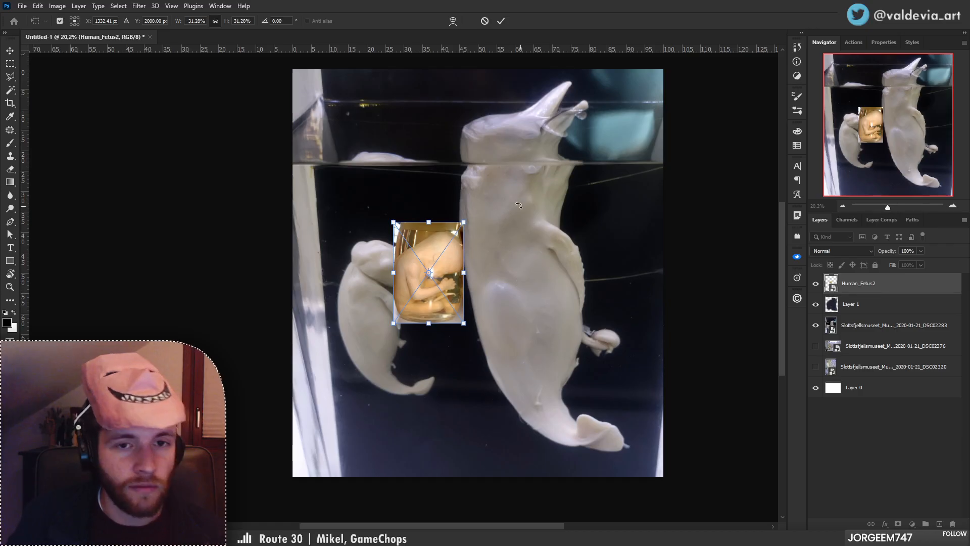
Position the scaled fetus photo over the small specimen, rotate it to about 23.08° and flip it horizontally again.
{"action": "left_click_drag", "start_coordinate": [448, 278], "coordinate": [509, 317]}
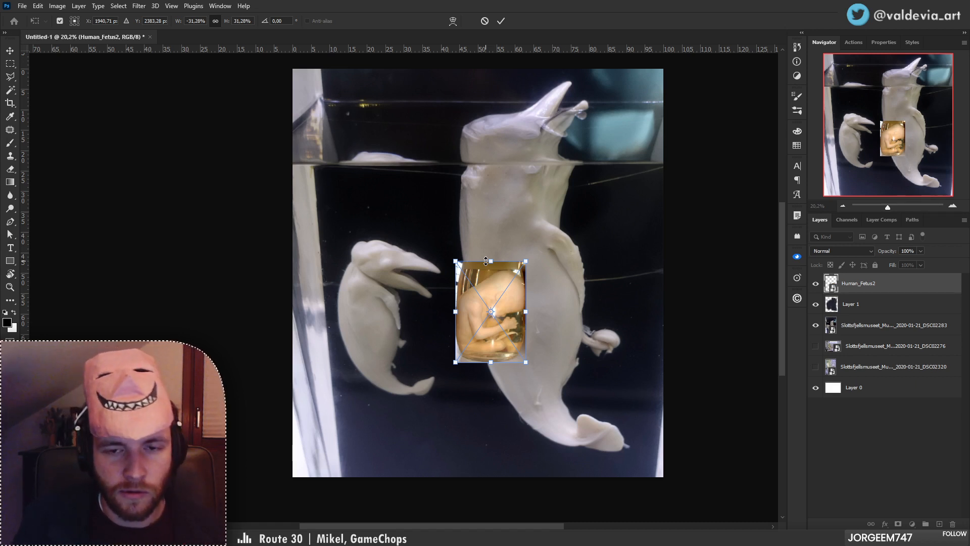
{"action": "left_click_drag", "start_coordinate": [514, 313], "coordinate": [403, 301]}
{"action": "left_click_drag", "start_coordinate": [485, 304], "coordinate": [437, 288]}
{"action": "right_click", "coordinate": [402, 281]}
{"action": "left_click", "coordinate": [427, 460]}
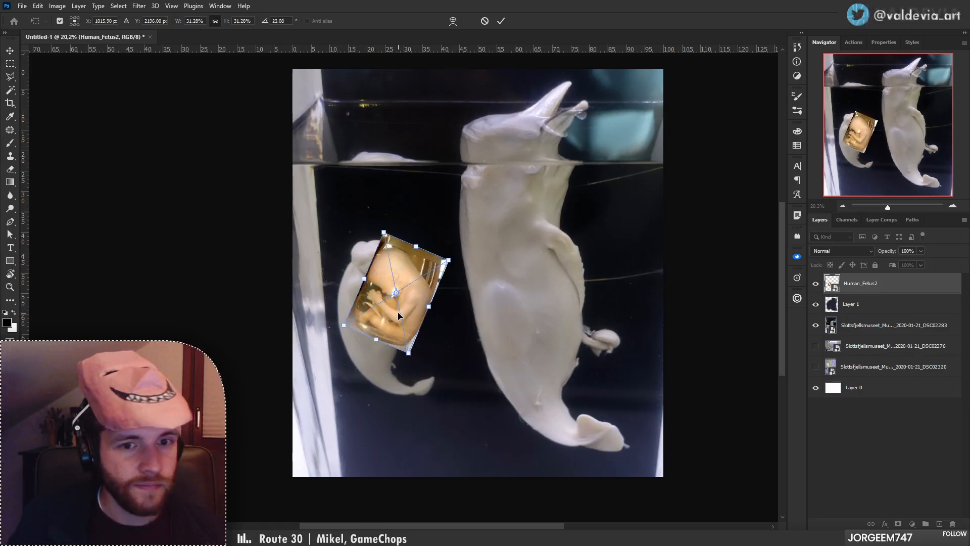
Rotate the fetus photo to about -111.04°, place its arm over the small specimen's chest and apply the transform.
{"action": "left_click_drag", "start_coordinate": [399, 316], "coordinate": [458, 349]}
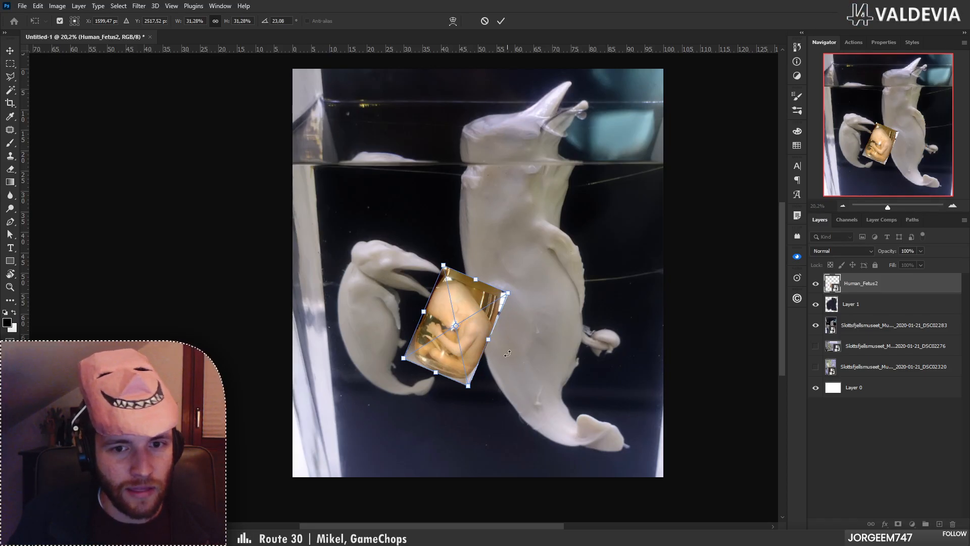
{"action": "left_click_drag", "start_coordinate": [508, 354], "coordinate": [438, 267]}
{"action": "left_click_drag", "start_coordinate": [448, 300], "coordinate": [387, 287]}
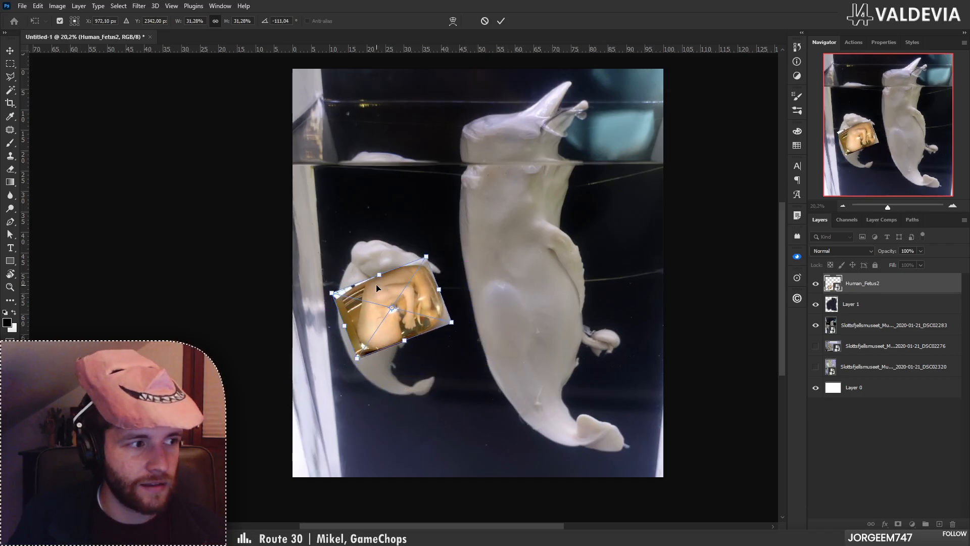
{"action": "left_click", "coordinate": [500, 22]}
Outline the fetus's arm from shoulder to fingers with the Object Selection tool in Lasso mode.
{"action": "left_click_drag", "start_coordinate": [444, 277], "coordinate": [443, 295]}
{"action": "key", "text": "s"}
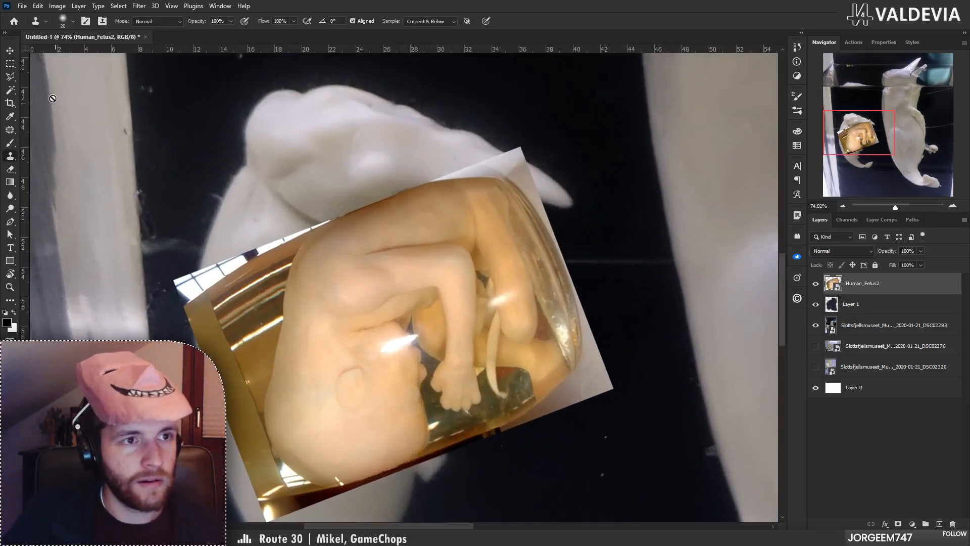
{"action": "left_click", "coordinate": [12, 81]}
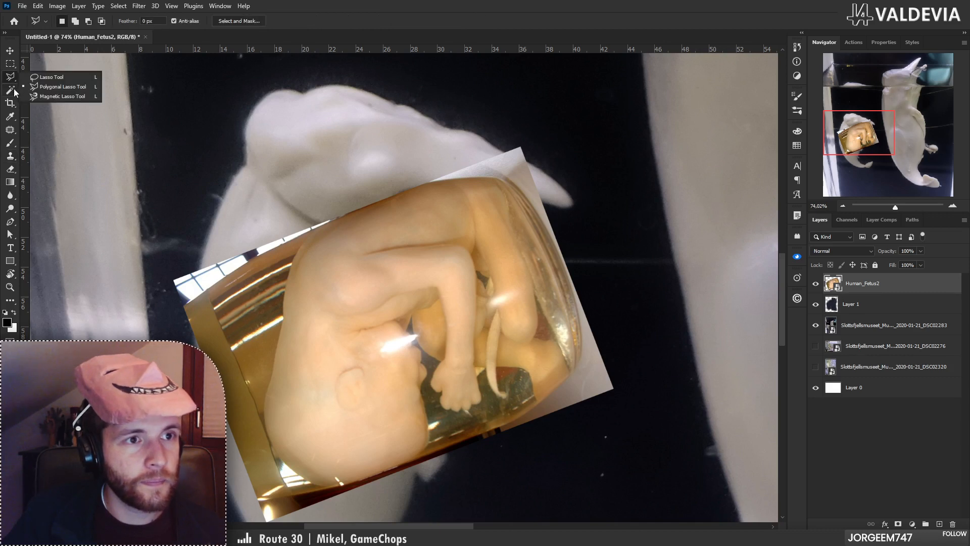
{"action": "left_click", "coordinate": [7, 90]}
{"action": "right_click", "coordinate": [9, 91]}
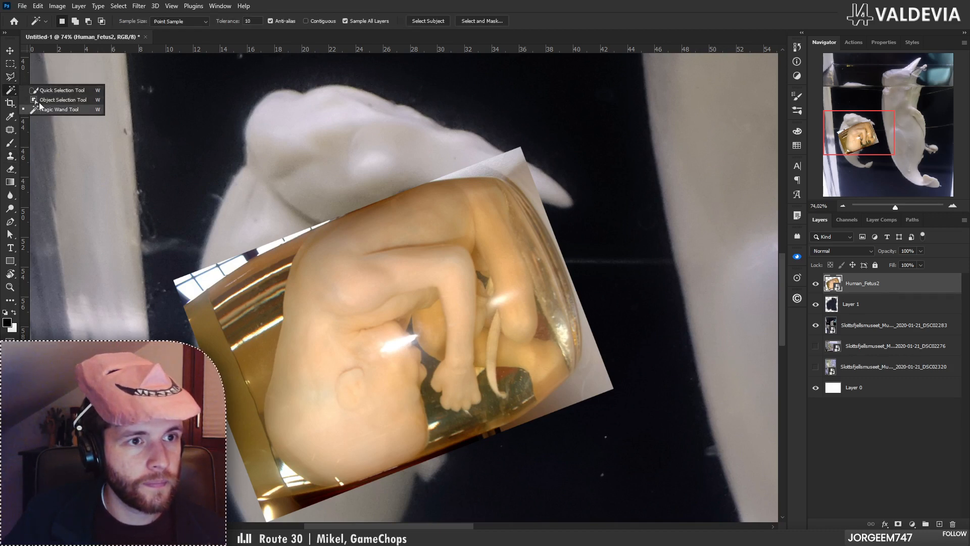
{"action": "left_click", "coordinate": [83, 89]}
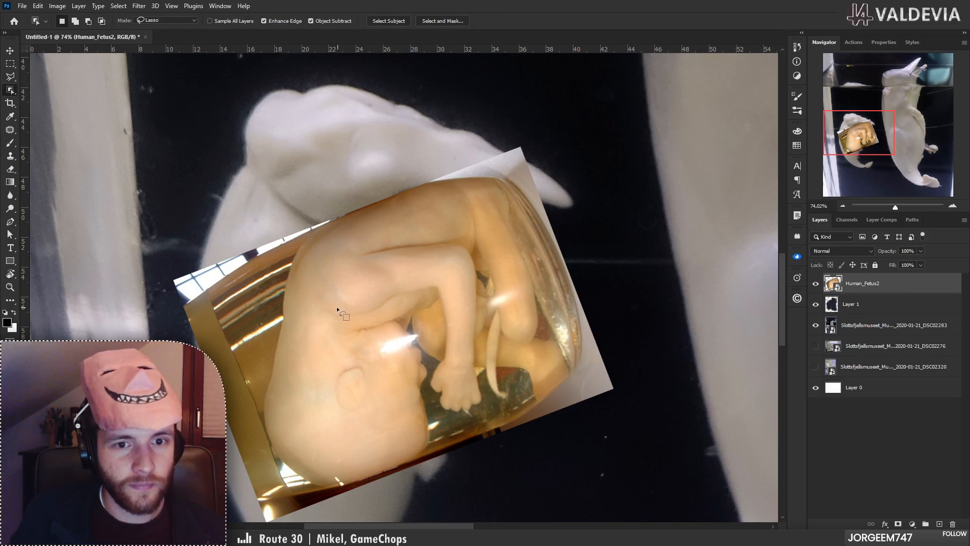
{"action": "mouse_move", "coordinate": [337, 306]}
{"action": "left_mouse_down"}
{"action": "mouse_move", "coordinate": [435, 295]}
{"action": "mouse_move", "coordinate": [438, 357]}
{"action": "left_mouse_up"}
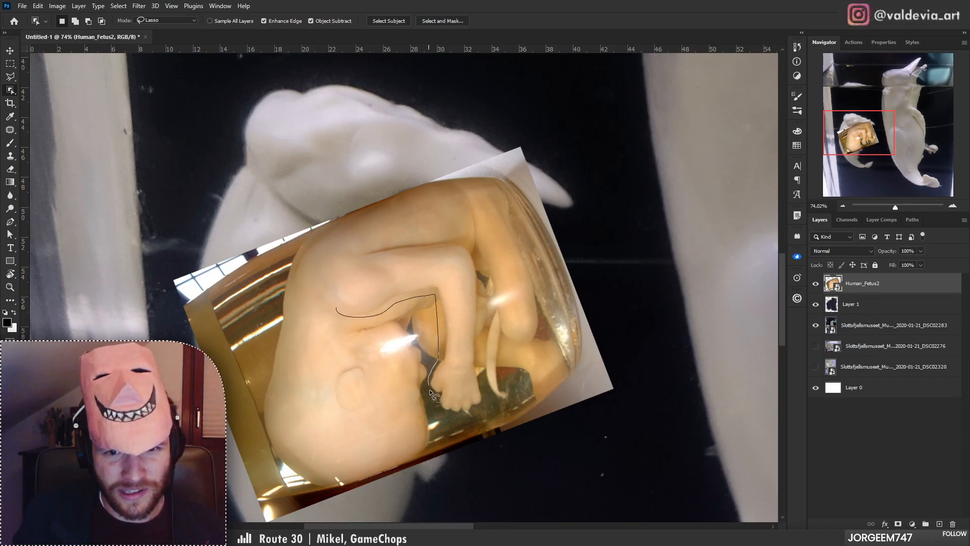
{"action": "mouse_move", "coordinate": [430, 392]}
{"action": "left_mouse_down"}
{"action": "mouse_move", "coordinate": [443, 416]}
{"action": "mouse_move", "coordinate": [473, 415]}
{"action": "mouse_move", "coordinate": [487, 399]}
{"action": "mouse_move", "coordinate": [477, 341]}
{"action": "left_mouse_up"}
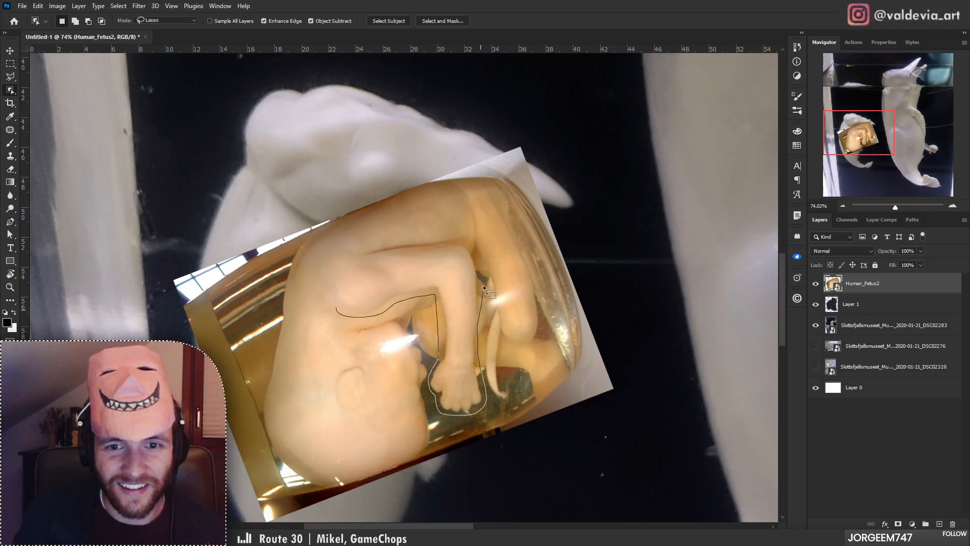
{"action": "left_click_drag", "start_coordinate": [329, 279], "coordinate": [330, 286]}
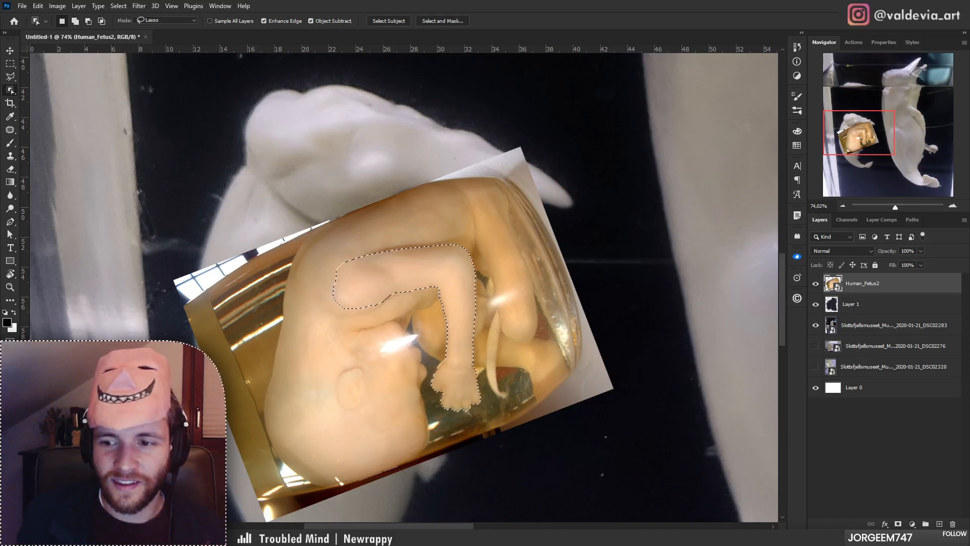
Mask the Human_Fetus2 layer to the arm selection and check the cutout's edges up close.
{"action": "left_click", "coordinate": [898, 525]}
{"action": "key", "text": "z"}
{"action": "mouse_move", "coordinate": [436, 299]}
{"action": "left_mouse_down"}
{"action": "mouse_move", "coordinate": [402, 301]}
{"action": "mouse_move", "coordinate": [437, 305]}
{"action": "left_mouse_up"}
{"action": "key", "text": "b"}
{"action": "key", "text": "z"}
{"action": "left_click_drag", "start_coordinate": [456, 377], "coordinate": [500, 381]}
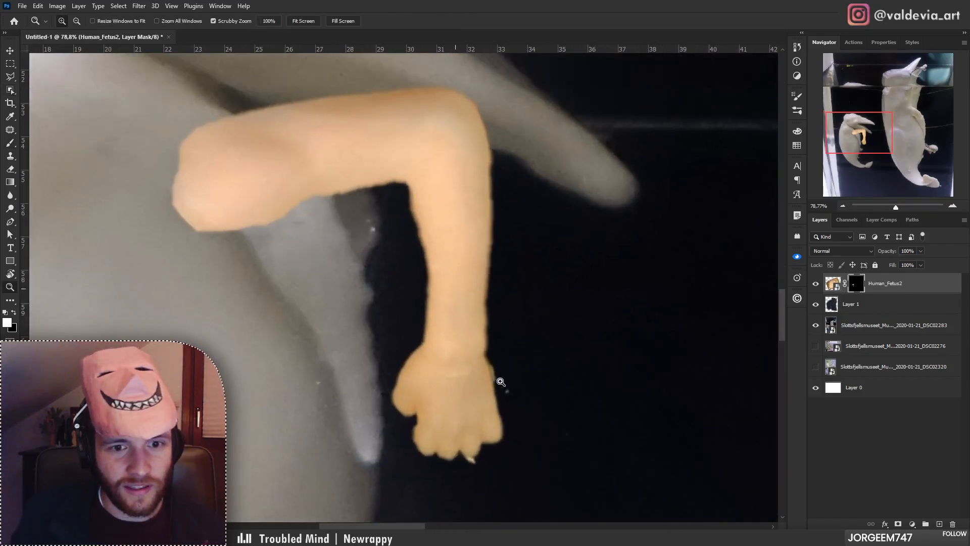
{"action": "key", "text": "b"}
{"action": "key", "text": "z"}
{"action": "mouse_move", "coordinate": [427, 302]}
{"action": "left_mouse_down"}
{"action": "mouse_move", "coordinate": [392, 312]}
{"action": "mouse_move", "coordinate": [404, 309]}
{"action": "left_mouse_up"}
Set up the Hard Round 80 S20 brush at 61 px and 75% hardness, try a stroke on the arm's mask and undo it.
{"action": "key", "text": "b"}
{"action": "right_click", "coordinate": [396, 238]}
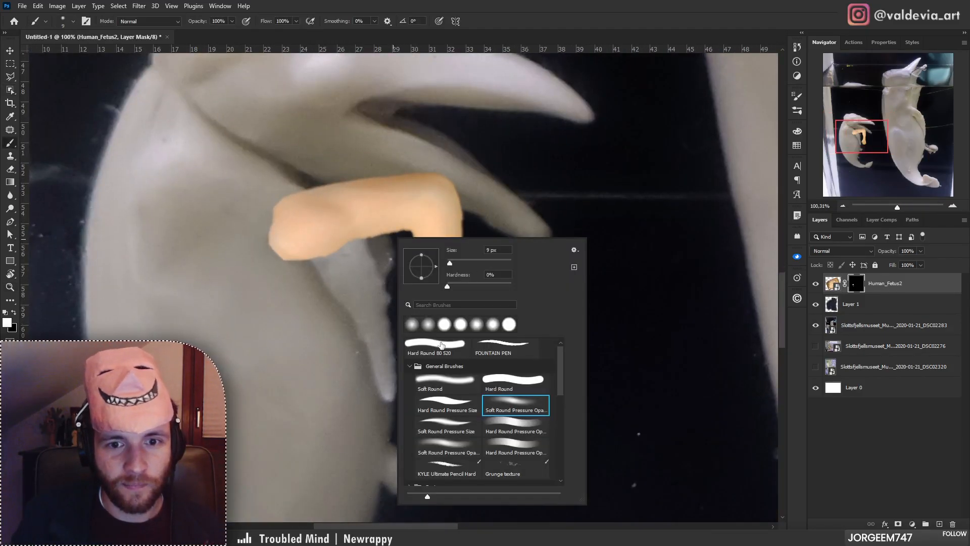
{"action": "left_click", "coordinate": [438, 348]}
{"action": "left_click_drag", "start_coordinate": [471, 263], "coordinate": [467, 264]}
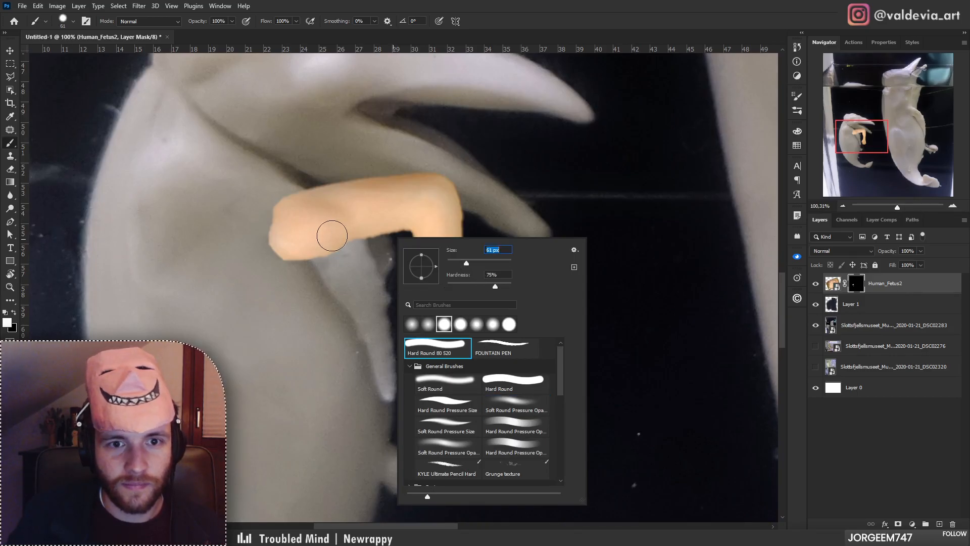
{"action": "mouse_move", "coordinate": [333, 232]}
{"action": "left_mouse_down"}
{"action": "mouse_move", "coordinate": [389, 216]}
{"action": "mouse_move", "coordinate": [416, 220]}
{"action": "left_mouse_up"}
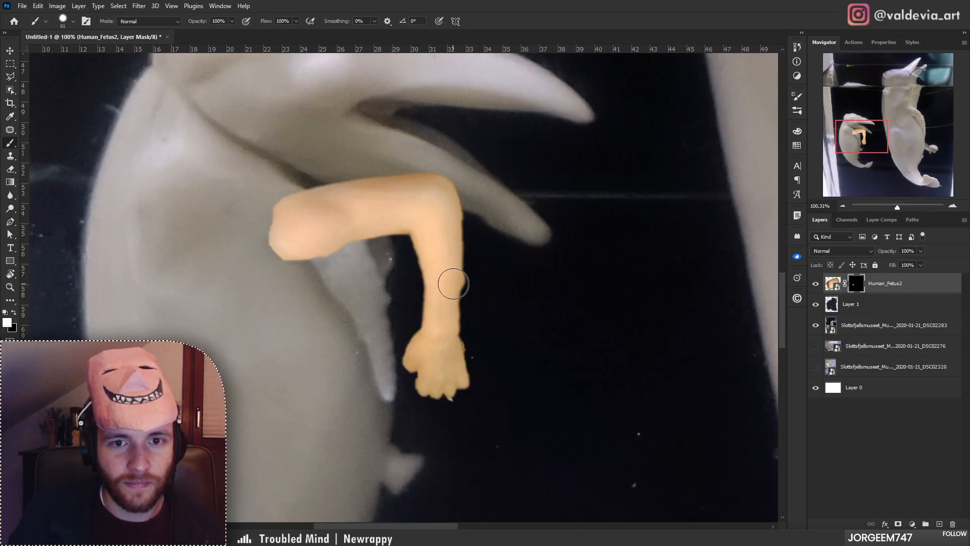
{"action": "key", "text": "ctrl+z"}
{"action": "key", "text": "ctrl+z"}
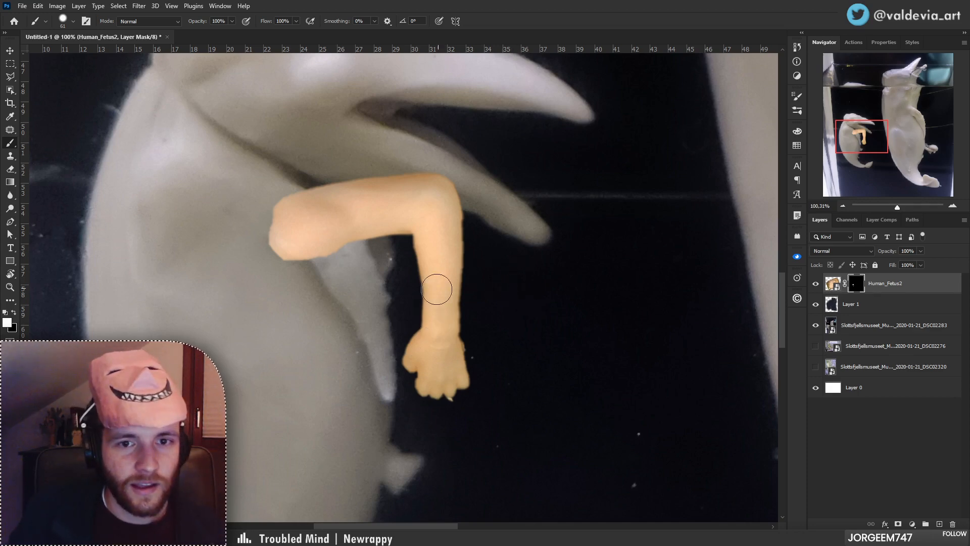
Temporarily disable the Human_Fetus2 layer mask to examine the whole fetus photo over the specimen, and enable it again.
{"action": "key", "text": "ctrl+space"}
{"action": "mouse_move", "coordinate": [411, 306]}
{"action": "left_mouse_down"}
{"action": "mouse_move", "coordinate": [346, 315]}
{"action": "mouse_move", "coordinate": [387, 314]}
{"action": "mouse_move", "coordinate": [396, 289]}
{"action": "left_mouse_up"}
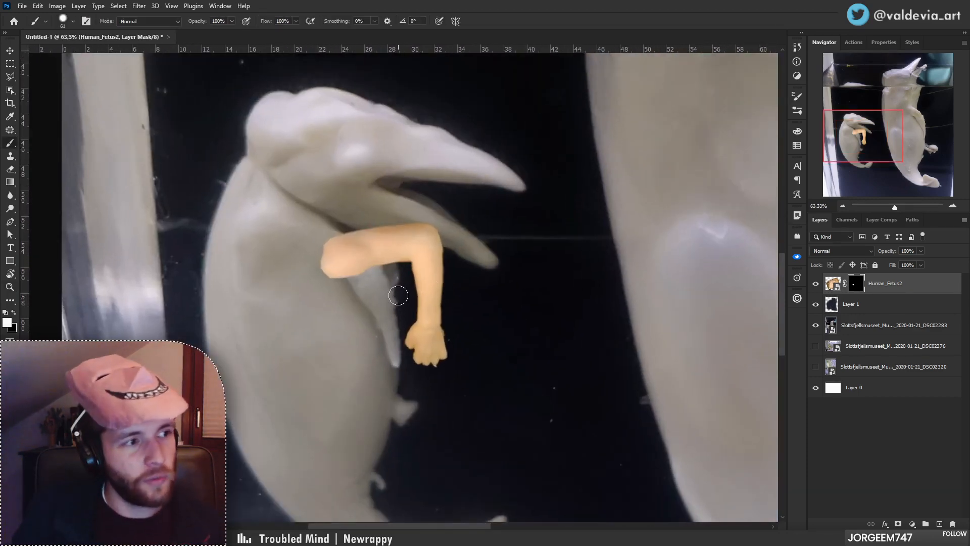
{"action": "left_click", "coordinate": [856, 284], "text": "shift"}
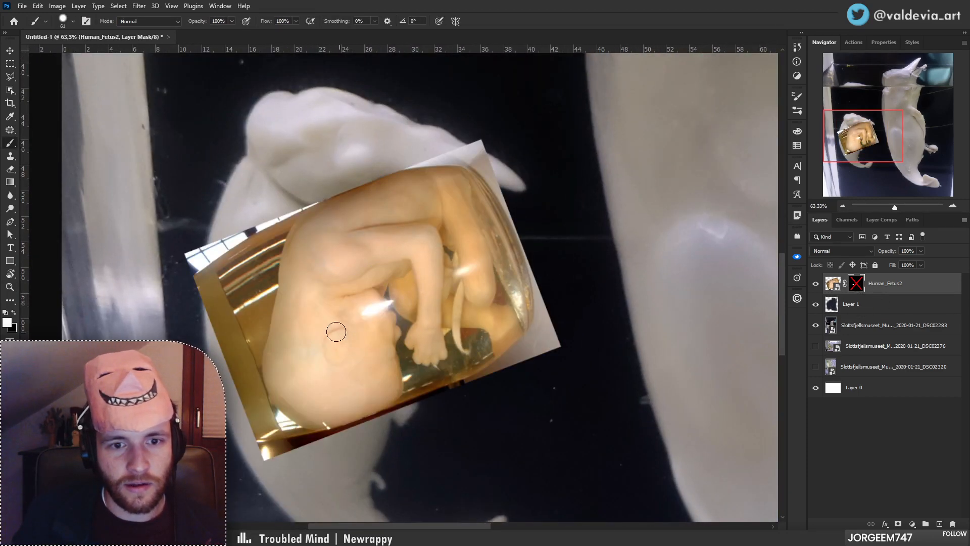
{"action": "left_click", "coordinate": [856, 284], "text": "shift"}
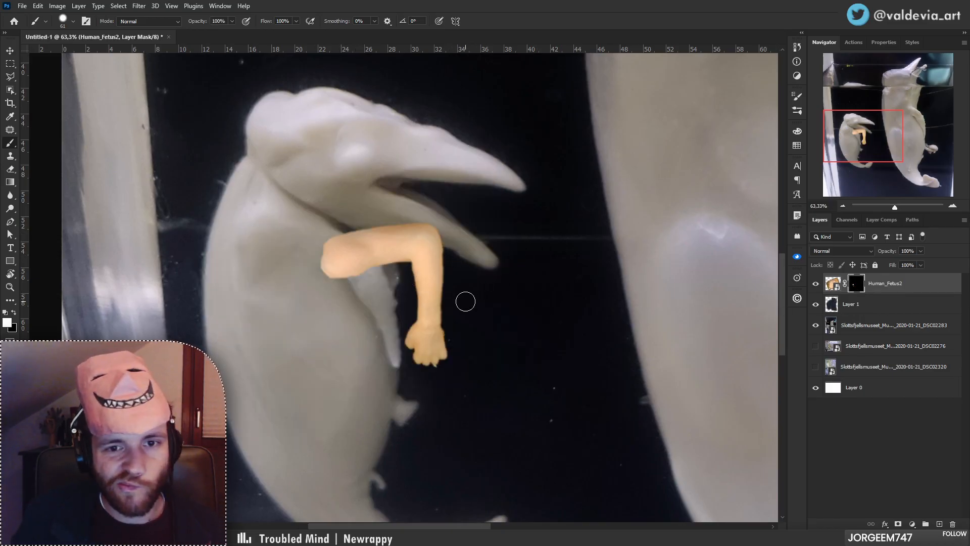
Touch up the arm's mask with black paint and shift the cutout arm lower and outward over the small specimen's fin.
{"action": "left_click_drag", "start_coordinate": [453, 241], "coordinate": [460, 296]}
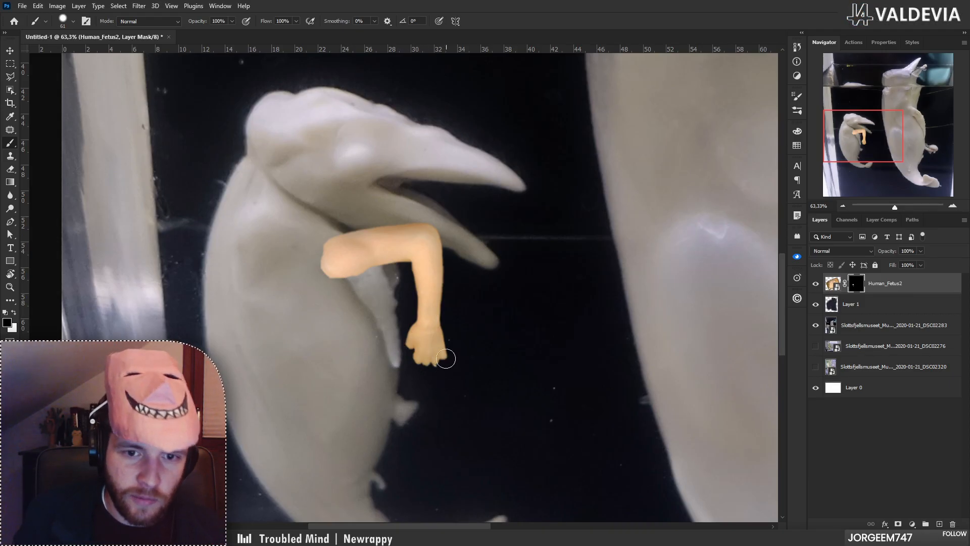
{"action": "left_click_drag", "start_coordinate": [431, 340], "coordinate": [460, 363]}
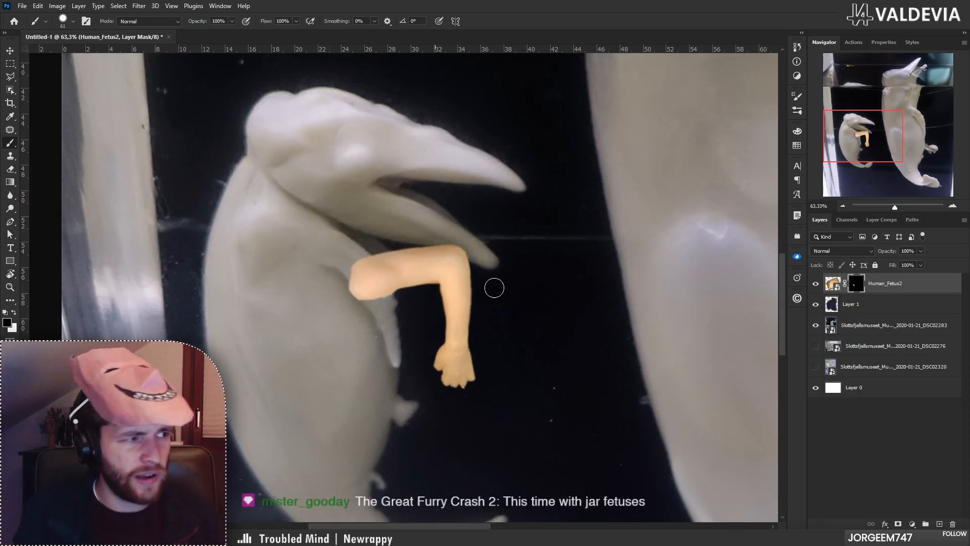
{"action": "scroll", "coordinate": [468, 305], "scroll_direction": "up", "scroll_amount": 3}
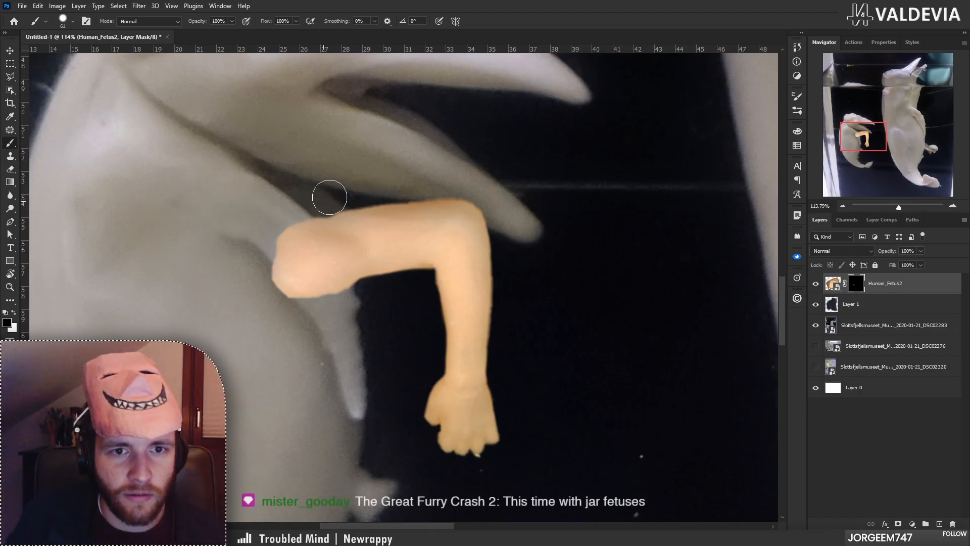
{"action": "key", "text": "ctrl+z"}
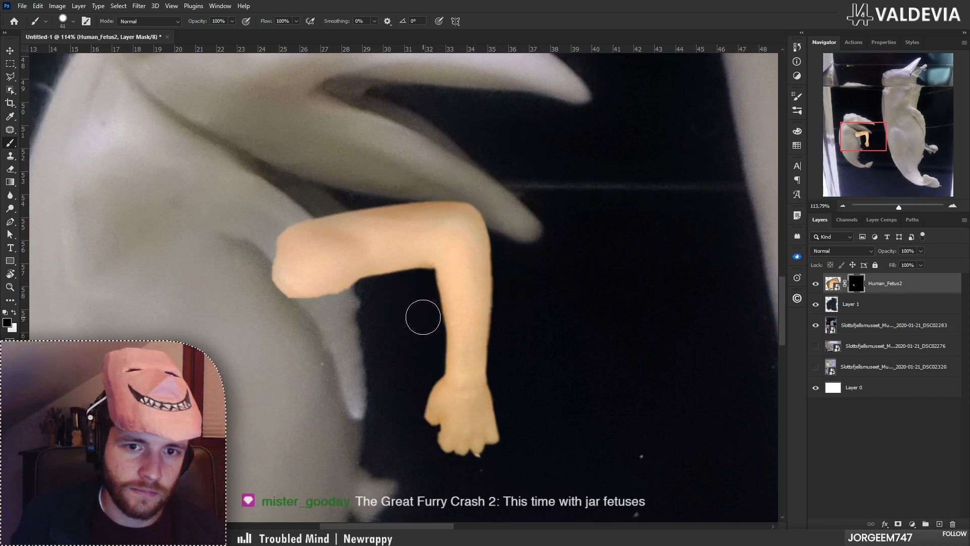
{"action": "key", "text": "z"}
{"action": "mouse_move", "coordinate": [380, 305]}
{"action": "left_mouse_down"}
{"action": "mouse_move", "coordinate": [362, 309]}
{"action": "mouse_move", "coordinate": [387, 305]}
{"action": "left_mouse_up"}
{"action": "key", "text": "b"}
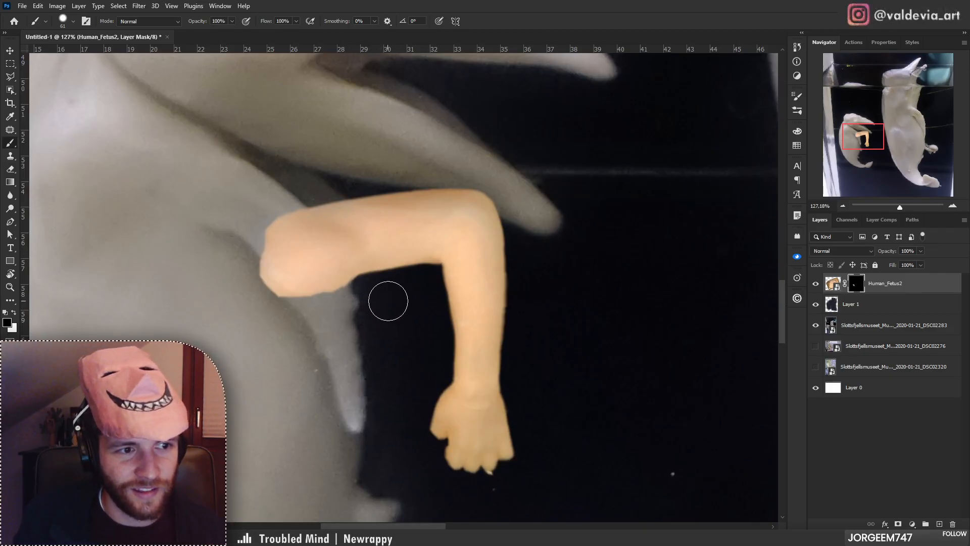
{"action": "mouse_move", "coordinate": [402, 303]}
{"action": "left_mouse_down"}
{"action": "mouse_move", "coordinate": [337, 303]}
{"action": "mouse_move", "coordinate": [357, 300]}
{"action": "left_mouse_up"}
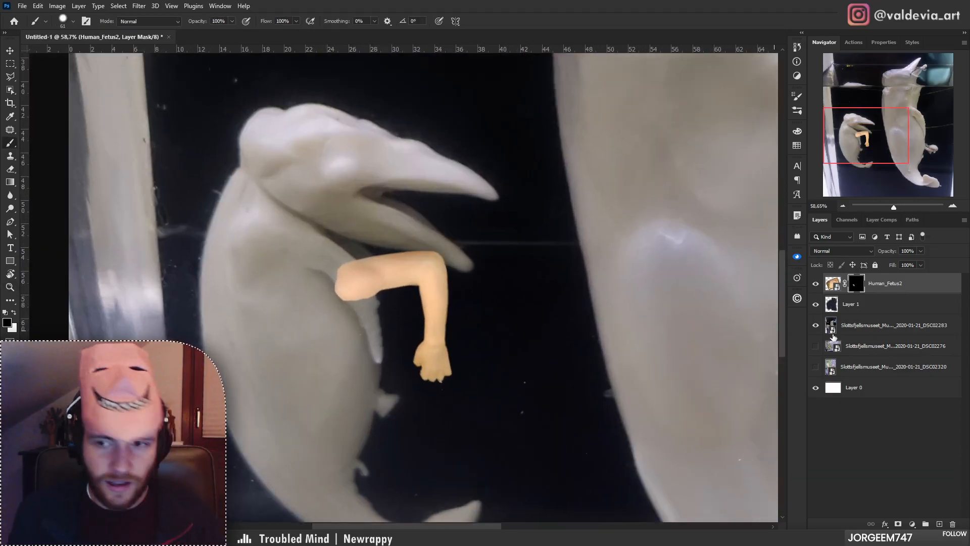
Desaturate the arm image with a Hue/Saturation adjustment, setting Saturation to -76.
{"action": "left_click", "coordinate": [898, 286]}
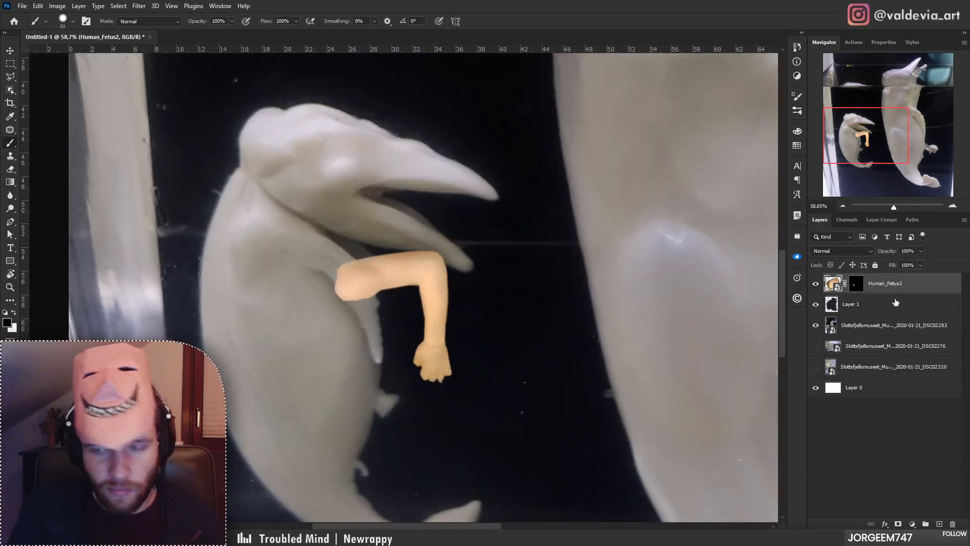
{"action": "key", "text": "ctrl+u"}
{"action": "left_click_drag", "start_coordinate": [457, 201], "coordinate": [421, 205]}
{"action": "left_click_drag", "start_coordinate": [466, 111], "coordinate": [622, 129]}
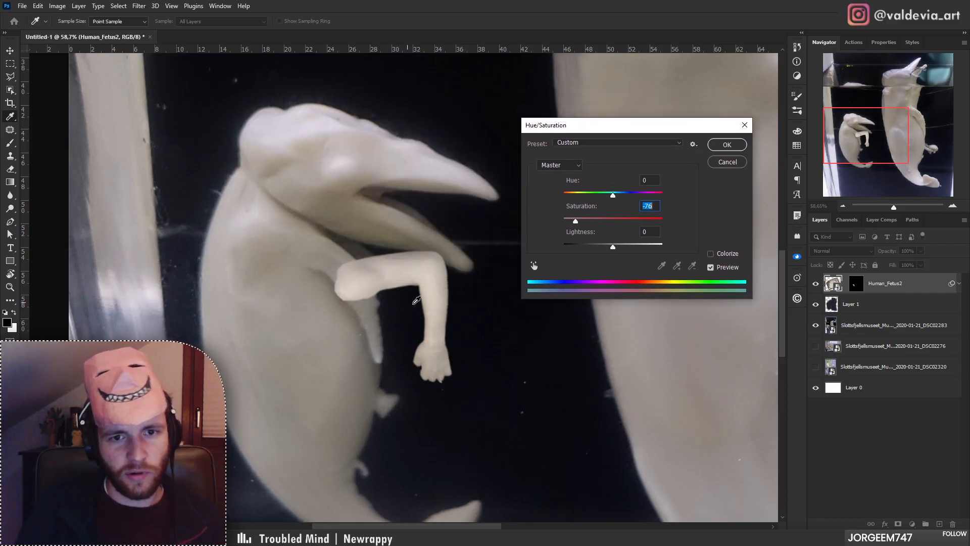
{"action": "left_click", "coordinate": [735, 147]}
Apply a Levels adjustment to the arm image with input levels 54, 0.84 and 250.
{"action": "key", "text": "ctrl+l"}
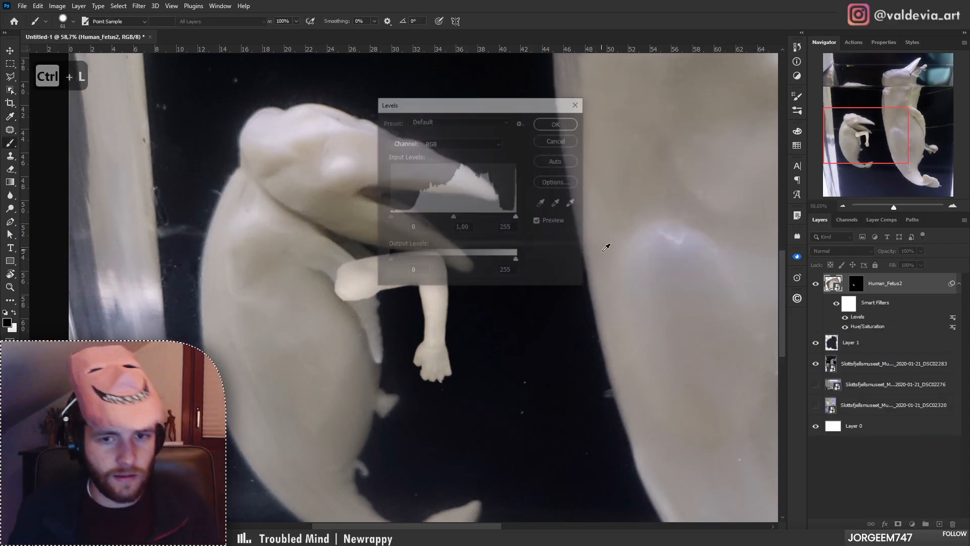
{"action": "left_click_drag", "start_coordinate": [471, 134], "coordinate": [586, 145]}
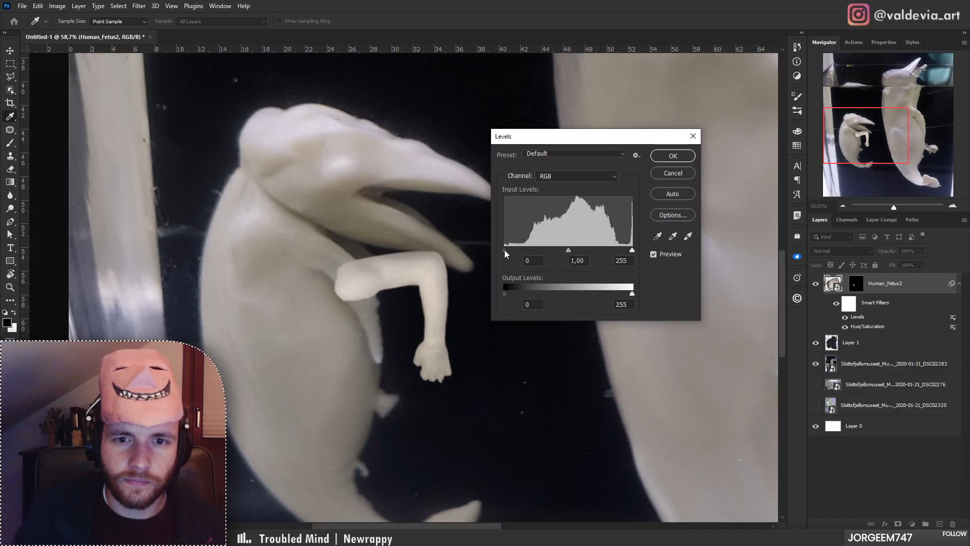
{"action": "left_click_drag", "start_coordinate": [505, 250], "coordinate": [531, 254]}
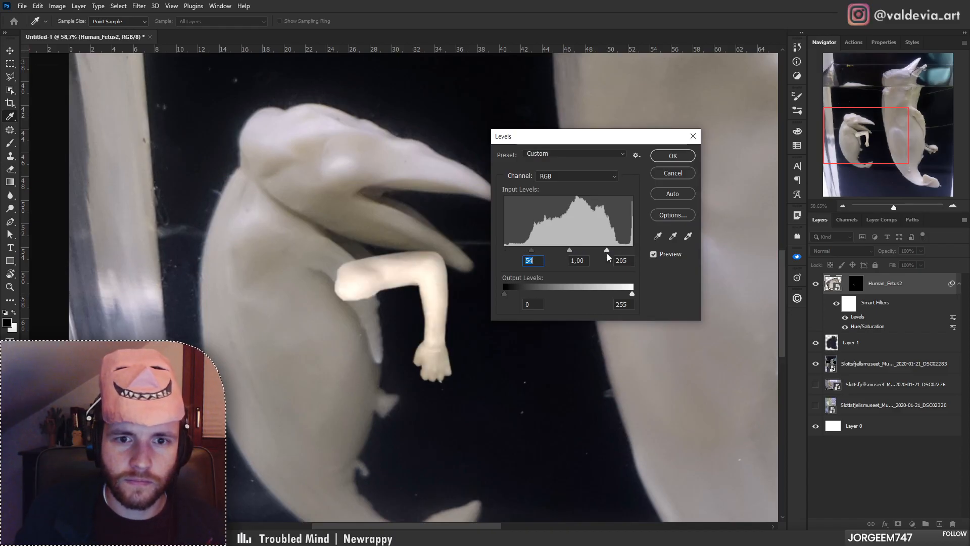
{"action": "left_click", "coordinate": [631, 259]}
{"action": "left_click_drag", "start_coordinate": [582, 251], "coordinate": [630, 253]}
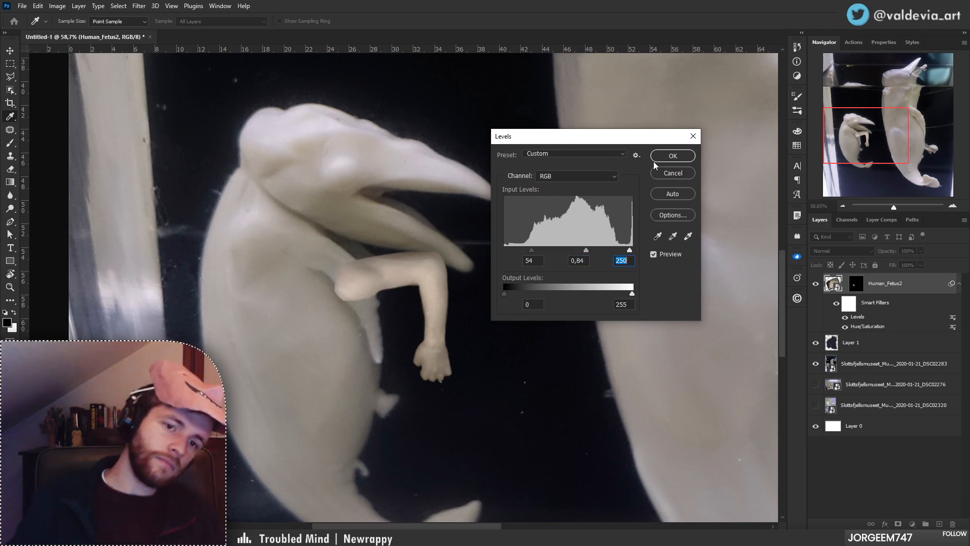
{"action": "left_click", "coordinate": [672, 156]}
{"action": "key", "text": "b"}
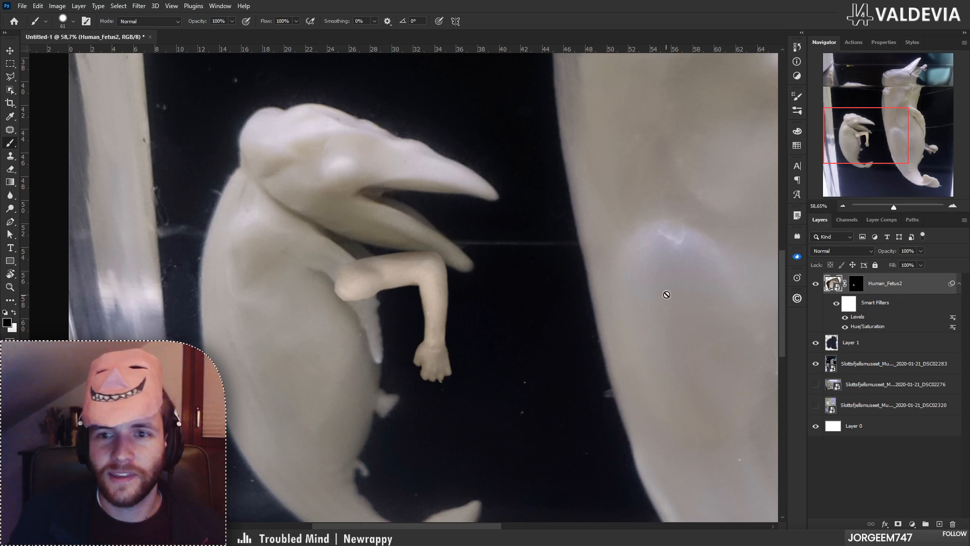
Free-transform the arm onto the small specimen's shoulder, set the pivot at its shoulder end and rotate it to about 29 degrees.
{"action": "key", "text": "ctrl+t"}
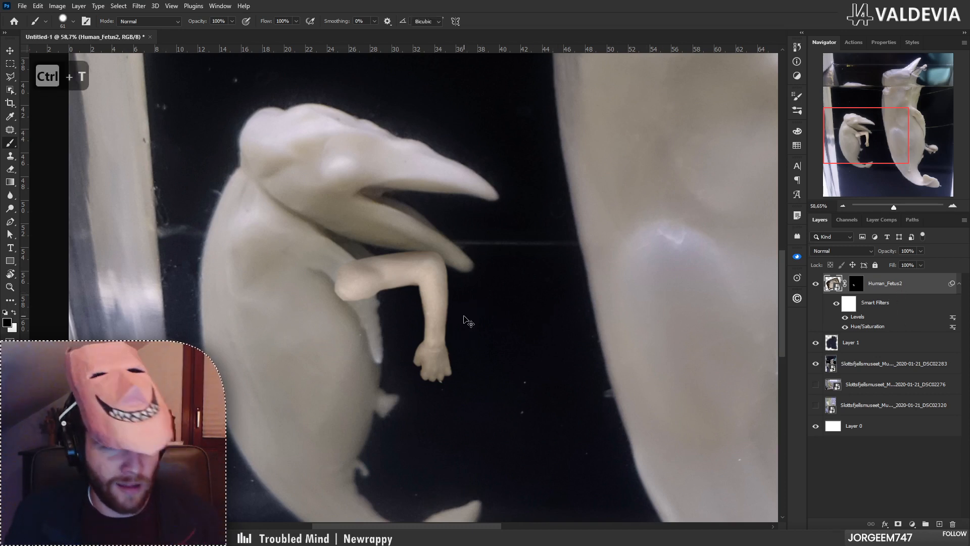
{"action": "left_click_drag", "start_coordinate": [434, 294], "coordinate": [371, 291]}
{"action": "left_click_drag", "start_coordinate": [465, 291], "coordinate": [381, 323]}
{"action": "left_click", "coordinate": [321, 256], "text": "alt"}
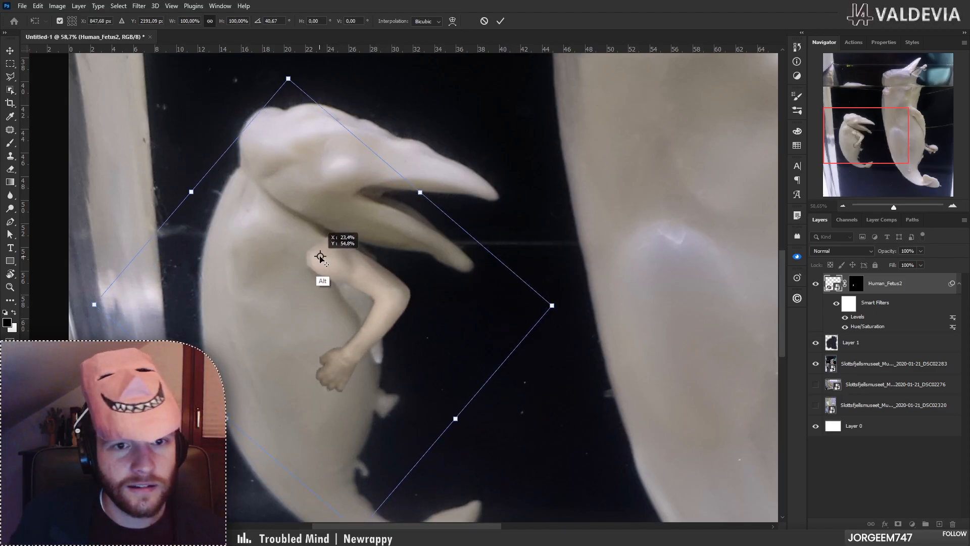
{"action": "left_click_drag", "start_coordinate": [531, 373], "coordinate": [485, 290]}
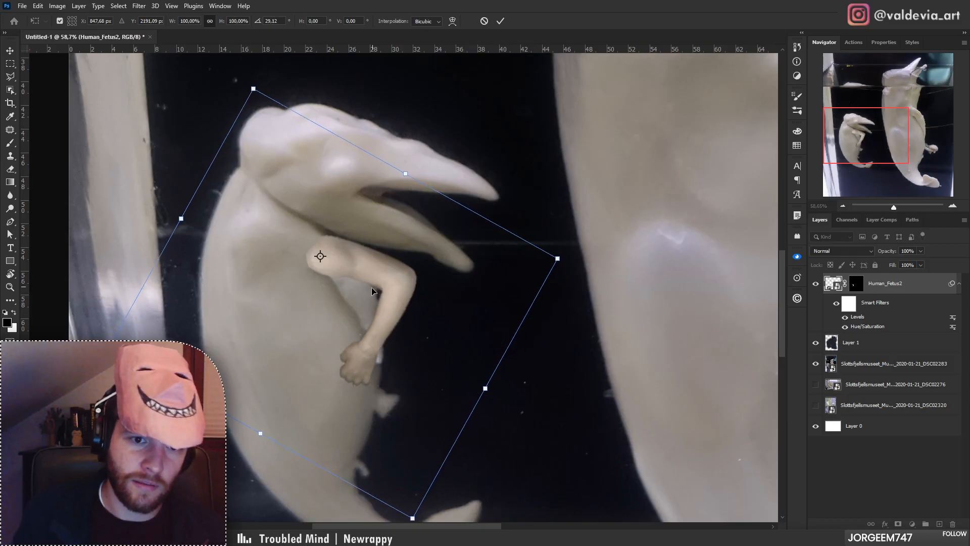
Flip the arm horizontally and rotate it to about 59 degrees so the hand reaches toward the beak.
{"action": "right_click", "coordinate": [371, 287]}
{"action": "left_click", "coordinate": [419, 489]}
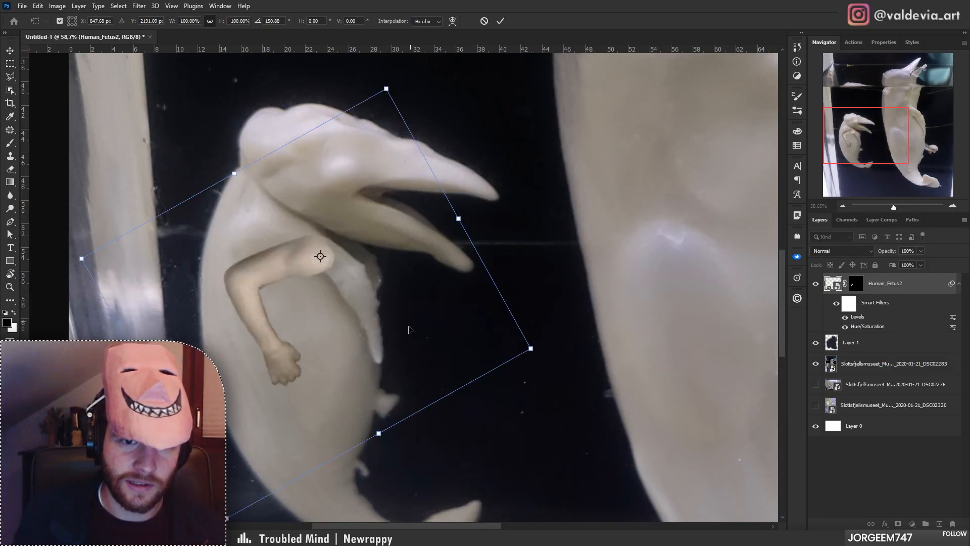
{"action": "left_click_drag", "start_coordinate": [410, 330], "coordinate": [449, 152]}
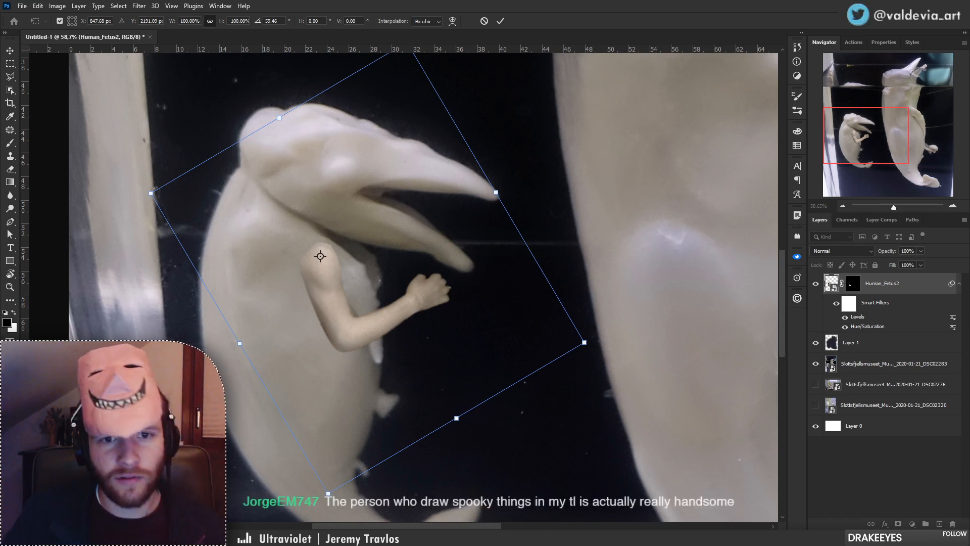
Scale the arm down to about 86%, fine-tune its position at the shoulder and apply the transform.
{"action": "mouse_move", "coordinate": [441, 298]}
{"action": "left_mouse_down"}
{"action": "mouse_move", "coordinate": [455, 309]}
{"action": "mouse_move", "coordinate": [447, 298]}
{"action": "left_mouse_up"}
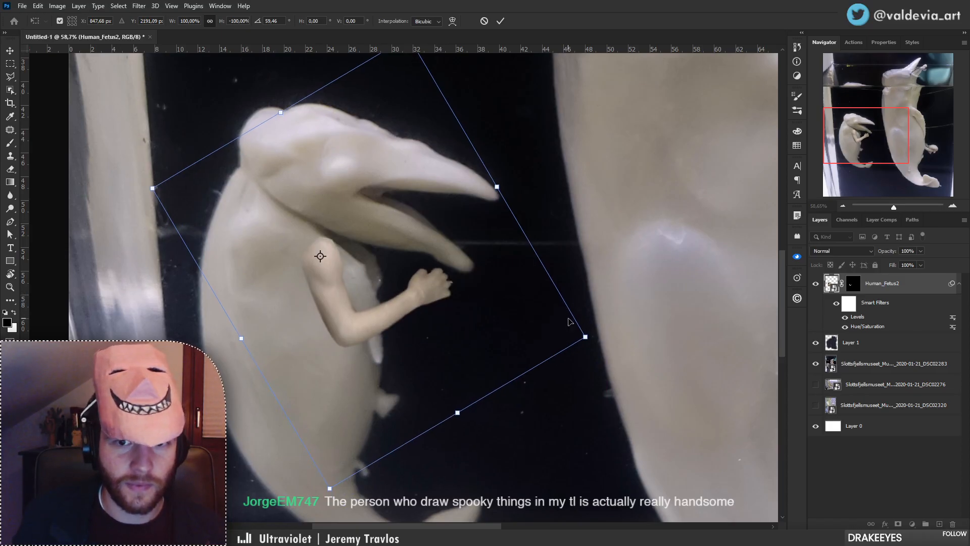
{"action": "left_click_drag", "start_coordinate": [589, 338], "coordinate": [551, 329]}
{"action": "left_click_drag", "start_coordinate": [374, 299], "coordinate": [398, 295]}
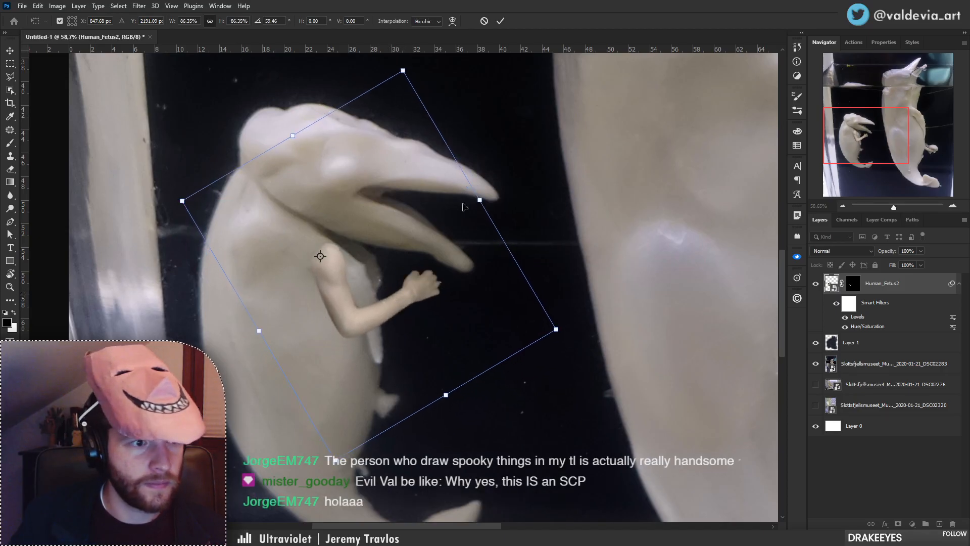
{"action": "left_click", "coordinate": [503, 21]}
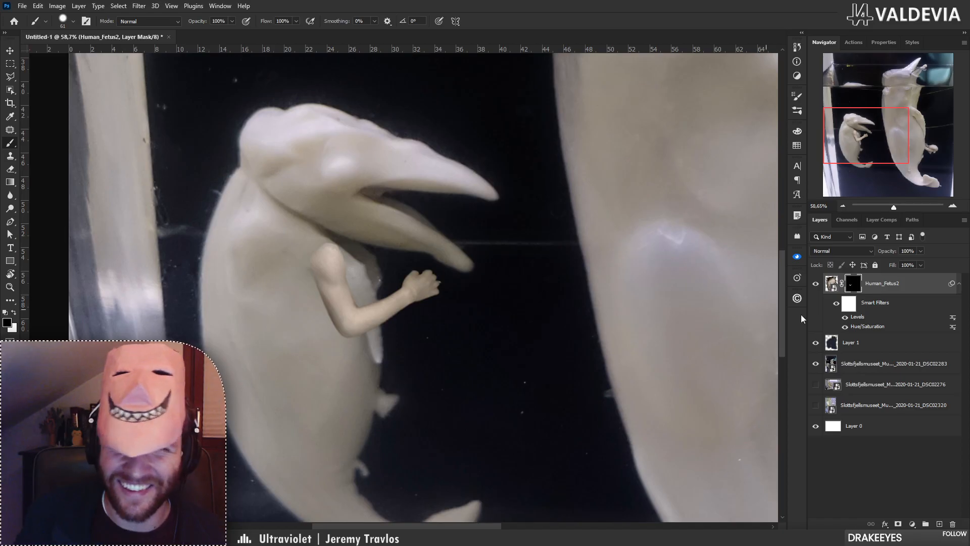
Select Layer 1 and hide the Human_Fetus2 layer to expose the small specimen's original fin.
{"action": "left_click", "coordinate": [886, 347]}
{"action": "key", "text": "ctrl+space"}
{"action": "left_click_drag", "start_coordinate": [363, 349], "coordinate": [417, 349]}
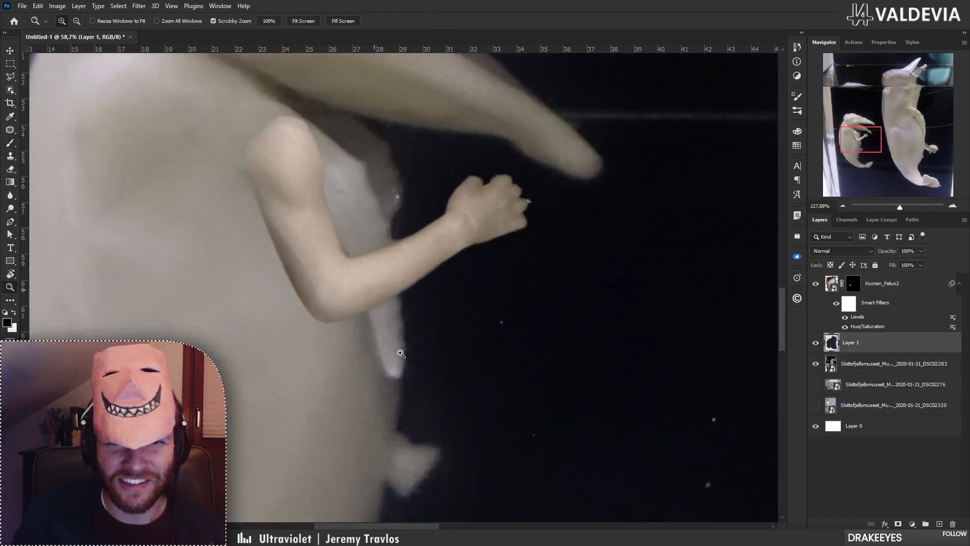
{"action": "left_click", "coordinate": [814, 287]}
{"action": "key", "text": "ctrl+space"}
{"action": "mouse_move", "coordinate": [347, 312]}
{"action": "left_mouse_down"}
{"action": "mouse_move", "coordinate": [306, 329]}
{"action": "mouse_move", "coordinate": [314, 326]}
{"action": "left_mouse_up"}
Set up the Clone Stamp with a Soft Round brush at 42 px.
{"action": "key", "text": "s"}
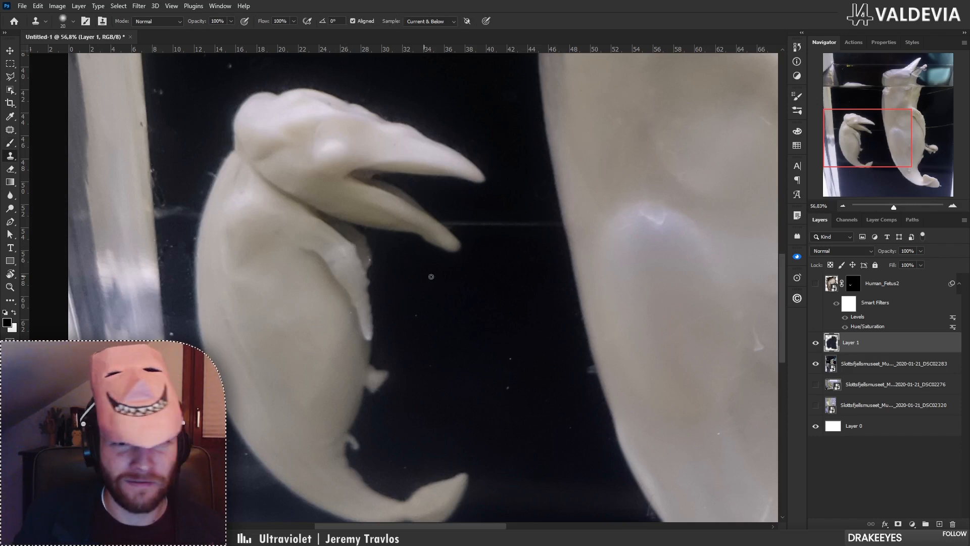
{"action": "right_click", "coordinate": [438, 280]}
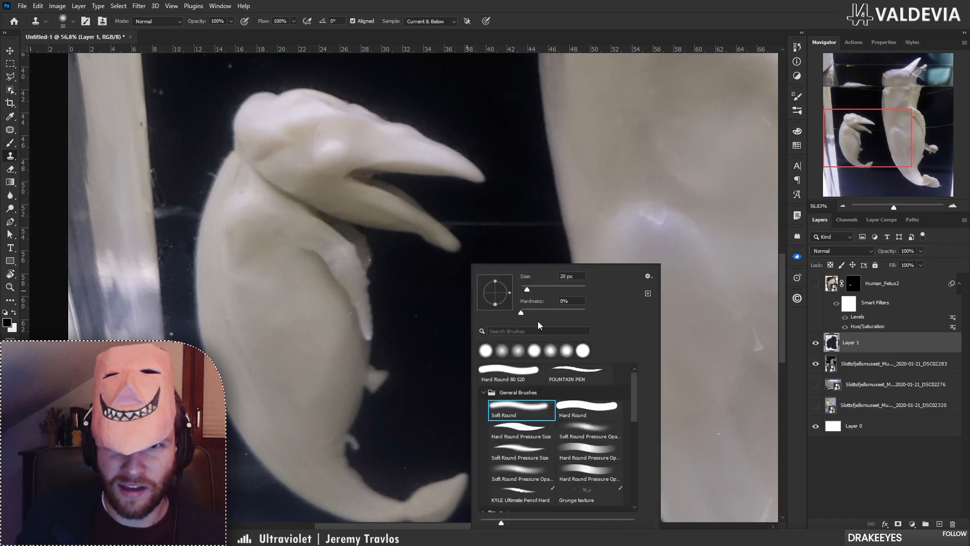
{"action": "left_click", "coordinate": [533, 288]}
Try cloning the dark background over the outer edge of the small specimen's fin and undo the strokes.
{"action": "mouse_move", "coordinate": [374, 256]}
{"action": "left_mouse_down"}
{"action": "mouse_move", "coordinate": [370, 268]}
{"action": "mouse_move", "coordinate": [362, 253]}
{"action": "mouse_move", "coordinate": [429, 335]}
{"action": "left_mouse_up"}
{"action": "key", "text": "ctrl+z"}
{"action": "key", "text": "space"}
{"action": "mouse_move", "coordinate": [403, 293]}
{"action": "left_mouse_down"}
{"action": "mouse_move", "coordinate": [344, 295]}
{"action": "mouse_move", "coordinate": [373, 297]}
{"action": "mouse_move", "coordinate": [376, 275]}
{"action": "left_mouse_up"}
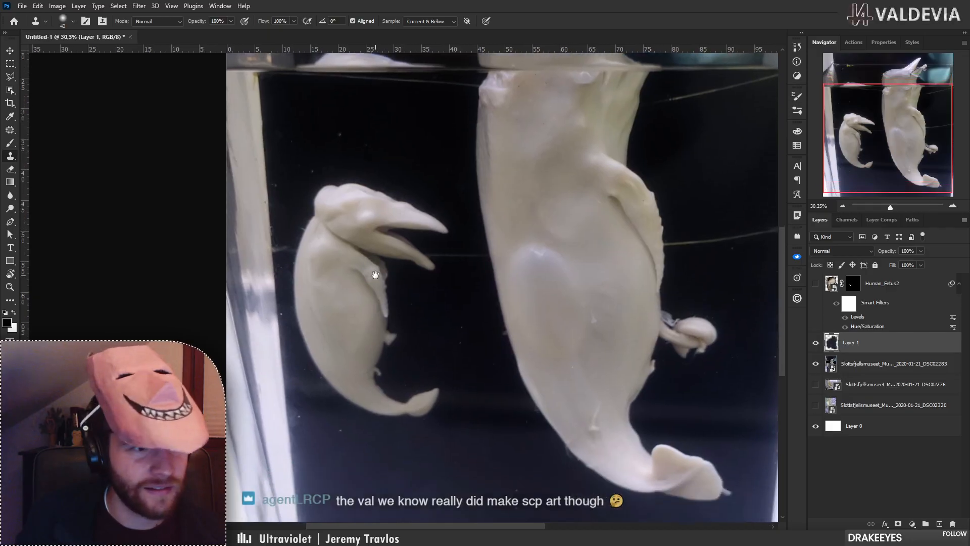
{"action": "mouse_move", "coordinate": [365, 241]}
{"action": "left_mouse_down"}
{"action": "mouse_move", "coordinate": [398, 246]}
{"action": "mouse_move", "coordinate": [415, 267]}
{"action": "left_mouse_up"}
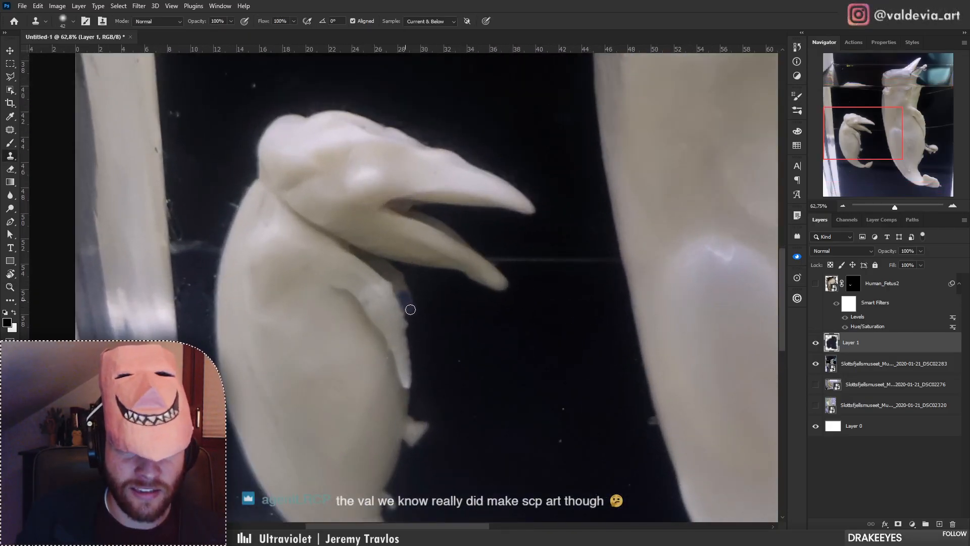
{"action": "key", "text": "ctrl+z"}
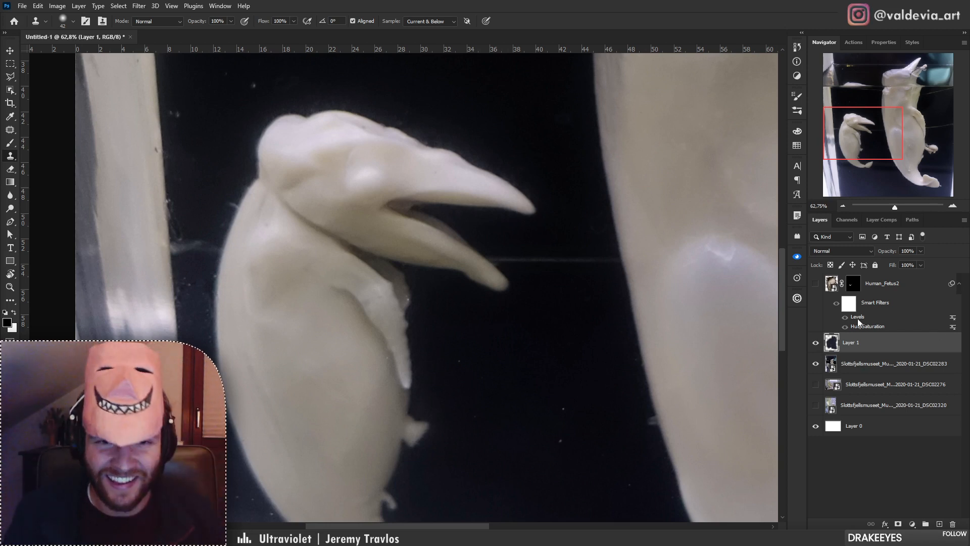
Show the Human_Fetus2 layer again, try cloning over the fin tip below the arm and undo the stroke.
{"action": "left_click", "coordinate": [816, 284]}
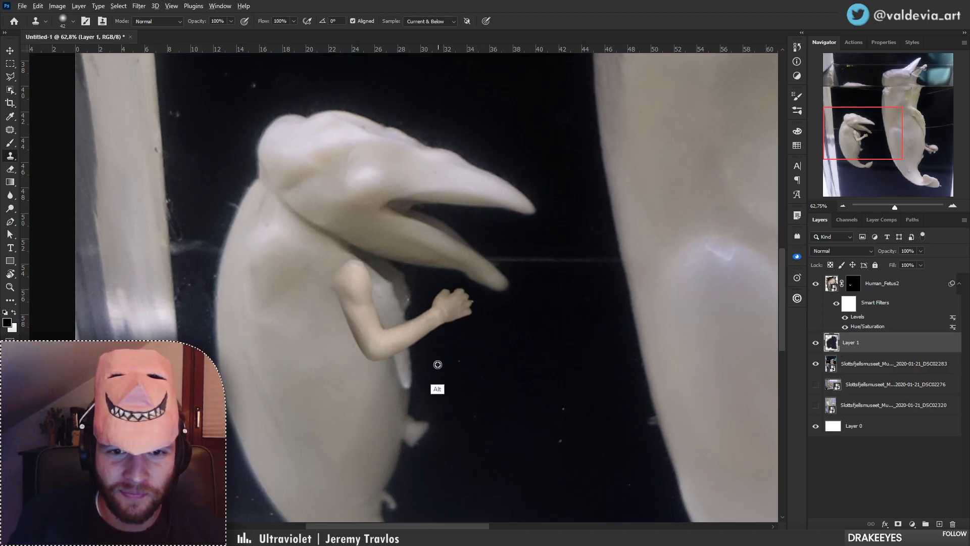
{"action": "key", "text": "ctrl+z"}
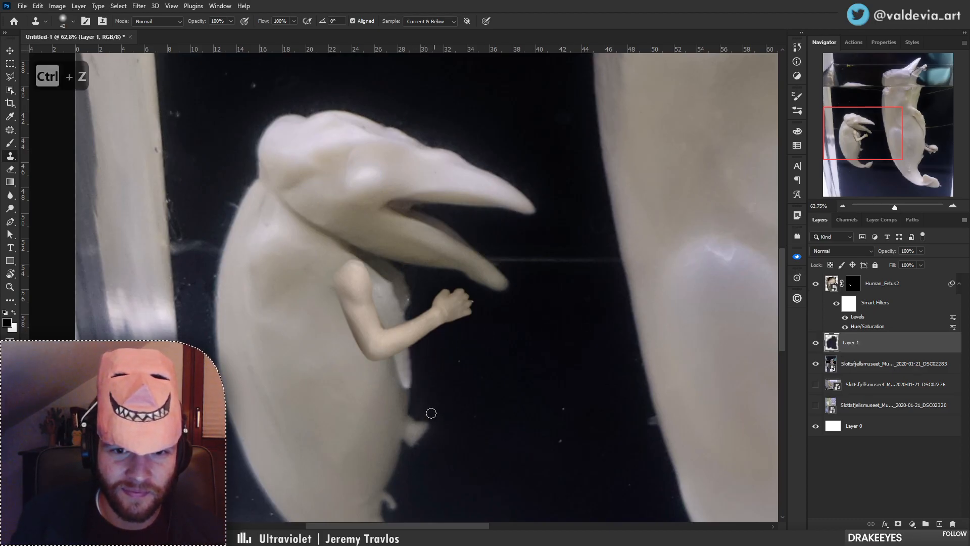
{"action": "left_click_drag", "start_coordinate": [425, 396], "coordinate": [435, 325]}
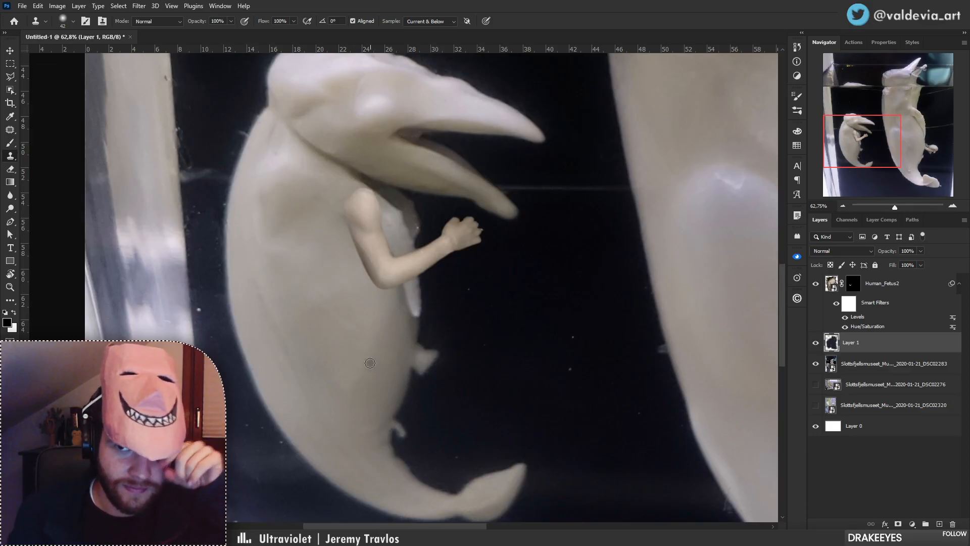
{"action": "left_click_drag", "start_coordinate": [415, 307], "coordinate": [415, 314]}
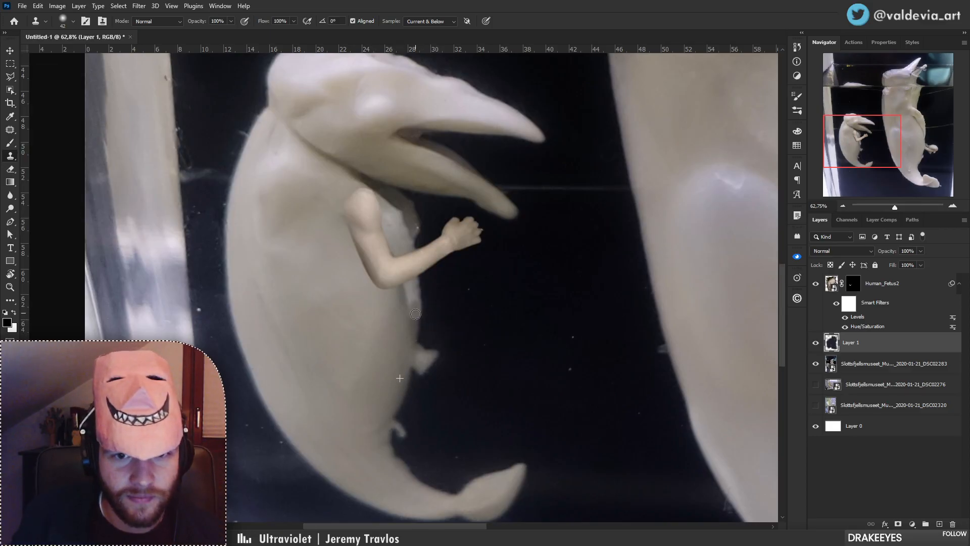
{"action": "key", "text": "ctrl+z"}
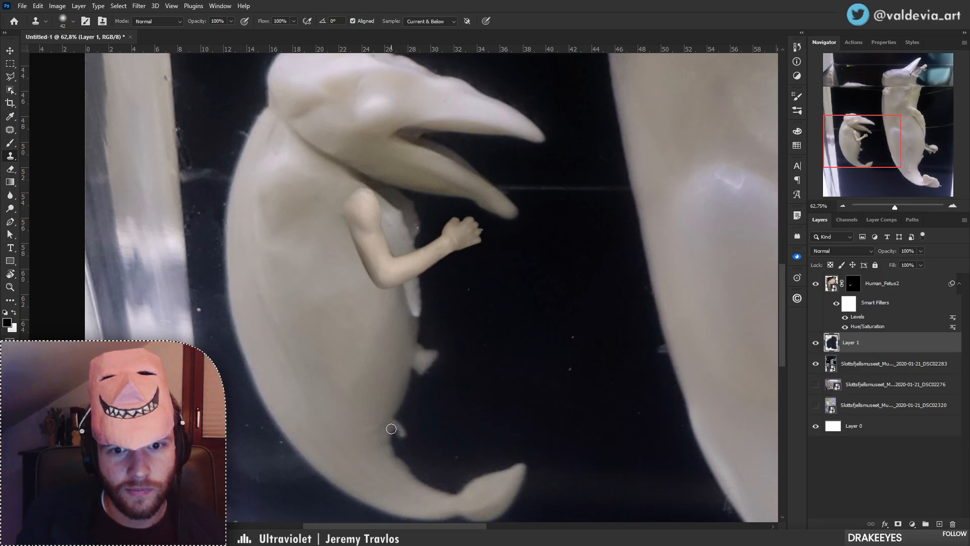
Clone a strip of the small specimen's belly edge onto a new layer over the dark background and trim it with the Eraser.
{"action": "left_click", "coordinate": [393, 425], "text": "alt"}
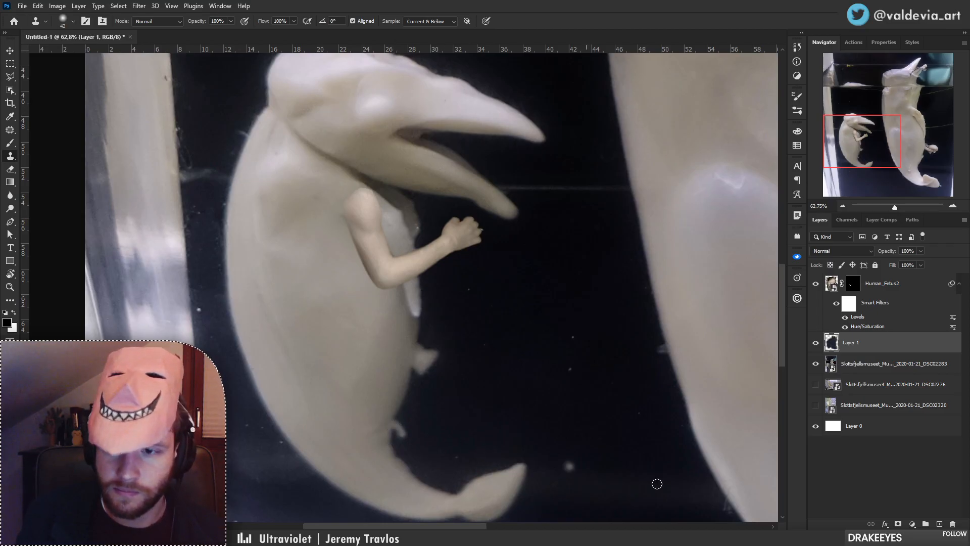
{"action": "left_click", "coordinate": [940, 524]}
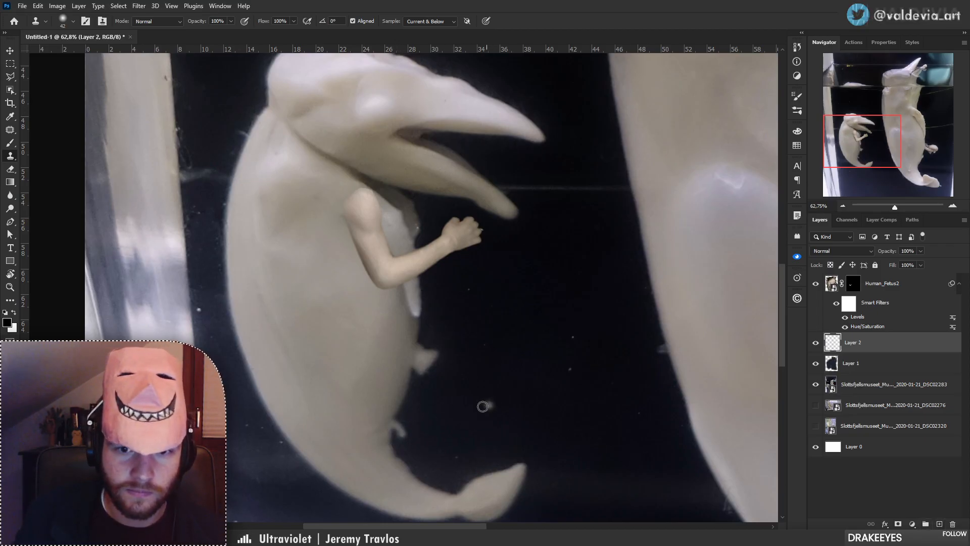
{"action": "mouse_move", "coordinate": [483, 407]}
{"action": "left_mouse_down"}
{"action": "mouse_move", "coordinate": [521, 335]}
{"action": "mouse_move", "coordinate": [499, 374]}
{"action": "mouse_move", "coordinate": [496, 364]}
{"action": "mouse_move", "coordinate": [490, 408]}
{"action": "mouse_move", "coordinate": [513, 361]}
{"action": "mouse_move", "coordinate": [509, 288]}
{"action": "mouse_move", "coordinate": [499, 293]}
{"action": "mouse_move", "coordinate": [491, 363]}
{"action": "mouse_move", "coordinate": [518, 337]}
{"action": "mouse_move", "coordinate": [524, 301]}
{"action": "mouse_move", "coordinate": [524, 317]}
{"action": "mouse_move", "coordinate": [526, 290]}
{"action": "mouse_move", "coordinate": [513, 307]}
{"action": "mouse_move", "coordinate": [513, 280]}
{"action": "mouse_move", "coordinate": [542, 290]}
{"action": "mouse_move", "coordinate": [504, 290]}
{"action": "left_mouse_up"}
{"action": "key", "text": "e"}
{"action": "key", "text": "ctrl+z"}
{"action": "right_click", "coordinate": [548, 317]}
{"action": "left_click", "coordinate": [632, 287]}
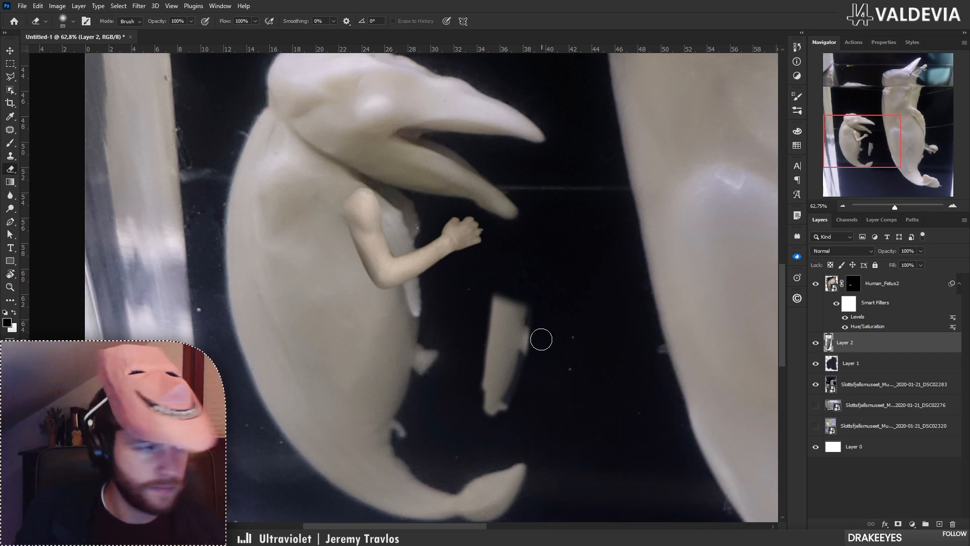
Flip the cloned belly strip vertically, move it over the fin behind the arm and rotate it slightly to follow the body's contour.
{"action": "key", "text": "ctrl+t"}
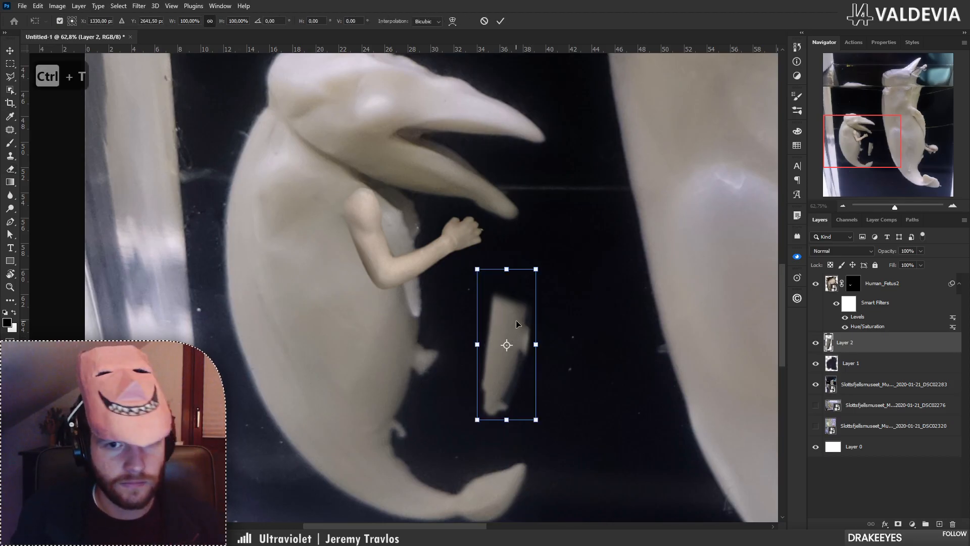
{"action": "right_click", "coordinate": [517, 324]}
{"action": "left_click", "coordinate": [546, 314]}
{"action": "left_click_drag", "start_coordinate": [499, 371], "coordinate": [401, 307]}
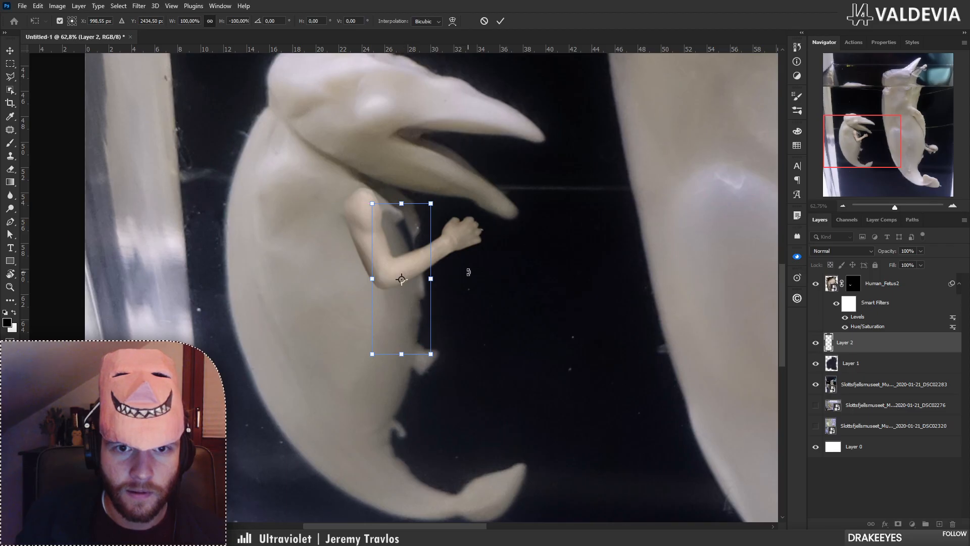
{"action": "left_click_drag", "start_coordinate": [468, 272], "coordinate": [468, 276]}
{"action": "left_click_drag", "start_coordinate": [413, 310], "coordinate": [413, 314]}
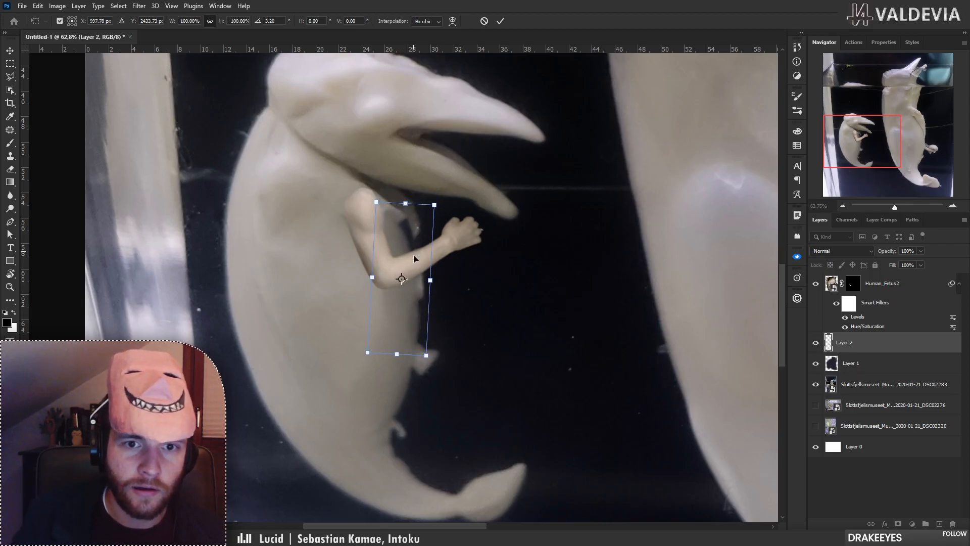
{"action": "left_click_drag", "start_coordinate": [402, 279], "coordinate": [415, 330]}
{"action": "left_click_drag", "start_coordinate": [468, 283], "coordinate": [468, 287]}
{"action": "left_click", "coordinate": [500, 21]}
{"action": "key", "text": "e"}
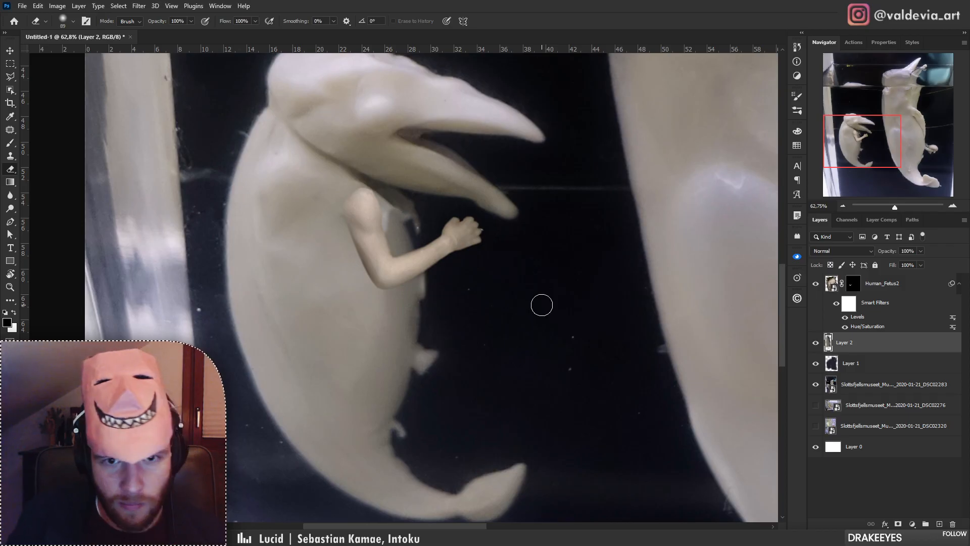
Smooth the belly outline just below the forearm by cloning dark background along the strip's edge.
{"action": "key", "text": "s"}
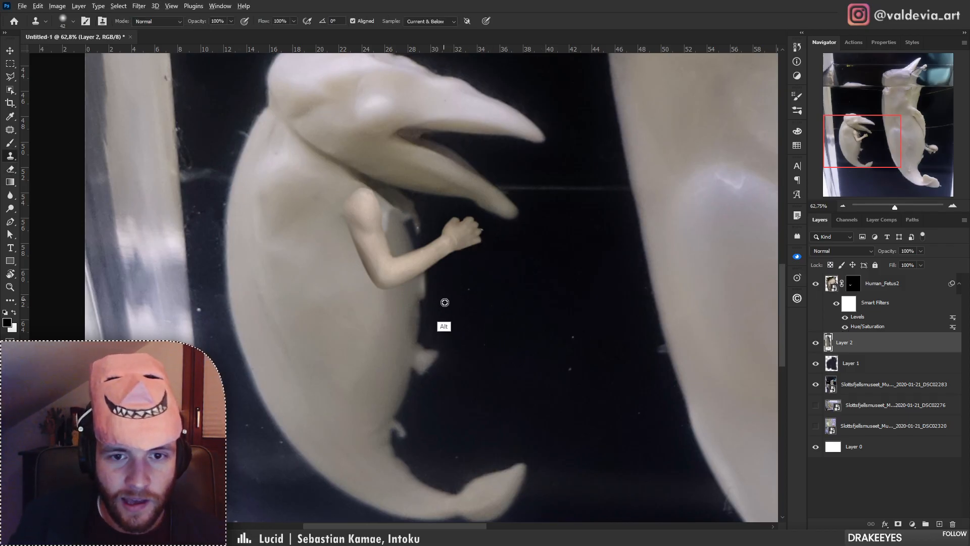
{"action": "left_click", "coordinate": [425, 314], "text": "alt"}
{"action": "left_click_drag", "start_coordinate": [427, 299], "coordinate": [426, 278]}
{"action": "key", "text": "ctrl+z"}
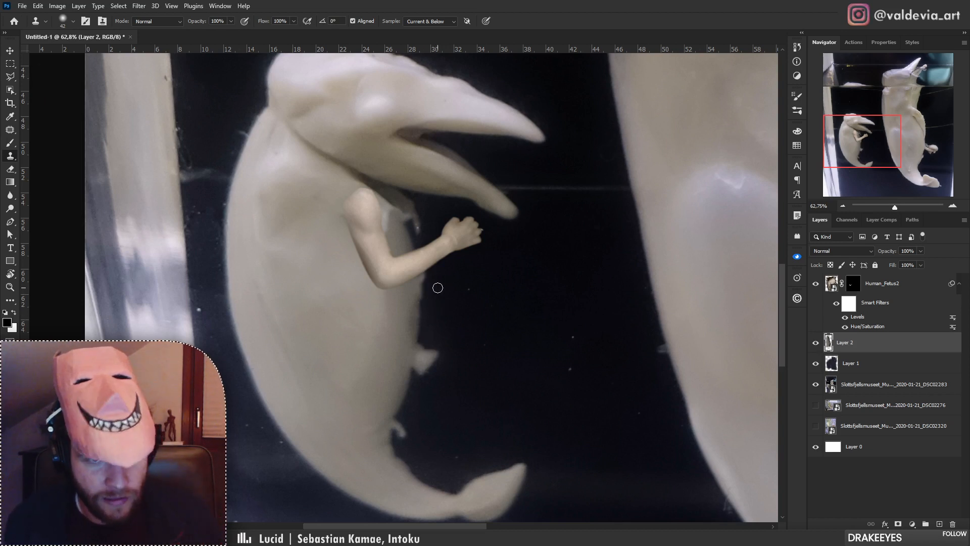
{"action": "left_click", "coordinate": [429, 310], "text": "alt"}
{"action": "mouse_move", "coordinate": [427, 280]}
{"action": "left_mouse_down"}
{"action": "mouse_move", "coordinate": [428, 302]}
{"action": "mouse_move", "coordinate": [424, 271]}
{"action": "left_mouse_up"}
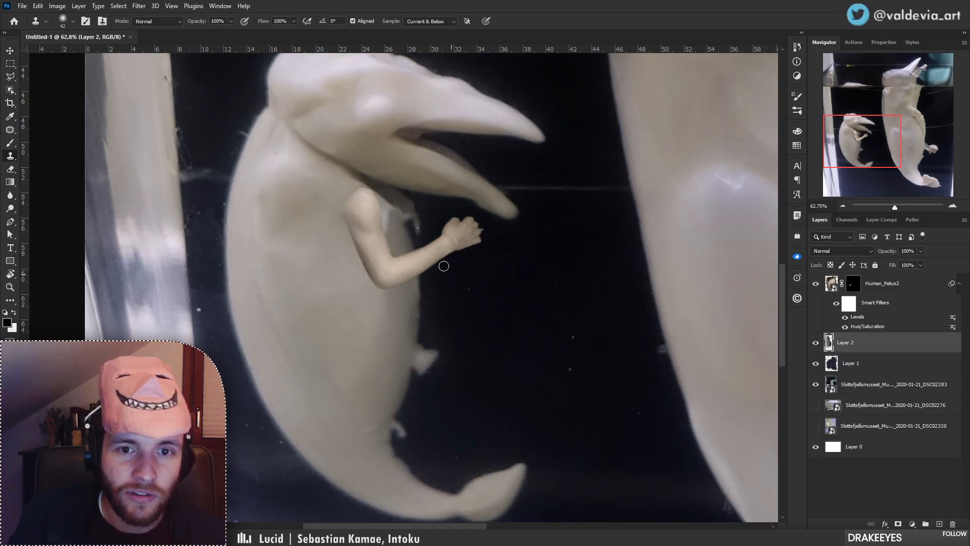
Clone dark background over the remaining fin flap between the upper arm and the hand.
{"action": "left_click", "coordinate": [428, 223], "text": "alt"}
{"action": "mouse_move", "coordinate": [419, 231]}
{"action": "left_mouse_down"}
{"action": "mouse_move", "coordinate": [417, 219]}
{"action": "mouse_move", "coordinate": [426, 226]}
{"action": "mouse_move", "coordinate": [407, 205]}
{"action": "mouse_move", "coordinate": [415, 203]}
{"action": "mouse_move", "coordinate": [410, 211]}
{"action": "left_mouse_up"}
{"action": "left_click", "coordinate": [431, 240], "text": "alt"}
{"action": "left_click", "coordinate": [428, 212], "text": "alt"}
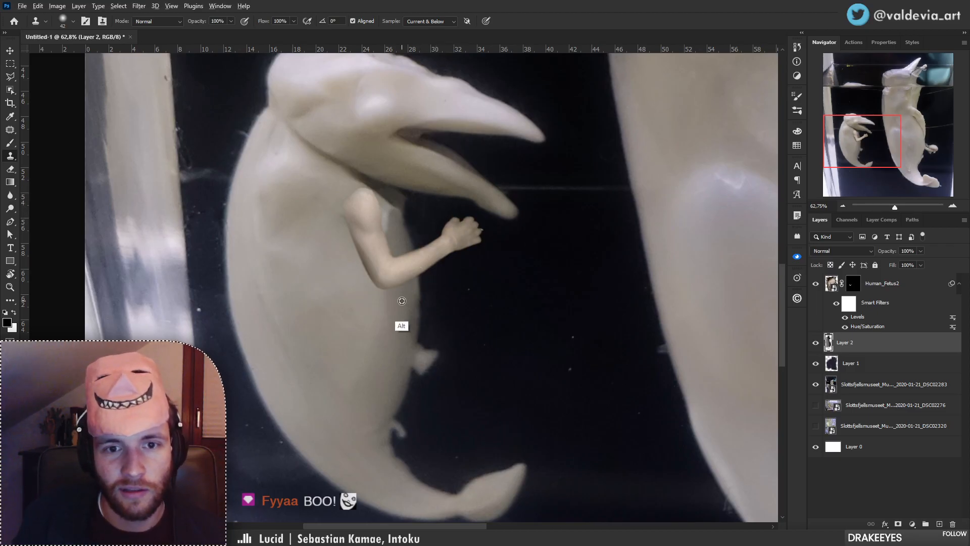
Try to clone belly skin over the edge behind the upper arm with a 77 px Soft Round Pressure Opacity brush.
{"action": "key", "text": "ctrl+z"}
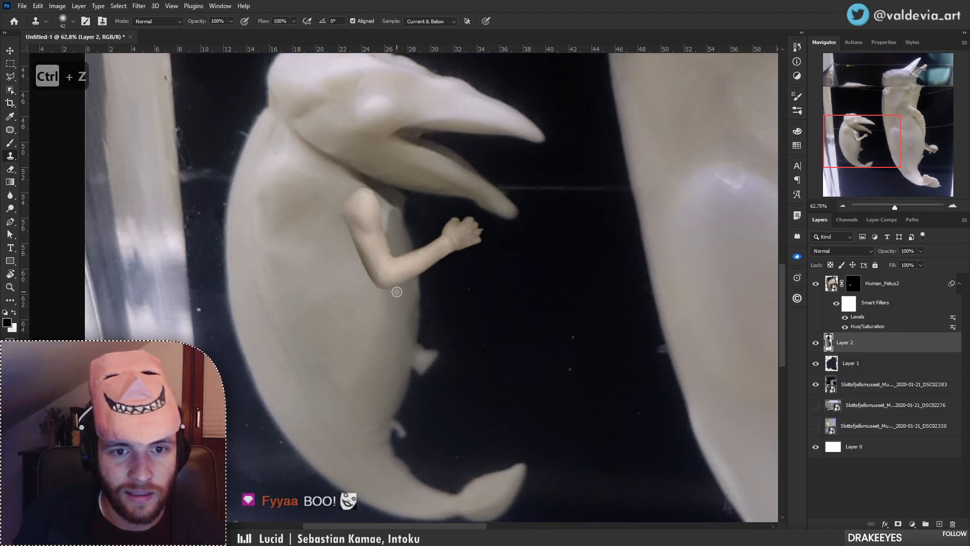
{"action": "right_click", "coordinate": [420, 273]}
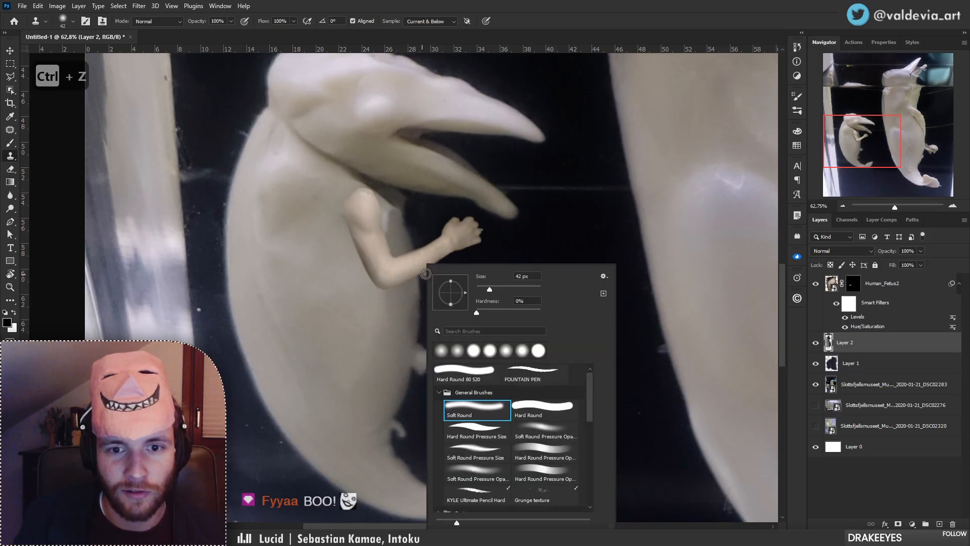
{"action": "left_click", "coordinate": [534, 432]}
{"action": "left_click_drag", "start_coordinate": [493, 288], "coordinate": [500, 288]}
{"action": "left_click", "coordinate": [328, 254], "text": "alt"}
{"action": "mouse_move", "coordinate": [383, 218]}
{"action": "left_mouse_down"}
{"action": "mouse_move", "coordinate": [386, 202]}
{"action": "mouse_move", "coordinate": [397, 212]}
{"action": "mouse_move", "coordinate": [383, 271]}
{"action": "mouse_move", "coordinate": [383, 241]}
{"action": "mouse_move", "coordinate": [398, 273]}
{"action": "left_mouse_up"}
{"action": "key", "text": "ctrl+z"}
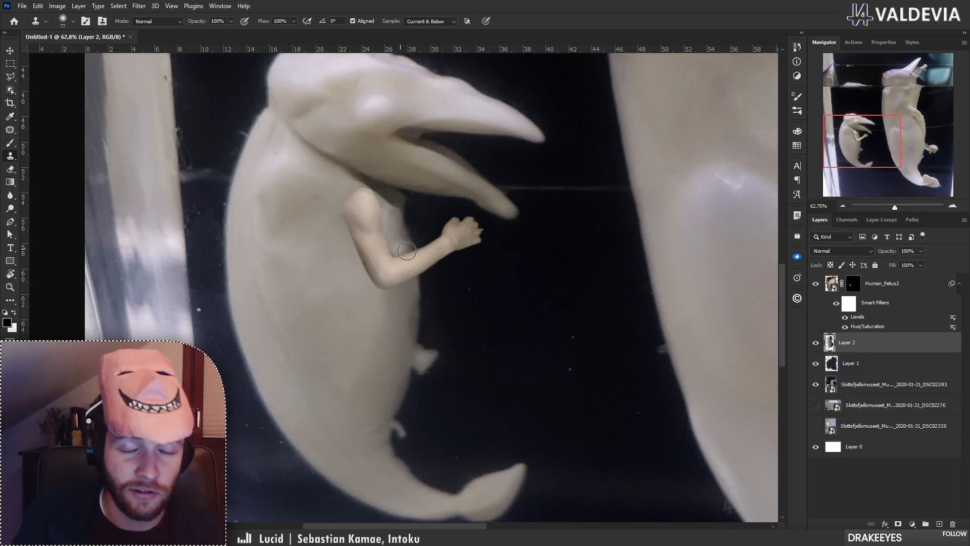
Clone body skin and dark background over the fin remnant behind the upper arm with a smaller Clone Stamp brush.
{"action": "key", "text": "z"}
{"action": "mouse_move", "coordinate": [369, 209]}
{"action": "left_mouse_down"}
{"action": "mouse_move", "coordinate": [309, 217]}
{"action": "mouse_move", "coordinate": [426, 207]}
{"action": "left_mouse_up"}
{"action": "key", "text": "s"}
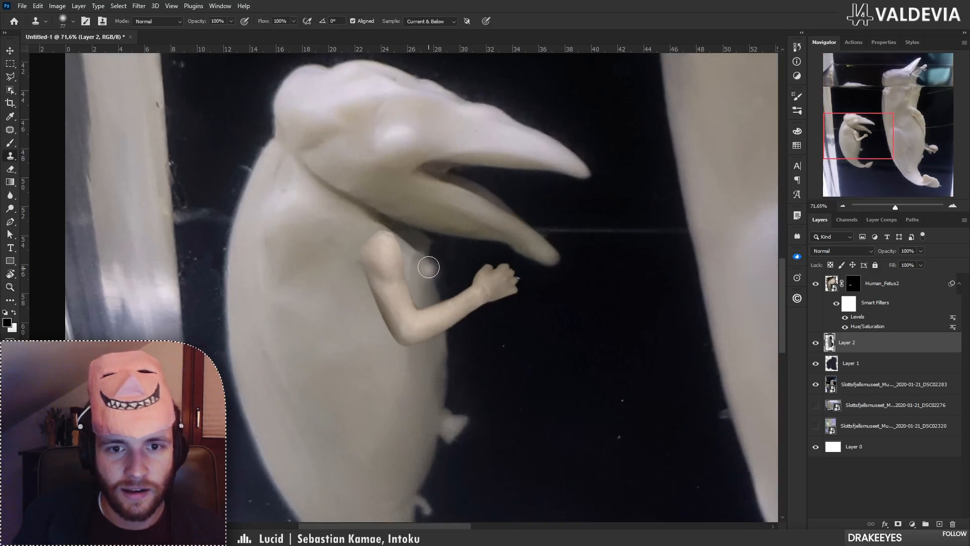
{"action": "left_click", "coordinate": [359, 296], "text": "alt"}
{"action": "right_click", "coordinate": [417, 272]}
{"action": "left_click", "coordinate": [479, 289]}
{"action": "mouse_move", "coordinate": [416, 270]}
{"action": "left_mouse_down"}
{"action": "mouse_move", "coordinate": [432, 244]}
{"action": "mouse_move", "coordinate": [353, 264]}
{"action": "left_mouse_up"}
{"action": "left_click", "coordinate": [450, 273], "text": "alt"}
Add a new layer above Human_Fetus2 and clip it to the arm.
{"action": "key", "text": "z"}
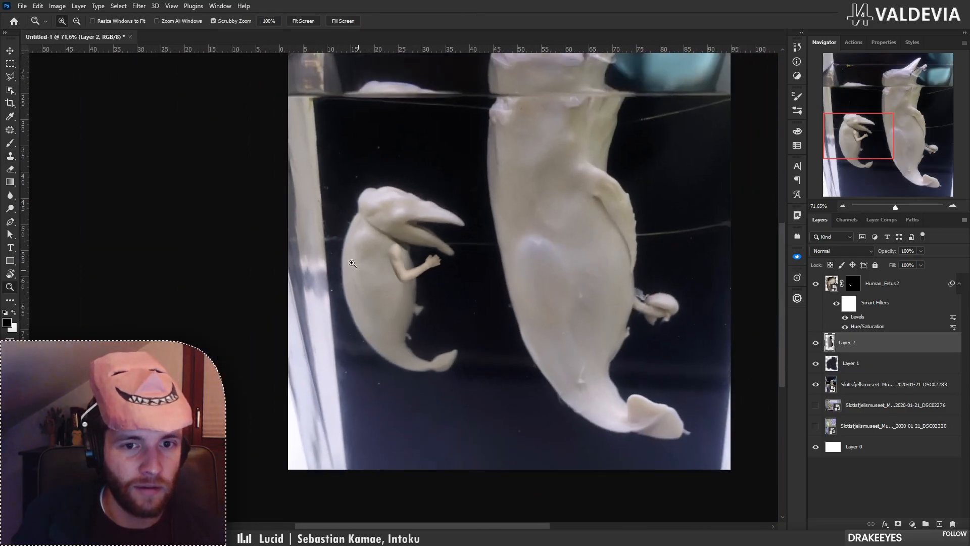
{"action": "left_click_drag", "start_coordinate": [405, 228], "coordinate": [444, 228]}
{"action": "key", "text": "s"}
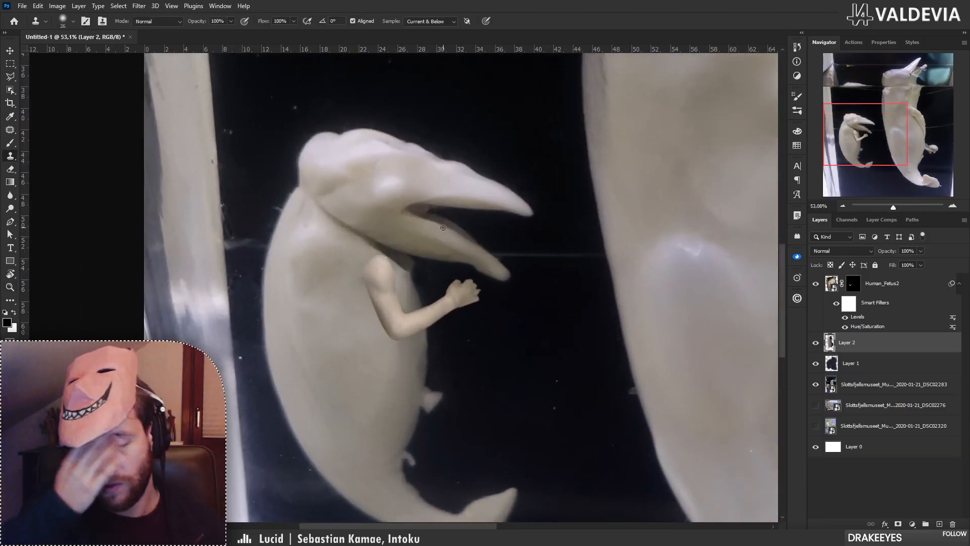
{"action": "left_click", "coordinate": [887, 295]}
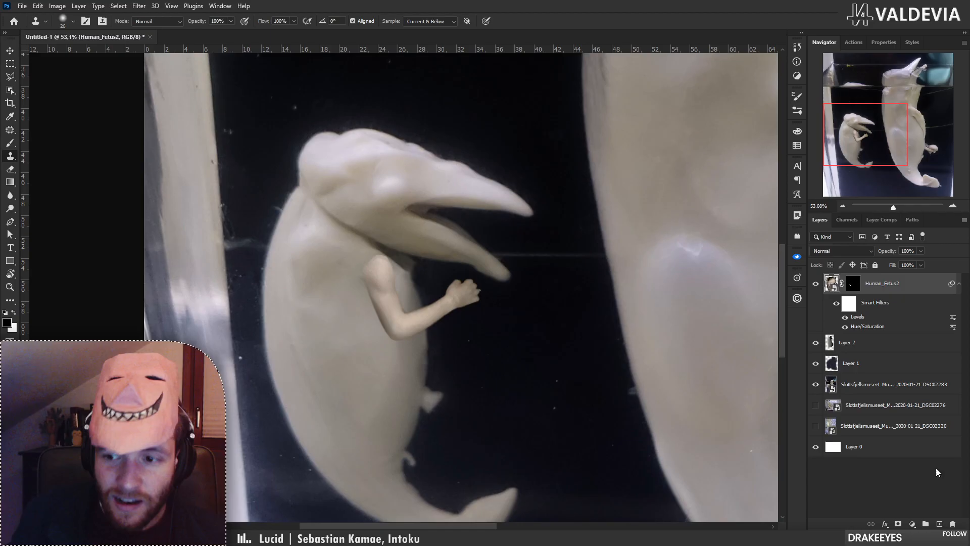
{"action": "left_click", "coordinate": [940, 524]}
{"action": "left_click", "coordinate": [888, 293], "text": "alt"}
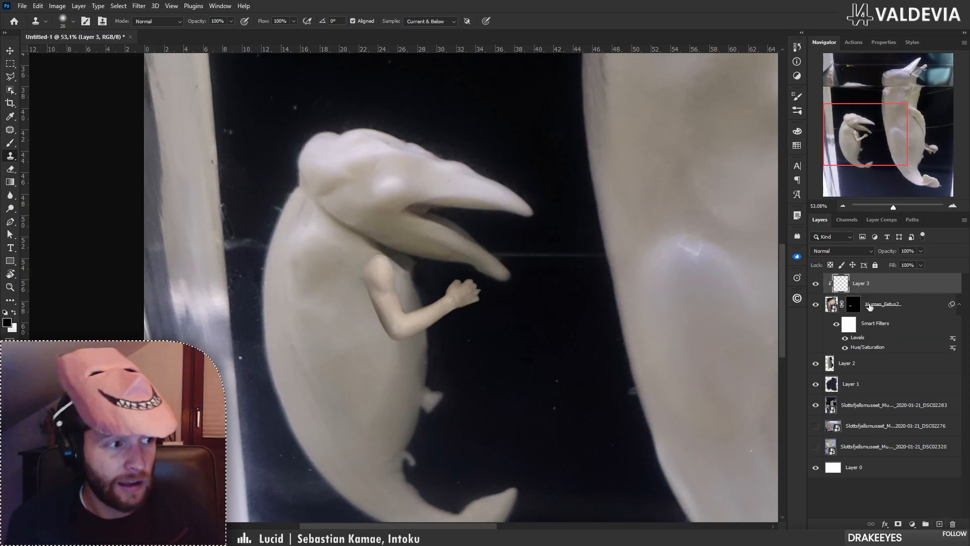
Tint the arm with body skin colour sampled from the specimen using a 136 px soft brush, with the layer's blend mode set to Color.
{"action": "key", "text": "b"}
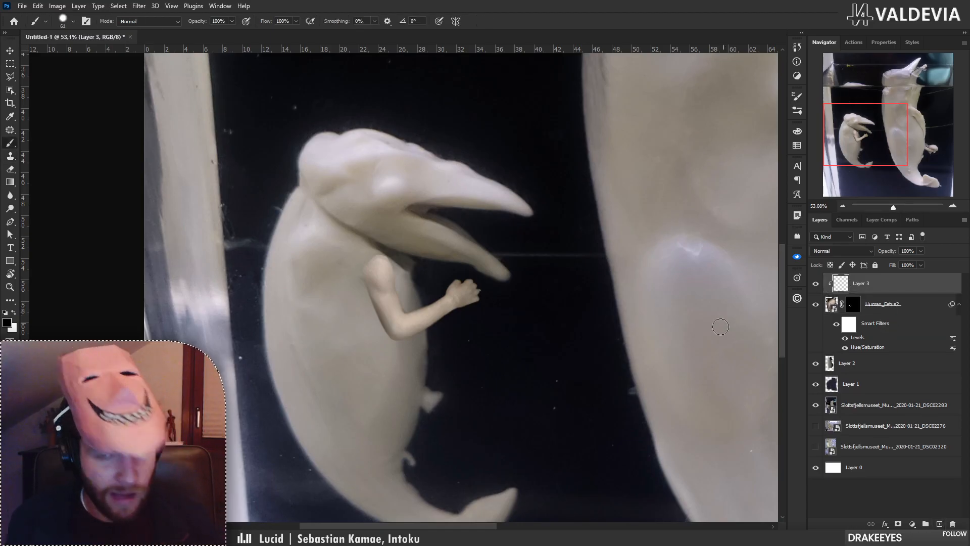
{"action": "left_click", "coordinate": [365, 347], "text": "alt"}
{"action": "right_click", "coordinate": [489, 308]}
{"action": "left_click", "coordinate": [620, 433]}
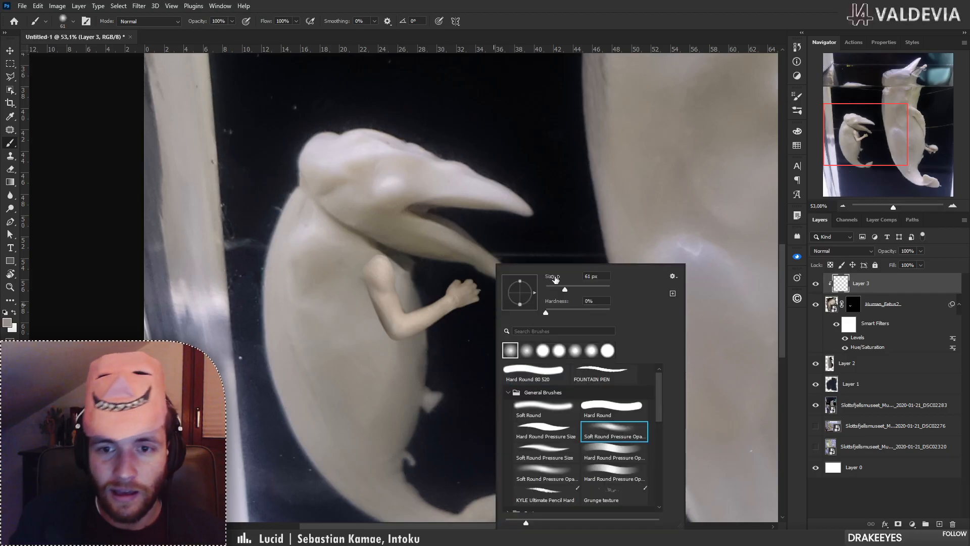
{"action": "left_click_drag", "start_coordinate": [565, 290], "coordinate": [583, 290]}
{"action": "left_click", "coordinate": [841, 251]}
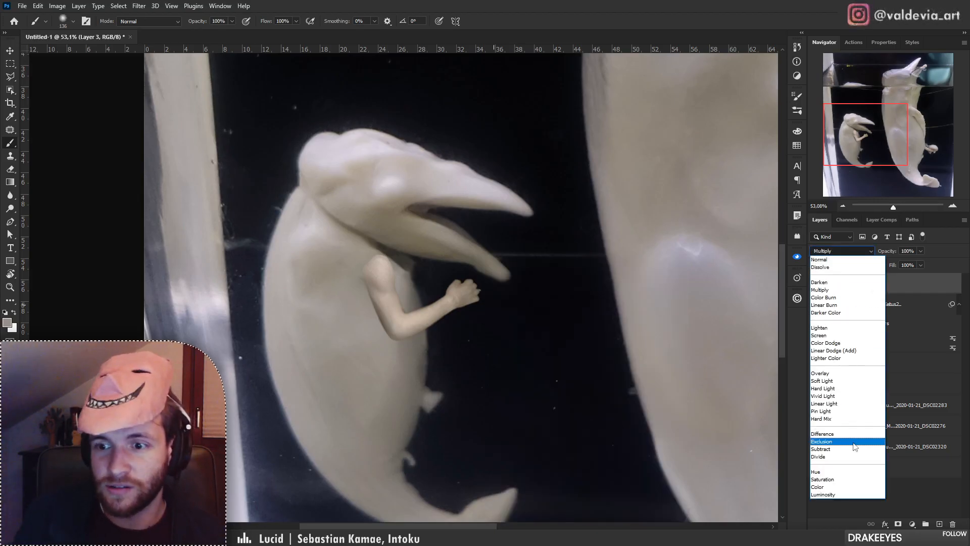
{"action": "left_click", "coordinate": [839, 484]}
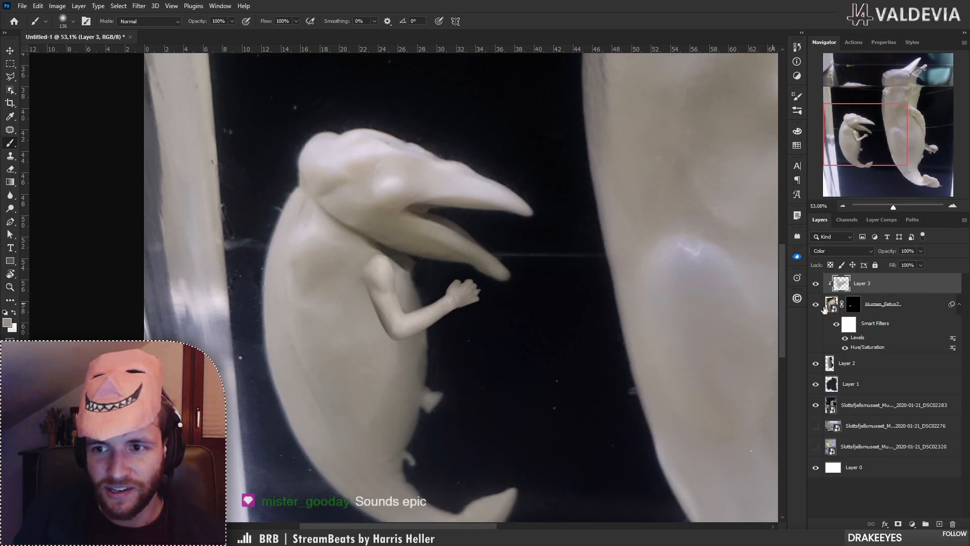
Apply a Gaussian Blur of 2.7 pixels to the Human_Fetus2 arm layer.
{"action": "key", "text": "z"}
{"action": "mouse_move", "coordinate": [415, 304]}
{"action": "left_mouse_down"}
{"action": "mouse_move", "coordinate": [365, 311]}
{"action": "mouse_move", "coordinate": [417, 307]}
{"action": "left_mouse_up"}
{"action": "key", "text": "b"}
{"action": "left_click", "coordinate": [893, 307]}
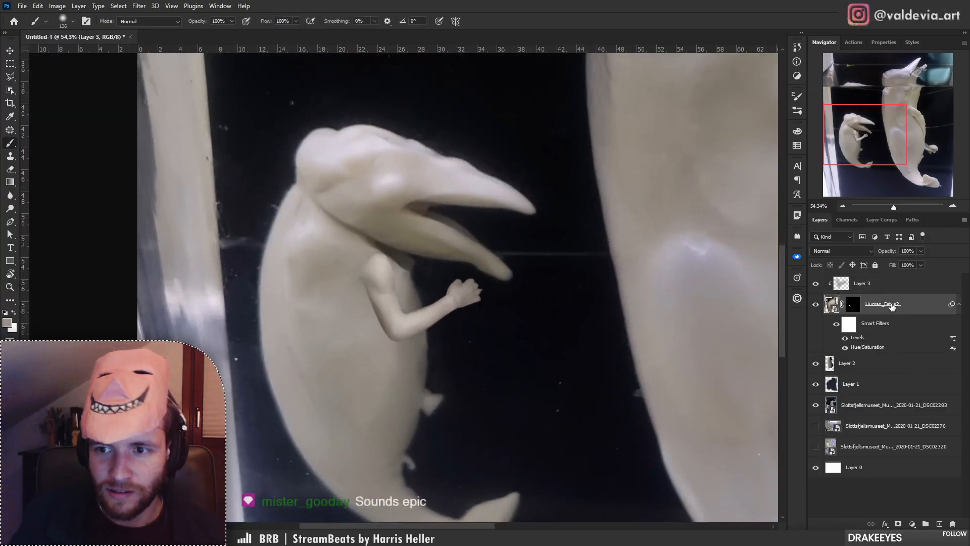
{"action": "key", "text": "ctrl+shift+g"}
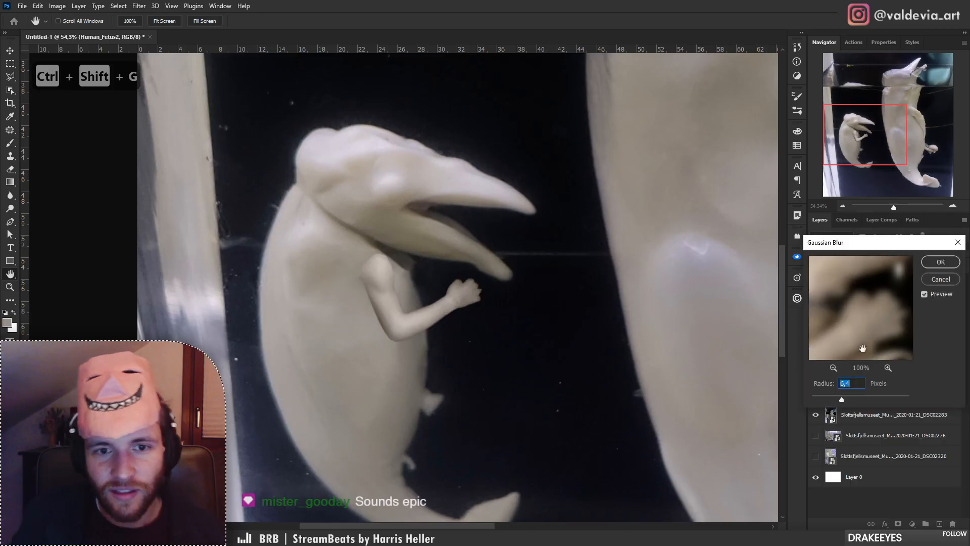
{"action": "left_click_drag", "start_coordinate": [842, 400], "coordinate": [827, 401]}
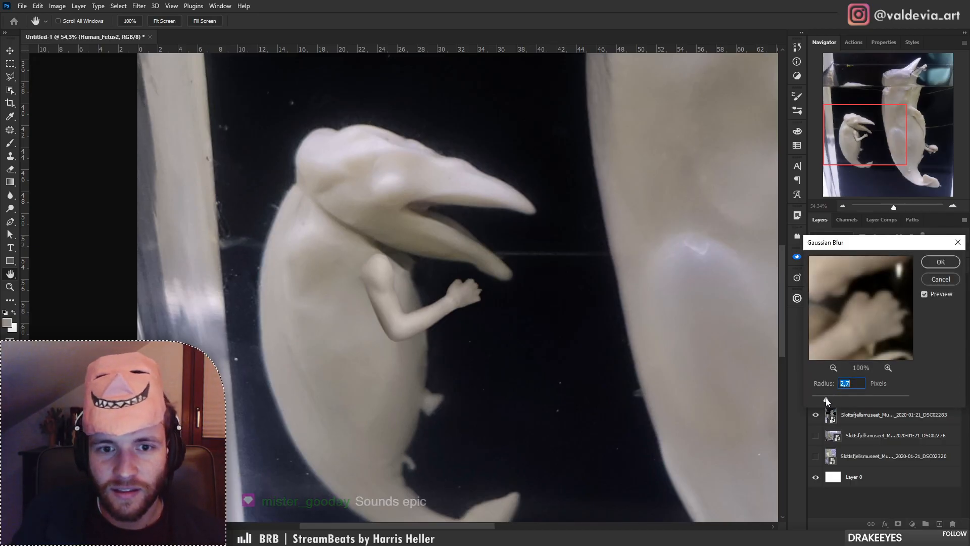
{"action": "left_click", "coordinate": [936, 264]}
Feather the Human_Fetus2 layer mask to 2.5 px.
{"action": "key", "text": "b"}
{"action": "left_click", "coordinate": [854, 304]}
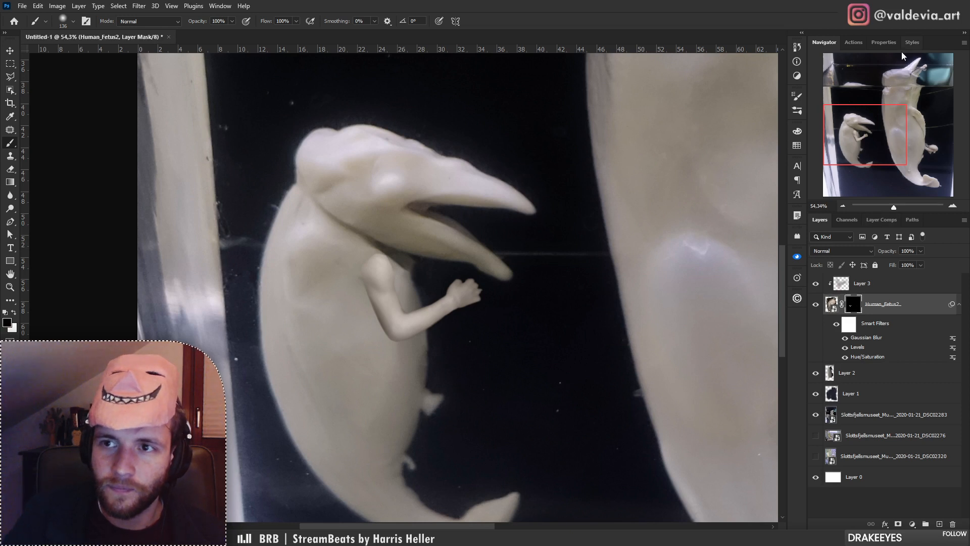
{"action": "left_click", "coordinate": [885, 41]}
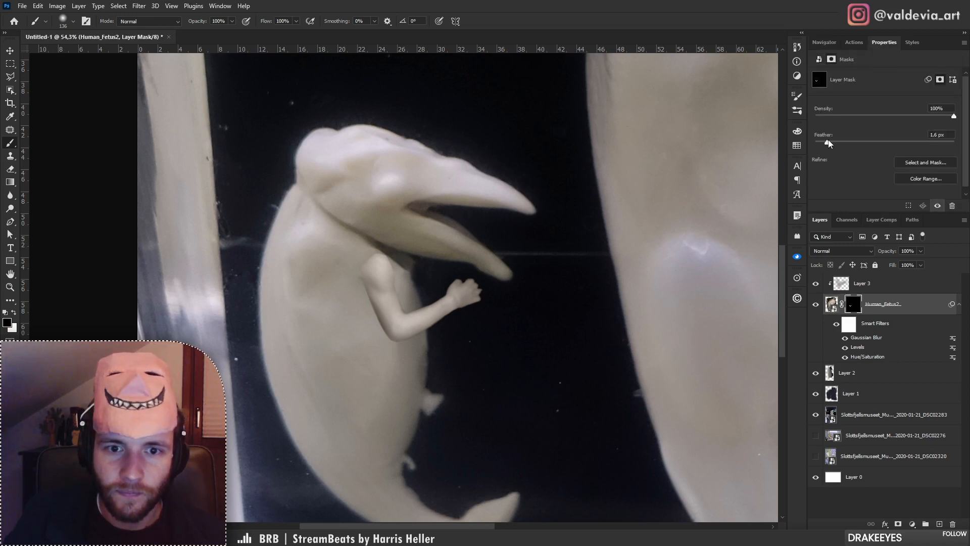
{"action": "left_click_drag", "start_coordinate": [828, 142], "coordinate": [835, 144]}
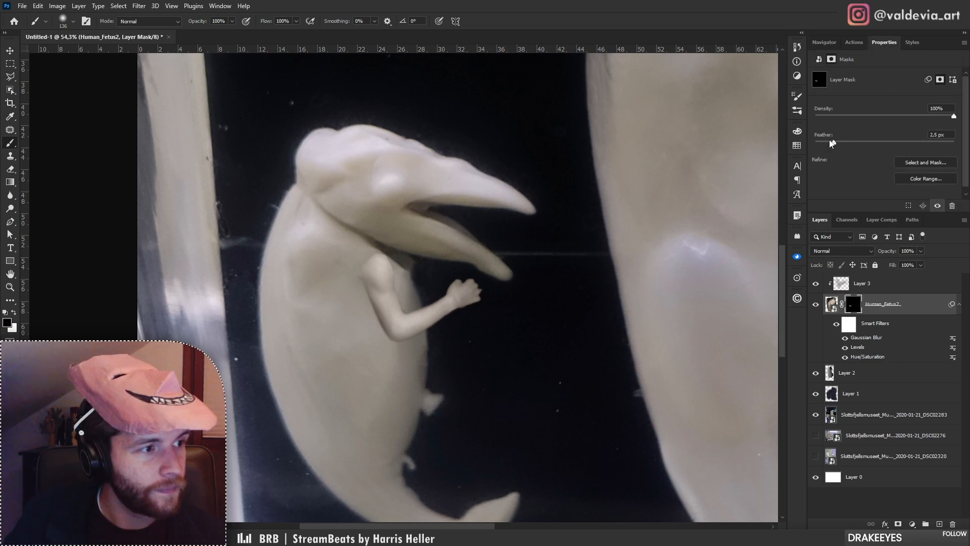
Add another clipped layer directly above Human_Fetus2 for painting light and shadow on the arm.
{"action": "left_click", "coordinate": [831, 304]}
{"action": "key", "text": "z"}
{"action": "mouse_move", "coordinate": [420, 289]}
{"action": "left_mouse_down"}
{"action": "mouse_move", "coordinate": [350, 304]}
{"action": "mouse_move", "coordinate": [430, 291]}
{"action": "left_mouse_up"}
{"action": "mouse_move", "coordinate": [304, 279]}
{"action": "left_mouse_down"}
{"action": "mouse_move", "coordinate": [342, 277]}
{"action": "mouse_move", "coordinate": [260, 273]}
{"action": "left_mouse_up"}
{"action": "left_click_drag", "start_coordinate": [334, 208], "coordinate": [394, 212]}
{"action": "key", "text": "b"}
{"action": "left_click", "coordinate": [938, 523]}
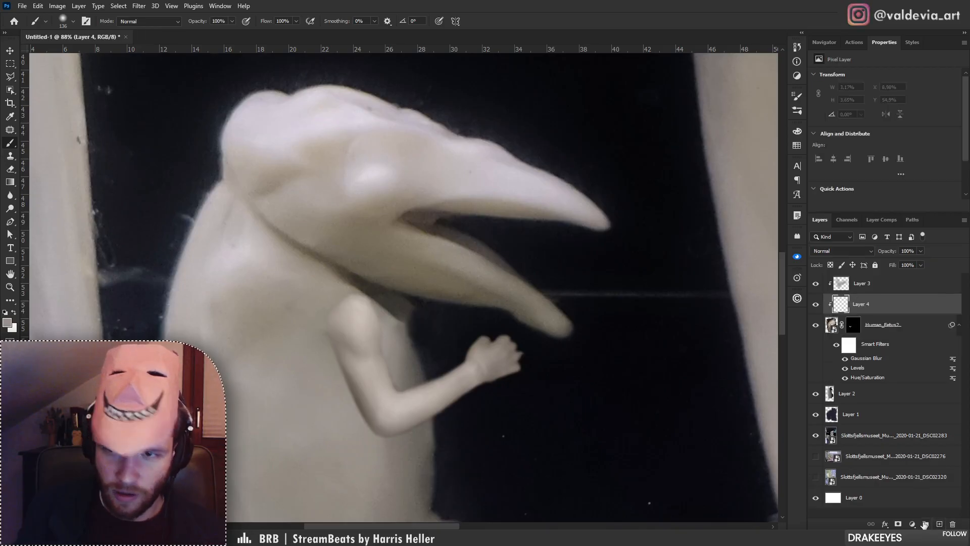
Try painting a white highlight on the shoulder of the arm.
{"action": "key", "text": "d"}
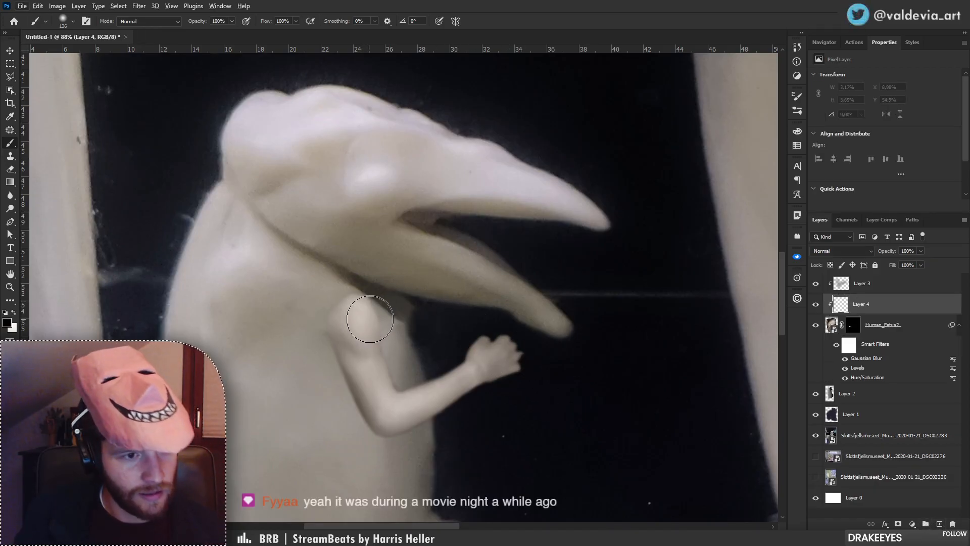
{"action": "key", "text": "x"}
{"action": "left_click_drag", "start_coordinate": [358, 316], "coordinate": [360, 310]}
{"action": "key", "text": "ctrl+z"}
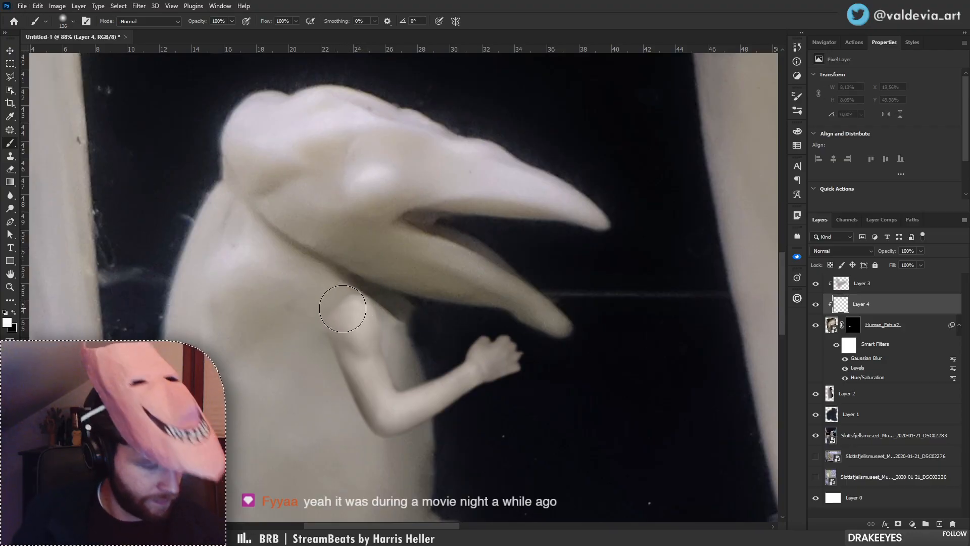
Shade the inner upper arm, the elbow and the forearm with soft black strokes.
{"action": "key", "text": "x"}
{"action": "left_click_drag", "start_coordinate": [393, 333], "coordinate": [398, 357]}
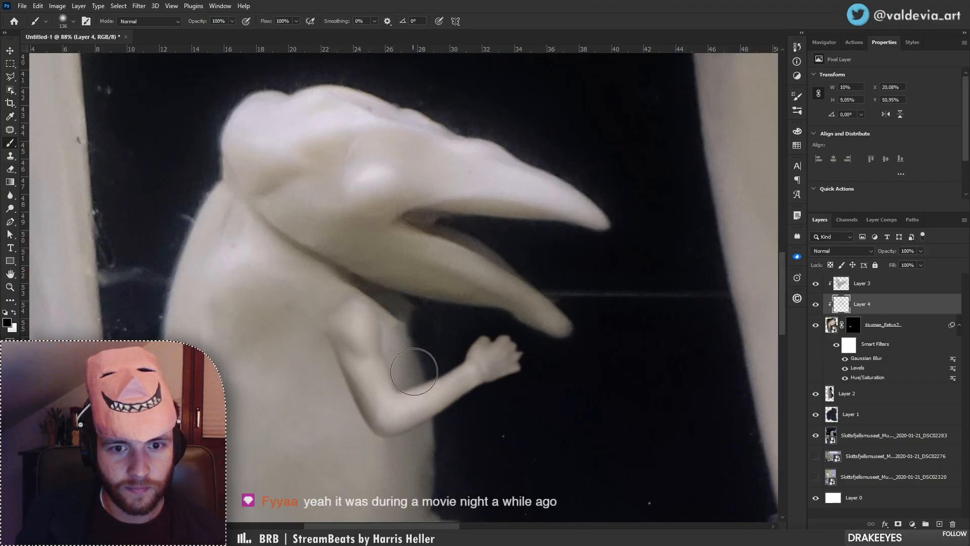
{"action": "mouse_move", "coordinate": [358, 415]}
{"action": "left_mouse_down"}
{"action": "mouse_move", "coordinate": [399, 447]}
{"action": "mouse_move", "coordinate": [433, 339]}
{"action": "left_mouse_up"}
{"action": "key", "text": "space"}
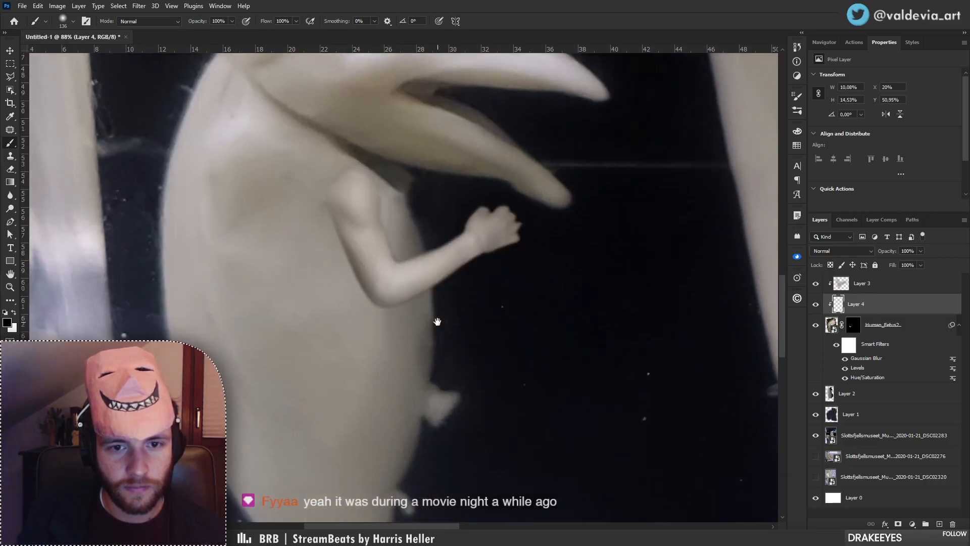
{"action": "mouse_move", "coordinate": [375, 314]}
{"action": "left_mouse_down"}
{"action": "mouse_move", "coordinate": [480, 278]}
{"action": "mouse_move", "coordinate": [529, 238]}
{"action": "left_mouse_up"}
Brighten the hand with a soft white stroke across the fingers.
{"action": "key", "text": "ctrl+space"}
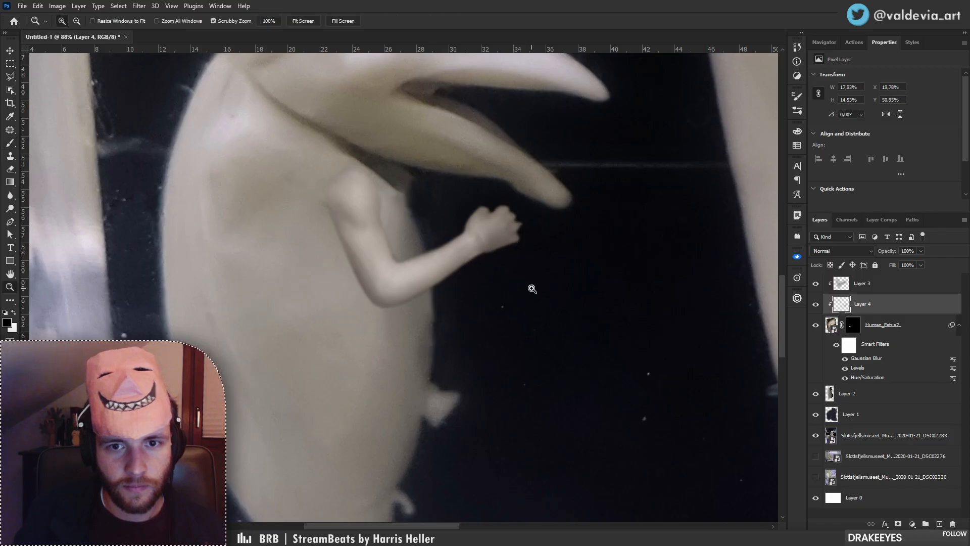
{"action": "mouse_move", "coordinate": [464, 319]}
{"action": "left_mouse_down"}
{"action": "mouse_move", "coordinate": [401, 330]}
{"action": "mouse_move", "coordinate": [473, 318]}
{"action": "left_mouse_up"}
{"action": "key", "text": "x"}
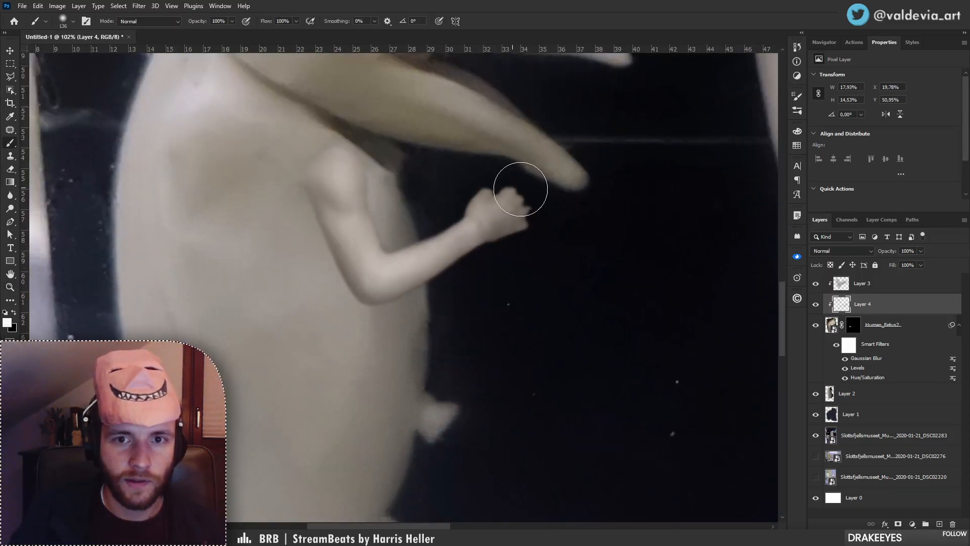
{"action": "mouse_move", "coordinate": [521, 190]}
{"action": "left_mouse_down"}
{"action": "mouse_move", "coordinate": [500, 193]}
{"action": "mouse_move", "coordinate": [497, 215]}
{"action": "left_mouse_up"}
{"action": "key", "text": "ctrl+space"}
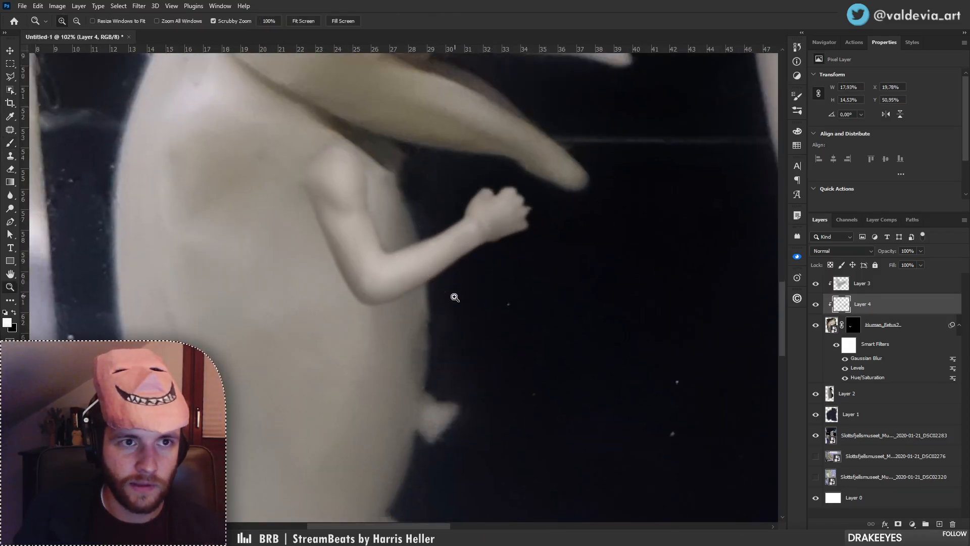
{"action": "mouse_move", "coordinate": [452, 296]}
{"action": "left_mouse_down"}
{"action": "mouse_move", "coordinate": [378, 306]}
{"action": "mouse_move", "coordinate": [422, 304]}
{"action": "mouse_move", "coordinate": [426, 225]}
{"action": "mouse_move", "coordinate": [403, 249]}
{"action": "left_mouse_up"}
{"action": "key", "text": "space"}
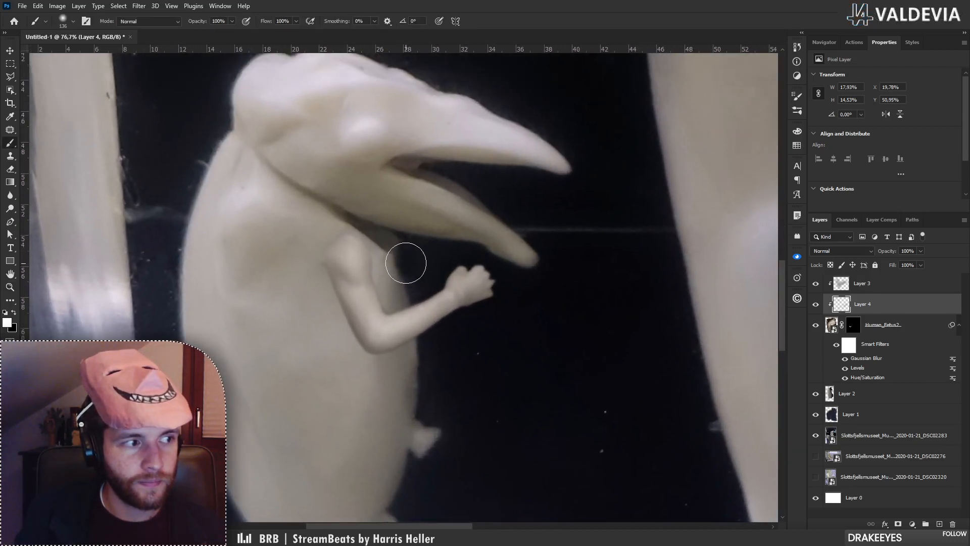
Try darkening the upper arm and elbow crease with black, using first the large brush and a smaller one after it.
{"action": "key", "text": "x"}
{"action": "left_click_drag", "start_coordinate": [355, 268], "coordinate": [385, 323]}
{"action": "key", "text": "ctrl+z"}
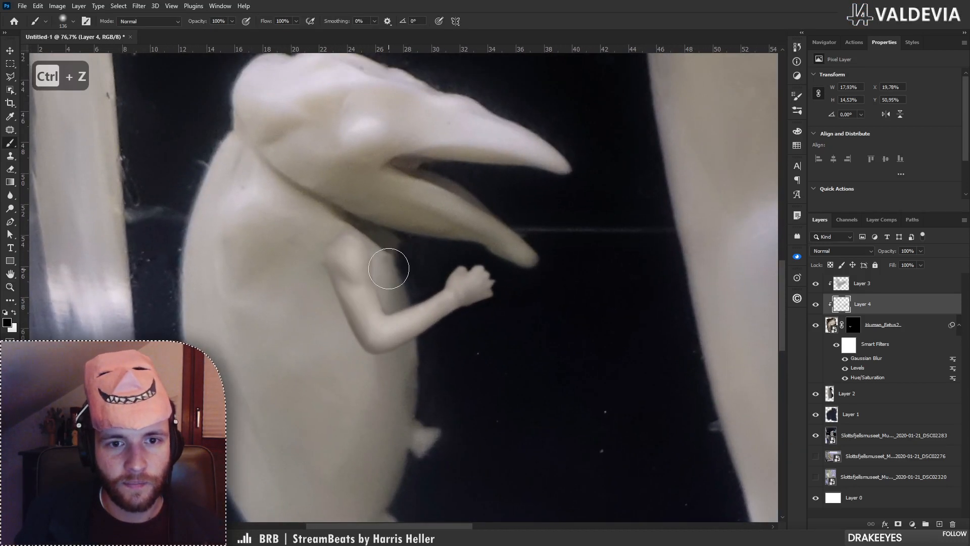
{"action": "right_click", "coordinate": [389, 268]}
{"action": "left_click", "coordinate": [464, 288]}
{"action": "left_click_drag", "start_coordinate": [344, 269], "coordinate": [377, 300]}
{"action": "key", "text": "ctrl+z"}
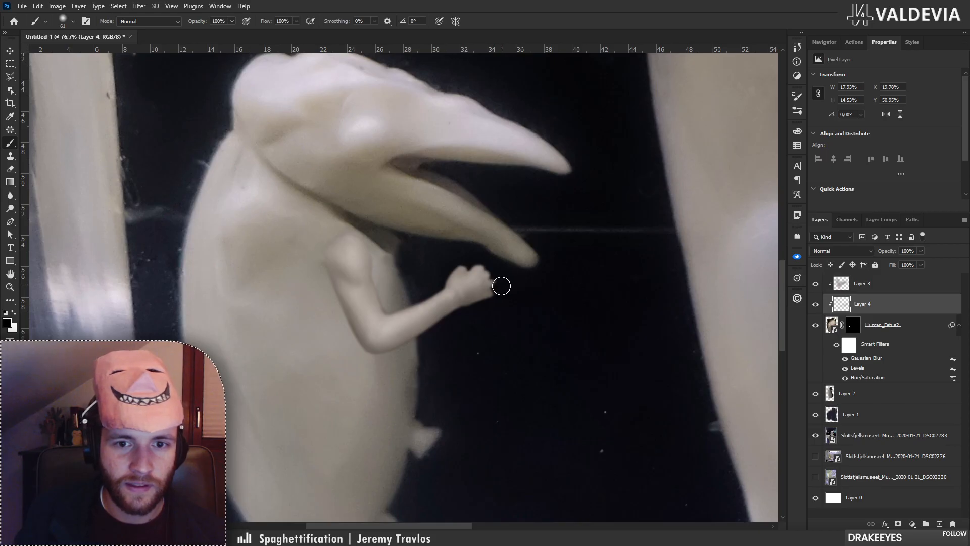
Soften the painted shading around the hand and forearm using the Eraser with a Soft Round Pressure Opacity brush.
{"action": "key", "text": "z"}
{"action": "mouse_move", "coordinate": [398, 323]}
{"action": "left_mouse_down"}
{"action": "mouse_move", "coordinate": [298, 340]}
{"action": "mouse_move", "coordinate": [404, 322]}
{"action": "left_mouse_up"}
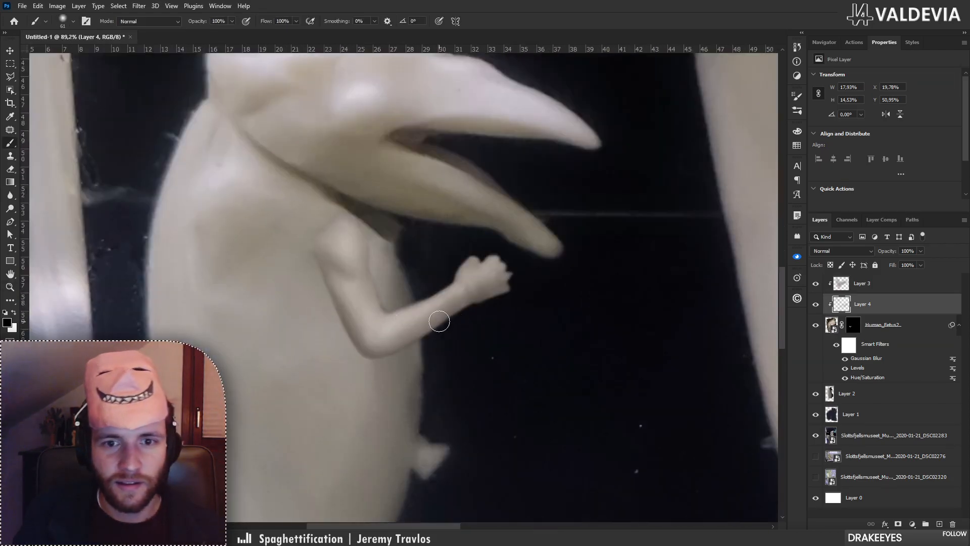
{"action": "key", "text": "e"}
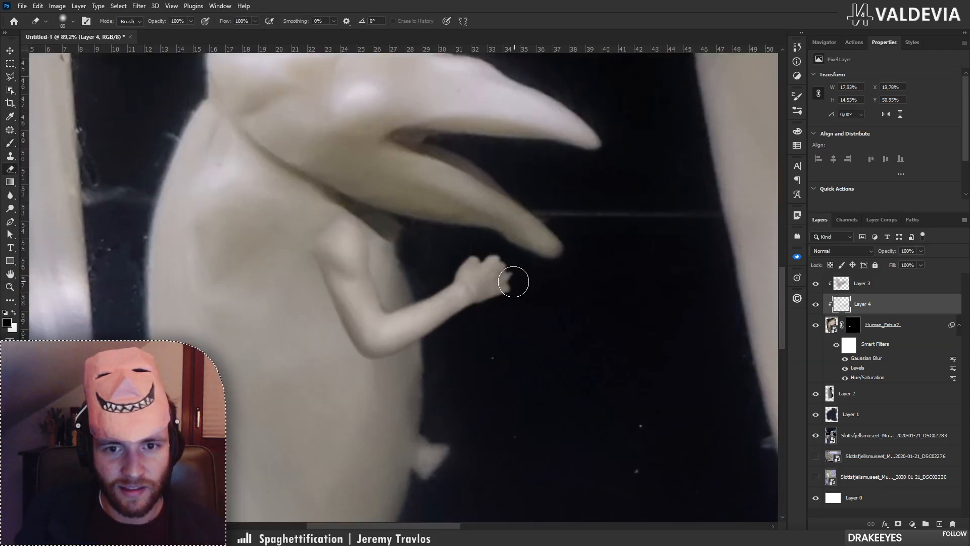
{"action": "key", "text": "ctrl+z"}
{"action": "right_click", "coordinate": [494, 283]}
{"action": "double_click", "coordinate": [598, 428]}
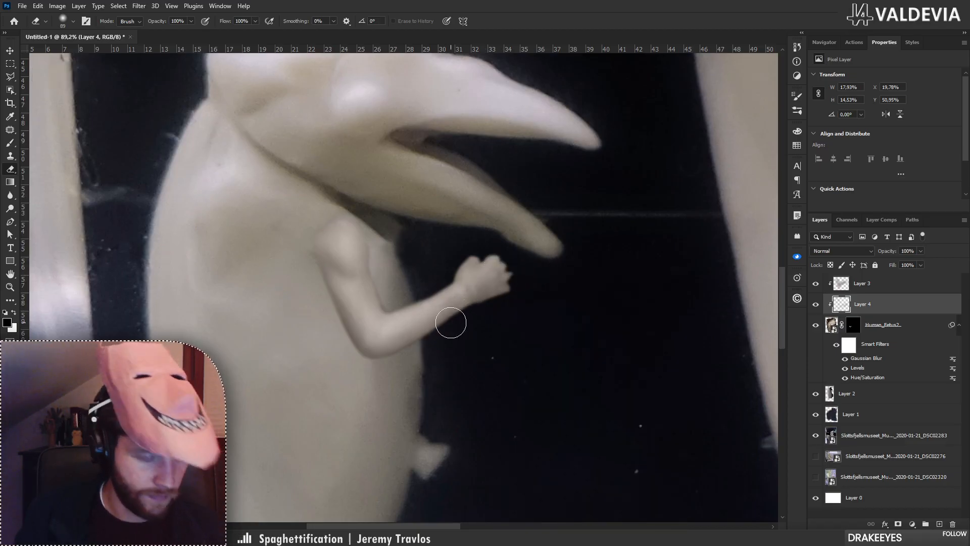
{"action": "key", "text": "b"}
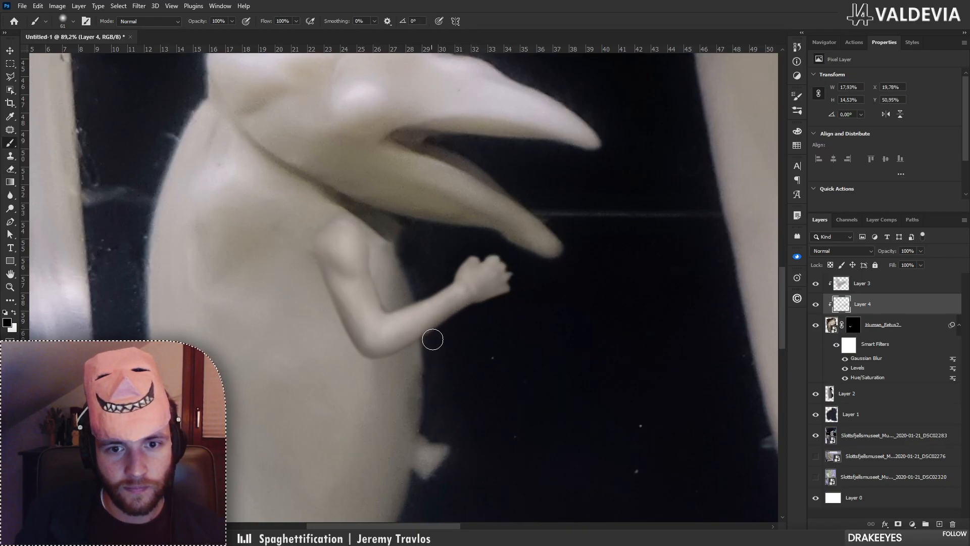
{"action": "key", "text": "z"}
{"action": "mouse_move", "coordinate": [511, 325]}
{"action": "left_mouse_down"}
{"action": "mouse_move", "coordinate": [480, 322]}
{"action": "mouse_move", "coordinate": [539, 298]}
{"action": "left_mouse_up"}
{"action": "key", "text": "b"}
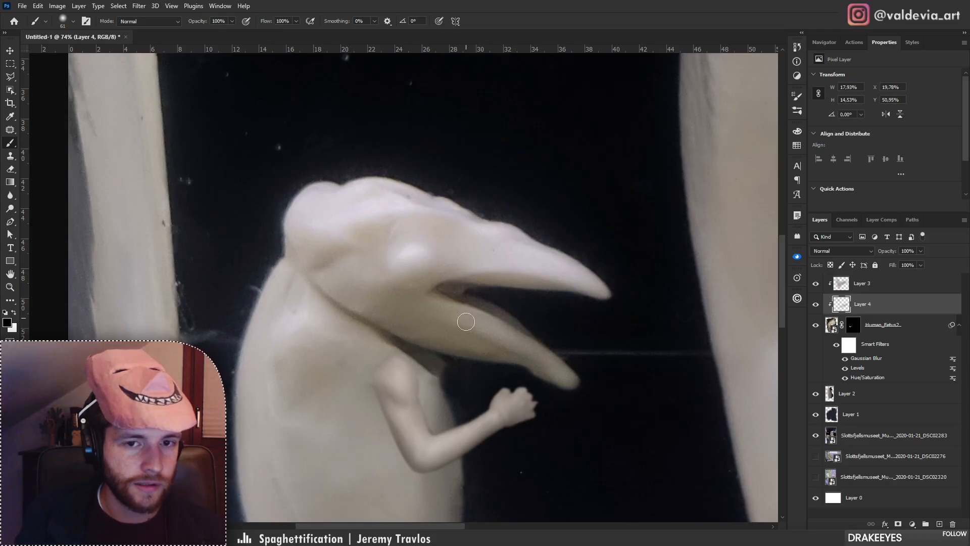
{"action": "left_click_drag", "start_coordinate": [461, 321], "coordinate": [425, 274]}
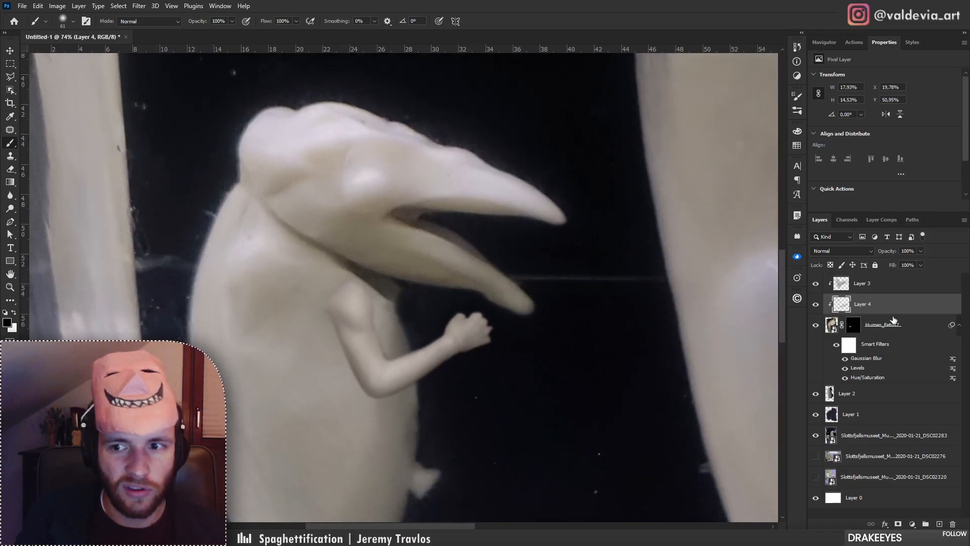
Try brightening the shoulder with a soft white brush stroke on Layer 4.
{"action": "left_click", "coordinate": [884, 290]}
{"action": "left_click", "coordinate": [886, 303]}
{"action": "key", "text": "x"}
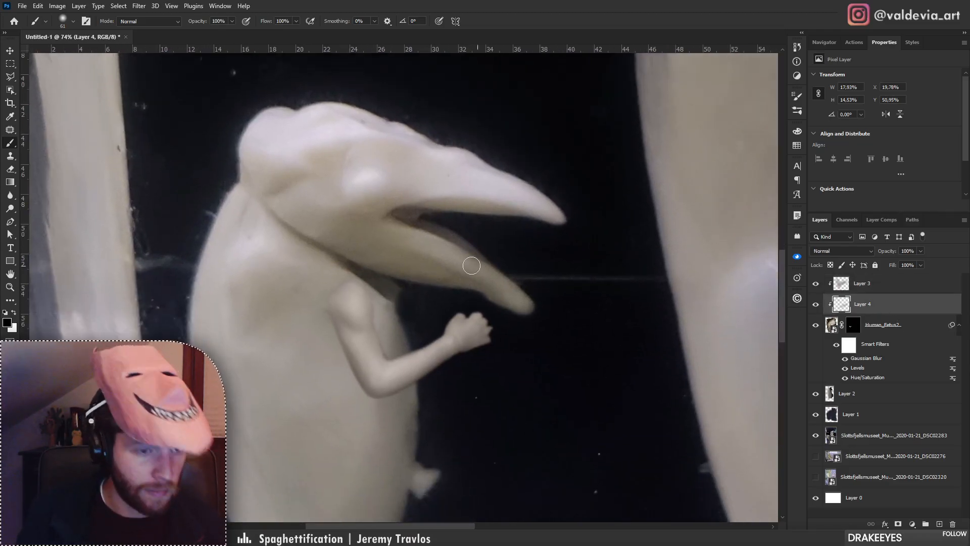
{"action": "left_click_drag", "start_coordinate": [353, 292], "coordinate": [353, 303]}
{"action": "key", "text": "ctrl+z"}
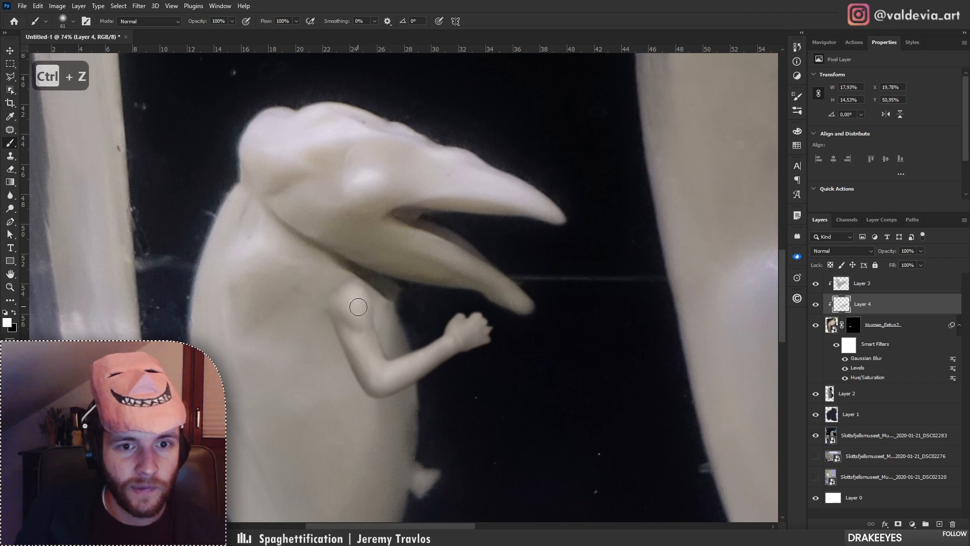
Sample the body's skin colour and paint it over the upper arm on Layer 3 with a 183 px soft brush.
{"action": "key", "text": "ctrl+space"}
{"action": "left_click_drag", "start_coordinate": [373, 258], "coordinate": [298, 274]}
{"action": "left_click_drag", "start_coordinate": [374, 263], "coordinate": [447, 253]}
{"action": "left_click", "coordinate": [889, 285]}
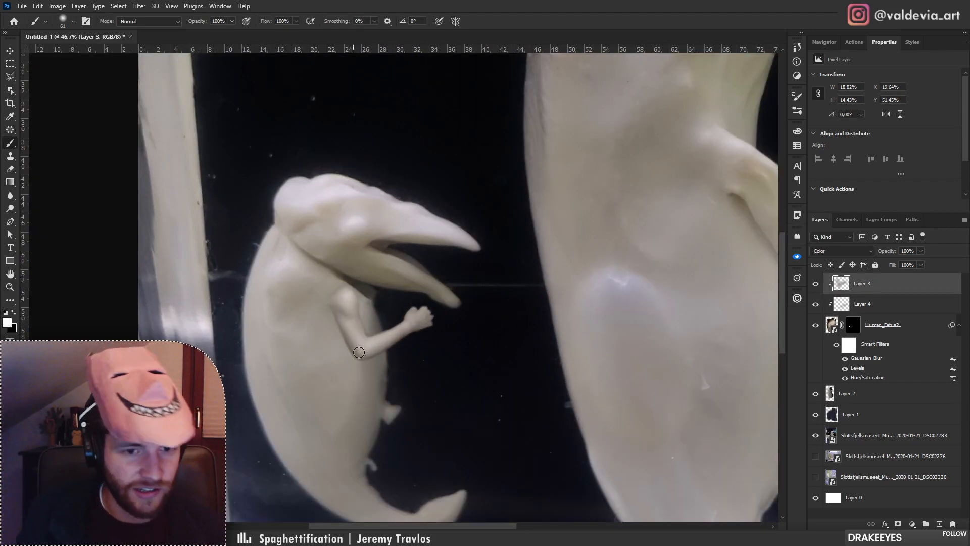
{"action": "left_click", "coordinate": [329, 389], "text": "alt"}
{"action": "right_click", "coordinate": [361, 327]}
{"action": "left_click", "coordinate": [458, 289]}
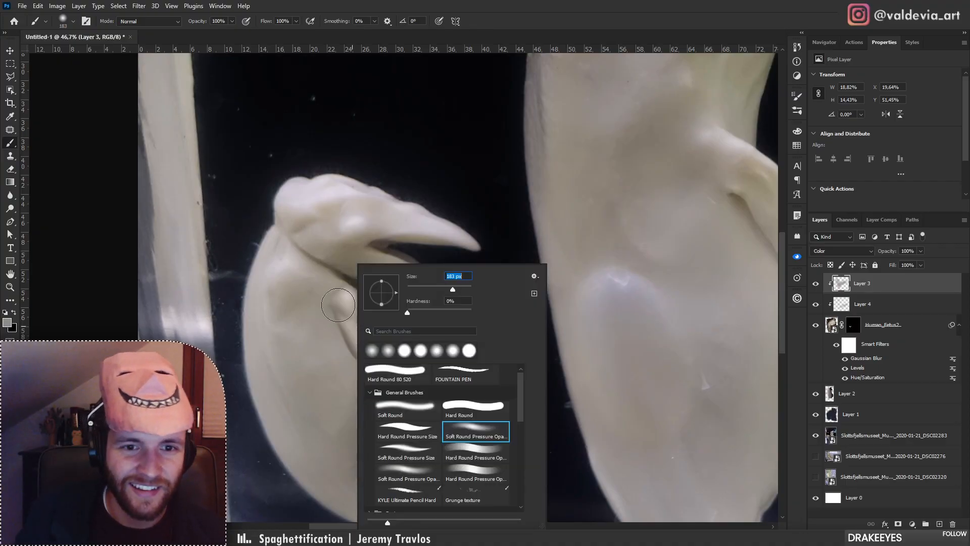
{"action": "mouse_move", "coordinate": [338, 304]}
{"action": "left_mouse_down"}
{"action": "mouse_move", "coordinate": [343, 321]}
{"action": "mouse_move", "coordinate": [362, 299]}
{"action": "left_mouse_up"}
Compare the arm with the fetus layer's mask disabled and enabled.
{"action": "key", "text": "ctrl+space"}
{"action": "mouse_move", "coordinate": [385, 350]}
{"action": "left_mouse_down"}
{"action": "mouse_move", "coordinate": [324, 357]}
{"action": "mouse_move", "coordinate": [407, 341]}
{"action": "mouse_move", "coordinate": [407, 321]}
{"action": "mouse_move", "coordinate": [368, 343]}
{"action": "mouse_move", "coordinate": [339, 340]}
{"action": "left_mouse_up"}
{"action": "key", "text": "ctrl+space"}
{"action": "left_click_drag", "start_coordinate": [386, 319], "coordinate": [441, 314]}
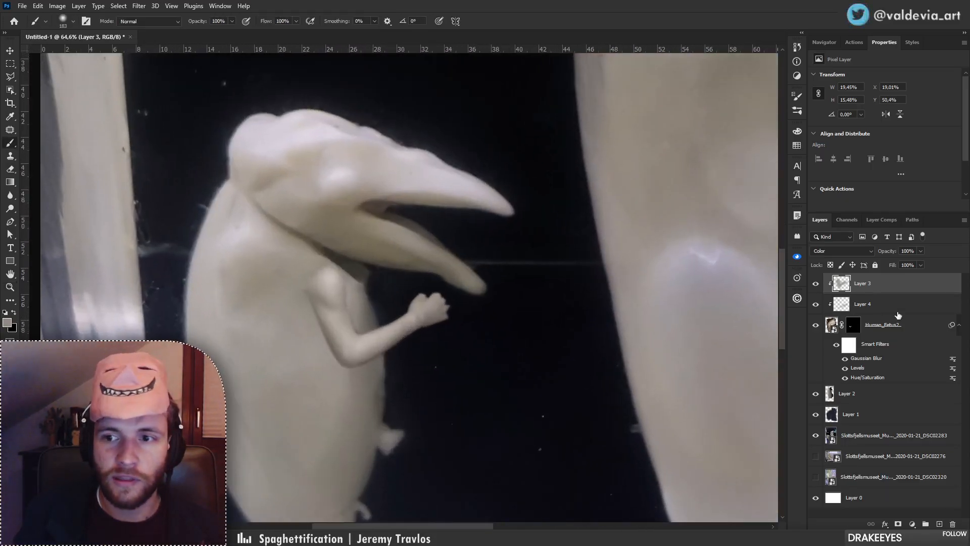
{"action": "left_click", "coordinate": [853, 326], "text": "shift"}
{"action": "left_click", "coordinate": [853, 326], "text": "shift"}
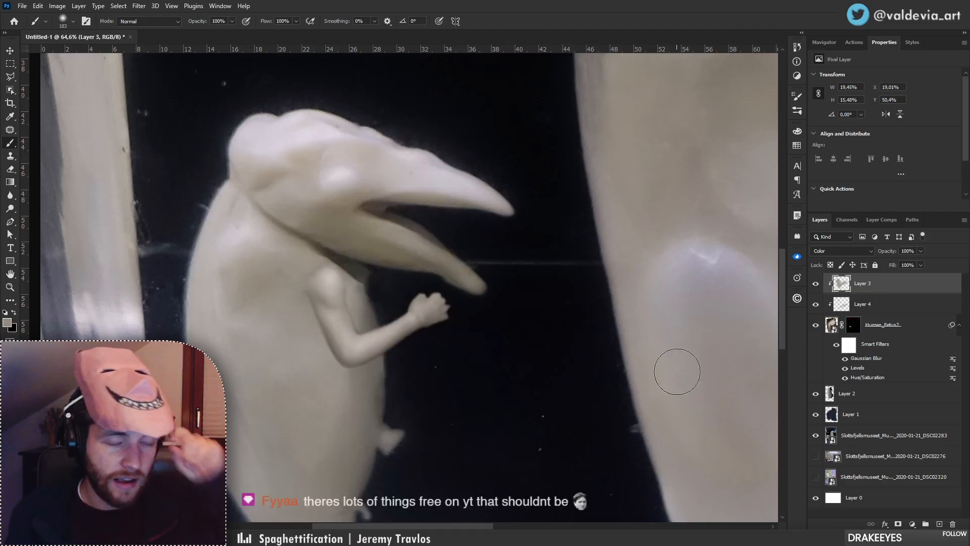
Scale the fetus arm and its two clipped layers together to 116.05%, using the shoulder as the transform's reference point.
{"action": "left_click", "coordinate": [899, 324], "text": "shift"}
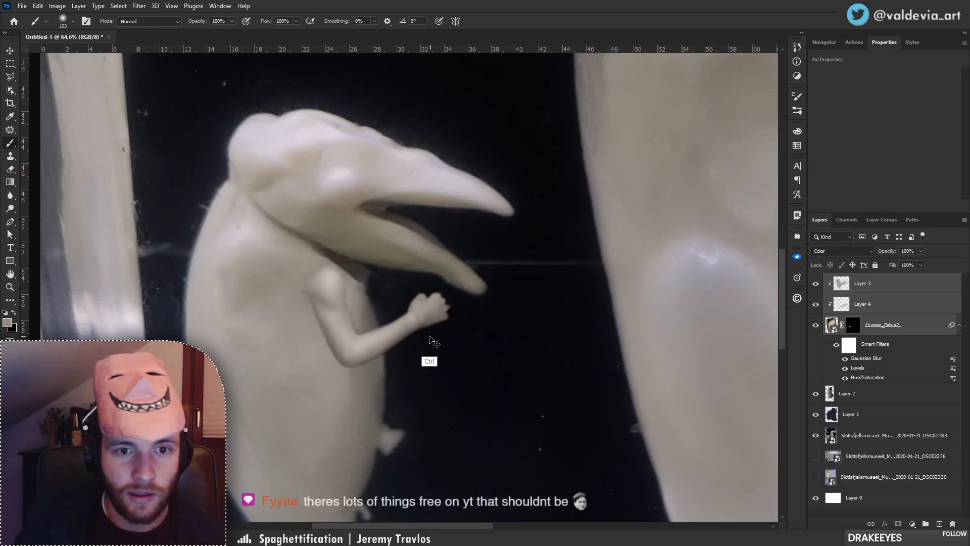
{"action": "mouse_move", "coordinate": [431, 342]}
{"action": "left_mouse_down"}
{"action": "mouse_move", "coordinate": [385, 347]}
{"action": "mouse_move", "coordinate": [395, 355]}
{"action": "mouse_move", "coordinate": [400, 345]}
{"action": "mouse_move", "coordinate": [407, 362]}
{"action": "mouse_move", "coordinate": [360, 360]}
{"action": "mouse_move", "coordinate": [435, 349]}
{"action": "left_mouse_up"}
{"action": "key", "text": "z"}
{"action": "key", "text": "b"}
{"action": "key", "text": "ctrl+t"}
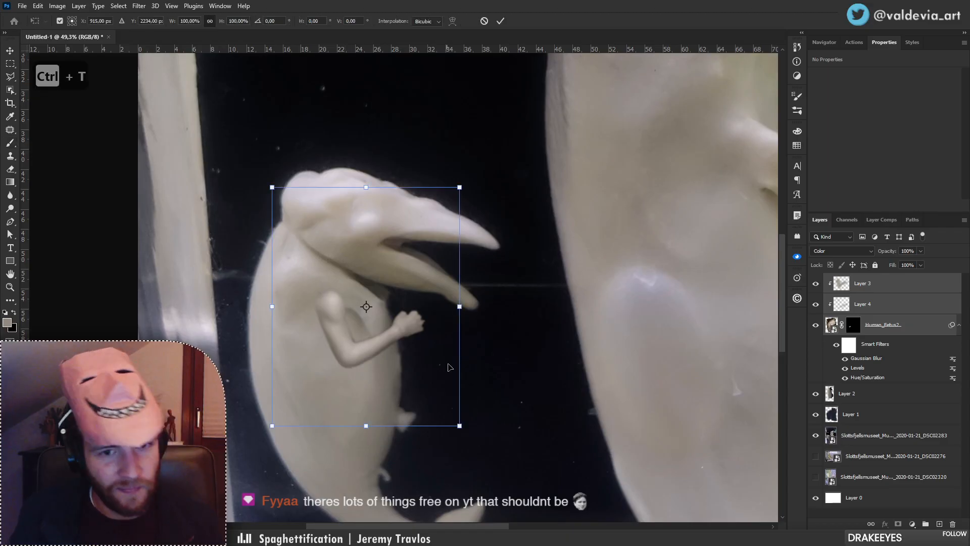
{"action": "left_click_drag", "start_coordinate": [350, 311], "coordinate": [329, 301]}
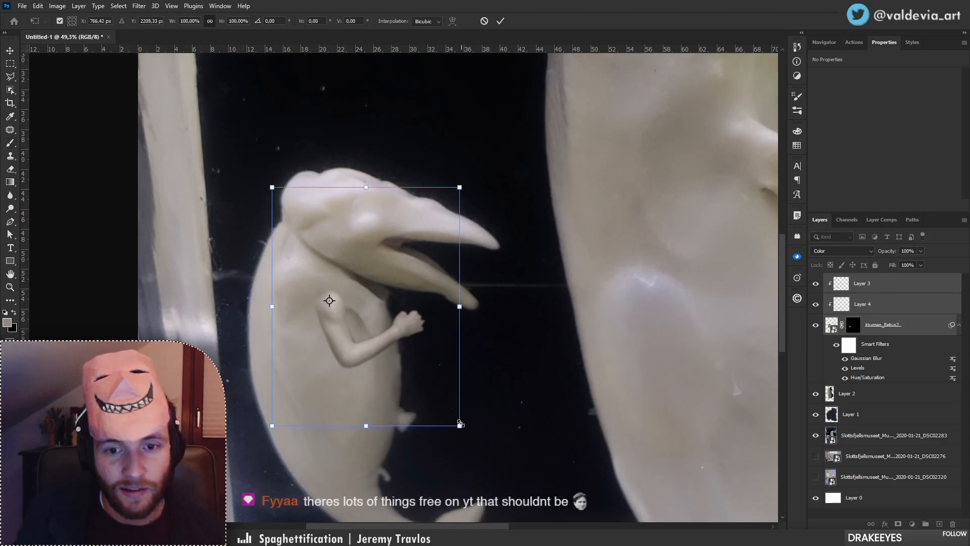
{"action": "left_click_drag", "start_coordinate": [462, 424], "coordinate": [487, 438]}
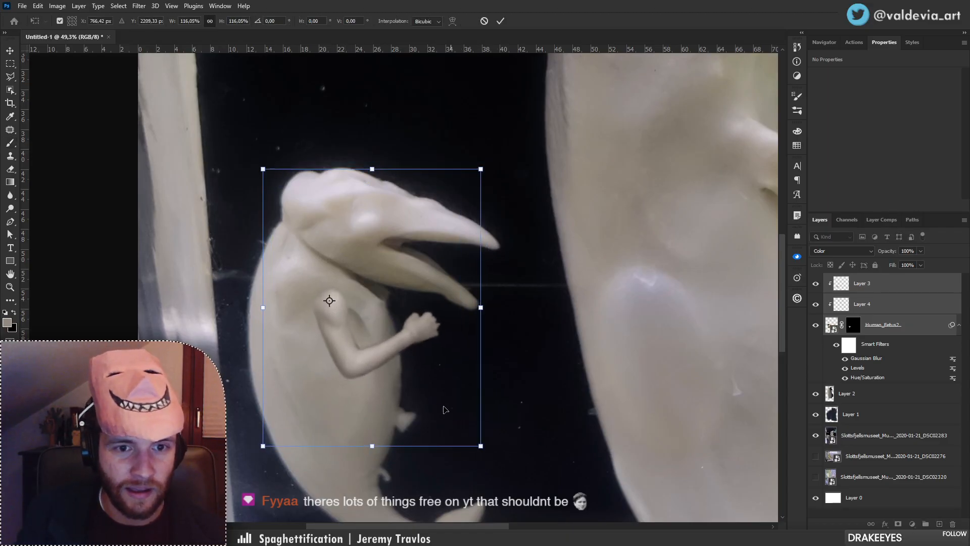
Shift the enlarged arm slightly up and left, rotate it 9.86° clockwise, and apply the transform.
{"action": "left_click_drag", "start_coordinate": [389, 349], "coordinate": [382, 348]}
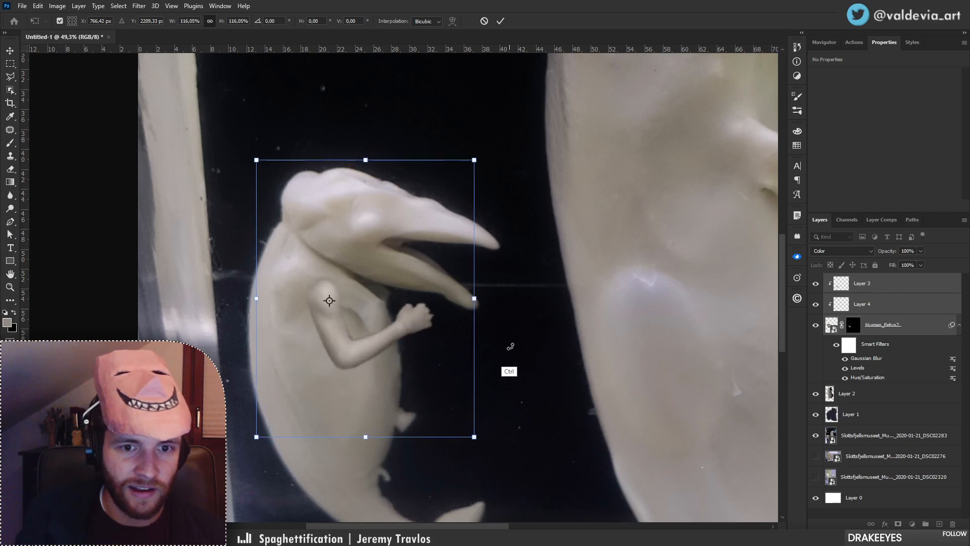
{"action": "left_click_drag", "start_coordinate": [505, 348], "coordinate": [510, 384]}
{"action": "key", "text": "Return"}
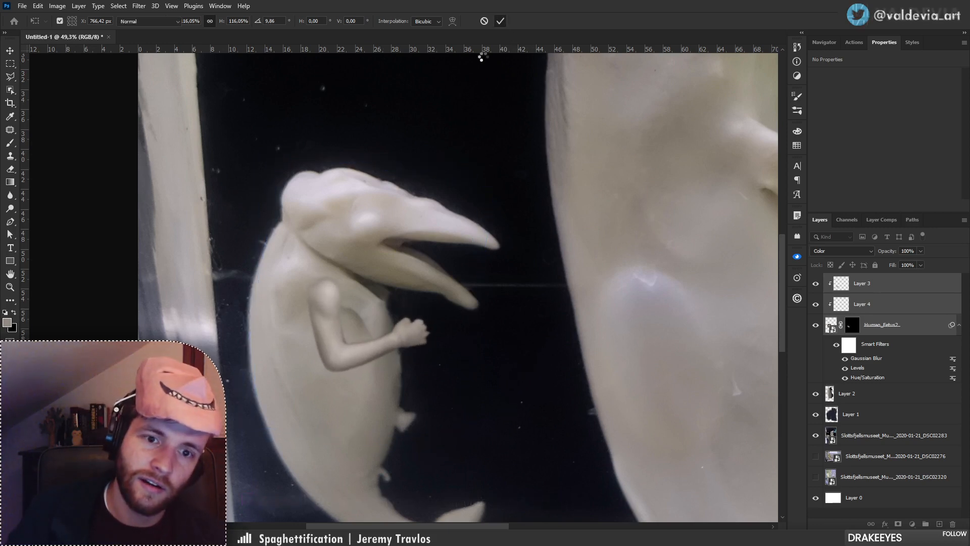
Clean up the chest area between the upper arm and forearm on Layer 2 using the Clone Stamp at 111 px.
{"action": "key", "text": "z"}
{"action": "mouse_move", "coordinate": [352, 310]}
{"action": "left_mouse_down"}
{"action": "mouse_move", "coordinate": [282, 320]}
{"action": "mouse_move", "coordinate": [353, 304]}
{"action": "left_mouse_up"}
{"action": "key", "text": "s"}
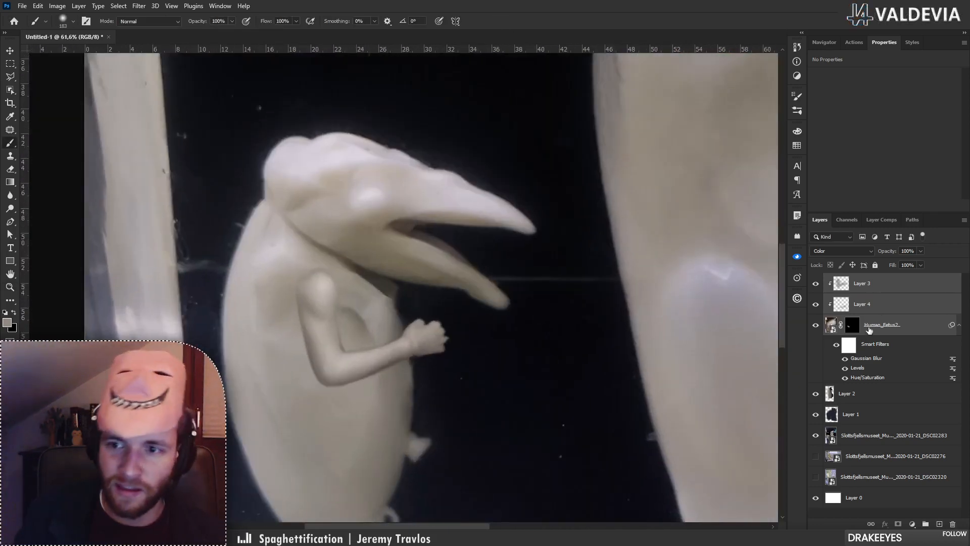
{"action": "left_click", "coordinate": [892, 399]}
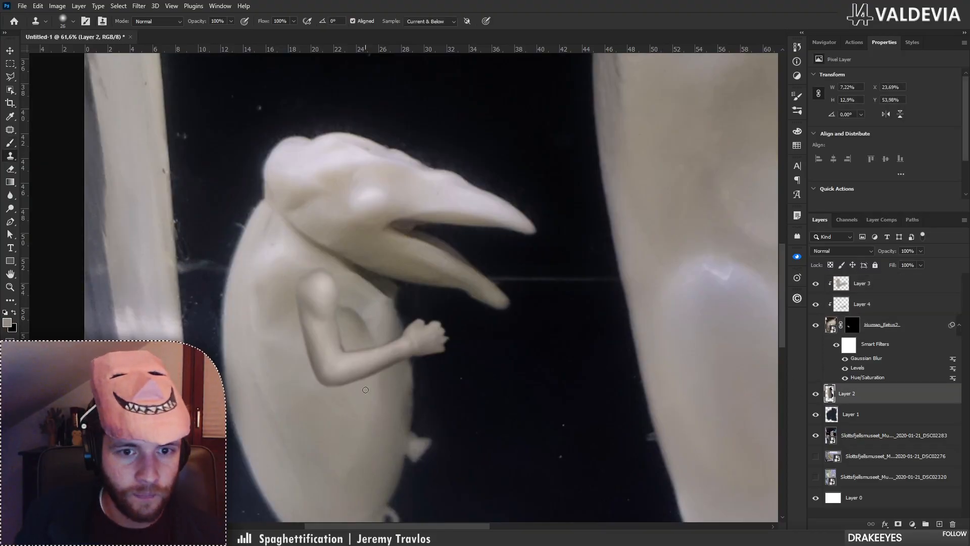
{"action": "right_click", "coordinate": [377, 335]}
{"action": "left_click_drag", "start_coordinate": [460, 289], "coordinate": [462, 289]}
{"action": "mouse_move", "coordinate": [365, 348]}
{"action": "left_mouse_down"}
{"action": "mouse_move", "coordinate": [363, 335]}
{"action": "mouse_move", "coordinate": [341, 327]}
{"action": "mouse_move", "coordinate": [299, 328]}
{"action": "left_mouse_up"}
{"action": "mouse_move", "coordinate": [357, 306]}
{"action": "left_mouse_down"}
{"action": "mouse_move", "coordinate": [279, 316]}
{"action": "mouse_move", "coordinate": [280, 331]}
{"action": "mouse_move", "coordinate": [332, 329]}
{"action": "mouse_move", "coordinate": [351, 312]}
{"action": "mouse_move", "coordinate": [356, 327]}
{"action": "mouse_move", "coordinate": [369, 312]}
{"action": "mouse_move", "coordinate": [377, 347]}
{"action": "left_mouse_up"}
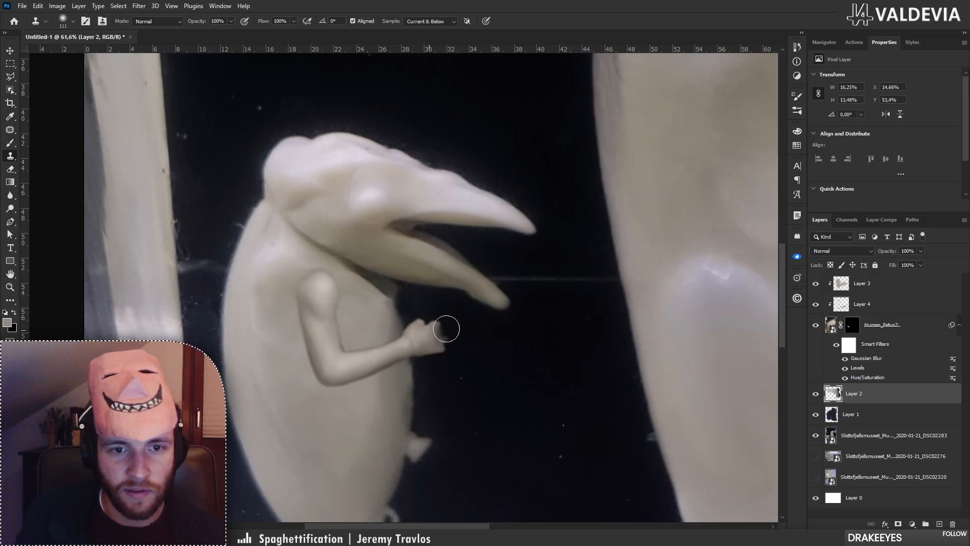
{"action": "key", "text": "z"}
{"action": "mouse_move", "coordinate": [356, 313]}
{"action": "left_mouse_down"}
{"action": "mouse_move", "coordinate": [278, 336]}
{"action": "mouse_move", "coordinate": [392, 308]}
{"action": "left_mouse_up"}
{"action": "key", "text": "s"}
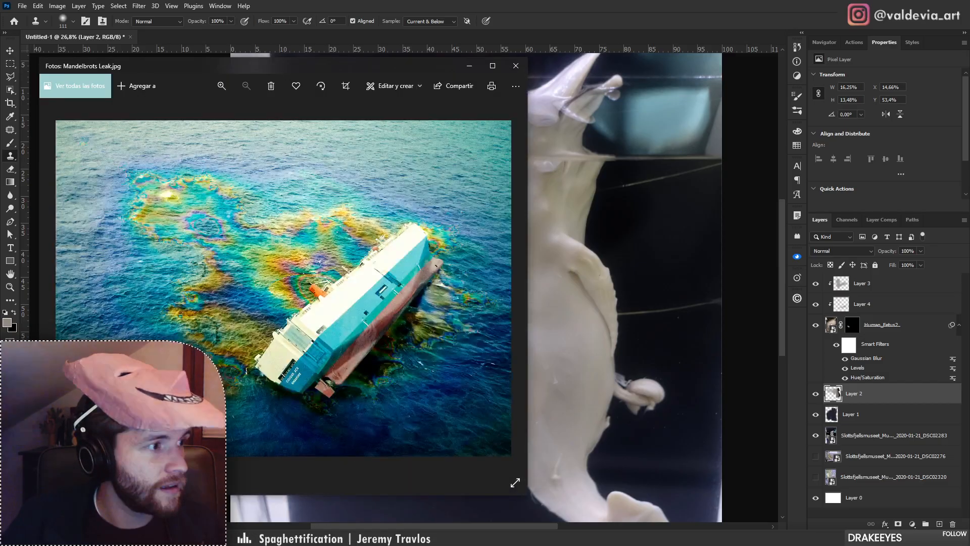
View the Mandelbrots Leak and Mandelbrots Leak 2 pictures side by side in Photos and close both windows.
{"action": "key", "text": "Right"}
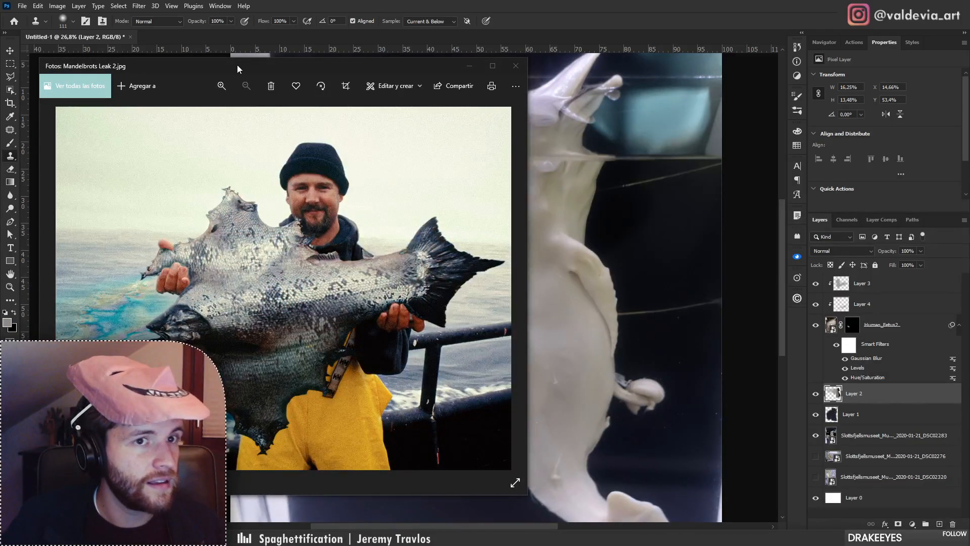
{"action": "left_click_drag", "start_coordinate": [238, 65], "coordinate": [603, 71]}
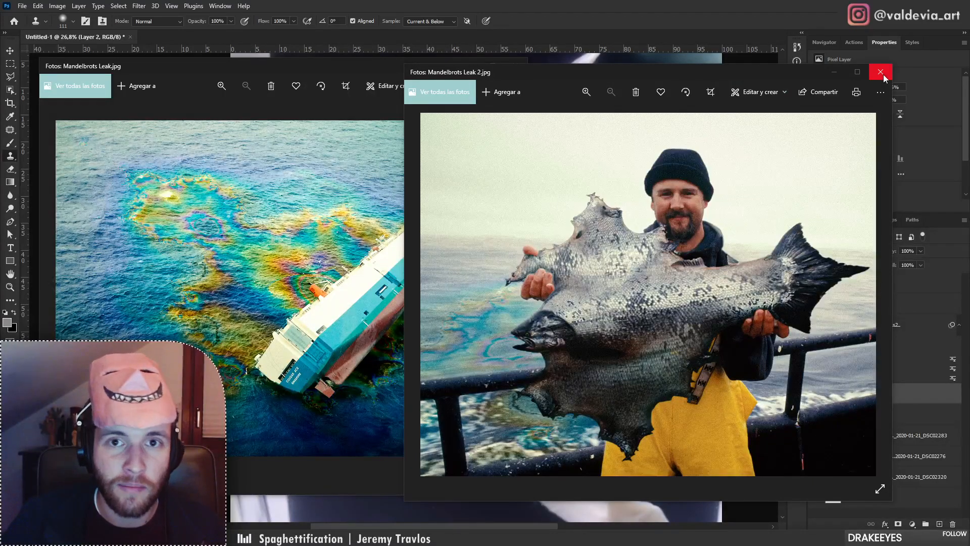
{"action": "left_click", "coordinate": [881, 72]}
{"action": "left_click", "coordinate": [516, 65]}
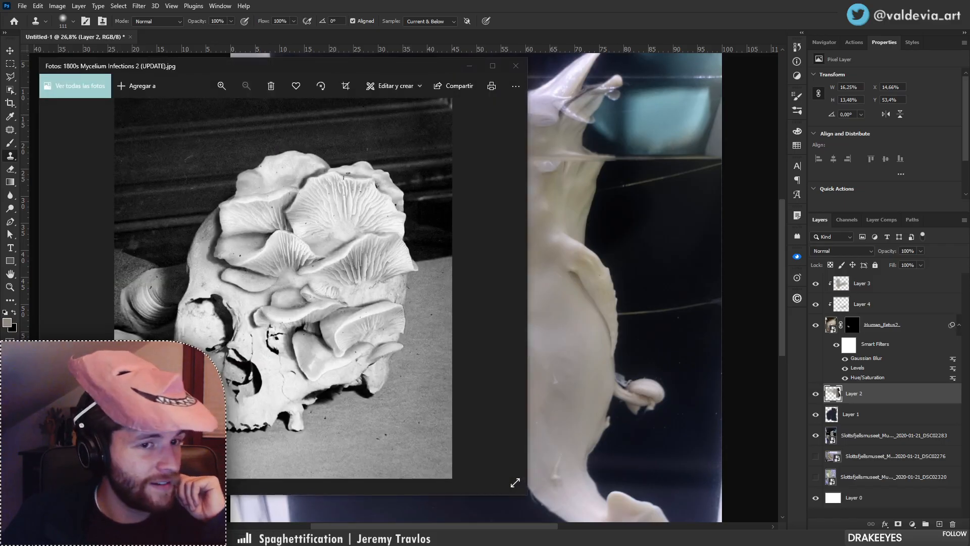
View the two 1800s Mycelium Infections pictures side by side and close them.
{"action": "left_click_drag", "start_coordinate": [269, 68], "coordinate": [699, 75]}
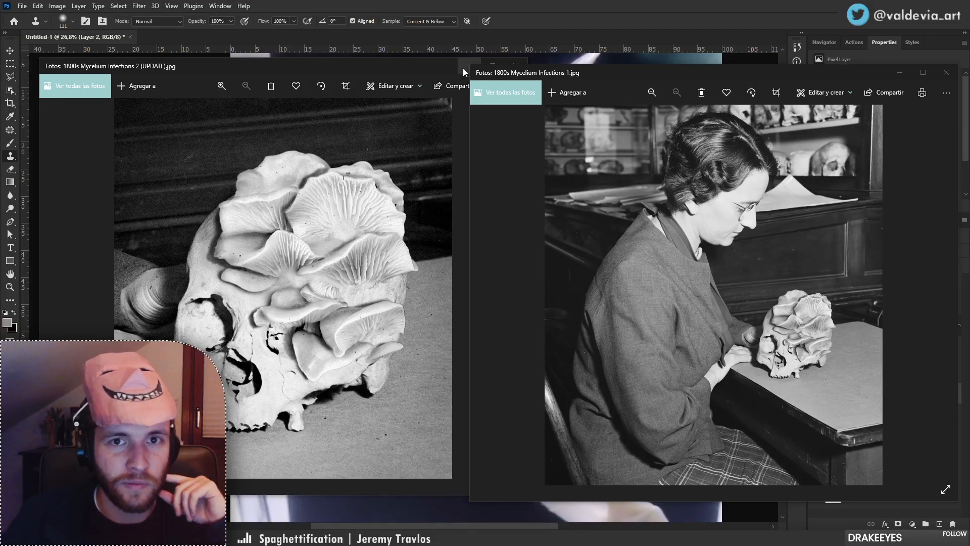
{"action": "left_click", "coordinate": [514, 62]}
{"action": "left_click", "coordinate": [947, 73]}
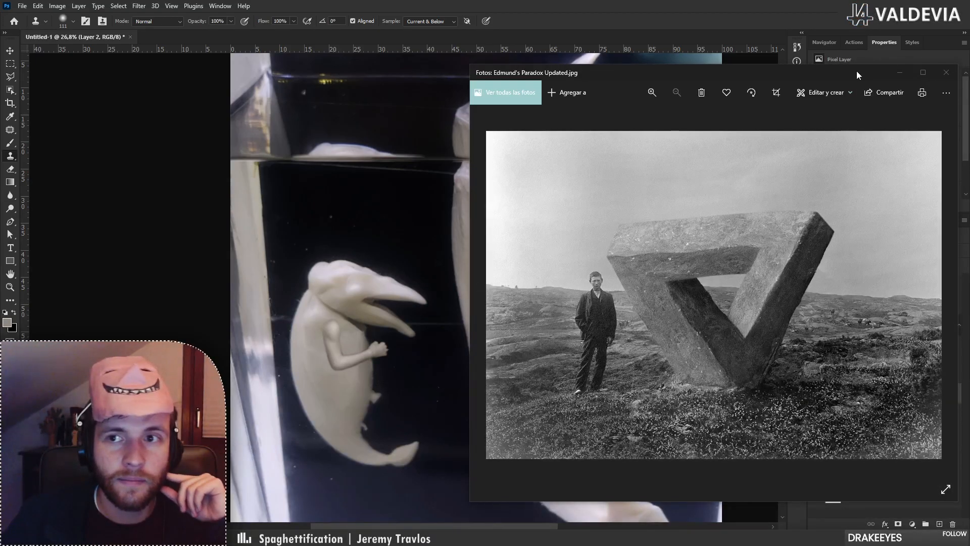
View the Edmund's Paradox, Canada Floaters, Mass sea level fluctuation, Angel Sighting and meme pictures one by one in maximized windows.
{"action": "double_click", "coordinate": [857, 72]}
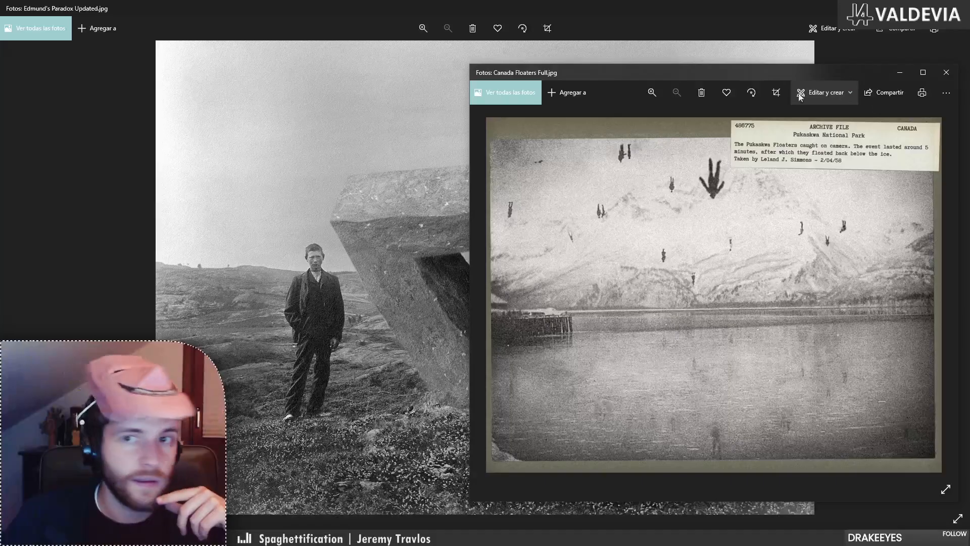
{"action": "left_click_drag", "start_coordinate": [759, 69], "coordinate": [728, 0]}
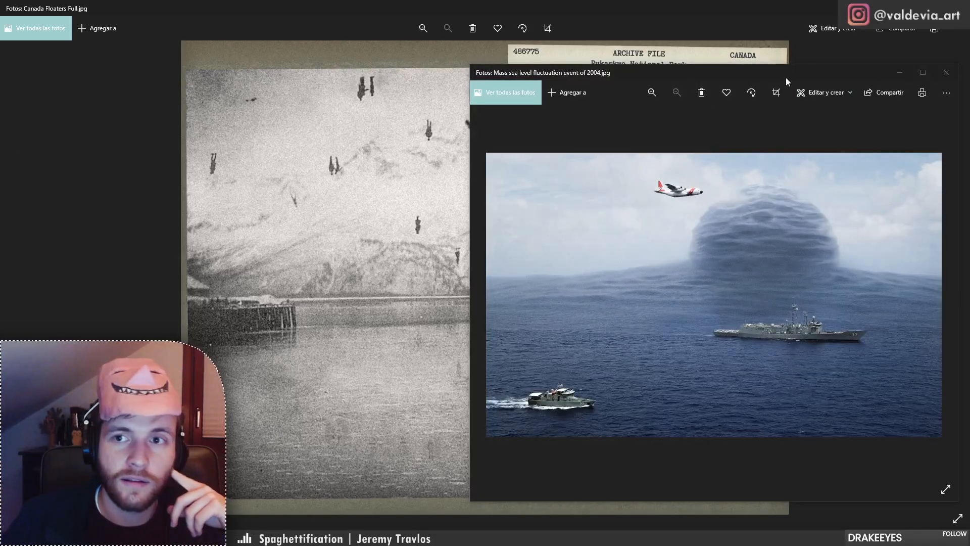
{"action": "left_click_drag", "start_coordinate": [786, 78], "coordinate": [766, 0]}
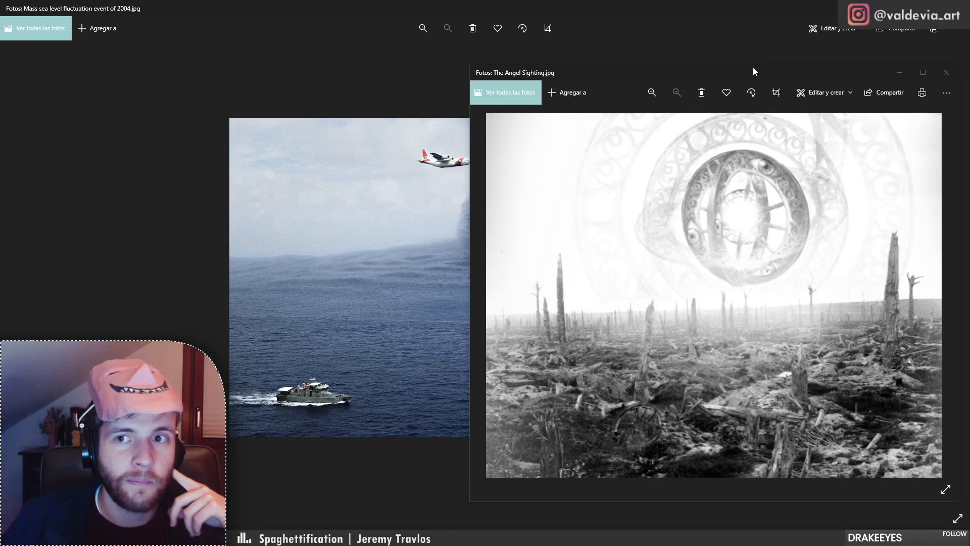
{"action": "double_click", "coordinate": [753, 71]}
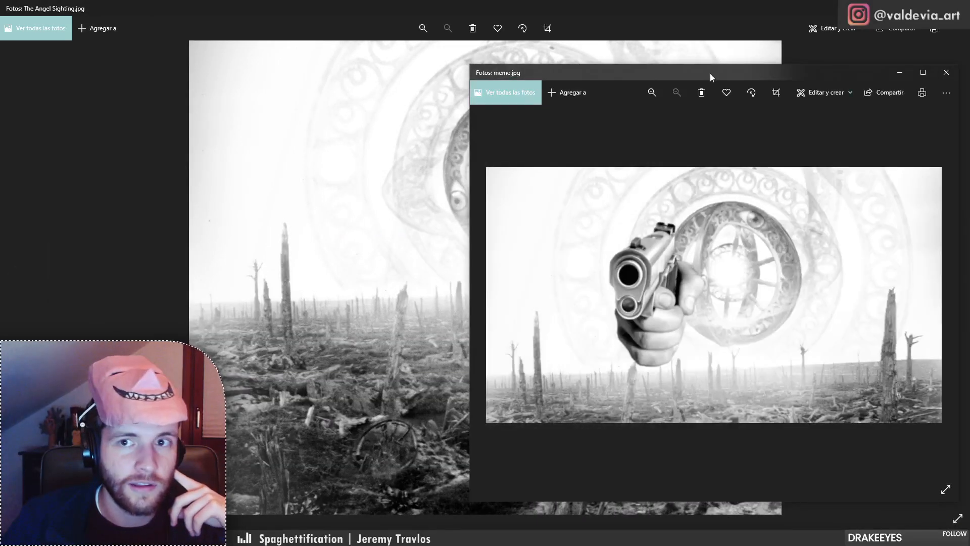
{"action": "double_click", "coordinate": [710, 74]}
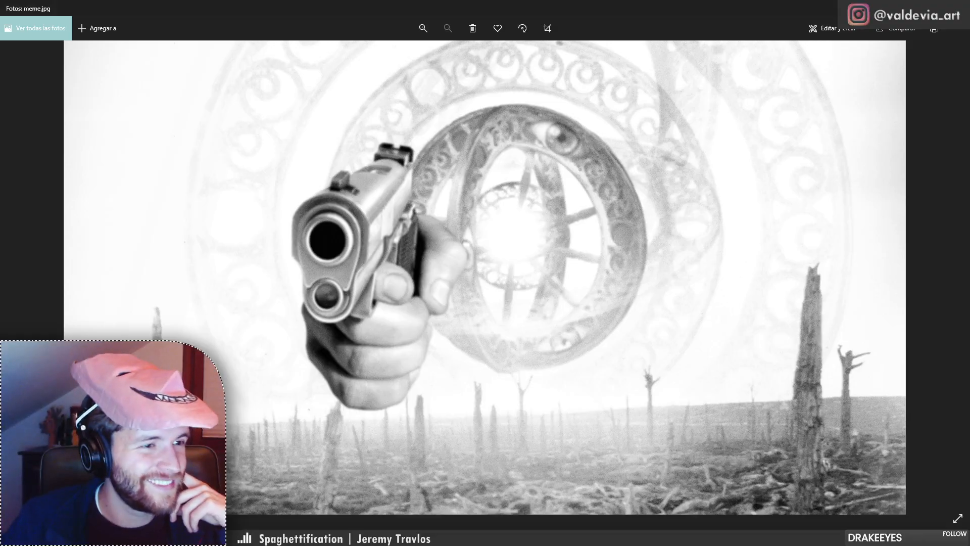
Close all the open picture windows and return to the Photoshop document.
{"action": "left_click", "coordinate": [958, 8]}
{"action": "left_click", "coordinate": [959, 8]}
{"action": "left_click", "coordinate": [958, 8]}
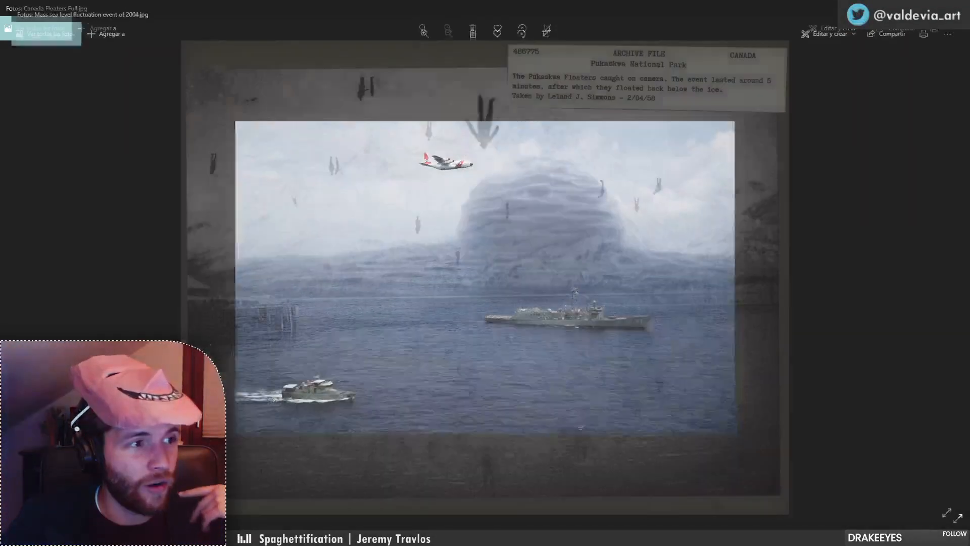
{"action": "left_click", "coordinate": [959, 8]}
{"action": "left_click", "coordinate": [959, 8]}
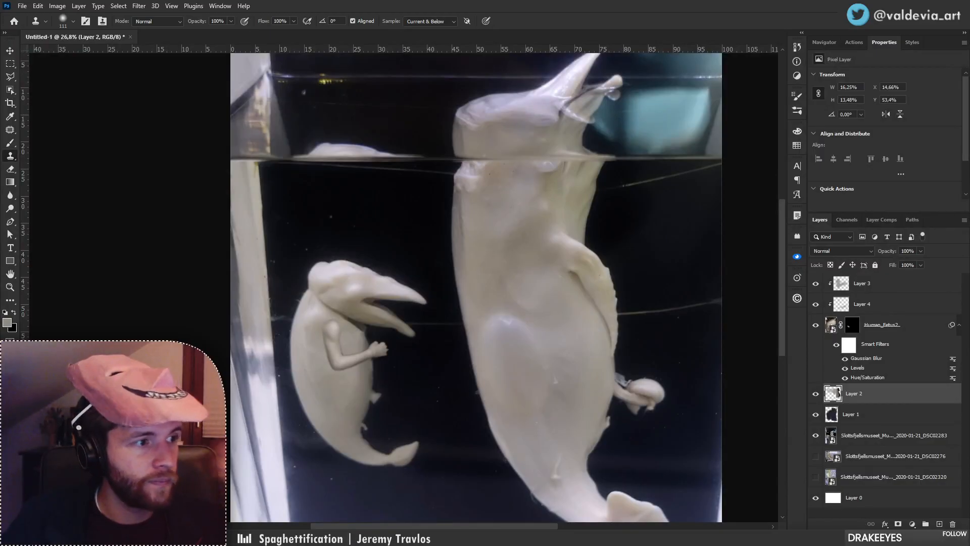
Brighten the upper arm on Layer 4 with a soft white 183 px brush, undoing the unwanted strokes.
{"action": "left_click", "coordinate": [888, 292]}
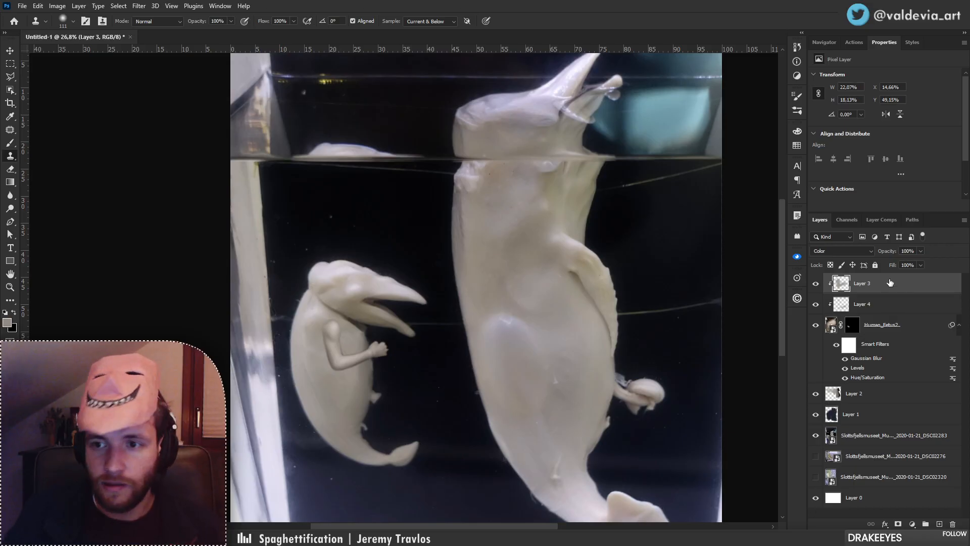
{"action": "left_click", "coordinate": [888, 309]}
{"action": "key", "text": "b"}
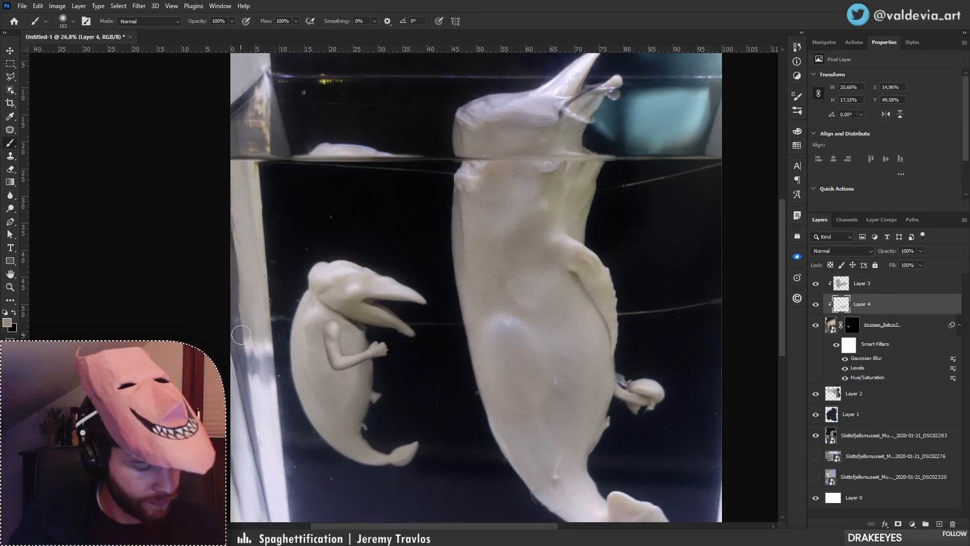
{"action": "key", "text": "z"}
{"action": "left_click", "coordinate": [331, 319]}
{"action": "key", "text": "b"}
{"action": "left_click_drag", "start_coordinate": [331, 319], "coordinate": [433, 310]}
{"action": "key", "text": "x"}
{"action": "key", "text": "ctrl+z"}
{"action": "key", "text": "z"}
{"action": "mouse_move", "coordinate": [459, 348]}
{"action": "left_mouse_down"}
{"action": "mouse_move", "coordinate": [346, 357]}
{"action": "mouse_move", "coordinate": [549, 354]}
{"action": "left_mouse_up"}
{"action": "key", "text": "b"}
{"action": "key", "text": "ctrl+z"}
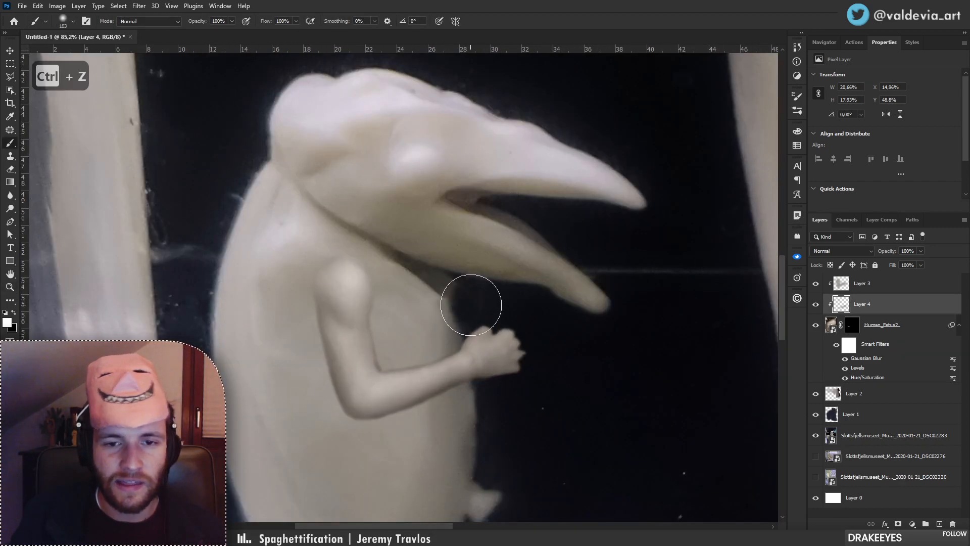
Try brightening the forearm with a soft white brush reduced to 88 px.
{"action": "right_click", "coordinate": [469, 307]}
{"action": "left_click", "coordinate": [555, 288]}
{"action": "mouse_move", "coordinate": [393, 369]}
{"action": "left_mouse_down"}
{"action": "mouse_move", "coordinate": [464, 339]}
{"action": "mouse_move", "coordinate": [386, 347]}
{"action": "mouse_move", "coordinate": [450, 337]}
{"action": "left_mouse_up"}
{"action": "key", "text": "z"}
{"action": "key", "text": "b"}
{"action": "key", "text": "ctrl+z"}
Try brightening the wrist and hand on Layer 4 with a soft white brush reduced to 32 px.
{"action": "right_click", "coordinate": [531, 318]}
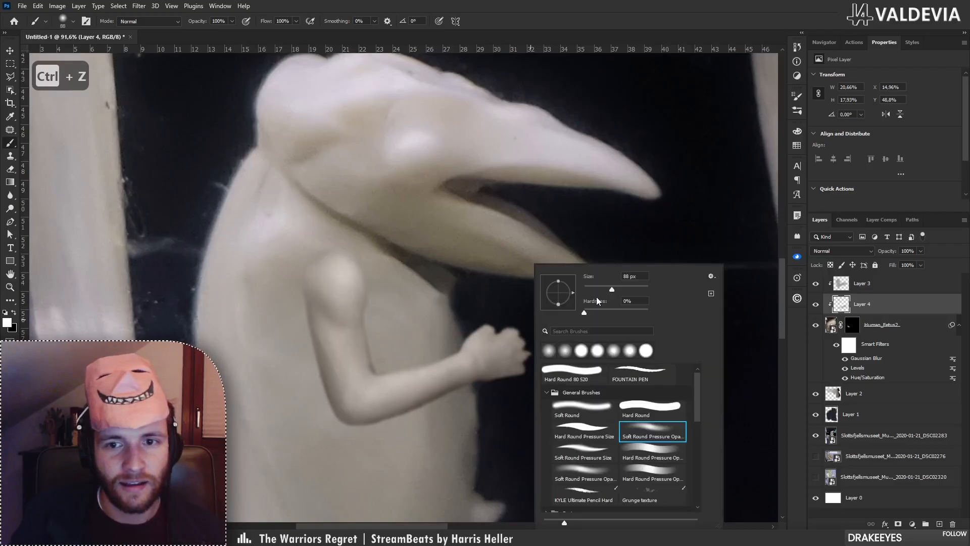
{"action": "left_click", "coordinate": [593, 291]}
{"action": "left_click", "coordinate": [488, 345]}
{"action": "key", "text": "ctrl+z"}
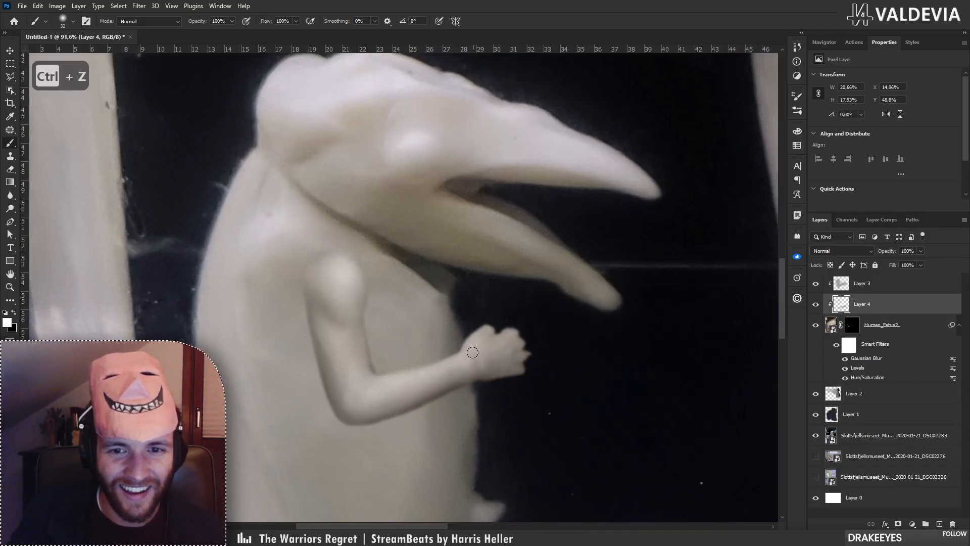
{"action": "key", "text": "ctrl+z"}
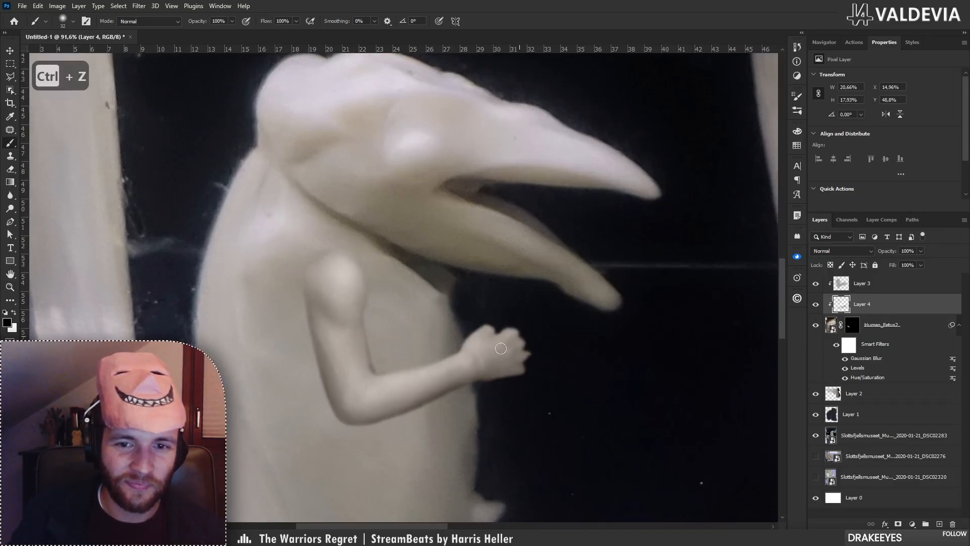
{"action": "key", "text": "x"}
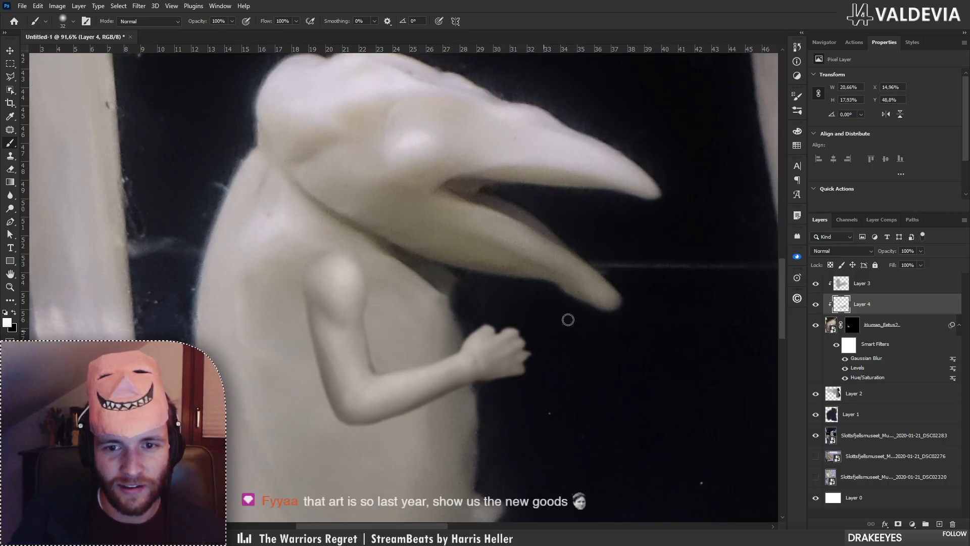
{"action": "key", "text": "x"}
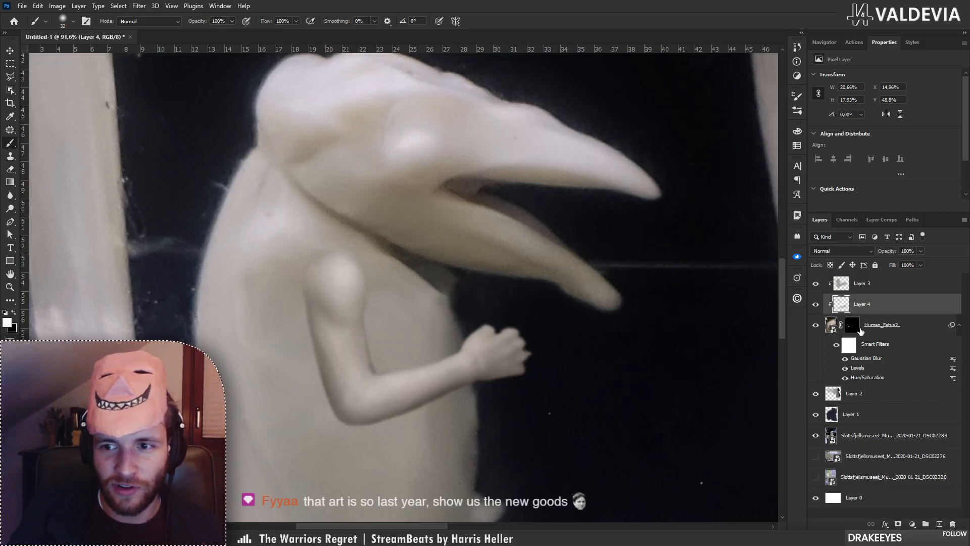
Touch up the edge of the hand on the Human_Fetus2 layer mask with a soft black 21 px brush.
{"action": "left_click", "coordinate": [852, 325]}
{"action": "key", "text": "x"}
{"action": "right_click", "coordinate": [520, 346]}
{"action": "left_click_drag", "start_coordinate": [586, 291], "coordinate": [584, 291]}
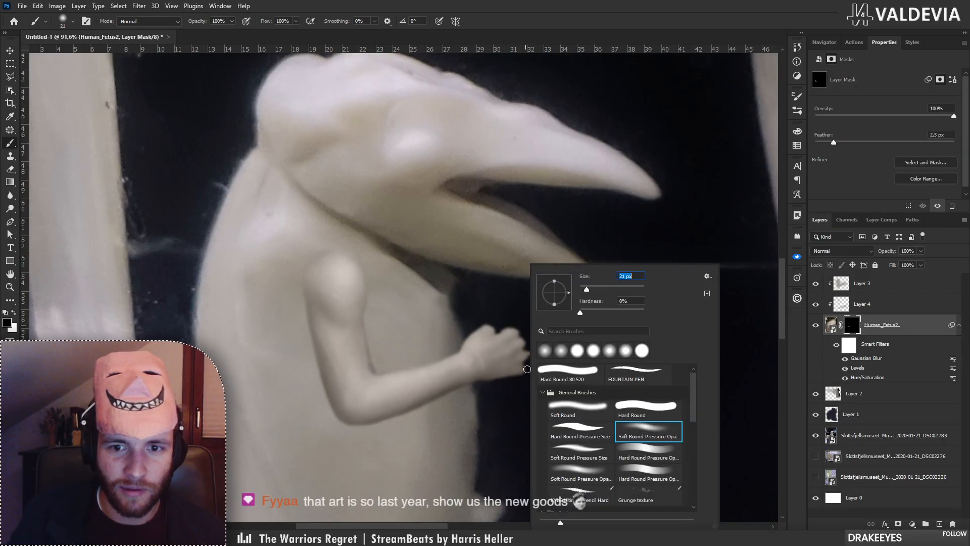
{"action": "key", "text": "Return"}
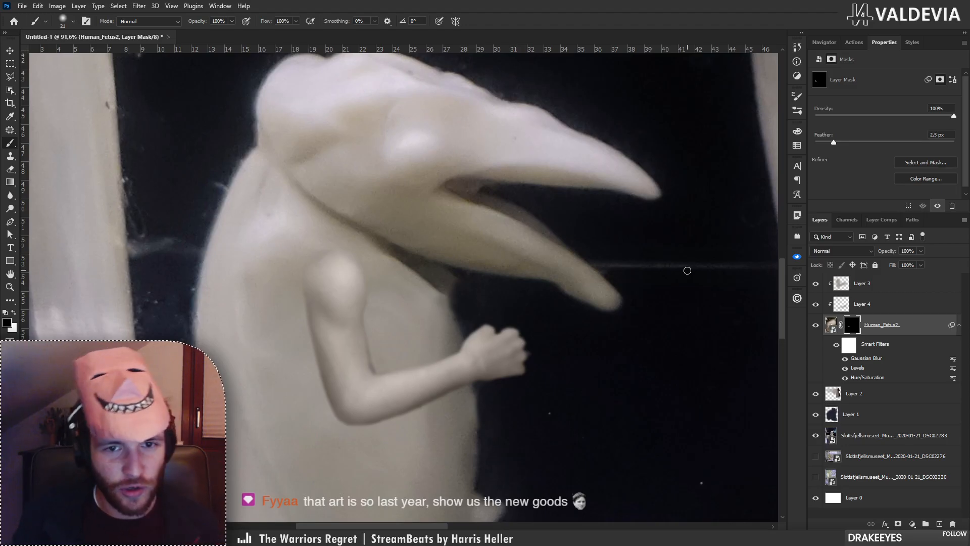
Clean up the chest edge below the jaw on Layer 2 with the Clone Stamp, using a soft 17 px brush.
{"action": "key", "text": "z"}
{"action": "mouse_move", "coordinate": [502, 329]}
{"action": "left_mouse_down"}
{"action": "mouse_move", "coordinate": [446, 322]}
{"action": "mouse_move", "coordinate": [500, 325]}
{"action": "left_mouse_up"}
{"action": "left_click", "coordinate": [853, 394]}
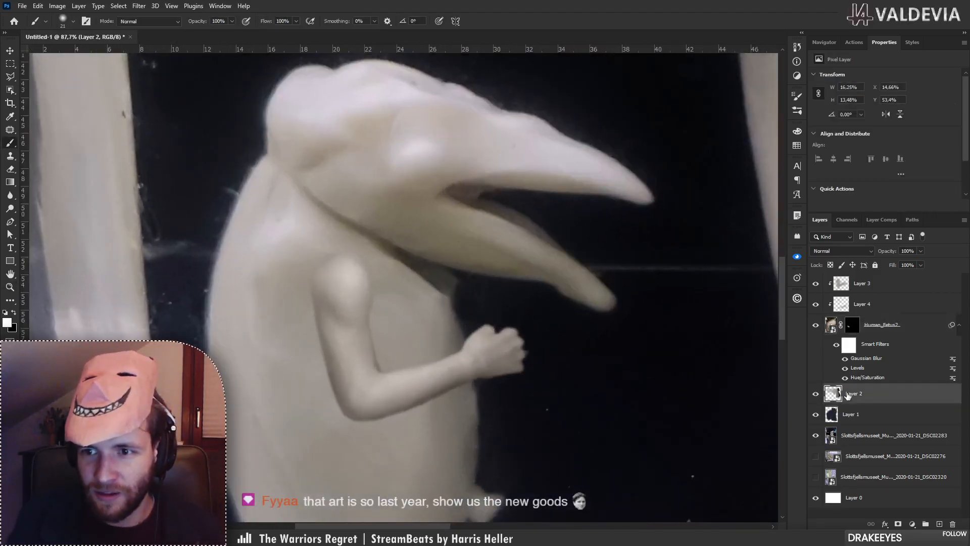
{"action": "key", "text": "s"}
{"action": "right_click", "coordinate": [490, 303]}
{"action": "type", "text": "47"}
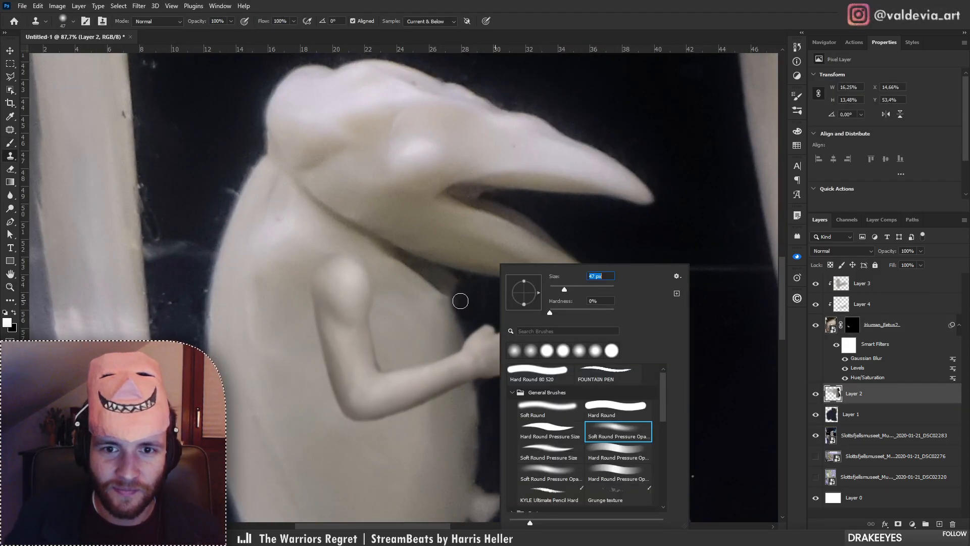
{"action": "key", "text": "Return"}
{"action": "right_click", "coordinate": [483, 295]}
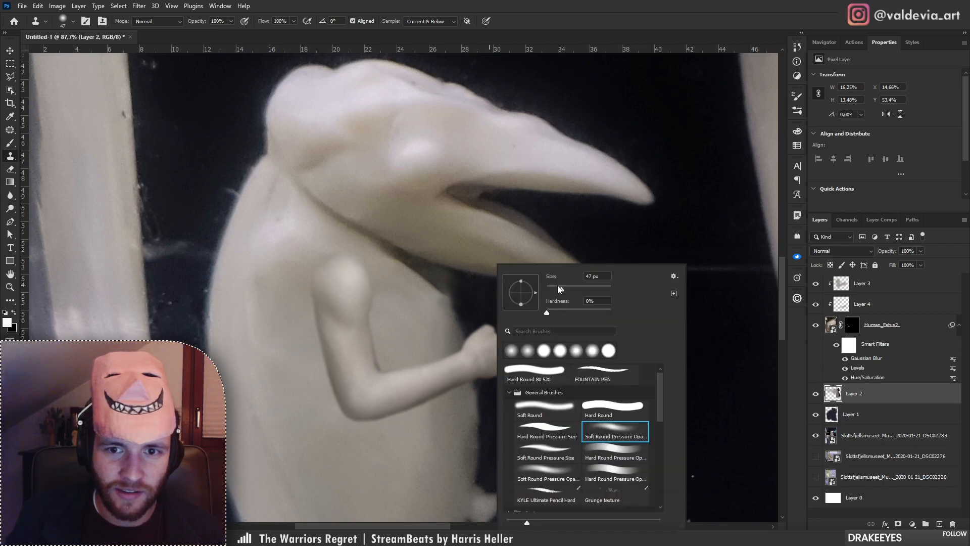
{"action": "type", "text": "17"}
{"action": "key", "text": "Return"}
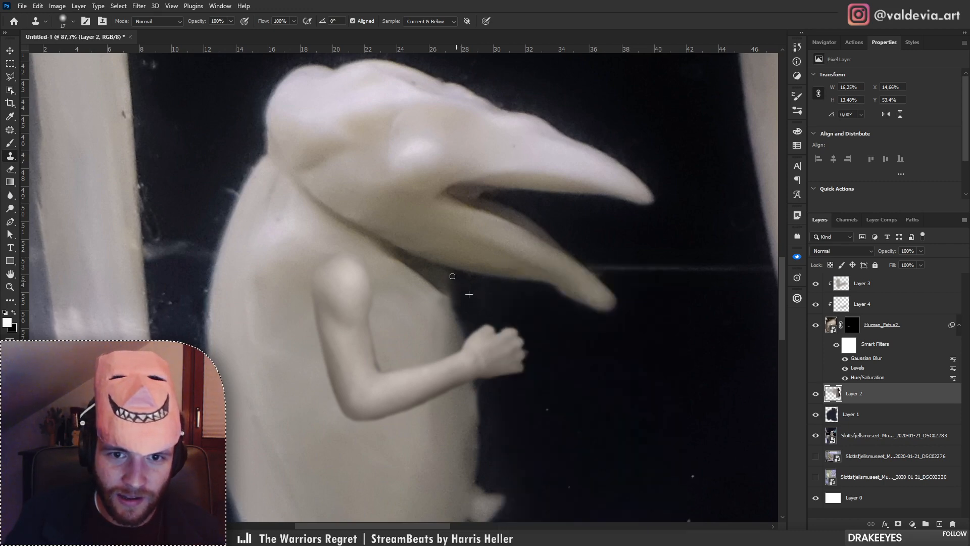
{"action": "mouse_move", "coordinate": [459, 295]}
{"action": "left_mouse_down"}
{"action": "mouse_move", "coordinate": [472, 273]}
{"action": "mouse_move", "coordinate": [411, 284]}
{"action": "left_mouse_up"}
{"action": "left_click_drag", "start_coordinate": [521, 226], "coordinate": [566, 211]}
{"action": "left_click_drag", "start_coordinate": [508, 318], "coordinate": [424, 329]}
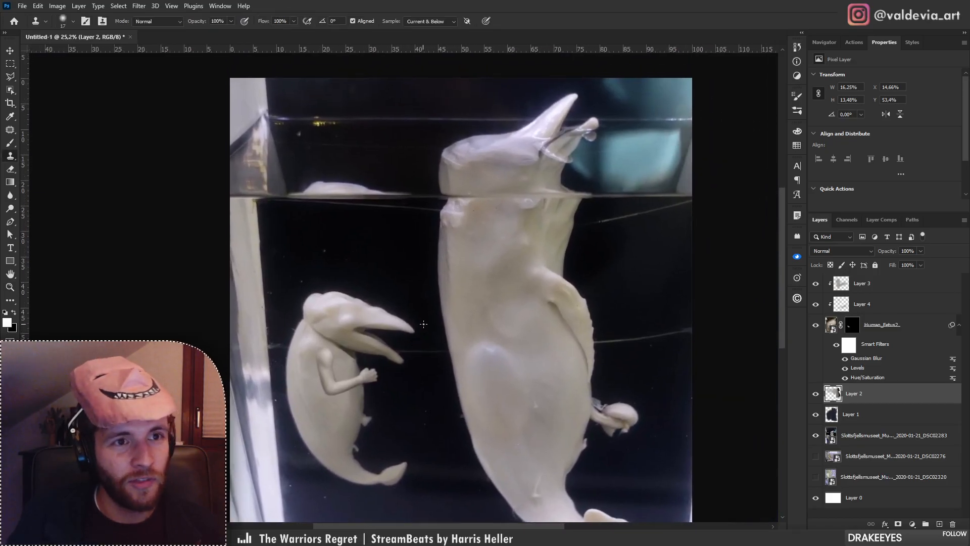
Save the document to the desktop as Homunculus Museum in Photoshop PSD format.
{"action": "key", "text": "ctrl+shift+s"}
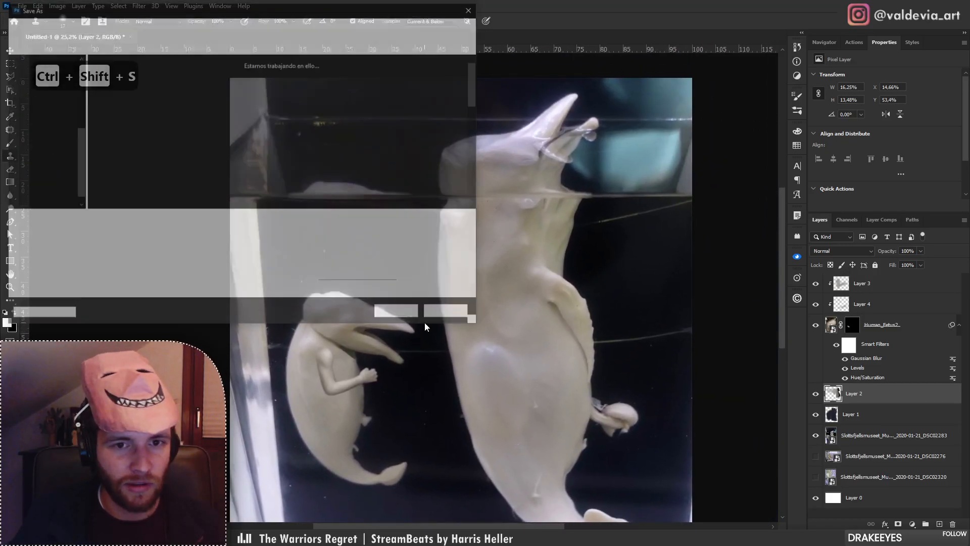
{"action": "type", "text": "H"}
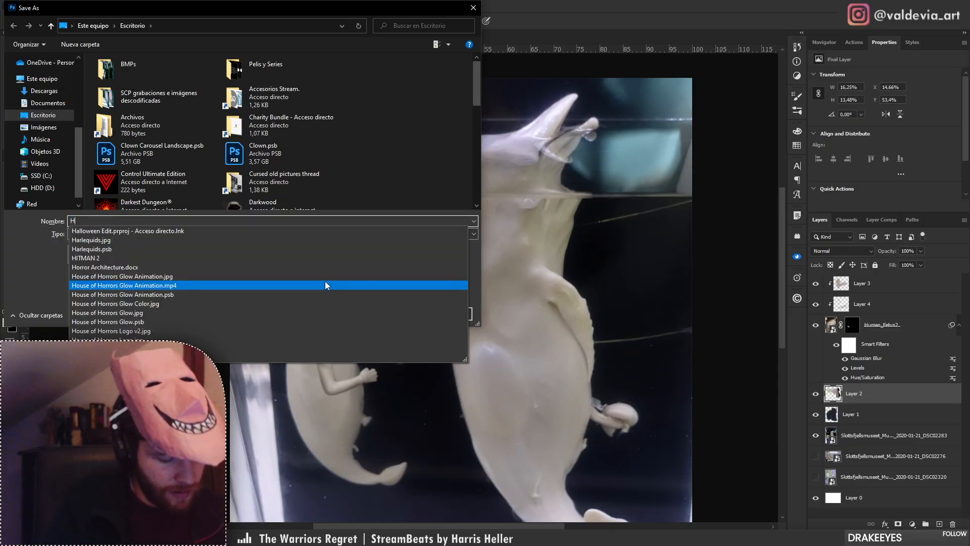
{"action": "type", "text": "omunculus"}
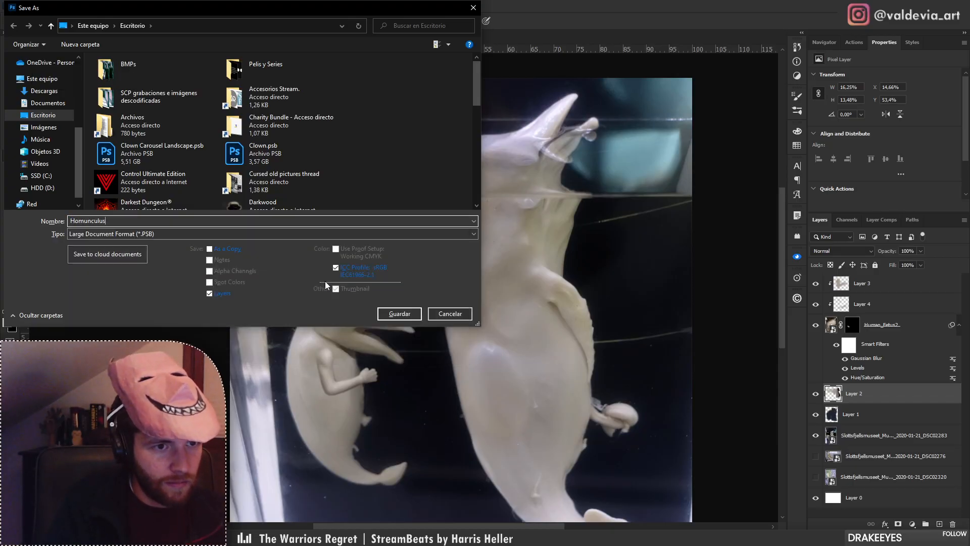
{"action": "type", "text": " Museum"}
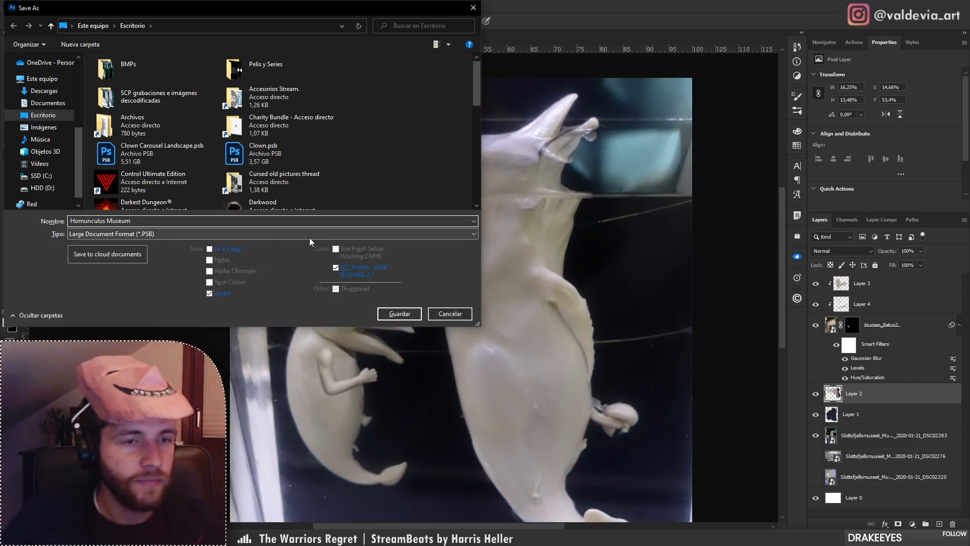
{"action": "left_click", "coordinate": [176, 233]}
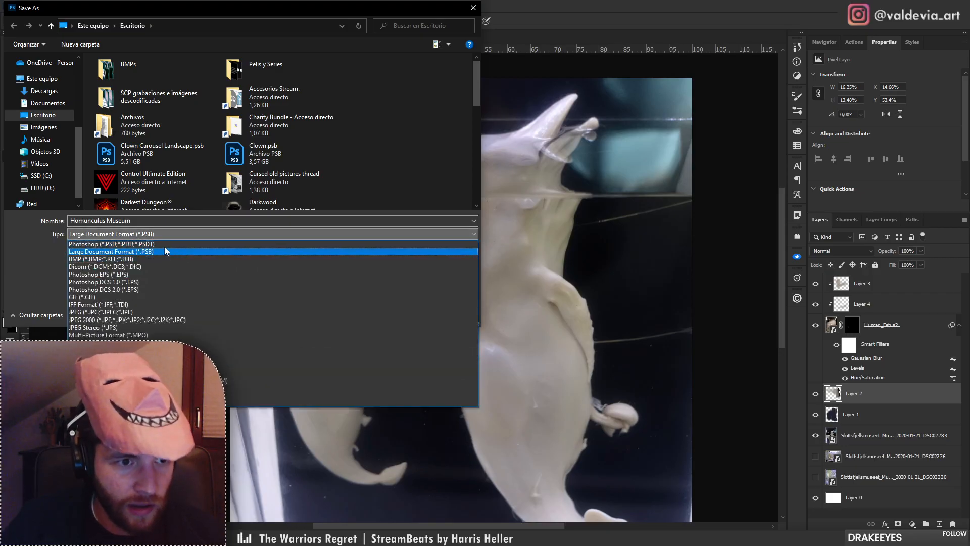
{"action": "left_click", "coordinate": [165, 243]}
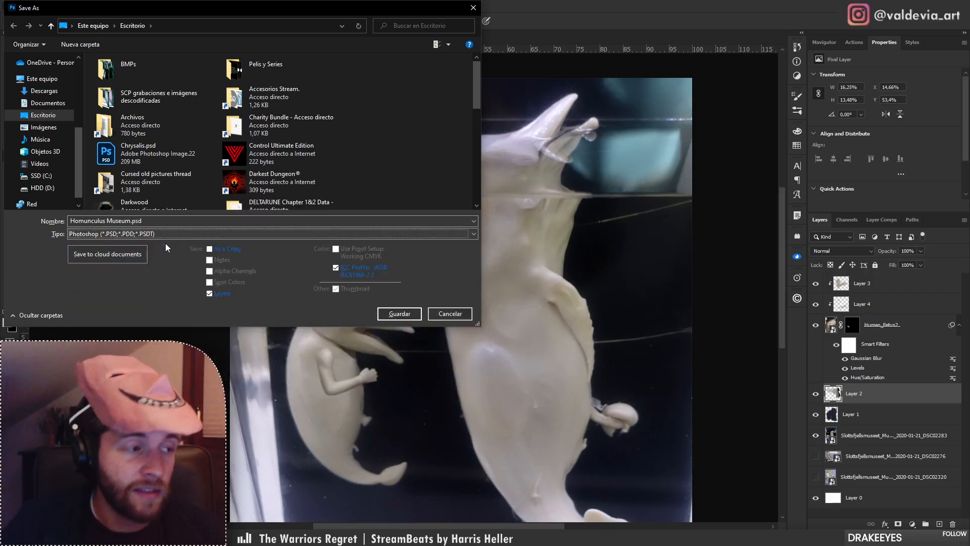
{"action": "left_click", "coordinate": [400, 313]}
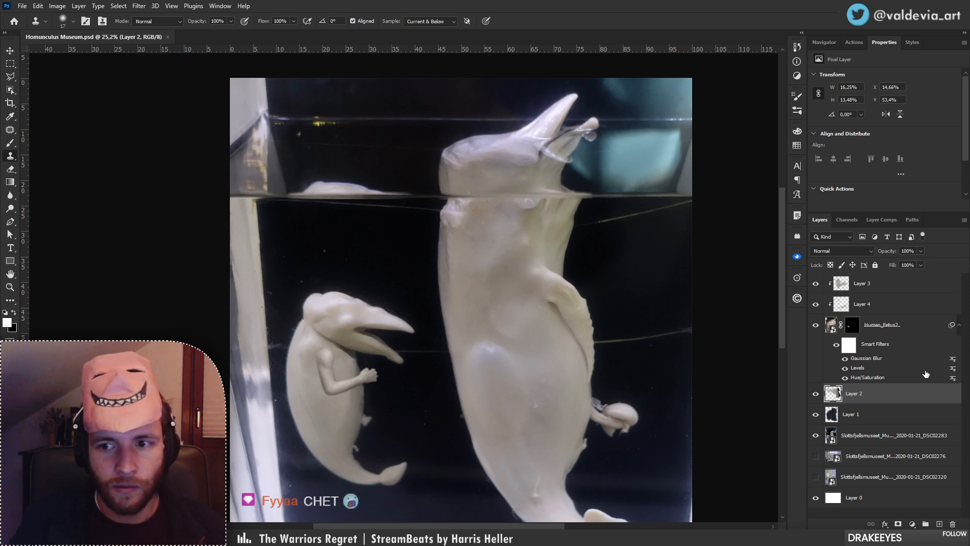
Try shading the underside of the forearm on Layer 4 with a soft black 143 px brush.
{"action": "left_click", "coordinate": [878, 290]}
{"action": "left_click", "coordinate": [880, 302]}
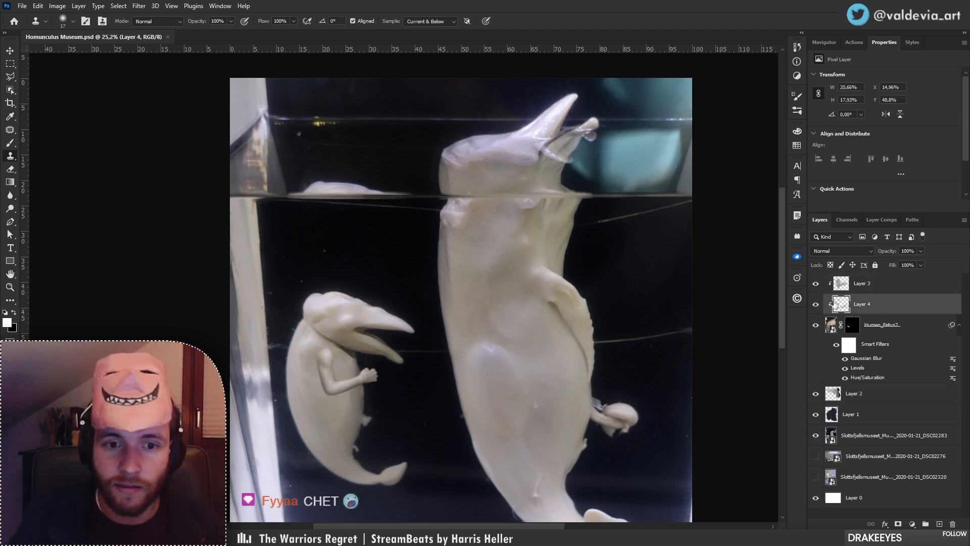
{"action": "key", "text": "z"}
{"action": "mouse_move", "coordinate": [331, 381]}
{"action": "left_mouse_down"}
{"action": "mouse_move", "coordinate": [376, 378]}
{"action": "mouse_move", "coordinate": [448, 337]}
{"action": "left_mouse_up"}
{"action": "key", "text": "b"}
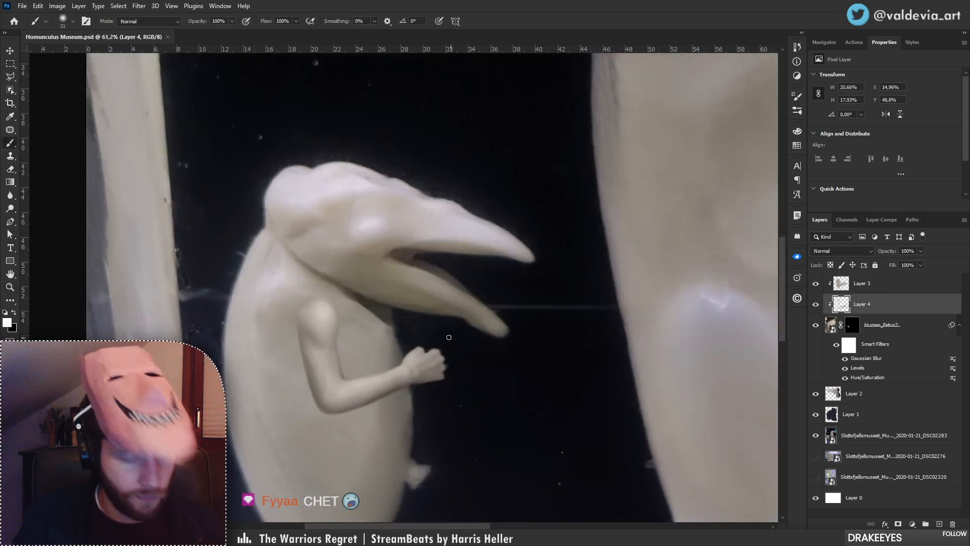
{"action": "key", "text": "x"}
{"action": "right_click", "coordinate": [412, 355]}
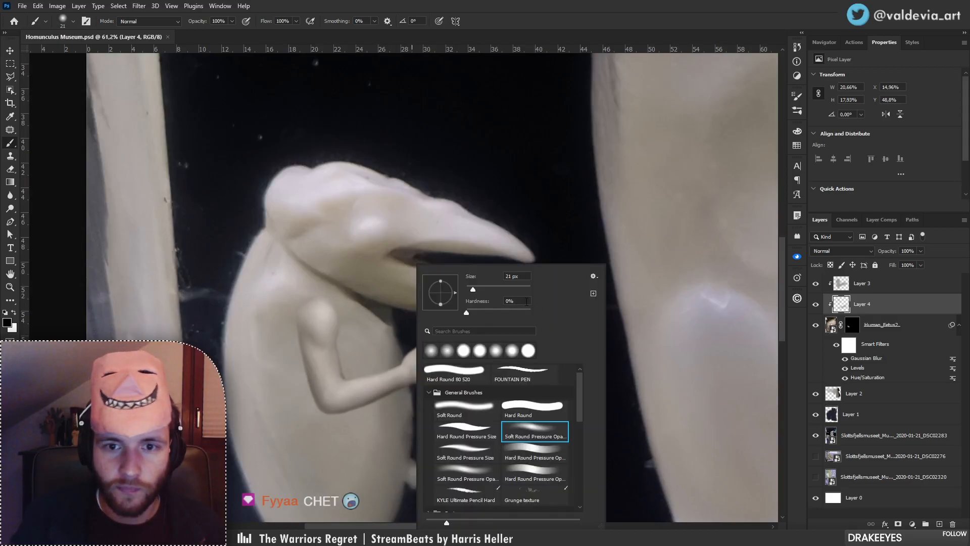
{"action": "left_click_drag", "start_coordinate": [472, 289], "coordinate": [505, 289]}
{"action": "mouse_move", "coordinate": [396, 397]}
{"action": "left_mouse_down"}
{"action": "mouse_move", "coordinate": [457, 377]}
{"action": "mouse_move", "coordinate": [325, 414]}
{"action": "left_mouse_up"}
{"action": "key", "text": "ctrl+z"}
Try brightening the arm on Layer 4 with the soft white 143 px brush.
{"action": "key", "text": "z"}
{"action": "left_click_drag", "start_coordinate": [429, 375], "coordinate": [409, 373]}
{"action": "left_click", "coordinate": [415, 372]}
{"action": "key", "text": "b"}
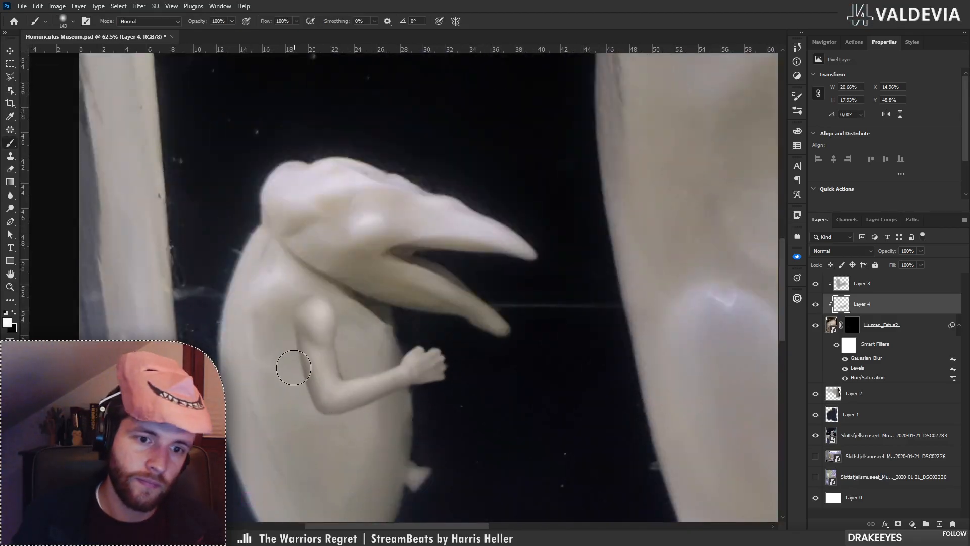
{"action": "key", "text": "z"}
{"action": "mouse_move", "coordinate": [402, 368]}
{"action": "left_mouse_down"}
{"action": "mouse_move", "coordinate": [334, 371]}
{"action": "mouse_move", "coordinate": [435, 372]}
{"action": "mouse_move", "coordinate": [376, 355]}
{"action": "mouse_move", "coordinate": [409, 356]}
{"action": "left_mouse_up"}
{"action": "key", "text": "b"}
{"action": "key", "text": "ctrl+z"}
{"action": "key", "text": "z"}
{"action": "key", "text": "b"}
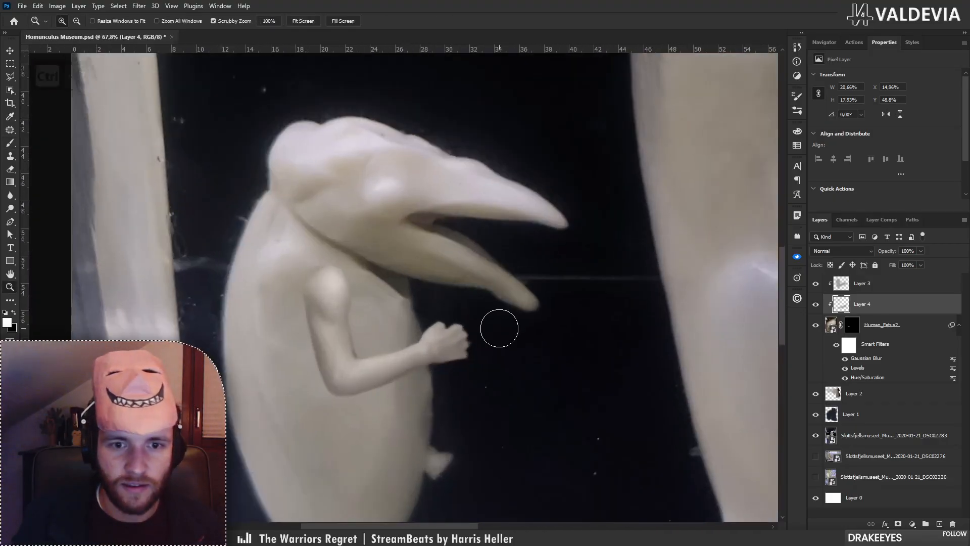
Run the Grain action, move its Noise layer above Layer 3 and release it from the clipping mask.
{"action": "left_click", "coordinate": [859, 41]}
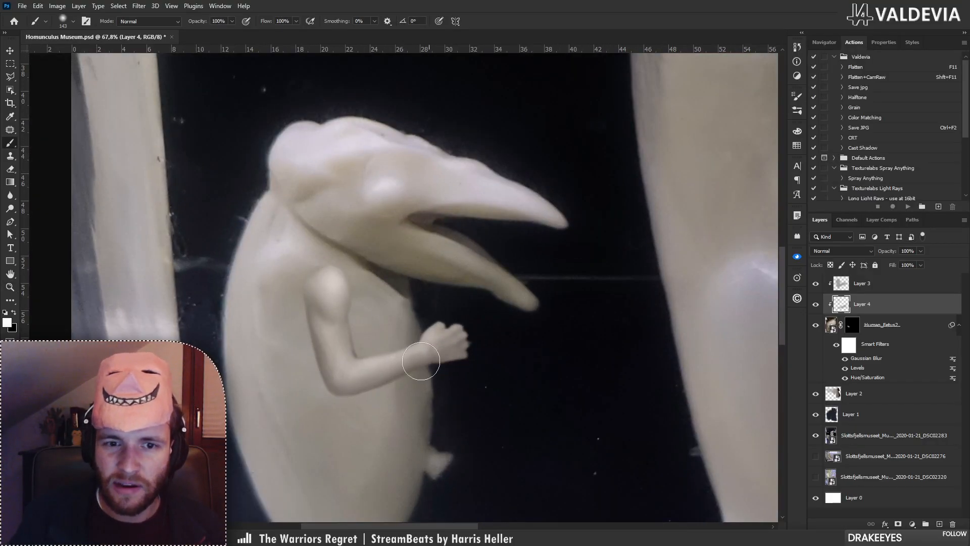
{"action": "left_click", "coordinate": [858, 108]}
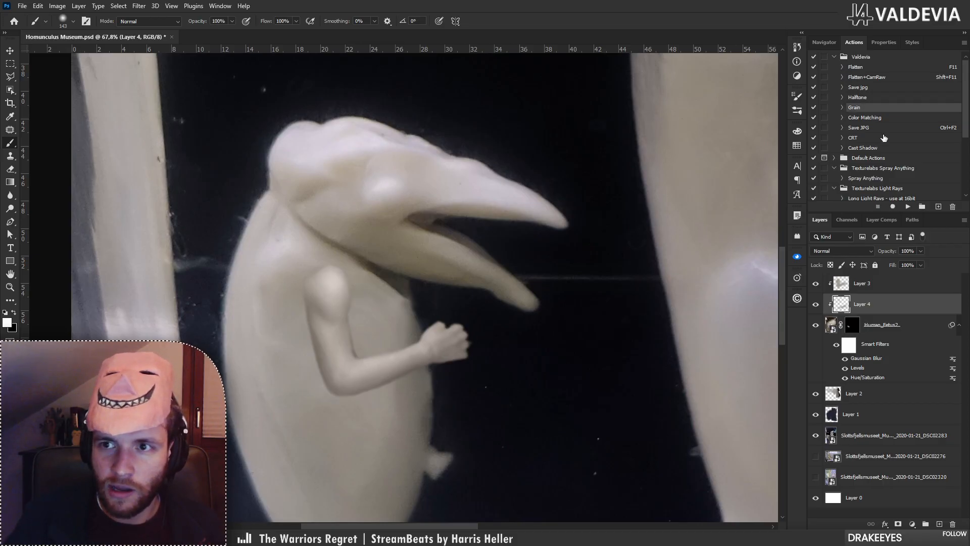
{"action": "left_click", "coordinate": [909, 207]}
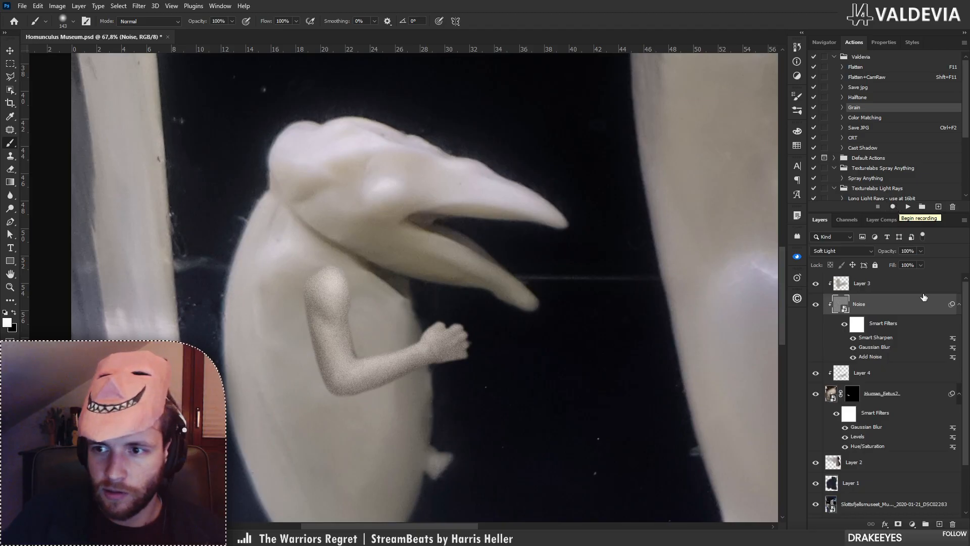
{"action": "left_click_drag", "start_coordinate": [889, 308], "coordinate": [870, 274]}
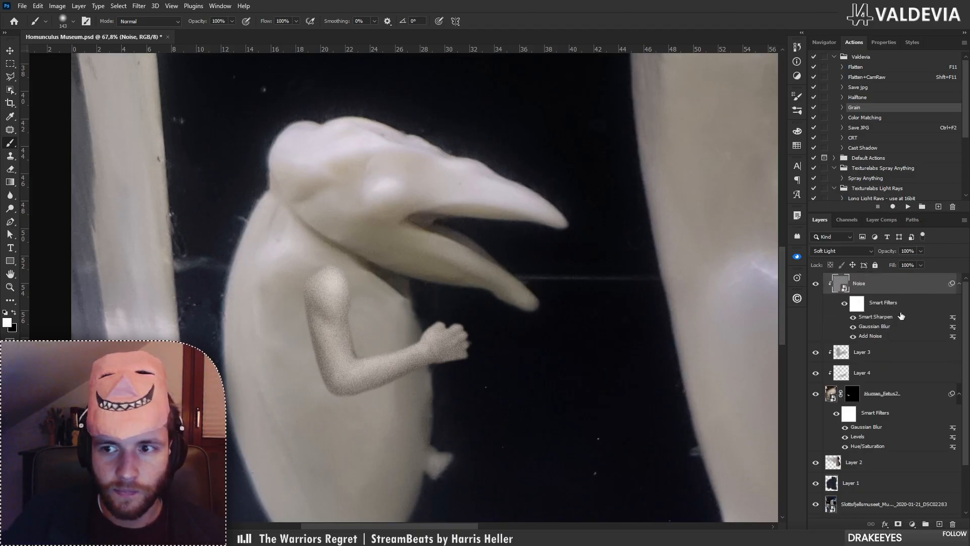
{"action": "left_click", "coordinate": [897, 342], "text": "alt"}
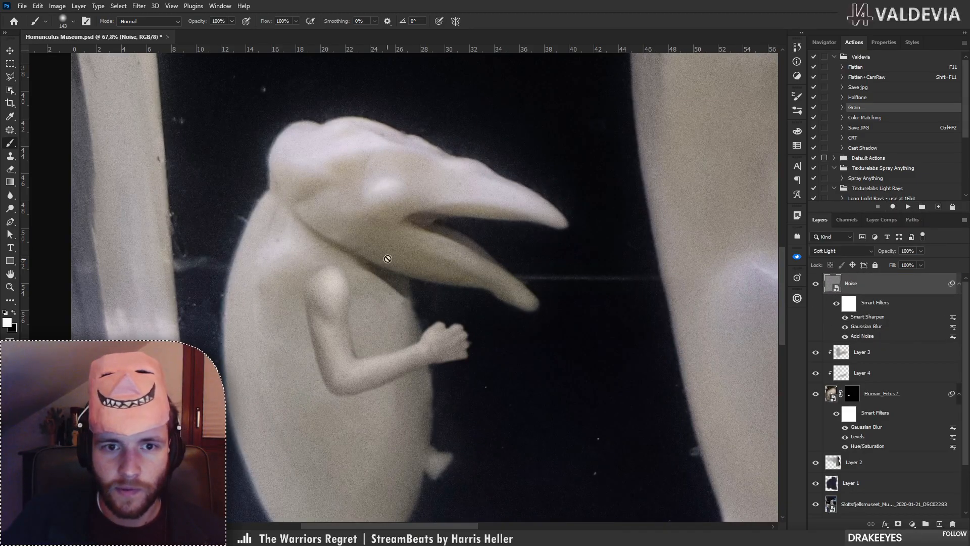
Check the Noise layer's Add Noise settings and try a Gaussian Blur radius of 0.8 pixels on it.
{"action": "key", "text": "z"}
{"action": "left_click_drag", "start_coordinate": [334, 263], "coordinate": [350, 279]}
{"action": "key", "text": "b"}
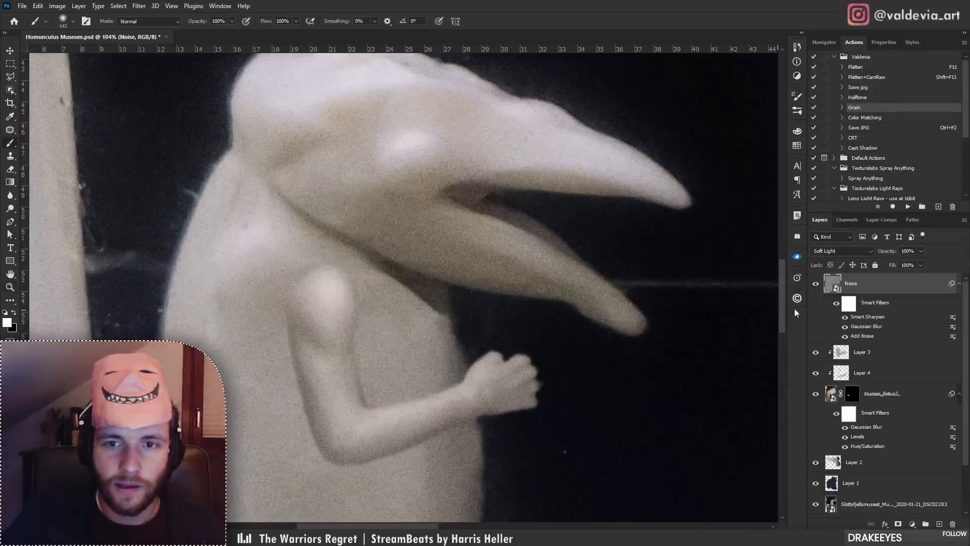
{"action": "double_click", "coordinate": [862, 336]}
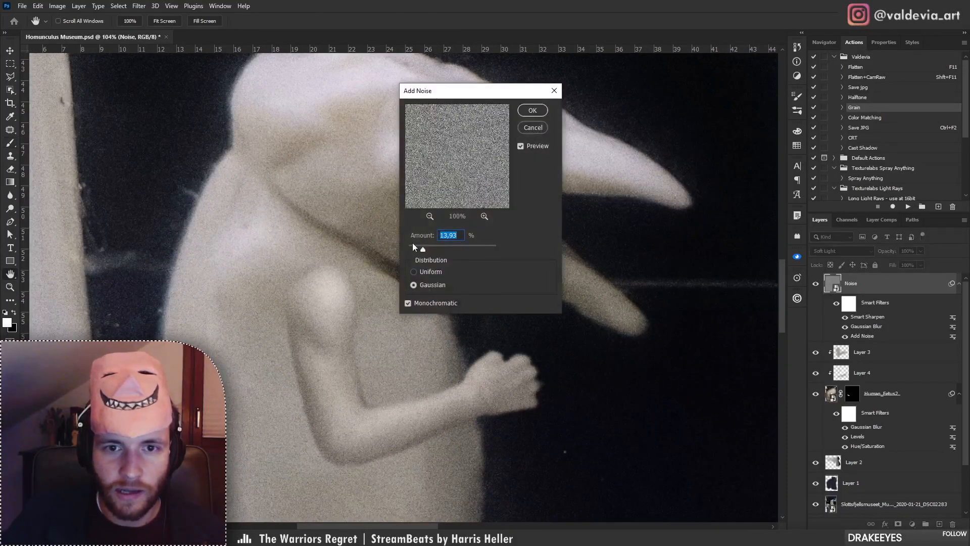
{"action": "key", "text": "Return"}
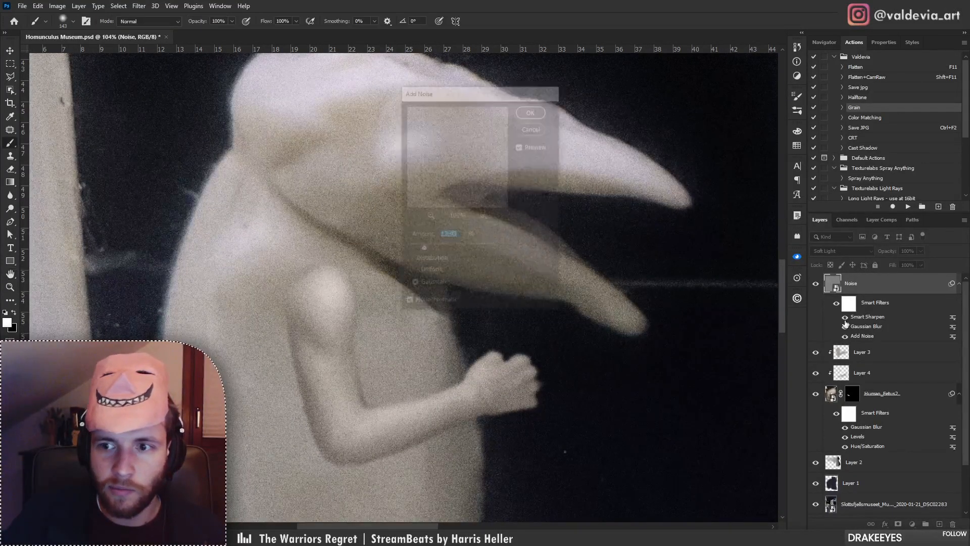
{"action": "double_click", "coordinate": [865, 326]}
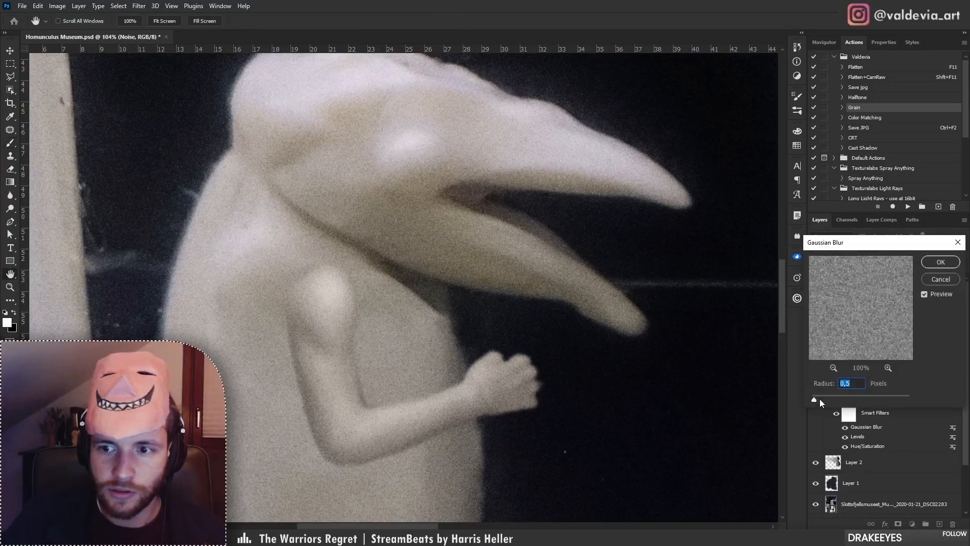
{"action": "left_click_drag", "start_coordinate": [819, 399], "coordinate": [818, 400]}
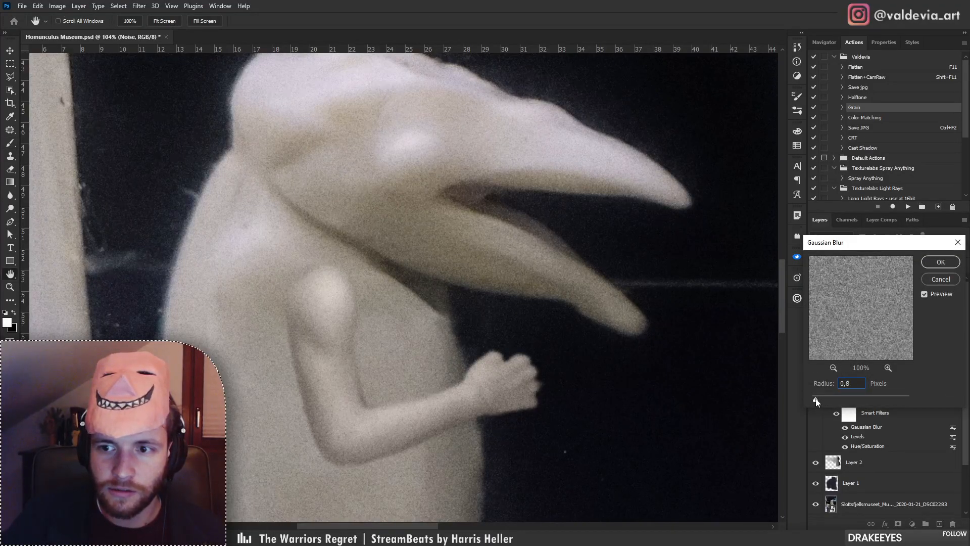
{"action": "left_click", "coordinate": [949, 279]}
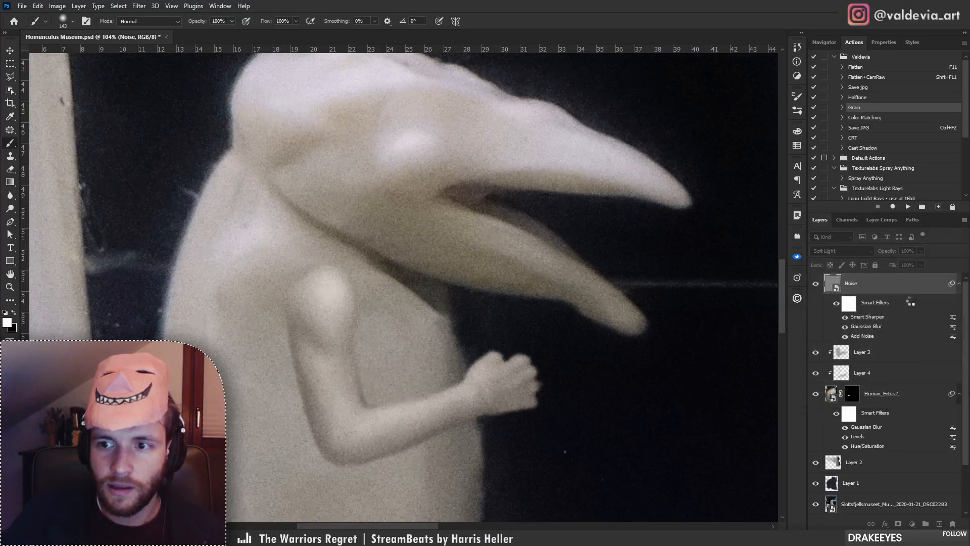
Set the Smart Sharpen amount on the Noise layer to 103%.
{"action": "double_click", "coordinate": [876, 320]}
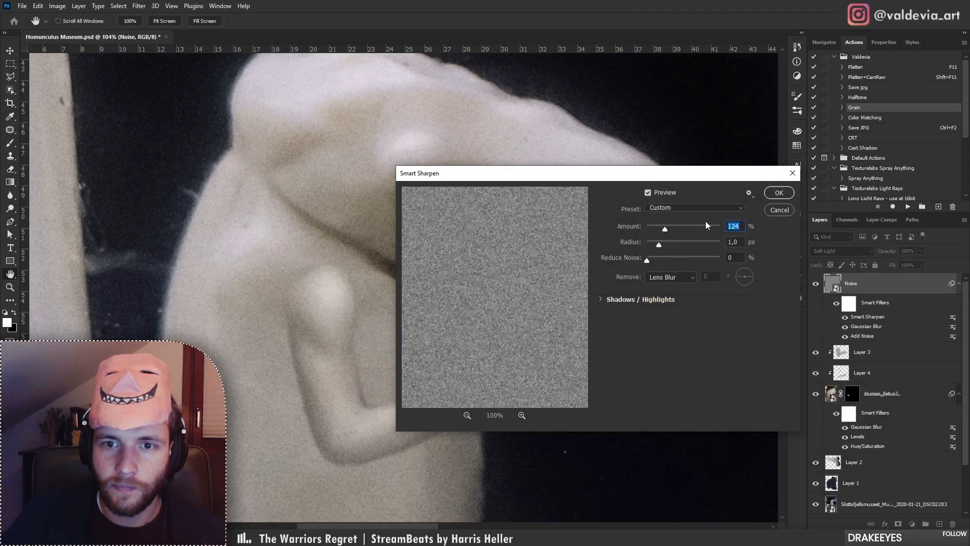
{"action": "left_click_drag", "start_coordinate": [661, 227], "coordinate": [663, 227]}
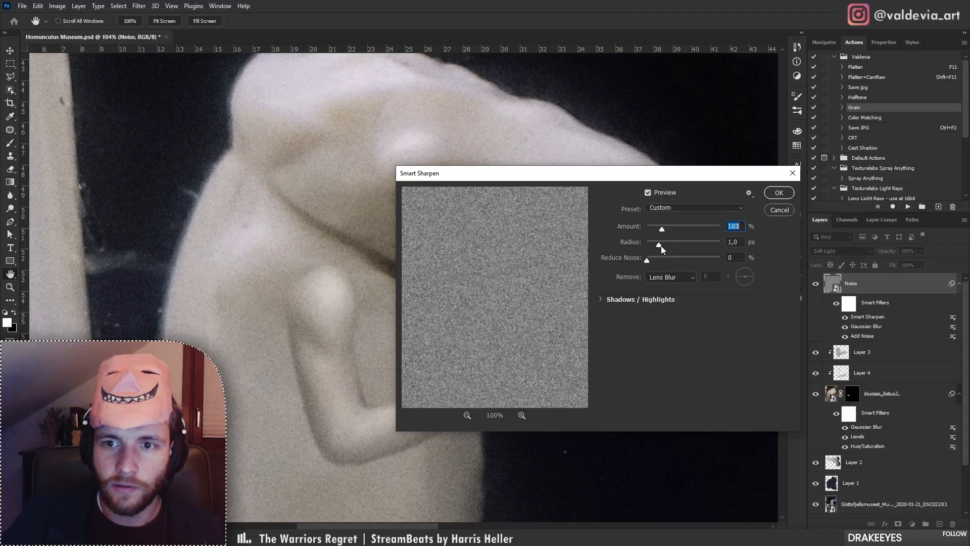
{"action": "left_click", "coordinate": [791, 196]}
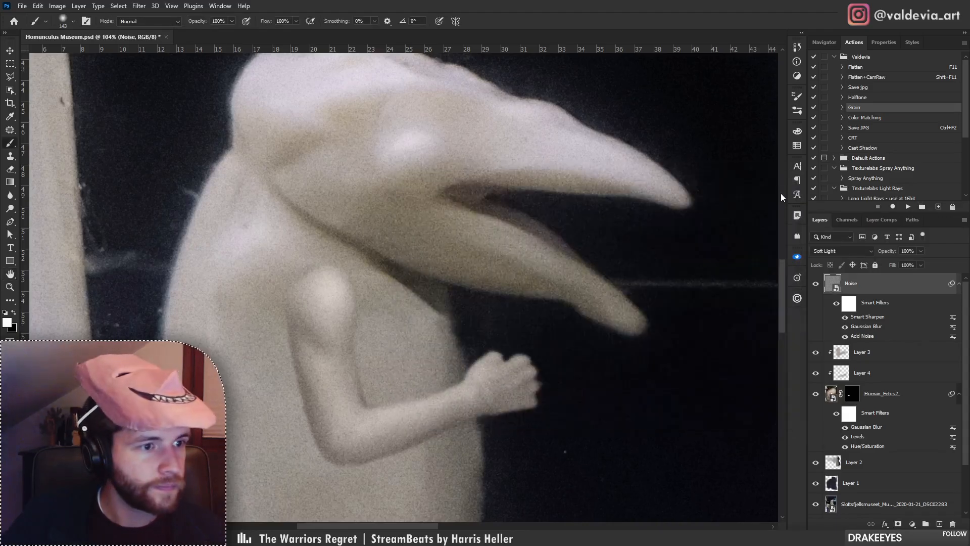
Duplicate the Human_Fetus2 layer above Layer 3, directly beneath Noise, and disable the copy's layer mask.
{"action": "key", "text": "z"}
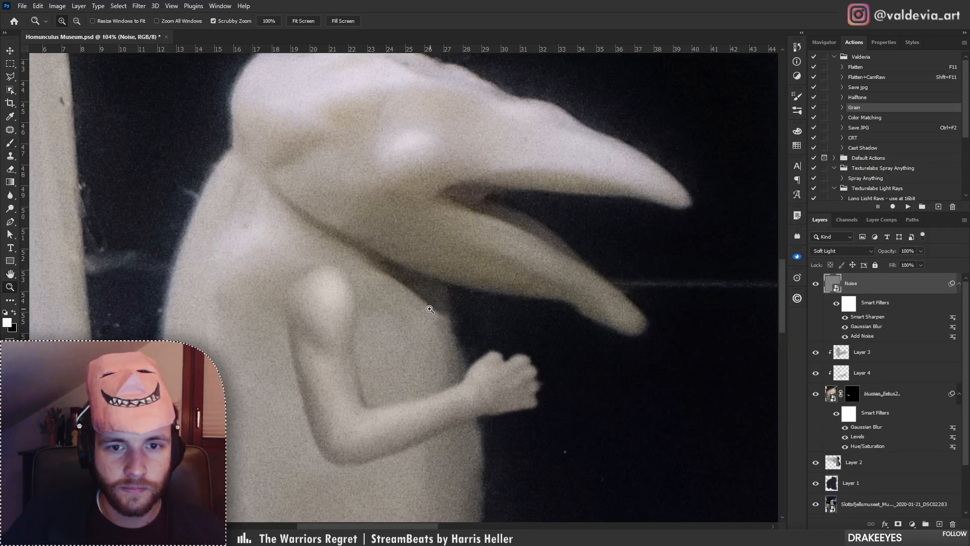
{"action": "mouse_move", "coordinate": [430, 309]}
{"action": "left_mouse_down"}
{"action": "mouse_move", "coordinate": [333, 323]}
{"action": "mouse_move", "coordinate": [377, 319]}
{"action": "left_mouse_up"}
{"action": "key", "text": "b"}
{"action": "left_click_drag", "start_coordinate": [509, 355], "coordinate": [328, 342]}
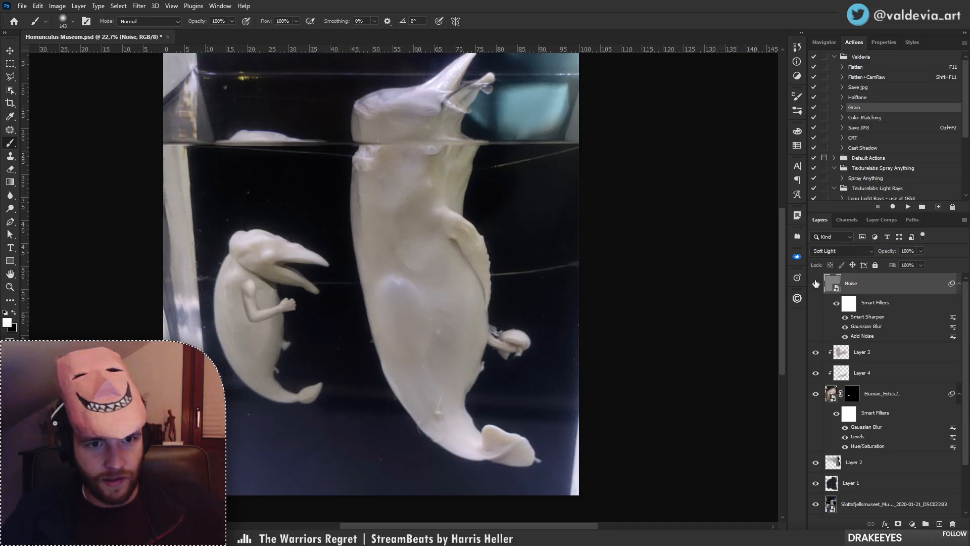
{"action": "key", "text": "z"}
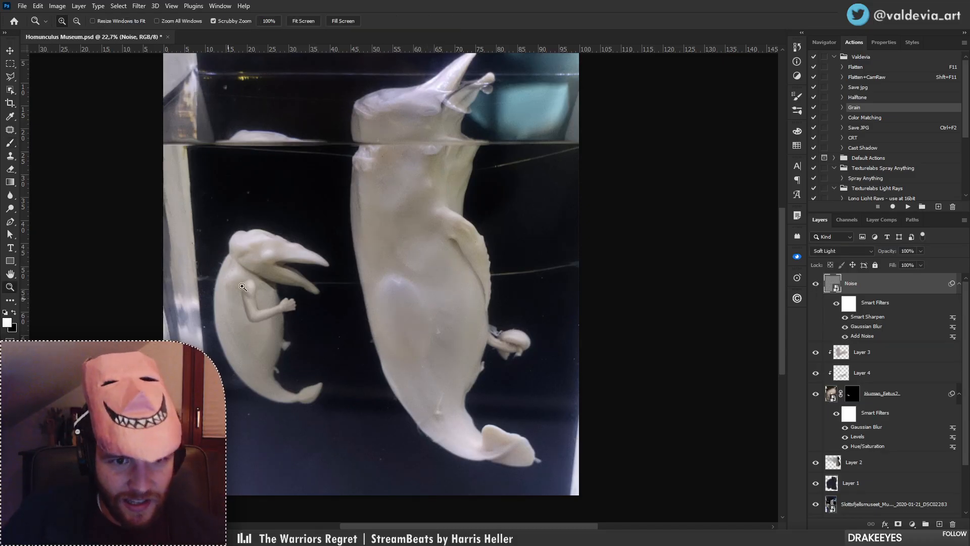
{"action": "left_click_drag", "start_coordinate": [249, 283], "coordinate": [289, 272]}
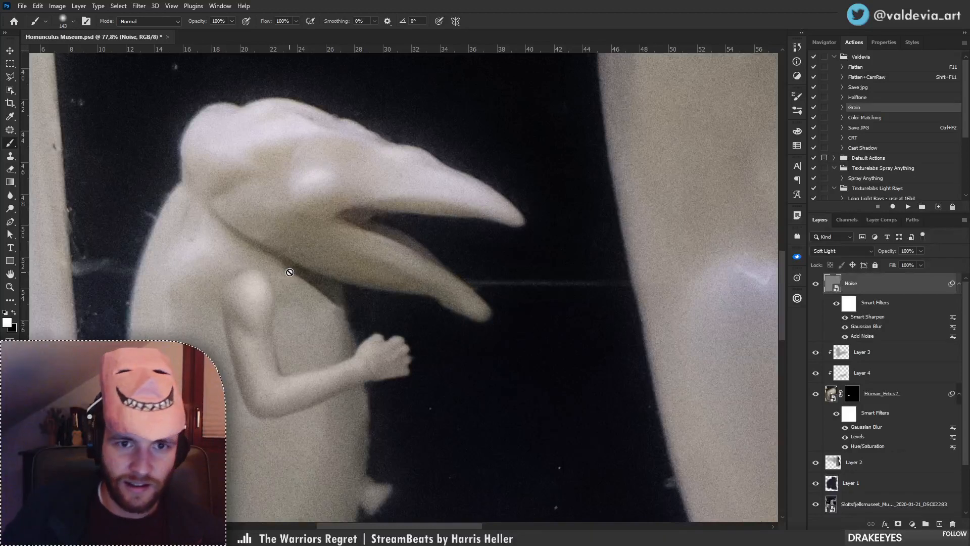
{"action": "left_click", "coordinate": [850, 350]}
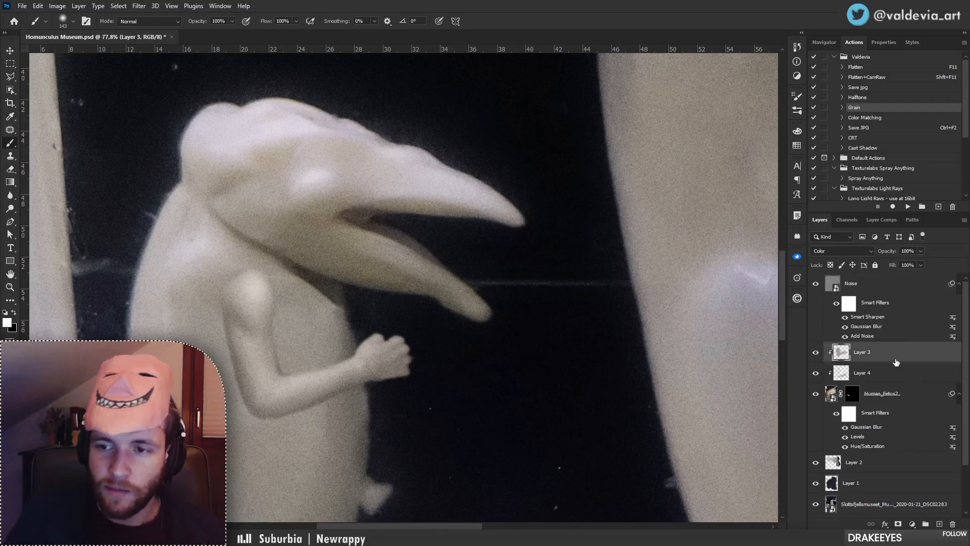
{"action": "left_click_drag", "start_coordinate": [905, 398], "coordinate": [866, 364]}
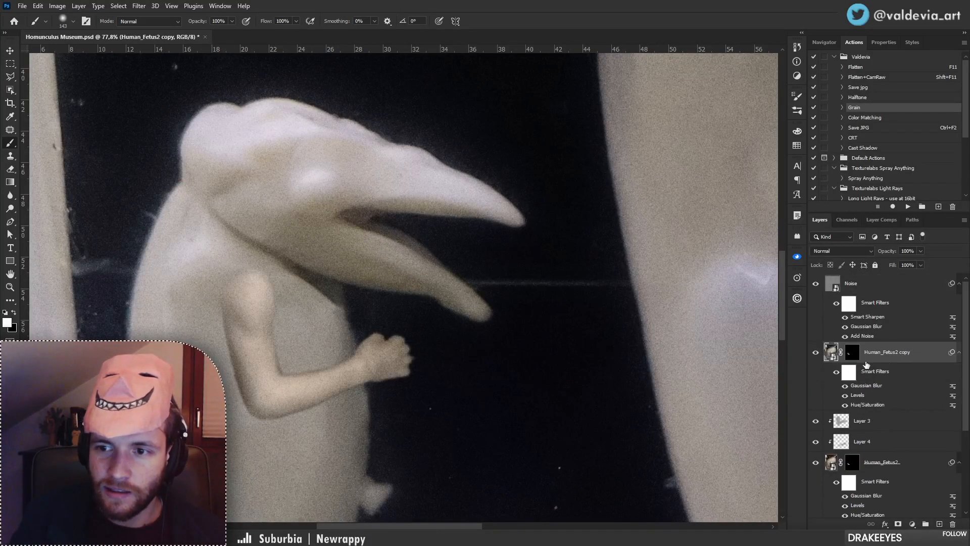
{"action": "left_click", "coordinate": [853, 355], "text": "shift"}
Rotate Human_Fetus2 copy by about -69.25° and move it so the fetus's ear lies over the creature's head.
{"action": "left_click_drag", "start_coordinate": [372, 288], "coordinate": [233, 233]}
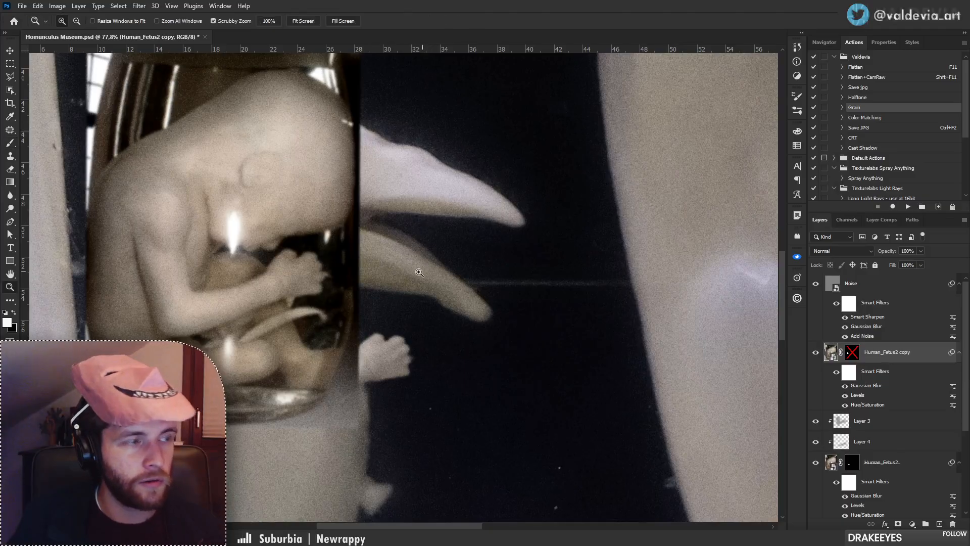
{"action": "mouse_move", "coordinate": [412, 265]}
{"action": "left_mouse_down"}
{"action": "mouse_move", "coordinate": [354, 224]}
{"action": "mouse_move", "coordinate": [405, 215]}
{"action": "left_mouse_up"}
{"action": "key", "text": "ctrl+t"}
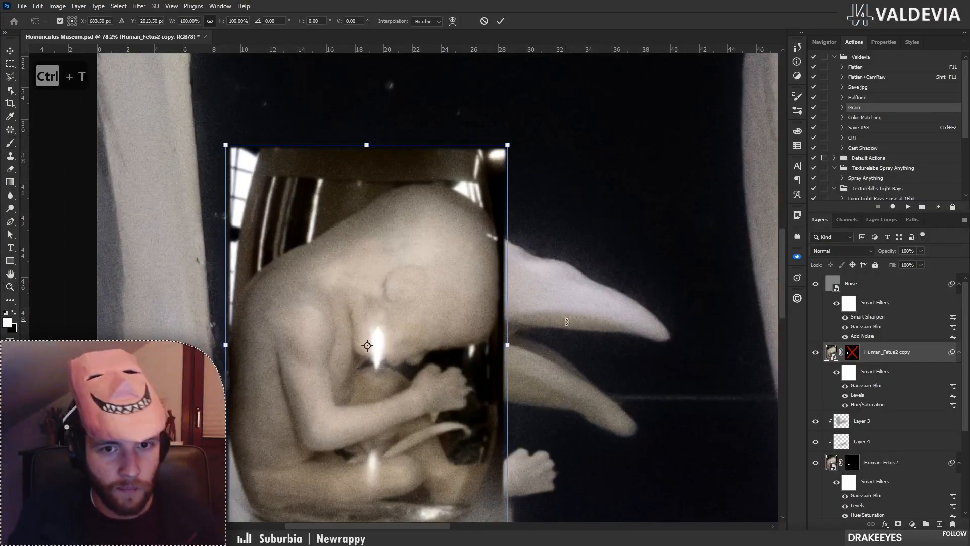
{"action": "left_click_drag", "start_coordinate": [549, 220], "coordinate": [329, 147]}
{"action": "mouse_move", "coordinate": [405, 305]}
{"action": "left_mouse_down"}
{"action": "mouse_move", "coordinate": [672, 328]}
{"action": "mouse_move", "coordinate": [475, 326]}
{"action": "mouse_move", "coordinate": [499, 318]}
{"action": "left_mouse_up"}
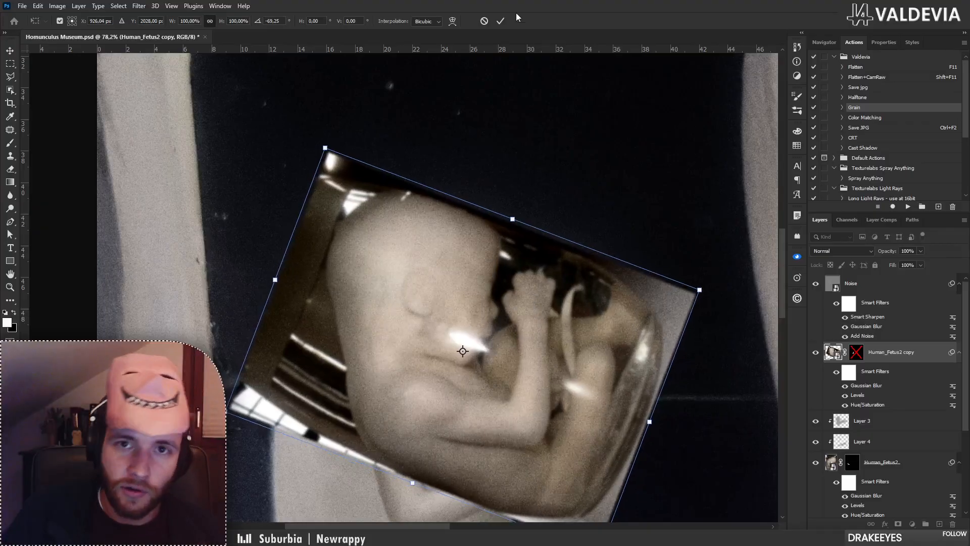
{"action": "left_click", "coordinate": [500, 20]}
Set the Levels filter on Human_Fetus2 copy to input levels 17, 0.81 and 250.
{"action": "double_click", "coordinate": [859, 395]}
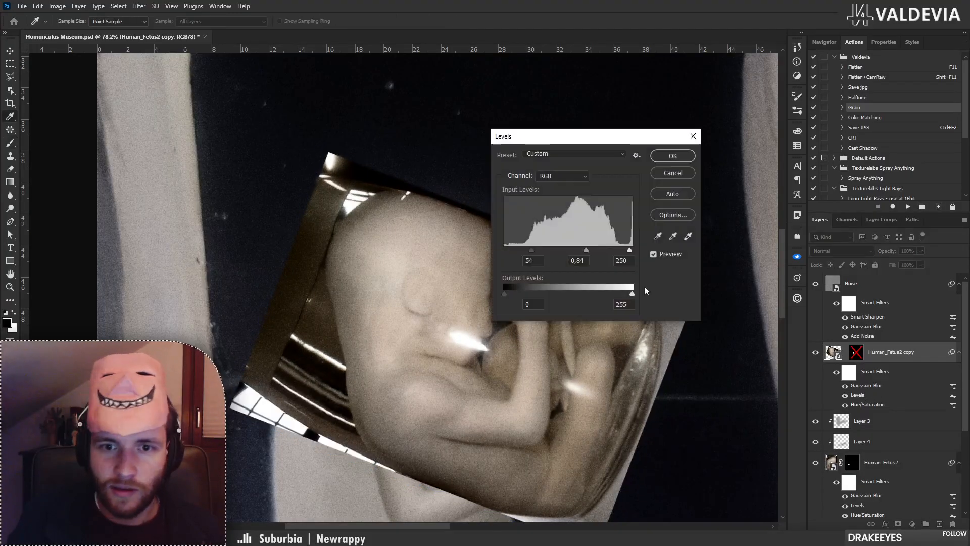
{"action": "left_click_drag", "start_coordinate": [536, 252], "coordinate": [580, 255]}
{"action": "left_click", "coordinate": [673, 156]}
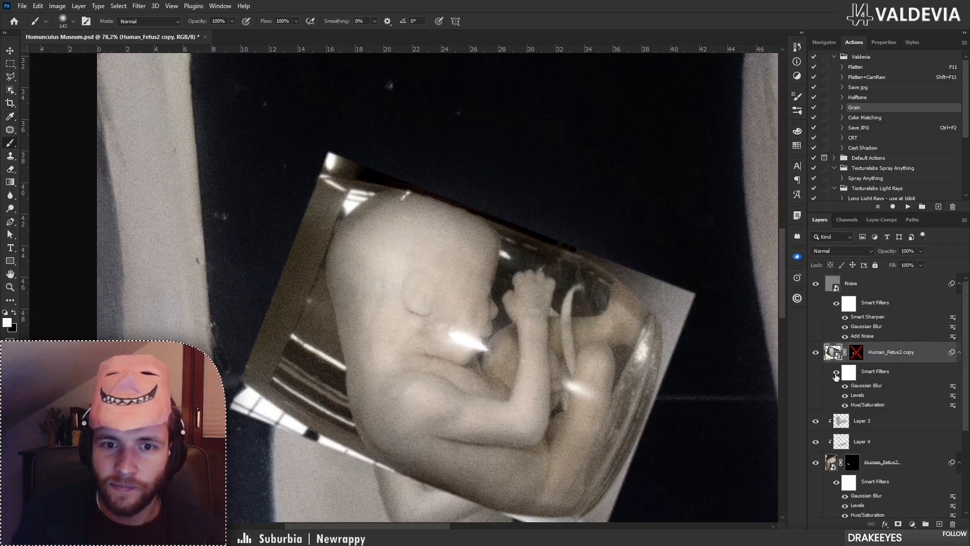
Replace the disabled mask on Human_Fetus2 copy with a new layer mask inverted to black.
{"action": "right_click", "coordinate": [858, 354]}
{"action": "left_click", "coordinate": [882, 374]}
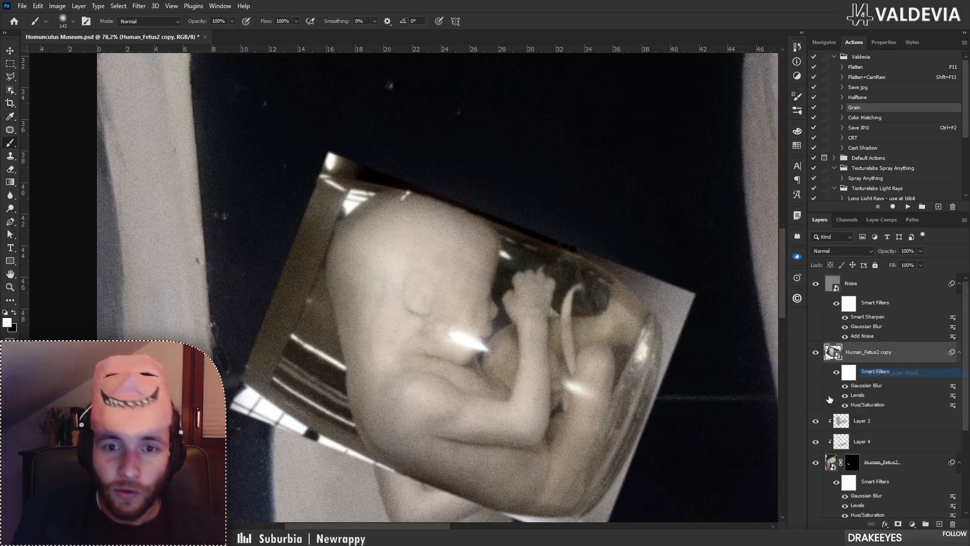
{"action": "left_click", "coordinate": [902, 523]}
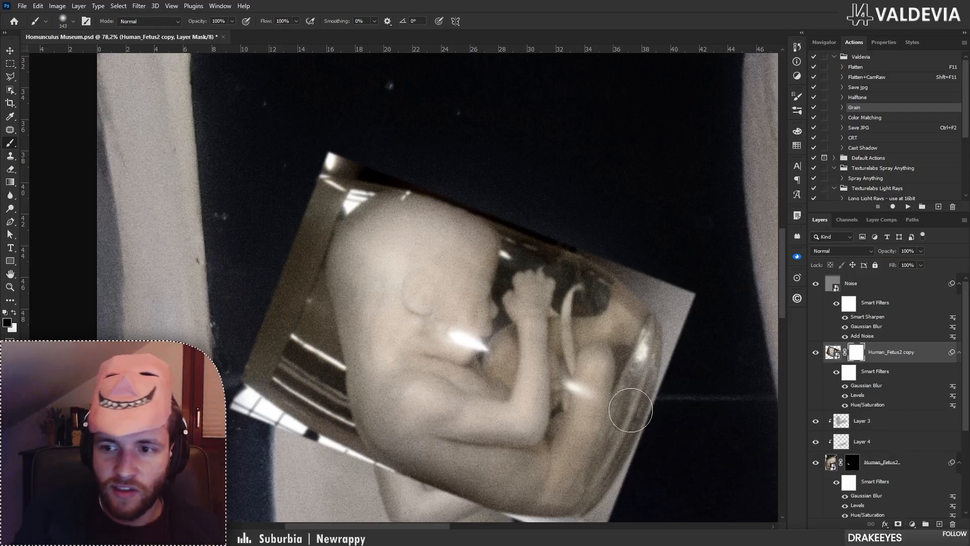
{"action": "key", "text": "ctrl+i"}
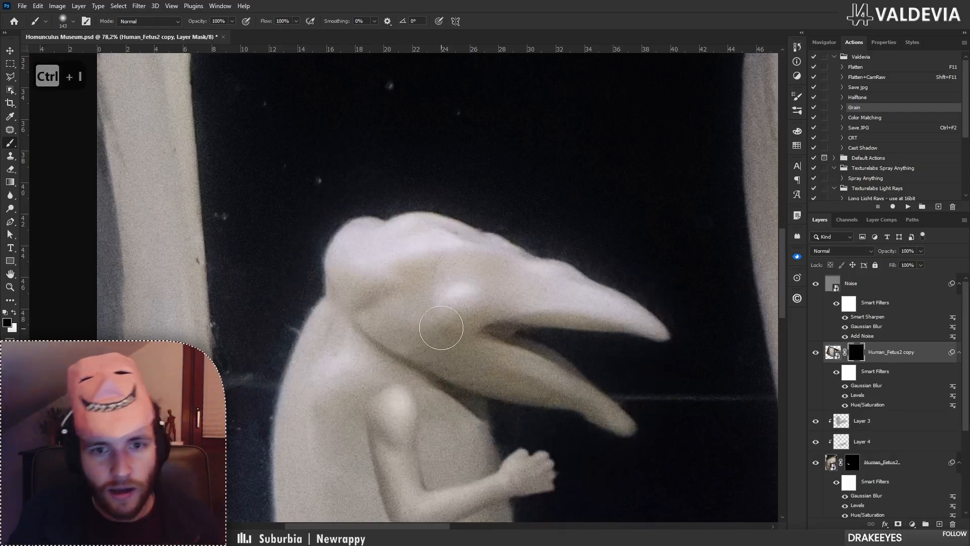
Reveal the fetus's ear on the creature's head by painting the copy's mask white with an 83 px Soft Round brush.
{"action": "key", "text": "x"}
{"action": "left_click_drag", "start_coordinate": [398, 293], "coordinate": [430, 295]}
{"action": "key", "text": "ctrl+z"}
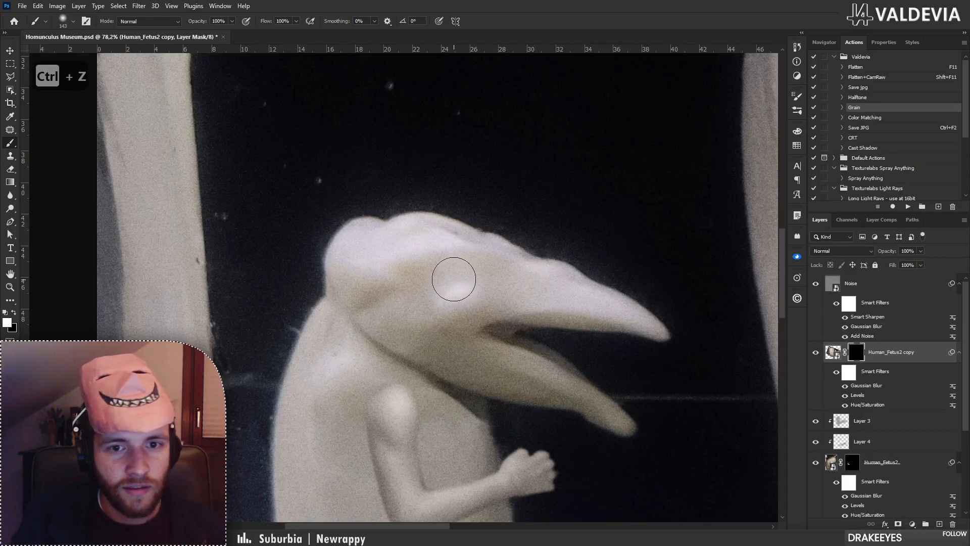
{"action": "right_click", "coordinate": [451, 276]}
{"action": "left_click", "coordinate": [509, 406]}
{"action": "left_click", "coordinate": [537, 288]}
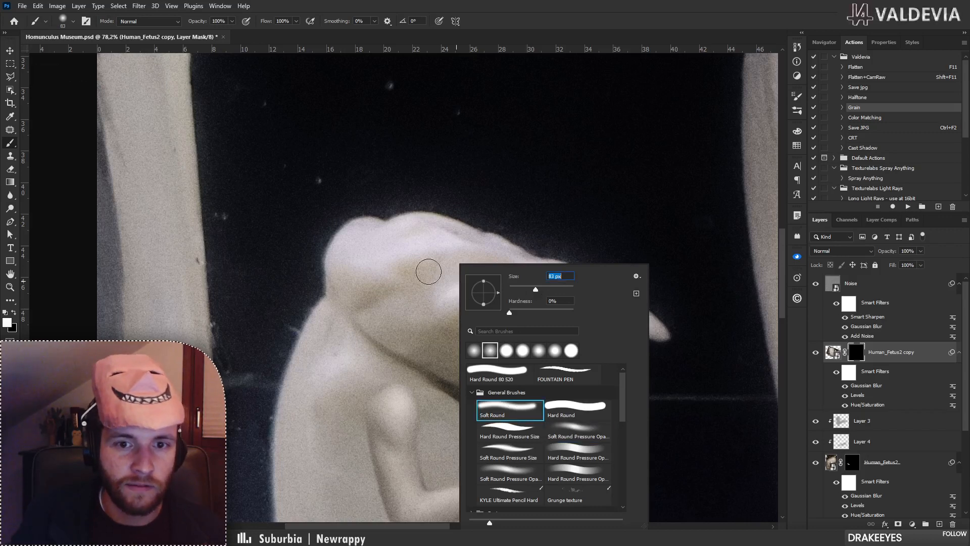
{"action": "mouse_move", "coordinate": [429, 270]}
{"action": "left_mouse_down"}
{"action": "mouse_move", "coordinate": [415, 302]}
{"action": "mouse_move", "coordinate": [436, 259]}
{"action": "mouse_move", "coordinate": [437, 309]}
{"action": "mouse_move", "coordinate": [437, 295]}
{"action": "mouse_move", "coordinate": [422, 312]}
{"action": "left_mouse_up"}
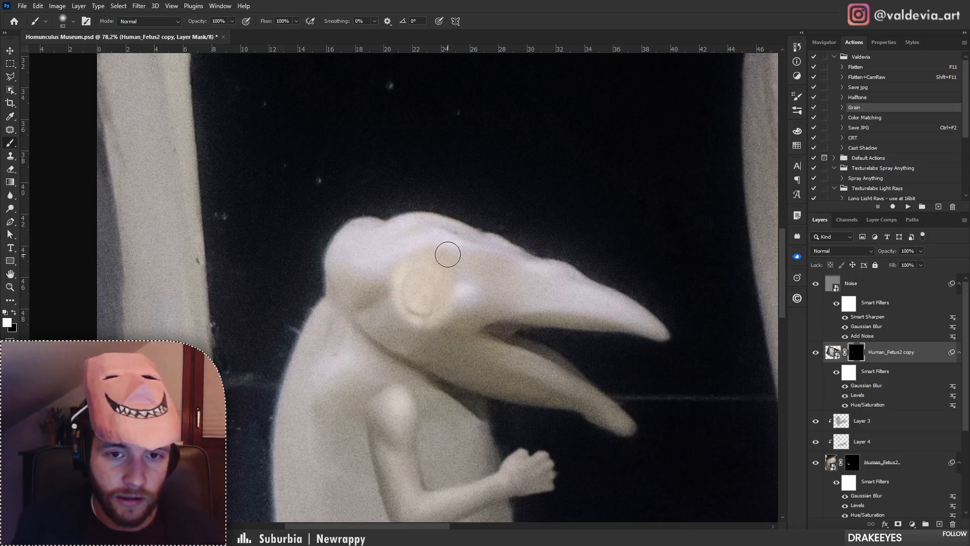
Blend the ear's edges into the surrounding head by refining the copy's mask with a soft 83 px brush.
{"action": "right_click", "coordinate": [508, 272]}
{"action": "left_click", "coordinate": [632, 431]}
{"action": "left_click", "coordinate": [457, 314]}
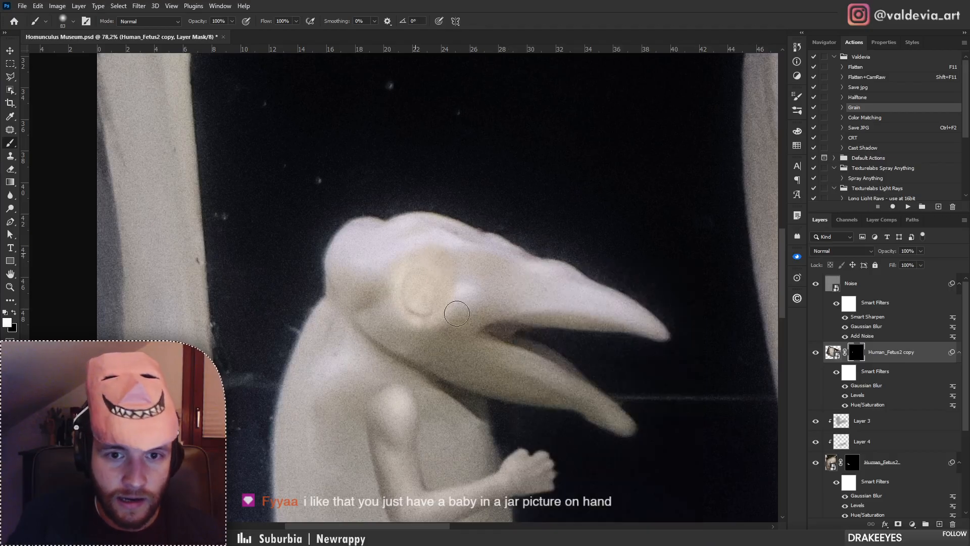
{"action": "mouse_move", "coordinate": [401, 307]}
{"action": "left_mouse_down"}
{"action": "mouse_move", "coordinate": [353, 307]}
{"action": "mouse_move", "coordinate": [432, 274]}
{"action": "mouse_move", "coordinate": [451, 301]}
{"action": "mouse_move", "coordinate": [420, 287]}
{"action": "mouse_move", "coordinate": [475, 266]}
{"action": "mouse_move", "coordinate": [428, 308]}
{"action": "mouse_move", "coordinate": [385, 311]}
{"action": "mouse_move", "coordinate": [408, 284]}
{"action": "mouse_move", "coordinate": [487, 279]}
{"action": "left_mouse_up"}
{"action": "key", "text": "z"}
{"action": "key", "text": "b"}
{"action": "key", "text": "x"}
{"action": "key", "text": "z"}
{"action": "key", "text": "b"}
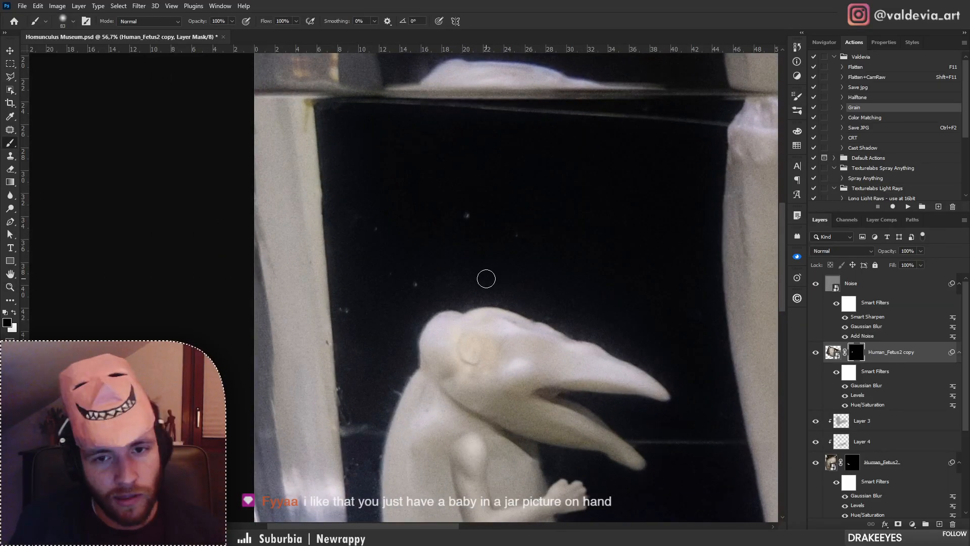
Set the Hue/Saturation filter's saturation on Human_Fetus2 copy to -80.
{"action": "left_click", "coordinate": [907, 366]}
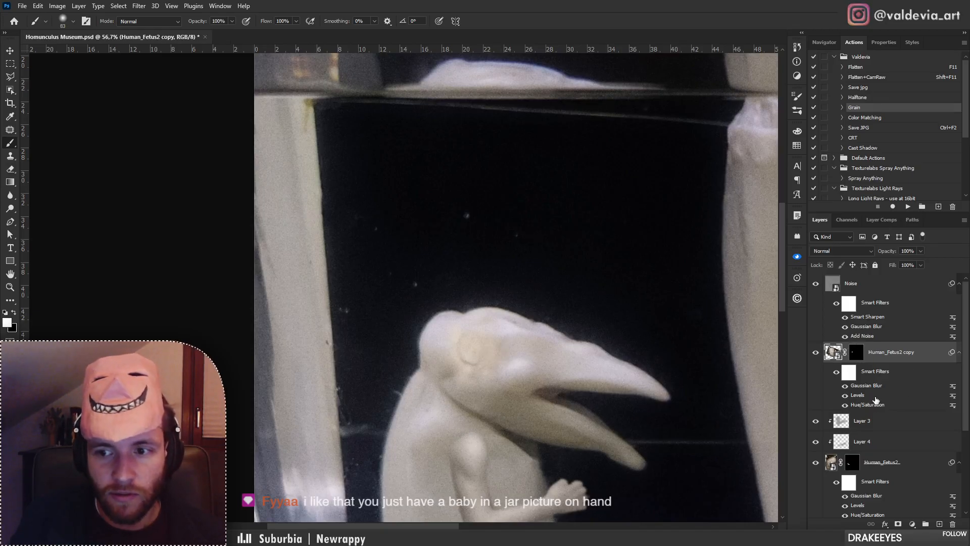
{"action": "double_click", "coordinate": [868, 405]}
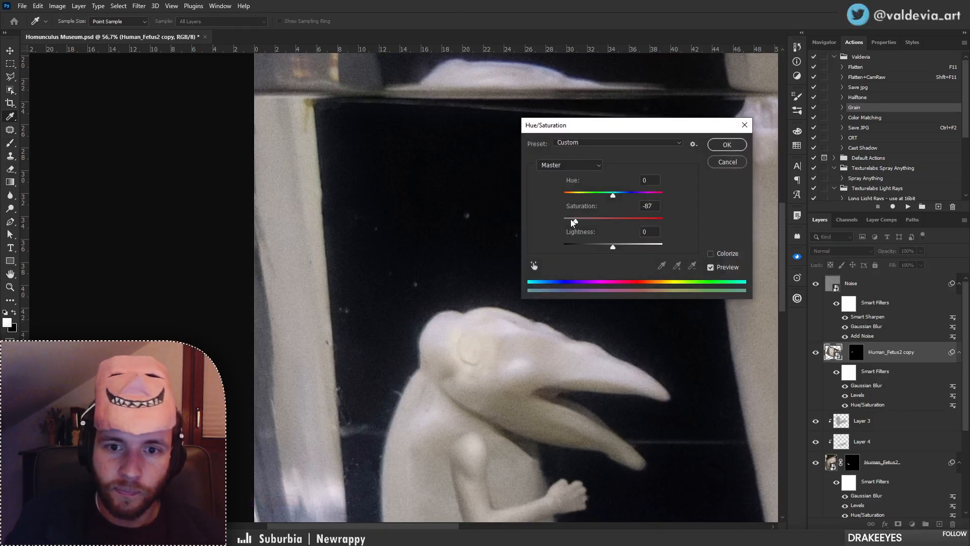
{"action": "left_click_drag", "start_coordinate": [571, 220], "coordinate": [573, 219]}
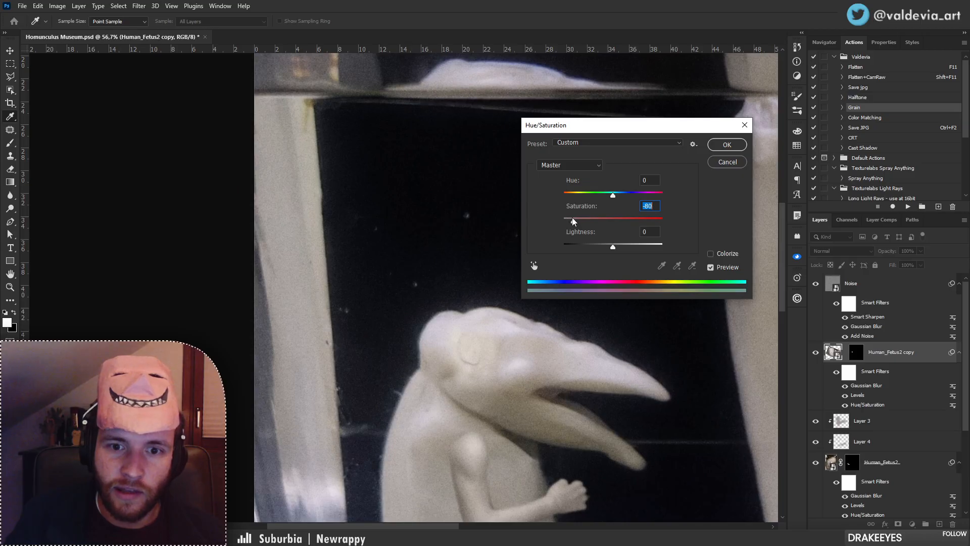
{"action": "left_click", "coordinate": [726, 146]}
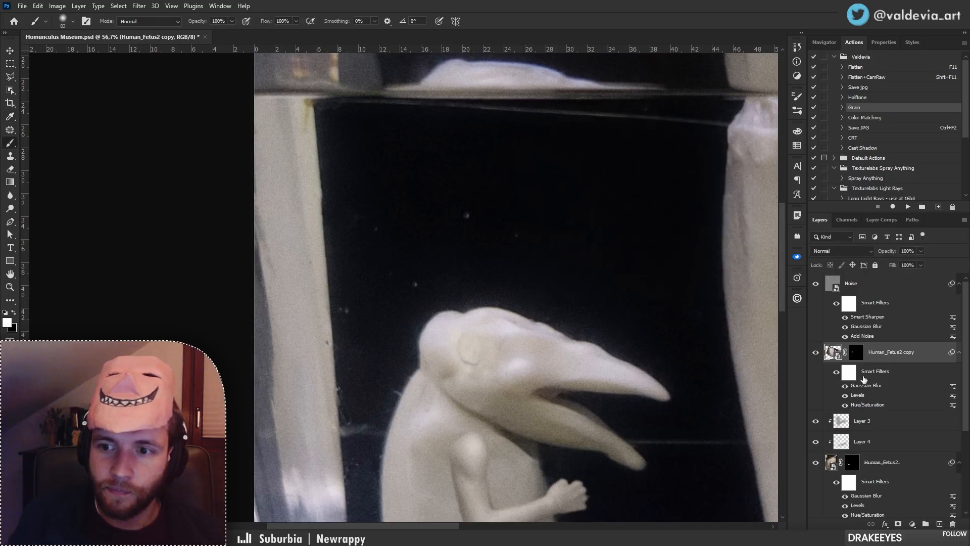
Move the copy's Levels filter below Hue/Saturation and set its input levels to 107, 0.63 and 223.
{"action": "left_click_drag", "start_coordinate": [862, 398], "coordinate": [862, 408]}
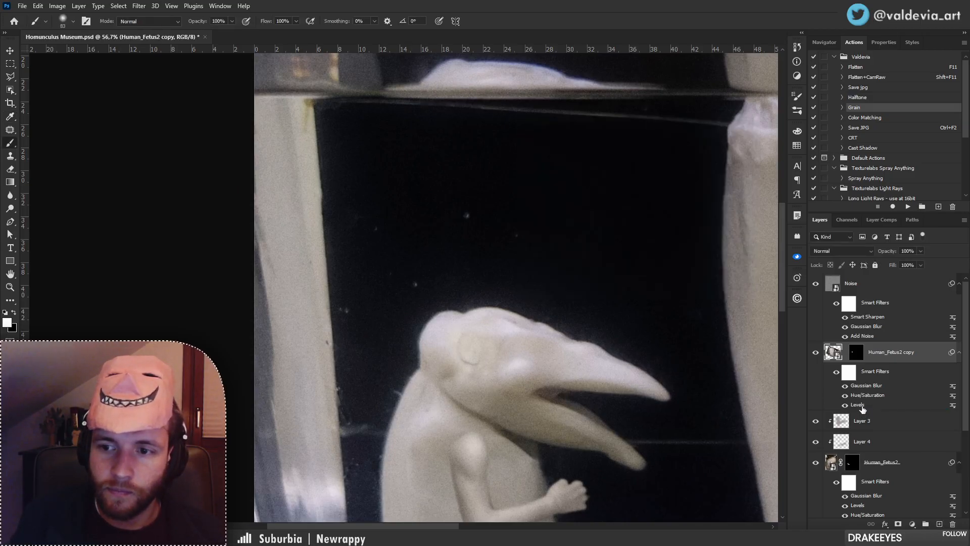
{"action": "double_click", "coordinate": [859, 406]}
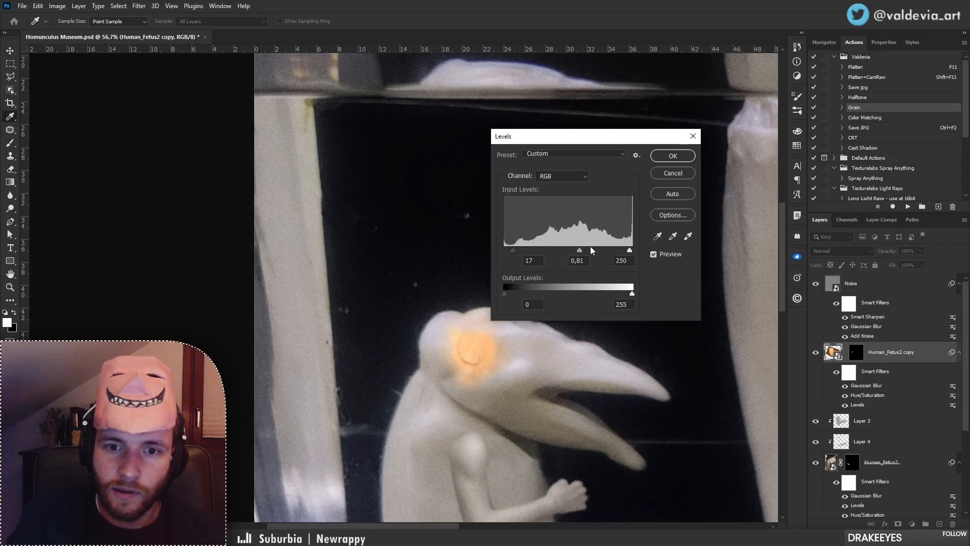
{"action": "left_click", "coordinate": [590, 249]}
{"action": "left_click_drag", "start_coordinate": [526, 251], "coordinate": [558, 249]}
{"action": "left_click", "coordinate": [588, 249]}
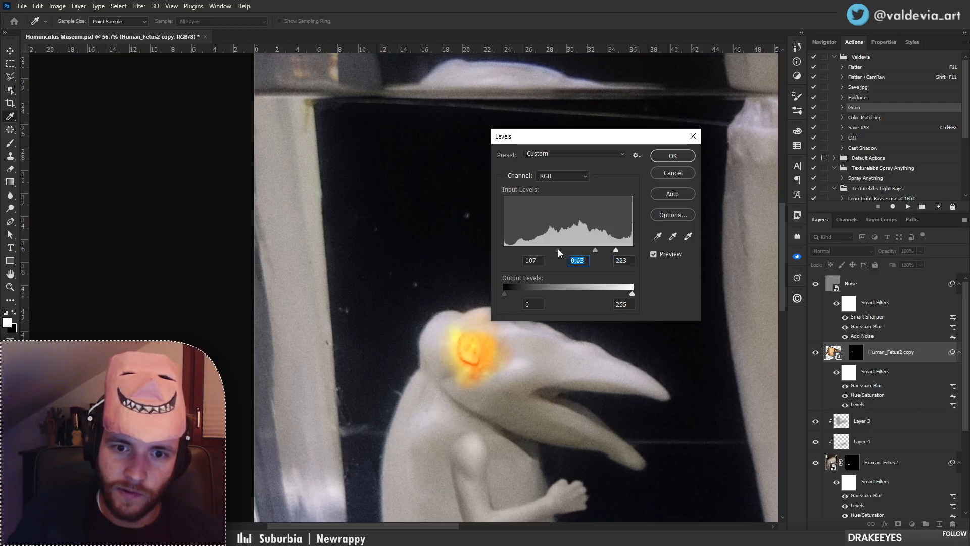
{"action": "left_click", "coordinate": [673, 155]}
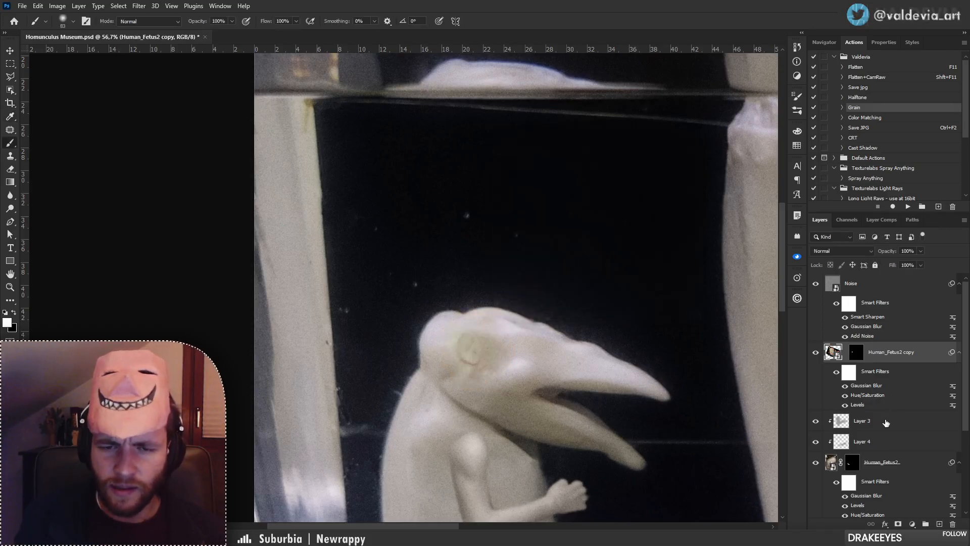
Add two new layers above Human_Fetus2 copy and clip both to it.
{"action": "left_click", "coordinate": [939, 524]}
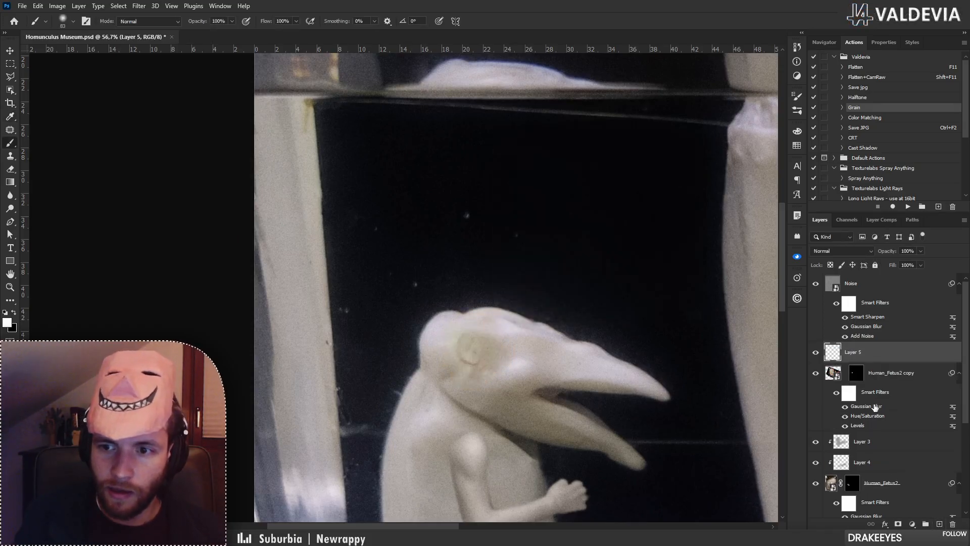
{"action": "left_click", "coordinate": [870, 360], "text": "alt"}
{"action": "left_click", "coordinate": [939, 524]}
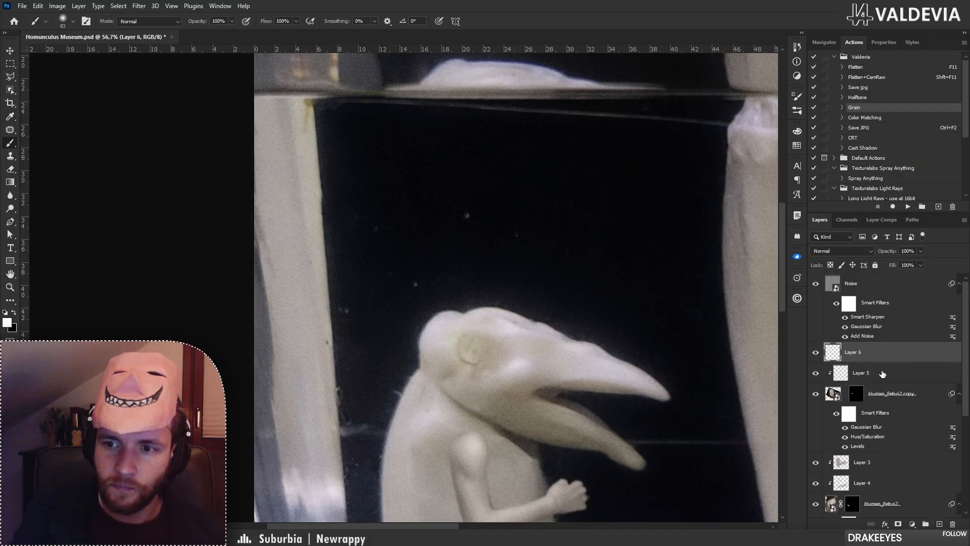
{"action": "left_click", "coordinate": [881, 361], "text": "alt"}
Set Layer 6 to Color blend mode and Layer 5 to Soft Light, leaving Layer 6 selected.
{"action": "left_click", "coordinate": [843, 251]}
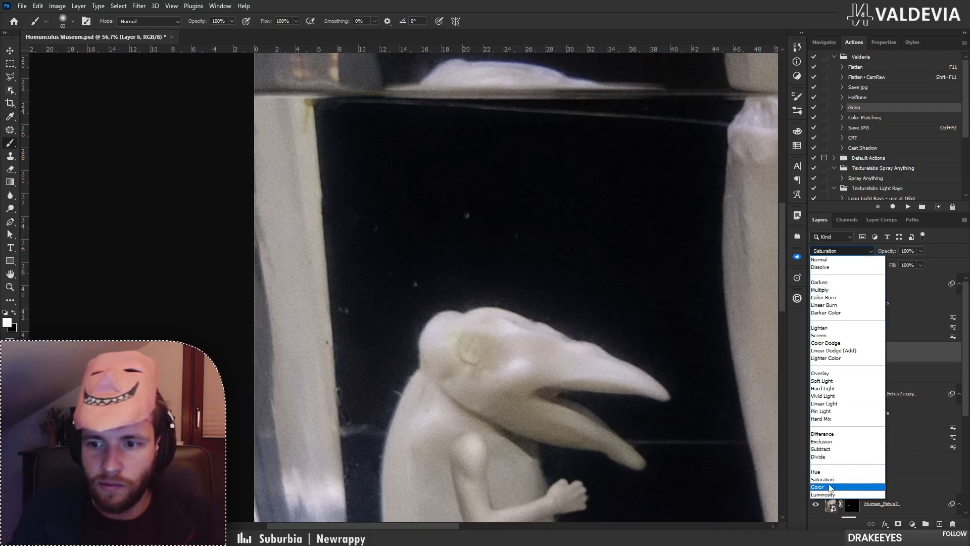
{"action": "left_click", "coordinate": [859, 488]}
{"action": "left_click", "coordinate": [876, 379]}
{"action": "left_click", "coordinate": [843, 251]}
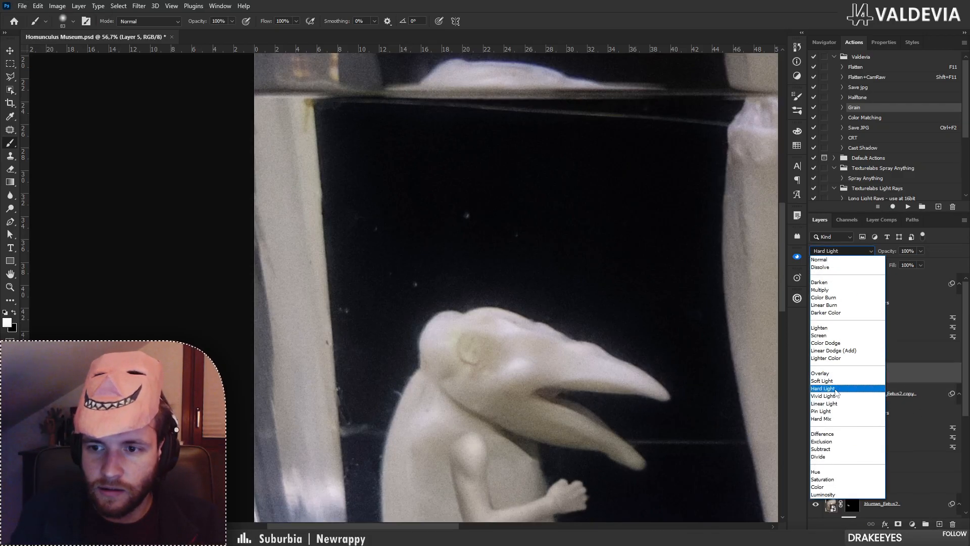
{"action": "left_click", "coordinate": [829, 383]}
{"action": "left_click", "coordinate": [863, 359]}
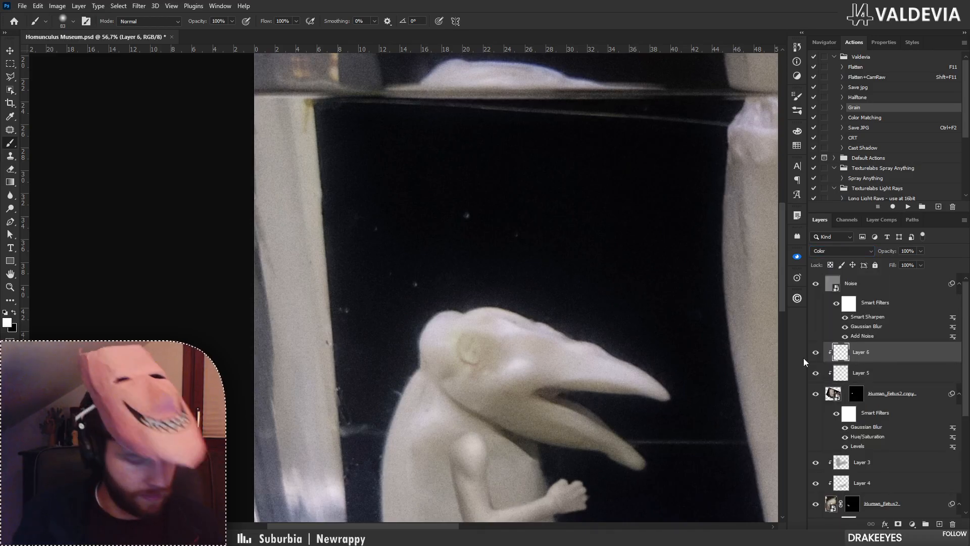
Sample the head's skin tone and paint it over the ear on Layer 6.
{"action": "left_click", "coordinate": [512, 375], "text": "alt"}
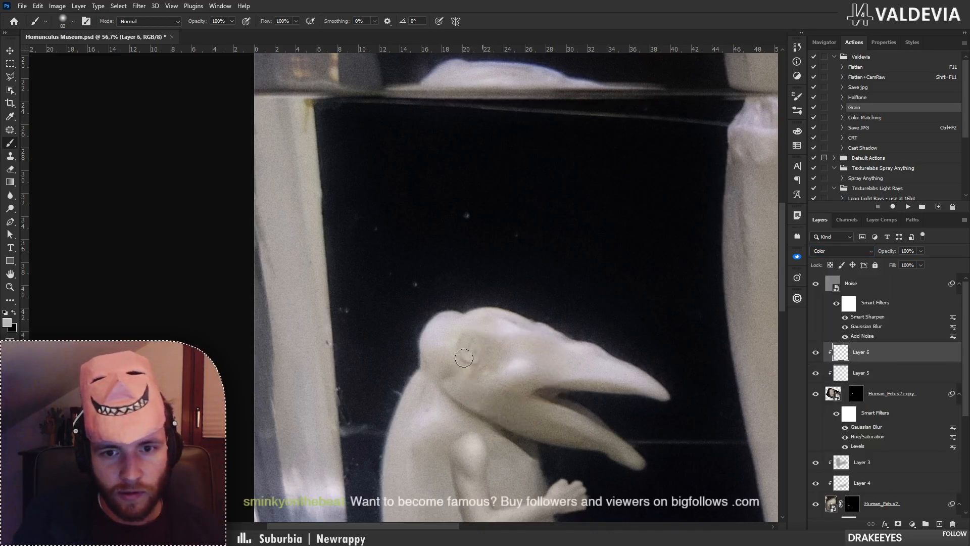
{"action": "left_click", "coordinate": [468, 362]}
Paint white highlights along the ear's rim on the Soft Light Layer 5 with a soft 47 px brush.
{"action": "left_click", "coordinate": [886, 374]}
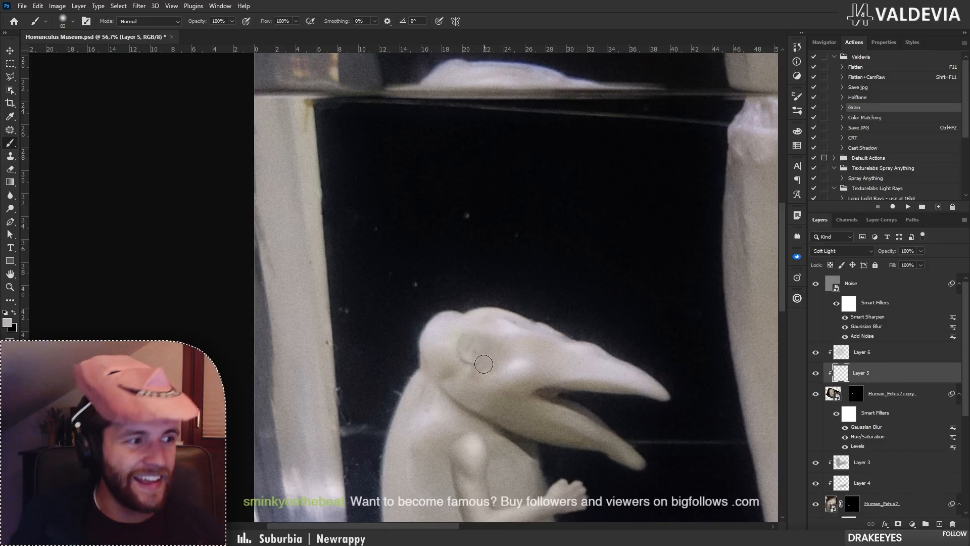
{"action": "left_click_drag", "start_coordinate": [470, 365], "coordinate": [507, 358]}
{"action": "key", "text": "d"}
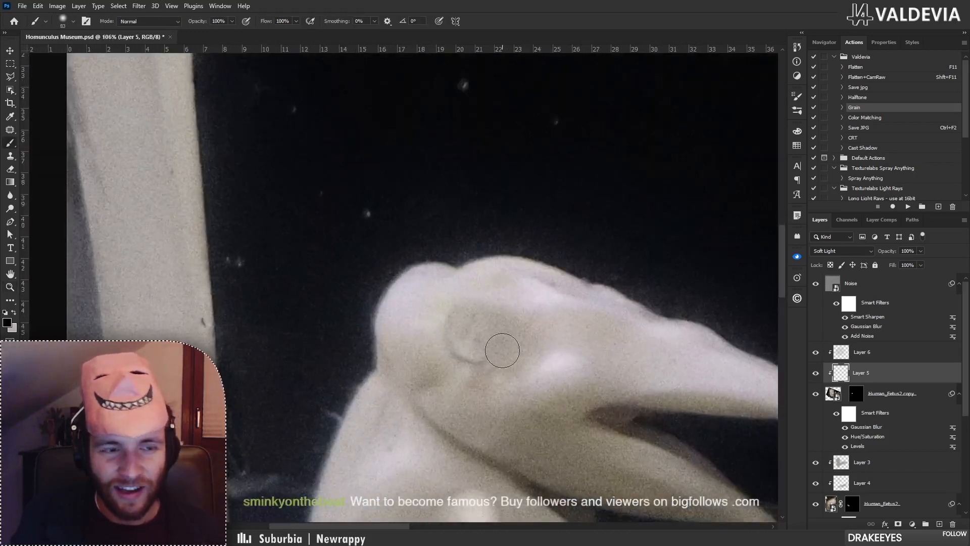
{"action": "right_click", "coordinate": [501, 350]}
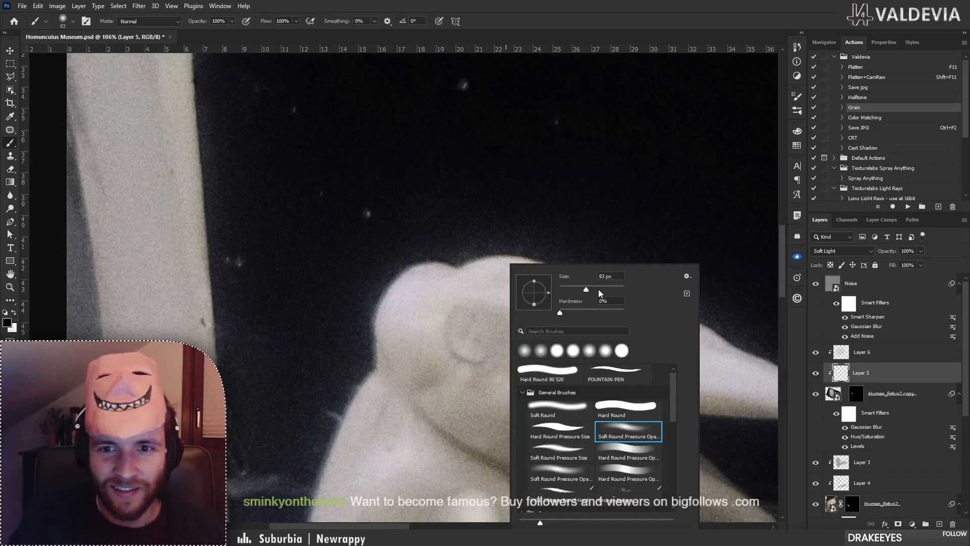
{"action": "key", "text": "Escape"}
{"action": "key", "text": "x"}
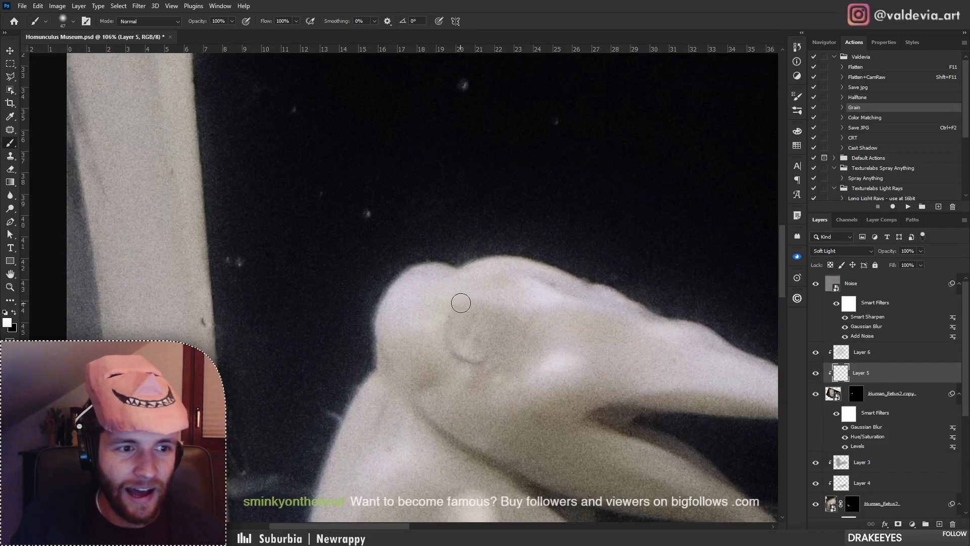
{"action": "key", "text": "ctrl+z"}
{"action": "left_click_drag", "start_coordinate": [465, 309], "coordinate": [455, 337]}
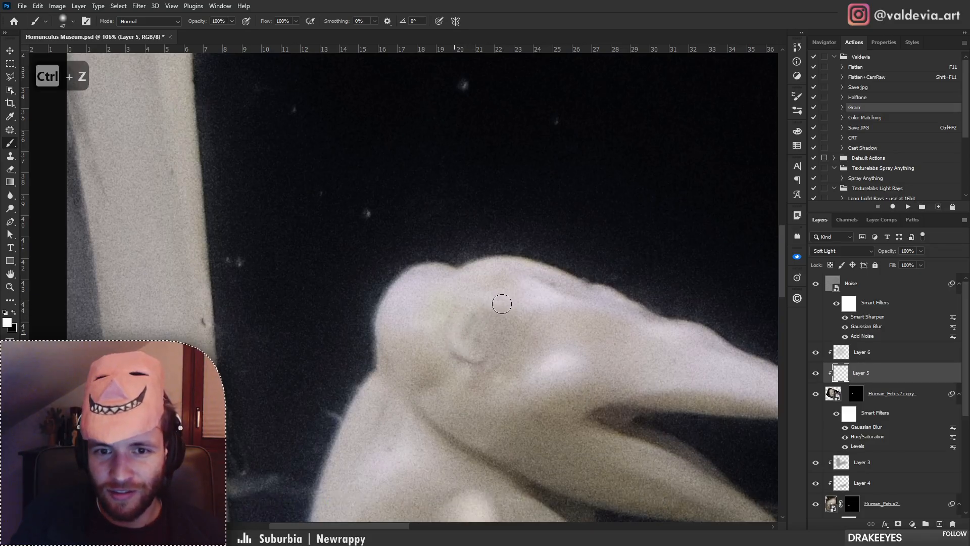
{"action": "key", "text": "ctrl+z"}
{"action": "mouse_move", "coordinate": [478, 304]}
{"action": "left_mouse_down"}
{"action": "mouse_move", "coordinate": [453, 349]}
{"action": "mouse_move", "coordinate": [472, 355]}
{"action": "left_mouse_up"}
{"action": "key", "text": "ctrl+z"}
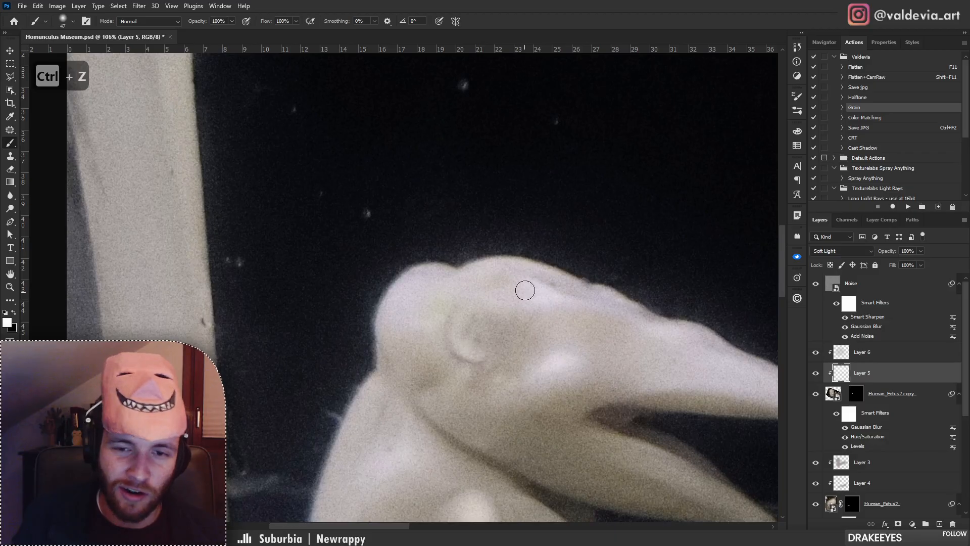
Paint black shading around the ear's edge on Layer 5, undoing the unwanted strokes.
{"action": "key", "text": "ctrl+space"}
{"action": "mouse_move", "coordinate": [476, 321]}
{"action": "left_mouse_down"}
{"action": "mouse_move", "coordinate": [427, 334]}
{"action": "mouse_move", "coordinate": [493, 323]}
{"action": "left_mouse_up"}
{"action": "key", "text": "x"}
{"action": "mouse_move", "coordinate": [414, 320]}
{"action": "left_mouse_down"}
{"action": "mouse_move", "coordinate": [427, 298]}
{"action": "mouse_move", "coordinate": [524, 270]}
{"action": "mouse_move", "coordinate": [528, 288]}
{"action": "mouse_move", "coordinate": [420, 317]}
{"action": "mouse_move", "coordinate": [506, 269]}
{"action": "mouse_move", "coordinate": [545, 288]}
{"action": "mouse_move", "coordinate": [447, 284]}
{"action": "mouse_move", "coordinate": [431, 362]}
{"action": "mouse_move", "coordinate": [499, 373]}
{"action": "mouse_move", "coordinate": [484, 390]}
{"action": "mouse_move", "coordinate": [427, 298]}
{"action": "left_mouse_up"}
{"action": "key", "text": "ctrl+z"}
{"action": "key", "text": "ctrl+z"}
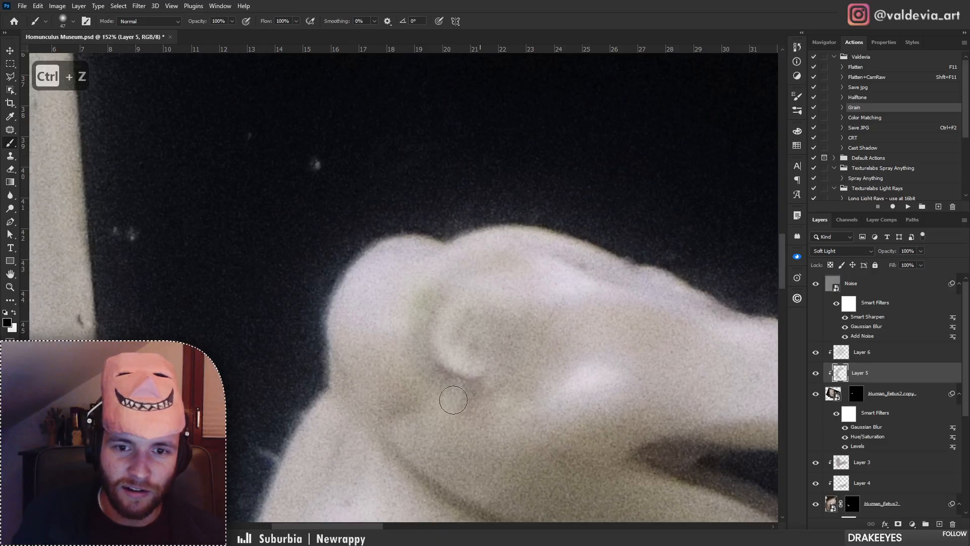
{"action": "key", "text": "ctrl+space"}
{"action": "mouse_move", "coordinate": [492, 312]}
{"action": "left_mouse_down"}
{"action": "mouse_move", "coordinate": [431, 322]}
{"action": "mouse_move", "coordinate": [464, 320]}
{"action": "left_mouse_up"}
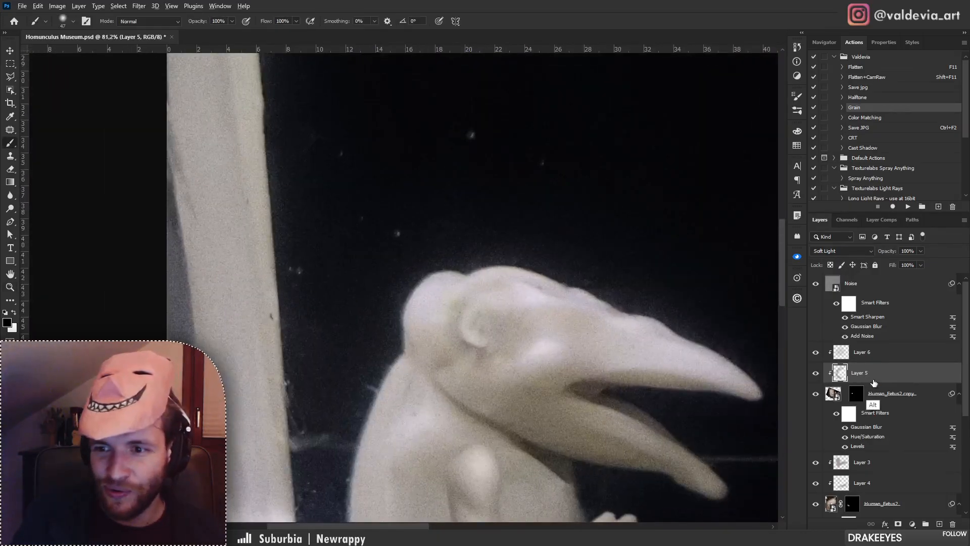
Move Layer 5 above Layer 6 and release it from the clipping mask.
{"action": "left_click_drag", "start_coordinate": [874, 383], "coordinate": [884, 358]}
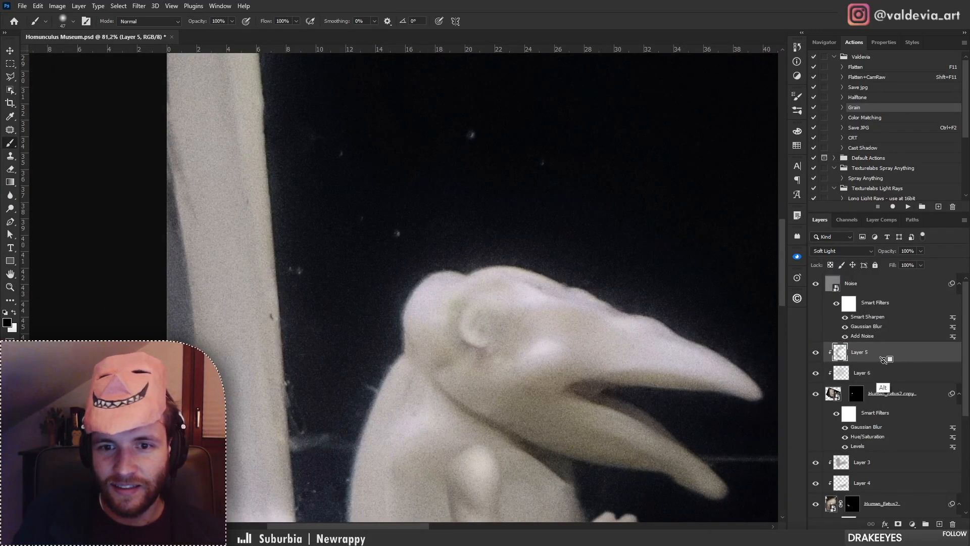
{"action": "left_click", "coordinate": [883, 359], "text": "alt"}
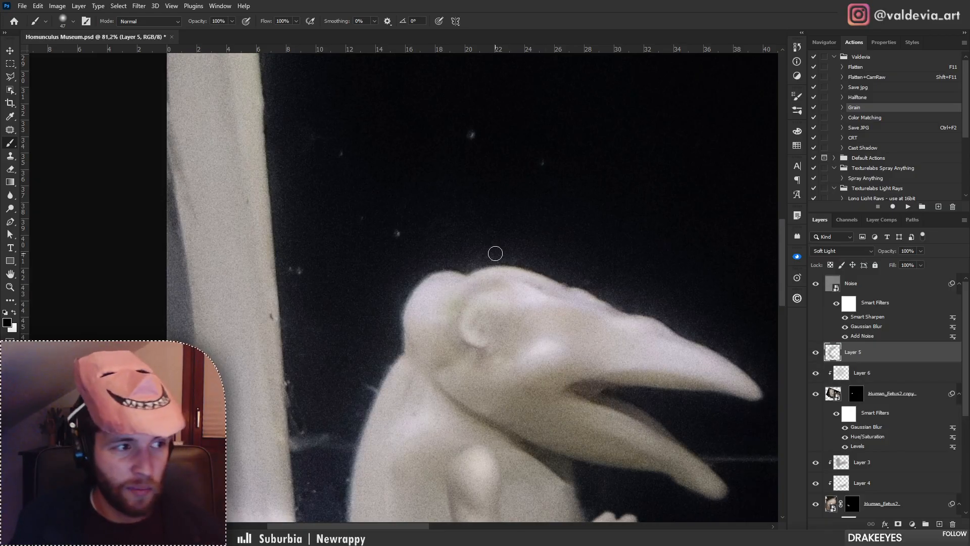
Select Layer 5, Layer 6 and Human_Fetus2 copy together and shift the ear slightly down on the head.
{"action": "key", "text": "ctrl+space"}
{"action": "mouse_move", "coordinate": [513, 302]}
{"action": "left_mouse_down"}
{"action": "mouse_move", "coordinate": [412, 301]}
{"action": "mouse_move", "coordinate": [485, 296]}
{"action": "left_mouse_up"}
{"action": "left_click", "coordinate": [917, 401], "text": "shift"}
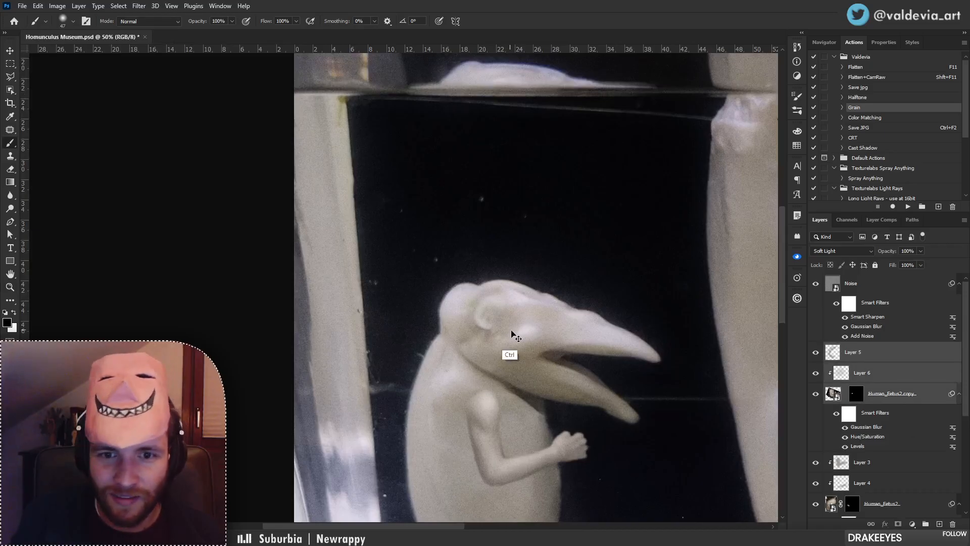
{"action": "mouse_move", "coordinate": [511, 332]}
{"action": "left_mouse_down"}
{"action": "mouse_move", "coordinate": [490, 334]}
{"action": "mouse_move", "coordinate": [495, 348]}
{"action": "mouse_move", "coordinate": [508, 343]}
{"action": "mouse_move", "coordinate": [450, 328]}
{"action": "mouse_move", "coordinate": [515, 328]}
{"action": "left_mouse_up"}
Paint black on Human_Fetus2 copy's layer mask to refine the blend around the ear, undoing unwanted strokes.
{"action": "left_click", "coordinate": [857, 394]}
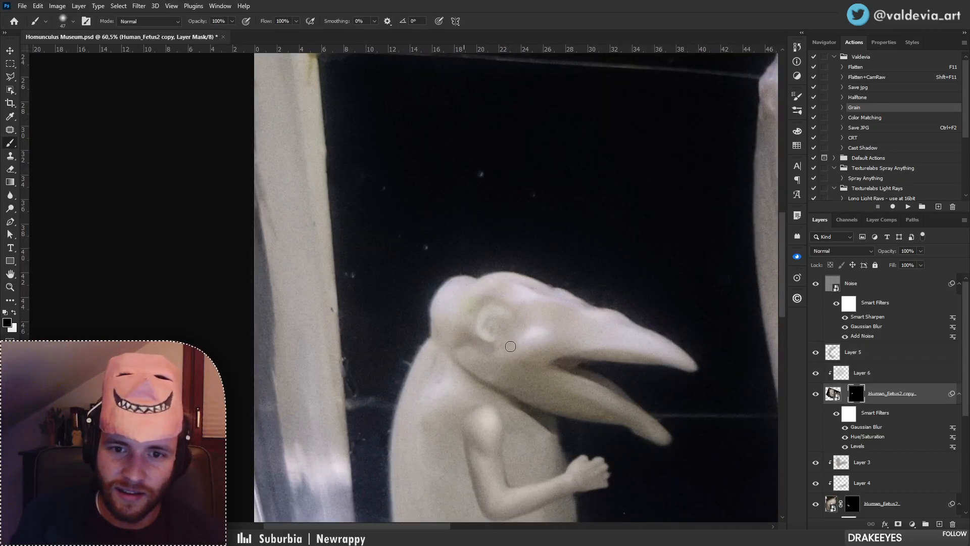
{"action": "key", "text": "ctrl+z"}
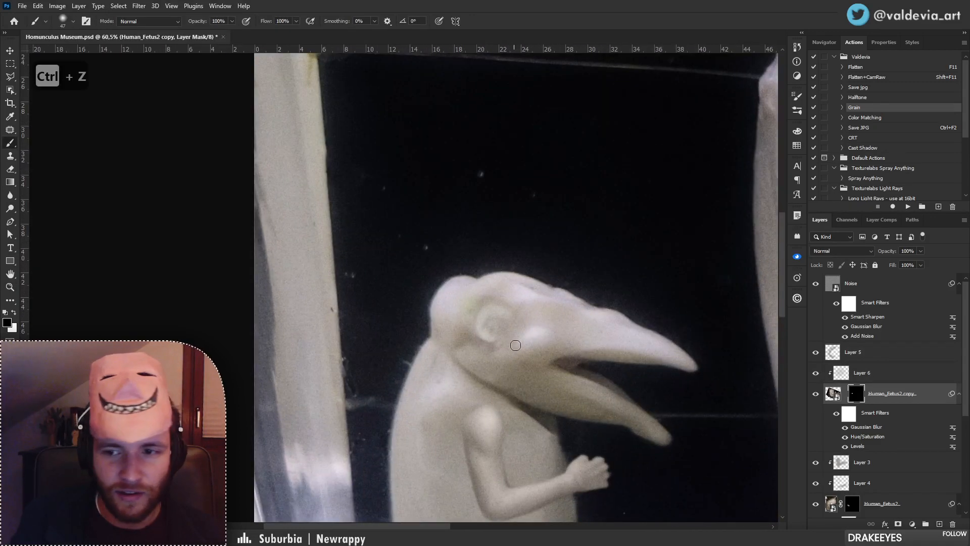
{"action": "mouse_move", "coordinate": [521, 334]}
{"action": "left_mouse_down"}
{"action": "mouse_move", "coordinate": [487, 333]}
{"action": "mouse_move", "coordinate": [504, 332]}
{"action": "left_mouse_up"}
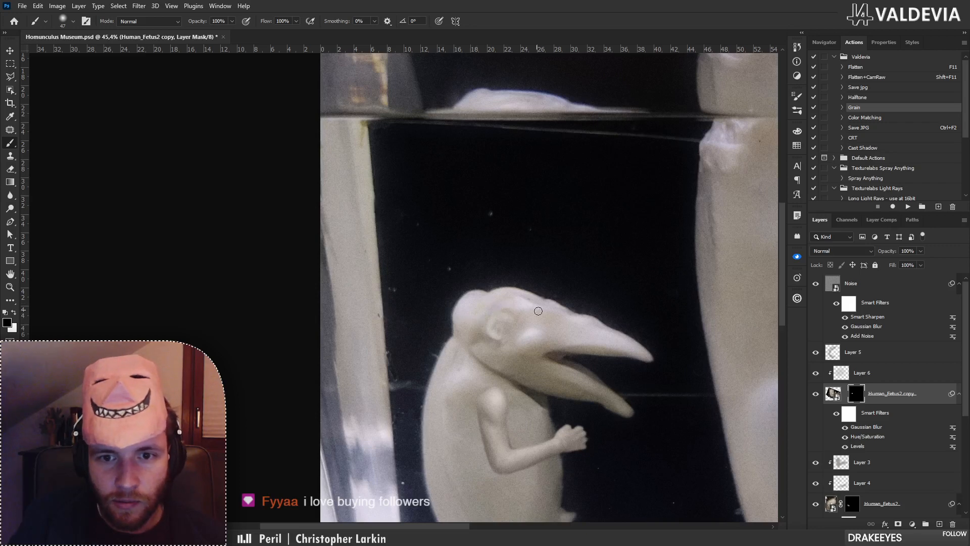
{"action": "key", "text": "ctrl+z"}
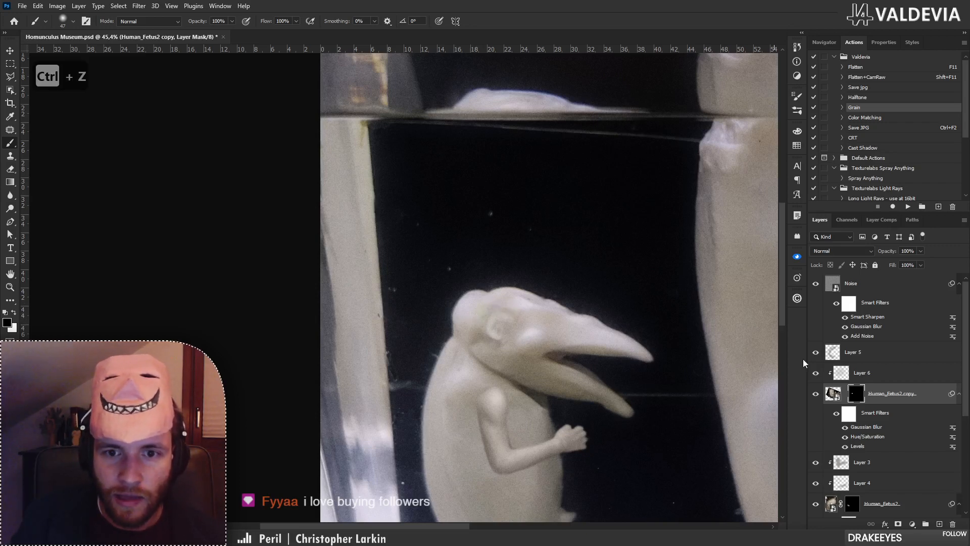
On Layer 6, paint skin tones sampled from the head over the ear area, finishing with a soft 42 px brush.
{"action": "left_click", "coordinate": [860, 374]}
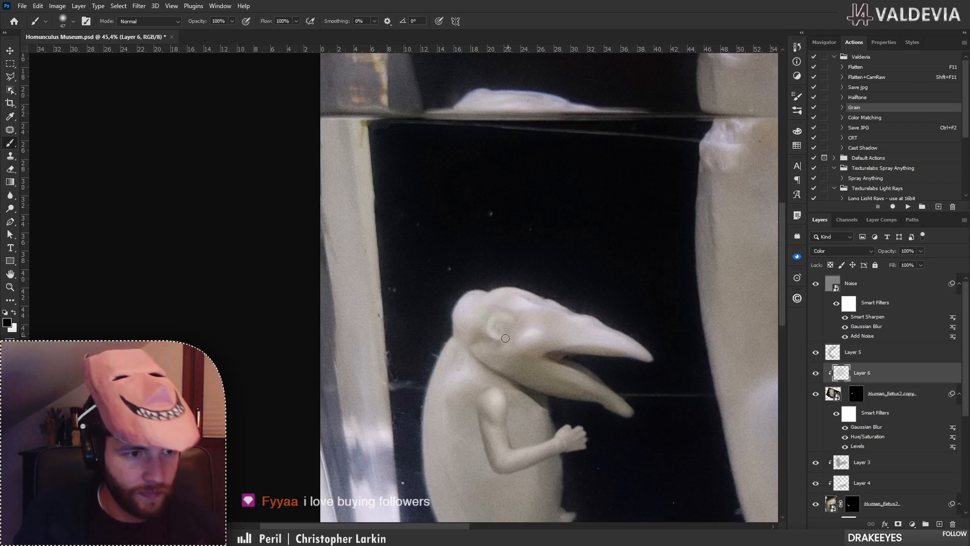
{"action": "key", "text": "x"}
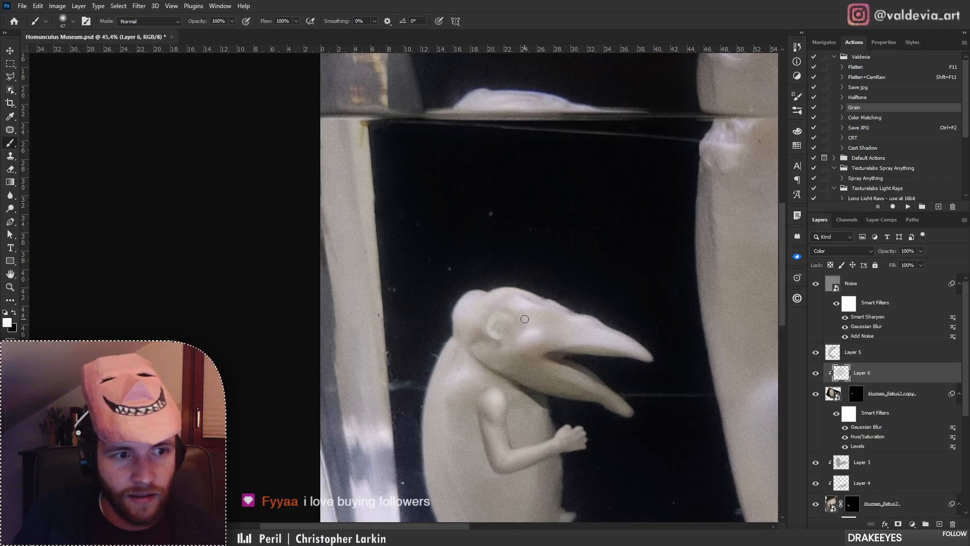
{"action": "left_click", "coordinate": [534, 349], "text": "alt"}
{"action": "right_click", "coordinate": [619, 289]}
{"action": "left_click", "coordinate": [619, 288]}
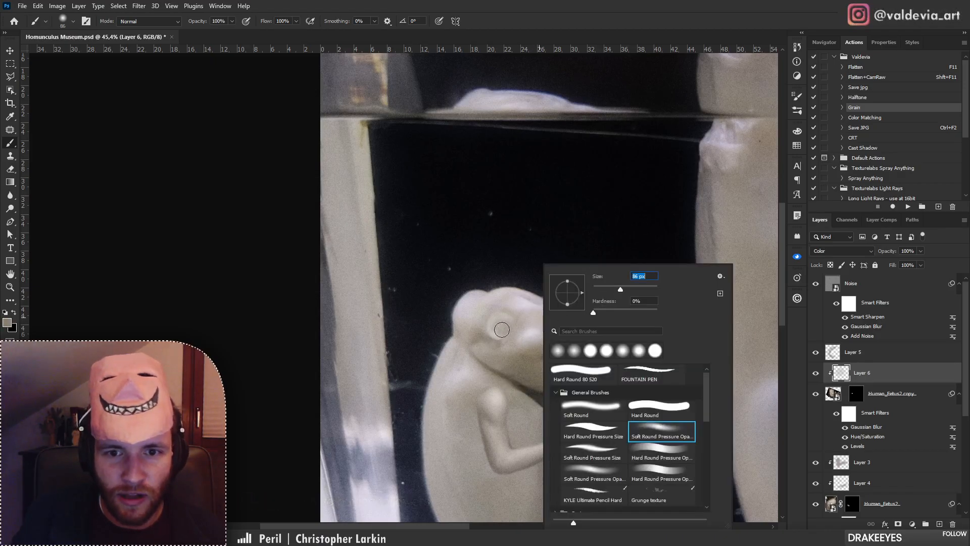
{"action": "left_click_drag", "start_coordinate": [502, 329], "coordinate": [505, 318]}
{"action": "key", "text": "ctrl+z"}
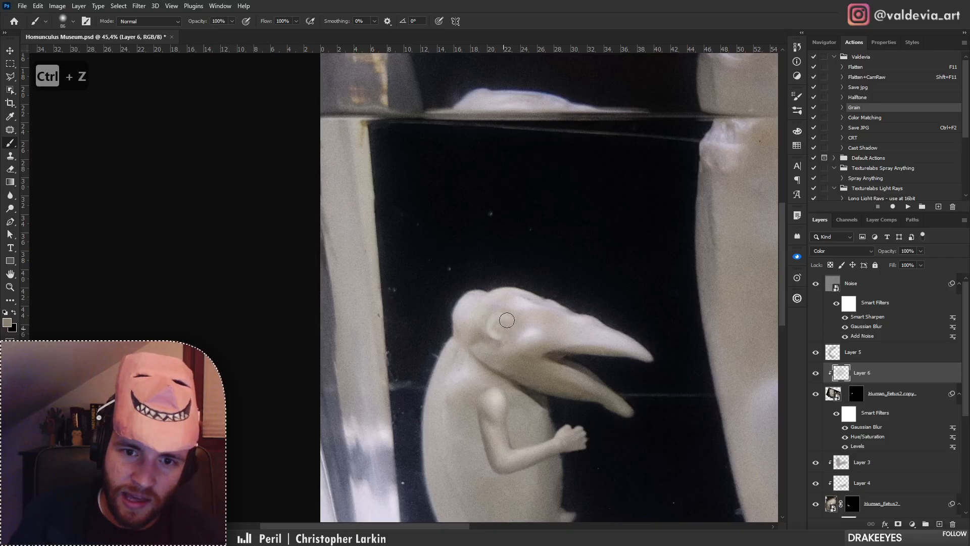
{"action": "scroll", "coordinate": [530, 333], "scroll_direction": "up", "scroll_amount": 4}
{"action": "left_click", "coordinate": [531, 341], "text": "alt"}
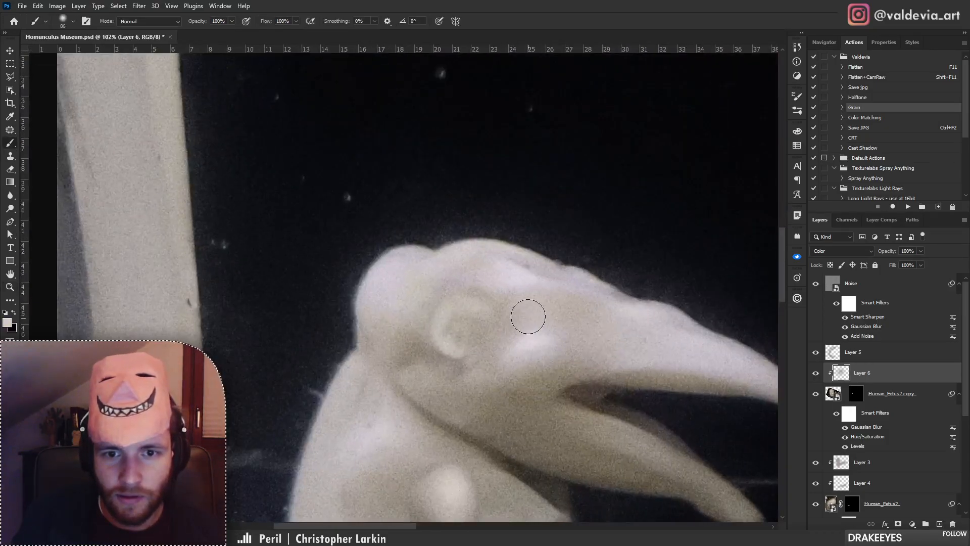
{"action": "right_click", "coordinate": [529, 316]}
{"action": "left_click", "coordinate": [596, 290]}
{"action": "mouse_move", "coordinate": [438, 317]}
{"action": "left_mouse_down"}
{"action": "mouse_move", "coordinate": [487, 315]}
{"action": "mouse_move", "coordinate": [492, 325]}
{"action": "mouse_move", "coordinate": [418, 314]}
{"action": "left_mouse_up"}
{"action": "key", "text": "z"}
{"action": "left_click_drag", "start_coordinate": [493, 298], "coordinate": [549, 303]}
{"action": "key", "text": "b"}
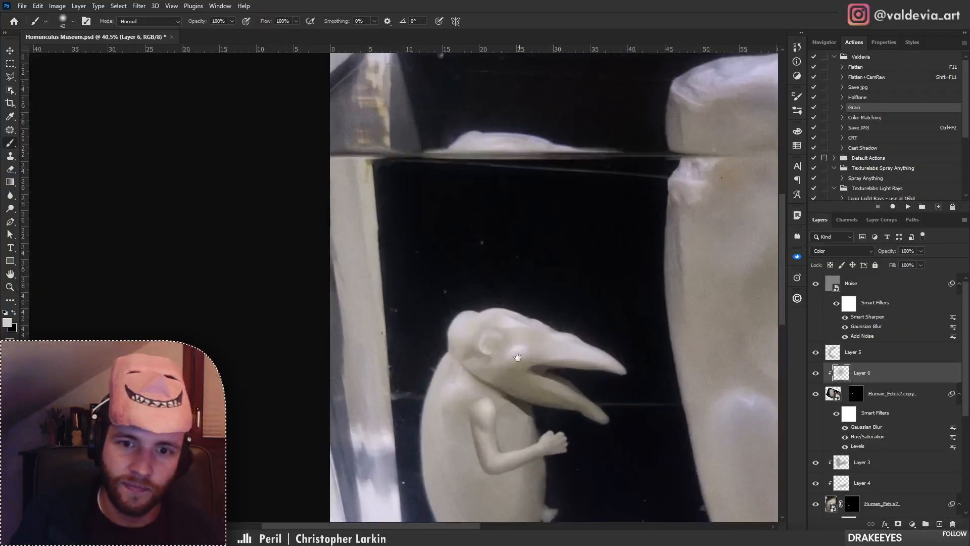
{"action": "left_click_drag", "start_coordinate": [504, 362], "coordinate": [388, 318]}
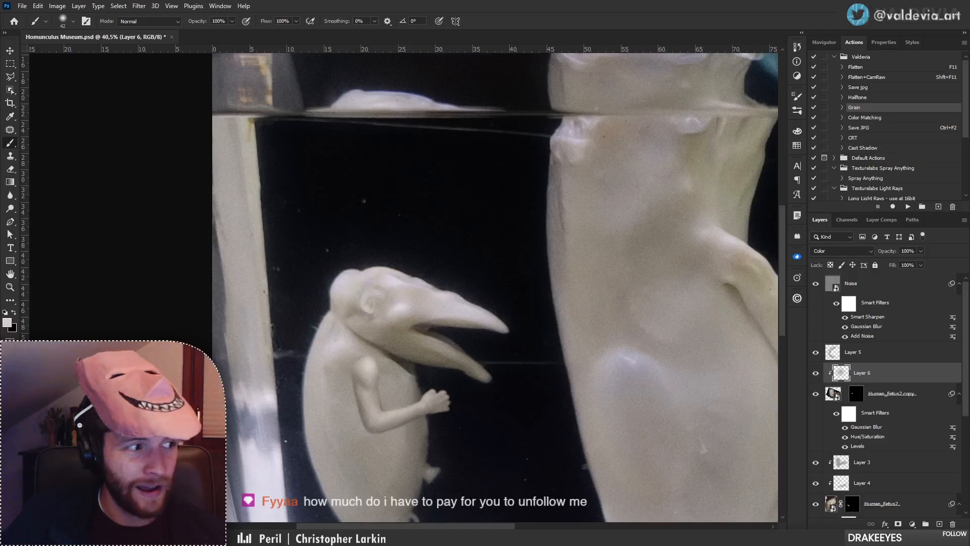
{"action": "left_click", "coordinate": [888, 356]}
{"action": "left_click_drag", "start_coordinate": [3, 243], "coordinate": [492, 279]}
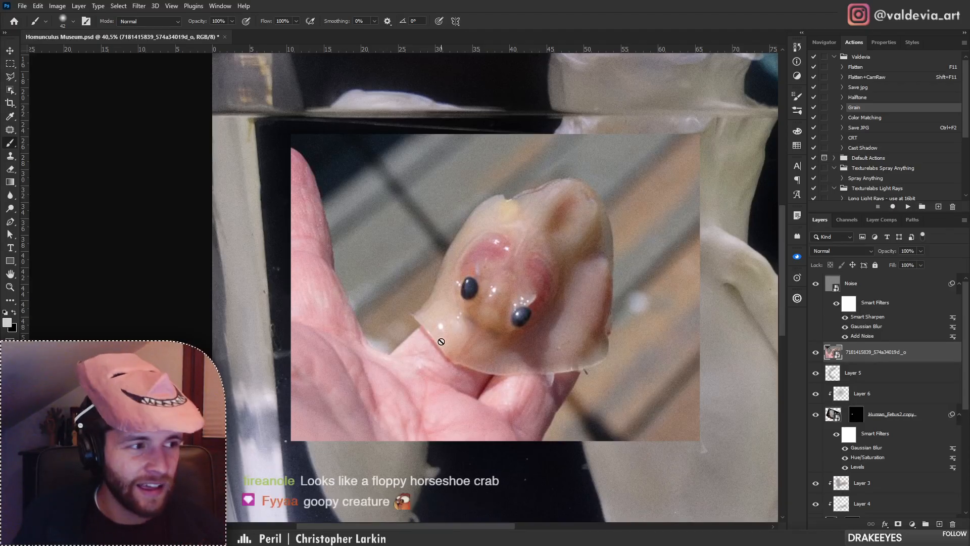
Lasso the creature's lower-right black eye with an 11.2 px feather and mask the placed image to that selection.
{"action": "key", "text": "z"}
{"action": "mouse_move", "coordinate": [517, 308]}
{"action": "left_mouse_down"}
{"action": "mouse_move", "coordinate": [537, 309]}
{"action": "mouse_move", "coordinate": [507, 317]}
{"action": "left_mouse_up"}
{"action": "left_click_drag", "start_coordinate": [568, 289], "coordinate": [583, 290]}
{"action": "left_click_drag", "start_coordinate": [423, 324], "coordinate": [413, 326]}
{"action": "key", "text": "b"}
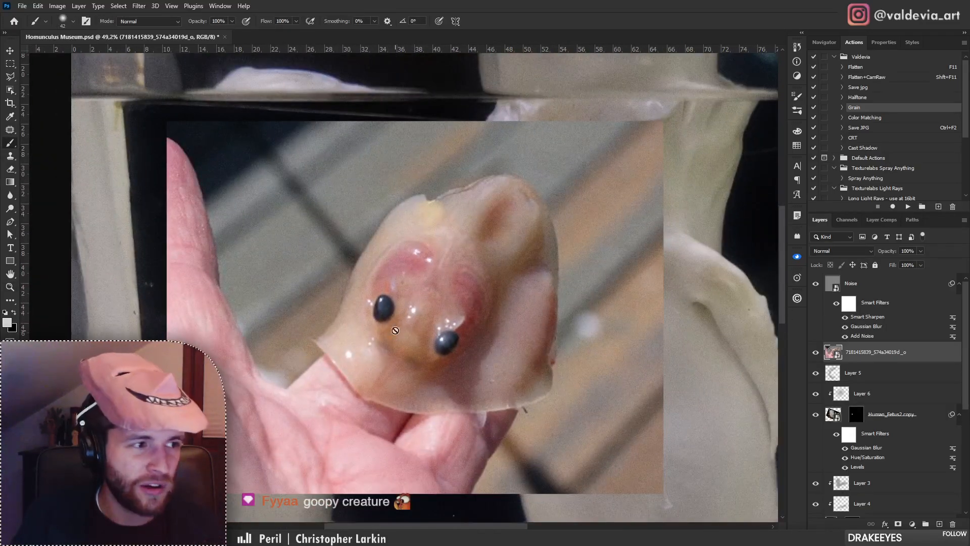
{"action": "left_click", "coordinate": [11, 90]}
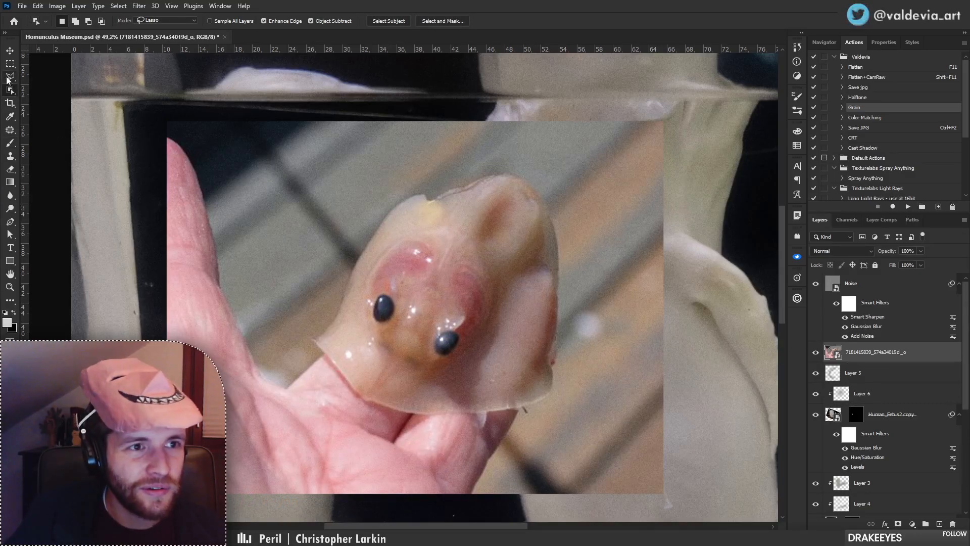
{"action": "left_click", "coordinate": [10, 77]}
{"action": "left_click", "coordinate": [45, 76]}
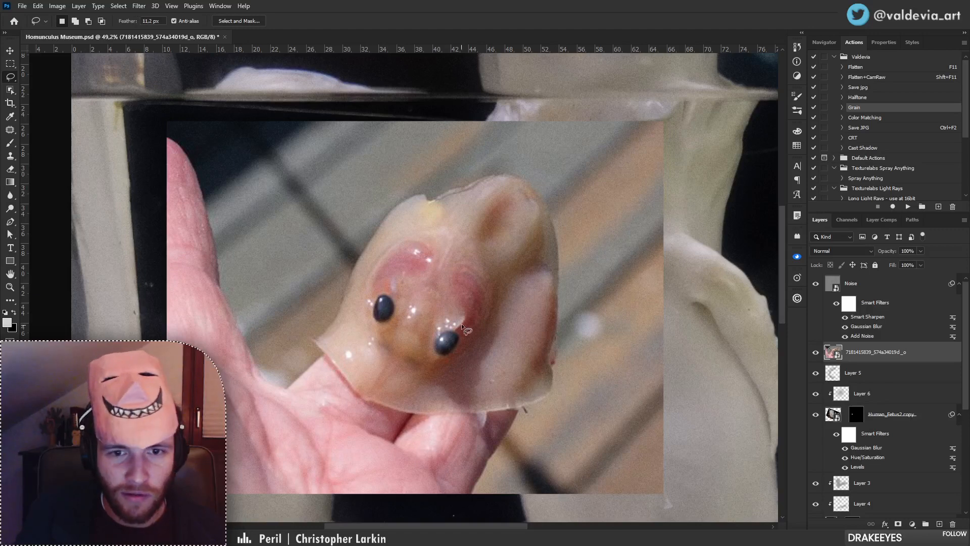
{"action": "mouse_move", "coordinate": [467, 319]}
{"action": "left_mouse_down"}
{"action": "mouse_move", "coordinate": [454, 379]}
{"action": "mouse_move", "coordinate": [472, 326]}
{"action": "left_mouse_up"}
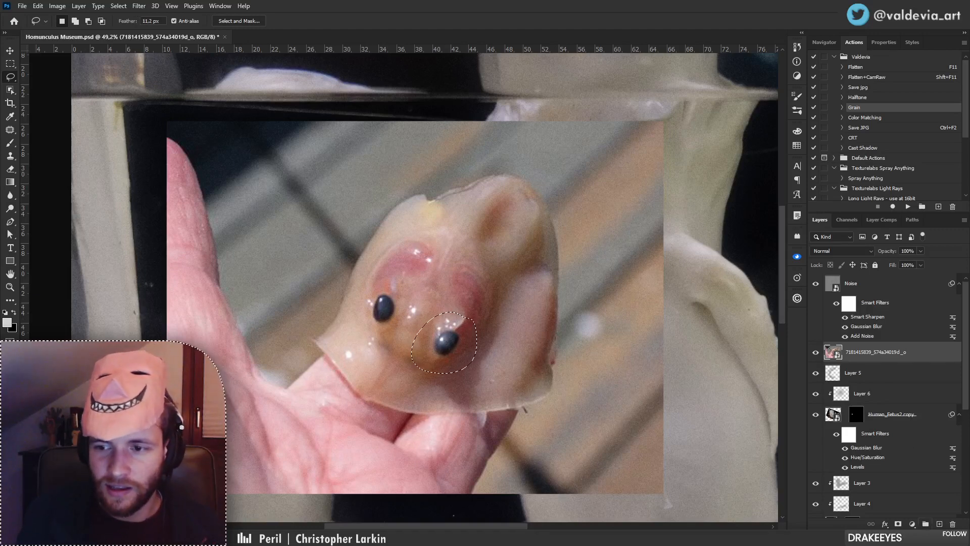
{"action": "left_click", "coordinate": [898, 524]}
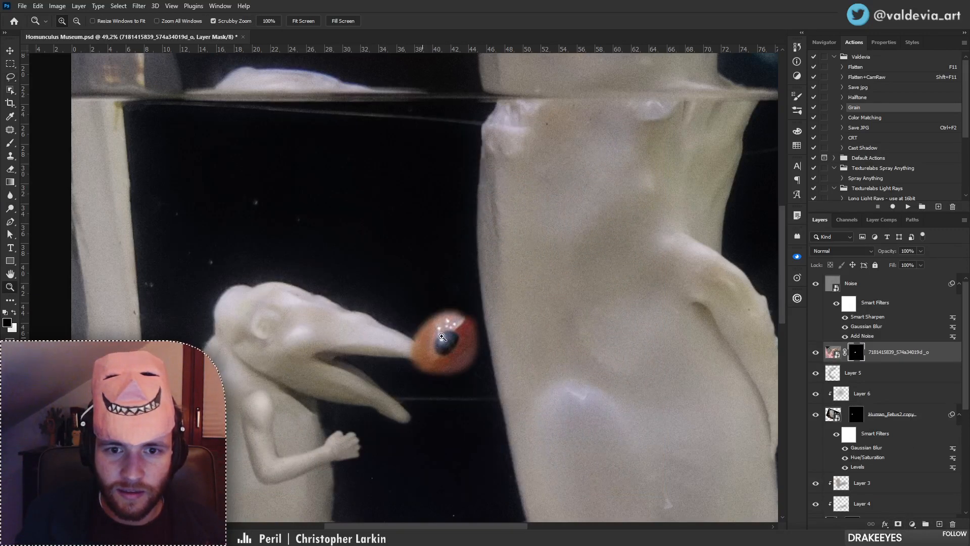
Apply a Hue/Saturation filter with saturation -78 to the masked eye image.
{"action": "left_click_drag", "start_coordinate": [421, 338], "coordinate": [441, 338]}
{"action": "left_click", "coordinate": [904, 358]}
{"action": "key", "text": "ctrl+u"}
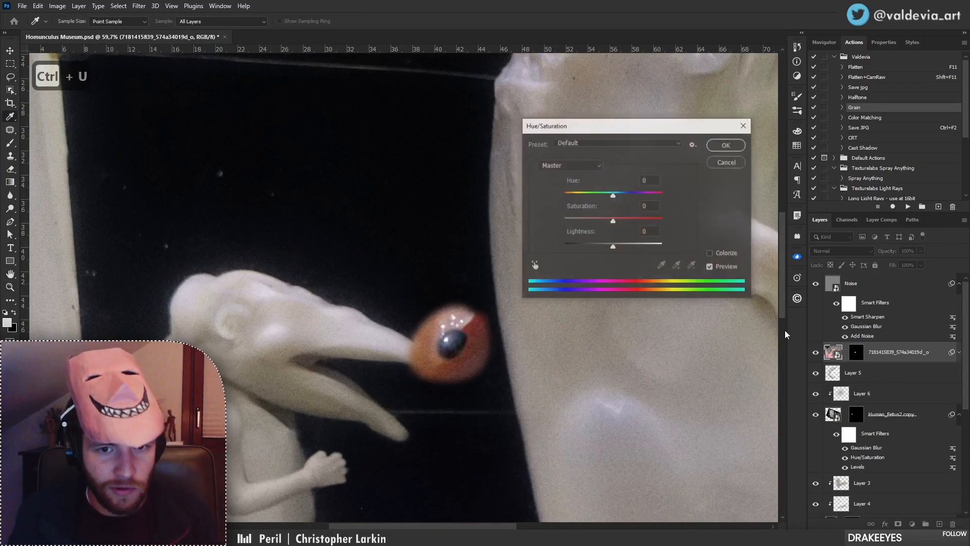
{"action": "left_click", "coordinate": [576, 221]}
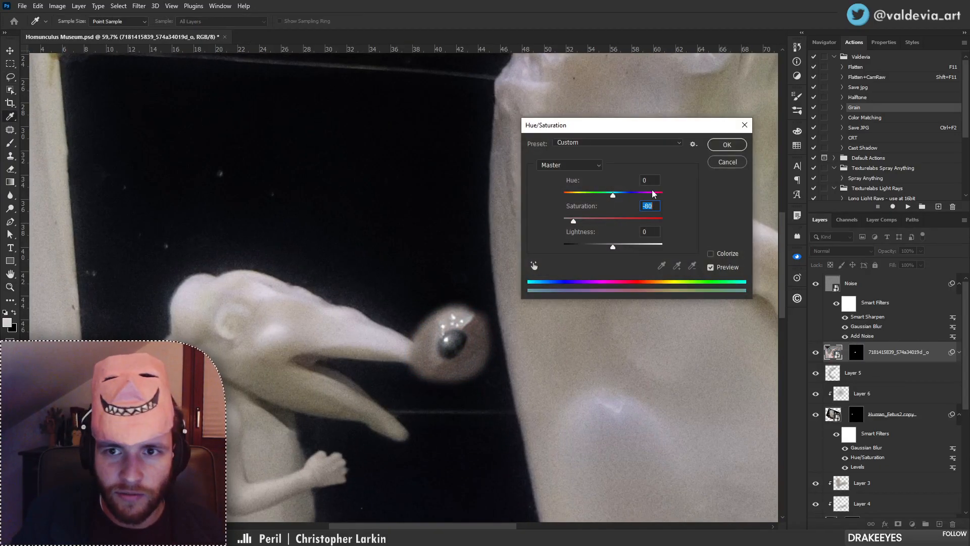
{"action": "left_click_drag", "start_coordinate": [578, 220], "coordinate": [575, 221]}
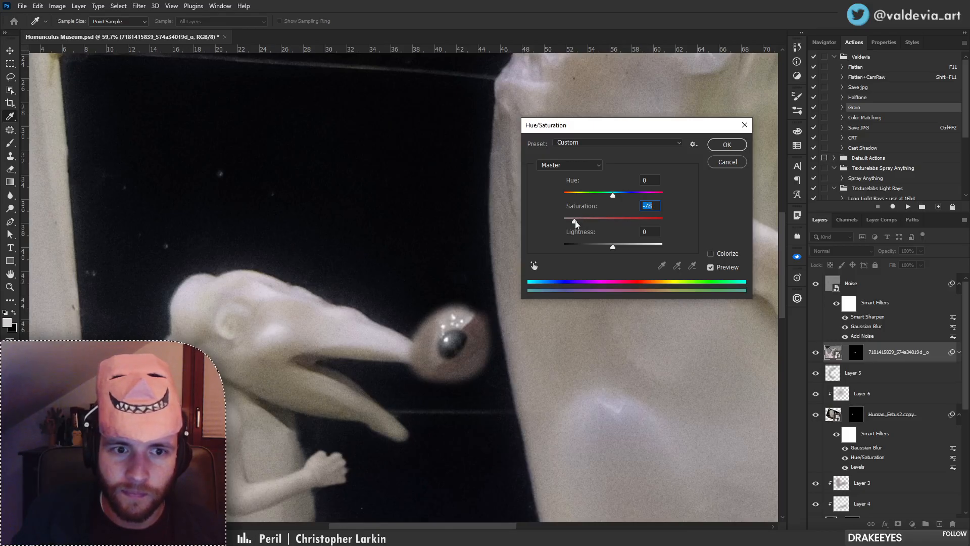
{"action": "left_click", "coordinate": [726, 145]}
Apply a Levels filter to the eye image with the black input at 25 and the midtone at 1.25.
{"action": "key", "text": "ctrl+l"}
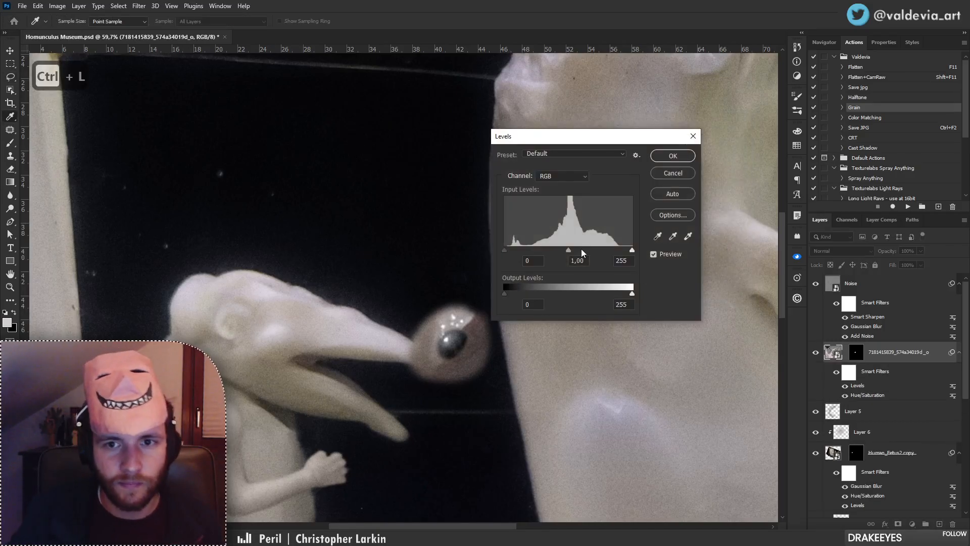
{"action": "left_click_drag", "start_coordinate": [569, 250], "coordinate": [566, 251]}
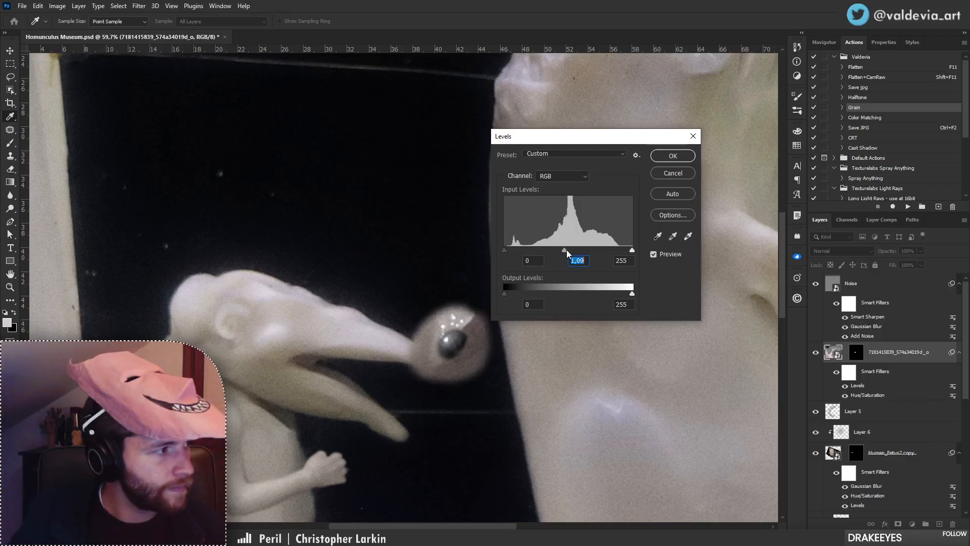
{"action": "left_click_drag", "start_coordinate": [505, 250], "coordinate": [564, 250]}
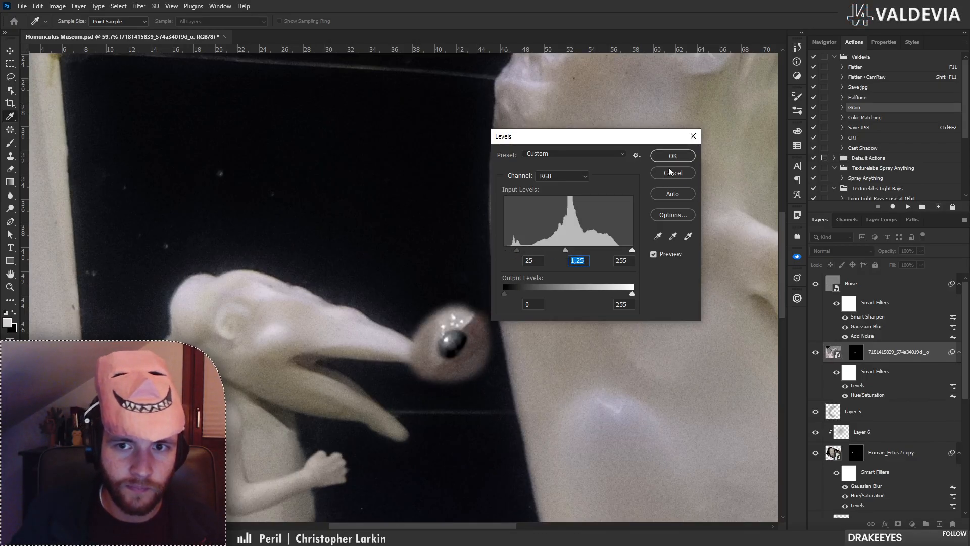
{"action": "left_click", "coordinate": [654, 161]}
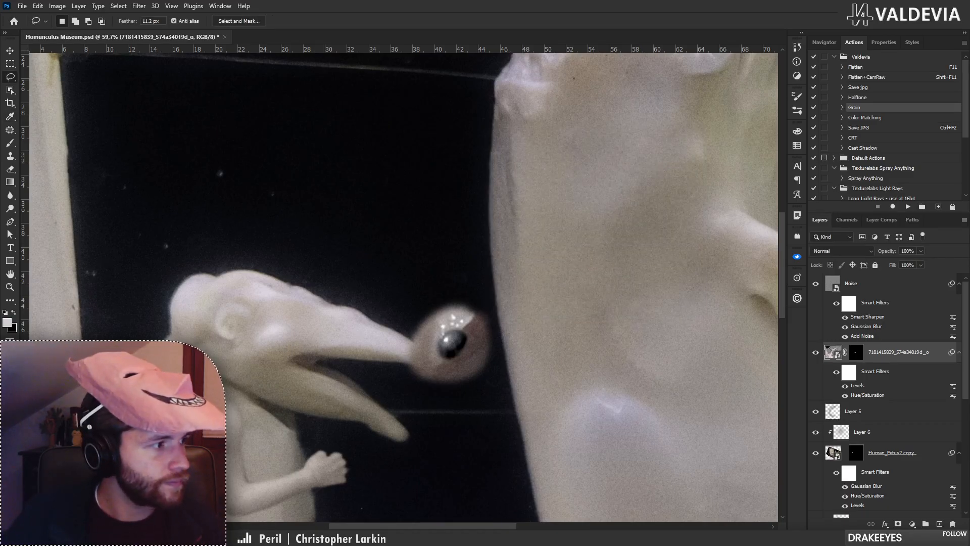
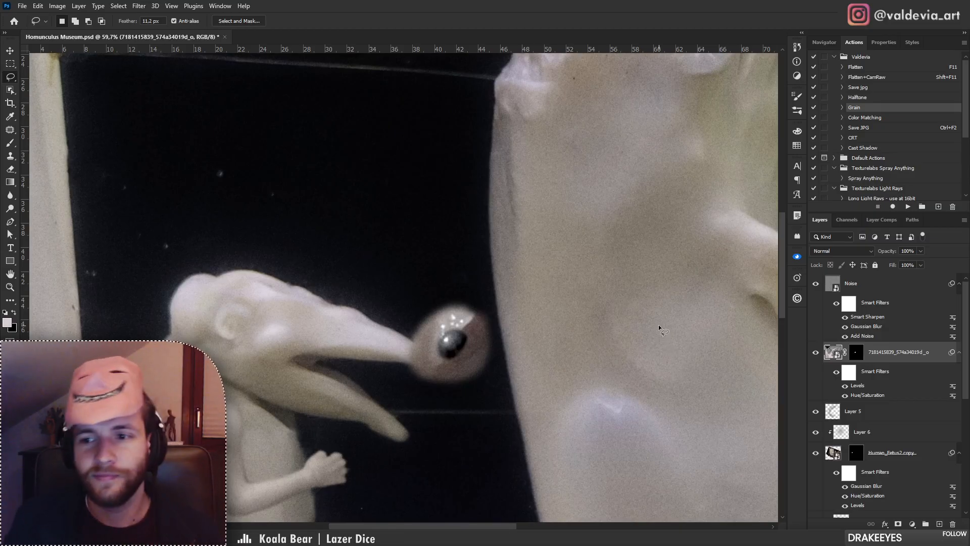
Scale the masked eye to 70.38%, rotate it to about 51.34°, and place it on the head at the corner of the mouth.
{"action": "key", "text": "ctrl+t"}
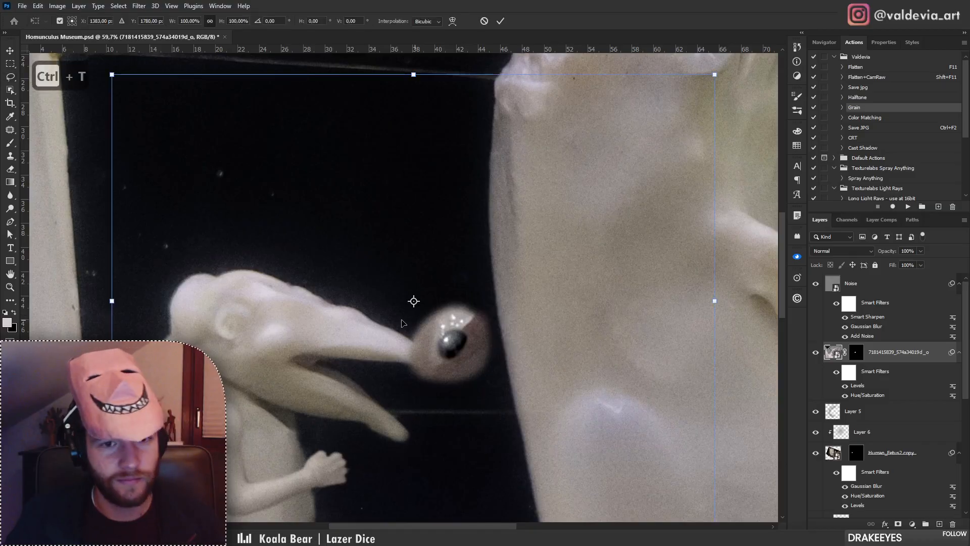
{"action": "left_click_drag", "start_coordinate": [83, 321], "coordinate": [356, 155]}
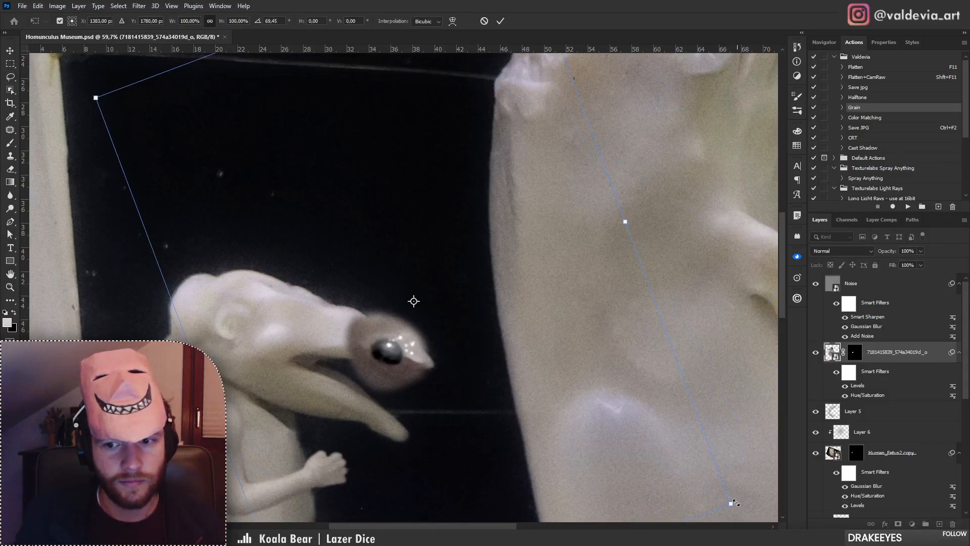
{"action": "left_click_drag", "start_coordinate": [731, 504], "coordinate": [637, 443]}
{"action": "left_click_drag", "start_coordinate": [474, 332], "coordinate": [364, 318]}
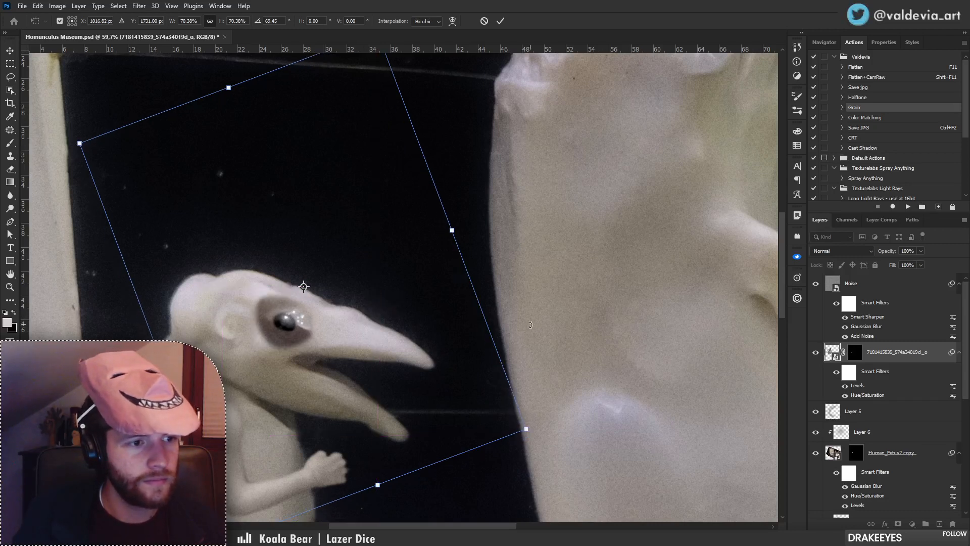
{"action": "left_click_drag", "start_coordinate": [543, 318], "coordinate": [541, 252]}
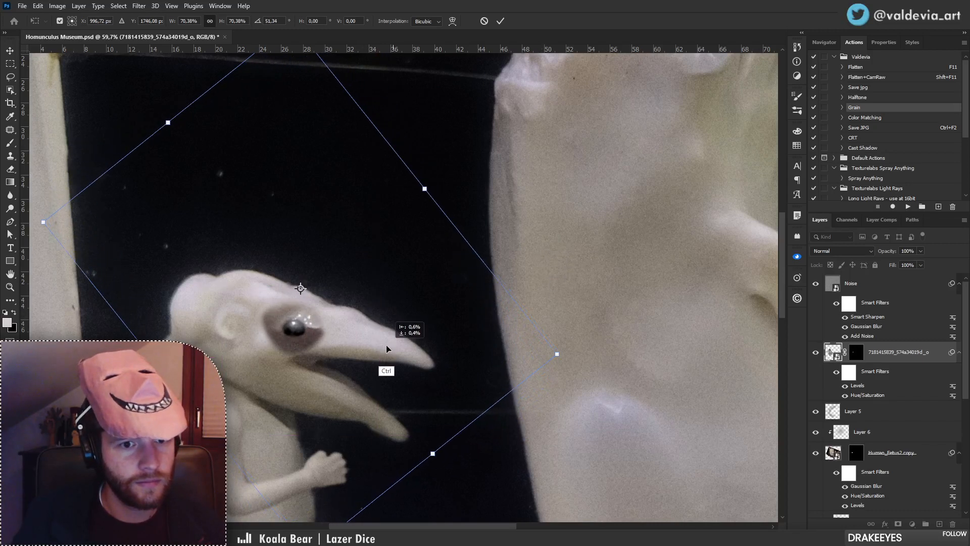
{"action": "mouse_move", "coordinate": [386, 345]}
{"action": "left_mouse_down"}
{"action": "mouse_move", "coordinate": [376, 367]}
{"action": "mouse_move", "coordinate": [338, 372]}
{"action": "mouse_move", "coordinate": [320, 387]}
{"action": "mouse_move", "coordinate": [391, 341]}
{"action": "left_mouse_up"}
{"action": "left_click_drag", "start_coordinate": [342, 365], "coordinate": [414, 332]}
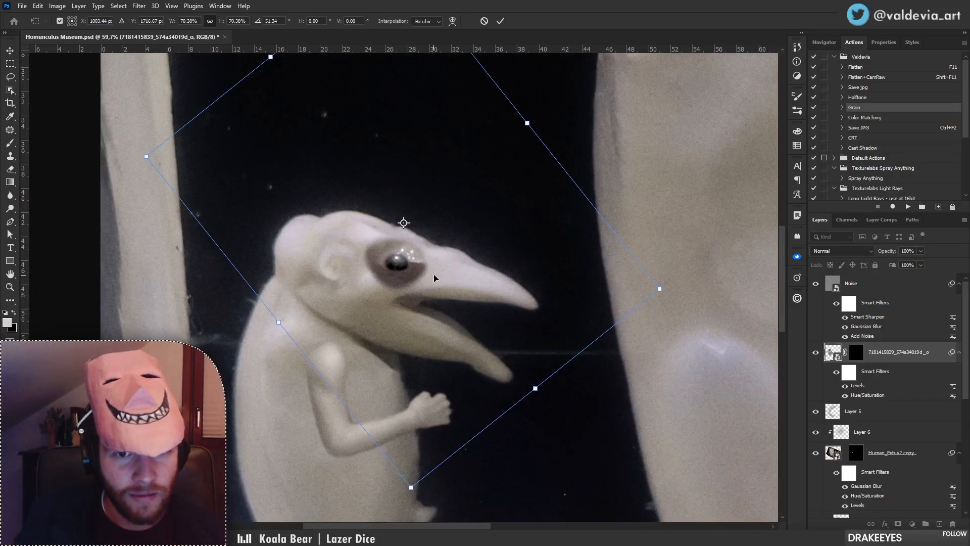
{"action": "left_click_drag", "start_coordinate": [434, 274], "coordinate": [417, 308]}
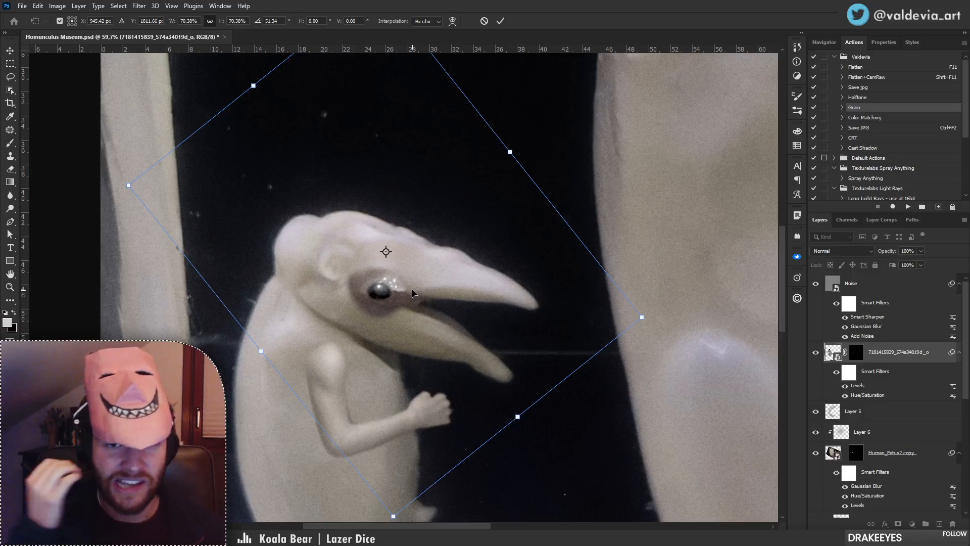
{"action": "key", "text": "Return"}
Add two layers clipped to the eye image, the lower one in Soft Light and the upper one in Color blend mode.
{"action": "key", "text": "z"}
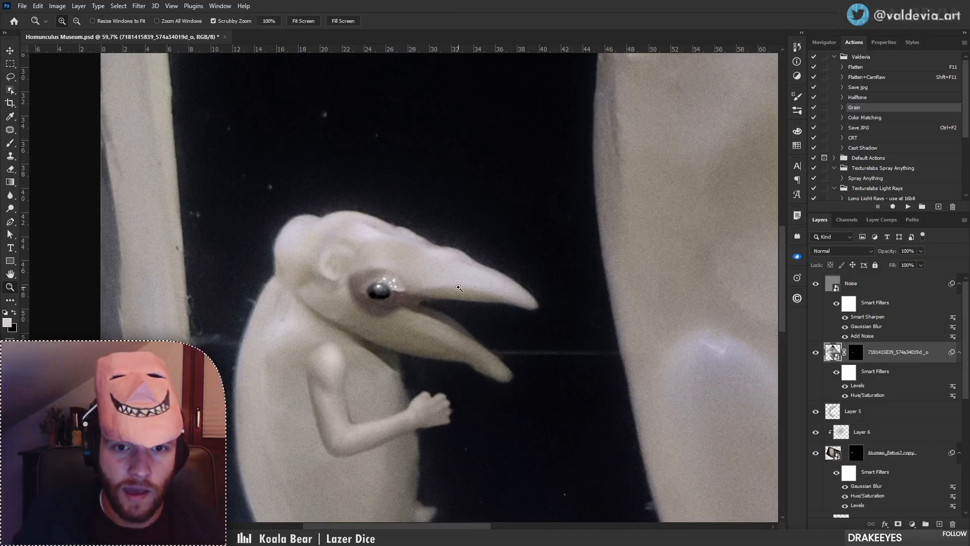
{"action": "mouse_move", "coordinate": [455, 289]}
{"action": "left_mouse_down"}
{"action": "mouse_move", "coordinate": [385, 312]}
{"action": "mouse_move", "coordinate": [435, 312]}
{"action": "left_mouse_up"}
{"action": "key", "text": "l"}
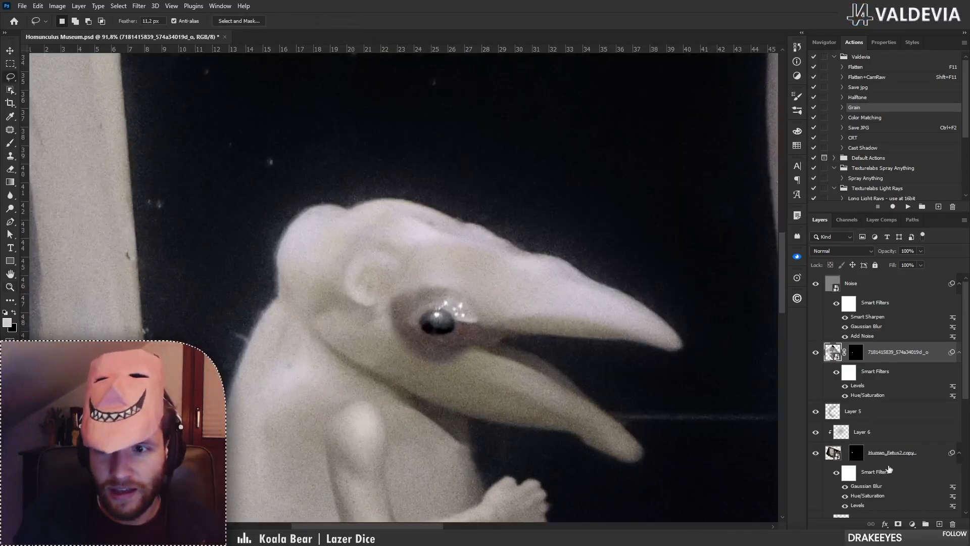
{"action": "left_click", "coordinate": [939, 524]}
{"action": "key", "text": "ctrl+alt+g"}
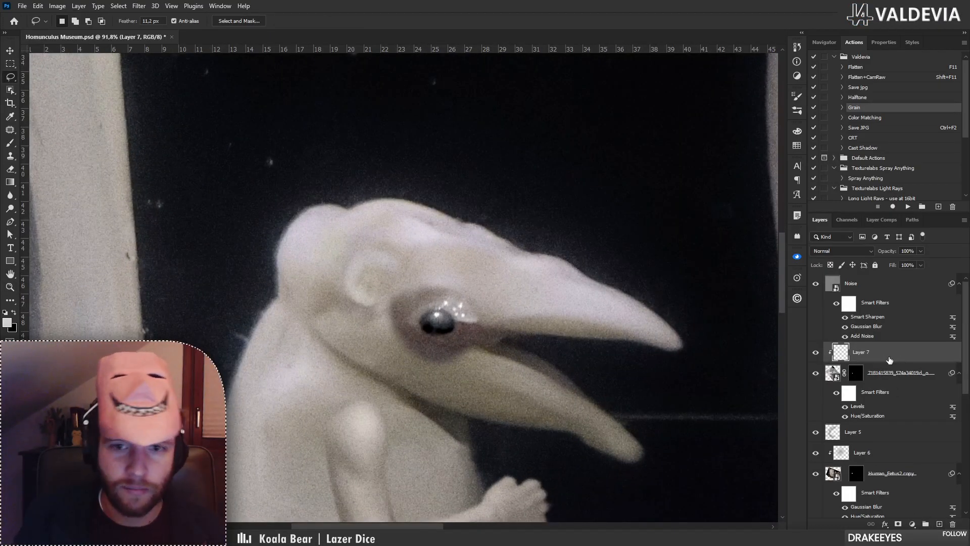
{"action": "left_click", "coordinate": [940, 524]}
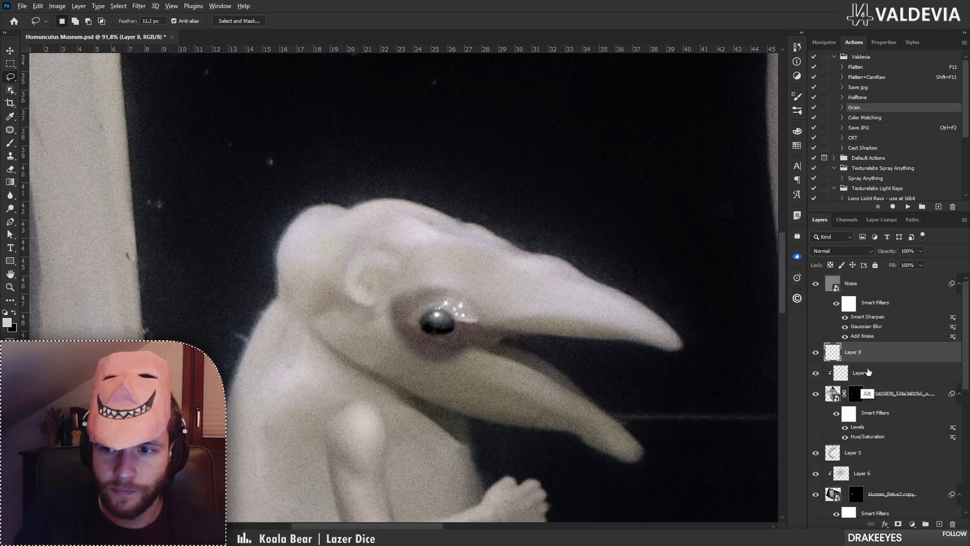
{"action": "left_click", "coordinate": [842, 250]}
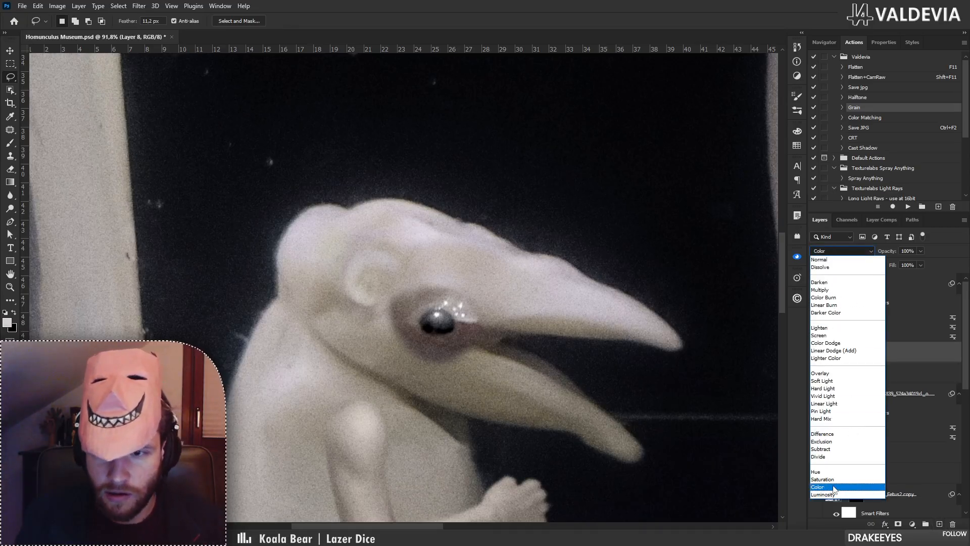
{"action": "left_click", "coordinate": [834, 488]}
{"action": "left_click", "coordinate": [868, 371]}
{"action": "left_click", "coordinate": [833, 253]}
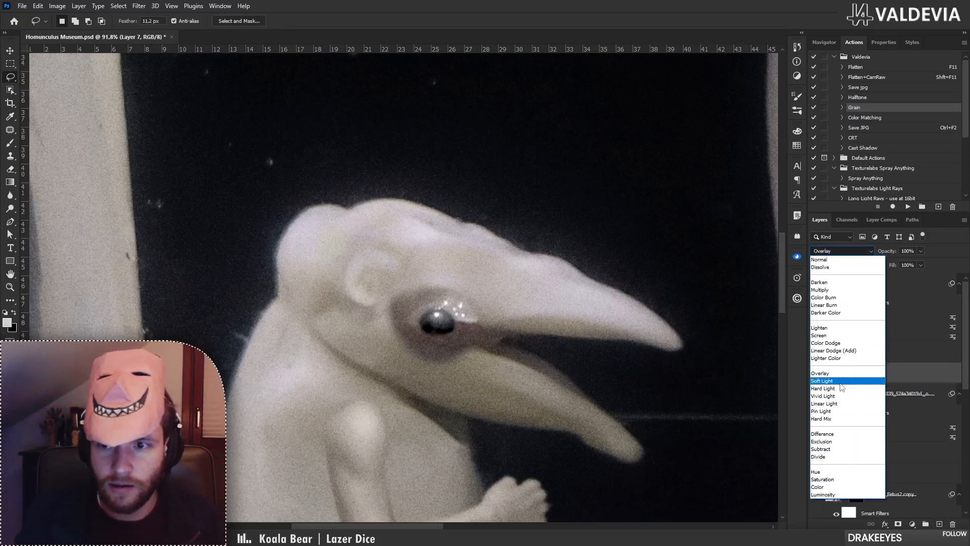
{"action": "left_click", "coordinate": [837, 382]}
On the clipped Color layer, paint head skin colour over the area around the eye.
{"action": "left_click", "coordinate": [864, 353]}
{"action": "key", "text": "b"}
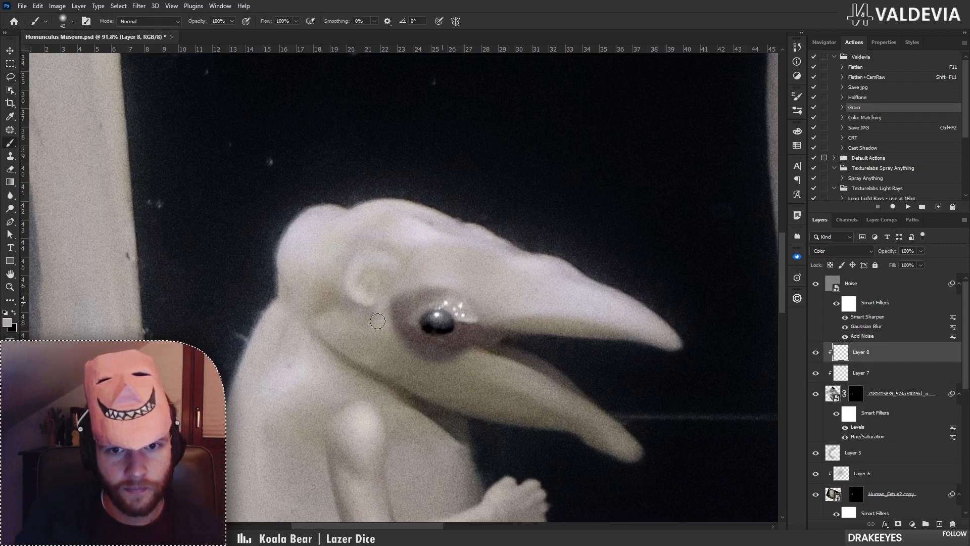
{"action": "mouse_move", "coordinate": [377, 321]}
{"action": "left_mouse_down"}
{"action": "mouse_move", "coordinate": [392, 342]}
{"action": "mouse_move", "coordinate": [454, 334]}
{"action": "left_mouse_up"}
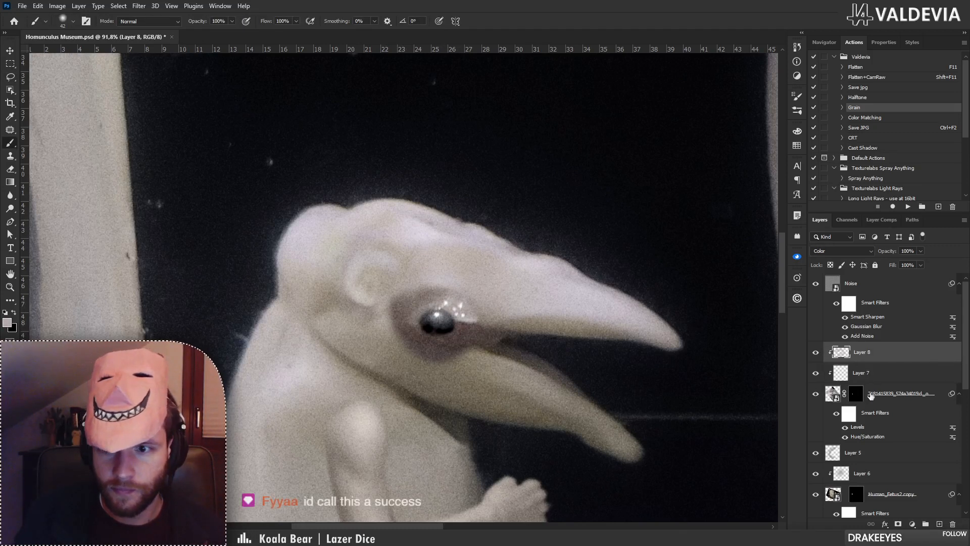
Temporarily disable the eye image's layer mask to inspect the source photo, restore the mask, and select Layer 7.
{"action": "left_click", "coordinate": [855, 394]}
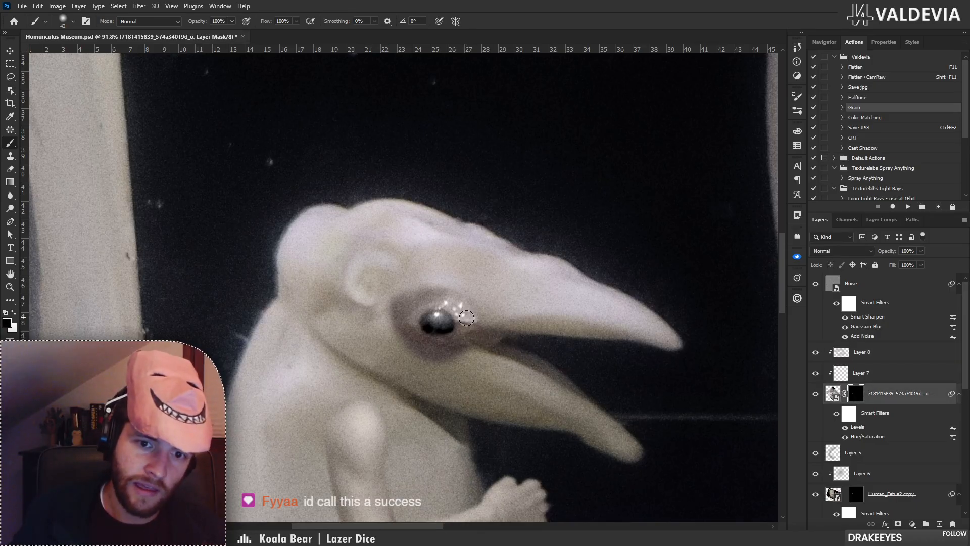
{"action": "left_click", "coordinate": [855, 393], "text": "shift"}
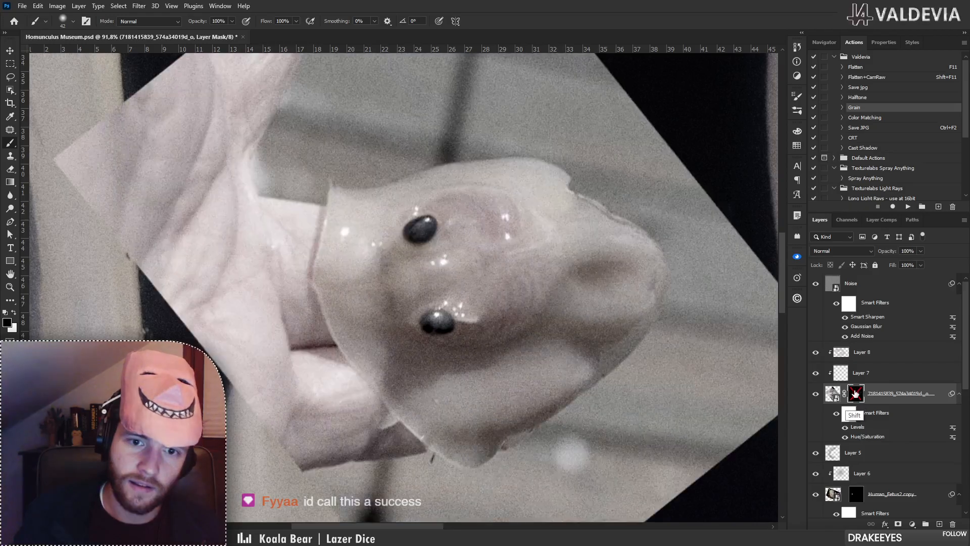
{"action": "left_click", "coordinate": [856, 393], "text": "shift"}
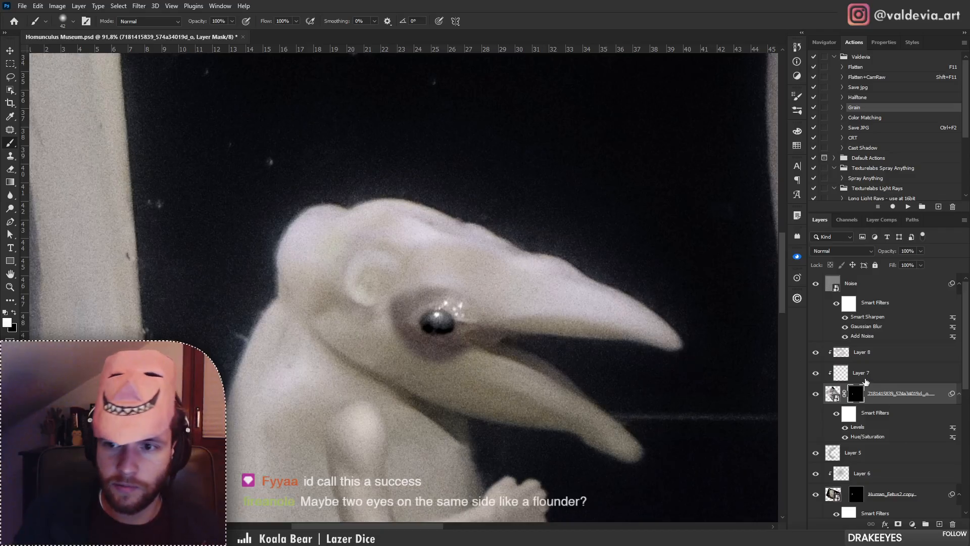
{"action": "left_click", "coordinate": [867, 377]}
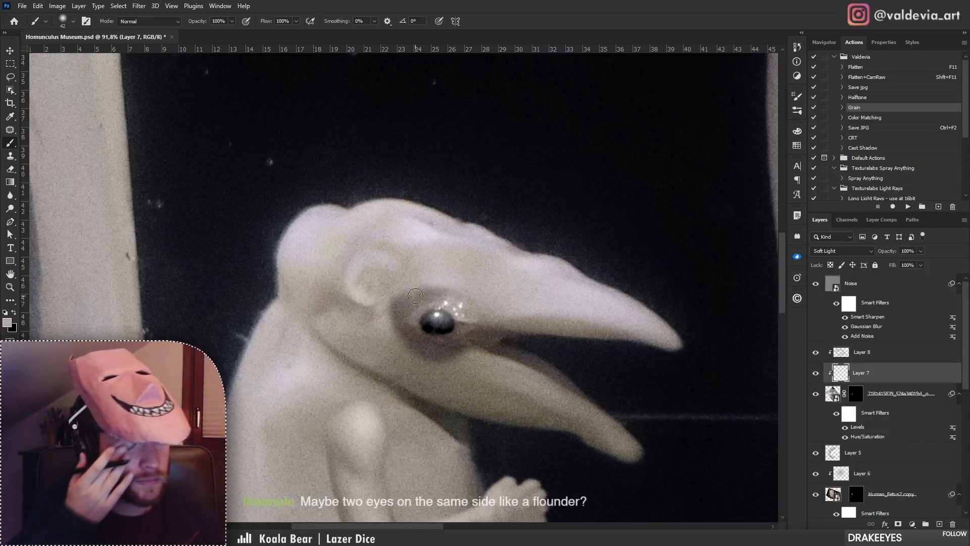
Move the ear layers, from Layer 5 through Human_Fetus2 copy, towards the back of the head.
{"action": "key", "text": "z"}
{"action": "left_click_drag", "start_coordinate": [553, 297], "coordinate": [402, 295]}
{"action": "left_click_drag", "start_coordinate": [615, 167], "coordinate": [623, 160]}
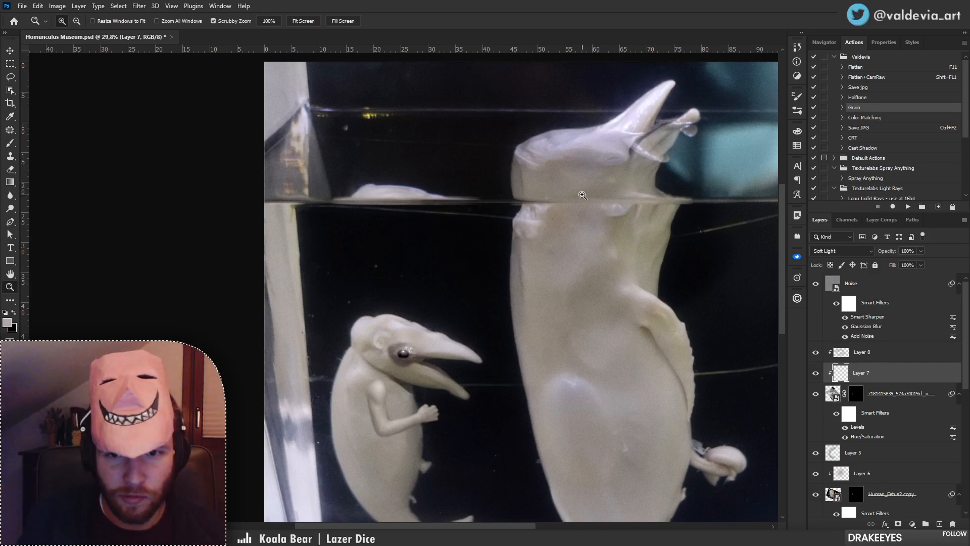
{"action": "scroll", "coordinate": [960, 376], "scroll_direction": "down", "scroll_amount": 3}
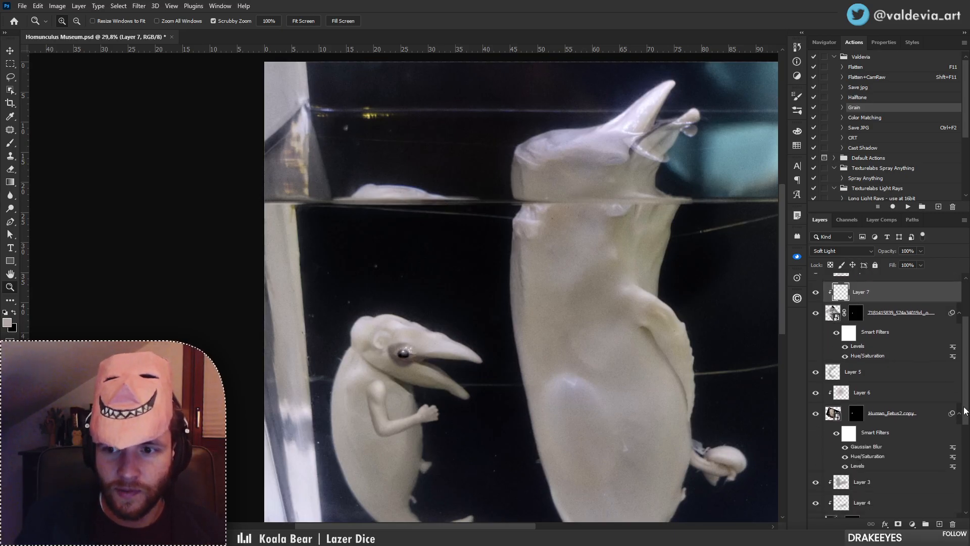
{"action": "left_click", "coordinate": [900, 374]}
{"action": "left_click", "coordinate": [905, 414], "text": "shift"}
{"action": "left_click_drag", "start_coordinate": [350, 339], "coordinate": [401, 341]}
{"action": "key", "text": "ctrl+z"}
On the Human_Fetus2 copy mask, paint black along the back of the head to remove the halo spilling outside its outline.
{"action": "left_click", "coordinate": [854, 414]}
{"action": "key", "text": "b"}
{"action": "key", "text": "d"}
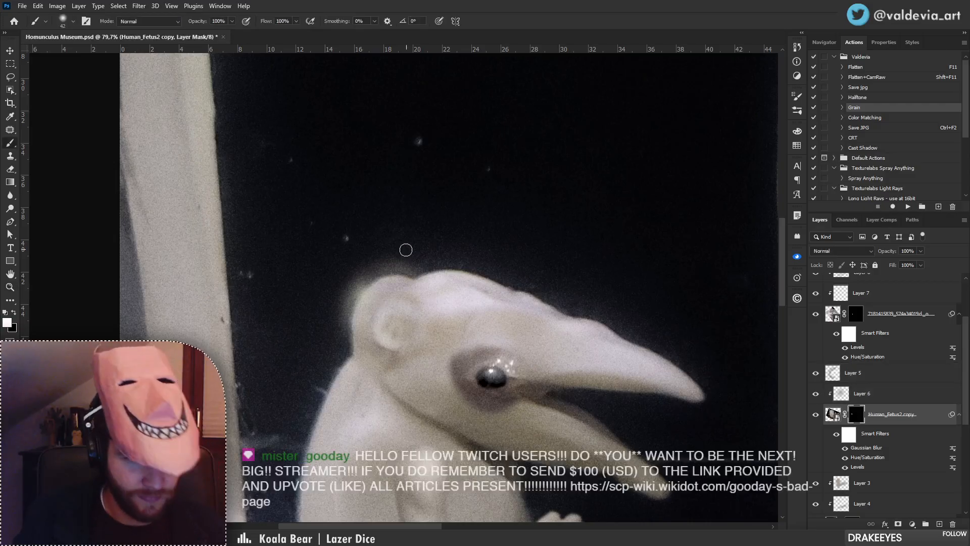
{"action": "left_click_drag", "start_coordinate": [421, 272], "coordinate": [340, 332]}
{"action": "left_click_drag", "start_coordinate": [393, 264], "coordinate": [349, 344]}
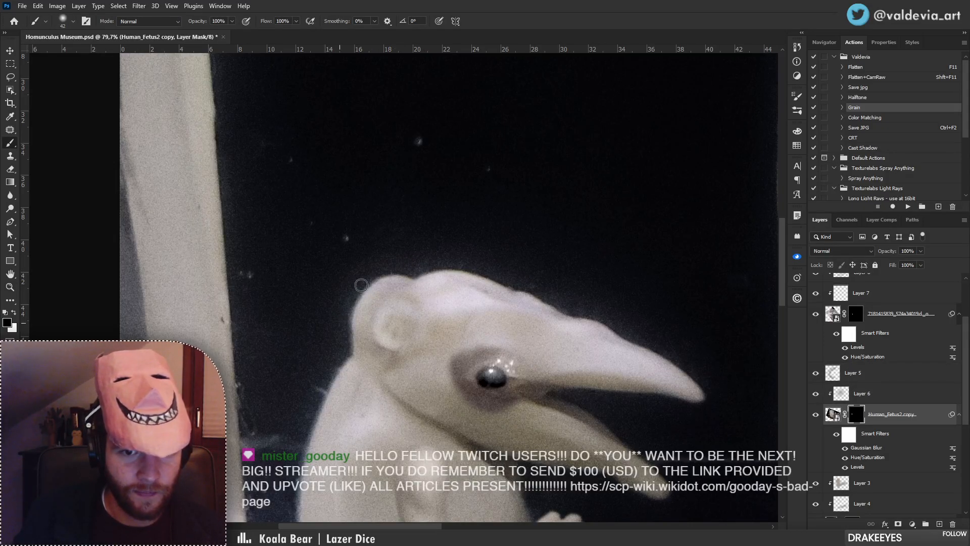
On Layer 7 in Soft Light mode, paint white with an enlarged soft brush to lighten the dark ring around the eye.
{"action": "key", "text": "z"}
{"action": "left_click_drag", "start_coordinate": [479, 349], "coordinate": [460, 356]}
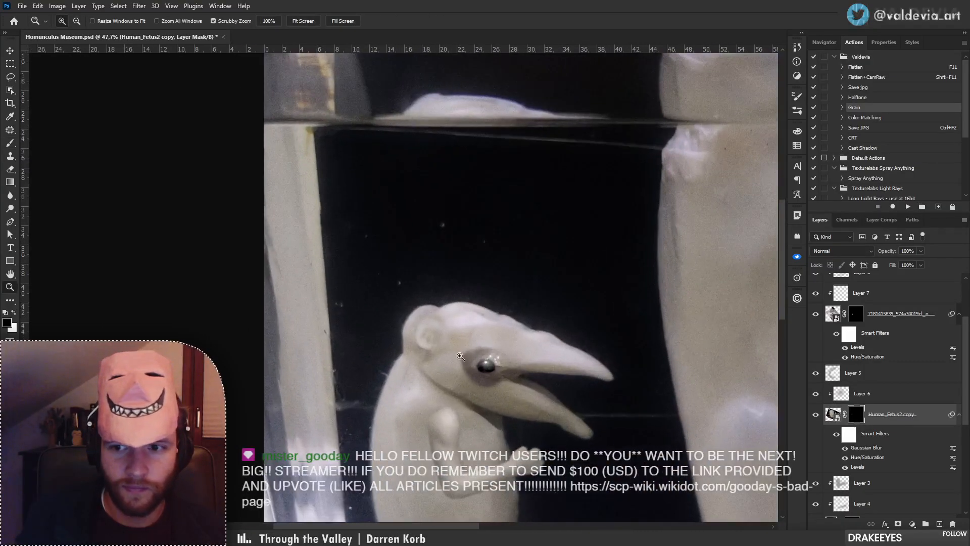
{"action": "key", "text": "b"}
{"action": "left_click", "coordinate": [877, 320]}
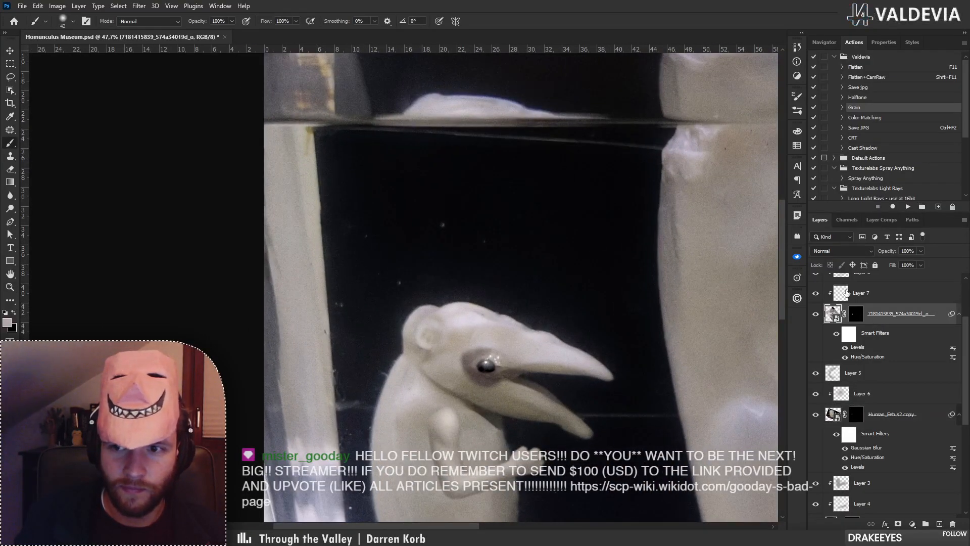
{"action": "left_click", "coordinate": [847, 292]}
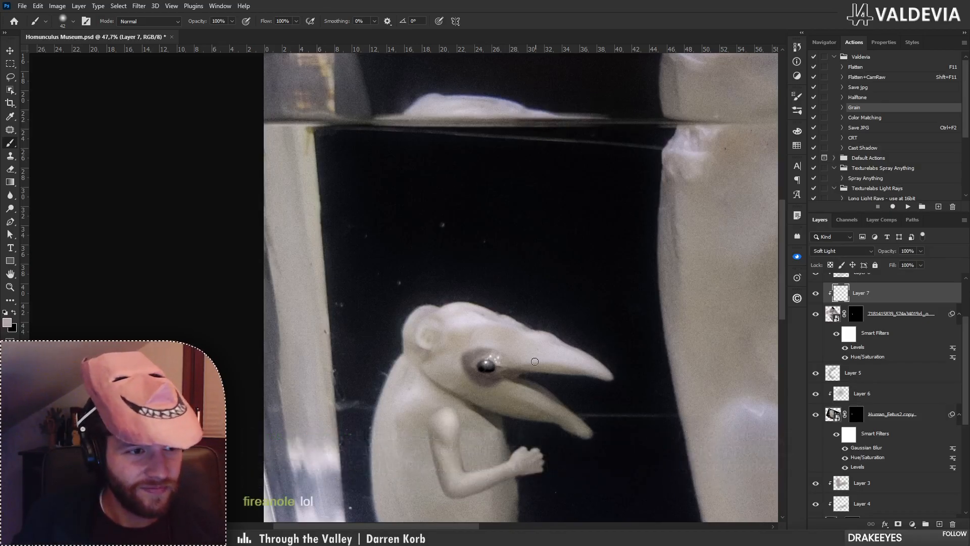
{"action": "scroll", "coordinate": [494, 368], "scroll_direction": "up", "scroll_amount": 4}
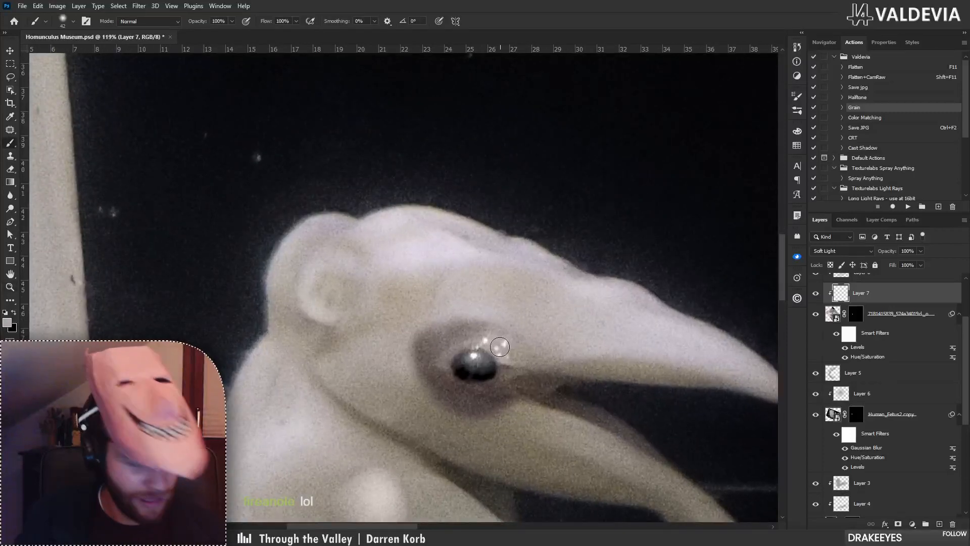
{"action": "key", "text": "d"}
{"action": "key", "text": "x"}
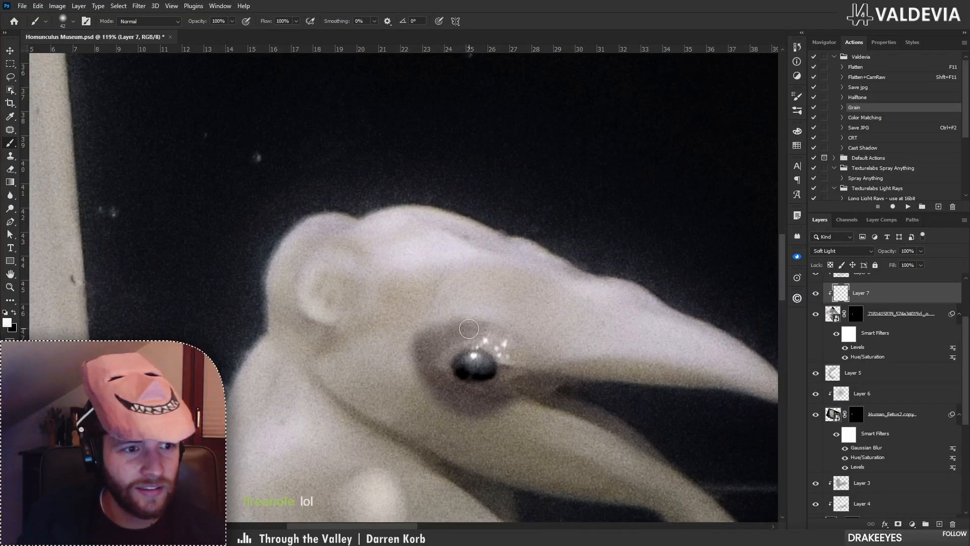
{"action": "right_click", "coordinate": [488, 319]}
{"action": "left_click", "coordinate": [554, 290]}
{"action": "mouse_move", "coordinate": [426, 322]}
{"action": "left_mouse_down"}
{"action": "mouse_move", "coordinate": [531, 327]}
{"action": "mouse_move", "coordinate": [548, 343]}
{"action": "mouse_move", "coordinate": [423, 334]}
{"action": "mouse_move", "coordinate": [465, 328]}
{"action": "mouse_move", "coordinate": [418, 348]}
{"action": "mouse_move", "coordinate": [486, 320]}
{"action": "mouse_move", "coordinate": [414, 352]}
{"action": "mouse_move", "coordinate": [416, 377]}
{"action": "mouse_move", "coordinate": [458, 406]}
{"action": "mouse_move", "coordinate": [537, 427]}
{"action": "mouse_move", "coordinate": [407, 373]}
{"action": "mouse_move", "coordinate": [510, 403]}
{"action": "mouse_move", "coordinate": [531, 397]}
{"action": "mouse_move", "coordinate": [523, 421]}
{"action": "left_mouse_up"}
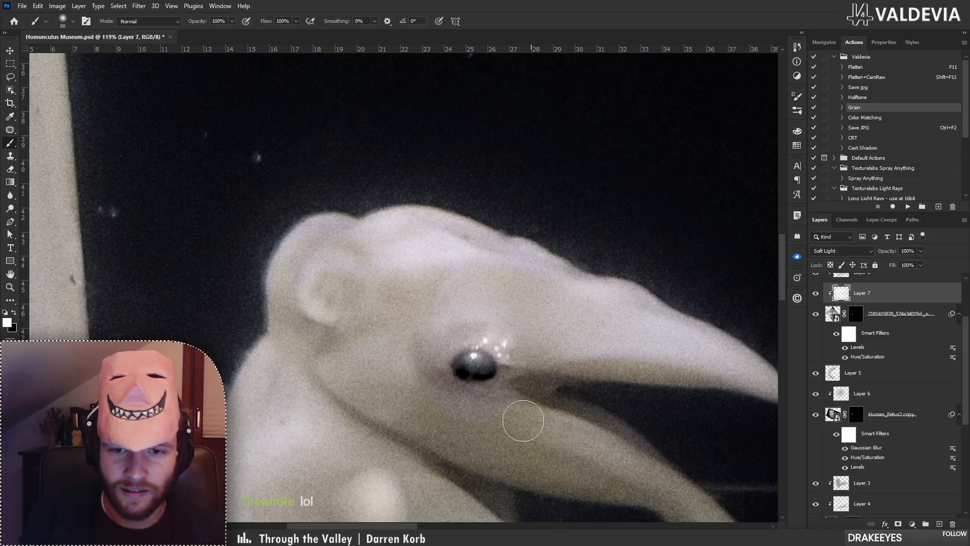
On Layer 8 in Color mode, sample the nearby jaw skin and paint it around the eye to match the hue.
{"action": "left_click", "coordinate": [892, 279]}
{"action": "left_click", "coordinate": [539, 418], "text": "alt"}
{"action": "mouse_move", "coordinate": [495, 407]}
{"action": "left_mouse_down"}
{"action": "mouse_move", "coordinate": [531, 400]}
{"action": "mouse_move", "coordinate": [435, 393]}
{"action": "mouse_move", "coordinate": [451, 327]}
{"action": "mouse_move", "coordinate": [547, 342]}
{"action": "mouse_move", "coordinate": [523, 318]}
{"action": "mouse_move", "coordinate": [403, 342]}
{"action": "mouse_move", "coordinate": [493, 331]}
{"action": "mouse_move", "coordinate": [470, 346]}
{"action": "mouse_move", "coordinate": [424, 349]}
{"action": "mouse_move", "coordinate": [523, 341]}
{"action": "left_mouse_up"}
{"action": "left_click", "coordinate": [581, 366], "text": "alt"}
On Layer 7, reset the painting colours and paint white around the lower edge of the eye to lighten it.
{"action": "left_click", "coordinate": [868, 305]}
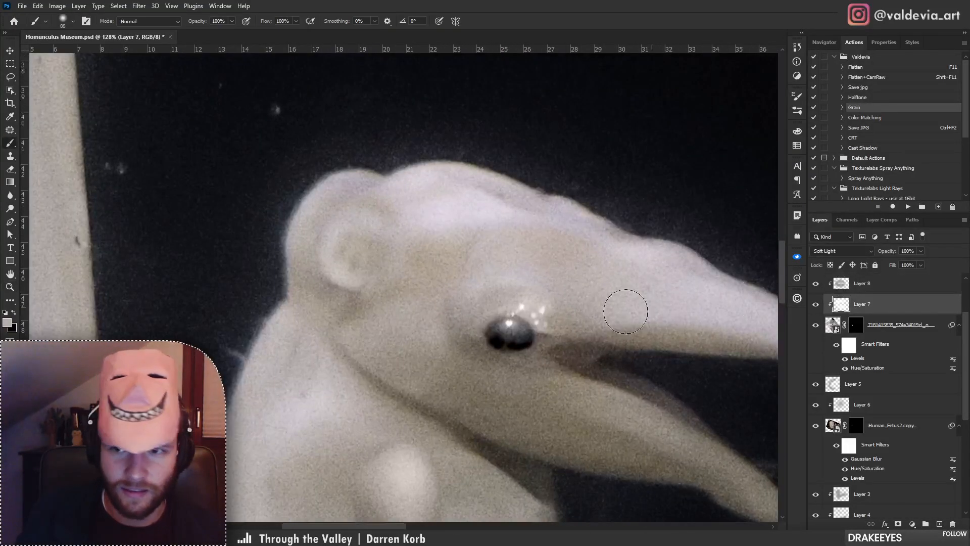
{"action": "key", "text": "d"}
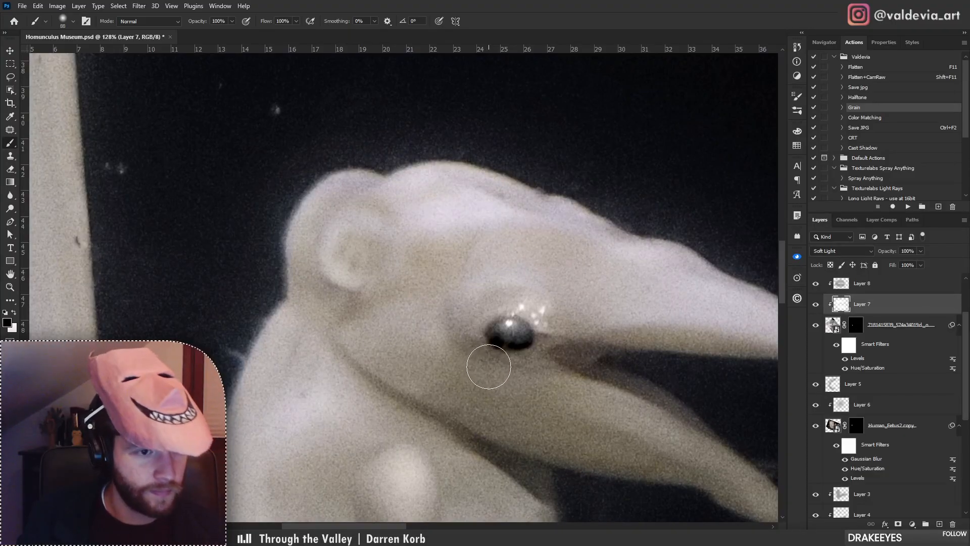
{"action": "key", "text": "x"}
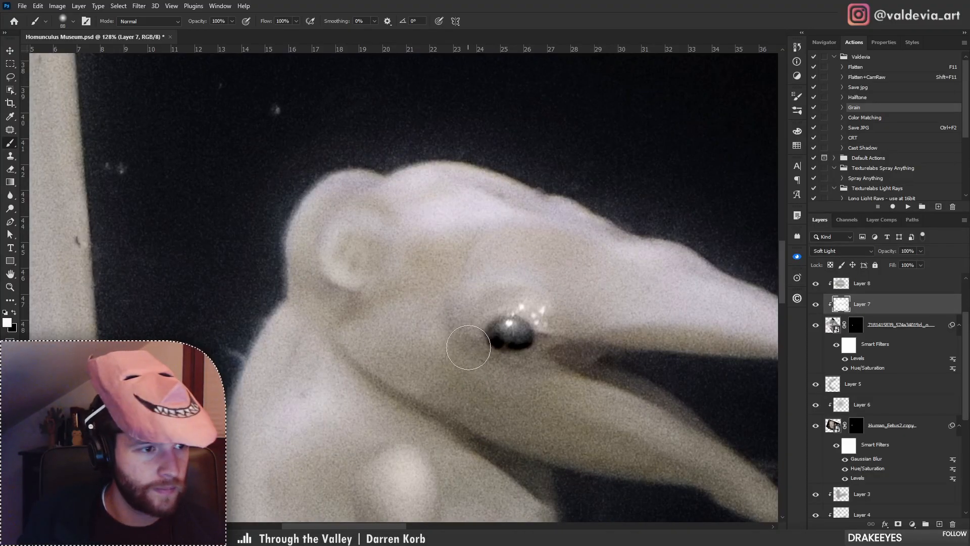
Examine the eye blend up close and against the creature's whole body in the tank.
{"action": "key", "text": "z"}
{"action": "left_click_drag", "start_coordinate": [482, 302], "coordinate": [447, 303]}
{"action": "left_click_drag", "start_coordinate": [562, 309], "coordinate": [608, 315]}
{"action": "key", "text": "b"}
{"action": "mouse_move", "coordinate": [485, 344]}
{"action": "left_mouse_down"}
{"action": "mouse_move", "coordinate": [433, 264]}
{"action": "mouse_move", "coordinate": [366, 251]}
{"action": "left_mouse_up"}
{"action": "key", "text": "z"}
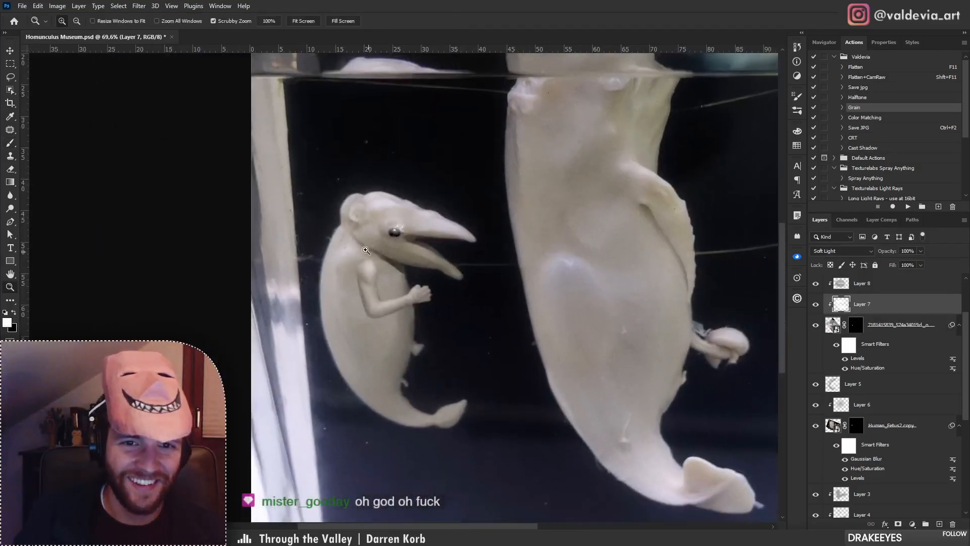
{"action": "left_click_drag", "start_coordinate": [407, 214], "coordinate": [445, 213]}
{"action": "key", "text": "b"}
{"action": "left_click_drag", "start_coordinate": [438, 314], "coordinate": [474, 253]}
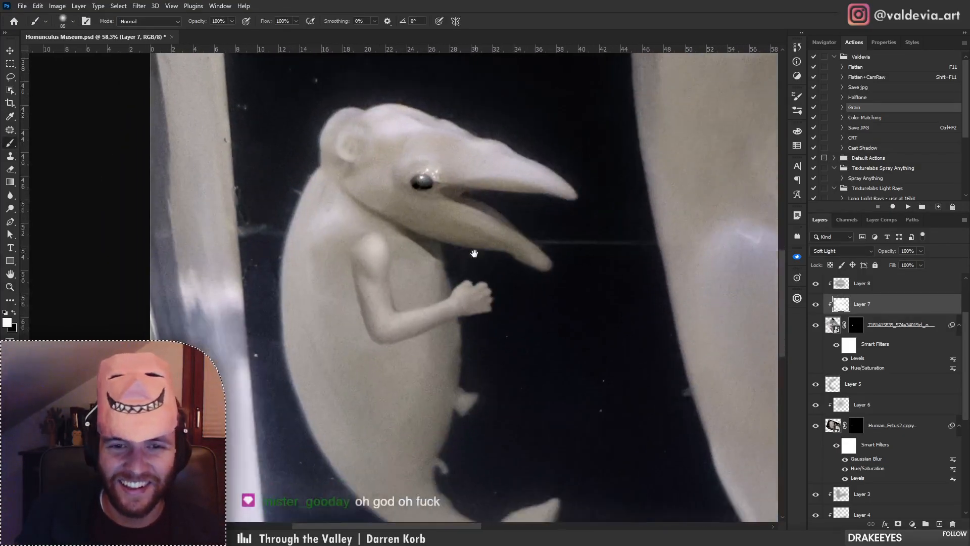
{"action": "key", "text": "z"}
{"action": "mouse_move", "coordinate": [428, 338]}
{"action": "left_mouse_down"}
{"action": "mouse_move", "coordinate": [388, 339]}
{"action": "mouse_move", "coordinate": [441, 341]}
{"action": "left_mouse_up"}
{"action": "key", "text": "b"}
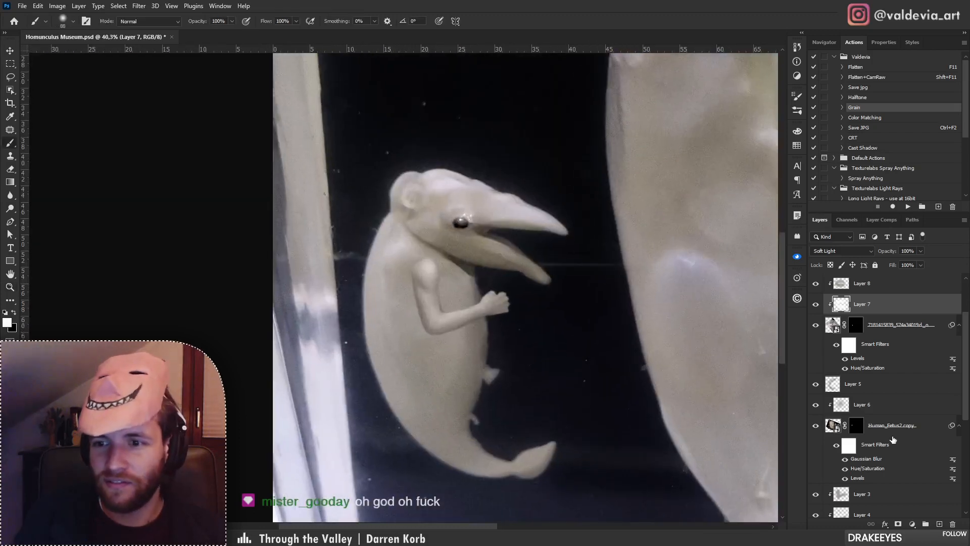
Add a layer directly below Human_Fetus2, sample a darker body tone and paint a soft shadow around the arm.
{"action": "left_click_drag", "start_coordinate": [969, 399], "coordinate": [966, 476]}
{"action": "left_click", "coordinate": [912, 438]}
{"action": "left_click", "coordinate": [940, 524]}
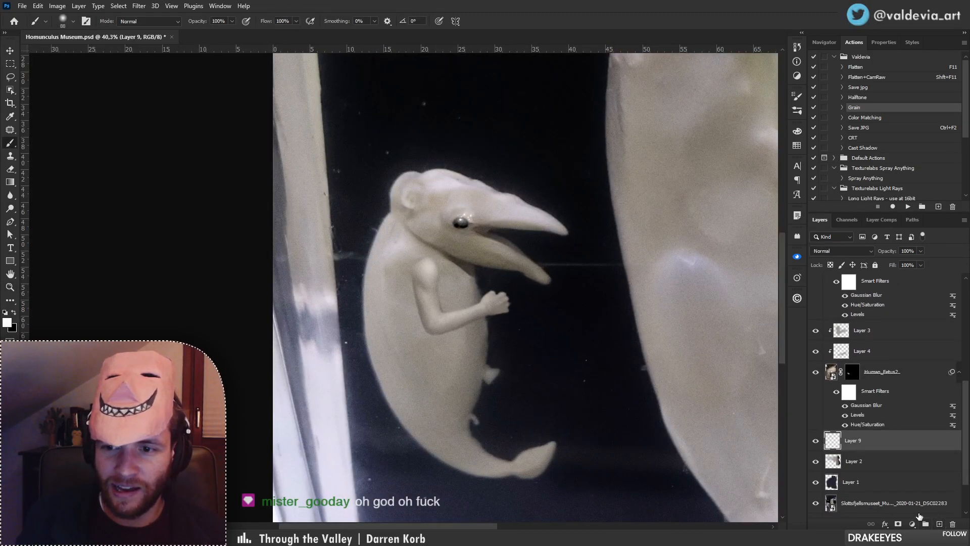
{"action": "key", "text": "z"}
{"action": "left_click_drag", "start_coordinate": [433, 303], "coordinate": [469, 305]}
{"action": "key", "text": "b"}
{"action": "left_click", "coordinate": [531, 388], "text": "alt"}
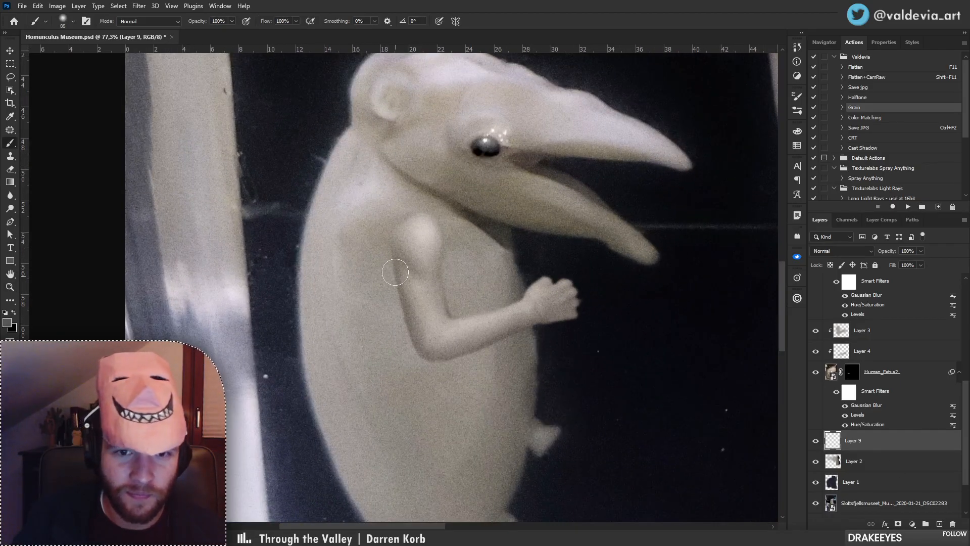
{"action": "mouse_move", "coordinate": [395, 272]}
{"action": "left_mouse_down"}
{"action": "mouse_move", "coordinate": [423, 352]}
{"action": "mouse_move", "coordinate": [433, 361]}
{"action": "mouse_move", "coordinate": [470, 357]}
{"action": "left_mouse_up"}
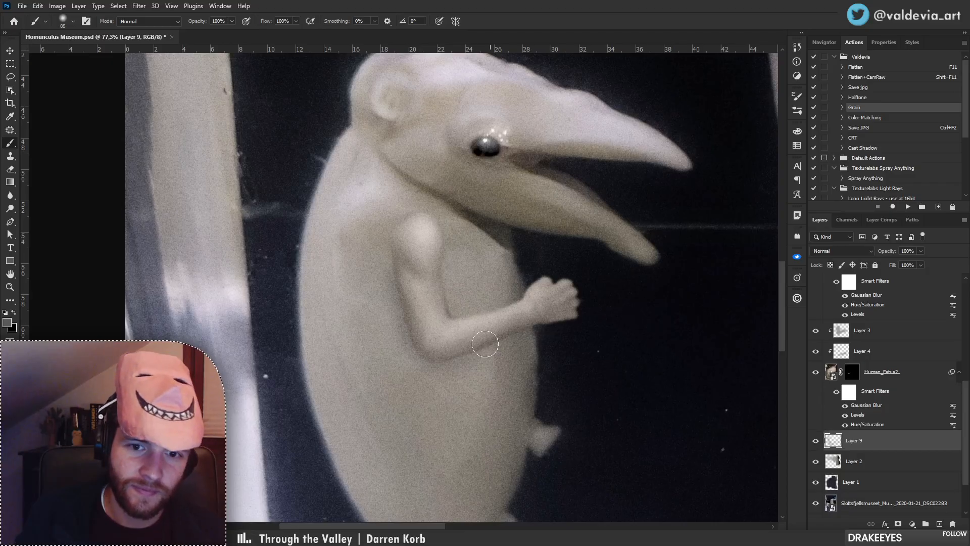
Set the soft brush to 50 px and deepen the shadow along the elbow and the underside of the forearm.
{"action": "key", "text": "z"}
{"action": "left_click_drag", "start_coordinate": [465, 324], "coordinate": [398, 329]}
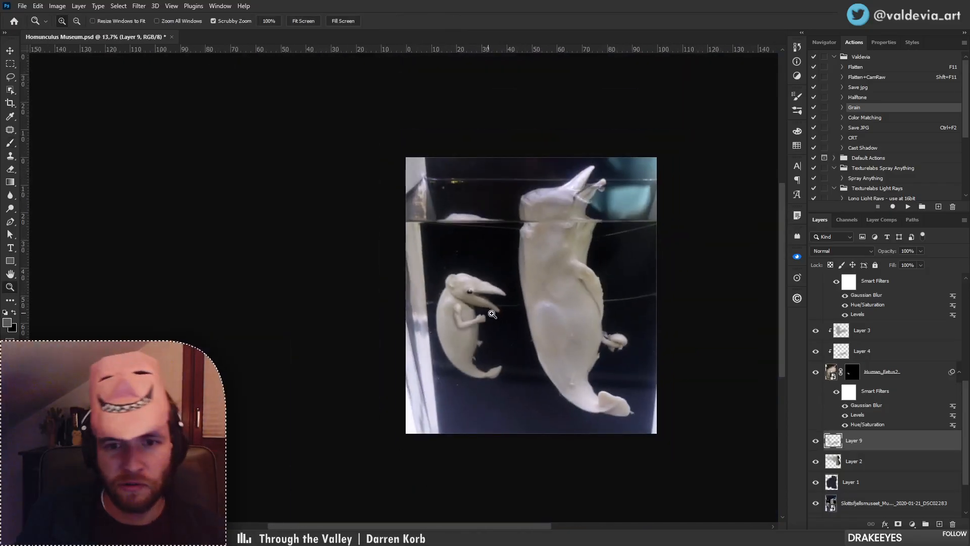
{"action": "left_click_drag", "start_coordinate": [492, 314], "coordinate": [546, 315]}
{"action": "key", "text": "b"}
{"action": "right_click", "coordinate": [449, 314]}
{"action": "left_click", "coordinate": [514, 290]}
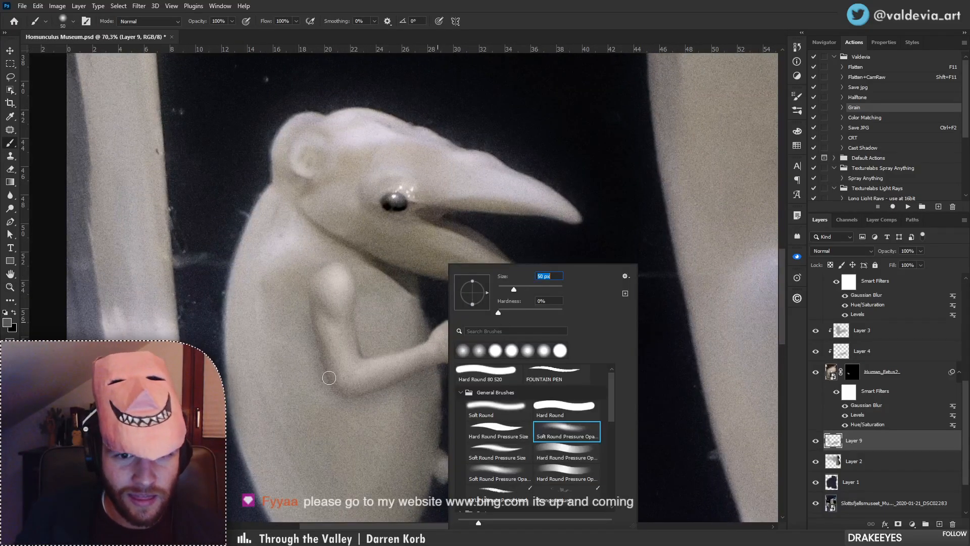
{"action": "left_click", "coordinate": [351, 403]}
{"action": "key", "text": "z"}
{"action": "mouse_move", "coordinate": [426, 367]}
{"action": "left_mouse_down"}
{"action": "mouse_move", "coordinate": [346, 367]}
{"action": "mouse_move", "coordinate": [424, 368]}
{"action": "left_mouse_up"}
{"action": "key", "text": "b"}
{"action": "key", "text": "z"}
{"action": "left_click_drag", "start_coordinate": [403, 417], "coordinate": [422, 403]}
{"action": "key", "text": "b"}
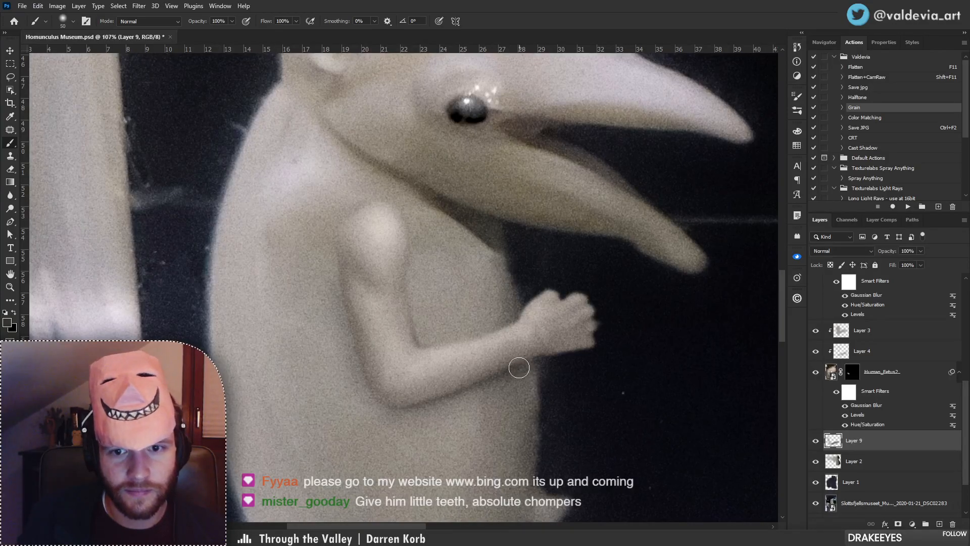
Examine how the arm's shading sits against the body and head at several magnifications.
{"action": "key", "text": "z"}
{"action": "mouse_move", "coordinate": [476, 375]}
{"action": "left_mouse_down"}
{"action": "mouse_move", "coordinate": [417, 375]}
{"action": "mouse_move", "coordinate": [460, 374]}
{"action": "left_mouse_up"}
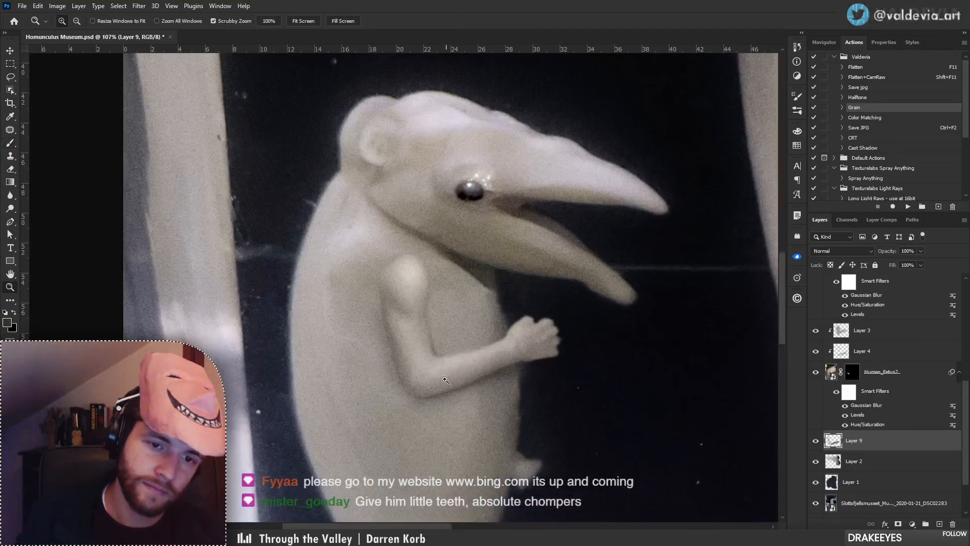
{"action": "key", "text": "b"}
{"action": "key", "text": "z"}
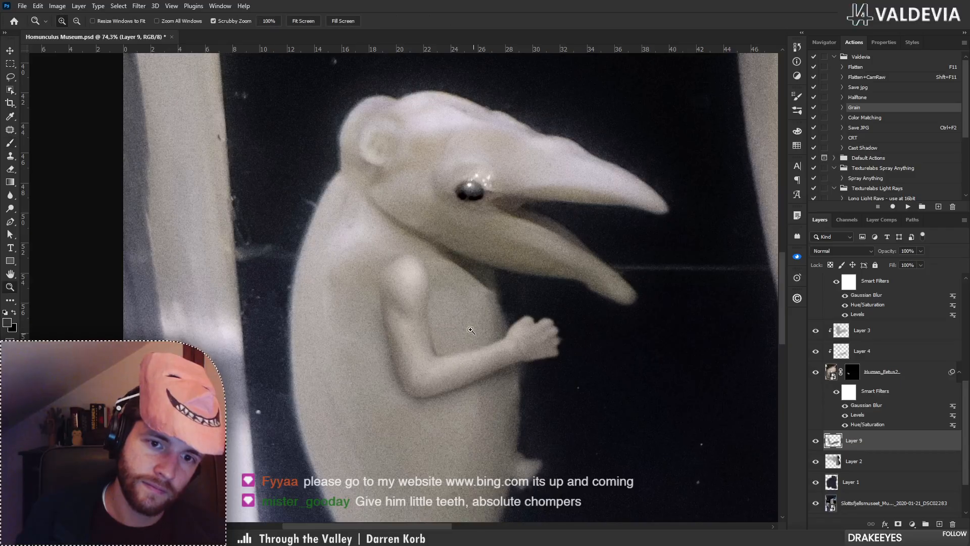
{"action": "left_click_drag", "start_coordinate": [450, 326], "coordinate": [349, 322]}
{"action": "key", "text": "b"}
{"action": "mouse_move", "coordinate": [453, 327]}
{"action": "left_mouse_down"}
{"action": "mouse_move", "coordinate": [497, 325]}
{"action": "mouse_move", "coordinate": [410, 314]}
{"action": "mouse_move", "coordinate": [407, 304]}
{"action": "mouse_move", "coordinate": [468, 335]}
{"action": "left_mouse_up"}
{"action": "key", "text": "z"}
{"action": "key", "text": "b"}
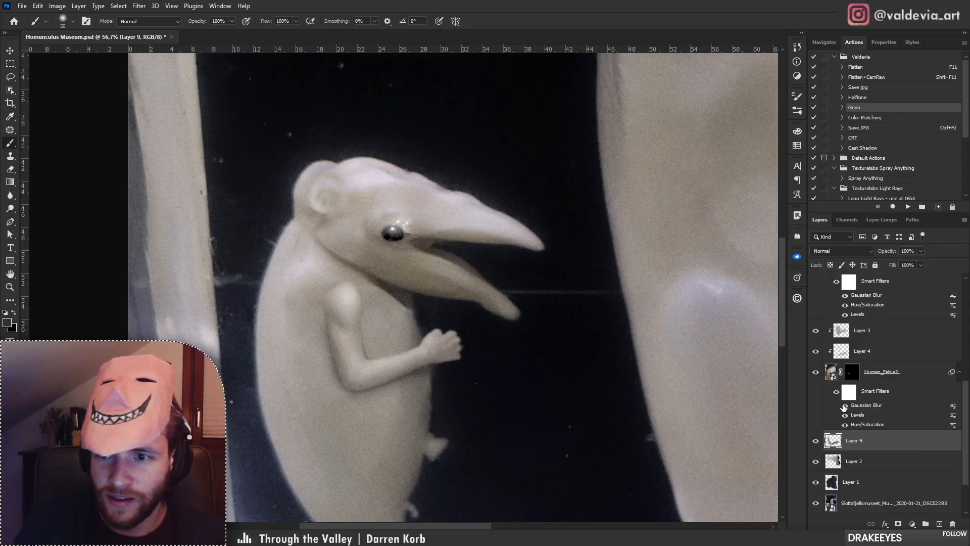
Add a clipped layer between Layer 7 and Layer 8.
{"action": "scroll", "coordinate": [961, 388], "scroll_direction": "up", "scroll_amount": 5}
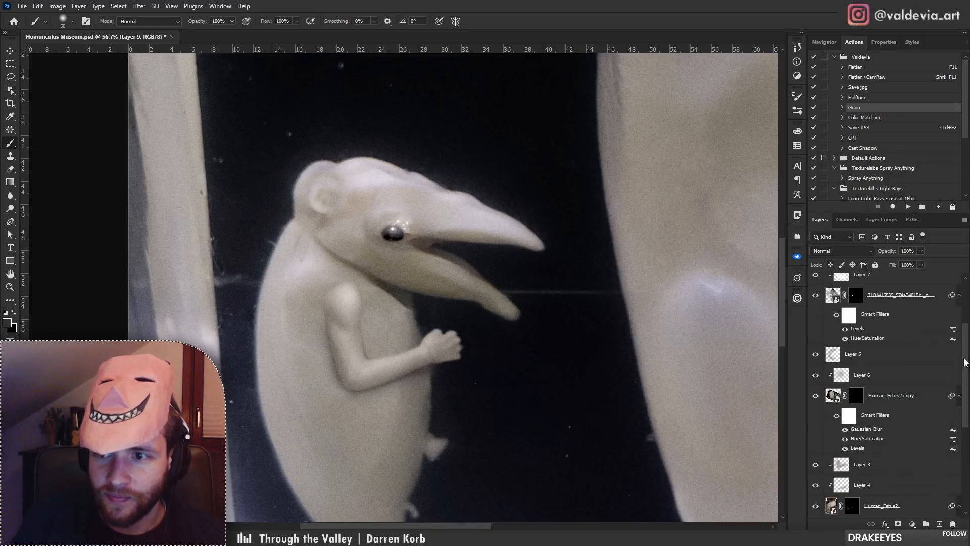
{"action": "scroll", "coordinate": [963, 334], "scroll_direction": "up", "scroll_amount": 1}
{"action": "left_click", "coordinate": [954, 347]}
{"action": "left_click", "coordinate": [939, 525]}
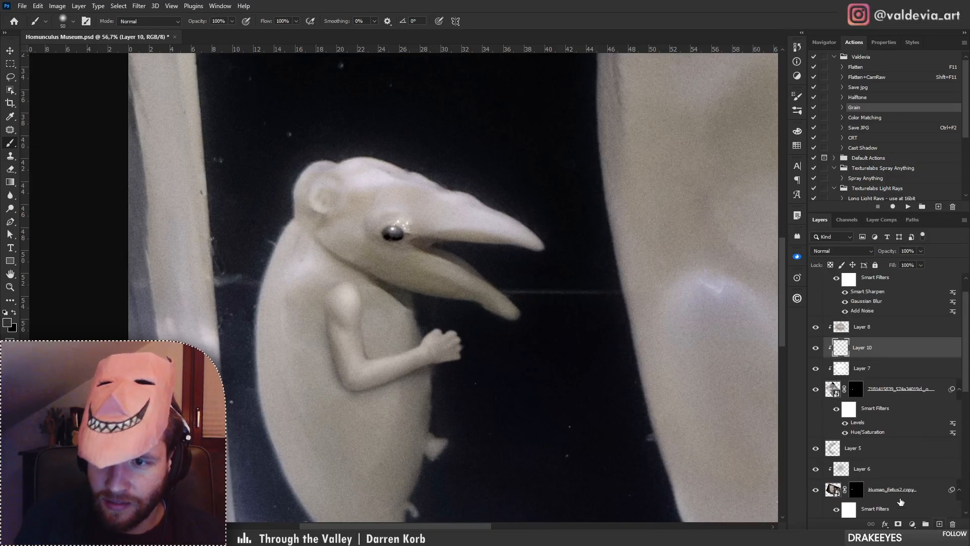
Sample the pale skin above the eye, reduce the brush to 10 px and paint fine detail around the eye.
{"action": "left_click", "coordinate": [423, 214], "text": "alt"}
{"action": "left_click_drag", "start_coordinate": [403, 200], "coordinate": [498, 206]}
{"action": "right_click", "coordinate": [449, 295]}
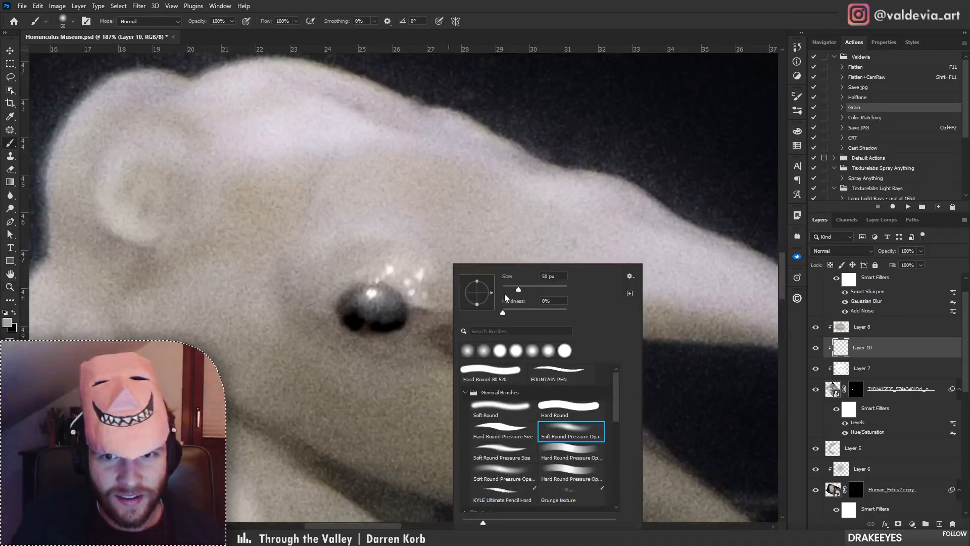
{"action": "left_click", "coordinate": [505, 293]}
{"action": "mouse_move", "coordinate": [423, 270]}
{"action": "left_mouse_down"}
{"action": "mouse_move", "coordinate": [421, 280]}
{"action": "mouse_move", "coordinate": [386, 274]}
{"action": "mouse_move", "coordinate": [384, 286]}
{"action": "mouse_move", "coordinate": [362, 291]}
{"action": "mouse_move", "coordinate": [406, 280]}
{"action": "mouse_move", "coordinate": [346, 329]}
{"action": "left_mouse_up"}
{"action": "key", "text": "z"}
{"action": "key", "text": "b"}
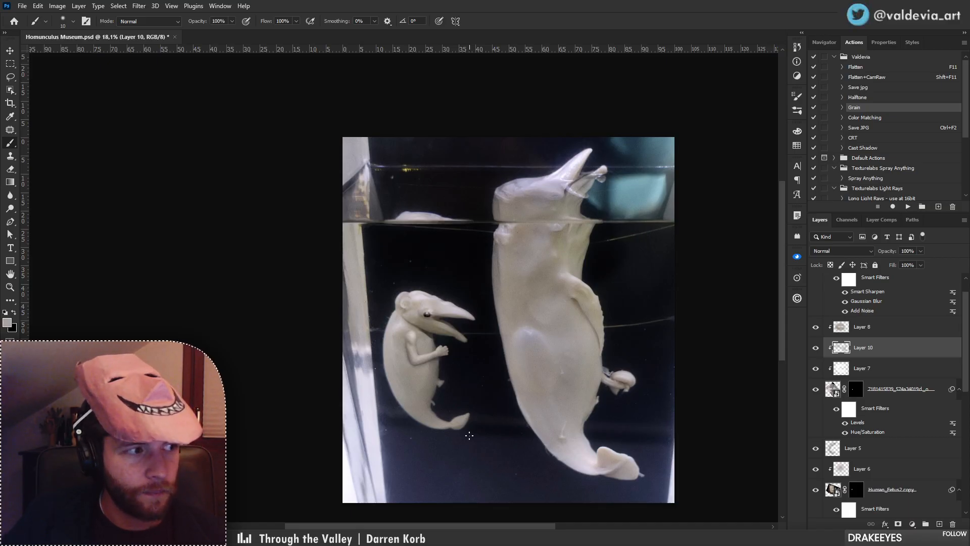
Search Free Stock Search 2 for photos of "teeth".
{"action": "left_click", "coordinate": [797, 258]}
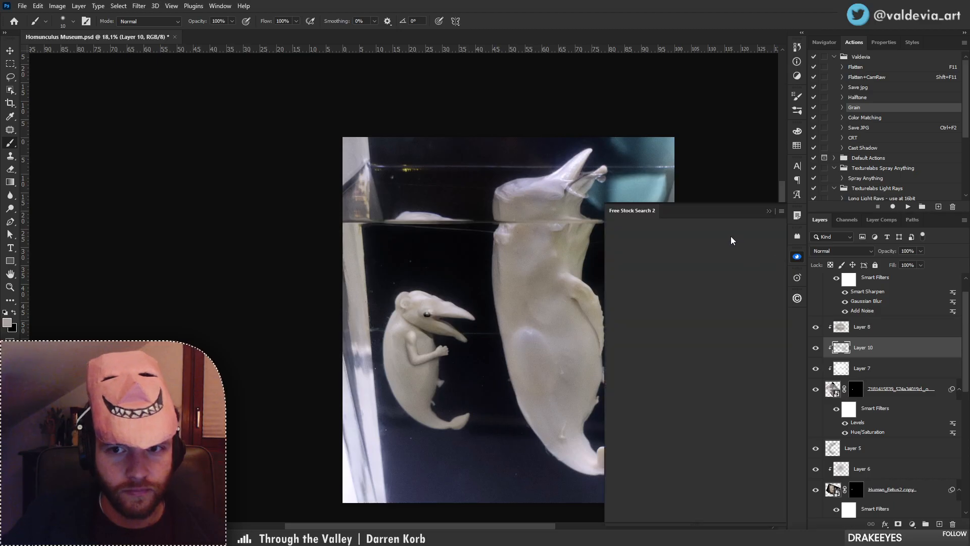
{"action": "left_click", "coordinate": [676, 241]}
{"action": "type", "text": "teeth"}
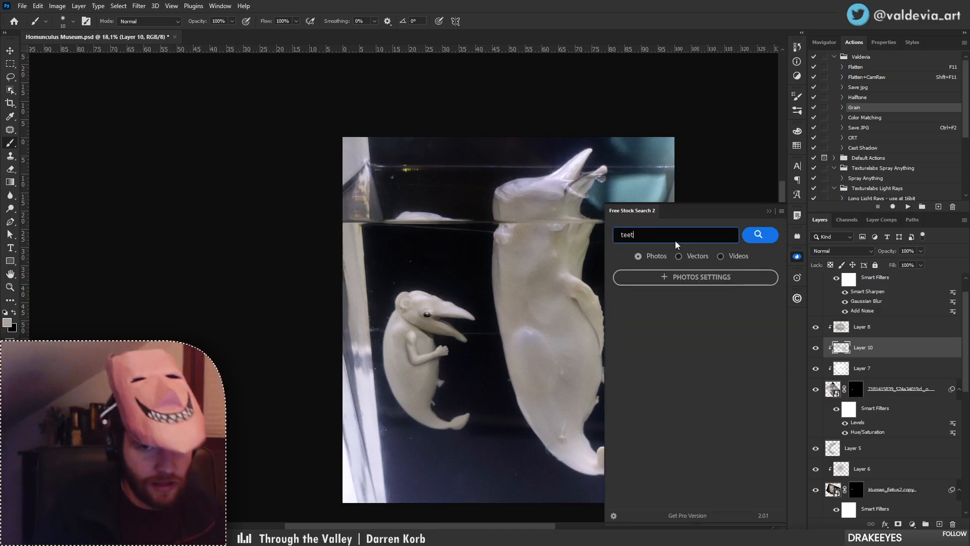
{"action": "key", "text": "ctrl+a"}
{"action": "type", "text": "h"}
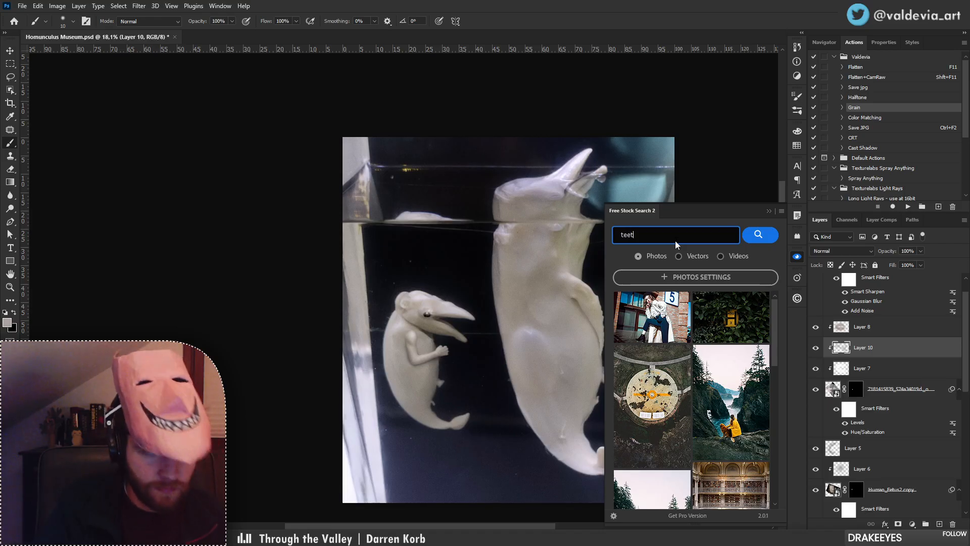
{"action": "type", "text": "h"}
{"action": "key", "text": "Return"}
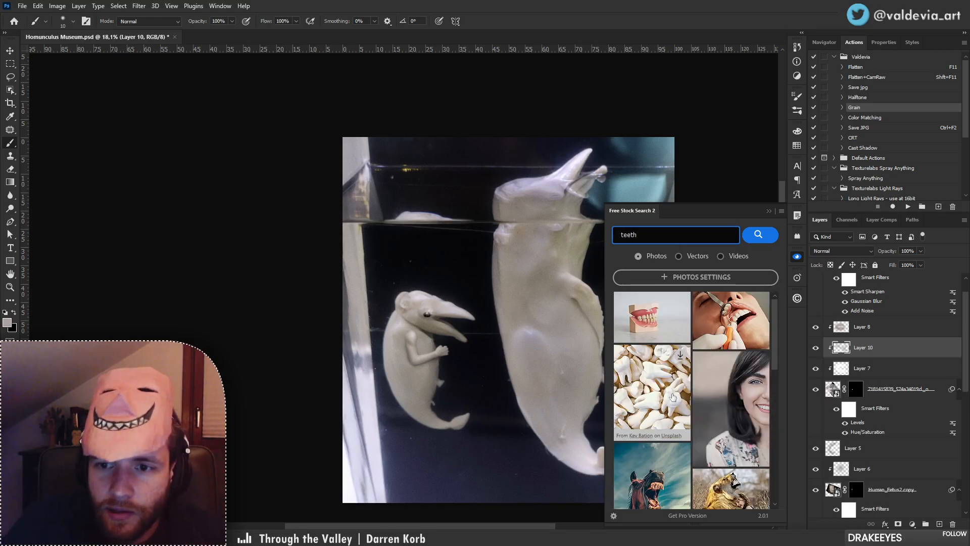
Browse the teeth photos, including the next set of results, for an open mouth that fits the creature's beak.
{"action": "scroll", "coordinate": [672, 398], "scroll_direction": "down", "scroll_amount": 2}
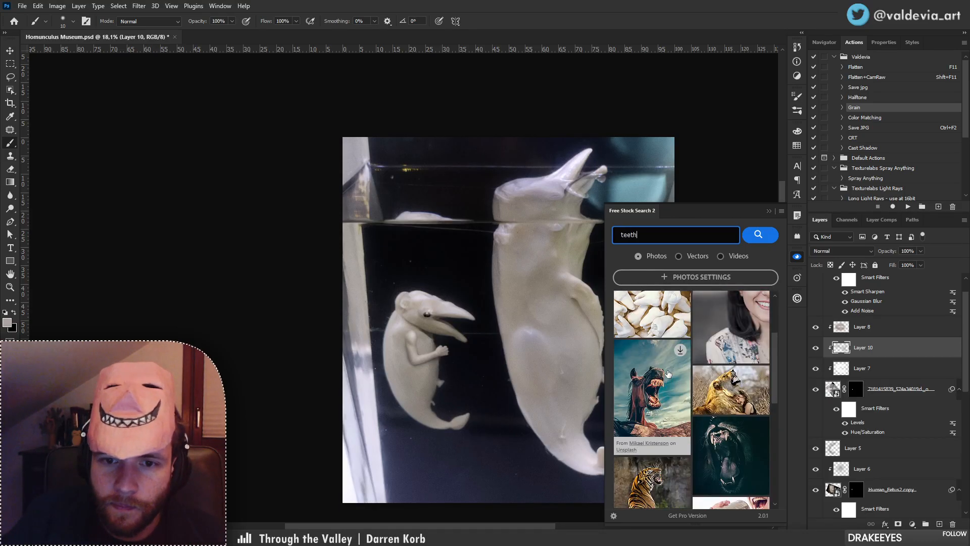
{"action": "scroll", "coordinate": [665, 387], "scroll_direction": "down", "scroll_amount": 1}
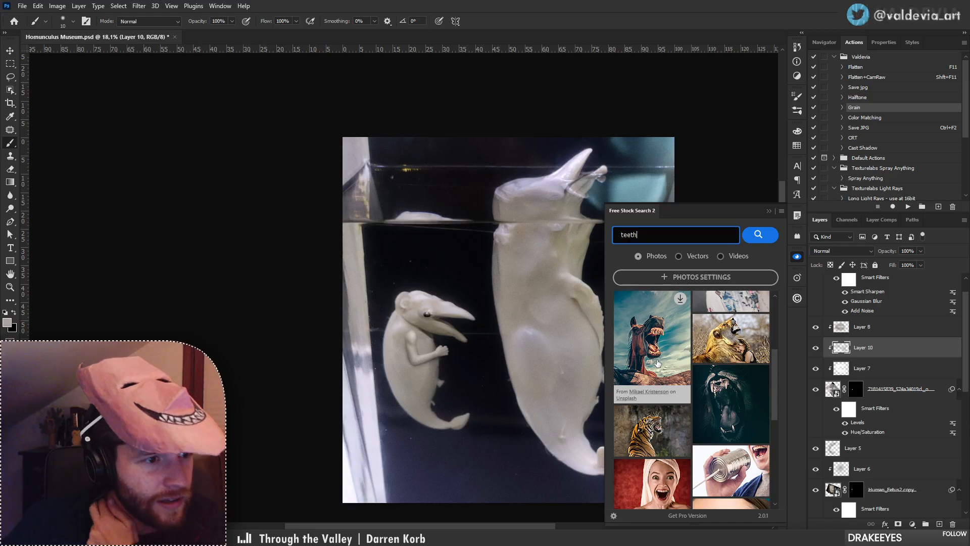
{"action": "scroll", "coordinate": [657, 362], "scroll_direction": "down", "scroll_amount": 2}
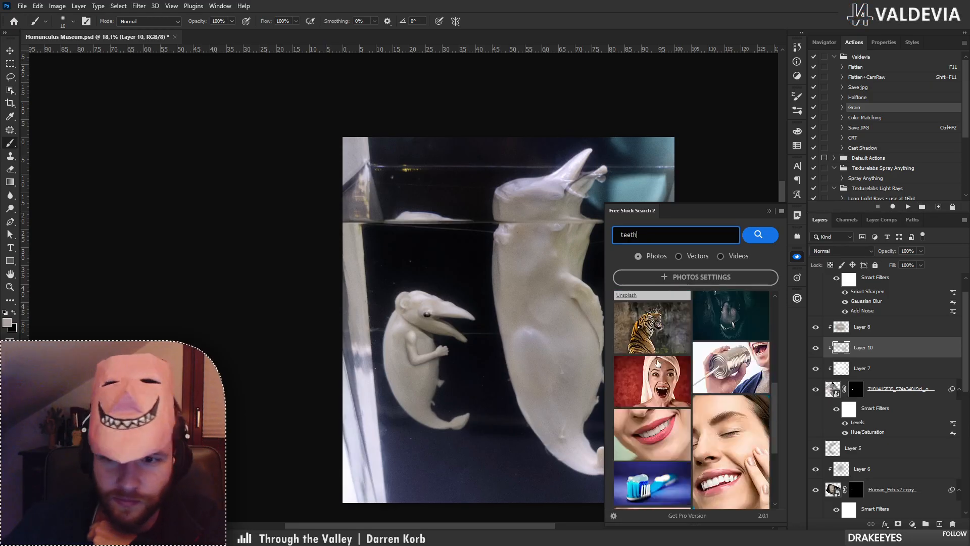
{"action": "scroll", "coordinate": [657, 363], "scroll_direction": "down", "scroll_amount": 3}
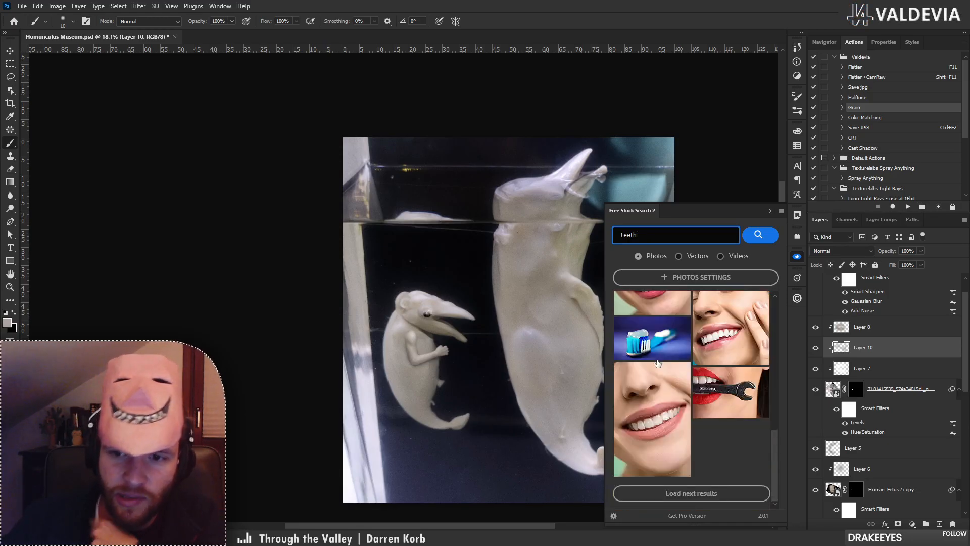
{"action": "left_click", "coordinate": [661, 499]}
{"action": "scroll", "coordinate": [678, 444], "scroll_direction": "down", "scroll_amount": 3}
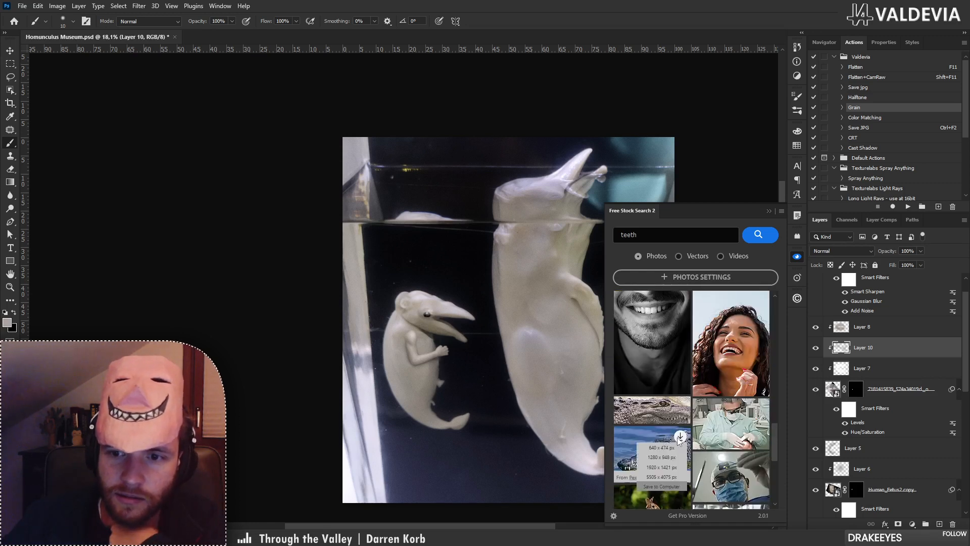
{"action": "scroll", "coordinate": [678, 444], "scroll_direction": "down", "scroll_amount": 2}
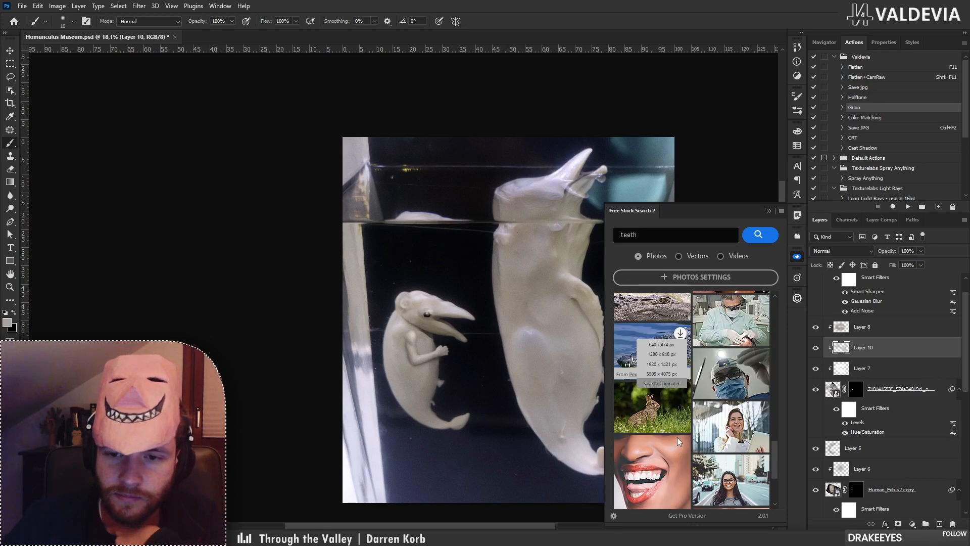
{"action": "scroll", "coordinate": [678, 440], "scroll_direction": "down", "scroll_amount": 2}
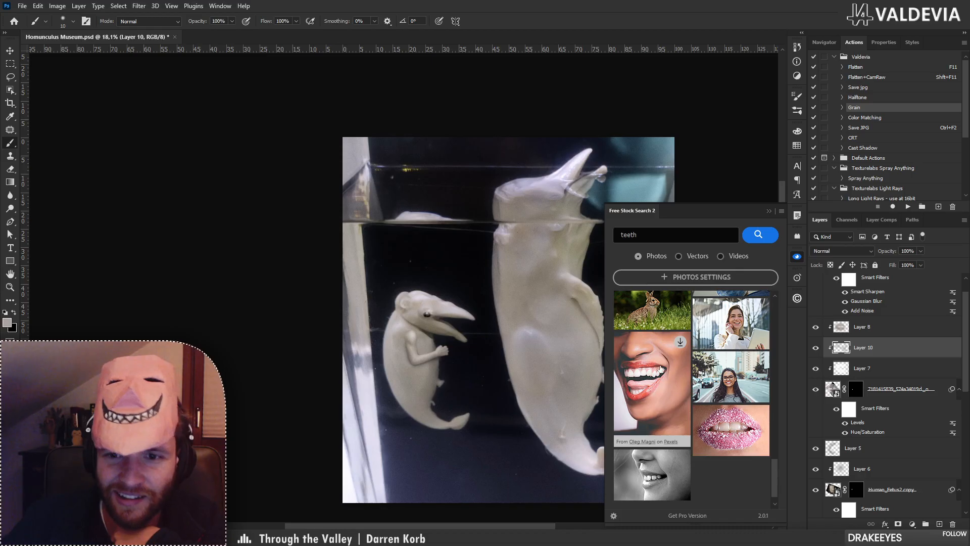
{"action": "scroll", "coordinate": [660, 371], "scroll_direction": "down", "scroll_amount": 1}
{"action": "left_click", "coordinate": [679, 493]}
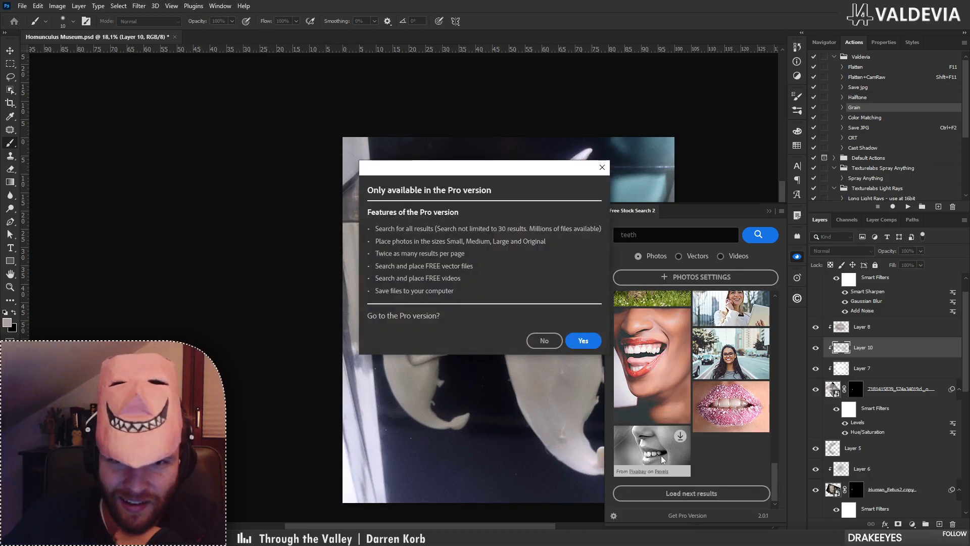
{"action": "left_click", "coordinate": [534, 344]}
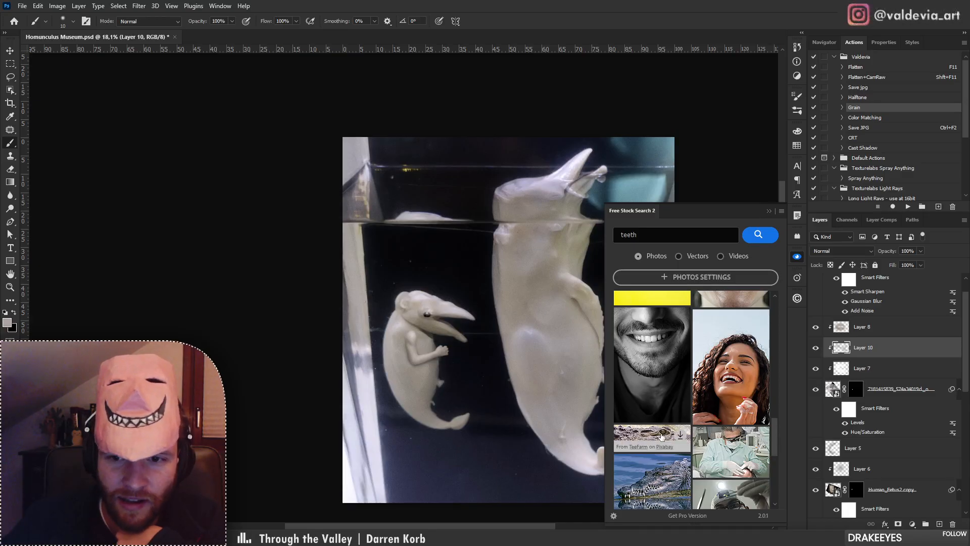
{"action": "scroll", "coordinate": [662, 437], "scroll_direction": "down", "scroll_amount": 1}
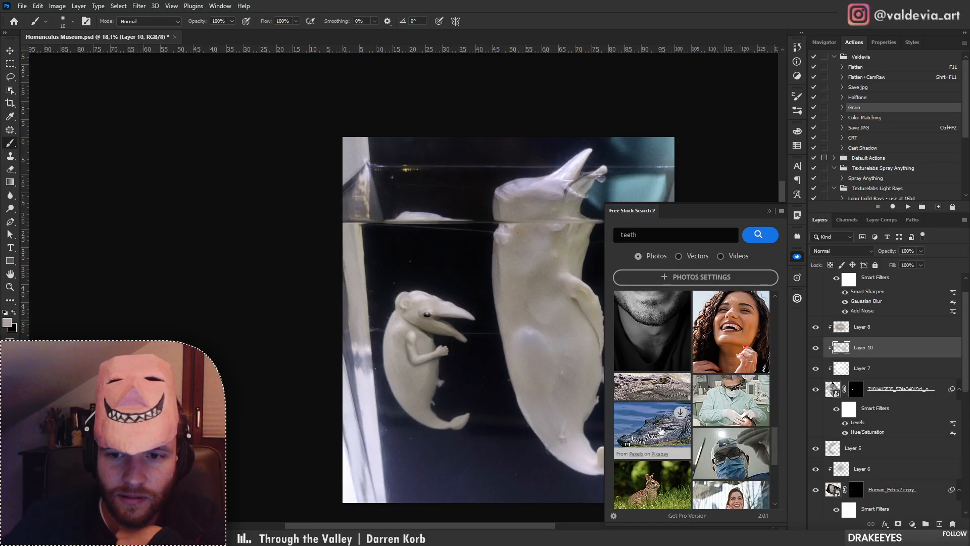
Search the stock photos for "crocodile".
{"action": "left_click", "coordinate": [637, 234]}
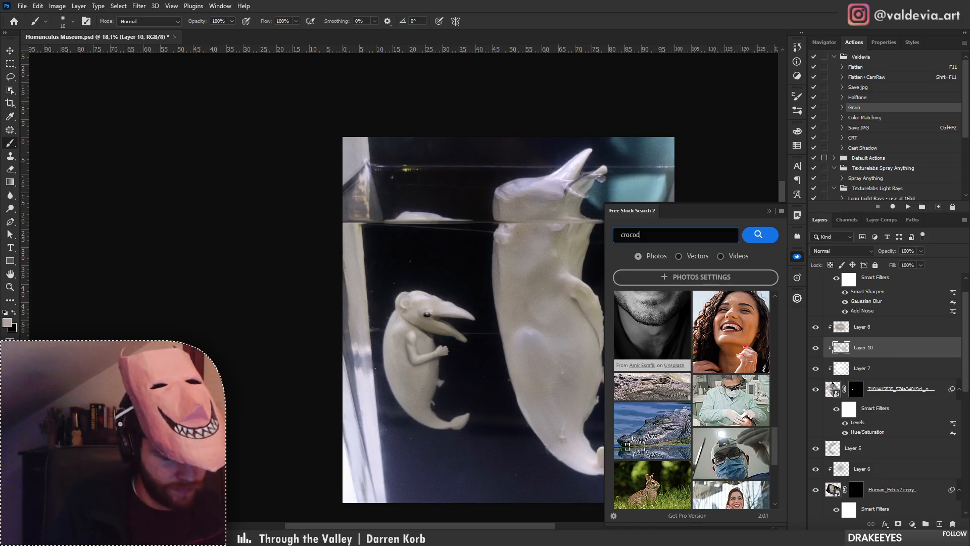
{"action": "key", "text": "ctrl+a"}
{"action": "key", "text": "BackSpace"}
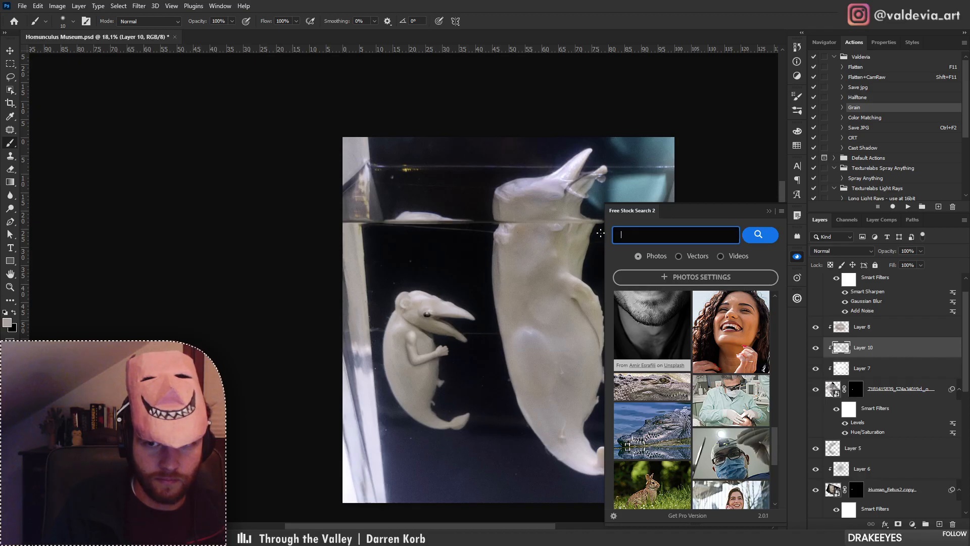
{"action": "type", "text": "crocodile"}
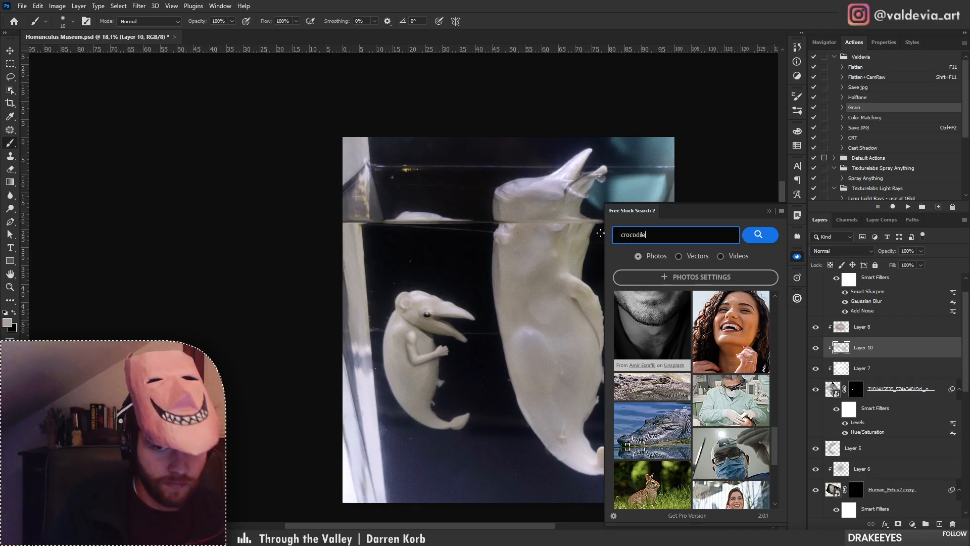
{"action": "key", "text": "ctrl+a"}
{"action": "type", "text": "t"}
{"action": "key", "text": "BackSpace"}
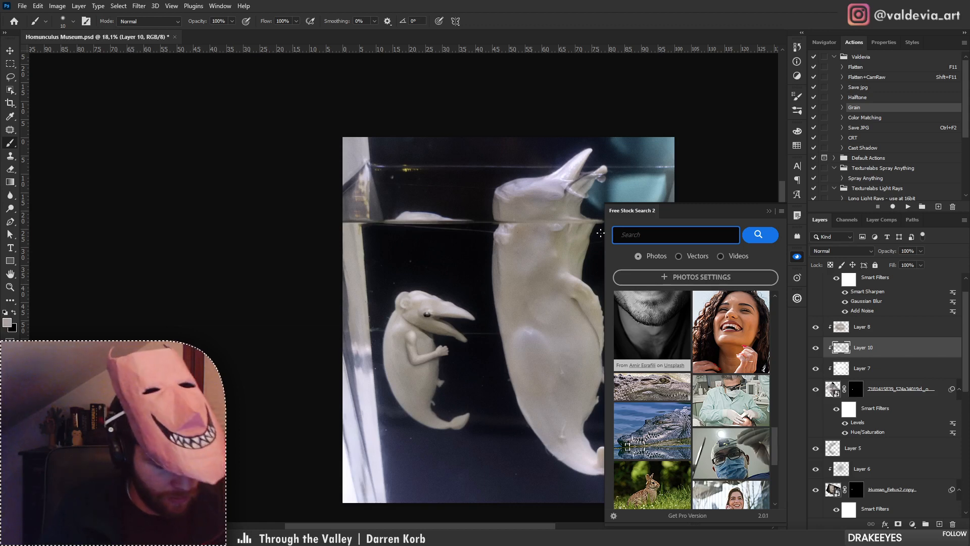
{"action": "type", "text": "crocod"}
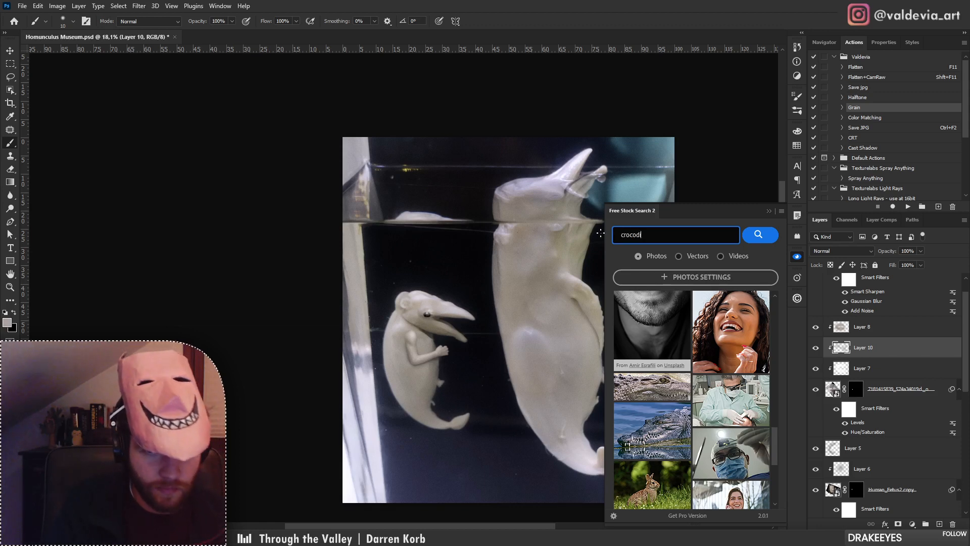
{"action": "type", "text": "ile"}
{"action": "key", "text": "Return"}
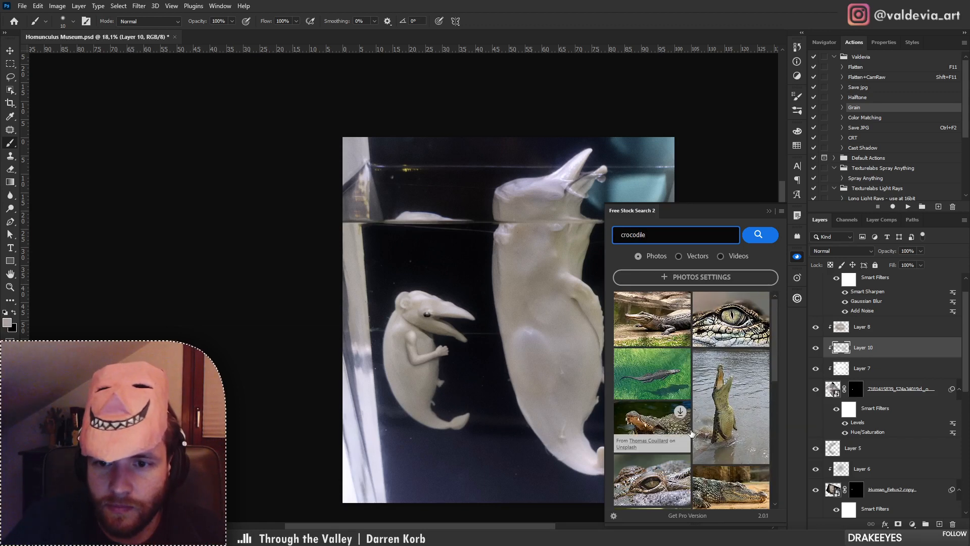
Open the stock photo of the crocodile lying on sand with its closed jaws in profile, and collapse the stock search.
{"action": "scroll", "coordinate": [692, 434], "scroll_direction": "down", "scroll_amount": 3}
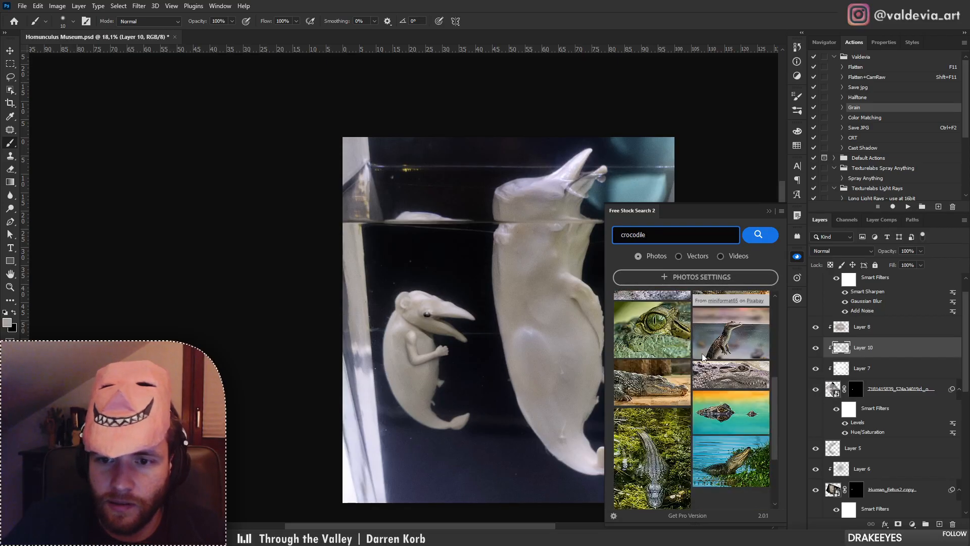
{"action": "left_click", "coordinate": [630, 378]}
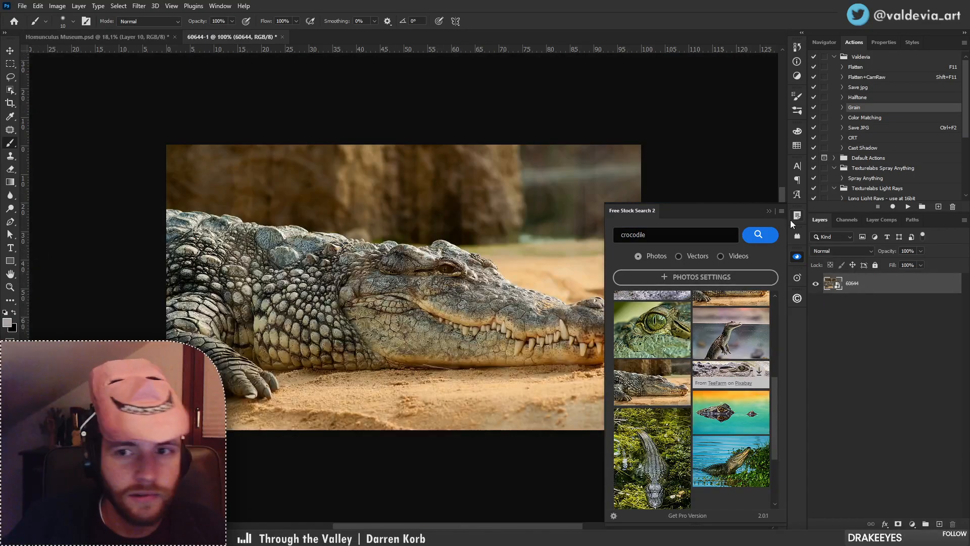
{"action": "left_click", "coordinate": [768, 211]}
Copy the crocodile image into the Homunculus Museum document and close its source document without saving.
{"action": "key", "text": "ctrl+Tab"}
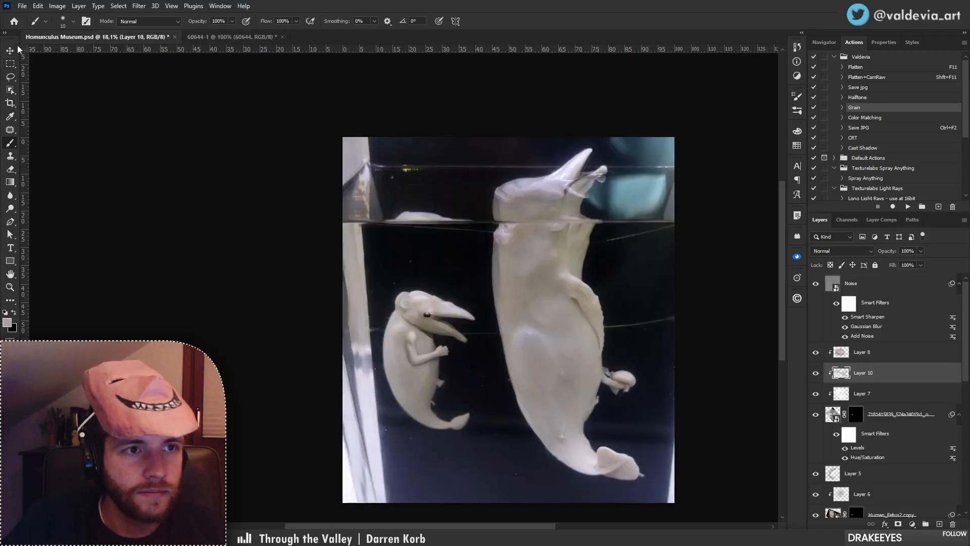
{"action": "left_click", "coordinate": [206, 34]}
{"action": "key", "text": "v"}
{"action": "left_click_drag", "start_coordinate": [206, 197], "coordinate": [96, 66]}
{"action": "left_click", "coordinate": [281, 37]}
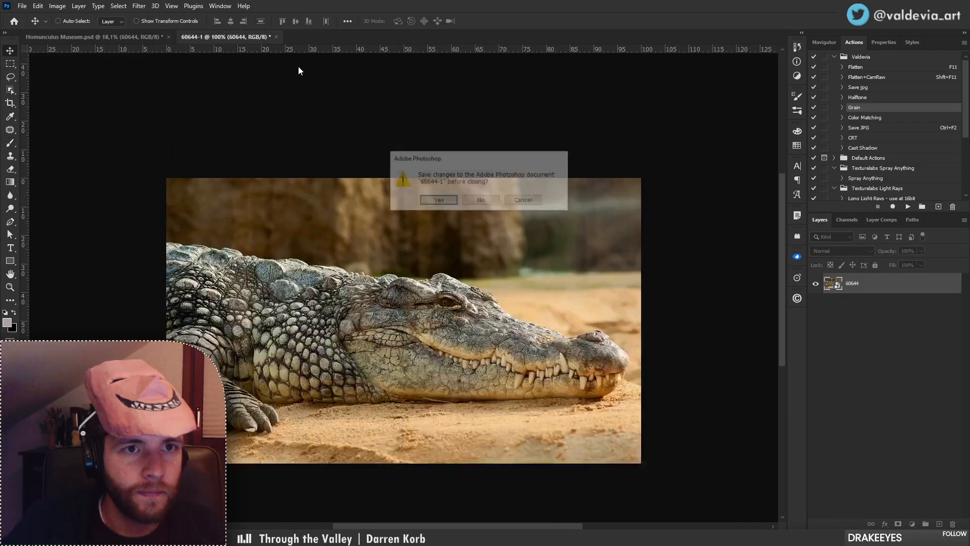
{"action": "left_click", "coordinate": [481, 201]}
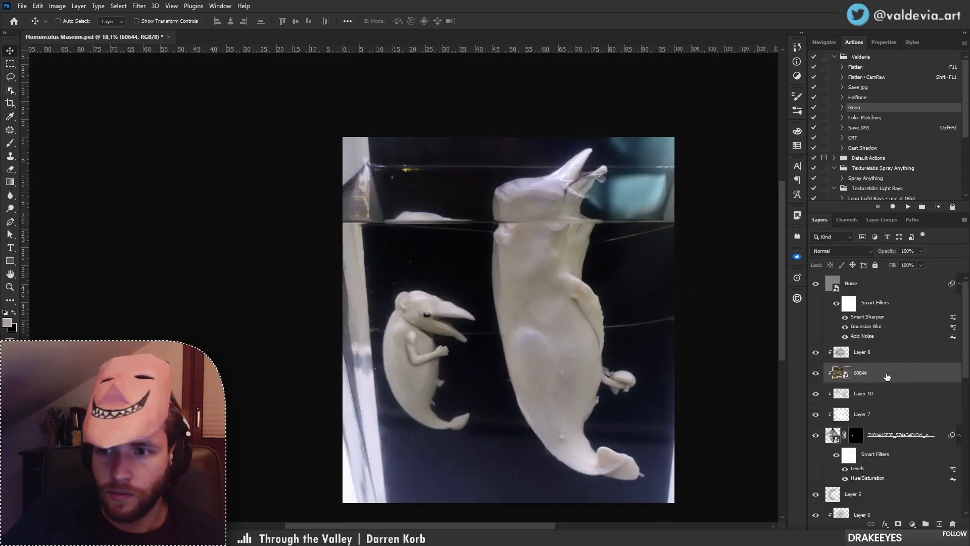
Move layer 60644 above Layer 8, release its clipping mask and place the crocodile just below the small creature's beak.
{"action": "left_click_drag", "start_coordinate": [874, 373], "coordinate": [888, 343]}
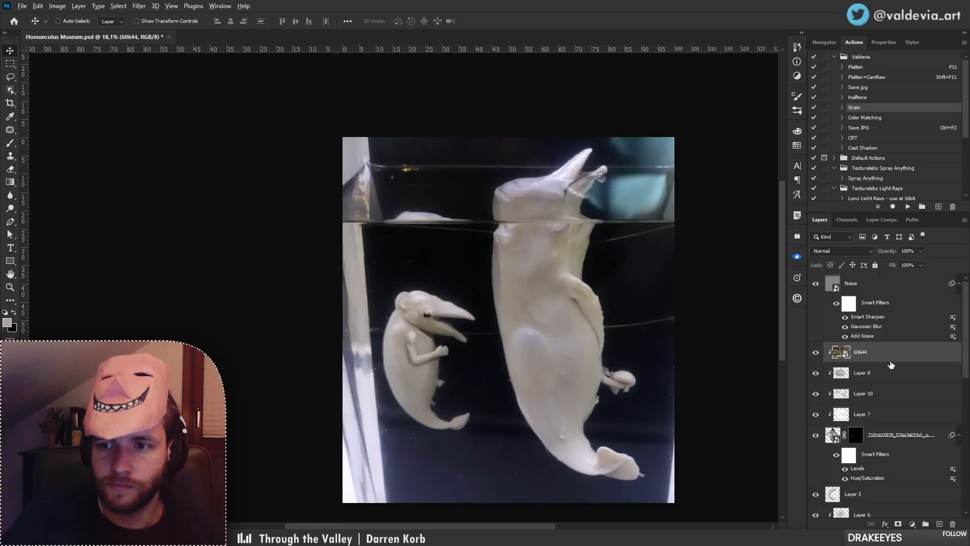
{"action": "left_click", "coordinate": [892, 361], "text": "alt"}
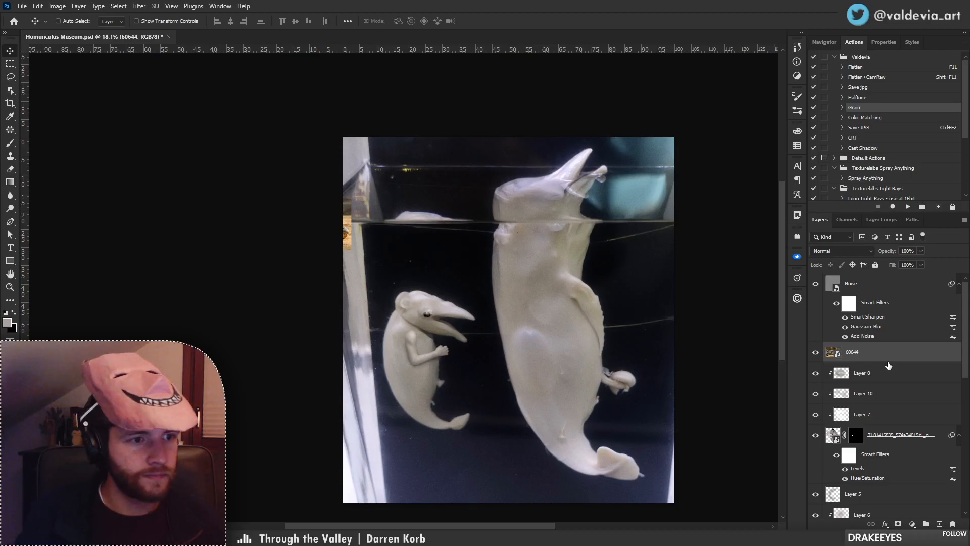
{"action": "left_click_drag", "start_coordinate": [369, 218], "coordinate": [609, 359]}
{"action": "key", "text": "z"}
{"action": "left_click", "coordinate": [529, 358]}
{"action": "left_click_drag", "start_coordinate": [252, 298], "coordinate": [271, 290]}
{"action": "key", "text": "v"}
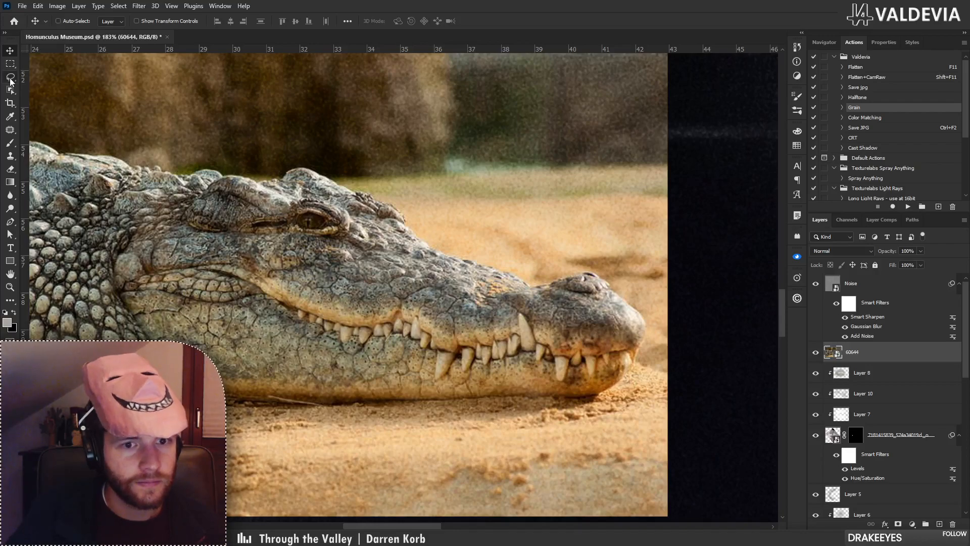
{"action": "key", "text": "z"}
{"action": "mouse_move", "coordinate": [331, 310]}
{"action": "left_mouse_down"}
{"action": "mouse_move", "coordinate": [353, 309]}
{"action": "mouse_move", "coordinate": [275, 311]}
{"action": "mouse_move", "coordinate": [324, 311]}
{"action": "mouse_move", "coordinate": [288, 323]}
{"action": "left_mouse_up"}
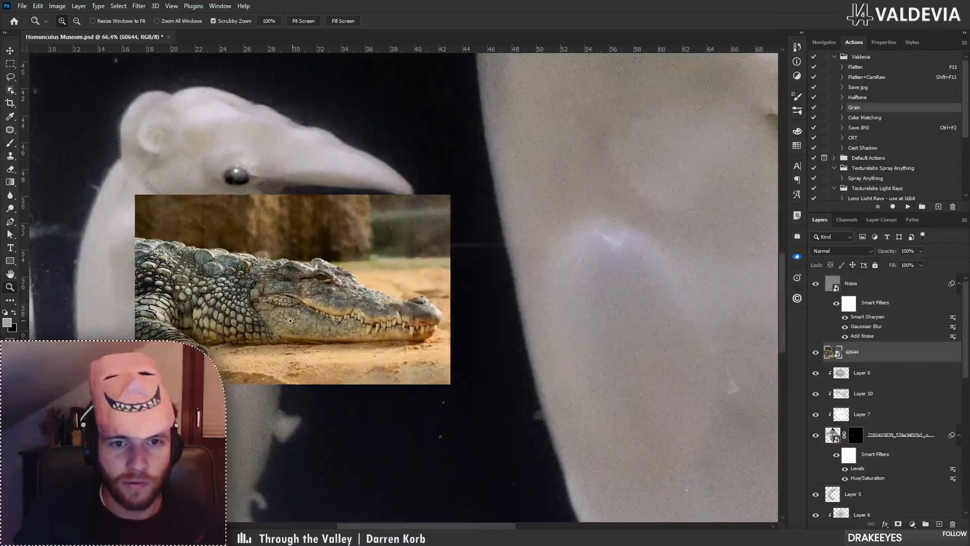
{"action": "key", "text": "l"}
Reopen the stock search and browse the remaining crocodile photos for more suitable teeth.
{"action": "left_click", "coordinate": [799, 259]}
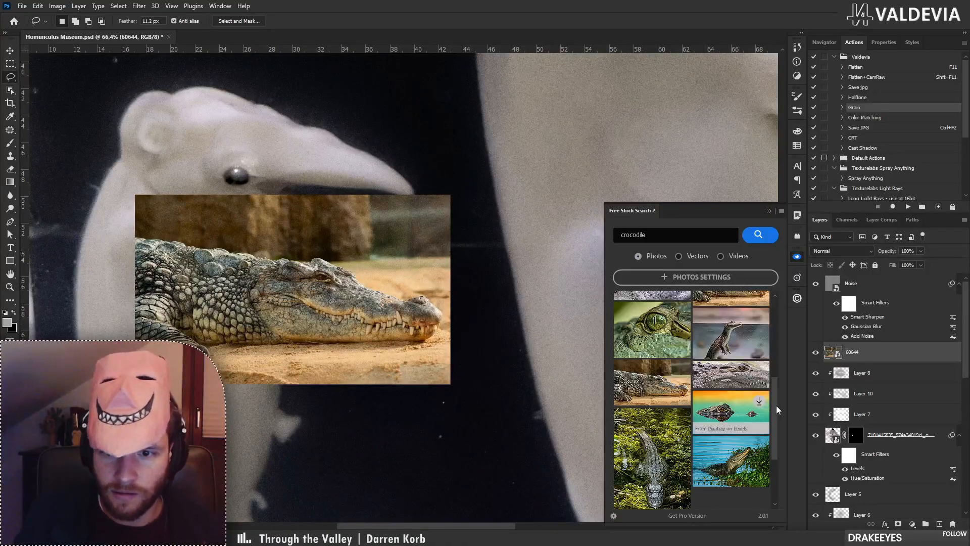
{"action": "scroll", "coordinate": [776, 448], "scroll_direction": "down", "scroll_amount": 1}
{"action": "left_click", "coordinate": [713, 489]}
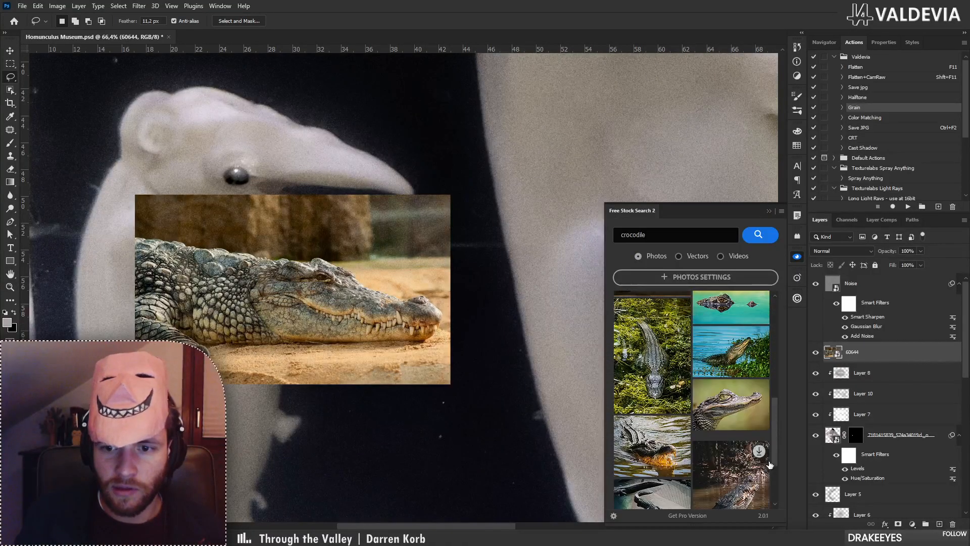
{"action": "left_click_drag", "start_coordinate": [774, 400], "coordinate": [775, 487]}
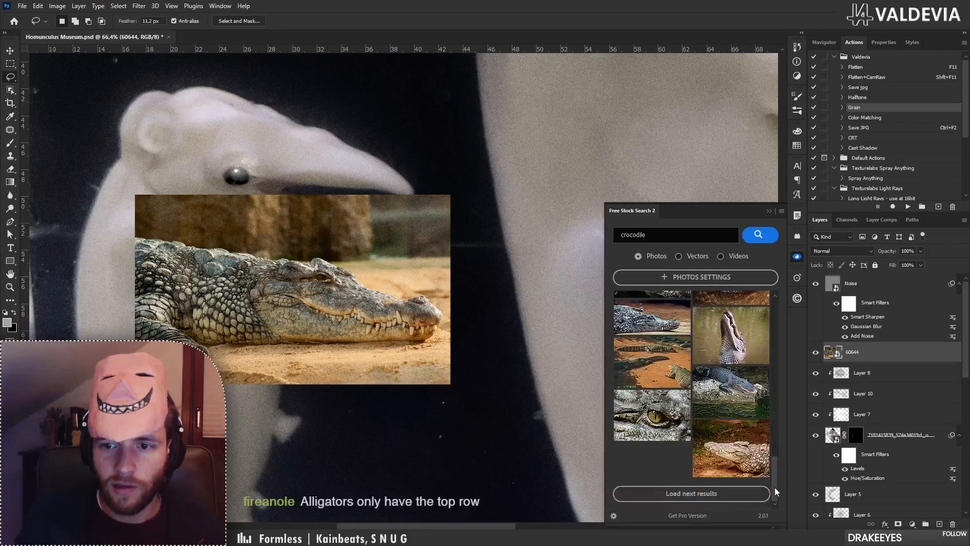
{"action": "mouse_move", "coordinate": [726, 466]}
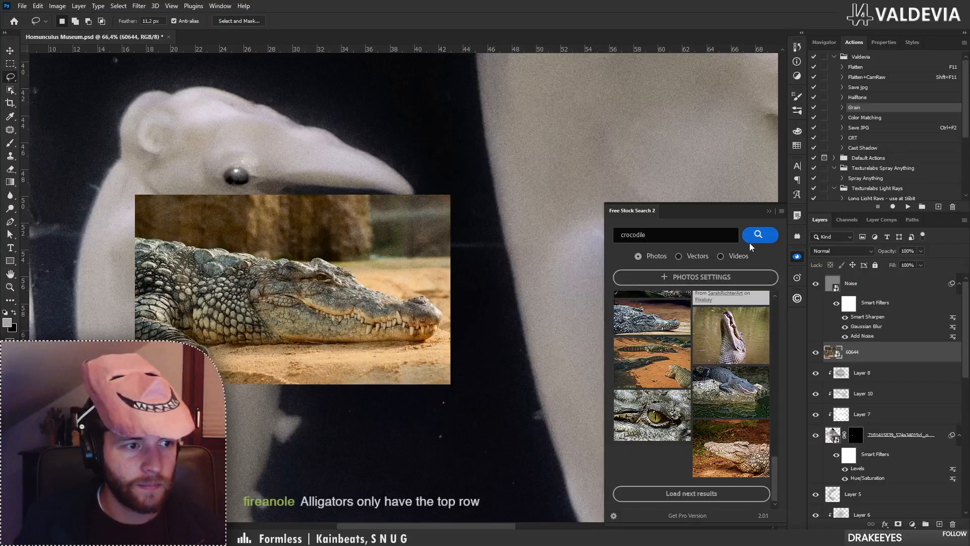
Search the stock photos for "alligator".
{"action": "left_click", "coordinate": [669, 230]}
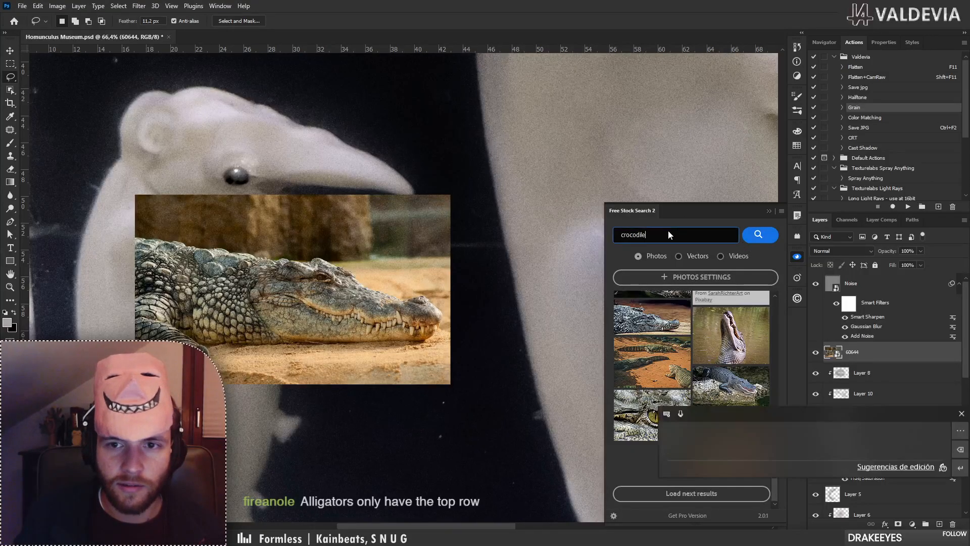
{"action": "key", "text": "BackSpace"}
{"action": "key", "text": "BackSpace"}
{"action": "key", "text": "BackSpace"}
{"action": "key", "text": "BackSpace"}
{"action": "key", "text": "BackSpace"}
{"action": "key", "text": "BackSpace"}
{"action": "key", "text": "BackSpace"}
{"action": "key", "text": "BackSpace"}
{"action": "key", "text": "BackSpace"}
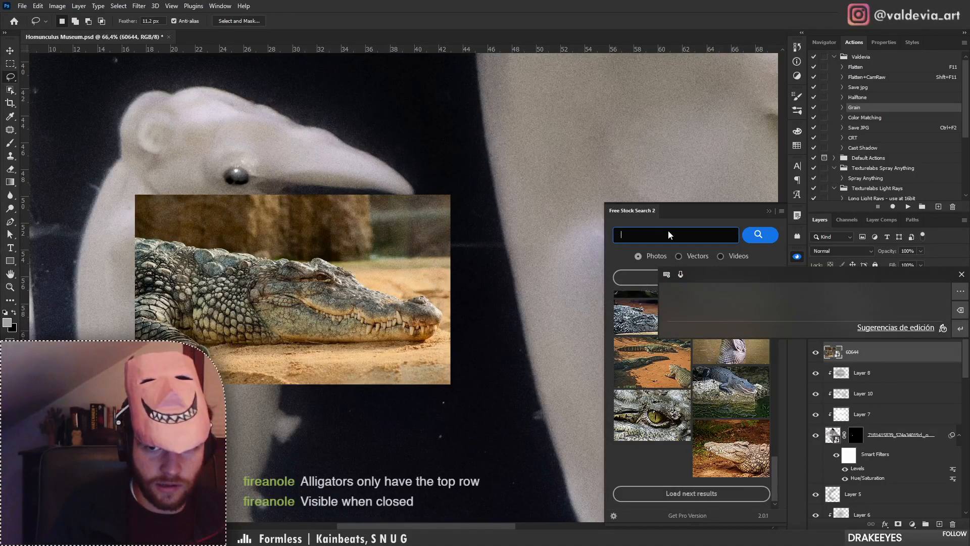
{"action": "type", "text": "a"}
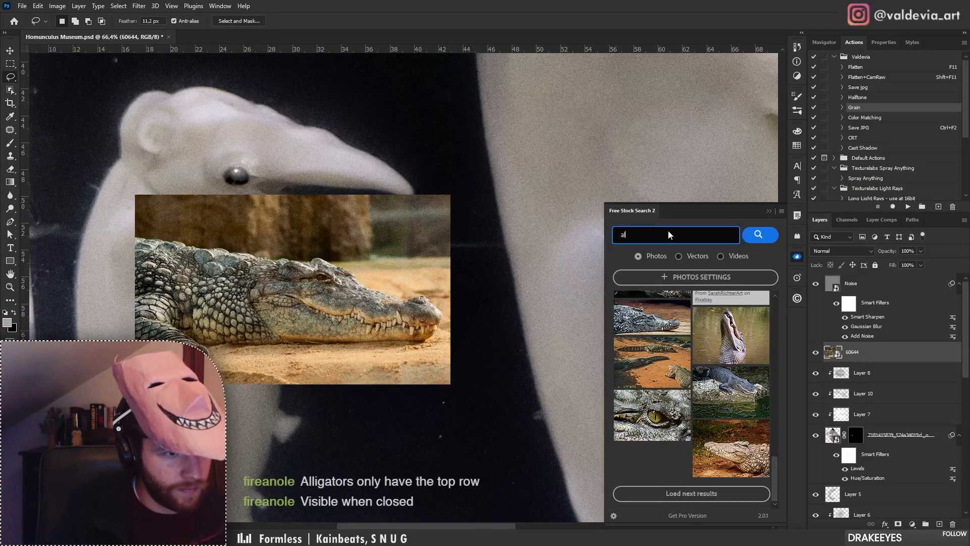
{"action": "type", "text": "lligator"}
{"action": "key", "text": "Return"}
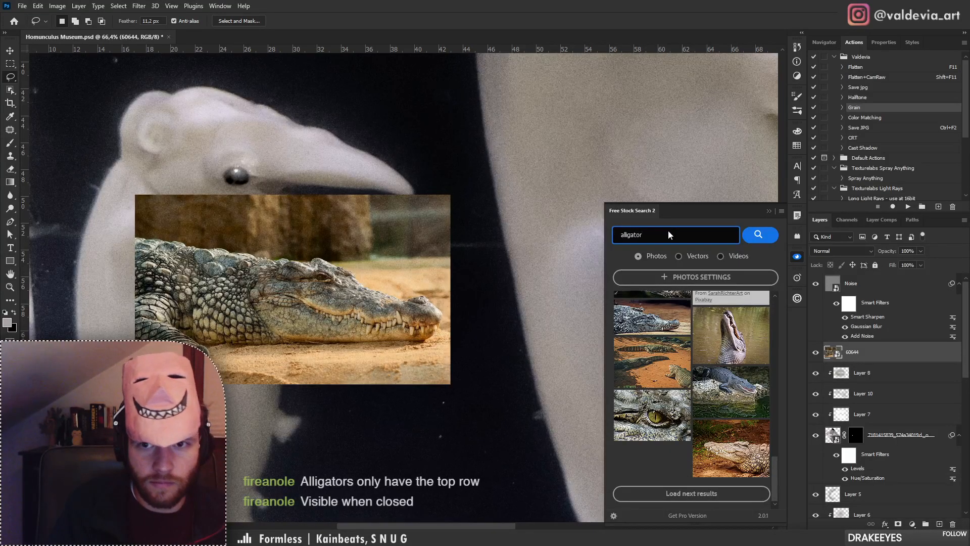
Browse the alligator photos and open the side view with wide-open jaws and exposed teeth.
{"action": "scroll", "coordinate": [719, 345], "scroll_direction": "down", "scroll_amount": 2}
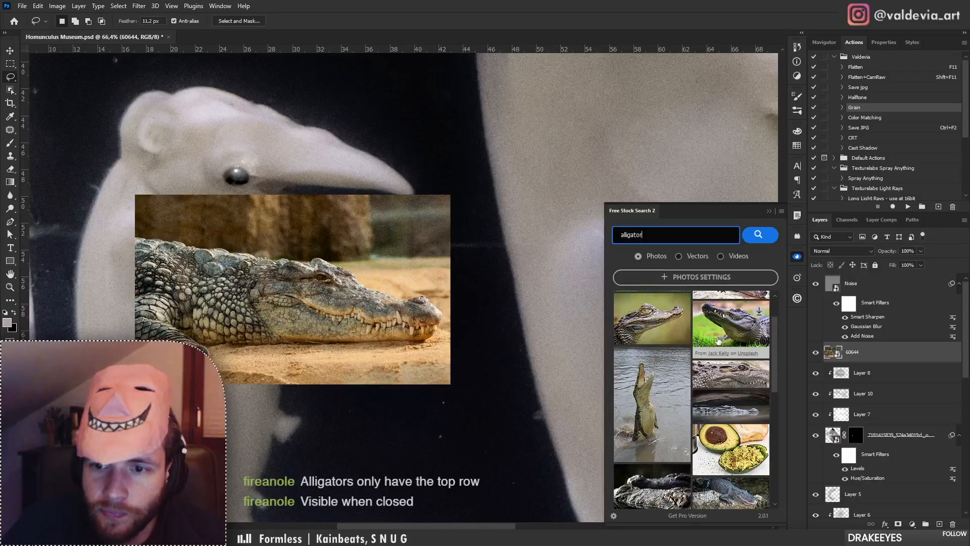
{"action": "scroll", "coordinate": [721, 326], "scroll_direction": "down", "scroll_amount": 6}
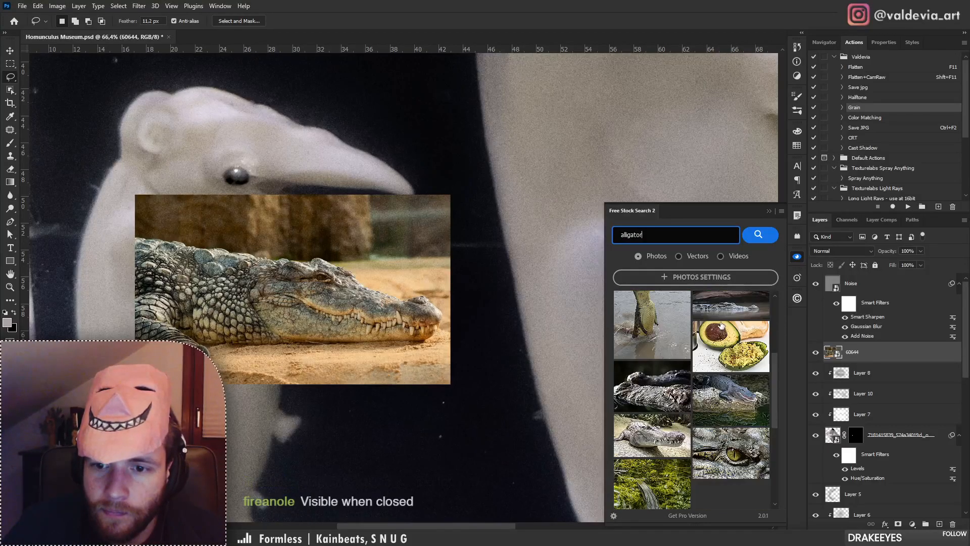
{"action": "scroll", "coordinate": [721, 326], "scroll_direction": "down", "scroll_amount": 5}
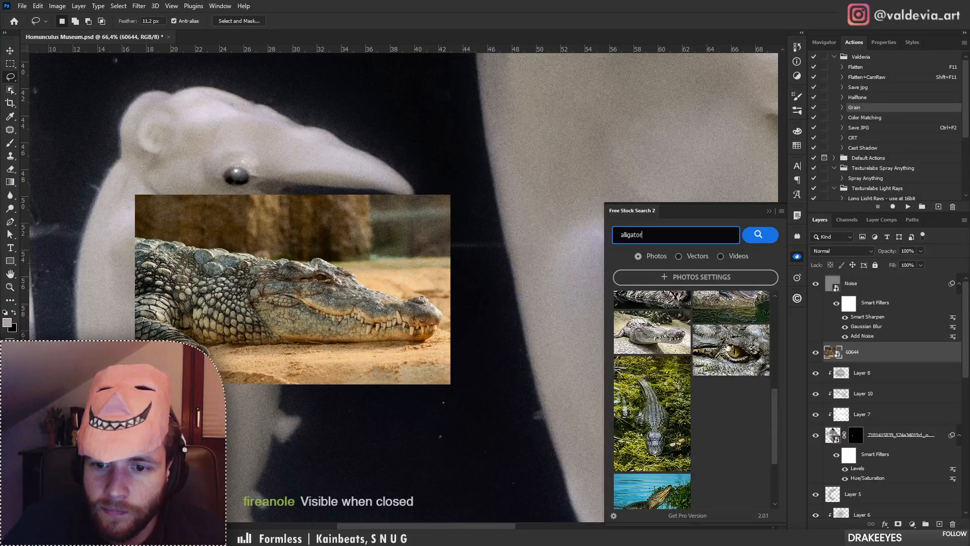
{"action": "left_click", "coordinate": [696, 497]}
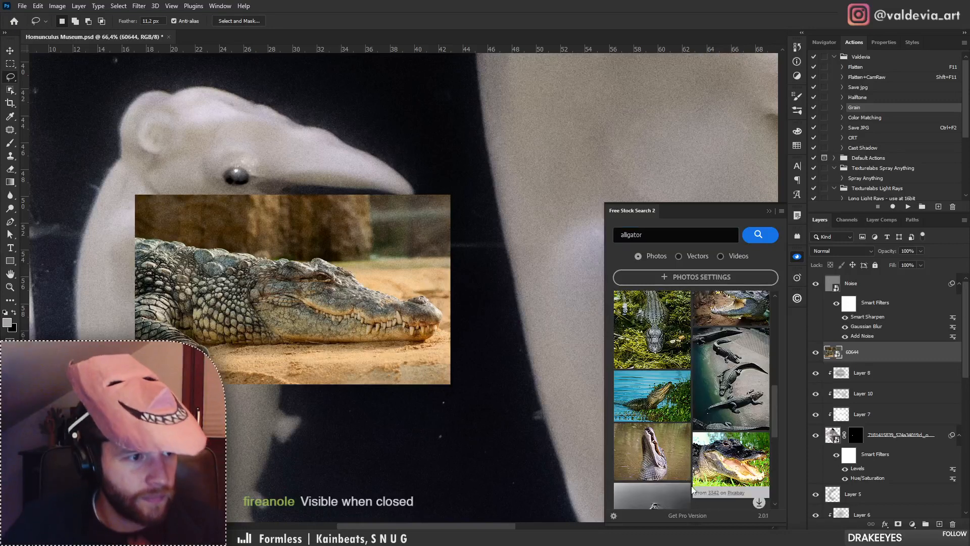
{"action": "scroll", "coordinate": [688, 430], "scroll_direction": "up", "scroll_amount": 2}
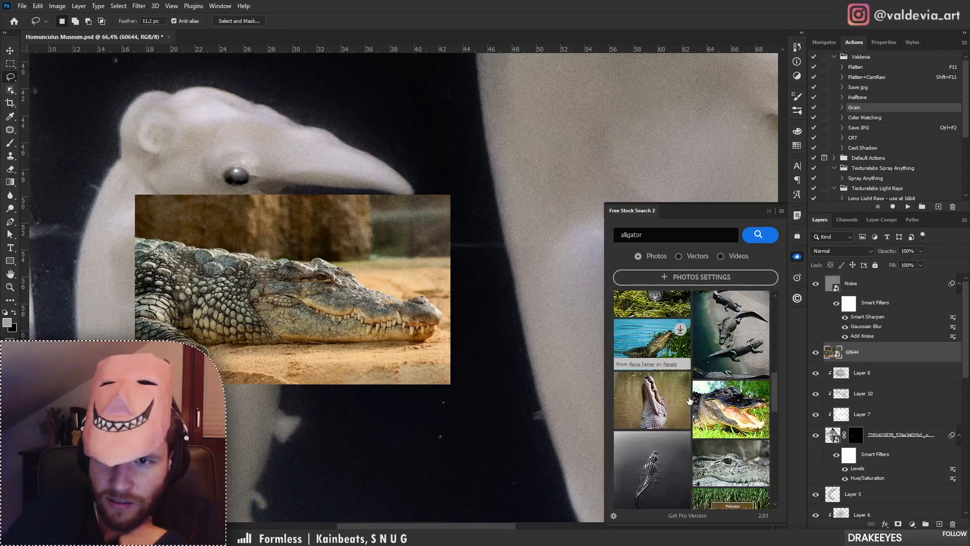
{"action": "mouse_move", "coordinate": [759, 353]}
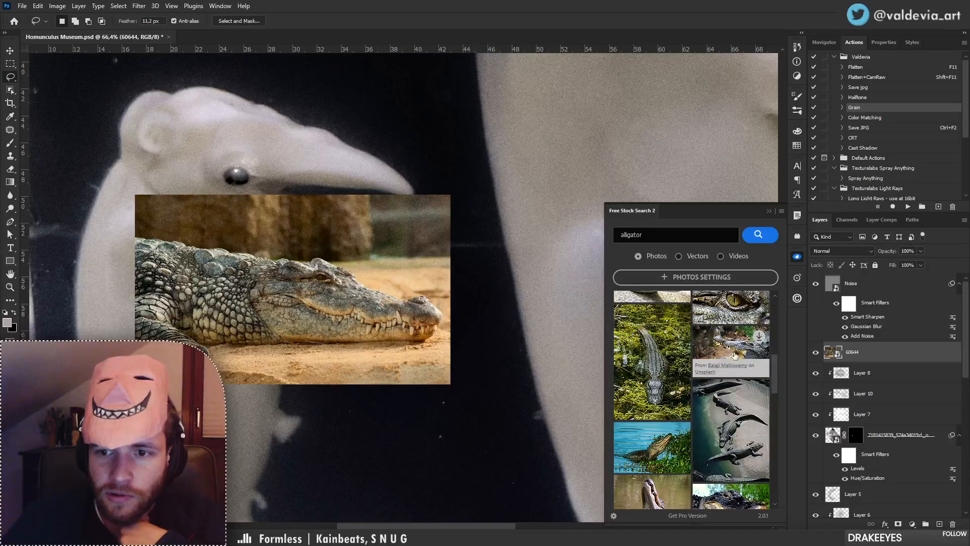
{"action": "left_click", "coordinate": [736, 356]}
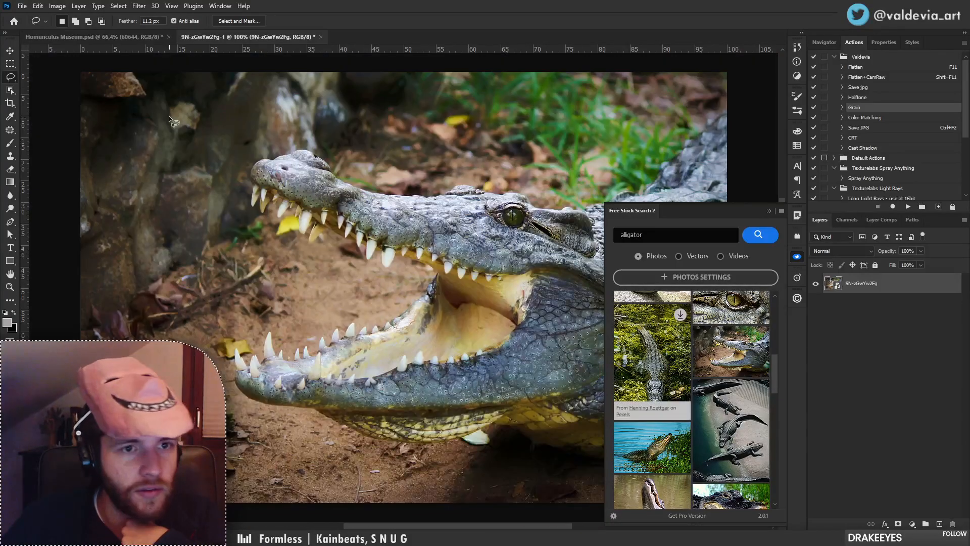
Copy the crocodile photo into the Homunculus Museum document and hide layer 60644.
{"action": "left_click", "coordinate": [765, 212]}
{"action": "left_click", "coordinate": [13, 50]}
{"action": "left_click_drag", "start_coordinate": [348, 203], "coordinate": [402, 251]}
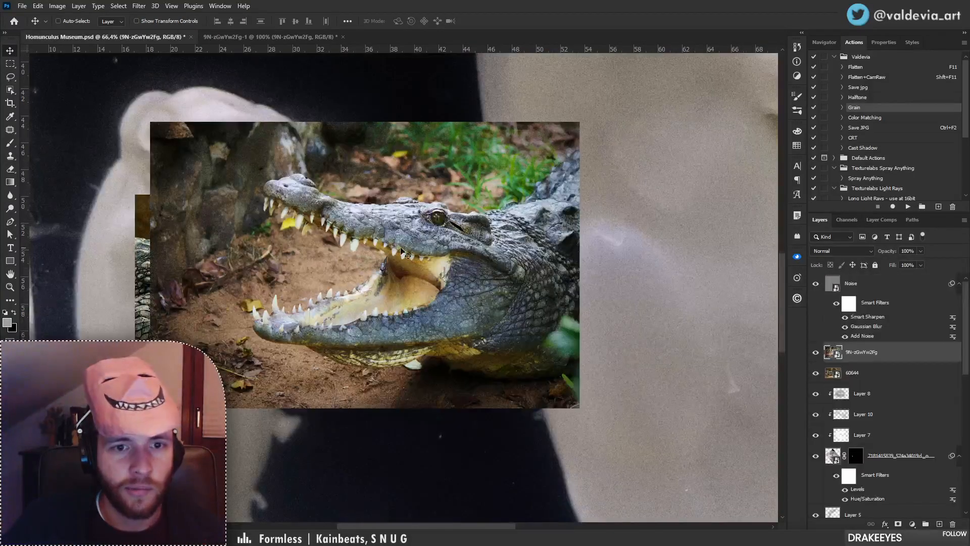
{"action": "left_click", "coordinate": [816, 374]}
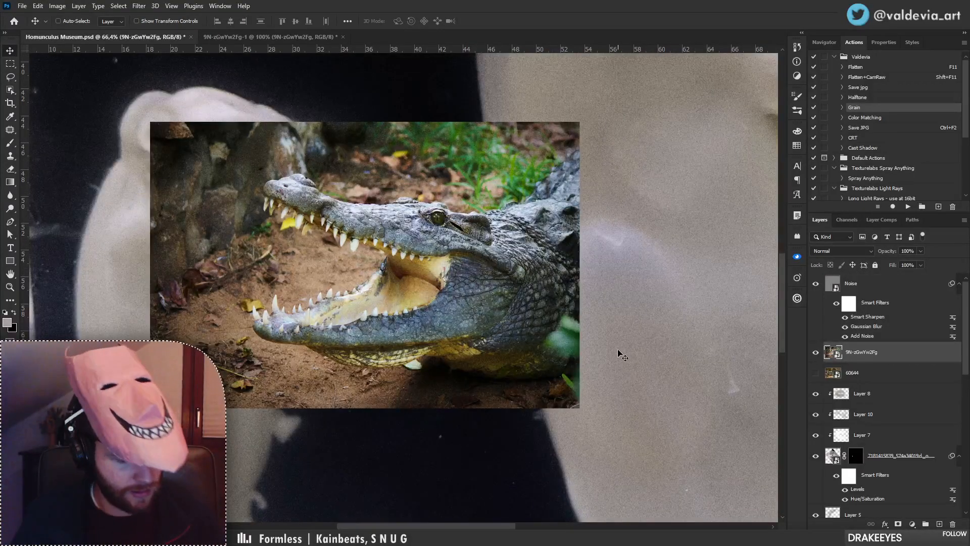
Flip the crocodile photo horizontally, then rotate it clockwise and reposition it over the creature's head.
{"action": "key", "text": "ctrl+t"}
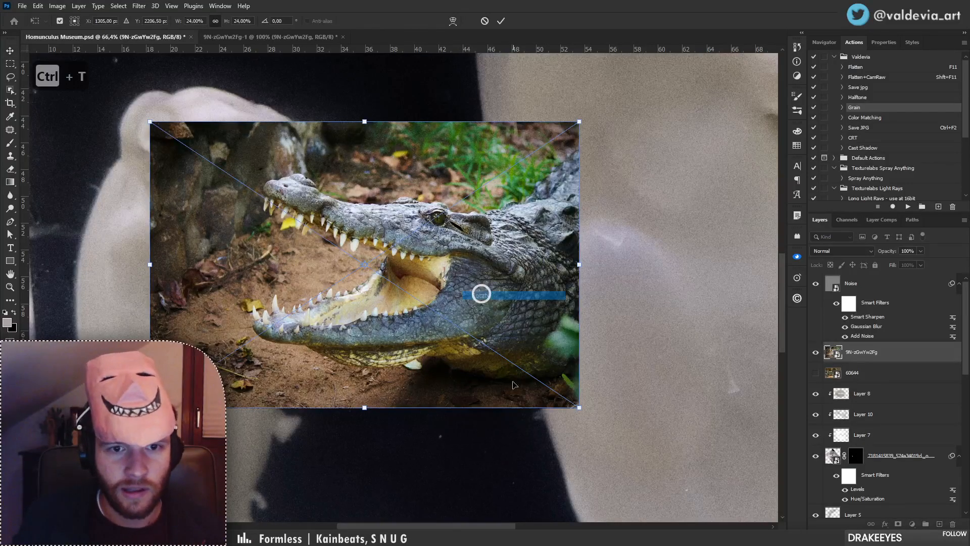
{"action": "right_click", "coordinate": [484, 285]}
{"action": "left_click", "coordinate": [526, 469]}
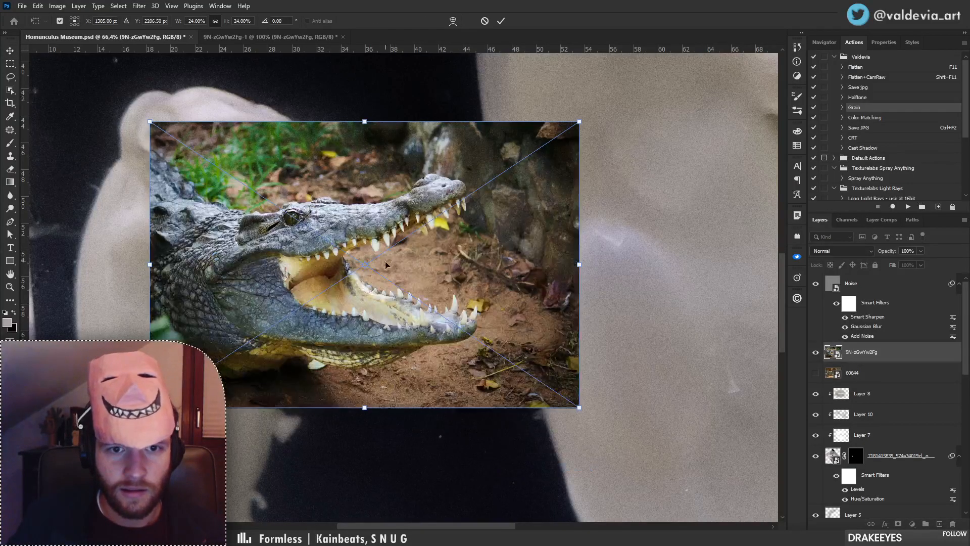
{"action": "left_click_drag", "start_coordinate": [389, 263], "coordinate": [417, 245]}
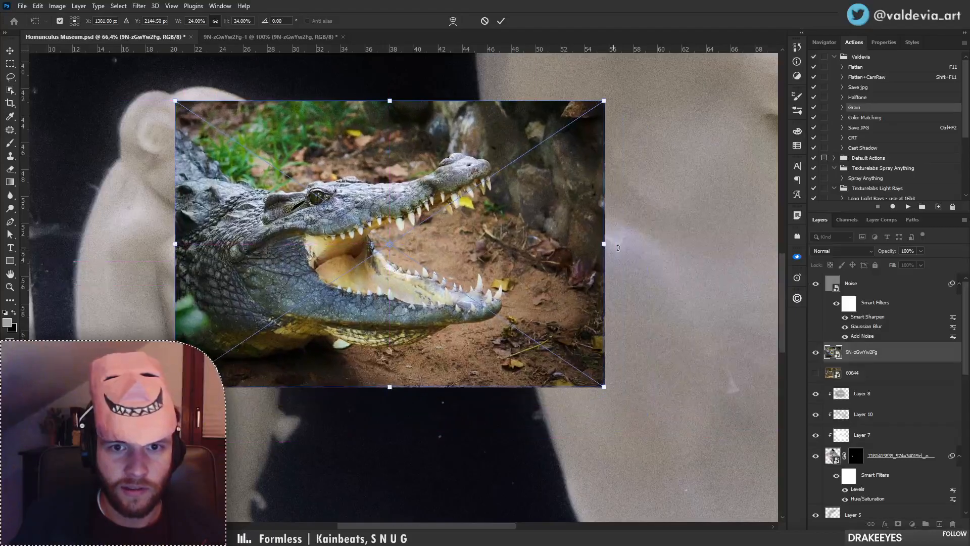
{"action": "left_click_drag", "start_coordinate": [636, 259], "coordinate": [597, 357]}
{"action": "left_click_drag", "start_coordinate": [481, 258], "coordinate": [434, 249]}
{"action": "left_click", "coordinate": [501, 21]}
Try to select the crocodile's upper row of teeth with the Object Selection tool in Lasso mode.
{"action": "scroll", "coordinate": [368, 149], "scroll_direction": "up", "scroll_amount": 5}
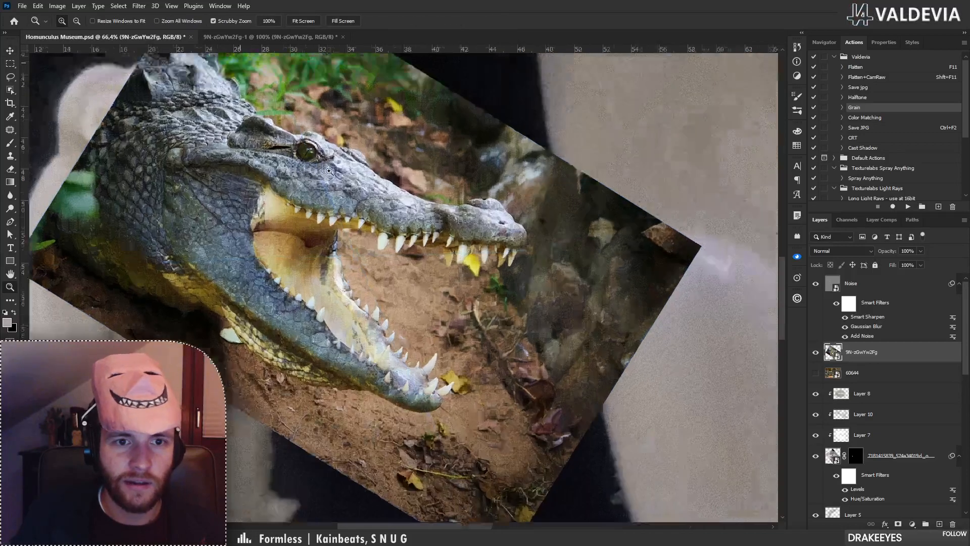
{"action": "left_click", "coordinate": [7, 77]}
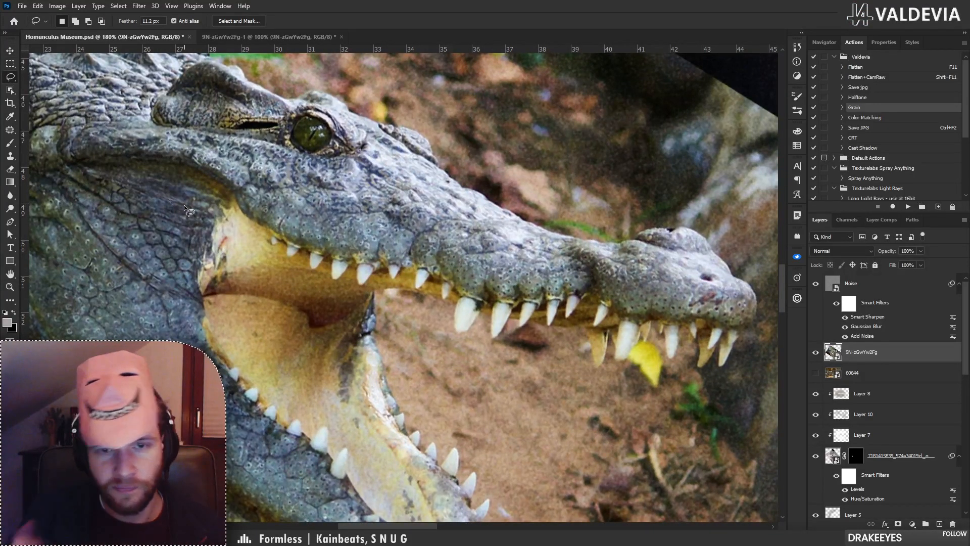
{"action": "left_click", "coordinate": [10, 91]}
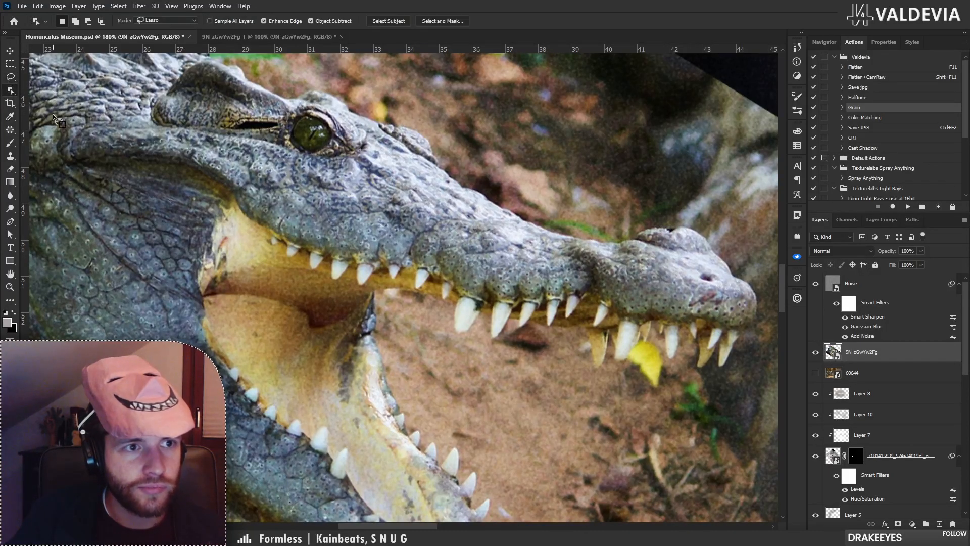
{"action": "mouse_move", "coordinate": [260, 235]}
{"action": "left_mouse_down"}
{"action": "mouse_move", "coordinate": [287, 260]}
{"action": "mouse_move", "coordinate": [302, 257]}
{"action": "mouse_move", "coordinate": [317, 273]}
{"action": "mouse_move", "coordinate": [324, 265]}
{"action": "mouse_move", "coordinate": [340, 287]}
{"action": "mouse_move", "coordinate": [352, 273]}
{"action": "mouse_move", "coordinate": [367, 290]}
{"action": "mouse_move", "coordinate": [379, 274]}
{"action": "mouse_move", "coordinate": [404, 273]}
{"action": "left_mouse_up"}
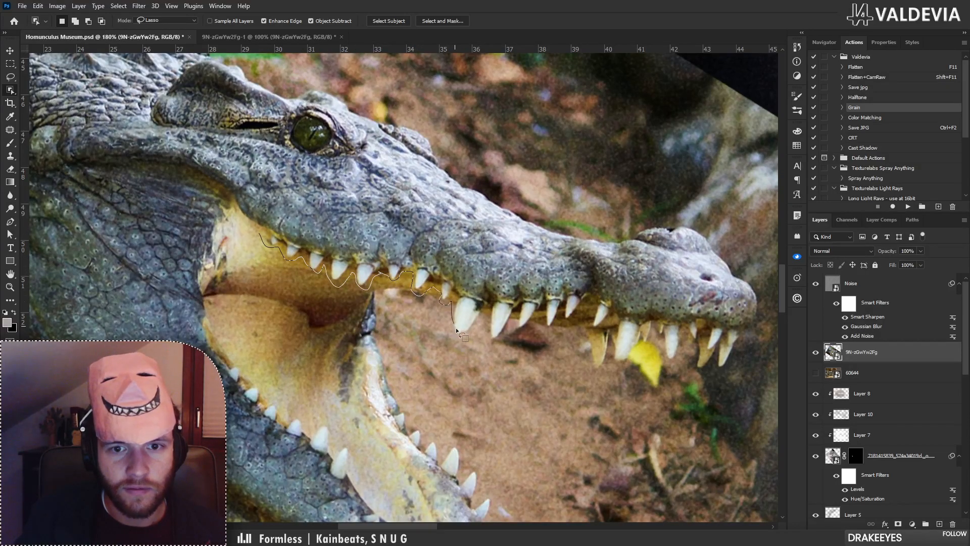
{"action": "mouse_move", "coordinate": [517, 314]}
{"action": "left_mouse_down"}
{"action": "mouse_move", "coordinate": [538, 314]}
{"action": "mouse_move", "coordinate": [560, 324]}
{"action": "mouse_move", "coordinate": [583, 308]}
{"action": "mouse_move", "coordinate": [602, 331]}
{"action": "left_mouse_up"}
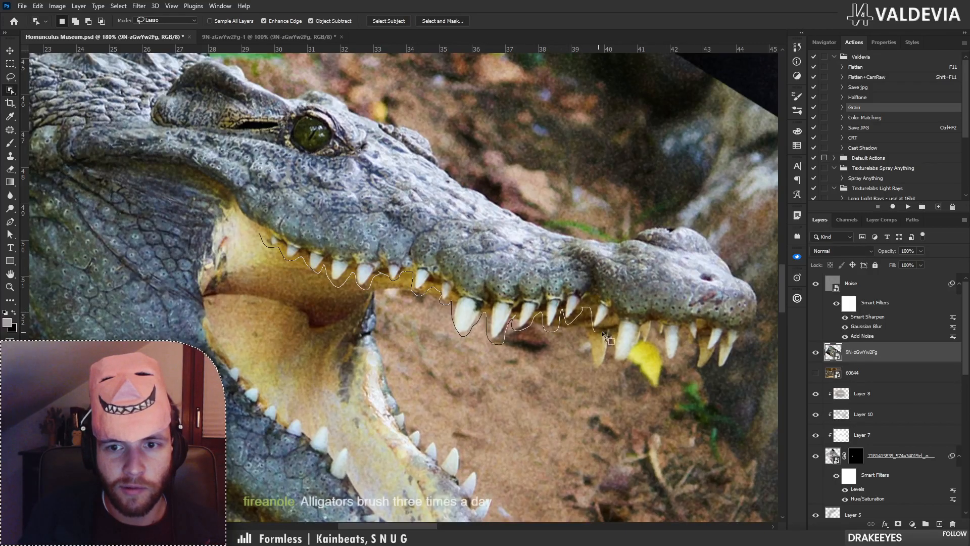
{"action": "mouse_move", "coordinate": [670, 355]}
{"action": "left_mouse_down"}
{"action": "mouse_move", "coordinate": [687, 334]}
{"action": "mouse_move", "coordinate": [694, 344]}
{"action": "mouse_move", "coordinate": [720, 337]}
{"action": "left_mouse_up"}
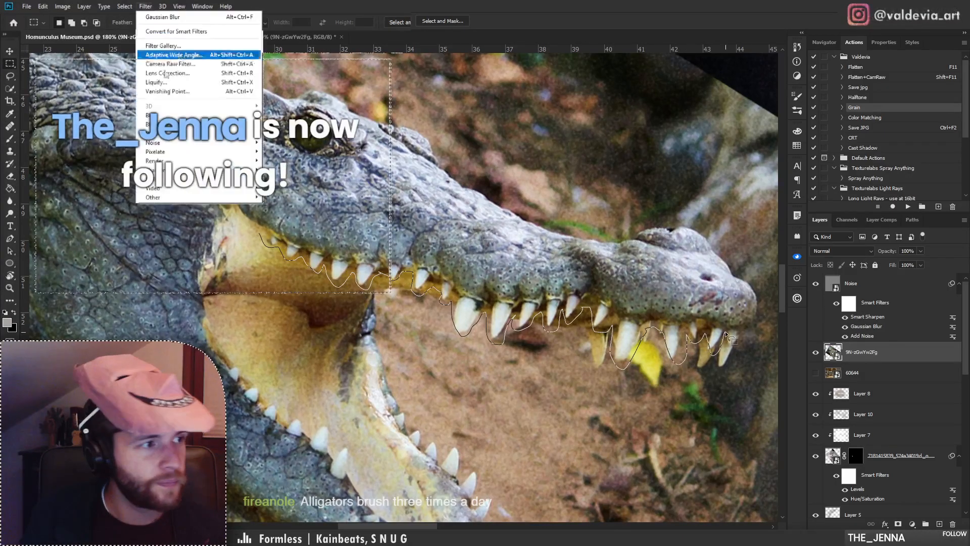
{"action": "left_click_drag", "start_coordinate": [732, 339], "coordinate": [733, 324]}
{"action": "mouse_move", "coordinate": [733, 324]}
{"action": "left_mouse_down"}
{"action": "mouse_move", "coordinate": [642, 277]}
{"action": "mouse_move", "coordinate": [263, 191]}
{"action": "left_mouse_up"}
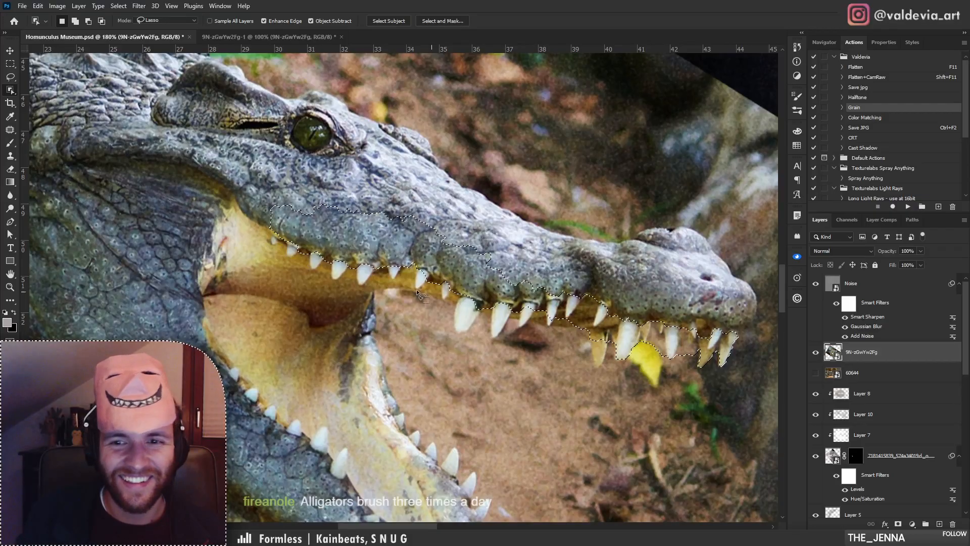
{"action": "key", "text": "ctrl+z"}
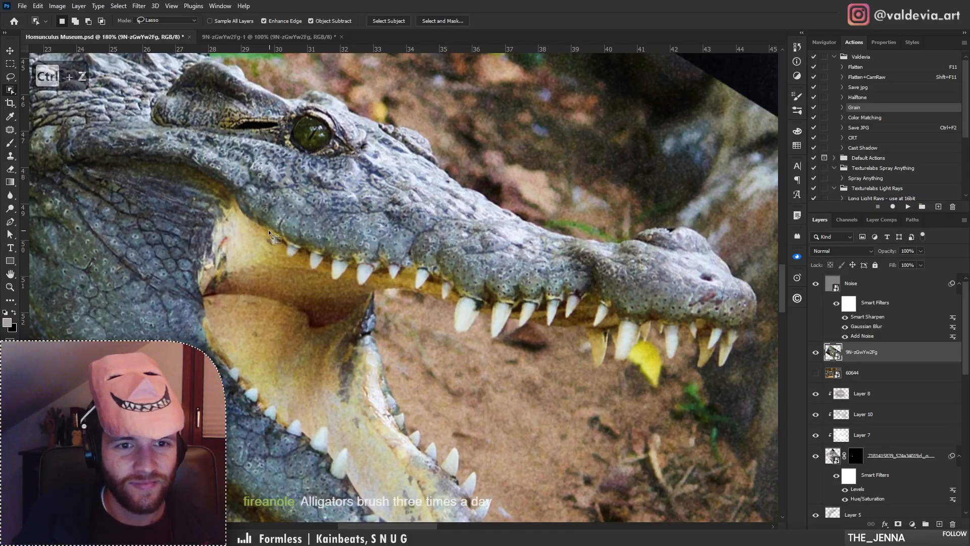
{"action": "left_click_drag", "start_coordinate": [285, 263], "coordinate": [323, 278]}
{"action": "key", "text": "ctrl+d"}
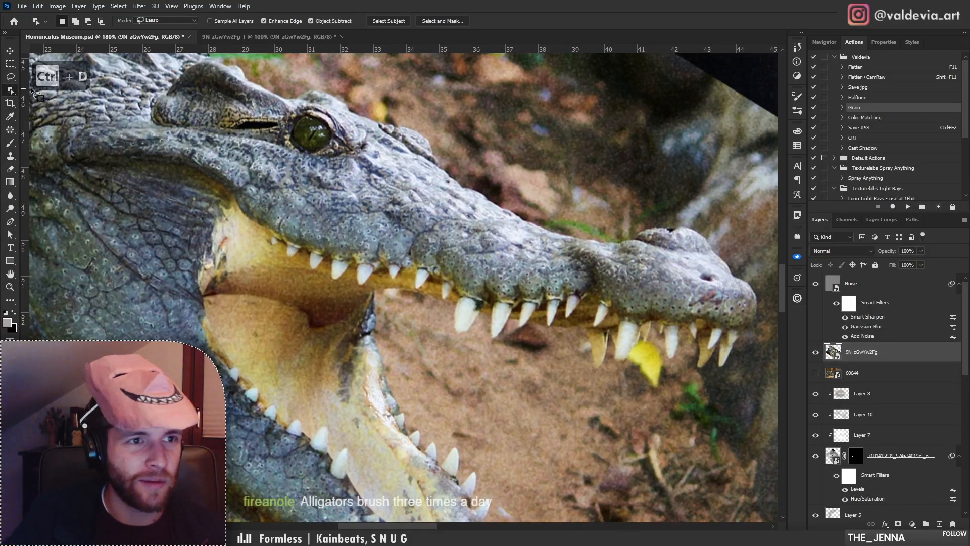
Lasso the crocodile's upper row of teeth with an 11.2 px feather and mask the photo to that selection.
{"action": "left_click", "coordinate": [10, 77]}
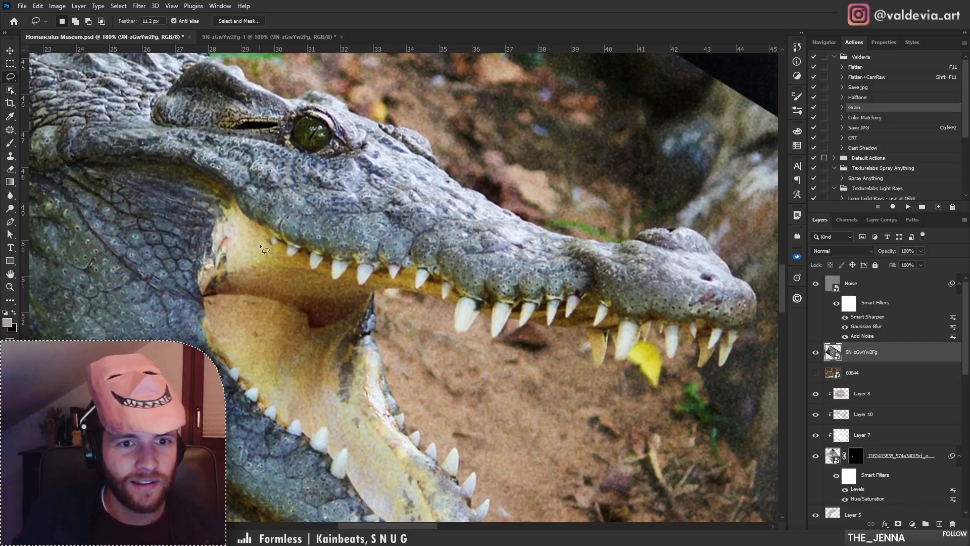
{"action": "mouse_move", "coordinate": [253, 237]}
{"action": "left_mouse_down"}
{"action": "mouse_move", "coordinate": [271, 223]}
{"action": "mouse_move", "coordinate": [360, 246]}
{"action": "left_mouse_up"}
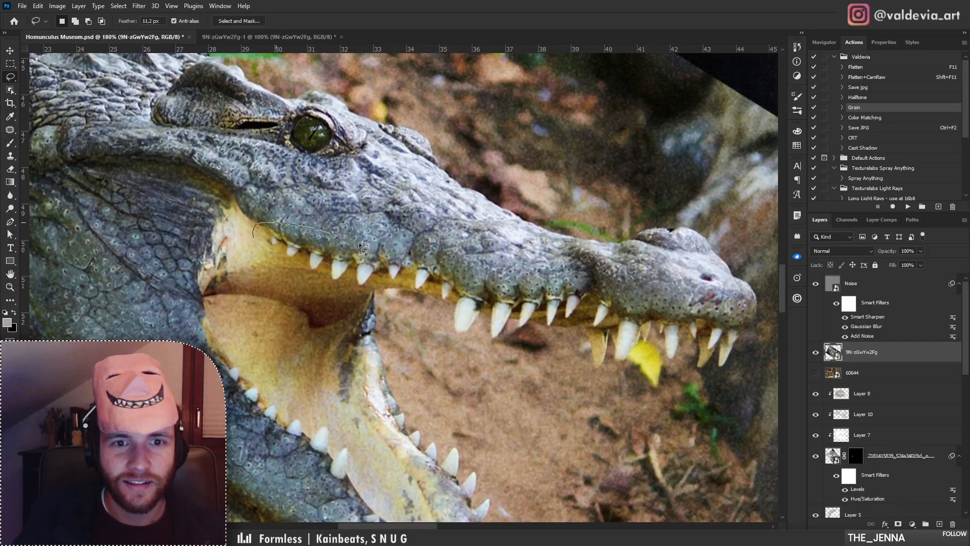
{"action": "mouse_move", "coordinate": [697, 299]}
{"action": "left_mouse_down"}
{"action": "mouse_move", "coordinate": [697, 351]}
{"action": "mouse_move", "coordinate": [682, 371]}
{"action": "mouse_move", "coordinate": [555, 371]}
{"action": "mouse_move", "coordinate": [425, 340]}
{"action": "mouse_move", "coordinate": [253, 271]}
{"action": "mouse_move", "coordinate": [252, 240]}
{"action": "left_mouse_up"}
{"action": "left_click", "coordinate": [898, 524]}
{"action": "key", "text": "z"}
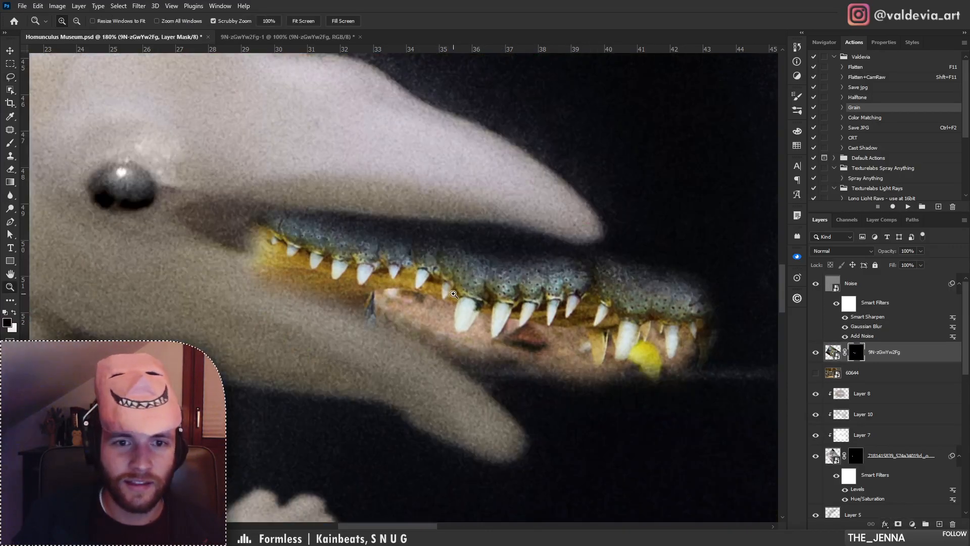
{"action": "left_click_drag", "start_coordinate": [441, 296], "coordinate": [391, 288]}
{"action": "left_click_drag", "start_coordinate": [401, 255], "coordinate": [447, 269]}
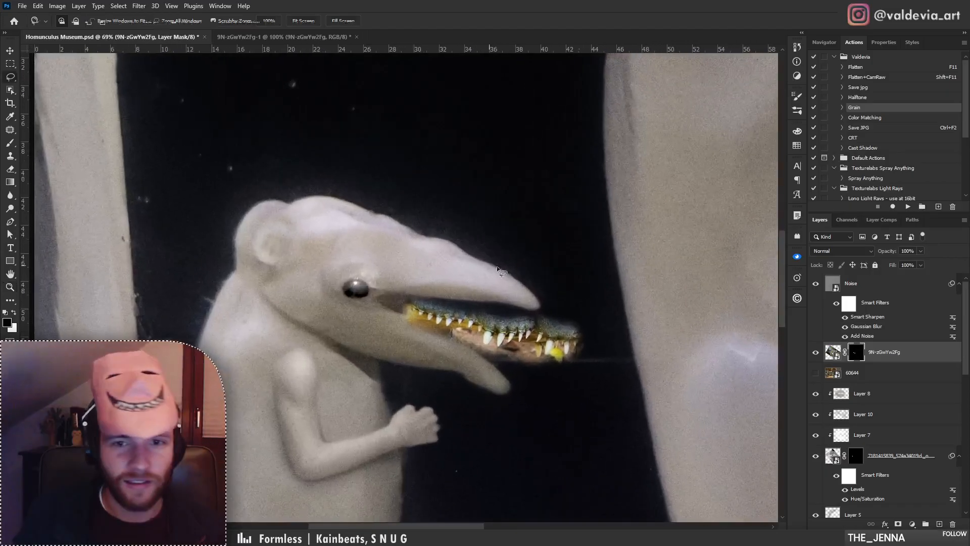
{"action": "key", "text": "l"}
{"action": "key", "text": "z"}
{"action": "left_click_drag", "start_coordinate": [523, 314], "coordinate": [553, 322]}
{"action": "key", "text": "l"}
{"action": "key", "text": "z"}
{"action": "left_click_drag", "start_coordinate": [470, 321], "coordinate": [495, 323]}
{"action": "key", "text": "l"}
Choose the Hard Round 80 520 brush at 75 px with 75% hardness for editing the mask.
{"action": "key", "text": "b"}
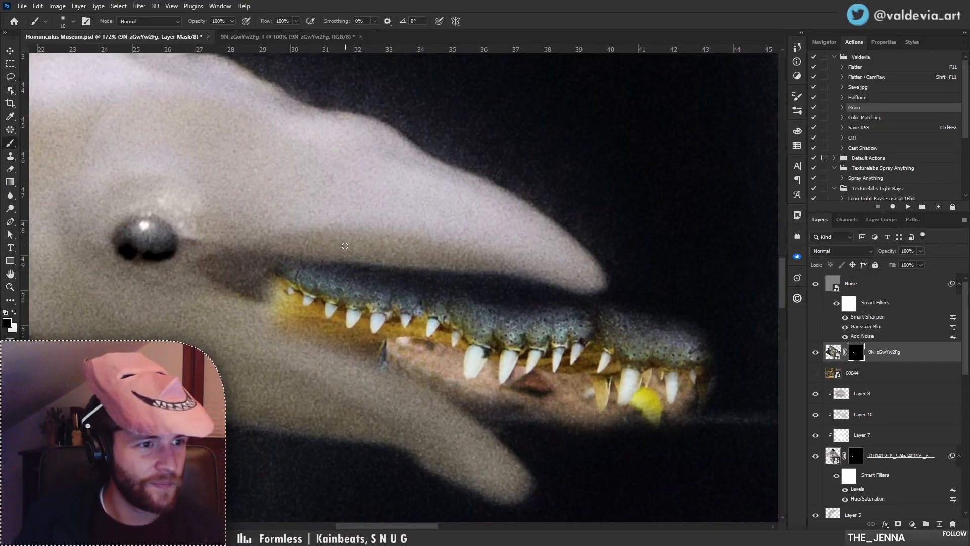
{"action": "left_click_drag", "start_coordinate": [344, 261], "coordinate": [368, 264]}
{"action": "right_click", "coordinate": [361, 269]}
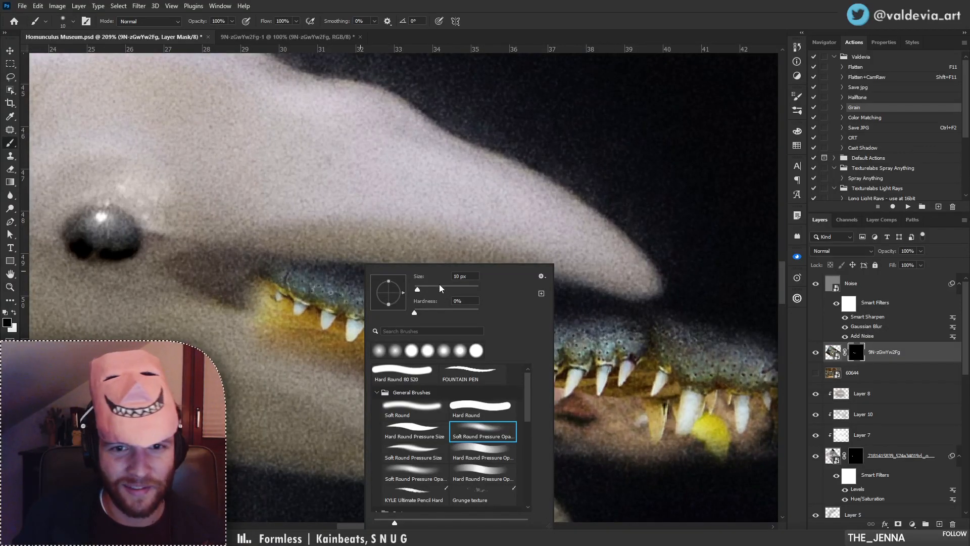
{"action": "left_click", "coordinate": [405, 372]}
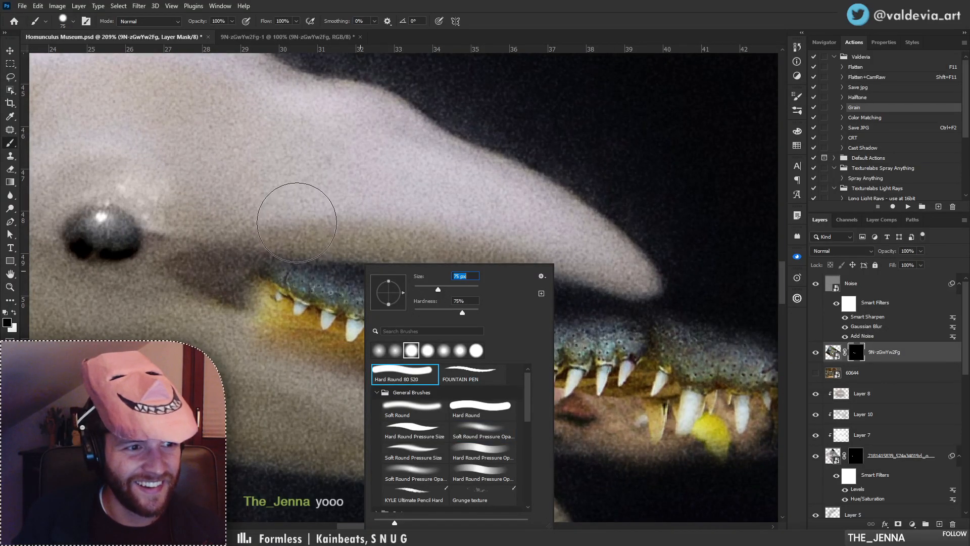
{"action": "left_click", "coordinate": [297, 222]}
Move the masked crocodile teeth up and back onto the edge of the creature's upper jaw.
{"action": "key", "text": "ctrl+space"}
{"action": "mouse_move", "coordinate": [355, 285]}
{"action": "left_mouse_down"}
{"action": "mouse_move", "coordinate": [320, 286]}
{"action": "mouse_move", "coordinate": [335, 296]}
{"action": "left_mouse_up"}
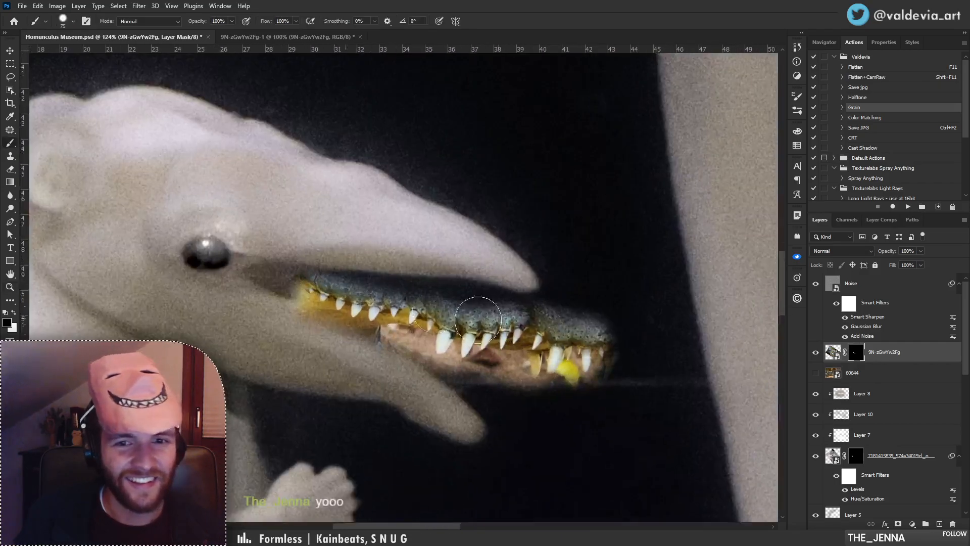
{"action": "mouse_move", "coordinate": [478, 319]}
{"action": "left_mouse_down"}
{"action": "mouse_move", "coordinate": [413, 314]}
{"action": "mouse_move", "coordinate": [440, 290]}
{"action": "mouse_move", "coordinate": [434, 301]}
{"action": "mouse_move", "coordinate": [445, 310]}
{"action": "left_mouse_up"}
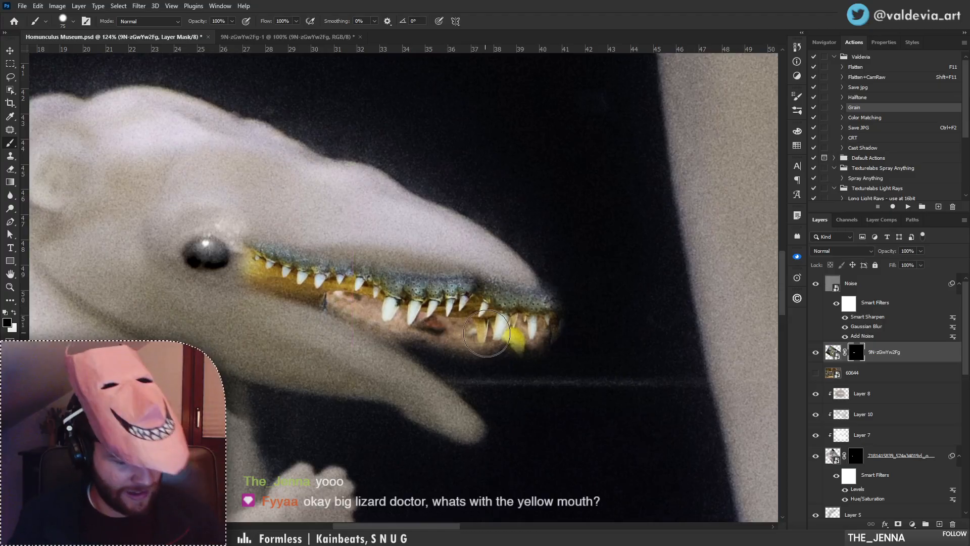
{"action": "key", "text": "ctrl+t"}
{"action": "key", "text": "ctrl+t"}
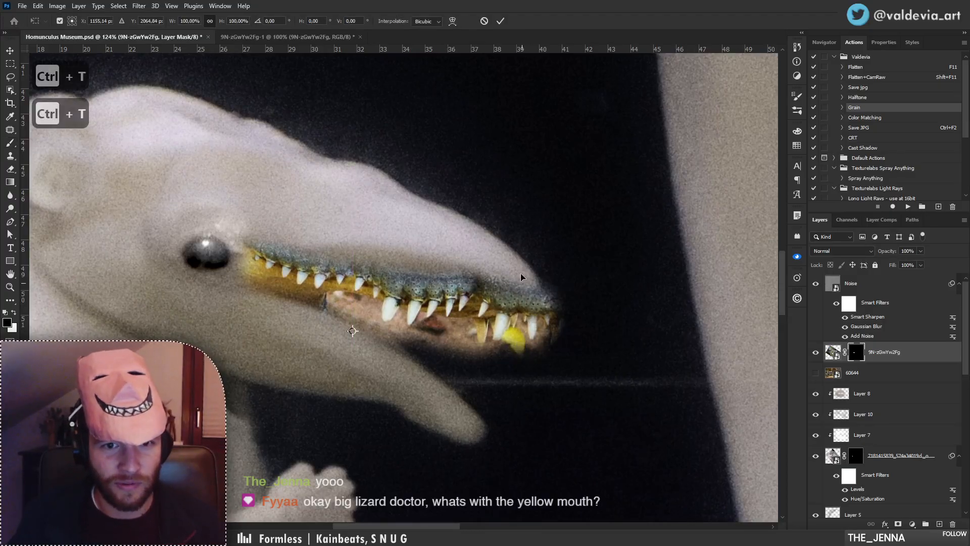
{"action": "left_click", "coordinate": [484, 21]}
Scale the teeth to about 85.9%, skew them vertically by about -2.6 degrees and fit them along the creature's upper jaw.
{"action": "left_click_drag", "start_coordinate": [459, 312], "coordinate": [486, 314]}
{"action": "key", "text": "ctrl+t"}
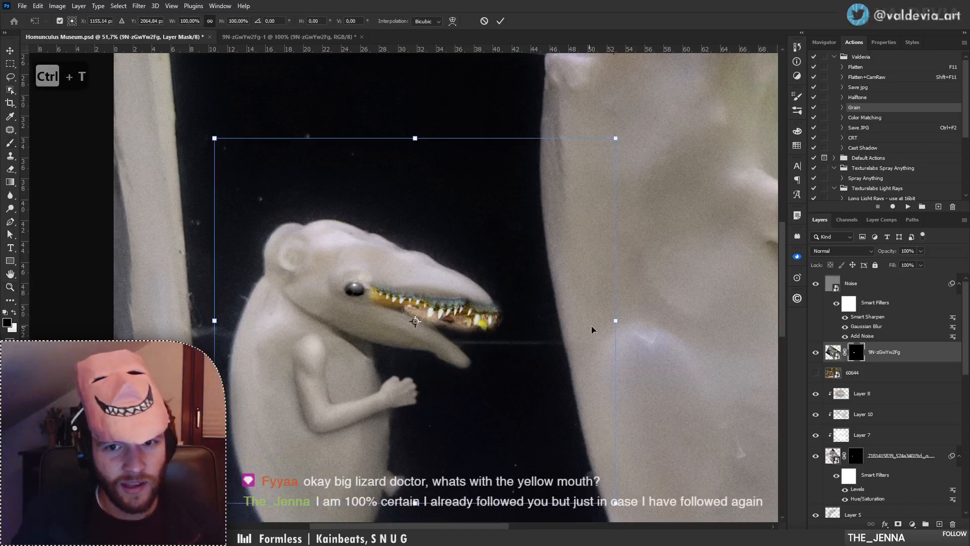
{"action": "left_click_drag", "start_coordinate": [616, 321], "coordinate": [559, 317]}
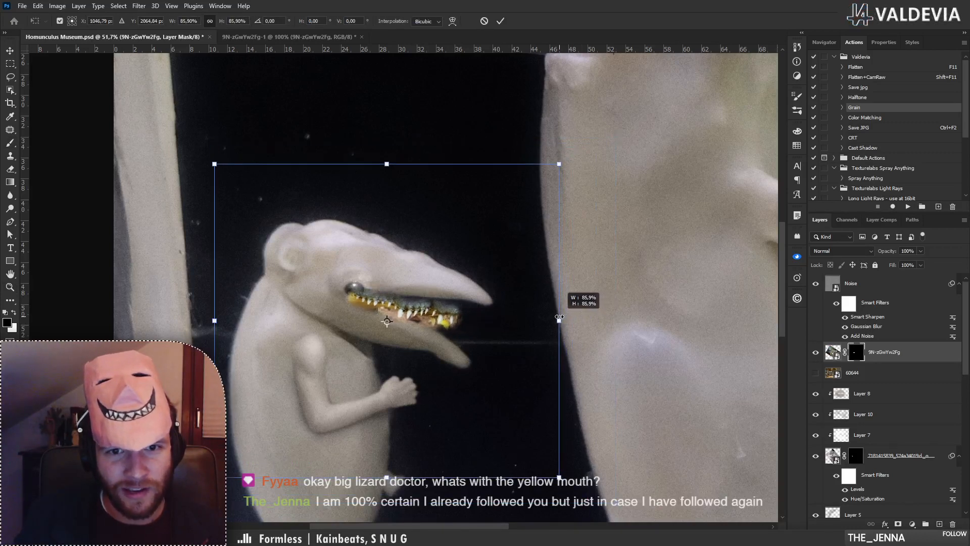
{"action": "left_click_drag", "start_coordinate": [447, 327], "coordinate": [475, 313]}
{"action": "left_click_drag", "start_coordinate": [587, 310], "coordinate": [584, 307]}
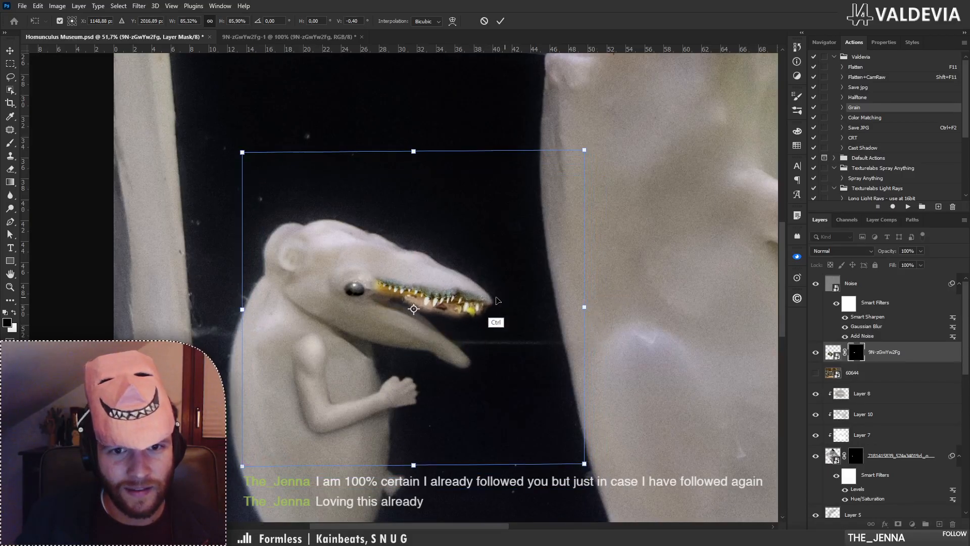
{"action": "left_click_drag", "start_coordinate": [243, 309], "coordinate": [244, 319]}
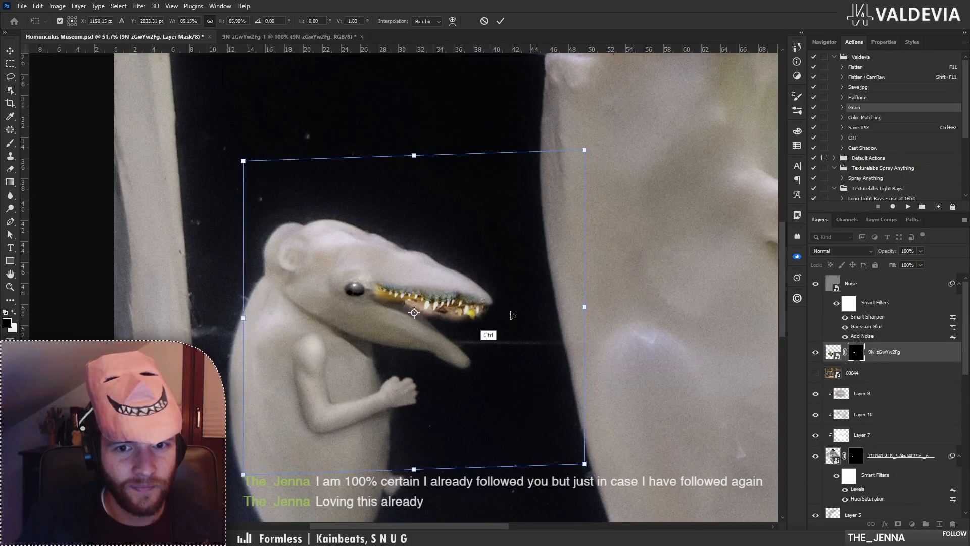
{"action": "left_click_drag", "start_coordinate": [584, 307], "coordinate": [586, 302]}
{"action": "left_click_drag", "start_coordinate": [588, 304], "coordinate": [586, 303]}
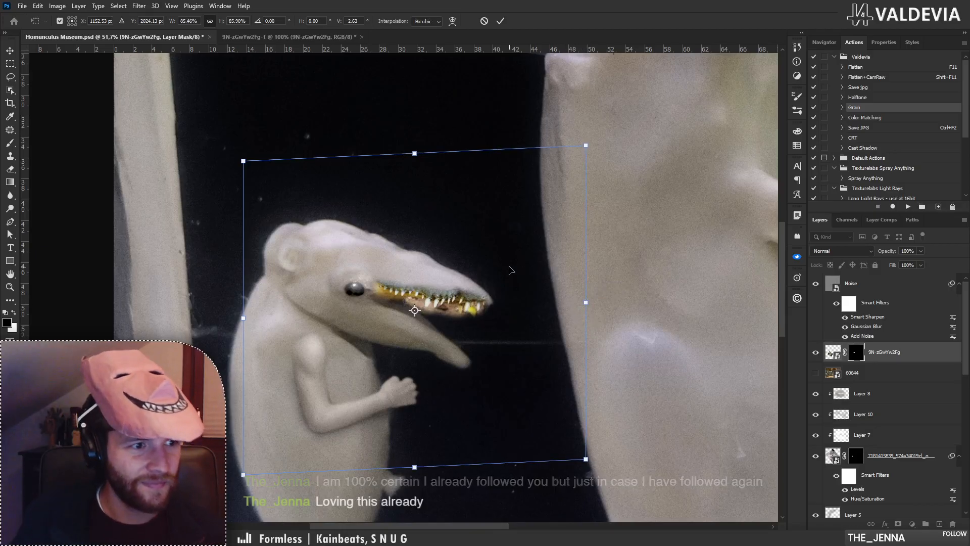
{"action": "left_click", "coordinate": [498, 23]}
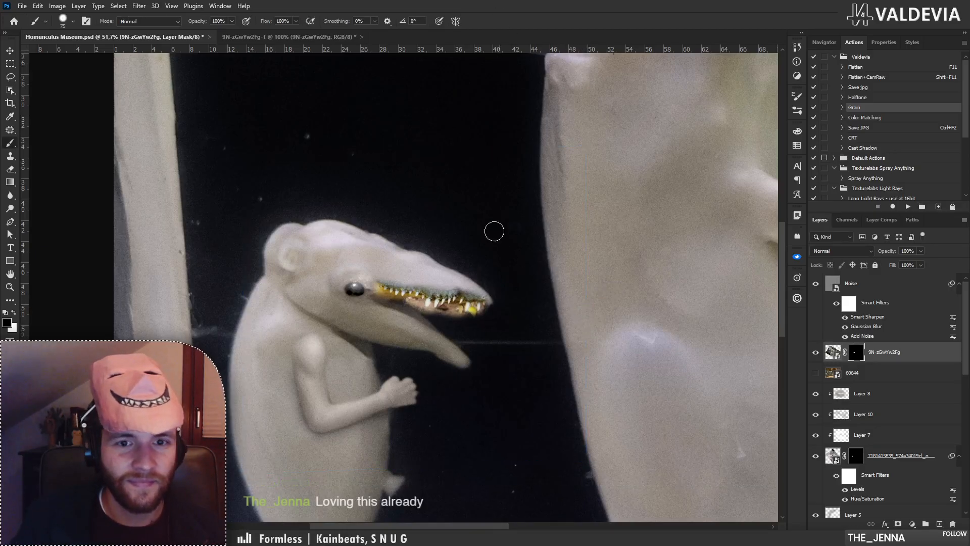
Paint black on the teeth layer's mask to remove the crocodile skin above the upper teeth.
{"action": "key", "text": "b"}
{"action": "scroll", "coordinate": [418, 300], "scroll_direction": "up", "scroll_amount": 5}
{"action": "mouse_move", "coordinate": [277, 224]}
{"action": "left_mouse_down"}
{"action": "mouse_move", "coordinate": [429, 228]}
{"action": "mouse_move", "coordinate": [479, 253]}
{"action": "mouse_move", "coordinate": [584, 253]}
{"action": "mouse_move", "coordinate": [546, 256]}
{"action": "mouse_move", "coordinate": [598, 274]}
{"action": "left_mouse_up"}
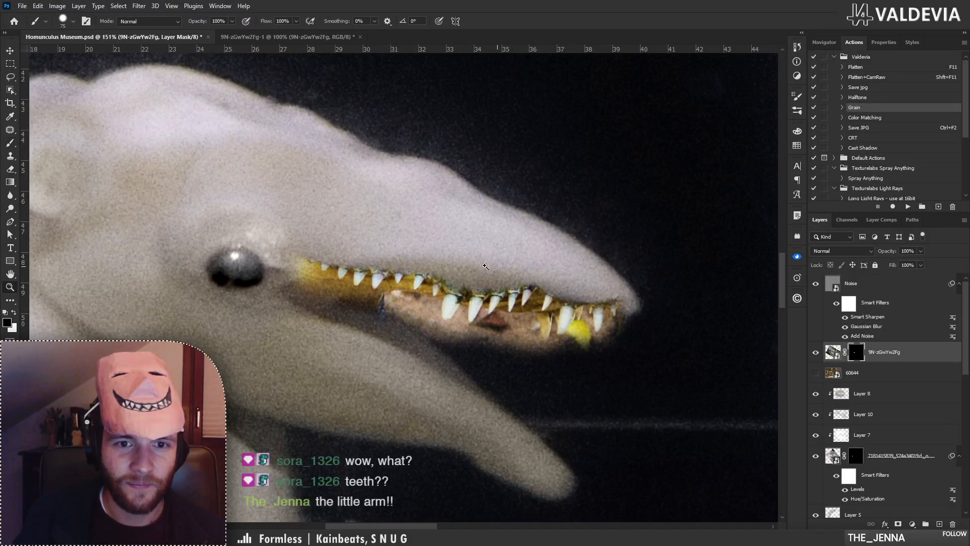
{"action": "scroll", "coordinate": [408, 247], "scroll_direction": "down", "scroll_amount": 3}
{"action": "scroll", "coordinate": [408, 248], "scroll_direction": "up", "scroll_amount": 4}
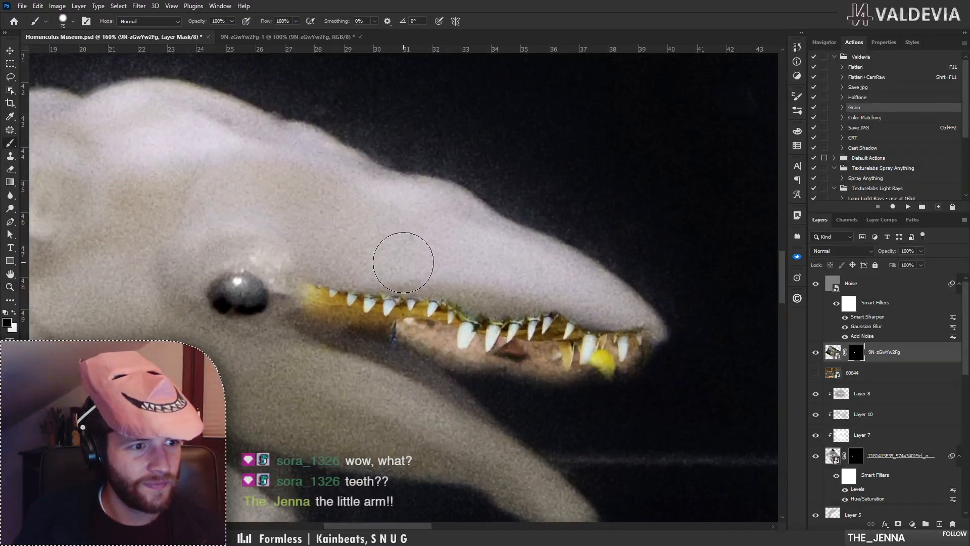
{"action": "key", "text": "z"}
{"action": "left_click_drag", "start_coordinate": [397, 275], "coordinate": [331, 306]}
{"action": "left_click_drag", "start_coordinate": [360, 358], "coordinate": [394, 252]}
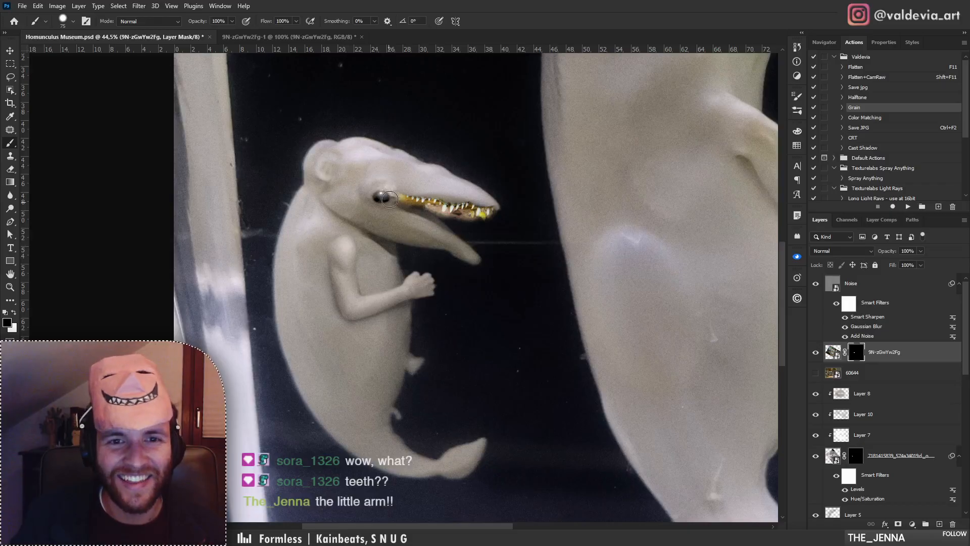
{"action": "scroll", "coordinate": [389, 199], "scroll_direction": "up", "scroll_amount": 2}
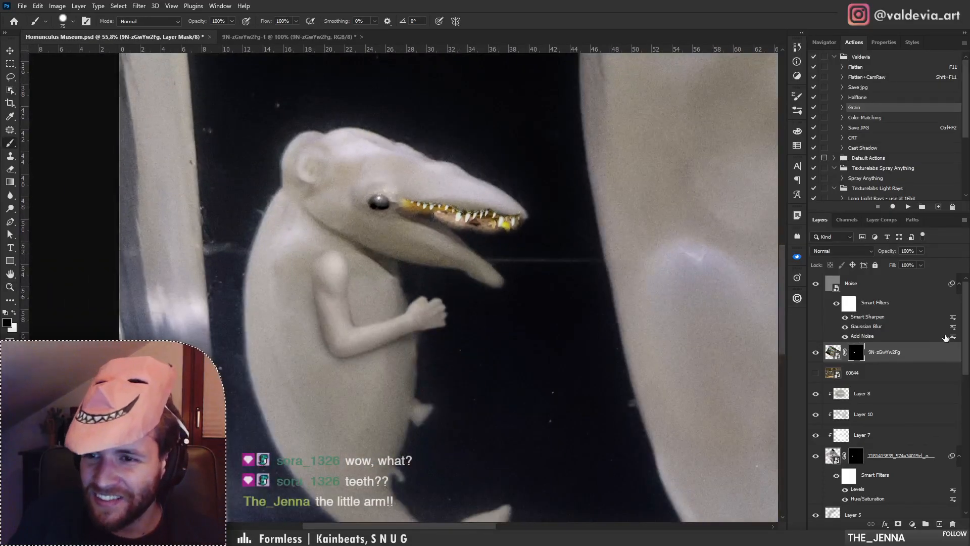
{"action": "mouse_move", "coordinate": [965, 348]}
{"action": "left_mouse_down"}
{"action": "mouse_move", "coordinate": [966, 444]}
{"action": "mouse_move", "coordinate": [962, 350]}
{"action": "left_mouse_up"}
{"action": "left_click_drag", "start_coordinate": [925, 439], "coordinate": [874, 348]}
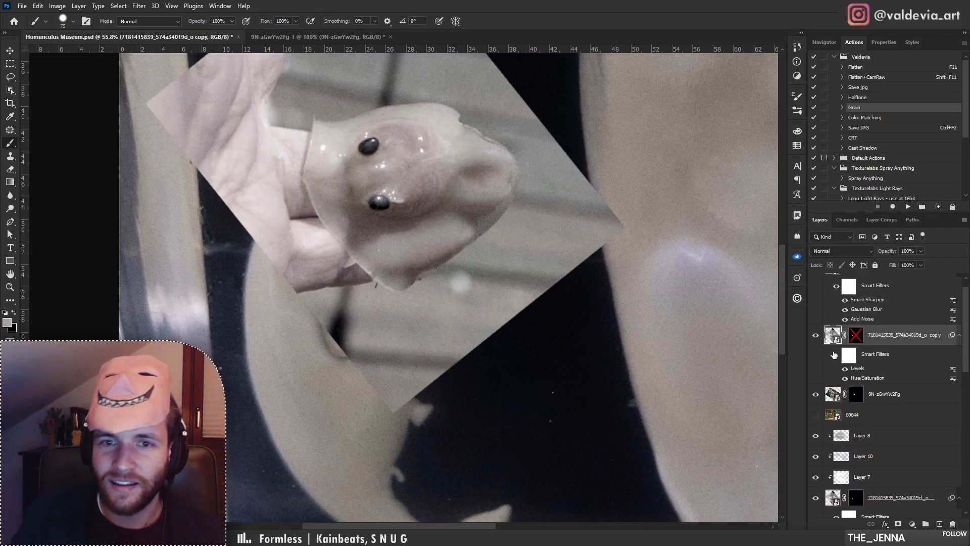
Hide the smart filters on the copied specimen photo to examine its original look, and delete the copy layer.
{"action": "left_click", "coordinate": [835, 355]}
{"action": "left_click_drag", "start_coordinate": [412, 246], "coordinate": [473, 307]}
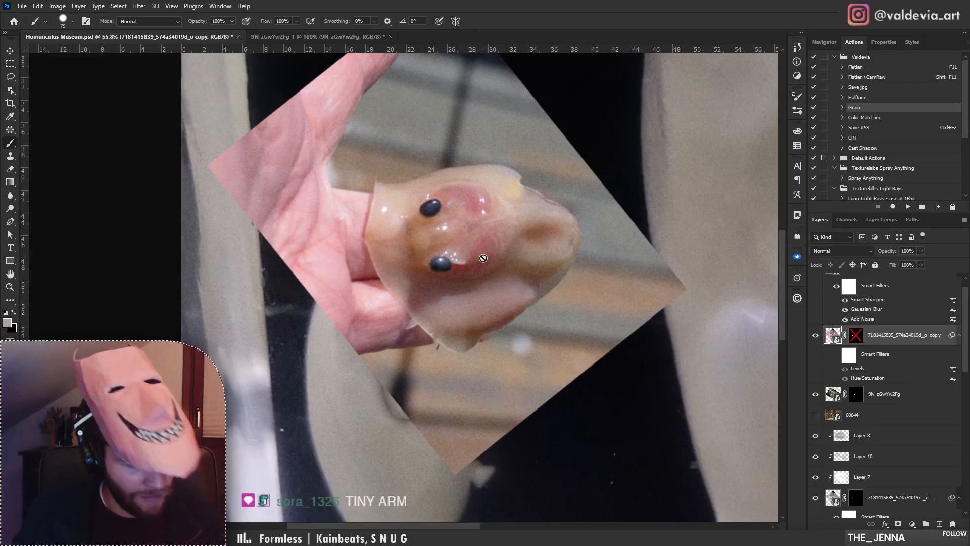
{"action": "key", "text": "r"}
{"action": "mouse_move", "coordinate": [484, 259]}
{"action": "left_mouse_down"}
{"action": "mouse_move", "coordinate": [512, 220]}
{"action": "mouse_move", "coordinate": [503, 120]}
{"action": "left_mouse_up"}
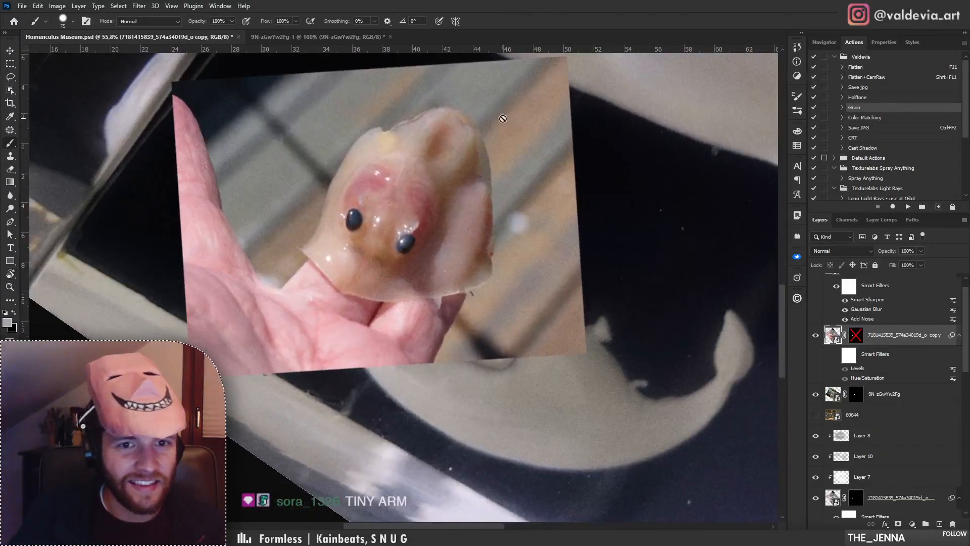
{"action": "left_click_drag", "start_coordinate": [496, 202], "coordinate": [526, 256]}
{"action": "key", "text": "z"}
{"action": "left_click_drag", "start_coordinate": [438, 267], "coordinate": [505, 267]}
{"action": "key", "text": "z"}
{"action": "left_click_drag", "start_coordinate": [434, 254], "coordinate": [396, 263]}
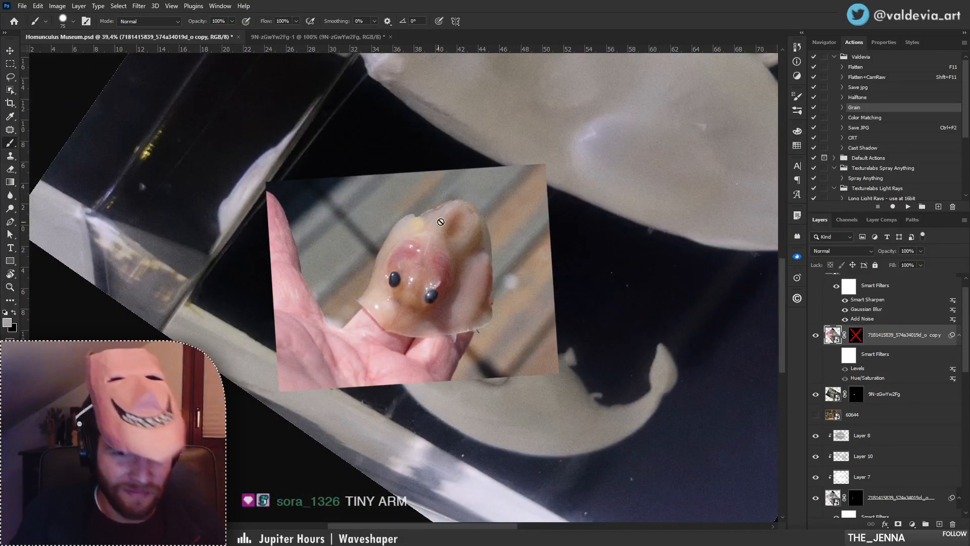
{"action": "key", "text": "r"}
{"action": "mouse_move", "coordinate": [558, 209]}
{"action": "left_mouse_down"}
{"action": "mouse_move", "coordinate": [605, 325]}
{"action": "mouse_move", "coordinate": [531, 351]}
{"action": "left_mouse_up"}
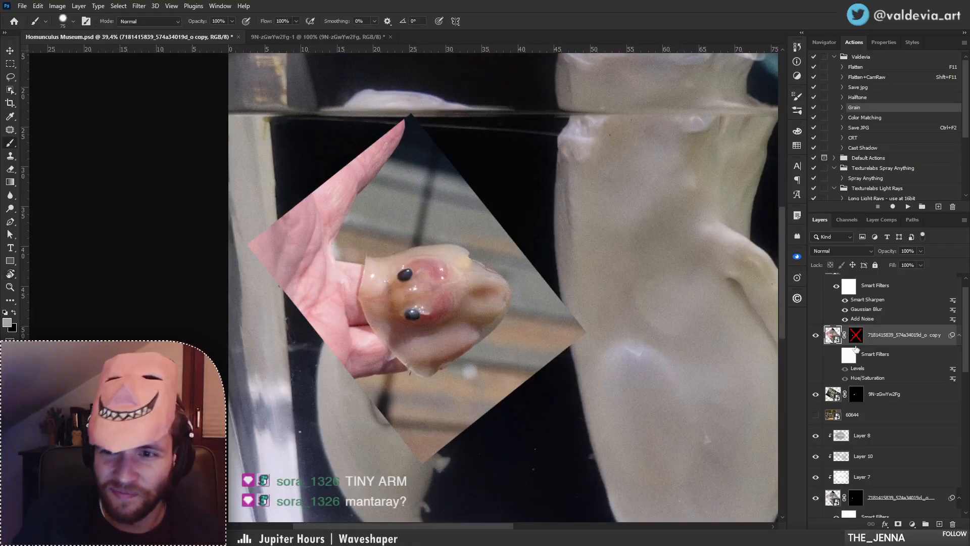
{"action": "left_click", "coordinate": [953, 525]}
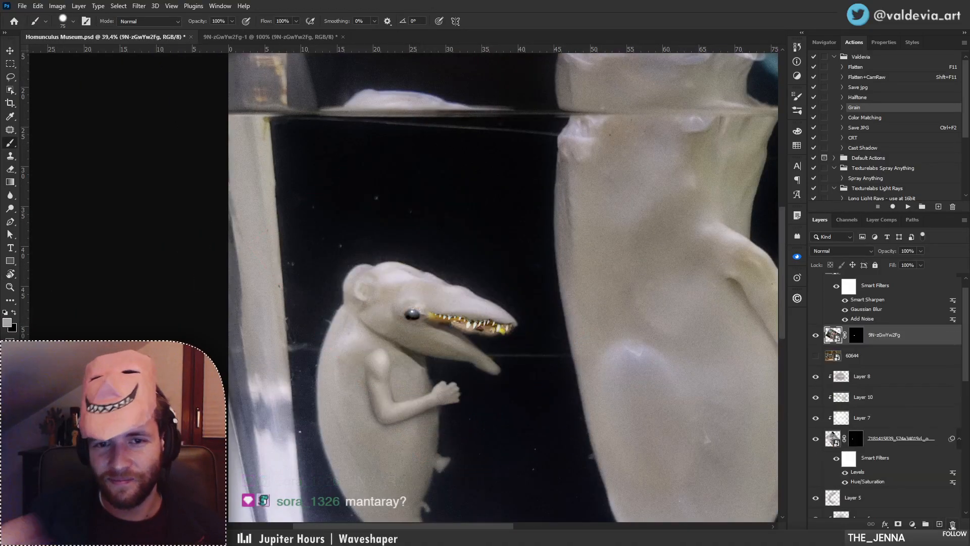
Paint black on the teeth layer's mask with a 29 px brush to remove the crocodile's mouth below the upper teeth.
{"action": "left_click", "coordinate": [857, 335]}
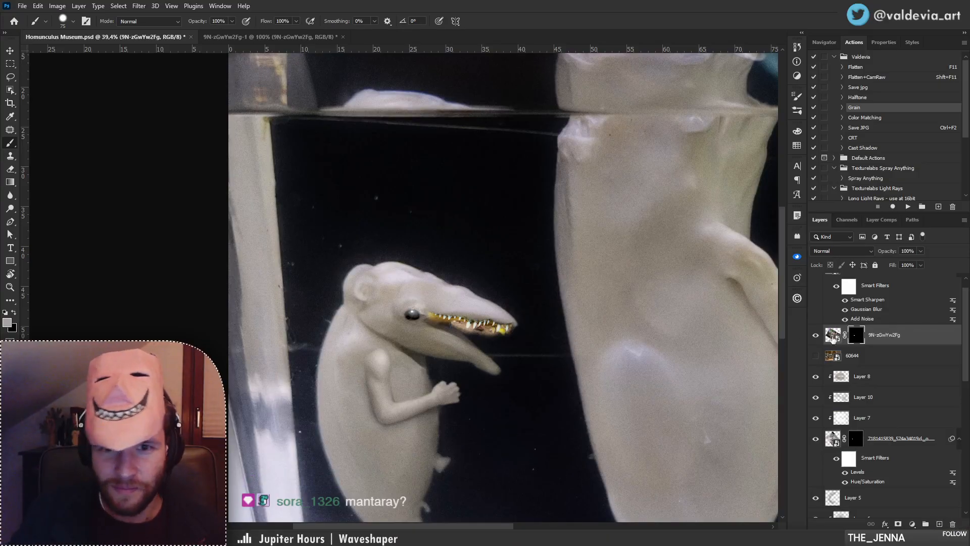
{"action": "key", "text": "z"}
{"action": "left_click_drag", "start_coordinate": [472, 337], "coordinate": [521, 327]}
{"action": "key", "text": "v"}
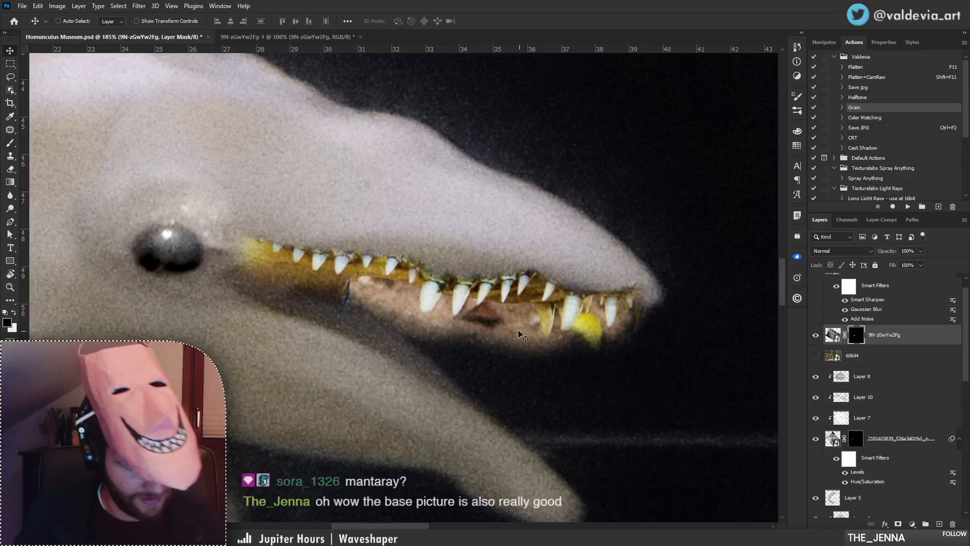
{"action": "key", "text": "b"}
{"action": "right_click", "coordinate": [556, 333]}
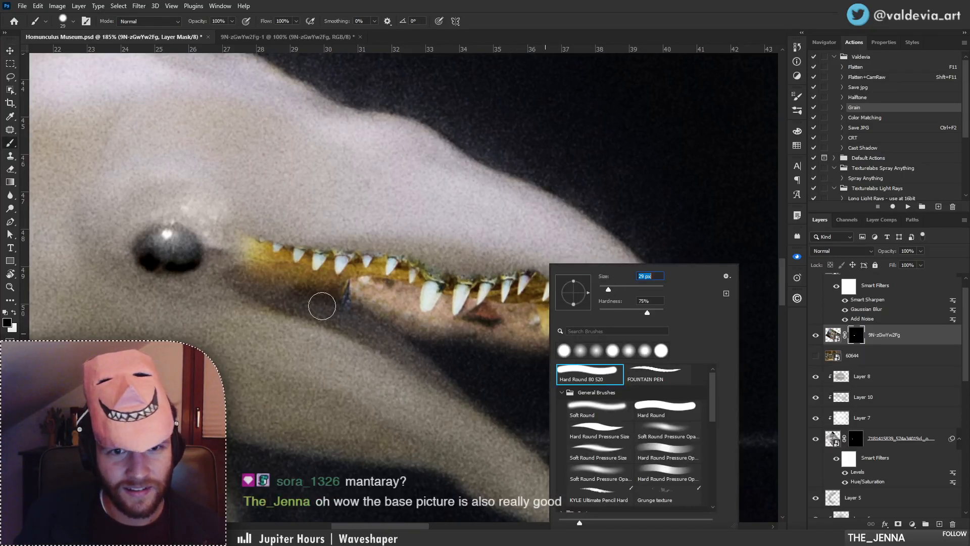
{"action": "key", "text": "Escape"}
{"action": "mouse_move", "coordinate": [303, 288]}
{"action": "left_mouse_down"}
{"action": "mouse_move", "coordinate": [367, 299]}
{"action": "mouse_move", "coordinate": [346, 289]}
{"action": "mouse_move", "coordinate": [377, 287]}
{"action": "mouse_move", "coordinate": [435, 336]}
{"action": "mouse_move", "coordinate": [508, 321]}
{"action": "mouse_move", "coordinate": [602, 347]}
{"action": "mouse_move", "coordinate": [563, 340]}
{"action": "mouse_move", "coordinate": [567, 323]}
{"action": "mouse_move", "coordinate": [594, 330]}
{"action": "mouse_move", "coordinate": [581, 346]}
{"action": "mouse_move", "coordinate": [597, 340]}
{"action": "mouse_move", "coordinate": [592, 327]}
{"action": "mouse_move", "coordinate": [601, 342]}
{"action": "mouse_move", "coordinate": [638, 337]}
{"action": "mouse_move", "coordinate": [652, 317]}
{"action": "mouse_move", "coordinate": [651, 283]}
{"action": "mouse_move", "coordinate": [532, 348]}
{"action": "mouse_move", "coordinate": [579, 359]}
{"action": "mouse_move", "coordinate": [356, 310]}
{"action": "left_mouse_up"}
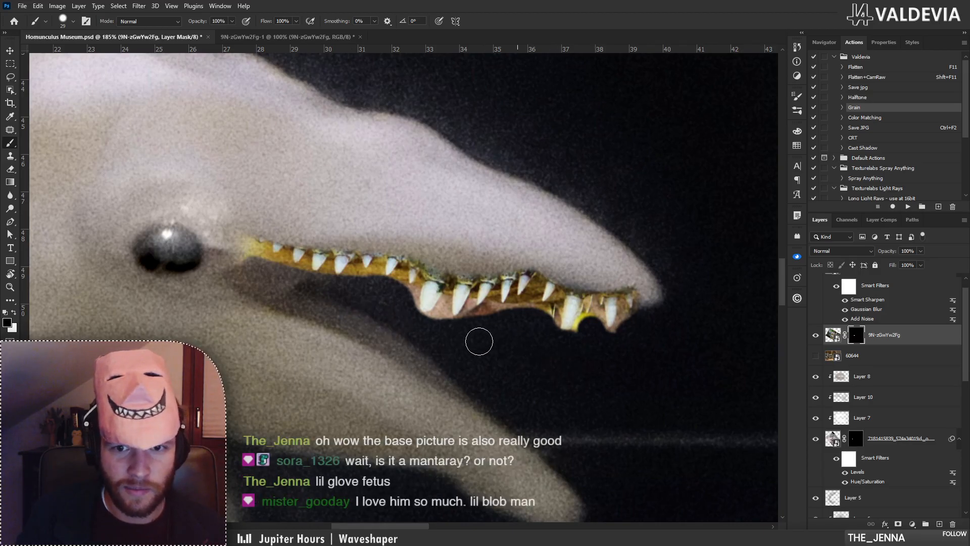
{"action": "left_click_drag", "start_coordinate": [245, 239], "coordinate": [299, 283]}
{"action": "mouse_move", "coordinate": [239, 287]}
{"action": "left_mouse_down"}
{"action": "mouse_move", "coordinate": [235, 212]}
{"action": "mouse_move", "coordinate": [233, 261]}
{"action": "mouse_move", "coordinate": [270, 273]}
{"action": "mouse_move", "coordinate": [304, 311]}
{"action": "left_mouse_up"}
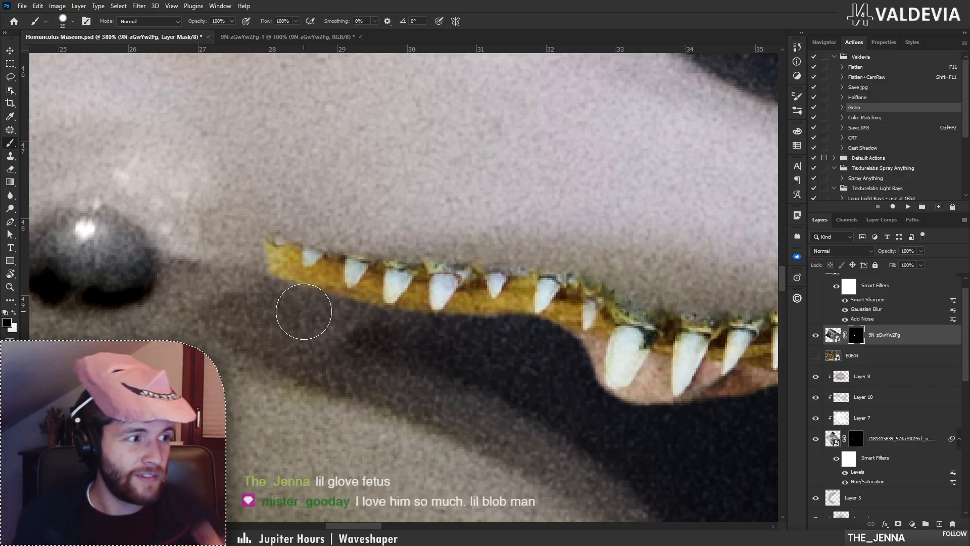
Reduce the brush to about 10 px and mask out the yellow gum between the small rear teeth.
{"action": "right_click", "coordinate": [304, 268]}
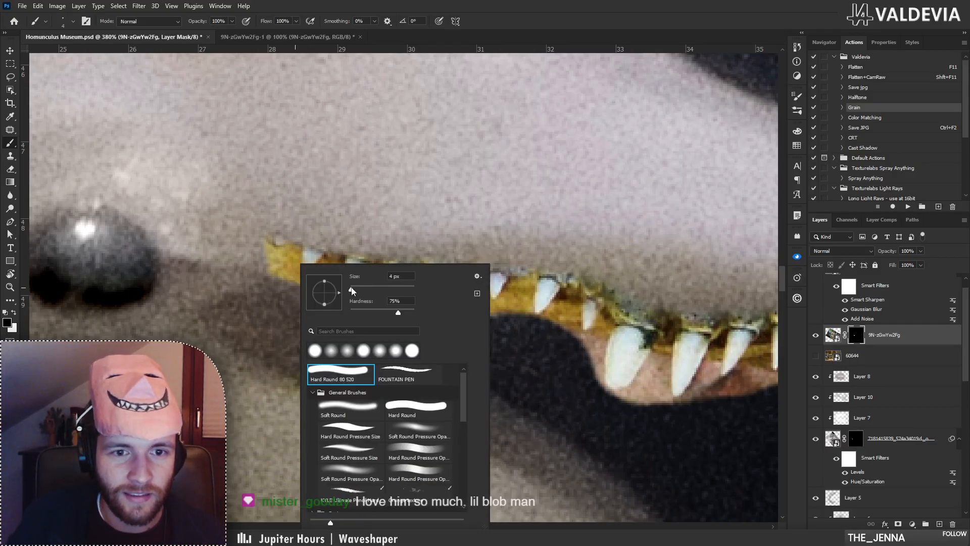
{"action": "type", "text": "18"}
{"action": "key", "text": "Return"}
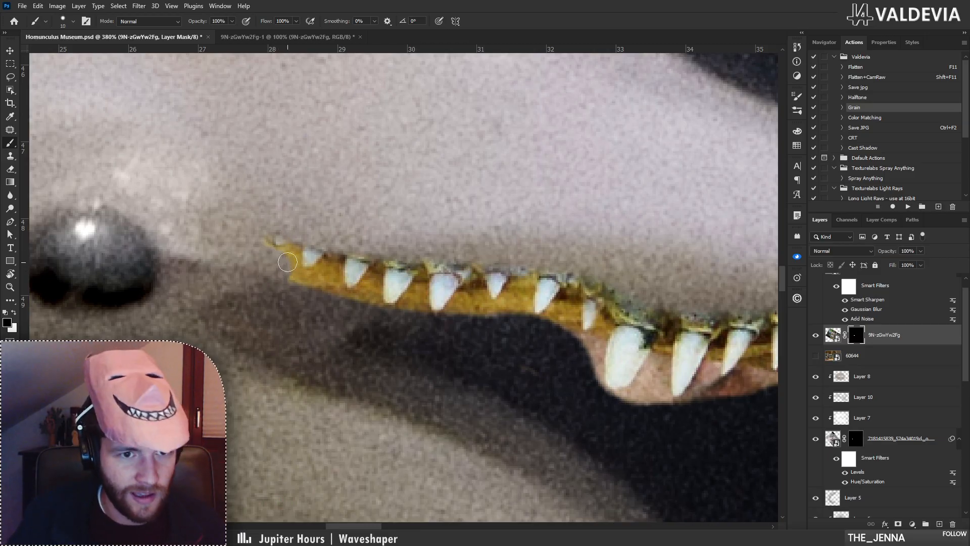
{"action": "left_click_drag", "start_coordinate": [291, 262], "coordinate": [312, 276]}
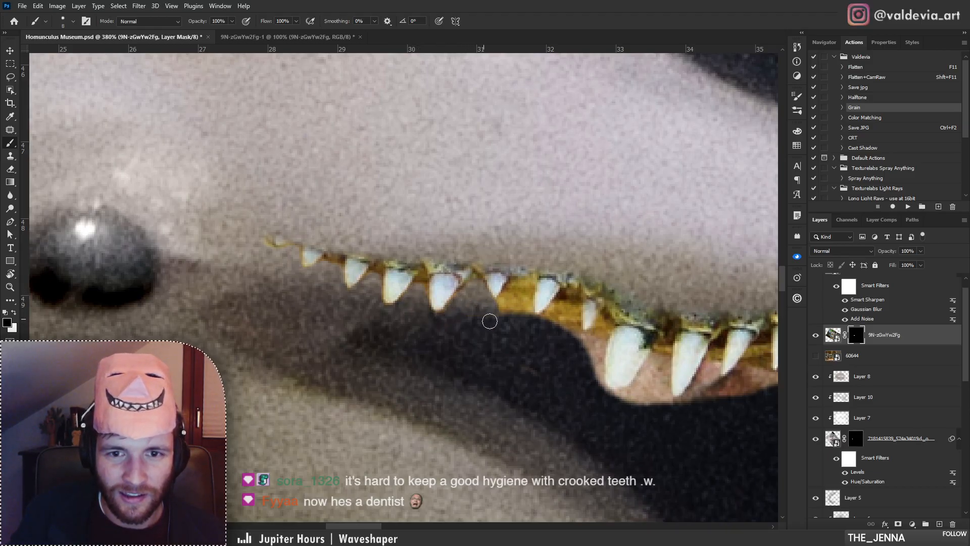
{"action": "mouse_move", "coordinate": [498, 306]}
{"action": "left_mouse_down"}
{"action": "mouse_move", "coordinate": [526, 289]}
{"action": "mouse_move", "coordinate": [523, 316]}
{"action": "mouse_move", "coordinate": [510, 302]}
{"action": "mouse_move", "coordinate": [529, 325]}
{"action": "mouse_move", "coordinate": [580, 324]}
{"action": "mouse_move", "coordinate": [481, 354]}
{"action": "mouse_move", "coordinate": [521, 316]}
{"action": "mouse_move", "coordinate": [522, 347]}
{"action": "mouse_move", "coordinate": [450, 361]}
{"action": "mouse_move", "coordinate": [561, 363]}
{"action": "left_mouse_up"}
{"action": "key", "text": "ctrl+space"}
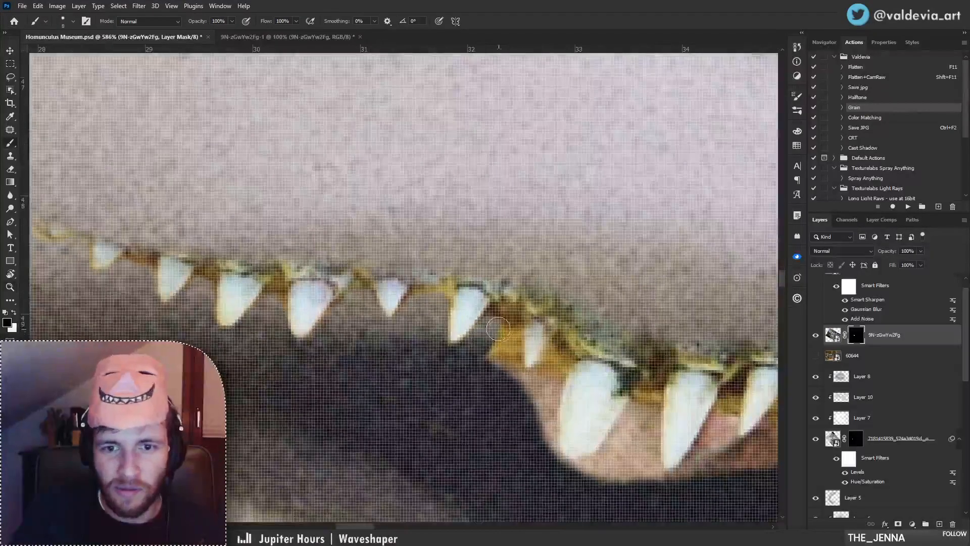
{"action": "mouse_move", "coordinate": [504, 320]}
{"action": "left_mouse_down"}
{"action": "mouse_move", "coordinate": [511, 331]}
{"action": "mouse_move", "coordinate": [494, 371]}
{"action": "mouse_move", "coordinate": [430, 328]}
{"action": "mouse_move", "coordinate": [443, 328]}
{"action": "left_mouse_up"}
{"action": "key", "text": "ctrl+space"}
{"action": "key", "text": "ctrl+space"}
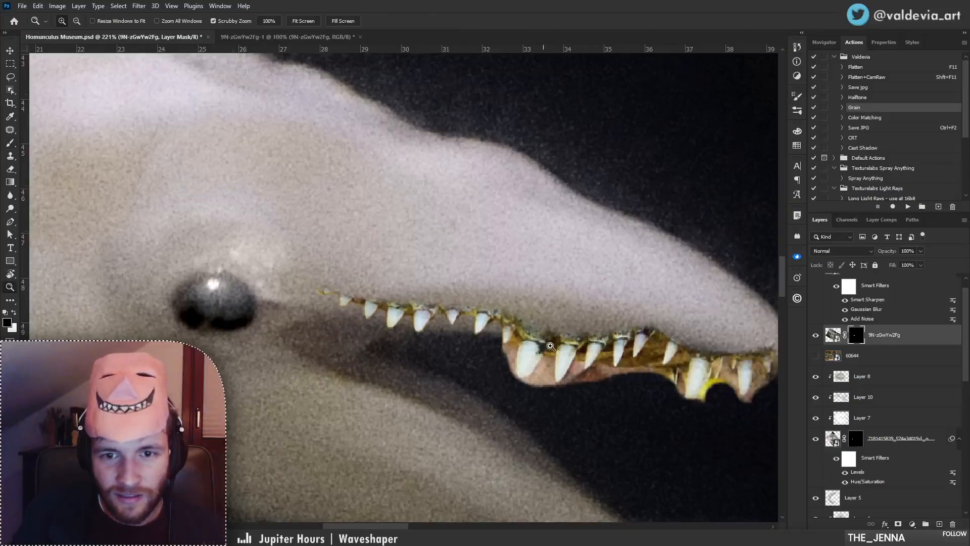
Mask out the pink and yellow gum around the large middle teeth, leaving only the teeth and a thin gum line.
{"action": "left_click_drag", "start_coordinate": [547, 341], "coordinate": [562, 342]}
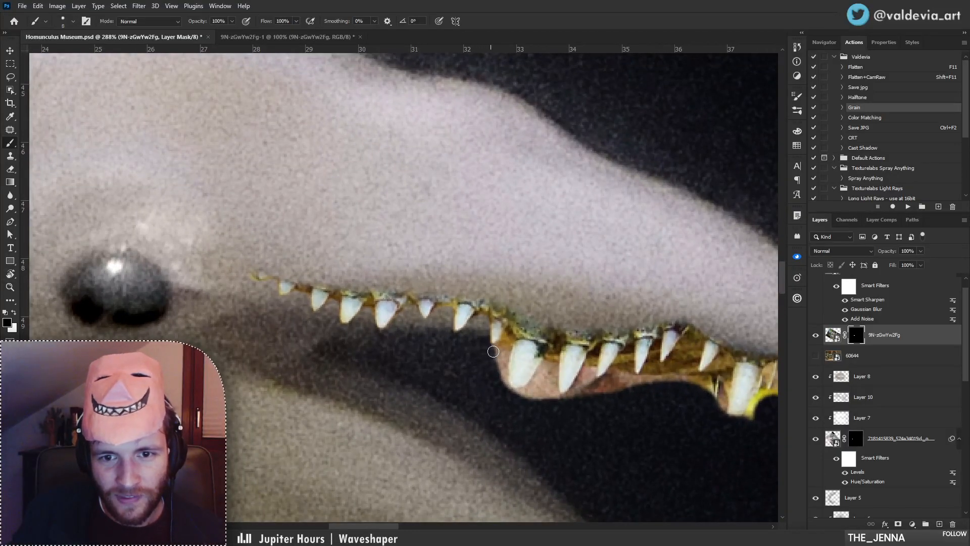
{"action": "mouse_move", "coordinate": [508, 339]}
{"action": "left_mouse_down"}
{"action": "mouse_move", "coordinate": [505, 388]}
{"action": "mouse_move", "coordinate": [560, 402]}
{"action": "mouse_move", "coordinate": [505, 388]}
{"action": "mouse_move", "coordinate": [544, 392]}
{"action": "mouse_move", "coordinate": [520, 389]}
{"action": "mouse_move", "coordinate": [537, 379]}
{"action": "mouse_move", "coordinate": [517, 396]}
{"action": "mouse_move", "coordinate": [552, 368]}
{"action": "mouse_move", "coordinate": [553, 390]}
{"action": "mouse_move", "coordinate": [550, 374]}
{"action": "mouse_move", "coordinate": [541, 401]}
{"action": "mouse_move", "coordinate": [532, 400]}
{"action": "mouse_move", "coordinate": [553, 412]}
{"action": "mouse_move", "coordinate": [556, 394]}
{"action": "mouse_move", "coordinate": [573, 409]}
{"action": "mouse_move", "coordinate": [552, 390]}
{"action": "mouse_move", "coordinate": [573, 403]}
{"action": "mouse_move", "coordinate": [554, 400]}
{"action": "mouse_move", "coordinate": [582, 396]}
{"action": "mouse_move", "coordinate": [570, 397]}
{"action": "mouse_move", "coordinate": [594, 355]}
{"action": "mouse_move", "coordinate": [584, 394]}
{"action": "mouse_move", "coordinate": [621, 387]}
{"action": "mouse_move", "coordinate": [591, 383]}
{"action": "mouse_move", "coordinate": [610, 381]}
{"action": "mouse_move", "coordinate": [597, 382]}
{"action": "mouse_move", "coordinate": [626, 357]}
{"action": "left_mouse_up"}
{"action": "key", "text": "ctrl+z"}
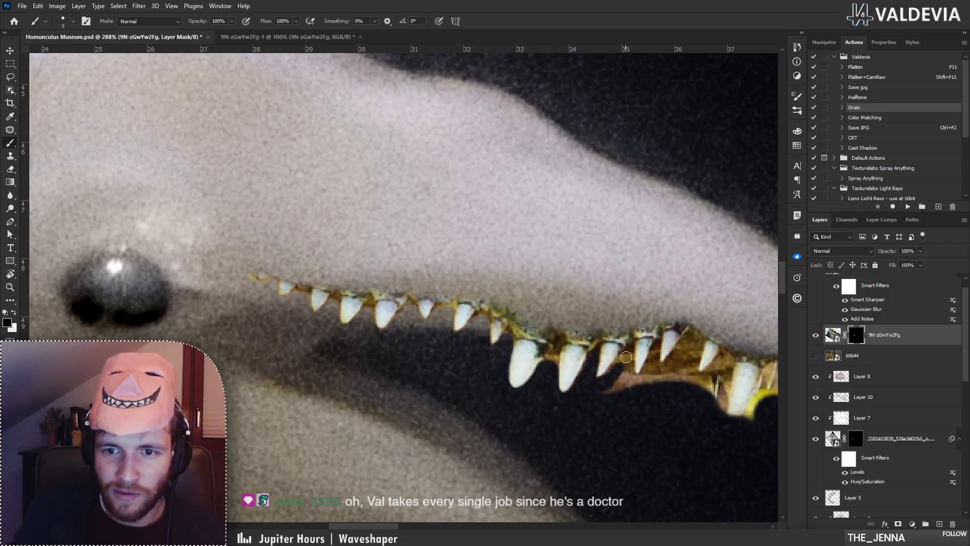
{"action": "mouse_move", "coordinate": [609, 397]}
{"action": "left_mouse_down"}
{"action": "mouse_move", "coordinate": [633, 365]}
{"action": "mouse_move", "coordinate": [681, 382]}
{"action": "mouse_move", "coordinate": [647, 375]}
{"action": "mouse_move", "coordinate": [658, 359]}
{"action": "mouse_move", "coordinate": [641, 375]}
{"action": "mouse_move", "coordinate": [657, 341]}
{"action": "mouse_move", "coordinate": [656, 379]}
{"action": "mouse_move", "coordinate": [658, 364]}
{"action": "mouse_move", "coordinate": [695, 354]}
{"action": "mouse_move", "coordinate": [672, 369]}
{"action": "left_mouse_up"}
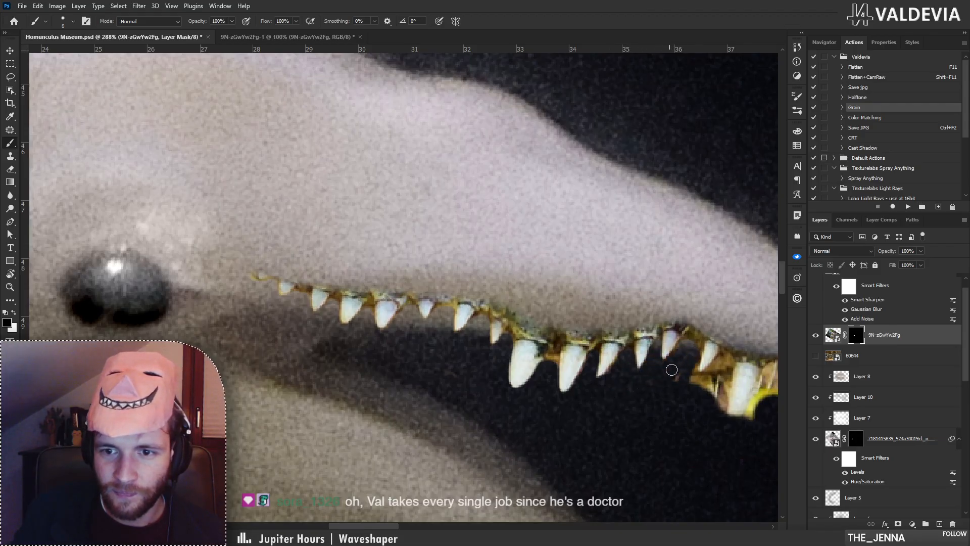
Mask out the remaining gum and the yellow spot between the front teeth at the snout's tip.
{"action": "left_click_drag", "start_coordinate": [683, 406], "coordinate": [540, 384]}
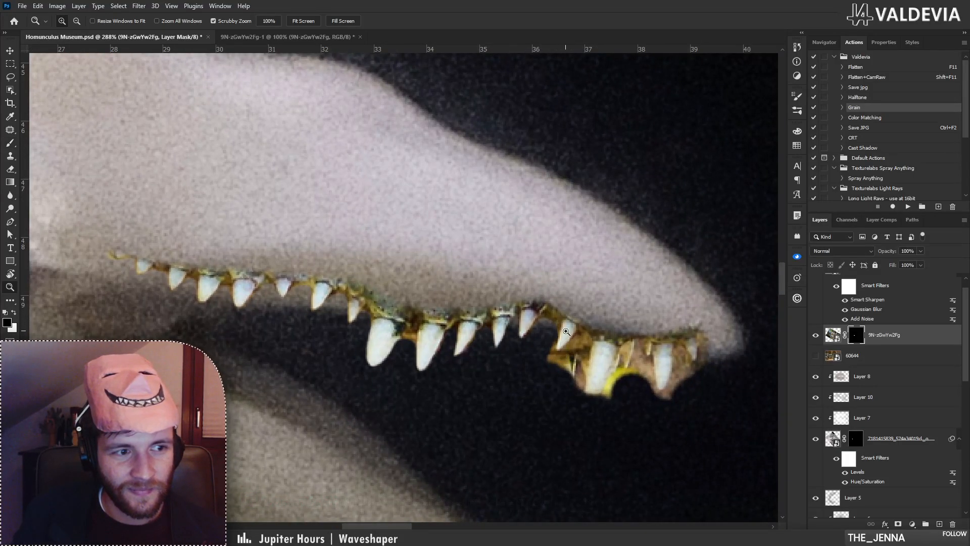
{"action": "scroll", "coordinate": [560, 340], "scroll_direction": "up", "scroll_amount": 3}
{"action": "mouse_move", "coordinate": [544, 342]}
{"action": "left_mouse_down"}
{"action": "mouse_move", "coordinate": [575, 354]}
{"action": "mouse_move", "coordinate": [559, 360]}
{"action": "mouse_move", "coordinate": [594, 350]}
{"action": "mouse_move", "coordinate": [579, 425]}
{"action": "mouse_move", "coordinate": [590, 357]}
{"action": "mouse_move", "coordinate": [563, 368]}
{"action": "mouse_move", "coordinate": [580, 385]}
{"action": "left_mouse_up"}
{"action": "mouse_move", "coordinate": [620, 413]}
{"action": "left_mouse_down"}
{"action": "mouse_move", "coordinate": [650, 352]}
{"action": "mouse_move", "coordinate": [663, 349]}
{"action": "mouse_move", "coordinate": [674, 354]}
{"action": "mouse_move", "coordinate": [679, 416]}
{"action": "mouse_move", "coordinate": [671, 358]}
{"action": "mouse_move", "coordinate": [645, 410]}
{"action": "mouse_move", "coordinate": [660, 418]}
{"action": "mouse_move", "coordinate": [667, 382]}
{"action": "mouse_move", "coordinate": [705, 409]}
{"action": "mouse_move", "coordinate": [662, 385]}
{"action": "mouse_move", "coordinate": [664, 416]}
{"action": "mouse_move", "coordinate": [715, 419]}
{"action": "mouse_move", "coordinate": [679, 410]}
{"action": "mouse_move", "coordinate": [704, 414]}
{"action": "mouse_move", "coordinate": [713, 403]}
{"action": "mouse_move", "coordinate": [714, 357]}
{"action": "mouse_move", "coordinate": [727, 390]}
{"action": "mouse_move", "coordinate": [745, 376]}
{"action": "mouse_move", "coordinate": [750, 334]}
{"action": "left_mouse_up"}
Refine the mask along the edge of the first large middle tooth to narrow its outline.
{"action": "key", "text": "z"}
{"action": "mouse_move", "coordinate": [634, 396]}
{"action": "left_mouse_down"}
{"action": "mouse_move", "coordinate": [559, 395]}
{"action": "mouse_move", "coordinate": [682, 393]}
{"action": "left_mouse_up"}
{"action": "left_click_drag", "start_coordinate": [474, 366], "coordinate": [527, 366]}
{"action": "key", "text": "b"}
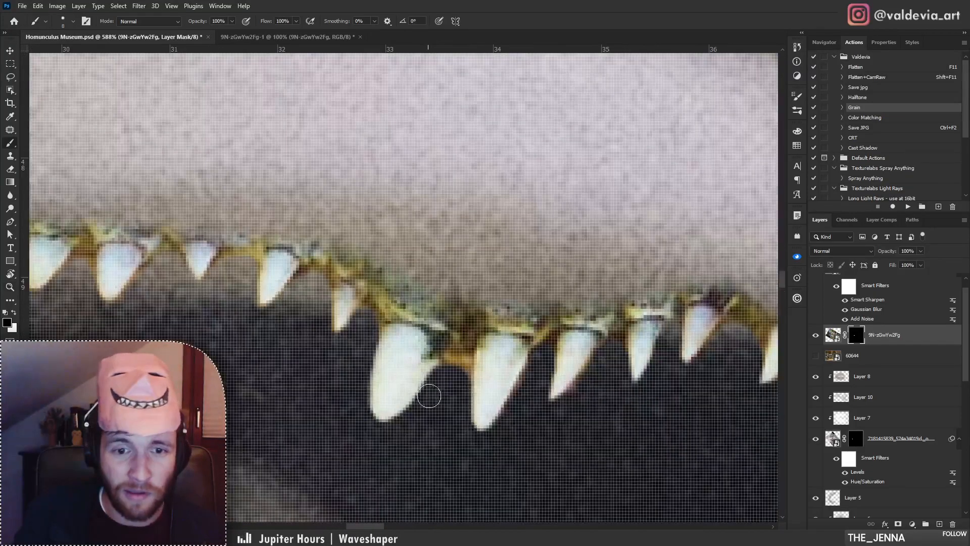
{"action": "left_click_drag", "start_coordinate": [436, 381], "coordinate": [388, 440]}
{"action": "left_click_drag", "start_coordinate": [440, 378], "coordinate": [396, 426]}
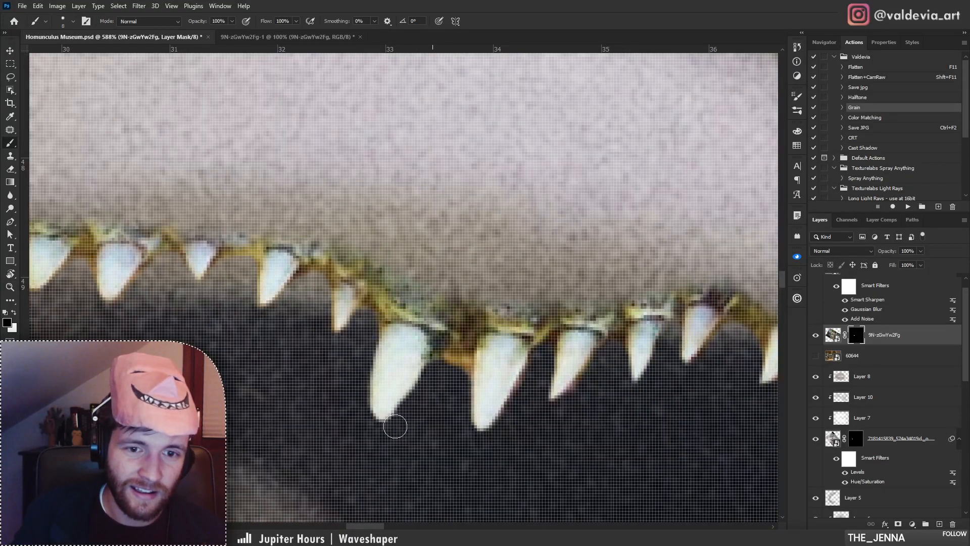
Check the trimmed teeth along the upper jaw both up close and against the whole head.
{"action": "mouse_move", "coordinate": [433, 396]}
{"action": "left_mouse_down"}
{"action": "mouse_move", "coordinate": [371, 436]}
{"action": "mouse_move", "coordinate": [400, 395]}
{"action": "mouse_move", "coordinate": [351, 396]}
{"action": "left_mouse_up"}
{"action": "key", "text": "z"}
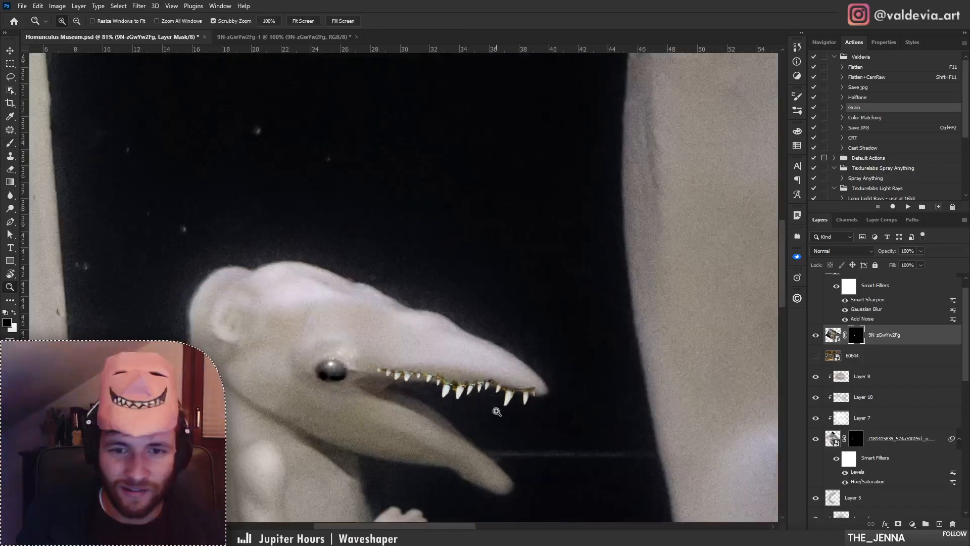
{"action": "left_click_drag", "start_coordinate": [495, 386], "coordinate": [505, 387]}
{"action": "key", "text": "b"}
{"action": "left_click_drag", "start_coordinate": [399, 415], "coordinate": [457, 385]}
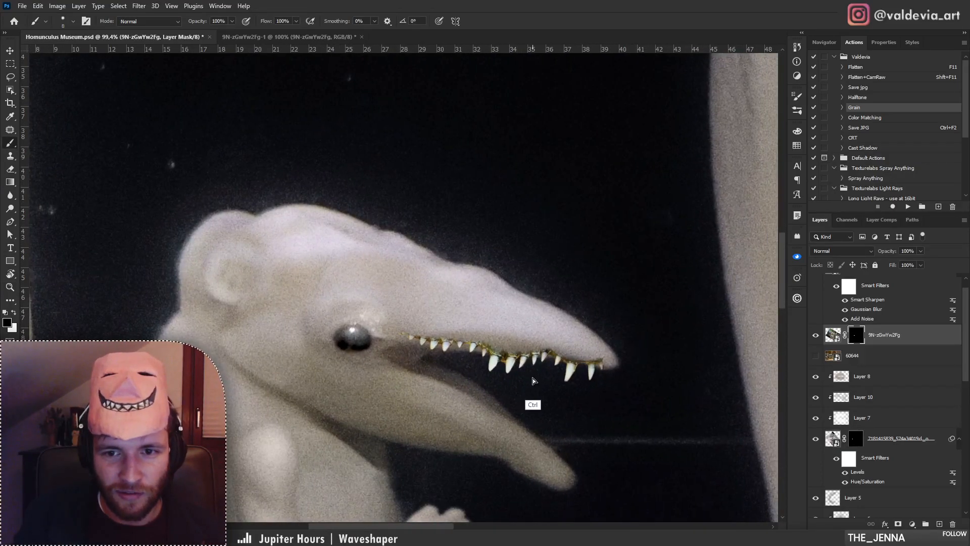
{"action": "left_click_drag", "start_coordinate": [534, 380], "coordinate": [514, 378]}
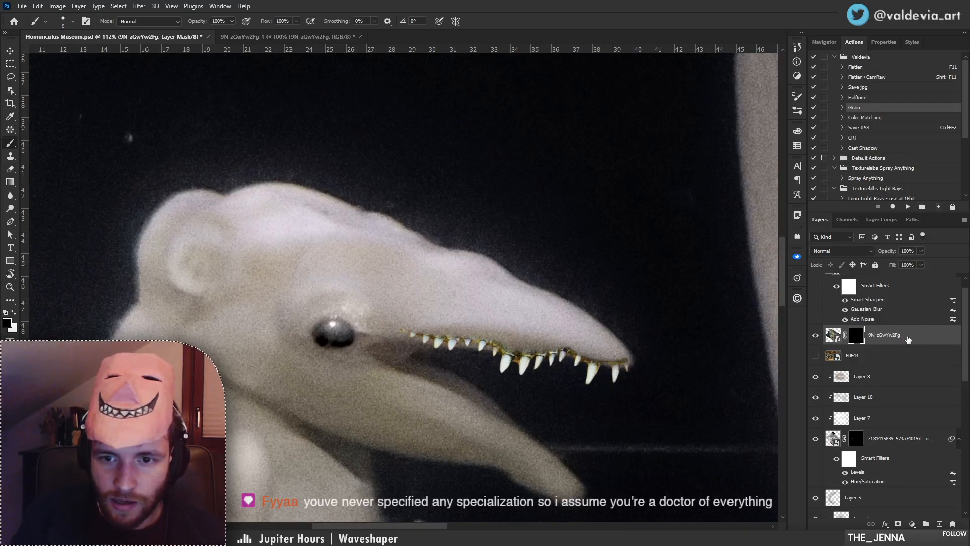
{"action": "left_click_drag", "start_coordinate": [603, 371], "coordinate": [695, 372]}
{"action": "left_click_drag", "start_coordinate": [573, 379], "coordinate": [591, 334]}
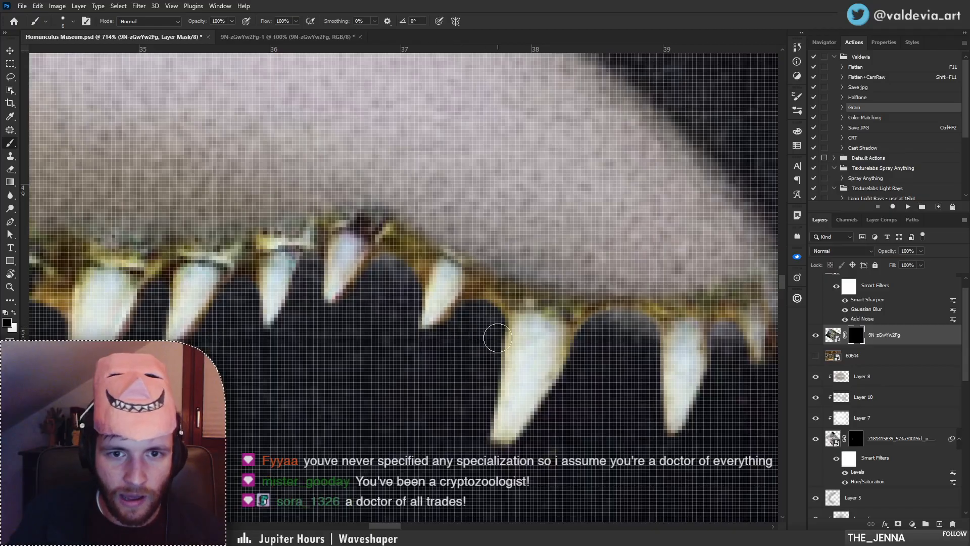
{"action": "key", "text": "z"}
{"action": "left_click_drag", "start_coordinate": [496, 331], "coordinate": [409, 356]}
{"action": "key", "text": "b"}
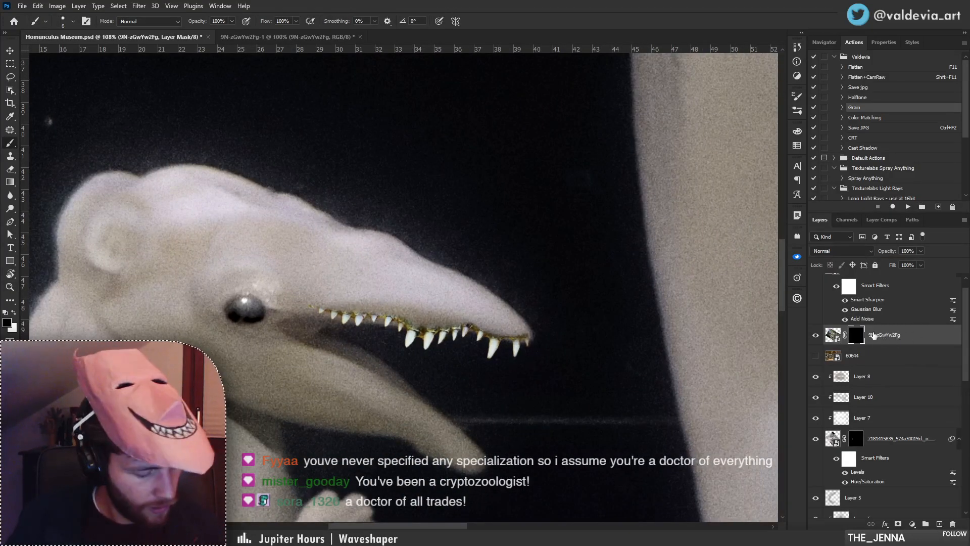
Rasterize the teeth layer 9N-zGwYw2Fg and apply its layer mask.
{"action": "key", "text": "ctrl+shift+backslash"}
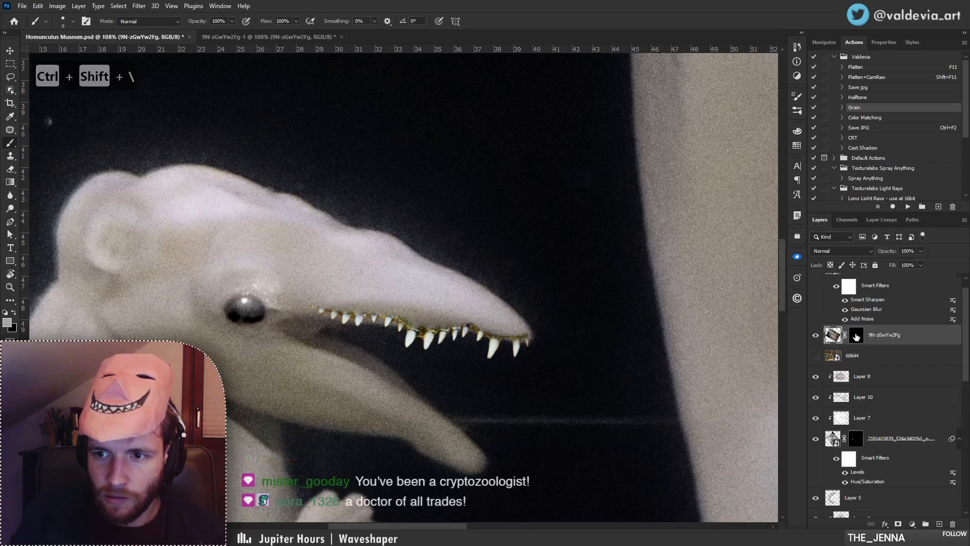
{"action": "right_click", "coordinate": [853, 335]}
{"action": "left_click", "coordinate": [884, 364]}
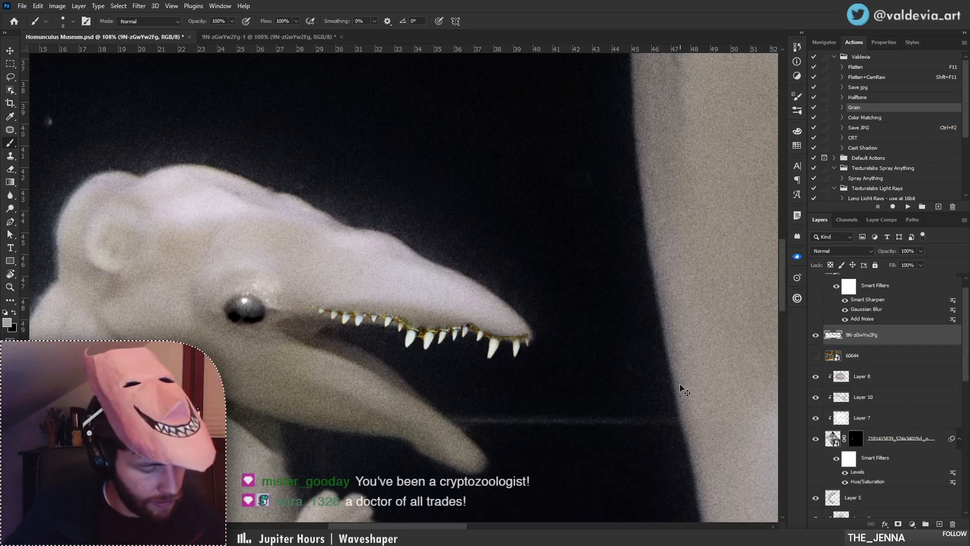
Convert the teeth layer to a smart object and use Puppet Warp to bend the tooth row along the upper jaw's edge.
{"action": "key", "text": "ctrl+backslash"}
{"action": "key", "text": "ctrl+shift+p"}
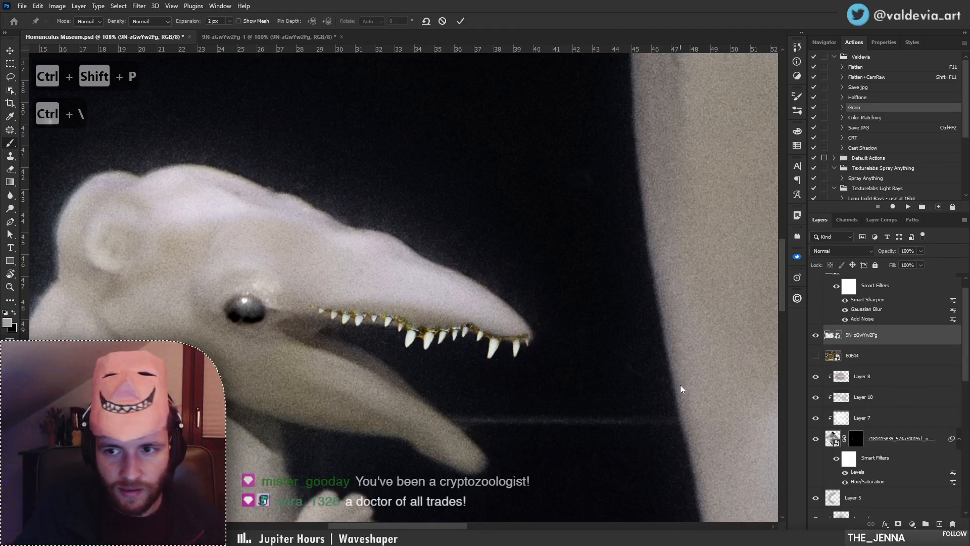
{"action": "left_click", "coordinate": [526, 342]}
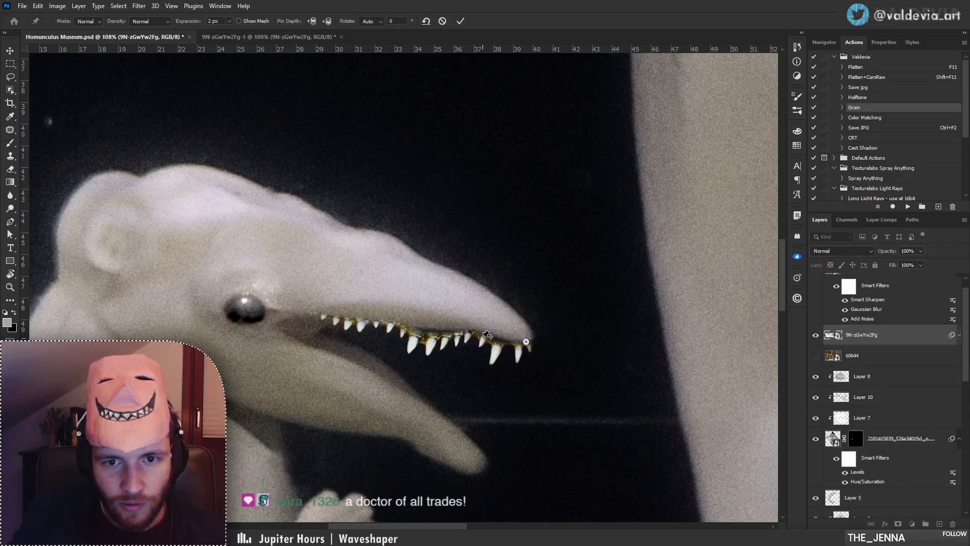
{"action": "left_click_drag", "start_coordinate": [500, 345], "coordinate": [454, 332]}
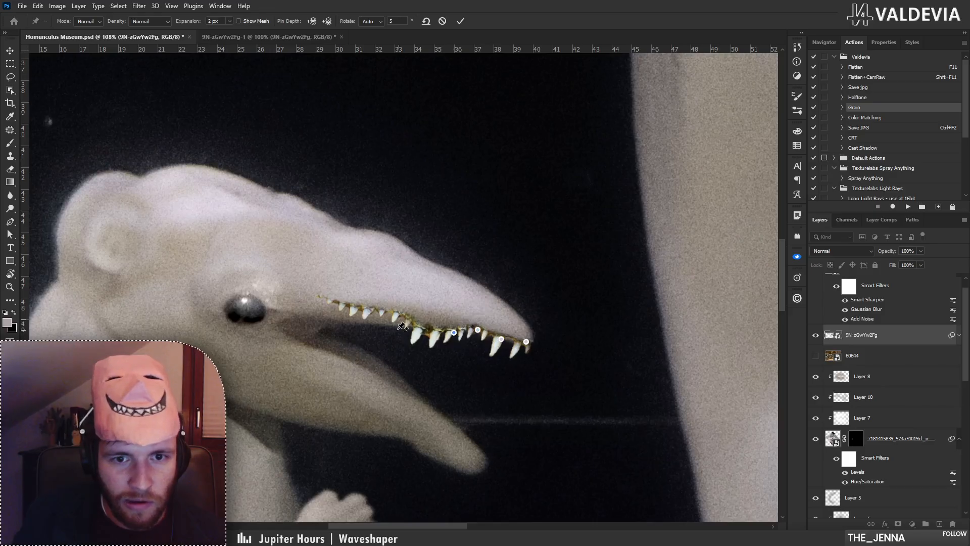
{"action": "mouse_move", "coordinate": [393, 327]}
{"action": "left_mouse_down"}
{"action": "mouse_move", "coordinate": [395, 314]}
{"action": "mouse_move", "coordinate": [396, 328]}
{"action": "left_mouse_up"}
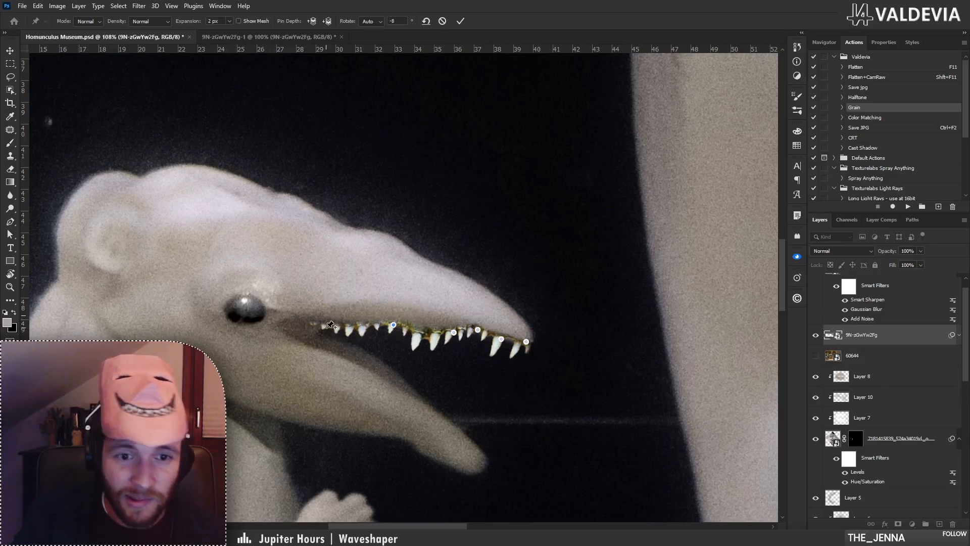
{"action": "left_click_drag", "start_coordinate": [333, 326], "coordinate": [336, 326]}
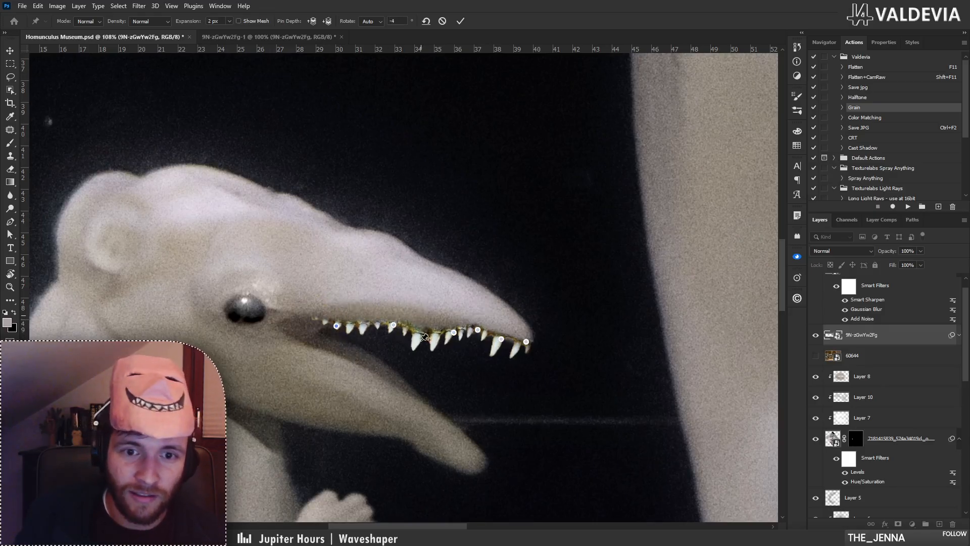
{"action": "left_click_drag", "start_coordinate": [424, 337], "coordinate": [420, 331]}
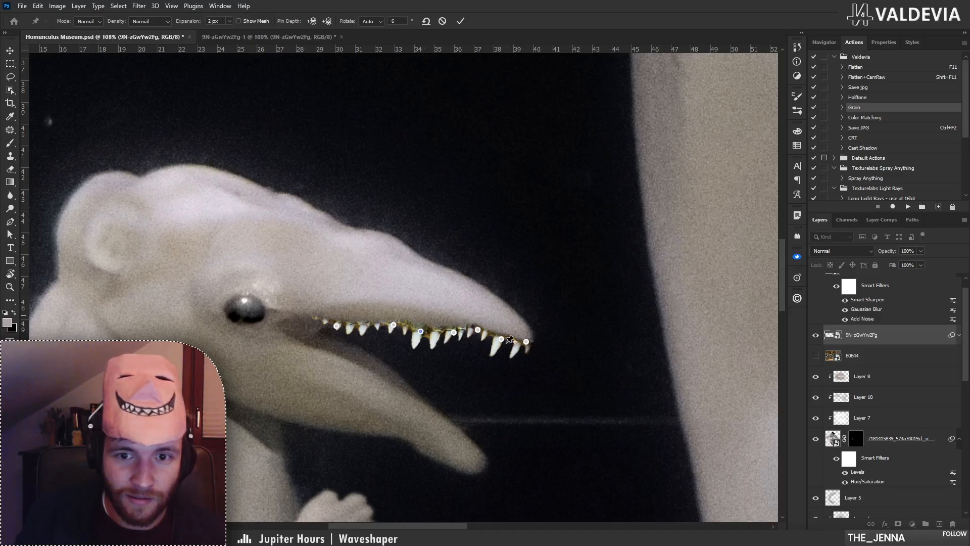
{"action": "left_click", "coordinate": [461, 21]}
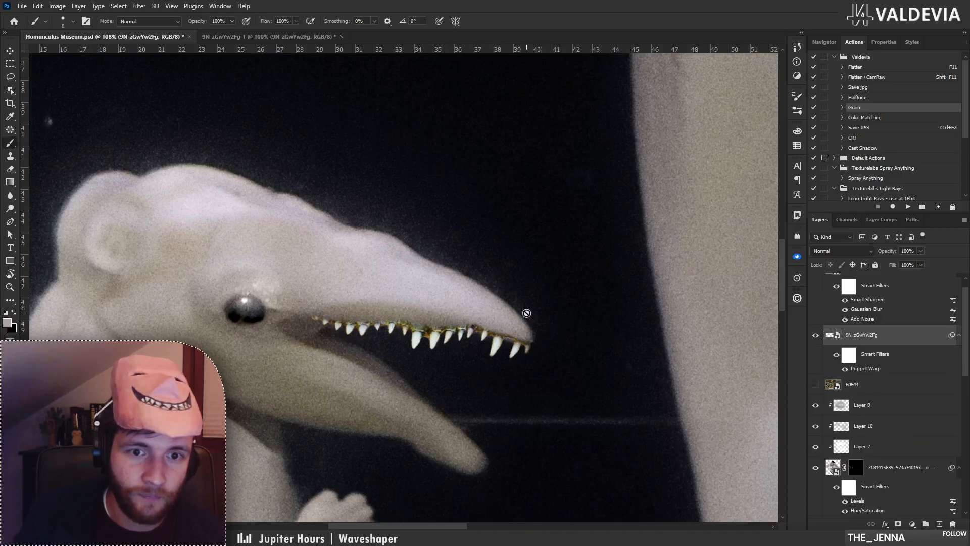
Add a layer mask to the teeth layer and fade out its back end at the mouth corner with a 0% hardness brush.
{"action": "key", "text": "z"}
{"action": "mouse_move", "coordinate": [526, 314]}
{"action": "left_mouse_down"}
{"action": "mouse_move", "coordinate": [399, 330]}
{"action": "mouse_move", "coordinate": [447, 326]}
{"action": "left_mouse_up"}
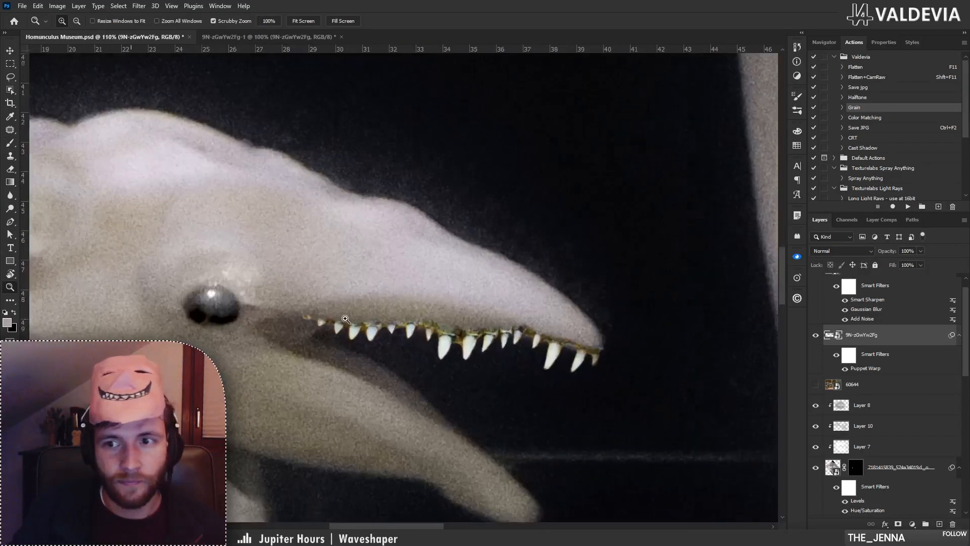
{"action": "key", "text": "b"}
{"action": "left_click", "coordinate": [899, 524]}
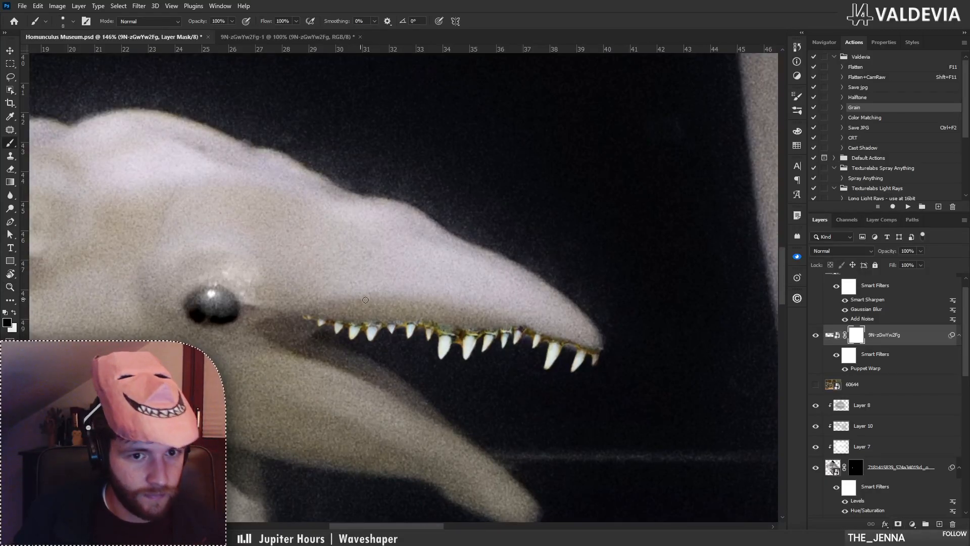
{"action": "right_click", "coordinate": [302, 316]}
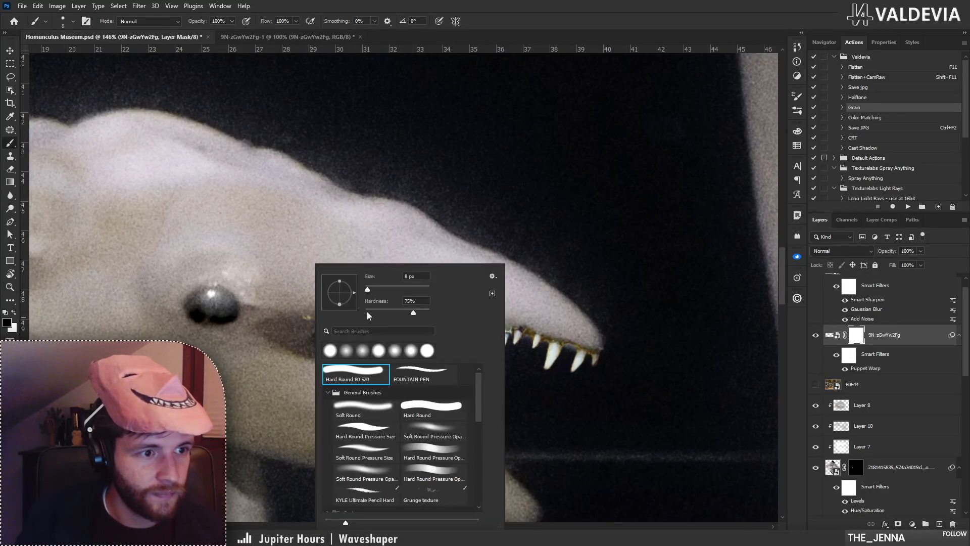
{"action": "left_click", "coordinate": [366, 312]}
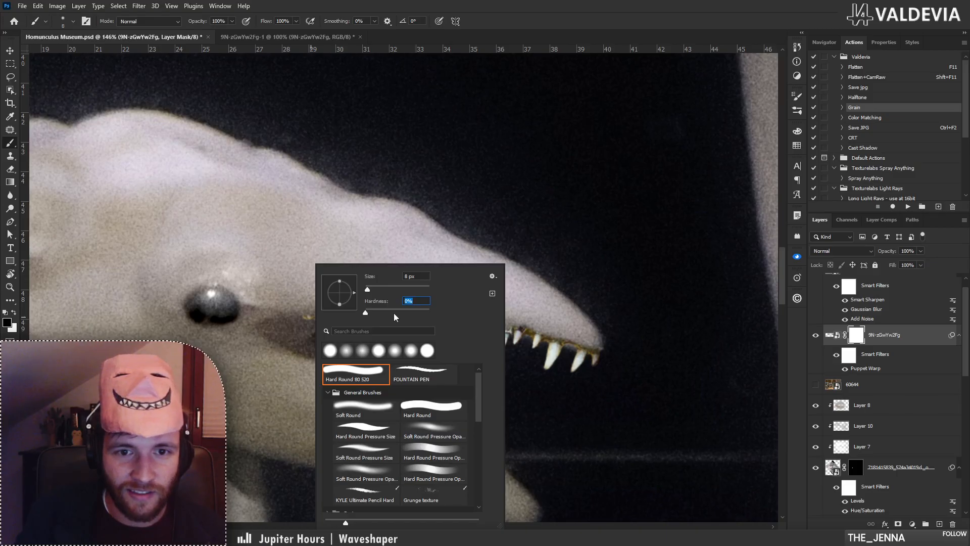
{"action": "left_click", "coordinate": [274, 317]}
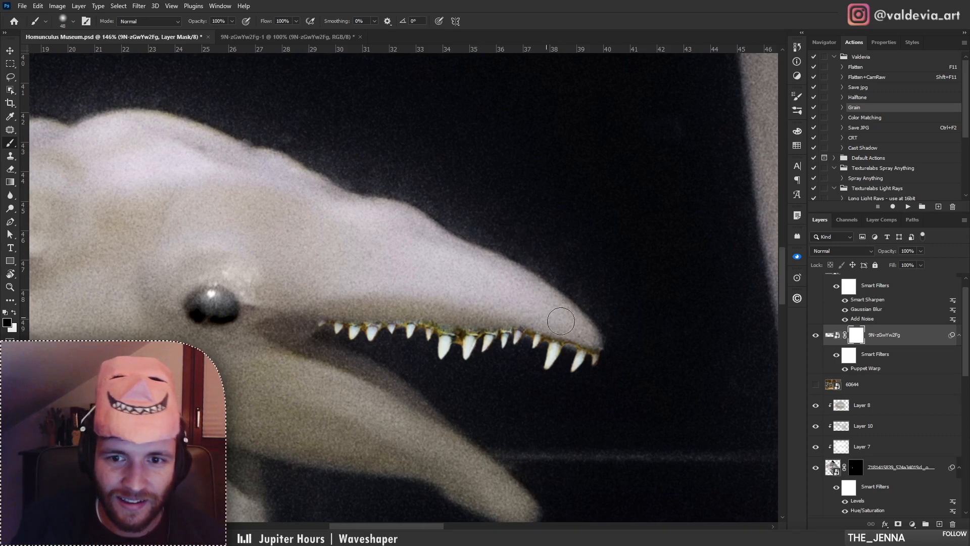
Choose a 12 px Soft Round Pressure Opacity brush and soften the gum edge around the large middle teeth on the mask.
{"action": "key", "text": "ctrl+space"}
{"action": "left_click_drag", "start_coordinate": [467, 313], "coordinate": [515, 319]}
{"action": "left_click_drag", "start_coordinate": [434, 415], "coordinate": [514, 373]}
{"action": "right_click", "coordinate": [515, 371]}
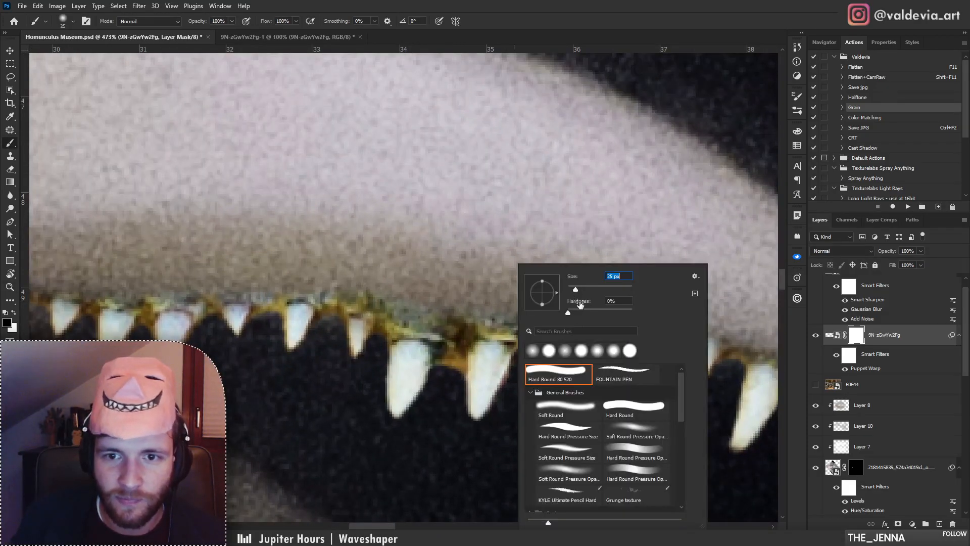
{"action": "left_click", "coordinate": [625, 427]}
{"action": "left_click_drag", "start_coordinate": [575, 290], "coordinate": [572, 291]}
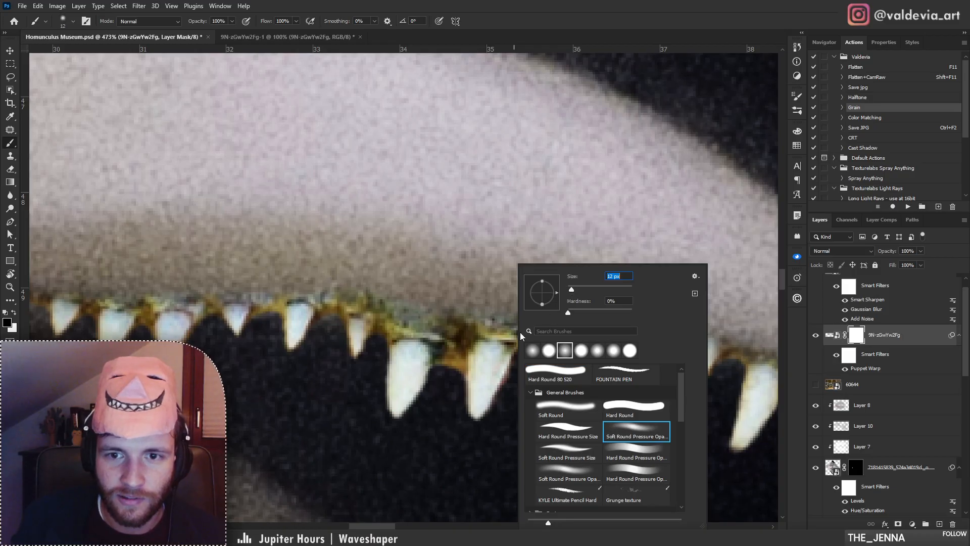
{"action": "left_click", "coordinate": [453, 374]}
{"action": "mouse_move", "coordinate": [436, 392]}
{"action": "left_mouse_down"}
{"action": "mouse_move", "coordinate": [452, 401]}
{"action": "mouse_move", "coordinate": [441, 381]}
{"action": "mouse_move", "coordinate": [454, 379]}
{"action": "mouse_move", "coordinate": [453, 365]}
{"action": "mouse_move", "coordinate": [424, 401]}
{"action": "mouse_move", "coordinate": [358, 395]}
{"action": "left_mouse_up"}
Refine the mask along the gum edge of the front teeth up to the snout tip and back along the tooth row.
{"action": "key", "text": "z"}
{"action": "left_click_drag", "start_coordinate": [505, 398], "coordinate": [539, 400]}
{"action": "key", "text": "b"}
{"action": "left_click_drag", "start_coordinate": [576, 427], "coordinate": [463, 357]}
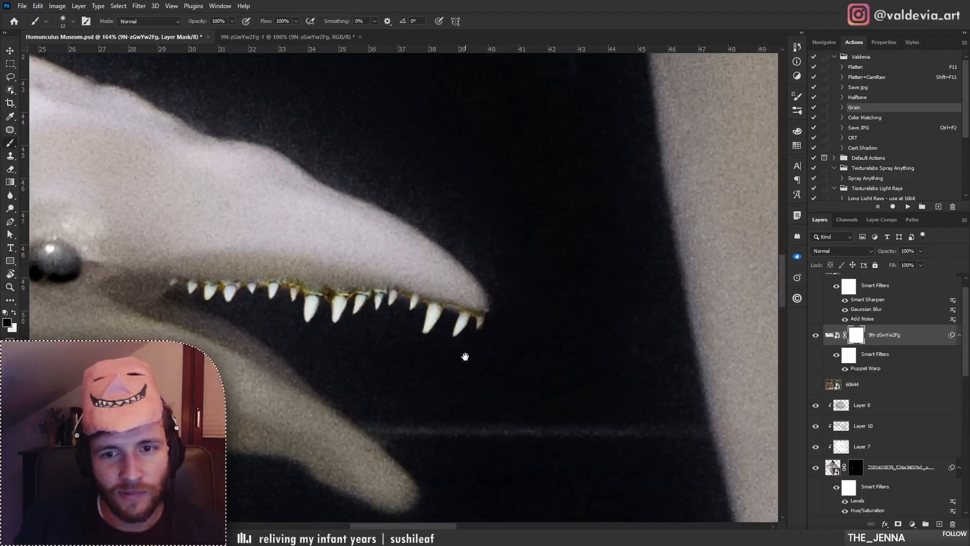
{"action": "key", "text": "z"}
{"action": "left_click_drag", "start_coordinate": [490, 319], "coordinate": [534, 320]}
{"action": "key", "text": "b"}
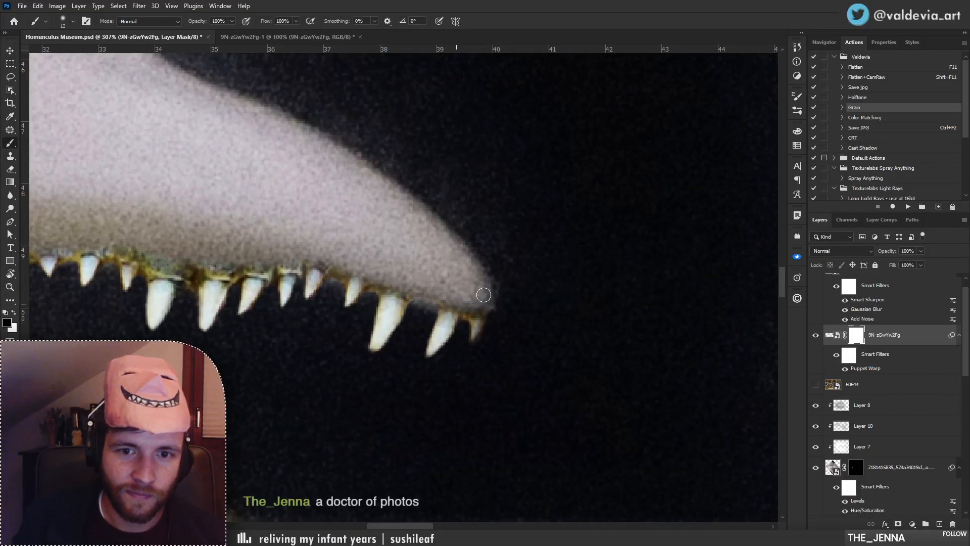
{"action": "left_click_drag", "start_coordinate": [329, 297], "coordinate": [484, 314]}
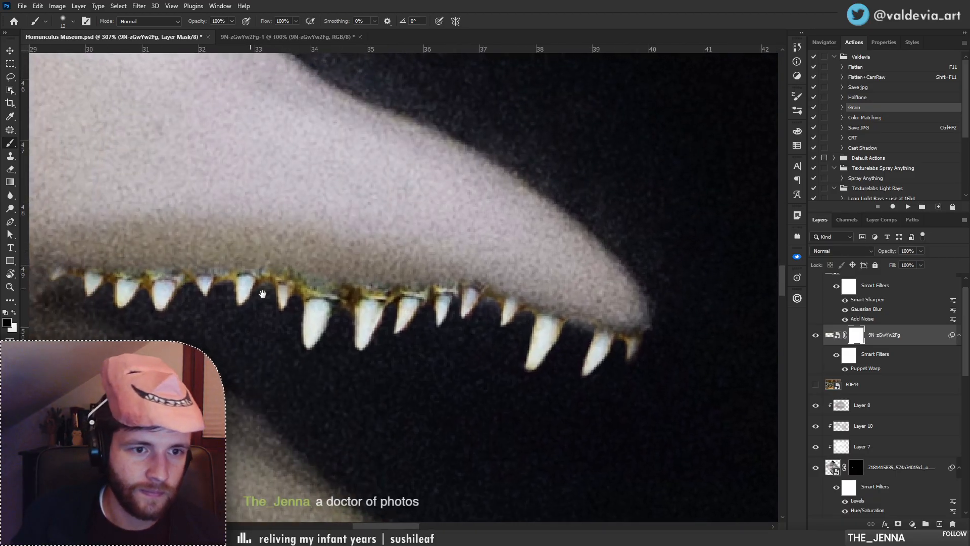
{"action": "left_click_drag", "start_coordinate": [114, 252], "coordinate": [280, 280]}
{"action": "left_click_drag", "start_coordinate": [413, 317], "coordinate": [364, 318]}
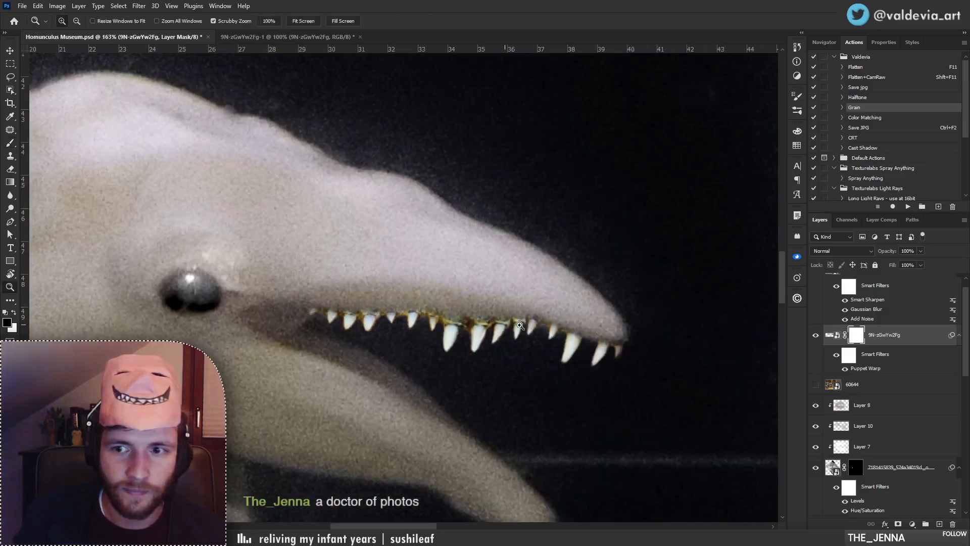
Desaturate the teeth layer with a Hue/Saturation adjustment at saturation -80.
{"action": "left_click", "coordinate": [902, 341]}
{"action": "key", "text": "ctrl+l"}
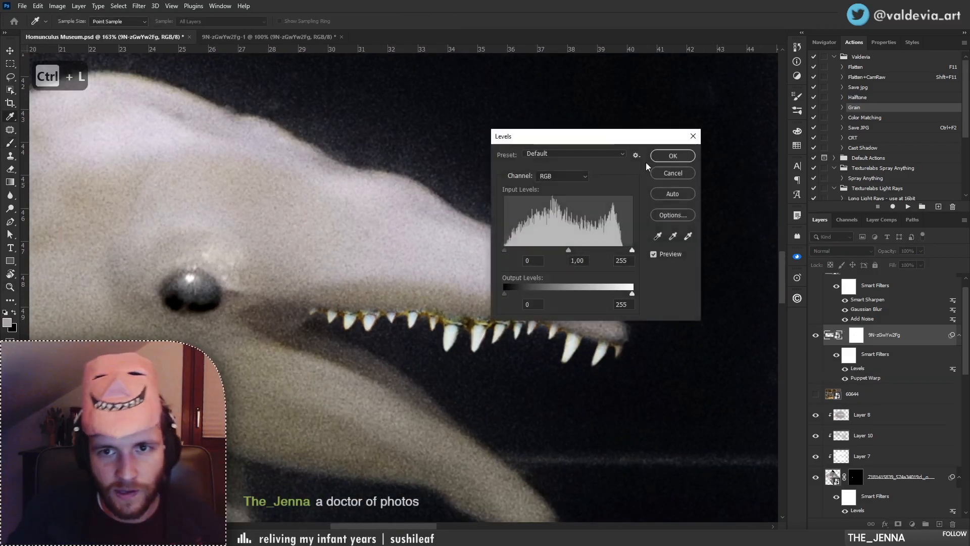
{"action": "left_click", "coordinate": [673, 173]}
{"action": "key", "text": "ctrl+u"}
{"action": "left_click_drag", "start_coordinate": [613, 221], "coordinate": [575, 222]}
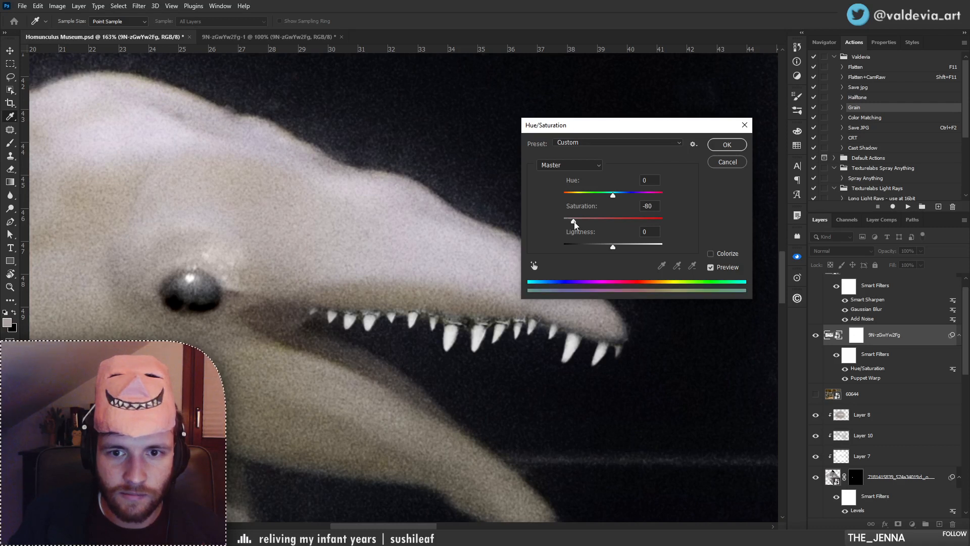
{"action": "left_click", "coordinate": [726, 144]}
{"action": "key", "text": "b"}
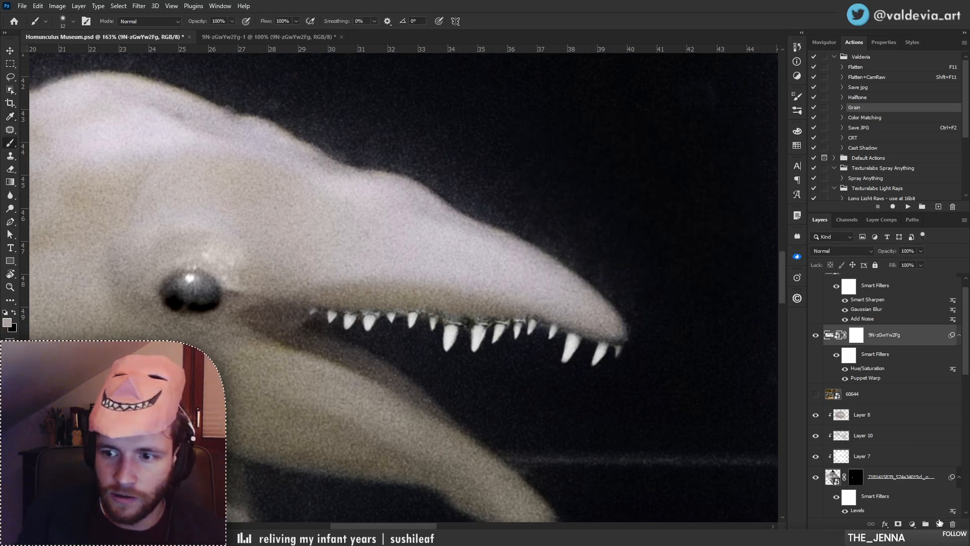
Add a new layer clipped to the teeth layer and set its blend mode to Color.
{"action": "left_click", "coordinate": [939, 523]}
{"action": "left_click", "coordinate": [888, 350], "text": "alt"}
{"action": "left_click", "coordinate": [842, 251]}
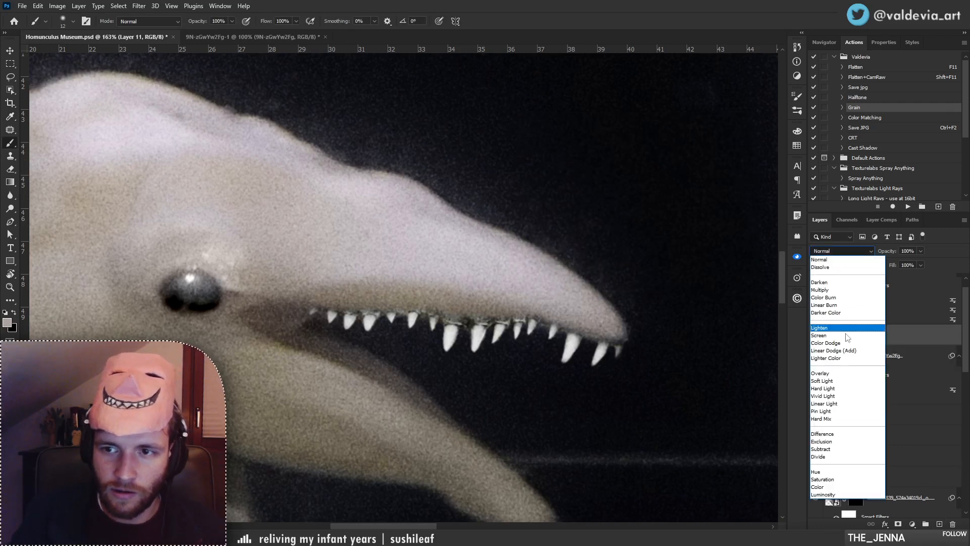
{"action": "left_click", "coordinate": [839, 489]}
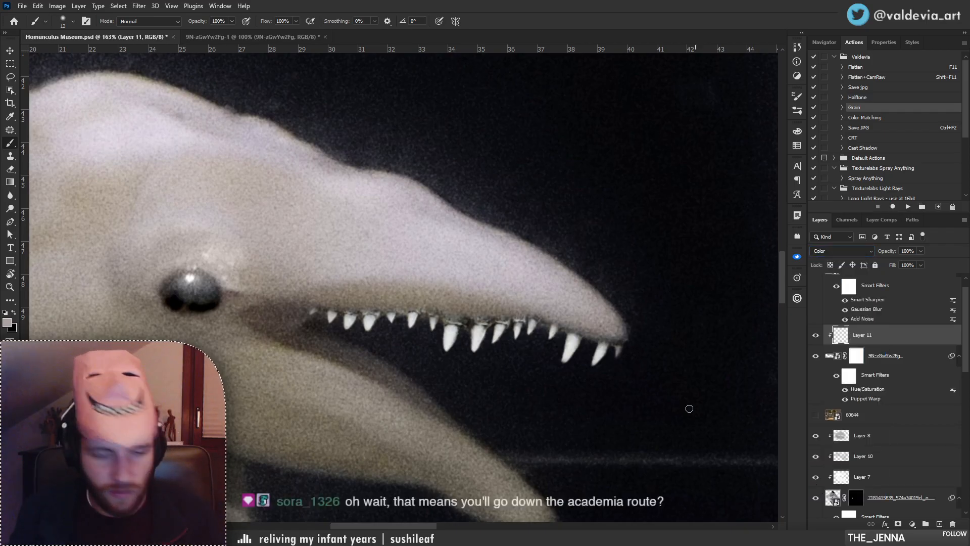
Tint the whole tooth row on the clipped layer with a sampled skin tone, using a 45 px soft brush.
{"action": "right_click", "coordinate": [432, 299]}
{"action": "left_click_drag", "start_coordinate": [493, 293], "coordinate": [504, 292]}
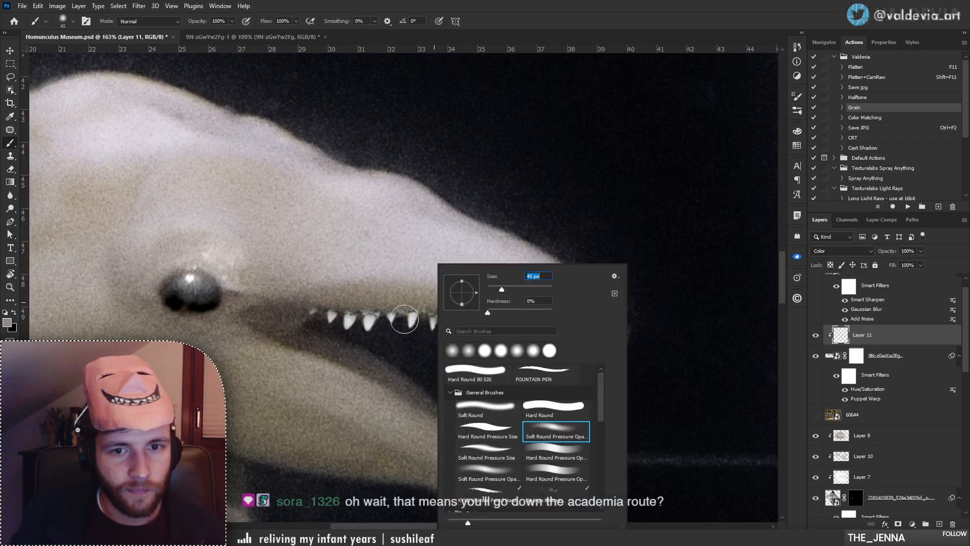
{"action": "left_click", "coordinate": [339, 296], "text": "alt"}
{"action": "left_click_drag", "start_coordinate": [339, 298], "coordinate": [629, 332]}
{"action": "key", "text": "ctrl+space"}
{"action": "left_click_drag", "start_coordinate": [484, 349], "coordinate": [384, 333]}
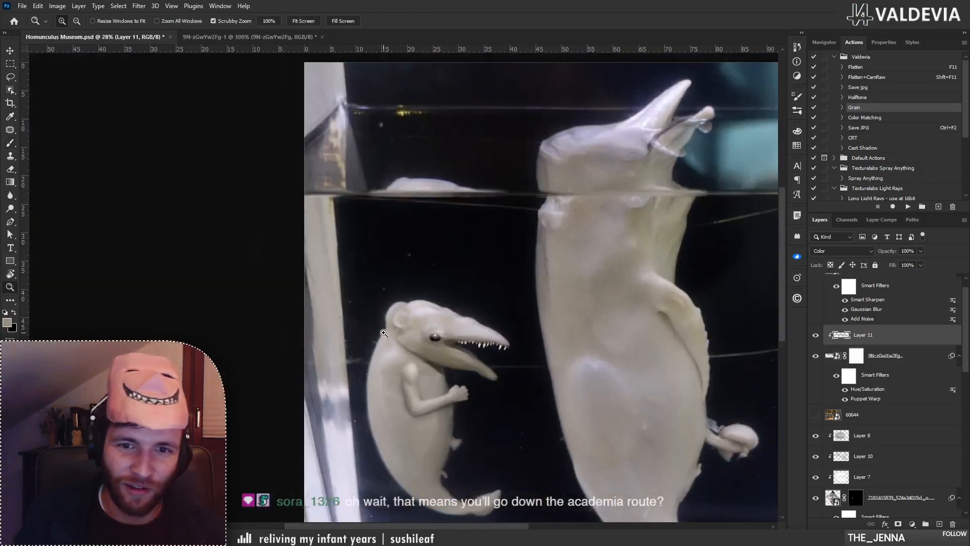
Darken the teeth layer with Levels by lowering the output white level to 135.
{"action": "left_click_drag", "start_coordinate": [515, 352], "coordinate": [544, 352]}
{"action": "left_click", "coordinate": [902, 359]}
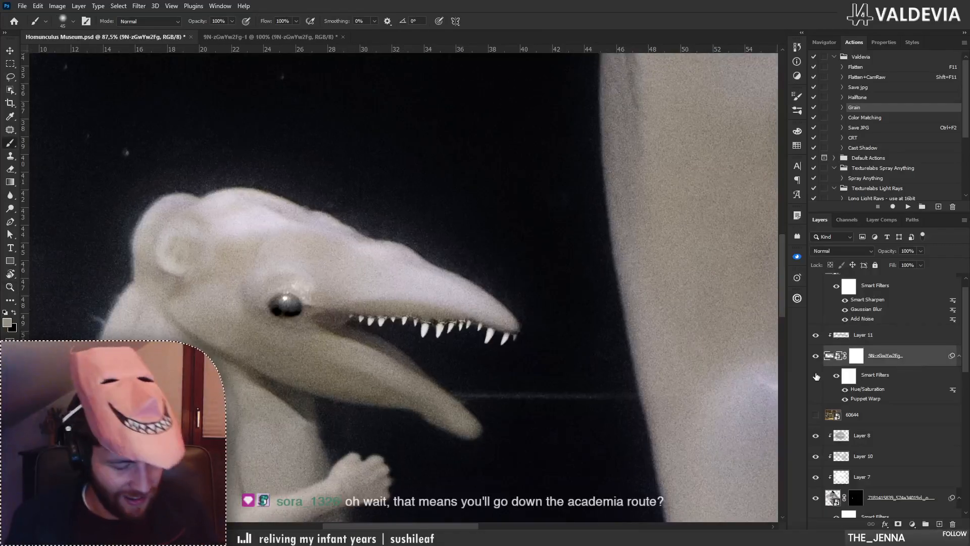
{"action": "key", "text": "ctrl+l"}
{"action": "left_click_drag", "start_coordinate": [632, 294], "coordinate": [572, 292]}
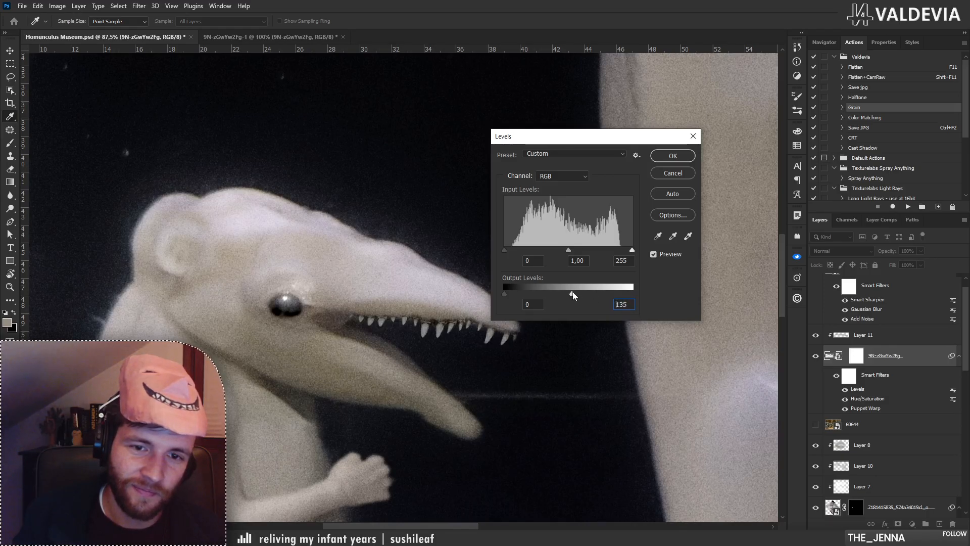
{"action": "left_click", "coordinate": [672, 155]}
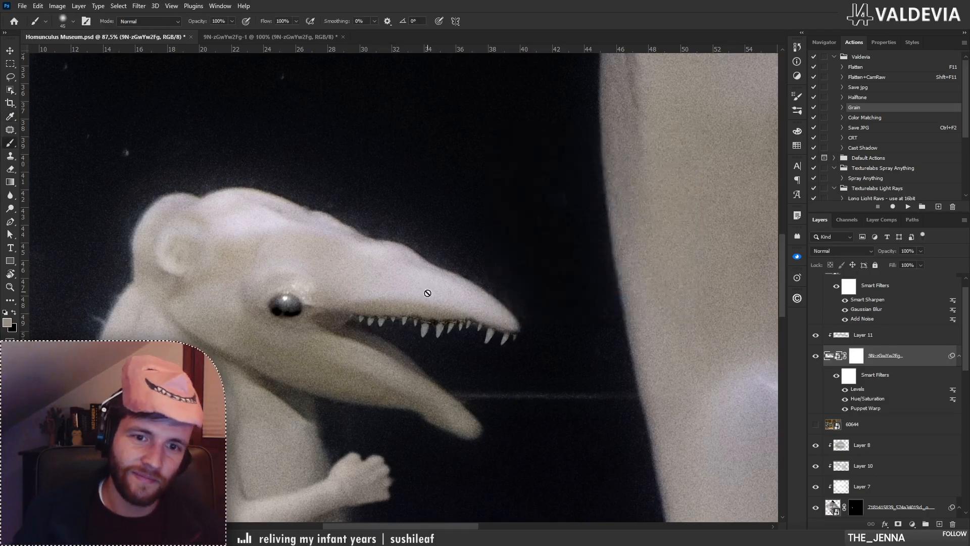
Soften the teeth layer with a Gaussian Blur of 1.3 pixels radius.
{"action": "key", "text": "z"}
{"action": "mouse_move", "coordinate": [402, 327]}
{"action": "left_mouse_down"}
{"action": "mouse_move", "coordinate": [329, 334]}
{"action": "mouse_move", "coordinate": [459, 327]}
{"action": "left_mouse_up"}
{"action": "key", "text": "b"}
{"action": "key", "text": "z"}
{"action": "key", "text": "b"}
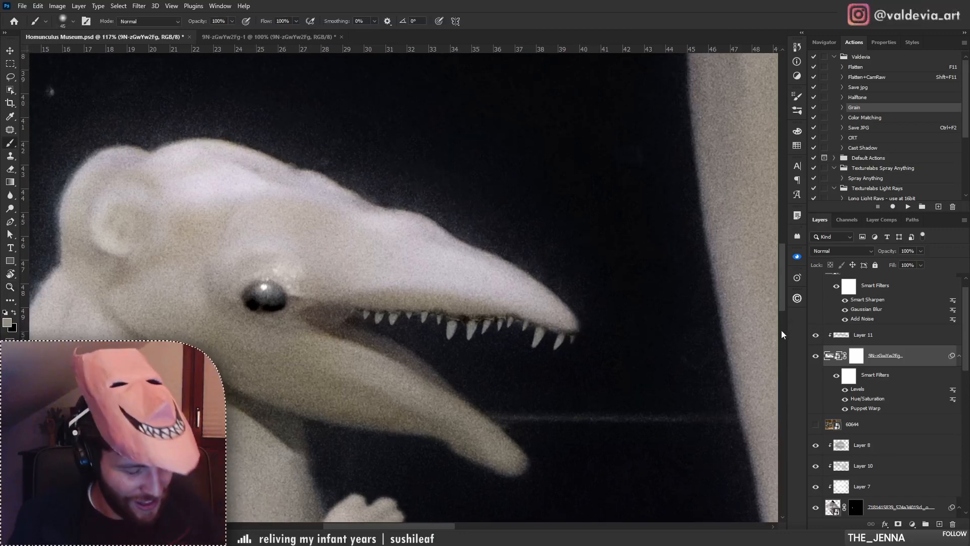
{"action": "key", "text": "ctrl+shift+g"}
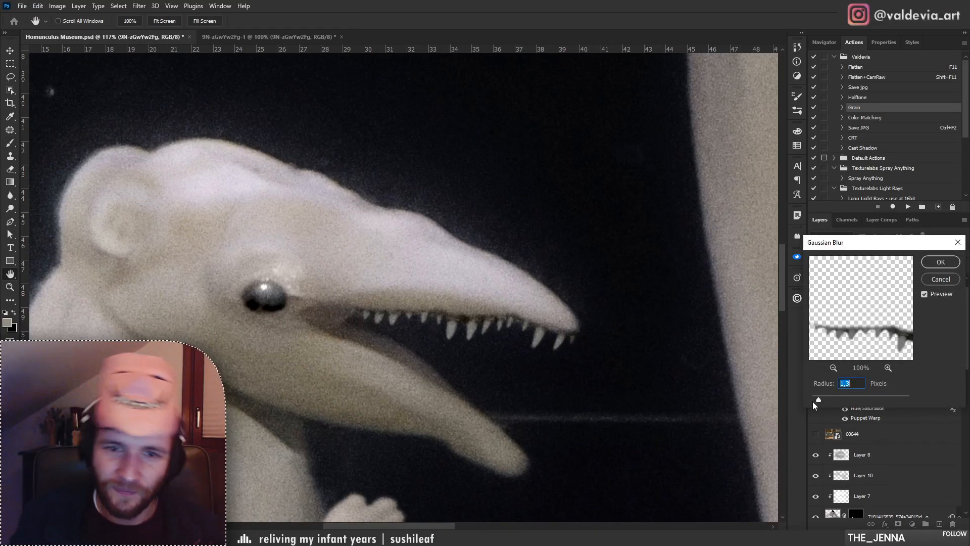
{"action": "left_click", "coordinate": [941, 262]}
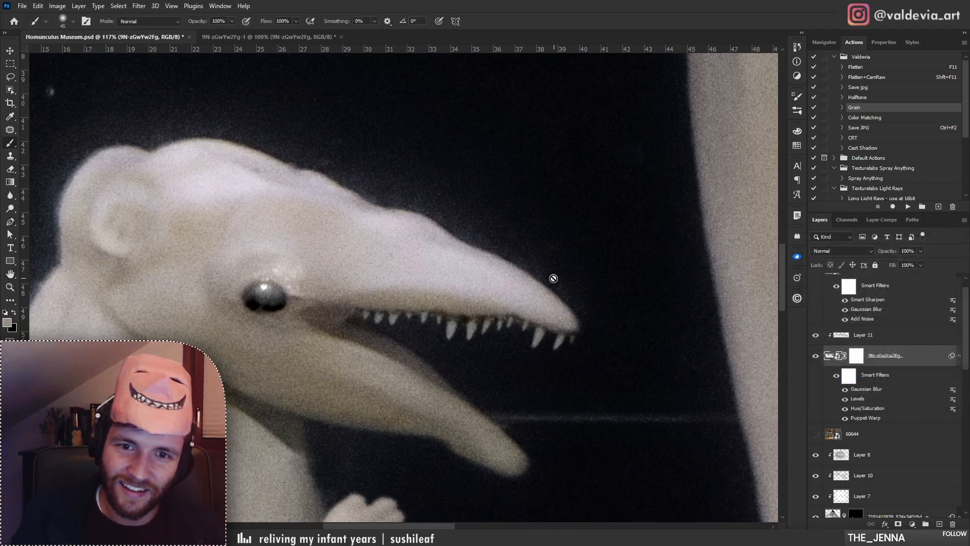
Review the toothed creature up close and within the whole museum image, and look through the layer stack down to Layer 0.
{"action": "key", "text": "z"}
{"action": "mouse_move", "coordinate": [454, 339]}
{"action": "left_mouse_down"}
{"action": "mouse_move", "coordinate": [364, 340]}
{"action": "mouse_move", "coordinate": [428, 346]}
{"action": "left_mouse_up"}
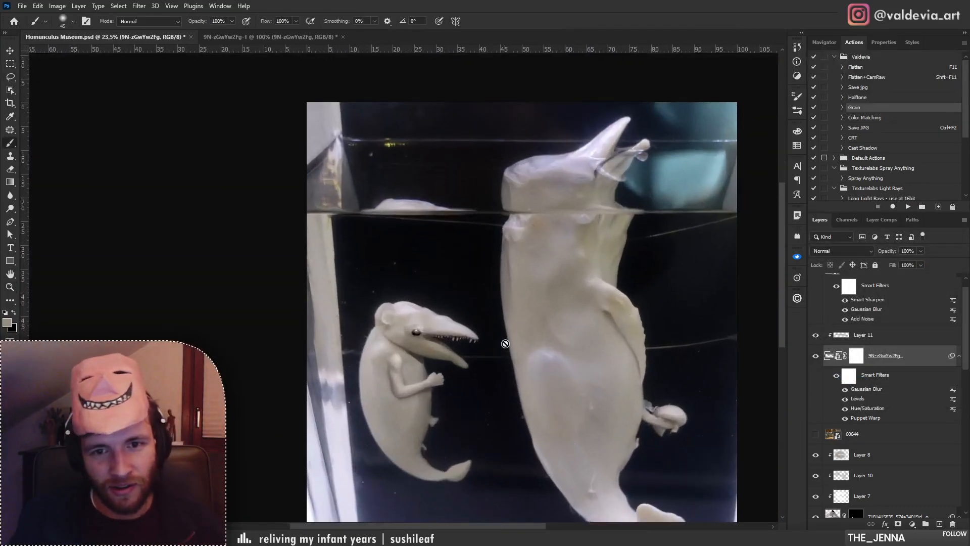
{"action": "left_click_drag", "start_coordinate": [505, 343], "coordinate": [420, 303]}
{"action": "key", "text": "z"}
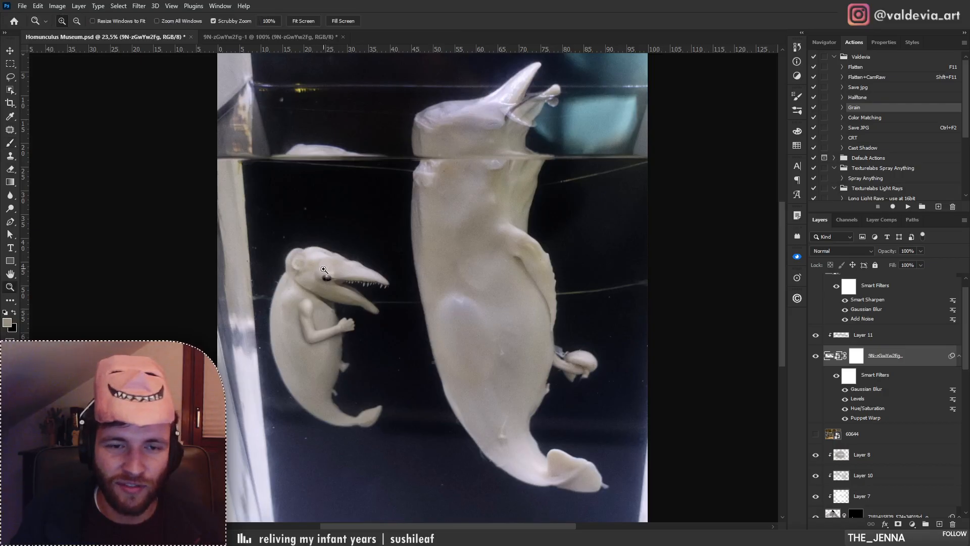
{"action": "mouse_move", "coordinate": [324, 269]}
{"action": "left_mouse_down"}
{"action": "mouse_move", "coordinate": [354, 271]}
{"action": "mouse_move", "coordinate": [273, 271]}
{"action": "mouse_move", "coordinate": [383, 271]}
{"action": "mouse_move", "coordinate": [311, 272]}
{"action": "mouse_move", "coordinate": [356, 273]}
{"action": "left_mouse_up"}
{"action": "key", "text": "z"}
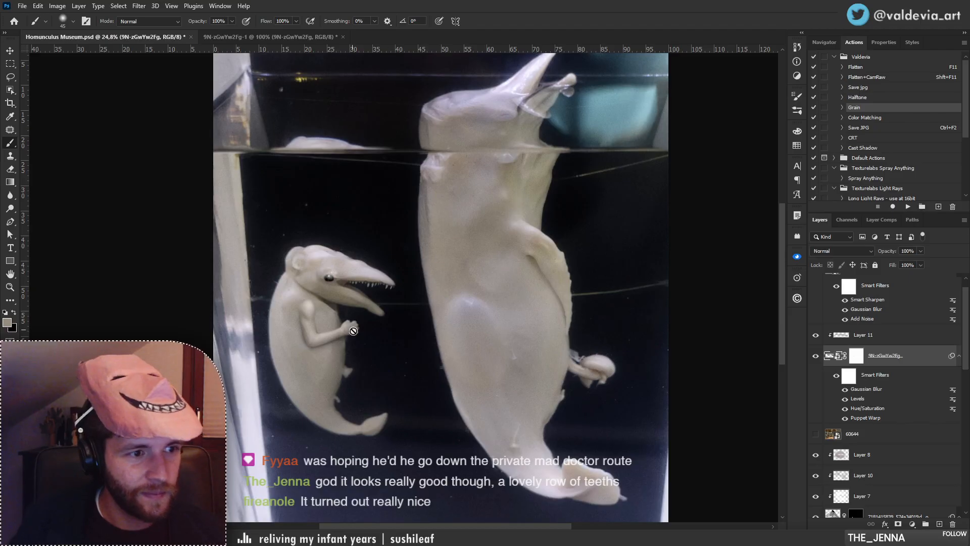
{"action": "left_click_drag", "start_coordinate": [324, 350], "coordinate": [417, 377]}
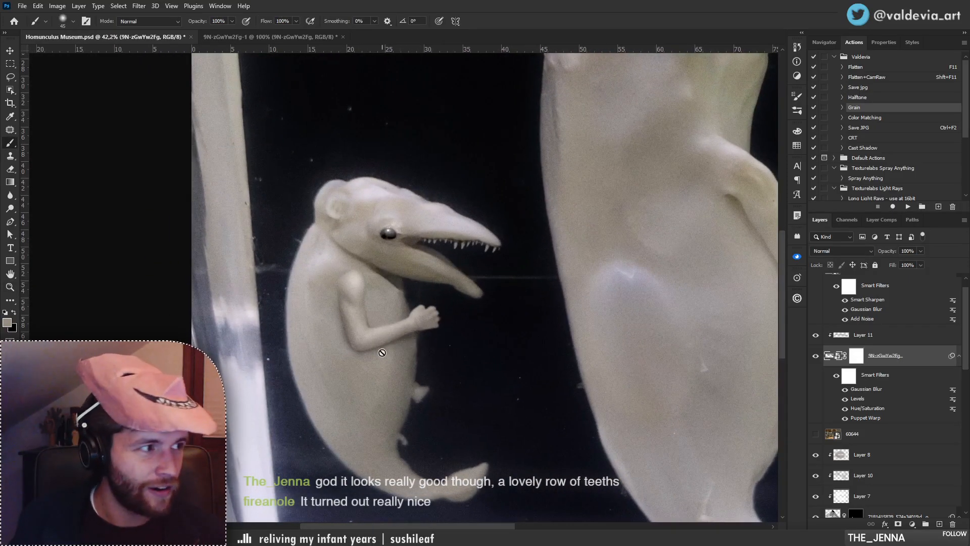
{"action": "left_click_drag", "start_coordinate": [398, 364], "coordinate": [415, 395]}
{"action": "left_click", "coordinate": [415, 396]}
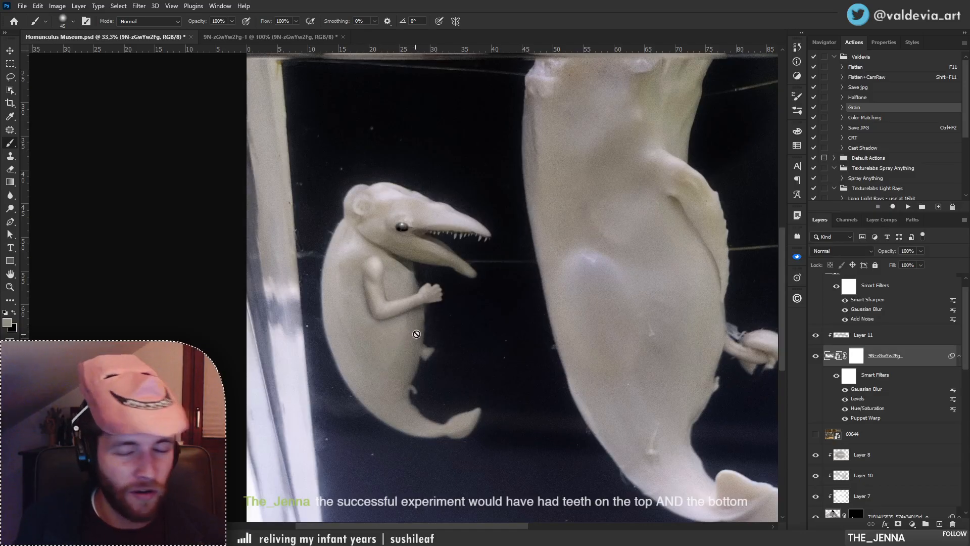
{"action": "mouse_move", "coordinate": [429, 333]}
{"action": "left_mouse_down"}
{"action": "mouse_move", "coordinate": [375, 338]}
{"action": "mouse_move", "coordinate": [375, 346]}
{"action": "left_mouse_up"}
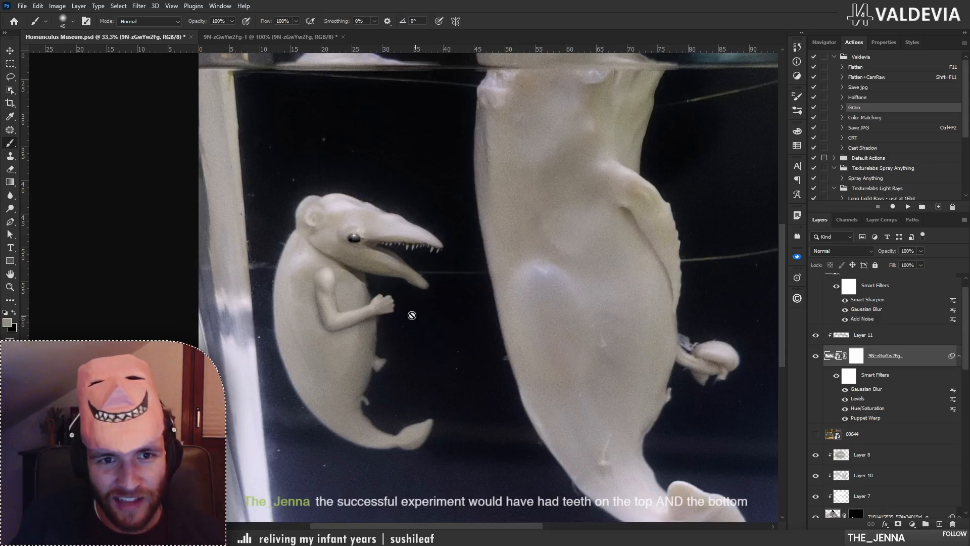
{"action": "key", "text": "z"}
{"action": "mouse_move", "coordinate": [359, 266]}
{"action": "left_mouse_down"}
{"action": "mouse_move", "coordinate": [386, 264]}
{"action": "mouse_move", "coordinate": [344, 264]}
{"action": "left_mouse_up"}
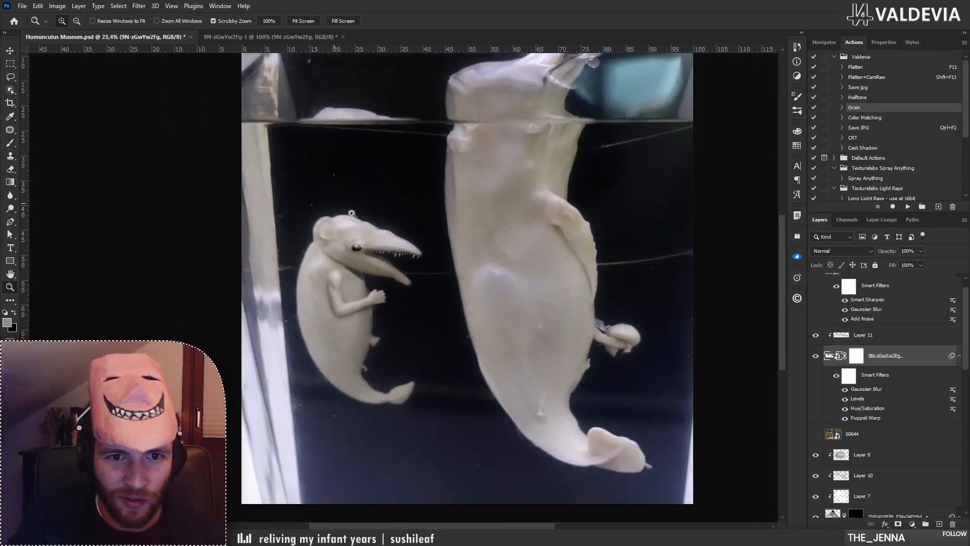
{"action": "left_click_drag", "start_coordinate": [344, 212], "coordinate": [386, 222]}
{"action": "key", "text": "b"}
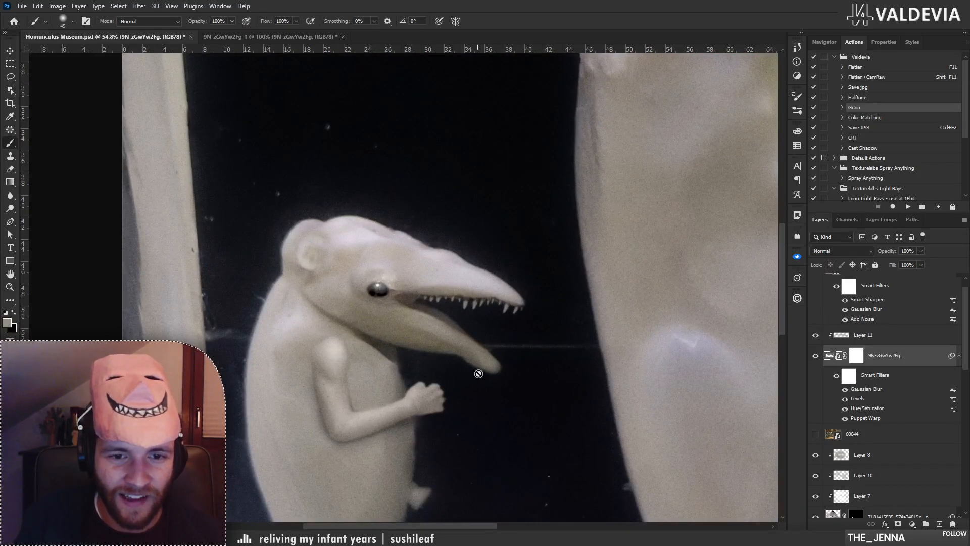
{"action": "scroll", "coordinate": [479, 373], "scroll_direction": "down", "scroll_amount": 5}
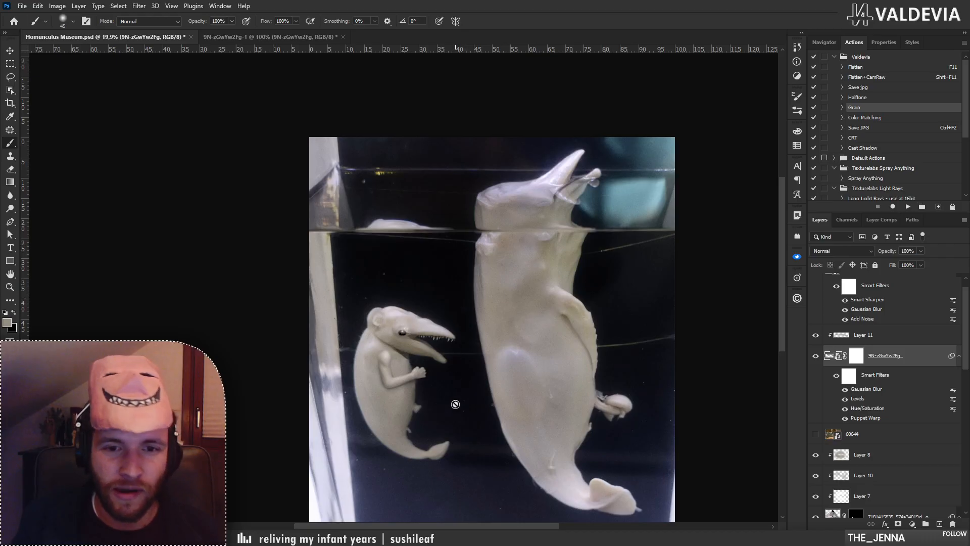
{"action": "left_click_drag", "start_coordinate": [455, 405], "coordinate": [451, 364]}
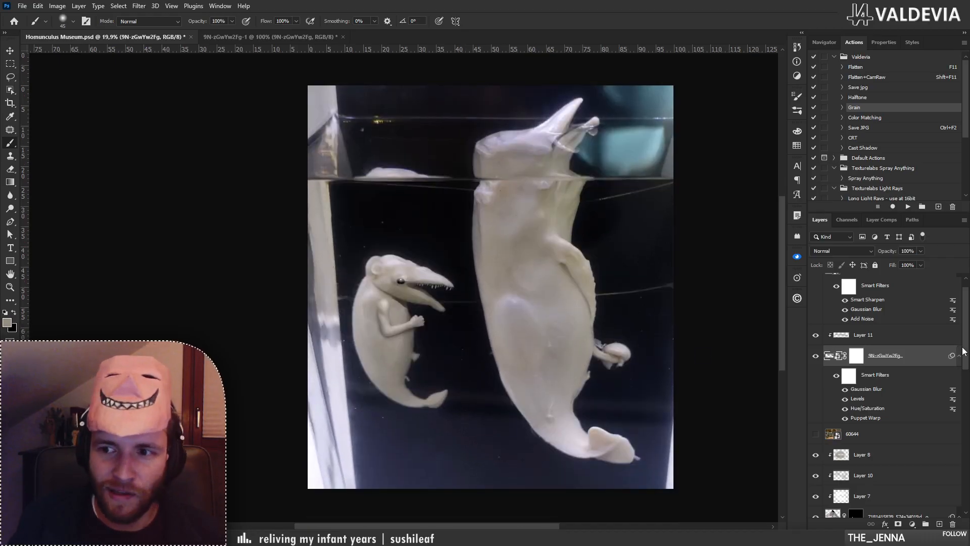
{"action": "left_click_drag", "start_coordinate": [964, 351], "coordinate": [964, 508]}
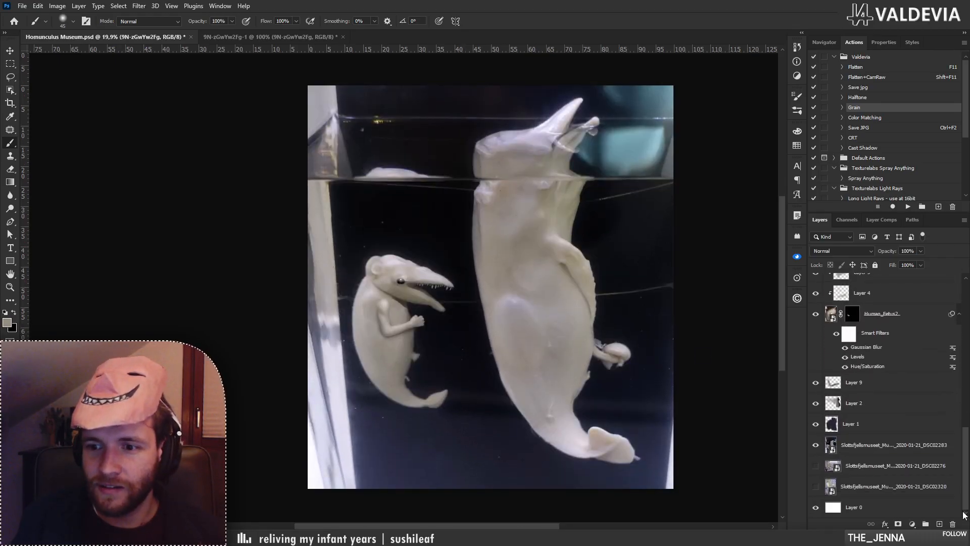
Move the two original museum photo layers ending in DSC02276 and DSC02320 above the Noise layer.
{"action": "left_click", "coordinate": [892, 466]}
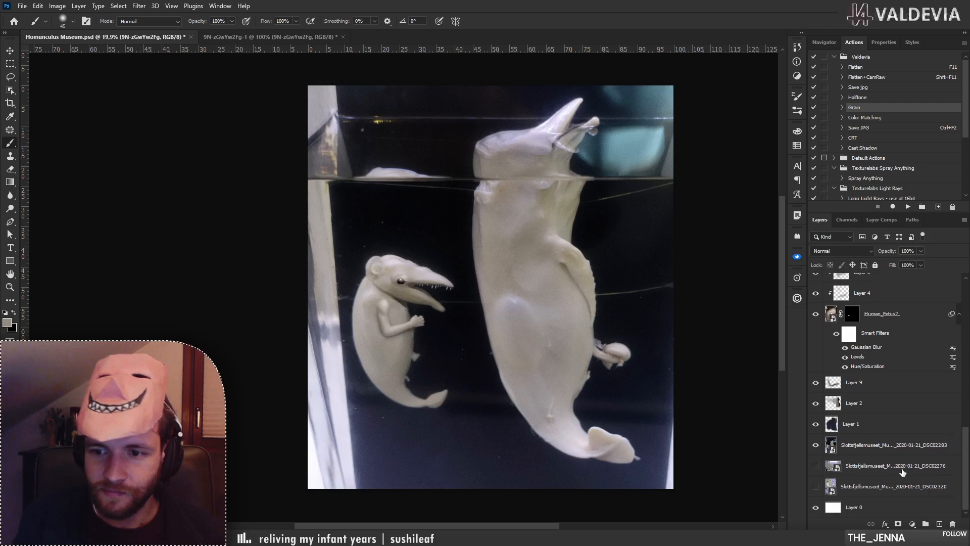
{"action": "left_click", "coordinate": [904, 491], "text": "shift"}
{"action": "left_click_drag", "start_coordinate": [903, 488], "coordinate": [859, 280]}
Compare the two original museum photos, examining the black specimen tank and surrounding jars in the DSC02276 photo up close and as a whole.
{"action": "left_click", "coordinate": [816, 304]}
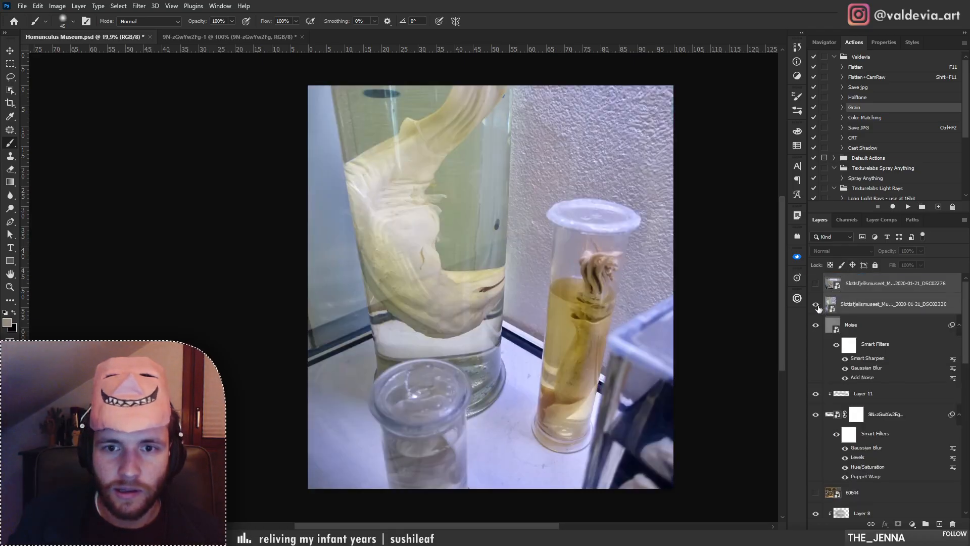
{"action": "left_click", "coordinate": [816, 304]}
{"action": "left_click", "coordinate": [815, 284]}
{"action": "left_click", "coordinate": [866, 286]}
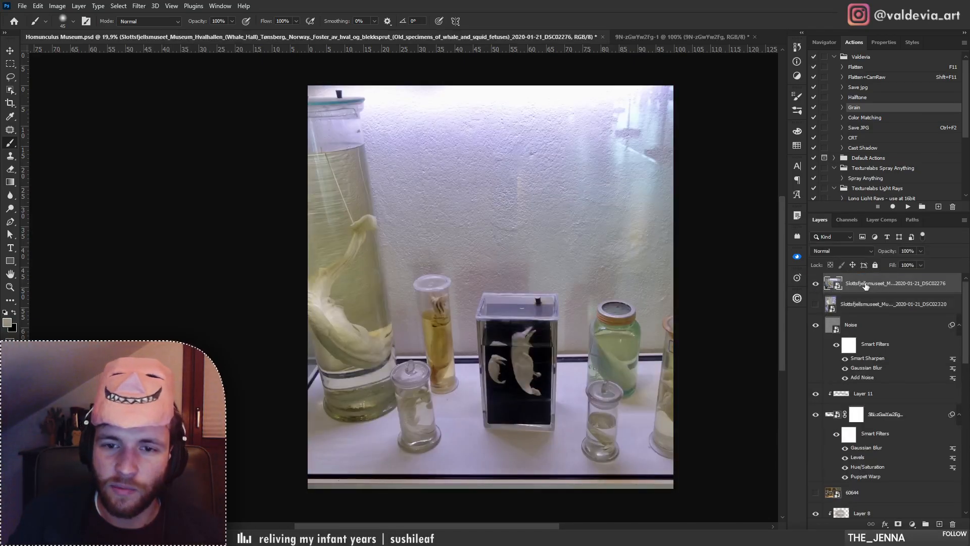
{"action": "key", "text": "ctrl+space"}
{"action": "left_click_drag", "start_coordinate": [513, 376], "coordinate": [596, 373]}
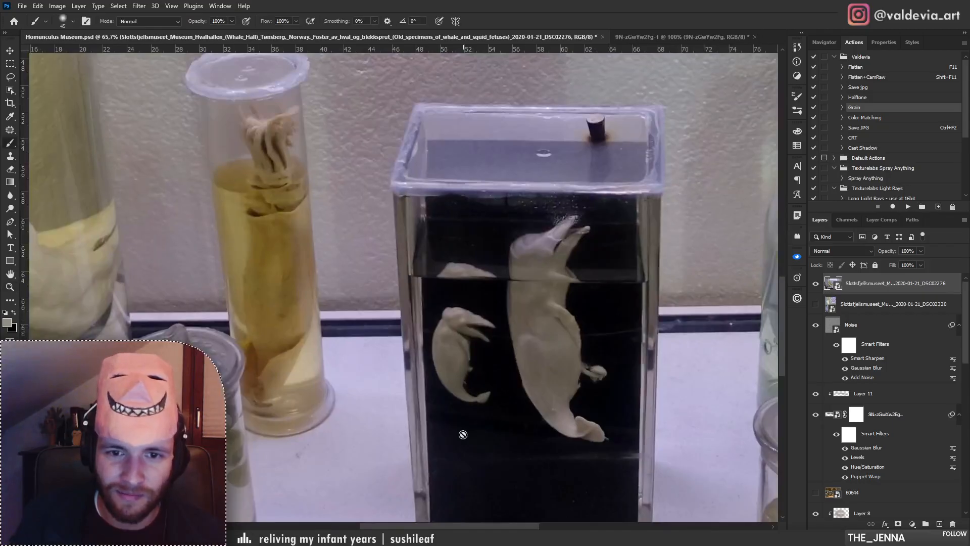
{"action": "key", "text": "ctrl+space"}
{"action": "mouse_move", "coordinate": [548, 282]}
{"action": "left_mouse_down"}
{"action": "mouse_move", "coordinate": [459, 240]}
{"action": "mouse_move", "coordinate": [505, 277]}
{"action": "mouse_move", "coordinate": [460, 339]}
{"action": "left_mouse_up"}
{"action": "key", "text": "space"}
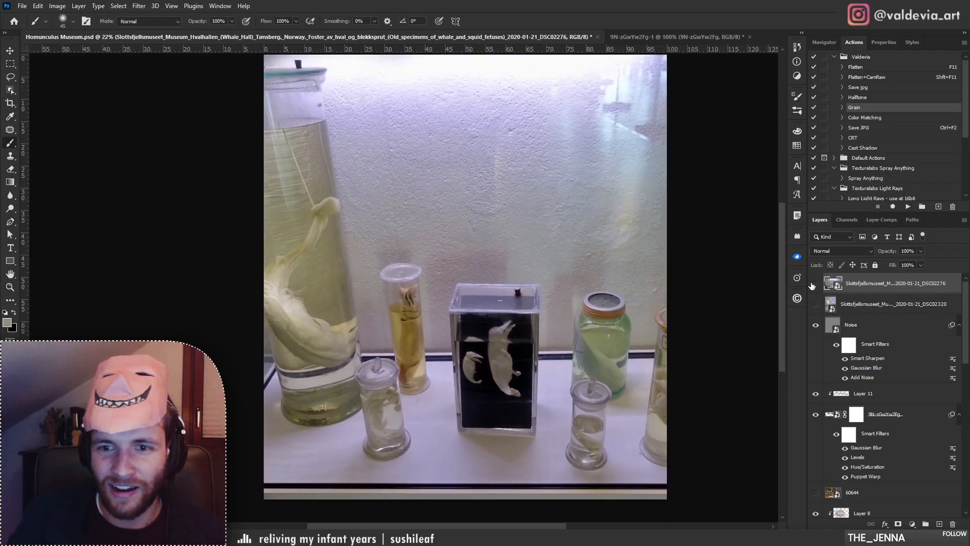
{"action": "left_click", "coordinate": [815, 284]}
{"action": "left_click", "coordinate": [815, 285]}
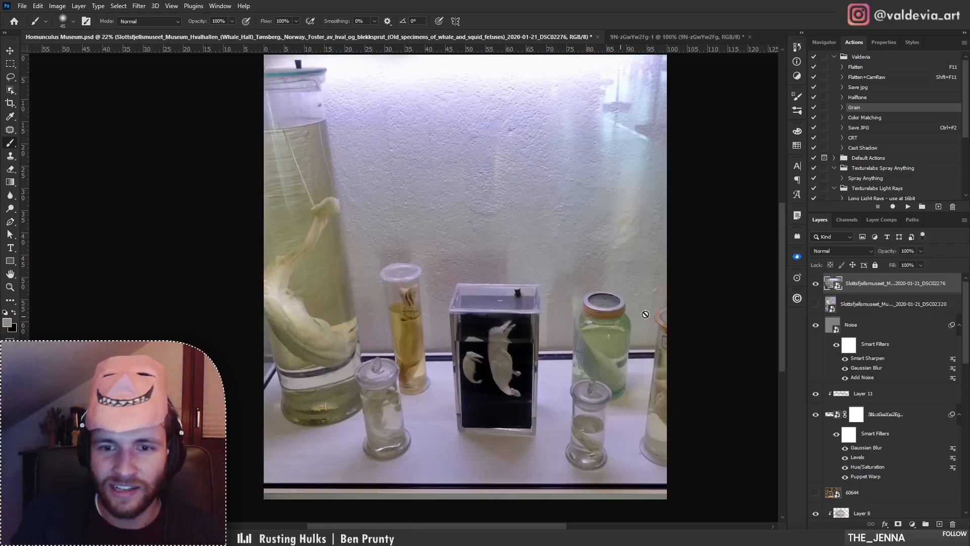
{"action": "left_click", "coordinate": [815, 284]}
Examine the tall whale fetus jar and neighbouring jars in the DSC02320 photo, and return to the composite.
{"action": "left_click", "coordinate": [816, 304]}
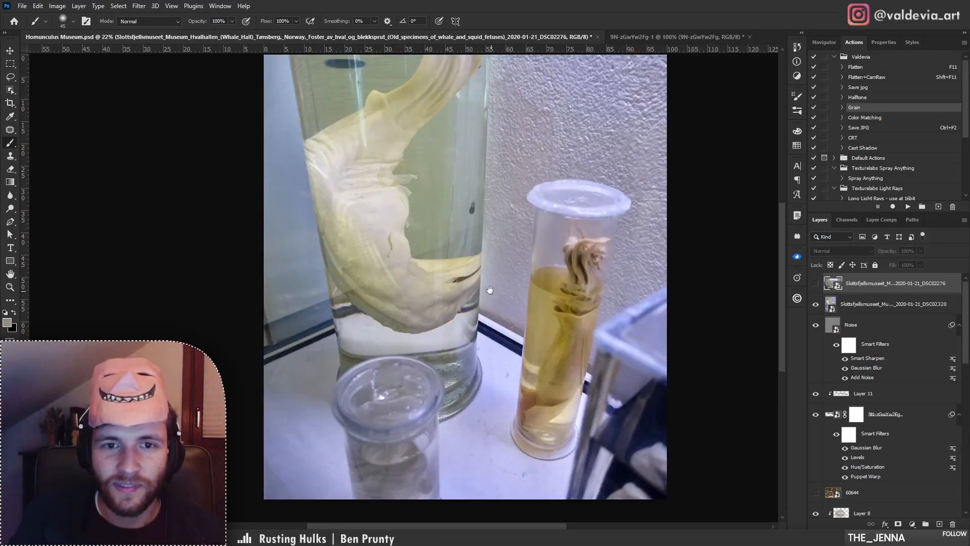
{"action": "mouse_move", "coordinate": [490, 290]}
{"action": "left_mouse_down"}
{"action": "mouse_move", "coordinate": [511, 348]}
{"action": "mouse_move", "coordinate": [415, 328]}
{"action": "mouse_move", "coordinate": [460, 326]}
{"action": "left_mouse_up"}
{"action": "key", "text": "z"}
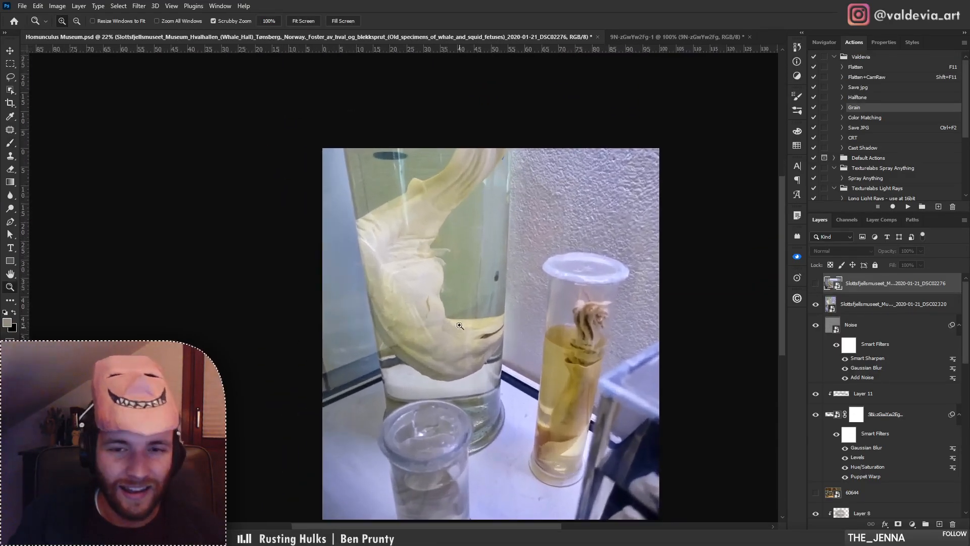
{"action": "key", "text": "b"}
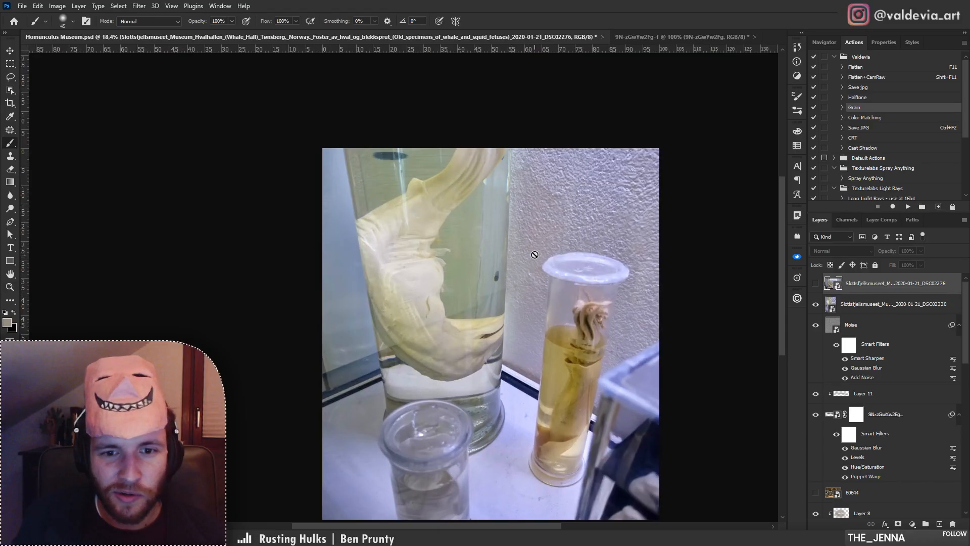
{"action": "left_click_drag", "start_coordinate": [529, 309], "coordinate": [515, 275]}
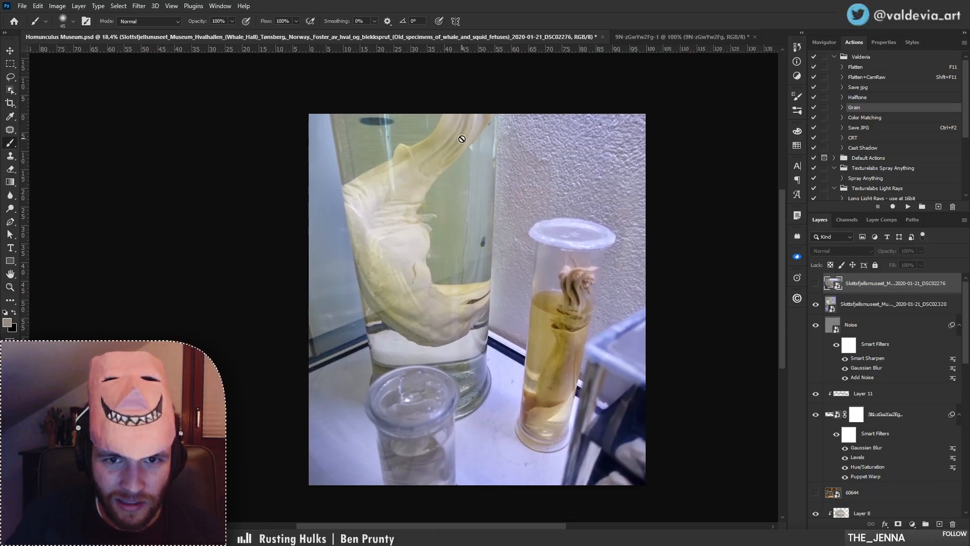
{"action": "left_click", "coordinate": [815, 305]}
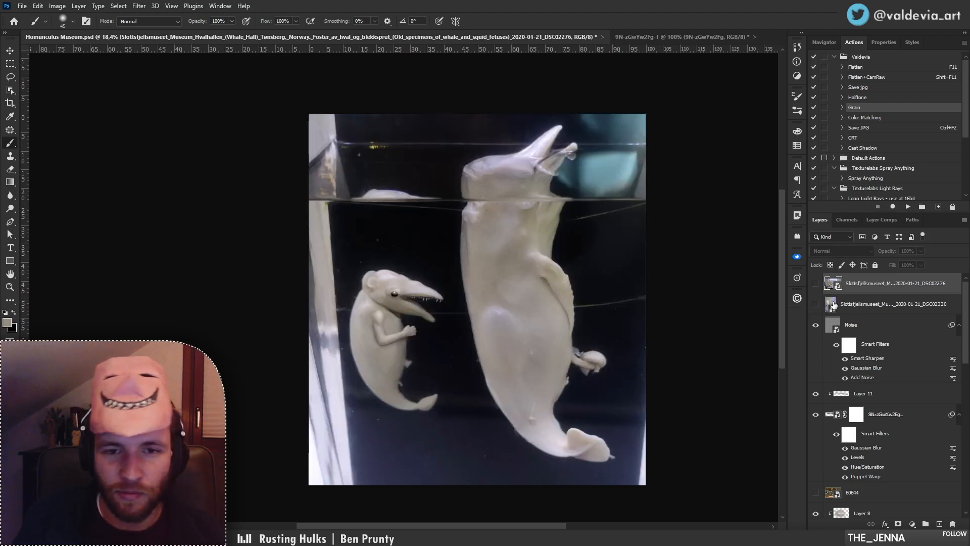
Duplicate the Human_Fetus2 layer above Layer 8 and disable the copy's mask.
{"action": "left_click_drag", "start_coordinate": [968, 349], "coordinate": [966, 490]}
{"action": "scroll", "coordinate": [954, 397], "scroll_direction": "up", "scroll_amount": 10}
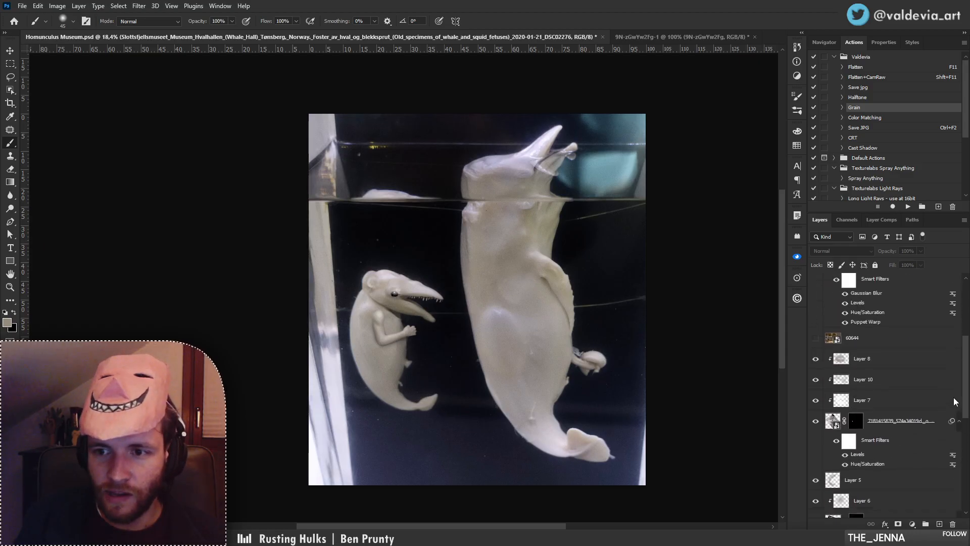
{"action": "left_click", "coordinate": [876, 347]}
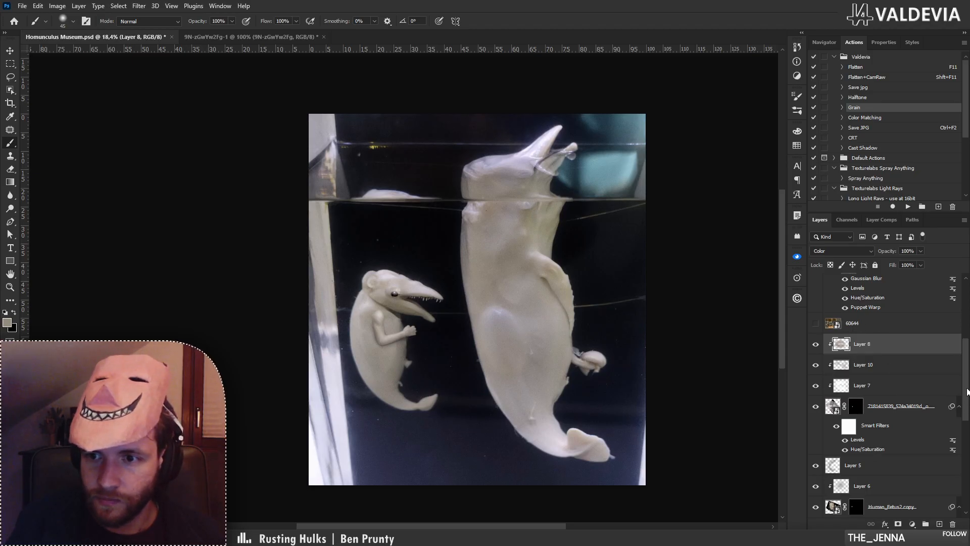
{"action": "scroll", "coordinate": [968, 391], "scroll_direction": "down", "scroll_amount": 5}
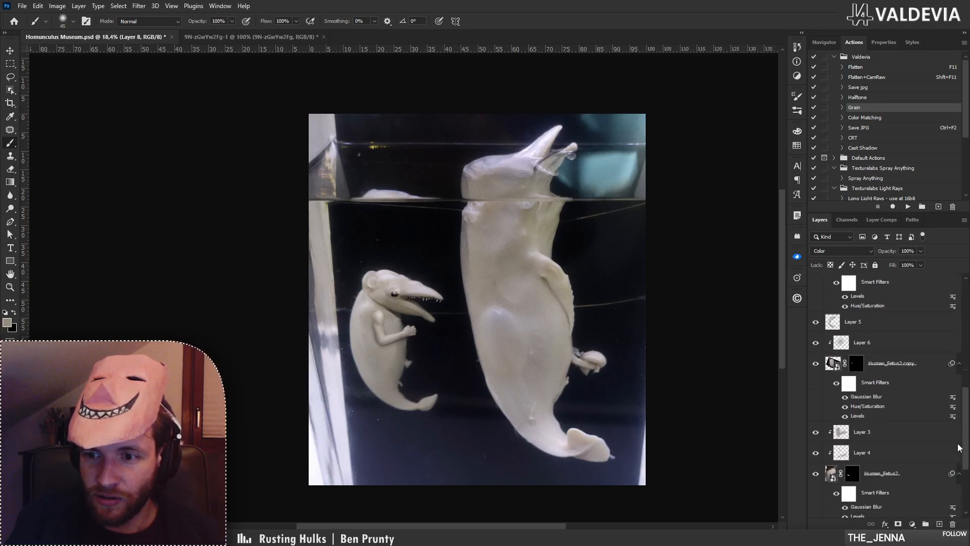
{"action": "scroll", "coordinate": [959, 448], "scroll_direction": "down", "scroll_amount": 3}
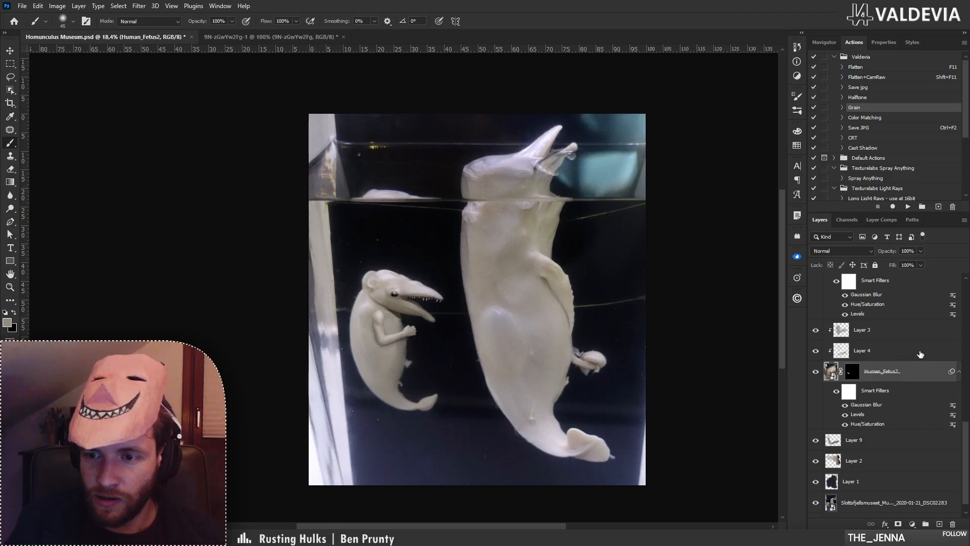
{"action": "left_click_drag", "start_coordinate": [918, 378], "coordinate": [892, 393]}
{"action": "left_click", "coordinate": [858, 409], "text": "shift"}
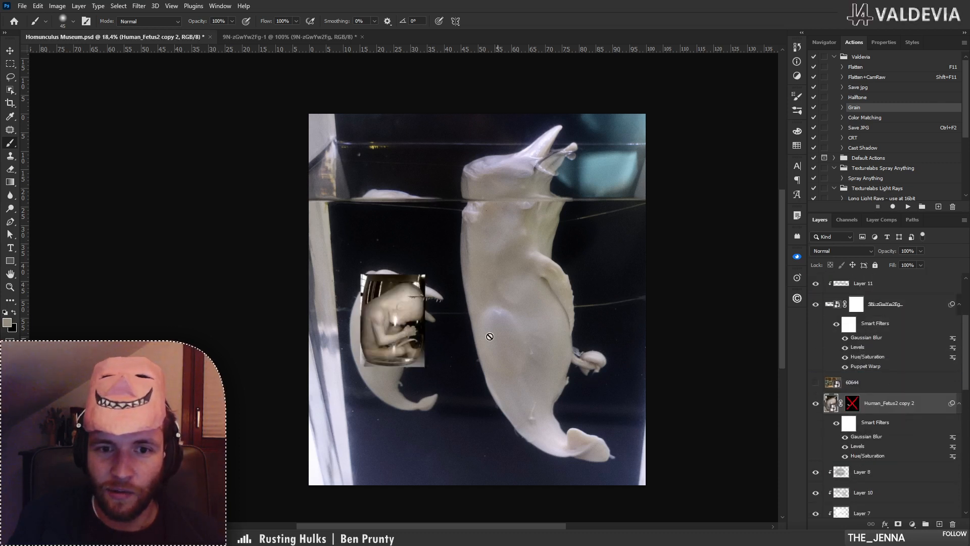
Move the unmasked fetus copy between the two creatures to inspect its limbs, and hide it.
{"action": "left_click_drag", "start_coordinate": [394, 339], "coordinate": [486, 394]}
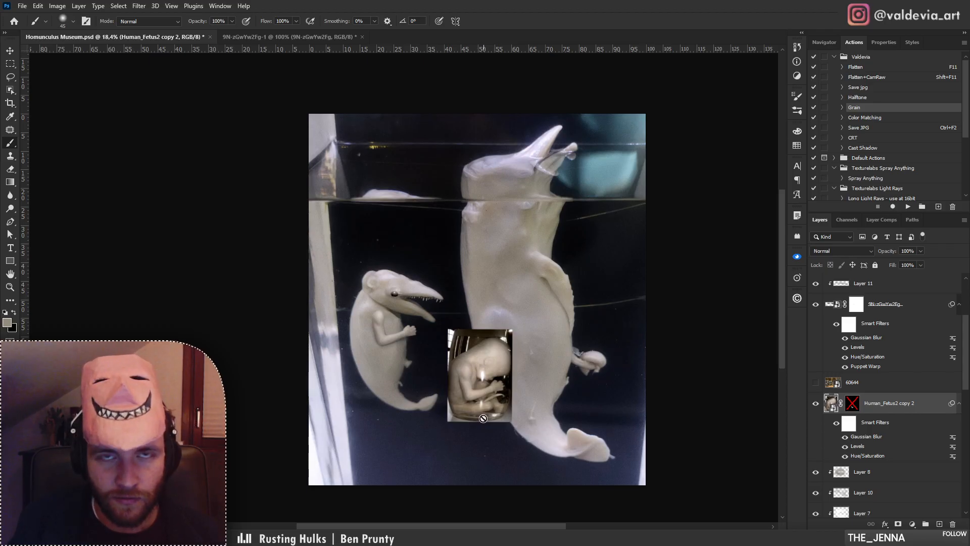
{"action": "key", "text": "z"}
{"action": "mouse_move", "coordinate": [475, 417]}
{"action": "left_mouse_down"}
{"action": "mouse_move", "coordinate": [541, 415]}
{"action": "mouse_move", "coordinate": [531, 413]}
{"action": "left_mouse_up"}
{"action": "key", "text": "b"}
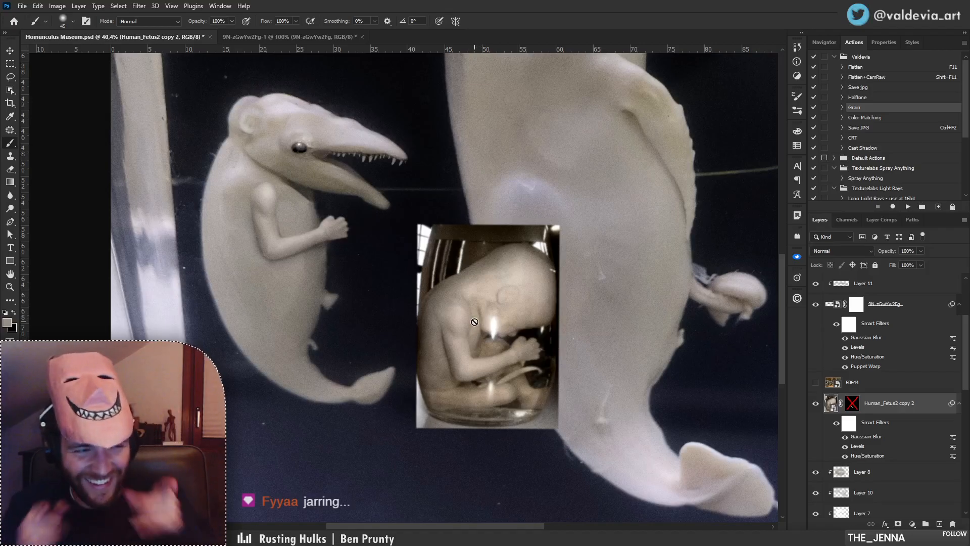
{"action": "left_click", "coordinate": [815, 403]}
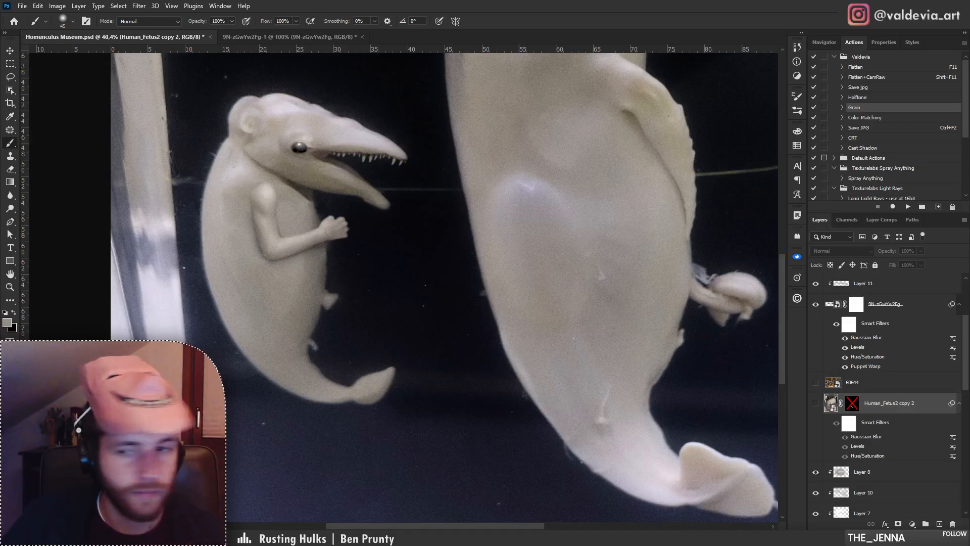
Place the Human_Fetus photo above the hidden fetus copy and give it that copy's smart filters.
{"action": "left_click_drag", "start_coordinate": [969, 344], "coordinate": [480, 278]}
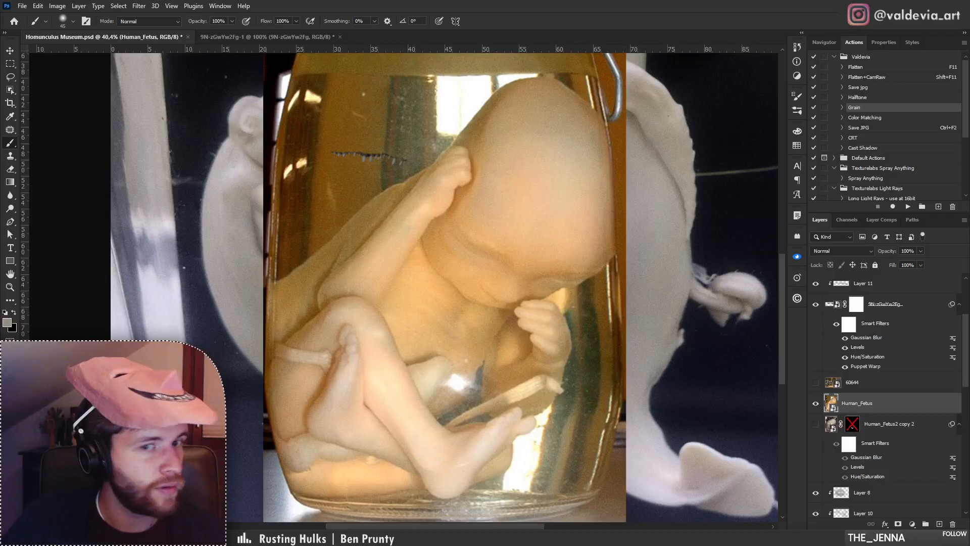
{"action": "scroll", "coordinate": [899, 456], "scroll_direction": "down", "scroll_amount": 1}
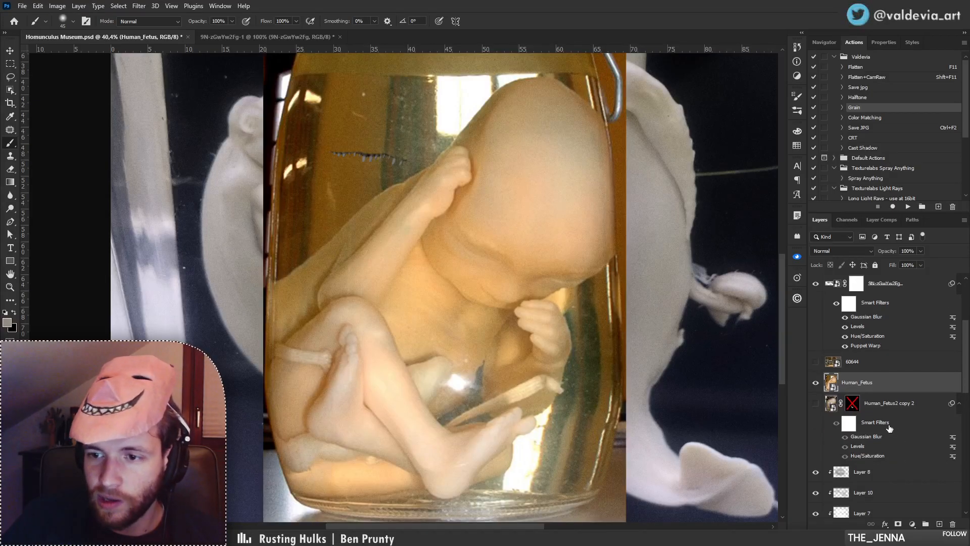
{"action": "left_click_drag", "start_coordinate": [890, 429], "coordinate": [871, 392]}
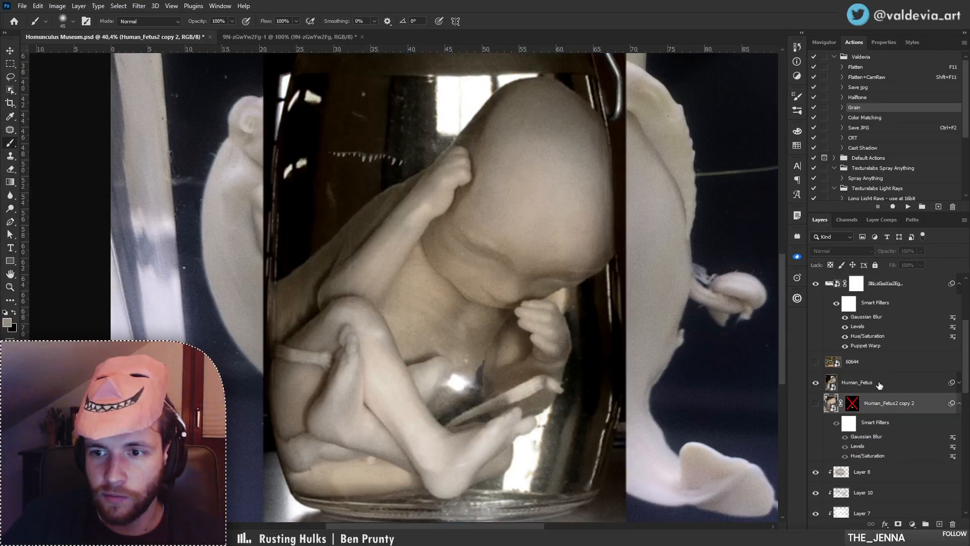
Scale the Human_Fetus photo to 37.80%, rotate it to -51.17° and position it over the small creature's belly.
{"action": "left_click", "coordinate": [880, 385]}
{"action": "key", "text": "ctrl+t"}
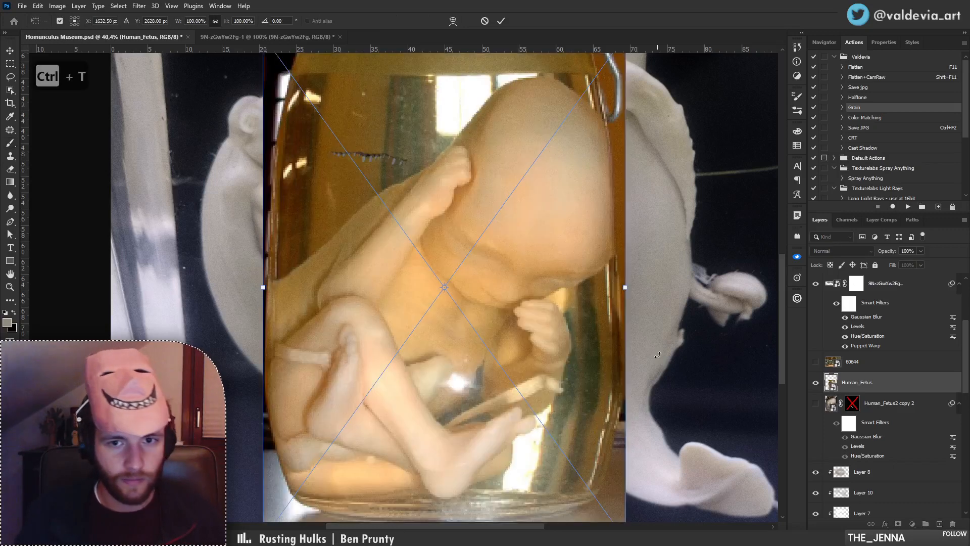
{"action": "left_click_drag", "start_coordinate": [626, 522], "coordinate": [522, 281]}
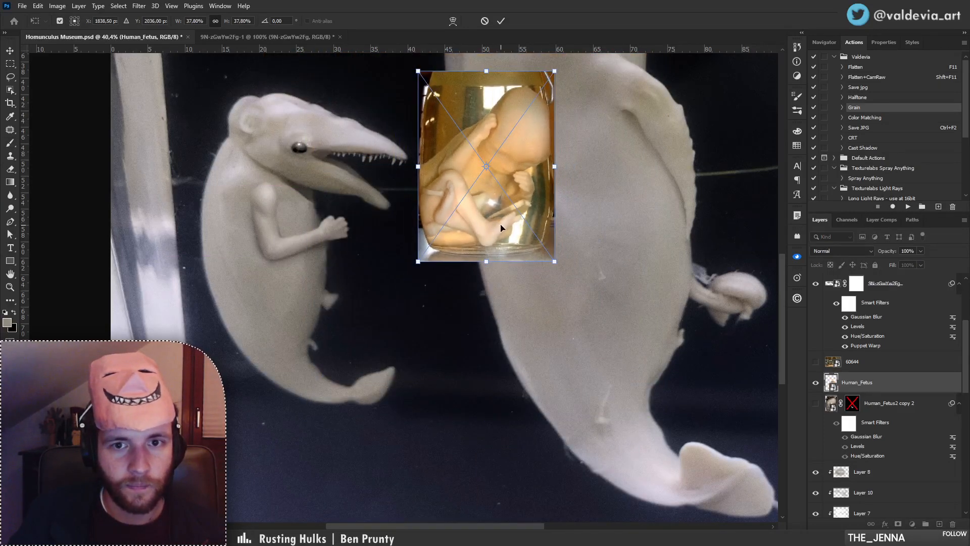
{"action": "left_click_drag", "start_coordinate": [540, 226], "coordinate": [324, 356]}
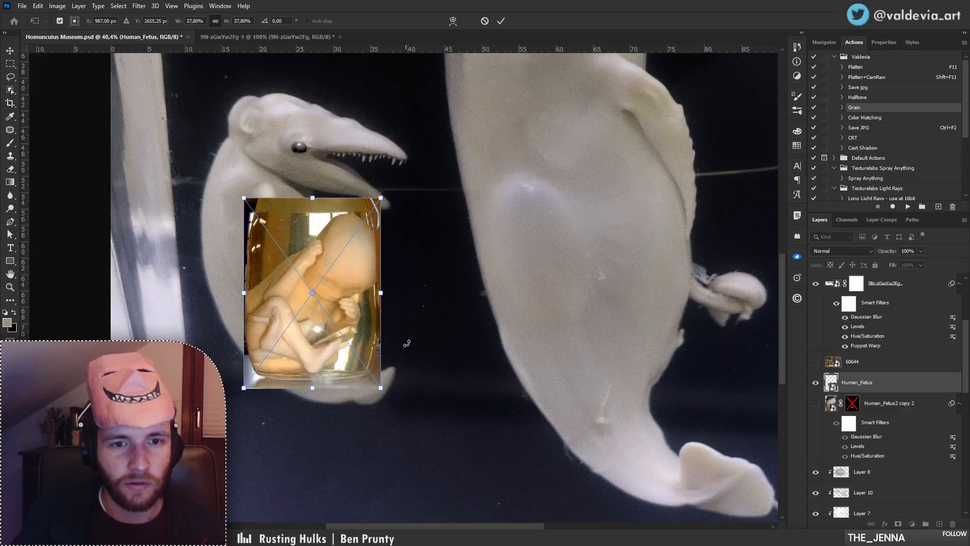
{"action": "left_click_drag", "start_coordinate": [407, 343], "coordinate": [395, 246]}
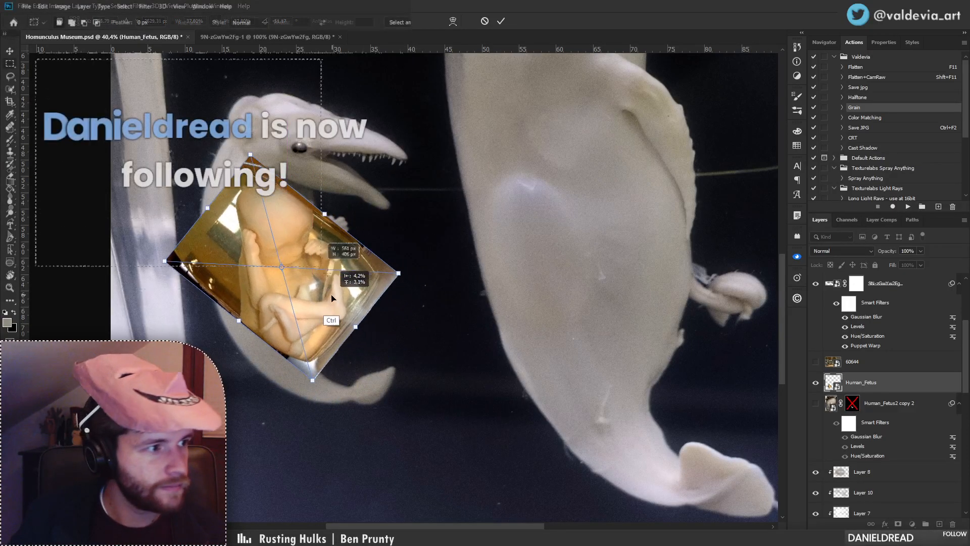
{"action": "left_click_drag", "start_coordinate": [325, 293], "coordinate": [391, 292]}
{"action": "left_click", "coordinate": [145, 6]}
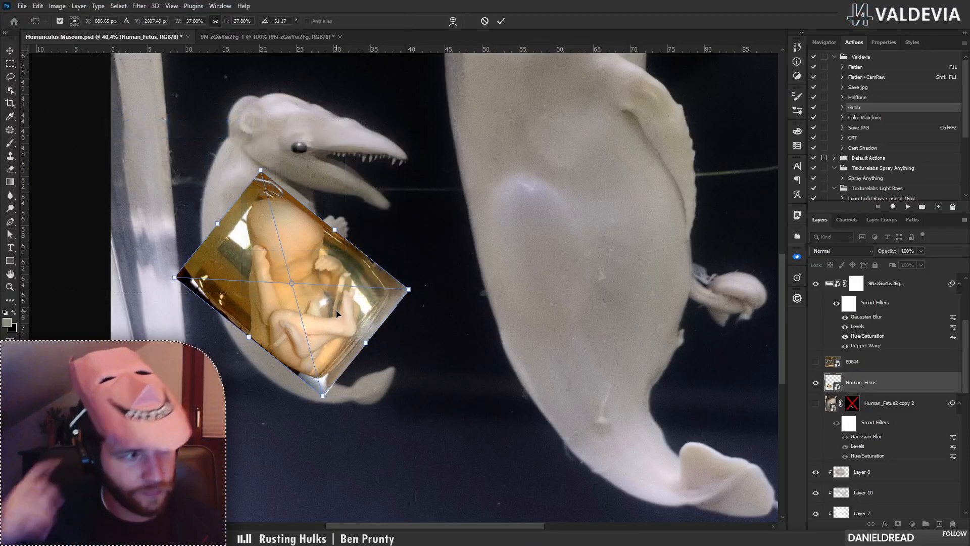
{"action": "left_click_drag", "start_coordinate": [327, 323], "coordinate": [355, 306]}
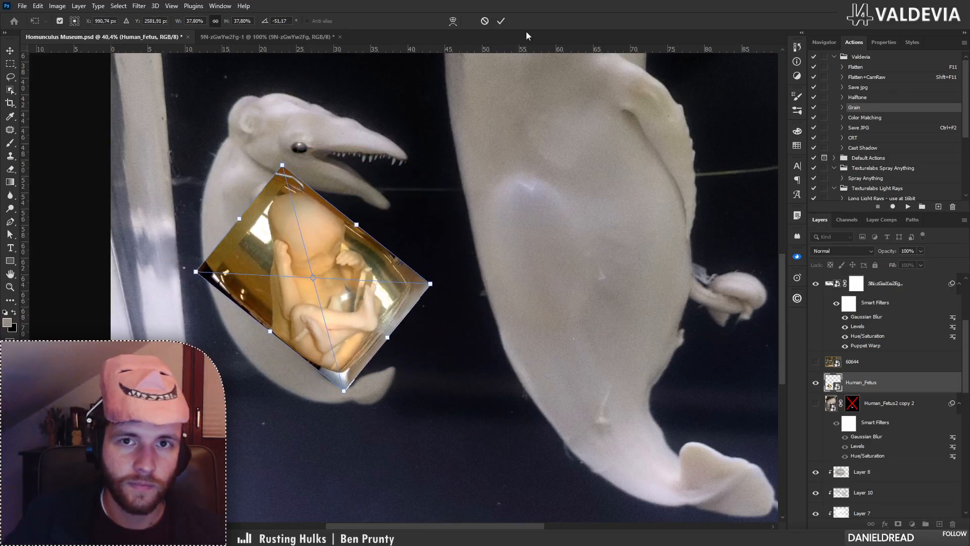
{"action": "left_click", "coordinate": [502, 21]}
Move the Human_Fetus layer below Human_Fetus2 and shift the photo so its legs sit beside the small creature's lower body.
{"action": "scroll", "coordinate": [336, 290], "scroll_direction": "up", "scroll_amount": 2}
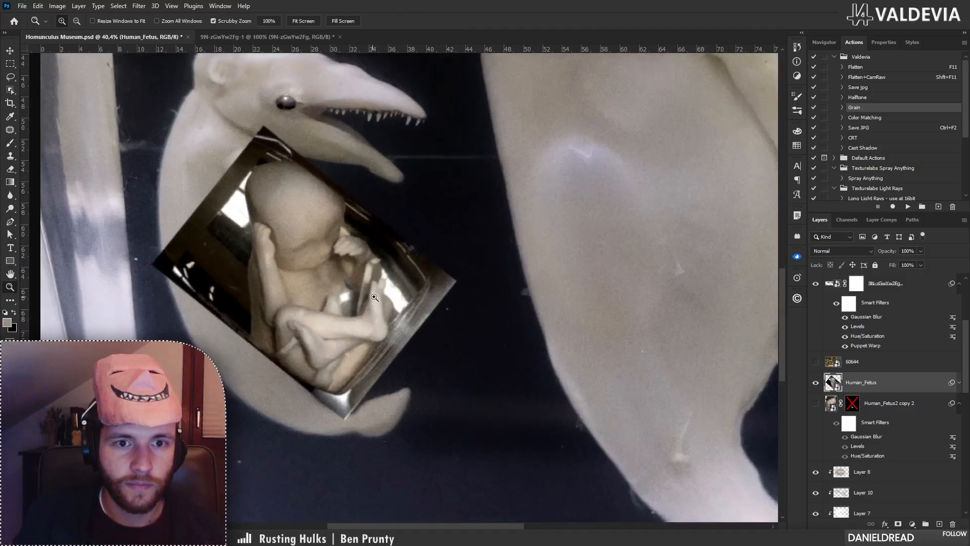
{"action": "left_click_drag", "start_coordinate": [336, 290], "coordinate": [530, 283]}
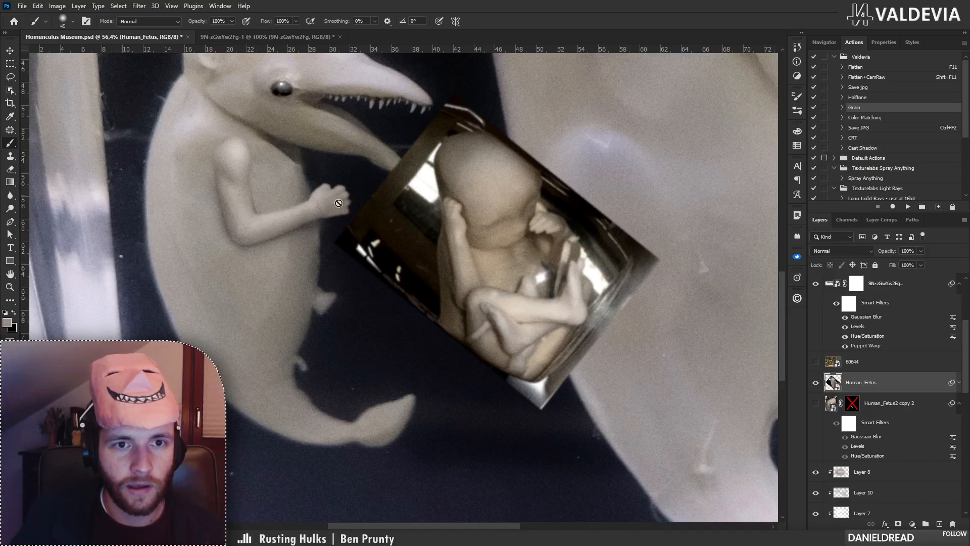
{"action": "left_click_drag", "start_coordinate": [910, 401], "coordinate": [849, 404]}
{"action": "left_click_drag", "start_coordinate": [547, 289], "coordinate": [413, 301]}
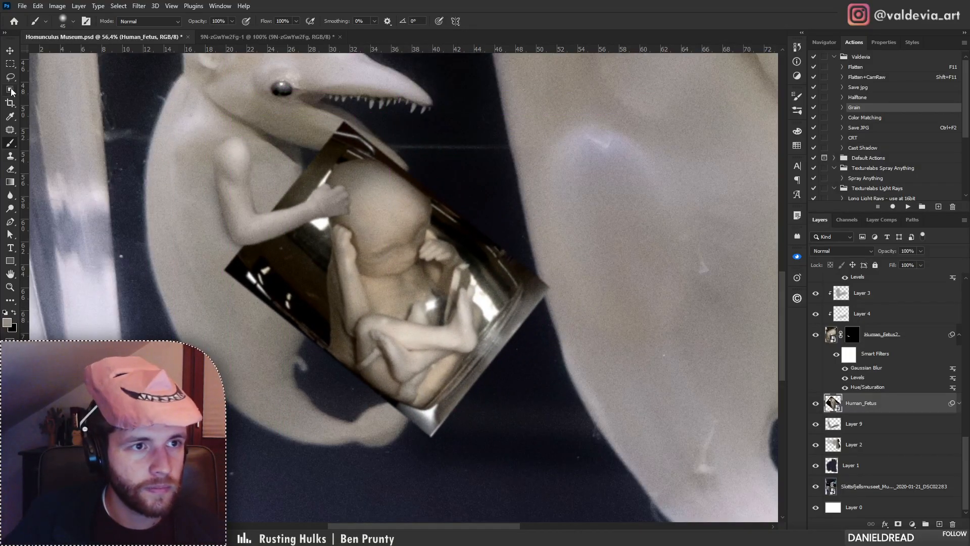
Select the legs in the Human_Fetus photo with the Object Selection tool, correcting toes and knee, and mask the layer to that selection.
{"action": "left_click", "coordinate": [11, 90]}
{"action": "left_click_drag", "start_coordinate": [355, 375], "coordinate": [349, 336]}
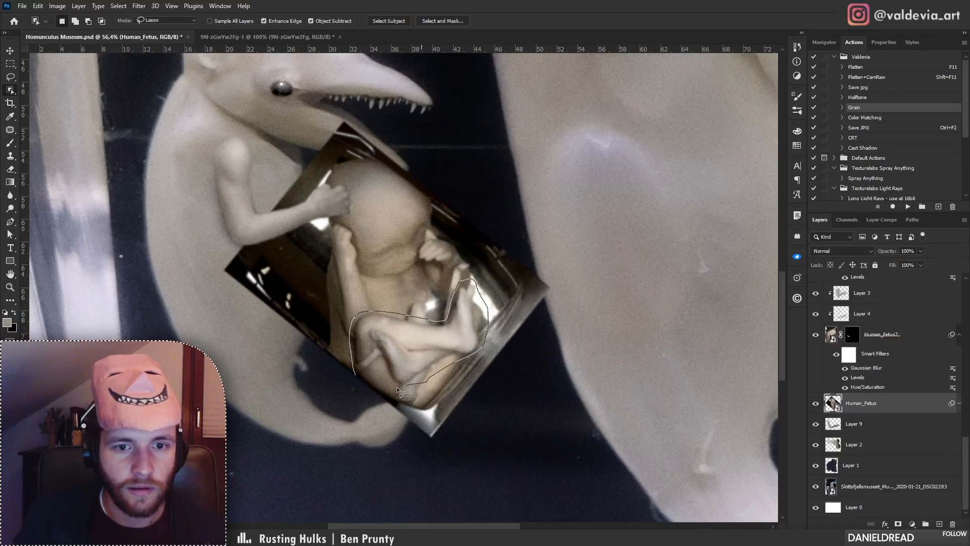
{"action": "left_click_drag", "start_coordinate": [352, 387], "coordinate": [355, 380]}
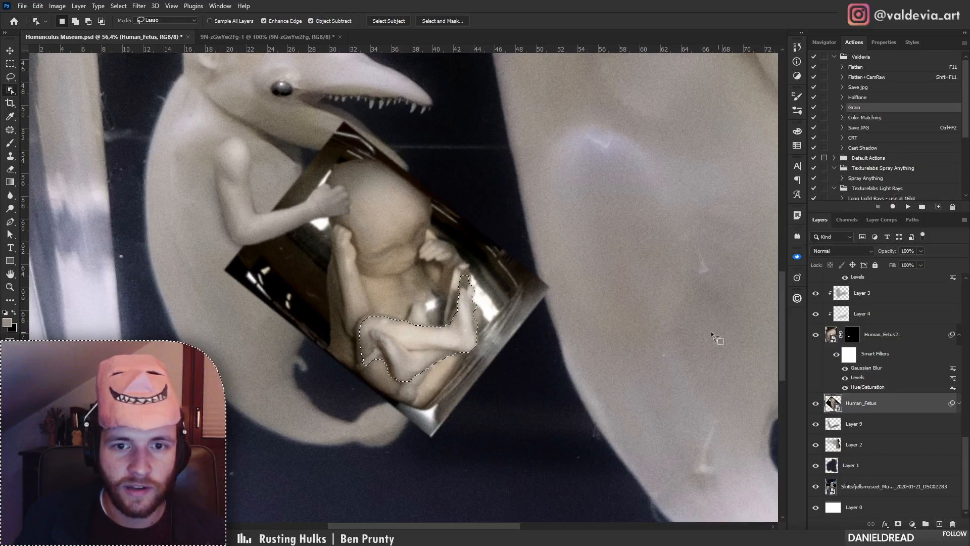
{"action": "mouse_move", "coordinate": [465, 287]}
{"action": "left_mouse_down"}
{"action": "mouse_move", "coordinate": [443, 314]}
{"action": "mouse_move", "coordinate": [474, 314]}
{"action": "mouse_move", "coordinate": [455, 313]}
{"action": "left_mouse_up"}
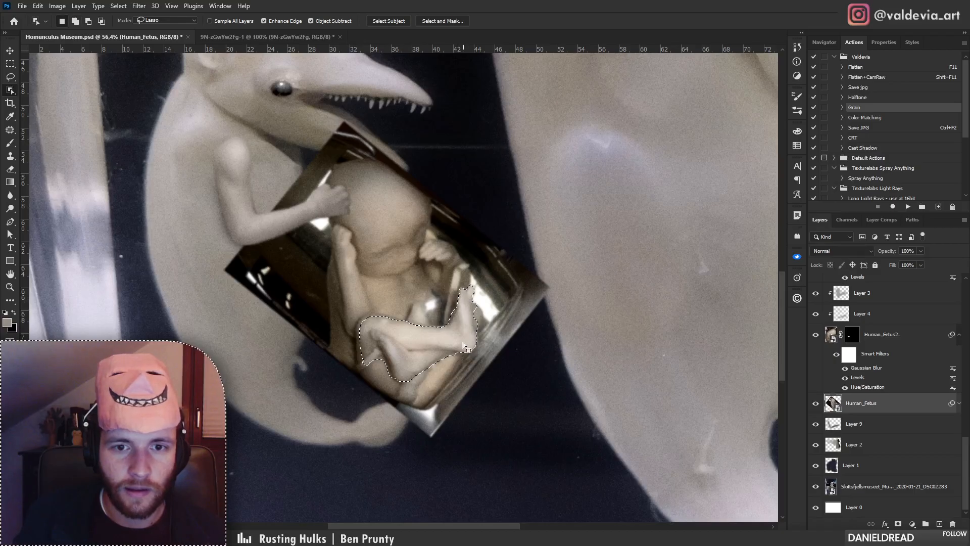
{"action": "mouse_move", "coordinate": [357, 365]}
{"action": "left_mouse_down"}
{"action": "mouse_move", "coordinate": [356, 329]}
{"action": "mouse_move", "coordinate": [378, 309]}
{"action": "mouse_move", "coordinate": [411, 328]}
{"action": "mouse_move", "coordinate": [372, 357]}
{"action": "left_mouse_up"}
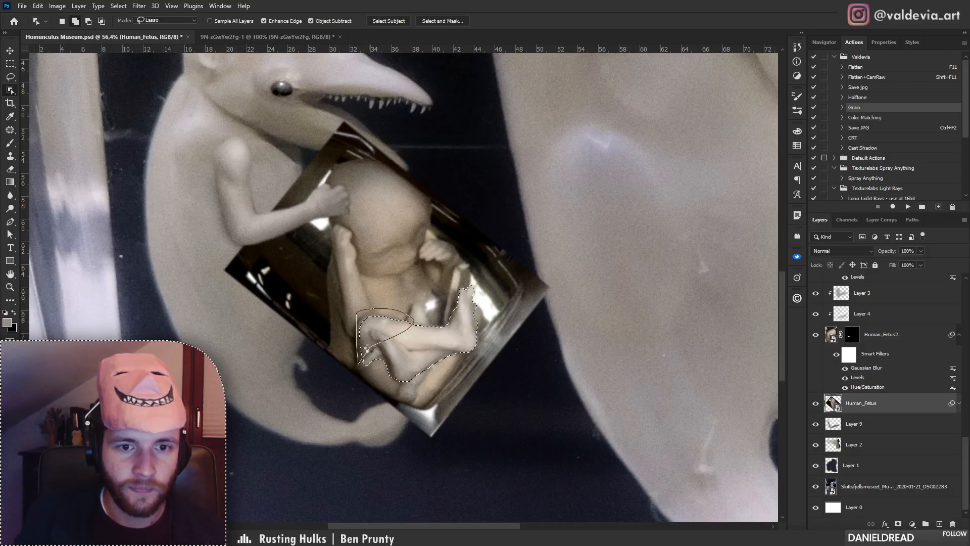
{"action": "left_click", "coordinate": [898, 524]}
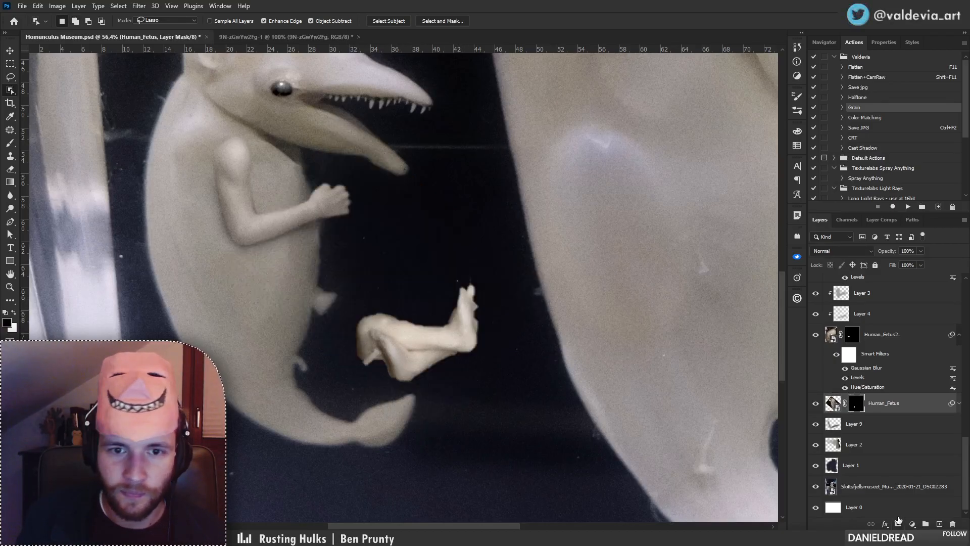
Smooth the upper contour of the thigh and shin on the Human_Fetus mask with a 21 px Soft Round brush.
{"action": "key", "text": "ctrl+space"}
{"action": "left_click_drag", "start_coordinate": [405, 322], "coordinate": [459, 307]}
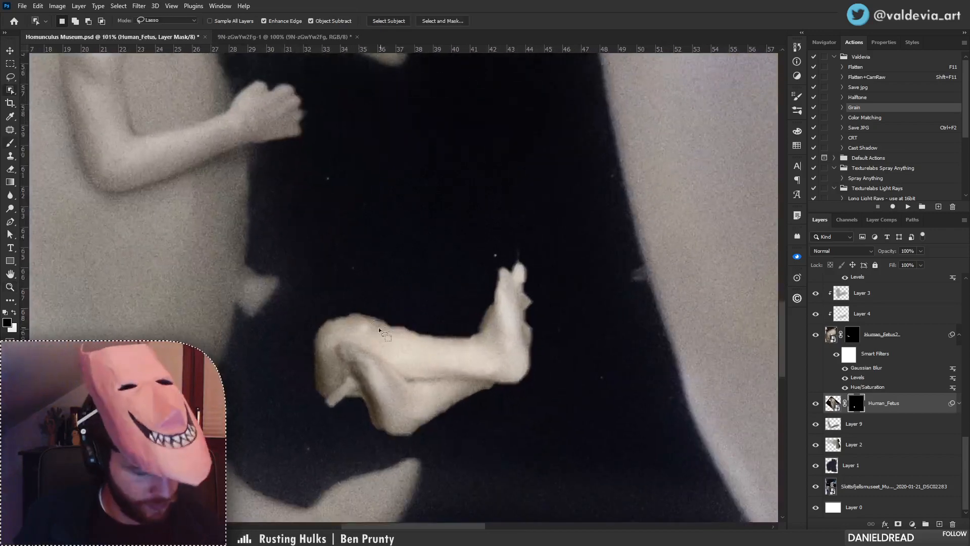
{"action": "key", "text": "b"}
{"action": "left_click_drag", "start_coordinate": [328, 330], "coordinate": [407, 331]}
{"action": "key", "text": "ctrl+z"}
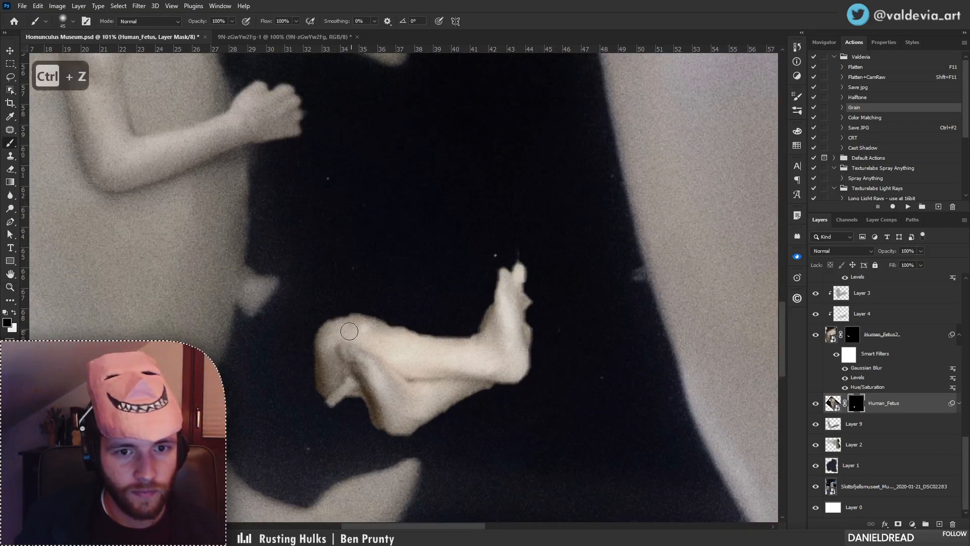
{"action": "key", "text": "x"}
{"action": "right_click", "coordinate": [404, 332]}
{"action": "left_click_drag", "start_coordinate": [519, 290], "coordinate": [510, 290]}
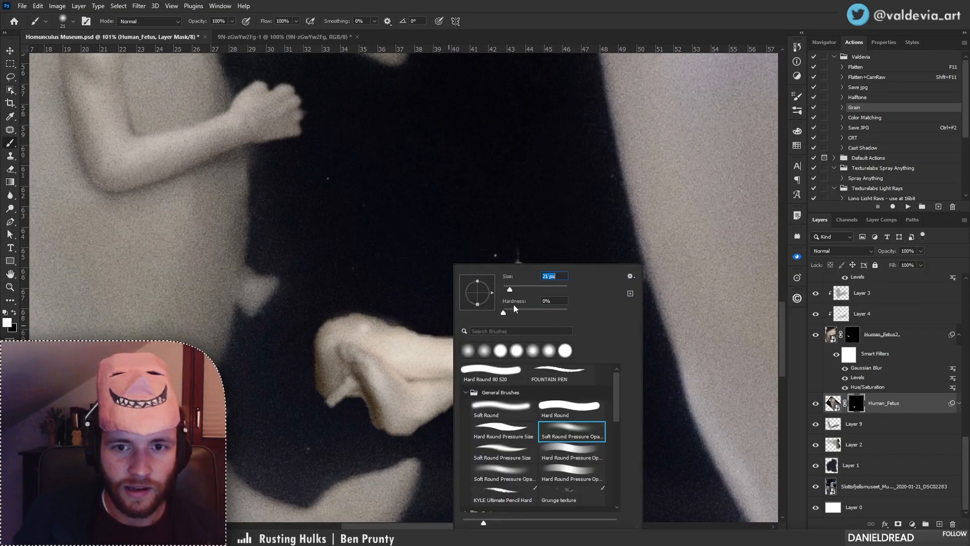
{"action": "left_click", "coordinate": [503, 412]}
{"action": "left_click_drag", "start_coordinate": [326, 327], "coordinate": [499, 337]}
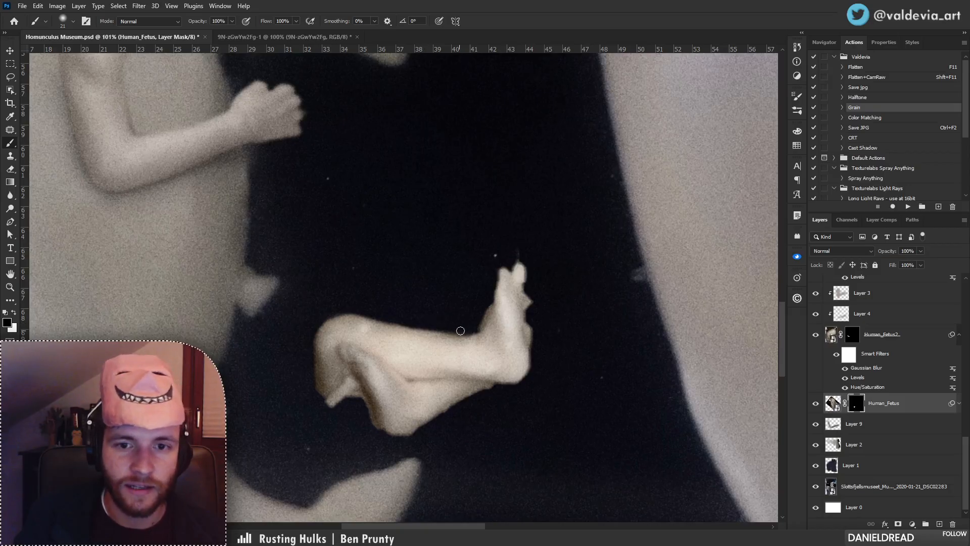
{"action": "left_click_drag", "start_coordinate": [481, 320], "coordinate": [488, 298]}
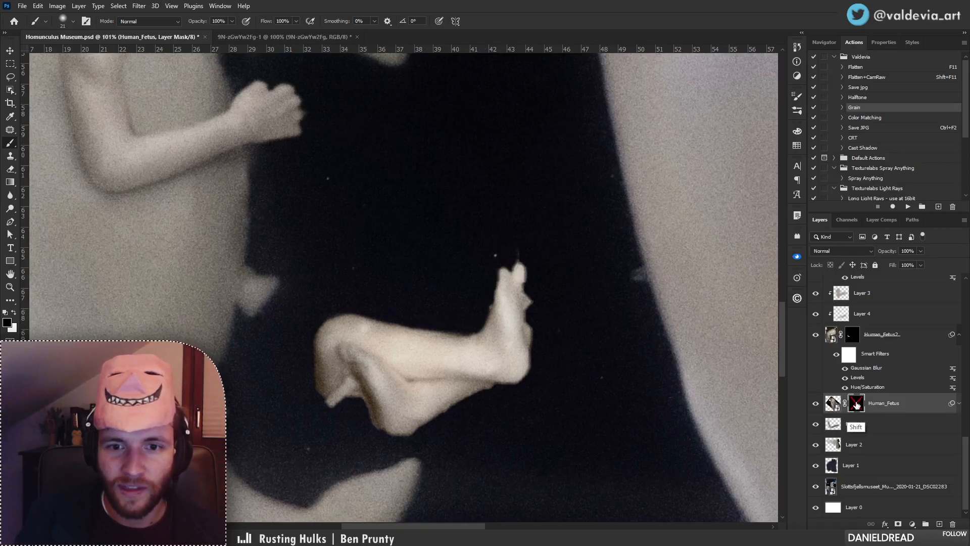
Refine the Human_Fetus mask around the foot, restoring the ankle and sole edges and cleaning the area above the toes.
{"action": "left_click", "coordinate": [859, 405], "text": "shift"}
{"action": "left_click", "coordinate": [859, 404], "text": "shift"}
{"action": "key", "text": "ctrl+z"}
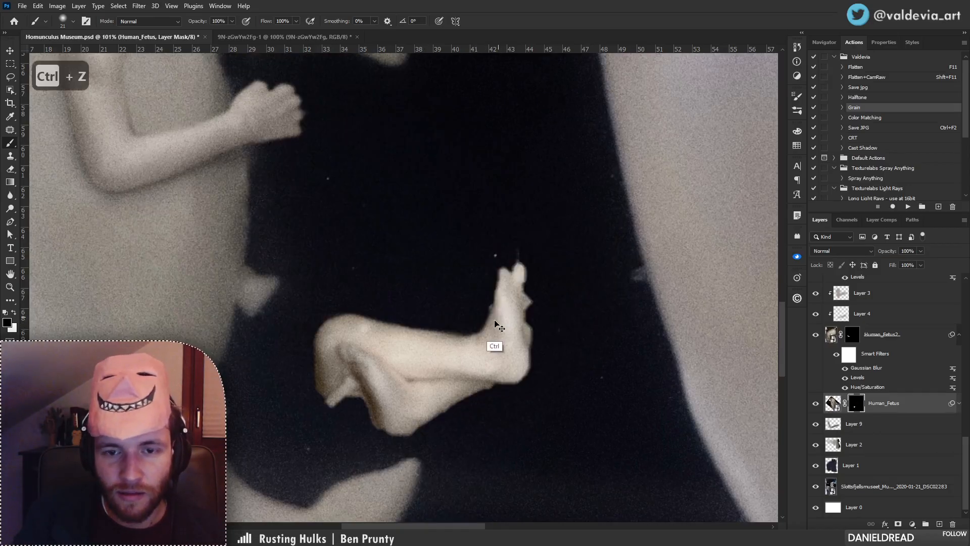
{"action": "key", "text": "x"}
{"action": "key", "text": "ctrl+z"}
{"action": "mouse_move", "coordinate": [489, 329]}
{"action": "left_mouse_down"}
{"action": "mouse_move", "coordinate": [499, 301]}
{"action": "mouse_move", "coordinate": [477, 341]}
{"action": "left_mouse_up"}
{"action": "left_click_drag", "start_coordinate": [525, 305], "coordinate": [526, 342]}
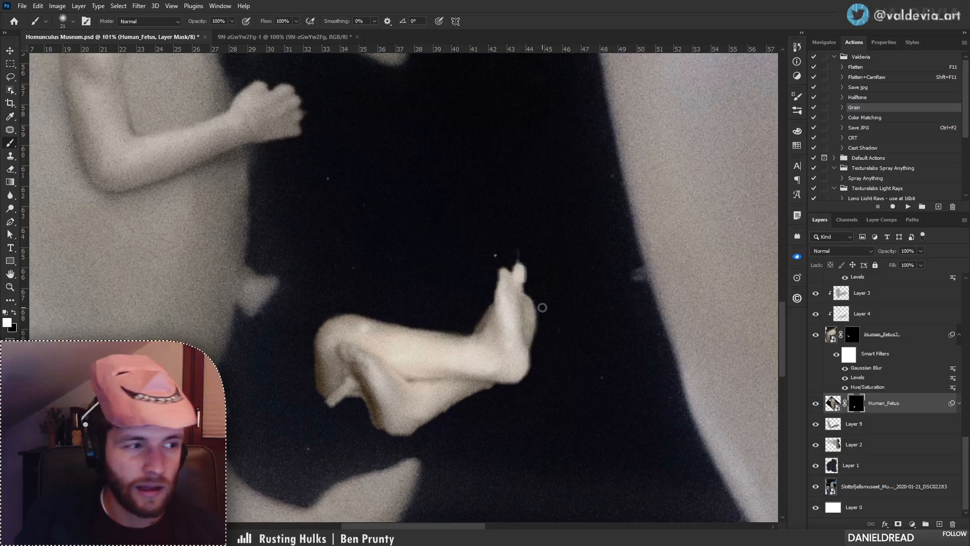
{"action": "left_click_drag", "start_coordinate": [522, 254], "coordinate": [523, 258]}
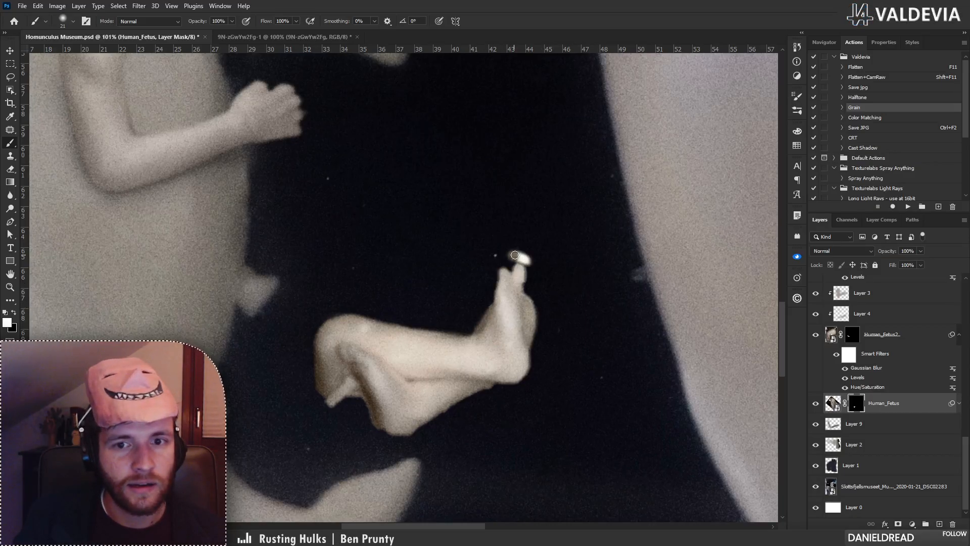
{"action": "key", "text": "ctrl+z"}
{"action": "key", "text": "x"}
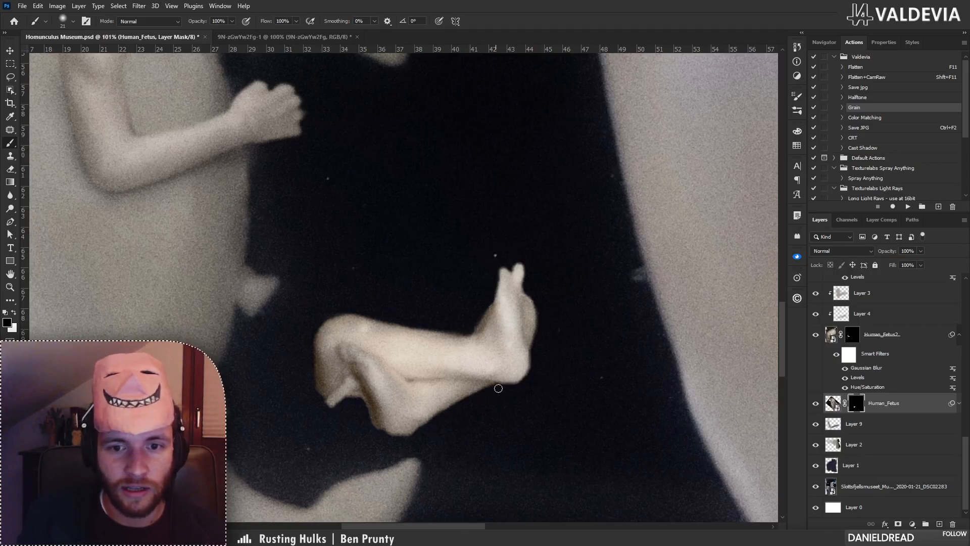
Touch up the Human_Fetus mask along the underside of the legs with the small brush.
{"action": "key", "text": "x"}
{"action": "mouse_move", "coordinate": [407, 429]}
{"action": "left_mouse_down"}
{"action": "mouse_move", "coordinate": [380, 420]}
{"action": "mouse_move", "coordinate": [413, 422]}
{"action": "mouse_move", "coordinate": [378, 418]}
{"action": "mouse_move", "coordinate": [407, 435]}
{"action": "mouse_move", "coordinate": [365, 418]}
{"action": "left_mouse_up"}
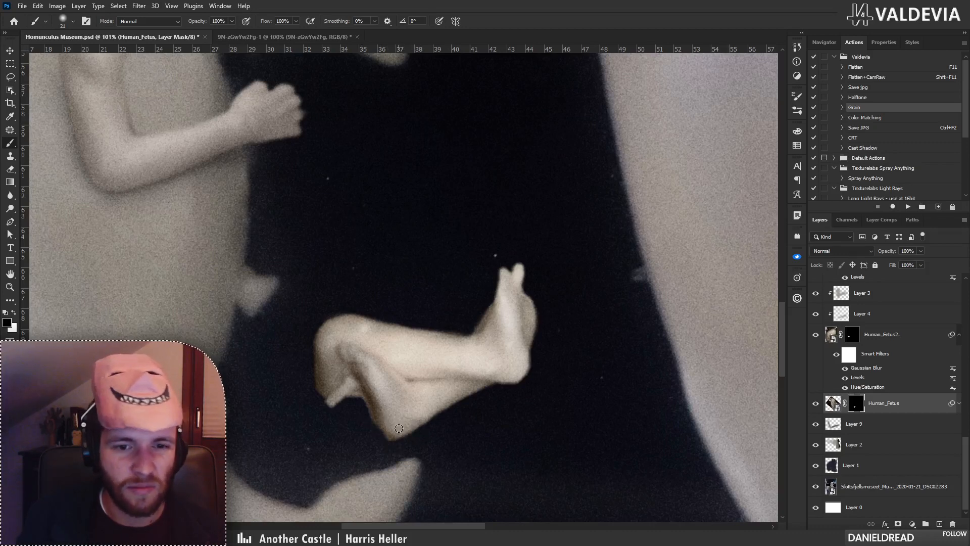
{"action": "key", "text": "ctrl+z"}
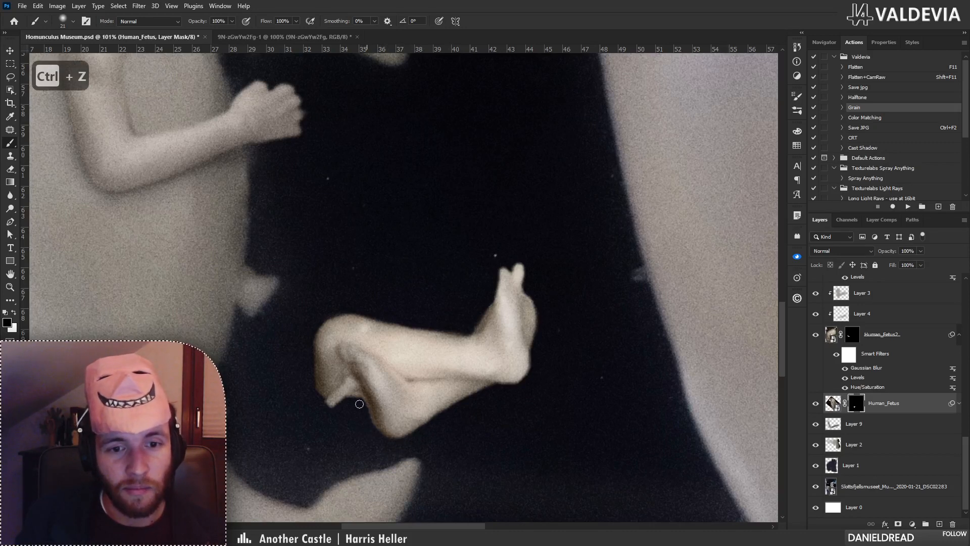
Move the masked legs onto the small creature's lower belly and enlarge them to 154.23%.
{"action": "left_click_drag", "start_coordinate": [465, 324], "coordinate": [379, 355]}
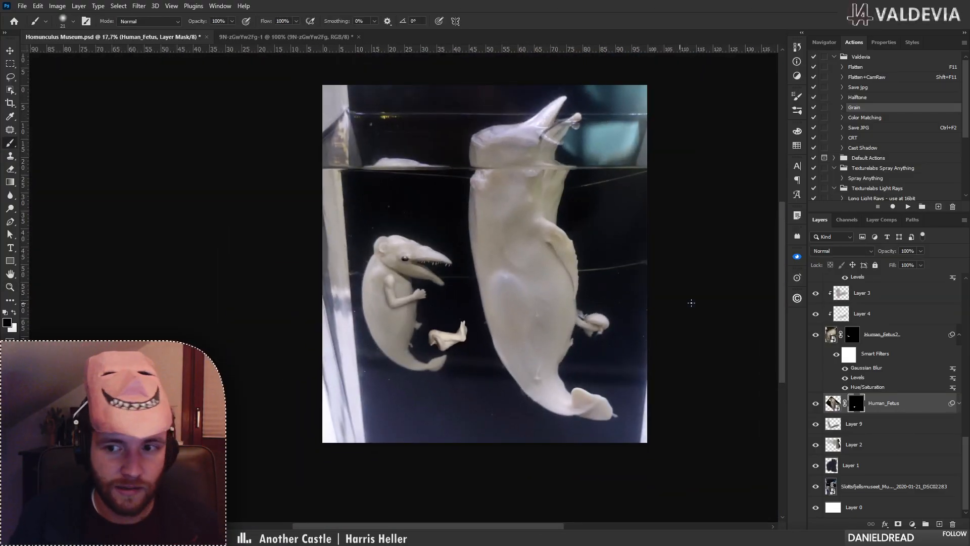
{"action": "key", "text": "ctrl+t"}
{"action": "left_click_drag", "start_coordinate": [440, 320], "coordinate": [424, 338]}
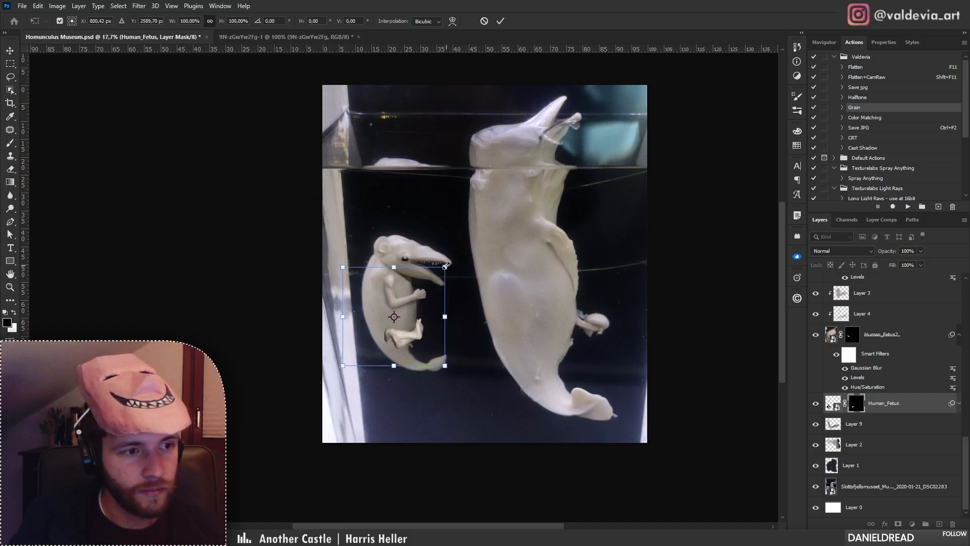
{"action": "left_click_drag", "start_coordinate": [447, 262], "coordinate": [483, 246]}
{"action": "left_click_drag", "start_coordinate": [440, 347], "coordinate": [431, 333]}
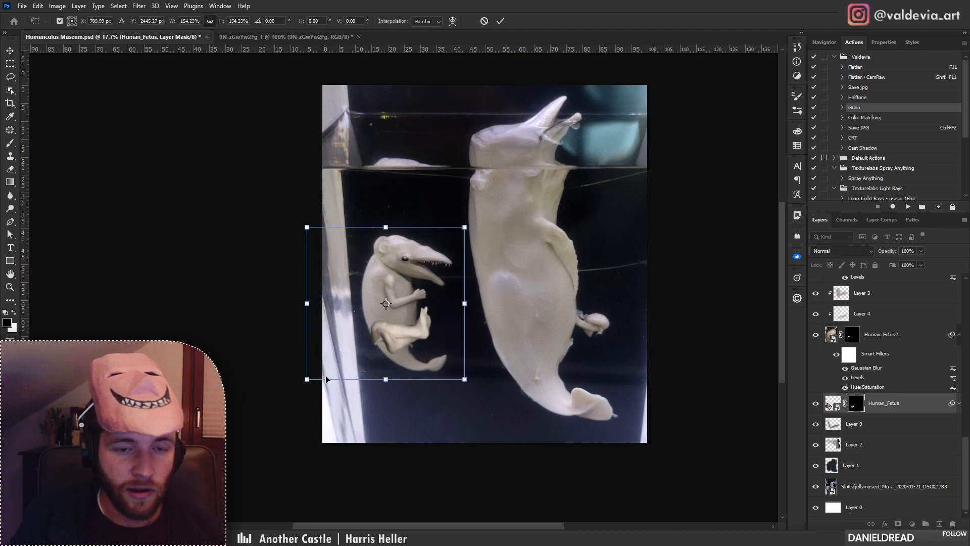
Distort the corners of the legs' transform slightly, rotate it to 18.97° and recentre the legs on the belly.
{"action": "left_click_drag", "start_coordinate": [307, 378], "coordinate": [317, 367]}
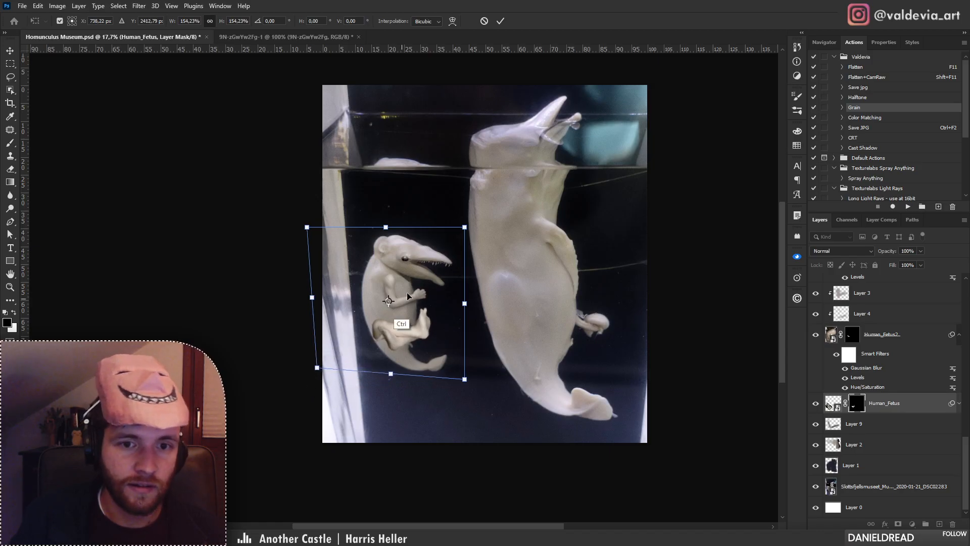
{"action": "left_click_drag", "start_coordinate": [472, 222], "coordinate": [465, 224]}
{"action": "left_click_drag", "start_coordinate": [493, 275], "coordinate": [496, 310]}
{"action": "mouse_move", "coordinate": [411, 327]}
{"action": "left_mouse_down"}
{"action": "mouse_move", "coordinate": [472, 327]}
{"action": "mouse_move", "coordinate": [418, 332]}
{"action": "left_mouse_up"}
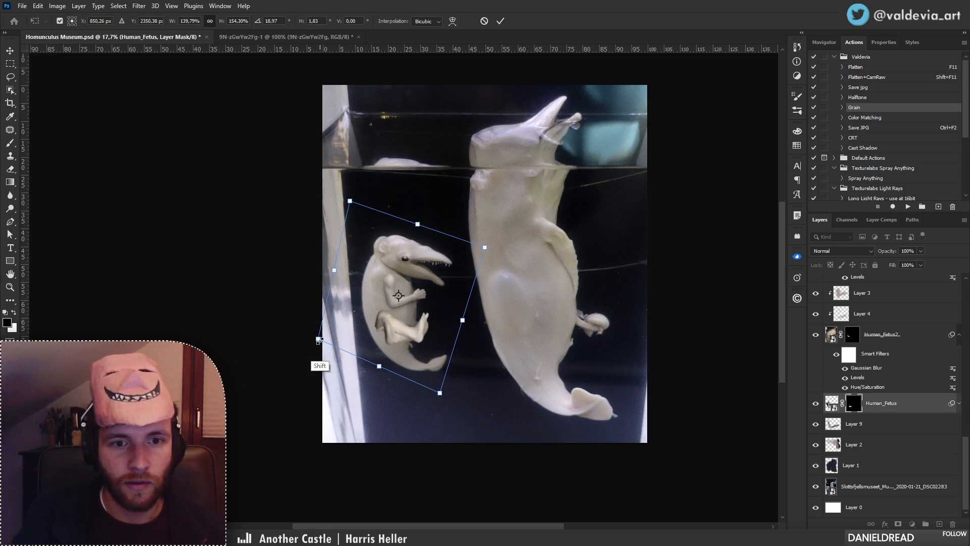
Scale the legs down to 121.14% width and 135.43% height, reposition them at the creature's hip and apply the transform.
{"action": "left_click_drag", "start_coordinate": [318, 339], "coordinate": [338, 331]}
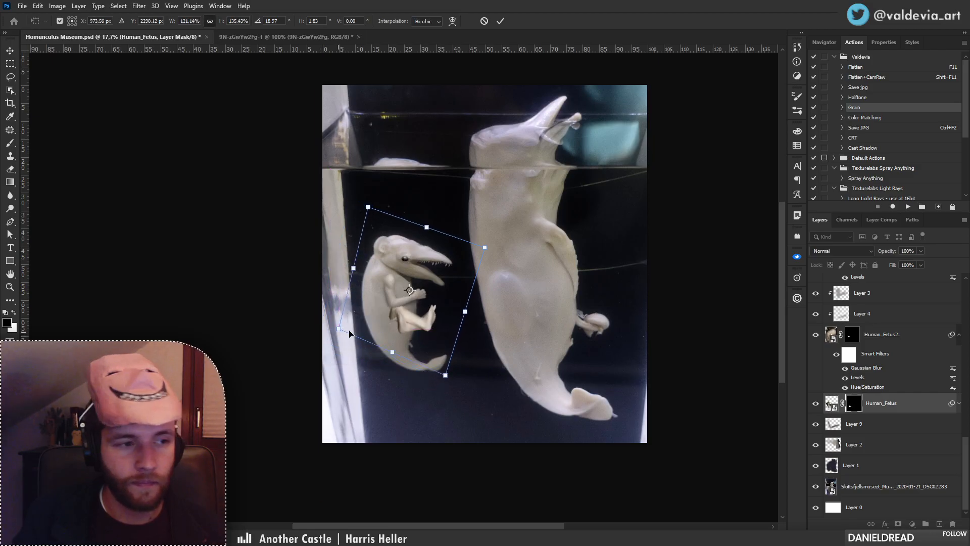
{"action": "left_click_drag", "start_coordinate": [425, 317], "coordinate": [414, 328]}
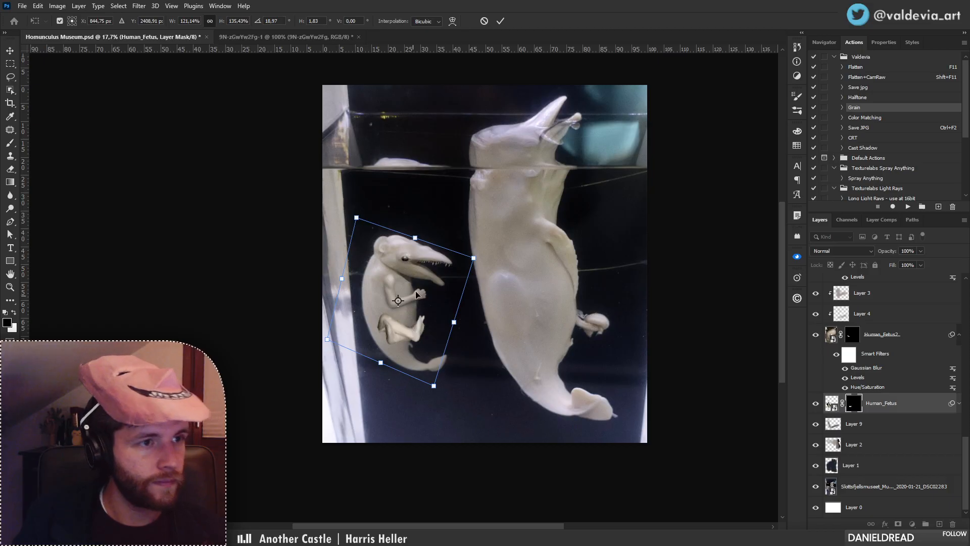
{"action": "left_click", "coordinate": [501, 21]}
Blend the thigh and hip edge of the Human_Fetus mask into the creature's belly with a soft black brush enlarged to 171 px.
{"action": "key", "text": "ctrl+space"}
{"action": "mouse_move", "coordinate": [393, 321]}
{"action": "left_mouse_down"}
{"action": "mouse_move", "coordinate": [454, 320]}
{"action": "mouse_move", "coordinate": [476, 358]}
{"action": "mouse_move", "coordinate": [486, 346]}
{"action": "mouse_move", "coordinate": [502, 355]}
{"action": "mouse_move", "coordinate": [490, 353]}
{"action": "left_mouse_up"}
{"action": "key", "text": "ctrl+space"}
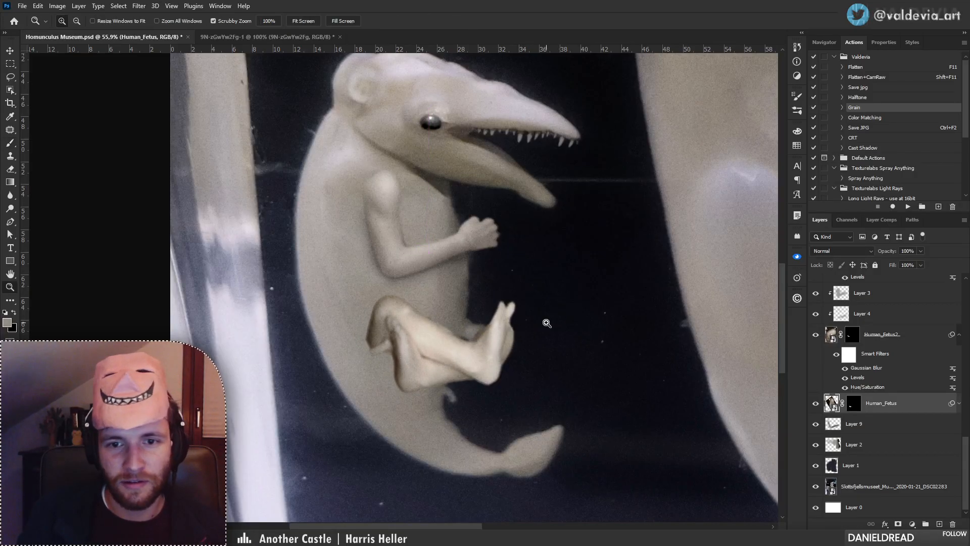
{"action": "mouse_move", "coordinate": [546, 325]}
{"action": "left_mouse_down"}
{"action": "mouse_move", "coordinate": [421, 342]}
{"action": "mouse_move", "coordinate": [485, 342]}
{"action": "left_mouse_up"}
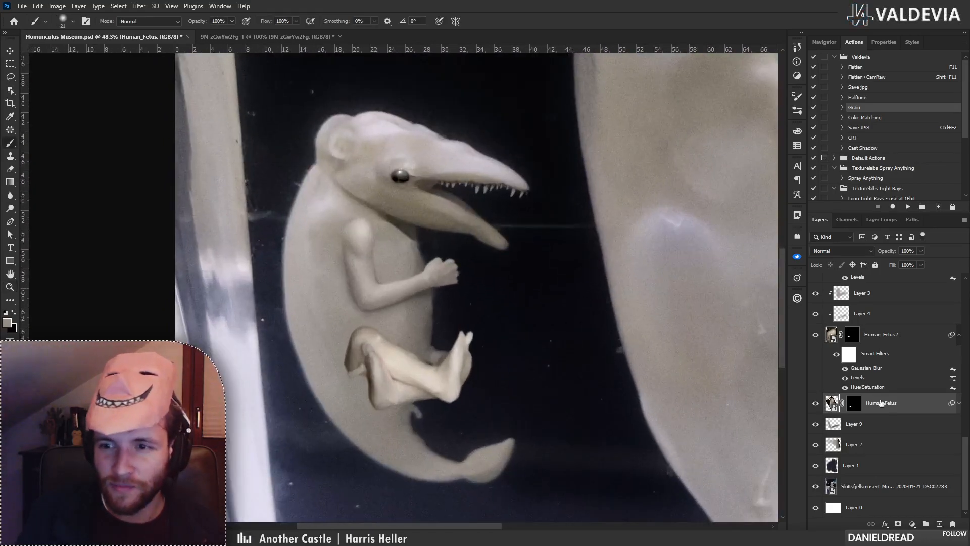
{"action": "left_click", "coordinate": [853, 403]}
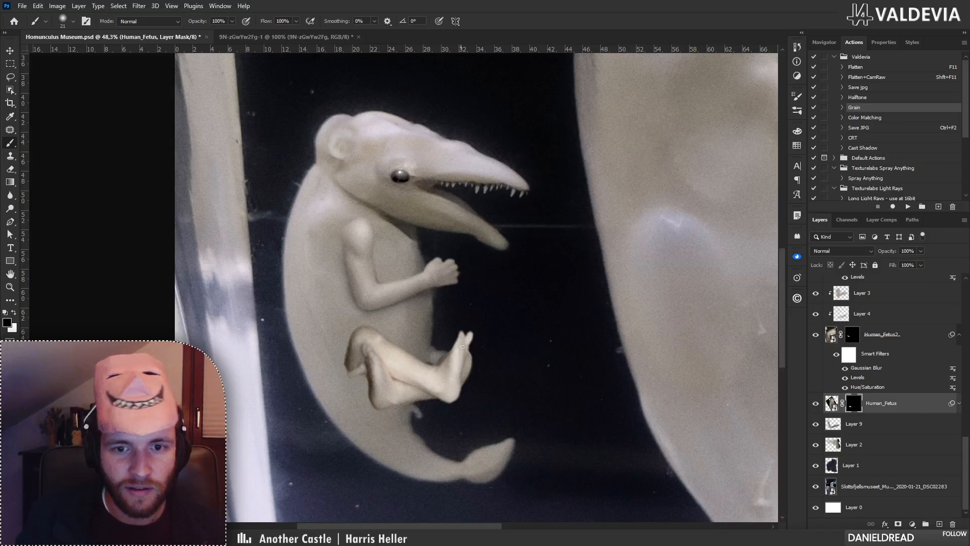
{"action": "left_click_drag", "start_coordinate": [460, 378], "coordinate": [461, 376]}
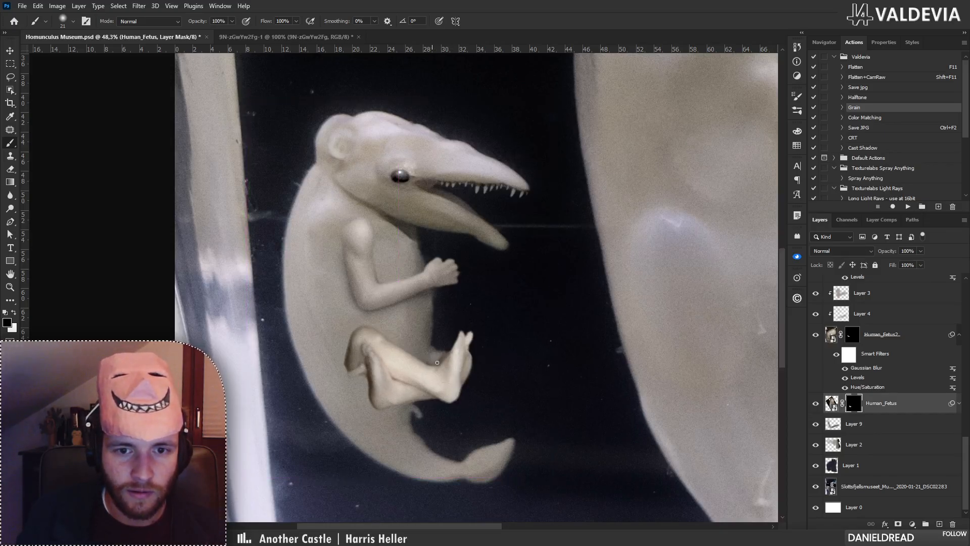
{"action": "right_click", "coordinate": [392, 388]}
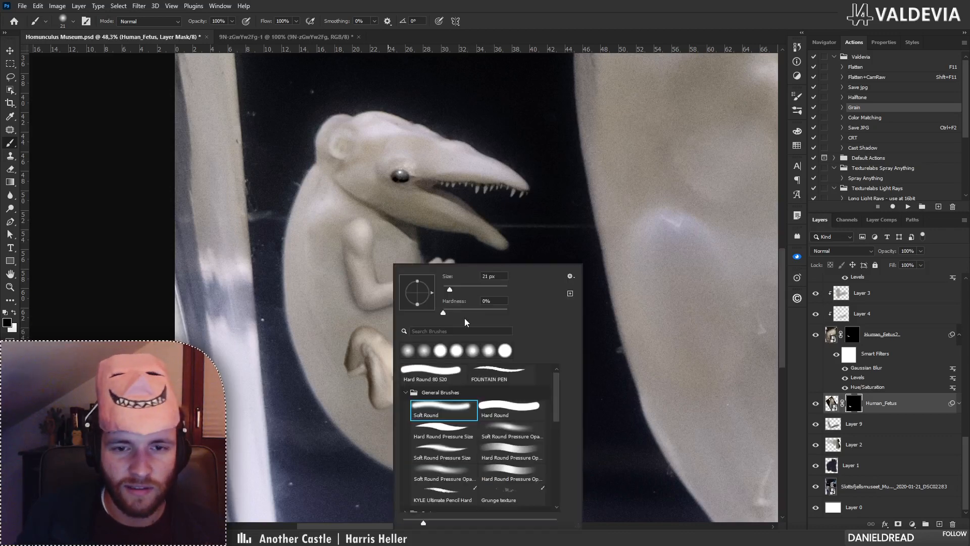
{"action": "key", "text": "Return"}
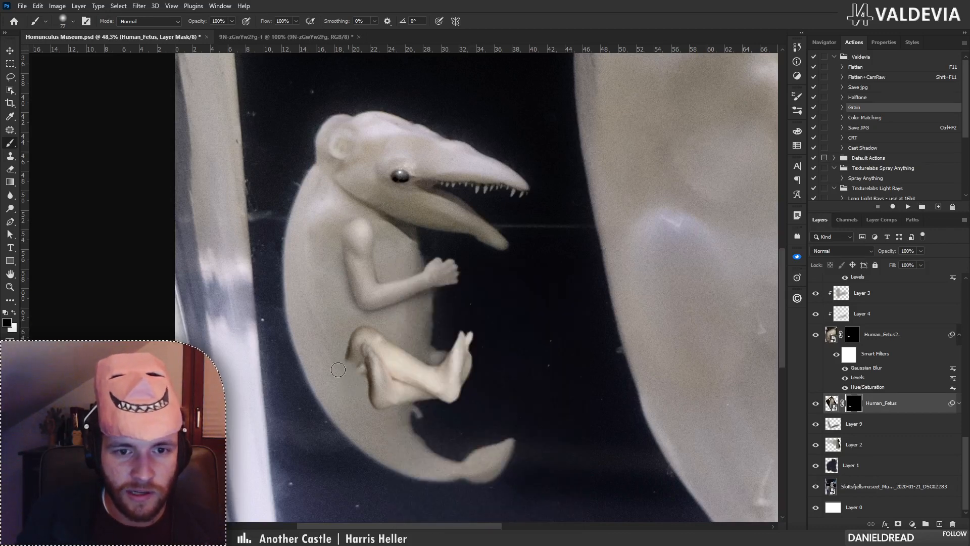
{"action": "key", "text": "ctrl+z"}
{"action": "right_click", "coordinate": [384, 354]}
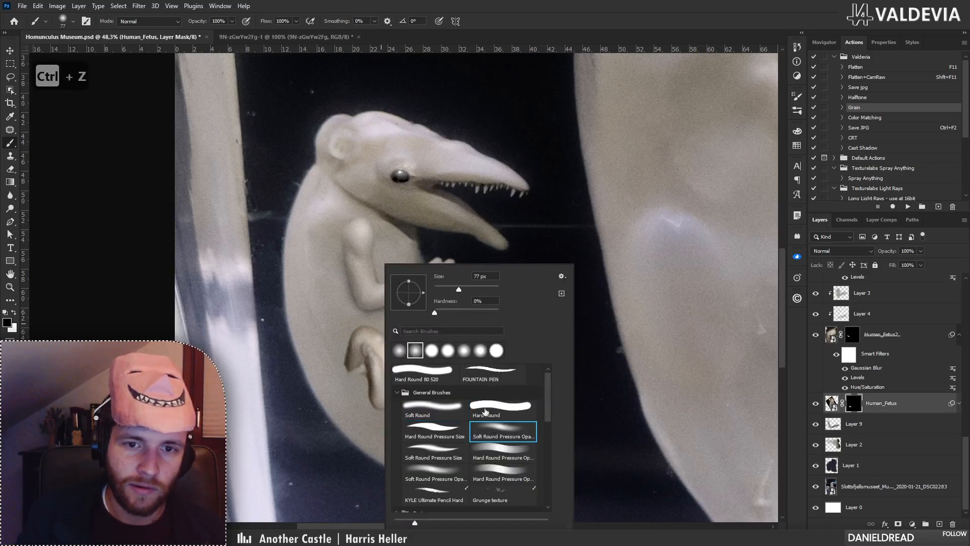
{"action": "key", "text": "Return"}
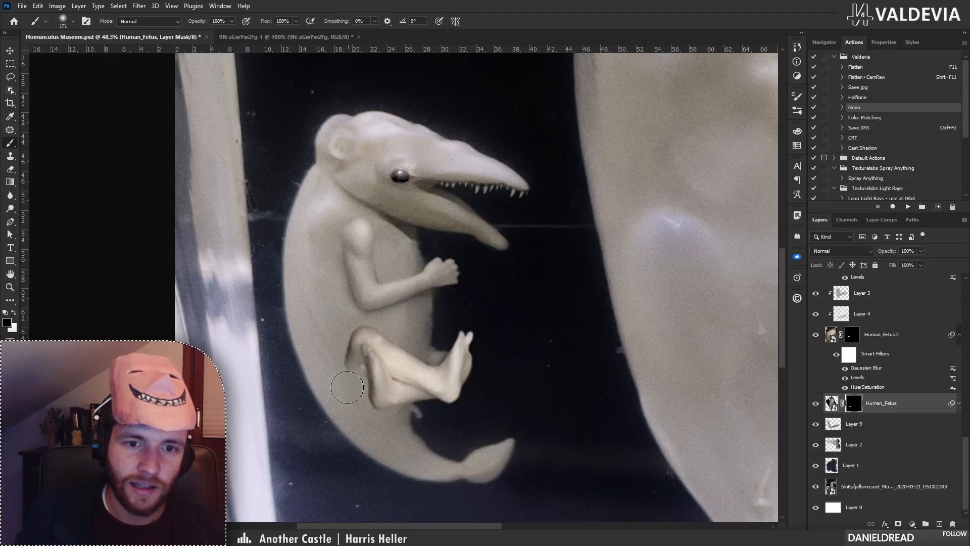
{"action": "mouse_move", "coordinate": [445, 376]}
{"action": "left_mouse_down"}
{"action": "mouse_move", "coordinate": [384, 385]}
{"action": "mouse_move", "coordinate": [429, 385]}
{"action": "left_mouse_up"}
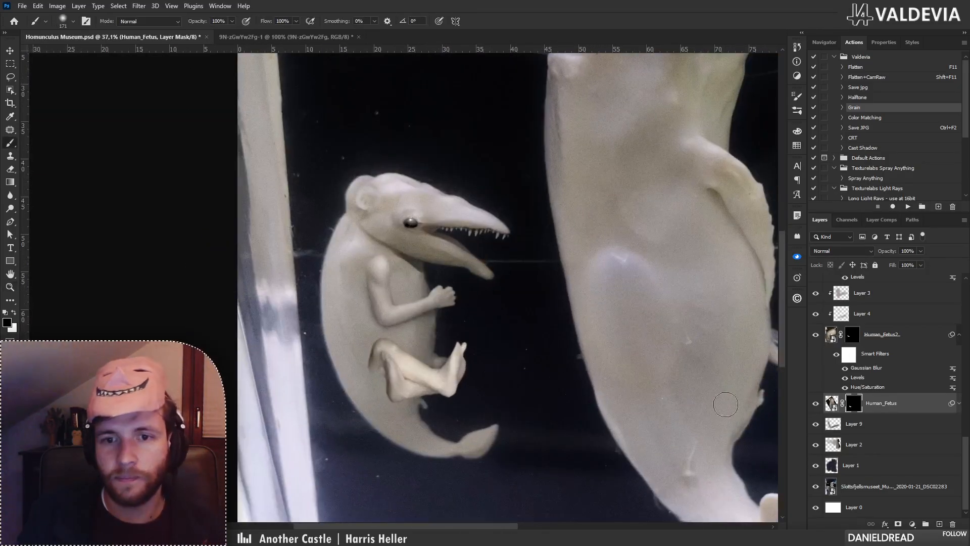
Add two new empty layers above Human_Fetus and clip them to it.
{"action": "left_click", "coordinate": [939, 526]}
{"action": "left_click", "coordinate": [939, 525]}
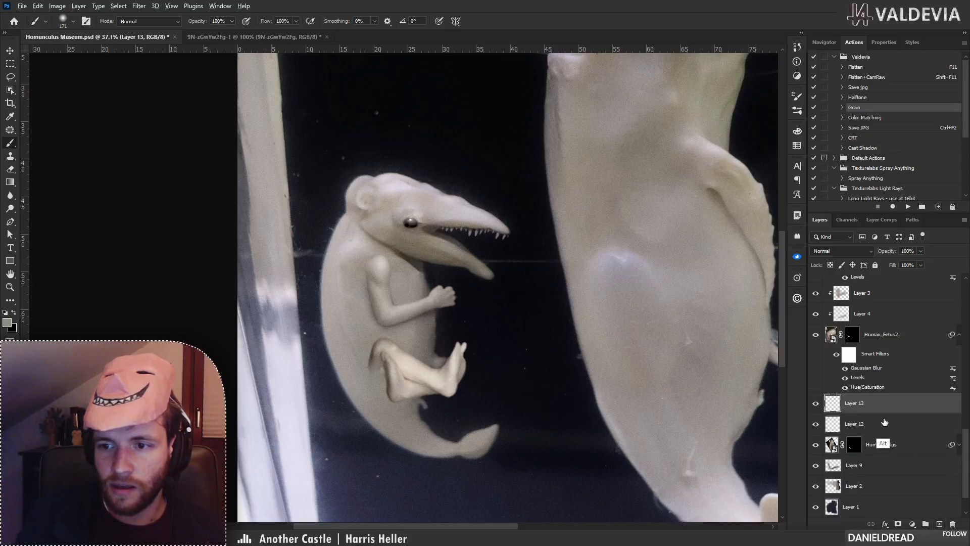
{"action": "left_click", "coordinate": [890, 434], "text": "alt"}
Set Layer 12 to Soft Light and Layer 13 to Color blending above the Human_Fetus legs.
{"action": "left_click", "coordinate": [874, 423]}
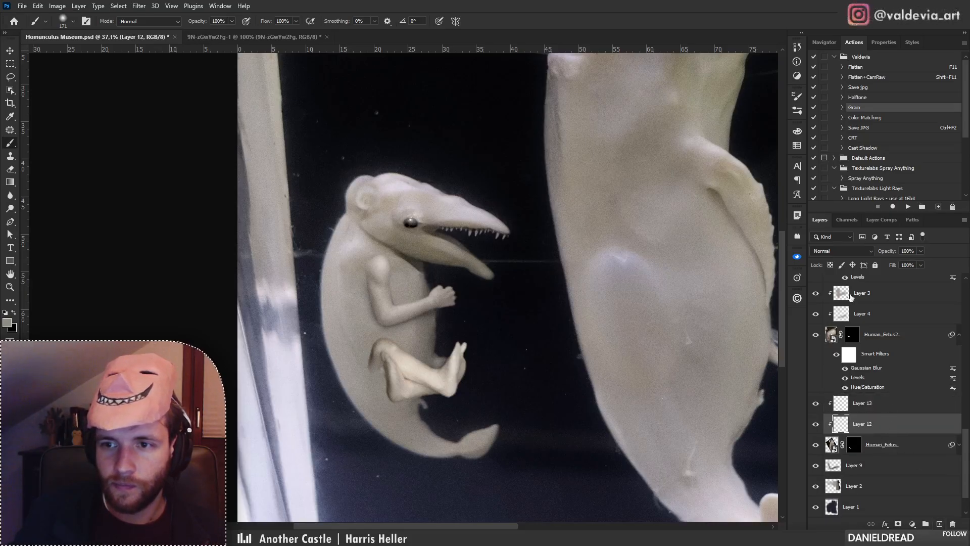
{"action": "left_click", "coordinate": [842, 251]}
{"action": "left_click", "coordinate": [839, 385]}
{"action": "left_click", "coordinate": [854, 403]}
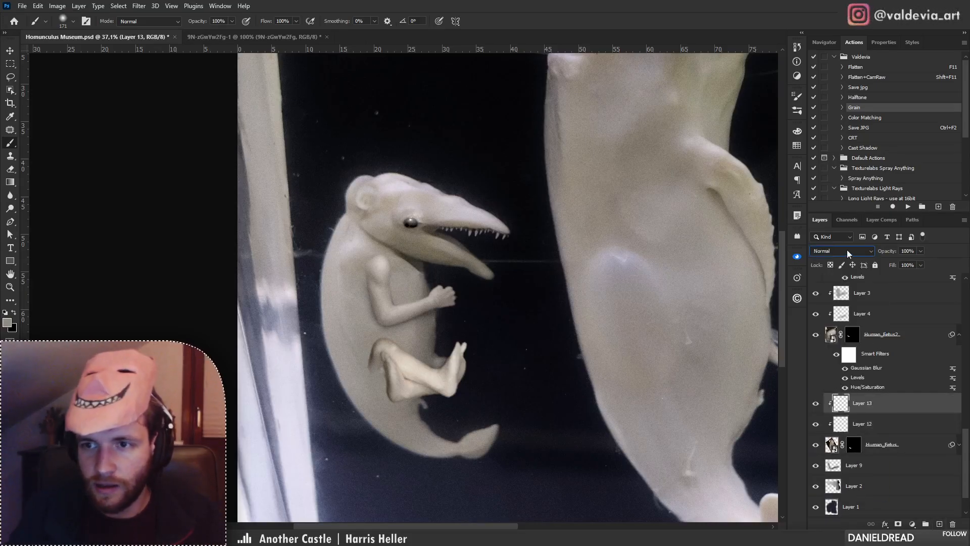
{"action": "left_click", "coordinate": [847, 249]}
{"action": "left_click", "coordinate": [835, 488]}
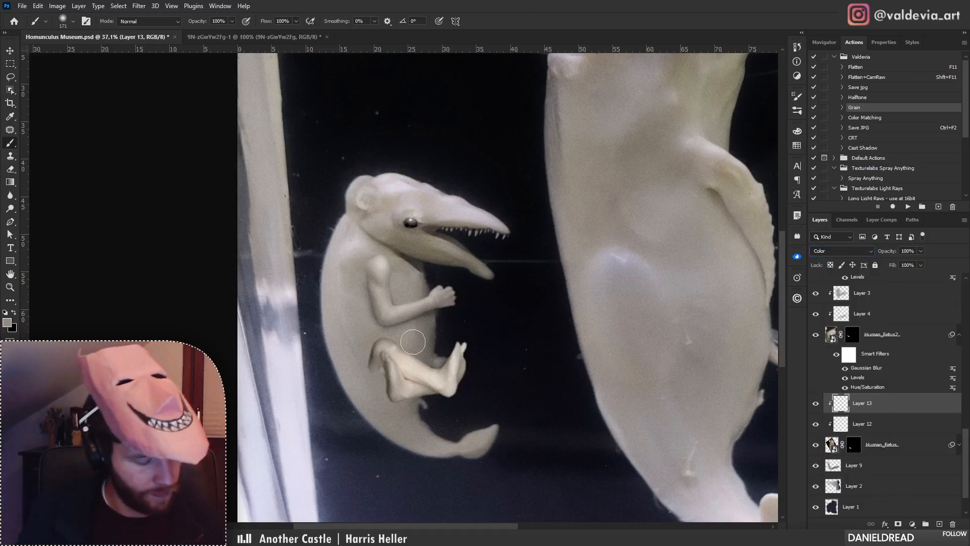
Sample the belly's skin tone and paint it over the legs on Layer 13 to match their colour to the body.
{"action": "left_click", "coordinate": [418, 351], "text": "alt"}
{"action": "left_click_drag", "start_coordinate": [391, 360], "coordinate": [379, 348]}
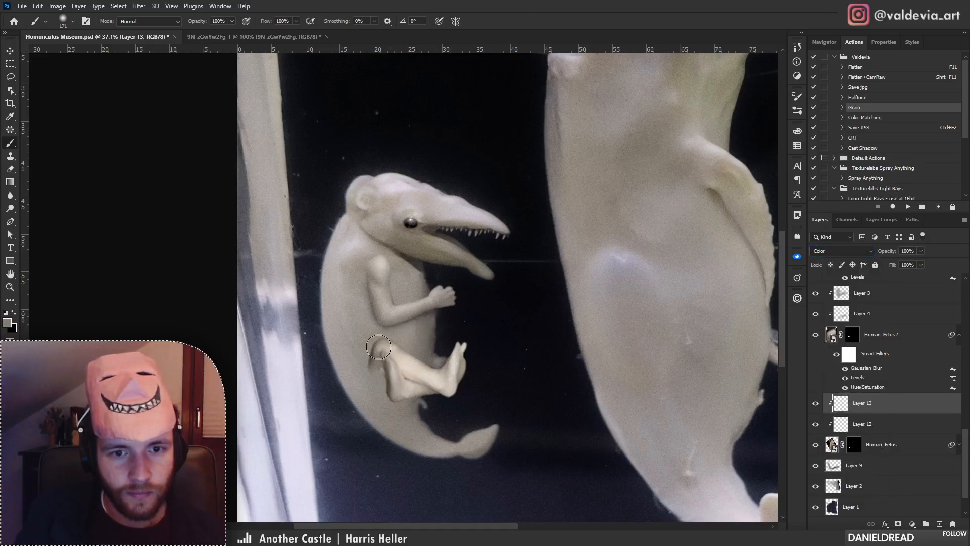
{"action": "mouse_move", "coordinate": [434, 372]}
{"action": "left_mouse_down"}
{"action": "mouse_move", "coordinate": [461, 354]}
{"action": "mouse_move", "coordinate": [452, 376]}
{"action": "mouse_move", "coordinate": [435, 385]}
{"action": "mouse_move", "coordinate": [443, 382]}
{"action": "mouse_move", "coordinate": [402, 374]}
{"action": "mouse_move", "coordinate": [438, 369]}
{"action": "left_mouse_up"}
{"action": "left_click", "coordinate": [428, 369], "text": "alt"}
Shade the thigh, calves and feet in black on Layer 12 with a soft brush reduced to 60 px.
{"action": "left_click", "coordinate": [845, 424]}
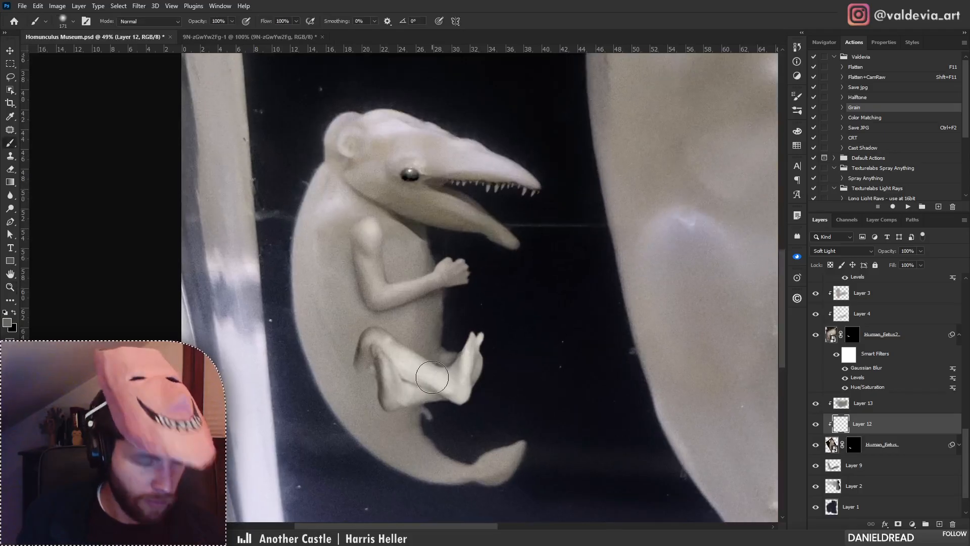
{"action": "key", "text": "x"}
{"action": "mouse_move", "coordinate": [442, 408]}
{"action": "left_mouse_down"}
{"action": "mouse_move", "coordinate": [402, 402]}
{"action": "mouse_move", "coordinate": [400, 413]}
{"action": "mouse_move", "coordinate": [430, 395]}
{"action": "mouse_move", "coordinate": [459, 396]}
{"action": "mouse_move", "coordinate": [477, 365]}
{"action": "left_mouse_up"}
{"action": "key", "text": "ctrl+z"}
{"action": "right_click", "coordinate": [475, 400]}
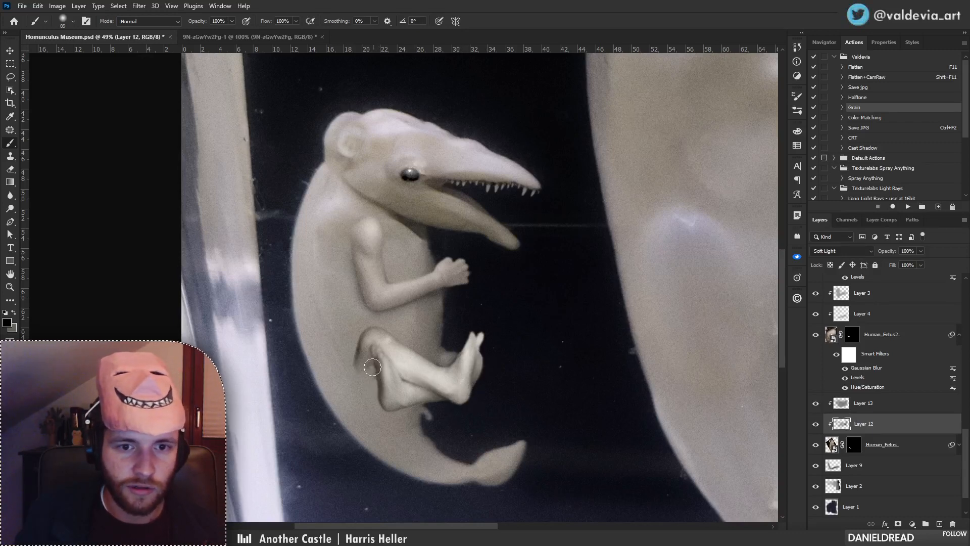
{"action": "mouse_move", "coordinate": [384, 358]}
{"action": "left_mouse_down"}
{"action": "mouse_move", "coordinate": [343, 361]}
{"action": "mouse_move", "coordinate": [422, 378]}
{"action": "left_mouse_up"}
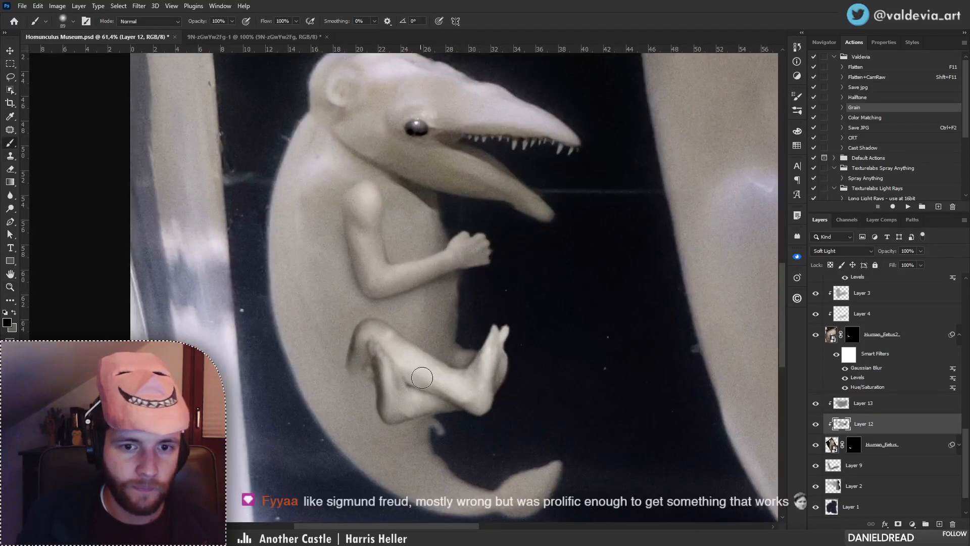
{"action": "key", "text": "ctrl+z"}
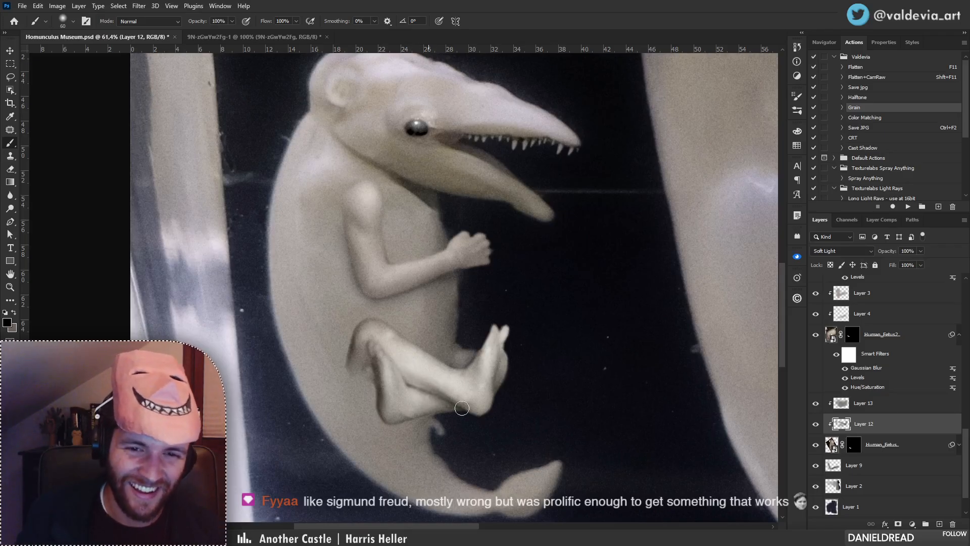
Add a Levels adjustment clipped to the legs above Layer 13, with output black at 25 and midtones at 0.87.
{"action": "key", "text": "z"}
{"action": "mouse_move", "coordinate": [483, 344]}
{"action": "left_mouse_down"}
{"action": "mouse_move", "coordinate": [408, 353]}
{"action": "mouse_move", "coordinate": [452, 348]}
{"action": "mouse_move", "coordinate": [480, 329]}
{"action": "left_mouse_up"}
{"action": "key", "text": "b"}
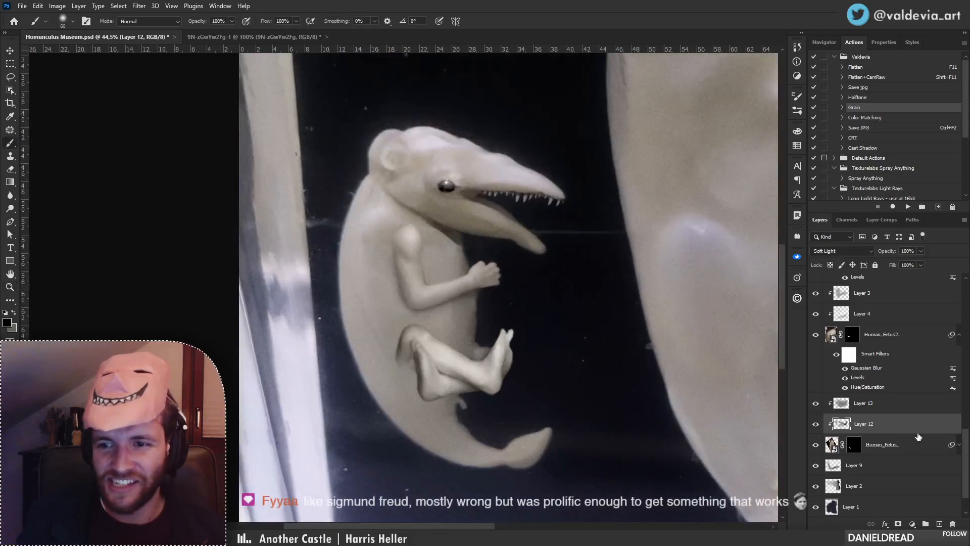
{"action": "left_click", "coordinate": [889, 404]}
{"action": "left_click", "coordinate": [912, 524]}
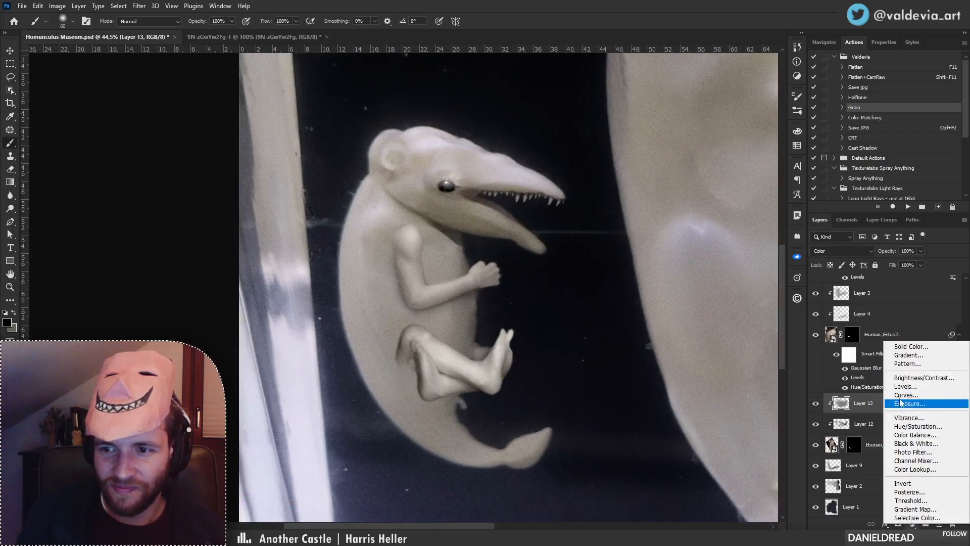
{"action": "left_click", "coordinate": [904, 387]}
{"action": "left_click", "coordinate": [919, 413], "text": "alt"}
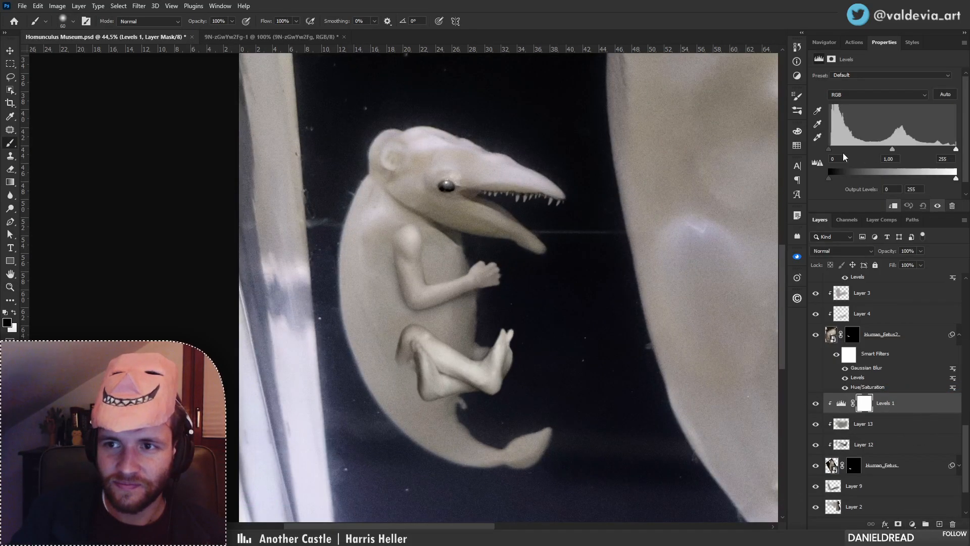
{"action": "left_click_drag", "start_coordinate": [829, 177], "coordinate": [842, 177]}
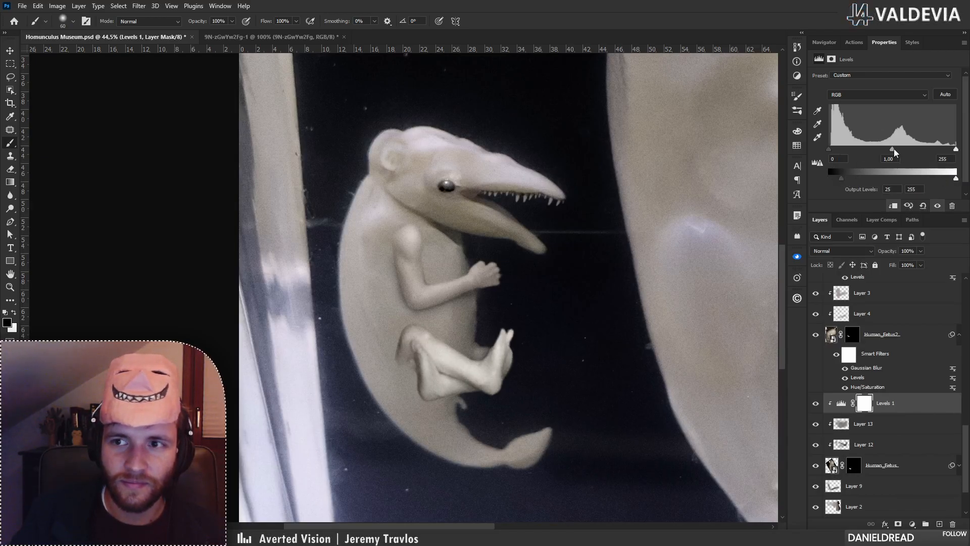
{"action": "mouse_move", "coordinate": [894, 149]}
{"action": "left_mouse_down"}
{"action": "mouse_move", "coordinate": [914, 150]}
{"action": "mouse_move", "coordinate": [890, 147]}
{"action": "mouse_move", "coordinate": [900, 150]}
{"action": "left_mouse_up"}
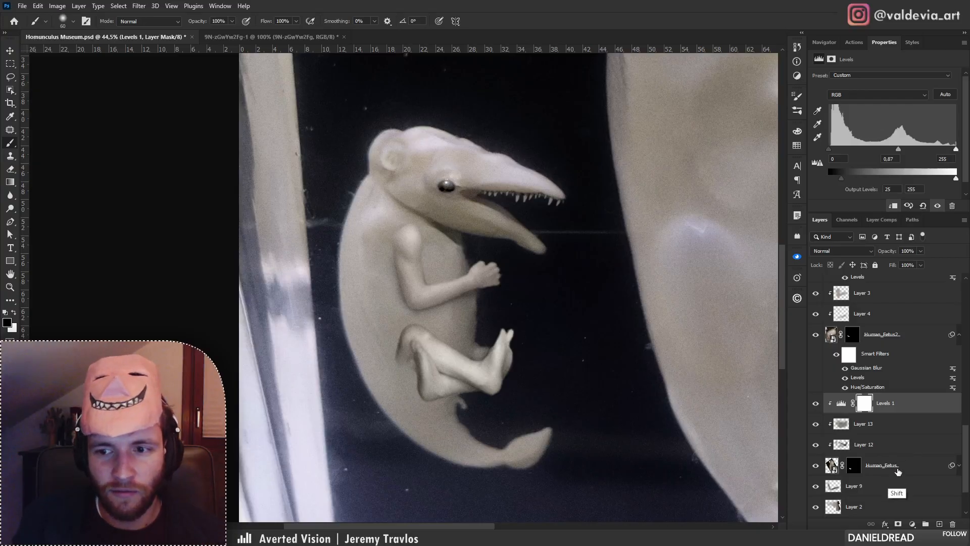
Transform Human_Fetus together with its clipped layers: rotate the legs to -16.40°, scale to 91.04%, reposition them at the hip and apply.
{"action": "left_click", "coordinate": [899, 470], "text": "shift"}
{"action": "key", "text": "ctrl+t"}
{"action": "left_click", "coordinate": [468, 359], "text": "alt"}
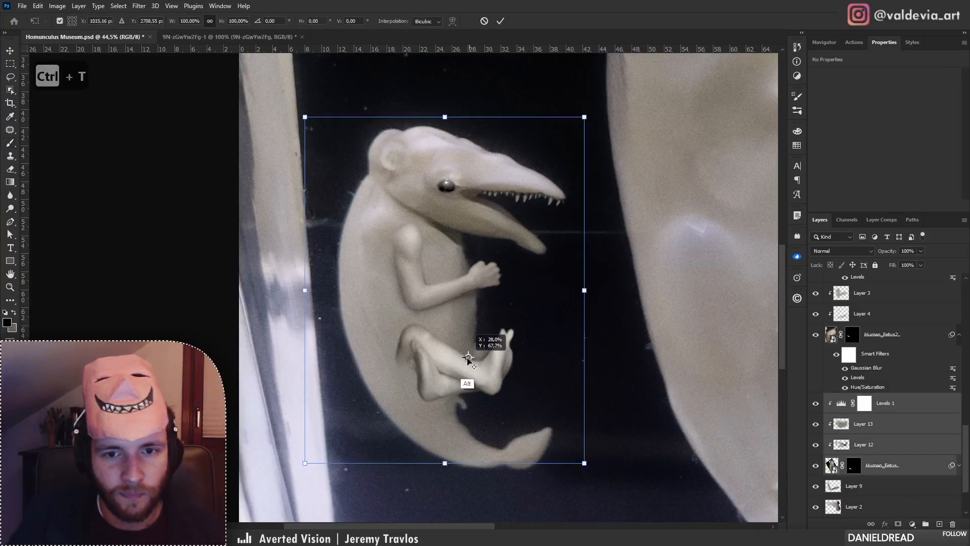
{"action": "left_click_drag", "start_coordinate": [644, 335], "coordinate": [619, 311]}
{"action": "left_click_drag", "start_coordinate": [520, 373], "coordinate": [523, 376]}
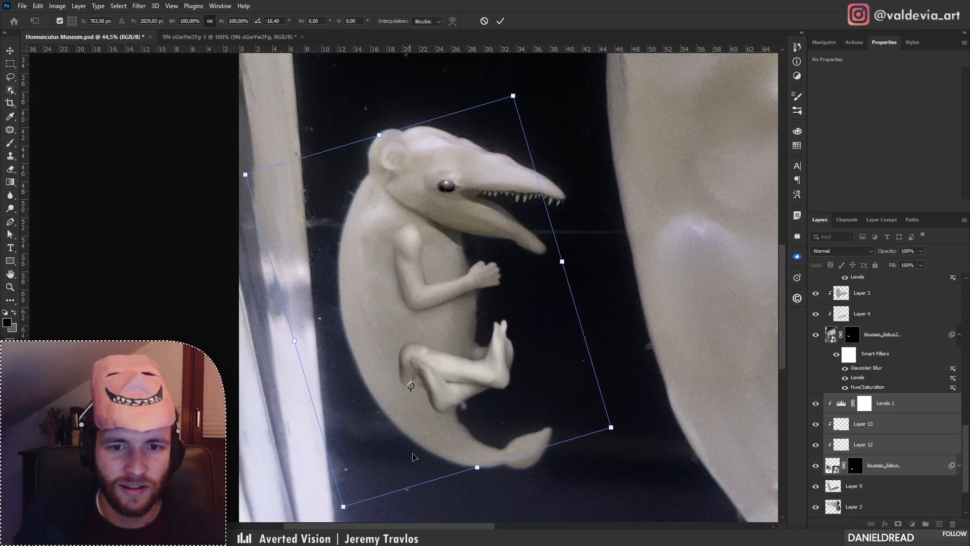
{"action": "left_click_drag", "start_coordinate": [468, 359], "coordinate": [482, 355]}
{"action": "left_click_drag", "start_coordinate": [612, 427], "coordinate": [600, 423]}
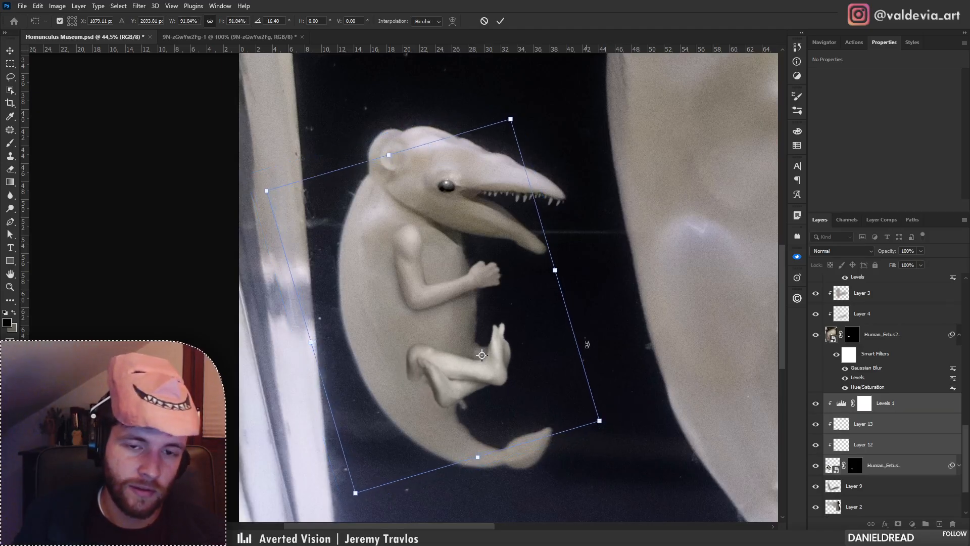
{"action": "left_click", "coordinate": [501, 21]}
Select the Human_Fetus layer mask and check the repositioned legs up close and against the whole image.
{"action": "key", "text": "z"}
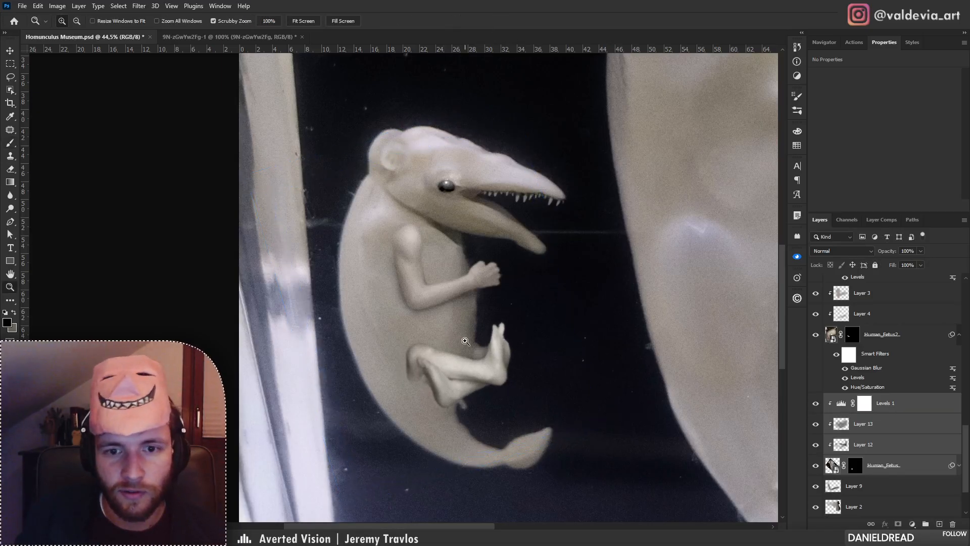
{"action": "mouse_move", "coordinate": [470, 365]}
{"action": "left_mouse_down"}
{"action": "mouse_move", "coordinate": [421, 364]}
{"action": "mouse_move", "coordinate": [662, 394]}
{"action": "left_mouse_up"}
{"action": "left_click", "coordinate": [907, 448]}
{"action": "key", "text": "z"}
{"action": "left_click", "coordinate": [854, 465]}
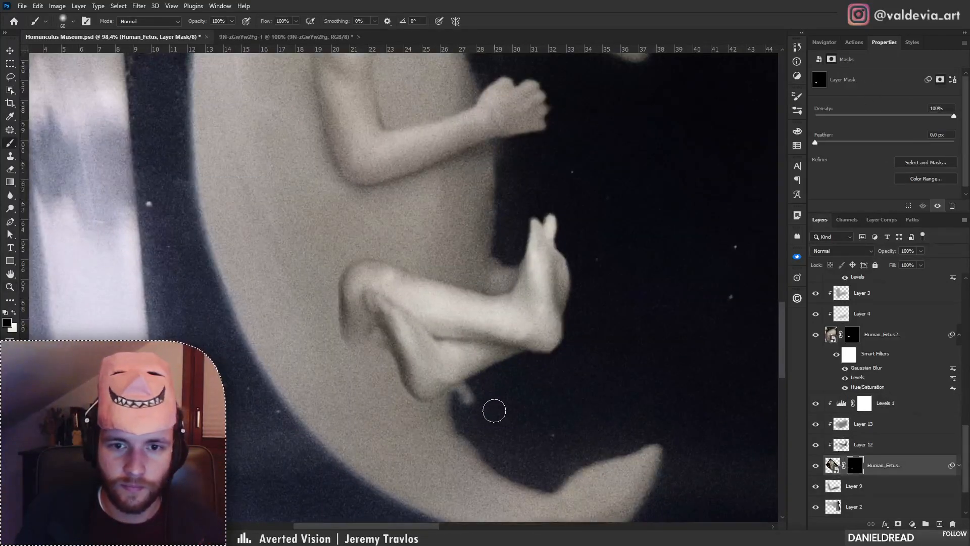
{"action": "key", "text": "z"}
{"action": "left_click_drag", "start_coordinate": [477, 394], "coordinate": [438, 395]}
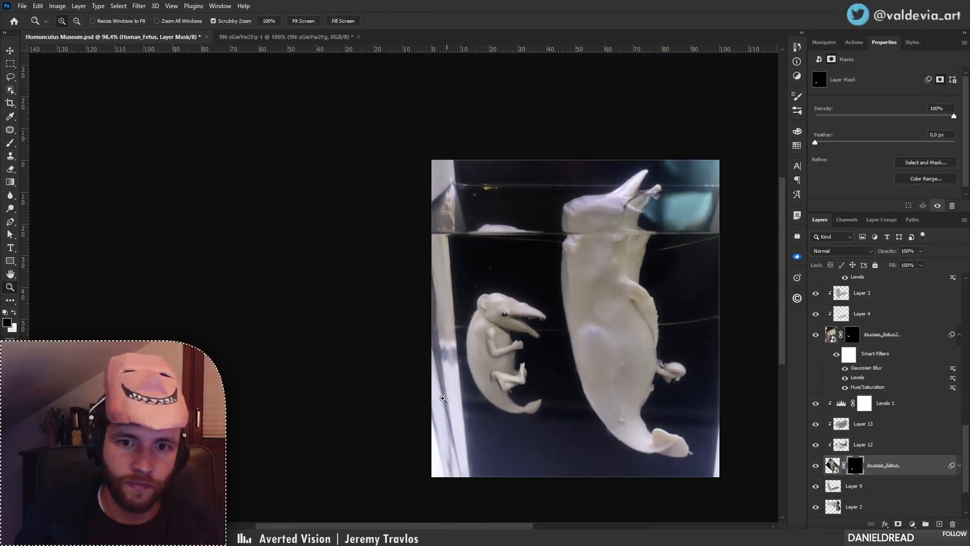
{"action": "left_click_drag", "start_coordinate": [508, 377], "coordinate": [569, 373]}
{"action": "key", "text": "b"}
{"action": "left_click_drag", "start_coordinate": [539, 409], "coordinate": [436, 413]}
{"action": "key", "text": "m"}
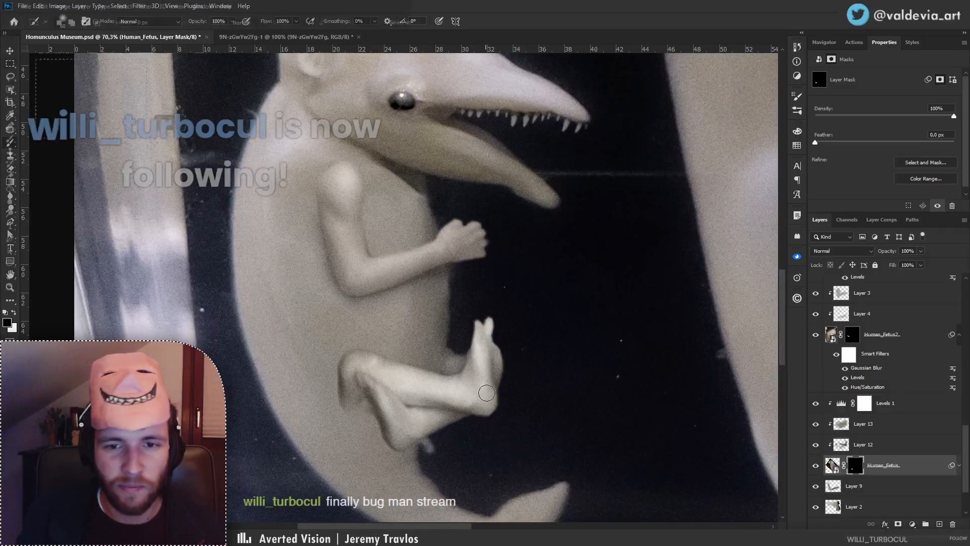
{"action": "left_click_drag", "start_coordinate": [36, 59], "coordinate": [391, 292]}
{"action": "left_click", "coordinate": [146, 6]}
{"action": "mouse_move", "coordinate": [165, 115]}
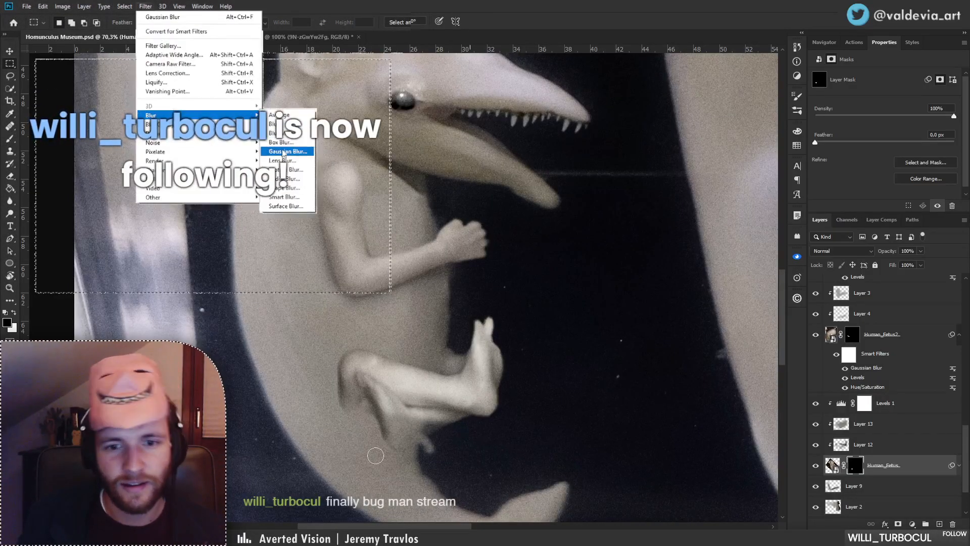
{"action": "key", "text": "ctrl+z"}
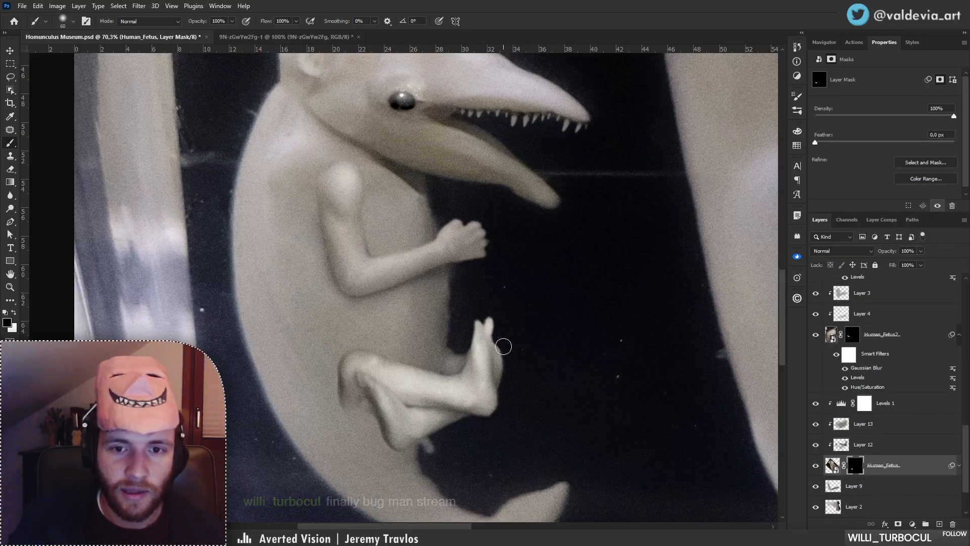
Trim the foot's outer edge on the Human_Fetus mask with a soft black brush reduced to 34 px.
{"action": "mouse_move", "coordinate": [502, 342]}
{"action": "left_mouse_down"}
{"action": "mouse_move", "coordinate": [503, 372]}
{"action": "mouse_move", "coordinate": [505, 358]}
{"action": "left_mouse_up"}
{"action": "key", "text": "ctrl+z"}
{"action": "right_click", "coordinate": [550, 334]}
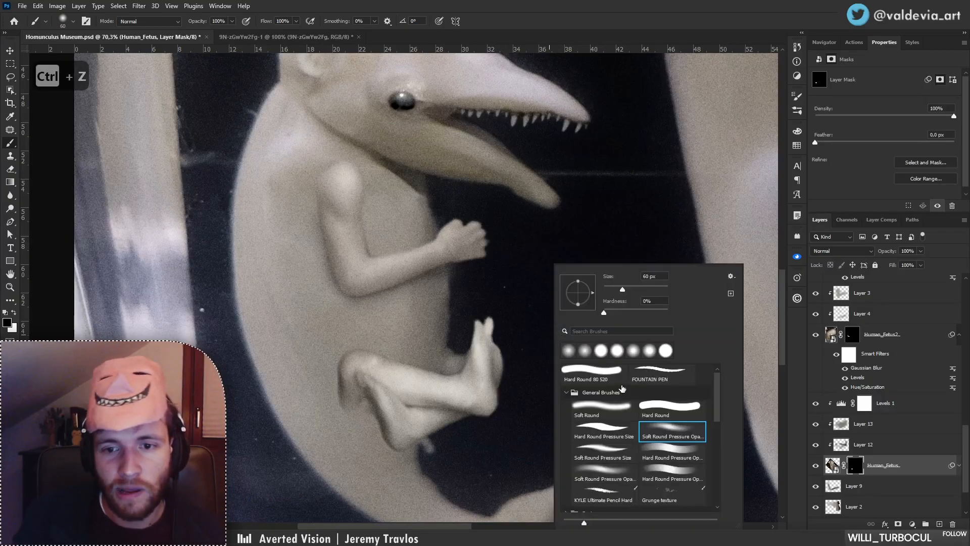
{"action": "left_click", "coordinate": [615, 292]}
{"action": "mouse_move", "coordinate": [498, 340]}
{"action": "left_mouse_down"}
{"action": "mouse_move", "coordinate": [498, 370]}
{"action": "mouse_move", "coordinate": [499, 349]}
{"action": "left_mouse_up"}
{"action": "key", "text": "ctrl+z"}
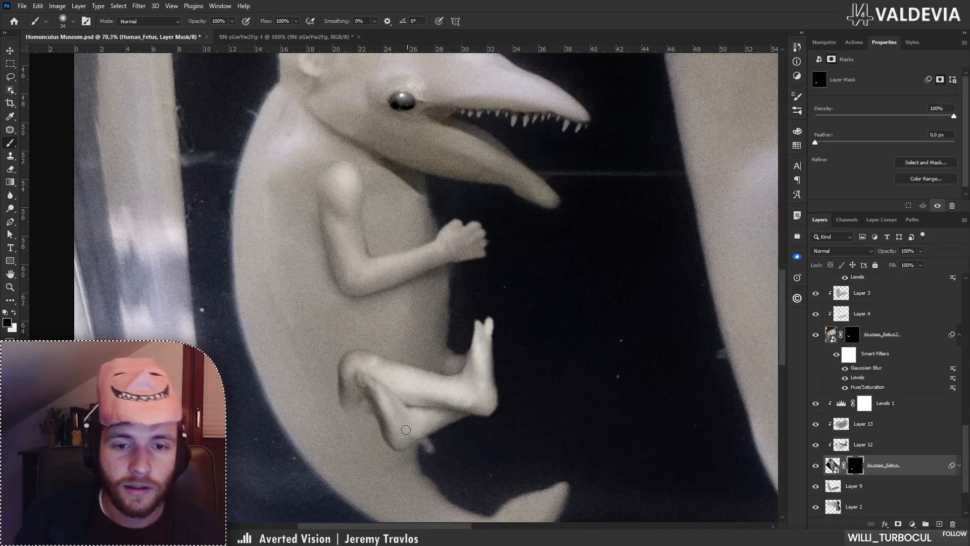
Refine the contour of the sole and heel on the Human_Fetus mask with the 34 px soft brush.
{"action": "key", "text": "z"}
{"action": "mouse_move", "coordinate": [436, 375]}
{"action": "left_mouse_down"}
{"action": "mouse_move", "coordinate": [372, 374]}
{"action": "mouse_move", "coordinate": [561, 364]}
{"action": "left_mouse_up"}
{"action": "key", "text": "b"}
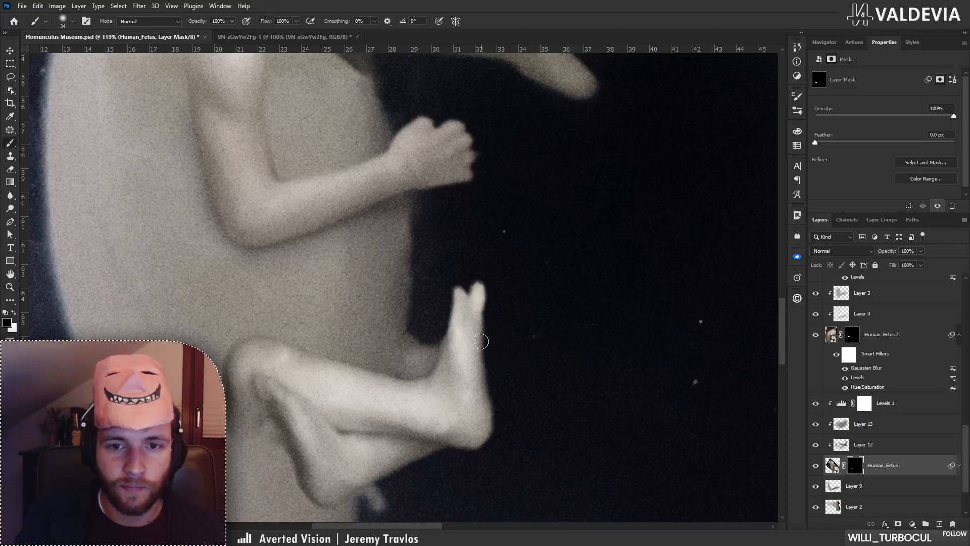
{"action": "key", "text": "x"}
{"action": "key", "text": "z"}
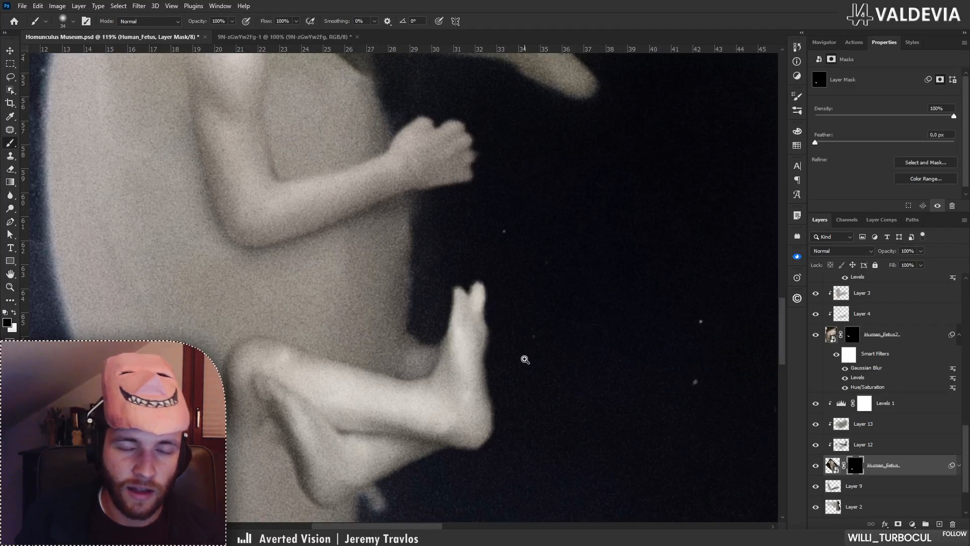
{"action": "mouse_move", "coordinate": [524, 360]}
{"action": "left_mouse_down"}
{"action": "mouse_move", "coordinate": [415, 387]}
{"action": "mouse_move", "coordinate": [511, 391]}
{"action": "left_mouse_up"}
{"action": "key", "text": "b"}
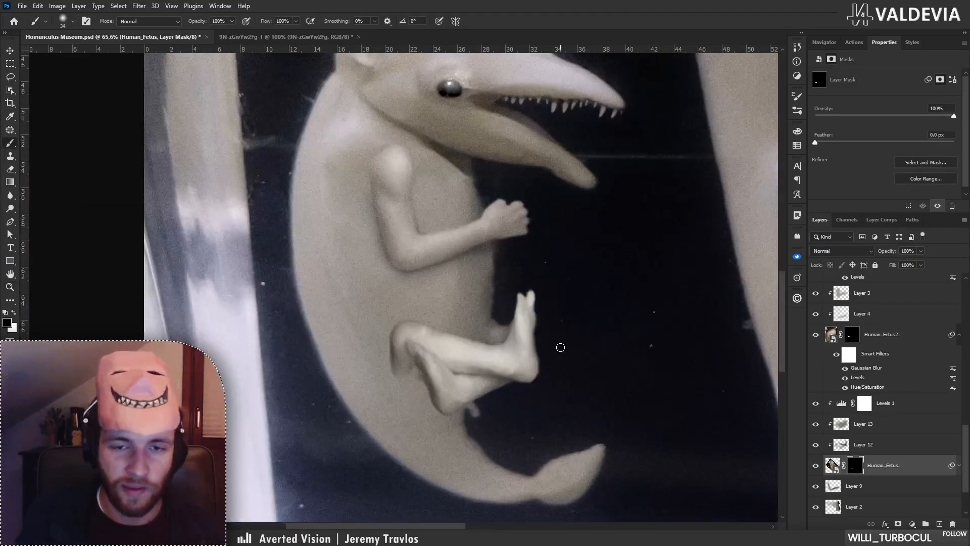
{"action": "scroll", "coordinate": [543, 367], "scroll_direction": "up", "scroll_amount": 2}
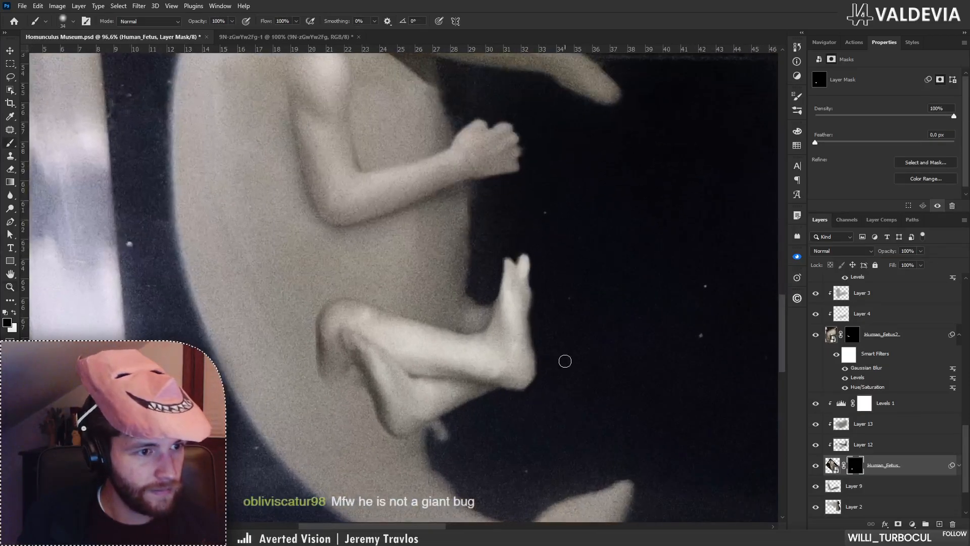
{"action": "left_click_drag", "start_coordinate": [461, 401], "coordinate": [412, 406]}
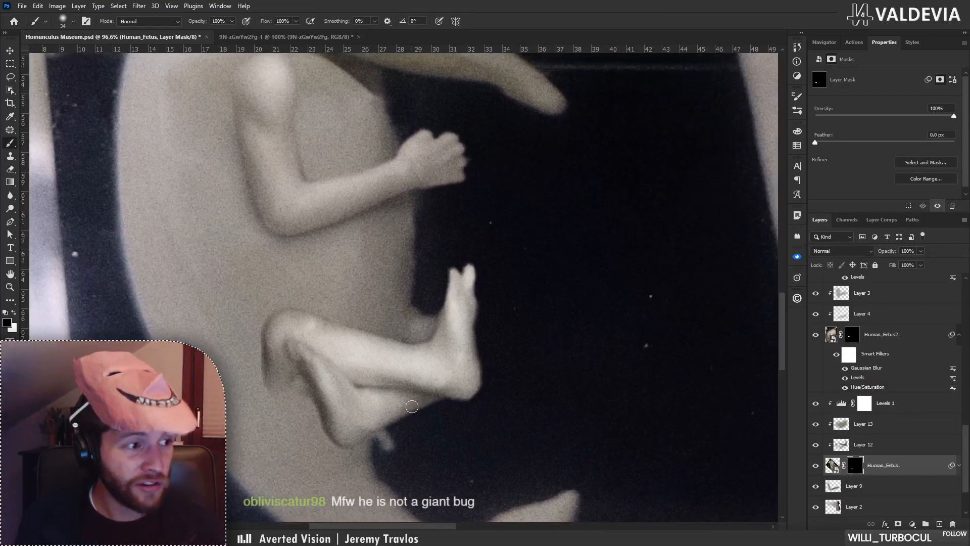
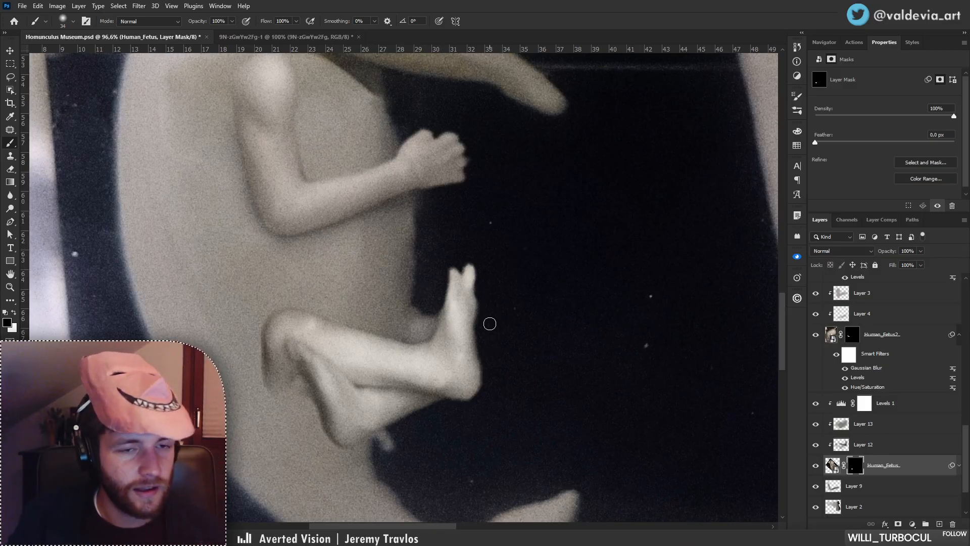
{"action": "key", "text": "ctrl+z"}
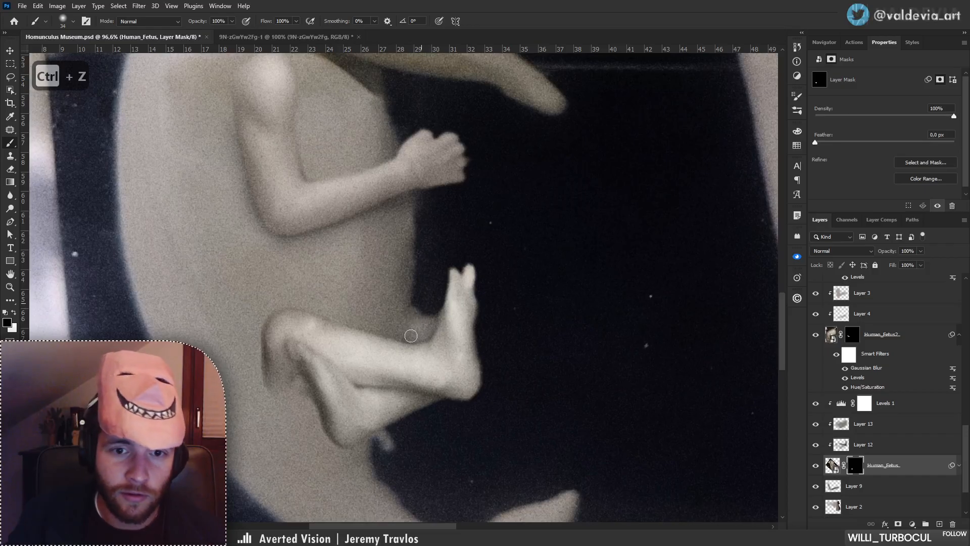
Hide Human_Fetus and clone dark background over the pale leftover stub beside the belly on Layer 2.
{"action": "left_click", "coordinate": [815, 465]}
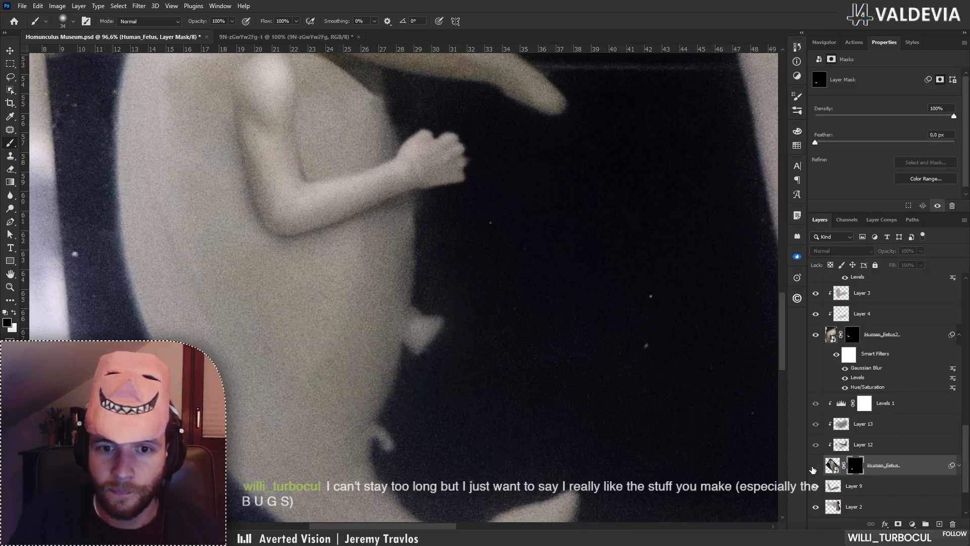
{"action": "left_click_drag", "start_coordinate": [962, 483], "coordinate": [966, 501]}
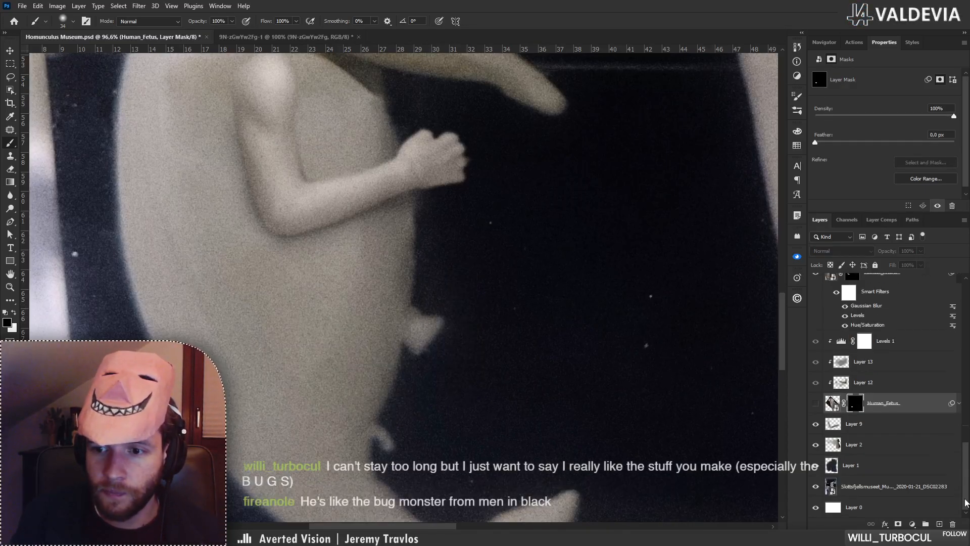
{"action": "left_click", "coordinate": [888, 452]}
{"action": "key", "text": "s"}
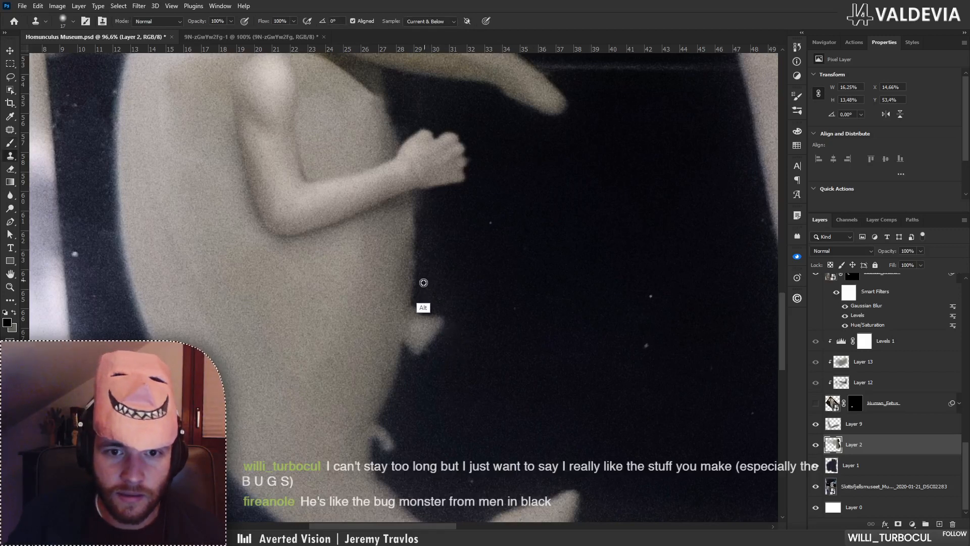
{"action": "mouse_move", "coordinate": [411, 316]}
{"action": "left_mouse_down"}
{"action": "mouse_move", "coordinate": [424, 312]}
{"action": "mouse_move", "coordinate": [411, 348]}
{"action": "mouse_move", "coordinate": [434, 340]}
{"action": "mouse_move", "coordinate": [435, 319]}
{"action": "left_mouse_up"}
{"action": "left_click", "coordinate": [404, 373], "text": "alt"}
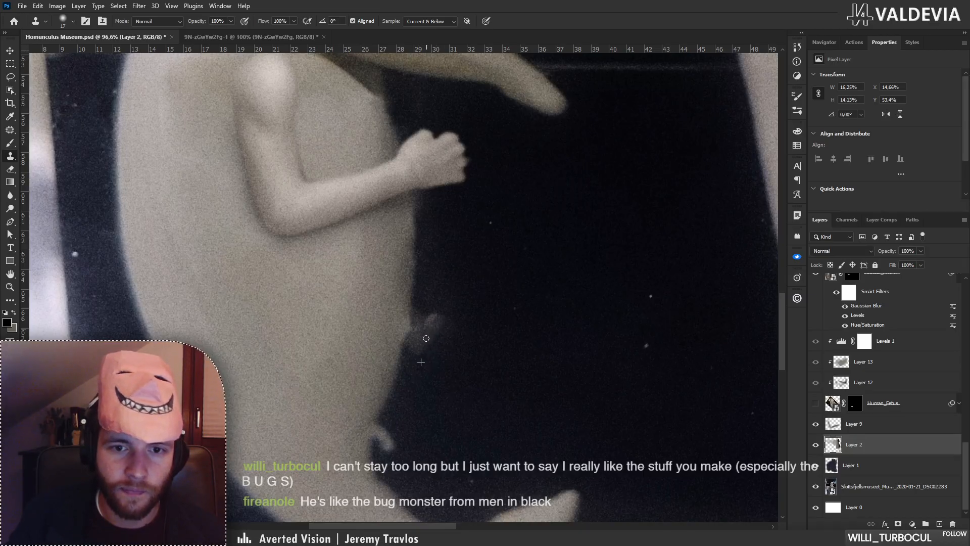
Clean up the rest of the stub along the belly edge with the 29 px soft Clone Stamp, and show Human_Fetus again.
{"action": "right_click", "coordinate": [418, 351]}
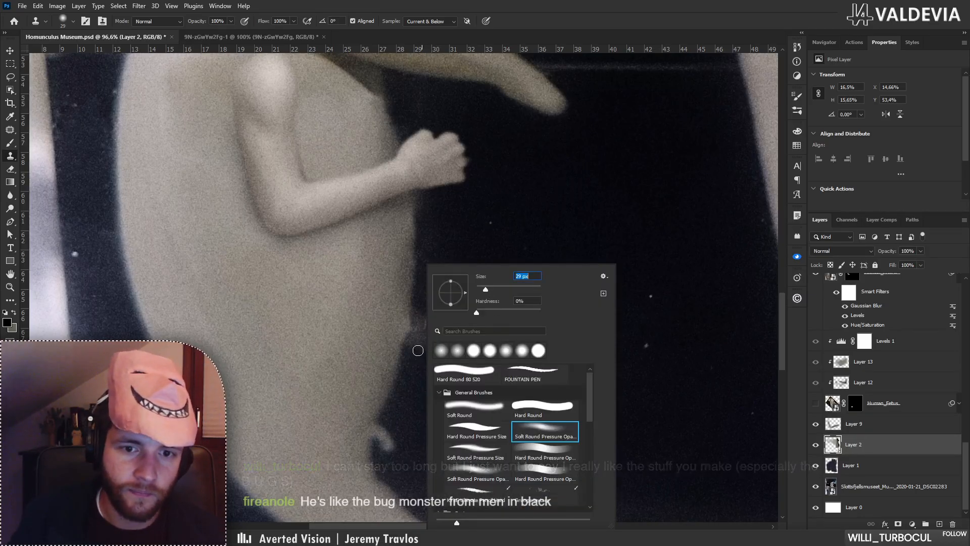
{"action": "mouse_move", "coordinate": [416, 355]}
{"action": "left_mouse_down"}
{"action": "mouse_move", "coordinate": [432, 340]}
{"action": "mouse_move", "coordinate": [413, 345]}
{"action": "mouse_move", "coordinate": [433, 332]}
{"action": "left_mouse_up"}
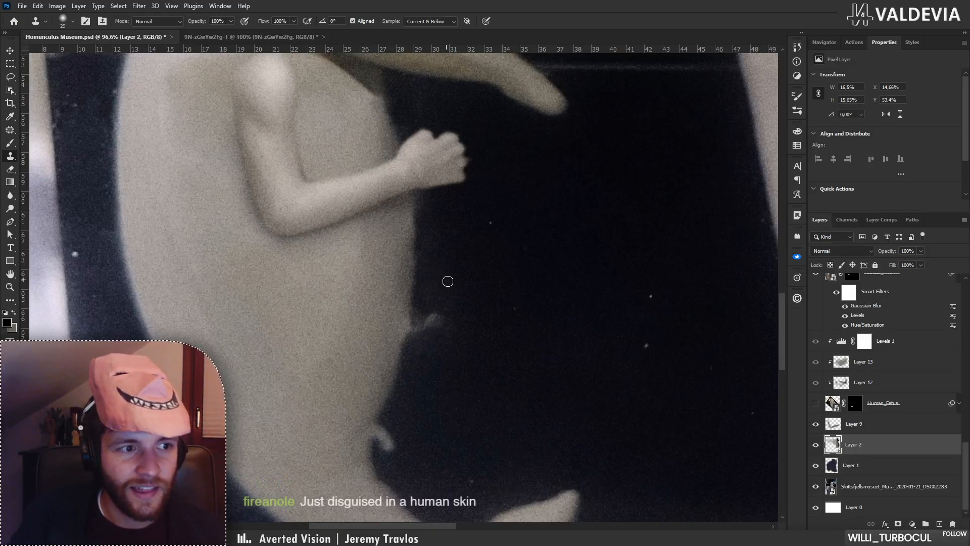
{"action": "mouse_move", "coordinate": [434, 290]}
{"action": "left_mouse_down"}
{"action": "mouse_move", "coordinate": [420, 310]}
{"action": "mouse_move", "coordinate": [441, 322]}
{"action": "left_mouse_up"}
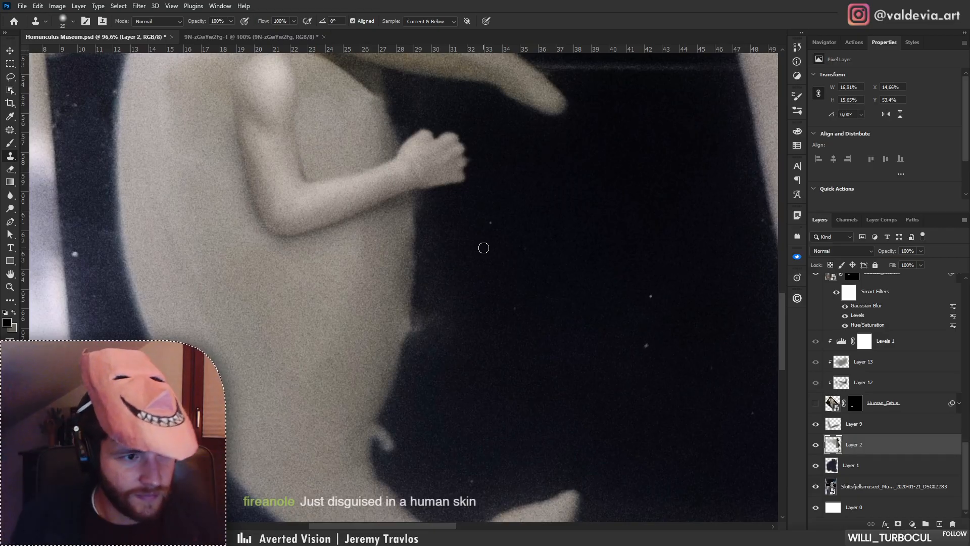
{"action": "mouse_move", "coordinate": [431, 318]}
{"action": "left_mouse_down"}
{"action": "mouse_move", "coordinate": [414, 330]}
{"action": "mouse_move", "coordinate": [442, 311]}
{"action": "mouse_move", "coordinate": [408, 344]}
{"action": "mouse_move", "coordinate": [342, 364]}
{"action": "mouse_move", "coordinate": [400, 364]}
{"action": "left_mouse_up"}
{"action": "key", "text": "z"}
{"action": "key", "text": "s"}
{"action": "left_click", "coordinate": [815, 403]}
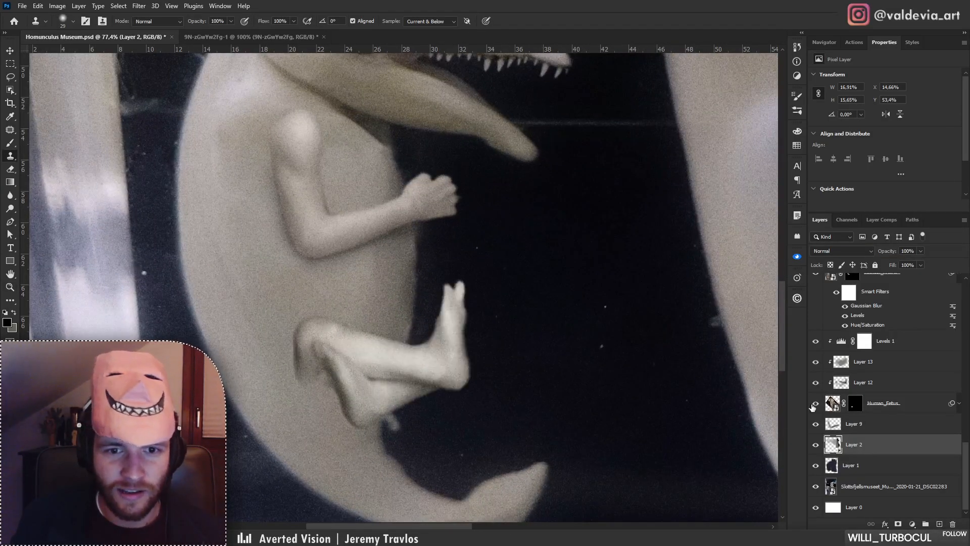
Nudge Human_Fetus slightly upward and mask out the lower of the two legs with the 34 px soft black brush.
{"action": "left_click", "coordinate": [890, 407]}
{"action": "left_click_drag", "start_coordinate": [434, 385], "coordinate": [435, 363]}
{"action": "left_click", "coordinate": [856, 404]}
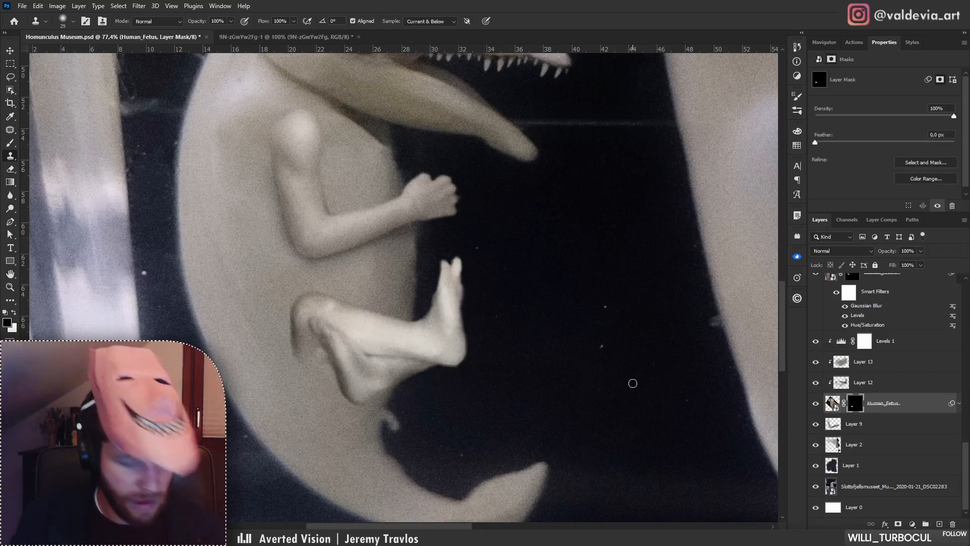
{"action": "key", "text": "b"}
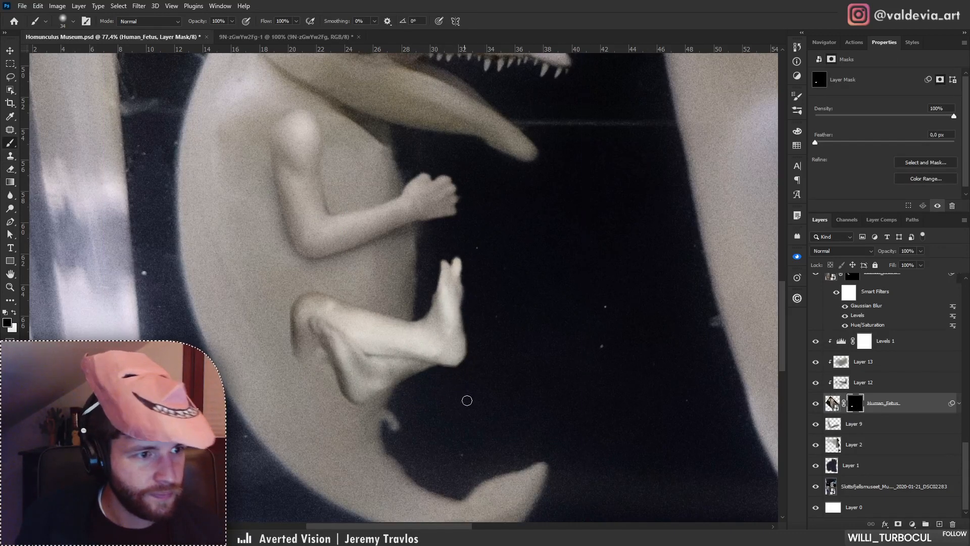
{"action": "mouse_move", "coordinate": [428, 385]}
{"action": "left_mouse_down"}
{"action": "mouse_move", "coordinate": [358, 390]}
{"action": "mouse_move", "coordinate": [386, 392]}
{"action": "mouse_move", "coordinate": [420, 378]}
{"action": "mouse_move", "coordinate": [405, 371]}
{"action": "mouse_move", "coordinate": [427, 370]}
{"action": "mouse_move", "coordinate": [396, 369]}
{"action": "mouse_move", "coordinate": [435, 371]}
{"action": "mouse_move", "coordinate": [378, 366]}
{"action": "mouse_move", "coordinate": [448, 374]}
{"action": "mouse_move", "coordinate": [341, 365]}
{"action": "mouse_move", "coordinate": [383, 375]}
{"action": "mouse_move", "coordinate": [340, 406]}
{"action": "left_mouse_up"}
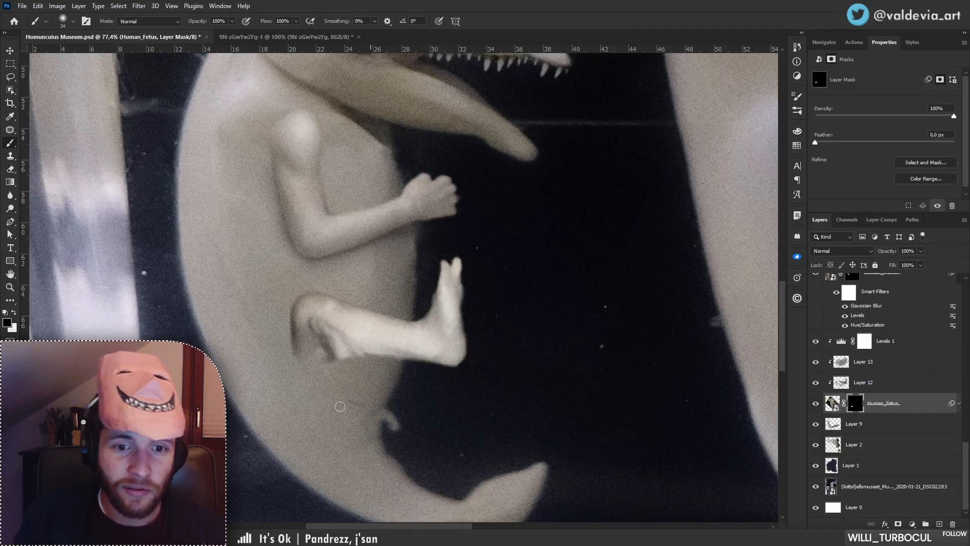
{"action": "mouse_move", "coordinate": [339, 352]}
{"action": "left_mouse_down"}
{"action": "mouse_move", "coordinate": [372, 366]}
{"action": "mouse_move", "coordinate": [322, 355]}
{"action": "mouse_move", "coordinate": [425, 365]}
{"action": "left_mouse_up"}
Refine the front contour of the ankle on the Human_Fetus mask, reducing the soft brush to 20 px.
{"action": "key", "text": "z"}
{"action": "left_click", "coordinate": [427, 298]}
{"action": "key", "text": "b"}
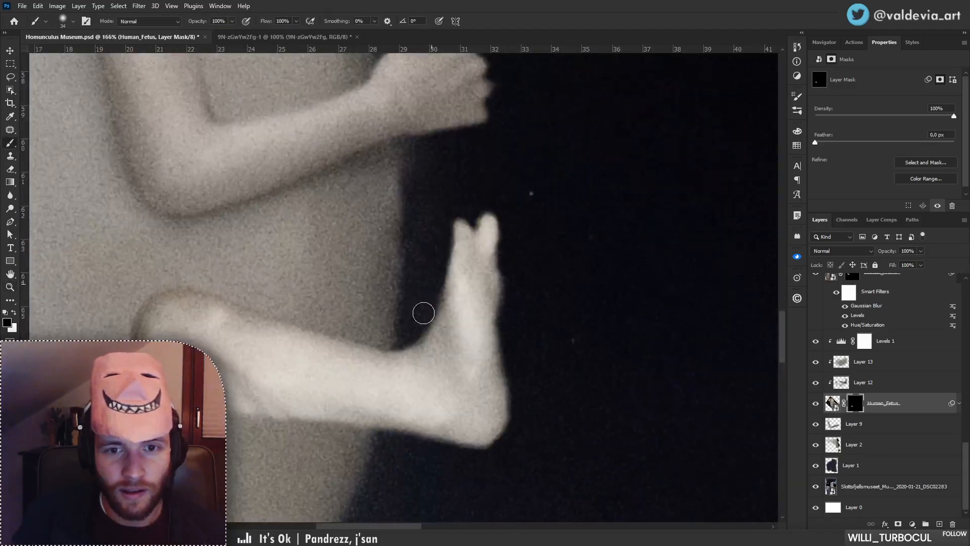
{"action": "key", "text": "ctrl+z"}
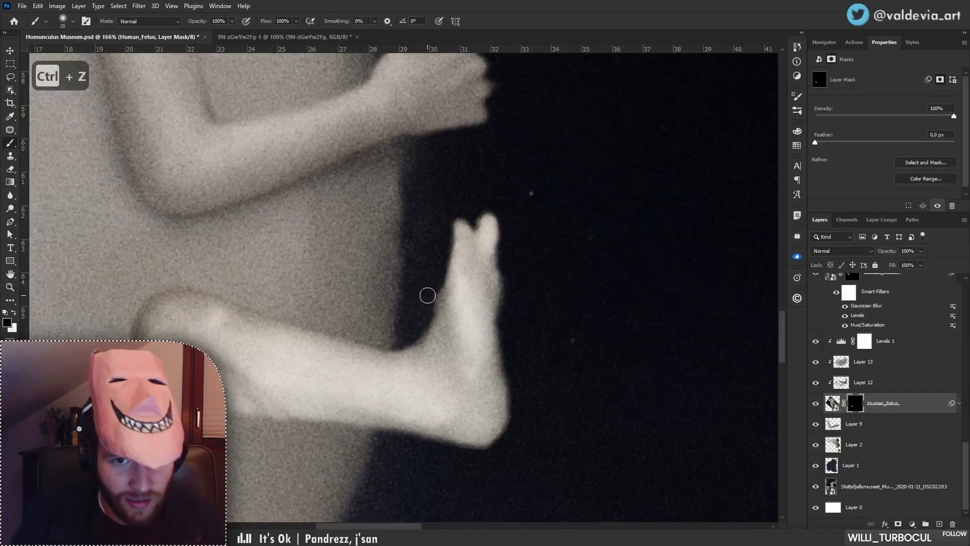
{"action": "key", "text": "bracketleft"}
{"action": "key", "text": "bracketleft"}
{"action": "key", "text": "bracketleft"}
{"action": "key", "text": "z"}
{"action": "mouse_move", "coordinate": [469, 283]}
{"action": "left_mouse_down"}
{"action": "mouse_move", "coordinate": [396, 301]}
{"action": "mouse_move", "coordinate": [470, 311]}
{"action": "left_mouse_up"}
{"action": "key", "text": "b"}
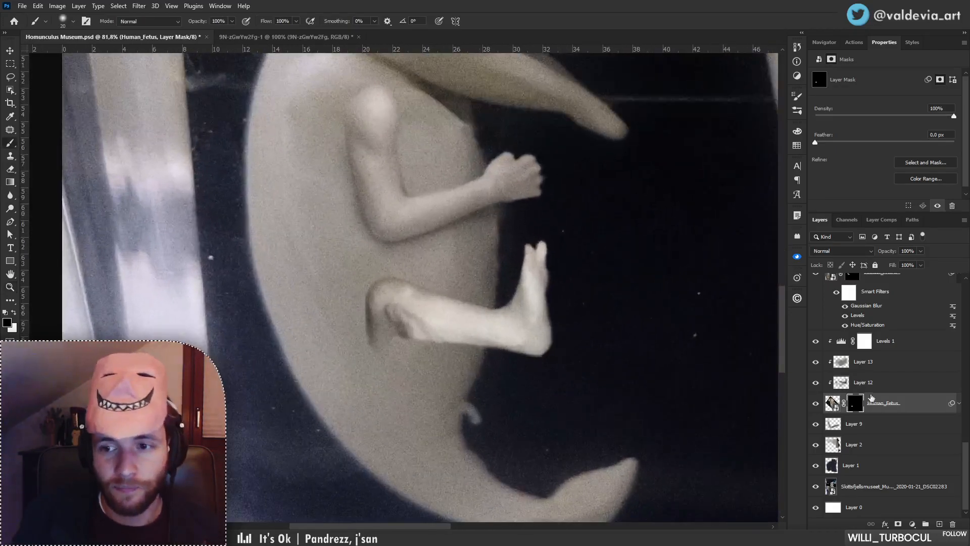
Add a new clipped layer directly above Human_Fetus, below Layer 12, for cloning.
{"action": "left_click", "coordinate": [889, 389]}
{"action": "key", "text": "s"}
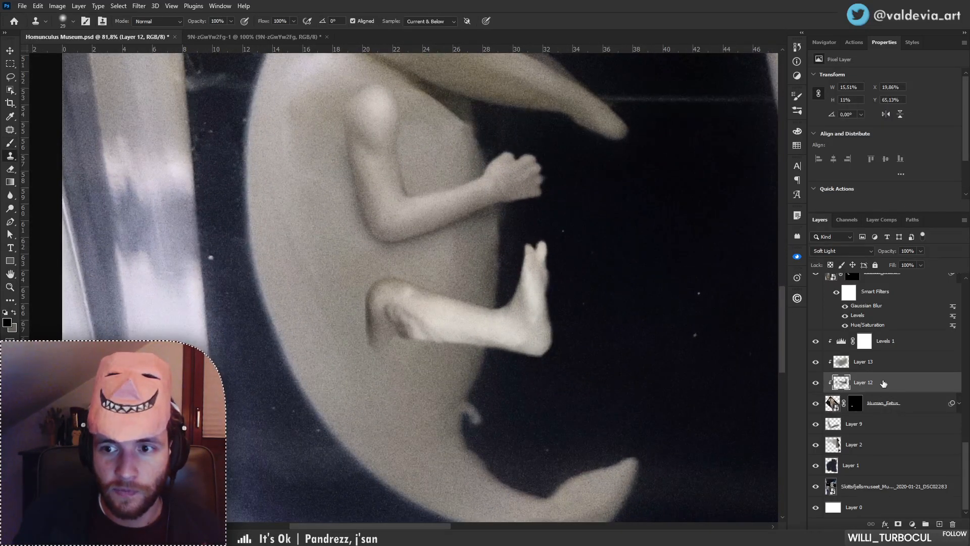
{"action": "left_click", "coordinate": [892, 406]}
{"action": "left_click", "coordinate": [940, 524]}
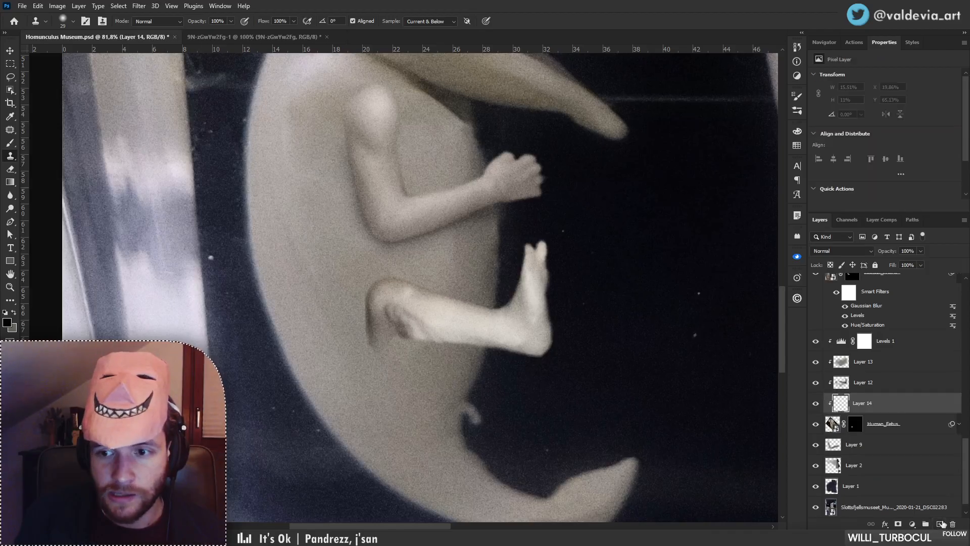
Clone smooth leg skin over the dark folds at the knee and thigh on the new layer with a 91 px soft brush.
{"action": "right_click", "coordinate": [448, 330]}
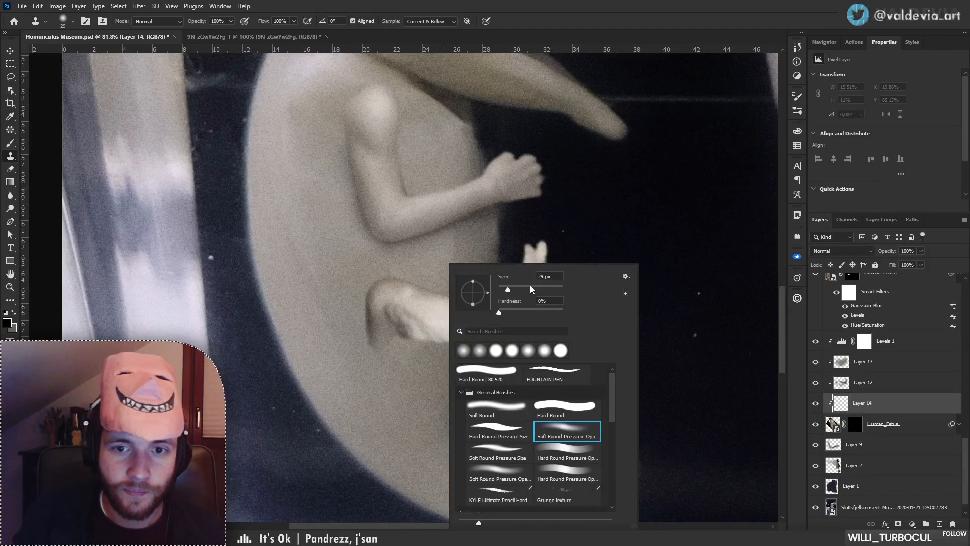
{"action": "left_click", "coordinate": [528, 289]}
{"action": "left_click", "coordinate": [443, 332], "text": "alt"}
{"action": "mouse_move", "coordinate": [409, 326]}
{"action": "left_mouse_down"}
{"action": "mouse_move", "coordinate": [423, 332]}
{"action": "mouse_move", "coordinate": [433, 321]}
{"action": "left_mouse_up"}
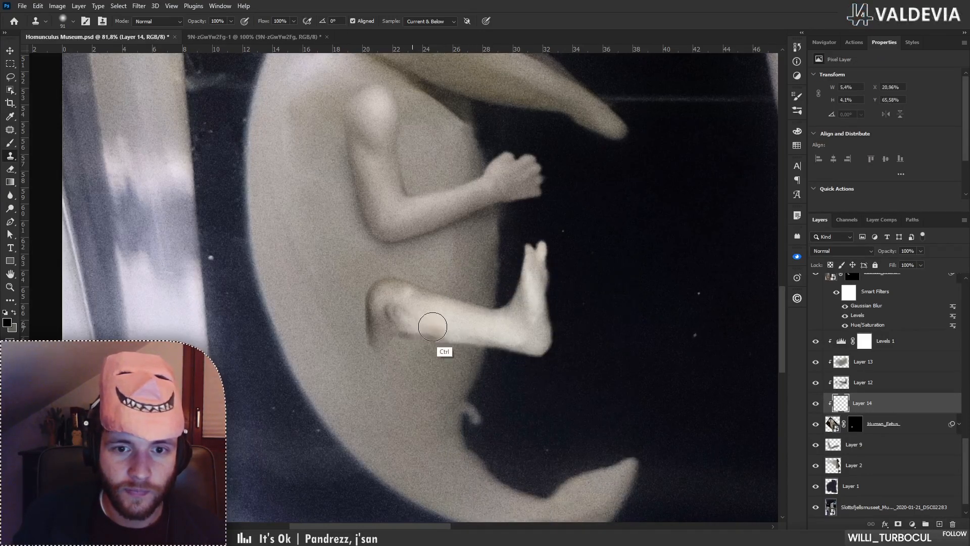
{"action": "key", "text": "ctrl+z"}
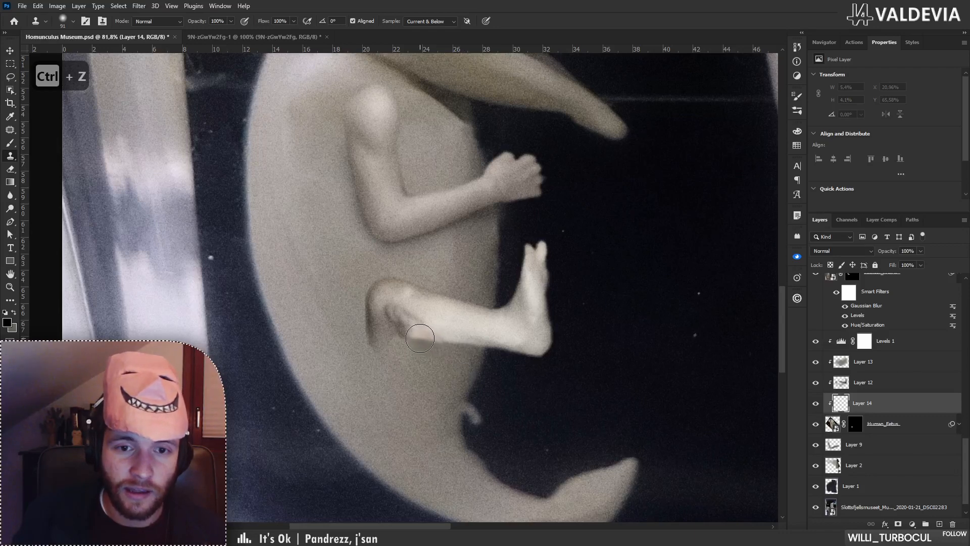
{"action": "mouse_move", "coordinate": [411, 334]}
{"action": "left_mouse_down"}
{"action": "mouse_move", "coordinate": [424, 332]}
{"action": "mouse_move", "coordinate": [400, 319]}
{"action": "mouse_move", "coordinate": [440, 325]}
{"action": "mouse_move", "coordinate": [427, 310]}
{"action": "mouse_move", "coordinate": [389, 303]}
{"action": "mouse_move", "coordinate": [438, 335]}
{"action": "mouse_move", "coordinate": [434, 343]}
{"action": "mouse_move", "coordinate": [385, 310]}
{"action": "mouse_move", "coordinate": [446, 318]}
{"action": "mouse_move", "coordinate": [389, 313]}
{"action": "left_mouse_up"}
{"action": "key", "text": "ctrl+space"}
{"action": "mouse_move", "coordinate": [509, 331]}
{"action": "left_mouse_down"}
{"action": "mouse_move", "coordinate": [429, 331]}
{"action": "mouse_move", "coordinate": [546, 335]}
{"action": "left_mouse_up"}
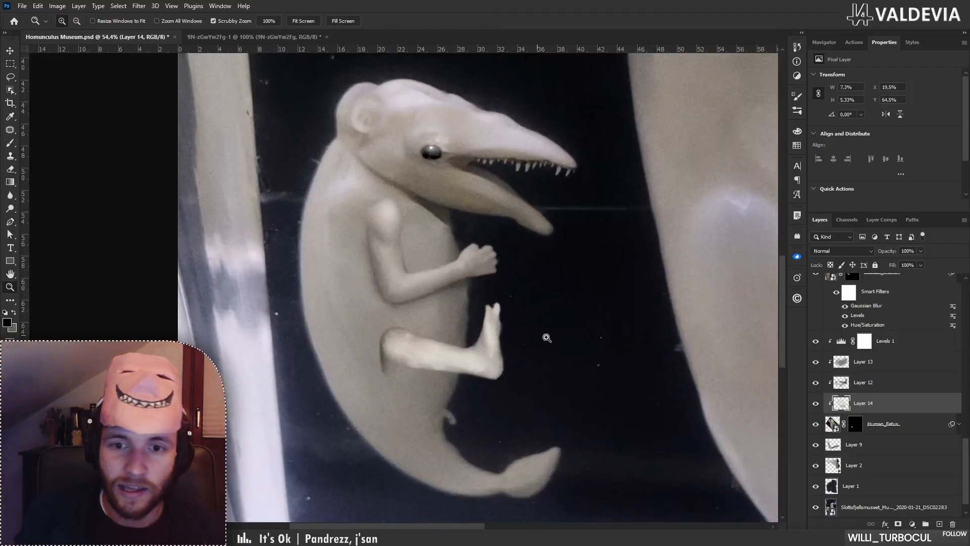
Try to soften the lower edge of the thigh on the Human_Fetus mask with a 64 px Soft Round brush.
{"action": "left_click", "coordinate": [856, 423]}
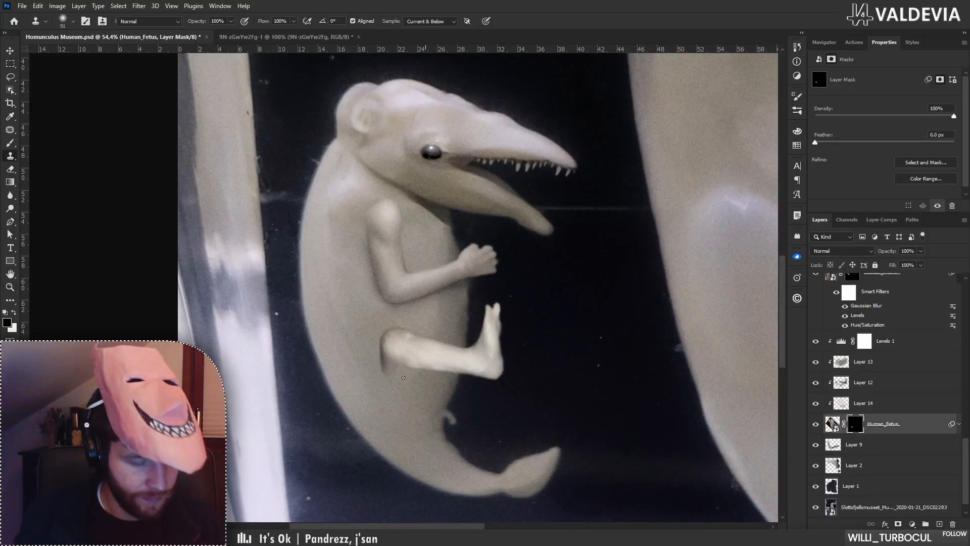
{"action": "key", "text": "b"}
{"action": "right_click", "coordinate": [487, 331]}
{"action": "left_click_drag", "start_coordinate": [561, 290], "coordinate": [573, 291]}
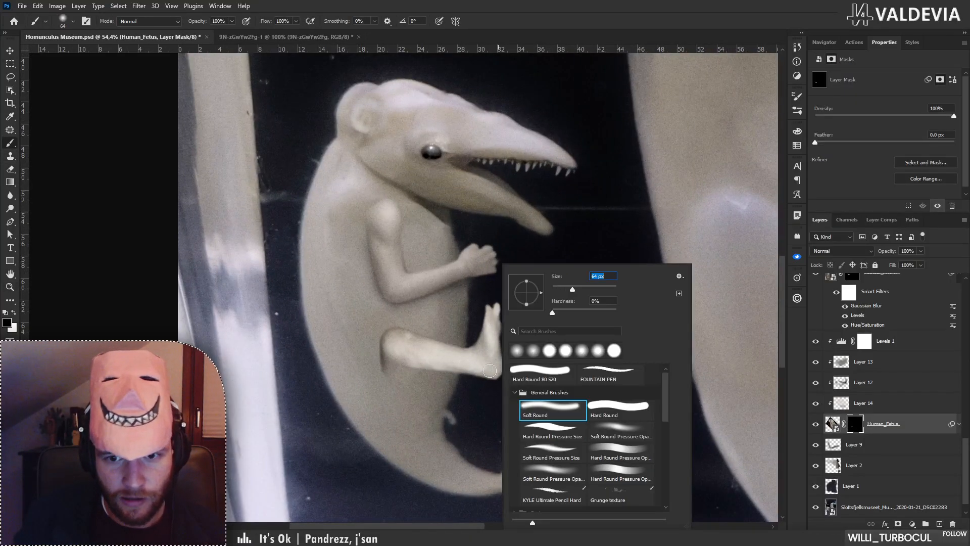
{"action": "left_click_drag", "start_coordinate": [409, 372], "coordinate": [414, 369]}
{"action": "key", "text": "ctrl+z"}
{"action": "key", "text": "ctrl+z"}
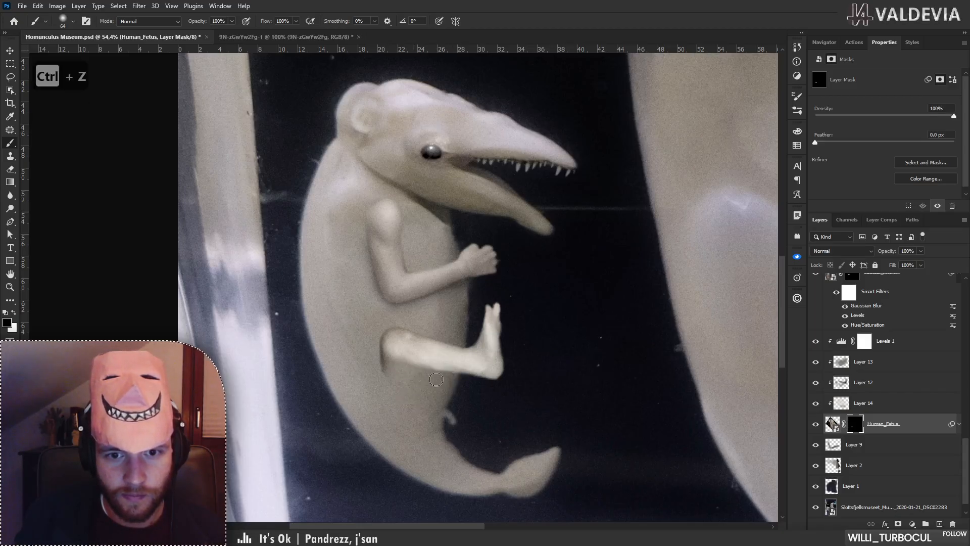
Darken the underside of the leg and heel on Layer 12 with the black 64 px Soft Round Pressure Opacity brush.
{"action": "key", "text": "z"}
{"action": "mouse_move", "coordinate": [412, 323]}
{"action": "left_mouse_down"}
{"action": "mouse_move", "coordinate": [353, 329]}
{"action": "mouse_move", "coordinate": [404, 319]}
{"action": "left_mouse_up"}
{"action": "left_click_drag", "start_coordinate": [466, 359], "coordinate": [479, 359]}
{"action": "key", "text": "b"}
{"action": "left_click", "coordinate": [876, 404]}
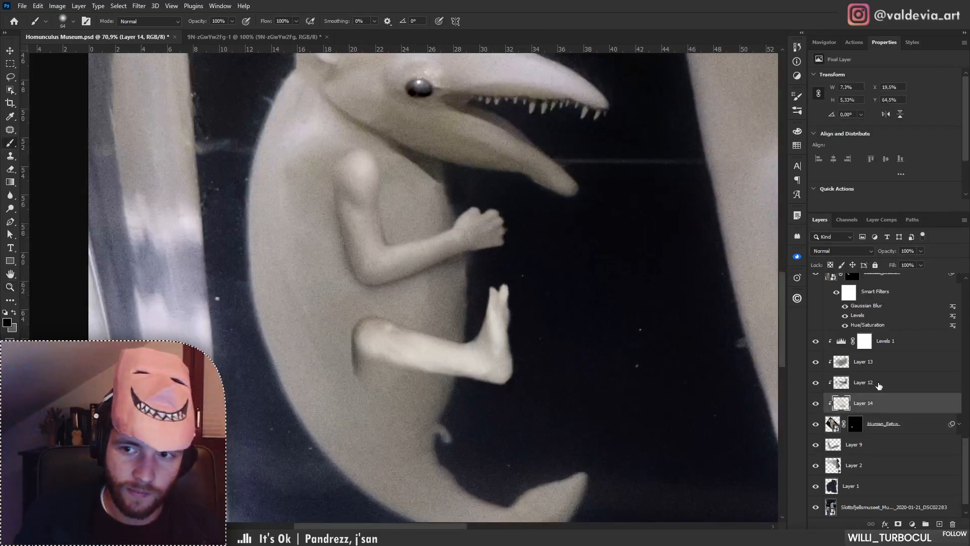
{"action": "left_click", "coordinate": [879, 384]}
{"action": "left_click_drag", "start_coordinate": [460, 376], "coordinate": [509, 371]}
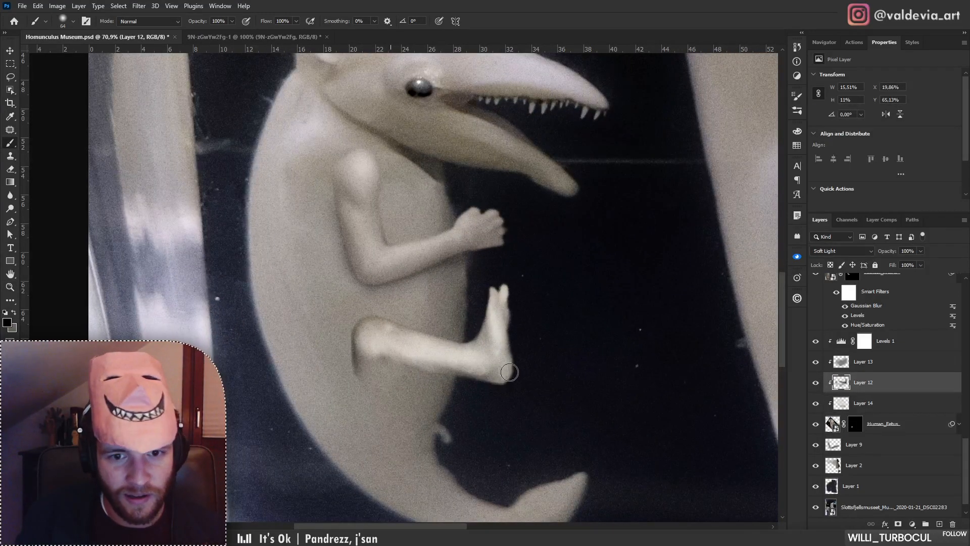
{"action": "key", "text": "ctrl+z"}
{"action": "right_click", "coordinate": [482, 364]}
{"action": "left_click", "coordinate": [596, 434]}
{"action": "left_click_drag", "start_coordinate": [391, 359], "coordinate": [489, 378]}
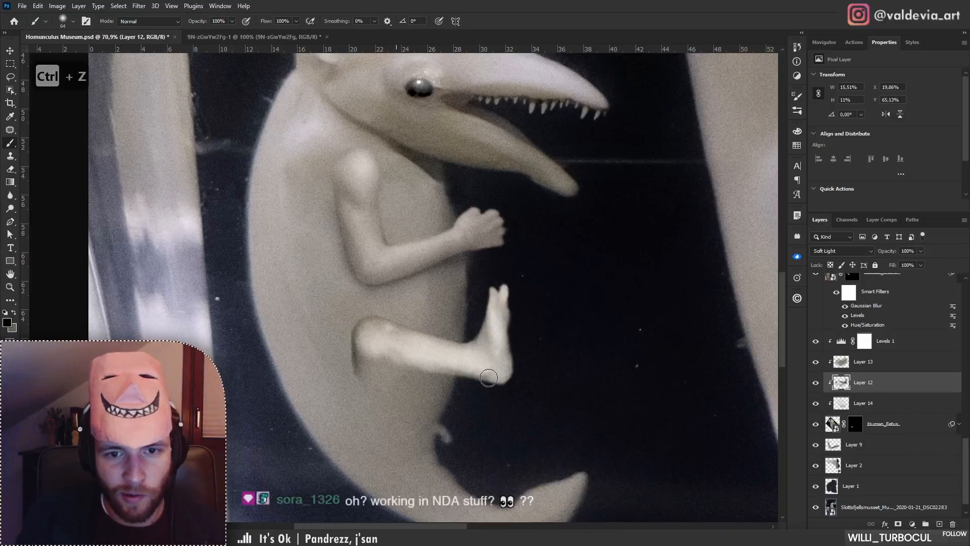
{"action": "key", "text": "ctrl+z"}
{"action": "mouse_move", "coordinate": [385, 359]}
{"action": "left_mouse_down"}
{"action": "mouse_move", "coordinate": [466, 382]}
{"action": "mouse_move", "coordinate": [399, 357]}
{"action": "left_mouse_up"}
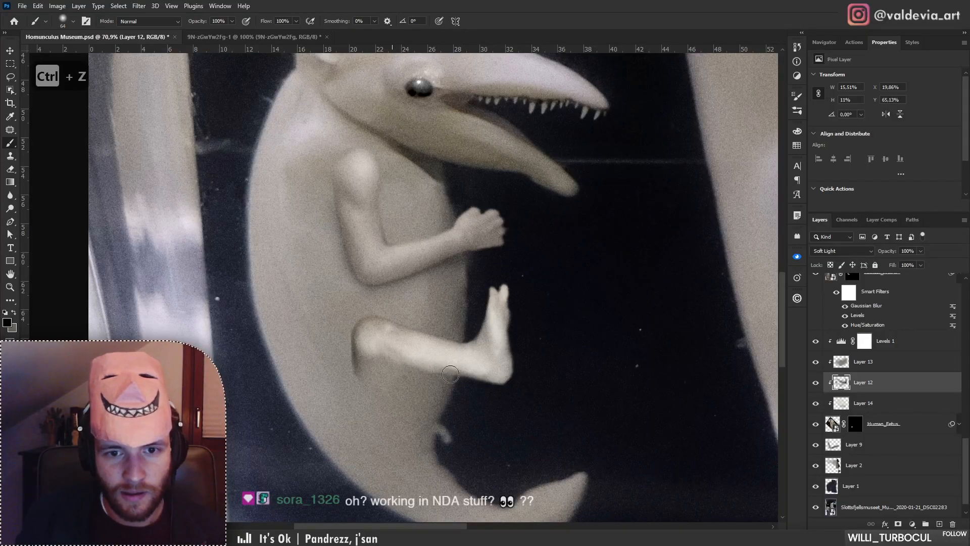
{"action": "left_click_drag", "start_coordinate": [453, 374], "coordinate": [491, 376]}
{"action": "left_click_drag", "start_coordinate": [418, 366], "coordinate": [514, 375]}
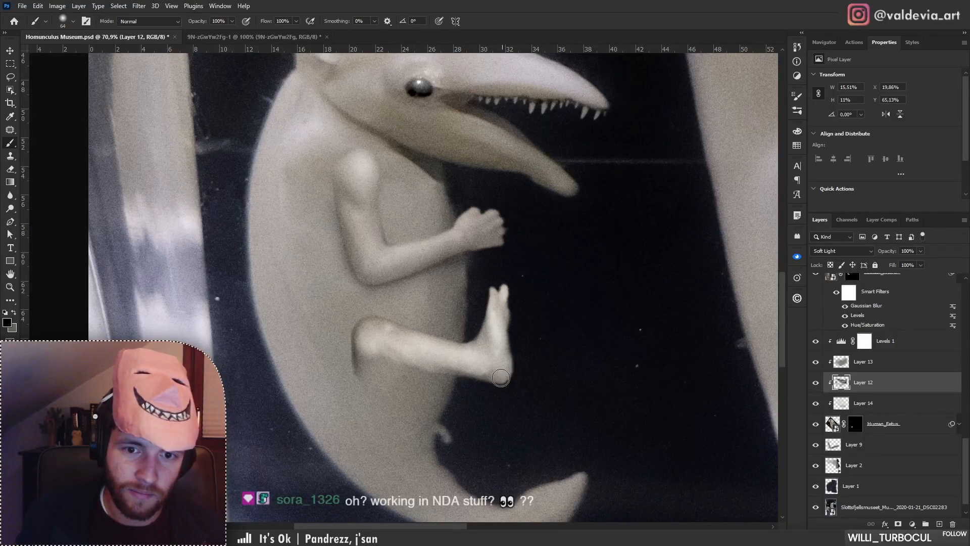
Shade the leg's upper side and the foot on Layer 12 with the 64 px pressure-opacity brush, retrying unsatisfactory strokes.
{"action": "key", "text": "z"}
{"action": "mouse_move", "coordinate": [460, 322]}
{"action": "left_mouse_down"}
{"action": "mouse_move", "coordinate": [385, 333]}
{"action": "mouse_move", "coordinate": [458, 331]}
{"action": "left_mouse_up"}
{"action": "key", "text": "b"}
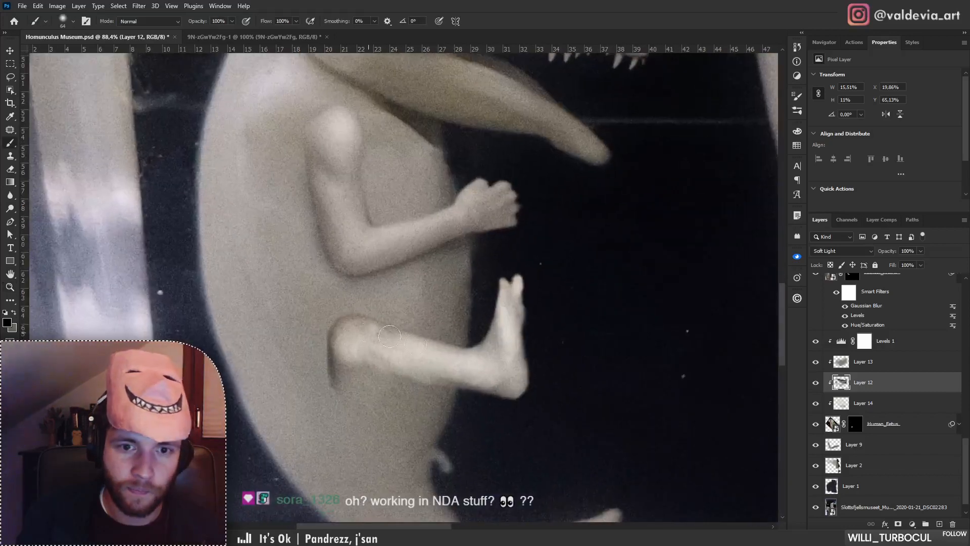
{"action": "left_click_drag", "start_coordinate": [382, 336], "coordinate": [500, 362]}
{"action": "key", "text": "ctrl+z"}
{"action": "mouse_move", "coordinate": [383, 345]}
{"action": "left_mouse_down"}
{"action": "mouse_move", "coordinate": [490, 375]}
{"action": "mouse_move", "coordinate": [507, 342]}
{"action": "mouse_move", "coordinate": [511, 290]}
{"action": "left_mouse_up"}
{"action": "key", "text": "ctrl+z"}
{"action": "left_click_drag", "start_coordinate": [508, 339], "coordinate": [520, 340]}
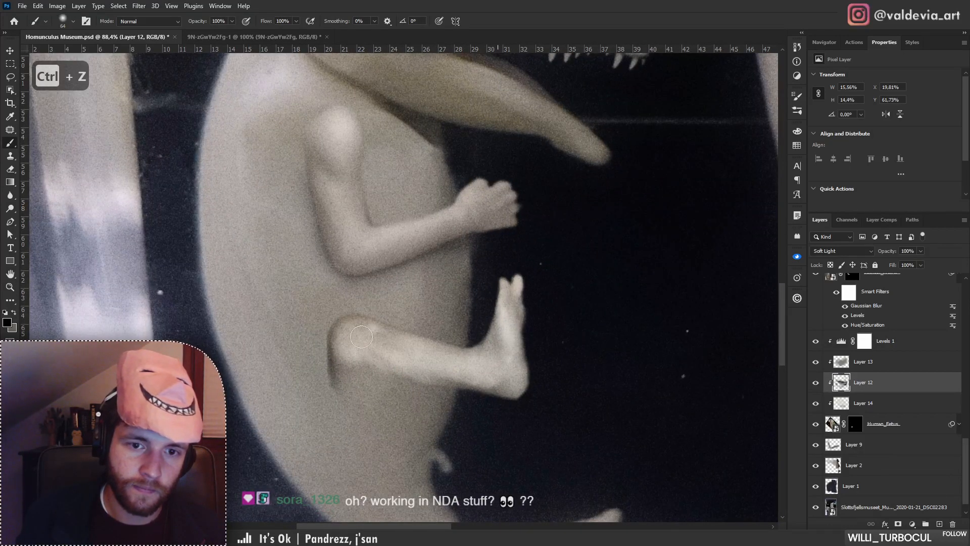
{"action": "key", "text": "z"}
{"action": "mouse_move", "coordinate": [437, 304]}
{"action": "left_mouse_down"}
{"action": "mouse_move", "coordinate": [363, 328]}
{"action": "mouse_move", "coordinate": [431, 320]}
{"action": "mouse_move", "coordinate": [386, 341]}
{"action": "left_mouse_up"}
{"action": "key", "text": "b"}
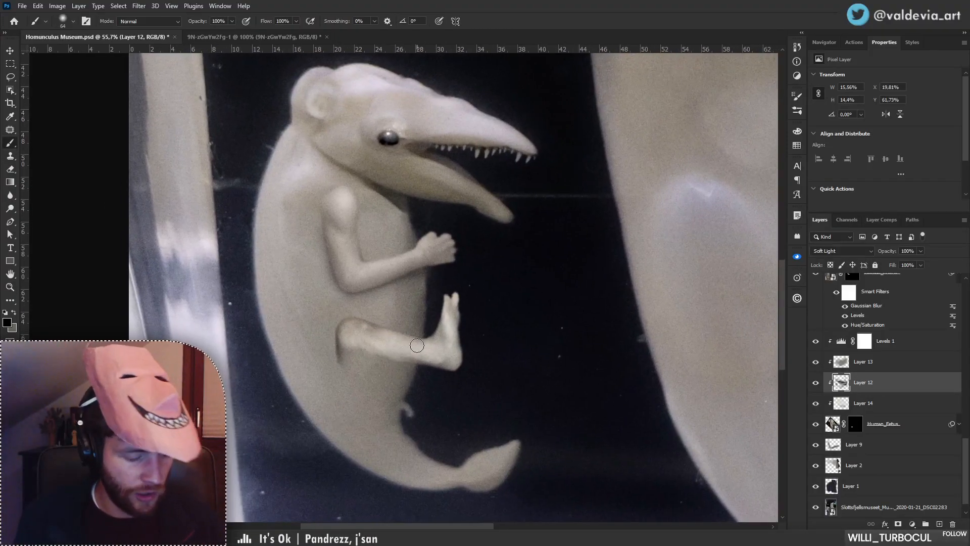
Transform Human_Fetus with all its clipped layers around the hip: rotate 20.13°, scale to 86.58%, reposition the leg and apply.
{"action": "left_click", "coordinate": [884, 364]}
{"action": "left_click", "coordinate": [898, 347]}
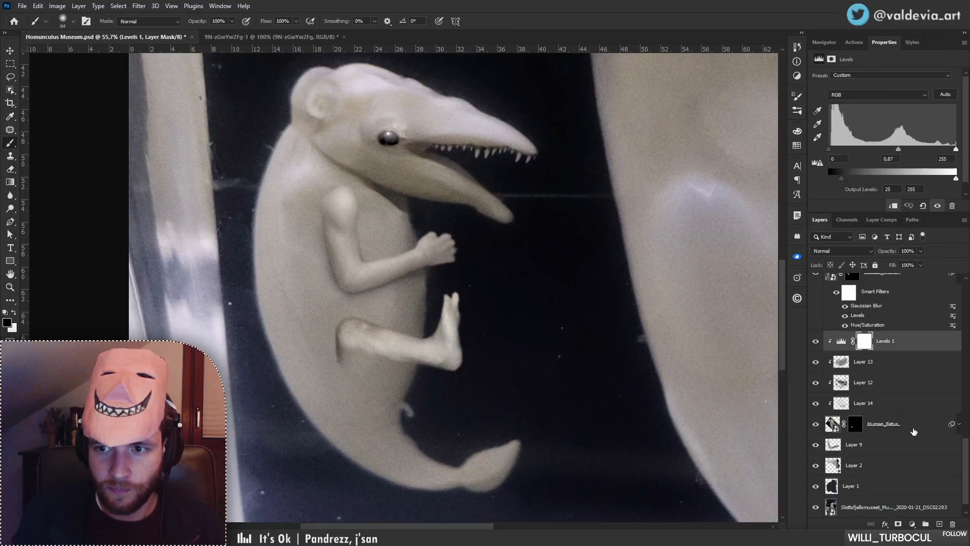
{"action": "left_click", "coordinate": [894, 426], "text": "shift"}
{"action": "key", "text": "ctrl+t"}
{"action": "left_click_drag", "start_coordinate": [371, 272], "coordinate": [344, 369]}
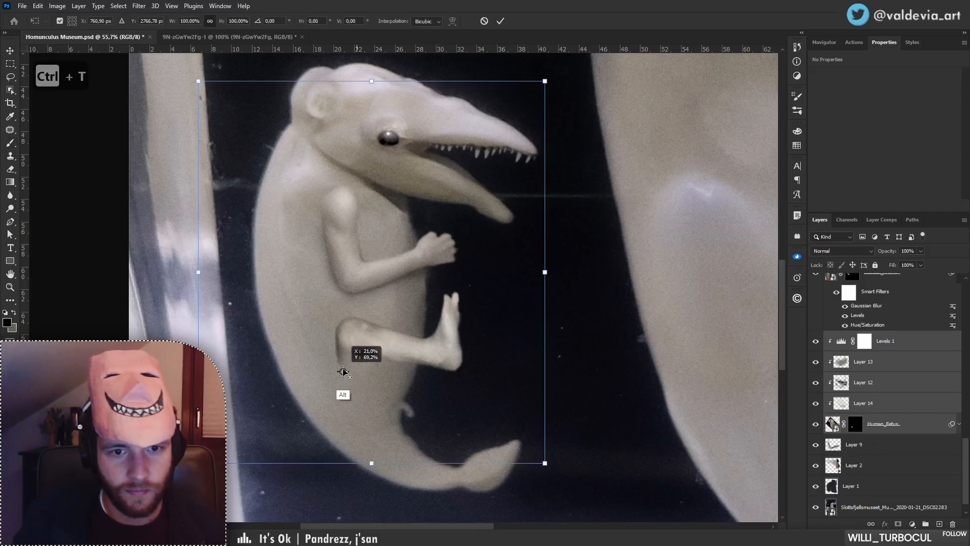
{"action": "left_click_drag", "start_coordinate": [606, 309], "coordinate": [579, 407]}
{"action": "left_click_drag", "start_coordinate": [565, 347], "coordinate": [535, 344]}
{"action": "left_click", "coordinate": [500, 23]}
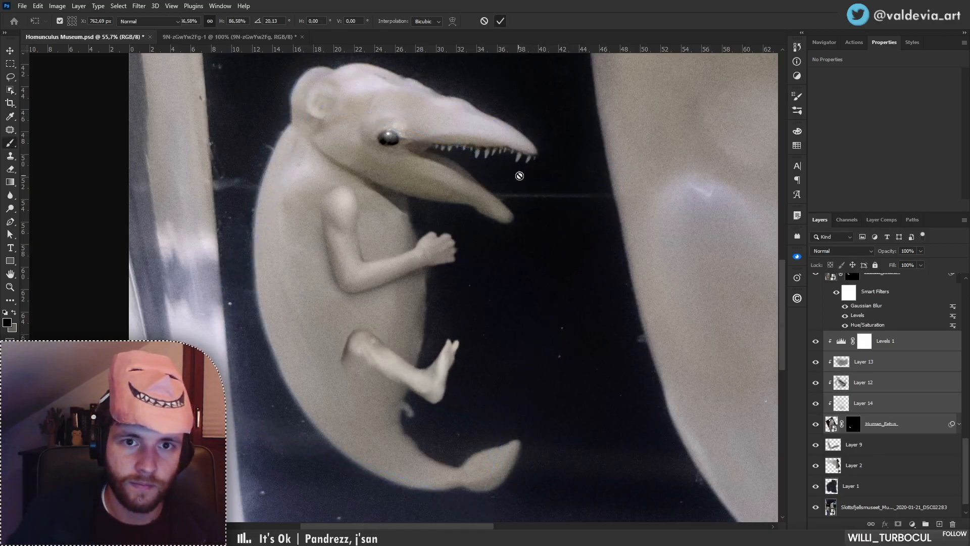
{"action": "key", "text": "b"}
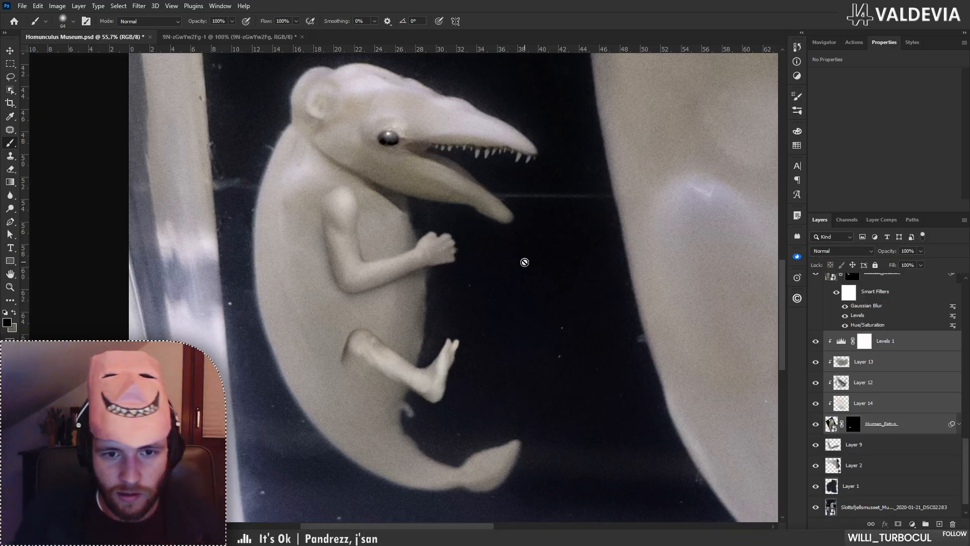
Clone skin texture over uneven spots on the leg on Layer 14 with the Clone Stamp.
{"action": "left_click", "coordinate": [882, 407]}
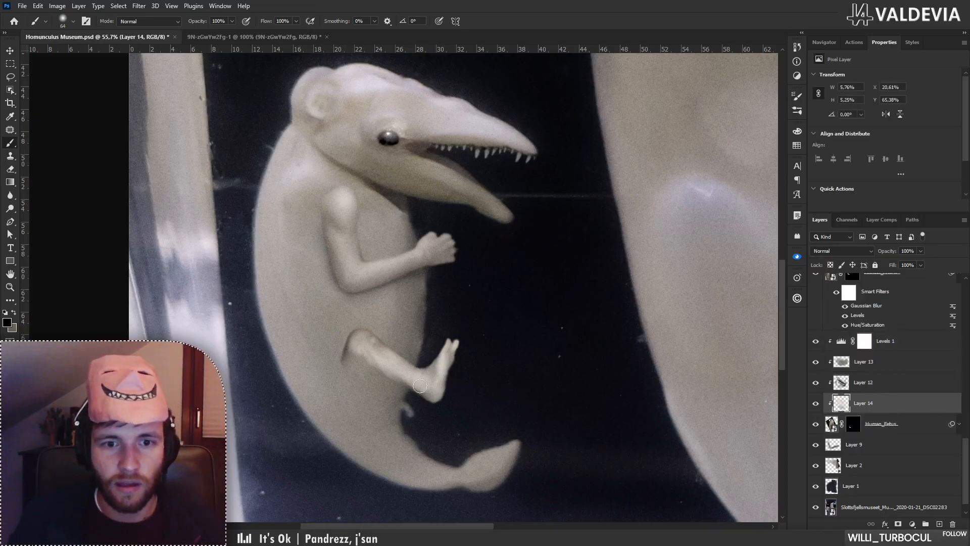
{"action": "key", "text": "s"}
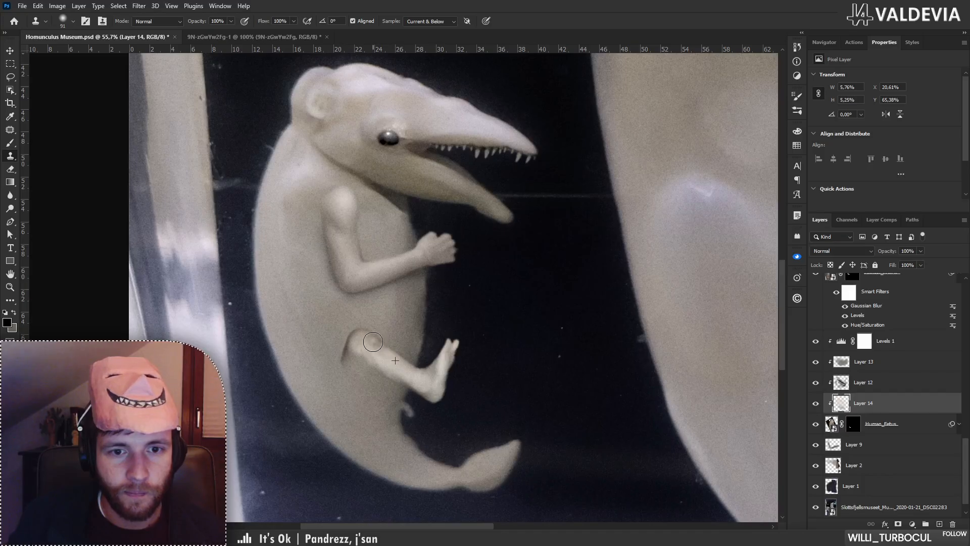
{"action": "mouse_move", "coordinate": [373, 342]}
{"action": "left_mouse_down"}
{"action": "mouse_move", "coordinate": [397, 351]}
{"action": "mouse_move", "coordinate": [304, 354]}
{"action": "mouse_move", "coordinate": [670, 354]}
{"action": "left_mouse_up"}
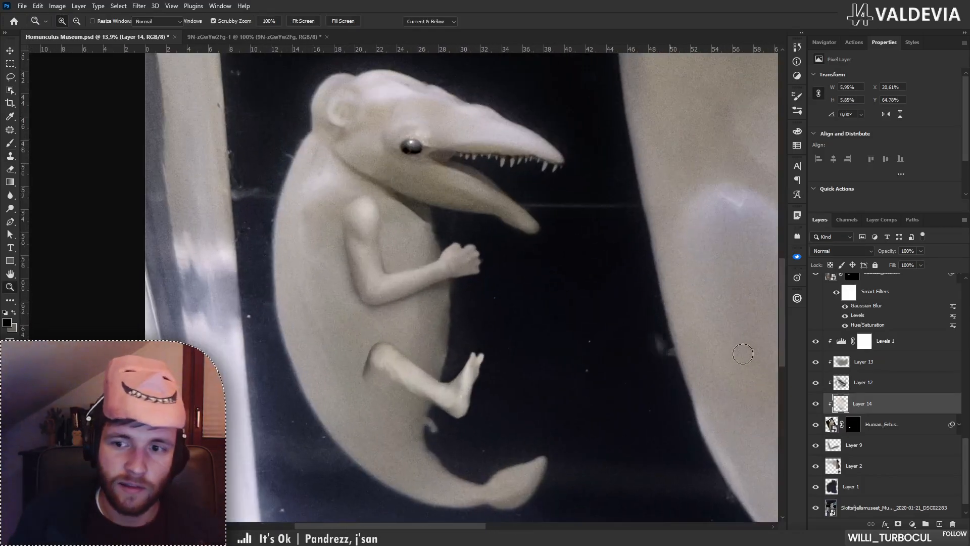
Retouch the light and shadow along the upper thigh on Layer 12 with the 64 px soft brush.
{"action": "key", "text": "alt+bracketright"}
{"action": "key", "text": "b"}
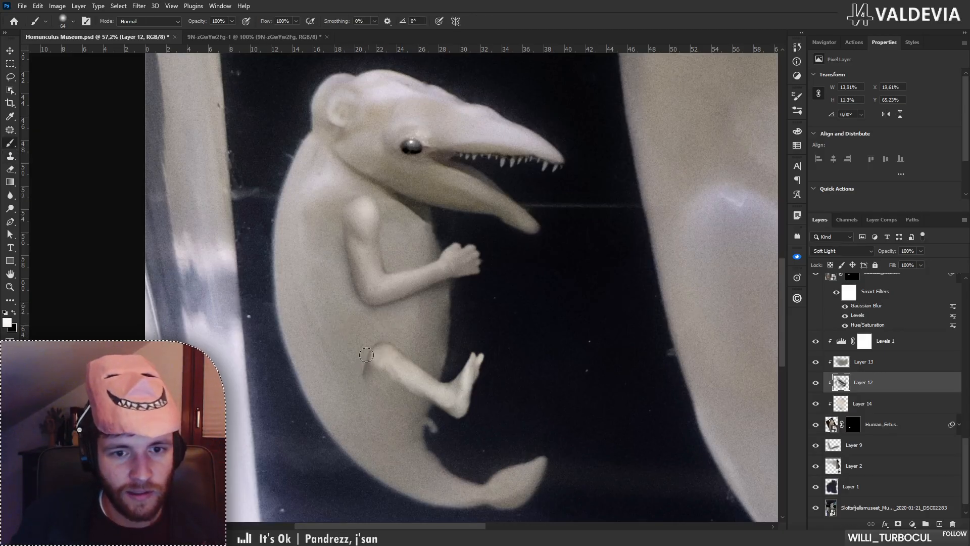
{"action": "left_click_drag", "start_coordinate": [393, 341], "coordinate": [419, 361]}
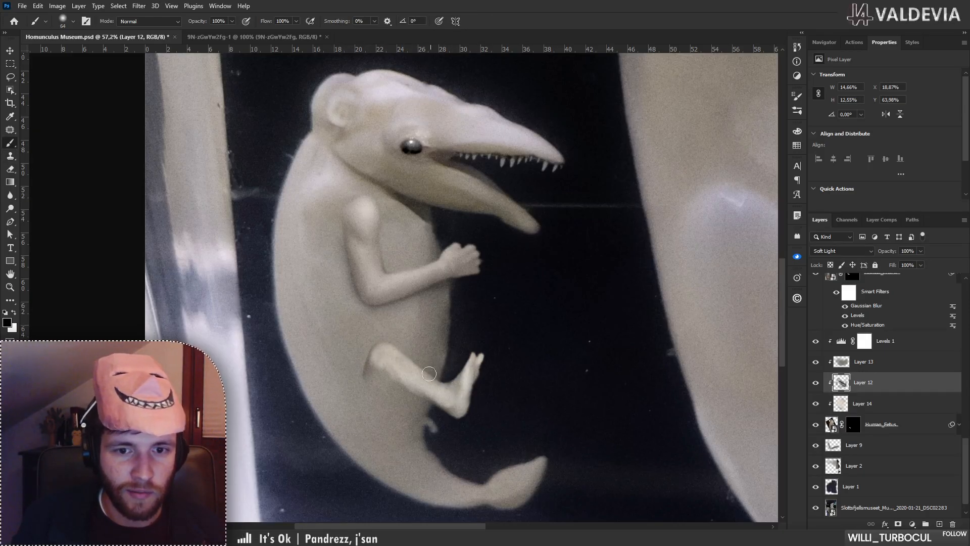
{"action": "key", "text": "z"}
{"action": "mouse_move", "coordinate": [492, 335]}
{"action": "left_mouse_down"}
{"action": "mouse_move", "coordinate": [354, 335]}
{"action": "mouse_move", "coordinate": [487, 330]}
{"action": "left_mouse_up"}
Adjust Levels 1 to input levels 12, 0.74 and 237 with a maximum output level of 235.
{"action": "left_click", "coordinate": [904, 347]}
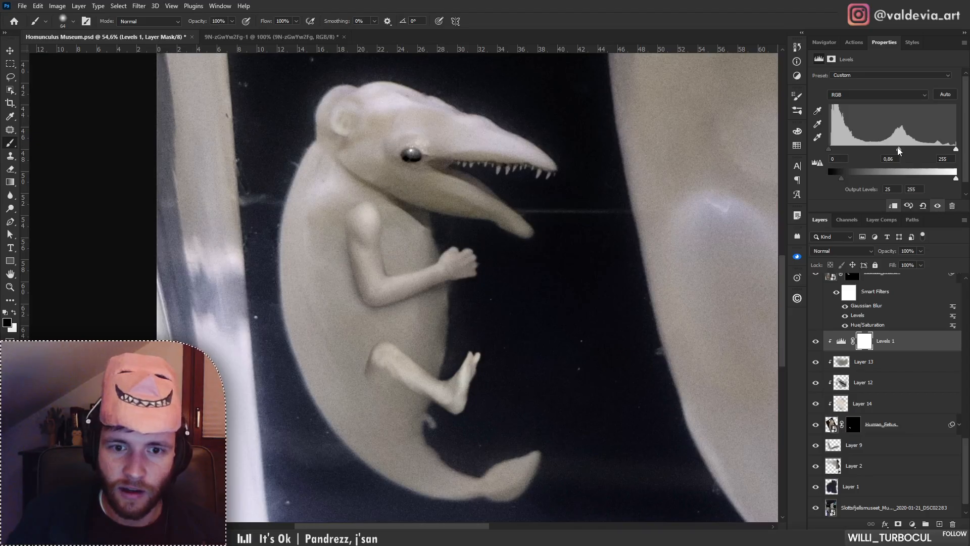
{"action": "left_click_drag", "start_coordinate": [955, 178], "coordinate": [945, 180]}
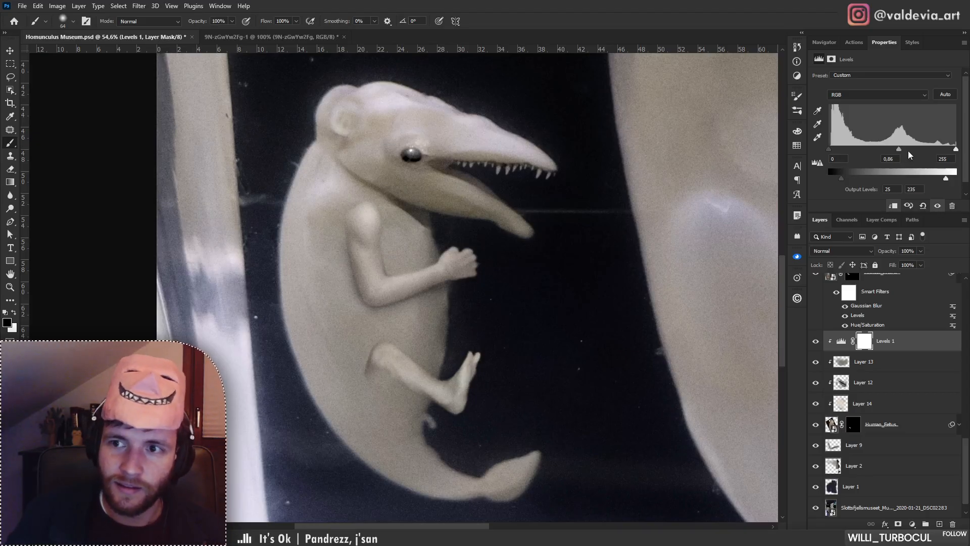
{"action": "left_click_drag", "start_coordinate": [899, 149], "coordinate": [947, 150]}
{"action": "left_click_drag", "start_coordinate": [829, 149], "coordinate": [905, 148]}
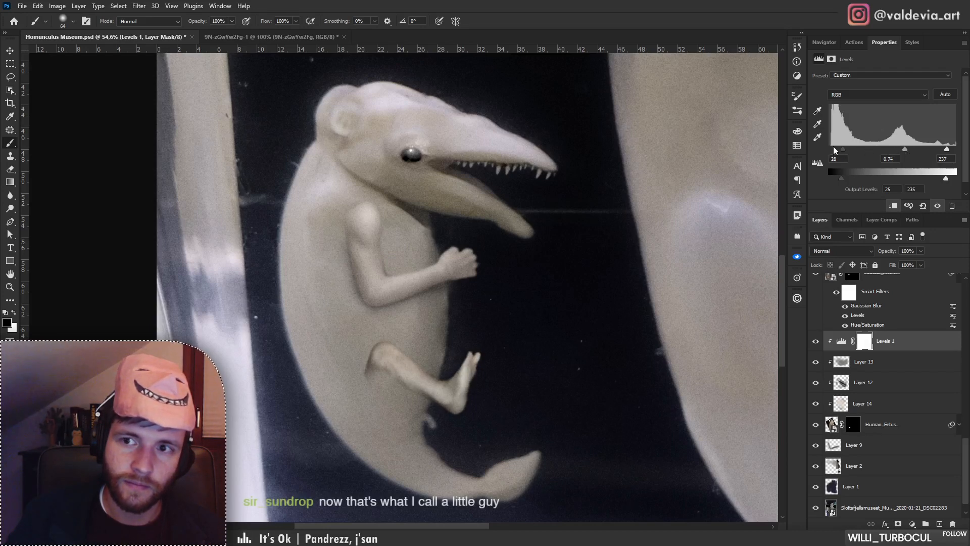
{"action": "left_click_drag", "start_coordinate": [842, 149], "coordinate": [836, 148]}
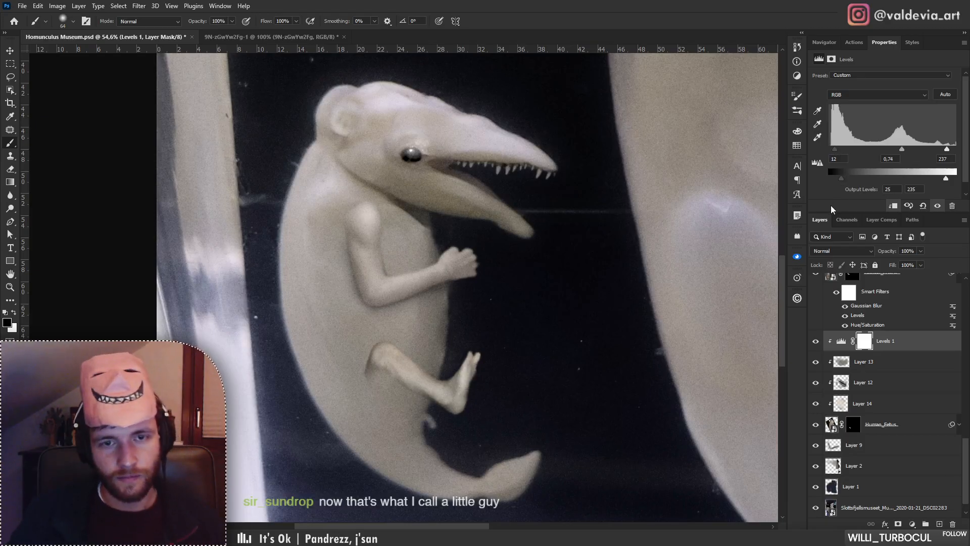
{"action": "key", "text": "XF86AudioPlay"}
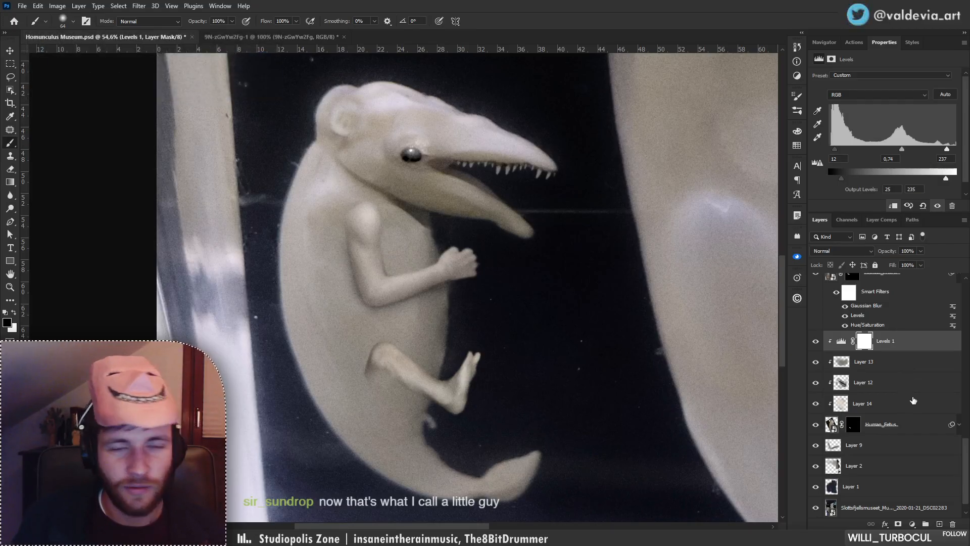
{"action": "left_click", "coordinate": [841, 342]}
Tint the leg on the Color-mode Layer 13 with a skin tone sampled from the body beside the hip.
{"action": "key", "text": "z"}
{"action": "mouse_move", "coordinate": [455, 302]}
{"action": "left_mouse_down"}
{"action": "mouse_move", "coordinate": [364, 333]}
{"action": "mouse_move", "coordinate": [453, 321]}
{"action": "left_mouse_up"}
{"action": "left_click_drag", "start_coordinate": [401, 340], "coordinate": [426, 339]}
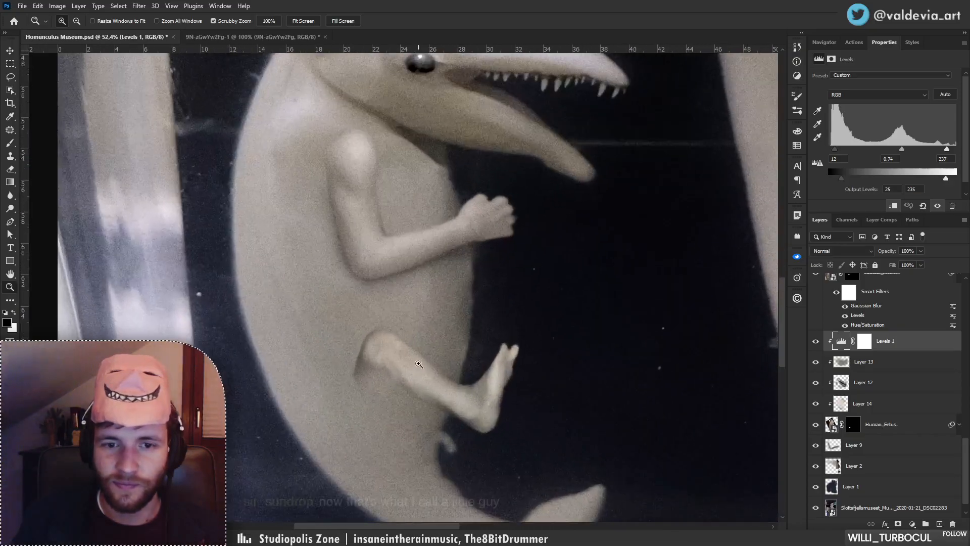
{"action": "key", "text": "b"}
{"action": "left_click", "coordinate": [889, 363]}
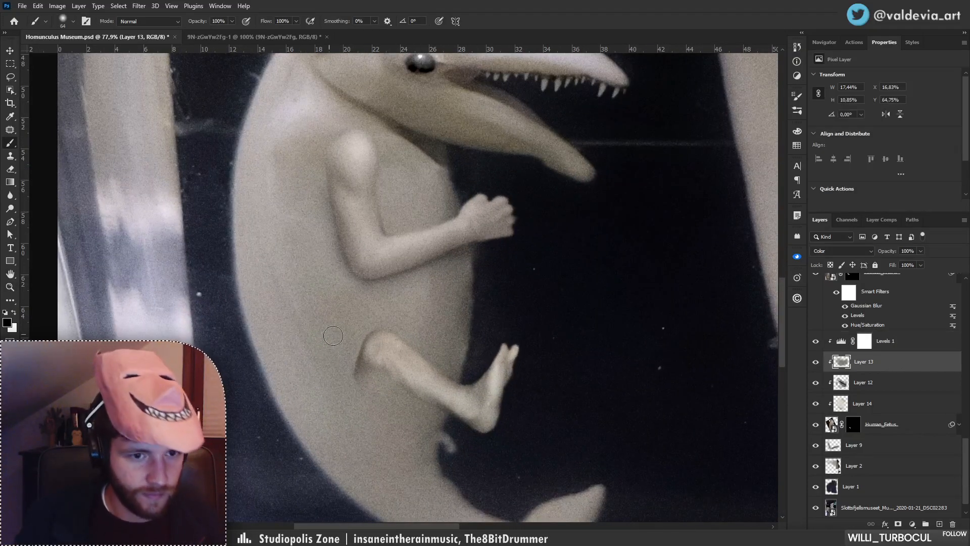
{"action": "left_click", "coordinate": [319, 350], "text": "alt"}
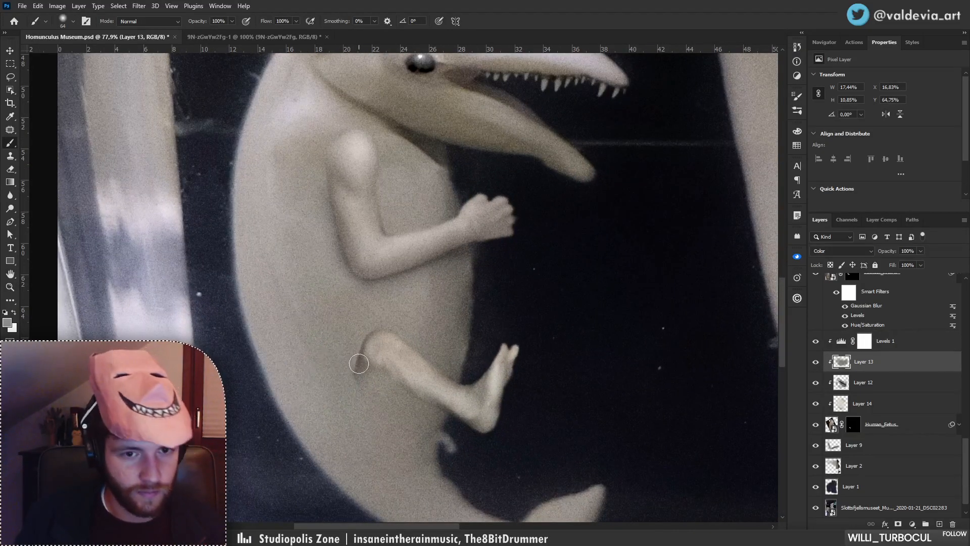
{"action": "left_click_drag", "start_coordinate": [427, 365], "coordinate": [385, 337]}
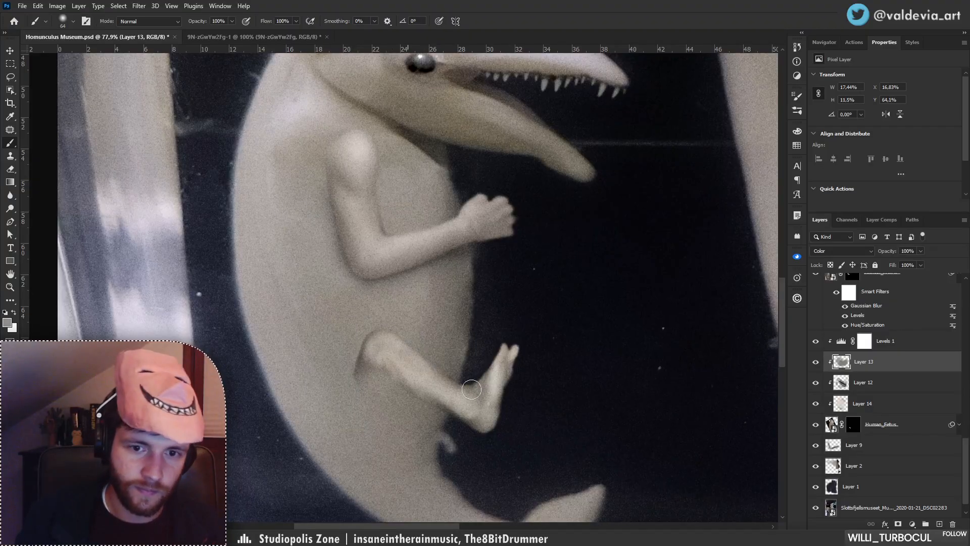
{"action": "scroll", "coordinate": [385, 335], "scroll_direction": "down", "scroll_amount": 5}
{"action": "scroll", "coordinate": [433, 327], "scroll_direction": "up", "scroll_amount": 4}
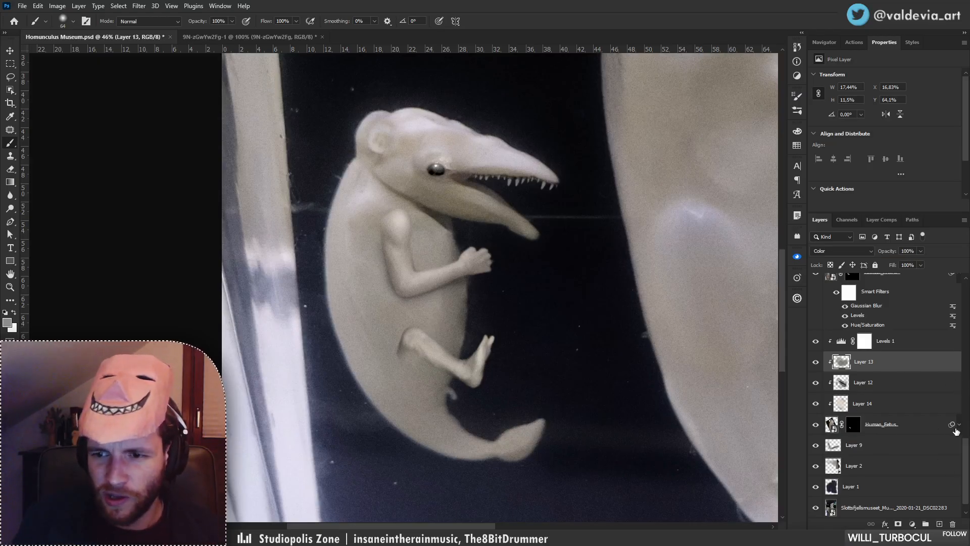
Duplicate the arm's Human_Fetus2 layer with its clipped Layers 3 and 4, and flip the copies vertically.
{"action": "left_click_drag", "start_coordinate": [968, 456], "coordinate": [966, 430]}
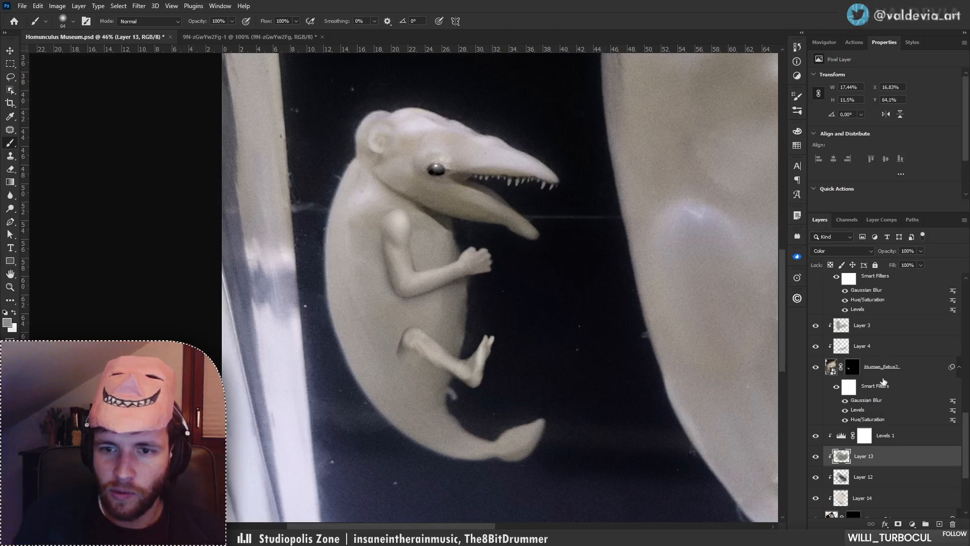
{"action": "mouse_move", "coordinate": [890, 373]}
{"action": "left_mouse_down"}
{"action": "mouse_move", "coordinate": [900, 384]}
{"action": "mouse_move", "coordinate": [903, 510]}
{"action": "mouse_move", "coordinate": [885, 377]}
{"action": "left_mouse_up"}
{"action": "left_click_drag", "start_coordinate": [460, 268], "coordinate": [606, 332]}
{"action": "key", "text": "ctrl+t"}
{"action": "right_click", "coordinate": [565, 319]}
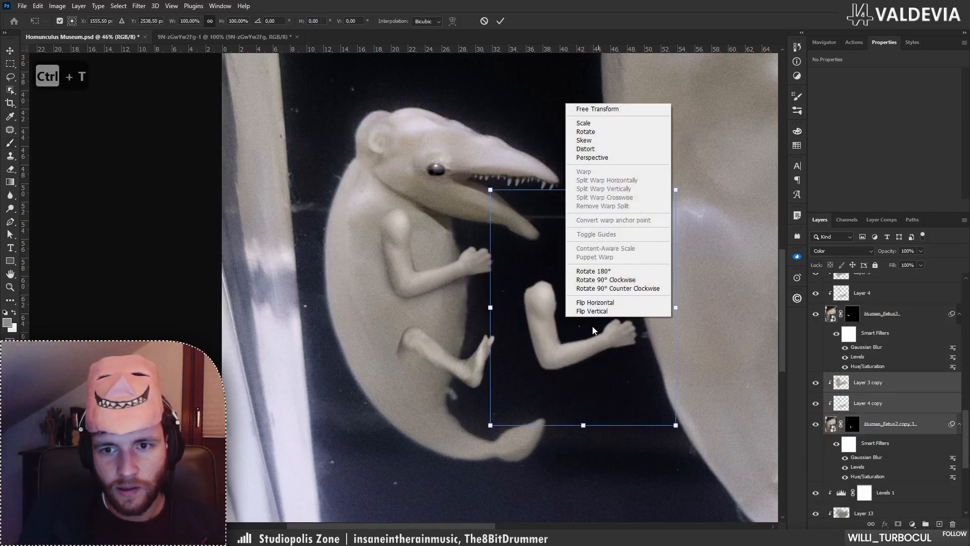
{"action": "left_click", "coordinate": [598, 312]}
Place the flipped arm copy over the leg as a bent limb, rotate it 21.73° and apply the transform.
{"action": "left_click_drag", "start_coordinate": [561, 282], "coordinate": [423, 363]}
{"action": "left_click_drag", "start_coordinate": [560, 357], "coordinate": [564, 395]}
{"action": "mouse_move", "coordinate": [477, 342]}
{"action": "left_mouse_down"}
{"action": "mouse_move", "coordinate": [476, 361]}
{"action": "mouse_move", "coordinate": [457, 353]}
{"action": "mouse_move", "coordinate": [468, 343]}
{"action": "left_mouse_up"}
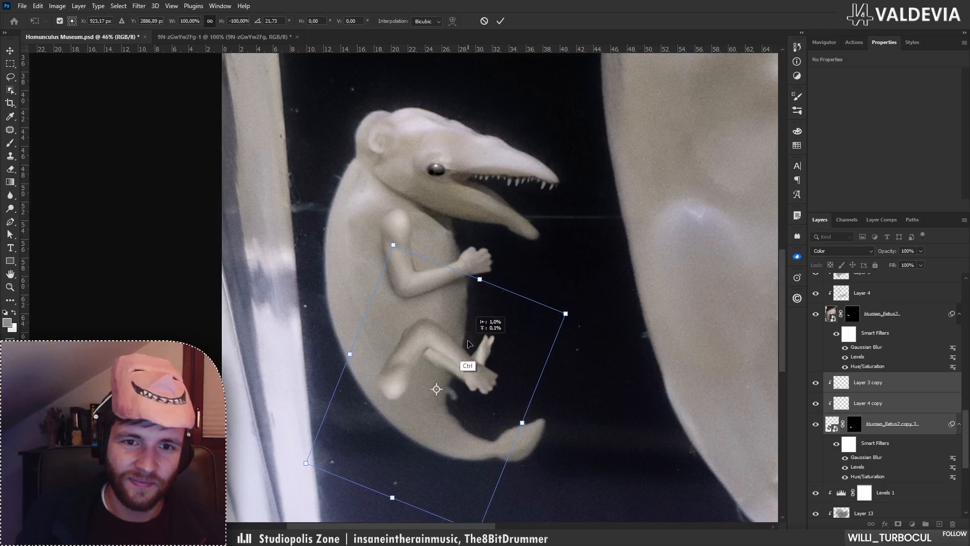
{"action": "left_click", "coordinate": [501, 21]}
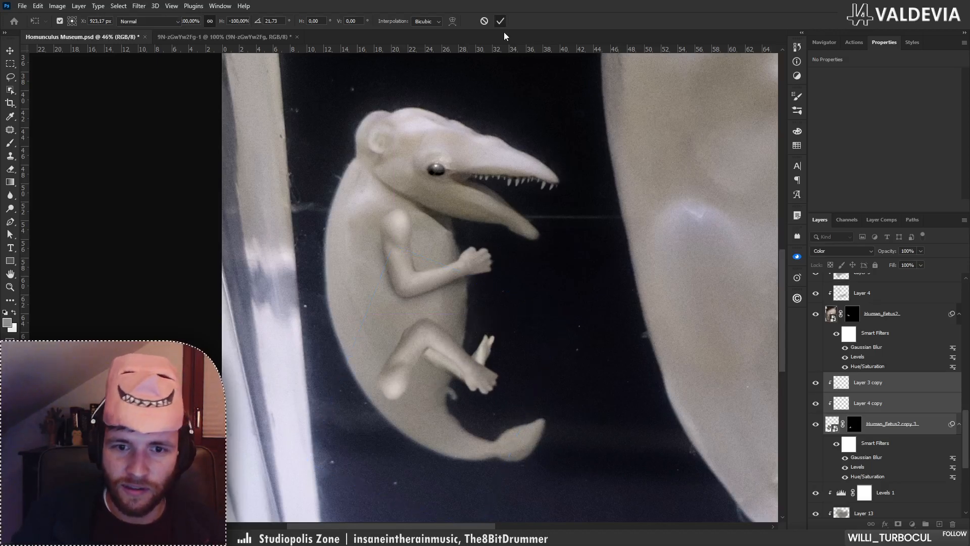
Mask out the forearm and hand of Human_Fetus2 copy 3 with a Soft Round Pressure Opacity brush, exposing the leg beneath.
{"action": "left_click", "coordinate": [854, 426]}
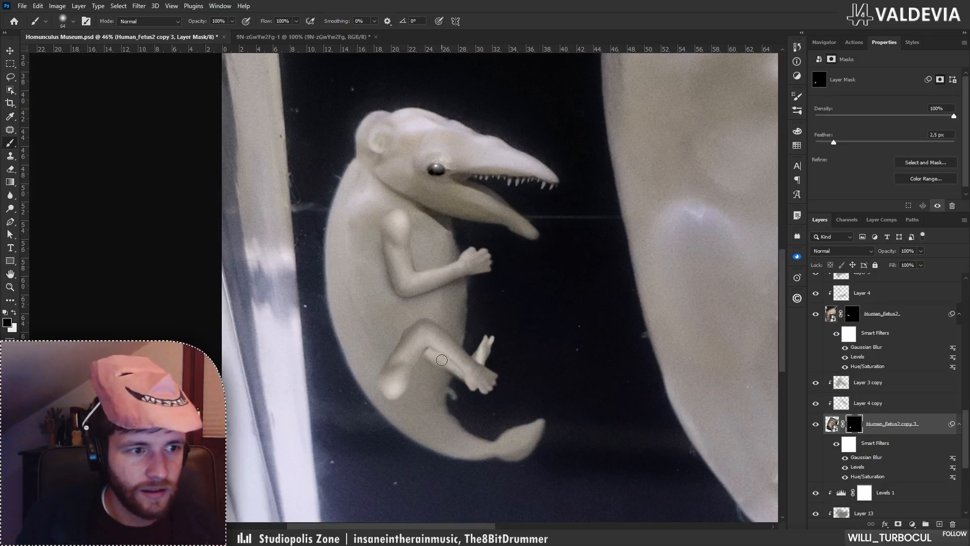
{"action": "right_click", "coordinate": [447, 348]}
{"action": "left_click_drag", "start_coordinate": [439, 329], "coordinate": [408, 327]}
{"action": "mouse_move", "coordinate": [493, 375]}
{"action": "left_mouse_down"}
{"action": "mouse_move", "coordinate": [426, 338]}
{"action": "mouse_move", "coordinate": [450, 351]}
{"action": "mouse_move", "coordinate": [425, 345]}
{"action": "left_mouse_up"}
{"action": "right_click", "coordinate": [428, 347]}
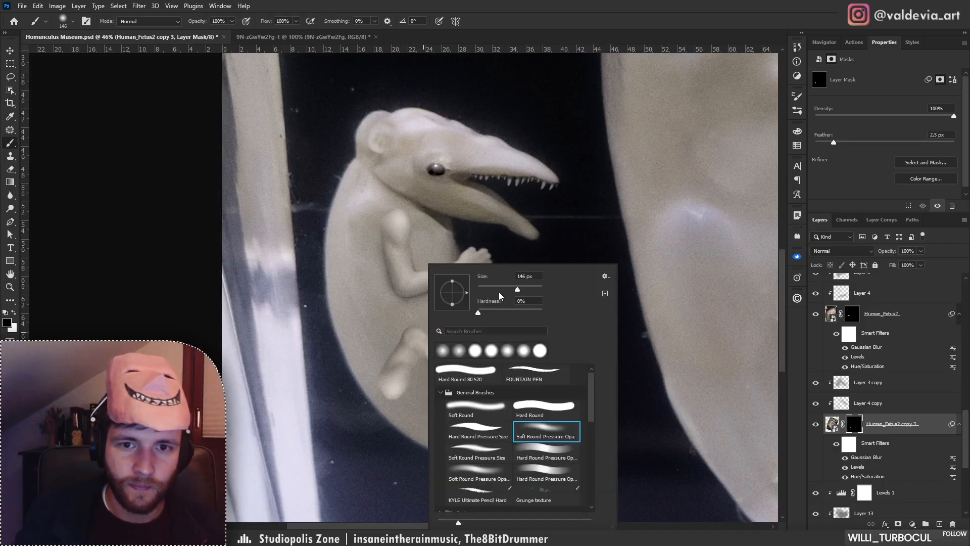
{"action": "left_click", "coordinate": [422, 344]}
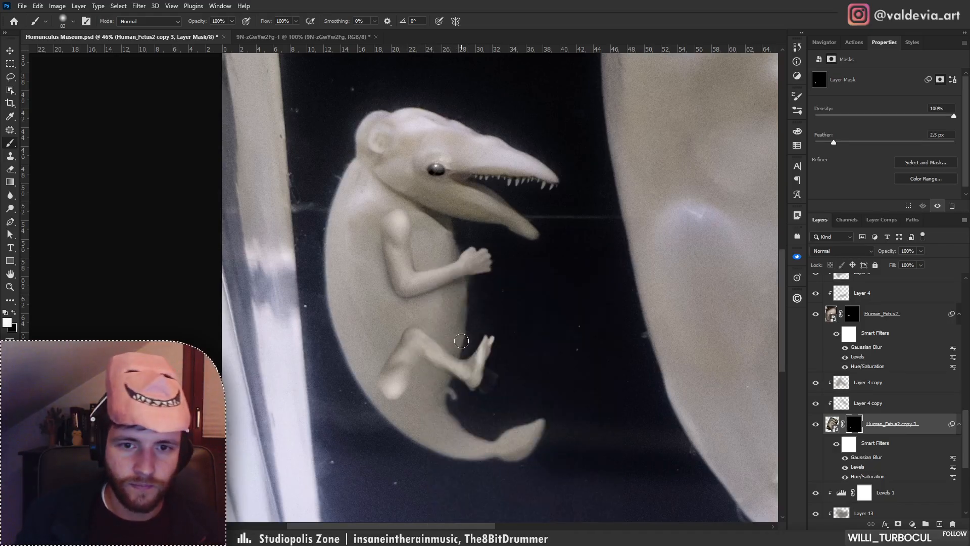
Tone down the bright lower end of the copied limb on Layer 4 copy, undoing unsatisfactory strokes.
{"action": "left_click", "coordinate": [829, 411]}
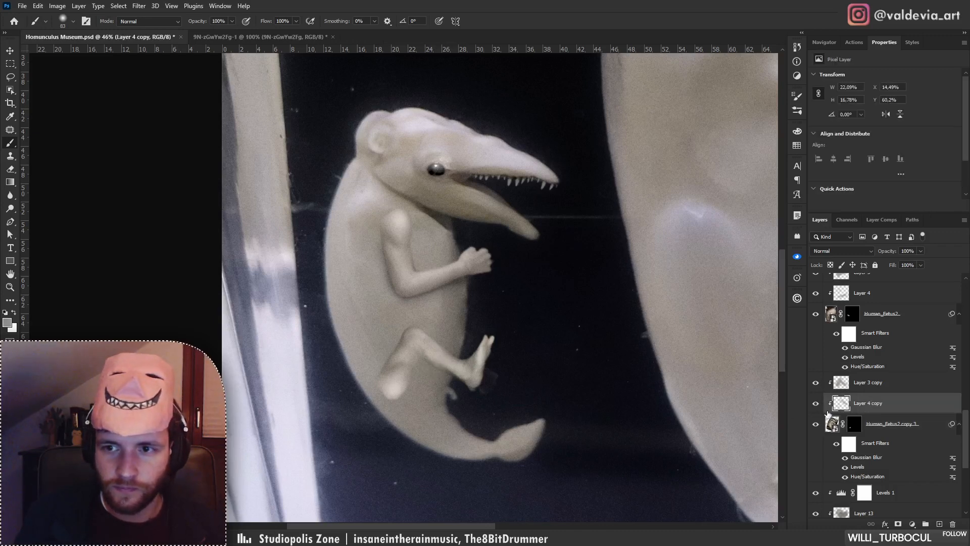
{"action": "left_click", "coordinate": [875, 383]}
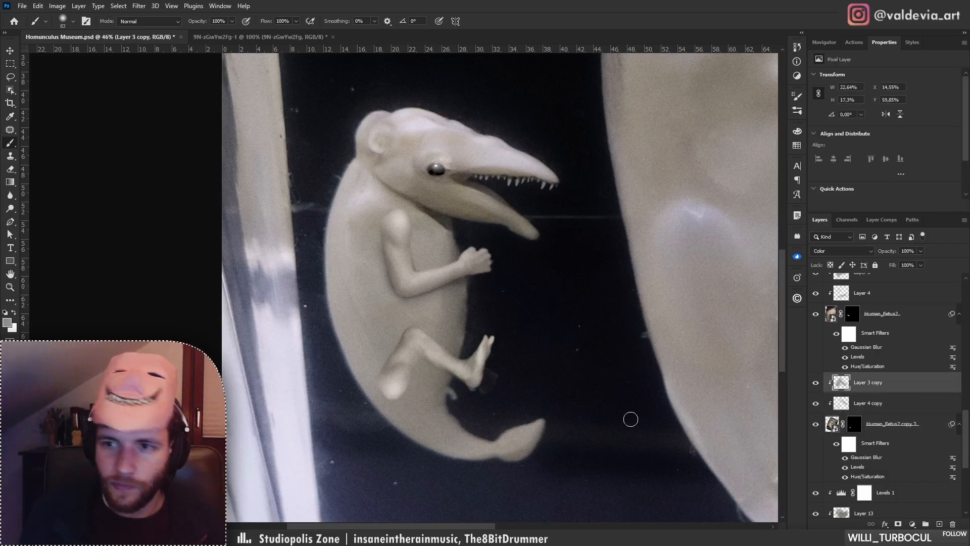
{"action": "left_click", "coordinate": [900, 409]}
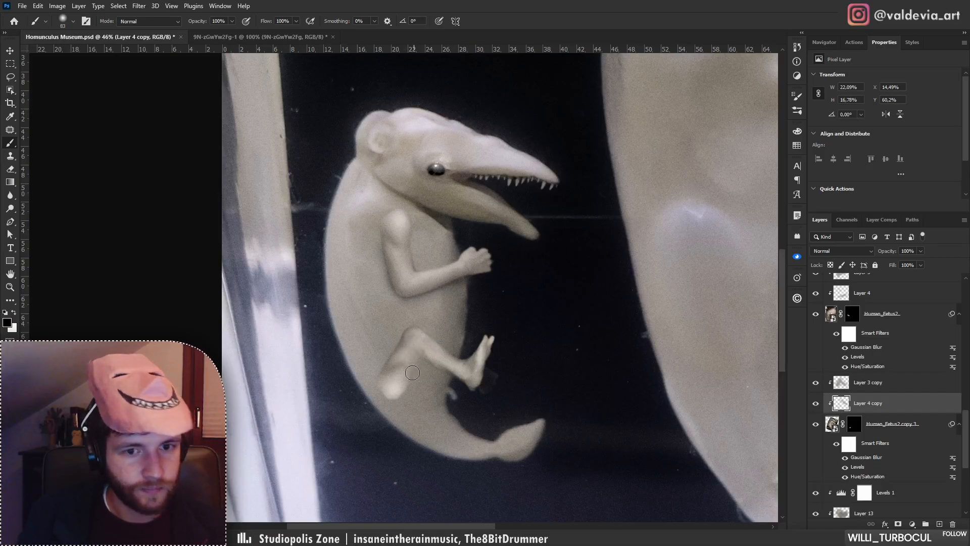
{"action": "left_click_drag", "start_coordinate": [399, 395], "coordinate": [422, 351]}
{"action": "key", "text": "ctrl+z"}
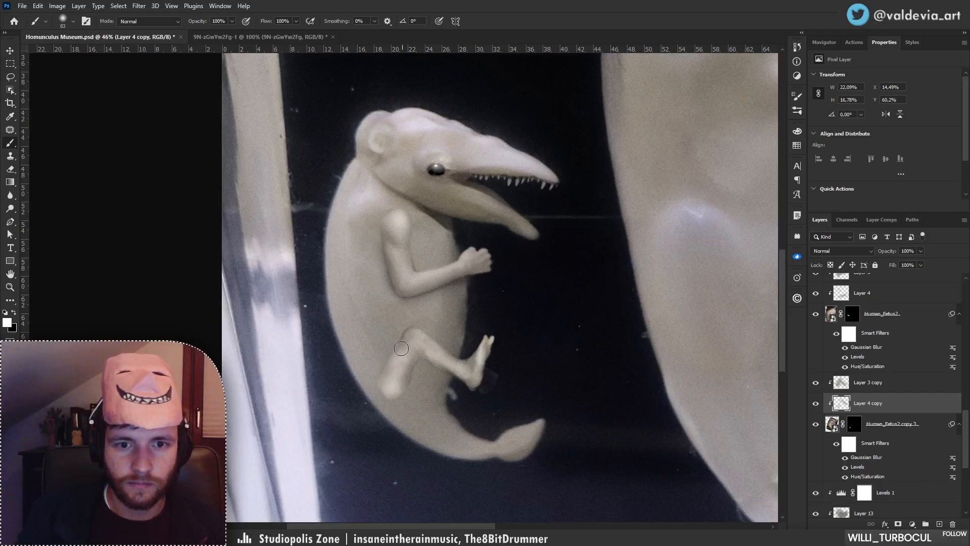
{"action": "key", "text": "ctrl+z"}
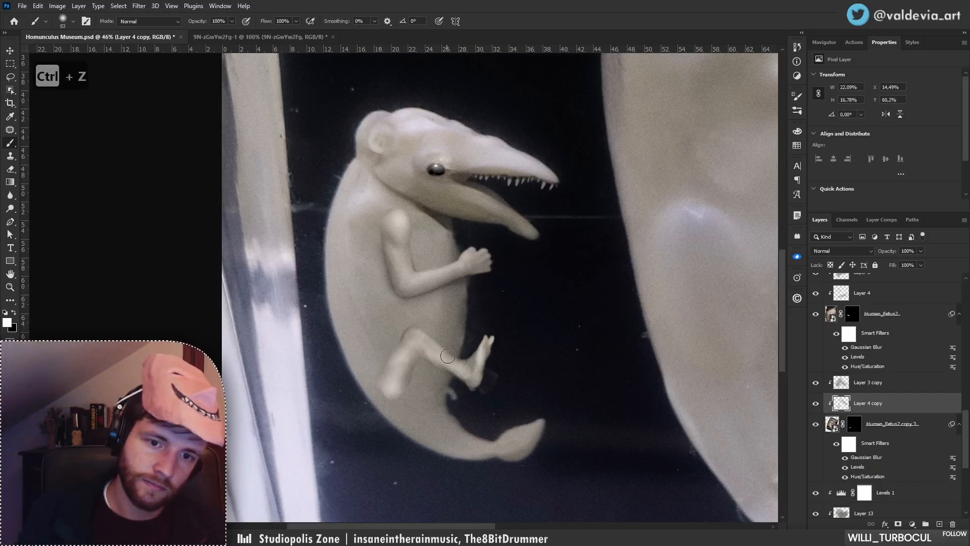
{"action": "left_click_drag", "start_coordinate": [448, 332], "coordinate": [472, 361]}
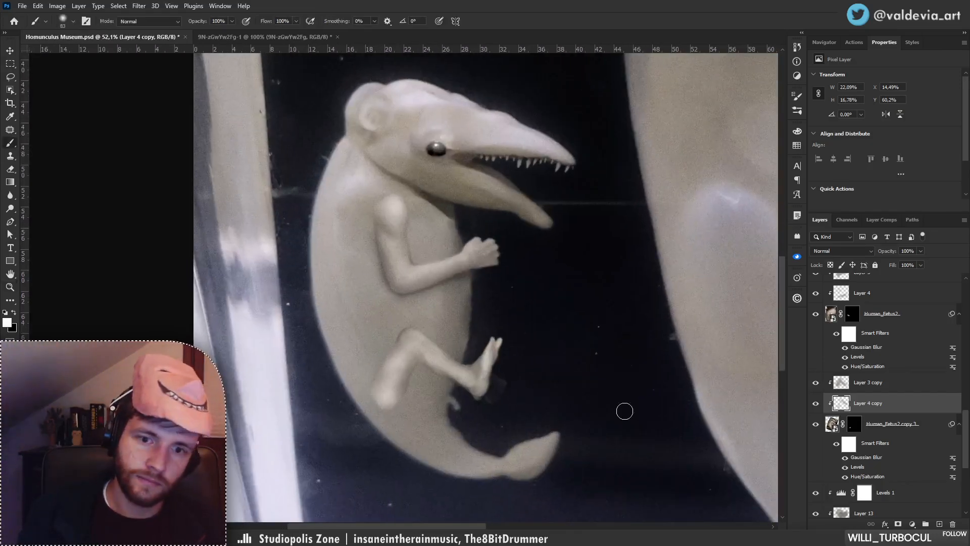
Fade the limb's lower end into the body on the Human_Fetus2 copy 3 mask with a 146 px soft brush, retrying strokes.
{"action": "left_click", "coordinate": [858, 428]}
{"action": "right_click", "coordinate": [413, 343]}
{"action": "left_click", "coordinate": [513, 291]}
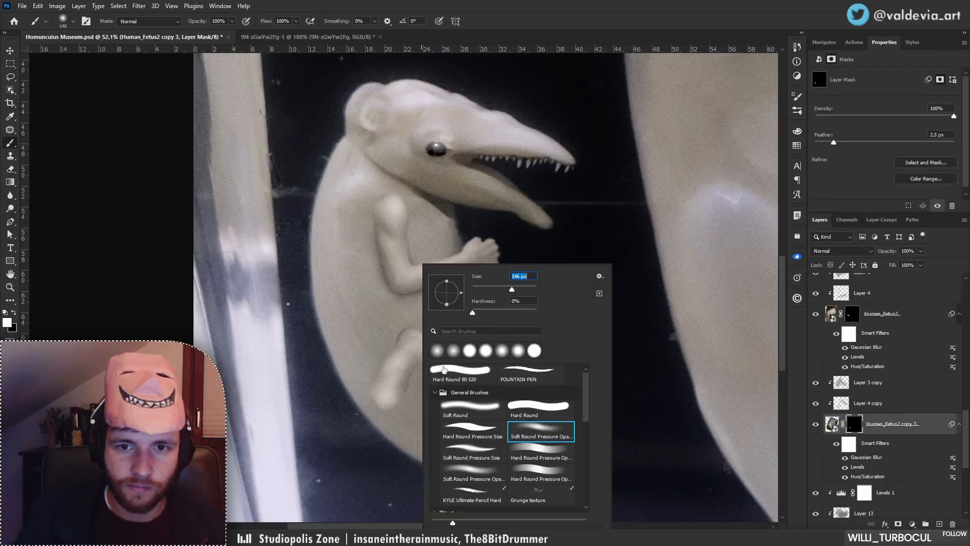
{"action": "mouse_move", "coordinate": [375, 419]}
{"action": "left_mouse_down"}
{"action": "mouse_move", "coordinate": [408, 391]}
{"action": "mouse_move", "coordinate": [376, 407]}
{"action": "mouse_move", "coordinate": [395, 404]}
{"action": "left_mouse_up"}
{"action": "key", "text": "ctrl+z"}
{"action": "key", "text": "x"}
{"action": "key", "text": "z"}
{"action": "mouse_move", "coordinate": [445, 316]}
{"action": "left_mouse_down"}
{"action": "mouse_move", "coordinate": [410, 330]}
{"action": "mouse_move", "coordinate": [428, 333]}
{"action": "left_mouse_up"}
{"action": "key", "text": "b"}
{"action": "key", "text": "x"}
{"action": "key", "text": "ctrl+z"}
{"action": "left_click_drag", "start_coordinate": [418, 377], "coordinate": [433, 394]}
{"action": "key", "text": "ctrl+z"}
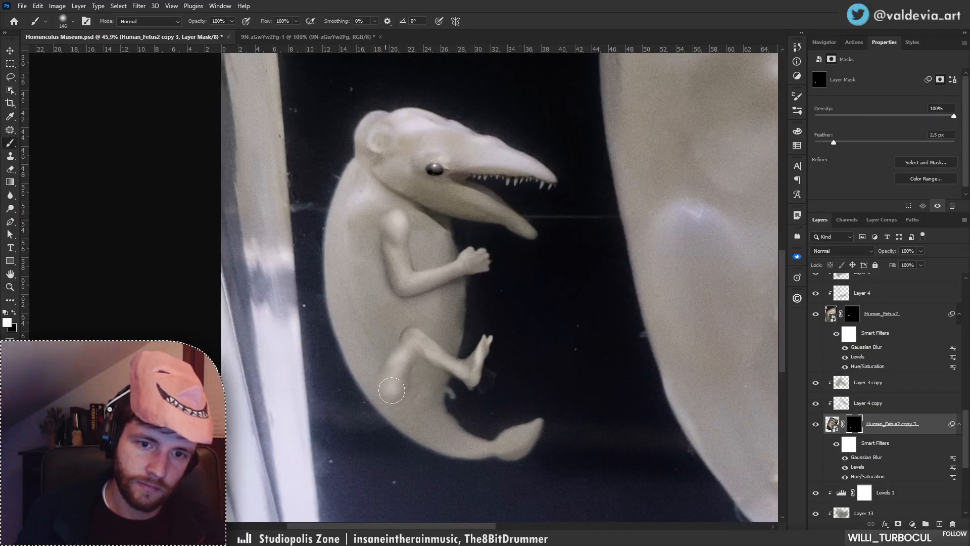
Paint black on the Human_Fetus2 copy 3 mask from the lower body to the foot to clear leftover traces of the hand.
{"action": "key", "text": "z"}
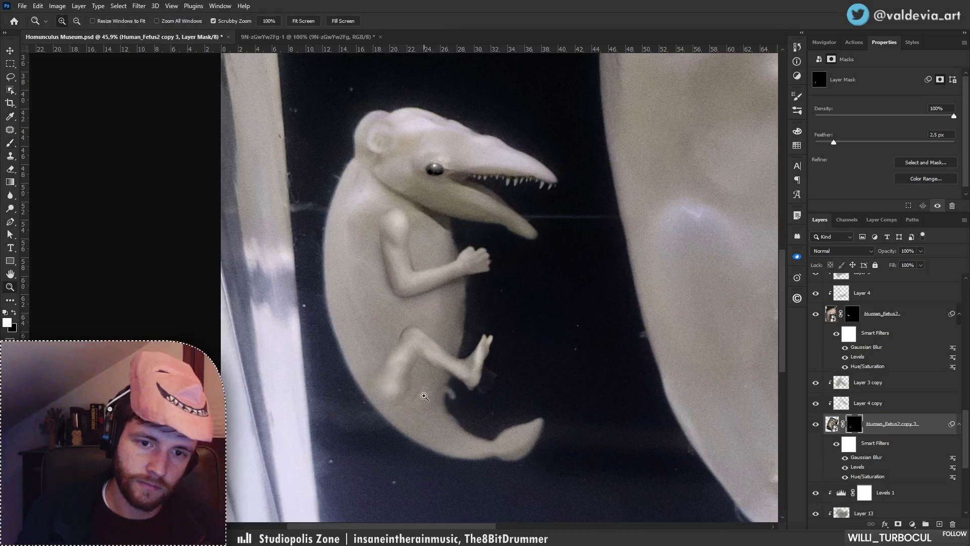
{"action": "key", "text": "b"}
{"action": "key", "text": "x"}
{"action": "mouse_move", "coordinate": [425, 396]}
{"action": "left_mouse_down"}
{"action": "mouse_move", "coordinate": [435, 401]}
{"action": "mouse_move", "coordinate": [394, 397]}
{"action": "mouse_move", "coordinate": [461, 373]}
{"action": "mouse_move", "coordinate": [481, 352]}
{"action": "left_mouse_up"}
{"action": "key", "text": "ctrl+space"}
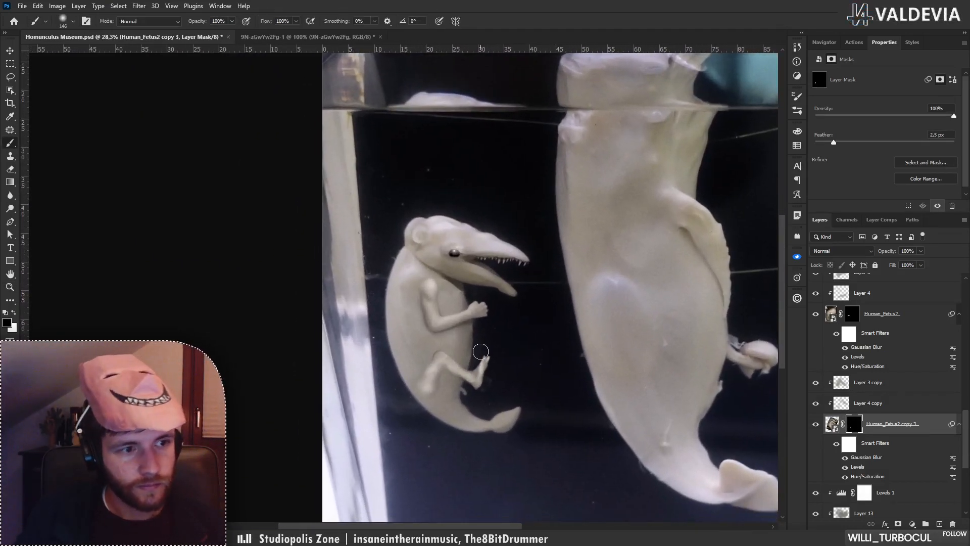
Try to duplicate the Human_Fetus layer beneath the original.
{"action": "scroll", "coordinate": [847, 458], "scroll_direction": "down", "scroll_amount": 5}
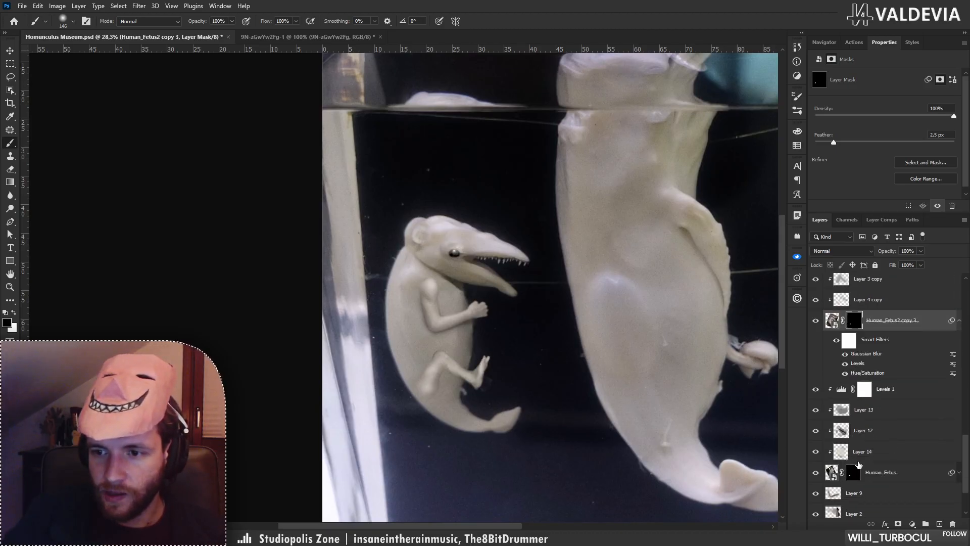
{"action": "left_click", "coordinate": [874, 428]}
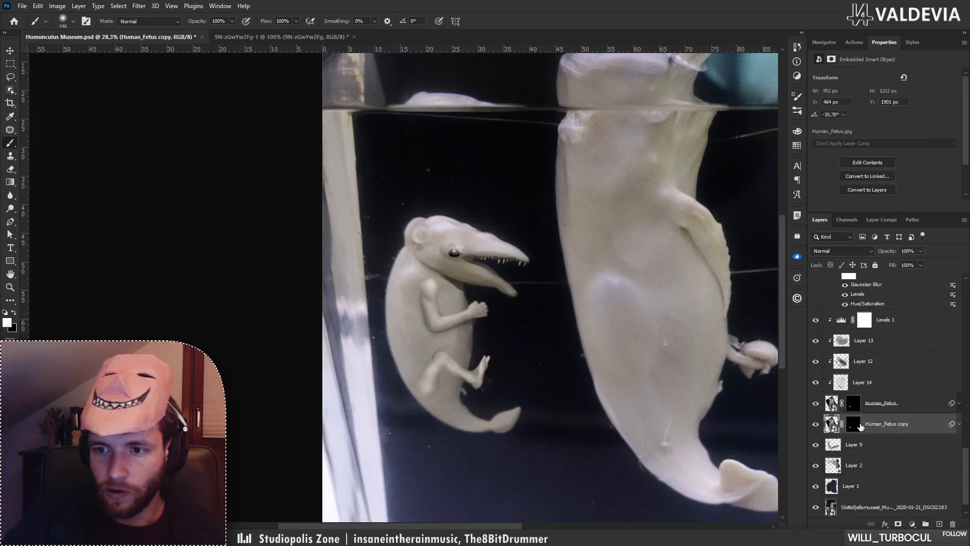
{"action": "key", "text": "ctrl+z"}
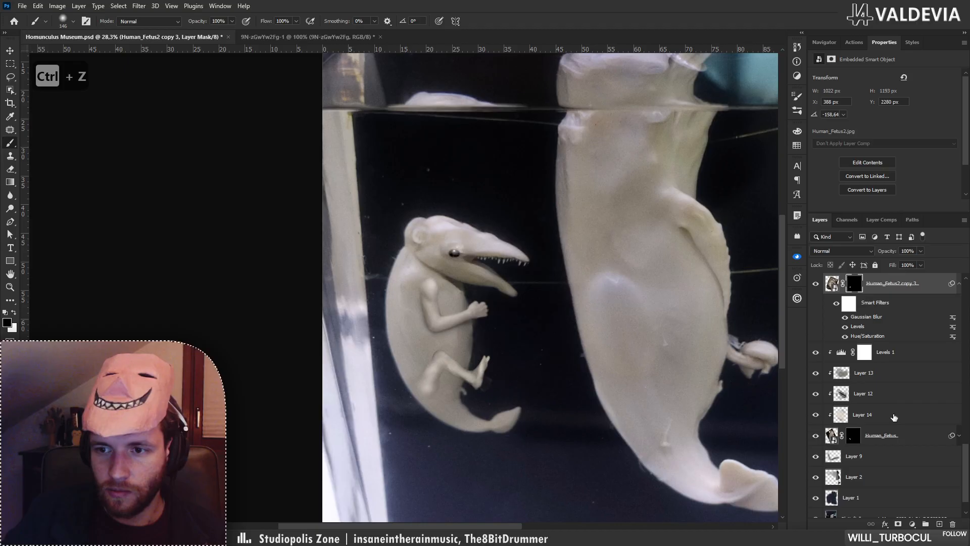
Duplicate Human_Fetus with its clipped Levels, Layer 12, 13 and 14 beneath the original and disable the copy's layer mask.
{"action": "left_click", "coordinate": [896, 361]}
{"action": "left_click", "coordinate": [905, 435], "text": "shift"}
{"action": "left_click_drag", "start_coordinate": [899, 443], "coordinate": [898, 450]}
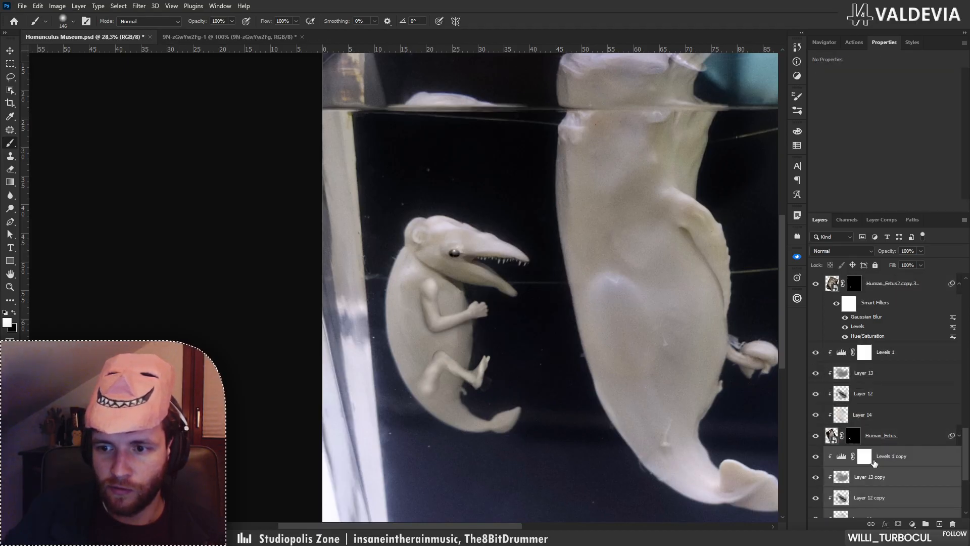
{"action": "scroll", "coordinate": [867, 440], "scroll_direction": "down", "scroll_amount": 3}
{"action": "left_click", "coordinate": [857, 415], "text": "shift"}
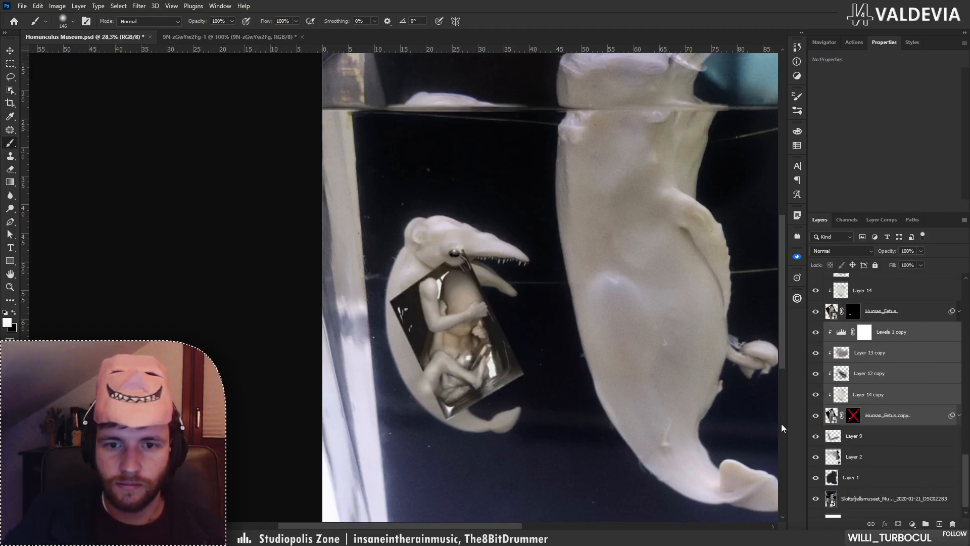
{"action": "scroll", "coordinate": [477, 397], "scroll_direction": "up", "scroll_amount": 5}
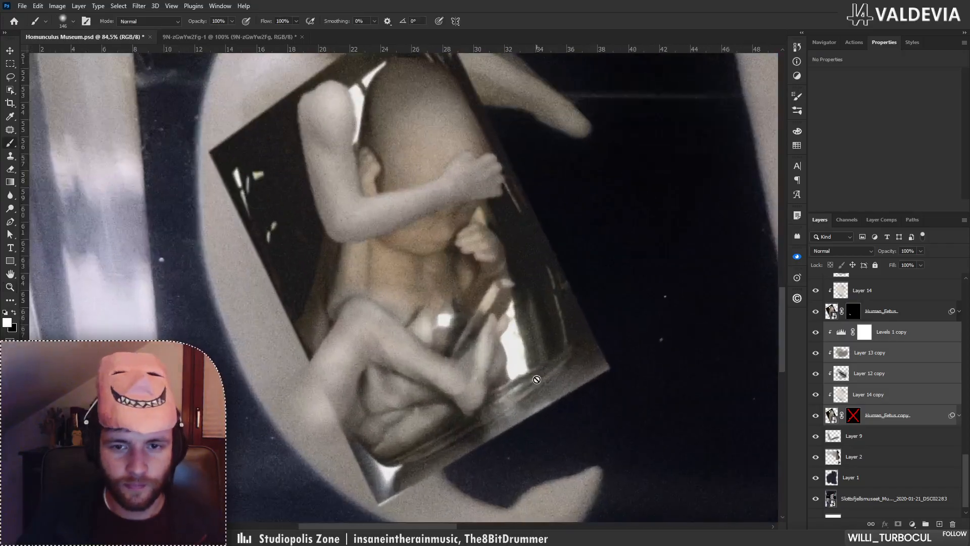
Select the Human_Fetus copy and its clipped layers together and move them up so the second hand sits above the front hand.
{"action": "left_click", "coordinate": [913, 415]}
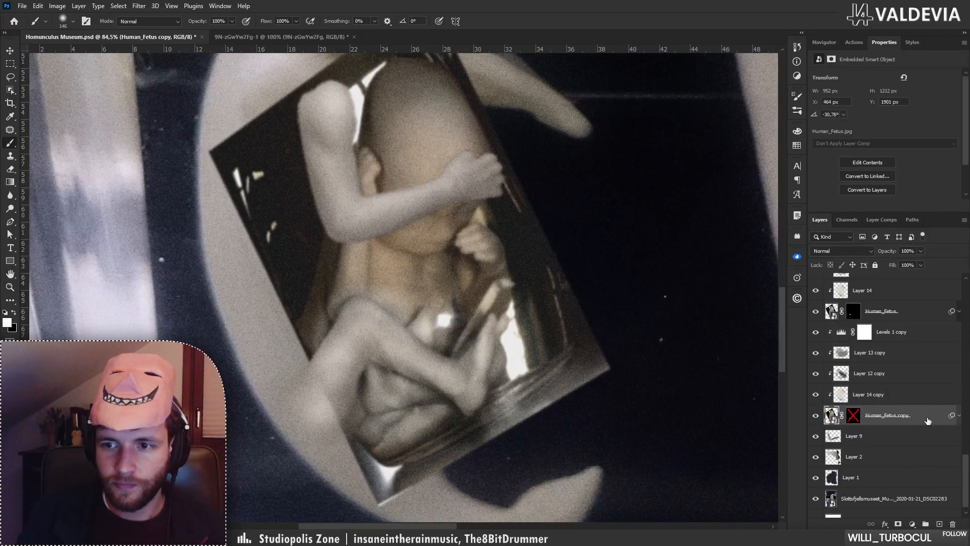
{"action": "left_click", "coordinate": [903, 339], "text": "shift"}
{"action": "mouse_move", "coordinate": [469, 379]}
{"action": "left_mouse_down"}
{"action": "mouse_move", "coordinate": [615, 392]}
{"action": "mouse_move", "coordinate": [666, 377]}
{"action": "mouse_move", "coordinate": [598, 412]}
{"action": "mouse_move", "coordinate": [496, 402]}
{"action": "mouse_move", "coordinate": [493, 432]}
{"action": "mouse_move", "coordinate": [483, 371]}
{"action": "mouse_move", "coordinate": [470, 380]}
{"action": "left_mouse_up"}
{"action": "scroll", "coordinate": [530, 192], "scroll_direction": "down", "scroll_amount": 4}
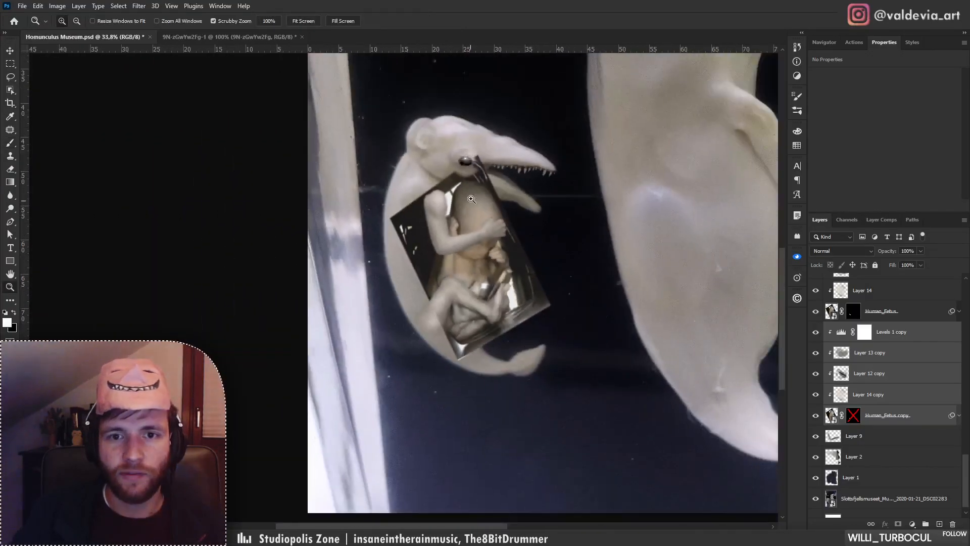
{"action": "scroll", "coordinate": [546, 327], "scroll_direction": "up", "scroll_amount": 3}
{"action": "left_click_drag", "start_coordinate": [545, 327], "coordinate": [528, 250]}
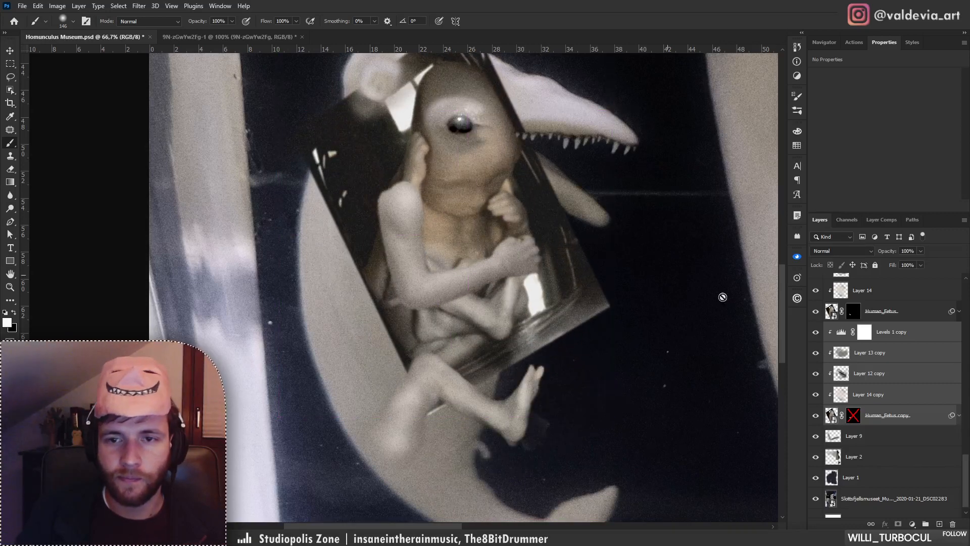
Delete the copies of Layers 12, 13 and 14 and the disabled layer mask of Human_Fetus copy.
{"action": "left_click", "coordinate": [873, 396]}
{"action": "left_click", "coordinate": [885, 355], "text": "shift"}
{"action": "left_click", "coordinate": [953, 524]}
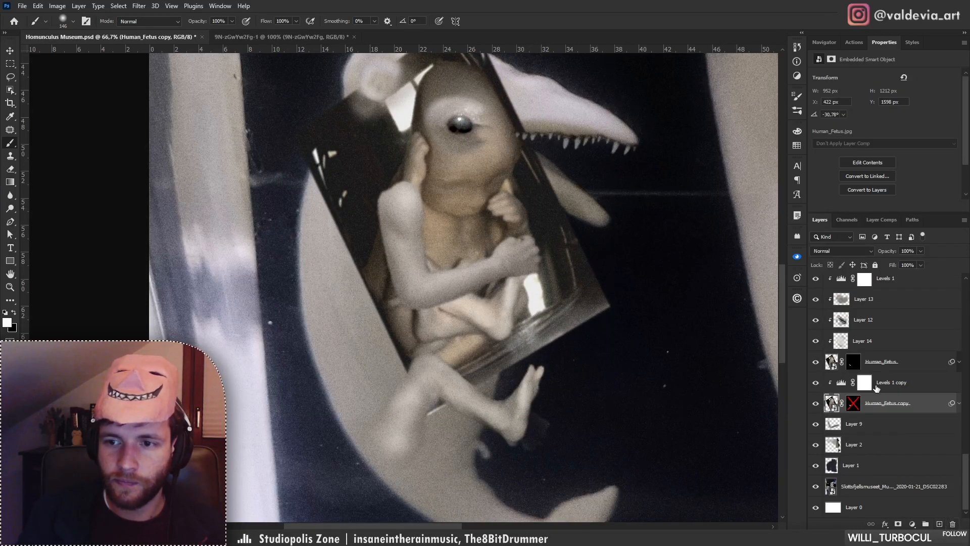
{"action": "right_click", "coordinate": [861, 399]}
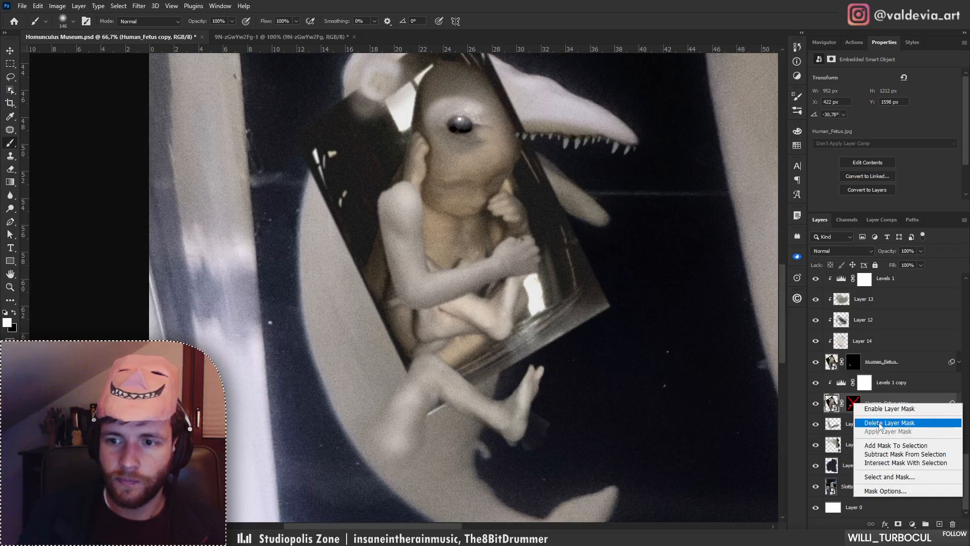
{"action": "left_click", "coordinate": [880, 425]}
Lasso the second hand with an 11.2 px feather, mask Human_Fetus copy to it, and position it beneath the jaw behind the front hand.
{"action": "left_click", "coordinate": [10, 78]}
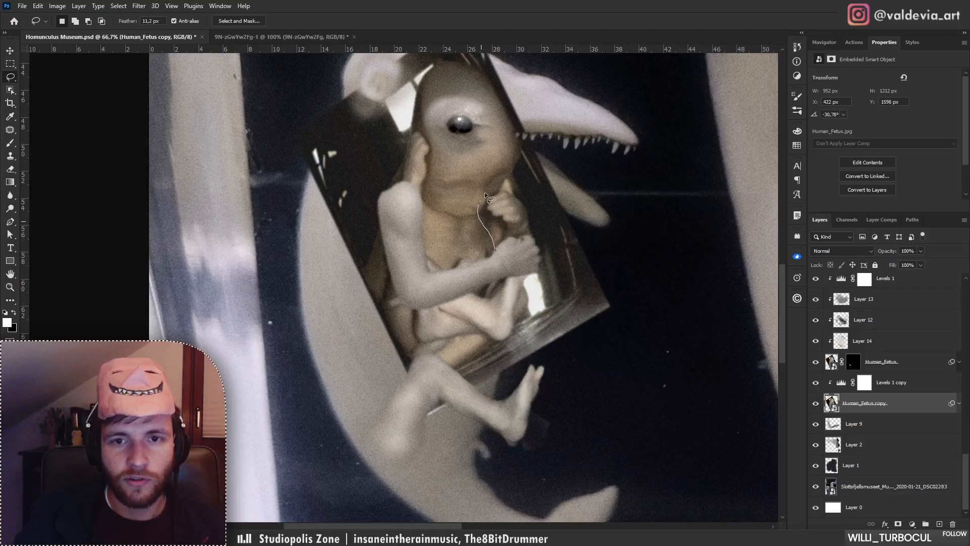
{"action": "left_click_drag", "start_coordinate": [505, 263], "coordinate": [495, 251]}
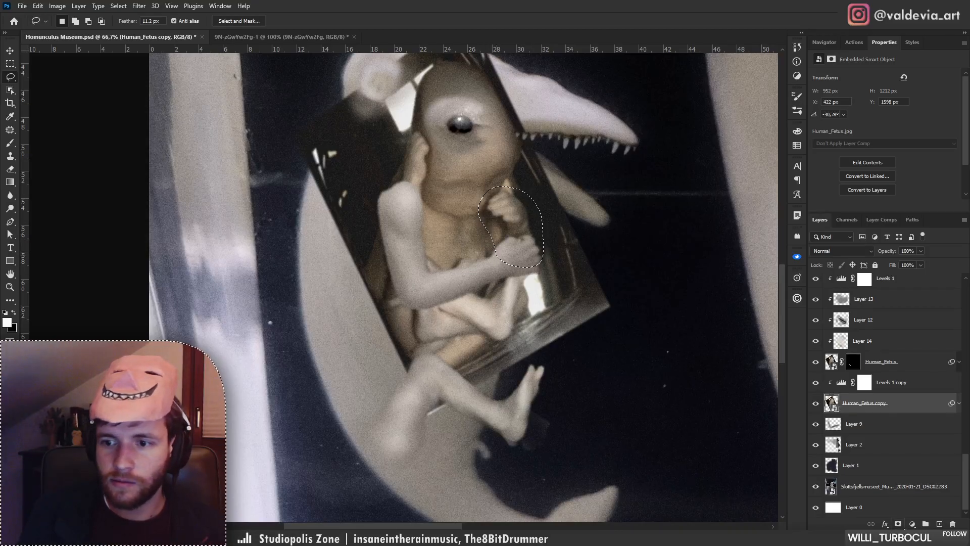
{"action": "left_click", "coordinate": [898, 524]}
{"action": "mouse_move", "coordinate": [498, 178]}
{"action": "left_mouse_down"}
{"action": "mouse_move", "coordinate": [517, 178]}
{"action": "mouse_move", "coordinate": [454, 187]}
{"action": "mouse_move", "coordinate": [507, 202]}
{"action": "left_mouse_up"}
{"action": "mouse_move", "coordinate": [506, 263]}
{"action": "left_mouse_down"}
{"action": "mouse_move", "coordinate": [520, 259]}
{"action": "mouse_move", "coordinate": [503, 292]}
{"action": "left_mouse_up"}
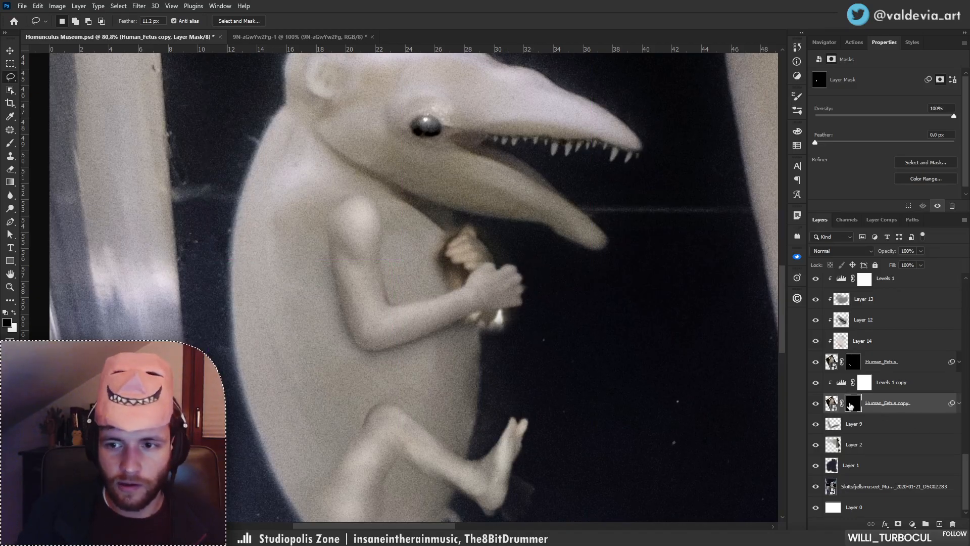
Paint black on the Human_Fetus copy mask below the front fist with a 73 px brush at 75% hardness to remove bright remnants.
{"action": "key", "text": "b"}
{"action": "key", "text": "ctrl+z"}
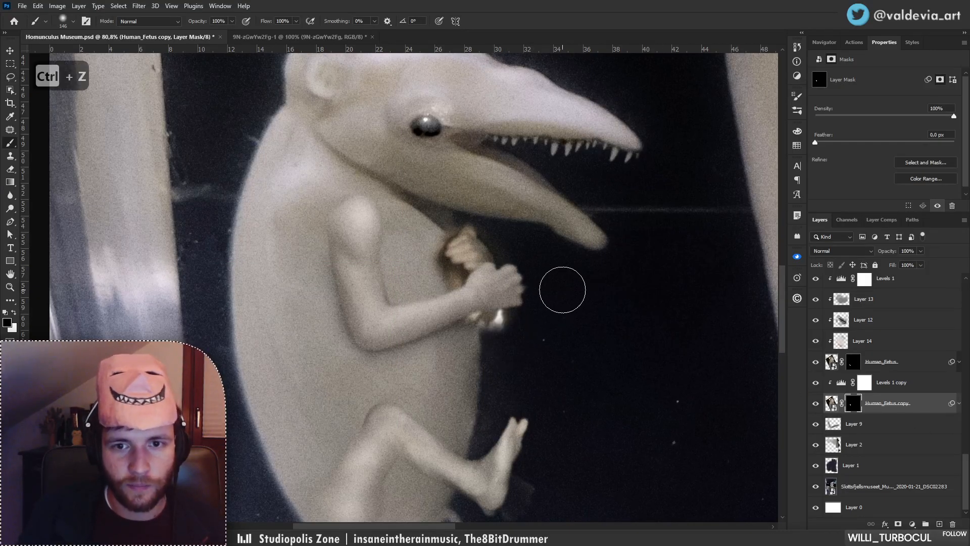
{"action": "right_click", "coordinate": [574, 267]}
{"action": "left_click", "coordinate": [614, 370]}
{"action": "left_click", "coordinate": [643, 290]}
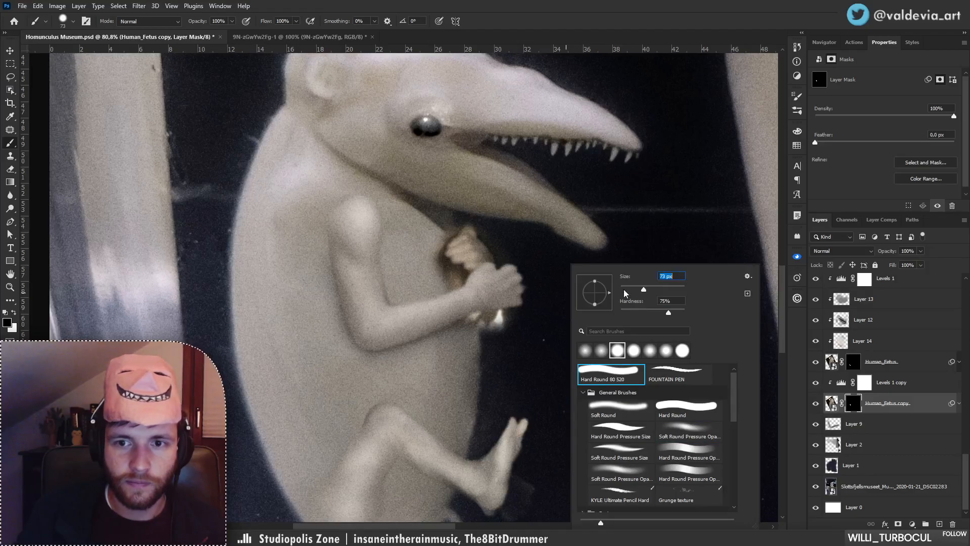
{"action": "mouse_move", "coordinate": [506, 309]}
{"action": "left_mouse_down"}
{"action": "mouse_move", "coordinate": [509, 299]}
{"action": "mouse_move", "coordinate": [448, 295]}
{"action": "mouse_move", "coordinate": [468, 236]}
{"action": "mouse_move", "coordinate": [485, 233]}
{"action": "left_mouse_up"}
{"action": "key", "text": "z"}
{"action": "key", "text": "b"}
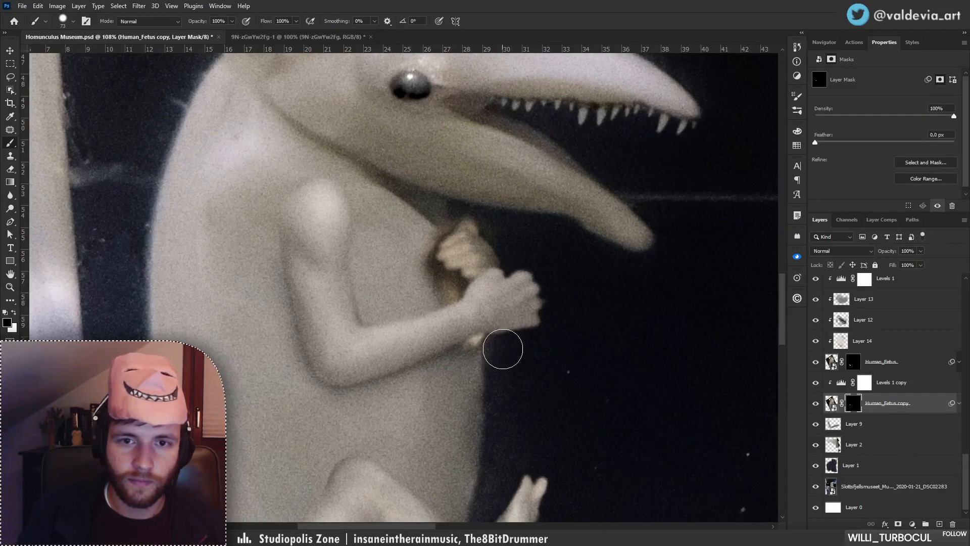
{"action": "key", "text": "z"}
{"action": "mouse_move", "coordinate": [539, 300]}
{"action": "left_mouse_down"}
{"action": "mouse_move", "coordinate": [471, 285]}
{"action": "mouse_move", "coordinate": [607, 303]}
{"action": "left_mouse_up"}
{"action": "key", "text": "b"}
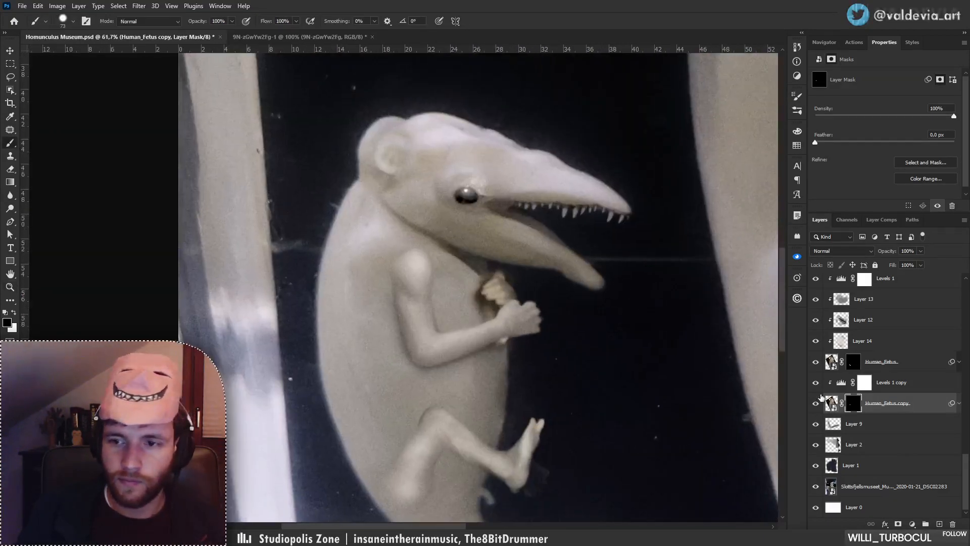
Try softening the second hand's mask with a 120 px soft brush in black and white, comparing the layer with its mask disabled.
{"action": "right_click", "coordinate": [604, 347]}
{"action": "left_click", "coordinate": [639, 350]}
{"action": "left_click_drag", "start_coordinate": [679, 290], "coordinate": [689, 290]}
{"action": "mouse_move", "coordinate": [497, 304]}
{"action": "left_mouse_down"}
{"action": "mouse_move", "coordinate": [477, 278]}
{"action": "mouse_move", "coordinate": [491, 323]}
{"action": "mouse_move", "coordinate": [473, 285]}
{"action": "left_mouse_up"}
{"action": "key", "text": "ctrl+z"}
{"action": "key", "text": "x"}
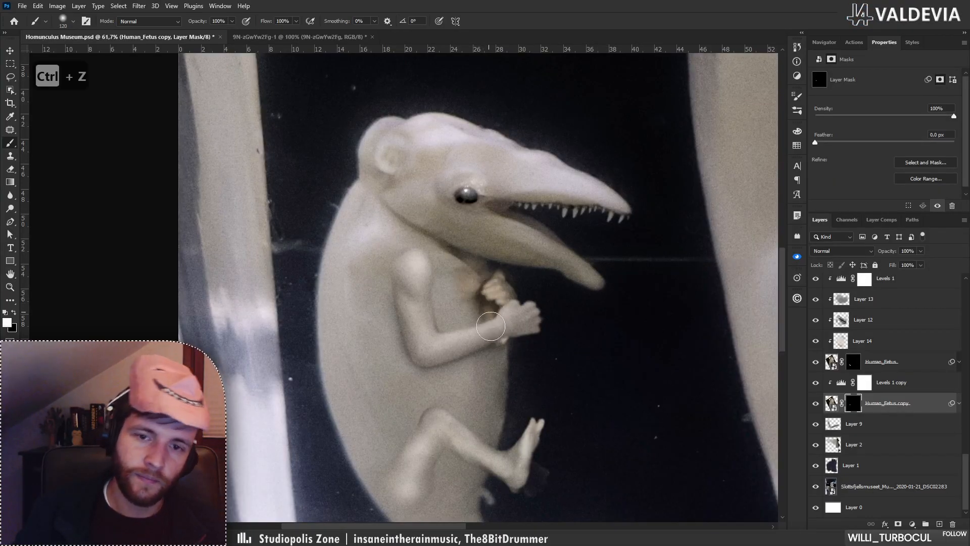
{"action": "left_click", "coordinate": [854, 403], "text": "shift"}
{"action": "left_click", "coordinate": [854, 403], "text": "shift"}
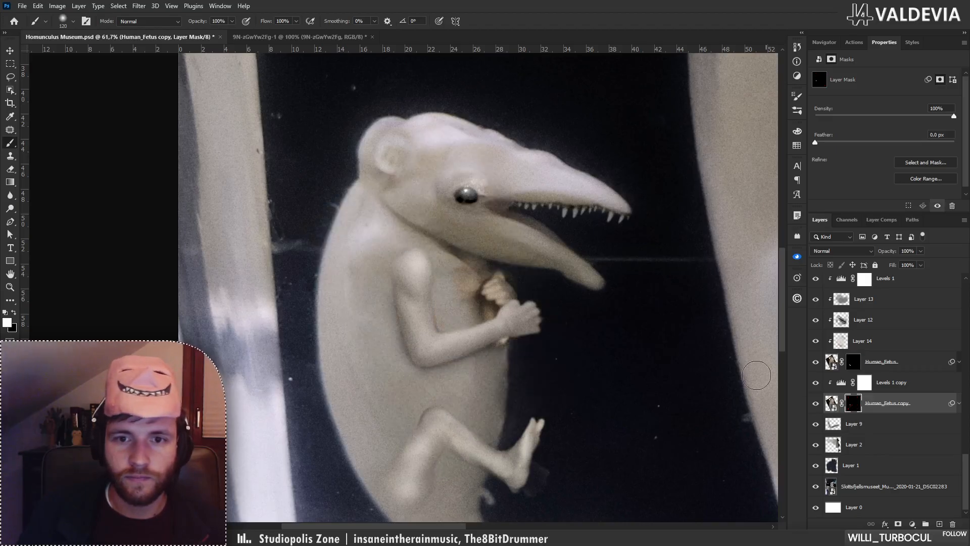
Clean the mask around the second hand and chest with black, undoing the 120 px stroke and using an 84 px soft brush.
{"action": "key", "text": "x"}
{"action": "mouse_move", "coordinate": [471, 303]}
{"action": "left_mouse_down"}
{"action": "mouse_move", "coordinate": [470, 270]}
{"action": "mouse_move", "coordinate": [447, 246]}
{"action": "left_mouse_up"}
{"action": "key", "text": "ctrl+z"}
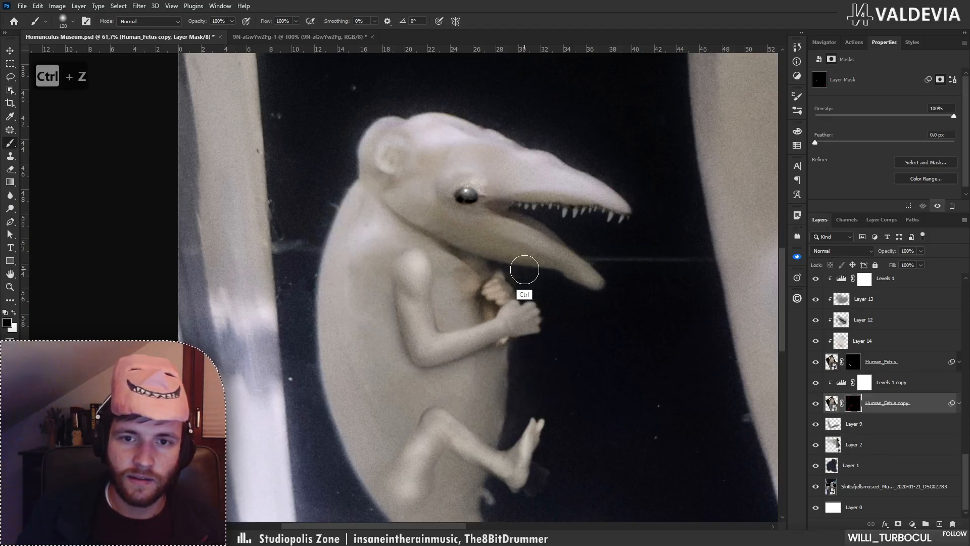
{"action": "right_click", "coordinate": [571, 271]}
{"action": "left_click", "coordinate": [465, 287]}
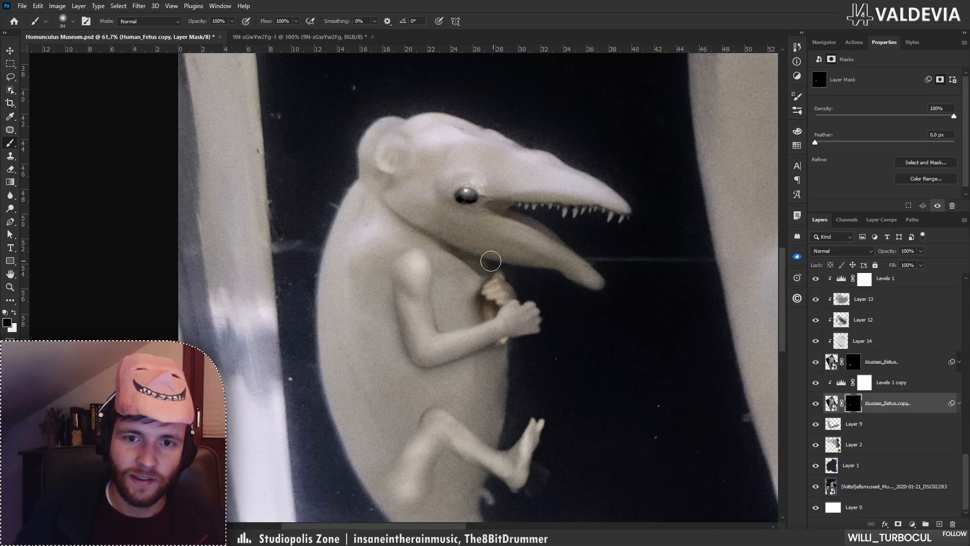
Create a layer clipped to Human_Fetus copy, paint the body's grey-beige tone over the second hand, and set its blend mode to Color.
{"action": "key", "text": "ctrl+space"}
{"action": "mouse_move", "coordinate": [525, 302]}
{"action": "left_mouse_down"}
{"action": "mouse_move", "coordinate": [468, 306]}
{"action": "mouse_move", "coordinate": [576, 318]}
{"action": "left_mouse_up"}
{"action": "left_click", "coordinate": [940, 526]}
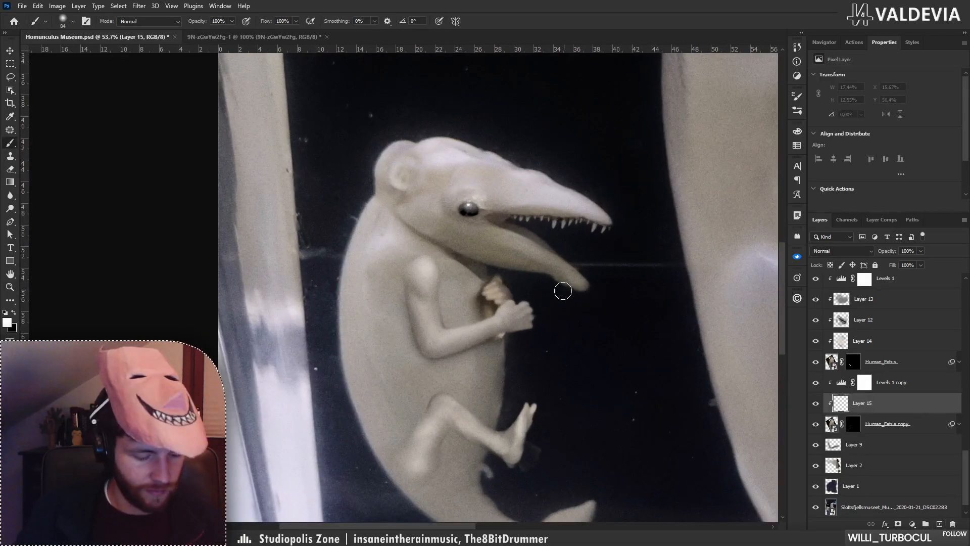
{"action": "mouse_move", "coordinate": [469, 324]}
{"action": "left_mouse_down"}
{"action": "mouse_move", "coordinate": [485, 293]}
{"action": "mouse_move", "coordinate": [481, 309]}
{"action": "mouse_move", "coordinate": [497, 320]}
{"action": "left_mouse_up"}
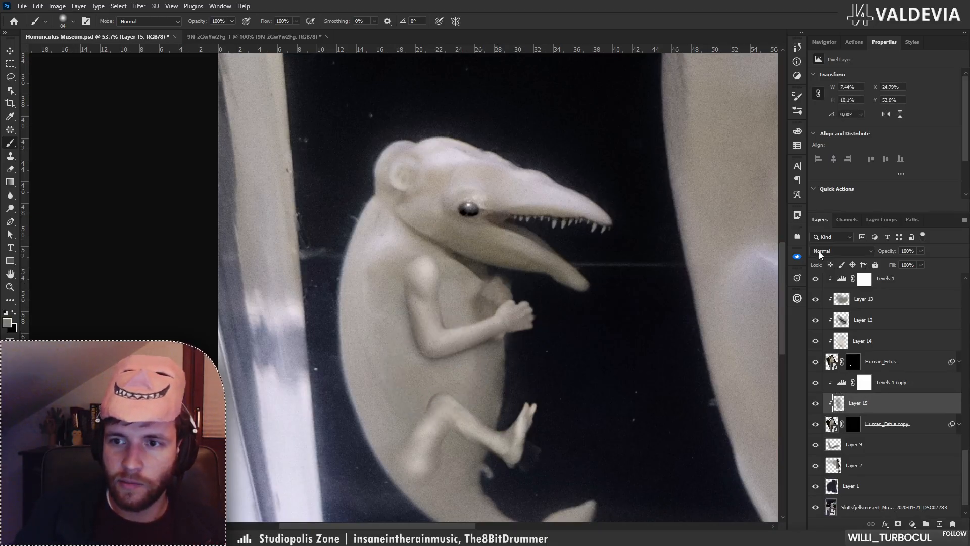
{"action": "left_click", "coordinate": [841, 251]}
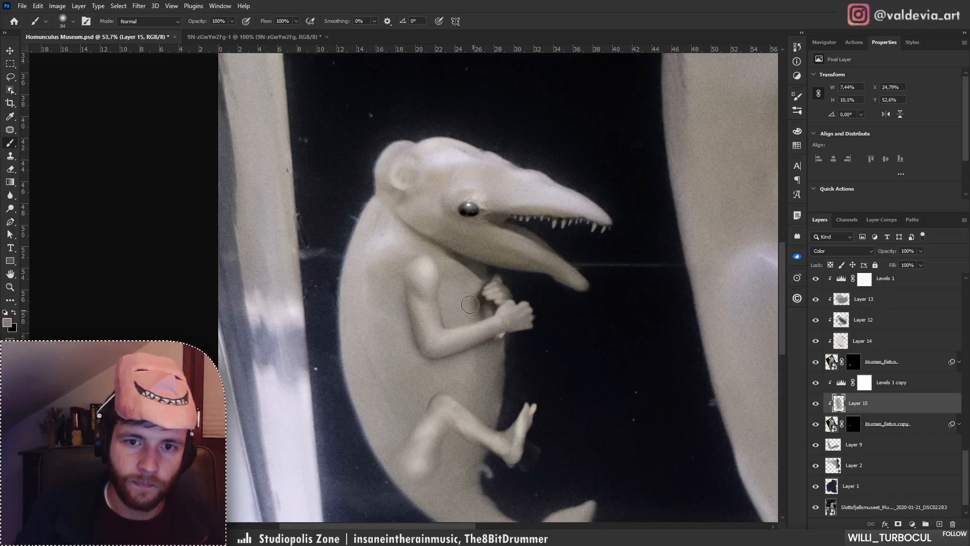
{"action": "key", "text": "z"}
{"action": "mouse_move", "coordinate": [470, 304]}
{"action": "left_mouse_down"}
{"action": "mouse_move", "coordinate": [336, 315]}
{"action": "mouse_move", "coordinate": [529, 308]}
{"action": "mouse_move", "coordinate": [516, 326]}
{"action": "left_mouse_up"}
{"action": "key", "text": "b"}
Lighten the second hand's shadows by setting the Human_Fetus copy Levels filter's output black level to about 23.
{"action": "left_click", "coordinate": [908, 427], "text": "ctrl"}
{"action": "key", "text": "z"}
{"action": "mouse_move", "coordinate": [500, 256]}
{"action": "left_mouse_down"}
{"action": "mouse_move", "coordinate": [430, 281]}
{"action": "mouse_move", "coordinate": [357, 325]}
{"action": "mouse_move", "coordinate": [515, 279]}
{"action": "left_mouse_up"}
{"action": "key", "text": "b"}
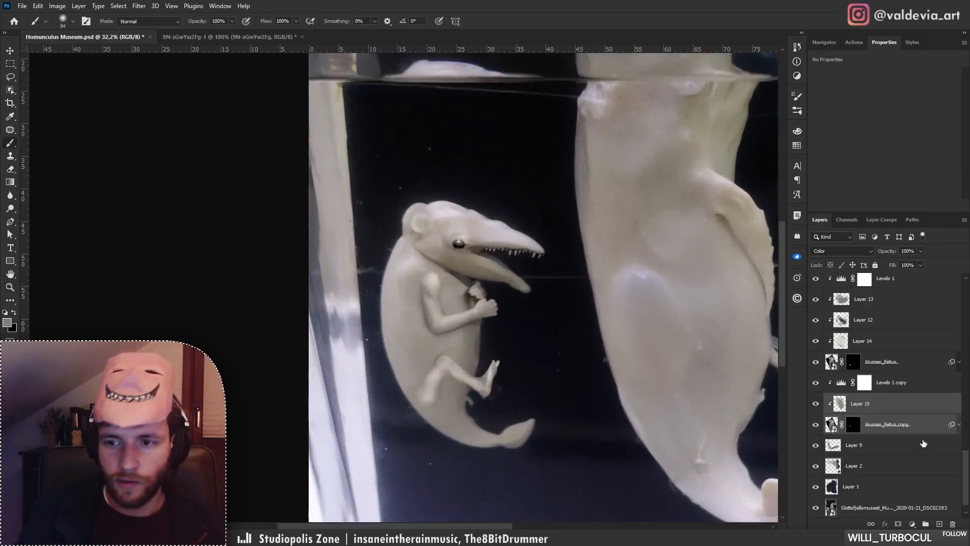
{"action": "left_click", "coordinate": [928, 411], "text": "ctrl"}
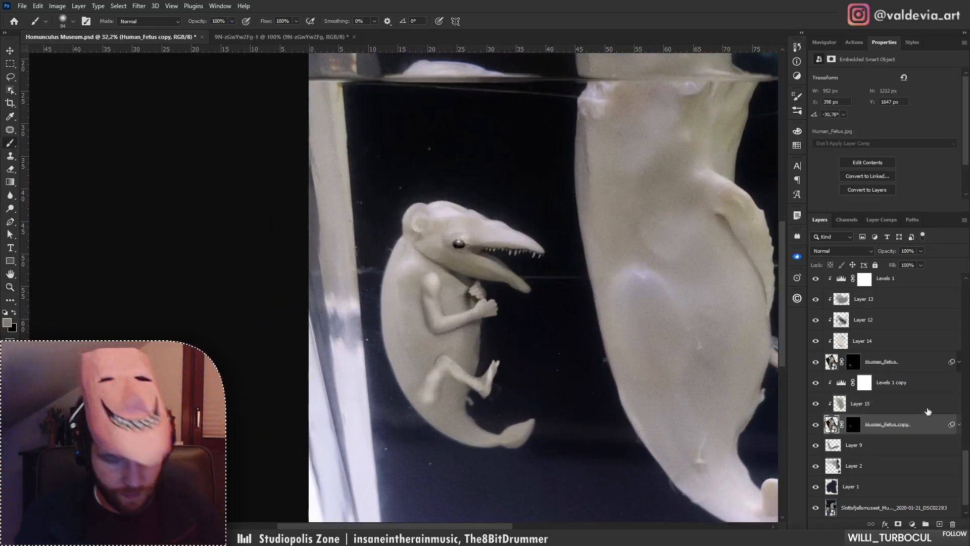
{"action": "left_click", "coordinate": [960, 425]}
{"action": "double_click", "coordinate": [860, 467]}
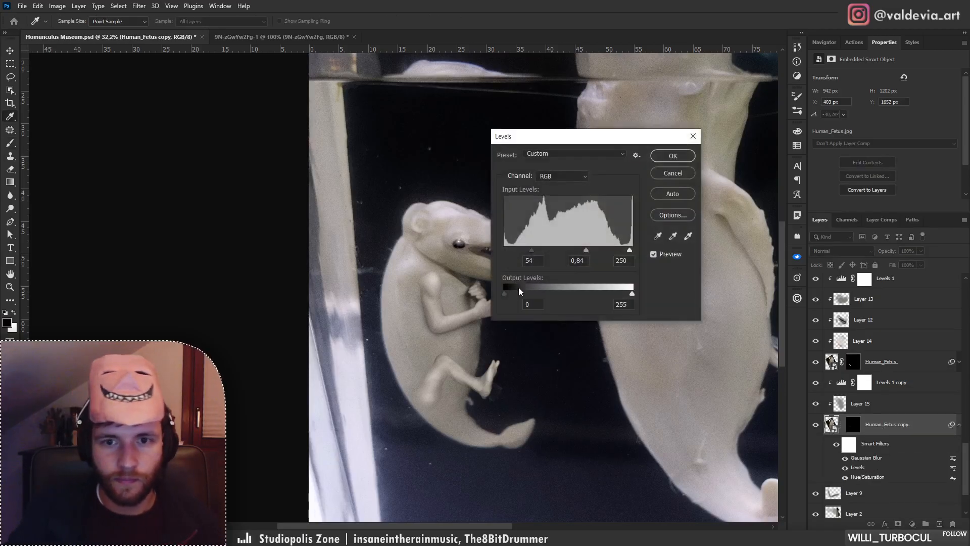
{"action": "left_click_drag", "start_coordinate": [505, 294], "coordinate": [512, 294]}
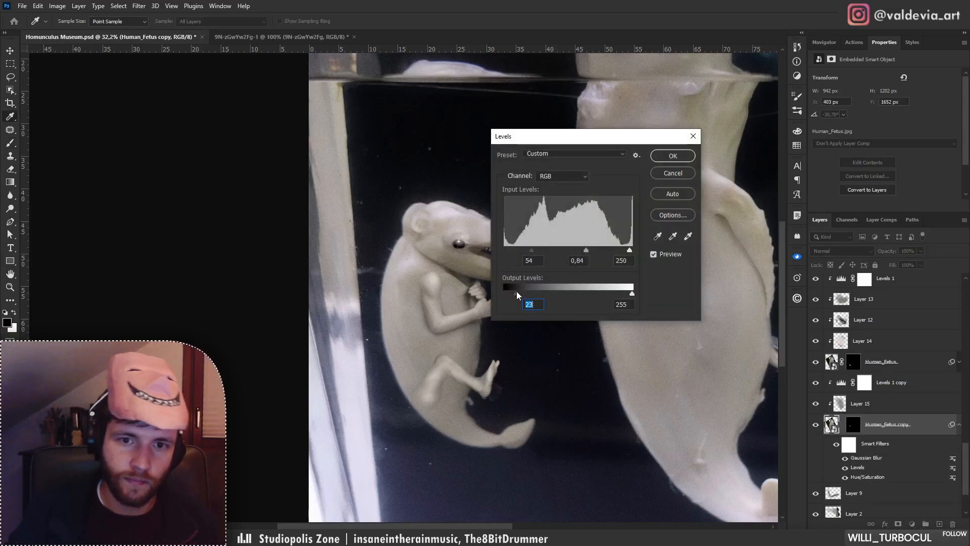
{"action": "left_click", "coordinate": [672, 156]}
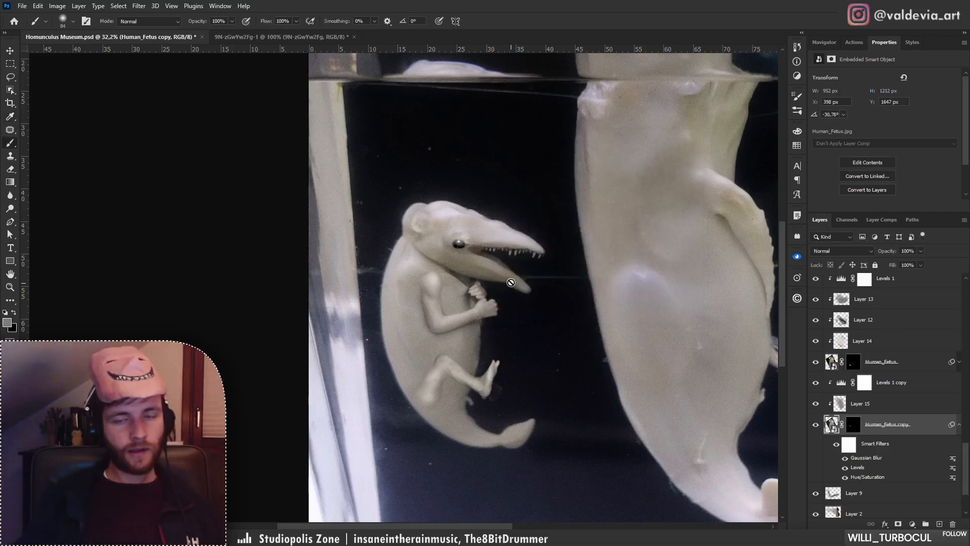
Add a clipped layer between Layer 15 and Human_Fetus copy and set its blend mode to Soft Light.
{"action": "left_click", "coordinate": [900, 406]}
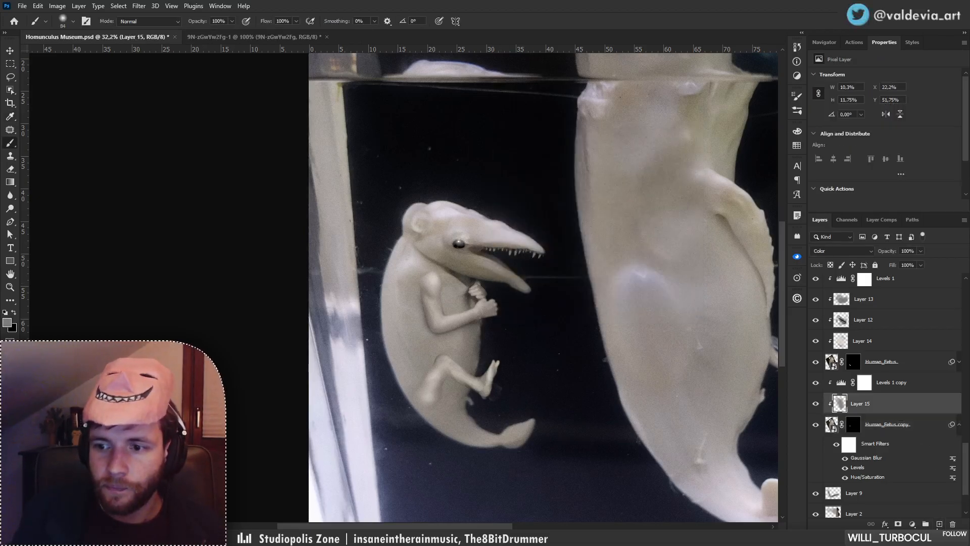
{"action": "left_click", "coordinate": [939, 524]}
{"action": "left_click_drag", "start_coordinate": [884, 411], "coordinate": [877, 436]}
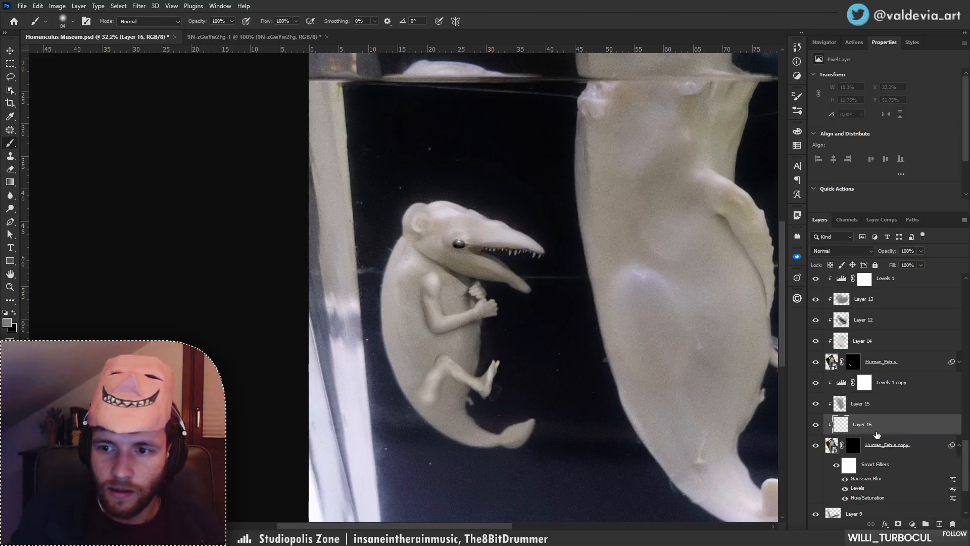
{"action": "scroll", "coordinate": [426, 290], "scroll_direction": "up", "scroll_amount": 2}
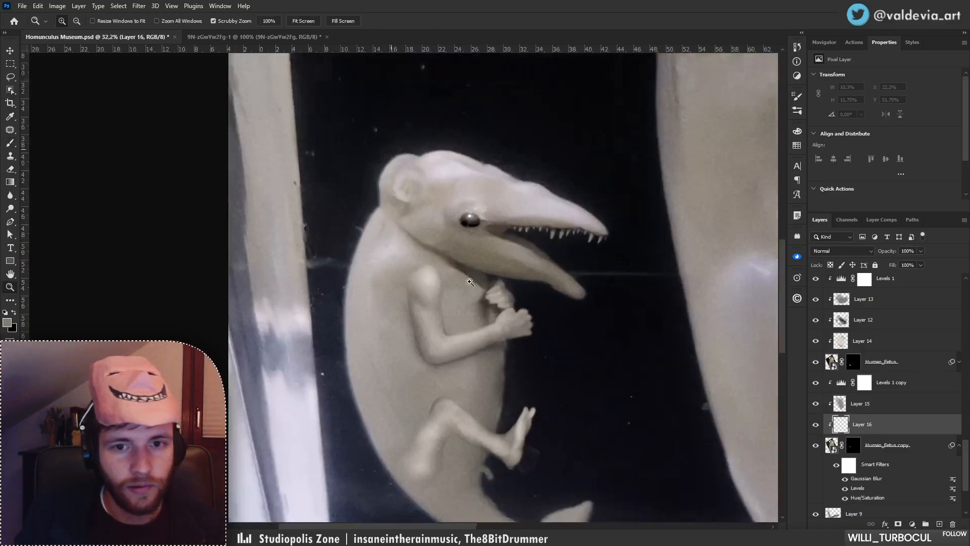
{"action": "left_click", "coordinate": [825, 251]}
{"action": "left_click", "coordinate": [825, 387]}
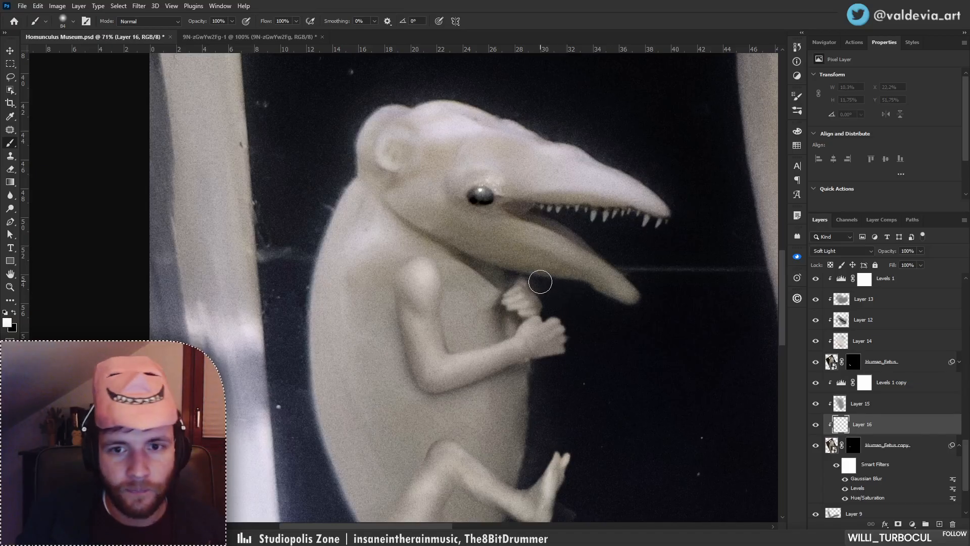
Shade the second hand on the Soft Light layer with the 84 px soft brush and check it against the whole figure.
{"action": "mouse_move", "coordinate": [520, 286]}
{"action": "left_mouse_down"}
{"action": "mouse_move", "coordinate": [500, 277]}
{"action": "mouse_move", "coordinate": [526, 281]}
{"action": "mouse_move", "coordinate": [550, 310]}
{"action": "mouse_move", "coordinate": [478, 301]}
{"action": "left_mouse_up"}
{"action": "key", "text": "z"}
{"action": "key", "text": "b"}
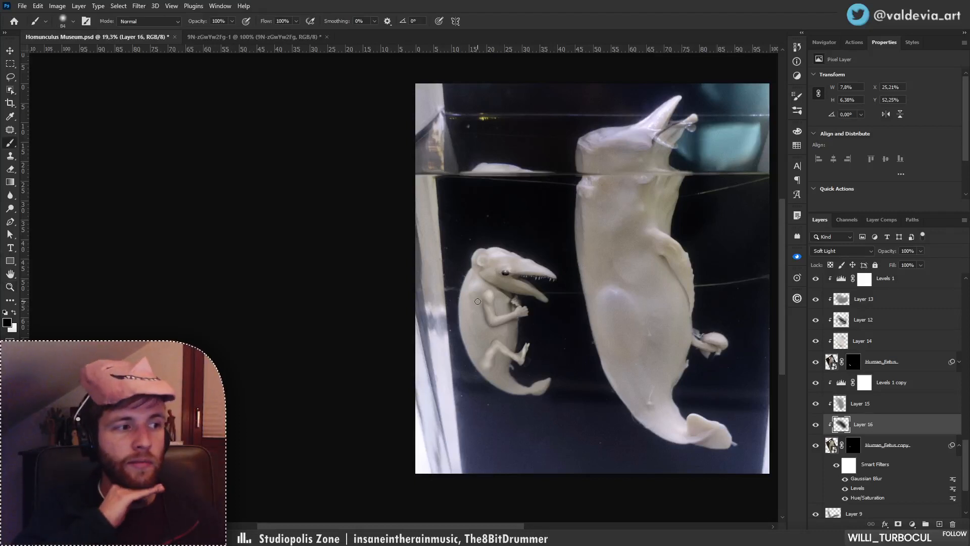
{"action": "key", "text": "z"}
{"action": "mouse_move", "coordinate": [540, 337]}
{"action": "left_mouse_down"}
{"action": "mouse_move", "coordinate": [550, 336]}
{"action": "mouse_move", "coordinate": [494, 325]}
{"action": "left_mouse_up"}
{"action": "key", "text": "b"}
{"action": "key", "text": "z"}
{"action": "mouse_move", "coordinate": [438, 302]}
{"action": "left_mouse_down"}
{"action": "mouse_move", "coordinate": [407, 301]}
{"action": "mouse_move", "coordinate": [442, 297]}
{"action": "left_mouse_up"}
{"action": "key", "text": "b"}
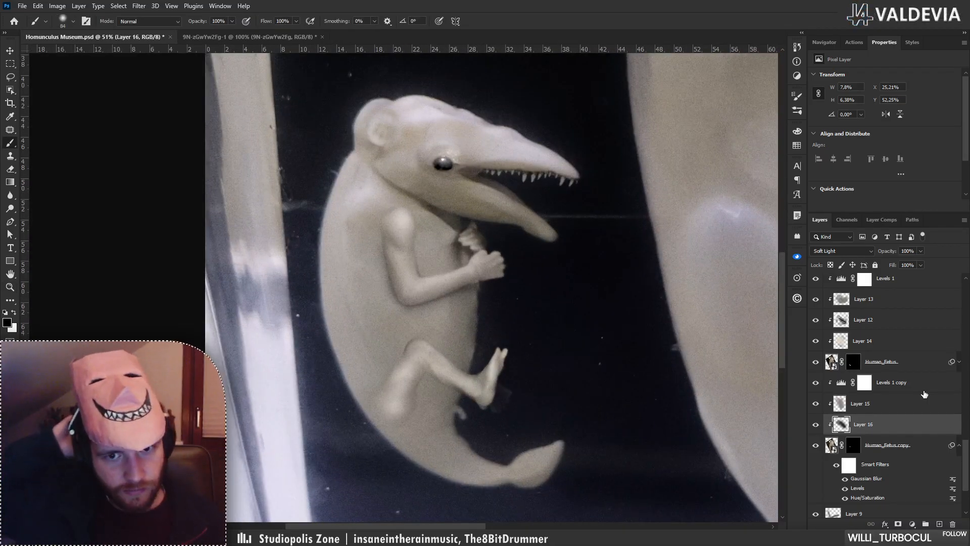
Duplicate the Human_Fetus leg layer with its clipped Levels 1, Layer 13, Layer 12 and Layer 14, placing the copies directly beneath the original.
{"action": "scroll", "coordinate": [957, 441], "scroll_direction": "up", "scroll_amount": 3}
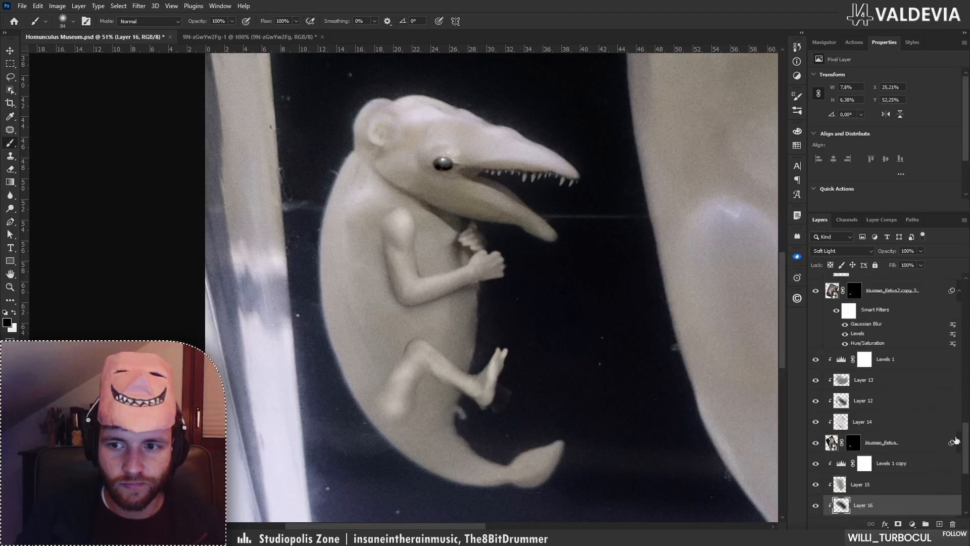
{"action": "left_click", "coordinate": [815, 442]}
{"action": "left_click", "coordinate": [816, 443]}
{"action": "left_click", "coordinate": [887, 447]}
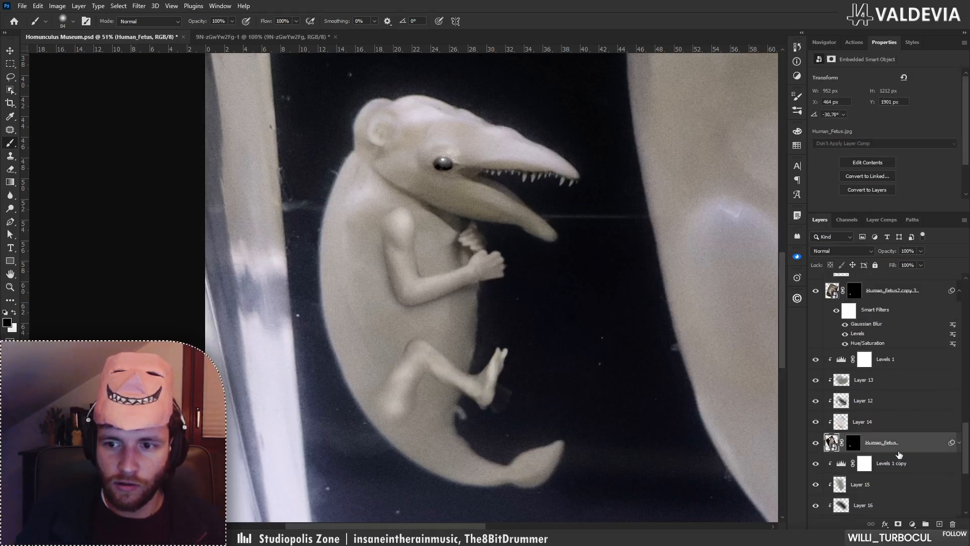
{"action": "key", "text": "ctrl+z"}
{"action": "key", "text": "ctrl+z"}
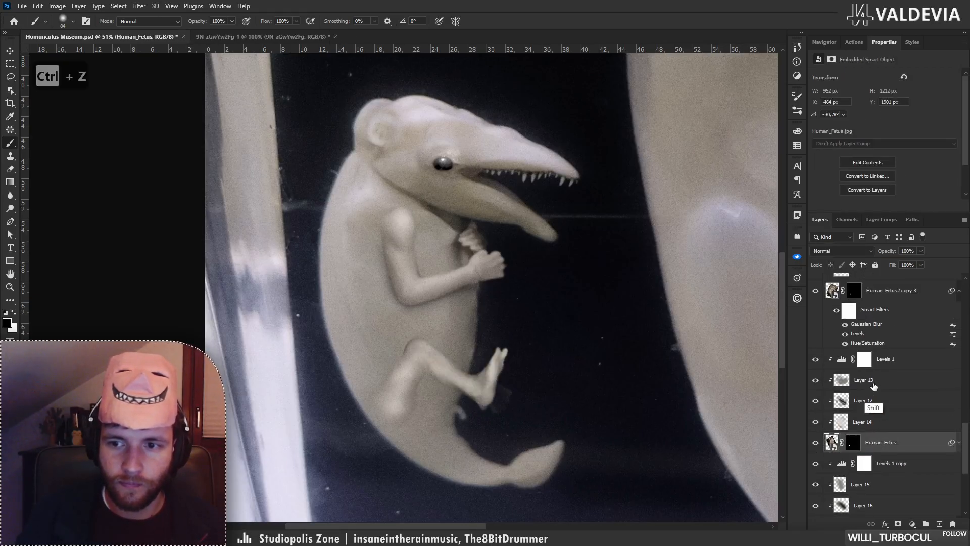
{"action": "left_click", "coordinate": [886, 364], "text": "shift"}
{"action": "left_click_drag", "start_coordinate": [885, 364], "coordinate": [840, 464]}
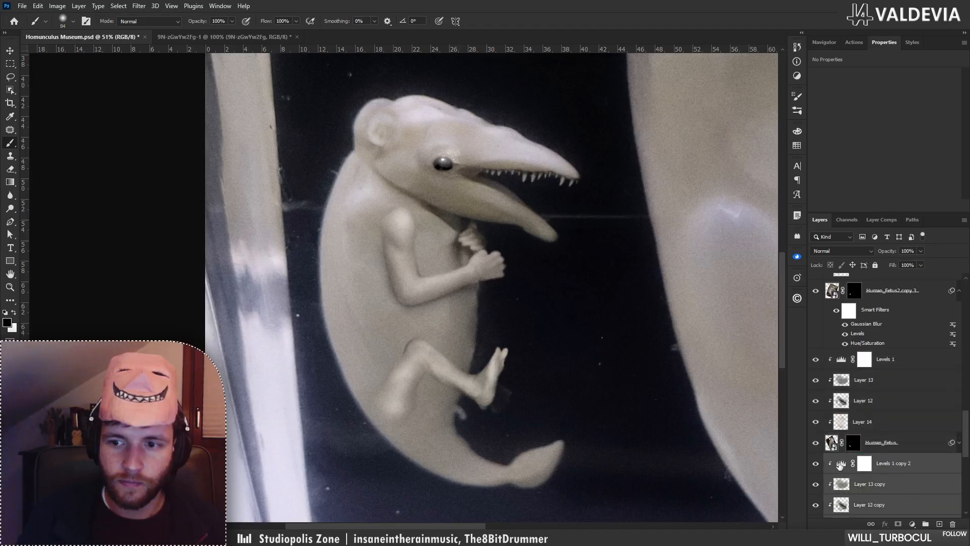
Transform the duplicated leg to about 96.70% scale and 15.73° rotation, positioning it behind the first leg.
{"action": "left_click_drag", "start_coordinate": [585, 398], "coordinate": [585, 334]}
{"action": "mouse_move", "coordinate": [504, 325]}
{"action": "left_mouse_down"}
{"action": "mouse_move", "coordinate": [500, 346]}
{"action": "mouse_move", "coordinate": [485, 345]}
{"action": "mouse_move", "coordinate": [493, 313]}
{"action": "left_mouse_up"}
{"action": "key", "text": "ctrl+t"}
{"action": "left_click_drag", "start_coordinate": [594, 329], "coordinate": [590, 373]}
{"action": "left_click_drag", "start_coordinate": [493, 330], "coordinate": [509, 333]}
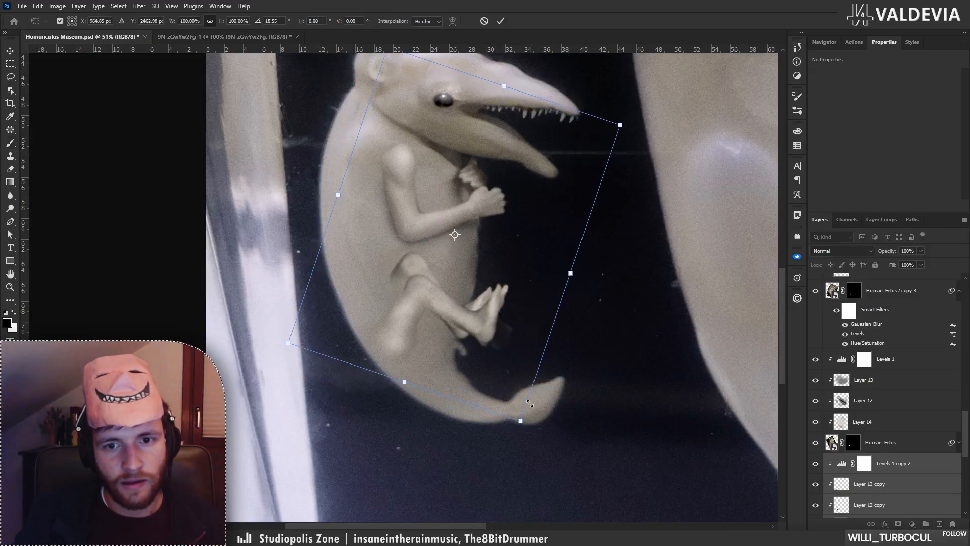
{"action": "left_click_drag", "start_coordinate": [520, 421], "coordinate": [519, 415]}
{"action": "left_click_drag", "start_coordinate": [592, 362], "coordinate": [597, 356]}
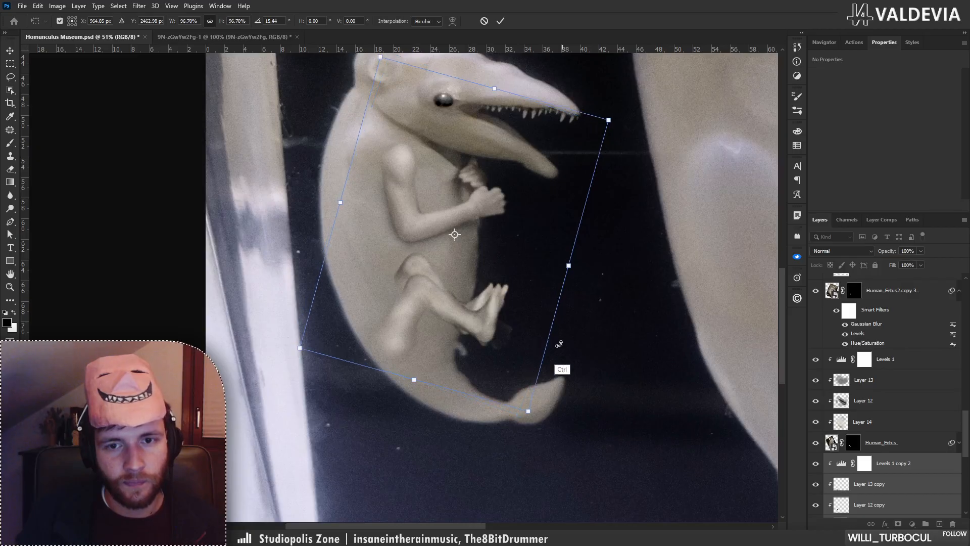
{"action": "mouse_move", "coordinate": [520, 338]}
{"action": "left_mouse_down"}
{"action": "mouse_move", "coordinate": [527, 362]}
{"action": "mouse_move", "coordinate": [525, 353]}
{"action": "left_mouse_up"}
{"action": "left_click_drag", "start_coordinate": [617, 357], "coordinate": [613, 360]}
{"action": "left_click_drag", "start_coordinate": [518, 338], "coordinate": [522, 342]}
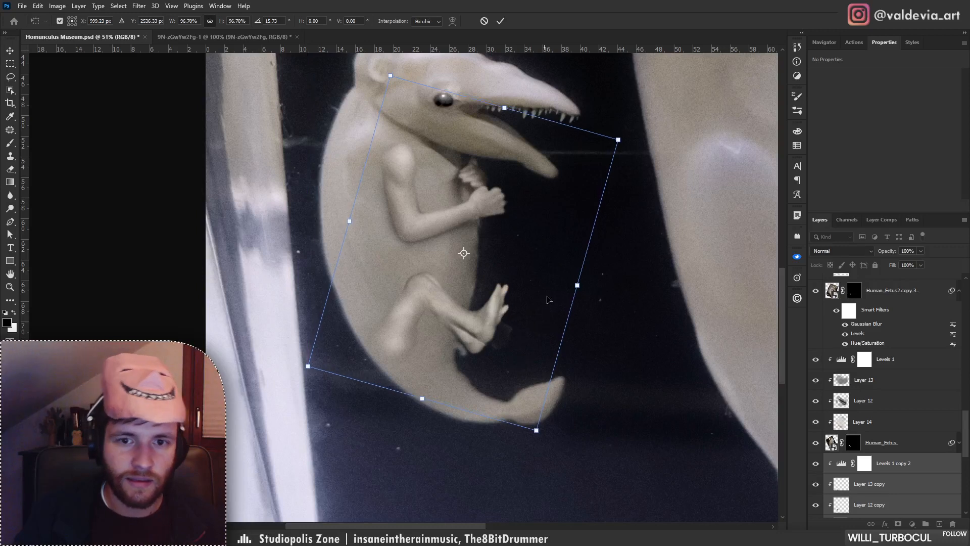
{"action": "left_click", "coordinate": [500, 21]}
Mute the second leg's contrast by setting the Levels 1 copy 2 output levels to 62 and 117.
{"action": "scroll", "coordinate": [954, 423], "scroll_direction": "down", "scroll_amount": 5}
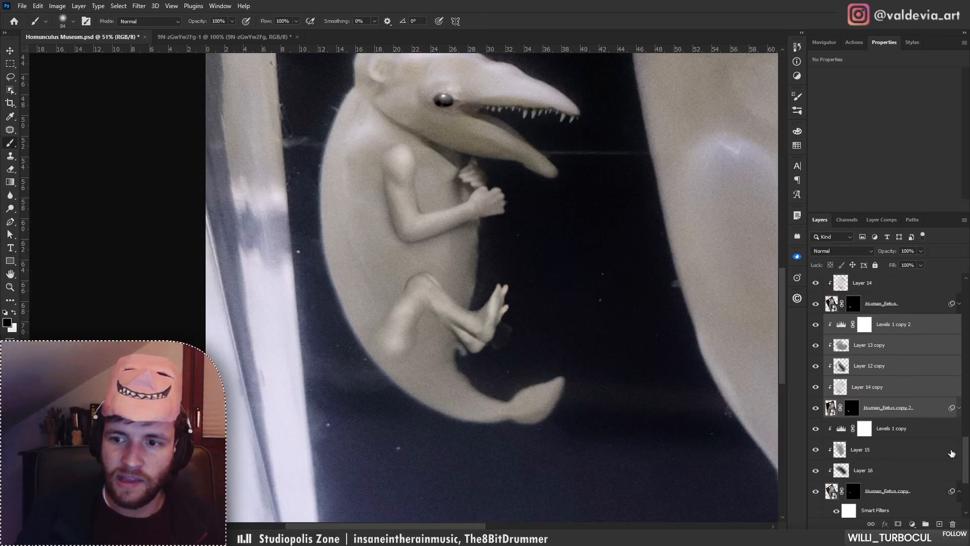
{"action": "left_click", "coordinate": [854, 408]}
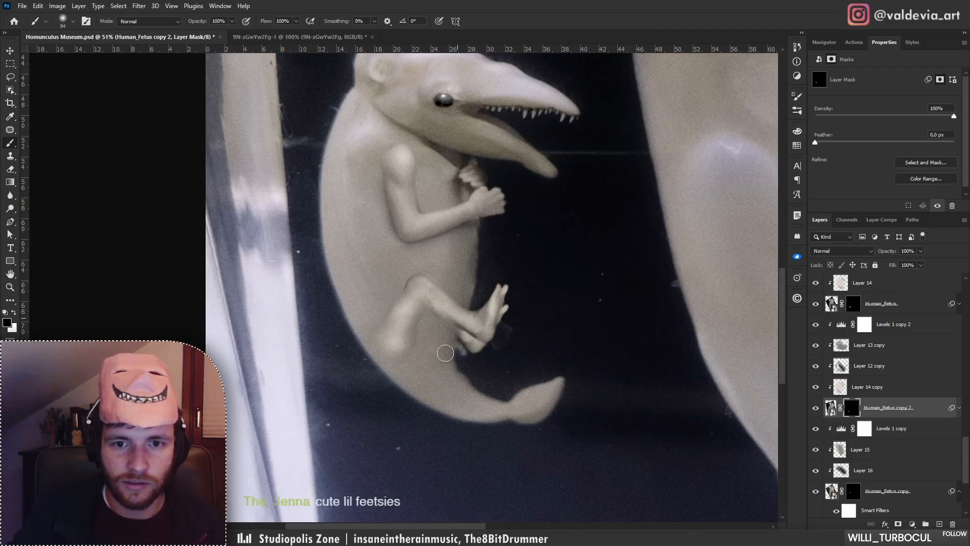
{"action": "mouse_move", "coordinate": [505, 276]}
{"action": "left_mouse_down"}
{"action": "mouse_move", "coordinate": [430, 278]}
{"action": "mouse_move", "coordinate": [513, 278]}
{"action": "left_mouse_up"}
{"action": "left_click", "coordinate": [893, 324]}
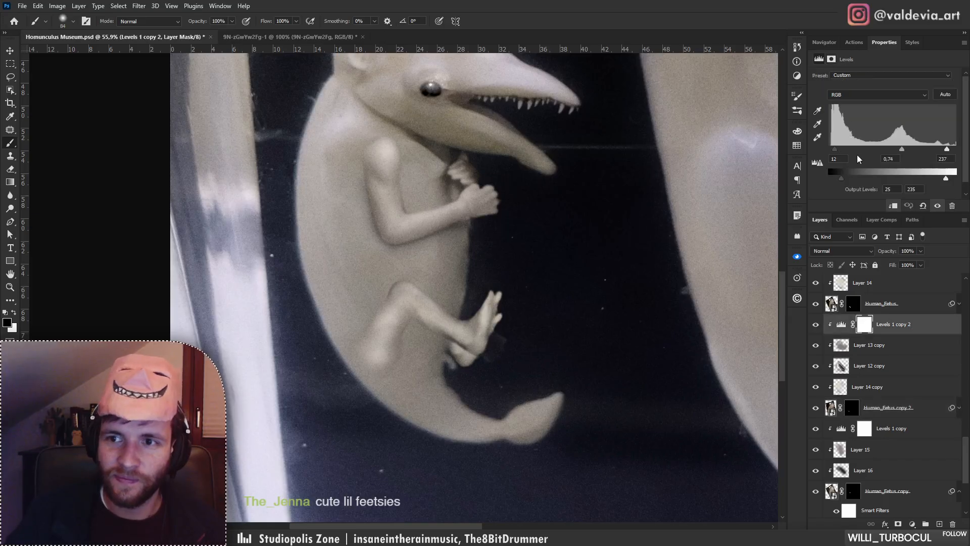
{"action": "left_click_drag", "start_coordinate": [850, 178], "coordinate": [844, 177]}
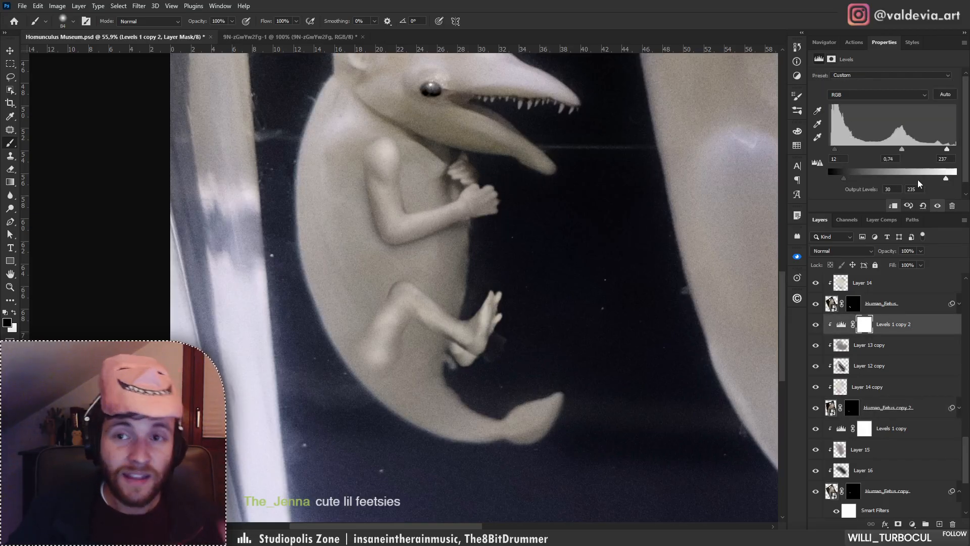
{"action": "left_click_drag", "start_coordinate": [946, 179], "coordinate": [904, 178]}
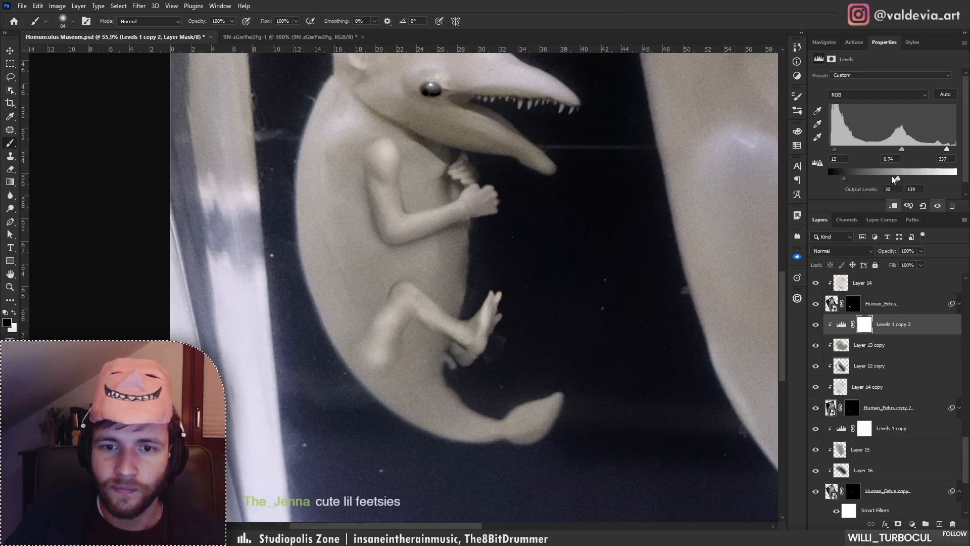
{"action": "left_click_drag", "start_coordinate": [891, 179], "coordinate": [880, 179]}
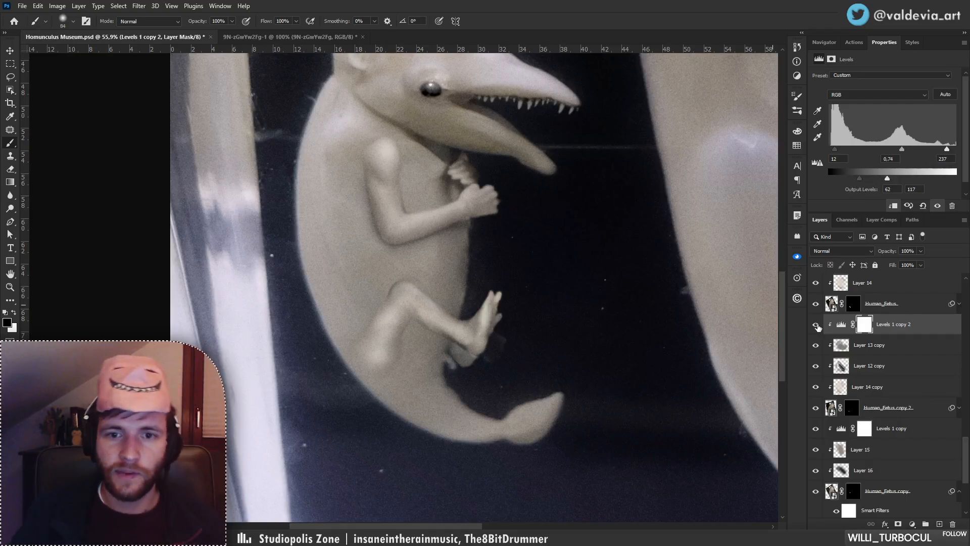
Try shading the second foot on the Soft Light layer Layer 12 copy with the soft brush.
{"action": "left_click", "coordinate": [892, 349]}
{"action": "left_click", "coordinate": [897, 387]}
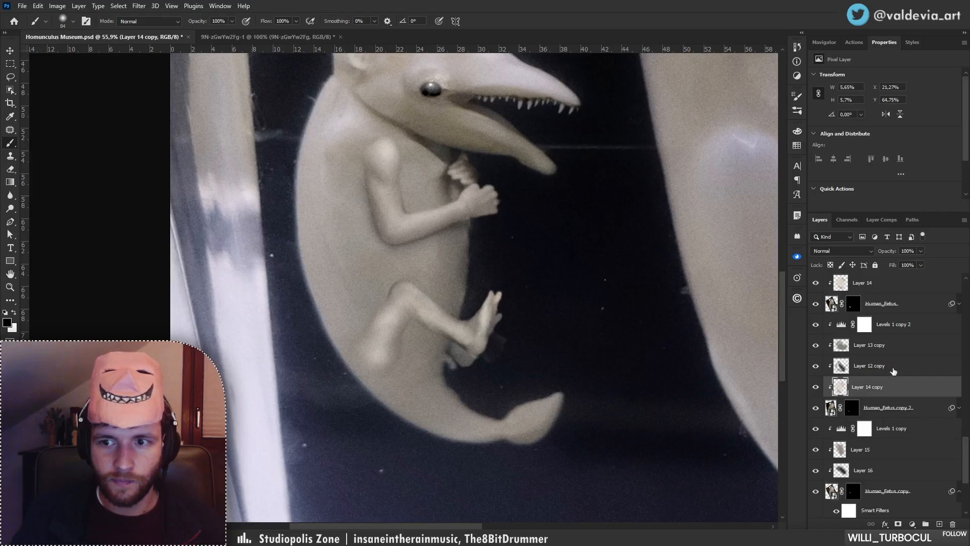
{"action": "left_click", "coordinate": [892, 366]}
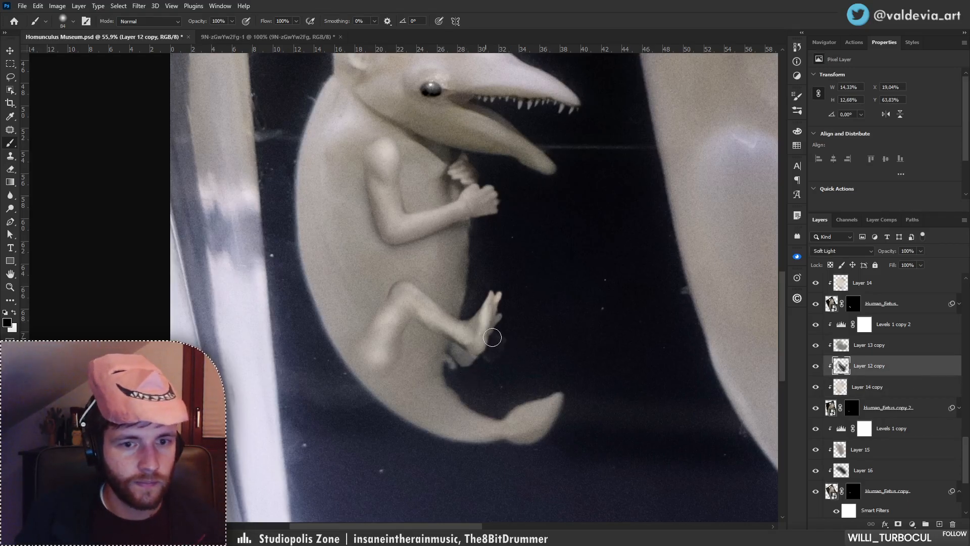
{"action": "key", "text": "ctrl+z"}
Examine how the homunculus with both legs reads within the whole museum image.
{"action": "key", "text": "ctrl+space"}
{"action": "mouse_move", "coordinate": [510, 328]}
{"action": "left_mouse_down"}
{"action": "mouse_move", "coordinate": [465, 331]}
{"action": "mouse_move", "coordinate": [434, 318]}
{"action": "left_mouse_up"}
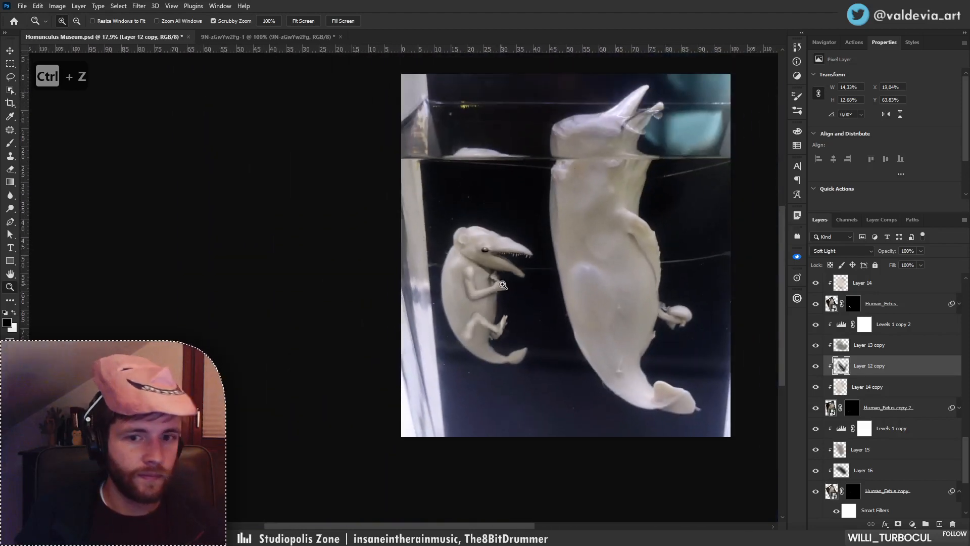
{"action": "left_click_drag", "start_coordinate": [503, 285], "coordinate": [528, 285]}
{"action": "key", "text": "space"}
{"action": "left_click_drag", "start_coordinate": [518, 322], "coordinate": [450, 294]}
{"action": "key", "text": "ctrl+space"}
{"action": "mouse_move", "coordinate": [468, 329]}
{"action": "left_mouse_down"}
{"action": "mouse_move", "coordinate": [434, 332]}
{"action": "mouse_move", "coordinate": [450, 330]}
{"action": "left_mouse_up"}
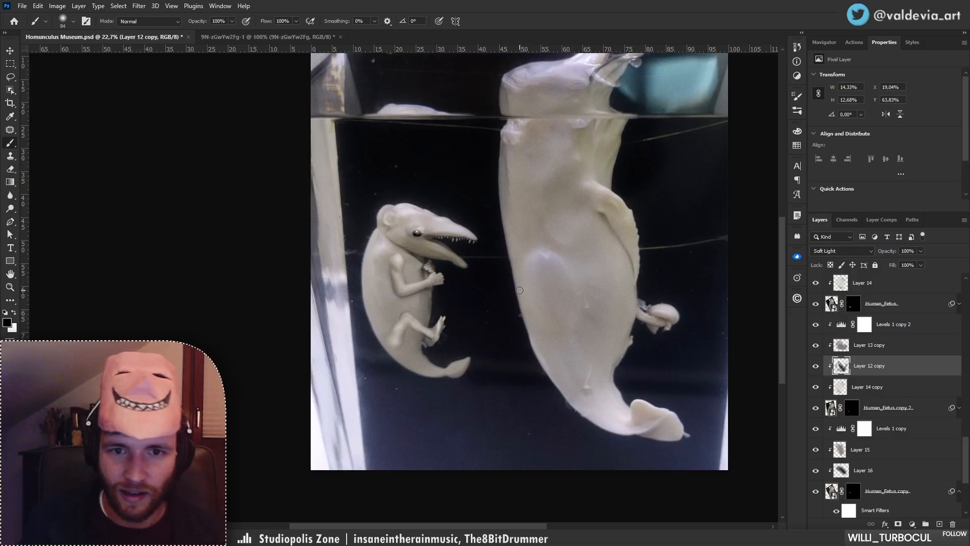
Paint soft shading on the body around the bent leg on Layer 9 with a 56 px soft brush.
{"action": "scroll", "coordinate": [884, 404], "scroll_direction": "down", "scroll_amount": 5}
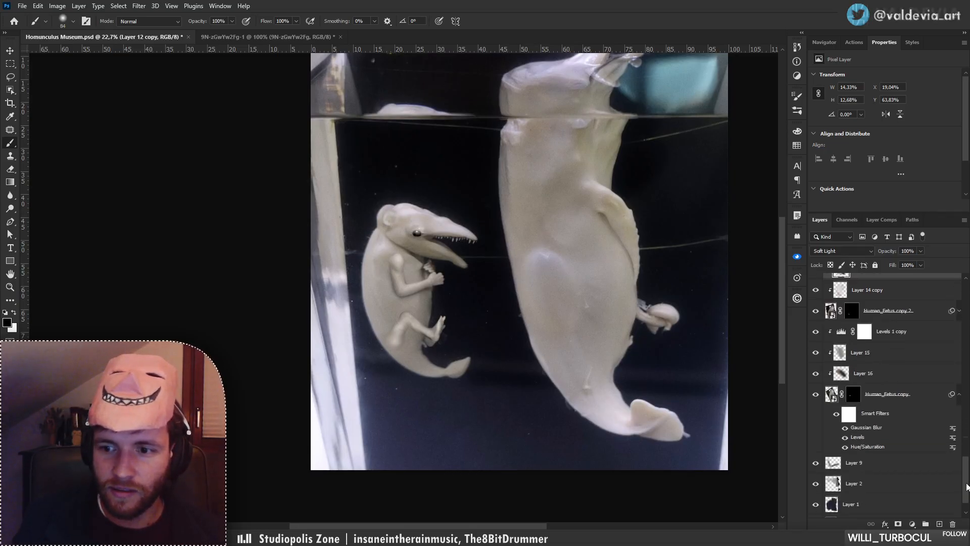
{"action": "left_click", "coordinate": [854, 424]}
{"action": "left_click", "coordinate": [818, 426]}
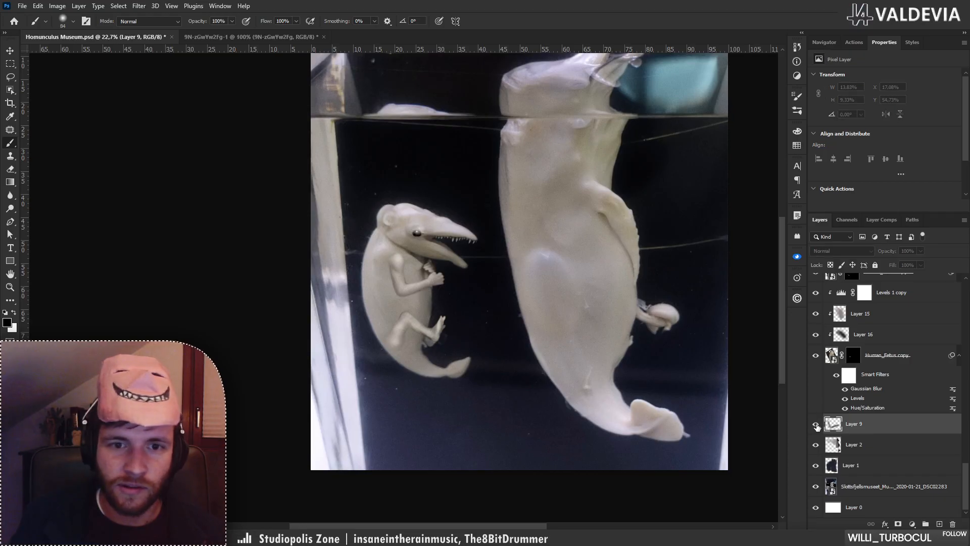
{"action": "key", "text": "ctrl+space"}
{"action": "left_click_drag", "start_coordinate": [402, 297], "coordinate": [470, 288]}
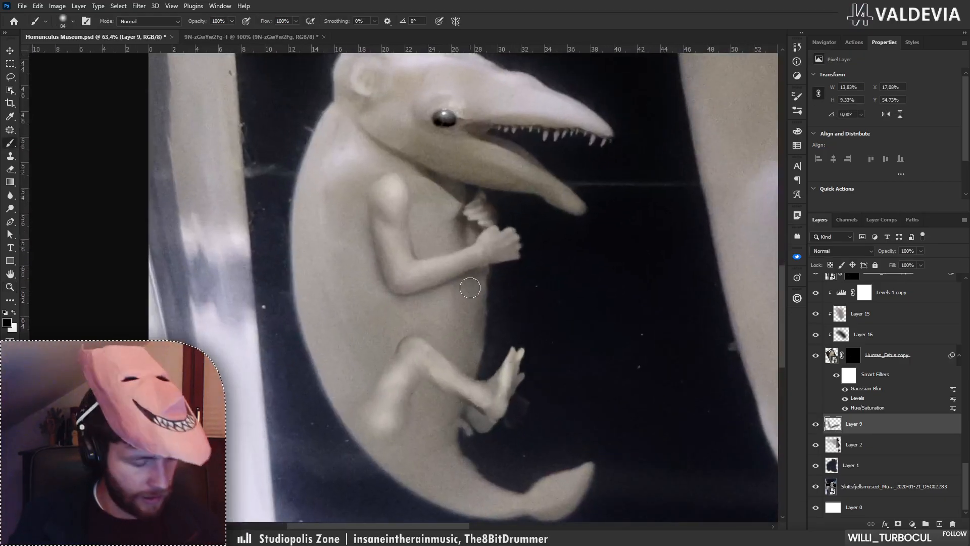
{"action": "right_click", "coordinate": [461, 265]}
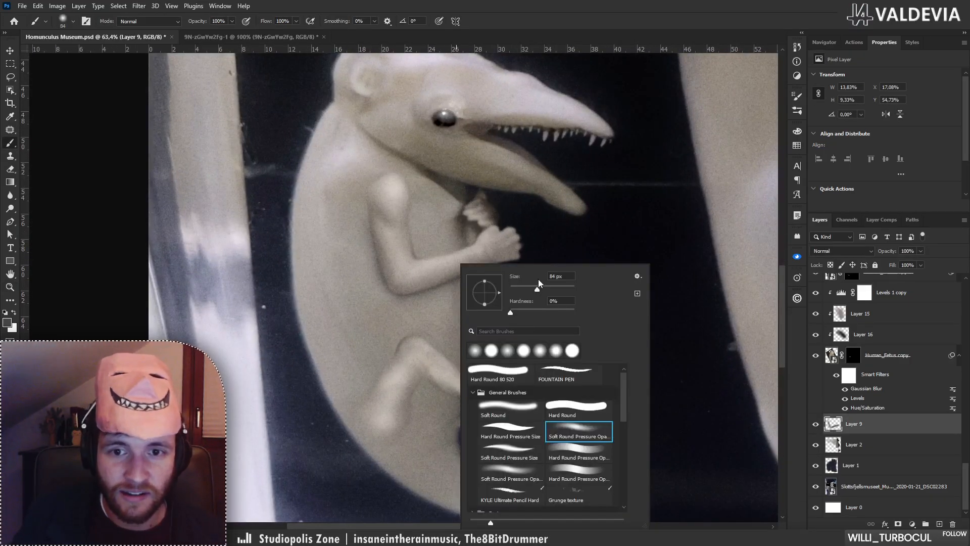
{"action": "left_click_drag", "start_coordinate": [416, 378], "coordinate": [468, 409]}
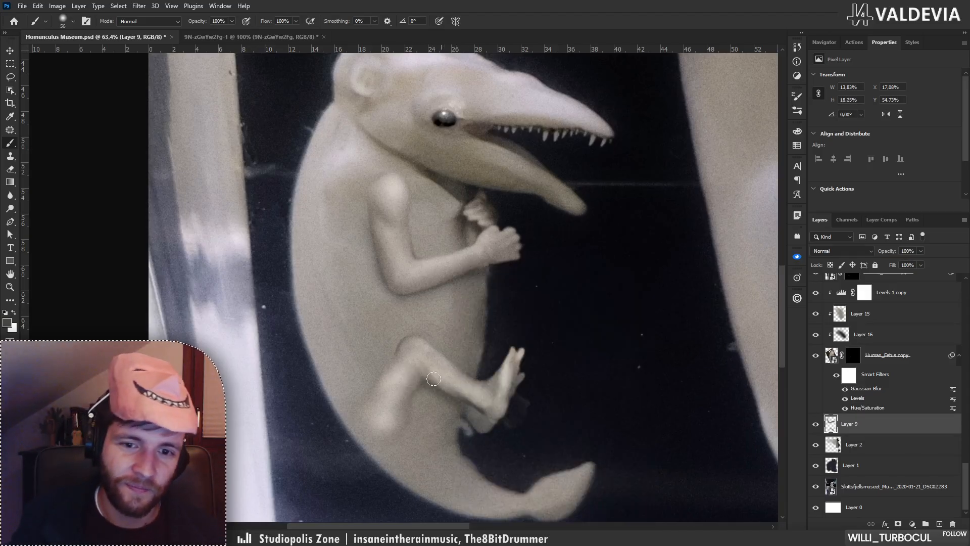
{"action": "mouse_move", "coordinate": [434, 379]}
{"action": "left_mouse_down"}
{"action": "mouse_move", "coordinate": [471, 431]}
{"action": "mouse_move", "coordinate": [401, 414]}
{"action": "mouse_move", "coordinate": [458, 398]}
{"action": "mouse_move", "coordinate": [404, 384]}
{"action": "left_mouse_up"}
{"action": "key", "text": "z"}
{"action": "key", "text": "b"}
{"action": "key", "text": "z"}
{"action": "key", "text": "b"}
{"action": "left_click_drag", "start_coordinate": [529, 384], "coordinate": [463, 371]}
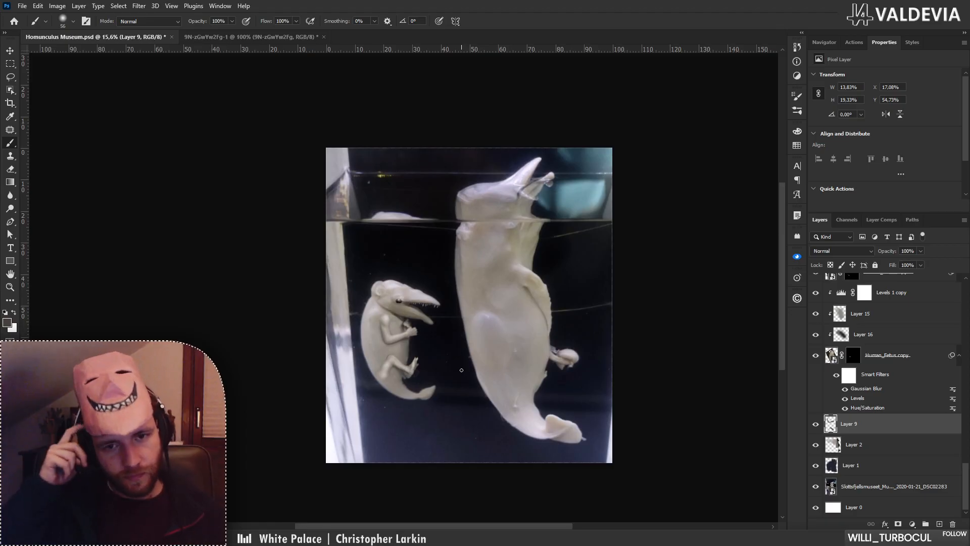
Extend the Layer 9 shading on the body below the leg with a 143 px soft brush and undo the last stroke.
{"action": "key", "text": "z"}
{"action": "key", "text": "b"}
{"action": "mouse_move", "coordinate": [386, 374]}
{"action": "left_mouse_down"}
{"action": "mouse_move", "coordinate": [444, 369]}
{"action": "mouse_move", "coordinate": [419, 366]}
{"action": "left_mouse_up"}
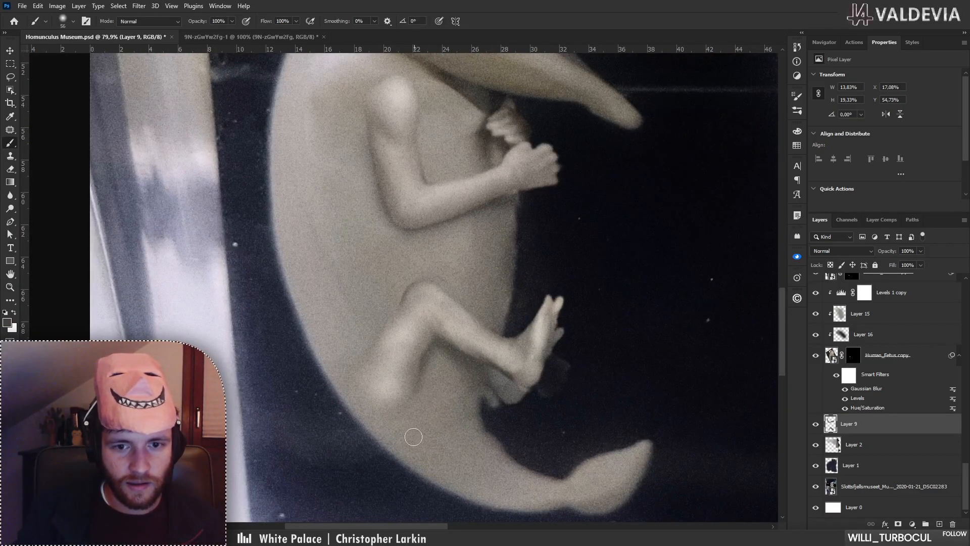
{"action": "right_click", "coordinate": [535, 312]}
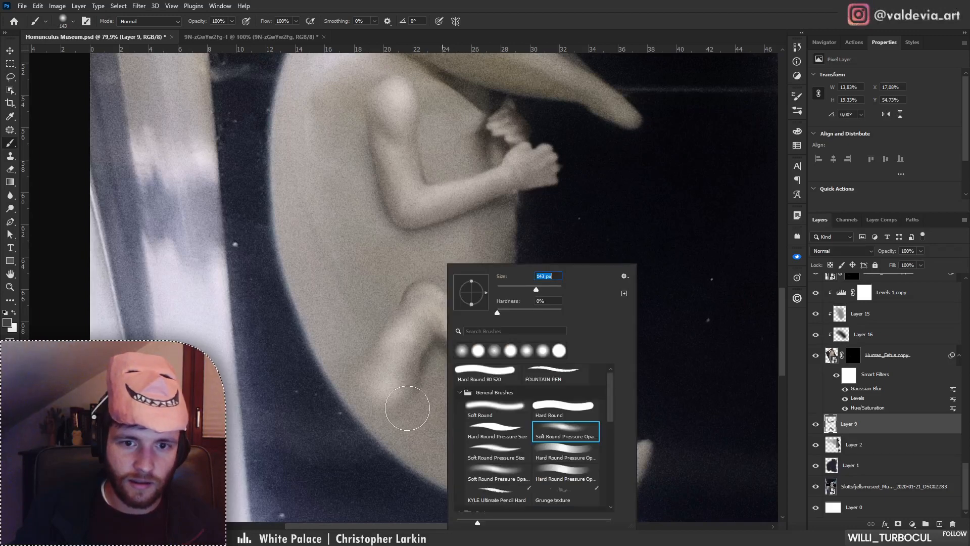
{"action": "key", "text": "Return"}
{"action": "key", "text": "z"}
{"action": "mouse_move", "coordinate": [443, 307]}
{"action": "left_mouse_down"}
{"action": "mouse_move", "coordinate": [395, 326]}
{"action": "mouse_move", "coordinate": [431, 361]}
{"action": "left_mouse_up"}
{"action": "key", "text": "b"}
{"action": "key", "text": "ctrl+z"}
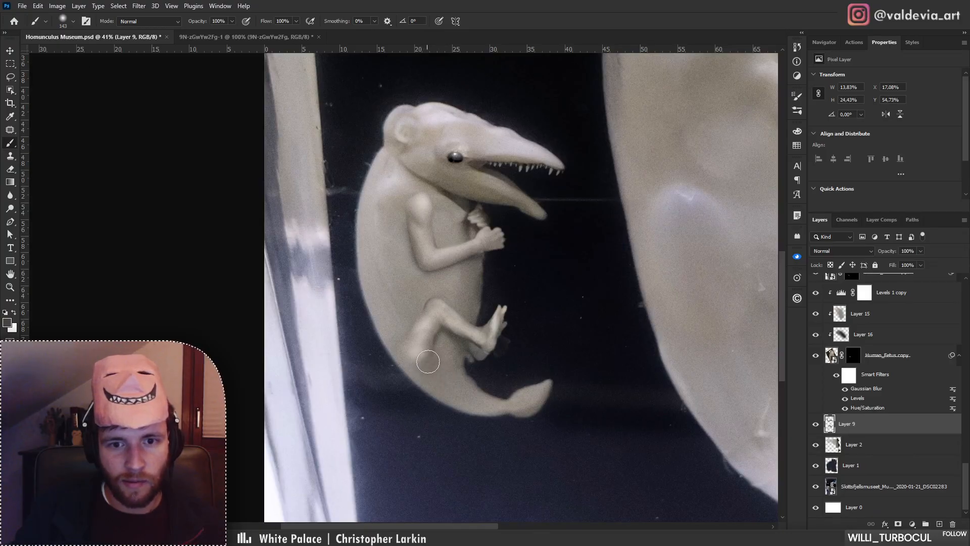
Compare the homunculus's shading and tone with the large specimen at several zoom levels.
{"action": "key", "text": "z"}
{"action": "mouse_move", "coordinate": [498, 328]}
{"action": "left_mouse_down"}
{"action": "mouse_move", "coordinate": [373, 338]}
{"action": "mouse_move", "coordinate": [464, 319]}
{"action": "mouse_move", "coordinate": [472, 309]}
{"action": "mouse_move", "coordinate": [431, 283]}
{"action": "left_mouse_up"}
{"action": "key", "text": "b"}
{"action": "key", "text": "space"}
{"action": "key", "text": "z"}
{"action": "key", "text": "b"}
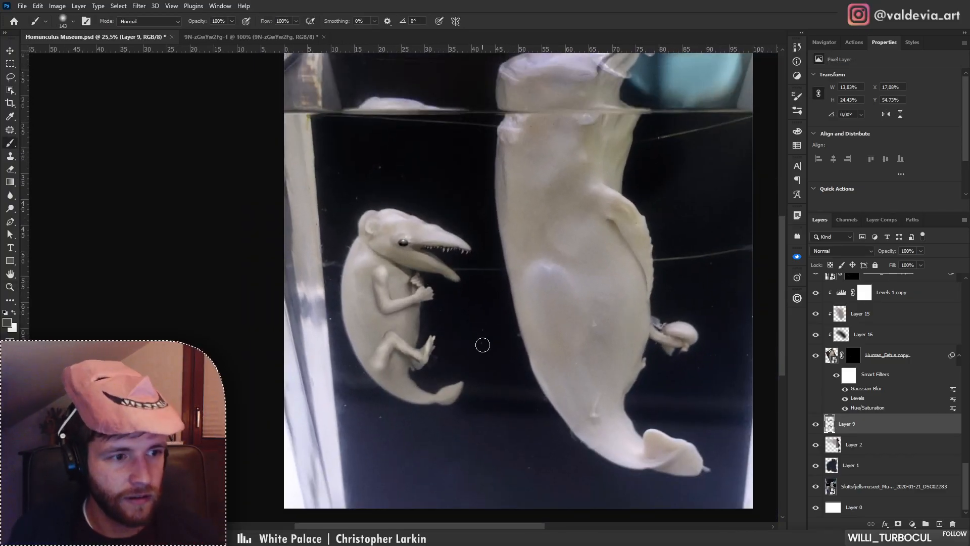
{"action": "key", "text": "z"}
{"action": "left_click_drag", "start_coordinate": [617, 329], "coordinate": [562, 324]}
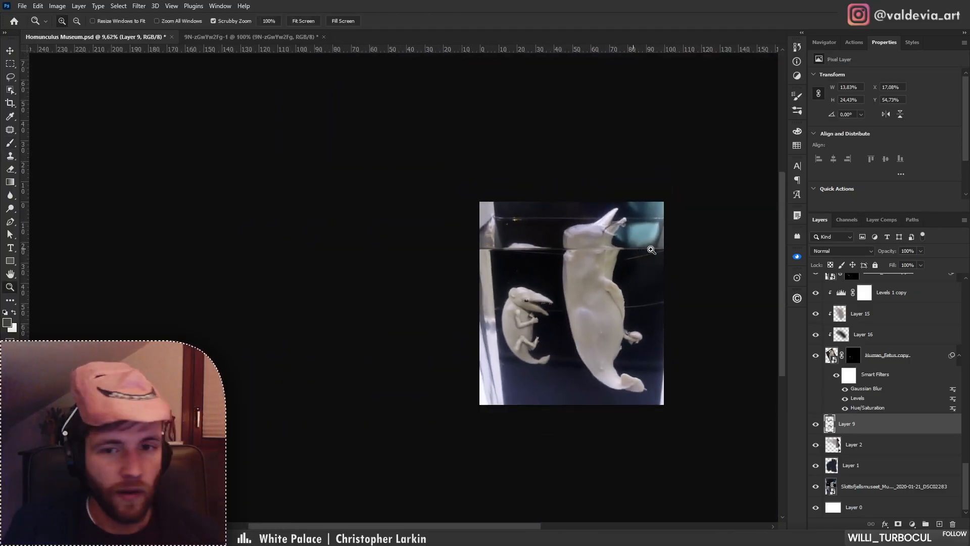
{"action": "left_click_drag", "start_coordinate": [641, 250], "coordinate": [680, 242]}
{"action": "key", "text": "b"}
{"action": "key", "text": "space"}
{"action": "left_click_drag", "start_coordinate": [538, 321], "coordinate": [523, 286]}
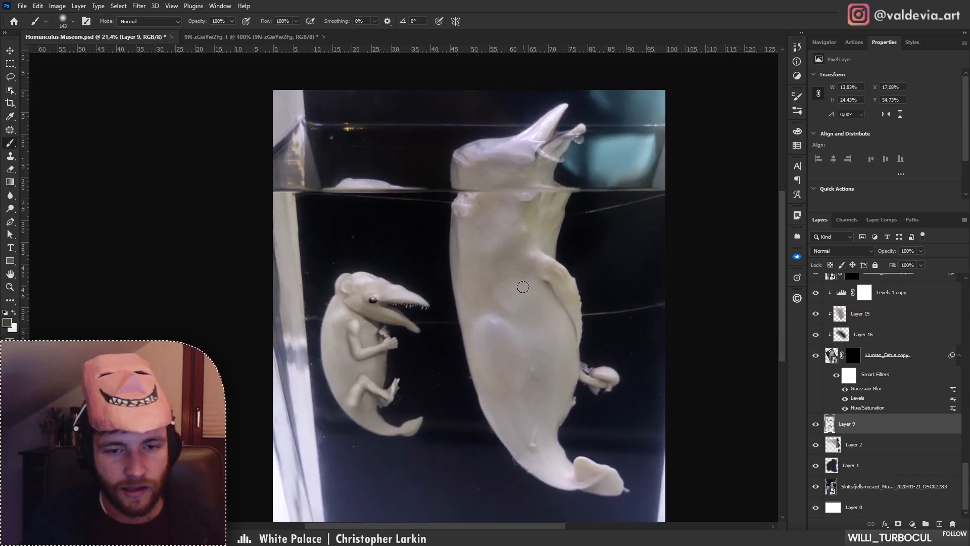
Compare the image with and without Layer 2 to examine what the layer contributes.
{"action": "left_click", "coordinate": [881, 449]}
{"action": "left_click", "coordinate": [815, 448]}
{"action": "left_click", "coordinate": [815, 449]}
{"action": "left_click", "coordinate": [817, 449]}
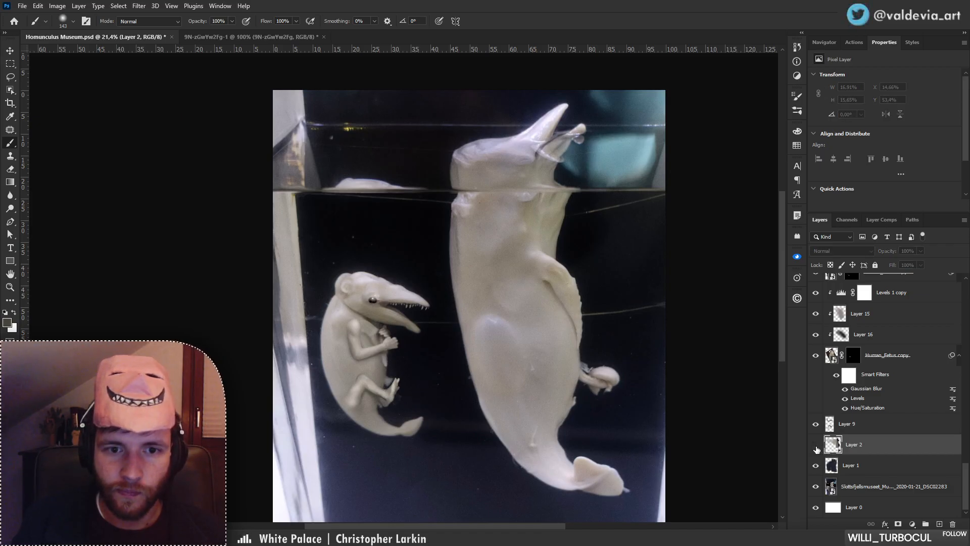
{"action": "left_click", "coordinate": [816, 448]}
{"action": "left_click", "coordinate": [817, 448]}
{"action": "left_click", "coordinate": [811, 448]}
{"action": "left_click", "coordinate": [812, 450]}
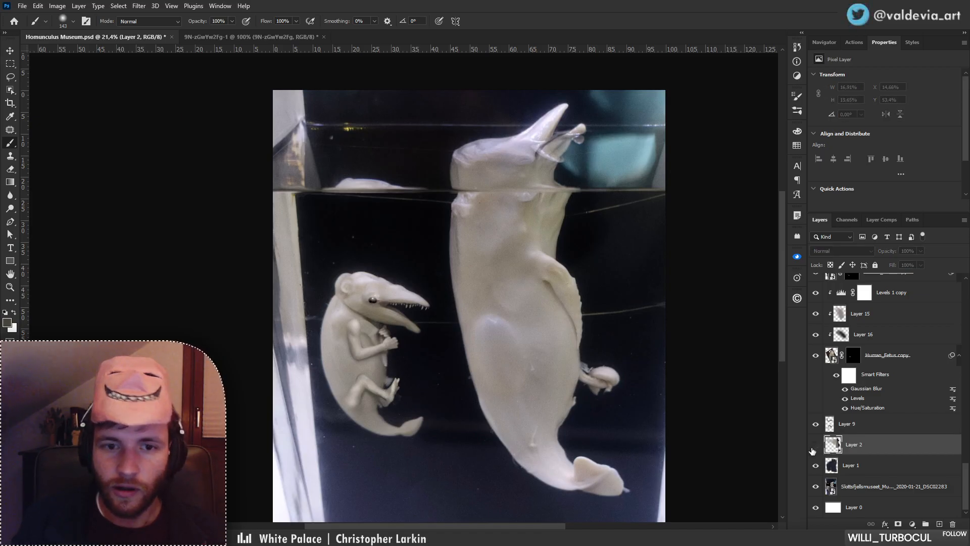
{"action": "left_click", "coordinate": [810, 448]}
Clone dark background over the body's inner edge below the foot on Layer 2 with a 32 px soft Clone Stamp.
{"action": "left_click_drag", "start_coordinate": [372, 402], "coordinate": [394, 333]}
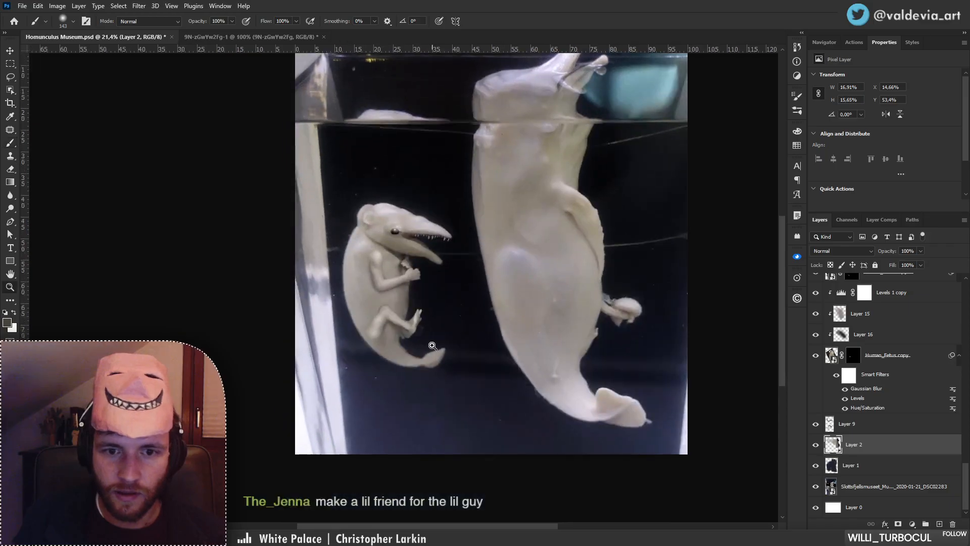
{"action": "left_click_drag", "start_coordinate": [457, 356], "coordinate": [525, 356]}
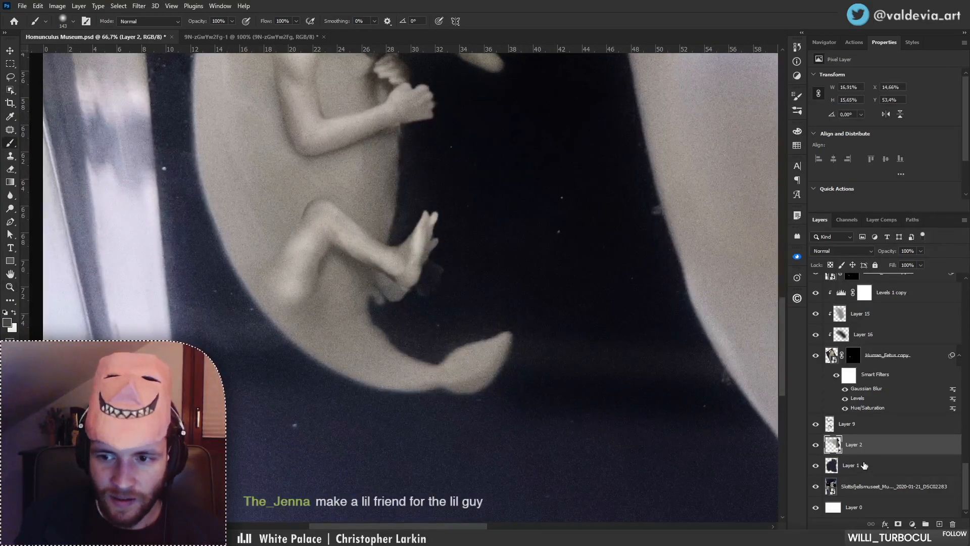
{"action": "key", "text": "s"}
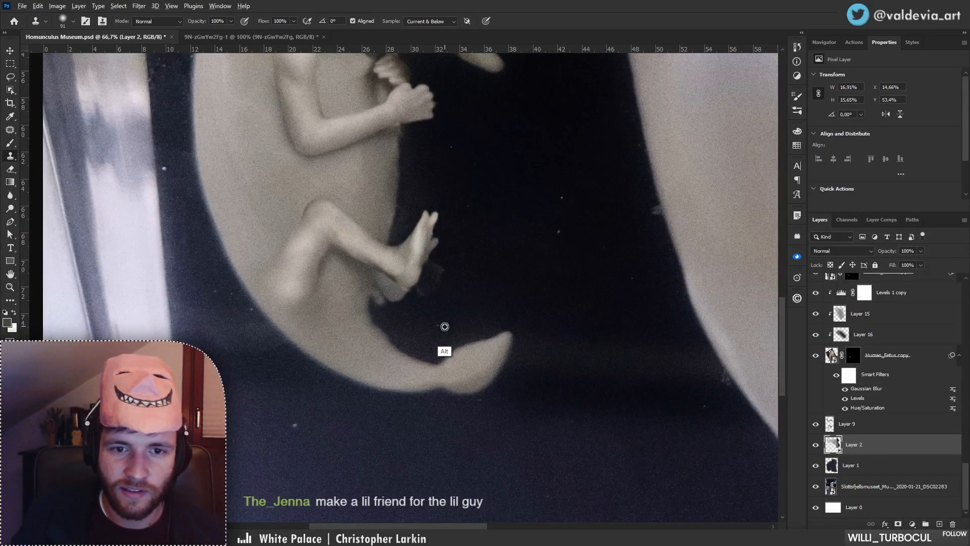
{"action": "right_click", "coordinate": [428, 317]}
{"action": "left_click", "coordinate": [390, 332]}
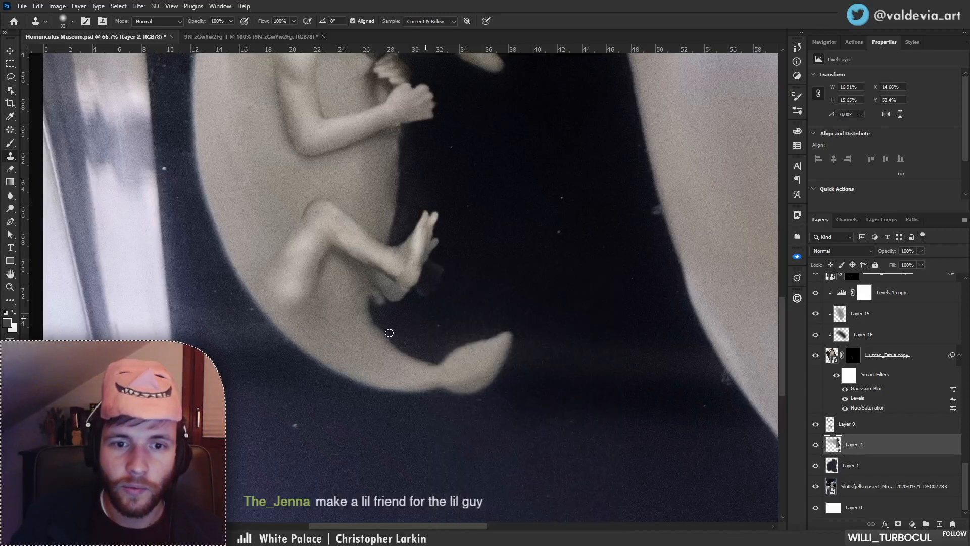
{"action": "key", "text": "ctrl+z"}
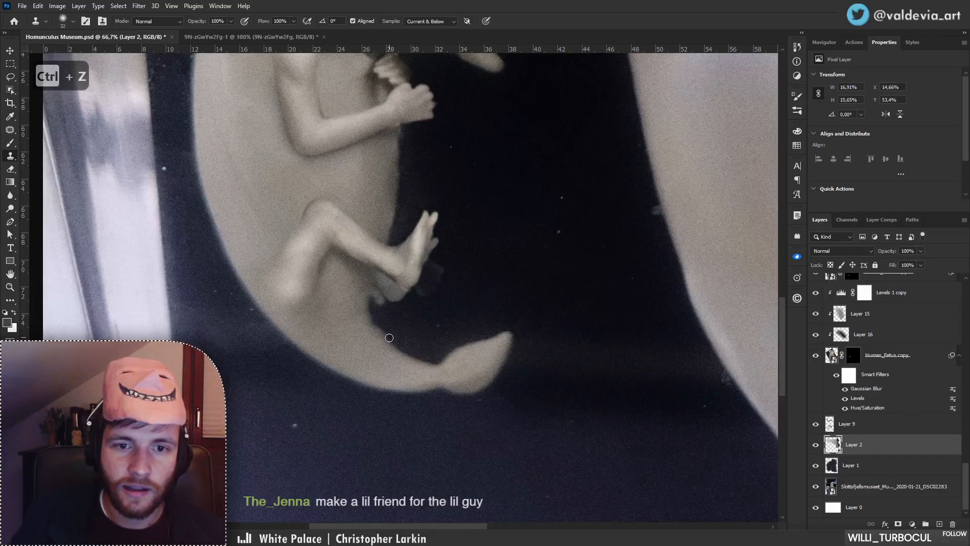
{"action": "left_click_drag", "start_coordinate": [378, 324], "coordinate": [392, 339]}
{"action": "key", "text": "z"}
{"action": "mouse_move", "coordinate": [459, 347]}
{"action": "left_mouse_down"}
{"action": "mouse_move", "coordinate": [403, 353]}
{"action": "mouse_move", "coordinate": [526, 342]}
{"action": "mouse_move", "coordinate": [480, 344]}
{"action": "mouse_move", "coordinate": [498, 340]}
{"action": "mouse_move", "coordinate": [468, 359]}
{"action": "left_mouse_up"}
{"action": "key", "text": "s"}
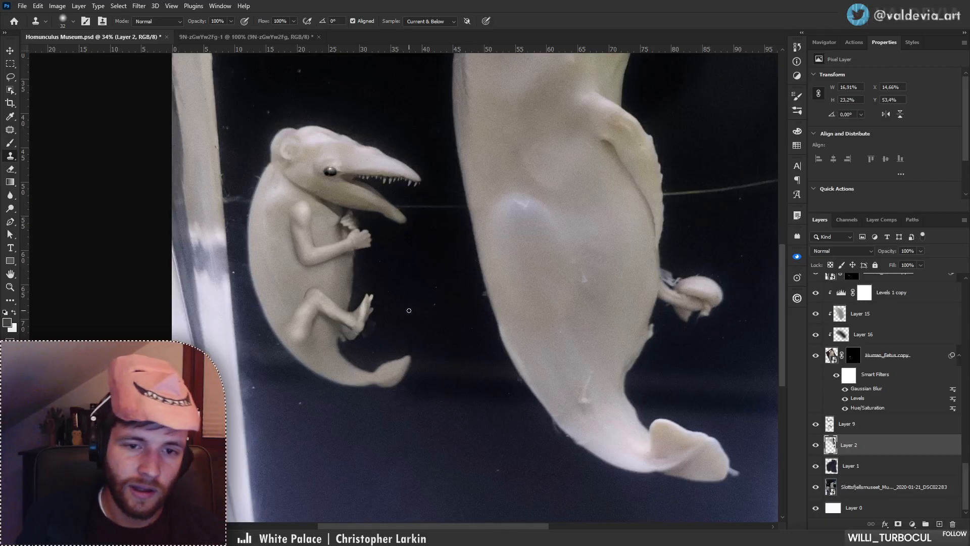
Trim the upper edge of the tail tip by cloning nearby dark background over it on Layer 2.
{"action": "key", "text": "z"}
{"action": "left_click_drag", "start_coordinate": [357, 349], "coordinate": [402, 345]}
{"action": "key", "text": "s"}
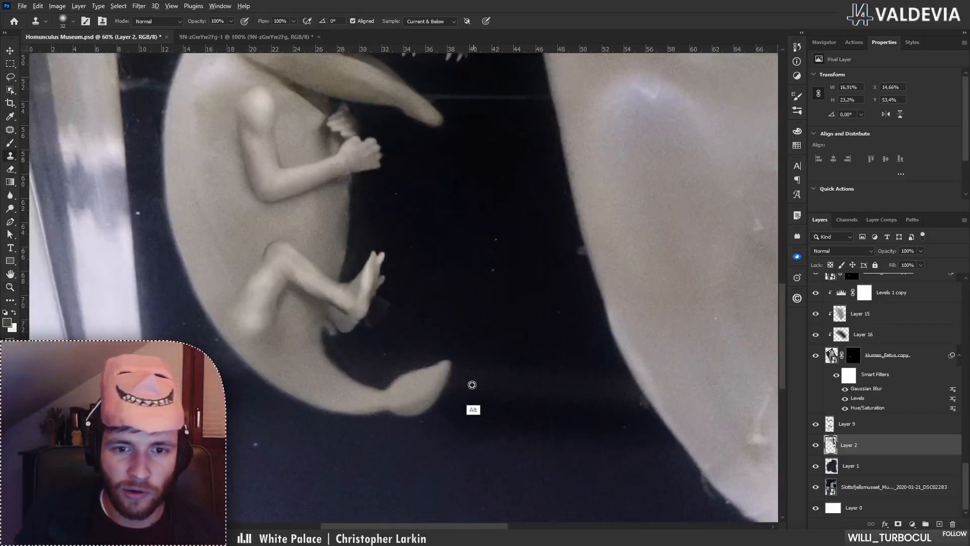
{"action": "left_click_drag", "start_coordinate": [390, 386], "coordinate": [450, 360]}
{"action": "left_click_drag", "start_coordinate": [386, 382], "coordinate": [445, 366]}
{"action": "key", "text": "ctrl+z"}
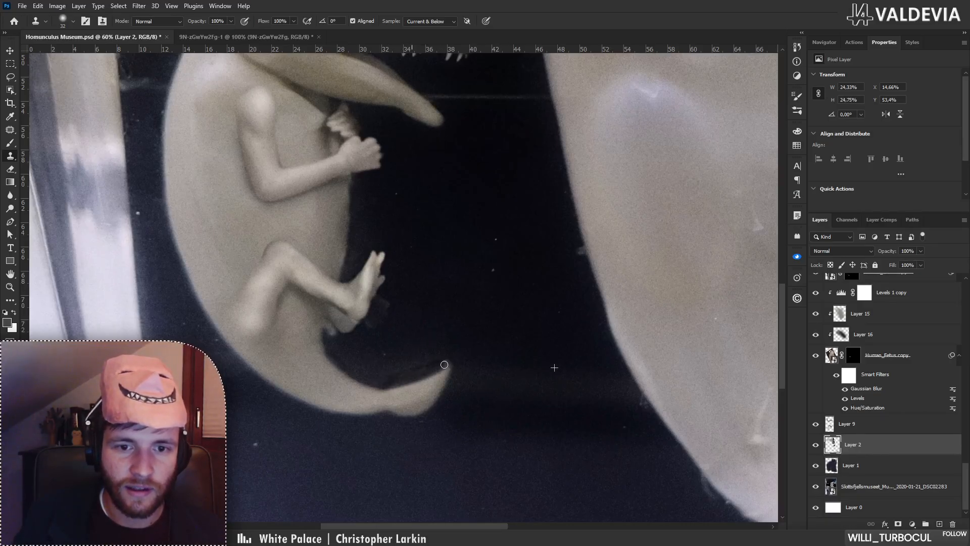
{"action": "left_click", "coordinate": [505, 373], "text": "alt"}
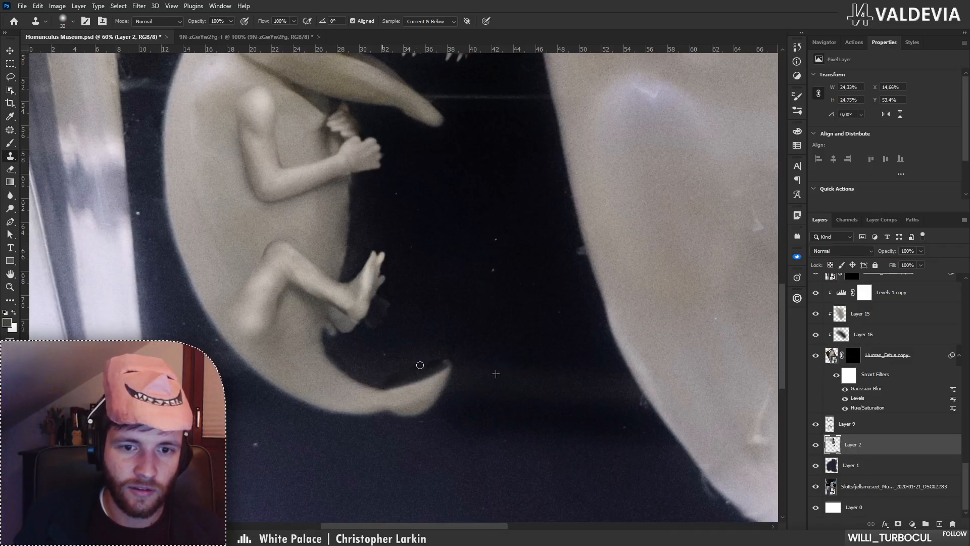
Clone dark background over the bulge on the tail's underside with a 64 px soft Clone Stamp to taper the tip.
{"action": "left_click_drag", "start_coordinate": [405, 417], "coordinate": [415, 416]}
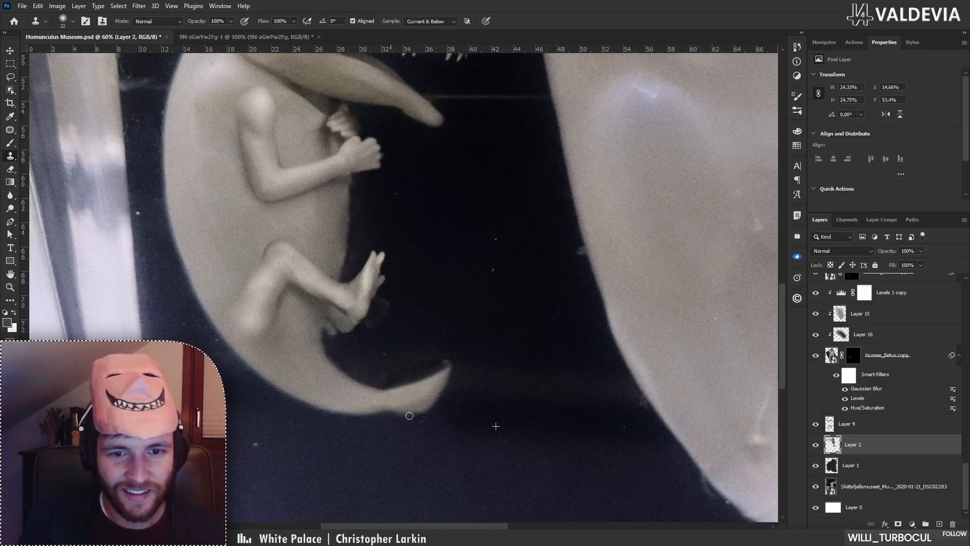
{"action": "left_click_drag", "start_coordinate": [409, 415], "coordinate": [406, 410]}
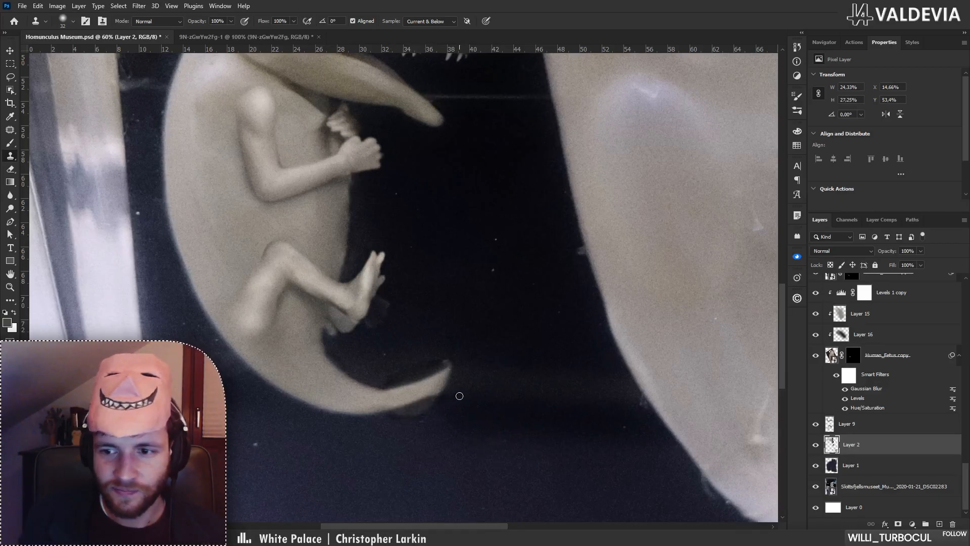
{"action": "key", "text": "ctrl+z"}
{"action": "right_click", "coordinate": [499, 363]}
{"action": "left_click", "coordinate": [545, 289]}
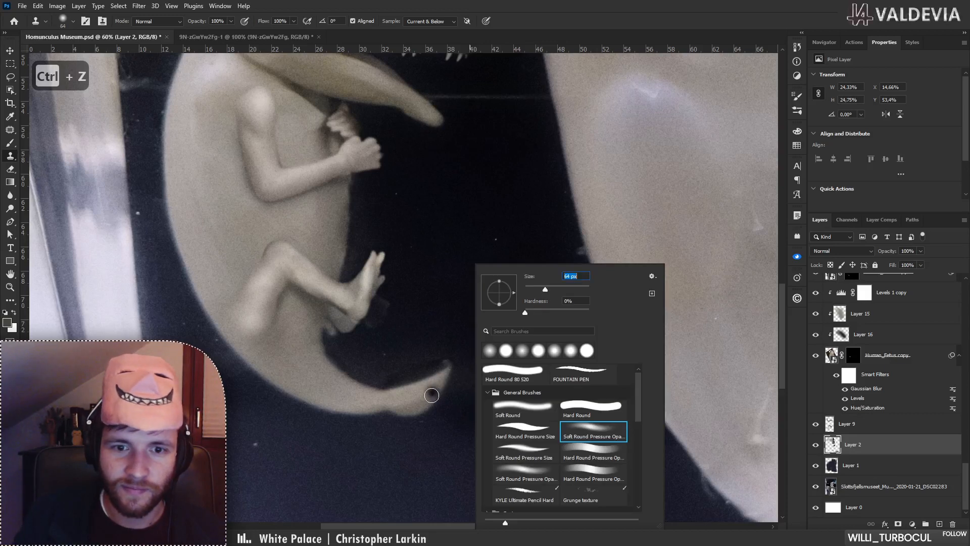
{"action": "left_click_drag", "start_coordinate": [418, 408], "coordinate": [428, 404]}
{"action": "left_click_drag", "start_coordinate": [428, 400], "coordinate": [449, 379]}
{"action": "mouse_move", "coordinate": [395, 416]}
{"action": "left_mouse_down"}
{"action": "mouse_move", "coordinate": [447, 364]}
{"action": "mouse_move", "coordinate": [404, 402]}
{"action": "mouse_move", "coordinate": [289, 410]}
{"action": "left_mouse_up"}
{"action": "key", "text": "z"}
{"action": "left_click_drag", "start_coordinate": [432, 412], "coordinate": [551, 405]}
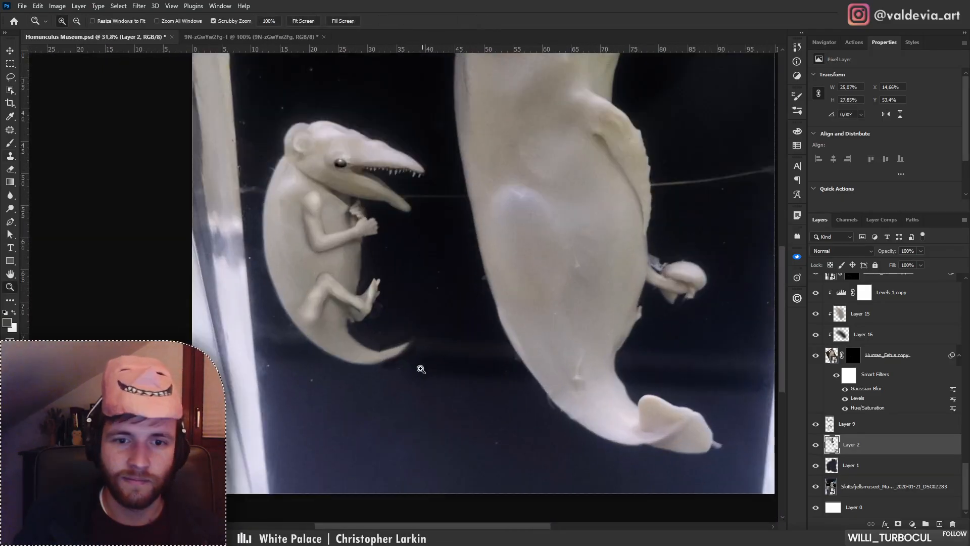
Refine the tapered tail by cloning background along its inner curve, and compare the result with Layer 2 hidden.
{"action": "left_click_drag", "start_coordinate": [393, 365], "coordinate": [475, 394]}
{"action": "key", "text": "s"}
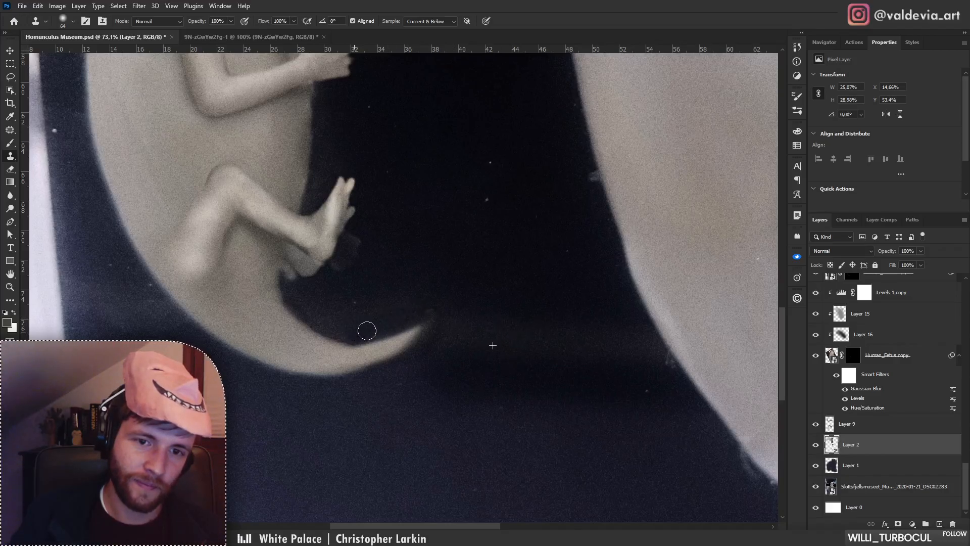
{"action": "left_click_drag", "start_coordinate": [367, 330], "coordinate": [420, 326]}
{"action": "key", "text": "z"}
{"action": "mouse_move", "coordinate": [402, 376]}
{"action": "left_mouse_down"}
{"action": "mouse_move", "coordinate": [329, 380]}
{"action": "mouse_move", "coordinate": [368, 381]}
{"action": "mouse_move", "coordinate": [367, 356]}
{"action": "mouse_move", "coordinate": [414, 346]}
{"action": "left_mouse_up"}
{"action": "key", "text": "s"}
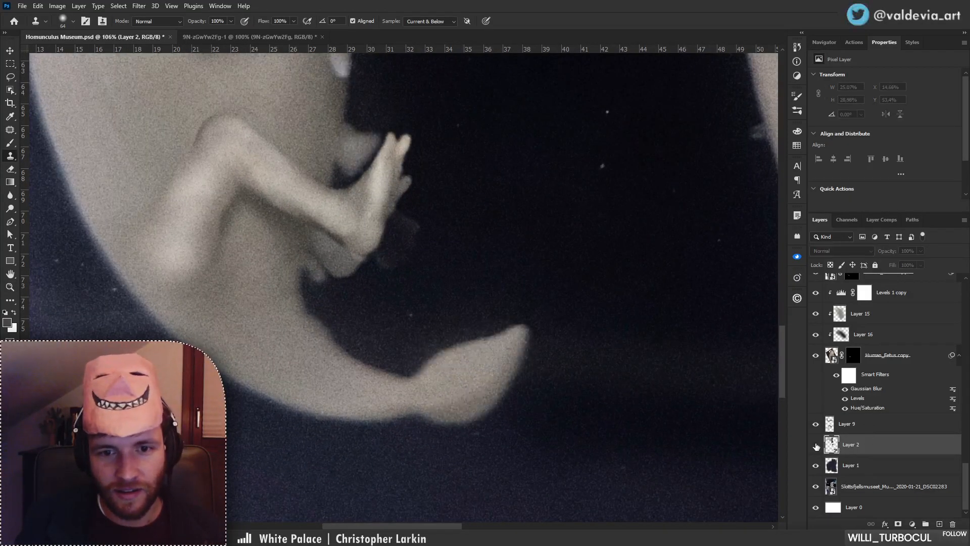
Try to clone background over the tail's inner curve and the smudge beside the foot with a 32 px Clone Stamp.
{"action": "left_click", "coordinate": [390, 344], "text": "alt"}
{"action": "mouse_move", "coordinate": [396, 363]}
{"action": "left_mouse_down"}
{"action": "mouse_move", "coordinate": [385, 364]}
{"action": "mouse_move", "coordinate": [405, 367]}
{"action": "mouse_move", "coordinate": [362, 357]}
{"action": "mouse_move", "coordinate": [370, 363]}
{"action": "left_mouse_up"}
{"action": "key", "text": "ctrl+z"}
{"action": "right_click", "coordinate": [464, 266]}
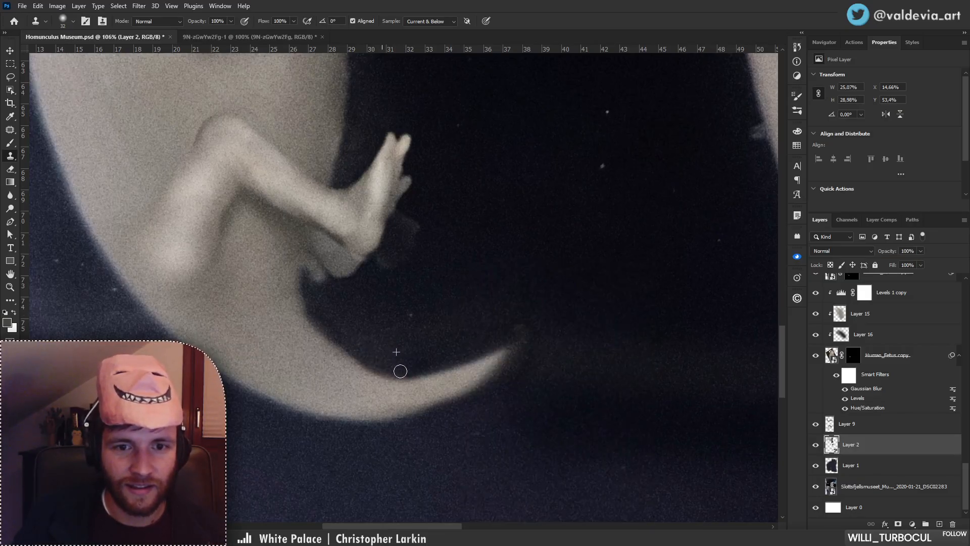
{"action": "left_click_drag", "start_coordinate": [393, 316], "coordinate": [316, 306]}
{"action": "left_click_drag", "start_coordinate": [386, 264], "coordinate": [438, 262]}
{"action": "left_click", "coordinate": [416, 304], "text": "alt"}
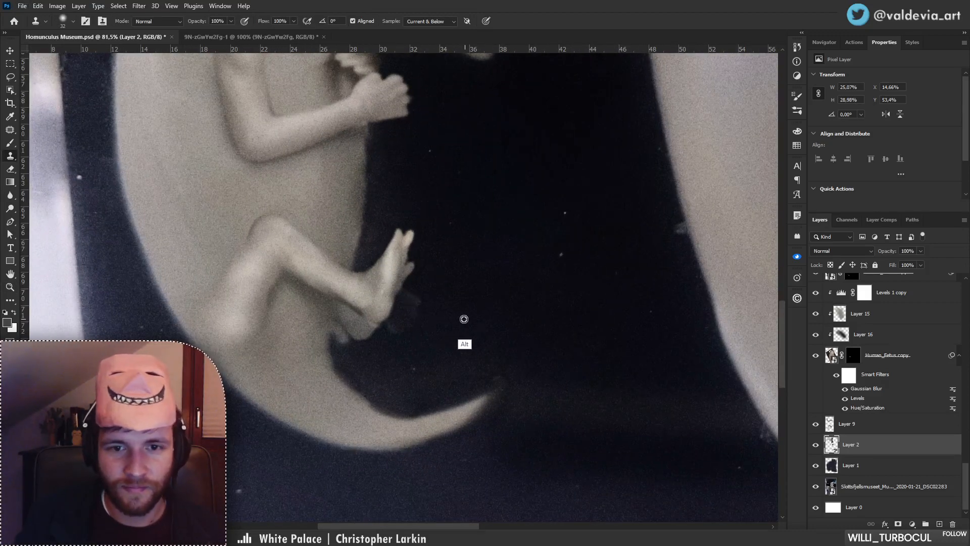
{"action": "left_click", "coordinate": [436, 316], "text": "alt"}
{"action": "key", "text": "ctrl+z"}
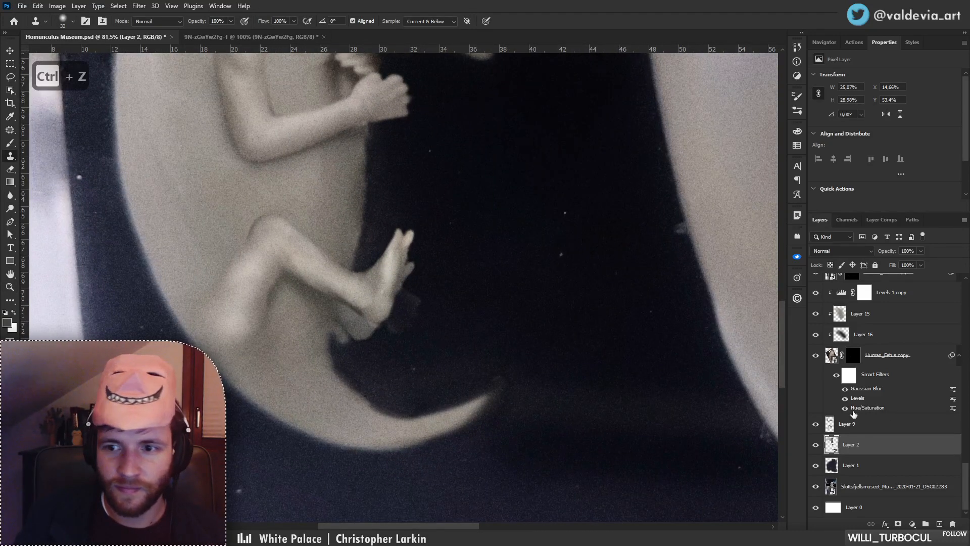
Toggle the visibility of the Human_Fetus copy layers one by one to find the source of the smudge beside the foot.
{"action": "left_click", "coordinate": [816, 355]}
{"action": "left_click", "coordinate": [816, 355]}
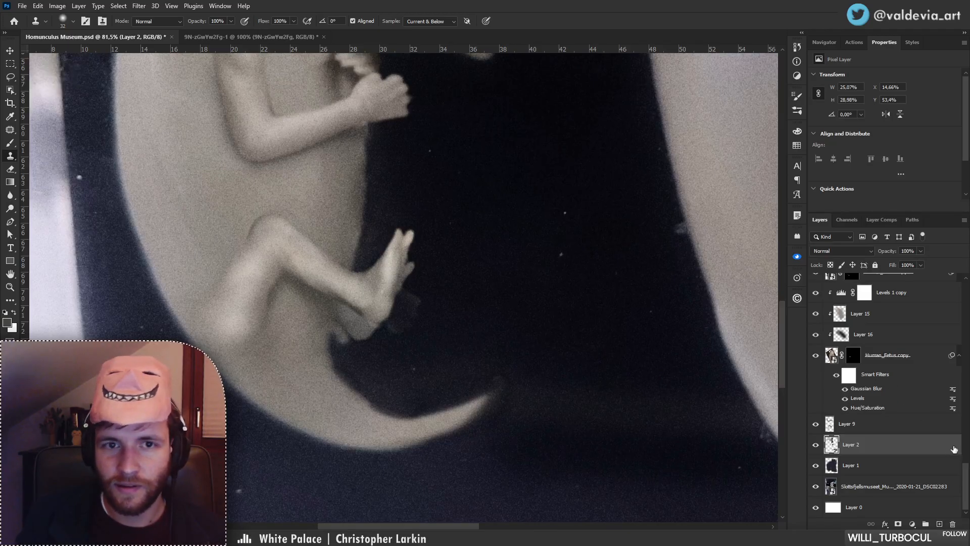
{"action": "scroll", "coordinate": [968, 466], "scroll_direction": "up", "scroll_amount": 3}
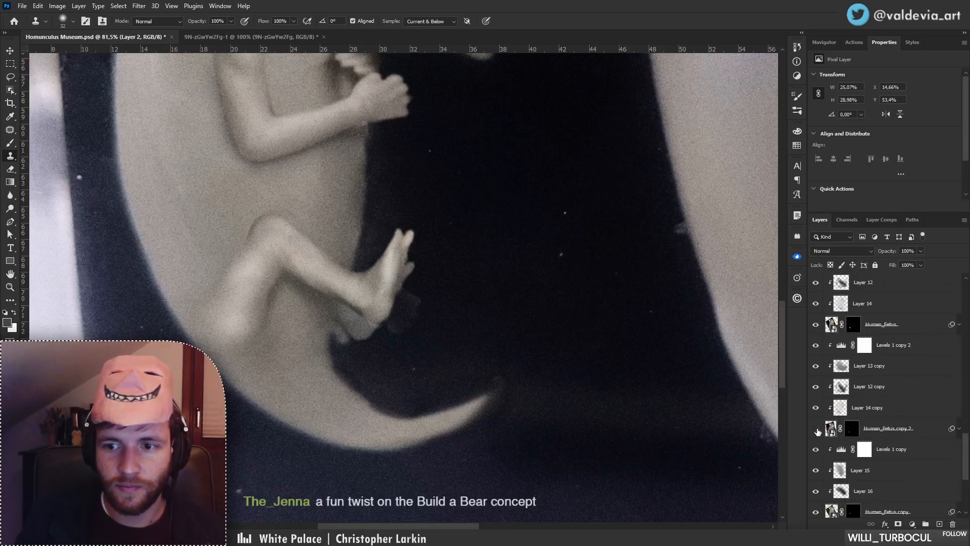
{"action": "left_click", "coordinate": [816, 429]}
{"action": "left_click", "coordinate": [815, 430]}
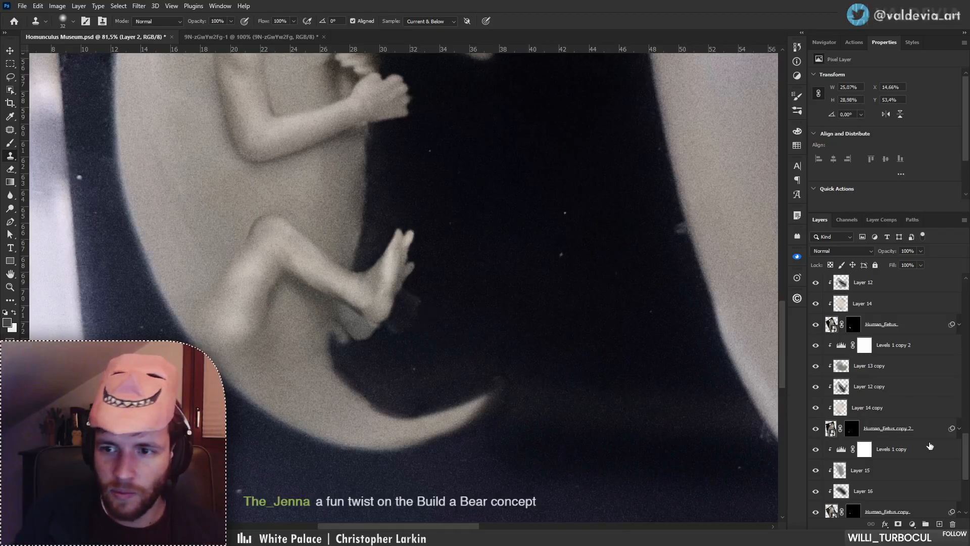
{"action": "scroll", "coordinate": [888, 407], "scroll_direction": "up", "scroll_amount": 5}
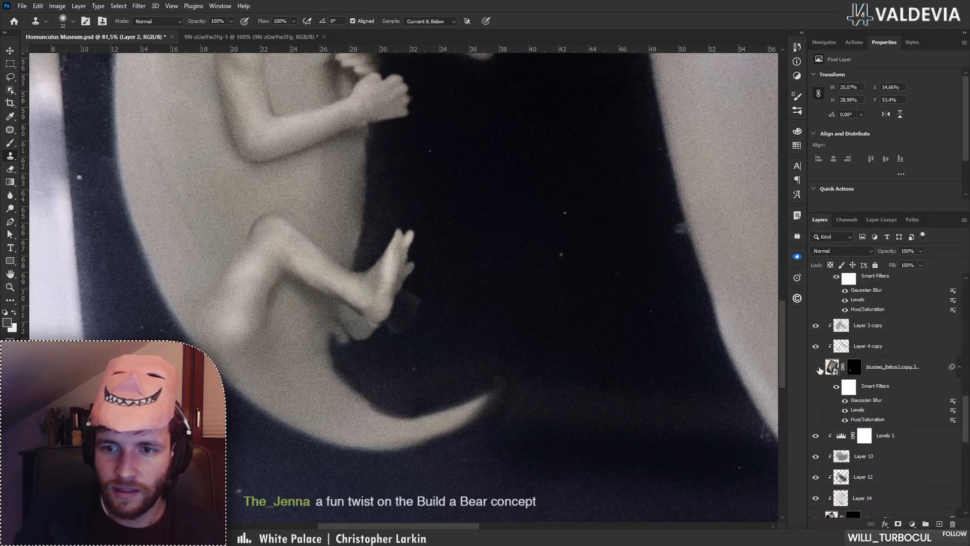
{"action": "left_click", "coordinate": [816, 367]}
Display the Human_Fetus2 copy 3 layer mask on its own and try a Clone Stamp stroke over its faint foot area.
{"action": "left_click", "coordinate": [854, 368]}
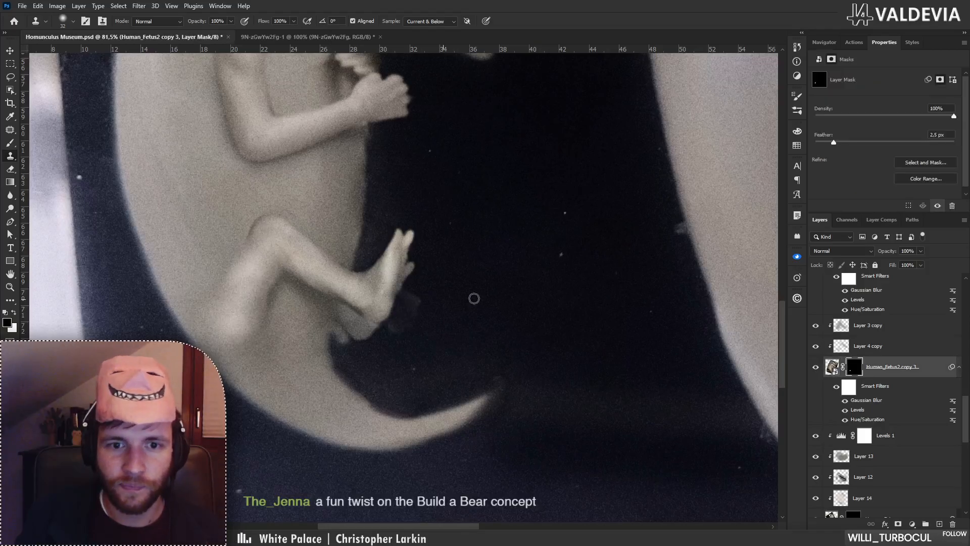
{"action": "left_click", "coordinate": [854, 367], "text": "alt"}
{"action": "right_click", "coordinate": [390, 304]}
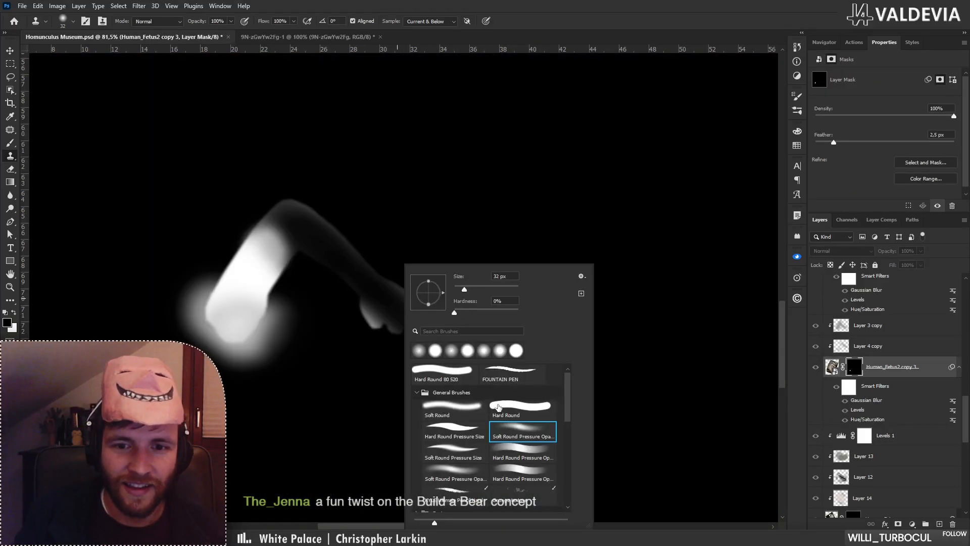
{"action": "left_click", "coordinate": [498, 406]}
{"action": "left_click", "coordinate": [456, 408]}
{"action": "left_click_drag", "start_coordinate": [464, 289], "coordinate": [489, 290]}
{"action": "mouse_move", "coordinate": [376, 277]}
{"action": "left_mouse_down"}
{"action": "mouse_move", "coordinate": [393, 302]}
{"action": "mouse_move", "coordinate": [404, 305]}
{"action": "mouse_move", "coordinate": [396, 308]}
{"action": "mouse_move", "coordinate": [435, 290]}
{"action": "mouse_move", "coordinate": [358, 264]}
{"action": "mouse_move", "coordinate": [364, 273]}
{"action": "mouse_move", "coordinate": [420, 275]}
{"action": "mouse_move", "coordinate": [423, 316]}
{"action": "left_mouse_up"}
{"action": "key", "text": "ctrl+z"}
Paint black over the faint lower leg and foot on the Human_Fetus2 copy 3 mask with a 143 px soft brush, and redisplay the image.
{"action": "key", "text": "b"}
{"action": "right_click", "coordinate": [443, 344]}
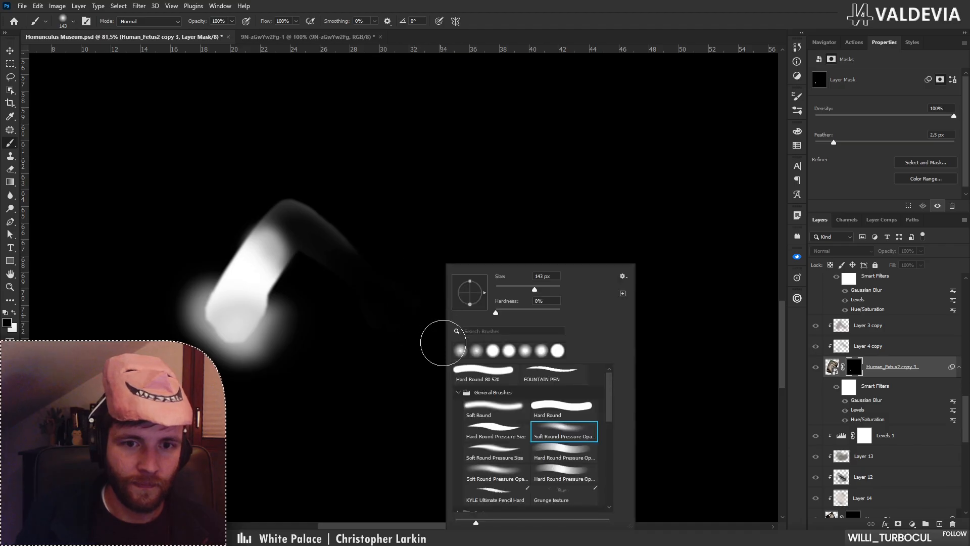
{"action": "left_click", "coordinate": [503, 406]}
{"action": "mouse_move", "coordinate": [376, 287]}
{"action": "left_mouse_down"}
{"action": "mouse_move", "coordinate": [304, 197]}
{"action": "mouse_move", "coordinate": [351, 260]}
{"action": "mouse_move", "coordinate": [356, 285]}
{"action": "left_mouse_up"}
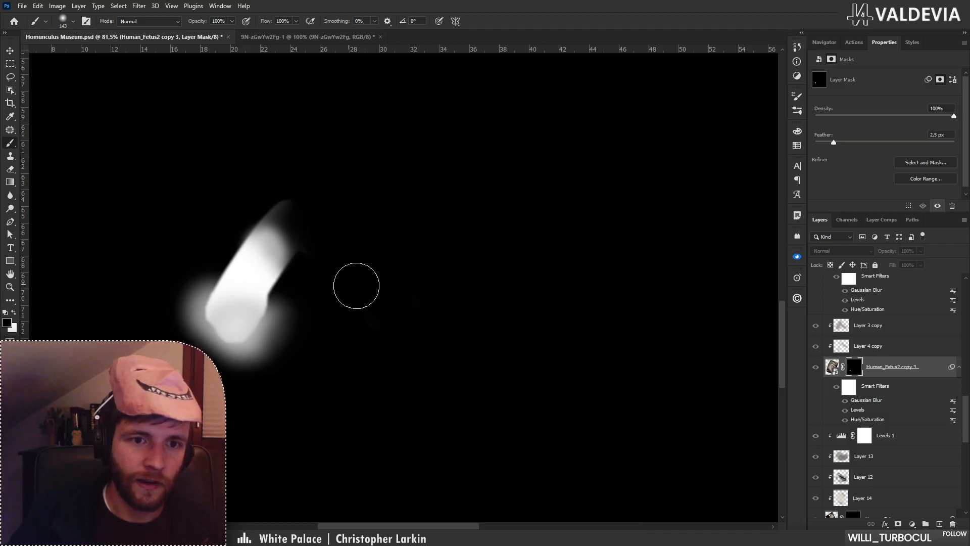
{"action": "left_click", "coordinate": [854, 368], "text": "alt"}
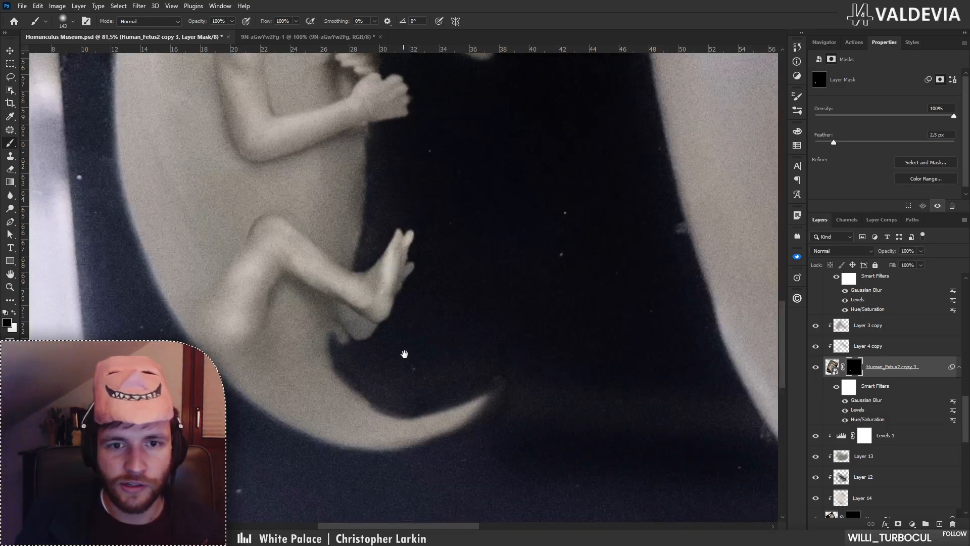
{"action": "mouse_move", "coordinate": [405, 351]}
{"action": "left_mouse_down"}
{"action": "mouse_move", "coordinate": [433, 384]}
{"action": "mouse_move", "coordinate": [376, 366]}
{"action": "mouse_move", "coordinate": [411, 348]}
{"action": "mouse_move", "coordinate": [377, 348]}
{"action": "left_mouse_up"}
{"action": "key", "text": "z"}
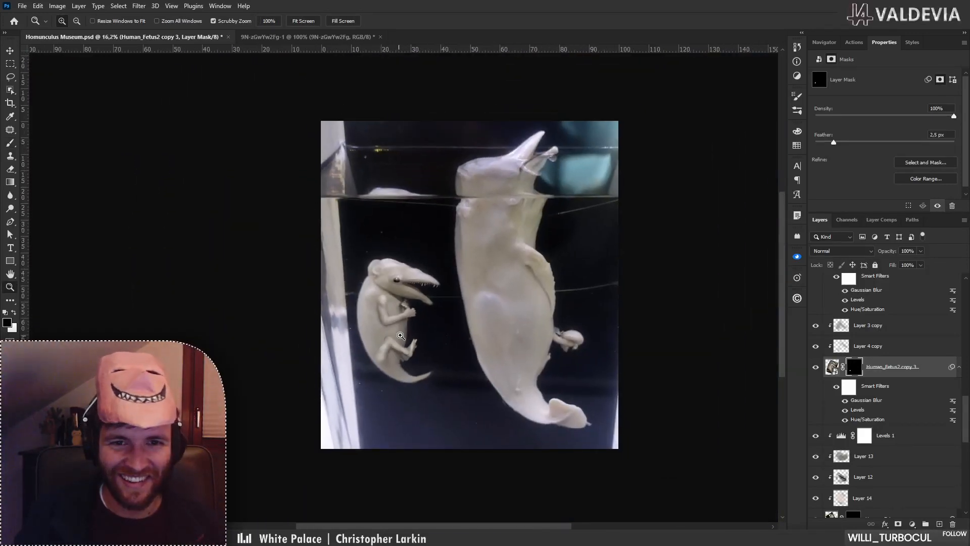
{"action": "left_click_drag", "start_coordinate": [406, 318], "coordinate": [425, 313]}
{"action": "key", "text": "b"}
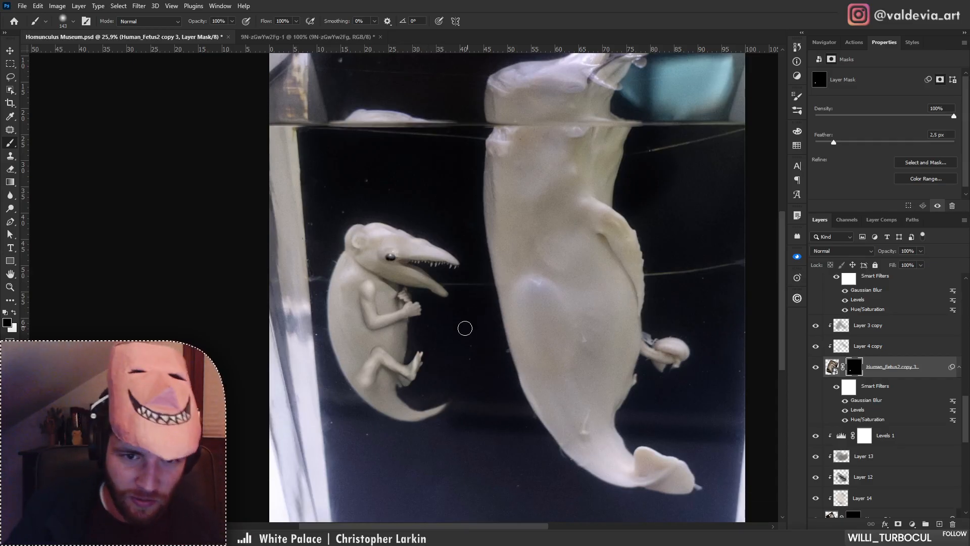
Check the visibility of the 9N-zGwYw2Fg head layer and add a new empty layer directly above Layer 11.
{"action": "key", "text": "z"}
{"action": "left_click_drag", "start_coordinate": [413, 328], "coordinate": [382, 329]}
{"action": "left_click_drag", "start_coordinate": [457, 307], "coordinate": [480, 304]}
{"action": "key", "text": "b"}
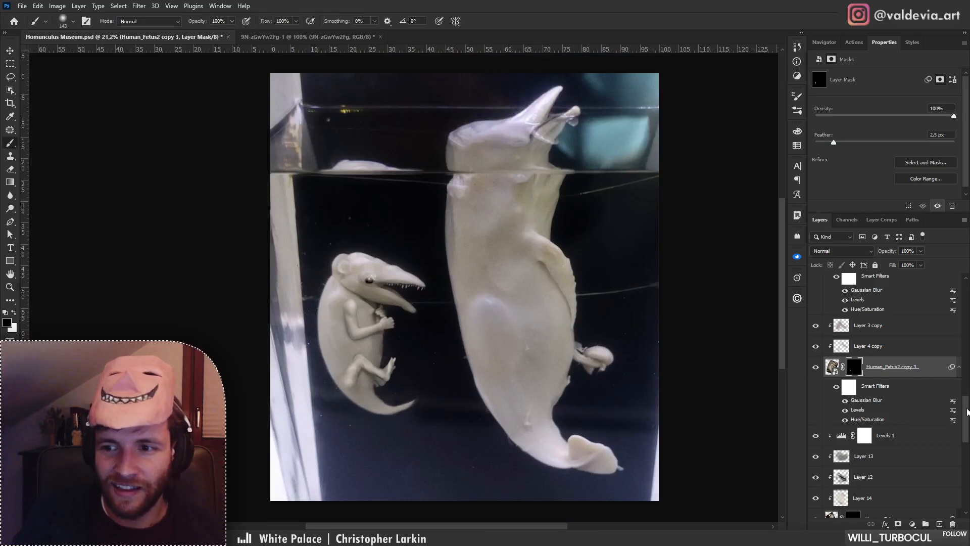
{"action": "left_click_drag", "start_coordinate": [967, 412], "coordinate": [959, 319]}
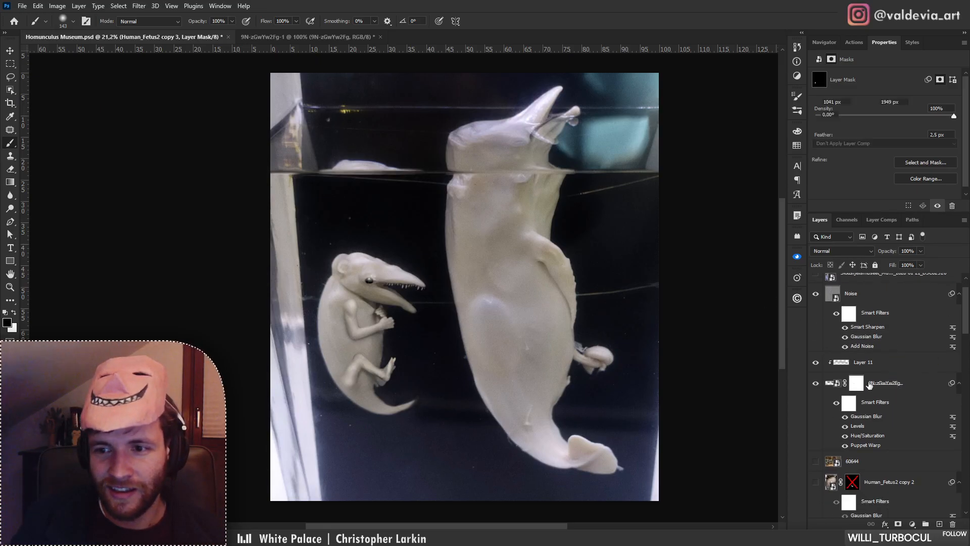
{"action": "left_click", "coordinate": [829, 383]}
{"action": "left_click", "coordinate": [816, 384]}
{"action": "left_click", "coordinate": [816, 384]}
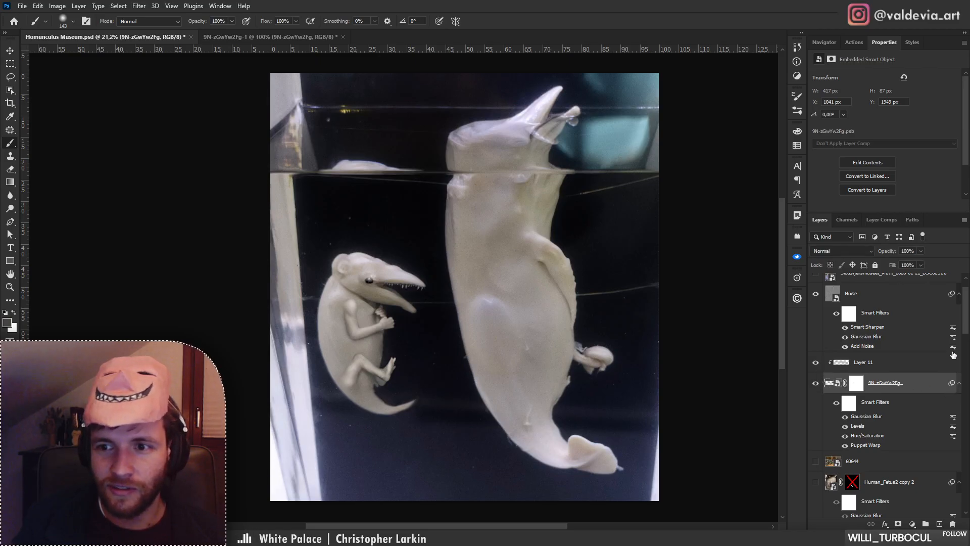
{"action": "left_click", "coordinate": [926, 369]}
{"action": "left_click", "coordinate": [939, 524]}
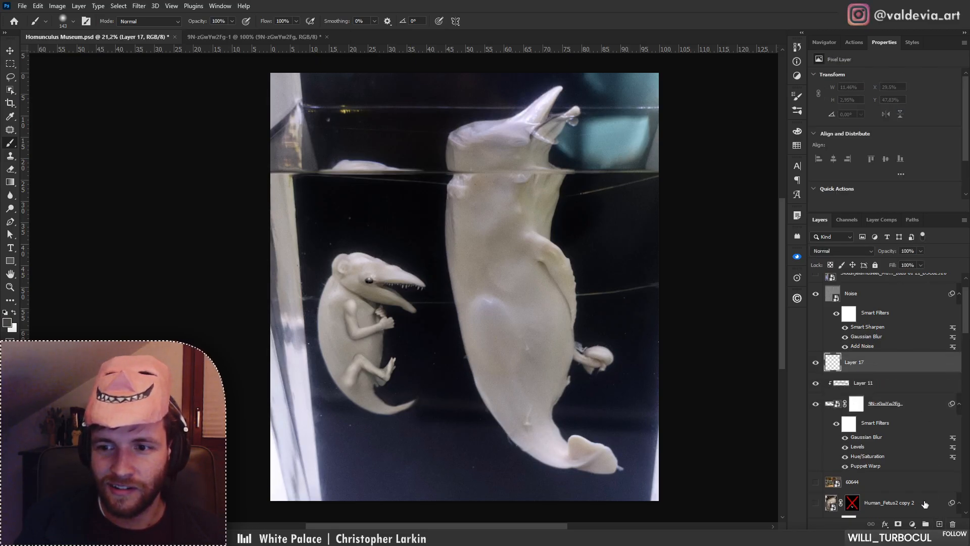
Choose the Soft Round Pressure Opacity brush and set the new layer's blend mode to Soft Light.
{"action": "scroll", "coordinate": [355, 263], "scroll_direction": "up", "scroll_amount": 5}
{"action": "left_click", "coordinate": [324, 268]}
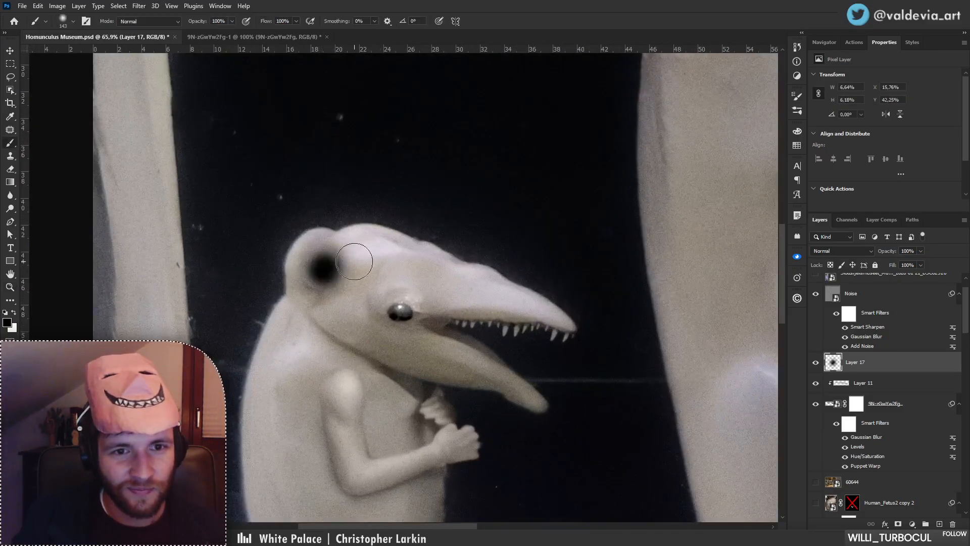
{"action": "key", "text": "ctrl+z"}
{"action": "right_click", "coordinate": [457, 345]}
{"action": "left_click", "coordinate": [527, 429]}
{"action": "left_click", "coordinate": [842, 251]}
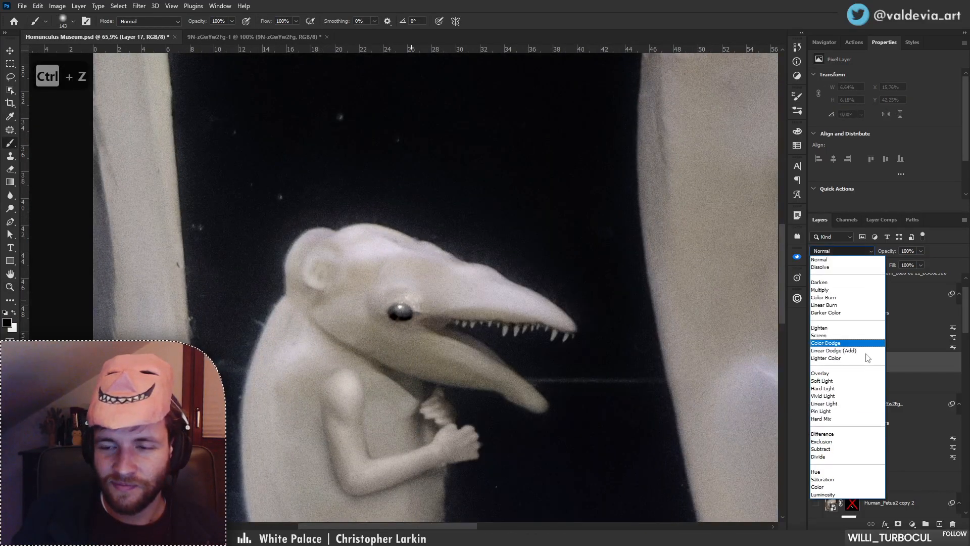
{"action": "left_click", "coordinate": [822, 383]}
Paint black shading into the hollow of the small creature's ear, reducing the brush to 70 px and 28 px.
{"action": "left_click", "coordinate": [326, 267]}
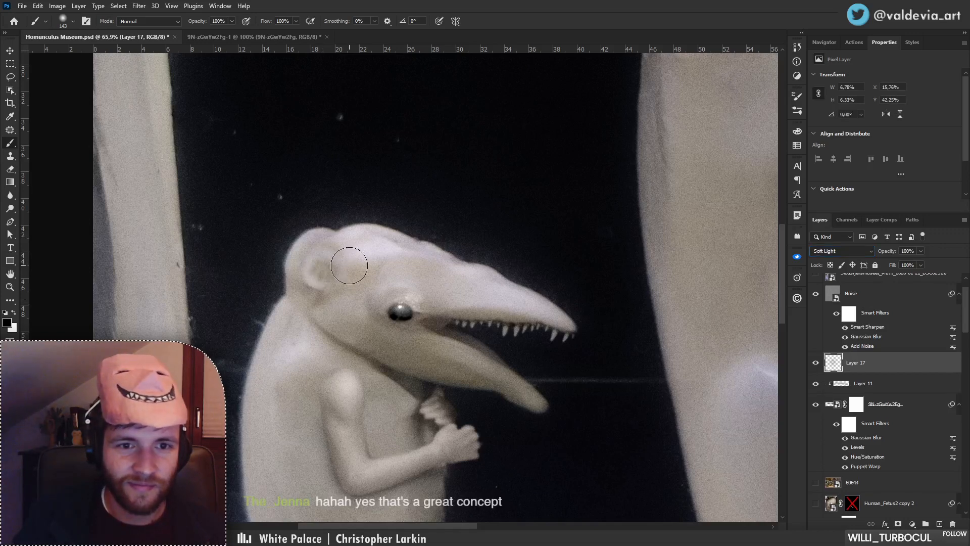
{"action": "right_click", "coordinate": [377, 271]}
{"action": "left_click", "coordinate": [322, 270]}
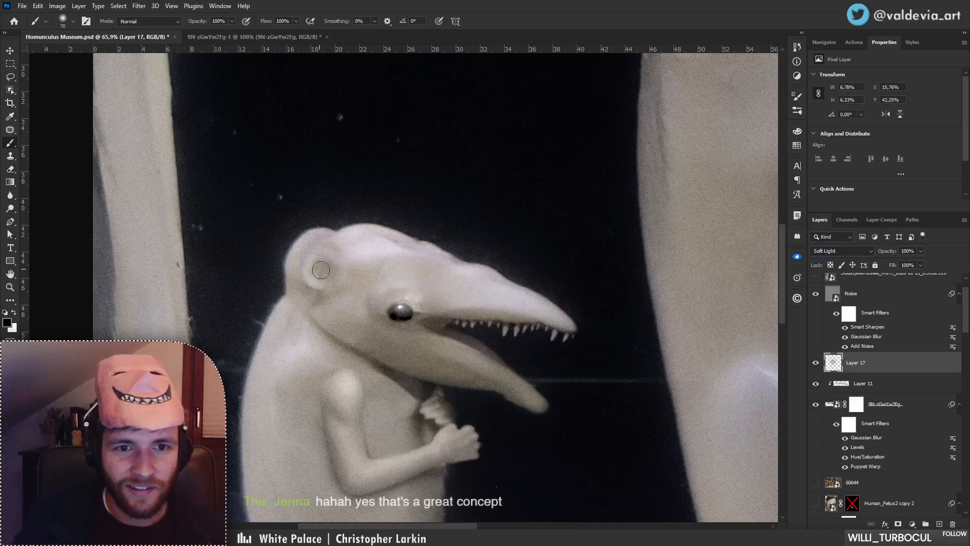
{"action": "right_click", "coordinate": [411, 276]}
{"action": "left_click", "coordinate": [324, 275]}
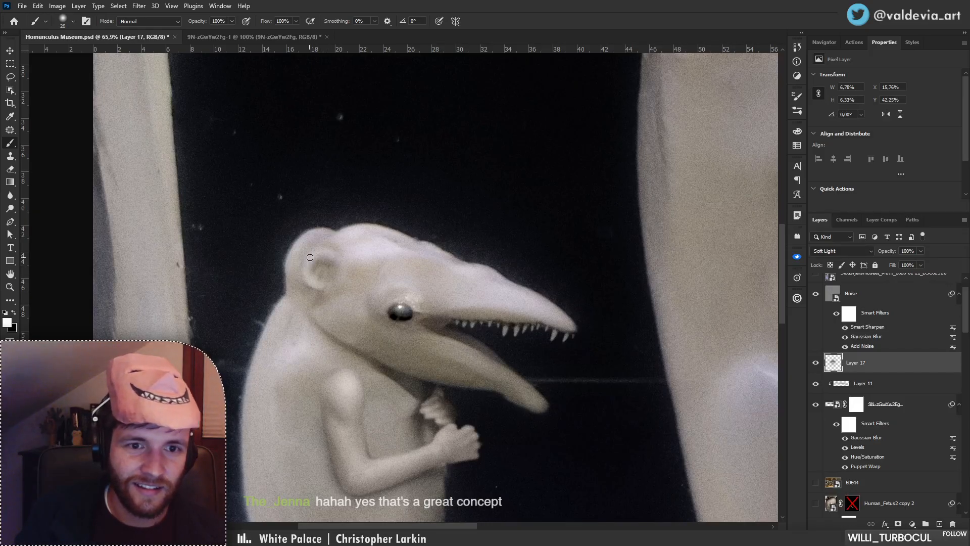
Lighten the skin around the creature's eye with white and darken along its mouth line with black.
{"action": "key", "text": "z"}
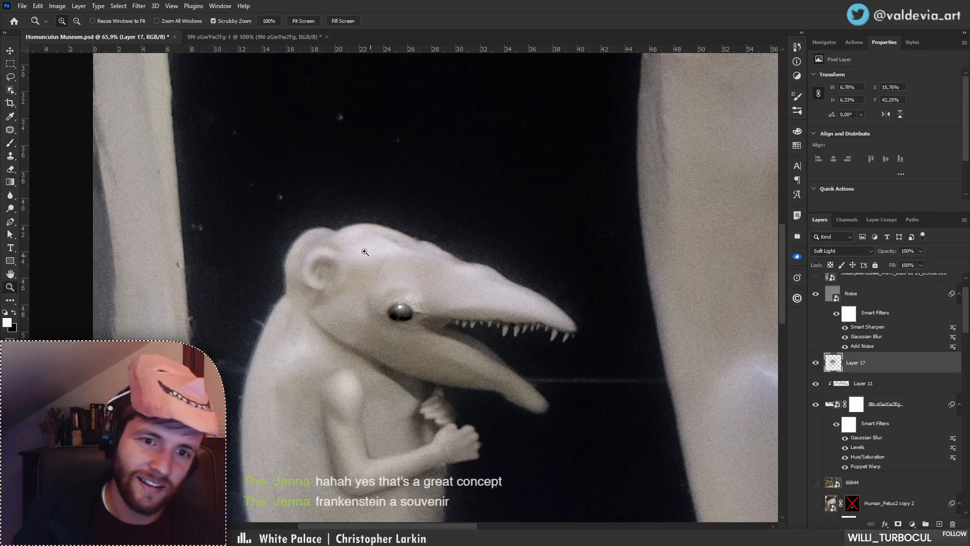
{"action": "mouse_move", "coordinate": [344, 268]}
{"action": "left_mouse_down"}
{"action": "mouse_move", "coordinate": [279, 271]}
{"action": "mouse_move", "coordinate": [347, 268]}
{"action": "left_mouse_up"}
{"action": "left_click_drag", "start_coordinate": [393, 291], "coordinate": [431, 289]}
{"action": "key", "text": "b"}
{"action": "left_click_drag", "start_coordinate": [356, 302], "coordinate": [386, 302]}
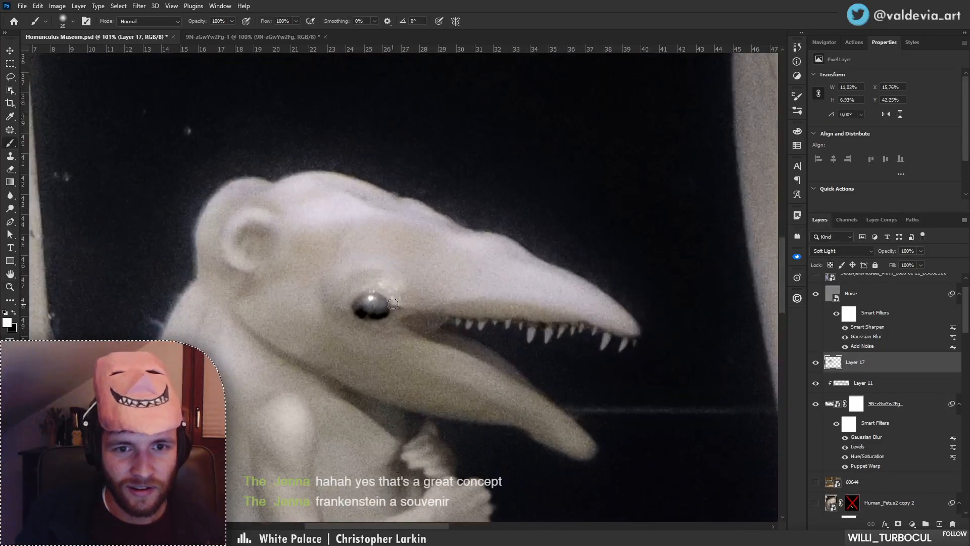
{"action": "key", "text": "x"}
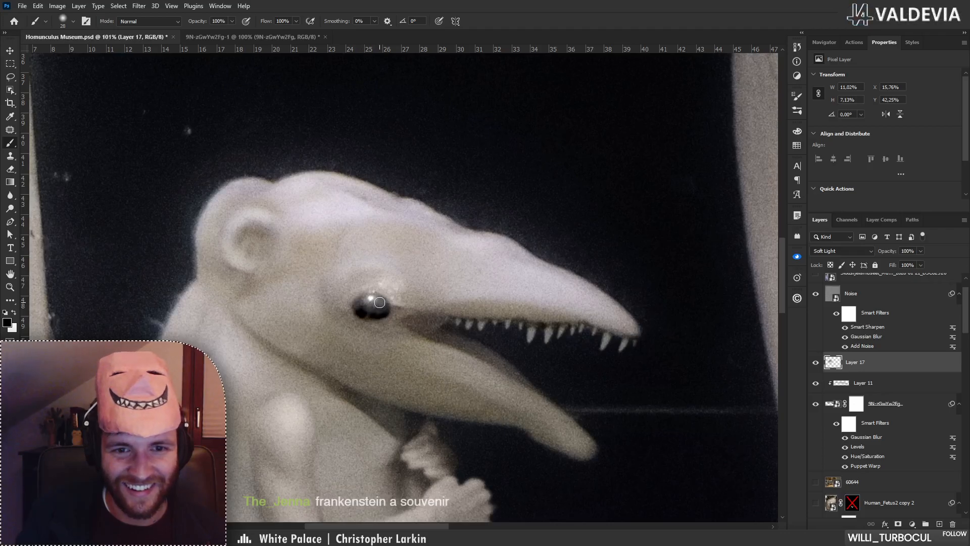
{"action": "mouse_move", "coordinate": [388, 321]}
{"action": "left_mouse_down"}
{"action": "mouse_move", "coordinate": [352, 317]}
{"action": "mouse_move", "coordinate": [593, 320]}
{"action": "left_mouse_up"}
Shade the underside of the creature's lower jaw in black with an 83 px brush, undoing an unwanted stroke.
{"action": "key", "text": "ctrl+space"}
{"action": "mouse_move", "coordinate": [436, 320]}
{"action": "left_mouse_down"}
{"action": "mouse_move", "coordinate": [318, 320]}
{"action": "mouse_move", "coordinate": [523, 335]}
{"action": "left_mouse_up"}
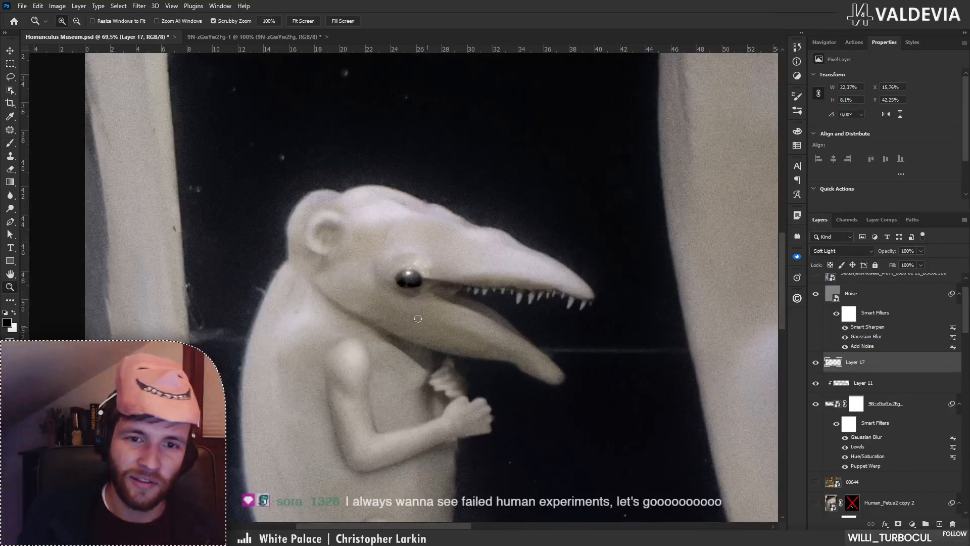
{"action": "right_click", "coordinate": [403, 265]}
{"action": "left_click", "coordinate": [389, 299]}
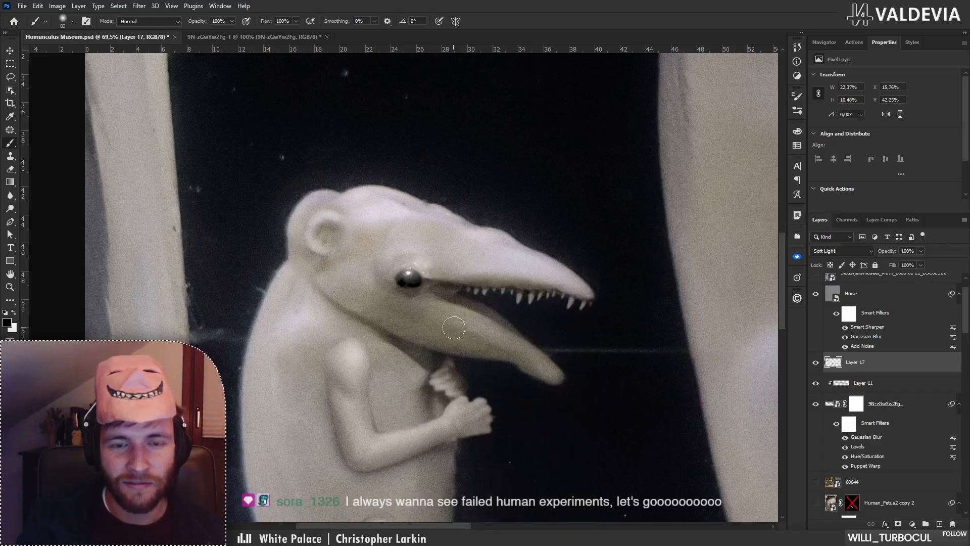
{"action": "key", "text": "ctrl+z"}
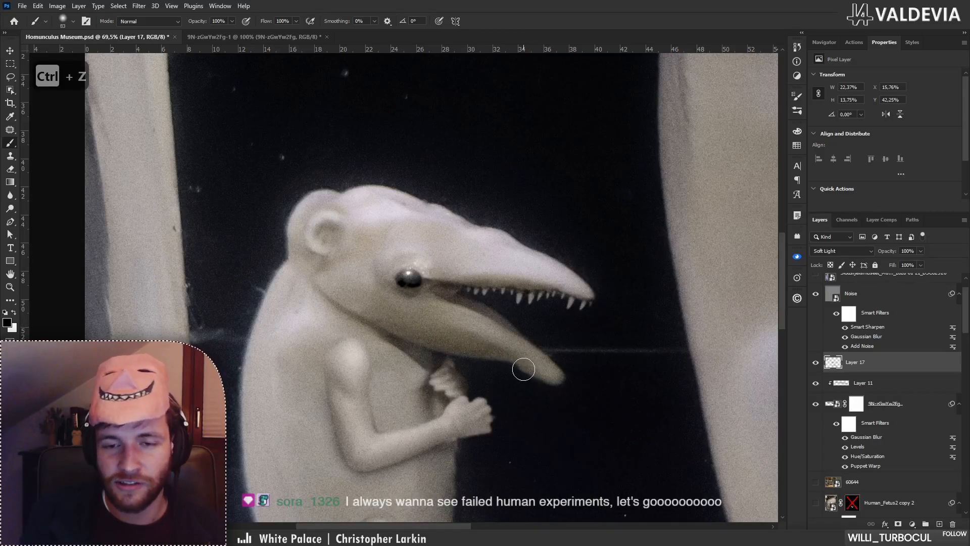
Reduce the brush to 40 px and paint black shading around the creature's hands and along the underside of its forearm.
{"action": "key", "text": "ctrl+space"}
{"action": "left_click_drag", "start_coordinate": [401, 316], "coordinate": [374, 312]}
{"action": "right_click", "coordinate": [401, 314]}
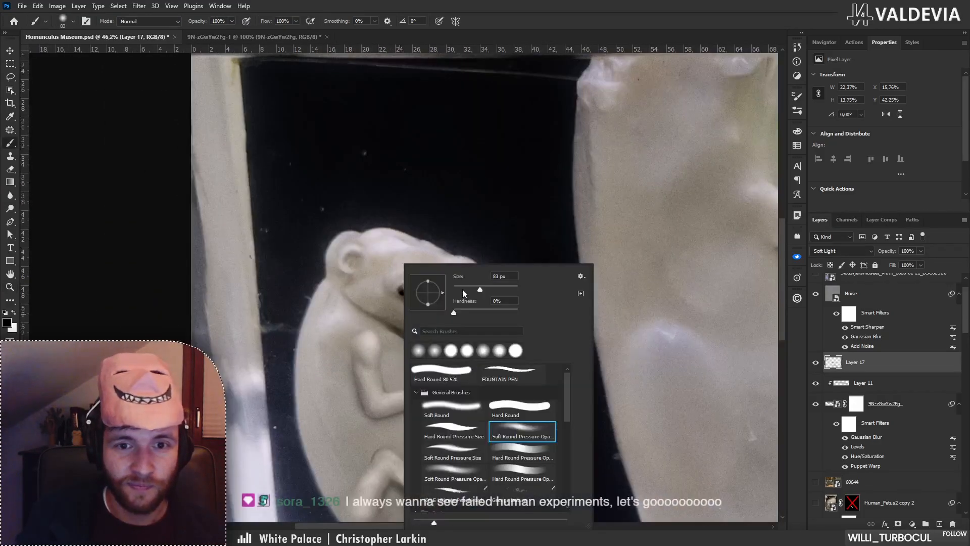
{"action": "left_click", "coordinate": [343, 303]}
{"action": "key", "text": "ctrl+z"}
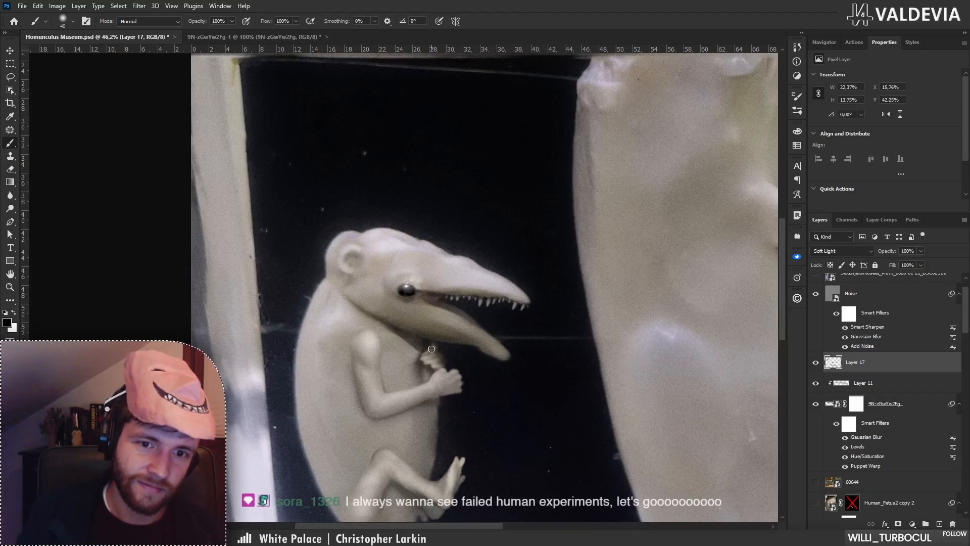
{"action": "key", "text": "ctrl+space"}
{"action": "mouse_move", "coordinate": [415, 349]}
{"action": "left_mouse_down"}
{"action": "mouse_move", "coordinate": [378, 359]}
{"action": "mouse_move", "coordinate": [469, 354]}
{"action": "left_mouse_up"}
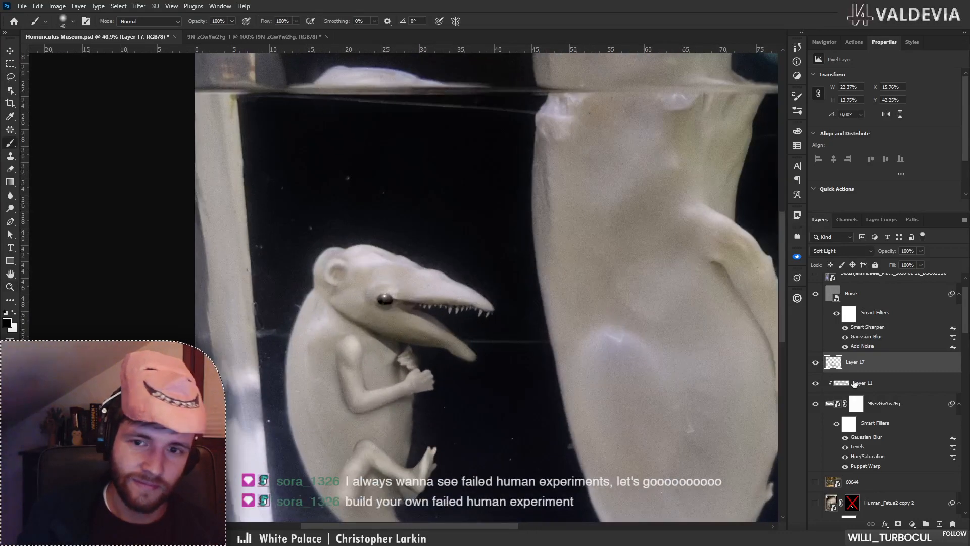
{"action": "key", "text": "space"}
{"action": "mouse_move", "coordinate": [405, 339]}
{"action": "left_mouse_down"}
{"action": "mouse_move", "coordinate": [392, 263]}
{"action": "mouse_move", "coordinate": [441, 266]}
{"action": "mouse_move", "coordinate": [431, 326]}
{"action": "left_mouse_up"}
{"action": "key", "text": "ctrl+space"}
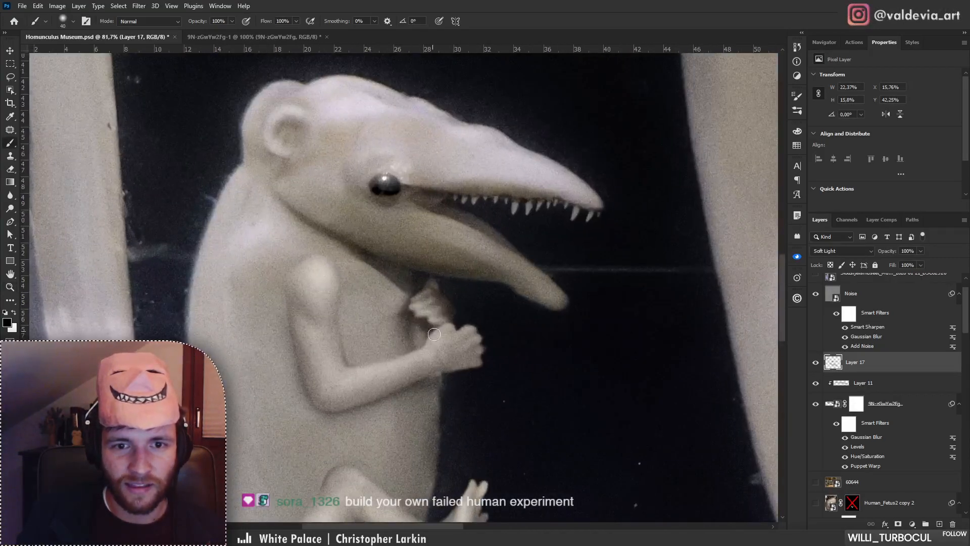
{"action": "mouse_move", "coordinate": [307, 370]}
{"action": "left_mouse_down"}
{"action": "mouse_move", "coordinate": [333, 417]}
{"action": "mouse_move", "coordinate": [443, 382]}
{"action": "left_mouse_up"}
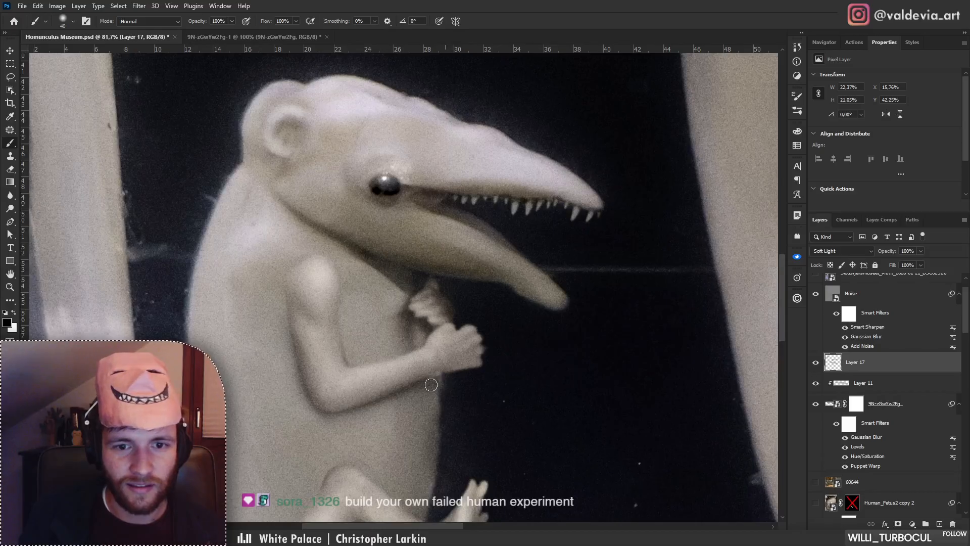
Paint black shading around the creature's bent leg and foot.
{"action": "key", "text": "ctrl+space"}
{"action": "left_click_drag", "start_coordinate": [412, 296], "coordinate": [449, 336]}
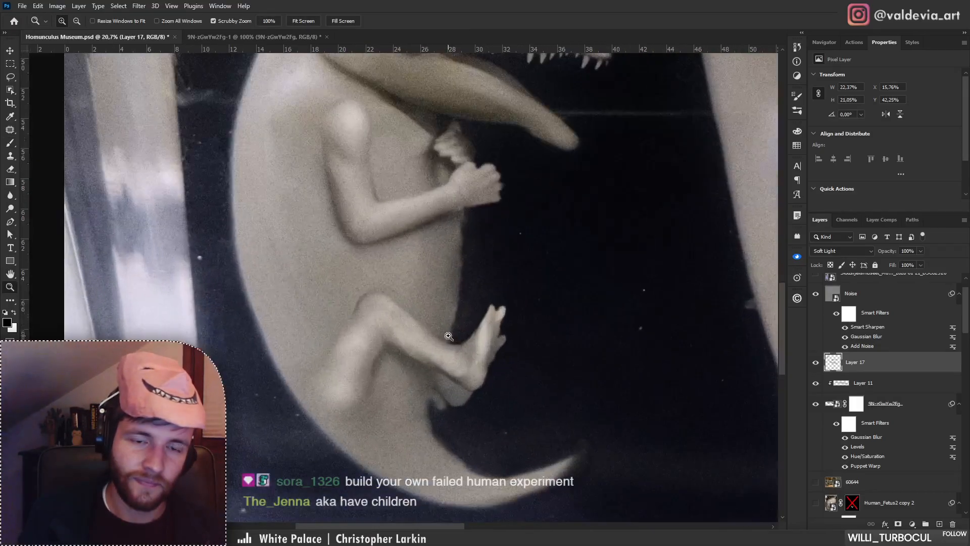
{"action": "mouse_move", "coordinate": [357, 402]}
{"action": "left_mouse_down"}
{"action": "mouse_move", "coordinate": [373, 360]}
{"action": "mouse_move", "coordinate": [435, 378]}
{"action": "left_mouse_up"}
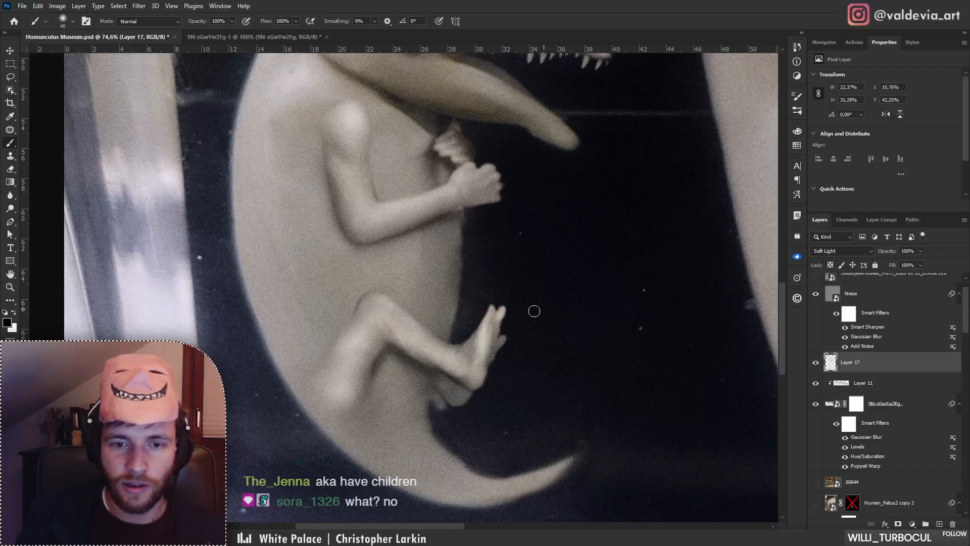
Enlarge the brush to 139 px and deepen the black shading over the creature's belly and tail.
{"action": "key", "text": "z"}
{"action": "left_click_drag", "start_coordinate": [436, 355], "coordinate": [395, 336]}
{"action": "left_click_drag", "start_coordinate": [439, 283], "coordinate": [458, 272]}
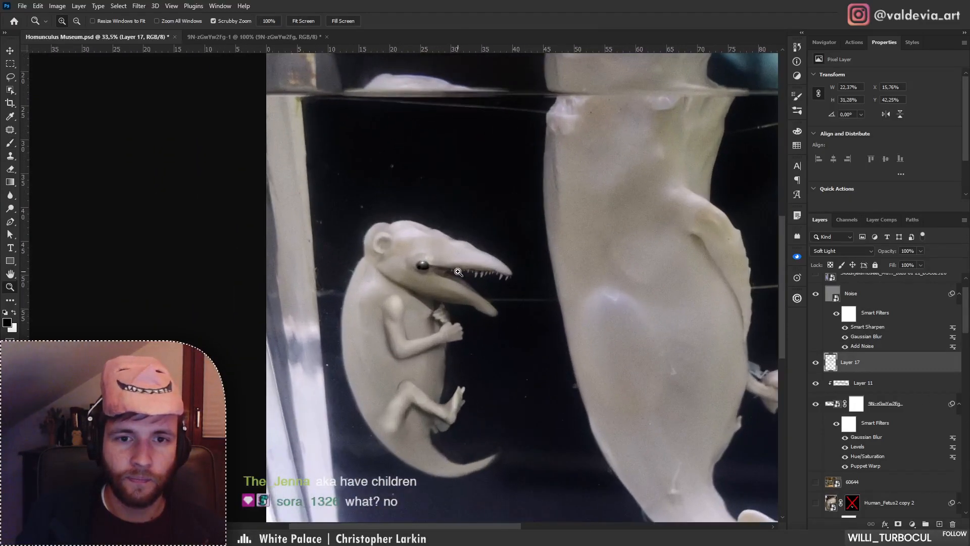
{"action": "key", "text": "b"}
{"action": "right_click", "coordinate": [408, 287]}
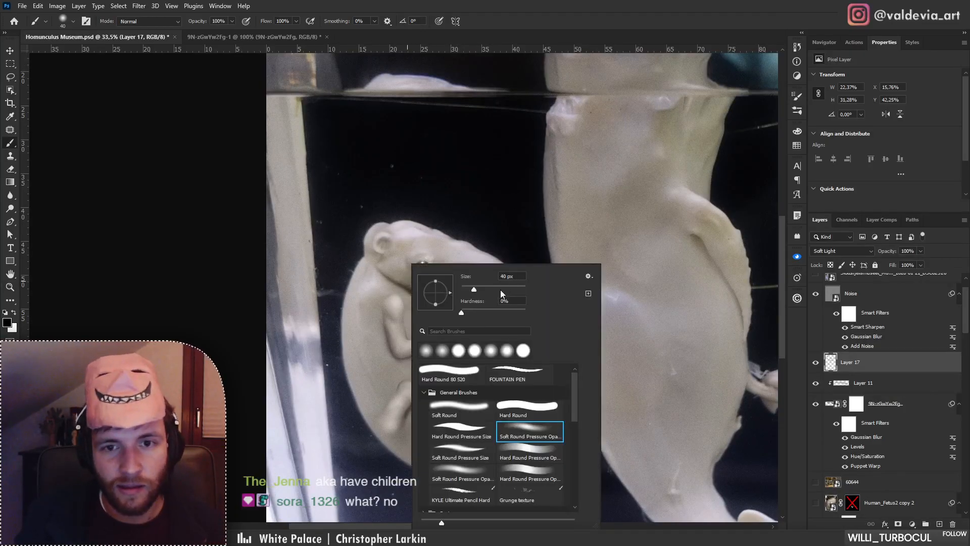
{"action": "key", "text": "Escape"}
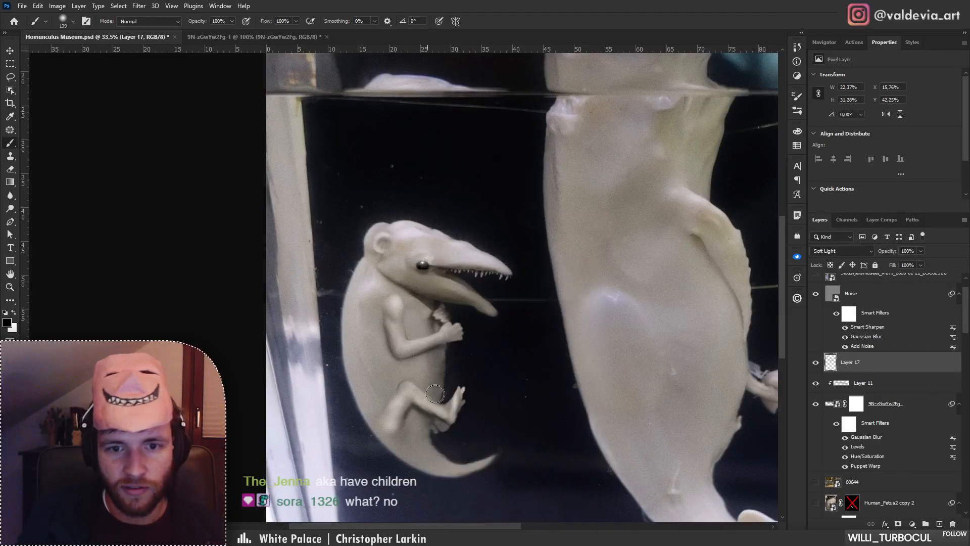
{"action": "key", "text": "ctrl+z"}
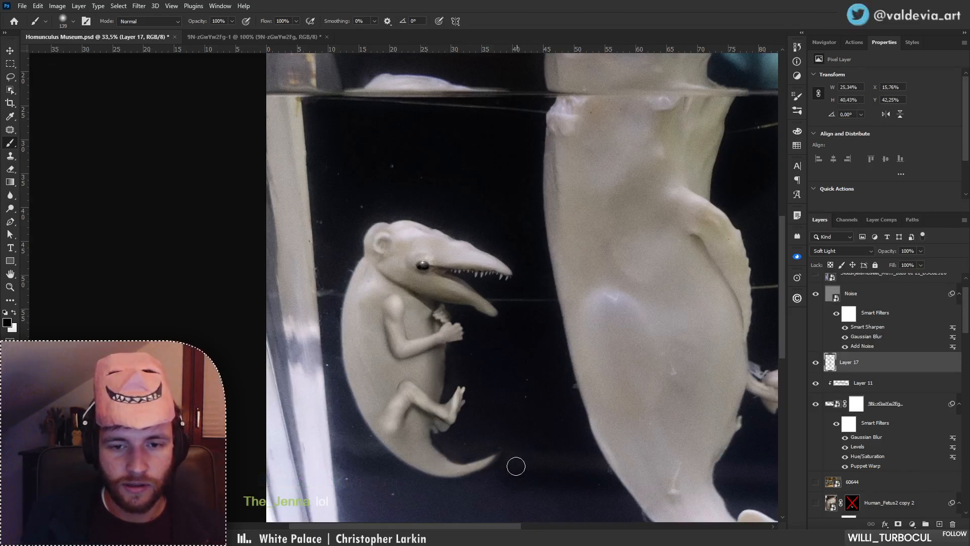
Toggle Layer 2's visibility to check what it covers around the tail, and select it for editing.
{"action": "left_click_drag", "start_coordinate": [487, 486], "coordinate": [462, 390]}
{"action": "scroll", "coordinate": [462, 391], "scroll_direction": "up", "scroll_amount": 5}
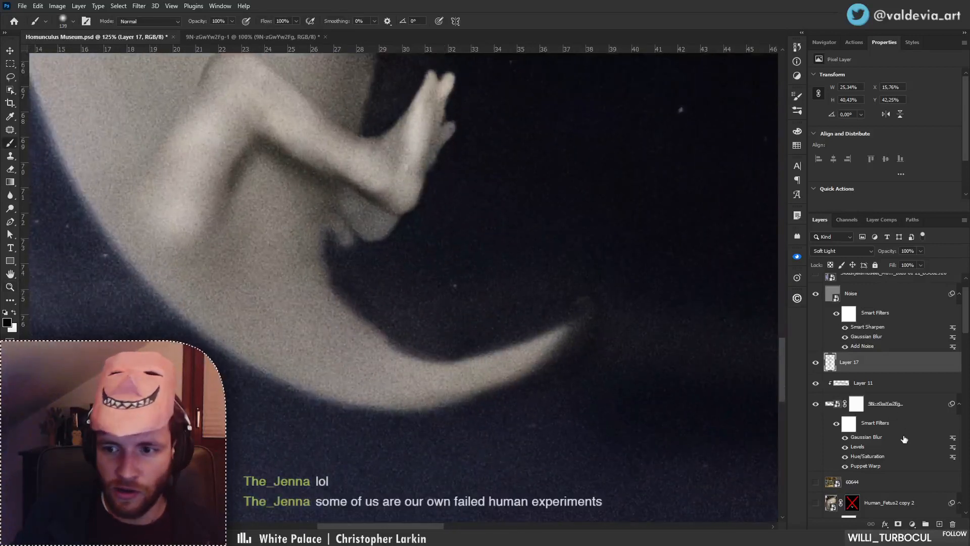
{"action": "left_click_drag", "start_coordinate": [967, 330], "coordinate": [925, 517]}
{"action": "left_click", "coordinate": [859, 423]}
{"action": "key", "text": "e"}
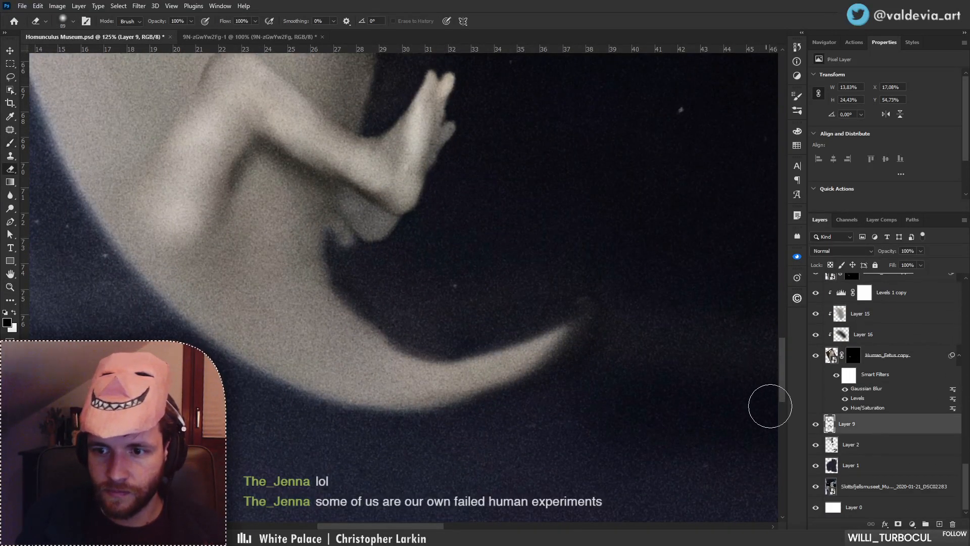
{"action": "left_click", "coordinate": [815, 446]}
{"action": "left_click", "coordinate": [815, 447]}
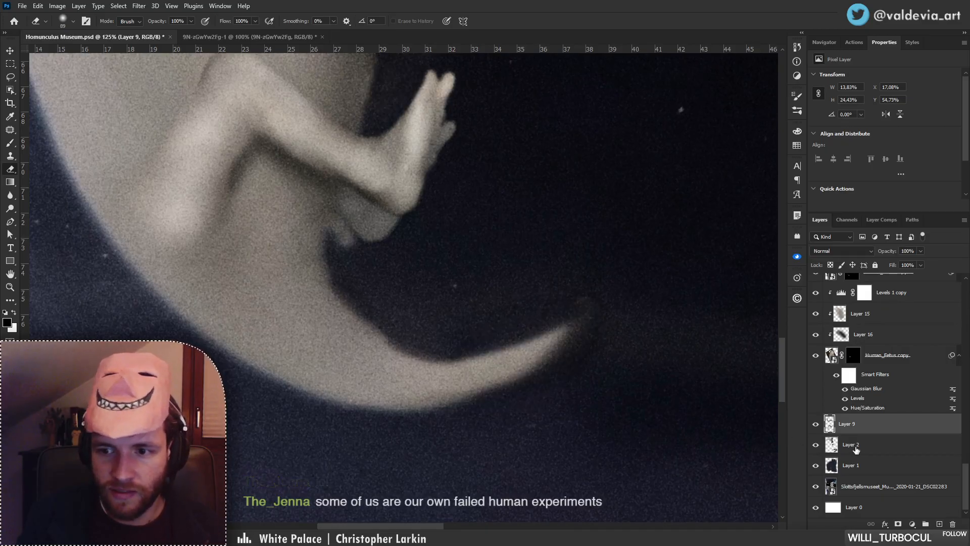
{"action": "left_click", "coordinate": [854, 445]}
Try to erase part of Layer 2 along the tail's upper edge with a 36 px soft eraser.
{"action": "right_click", "coordinate": [460, 336]}
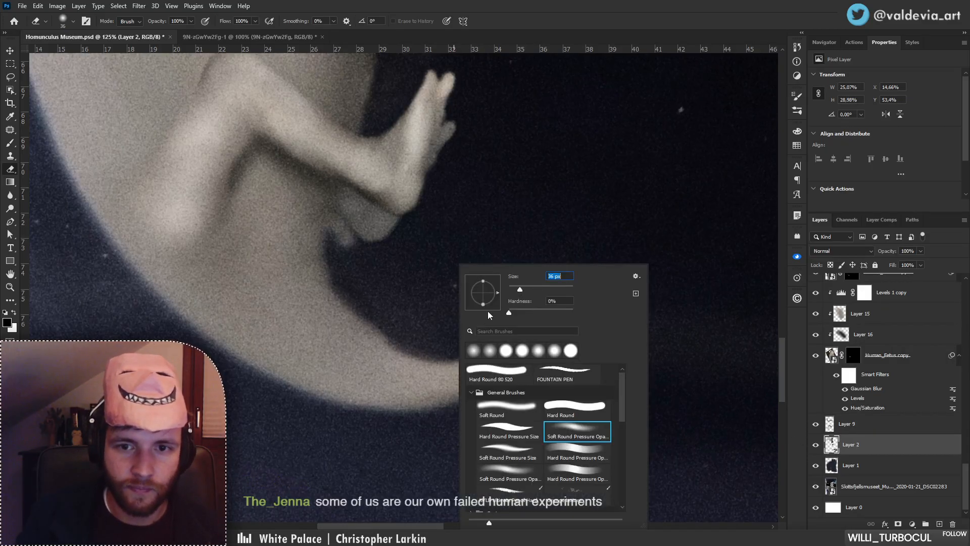
{"action": "mouse_move", "coordinate": [404, 354]}
{"action": "left_mouse_down"}
{"action": "mouse_move", "coordinate": [450, 364]}
{"action": "mouse_move", "coordinate": [542, 341]}
{"action": "left_mouse_up"}
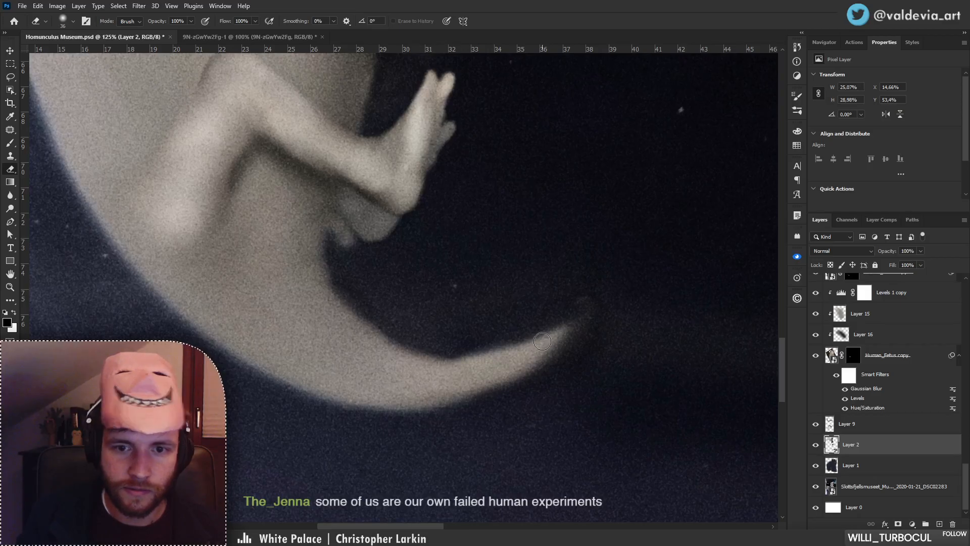
{"action": "key", "text": "ctrl+z"}
Try to clone dark background beside the creature's tail on Layer 2 with the 120 px stamp.
{"action": "mouse_move", "coordinate": [480, 343]}
{"action": "left_mouse_down", "text": "ctrl"}
{"action": "mouse_move", "coordinate": [397, 357]}
{"action": "mouse_move", "coordinate": [462, 368]}
{"action": "left_mouse_up", "text": "ctrl"}
{"action": "key", "text": "s"}
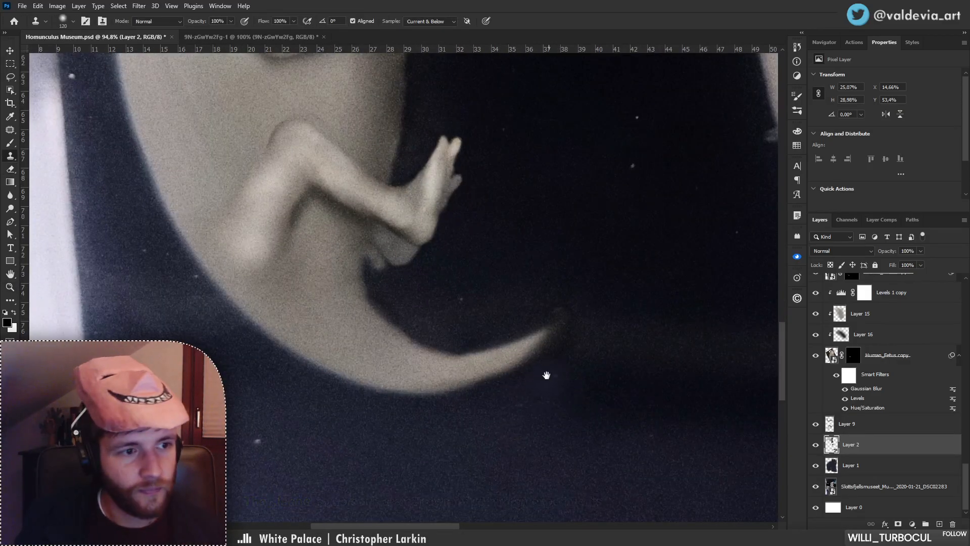
{"action": "mouse_move", "coordinate": [526, 362]}
{"action": "left_mouse_down"}
{"action": "mouse_move", "coordinate": [424, 389]}
{"action": "mouse_move", "coordinate": [422, 364]}
{"action": "left_mouse_up"}
{"action": "key", "text": "ctrl+z"}
{"action": "key", "text": "e"}
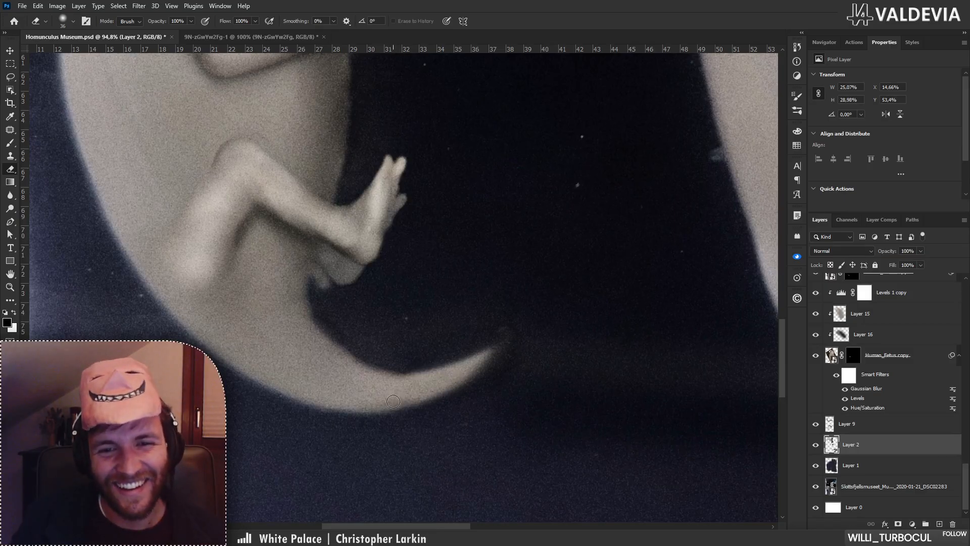
Retouch the tail's upper edge and tip on Layer 2 with a 48 px soft clone stamp, sampling the dark background.
{"action": "key", "text": "s"}
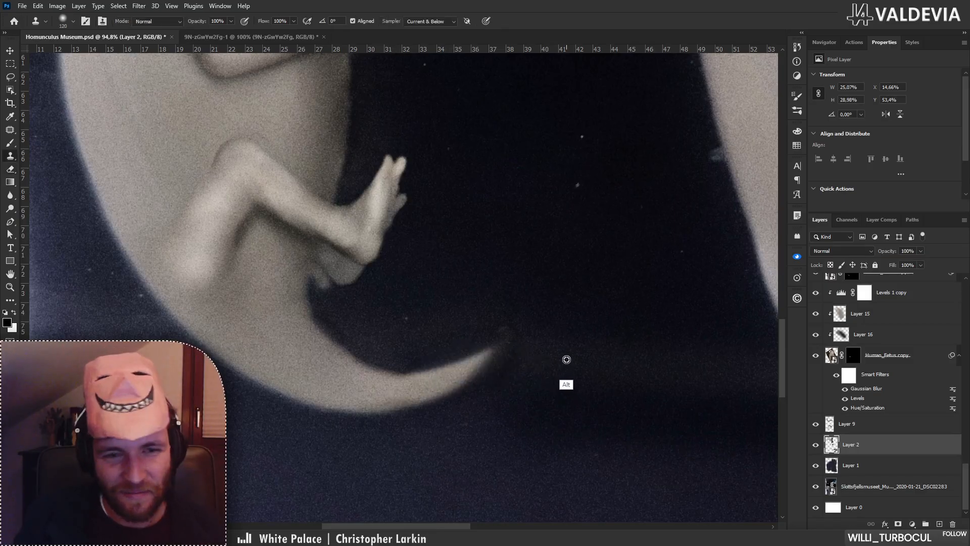
{"action": "right_click", "coordinate": [542, 344]}
{"action": "left_click_drag", "start_coordinate": [628, 289], "coordinate": [609, 290]}
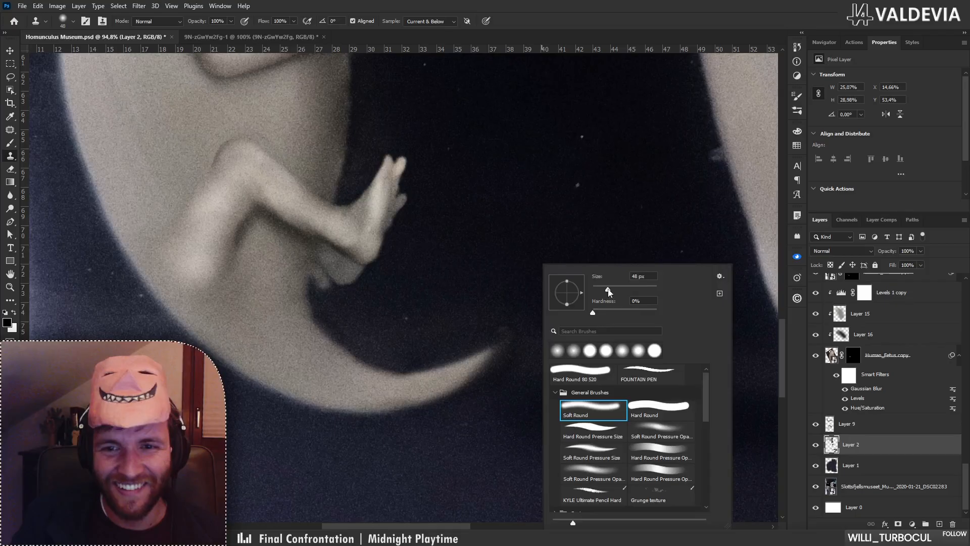
{"action": "left_click", "coordinate": [650, 432]}
{"action": "mouse_move", "coordinate": [416, 356]}
{"action": "left_mouse_down"}
{"action": "mouse_move", "coordinate": [473, 345]}
{"action": "mouse_move", "coordinate": [493, 347]}
{"action": "left_mouse_up"}
{"action": "key", "text": "ctrl+z"}
{"action": "key", "text": "ctrl+z"}
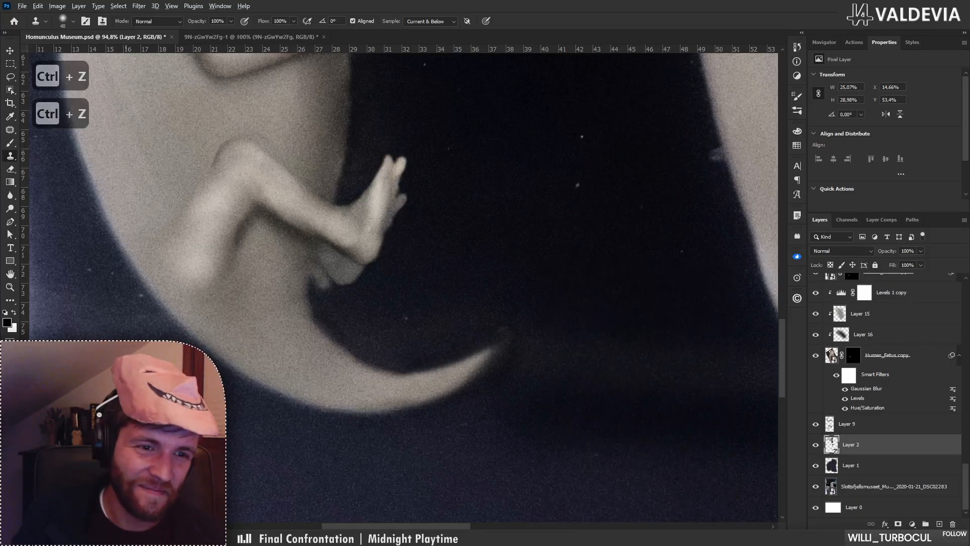
{"action": "left_click_drag", "start_coordinate": [425, 361], "coordinate": [492, 336]}
{"action": "left_click_drag", "start_coordinate": [404, 366], "coordinate": [472, 357]}
{"action": "key", "text": "ctrl+z"}
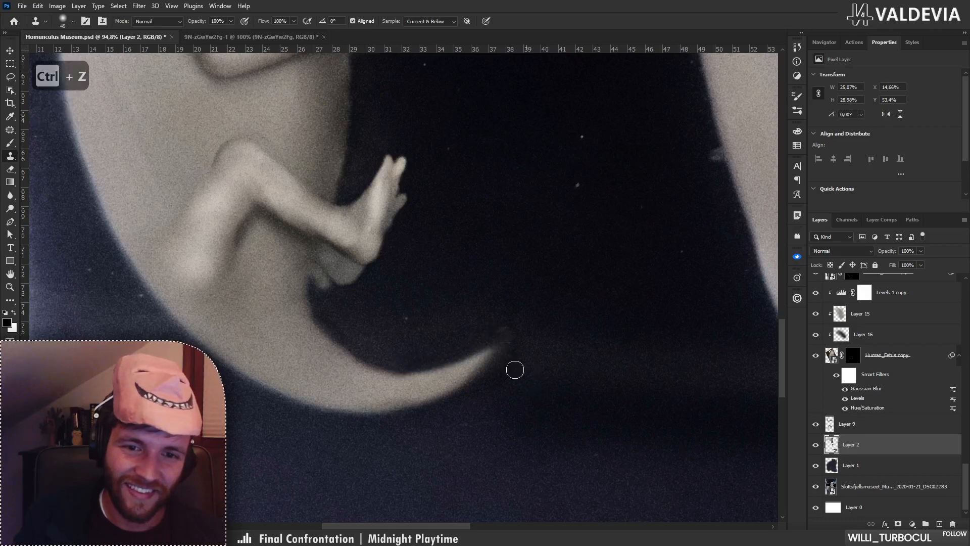
{"action": "mouse_move", "coordinate": [396, 366]}
{"action": "left_mouse_down"}
{"action": "mouse_move", "coordinate": [495, 348]}
{"action": "mouse_move", "coordinate": [435, 356]}
{"action": "mouse_move", "coordinate": [498, 356]}
{"action": "mouse_move", "coordinate": [555, 328]}
{"action": "mouse_move", "coordinate": [389, 366]}
{"action": "mouse_move", "coordinate": [437, 361]}
{"action": "mouse_move", "coordinate": [406, 345]}
{"action": "left_mouse_up"}
{"action": "left_click", "coordinate": [556, 357], "text": "alt"}
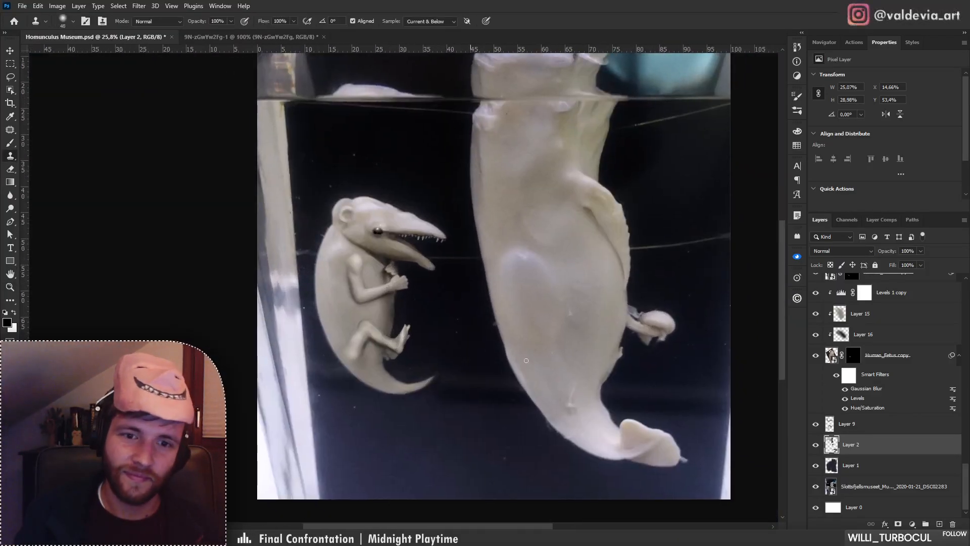
Paint black shading on soft-light Layer 17 along the creature's lower back and the underside of its tail with a 70 px soft brush.
{"action": "scroll", "coordinate": [966, 459], "scroll_direction": "up", "scroll_amount": 2}
{"action": "left_click_drag", "start_coordinate": [957, 399], "coordinate": [968, 309]}
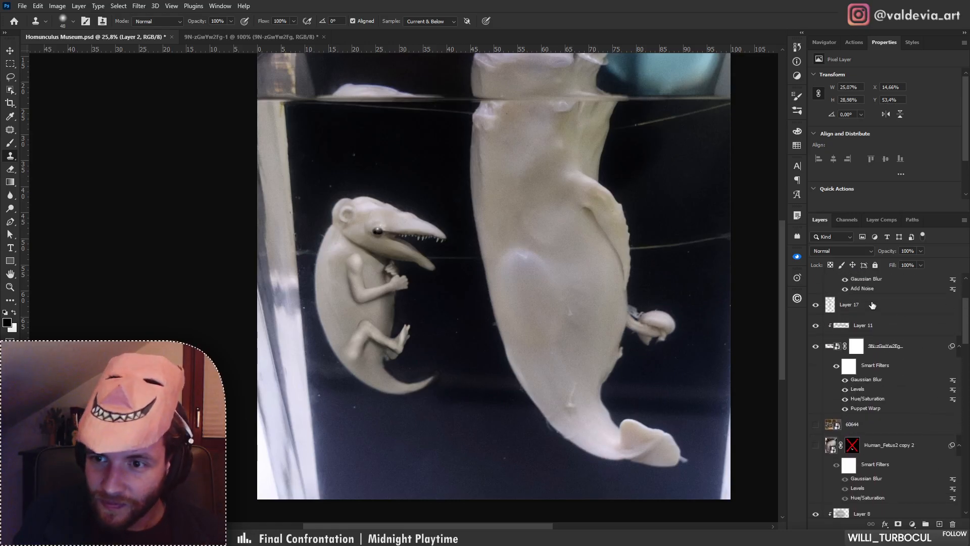
{"action": "left_click", "coordinate": [866, 306]}
{"action": "key", "text": "b"}
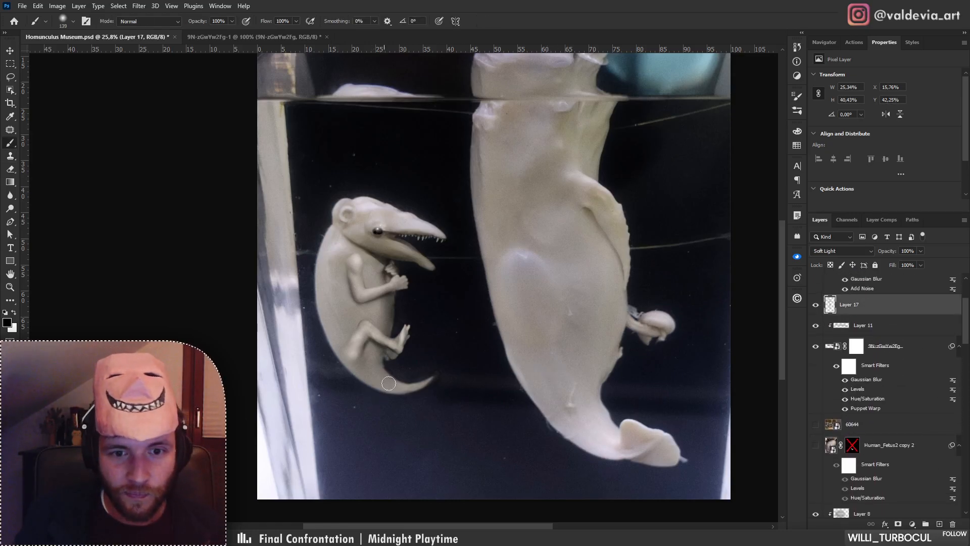
{"action": "left_click_drag", "start_coordinate": [387, 386], "coordinate": [458, 356]}
{"action": "right_click", "coordinate": [465, 350]}
{"action": "left_click", "coordinate": [538, 291]}
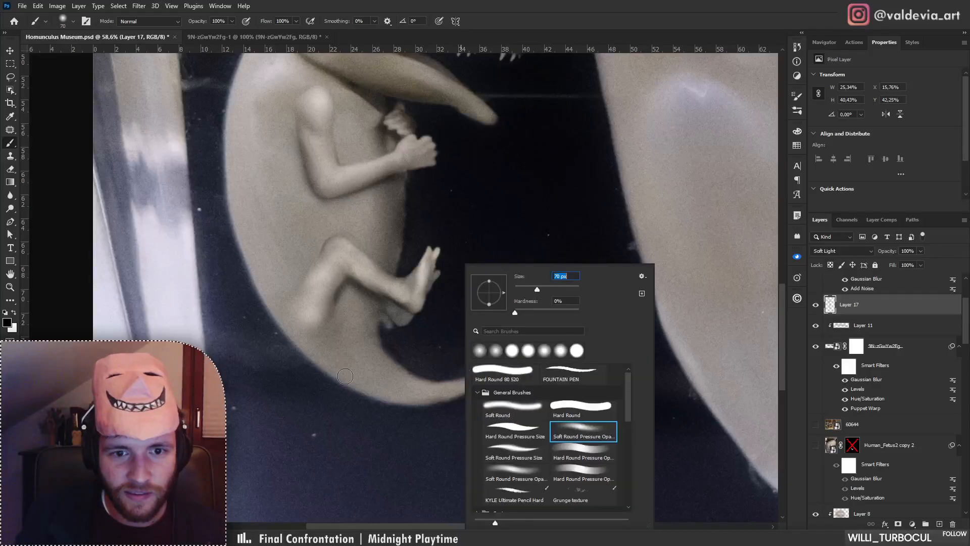
{"action": "left_click_drag", "start_coordinate": [338, 373], "coordinate": [449, 388]}
{"action": "key", "text": "ctrl+z"}
{"action": "left_click_drag", "start_coordinate": [345, 374], "coordinate": [404, 389]}
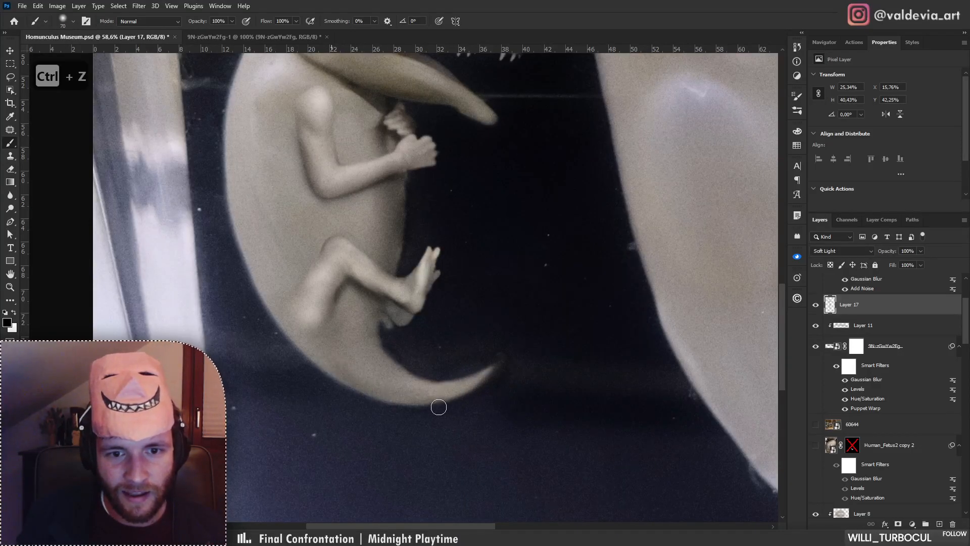
{"action": "left_click_drag", "start_coordinate": [330, 374], "coordinate": [466, 393]}
{"action": "left_click_drag", "start_coordinate": [403, 399], "coordinate": [498, 368]}
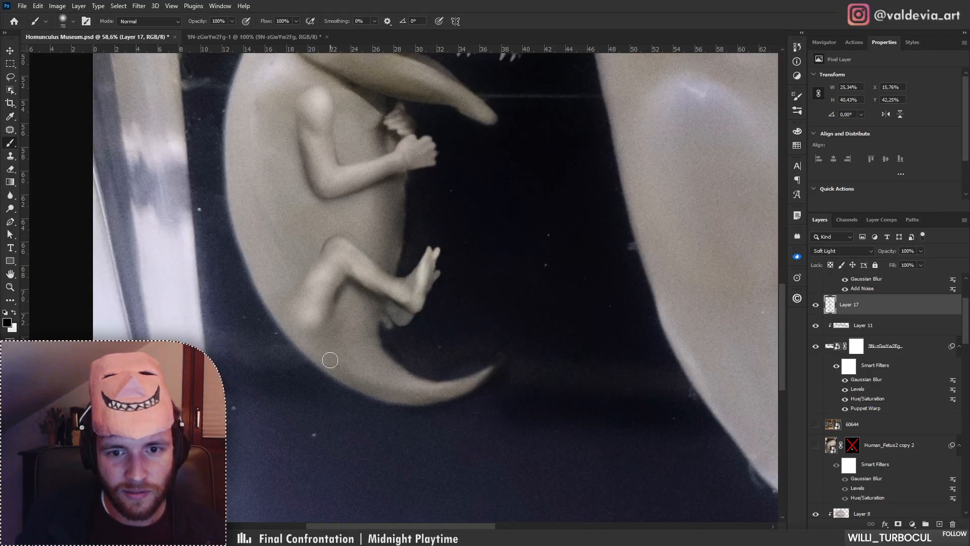
{"action": "mouse_move", "coordinate": [329, 359]}
{"action": "left_mouse_down"}
{"action": "mouse_move", "coordinate": [393, 396]}
{"action": "mouse_move", "coordinate": [498, 365]}
{"action": "left_mouse_up"}
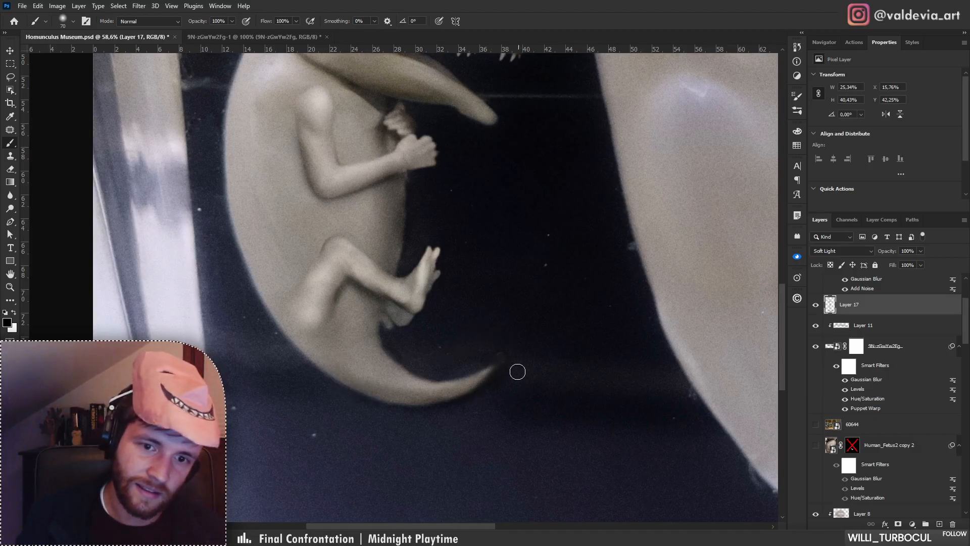
Toggle Layer 17's visibility at full-image view to compare the creature with and without the shading.
{"action": "key", "text": "e"}
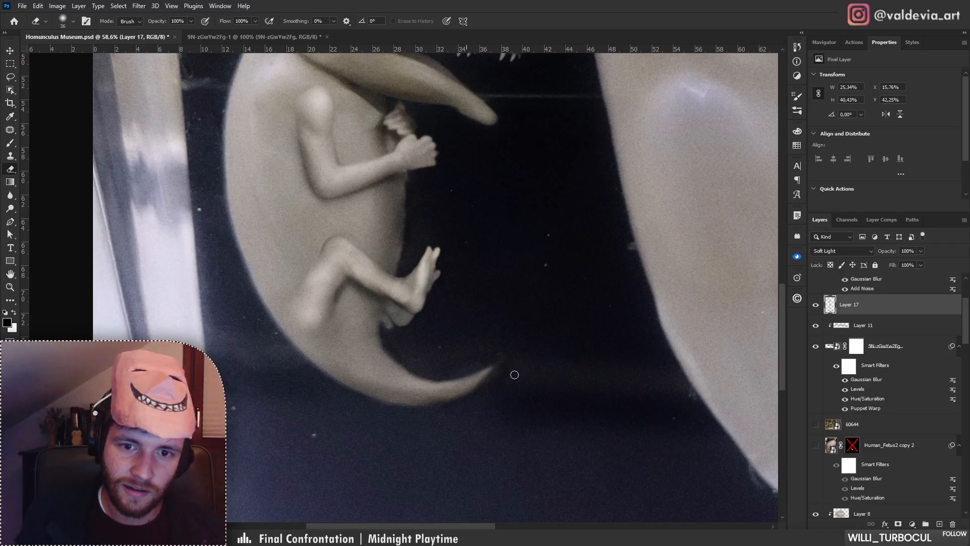
{"action": "scroll", "coordinate": [491, 388], "scroll_direction": "down", "scroll_amount": 5}
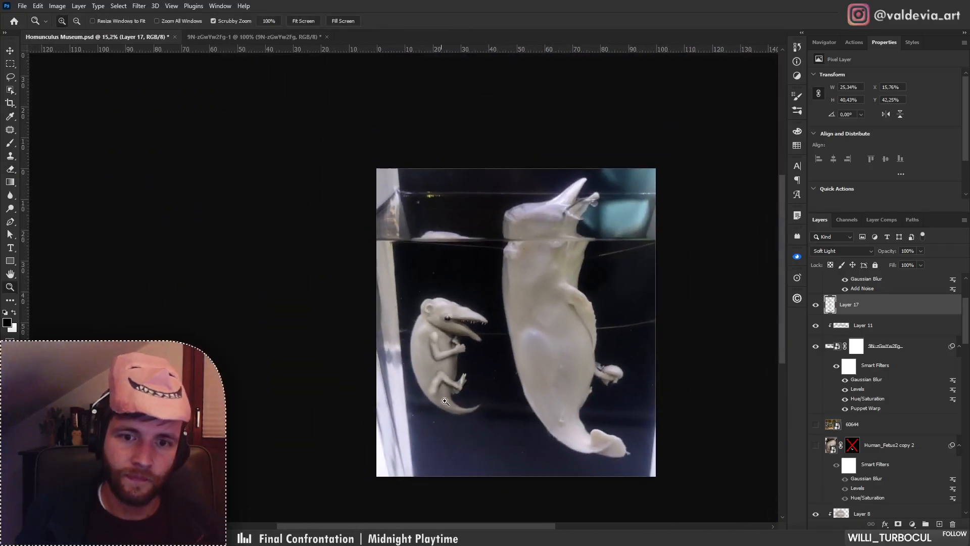
{"action": "left_click_drag", "start_coordinate": [490, 387], "coordinate": [437, 370]}
{"action": "left_click", "coordinate": [815, 305]}
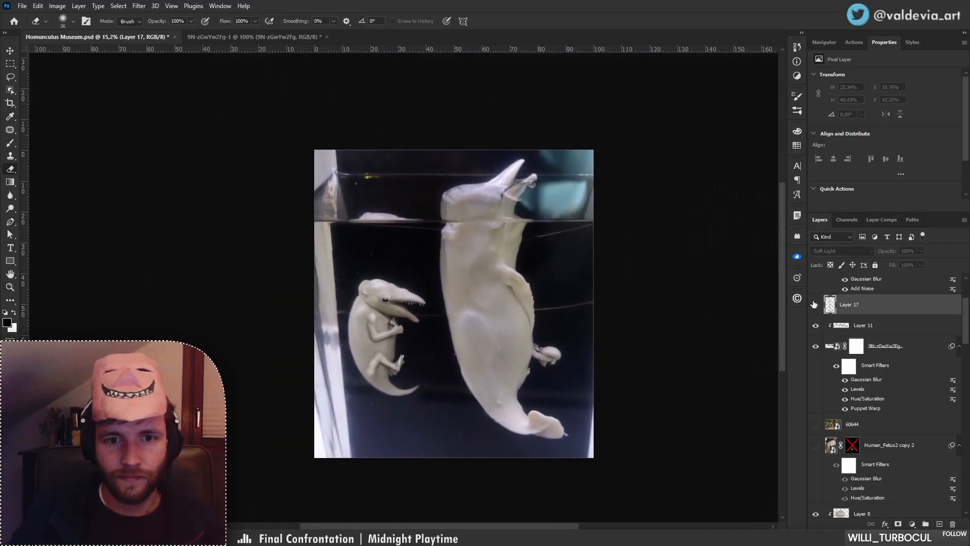
{"action": "left_click", "coordinate": [815, 305]}
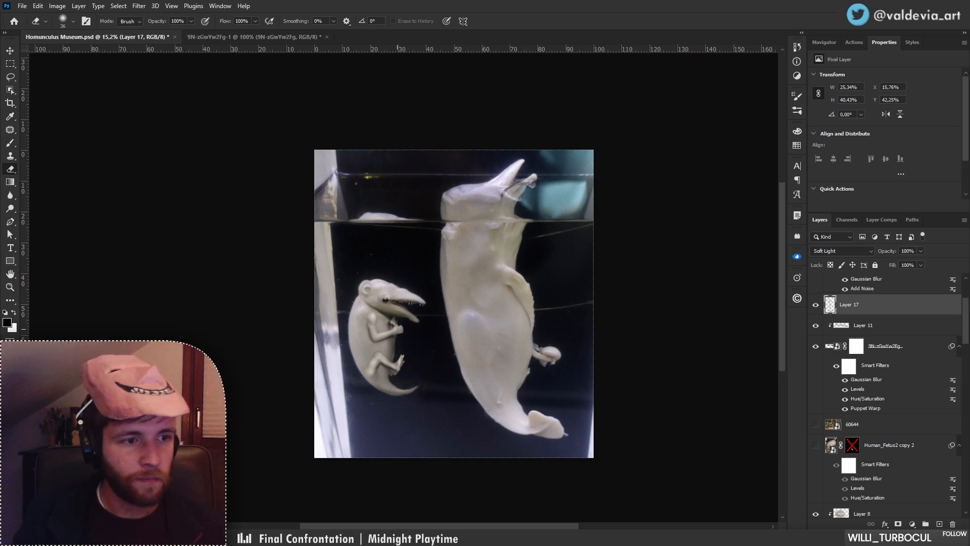
Reduce the brush to 32 px, check the shading against the whole composite, and save the document.
{"action": "key", "text": "b"}
{"action": "scroll", "coordinate": [397, 363], "scroll_direction": "up", "scroll_amount": 5}
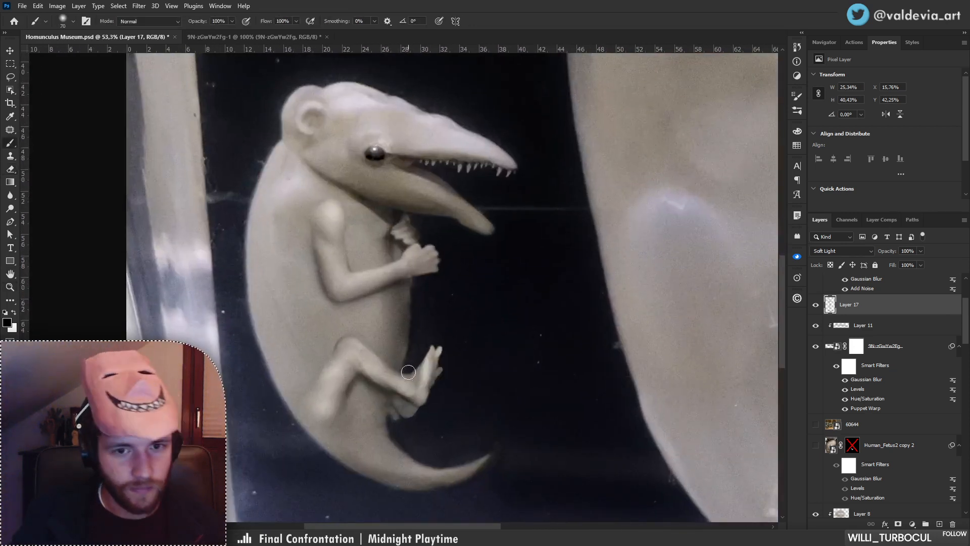
{"action": "right_click", "coordinate": [403, 354]}
{"action": "key", "text": "Return"}
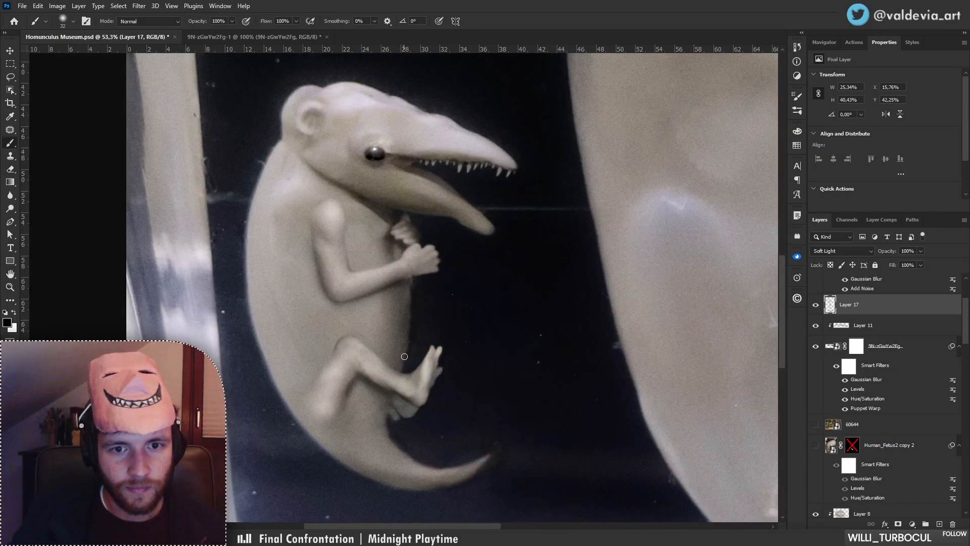
{"action": "key", "text": "z"}
{"action": "left_click_drag", "start_coordinate": [444, 335], "coordinate": [391, 330]}
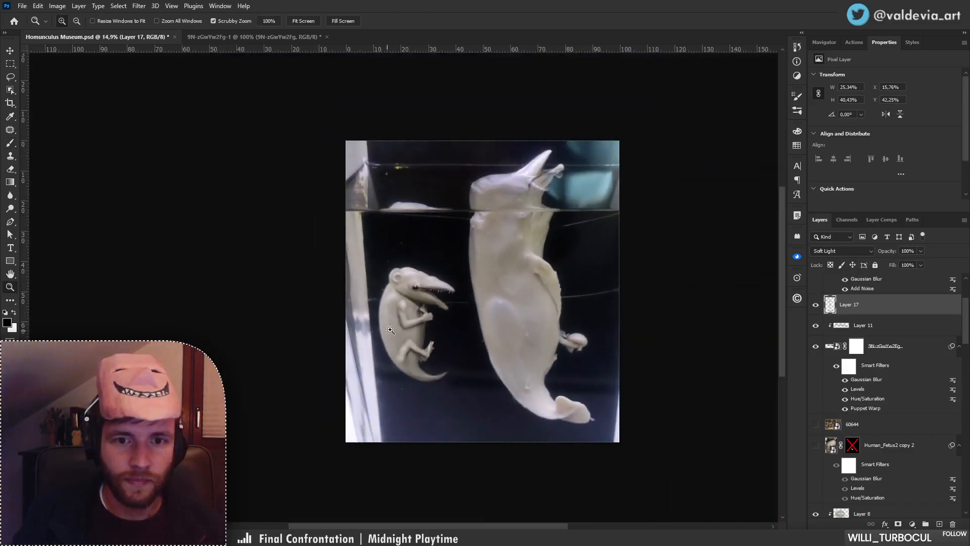
{"action": "left_click_drag", "start_coordinate": [545, 306], "coordinate": [596, 306]}
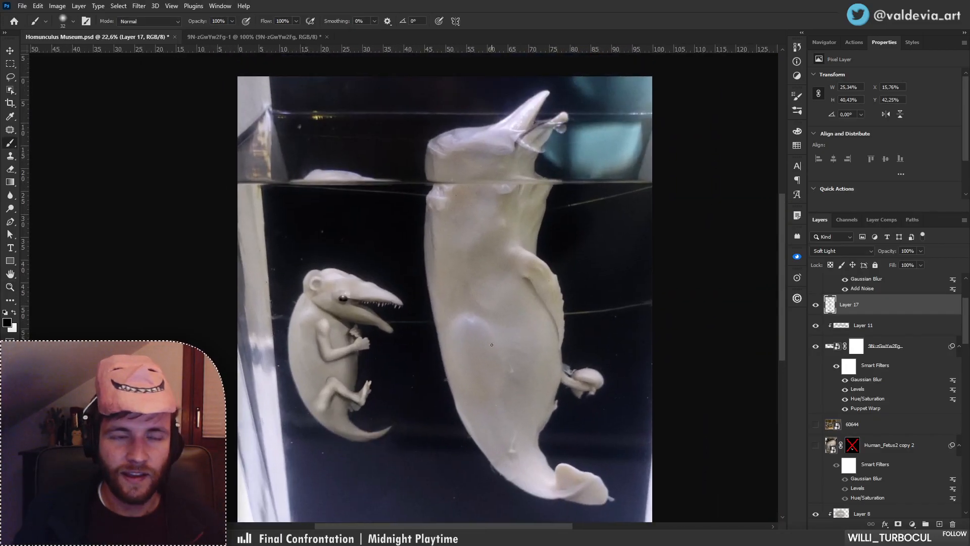
{"action": "key", "text": "b"}
{"action": "key", "text": "ctrl+s"}
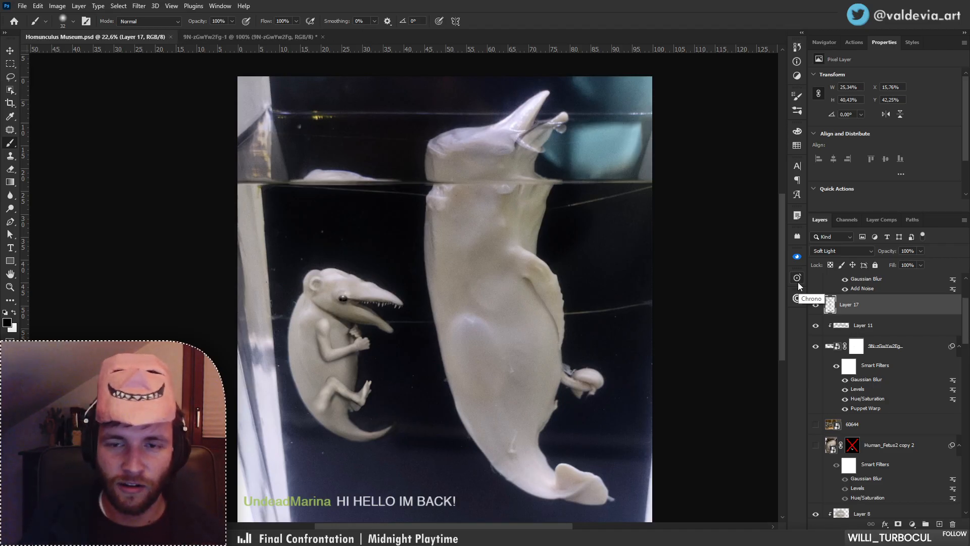
Enlarge the brush to 75 px and touch up the black shading on Layer 17.
{"action": "right_click", "coordinate": [344, 359]}
{"action": "left_click", "coordinate": [322, 403]}
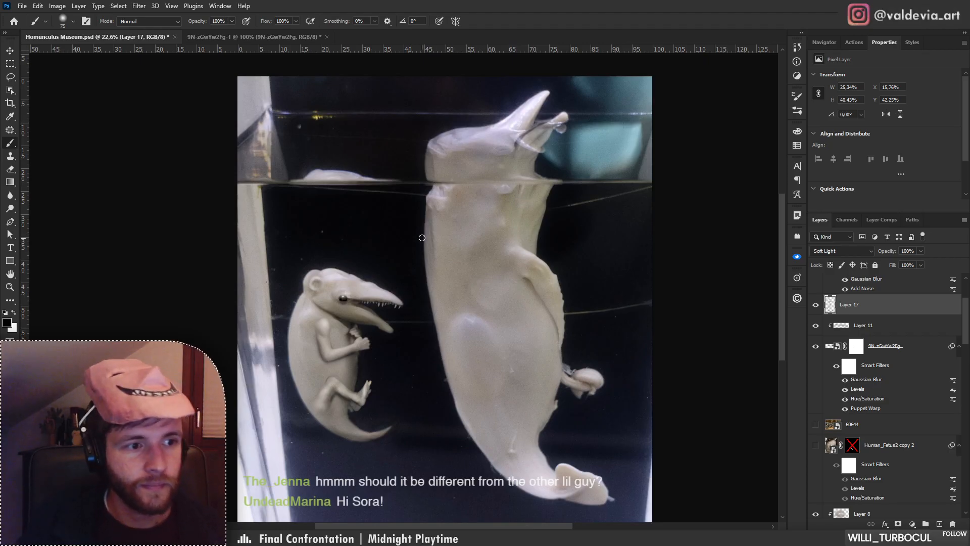
{"action": "mouse_move", "coordinate": [430, 248]}
{"action": "left_mouse_down"}
{"action": "mouse_move", "coordinate": [391, 268]}
{"action": "mouse_move", "coordinate": [417, 253]}
{"action": "mouse_move", "coordinate": [404, 262]}
{"action": "mouse_move", "coordinate": [402, 250]}
{"action": "mouse_move", "coordinate": [434, 254]}
{"action": "left_mouse_up"}
{"action": "key", "text": "z"}
{"action": "key", "text": "b"}
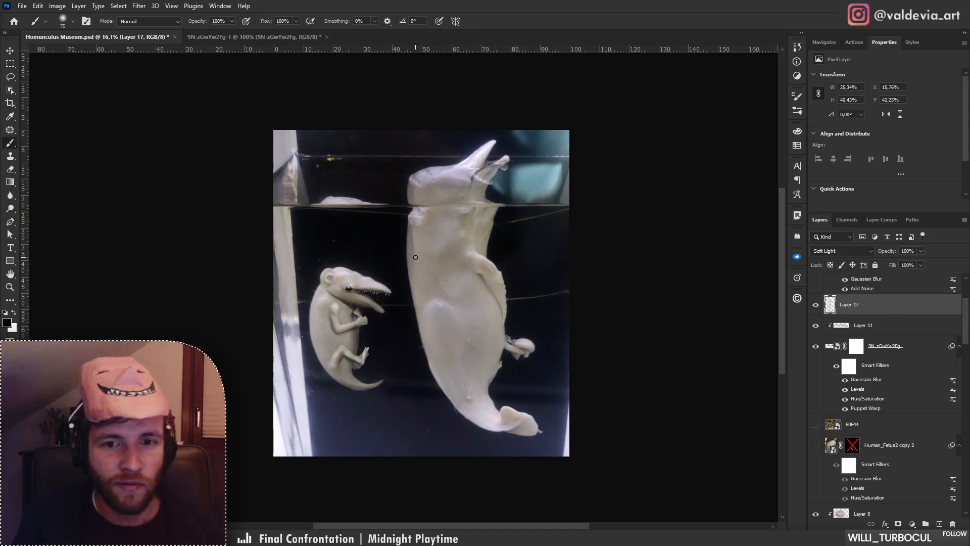
Examine the large specimen's head and body next to the small creature, and save the document.
{"action": "key", "text": "z"}
{"action": "left_click_drag", "start_coordinate": [482, 150], "coordinate": [524, 151]}
{"action": "key", "text": "b"}
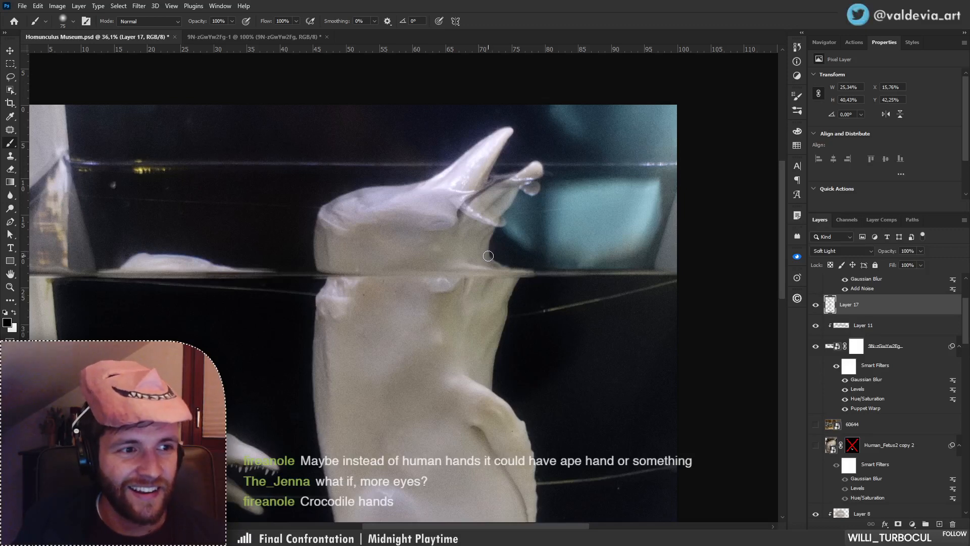
{"action": "left_click_drag", "start_coordinate": [421, 299], "coordinate": [493, 238]}
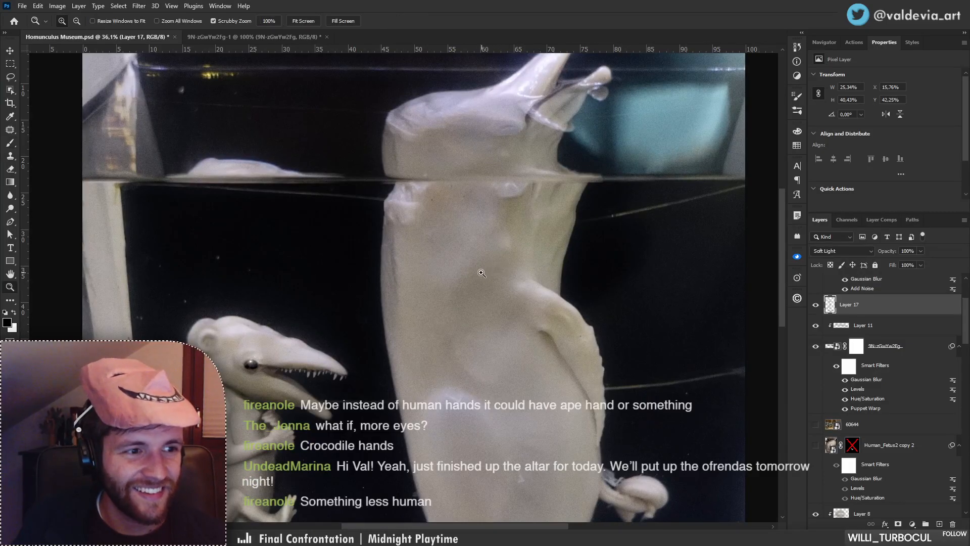
{"action": "scroll", "coordinate": [505, 260], "scroll_direction": "down", "scroll_amount": 3}
{"action": "scroll", "coordinate": [465, 280], "scroll_direction": "up", "scroll_amount": 2}
{"action": "left_click_drag", "start_coordinate": [493, 314], "coordinate": [478, 274]}
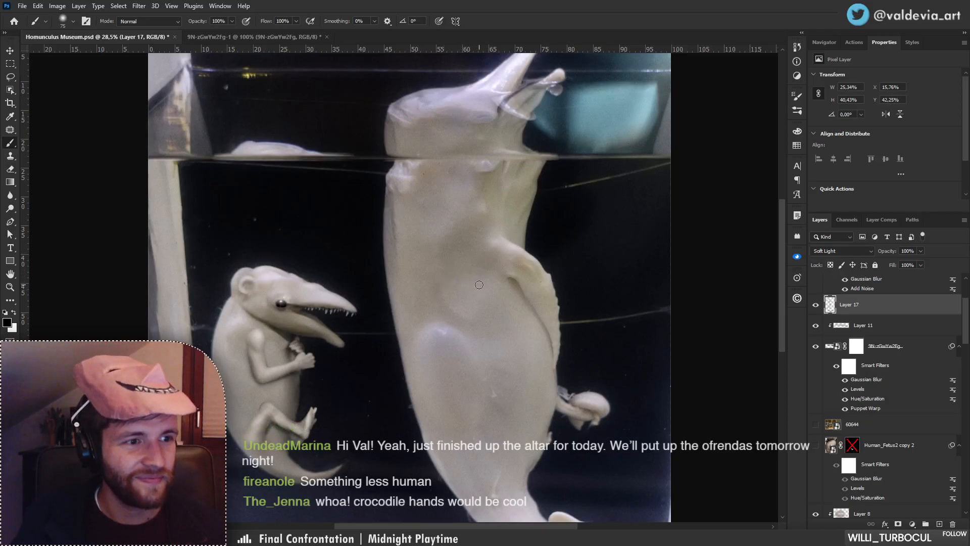
{"action": "key", "text": "ctrl+s"}
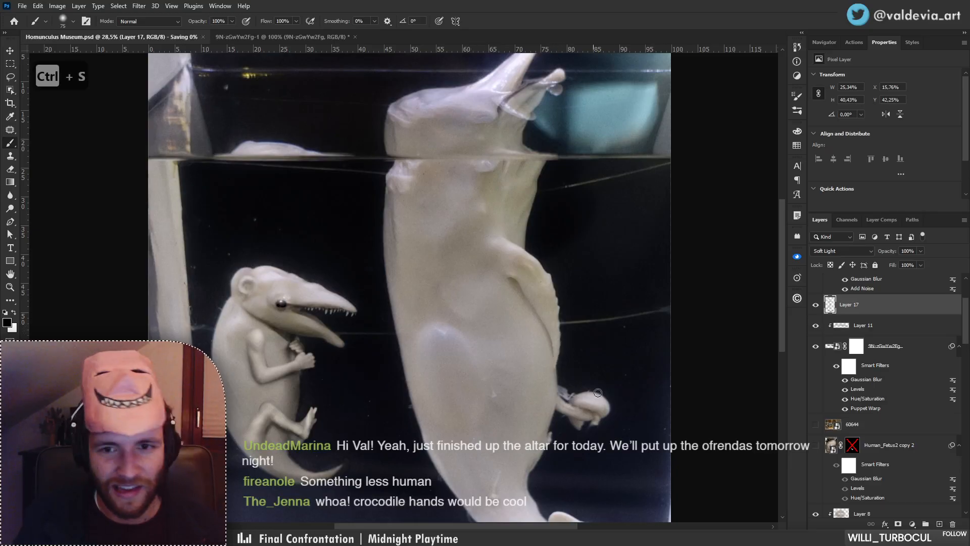
Group all the layers from Layer 17 down to Layer 1, leaving the museum photo and Layer 0 outside.
{"action": "left_click", "coordinate": [816, 305]}
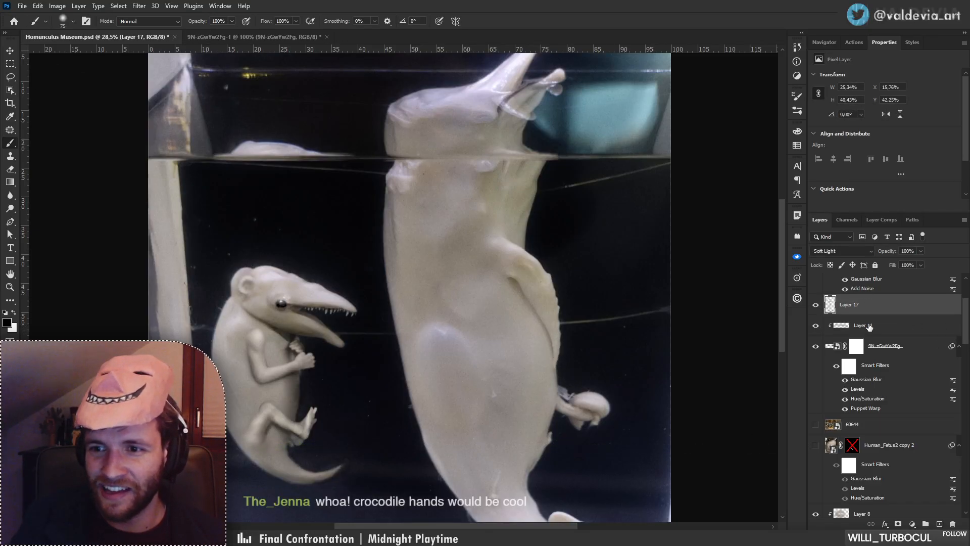
{"action": "left_click", "coordinate": [918, 321]}
{"action": "left_click", "coordinate": [920, 309]}
{"action": "scroll", "coordinate": [912, 455], "scroll_direction": "down", "scroll_amount": 6}
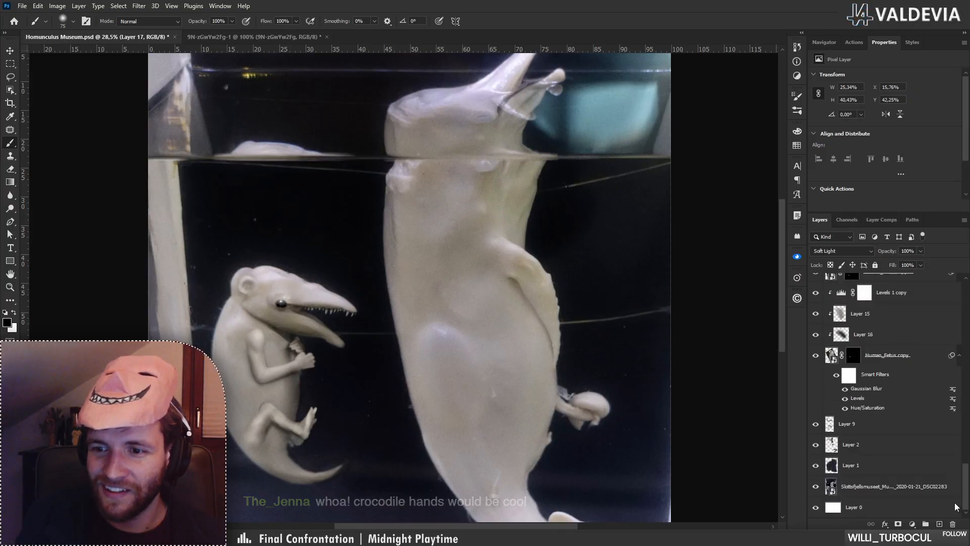
{"action": "left_click", "coordinate": [893, 473], "text": "shift"}
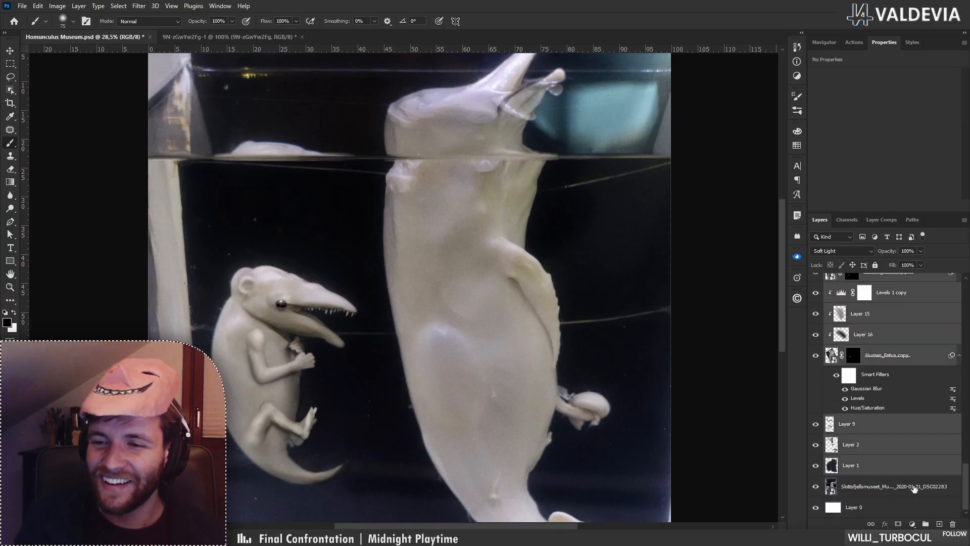
{"action": "left_click", "coordinate": [925, 525]}
Toggle the new group's visibility to compare the original museum photo with the edited creature.
{"action": "left_click", "coordinate": [814, 390]}
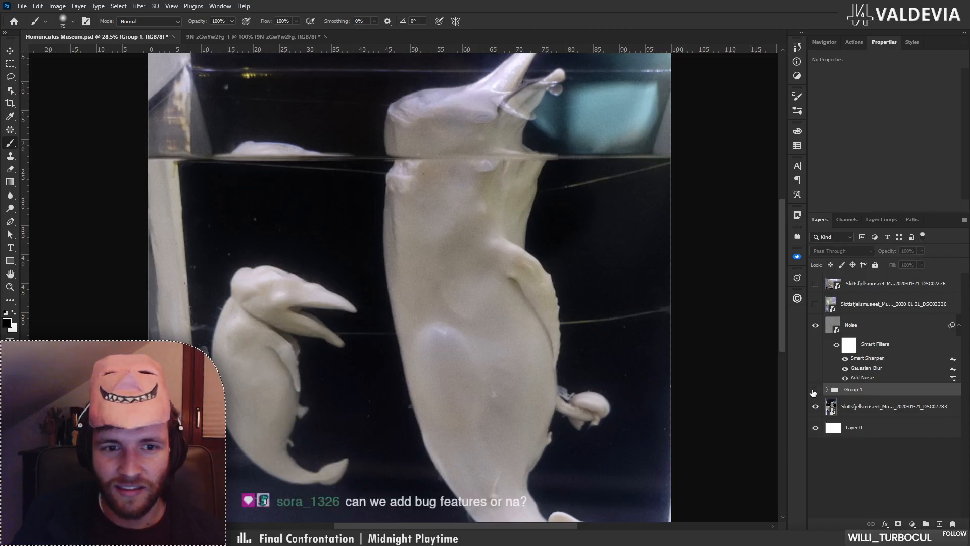
{"action": "left_click", "coordinate": [814, 391]}
{"action": "left_click", "coordinate": [816, 391]}
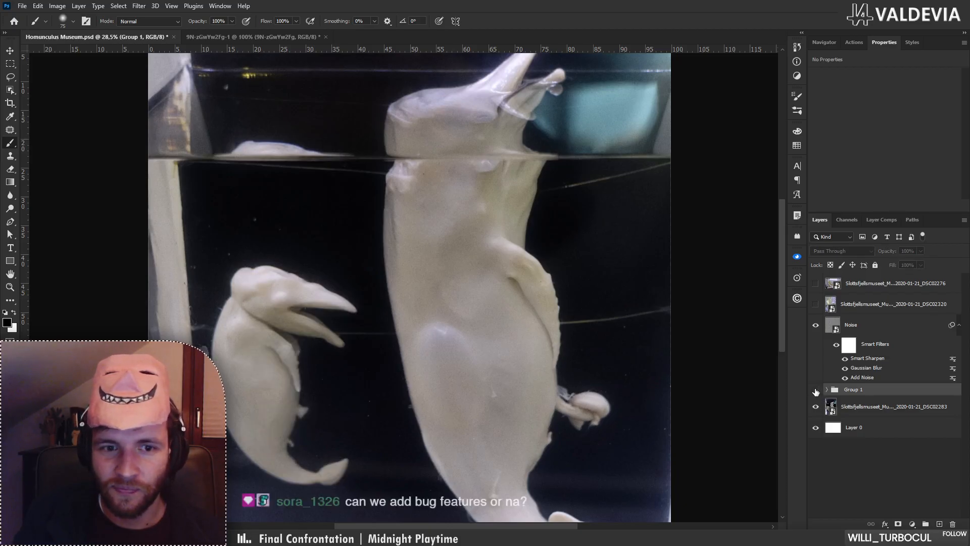
{"action": "left_click", "coordinate": [815, 391]}
{"action": "key", "text": "a"}
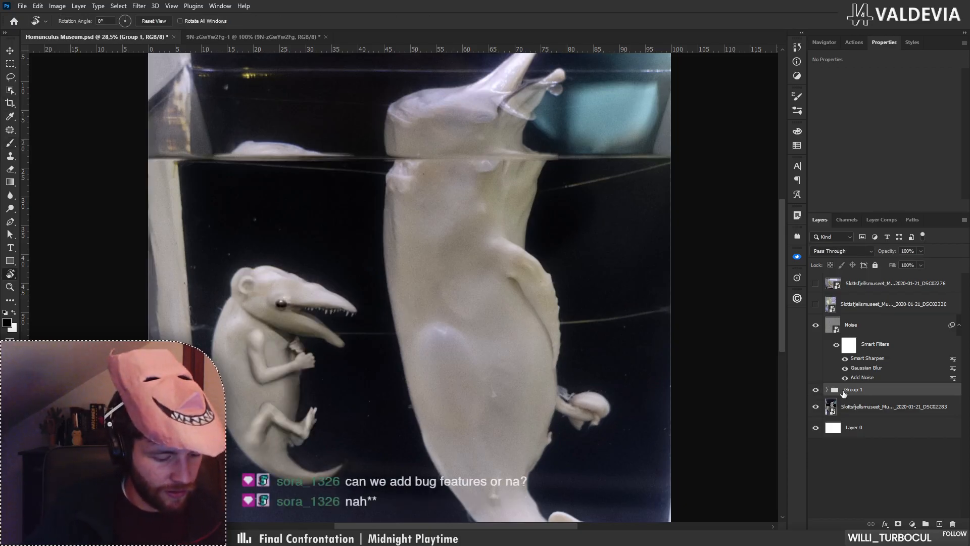
{"action": "key", "text": "r"}
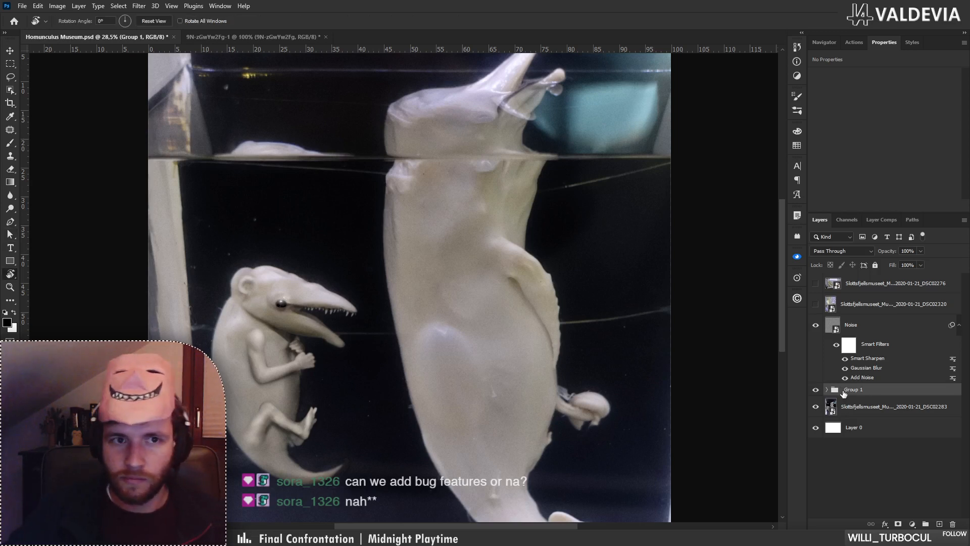
Rename the group holding the small creature's layers as creature 1.
{"action": "double_click", "coordinate": [860, 390]}
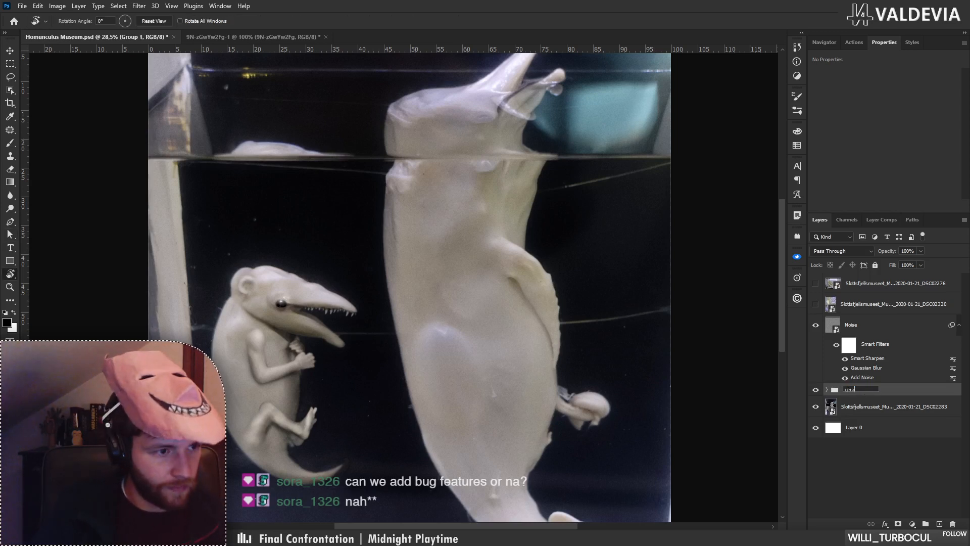
{"action": "type", "text": "cerature 1"}
{"action": "key", "text": "Return"}
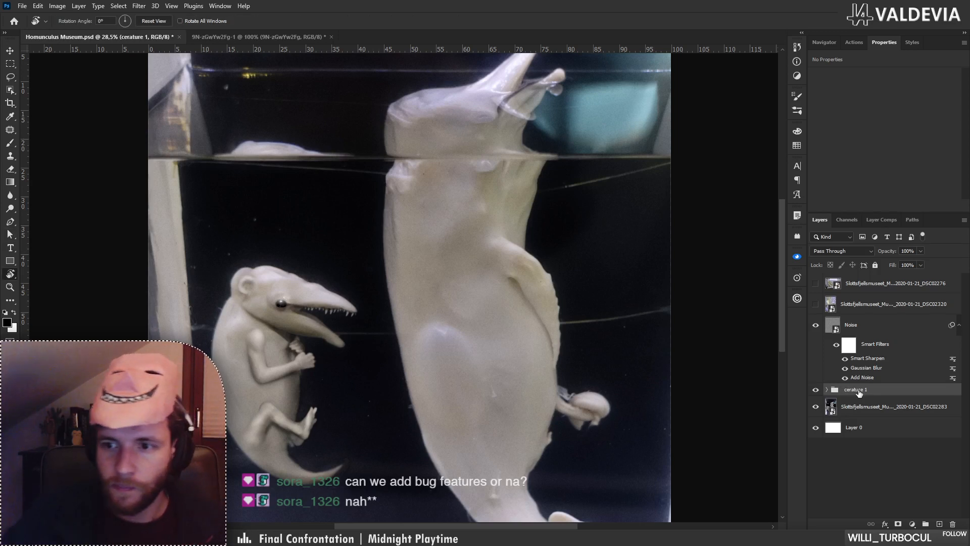
{"action": "double_click", "coordinate": [852, 390]}
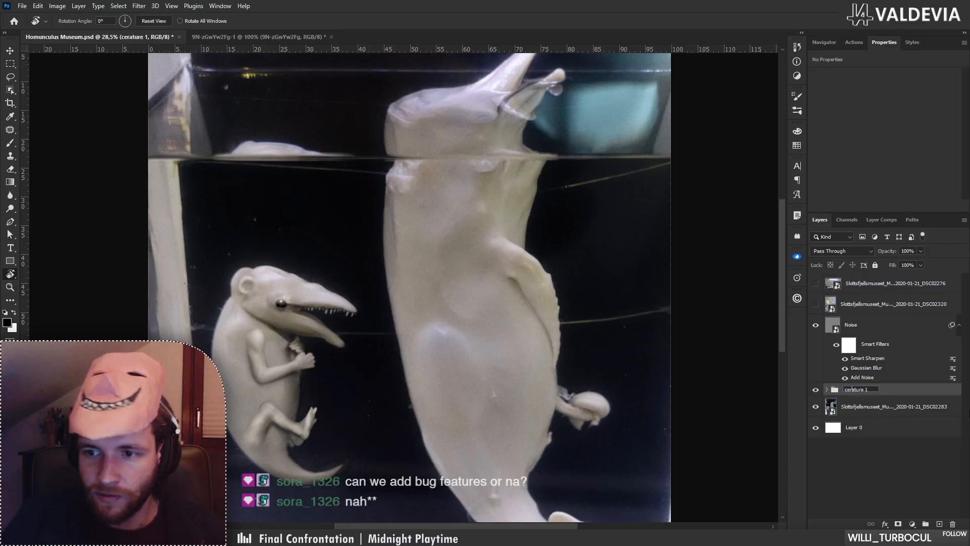
{"action": "type", "text": "creature 1"}
{"action": "key", "text": "Return"}
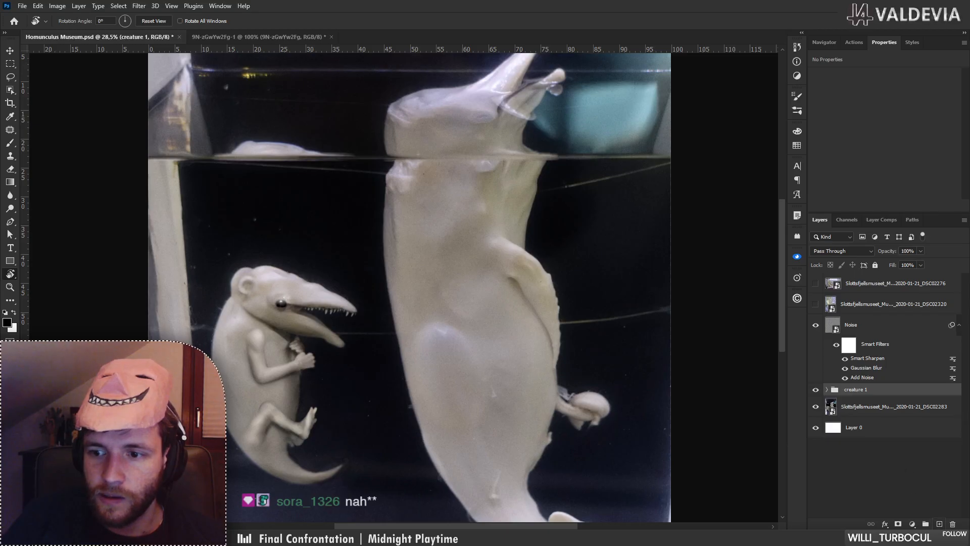
Add a new empty layer above the creature 1 group and activate the Clone Stamp for retouching the large specimen's head.
{"action": "left_click", "coordinate": [939, 524]}
{"action": "left_click_drag", "start_coordinate": [482, 237], "coordinate": [435, 329]}
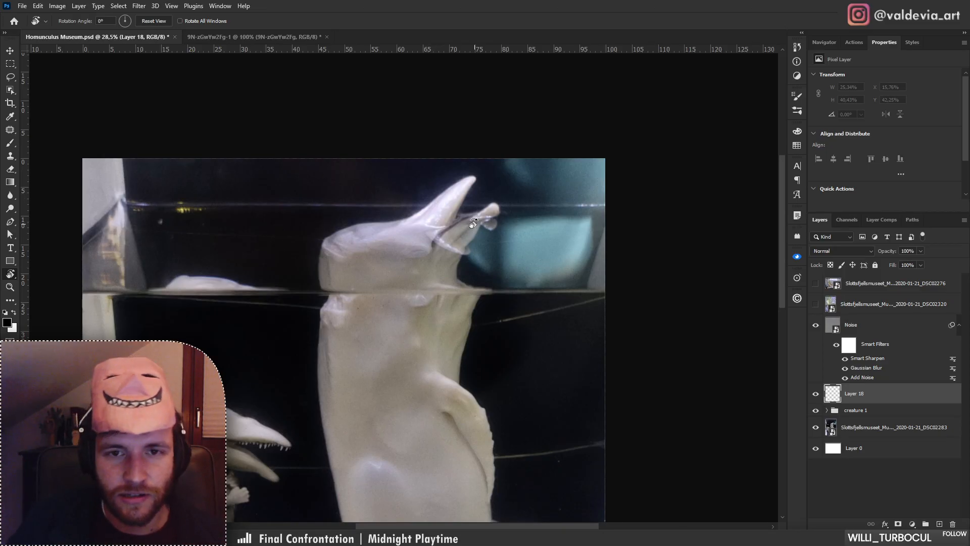
{"action": "key", "text": "z"}
{"action": "left_click_drag", "start_coordinate": [407, 217], "coordinate": [474, 210]}
{"action": "key", "text": "s"}
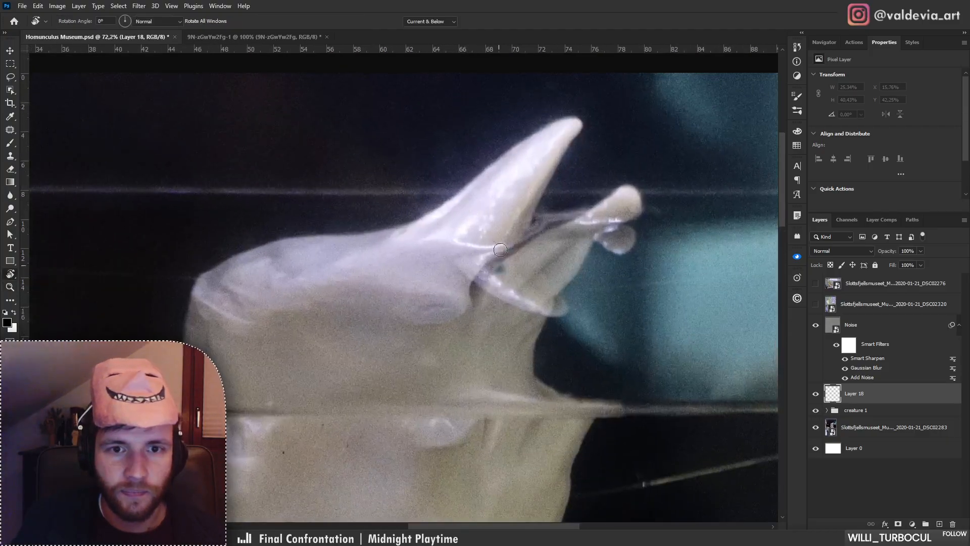
{"action": "left_click", "coordinate": [501, 269]}
{"action": "key", "text": "z"}
{"action": "mouse_move", "coordinate": [539, 259]}
{"action": "left_mouse_down"}
{"action": "mouse_move", "coordinate": [450, 222]}
{"action": "mouse_move", "coordinate": [539, 232]}
{"action": "mouse_move", "coordinate": [500, 224]}
{"action": "left_mouse_up"}
{"action": "mouse_move", "coordinate": [544, 254]}
{"action": "left_mouse_down"}
{"action": "mouse_move", "coordinate": [574, 249]}
{"action": "mouse_move", "coordinate": [554, 255]}
{"action": "left_mouse_up"}
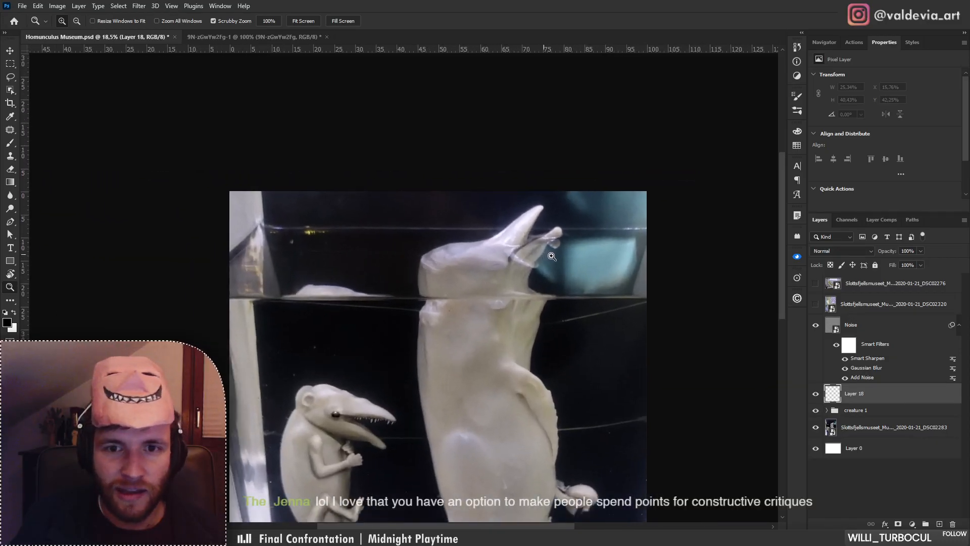
{"action": "key", "text": "s"}
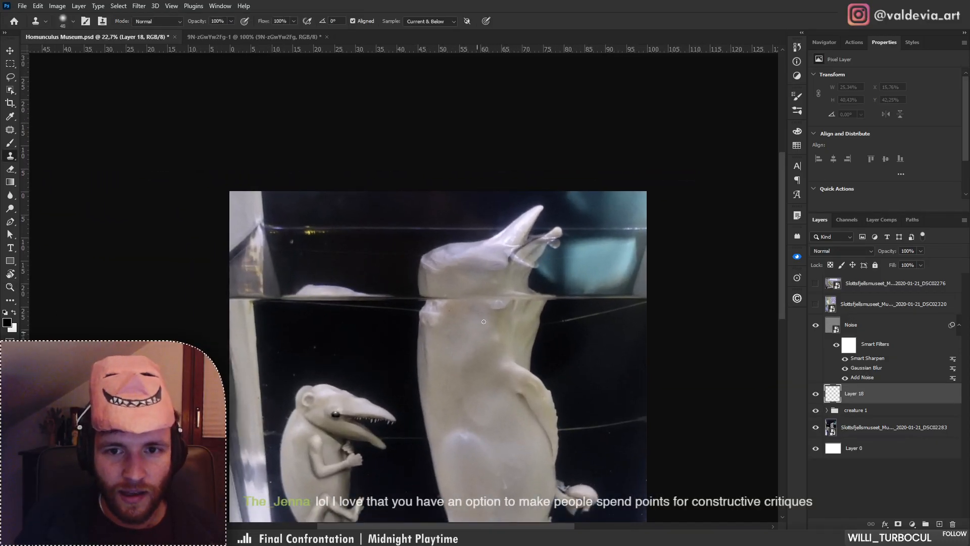
Set the Clone Stamp brush to 114 px and clone the thin horizontal reflection line across the upper beak.
{"action": "left_click_drag", "start_coordinate": [535, 221], "coordinate": [585, 217]}
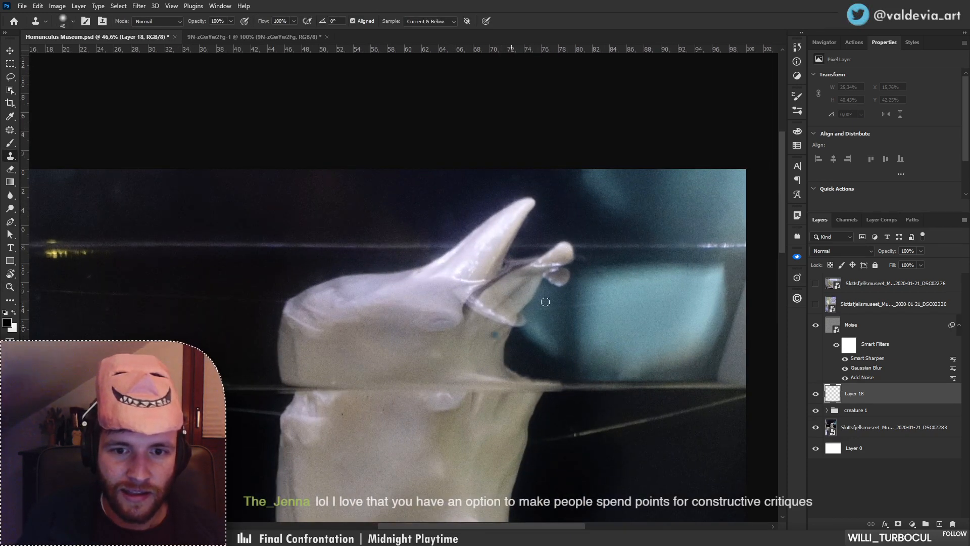
{"action": "scroll", "coordinate": [523, 314], "scroll_direction": "down", "scroll_amount": 3}
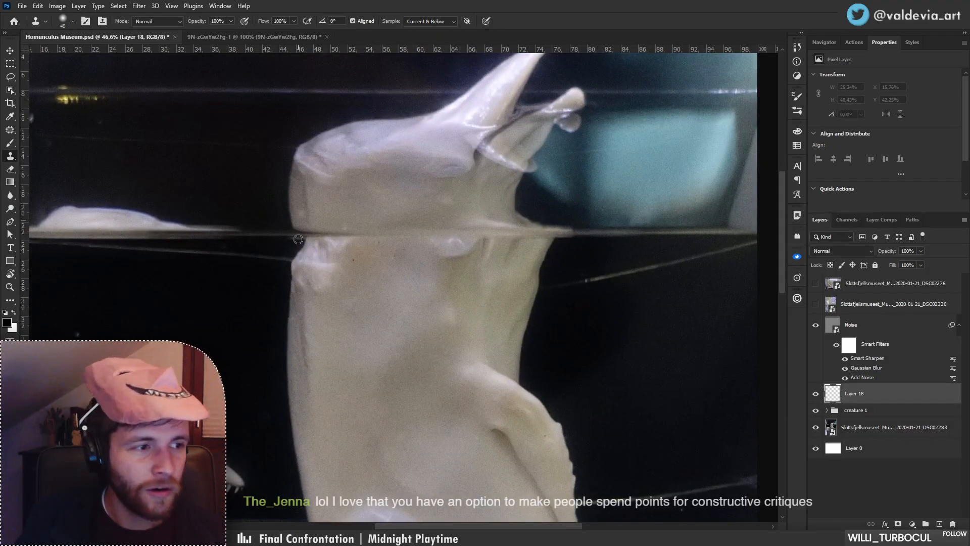
{"action": "scroll", "coordinate": [298, 239], "scroll_direction": "up", "scroll_amount": 3}
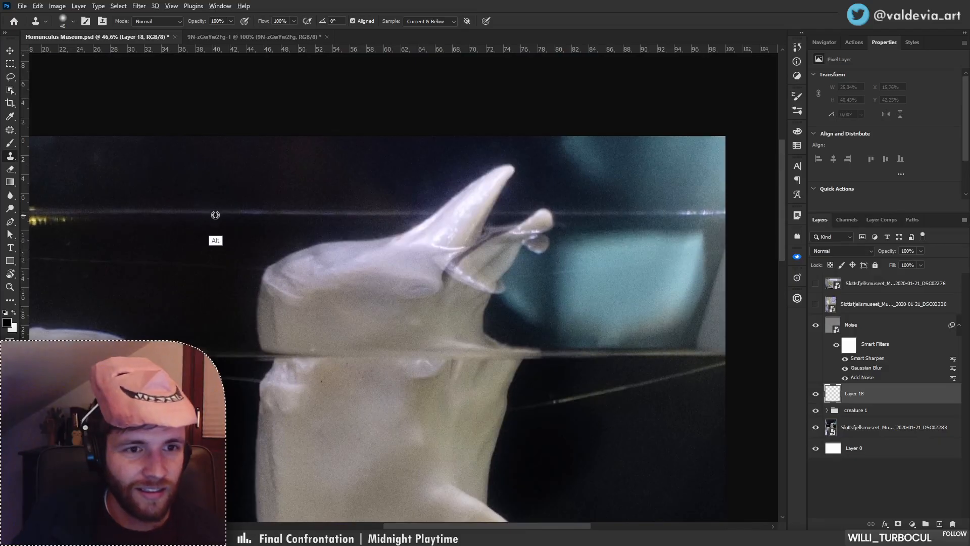
{"action": "right_click", "coordinate": [423, 217]}
{"action": "left_click", "coordinate": [509, 238]}
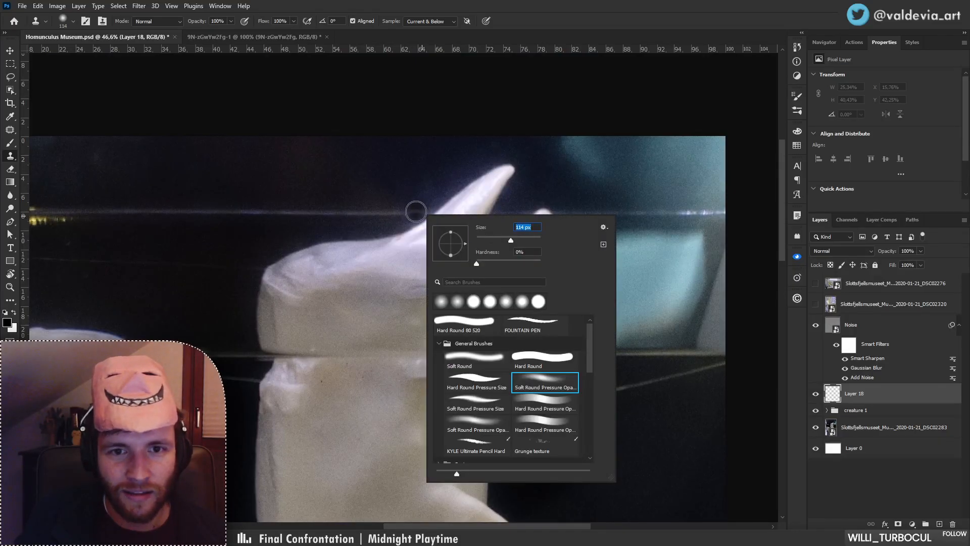
{"action": "mouse_move", "coordinate": [410, 213]}
{"action": "left_mouse_down"}
{"action": "mouse_move", "coordinate": [446, 212]}
{"action": "mouse_move", "coordinate": [399, 213]}
{"action": "mouse_move", "coordinate": [486, 210]}
{"action": "mouse_move", "coordinate": [363, 213]}
{"action": "mouse_move", "coordinate": [528, 208]}
{"action": "mouse_move", "coordinate": [390, 209]}
{"action": "mouse_move", "coordinate": [479, 212]}
{"action": "left_mouse_up"}
Switch the Clone Stamp to the Soft Round brush and cover the upper beak's tip with cloned dark background.
{"action": "right_click", "coordinate": [478, 212]}
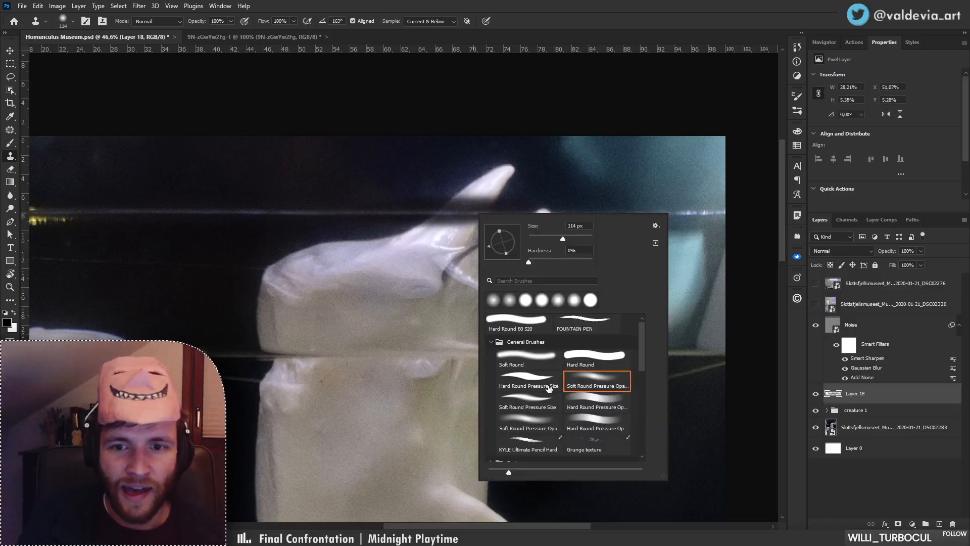
{"action": "left_click", "coordinate": [526, 368]}
{"action": "mouse_move", "coordinate": [430, 190]}
{"action": "left_mouse_down"}
{"action": "mouse_move", "coordinate": [462, 193]}
{"action": "mouse_move", "coordinate": [292, 188]}
{"action": "mouse_move", "coordinate": [492, 162]}
{"action": "mouse_move", "coordinate": [364, 154]}
{"action": "mouse_move", "coordinate": [472, 167]}
{"action": "mouse_move", "coordinate": [477, 194]}
{"action": "mouse_move", "coordinate": [435, 195]}
{"action": "mouse_move", "coordinate": [558, 220]}
{"action": "mouse_move", "coordinate": [512, 222]}
{"action": "mouse_move", "coordinate": [475, 241]}
{"action": "mouse_move", "coordinate": [485, 241]}
{"action": "mouse_move", "coordinate": [414, 218]}
{"action": "mouse_move", "coordinate": [384, 226]}
{"action": "mouse_move", "coordinate": [477, 230]}
{"action": "mouse_move", "coordinate": [452, 220]}
{"action": "left_mouse_up"}
{"action": "key", "text": "ctrl+z"}
{"action": "mouse_move", "coordinate": [545, 307]}
{"action": "left_mouse_down"}
{"action": "mouse_move", "coordinate": [431, 253]}
{"action": "mouse_move", "coordinate": [440, 244]}
{"action": "mouse_move", "coordinate": [479, 252]}
{"action": "mouse_move", "coordinate": [431, 257]}
{"action": "mouse_move", "coordinate": [445, 217]}
{"action": "mouse_move", "coordinate": [509, 268]}
{"action": "mouse_move", "coordinate": [502, 213]}
{"action": "mouse_move", "coordinate": [488, 223]}
{"action": "mouse_move", "coordinate": [504, 260]}
{"action": "left_mouse_up"}
{"action": "left_click", "coordinate": [462, 282], "text": "alt"}
{"action": "key", "text": "ctrl+z"}
{"action": "left_click", "coordinate": [452, 270], "text": "alt"}
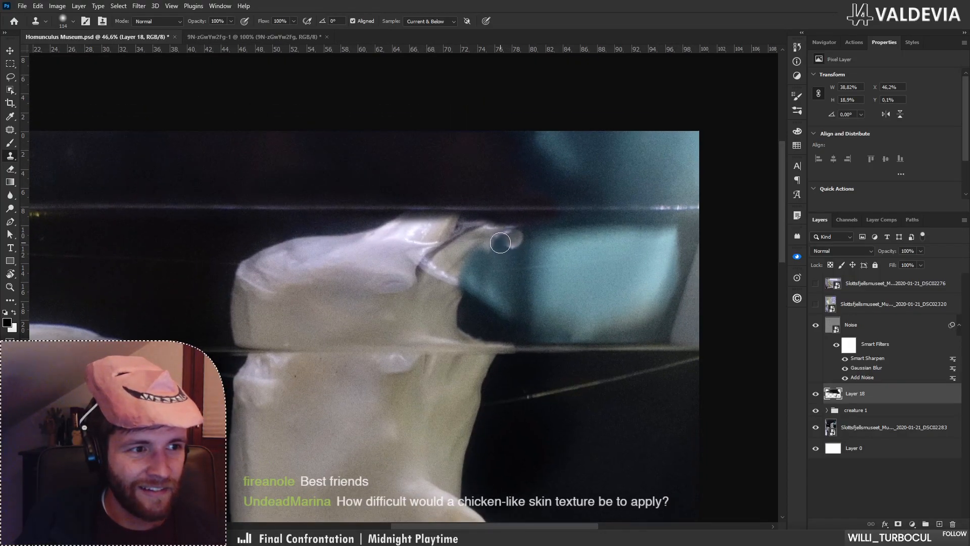
Clone the teal background over the lower beak's tip and the droplet beside it, redoing the unsatisfactory stroke.
{"action": "left_click", "coordinate": [528, 286], "text": "alt"}
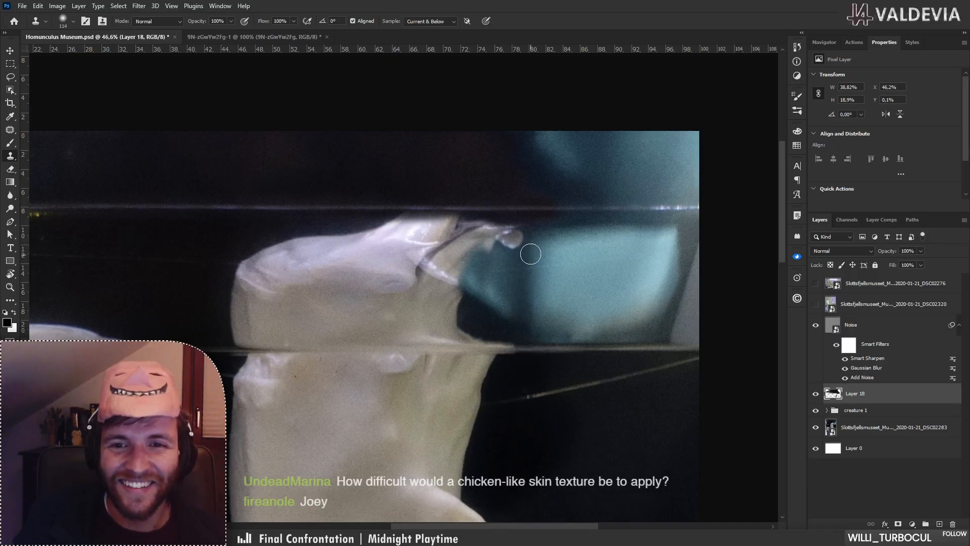
{"action": "mouse_move", "coordinate": [529, 247]}
{"action": "left_mouse_down"}
{"action": "mouse_move", "coordinate": [516, 245]}
{"action": "mouse_move", "coordinate": [530, 245]}
{"action": "left_mouse_up"}
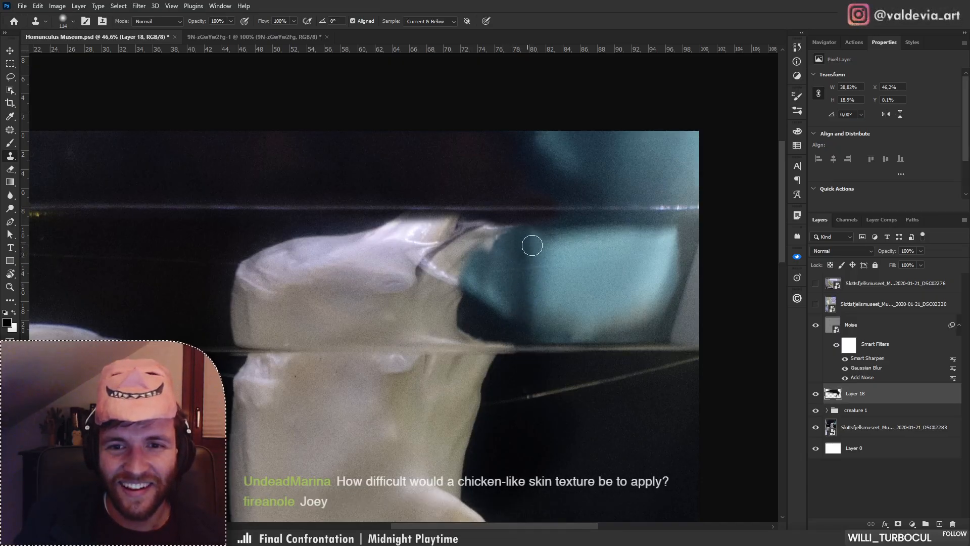
{"action": "key", "text": "ctrl+z"}
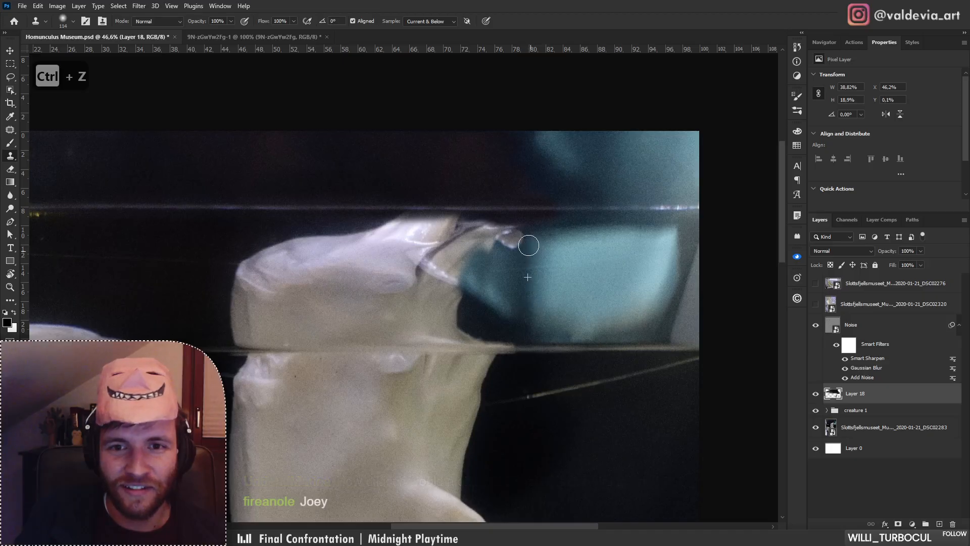
{"action": "mouse_move", "coordinate": [500, 248]}
{"action": "left_mouse_down"}
{"action": "mouse_move", "coordinate": [483, 265]}
{"action": "mouse_move", "coordinate": [500, 287]}
{"action": "left_mouse_up"}
{"action": "left_click", "coordinate": [506, 292], "text": "alt"}
{"action": "right_click", "coordinate": [589, 306]}
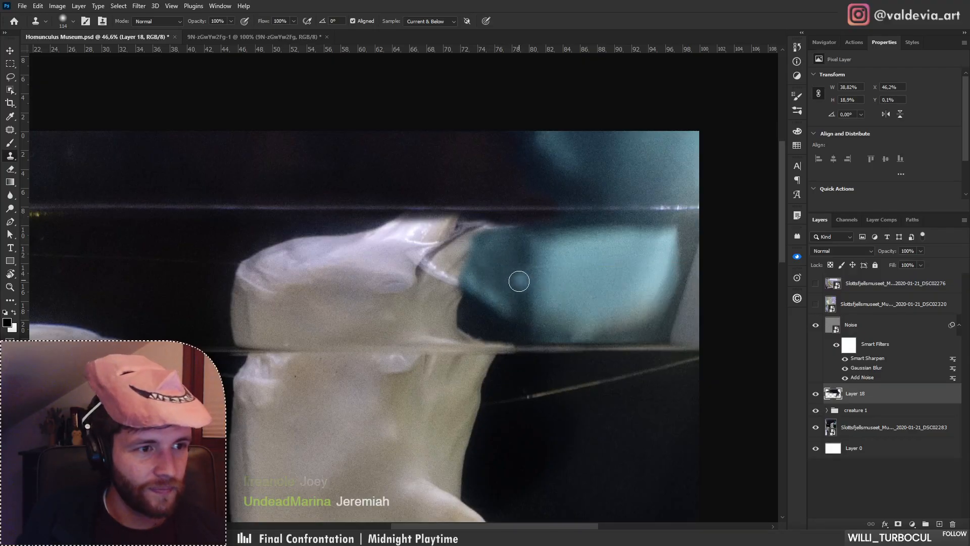
{"action": "mouse_move", "coordinate": [432, 327]}
{"action": "left_mouse_down"}
{"action": "mouse_move", "coordinate": [505, 312]}
{"action": "mouse_move", "coordinate": [602, 227]}
{"action": "mouse_move", "coordinate": [518, 325]}
{"action": "left_mouse_up"}
{"action": "mouse_move", "coordinate": [595, 284]}
{"action": "left_mouse_down"}
{"action": "mouse_move", "coordinate": [470, 288]}
{"action": "mouse_move", "coordinate": [514, 300]}
{"action": "left_mouse_up"}
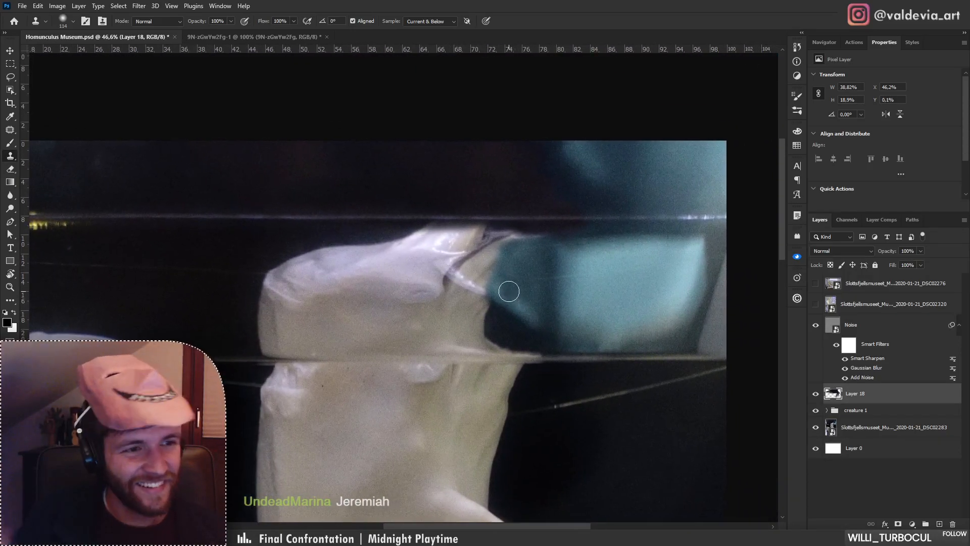
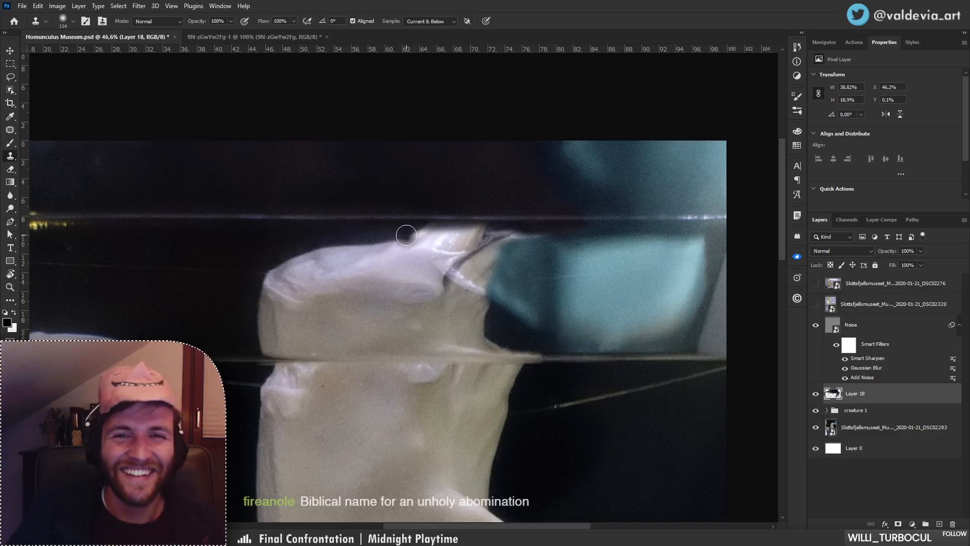
Try cloning dark background over the remaining base of the upper beak, and undo the strokes.
{"action": "mouse_move", "coordinate": [423, 217]}
{"action": "left_mouse_down"}
{"action": "mouse_move", "coordinate": [410, 231]}
{"action": "mouse_move", "coordinate": [383, 233]}
{"action": "mouse_move", "coordinate": [445, 234]}
{"action": "left_mouse_up"}
{"action": "key", "text": "ctrl+z"}
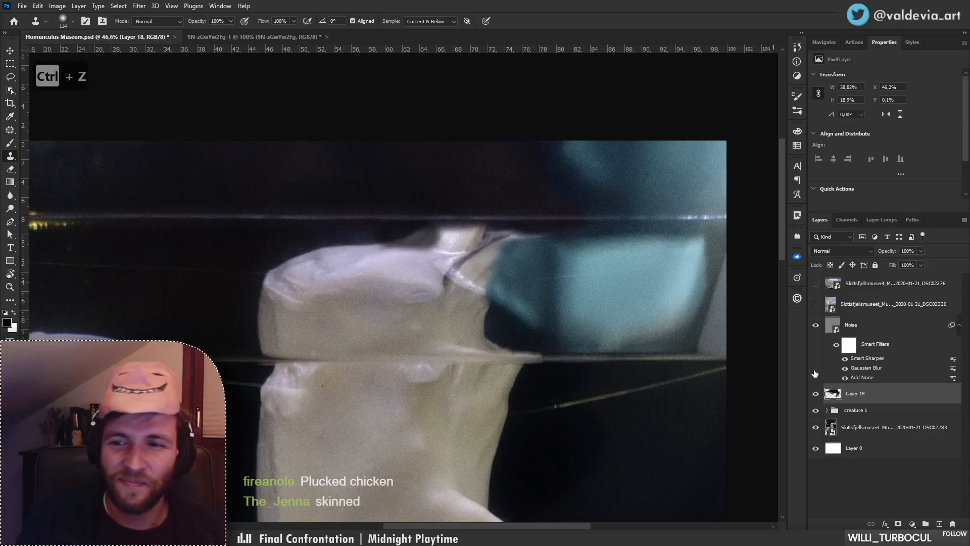
{"action": "key", "text": "ctrl+z"}
On a new layer, clone a copy of the large specimen's rounded head end onto the dark background with the Soft Round brush.
{"action": "left_click", "coordinate": [938, 523]}
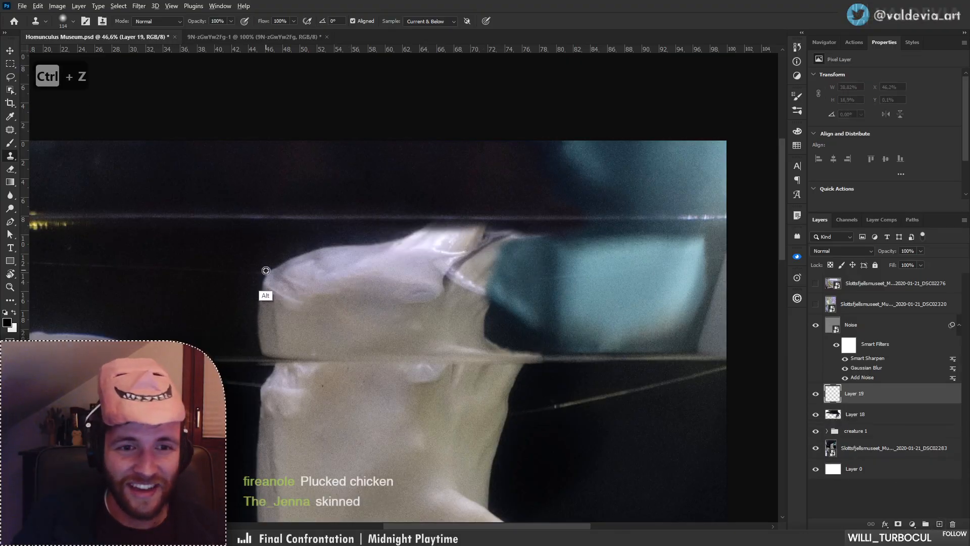
{"action": "left_click_drag", "start_coordinate": [259, 272], "coordinate": [362, 268]}
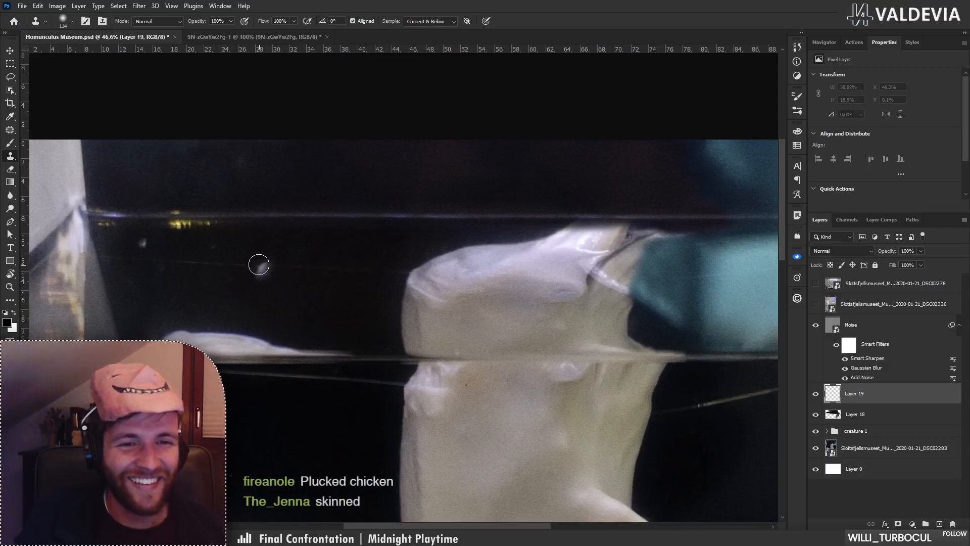
{"action": "right_click", "coordinate": [259, 252]}
{"action": "left_click", "coordinate": [315, 396]}
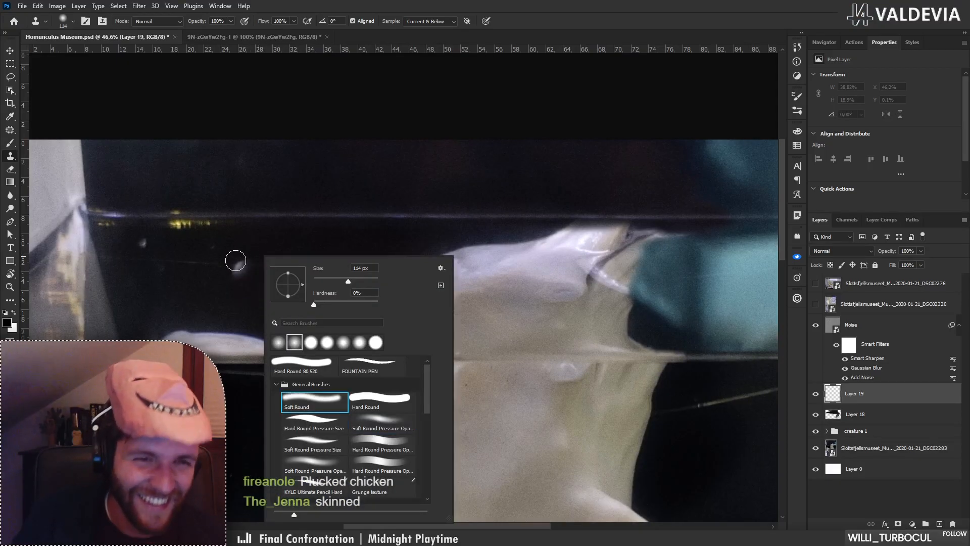
{"action": "mouse_move", "coordinate": [233, 262]}
{"action": "left_mouse_down"}
{"action": "mouse_move", "coordinate": [307, 243]}
{"action": "mouse_move", "coordinate": [269, 242]}
{"action": "mouse_move", "coordinate": [384, 239]}
{"action": "mouse_move", "coordinate": [321, 234]}
{"action": "mouse_move", "coordinate": [233, 264]}
{"action": "mouse_move", "coordinate": [273, 281]}
{"action": "mouse_move", "coordinate": [338, 253]}
{"action": "left_mouse_up"}
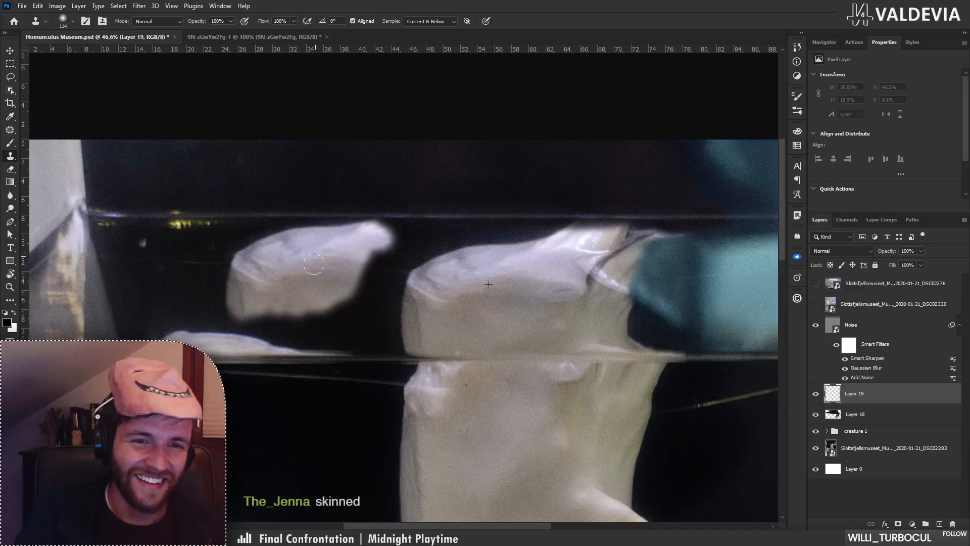
Flip the cloned head piece horizontally, place it over the beak side of the head, and narrow it to 91.52% width.
{"action": "key", "text": "ctrl+t"}
{"action": "right_click", "coordinate": [322, 257]}
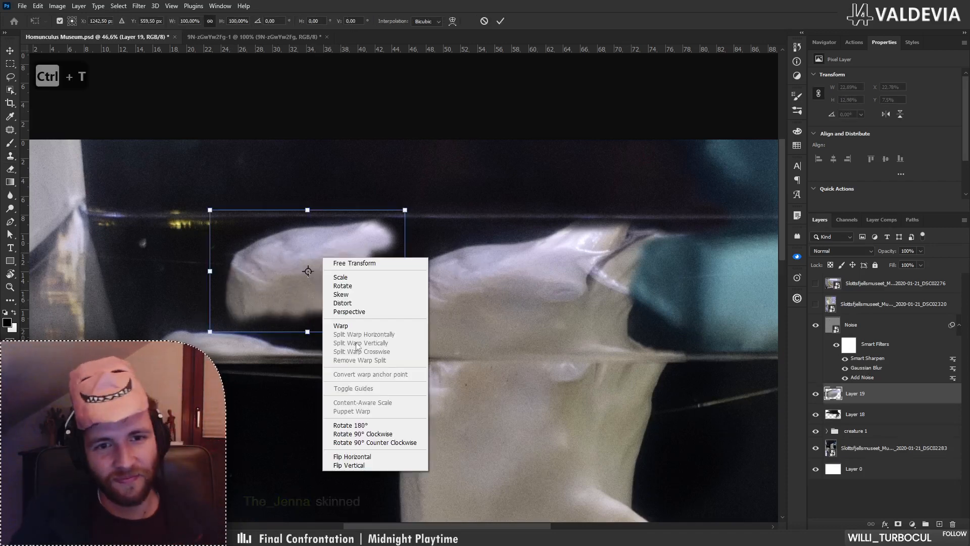
{"action": "left_click", "coordinate": [353, 457]}
{"action": "left_click_drag", "start_coordinate": [340, 256], "coordinate": [586, 293]}
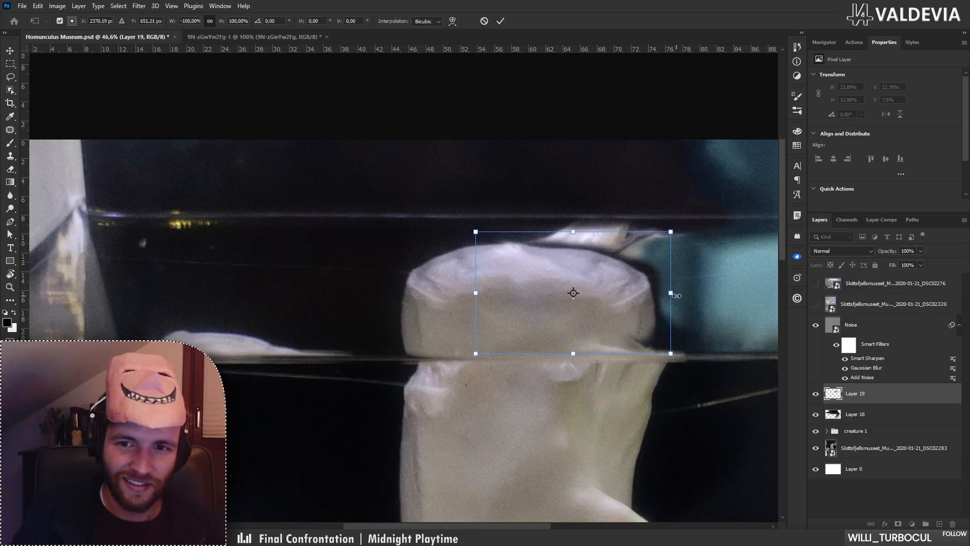
{"action": "left_click_drag", "start_coordinate": [677, 296], "coordinate": [652, 294]}
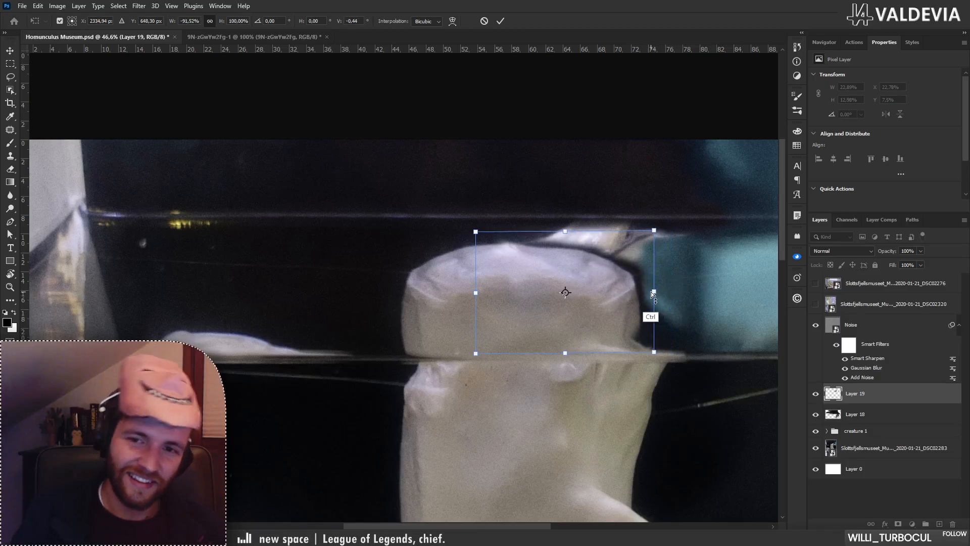
{"action": "left_click", "coordinate": [500, 21]}
Erase the edges of the mirrored head piece to blend it into the large specimen's head.
{"action": "key", "text": "z"}
{"action": "mouse_move", "coordinate": [571, 306]}
{"action": "left_mouse_down"}
{"action": "mouse_move", "coordinate": [471, 307]}
{"action": "mouse_move", "coordinate": [532, 290]}
{"action": "left_mouse_up"}
{"action": "key", "text": "e"}
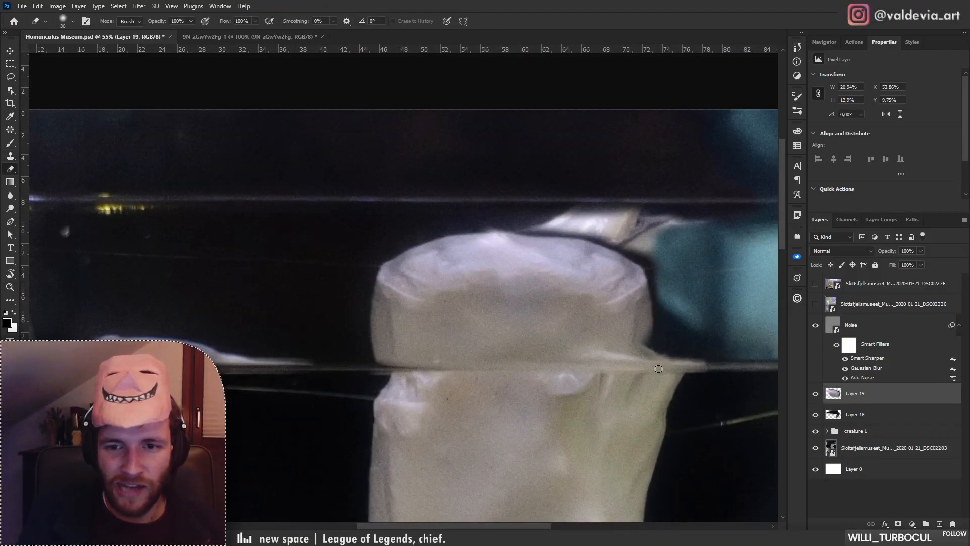
{"action": "right_click", "coordinate": [526, 249]}
{"action": "mouse_move", "coordinate": [514, 236]}
{"action": "left_mouse_down"}
{"action": "mouse_move", "coordinate": [503, 232]}
{"action": "mouse_move", "coordinate": [455, 253]}
{"action": "left_mouse_up"}
{"action": "key", "text": "z"}
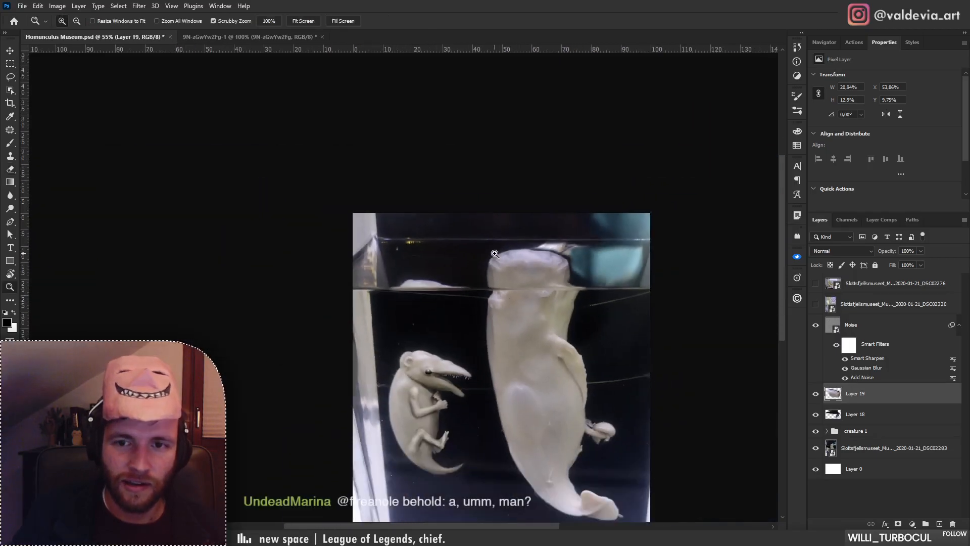
{"action": "left_click_drag", "start_coordinate": [590, 243], "coordinate": [652, 253]}
{"action": "key", "text": "e"}
On Layer 18, clone dark background over the beak remnants above the rounded head.
{"action": "left_click", "coordinate": [843, 415]}
{"action": "key", "text": "s"}
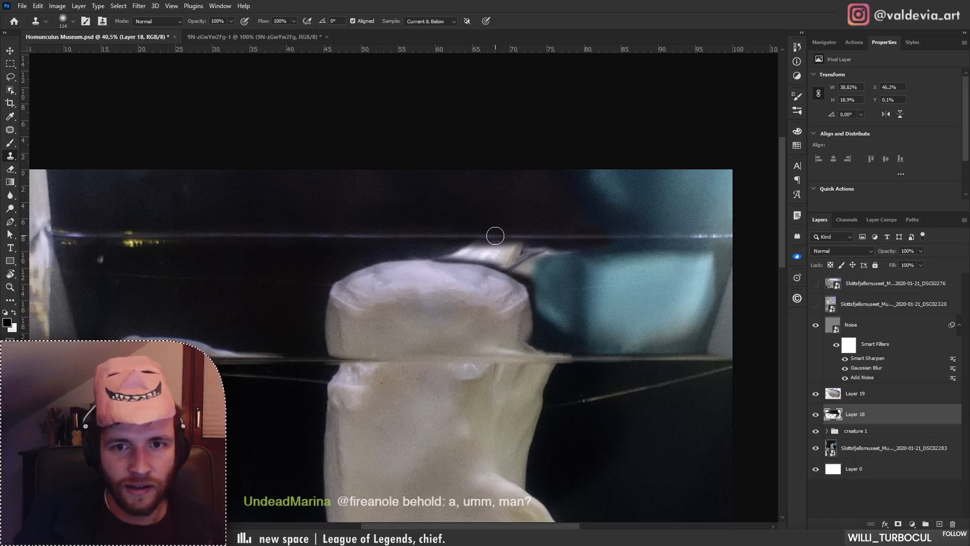
{"action": "mouse_move", "coordinate": [496, 236]}
{"action": "left_mouse_down"}
{"action": "mouse_move", "coordinate": [470, 256]}
{"action": "mouse_move", "coordinate": [517, 255]}
{"action": "mouse_move", "coordinate": [507, 248]}
{"action": "mouse_move", "coordinate": [518, 269]}
{"action": "mouse_move", "coordinate": [550, 247]}
{"action": "mouse_move", "coordinate": [573, 247]}
{"action": "mouse_move", "coordinate": [413, 252]}
{"action": "left_mouse_up"}
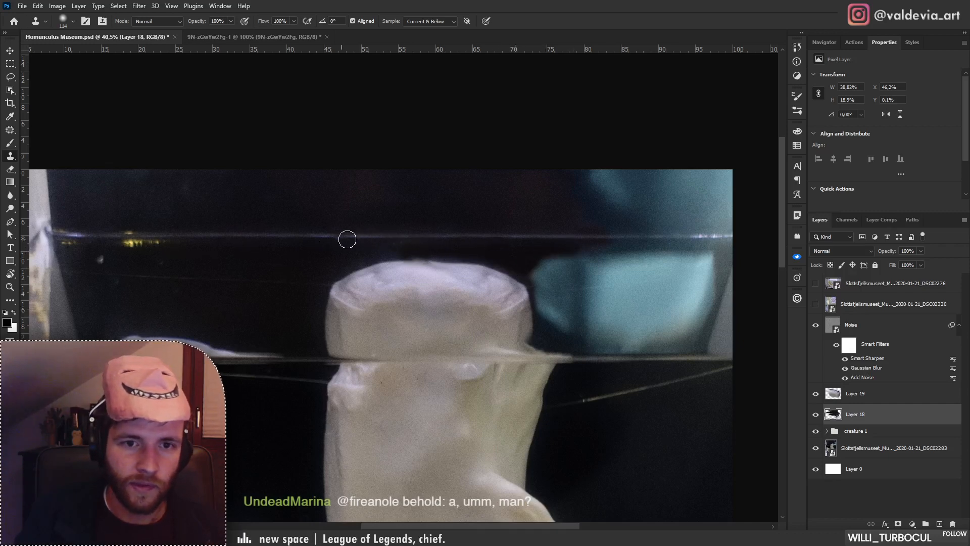
On Layer 18, clone background over the gap between the large specimen's head and the teal reflection.
{"action": "left_click_drag", "start_coordinate": [548, 256], "coordinate": [527, 265]}
{"action": "mouse_move", "coordinate": [451, 284]}
{"action": "left_mouse_down"}
{"action": "mouse_move", "coordinate": [390, 286]}
{"action": "mouse_move", "coordinate": [444, 281]}
{"action": "left_mouse_up"}
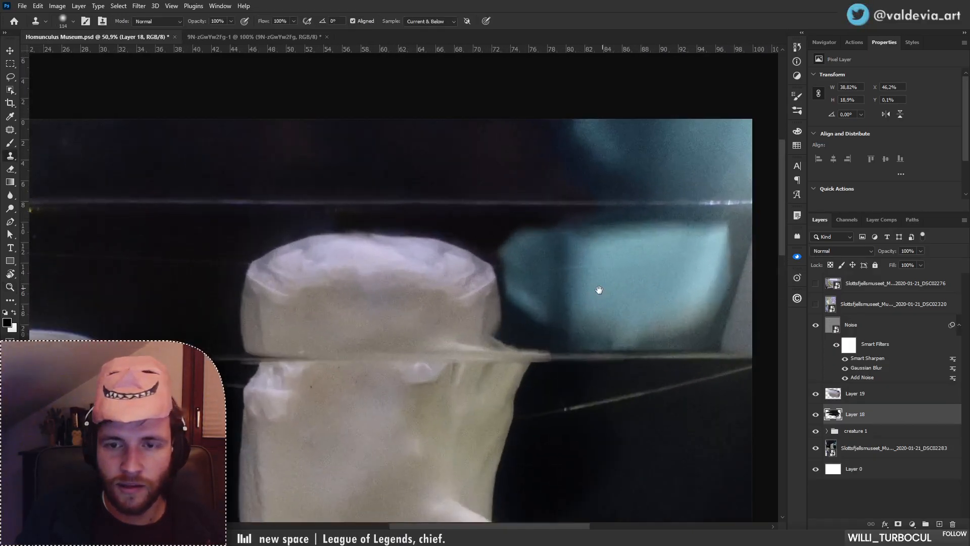
{"action": "left_click_drag", "start_coordinate": [599, 290], "coordinate": [505, 316]}
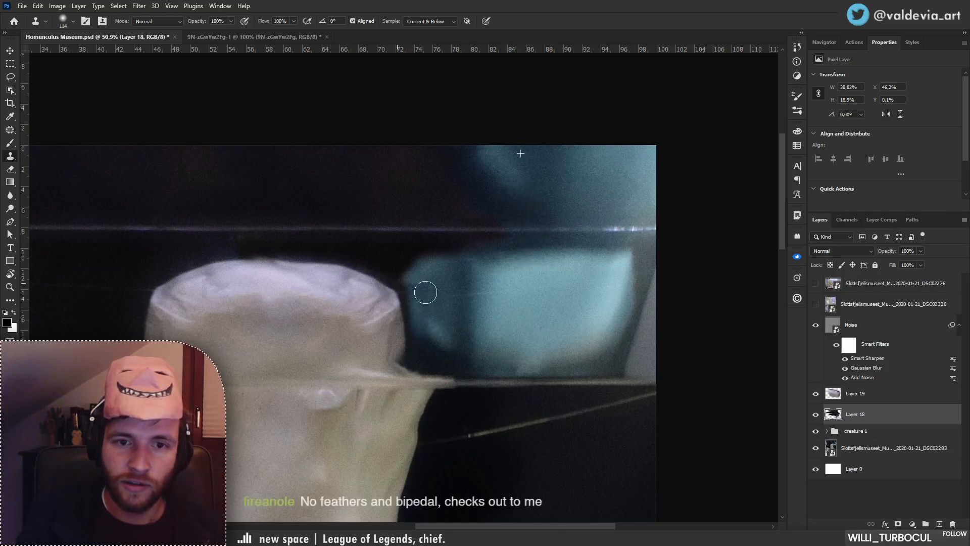
{"action": "key", "text": "ctrl+z"}
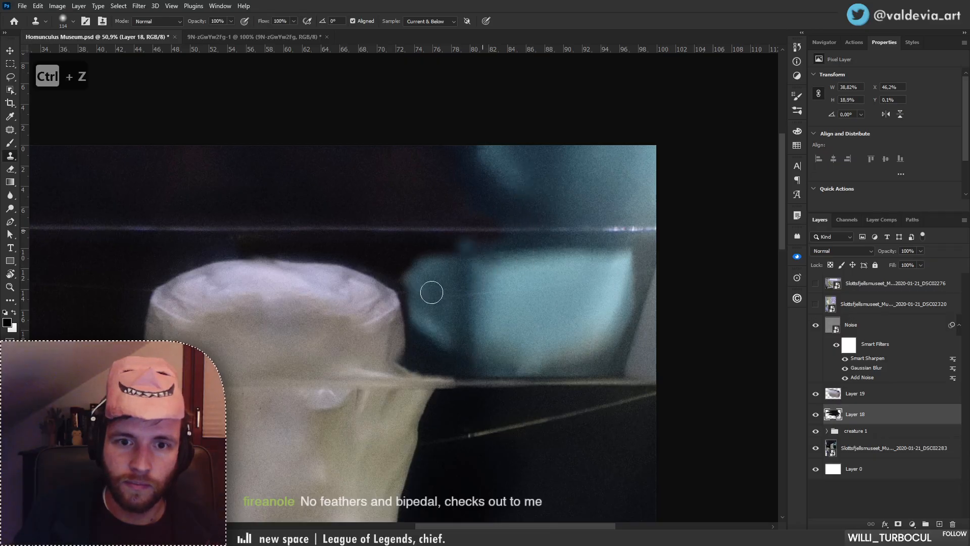
{"action": "left_click_drag", "start_coordinate": [419, 321], "coordinate": [416, 319]}
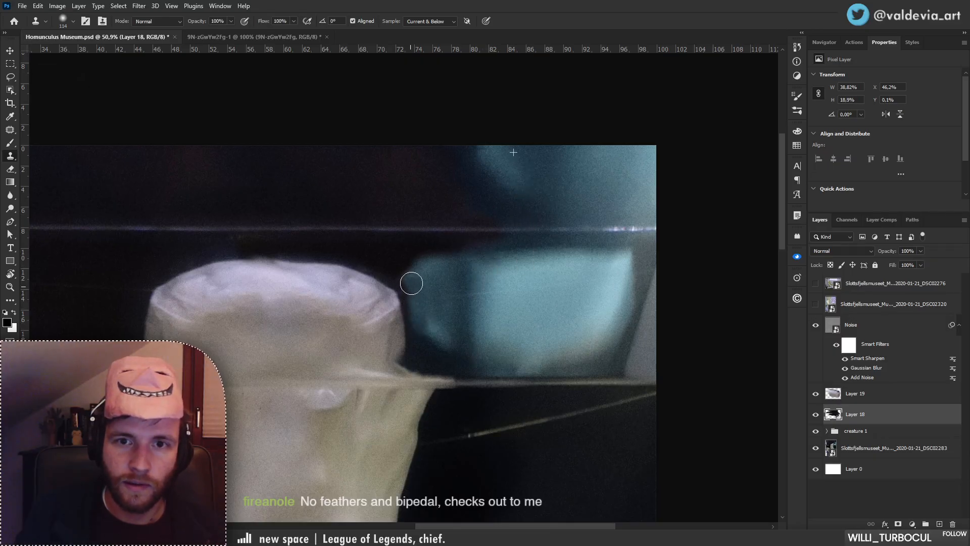
{"action": "key", "text": "alt"}
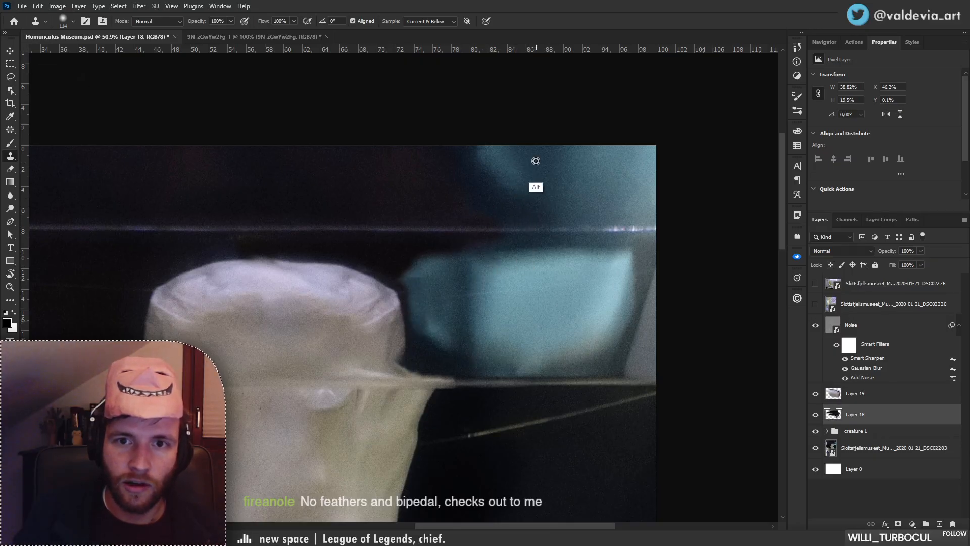
{"action": "left_click", "coordinate": [512, 188], "text": "alt"}
{"action": "mouse_move", "coordinate": [389, 286]}
{"action": "left_mouse_down"}
{"action": "mouse_move", "coordinate": [415, 273]}
{"action": "mouse_move", "coordinate": [393, 261]}
{"action": "left_mouse_up"}
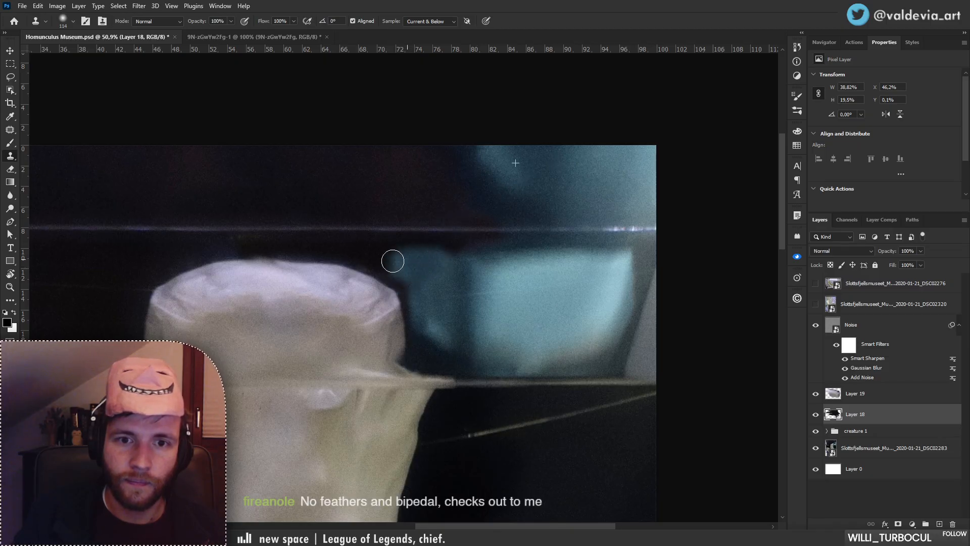
{"action": "key", "text": "ctrl+z"}
{"action": "right_click", "coordinate": [515, 261]}
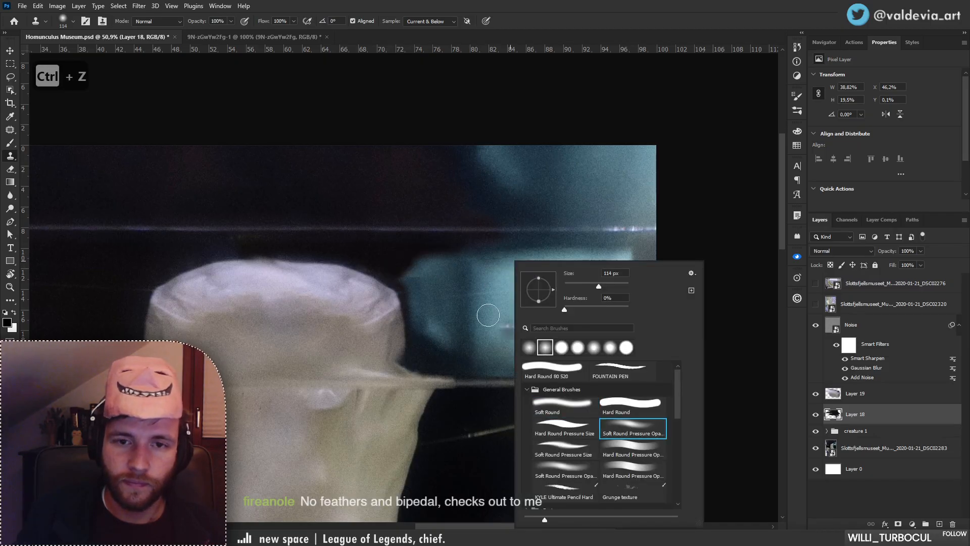
{"action": "left_click", "coordinate": [430, 271]}
{"action": "key", "text": "ctrl+z"}
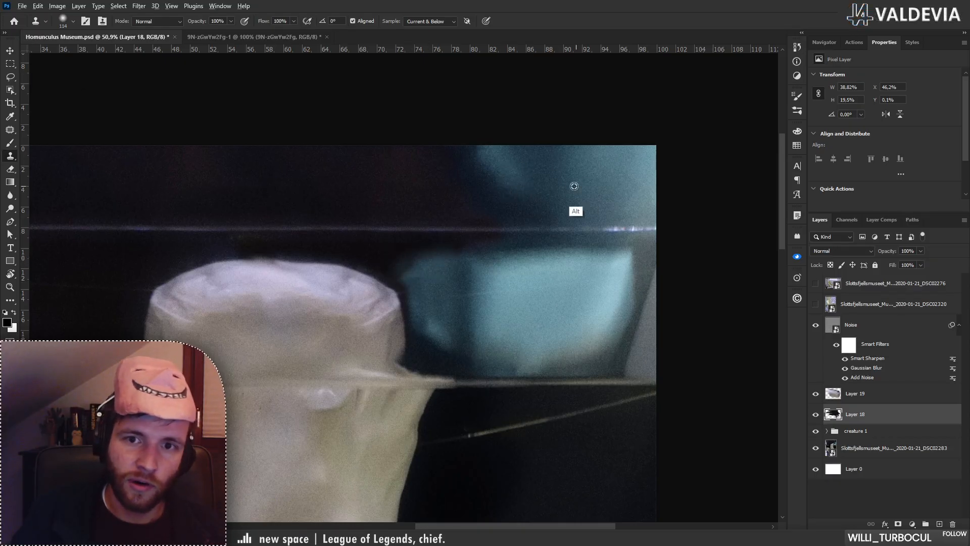
Clone blurred teal texture over the reflection's upper corner beside the head to soften and extend its edge.
{"action": "left_click", "coordinate": [551, 176], "text": "alt"}
{"action": "left_click", "coordinate": [424, 262]}
{"action": "left_click", "coordinate": [529, 253], "text": "alt"}
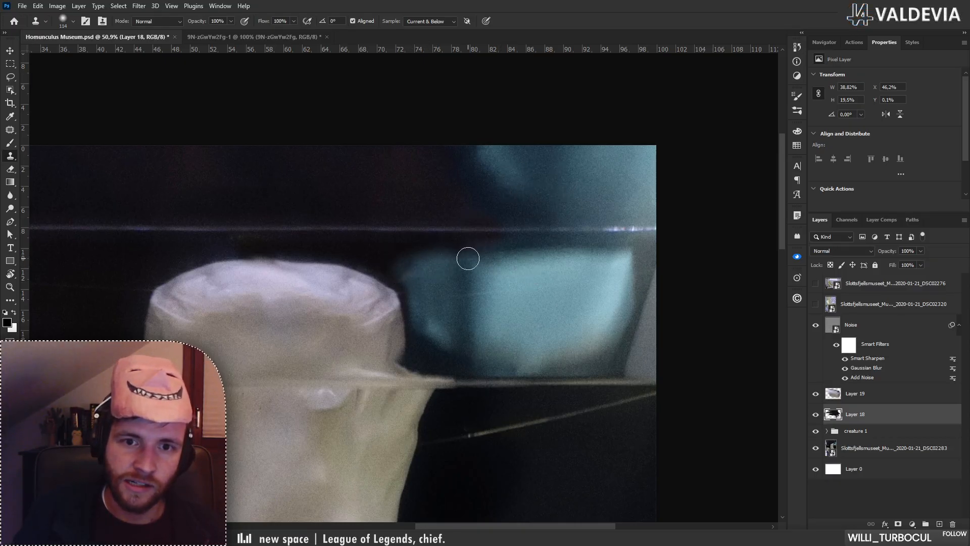
{"action": "left_click_drag", "start_coordinate": [412, 261], "coordinate": [441, 252]}
{"action": "left_click_drag", "start_coordinate": [383, 262], "coordinate": [437, 270]}
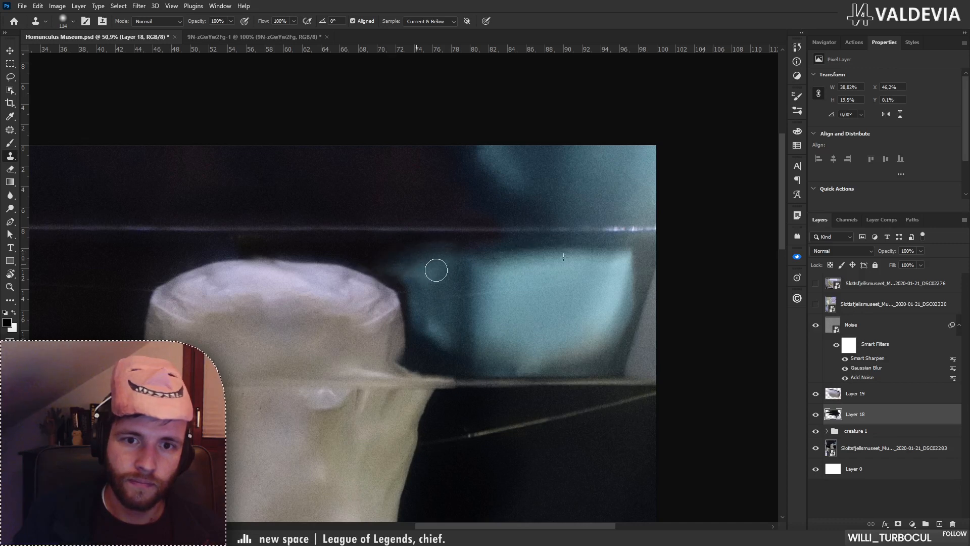
Select Layer 19 and the Eraser tool, and examine the rebuilt head within the whole jar image.
{"action": "key", "text": "ctrl+space"}
{"action": "mouse_move", "coordinate": [502, 283]}
{"action": "left_mouse_down"}
{"action": "mouse_move", "coordinate": [543, 284]}
{"action": "mouse_move", "coordinate": [504, 284]}
{"action": "left_mouse_up"}
{"action": "left_click", "coordinate": [839, 393]}
{"action": "key", "text": "e"}
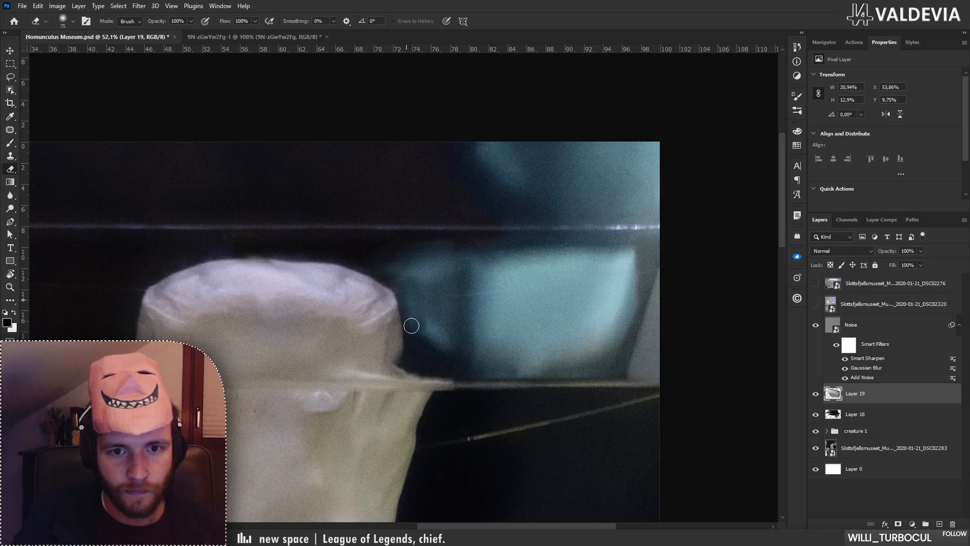
{"action": "key", "text": "ctrl+space"}
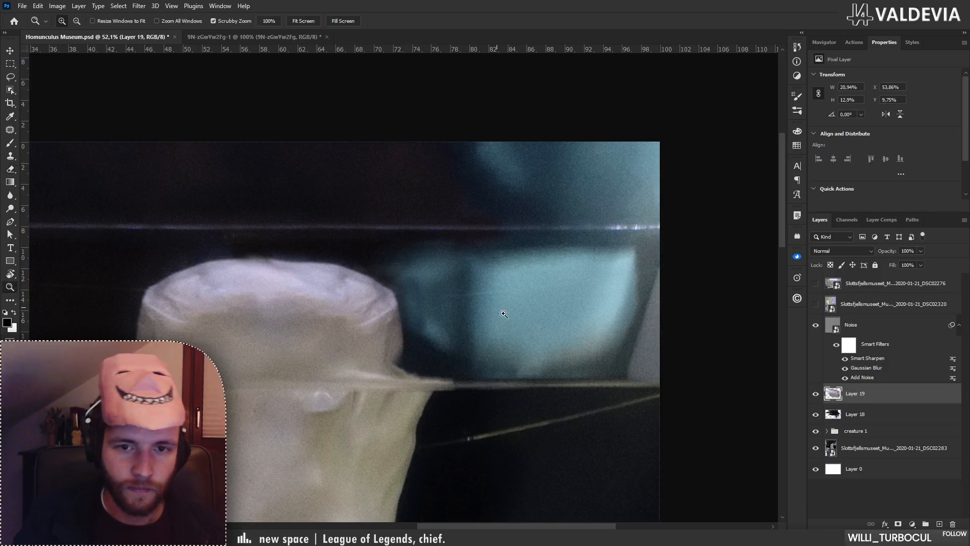
{"action": "left_click_drag", "start_coordinate": [459, 316], "coordinate": [415, 318]}
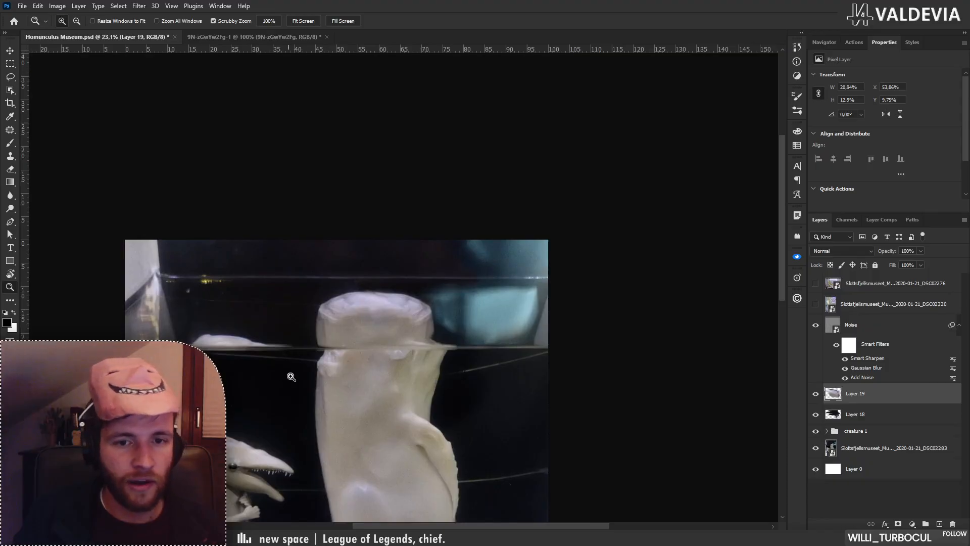
{"action": "left_click_drag", "start_coordinate": [291, 376], "coordinate": [425, 315]}
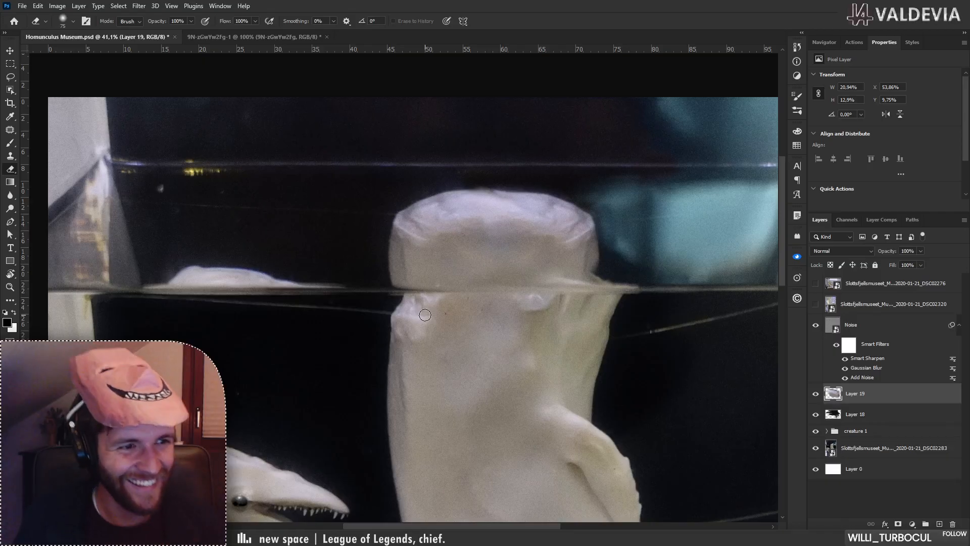
{"action": "key", "text": "ctrl+space"}
{"action": "left_click_drag", "start_coordinate": [425, 315], "coordinate": [409, 322]}
{"action": "left_click_drag", "start_coordinate": [488, 372], "coordinate": [513, 354]}
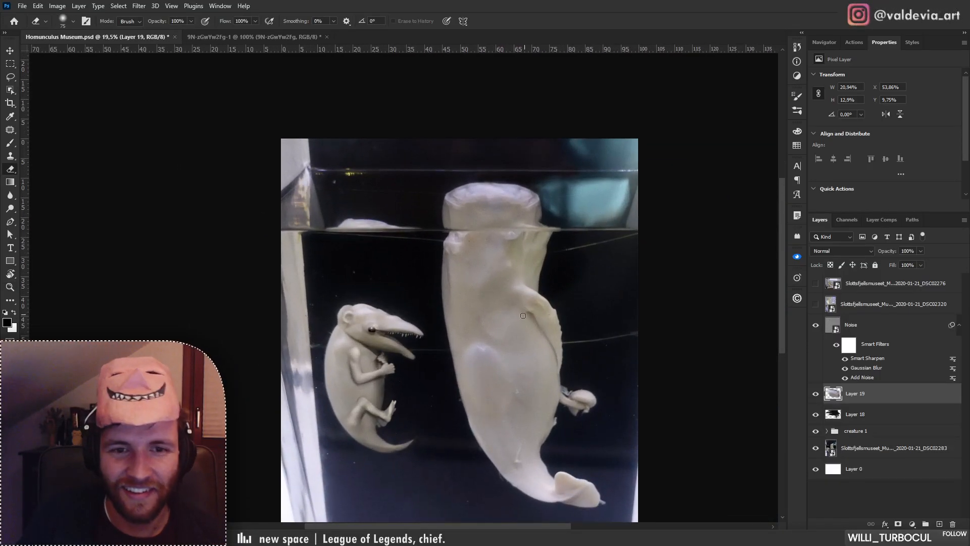
{"action": "left_click", "coordinate": [815, 397]}
{"action": "key", "text": "ctrl+space"}
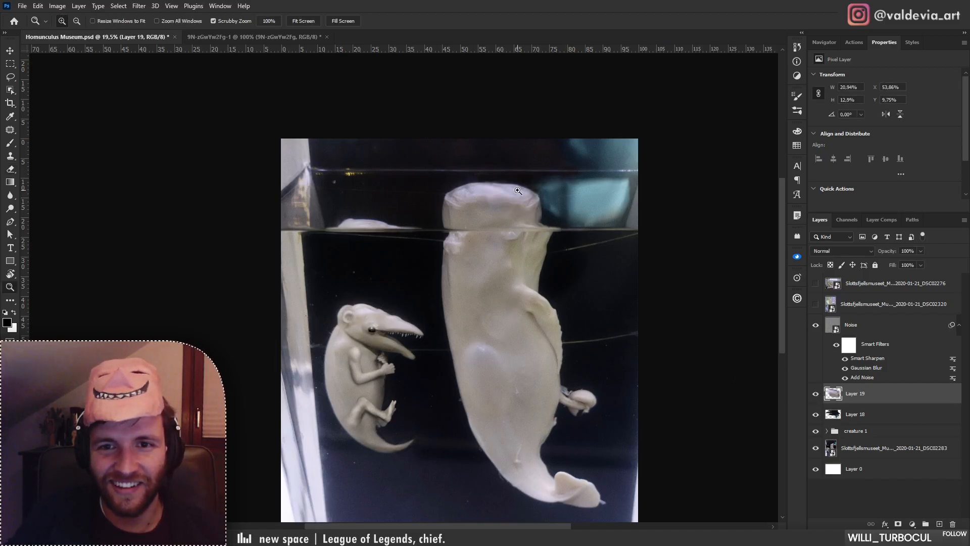
{"action": "left_click_drag", "start_coordinate": [527, 185], "coordinate": [618, 201]}
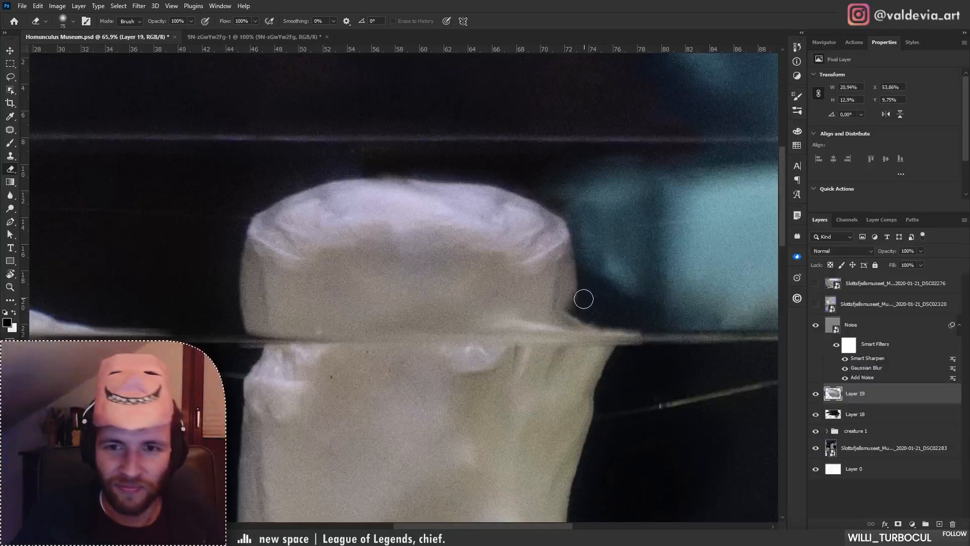
{"action": "left_click_drag", "start_coordinate": [584, 299], "coordinate": [583, 253]}
{"action": "key", "text": "ctrl+z"}
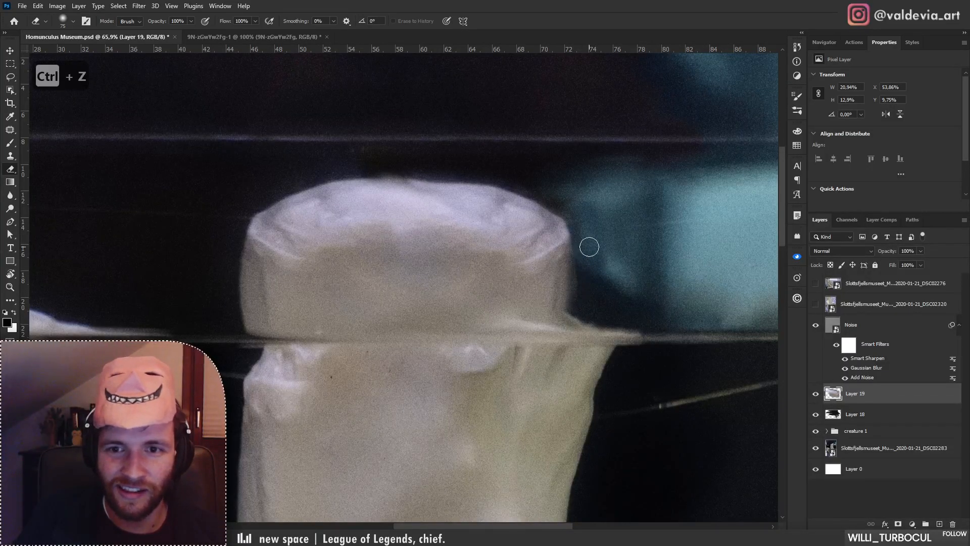
{"action": "right_click", "coordinate": [624, 315]}
{"action": "left_click", "coordinate": [670, 377]}
{"action": "left_click_drag", "start_coordinate": [587, 267], "coordinate": [580, 295]}
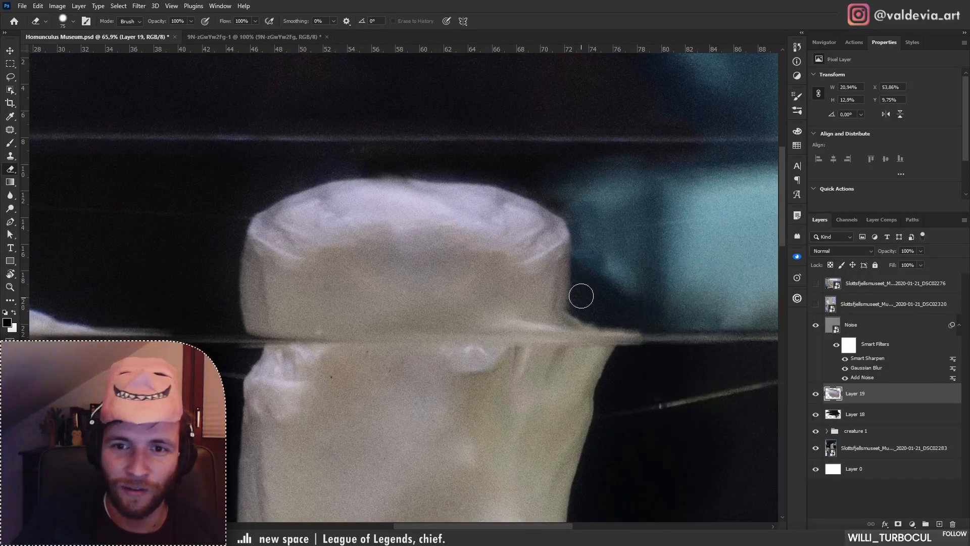
{"action": "key", "text": "ctrl+z"}
{"action": "left_click_drag", "start_coordinate": [570, 213], "coordinate": [586, 282]}
{"action": "key", "text": "ctrl+z"}
Erase the outer edge of the mirrored head piece on Layer 19 with the Soft Round brush.
{"action": "right_click", "coordinate": [626, 263]}
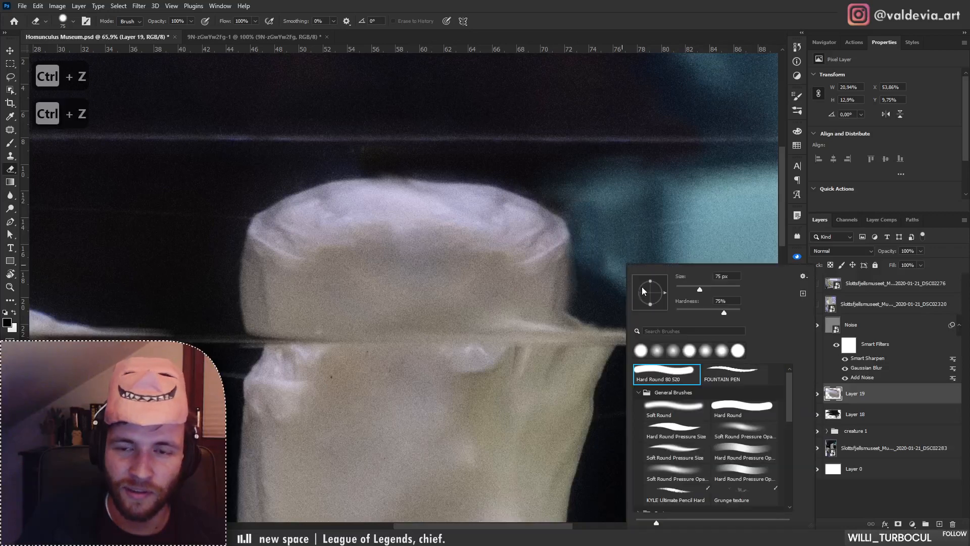
{"action": "left_click", "coordinate": [675, 410]}
{"action": "mouse_move", "coordinate": [573, 214]}
{"action": "left_mouse_down"}
{"action": "mouse_move", "coordinate": [586, 262]}
{"action": "mouse_move", "coordinate": [555, 283]}
{"action": "mouse_move", "coordinate": [585, 284]}
{"action": "left_mouse_up"}
On Layer 18, clone the blurred background up against the trimmed edge of the head.
{"action": "key", "text": "z"}
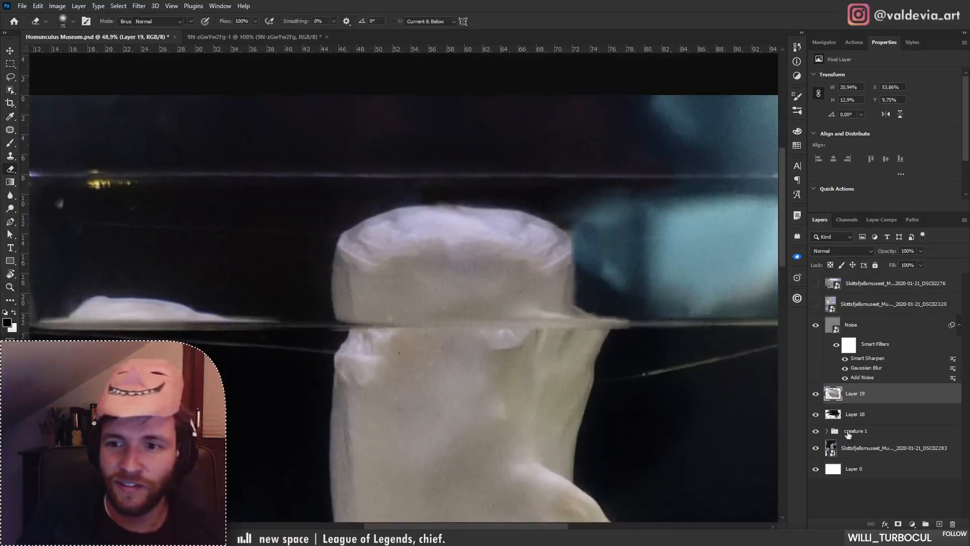
{"action": "key", "text": "s"}
{"action": "left_click", "coordinate": [872, 413]}
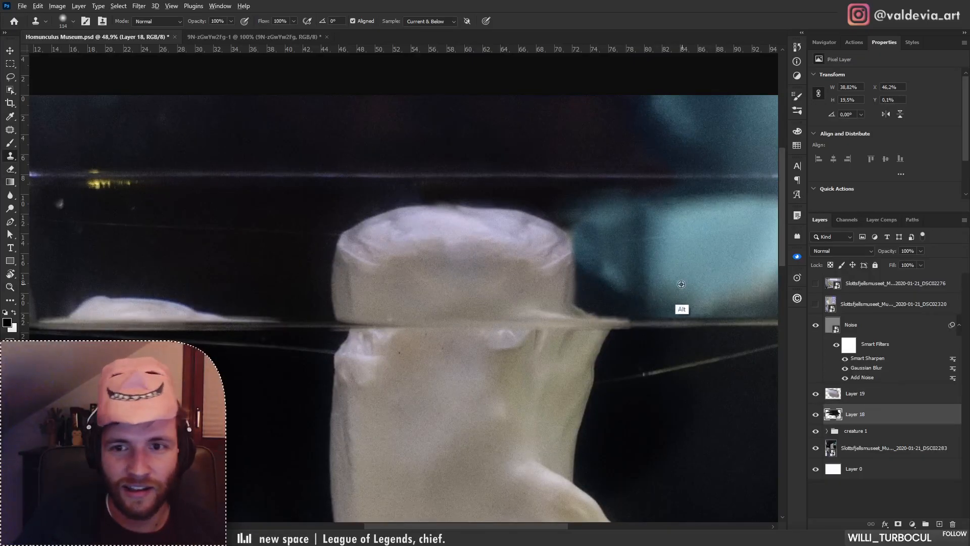
{"action": "left_click", "coordinate": [598, 263], "text": "alt"}
{"action": "left_click_drag", "start_coordinate": [575, 250], "coordinate": [573, 232]}
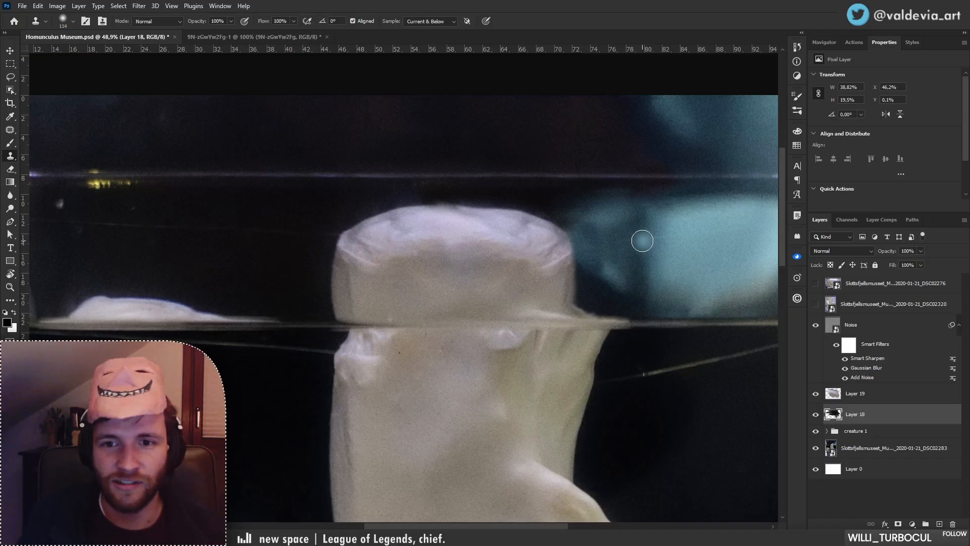
Duplicate Layer 19 and move the copied head piece down onto the dark background beside the large specimen's body.
{"action": "key", "text": "z"}
{"action": "left_click_drag", "start_coordinate": [542, 317], "coordinate": [485, 317]}
{"action": "left_click_drag", "start_coordinate": [541, 328], "coordinate": [577, 329]}
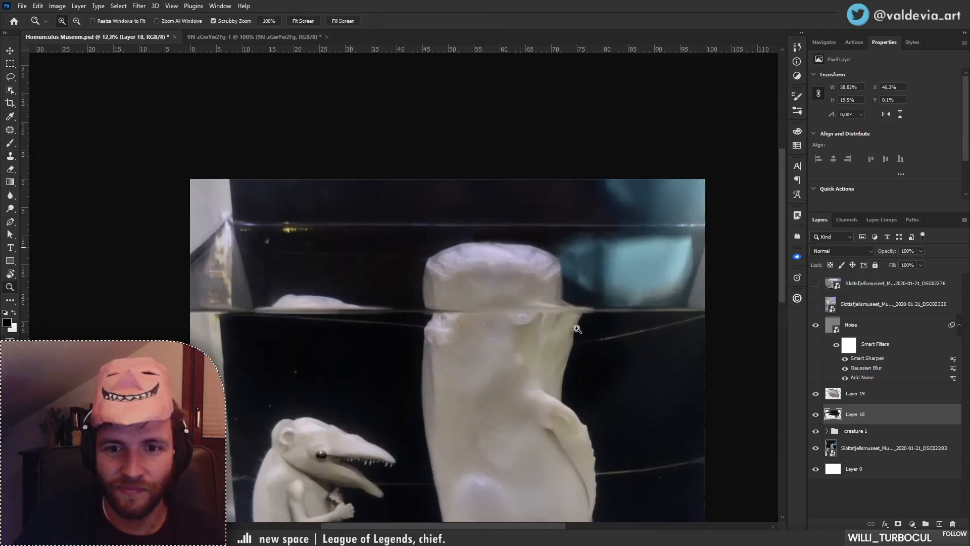
{"action": "key", "text": "s"}
{"action": "left_click_drag", "start_coordinate": [816, 395], "coordinate": [816, 412]}
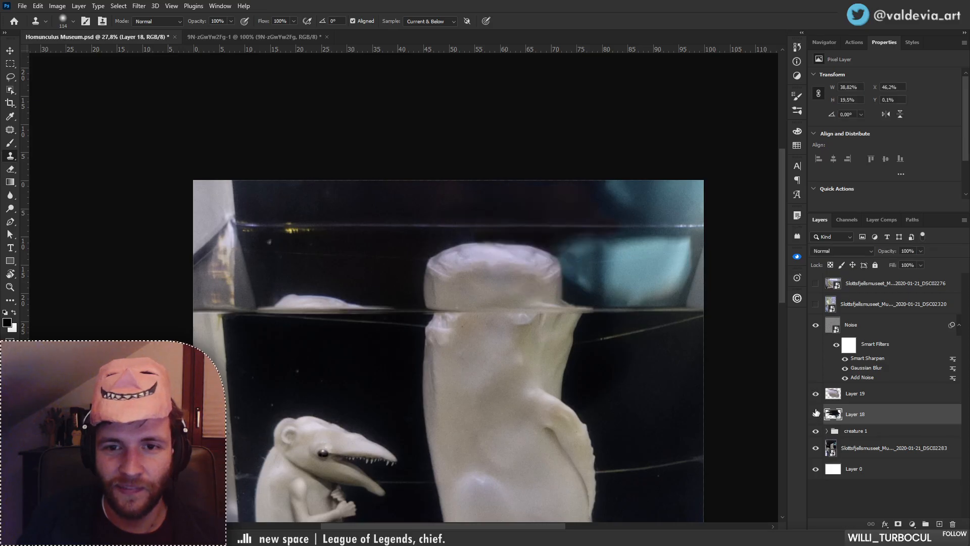
{"action": "key", "text": "alt+bracketright"}
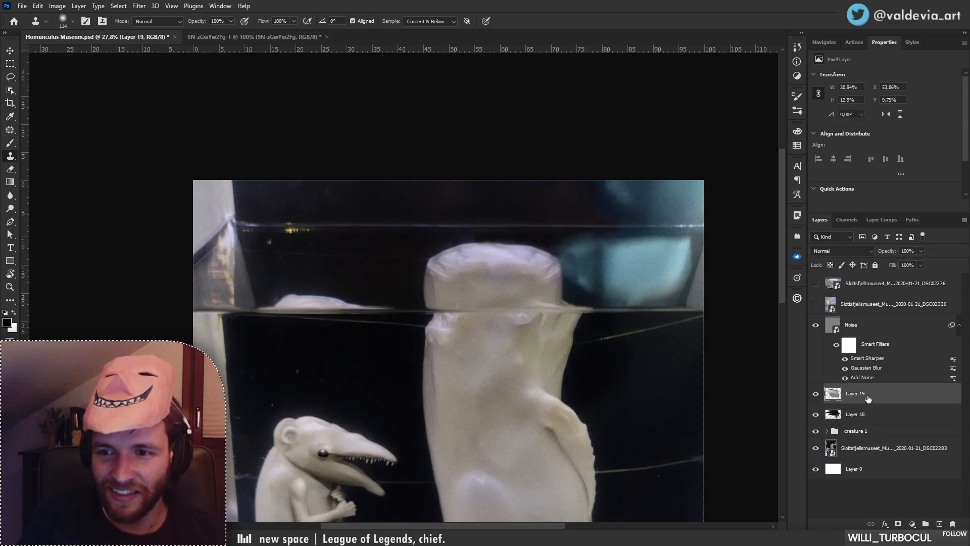
{"action": "key", "text": "ctrl+j"}
{"action": "left_click_drag", "start_coordinate": [540, 273], "coordinate": [652, 364]}
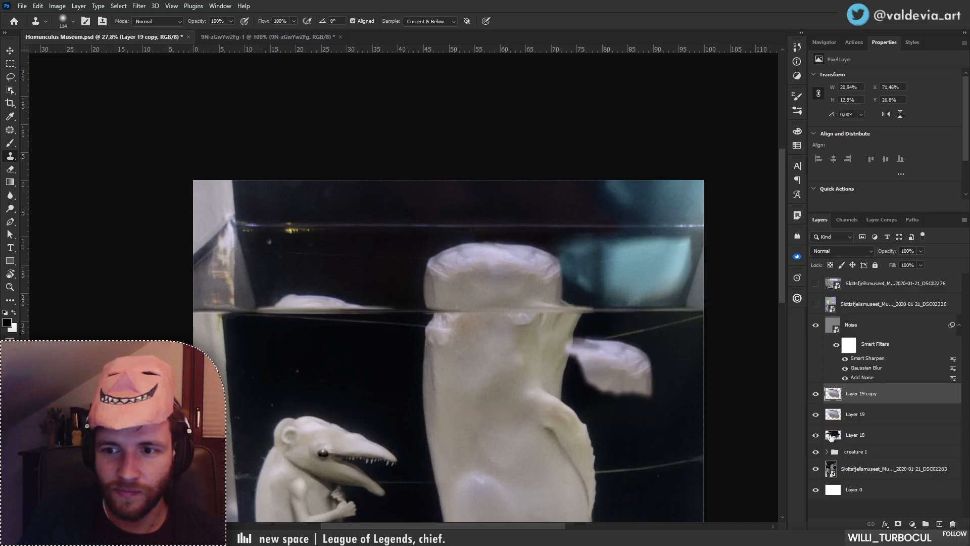
{"action": "left_click", "coordinate": [815, 415]}
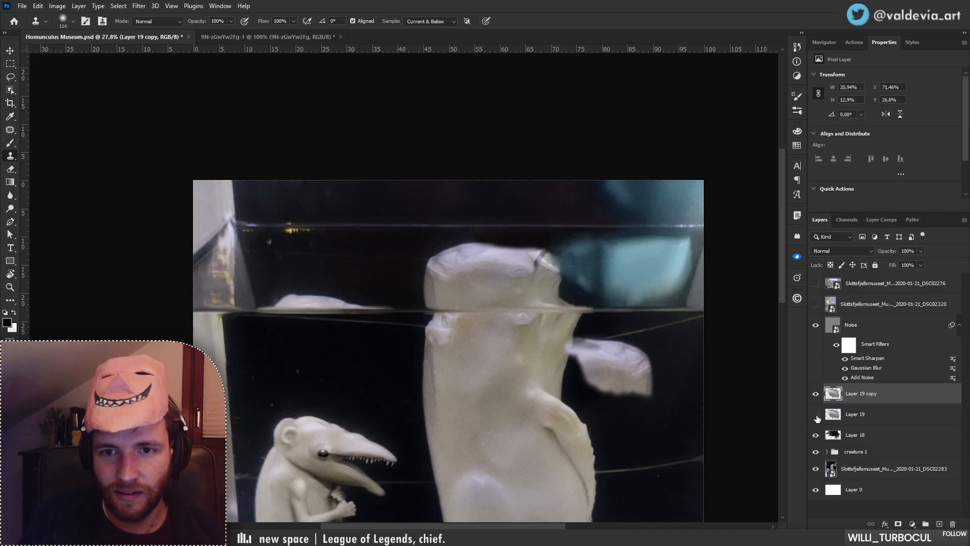
{"action": "left_click", "coordinate": [816, 415]}
{"action": "left_click", "coordinate": [816, 415]}
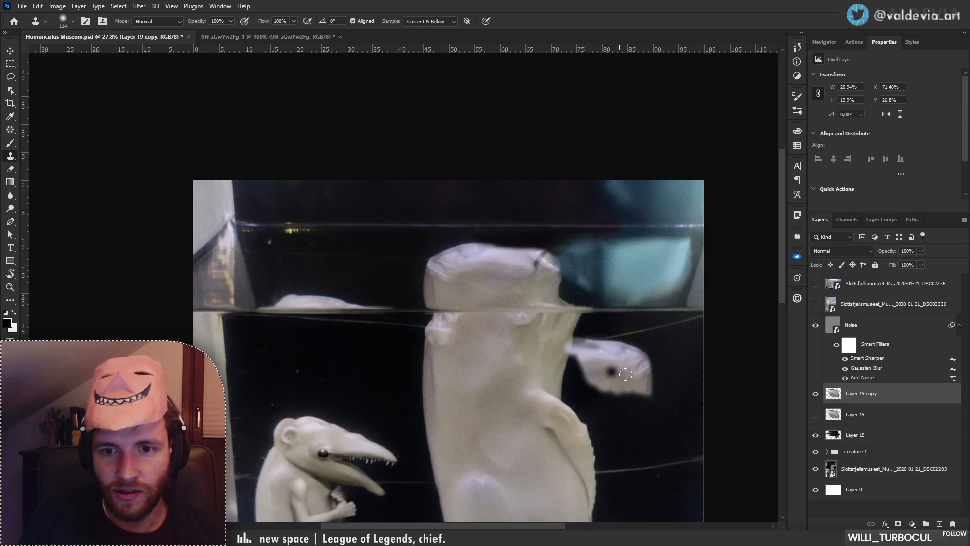
{"action": "key", "text": "ctrl+z"}
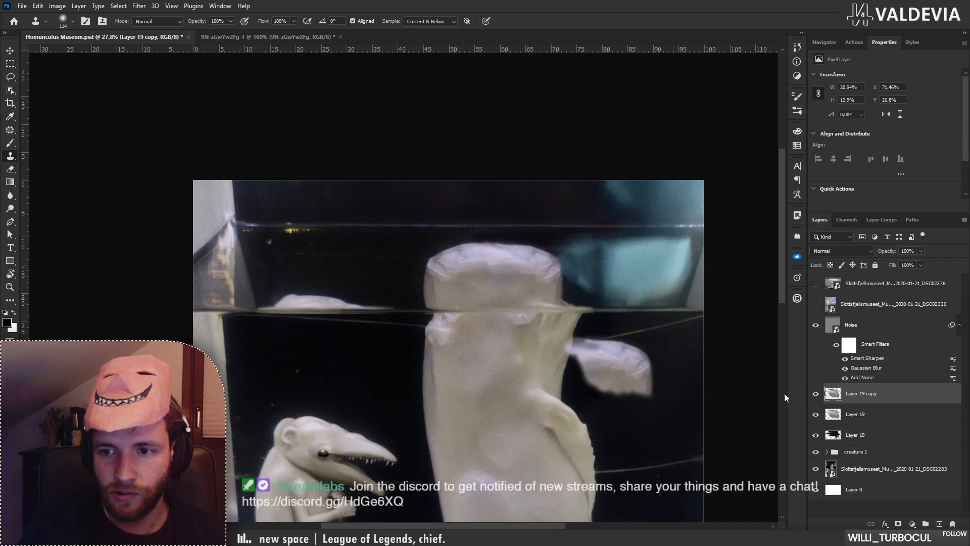
Place the copied head piece over the body just below the waterline and erase its lower outer corner.
{"action": "left_click_drag", "start_coordinate": [604, 376], "coordinate": [536, 326]}
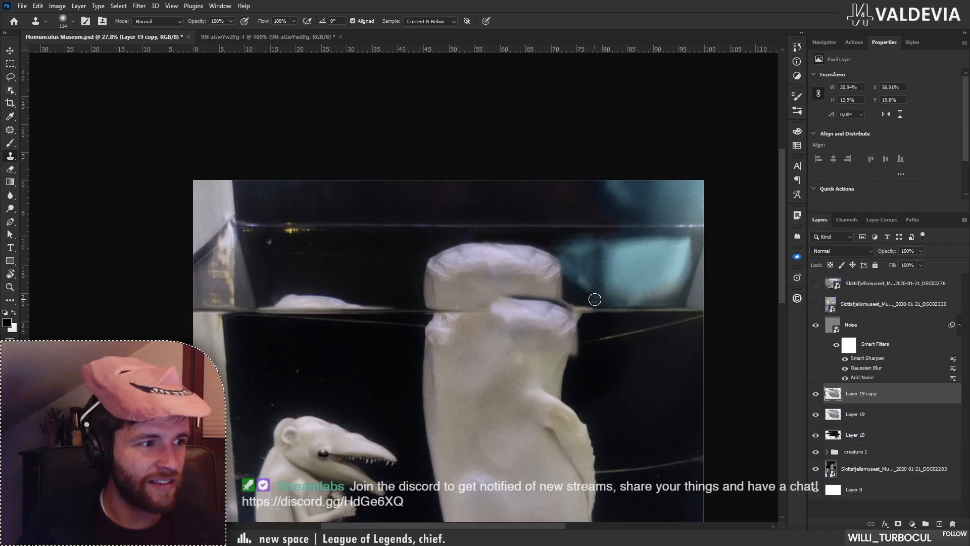
{"action": "key", "text": "e"}
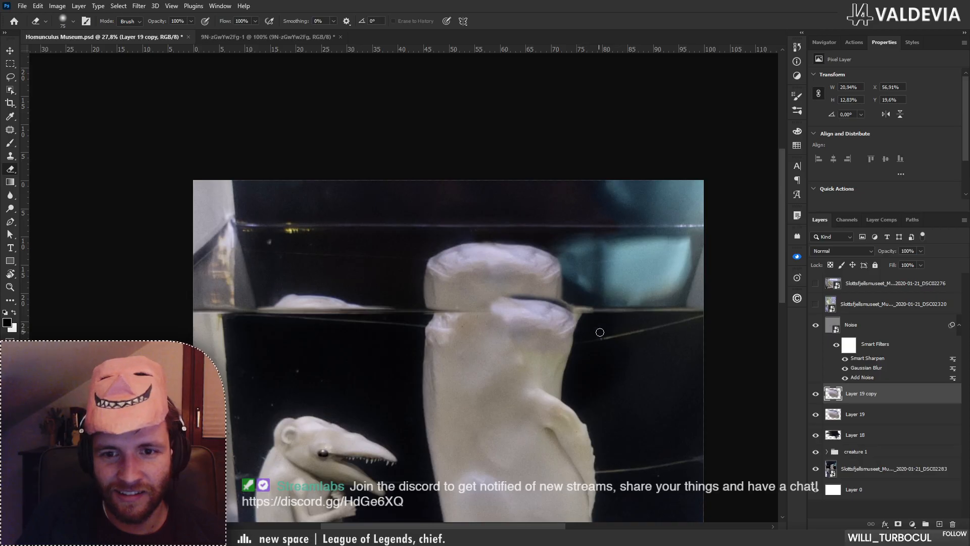
Set the eraser to a 146 px Soft Round Pressure Opacity brush and add a layer mask to Layer 19 copy.
{"action": "right_click", "coordinate": [647, 298]}
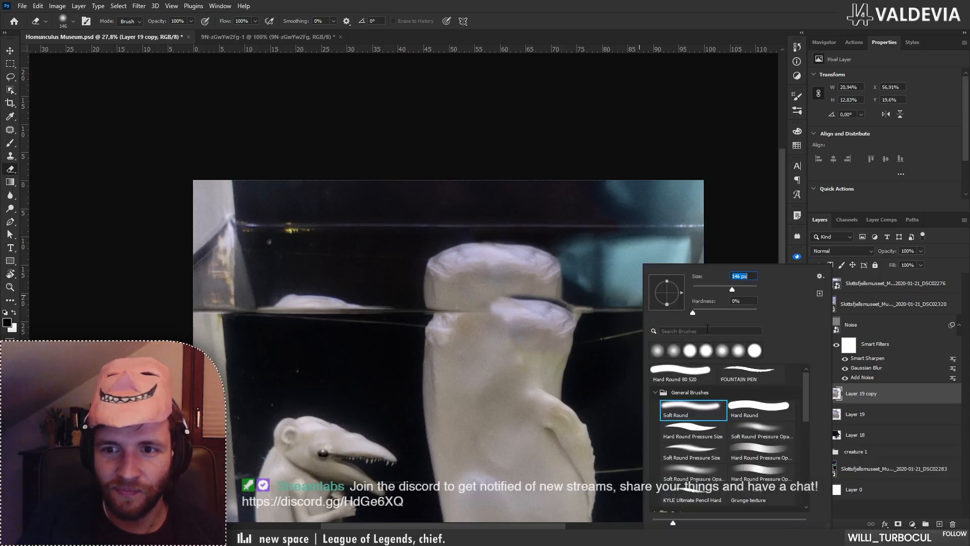
{"action": "left_click", "coordinate": [753, 426]}
{"action": "left_click", "coordinate": [608, 308]}
{"action": "key", "text": "ctrl+z"}
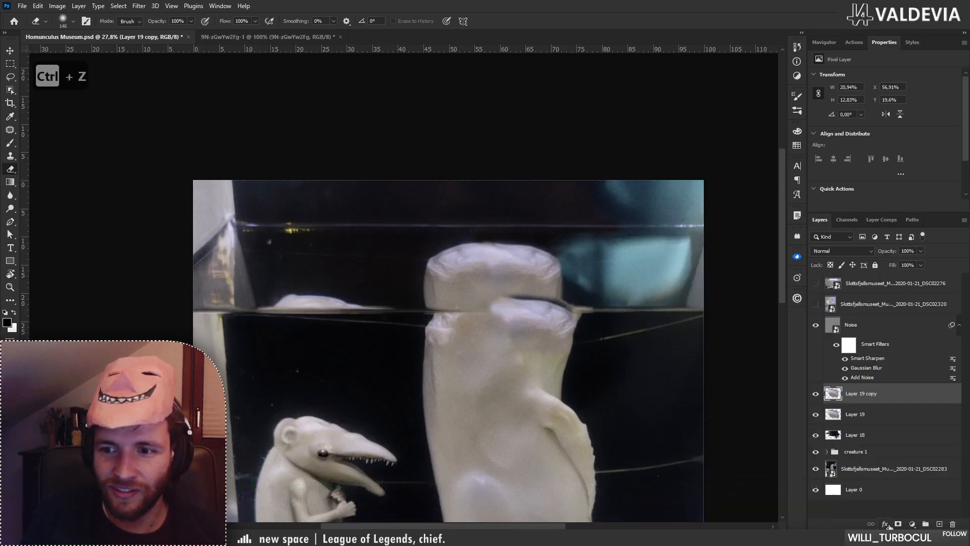
{"action": "left_click", "coordinate": [898, 524]}
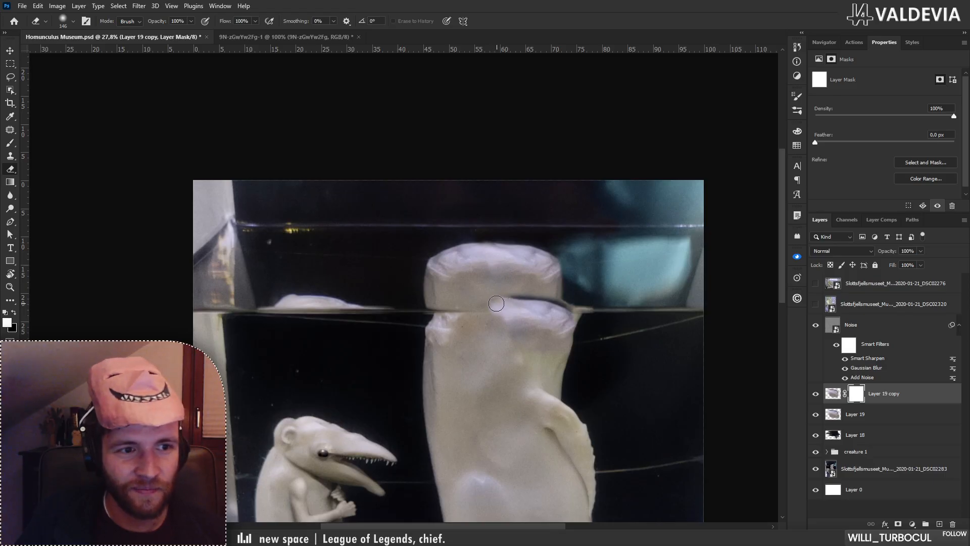
Mask out the part of Layer 19 copy that rises above the waterline.
{"action": "mouse_move", "coordinate": [481, 305]}
{"action": "left_mouse_down"}
{"action": "mouse_move", "coordinate": [610, 307]}
{"action": "mouse_move", "coordinate": [474, 302]}
{"action": "mouse_move", "coordinate": [584, 304]}
{"action": "left_mouse_up"}
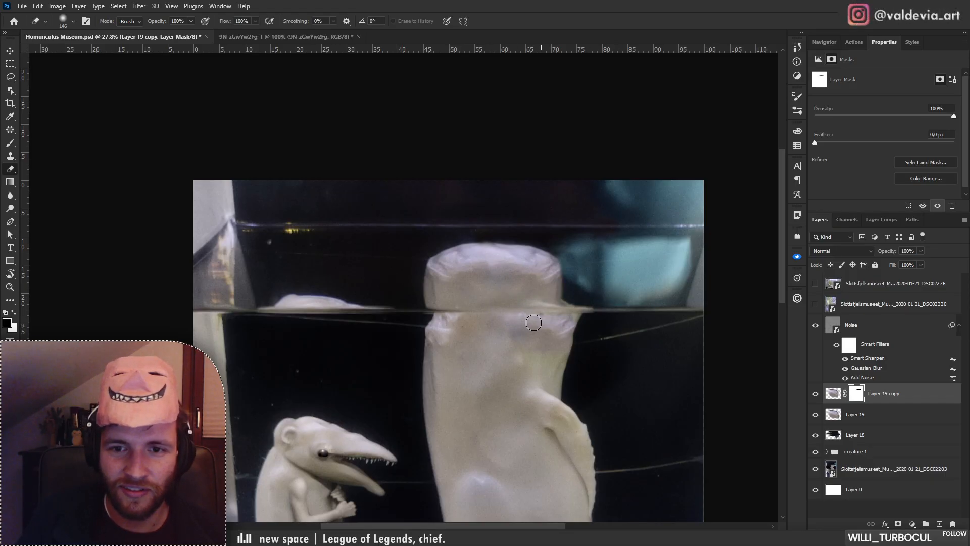
{"action": "key", "text": "z"}
{"action": "left_click_drag", "start_coordinate": [583, 336], "coordinate": [554, 310]}
{"action": "key", "text": "e"}
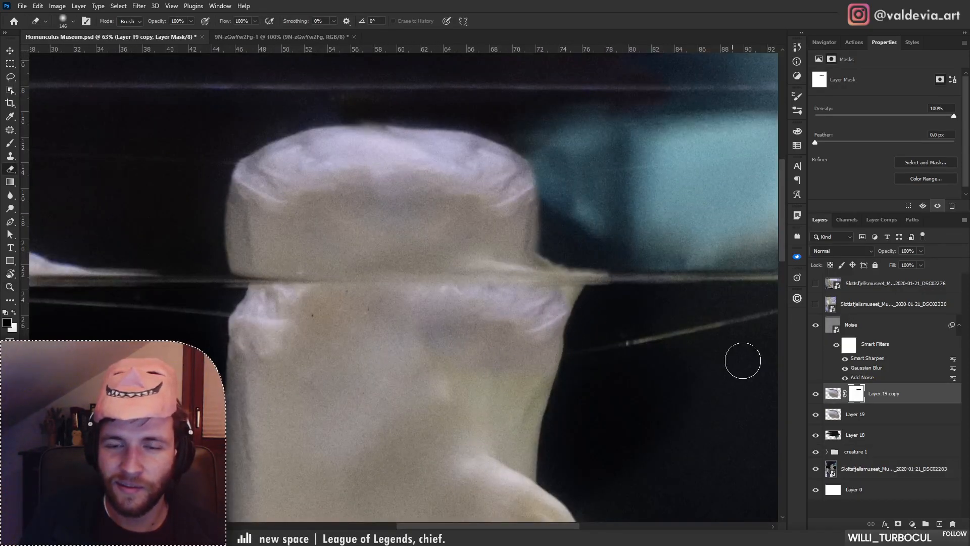
On Layer 18, clone the dark background over the body's outer edge at and below the waterline beside the shoulder.
{"action": "left_click", "coordinate": [874, 436]}
{"action": "key", "text": "s"}
{"action": "left_click", "coordinate": [662, 283], "text": "alt"}
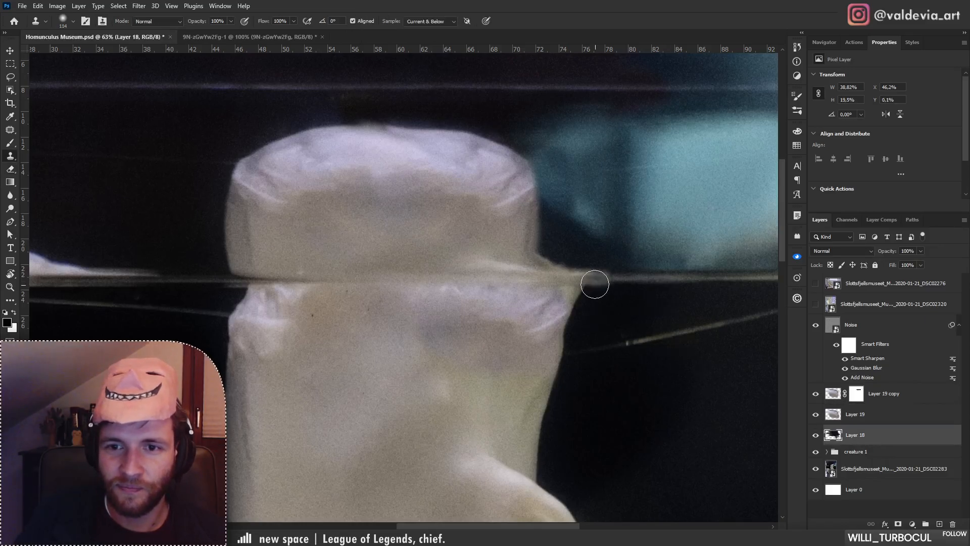
{"action": "mouse_move", "coordinate": [576, 296]}
{"action": "left_mouse_down"}
{"action": "mouse_move", "coordinate": [579, 305]}
{"action": "mouse_move", "coordinate": [576, 289]}
{"action": "mouse_move", "coordinate": [573, 298]}
{"action": "mouse_move", "coordinate": [458, 300]}
{"action": "mouse_move", "coordinate": [546, 283]}
{"action": "mouse_move", "coordinate": [442, 334]}
{"action": "mouse_move", "coordinate": [463, 328]}
{"action": "mouse_move", "coordinate": [450, 317]}
{"action": "left_mouse_up"}
{"action": "key", "text": "z"}
{"action": "key", "text": "z"}
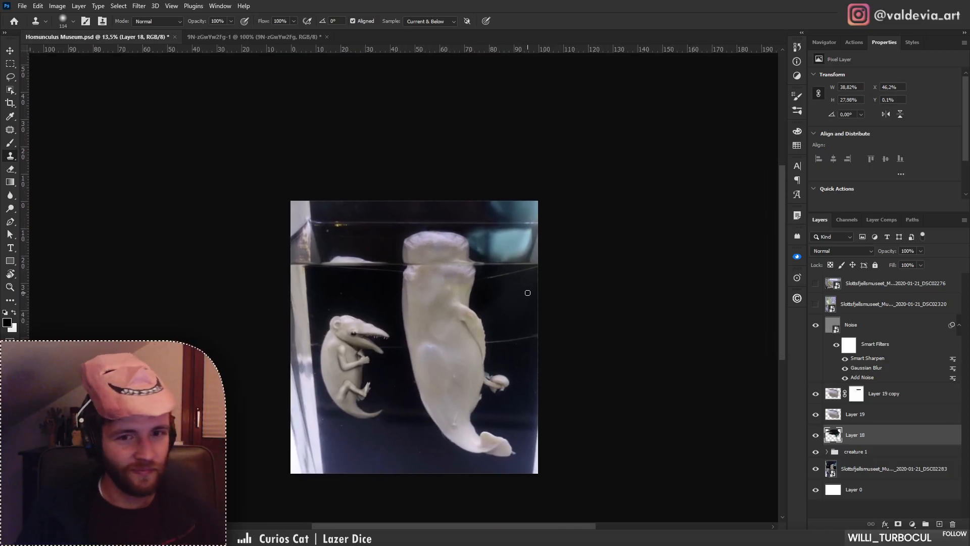
Hide and reshow Layer 19 copy to compare the body with and without the shoulder piece.
{"action": "key", "text": "z"}
{"action": "left_click_drag", "start_coordinate": [433, 243], "coordinate": [475, 240]}
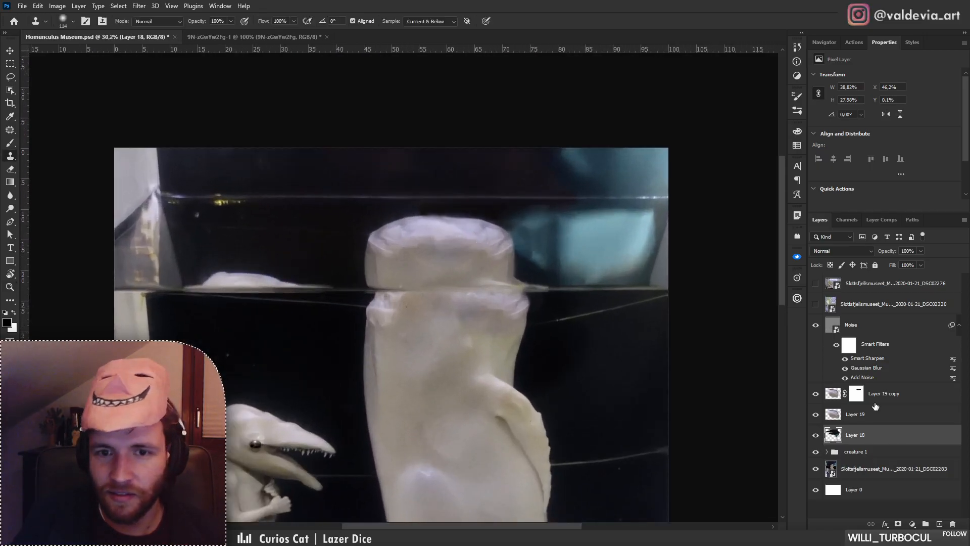
{"action": "left_click", "coordinate": [895, 419]}
{"action": "left_click", "coordinate": [816, 393]}
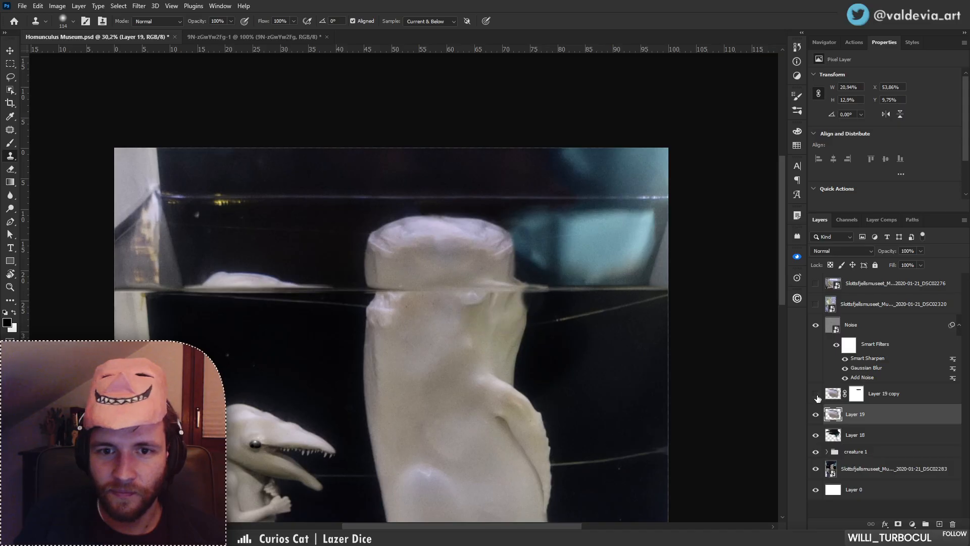
{"action": "left_click", "coordinate": [816, 394]}
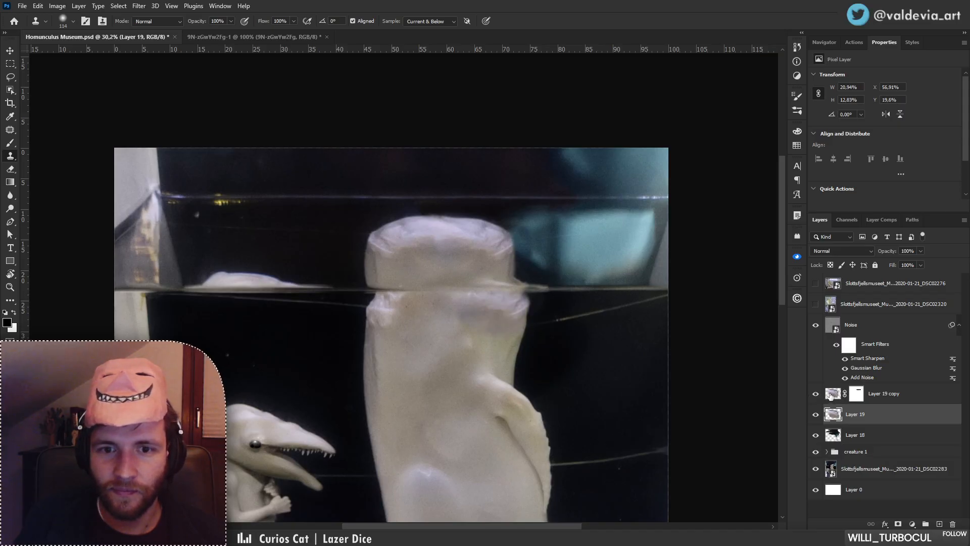
Paint on Layer 19 copy's mask with an enlarged soft brush to blend the shoulder piece into the body.
{"action": "left_click", "coordinate": [857, 394]}
{"action": "key", "text": "b"}
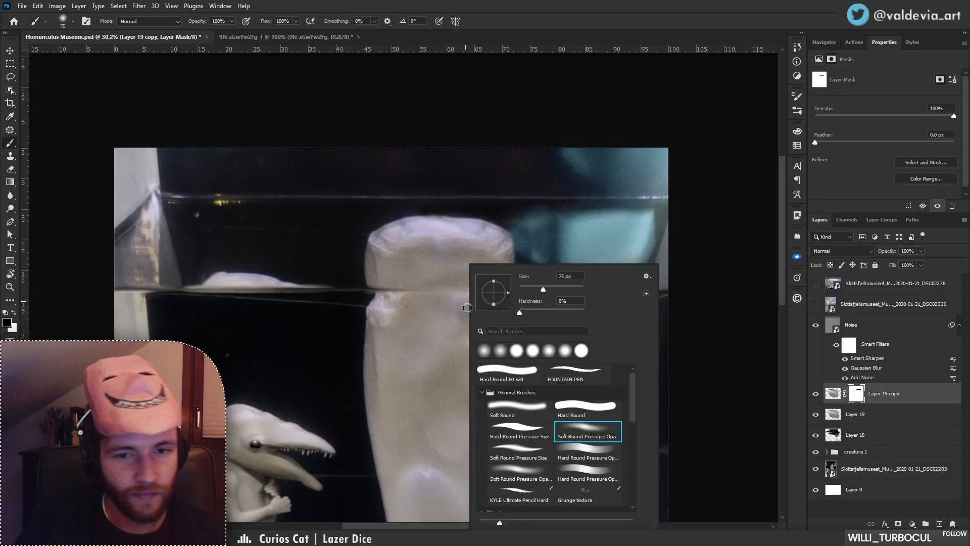
{"action": "right_click", "coordinate": [465, 307]}
{"action": "left_click", "coordinate": [451, 334]}
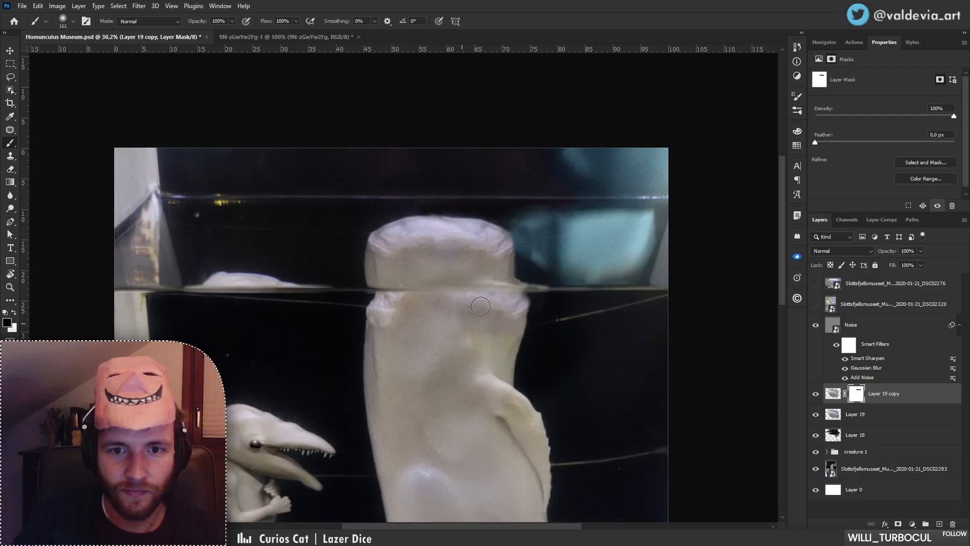
{"action": "key", "text": "ctrl+z"}
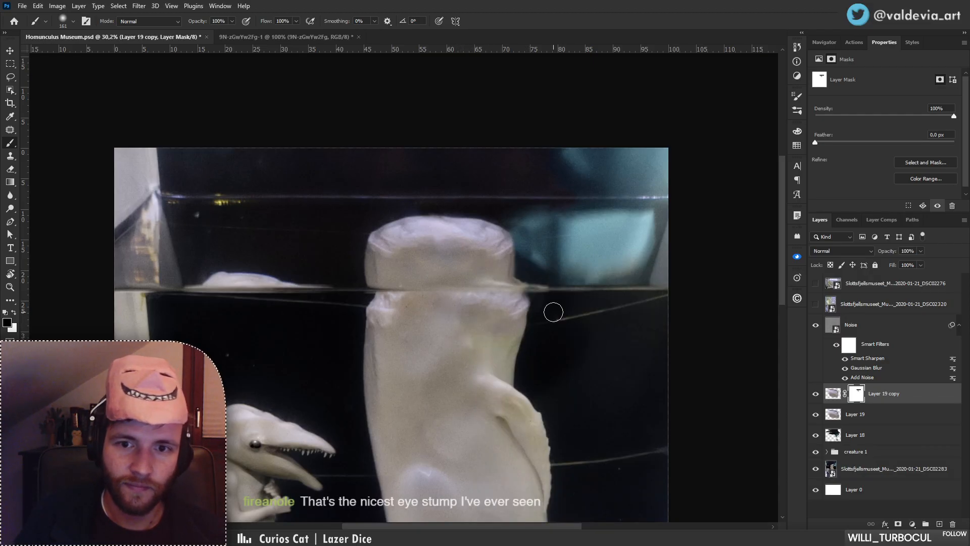
Reduce the brush to 34 px and touch up Layer 19 copy's mask at the shoulder's outer edge.
{"action": "key", "text": "z"}
{"action": "left_click", "coordinate": [592, 281]}
{"action": "left_click_drag", "start_coordinate": [592, 281], "coordinate": [647, 283]}
{"action": "key", "text": "b"}
{"action": "right_click", "coordinate": [578, 300]}
{"action": "left_click", "coordinate": [642, 289]}
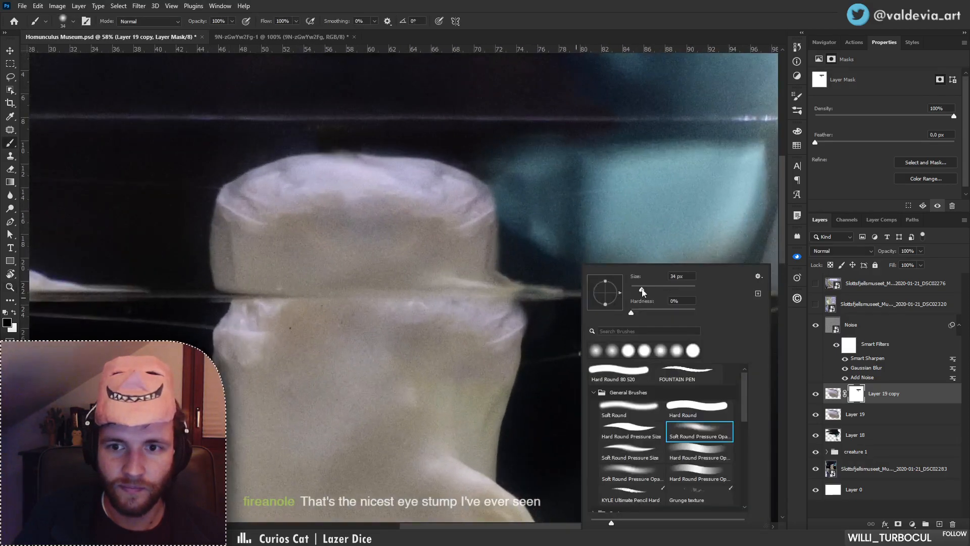
{"action": "left_click", "coordinate": [533, 329]}
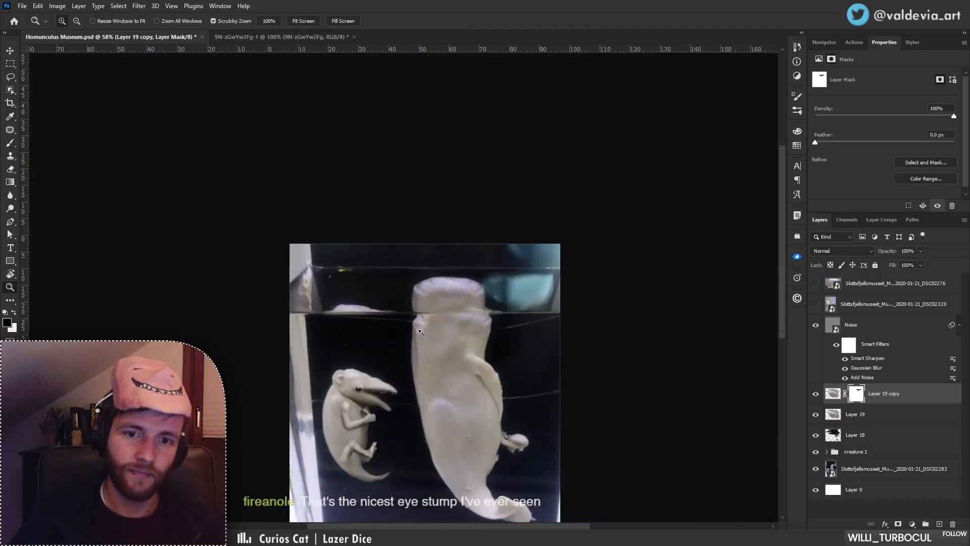
Examine the large specimen's rebuilt head and shoulder up close and within the whole image.
{"action": "key", "text": "ctrl+0"}
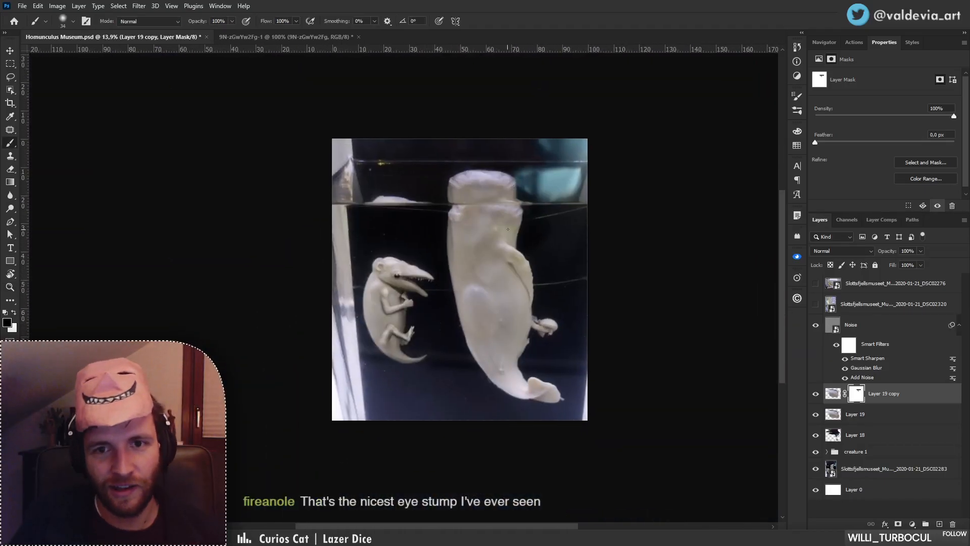
{"action": "scroll", "coordinate": [463, 186], "scroll_direction": "up", "scroll_amount": 4}
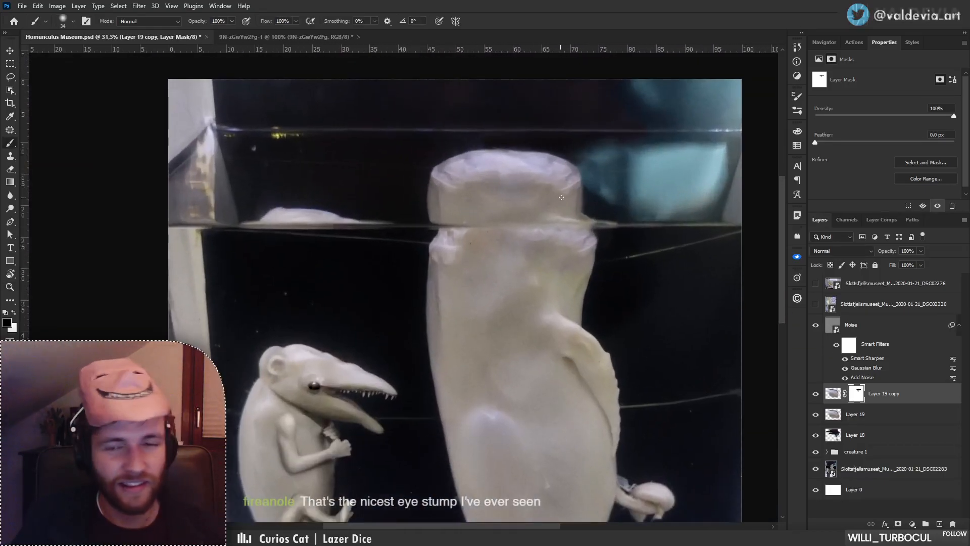
{"action": "key", "text": "z"}
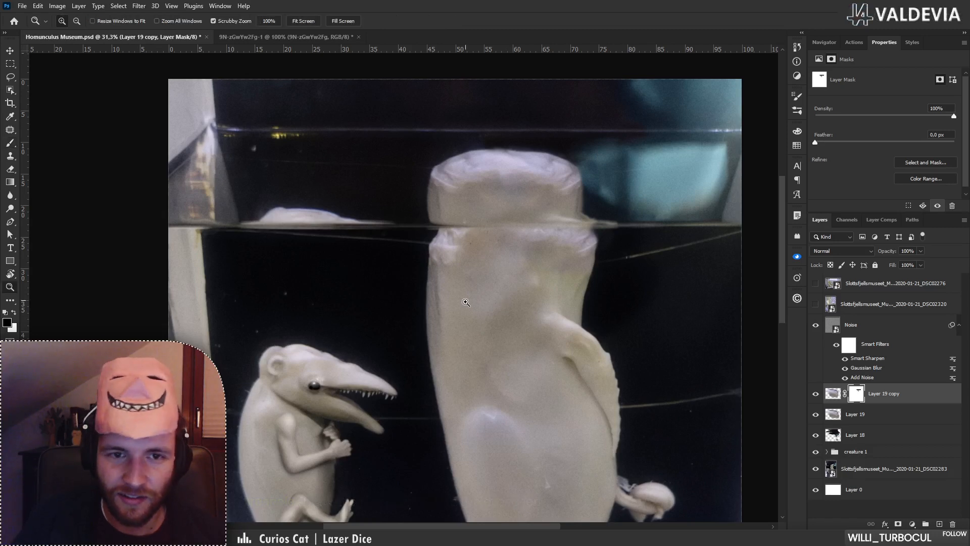
{"action": "left_click_drag", "start_coordinate": [465, 302], "coordinate": [446, 304]}
{"action": "key", "text": "b"}
{"action": "mouse_move", "coordinate": [434, 371]}
{"action": "left_mouse_down"}
{"action": "mouse_move", "coordinate": [401, 326]}
{"action": "mouse_move", "coordinate": [402, 343]}
{"action": "left_mouse_up"}
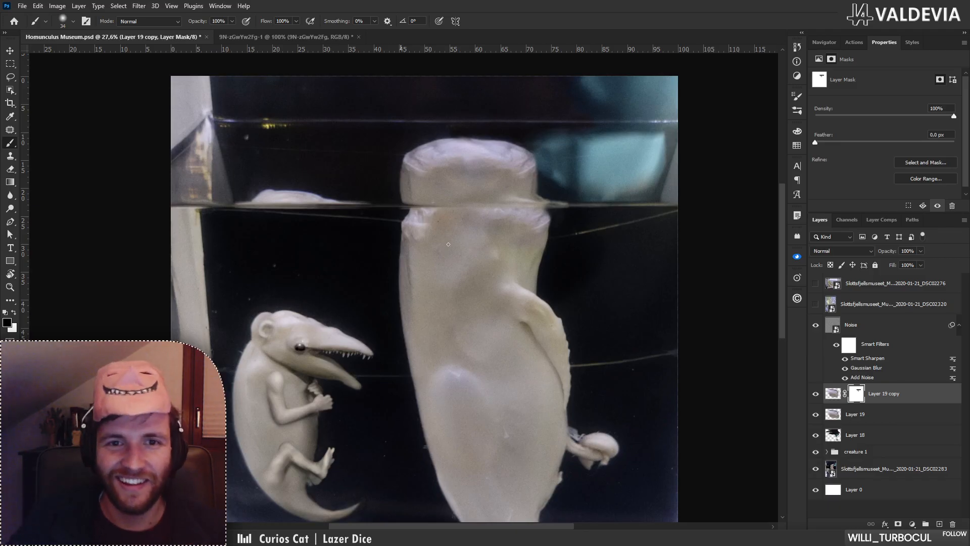
{"action": "key", "text": "z"}
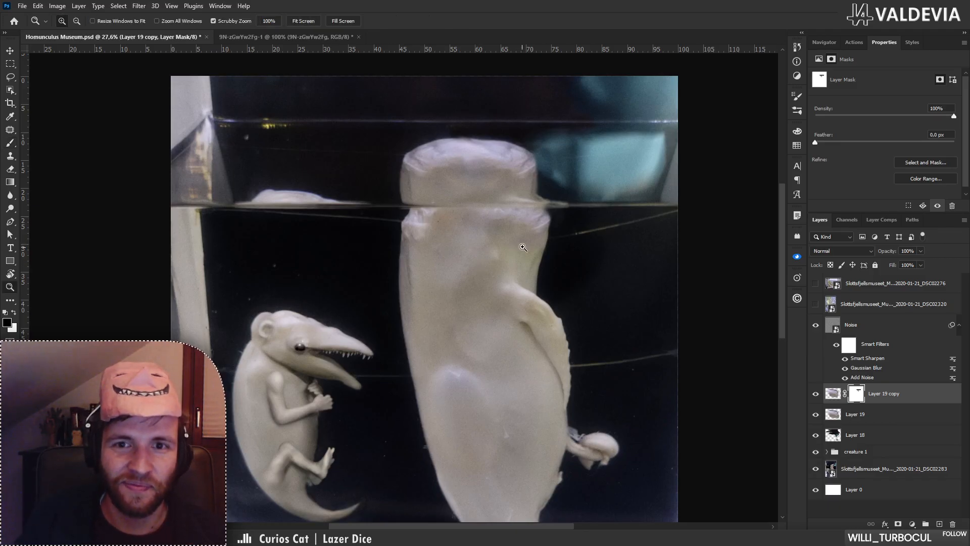
{"action": "left_click_drag", "start_coordinate": [525, 237], "coordinate": [494, 235]}
{"action": "key", "text": "b"}
{"action": "left_click_drag", "start_coordinate": [512, 284], "coordinate": [483, 266]}
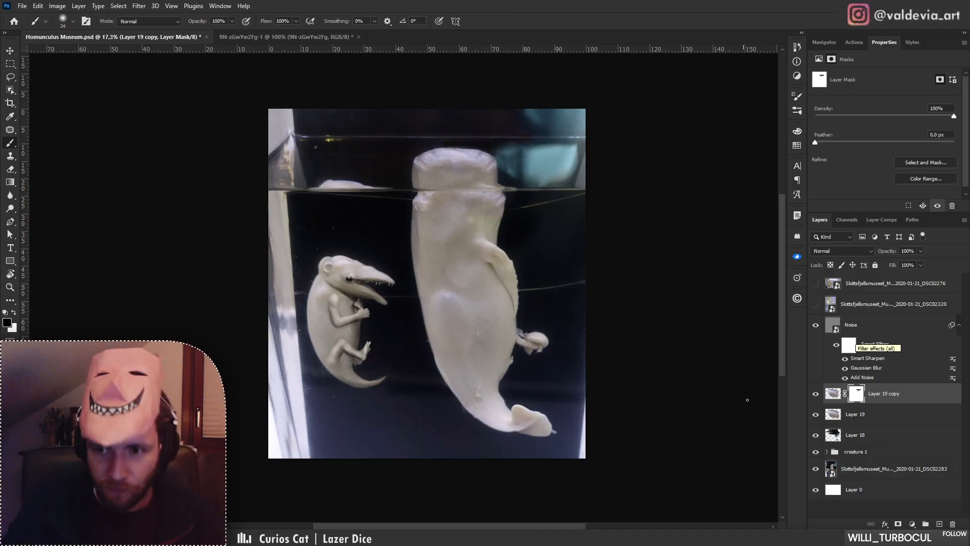
Place the Human_Fetus.jpg image above Layer 19 copy and move it over the large specimen's upper body.
{"action": "left_click", "coordinate": [839, 452]}
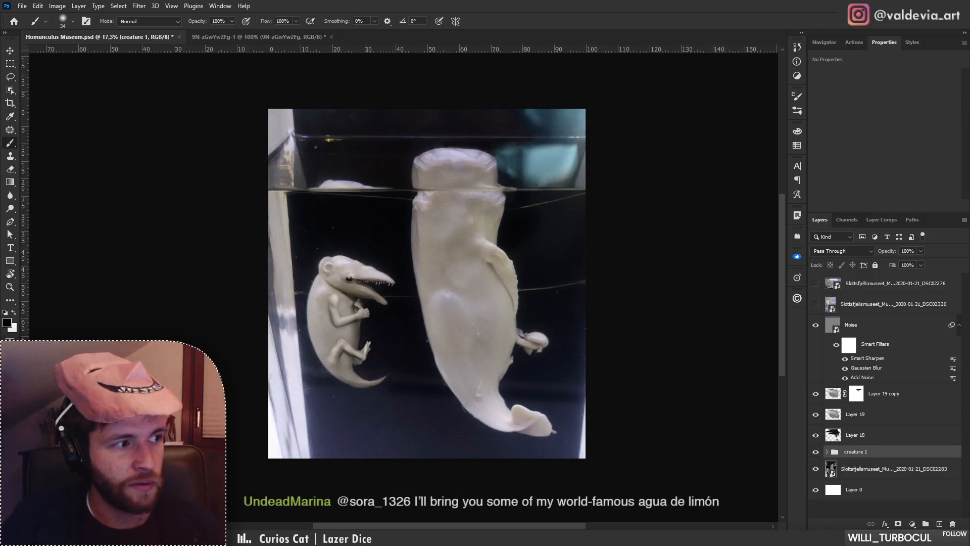
{"action": "left_click", "coordinate": [898, 398]}
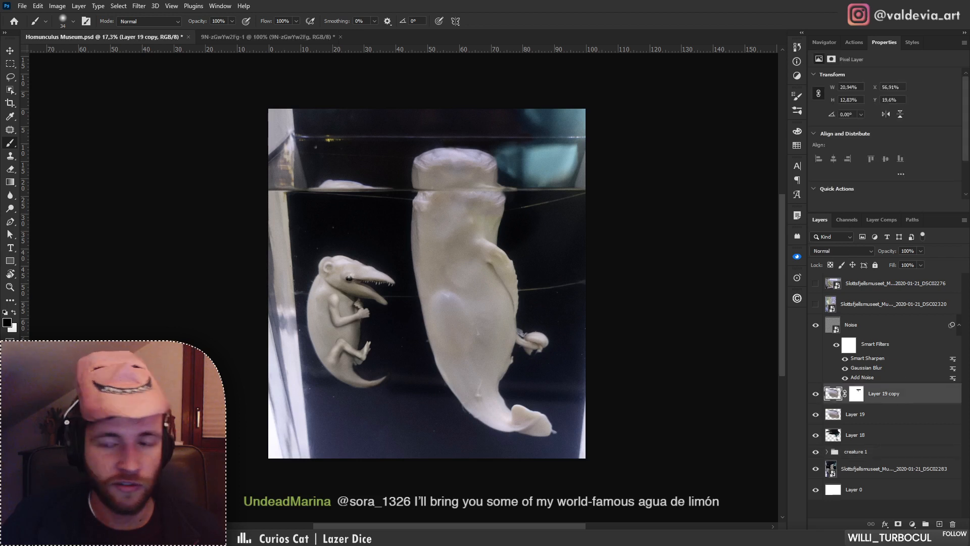
{"action": "left_click_drag", "start_coordinate": [637, 323], "coordinate": [475, 307]}
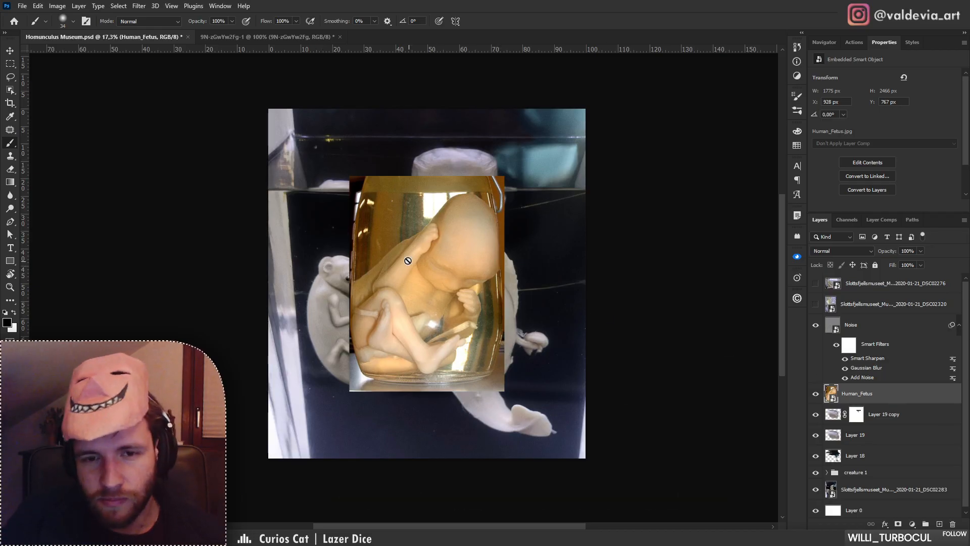
{"action": "left_click_drag", "start_coordinate": [408, 261], "coordinate": [451, 261]}
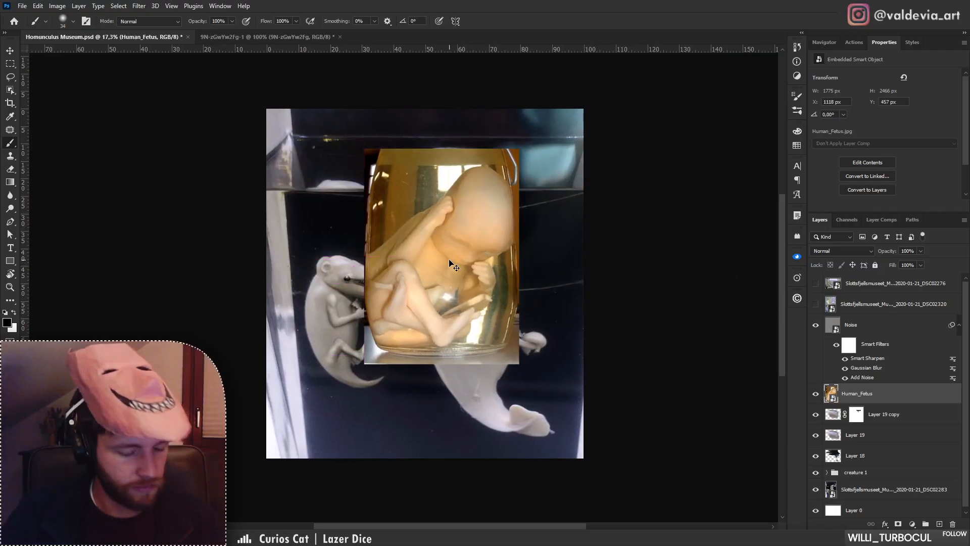
{"action": "key", "text": "ctrl+y"}
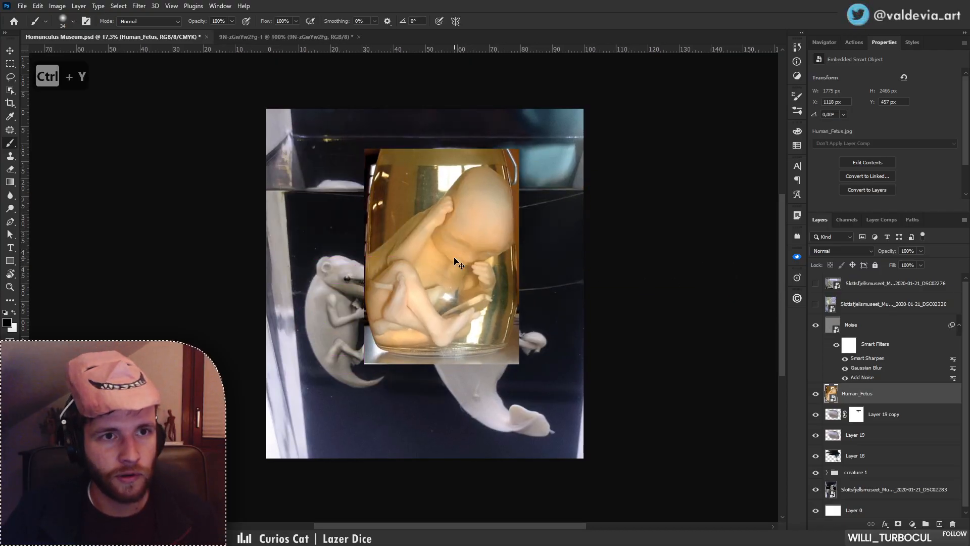
{"action": "key", "text": "ctrl+y"}
Flip the Human_Fetus image horizontally and tilt it clockwise.
{"action": "key", "text": "ctrl+t"}
{"action": "right_click", "coordinate": [454, 259]}
{"action": "left_click", "coordinate": [504, 442]}
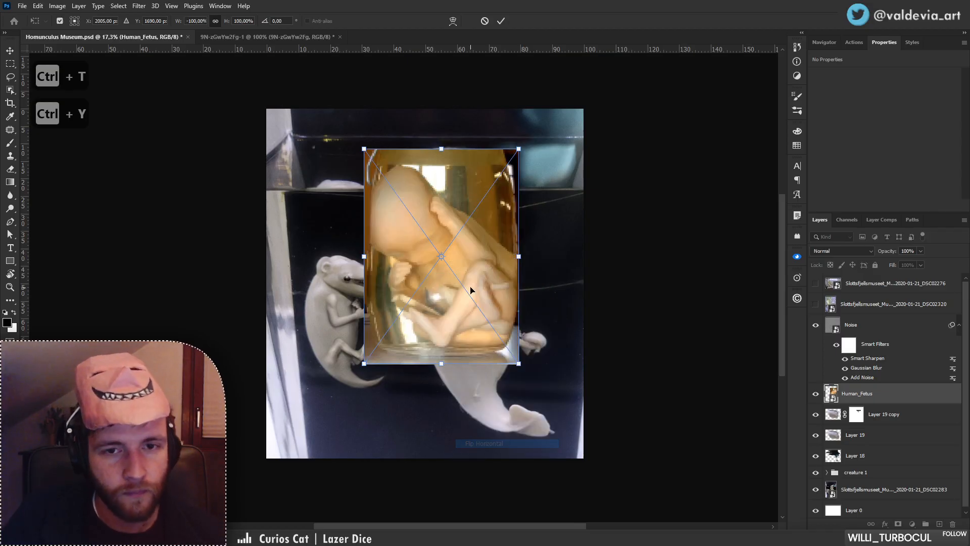
{"action": "right_click", "coordinate": [477, 275]}
{"action": "left_click", "coordinate": [496, 269]}
{"action": "left_click_drag", "start_coordinate": [548, 273], "coordinate": [541, 330]}
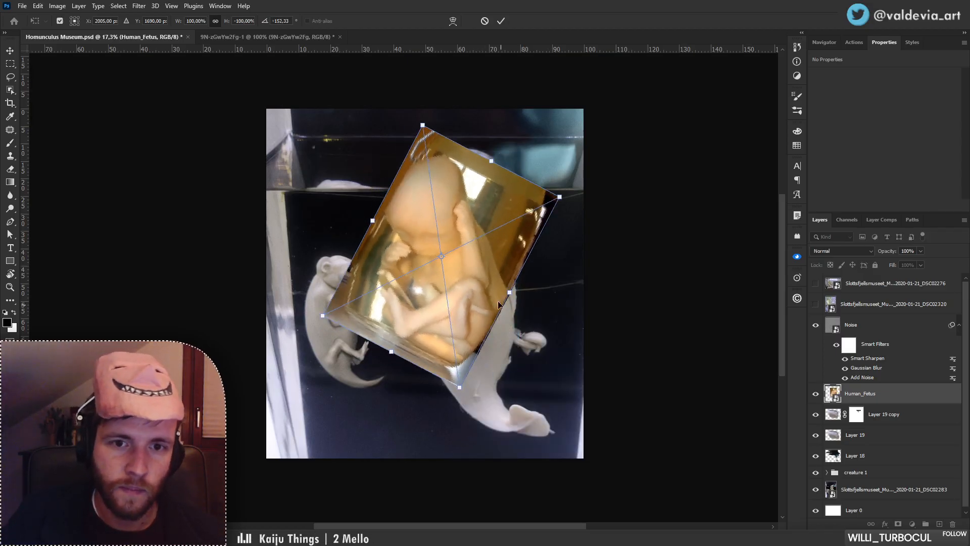
Rotate the Human_Fetus image to about -106° and position its head over the large specimen's body just below the waterline.
{"action": "mouse_move", "coordinate": [469, 269]}
{"action": "left_mouse_down"}
{"action": "mouse_move", "coordinate": [595, 332]}
{"action": "mouse_move", "coordinate": [508, 291]}
{"action": "mouse_move", "coordinate": [546, 332]}
{"action": "mouse_move", "coordinate": [472, 275]}
{"action": "left_mouse_up"}
{"action": "left_click_drag", "start_coordinate": [581, 335], "coordinate": [504, 379]}
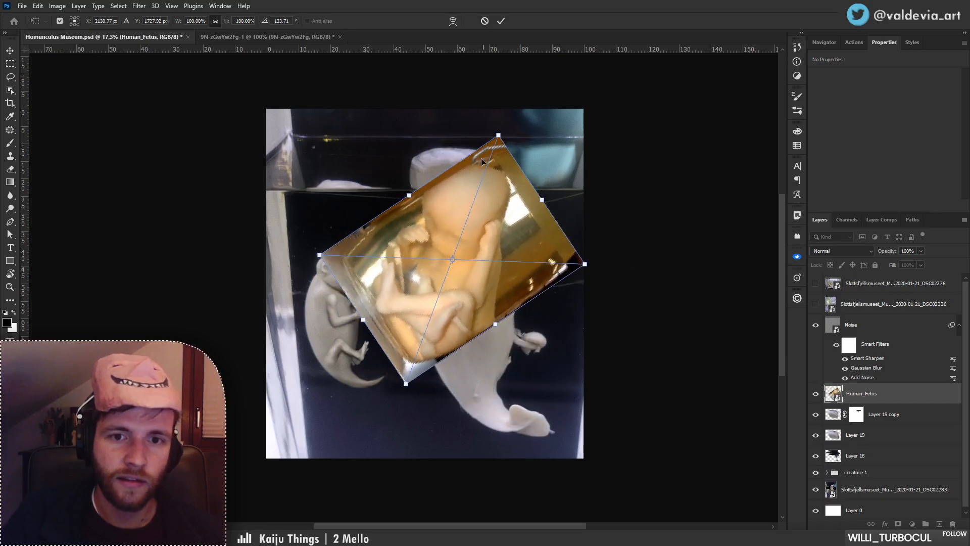
{"action": "left_click_drag", "start_coordinate": [497, 229], "coordinate": [482, 213]}
{"action": "left_click_drag", "start_coordinate": [548, 172], "coordinate": [575, 218]}
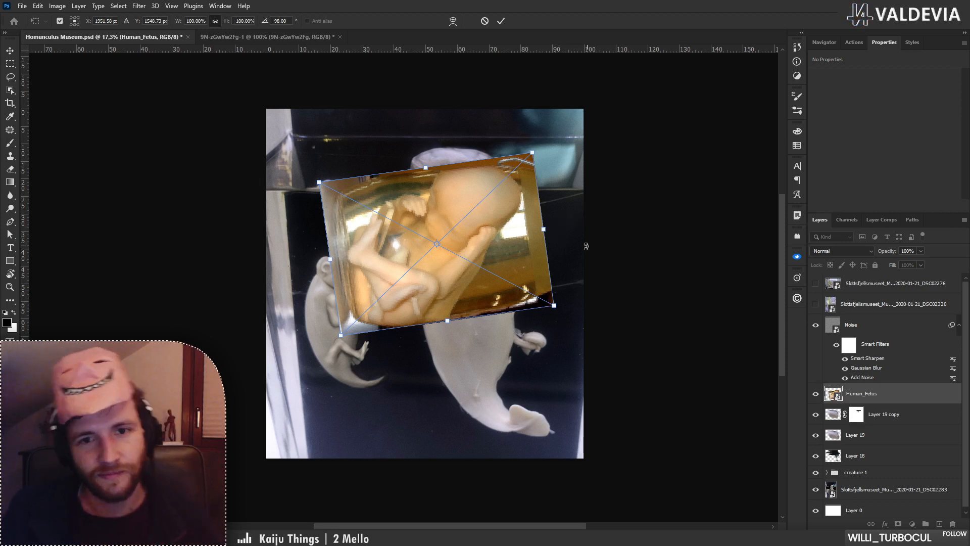
{"action": "left_click_drag", "start_coordinate": [468, 242], "coordinate": [447, 244]}
{"action": "left_click_drag", "start_coordinate": [567, 274], "coordinate": [585, 250]}
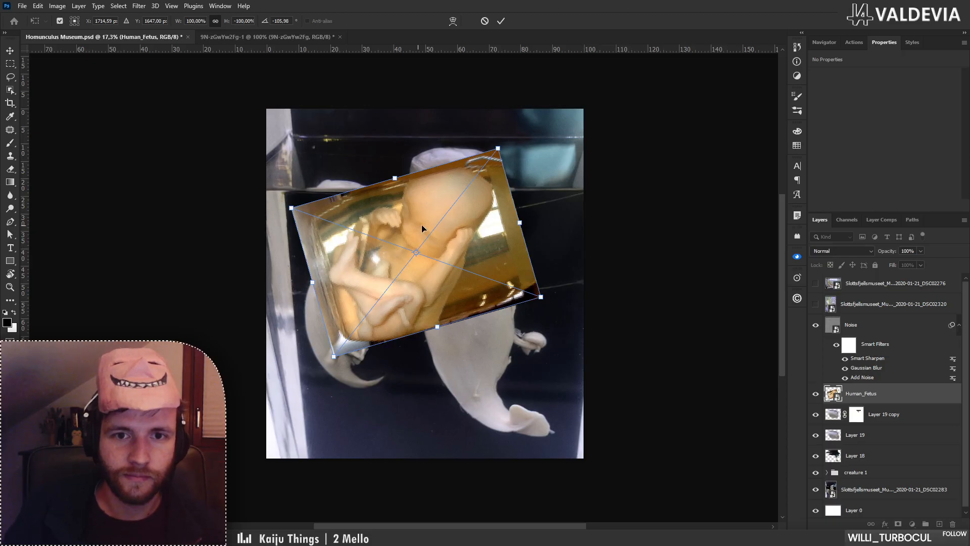
{"action": "mouse_move", "coordinate": [461, 226]}
{"action": "left_mouse_down"}
{"action": "mouse_move", "coordinate": [475, 237]}
{"action": "mouse_move", "coordinate": [466, 312]}
{"action": "mouse_move", "coordinate": [472, 238]}
{"action": "mouse_move", "coordinate": [475, 301]}
{"action": "mouse_move", "coordinate": [471, 238]}
{"action": "mouse_move", "coordinate": [470, 247]}
{"action": "left_mouse_up"}
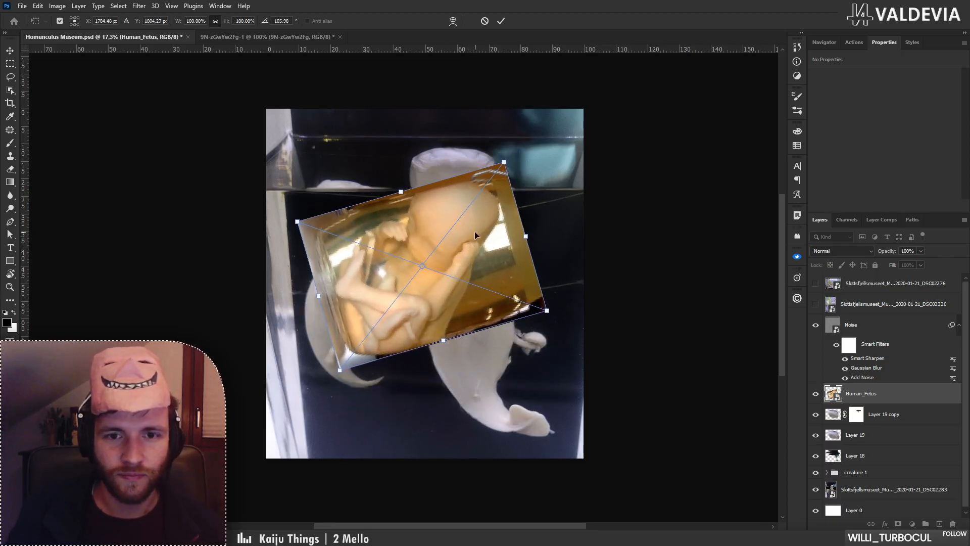
{"action": "left_click", "coordinate": [501, 21]}
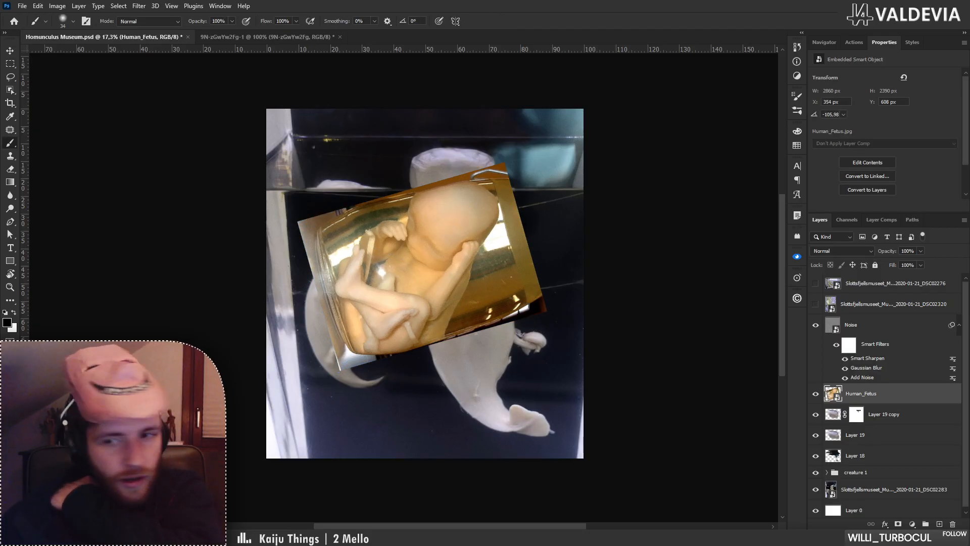
Place the Human_Fetus2.jpg image above the Human_Fetus layer and hide the Human_Fetus layer.
{"action": "left_click_drag", "start_coordinate": [0, 273], "coordinate": [485, 311]}
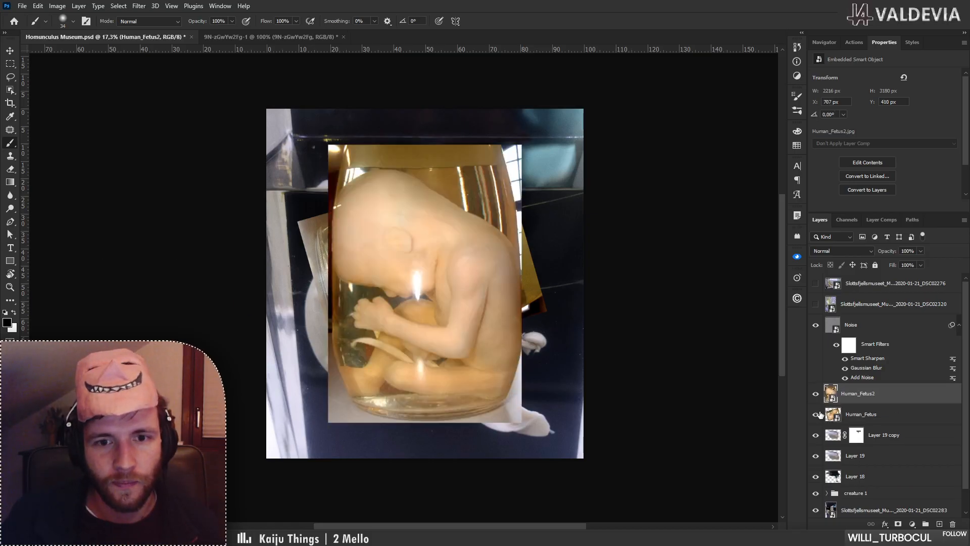
{"action": "left_click", "coordinate": [816, 415]}
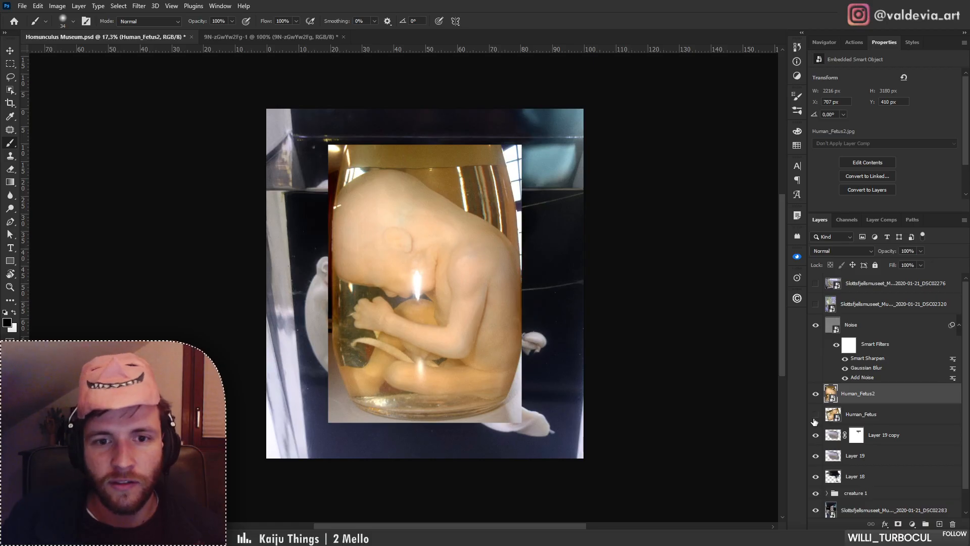
Rotate the Human_Fetus2 image 75°, scale it to about 72.6% and position its head over the large specimen's upper body.
{"action": "key", "text": "ctrl+t"}
{"action": "left_click_drag", "start_coordinate": [556, 279], "coordinate": [460, 437]}
{"action": "left_click_drag", "start_coordinate": [485, 275], "coordinate": [480, 255]}
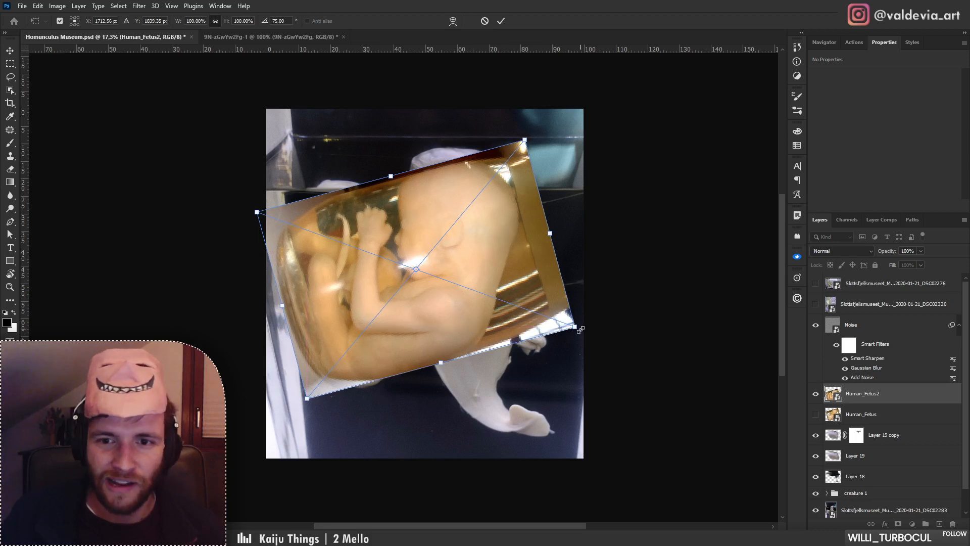
{"action": "left_click_drag", "start_coordinate": [575, 327], "coordinate": [517, 303]}
{"action": "left_click_drag", "start_coordinate": [538, 307], "coordinate": [531, 306]}
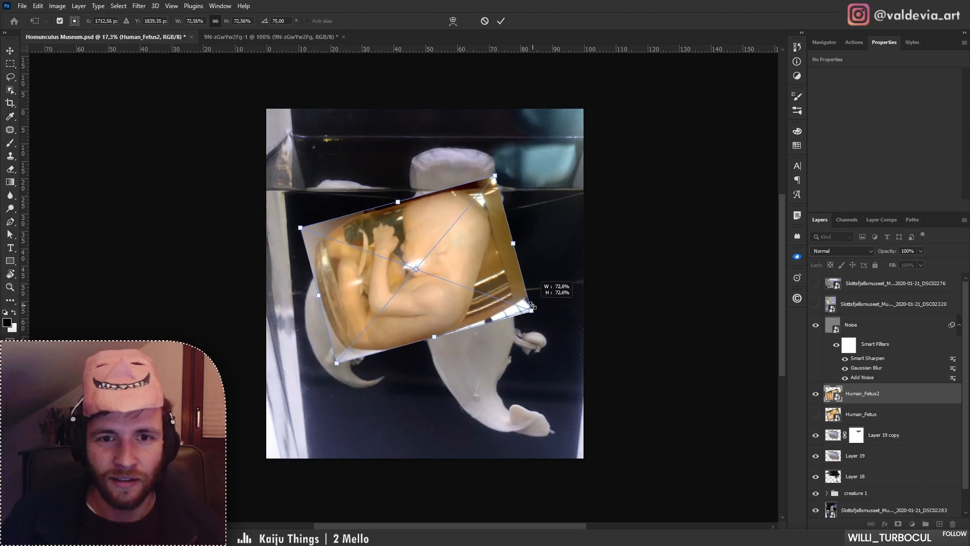
{"action": "mouse_move", "coordinate": [461, 252]}
{"action": "left_mouse_down"}
{"action": "mouse_move", "coordinate": [482, 283]}
{"action": "mouse_move", "coordinate": [460, 268]}
{"action": "mouse_move", "coordinate": [469, 247]}
{"action": "left_mouse_up"}
{"action": "left_click", "coordinate": [501, 21]}
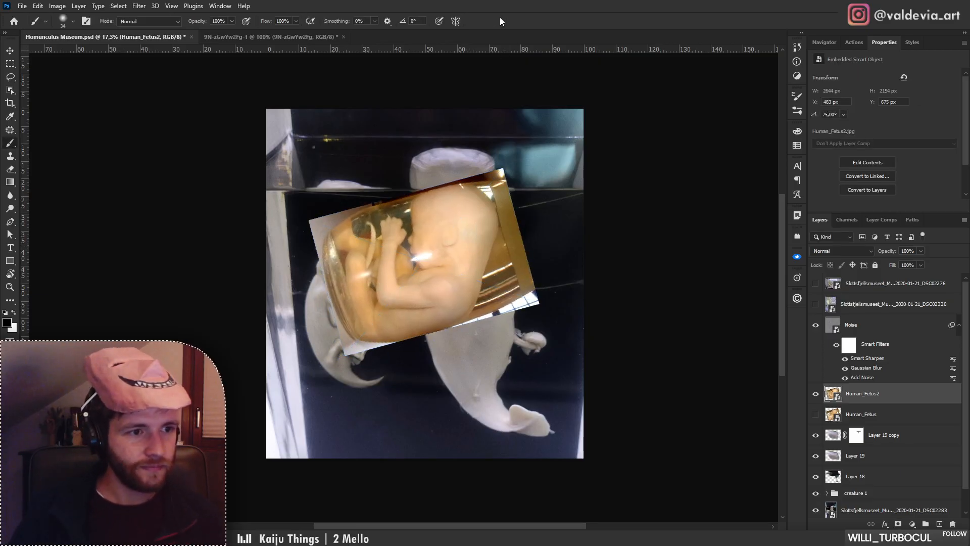
Select the fetus's head with the Object Selection tool, including the chin, and mask the Human_Fetus2 layer to that selection.
{"action": "key", "text": "z"}
{"action": "left_click_drag", "start_coordinate": [483, 209], "coordinate": [496, 201]}
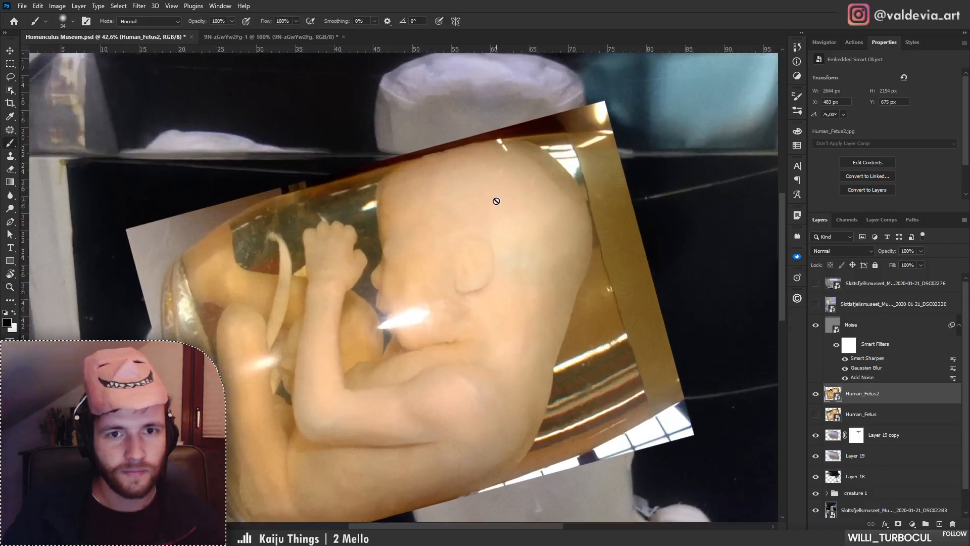
{"action": "key", "text": "w"}
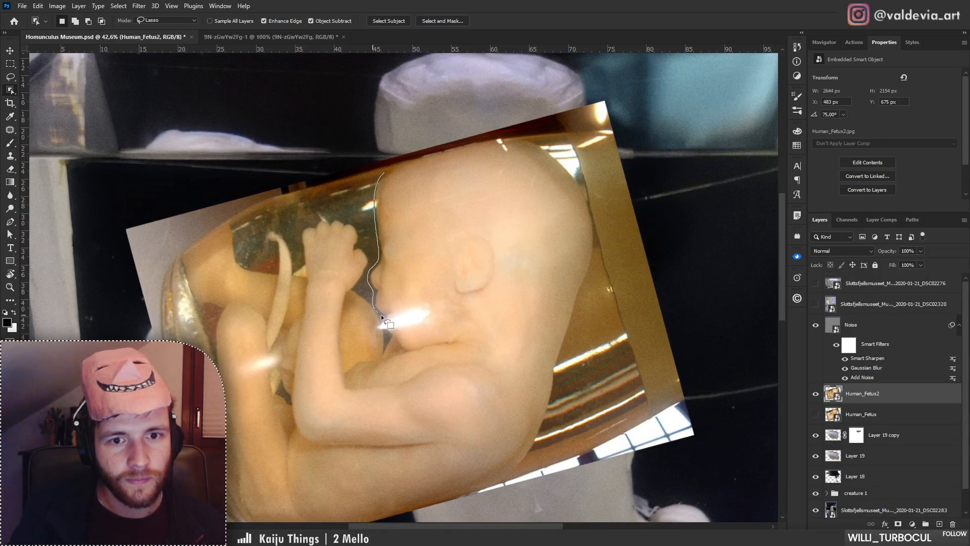
{"action": "mouse_move", "coordinate": [381, 314]}
{"action": "left_mouse_down"}
{"action": "mouse_move", "coordinate": [386, 336]}
{"action": "mouse_move", "coordinate": [412, 350]}
{"action": "left_mouse_up"}
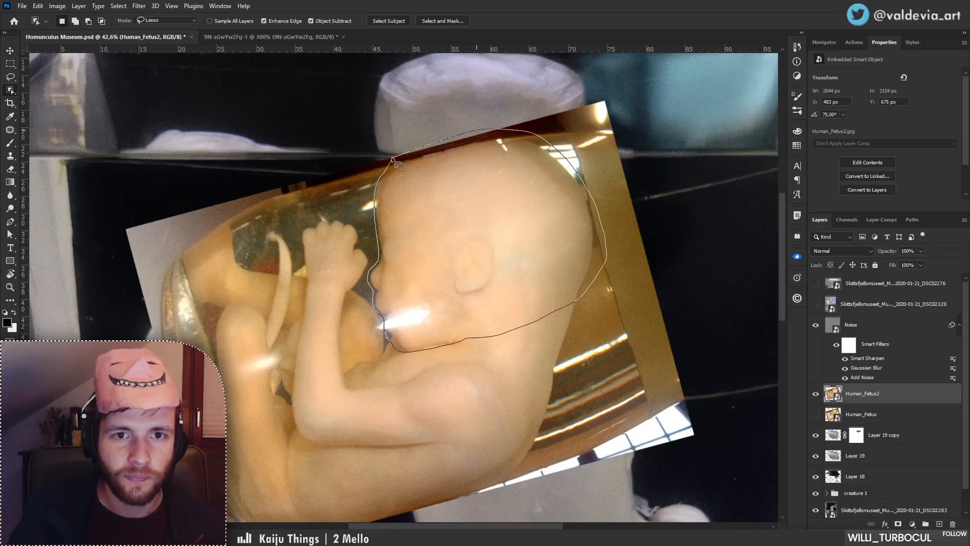
{"action": "left_click_drag", "start_coordinate": [392, 159], "coordinate": [394, 161]}
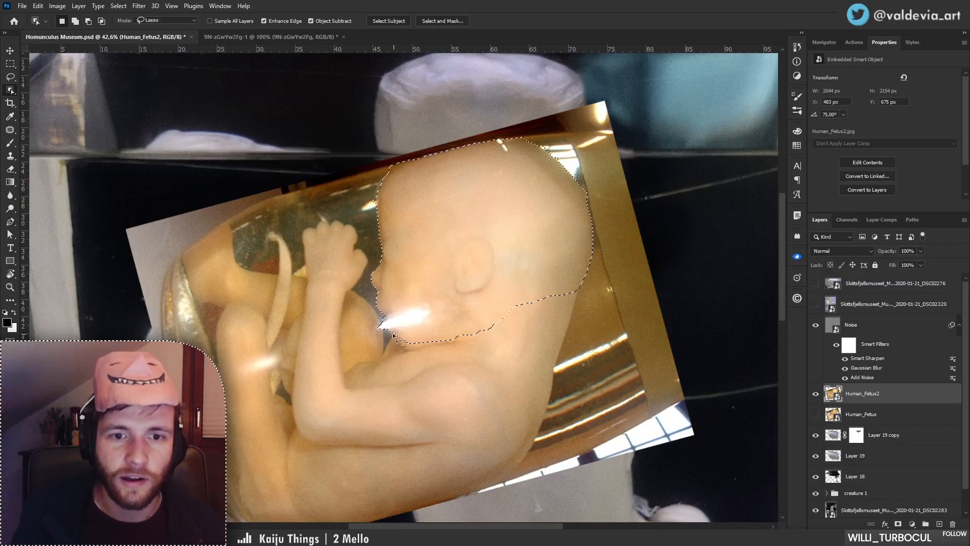
{"action": "mouse_move", "coordinate": [380, 326]}
{"action": "left_mouse_down"}
{"action": "mouse_move", "coordinate": [397, 374]}
{"action": "mouse_move", "coordinate": [487, 331]}
{"action": "left_mouse_up"}
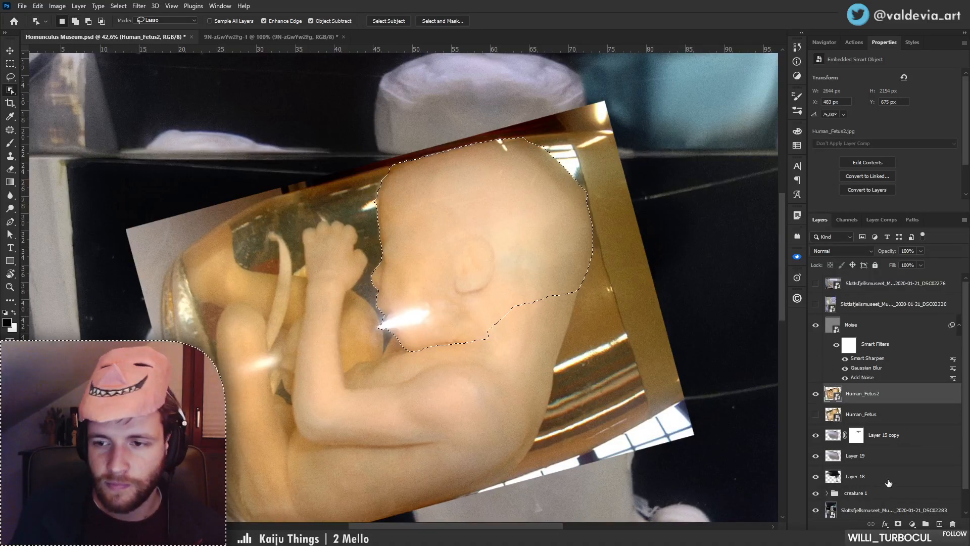
{"action": "left_click", "coordinate": [898, 524]}
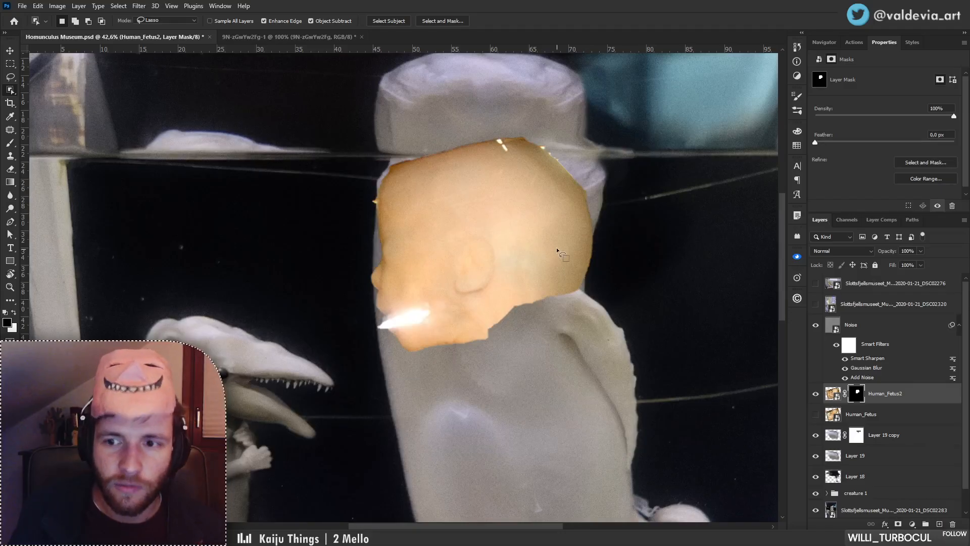
Try to paint over the bright highlight at the mouth on the Human_Fetus2 mask with a 61 px Hard Round brush.
{"action": "key", "text": "b"}
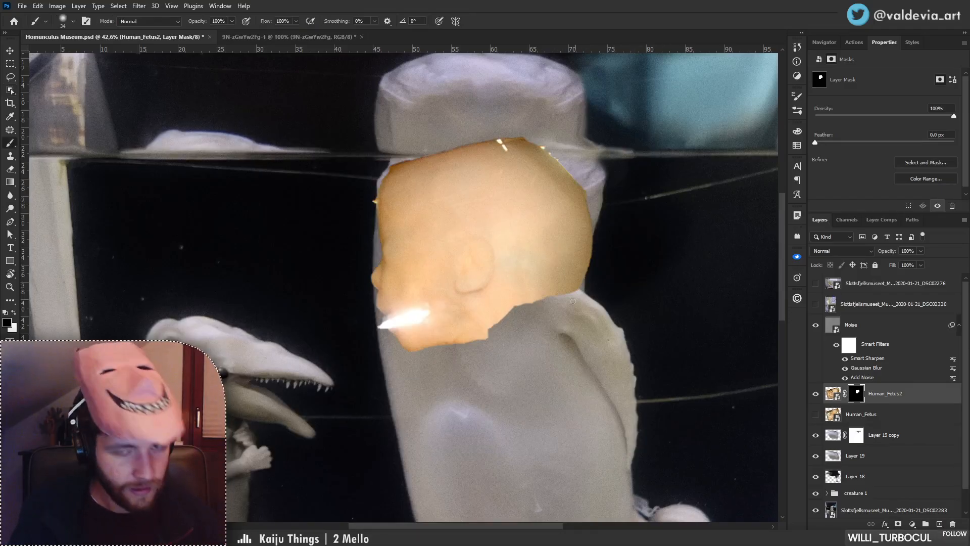
{"action": "right_click", "coordinate": [427, 249]}
{"action": "left_click", "coordinate": [520, 264]}
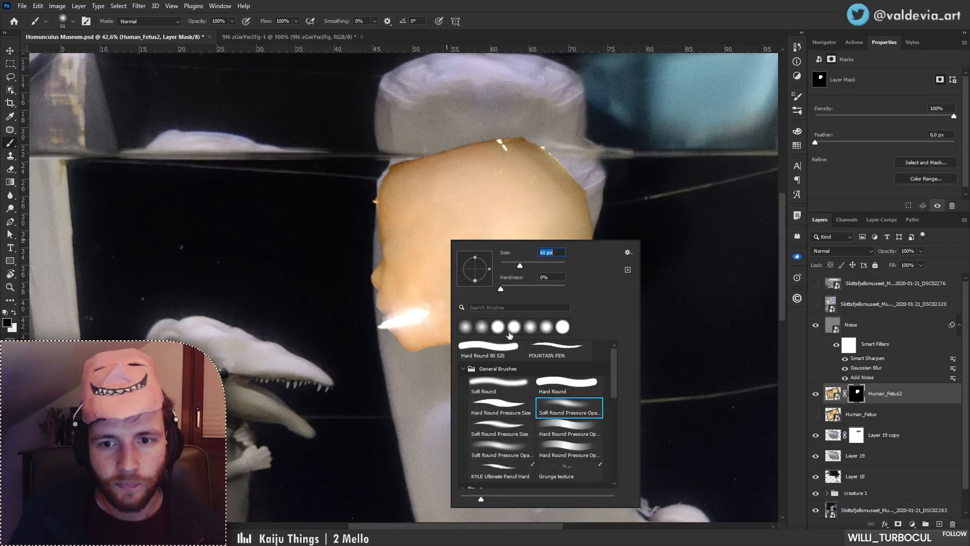
{"action": "left_click", "coordinate": [488, 350]}
{"action": "left_click", "coordinate": [405, 325]}
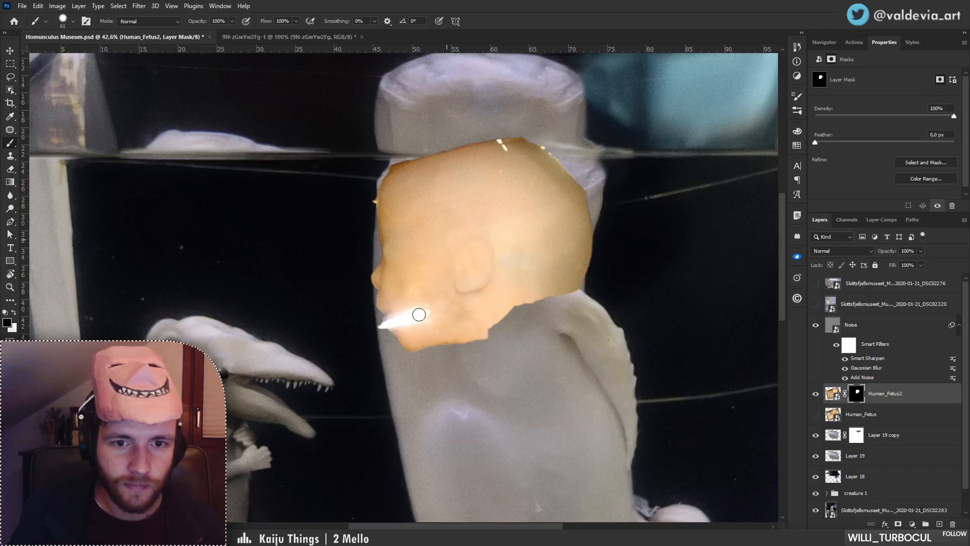
{"action": "left_click_drag", "start_coordinate": [401, 326], "coordinate": [432, 309]}
{"action": "key", "text": "ctrl+z"}
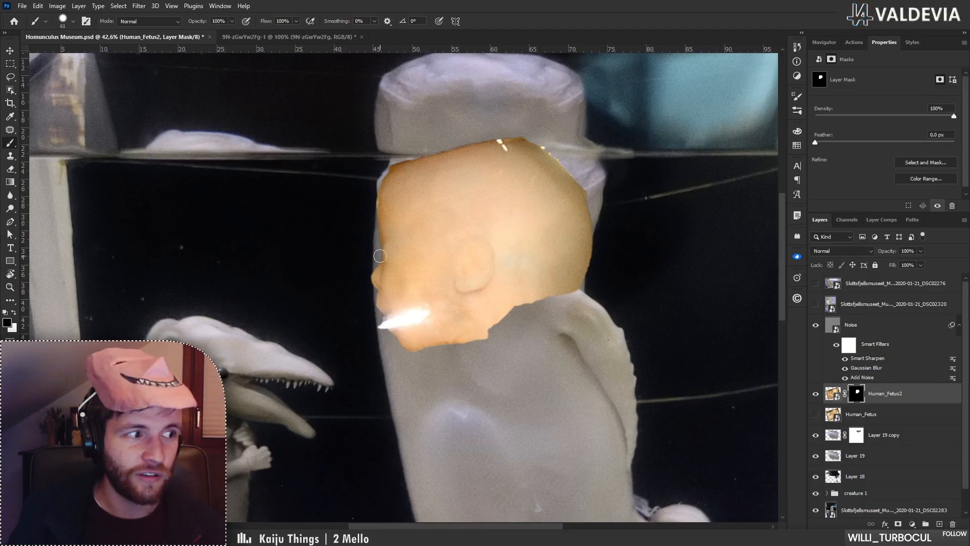
Desaturate the Human_Fetus2 image with a Hue/Saturation adjustment set to a saturation of -76.
{"action": "left_click", "coordinate": [918, 401]}
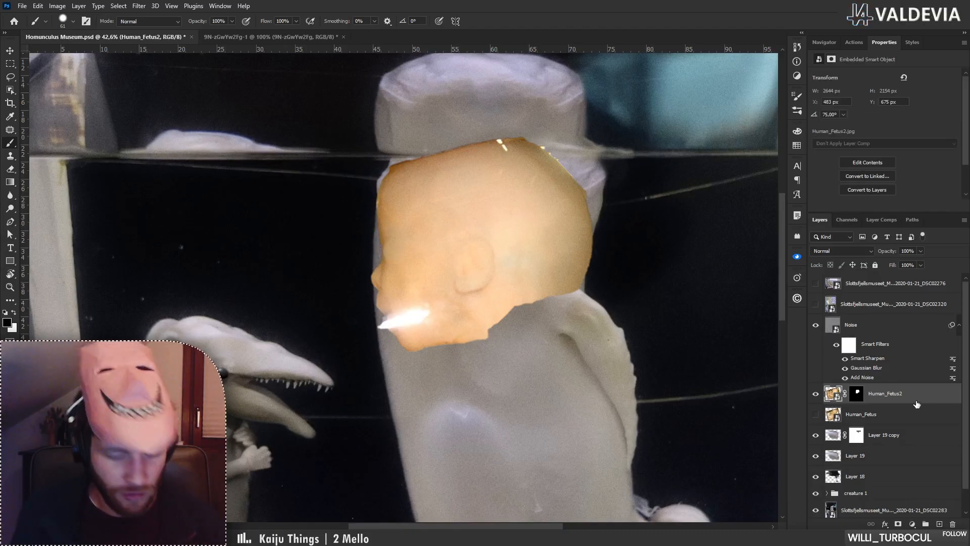
{"action": "key", "text": "ctrl+u"}
{"action": "left_click", "coordinate": [577, 225]}
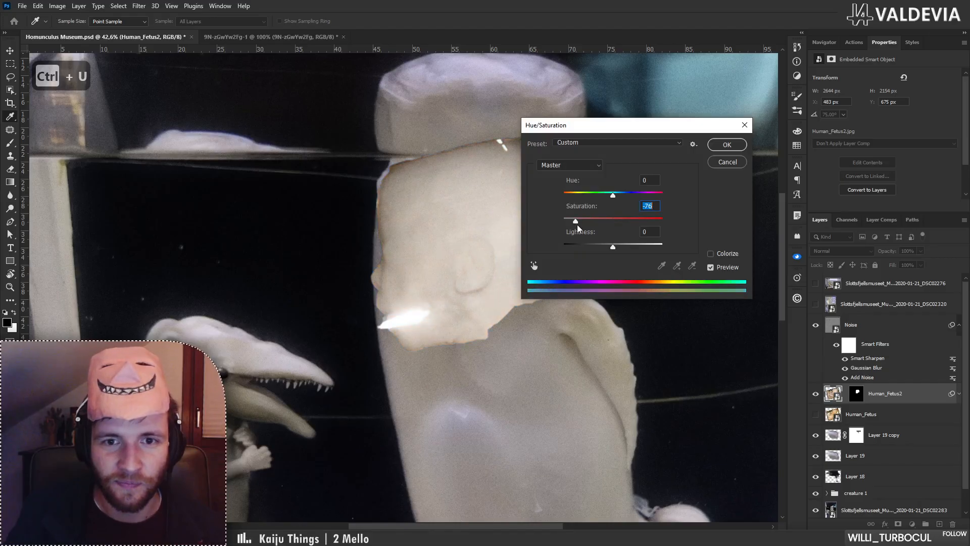
{"action": "left_click", "coordinate": [724, 148]}
Soften the head's lower edge into the body on the Human_Fetus2 mask with a 152 px Soft Round Pressure Opacity brush.
{"action": "left_click", "coordinate": [857, 394]}
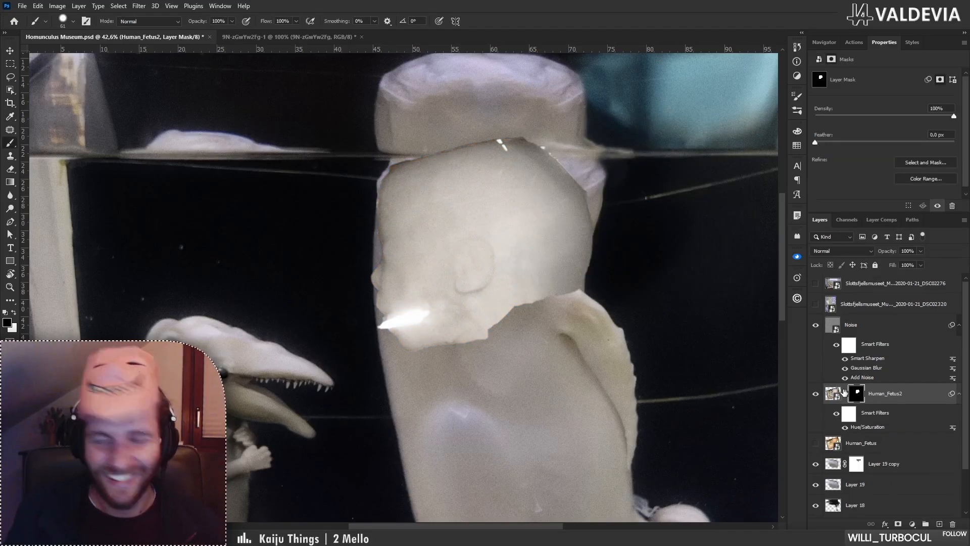
{"action": "right_click", "coordinate": [579, 317]}
{"action": "left_click", "coordinate": [596, 290]}
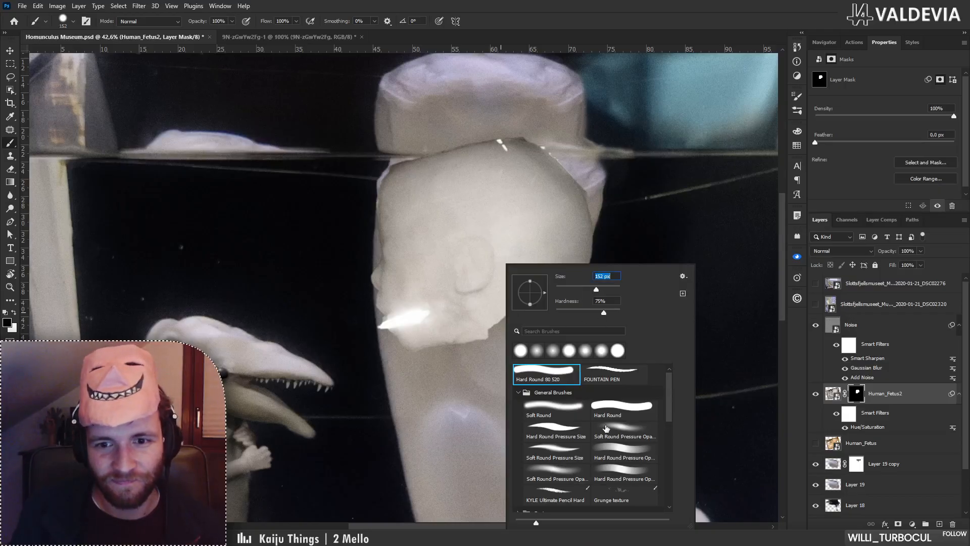
{"action": "double_click", "coordinate": [604, 427]}
{"action": "mouse_move", "coordinate": [424, 348]}
{"action": "left_mouse_down"}
{"action": "mouse_move", "coordinate": [464, 347]}
{"action": "mouse_move", "coordinate": [469, 340]}
{"action": "mouse_move", "coordinate": [449, 347]}
{"action": "mouse_move", "coordinate": [543, 291]}
{"action": "mouse_move", "coordinate": [471, 339]}
{"action": "mouse_move", "coordinate": [472, 349]}
{"action": "mouse_move", "coordinate": [508, 338]}
{"action": "left_mouse_up"}
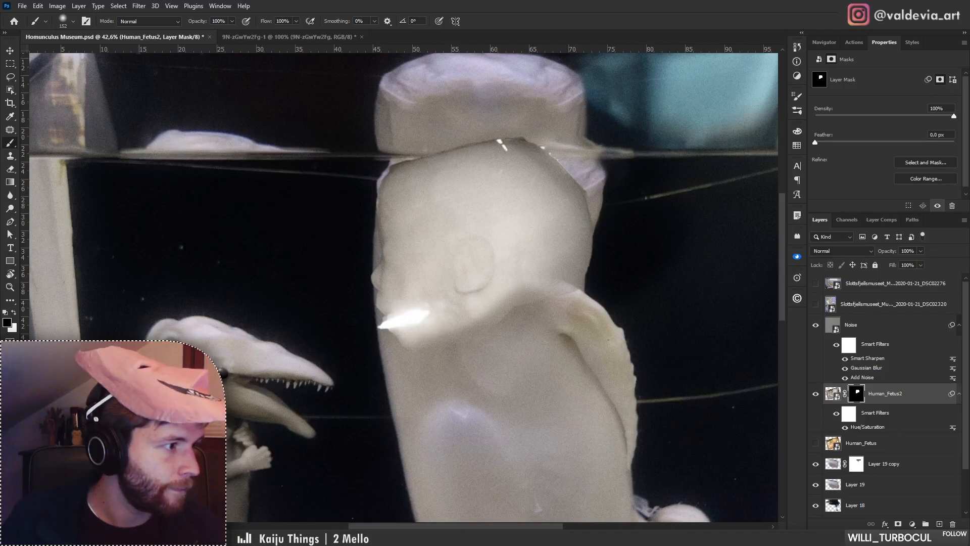
Switch to the photo viewer and examine the Siren Head artwork and its base pictures.
{"action": "key", "text": "alt+Tab"}
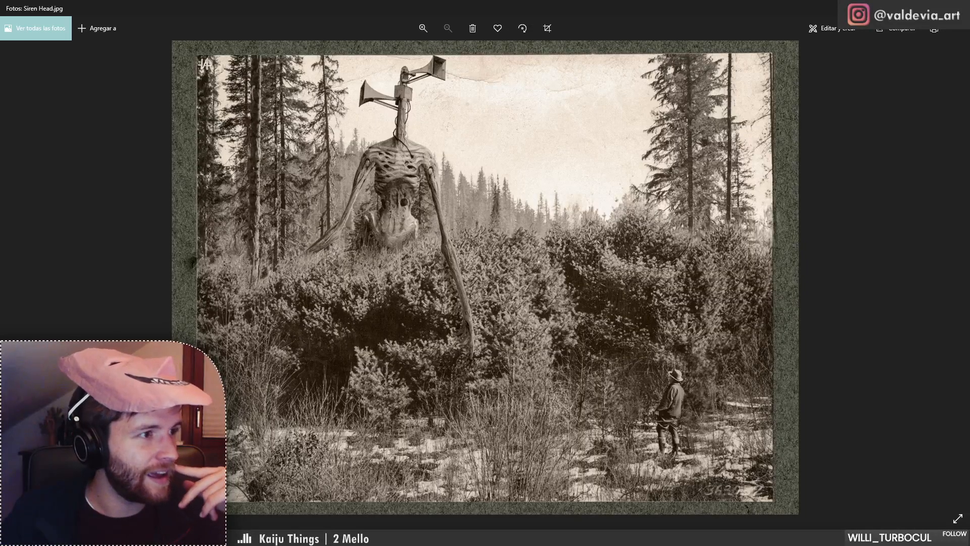
{"action": "key", "text": "Right"}
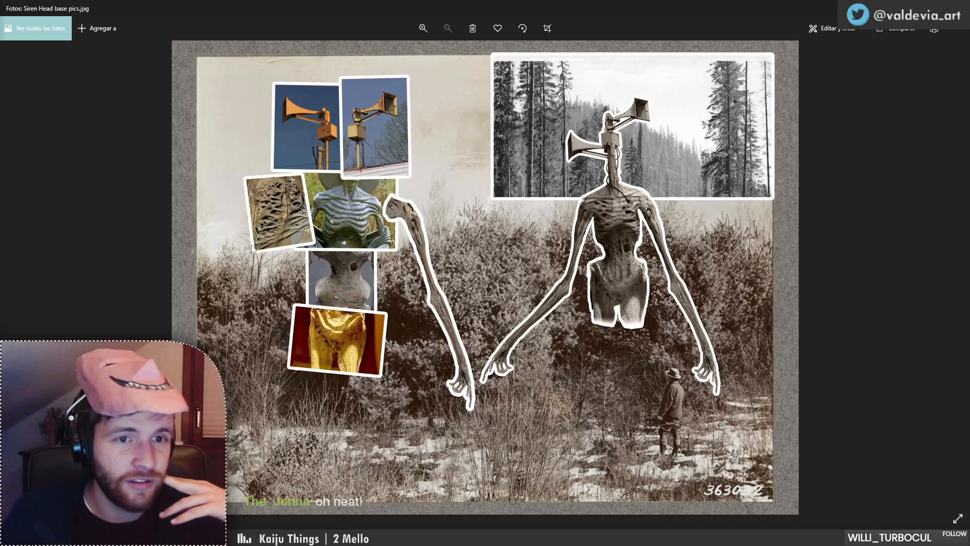
{"action": "key", "text": "Right"}
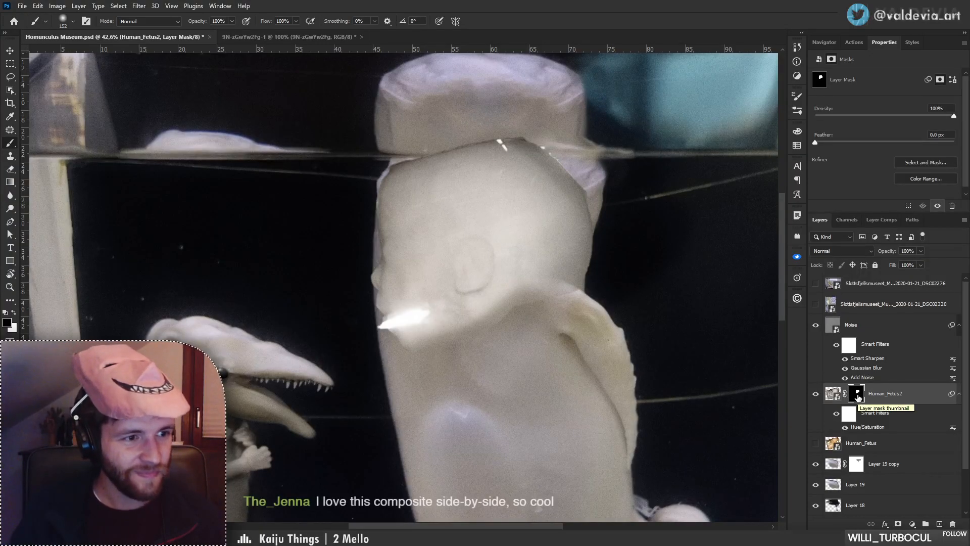
Fade the head's upper edge into the body just below the waterline by painting on the Human_Fetus2 mask.
{"action": "left_click", "coordinate": [833, 395]}
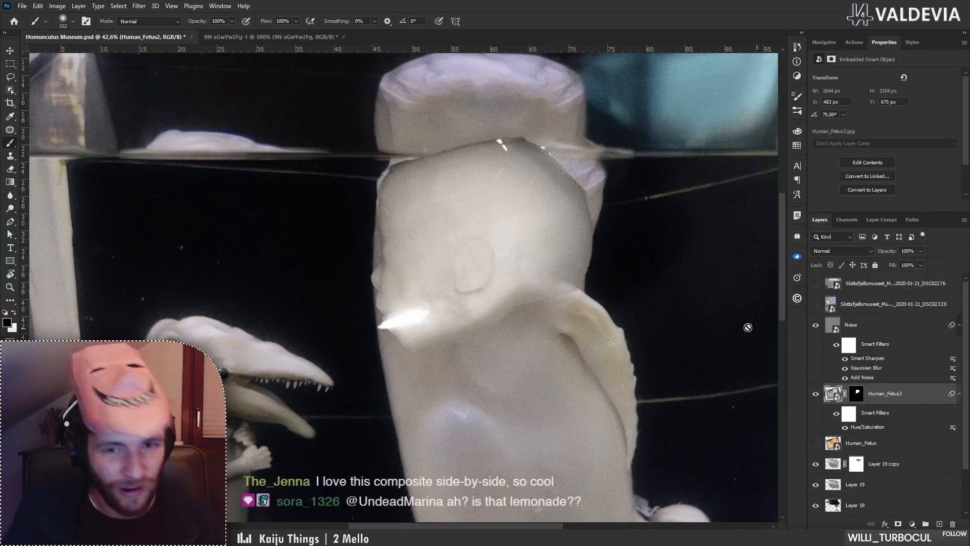
{"action": "left_click", "coordinate": [858, 397]}
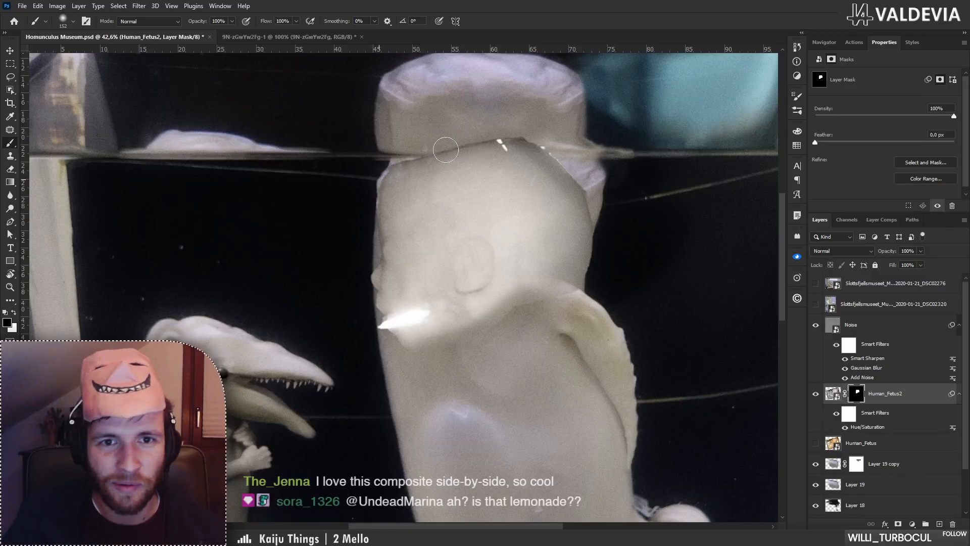
{"action": "key", "text": "ctrl+z"}
{"action": "mouse_move", "coordinate": [434, 149]}
{"action": "left_mouse_down"}
{"action": "mouse_move", "coordinate": [558, 136]}
{"action": "mouse_move", "coordinate": [353, 170]}
{"action": "mouse_move", "coordinate": [535, 146]}
{"action": "mouse_move", "coordinate": [510, 138]}
{"action": "mouse_move", "coordinate": [560, 152]}
{"action": "left_mouse_up"}
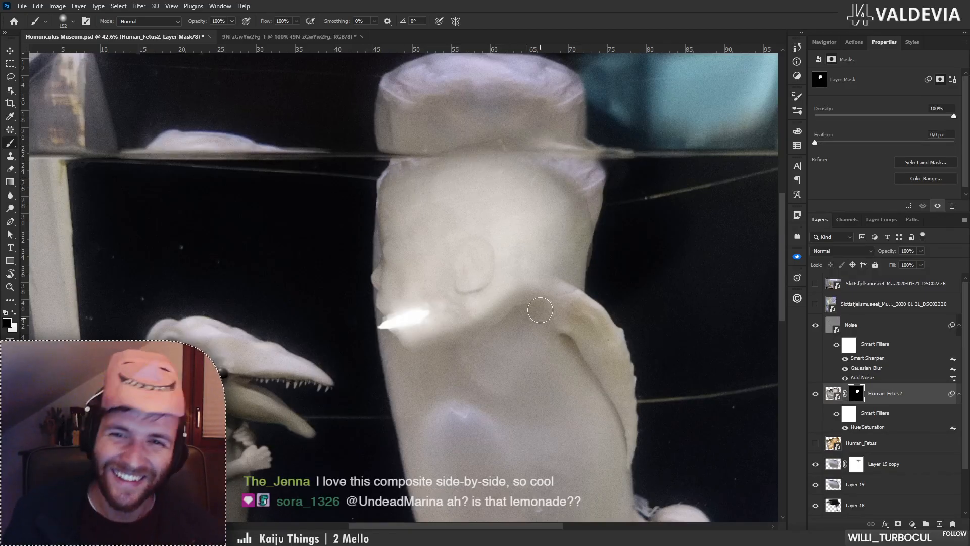
Enlarge the soft brush to 291 px and mask out the ear and back of the head, keeping the face profile.
{"action": "right_click", "coordinate": [482, 221]}
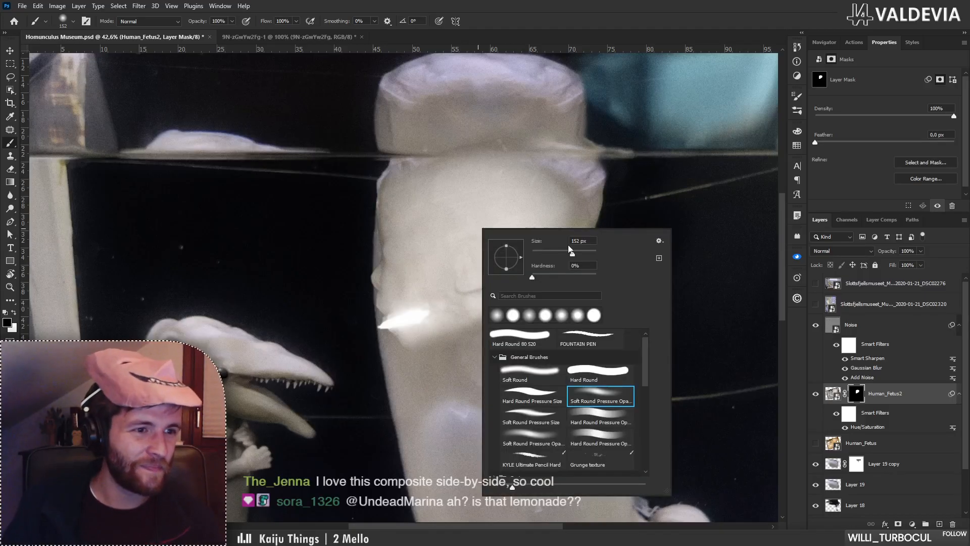
{"action": "left_click_drag", "start_coordinate": [573, 254], "coordinate": [582, 253]}
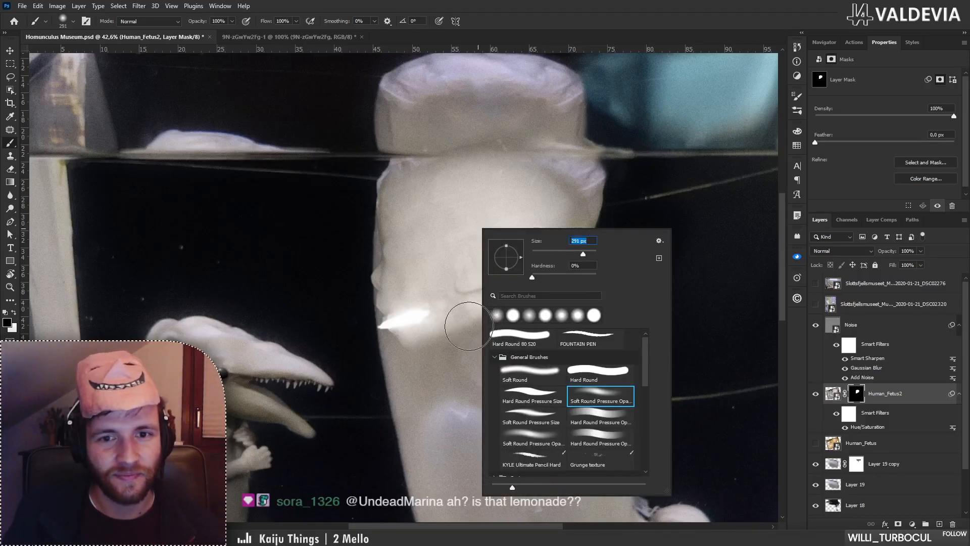
{"action": "mouse_move", "coordinate": [468, 322]}
{"action": "left_mouse_down"}
{"action": "mouse_move", "coordinate": [488, 245]}
{"action": "mouse_move", "coordinate": [476, 289]}
{"action": "mouse_move", "coordinate": [501, 291]}
{"action": "mouse_move", "coordinate": [545, 203]}
{"action": "mouse_move", "coordinate": [538, 303]}
{"action": "mouse_move", "coordinate": [515, 262]}
{"action": "mouse_move", "coordinate": [516, 229]}
{"action": "mouse_move", "coordinate": [508, 279]}
{"action": "mouse_move", "coordinate": [536, 302]}
{"action": "mouse_move", "coordinate": [496, 332]}
{"action": "mouse_move", "coordinate": [556, 192]}
{"action": "mouse_move", "coordinate": [494, 260]}
{"action": "mouse_move", "coordinate": [537, 253]}
{"action": "mouse_move", "coordinate": [568, 193]}
{"action": "mouse_move", "coordinate": [525, 176]}
{"action": "mouse_move", "coordinate": [513, 140]}
{"action": "left_mouse_up"}
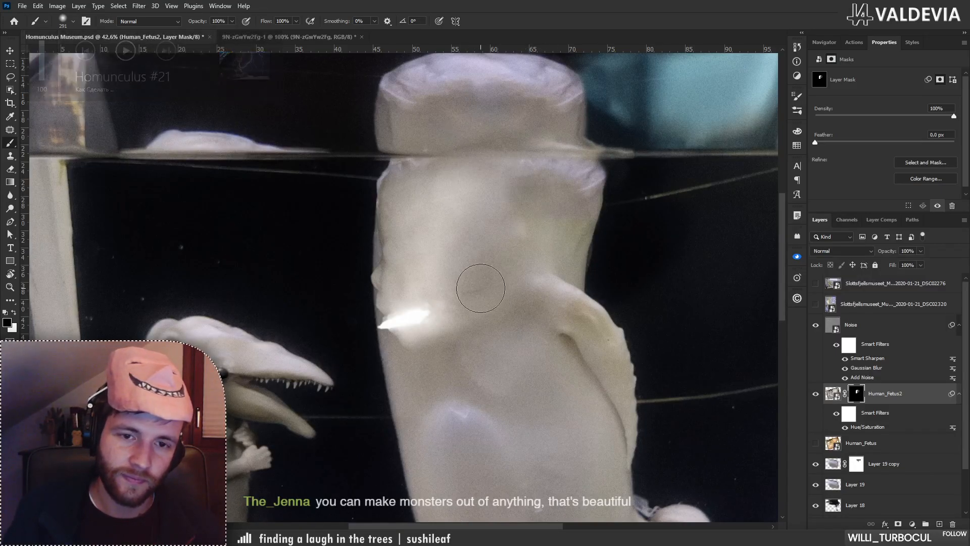
{"action": "left_click_drag", "start_coordinate": [458, 270], "coordinate": [383, 263]}
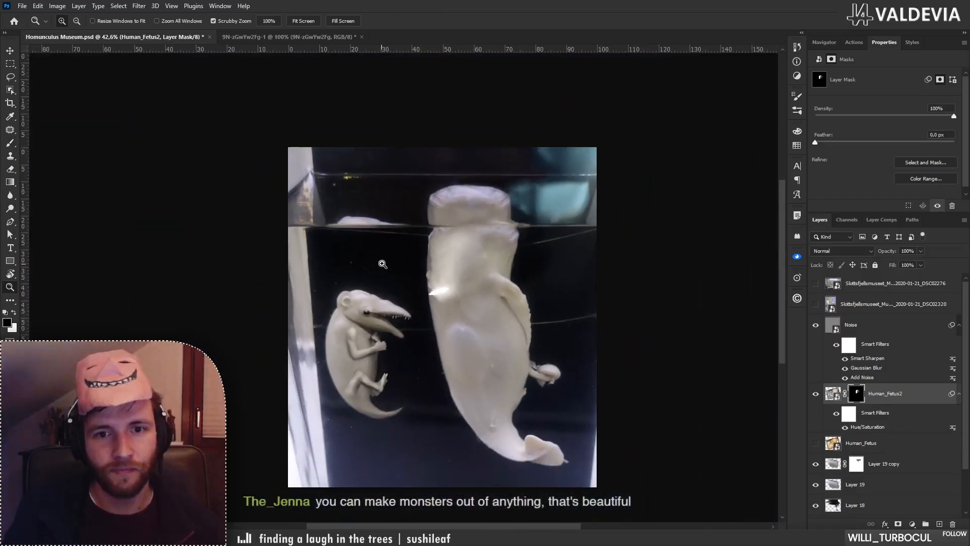
Mask away the pointed tip of the mouth highlight at the body's edge with a 39 px Hard Round brush.
{"action": "mouse_move", "coordinate": [440, 292]}
{"action": "left_mouse_down"}
{"action": "mouse_move", "coordinate": [518, 283]}
{"action": "mouse_move", "coordinate": [473, 298]}
{"action": "left_mouse_up"}
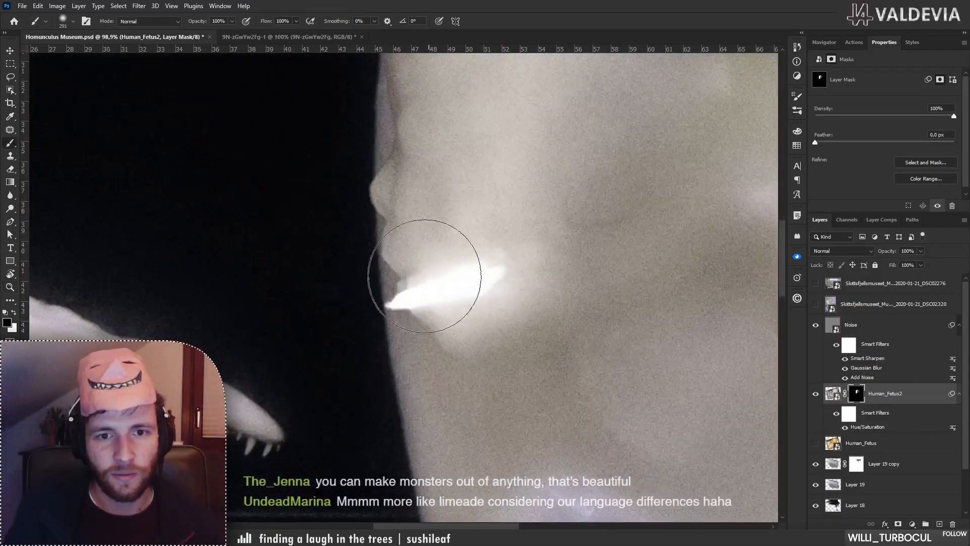
{"action": "right_click", "coordinate": [526, 266]}
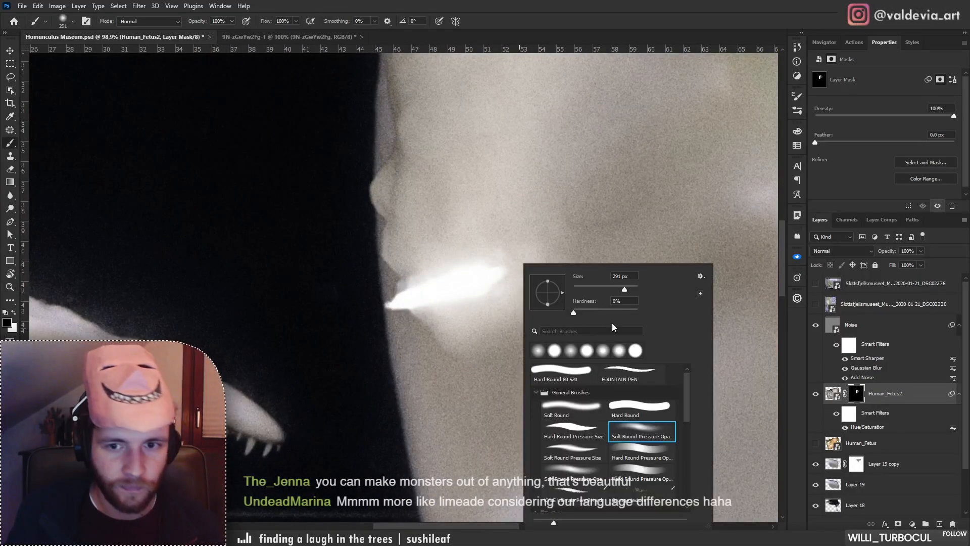
{"action": "left_click", "coordinate": [566, 383]}
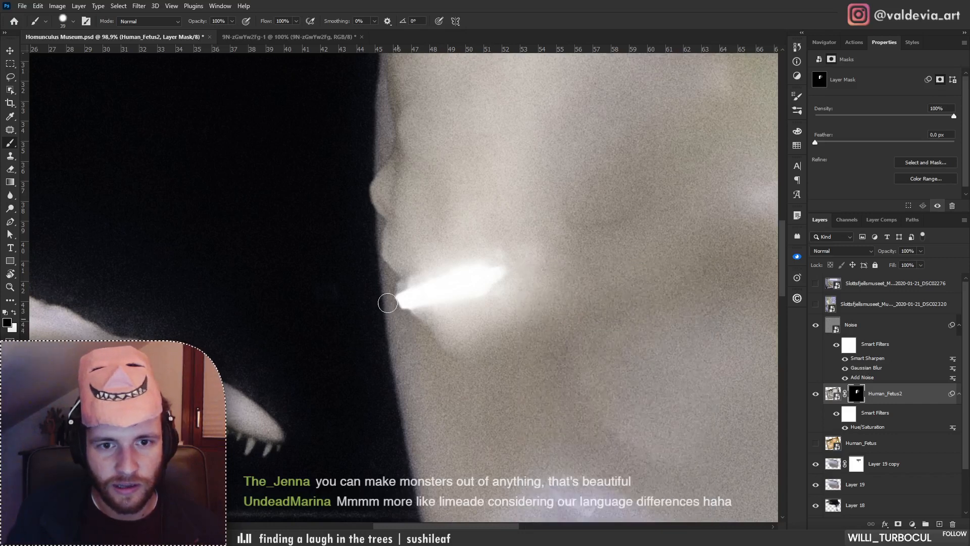
{"action": "left_click", "coordinate": [388, 306]}
Add a new layer above Human_Fetus2 and clip it to that layer.
{"action": "key", "text": "z"}
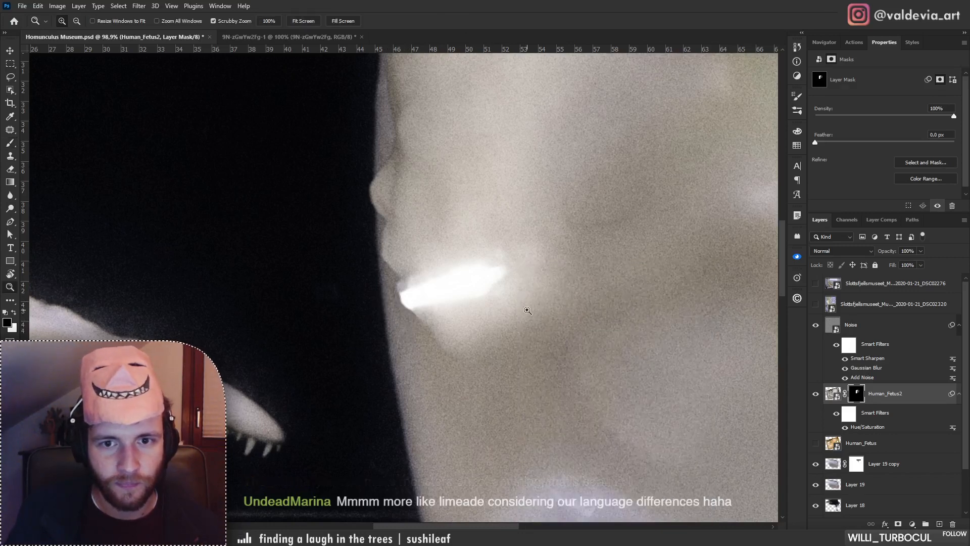
{"action": "mouse_move", "coordinate": [526, 305]}
{"action": "left_mouse_down"}
{"action": "mouse_move", "coordinate": [449, 309]}
{"action": "mouse_move", "coordinate": [561, 282]}
{"action": "left_mouse_up"}
{"action": "key", "text": "b"}
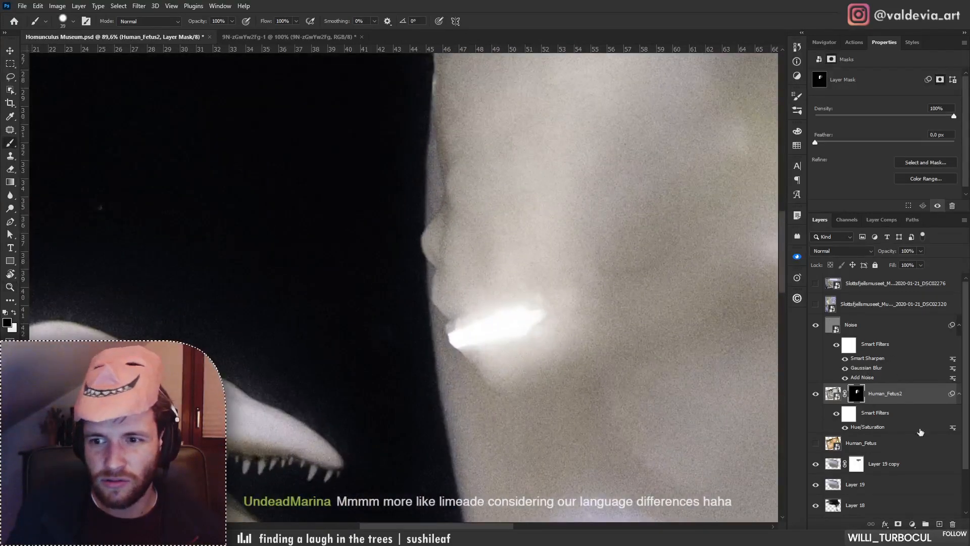
{"action": "left_click", "coordinate": [940, 524]}
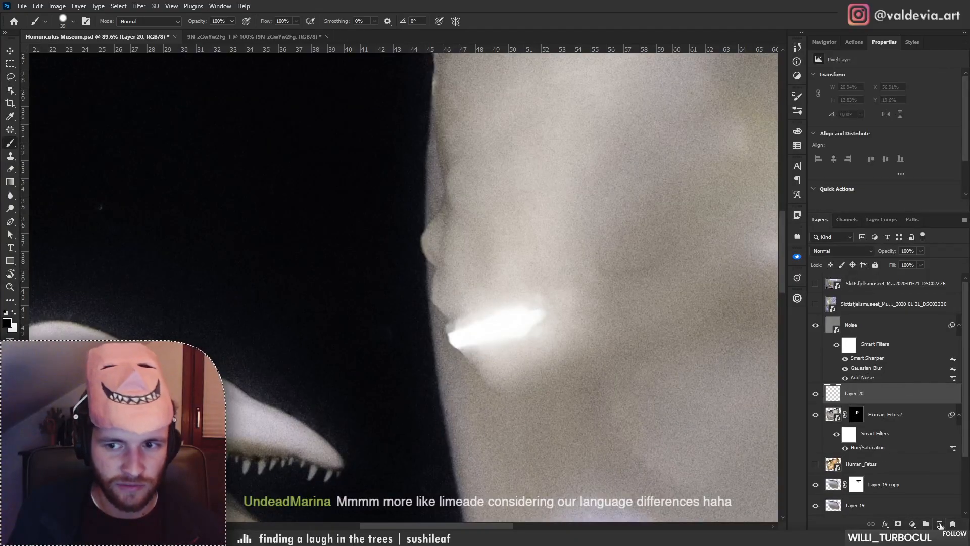
{"action": "key", "text": "ctrl+0"}
{"action": "left_click", "coordinate": [900, 405], "text": "alt"}
Sample the skin just above the mouth highlight as the Clone Stamp source and save the document.
{"action": "key", "text": "ctrl+space"}
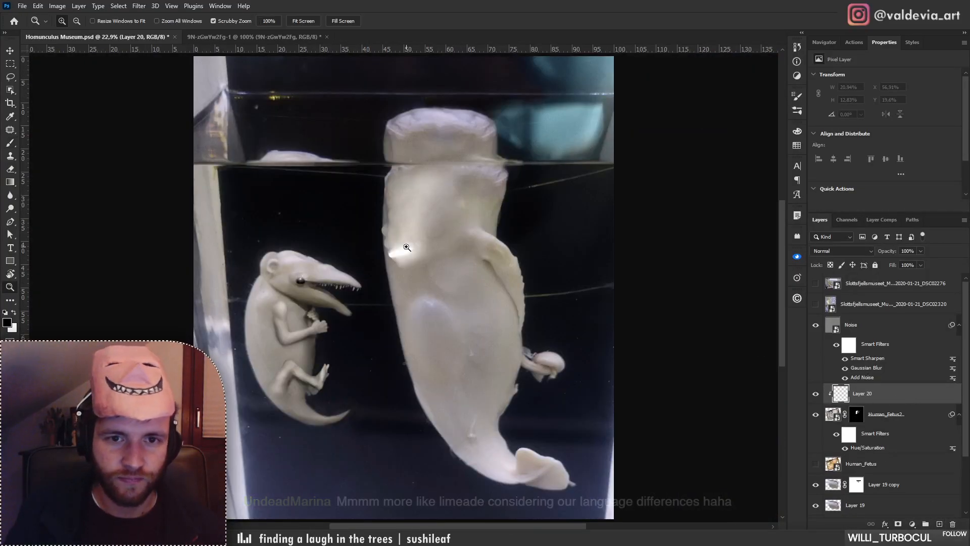
{"action": "left_click_drag", "start_coordinate": [389, 246], "coordinate": [498, 236]}
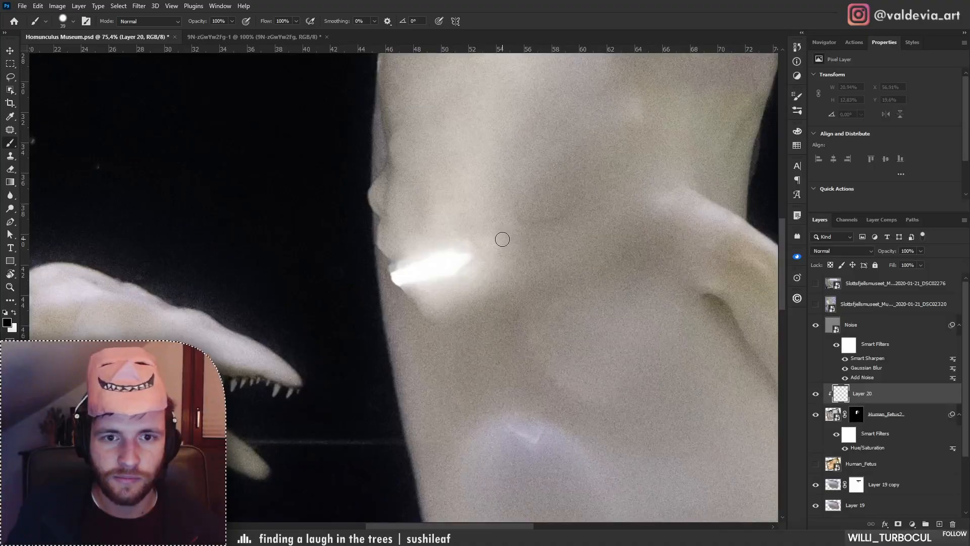
{"action": "left_click_drag", "start_coordinate": [463, 226], "coordinate": [451, 298]}
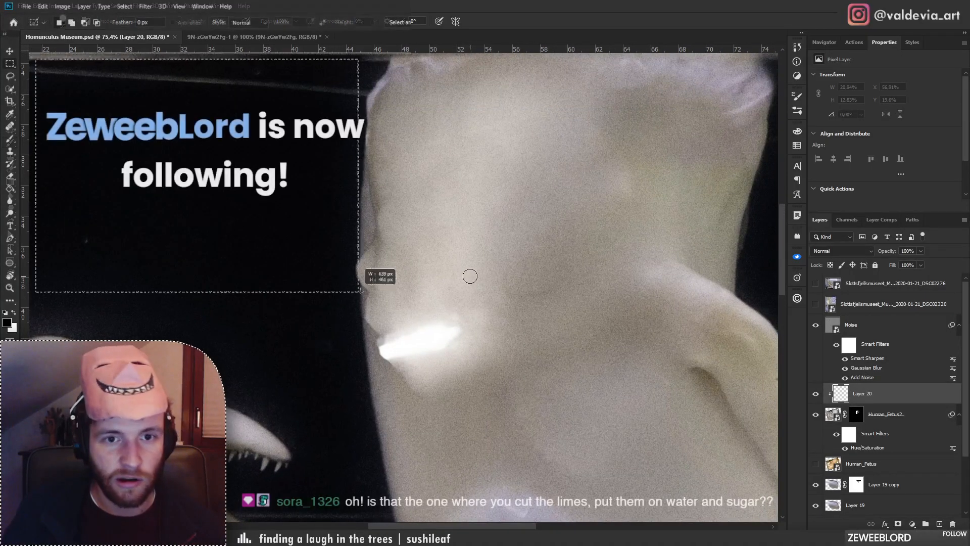
{"action": "key", "text": "s"}
{"action": "left_click", "coordinate": [470, 276], "text": "alt"}
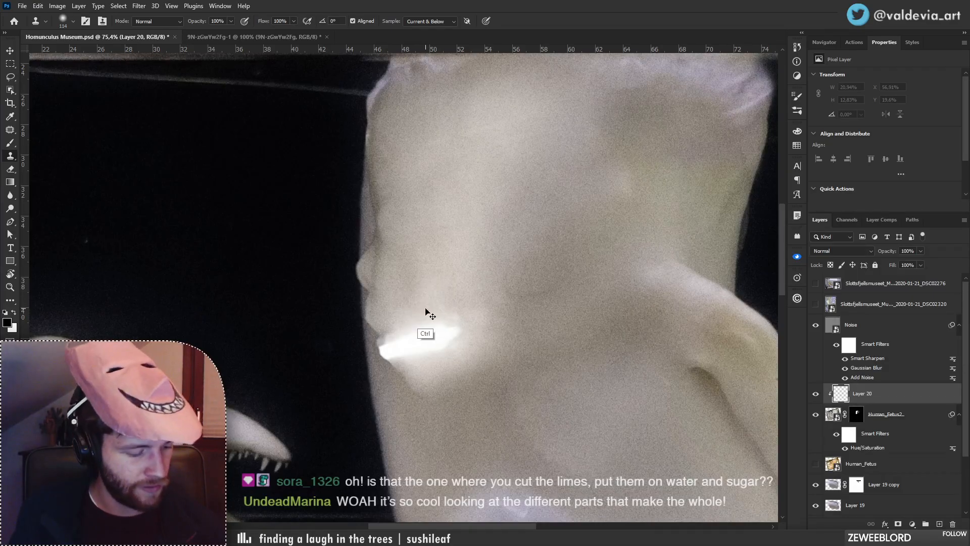
{"action": "key", "text": "ctrl+s"}
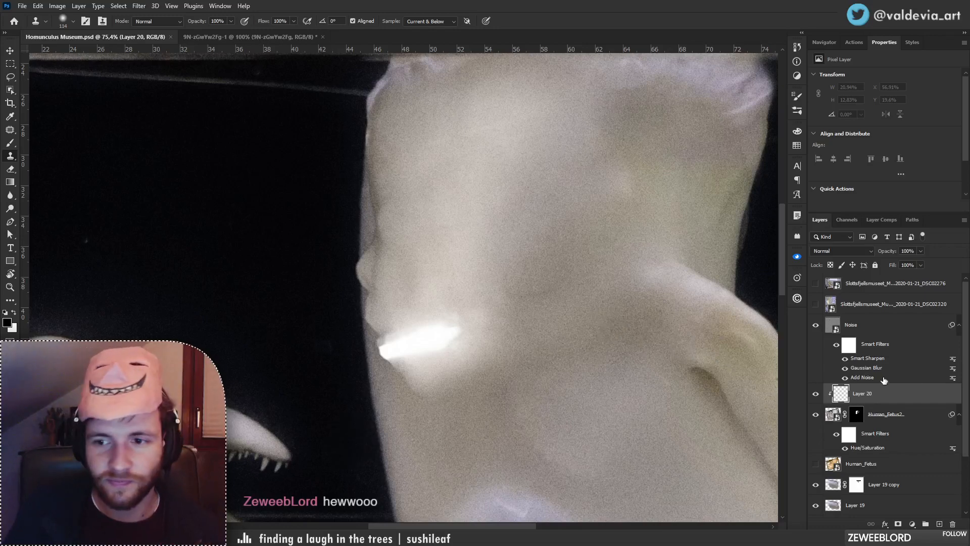
Try to cover the bright mouth highlight on Layer 20 by cloning nearby skin with a 39 px brush, then undo it.
{"action": "right_click", "coordinate": [411, 335]}
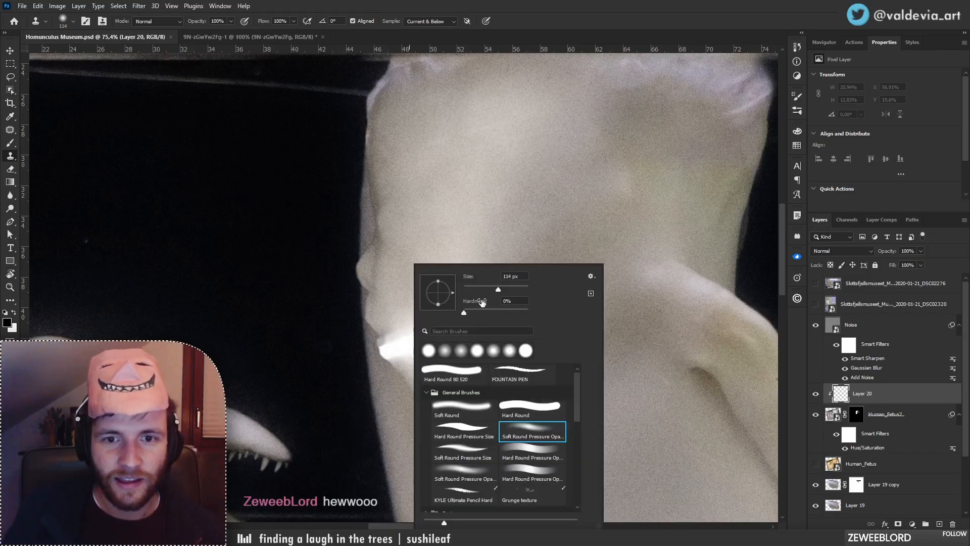
{"action": "mouse_move", "coordinate": [395, 348]}
{"action": "left_mouse_down"}
{"action": "mouse_move", "coordinate": [443, 344]}
{"action": "mouse_move", "coordinate": [491, 324]}
{"action": "mouse_move", "coordinate": [432, 330]}
{"action": "left_mouse_up"}
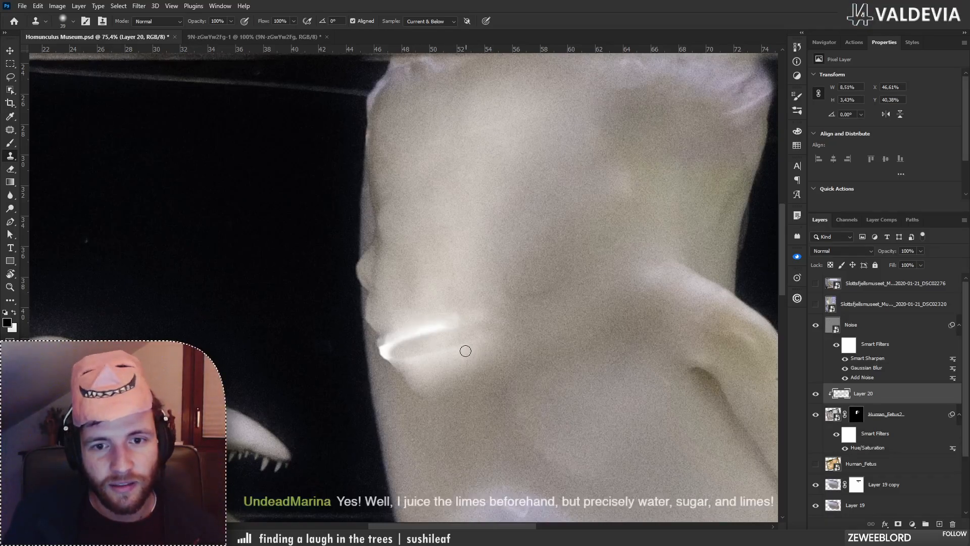
{"action": "key", "text": "ctrl+z"}
Duplicate Human_Fetus2 as a clipped layer beneath Layer 20, and flip the copy vertically around a pivot placed at the mouth.
{"action": "left_click_drag", "start_coordinate": [897, 418], "coordinate": [894, 401]}
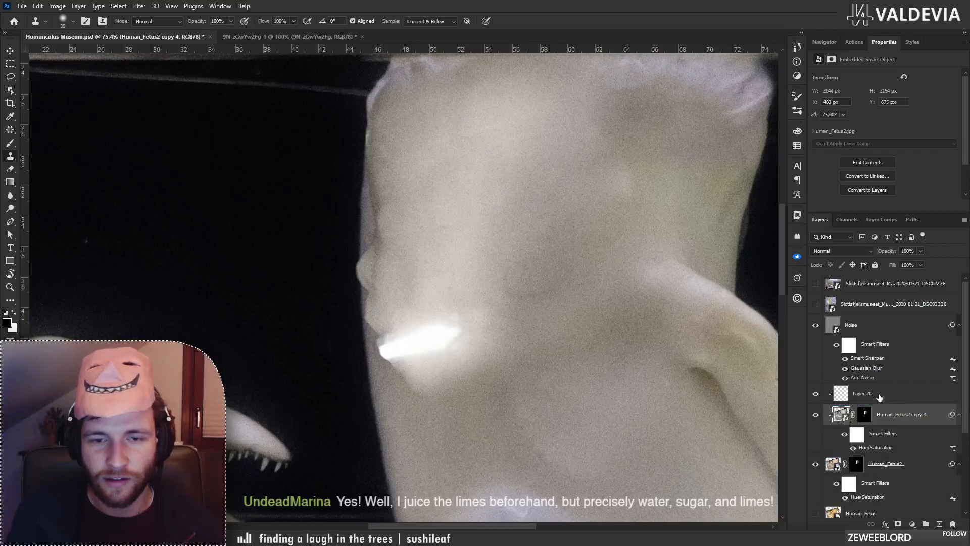
{"action": "key", "text": "ctrl+t"}
{"action": "left_click_drag", "start_coordinate": [423, 351], "coordinate": [386, 334]}
{"action": "right_click", "coordinate": [416, 305]}
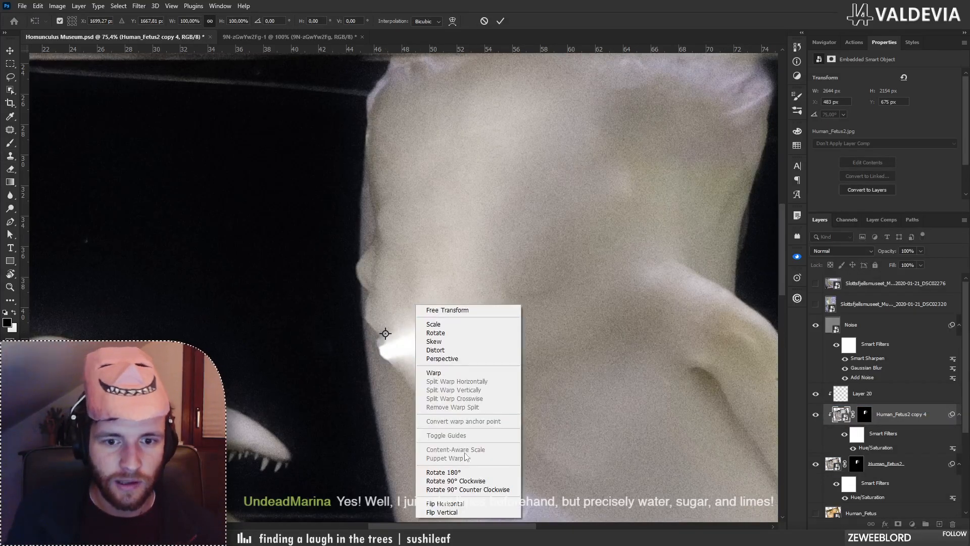
{"action": "left_click", "coordinate": [464, 505]}
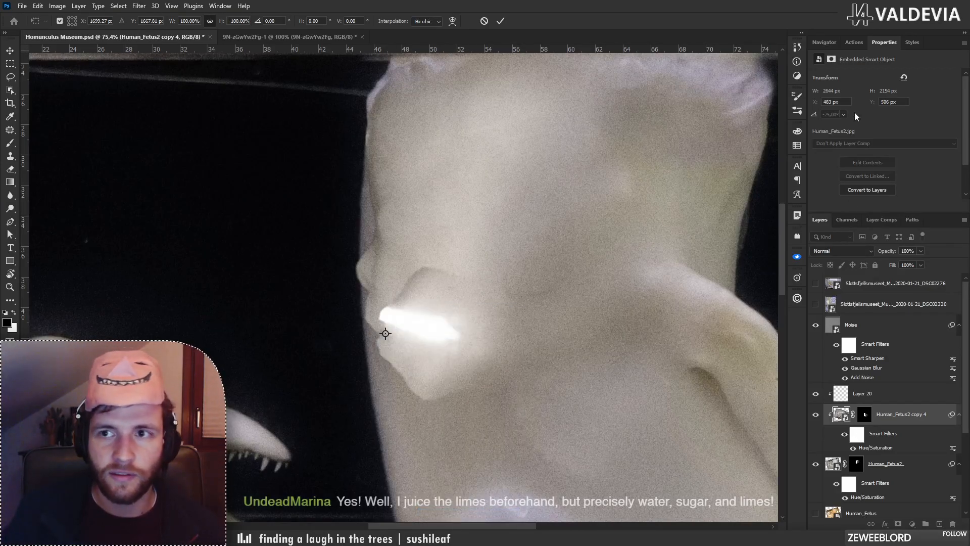
Rotate the flipped copy by -34.40° around the mouth so its highlight follows the jawline, and apply the transform.
{"action": "scroll", "coordinate": [372, 155], "scroll_direction": "down", "scroll_amount": 2}
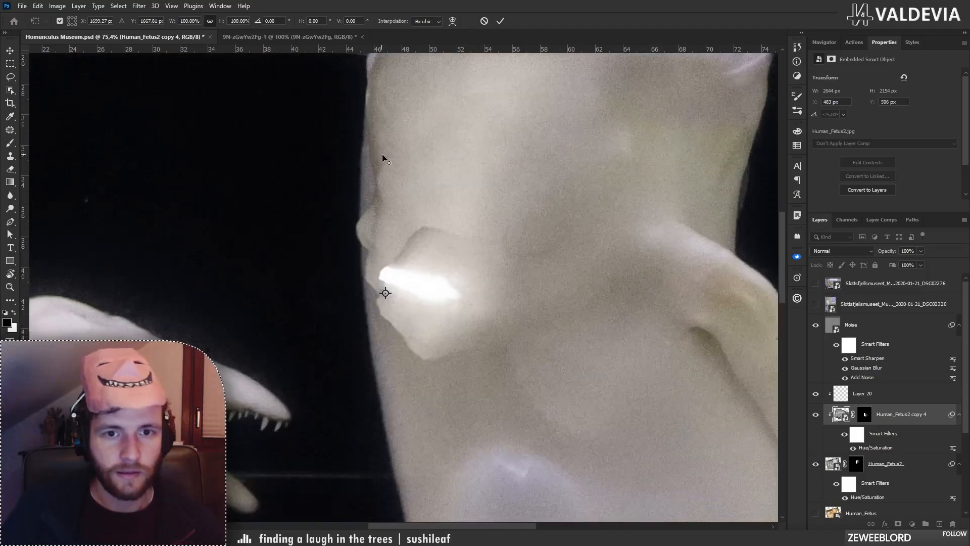
{"action": "scroll", "coordinate": [412, 201], "scroll_direction": "down", "scroll_amount": 3}
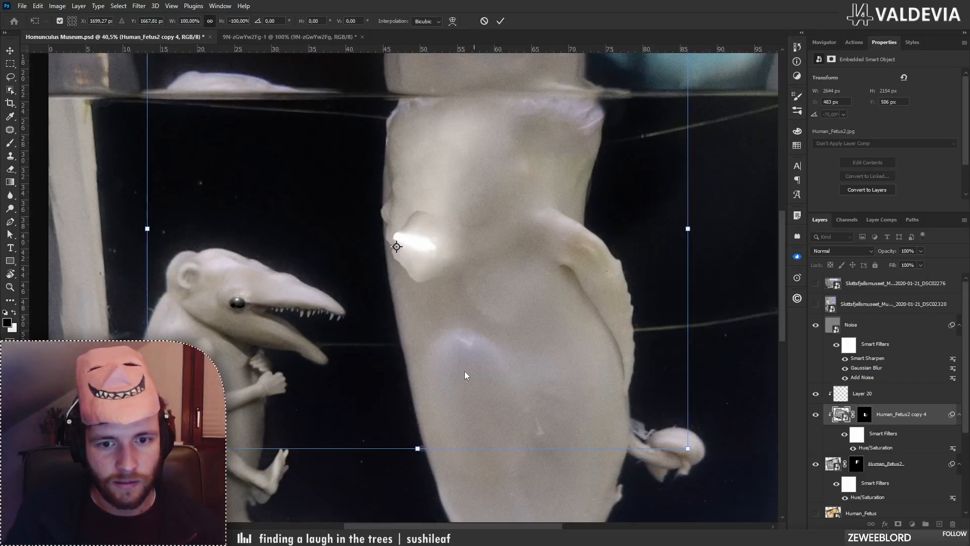
{"action": "left_click_drag", "start_coordinate": [419, 471], "coordinate": [538, 421]}
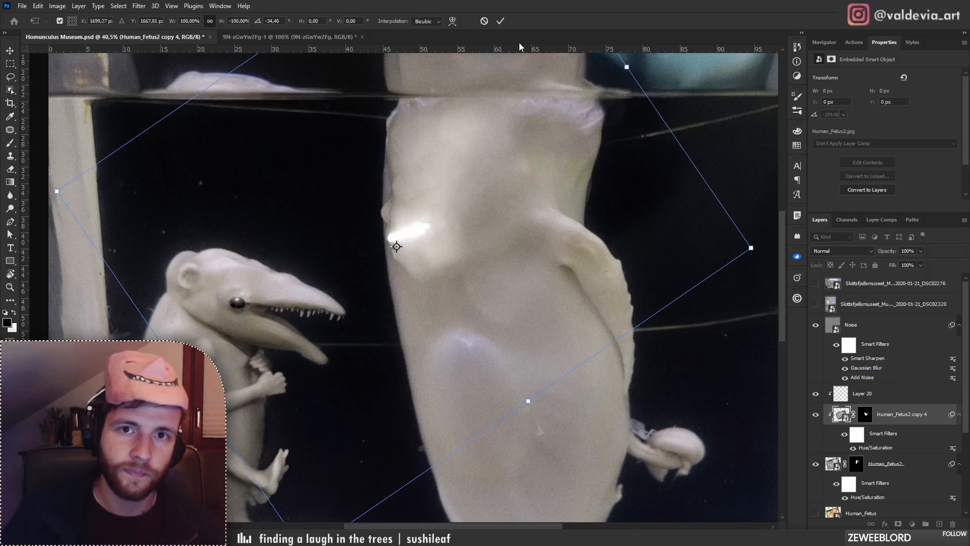
{"action": "left_click", "coordinate": [500, 21]}
Replace the flipped copy's layer mask with a new black mask that hides everything.
{"action": "key", "text": "s"}
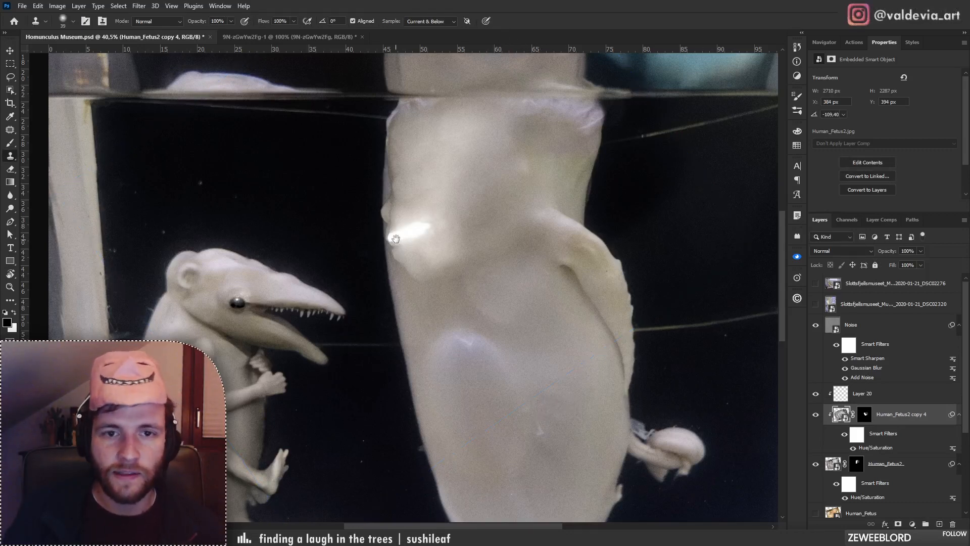
{"action": "left_click_drag", "start_coordinate": [395, 239], "coordinate": [539, 293]}
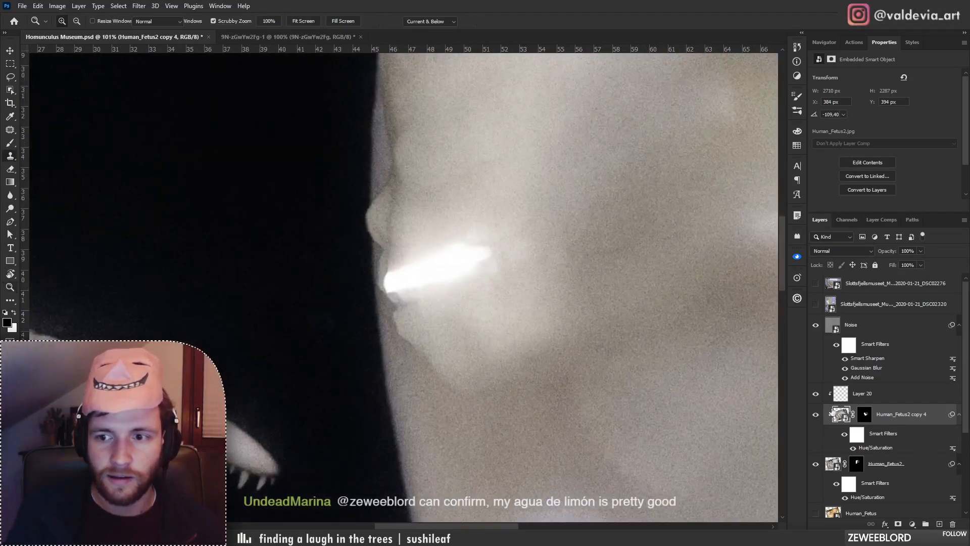
{"action": "right_click", "coordinate": [866, 417]}
{"action": "left_click", "coordinate": [885, 439]}
{"action": "left_click", "coordinate": [898, 524], "text": "alt"}
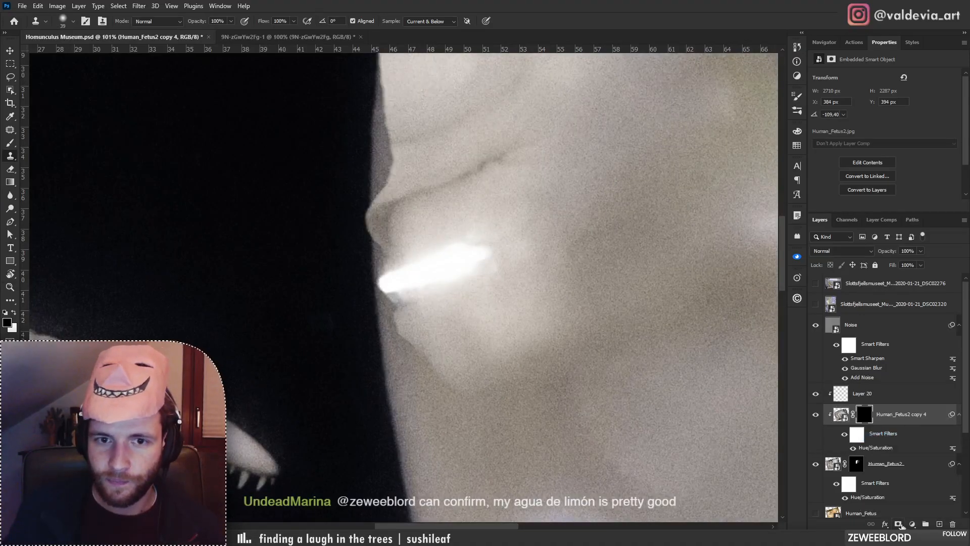
Paint on the flipped copy's mask with an enlarged Soft Round brush so its skin covers the bright mouth highlight.
{"action": "key", "text": "b"}
{"action": "key", "text": "x"}
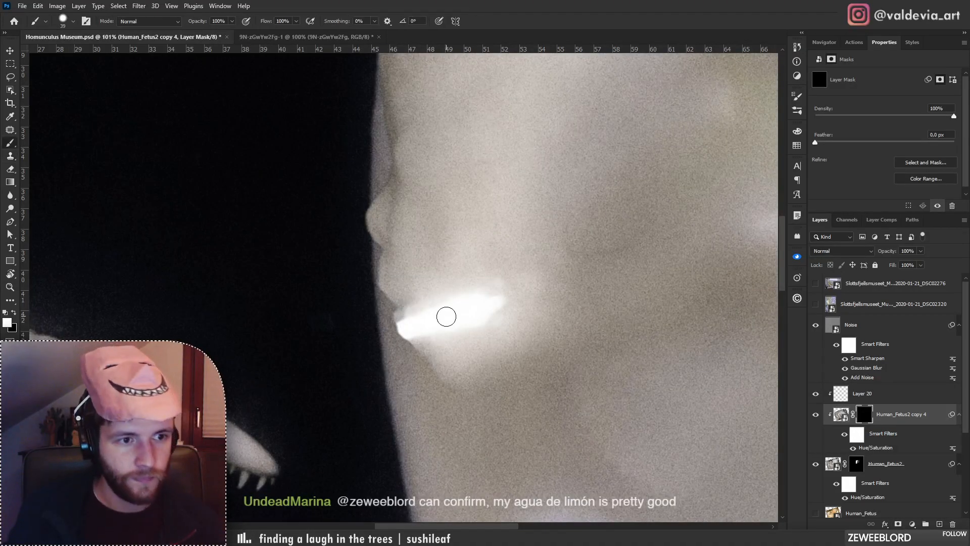
{"action": "mouse_move", "coordinate": [446, 317]}
{"action": "left_mouse_down"}
{"action": "mouse_move", "coordinate": [428, 331]}
{"action": "mouse_move", "coordinate": [471, 315]}
{"action": "mouse_move", "coordinate": [426, 316]}
{"action": "left_mouse_up"}
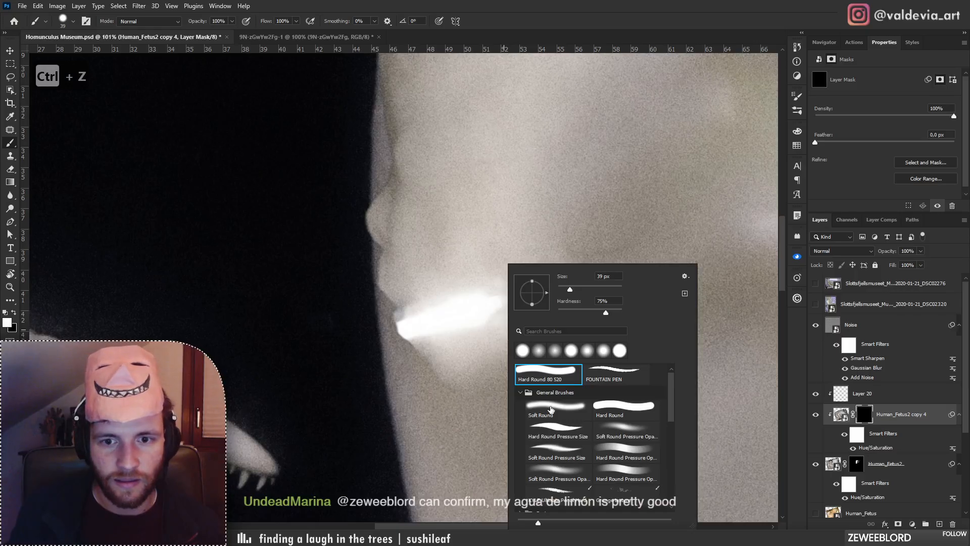
{"action": "left_click", "coordinate": [552, 410]}
{"action": "left_click", "coordinate": [596, 286]}
{"action": "mouse_move", "coordinate": [504, 328]}
{"action": "left_mouse_down"}
{"action": "mouse_move", "coordinate": [419, 347]}
{"action": "mouse_move", "coordinate": [409, 339]}
{"action": "mouse_move", "coordinate": [477, 315]}
{"action": "mouse_move", "coordinate": [408, 324]}
{"action": "mouse_move", "coordinate": [489, 302]}
{"action": "mouse_move", "coordinate": [447, 375]}
{"action": "left_mouse_up"}
{"action": "key", "text": "x"}
{"action": "mouse_move", "coordinate": [422, 269]}
{"action": "left_mouse_down"}
{"action": "mouse_move", "coordinate": [465, 260]}
{"action": "mouse_move", "coordinate": [446, 259]}
{"action": "left_mouse_up"}
{"action": "key", "text": "x"}
{"action": "left_click_drag", "start_coordinate": [518, 275], "coordinate": [470, 361]}
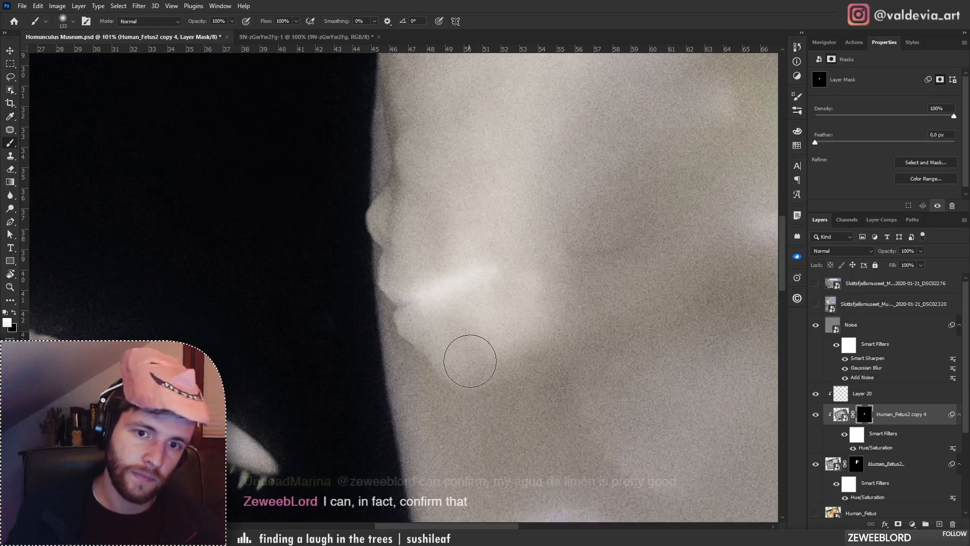
Clone skin from above the mouth over the leftover highlight streak on Layer 20 with a larger Clone Stamp brush.
{"action": "left_click", "coordinate": [905, 399]}
{"action": "key", "text": "s"}
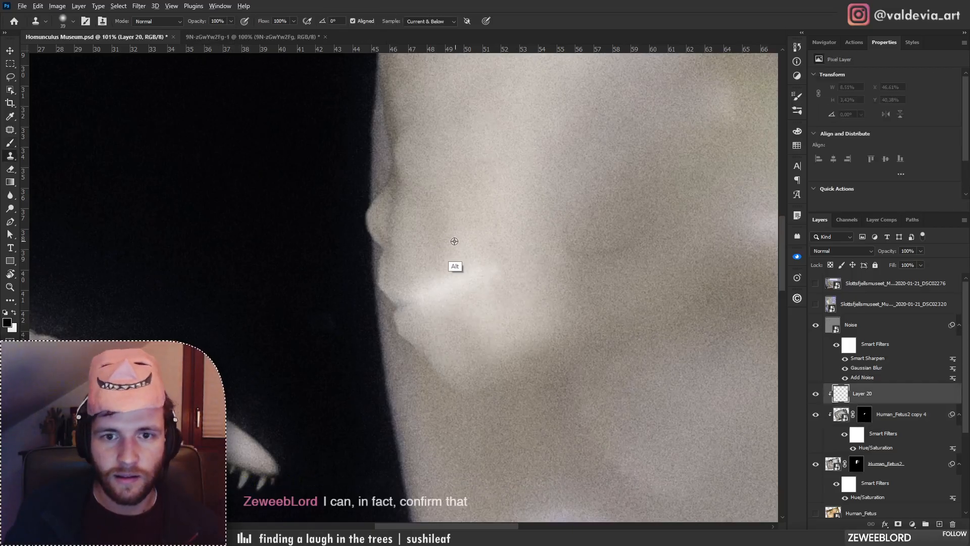
{"action": "left_click", "coordinate": [444, 241], "text": "alt"}
{"action": "right_click", "coordinate": [479, 244]}
{"action": "left_click_drag", "start_coordinate": [544, 272], "coordinate": [559, 272]}
{"action": "mouse_move", "coordinate": [440, 288]}
{"action": "left_mouse_down"}
{"action": "mouse_move", "coordinate": [483, 276]}
{"action": "mouse_move", "coordinate": [454, 280]}
{"action": "left_mouse_up"}
Select Layer 20, the flipped copy and Human_Fetus2 together, and shift the face outward past the body's front edge.
{"action": "key", "text": "ctrl+space"}
{"action": "left_click_drag", "start_coordinate": [474, 338], "coordinate": [358, 349]}
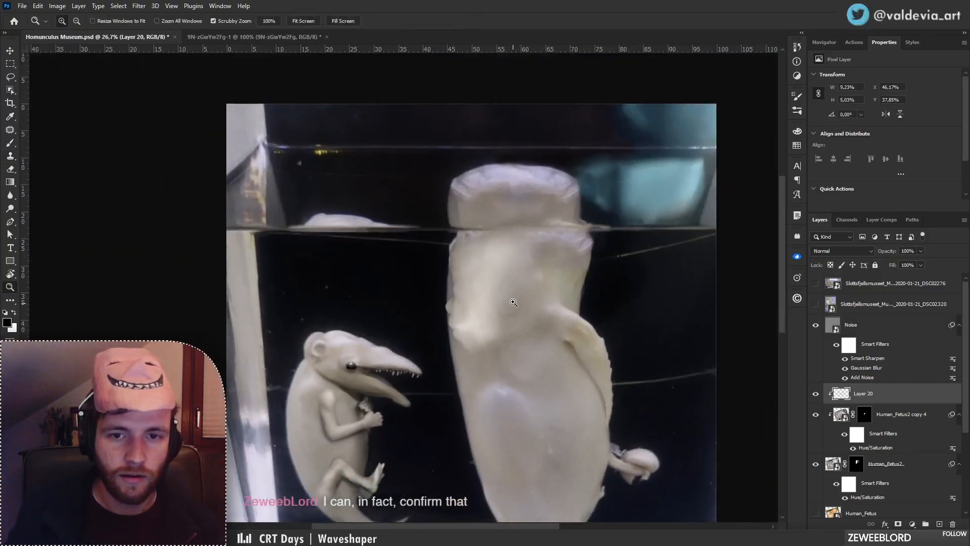
{"action": "left_click_drag", "start_coordinate": [513, 302], "coordinate": [537, 305]}
{"action": "left_click_drag", "start_coordinate": [494, 331], "coordinate": [453, 315]}
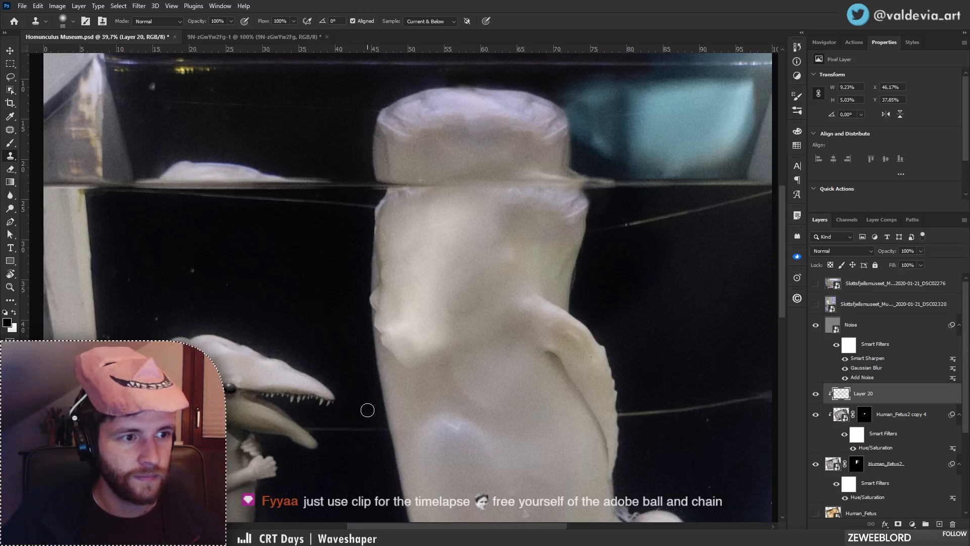
{"action": "left_click", "coordinate": [900, 470], "text": "shift"}
{"action": "left_click_drag", "start_coordinate": [430, 343], "coordinate": [402, 347]}
Rotate the three selected face layers by 6.30° and scale them to 106.20%.
{"action": "key", "text": "ctrl+t"}
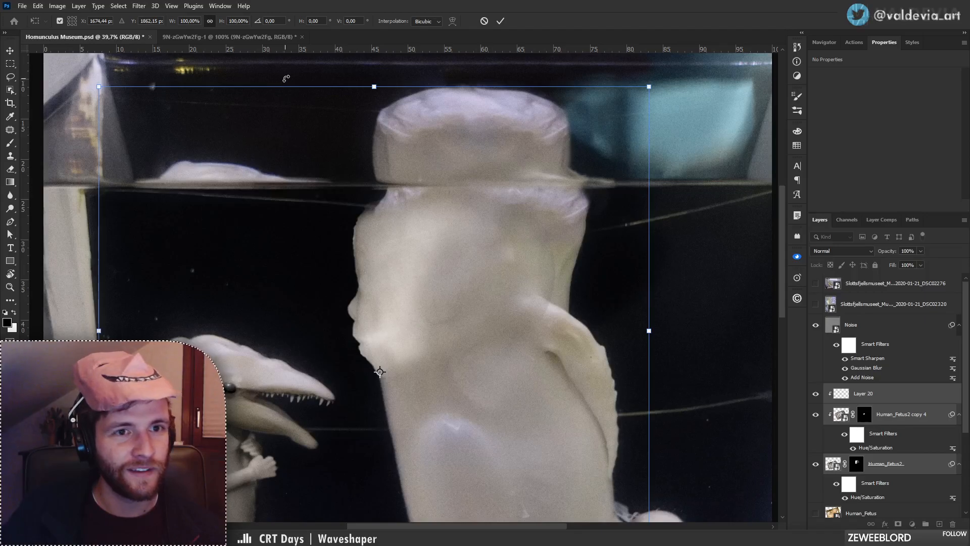
{"action": "left_click_drag", "start_coordinate": [283, 81], "coordinate": [320, 72]}
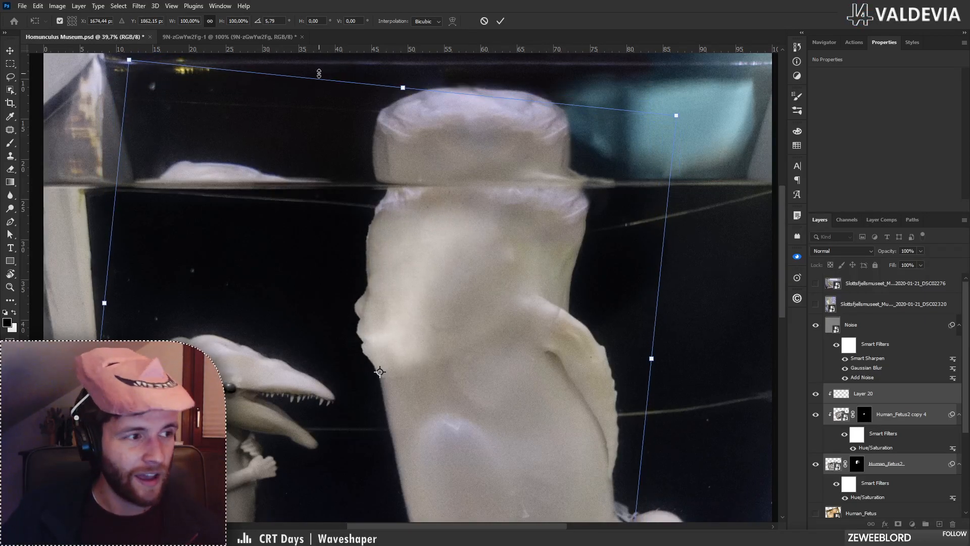
{"action": "scroll", "coordinate": [474, 151], "scroll_direction": "up", "scroll_amount": 3}
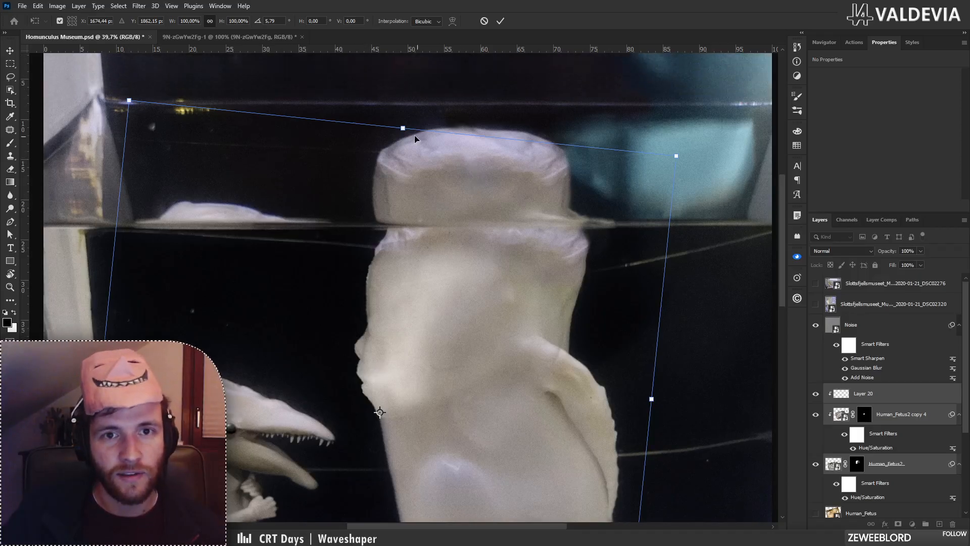
{"action": "left_click_drag", "start_coordinate": [403, 127], "coordinate": [422, 93]}
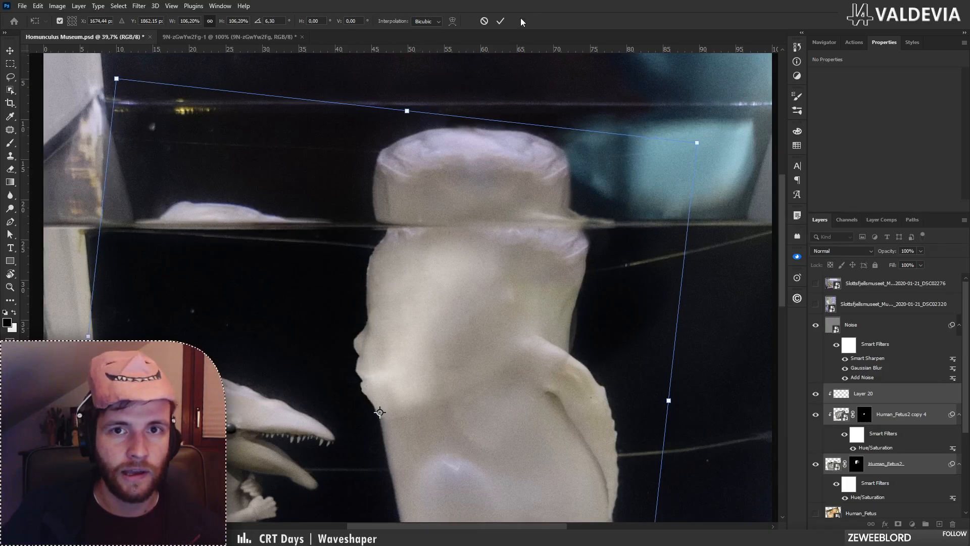
{"action": "left_click", "coordinate": [503, 21]}
Refine the Human_Fetus2 mask with a 39 px soft brush along the forehead and the back edge above the arm.
{"action": "key", "text": "s"}
{"action": "key", "text": "x"}
{"action": "left_click", "coordinate": [852, 464]}
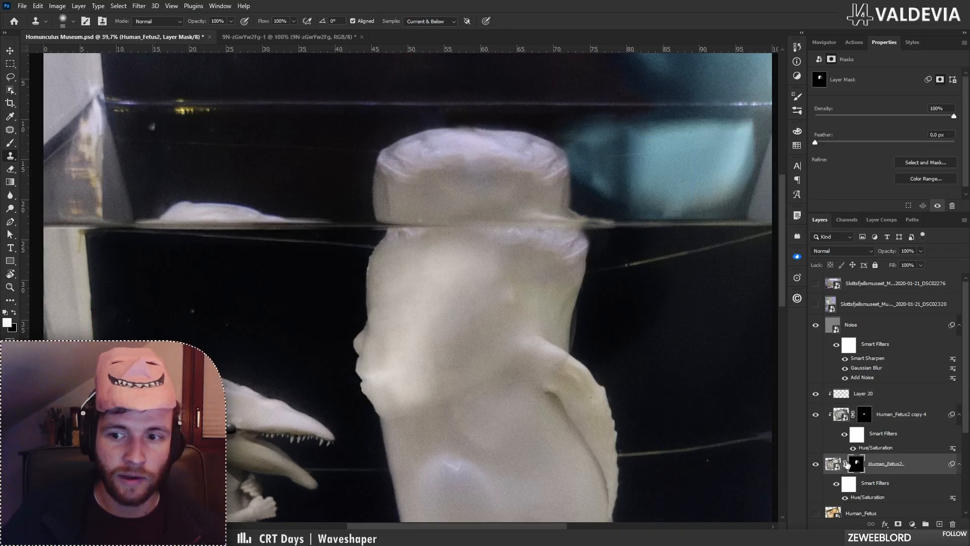
{"action": "key", "text": "b"}
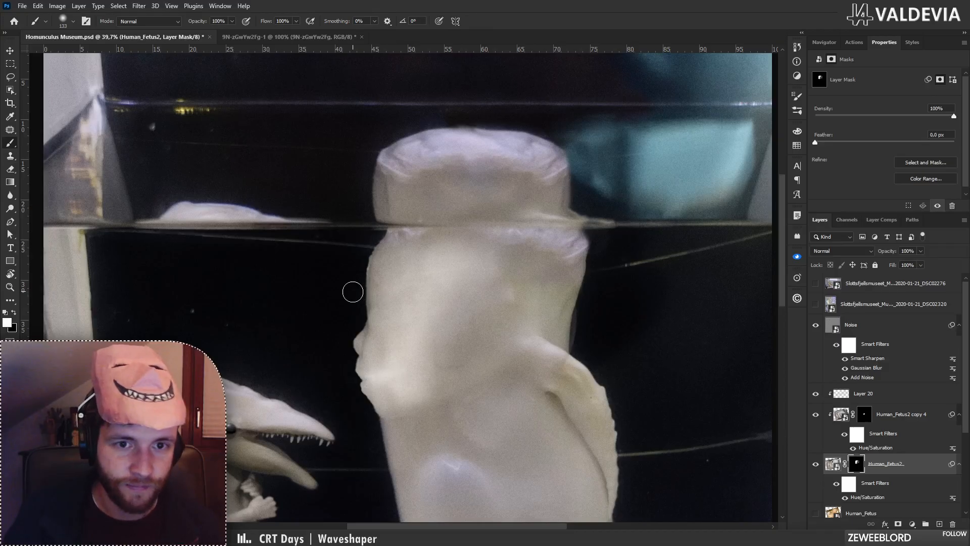
{"action": "right_click", "coordinate": [354, 291]}
{"action": "left_click", "coordinate": [434, 289]}
{"action": "left_click_drag", "start_coordinate": [376, 240], "coordinate": [352, 292]}
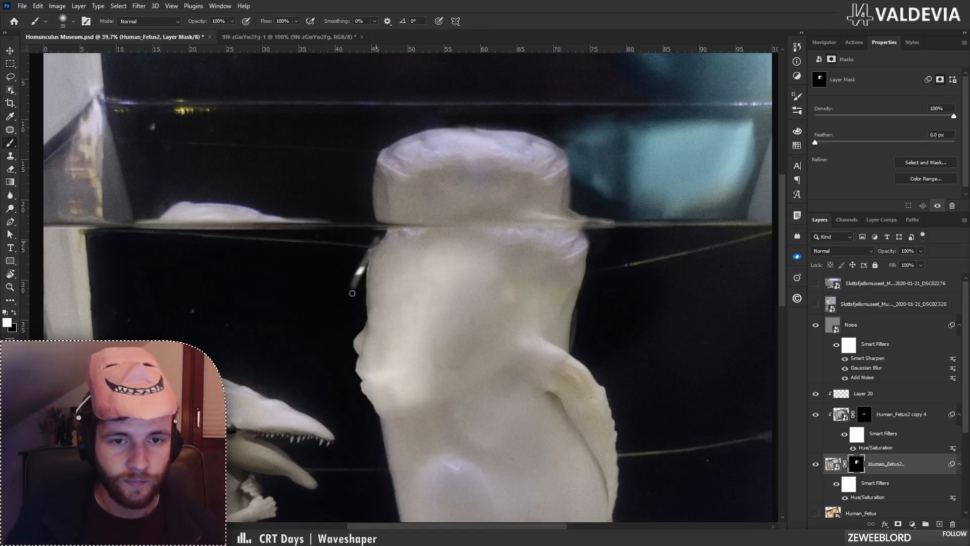
{"action": "key", "text": "ctrl+z"}
{"action": "key", "text": "x"}
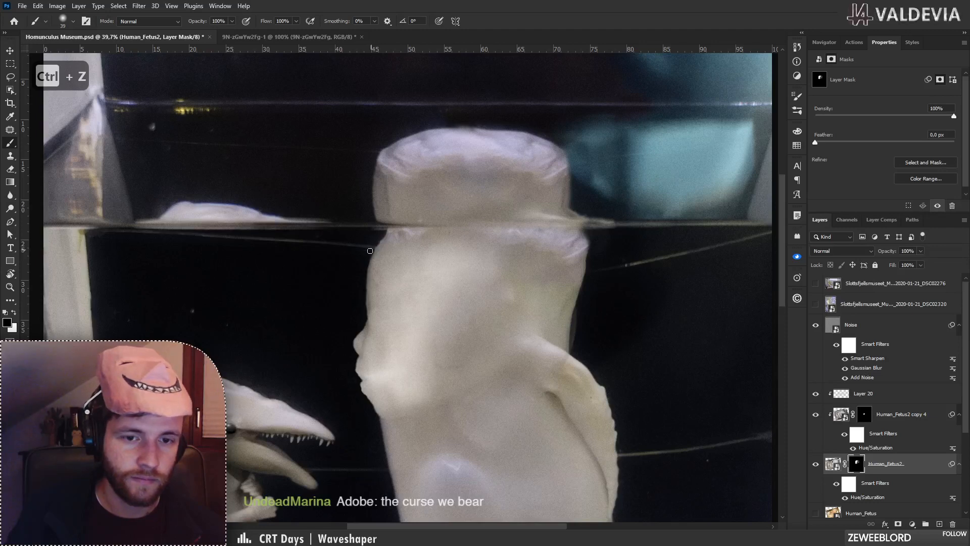
{"action": "left_click_drag", "start_coordinate": [478, 329], "coordinate": [452, 252]}
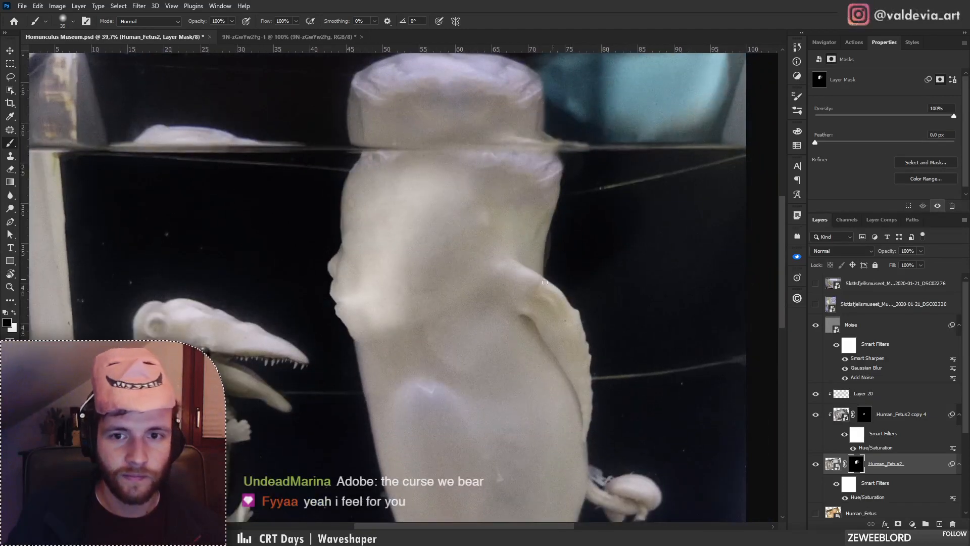
{"action": "left_click_drag", "start_coordinate": [545, 282], "coordinate": [564, 226]}
Change the brush preset to Soft Round Pressure Opacity at 143 px.
{"action": "left_click_drag", "start_coordinate": [456, 289], "coordinate": [320, 301]}
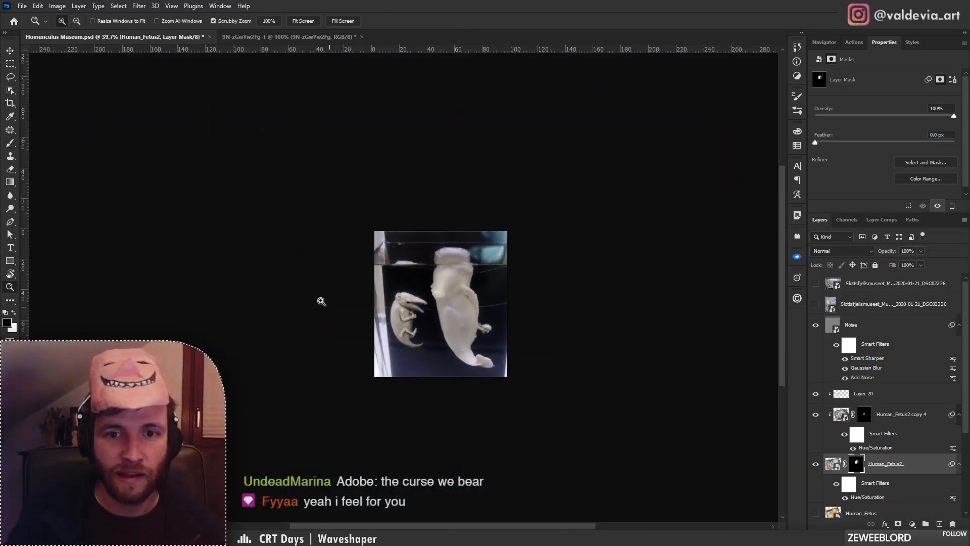
{"action": "left_click_drag", "start_coordinate": [438, 272], "coordinate": [510, 278]}
{"action": "left_click_drag", "start_coordinate": [534, 349], "coordinate": [463, 299]}
{"action": "right_click", "coordinate": [431, 248]}
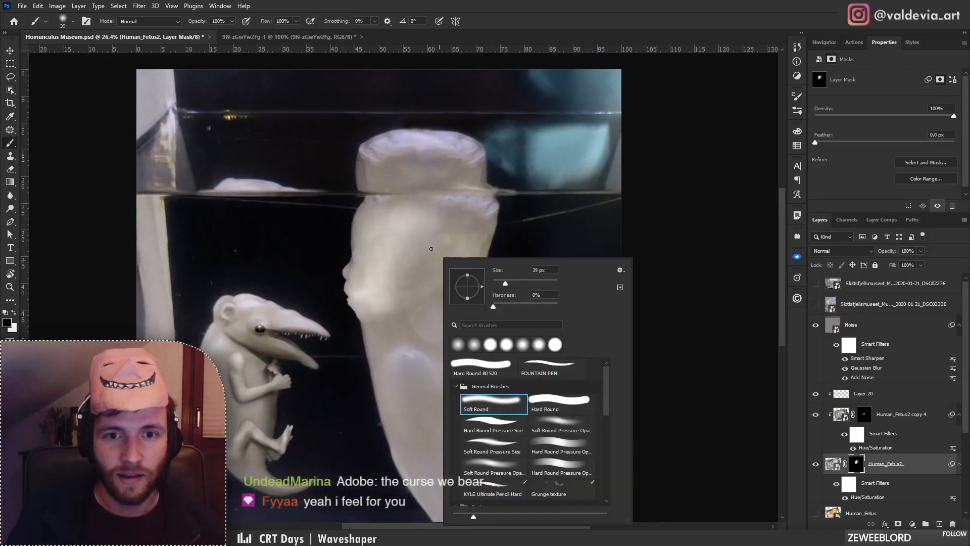
{"action": "left_click", "coordinate": [562, 423]}
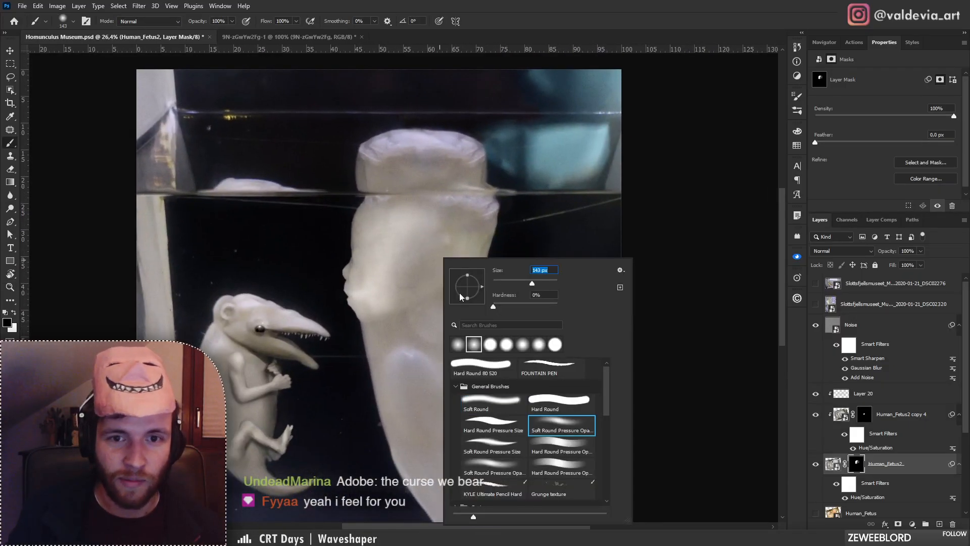
Darken Human_Fetus2 with a Levels midtone value of 0,67 and duplicate that smart filter onto Human_Fetus2 copy 4.
{"action": "left_click", "coordinate": [910, 471]}
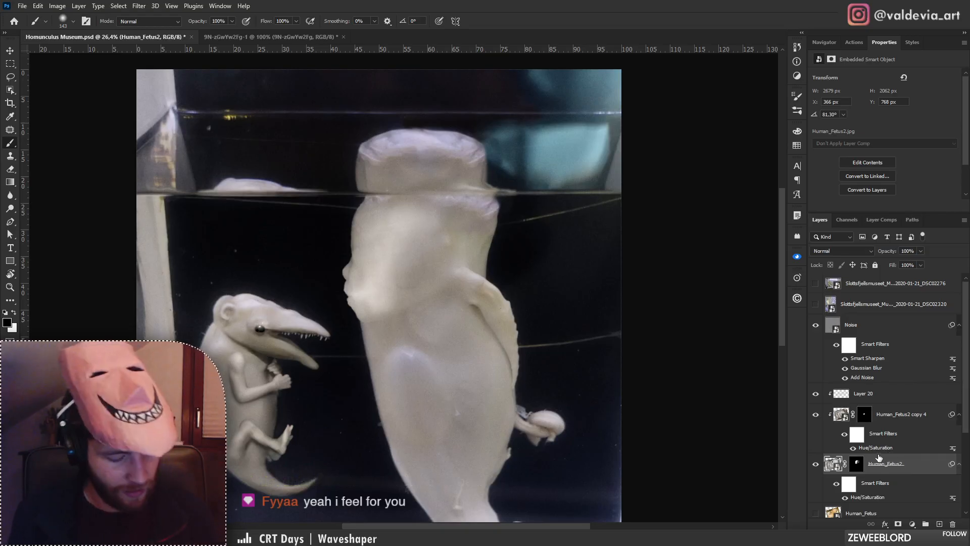
{"action": "key", "text": "ctrl+l"}
{"action": "left_click_drag", "start_coordinate": [568, 249], "coordinate": [584, 253]}
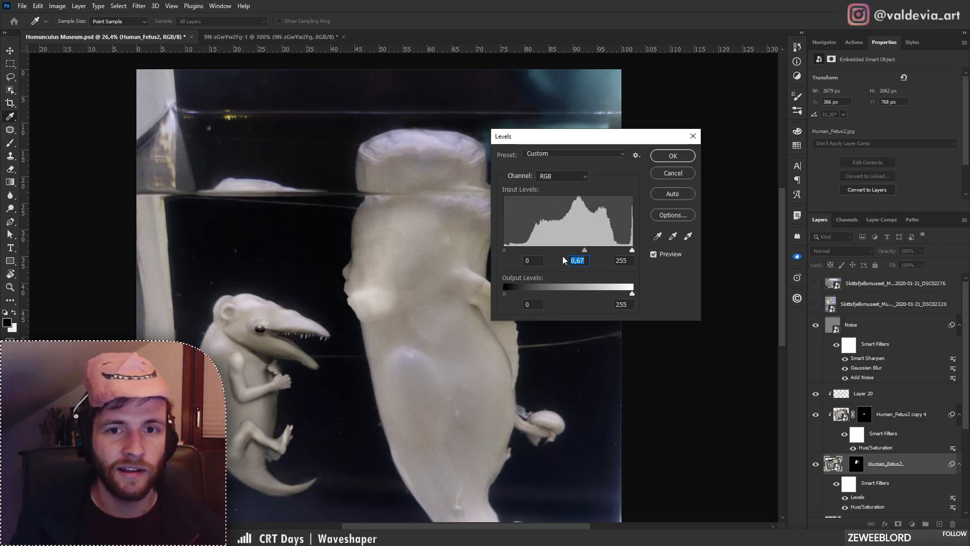
{"action": "left_click", "coordinate": [672, 156]}
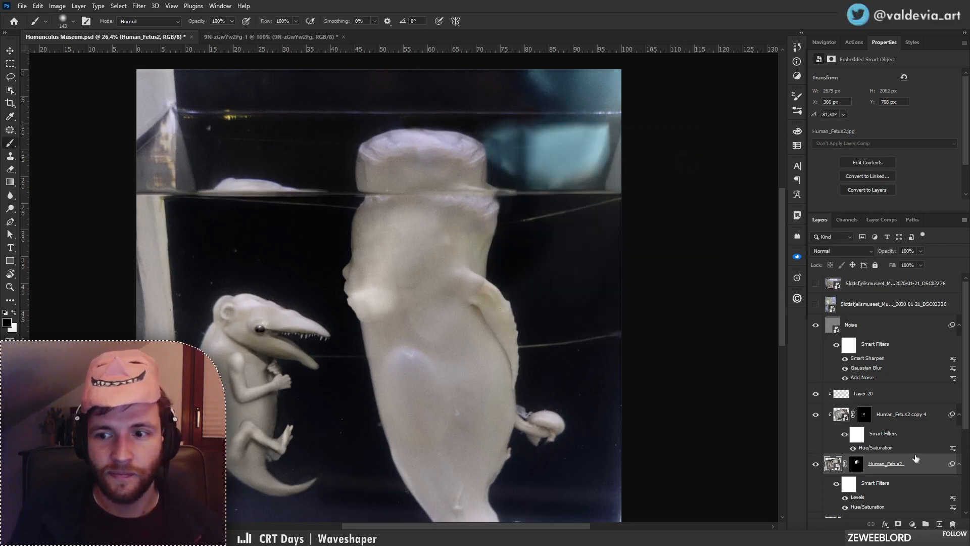
{"action": "left_click", "coordinate": [898, 424]}
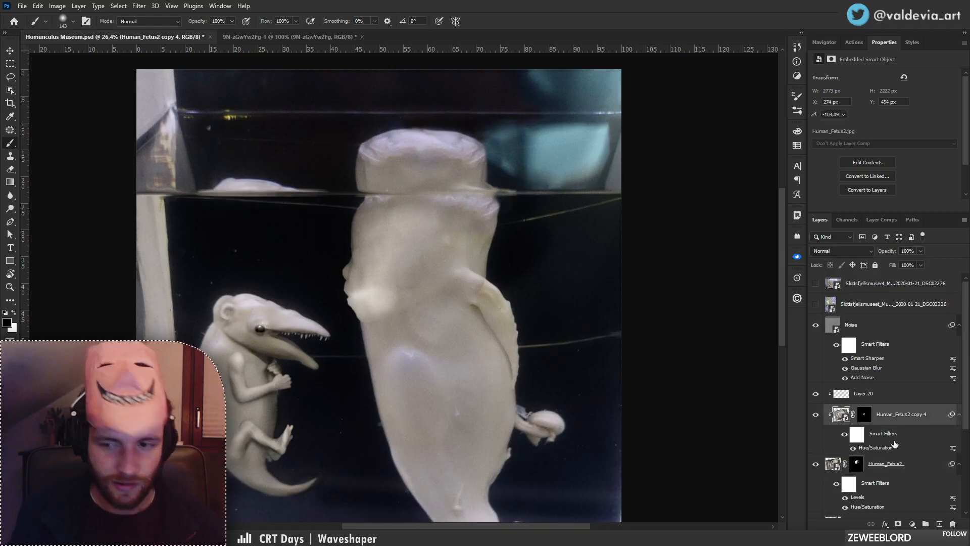
{"action": "left_click_drag", "start_coordinate": [869, 488], "coordinate": [882, 440]}
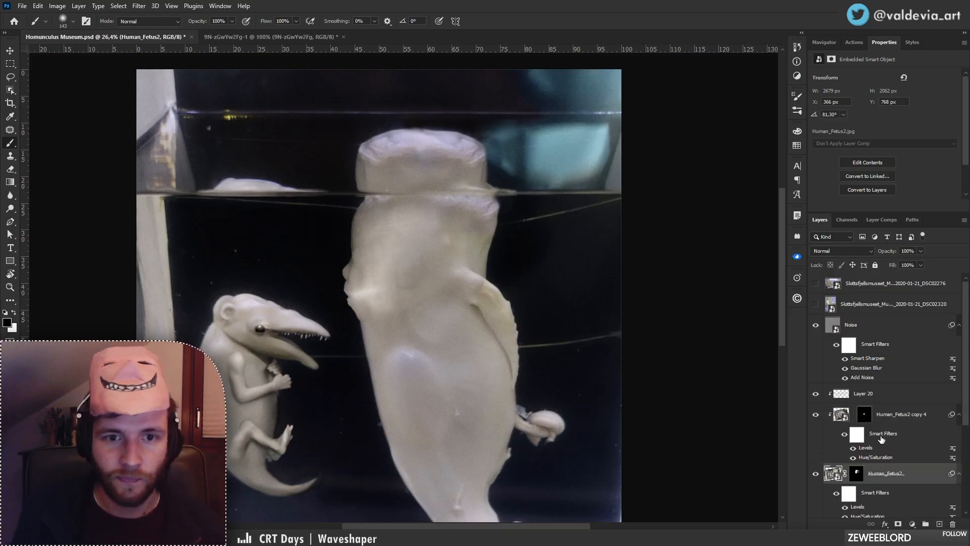
Darken Layer 20 using Levels with the midtone value set to 0,70.
{"action": "left_click", "coordinate": [832, 391]}
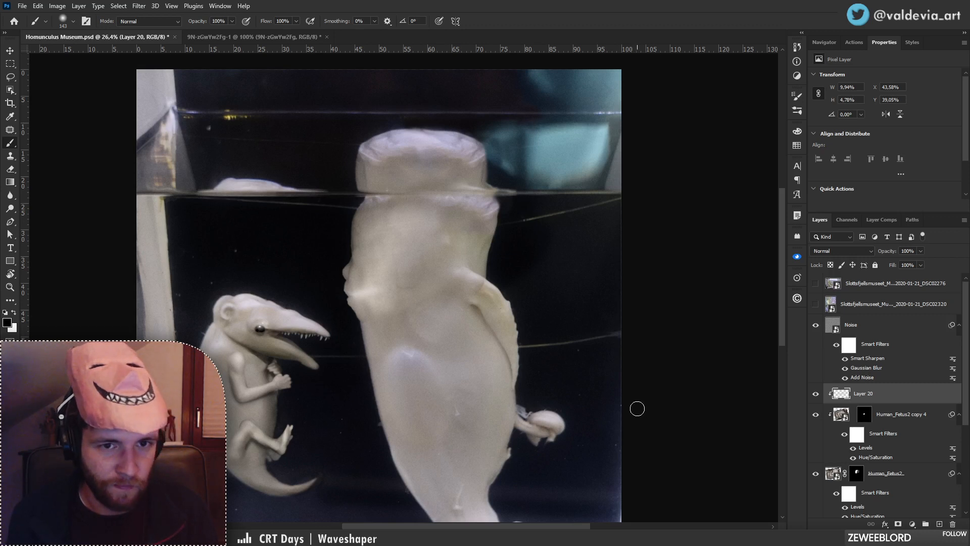
{"action": "key", "text": "ctrl+l"}
{"action": "mouse_move", "coordinate": [811, 414]}
{"action": "left_mouse_down"}
{"action": "mouse_move", "coordinate": [841, 414]}
{"action": "mouse_move", "coordinate": [822, 413]}
{"action": "left_mouse_up"}
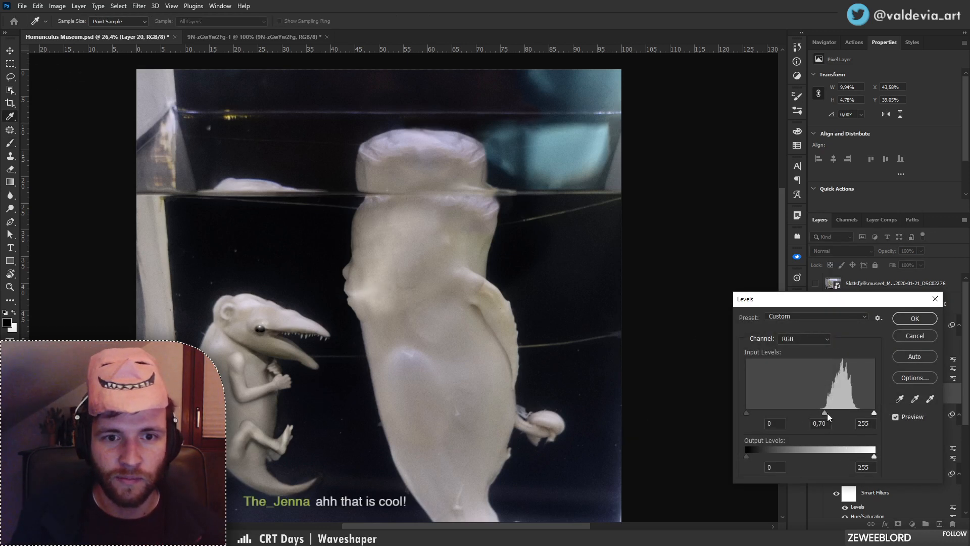
{"action": "left_click", "coordinate": [915, 318]}
Trim the Layer 20 patch with the Eraser and clone nearby skin over the cheek behind the mouth.
{"action": "key", "text": "e"}
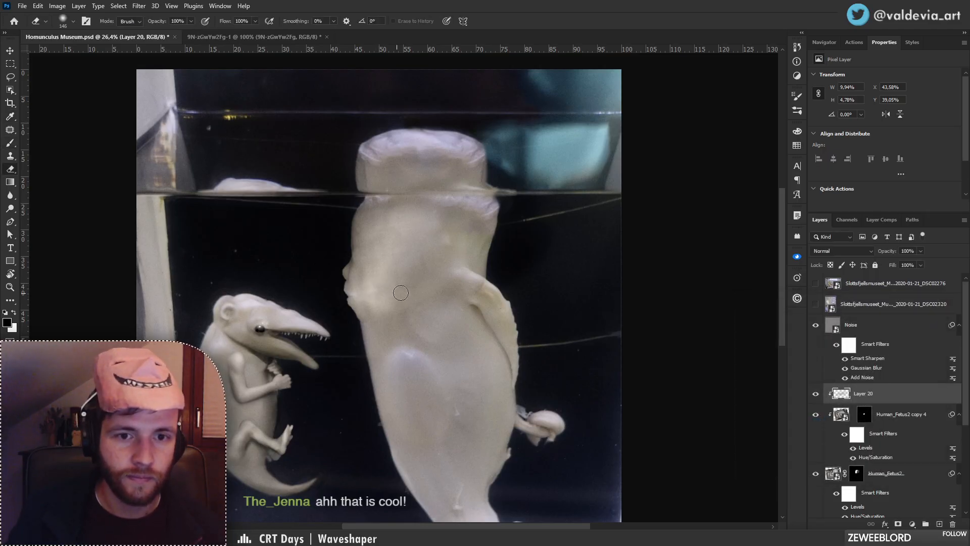
{"action": "key", "text": "s"}
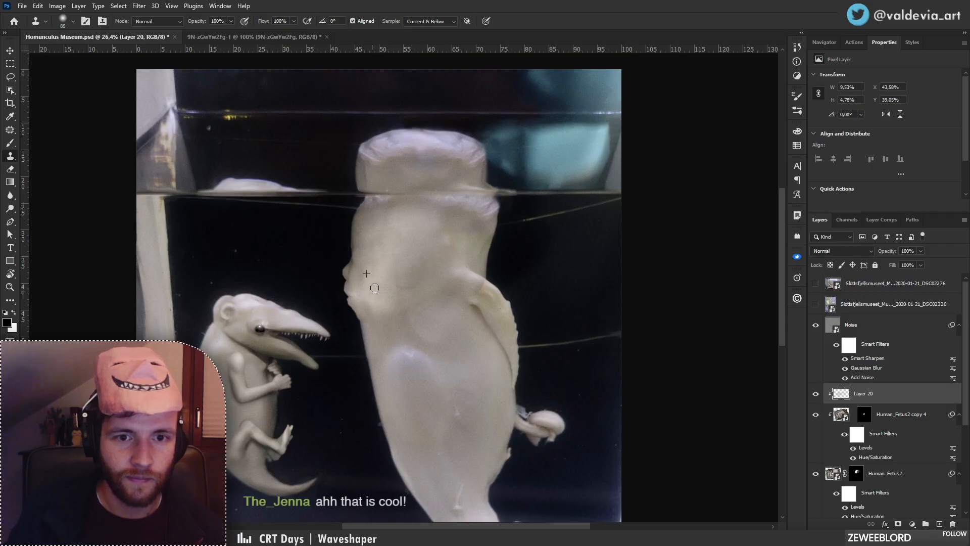
{"action": "key", "text": "ctrl+z"}
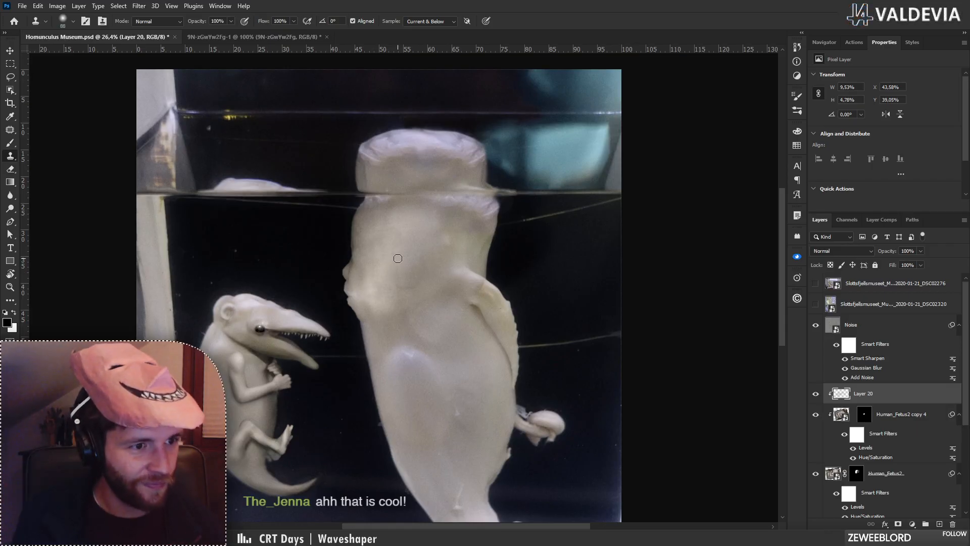
{"action": "left_click_drag", "start_coordinate": [360, 281], "coordinate": [434, 281]}
{"action": "left_click", "coordinate": [378, 268], "text": "alt"}
{"action": "mouse_move", "coordinate": [389, 302]}
{"action": "left_mouse_down"}
{"action": "mouse_move", "coordinate": [414, 300]}
{"action": "mouse_move", "coordinate": [308, 289]}
{"action": "mouse_move", "coordinate": [435, 288]}
{"action": "mouse_move", "coordinate": [324, 290]}
{"action": "mouse_move", "coordinate": [423, 258]}
{"action": "mouse_move", "coordinate": [342, 267]}
{"action": "mouse_move", "coordinate": [461, 277]}
{"action": "left_mouse_up"}
Select Layer 20, Human_Fetus2 copy 4 and Human_Fetus2 together.
{"action": "key", "text": "z"}
{"action": "key", "text": "s"}
{"action": "key", "text": "z"}
{"action": "key", "text": "s"}
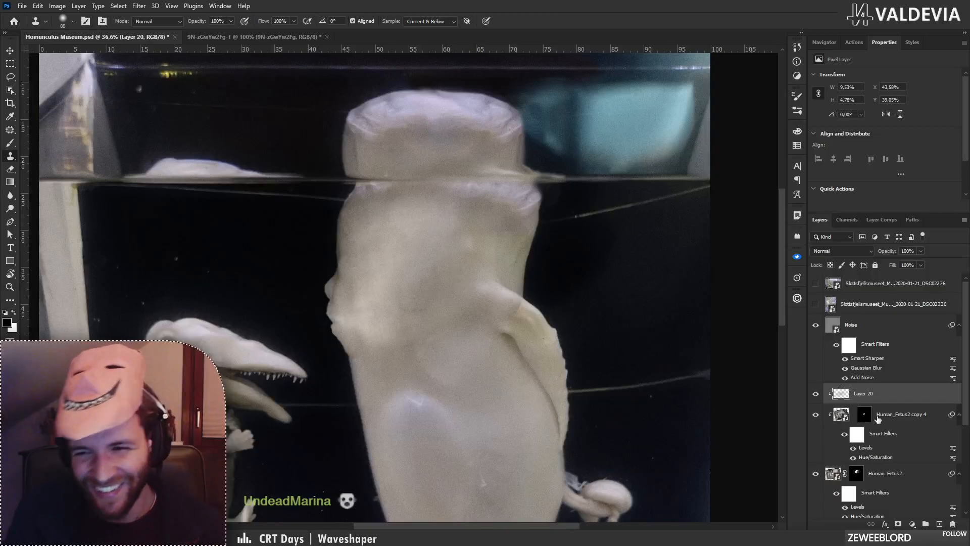
{"action": "scroll", "coordinate": [966, 386], "scroll_direction": "down", "scroll_amount": 3}
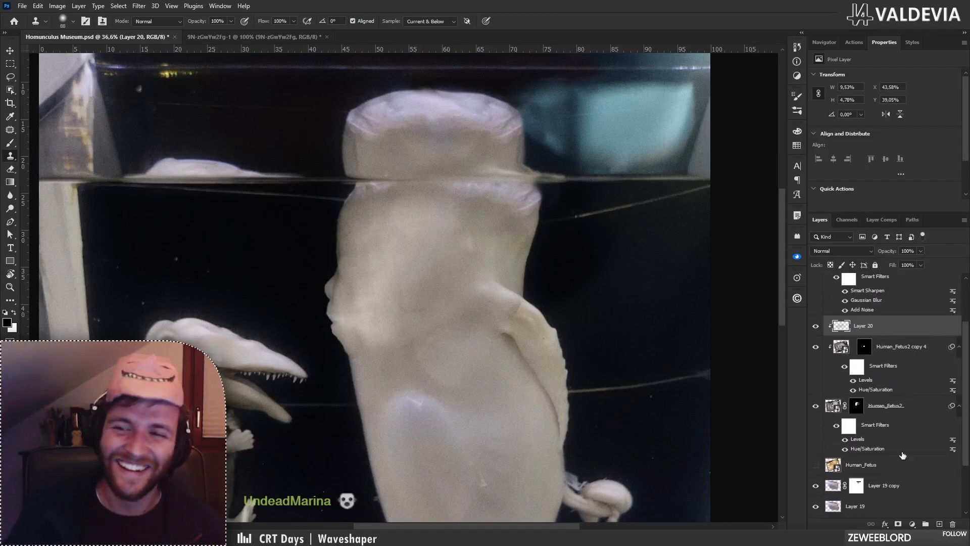
{"action": "left_click", "coordinate": [887, 412], "text": "ctrl"}
{"action": "key", "text": "ctrl+t"}
{"action": "left_click_drag", "start_coordinate": [346, 310], "coordinate": [350, 352]}
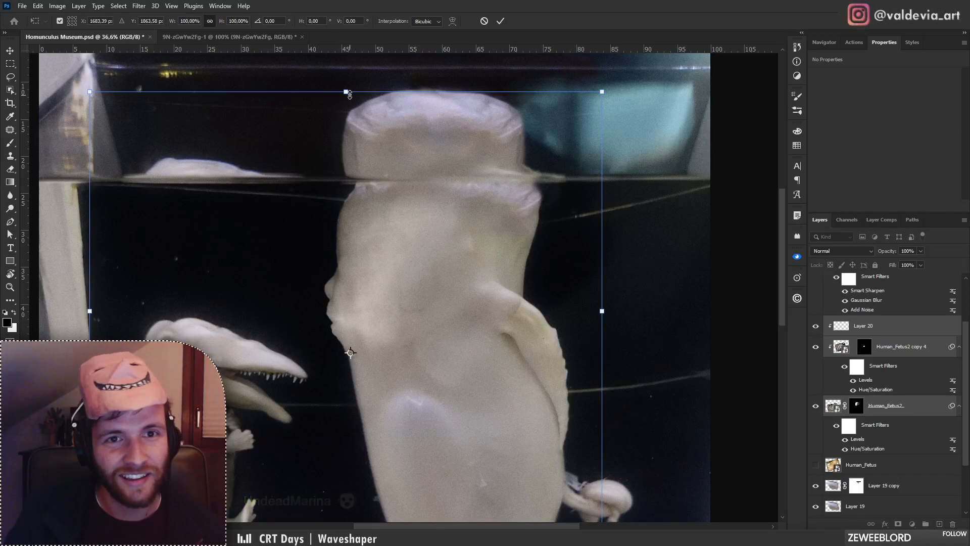
{"action": "left_click_drag", "start_coordinate": [346, 92], "coordinate": [358, 130]}
{"action": "key", "text": "ctrl+z"}
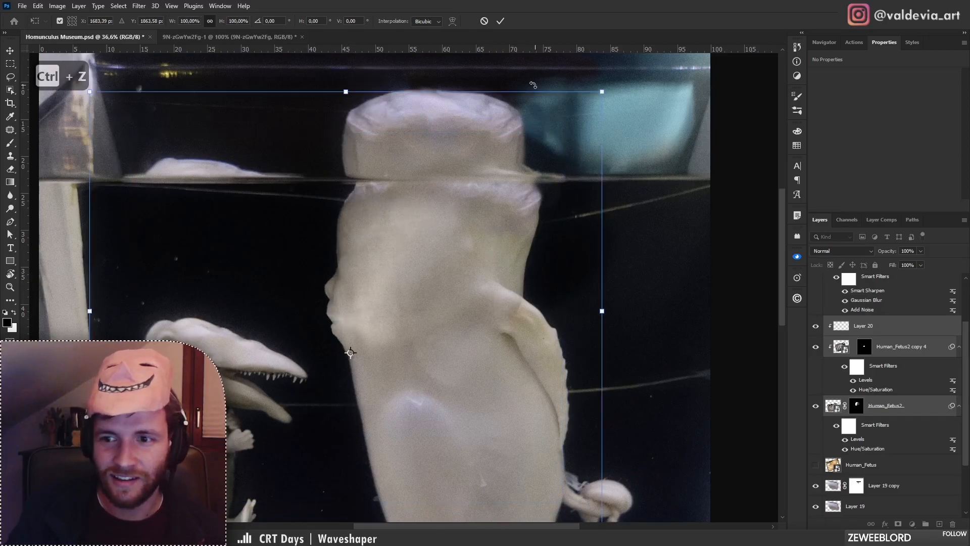
{"action": "left_click", "coordinate": [486, 22]}
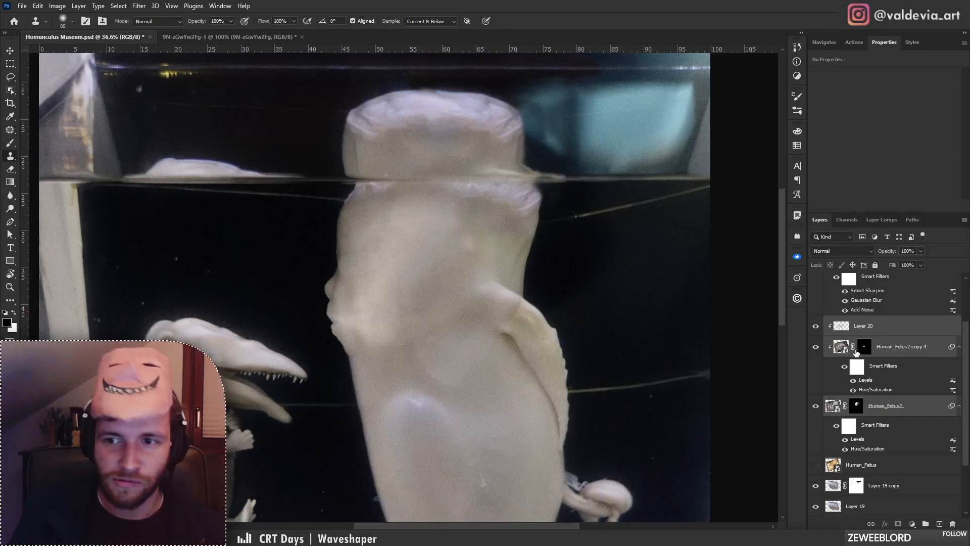
Move the three face layers up the body, scaled to 83,20% and rotated by 1,14°, and target the Human_Fetus2 mask.
{"action": "key", "text": "ctrl+t"}
{"action": "left_click", "coordinate": [345, 356], "text": "alt"}
{"action": "left_click_drag", "start_coordinate": [345, 357], "coordinate": [349, 353]}
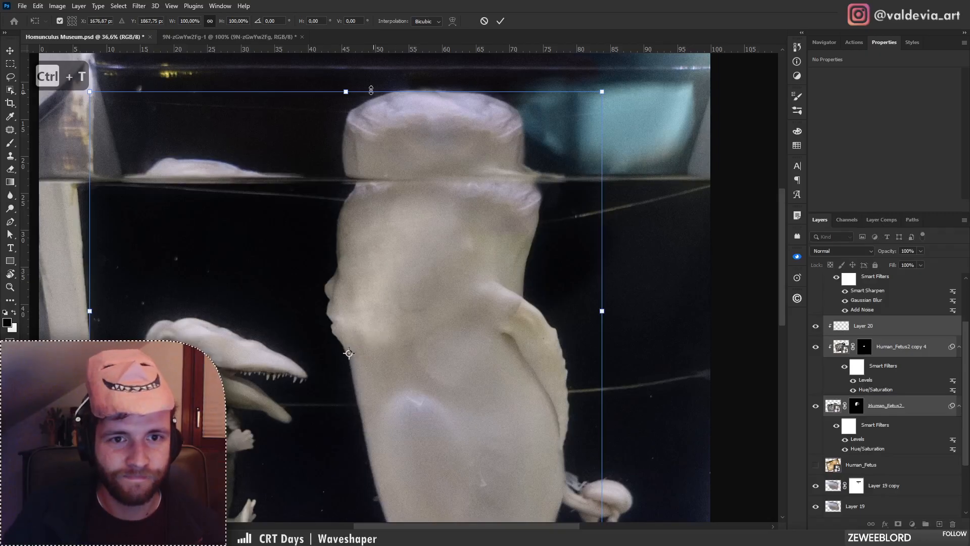
{"action": "left_click_drag", "start_coordinate": [346, 92], "coordinate": [346, 136]}
{"action": "left_click_drag", "start_coordinate": [416, 281], "coordinate": [417, 266]}
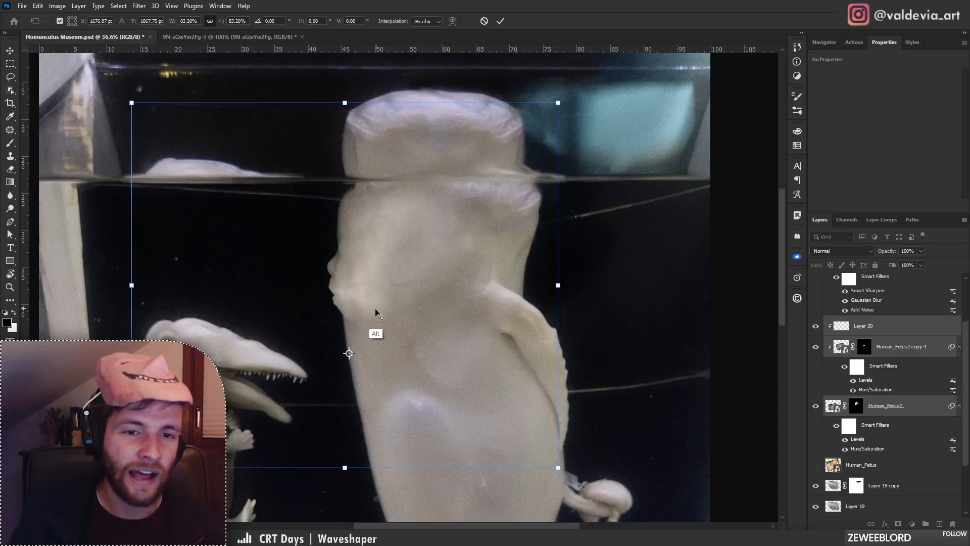
{"action": "left_click_drag", "start_coordinate": [349, 352], "coordinate": [348, 319]}
{"action": "left_click_drag", "start_coordinate": [653, 249], "coordinate": [654, 255]}
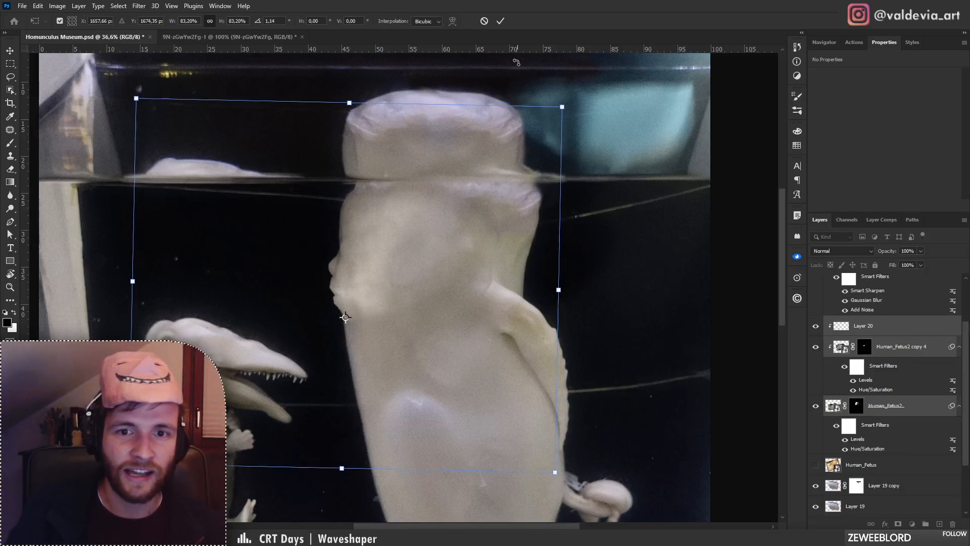
{"action": "left_click", "coordinate": [501, 21]}
{"action": "left_click", "coordinate": [857, 405]}
{"action": "key", "text": "s"}
{"action": "right_click", "coordinate": [467, 274]}
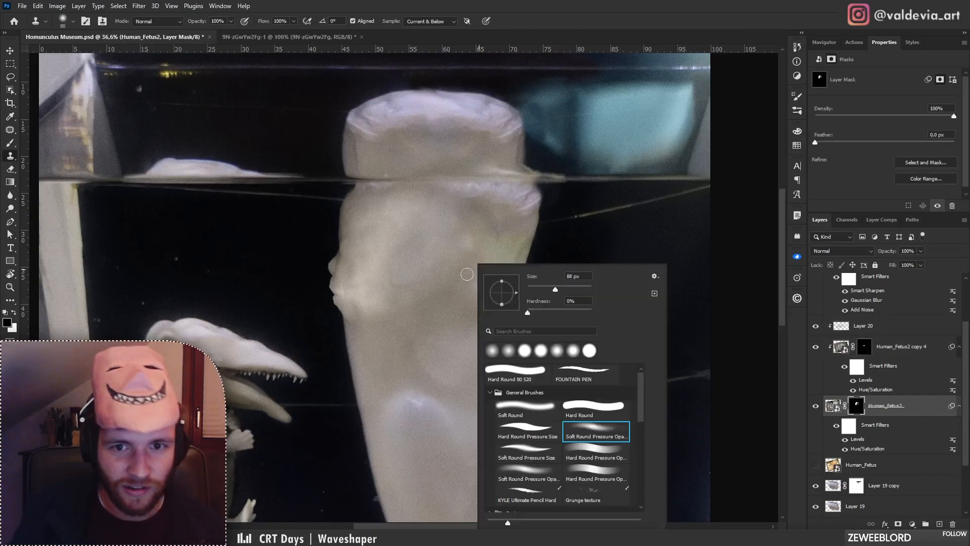
{"action": "left_click", "coordinate": [578, 288]}
{"action": "mouse_move", "coordinate": [498, 259]}
{"action": "left_mouse_down"}
{"action": "mouse_move", "coordinate": [489, 295]}
{"action": "mouse_move", "coordinate": [496, 242]}
{"action": "left_mouse_up"}
{"action": "key", "text": "ctrl+z"}
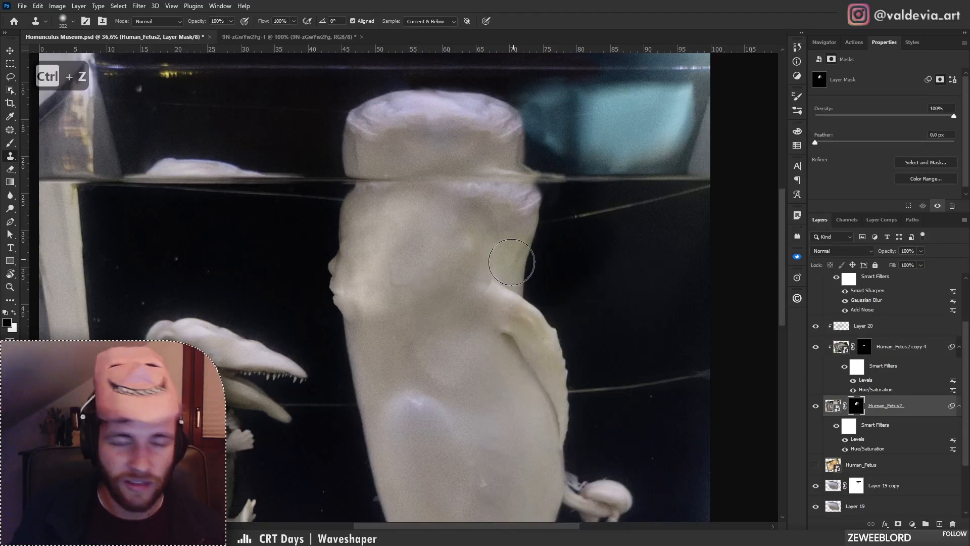
Touch up the Human_Fetus2 mask where the forehead meets the waterline with a 47 px soft brush.
{"action": "key", "text": "b"}
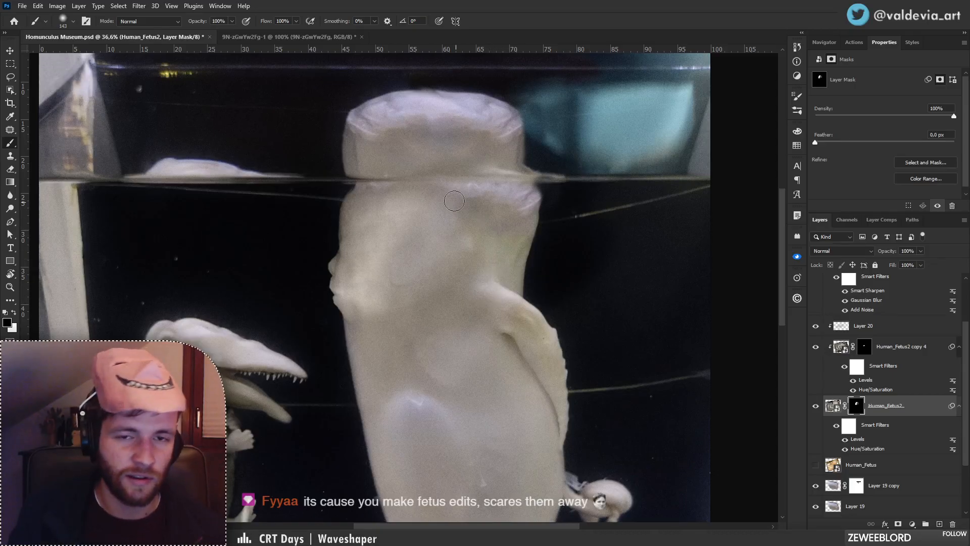
{"action": "left_click_drag", "start_coordinate": [381, 181], "coordinate": [393, 180]}
{"action": "key", "text": "ctrl+z"}
{"action": "right_click", "coordinate": [381, 188]}
{"action": "left_click", "coordinate": [449, 213]}
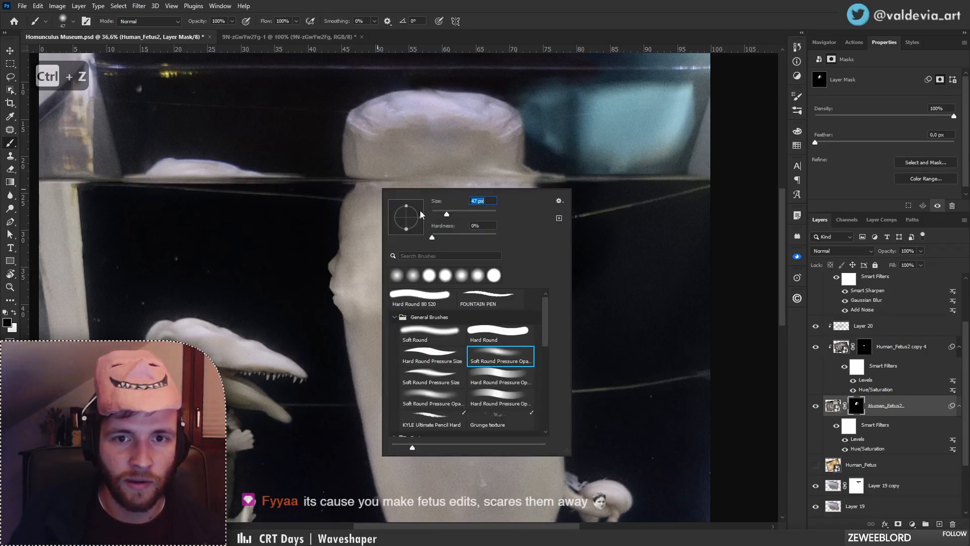
{"action": "left_click", "coordinate": [348, 187]}
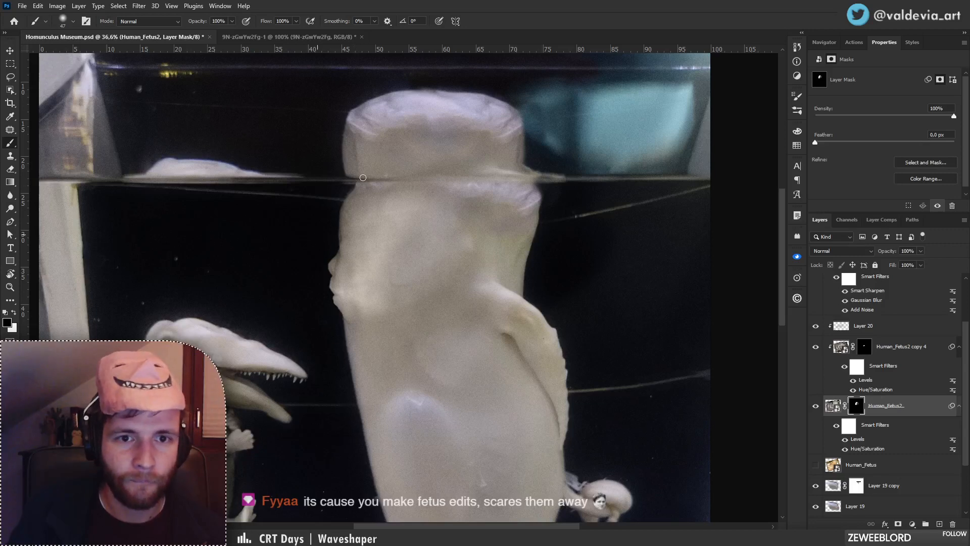
{"action": "key", "text": "z"}
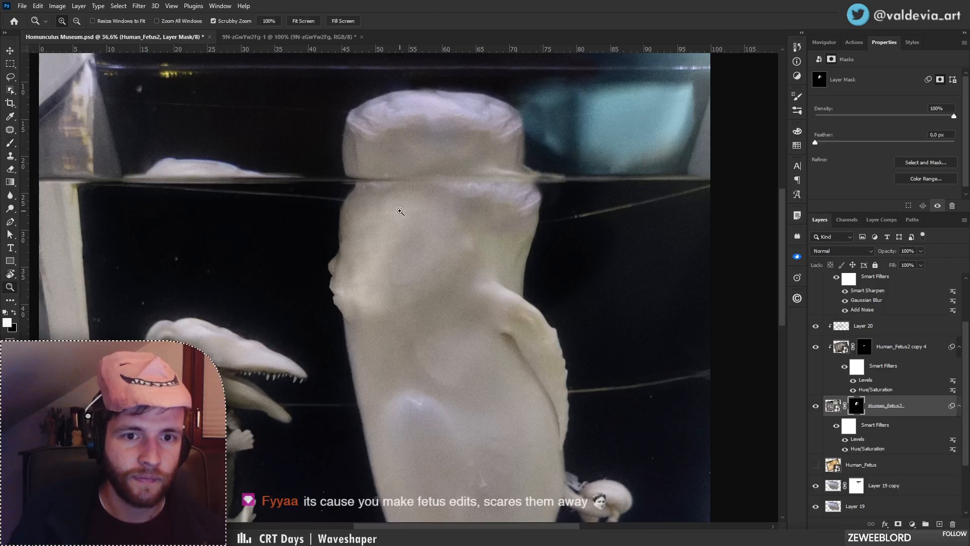
{"action": "left_click_drag", "start_coordinate": [400, 211], "coordinate": [284, 231]}
{"action": "left_click_drag", "start_coordinate": [355, 222], "coordinate": [421, 214]}
{"action": "key", "text": "b"}
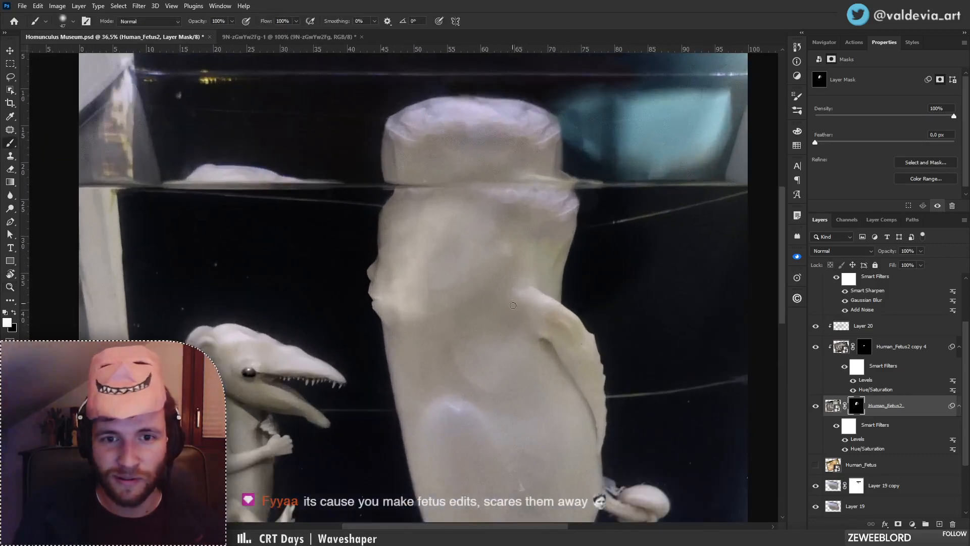
{"action": "mouse_move", "coordinate": [480, 315]}
{"action": "left_mouse_down"}
{"action": "mouse_move", "coordinate": [431, 320]}
{"action": "mouse_move", "coordinate": [435, 330]}
{"action": "left_mouse_up"}
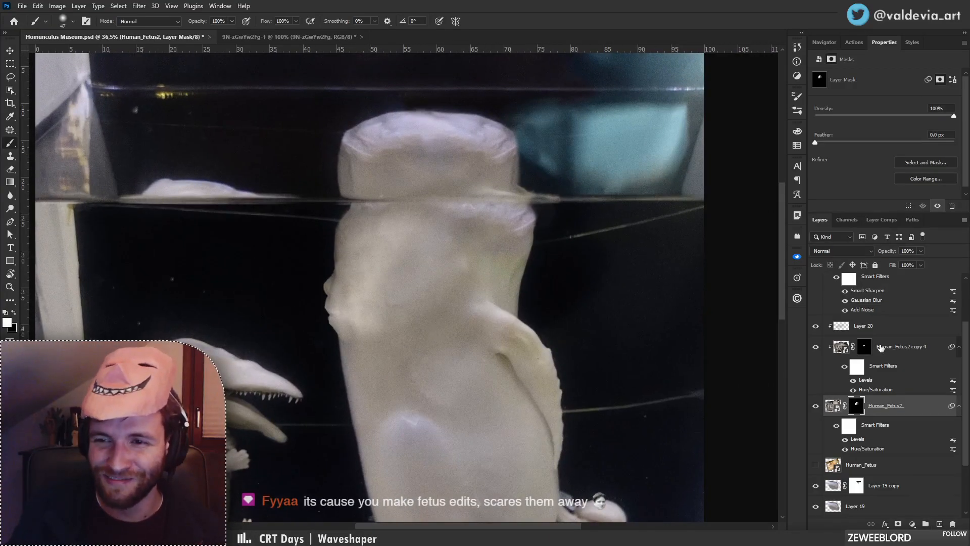
Add a new layer above Layer 20, clip it to the face layers and set its blend mode to Soft Light.
{"action": "left_click", "coordinate": [881, 334]}
{"action": "left_click", "coordinate": [939, 524]}
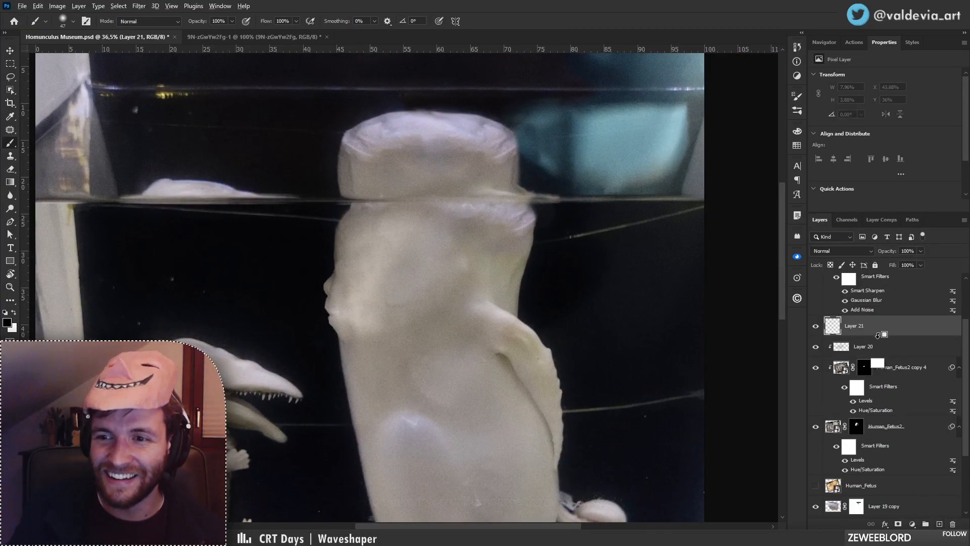
{"action": "left_click", "coordinate": [878, 335], "text": "alt"}
{"action": "left_click", "coordinate": [841, 250]}
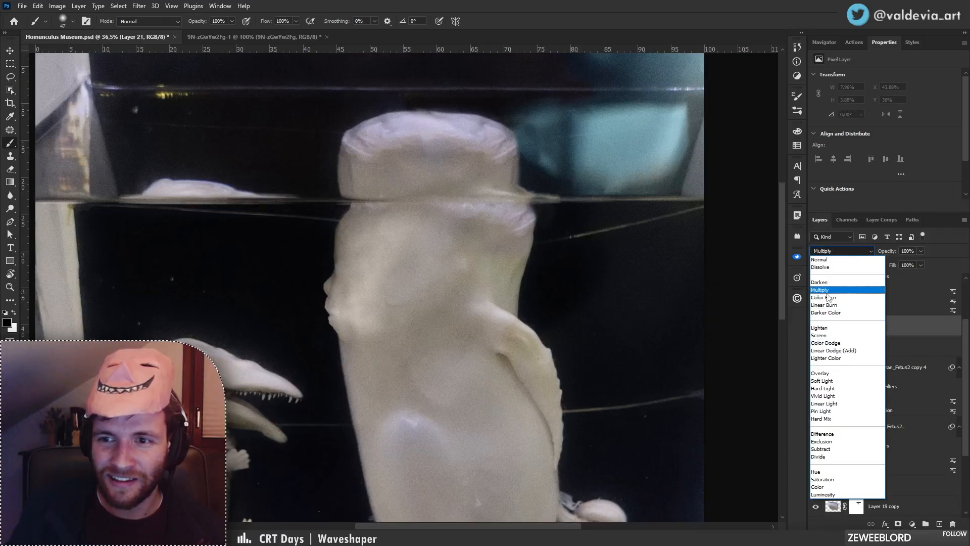
{"action": "left_click", "coordinate": [823, 380]}
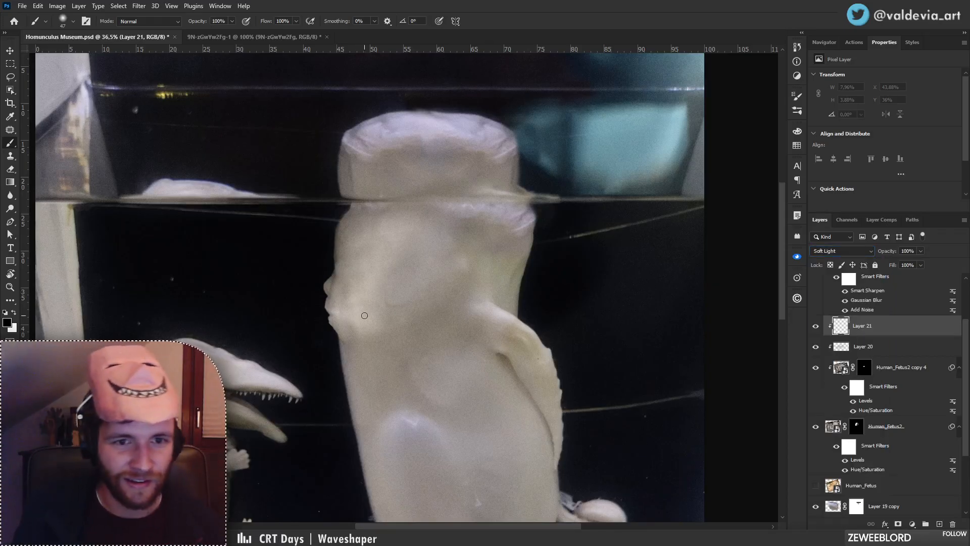
Darken the fetus face around the eye and cheek on Layer 21 with a 102 px soft black brush.
{"action": "left_click_drag", "start_coordinate": [351, 322], "coordinate": [361, 317]}
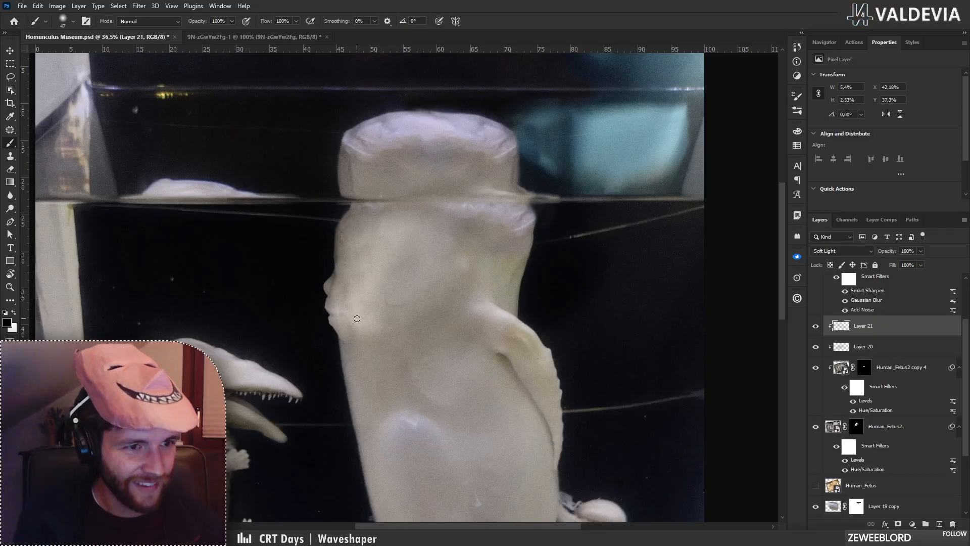
{"action": "right_click", "coordinate": [376, 252]}
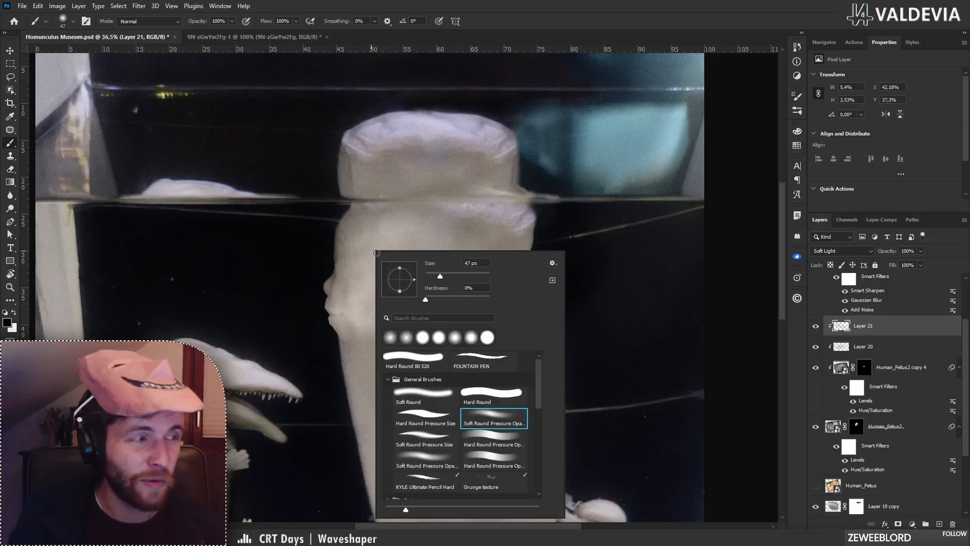
{"action": "key", "text": "Return"}
{"action": "key", "text": "ctrl+z"}
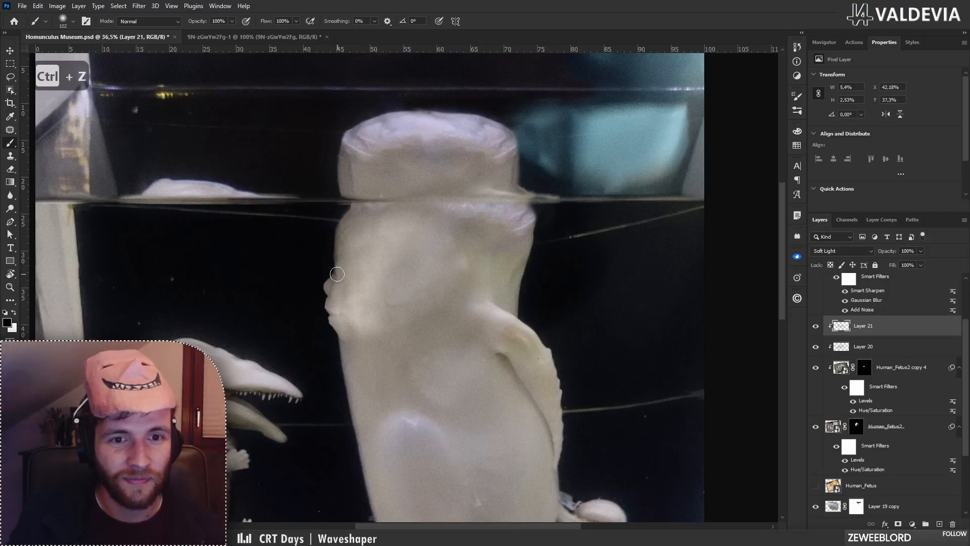
{"action": "key", "text": "ctrl+z"}
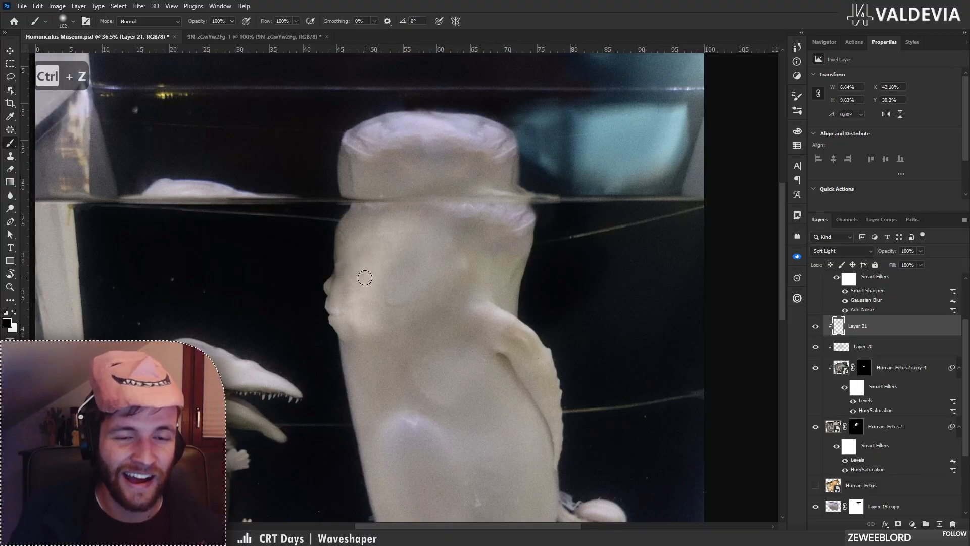
Shade the front profile along the nose and lips on Layer 21 with a smaller soft black brush.
{"action": "key", "text": "z"}
{"action": "mouse_move", "coordinate": [359, 265]}
{"action": "left_mouse_down"}
{"action": "mouse_move", "coordinate": [273, 294]}
{"action": "mouse_move", "coordinate": [336, 278]}
{"action": "left_mouse_up"}
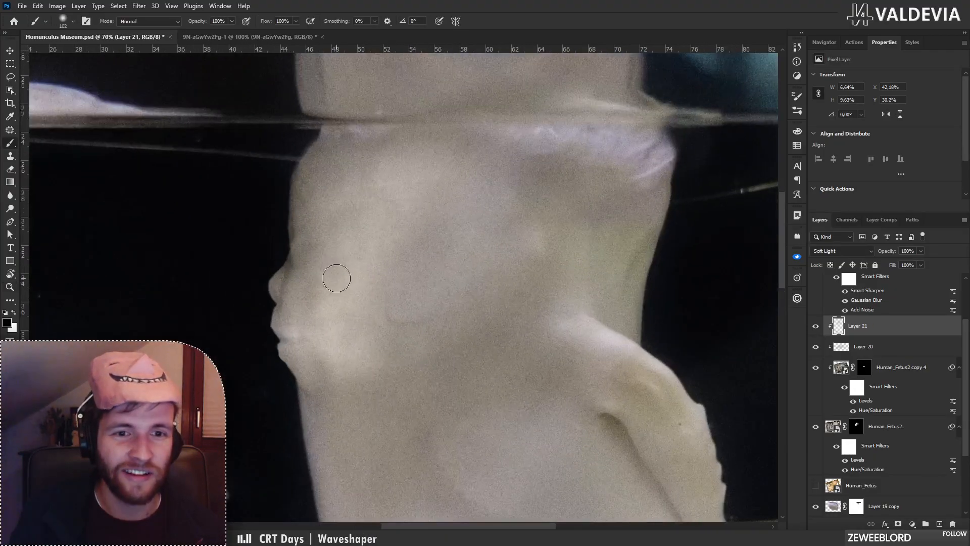
{"action": "key", "text": "b"}
{"action": "right_click", "coordinate": [340, 264]}
{"action": "left_click_drag", "start_coordinate": [276, 274], "coordinate": [270, 329]}
{"action": "key", "text": "ctrl+z"}
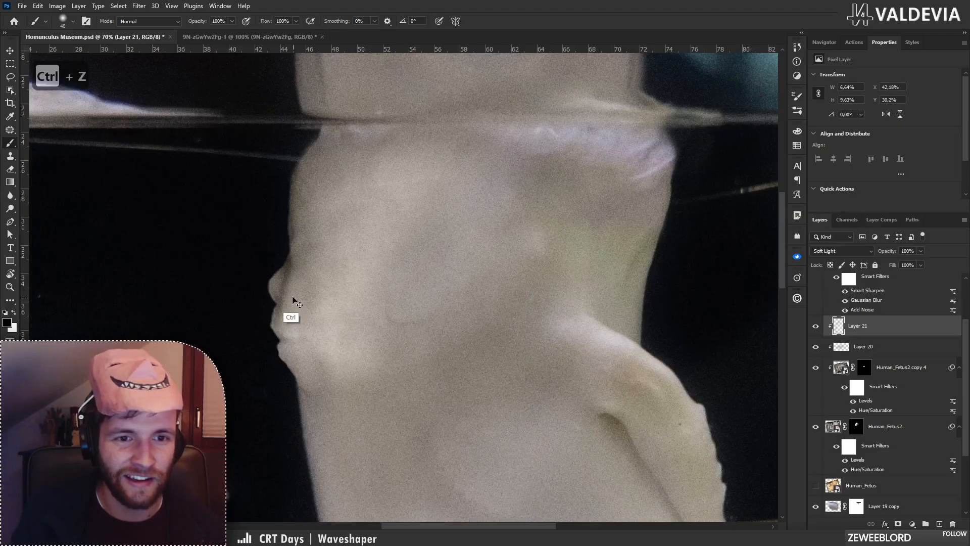
{"action": "left_click_drag", "start_coordinate": [285, 267], "coordinate": [276, 330]}
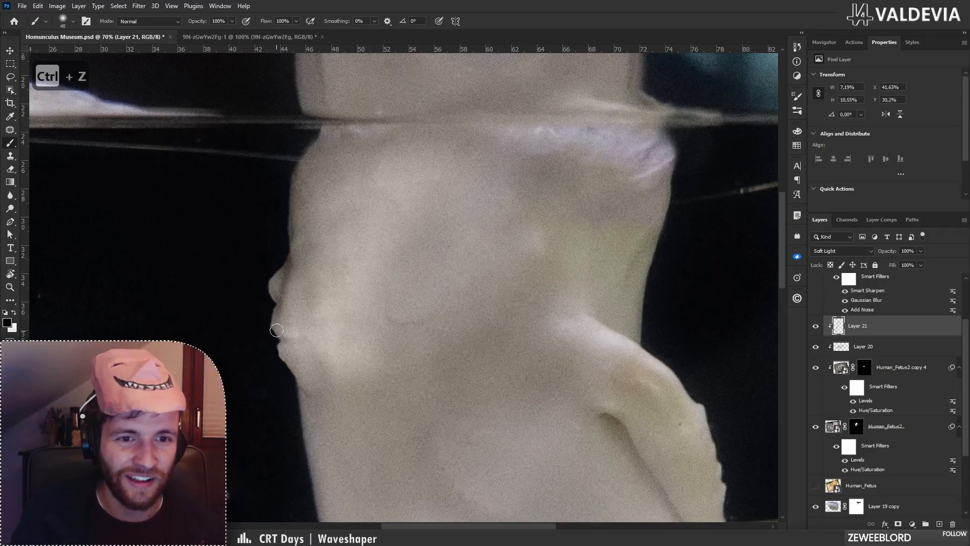
Touch up the Human_Fetus2 mask along the forehead and chin edge, using a black 25 px soft brush under the chin.
{"action": "left_click", "coordinate": [863, 369]}
{"action": "left_click", "coordinate": [858, 425]}
{"action": "right_click", "coordinate": [345, 266]}
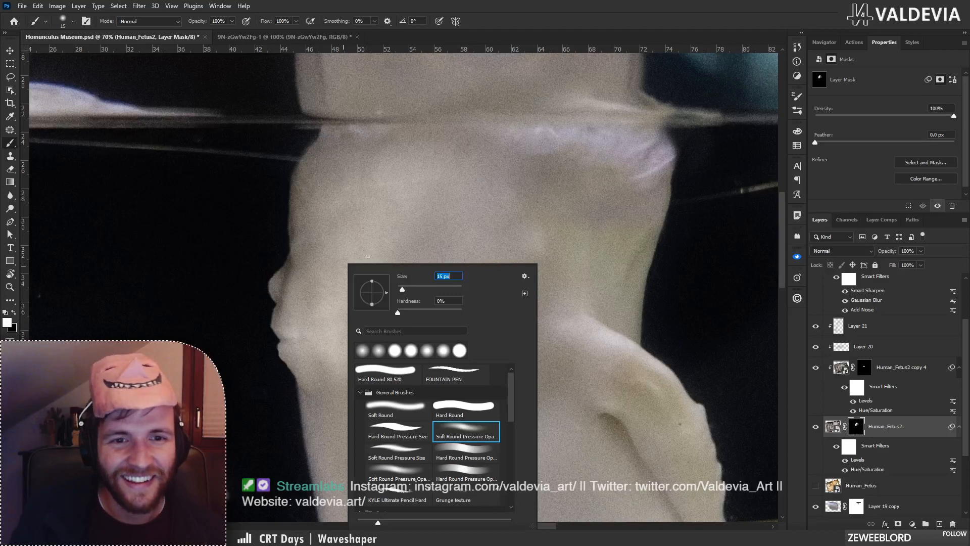
{"action": "left_click", "coordinate": [293, 167]}
{"action": "key", "text": "ctrl+z"}
{"action": "key", "text": "x"}
{"action": "right_click", "coordinate": [334, 237]}
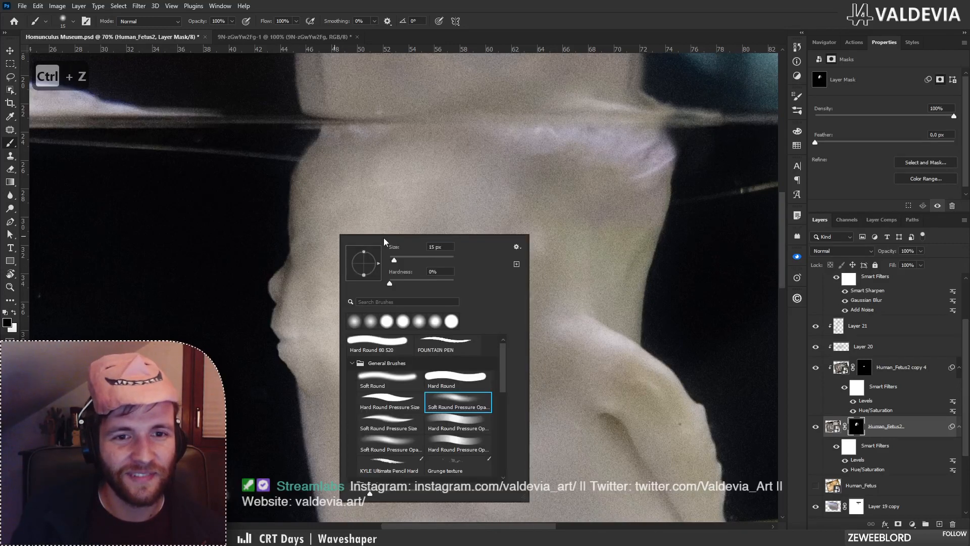
{"action": "left_click", "coordinate": [401, 260]}
{"action": "left_click", "coordinate": [292, 161]}
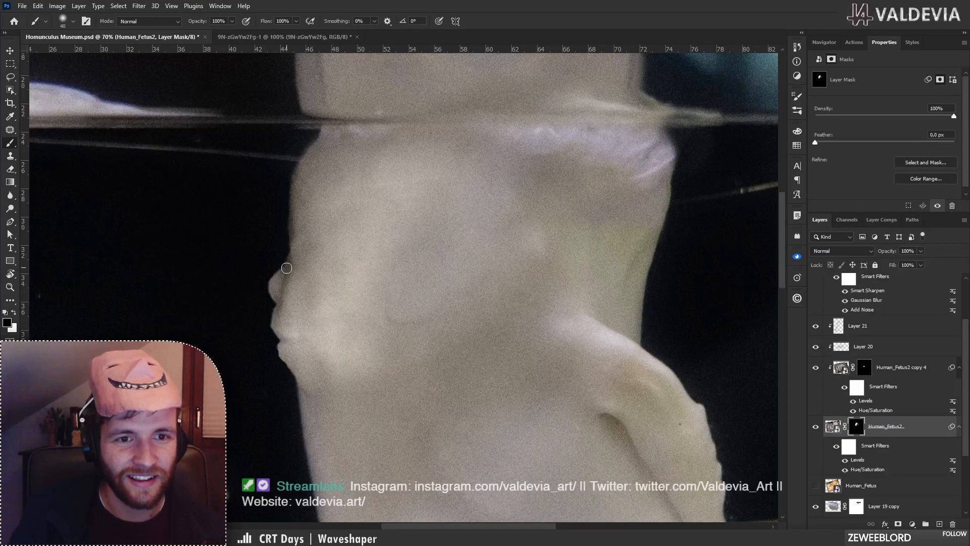
{"action": "key", "text": "ctrl+z"}
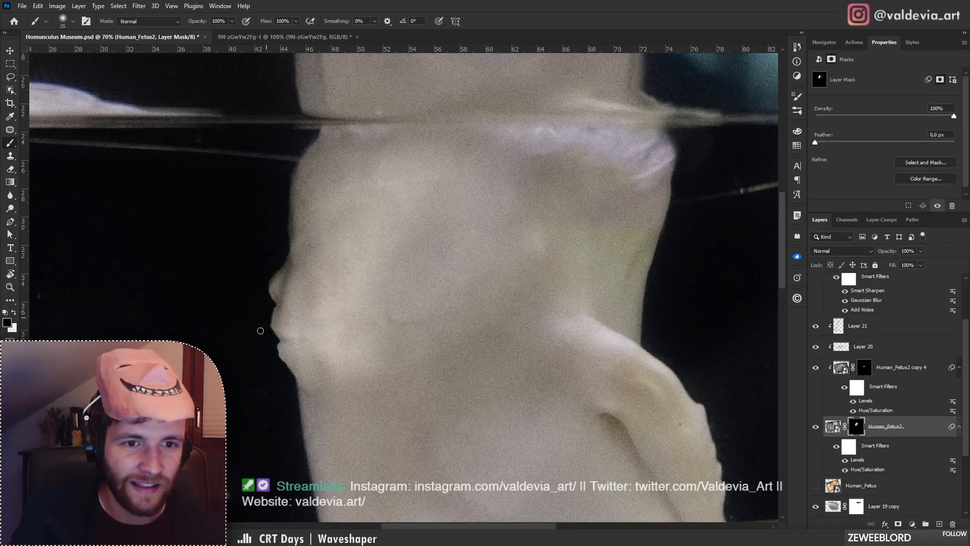
{"action": "mouse_move", "coordinate": [311, 372]}
{"action": "left_mouse_down"}
{"action": "mouse_move", "coordinate": [271, 371]}
{"action": "mouse_move", "coordinate": [333, 368]}
{"action": "left_mouse_up"}
{"action": "left_click_drag", "start_coordinate": [261, 344], "coordinate": [296, 393]}
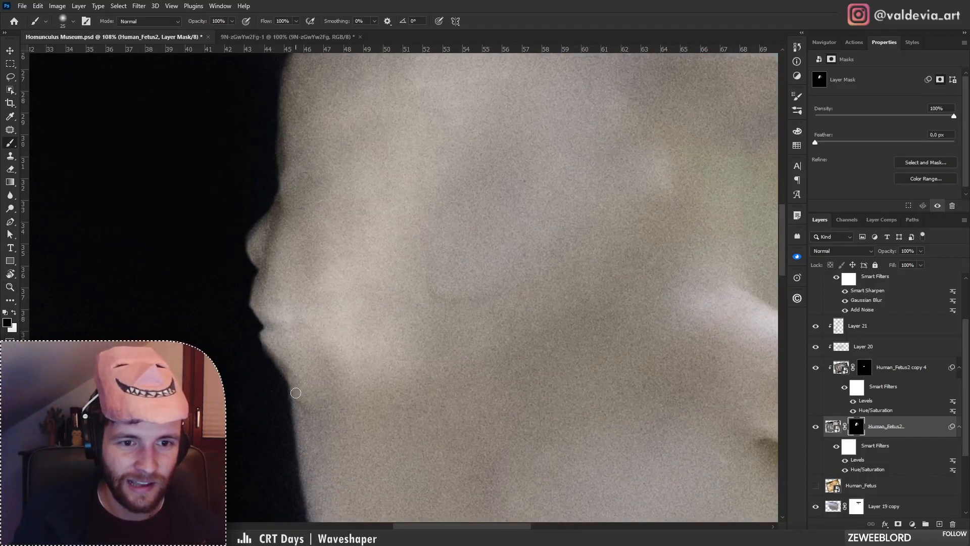
Fade the bright cheek into the body on the Human_Fetus2 mask with a 177 px soft black brush.
{"action": "key", "text": "z"}
{"action": "mouse_move", "coordinate": [346, 350]}
{"action": "left_mouse_down"}
{"action": "mouse_move", "coordinate": [245, 342]}
{"action": "mouse_move", "coordinate": [445, 282]}
{"action": "left_mouse_up"}
{"action": "key", "text": "b"}
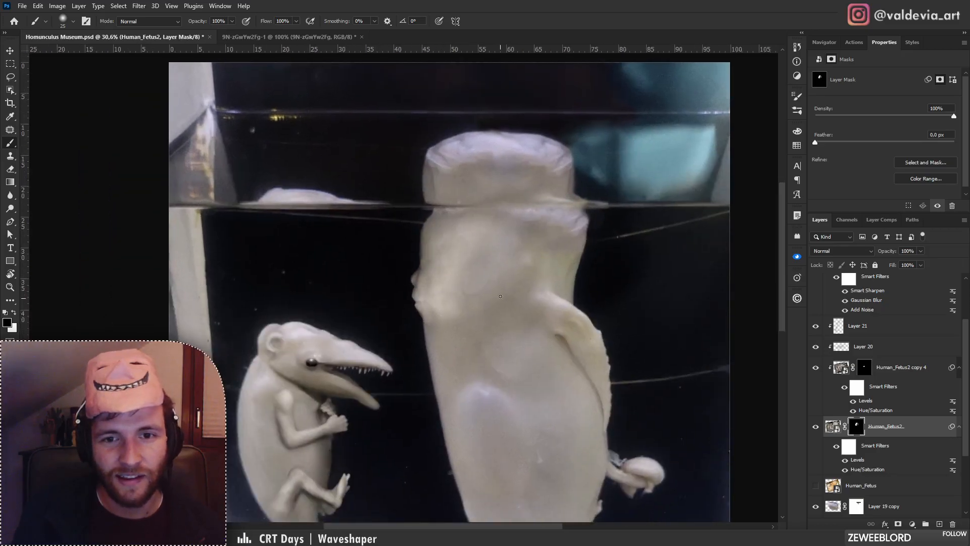
{"action": "right_click", "coordinate": [482, 309]}
{"action": "left_click", "coordinate": [474, 306]}
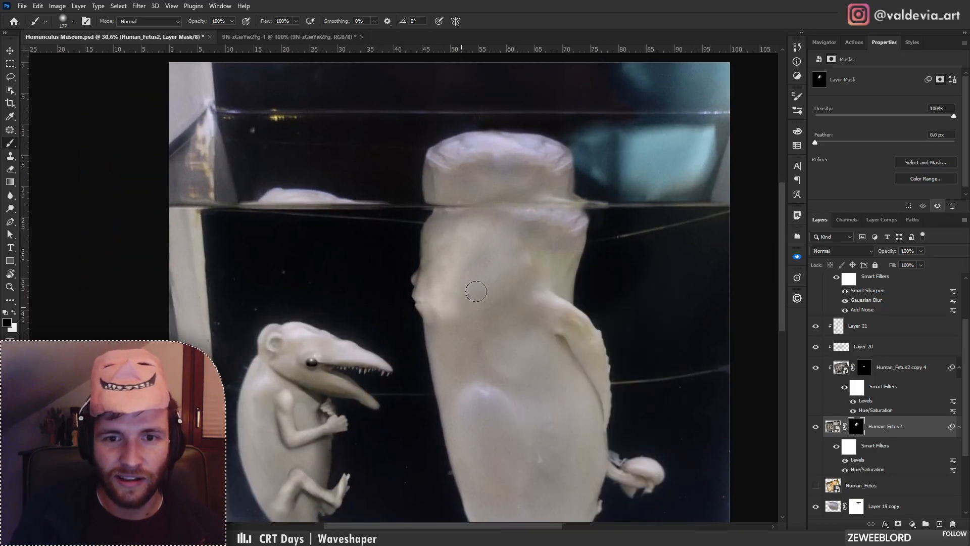
{"action": "key", "text": "ctrl+z"}
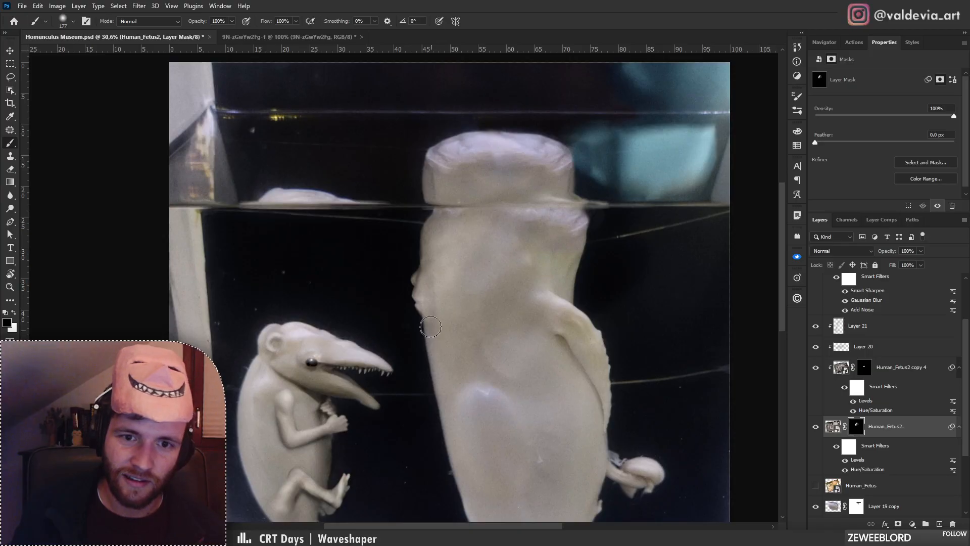
Examine how the face blends into the large specimen, close up and within the whole jar.
{"action": "key", "text": "z"}
{"action": "mouse_move", "coordinate": [421, 277]}
{"action": "left_mouse_down"}
{"action": "mouse_move", "coordinate": [453, 268]}
{"action": "mouse_move", "coordinate": [376, 271]}
{"action": "mouse_move", "coordinate": [449, 281]}
{"action": "mouse_move", "coordinate": [485, 262]}
{"action": "mouse_move", "coordinate": [395, 312]}
{"action": "mouse_move", "coordinate": [427, 234]}
{"action": "left_mouse_up"}
{"action": "key", "text": "b"}
{"action": "key", "text": "z"}
{"action": "key", "text": "b"}
{"action": "key", "text": "z"}
{"action": "key", "text": "b"}
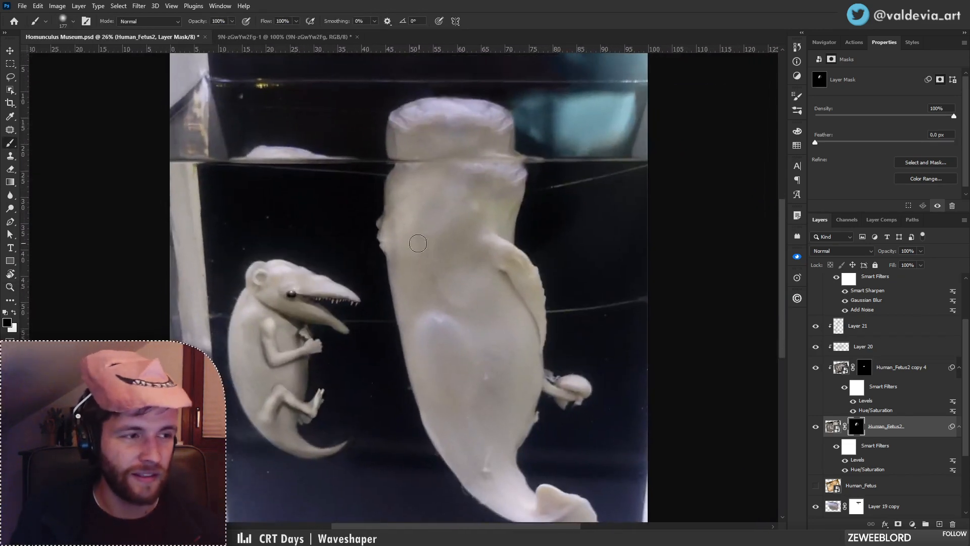
{"action": "left_click_drag", "start_coordinate": [415, 321], "coordinate": [432, 288]}
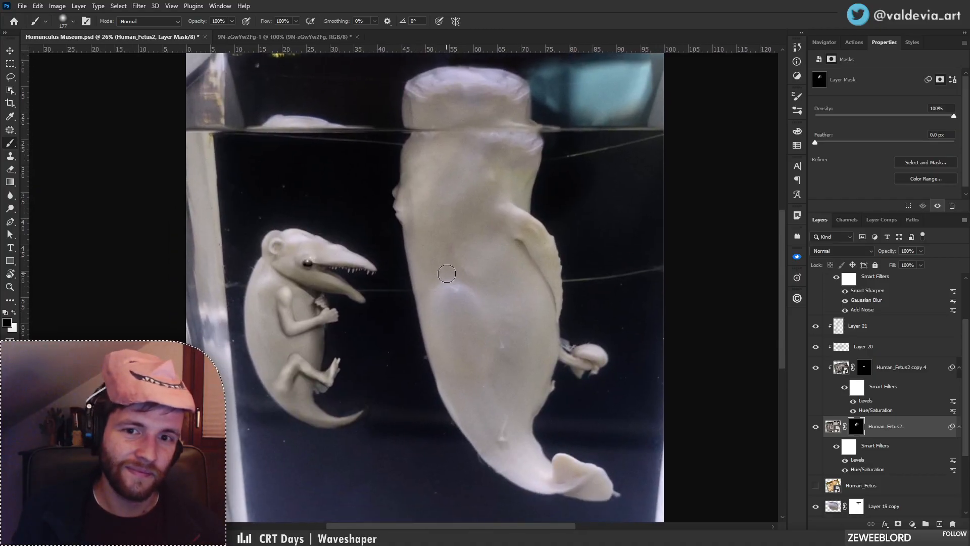
{"action": "left_click_drag", "start_coordinate": [463, 247], "coordinate": [459, 282]}
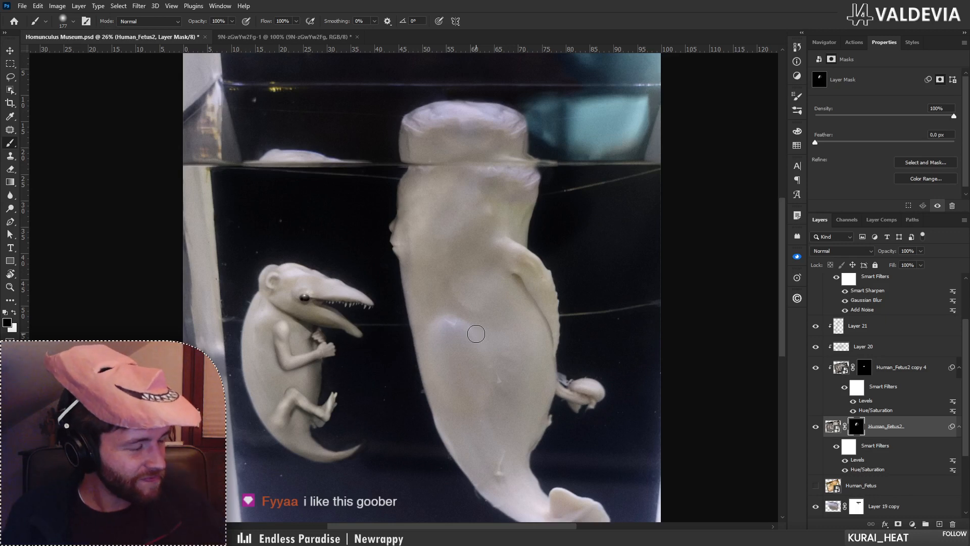
Compare the face with Human_Fetus2 copy 4 hidden and shown, target Layer 20 and review the whole composition.
{"action": "left_click", "coordinate": [818, 368]}
{"action": "left_click", "coordinate": [817, 368]}
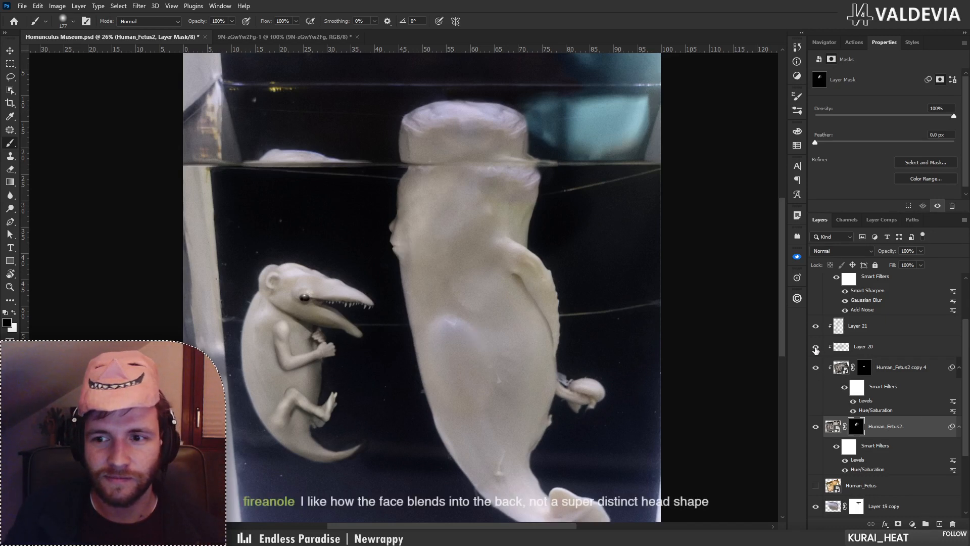
{"action": "left_click", "coordinate": [877, 354]}
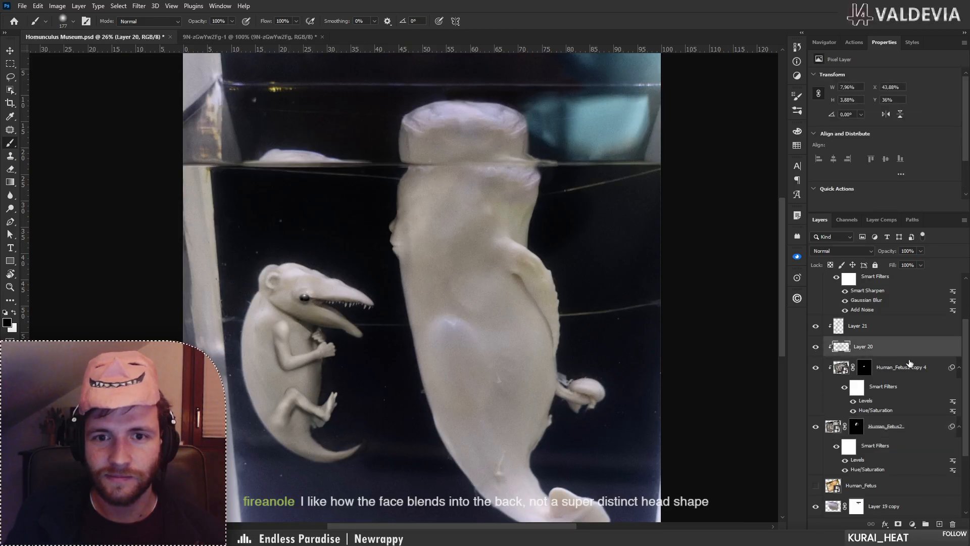
{"action": "left_click_drag", "start_coordinate": [467, 289], "coordinate": [466, 244]}
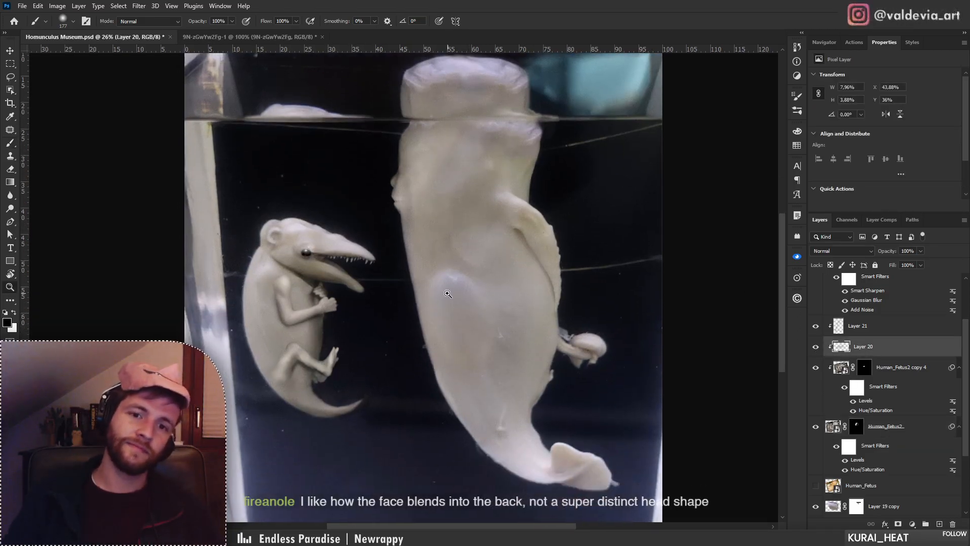
{"action": "key", "text": "z"}
{"action": "mouse_move", "coordinate": [441, 304]}
{"action": "left_mouse_down"}
{"action": "mouse_move", "coordinate": [344, 308]}
{"action": "mouse_move", "coordinate": [374, 309]}
{"action": "left_mouse_up"}
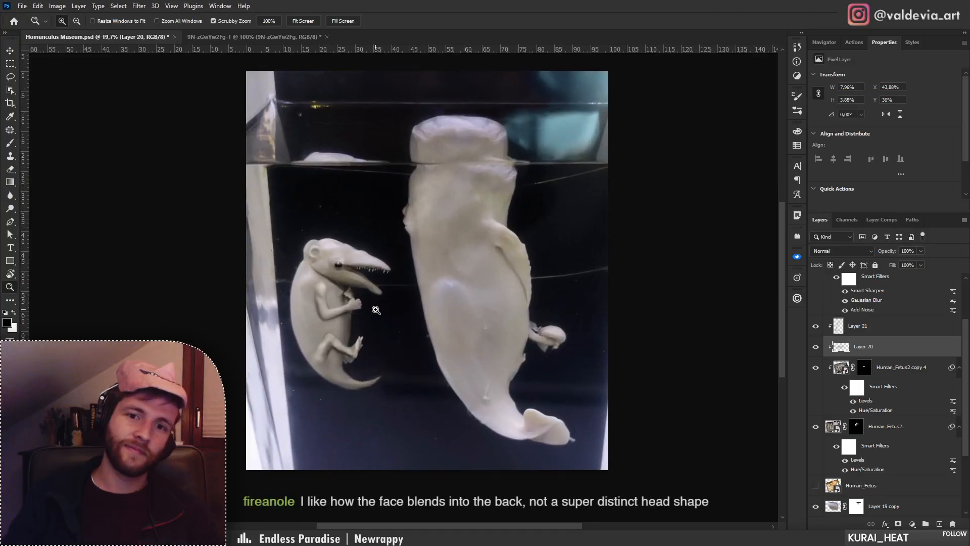
{"action": "key", "text": "b"}
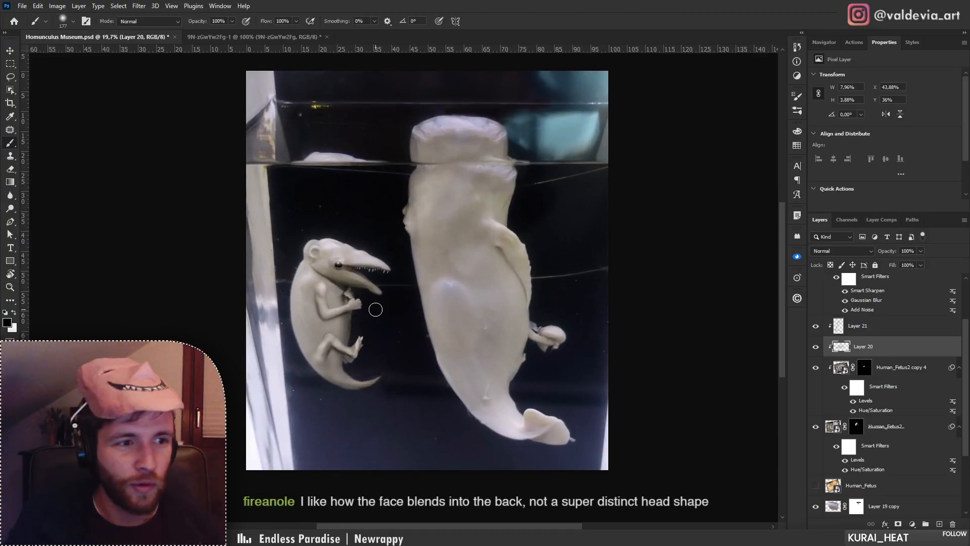
{"action": "key", "text": "z"}
{"action": "mouse_move", "coordinate": [464, 211]}
{"action": "left_mouse_down"}
{"action": "mouse_move", "coordinate": [500, 213]}
{"action": "mouse_move", "coordinate": [486, 214]}
{"action": "left_mouse_up"}
{"action": "left_click_drag", "start_coordinate": [444, 157], "coordinate": [463, 159]}
{"action": "key", "text": "b"}
{"action": "mouse_move", "coordinate": [509, 249]}
{"action": "left_mouse_down"}
{"action": "mouse_move", "coordinate": [474, 235]}
{"action": "mouse_move", "coordinate": [485, 233]}
{"action": "left_mouse_up"}
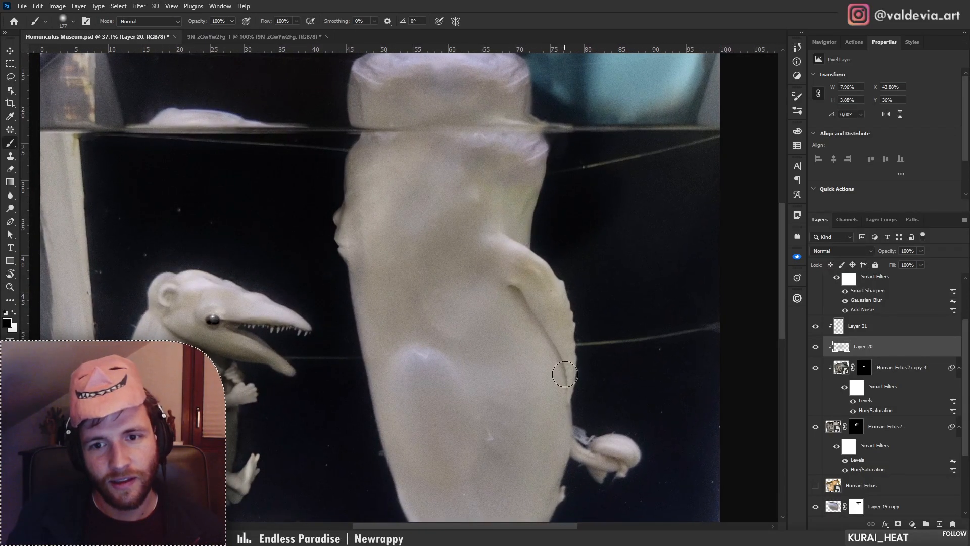
Select Layer 18 and toggle its visibility to check what it covers.
{"action": "left_click_drag", "start_coordinate": [967, 399], "coordinate": [960, 464]}
{"action": "left_click", "coordinate": [900, 456]}
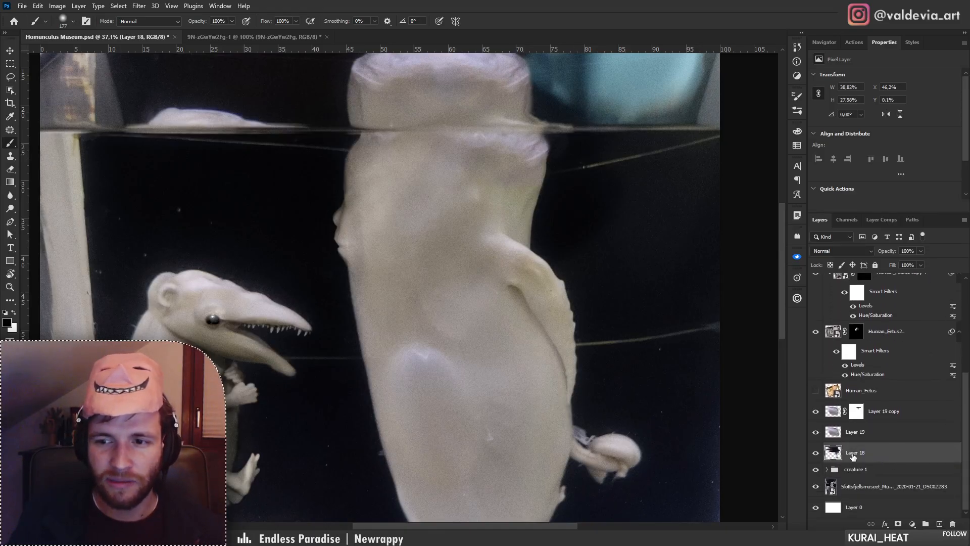
{"action": "left_click", "coordinate": [816, 453]}
{"action": "left_click", "coordinate": [816, 454]}
Add a new layer above Layer 18 for retouching the small stalked growth on the large specimen's back.
{"action": "key", "text": "s"}
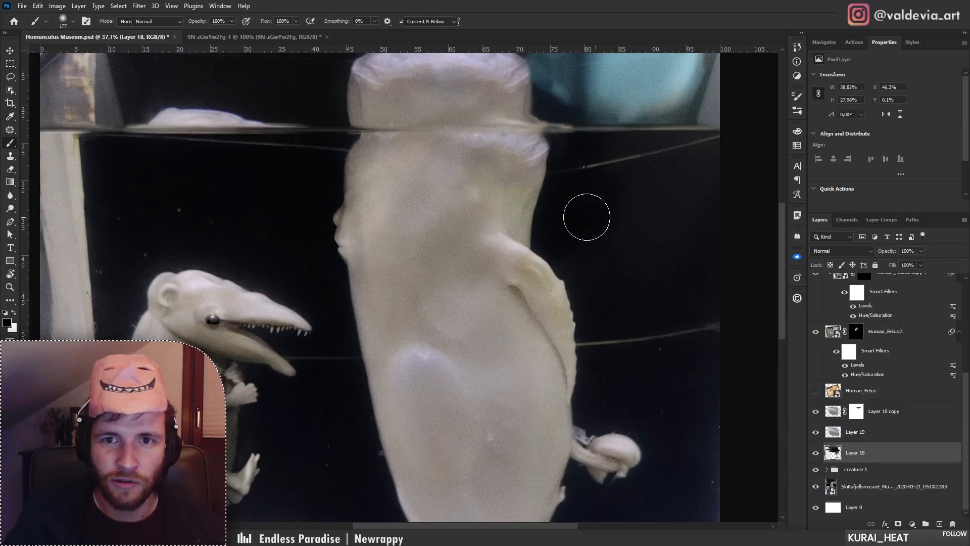
{"action": "key", "text": "z"}
{"action": "mouse_move", "coordinate": [602, 275]}
{"action": "left_mouse_down"}
{"action": "mouse_move", "coordinate": [450, 297]}
{"action": "mouse_move", "coordinate": [465, 292]}
{"action": "left_mouse_up"}
{"action": "key", "text": "s"}
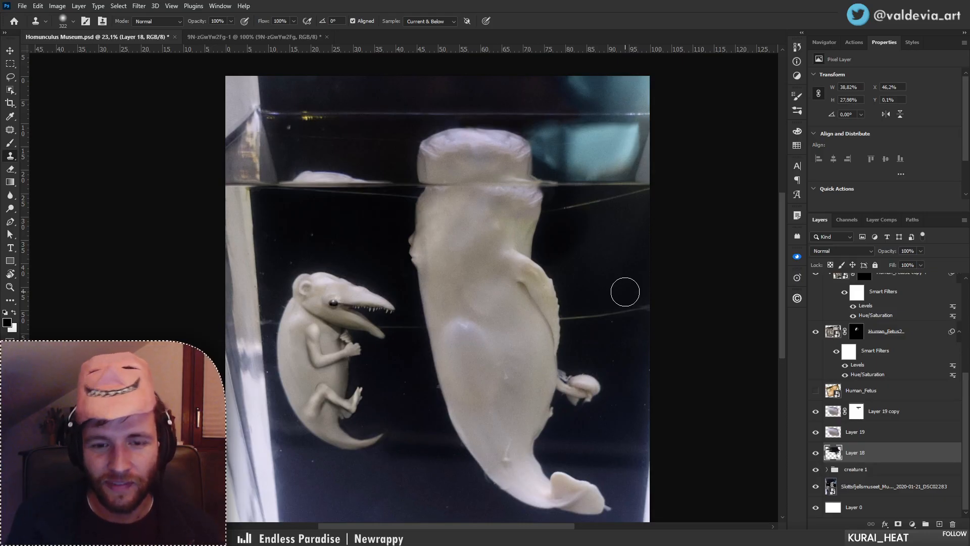
{"action": "left_click_drag", "start_coordinate": [575, 407], "coordinate": [606, 379]}
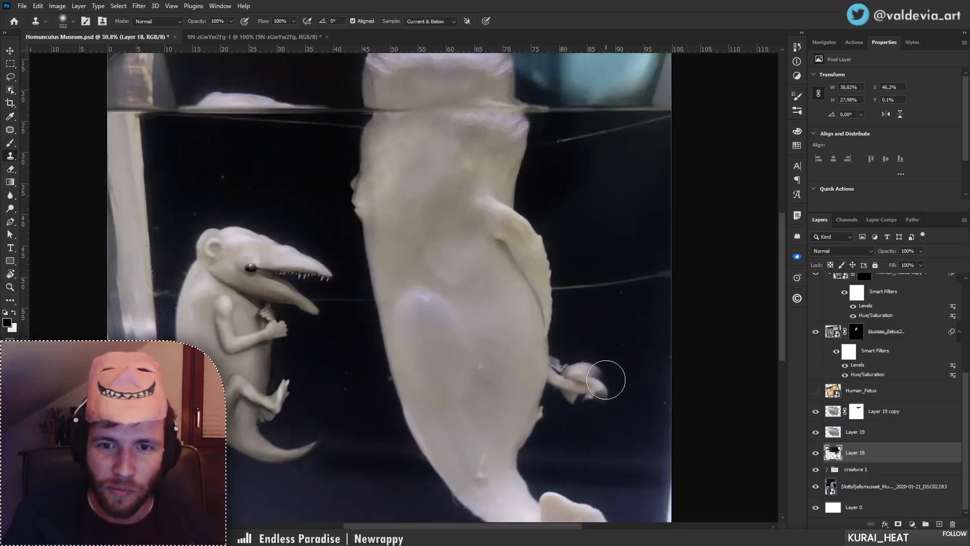
{"action": "key", "text": "z"}
{"action": "left_click_drag", "start_coordinate": [620, 412], "coordinate": [657, 412]}
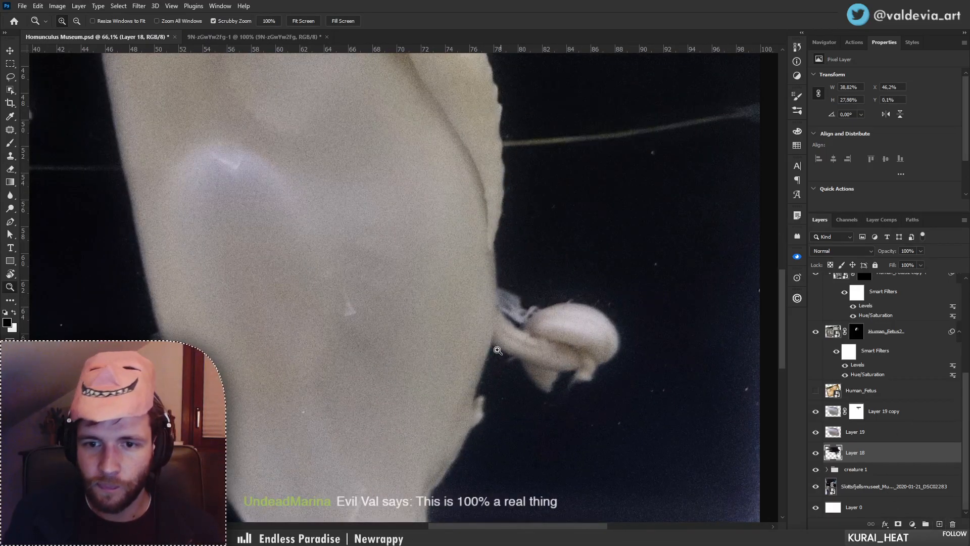
{"action": "left_click_drag", "start_coordinate": [568, 387], "coordinate": [540, 366]}
{"action": "left_click", "coordinate": [939, 526]}
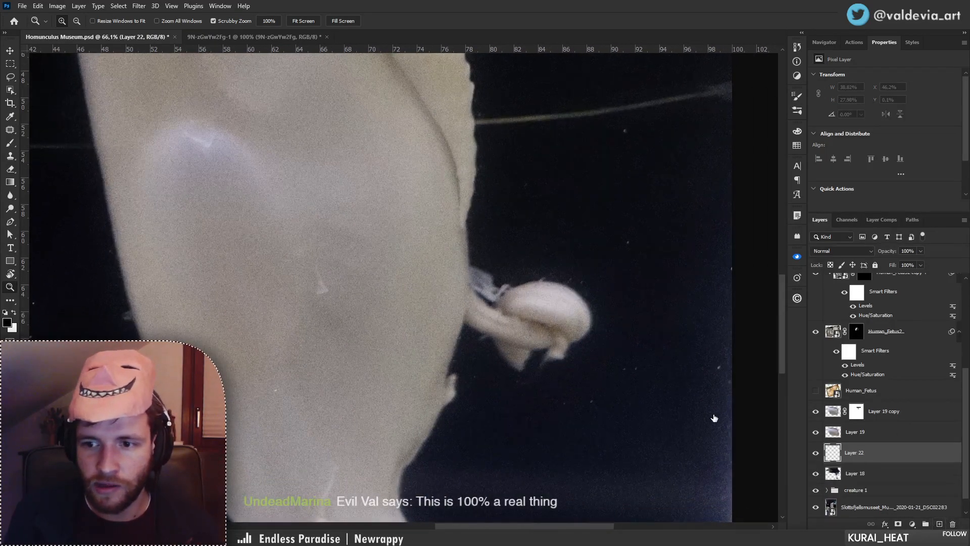
Clone the dark background over the rounded end of the stalked growth on Layer 22 with a soft Clone Stamp brush.
{"action": "key", "text": "s"}
{"action": "left_click", "coordinate": [509, 230], "text": "alt"}
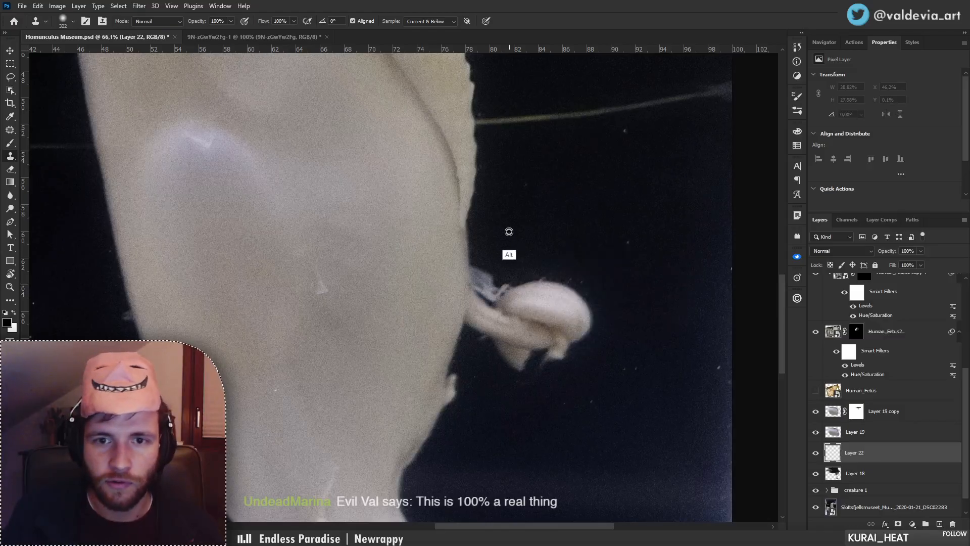
{"action": "left_click_drag", "start_coordinate": [510, 303], "coordinate": [576, 289]}
{"action": "key", "text": "ctrl+z"}
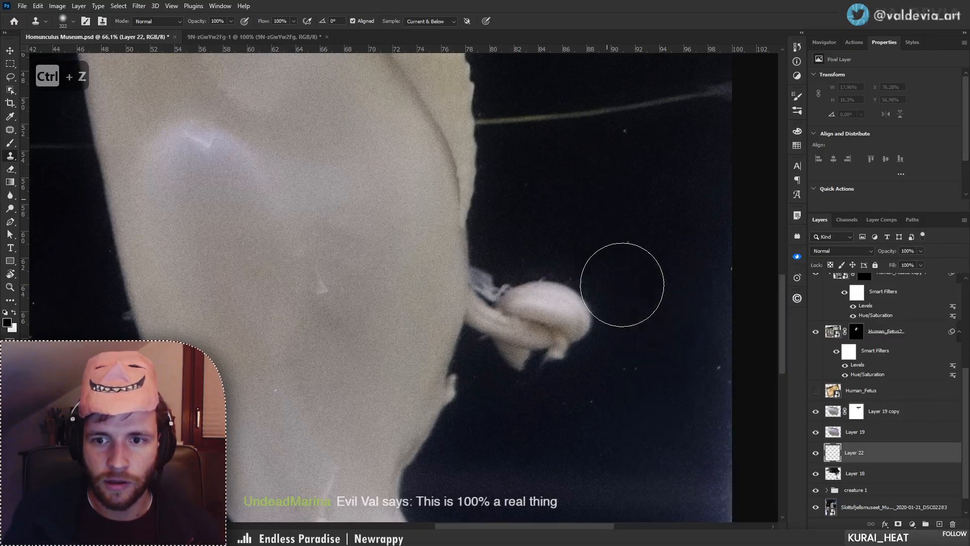
{"action": "left_click", "coordinate": [649, 212], "text": "alt"}
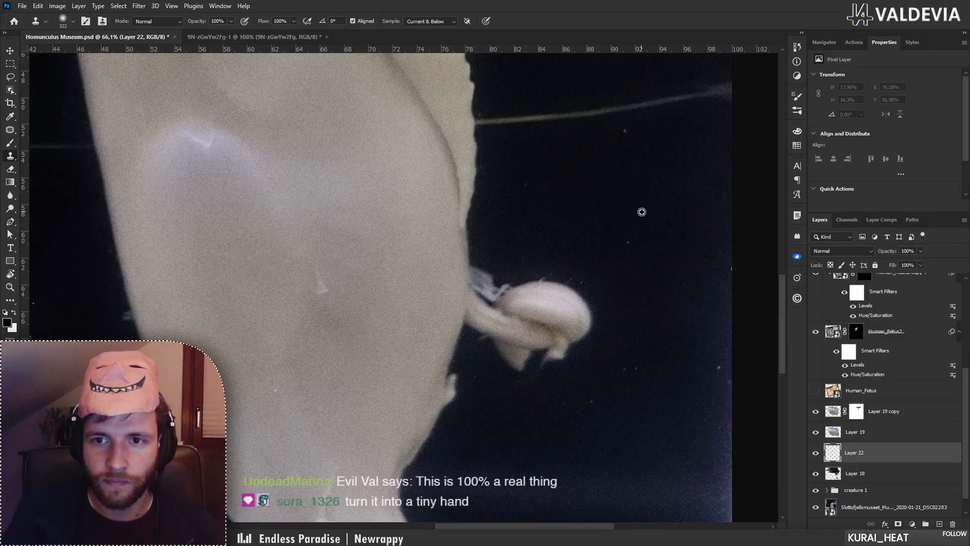
{"action": "right_click", "coordinate": [650, 221]}
{"action": "left_click", "coordinate": [702, 370]}
{"action": "mouse_move", "coordinate": [571, 286]}
{"action": "left_mouse_down"}
{"action": "mouse_move", "coordinate": [558, 355]}
{"action": "mouse_move", "coordinate": [547, 276]}
{"action": "mouse_move", "coordinate": [531, 305]}
{"action": "mouse_move", "coordinate": [538, 340]}
{"action": "left_mouse_up"}
{"action": "key", "text": "ctrl+z"}
{"action": "left_click_drag", "start_coordinate": [556, 306], "coordinate": [575, 308]}
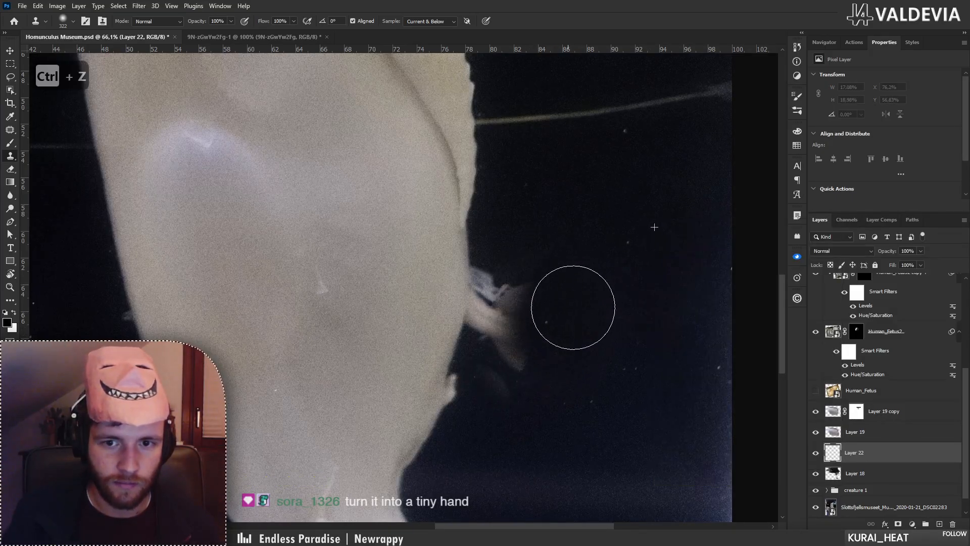
{"action": "key", "text": "ctrl+z"}
{"action": "mouse_move", "coordinate": [581, 271]}
{"action": "left_mouse_down"}
{"action": "mouse_move", "coordinate": [585, 328]}
{"action": "mouse_move", "coordinate": [559, 343]}
{"action": "left_mouse_up"}
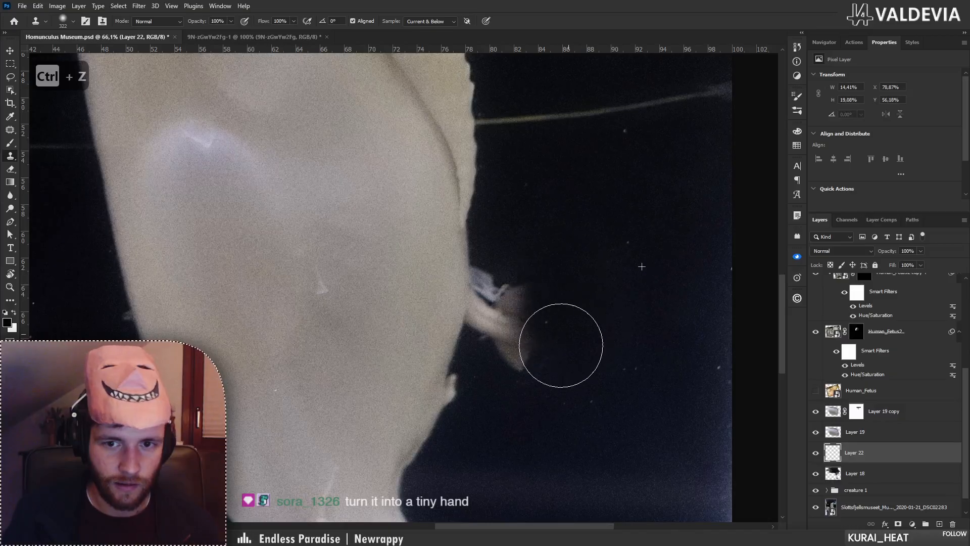
Clone out the remaining stalk up to the large specimen's back with a smaller brush.
{"action": "key", "text": "bracketleft"}
{"action": "key", "text": "bracketleft"}
{"action": "key", "text": "bracketleft"}
{"action": "key", "text": "bracketleft"}
{"action": "key", "text": "bracketleft"}
{"action": "key", "text": "bracketleft"}
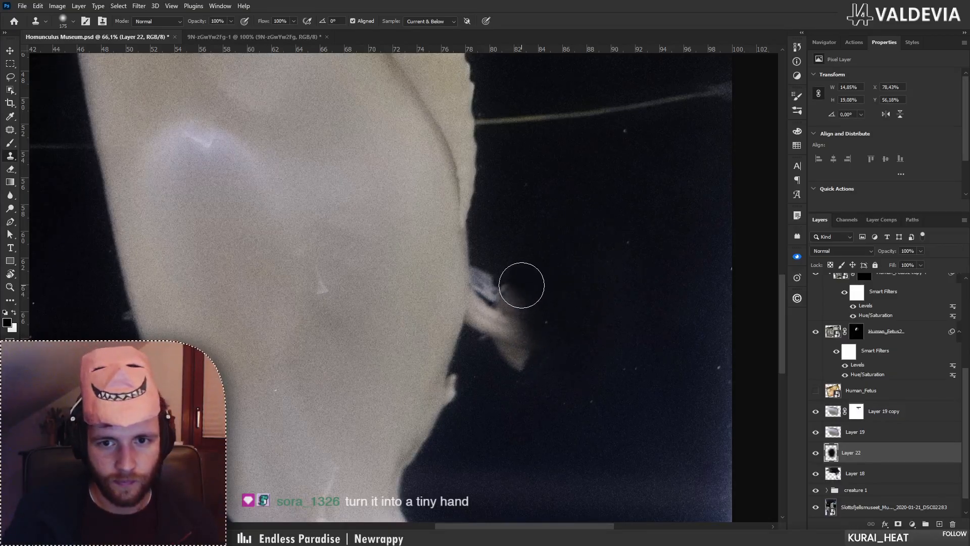
{"action": "mouse_move", "coordinate": [520, 281]}
{"action": "left_mouse_down"}
{"action": "mouse_move", "coordinate": [527, 362]}
{"action": "mouse_move", "coordinate": [515, 356]}
{"action": "mouse_move", "coordinate": [511, 298]}
{"action": "mouse_move", "coordinate": [508, 343]}
{"action": "mouse_move", "coordinate": [479, 264]}
{"action": "mouse_move", "coordinate": [470, 334]}
{"action": "mouse_move", "coordinate": [482, 308]}
{"action": "mouse_move", "coordinate": [482, 336]}
{"action": "mouse_move", "coordinate": [482, 270]}
{"action": "mouse_move", "coordinate": [475, 329]}
{"action": "left_mouse_up"}
Clean up the specimen's back contour where the stalk was attached, cloning with a 30 px brush.
{"action": "key", "text": "bracketleft"}
{"action": "key", "text": "bracketleft"}
{"action": "key", "text": "bracketleft"}
{"action": "key", "text": "bracketleft"}
{"action": "key", "text": "bracketleft"}
{"action": "key", "text": "bracketleft"}
{"action": "key", "text": "ctrl+z"}
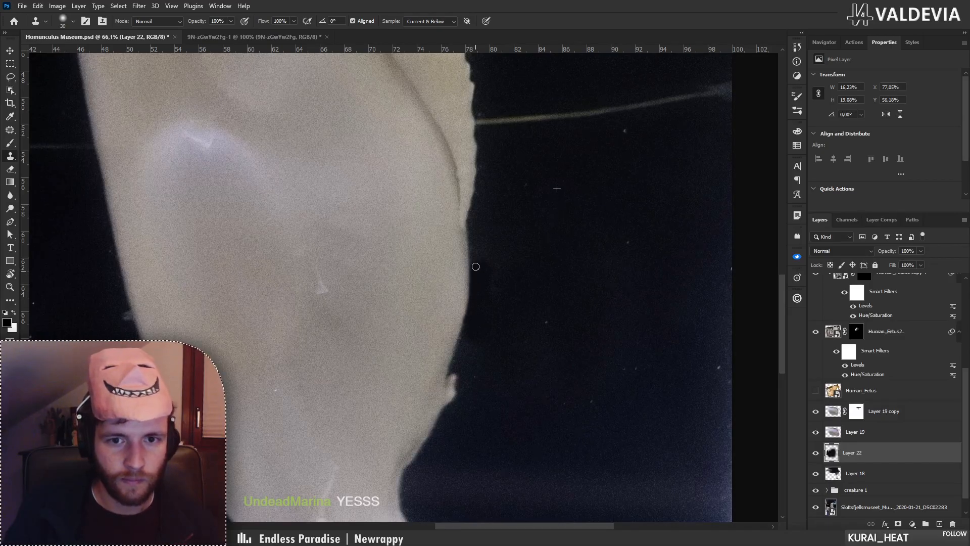
{"action": "mouse_move", "coordinate": [519, 285]}
{"action": "left_mouse_down"}
{"action": "mouse_move", "coordinate": [438, 321]}
{"action": "mouse_move", "coordinate": [495, 307]}
{"action": "mouse_move", "coordinate": [455, 276]}
{"action": "mouse_move", "coordinate": [515, 318]}
{"action": "left_mouse_up"}
Resample the dark background and retouch the back edge with a 69 px Soft Round Pressure Opacity brush.
{"action": "key", "text": "s"}
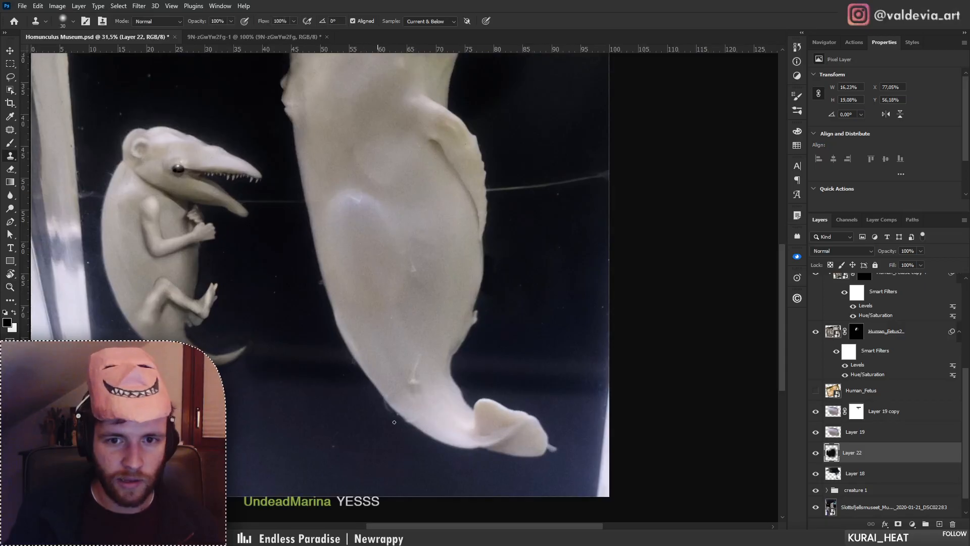
{"action": "left_click", "coordinate": [351, 428], "text": "alt"}
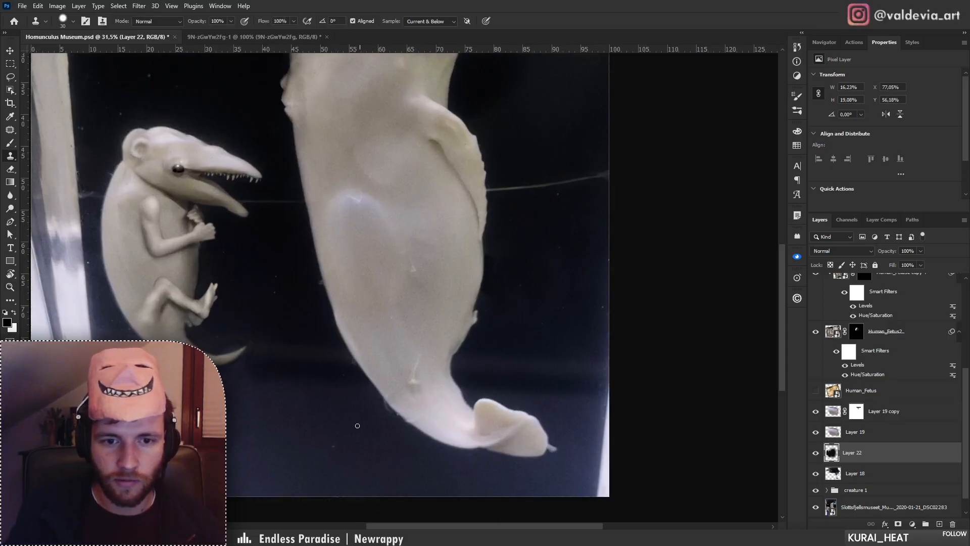
{"action": "right_click", "coordinate": [351, 428]}
{"action": "left_click", "coordinate": [461, 430]}
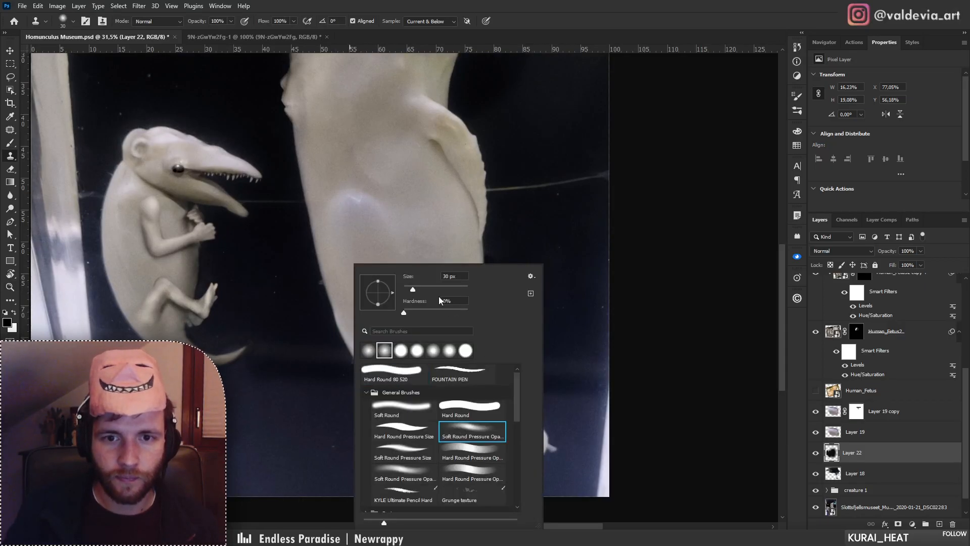
{"action": "left_click", "coordinate": [833, 439]}
{"action": "left_click_drag", "start_coordinate": [491, 262], "coordinate": [581, 268]}
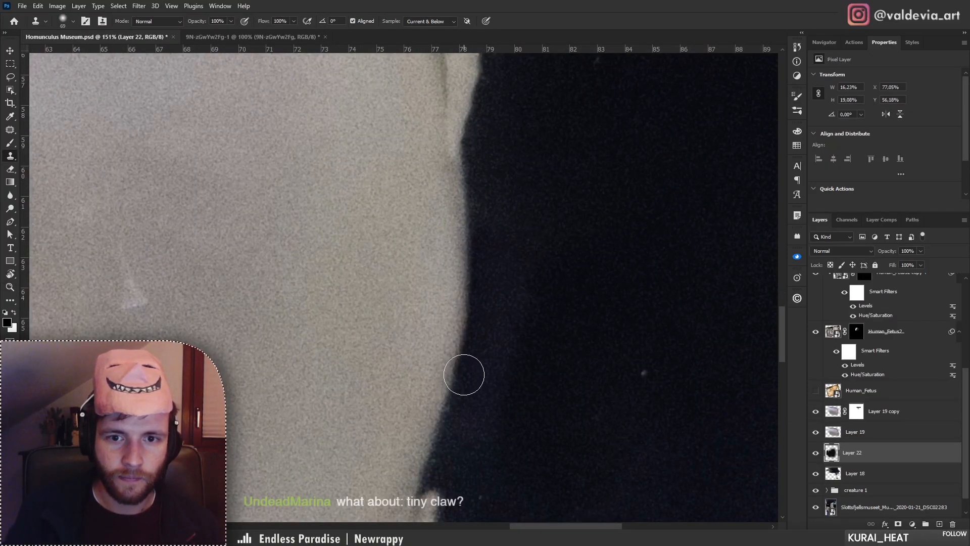
Even out the cloned background beside the specimen's back with a 152 px brush and save the document.
{"action": "key", "text": "ctrl+space"}
{"action": "mouse_move", "coordinate": [619, 277]}
{"action": "left_mouse_down"}
{"action": "mouse_move", "coordinate": [503, 332]}
{"action": "mouse_move", "coordinate": [452, 331]}
{"action": "mouse_move", "coordinate": [465, 329]}
{"action": "left_mouse_up"}
{"action": "right_click", "coordinate": [564, 315]}
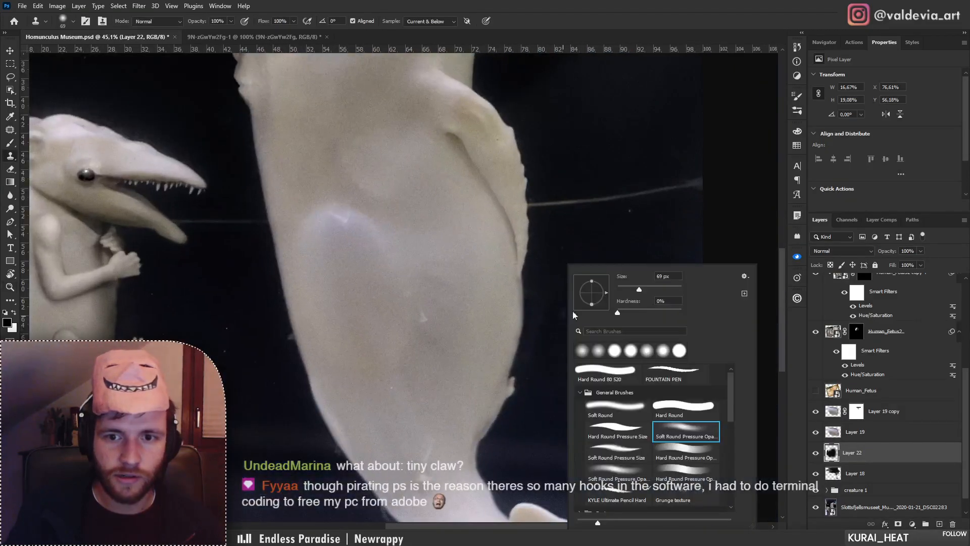
{"action": "left_click", "coordinate": [658, 290]}
{"action": "left_click", "coordinate": [542, 353]}
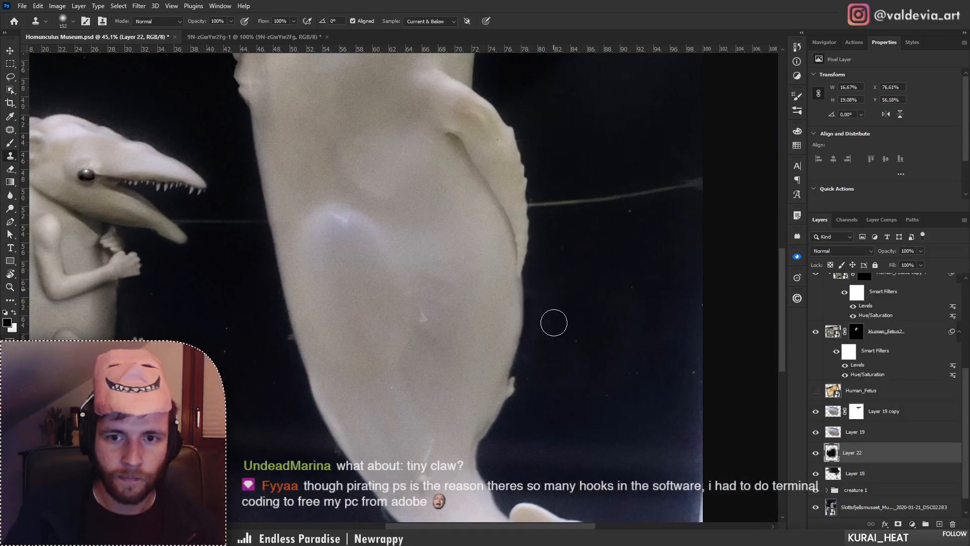
{"action": "left_click_drag", "start_coordinate": [534, 378], "coordinate": [546, 278]}
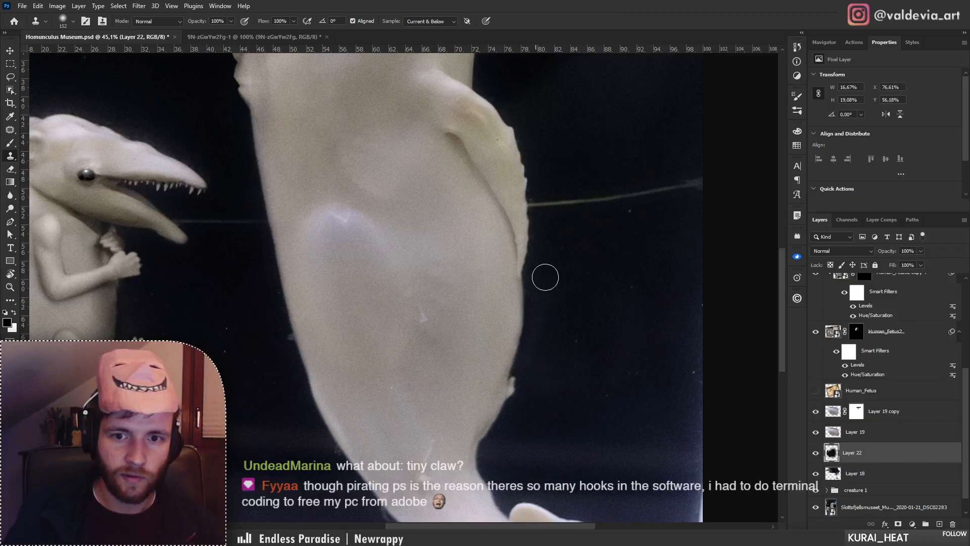
{"action": "scroll", "coordinate": [544, 271], "scroll_direction": "down", "scroll_amount": 3}
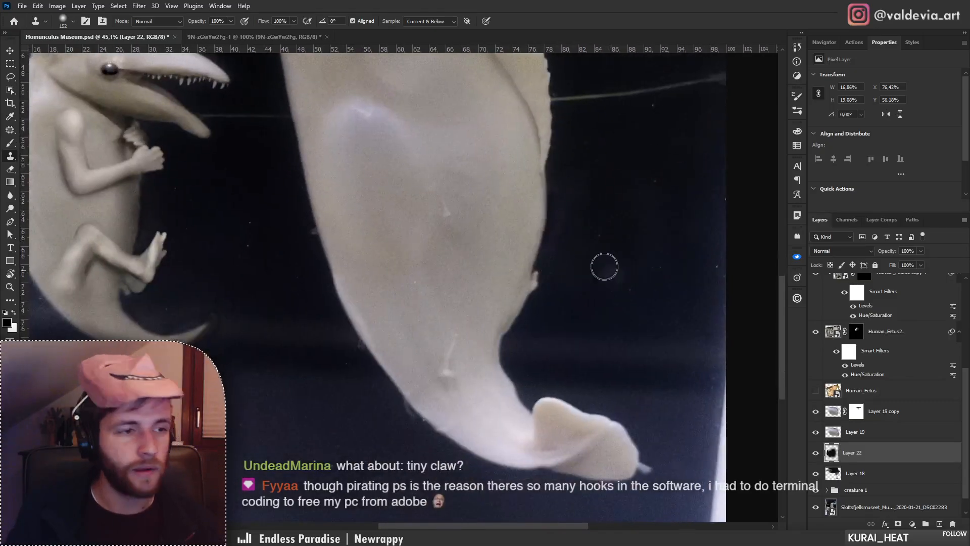
{"action": "key", "text": "ctrl+s"}
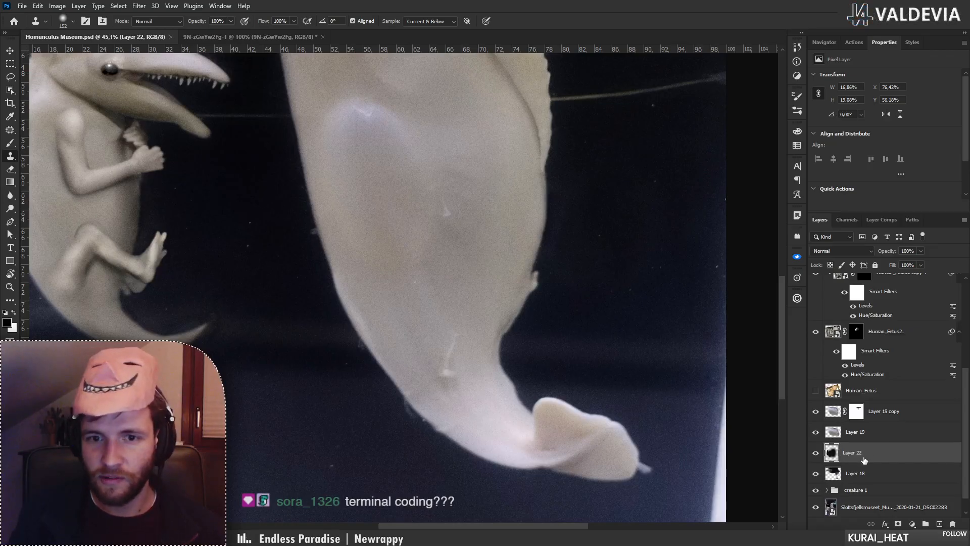
Compare the whole specimen with Layer 22 hidden and shown to check the retouching.
{"action": "key", "text": "z"}
{"action": "mouse_move", "coordinate": [531, 275]}
{"action": "left_mouse_down"}
{"action": "mouse_move", "coordinate": [502, 347]}
{"action": "mouse_move", "coordinate": [385, 372]}
{"action": "mouse_move", "coordinate": [419, 366]}
{"action": "left_mouse_up"}
{"action": "key", "text": "s"}
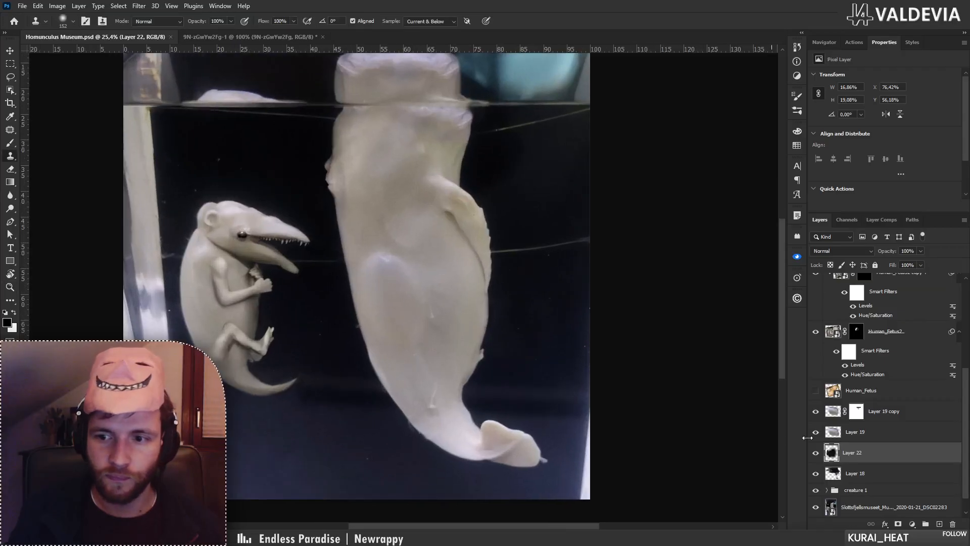
{"action": "left_click", "coordinate": [816, 453]}
{"action": "left_click", "coordinate": [817, 454]}
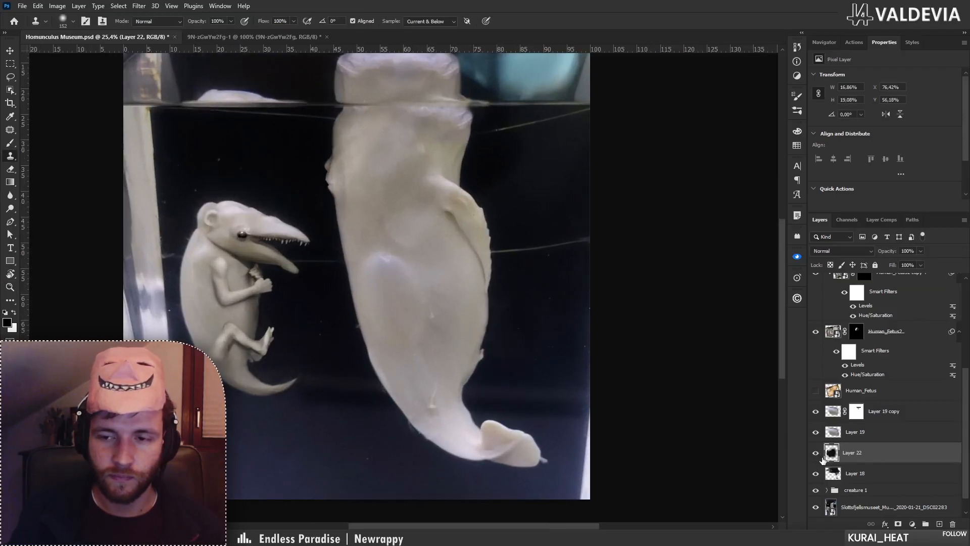
Load Layer 22's outline as a selection, hide that layer and copy the growth from the museum photo to a new layer.
{"action": "left_click", "coordinate": [833, 454], "text": "ctrl"}
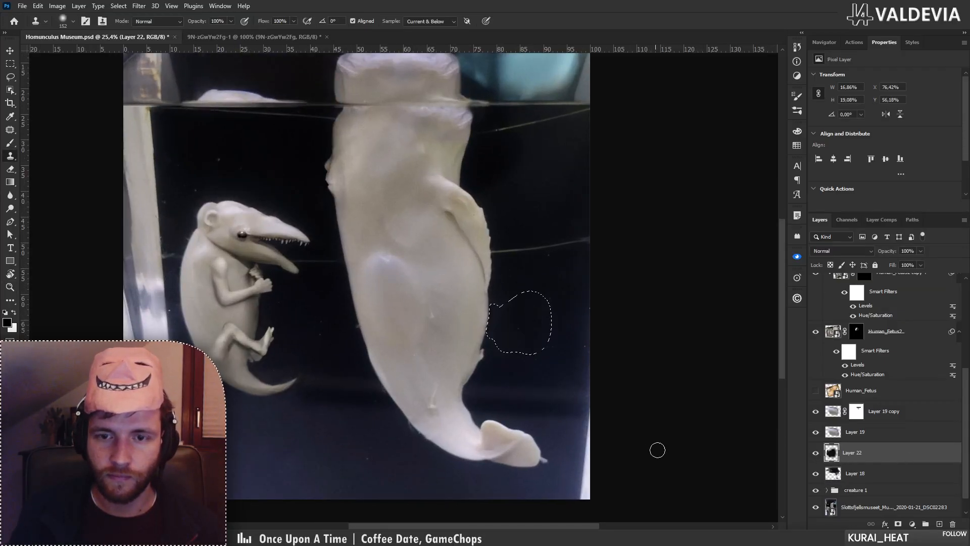
{"action": "left_click", "coordinate": [816, 453]}
{"action": "scroll", "coordinate": [969, 461], "scroll_direction": "down", "scroll_amount": 1}
{"action": "left_click", "coordinate": [908, 491]}
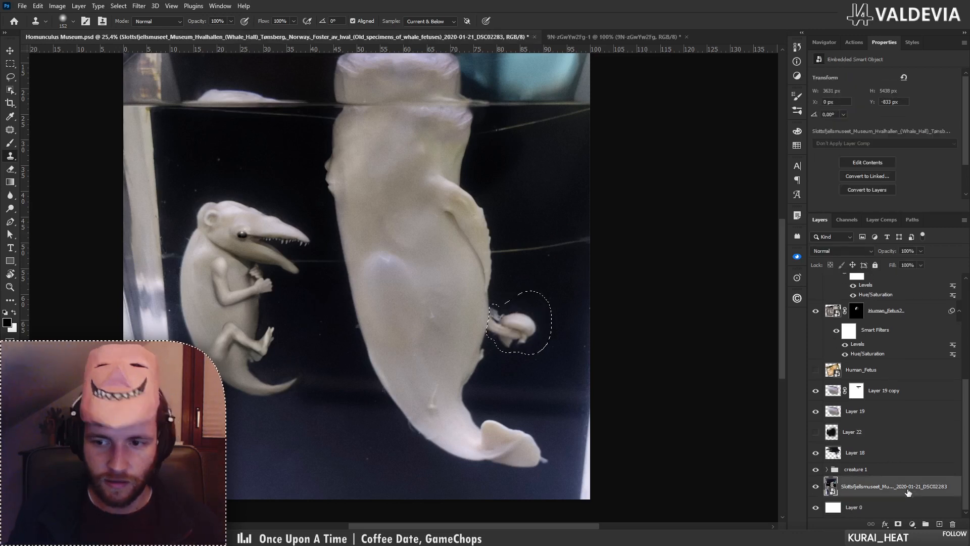
{"action": "key", "text": "ctrl+j"}
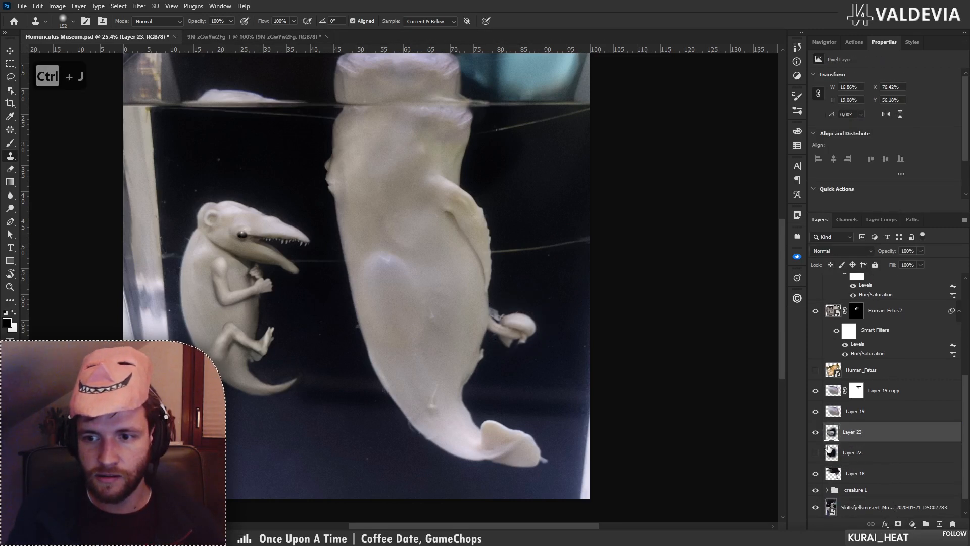
Show Layer 22, flip the copied growth horizontally and attach it to the belly side of the large specimen.
{"action": "key", "text": "ctrl+t"}
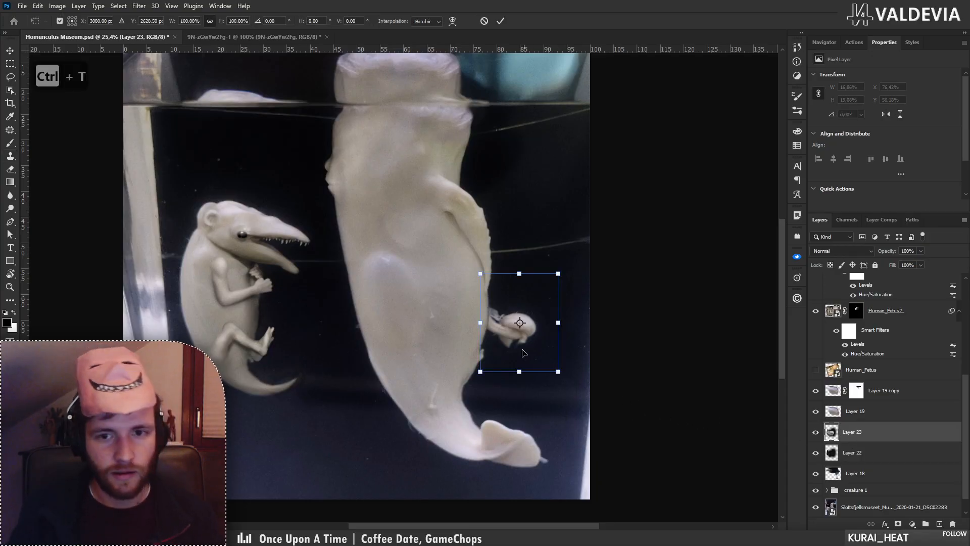
{"action": "right_click", "coordinate": [517, 330]}
{"action": "left_click", "coordinate": [546, 315]}
{"action": "left_click_drag", "start_coordinate": [518, 343], "coordinate": [325, 355]}
{"action": "left_click_drag", "start_coordinate": [411, 352], "coordinate": [422, 341]}
{"action": "left_click_drag", "start_coordinate": [360, 346], "coordinate": [363, 349]}
{"action": "left_click_drag", "start_coordinate": [410, 344], "coordinate": [418, 338]}
{"action": "left_click_drag", "start_coordinate": [361, 348], "coordinate": [429, 330]}
{"action": "left_click", "coordinate": [501, 23]}
Try to erase the edge of the mirrored growth where it meets the belly, using a smaller soft eraser.
{"action": "key", "text": "ctrl+space"}
{"action": "key", "text": "e"}
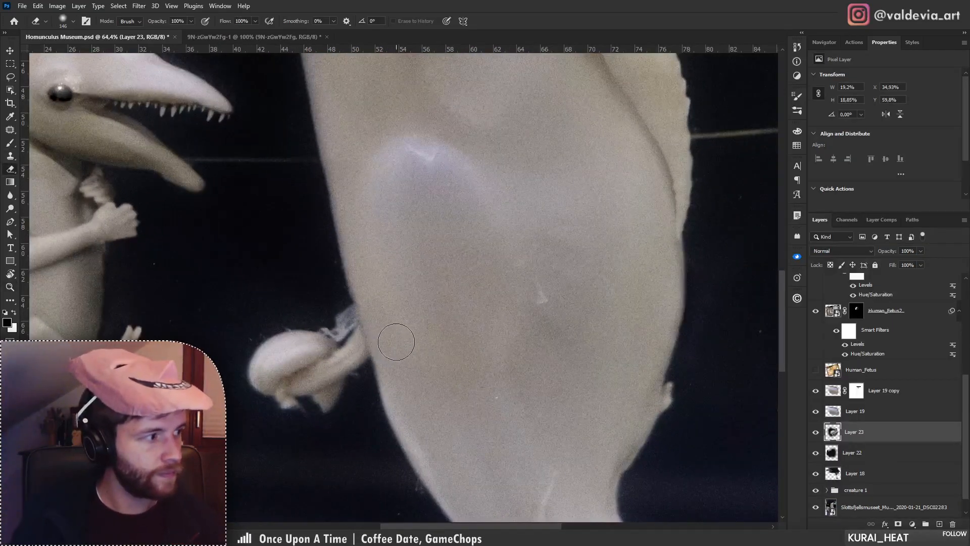
{"action": "right_click", "coordinate": [398, 339]}
{"action": "mouse_move", "coordinate": [347, 303]}
{"action": "left_mouse_down"}
{"action": "mouse_move", "coordinate": [354, 299]}
{"action": "mouse_move", "coordinate": [361, 348]}
{"action": "left_mouse_up"}
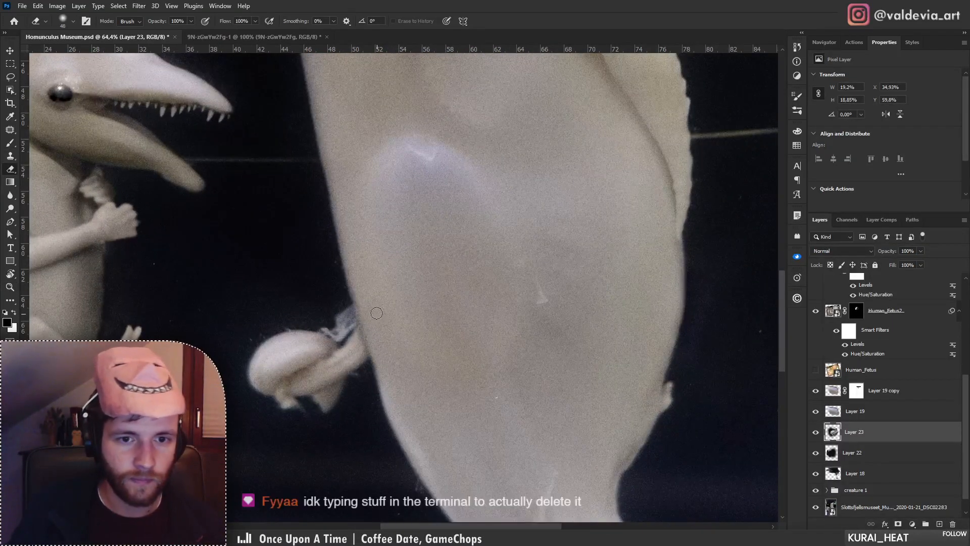
{"action": "key", "text": "ctrl+z"}
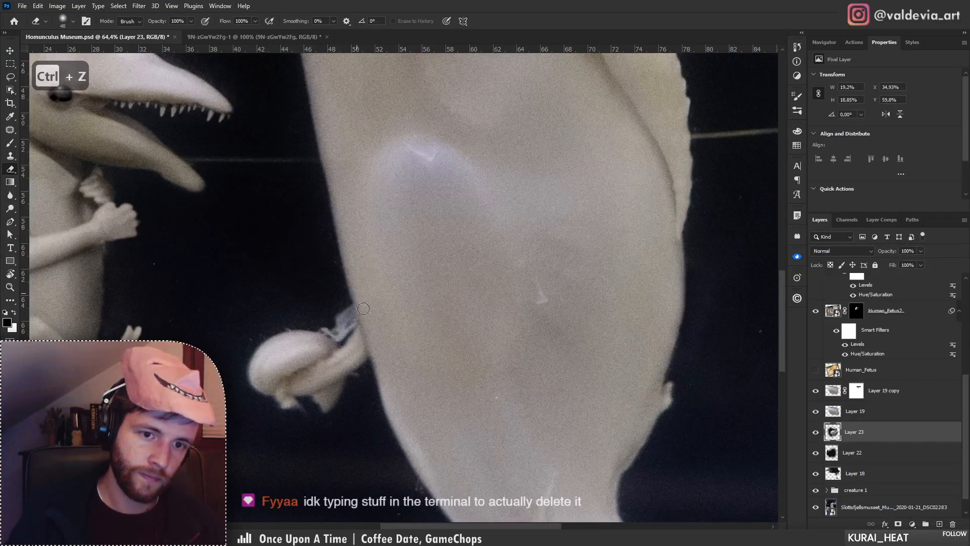
Review the placement of the mirrored growth within the whole jar composition.
{"action": "key", "text": "z"}
{"action": "left_click_drag", "start_coordinate": [410, 328], "coordinate": [338, 350]}
{"action": "left_click_drag", "start_coordinate": [339, 282], "coordinate": [364, 277]}
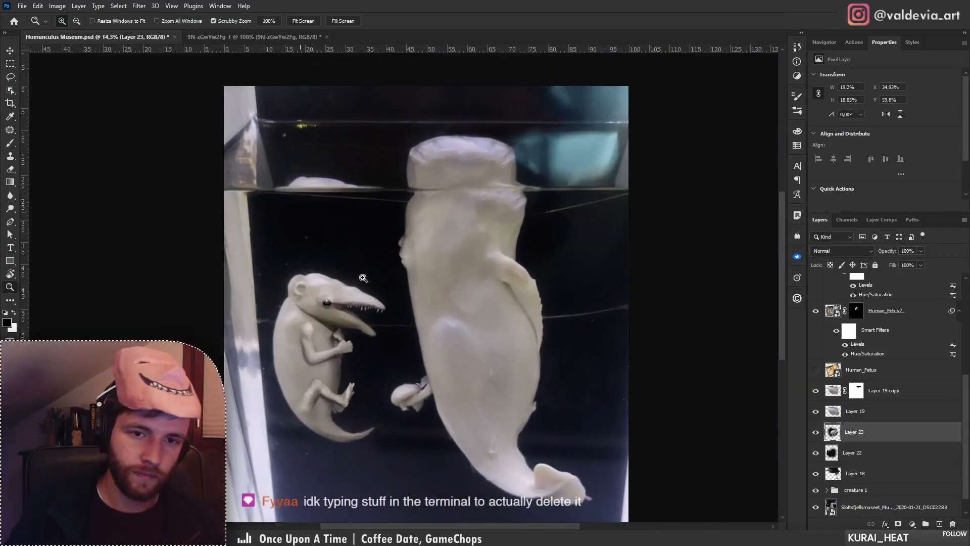
{"action": "key", "text": "e"}
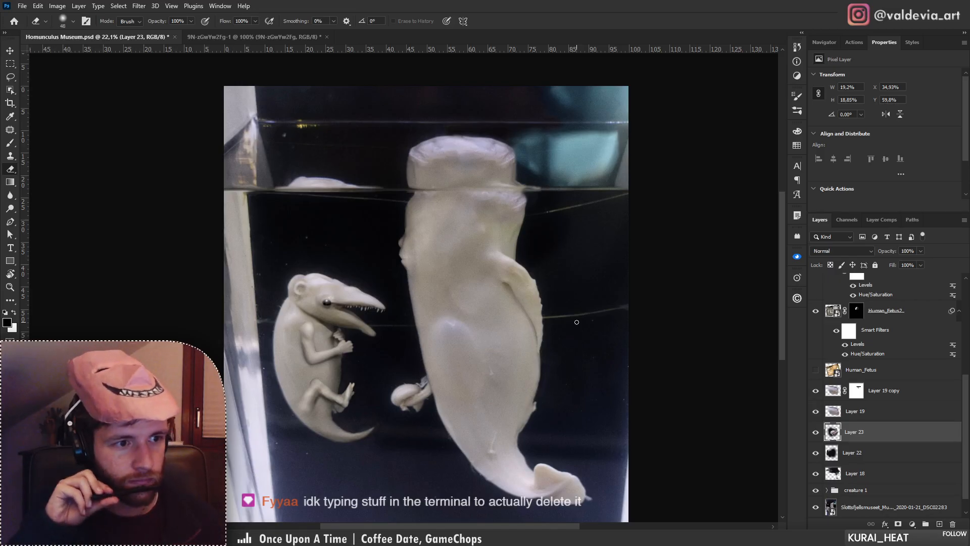
{"action": "scroll", "coordinate": [492, 434], "scroll_direction": "up", "scroll_amount": 3}
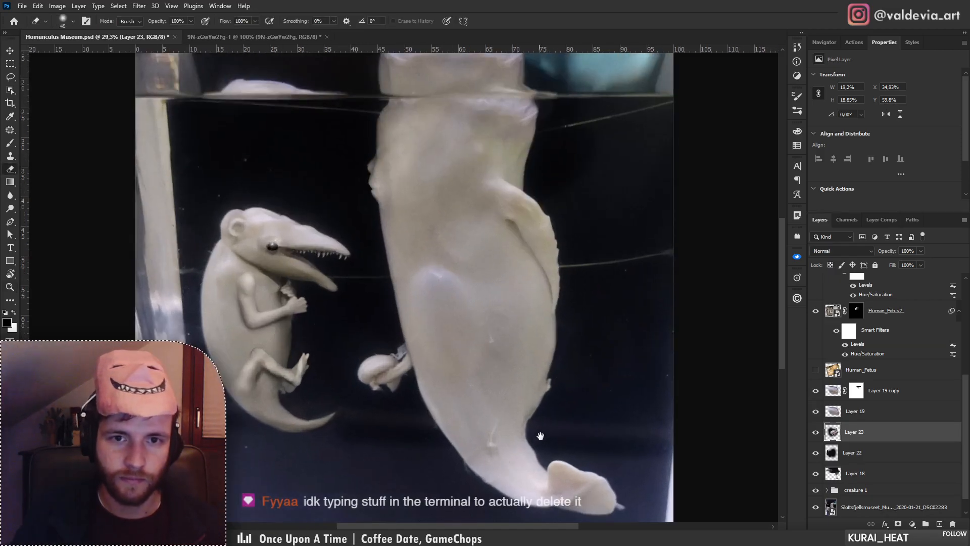
Clone dark background on Layer 22 into the large specimen's narrow section just above the tail.
{"action": "left_click", "coordinate": [901, 462]}
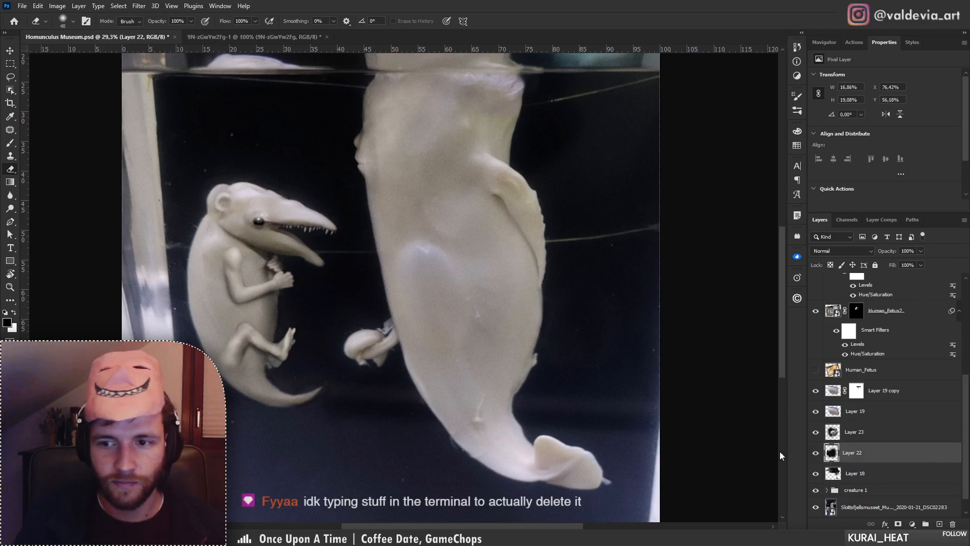
{"action": "key", "text": "s"}
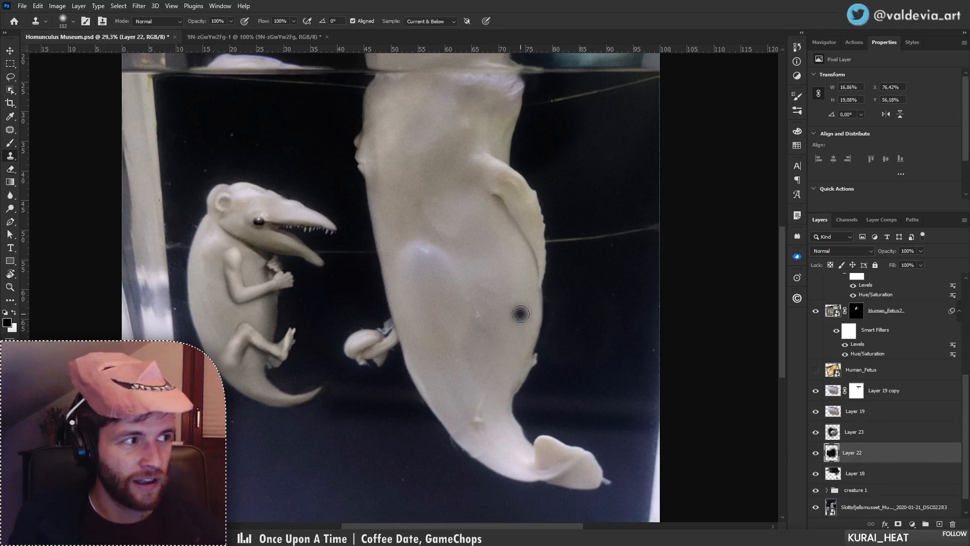
{"action": "left_click_drag", "start_coordinate": [507, 423], "coordinate": [465, 353]}
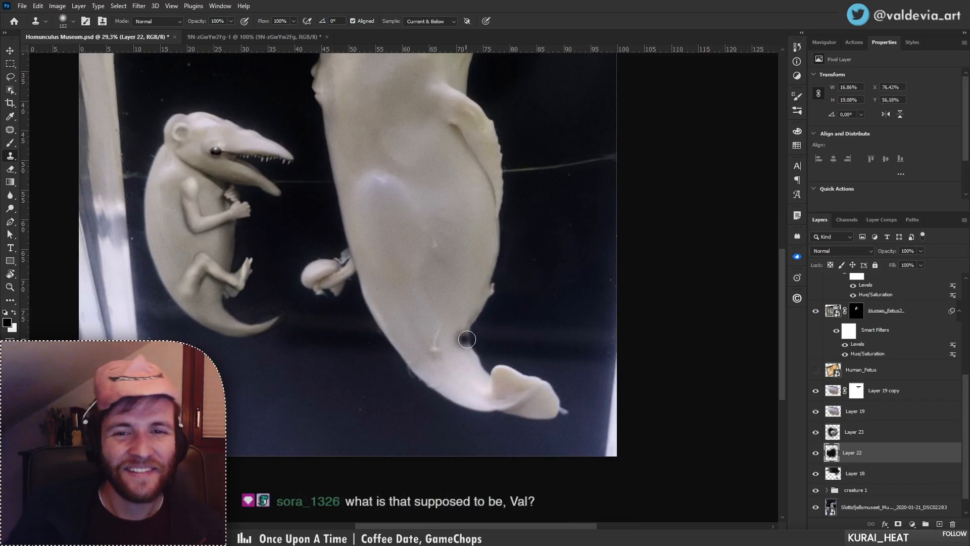
{"action": "left_click_drag", "start_coordinate": [485, 334], "coordinate": [461, 335]}
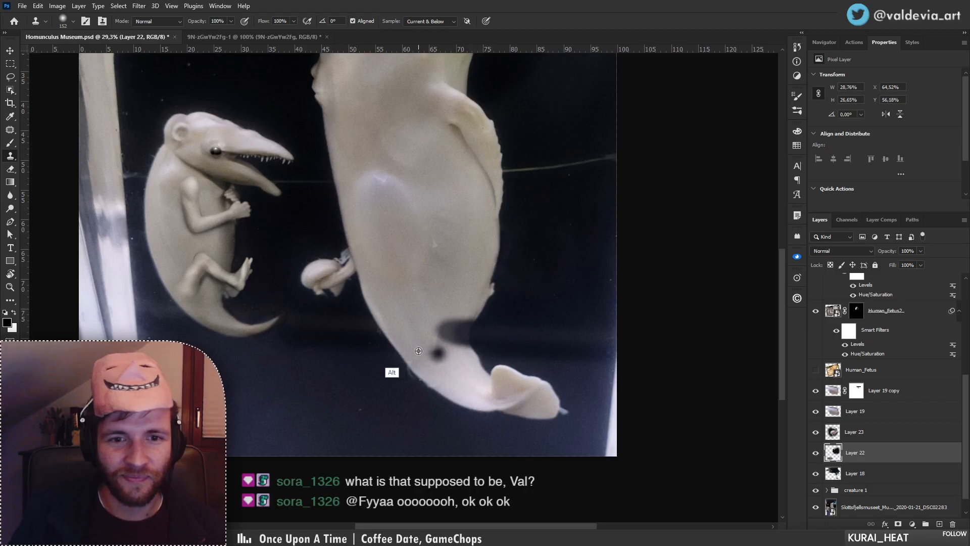
Clone dark background on Layer 22 across the large specimen's narrow section to cut the tail off from the body.
{"action": "left_click", "coordinate": [312, 327], "text": "alt"}
{"action": "mouse_move", "coordinate": [375, 331]}
{"action": "left_mouse_down"}
{"action": "mouse_move", "coordinate": [408, 329]}
{"action": "mouse_move", "coordinate": [368, 328]}
{"action": "mouse_move", "coordinate": [414, 329]}
{"action": "mouse_move", "coordinate": [397, 329]}
{"action": "mouse_move", "coordinate": [381, 346]}
{"action": "mouse_move", "coordinate": [367, 328]}
{"action": "mouse_move", "coordinate": [465, 331]}
{"action": "left_mouse_up"}
{"action": "left_click_drag", "start_coordinate": [541, 361], "coordinate": [465, 335]}
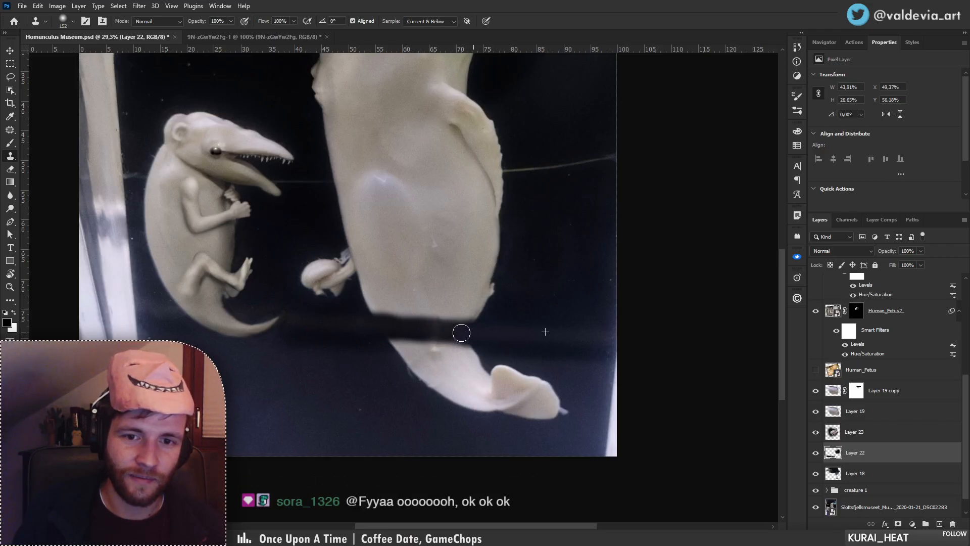
{"action": "key", "text": "ctrl+z"}
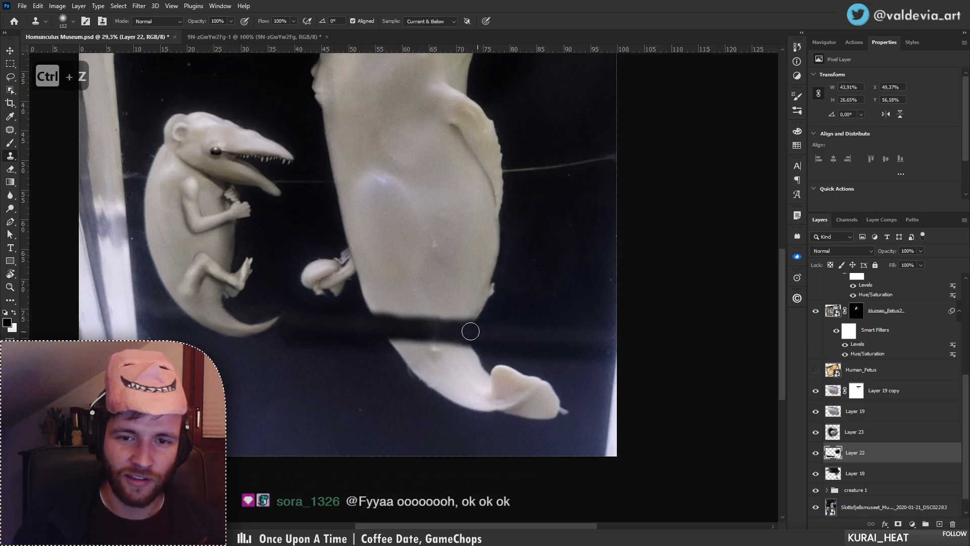
{"action": "left_click", "coordinate": [509, 334], "text": "alt"}
{"action": "mouse_move", "coordinate": [441, 332]}
{"action": "left_mouse_down"}
{"action": "mouse_move", "coordinate": [428, 330]}
{"action": "mouse_move", "coordinate": [502, 339]}
{"action": "mouse_move", "coordinate": [462, 351]}
{"action": "mouse_move", "coordinate": [482, 350]}
{"action": "left_mouse_up"}
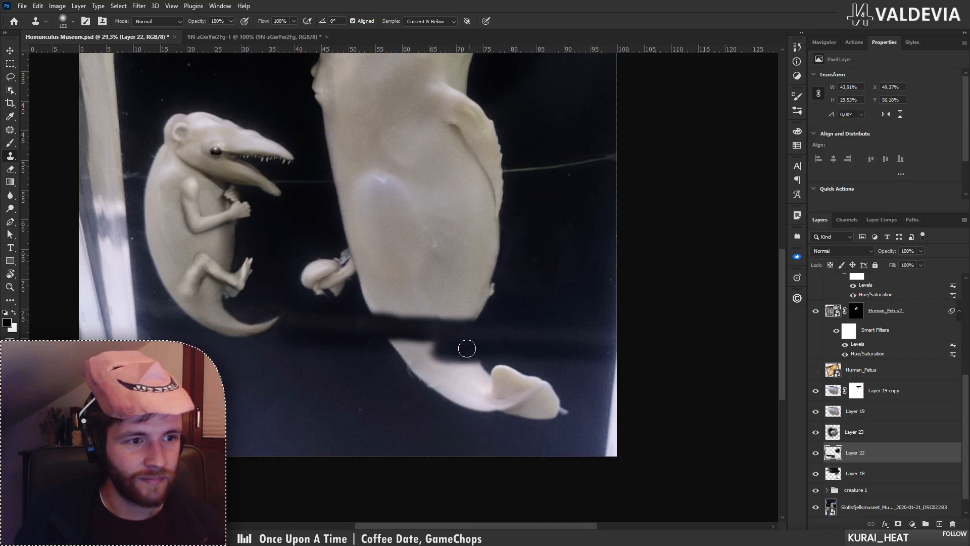
{"action": "mouse_move", "coordinate": [392, 353]}
{"action": "left_mouse_down"}
{"action": "mouse_move", "coordinate": [402, 349]}
{"action": "mouse_move", "coordinate": [379, 344]}
{"action": "mouse_move", "coordinate": [421, 348]}
{"action": "left_mouse_up"}
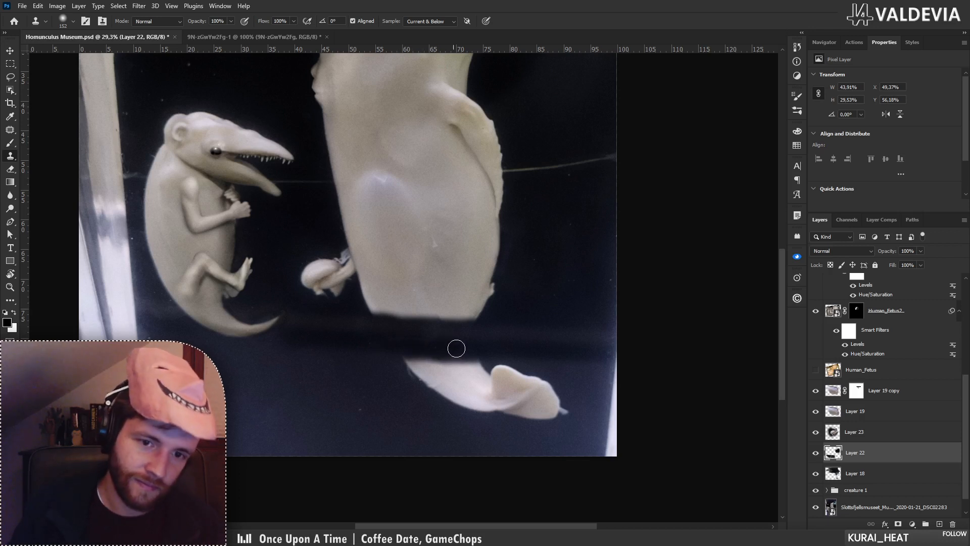
Switch the clone brush to Soft Round at 228 px and cover the upper part of the severed tail with nearby background.
{"action": "right_click", "coordinate": [438, 307]}
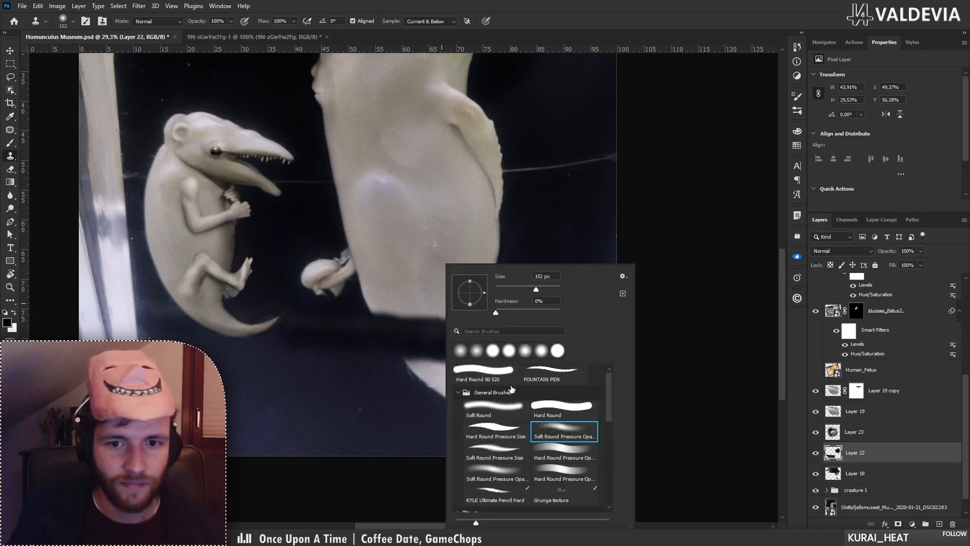
{"action": "left_click", "coordinate": [497, 408]}
{"action": "left_click", "coordinate": [360, 385], "text": "alt"}
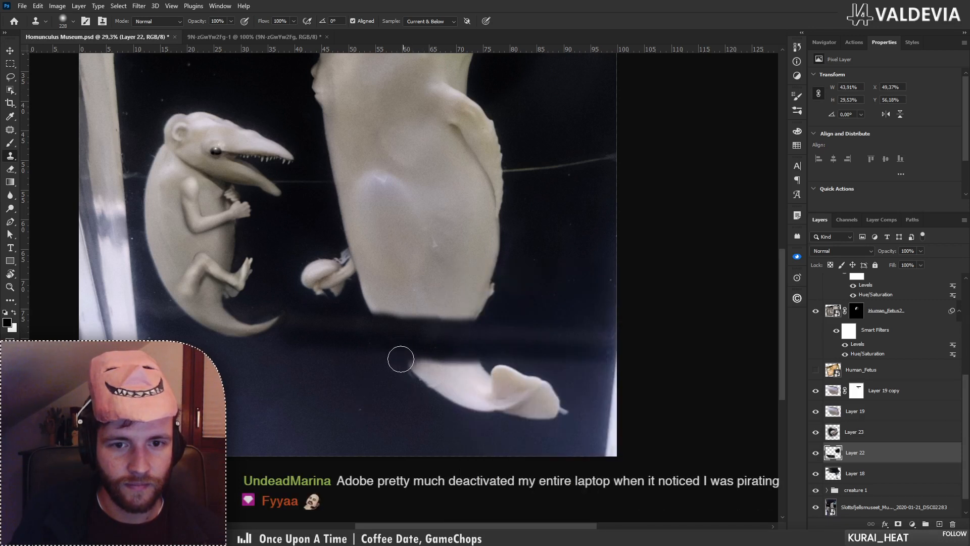
{"action": "left_click", "coordinate": [353, 351], "text": "alt"}
{"action": "mouse_move", "coordinate": [409, 350]}
{"action": "left_mouse_down"}
{"action": "mouse_move", "coordinate": [438, 388]}
{"action": "mouse_move", "coordinate": [432, 366]}
{"action": "mouse_move", "coordinate": [479, 405]}
{"action": "mouse_move", "coordinate": [503, 408]}
{"action": "mouse_move", "coordinate": [450, 400]}
{"action": "left_mouse_up"}
{"action": "mouse_move", "coordinate": [404, 361]}
{"action": "left_mouse_down"}
{"action": "mouse_move", "coordinate": [349, 371]}
{"action": "mouse_move", "coordinate": [399, 362]}
{"action": "mouse_move", "coordinate": [464, 368]}
{"action": "left_mouse_up"}
{"action": "key", "text": "ctrl+z"}
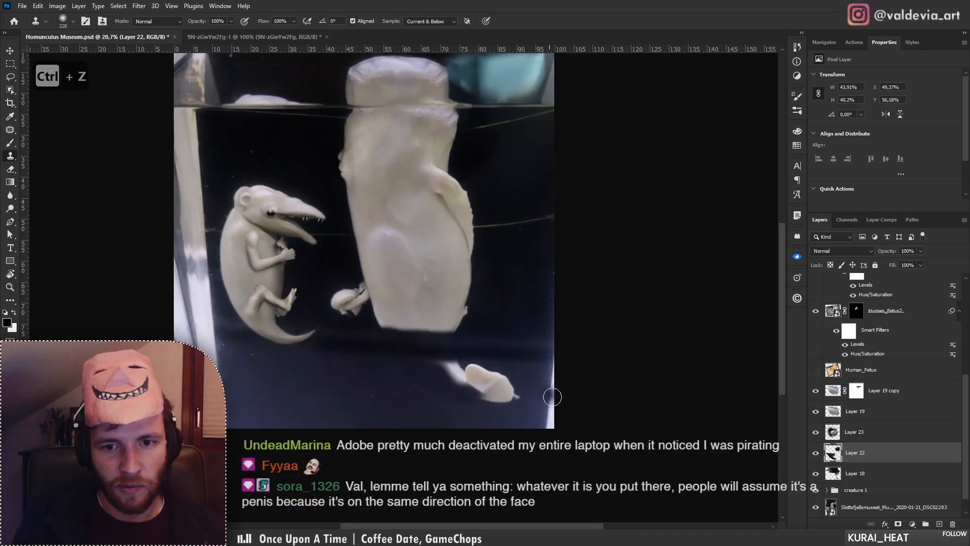
Try to cover the remaining tail tip with background sampled beside and below it.
{"action": "left_click", "coordinate": [533, 362], "text": "alt"}
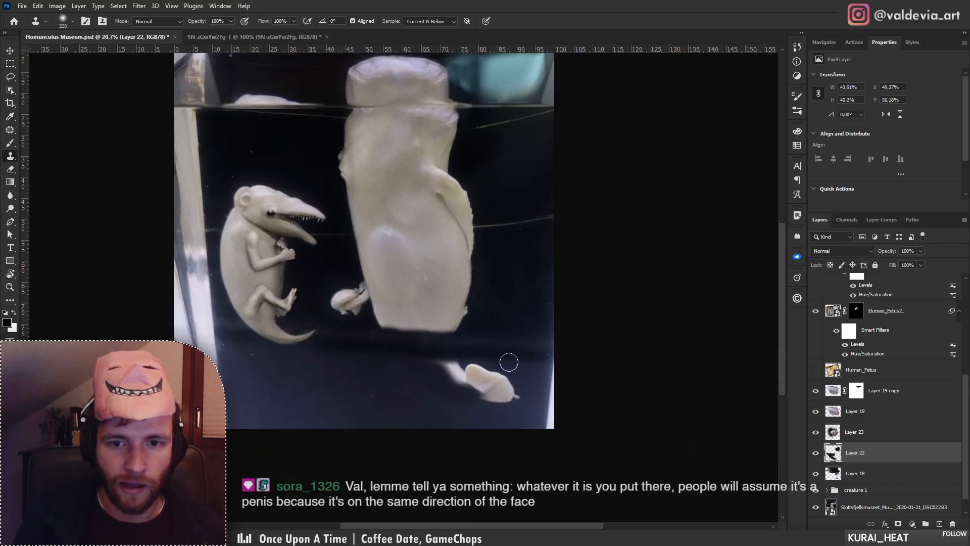
{"action": "left_click_drag", "start_coordinate": [509, 361], "coordinate": [515, 400]}
{"action": "key", "text": "ctrl+z"}
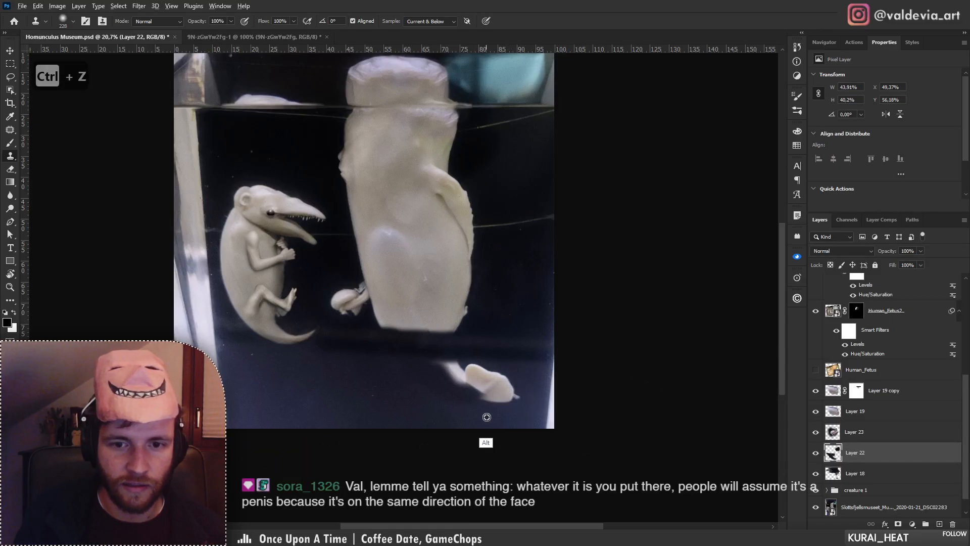
{"action": "left_click", "coordinate": [482, 414], "text": "alt"}
{"action": "mouse_move", "coordinate": [500, 403]}
{"action": "left_mouse_down"}
{"action": "mouse_move", "coordinate": [515, 398]}
{"action": "mouse_move", "coordinate": [480, 401]}
{"action": "mouse_move", "coordinate": [519, 382]}
{"action": "mouse_move", "coordinate": [480, 389]}
{"action": "mouse_move", "coordinate": [472, 380]}
{"action": "left_mouse_up"}
{"action": "key", "text": "ctrl+z"}
Clone adjacent background over the tail tip and the last bright remnants of the tail.
{"action": "left_click", "coordinate": [493, 417], "text": "alt"}
{"action": "left_click", "coordinate": [510, 403], "text": "alt"}
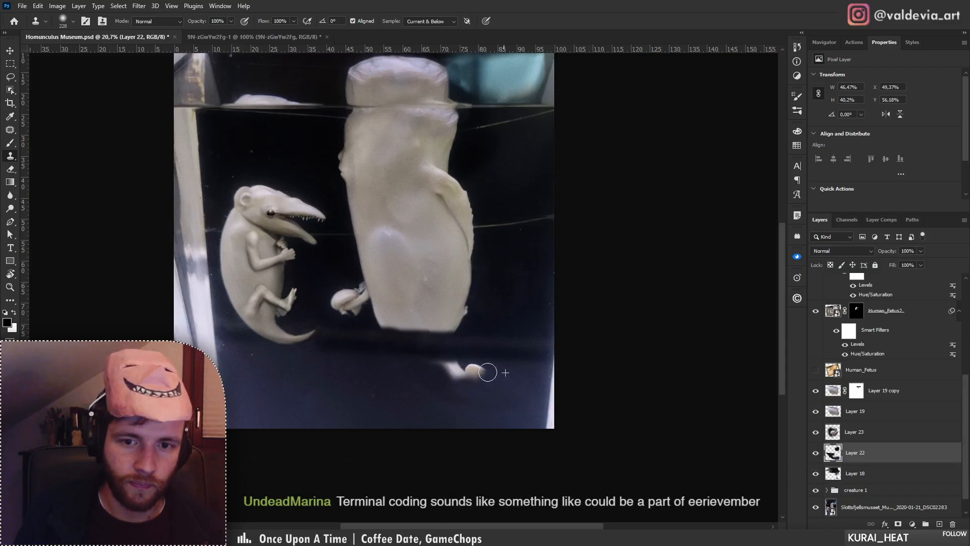
{"action": "left_click", "coordinate": [513, 381], "text": "alt"}
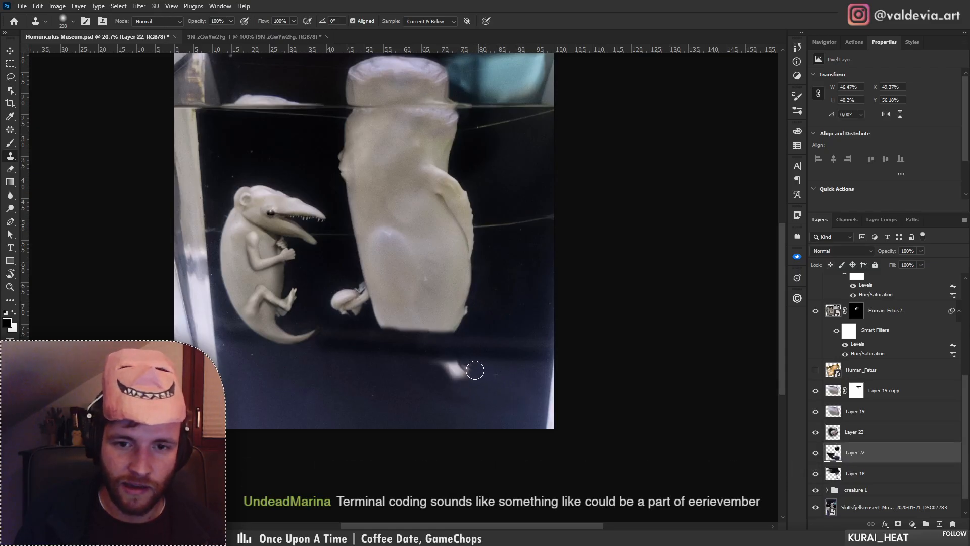
{"action": "left_click_drag", "start_coordinate": [467, 371], "coordinate": [433, 362]}
{"action": "left_click", "coordinate": [506, 373], "text": "alt"}
{"action": "left_click", "coordinate": [494, 361], "text": "alt"}
Even out the cloned background beneath the large specimen with a larger clone brush, then reduce the brush to 200 px.
{"action": "right_click", "coordinate": [472, 334]}
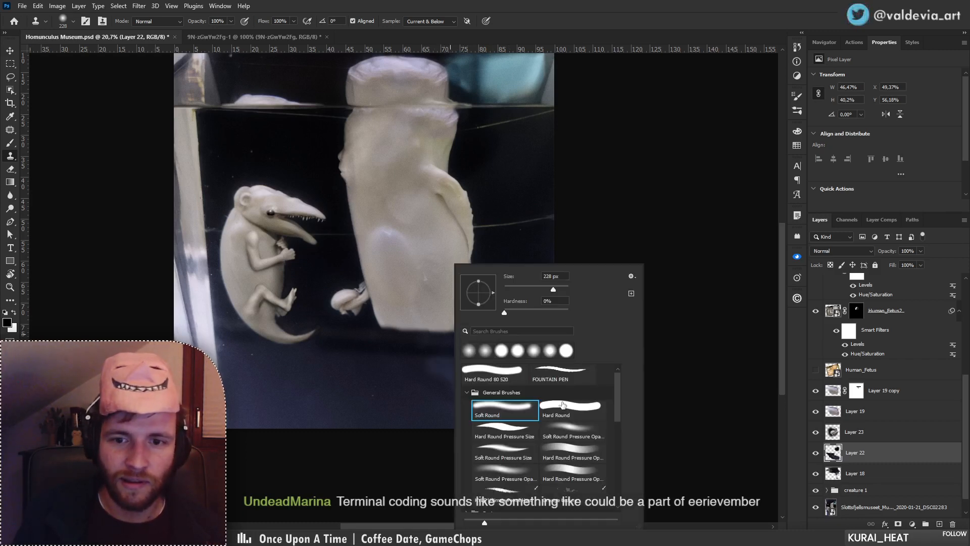
{"action": "left_click", "coordinate": [854, 457]}
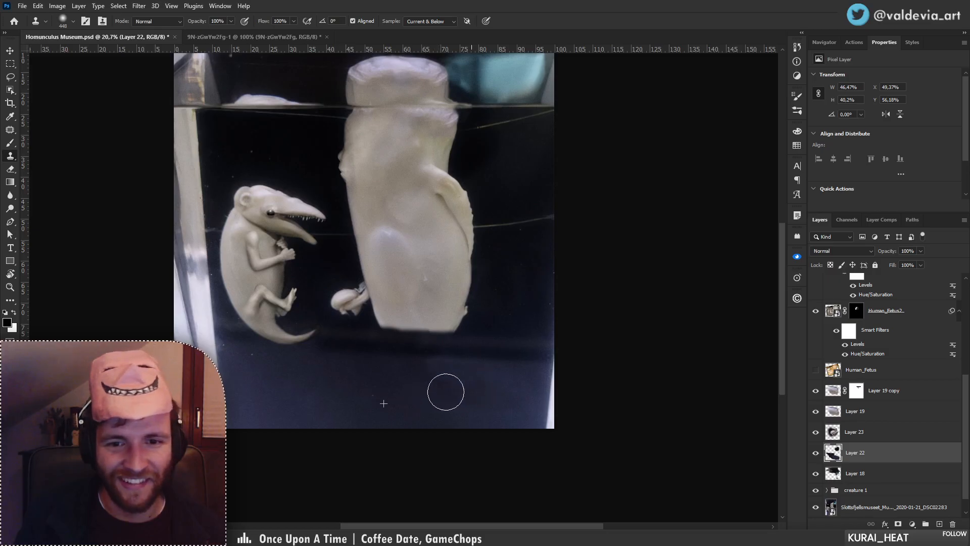
{"action": "key", "text": "ctrl+z"}
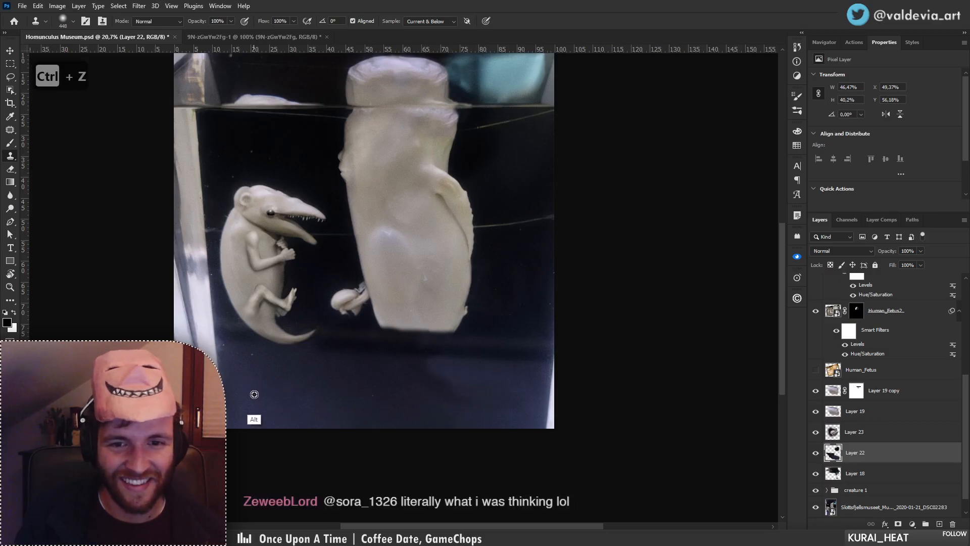
{"action": "left_click_drag", "start_coordinate": [411, 377], "coordinate": [476, 401]}
{"action": "key", "text": "ctrl+z"}
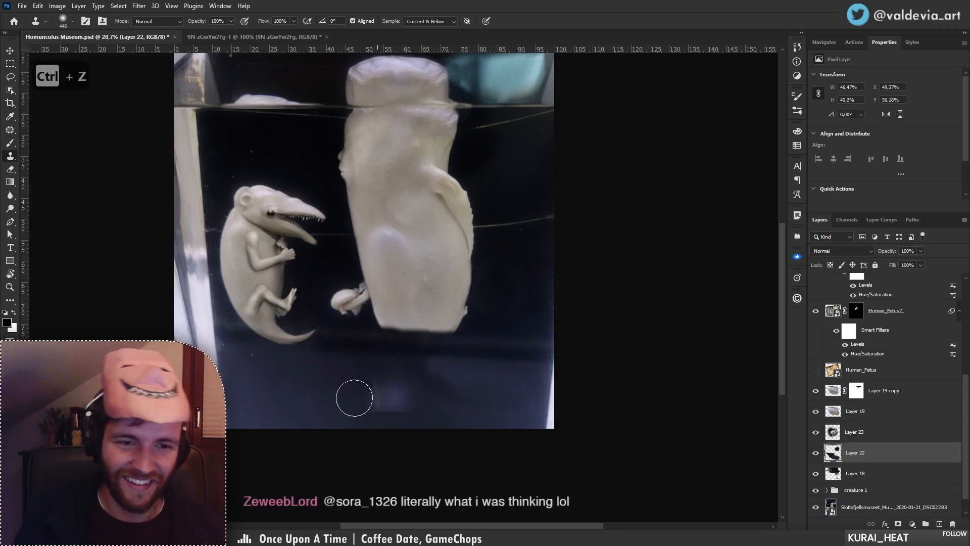
{"action": "left_click", "coordinate": [256, 387], "text": "alt"}
{"action": "mouse_move", "coordinate": [428, 380]}
{"action": "left_mouse_down"}
{"action": "mouse_move", "coordinate": [419, 374]}
{"action": "mouse_move", "coordinate": [436, 391]}
{"action": "mouse_move", "coordinate": [473, 398]}
{"action": "left_mouse_up"}
{"action": "key", "text": "ctrl+z"}
{"action": "mouse_move", "coordinate": [394, 392]}
{"action": "left_mouse_down"}
{"action": "mouse_move", "coordinate": [431, 380]}
{"action": "mouse_move", "coordinate": [504, 390]}
{"action": "mouse_move", "coordinate": [444, 384]}
{"action": "left_mouse_up"}
{"action": "key", "text": "bracketleft"}
{"action": "key", "text": "bracketleft"}
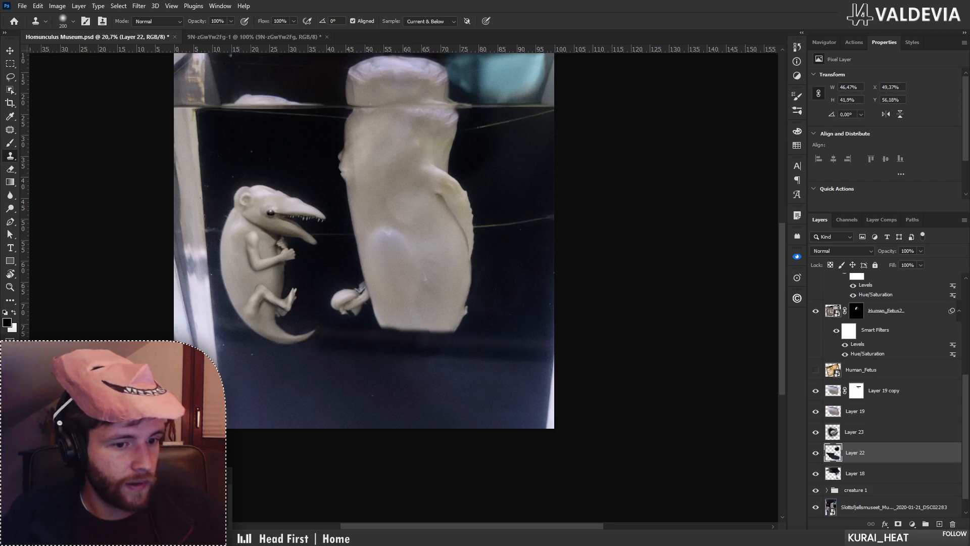
Switch to the browser and review the prompt list, including the Homunculus museum theme.
{"action": "key", "text": "alt+Tab"}
{"action": "key", "text": "F11"}
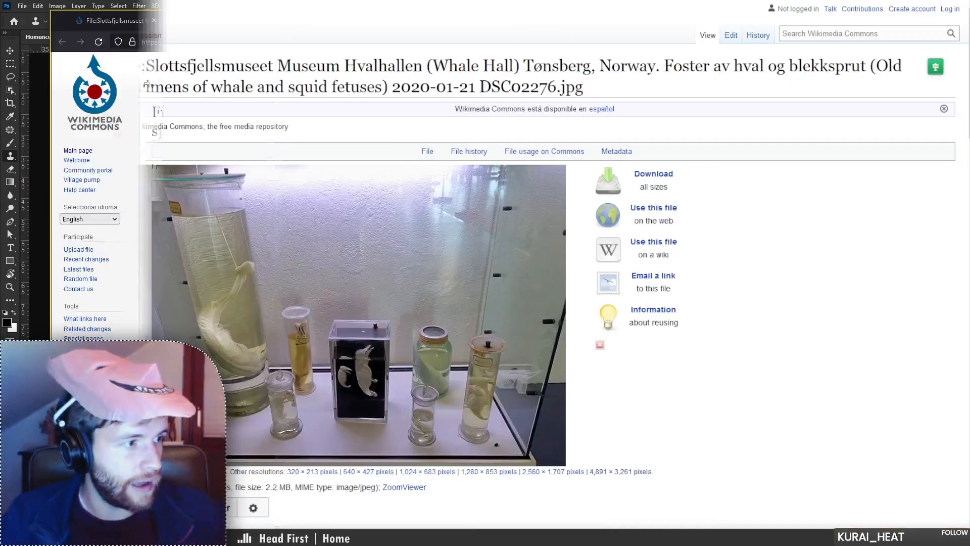
{"action": "key", "text": "ctrl+Tab"}
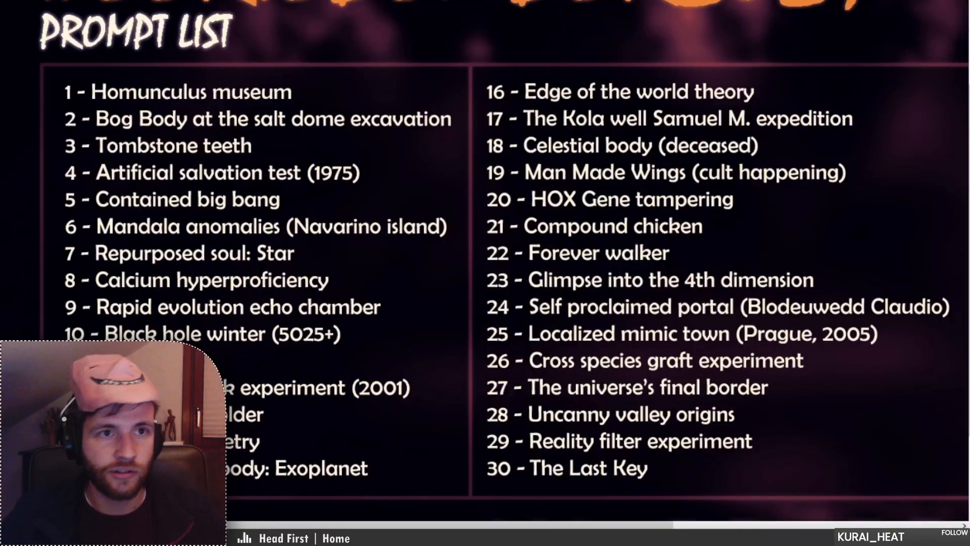
{"action": "key", "text": "ctrl+Tab"}
{"action": "key", "text": "ctrl+l"}
{"action": "key", "text": "ctrl+shift+Tab"}
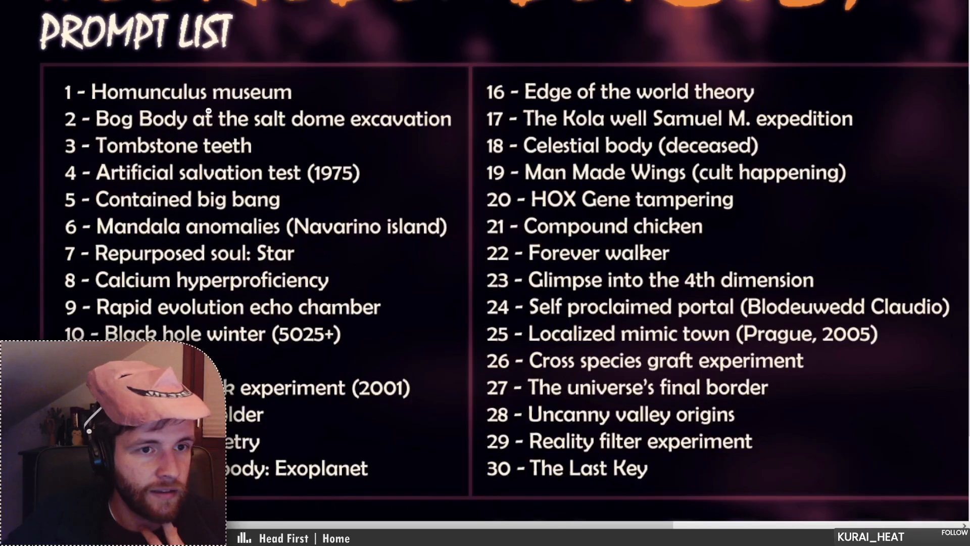
{"action": "scroll", "coordinate": [209, 110], "scroll_direction": "down", "scroll_amount": 2}
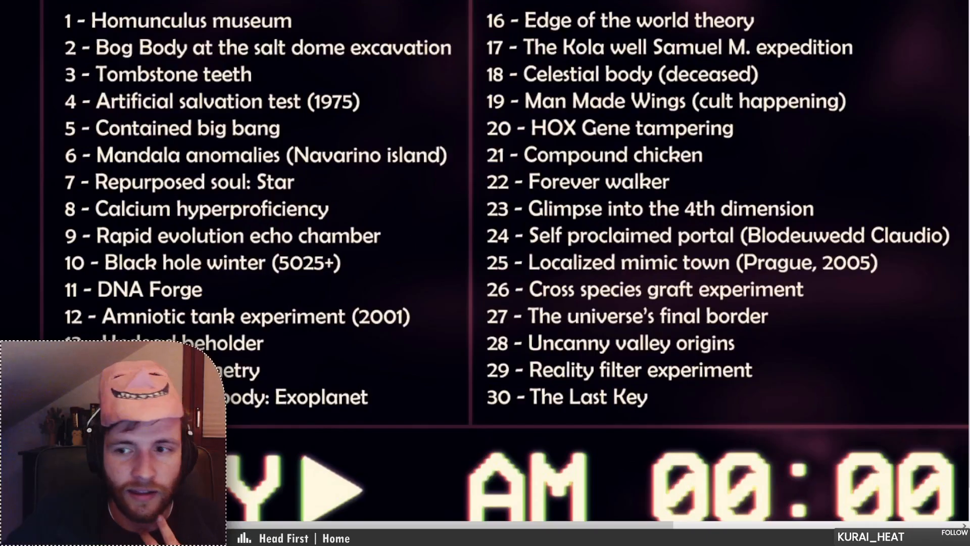
{"action": "scroll", "coordinate": [517, 261], "scroll_direction": "down", "scroll_amount": 1}
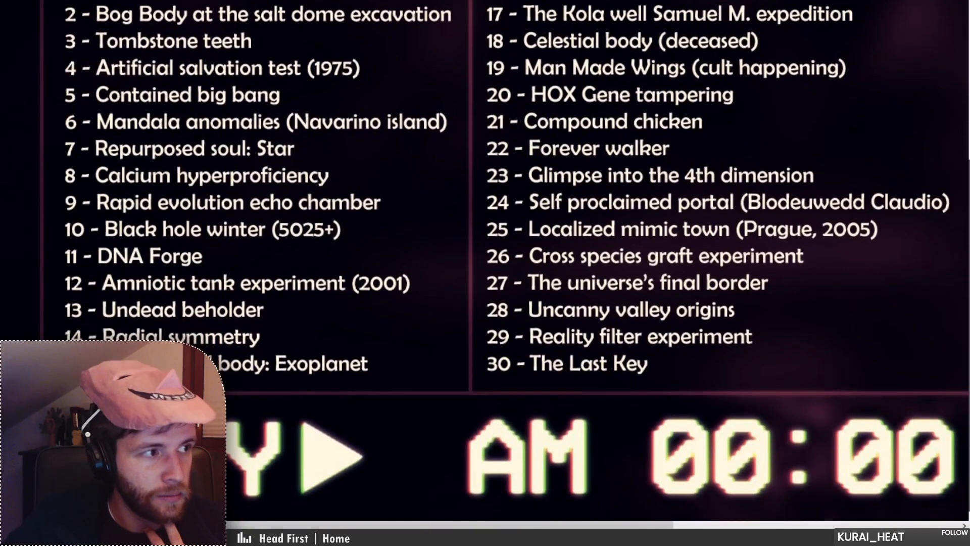
{"action": "scroll", "coordinate": [517, 261], "scroll_direction": "up", "scroll_amount": 1}
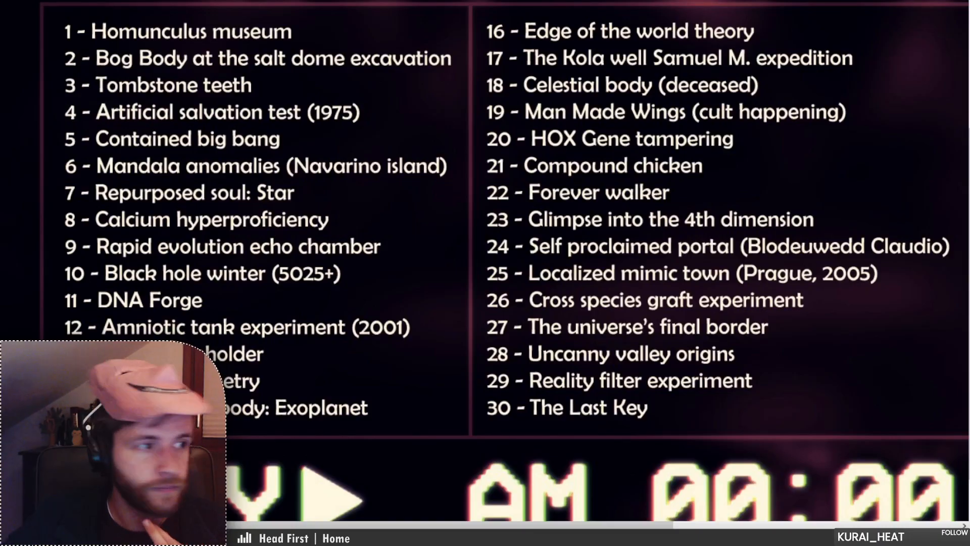
{"action": "key", "text": "alt+Tab"}
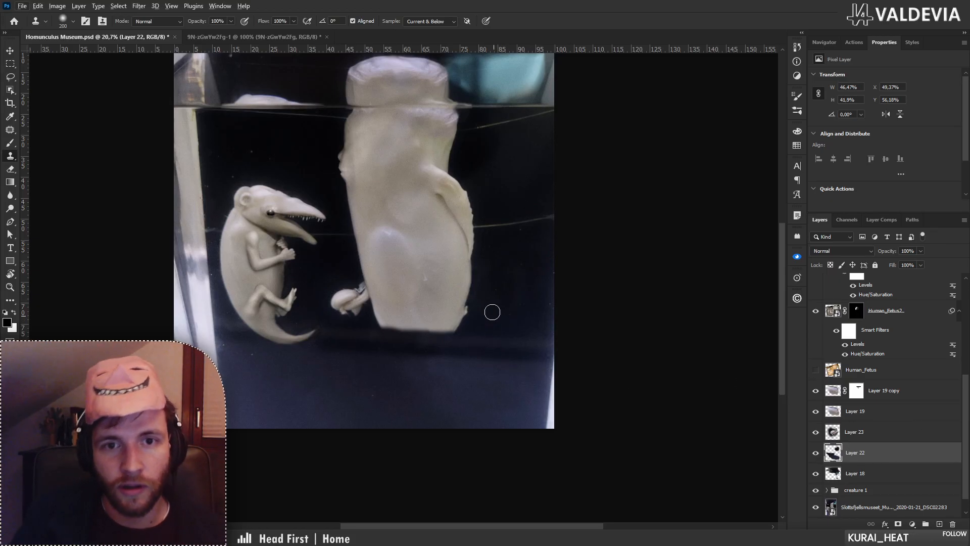
Compare the image with Layer 22 hidden and shown, and examine the tail removal within the whole jar composition.
{"action": "key", "text": "z"}
{"action": "mouse_move", "coordinate": [489, 278]}
{"action": "left_mouse_down"}
{"action": "mouse_move", "coordinate": [436, 277]}
{"action": "mouse_move", "coordinate": [488, 278]}
{"action": "left_mouse_up"}
{"action": "key", "text": "s"}
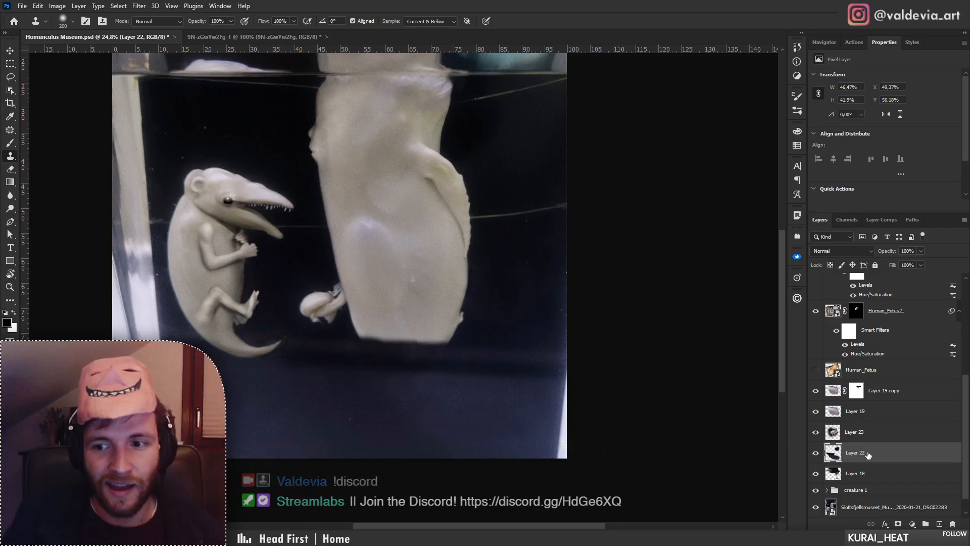
{"action": "left_click", "coordinate": [816, 453]}
{"action": "left_click", "coordinate": [816, 453]}
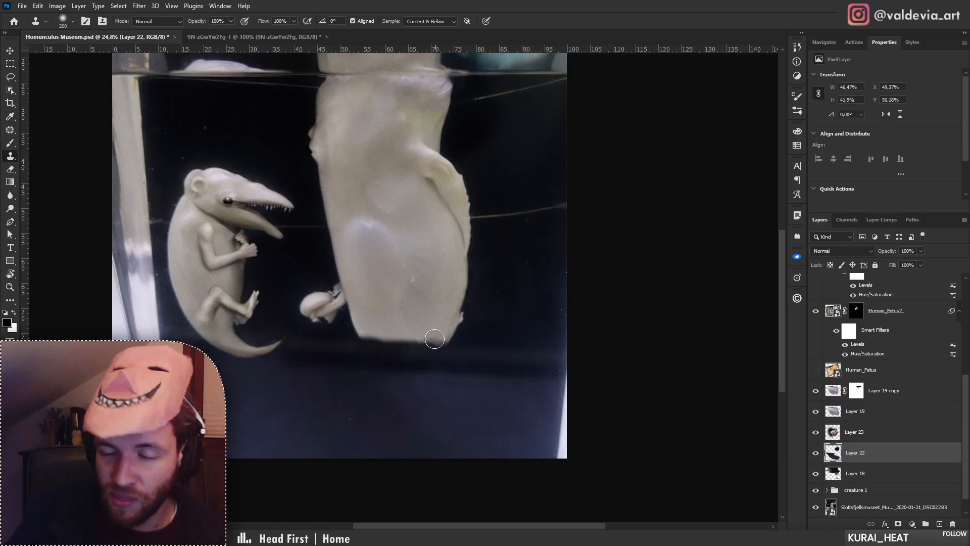
{"action": "key", "text": "ctrl+space"}
{"action": "mouse_move", "coordinate": [443, 314]}
{"action": "left_mouse_down"}
{"action": "mouse_move", "coordinate": [321, 313]}
{"action": "mouse_move", "coordinate": [374, 311]}
{"action": "mouse_move", "coordinate": [399, 300]}
{"action": "mouse_move", "coordinate": [428, 322]}
{"action": "left_mouse_up"}
{"action": "key", "text": "space"}
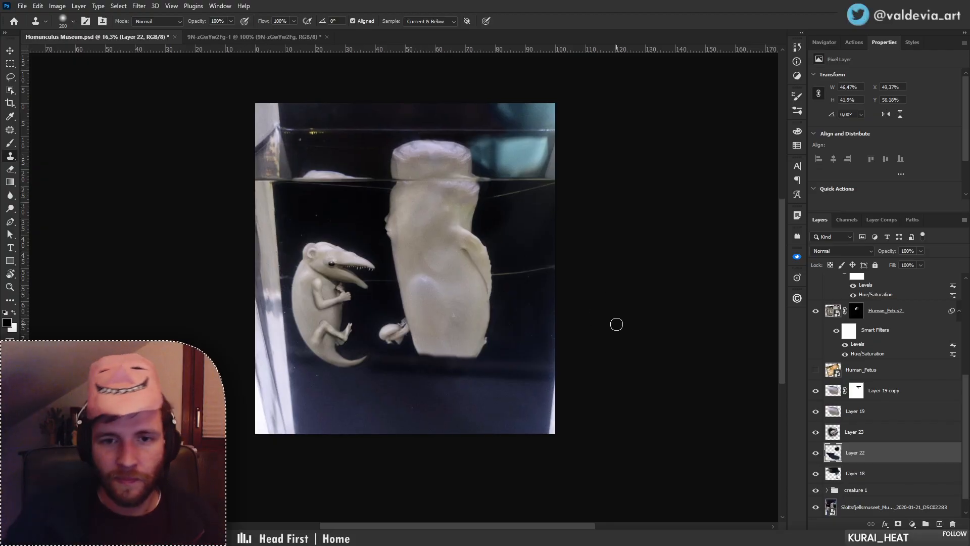
{"action": "key", "text": "ctrl+space"}
{"action": "mouse_move", "coordinate": [389, 286]}
{"action": "left_mouse_down"}
{"action": "mouse_move", "coordinate": [480, 293]}
{"action": "mouse_move", "coordinate": [415, 299]}
{"action": "mouse_move", "coordinate": [485, 306]}
{"action": "left_mouse_up"}
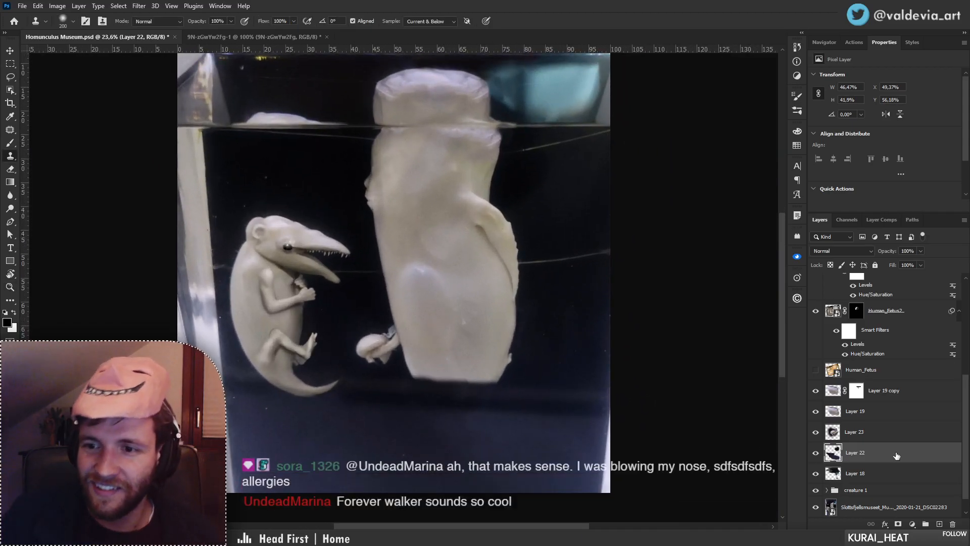
Duplicate the Human_Fetus2 layer above Layer 21, disable the copy's layer mask and hide the copy.
{"action": "scroll", "coordinate": [836, 350], "scroll_direction": "up", "scroll_amount": 3}
{"action": "left_click", "coordinate": [815, 474]}
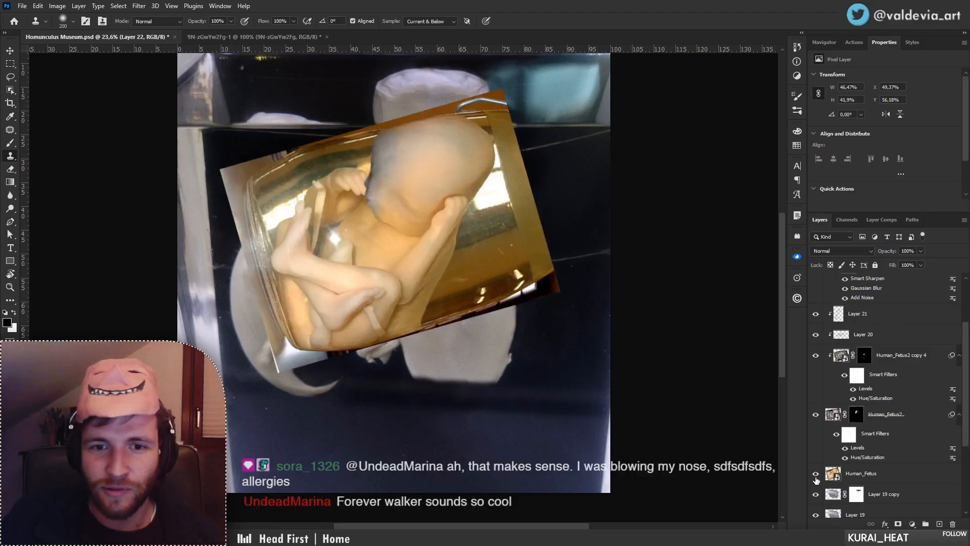
{"action": "left_click", "coordinate": [816, 474]}
{"action": "scroll", "coordinate": [821, 447], "scroll_direction": "up", "scroll_amount": 2}
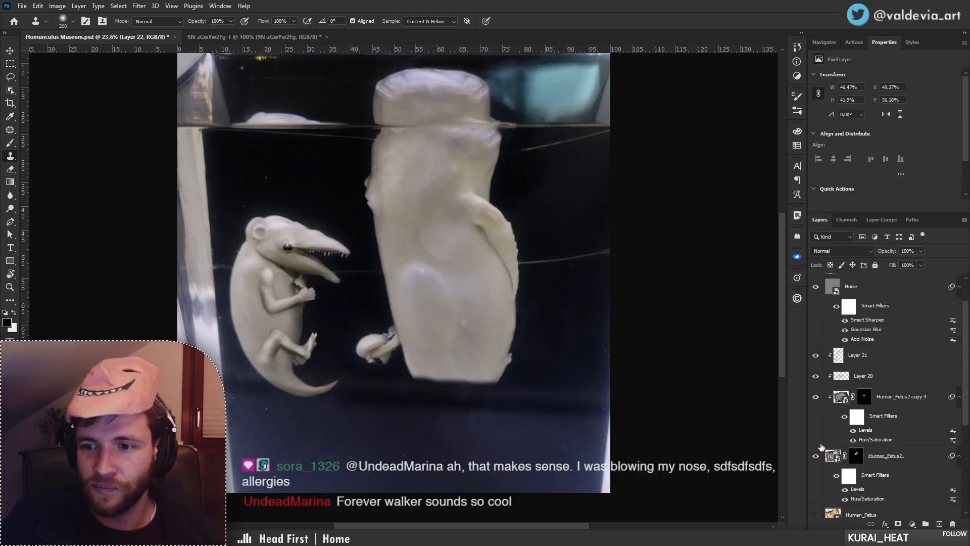
{"action": "left_click_drag", "start_coordinate": [894, 465], "coordinate": [857, 356]}
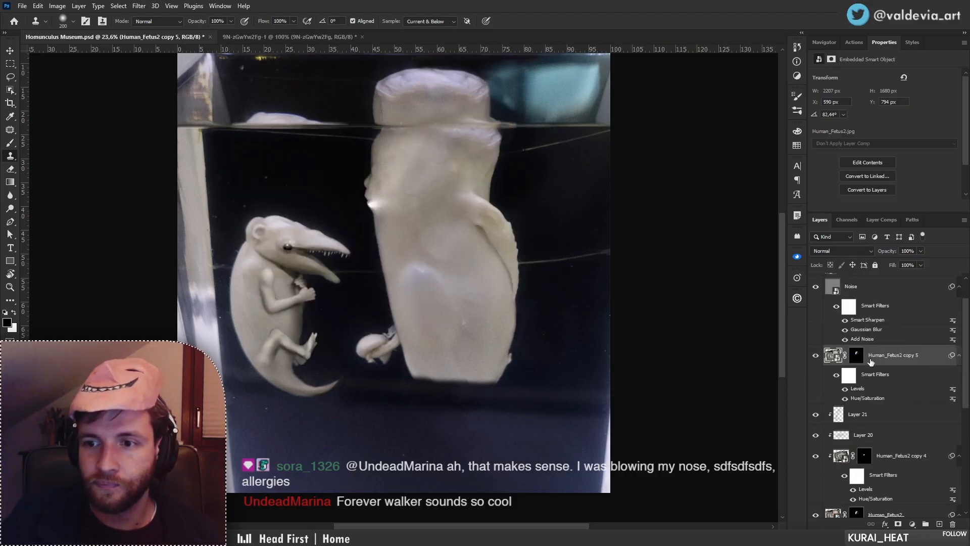
{"action": "left_click", "coordinate": [857, 356], "text": "shift"}
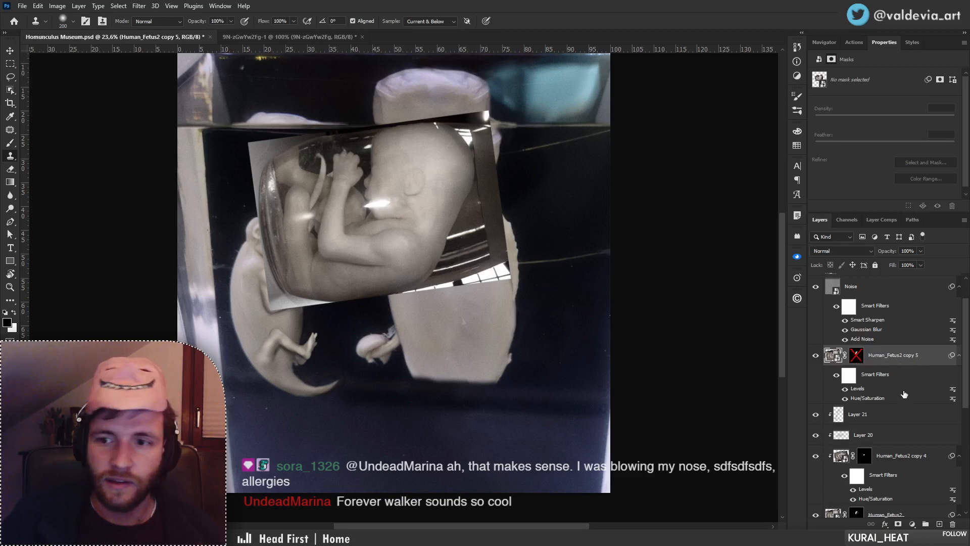
{"action": "left_click", "coordinate": [816, 355]}
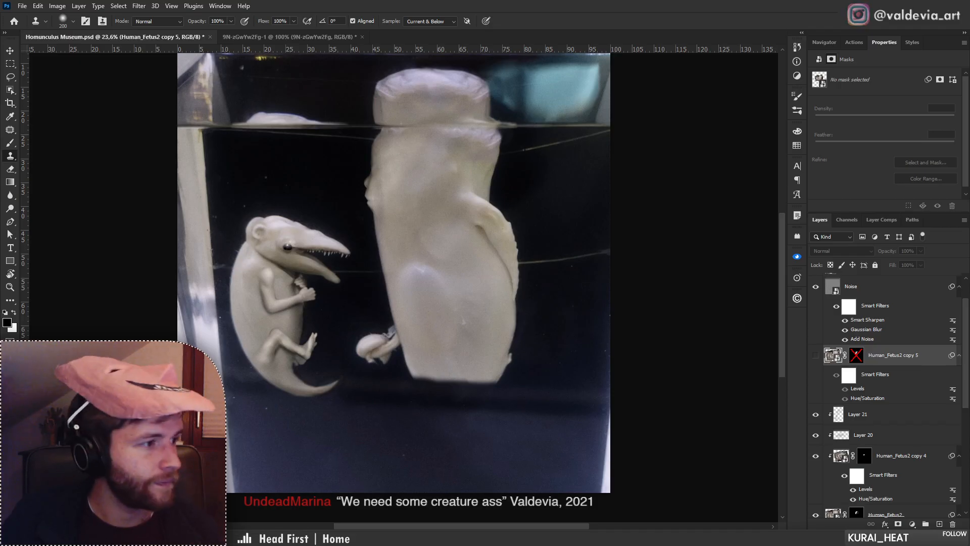
Place Squirrel_Fetus.jpg into the composition as an embedded smart object above the hidden Human_Fetus2 copy.
{"action": "left_click_drag", "start_coordinate": [286, 314], "coordinate": [400, 297]}
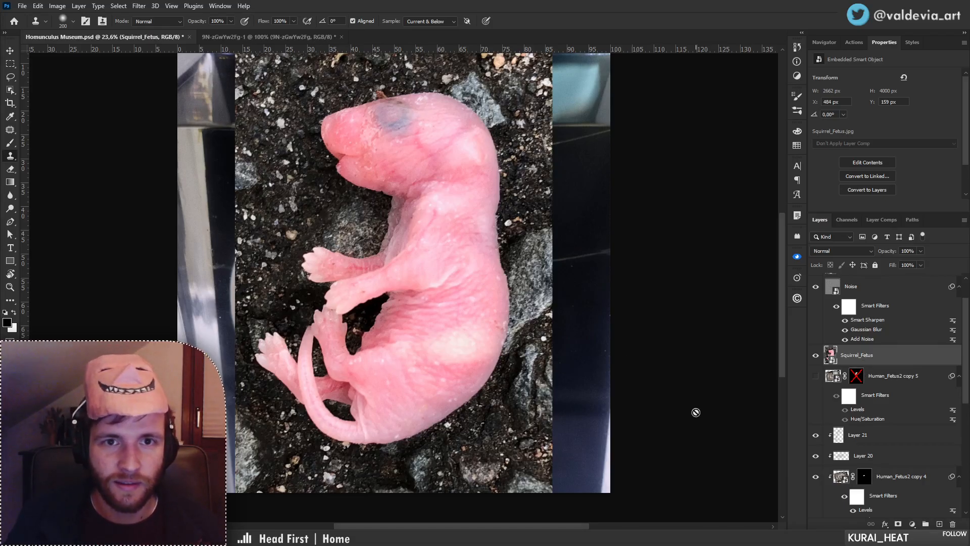
{"action": "left_click_drag", "start_coordinate": [370, 343], "coordinate": [314, 351]}
{"action": "left_click_drag", "start_coordinate": [301, 390], "coordinate": [342, 377]}
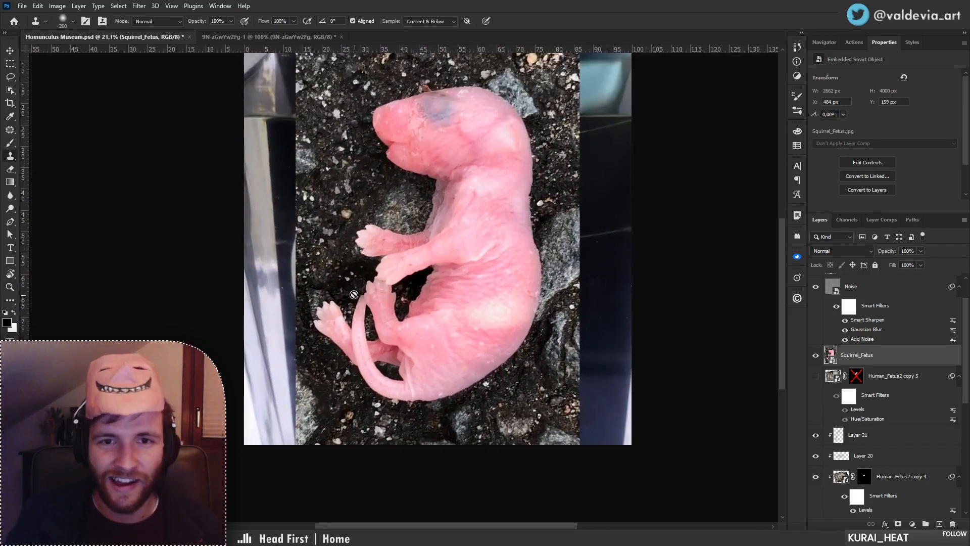
Select the squirrel fetus's hind leg, from foot to thigh, with the Object Selection tool in Lasso mode.
{"action": "left_click", "coordinate": [15, 80]}
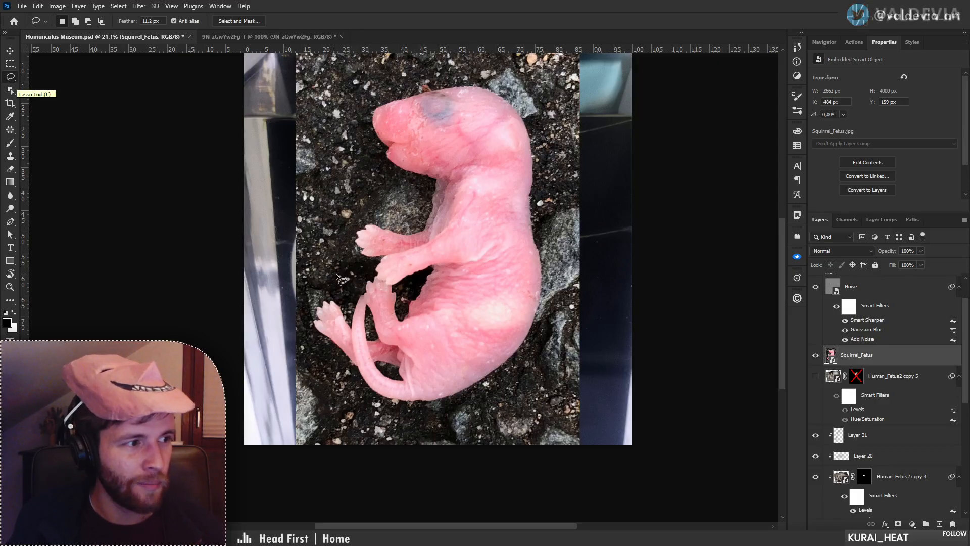
{"action": "left_click", "coordinate": [815, 375]}
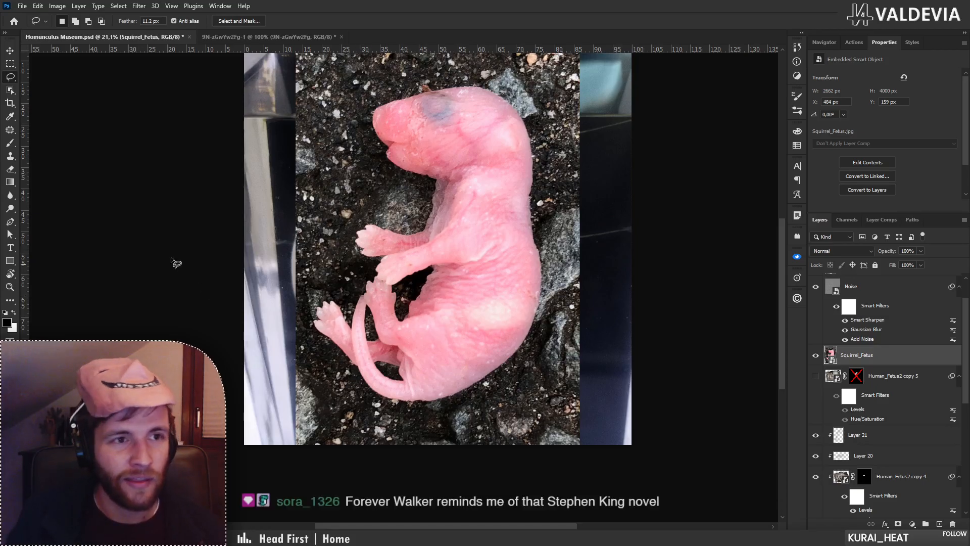
{"action": "left_click", "coordinate": [11, 91]}
{"action": "mouse_move", "coordinate": [374, 334]}
{"action": "left_mouse_down"}
{"action": "mouse_move", "coordinate": [362, 282]}
{"action": "mouse_move", "coordinate": [374, 276]}
{"action": "mouse_move", "coordinate": [399, 292]}
{"action": "mouse_move", "coordinate": [404, 311]}
{"action": "left_mouse_up"}
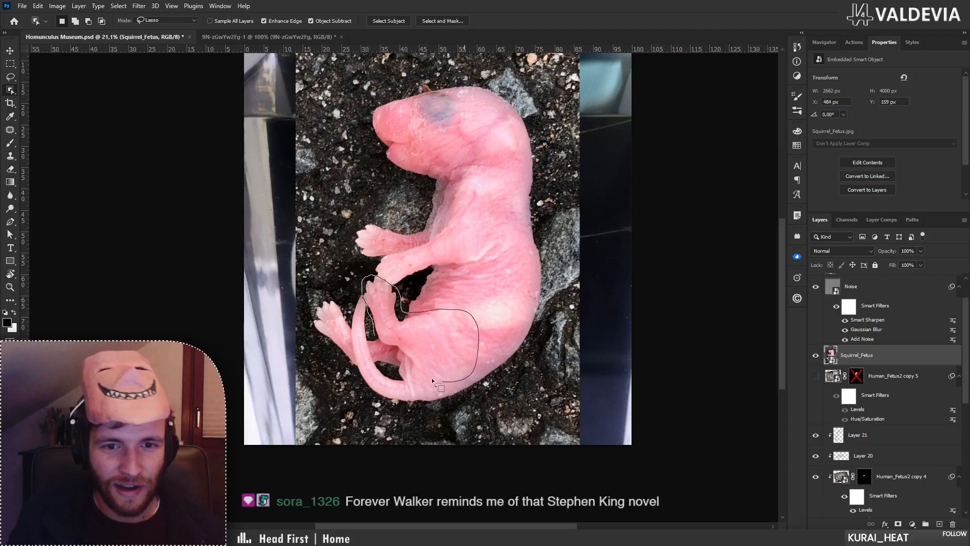
{"action": "left_click_drag", "start_coordinate": [395, 353], "coordinate": [374, 338]}
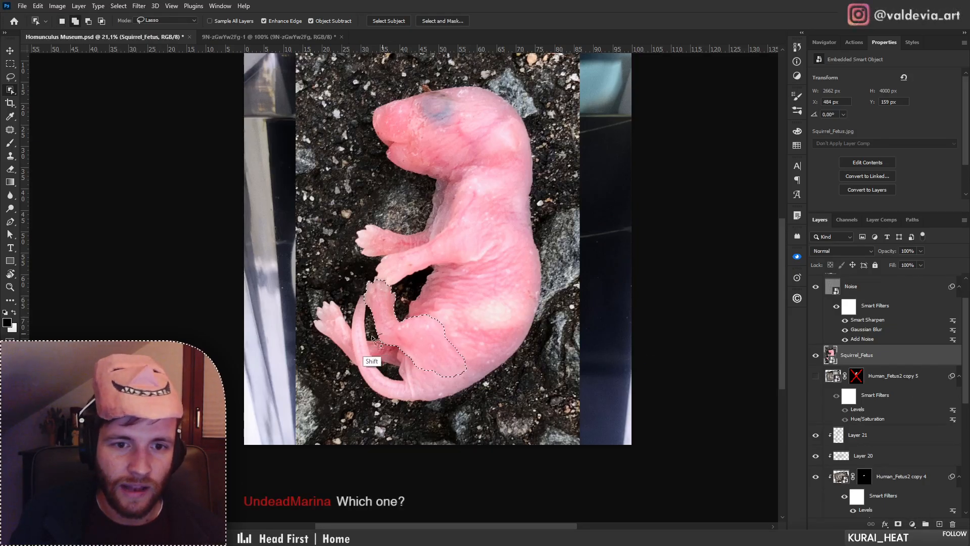
Extend the selection over the far hind foot and across the tail section between the legs, then trim its upper edge.
{"action": "mouse_move", "coordinate": [382, 335]}
{"action": "left_mouse_down"}
{"action": "mouse_move", "coordinate": [333, 295]}
{"action": "mouse_move", "coordinate": [311, 310]}
{"action": "mouse_move", "coordinate": [354, 371]}
{"action": "mouse_move", "coordinate": [396, 368]}
{"action": "mouse_move", "coordinate": [414, 352]}
{"action": "mouse_move", "coordinate": [397, 343]}
{"action": "left_mouse_up"}
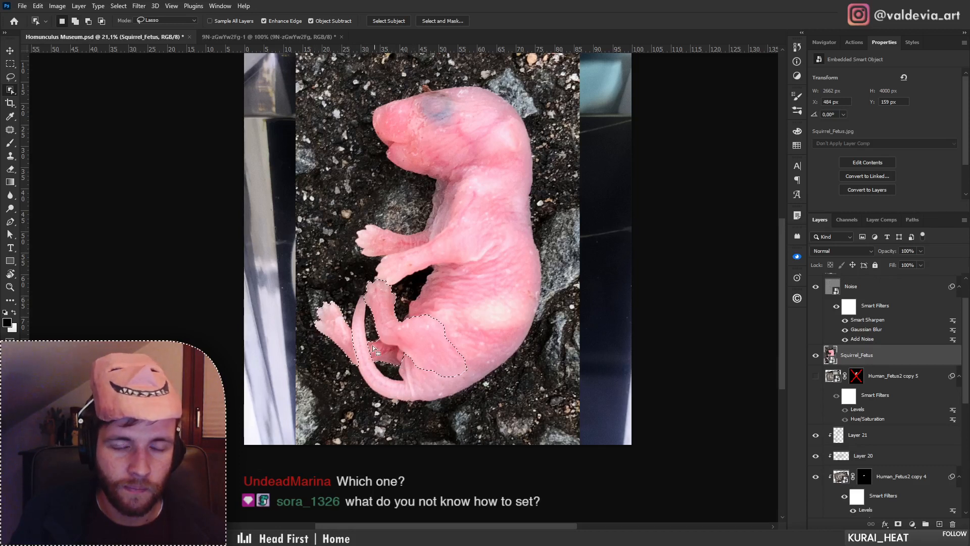
{"action": "key", "text": "z"}
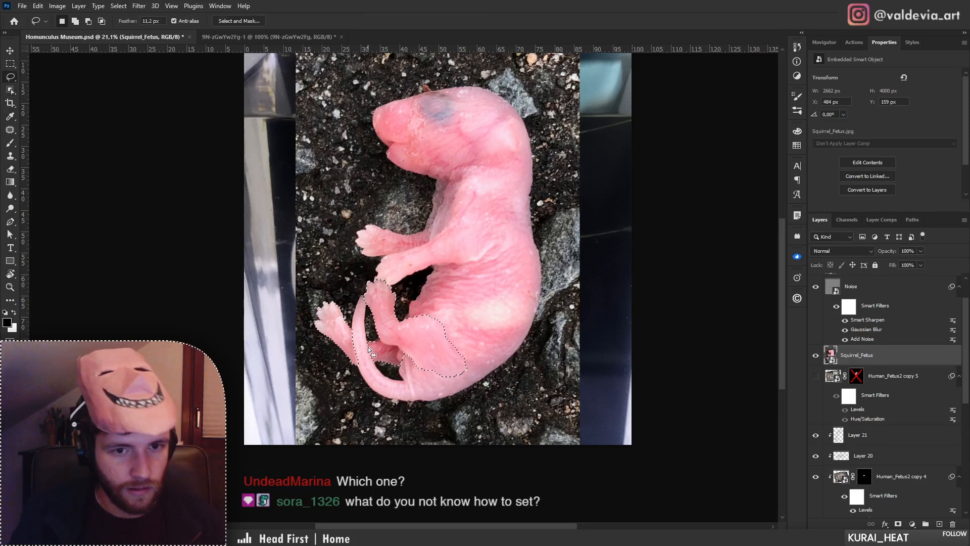
{"action": "left_click_drag", "start_coordinate": [360, 338], "coordinate": [436, 338]}
{"action": "key", "text": "l"}
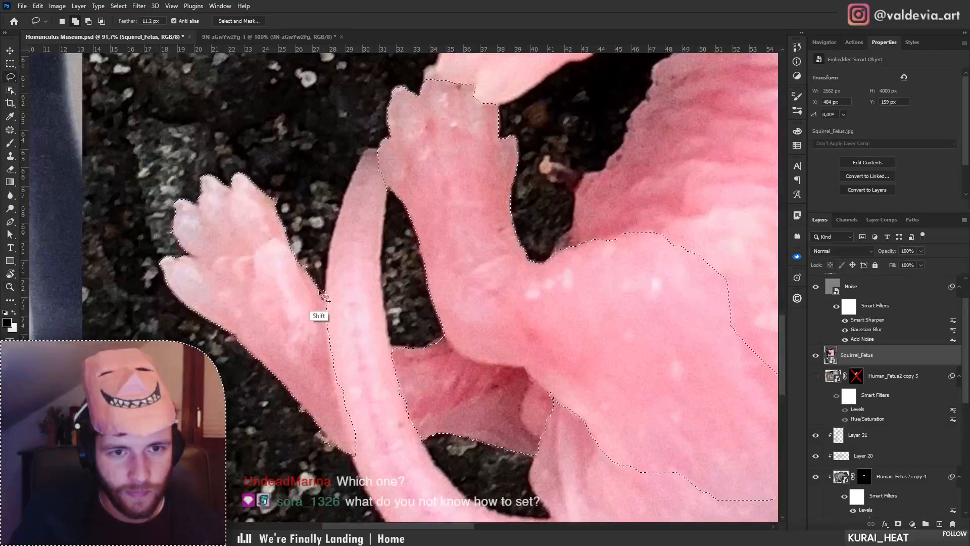
{"action": "mouse_move", "coordinate": [320, 291]}
{"action": "left_mouse_down"}
{"action": "mouse_move", "coordinate": [422, 364]}
{"action": "mouse_move", "coordinate": [432, 416]}
{"action": "mouse_move", "coordinate": [426, 435]}
{"action": "mouse_move", "coordinate": [355, 458]}
{"action": "left_mouse_up"}
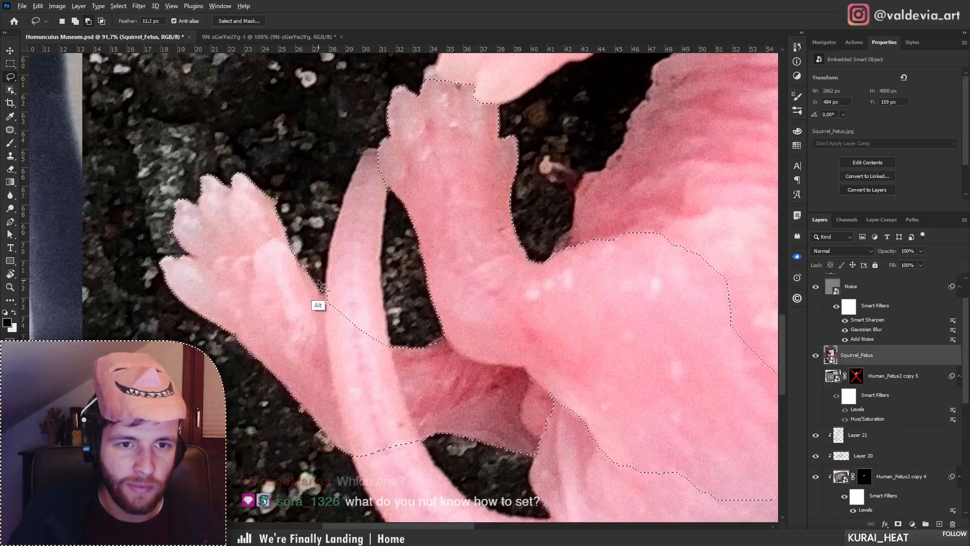
{"action": "mouse_move", "coordinate": [321, 292]}
{"action": "left_mouse_down"}
{"action": "mouse_move", "coordinate": [351, 284]}
{"action": "mouse_move", "coordinate": [297, 254]}
{"action": "mouse_move", "coordinate": [348, 290]}
{"action": "mouse_move", "coordinate": [313, 293]}
{"action": "left_mouse_up"}
Add a layer mask to the Squirrel_Fetus layer that keeps only the selected hind legs and thigh.
{"action": "key", "text": "z"}
{"action": "left_click_drag", "start_coordinate": [356, 247], "coordinate": [381, 251]}
{"action": "key", "text": "l"}
{"action": "key", "text": "z"}
{"action": "left_click_drag", "start_coordinate": [387, 284], "coordinate": [351, 279]}
{"action": "key", "text": "l"}
{"action": "left_click", "coordinate": [898, 524]}
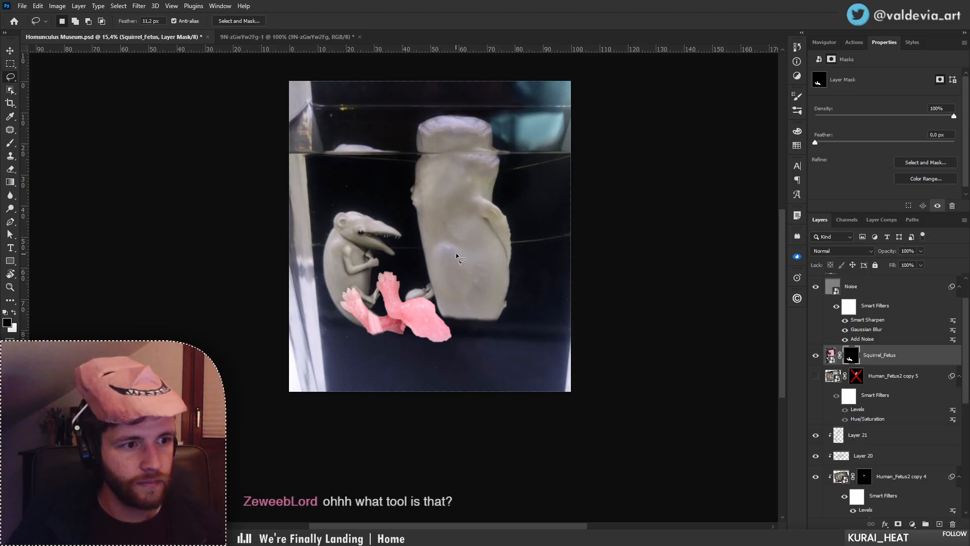
{"action": "scroll", "coordinate": [450, 272], "scroll_direction": "up", "scroll_amount": 4}
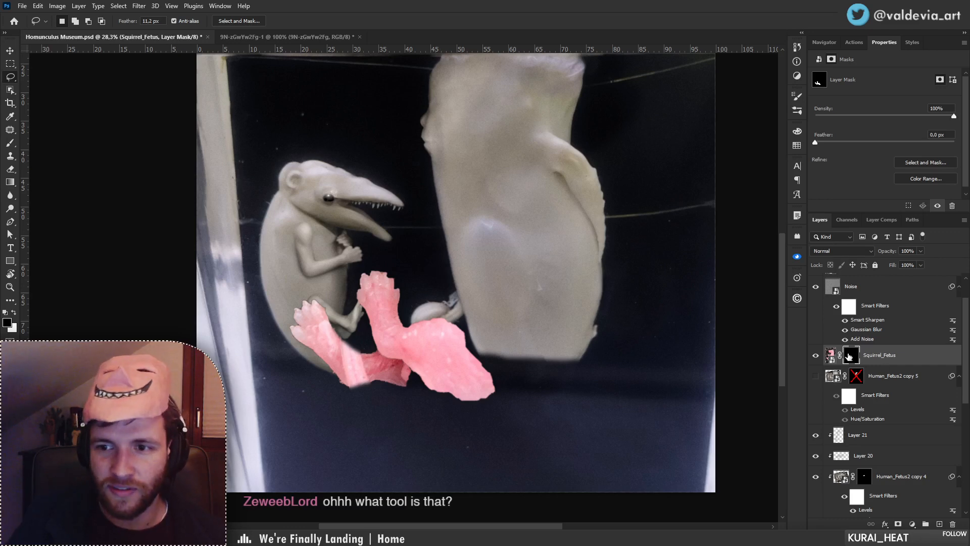
{"action": "key", "text": "ctrl+alt+r"}
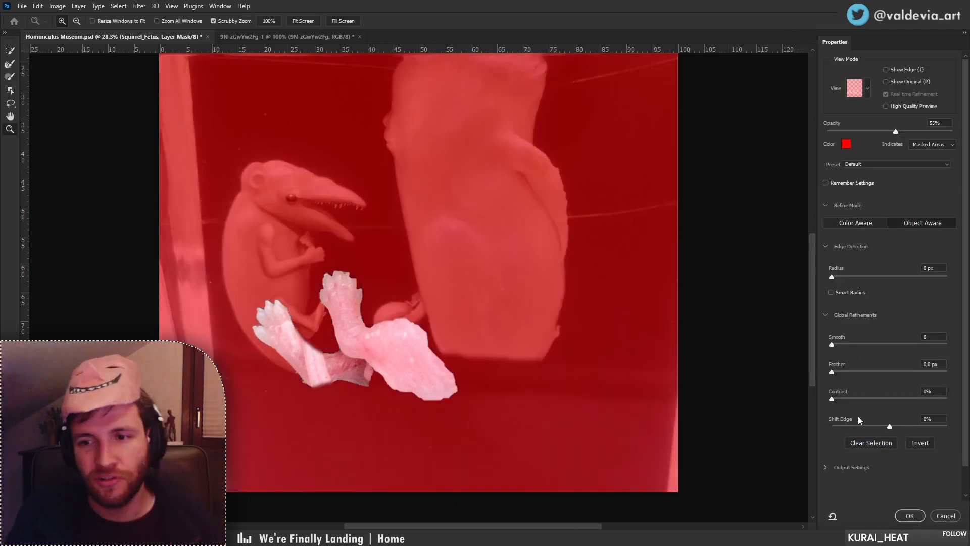
{"action": "left_click_drag", "start_coordinate": [894, 427], "coordinate": [873, 425]}
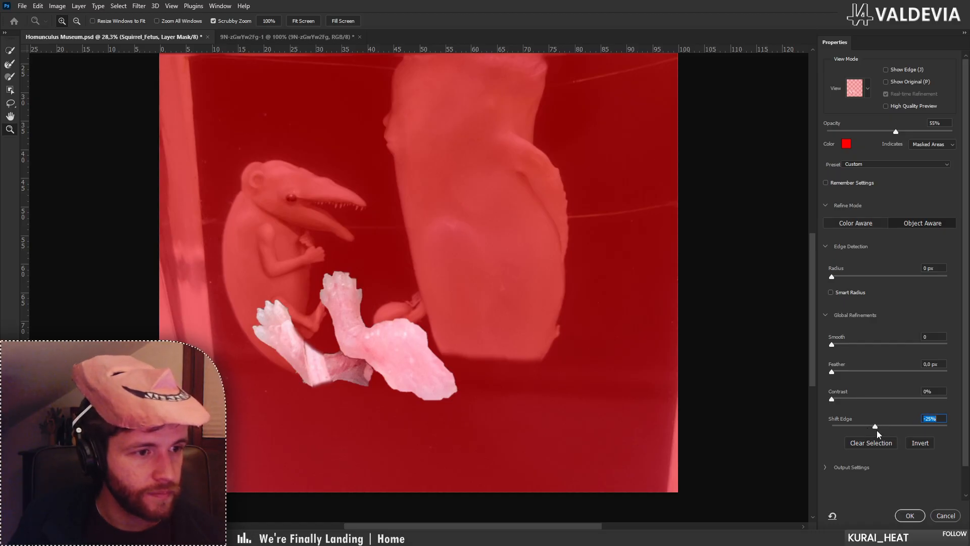
{"action": "left_click", "coordinate": [946, 516]}
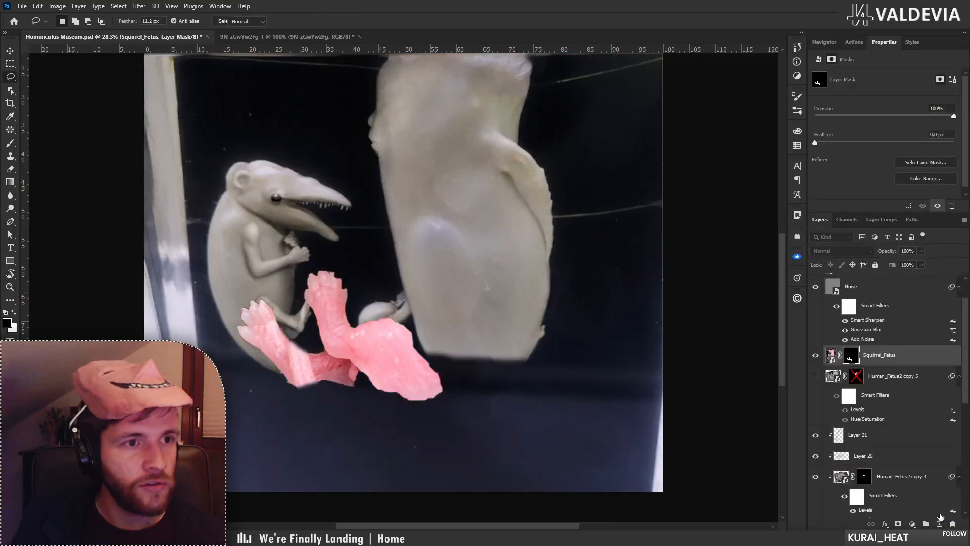
{"action": "left_click", "coordinate": [10, 90]}
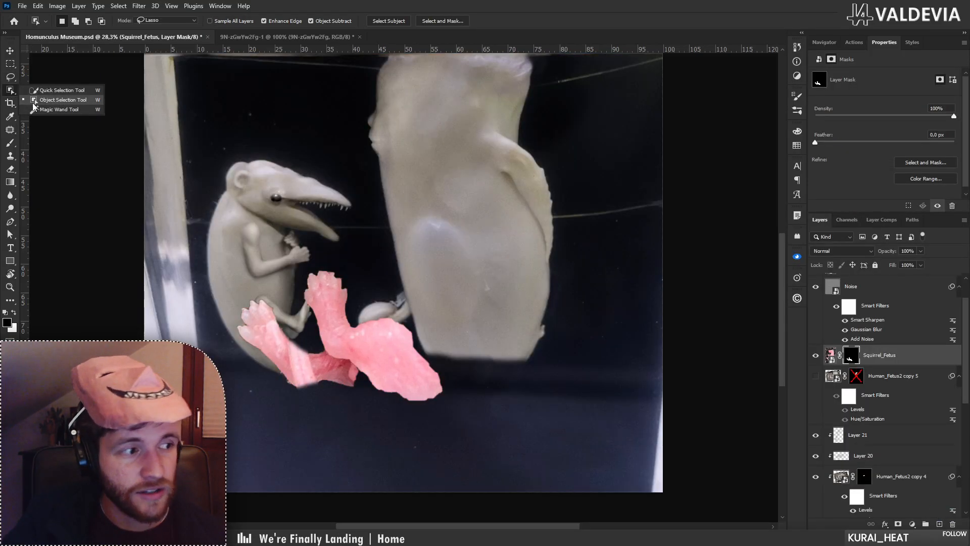
Refine the Squirrel_Fetus layer mask with Shift Edge at about -48%.
{"action": "key", "text": "ctrl+alt+r"}
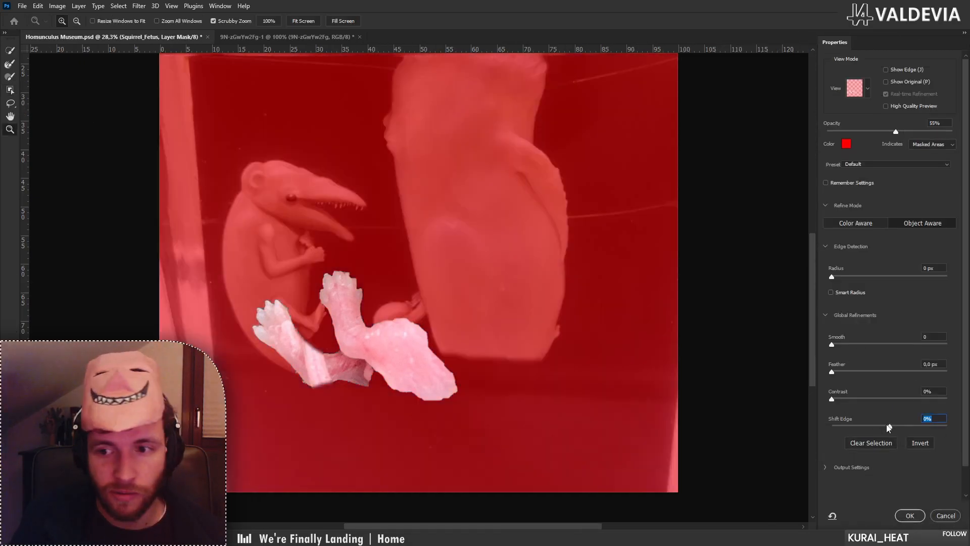
{"action": "left_click_drag", "start_coordinate": [876, 428], "coordinate": [863, 429]}
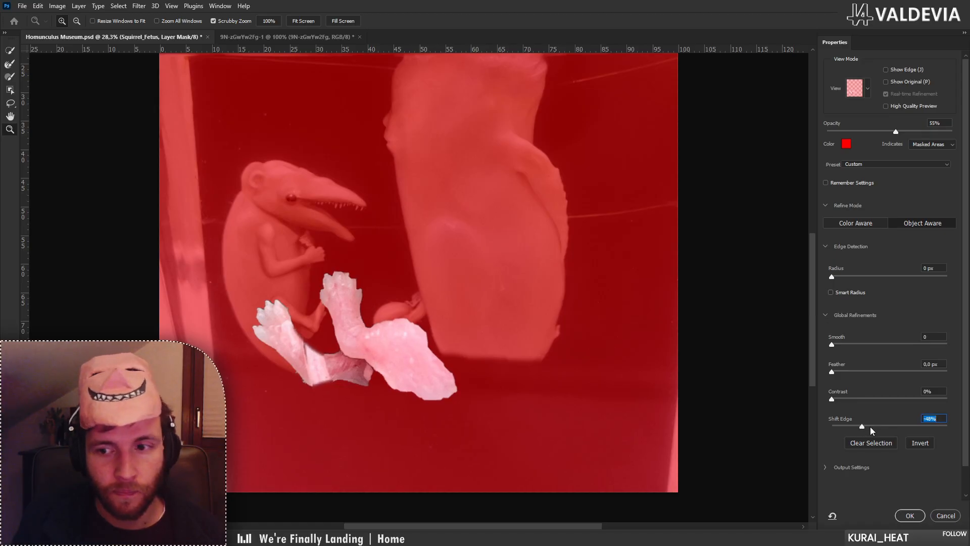
{"action": "left_click", "coordinate": [910, 516]}
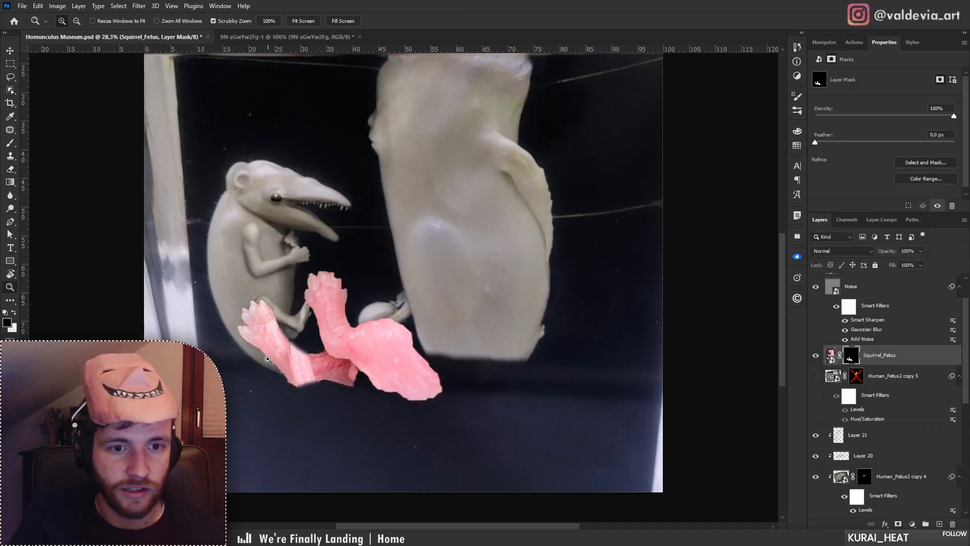
Fill the gap and round off the lower edge of the far leg on the Squirrel_Fetus mask with a 73 px brush.
{"action": "left_click_drag", "start_coordinate": [316, 360], "coordinate": [394, 350]}
{"action": "key", "text": "b"}
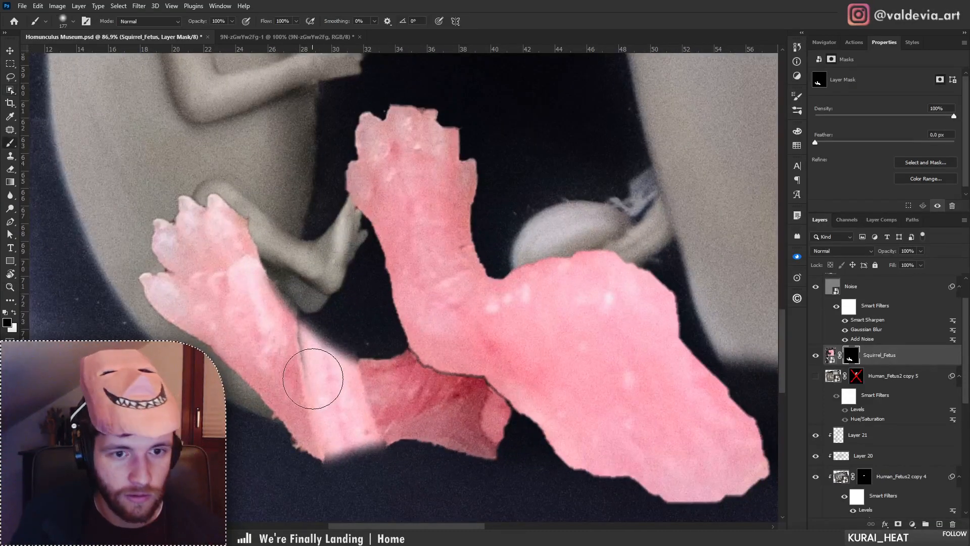
{"action": "left_click_drag", "start_coordinate": [307, 367], "coordinate": [291, 354]}
{"action": "key", "text": "ctrl+z"}
{"action": "key", "text": "x"}
{"action": "right_click", "coordinate": [328, 357]}
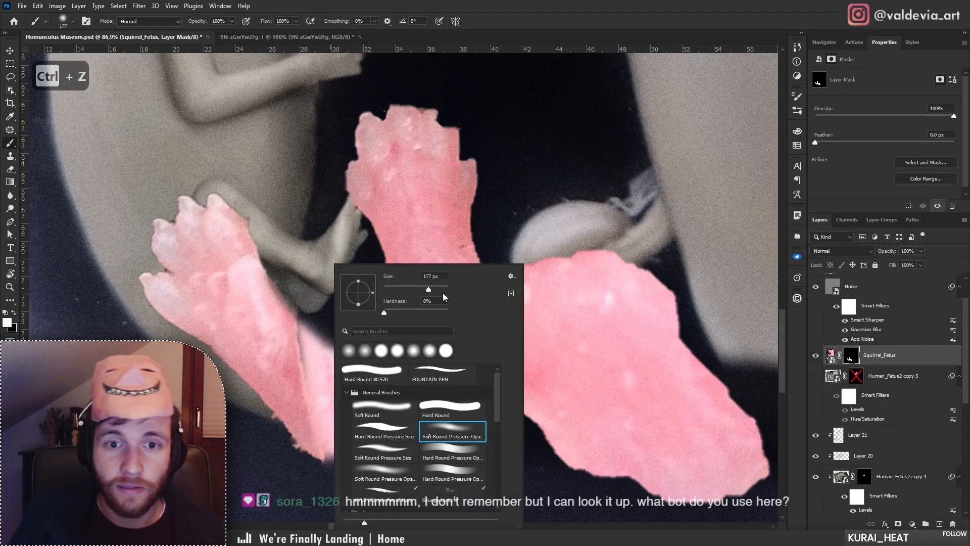
{"action": "double_click", "coordinate": [379, 351]}
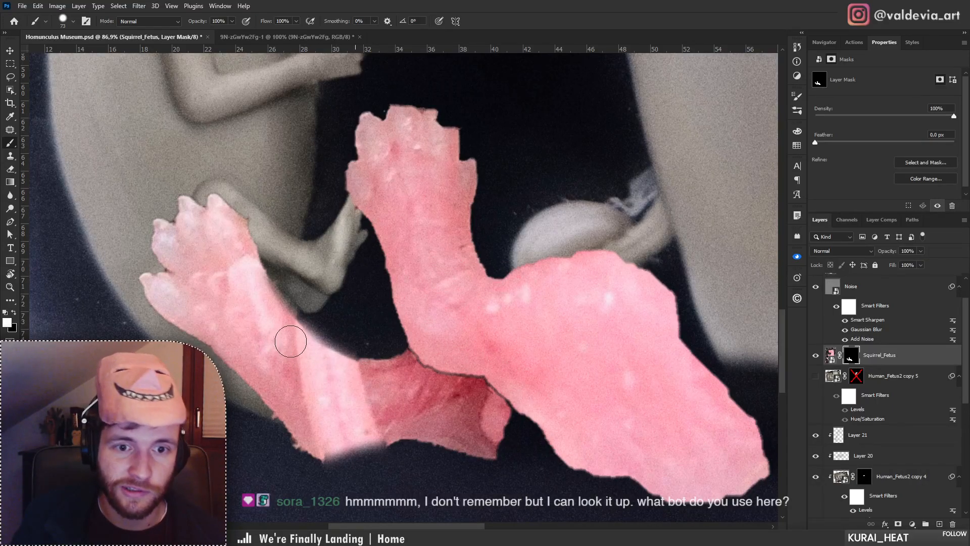
{"action": "scroll", "coordinate": [383, 371], "scroll_direction": "down", "scroll_amount": 3}
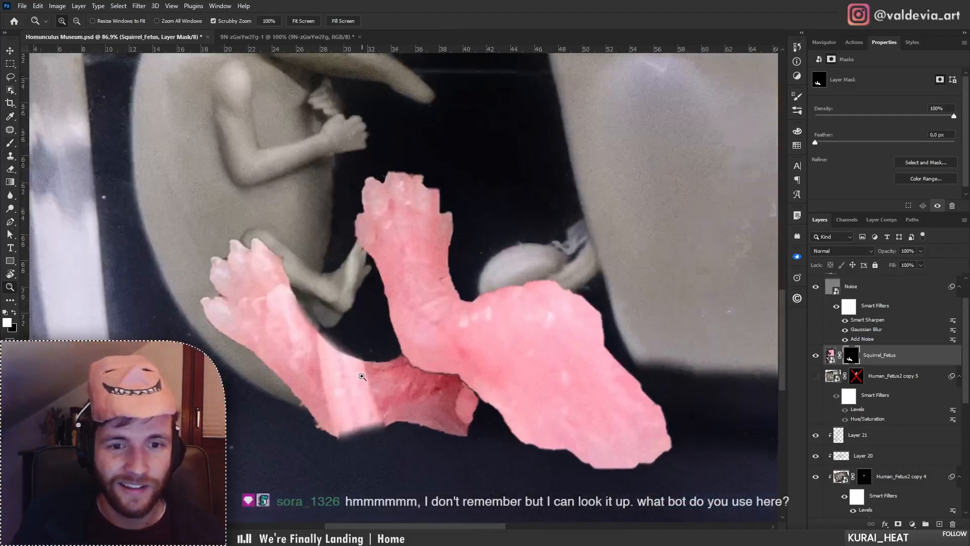
{"action": "mouse_move", "coordinate": [343, 423]}
{"action": "left_mouse_down"}
{"action": "mouse_move", "coordinate": [387, 413]}
{"action": "mouse_move", "coordinate": [347, 425]}
{"action": "left_mouse_up"}
{"action": "key", "text": "x"}
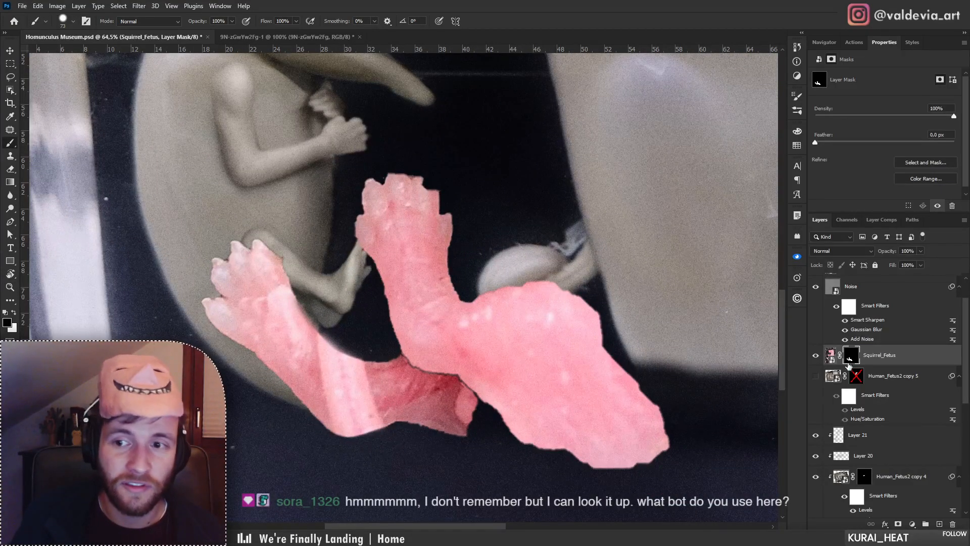
{"action": "double_click", "coordinate": [853, 358]}
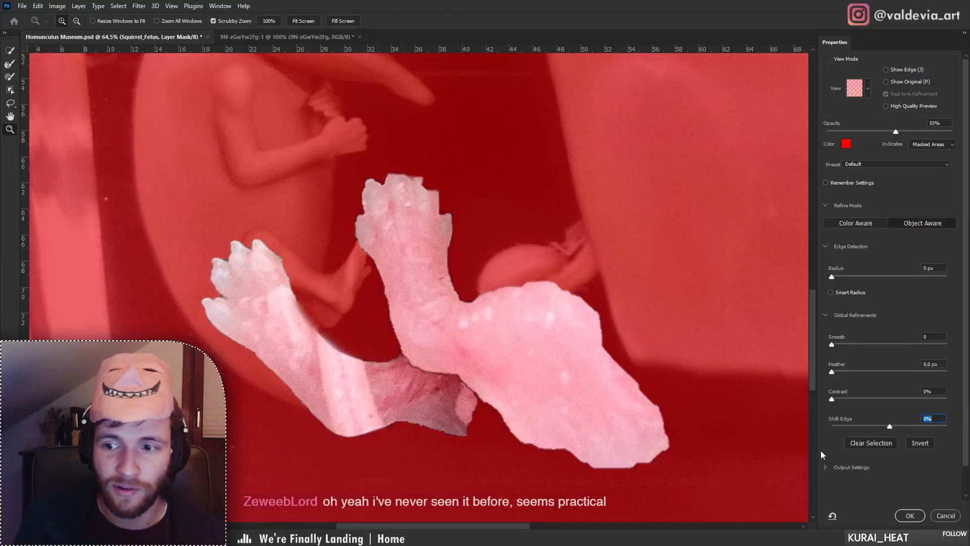
{"action": "left_click", "coordinate": [943, 516]}
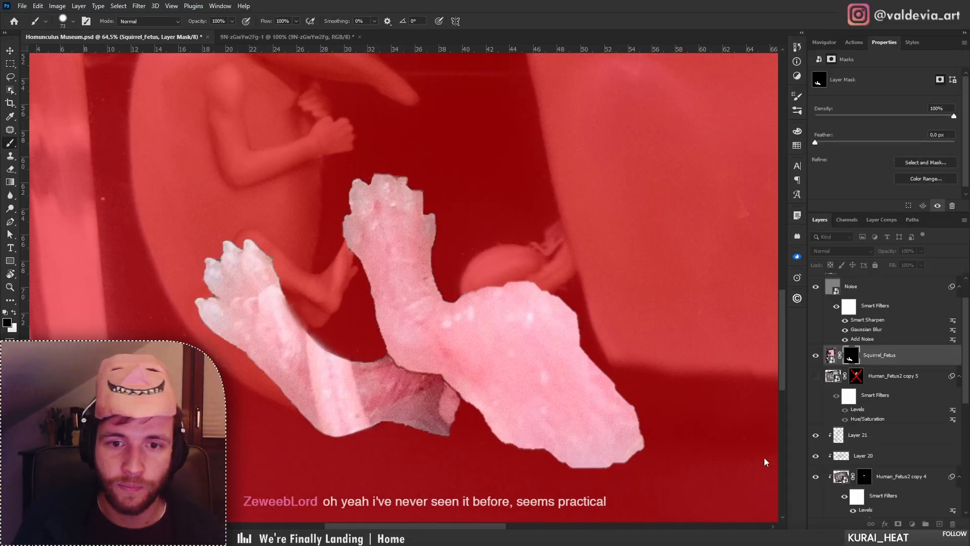
{"action": "key", "text": "x"}
{"action": "mouse_move", "coordinate": [407, 369]}
{"action": "left_mouse_down"}
{"action": "mouse_move", "coordinate": [467, 380]}
{"action": "mouse_move", "coordinate": [464, 398]}
{"action": "left_mouse_up"}
{"action": "key", "text": "z"}
{"action": "left_click_drag", "start_coordinate": [375, 314], "coordinate": [409, 281]}
{"action": "key", "text": "b"}
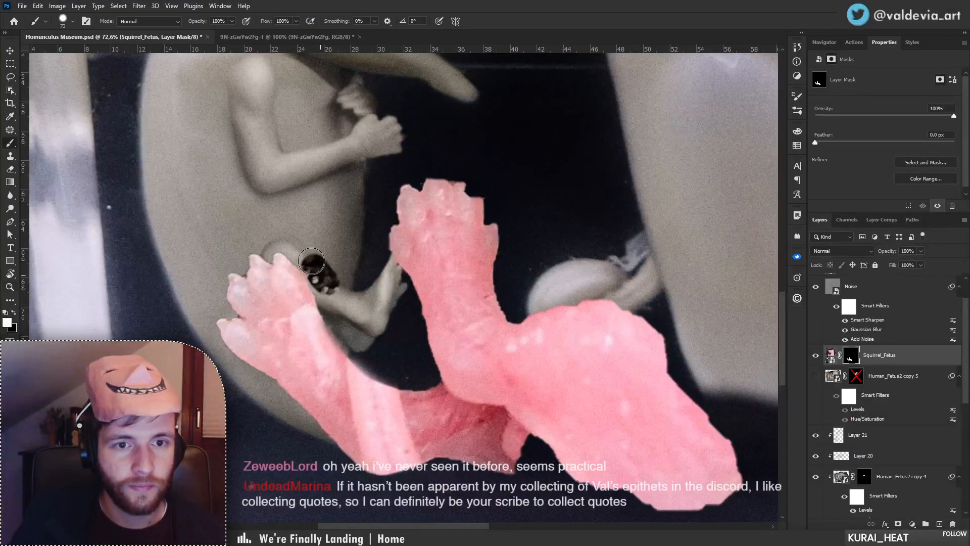
{"action": "key", "text": "ctrl+z"}
{"action": "key", "text": "x"}
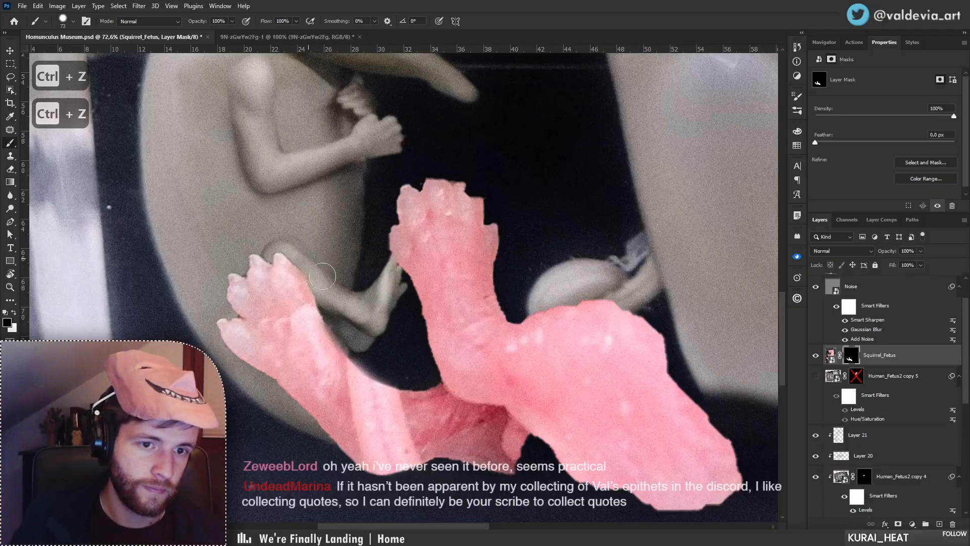
{"action": "scroll", "coordinate": [298, 314], "scroll_direction": "down", "scroll_amount": 3}
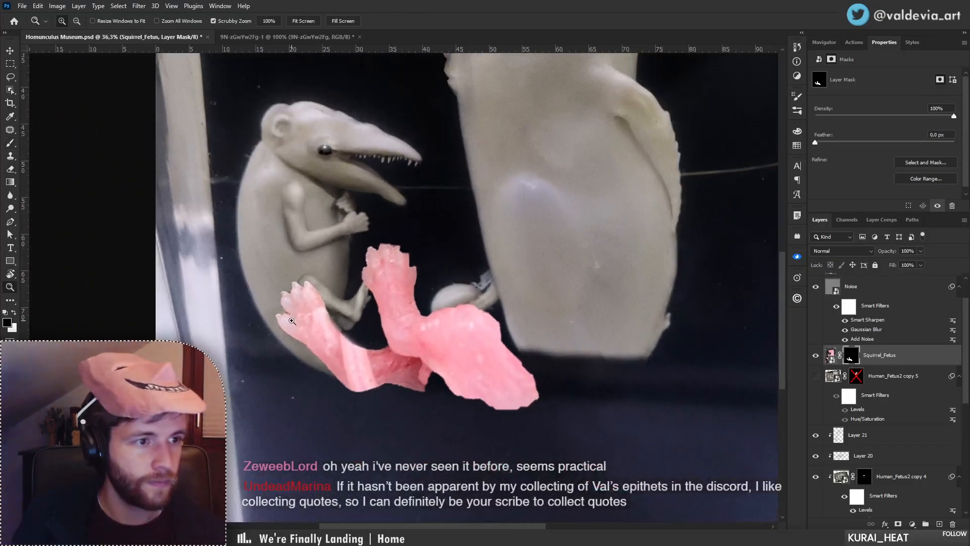
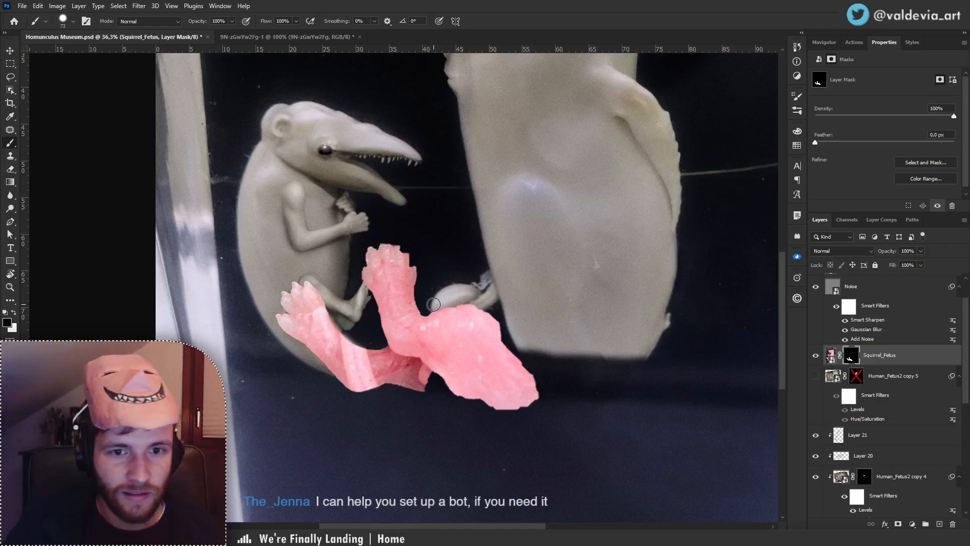
{"action": "key", "text": "ctrl+z"}
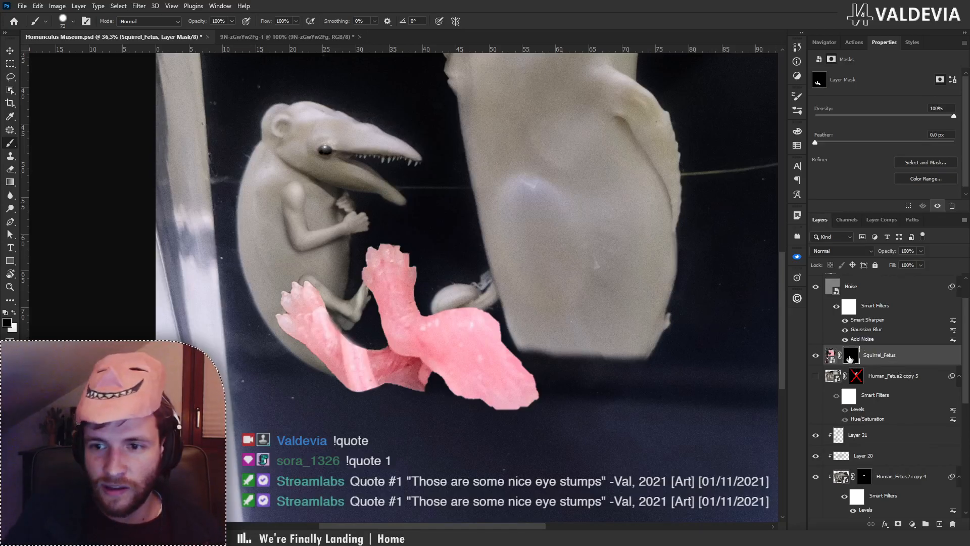
Desaturate the Squirrel_Fetus image itself, not its mask, with a Hue/Saturation smart filter at Saturation -81.
{"action": "scroll", "coordinate": [884, 356], "scroll_direction": "down", "scroll_amount": 2}
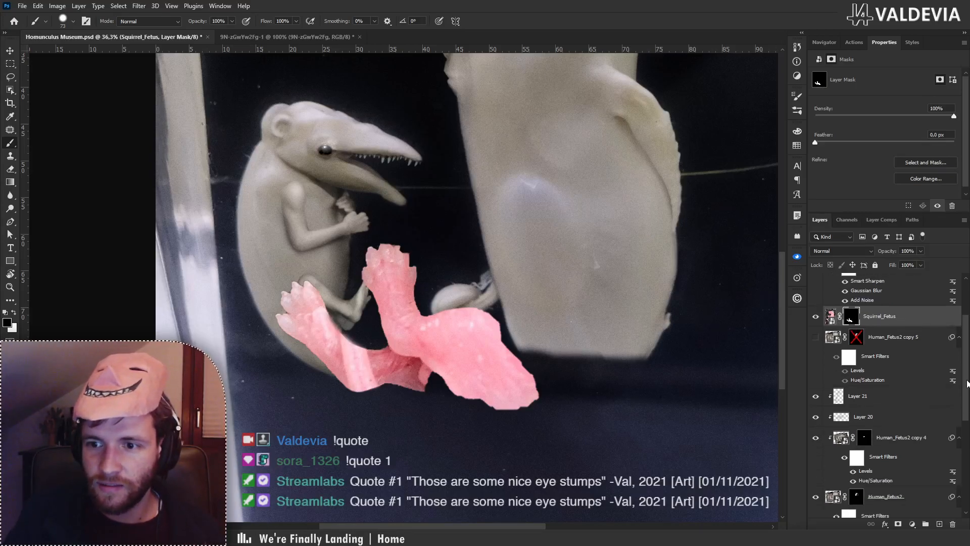
{"action": "left_click", "coordinate": [869, 338]}
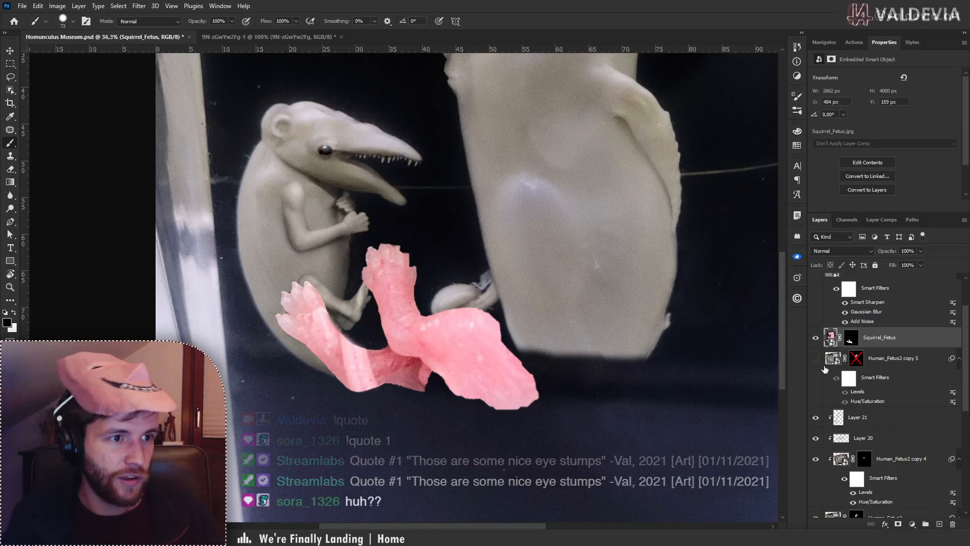
{"action": "key", "text": "ctrl+u"}
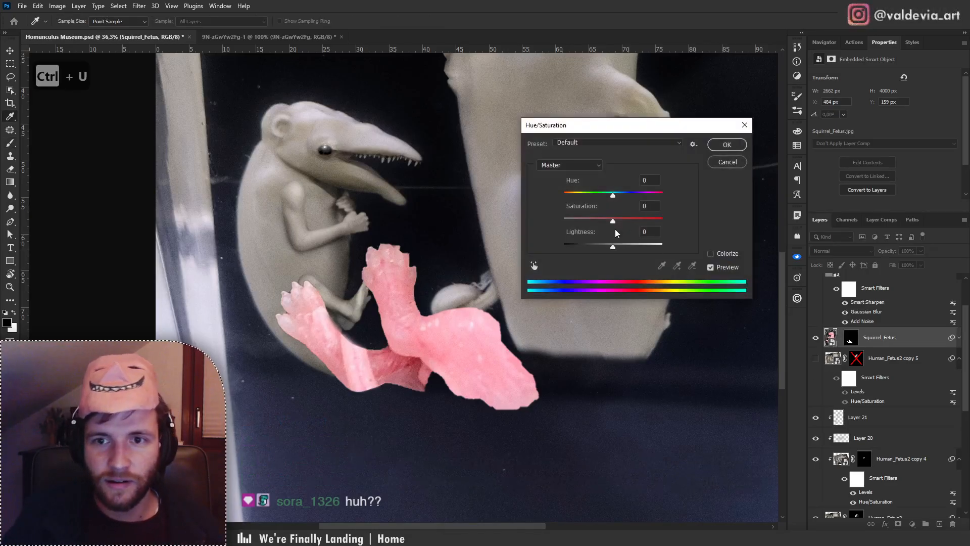
{"action": "left_click_drag", "start_coordinate": [613, 220], "coordinate": [573, 222]}
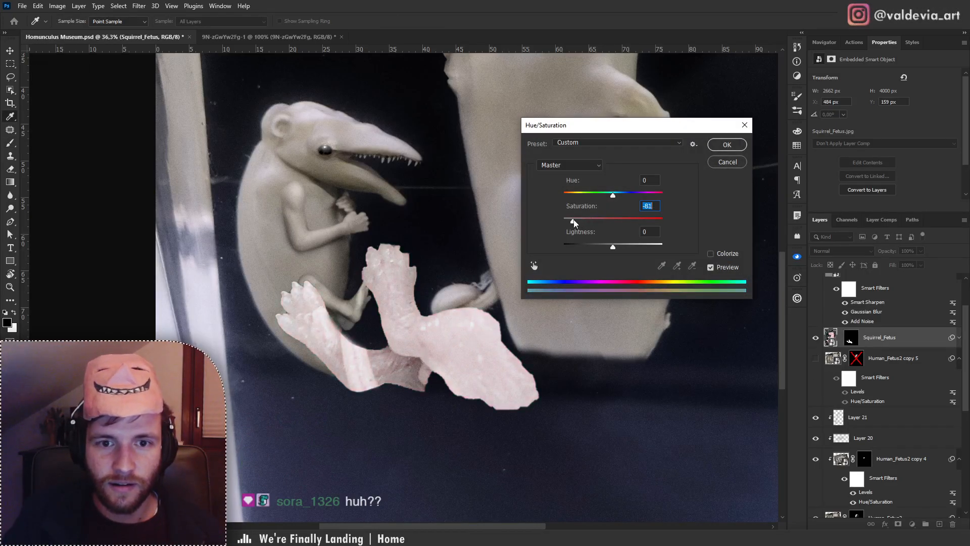
{"action": "left_click", "coordinate": [726, 147]}
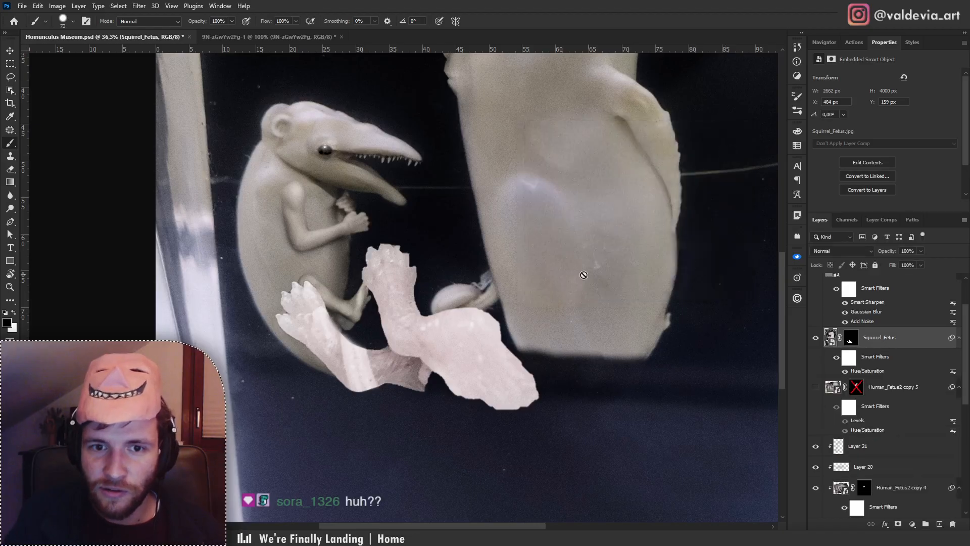
Paint on the Squirrel_Fetus mask with a 171 px brush to extend the thigh into a rounded rump with a short tail stub.
{"action": "key", "text": "z"}
{"action": "mouse_move", "coordinate": [527, 300]}
{"action": "left_mouse_down"}
{"action": "mouse_move", "coordinate": [428, 316]}
{"action": "mouse_move", "coordinate": [538, 341]}
{"action": "left_mouse_up"}
{"action": "key", "text": "b"}
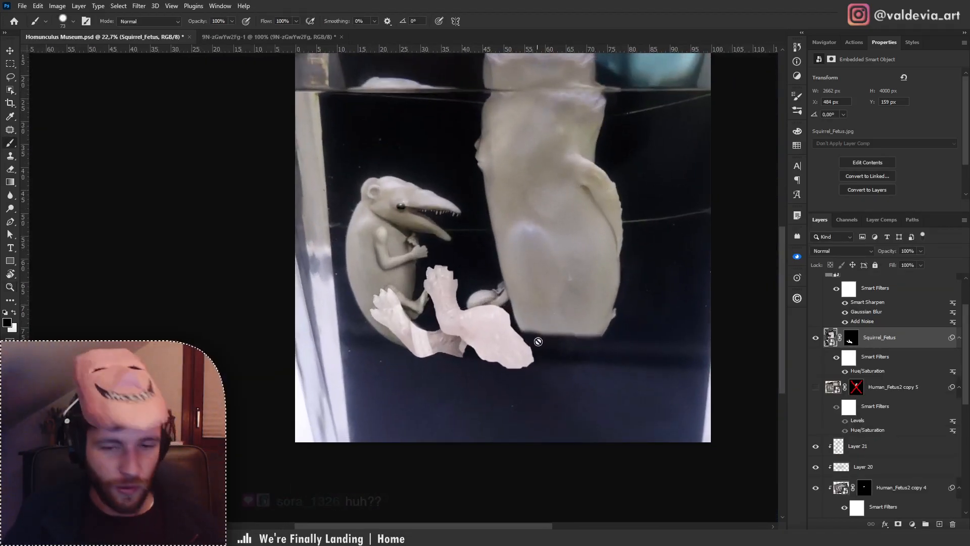
{"action": "left_click", "coordinate": [858, 342], "text": "shift"}
{"action": "left_click", "coordinate": [857, 342], "text": "shift"}
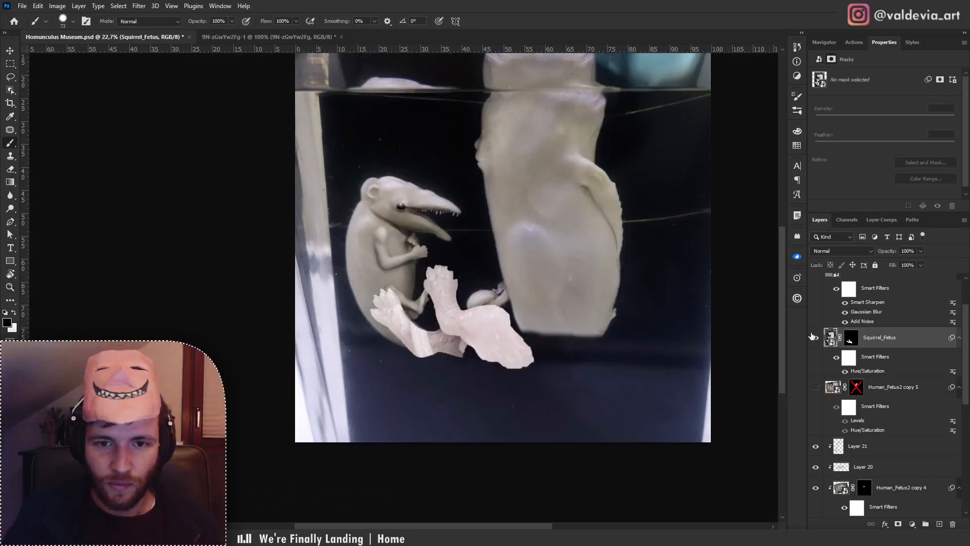
{"action": "left_click", "coordinate": [854, 338]}
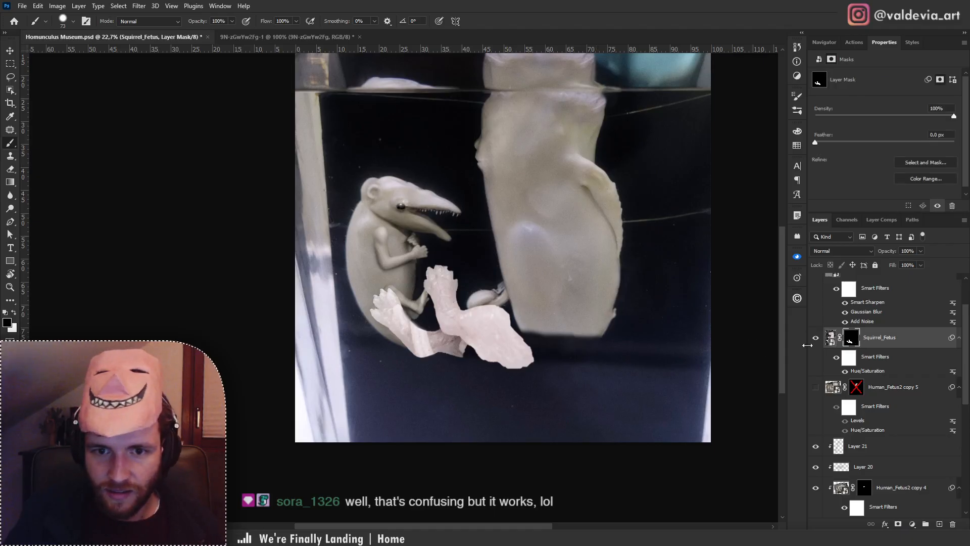
{"action": "right_click", "coordinate": [506, 343]}
{"action": "mouse_move", "coordinate": [477, 338]}
{"action": "left_mouse_down"}
{"action": "mouse_move", "coordinate": [481, 360]}
{"action": "mouse_move", "coordinate": [499, 353]}
{"action": "mouse_move", "coordinate": [503, 365]}
{"action": "mouse_move", "coordinate": [484, 368]}
{"action": "mouse_move", "coordinate": [551, 359]}
{"action": "mouse_move", "coordinate": [518, 347]}
{"action": "mouse_move", "coordinate": [524, 341]}
{"action": "mouse_move", "coordinate": [533, 357]}
{"action": "mouse_move", "coordinate": [503, 377]}
{"action": "mouse_move", "coordinate": [552, 346]}
{"action": "mouse_move", "coordinate": [526, 371]}
{"action": "mouse_move", "coordinate": [480, 358]}
{"action": "mouse_move", "coordinate": [491, 380]}
{"action": "mouse_move", "coordinate": [517, 364]}
{"action": "mouse_move", "coordinate": [496, 376]}
{"action": "left_mouse_up"}
{"action": "key", "text": "ctrl+z"}
{"action": "key", "text": "x"}
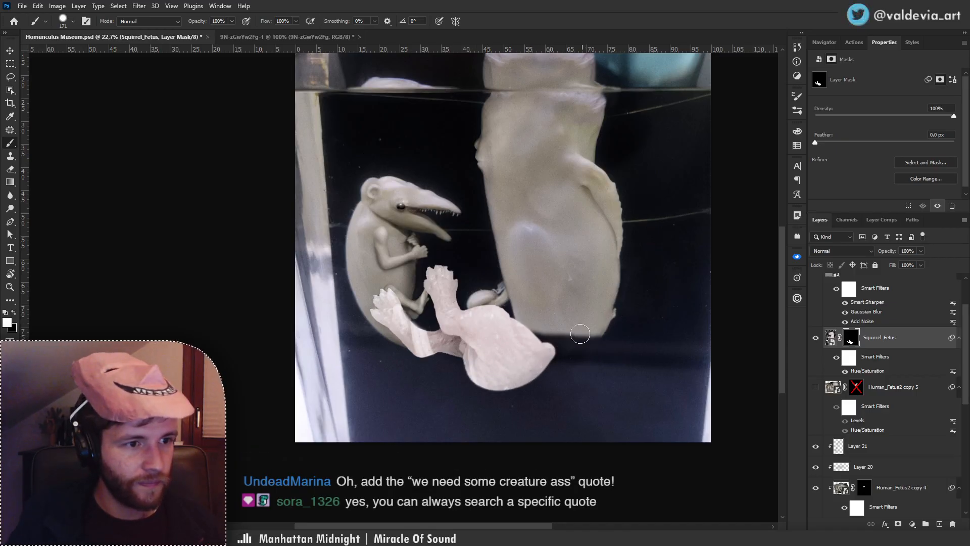
{"action": "key", "text": "z"}
{"action": "mouse_move", "coordinate": [586, 326]}
{"action": "left_mouse_down"}
{"action": "mouse_move", "coordinate": [628, 329]}
{"action": "mouse_move", "coordinate": [597, 332]}
{"action": "left_mouse_up"}
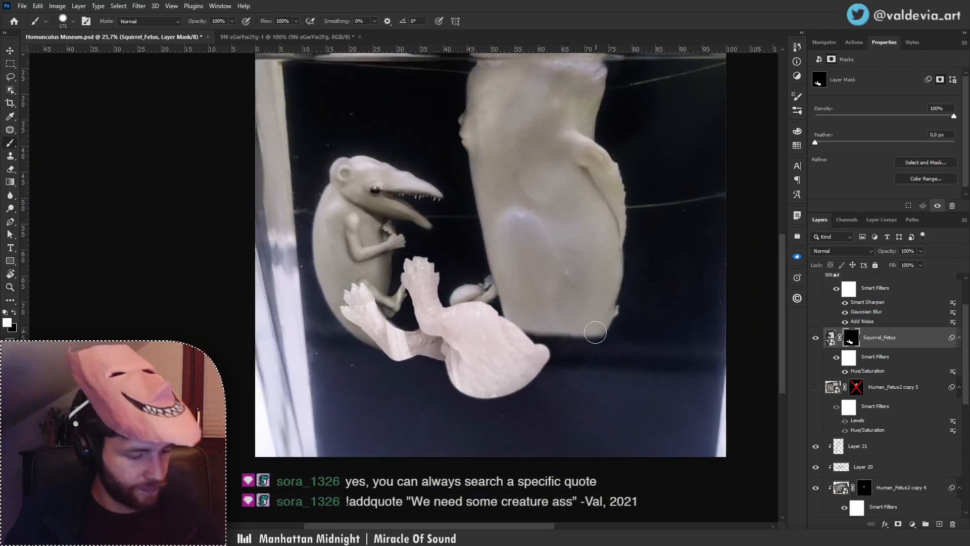
Transform Squirrel_Fetus: move the legs onto the lower end of the large torso and rotate them to about -32°.
{"action": "key", "text": "ctrl+t"}
{"action": "left_click_drag", "start_coordinate": [528, 368], "coordinate": [593, 350]}
{"action": "left_click_drag", "start_coordinate": [753, 337], "coordinate": [738, 143]}
{"action": "left_click_drag", "start_coordinate": [698, 306], "coordinate": [610, 335]}
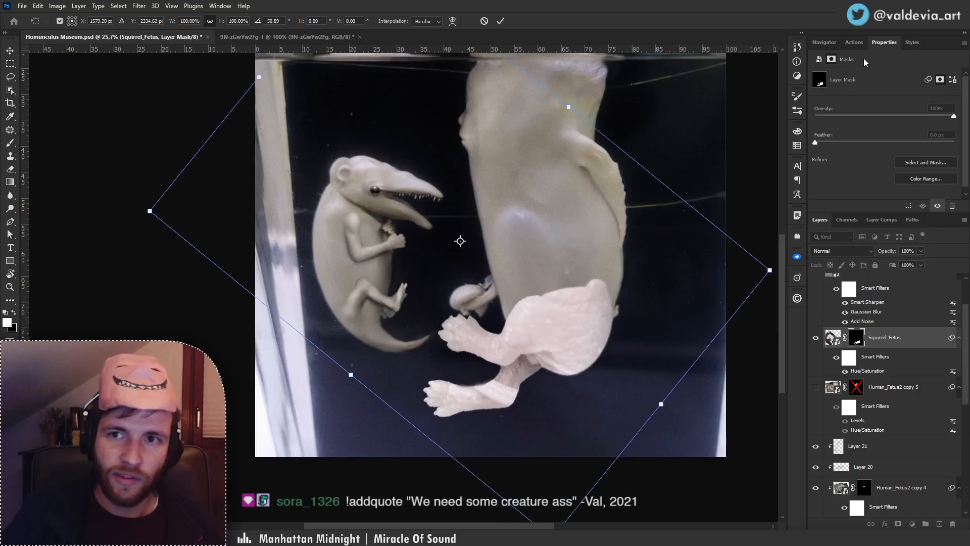
{"action": "left_click", "coordinate": [825, 42]}
{"action": "left_click_drag", "start_coordinate": [583, 235], "coordinate": [515, 257]}
{"action": "left_click_drag", "start_coordinate": [652, 185], "coordinate": [695, 258]}
{"action": "left_click_drag", "start_coordinate": [515, 356], "coordinate": [549, 324]}
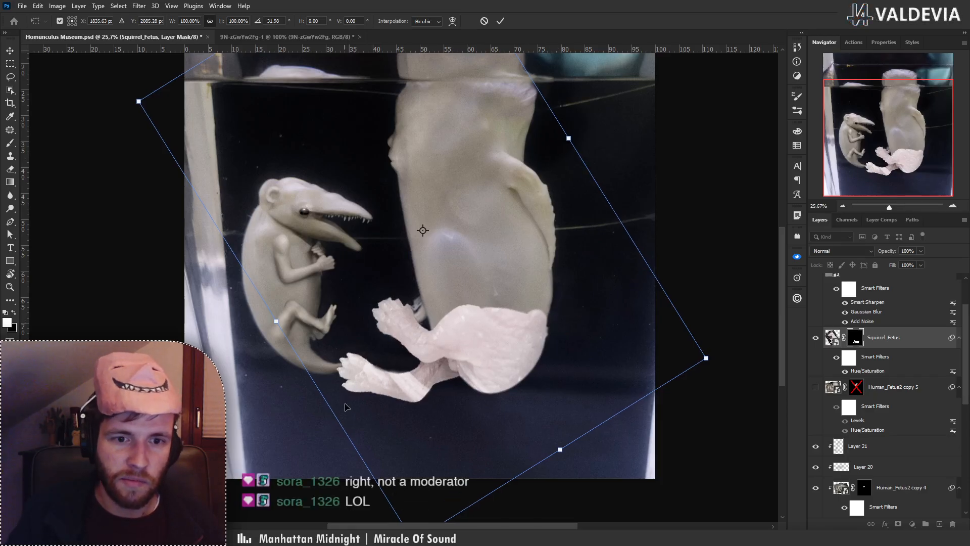
Scale the legs to about 89% around a reference point at the tail stub, rotate them to about -30°, and apply the transform.
{"action": "left_click", "coordinate": [542, 329], "text": "alt"}
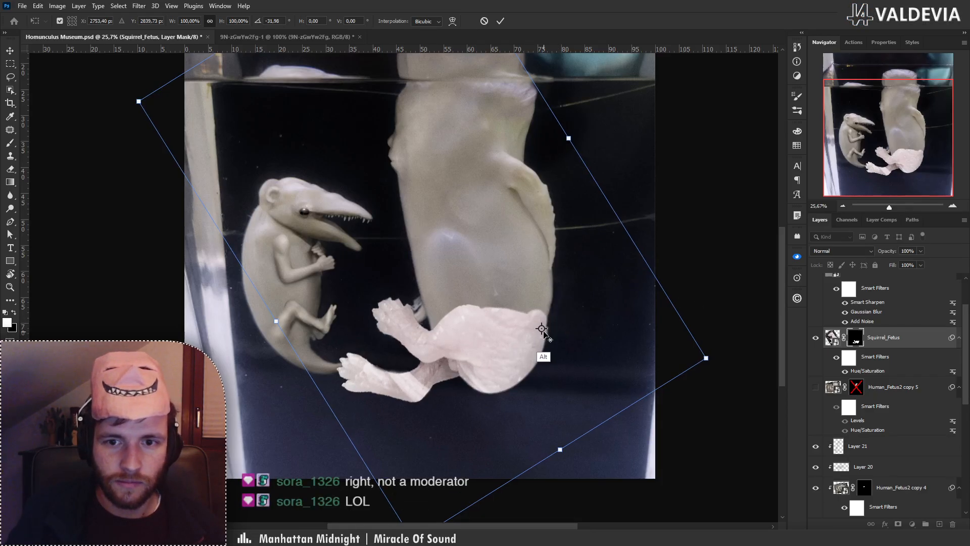
{"action": "left_click_drag", "start_coordinate": [542, 329], "coordinate": [545, 327]}
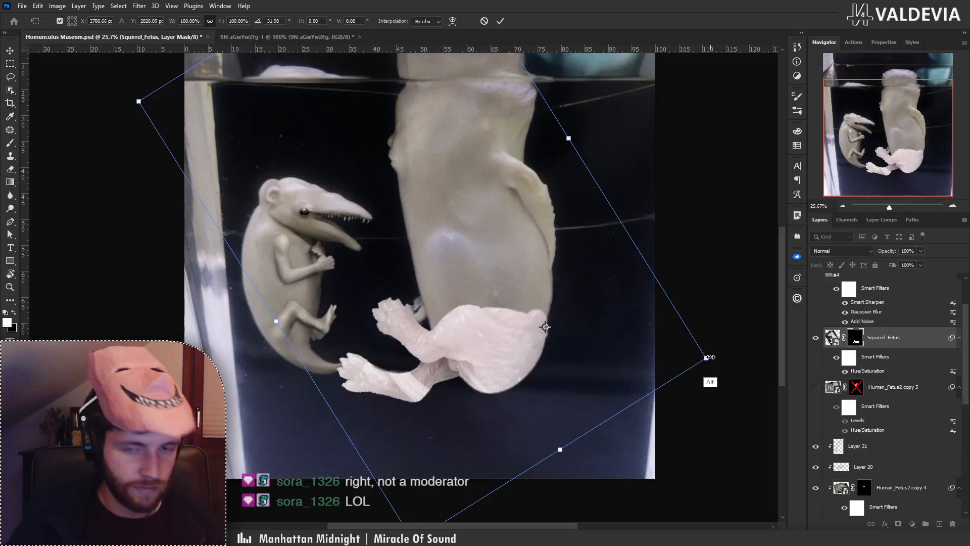
{"action": "left_click_drag", "start_coordinate": [709, 357], "coordinate": [681, 361]}
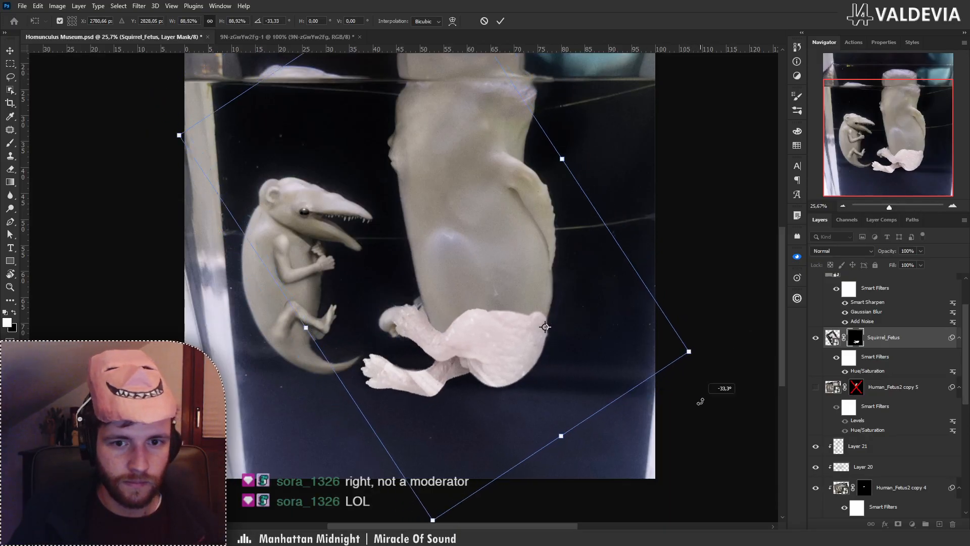
{"action": "left_click_drag", "start_coordinate": [699, 400], "coordinate": [707, 377]}
{"action": "left_click_drag", "start_coordinate": [582, 373], "coordinate": [566, 381]}
{"action": "left_click_drag", "start_coordinate": [673, 410], "coordinate": [672, 391]}
{"action": "left_click_drag", "start_coordinate": [540, 375], "coordinate": [540, 359]}
{"action": "left_click_drag", "start_coordinate": [678, 349], "coordinate": [663, 391]}
{"action": "left_click_drag", "start_coordinate": [544, 352], "coordinate": [549, 375]}
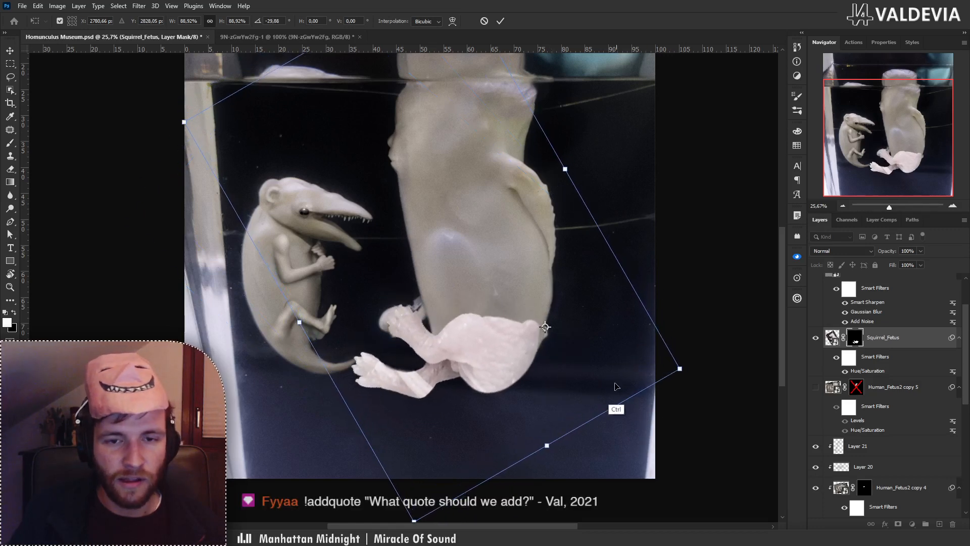
{"action": "left_click", "coordinate": [501, 21]}
{"action": "key", "text": "b"}
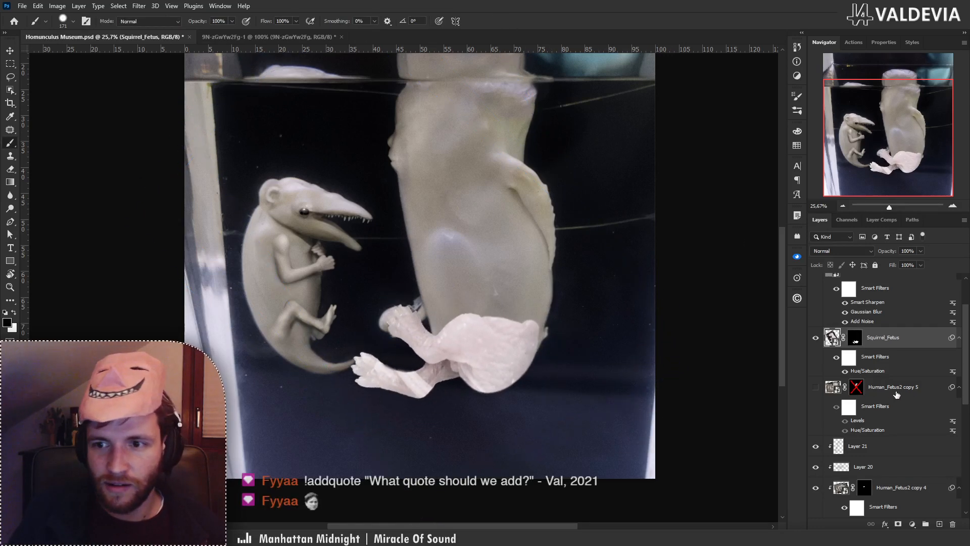
Move the small curled limb on Layer 23 up clear of the upper foot and rotate it about 8°.
{"action": "left_click_drag", "start_coordinate": [966, 375], "coordinate": [955, 490]}
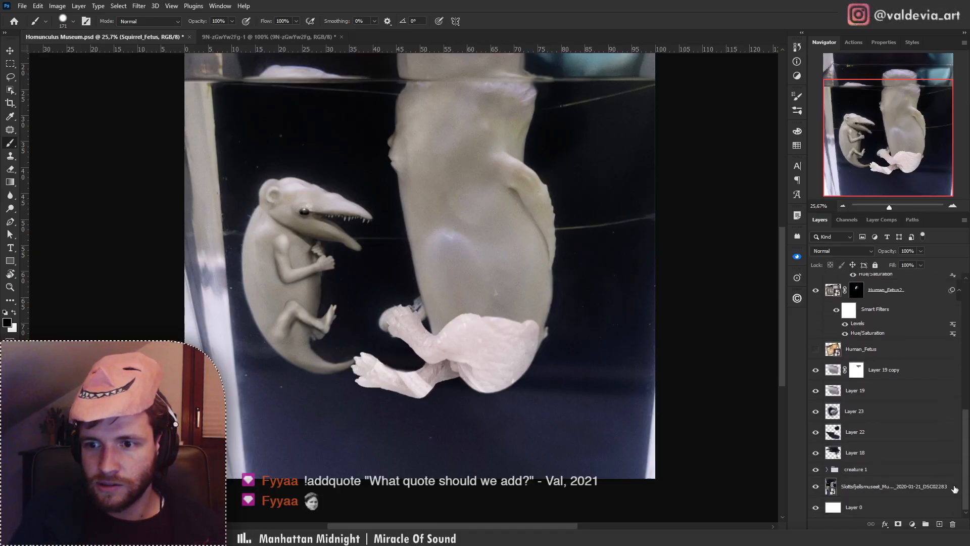
{"action": "left_click", "coordinate": [873, 416]}
{"action": "scroll", "coordinate": [433, 264], "scroll_direction": "up", "scroll_amount": 3}
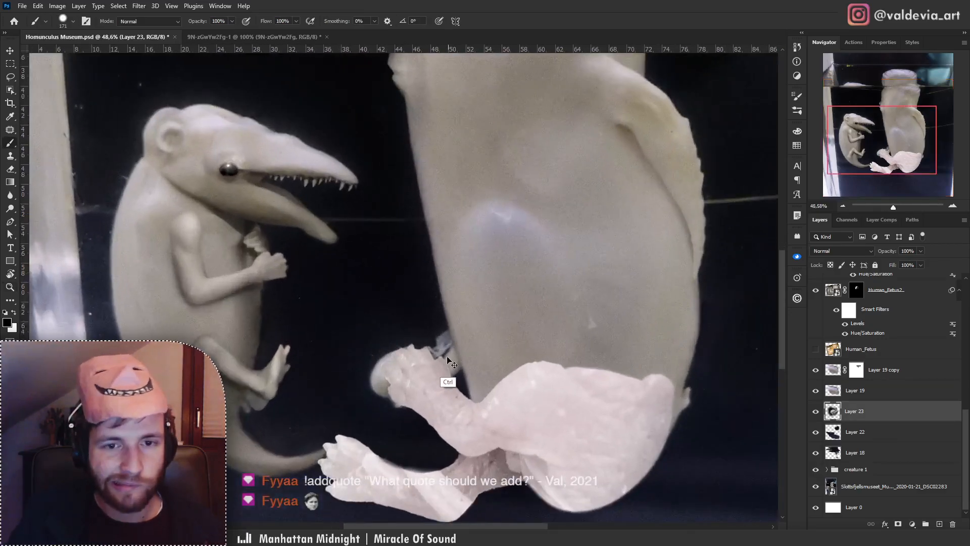
{"action": "left_click_drag", "start_coordinate": [448, 362], "coordinate": [509, 297]}
{"action": "key", "text": "ctrl+t"}
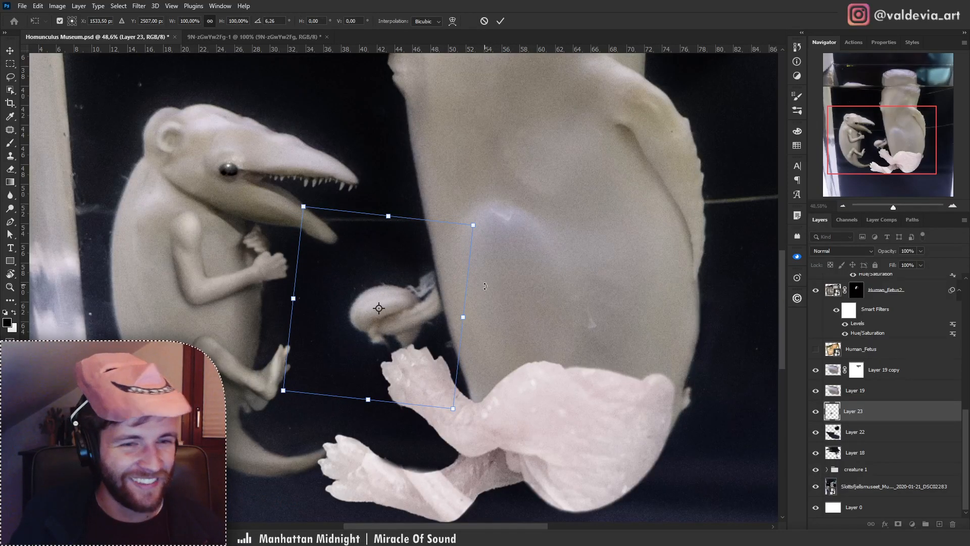
{"action": "left_click_drag", "start_coordinate": [440, 308], "coordinate": [440, 289]}
{"action": "left_click_drag", "start_coordinate": [511, 282], "coordinate": [511, 287]}
{"action": "left_click_drag", "start_coordinate": [451, 276], "coordinate": [453, 279]}
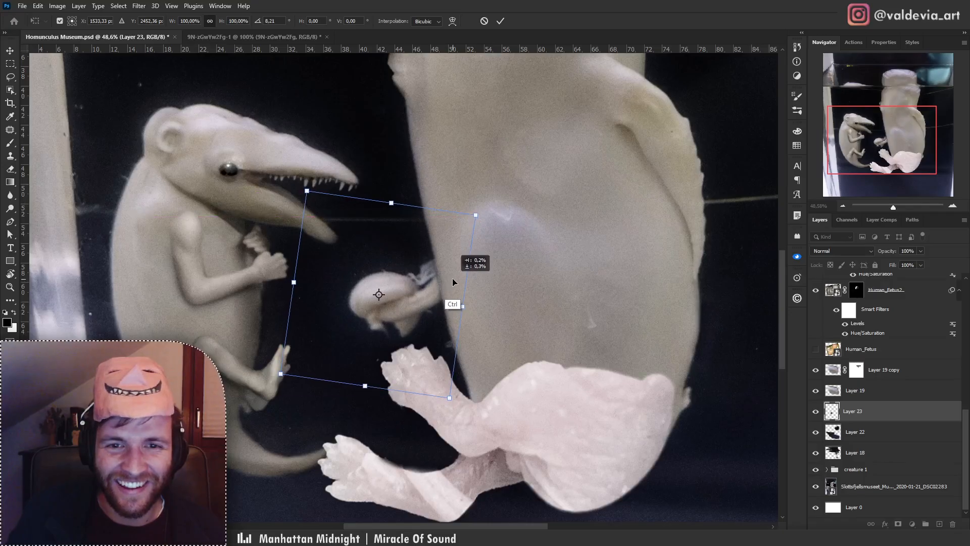
{"action": "left_click", "coordinate": [501, 21]}
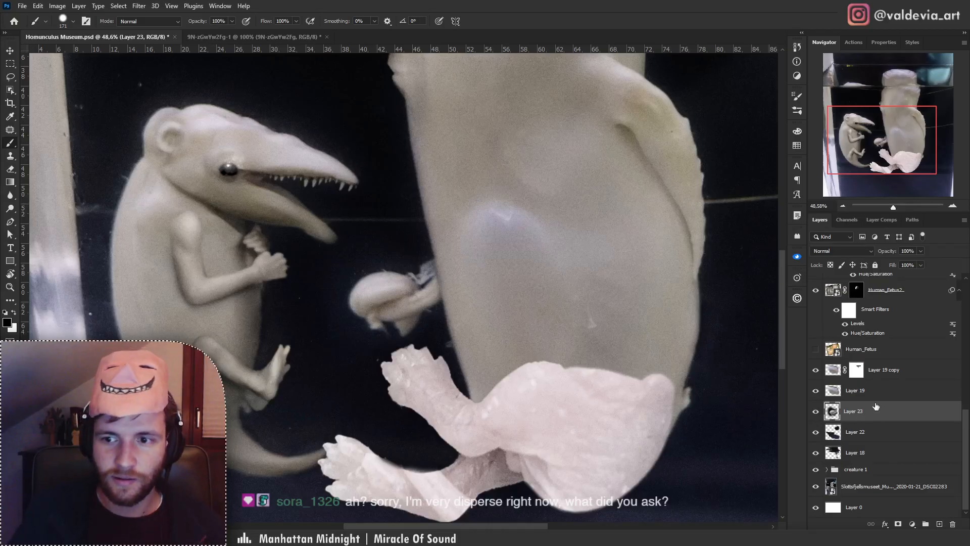
Darken Squirrel_Fetus with a Levels smart filter using a midtone input of 0.42.
{"action": "key", "text": "alt+bracketleft"}
{"action": "left_click_drag", "start_coordinate": [610, 399], "coordinate": [538, 366]}
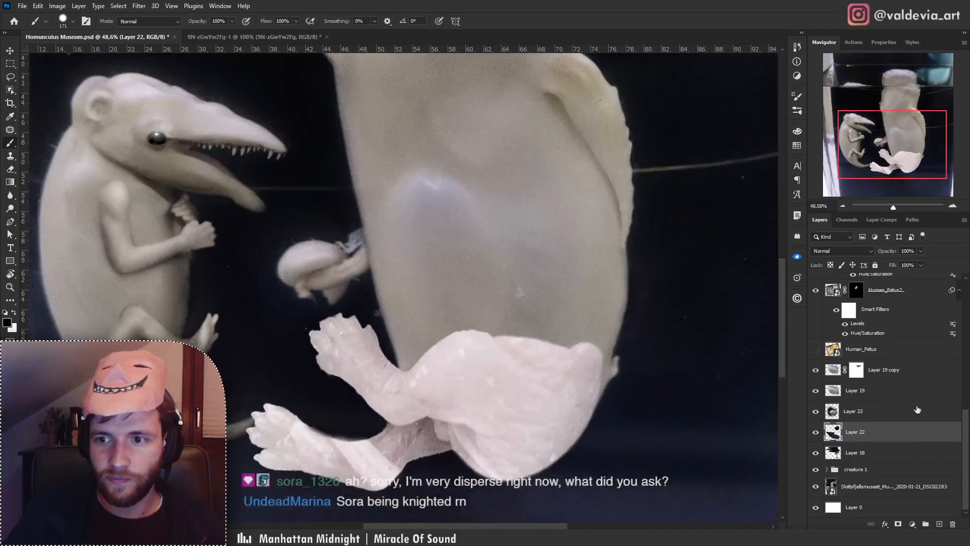
{"action": "scroll", "coordinate": [960, 421], "scroll_direction": "up", "scroll_amount": 3}
{"action": "scroll", "coordinate": [960, 420], "scroll_direction": "up", "scroll_amount": 5}
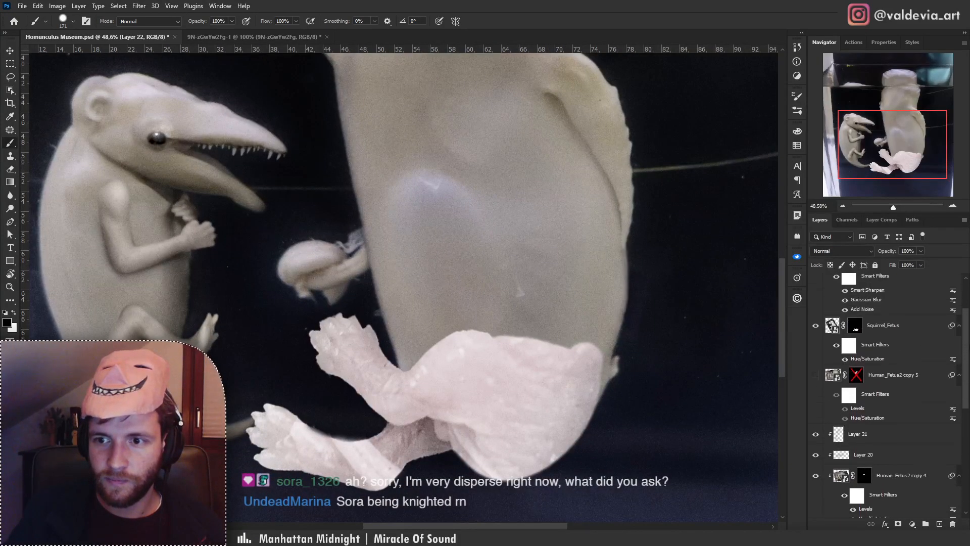
{"action": "left_click_drag", "start_coordinate": [968, 372], "coordinate": [969, 351]}
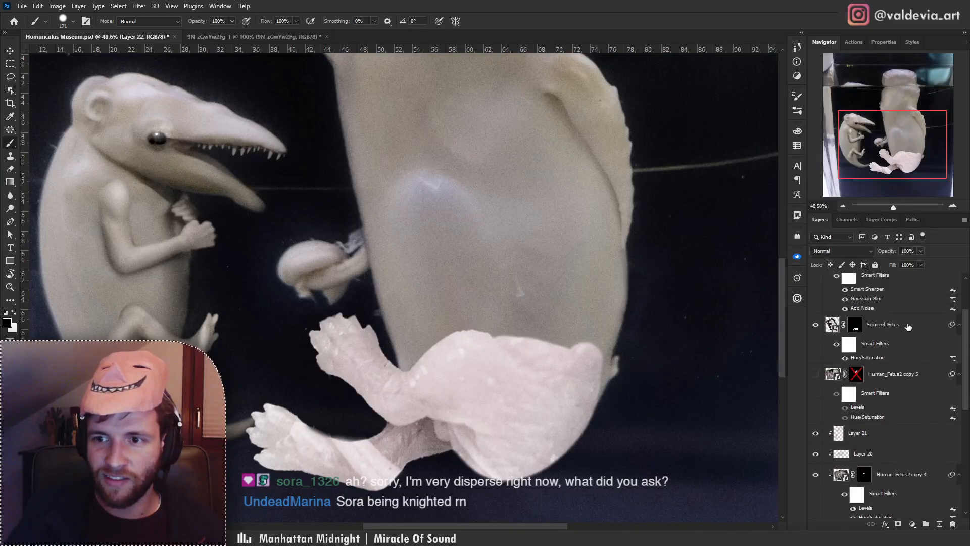
{"action": "left_click", "coordinate": [904, 326]}
{"action": "key", "text": "ctrl+l"}
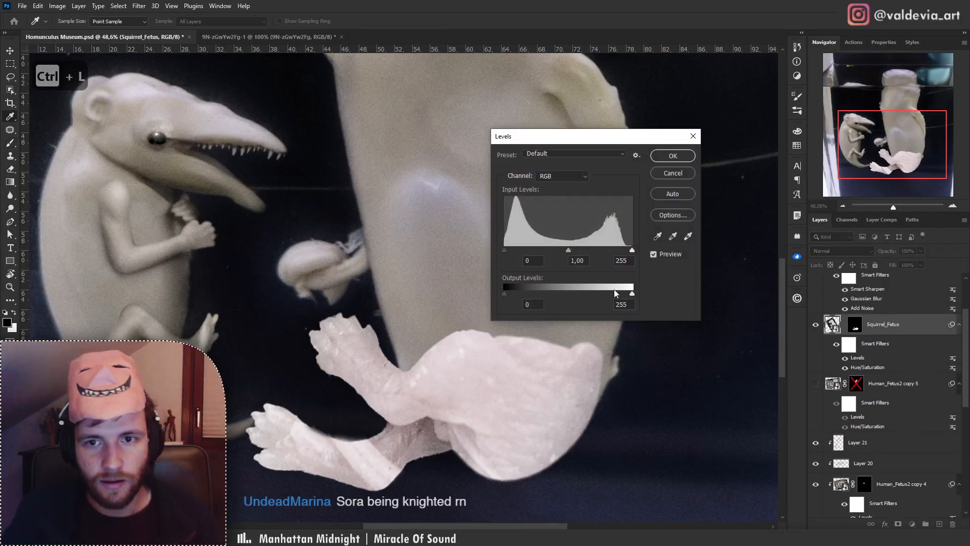
{"action": "left_click_drag", "start_coordinate": [575, 250], "coordinate": [601, 248]}
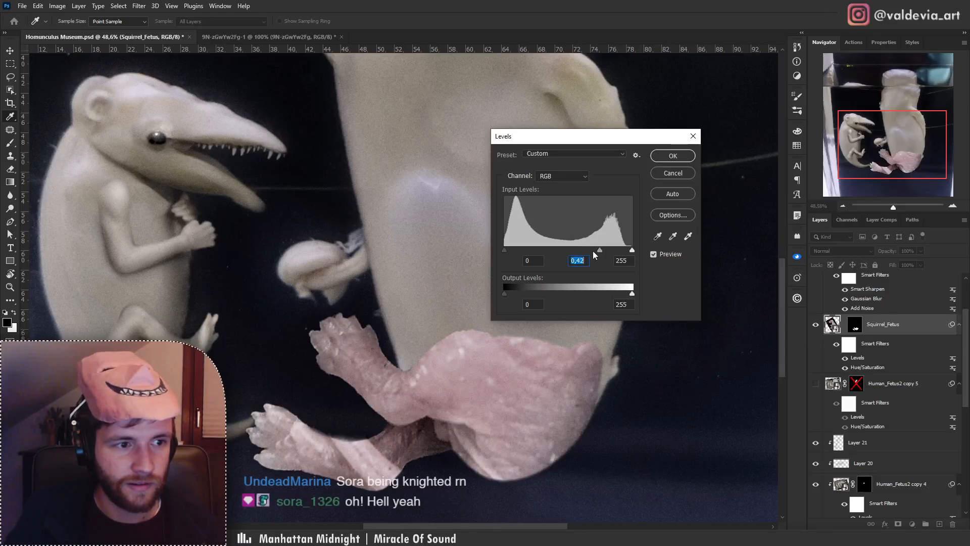
{"action": "left_click", "coordinate": [673, 156]}
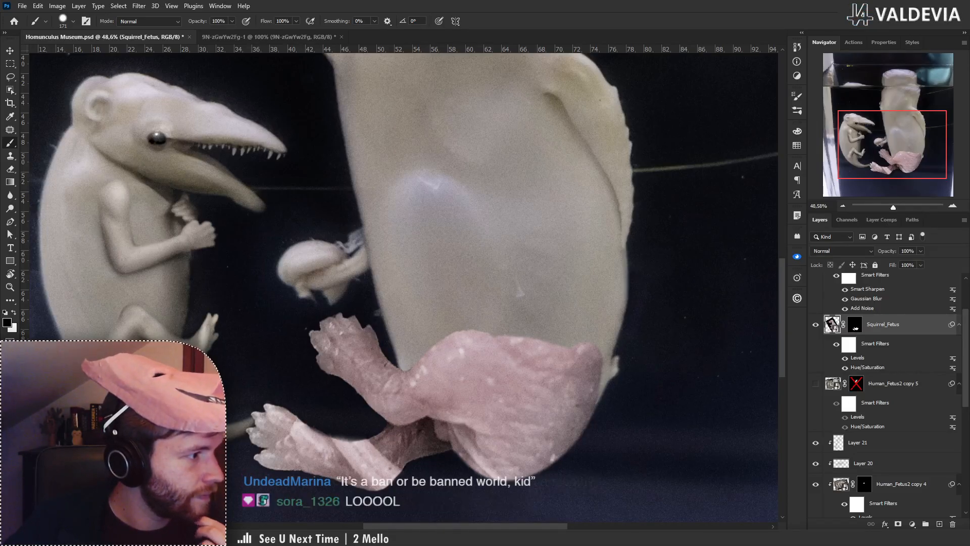
Add a new layer clipped to Squirrel_Fetus, sample a paint colour from the image, and set its blend mode to Color.
{"action": "key", "text": "ctrl+f"}
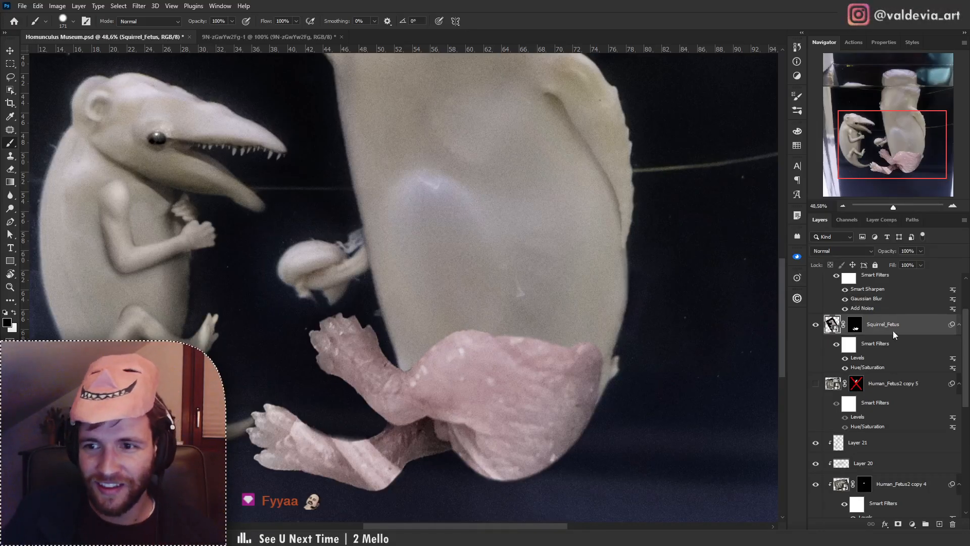
{"action": "key", "text": "ctrl+alt+shift+n"}
{"action": "key", "text": "ctrl+alt+g"}
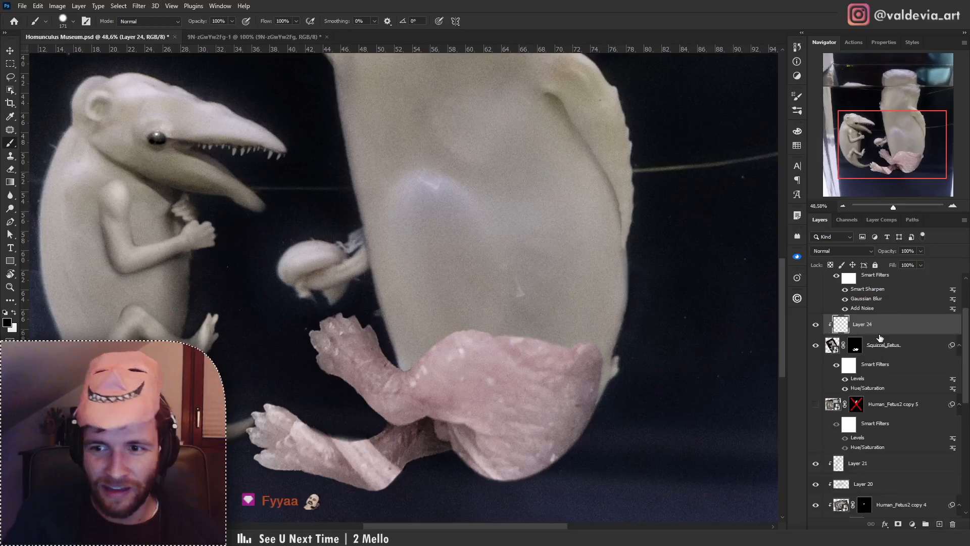
{"action": "left_click", "coordinate": [525, 347], "text": "alt"}
{"action": "left_click_drag", "start_coordinate": [551, 354], "coordinate": [465, 392]}
{"action": "key", "text": "ctrl+z"}
{"action": "left_click", "coordinate": [842, 251]}
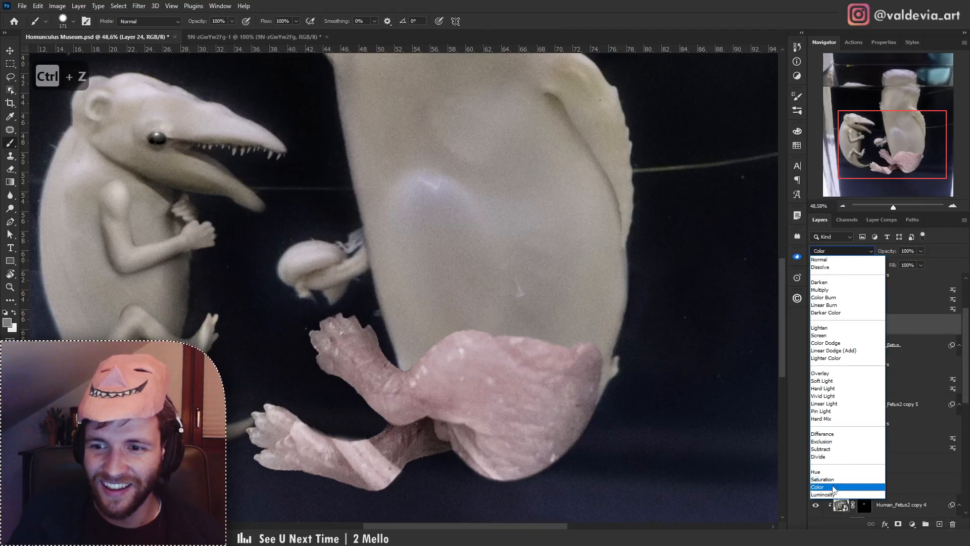
{"action": "left_click", "coordinate": [834, 480]}
Paint the sampled colour over the pink legs and rump on Layer 24 with a Soft Round Pressure Opacity brush of about 440 px.
{"action": "right_click", "coordinate": [549, 358]}
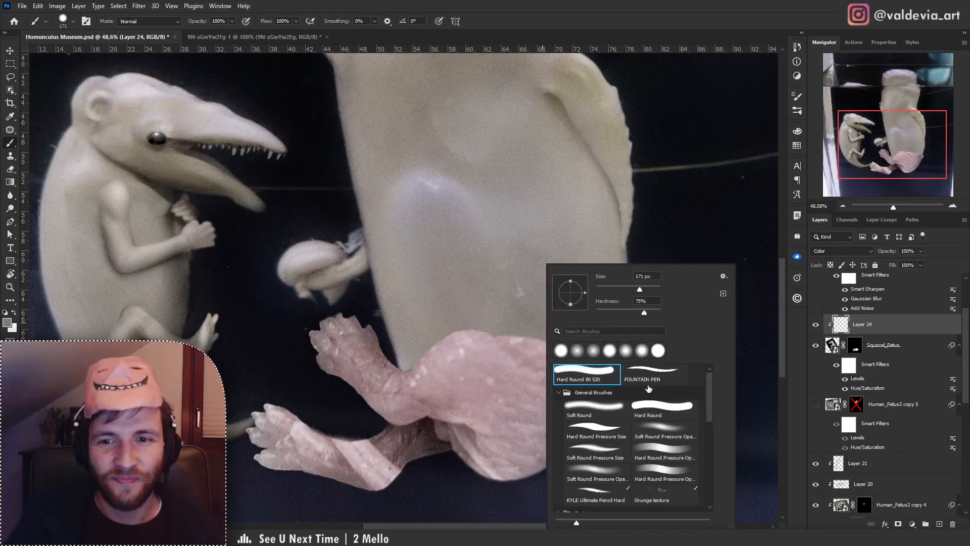
{"action": "left_click", "coordinate": [662, 427]}
{"action": "left_click_drag", "start_coordinate": [640, 290], "coordinate": [651, 289]}
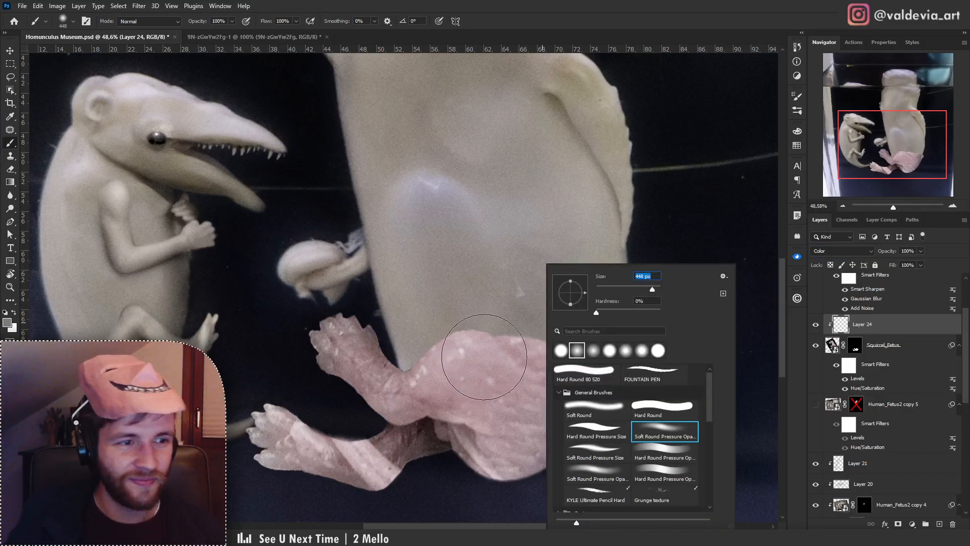
{"action": "mouse_move", "coordinate": [484, 357]}
{"action": "left_mouse_down"}
{"action": "mouse_move", "coordinate": [569, 348]}
{"action": "mouse_move", "coordinate": [582, 373]}
{"action": "mouse_move", "coordinate": [533, 435]}
{"action": "mouse_move", "coordinate": [568, 422]}
{"action": "mouse_move", "coordinate": [549, 441]}
{"action": "mouse_move", "coordinate": [463, 454]}
{"action": "mouse_move", "coordinate": [480, 375]}
{"action": "mouse_move", "coordinate": [436, 395]}
{"action": "mouse_move", "coordinate": [373, 454]}
{"action": "mouse_move", "coordinate": [300, 454]}
{"action": "mouse_move", "coordinate": [279, 426]}
{"action": "mouse_move", "coordinate": [439, 424]}
{"action": "mouse_move", "coordinate": [375, 364]}
{"action": "mouse_move", "coordinate": [401, 374]}
{"action": "left_mouse_up"}
{"action": "key", "text": "ctrl+space"}
{"action": "left_click_drag", "start_coordinate": [466, 316], "coordinate": [369, 339]}
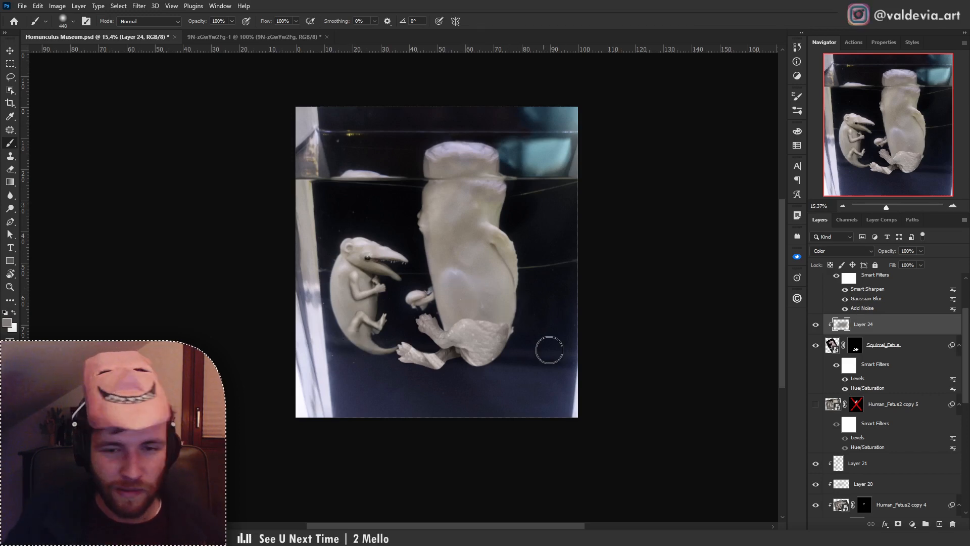
{"action": "key", "text": "ctrl+space"}
{"action": "left_click_drag", "start_coordinate": [476, 328], "coordinate": [512, 329]}
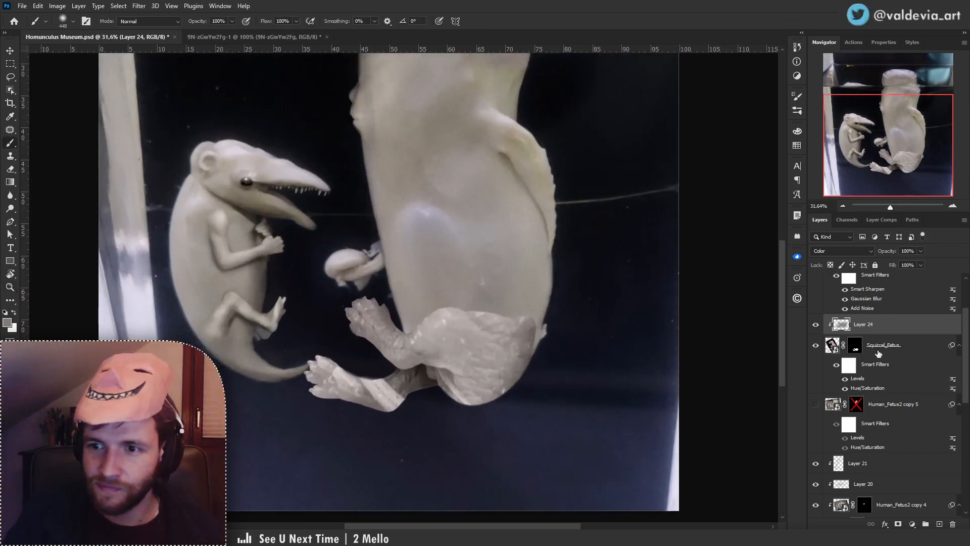
Paint on the Squirrel_Fetus mask with a soft 171 px brush to blend the rump's upper edge into the torso.
{"action": "left_click", "coordinate": [855, 345]}
{"action": "left_click", "coordinate": [856, 346], "text": "shift"}
{"action": "left_click", "coordinate": [855, 347], "text": "shift"}
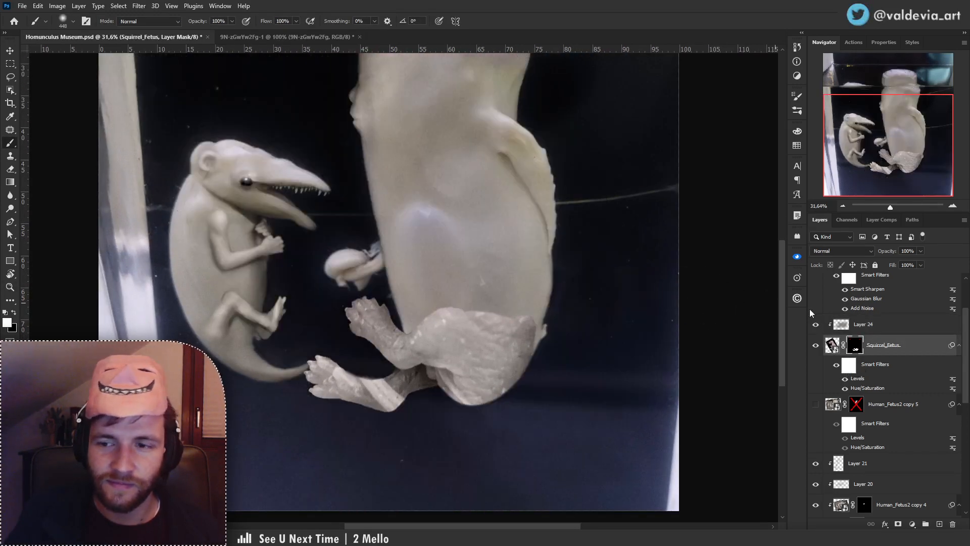
{"action": "left_click", "coordinate": [839, 327]}
{"action": "left_click_drag", "start_coordinate": [494, 303], "coordinate": [472, 277]}
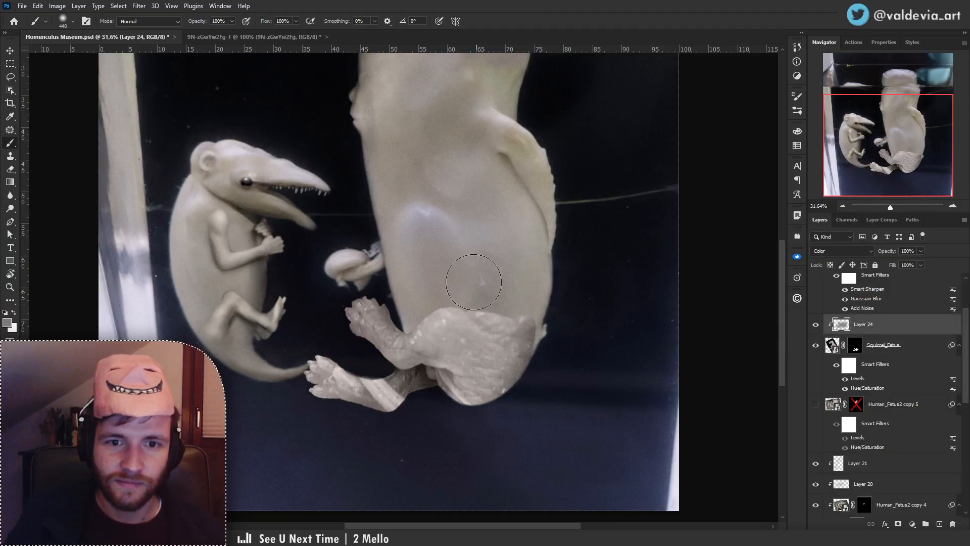
{"action": "left_click", "coordinate": [856, 349]}
{"action": "right_click", "coordinate": [496, 304]}
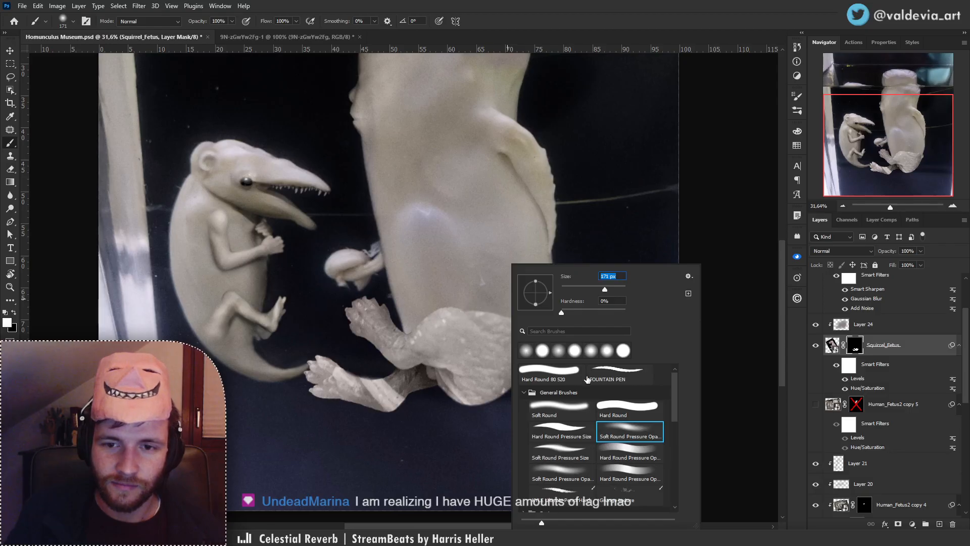
{"action": "mouse_move", "coordinate": [460, 308]}
{"action": "left_mouse_down"}
{"action": "mouse_move", "coordinate": [512, 325]}
{"action": "mouse_move", "coordinate": [462, 301]}
{"action": "mouse_move", "coordinate": [523, 306]}
{"action": "mouse_move", "coordinate": [519, 337]}
{"action": "left_mouse_up"}
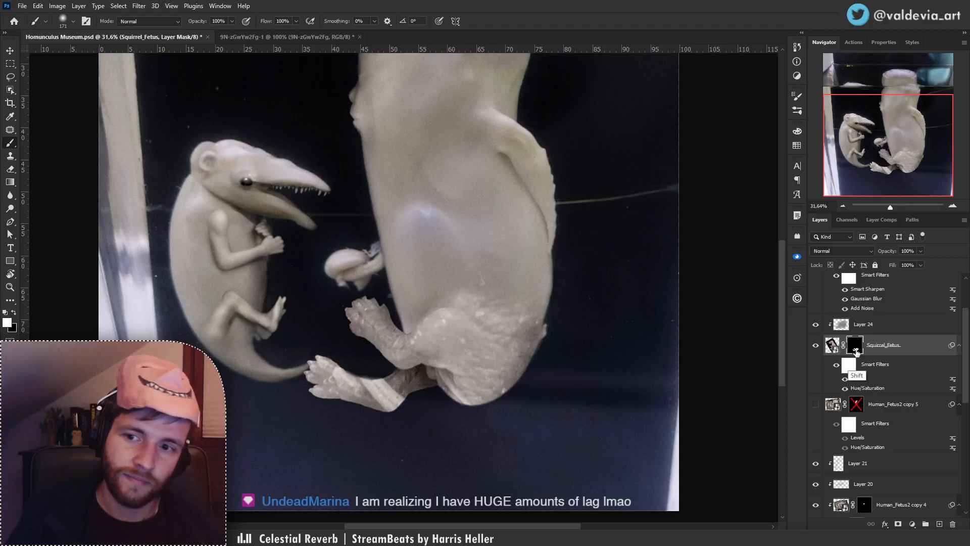
{"action": "left_click", "coordinate": [855, 345], "text": "shift"}
{"action": "left_click", "coordinate": [855, 345], "text": "shift"}
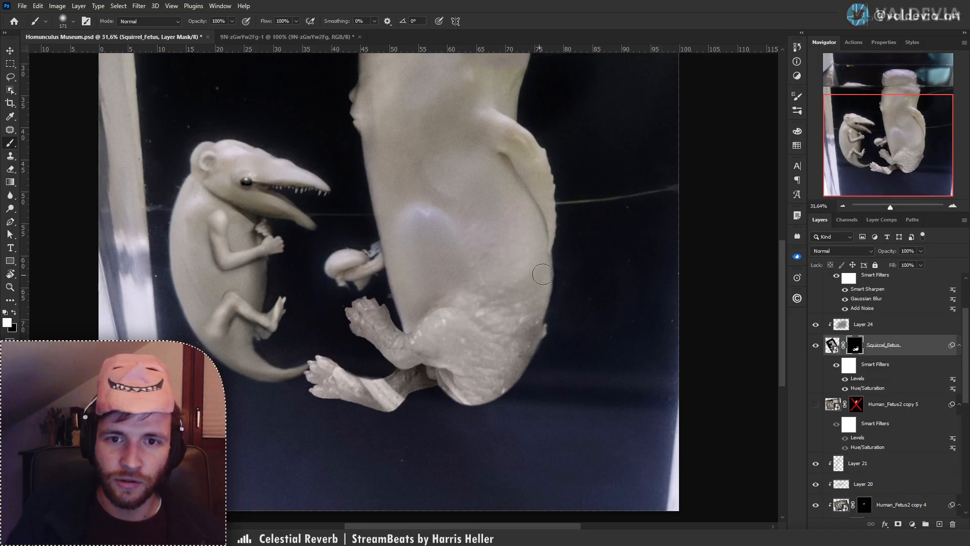
Try a dab of colour over the torso on Layer 24 with a soft 2365 px brush, and undo it.
{"action": "key", "text": "z"}
{"action": "left_click_drag", "start_coordinate": [496, 274], "coordinate": [425, 263]}
{"action": "left_click_drag", "start_coordinate": [491, 226], "coordinate": [535, 228]}
{"action": "key", "text": "b"}
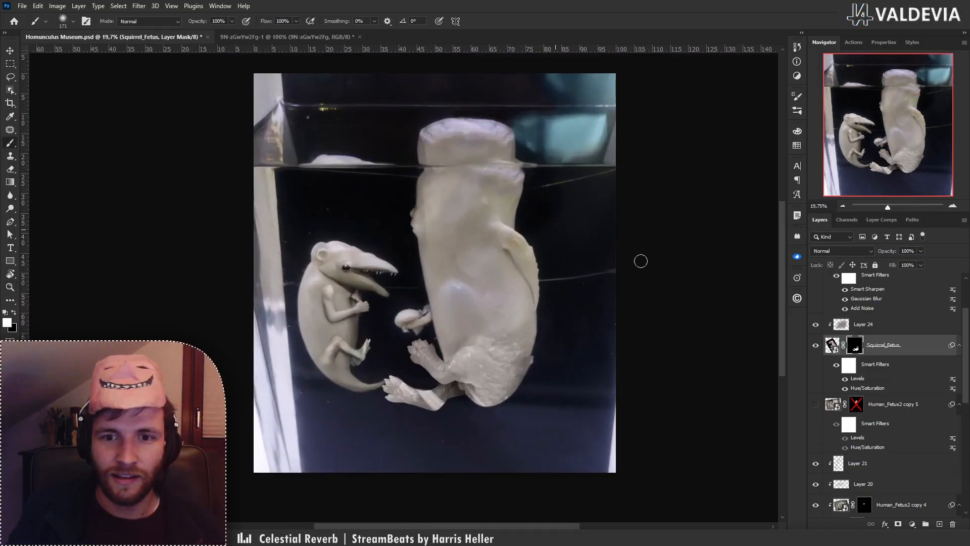
{"action": "left_click", "coordinate": [850, 326]}
{"action": "left_click", "coordinate": [855, 346], "text": "shift"}
{"action": "left_click", "coordinate": [859, 350], "text": "shift"}
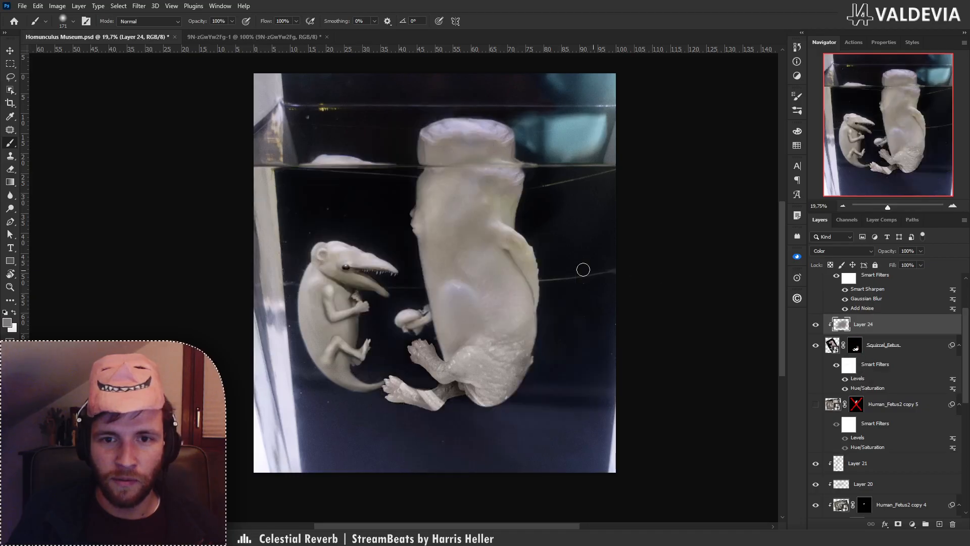
{"action": "right_click", "coordinate": [482, 257]}
{"action": "left_click_drag", "start_coordinate": [579, 283], "coordinate": [595, 283]}
{"action": "left_click", "coordinate": [484, 299]}
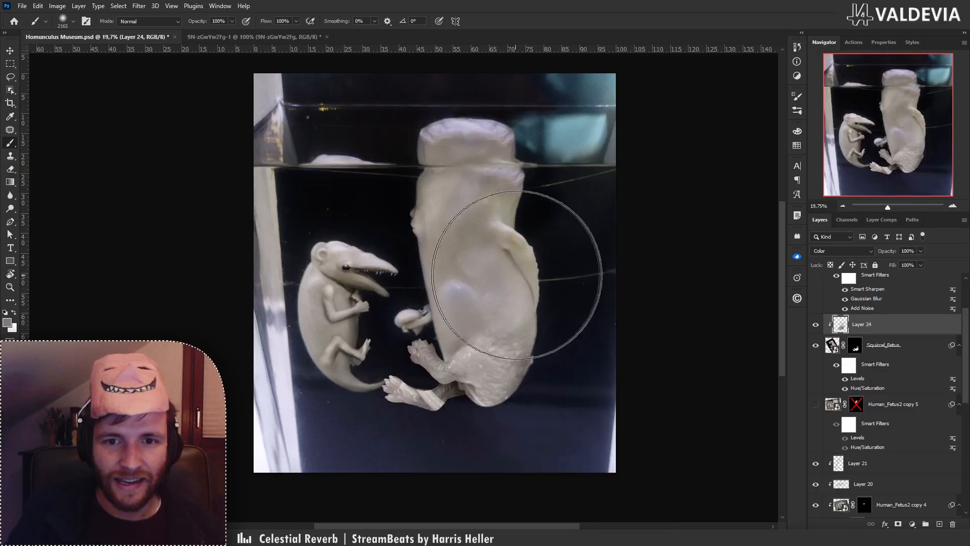
{"action": "key", "text": "ctrl+z"}
Paint on the Squirrel_Fetus mask with a larger soft brush to extend the rump's skin texture into the torso, undoing the excess stroke.
{"action": "right_click", "coordinate": [528, 258]}
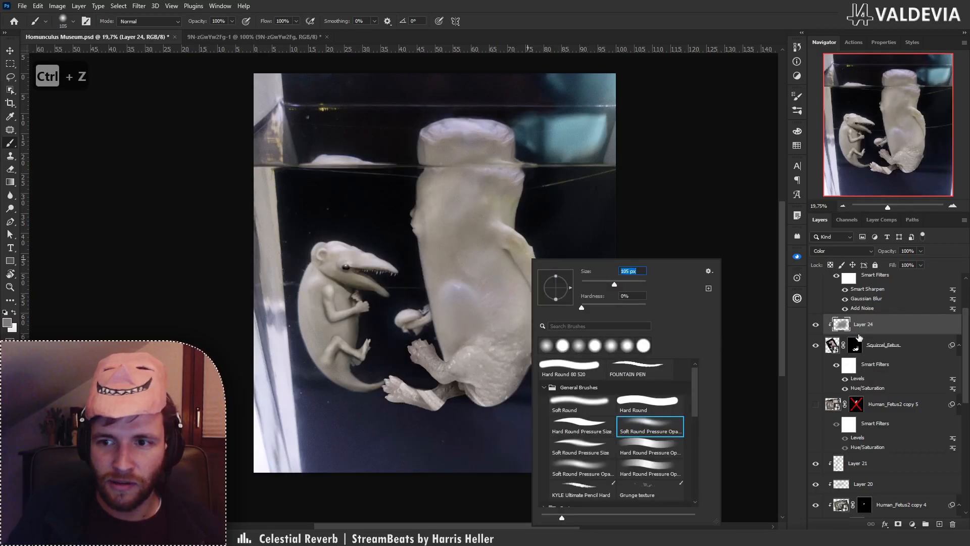
{"action": "left_click", "coordinate": [855, 344]}
{"action": "key", "text": "ctrl+z"}
{"action": "right_click", "coordinate": [517, 256]}
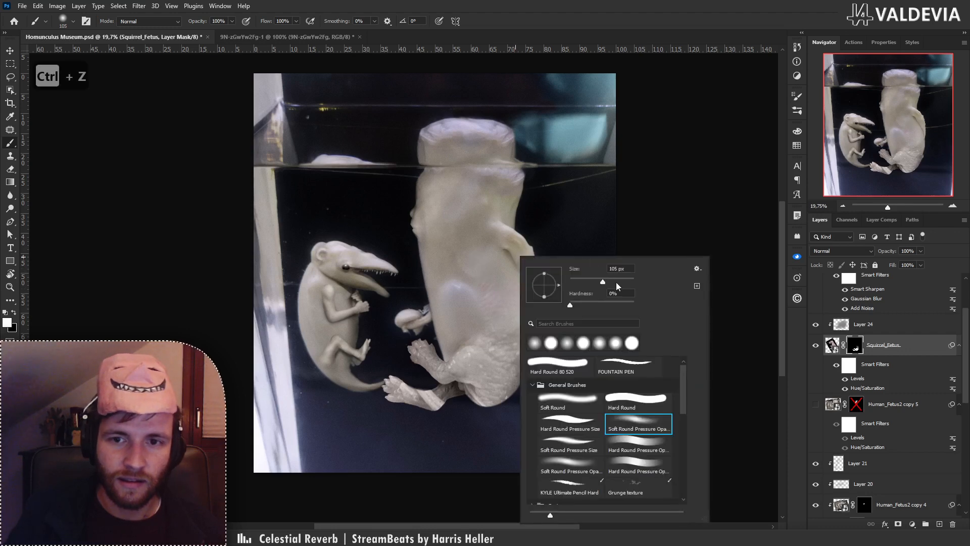
{"action": "left_click", "coordinate": [494, 264]}
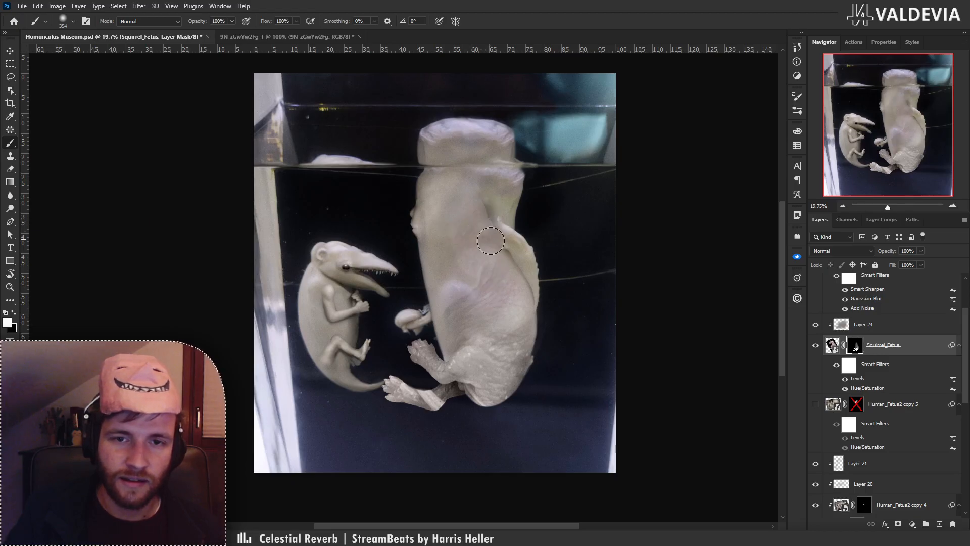
{"action": "key", "text": "ctrl+z"}
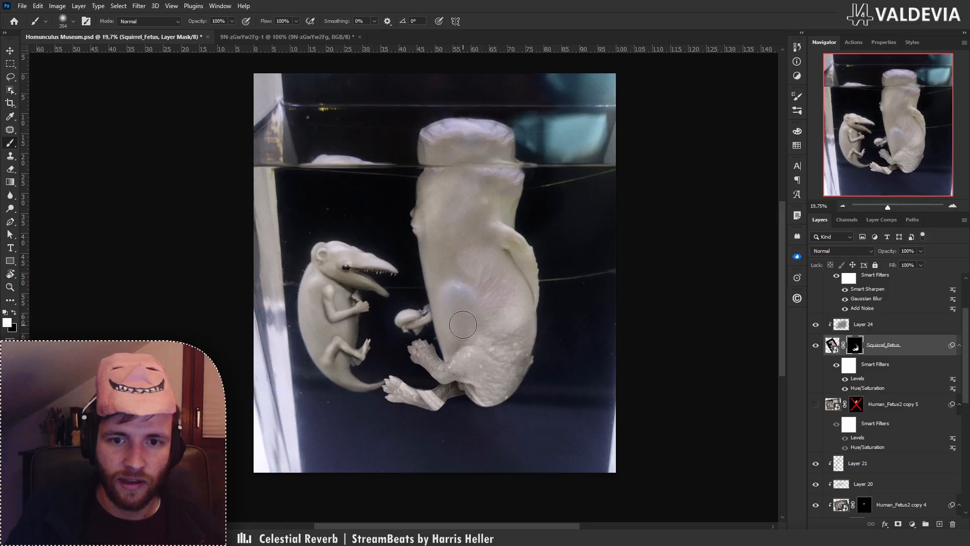
Paint over the pinkish rump and torso skin on Layer 24 to neutralise its colour.
{"action": "key", "text": "z"}
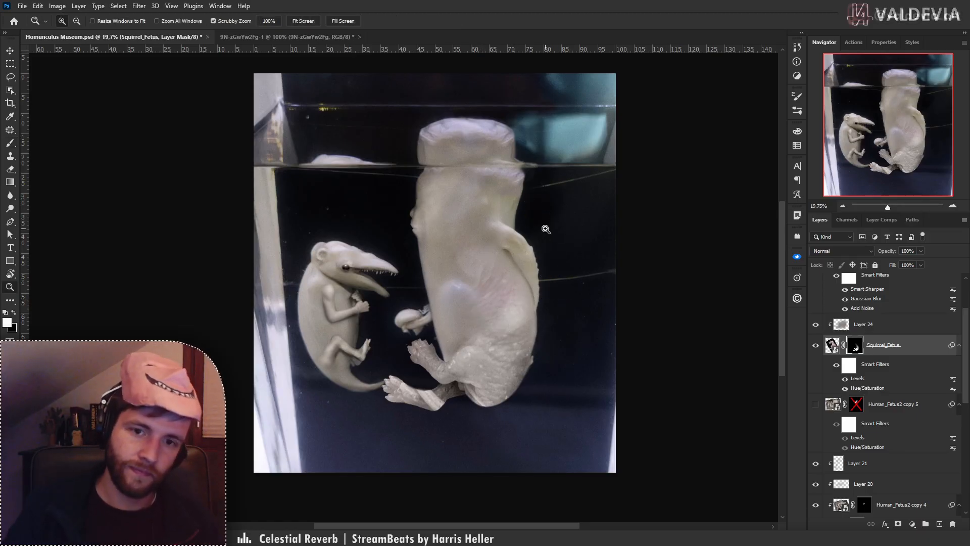
{"action": "mouse_move", "coordinate": [467, 249]}
{"action": "left_mouse_down"}
{"action": "mouse_move", "coordinate": [252, 248]}
{"action": "mouse_move", "coordinate": [411, 251]}
{"action": "left_mouse_up"}
{"action": "key", "text": "b"}
{"action": "left_click", "coordinate": [864, 326]}
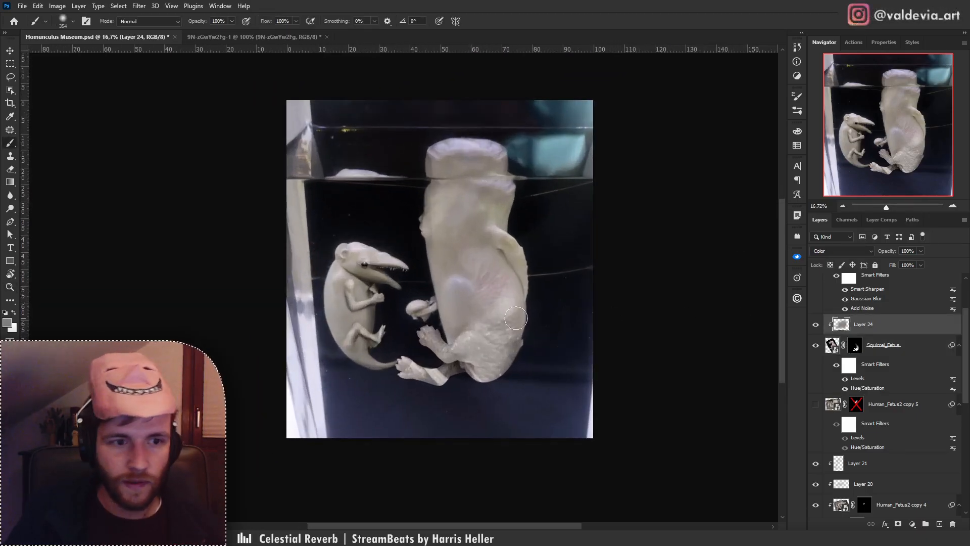
{"action": "left_click_drag", "start_coordinate": [463, 284], "coordinate": [523, 257]}
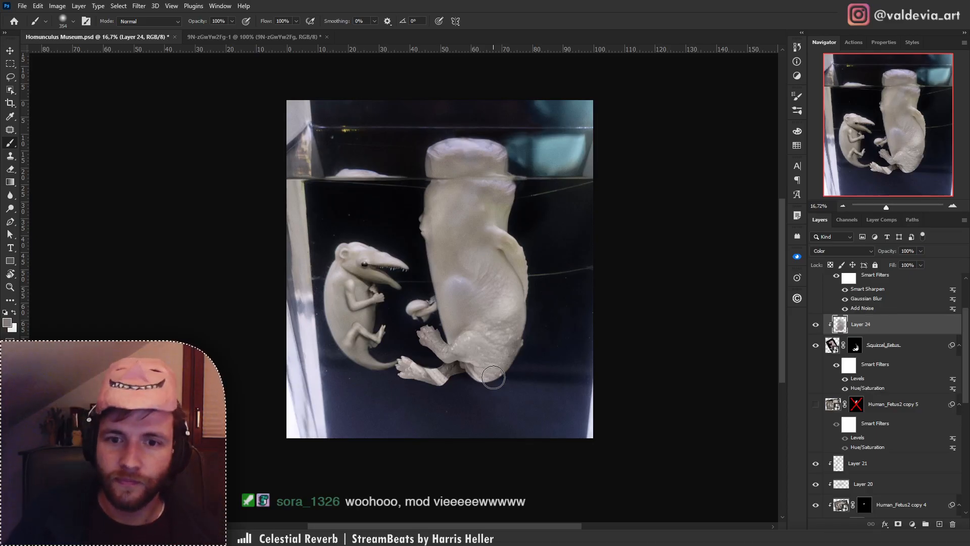
Add a new layer clipped directly above Squirrel_Fetus and switch to the Clone Stamp for retouching the hind legs.
{"action": "left_click", "coordinate": [907, 348]}
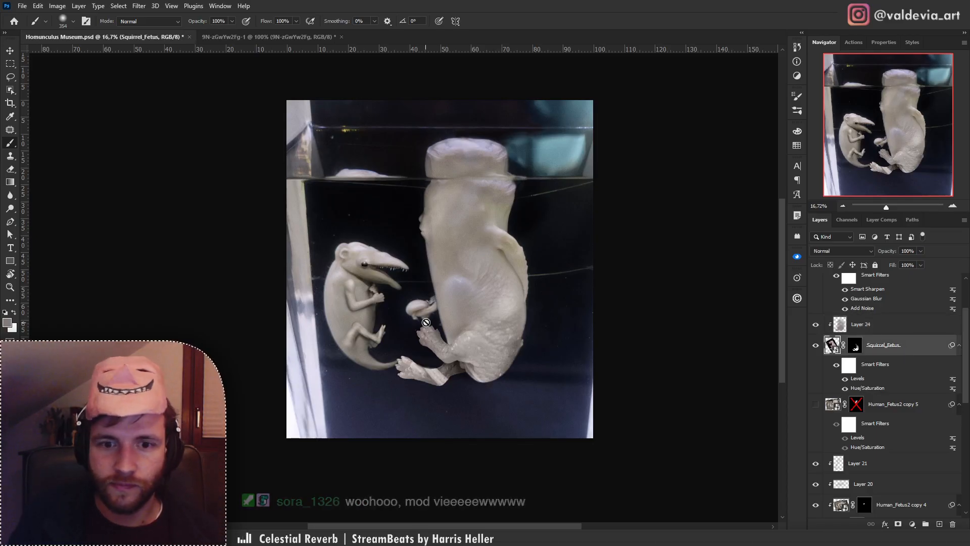
{"action": "key", "text": "z"}
{"action": "left_click_drag", "start_coordinate": [435, 384], "coordinate": [502, 380]}
{"action": "key", "text": "b"}
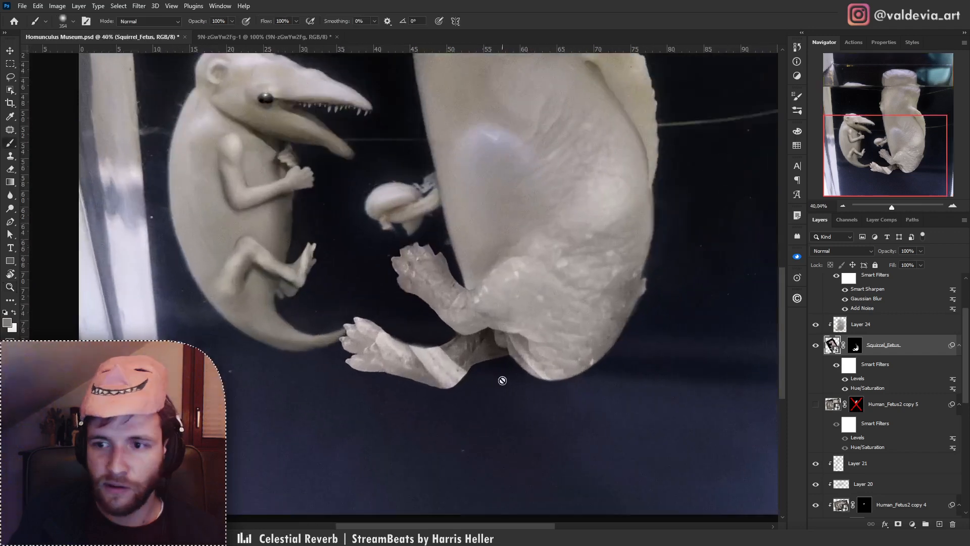
{"action": "left_click", "coordinate": [938, 524]}
{"action": "key", "text": "s"}
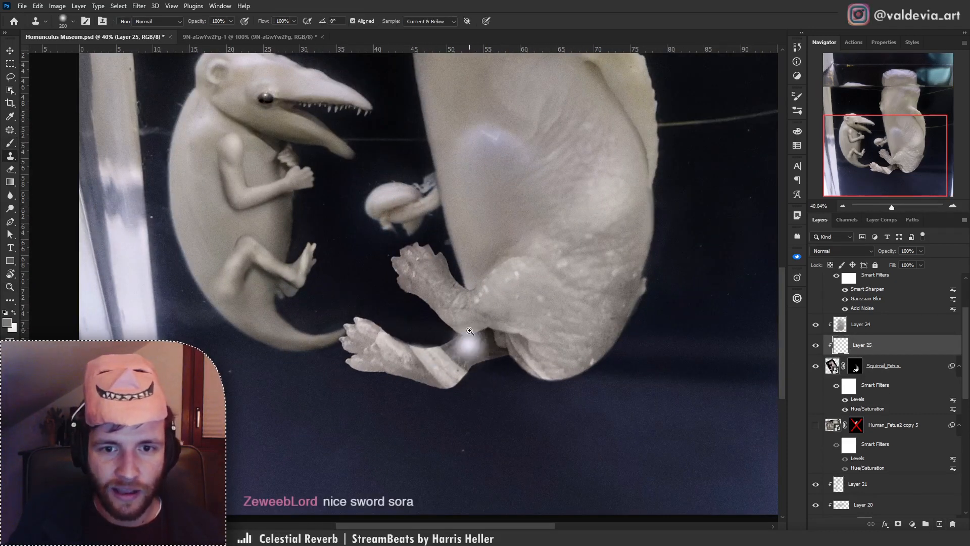
{"action": "left_click_drag", "start_coordinate": [470, 331], "coordinate": [473, 340]}
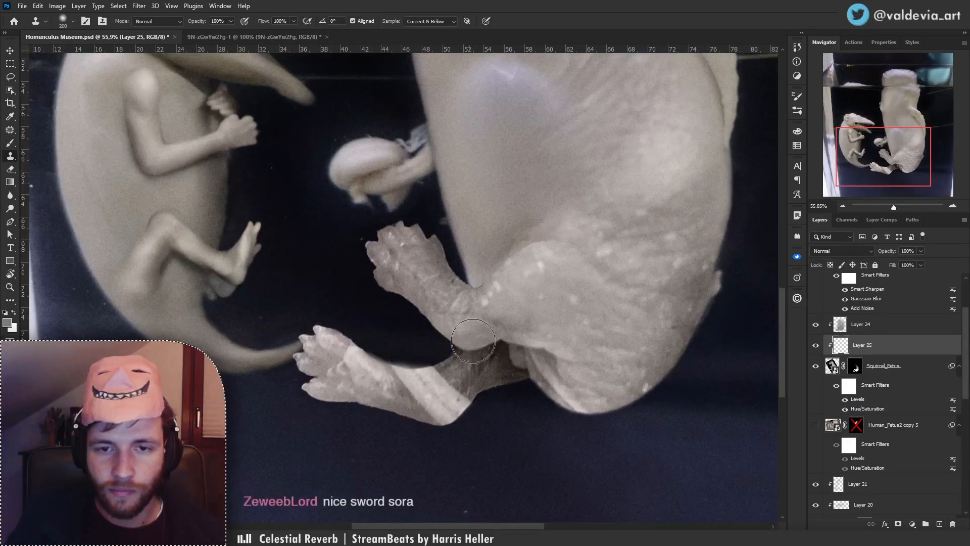
Clone leg skin over the bright fold on the lower hind leg with a 124 px Clone Stamp on Layer 25, undoing the last stroke.
{"action": "right_click", "coordinate": [434, 415]}
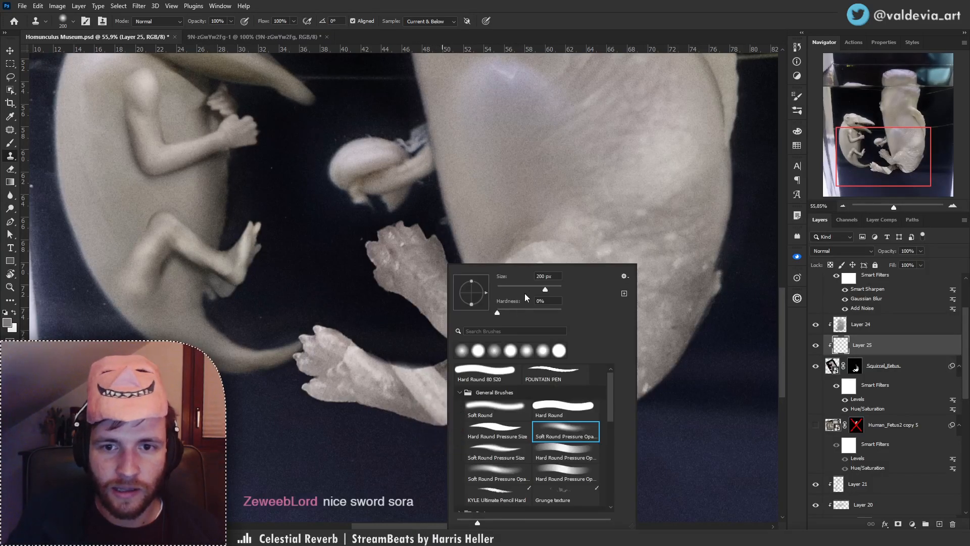
{"action": "left_click", "coordinate": [488, 406]}
{"action": "left_click", "coordinate": [875, 350]}
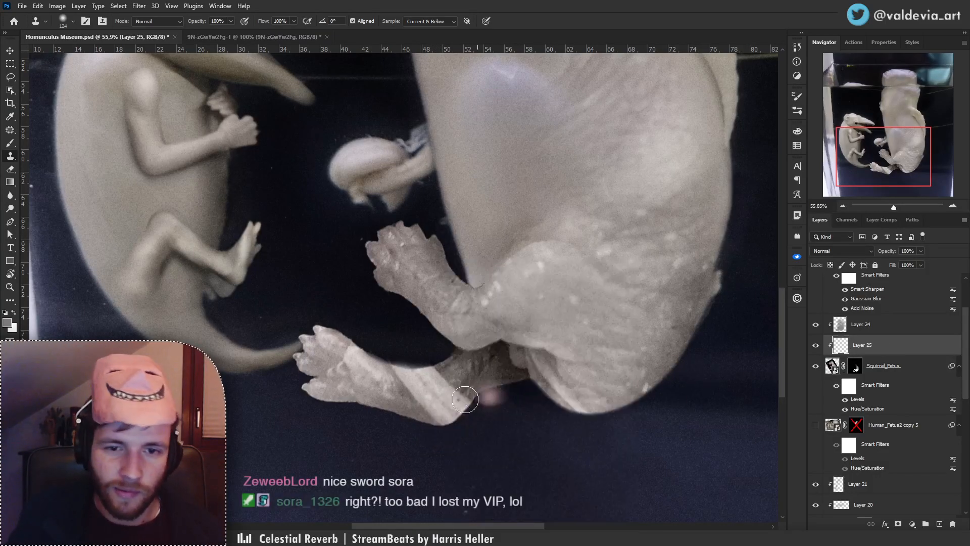
{"action": "mouse_move", "coordinate": [447, 416]}
{"action": "left_mouse_down"}
{"action": "mouse_move", "coordinate": [436, 401]}
{"action": "mouse_move", "coordinate": [454, 389]}
{"action": "mouse_move", "coordinate": [446, 385]}
{"action": "mouse_move", "coordinate": [417, 386]}
{"action": "mouse_move", "coordinate": [434, 378]}
{"action": "mouse_move", "coordinate": [396, 373]}
{"action": "mouse_move", "coordinate": [463, 368]}
{"action": "mouse_move", "coordinate": [444, 374]}
{"action": "mouse_move", "coordinate": [466, 377]}
{"action": "mouse_move", "coordinate": [471, 391]}
{"action": "mouse_move", "coordinate": [513, 383]}
{"action": "left_mouse_up"}
{"action": "key", "text": "ctrl+z"}
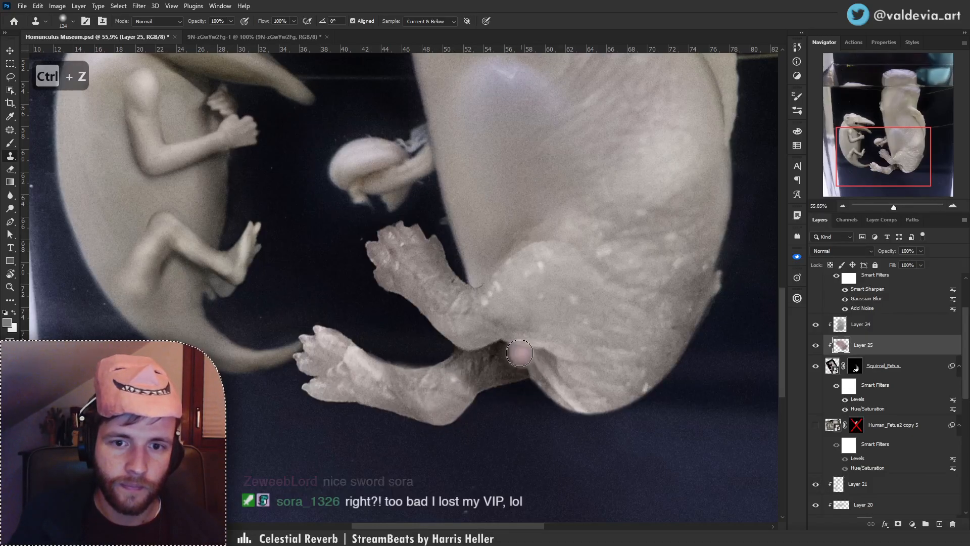
Sample the darker skin near the rump and clone it over the lower leg's bend with a Soft Round Pressure Opacity brush.
{"action": "left_click", "coordinate": [486, 371], "text": "alt"}
{"action": "key", "text": "shift+bracketright"}
{"action": "key", "text": "shift+bracketright"}
{"action": "key", "text": "shift+bracketright"}
{"action": "key", "text": "shift+bracketright"}
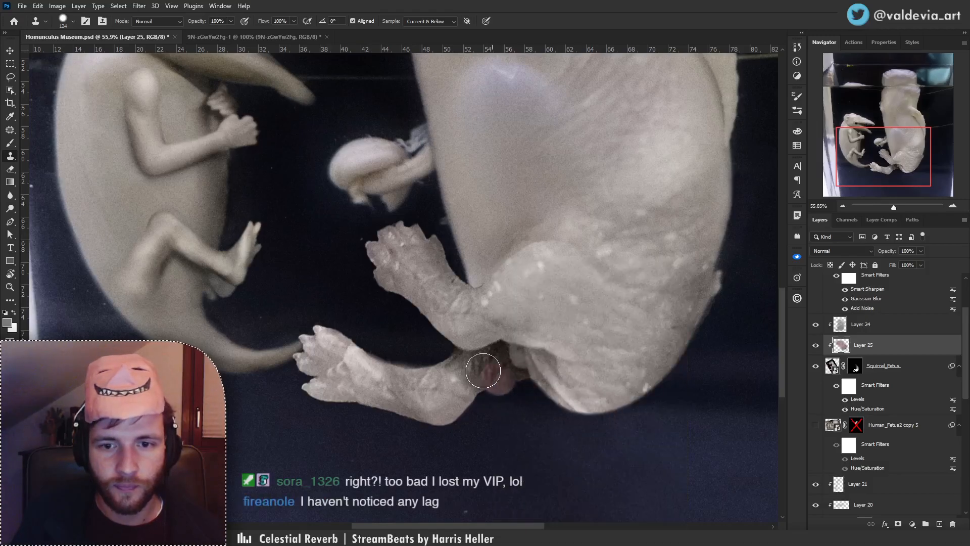
{"action": "left_click", "coordinate": [483, 370], "text": "alt"}
{"action": "right_click", "coordinate": [484, 370]}
{"action": "double_click", "coordinate": [609, 430]}
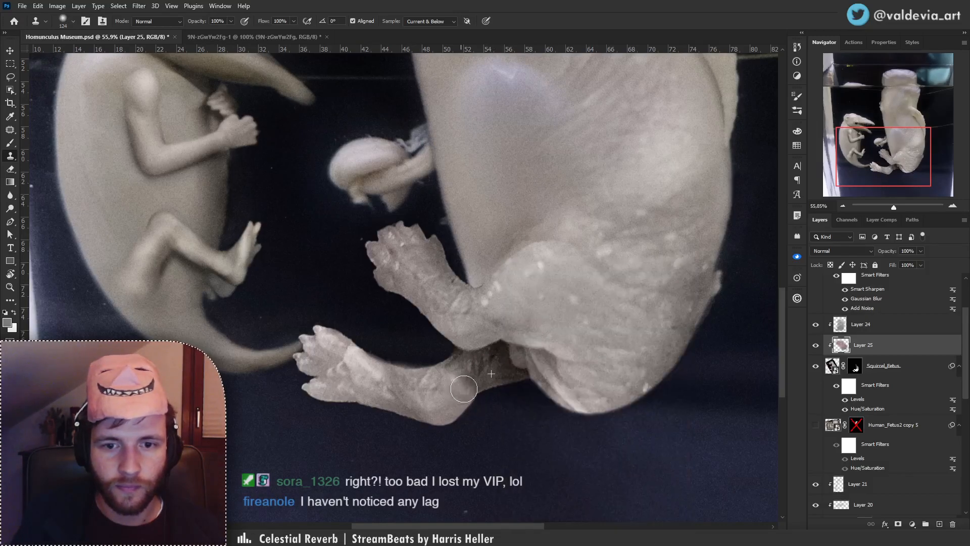
{"action": "left_click_drag", "start_coordinate": [448, 383], "coordinate": [450, 378]}
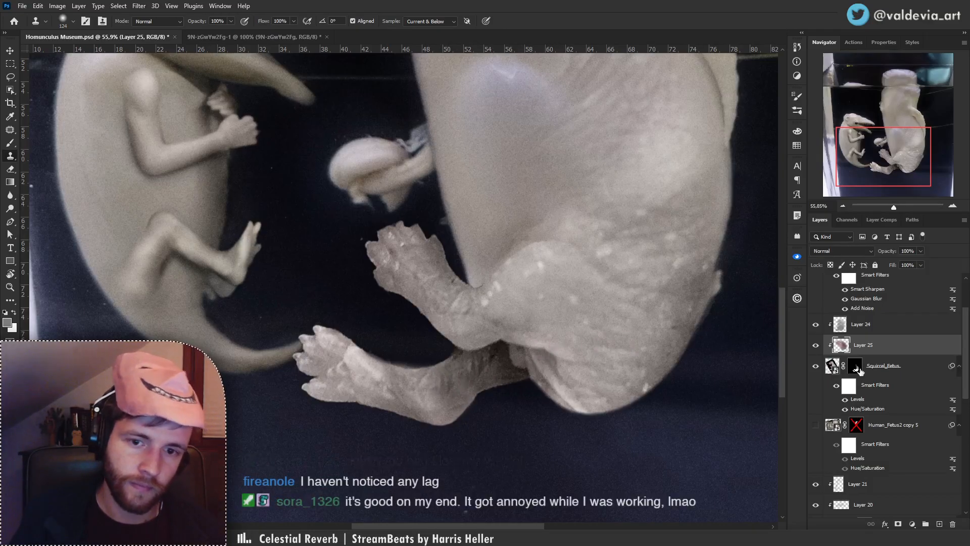
Try a 75 px Hard Round 80 520 stroke on the Squirrel_Fetus mask beside the lower leg, undo it, and switch the paint colour to black.
{"action": "left_click", "coordinate": [877, 374]}
{"action": "key", "text": "b"}
{"action": "right_click", "coordinate": [460, 348]}
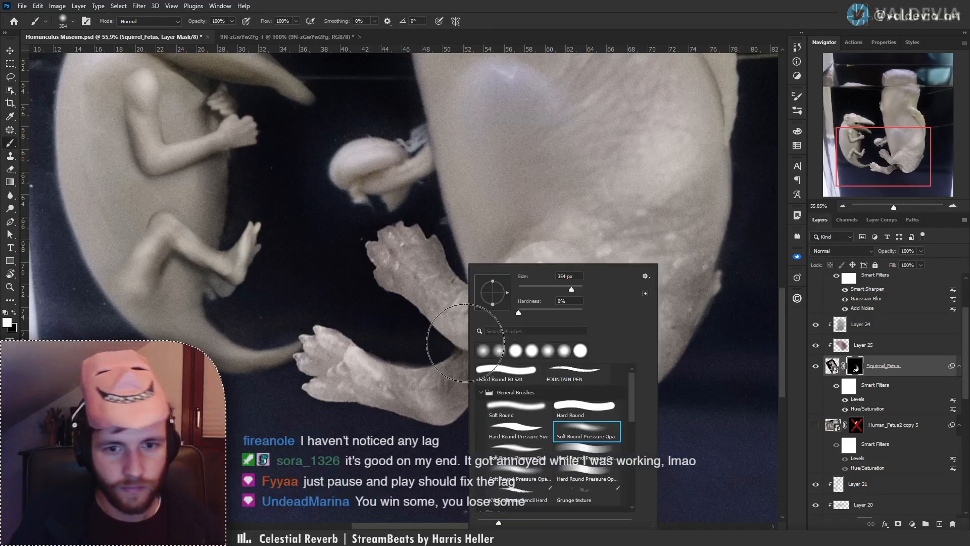
{"action": "left_click", "coordinate": [513, 378]}
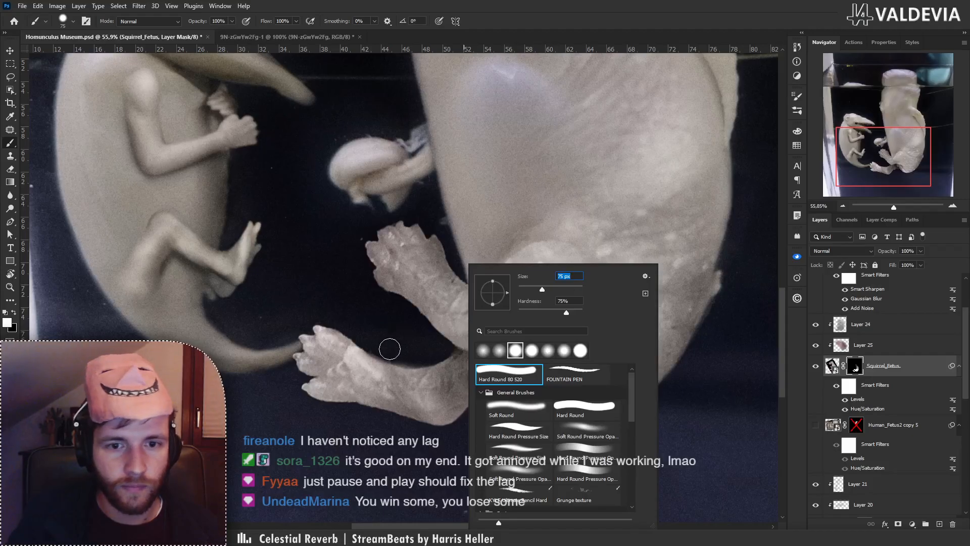
{"action": "left_click_drag", "start_coordinate": [390, 349], "coordinate": [425, 357]}
{"action": "key", "text": "ctrl+z"}
{"action": "key", "text": "x"}
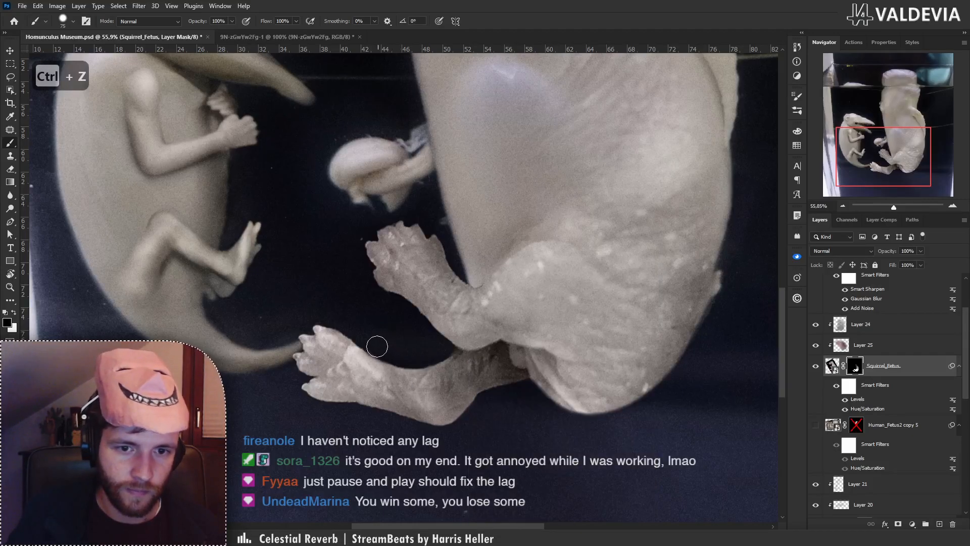
Apply a Gaussian Blur smart filter with a 2.7 px radius to the Squirrel_Fetus layer.
{"action": "key", "text": "z"}
{"action": "mouse_move", "coordinate": [425, 312]}
{"action": "left_mouse_down"}
{"action": "mouse_move", "coordinate": [372, 312]}
{"action": "mouse_move", "coordinate": [417, 312]}
{"action": "left_mouse_up"}
{"action": "left_click", "coordinate": [928, 372]}
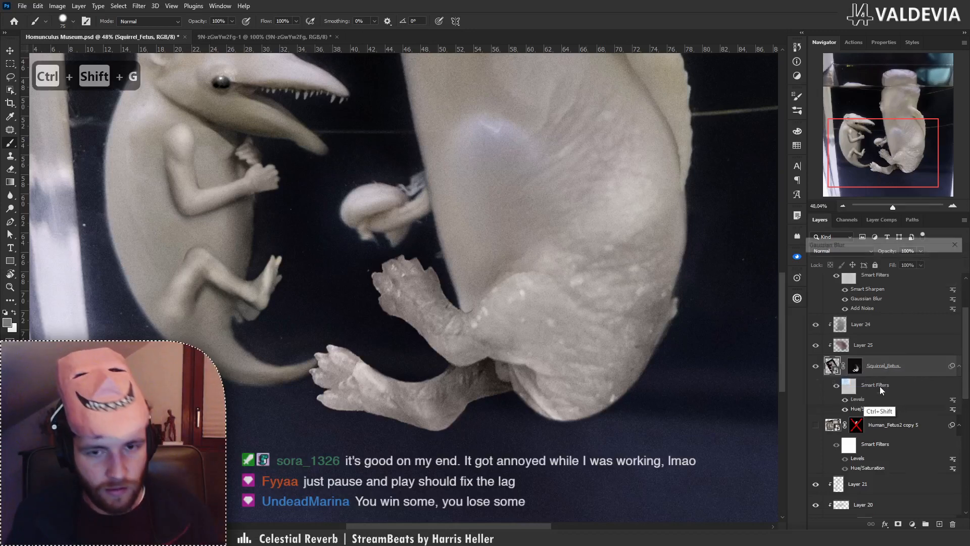
{"action": "key", "text": "ctrl+shift+g"}
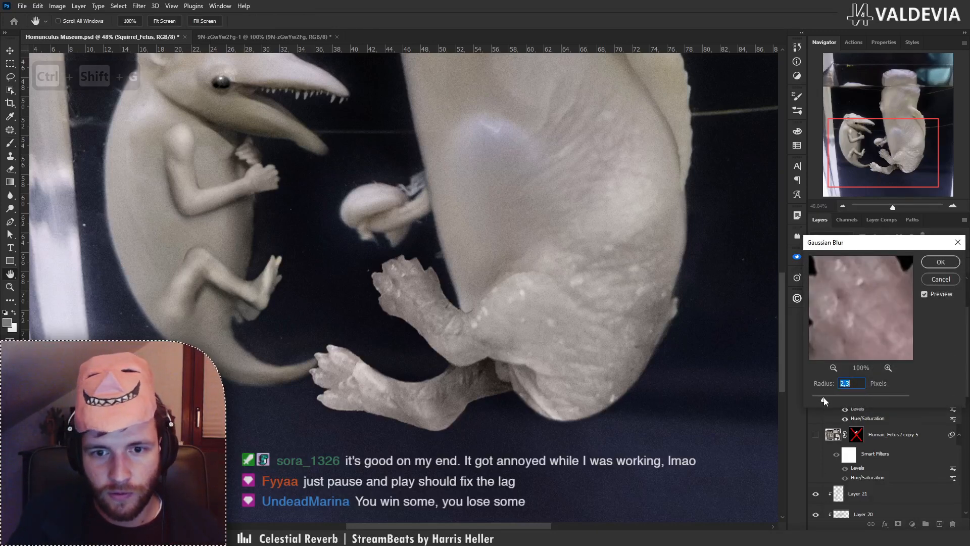
{"action": "left_click_drag", "start_coordinate": [825, 399], "coordinate": [828, 403]}
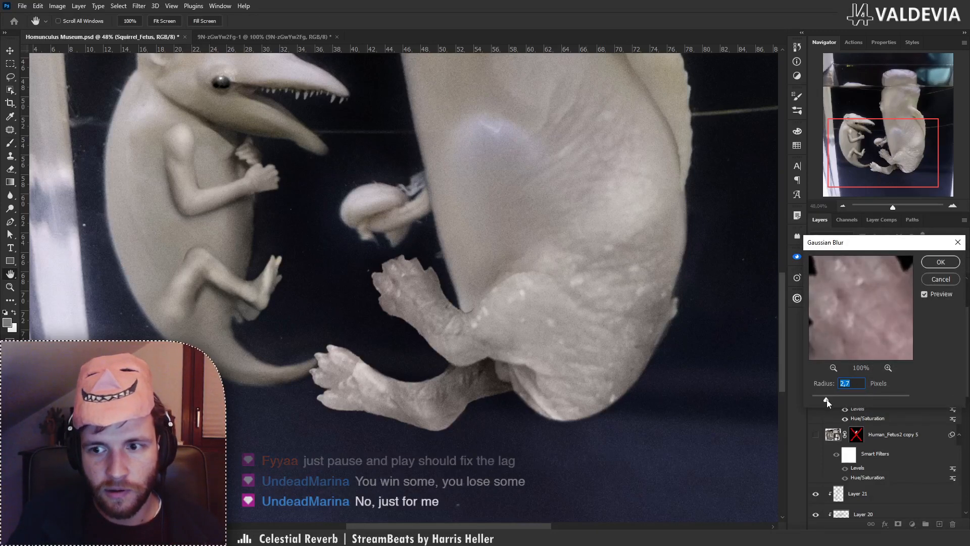
{"action": "left_click", "coordinate": [930, 262]}
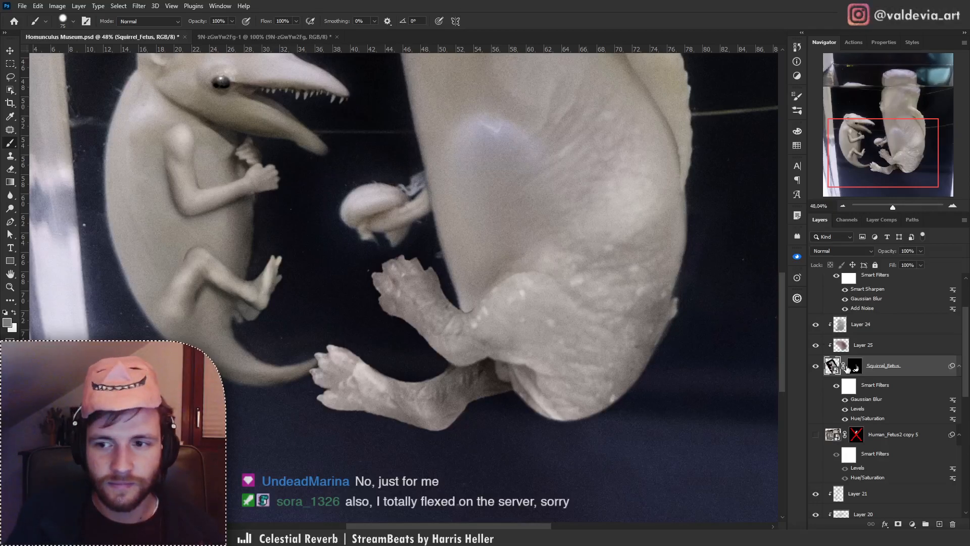
Try refining the Squirrel_Fetus mask in Select and Mask with a 2.3 px feather and a -34% edge shift.
{"action": "left_click", "coordinate": [854, 367]}
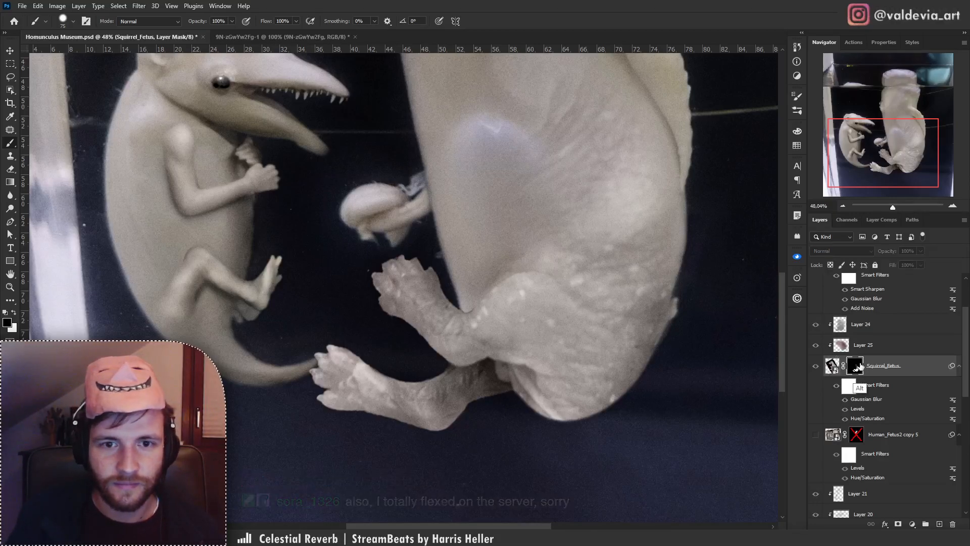
{"action": "left_click", "coordinate": [858, 367], "text": "alt"}
{"action": "left_click", "coordinate": [858, 366], "text": "alt"}
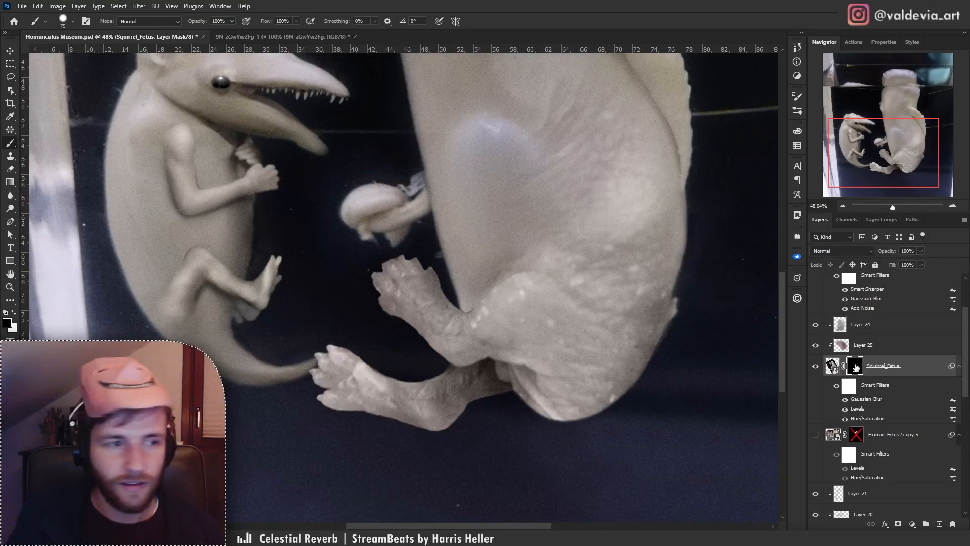
{"action": "double_click", "coordinate": [857, 366]}
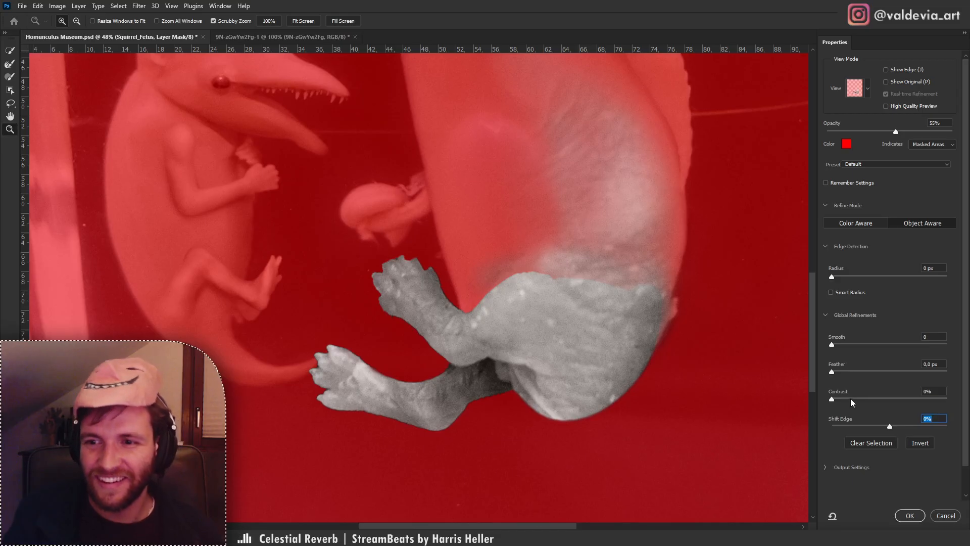
{"action": "left_click", "coordinate": [838, 372]}
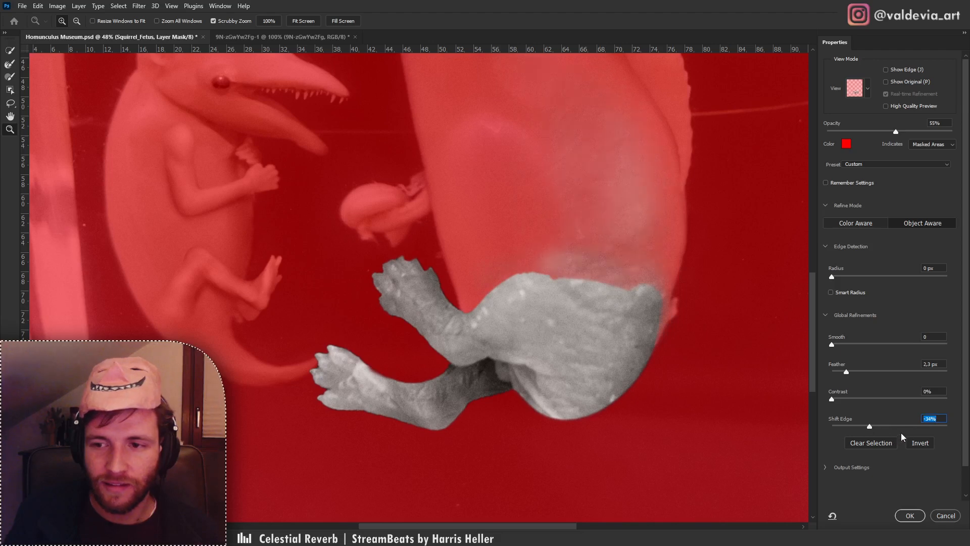
{"action": "left_click", "coordinate": [942, 514]}
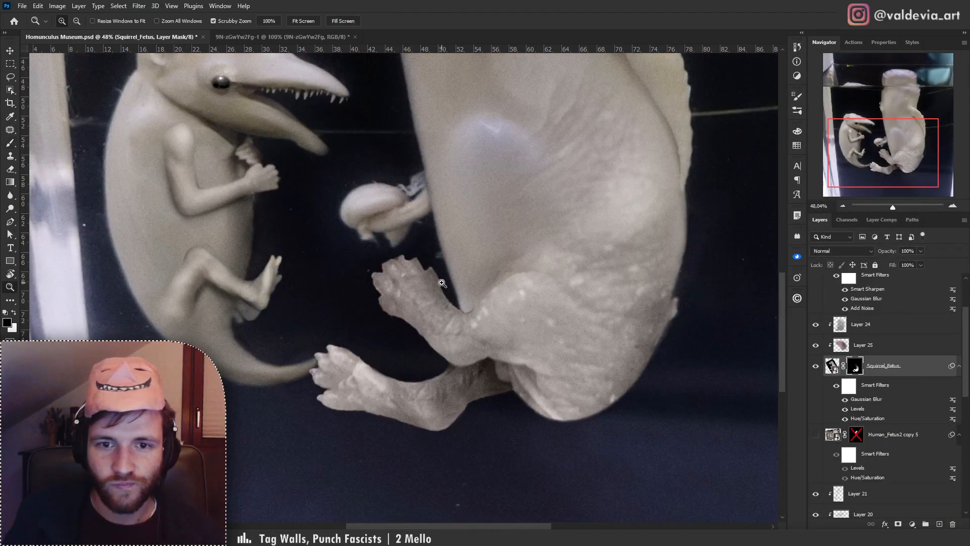
Paint black on the Squirrel_Fetus mask with a soft 25 px brush to clean up the upper paw's toe edges.
{"action": "left_click_drag", "start_coordinate": [438, 275], "coordinate": [486, 272]}
{"action": "right_click", "coordinate": [518, 277]}
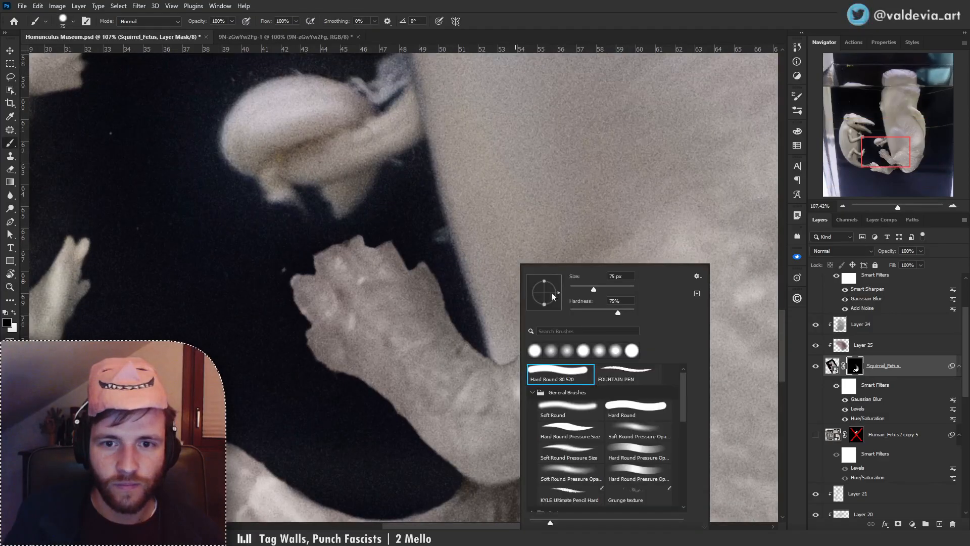
{"action": "left_click", "coordinate": [583, 407]}
{"action": "key", "text": "Return"}
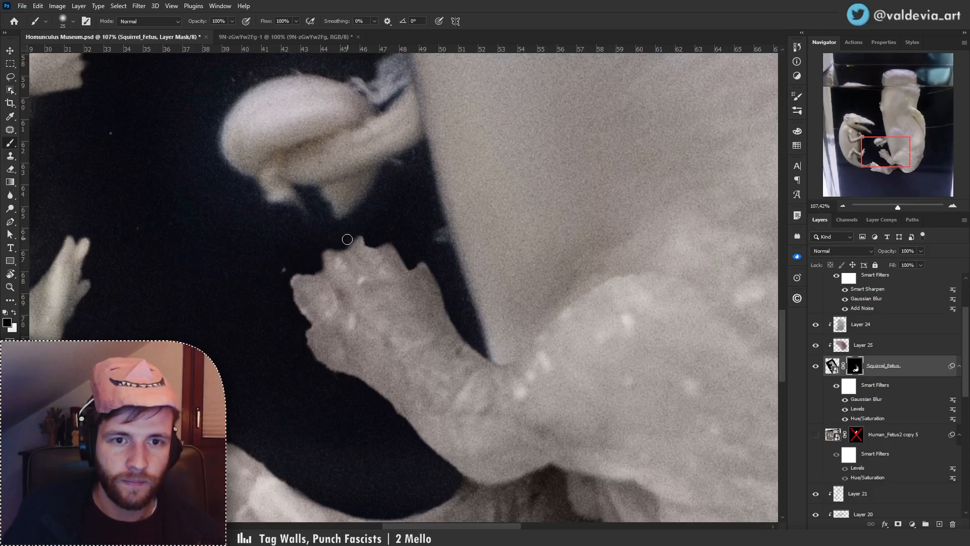
Soften the mask along the upper leg's underside and the lower foot's upper edge with the 25 px brush, undoing the last stroke.
{"action": "scroll", "coordinate": [374, 238], "scroll_direction": "down", "scroll_amount": 4}
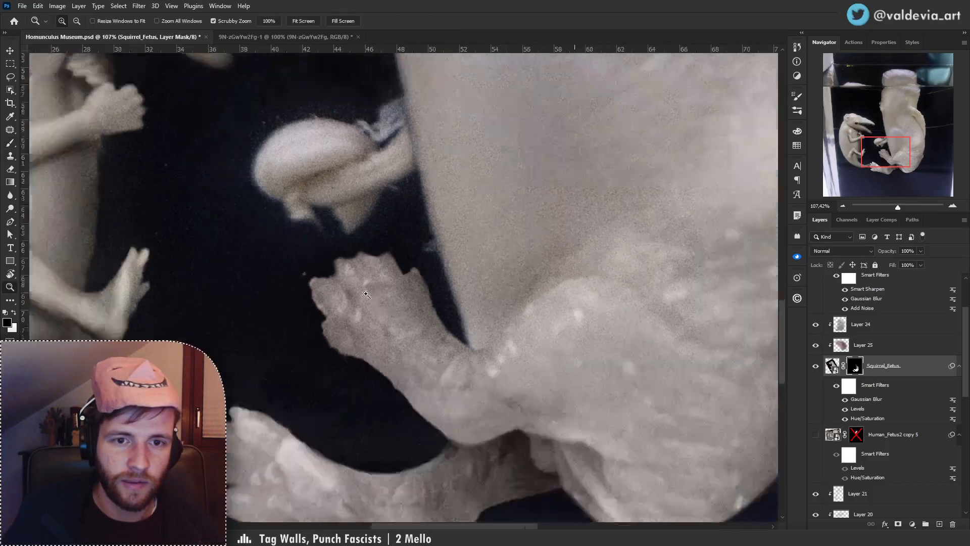
{"action": "scroll", "coordinate": [374, 253], "scroll_direction": "up", "scroll_amount": 5}
{"action": "mouse_move", "coordinate": [373, 255]}
{"action": "left_mouse_down"}
{"action": "mouse_move", "coordinate": [338, 262]}
{"action": "mouse_move", "coordinate": [343, 305]}
{"action": "mouse_move", "coordinate": [362, 327]}
{"action": "mouse_move", "coordinate": [361, 362]}
{"action": "mouse_move", "coordinate": [354, 350]}
{"action": "mouse_move", "coordinate": [388, 395]}
{"action": "mouse_move", "coordinate": [426, 406]}
{"action": "left_mouse_up"}
{"action": "left_click_drag", "start_coordinate": [514, 367], "coordinate": [475, 228]}
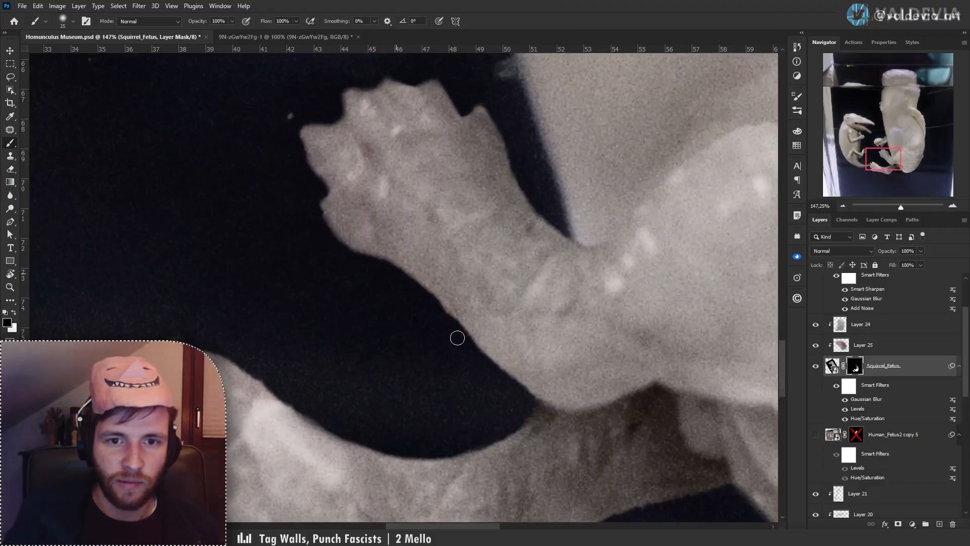
{"action": "mouse_move", "coordinate": [457, 338]}
{"action": "left_mouse_down"}
{"action": "mouse_move", "coordinate": [525, 403]}
{"action": "mouse_move", "coordinate": [400, 377]}
{"action": "mouse_move", "coordinate": [461, 396]}
{"action": "mouse_move", "coordinate": [476, 371]}
{"action": "left_mouse_up"}
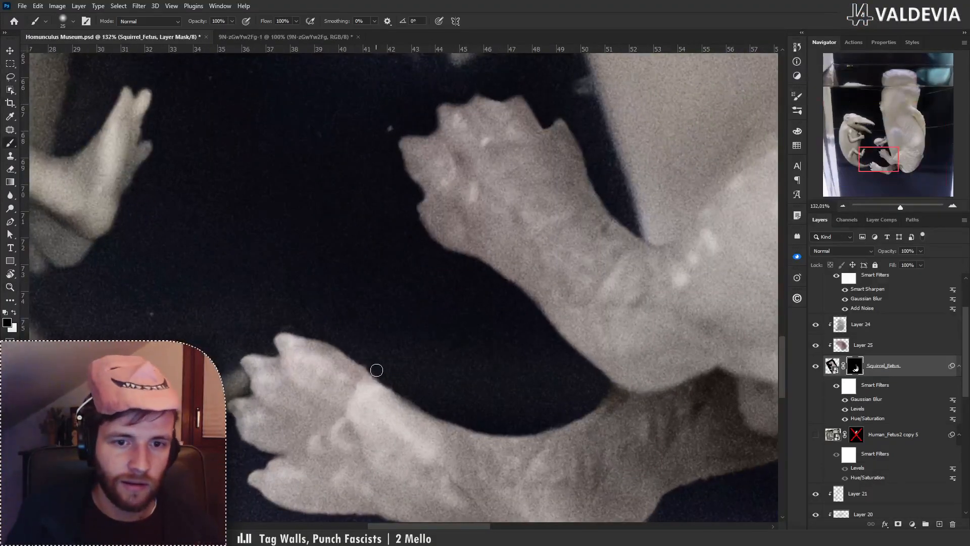
{"action": "mouse_move", "coordinate": [376, 370]}
{"action": "left_mouse_down"}
{"action": "mouse_move", "coordinate": [346, 347]}
{"action": "mouse_move", "coordinate": [282, 330]}
{"action": "mouse_move", "coordinate": [270, 340]}
{"action": "left_mouse_up"}
{"action": "key", "text": "ctrl+z"}
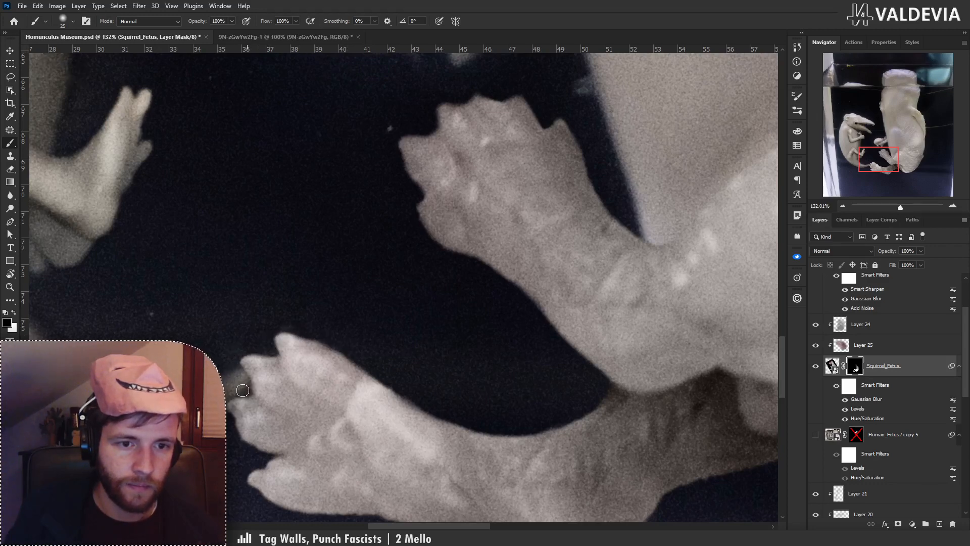
Clean up the Squirrel_Fetus mask around the lower foot's toes and heel with the soft 25 px brush, undoing the first stroke.
{"action": "left_click_drag", "start_coordinate": [304, 431], "coordinate": [353, 320]}
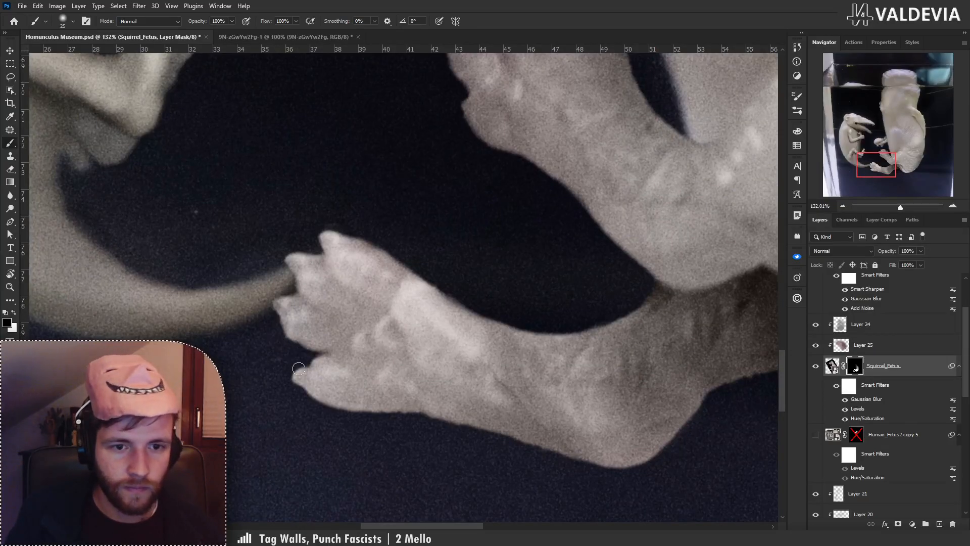
{"action": "mouse_move", "coordinate": [299, 368]}
{"action": "left_mouse_down"}
{"action": "mouse_move", "coordinate": [320, 407]}
{"action": "mouse_move", "coordinate": [347, 418]}
{"action": "mouse_move", "coordinate": [429, 418]}
{"action": "mouse_move", "coordinate": [580, 461]}
{"action": "mouse_move", "coordinate": [647, 464]}
{"action": "mouse_move", "coordinate": [448, 442]}
{"action": "mouse_move", "coordinate": [475, 400]}
{"action": "mouse_move", "coordinate": [553, 351]}
{"action": "mouse_move", "coordinate": [625, 336]}
{"action": "mouse_move", "coordinate": [663, 373]}
{"action": "left_mouse_up"}
{"action": "key", "text": "ctrl+z"}
{"action": "mouse_move", "coordinate": [674, 410]}
{"action": "left_mouse_down"}
{"action": "mouse_move", "coordinate": [648, 399]}
{"action": "mouse_move", "coordinate": [533, 359]}
{"action": "left_mouse_up"}
{"action": "mouse_move", "coordinate": [522, 319]}
{"action": "left_mouse_down"}
{"action": "mouse_move", "coordinate": [593, 368]}
{"action": "mouse_move", "coordinate": [615, 365]}
{"action": "left_mouse_up"}
Try cleaning up the Squirrel_Fetus mask along the rump's lower edge with the 25 px brush, and undo the strokes.
{"action": "key", "text": "ctrl+space"}
{"action": "left_click_drag", "start_coordinate": [599, 394], "coordinate": [404, 389]}
{"action": "mouse_move", "coordinate": [513, 375]}
{"action": "left_mouse_down"}
{"action": "mouse_move", "coordinate": [627, 374]}
{"action": "mouse_move", "coordinate": [697, 393]}
{"action": "left_mouse_up"}
{"action": "left_click_drag", "start_coordinate": [471, 421], "coordinate": [537, 408]}
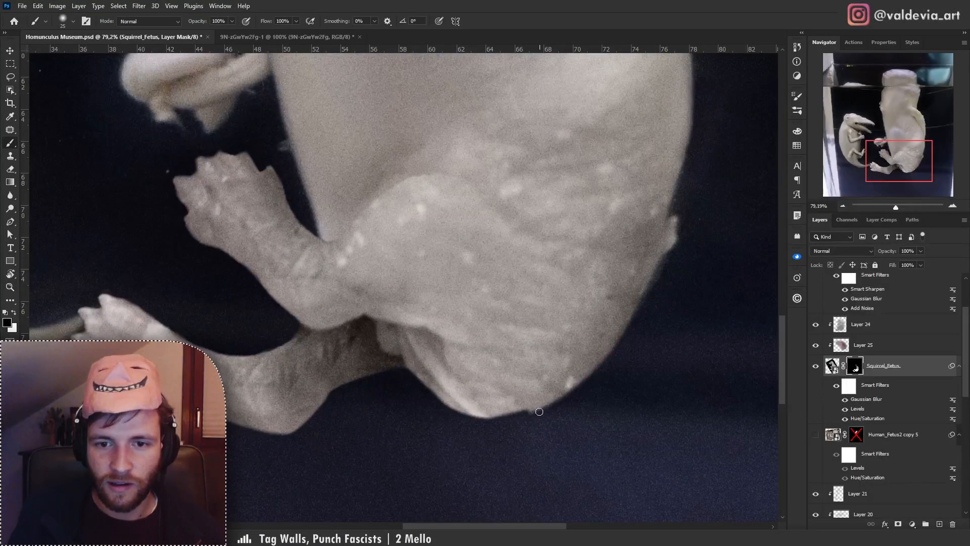
{"action": "key", "text": "ctrl+z"}
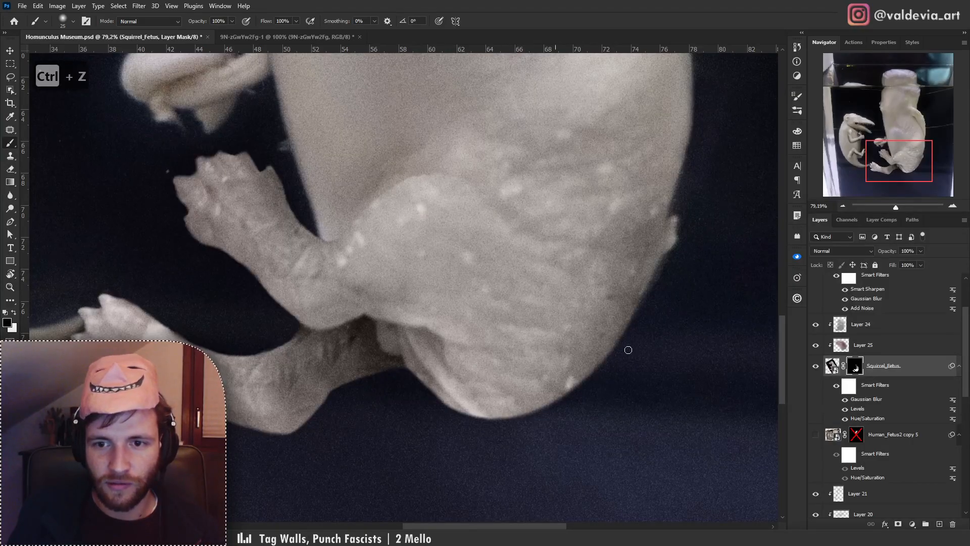
{"action": "key", "text": "ctrl+z"}
{"action": "mouse_move", "coordinate": [672, 223]}
{"action": "left_mouse_down"}
{"action": "mouse_move", "coordinate": [640, 311]}
{"action": "mouse_move", "coordinate": [561, 318]}
{"action": "left_mouse_up"}
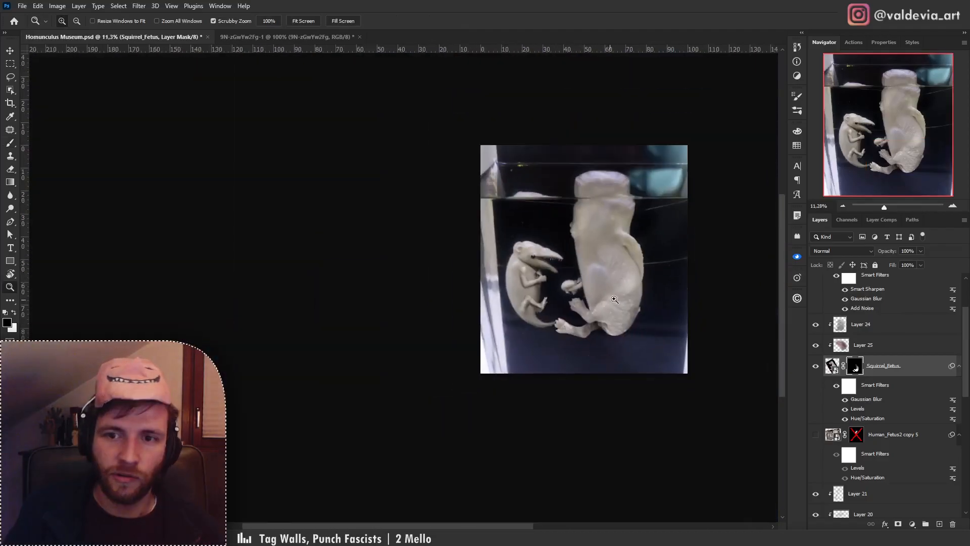
On Layer 24, paint colour sampled from the small creature's tail over the lower foot with a 171 px Soft Round Pressure Opacity brush.
{"action": "left_click_drag", "start_coordinate": [646, 286], "coordinate": [682, 286]}
{"action": "left_click_drag", "start_coordinate": [571, 283], "coordinate": [517, 313]}
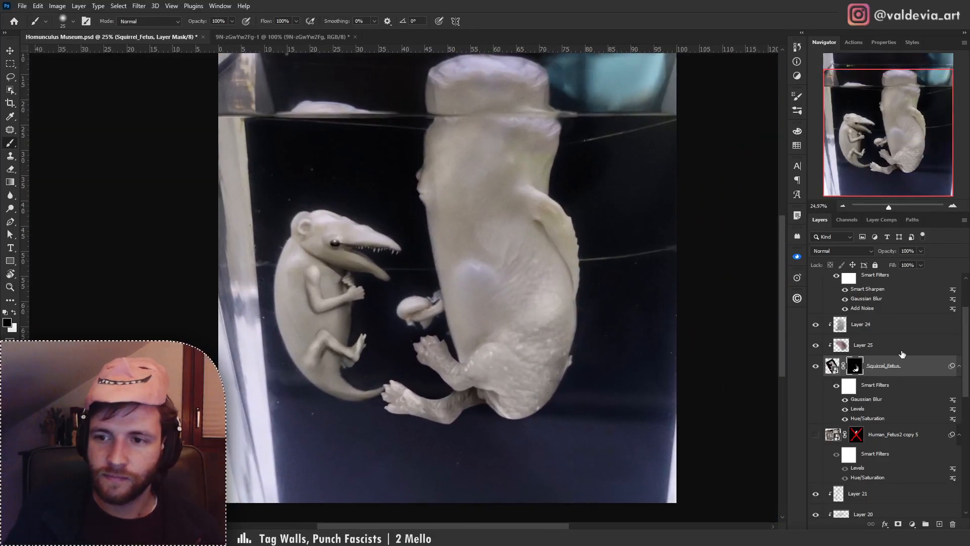
{"action": "left_click", "coordinate": [882, 345]}
{"action": "left_click", "coordinate": [831, 326]}
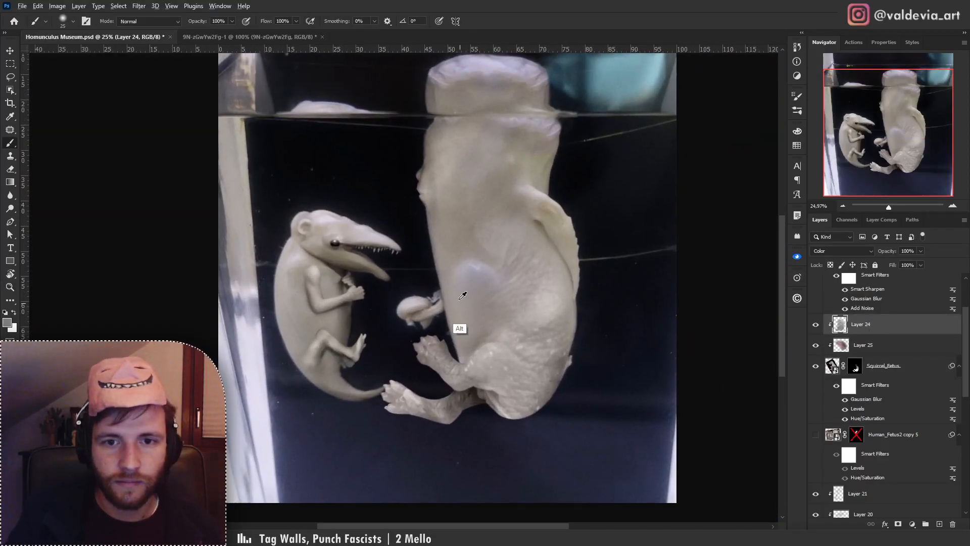
{"action": "right_click", "coordinate": [494, 262]}
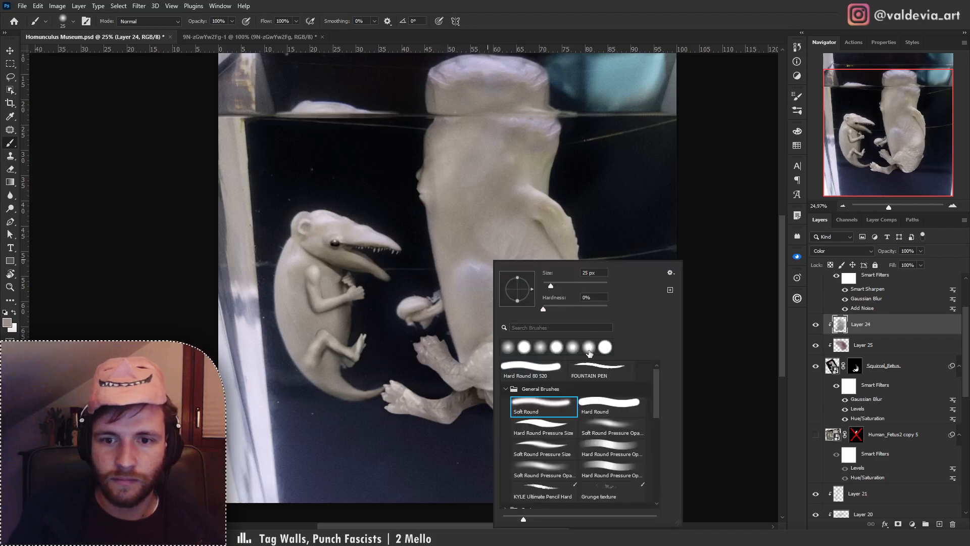
{"action": "left_click", "coordinate": [605, 428]}
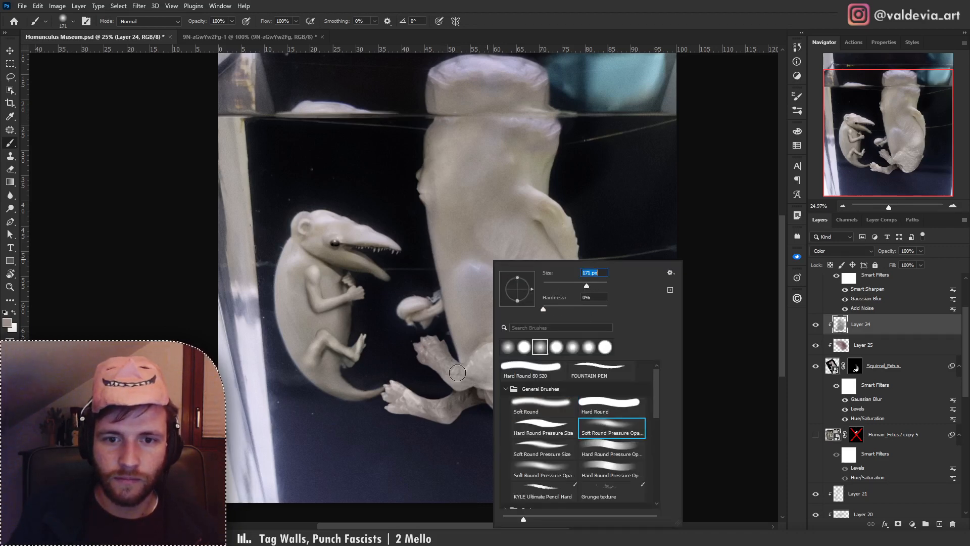
{"action": "left_click", "coordinate": [459, 373]}
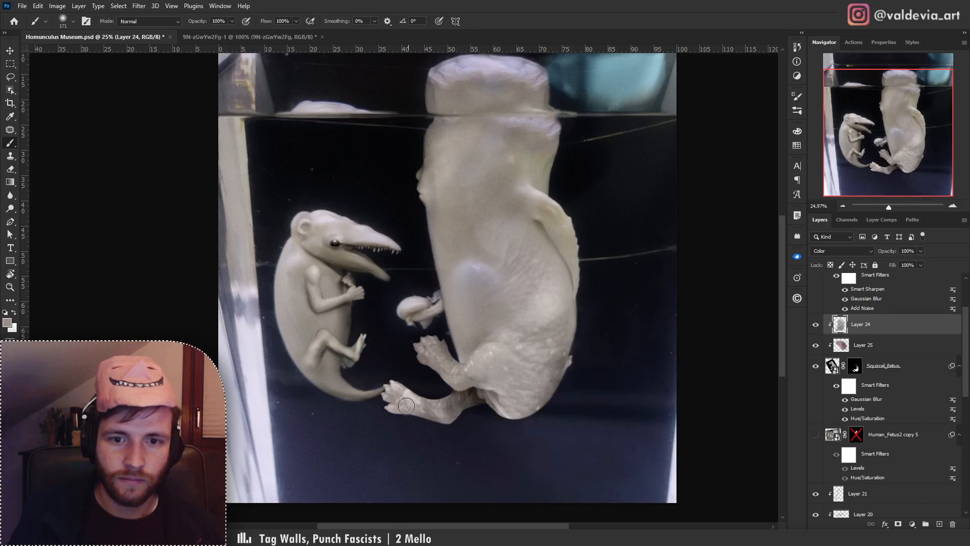
{"action": "left_click", "coordinate": [349, 394], "text": "alt"}
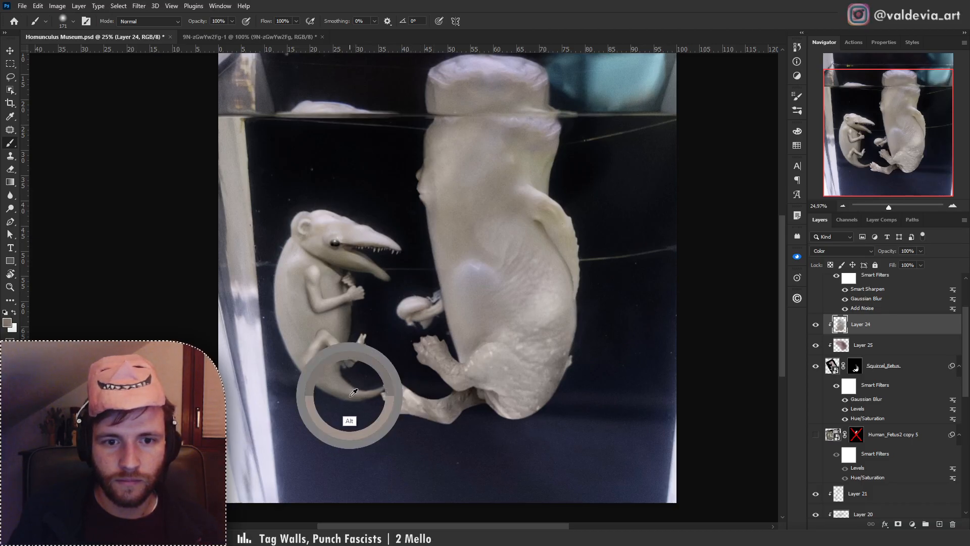
{"action": "mouse_move", "coordinate": [402, 393]}
{"action": "left_mouse_down"}
{"action": "mouse_move", "coordinate": [445, 414]}
{"action": "mouse_move", "coordinate": [432, 410]}
{"action": "mouse_move", "coordinate": [398, 390]}
{"action": "mouse_move", "coordinate": [470, 412]}
{"action": "left_mouse_up"}
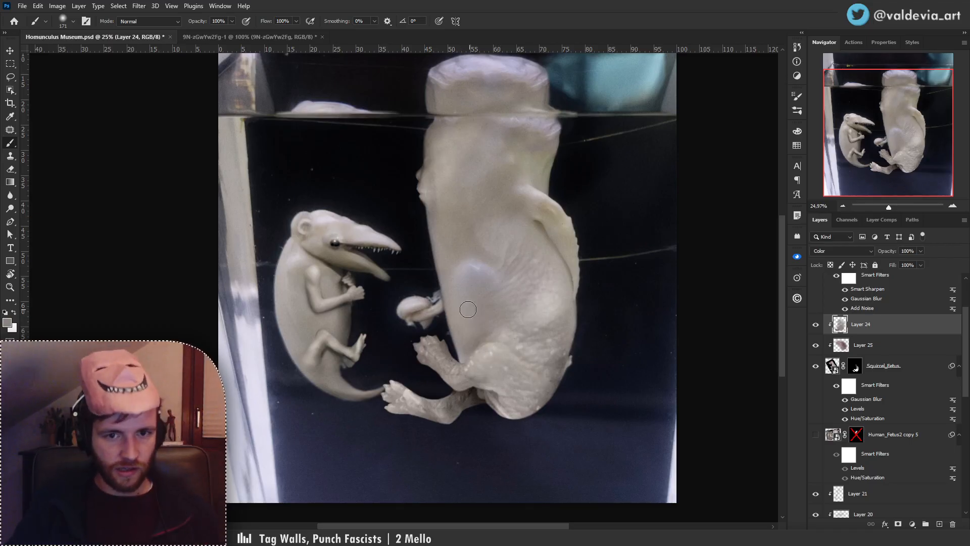
{"action": "key", "text": "ctrl+space"}
{"action": "left_click_drag", "start_coordinate": [446, 348], "coordinate": [513, 334]}
{"action": "left_click", "coordinate": [858, 368]}
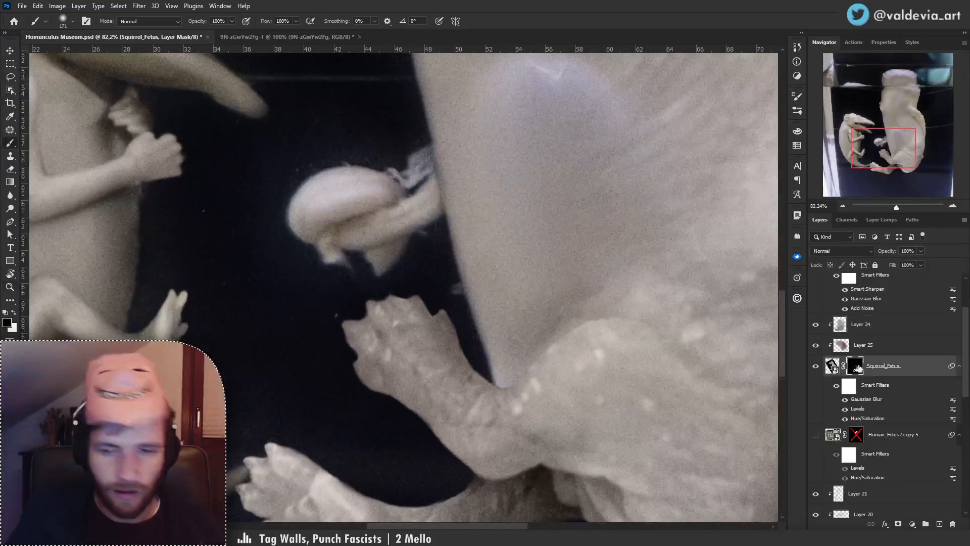
{"action": "double_click", "coordinate": [856, 368]}
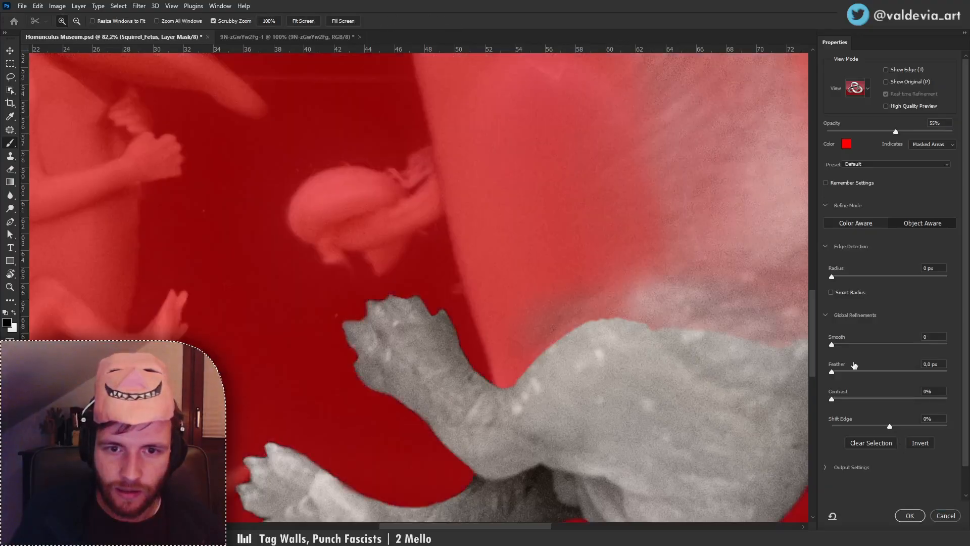
{"action": "key", "text": "Escape"}
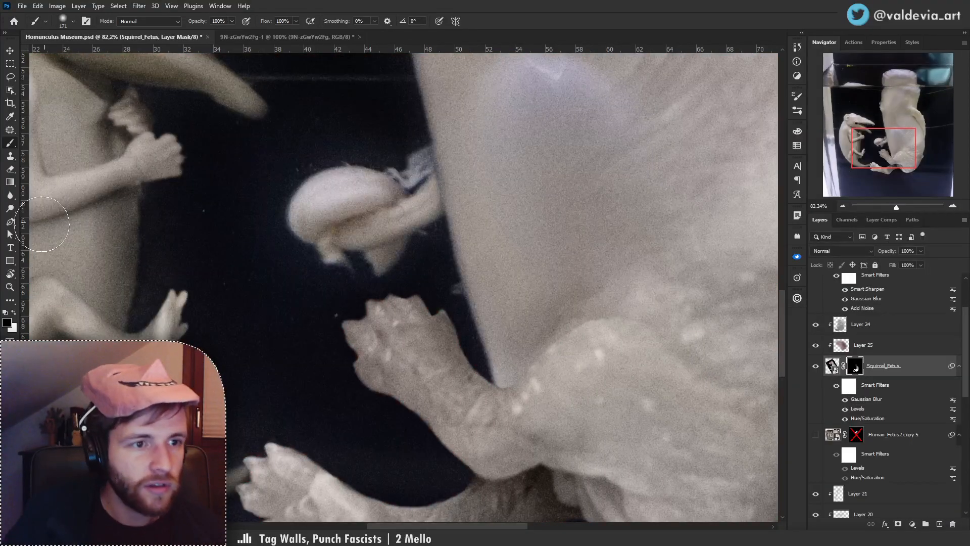
Blur the Squirrel_Fetus mask around the upper paw's edges using the Blur tool with a soft 95 px tip.
{"action": "right_click", "coordinate": [10, 195]}
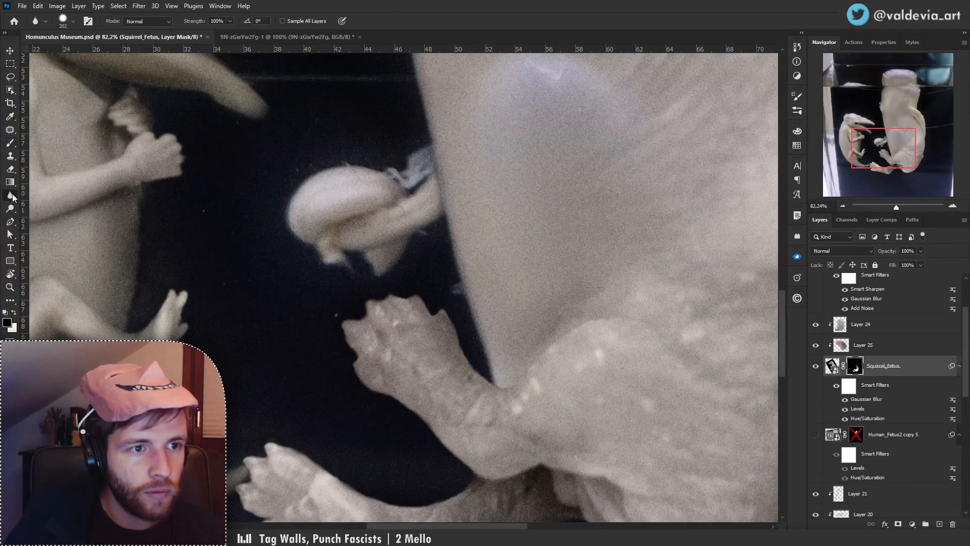
{"action": "left_click", "coordinate": [43, 195]}
{"action": "right_click", "coordinate": [444, 313]}
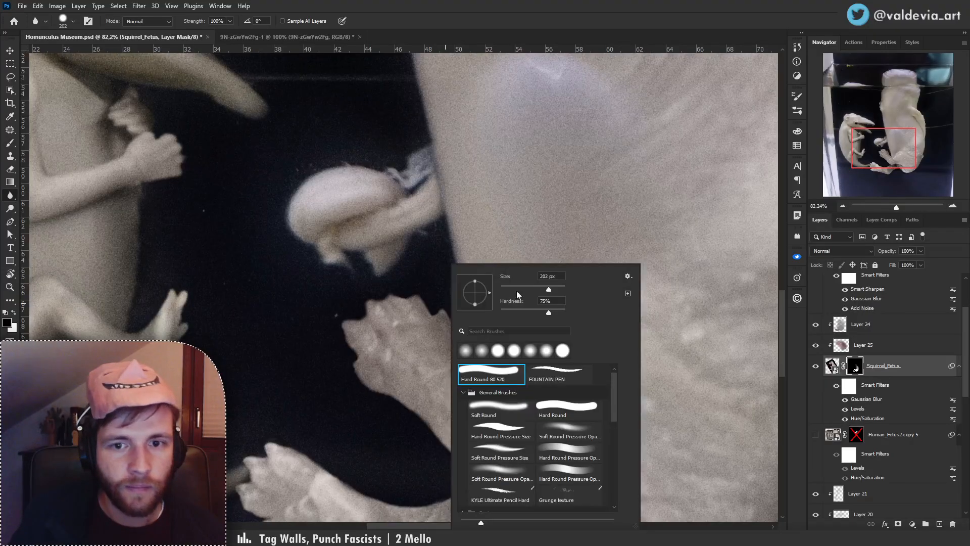
{"action": "left_click", "coordinate": [549, 427]}
{"action": "left_click", "coordinate": [506, 408]}
{"action": "mouse_move", "coordinate": [404, 299]}
{"action": "left_mouse_down"}
{"action": "mouse_move", "coordinate": [427, 298]}
{"action": "mouse_move", "coordinate": [459, 341]}
{"action": "mouse_move", "coordinate": [423, 300]}
{"action": "left_mouse_up"}
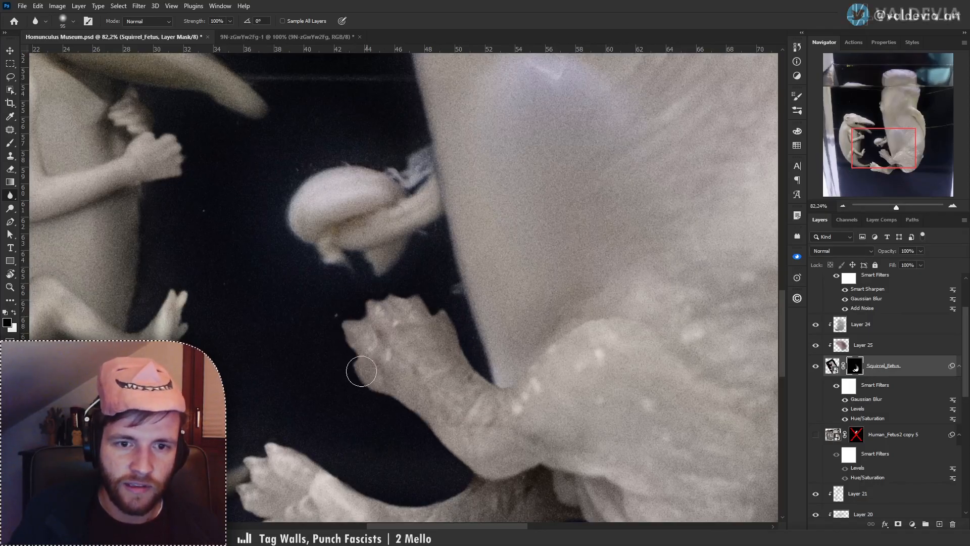
Blur the Squirrel_Fetus mask edges along the lower foot, the leg and the rump with the same 95 px tip.
{"action": "scroll", "coordinate": [457, 329], "scroll_direction": "down", "scroll_amount": 2}
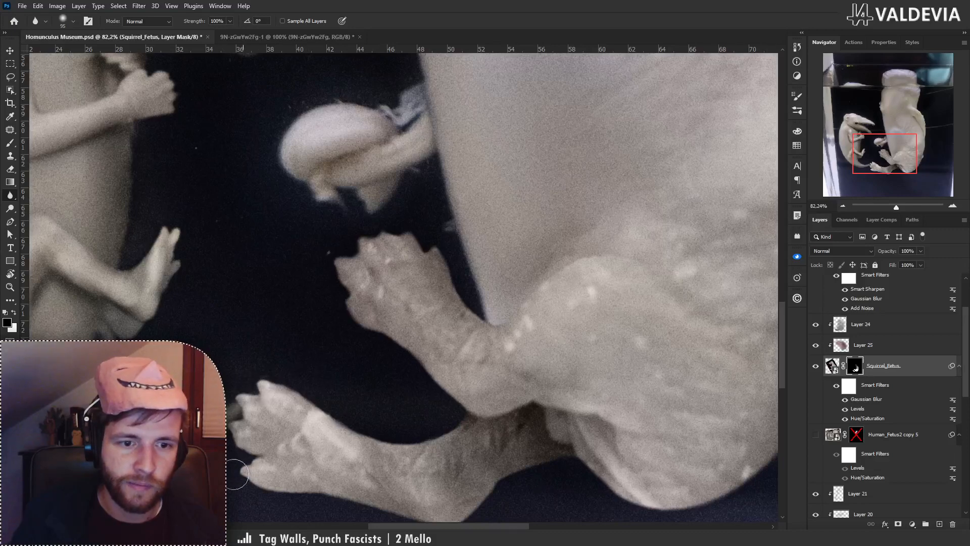
{"action": "left_click_drag", "start_coordinate": [409, 371], "coordinate": [377, 346]}
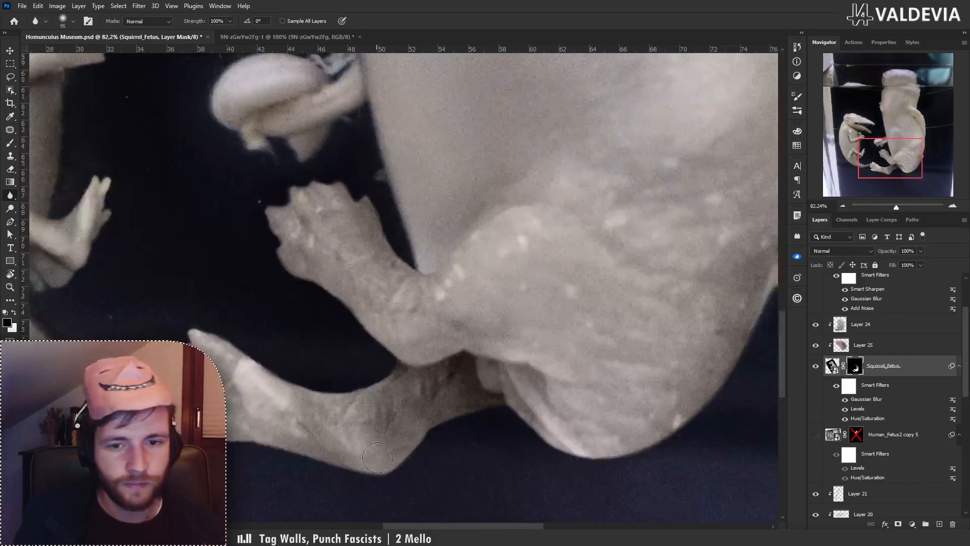
{"action": "left_click_drag", "start_coordinate": [683, 442], "coordinate": [501, 493]}
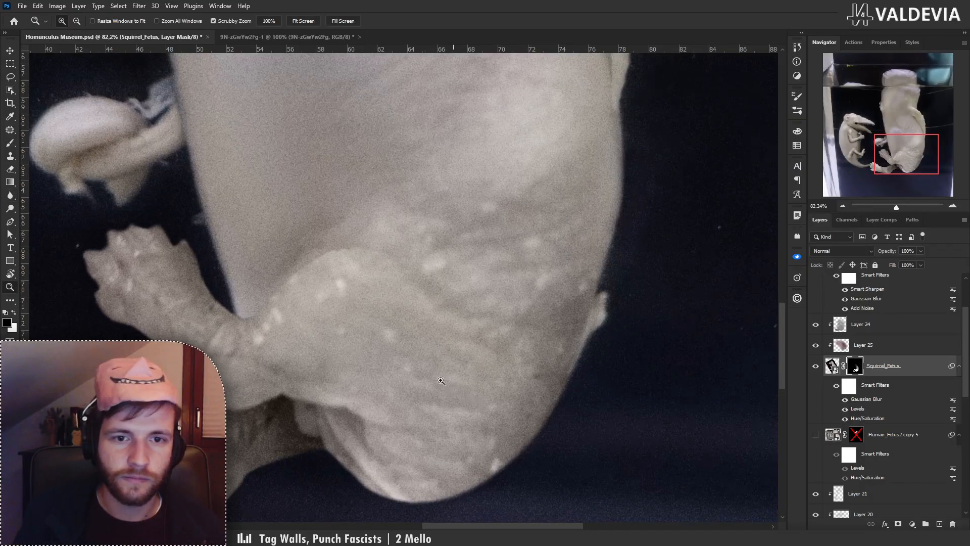
{"action": "left_click_drag", "start_coordinate": [441, 380], "coordinate": [370, 384]}
{"action": "left_click_drag", "start_coordinate": [439, 360], "coordinate": [452, 357]}
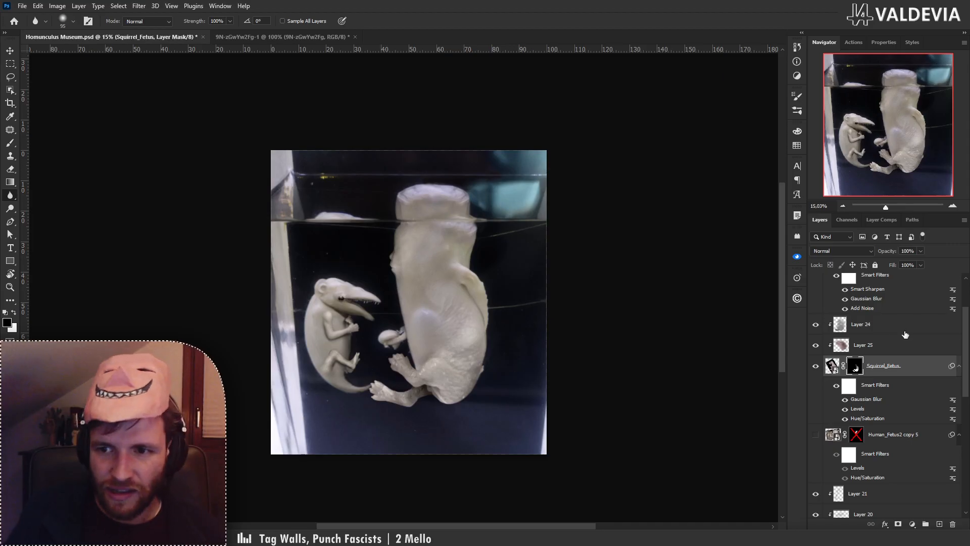
Add a new clipped layer between Layer 24 and Layer 25 and set its blend mode to Soft Light.
{"action": "left_click", "coordinate": [882, 347]}
{"action": "left_click", "coordinate": [885, 328]}
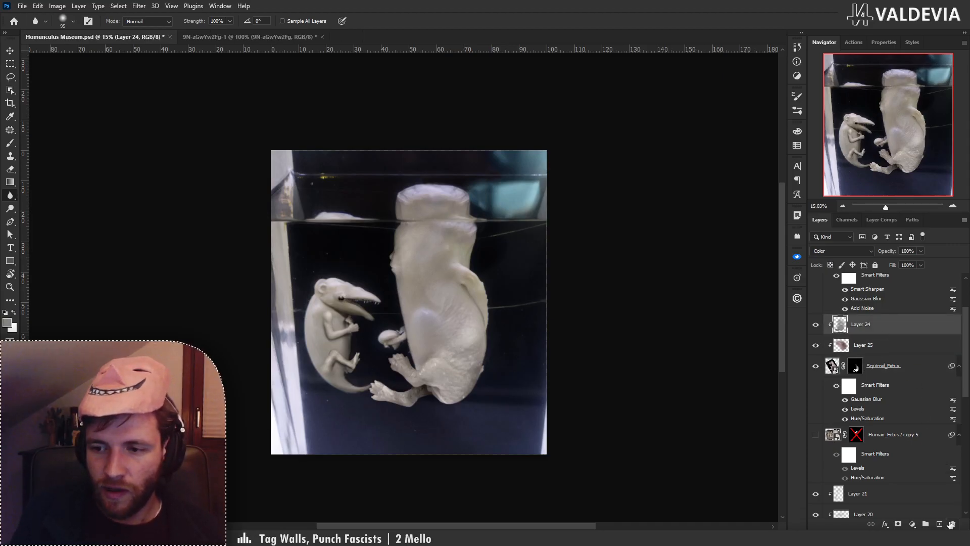
{"action": "left_click", "coordinate": [939, 525]}
{"action": "left_click_drag", "start_coordinate": [851, 330], "coordinate": [860, 358]}
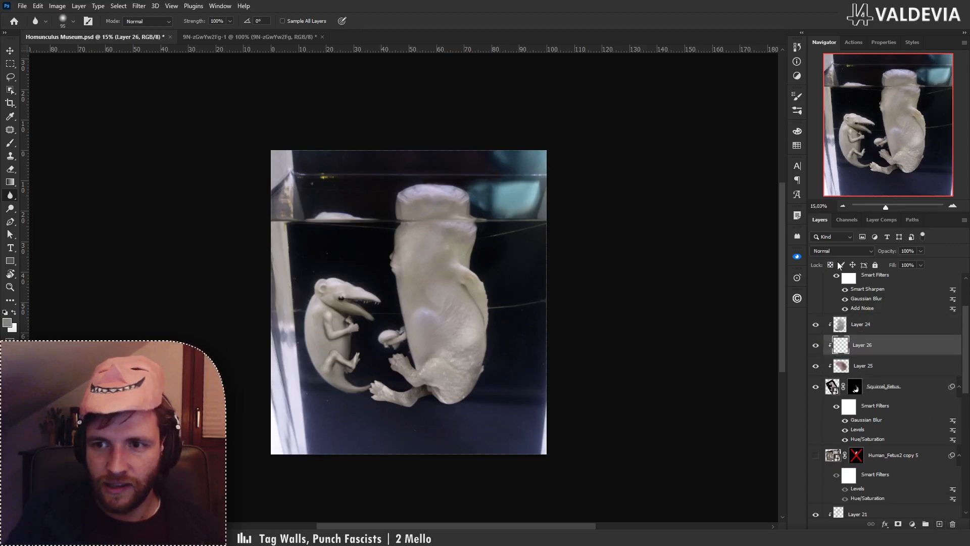
{"action": "left_click", "coordinate": [841, 250]}
{"action": "left_click", "coordinate": [825, 384]}
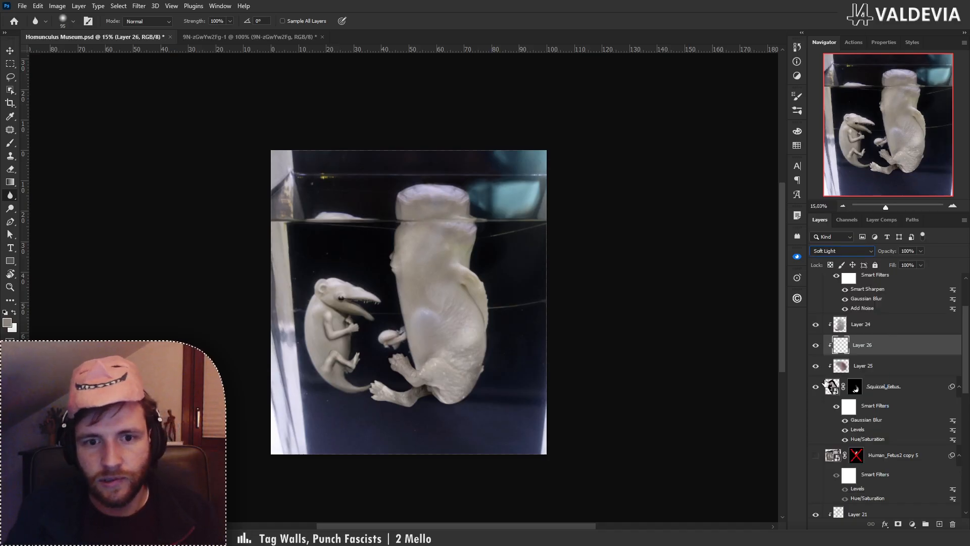
{"action": "right_click", "coordinate": [468, 316]}
{"action": "left_click", "coordinate": [580, 431]}
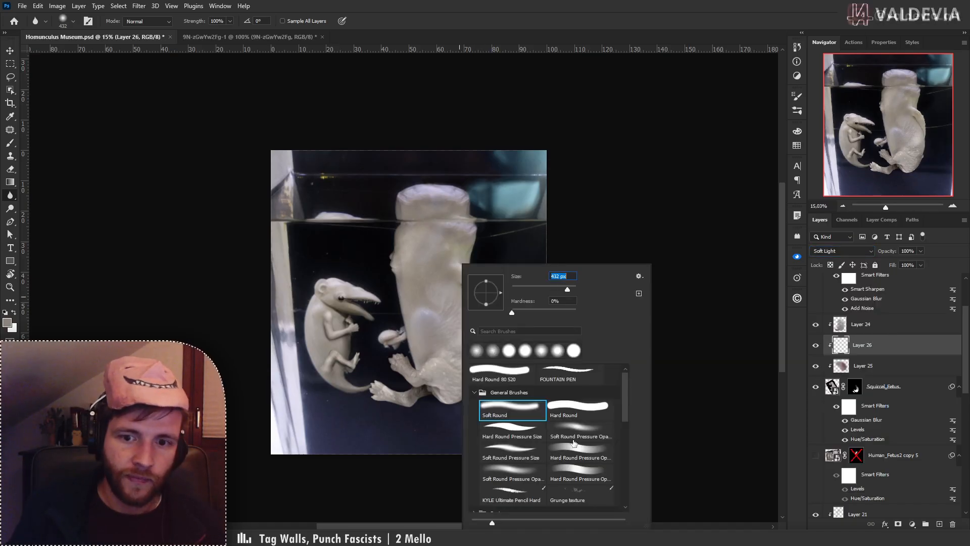
{"action": "left_click", "coordinate": [431, 401]}
{"action": "key", "text": "ctrl+z"}
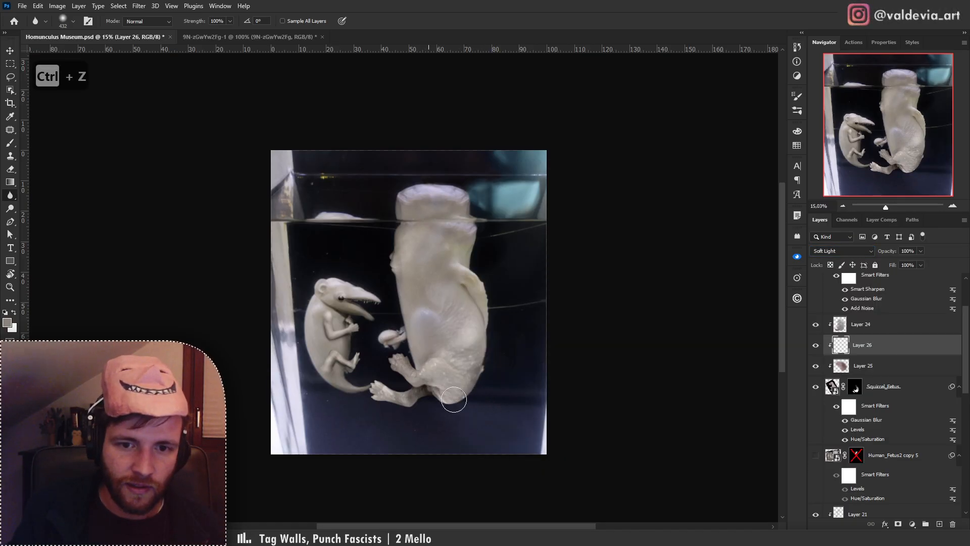
Shade the rump's underside in black on Layer 26 with a 464 px Soft Round Pressure Opacity brush, undoing the last stroke.
{"action": "key", "text": "d"}
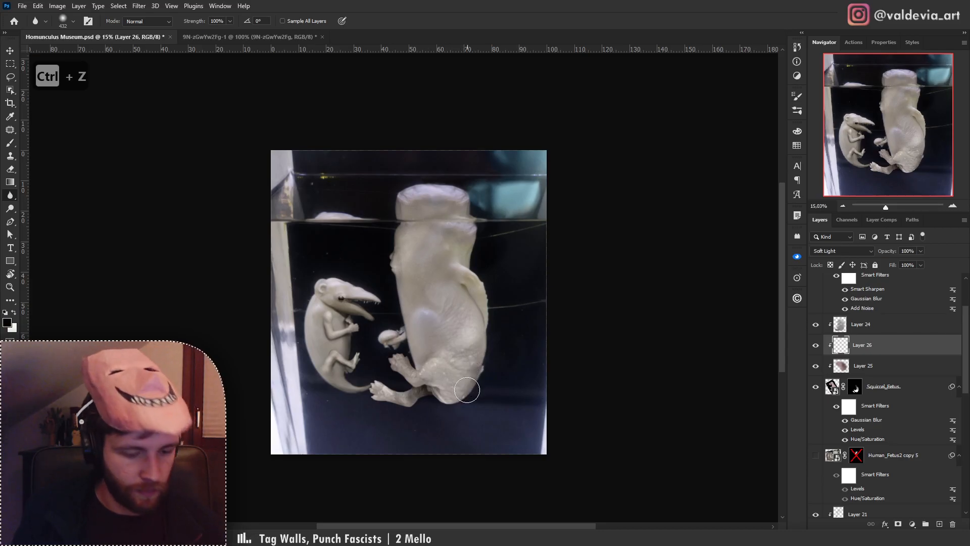
{"action": "key", "text": "b"}
{"action": "right_click", "coordinate": [479, 381]}
{"action": "left_click", "coordinate": [592, 289]}
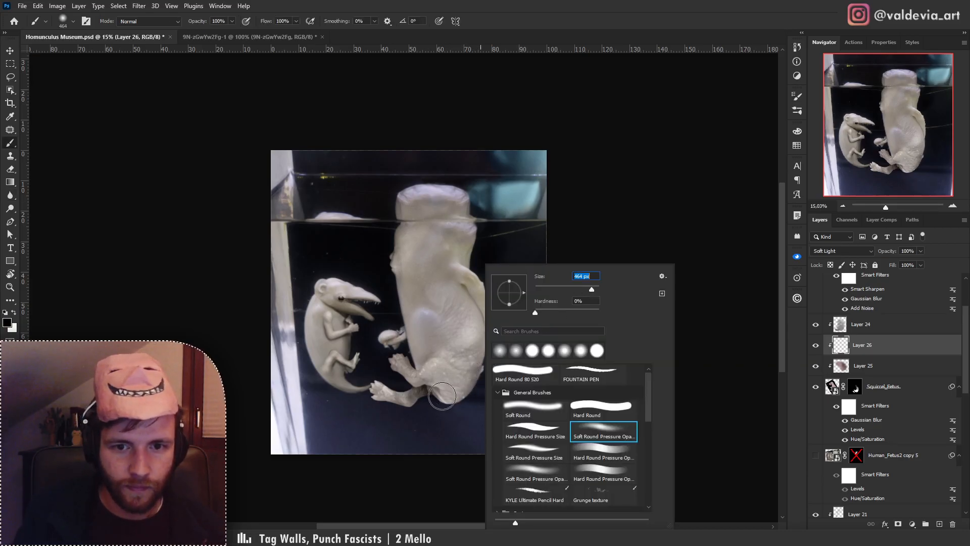
{"action": "left_click", "coordinate": [443, 396]}
{"action": "left_click_drag", "start_coordinate": [473, 387], "coordinate": [447, 399]}
{"action": "key", "text": "ctrl+z"}
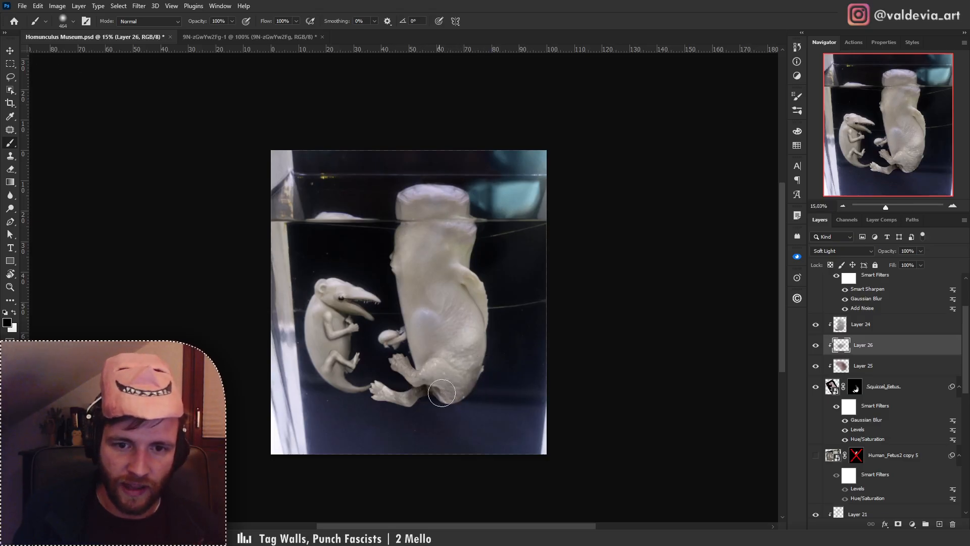
Shade the lower foot and upper leg in black on Layer 26 with a 111 px brush, undoing the last strokes.
{"action": "right_click", "coordinate": [469, 373]}
{"action": "left_click", "coordinate": [551, 290]}
{"action": "mouse_move", "coordinate": [380, 404]}
{"action": "left_mouse_down"}
{"action": "mouse_move", "coordinate": [424, 412]}
{"action": "mouse_move", "coordinate": [411, 408]}
{"action": "left_mouse_up"}
{"action": "left_click_drag", "start_coordinate": [395, 369], "coordinate": [421, 382]}
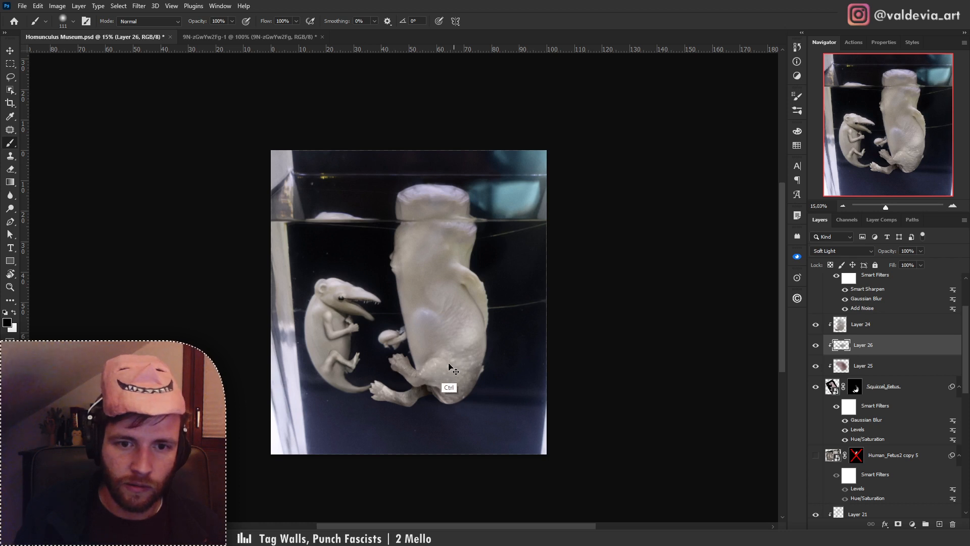
{"action": "key", "text": "ctrl+z"}
{"action": "key", "text": "ctrl+z"}
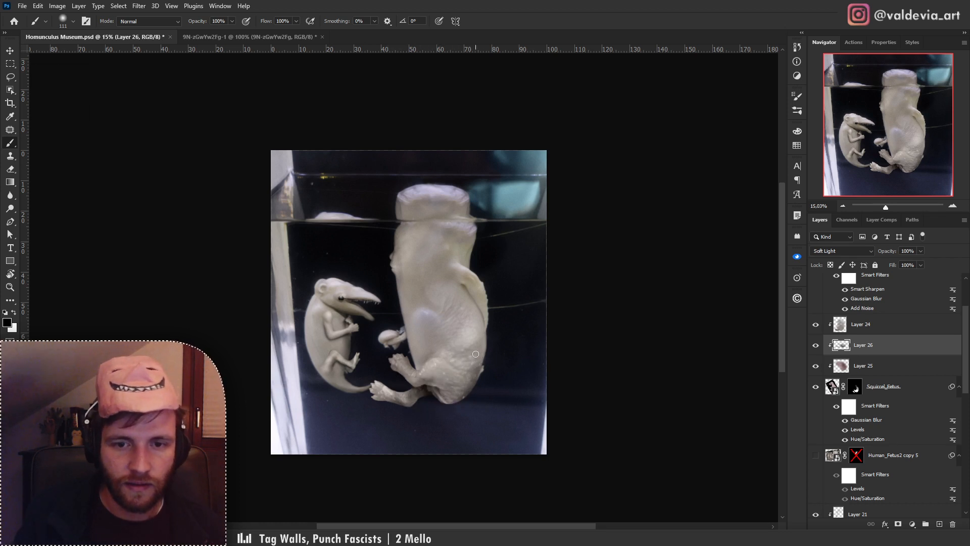
Try painting the legs in white on Layer 26 with a 152 px brush, undoing the strokes.
{"action": "right_click", "coordinate": [488, 304]}
{"action": "left_click", "coordinate": [582, 290]}
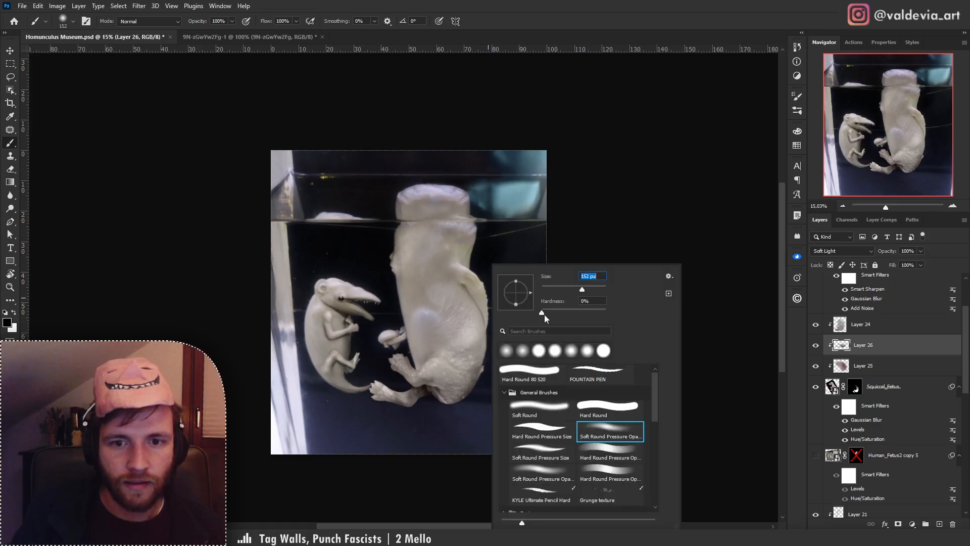
{"action": "key", "text": "Return"}
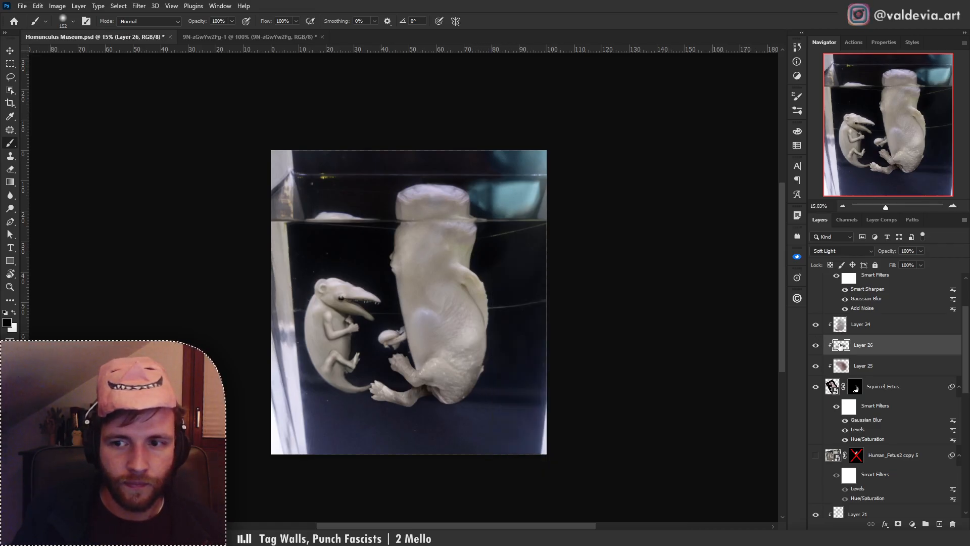
{"action": "key", "text": "x"}
{"action": "key", "text": "ctrl+z"}
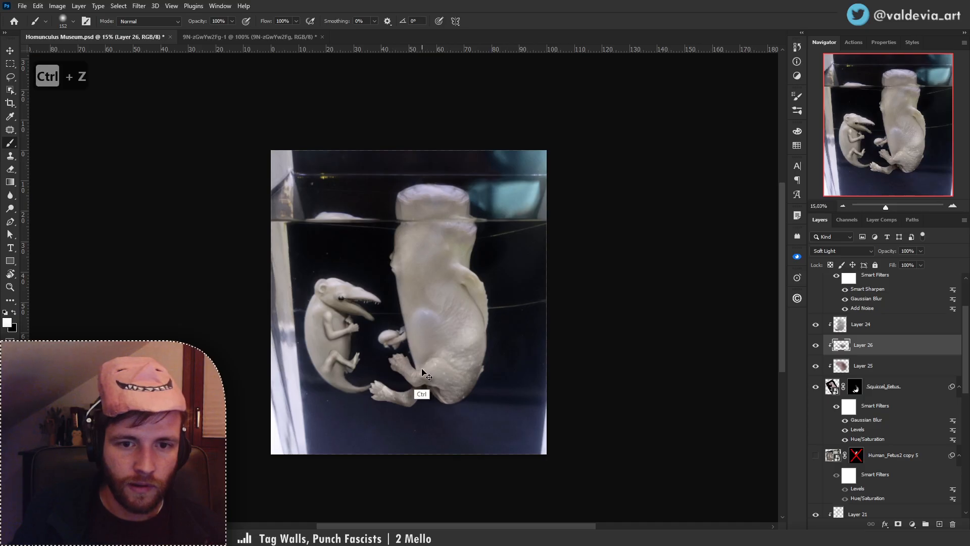
{"action": "key", "text": "ctrl+z"}
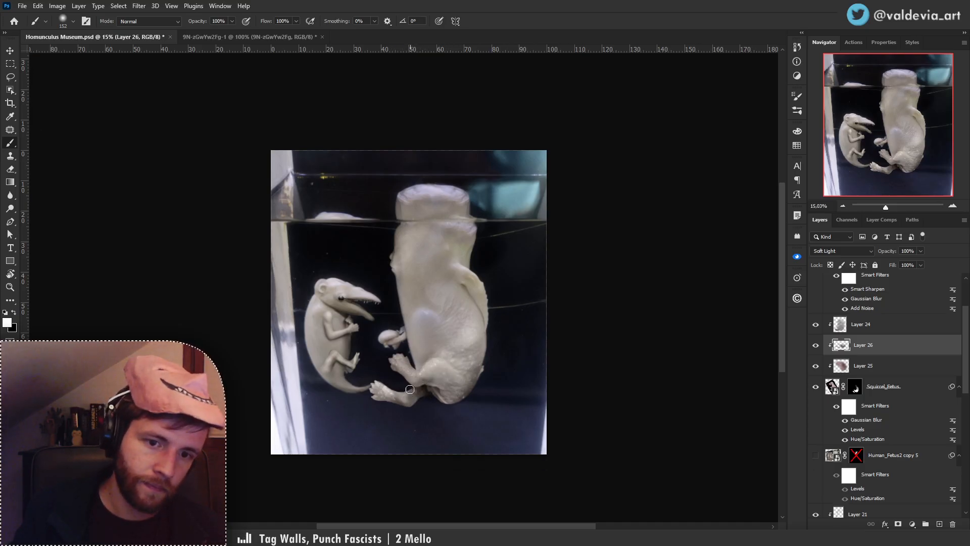
Shade the upper leg where it meets the torso in black on Layer 26 with a 72 px brush, undoing the last stroke.
{"action": "key", "text": "z"}
{"action": "mouse_move", "coordinate": [350, 314]}
{"action": "left_mouse_down"}
{"action": "mouse_move", "coordinate": [314, 316]}
{"action": "mouse_move", "coordinate": [350, 305]}
{"action": "left_mouse_up"}
{"action": "left_click_drag", "start_coordinate": [449, 379], "coordinate": [477, 366]}
{"action": "key", "text": "b"}
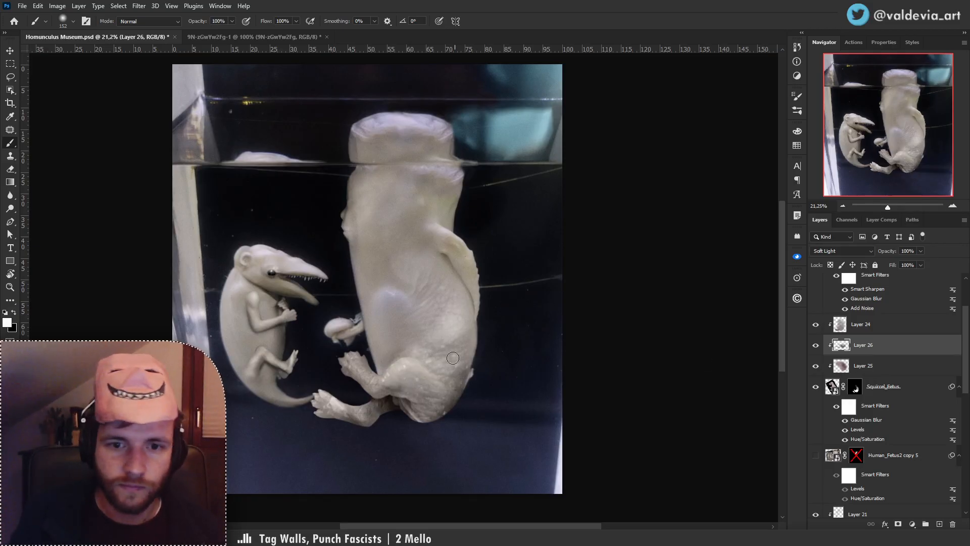
{"action": "right_click", "coordinate": [430, 361]}
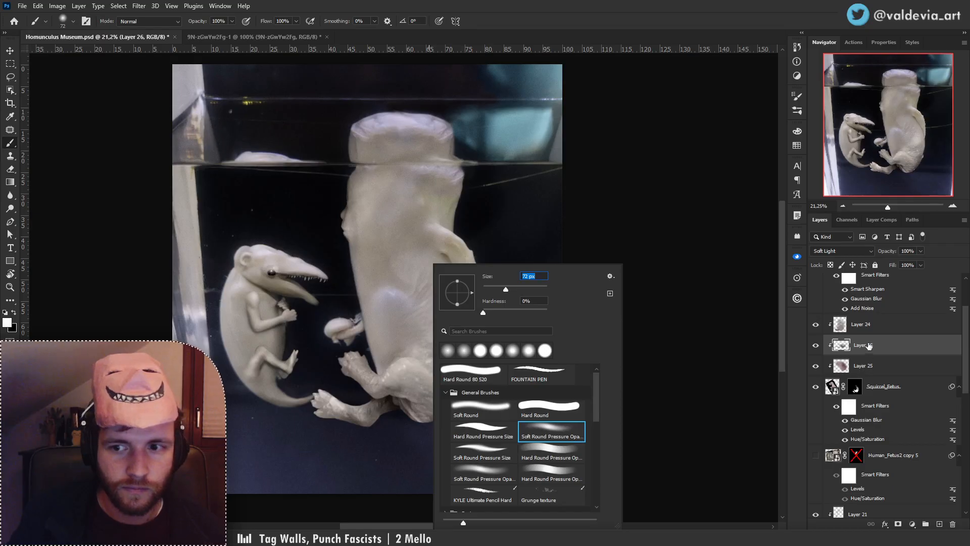
{"action": "left_click", "coordinate": [869, 346]}
{"action": "key", "text": "x"}
{"action": "left_click_drag", "start_coordinate": [391, 363], "coordinate": [420, 364]}
{"action": "key", "text": "ctrl+z"}
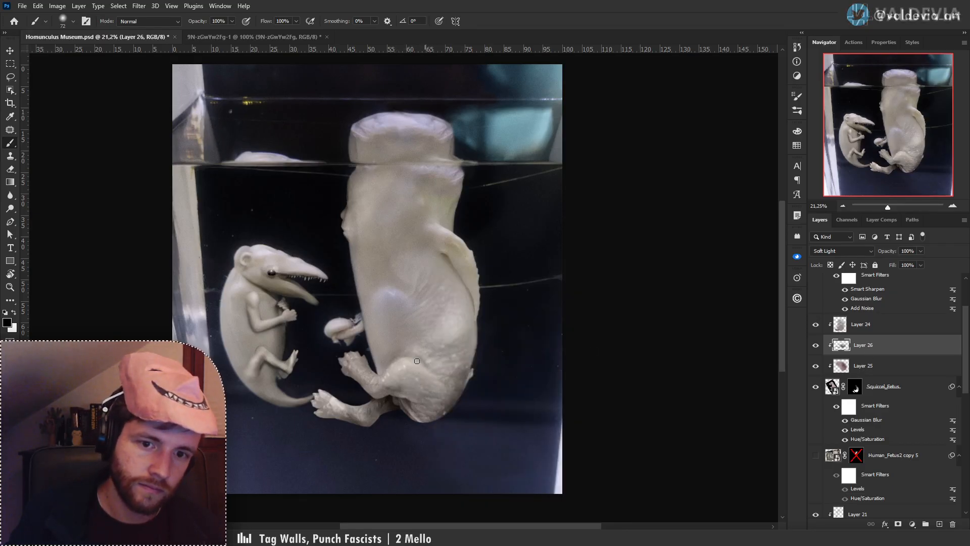
Add a clipped layer above Layer 26 and clone smooth torso skin over the wrinkled rump with a 432 px Clone Stamp.
{"action": "key", "text": "z"}
{"action": "mouse_move", "coordinate": [404, 298]}
{"action": "left_mouse_down"}
{"action": "mouse_move", "coordinate": [348, 319]}
{"action": "mouse_move", "coordinate": [402, 314]}
{"action": "left_mouse_up"}
{"action": "key", "text": "b"}
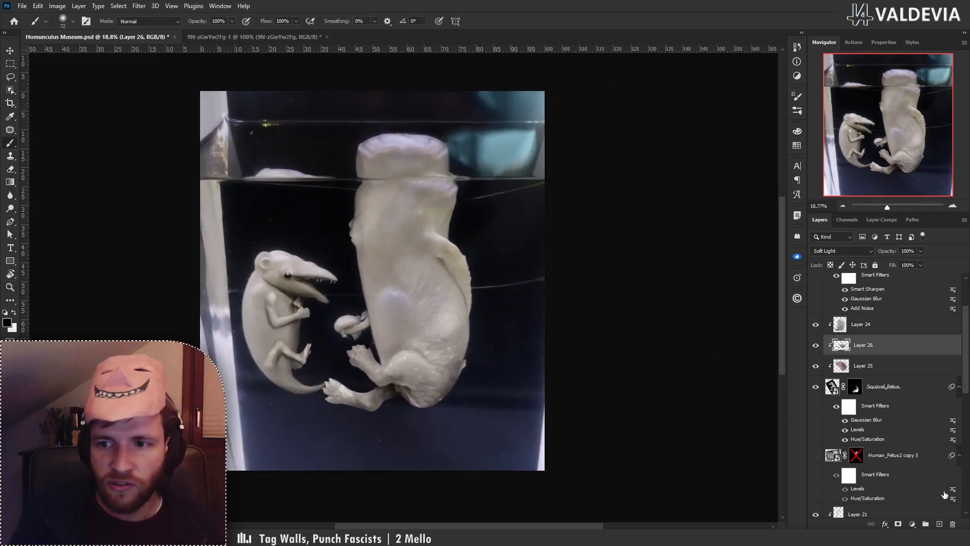
{"action": "left_click", "coordinate": [939, 524]}
{"action": "key", "text": "s"}
{"action": "key", "text": "alt"}
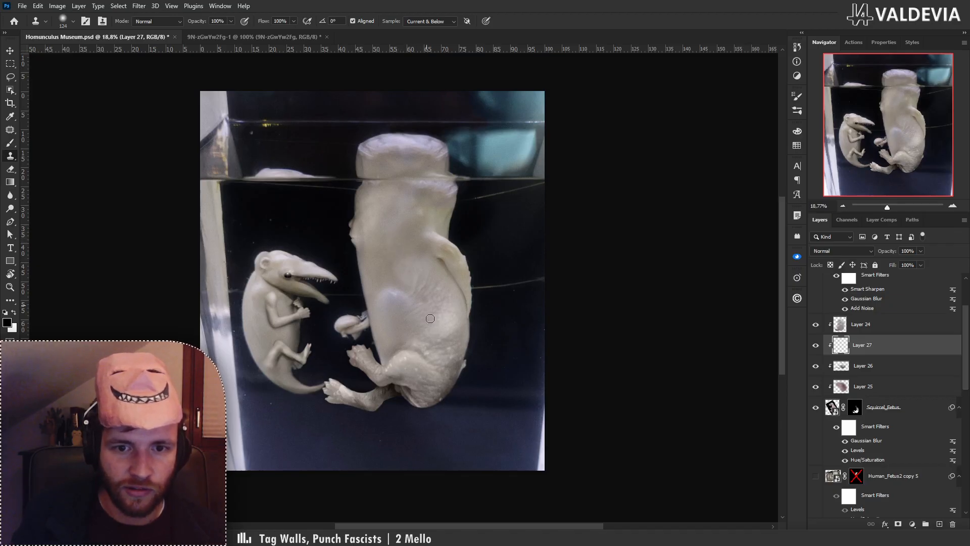
{"action": "right_click", "coordinate": [489, 319]}
{"action": "left_click_drag", "start_coordinate": [547, 291], "coordinate": [548, 291]}
{"action": "left_click", "coordinate": [429, 386]}
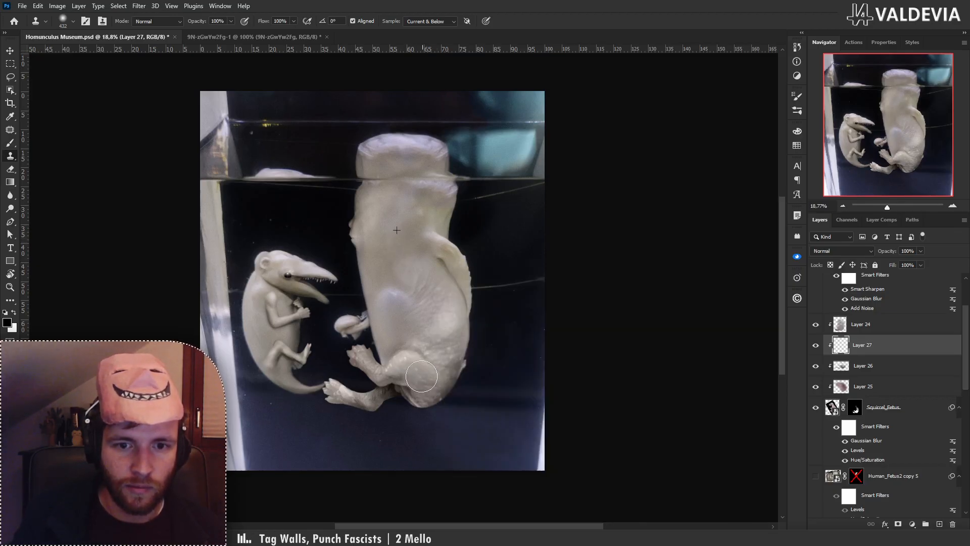
{"action": "mouse_move", "coordinate": [429, 388]}
{"action": "left_mouse_down"}
{"action": "mouse_move", "coordinate": [444, 347]}
{"action": "mouse_move", "coordinate": [426, 391]}
{"action": "left_mouse_up"}
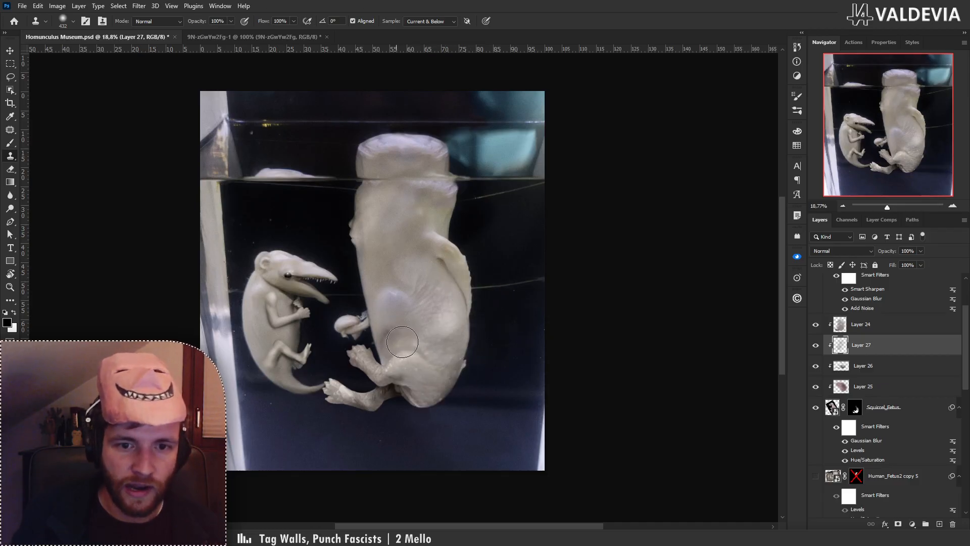
Clone smooth skin over the upper leg and lower foot on Layer 27 with a 100 px Clone Stamp.
{"action": "right_click", "coordinate": [408, 327]}
{"action": "left_click", "coordinate": [493, 291]}
{"action": "left_click", "coordinate": [379, 320]}
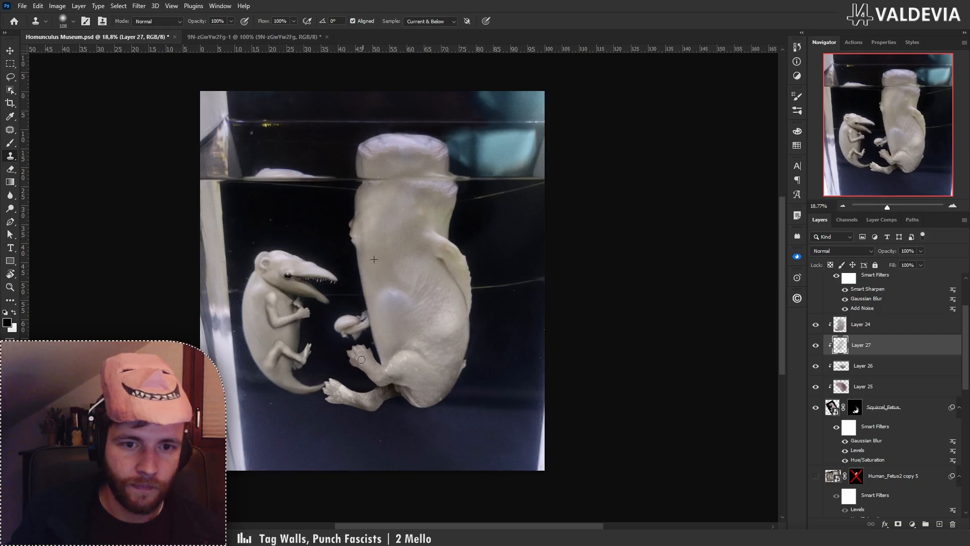
{"action": "left_click", "coordinate": [382, 332]}
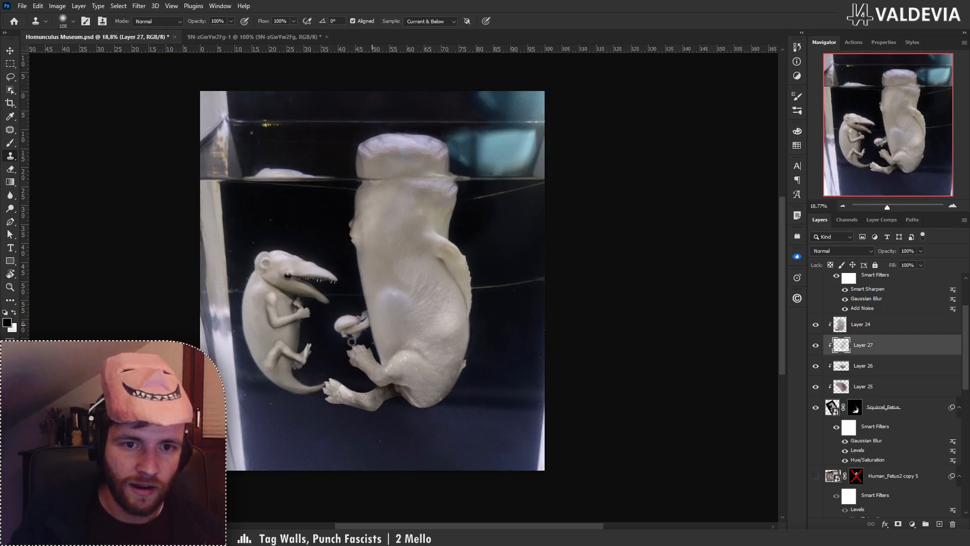
{"action": "left_click_drag", "start_coordinate": [371, 399], "coordinate": [374, 394]}
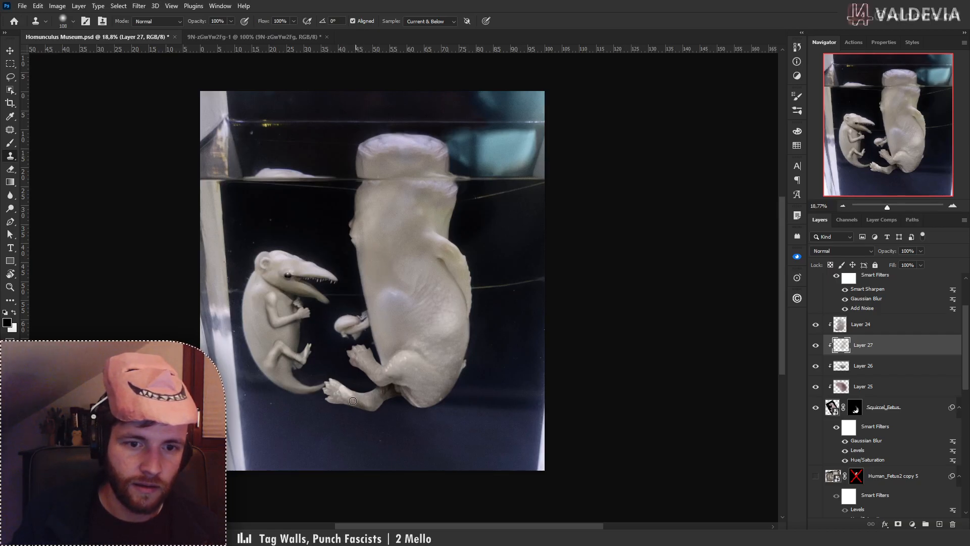
Examine the cloned rump and legs up close and at full view, comparing them with Layer 27 hidden and shown.
{"action": "scroll", "coordinate": [404, 356], "scroll_direction": "up", "scroll_amount": 3}
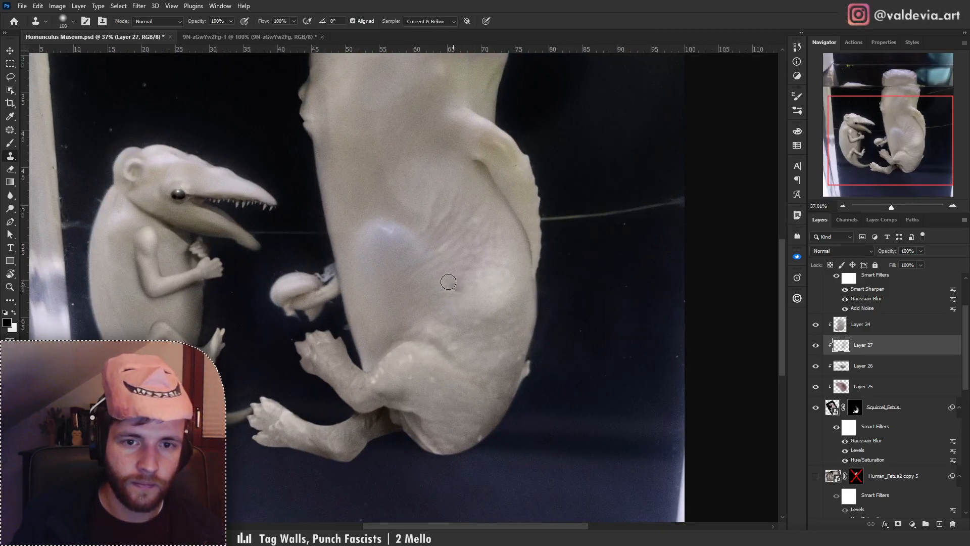
{"action": "key", "text": "z"}
{"action": "mouse_move", "coordinate": [451, 283]}
{"action": "left_mouse_down"}
{"action": "mouse_move", "coordinate": [394, 280]}
{"action": "mouse_move", "coordinate": [414, 285]}
{"action": "left_mouse_up"}
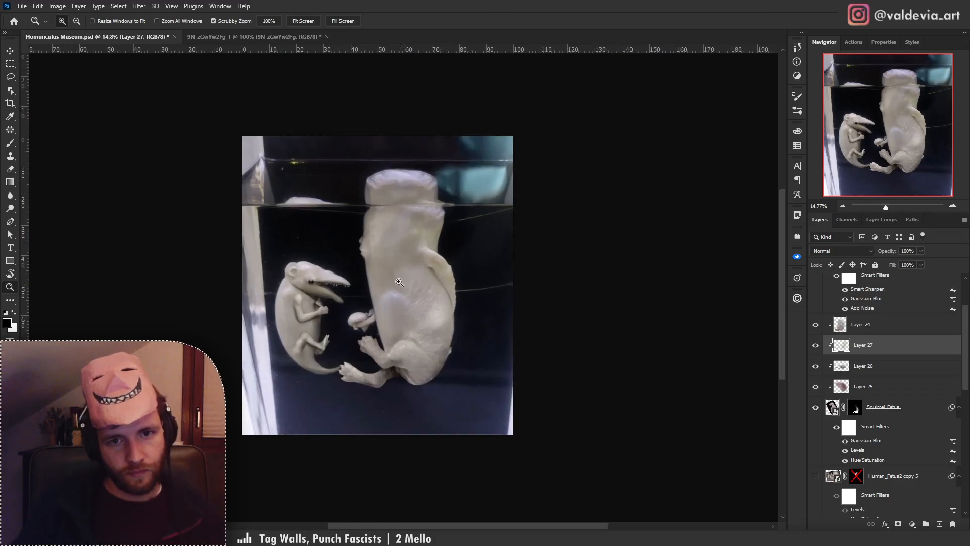
{"action": "key", "text": "s"}
{"action": "mouse_move", "coordinate": [410, 325]}
{"action": "left_mouse_down"}
{"action": "mouse_move", "coordinate": [400, 298]}
{"action": "mouse_move", "coordinate": [395, 312]}
{"action": "mouse_move", "coordinate": [425, 331]}
{"action": "mouse_move", "coordinate": [444, 286]}
{"action": "mouse_move", "coordinate": [444, 326]}
{"action": "left_mouse_up"}
{"action": "left_click", "coordinate": [816, 345]}
{"action": "left_click", "coordinate": [815, 345]}
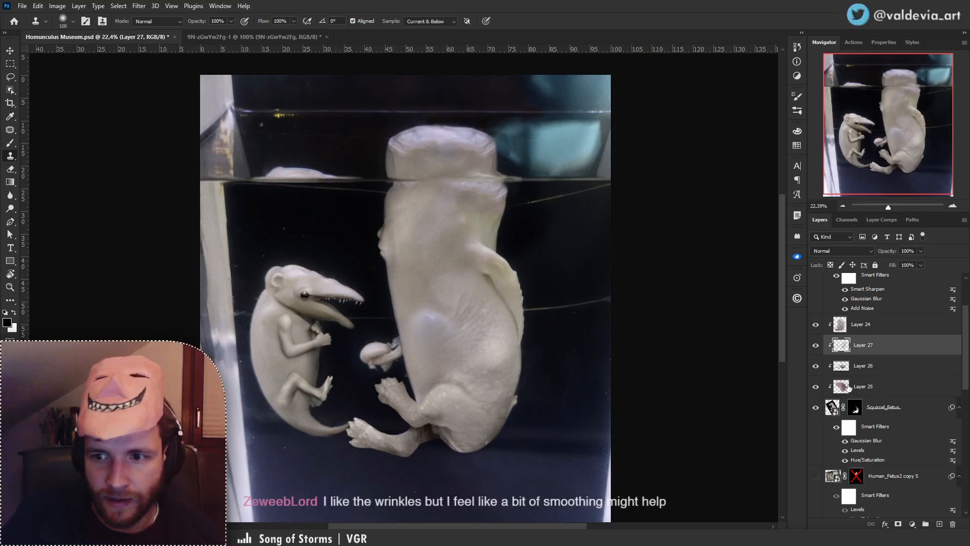
Add a new clipped layer directly above Layer 25.
{"action": "scroll", "coordinate": [861, 380], "scroll_direction": "down", "scroll_amount": 1}
{"action": "left_click", "coordinate": [885, 354]}
{"action": "left_click", "coordinate": [884, 366]}
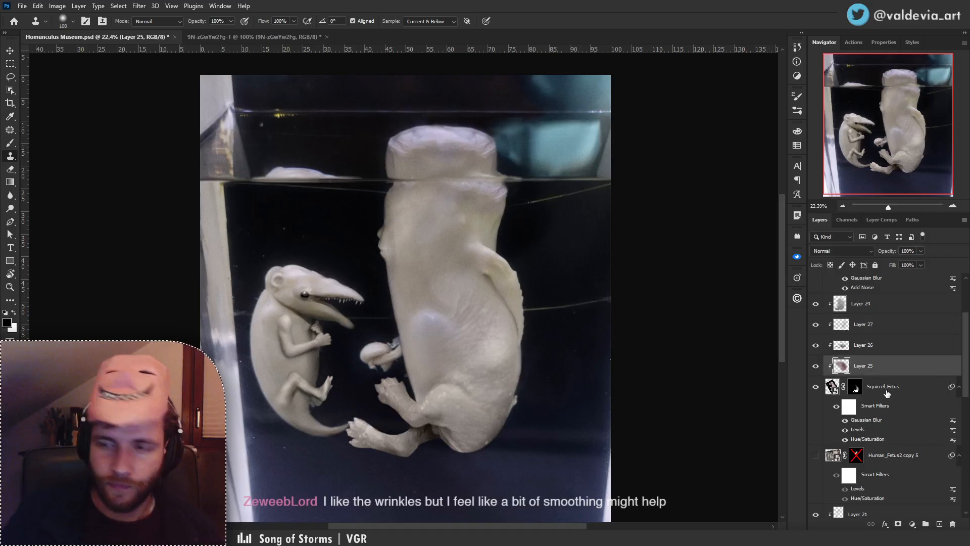
{"action": "key", "text": "b"}
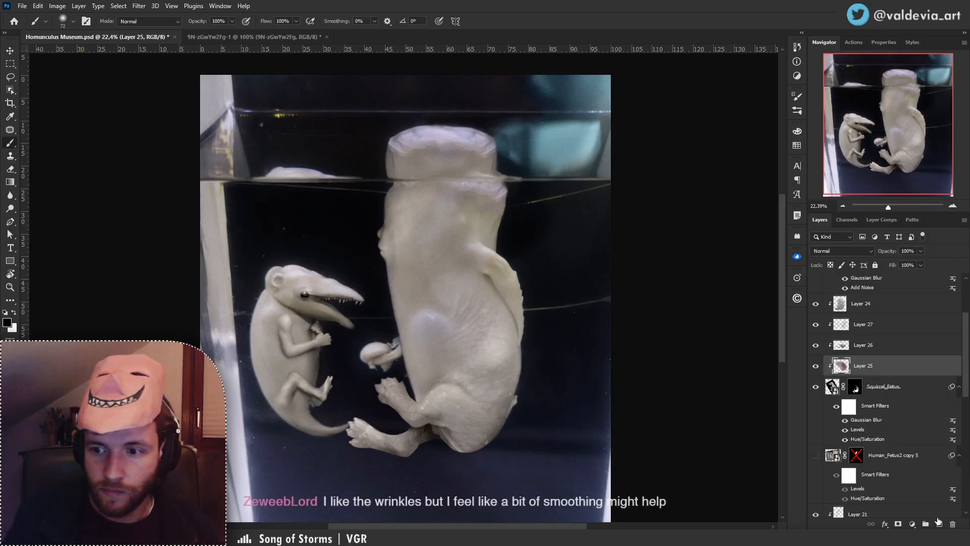
{"action": "left_click", "coordinate": [939, 522]}
Darken the lower foot in black on Layer 28, undoing the 158 px brush stroke and repainting with a 369 px brush.
{"action": "right_click", "coordinate": [319, 349]}
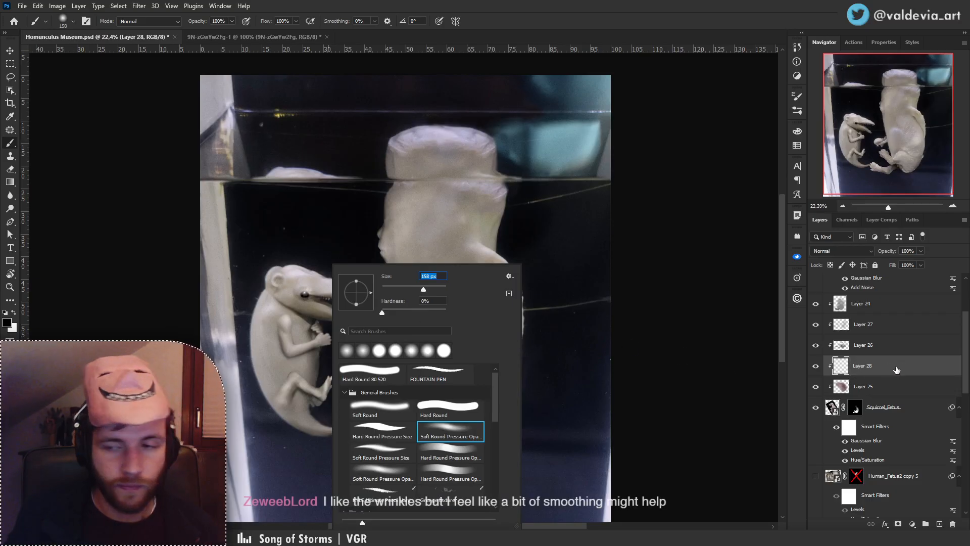
{"action": "left_click", "coordinate": [742, 364]}
{"action": "mouse_move", "coordinate": [356, 420]}
{"action": "left_mouse_down"}
{"action": "mouse_move", "coordinate": [391, 446]}
{"action": "mouse_move", "coordinate": [378, 431]}
{"action": "mouse_move", "coordinate": [383, 438]}
{"action": "mouse_move", "coordinate": [372, 437]}
{"action": "left_mouse_up"}
{"action": "key", "text": "ctrl+z"}
{"action": "right_click", "coordinate": [371, 377]}
{"action": "left_click", "coordinate": [474, 290]}
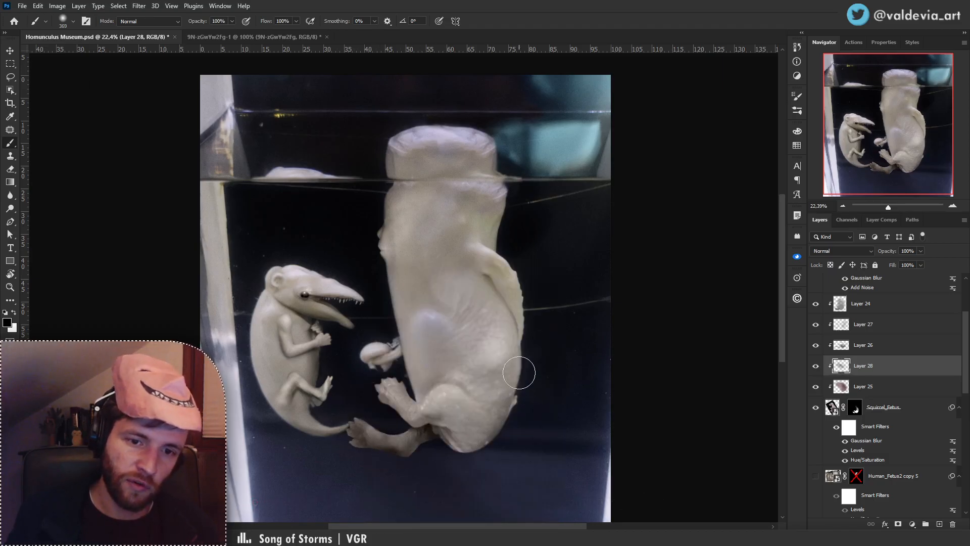
{"action": "left_click_drag", "start_coordinate": [399, 355], "coordinate": [301, 361]}
{"action": "left_click_drag", "start_coordinate": [392, 400], "coordinate": [466, 394]}
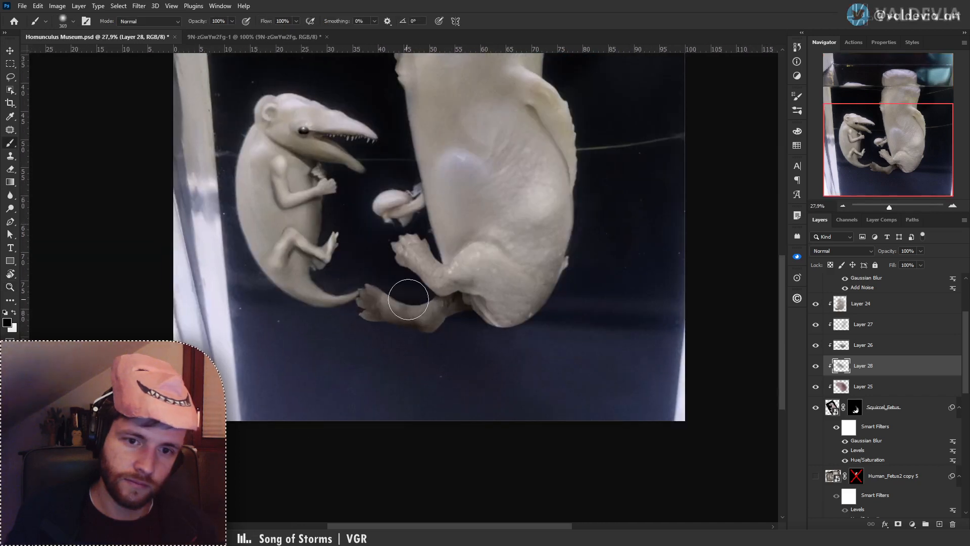
{"action": "left_click_drag", "start_coordinate": [404, 299], "coordinate": [357, 293]}
{"action": "left_click_drag", "start_coordinate": [412, 254], "coordinate": [392, 327]}
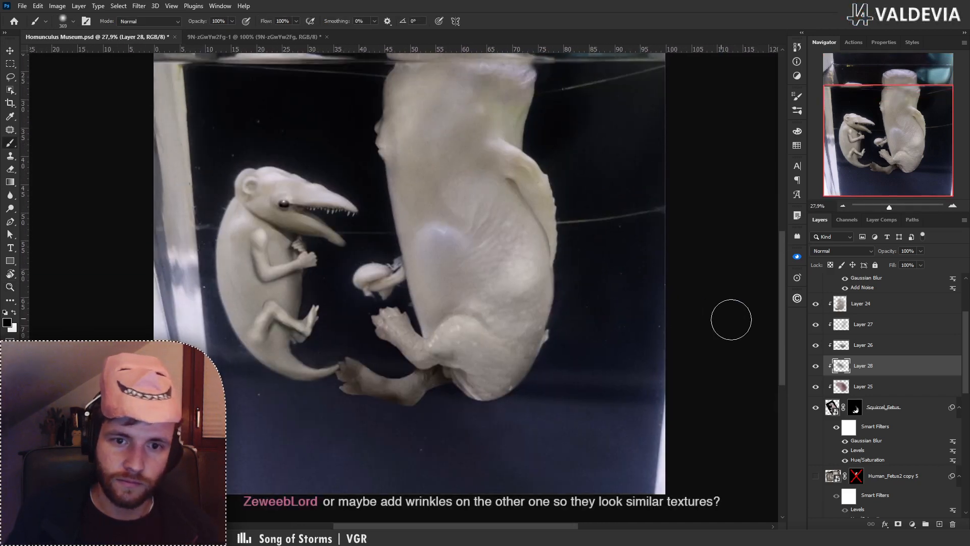
Soften the Squirrel_Fetus layer mask by increasing its Feather in Select and Mask.
{"action": "double_click", "coordinate": [856, 407]}
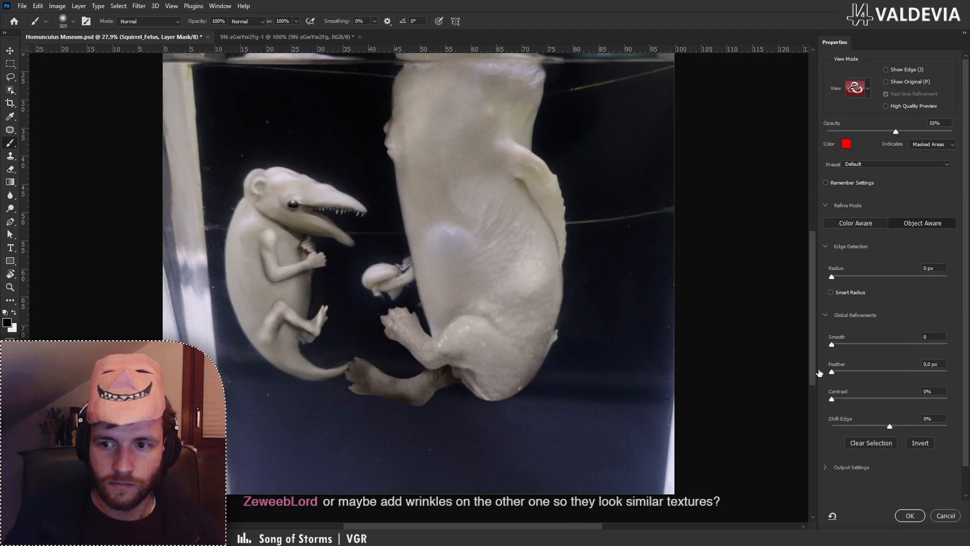
{"action": "left_click", "coordinate": [842, 372]}
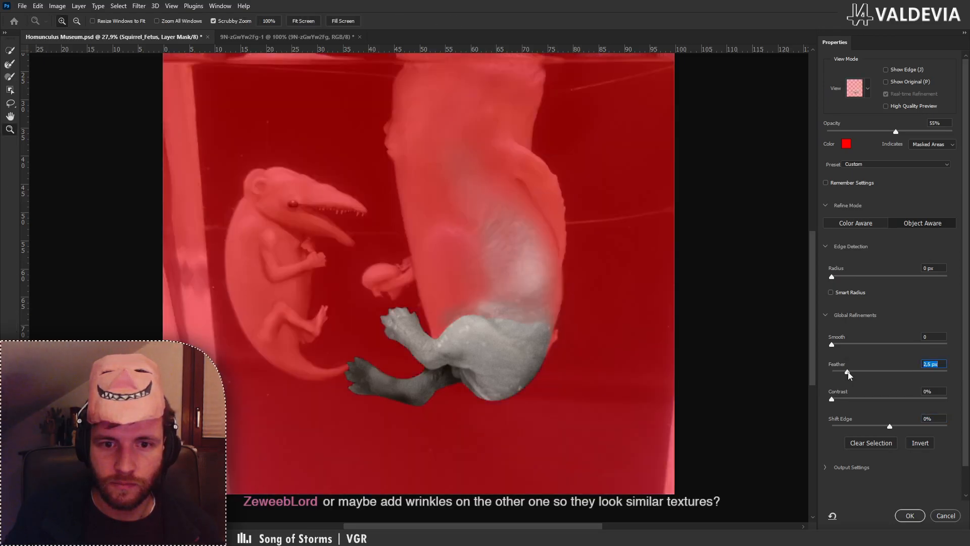
{"action": "left_click", "coordinate": [854, 371]}
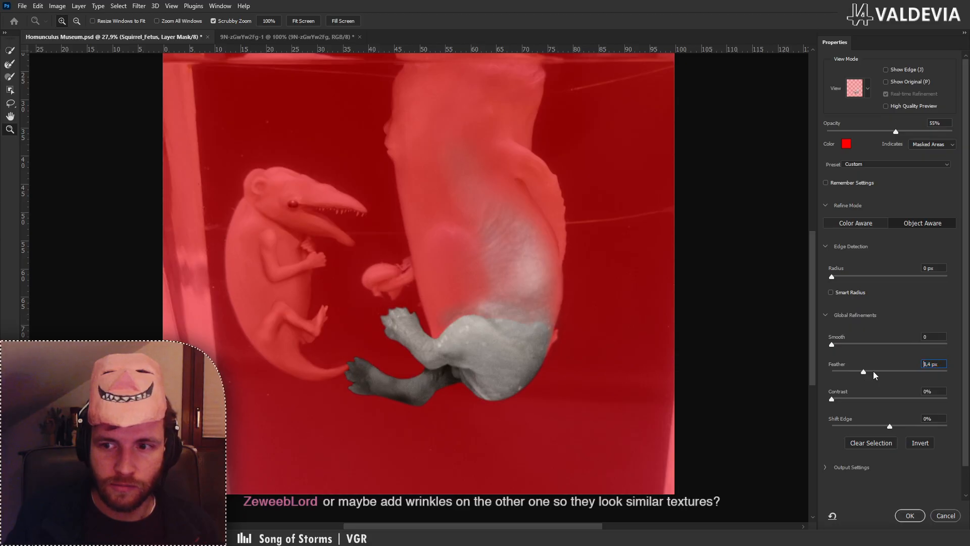
{"action": "left_click", "coordinate": [910, 516]}
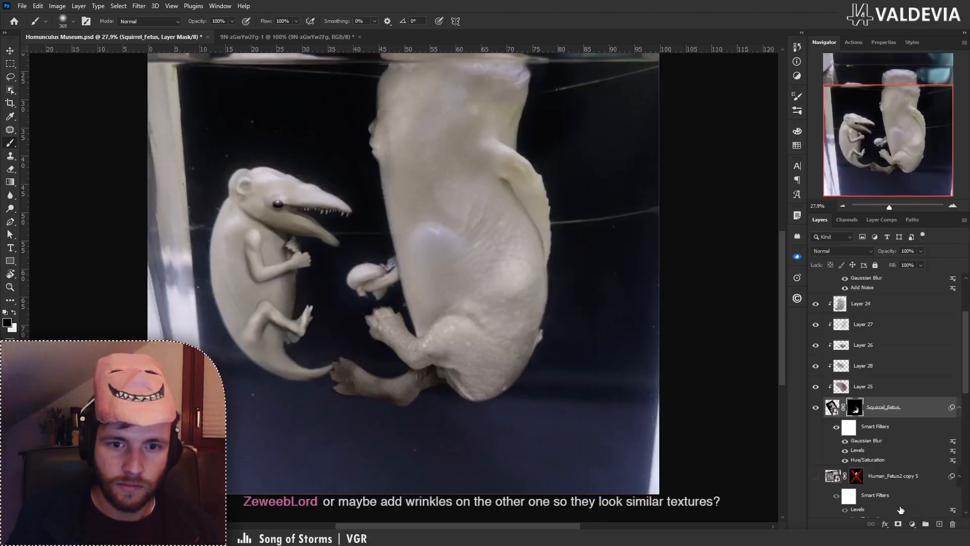
Clean up the Squirrel_Fetus mask edge around the upper foot's toes with a small black brush, undoing the last strokes.
{"action": "mouse_move", "coordinate": [471, 313]}
{"action": "left_mouse_down"}
{"action": "mouse_move", "coordinate": [334, 315]}
{"action": "mouse_move", "coordinate": [401, 317]}
{"action": "mouse_move", "coordinate": [344, 309]}
{"action": "mouse_move", "coordinate": [356, 310]}
{"action": "left_mouse_up"}
{"action": "key", "text": "b"}
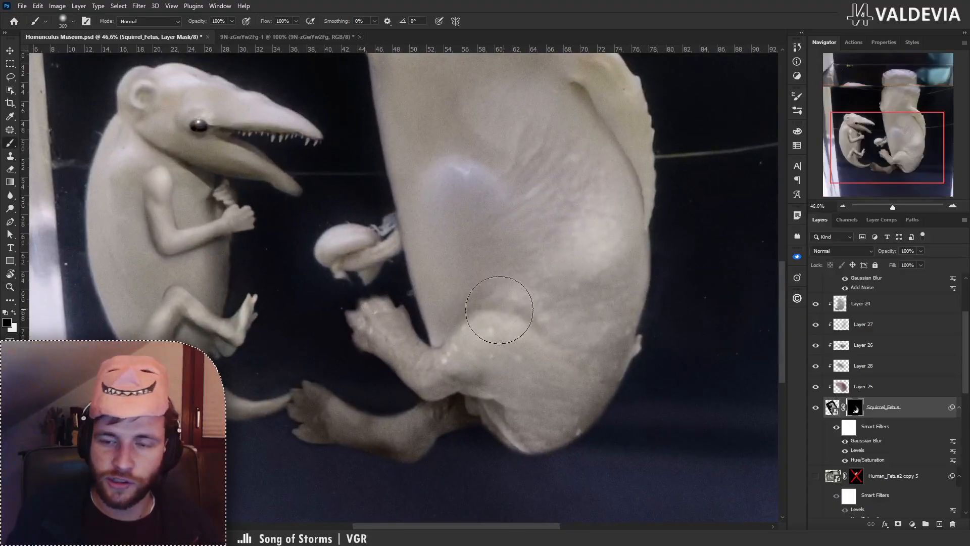
{"action": "right_click", "coordinate": [506, 290]}
{"action": "left_click", "coordinate": [398, 300]}
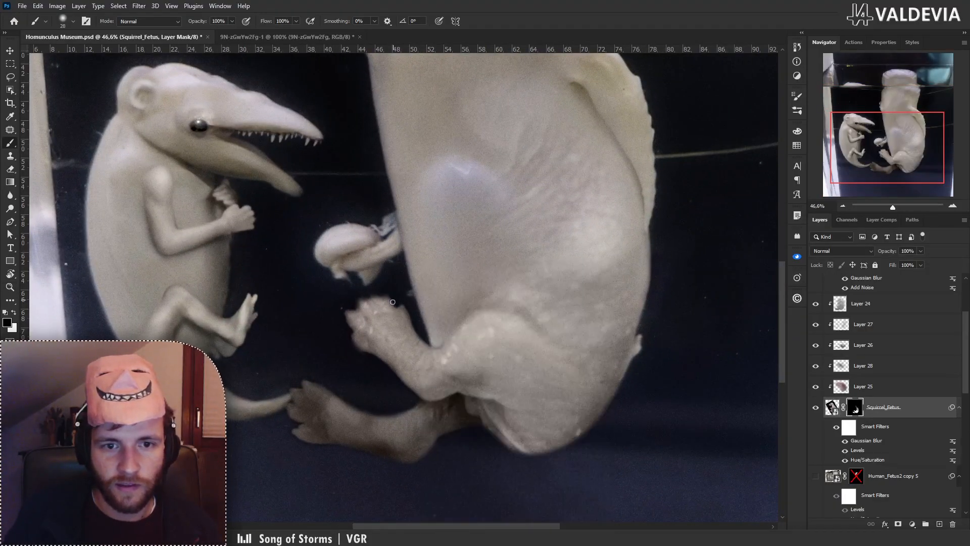
{"action": "key", "text": "ctrl+z"}
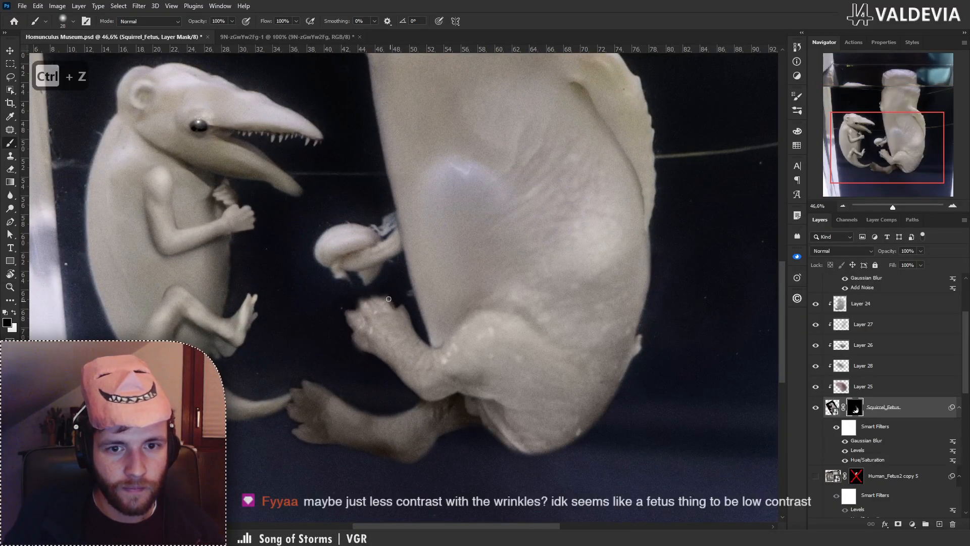
{"action": "key", "text": "ctrl+z"}
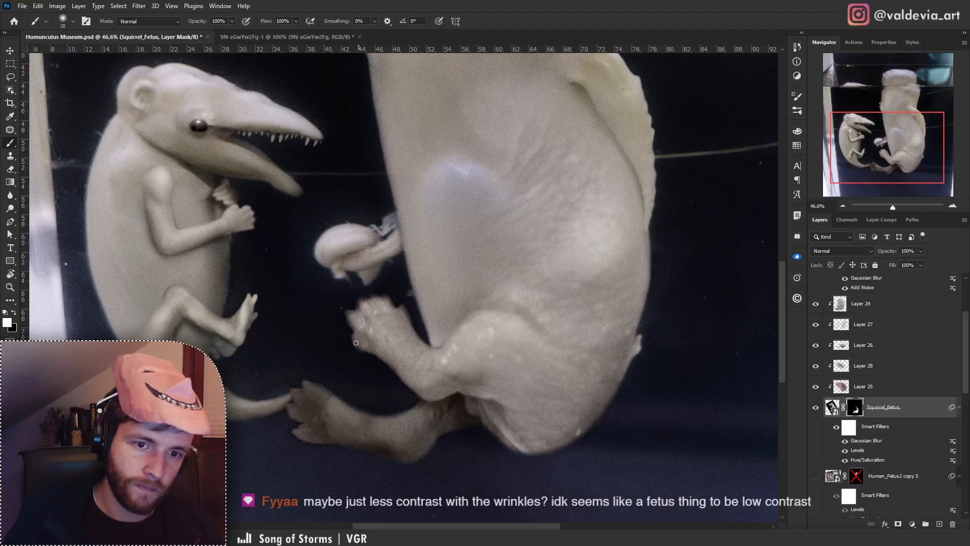
Add a new layer directly above Layer 24 and set its blend mode to Soft Light.
{"action": "key", "text": "z"}
{"action": "left_click_drag", "start_coordinate": [358, 296], "coordinate": [308, 293]}
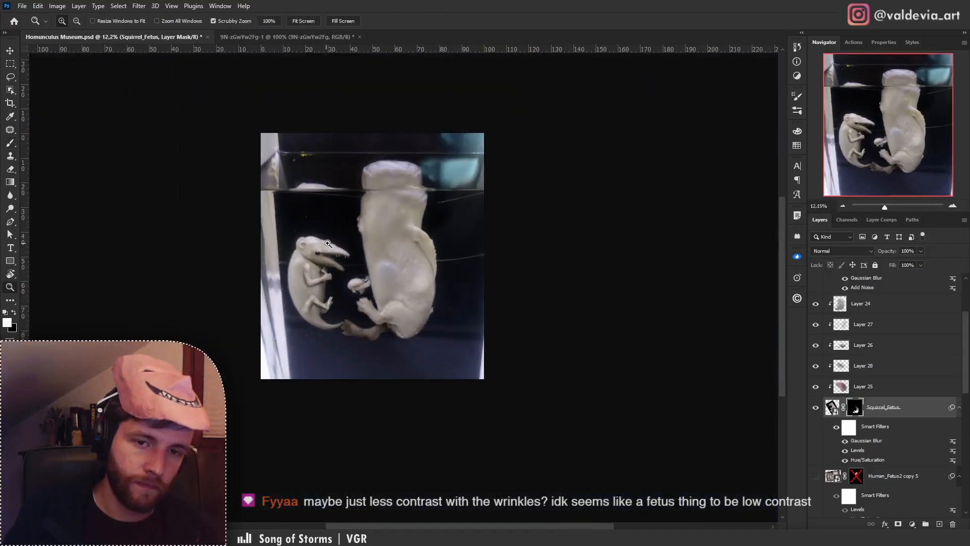
{"action": "left_click_drag", "start_coordinate": [332, 239], "coordinate": [359, 230]}
{"action": "key", "text": "b"}
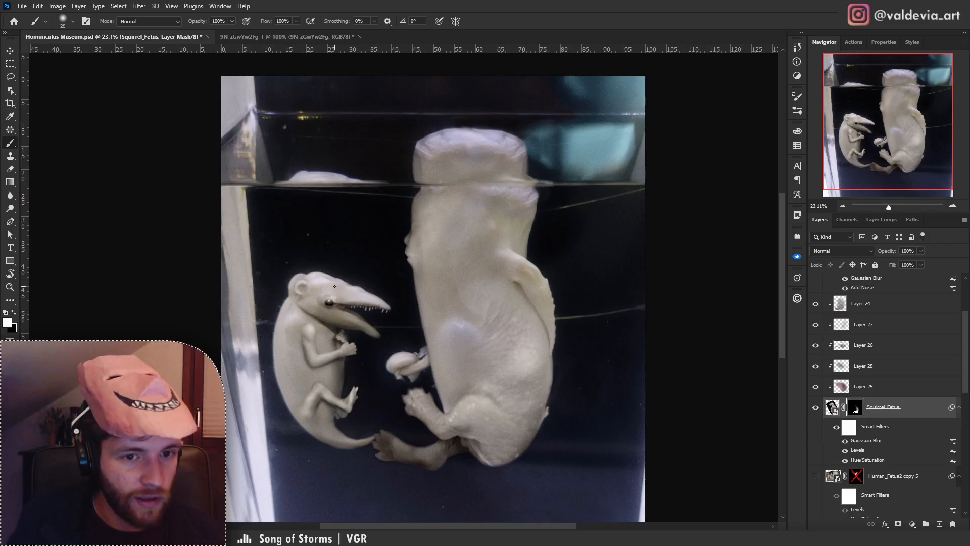
{"action": "scroll", "coordinate": [961, 329], "scroll_direction": "up", "scroll_amount": 4}
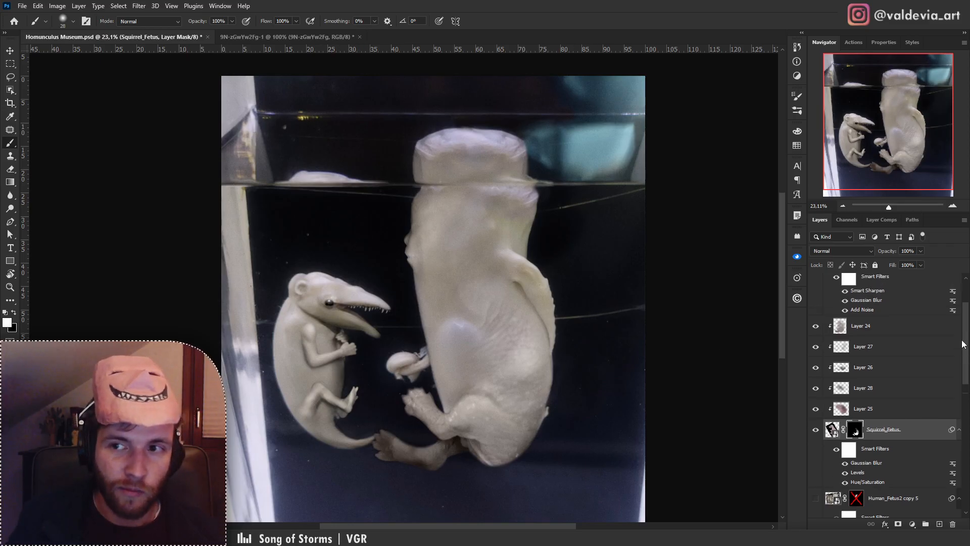
{"action": "left_click", "coordinate": [889, 394]}
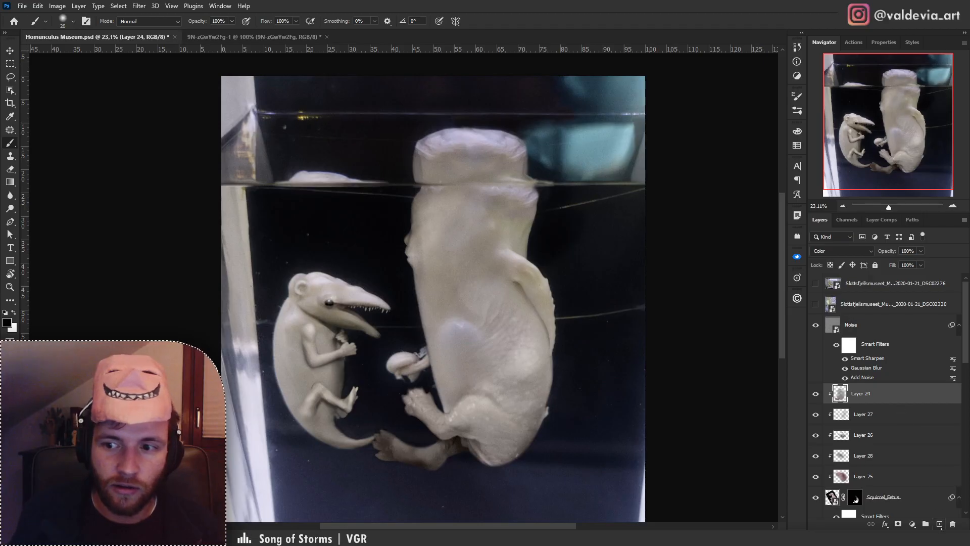
{"action": "left_click", "coordinate": [940, 524]}
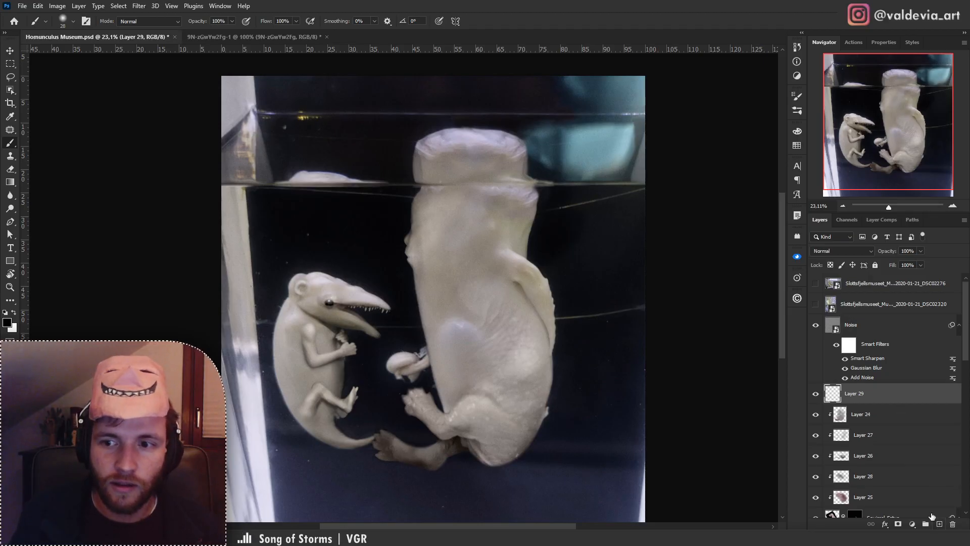
{"action": "left_click", "coordinate": [842, 251]}
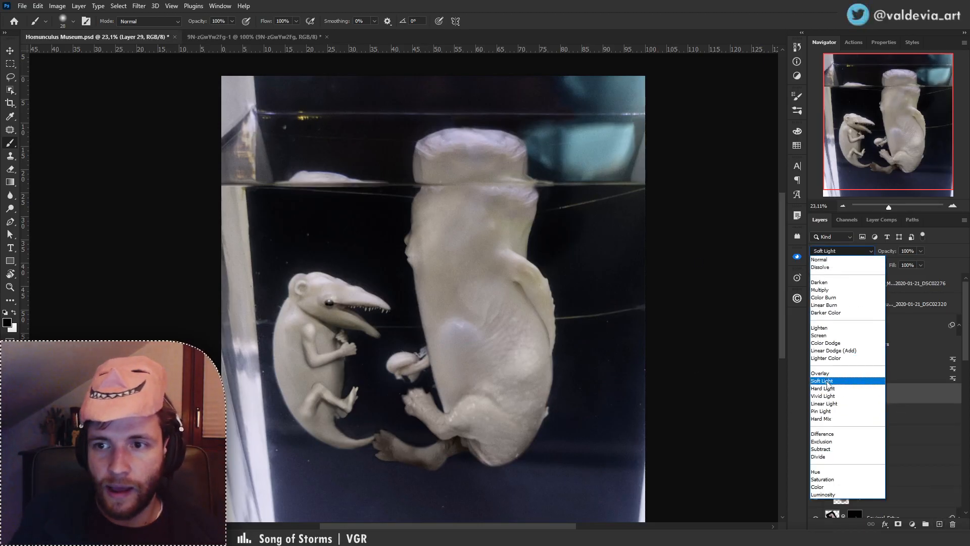
{"action": "left_click", "coordinate": [827, 383]}
Try black shading on the large torso on Layer 29 with a soft 102 px brush.
{"action": "right_click", "coordinate": [525, 244]}
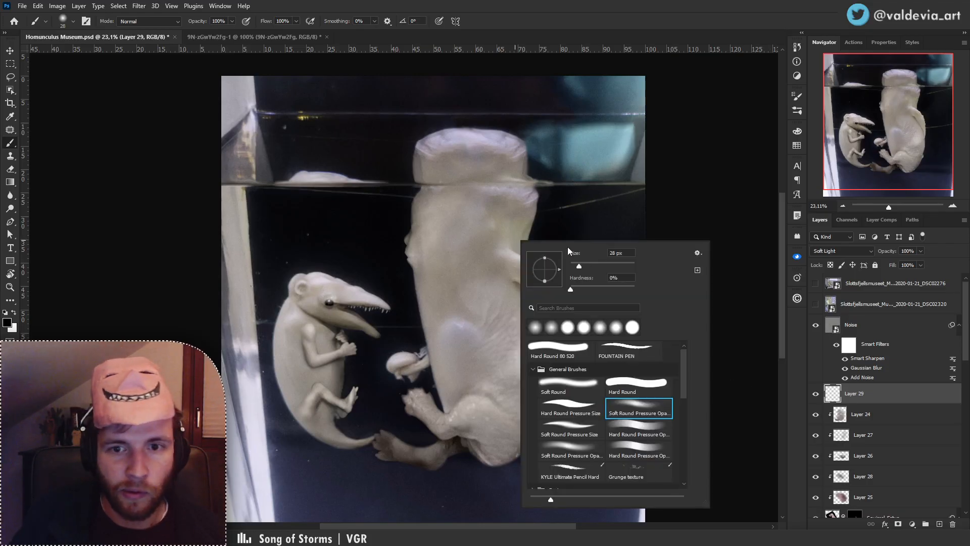
{"action": "left_click_drag", "start_coordinate": [571, 263], "coordinate": [603, 268]}
{"action": "left_click", "coordinate": [509, 288]}
{"action": "key", "text": "ctrl+z"}
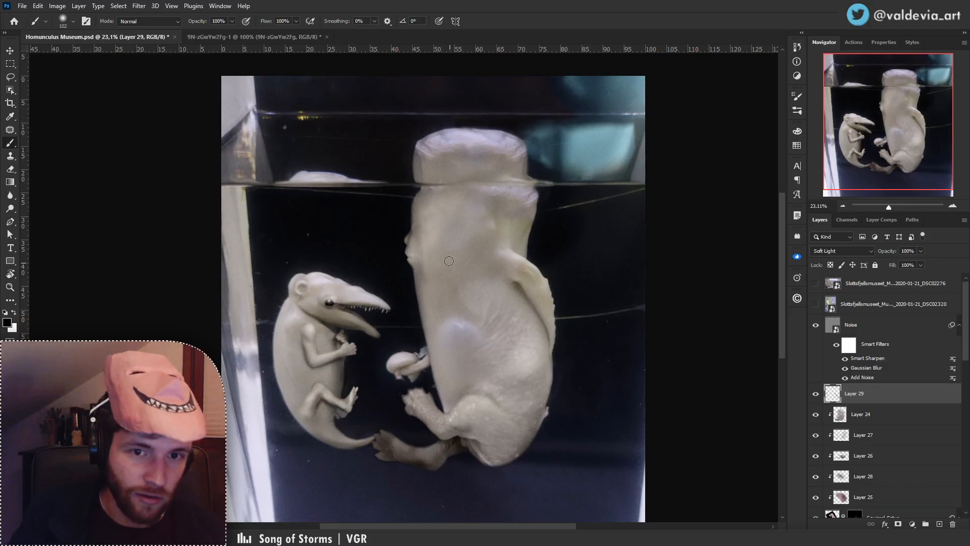
Shade the large torso in black on Layer 29, using a 47 px brush near the face and a 193 px brush elsewhere, undoing stray strokes.
{"action": "left_click_drag", "start_coordinate": [403, 219], "coordinate": [466, 242]}
{"action": "right_click", "coordinate": [470, 262]}
{"action": "left_click_drag", "start_coordinate": [551, 284], "coordinate": [535, 287]}
{"action": "left_click_drag", "start_coordinate": [424, 328], "coordinate": [454, 334]}
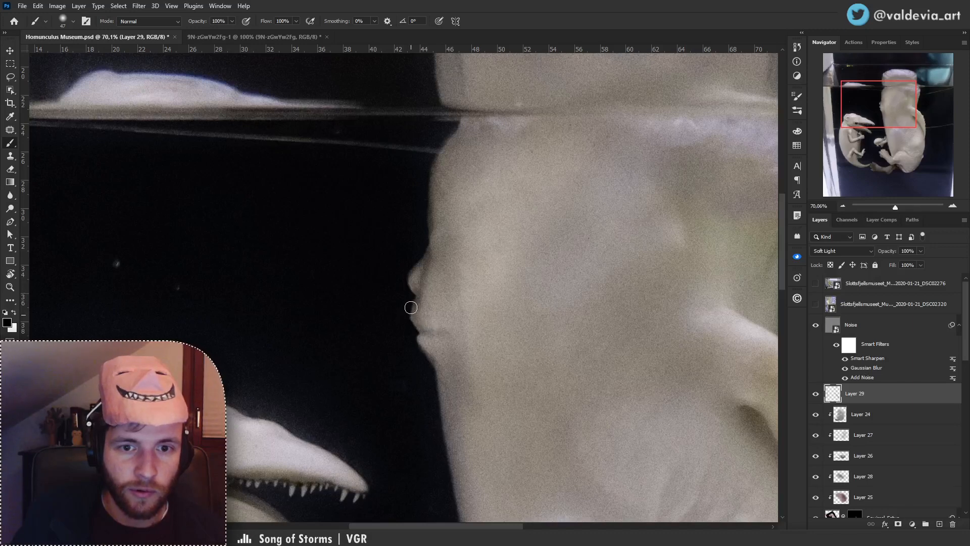
{"action": "left_click_drag", "start_coordinate": [441, 312], "coordinate": [354, 311]}
{"action": "left_click_drag", "start_coordinate": [468, 349], "coordinate": [510, 349]}
{"action": "right_click", "coordinate": [449, 305]}
{"action": "left_click", "coordinate": [549, 288]}
{"action": "left_click_drag", "start_coordinate": [435, 325], "coordinate": [452, 325]}
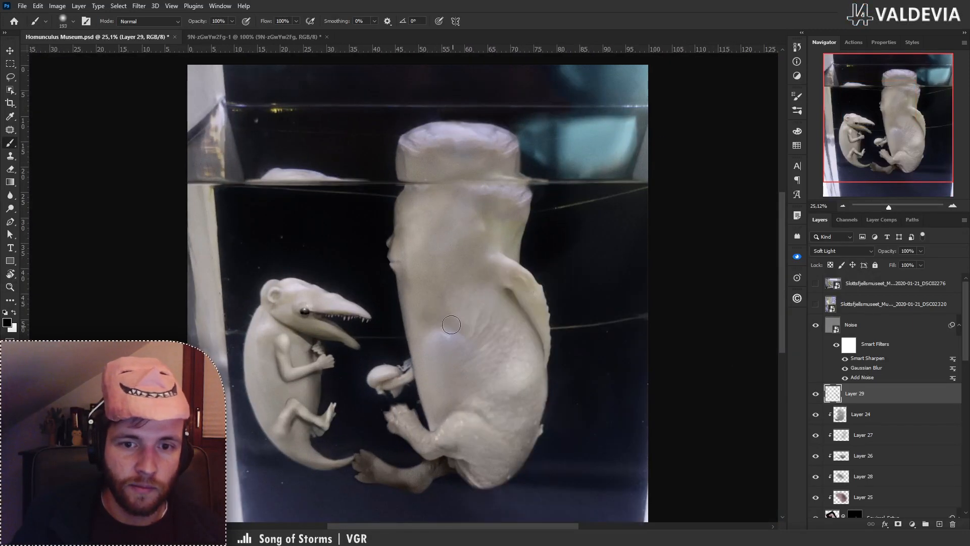
{"action": "key", "text": "ctrl+z"}
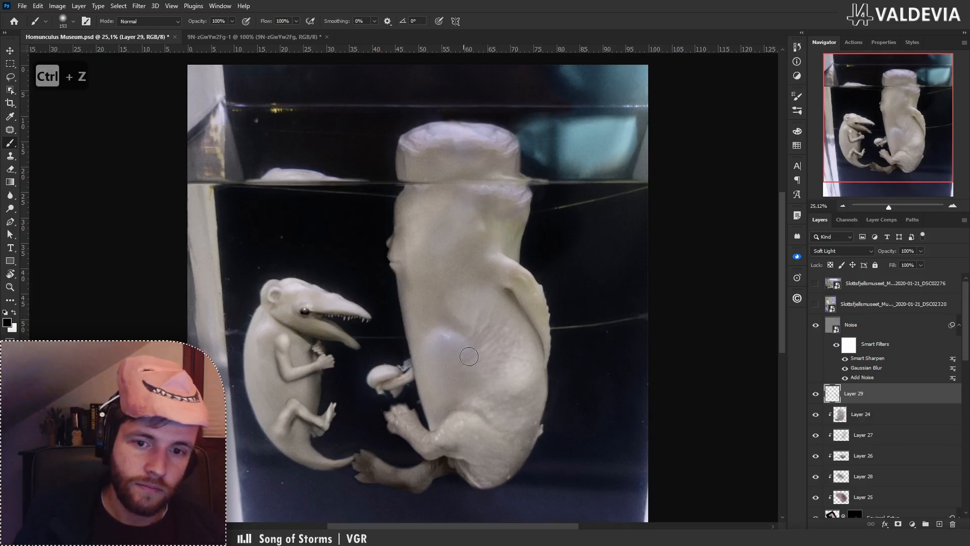
{"action": "key", "text": "ctrl+z"}
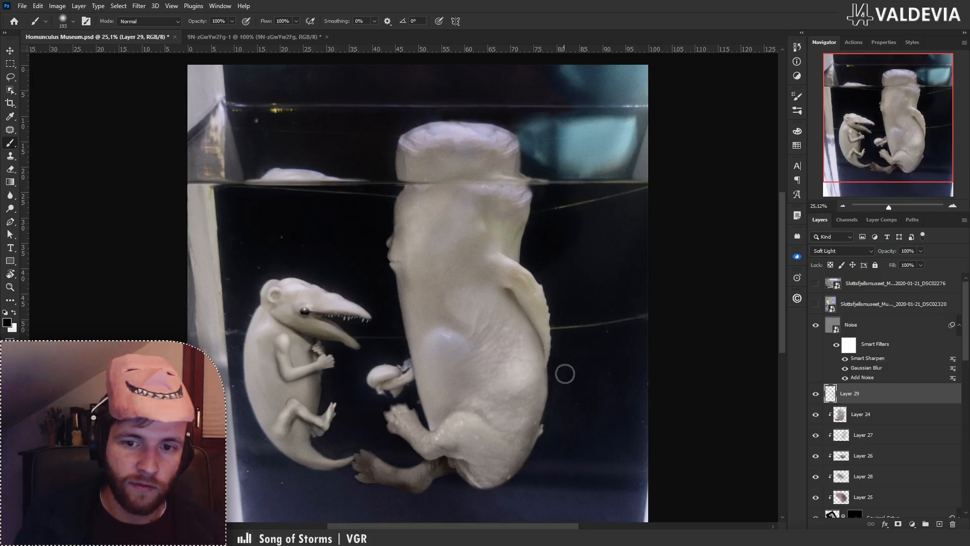
Deepen the large torso's shadows on Layer 29 with the 193 px brush, undoing the unwanted stroke.
{"action": "key", "text": "z"}
{"action": "mouse_move", "coordinate": [440, 379]}
{"action": "left_mouse_down"}
{"action": "mouse_move", "coordinate": [380, 384]}
{"action": "mouse_move", "coordinate": [443, 373]}
{"action": "left_mouse_up"}
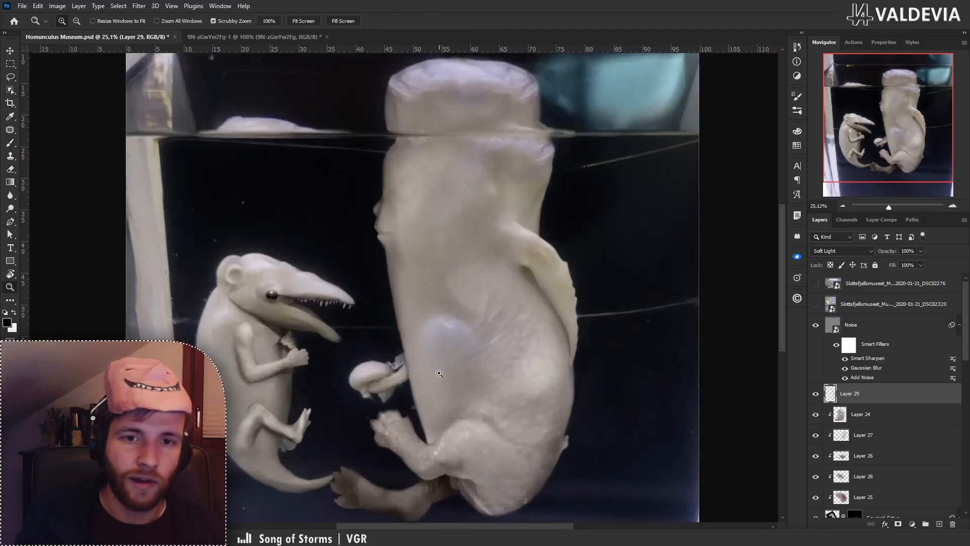
{"action": "key", "text": "b"}
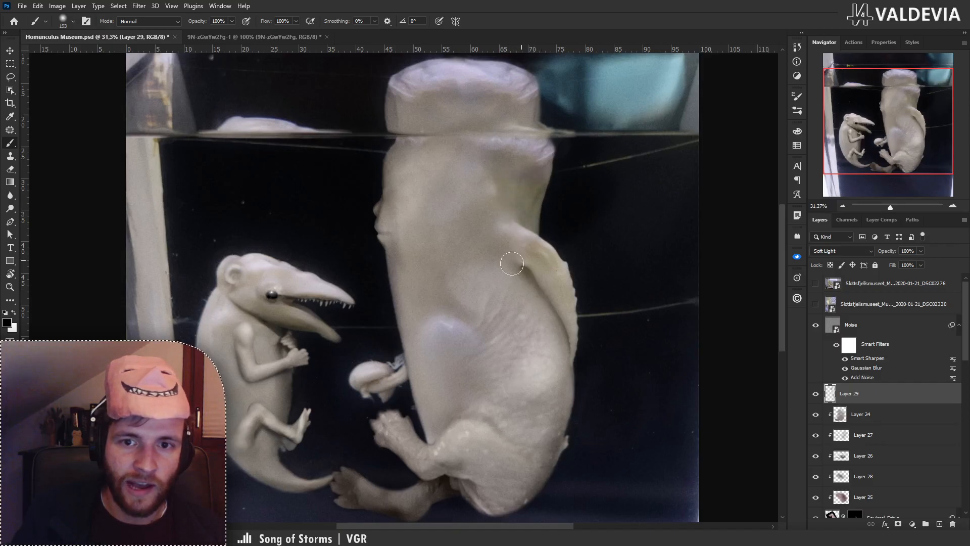
{"action": "mouse_move", "coordinate": [505, 328]}
{"action": "left_mouse_down"}
{"action": "mouse_move", "coordinate": [409, 328]}
{"action": "mouse_move", "coordinate": [501, 329]}
{"action": "left_mouse_up"}
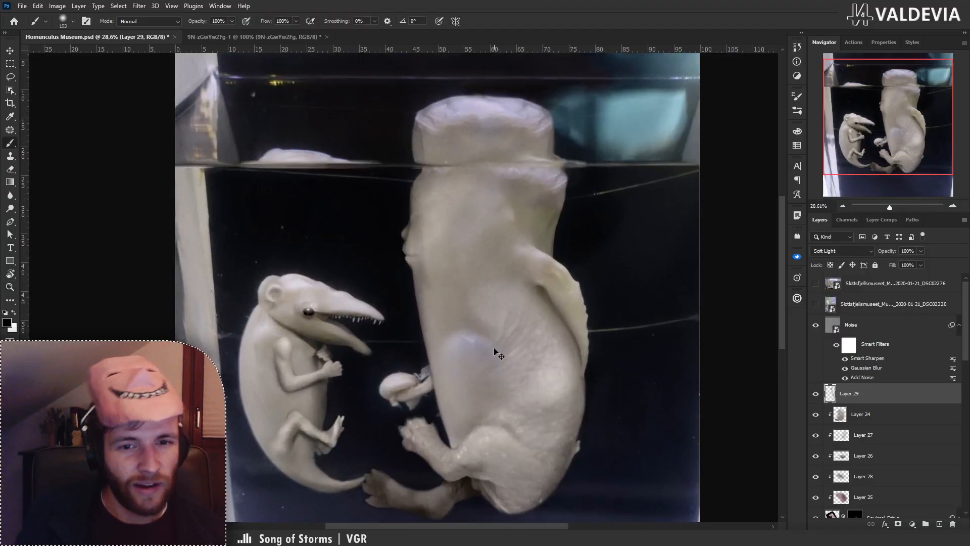
{"action": "key", "text": "ctrl+z"}
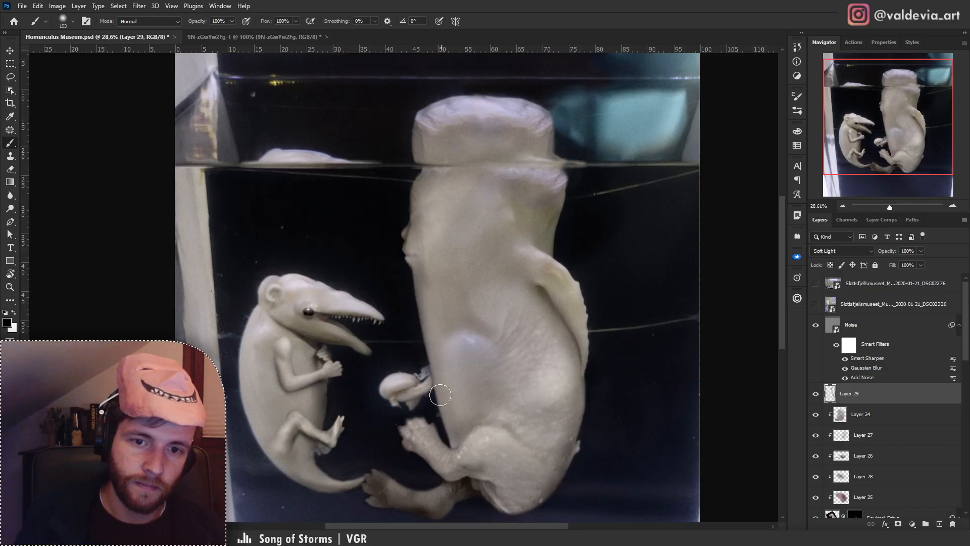
{"action": "left_click_drag", "start_coordinate": [466, 212], "coordinate": [455, 280]}
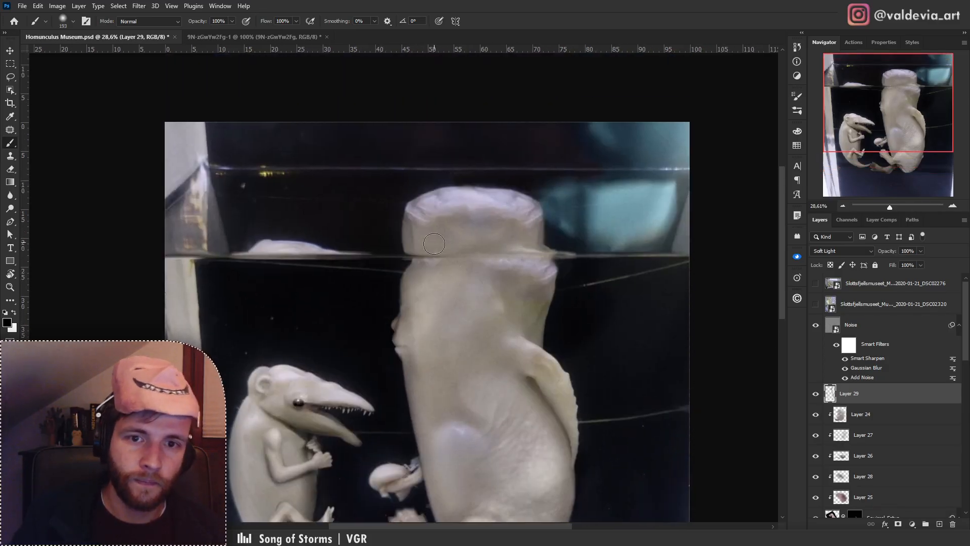
{"action": "mouse_move", "coordinate": [548, 259]}
{"action": "left_mouse_down"}
{"action": "mouse_move", "coordinate": [542, 243]}
{"action": "mouse_move", "coordinate": [455, 250]}
{"action": "mouse_move", "coordinate": [528, 234]}
{"action": "left_mouse_up"}
{"action": "left_click_drag", "start_coordinate": [516, 327], "coordinate": [515, 175]}
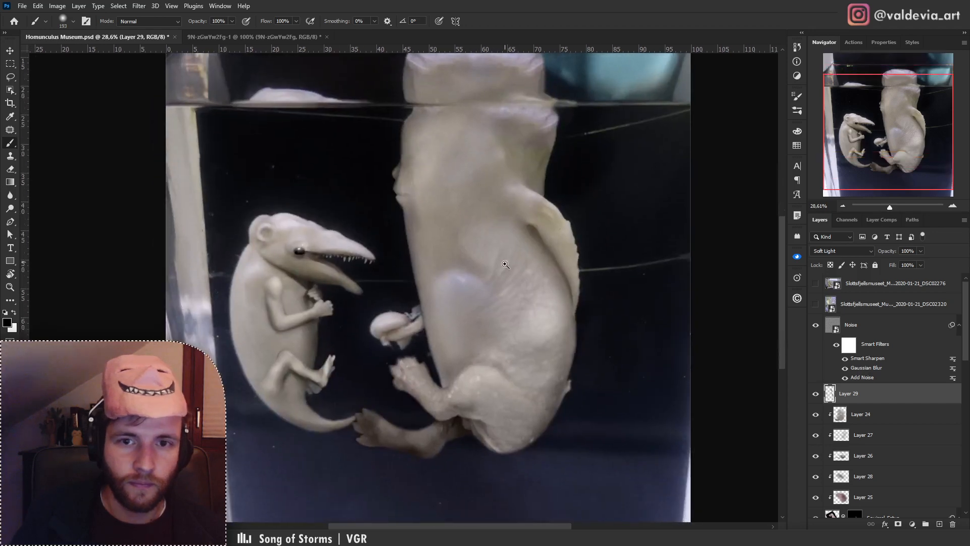
Compare the whole image with and without the Layer 29 shading.
{"action": "key", "text": "z"}
{"action": "left_click_drag", "start_coordinate": [473, 277], "coordinate": [440, 285]}
{"action": "key", "text": "b"}
{"action": "left_click", "coordinate": [816, 394]}
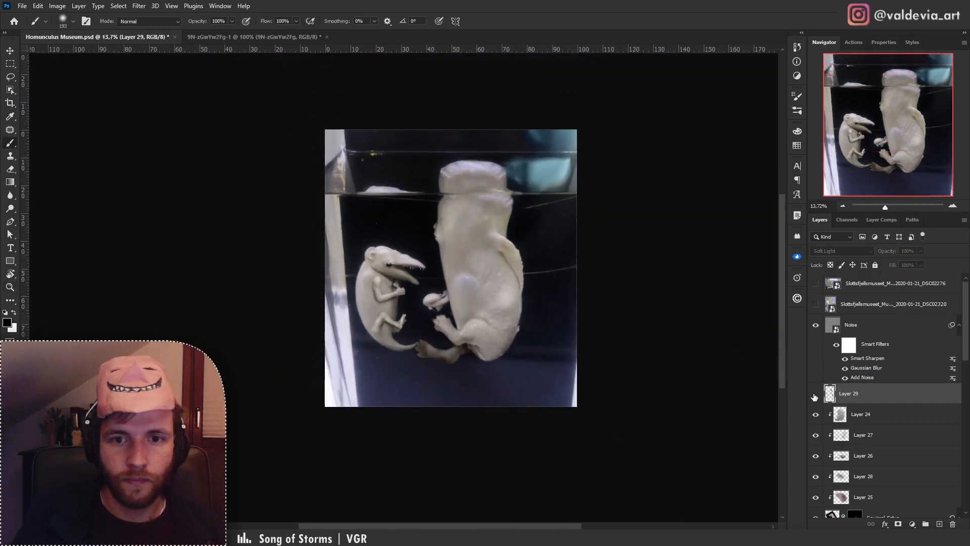
{"action": "left_click", "coordinate": [815, 394]}
{"action": "left_click_drag", "start_coordinate": [480, 236], "coordinate": [495, 269]}
Darken the folds between the torso and rump on Layer 29 with a 125 px black brush, undoing the last strokes.
{"action": "key", "text": "z"}
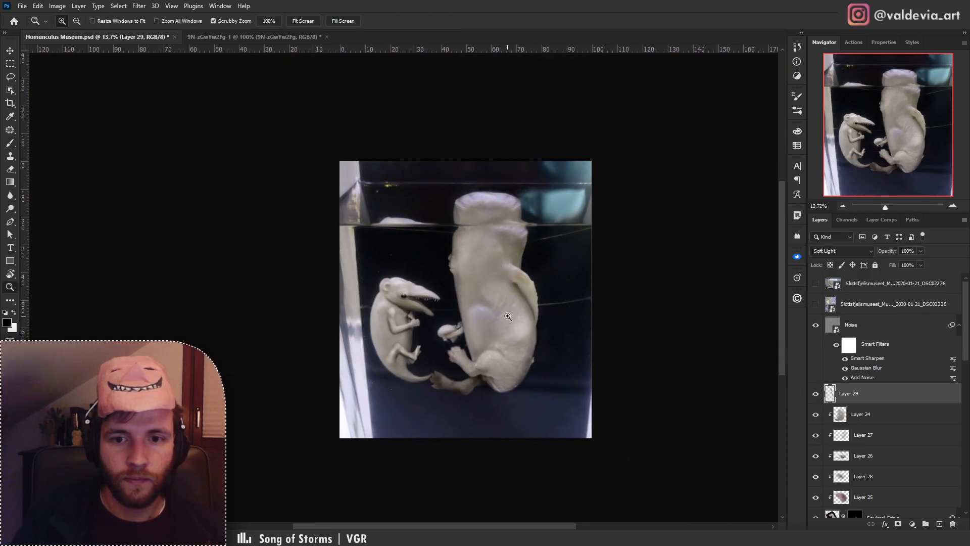
{"action": "left_click_drag", "start_coordinate": [512, 317], "coordinate": [592, 314]}
{"action": "key", "text": "b"}
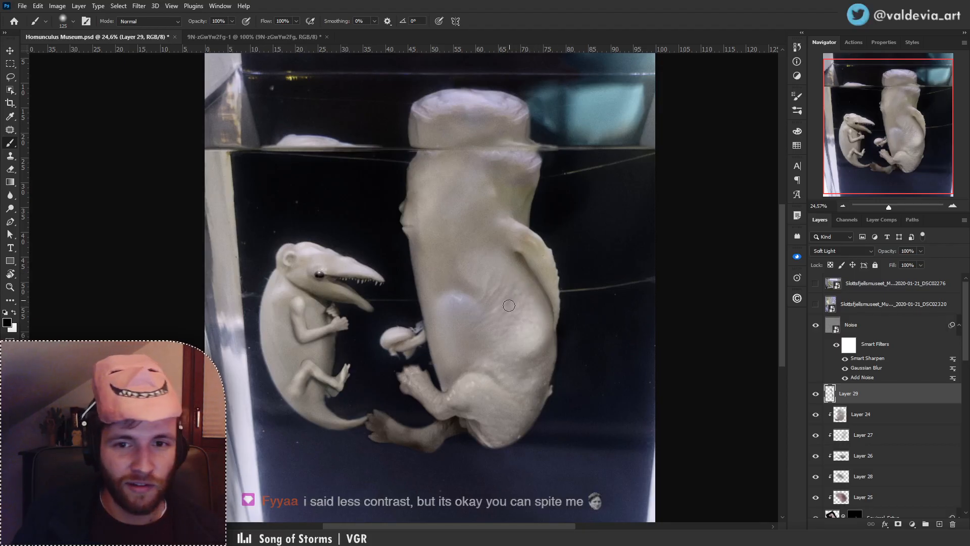
{"action": "key", "text": "ctrl+z"}
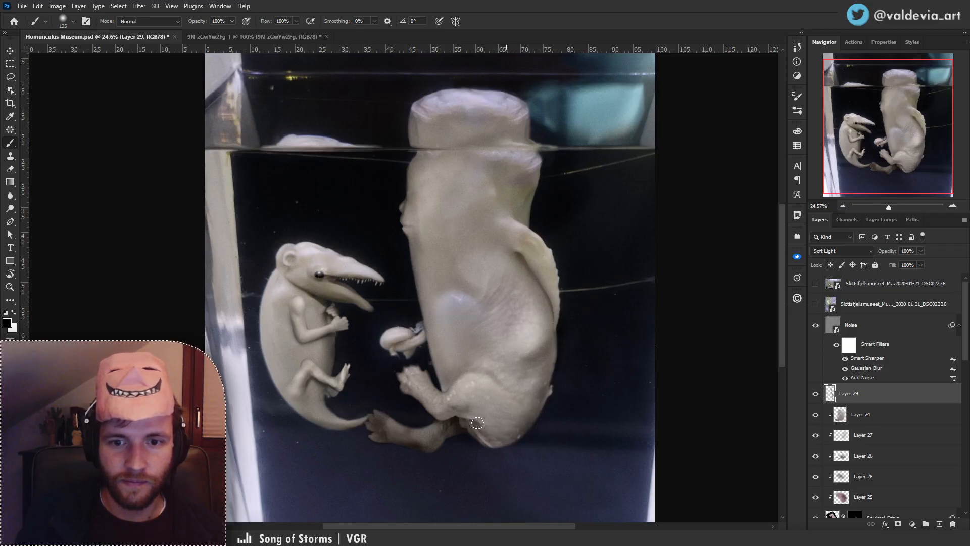
{"action": "key", "text": "z"}
{"action": "mouse_move", "coordinate": [575, 296]}
{"action": "left_mouse_down"}
{"action": "mouse_move", "coordinate": [472, 333]}
{"action": "mouse_move", "coordinate": [537, 299]}
{"action": "mouse_move", "coordinate": [588, 298]}
{"action": "left_mouse_up"}
{"action": "key", "text": "b"}
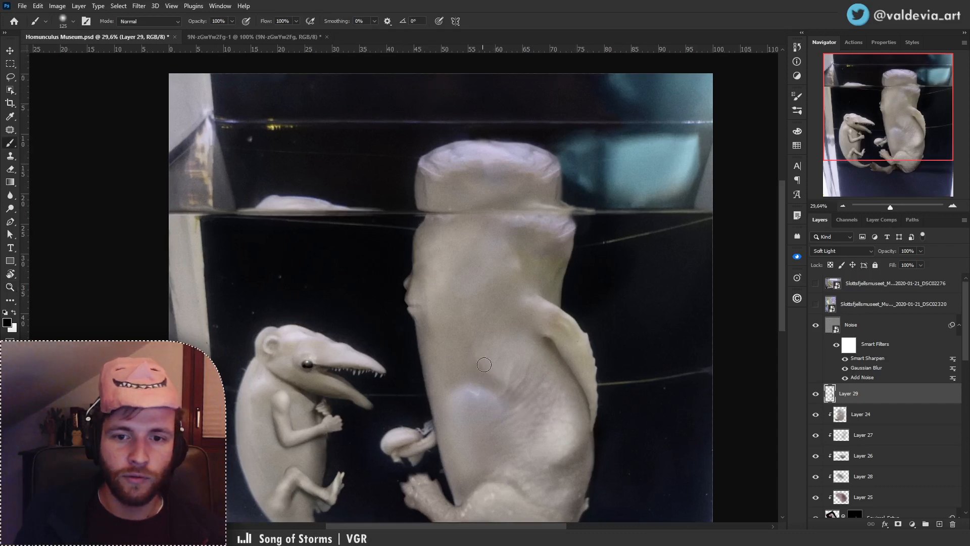
{"action": "key", "text": "ctrl+z"}
{"action": "key", "text": "ctrl+z"}
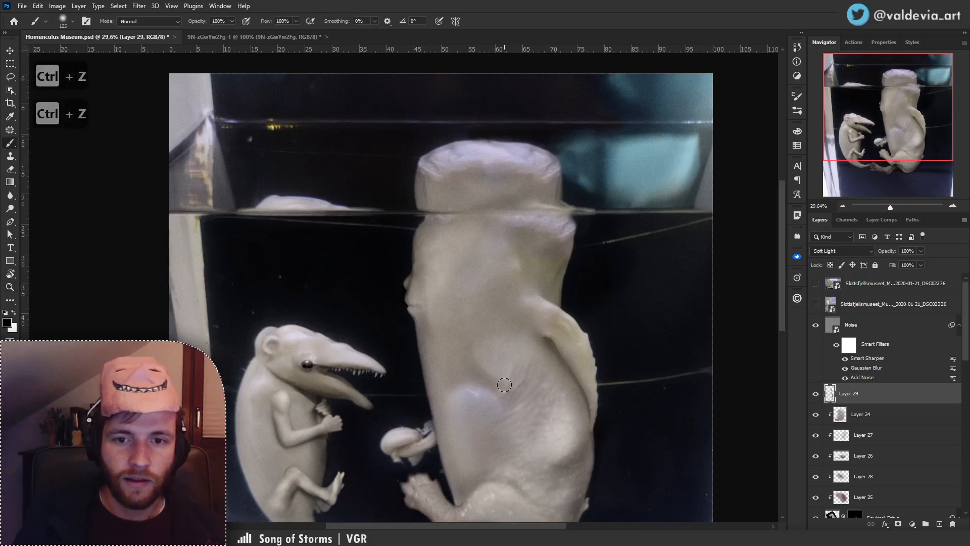
Examine the overall light and shadow balance of both specimens in the full image.
{"action": "key", "text": "z"}
{"action": "mouse_move", "coordinate": [541, 349]}
{"action": "left_mouse_down"}
{"action": "mouse_move", "coordinate": [366, 299]}
{"action": "mouse_move", "coordinate": [519, 335]}
{"action": "left_mouse_up"}
{"action": "key", "text": "b"}
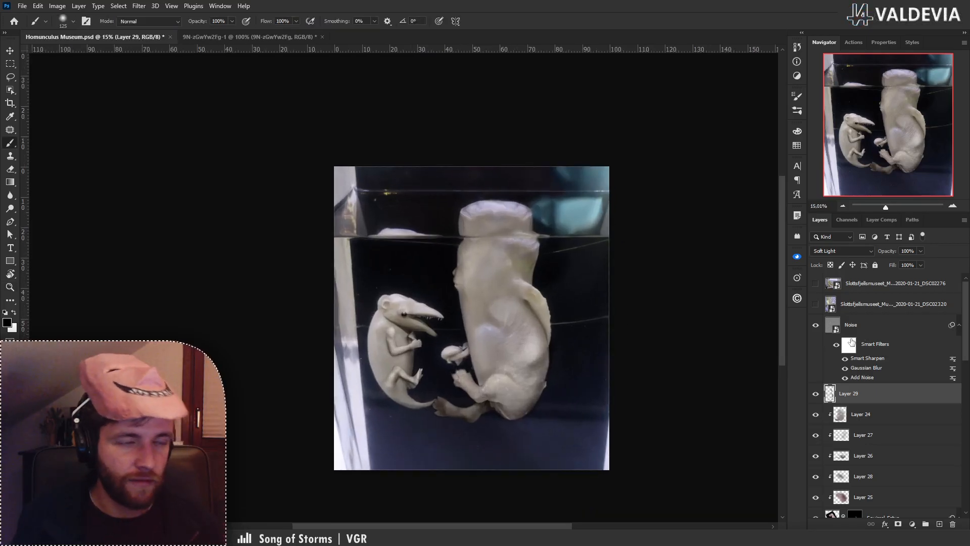
{"action": "key", "text": "z"}
{"action": "mouse_move", "coordinate": [494, 293]}
{"action": "left_mouse_down"}
{"action": "mouse_move", "coordinate": [551, 291]}
{"action": "mouse_move", "coordinate": [476, 282]}
{"action": "mouse_move", "coordinate": [491, 304]}
{"action": "mouse_move", "coordinate": [514, 301]}
{"action": "left_mouse_up"}
{"action": "key", "text": "b"}
{"action": "key", "text": "z"}
{"action": "key", "text": "b"}
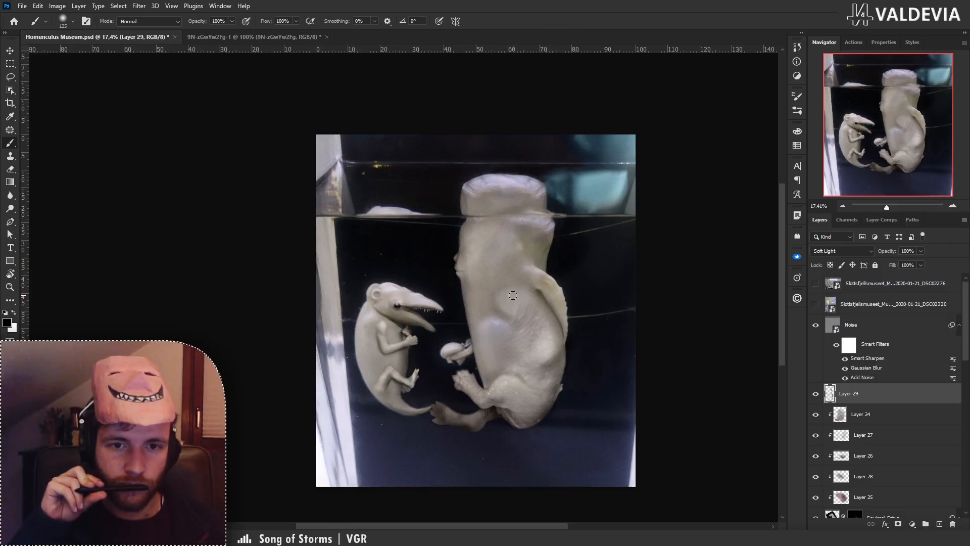
Shade the small creature's back and tail in black on Layer 29 with a 180 px brush, undoing stray strokes.
{"action": "right_click", "coordinate": [376, 275]}
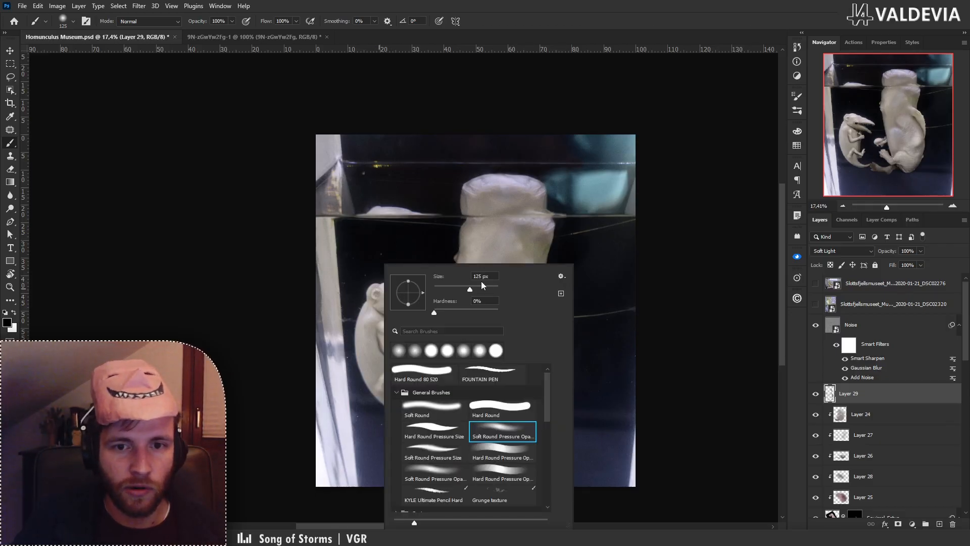
{"action": "left_click", "coordinate": [480, 289]}
{"action": "left_click_drag", "start_coordinate": [362, 354], "coordinate": [380, 390]}
{"action": "key", "text": "ctrl+z"}
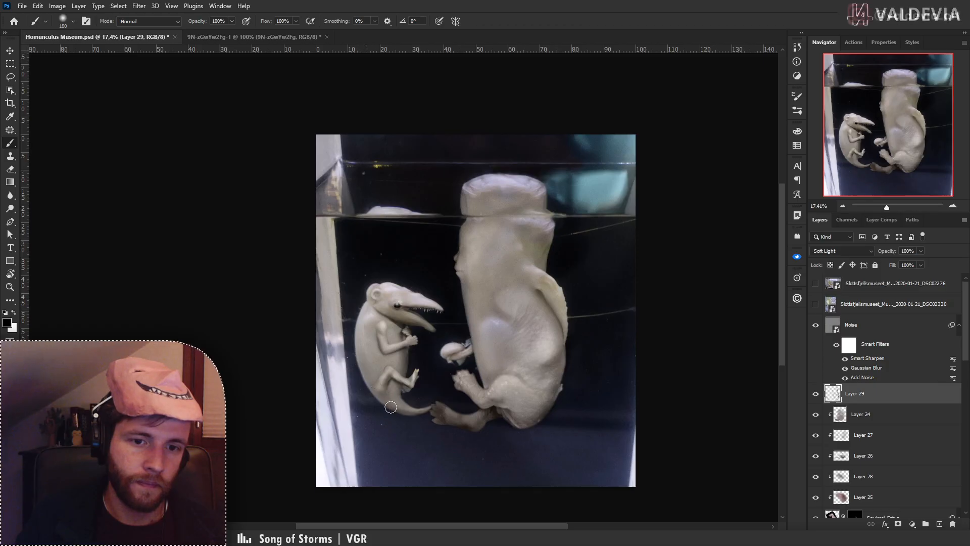
{"action": "key", "text": "z"}
{"action": "mouse_move", "coordinate": [469, 324]}
{"action": "left_mouse_down"}
{"action": "mouse_move", "coordinate": [416, 333]}
{"action": "mouse_move", "coordinate": [513, 325]}
{"action": "left_mouse_up"}
{"action": "key", "text": "b"}
{"action": "key", "text": "ctrl+z"}
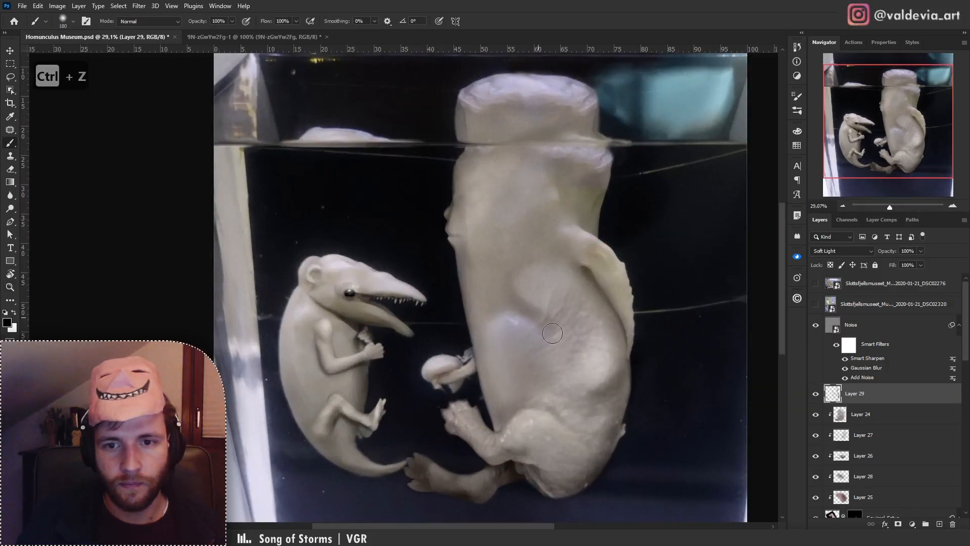
Examine the shading on the large specimen from its top and face down to the rump and feet.
{"action": "key", "text": "z"}
{"action": "mouse_move", "coordinate": [553, 259]}
{"action": "left_mouse_down"}
{"action": "mouse_move", "coordinate": [492, 259]}
{"action": "mouse_move", "coordinate": [542, 258]}
{"action": "left_mouse_up"}
{"action": "key", "text": "b"}
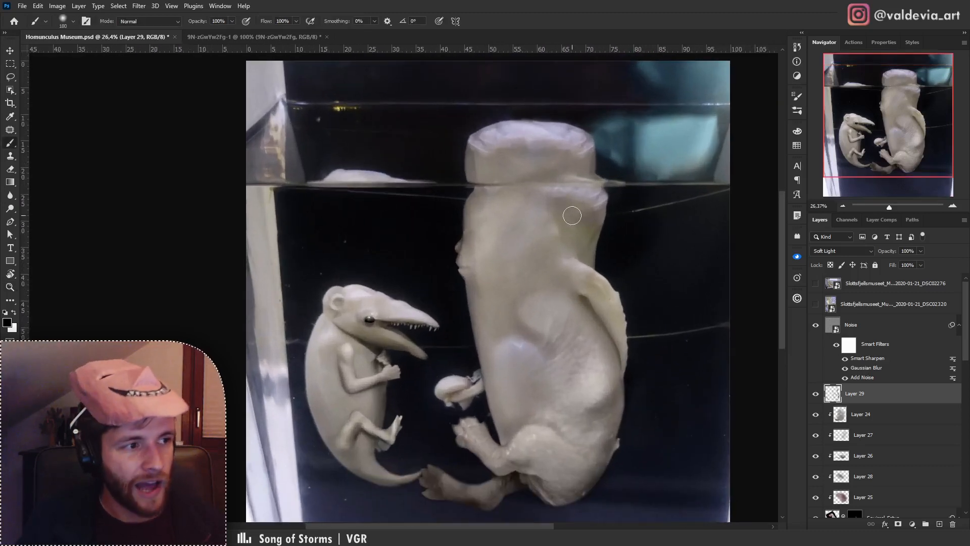
{"action": "mouse_move", "coordinate": [525, 329]}
{"action": "left_mouse_down"}
{"action": "mouse_move", "coordinate": [475, 301]}
{"action": "mouse_move", "coordinate": [478, 334]}
{"action": "left_mouse_up"}
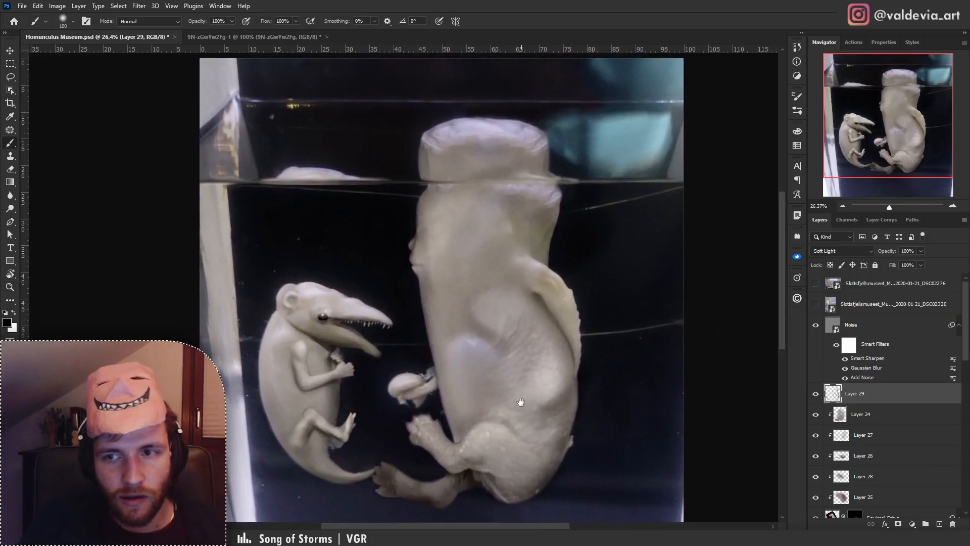
{"action": "left_click_drag", "start_coordinate": [520, 403], "coordinate": [481, 368]}
{"action": "key", "text": "z"}
{"action": "mouse_move", "coordinate": [455, 99]}
{"action": "left_mouse_down"}
{"action": "mouse_move", "coordinate": [497, 102]}
{"action": "mouse_move", "coordinate": [455, 232]}
{"action": "left_mouse_up"}
{"action": "key", "text": "b"}
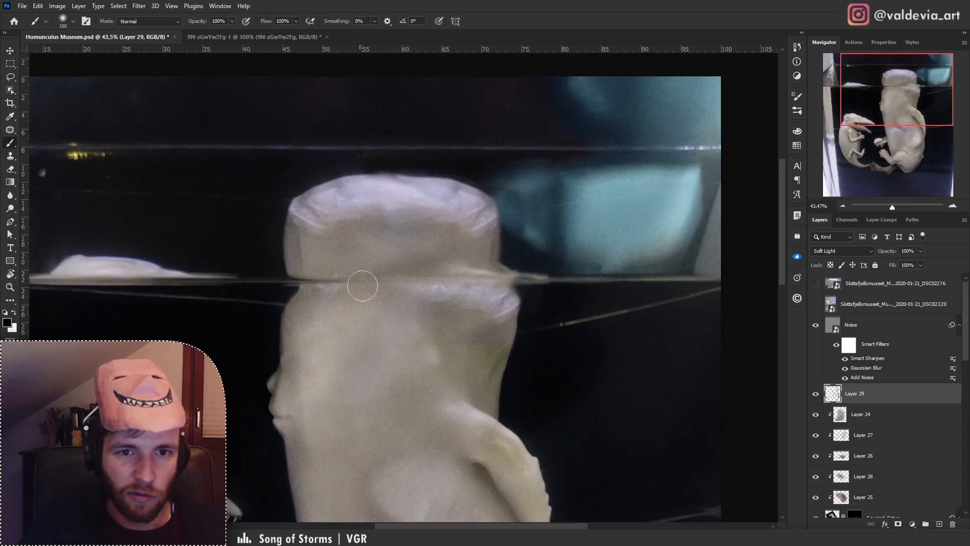
{"action": "left_click_drag", "start_coordinate": [331, 320], "coordinate": [371, 158]}
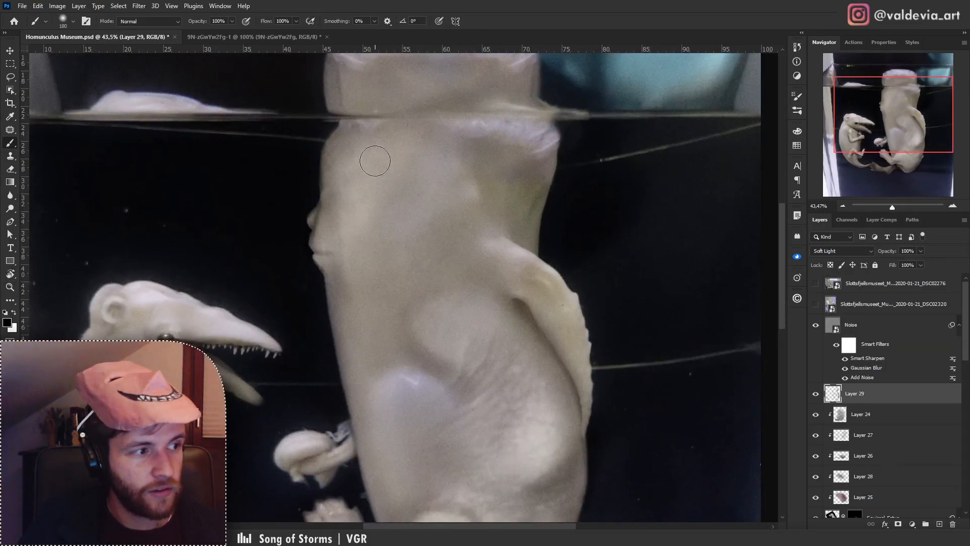
{"action": "left_click_drag", "start_coordinate": [374, 338], "coordinate": [395, 201]}
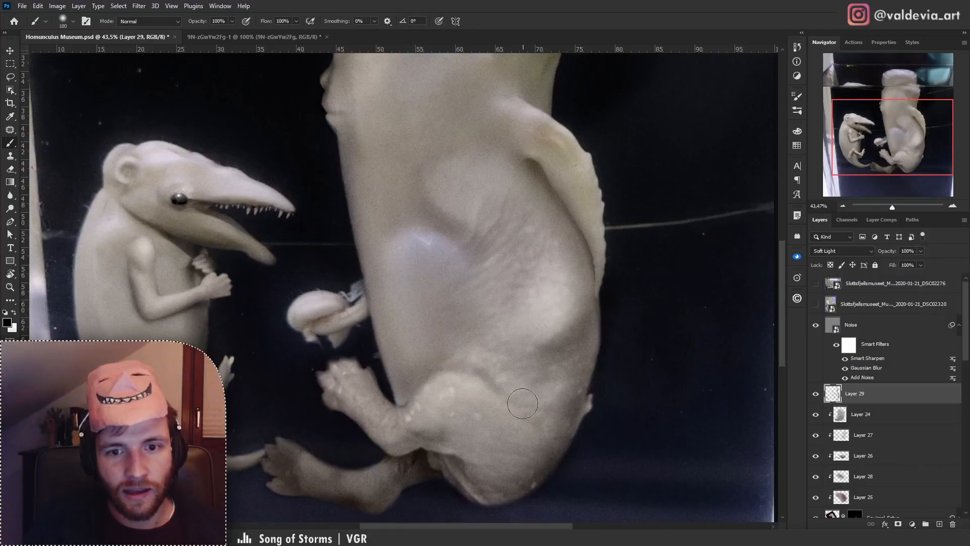
{"action": "left_click_drag", "start_coordinate": [392, 415], "coordinate": [428, 339]}
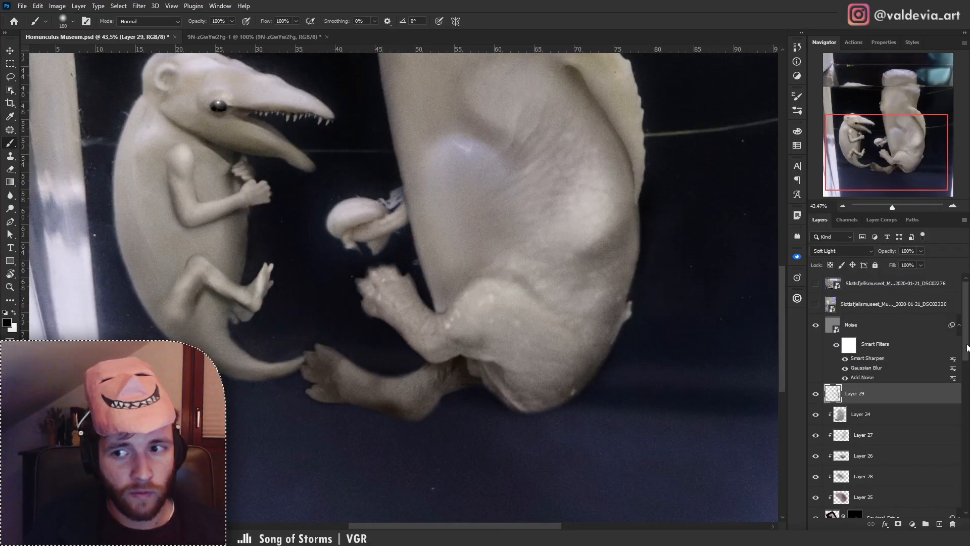
Target the Squirrel_Fetus layer mask with a 67 px brush and undo a test stroke at the lower foot.
{"action": "left_click_drag", "start_coordinate": [967, 348], "coordinate": [962, 398]}
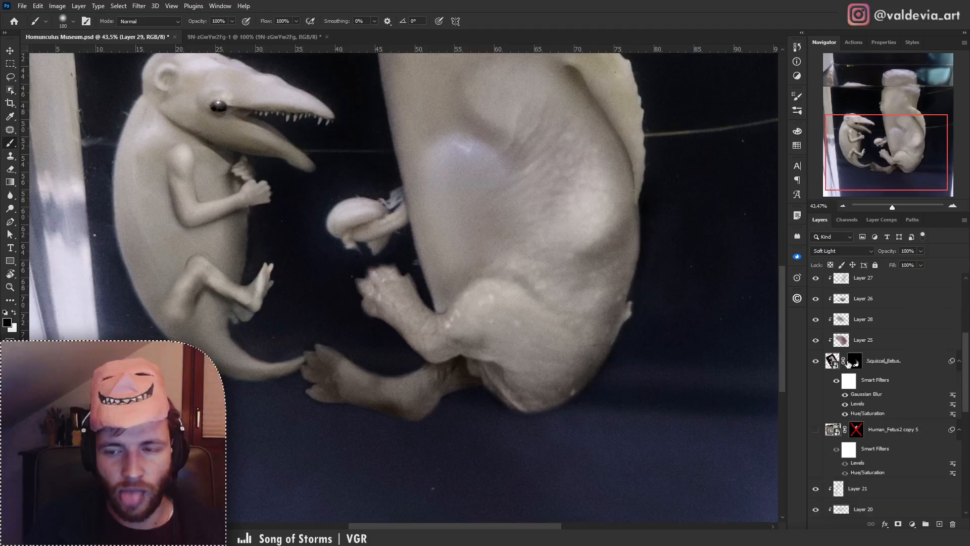
{"action": "left_click", "coordinate": [854, 361]}
{"action": "key", "text": "x"}
{"action": "key", "text": "z"}
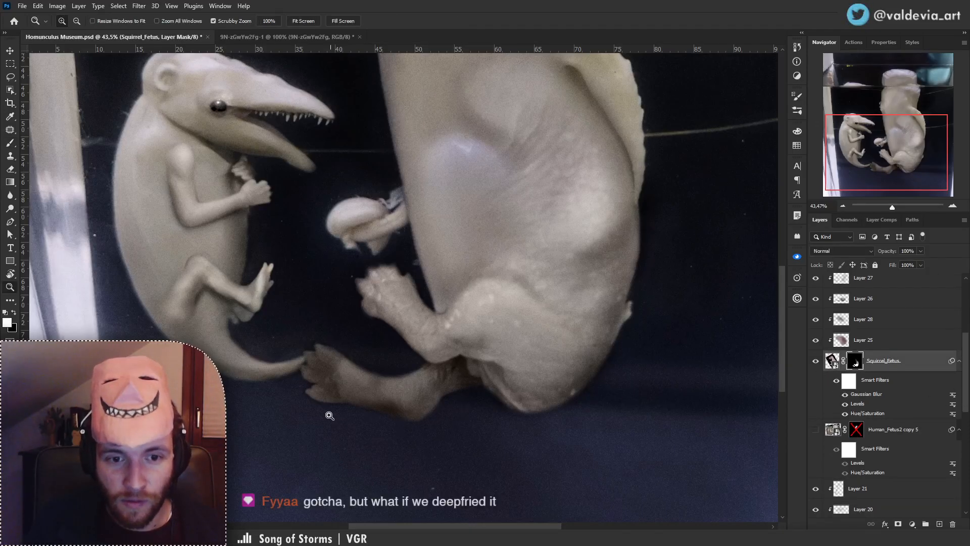
{"action": "left_click_drag", "start_coordinate": [312, 408], "coordinate": [401, 403]}
{"action": "key", "text": "b"}
{"action": "right_click", "coordinate": [386, 408]}
{"action": "left_click", "coordinate": [462, 290]}
{"action": "left_click", "coordinate": [312, 394]}
{"action": "key", "text": "ctrl+z"}
{"action": "key", "text": "x"}
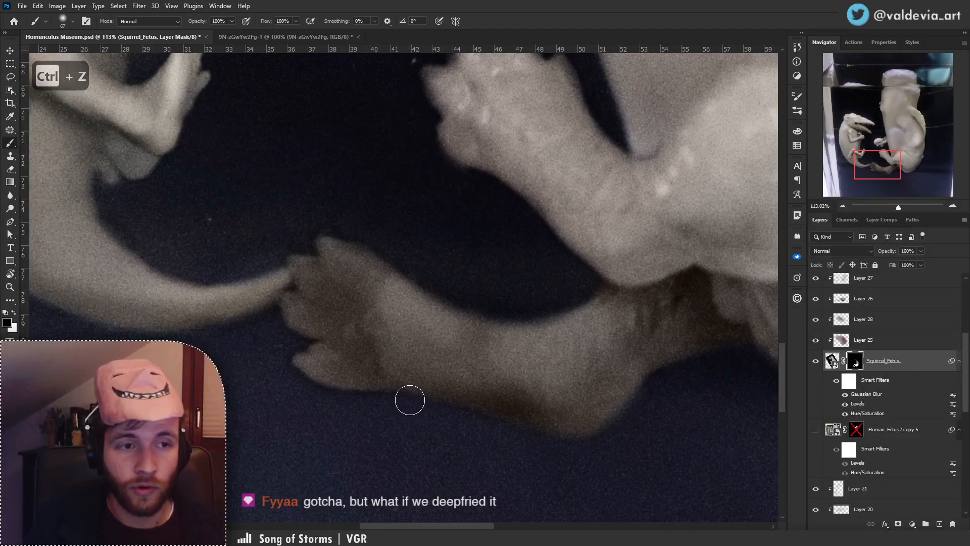
Refine the lower foot's outline in black on the Squirrel_Fetus mask with a 29 px Soft Round Pressure Opacity brush.
{"action": "right_click", "coordinate": [349, 379]}
{"action": "left_click", "coordinate": [449, 300]}
{"action": "key", "text": "Return"}
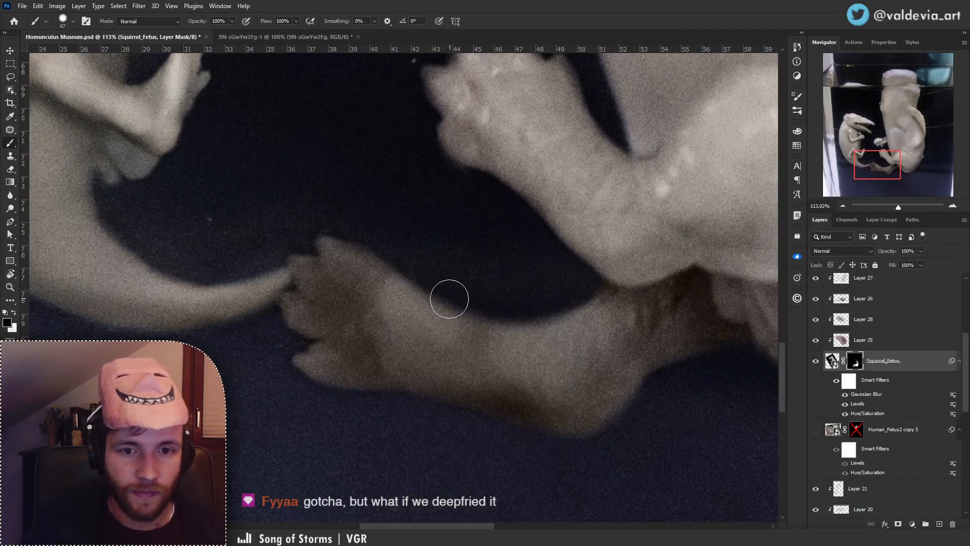
{"action": "right_click", "coordinate": [394, 373]}
{"action": "left_click", "coordinate": [500, 429]}
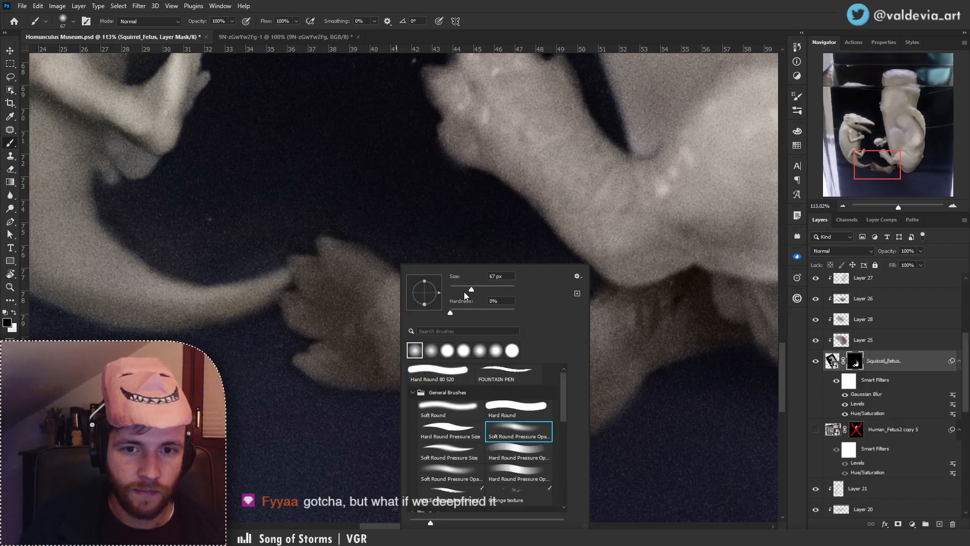
{"action": "key", "text": "Return"}
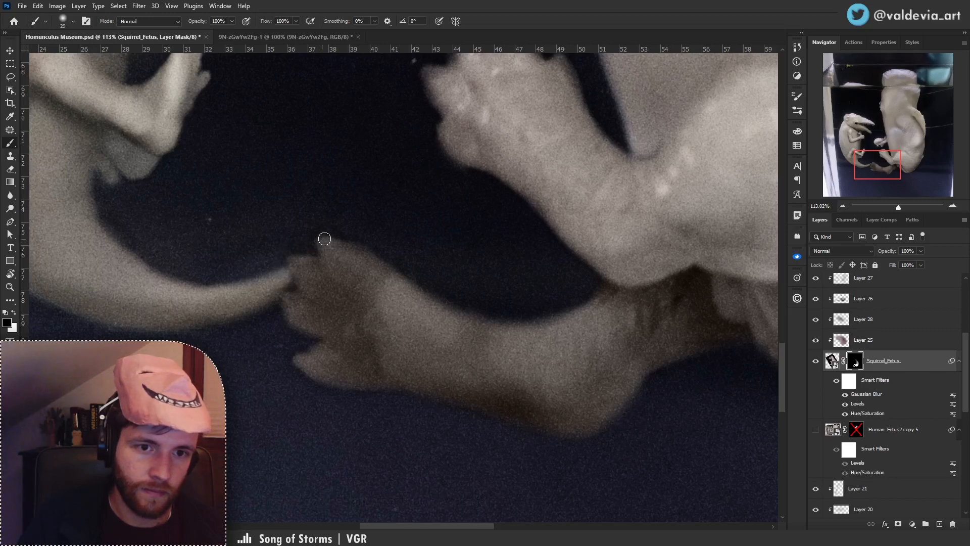
{"action": "left_click_drag", "start_coordinate": [406, 276], "coordinate": [243, 260]}
{"action": "left_click_drag", "start_coordinate": [363, 254], "coordinate": [561, 268]}
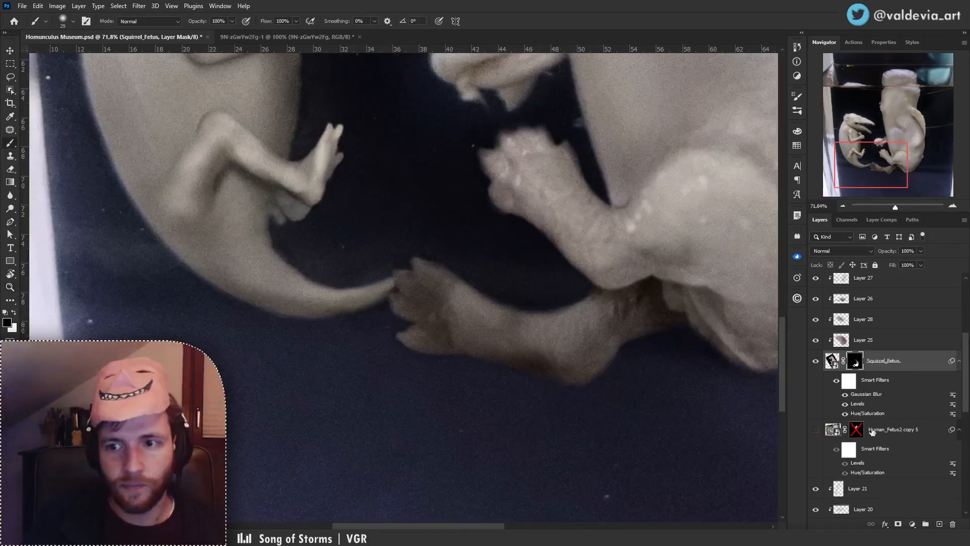
Examine where the small creature's tail meets the lower foot, and how both specimens read in the full image.
{"action": "left_click_drag", "start_coordinate": [962, 414], "coordinate": [966, 387]}
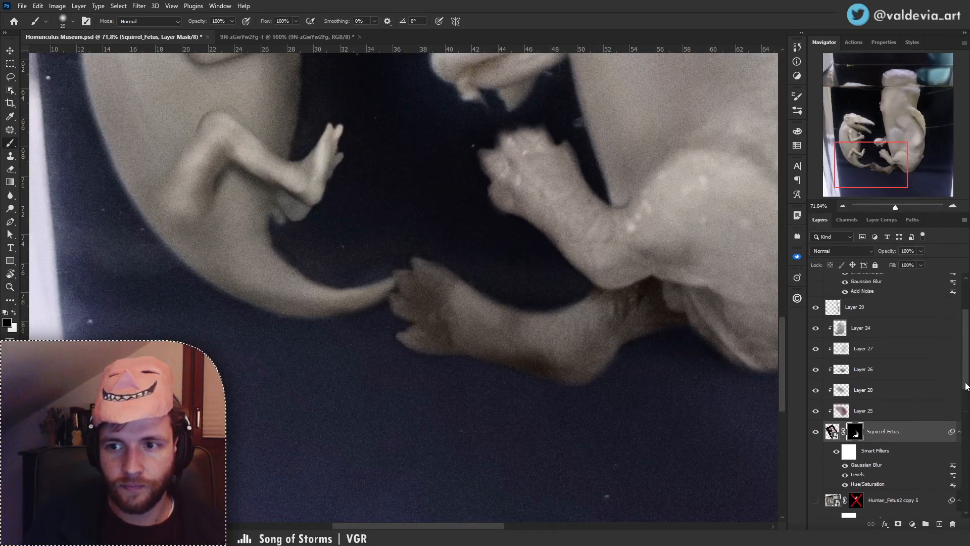
{"action": "scroll", "coordinate": [394, 271], "scroll_direction": "up", "scroll_amount": 5}
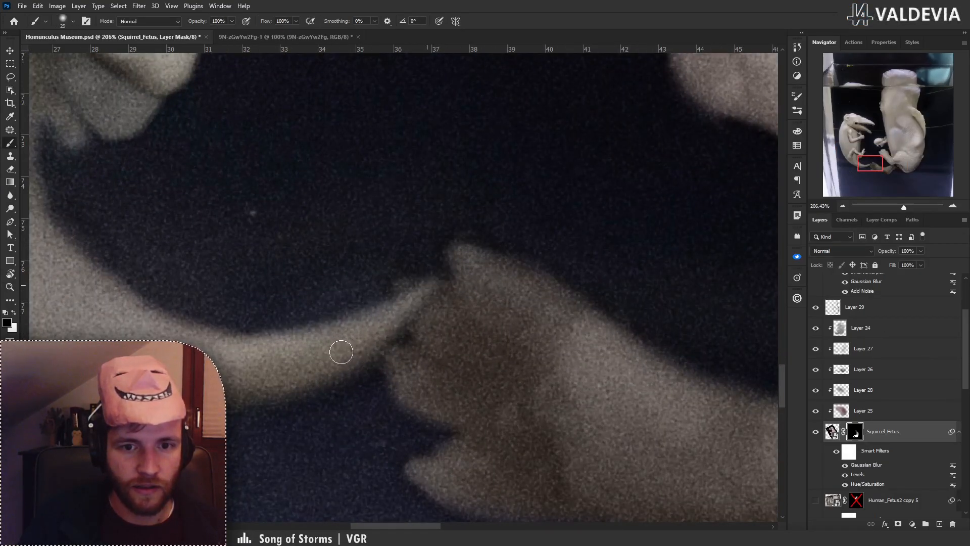
{"action": "key", "text": "z"}
{"action": "mouse_move", "coordinate": [461, 283]}
{"action": "left_mouse_down"}
{"action": "mouse_move", "coordinate": [355, 309]}
{"action": "mouse_move", "coordinate": [347, 301]}
{"action": "left_mouse_up"}
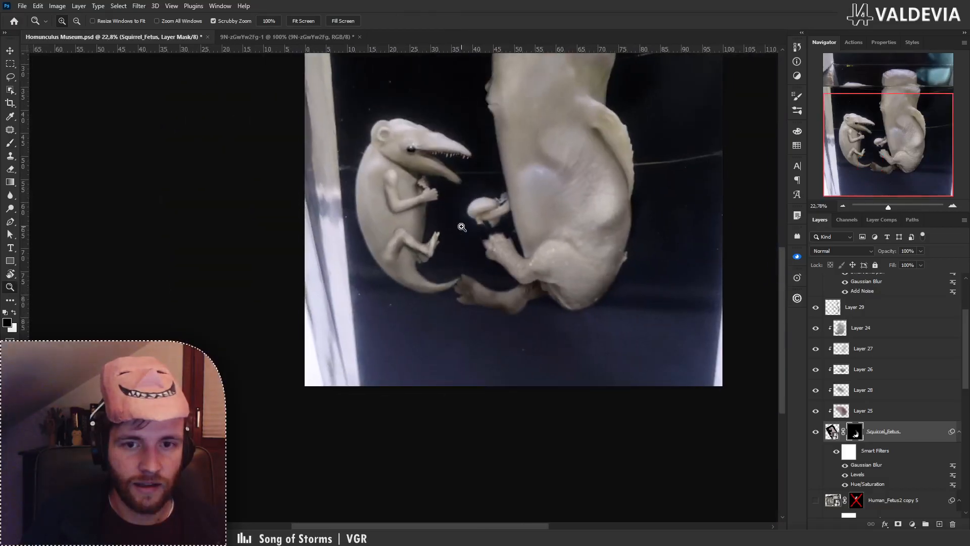
{"action": "left_click_drag", "start_coordinate": [466, 228], "coordinate": [476, 231]}
{"action": "key", "text": "b"}
{"action": "left_click_drag", "start_coordinate": [461, 270], "coordinate": [381, 331]}
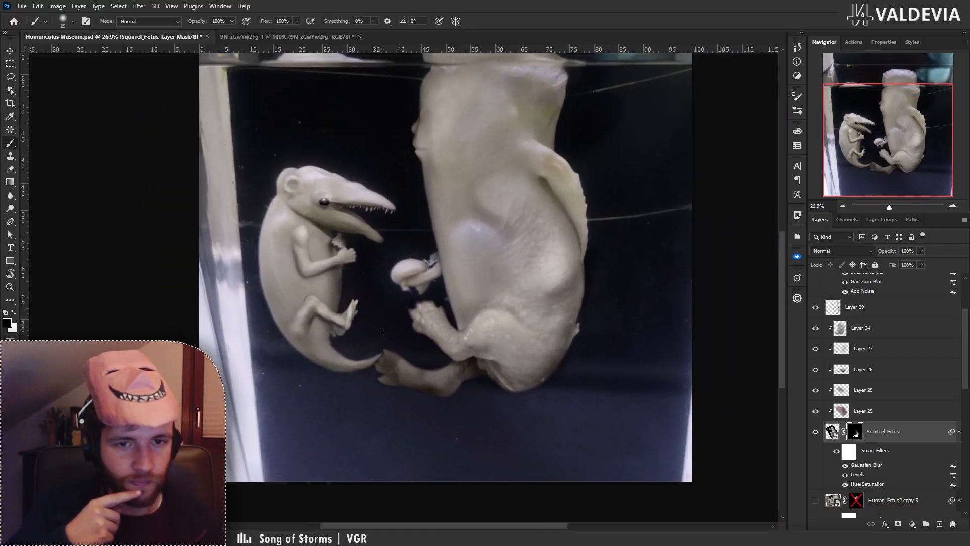
{"action": "key", "text": "z"}
{"action": "left_click_drag", "start_coordinate": [520, 332], "coordinate": [452, 331]}
{"action": "left_click_drag", "start_coordinate": [510, 272], "coordinate": [551, 272]}
{"action": "key", "text": "b"}
Create a new layer at the top of the stack and stamp all visible content onto it.
{"action": "left_click_drag", "start_coordinate": [966, 337], "coordinate": [966, 304]}
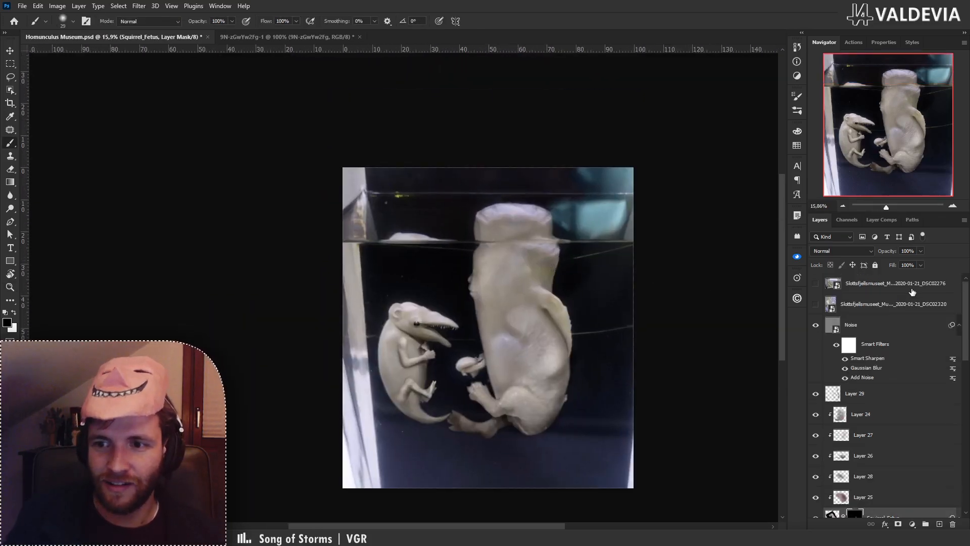
{"action": "left_click", "coordinate": [912, 289]}
{"action": "left_click", "coordinate": [939, 525]}
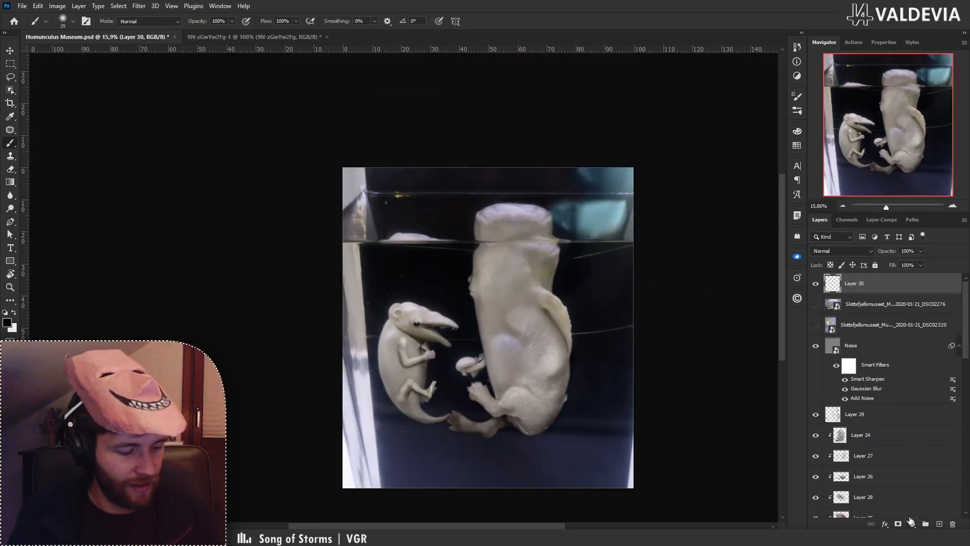
{"action": "key", "text": "ctrl+alt+shift+e"}
Start the Flaming Pear Pixel Trash filter on the stamped layer and randomize its settings several times.
{"action": "left_click", "coordinate": [140, 6]}
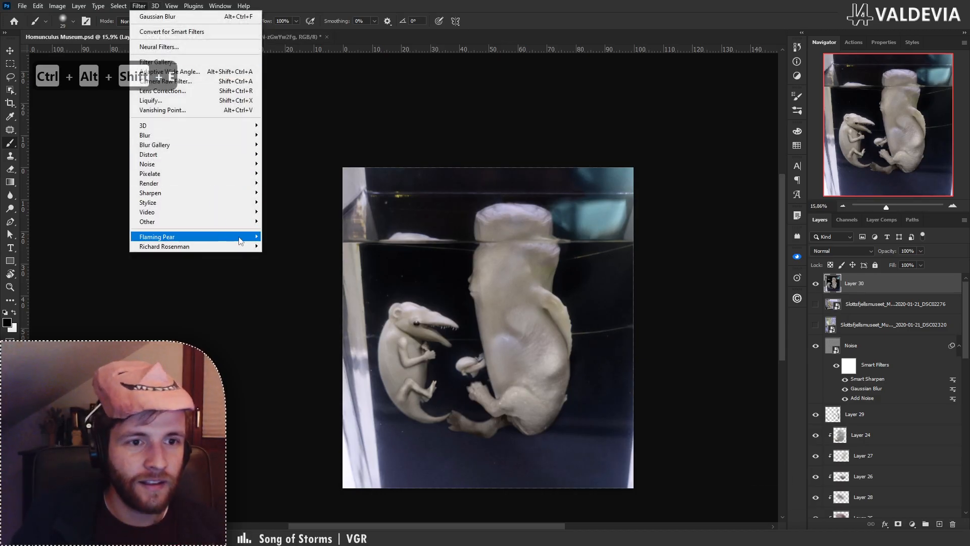
{"action": "mouse_move", "coordinate": [242, 237]}
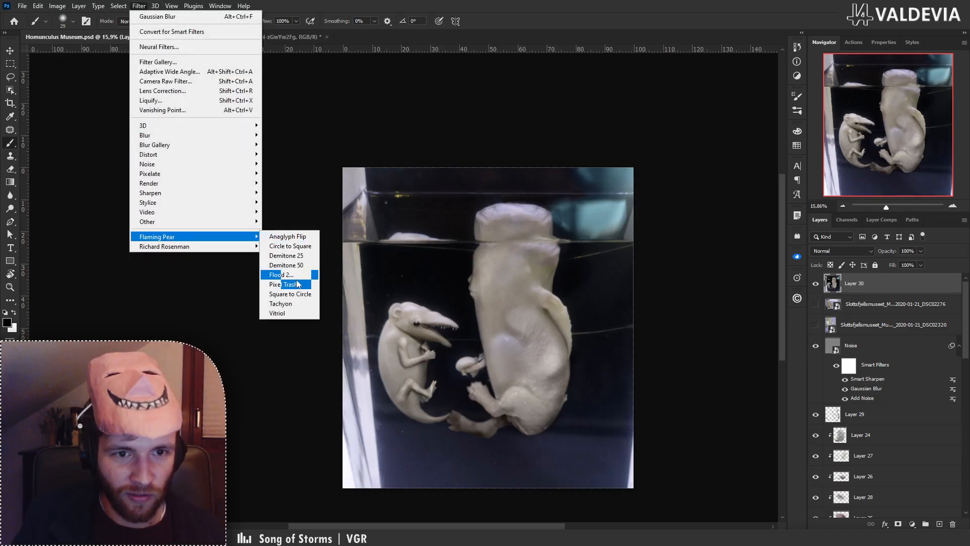
{"action": "left_click", "coordinate": [312, 277]}
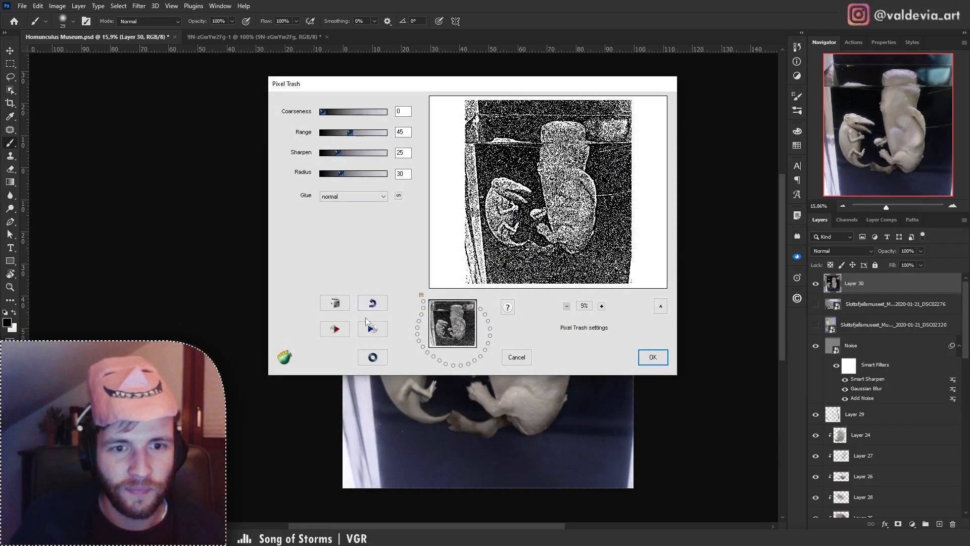
{"action": "left_click", "coordinate": [335, 302]}
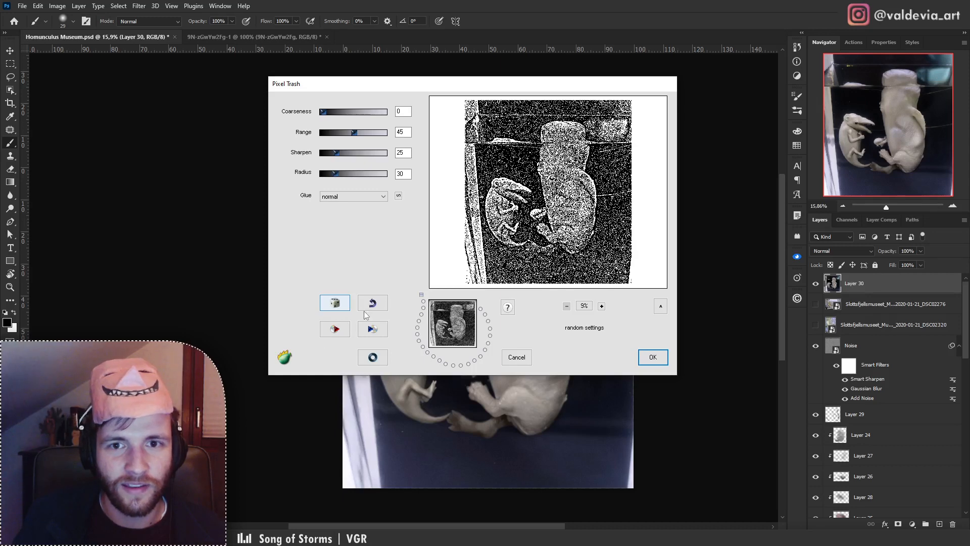
{"action": "left_click", "coordinate": [346, 307]}
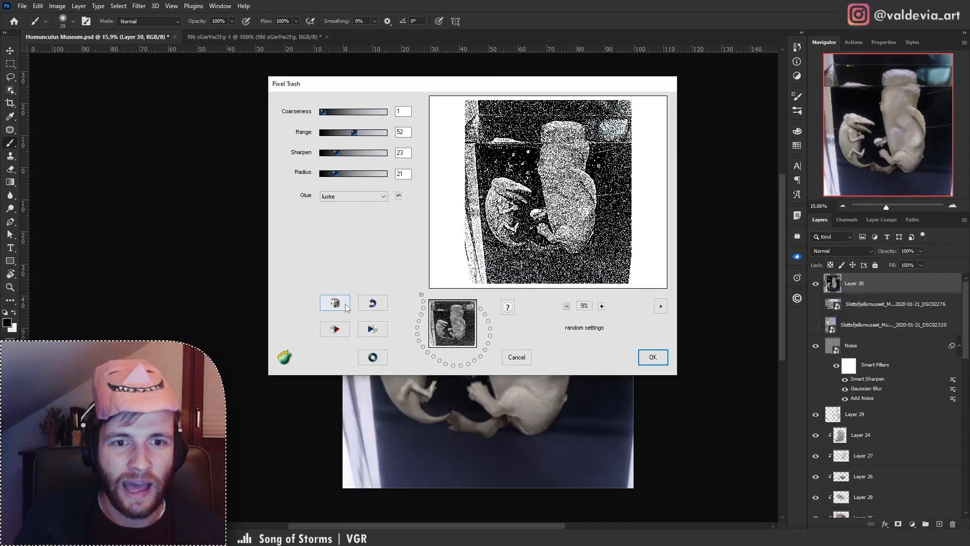
{"action": "left_click", "coordinate": [345, 306]}
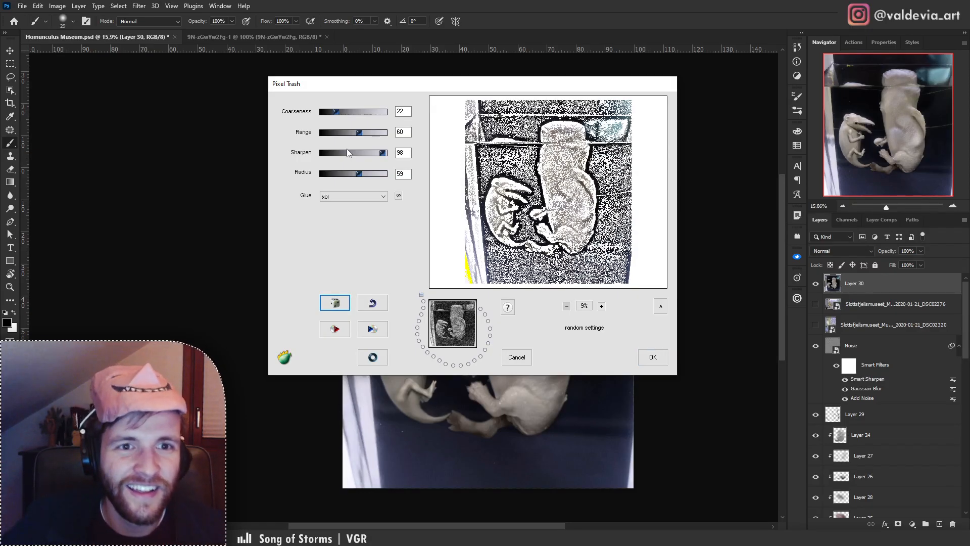
Try the down, east and dextrous glue modes in the Pixel Trash filter.
{"action": "left_click", "coordinate": [333, 196]}
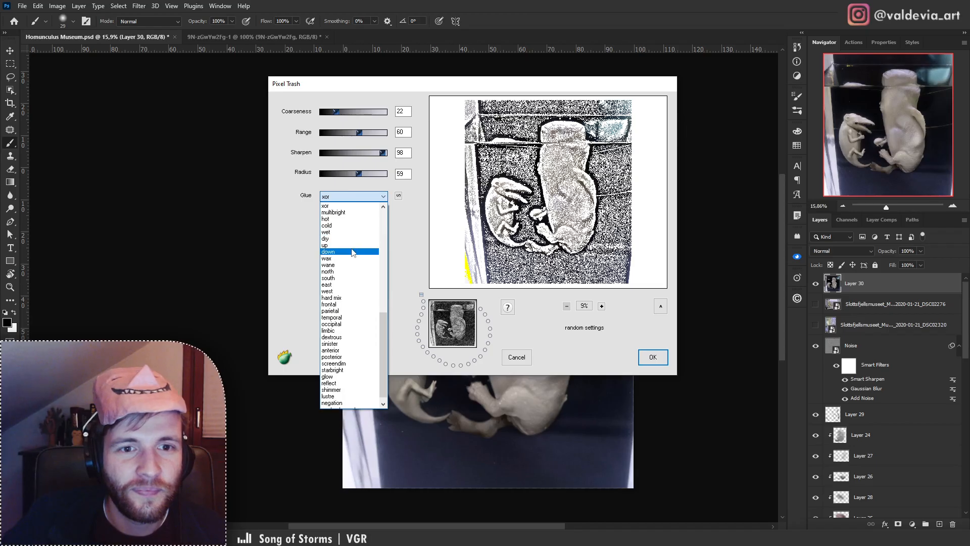
{"action": "left_click", "coordinate": [353, 250]}
{"action": "left_click", "coordinate": [360, 196]}
{"action": "left_click", "coordinate": [353, 281]}
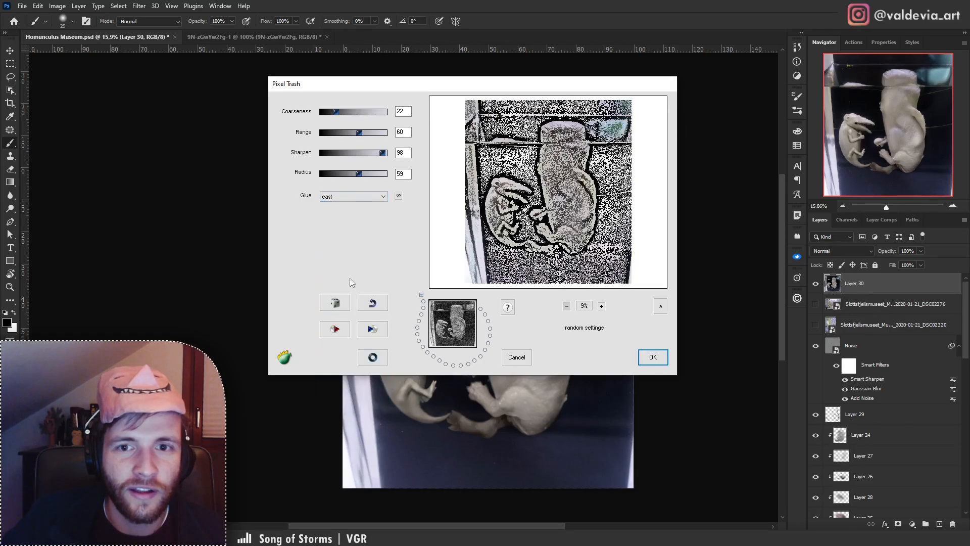
{"action": "left_click", "coordinate": [360, 196]}
{"action": "left_click", "coordinate": [340, 332]}
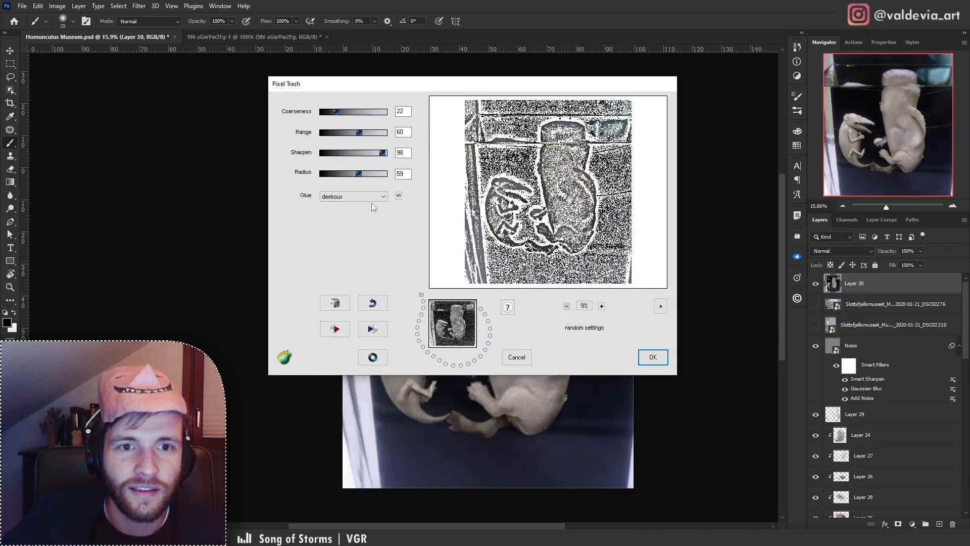
Apply Pixel Trash to the stamped layer with posterior glue, coarseness 28, range 31 and sharpen 66.
{"action": "left_click", "coordinate": [399, 198]}
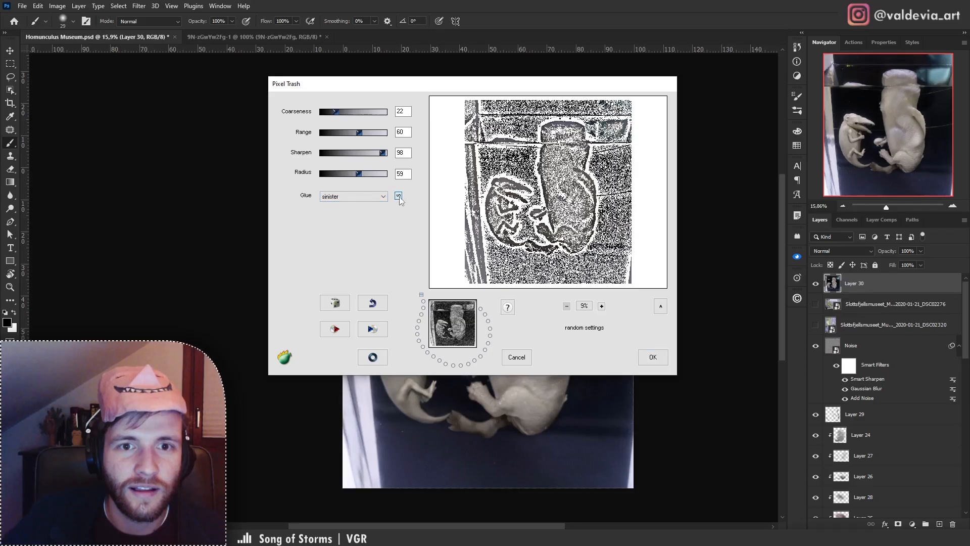
{"action": "left_click", "coordinate": [399, 198]}
{"action": "left_click", "coordinate": [399, 198]}
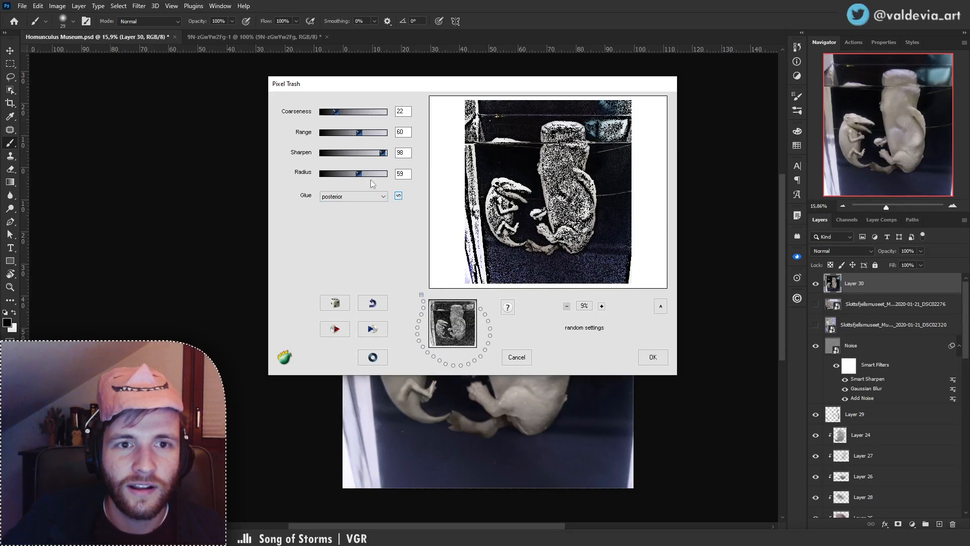
{"action": "left_click_drag", "start_coordinate": [334, 112], "coordinate": [348, 177]}
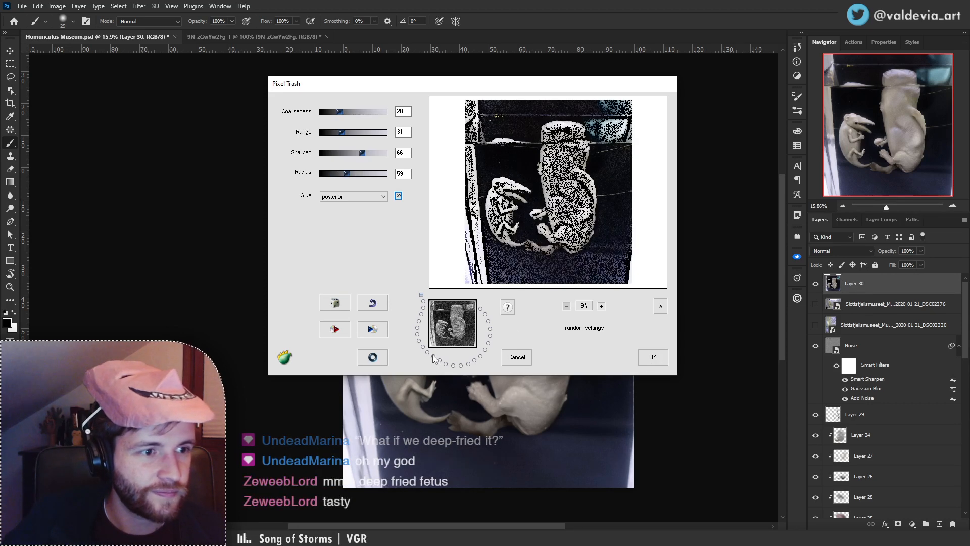
{"action": "left_click", "coordinate": [653, 357]}
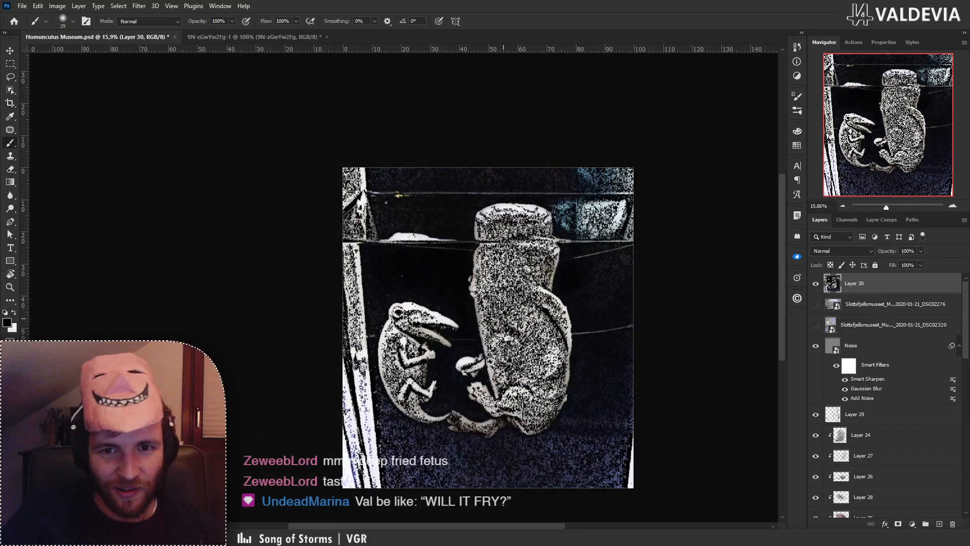
Examine the Pixel Trash effect up close on both specimens.
{"action": "key", "text": "z"}
{"action": "key", "text": "b"}
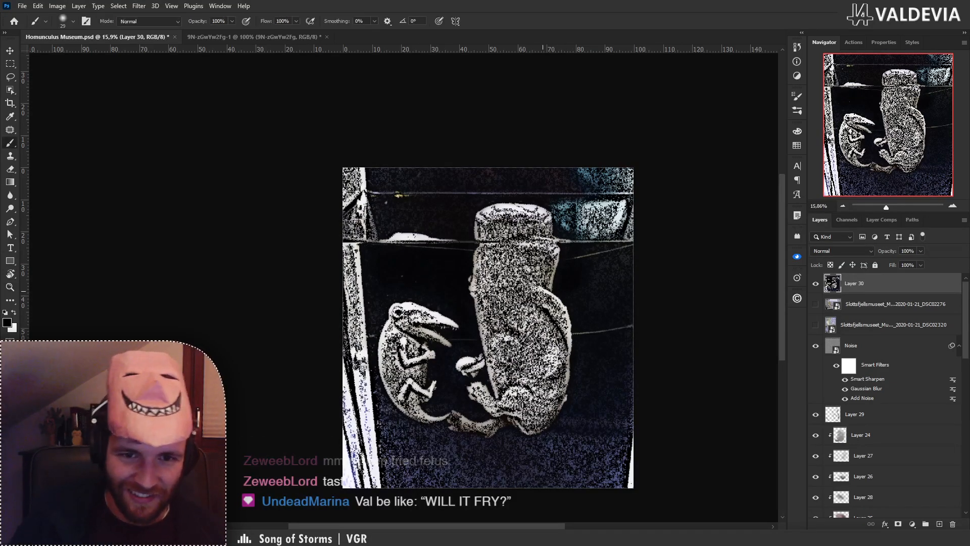
{"action": "key", "text": "ctrl+space"}
{"action": "mouse_move", "coordinate": [476, 283]}
{"action": "left_mouse_down"}
{"action": "mouse_move", "coordinate": [596, 288]}
{"action": "mouse_move", "coordinate": [550, 298]}
{"action": "left_mouse_up"}
{"action": "key", "text": "space"}
{"action": "left_click_drag", "start_coordinate": [599, 326], "coordinate": [531, 242]}
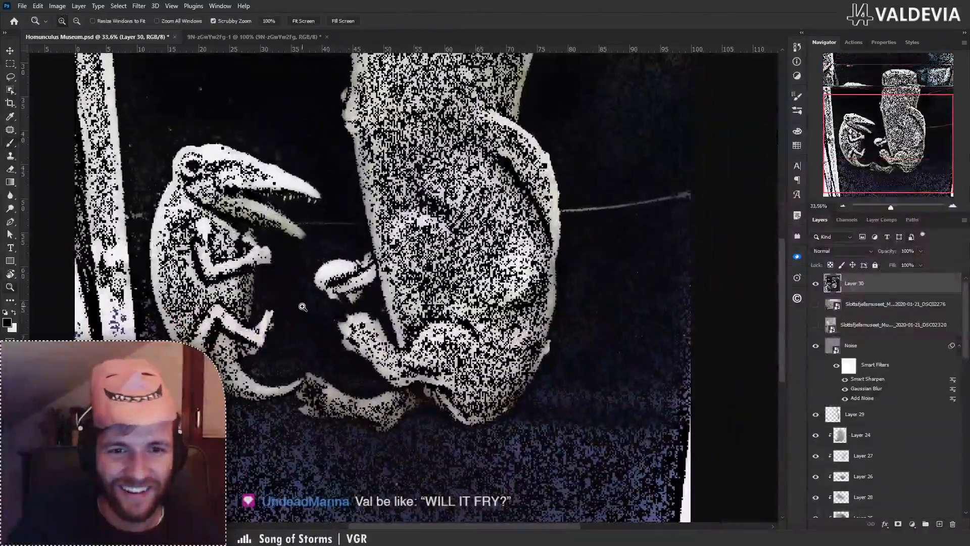
{"action": "left_click_drag", "start_coordinate": [296, 278], "coordinate": [387, 260]}
{"action": "left_click_drag", "start_coordinate": [418, 221], "coordinate": [268, 521]}
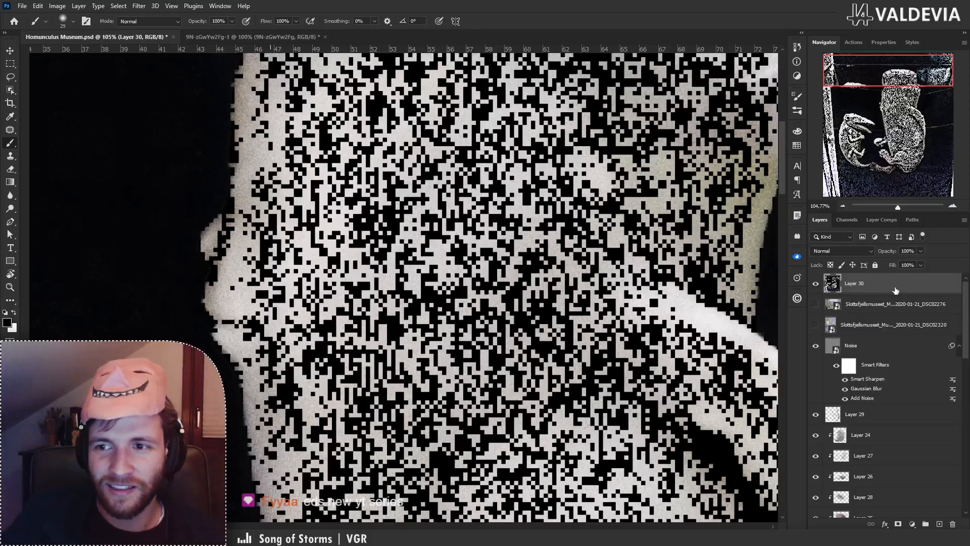
Delete the stamped layer carrying the Pixel Trash effect.
{"action": "left_click_drag", "start_coordinate": [896, 289], "coordinate": [953, 524]}
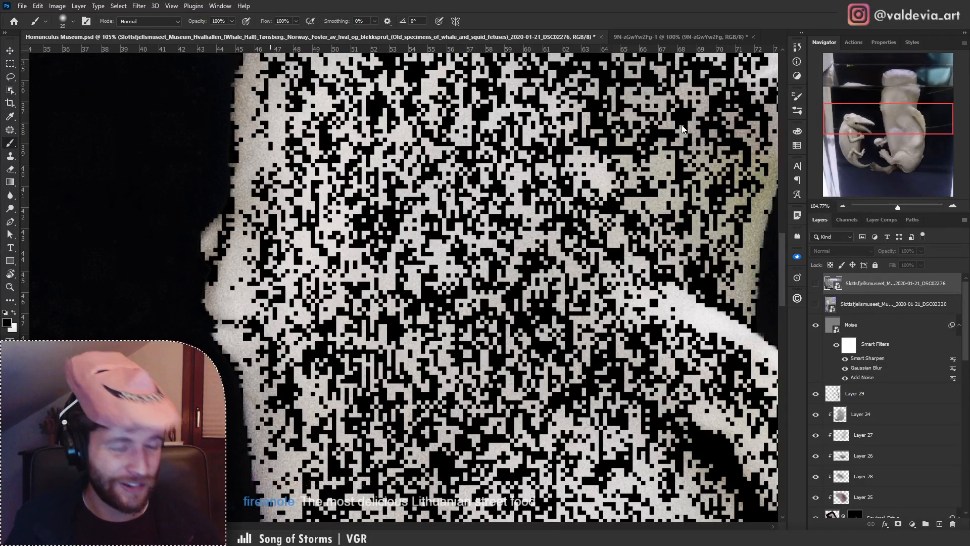
{"action": "left_click_drag", "start_coordinate": [924, 120], "coordinate": [873, 133]}
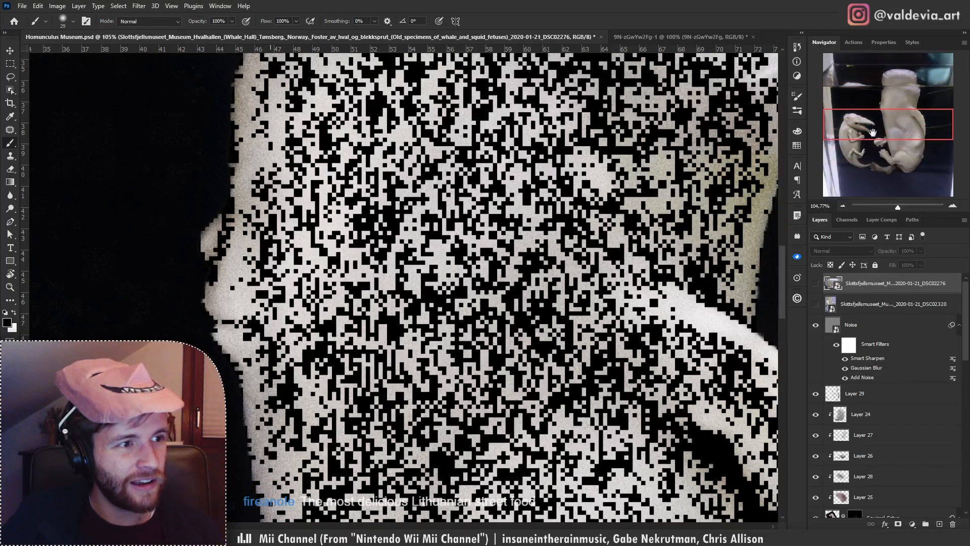
{"action": "left_click_drag", "start_coordinate": [782, 270], "coordinate": [736, 264]}
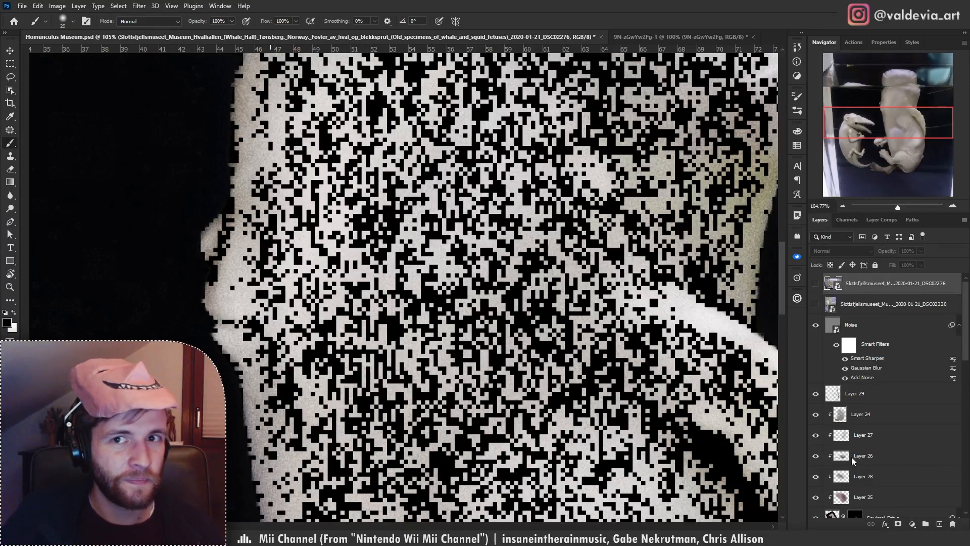
Save and reopen Homunculus Museum.psd, and select its Noise layer.
{"action": "key", "text": "ctrl+s"}
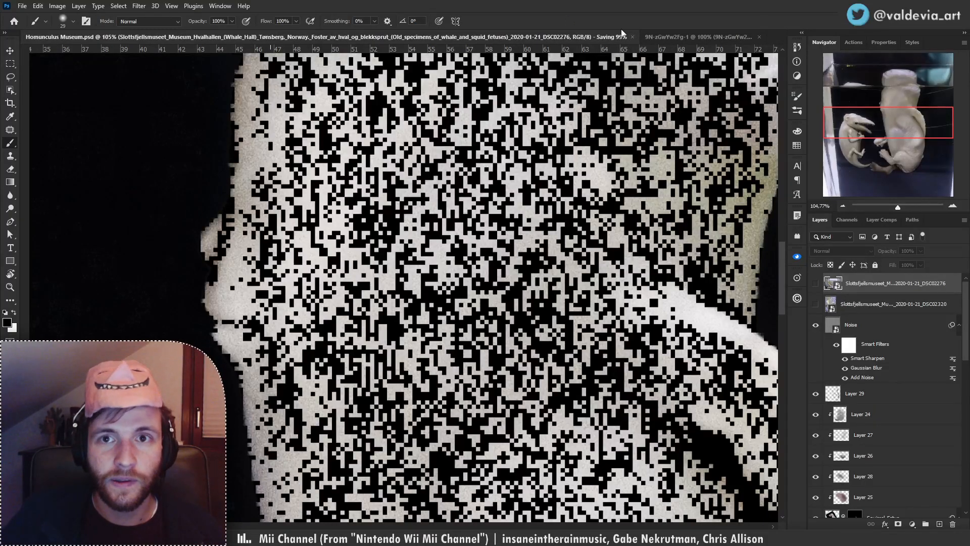
{"action": "left_click", "coordinate": [597, 37]}
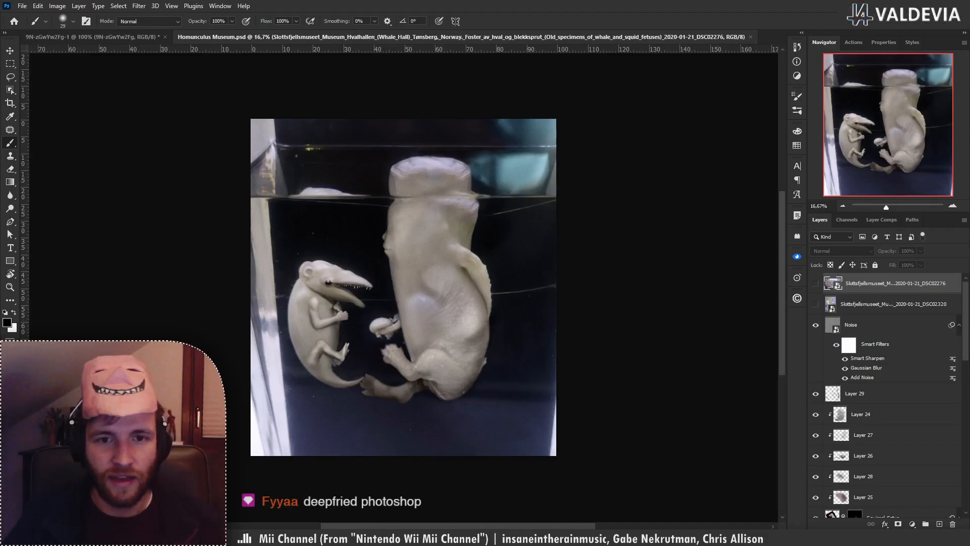
{"action": "left_click", "coordinate": [897, 327]}
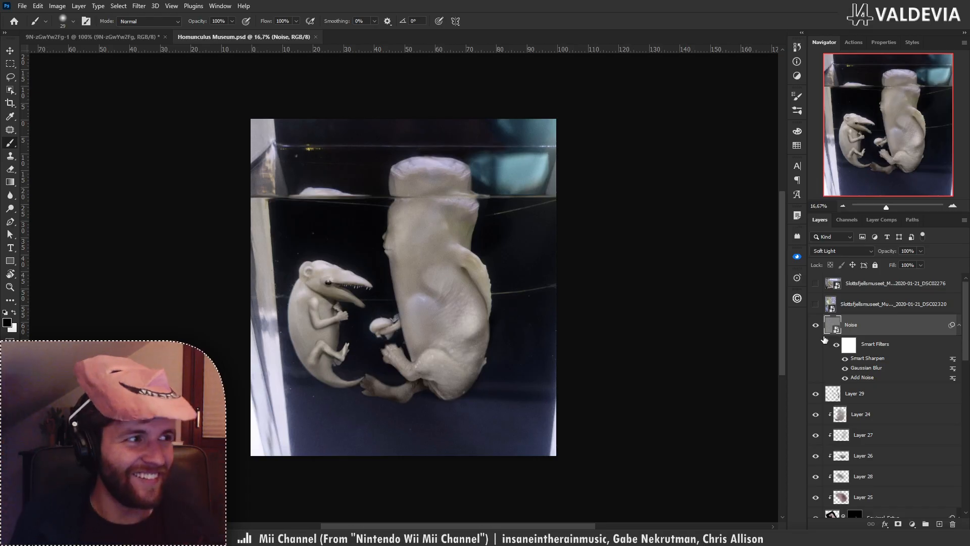
Compare the image with Layer 29 hidden and shown, and select Layer 29.
{"action": "scroll", "coordinate": [916, 350], "scroll_direction": "down", "scroll_amount": 3}
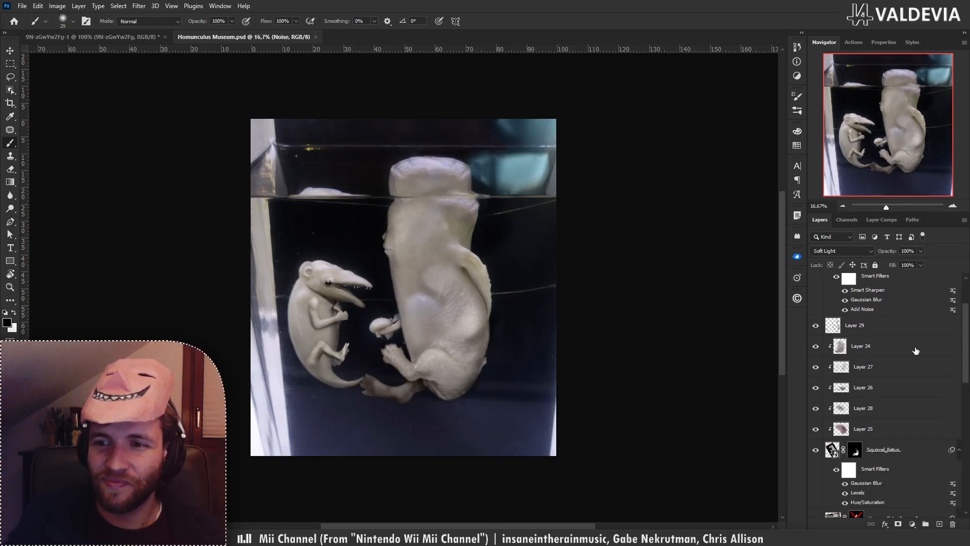
{"action": "left_click", "coordinate": [815, 325]}
{"action": "left_click", "coordinate": [815, 325]}
{"action": "left_click", "coordinate": [853, 331]}
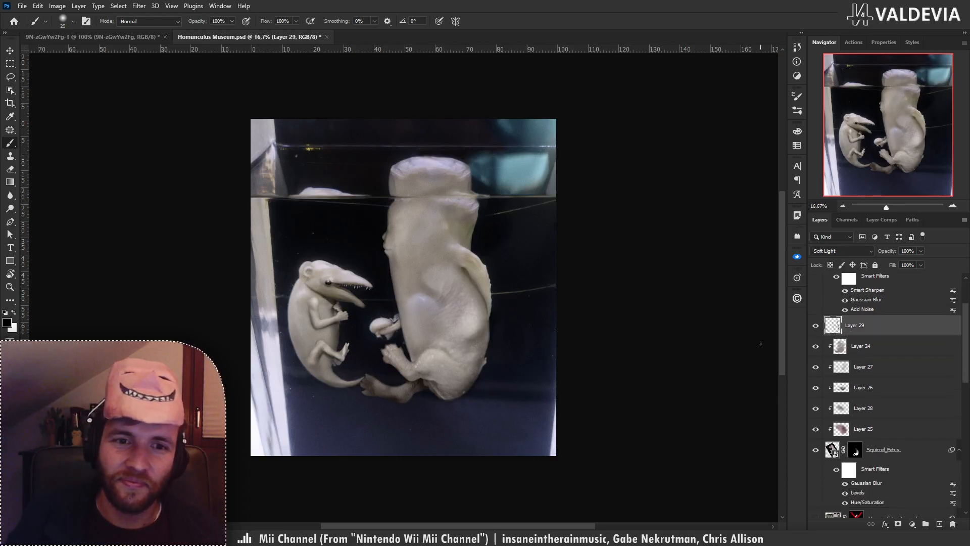
{"action": "key", "text": "z"}
{"action": "mouse_move", "coordinate": [425, 306]}
{"action": "left_mouse_down"}
{"action": "mouse_move", "coordinate": [358, 297]}
{"action": "mouse_move", "coordinate": [497, 324]}
{"action": "mouse_move", "coordinate": [546, 324]}
{"action": "left_mouse_up"}
{"action": "key", "text": "b"}
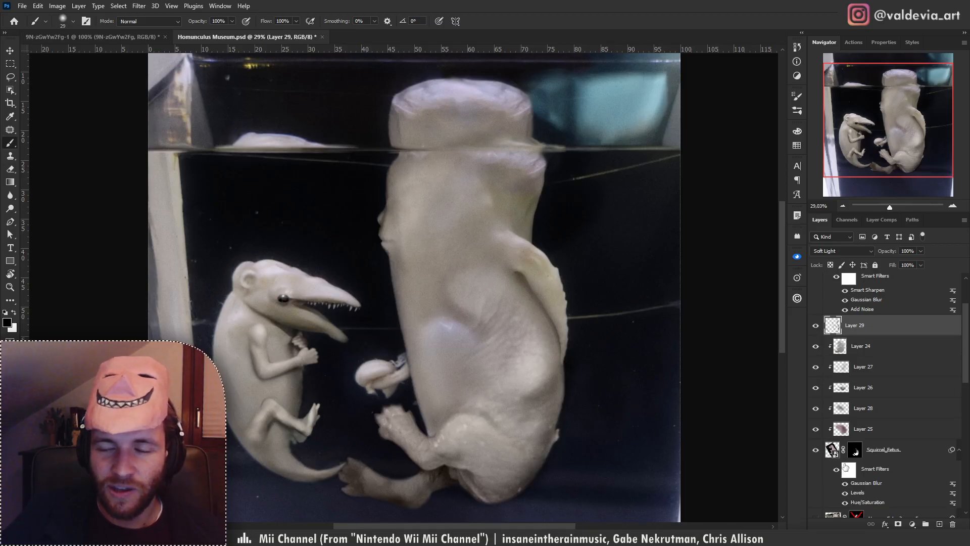
Compare the composite with the two hidden Slottsfjellsmuseet reference photos, and hide both photos again.
{"action": "scroll", "coordinate": [848, 466], "scroll_direction": "up", "scroll_amount": 3}
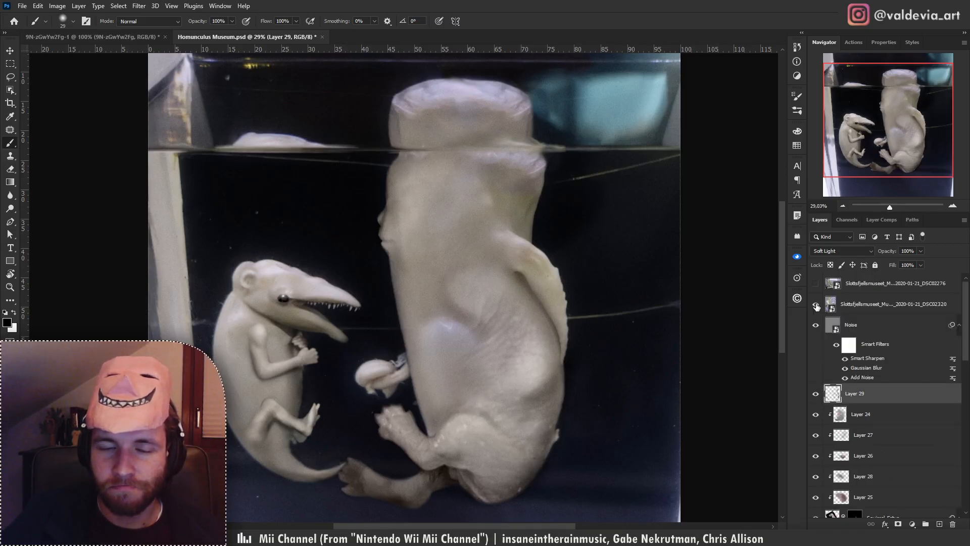
{"action": "left_click", "coordinate": [816, 304]}
{"action": "left_click", "coordinate": [816, 304]}
{"action": "left_click", "coordinate": [815, 283]}
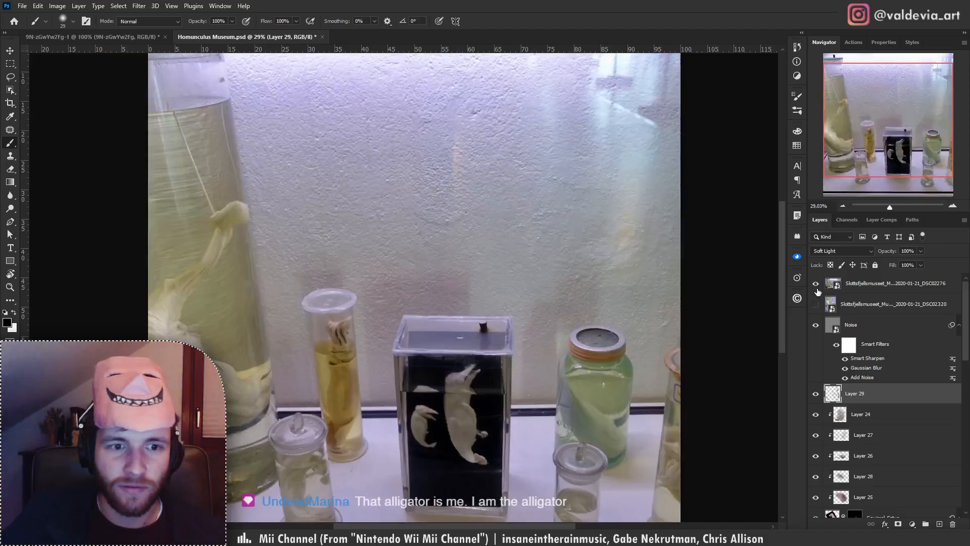
{"action": "left_click", "coordinate": [817, 286]}
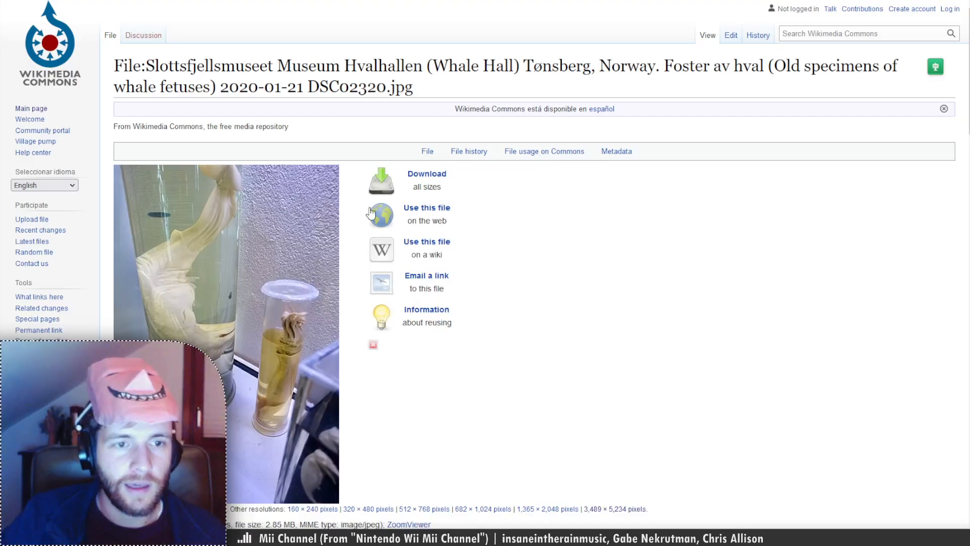
Switch to the Wikimedia Commons page of whale fetus photo DSC02320 and read its description and licensing.
{"action": "scroll", "coordinate": [358, 355], "scroll_direction": "down", "scroll_amount": 8}
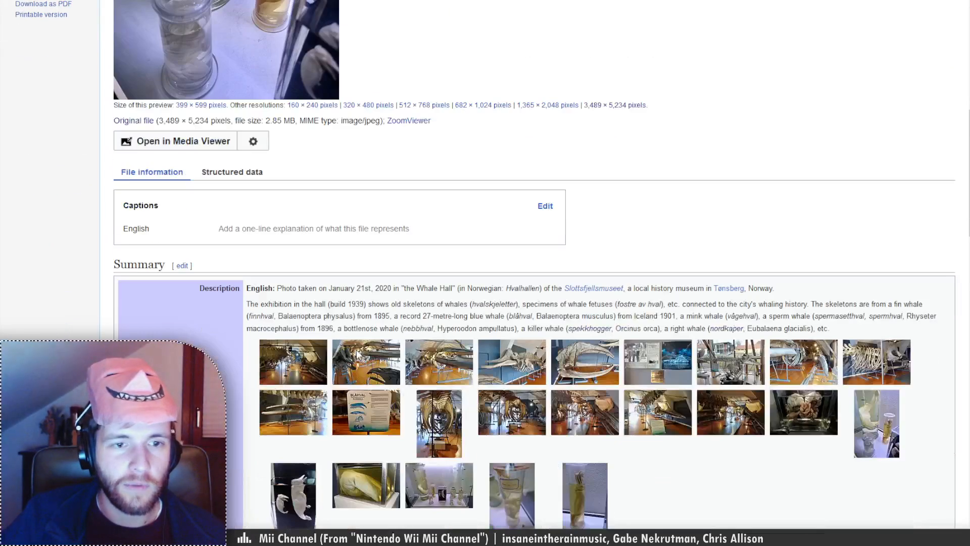
{"action": "scroll", "coordinate": [358, 355], "scroll_direction": "down", "scroll_amount": 3}
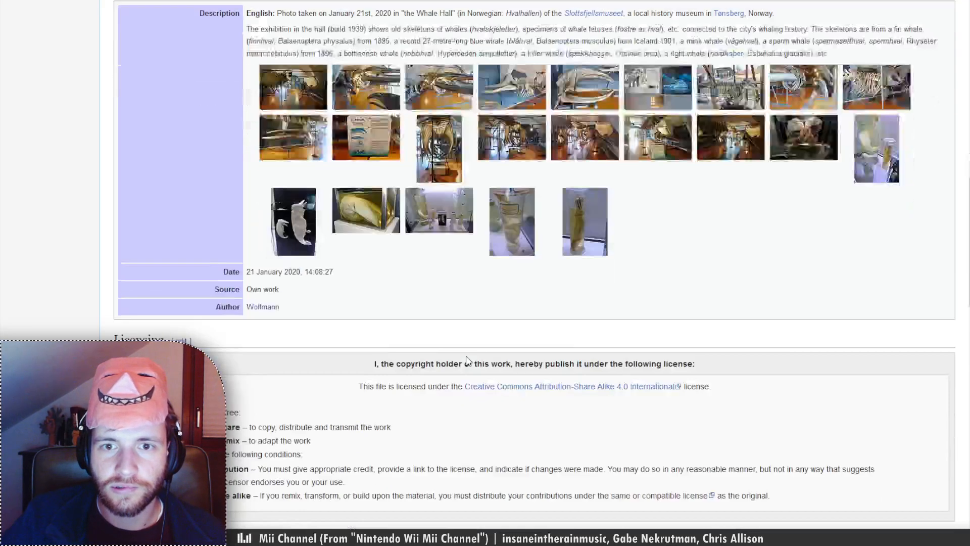
{"action": "scroll", "coordinate": [463, 362], "scroll_direction": "down", "scroll_amount": 9}
{"action": "scroll", "coordinate": [468, 360], "scroll_direction": "down", "scroll_amount": 2}
{"action": "scroll", "coordinate": [466, 363], "scroll_direction": "up", "scroll_amount": 15}
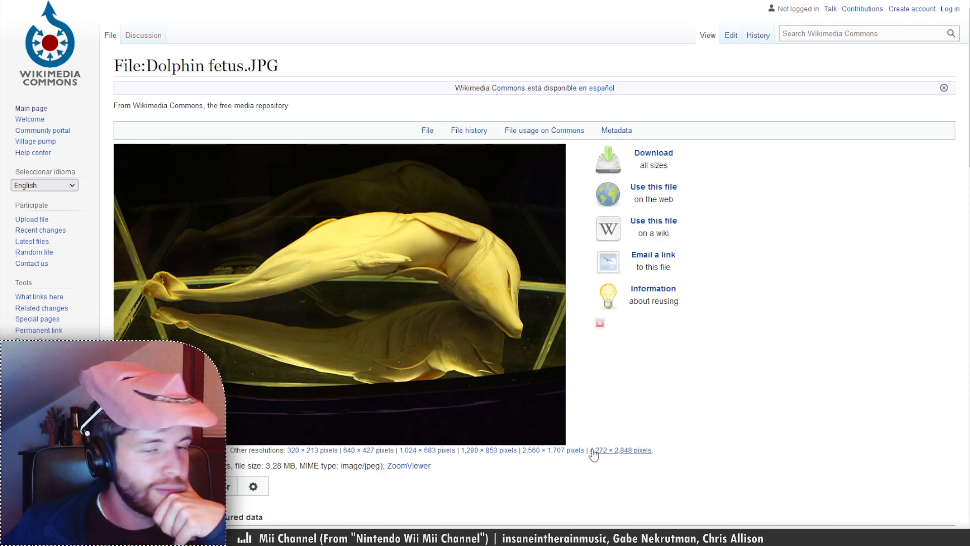
View the Dolphin fetus.JPG photo at 4,272 × 2,848 pixels and read the licensing terms on its page.
{"action": "left_click", "coordinate": [629, 450]}
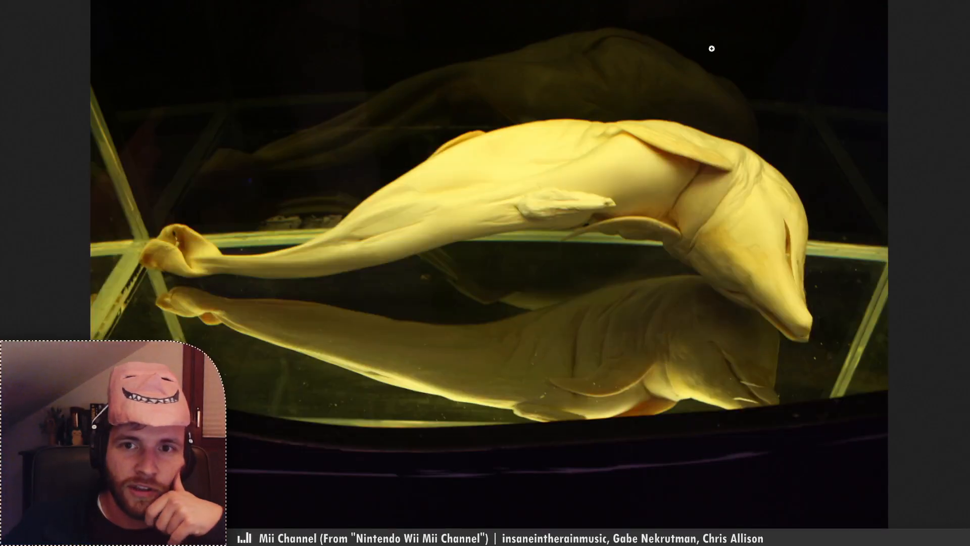
{"action": "key", "text": "alt+Left"}
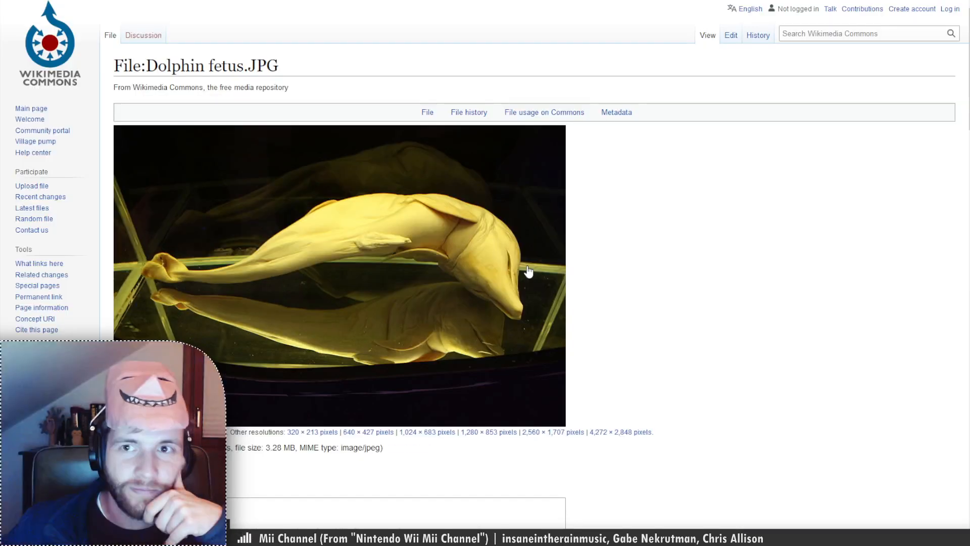
{"action": "scroll", "coordinate": [526, 273], "scroll_direction": "down", "scroll_amount": 7}
{"action": "scroll", "coordinate": [528, 275], "scroll_direction": "down", "scroll_amount": 9}
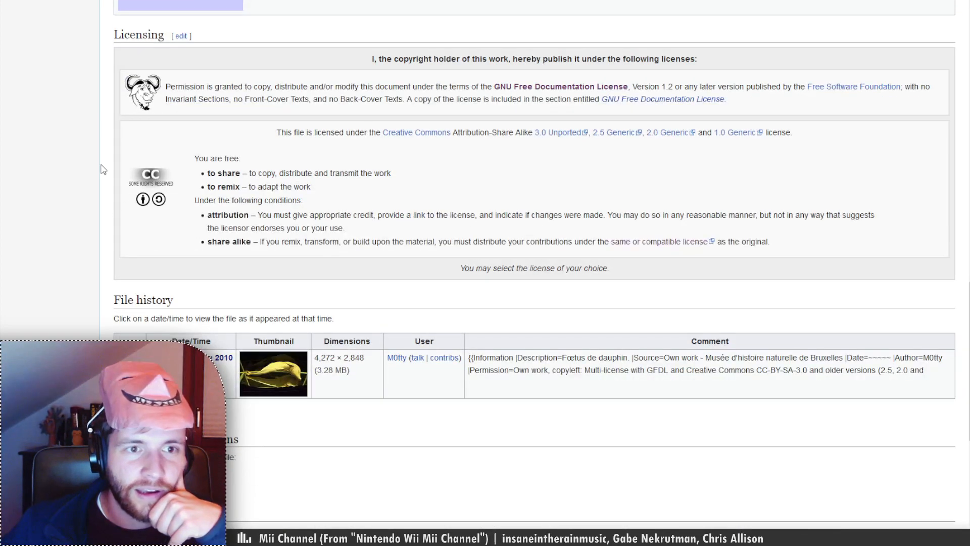
{"action": "left_click_drag", "start_coordinate": [101, 166], "coordinate": [141, 168]}
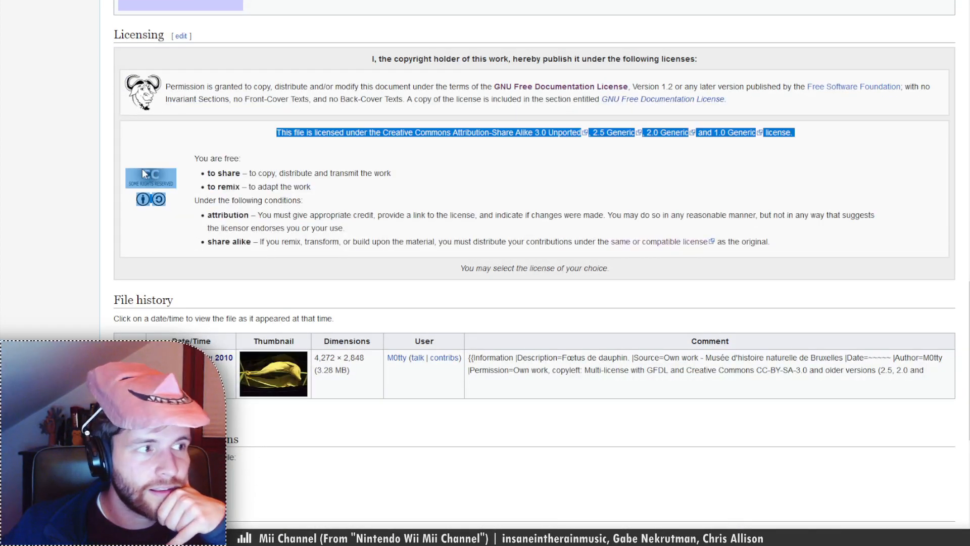
{"action": "left_click", "coordinate": [85, 185]}
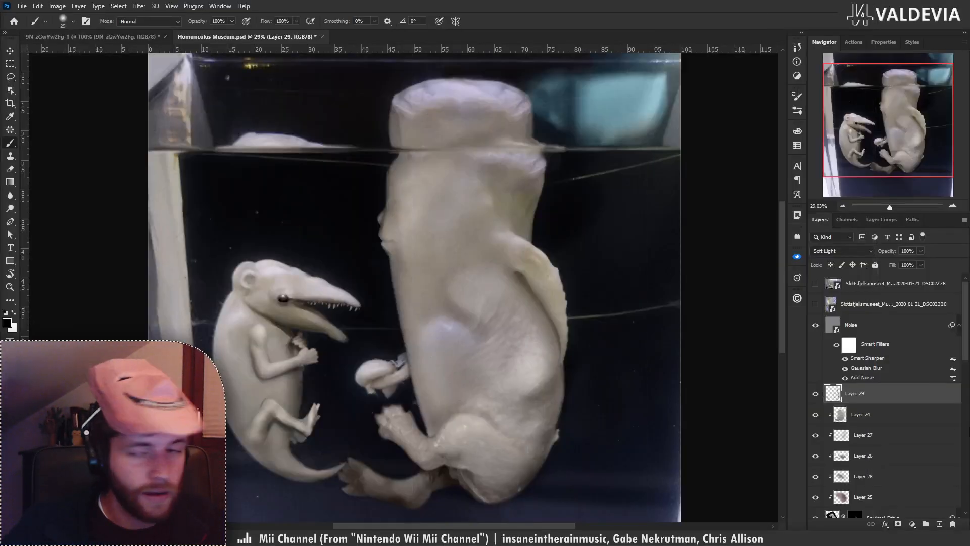
In Photoshop, place the Dolphin_fetus photo above Layer 24 and mask it down to the dolphin's upper flipper.
{"action": "left_click", "coordinate": [875, 419]}
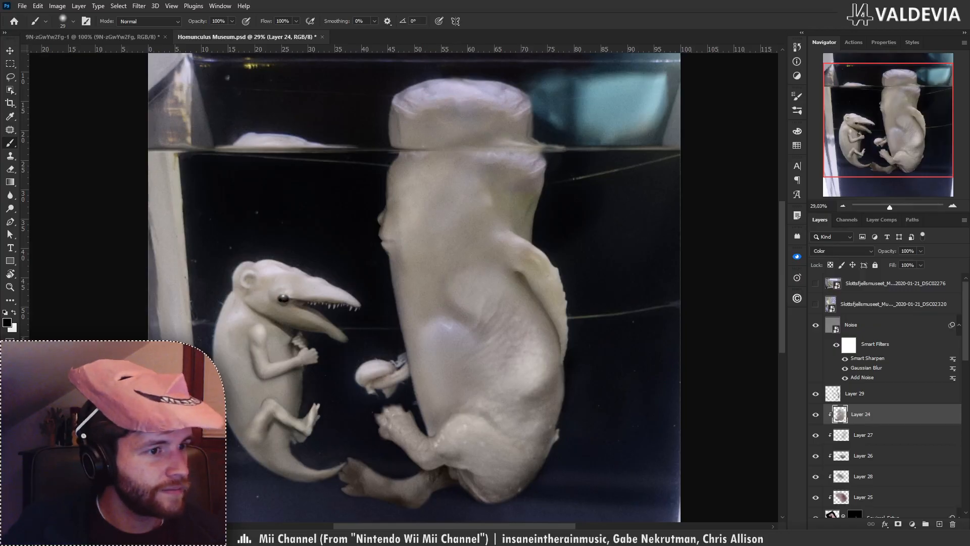
{"action": "left_click_drag", "start_coordinate": [657, 290], "coordinate": [349, 303]}
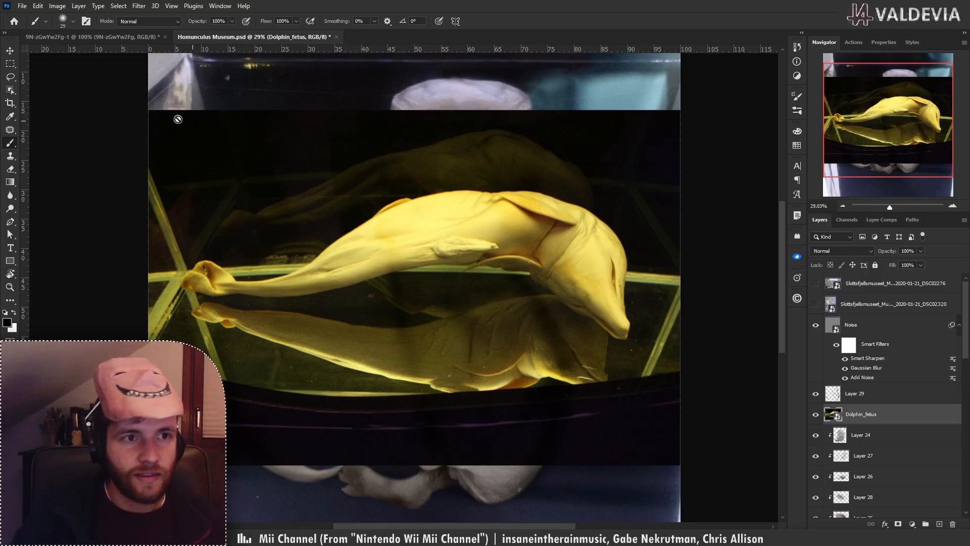
{"action": "left_click", "coordinate": [10, 78]}
{"action": "mouse_move", "coordinate": [486, 204]}
{"action": "left_mouse_down"}
{"action": "mouse_move", "coordinate": [544, 184]}
{"action": "mouse_move", "coordinate": [479, 192]}
{"action": "left_mouse_up"}
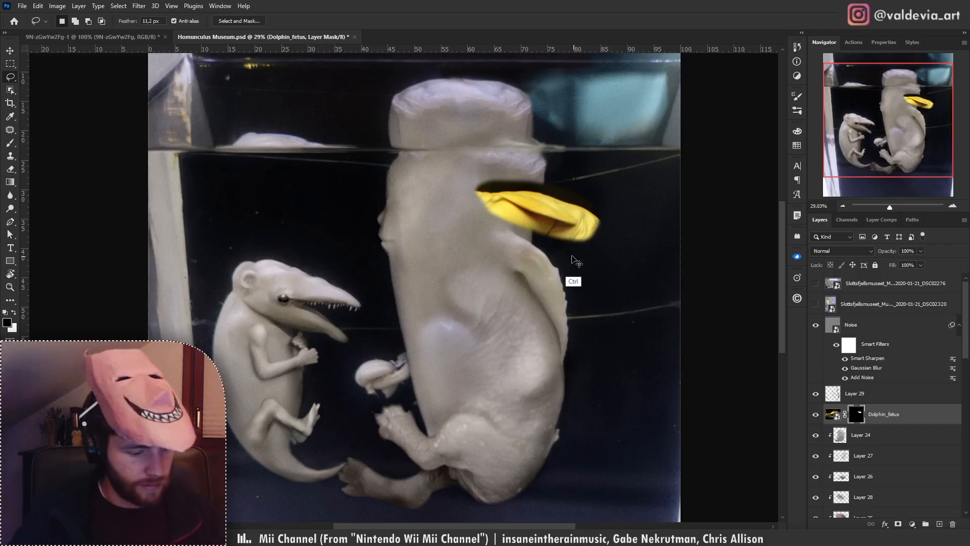
Rotate the masked flipper, flip it vertically and position it on the front edge of the large torso.
{"action": "key", "text": "ctrl+t"}
{"action": "left_click_drag", "start_coordinate": [725, 262], "coordinate": [404, 131]}
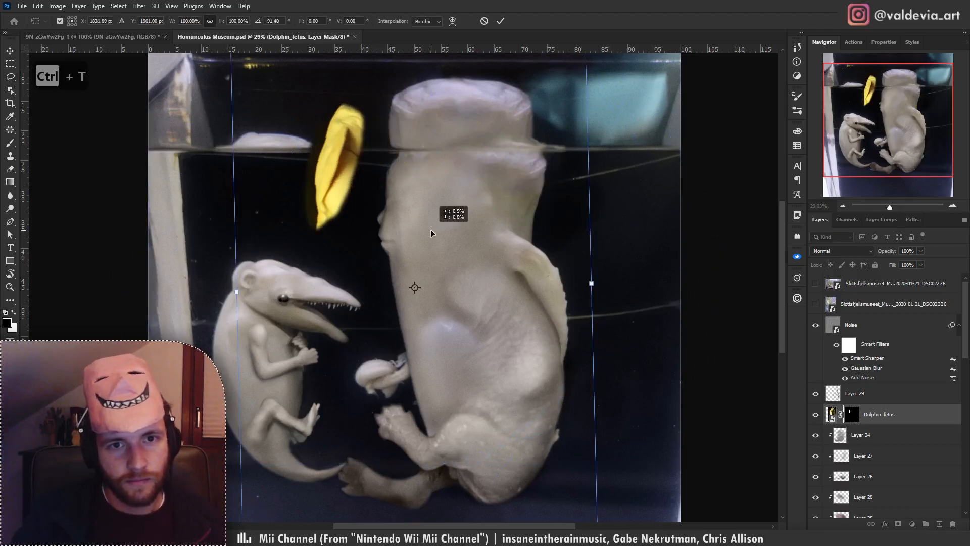
{"action": "left_click_drag", "start_coordinate": [431, 229], "coordinate": [500, 381]}
{"action": "left_click_drag", "start_coordinate": [750, 310], "coordinate": [645, 226]}
{"action": "right_click", "coordinate": [433, 286]}
{"action": "left_click", "coordinate": [458, 485]}
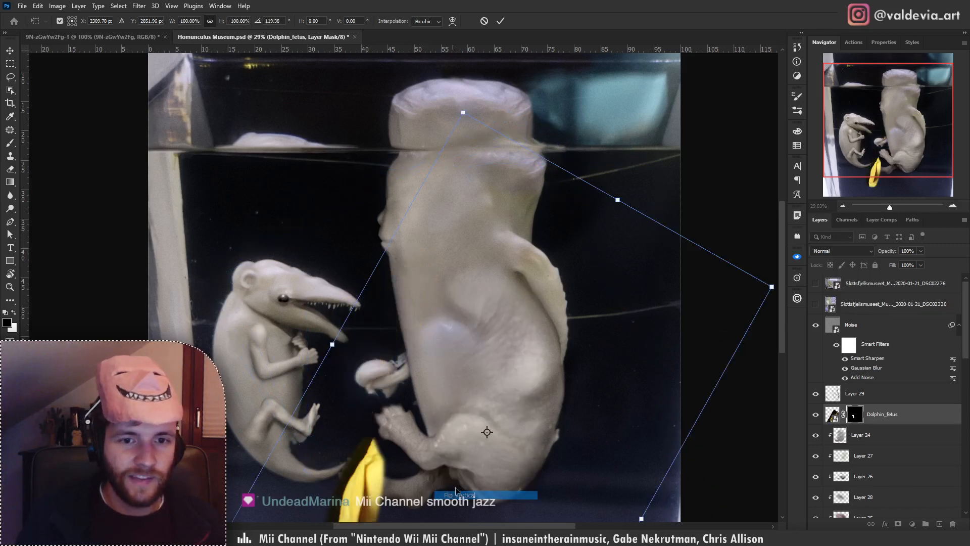
{"action": "left_click_drag", "start_coordinate": [475, 404], "coordinate": [482, 218]}
{"action": "left_click_drag", "start_coordinate": [262, 240], "coordinate": [229, 358]}
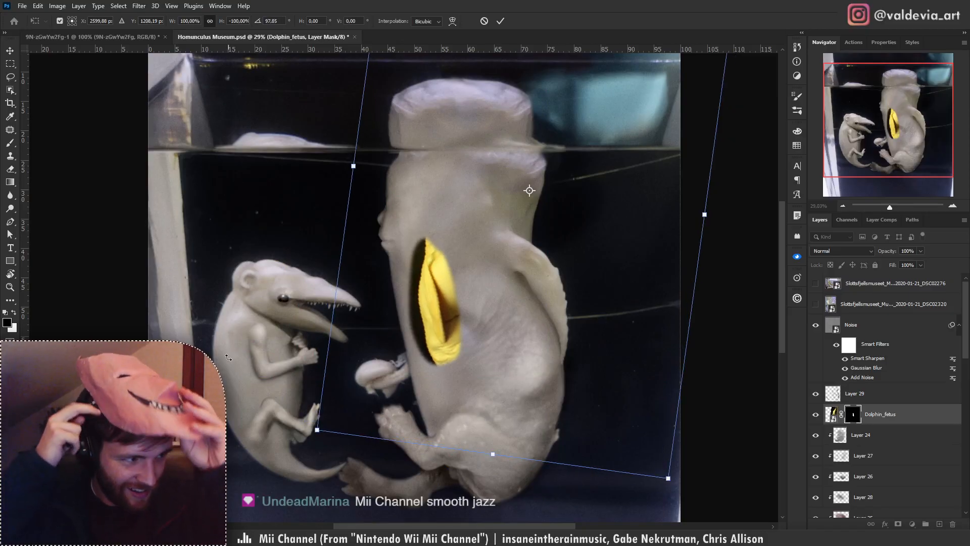
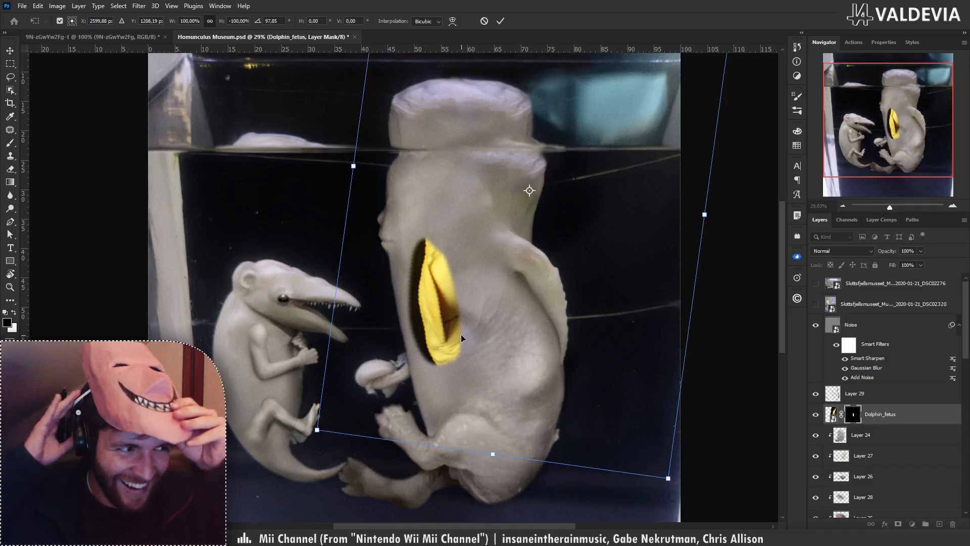
{"action": "left_click_drag", "start_coordinate": [460, 292], "coordinate": [417, 280]}
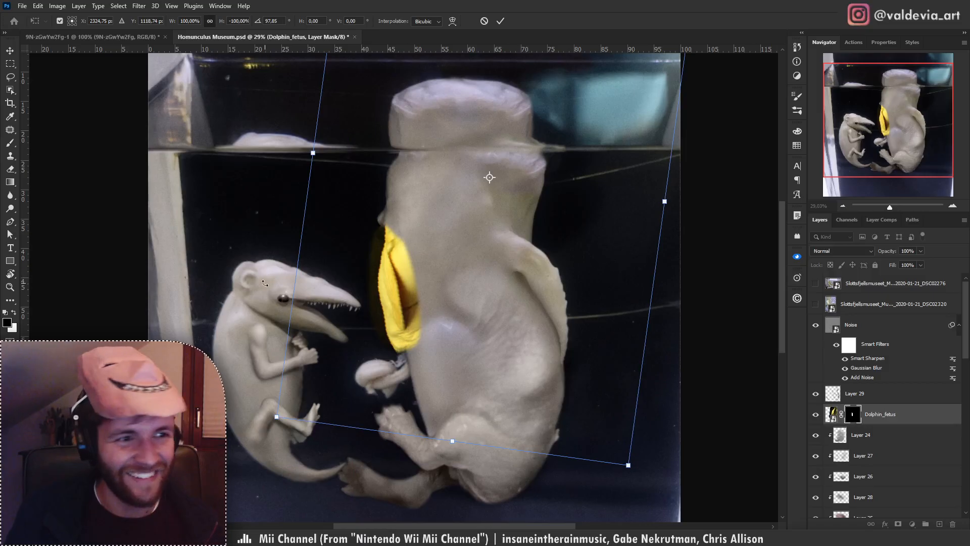
Flip the flipper horizontally, move it to the torso's front edge and rotate it to -124.17°.
{"action": "left_click_drag", "start_coordinate": [262, 246], "coordinate": [579, 137]}
{"action": "left_click_drag", "start_coordinate": [560, 186], "coordinate": [433, 368]}
{"action": "left_click_drag", "start_coordinate": [572, 256], "coordinate": [595, 302]}
{"action": "right_click", "coordinate": [495, 269]}
{"action": "left_click", "coordinate": [541, 466]}
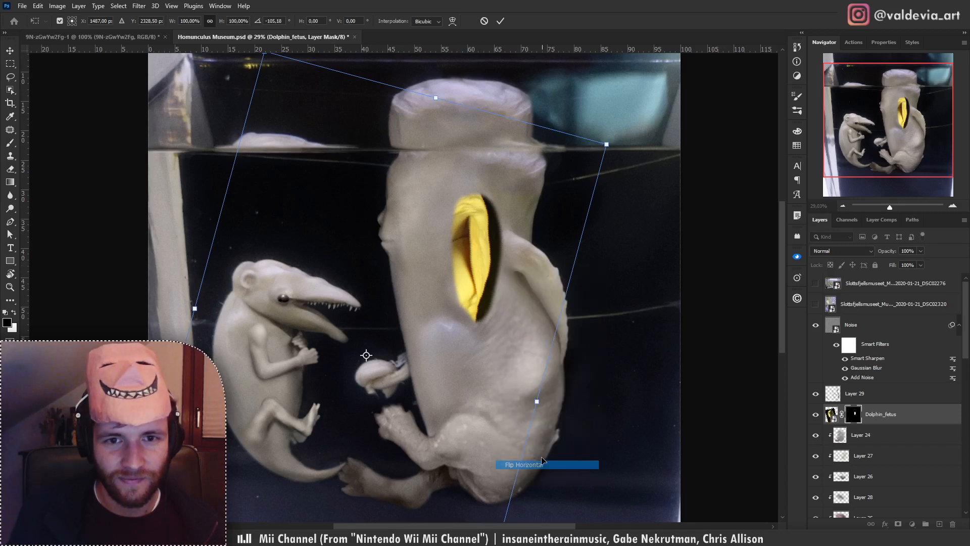
{"action": "left_click_drag", "start_coordinate": [354, 308], "coordinate": [466, 358]}
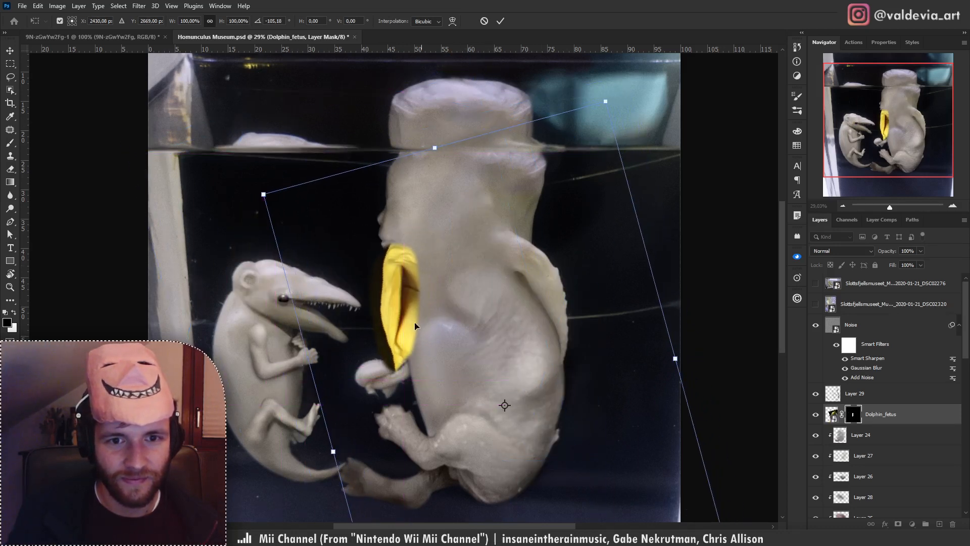
{"action": "left_click_drag", "start_coordinate": [215, 277], "coordinate": [223, 383]}
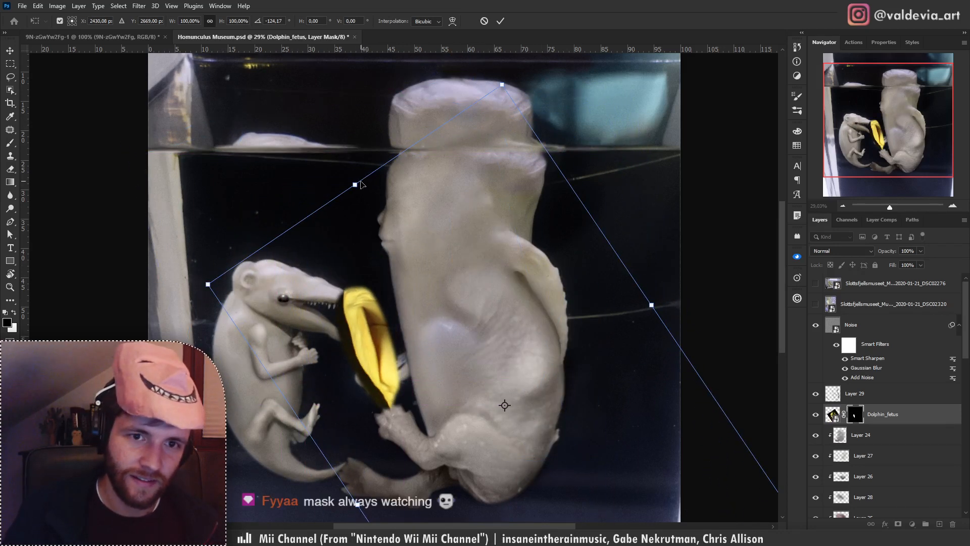
Narrow the Dolphin_fetus layer to 72.60% width and move the flipper against the torso just below the face.
{"action": "left_click_drag", "start_coordinate": [448, 359], "coordinate": [478, 405]}
{"action": "left_click_drag", "start_coordinate": [388, 230], "coordinate": [407, 286]}
{"action": "key", "text": "ctrl+z"}
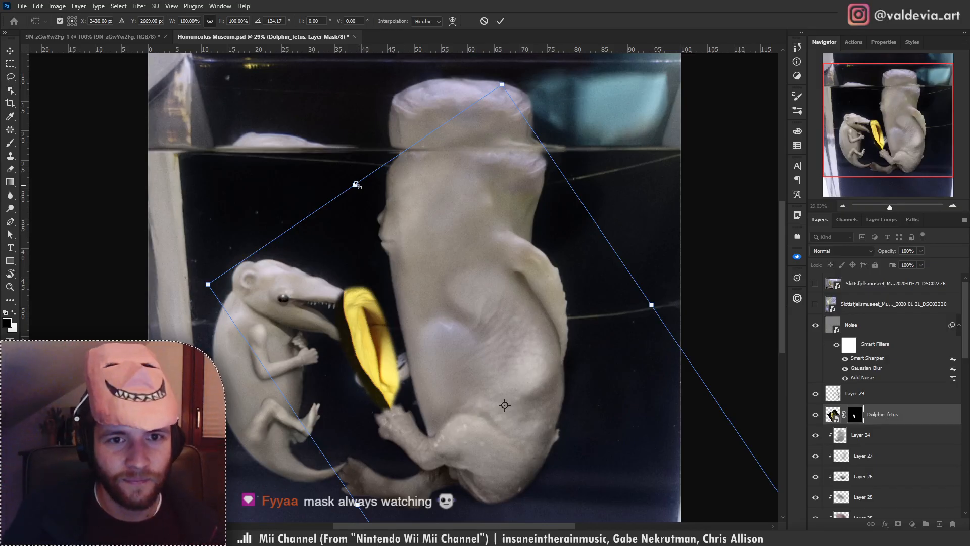
{"action": "left_click_drag", "start_coordinate": [356, 185], "coordinate": [432, 308]}
{"action": "key", "text": "ctrl+z"}
{"action": "left_click_drag", "start_coordinate": [497, 420], "coordinate": [472, 293]}
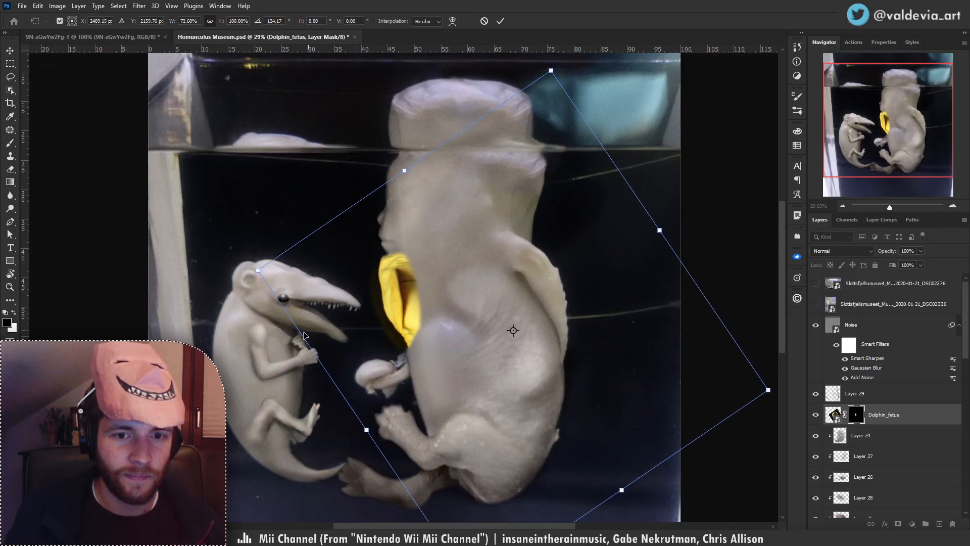
Rotate the flipper to -114.03° and set the transform's pivot at the flipper's lower tip.
{"action": "left_click_drag", "start_coordinate": [290, 348], "coordinate": [285, 308]}
{"action": "mouse_move", "coordinate": [489, 278]}
{"action": "left_mouse_down"}
{"action": "mouse_move", "coordinate": [484, 310]}
{"action": "mouse_move", "coordinate": [486, 292]}
{"action": "left_mouse_up"}
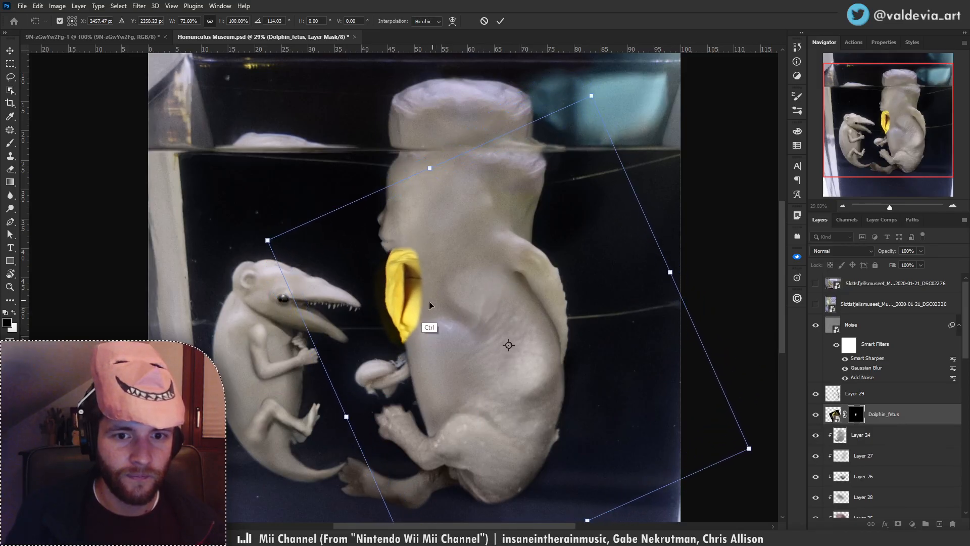
{"action": "left_click", "coordinate": [406, 343], "text": "alt"}
{"action": "left_click_drag", "start_coordinate": [409, 340], "coordinate": [403, 341]}
{"action": "left_click_drag", "start_coordinate": [441, 308], "coordinate": [442, 310]}
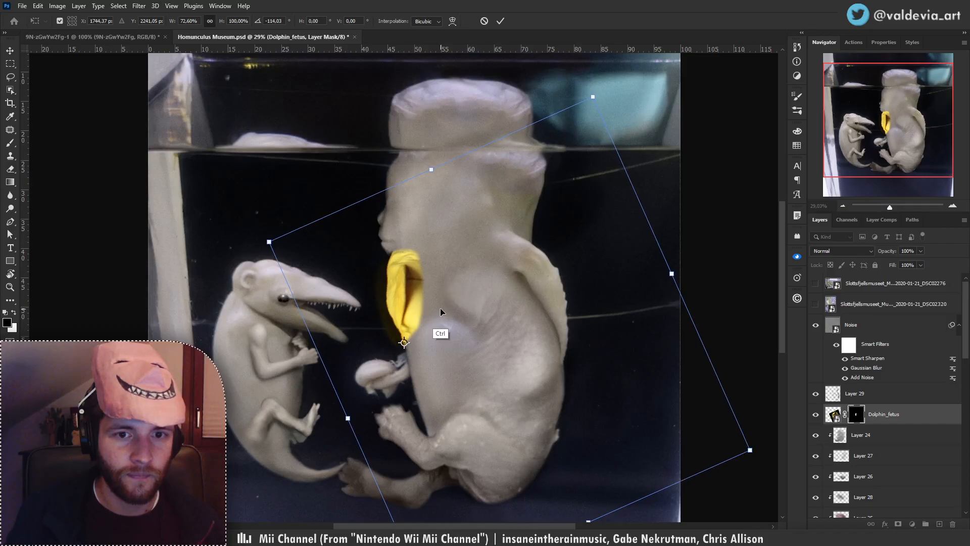
Lower the flipper slightly, move the pivot back to its lower tip, rotate it to -118.72° and apply the transform.
{"action": "left_click_drag", "start_coordinate": [294, 311], "coordinate": [294, 316]}
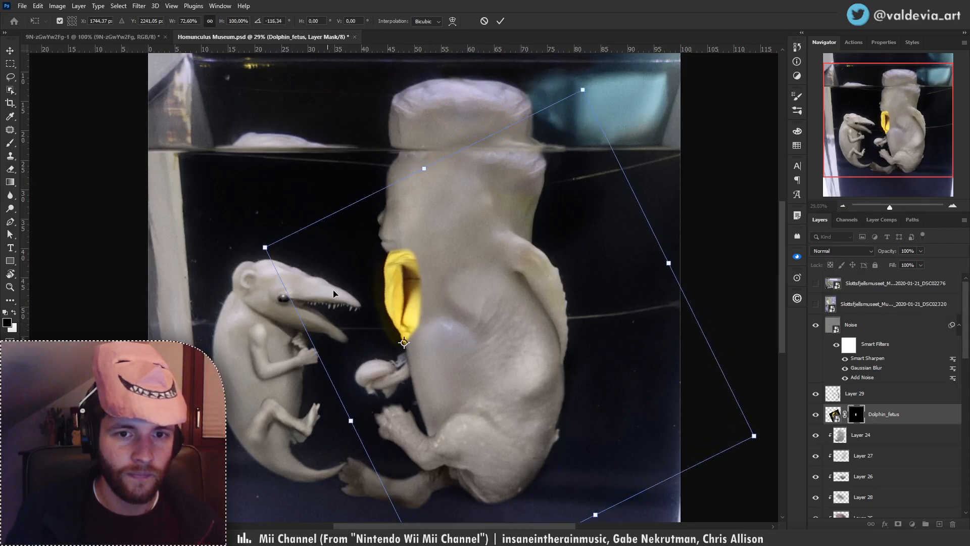
{"action": "left_click_drag", "start_coordinate": [451, 262], "coordinate": [458, 285]}
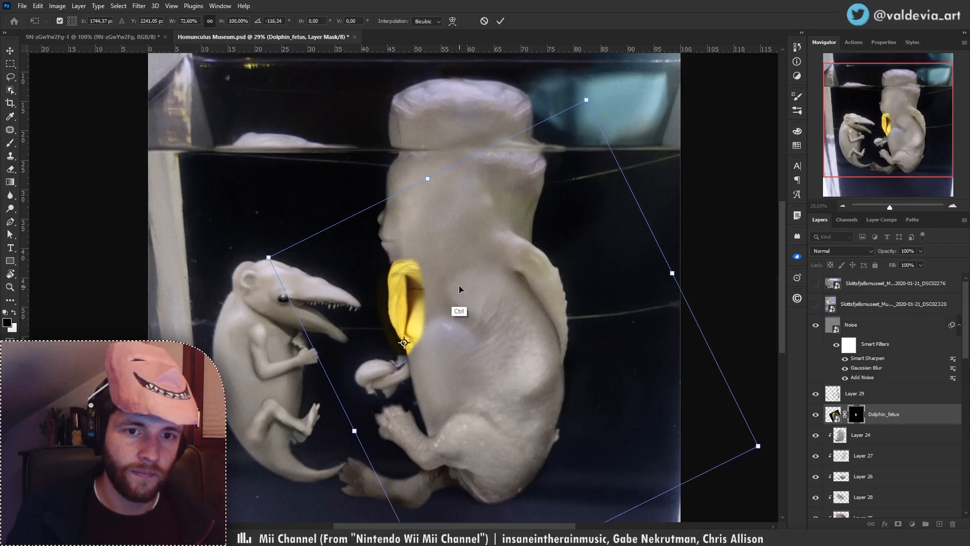
{"action": "left_click_drag", "start_coordinate": [404, 342], "coordinate": [409, 353]}
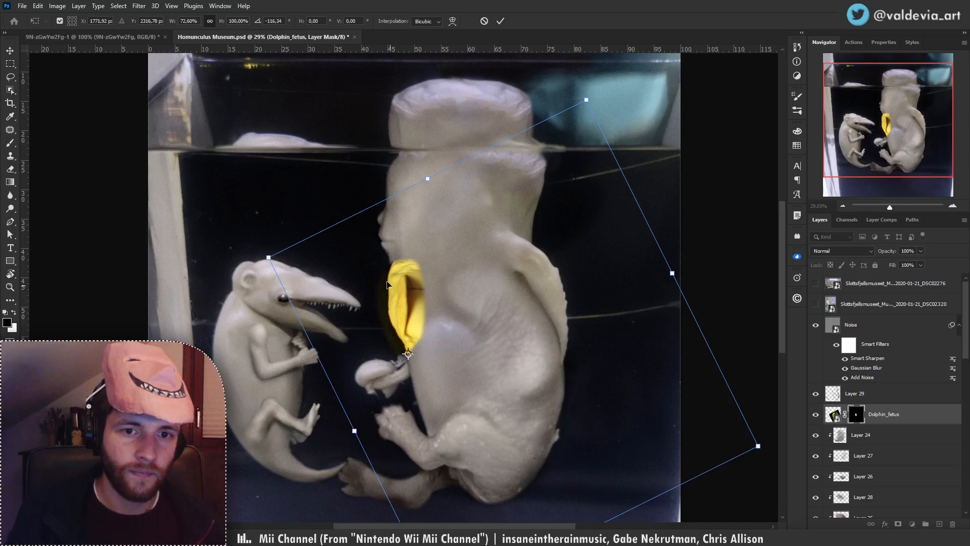
{"action": "left_click_drag", "start_coordinate": [333, 196], "coordinate": [328, 198]}
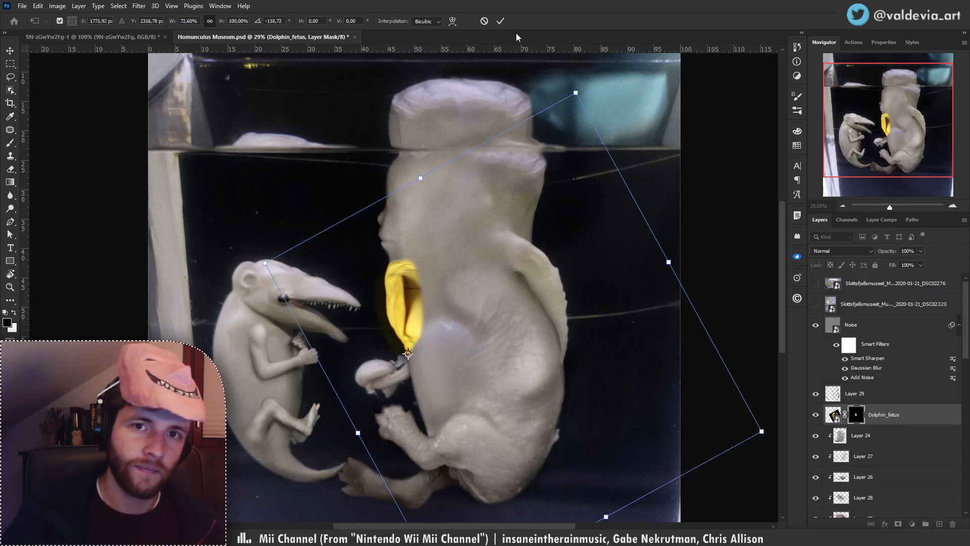
{"action": "left_click", "coordinate": [500, 21]}
Paint the Dolphin_fetus mask with a 171 px soft brush, revealing skin beside the flipper and softening its edges into the torso.
{"action": "key", "text": "b"}
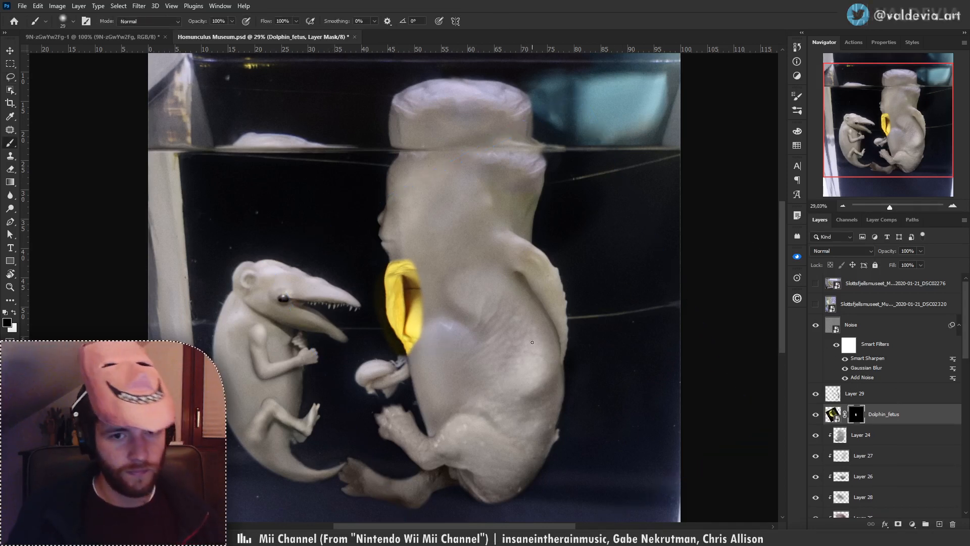
{"action": "right_click", "coordinate": [575, 295]}
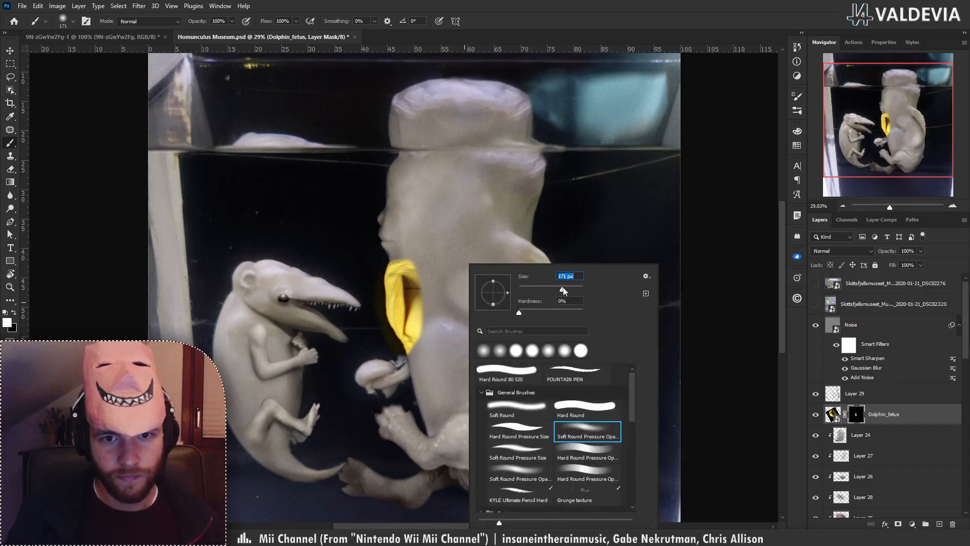
{"action": "mouse_move", "coordinate": [420, 352]}
{"action": "left_mouse_down"}
{"action": "mouse_move", "coordinate": [431, 288]}
{"action": "mouse_move", "coordinate": [423, 351]}
{"action": "mouse_move", "coordinate": [421, 269]}
{"action": "mouse_move", "coordinate": [399, 257]}
{"action": "mouse_move", "coordinate": [429, 241]}
{"action": "mouse_move", "coordinate": [461, 295]}
{"action": "mouse_move", "coordinate": [442, 264]}
{"action": "mouse_move", "coordinate": [389, 254]}
{"action": "mouse_move", "coordinate": [424, 231]}
{"action": "mouse_move", "coordinate": [467, 272]}
{"action": "mouse_move", "coordinate": [439, 238]}
{"action": "left_mouse_up"}
{"action": "key", "text": "x"}
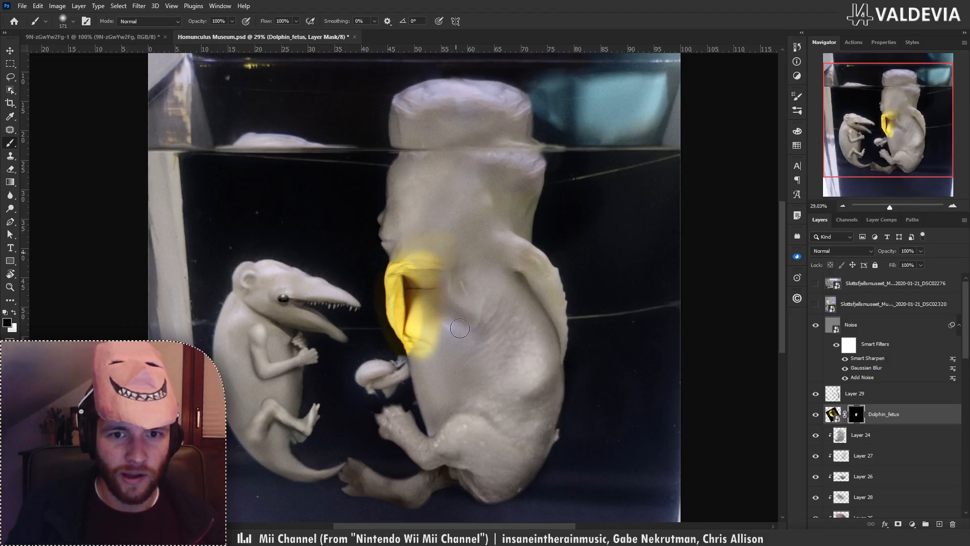
{"action": "mouse_move", "coordinate": [447, 318]}
{"action": "left_mouse_down"}
{"action": "mouse_move", "coordinate": [435, 315]}
{"action": "mouse_move", "coordinate": [428, 343]}
{"action": "left_mouse_up"}
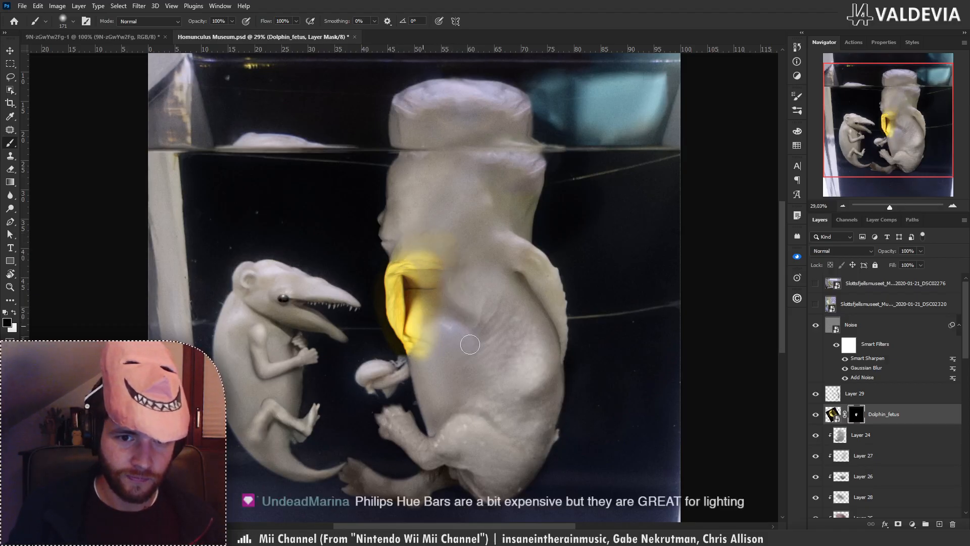
{"action": "mouse_move", "coordinate": [428, 282]}
{"action": "left_mouse_down"}
{"action": "mouse_move", "coordinate": [459, 289]}
{"action": "mouse_move", "coordinate": [445, 279]}
{"action": "mouse_move", "coordinate": [456, 264]}
{"action": "mouse_move", "coordinate": [452, 286]}
{"action": "mouse_move", "coordinate": [447, 264]}
{"action": "mouse_move", "coordinate": [424, 263]}
{"action": "mouse_move", "coordinate": [434, 267]}
{"action": "mouse_move", "coordinate": [419, 238]}
{"action": "left_mouse_up"}
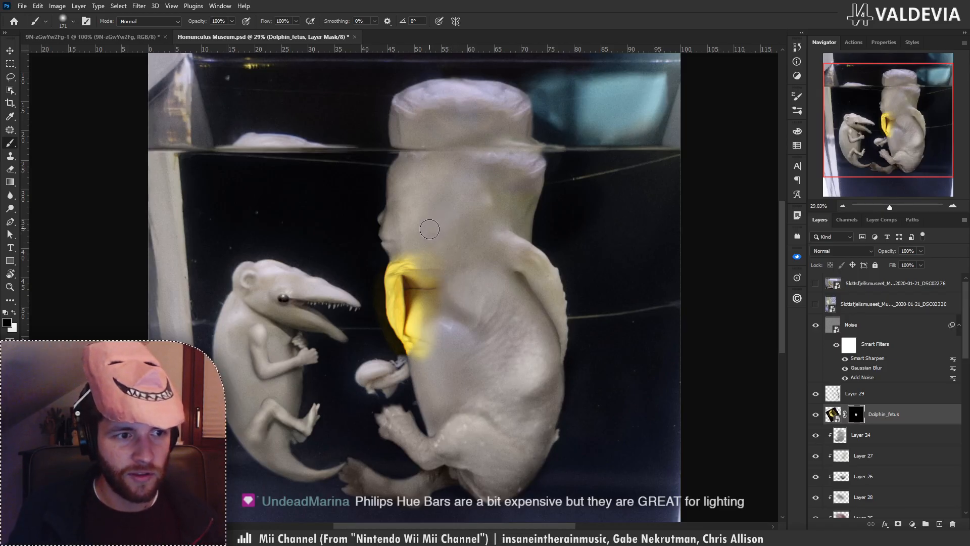
{"action": "mouse_move", "coordinate": [418, 256]}
{"action": "left_mouse_down"}
{"action": "mouse_move", "coordinate": [479, 253]}
{"action": "mouse_move", "coordinate": [393, 252]}
{"action": "mouse_move", "coordinate": [446, 248]}
{"action": "left_mouse_up"}
Reduce the Dolphin_fetus layer's saturation to -85 and apply a 2.7 px Gaussian Blur.
{"action": "left_click", "coordinate": [925, 412]}
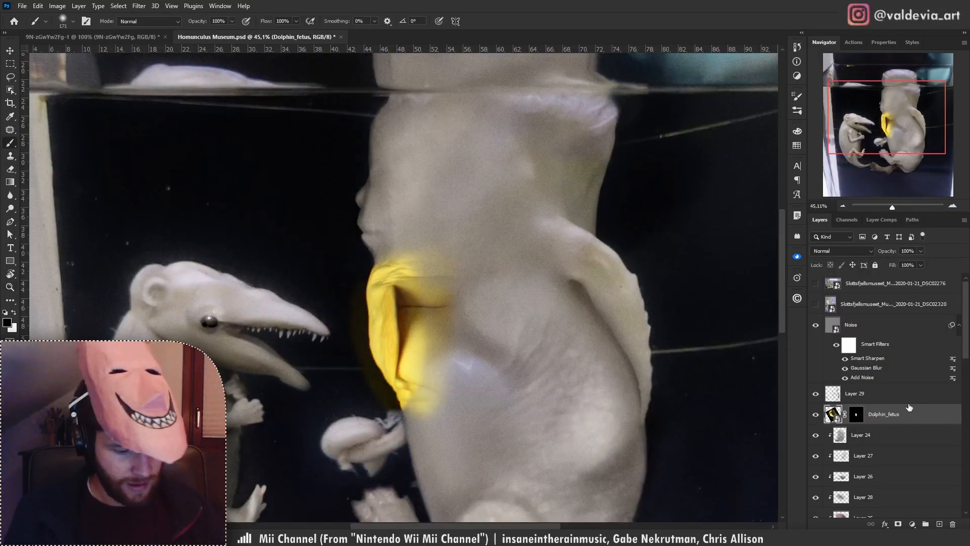
{"action": "key", "text": "ctrl+u"}
{"action": "left_click_drag", "start_coordinate": [613, 221], "coordinate": [572, 220]}
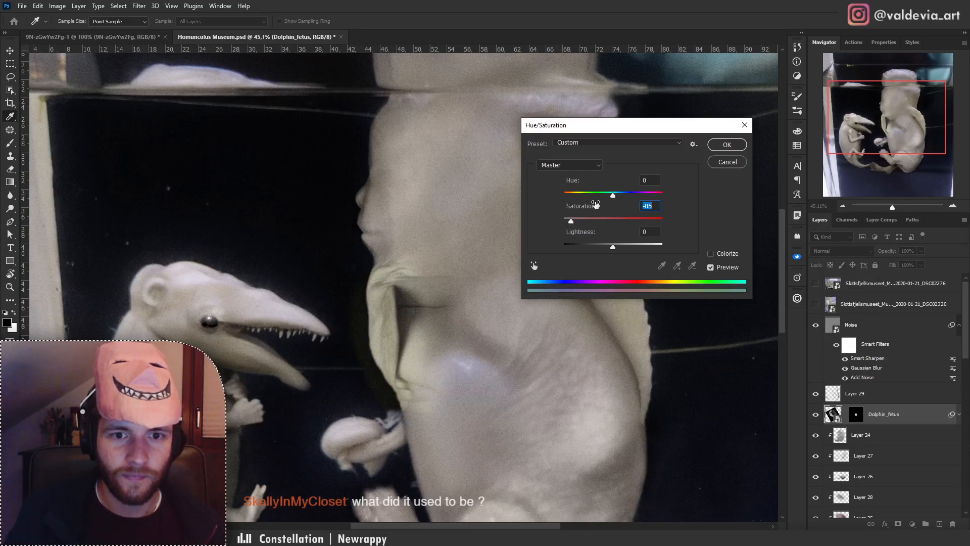
{"action": "left_click", "coordinate": [727, 145]}
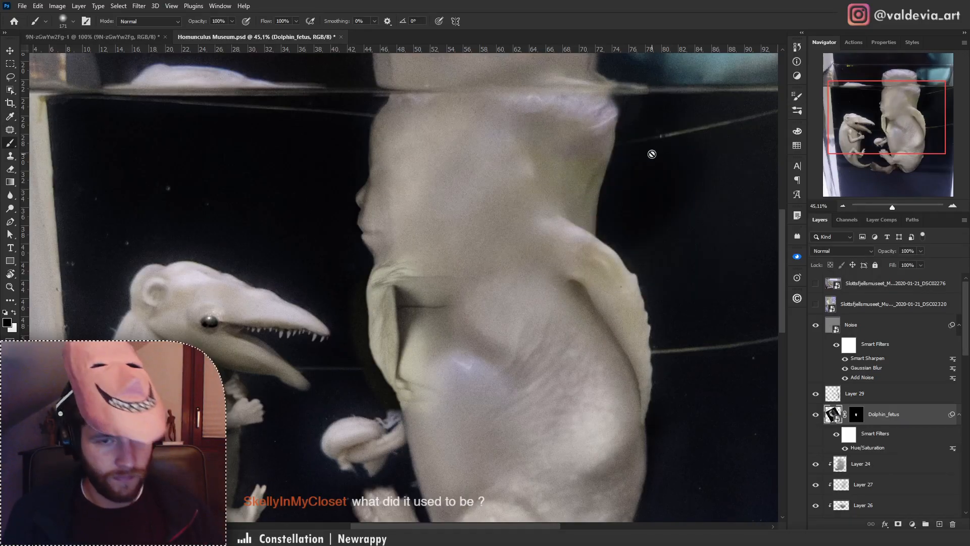
{"action": "key", "text": "ctrl+shift+g"}
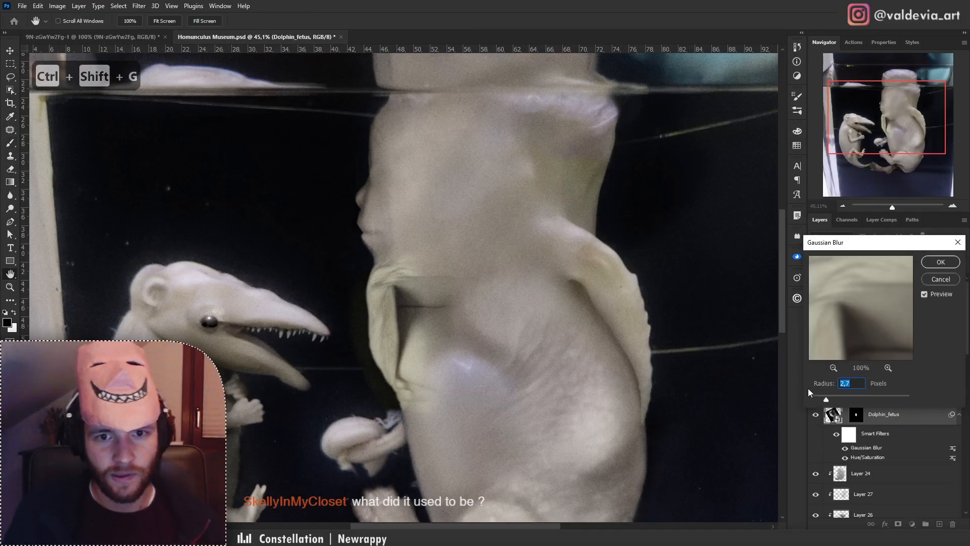
{"action": "left_click", "coordinate": [930, 266]}
Try to repaint the Dolphin_fetus mask where the flipper meets the torso, and undo the strokes.
{"action": "key", "text": "z"}
{"action": "mouse_move", "coordinate": [438, 304]}
{"action": "left_mouse_down"}
{"action": "mouse_move", "coordinate": [364, 318]}
{"action": "mouse_move", "coordinate": [435, 299]}
{"action": "left_mouse_up"}
{"action": "key", "text": "b"}
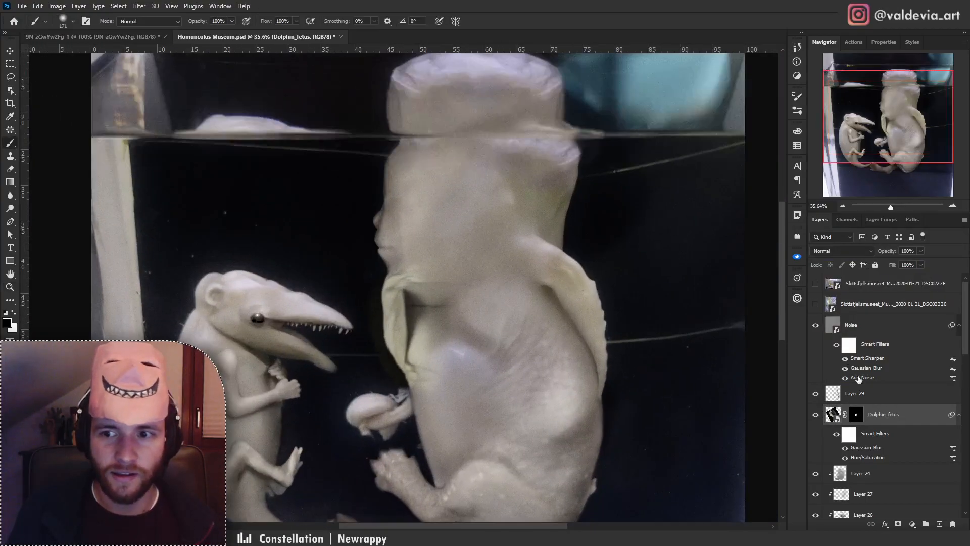
{"action": "mouse_move", "coordinate": [444, 357]}
{"action": "left_mouse_down"}
{"action": "mouse_move", "coordinate": [443, 311]}
{"action": "mouse_move", "coordinate": [472, 308]}
{"action": "left_mouse_up"}
{"action": "key", "text": "ctrl+z"}
{"action": "key", "text": "x"}
{"action": "key", "text": "ctrl+z"}
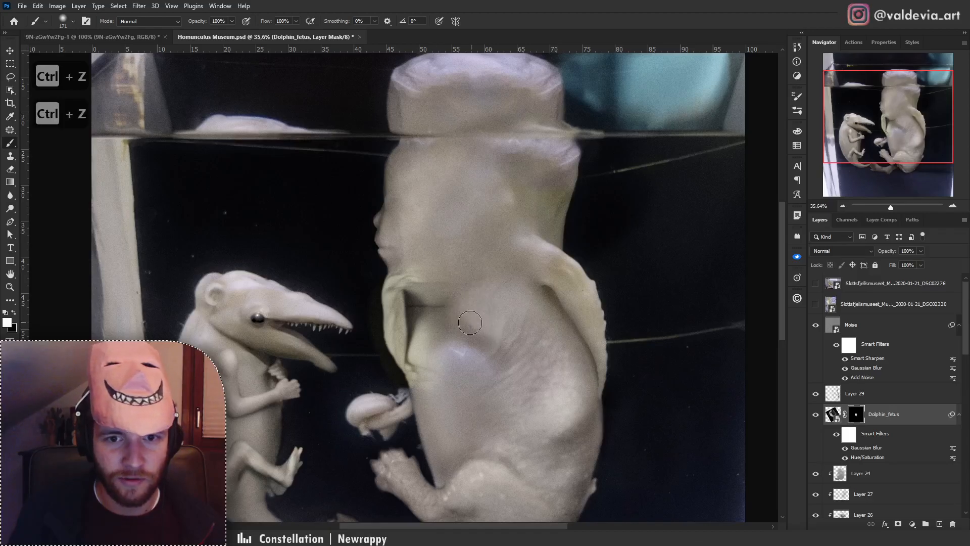
{"action": "key", "text": "x"}
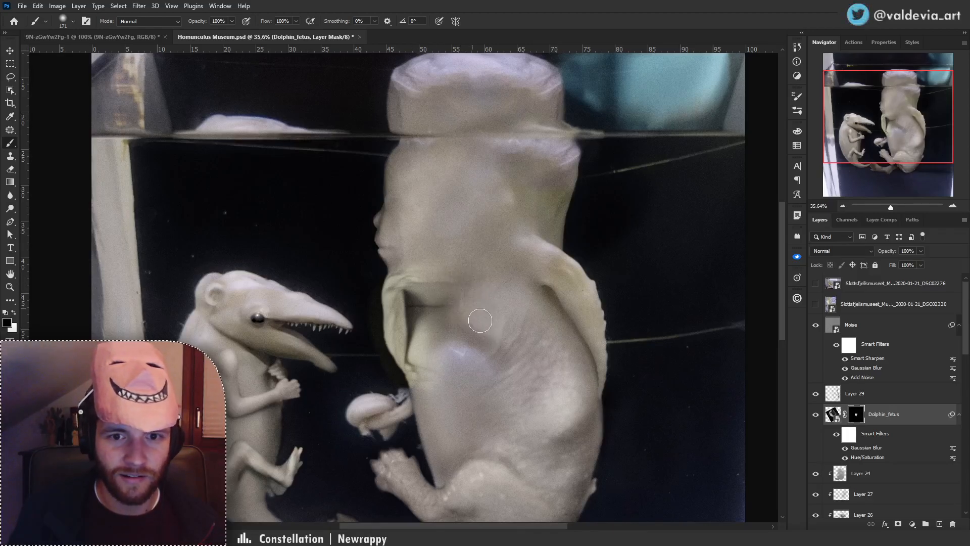
Add a new layer directly above Dolphin_fetus and clip it to that layer.
{"action": "key", "text": "z"}
{"action": "left_click_drag", "start_coordinate": [480, 311], "coordinate": [350, 315]}
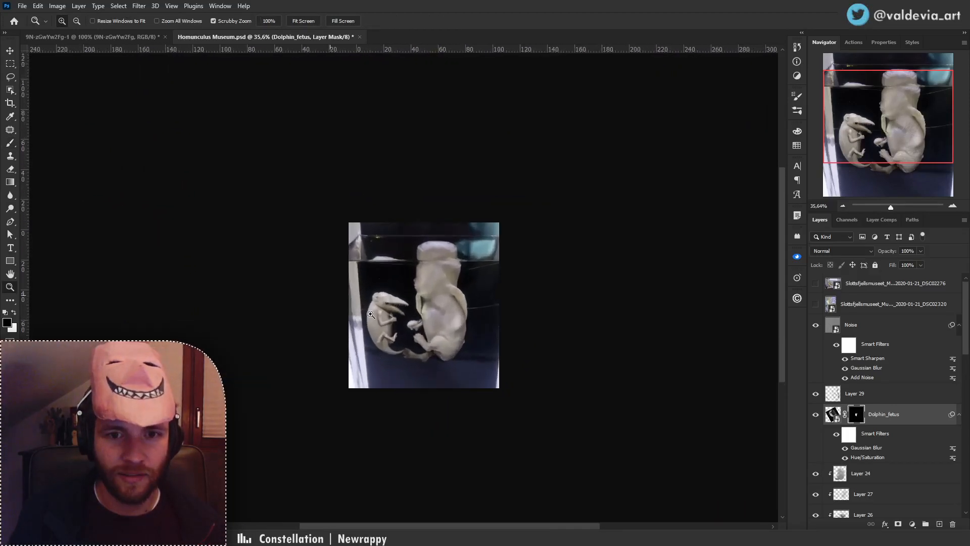
{"action": "key", "text": "b"}
{"action": "left_click", "coordinate": [939, 525]}
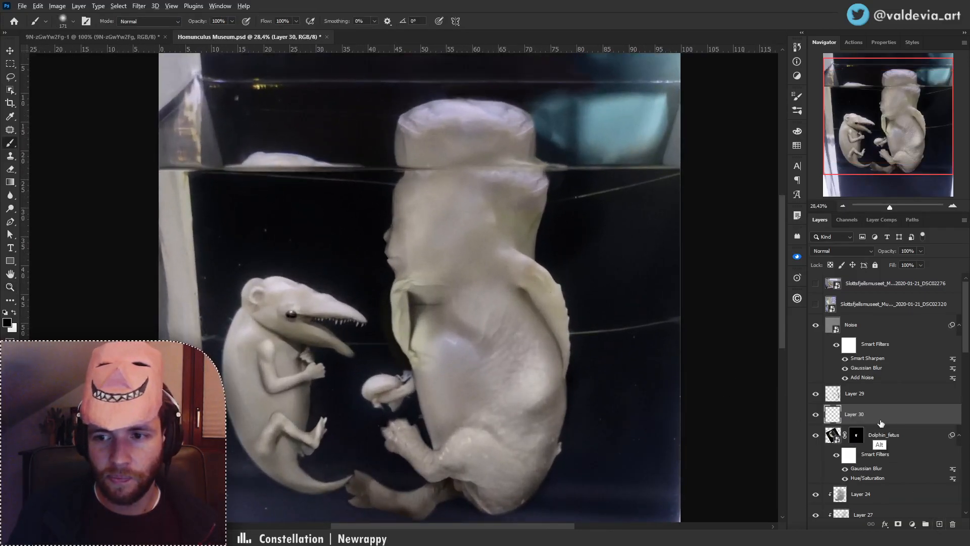
{"action": "key", "text": "ctrl+alt+g"}
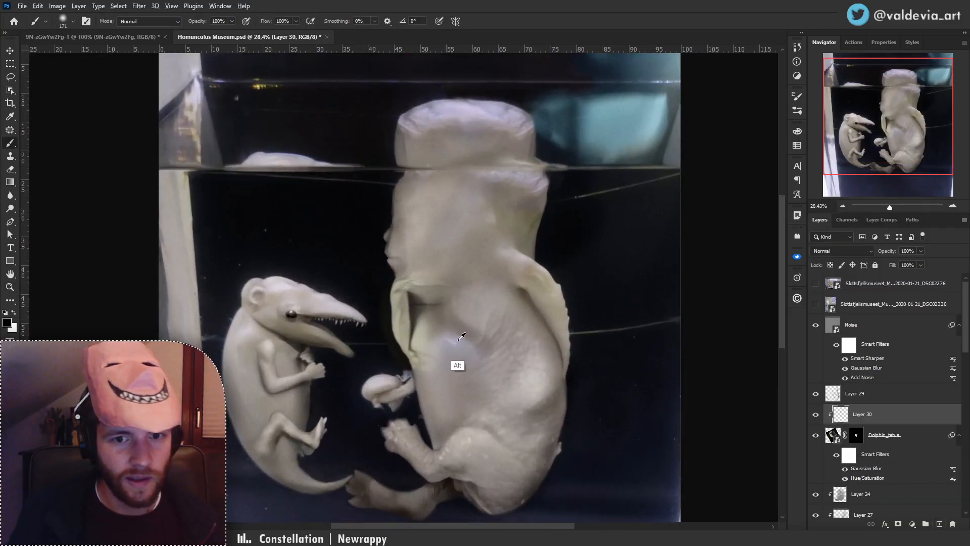
Set the clipped layer's blend mode to Color and tint the flipper with sampled torso skin colour using a 354 px soft brush.
{"action": "left_click", "coordinate": [457, 374], "text": "alt"}
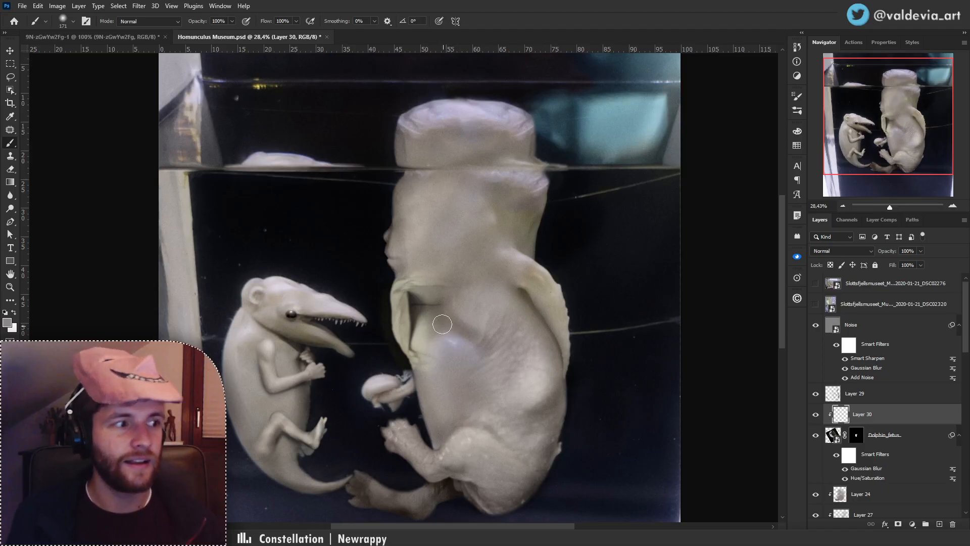
{"action": "right_click", "coordinate": [452, 336]}
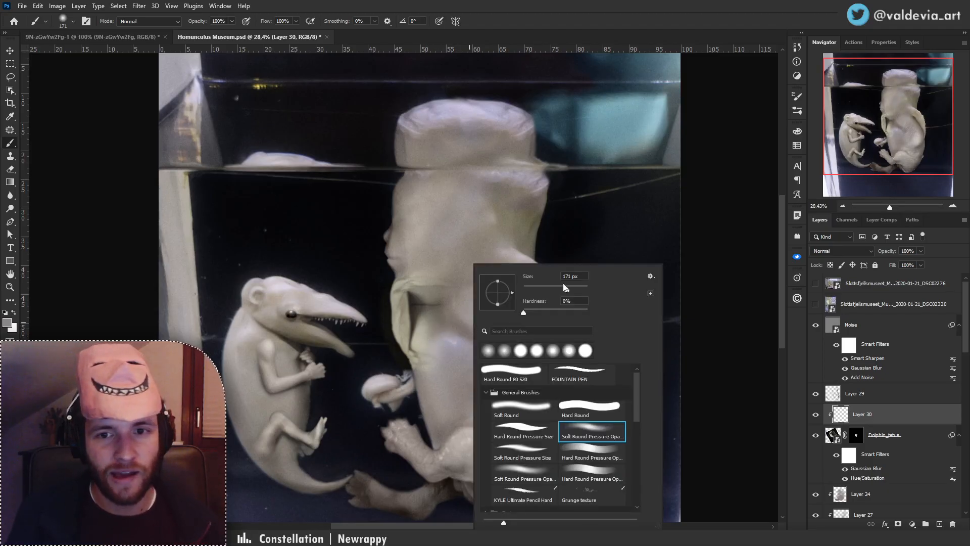
{"action": "left_click_drag", "start_coordinate": [566, 286], "coordinate": [579, 287]}
{"action": "mouse_move", "coordinate": [421, 364]}
{"action": "left_mouse_down"}
{"action": "mouse_move", "coordinate": [406, 351]}
{"action": "mouse_move", "coordinate": [426, 303]}
{"action": "left_mouse_up"}
{"action": "key", "text": "ctrl+z"}
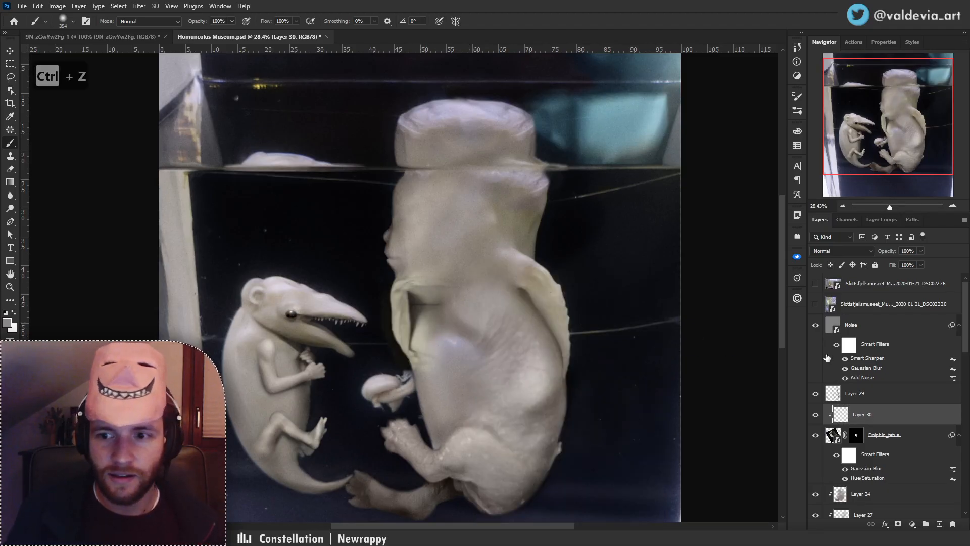
{"action": "left_click", "coordinate": [851, 251]}
{"action": "left_click", "coordinate": [829, 480]}
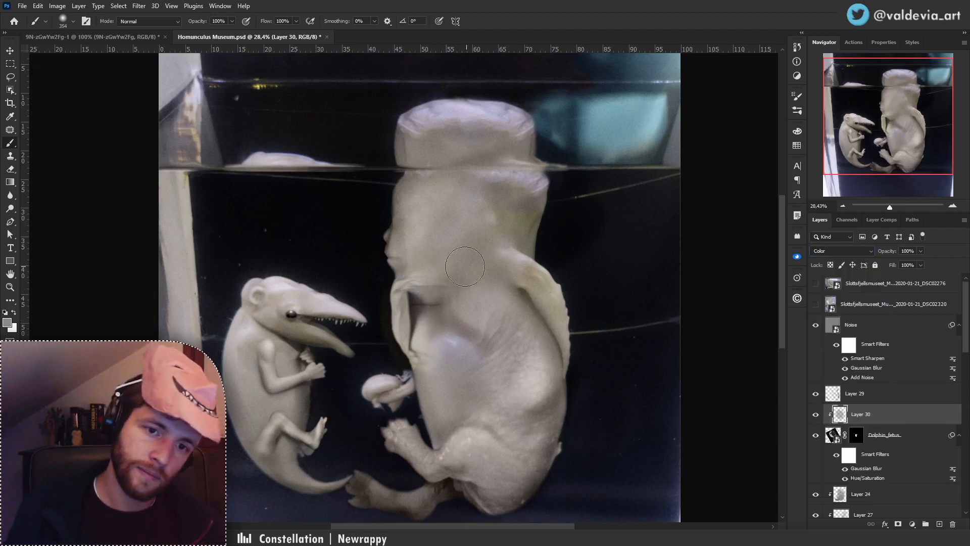
Try flipping the dolphin flipper and its colour layer horizontally and moving them to the torso's upper back, and undo the transform.
{"action": "key", "text": "z"}
{"action": "mouse_move", "coordinate": [421, 274]}
{"action": "left_mouse_down"}
{"action": "mouse_move", "coordinate": [372, 282]}
{"action": "mouse_move", "coordinate": [409, 282]}
{"action": "mouse_move", "coordinate": [417, 270]}
{"action": "mouse_move", "coordinate": [407, 297]}
{"action": "mouse_move", "coordinate": [438, 298]}
{"action": "left_mouse_up"}
{"action": "key", "text": "b"}
{"action": "key", "text": "z"}
{"action": "key", "text": "b"}
{"action": "left_click", "coordinate": [901, 439], "text": "ctrl"}
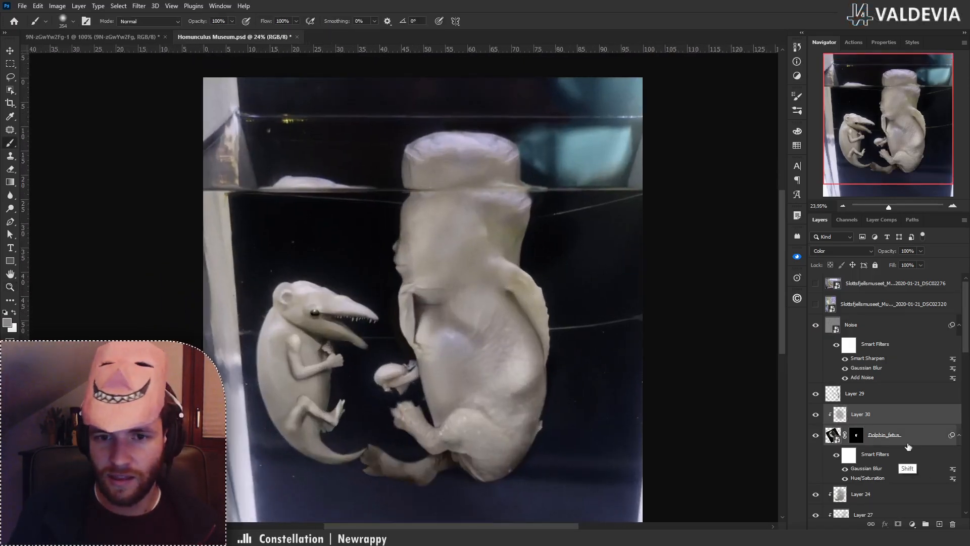
{"action": "key", "text": "ctrl+t"}
{"action": "right_click", "coordinate": [493, 314]}
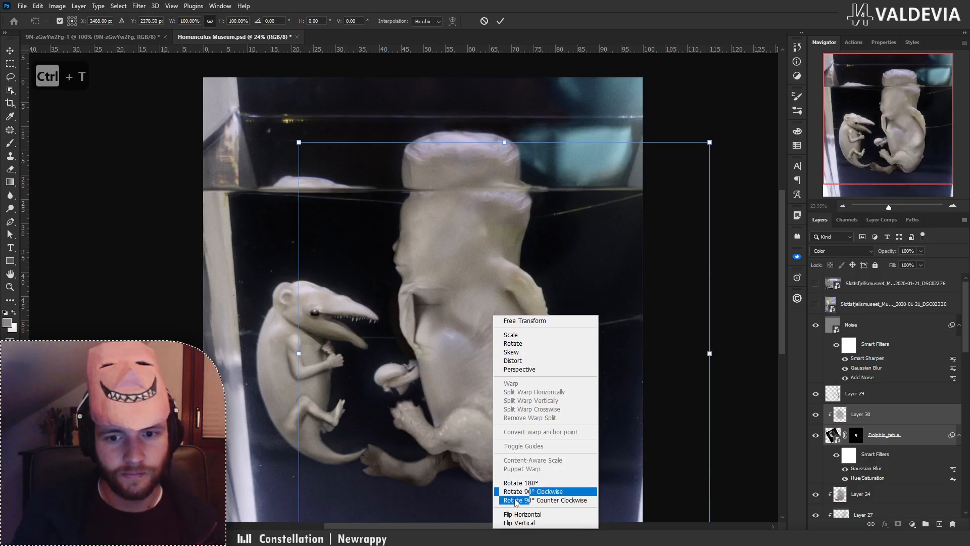
{"action": "left_click", "coordinate": [521, 514]}
{"action": "left_click_drag", "start_coordinate": [581, 323], "coordinate": [512, 233]}
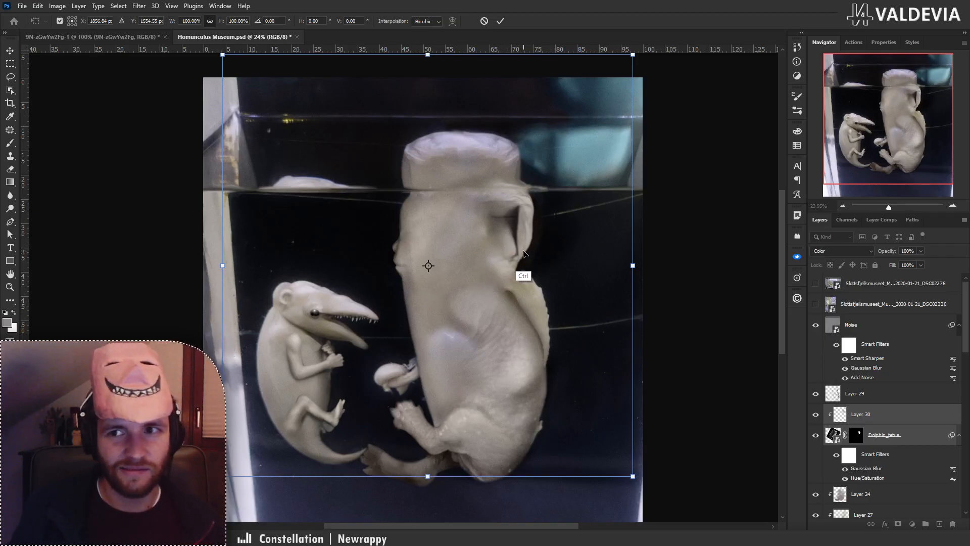
{"action": "left_click_drag", "start_coordinate": [513, 260], "coordinate": [496, 297]}
{"action": "key", "text": "ctrl+z"}
{"action": "key", "text": "ctrl+z"}
{"action": "key", "text": "ctrl+z"}
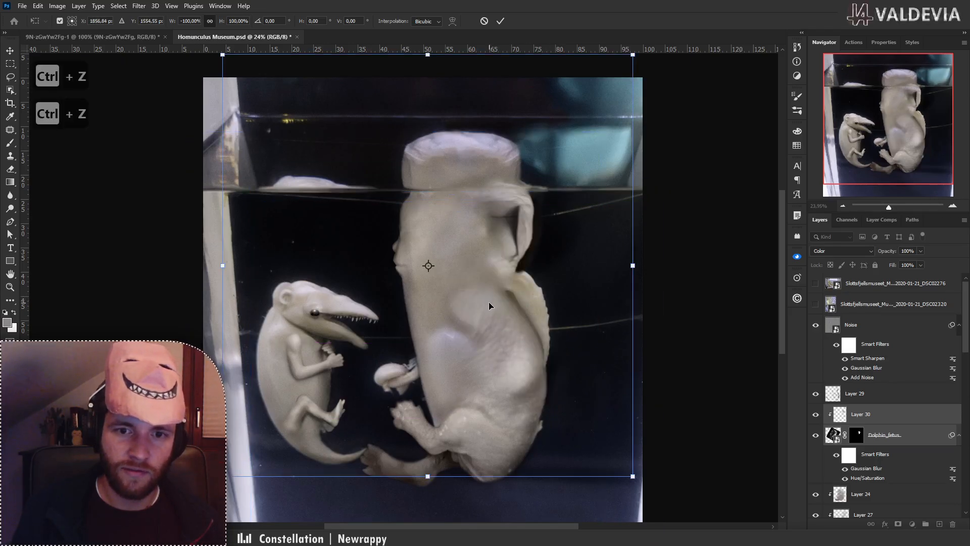
{"action": "left_click", "coordinate": [500, 20]}
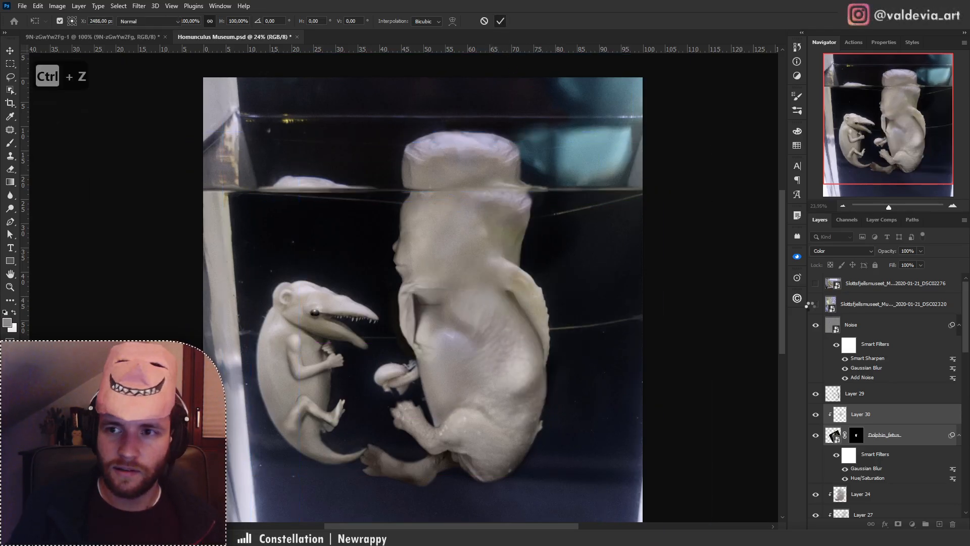
Hide the Dolphin_fetus layer and compare the composite with the original DSC02283 photo by repeatedly isolating the photo's layer.
{"action": "left_click", "coordinate": [814, 437]}
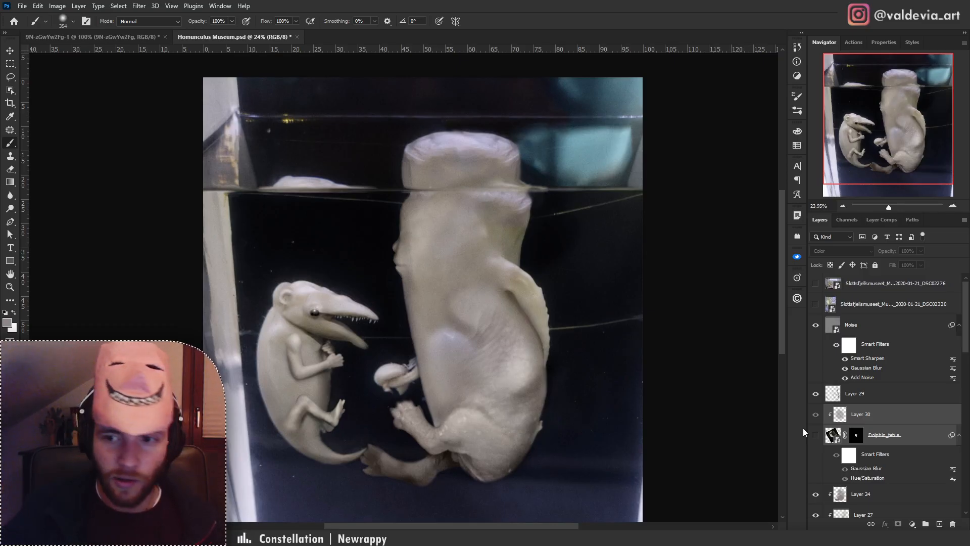
{"action": "scroll", "coordinate": [927, 428], "scroll_direction": "down", "scroll_amount": 5}
{"action": "scroll", "coordinate": [928, 428], "scroll_direction": "down", "scroll_amount": 8}
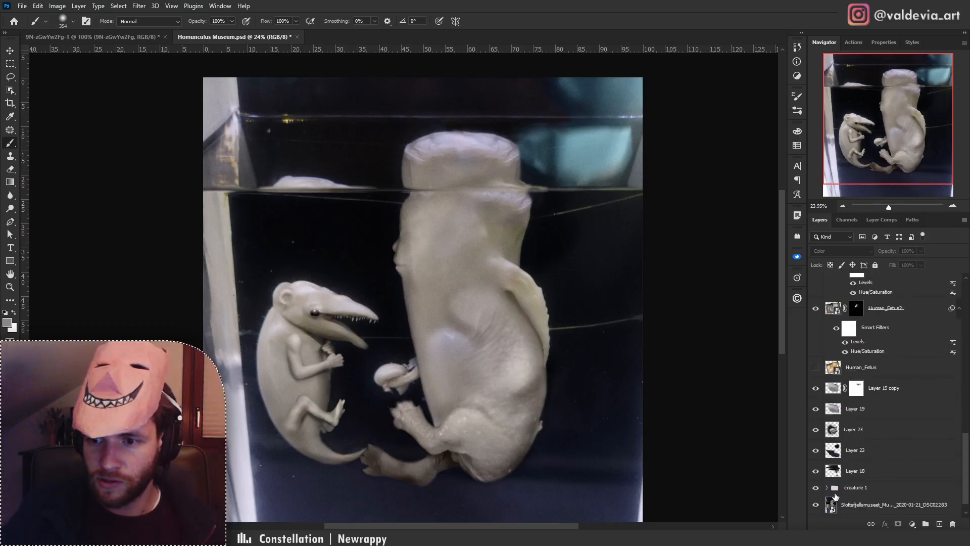
{"action": "left_click", "coordinate": [815, 487], "text": "alt"}
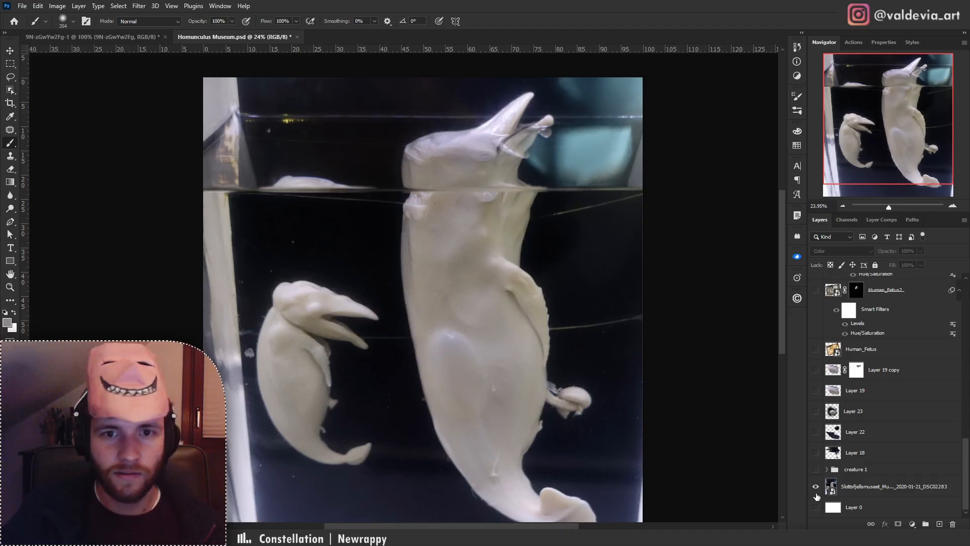
{"action": "left_click_drag", "start_coordinate": [525, 382], "coordinate": [549, 339]}
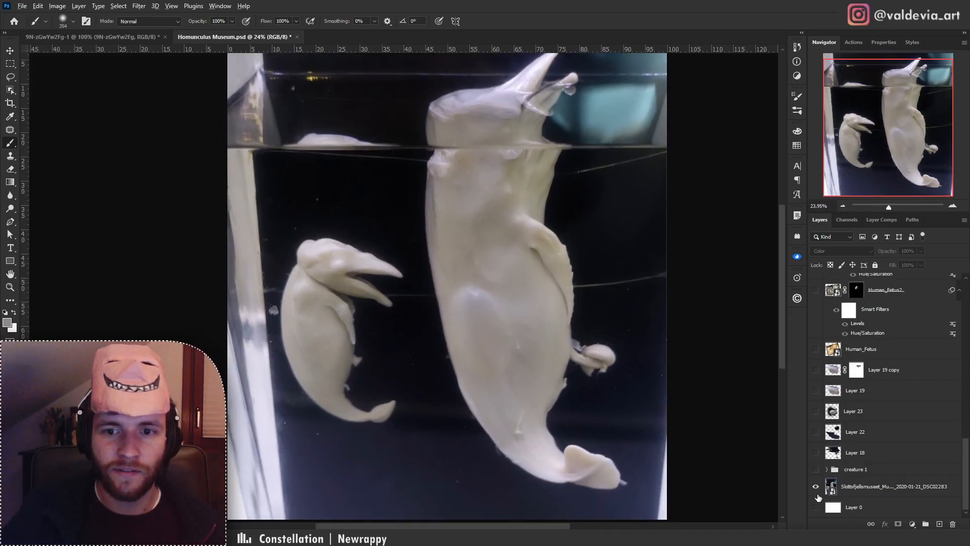
{"action": "left_click", "coordinate": [817, 498], "text": "alt"}
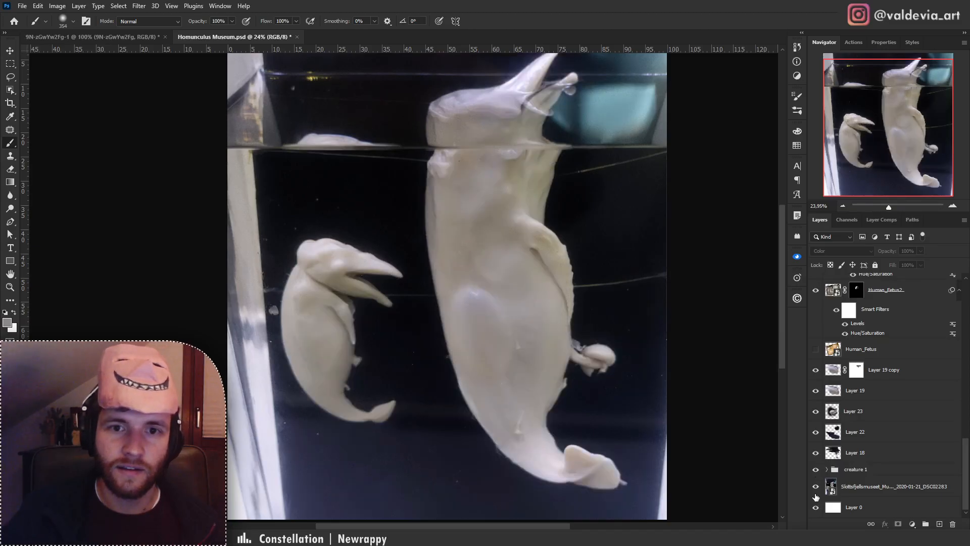
{"action": "left_click", "coordinate": [816, 497], "text": "alt"}
{"action": "left_click", "coordinate": [815, 496], "text": "alt"}
{"action": "left_click", "coordinate": [816, 496], "text": "alt"}
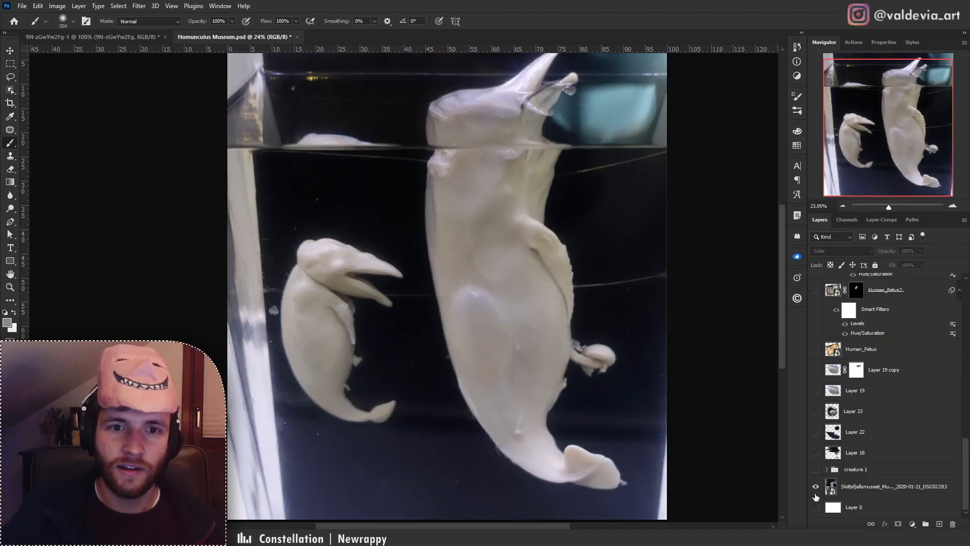
{"action": "left_click", "coordinate": [816, 496], "text": "alt"}
Inspect the full Human_Fetus2 image with its mask temporarily disabled, and re-enable and target the mask for work around the face.
{"action": "key", "text": "z"}
{"action": "mouse_move", "coordinate": [444, 261]}
{"action": "left_mouse_down"}
{"action": "mouse_move", "coordinate": [366, 268]}
{"action": "mouse_move", "coordinate": [405, 264]}
{"action": "left_mouse_up"}
{"action": "key", "text": "b"}
{"action": "scroll", "coordinate": [848, 415], "scroll_direction": "up", "scroll_amount": 5}
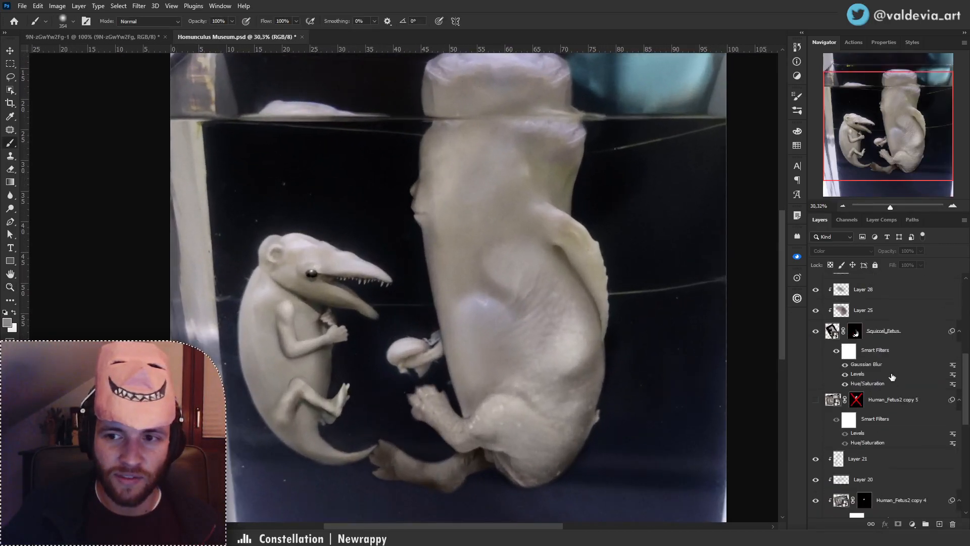
{"action": "scroll", "coordinate": [848, 414], "scroll_direction": "down", "scroll_amount": 5}
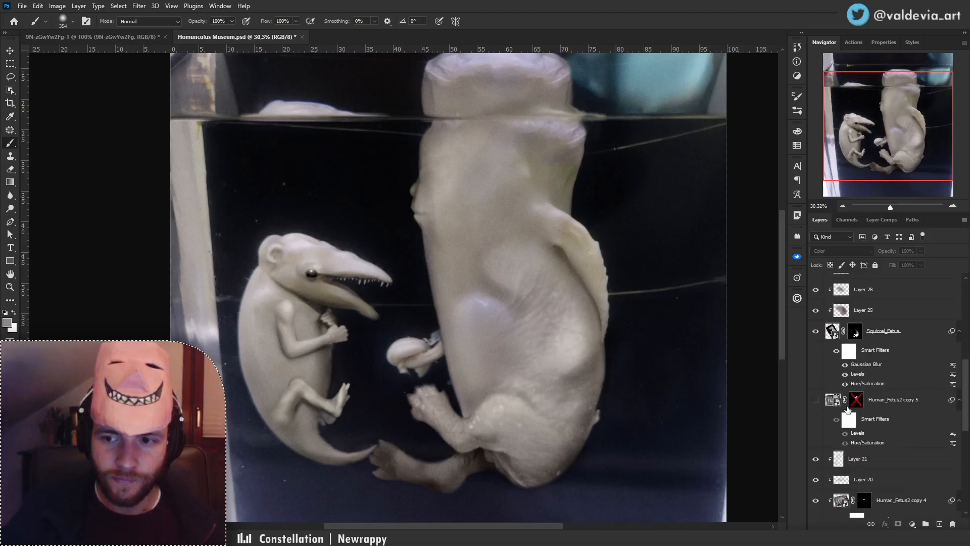
{"action": "scroll", "coordinate": [821, 429], "scroll_direction": "down", "scroll_amount": 2}
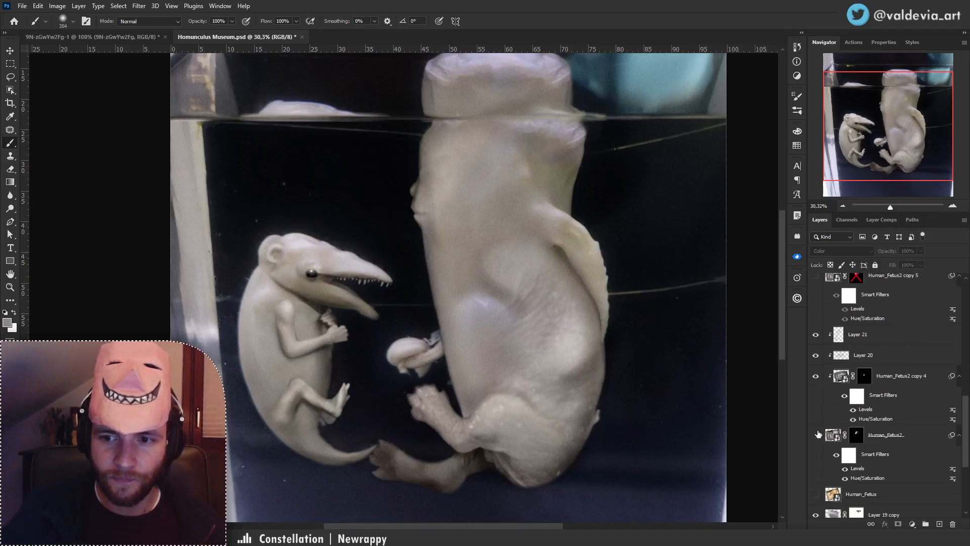
{"action": "left_click", "coordinate": [815, 435]}
{"action": "left_click", "coordinate": [857, 437], "text": "shift"}
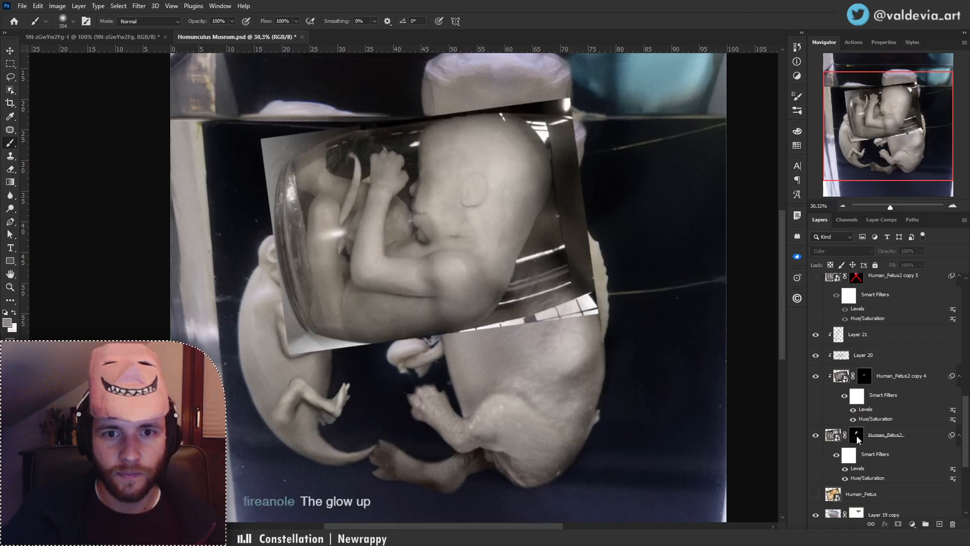
{"action": "left_click", "coordinate": [858, 439]}
{"action": "key", "text": "ctrl+space"}
{"action": "left_click_drag", "start_coordinate": [438, 201], "coordinate": [486, 208]}
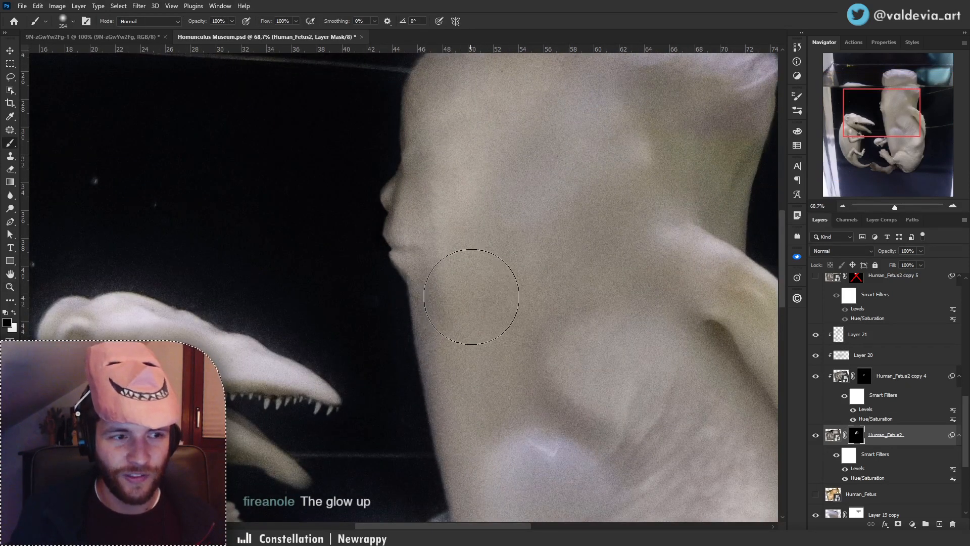
Try revealing the chin on the Human_Fetus2 mask with a large white soft brush, undo it, and view the unmasked source.
{"action": "key", "text": "x"}
{"action": "left_click_drag", "start_coordinate": [411, 314], "coordinate": [445, 304]}
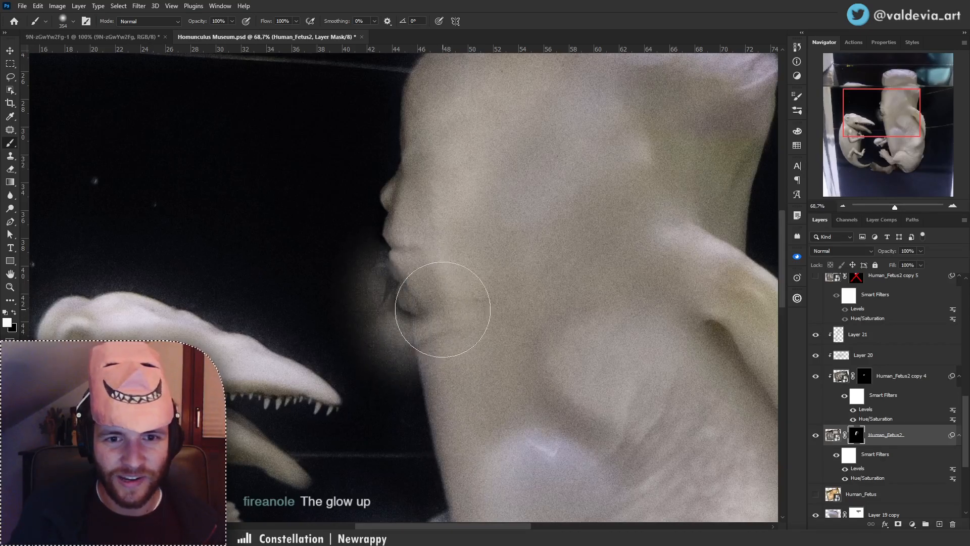
{"action": "key", "text": "ctrl+z"}
{"action": "left_click", "coordinate": [859, 437], "text": "shift"}
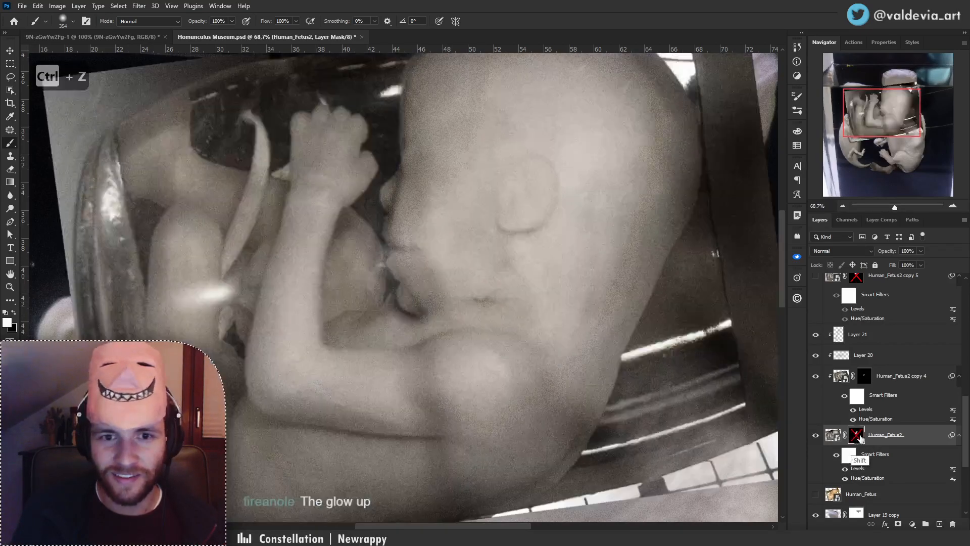
{"action": "left_click", "coordinate": [859, 437], "text": "shift"}
Paint the fetus's chin and upper neck into the Human_Fetus2 mask in white with the soft brush at 105 px.
{"action": "right_click", "coordinate": [555, 303]}
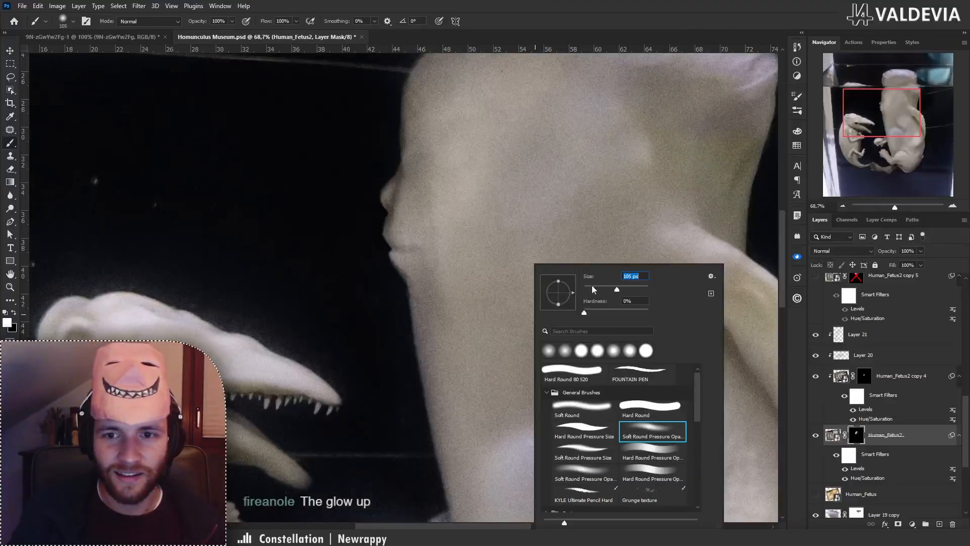
{"action": "left_click", "coordinate": [413, 290]}
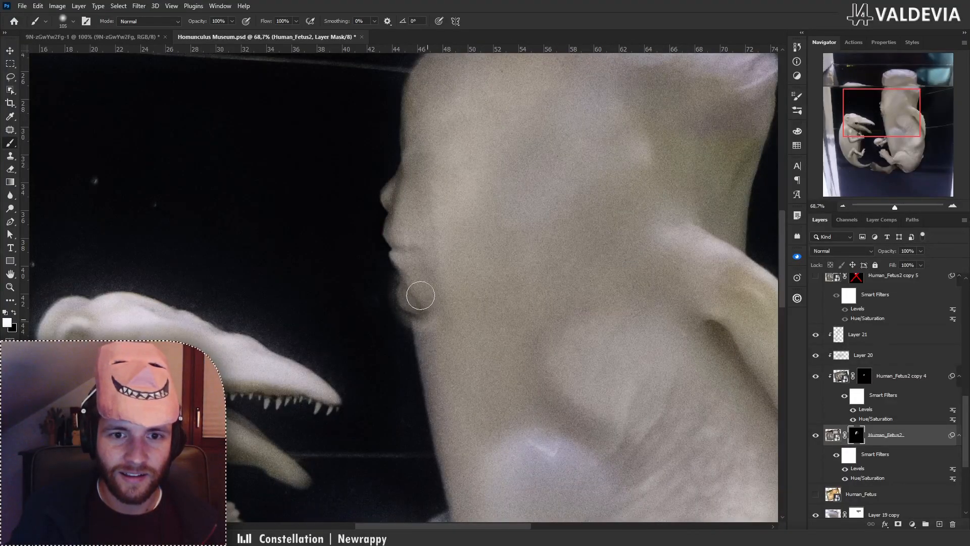
{"action": "mouse_move", "coordinate": [420, 296]}
{"action": "left_mouse_down"}
{"action": "mouse_move", "coordinate": [440, 311]}
{"action": "mouse_move", "coordinate": [419, 301]}
{"action": "mouse_move", "coordinate": [438, 309]}
{"action": "mouse_move", "coordinate": [427, 341]}
{"action": "left_mouse_up"}
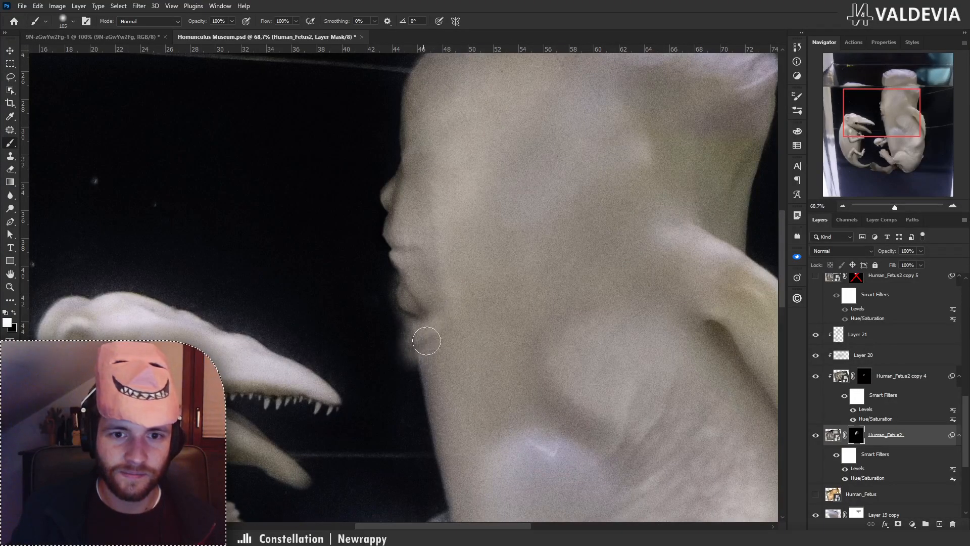
Trim the chin and neck edge on the mask in black using the Hard Round 80 520 brush at 53 px and 27% hardness.
{"action": "key", "text": "x"}
{"action": "mouse_move", "coordinate": [393, 294]}
{"action": "left_mouse_down"}
{"action": "mouse_move", "coordinate": [414, 315]}
{"action": "mouse_move", "coordinate": [399, 302]}
{"action": "left_mouse_up"}
{"action": "key", "text": "ctrl+z"}
{"action": "right_click", "coordinate": [462, 276]}
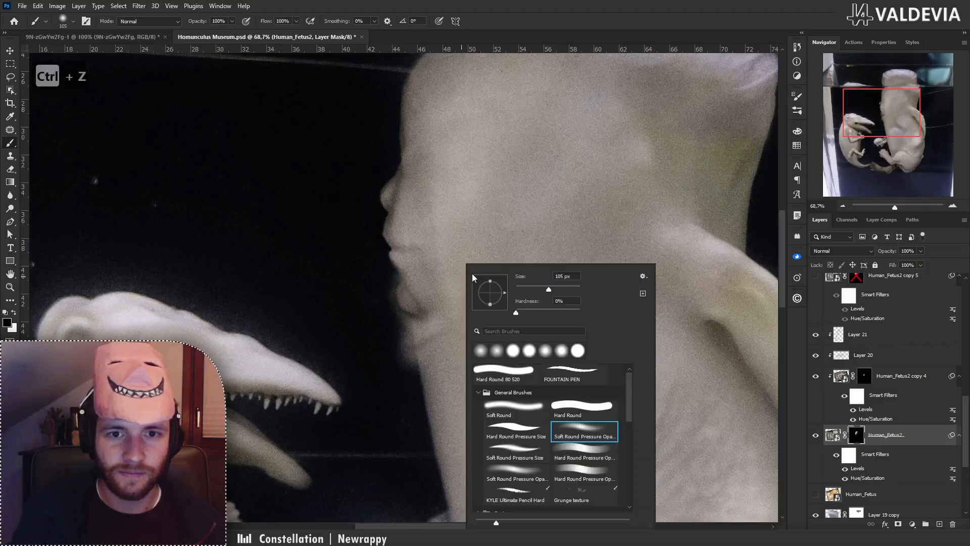
{"action": "left_click", "coordinate": [516, 369]}
{"action": "left_click", "coordinate": [527, 289]}
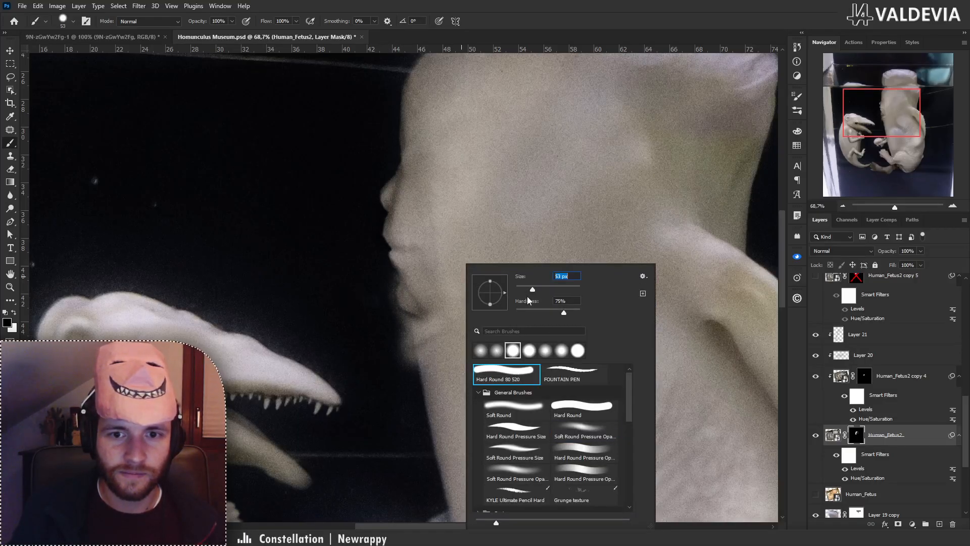
{"action": "left_click", "coordinate": [534, 312]}
{"action": "mouse_move", "coordinate": [397, 283]}
{"action": "left_mouse_down"}
{"action": "mouse_move", "coordinate": [411, 312]}
{"action": "mouse_move", "coordinate": [404, 302]}
{"action": "mouse_move", "coordinate": [413, 375]}
{"action": "left_mouse_up"}
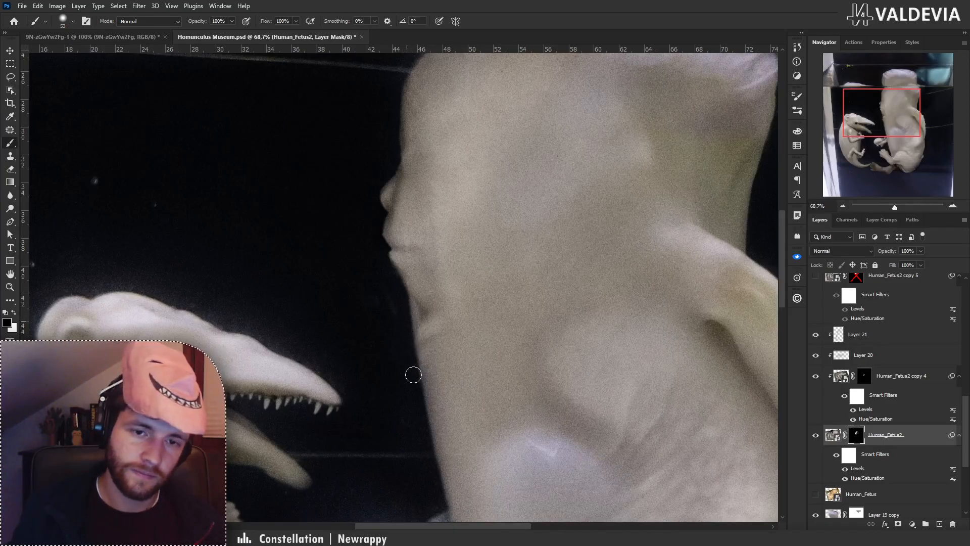
Check the face with its mask toggled, try revealing more of it with a Soft Round Pressure Opacity brush, and undo the stroke.
{"action": "mouse_move", "coordinate": [454, 273]}
{"action": "left_mouse_down"}
{"action": "mouse_move", "coordinate": [354, 278]}
{"action": "mouse_move", "coordinate": [412, 283]}
{"action": "left_mouse_up"}
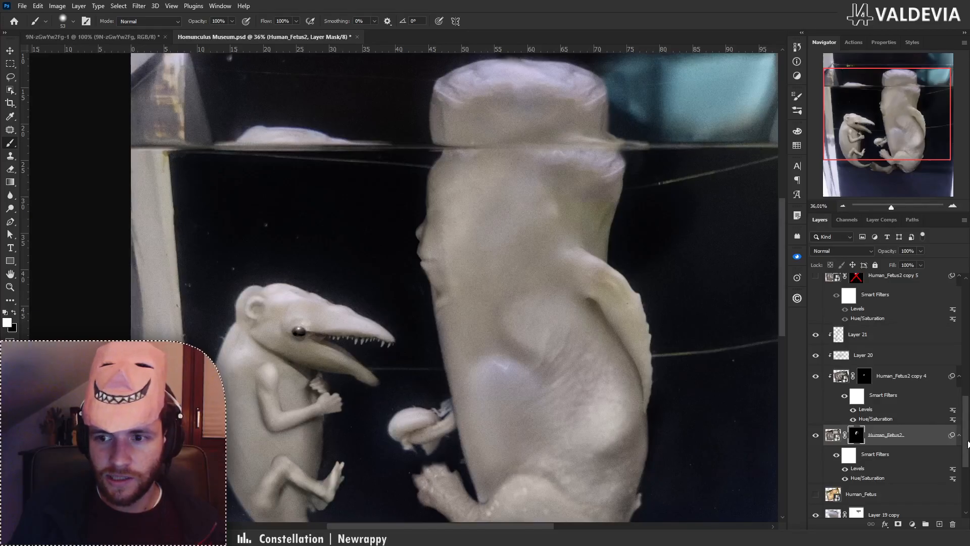
{"action": "left_click", "coordinate": [858, 436], "text": "shift"}
{"action": "left_click", "coordinate": [858, 437], "text": "shift"}
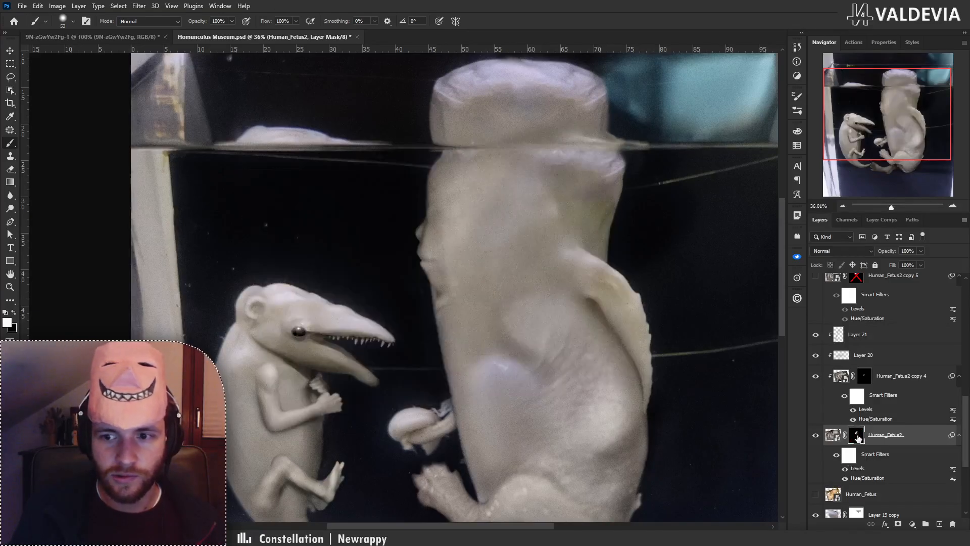
{"action": "right_click", "coordinate": [480, 228]}
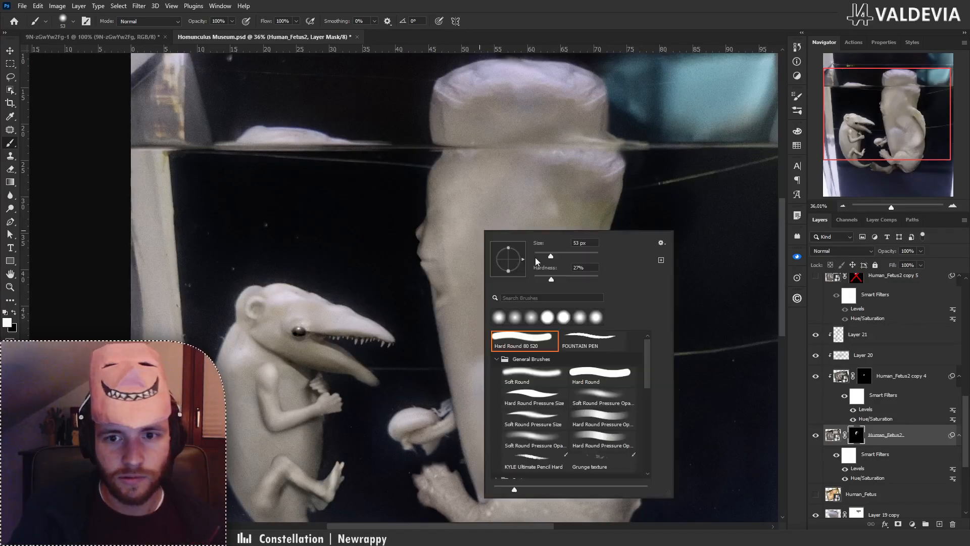
{"action": "left_click", "coordinate": [602, 399]}
{"action": "left_click", "coordinate": [447, 269]}
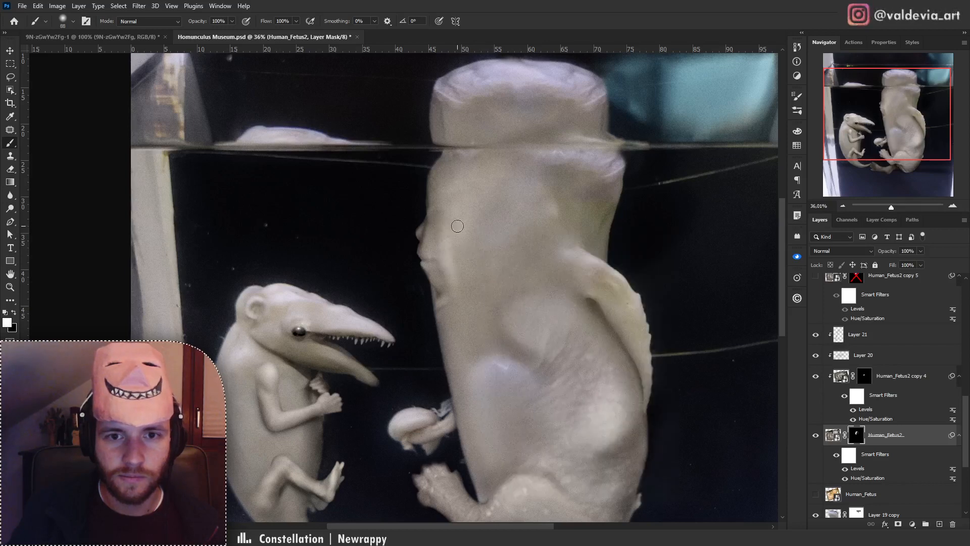
{"action": "key", "text": "ctrl+z"}
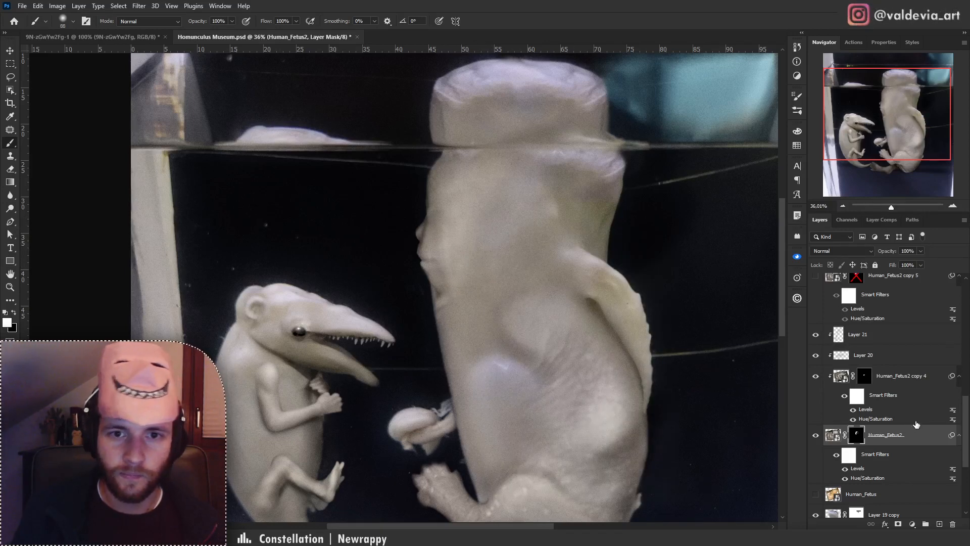
Check Layer 22 by toggling its visibility, and clone dark background along the chin and neck outline on Layer 18.
{"action": "scroll", "coordinate": [961, 419], "scroll_direction": "down", "scroll_amount": 5}
{"action": "left_click", "coordinate": [859, 432]}
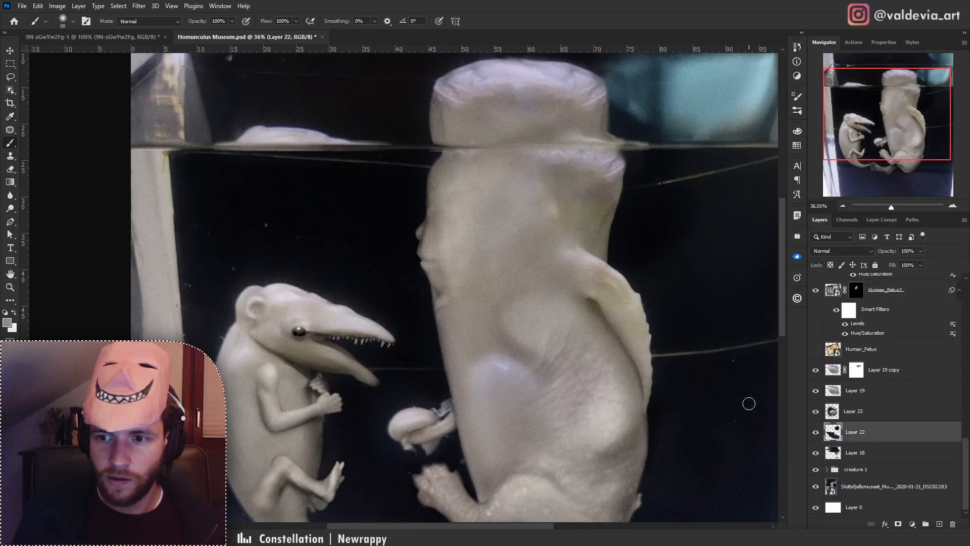
{"action": "left_click", "coordinate": [818, 434]}
{"action": "left_click", "coordinate": [818, 434]}
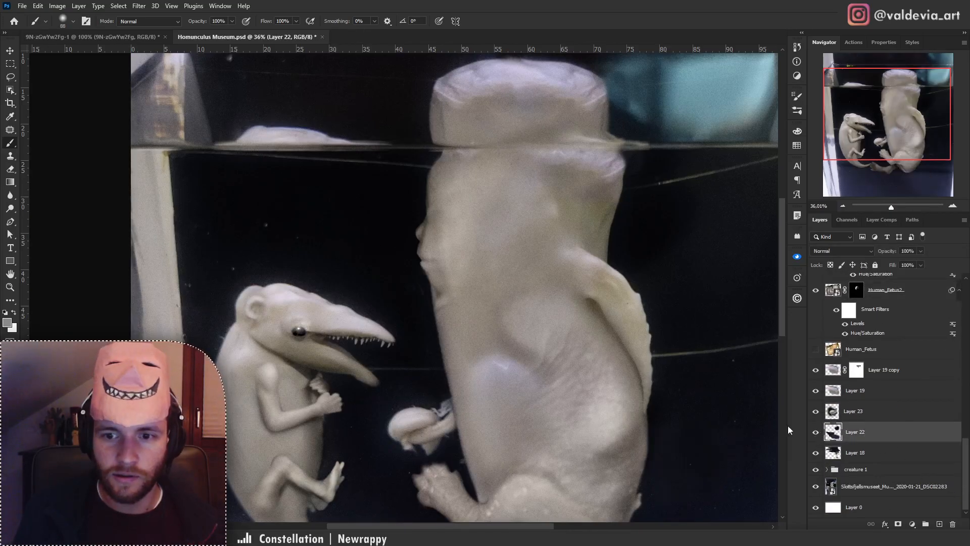
{"action": "left_click", "coordinate": [860, 451]}
{"action": "key", "text": "s"}
{"action": "left_click", "coordinate": [400, 281], "text": "alt"}
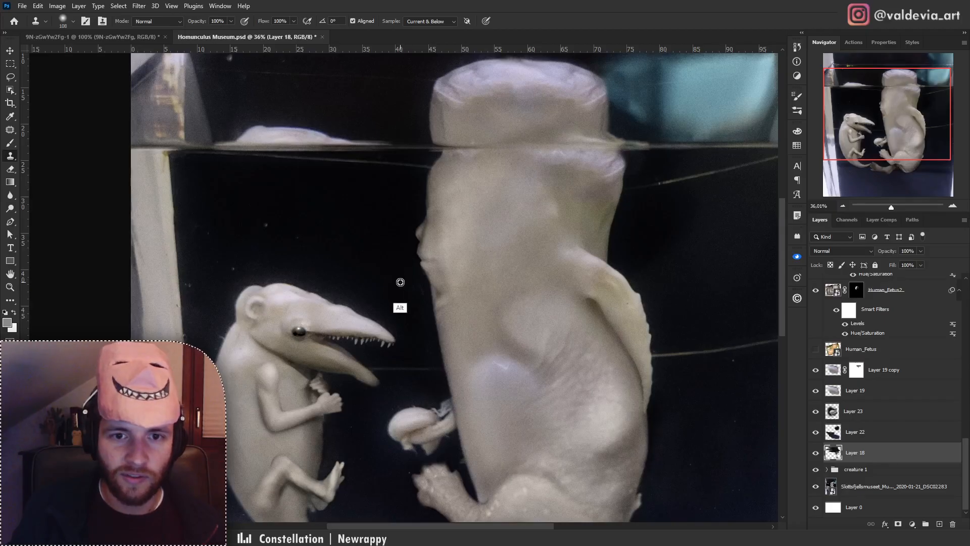
{"action": "left_click_drag", "start_coordinate": [429, 297], "coordinate": [427, 290]}
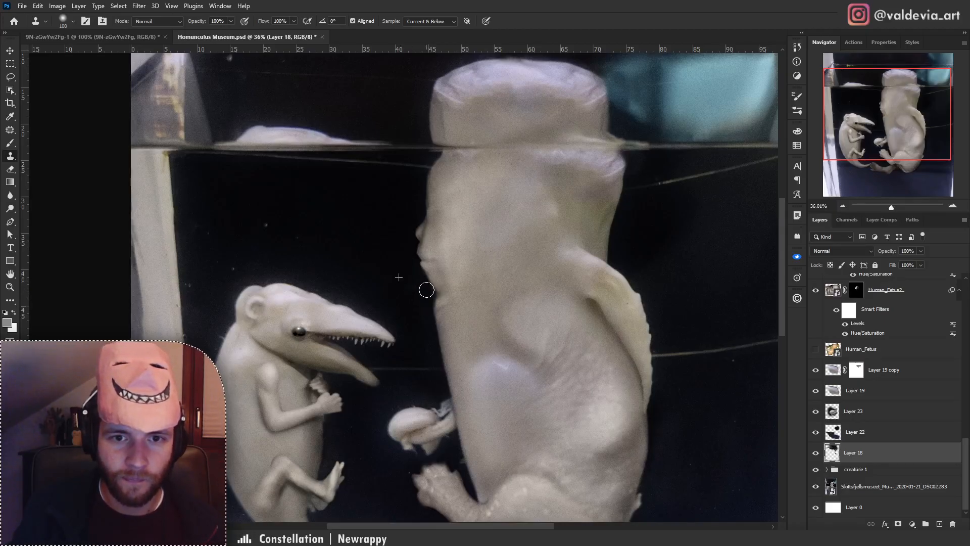
{"action": "left_click_drag", "start_coordinate": [496, 243], "coordinate": [462, 236]}
{"action": "left_click_drag", "start_coordinate": [496, 265], "coordinate": [459, 266]}
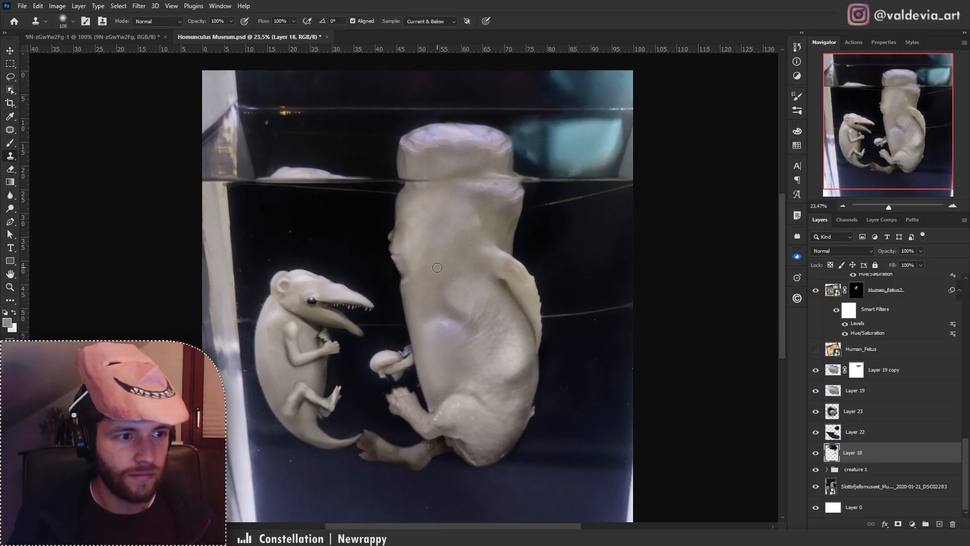
{"action": "mouse_move", "coordinate": [404, 266]}
{"action": "left_mouse_down"}
{"action": "mouse_move", "coordinate": [438, 257]}
{"action": "mouse_move", "coordinate": [410, 292]}
{"action": "left_mouse_up"}
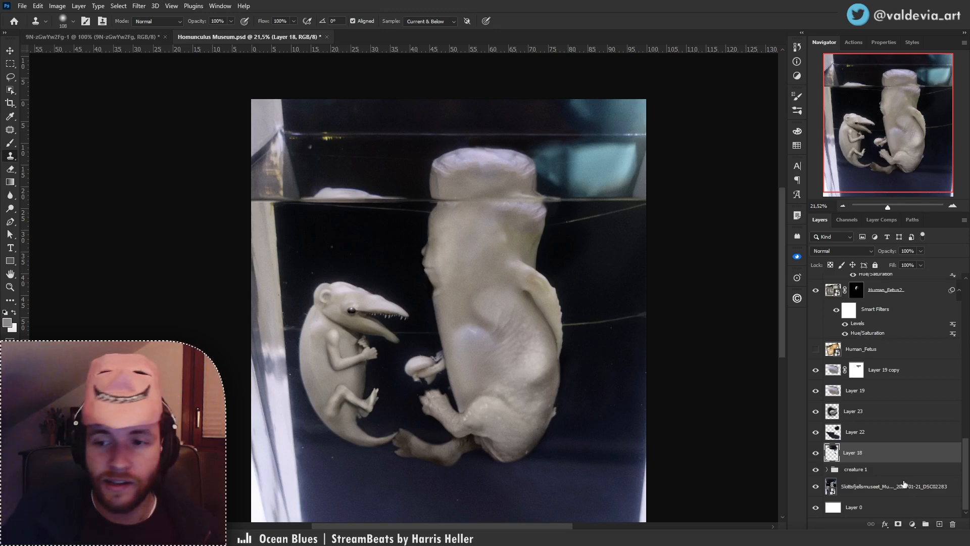
Duplicate the DSC02283 photo beneath Layer 29, flip the copy horizontally, and enlarge it with the small whale centred on the canvas.
{"action": "left_click_drag", "start_coordinate": [907, 487], "coordinate": [902, 388]}
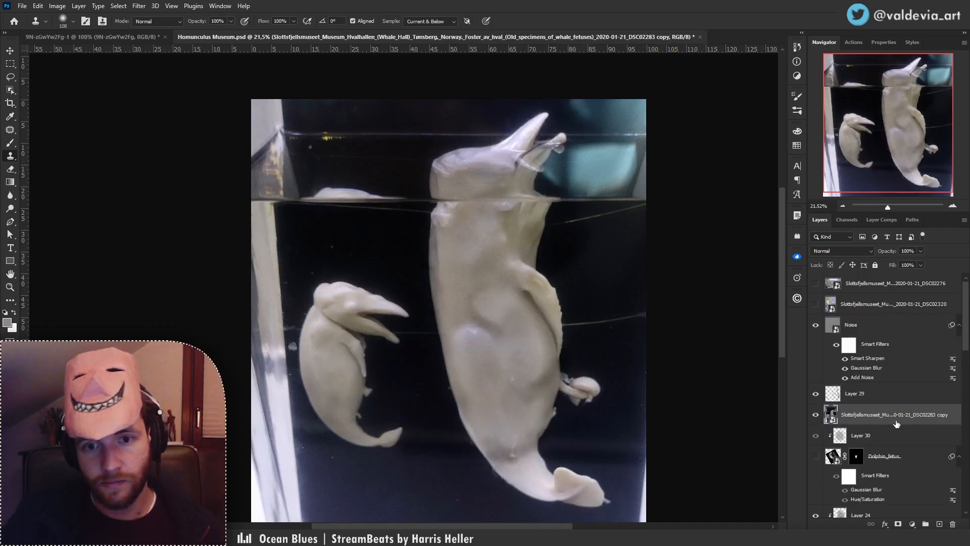
{"action": "key", "text": "ctrl+t"}
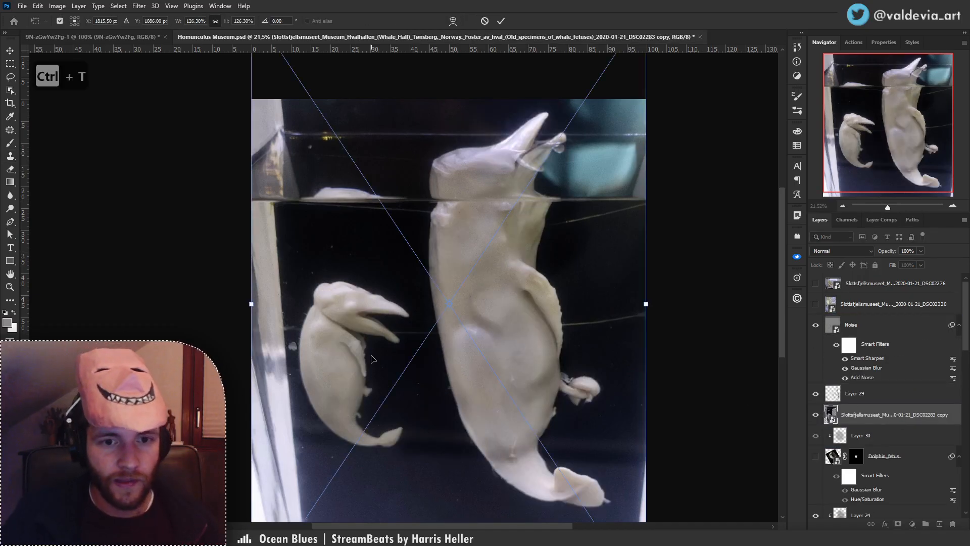
{"action": "right_click", "coordinate": [373, 358]}
{"action": "left_click", "coordinate": [405, 339]}
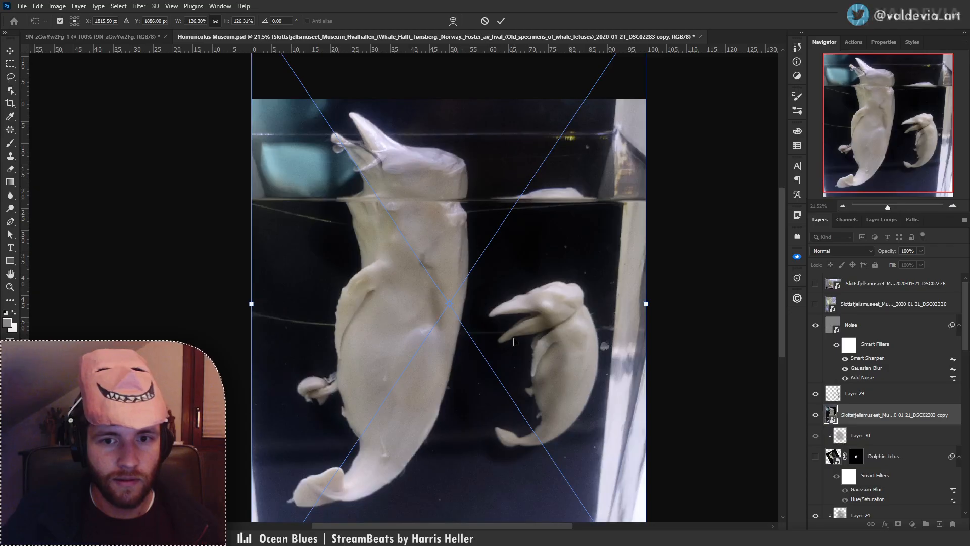
{"action": "mouse_move", "coordinate": [427, 293]}
{"action": "left_mouse_down"}
{"action": "mouse_move", "coordinate": [578, 370]}
{"action": "mouse_move", "coordinate": [548, 342]}
{"action": "mouse_move", "coordinate": [422, 331]}
{"action": "mouse_move", "coordinate": [419, 279]}
{"action": "left_mouse_up"}
{"action": "left_click_drag", "start_coordinate": [516, 238], "coordinate": [667, 239]}
{"action": "left_click_drag", "start_coordinate": [485, 286], "coordinate": [468, 320]}
{"action": "left_click", "coordinate": [501, 20]}
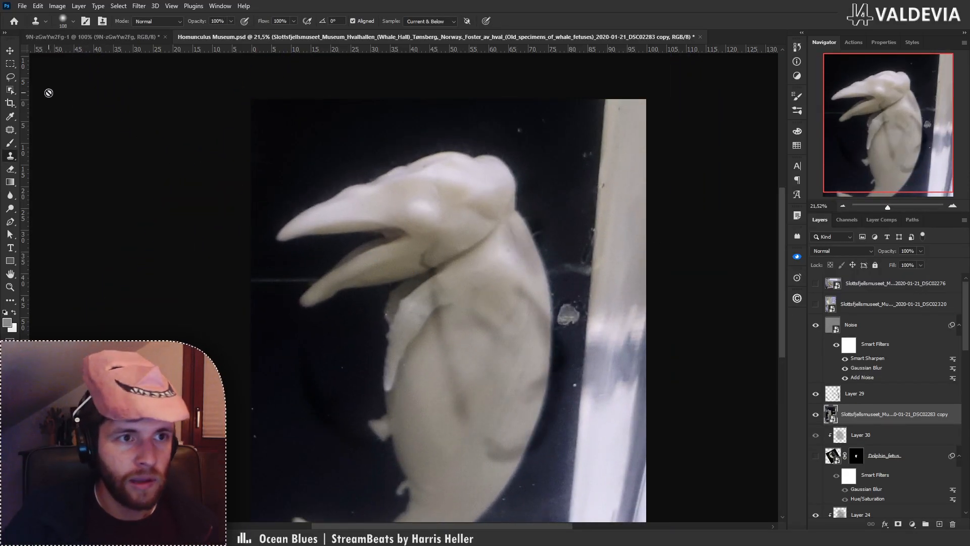
Outline the small whale's flipper with the Object Selection tool and mask the photo copy to that selection.
{"action": "left_click", "coordinate": [10, 89]}
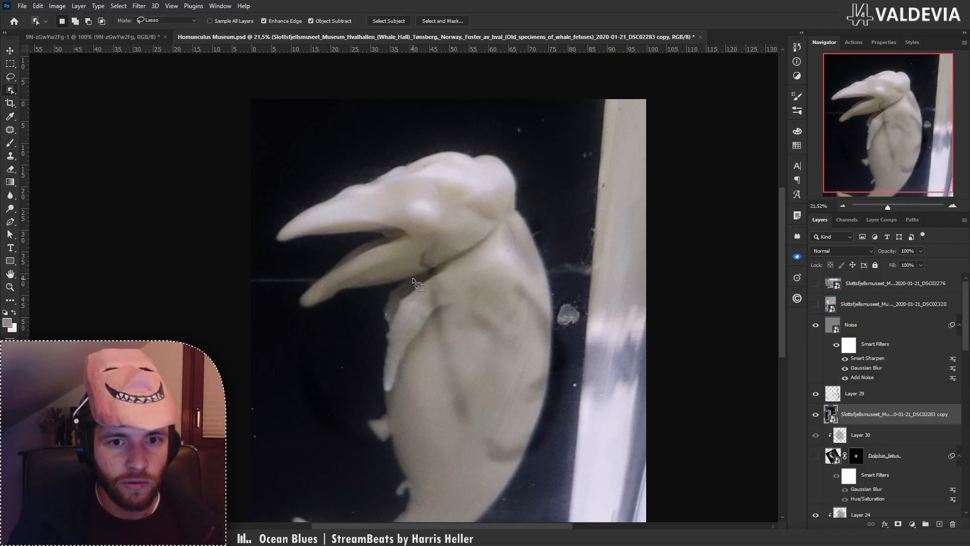
{"action": "mouse_move", "coordinate": [413, 277]}
{"action": "left_mouse_down"}
{"action": "mouse_move", "coordinate": [383, 295]}
{"action": "mouse_move", "coordinate": [380, 346]}
{"action": "left_mouse_up"}
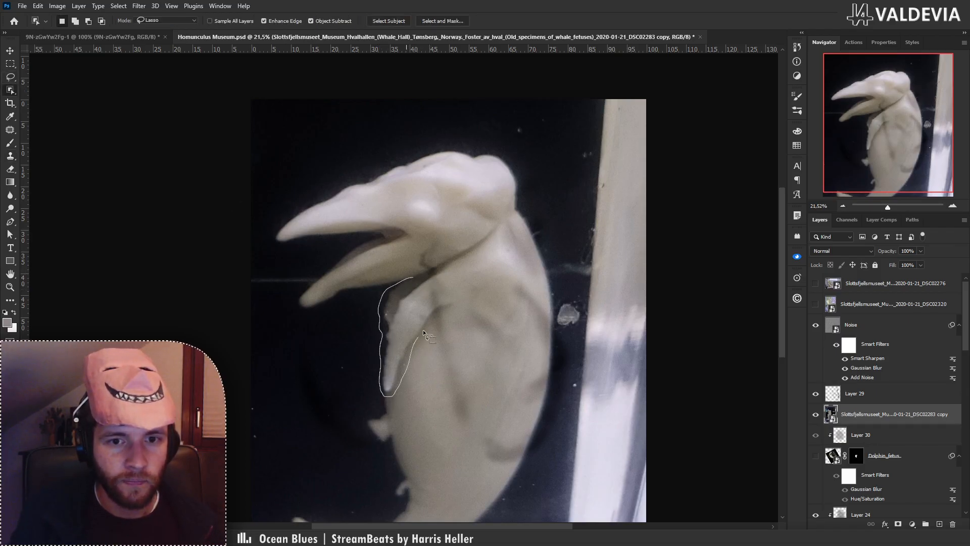
{"action": "left_click_drag", "start_coordinate": [410, 271], "coordinate": [412, 273]}
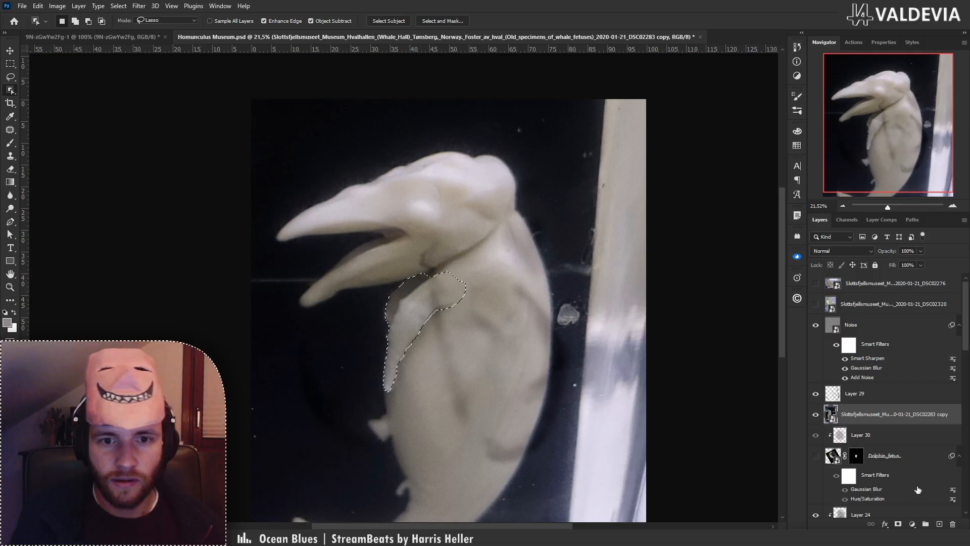
{"action": "left_click", "coordinate": [898, 524]}
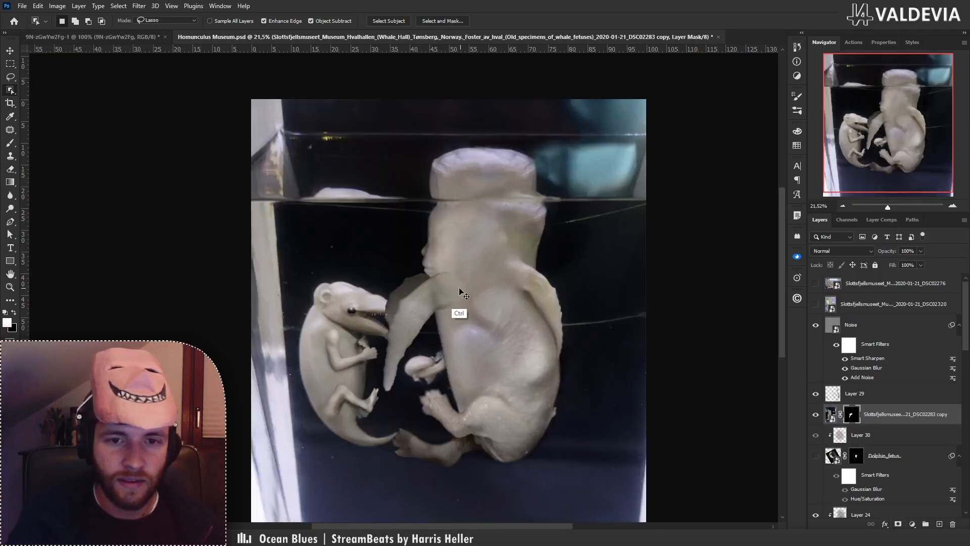
Scale the masked flipper to 49.02%, rotate it to -27.80°, and place it at the torso's front edge below the chin.
{"action": "left_click_drag", "start_coordinate": [460, 292], "coordinate": [490, 305]}
{"action": "key", "text": "ctrl+t"}
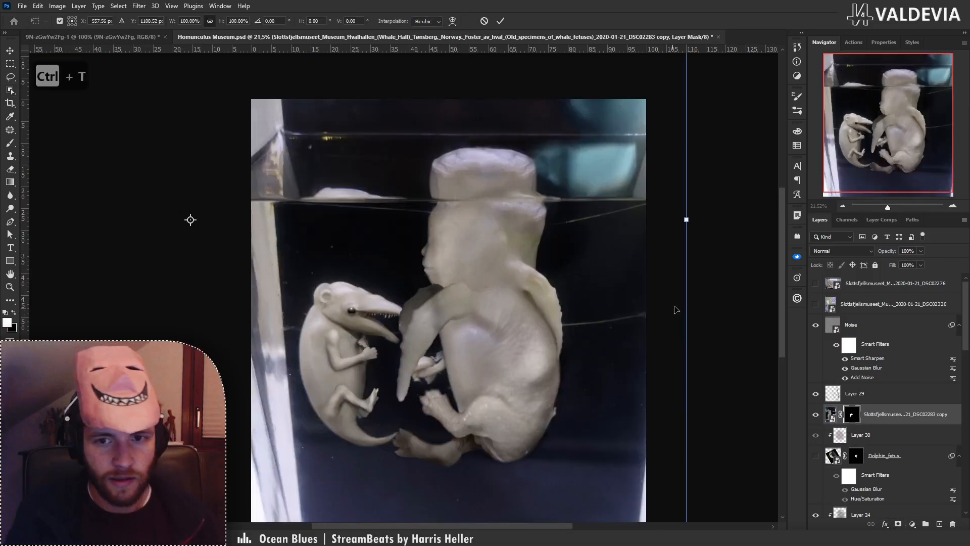
{"action": "left_click_drag", "start_coordinate": [687, 219], "coordinate": [505, 238]}
{"action": "left_click_drag", "start_coordinate": [465, 264], "coordinate": [572, 294]}
{"action": "left_click_drag", "start_coordinate": [678, 284], "coordinate": [623, 155]}
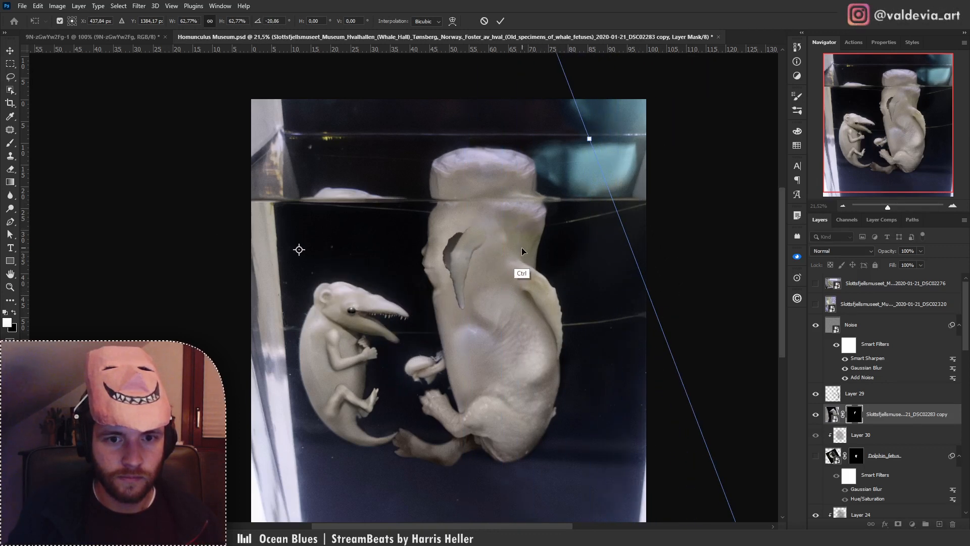
{"action": "left_click_drag", "start_coordinate": [523, 258], "coordinate": [499, 301]}
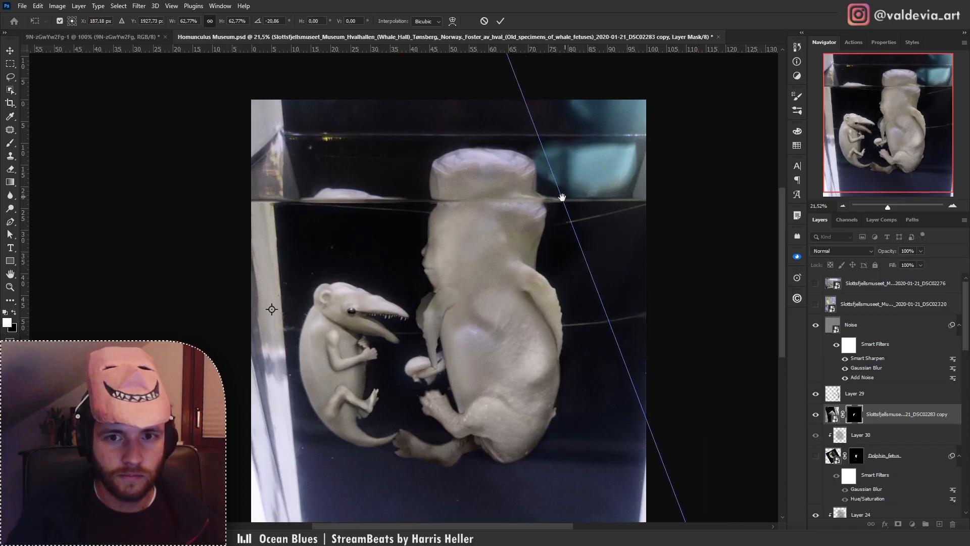
{"action": "left_click_drag", "start_coordinate": [565, 196], "coordinate": [476, 223]}
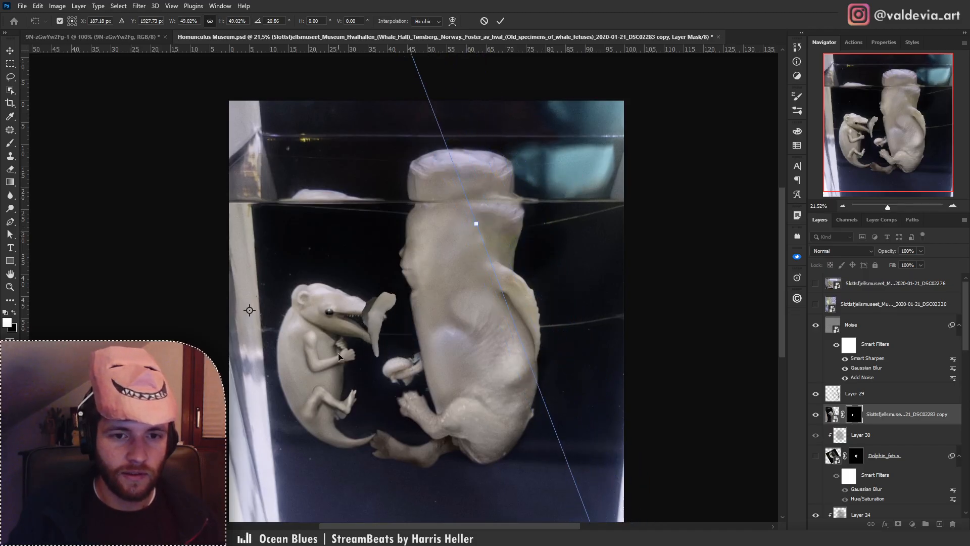
{"action": "left_click_drag", "start_coordinate": [426, 305], "coordinate": [465, 305]}
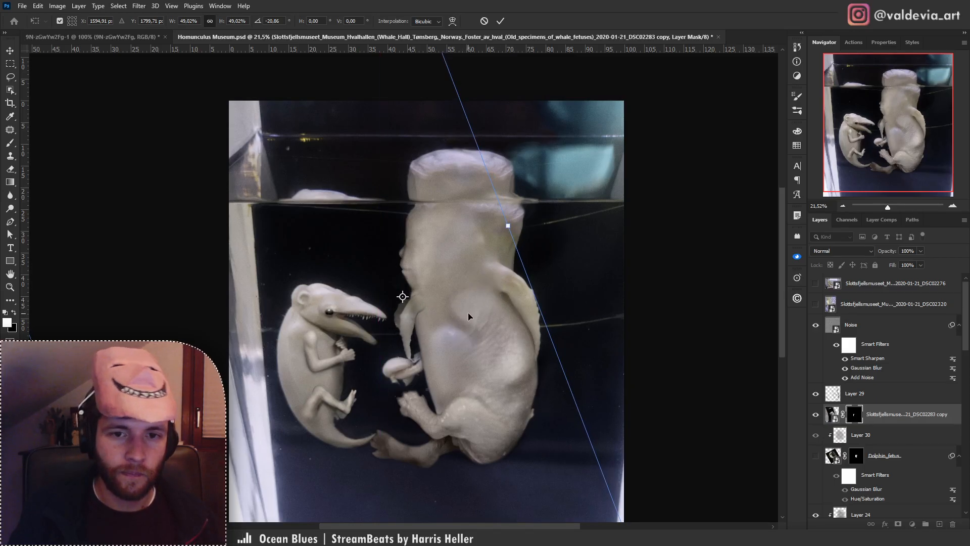
{"action": "mouse_move", "coordinate": [565, 250]}
{"action": "left_mouse_down"}
{"action": "mouse_move", "coordinate": [562, 196]}
{"action": "mouse_move", "coordinate": [581, 252]}
{"action": "left_mouse_up"}
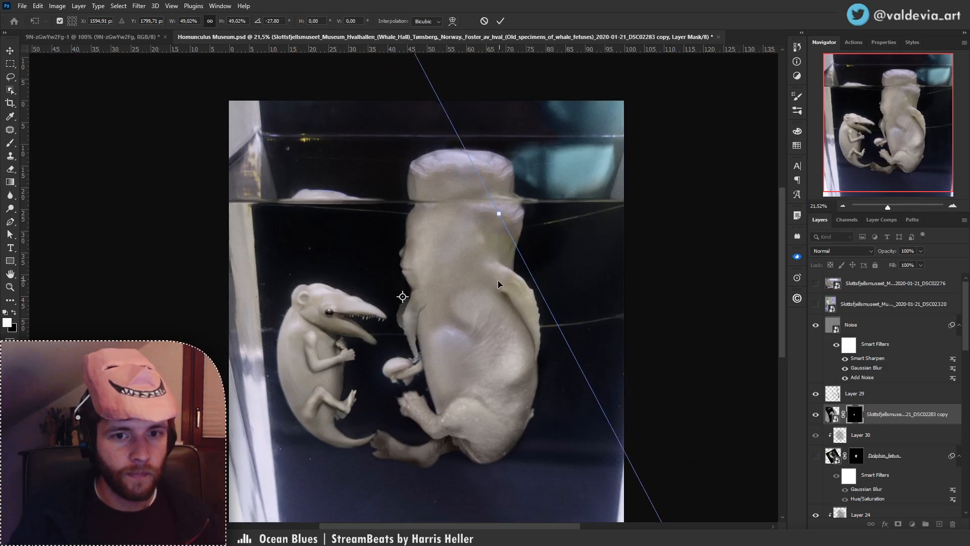
{"action": "left_click", "coordinate": [501, 20]}
Nudge the masked flipper slightly upward along the torso's front edge below the chin.
{"action": "key", "text": "w"}
{"action": "scroll", "coordinate": [430, 293], "scroll_direction": "up", "scroll_amount": 4}
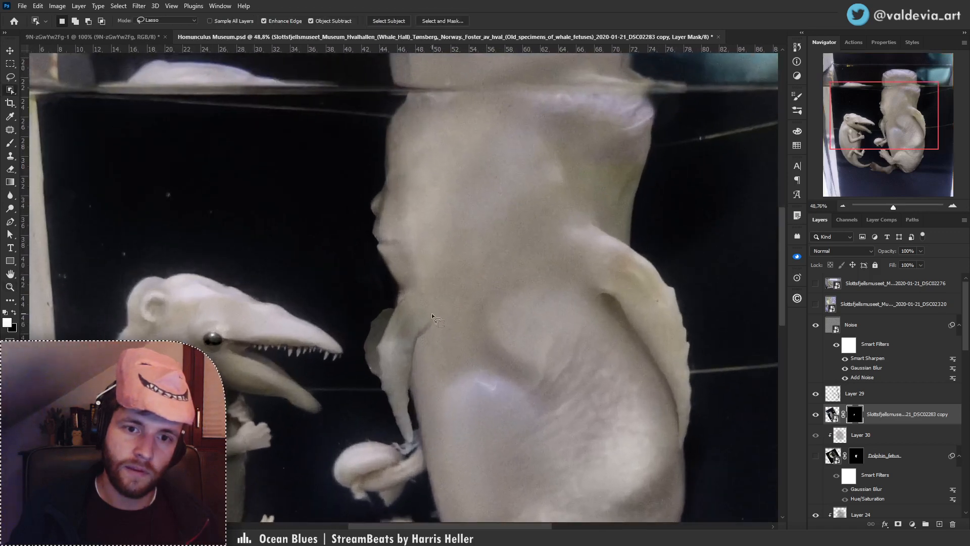
{"action": "left_click_drag", "start_coordinate": [421, 324], "coordinate": [423, 312]}
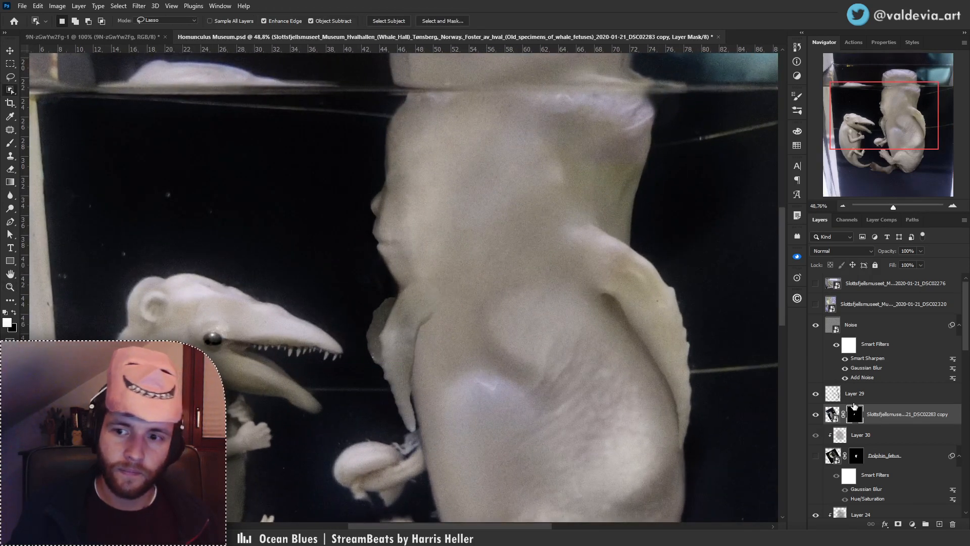
Refine the front flipper's mask with a 3.5 px feather and a -29% edge shift.
{"action": "double_click", "coordinate": [856, 416]}
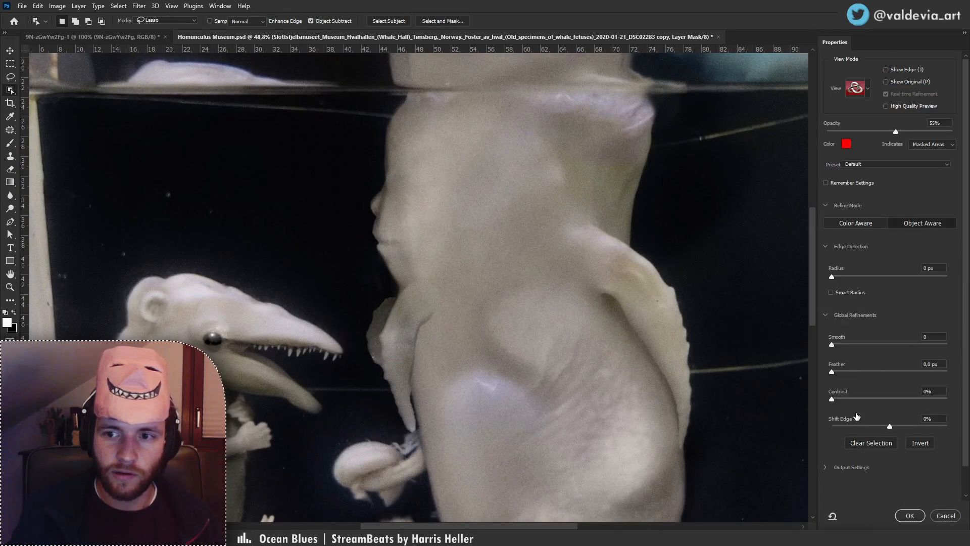
{"action": "left_click_drag", "start_coordinate": [832, 372], "coordinate": [854, 373]}
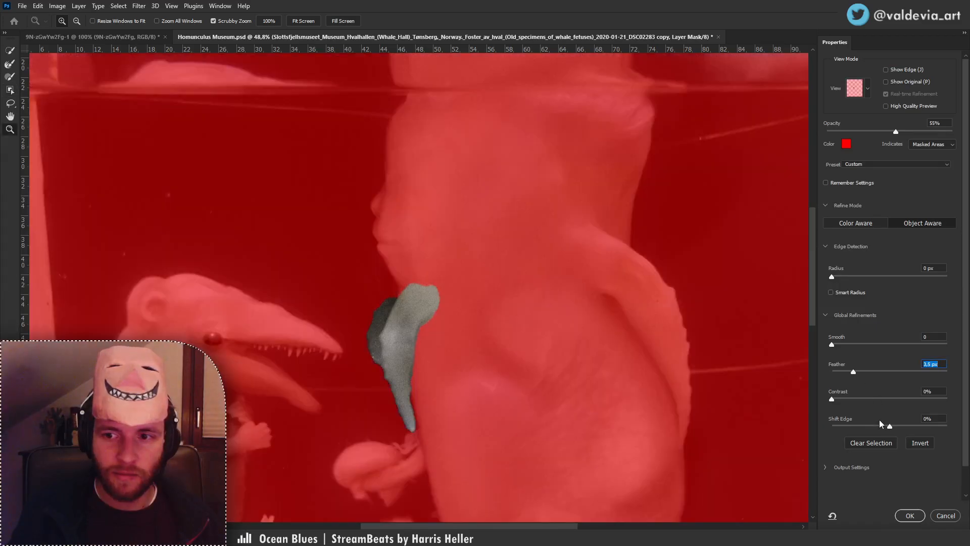
{"action": "left_click_drag", "start_coordinate": [890, 427], "coordinate": [874, 428]}
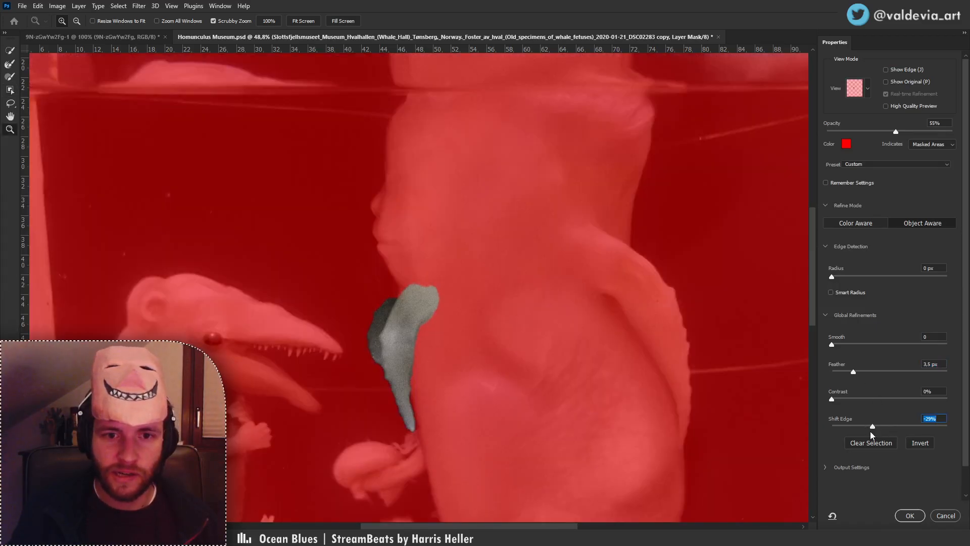
{"action": "left_click", "coordinate": [910, 515]}
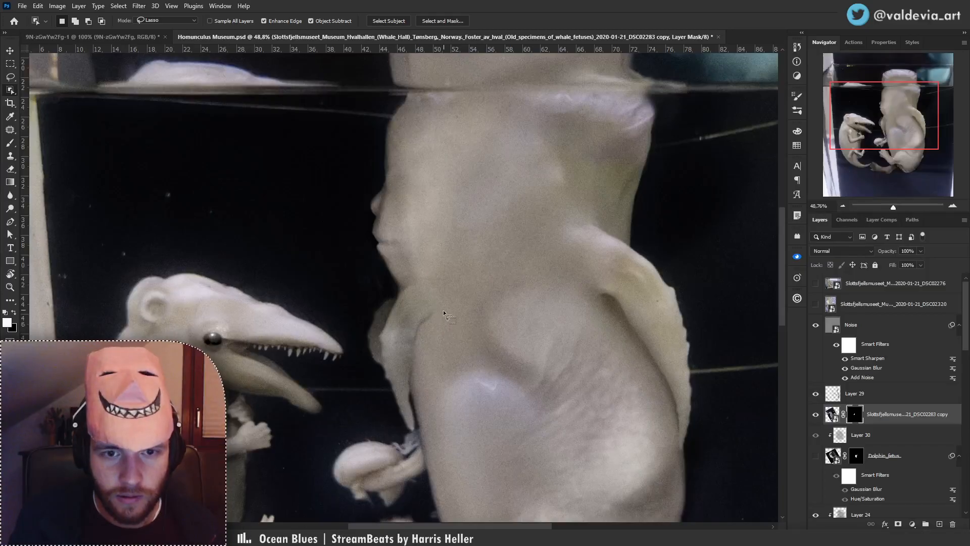
Add an empty layer directly above the masked flipper photo, and set a soft 152 px eraser on Layer 29.
{"action": "key", "text": "z"}
{"action": "left_click_drag", "start_coordinate": [395, 299], "coordinate": [368, 316]}
{"action": "left_click", "coordinate": [940, 524]}
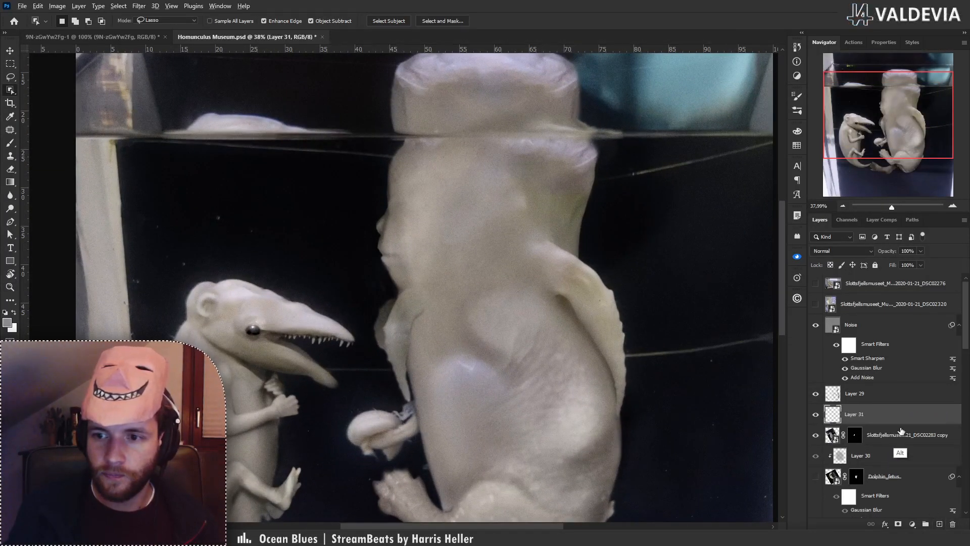
{"action": "left_click", "coordinate": [884, 398]}
{"action": "key", "text": "e"}
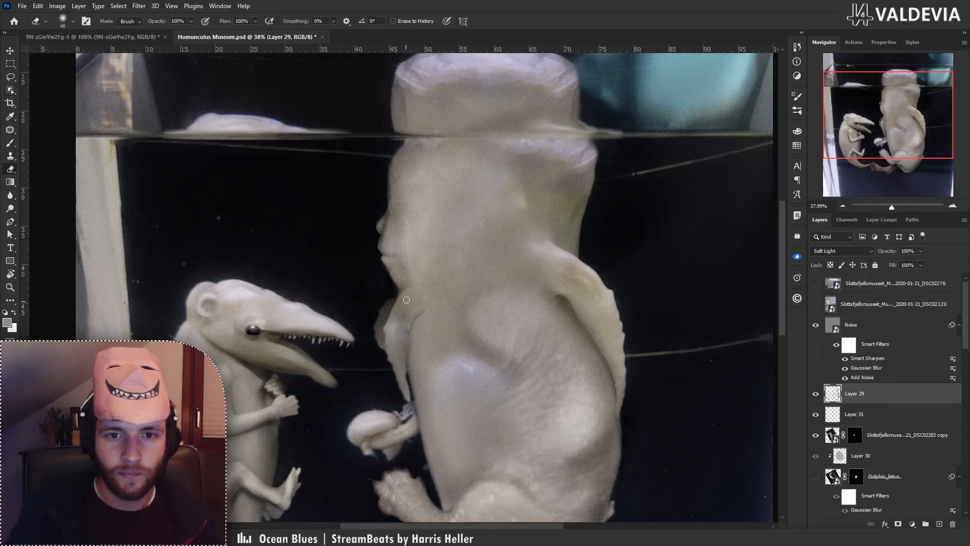
{"action": "right_click", "coordinate": [437, 294]}
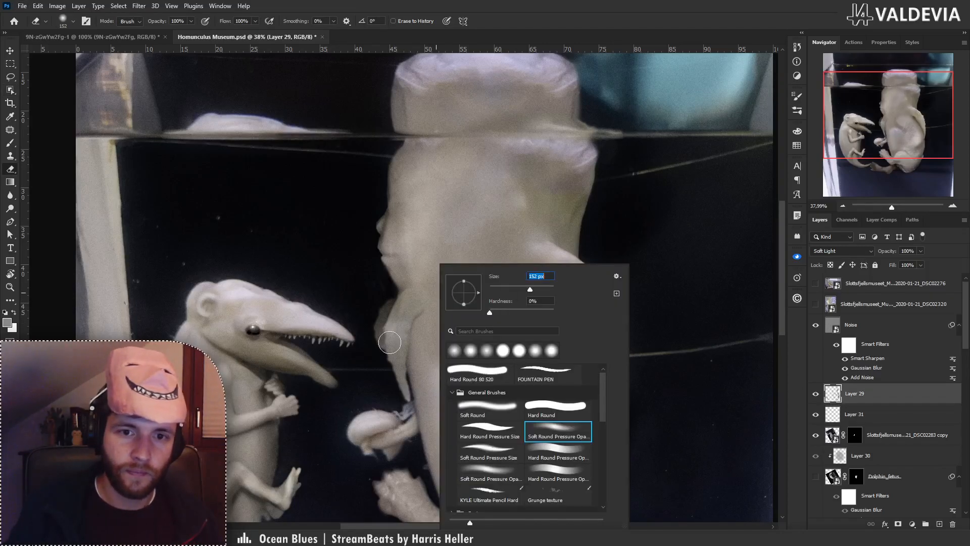
{"action": "key", "text": "Return"}
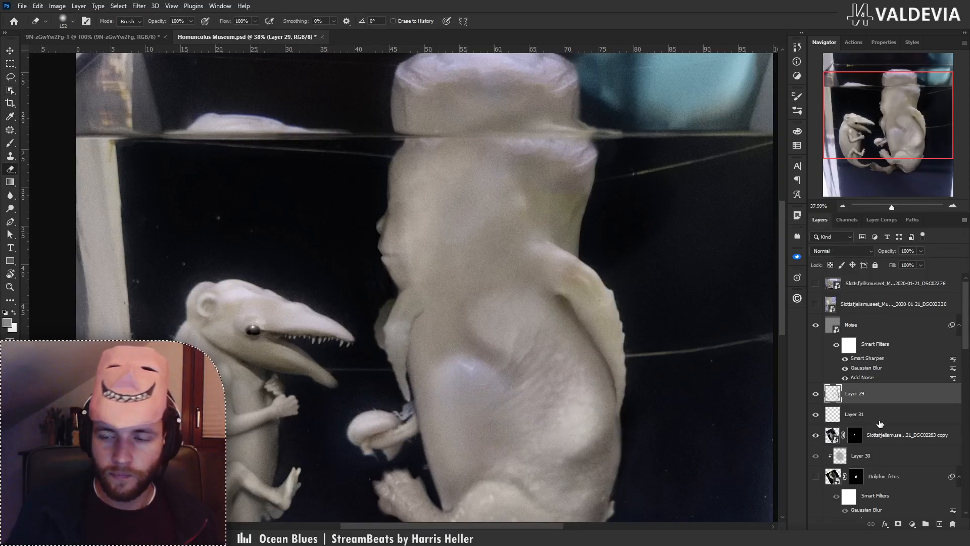
Paint black on the flipper photo's mask with a soft 28 px brush to hide the dark fringe along the flipper's outer edge.
{"action": "left_click", "coordinate": [879, 414]}
{"action": "left_click", "coordinate": [855, 435], "text": "shift"}
{"action": "left_click", "coordinate": [857, 438], "text": "shift"}
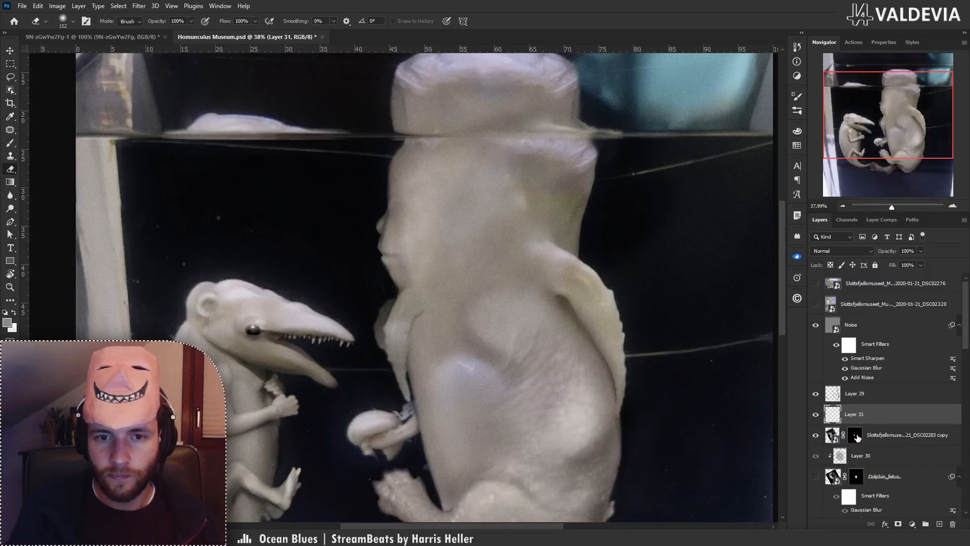
{"action": "left_click", "coordinate": [856, 430]}
{"action": "key", "text": "b"}
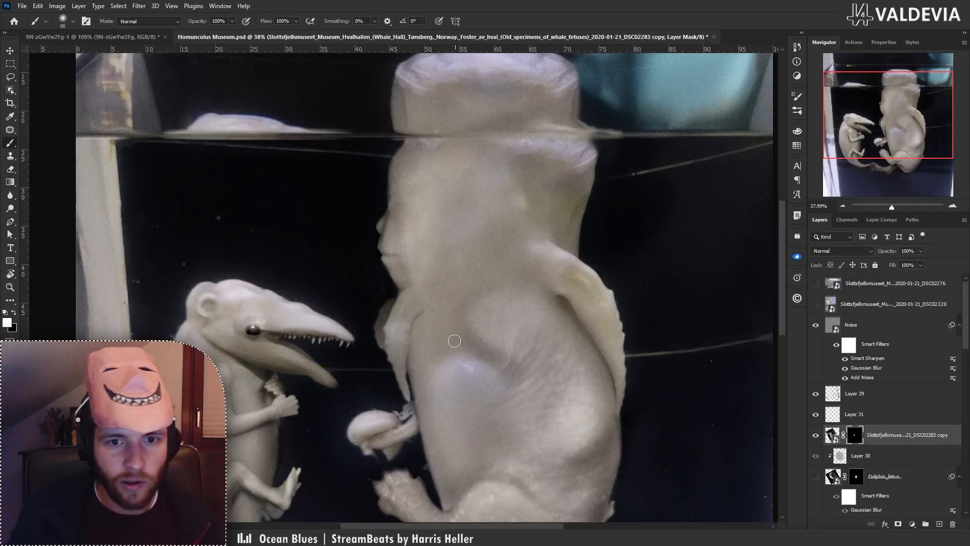
{"action": "scroll", "coordinate": [408, 342], "scroll_direction": "up", "scroll_amount": 3}
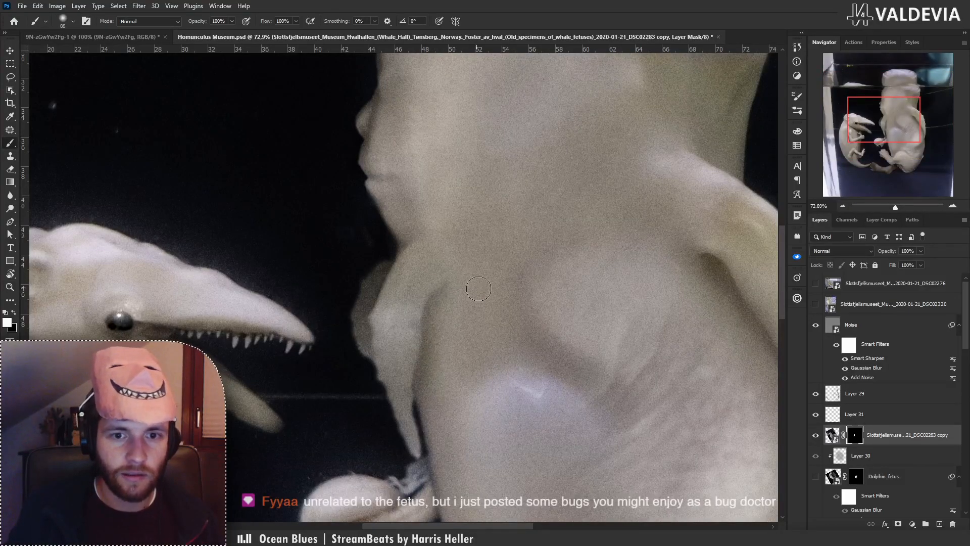
{"action": "key", "text": "z"}
{"action": "mouse_move", "coordinate": [507, 307]}
{"action": "left_mouse_down"}
{"action": "mouse_move", "coordinate": [424, 308]}
{"action": "mouse_move", "coordinate": [546, 306]}
{"action": "left_mouse_up"}
{"action": "key", "text": "b"}
{"action": "left_click", "coordinate": [857, 439], "text": "shift"}
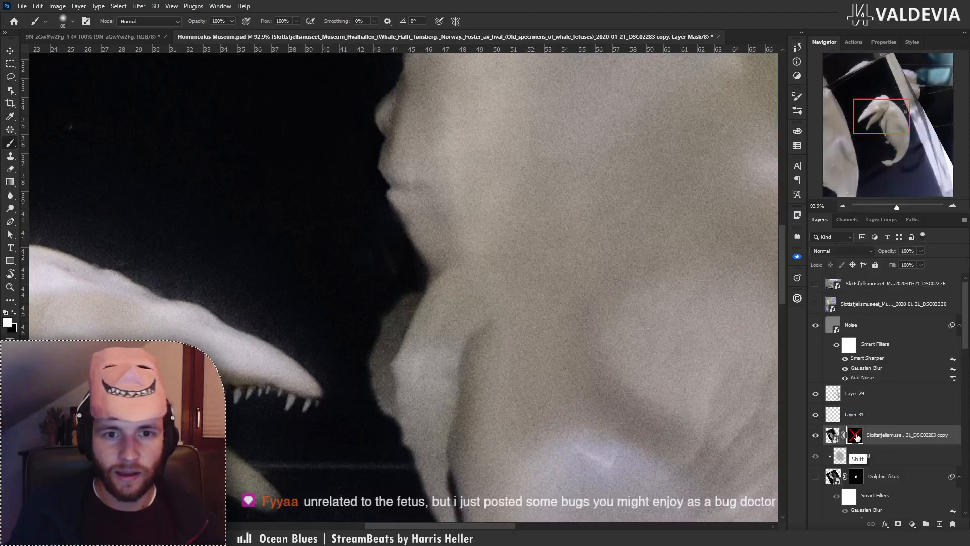
{"action": "left_click", "coordinate": [858, 436], "text": "shift"}
{"action": "key", "text": "x"}
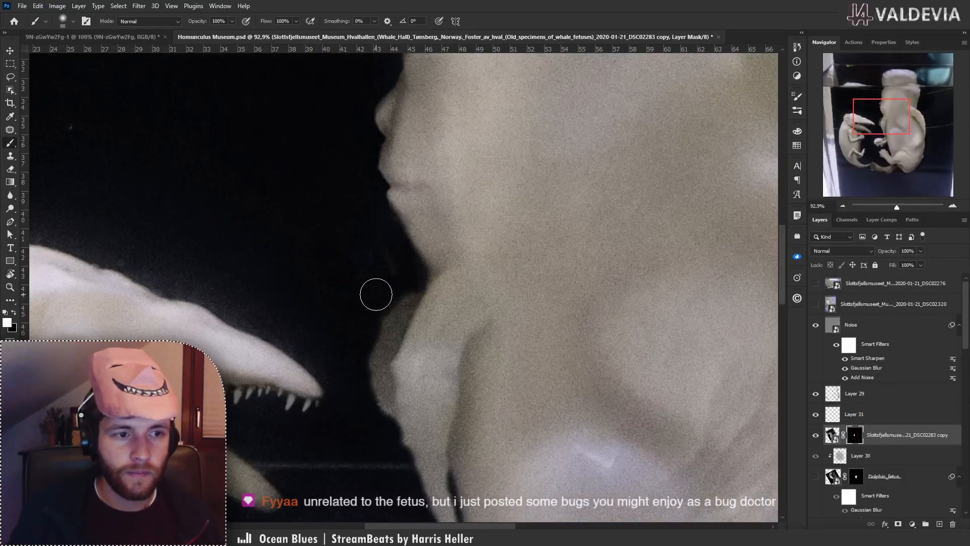
{"action": "right_click", "coordinate": [385, 293]}
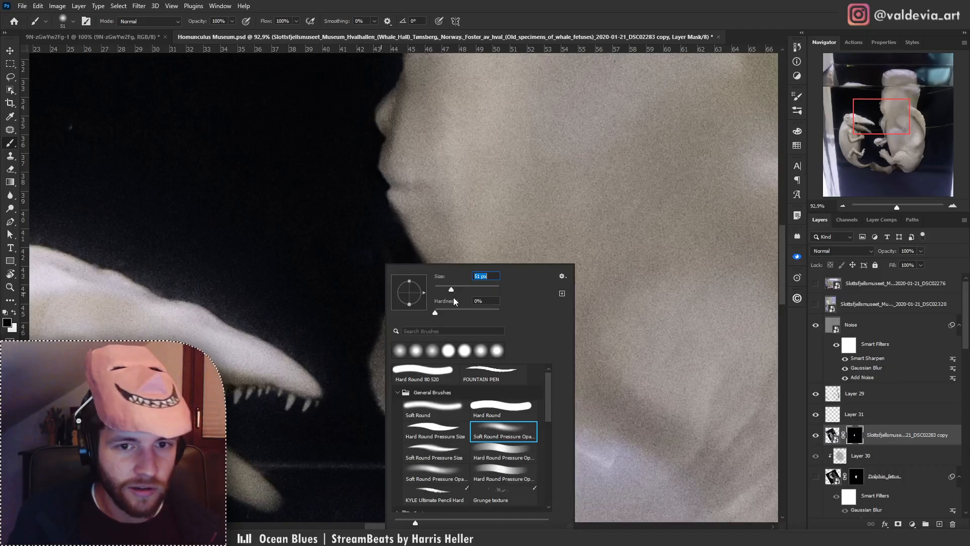
{"action": "left_click", "coordinate": [354, 286]}
{"action": "mouse_move", "coordinate": [401, 290]}
{"action": "left_mouse_down"}
{"action": "mouse_move", "coordinate": [422, 285]}
{"action": "mouse_move", "coordinate": [370, 334]}
{"action": "mouse_move", "coordinate": [397, 310]}
{"action": "mouse_move", "coordinate": [372, 387]}
{"action": "mouse_move", "coordinate": [383, 411]}
{"action": "mouse_move", "coordinate": [365, 389]}
{"action": "mouse_move", "coordinate": [395, 310]}
{"action": "mouse_move", "coordinate": [375, 335]}
{"action": "mouse_move", "coordinate": [393, 425]}
{"action": "left_mouse_up"}
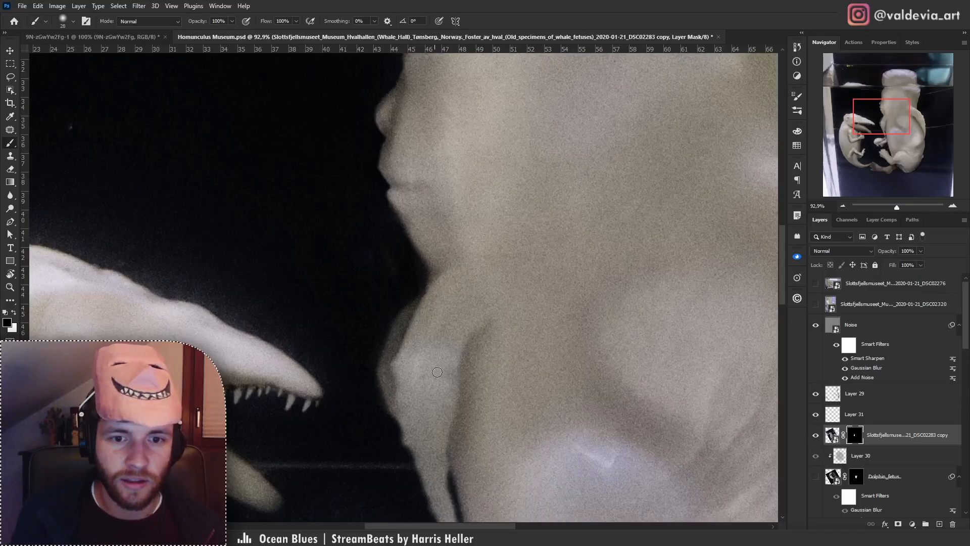
Trim the remaining fringe on the flipper's mask just below the chin, where the flipper meets the dark background.
{"action": "key", "text": "z"}
{"action": "mouse_move", "coordinate": [458, 322]}
{"action": "left_mouse_down"}
{"action": "mouse_move", "coordinate": [393, 342]}
{"action": "mouse_move", "coordinate": [510, 298]}
{"action": "left_mouse_up"}
{"action": "key", "text": "b"}
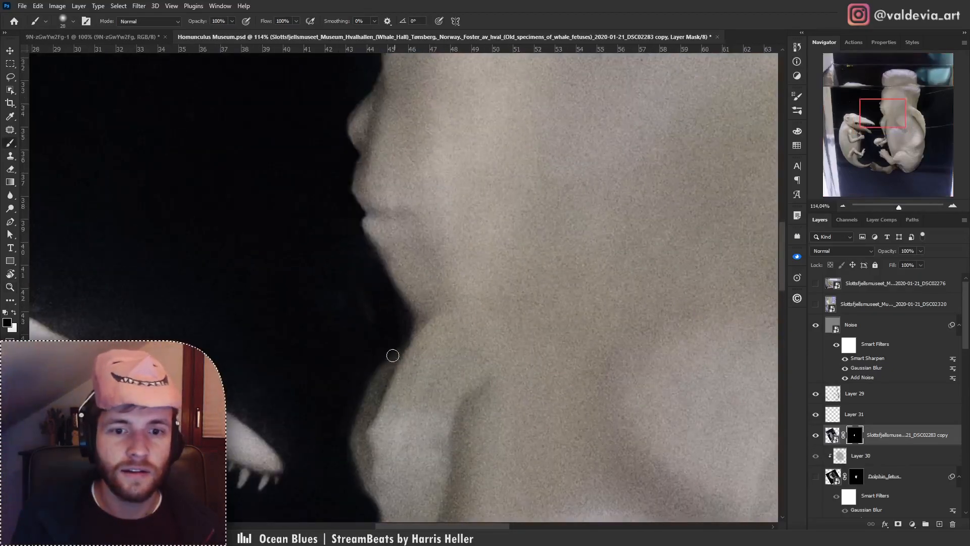
{"action": "left_click_drag", "start_coordinate": [394, 355], "coordinate": [359, 392]}
{"action": "key", "text": "z"}
{"action": "mouse_move", "coordinate": [430, 334]}
{"action": "left_mouse_down"}
{"action": "mouse_move", "coordinate": [409, 359]}
{"action": "mouse_move", "coordinate": [399, 357]}
{"action": "left_mouse_up"}
{"action": "key", "text": "b"}
{"action": "left_click_drag", "start_coordinate": [481, 417], "coordinate": [471, 341]}
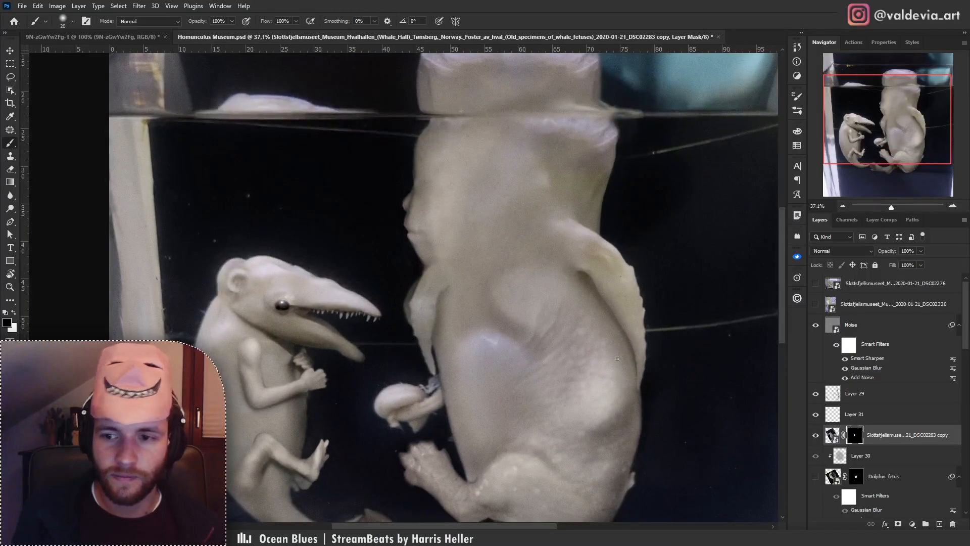
Try to darken the crease between the small flipper and the torso on Layer 29 with a soft 72 px black brush.
{"action": "left_click", "coordinate": [876, 399]}
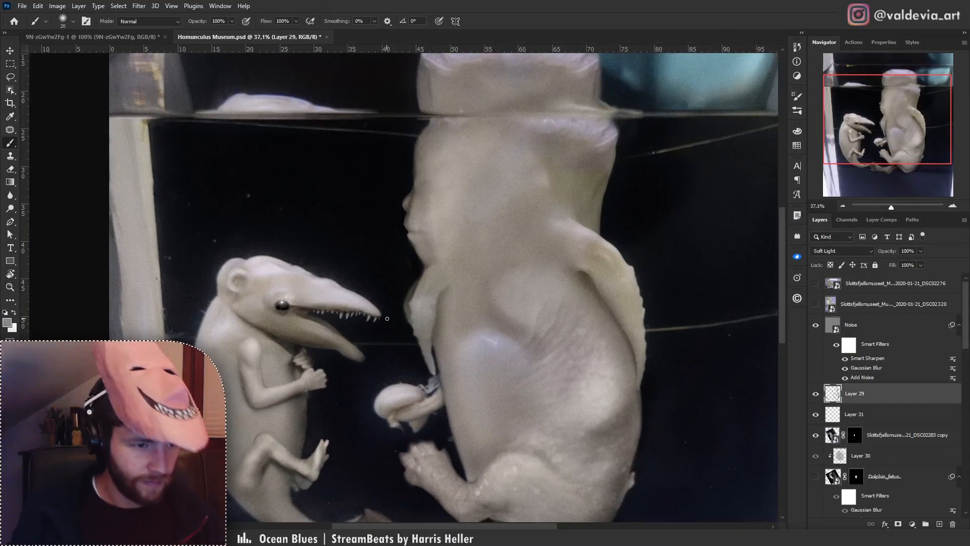
{"action": "key", "text": "d"}
{"action": "right_click", "coordinate": [408, 290]}
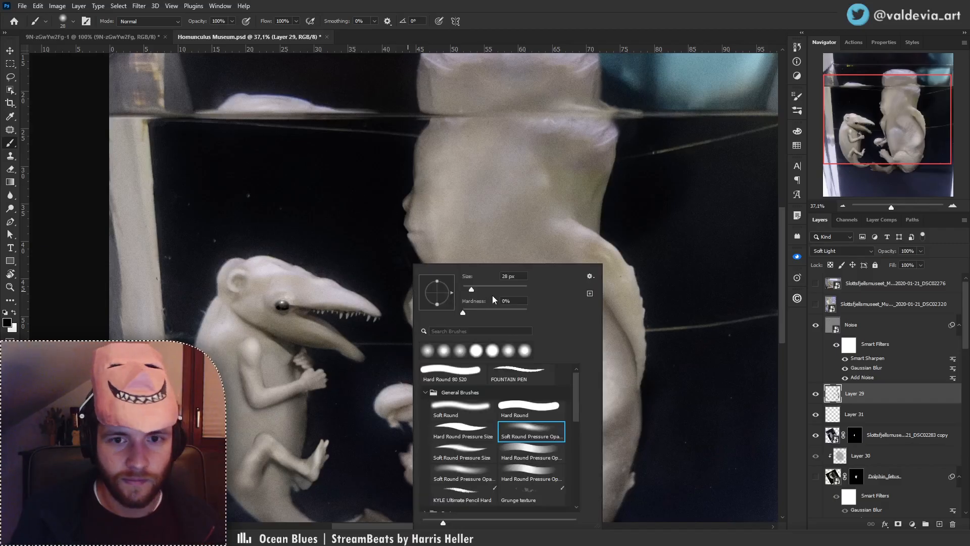
{"action": "left_click", "coordinate": [485, 289]}
{"action": "left_click", "coordinate": [875, 387]}
{"action": "left_click_drag", "start_coordinate": [446, 291], "coordinate": [443, 336]}
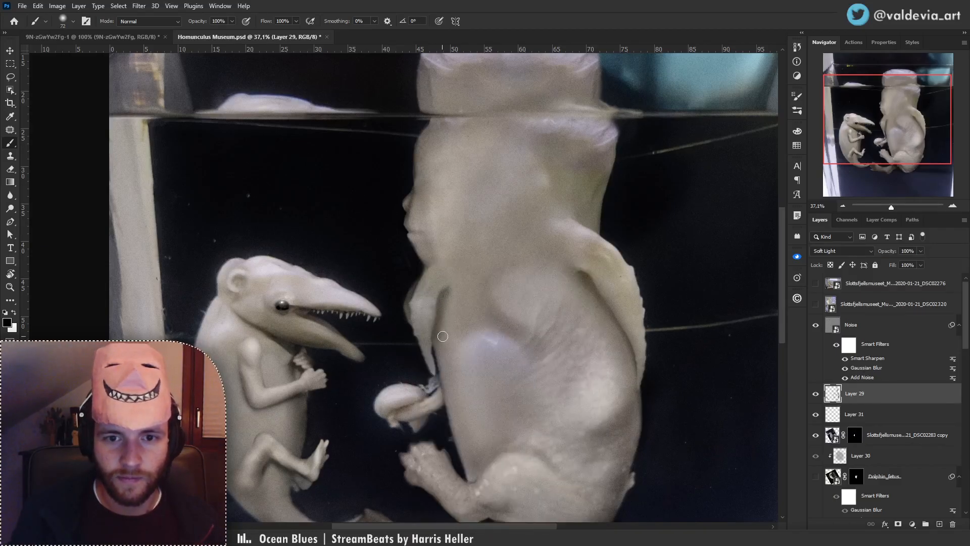
{"action": "key", "text": "ctrl+z"}
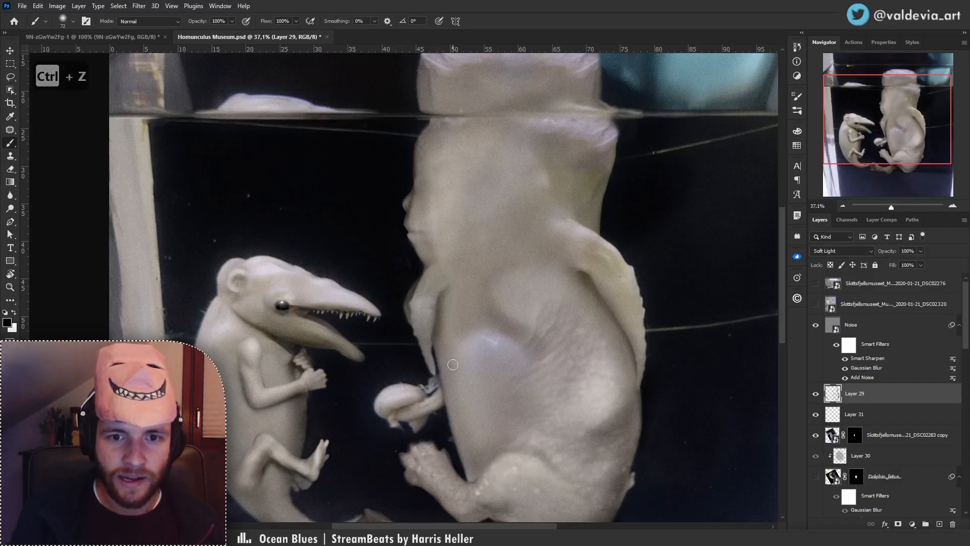
{"action": "key", "text": "z"}
{"action": "mouse_move", "coordinate": [451, 301]}
{"action": "left_mouse_down"}
{"action": "mouse_move", "coordinate": [308, 300]}
{"action": "mouse_move", "coordinate": [449, 303]}
{"action": "mouse_move", "coordinate": [442, 342]}
{"action": "left_mouse_up"}
{"action": "key", "text": "b"}
{"action": "key", "text": "ctrl+z"}
{"action": "key", "text": "x"}
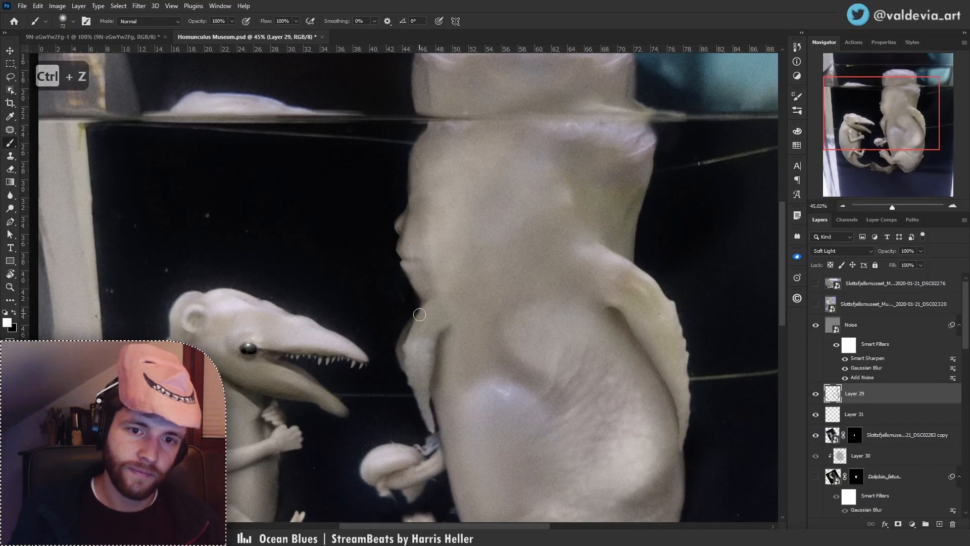
{"action": "key", "text": "z"}
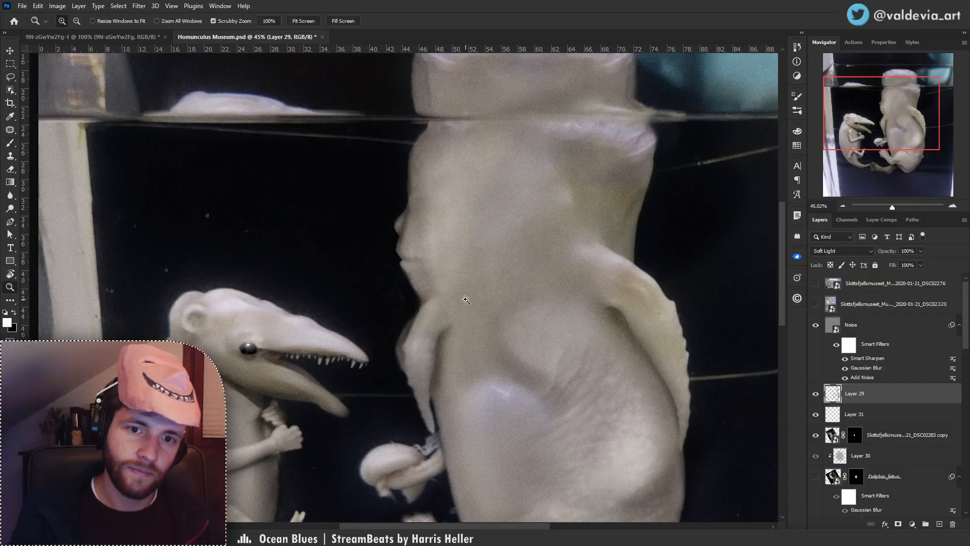
{"action": "left_click_drag", "start_coordinate": [466, 299], "coordinate": [432, 278]}
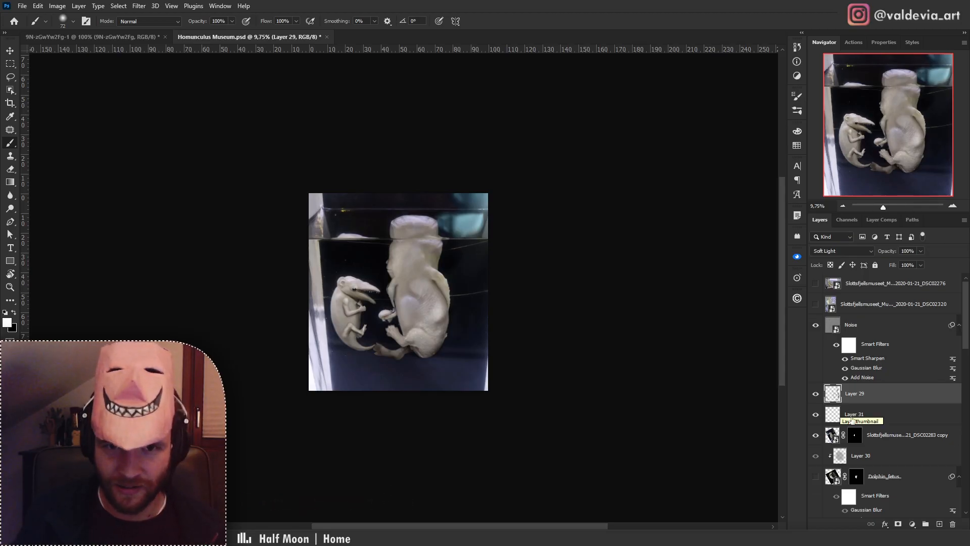
{"action": "key", "text": "z"}
{"action": "left_click_drag", "start_coordinate": [362, 313], "coordinate": [443, 315]}
{"action": "key", "text": "b"}
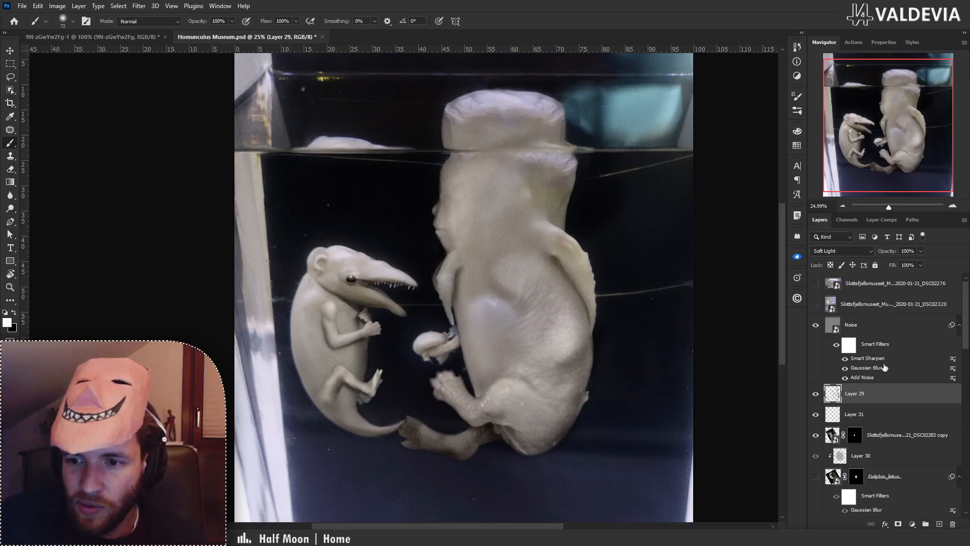
Duplicate Layer 8, Layer 10, Layer 7 and the eye photo below them from the creature 1 group to just under the Noise layer.
{"action": "scroll", "coordinate": [886, 364], "scroll_direction": "down", "scroll_amount": 5}
{"action": "scroll", "coordinate": [891, 360], "scroll_direction": "down", "scroll_amount": 6}
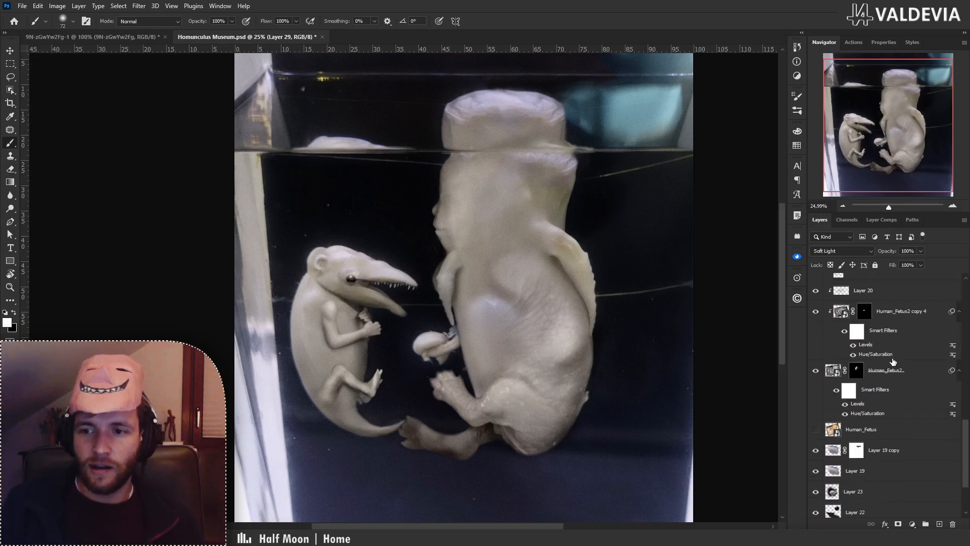
{"action": "left_click", "coordinate": [827, 469]}
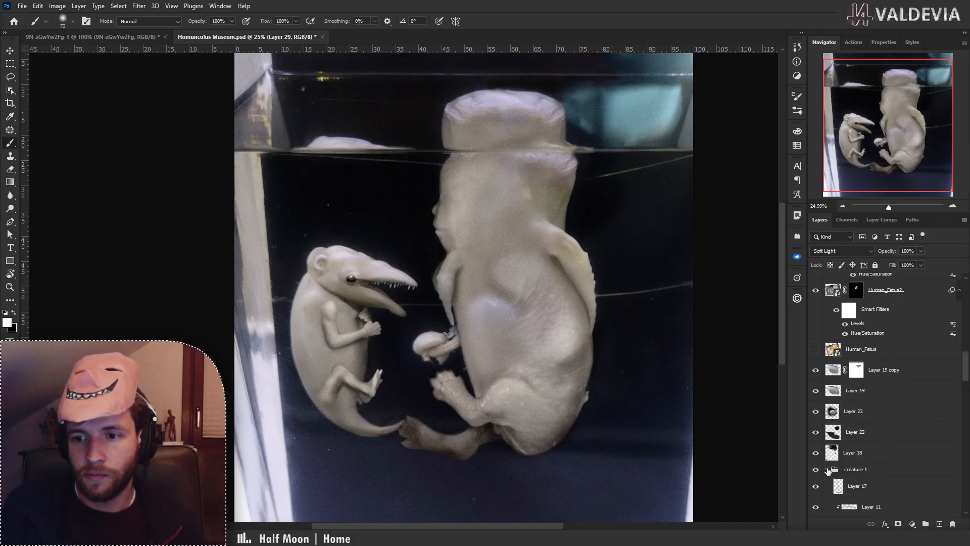
{"action": "scroll", "coordinate": [826, 467], "scroll_direction": "down", "scroll_amount": 4}
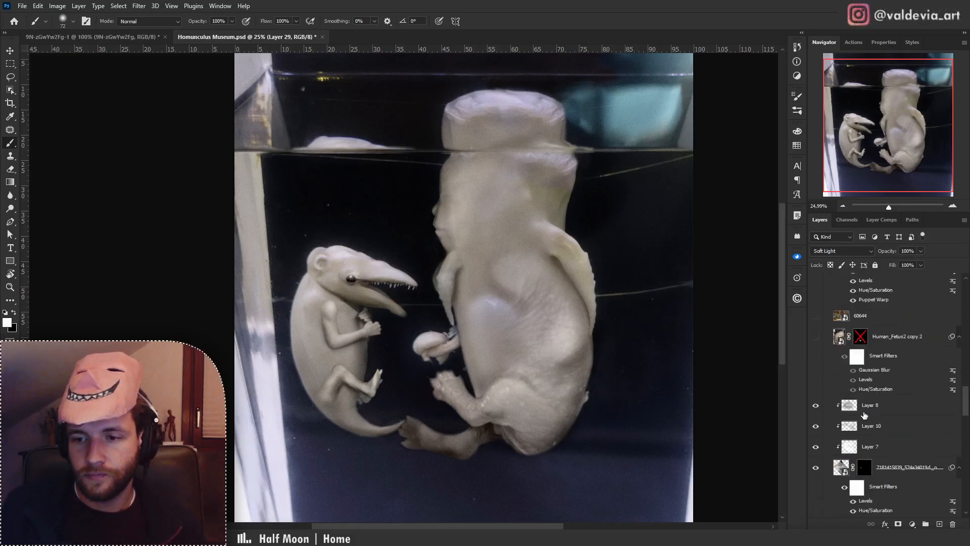
{"action": "scroll", "coordinate": [859, 410], "scroll_direction": "down", "scroll_amount": 4}
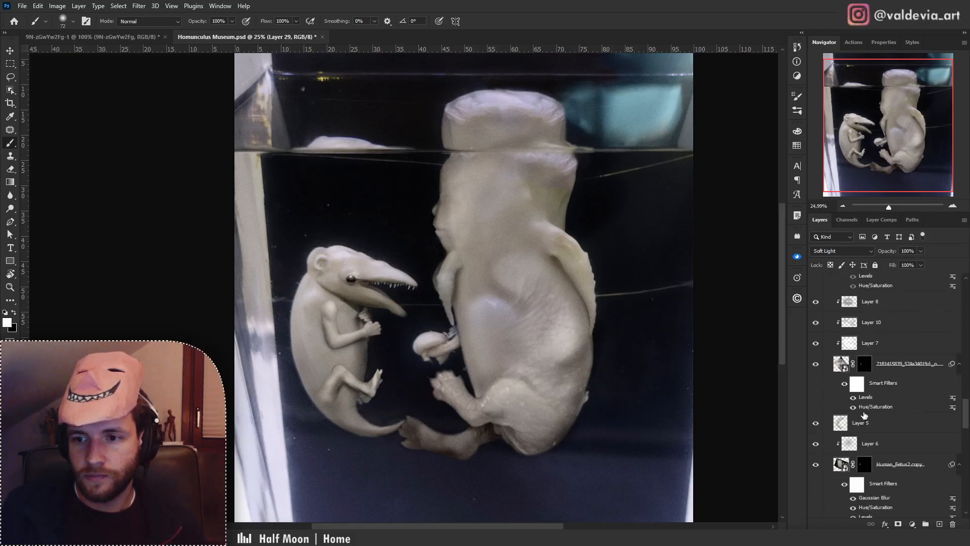
{"action": "left_click", "coordinate": [909, 373]}
{"action": "left_click", "coordinate": [892, 302], "text": "shift"}
{"action": "scroll", "coordinate": [892, 427], "scroll_direction": "up", "scroll_amount": 3}
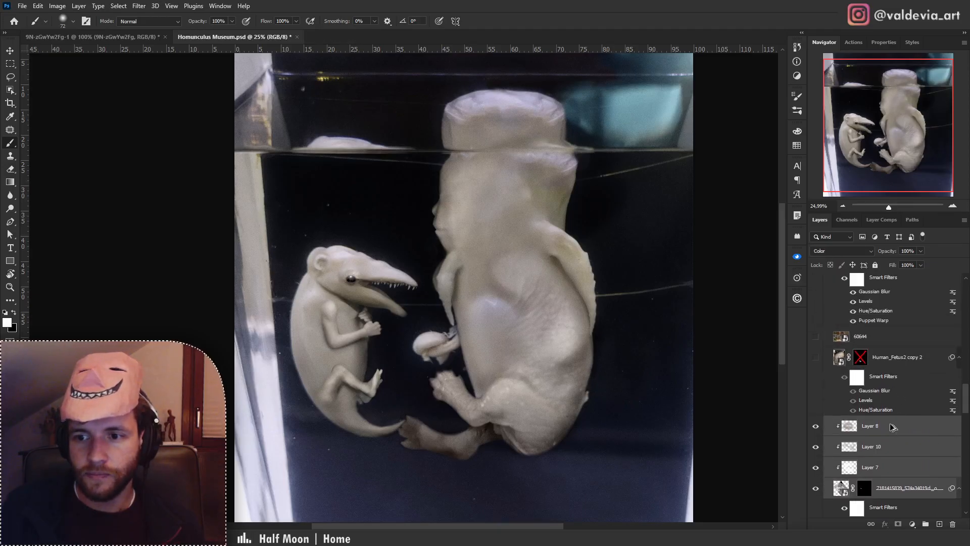
{"action": "left_click_drag", "start_coordinate": [892, 427], "coordinate": [879, 377]}
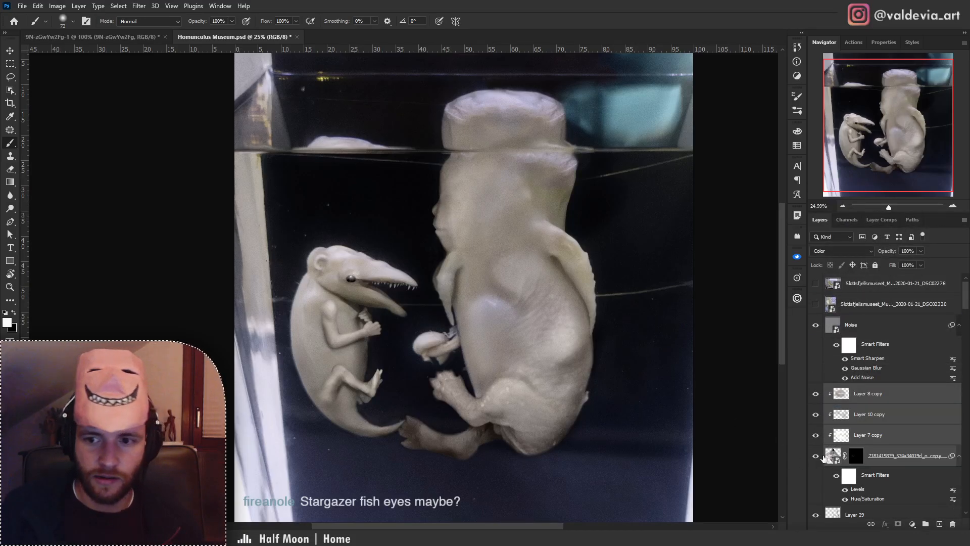
Try flipping the duplicated eye layers vertically, undo the flip, and place them on the large specimen's upper body with Free Transform.
{"action": "key", "text": "ctrl+t"}
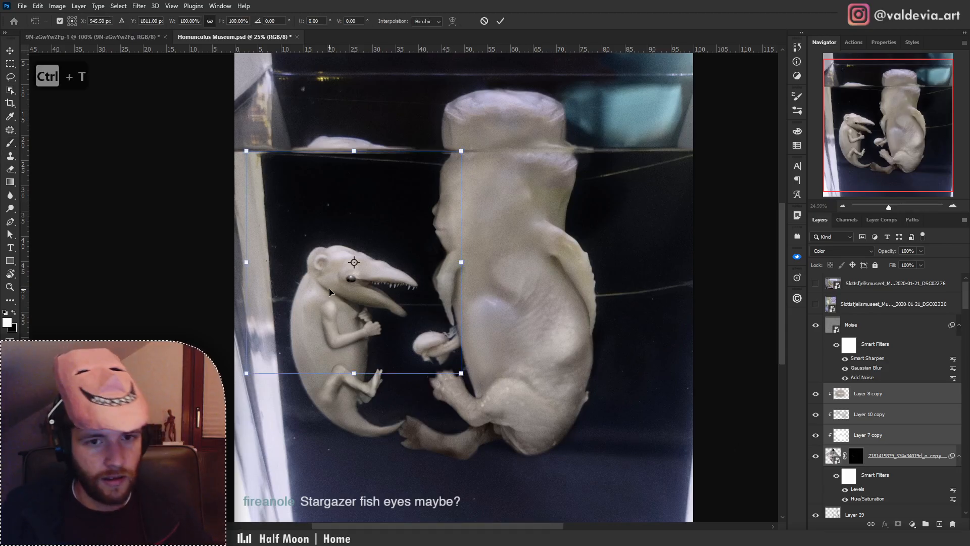
{"action": "right_click", "coordinate": [352, 290]}
{"action": "left_click", "coordinate": [397, 499]}
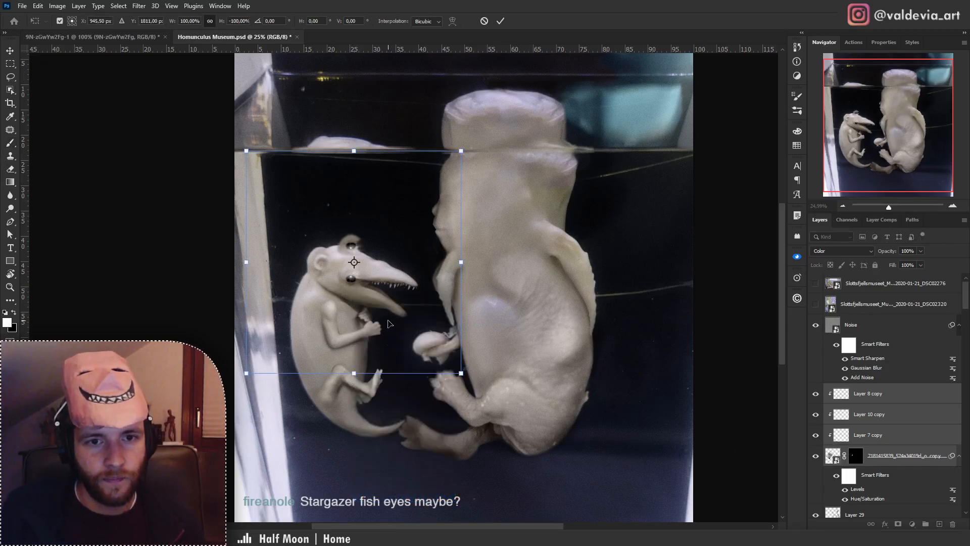
{"action": "key", "text": "ctrl+z"}
{"action": "mouse_move", "coordinate": [330, 319]}
{"action": "left_mouse_down"}
{"action": "mouse_move", "coordinate": [442, 289]}
{"action": "mouse_move", "coordinate": [495, 257]}
{"action": "left_mouse_up"}
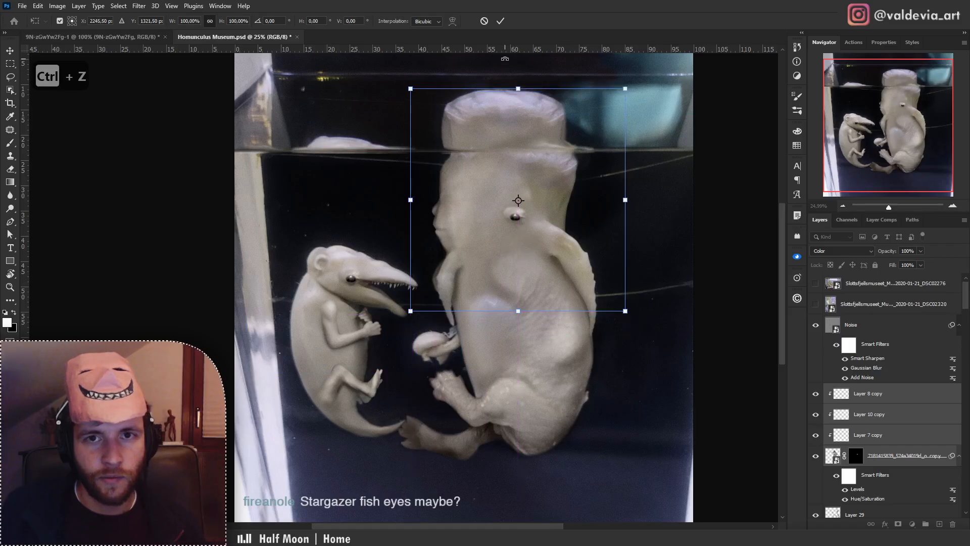
{"action": "key", "text": "Return"}
Disable the duplicated eye photo's mask, rotate the eye layers about -69° and place them over the front of the large specimen's head.
{"action": "left_click", "coordinate": [854, 456], "text": "shift"}
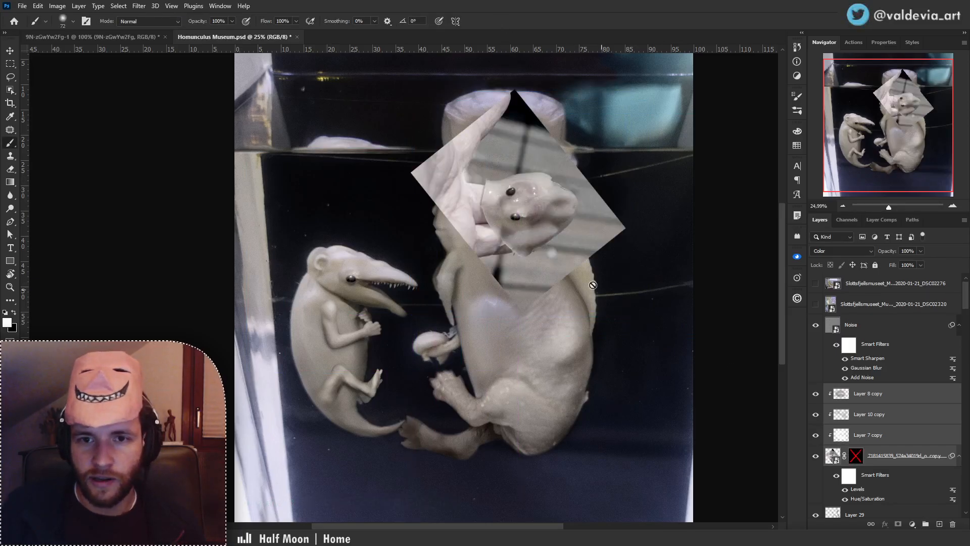
{"action": "left_click_drag", "start_coordinate": [516, 239], "coordinate": [437, 152]}
{"action": "key", "text": "ctrl+t"}
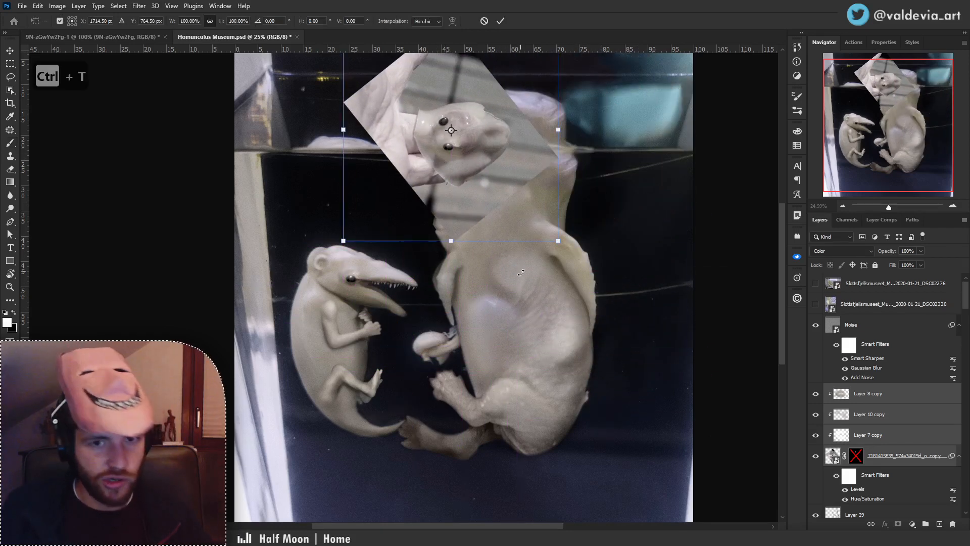
{"action": "left_click_drag", "start_coordinate": [521, 273], "coordinate": [610, 117]}
{"action": "mouse_move", "coordinate": [521, 121]}
{"action": "left_mouse_down"}
{"action": "mouse_move", "coordinate": [334, 150]}
{"action": "mouse_move", "coordinate": [653, 223]}
{"action": "mouse_move", "coordinate": [517, 184]}
{"action": "mouse_move", "coordinate": [529, 168]}
{"action": "mouse_move", "coordinate": [538, 180]}
{"action": "left_mouse_up"}
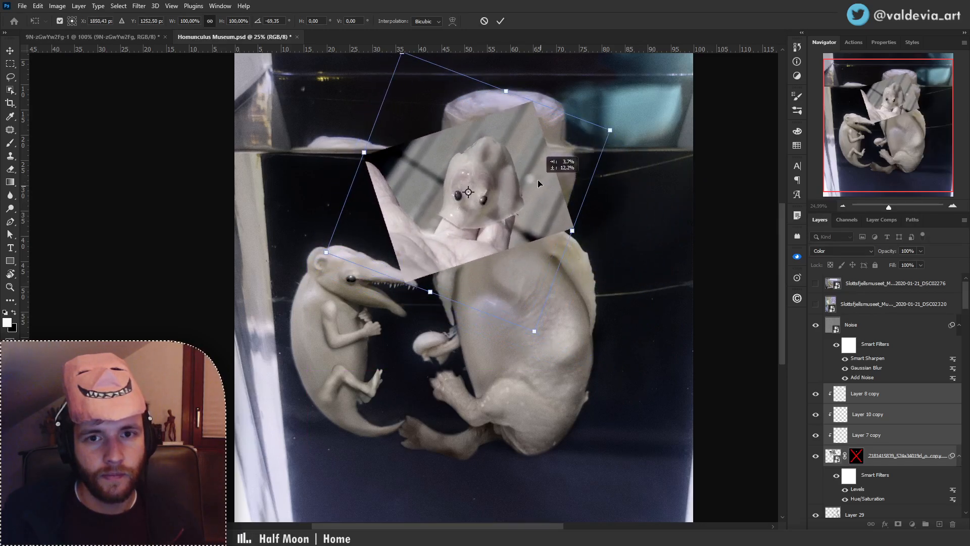
{"action": "left_click", "coordinate": [500, 22]}
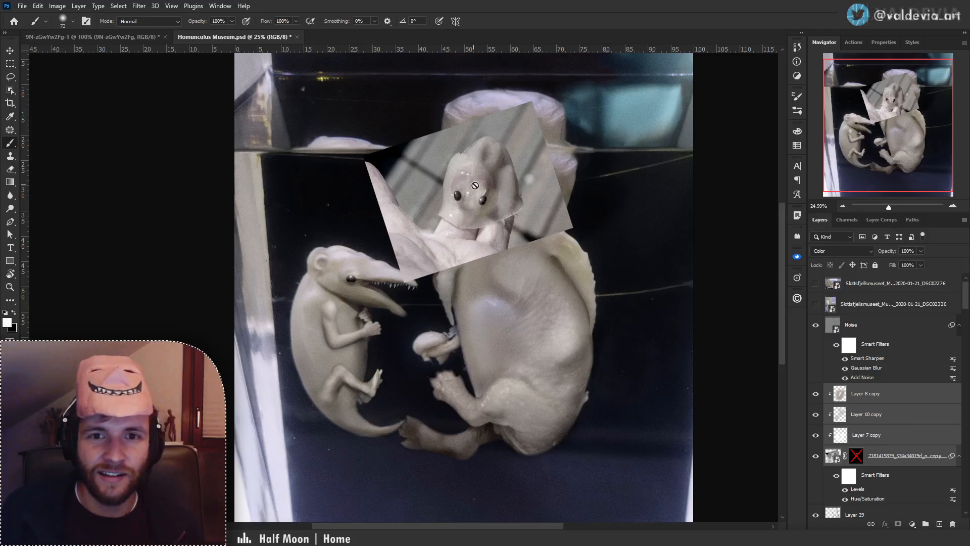
{"action": "left_click_drag", "start_coordinate": [483, 190], "coordinate": [459, 217]}
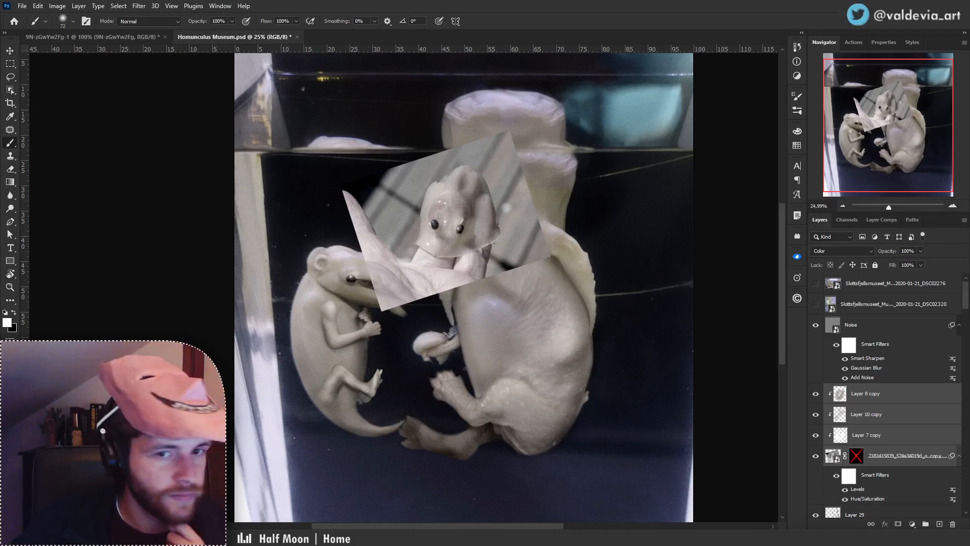
Select Layer 10 copy, compare the image with the duplicated eye photo hidden and shown, and re-enable the photo's layer mask.
{"action": "left_click", "coordinate": [816, 456]}
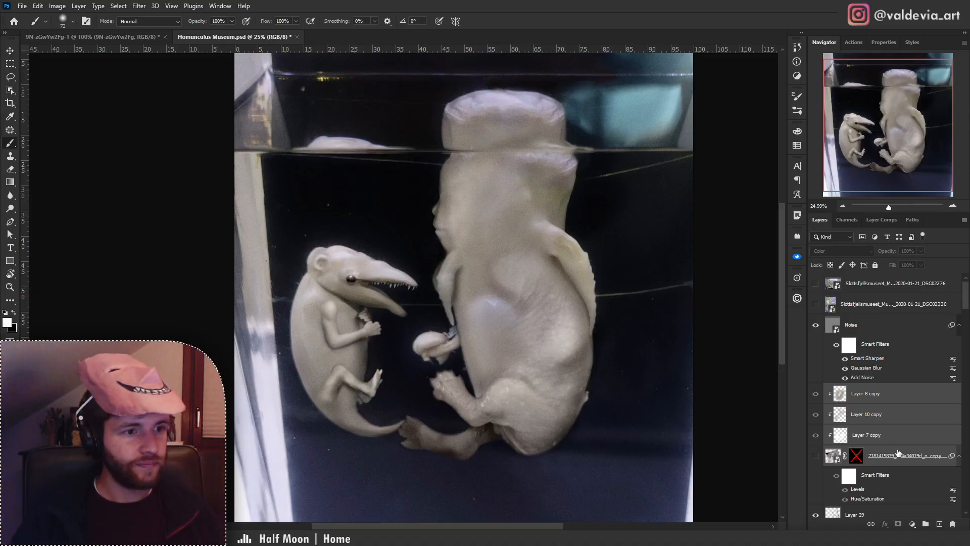
{"action": "left_click", "coordinate": [871, 408]}
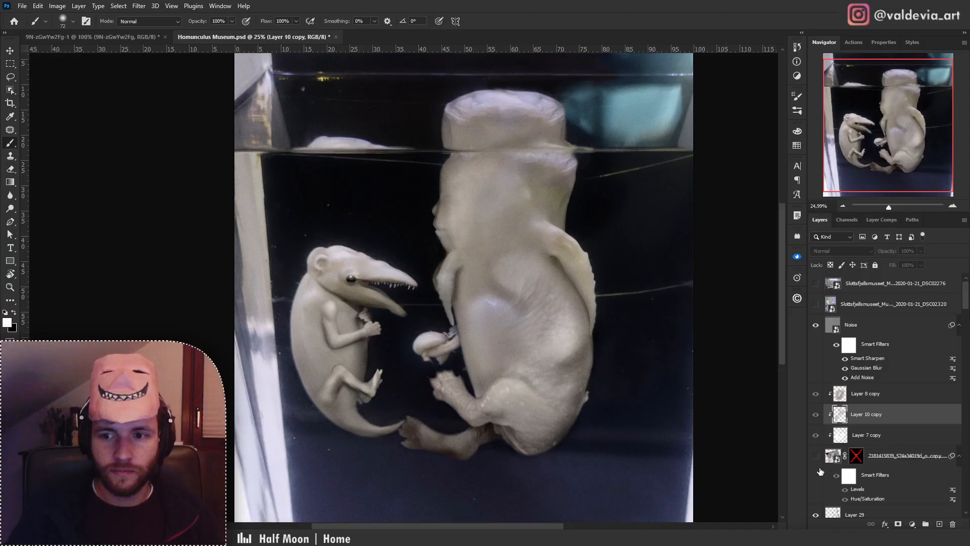
{"action": "left_click", "coordinate": [816, 456]}
{"action": "key", "text": "z"}
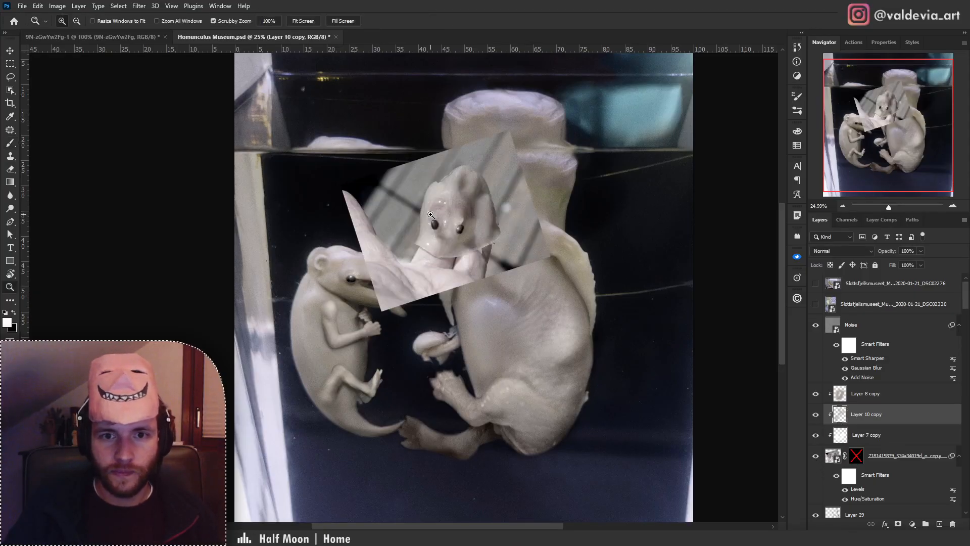
{"action": "mouse_move", "coordinate": [434, 212]}
{"action": "left_mouse_down"}
{"action": "mouse_move", "coordinate": [558, 213]}
{"action": "mouse_move", "coordinate": [513, 213]}
{"action": "mouse_move", "coordinate": [586, 250]}
{"action": "mouse_move", "coordinate": [532, 267]}
{"action": "left_mouse_up"}
{"action": "key", "text": "b"}
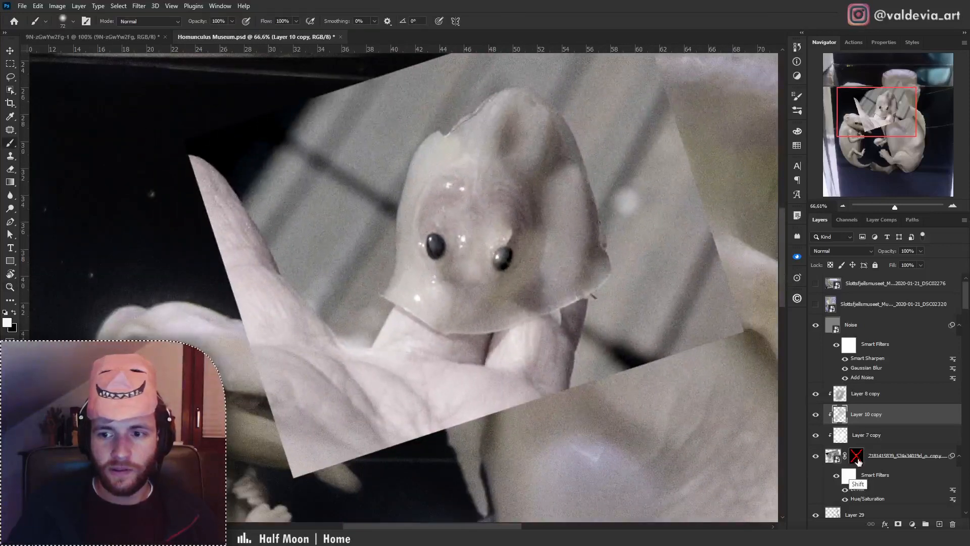
{"action": "left_click", "coordinate": [857, 458], "text": "shift"}
{"action": "key", "text": "z"}
{"action": "mouse_move", "coordinate": [482, 224]}
{"action": "left_mouse_down"}
{"action": "mouse_move", "coordinate": [455, 213]}
{"action": "mouse_move", "coordinate": [535, 210]}
{"action": "left_mouse_up"}
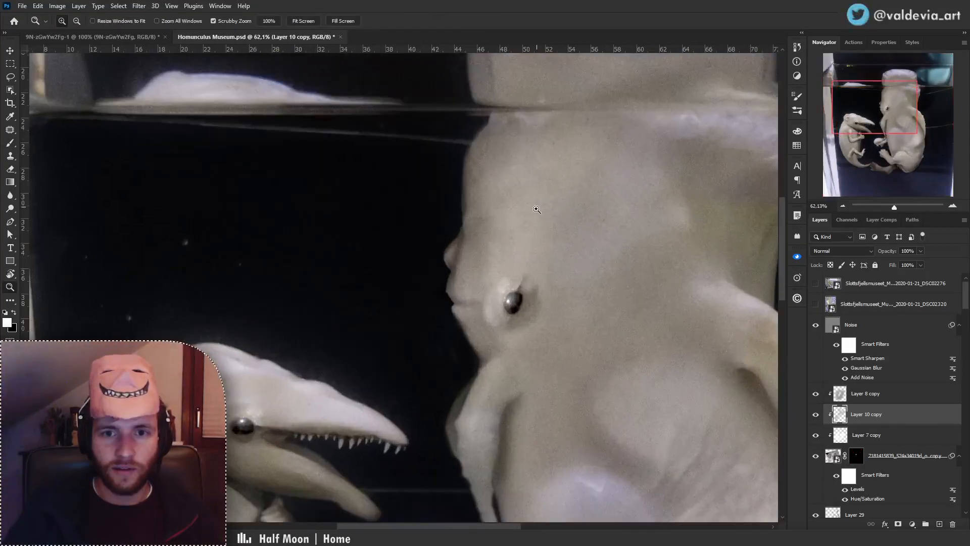
{"action": "key", "text": "b"}
{"action": "mouse_move", "coordinate": [518, 286]}
{"action": "left_mouse_down"}
{"action": "mouse_move", "coordinate": [540, 296]}
{"action": "mouse_move", "coordinate": [504, 217]}
{"action": "mouse_move", "coordinate": [559, 177]}
{"action": "mouse_move", "coordinate": [522, 226]}
{"action": "mouse_move", "coordinate": [505, 225]}
{"action": "left_mouse_up"}
{"action": "key", "text": "ctrl+z"}
Select all four duplicated eye layers, rotate them and fit the eye at the edge of the large specimen's face above the nose.
{"action": "left_click", "coordinate": [894, 455]}
{"action": "left_click", "coordinate": [879, 395], "text": "shift"}
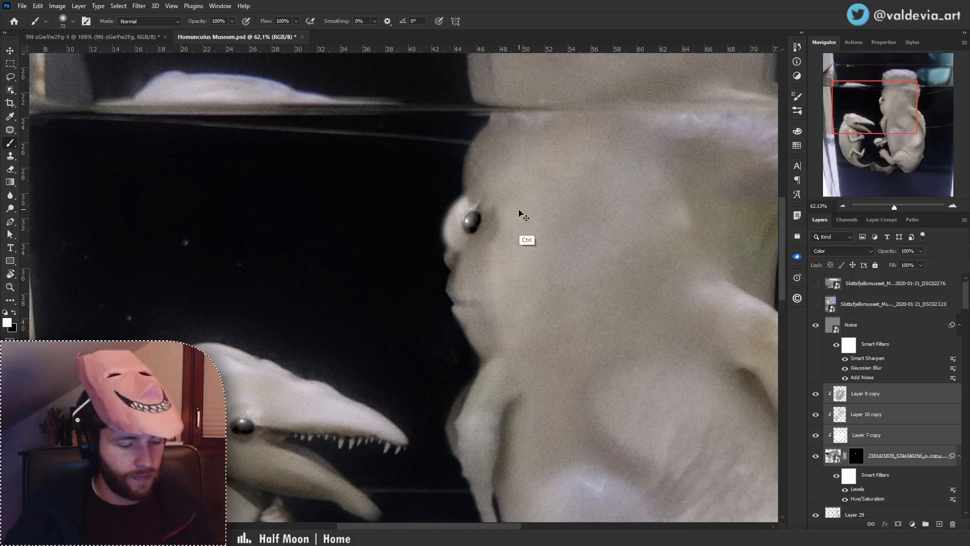
{"action": "key", "text": "ctrl+t"}
{"action": "left_click_drag", "start_coordinate": [435, 426], "coordinate": [540, 302]}
{"action": "left_click_drag", "start_coordinate": [571, 224], "coordinate": [510, 314]}
{"action": "left_click_drag", "start_coordinate": [722, 209], "coordinate": [589, 388]}
{"action": "left_click_drag", "start_coordinate": [473, 312], "coordinate": [504, 284]}
{"action": "left_click", "coordinate": [501, 21]}
Target the eye photo copy's mask, try a black mask stroke above the eye with a 25 px brush at 75% hardness, and undo it.
{"action": "key", "text": "b"}
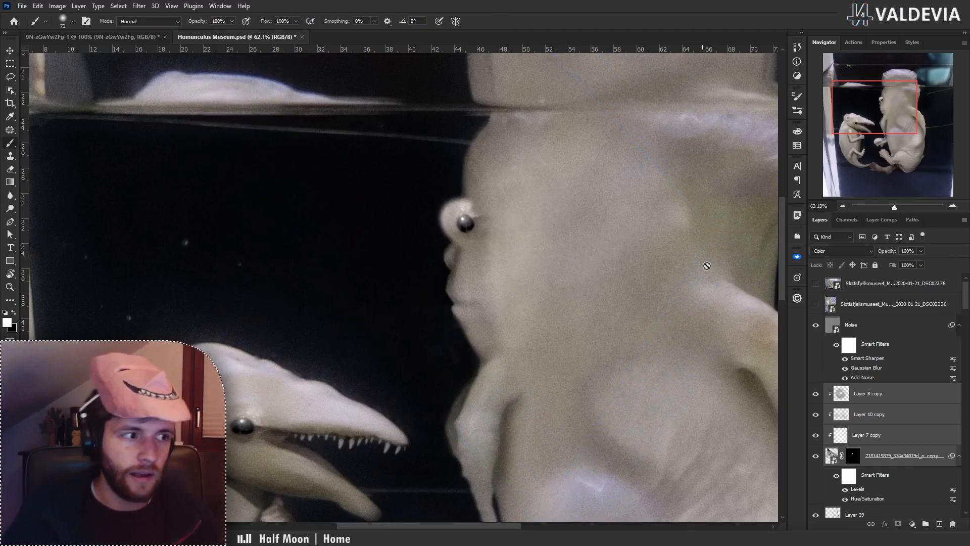
{"action": "key", "text": "x"}
{"action": "left_click", "coordinate": [853, 455]}
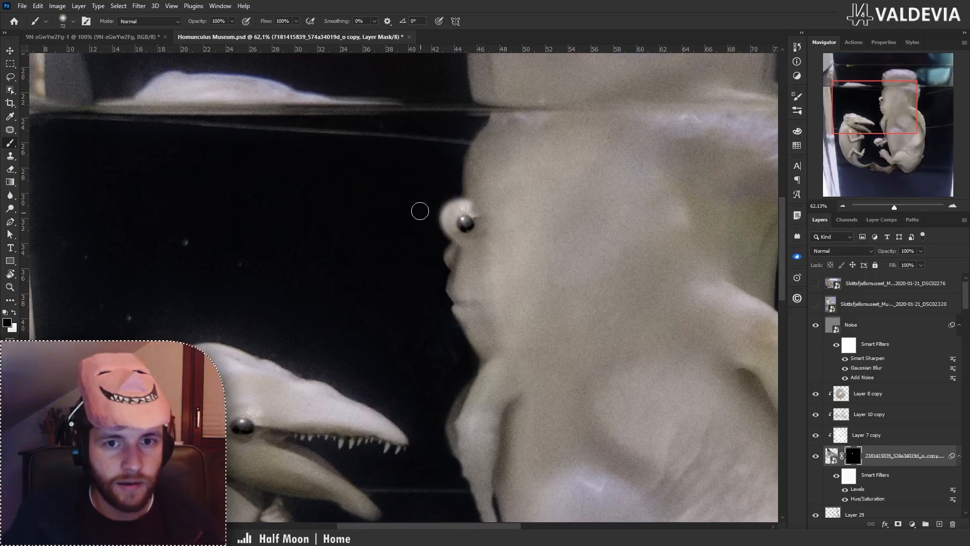
{"action": "scroll", "coordinate": [453, 188], "scroll_direction": "up", "scroll_amount": 3}
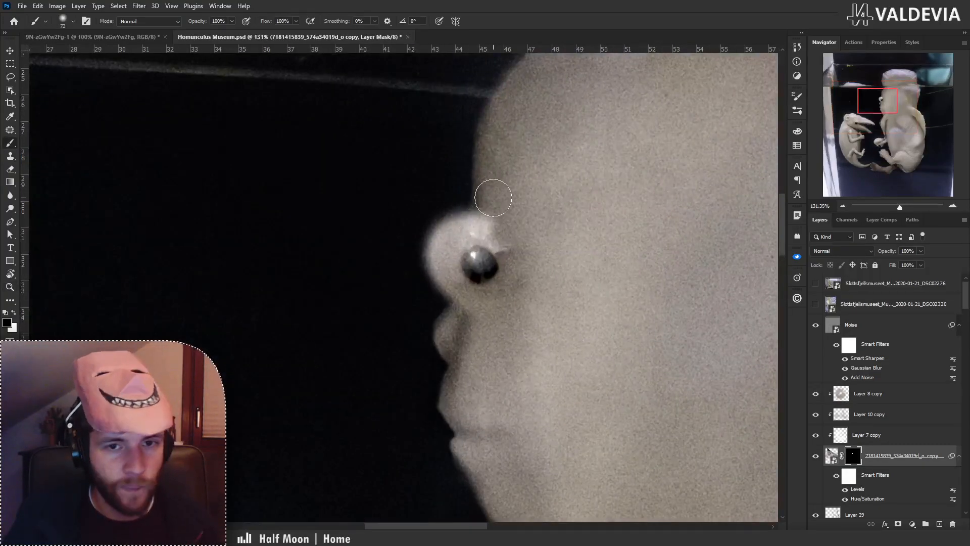
{"action": "right_click", "coordinate": [493, 196]}
{"action": "left_click", "coordinate": [556, 223]}
{"action": "left_click", "coordinate": [549, 304]}
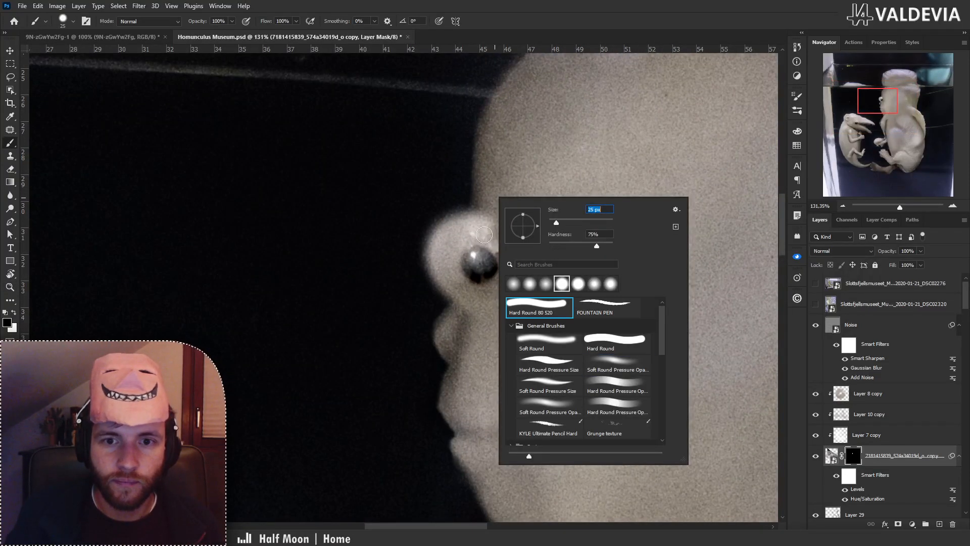
{"action": "mouse_move", "coordinate": [482, 212]}
{"action": "left_mouse_down"}
{"action": "mouse_move", "coordinate": [468, 239]}
{"action": "mouse_move", "coordinate": [594, 241]}
{"action": "mouse_move", "coordinate": [444, 237]}
{"action": "mouse_move", "coordinate": [433, 268]}
{"action": "mouse_move", "coordinate": [439, 289]}
{"action": "mouse_move", "coordinate": [436, 246]}
{"action": "mouse_move", "coordinate": [444, 288]}
{"action": "mouse_move", "coordinate": [449, 235]}
{"action": "mouse_move", "coordinate": [437, 310]}
{"action": "mouse_move", "coordinate": [450, 319]}
{"action": "mouse_move", "coordinate": [435, 247]}
{"action": "mouse_move", "coordinate": [466, 222]}
{"action": "mouse_move", "coordinate": [479, 192]}
{"action": "left_mouse_up"}
{"action": "key", "text": "ctrl+z"}
Mask out the pale flesh around the eyeball with black, finishing with a small soft brush so the eye blends into the face's edge.
{"action": "right_click", "coordinate": [520, 221]}
{"action": "left_click", "coordinate": [597, 241]}
{"action": "key", "text": "z"}
{"action": "mouse_move", "coordinate": [478, 292]}
{"action": "left_mouse_down"}
{"action": "mouse_move", "coordinate": [402, 304]}
{"action": "mouse_move", "coordinate": [485, 280]}
{"action": "mouse_move", "coordinate": [401, 264]}
{"action": "mouse_move", "coordinate": [455, 270]}
{"action": "left_mouse_up"}
{"action": "key", "text": "b"}
{"action": "key", "text": "z"}
{"action": "key", "text": "b"}
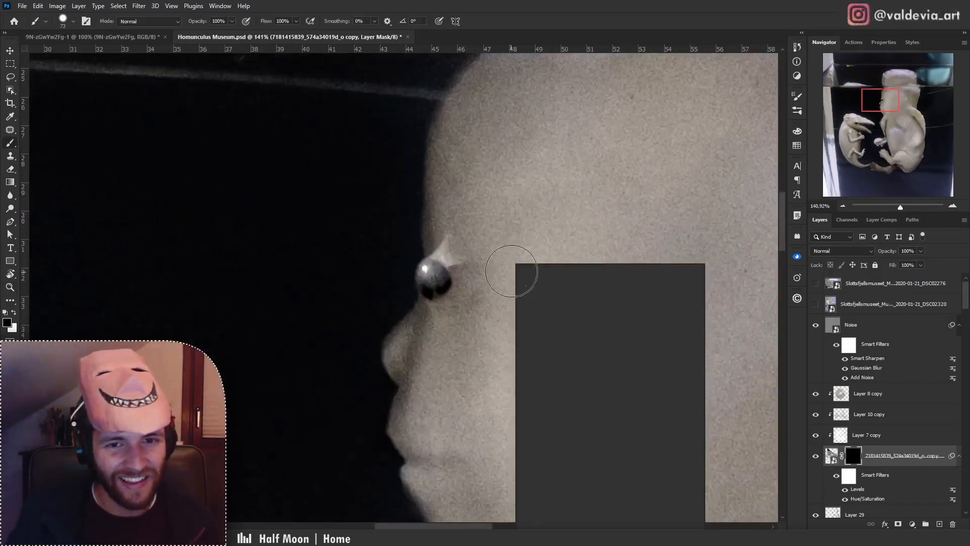
{"action": "left_click", "coordinate": [634, 431]}
{"action": "left_click", "coordinate": [426, 252]}
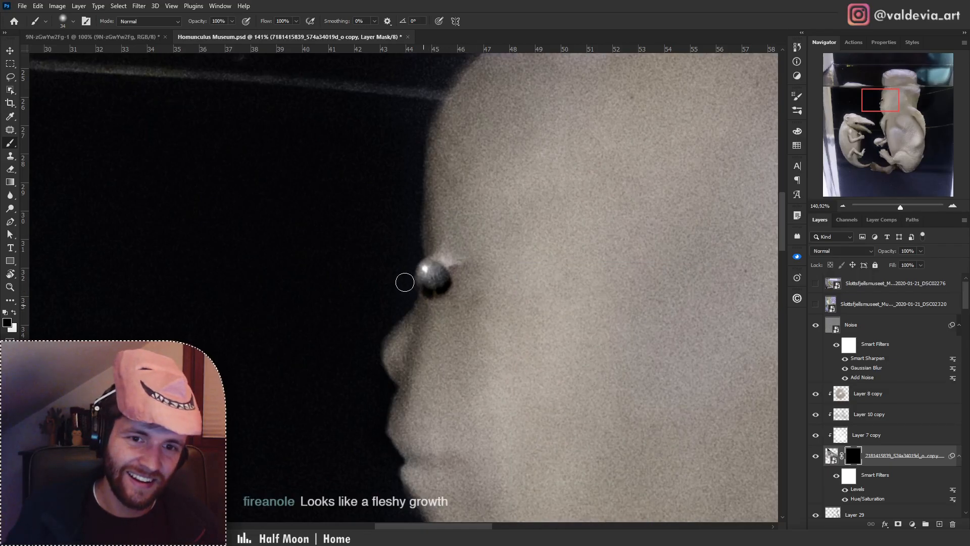
Compare the eye with its mask off and on, and move the four duplicated eye layers beneath Layer 29.
{"action": "key", "text": "ctrl+space"}
{"action": "mouse_move", "coordinate": [480, 253]}
{"action": "left_mouse_down"}
{"action": "mouse_move", "coordinate": [403, 257]}
{"action": "mouse_move", "coordinate": [419, 255]}
{"action": "mouse_move", "coordinate": [444, 214]}
{"action": "mouse_move", "coordinate": [481, 213]}
{"action": "mouse_move", "coordinate": [554, 262]}
{"action": "mouse_move", "coordinate": [581, 372]}
{"action": "mouse_move", "coordinate": [462, 277]}
{"action": "mouse_move", "coordinate": [368, 311]}
{"action": "mouse_move", "coordinate": [516, 310]}
{"action": "left_mouse_up"}
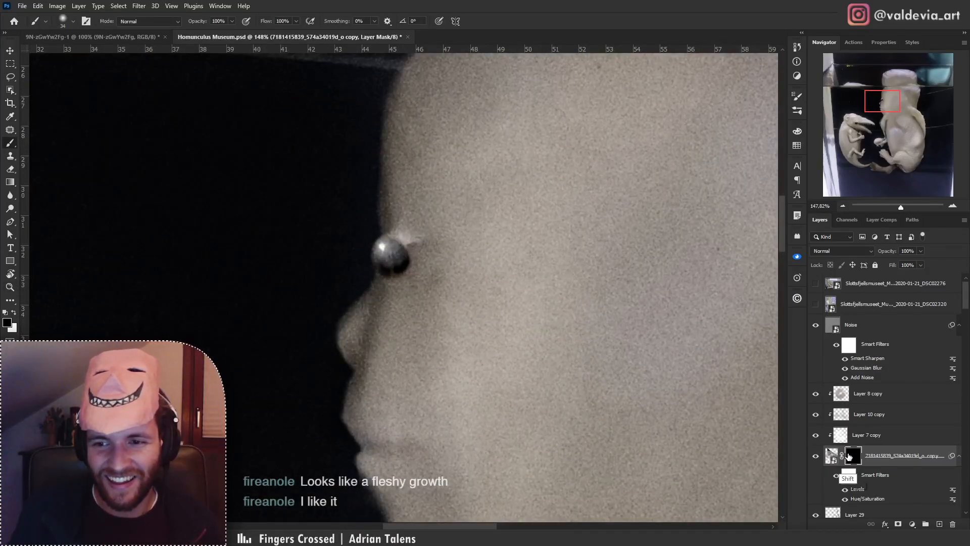
{"action": "left_click", "coordinate": [853, 456], "text": "shift"}
{"action": "left_click", "coordinate": [854, 458], "text": "shift"}
{"action": "left_click", "coordinate": [893, 434]}
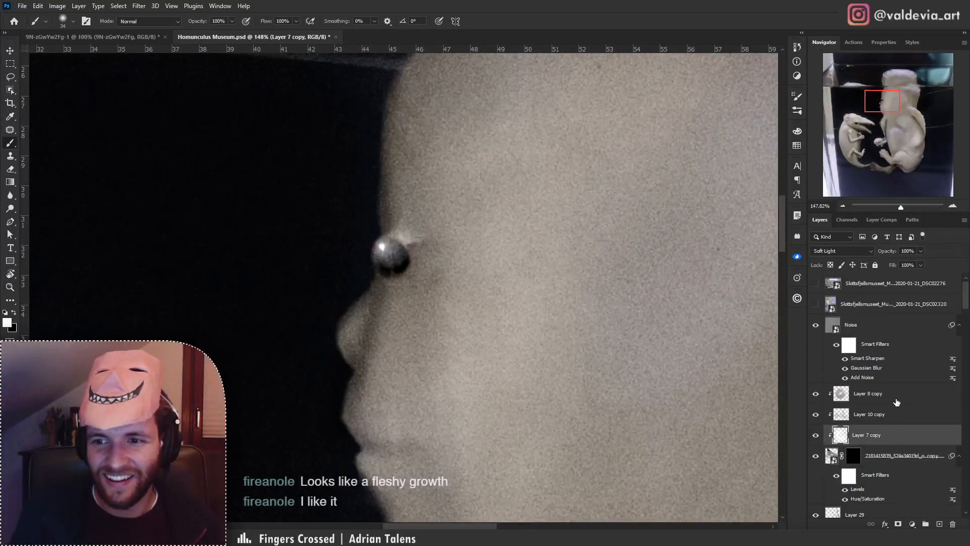
{"action": "left_click", "coordinate": [892, 396]}
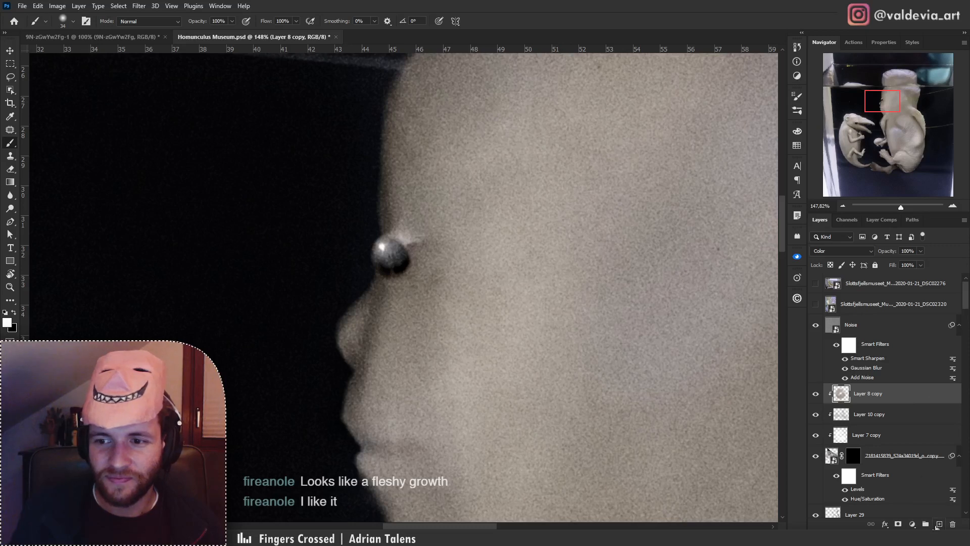
{"action": "left_click", "coordinate": [893, 434], "text": "shift"}
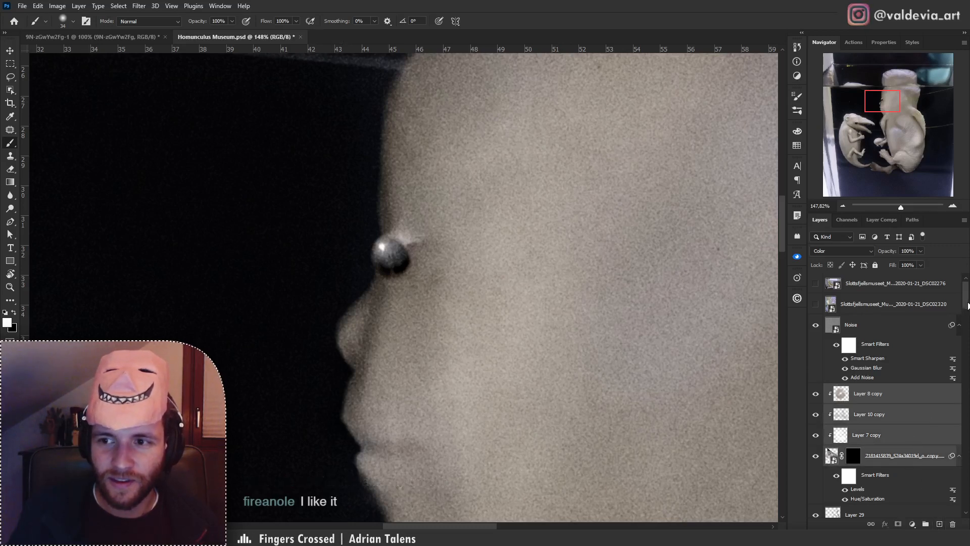
{"action": "scroll", "coordinate": [893, 434], "scroll_direction": "down", "scroll_amount": 3}
{"action": "left_click_drag", "start_coordinate": [898, 309], "coordinate": [886, 376]}
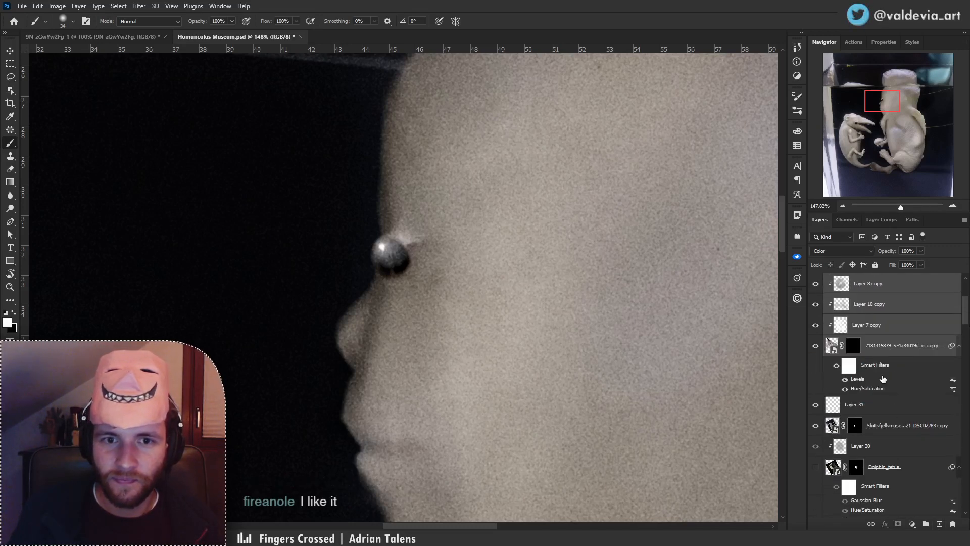
{"action": "left_click_drag", "start_coordinate": [966, 326], "coordinate": [967, 306]}
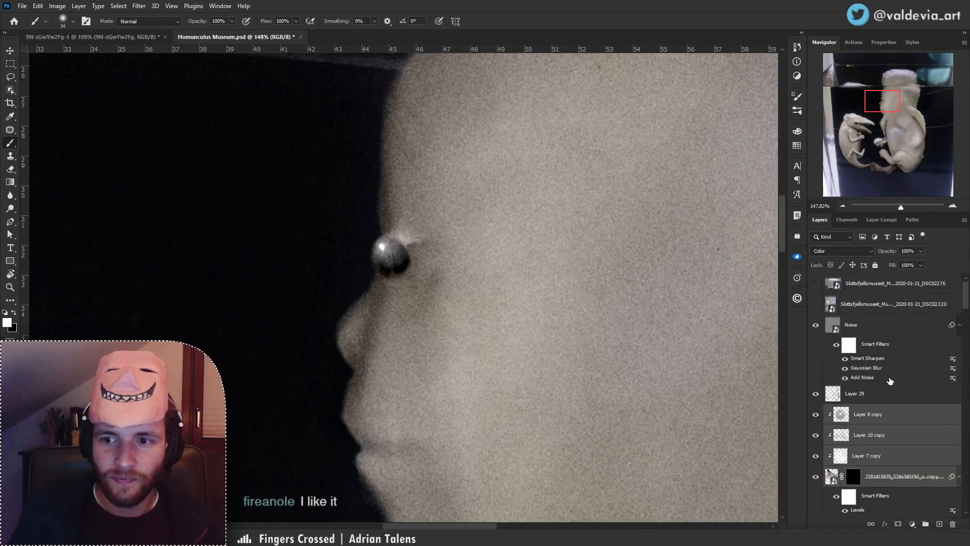
Paint a soft black shadow under and behind the eye on Layer 29 with a 55 px brush at 0% hardness, undoing the oversized first stroke.
{"action": "left_click", "coordinate": [878, 394]}
{"action": "key", "text": "e"}
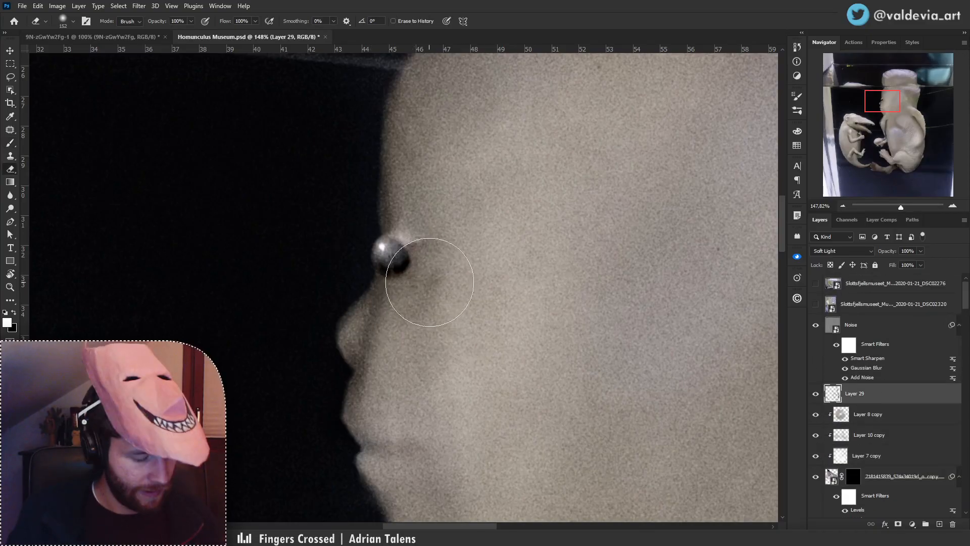
{"action": "key", "text": "b"}
{"action": "key", "text": "x"}
{"action": "right_click", "coordinate": [410, 290]}
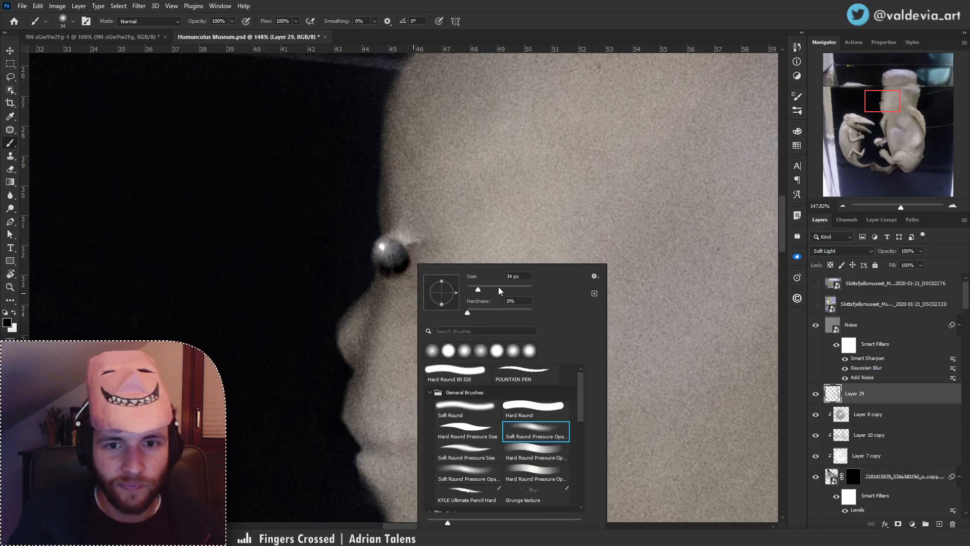
{"action": "left_click", "coordinate": [499, 290]}
{"action": "left_click_drag", "start_coordinate": [405, 283], "coordinate": [399, 288]}
{"action": "key", "text": "ctrl+z"}
{"action": "right_click", "coordinate": [457, 283]}
{"action": "left_click", "coordinate": [529, 290]}
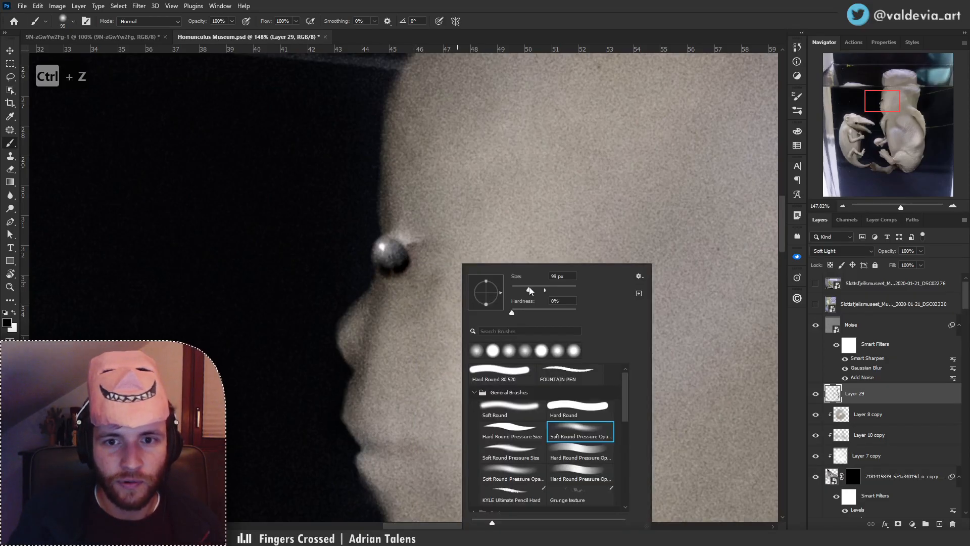
{"action": "left_click_drag", "start_coordinate": [529, 290], "coordinate": [526, 290]}
{"action": "left_click", "coordinate": [413, 283]}
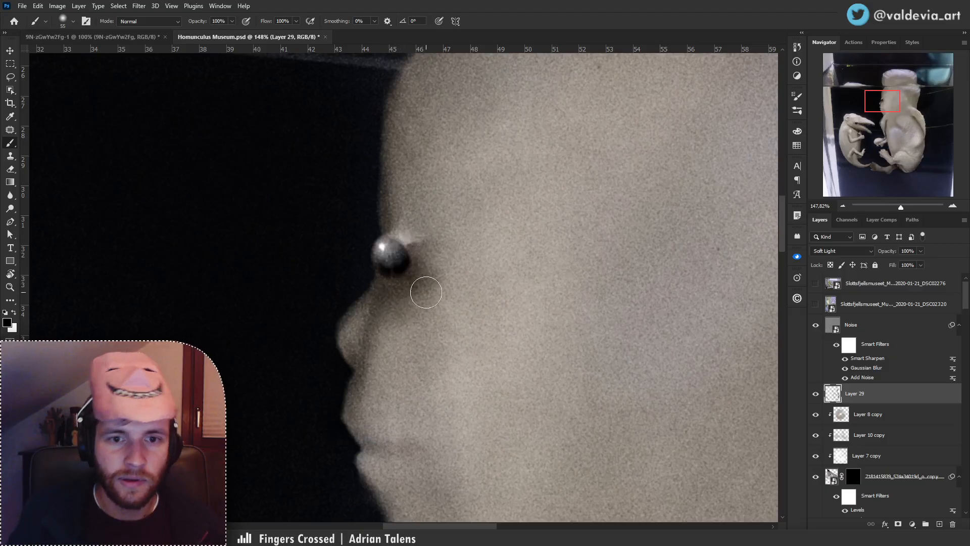
Soften the painted shadow beside and below the eye on Layer 29 with the Eraser.
{"action": "key", "text": "z"}
{"action": "mouse_move", "coordinate": [436, 252]}
{"action": "left_mouse_down"}
{"action": "mouse_move", "coordinate": [357, 262]}
{"action": "mouse_move", "coordinate": [438, 249]}
{"action": "left_mouse_up"}
{"action": "key", "text": "e"}
{"action": "left_click_drag", "start_coordinate": [408, 285], "coordinate": [424, 290]}
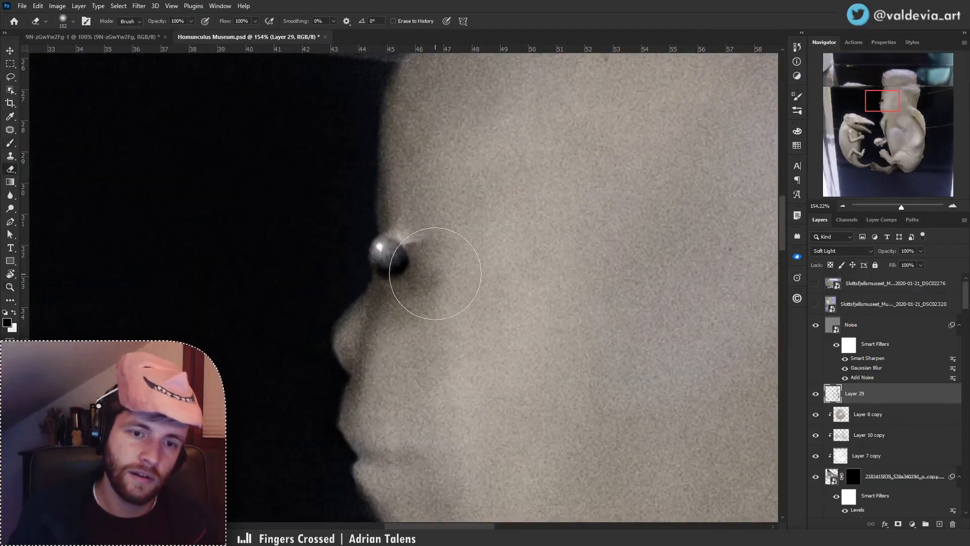
{"action": "key", "text": "b"}
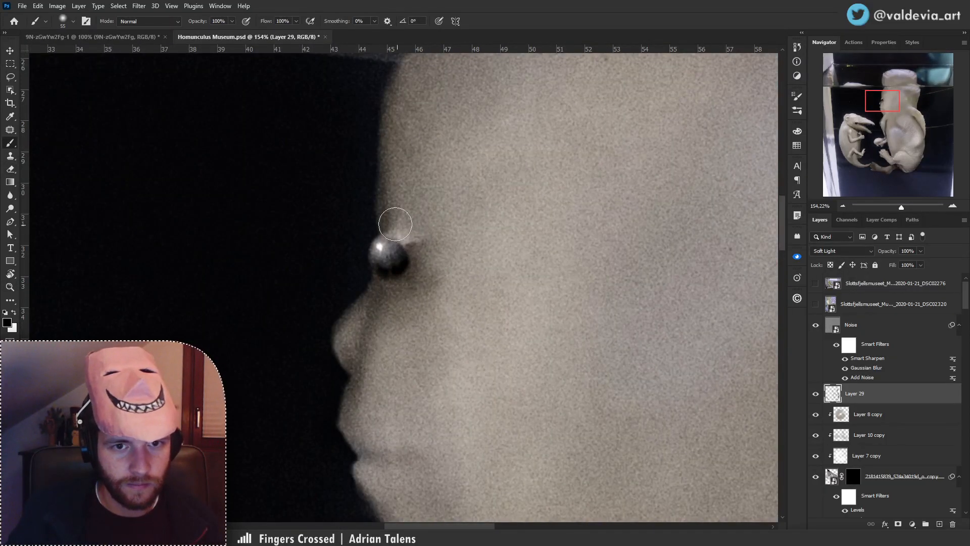
{"action": "key", "text": "z"}
{"action": "mouse_move", "coordinate": [410, 267]}
{"action": "left_mouse_down"}
{"action": "mouse_move", "coordinate": [329, 297]}
{"action": "mouse_move", "coordinate": [256, 294]}
{"action": "mouse_move", "coordinate": [354, 303]}
{"action": "mouse_move", "coordinate": [396, 277]}
{"action": "left_mouse_up"}
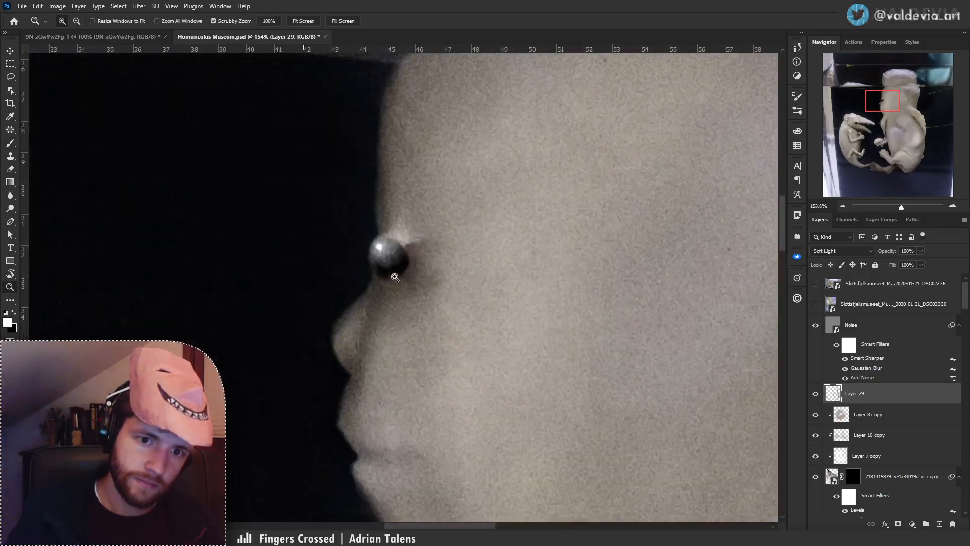
{"action": "key", "text": "b"}
Edit the eye photo copy's Levels smart filter, setting the black input level to 3 and the midtones to 1.00.
{"action": "left_click", "coordinate": [859, 476]}
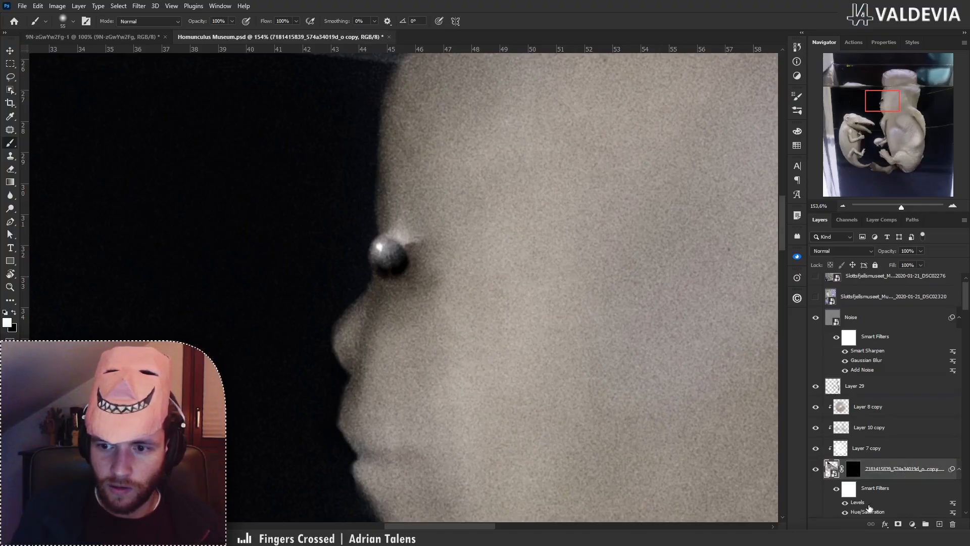
{"action": "double_click", "coordinate": [858, 503]}
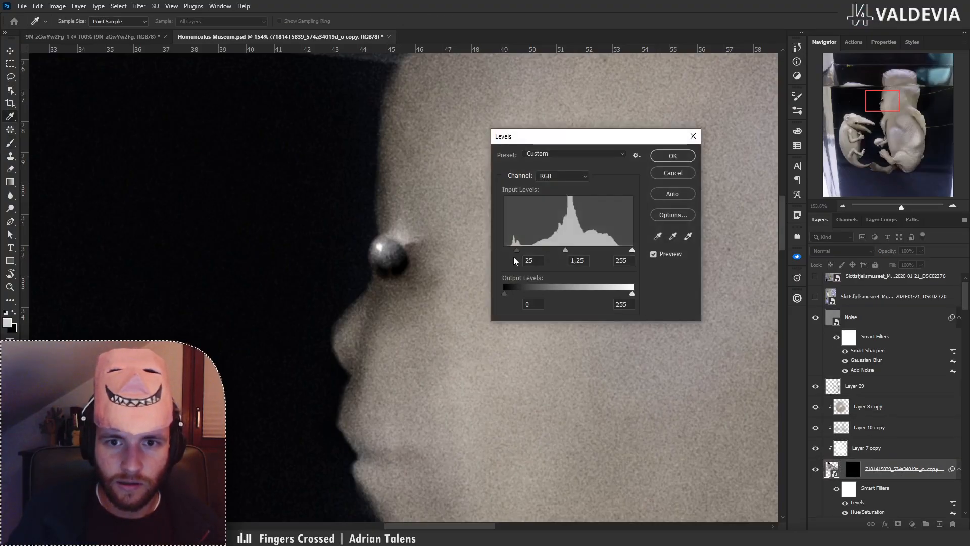
{"action": "left_click_drag", "start_coordinate": [507, 253], "coordinate": [569, 250]}
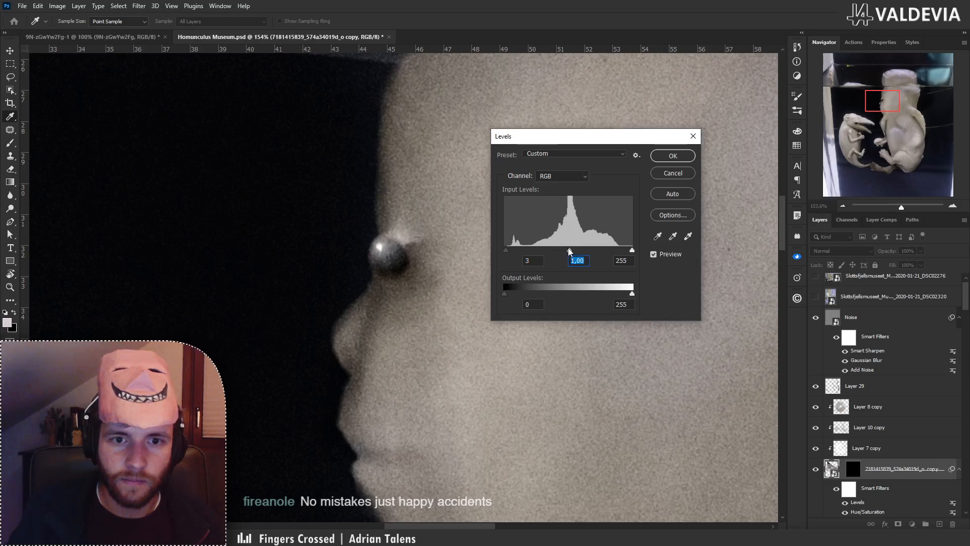
{"action": "left_click", "coordinate": [680, 156]}
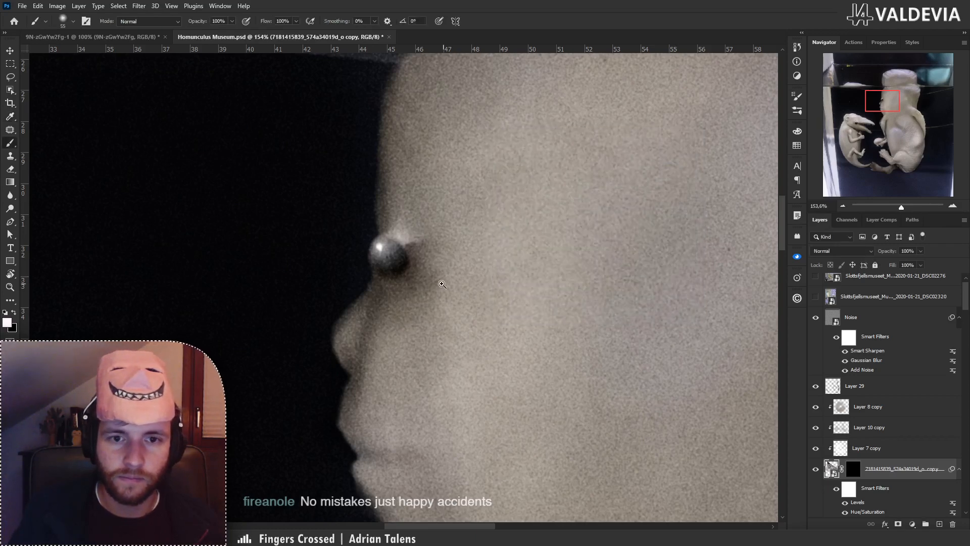
Try shading around the eye's upper edge on Layer 29 with the soft brush, reducing it to 28 px, and undo the strokes.
{"action": "key", "text": "z"}
{"action": "mouse_move", "coordinate": [435, 285]}
{"action": "left_mouse_down"}
{"action": "mouse_move", "coordinate": [362, 287]}
{"action": "mouse_move", "coordinate": [318, 274]}
{"action": "mouse_move", "coordinate": [427, 289]}
{"action": "mouse_move", "coordinate": [465, 279]}
{"action": "mouse_move", "coordinate": [464, 266]}
{"action": "mouse_move", "coordinate": [496, 267]}
{"action": "left_mouse_up"}
{"action": "key", "text": "b"}
{"action": "left_click", "coordinate": [859, 386]}
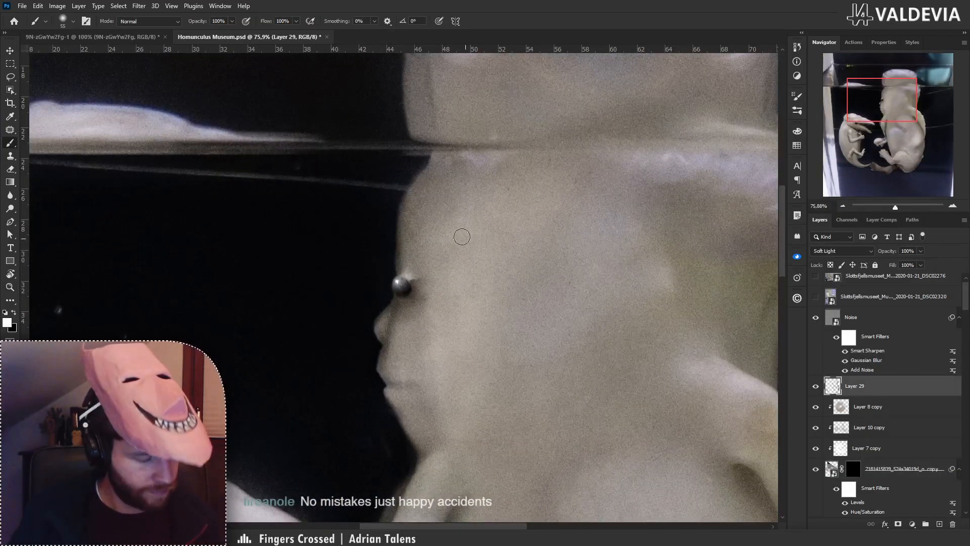
{"action": "key", "text": "x"}
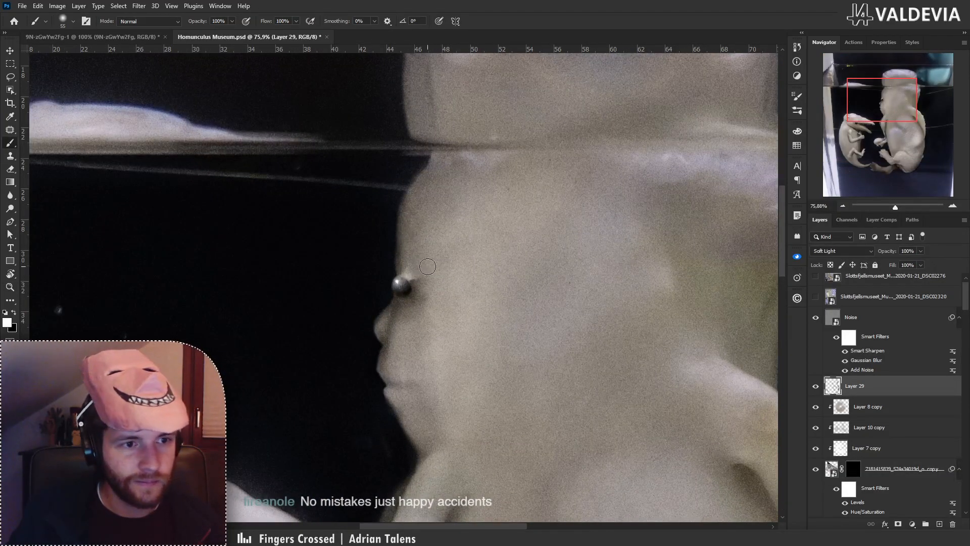
{"action": "key", "text": "ctrl+z"}
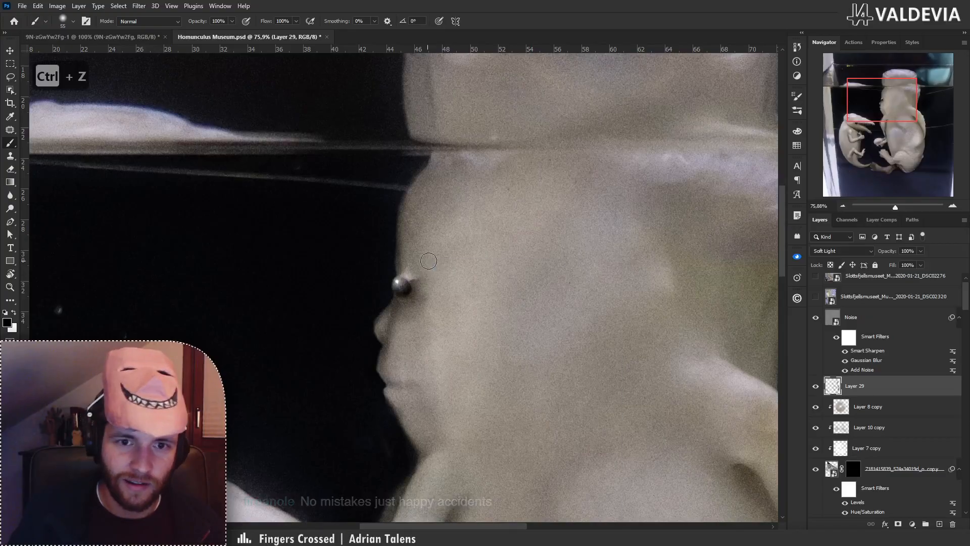
{"action": "right_click", "coordinate": [434, 262]}
{"action": "left_click_drag", "start_coordinate": [492, 288], "coordinate": [484, 288]}
{"action": "left_click", "coordinate": [407, 278]}
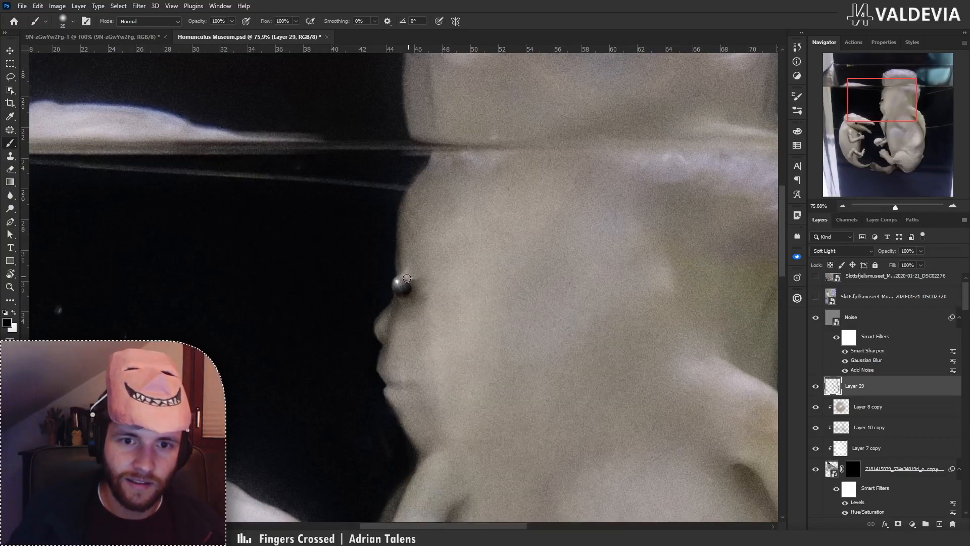
{"action": "key", "text": "ctrl+z"}
{"action": "key", "text": "ctrl+z"}
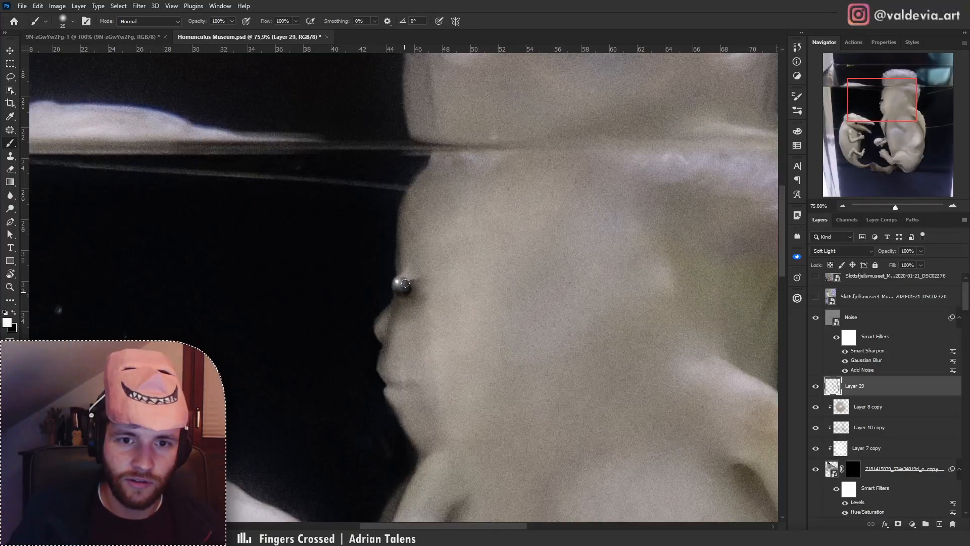
Refine the eyeball's highlight and shading on Layer 29 with small soft white and black touches, undoing the unwanted strokes.
{"action": "key", "text": "ctrl+z"}
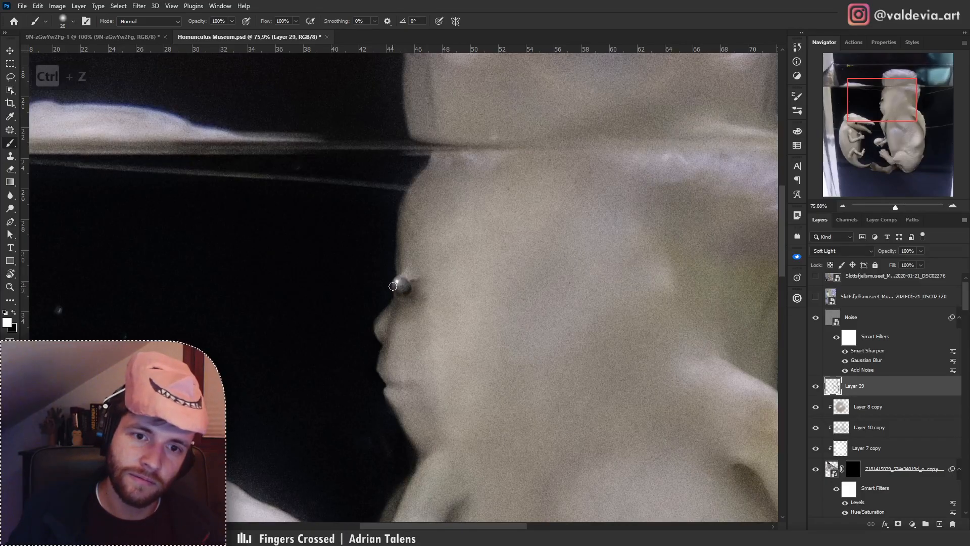
{"action": "key", "text": "ctrl+z"}
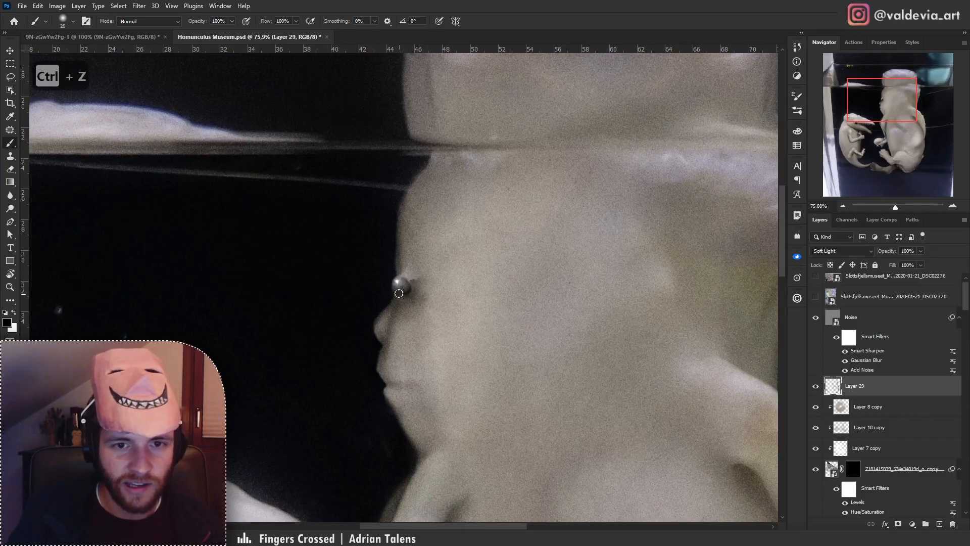
{"action": "key", "text": "ctrl+space"}
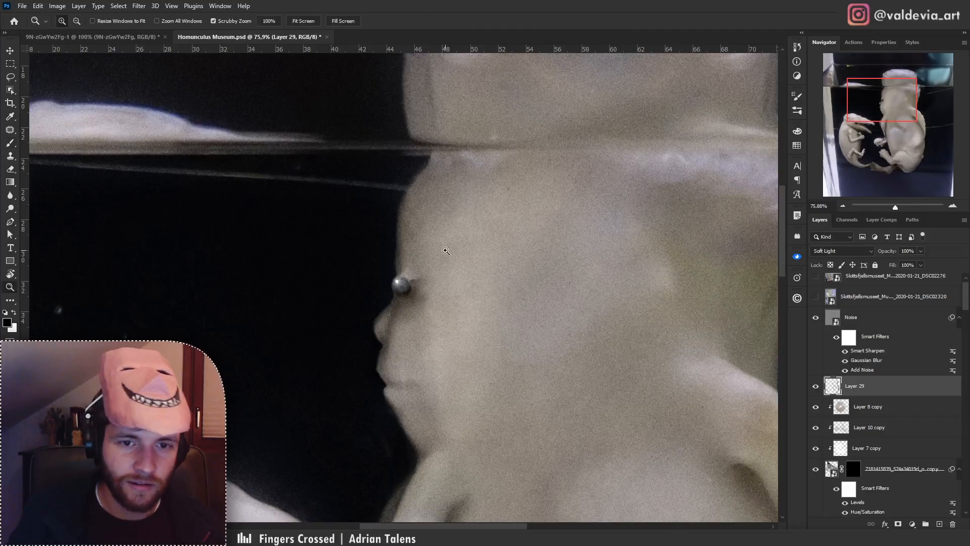
{"action": "mouse_move", "coordinate": [404, 241]}
{"action": "left_mouse_down"}
{"action": "mouse_move", "coordinate": [366, 252]}
{"action": "mouse_move", "coordinate": [424, 263]}
{"action": "left_mouse_up"}
{"action": "key", "text": "ctrl+z"}
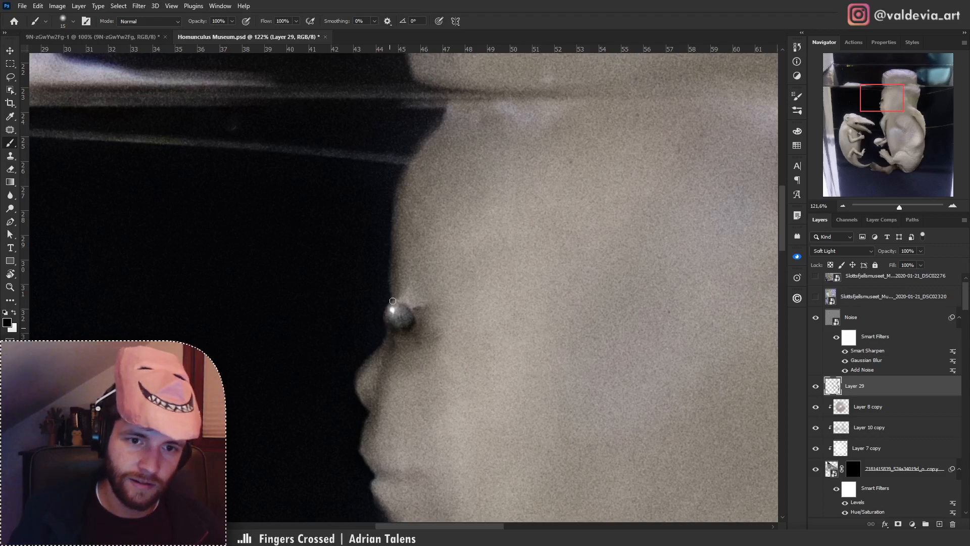
{"action": "key", "text": "ctrl+z"}
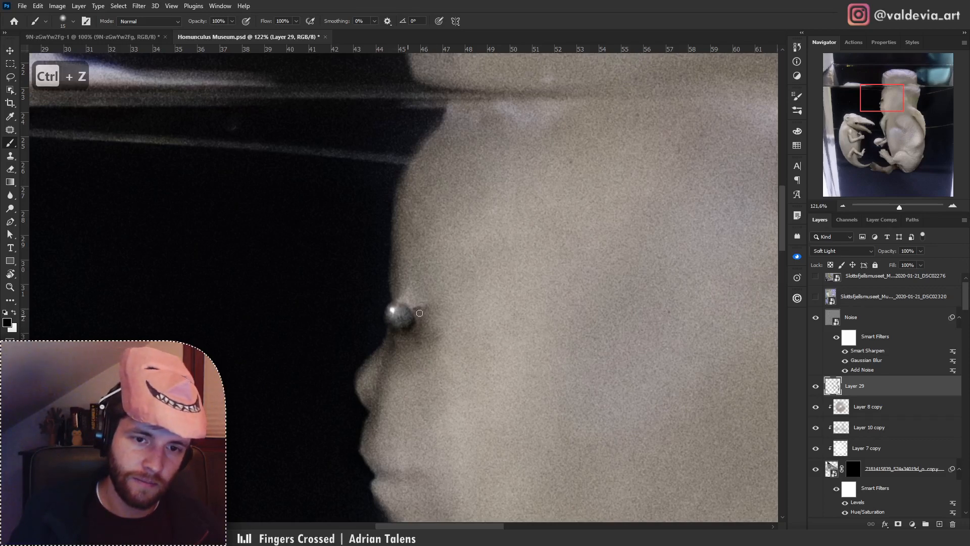
Select the Human_Fetus2 layer from the large specimen's head and compare the composite with that layer hidden and shown.
{"action": "left_click_drag", "start_coordinate": [423, 284], "coordinate": [354, 301]}
{"action": "mouse_move", "coordinate": [471, 319]}
{"action": "left_mouse_down"}
{"action": "mouse_move", "coordinate": [450, 236]}
{"action": "mouse_move", "coordinate": [435, 254]}
{"action": "mouse_move", "coordinate": [444, 256]}
{"action": "mouse_move", "coordinate": [431, 312]}
{"action": "mouse_move", "coordinate": [374, 302]}
{"action": "mouse_move", "coordinate": [422, 265]}
{"action": "left_mouse_up"}
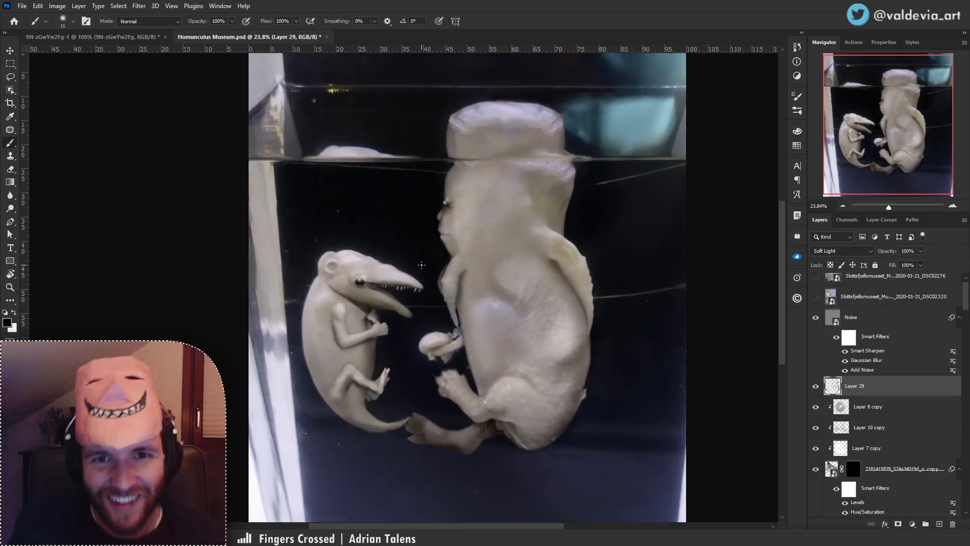
{"action": "left_click_drag", "start_coordinate": [504, 255], "coordinate": [481, 324]}
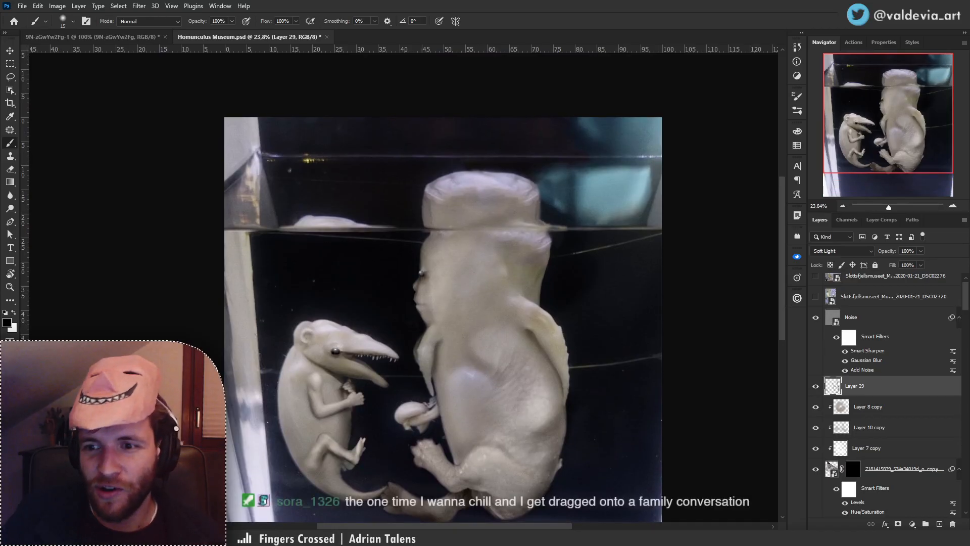
{"action": "scroll", "coordinate": [877, 467], "scroll_direction": "down", "scroll_amount": 1}
{"action": "right_click", "coordinate": [426, 267], "text": "ctrl"}
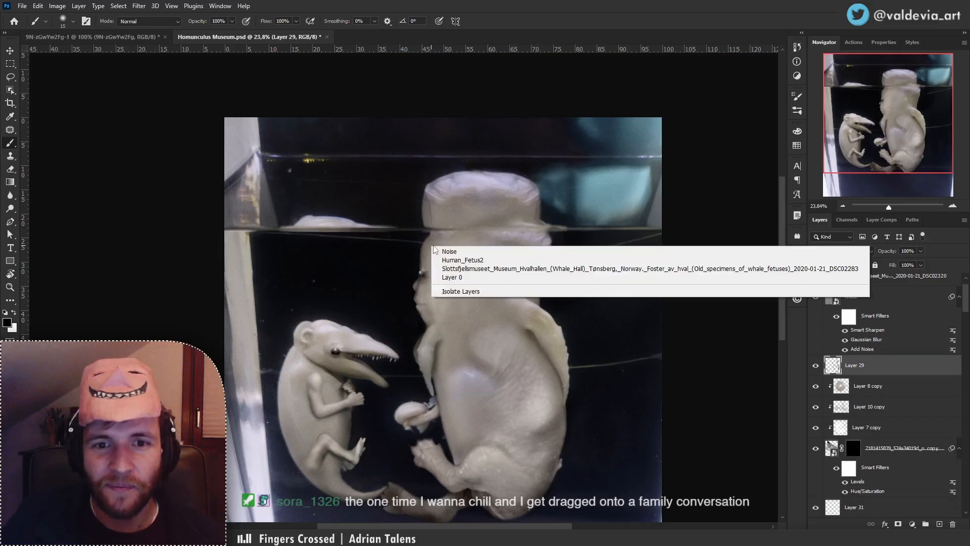
{"action": "left_click", "coordinate": [473, 262]}
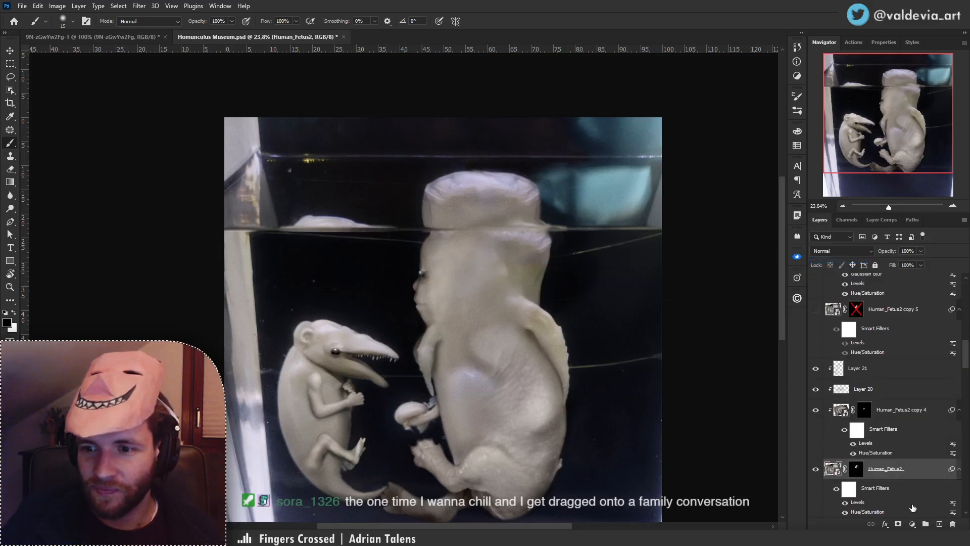
{"action": "left_click", "coordinate": [815, 470]}
{"action": "left_click", "coordinate": [816, 470]}
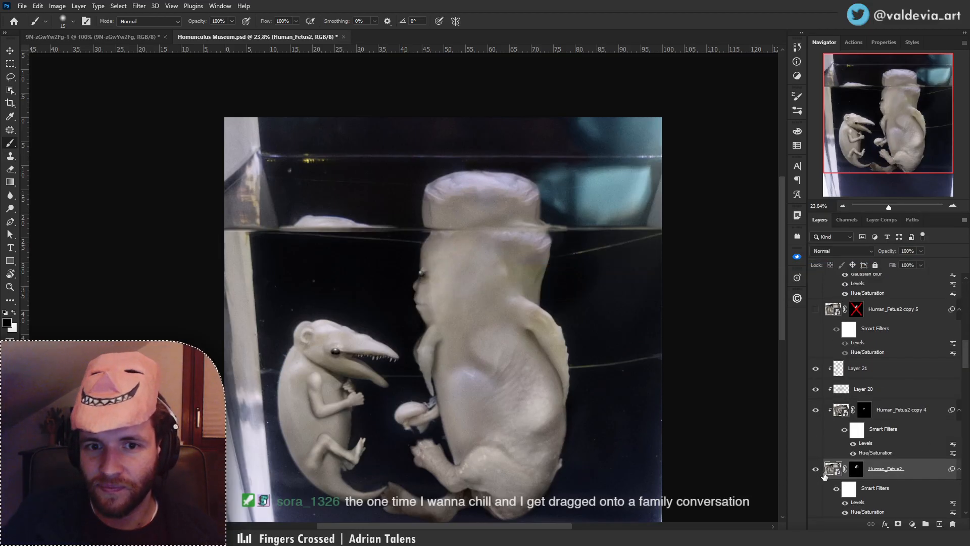
{"action": "left_click", "coordinate": [940, 526]}
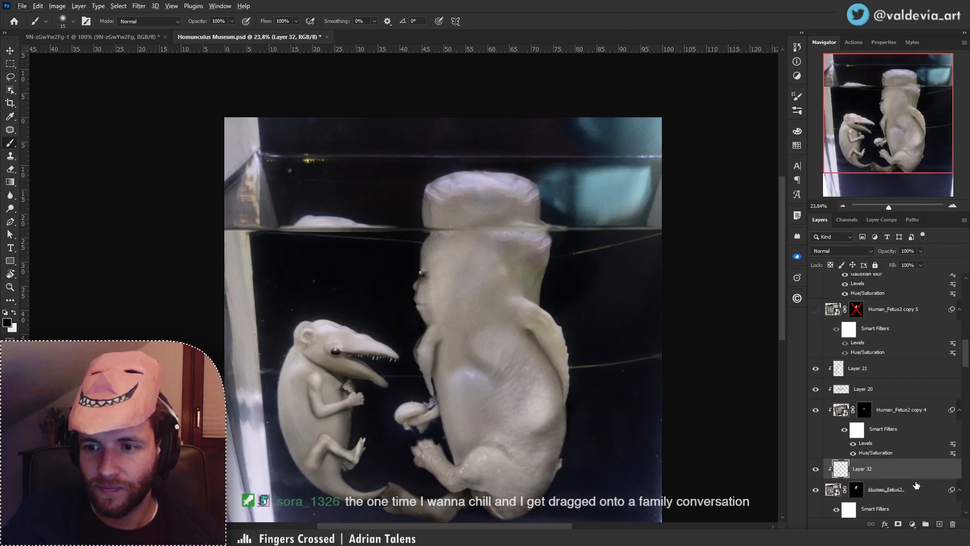
{"action": "left_click_drag", "start_coordinate": [891, 475], "coordinate": [886, 403]}
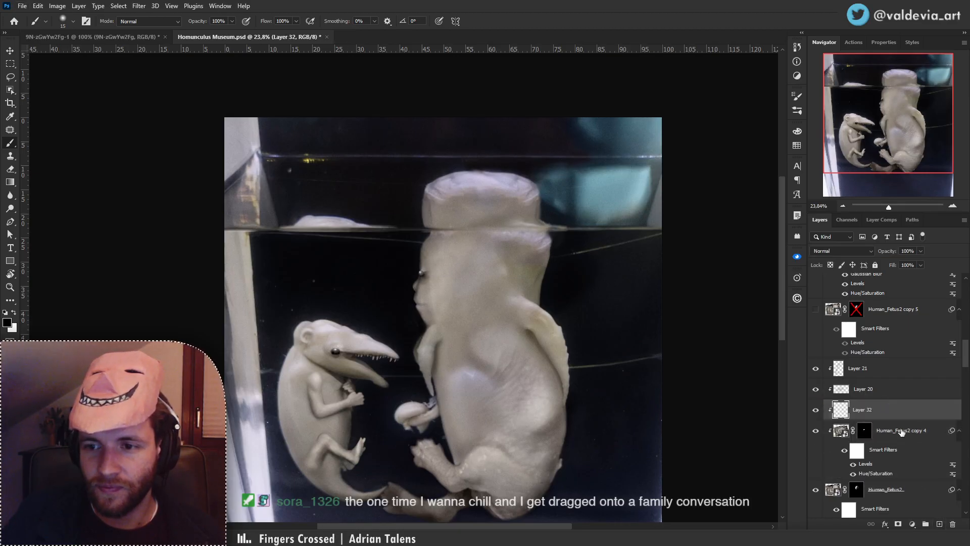
{"action": "left_click", "coordinate": [953, 524]}
Shade the large specimen's forehead on Layer 21 with a soft black brush of about 160 px, undoing the trial white stroke.
{"action": "left_click", "coordinate": [875, 395]}
{"action": "left_click", "coordinate": [880, 373]}
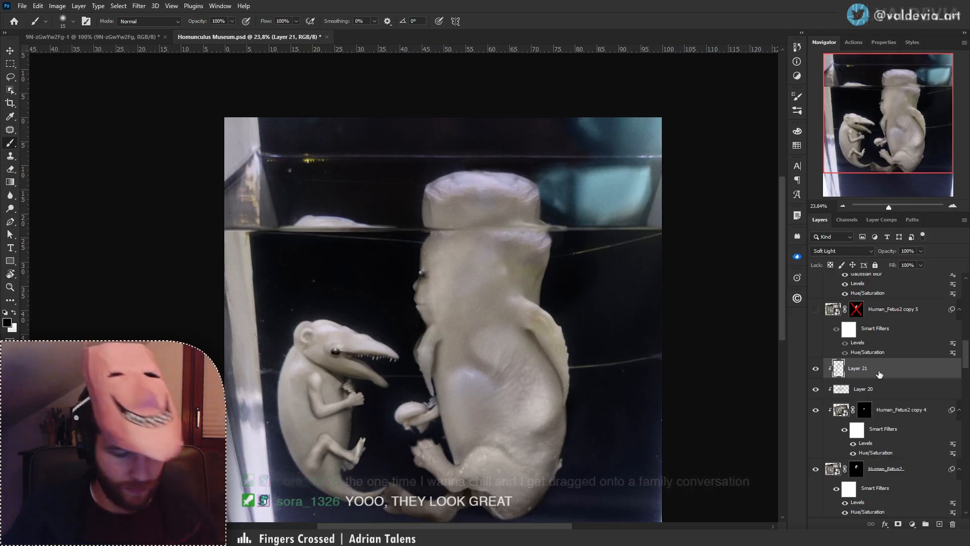
{"action": "key", "text": "x"}
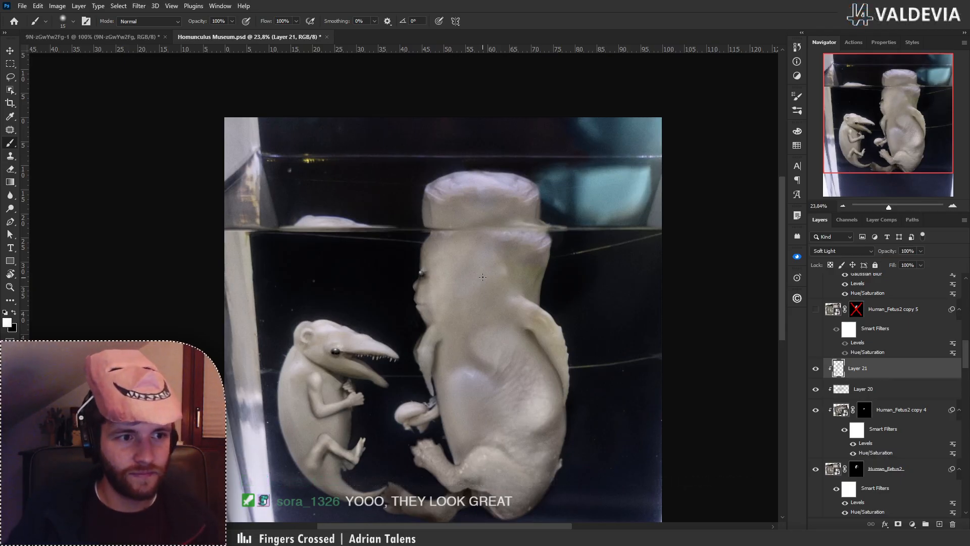
{"action": "right_click", "coordinate": [482, 277]}
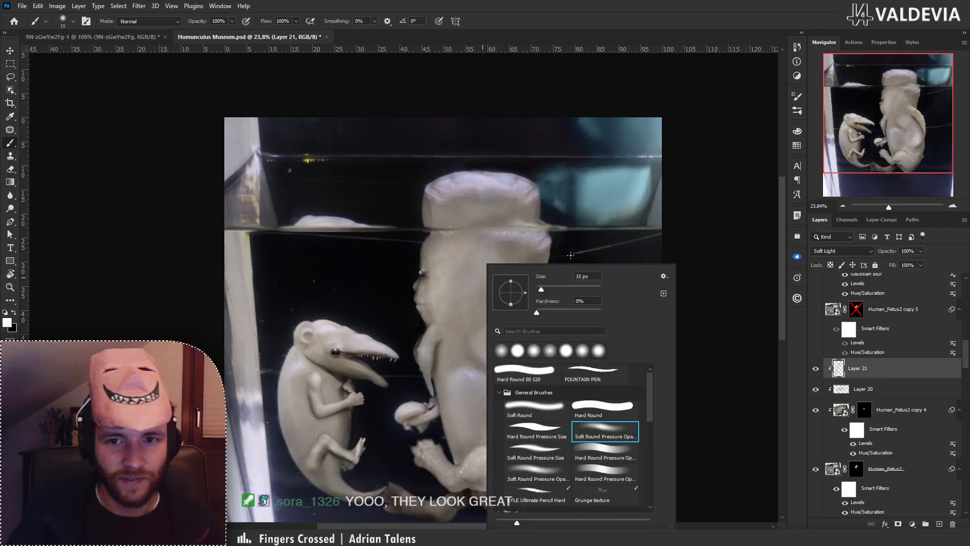
{"action": "left_click", "coordinate": [578, 288]}
{"action": "left_click_drag", "start_coordinate": [426, 251], "coordinate": [442, 240]}
{"action": "key", "text": "ctrl+z"}
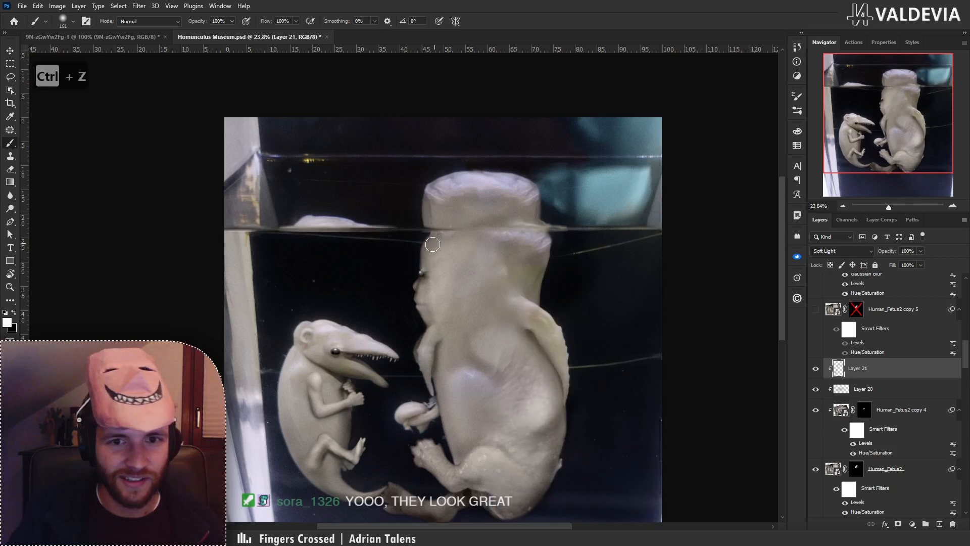
{"action": "key", "text": "x"}
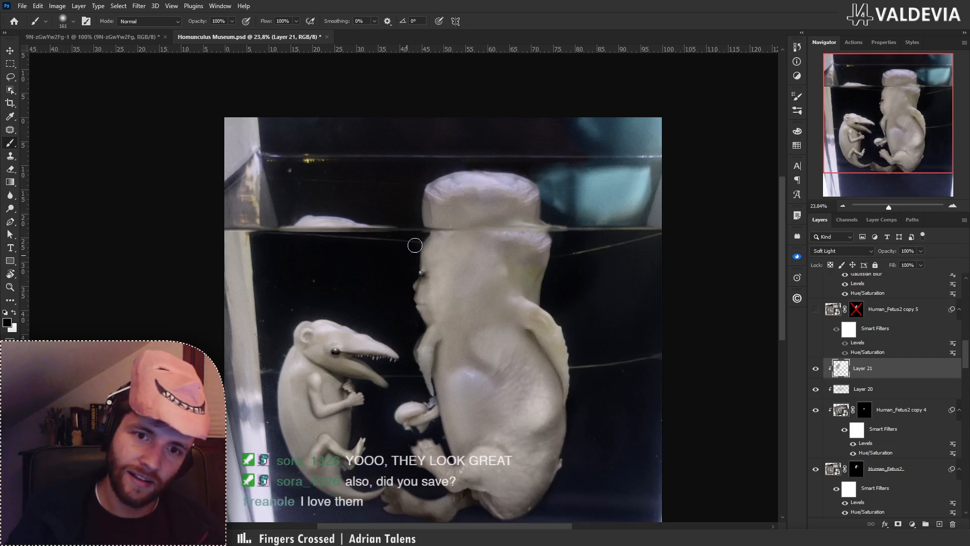
Duplicate Layer 21, Layer 20, Human_Fetus2 copy 4 and Human_Fetus2 below the originals, and shift the copies up over the head's upper section.
{"action": "mouse_move", "coordinate": [465, 268]}
{"action": "left_mouse_down"}
{"action": "mouse_move", "coordinate": [354, 276]}
{"action": "mouse_move", "coordinate": [464, 272]}
{"action": "mouse_move", "coordinate": [438, 288]}
{"action": "left_mouse_up"}
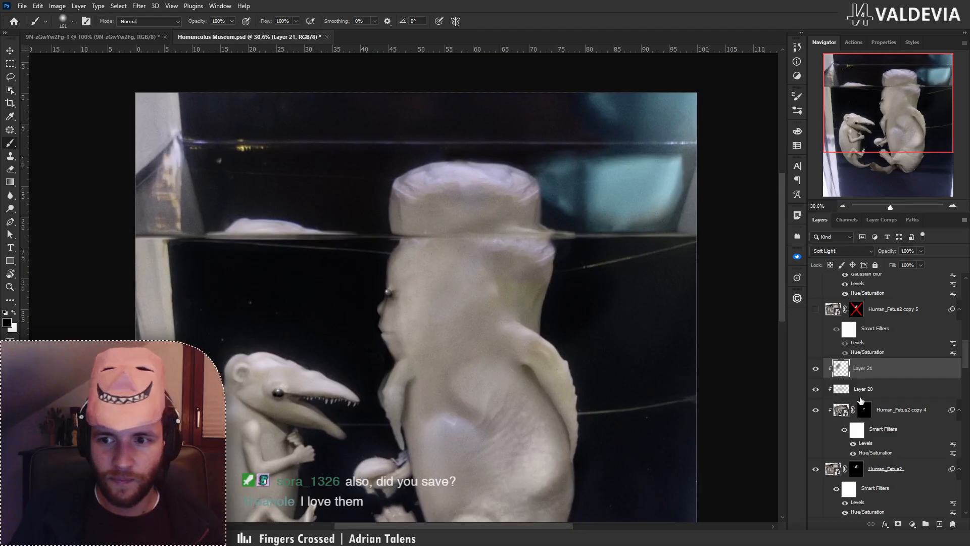
{"action": "left_click", "coordinate": [892, 420]}
{"action": "left_click", "coordinate": [899, 462]}
{"action": "left_click", "coordinate": [872, 374], "text": "shift"}
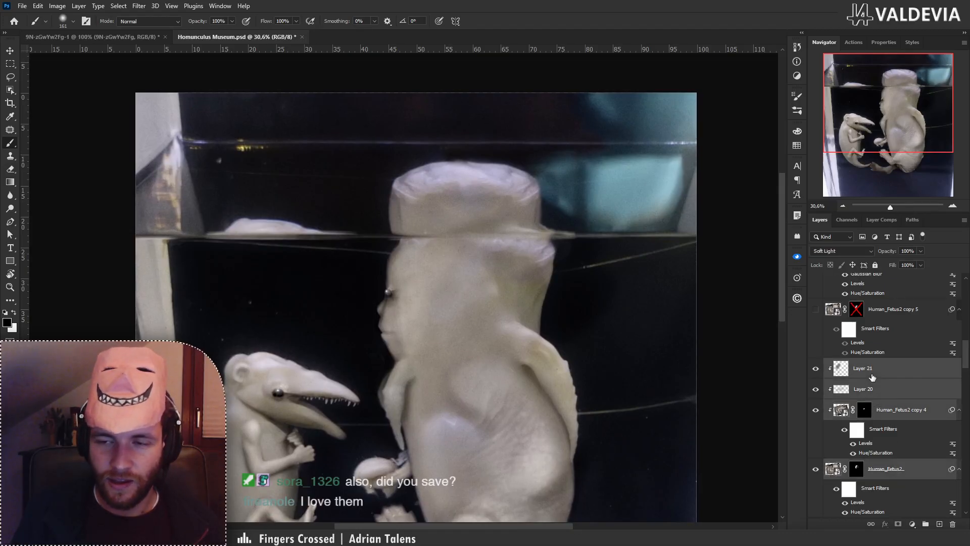
{"action": "mouse_move", "coordinate": [968, 351]}
{"action": "left_mouse_down"}
{"action": "mouse_move", "coordinate": [967, 375]}
{"action": "mouse_move", "coordinate": [966, 365]}
{"action": "left_mouse_up"}
{"action": "left_click_drag", "start_coordinate": [893, 354], "coordinate": [889, 397]}
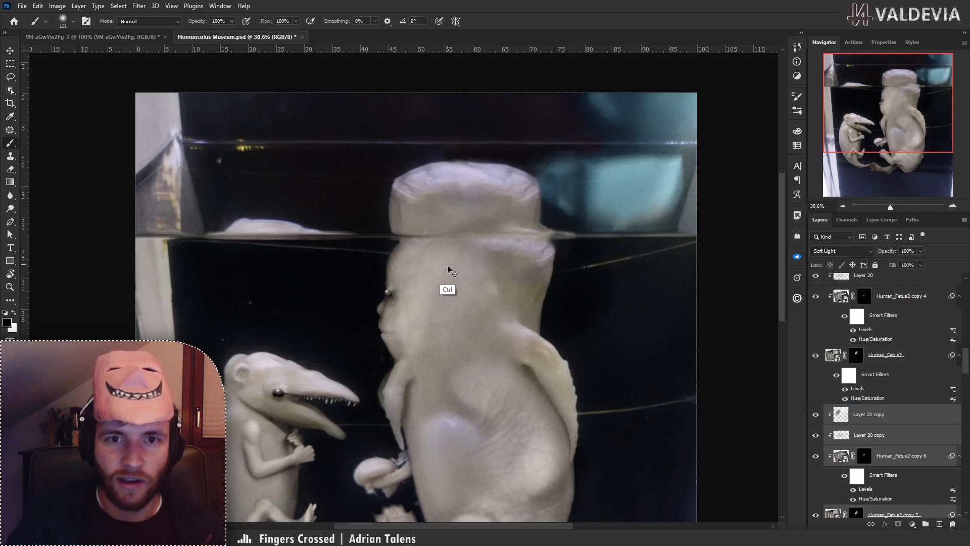
{"action": "left_click_drag", "start_coordinate": [449, 271], "coordinate": [435, 247]}
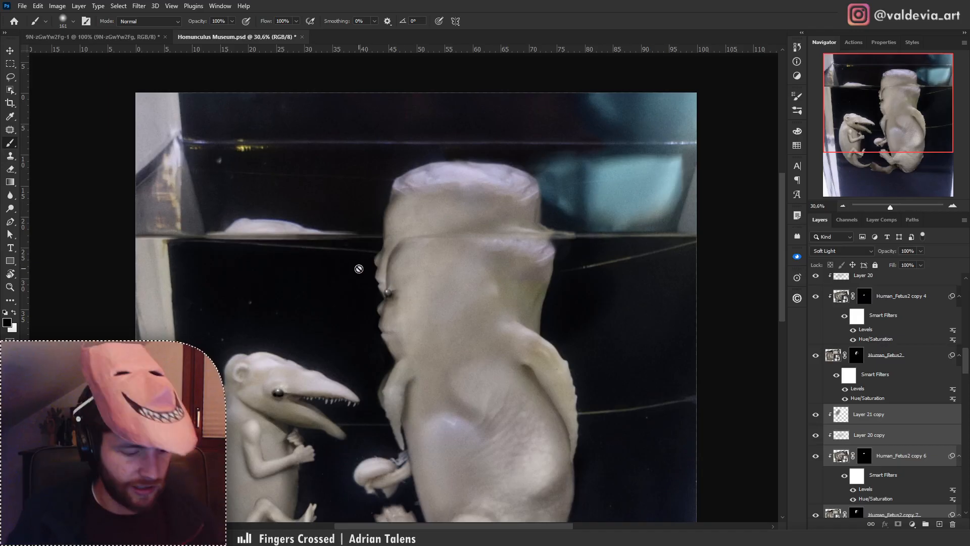
Free-transform the copied head layers to fit the outline of the head section above the waterline.
{"action": "key", "text": "ctrl+t"}
{"action": "left_click_drag", "start_coordinate": [388, 426], "coordinate": [382, 412]}
{"action": "left_click_drag", "start_coordinate": [389, 126], "coordinate": [383, 120]}
{"action": "left_click_drag", "start_coordinate": [382, 415], "coordinate": [406, 419]}
{"action": "left_click", "coordinate": [503, 22]}
{"action": "key", "text": "b"}
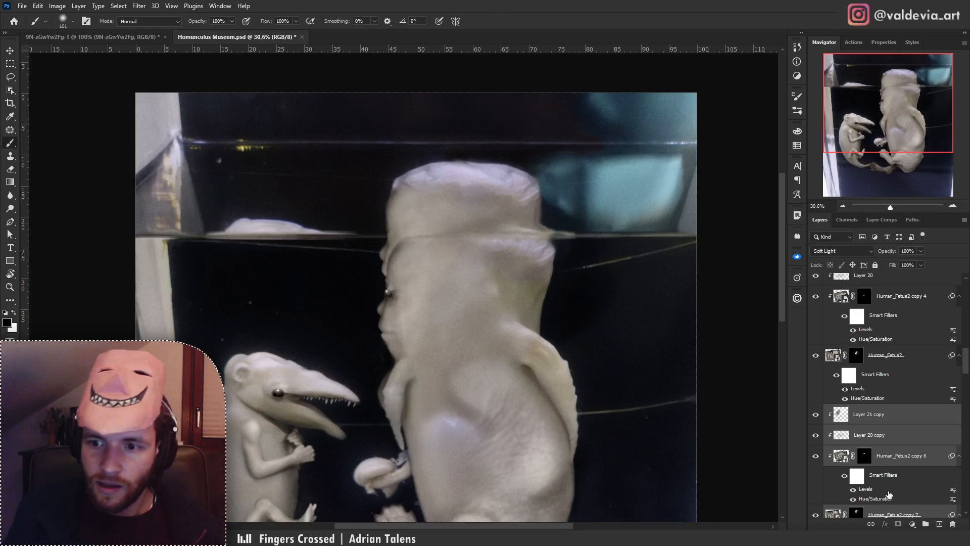
Group the copied head layers, add a hide-all mask, and reveal them along the upper head's front edge with a smaller soft white brush.
{"action": "left_click", "coordinate": [926, 525]}
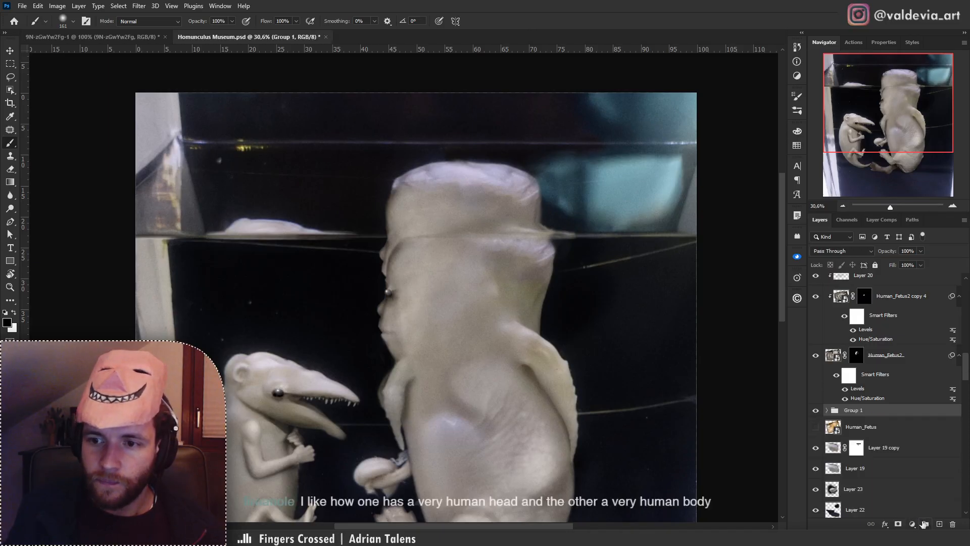
{"action": "left_click", "coordinate": [898, 524], "text": "alt"}
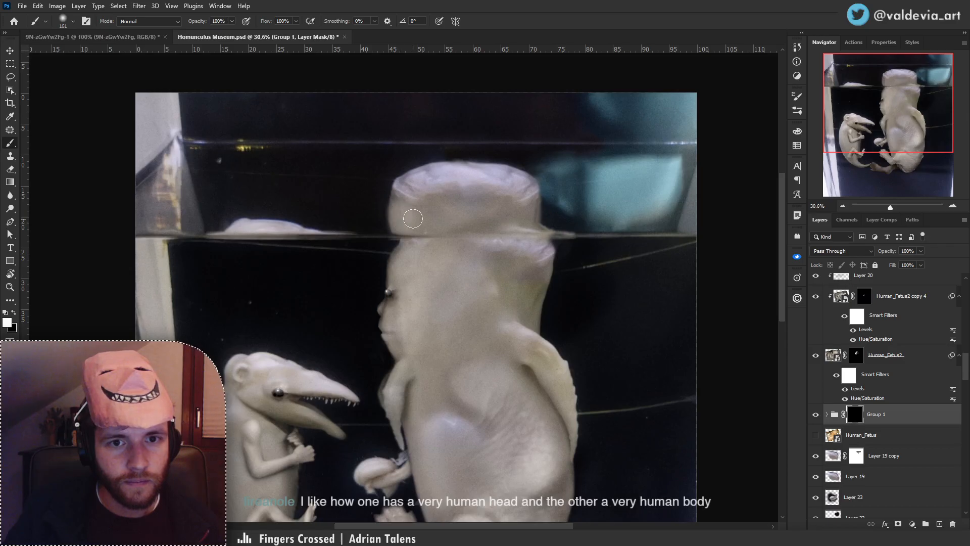
{"action": "scroll", "coordinate": [433, 206], "scroll_direction": "up", "scroll_amount": 3}
{"action": "right_click", "coordinate": [460, 178]}
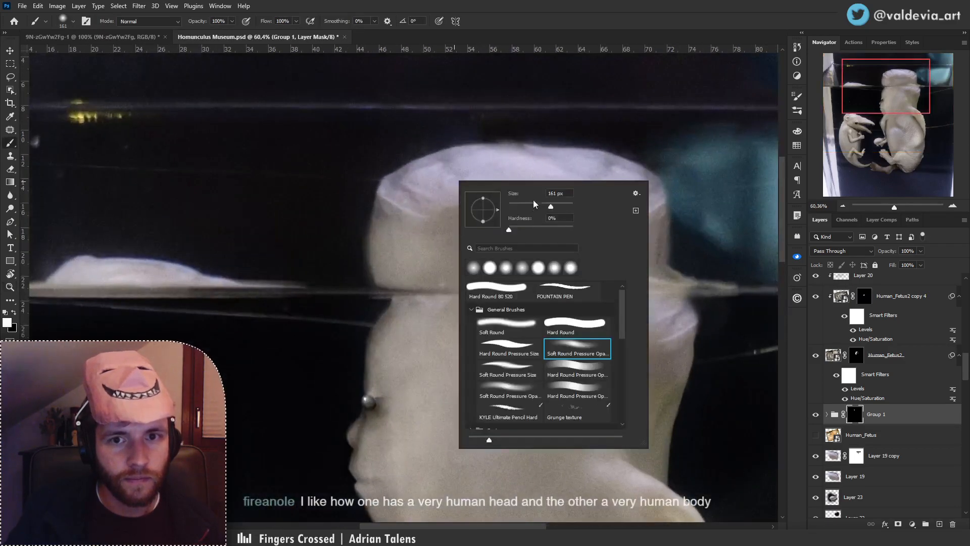
{"action": "left_click", "coordinate": [395, 224]}
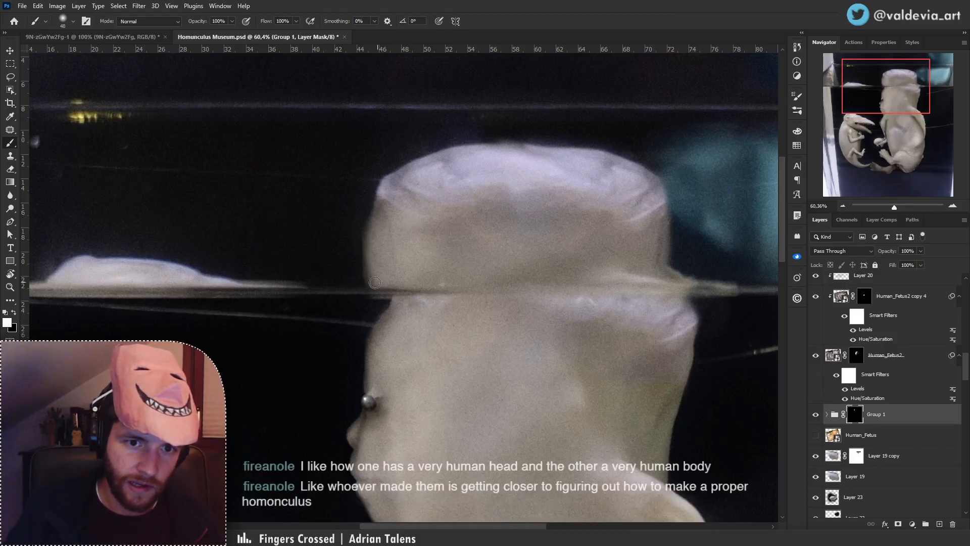
{"action": "key", "text": "z"}
{"action": "mouse_move", "coordinate": [368, 227]}
{"action": "left_mouse_down"}
{"action": "mouse_move", "coordinate": [343, 233]}
{"action": "mouse_move", "coordinate": [386, 213]}
{"action": "mouse_move", "coordinate": [403, 229]}
{"action": "mouse_move", "coordinate": [398, 251]}
{"action": "mouse_move", "coordinate": [380, 252]}
{"action": "mouse_move", "coordinate": [463, 254]}
{"action": "left_mouse_up"}
{"action": "key", "text": "b"}
{"action": "key", "text": "z"}
{"action": "key", "text": "b"}
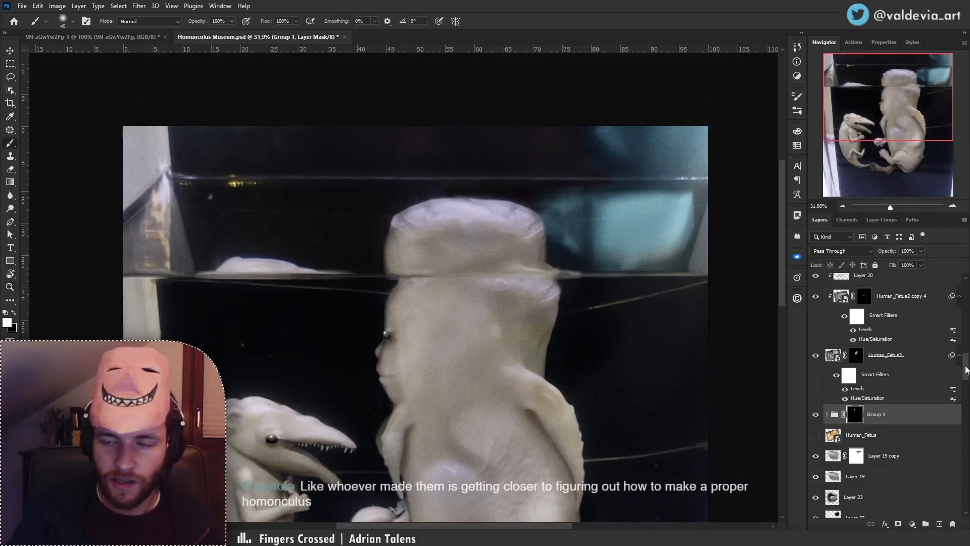
Clean up the front edge of the large specimen's head at the waterline on Layer 22 with the Clone Stamp at 51 px.
{"action": "mouse_move", "coordinate": [966, 369]}
{"action": "left_mouse_down"}
{"action": "mouse_move", "coordinate": [962, 348]}
{"action": "mouse_move", "coordinate": [955, 382]}
{"action": "left_mouse_up"}
{"action": "left_click", "coordinate": [879, 397]}
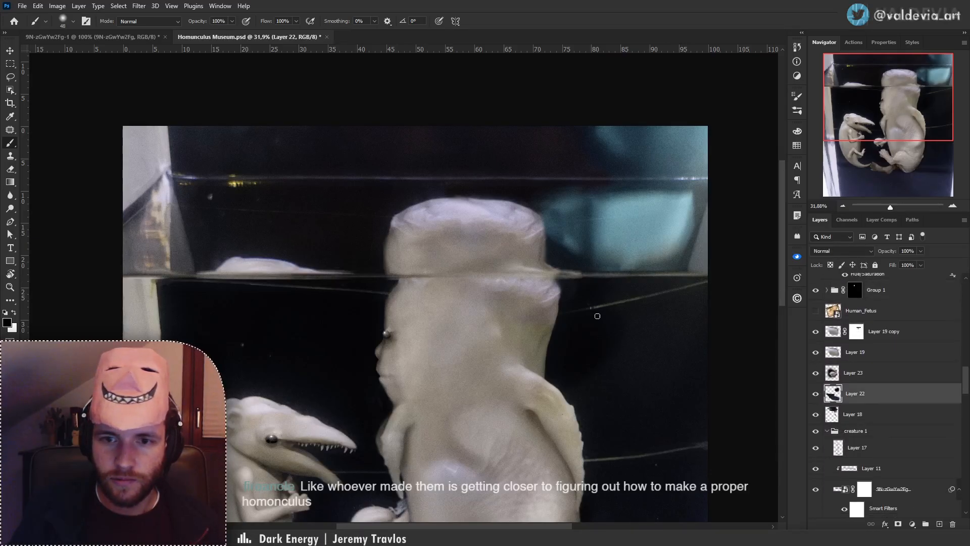
{"action": "key", "text": "ctrl+space"}
{"action": "left_click_drag", "start_coordinate": [383, 272], "coordinate": [452, 275]}
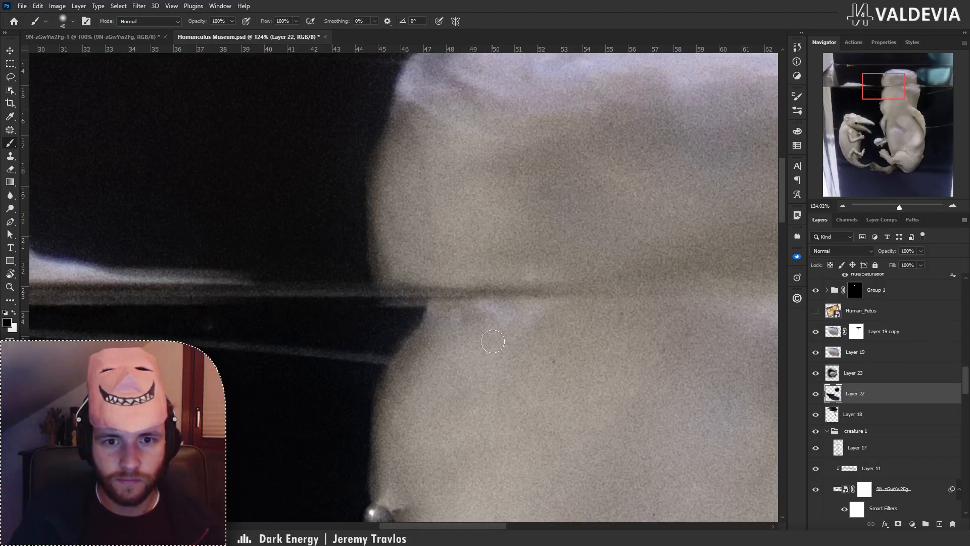
{"action": "key", "text": "s"}
{"action": "right_click", "coordinate": [436, 267]}
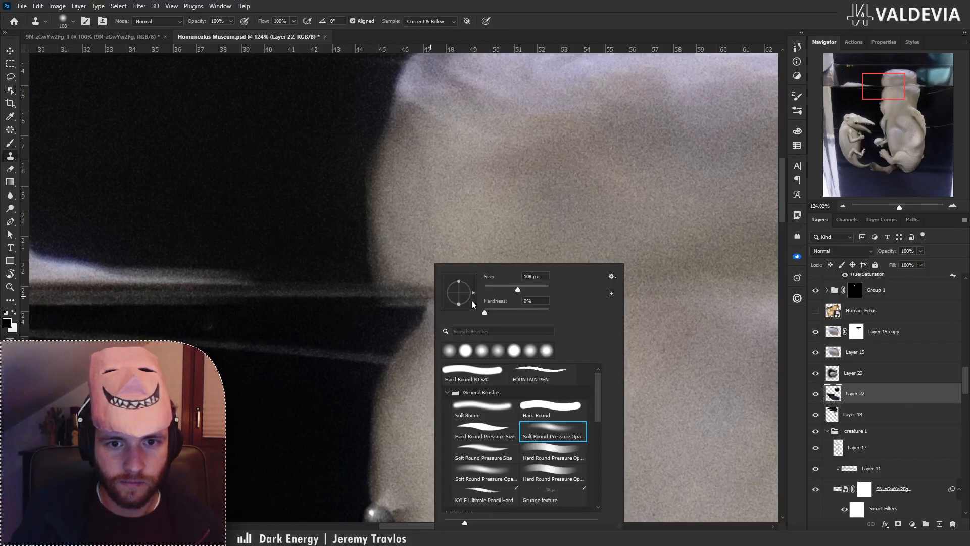
{"action": "left_click", "coordinate": [502, 291]}
{"action": "mouse_move", "coordinate": [430, 300]}
{"action": "left_mouse_down"}
{"action": "mouse_move", "coordinate": [411, 319]}
{"action": "mouse_move", "coordinate": [460, 299]}
{"action": "left_mouse_up"}
{"action": "key", "text": "z"}
{"action": "left_click_drag", "start_coordinate": [400, 379], "coordinate": [311, 390]}
{"action": "scroll", "coordinate": [415, 330], "scroll_direction": "up", "scroll_amount": 6}
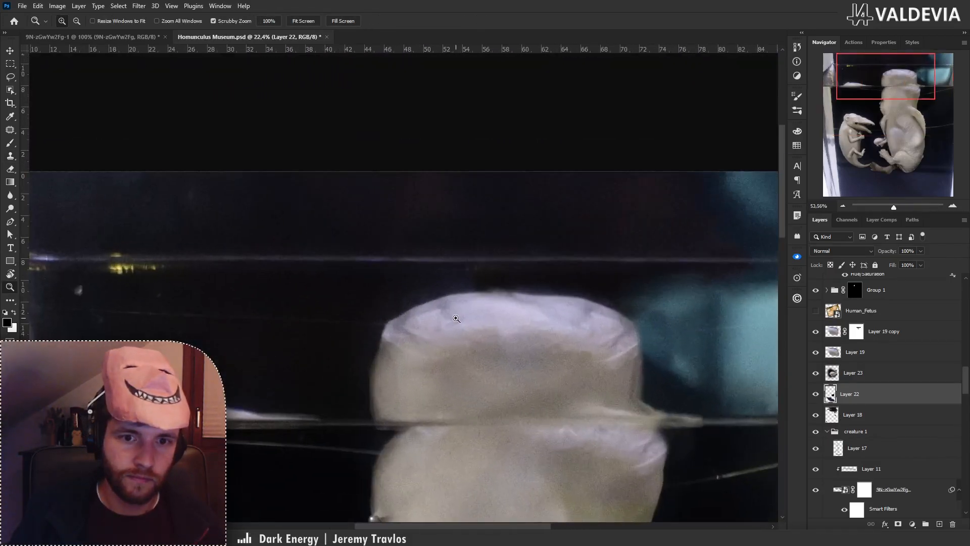
Clone out the faint background line beside the upper head on Layer 22 with a 26 px Soft Round stamp, undoing bad strokes, and save the document.
{"action": "key", "text": "s"}
{"action": "mouse_move", "coordinate": [400, 371]}
{"action": "left_mouse_down"}
{"action": "mouse_move", "coordinate": [414, 342]}
{"action": "mouse_move", "coordinate": [386, 383]}
{"action": "mouse_move", "coordinate": [429, 327]}
{"action": "mouse_move", "coordinate": [424, 335]}
{"action": "left_mouse_up"}
{"action": "key", "text": "ctrl+z"}
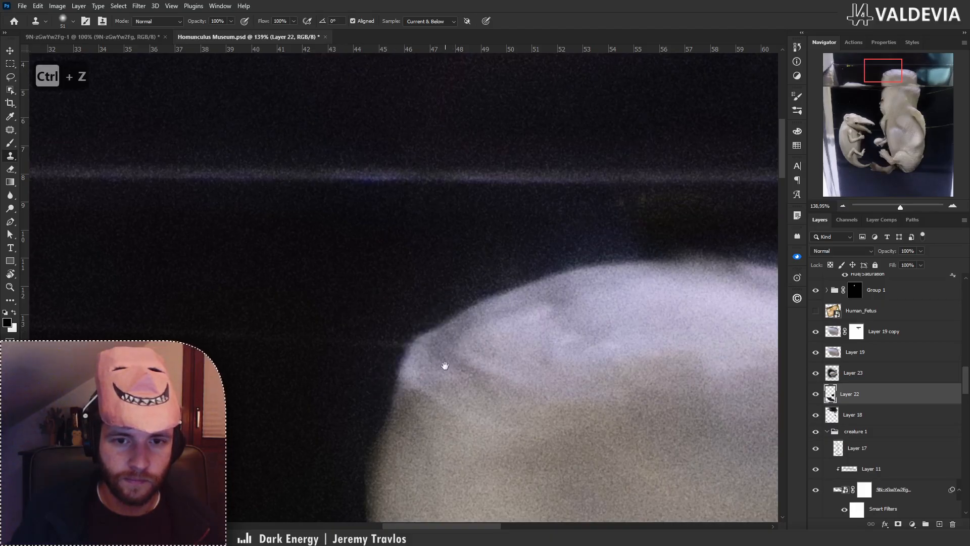
{"action": "left_click_drag", "start_coordinate": [444, 368], "coordinate": [461, 298]}
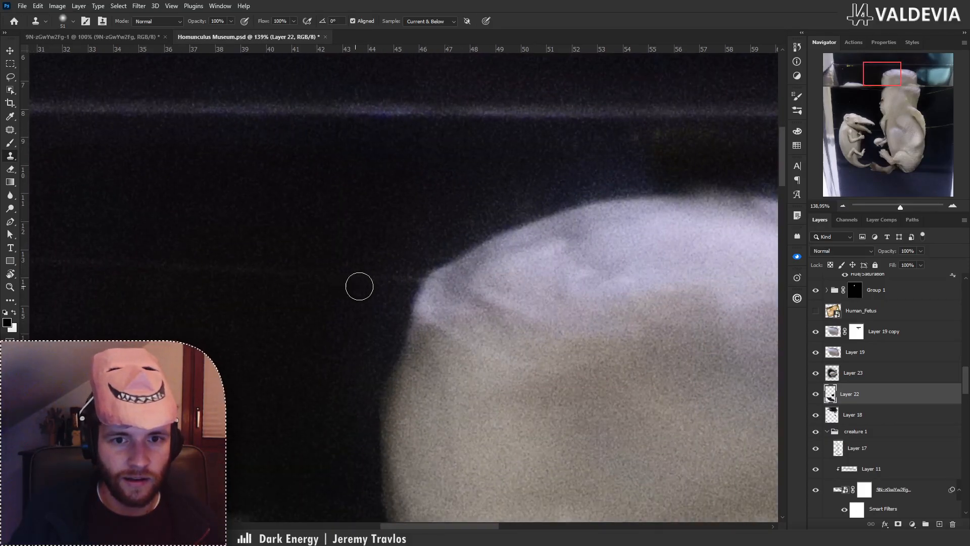
{"action": "right_click", "coordinate": [361, 281]}
{"action": "left_click", "coordinate": [413, 404]}
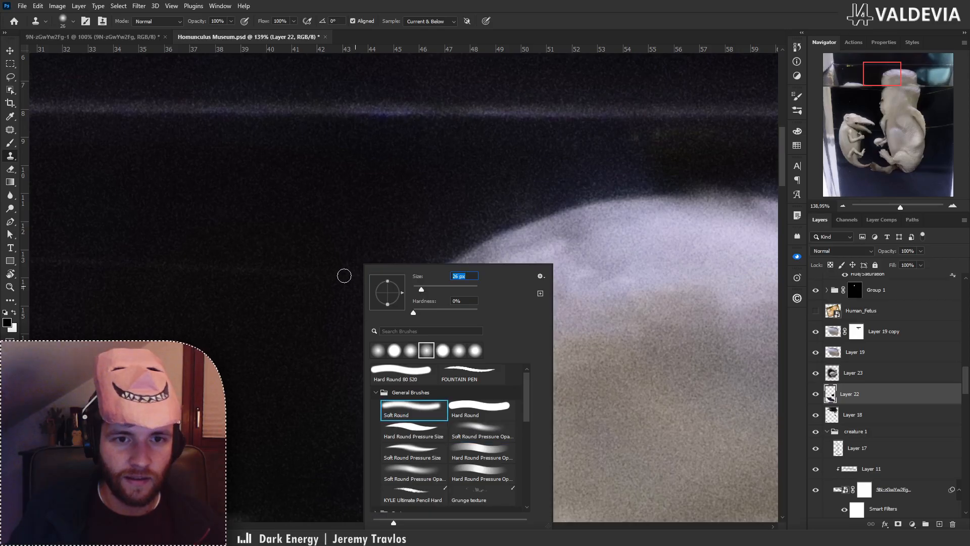
{"action": "left_click", "coordinate": [850, 400]}
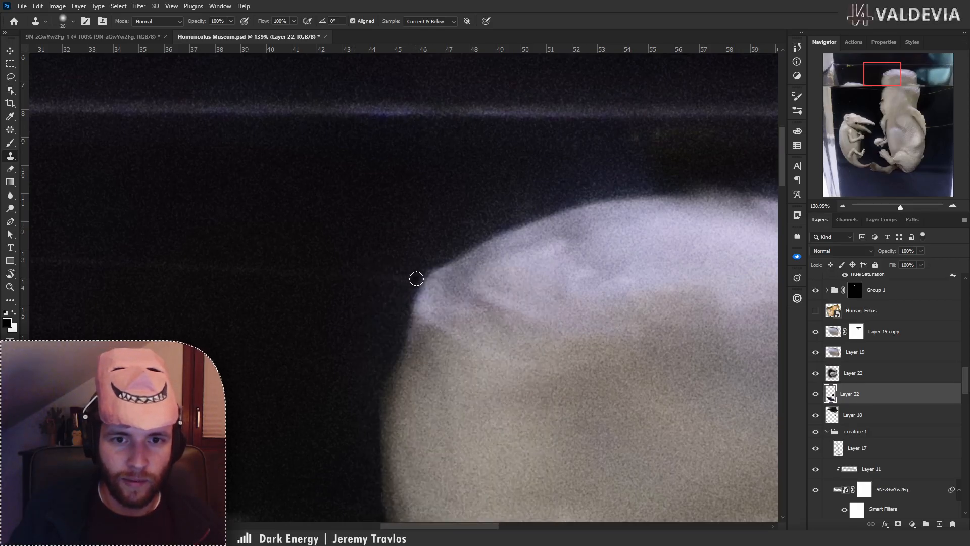
{"action": "mouse_move", "coordinate": [416, 278]}
{"action": "left_mouse_down"}
{"action": "mouse_move", "coordinate": [403, 319]}
{"action": "mouse_move", "coordinate": [444, 262]}
{"action": "mouse_move", "coordinate": [361, 274]}
{"action": "left_mouse_up"}
{"action": "key", "text": "ctrl+z"}
{"action": "left_click_drag", "start_coordinate": [446, 287], "coordinate": [466, 298]}
{"action": "left_click_drag", "start_coordinate": [491, 346], "coordinate": [471, 303]}
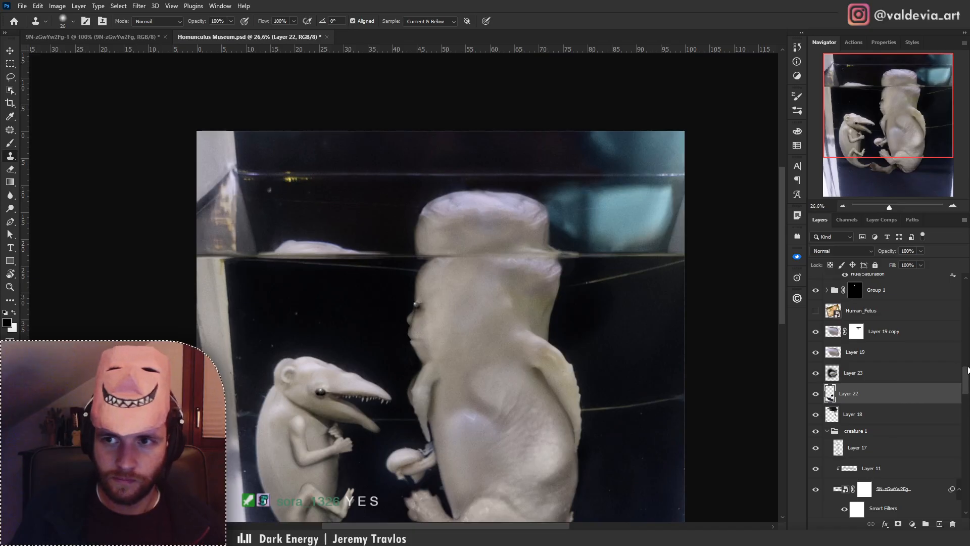
{"action": "left_click_drag", "start_coordinate": [967, 377], "coordinate": [953, 302]}
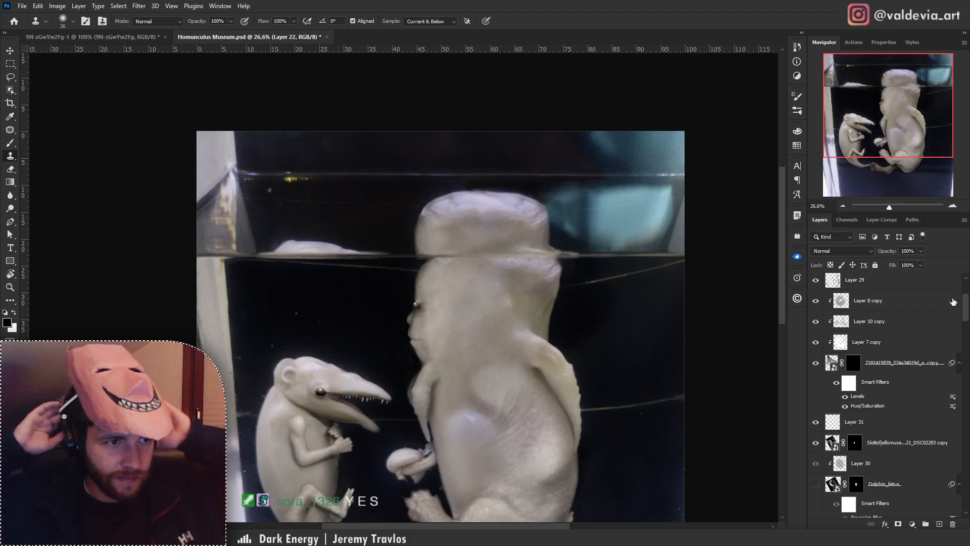
{"action": "key", "text": "ctrl+s"}
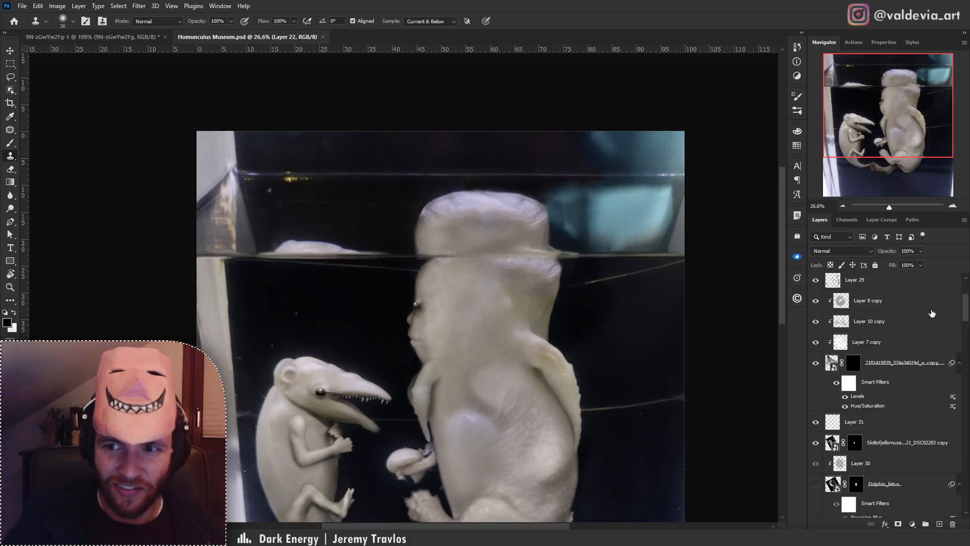
Shade the large specimen's neck and the side of its head on Layer 29 with a soft black brush of 275 px, undoing the first stroke.
{"action": "left_click_drag", "start_coordinate": [965, 309], "coordinate": [964, 296]}
{"action": "left_click", "coordinate": [930, 326]}
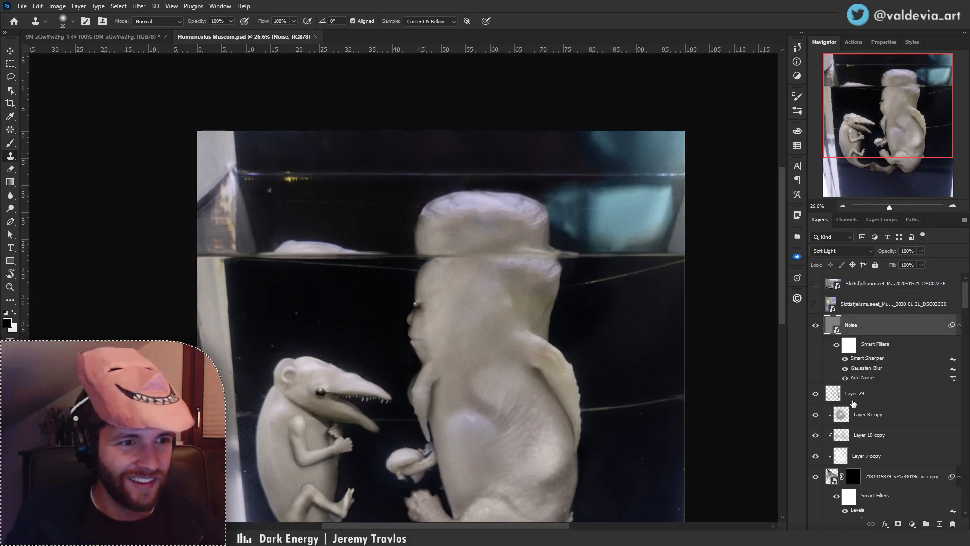
{"action": "left_click", "coordinate": [852, 401]}
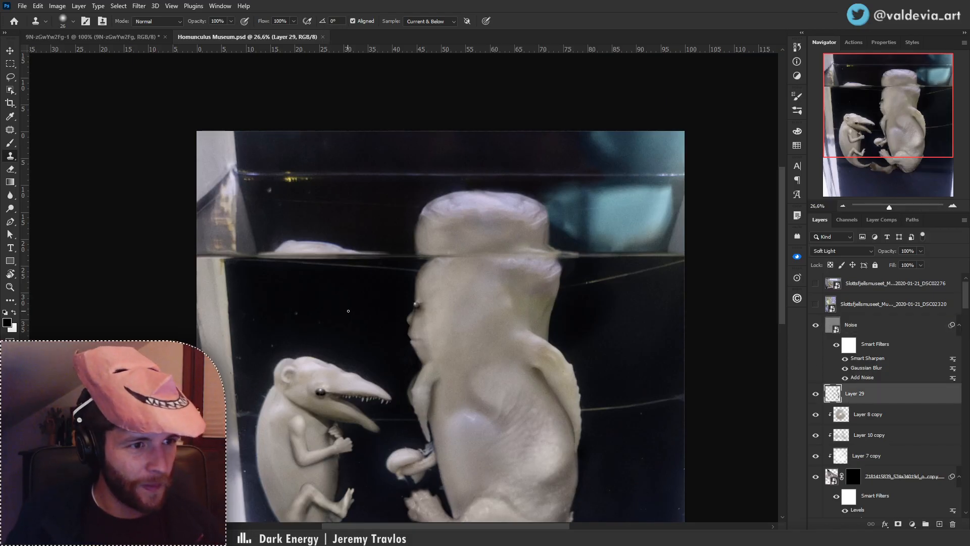
{"action": "key", "text": "b"}
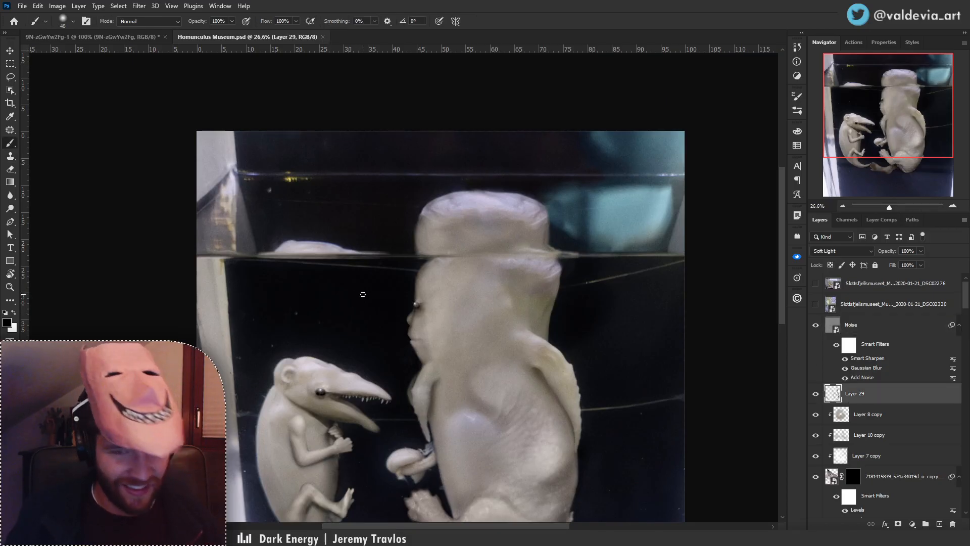
{"action": "right_click", "coordinate": [458, 299]}
{"action": "left_click", "coordinate": [869, 388]}
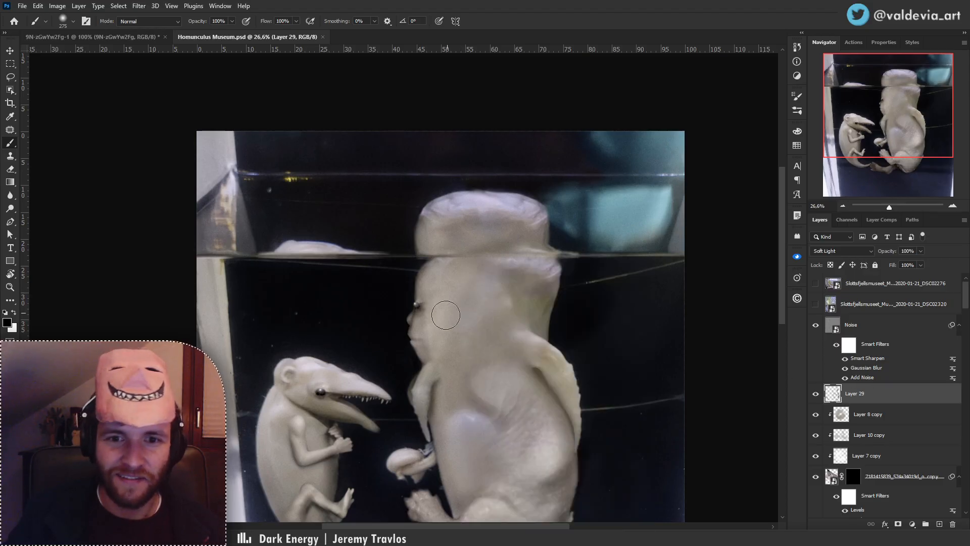
{"action": "left_click_drag", "start_coordinate": [440, 348], "coordinate": [500, 312]}
{"action": "key", "text": "ctrl+z"}
{"action": "mouse_move", "coordinate": [448, 359]}
{"action": "left_mouse_down"}
{"action": "mouse_move", "coordinate": [519, 319]}
{"action": "mouse_move", "coordinate": [503, 318]}
{"action": "left_mouse_up"}
{"action": "left_click_drag", "start_coordinate": [540, 292], "coordinate": [535, 329]}
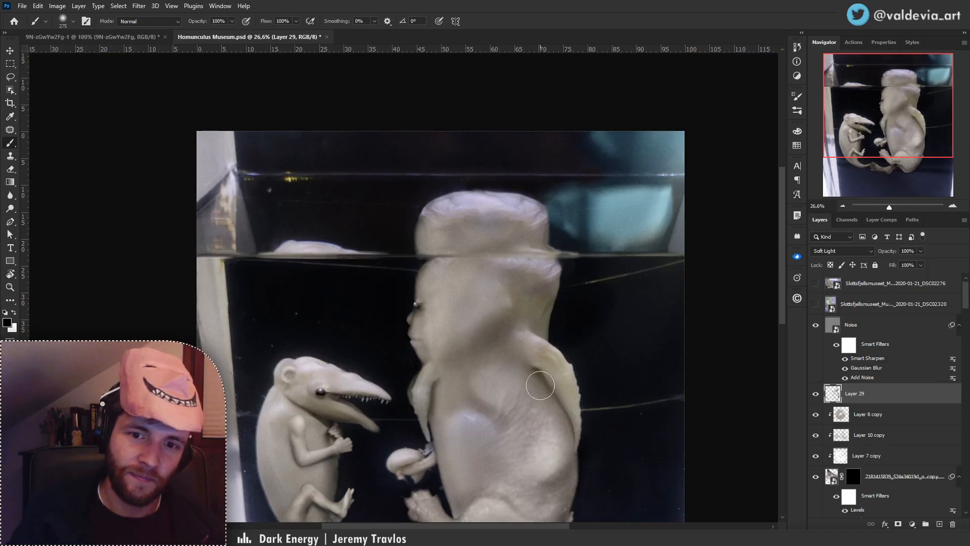
Try finer shading on the side of the large specimen's head on Layer 29 with an 89 px soft black brush, undoing the strokes.
{"action": "key", "text": "z"}
{"action": "mouse_move", "coordinate": [515, 324]}
{"action": "left_mouse_down"}
{"action": "mouse_move", "coordinate": [399, 328]}
{"action": "mouse_move", "coordinate": [607, 325]}
{"action": "left_mouse_up"}
{"action": "right_click", "coordinate": [607, 324]}
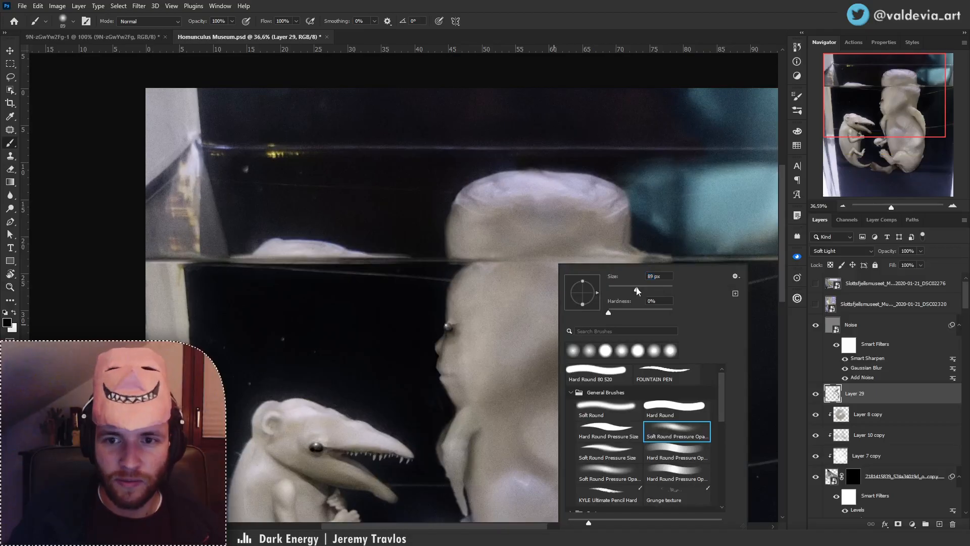
{"action": "left_click", "coordinate": [515, 329]}
{"action": "left_click_drag", "start_coordinate": [514, 322], "coordinate": [482, 397]}
{"action": "key", "text": "ctrl+z"}
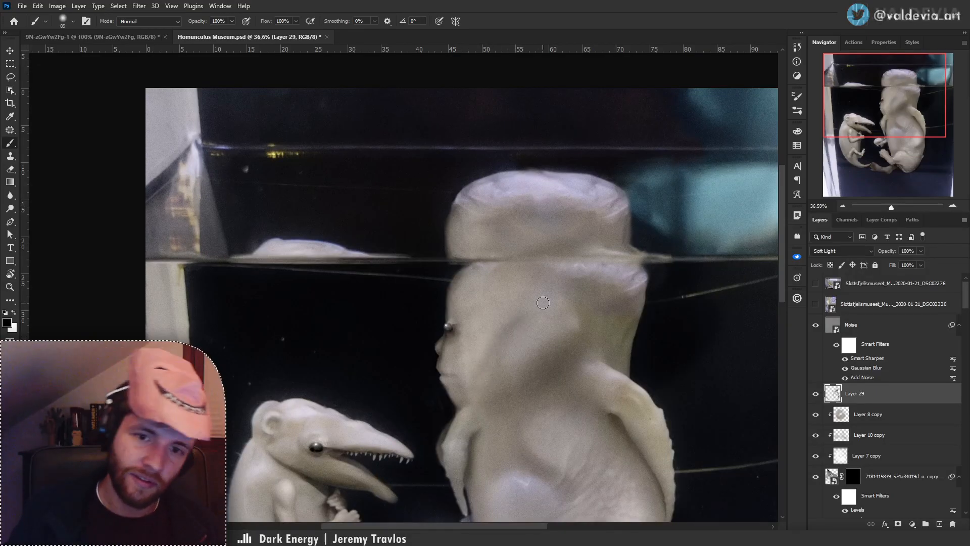
{"action": "key", "text": "z"}
{"action": "mouse_move", "coordinate": [511, 354]}
{"action": "left_mouse_down"}
{"action": "mouse_move", "coordinate": [427, 354]}
{"action": "mouse_move", "coordinate": [511, 332]}
{"action": "left_mouse_up"}
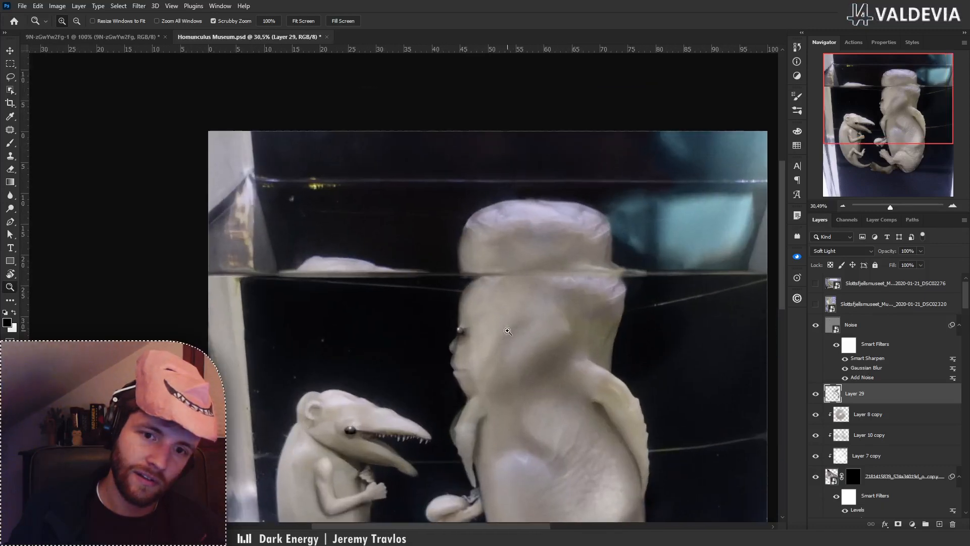
{"action": "key", "text": "b"}
{"action": "key", "text": "z"}
{"action": "mouse_move", "coordinate": [513, 294]}
{"action": "left_mouse_down"}
{"action": "mouse_move", "coordinate": [471, 288]}
{"action": "mouse_move", "coordinate": [585, 291]}
{"action": "left_mouse_up"}
{"action": "left_click_drag", "start_coordinate": [448, 299], "coordinate": [482, 298]}
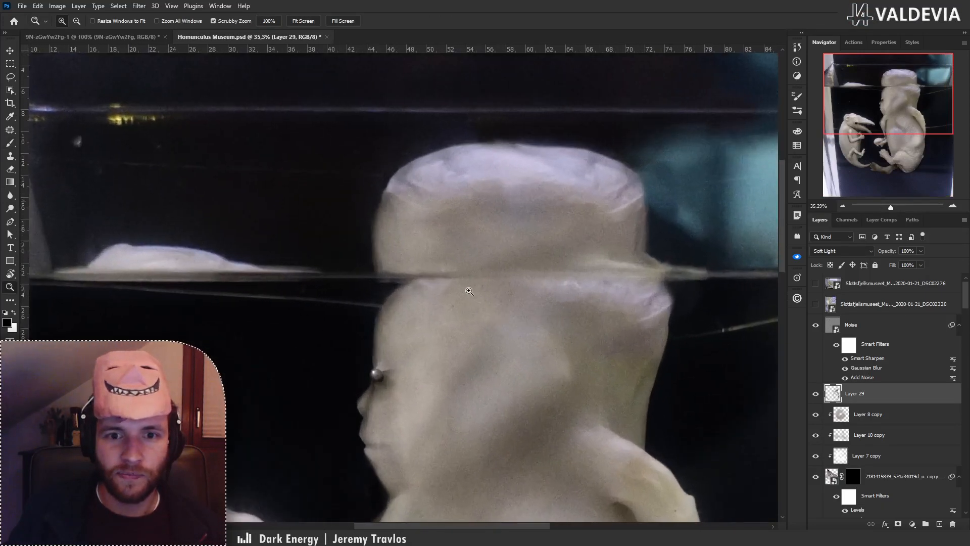
{"action": "key", "text": "b"}
{"action": "key", "text": "ctrl+z"}
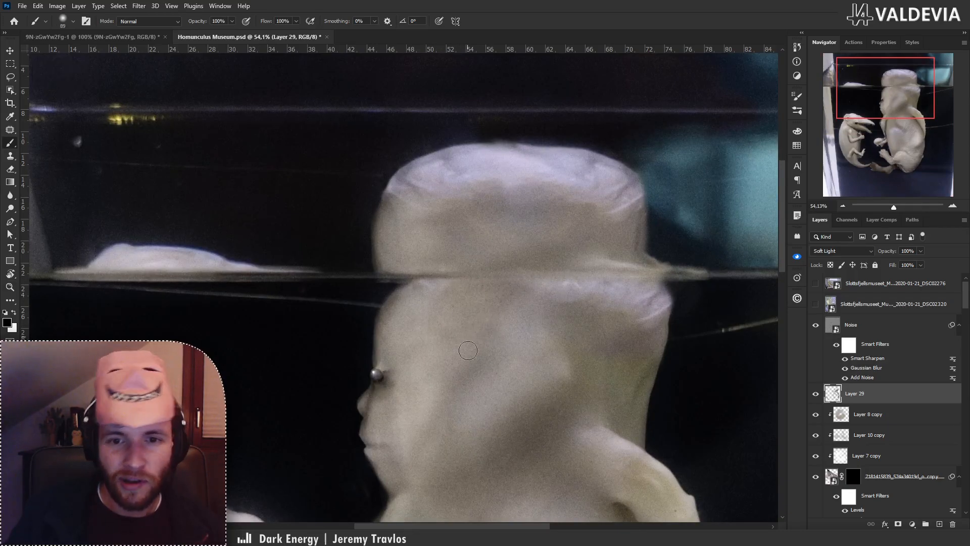
Shade the side of the large specimen's face and temple on Layer 29 with a soft black brush of 202 px, undoing the first stroke.
{"action": "right_click", "coordinate": [490, 318]}
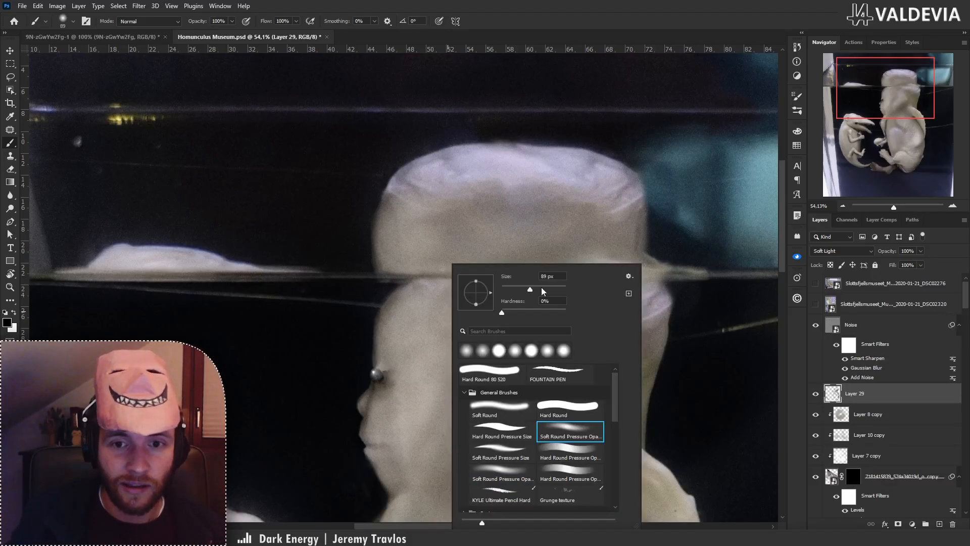
{"action": "left_click_drag", "start_coordinate": [409, 369], "coordinate": [486, 332]}
{"action": "key", "text": "ctrl+z"}
{"action": "left_click_drag", "start_coordinate": [403, 367], "coordinate": [487, 298]}
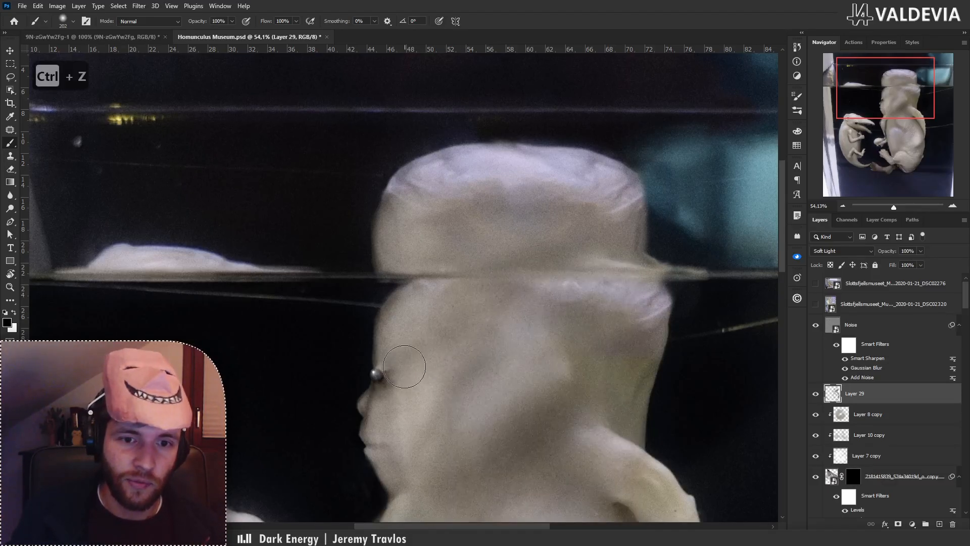
{"action": "left_click_drag", "start_coordinate": [412, 339], "coordinate": [499, 320]}
Deepen the shading around the large specimen's mouth and cheek on Layer 29 with soft black brushes of 92 and 50 px, undoing bad strokes.
{"action": "left_click_drag", "start_coordinate": [501, 366], "coordinate": [532, 262]}
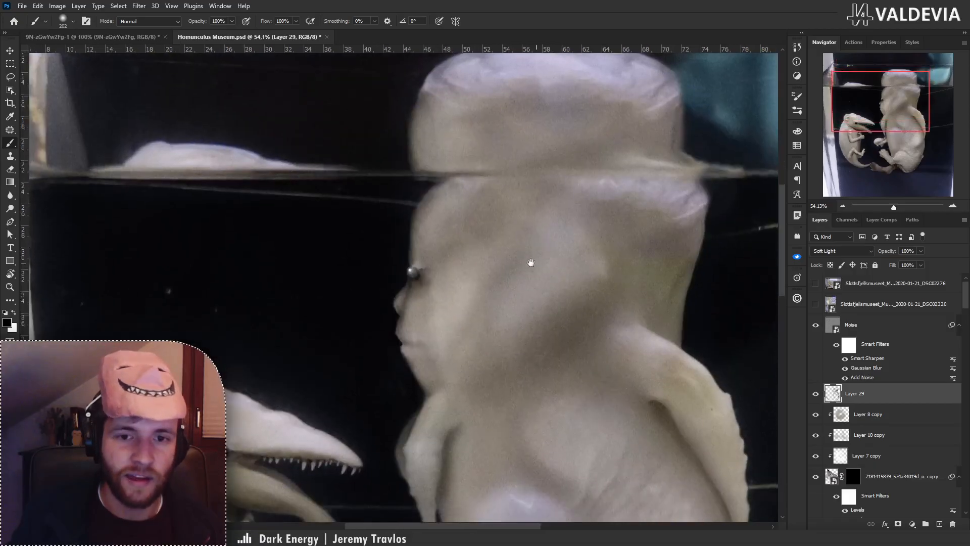
{"action": "mouse_move", "coordinate": [479, 316]}
{"action": "left_mouse_down"}
{"action": "mouse_move", "coordinate": [439, 324]}
{"action": "mouse_move", "coordinate": [480, 317]}
{"action": "left_mouse_up"}
{"action": "right_click", "coordinate": [515, 319]}
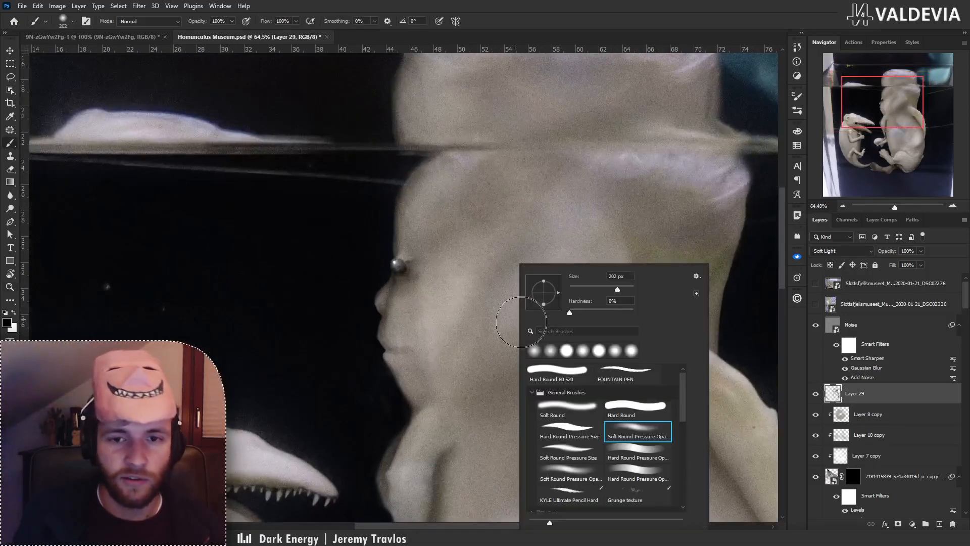
{"action": "left_click", "coordinate": [470, 318]}
{"action": "key", "text": "ctrl+z"}
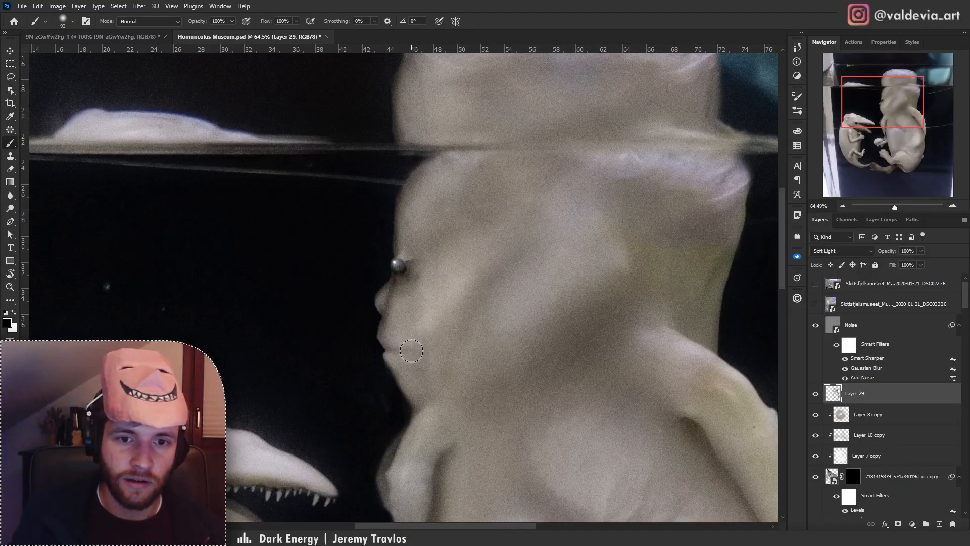
{"action": "mouse_move", "coordinate": [466, 325]}
{"action": "left_mouse_down"}
{"action": "mouse_move", "coordinate": [433, 330]}
{"action": "mouse_move", "coordinate": [475, 326]}
{"action": "left_mouse_up"}
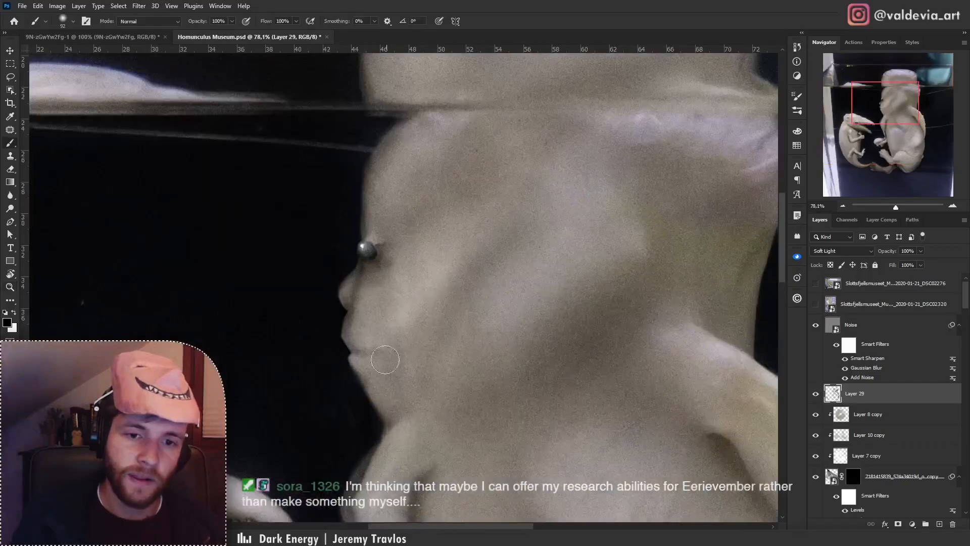
{"action": "mouse_move", "coordinate": [369, 355]}
{"action": "left_mouse_down"}
{"action": "mouse_move", "coordinate": [396, 350]}
{"action": "mouse_move", "coordinate": [381, 352]}
{"action": "left_mouse_up"}
{"action": "key", "text": "ctrl+z"}
{"action": "right_click", "coordinate": [437, 331]}
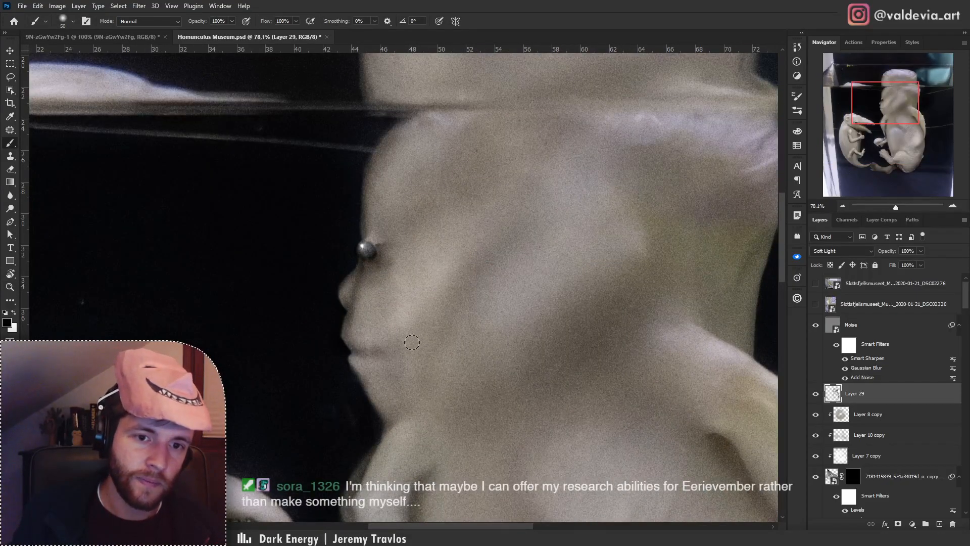
{"action": "mouse_move", "coordinate": [387, 319]}
{"action": "left_mouse_down"}
{"action": "mouse_move", "coordinate": [340, 313]}
{"action": "mouse_move", "coordinate": [365, 328]}
{"action": "mouse_move", "coordinate": [387, 323]}
{"action": "left_mouse_up"}
Try shading under the large specimen's chin on Layer 29 with an 88 px soft black brush, undoing the strokes.
{"action": "right_click", "coordinate": [433, 287]}
{"action": "left_click", "coordinate": [512, 288]}
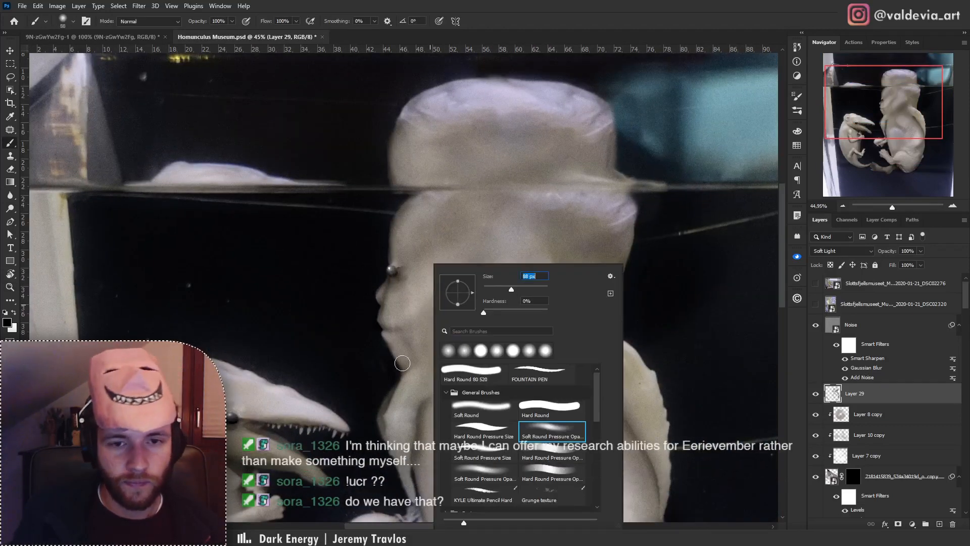
{"action": "left_click_drag", "start_coordinate": [404, 362], "coordinate": [412, 360]}
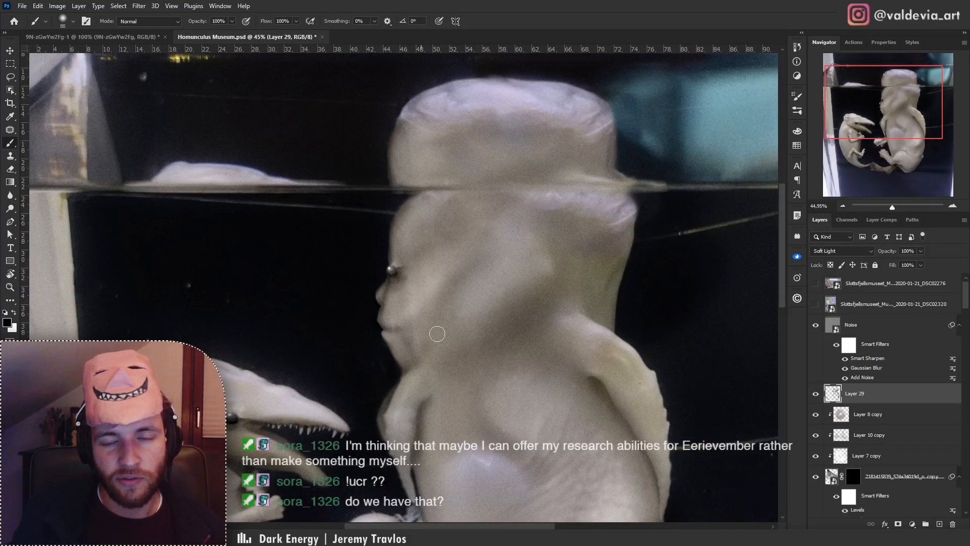
{"action": "key", "text": "ctrl+z"}
{"action": "key", "text": "ctrl+z"}
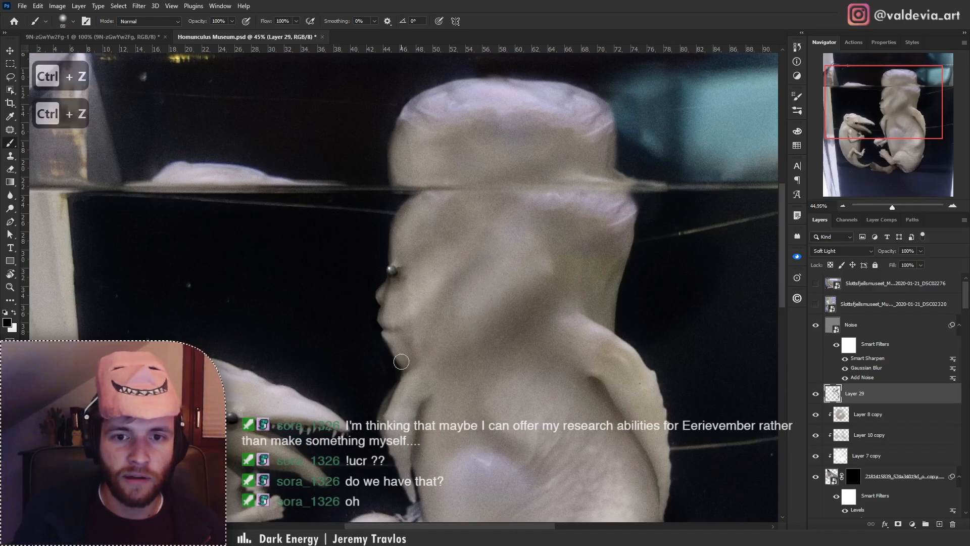
Refine the light and dark transitions on the side of the large specimen's head on Layer 29 with the 88 px brush, undoing bad strokes.
{"action": "key", "text": "z"}
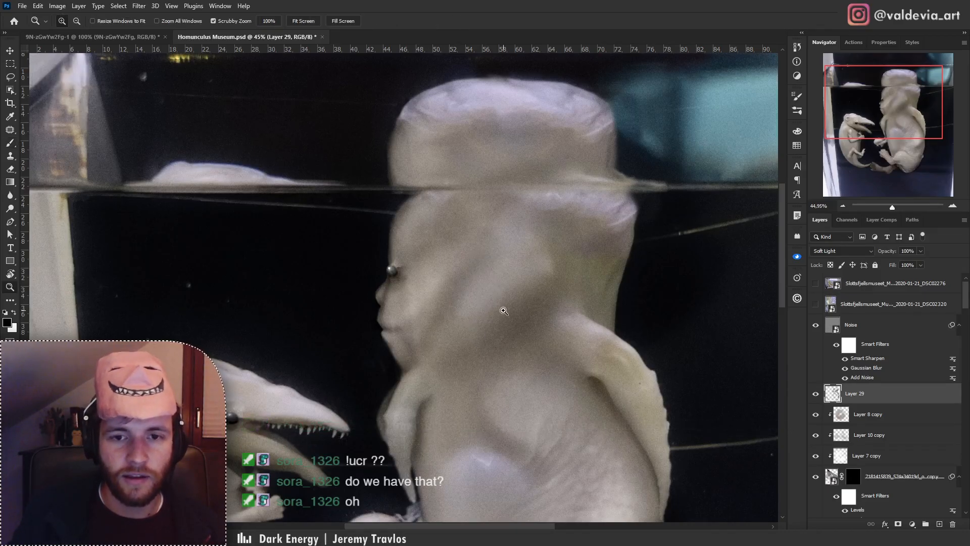
{"action": "mouse_move", "coordinate": [479, 330]}
{"action": "left_mouse_down"}
{"action": "mouse_move", "coordinate": [451, 319]}
{"action": "mouse_move", "coordinate": [491, 330]}
{"action": "left_mouse_up"}
{"action": "key", "text": "b"}
{"action": "key", "text": "ctrl+z"}
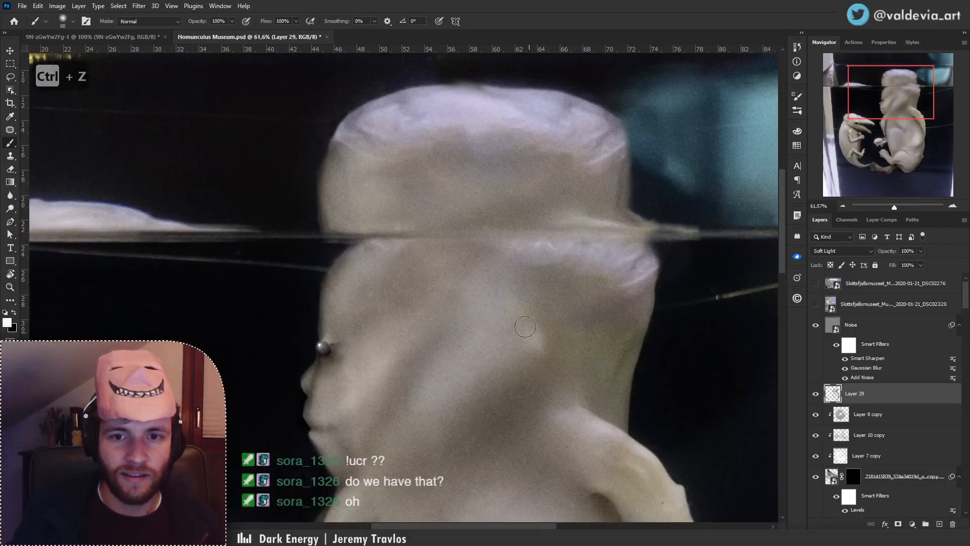
{"action": "key", "text": "ctrl+z"}
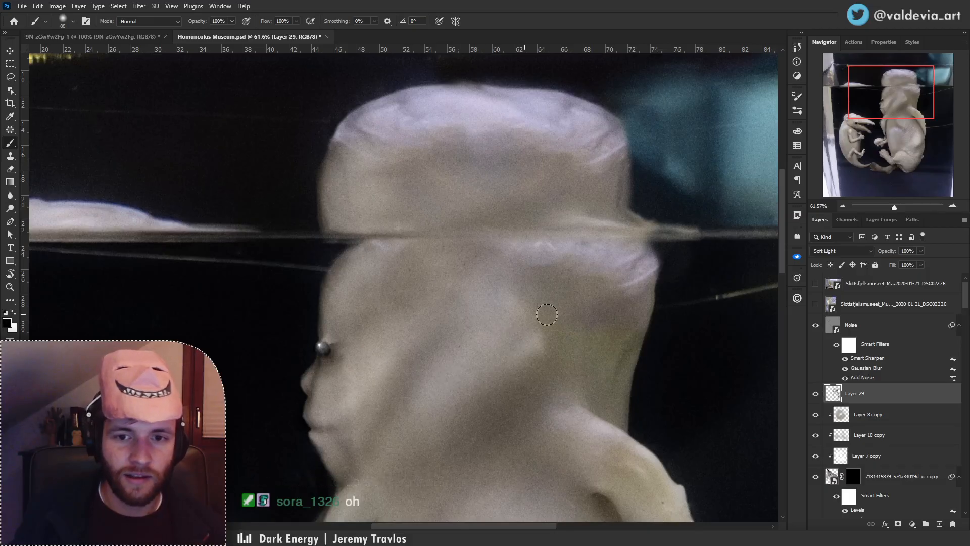
Compare the whole composite with and without the Layer 29 shading.
{"action": "key", "text": "z"}
{"action": "mouse_move", "coordinate": [541, 260]}
{"action": "left_mouse_down"}
{"action": "mouse_move", "coordinate": [464, 346]}
{"action": "mouse_move", "coordinate": [444, 273]}
{"action": "left_mouse_up"}
{"action": "key", "text": "z"}
{"action": "left_click_drag", "start_coordinate": [507, 257], "coordinate": [548, 252]}
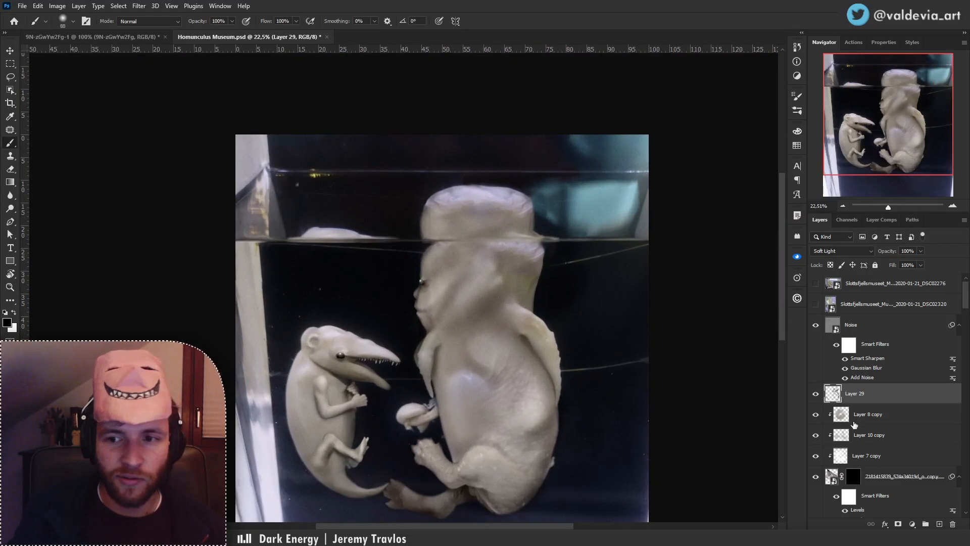
{"action": "left_click", "coordinate": [817, 397]}
{"action": "left_click", "coordinate": [815, 395]}
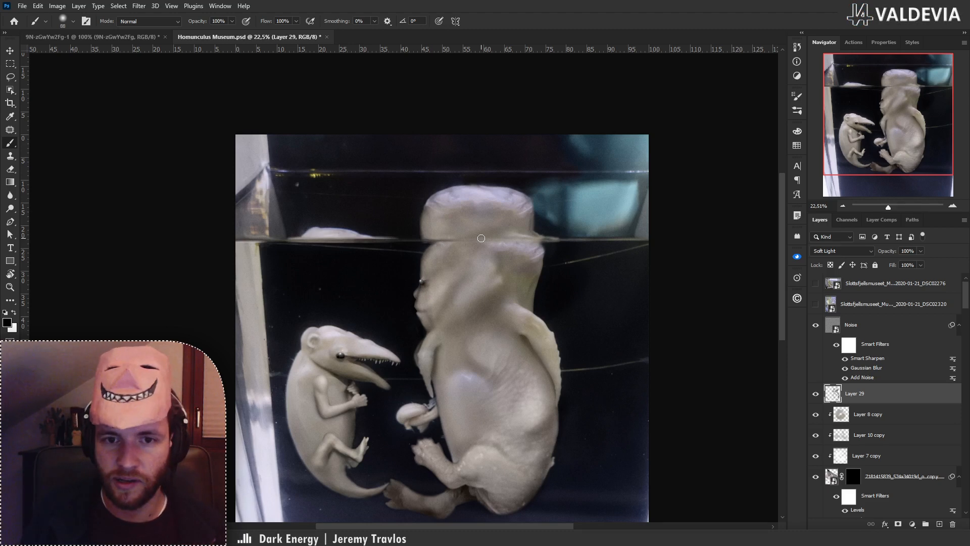
Try white highlights on the large specimen's forehead and side of the head on Layer 29, undoing the strokes.
{"action": "key", "text": "z"}
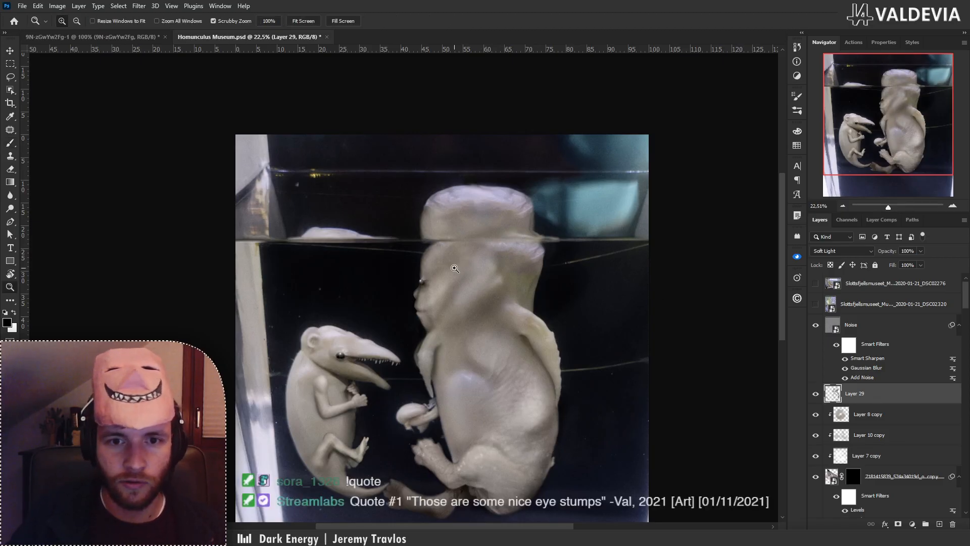
{"action": "left_click_drag", "start_coordinate": [425, 292], "coordinate": [479, 271]}
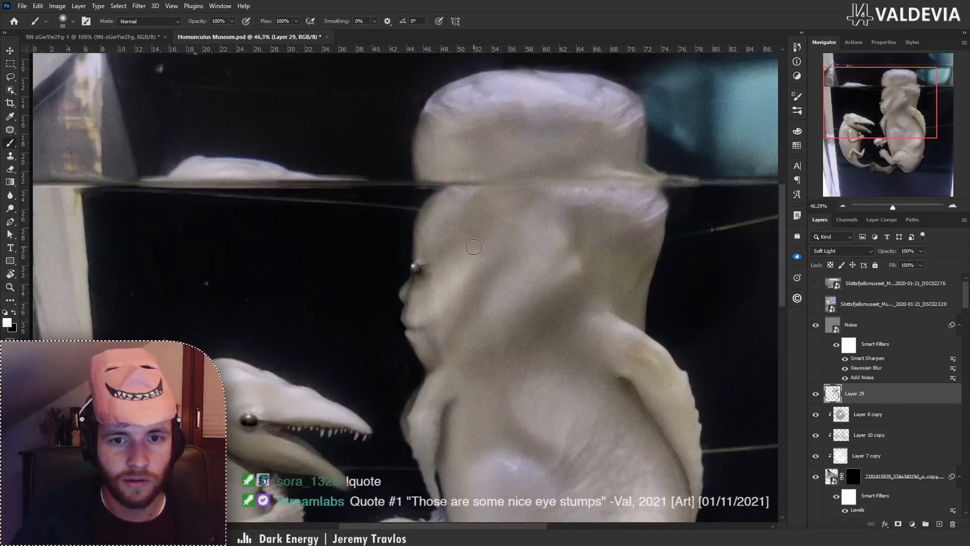
{"action": "key", "text": "ctrl+z"}
{"action": "key", "text": "ctrl+z"}
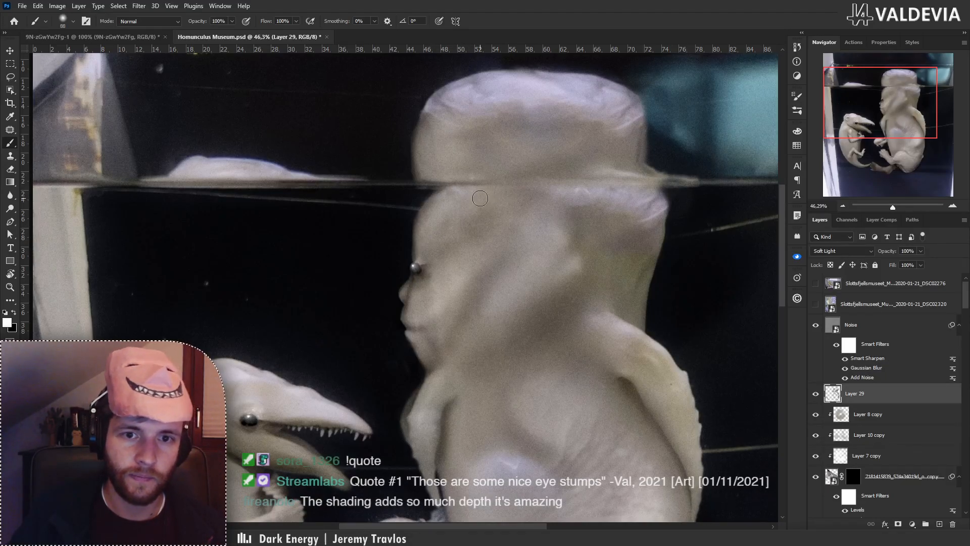
Refine the shading on the large specimen's nose on Layer 29 with a 34 px soft brush.
{"action": "scroll", "coordinate": [413, 309], "scroll_direction": "up", "scroll_amount": 5}
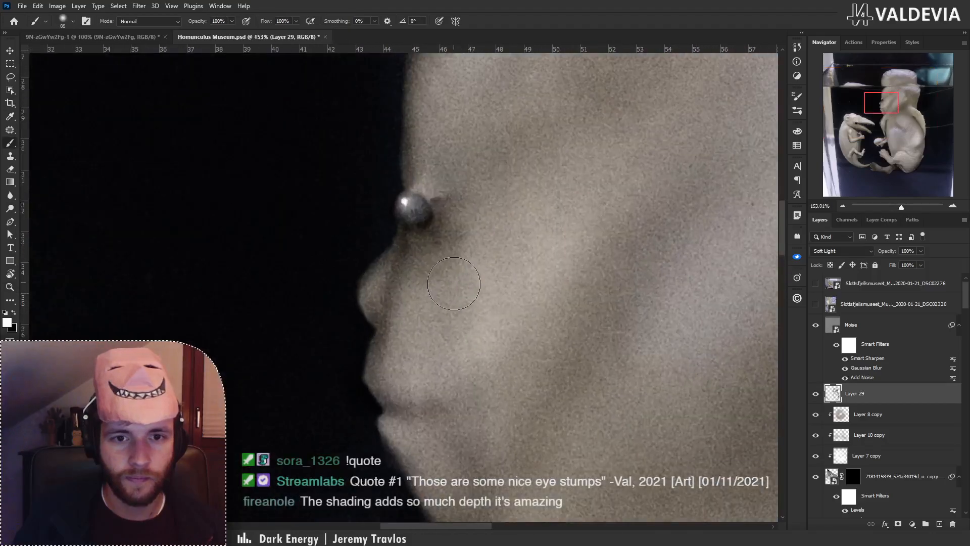
{"action": "right_click", "coordinate": [456, 270]}
{"action": "left_click", "coordinate": [517, 288]}
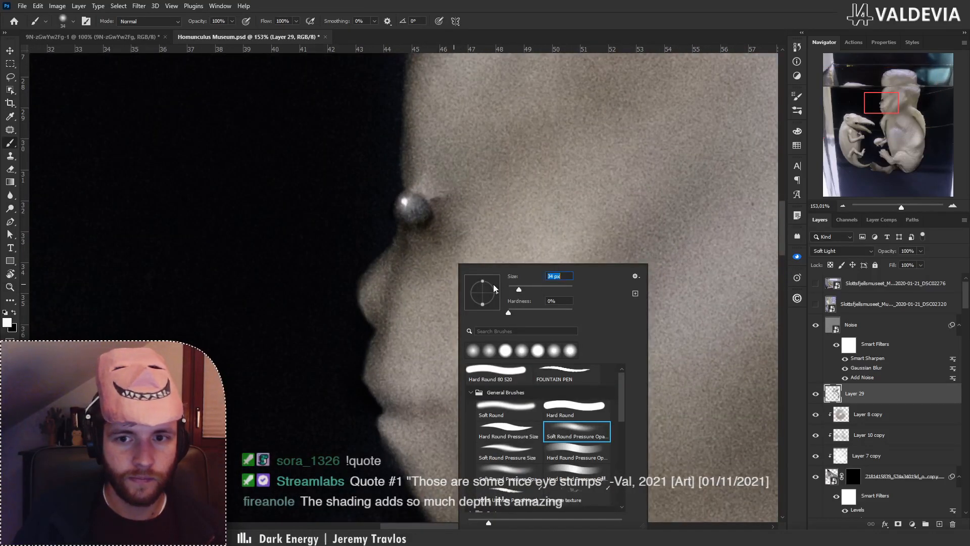
{"action": "mouse_move", "coordinate": [365, 280]}
{"action": "left_mouse_down"}
{"action": "mouse_move", "coordinate": [396, 245]}
{"action": "mouse_move", "coordinate": [364, 295]}
{"action": "left_mouse_up"}
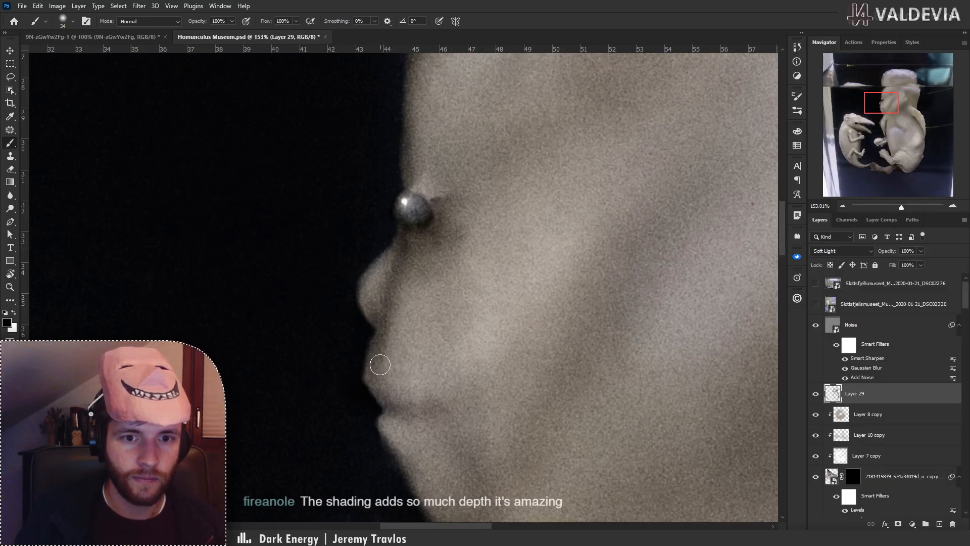
Review the full composite at a small scale, toggling the Layer 29 shading to judge its effect.
{"action": "key", "text": "z"}
{"action": "left_click_drag", "start_coordinate": [467, 322], "coordinate": [381, 306]}
{"action": "key", "text": "b"}
{"action": "left_click_drag", "start_coordinate": [472, 340], "coordinate": [426, 280]}
{"action": "left_click", "coordinate": [816, 395]}
{"action": "left_click", "coordinate": [815, 396]}
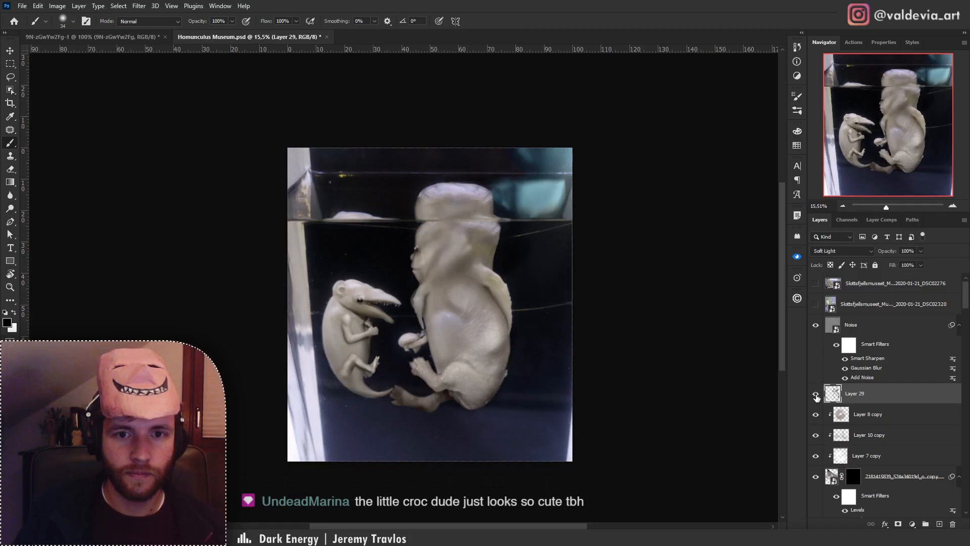
{"action": "left_click", "coordinate": [815, 395]}
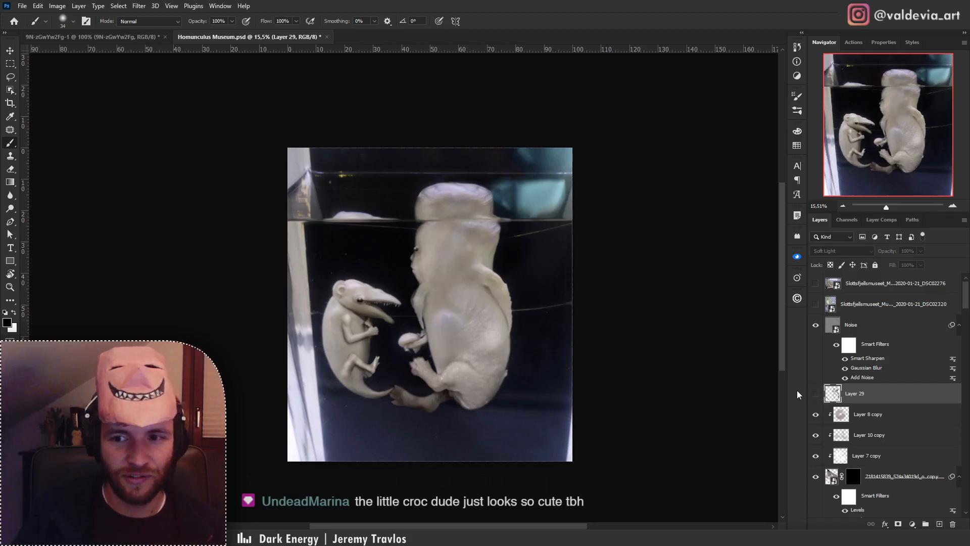
{"action": "left_click", "coordinate": [815, 395]}
{"action": "left_click_drag", "start_coordinate": [456, 246], "coordinate": [480, 262]}
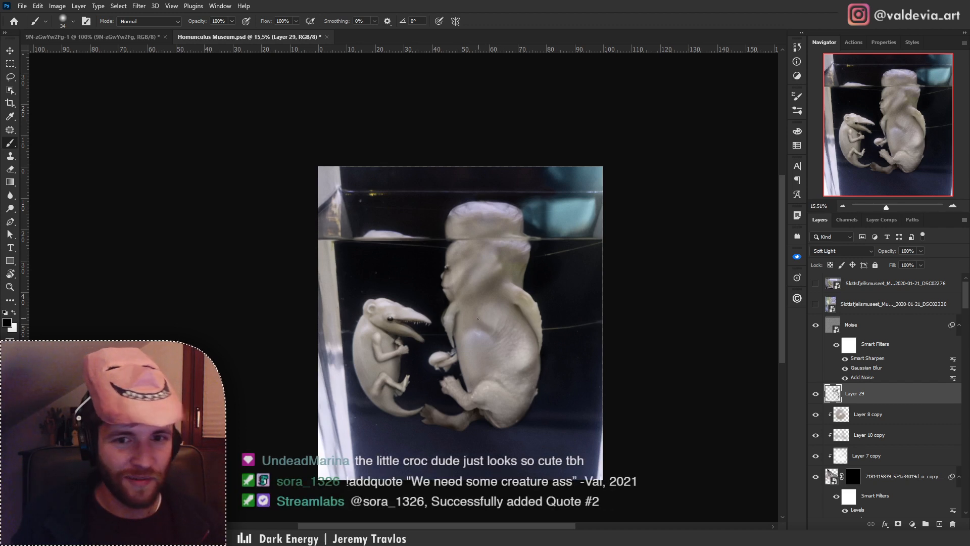
{"action": "left_click", "coordinate": [815, 394]}
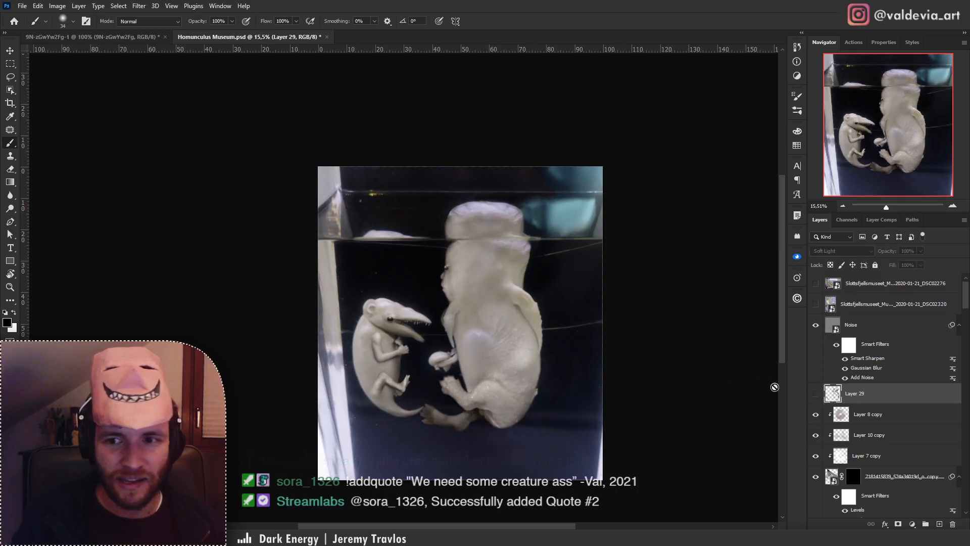
{"action": "left_click", "coordinate": [813, 394]}
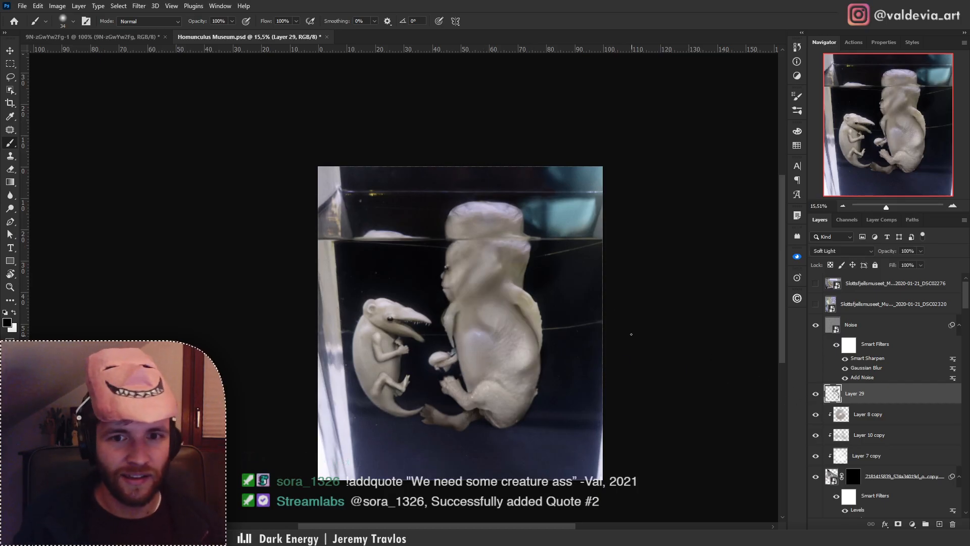
Copy the face shading from Layer 29 to a new layer with a lasso selection and move it up over the head above the waterline.
{"action": "scroll", "coordinate": [604, 294], "scroll_direction": "up", "scroll_amount": 5}
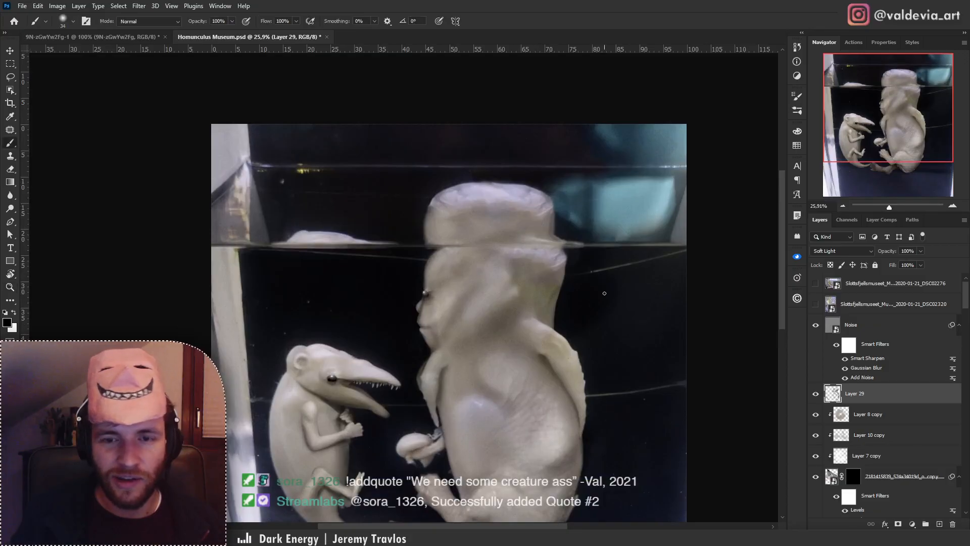
{"action": "key", "text": "l"}
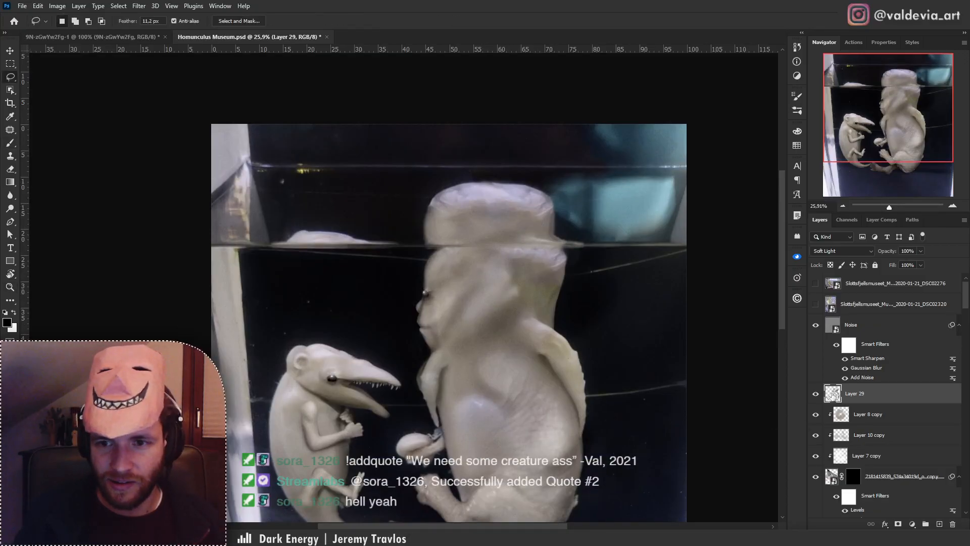
{"action": "mouse_move", "coordinate": [409, 327]}
{"action": "left_mouse_down"}
{"action": "mouse_move", "coordinate": [423, 254]}
{"action": "mouse_move", "coordinate": [510, 239]}
{"action": "mouse_move", "coordinate": [543, 309]}
{"action": "left_mouse_up"}
{"action": "left_click_drag", "start_coordinate": [435, 350], "coordinate": [419, 340]}
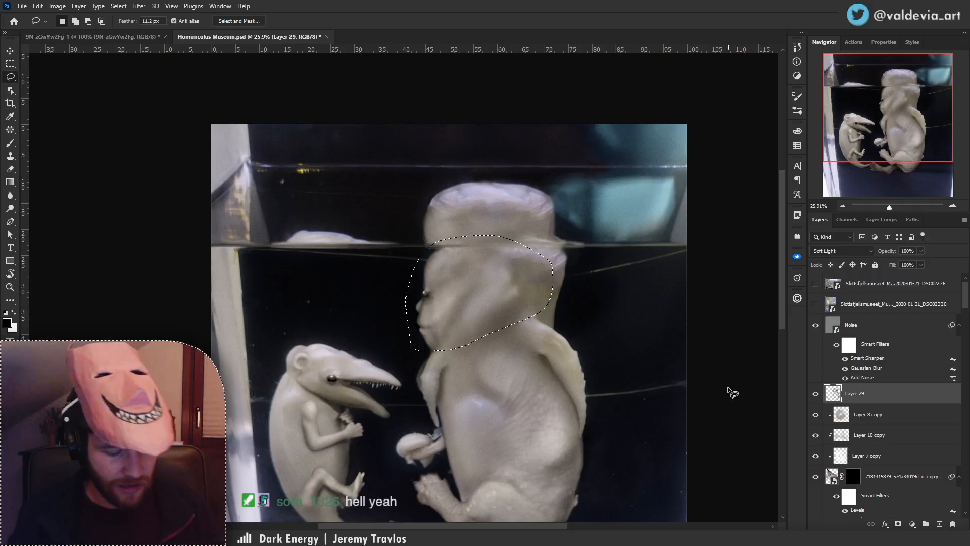
{"action": "key", "text": "ctrl+j"}
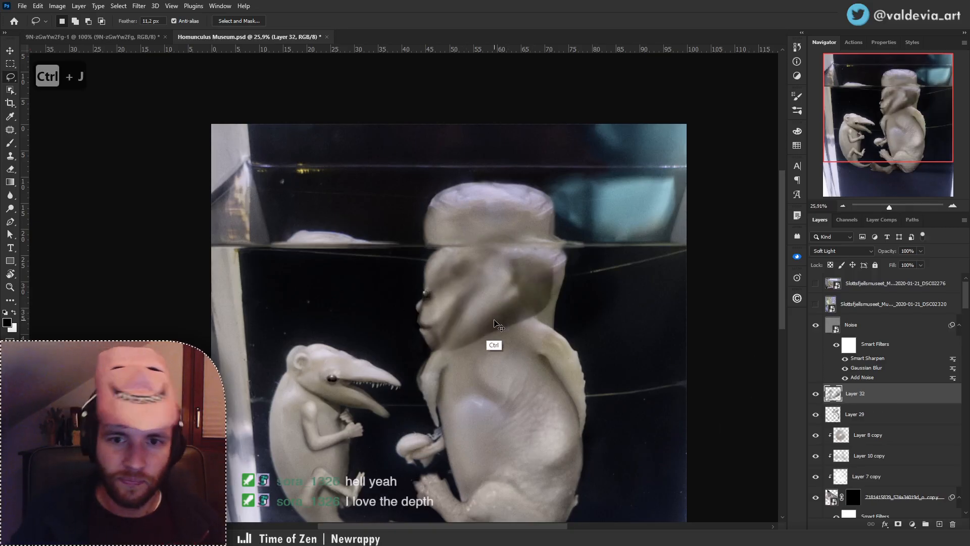
{"action": "left_click_drag", "start_coordinate": [495, 322], "coordinate": [495, 270]}
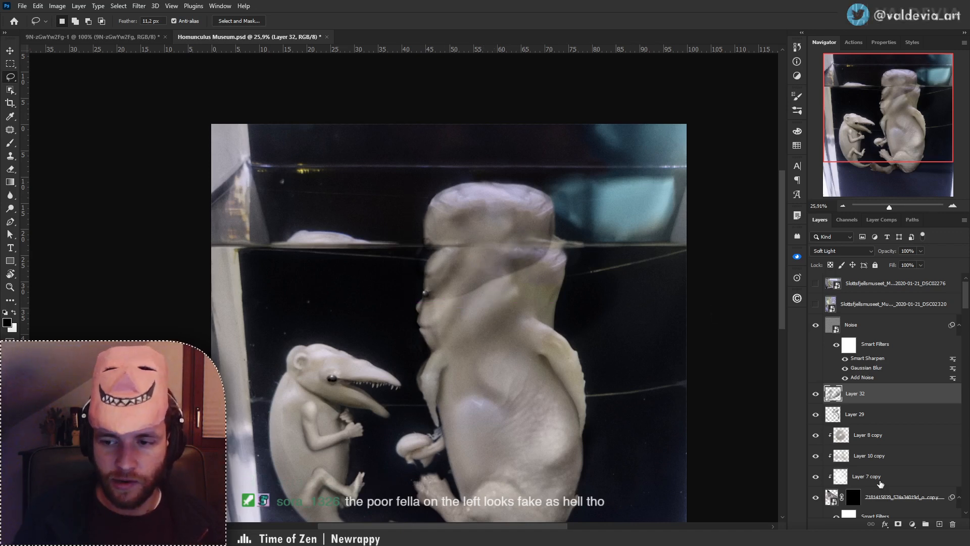
Add a mask to Layer 32, hide its shading below the waterline with a 187 px soft black brush, and toggle the layer to check.
{"action": "left_click", "coordinate": [898, 524]}
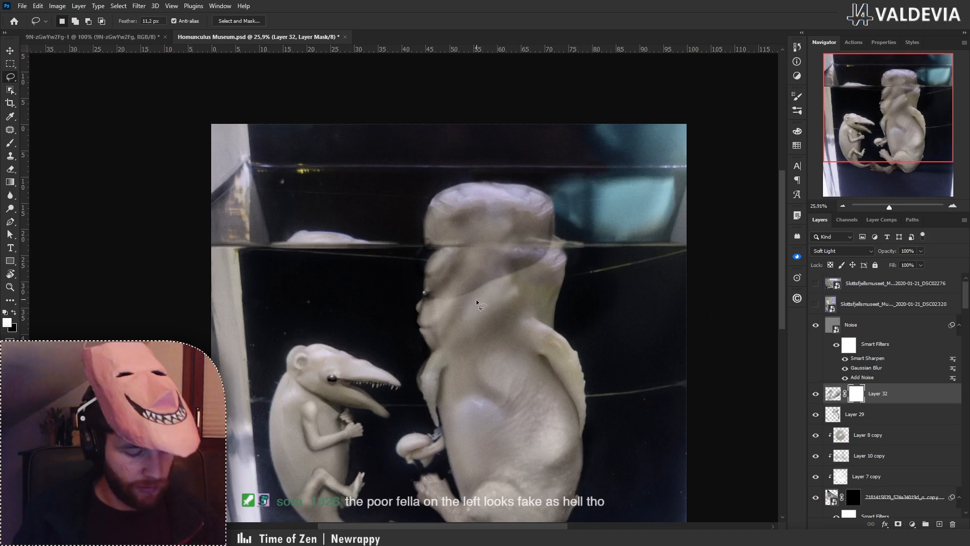
{"action": "key", "text": "b"}
{"action": "right_click", "coordinate": [499, 290]}
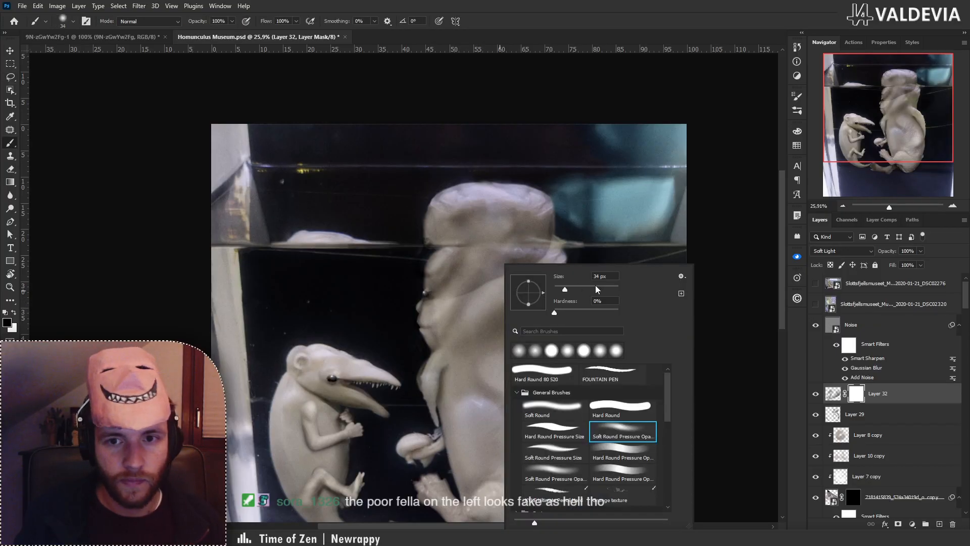
{"action": "left_click", "coordinate": [556, 405]}
{"action": "mouse_move", "coordinate": [408, 292]}
{"action": "left_mouse_down"}
{"action": "mouse_move", "coordinate": [432, 300]}
{"action": "mouse_move", "coordinate": [560, 278]}
{"action": "mouse_move", "coordinate": [436, 268]}
{"action": "mouse_move", "coordinate": [556, 267]}
{"action": "mouse_move", "coordinate": [433, 259]}
{"action": "mouse_move", "coordinate": [590, 253]}
{"action": "left_mouse_up"}
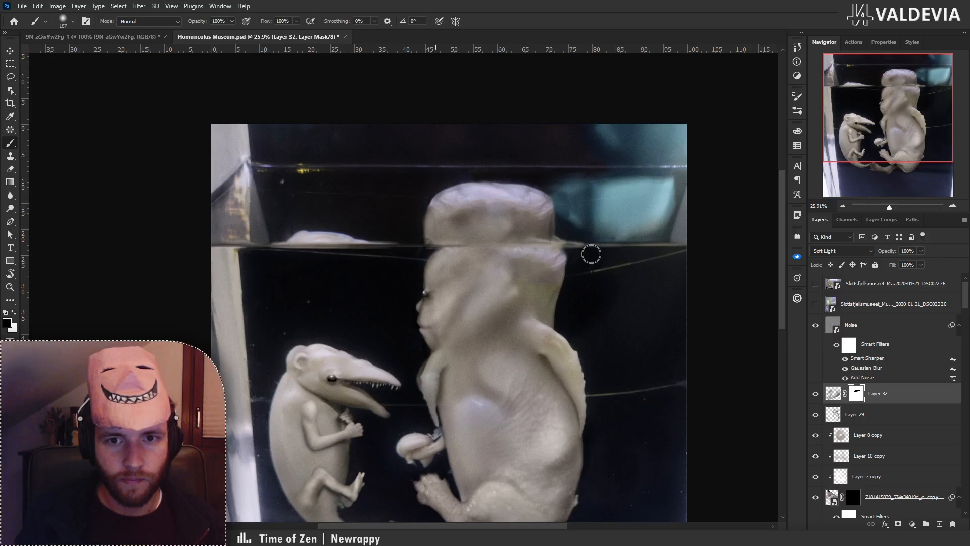
{"action": "left_click", "coordinate": [816, 394]}
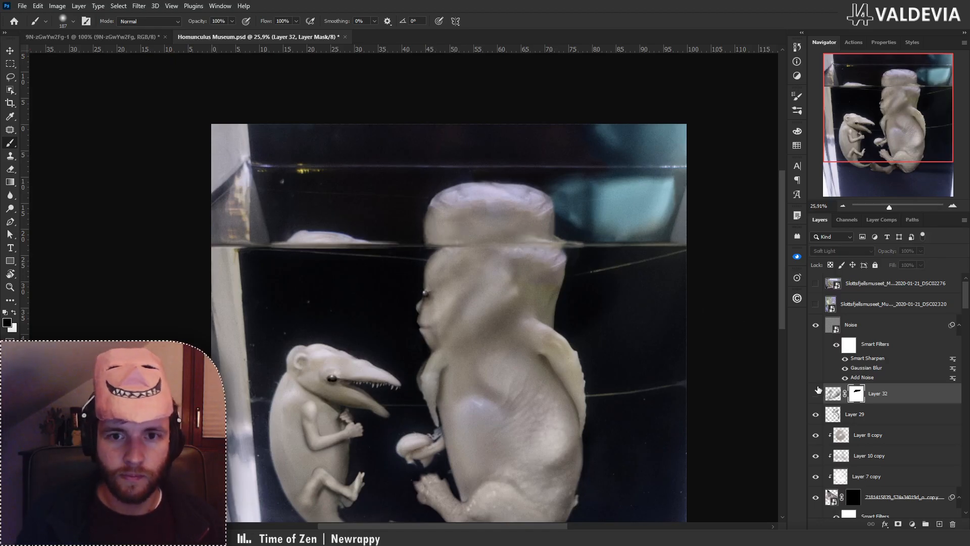
Show Layer 32 again and examine the head's shading around the waterline at a closer scale.
{"action": "left_click", "coordinate": [816, 393]}
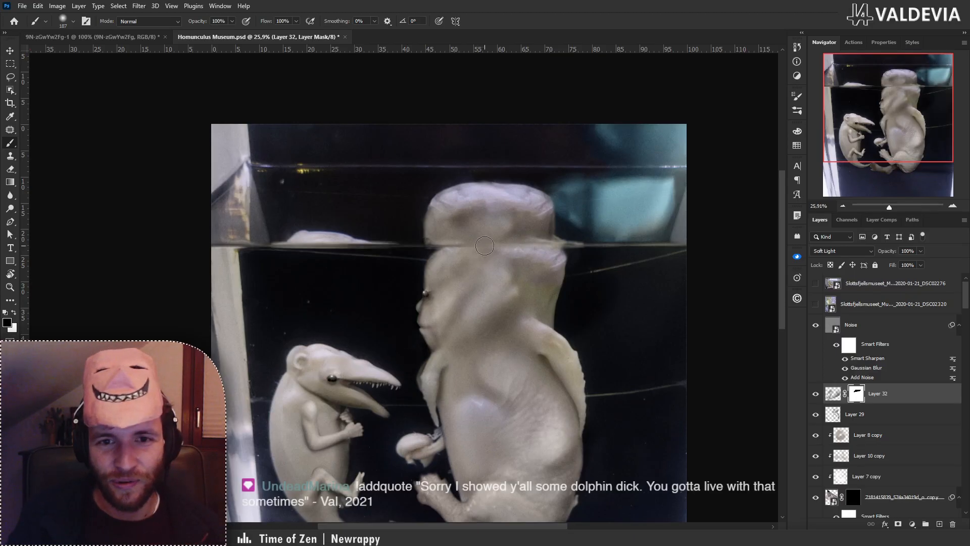
{"action": "key", "text": "z"}
{"action": "mouse_move", "coordinate": [458, 195]}
{"action": "left_mouse_down"}
{"action": "mouse_move", "coordinate": [471, 195]}
{"action": "mouse_move", "coordinate": [449, 194]}
{"action": "left_mouse_up"}
{"action": "left_click_drag", "start_coordinate": [461, 248], "coordinate": [493, 249]}
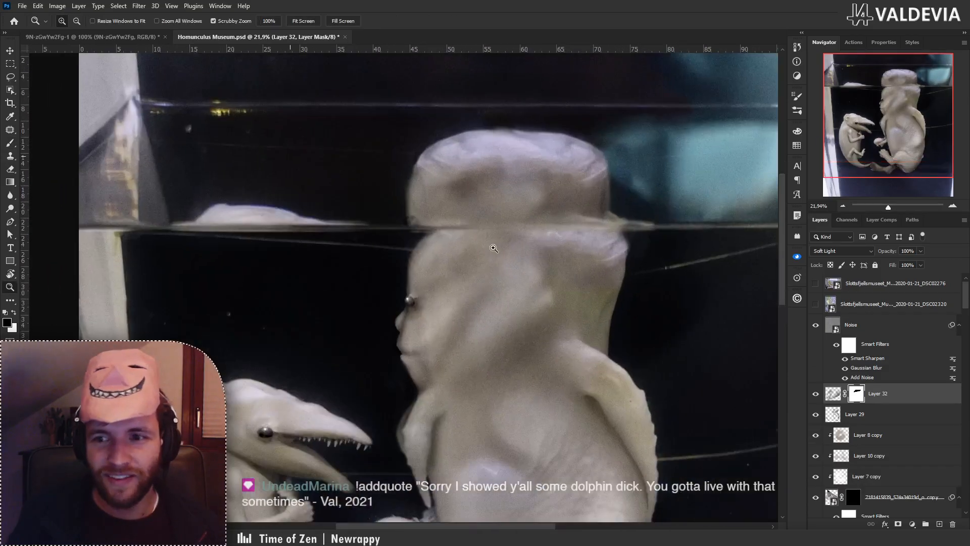
Duplicate the large specimen's eye layer with its three clipped layers beneath the originals and move the copies up to the waterline.
{"action": "key", "text": "b"}
{"action": "left_click_drag", "start_coordinate": [964, 306], "coordinate": [964, 332]}
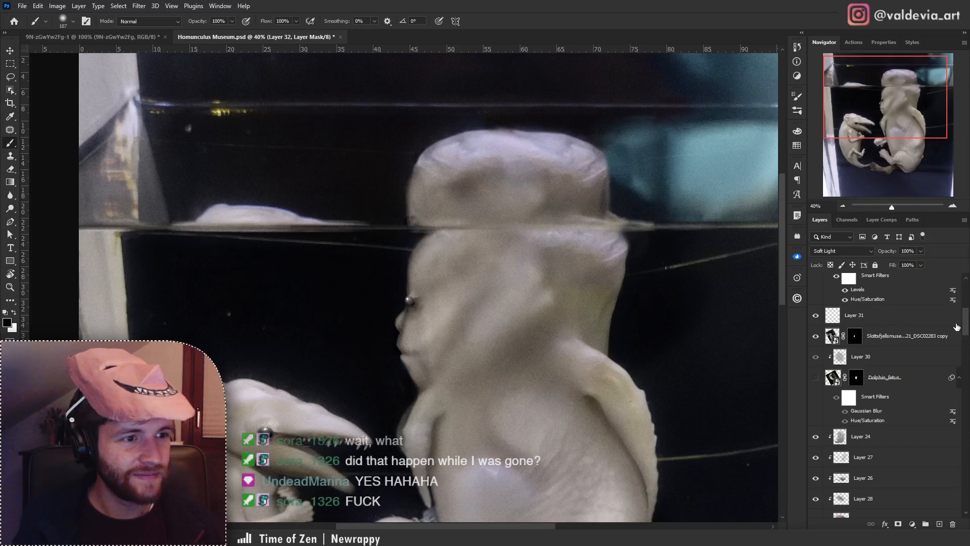
{"action": "left_click", "coordinate": [880, 358]}
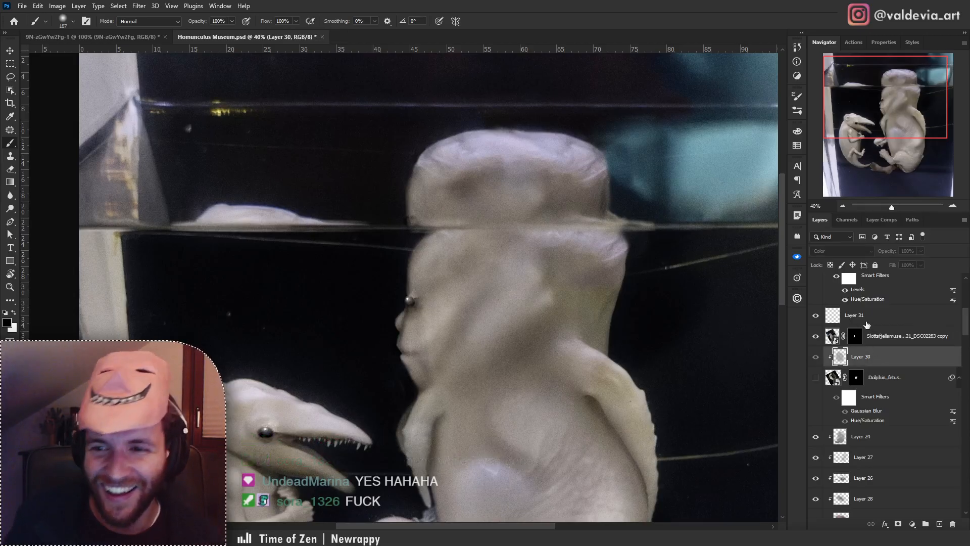
{"action": "left_click_drag", "start_coordinate": [966, 332], "coordinate": [956, 313]}
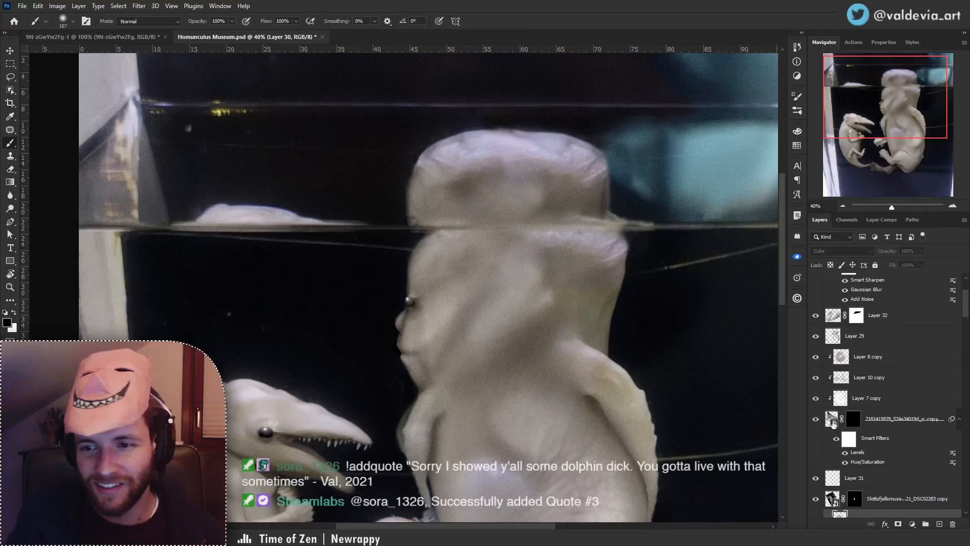
{"action": "left_click", "coordinate": [895, 425]}
{"action": "left_click", "coordinate": [888, 366], "text": "shift"}
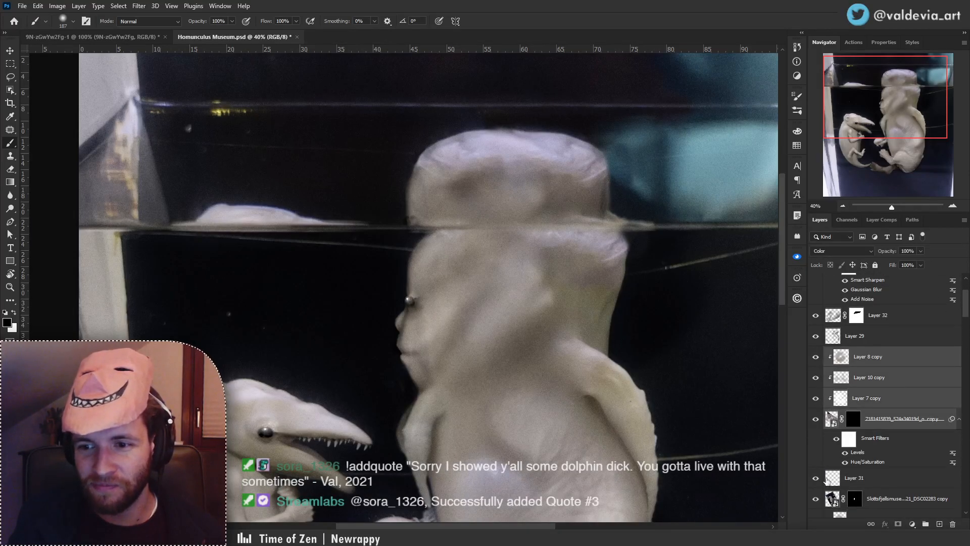
{"action": "left_click_drag", "start_coordinate": [898, 400], "coordinate": [875, 456]}
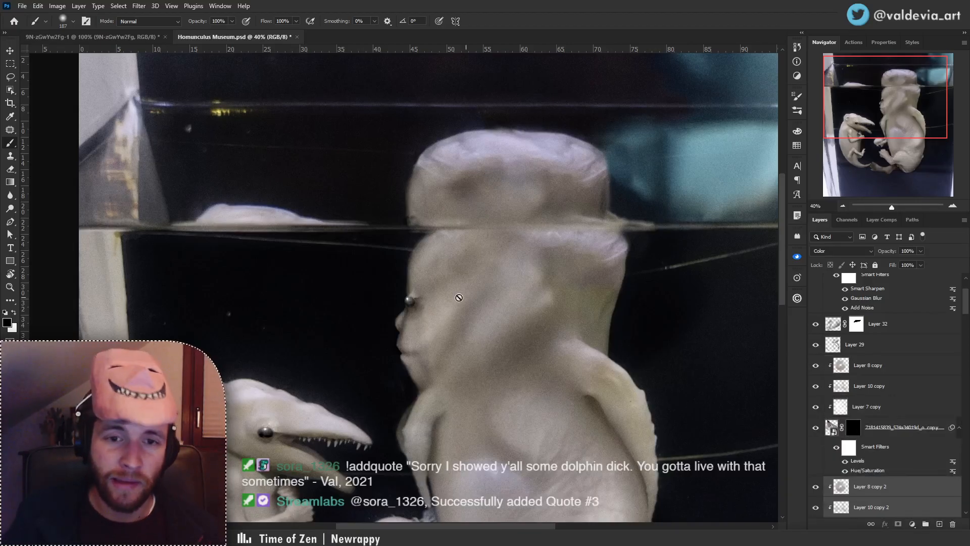
{"action": "left_click_drag", "start_coordinate": [415, 309], "coordinate": [412, 224]}
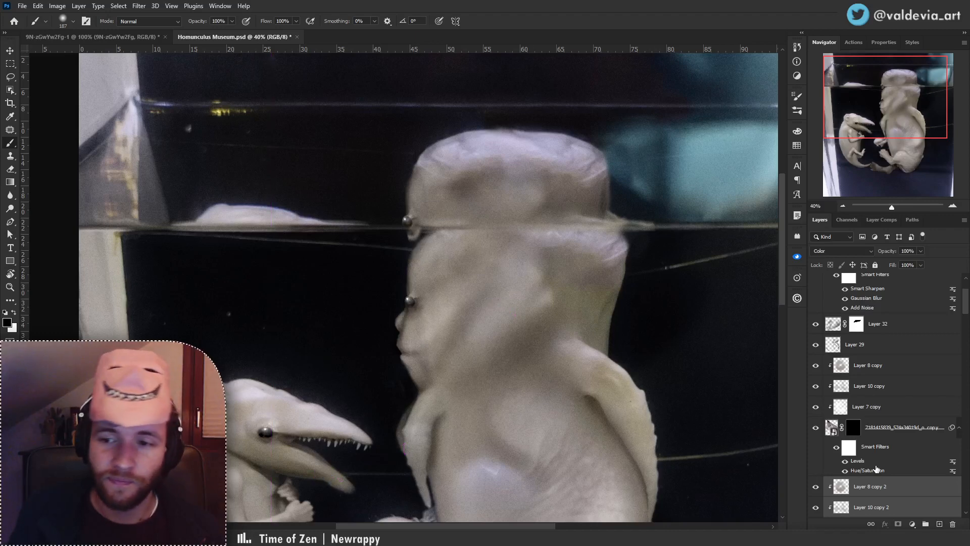
Group the duplicated eye layers and add a layer mask to the group.
{"action": "left_click_drag", "start_coordinate": [966, 302], "coordinate": [966, 317]}
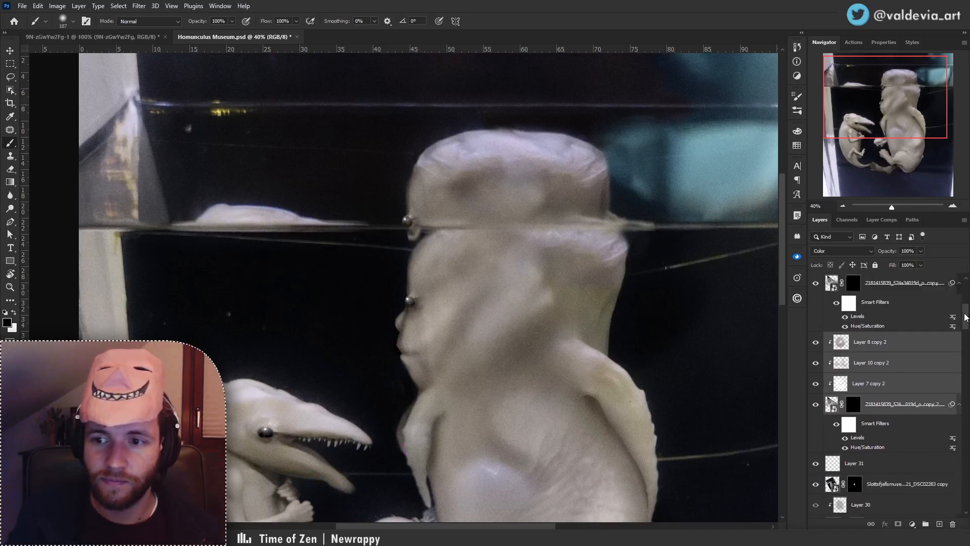
{"action": "key", "text": "ctrl+g"}
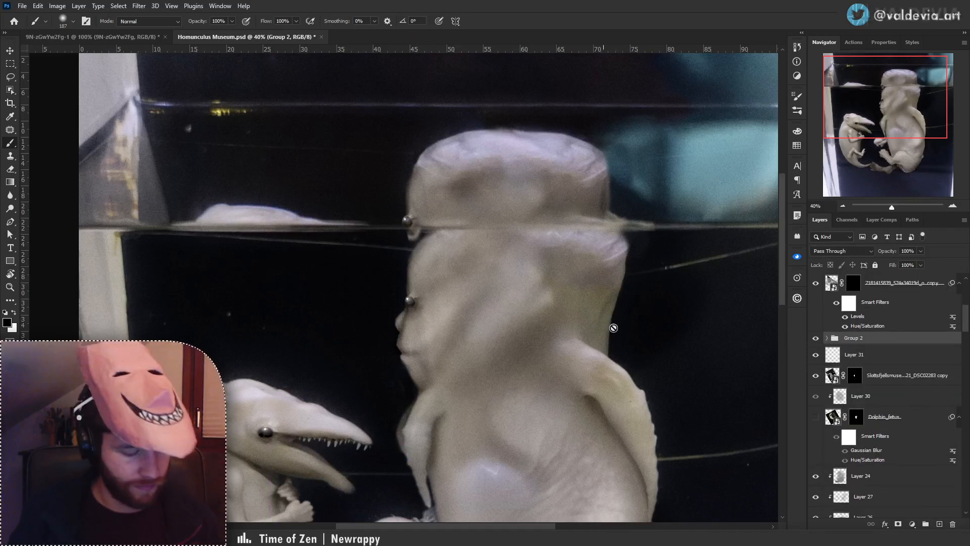
{"action": "left_click", "coordinate": [899, 524]}
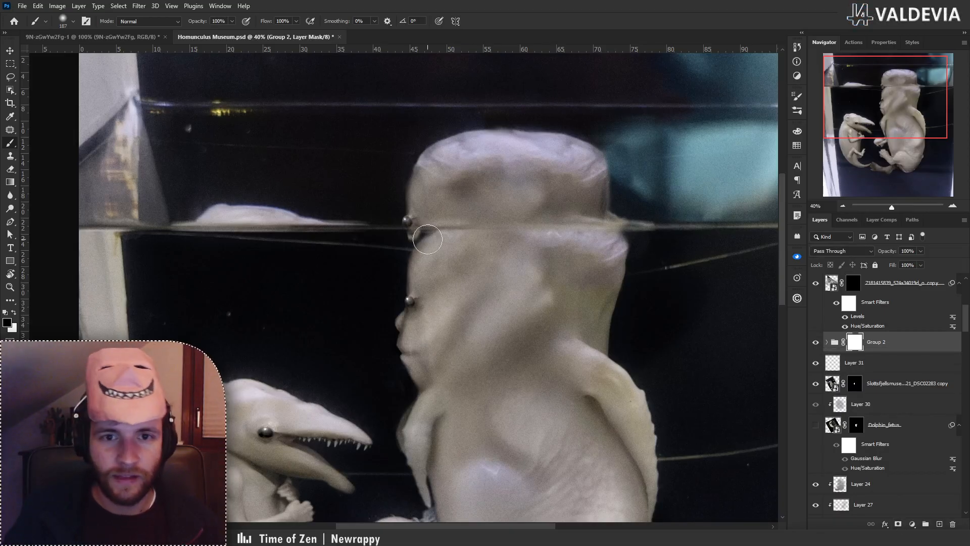
Hide the part of the duplicated eye below the waterline on the Group 2 mask with a smaller soft black brush.
{"action": "key", "text": "z"}
{"action": "left_click_drag", "start_coordinate": [391, 188], "coordinate": [483, 184]}
{"action": "key", "text": "b"}
{"action": "right_click", "coordinate": [502, 263]}
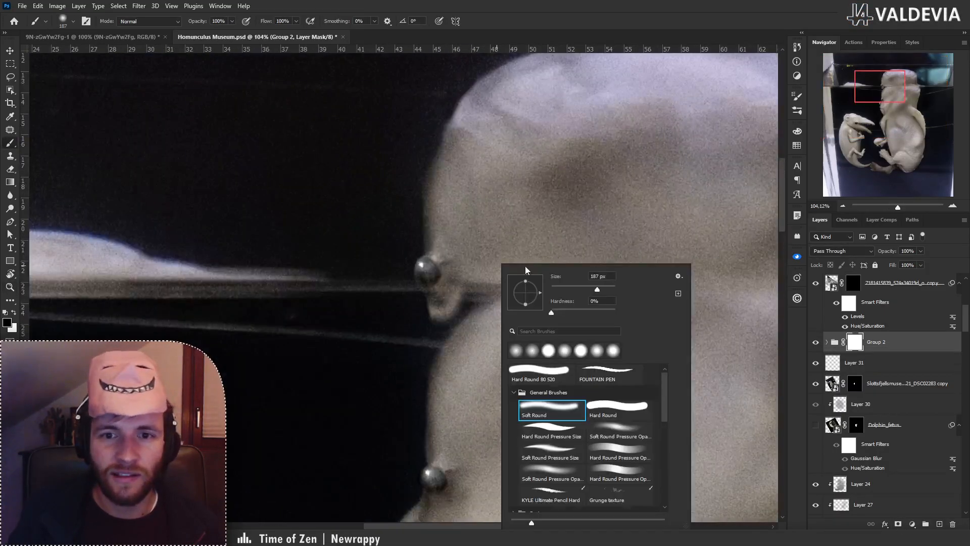
{"action": "left_click", "coordinate": [571, 292]}
{"action": "left_click_drag", "start_coordinate": [438, 317], "coordinate": [454, 304]}
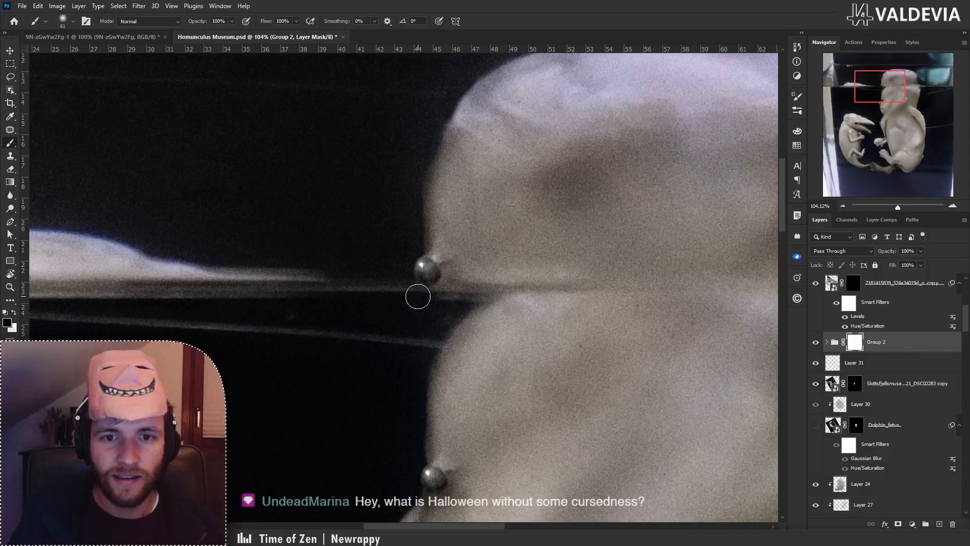
{"action": "key", "text": "z"}
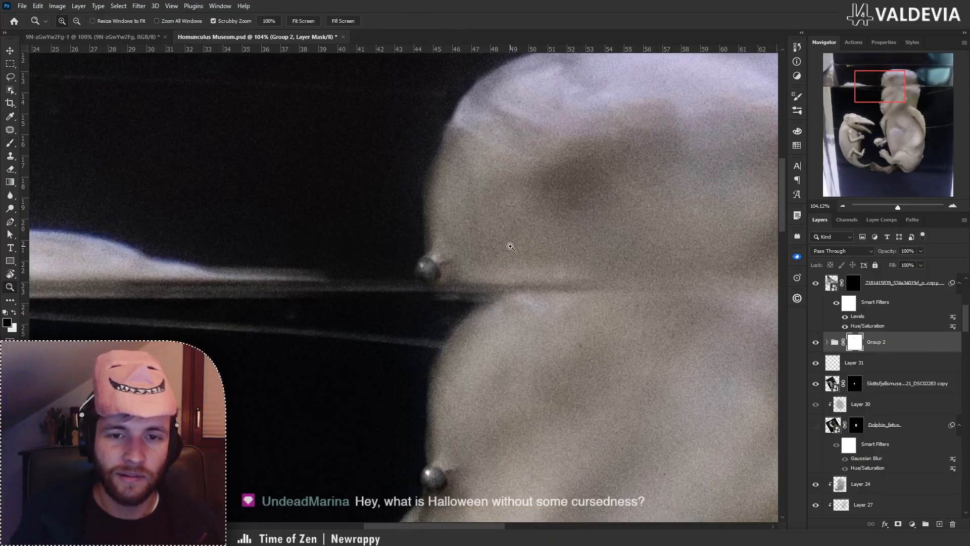
{"action": "mouse_move", "coordinate": [485, 231]}
{"action": "left_mouse_down"}
{"action": "mouse_move", "coordinate": [413, 233]}
{"action": "mouse_move", "coordinate": [583, 230]}
{"action": "left_mouse_up"}
{"action": "left_click_drag", "start_coordinate": [390, 243], "coordinate": [440, 243]}
{"action": "key", "text": "b"}
{"action": "key", "text": "x"}
{"action": "key", "text": "x"}
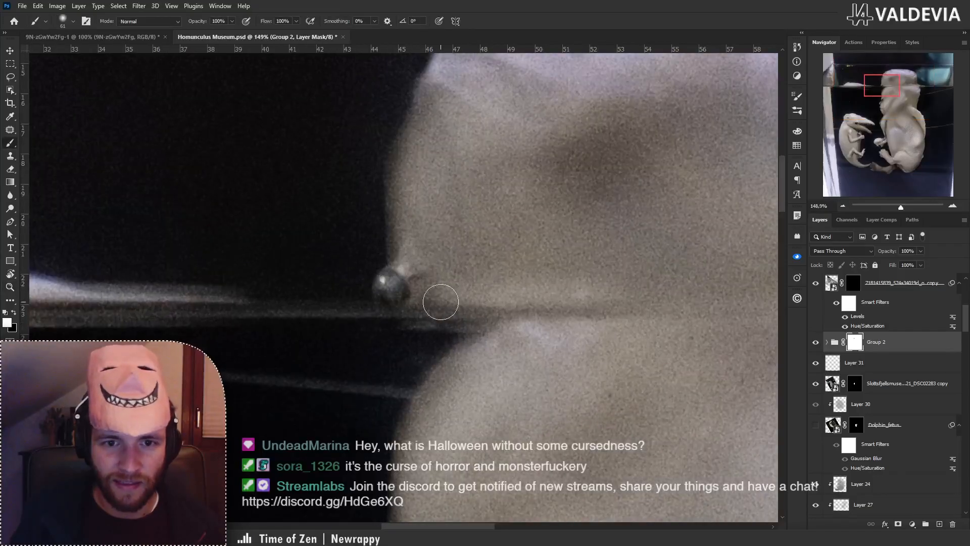
Review the refracted eye and head within the full composite at several scales.
{"action": "key", "text": "z"}
{"action": "left_click_drag", "start_coordinate": [448, 263], "coordinate": [326, 281]}
{"action": "left_click_drag", "start_coordinate": [418, 267], "coordinate": [450, 238]}
{"action": "key", "text": "b"}
{"action": "left_click_drag", "start_coordinate": [553, 326], "coordinate": [527, 313]}
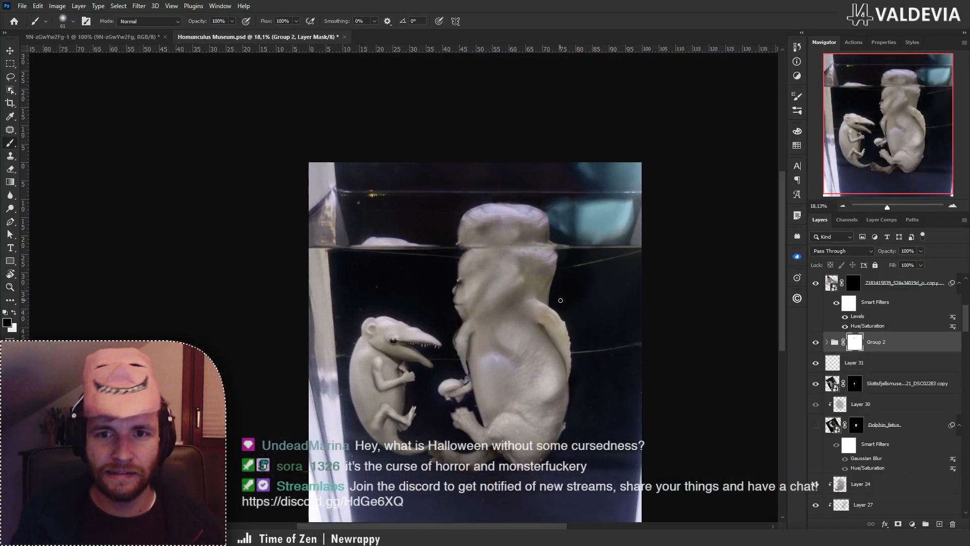
{"action": "key", "text": "z"}
{"action": "mouse_move", "coordinate": [545, 216]}
{"action": "left_mouse_down"}
{"action": "mouse_move", "coordinate": [581, 212]}
{"action": "mouse_move", "coordinate": [546, 252]}
{"action": "mouse_move", "coordinate": [496, 283]}
{"action": "mouse_move", "coordinate": [545, 285]}
{"action": "mouse_move", "coordinate": [553, 300]}
{"action": "left_mouse_up"}
{"action": "key", "text": "b"}
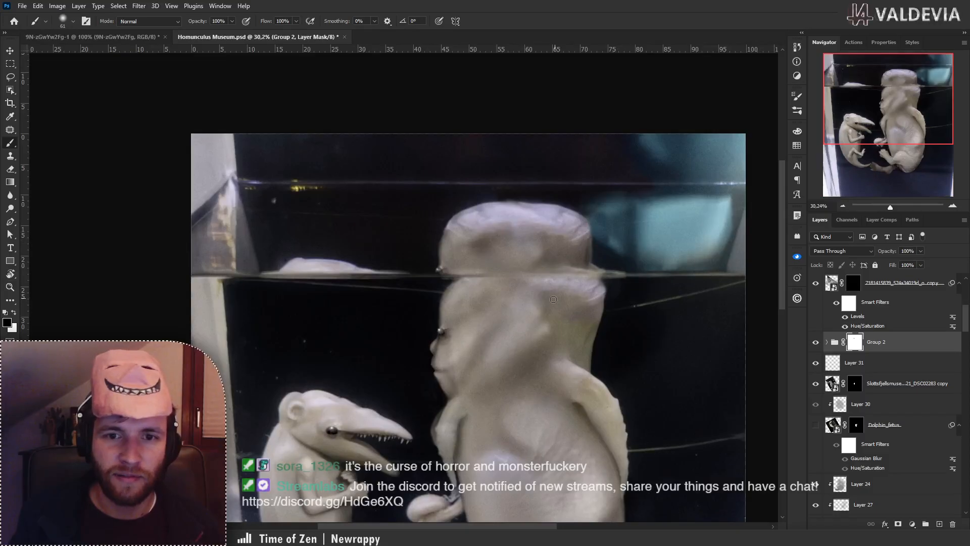
{"action": "scroll", "coordinate": [553, 299], "scroll_direction": "down", "scroll_amount": 4}
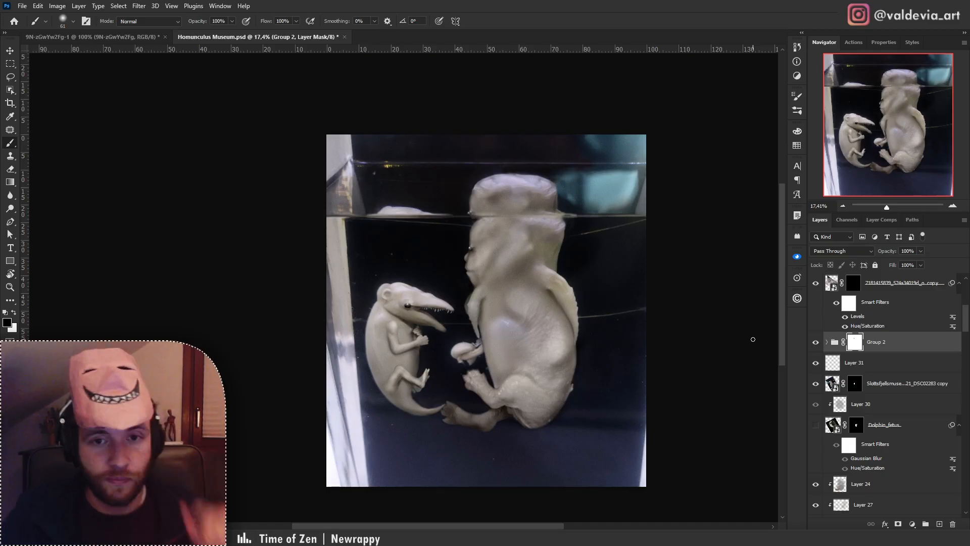
Check the document's pixel dimensions in the Image Size settings and cancel the dialog.
{"action": "left_click_drag", "start_coordinate": [965, 321], "coordinate": [945, 267]}
{"action": "left_click", "coordinate": [905, 493]}
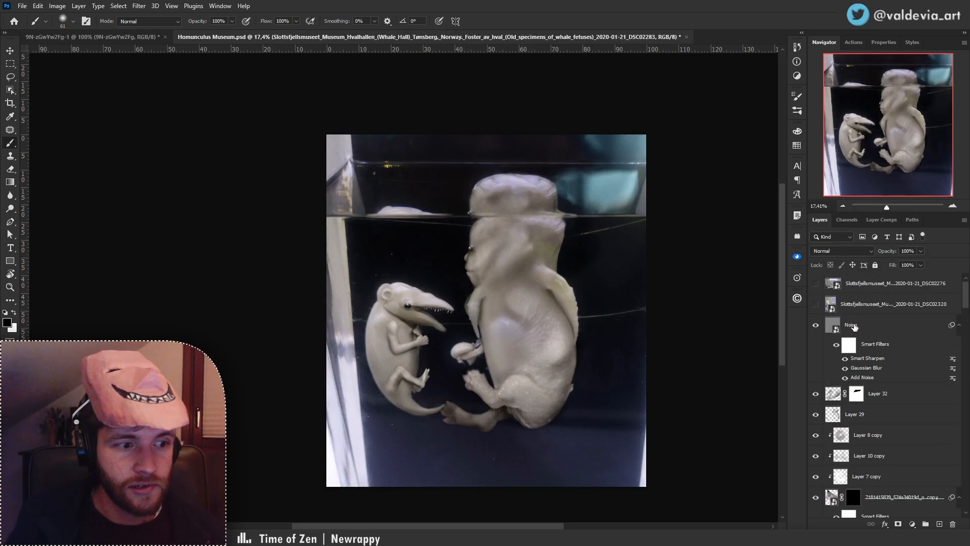
{"action": "left_click", "coordinate": [56, 6]}
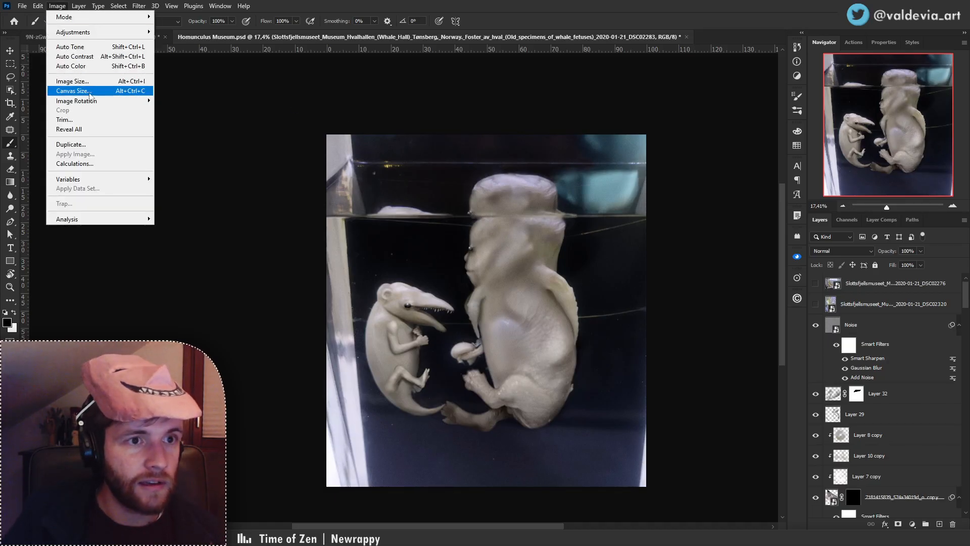
{"action": "left_click", "coordinate": [87, 86]}
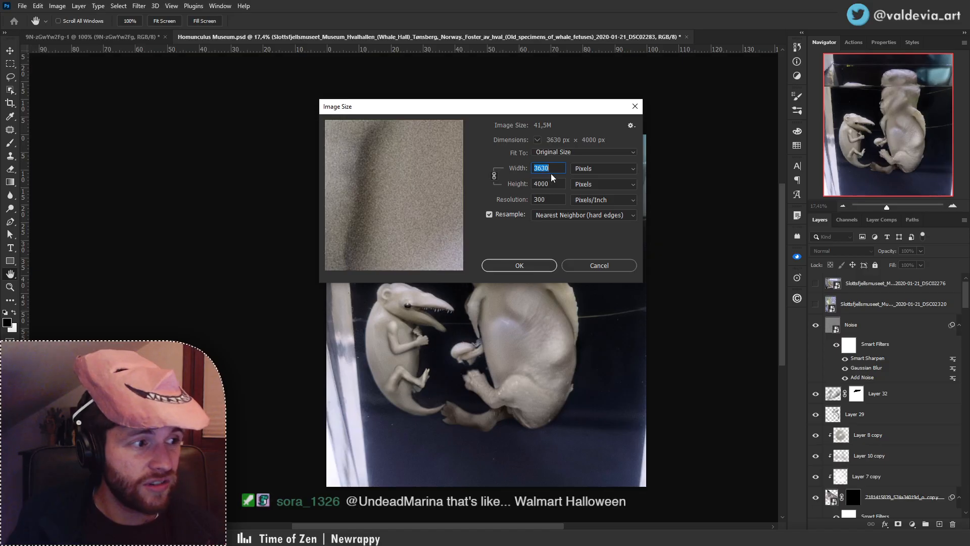
{"action": "left_click", "coordinate": [600, 265]}
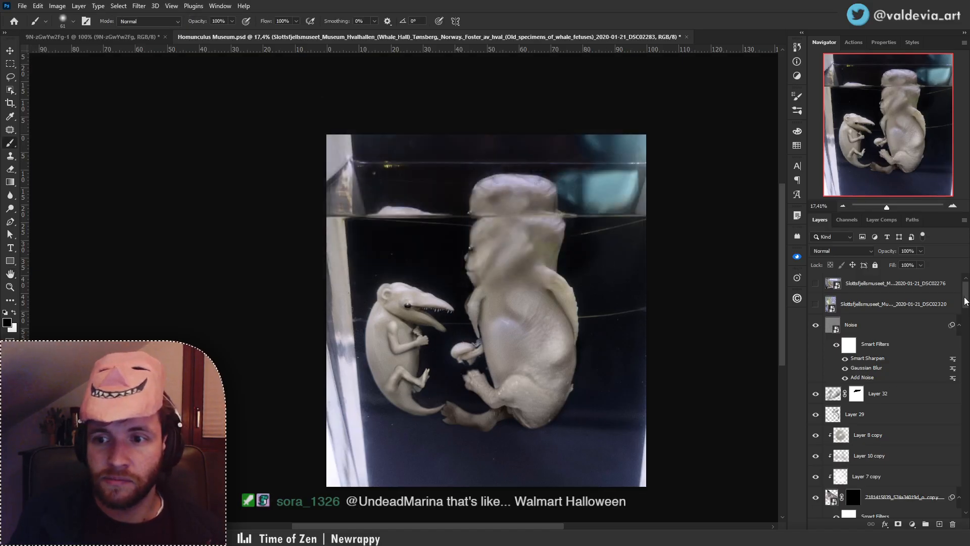
Select all layers from Layer 32 down to the DSC02283 museum photo, leaving out Noise and Layer 0.
{"action": "left_click", "coordinate": [910, 325]}
{"action": "left_click", "coordinate": [906, 398]}
{"action": "scroll", "coordinate": [954, 508], "scroll_direction": "down", "scroll_amount": 10}
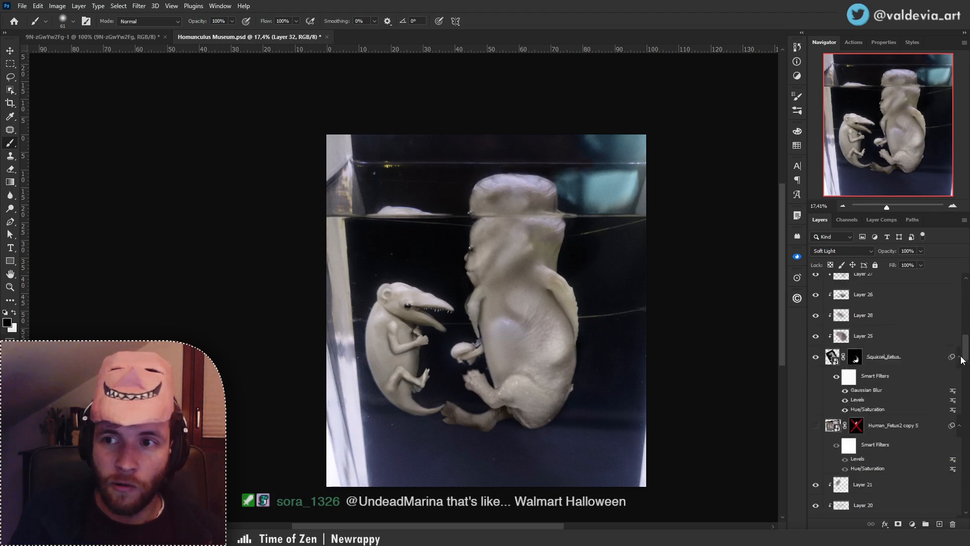
{"action": "left_click", "coordinate": [909, 487], "text": "shift"}
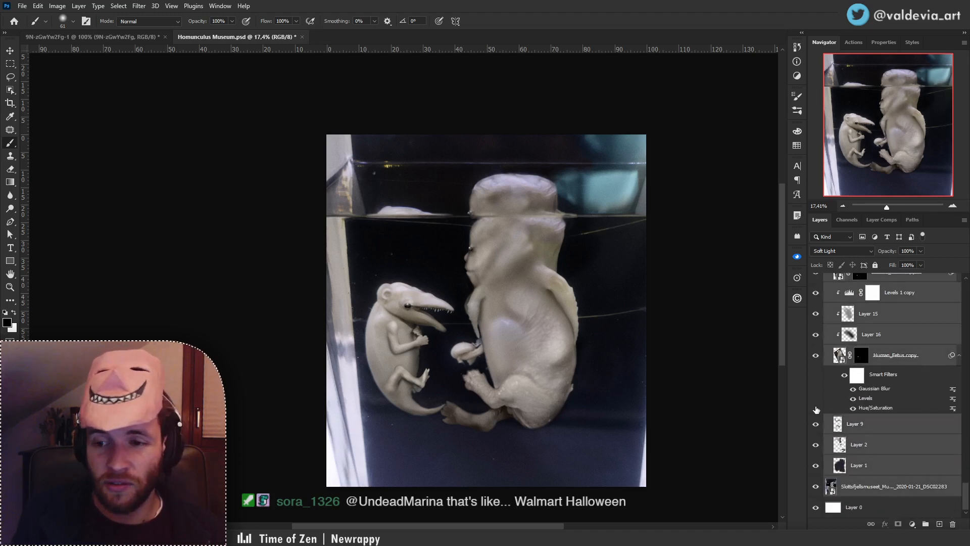
{"action": "scroll", "coordinate": [540, 324], "scroll_direction": "down", "scroll_amount": 5}
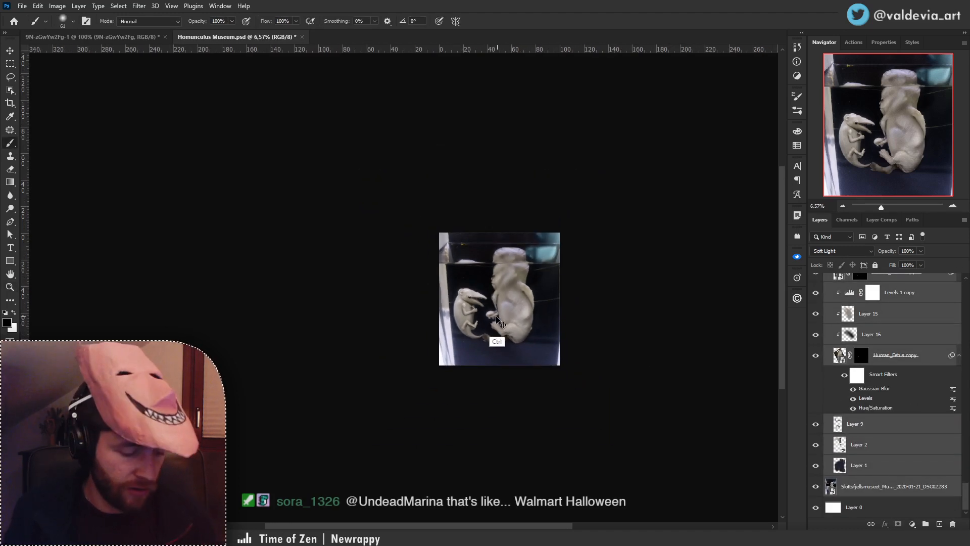
{"action": "key", "text": "ctrl+t"}
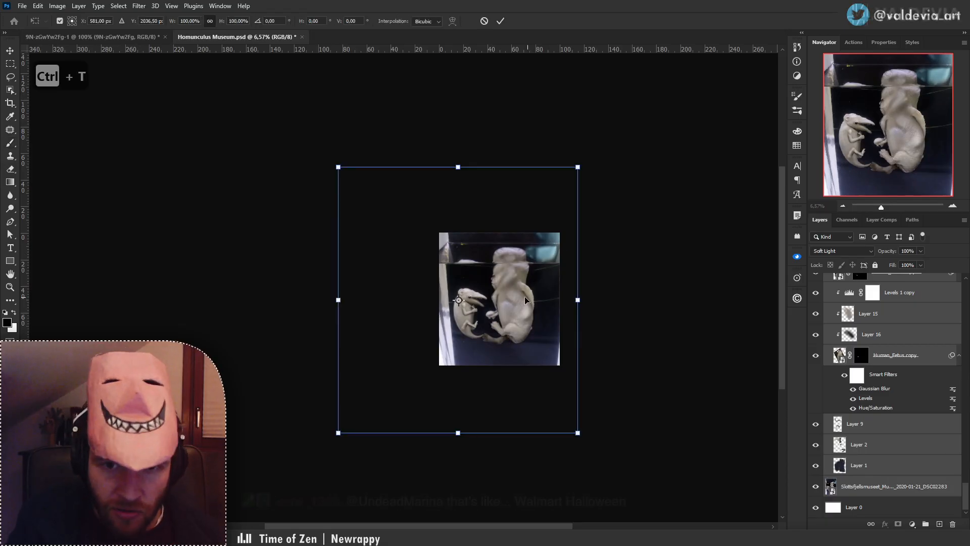
{"action": "mouse_move", "coordinate": [498, 308]}
{"action": "left_mouse_down"}
{"action": "mouse_move", "coordinate": [504, 303]}
{"action": "mouse_move", "coordinate": [496, 312]}
{"action": "left_mouse_up"}
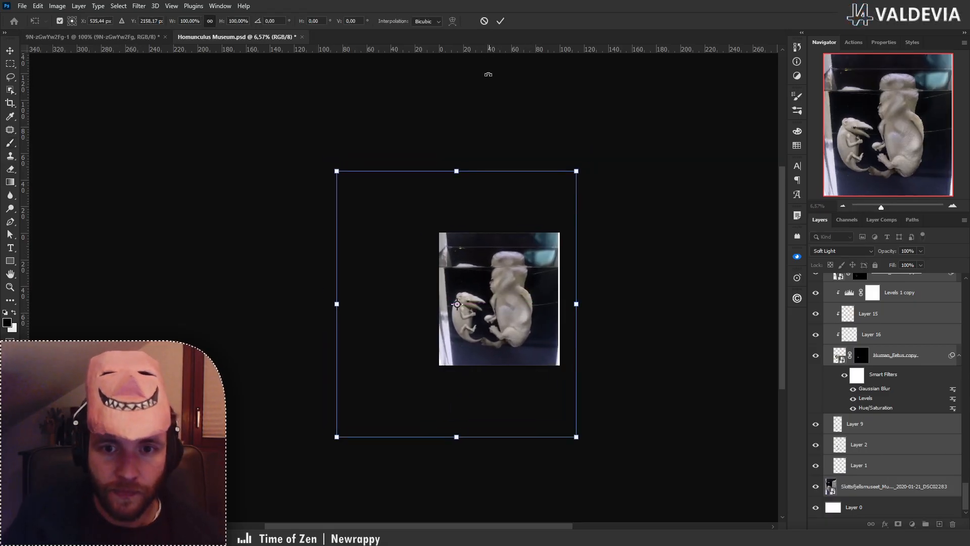
{"action": "left_click", "coordinate": [484, 22]}
Scale the selected layers proportionally to 120.27% with Free Transform and reposition them so both specimens fill more of the canvas.
{"action": "left_click_drag", "start_coordinate": [961, 492], "coordinate": [966, 396]}
{"action": "key", "text": "ctrl+t"}
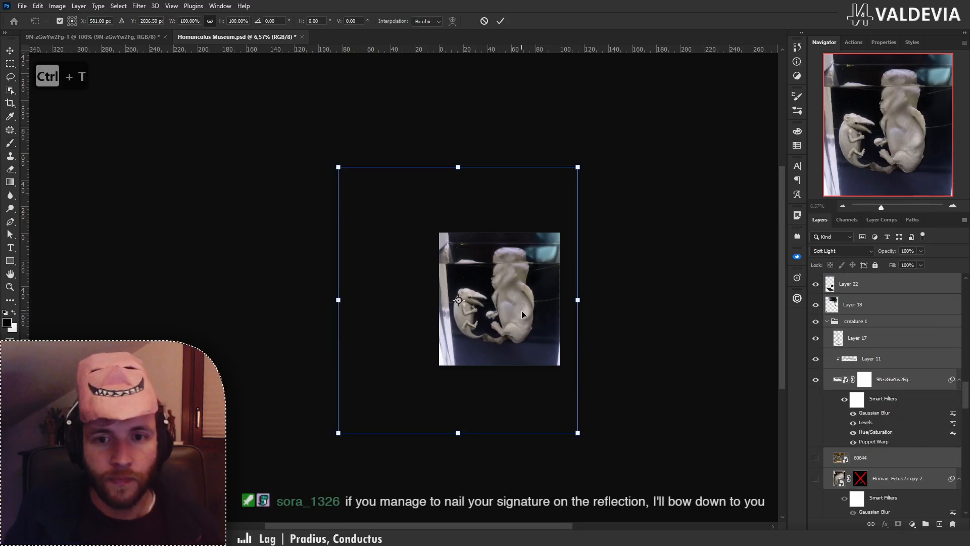
{"action": "left_click_drag", "start_coordinate": [579, 432], "coordinate": [600, 463]}
{"action": "left_click_drag", "start_coordinate": [541, 363], "coordinate": [545, 368]}
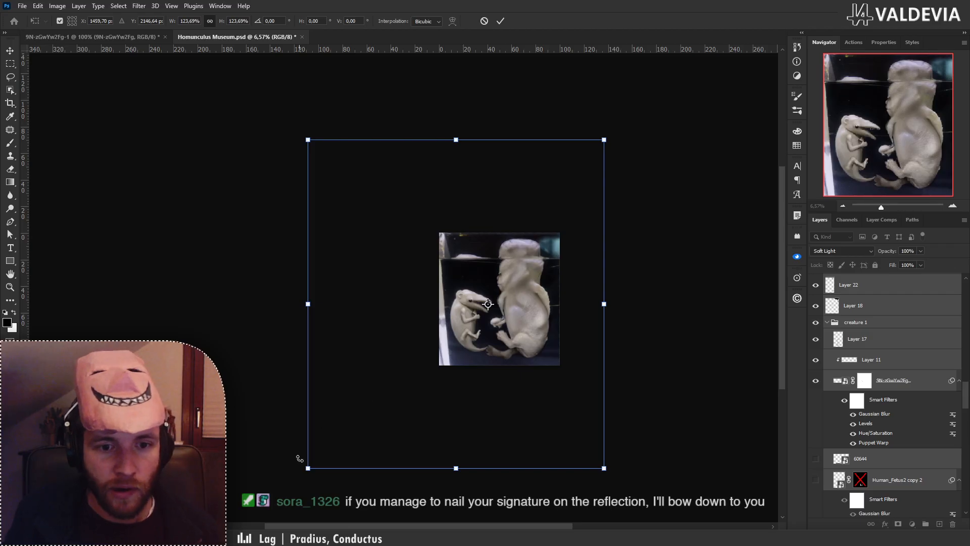
{"action": "left_click_drag", "start_coordinate": [308, 468], "coordinate": [312, 460]}
{"action": "left_click_drag", "start_coordinate": [541, 345], "coordinate": [541, 344]}
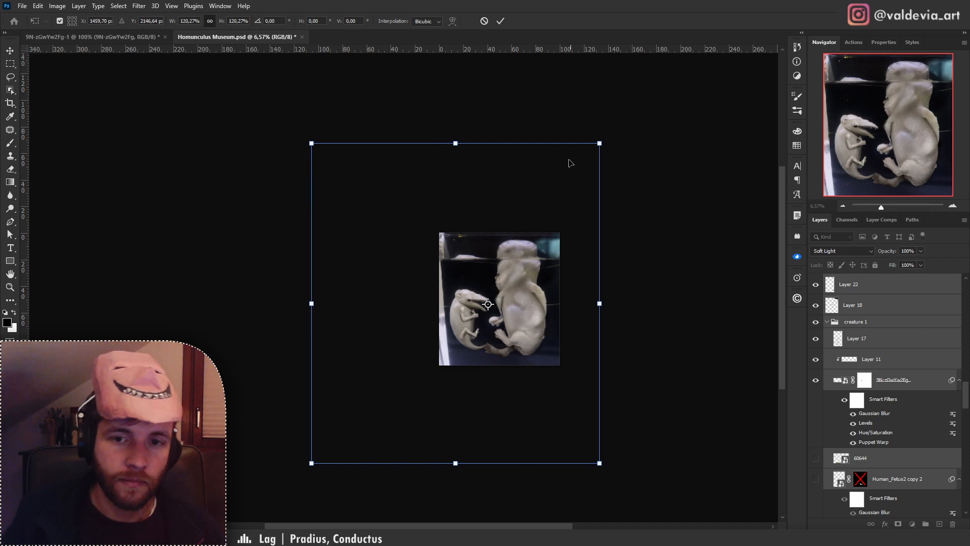
{"action": "left_click", "coordinate": [501, 21]}
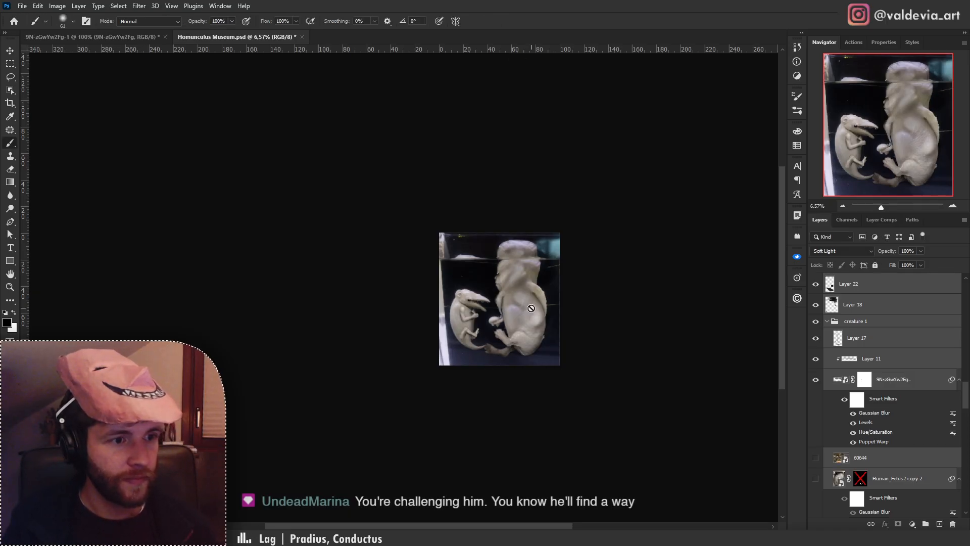
Review the enlarged composition at a closer scale and make Layer 32 the only selected layer.
{"action": "left_click", "coordinate": [912, 376]}
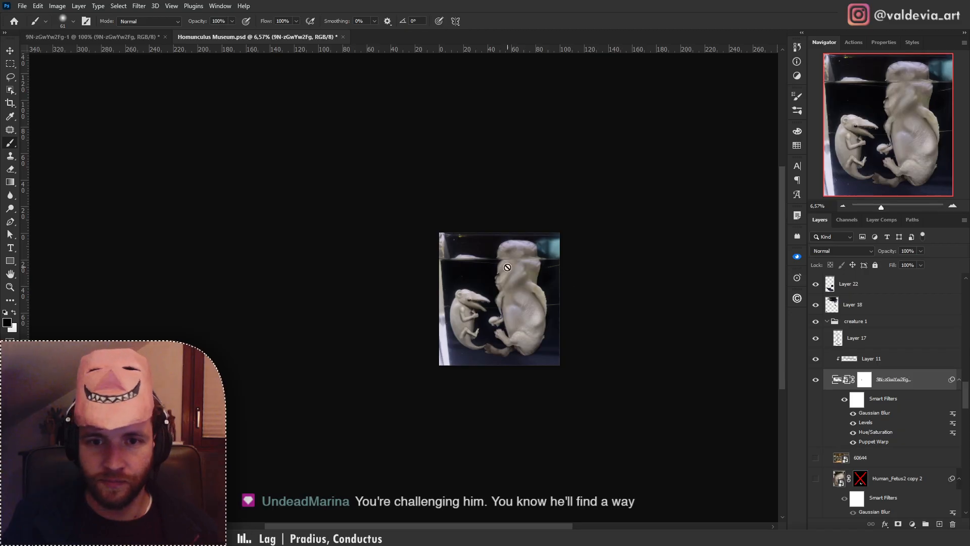
{"action": "key", "text": "z"}
{"action": "mouse_move", "coordinate": [489, 257]}
{"action": "left_mouse_down"}
{"action": "mouse_move", "coordinate": [569, 256]}
{"action": "mouse_move", "coordinate": [510, 258]}
{"action": "left_mouse_up"}
{"action": "left_click_drag", "start_coordinate": [541, 313], "coordinate": [555, 314]}
{"action": "key", "text": "b"}
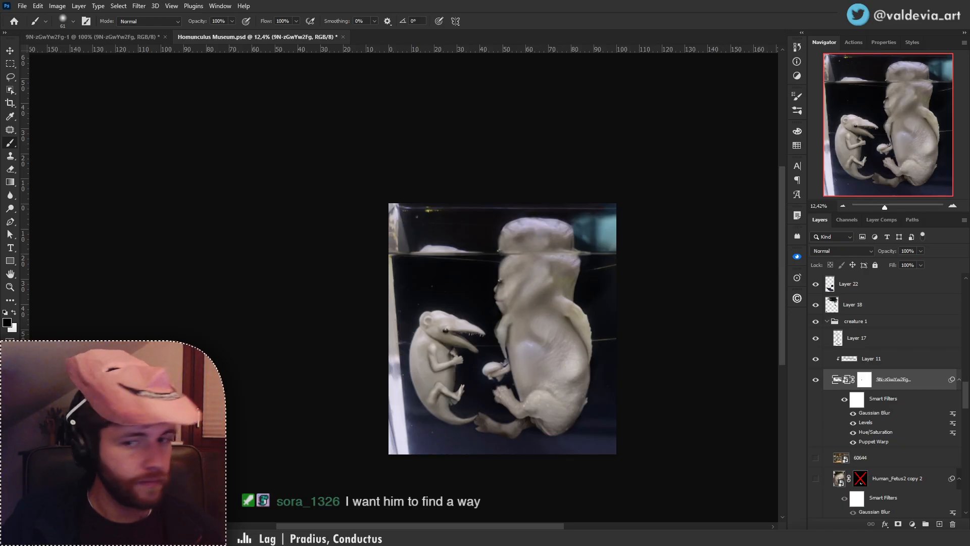
{"action": "scroll", "coordinate": [902, 351], "scroll_direction": "up", "scroll_amount": 10}
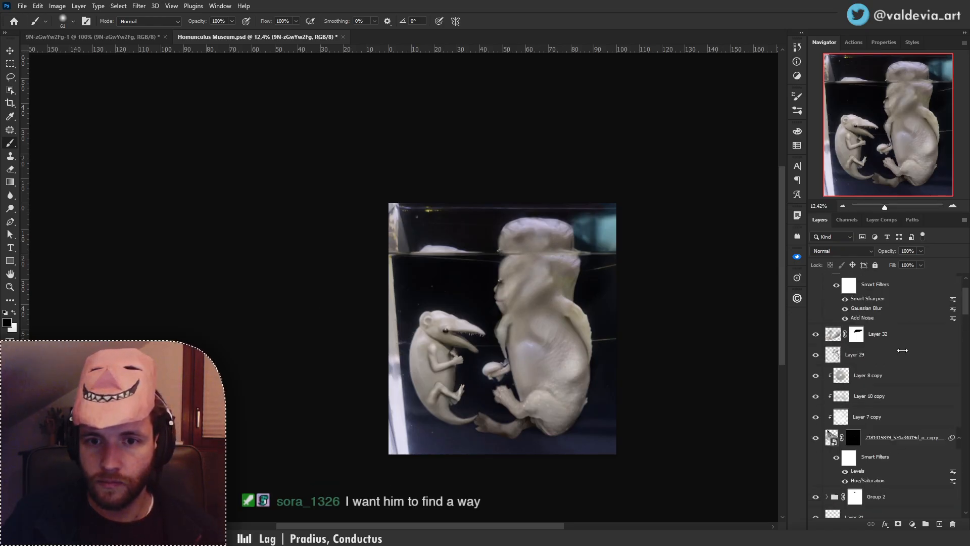
{"action": "scroll", "coordinate": [902, 350], "scroll_direction": "up", "scroll_amount": 3}
{"action": "left_click", "coordinate": [899, 392]}
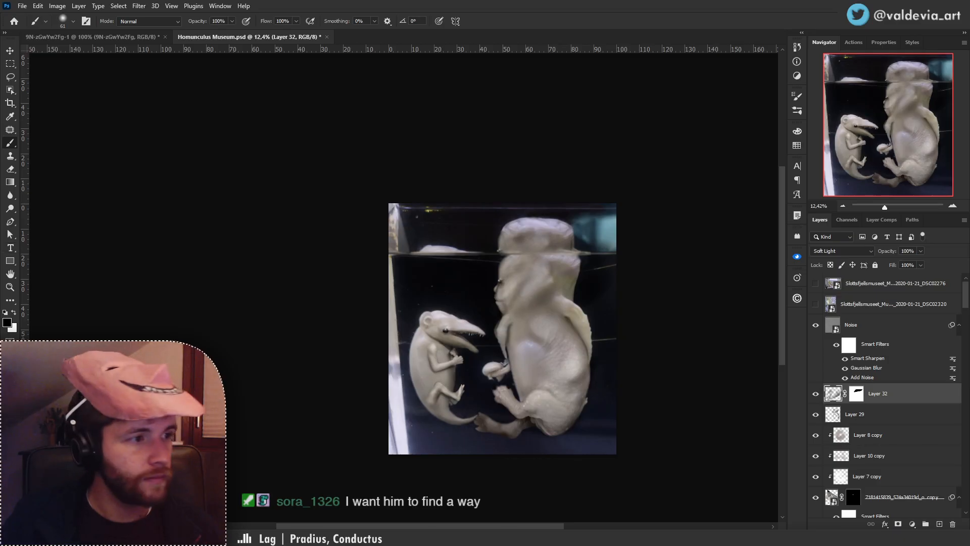
Place the Firma signature logo above Layer 32, then flatten, skew and shrink it in the dark background above the small specimen's waterline.
{"action": "left_click_drag", "start_coordinate": [106, 236], "coordinate": [206, 222]}
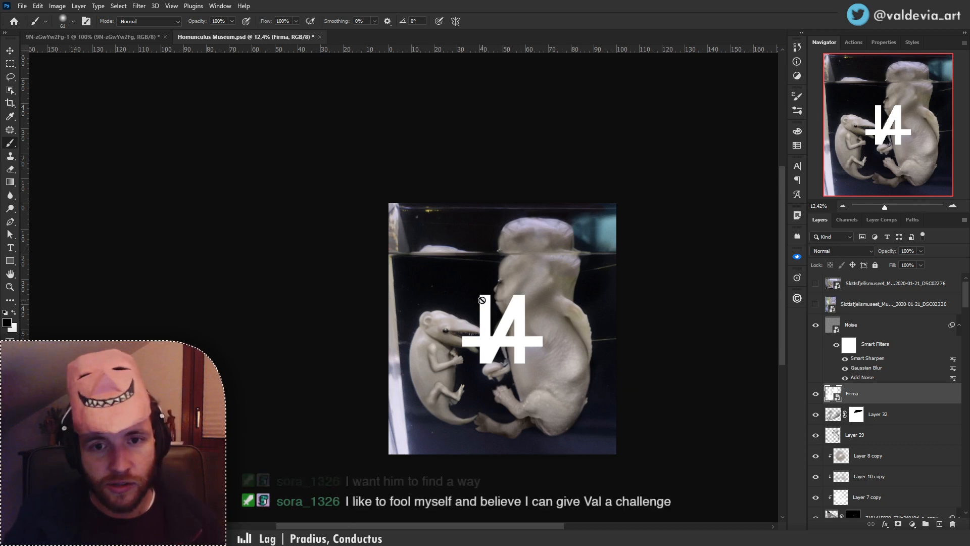
{"action": "key", "text": "ctrl+t"}
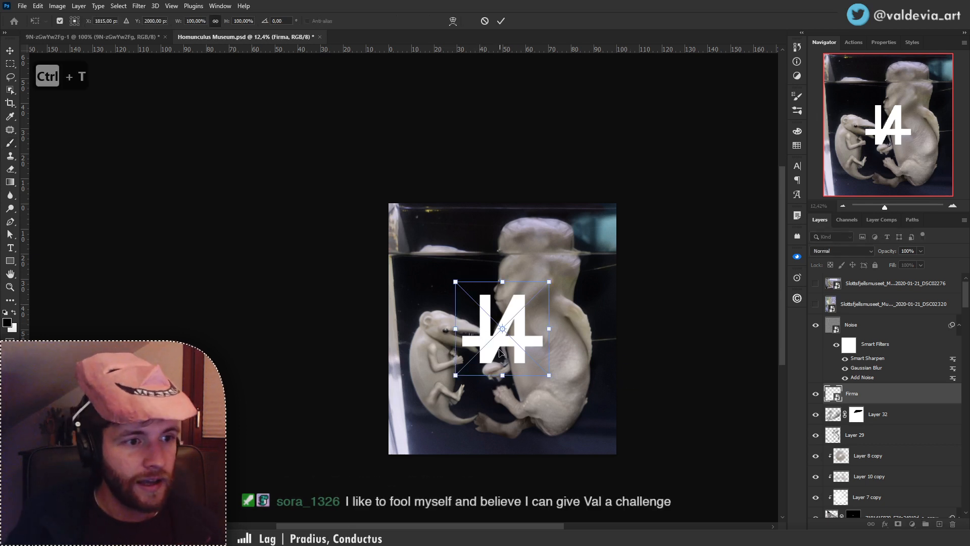
{"action": "left_click_drag", "start_coordinate": [500, 352], "coordinate": [464, 237]}
{"action": "left_click_drag", "start_coordinate": [463, 166], "coordinate": [460, 232]}
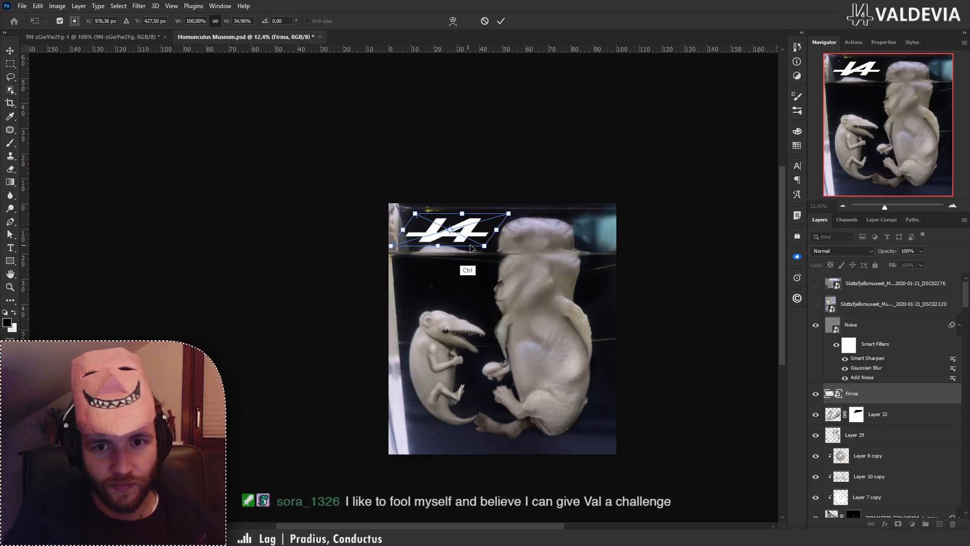
{"action": "left_click_drag", "start_coordinate": [485, 247], "coordinate": [496, 246]}
{"action": "left_click_drag", "start_coordinate": [391, 247], "coordinate": [394, 249]}
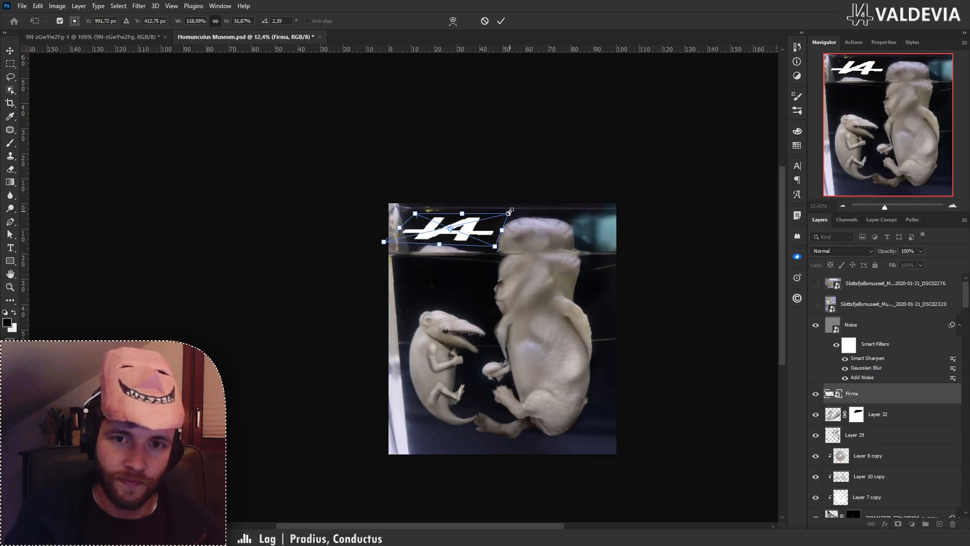
{"action": "left_click_drag", "start_coordinate": [509, 213], "coordinate": [483, 234]}
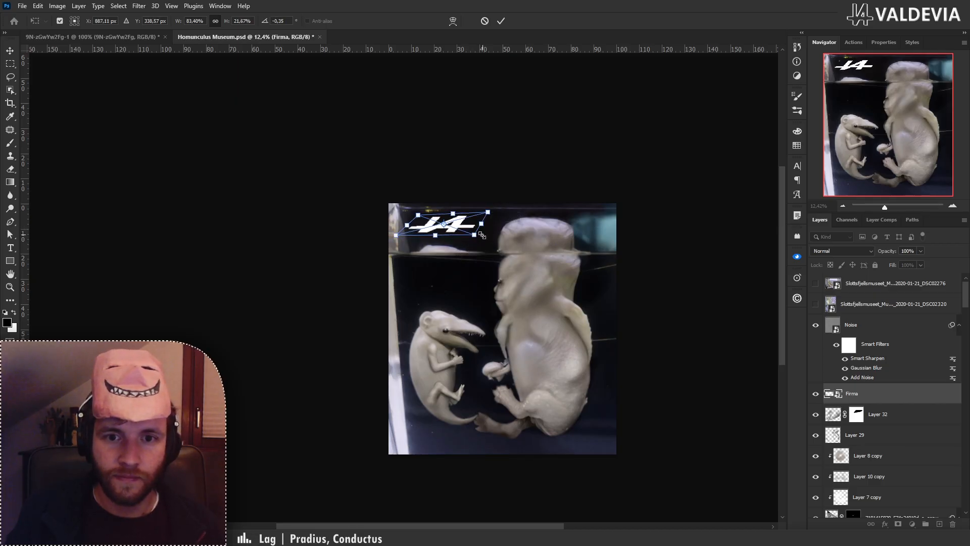
{"action": "left_click", "coordinate": [501, 21]}
{"action": "key", "text": "b"}
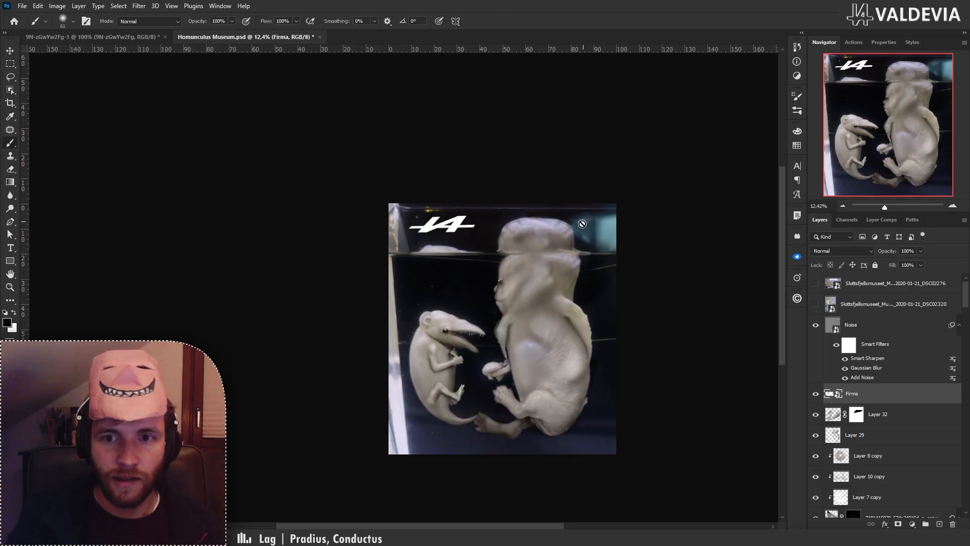
Move the Firma logo slightly up towards the tank's upper edge and straighten its distortion with Free Transform.
{"action": "key", "text": "z"}
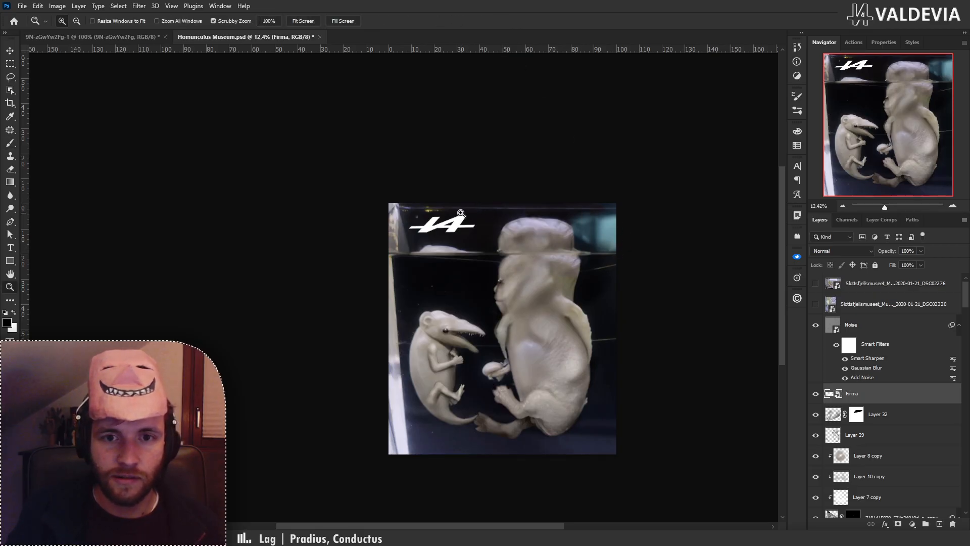
{"action": "left_click_drag", "start_coordinate": [460, 208], "coordinate": [552, 210]}
{"action": "key", "text": "b"}
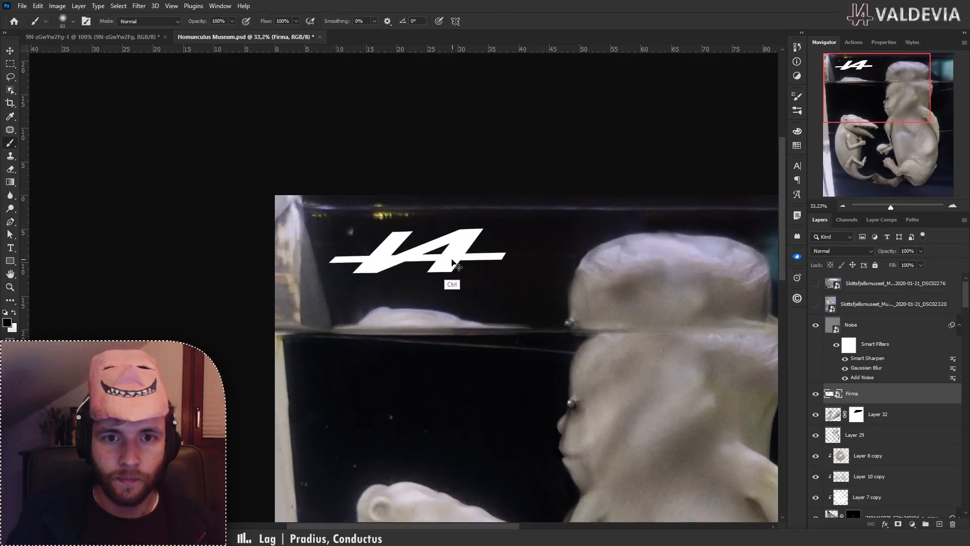
{"action": "left_click_drag", "start_coordinate": [454, 264], "coordinate": [467, 247]}
{"action": "key", "text": "ctrl+t"}
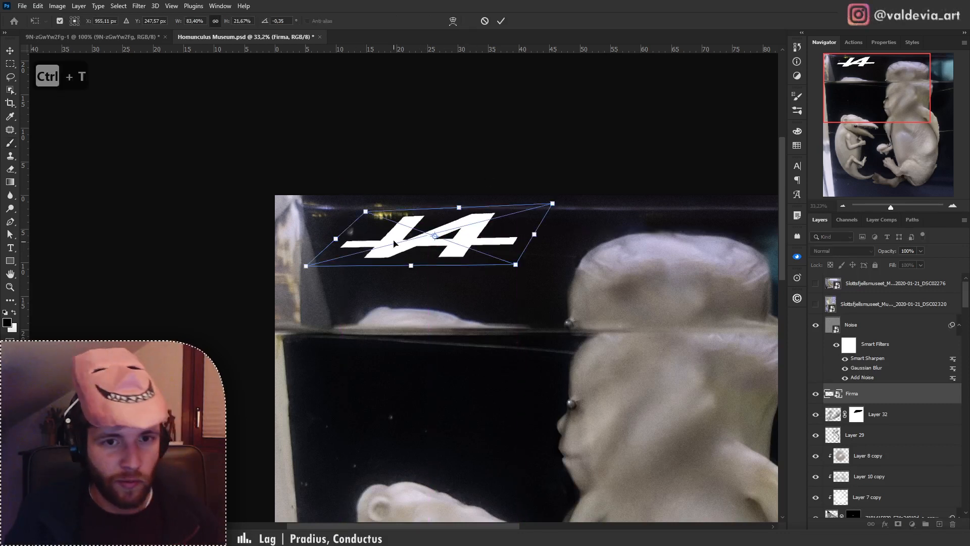
{"action": "left_click_drag", "start_coordinate": [338, 239], "coordinate": [337, 236]}
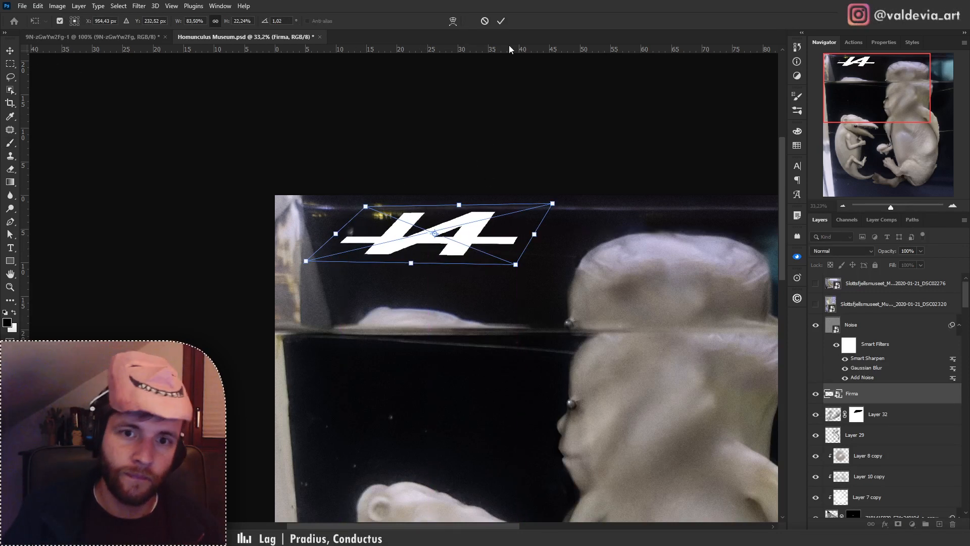
{"action": "left_click", "coordinate": [501, 22]}
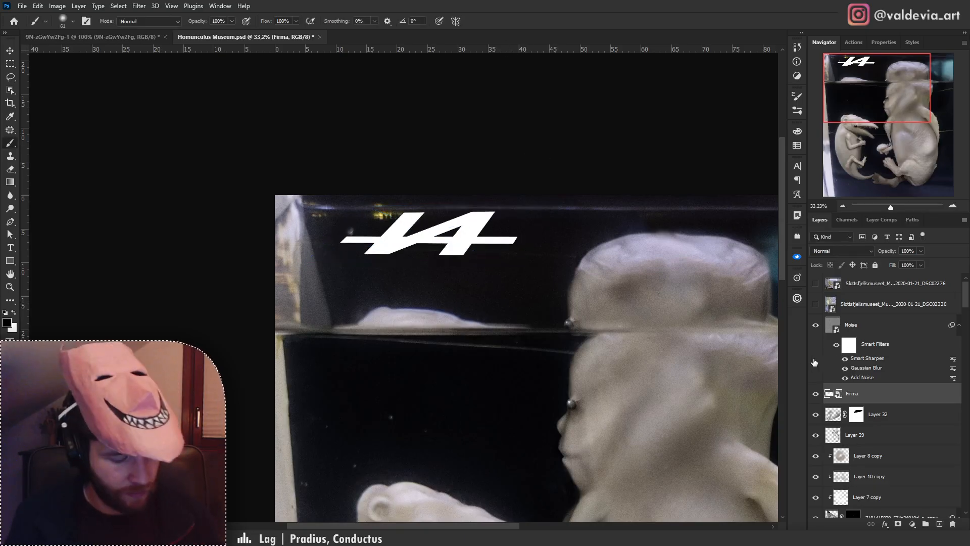
Apply a Gaussian Blur with a 13.9-pixel radius to the Firma logo as a smart filter.
{"action": "key", "text": "ctrl+shift+g"}
{"action": "left_click_drag", "start_coordinate": [845, 398], "coordinate": [853, 402]}
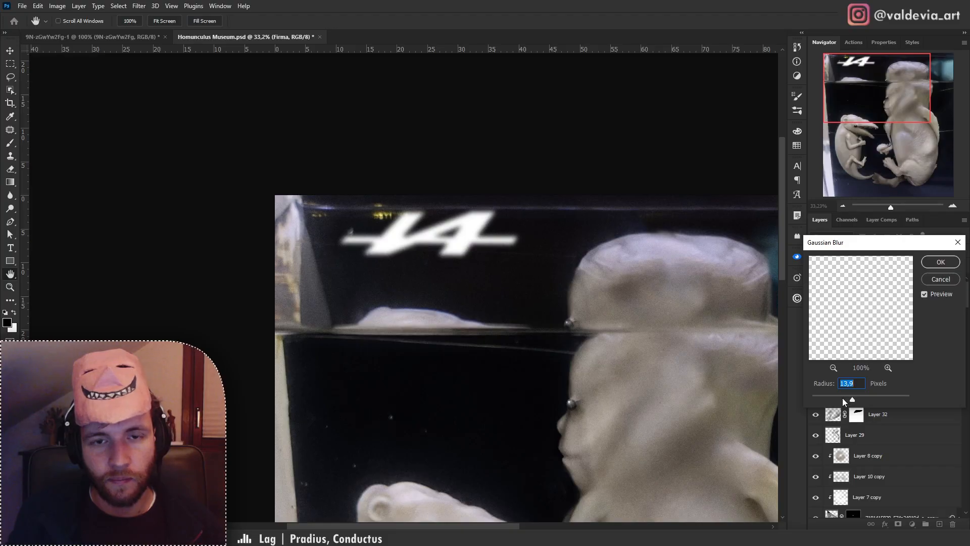
{"action": "left_click", "coordinate": [939, 263]}
{"action": "key", "text": "z"}
{"action": "left_click", "coordinate": [493, 250], "text": "alt"}
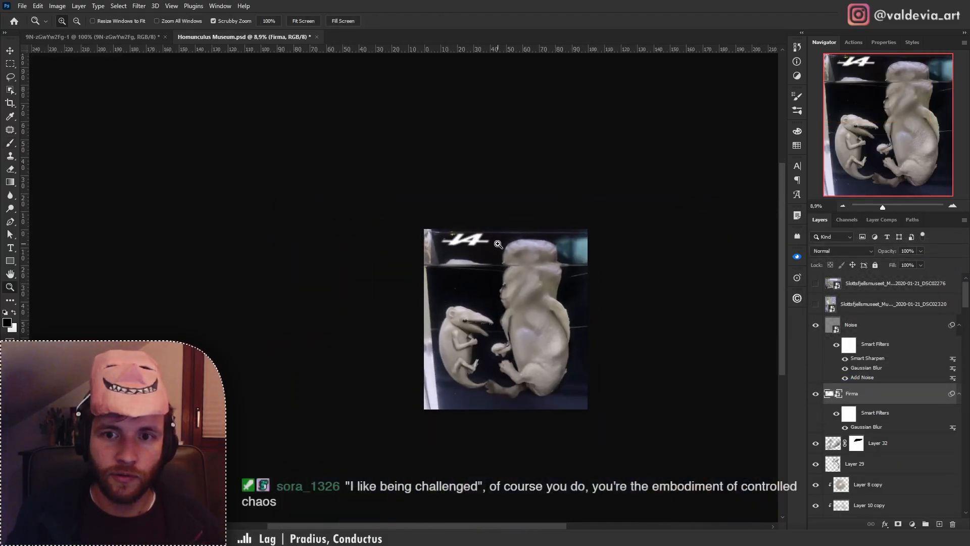
Load the Firma logo's outline as a selection, hide that layer, and create a new group above it masked to the logo shape.
{"action": "left_click", "coordinate": [498, 245]}
{"action": "key", "text": "b"}
{"action": "left_click", "coordinate": [816, 393]}
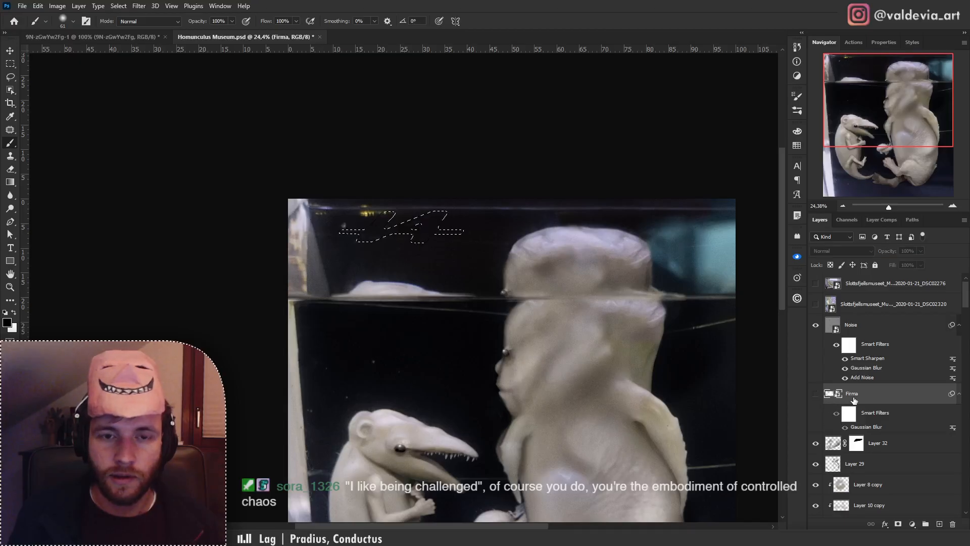
{"action": "left_click", "coordinate": [925, 524]}
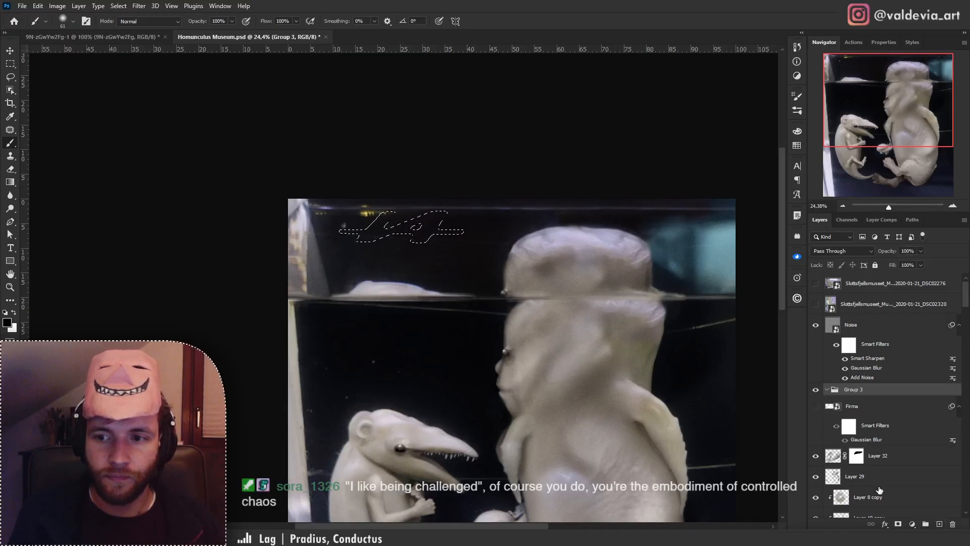
{"action": "left_click", "coordinate": [898, 524]}
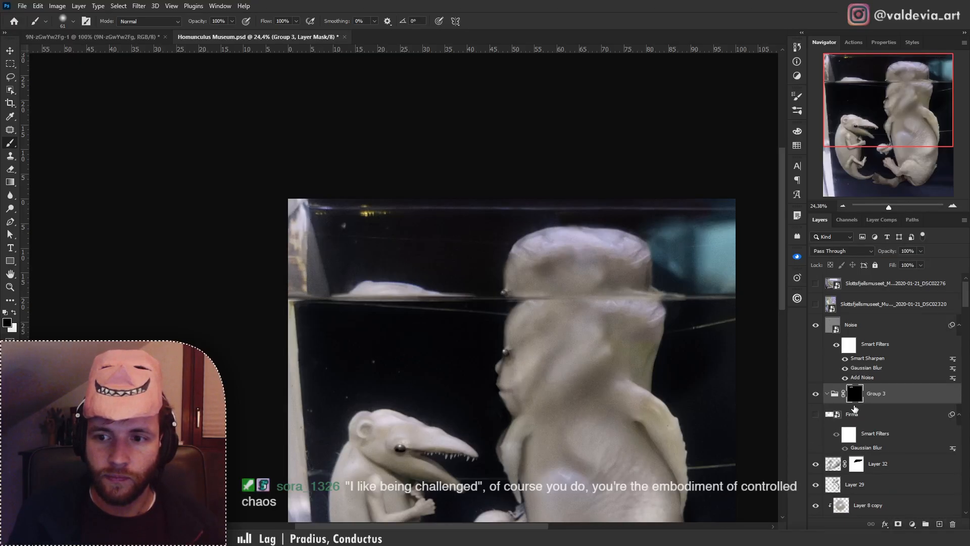
{"action": "left_click", "coordinate": [903, 399]}
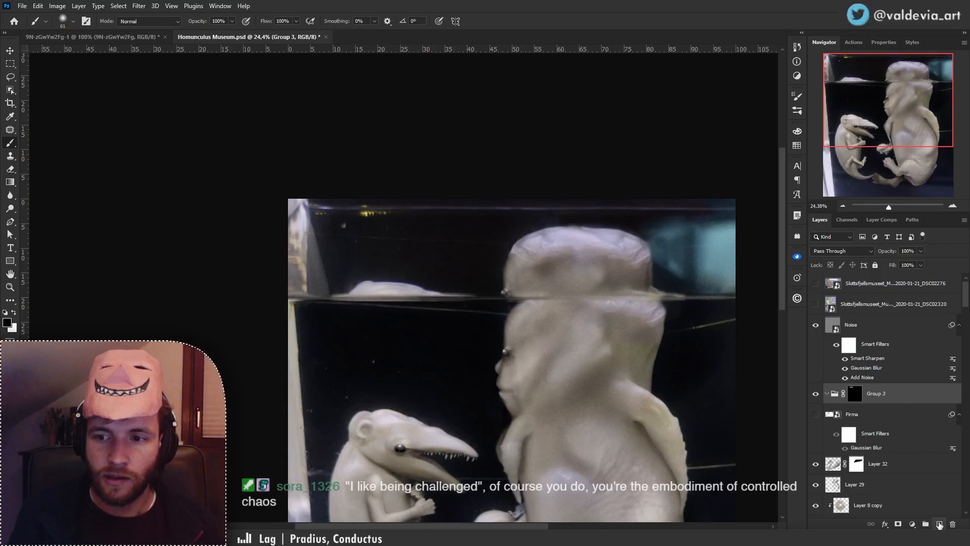
Add an empty layer inside the masked group and prepare the Clone Stamp with a 158 px Soft Round brush at 0% hardness.
{"action": "left_click", "coordinate": [940, 524]}
{"action": "key", "text": "s"}
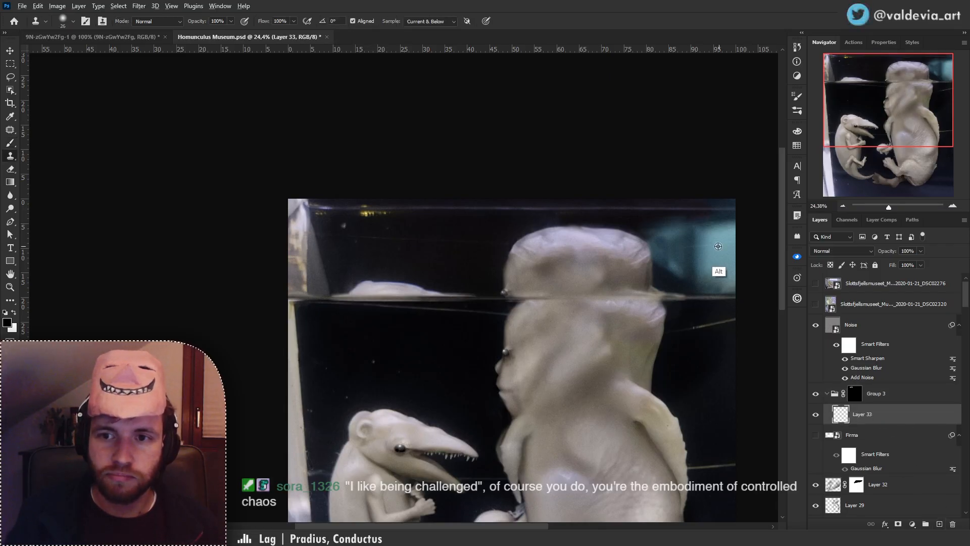
{"action": "right_click", "coordinate": [693, 268]}
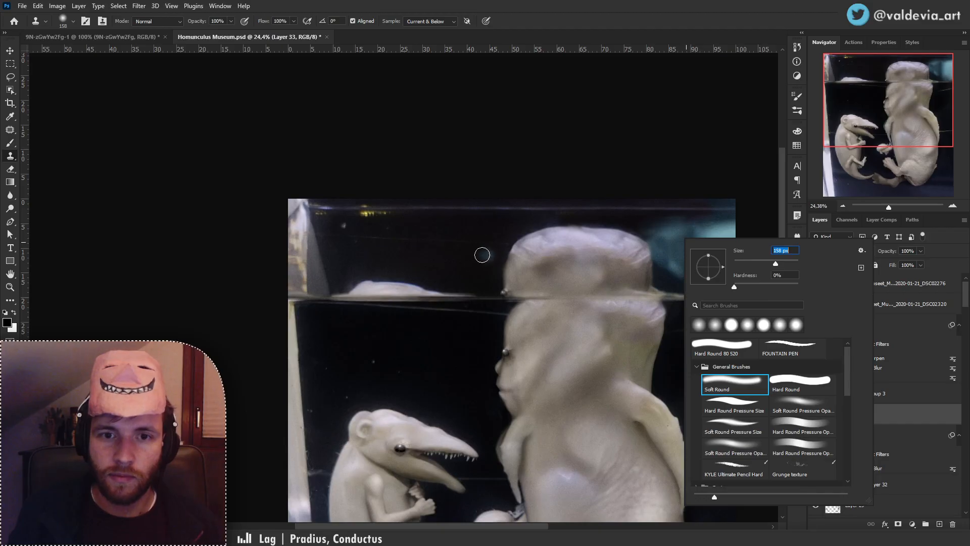
{"action": "left_click", "coordinate": [806, 407]}
{"action": "left_click", "coordinate": [907, 404]}
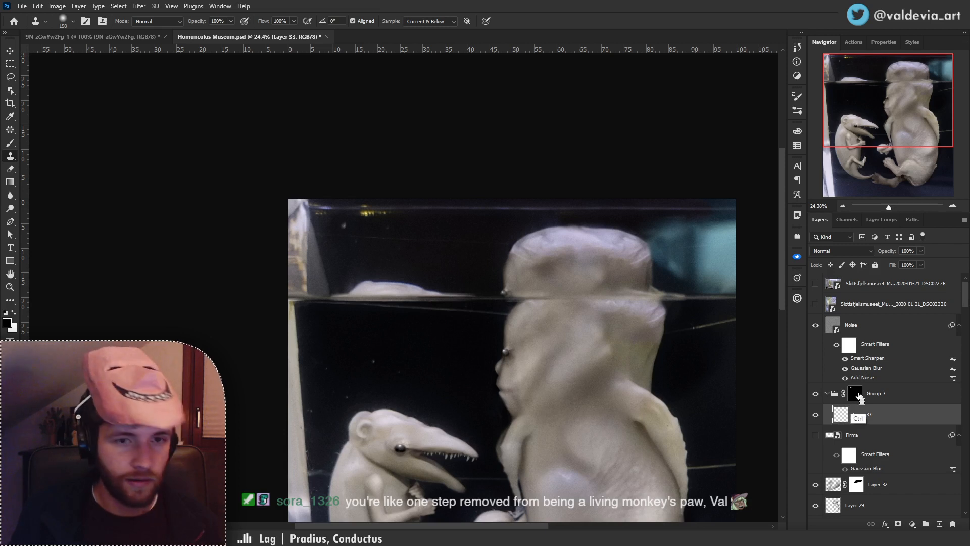
{"action": "key", "text": "ctrl+d"}
Clone the teal background reflection beside the large specimen's head into the masked logo shape on Layer 33 and save the document.
{"action": "mouse_move", "coordinate": [440, 242]}
{"action": "left_mouse_down"}
{"action": "mouse_move", "coordinate": [461, 230]}
{"action": "mouse_move", "coordinate": [453, 219]}
{"action": "mouse_move", "coordinate": [406, 244]}
{"action": "mouse_move", "coordinate": [428, 227]}
{"action": "mouse_move", "coordinate": [419, 218]}
{"action": "mouse_move", "coordinate": [399, 236]}
{"action": "mouse_move", "coordinate": [381, 237]}
{"action": "mouse_move", "coordinate": [397, 228]}
{"action": "mouse_move", "coordinate": [394, 215]}
{"action": "mouse_move", "coordinate": [372, 237]}
{"action": "left_mouse_up"}
{"action": "left_click", "coordinate": [670, 233], "text": "alt"}
{"action": "left_click", "coordinate": [693, 252], "text": "alt"}
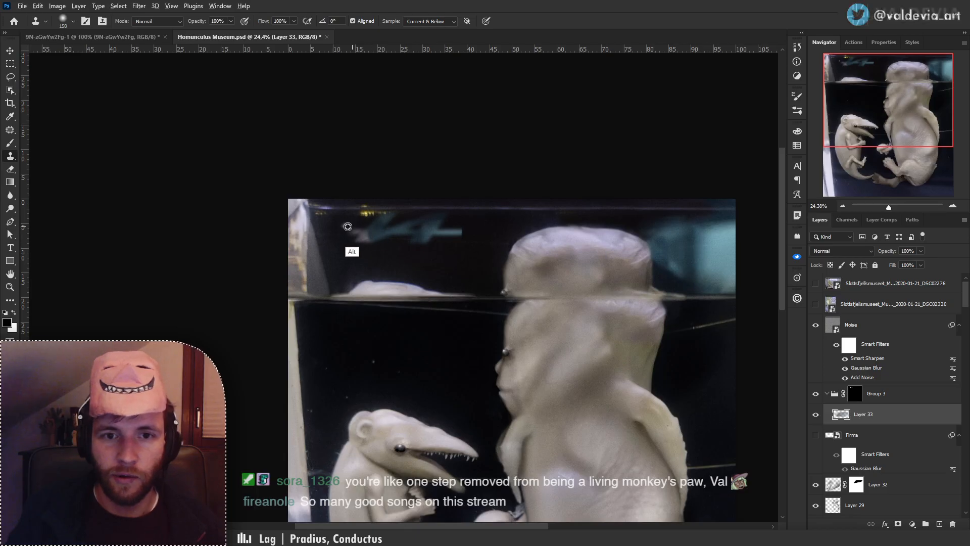
{"action": "left_click", "coordinate": [700, 265], "text": "alt"}
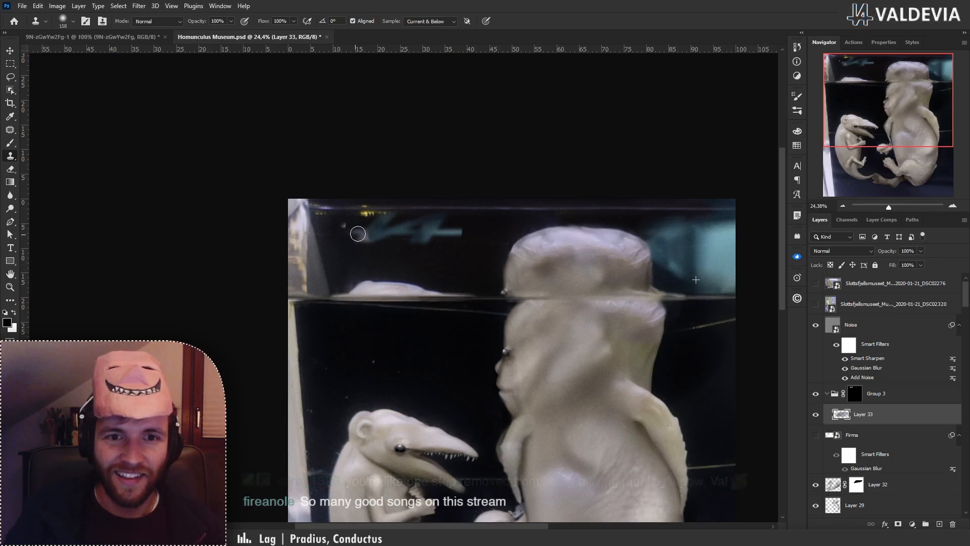
{"action": "mouse_move", "coordinate": [358, 233]}
{"action": "left_mouse_down"}
{"action": "mouse_move", "coordinate": [394, 247]}
{"action": "mouse_move", "coordinate": [369, 228]}
{"action": "mouse_move", "coordinate": [340, 230]}
{"action": "left_mouse_up"}
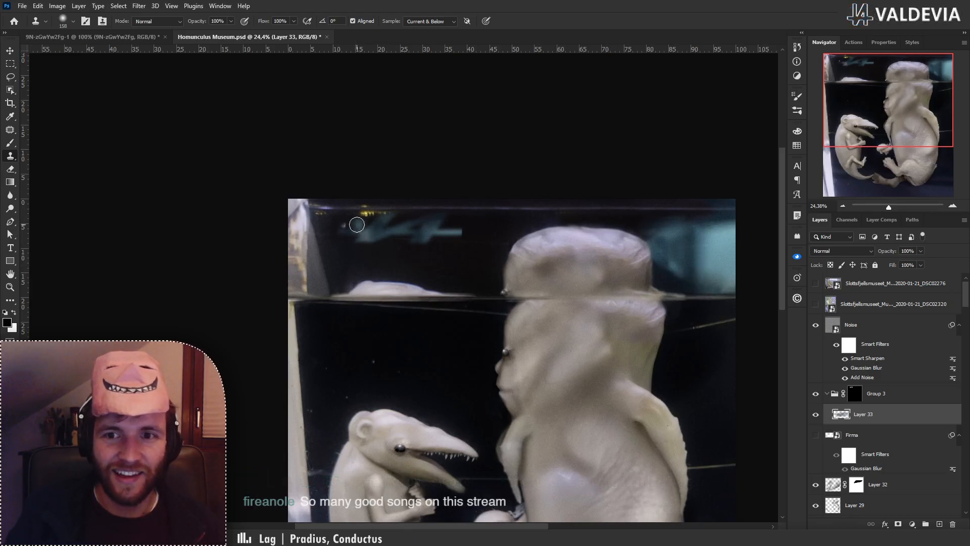
{"action": "left_click", "coordinate": [676, 274], "text": "alt"}
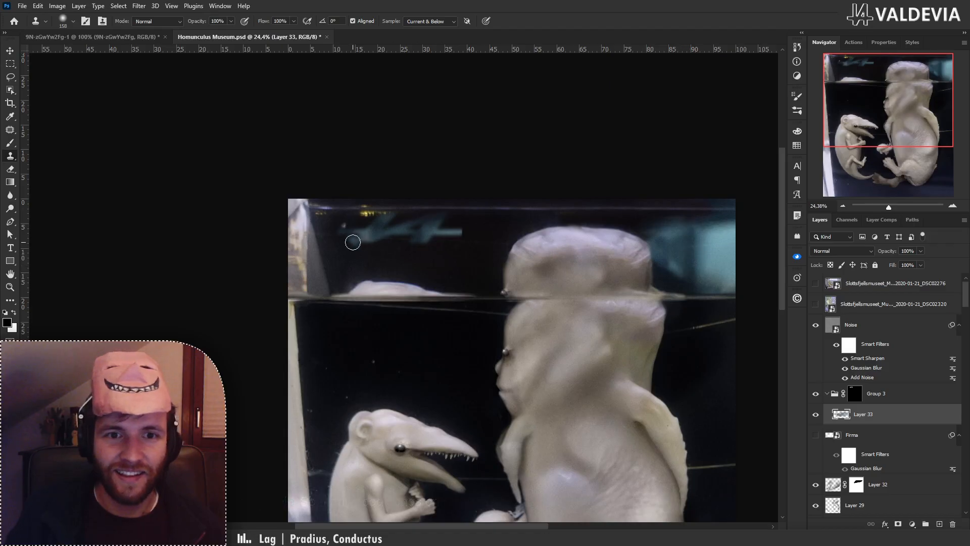
{"action": "left_click_drag", "start_coordinate": [358, 242], "coordinate": [450, 223]}
{"action": "key", "text": "ctrl+z"}
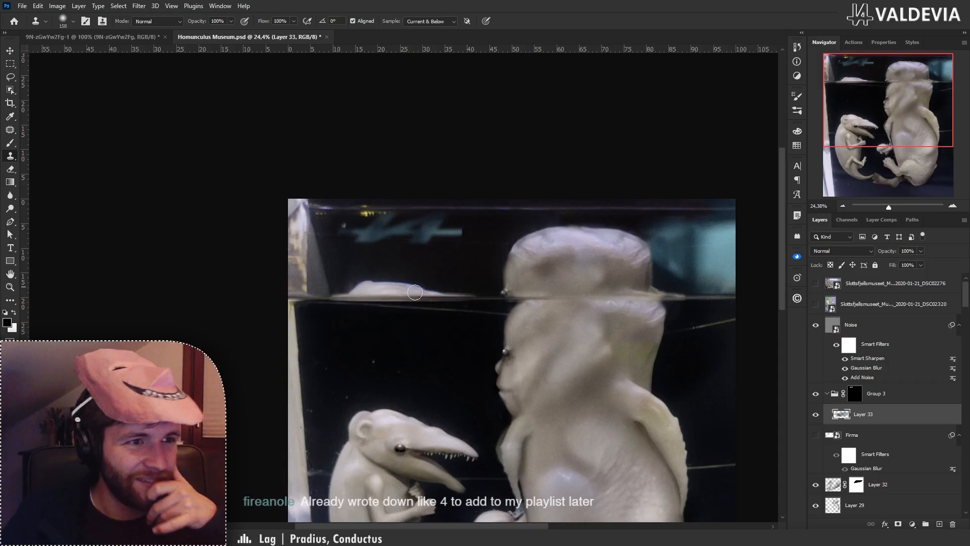
{"action": "key", "text": "ctrl+s"}
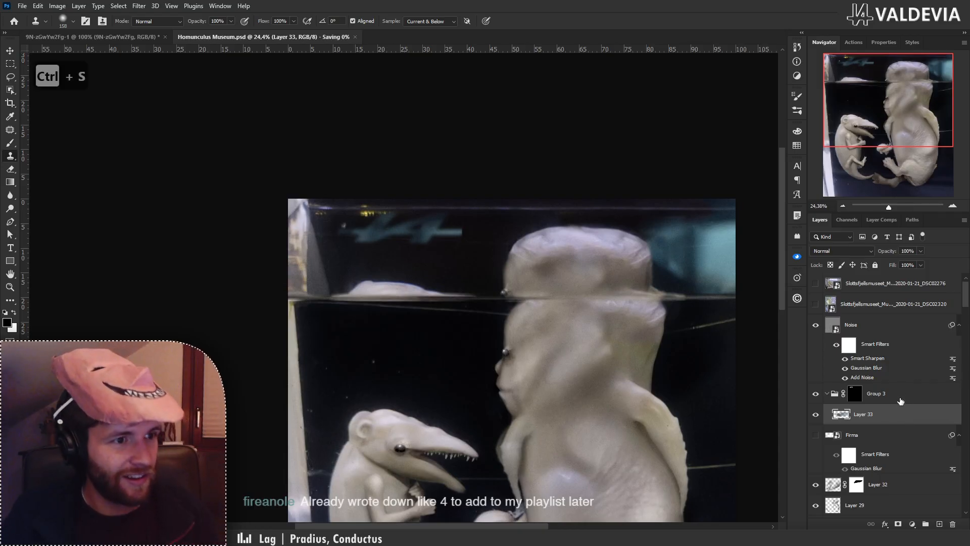
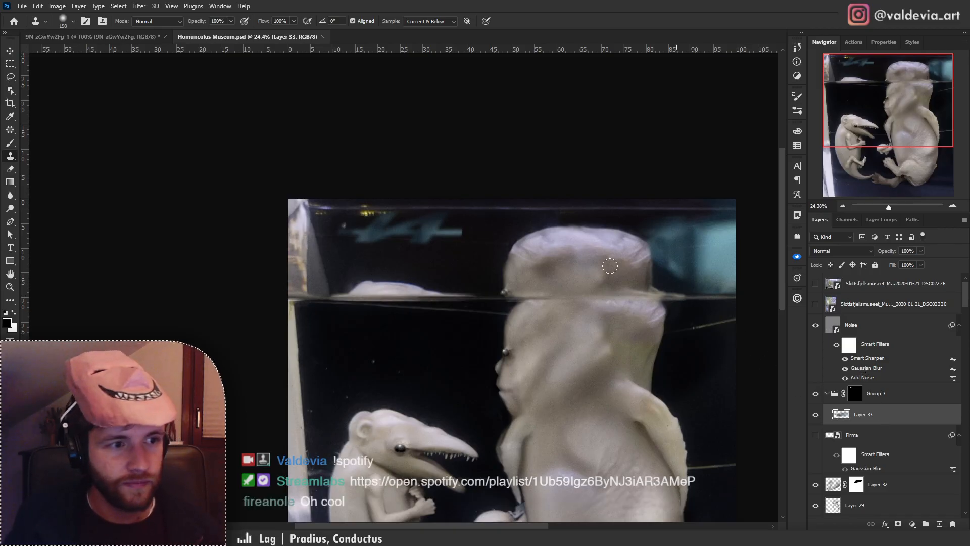
Compare the tank background with Layer 33's cloned logo reflection hidden and shown.
{"action": "left_click", "coordinate": [816, 415]}
{"action": "left_click", "coordinate": [816, 415]}
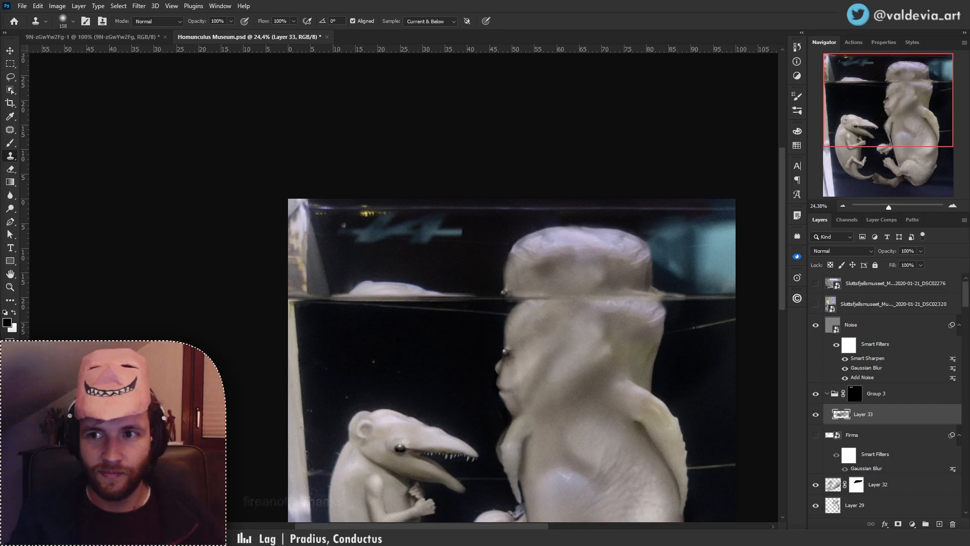
{"action": "left_click", "coordinate": [815, 415]}
{"action": "left_click", "coordinate": [814, 415]}
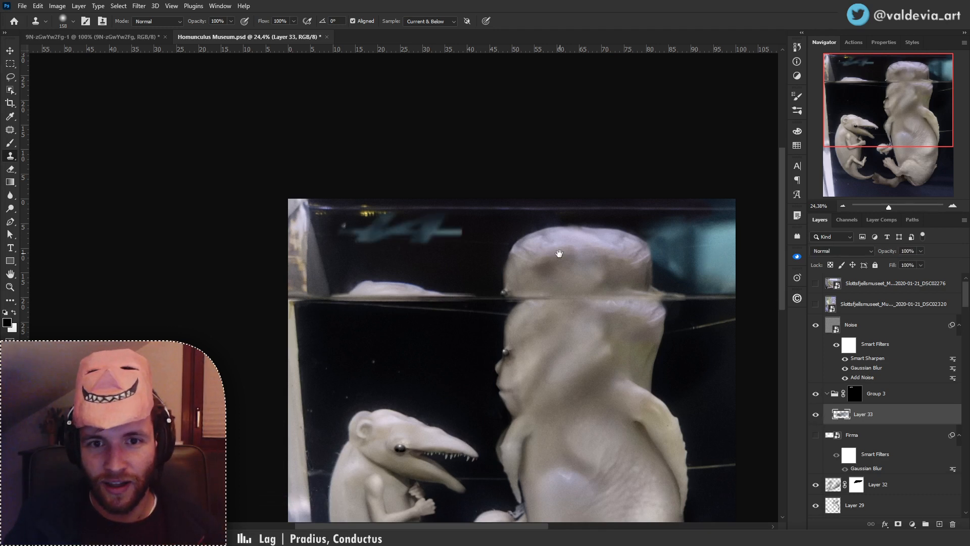
{"action": "left_click_drag", "start_coordinate": [556, 255], "coordinate": [510, 275]}
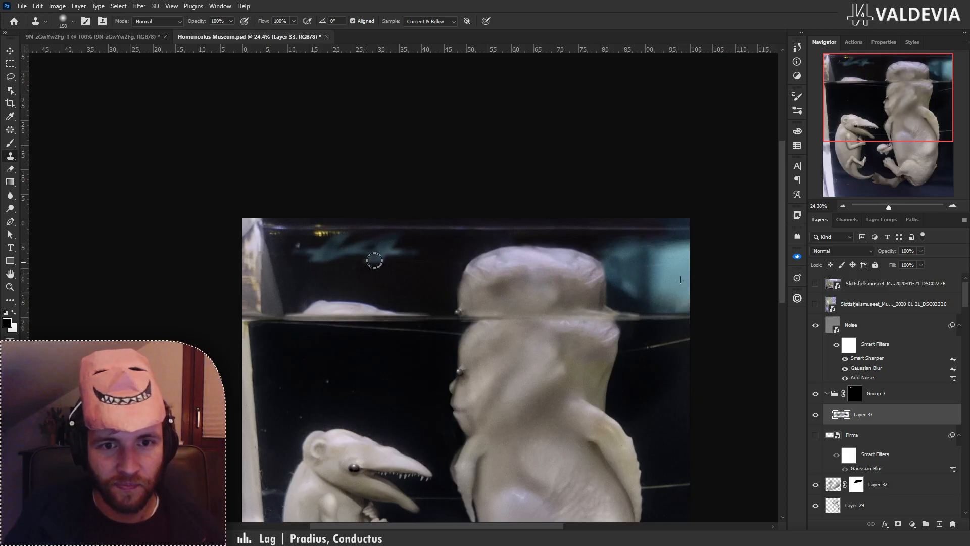
{"action": "mouse_move", "coordinate": [371, 261]}
{"action": "left_mouse_down"}
{"action": "mouse_move", "coordinate": [364, 263]}
{"action": "mouse_move", "coordinate": [378, 246]}
{"action": "left_mouse_up"}
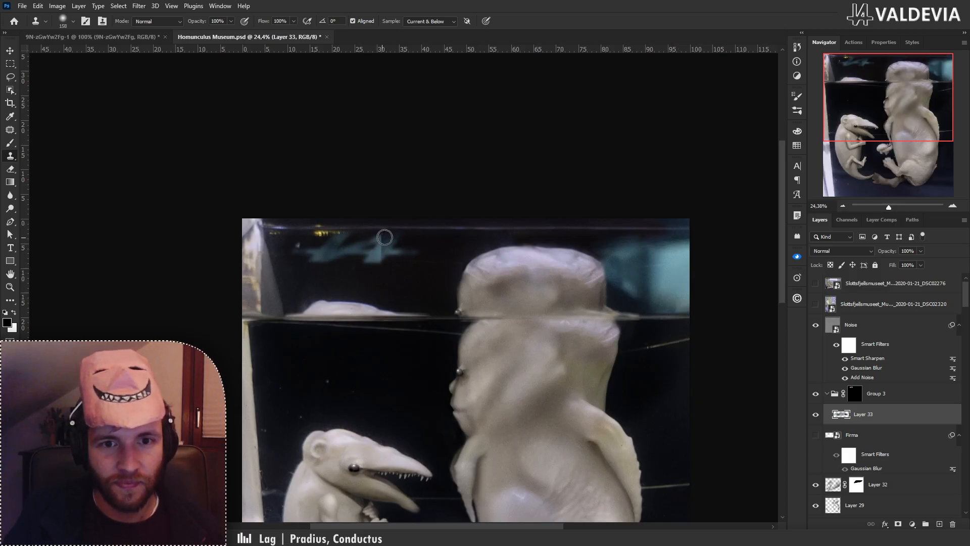
{"action": "key", "text": "ctrl+z"}
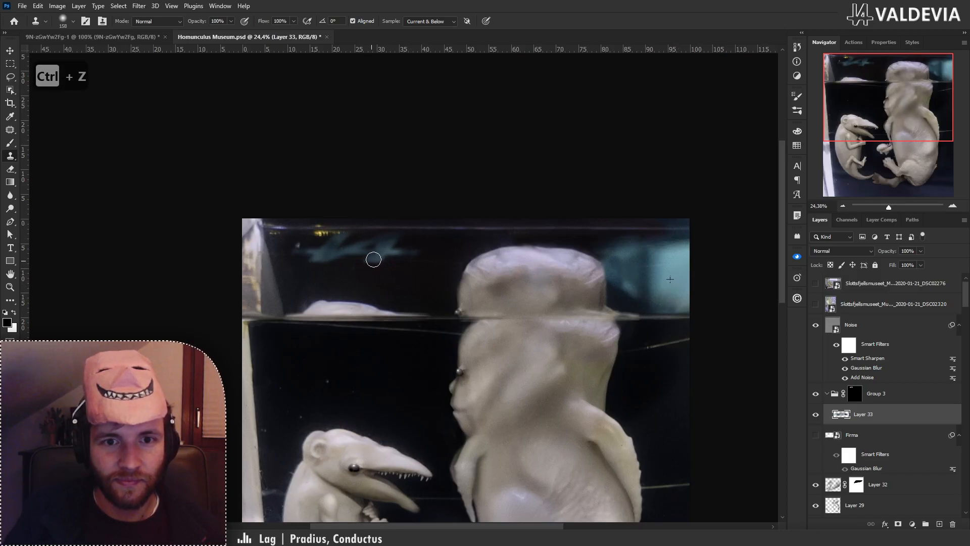
{"action": "left_click_drag", "start_coordinate": [373, 261], "coordinate": [400, 236]}
{"action": "key", "text": "ctrl+z"}
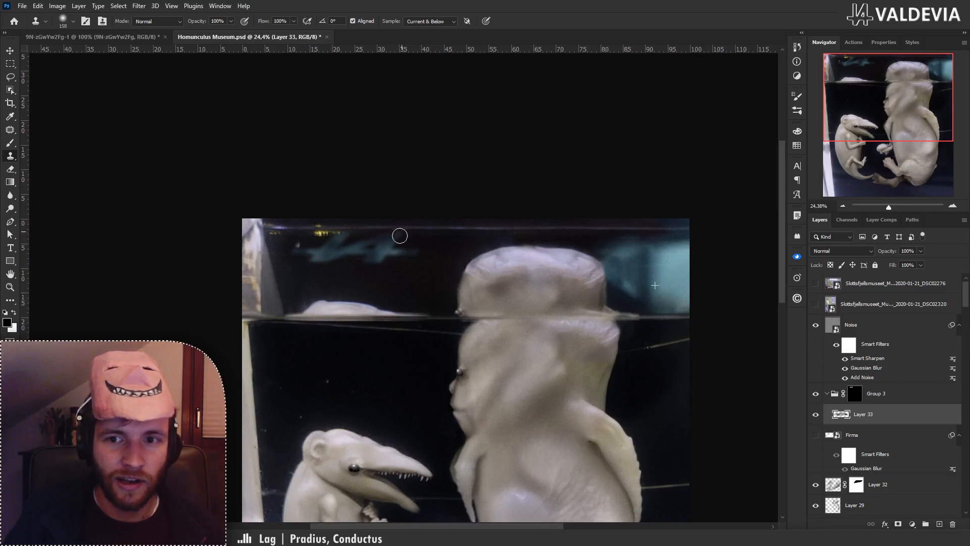
Resample the teal reflection beside the large specimen's head and clone it into the end of the masked logo shape on Layer 33, undoing stray strokes.
{"action": "key", "text": "alt"}
{"action": "left_click", "coordinate": [683, 254], "text": "alt"}
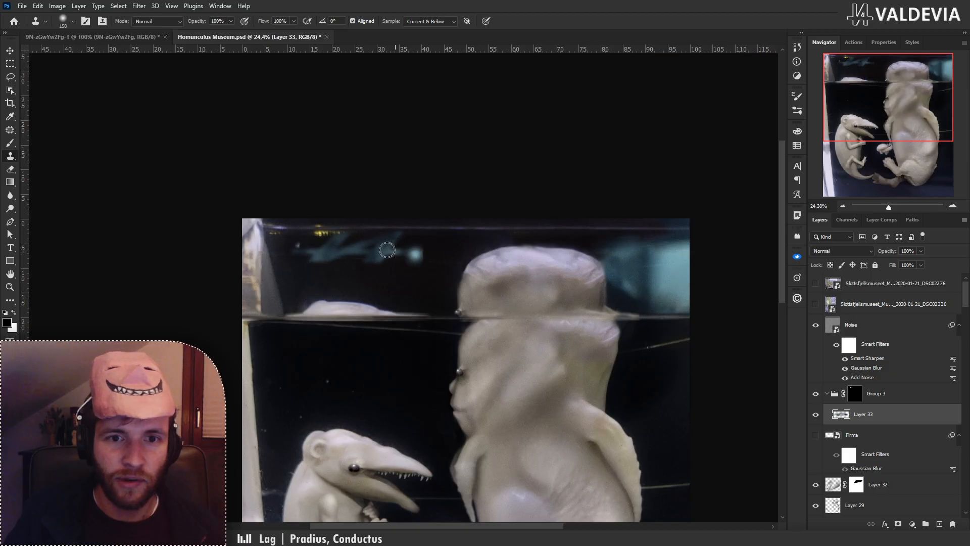
{"action": "left_click_drag", "start_coordinate": [396, 232], "coordinate": [373, 261]}
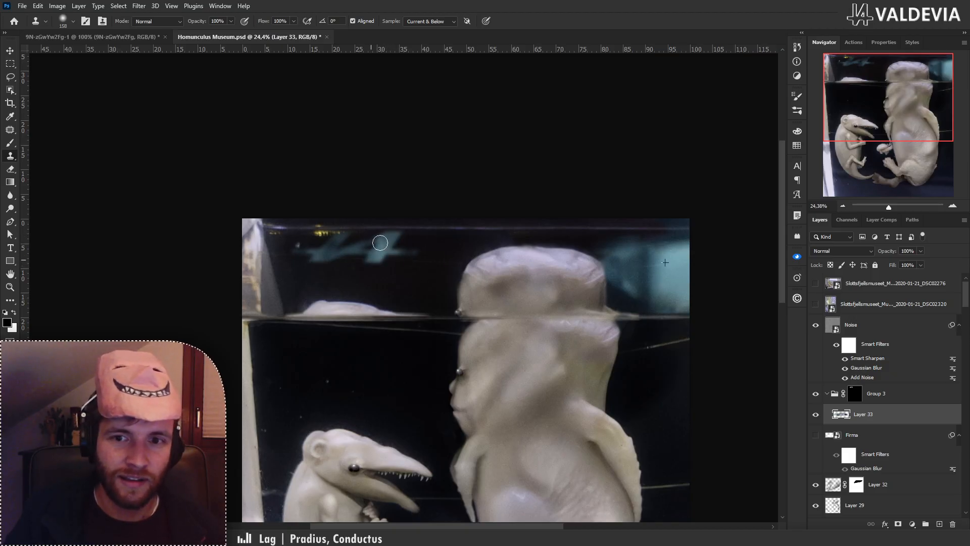
{"action": "key", "text": "alt"}
{"action": "left_click", "coordinate": [641, 297], "text": "alt"}
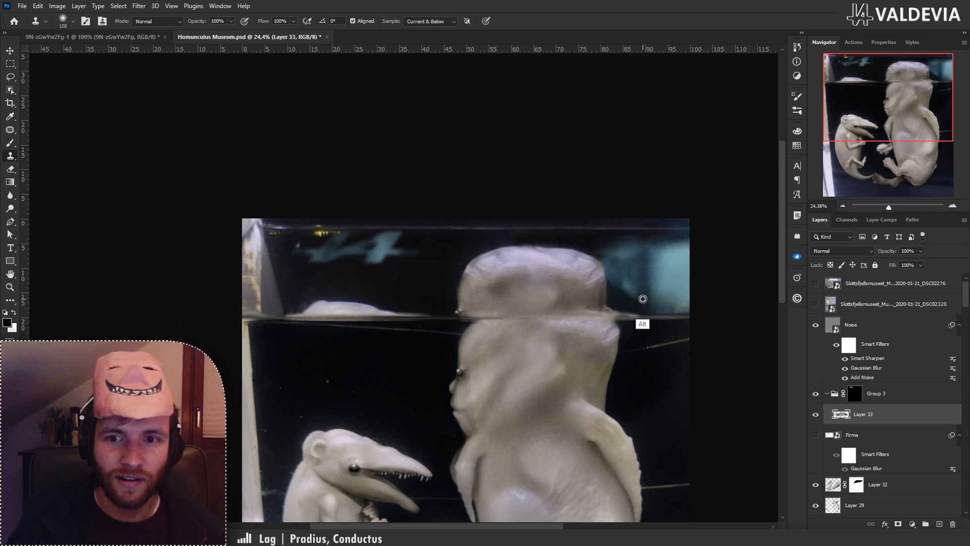
{"action": "mouse_move", "coordinate": [383, 257]}
{"action": "left_mouse_down"}
{"action": "mouse_move", "coordinate": [368, 257]}
{"action": "mouse_move", "coordinate": [383, 258]}
{"action": "mouse_move", "coordinate": [377, 236]}
{"action": "mouse_move", "coordinate": [385, 238]}
{"action": "left_mouse_up"}
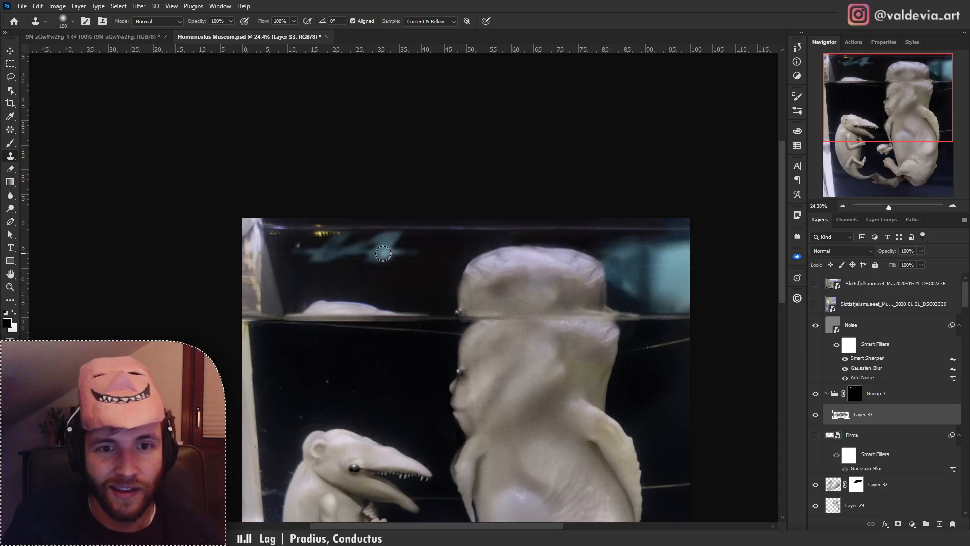
{"action": "left_click_drag", "start_coordinate": [384, 253], "coordinate": [384, 247]}
{"action": "key", "text": "ctrl+z"}
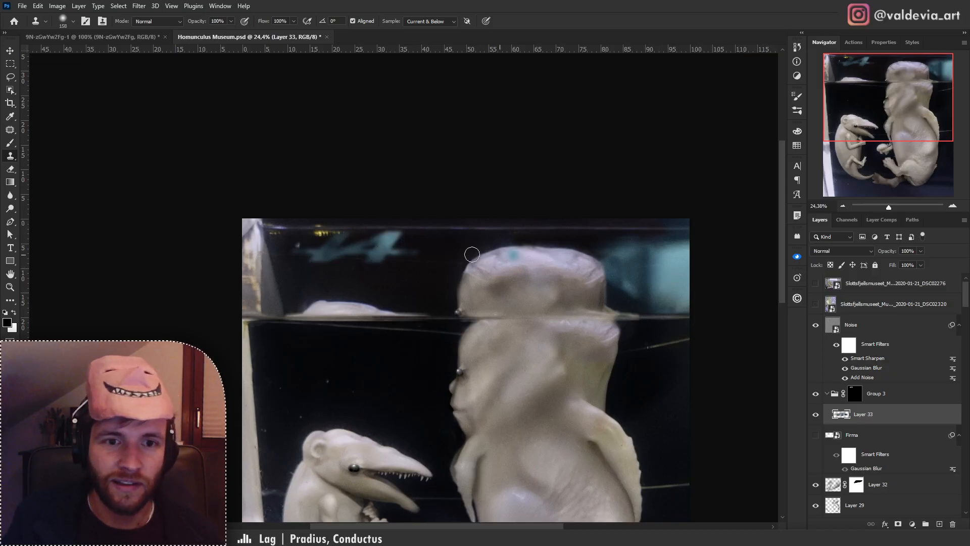
{"action": "key", "text": "ctrl+z"}
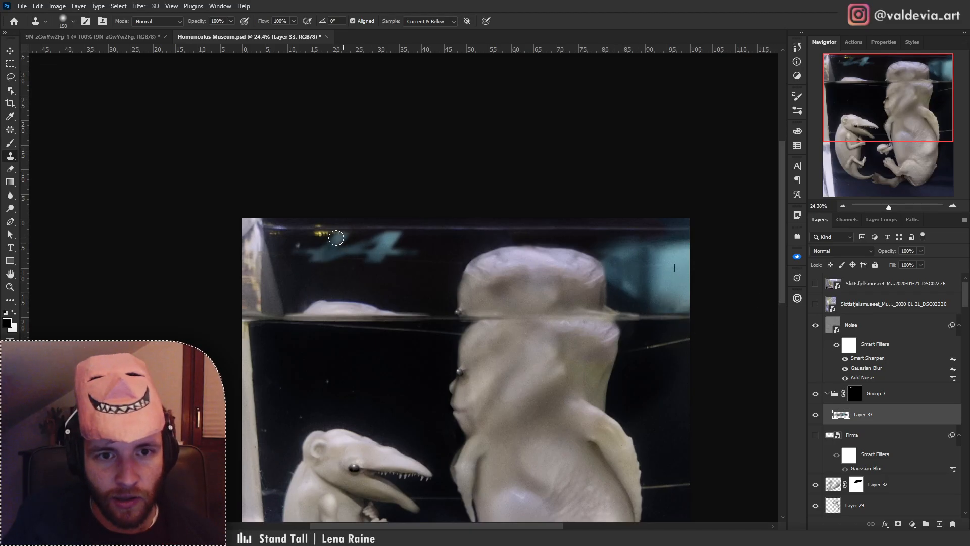
{"action": "key", "text": "ctrl+z"}
{"action": "left_click", "coordinate": [654, 259], "text": "alt"}
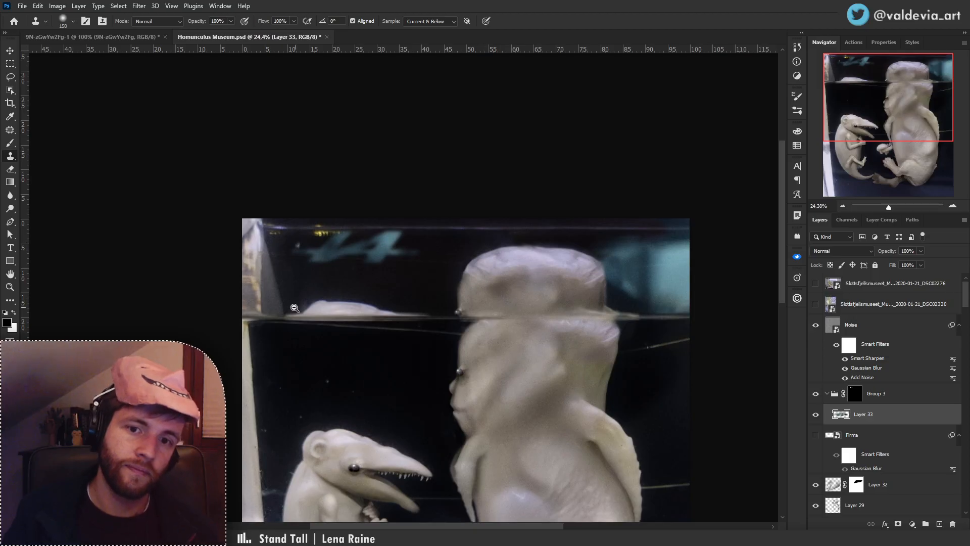
Review how the logo reflection blends into the whole composite, with the Group 3 mask selected.
{"action": "left_click_drag", "start_coordinate": [383, 289], "coordinate": [292, 280]}
{"action": "mouse_move", "coordinate": [364, 276]}
{"action": "left_mouse_down"}
{"action": "mouse_move", "coordinate": [417, 249]}
{"action": "mouse_move", "coordinate": [437, 219]}
{"action": "mouse_move", "coordinate": [437, 187]}
{"action": "left_mouse_up"}
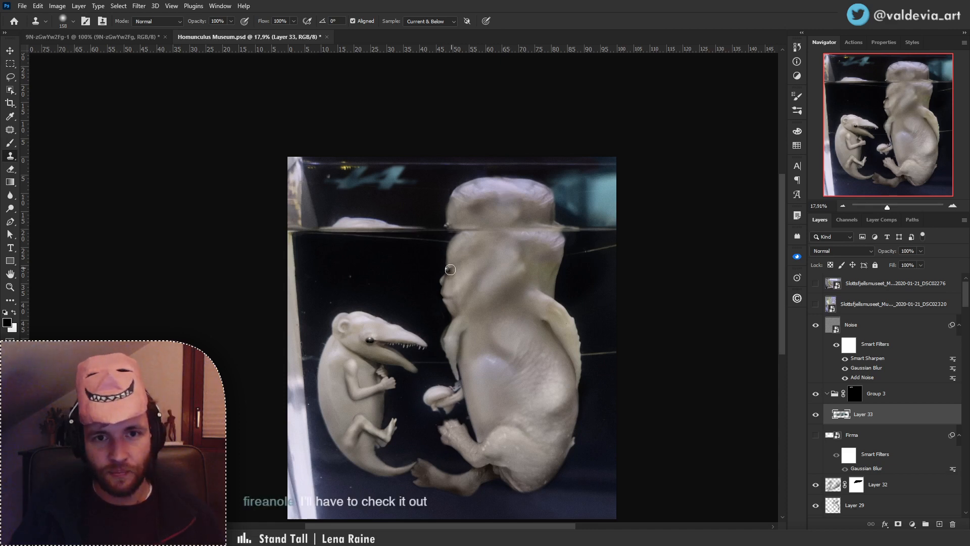
{"action": "left_click_drag", "start_coordinate": [429, 278], "coordinate": [443, 318]}
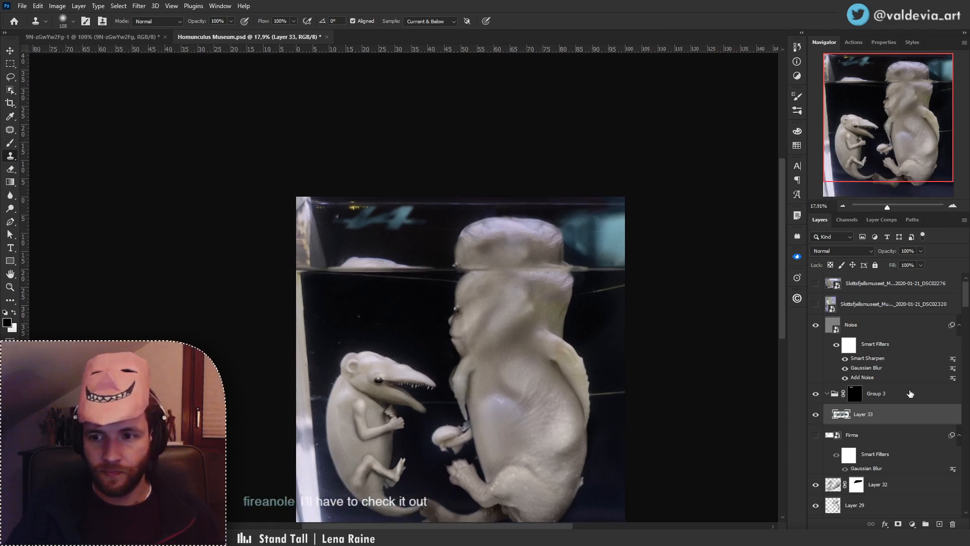
{"action": "left_click", "coordinate": [855, 394]}
{"action": "key", "text": "ctrl+space"}
{"action": "mouse_move", "coordinate": [353, 202]}
{"action": "left_mouse_down"}
{"action": "mouse_move", "coordinate": [465, 208]}
{"action": "mouse_move", "coordinate": [425, 212]}
{"action": "mouse_move", "coordinate": [459, 213]}
{"action": "mouse_move", "coordinate": [438, 214]}
{"action": "left_mouse_up"}
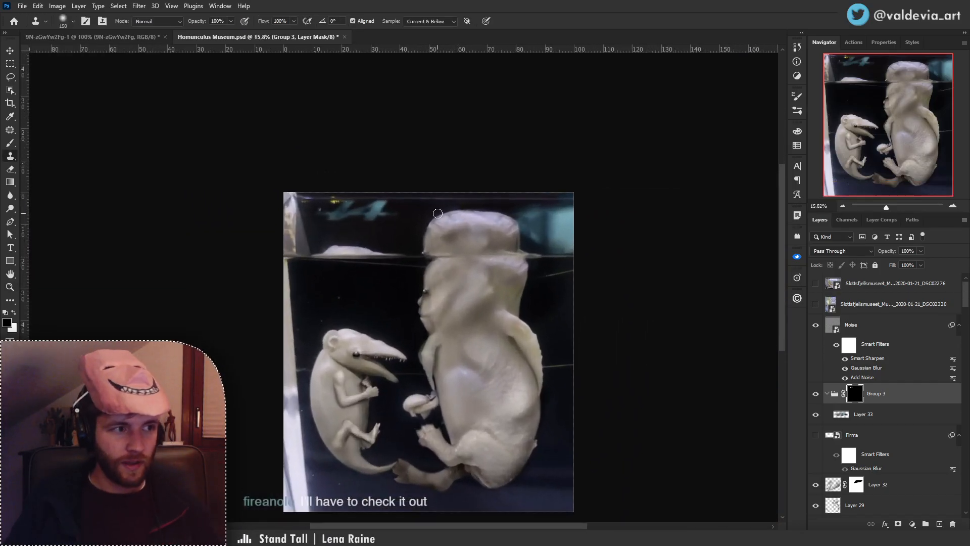
{"action": "scroll", "coordinate": [457, 256], "scroll_direction": "down", "scroll_amount": 2}
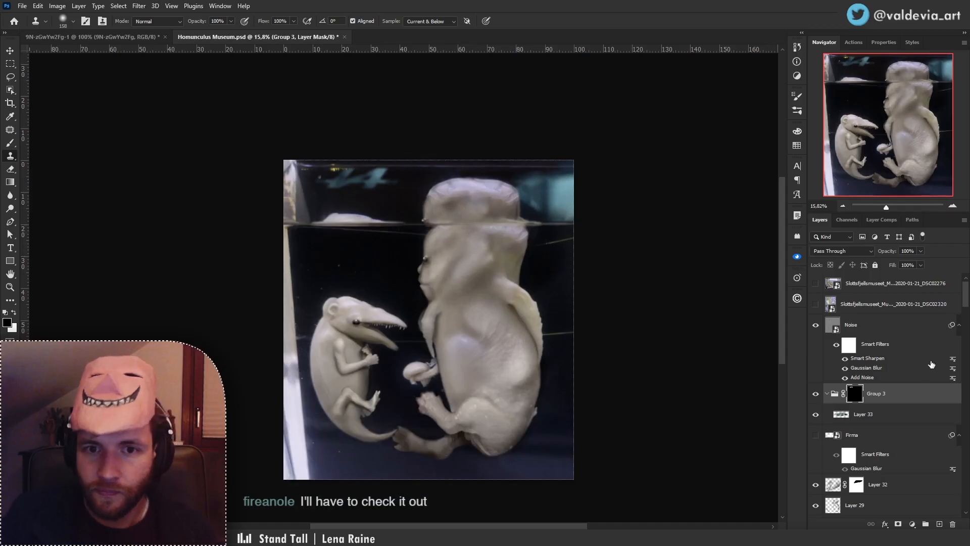
Stamp all visible layers onto a new layer above Noise and open it as a smart object in the Camera Raw filter.
{"action": "left_click", "coordinate": [904, 330]}
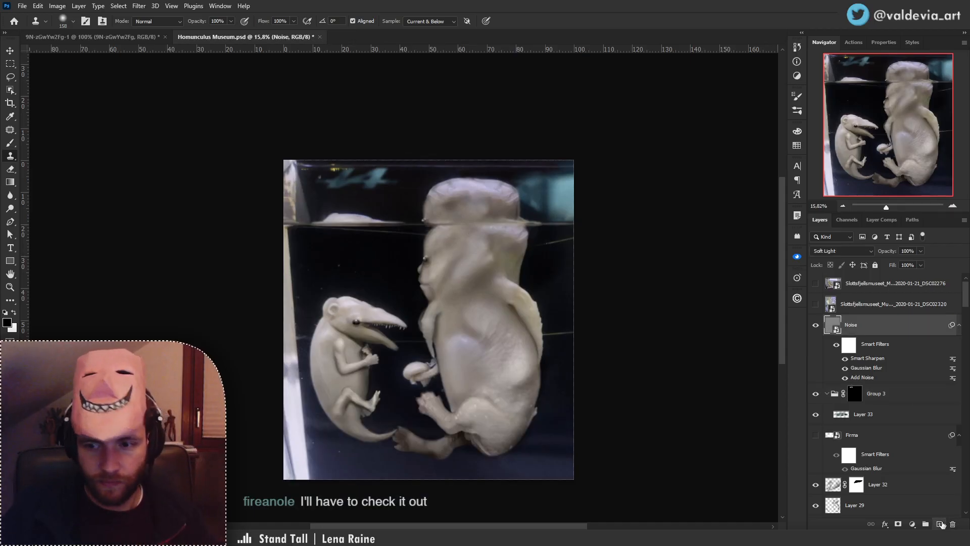
{"action": "left_click", "coordinate": [939, 524]}
{"action": "key", "text": "ctrl+alt+shift+e"}
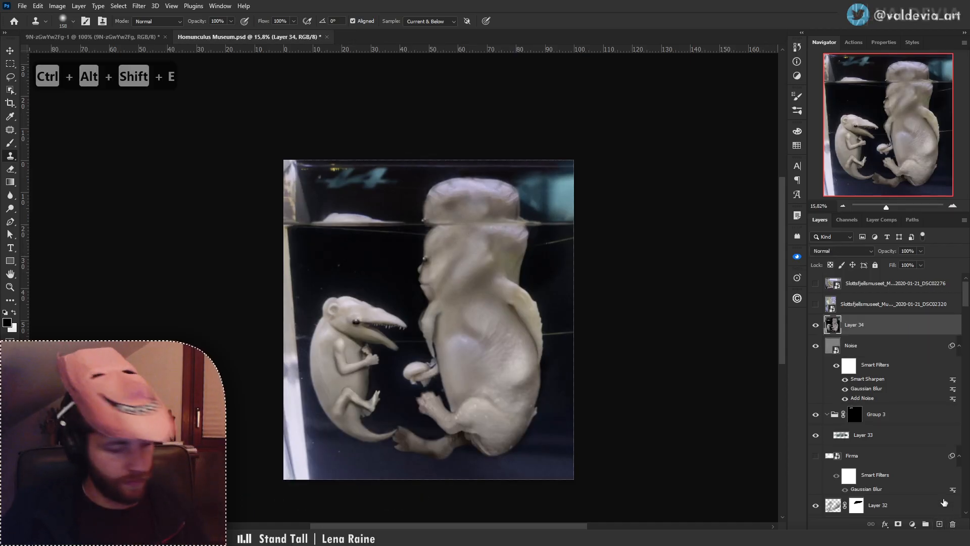
{"action": "key", "text": "ctrl+backslash"}
{"action": "key", "text": "ctrl+shift+a"}
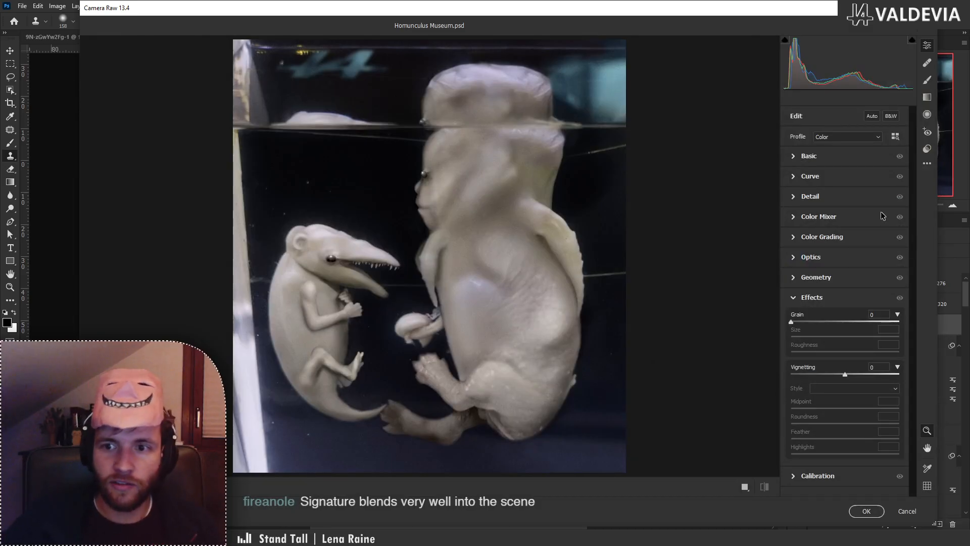
Cool the image with Temperature -26, and set Exposure to -0.05 and Clarity to -7.
{"action": "left_click", "coordinate": [792, 156]}
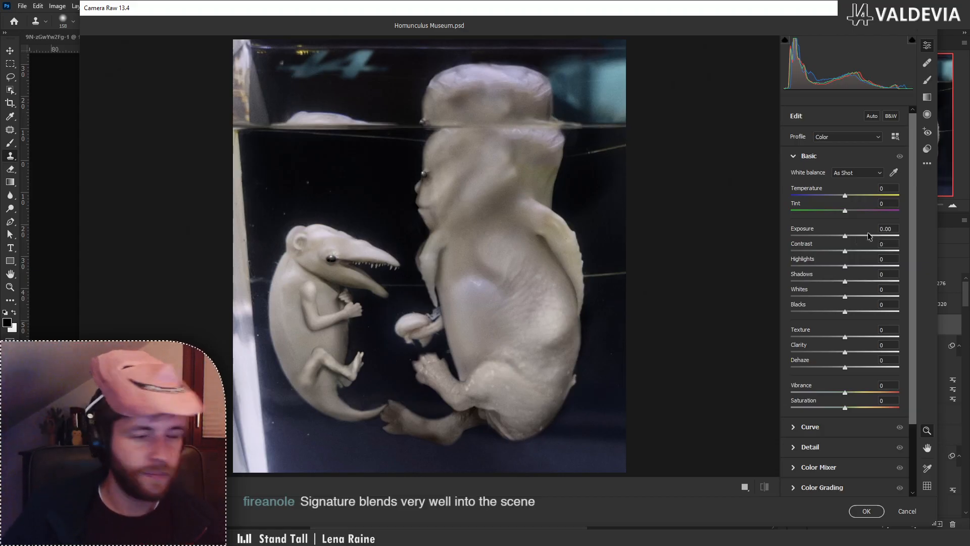
{"action": "left_click_drag", "start_coordinate": [841, 196], "coordinate": [833, 200]}
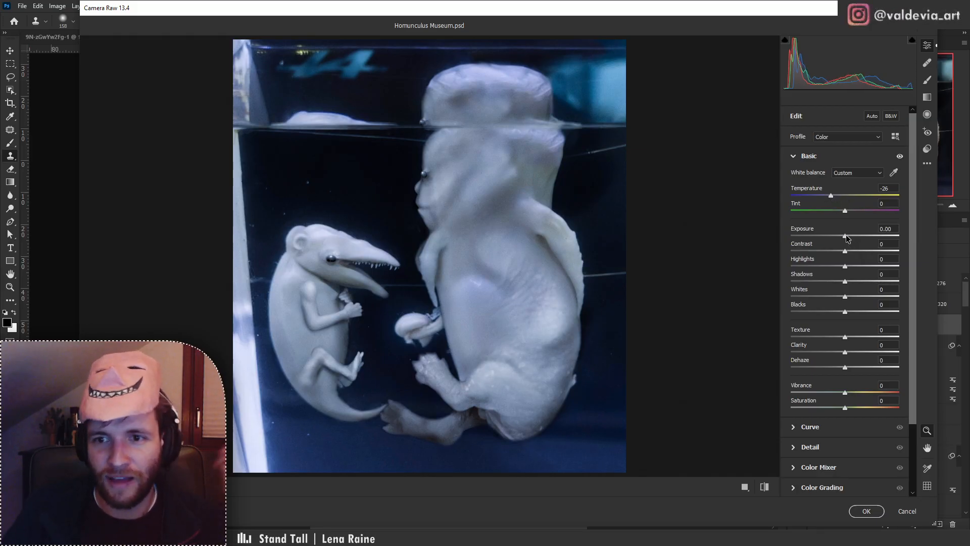
{"action": "mouse_move", "coordinate": [847, 236]}
{"action": "left_mouse_down"}
{"action": "mouse_move", "coordinate": [863, 236]}
{"action": "mouse_move", "coordinate": [845, 237]}
{"action": "left_mouse_up"}
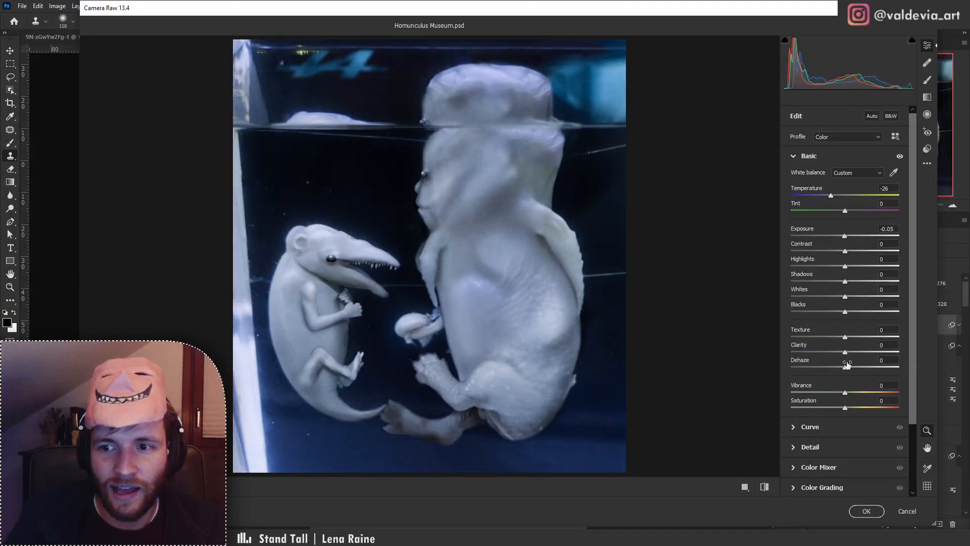
{"action": "left_click_drag", "start_coordinate": [845, 356], "coordinate": [840, 356]}
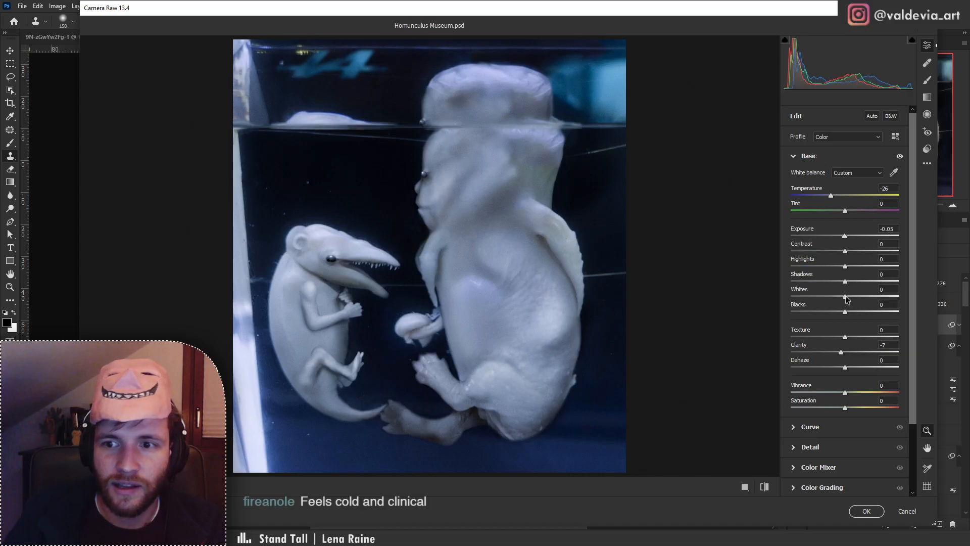
Set Whites to +38, Highlights to +22, Blacks to +1 and Vibrance to +2 in the Camera Raw basic adjustments.
{"action": "left_click_drag", "start_coordinate": [847, 299], "coordinate": [867, 301]}
{"action": "left_click_drag", "start_coordinate": [845, 267], "coordinate": [859, 268]}
{"action": "left_click", "coordinate": [414, 252], "text": "alt"}
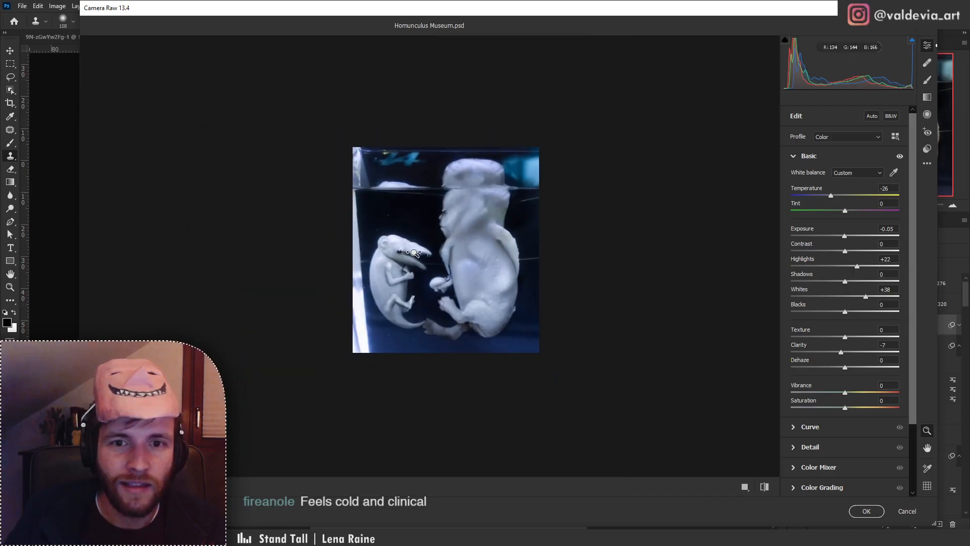
{"action": "left_click", "coordinate": [415, 253]}
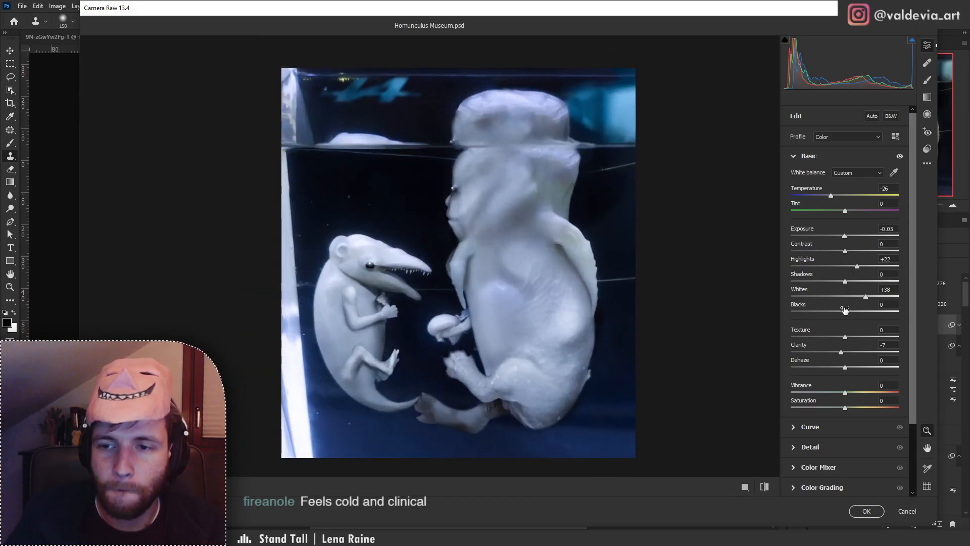
{"action": "mouse_move", "coordinate": [845, 314]}
{"action": "left_mouse_down"}
{"action": "mouse_move", "coordinate": [832, 313]}
{"action": "mouse_move", "coordinate": [873, 314]}
{"action": "mouse_move", "coordinate": [838, 314]}
{"action": "mouse_move", "coordinate": [847, 315]}
{"action": "left_mouse_up"}
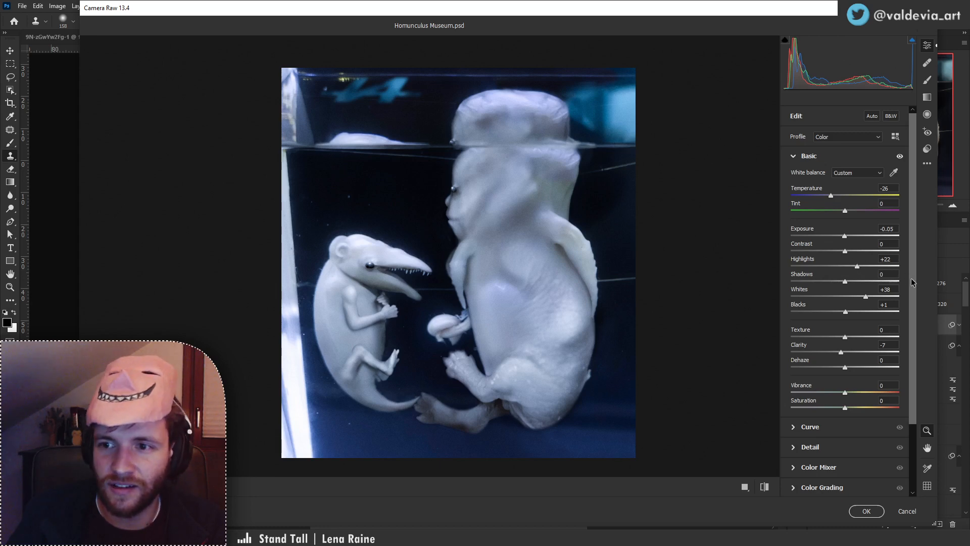
{"action": "scroll", "coordinate": [850, 303], "scroll_direction": "down", "scroll_amount": 2}
{"action": "left_click_drag", "start_coordinate": [869, 329], "coordinate": [845, 319]}
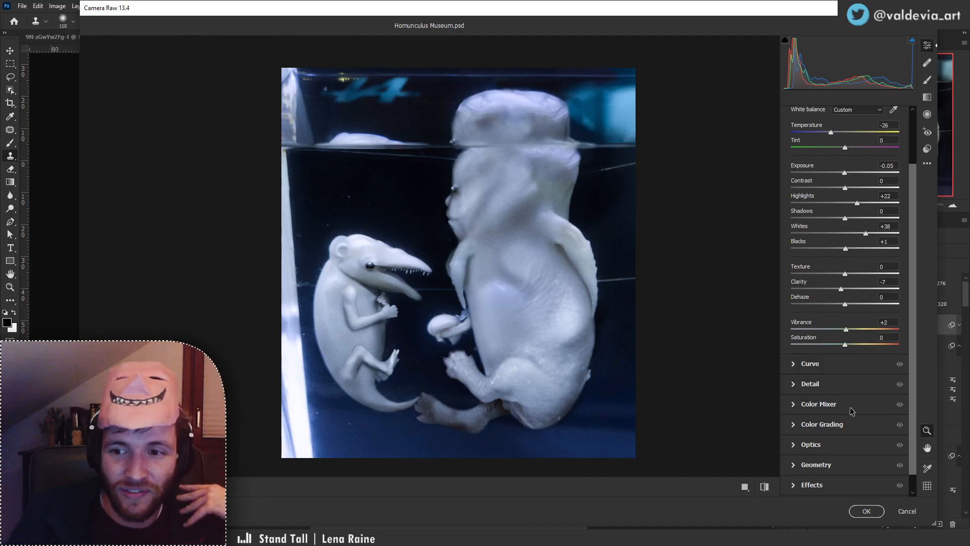
Check the Calibration settings and try a warm sepia white balance with Temperature +41.
{"action": "left_click_drag", "start_coordinate": [914, 429], "coordinate": [915, 477]}
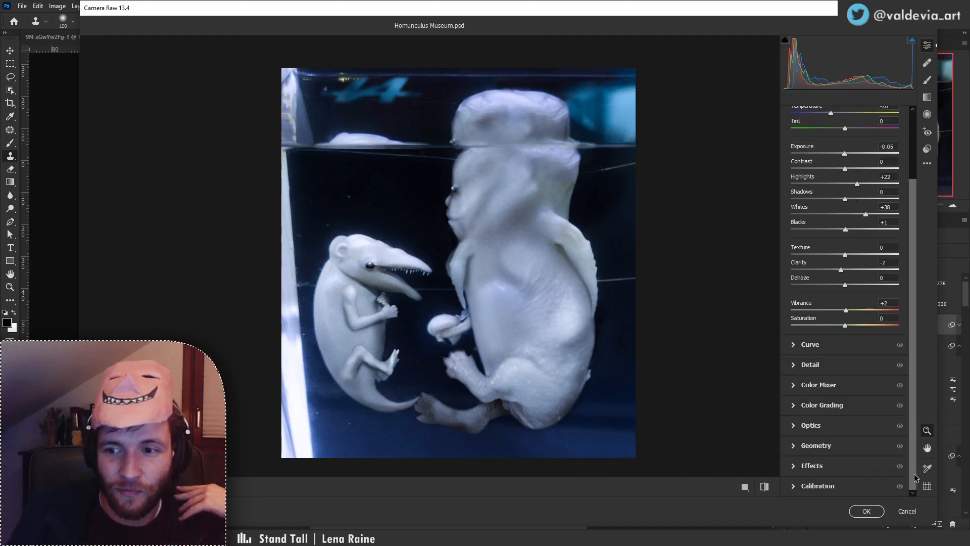
{"action": "left_click", "coordinate": [795, 487]}
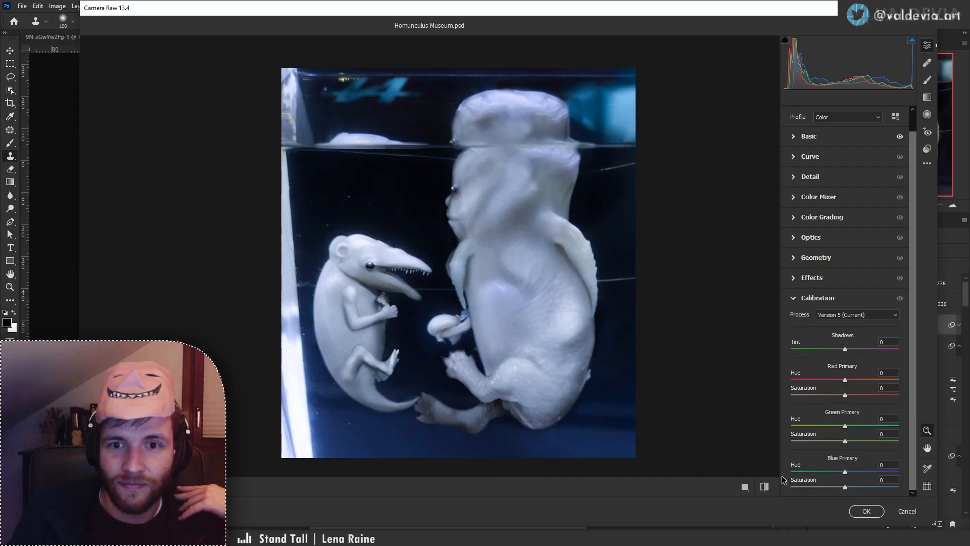
{"action": "left_click", "coordinate": [793, 138]}
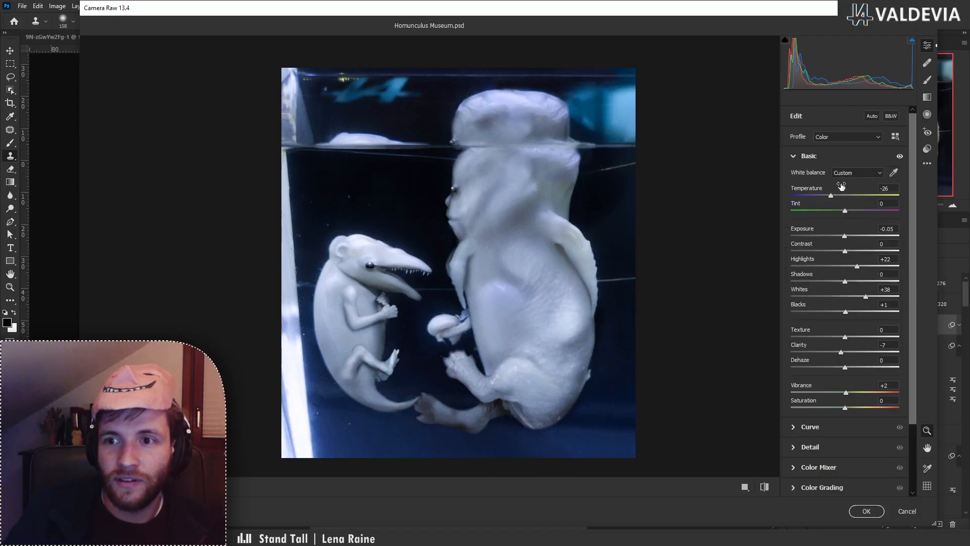
{"action": "left_click_drag", "start_coordinate": [848, 195], "coordinate": [866, 196]}
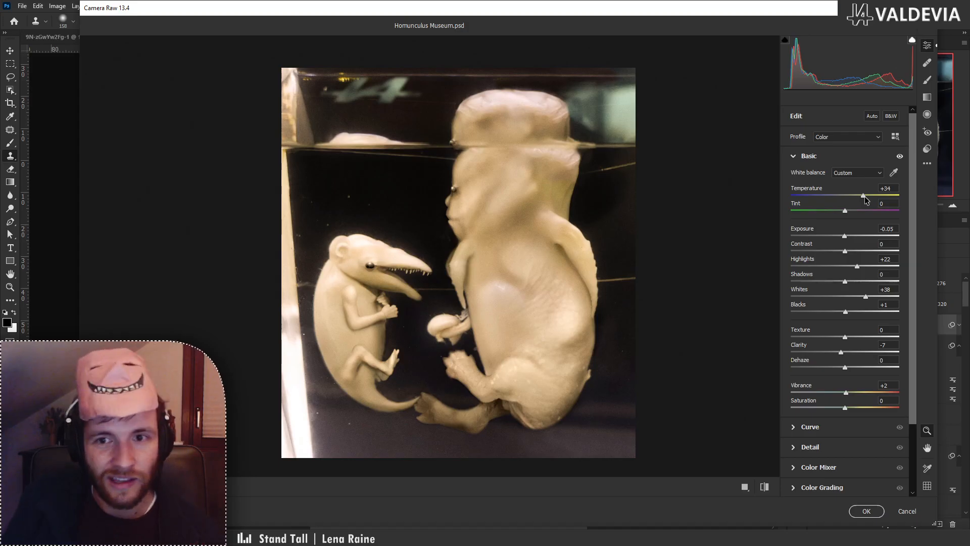
{"action": "mouse_move", "coordinate": [865, 196]}
{"action": "left_mouse_down"}
{"action": "mouse_move", "coordinate": [831, 196]}
{"action": "mouse_move", "coordinate": [869, 198]}
{"action": "left_mouse_up"}
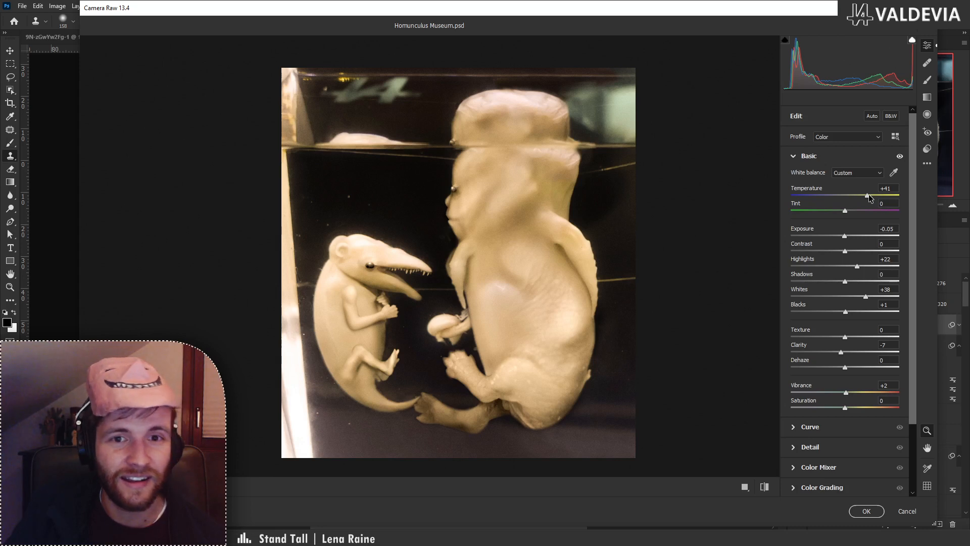
Set Temperature to -21, Tint to -24 and Vibrance to +13, comparing the image before and after the grading.
{"action": "left_click_drag", "start_coordinate": [870, 194], "coordinate": [830, 212]}
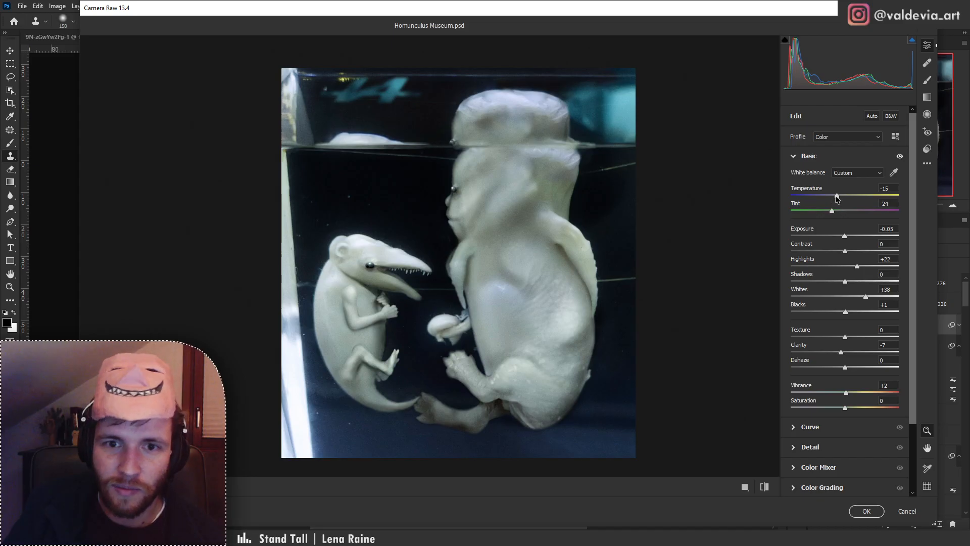
{"action": "left_click_drag", "start_coordinate": [836, 197], "coordinate": [833, 196]}
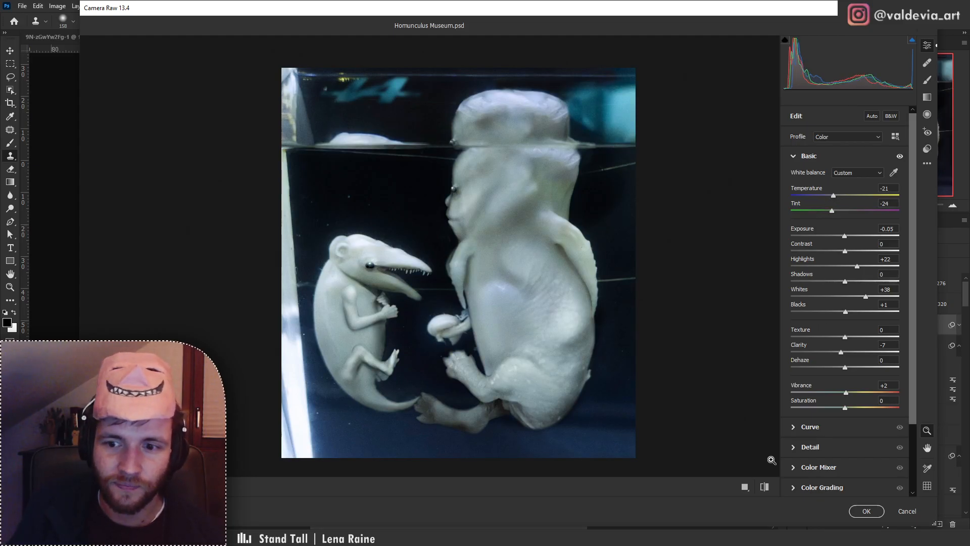
{"action": "left_click", "coordinate": [765, 487]}
{"action": "left_click", "coordinate": [766, 487]}
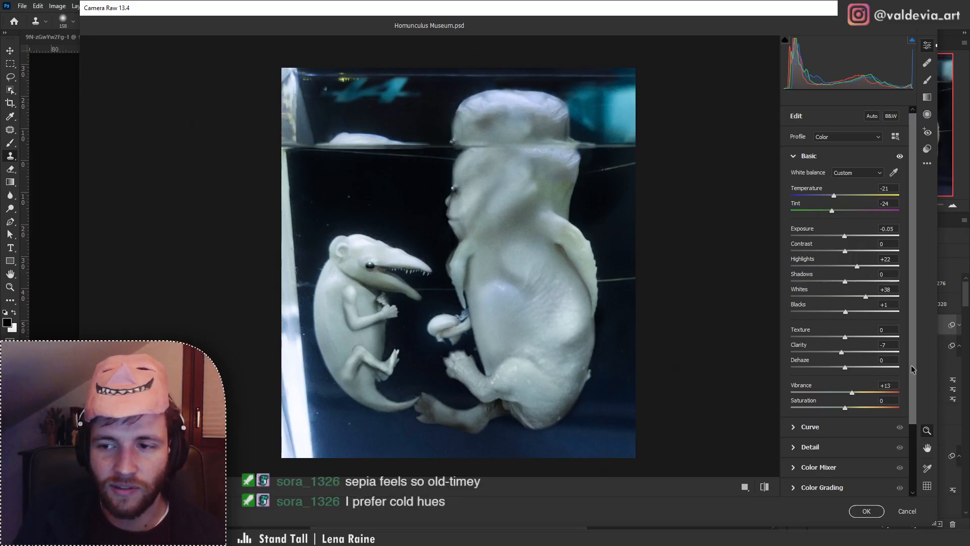
{"action": "left_click_drag", "start_coordinate": [912, 369], "coordinate": [911, 417]}
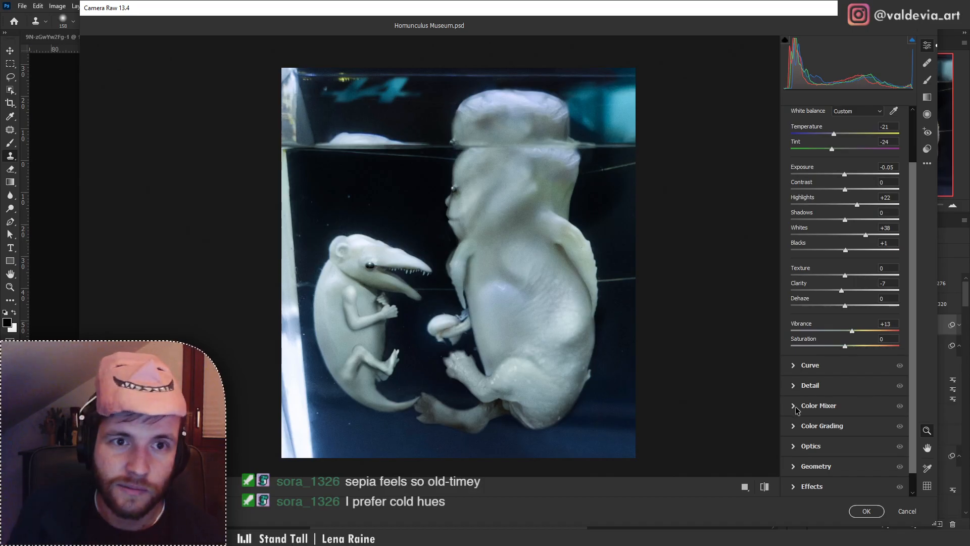
Tint the shadows blue at hue 232, saturation 41, and the midtones magenta at hue 319, saturation 23 with Color Grading.
{"action": "left_click", "coordinate": [797, 452]}
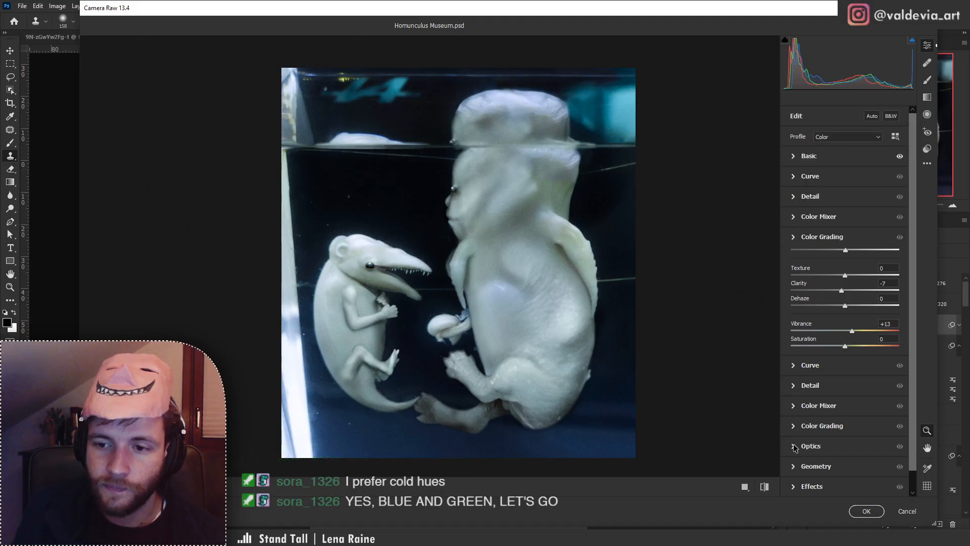
{"action": "left_click", "coordinate": [793, 239]}
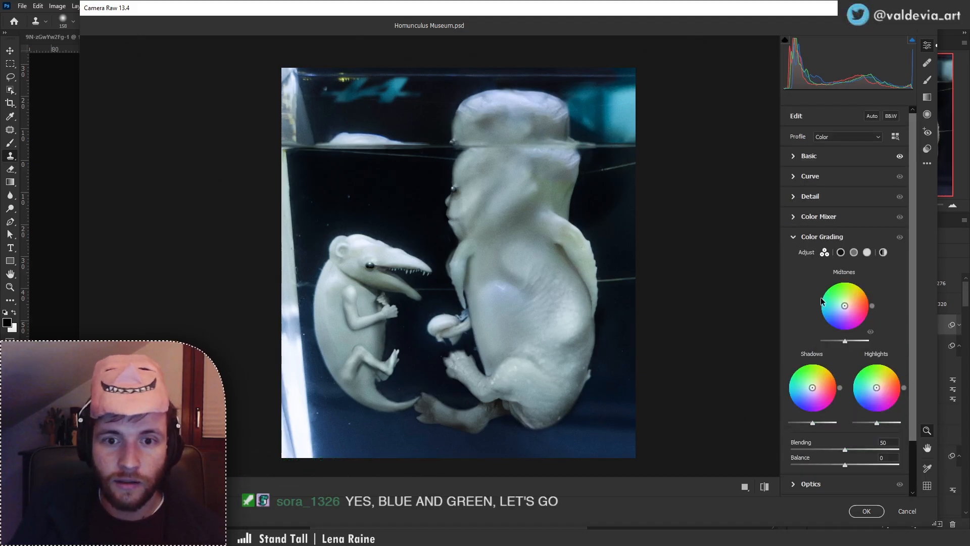
{"action": "mouse_move", "coordinate": [813, 390]}
{"action": "left_mouse_down"}
{"action": "mouse_move", "coordinate": [809, 403]}
{"action": "mouse_move", "coordinate": [807, 394]}
{"action": "left_mouse_up"}
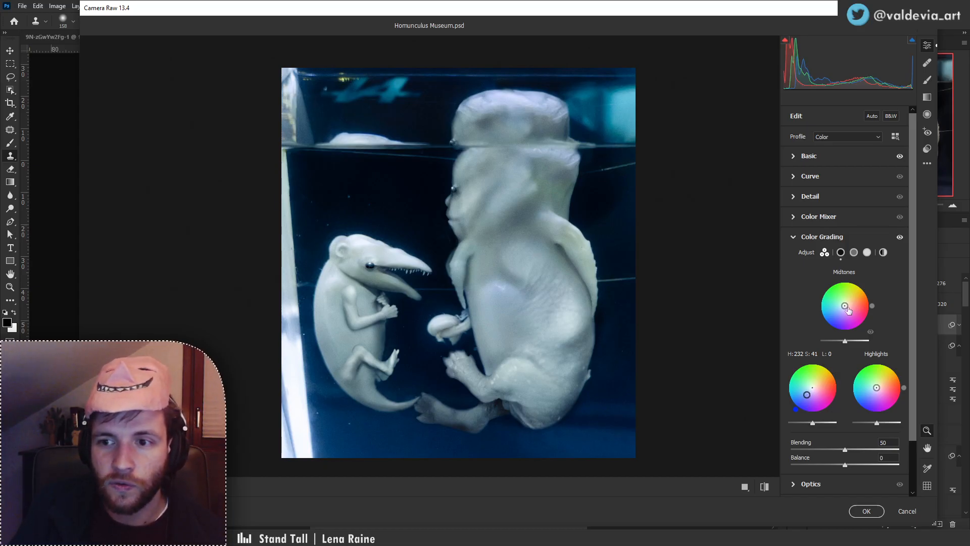
{"action": "left_click_drag", "start_coordinate": [845, 306], "coordinate": [852, 306]}
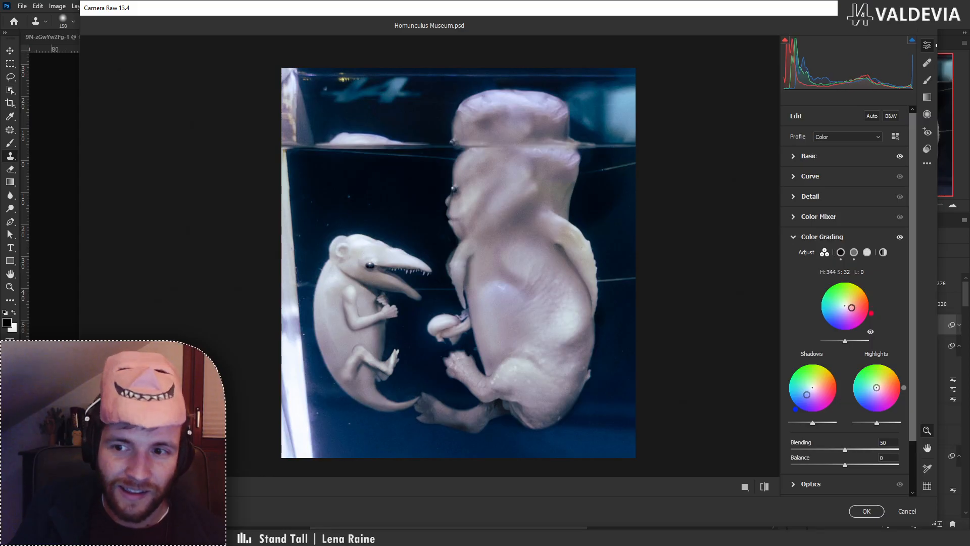
{"action": "left_click_drag", "start_coordinate": [851, 310], "coordinate": [853, 333]}
{"action": "left_click", "coordinate": [855, 252]}
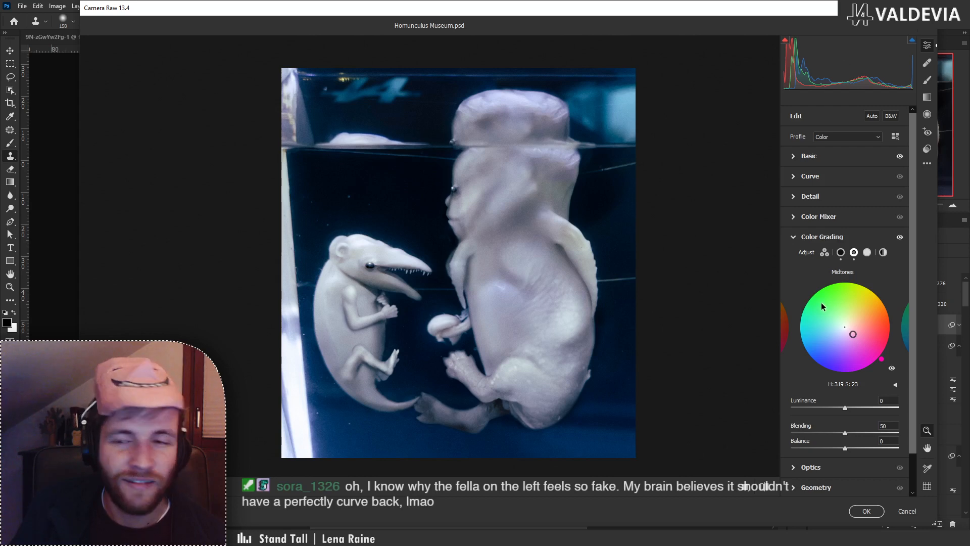
Try a green tint on the highlights with hue 122 and saturation 16 in Color Grading.
{"action": "left_click", "coordinate": [867, 252]}
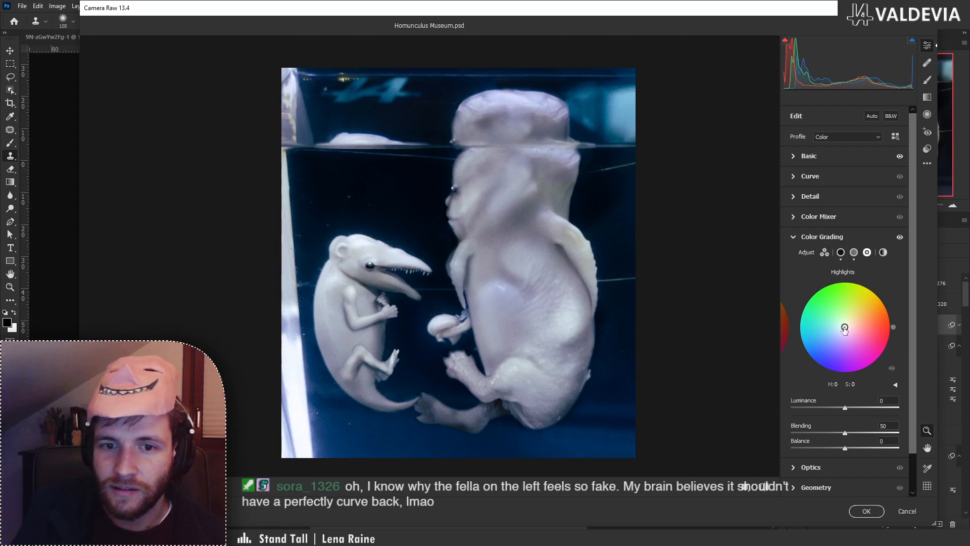
{"action": "mouse_move", "coordinate": [845, 329]}
{"action": "left_mouse_down"}
{"action": "mouse_move", "coordinate": [853, 318]}
{"action": "mouse_move", "coordinate": [841, 321]}
{"action": "left_mouse_up"}
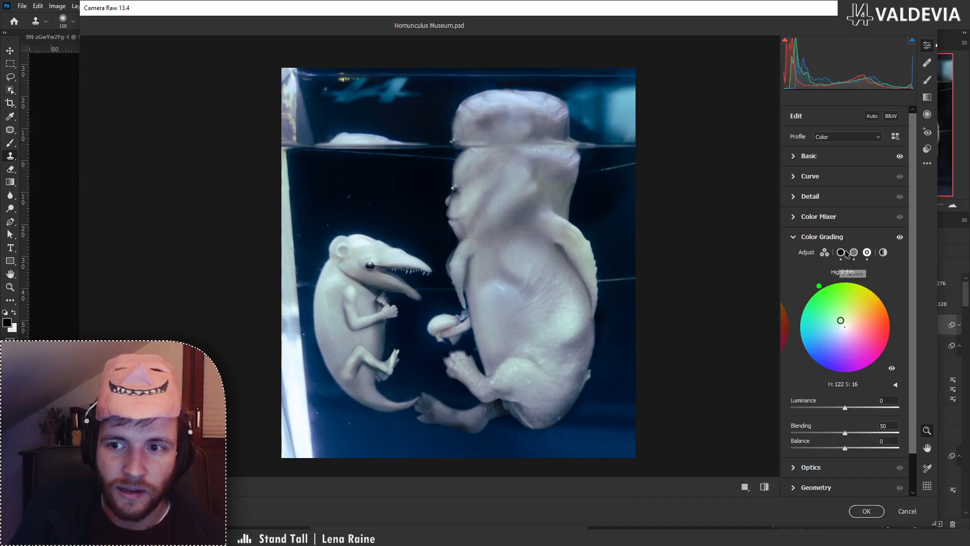
{"action": "left_click", "coordinate": [826, 254]}
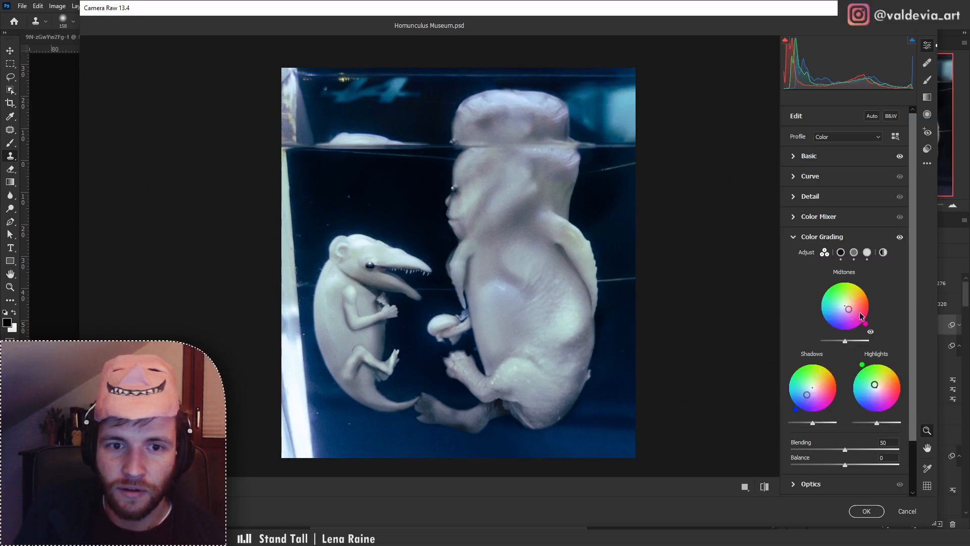
{"action": "left_click_drag", "start_coordinate": [876, 388], "coordinate": [876, 385]}
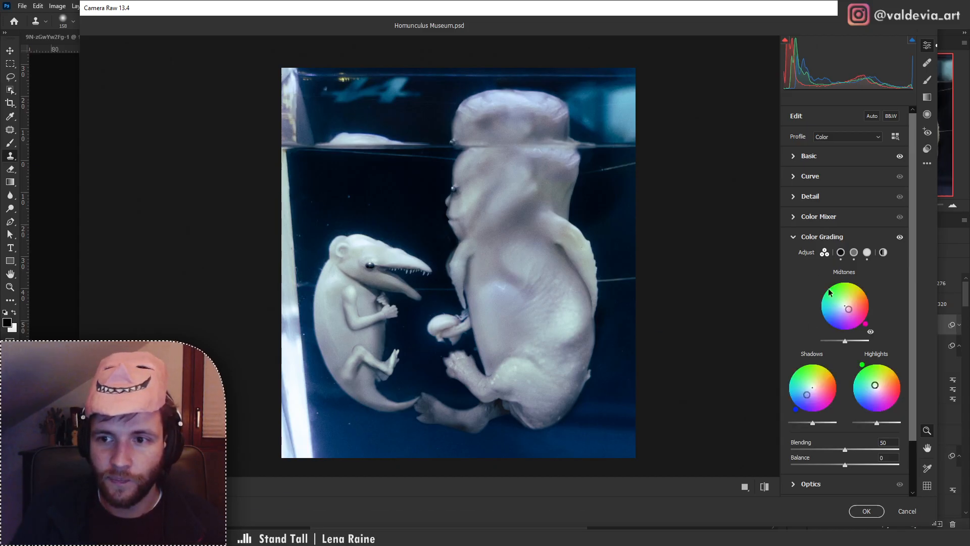
Add film grain to the image with Grain 32, Size 60 and Roughness 58, checking it up close.
{"action": "left_click", "coordinate": [796, 238]}
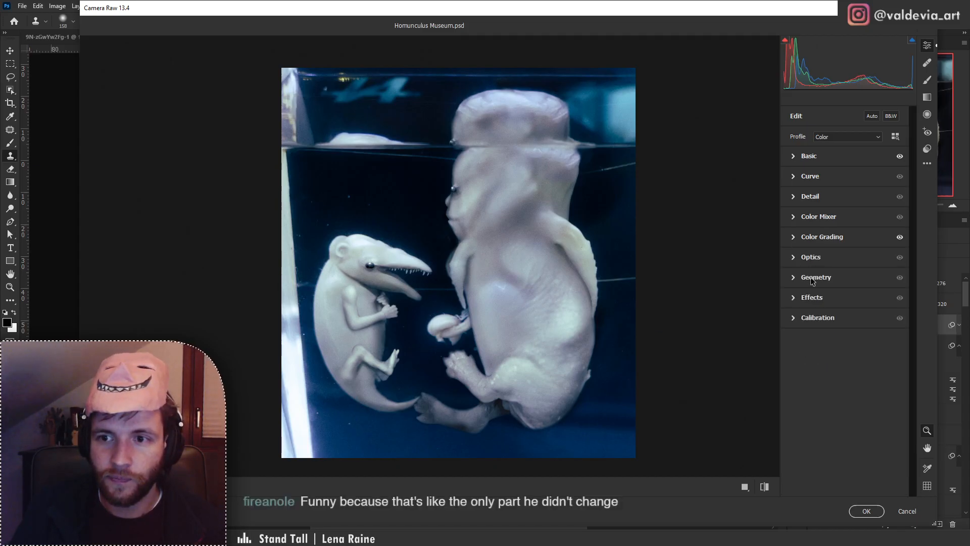
{"action": "left_click", "coordinate": [794, 298]}
{"action": "left_click", "coordinate": [427, 305]}
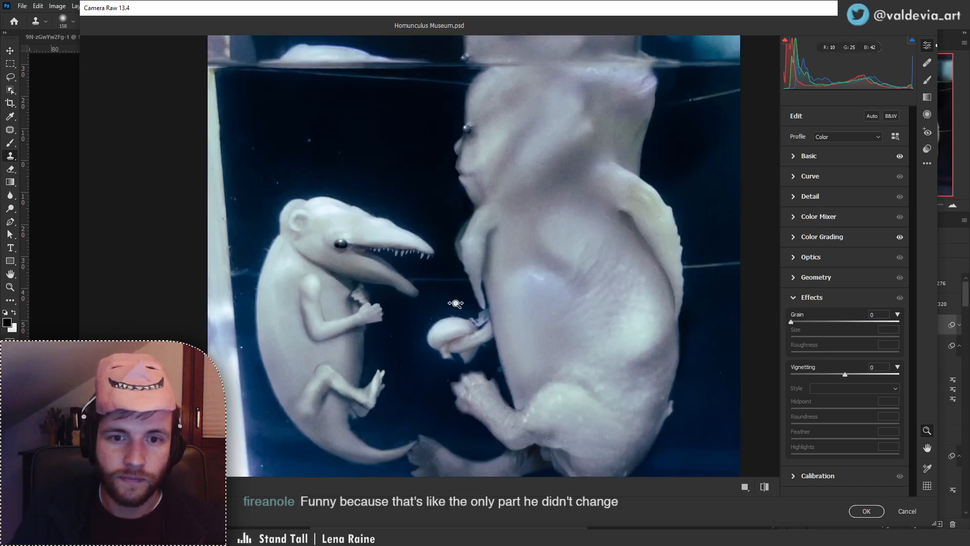
{"action": "left_click_drag", "start_coordinate": [791, 321], "coordinate": [857, 339]}
{"action": "scroll", "coordinate": [493, 425], "scroll_direction": "down", "scroll_amount": 4}
{"action": "scroll", "coordinate": [565, 461], "scroll_direction": "up", "scroll_amount": 5}
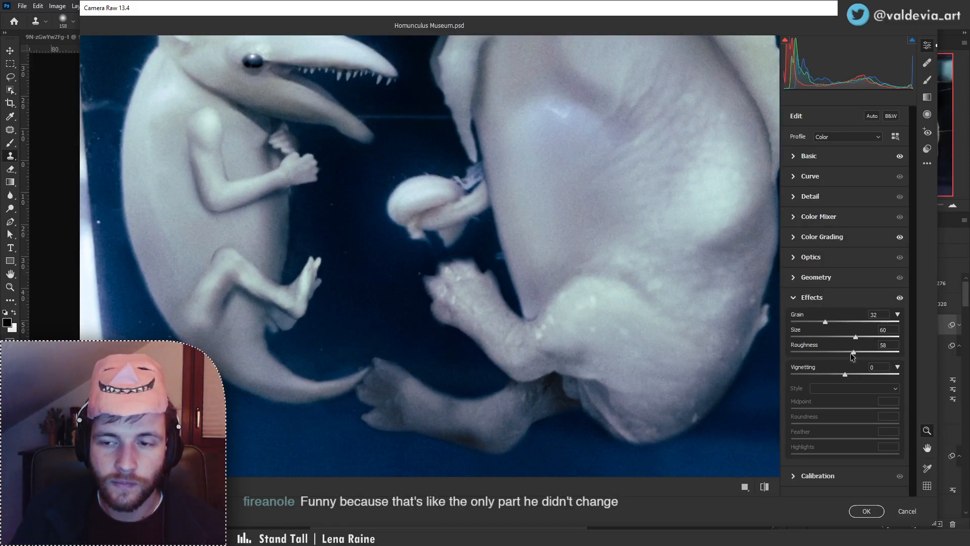
{"action": "scroll", "coordinate": [583, 351], "scroll_direction": "down", "scroll_amount": 5}
{"action": "scroll", "coordinate": [644, 199], "scroll_direction": "up", "scroll_amount": 2}
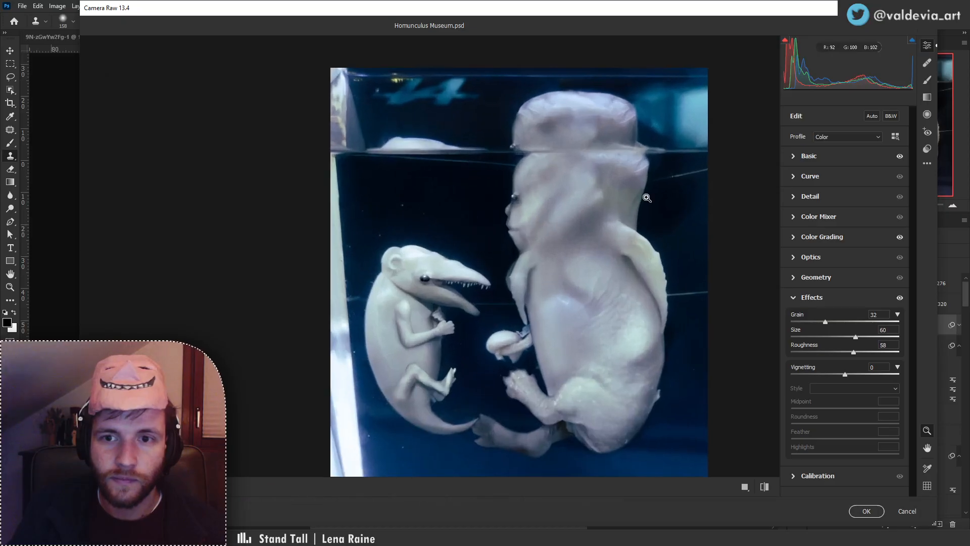
Darken the image edges with Vignetting -31 and compare the result with the default settings.
{"action": "left_click_drag", "start_coordinate": [845, 377], "coordinate": [828, 377]}
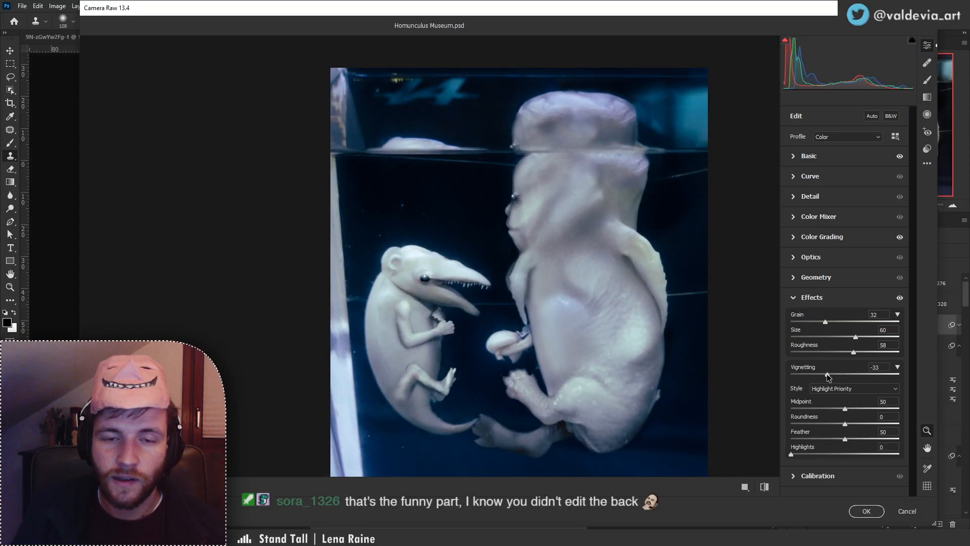
{"action": "left_click", "coordinate": [764, 487]}
{"action": "left_click", "coordinate": [764, 487]}
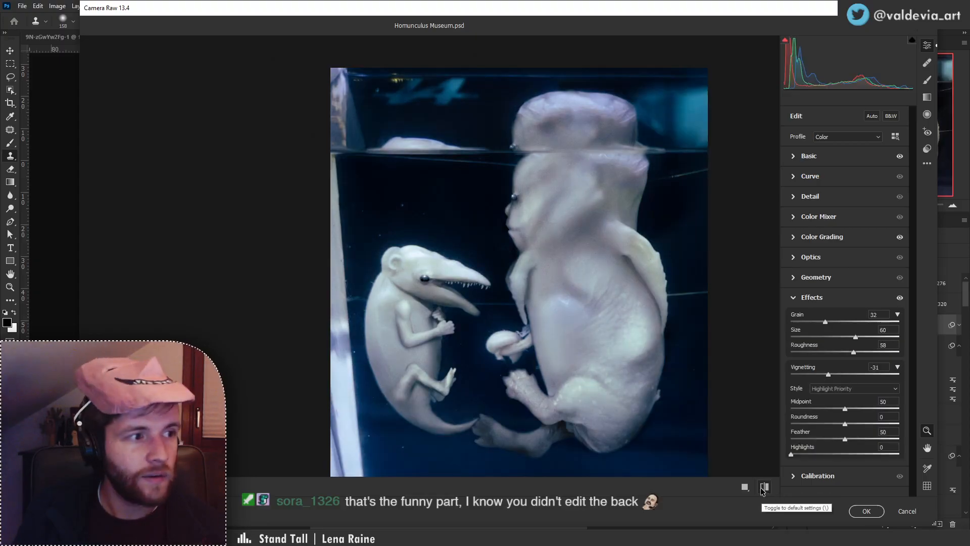
{"action": "left_click", "coordinate": [764, 488]}
{"action": "left_click", "coordinate": [764, 487]}
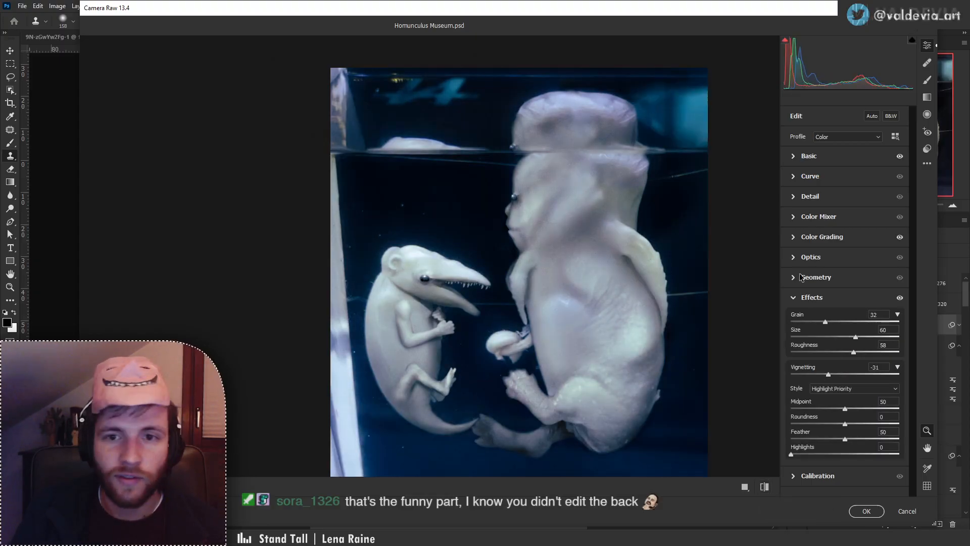
Shift the midtone tint to hue 342, saturation 35 and compare the grading with the original image.
{"action": "left_click", "coordinate": [820, 236]}
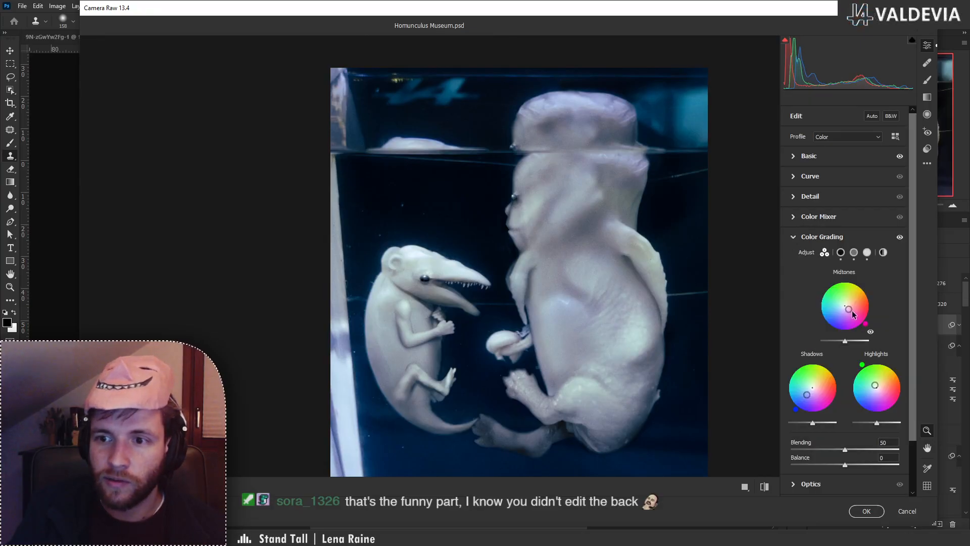
{"action": "mouse_move", "coordinate": [852, 312]}
{"action": "left_mouse_down"}
{"action": "mouse_move", "coordinate": [874, 317]}
{"action": "mouse_move", "coordinate": [851, 307]}
{"action": "left_mouse_up"}
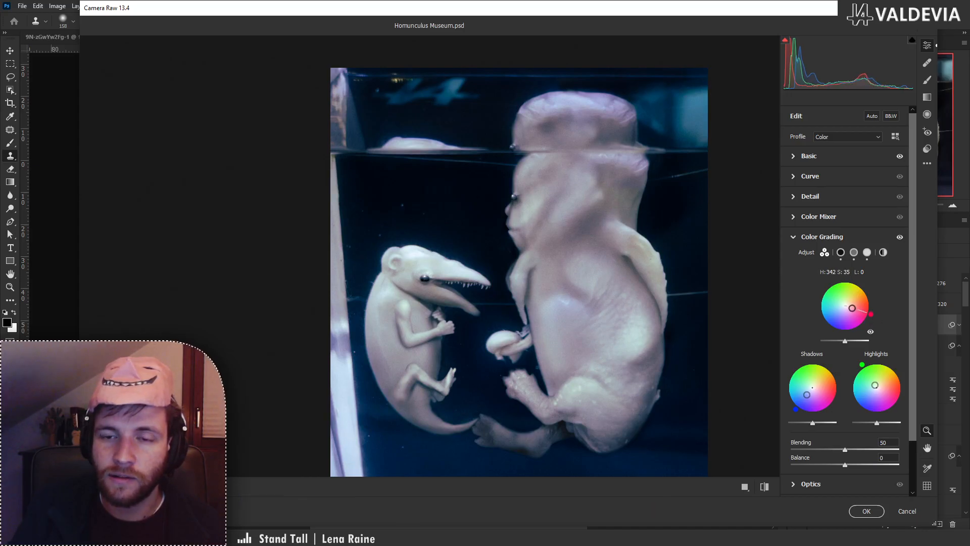
{"action": "left_click", "coordinate": [765, 487]}
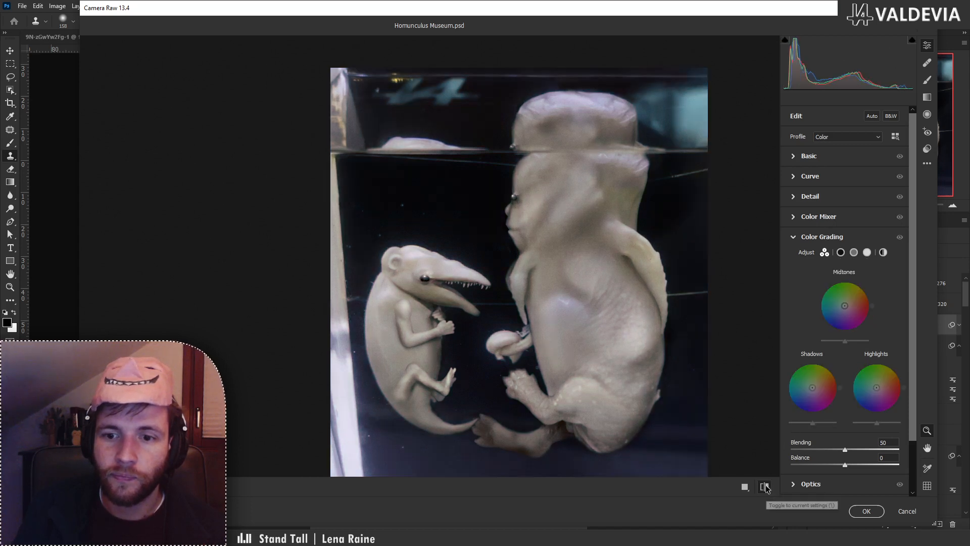
{"action": "left_click", "coordinate": [765, 487]}
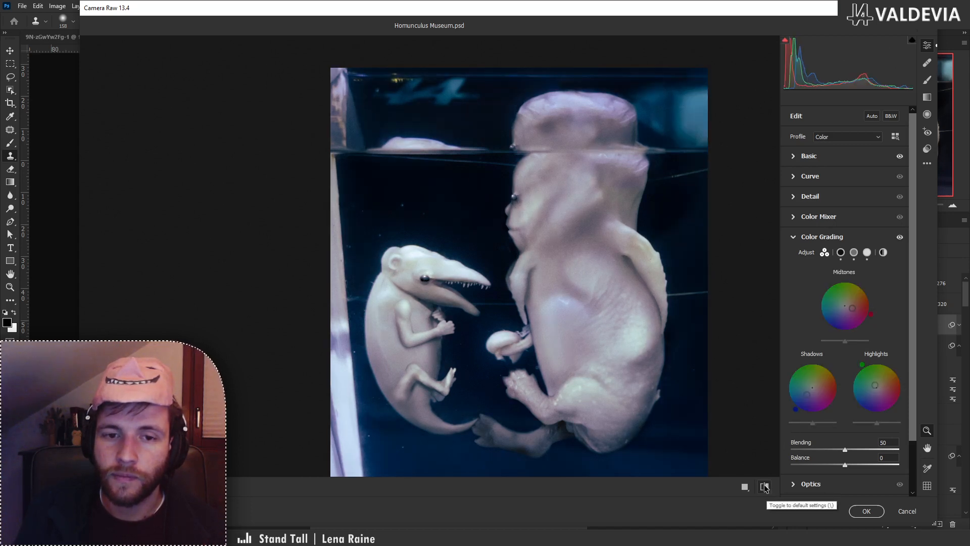
Set the highlight tint's saturation to 0, review the whole image and apply the Camera Raw filter.
{"action": "left_click_drag", "start_coordinate": [878, 389], "coordinate": [877, 387]}
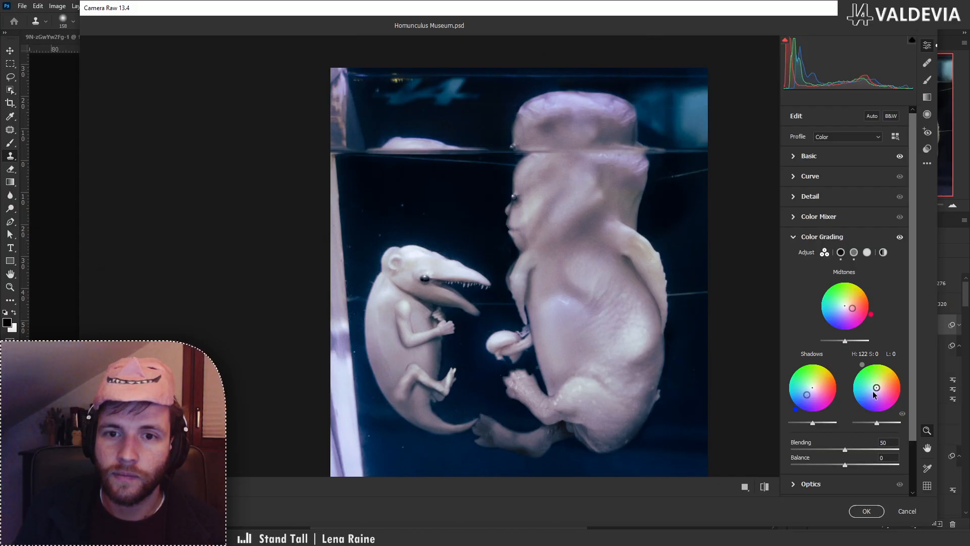
{"action": "left_click_drag", "start_coordinate": [683, 405], "coordinate": [565, 418]}
{"action": "left_click_drag", "start_coordinate": [481, 412], "coordinate": [519, 396]}
{"action": "mouse_move", "coordinate": [412, 320]}
{"action": "left_mouse_down"}
{"action": "mouse_move", "coordinate": [440, 316]}
{"action": "mouse_move", "coordinate": [427, 313]}
{"action": "left_mouse_up"}
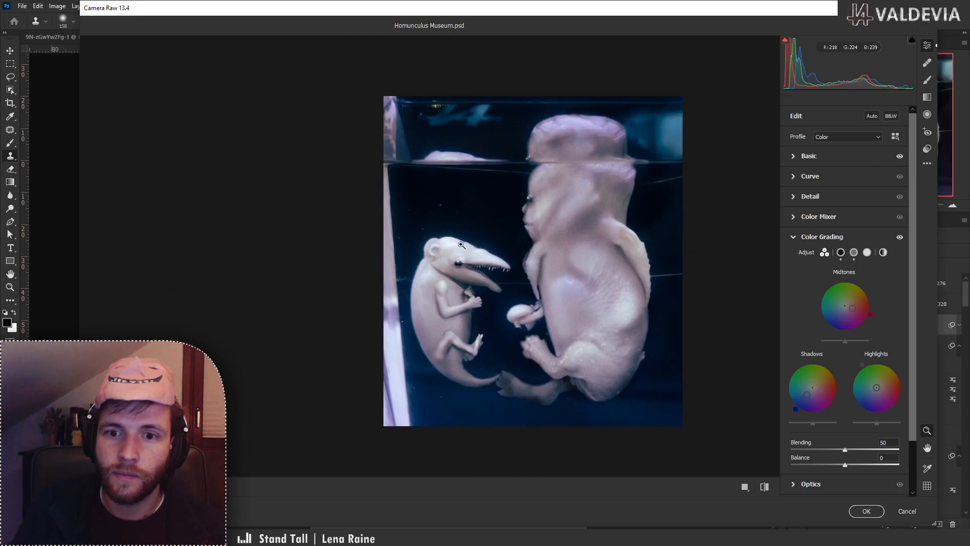
{"action": "left_click", "coordinate": [461, 244]}
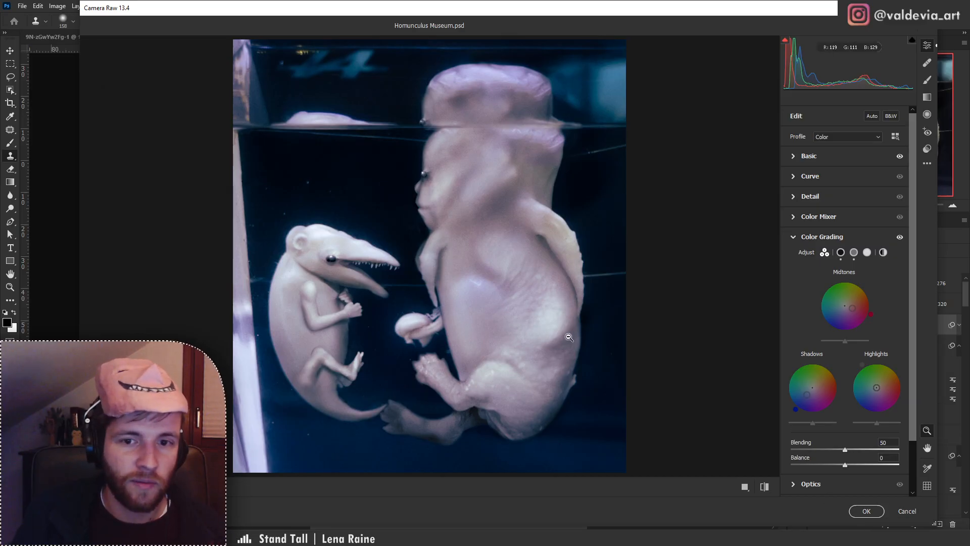
{"action": "left_click", "coordinate": [867, 510]}
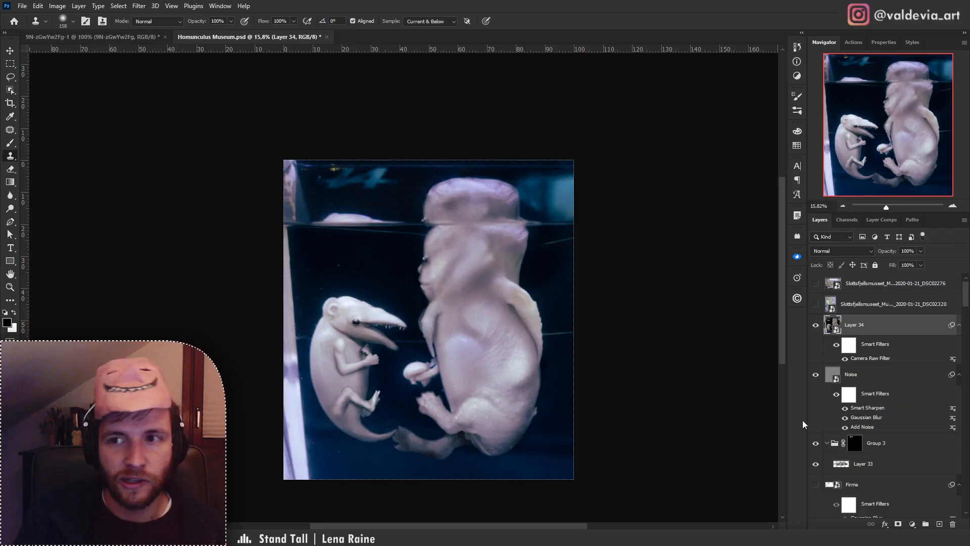
Compare the image with and without the graded Layer 34, leaving that layer hidden.
{"action": "left_click", "coordinate": [816, 325]}
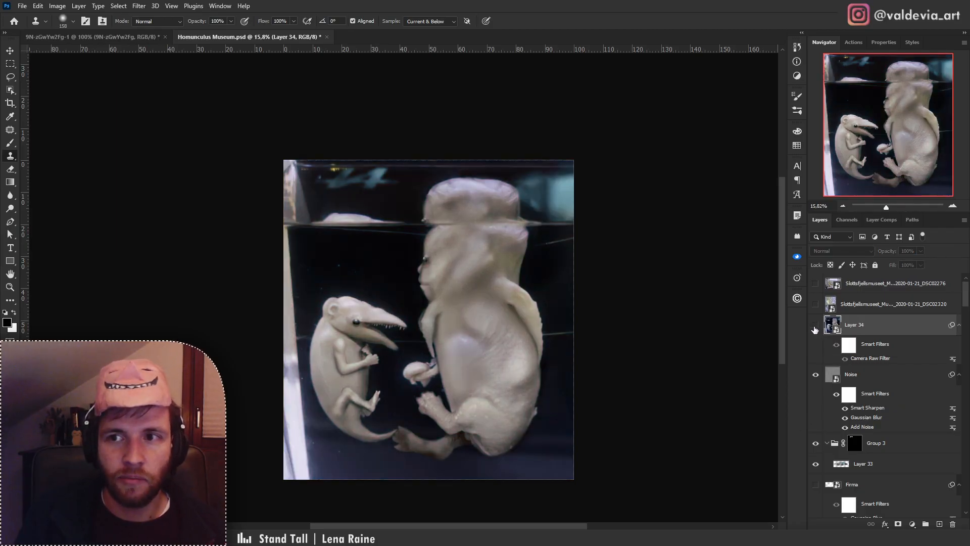
{"action": "left_click", "coordinate": [814, 327]}
{"action": "left_click", "coordinate": [815, 326]}
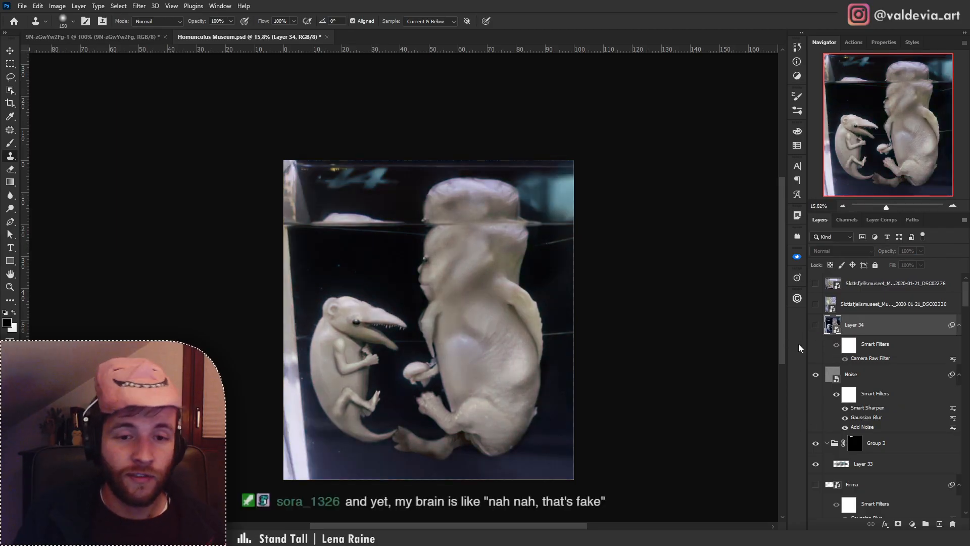
{"action": "mouse_move", "coordinate": [967, 299]}
{"action": "left_mouse_down"}
{"action": "mouse_move", "coordinate": [967, 319]}
{"action": "mouse_move", "coordinate": [966, 297]}
{"action": "left_mouse_up"}
{"action": "scroll", "coordinate": [932, 338], "scroll_direction": "up", "scroll_amount": 3}
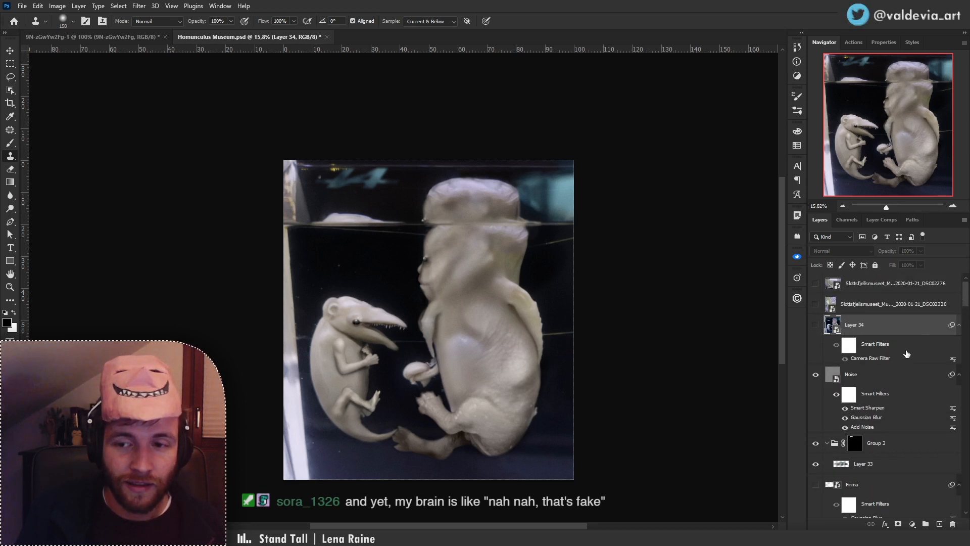
Check what Layer 33 and Layer 29 contribute by toggling their visibility, leaving Layer 29 selected.
{"action": "left_click", "coordinate": [895, 466]}
{"action": "left_click", "coordinate": [816, 464]}
{"action": "left_click", "coordinate": [815, 463]}
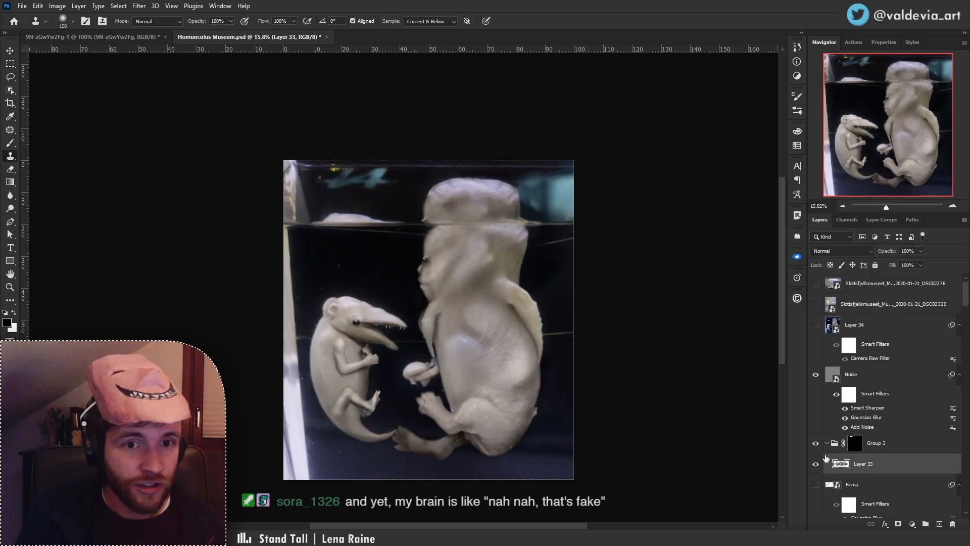
{"action": "left_click_drag", "start_coordinate": [967, 302], "coordinate": [966, 326]}
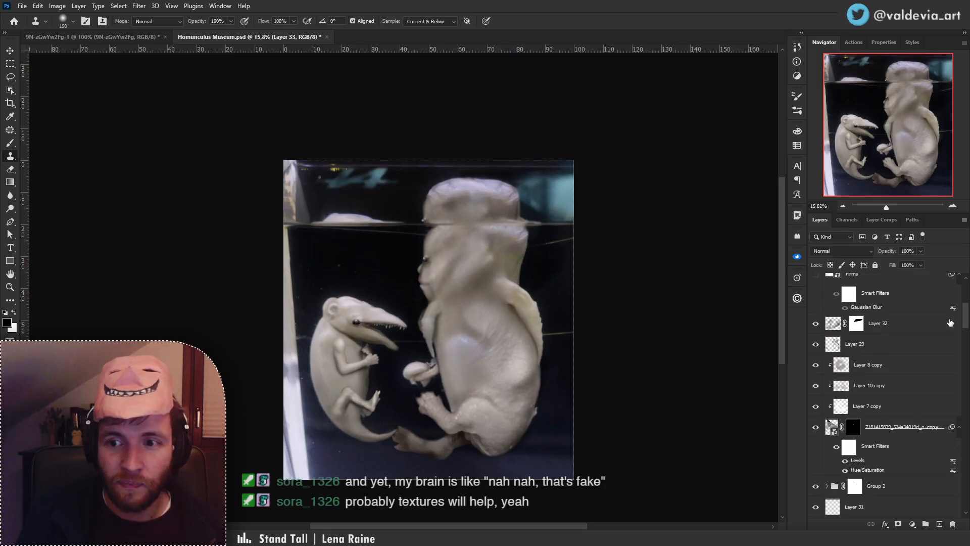
{"action": "left_click", "coordinate": [889, 344]}
{"action": "left_click", "coordinate": [816, 344]}
{"action": "left_click", "coordinate": [815, 344]}
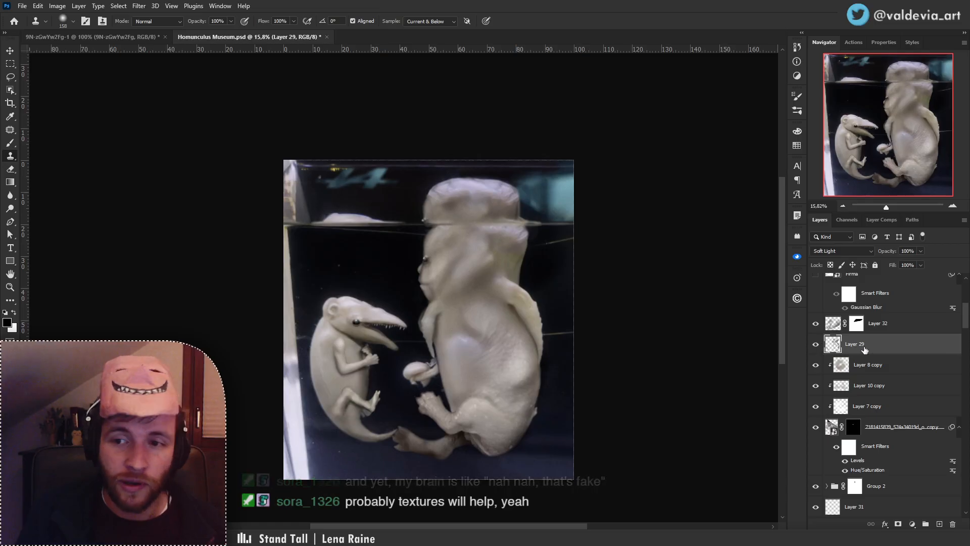
Try shading the small creature's body on Layer 29 with a 139 px soft black brush, undoing the stroke.
{"action": "key", "text": "b"}
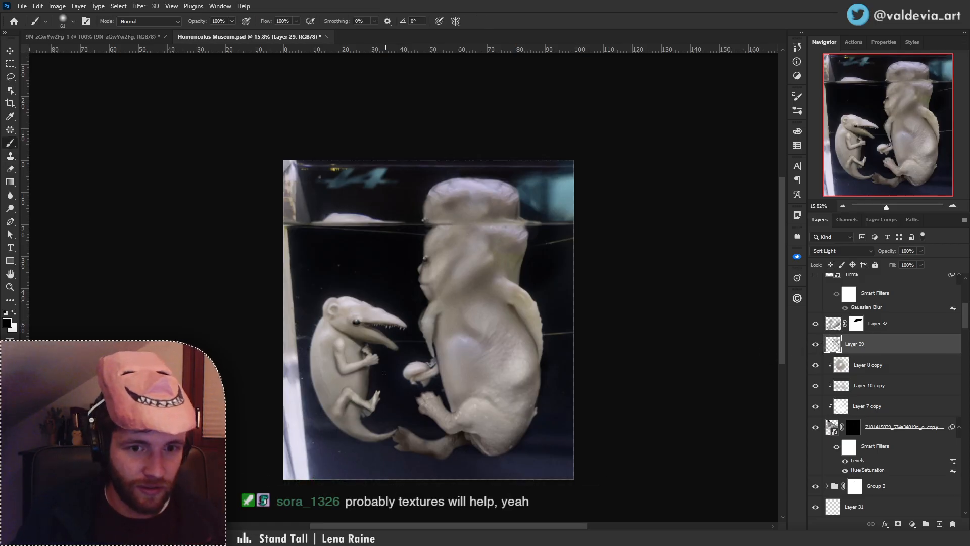
{"action": "scroll", "coordinate": [384, 373], "scroll_direction": "up", "scroll_amount": 4}
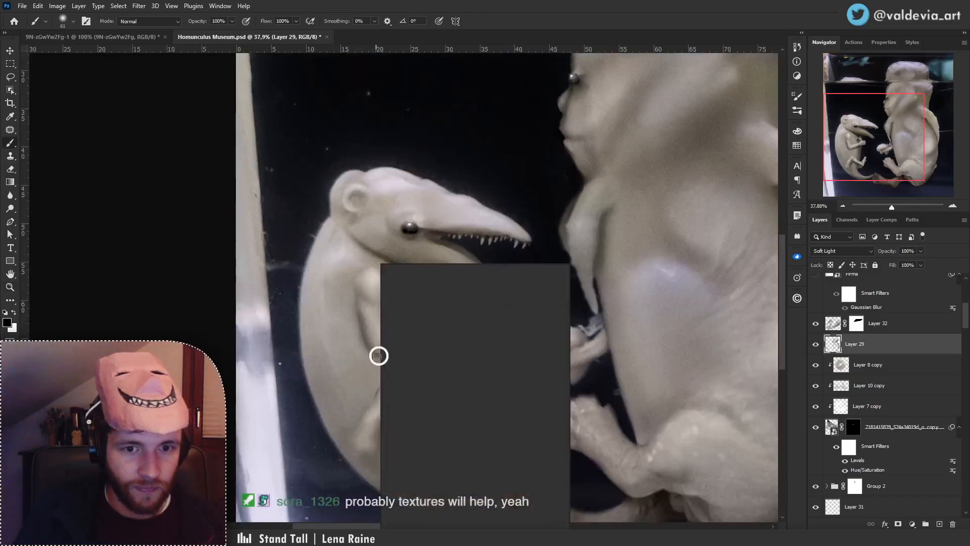
{"action": "left_click_drag", "start_coordinate": [458, 287], "coordinate": [466, 289]}
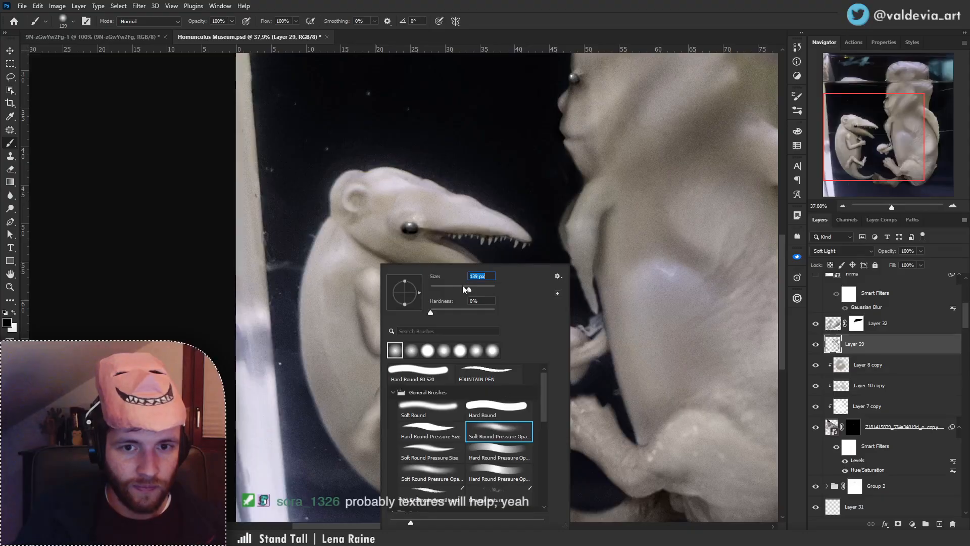
{"action": "left_click", "coordinate": [327, 388]}
{"action": "left_click_drag", "start_coordinate": [391, 353], "coordinate": [296, 337]}
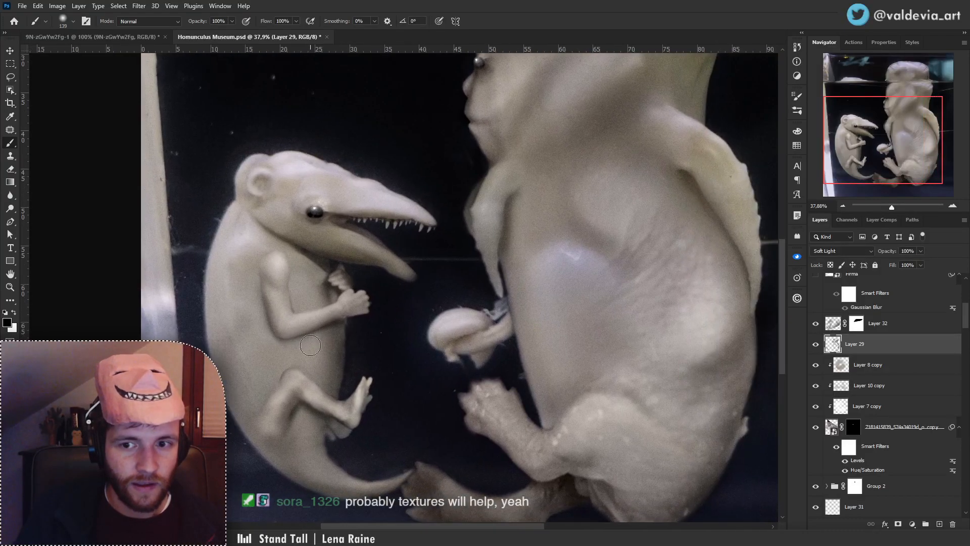
{"action": "key", "text": "ctrl+z"}
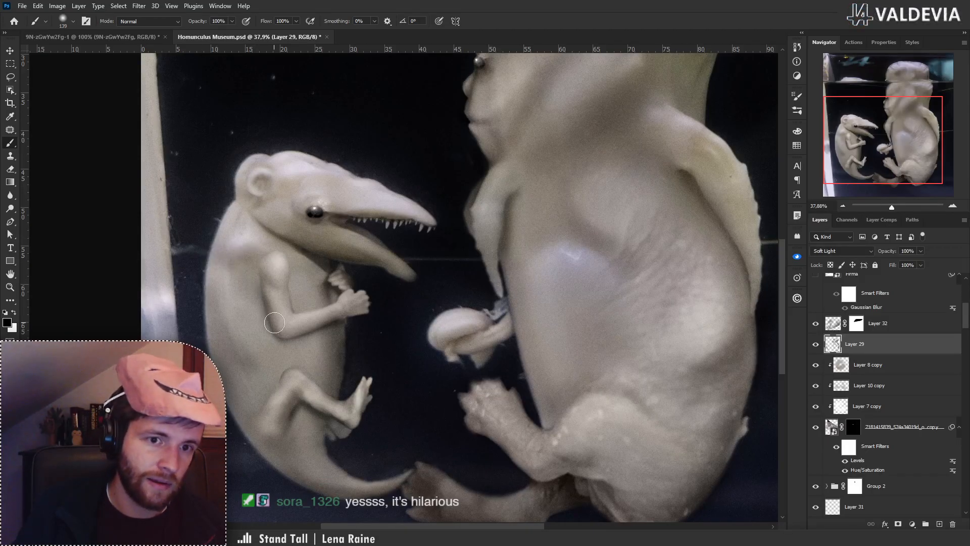
Paint a highlight on the small creature's shoulder on Layer 29 with a 77 px soft white brush.
{"action": "key", "text": "z"}
{"action": "left_click_drag", "start_coordinate": [245, 239], "coordinate": [329, 238]}
{"action": "key", "text": "b"}
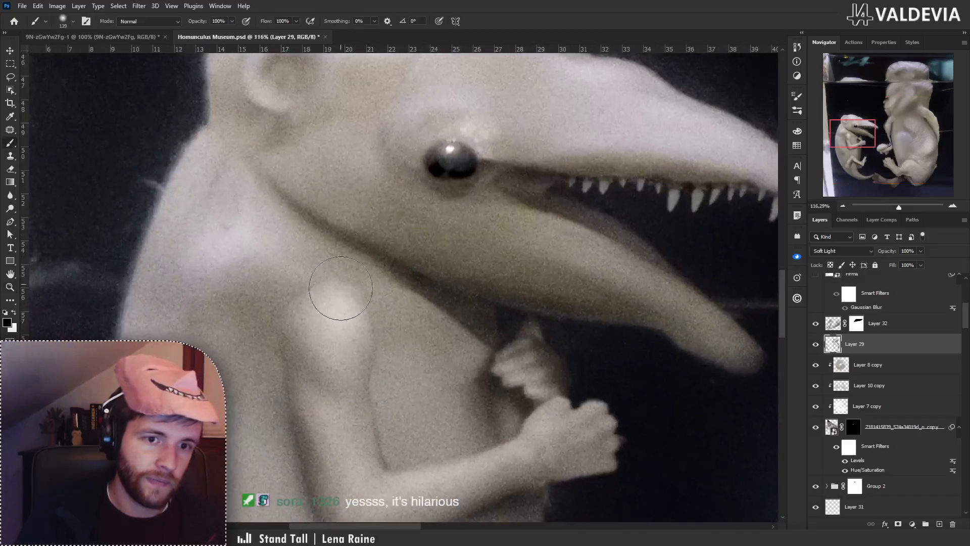
{"action": "key", "text": "x"}
{"action": "right_click", "coordinate": [340, 287]}
{"action": "left_click_drag", "start_coordinate": [431, 289], "coordinate": [418, 291]}
{"action": "left_click", "coordinate": [320, 291]}
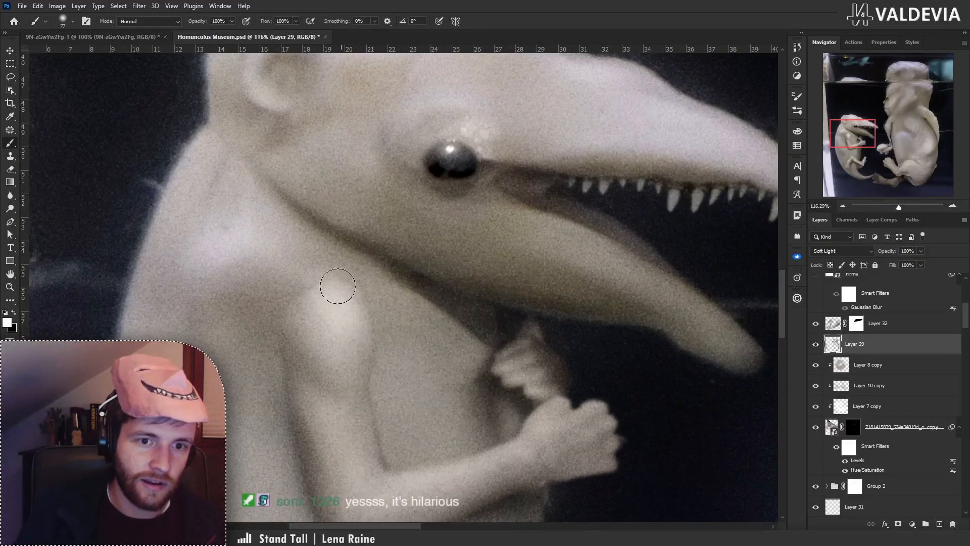
{"action": "scroll", "coordinate": [315, 284], "scroll_direction": "down", "scroll_amount": 3}
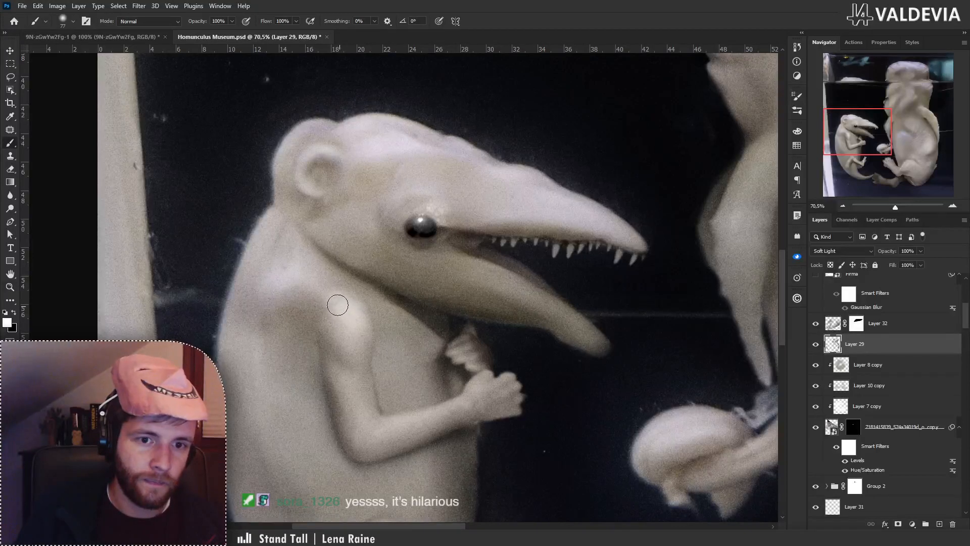
Refine the small creature's shoulder highlight with finer white strokes using a 23 px soft brush.
{"action": "scroll", "coordinate": [345, 300], "scroll_direction": "up", "scroll_amount": 3}
{"action": "right_click", "coordinate": [345, 300]}
{"action": "left_click", "coordinate": [427, 289]}
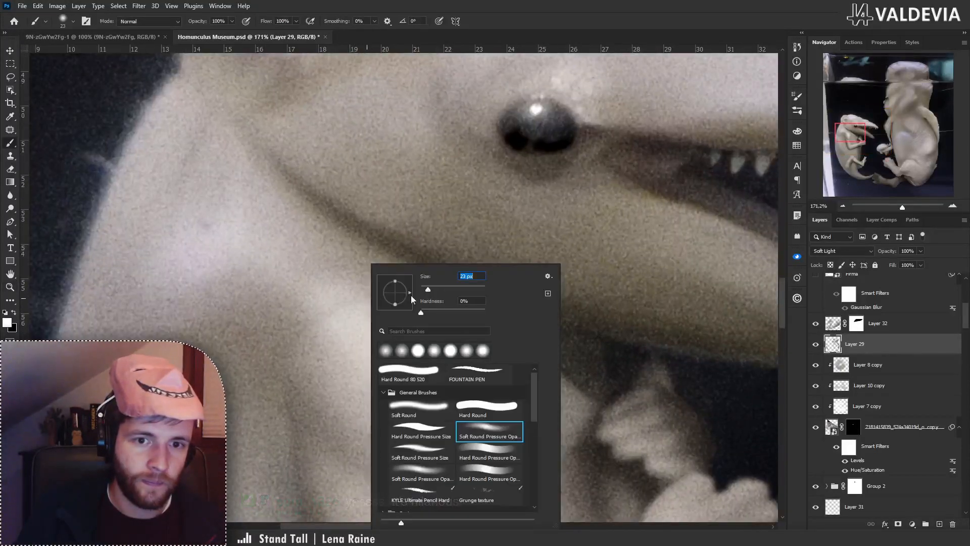
{"action": "left_click", "coordinate": [344, 311]}
{"action": "key", "text": "z"}
{"action": "scroll", "coordinate": [343, 306], "scroll_direction": "down", "scroll_amount": 5}
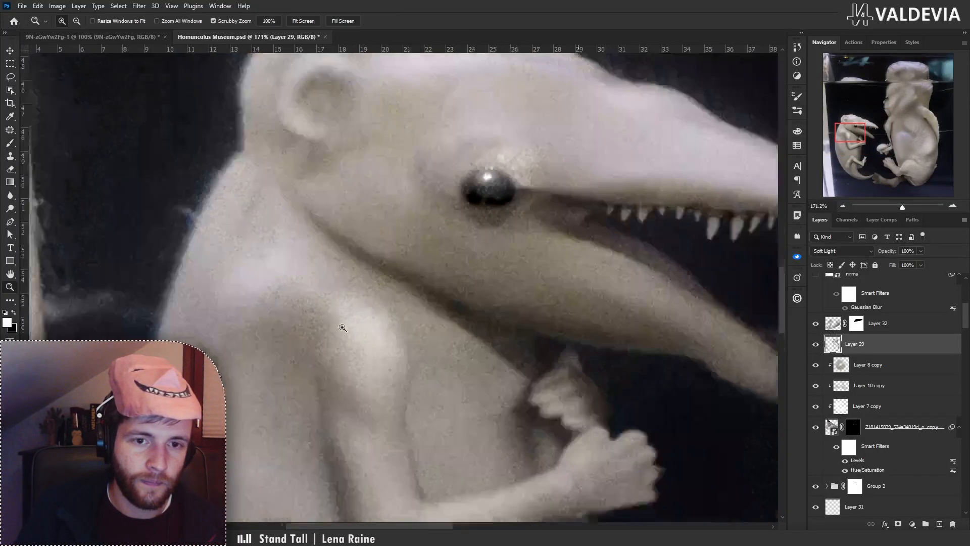
{"action": "scroll", "coordinate": [328, 277], "scroll_direction": "up", "scroll_amount": 2}
{"action": "key", "text": "b"}
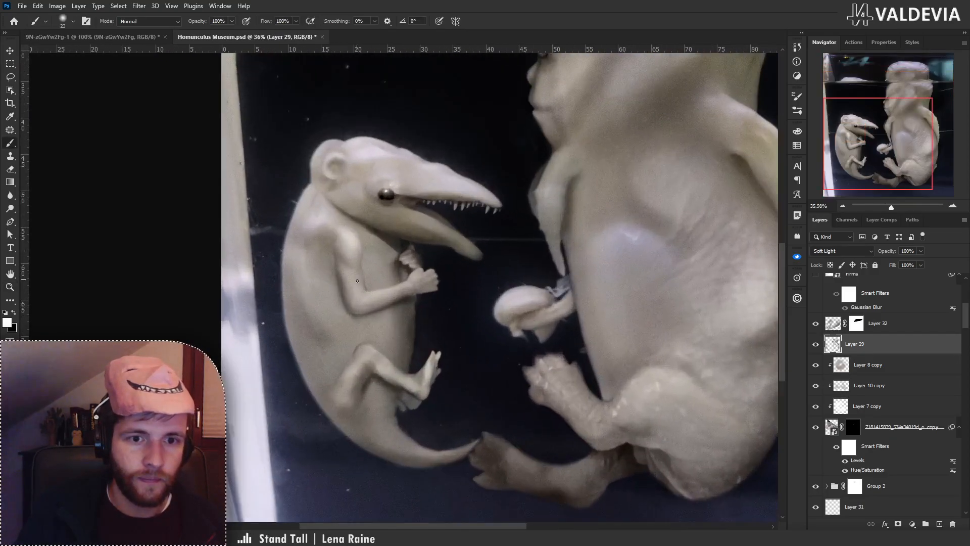
Try light and dark strokes around the small creature's back and leg with a 91 px soft brush, undoing the unwanted ones.
{"action": "right_click", "coordinate": [327, 306]}
{"action": "left_click", "coordinate": [413, 290]}
{"action": "left_click", "coordinate": [296, 308]}
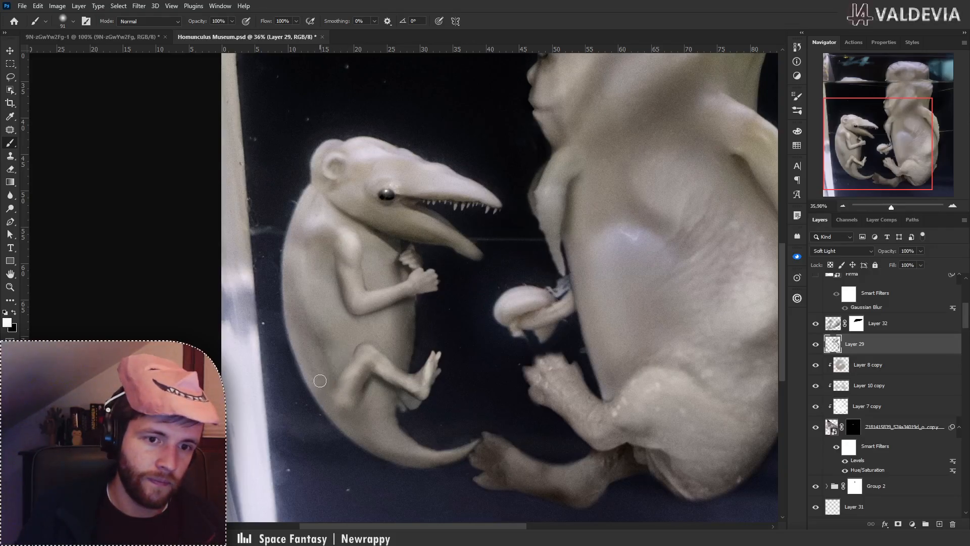
{"action": "key", "text": "x"}
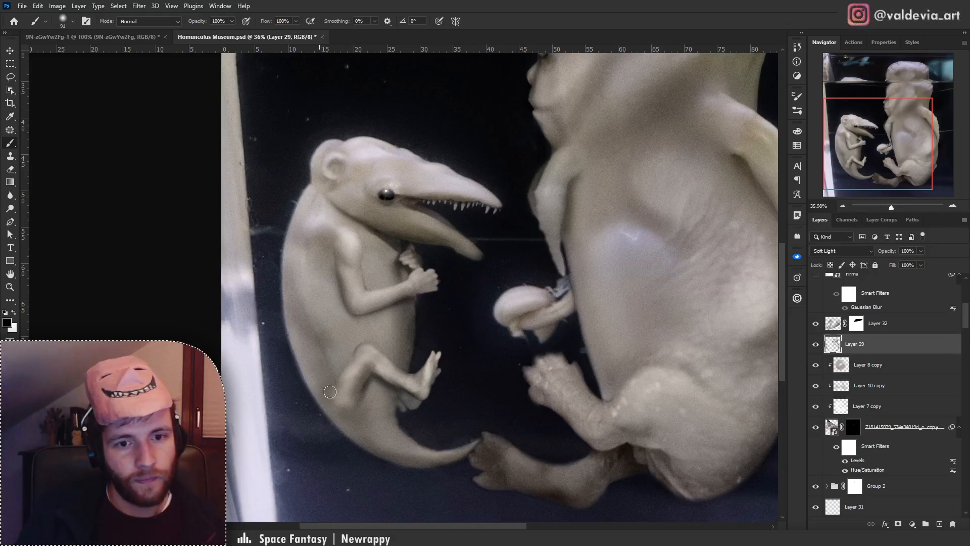
{"action": "key", "text": "ctrl+z"}
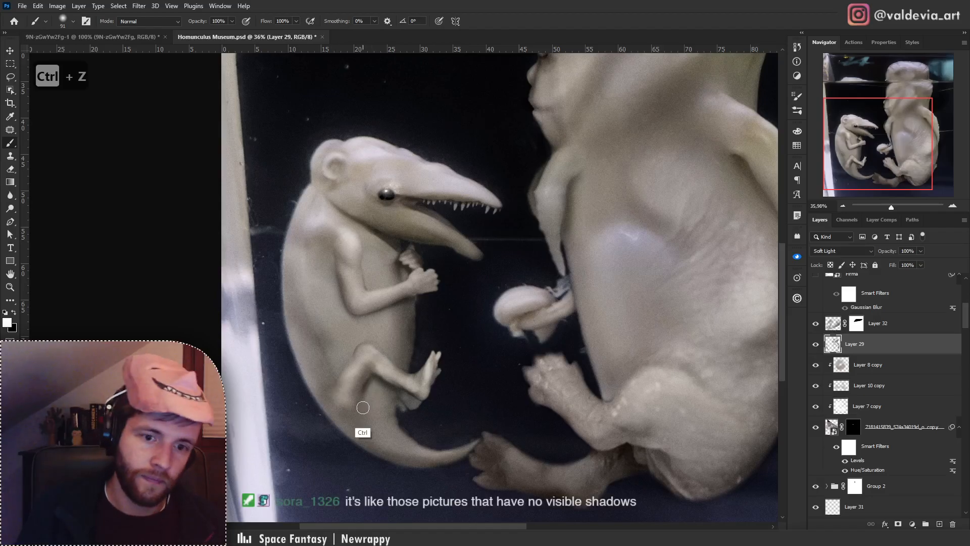
{"action": "key", "text": "ctrl+z"}
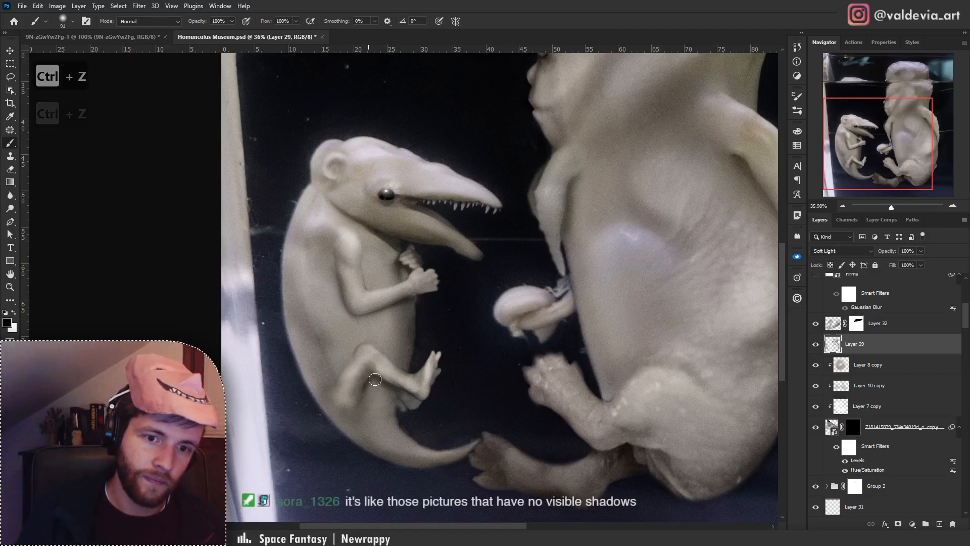
{"action": "key", "text": "z"}
{"action": "mouse_move", "coordinate": [423, 359]}
{"action": "left_mouse_down"}
{"action": "mouse_move", "coordinate": [325, 328]}
{"action": "mouse_move", "coordinate": [446, 286]}
{"action": "left_mouse_up"}
{"action": "key", "text": "b"}
{"action": "key", "text": "ctrl+z"}
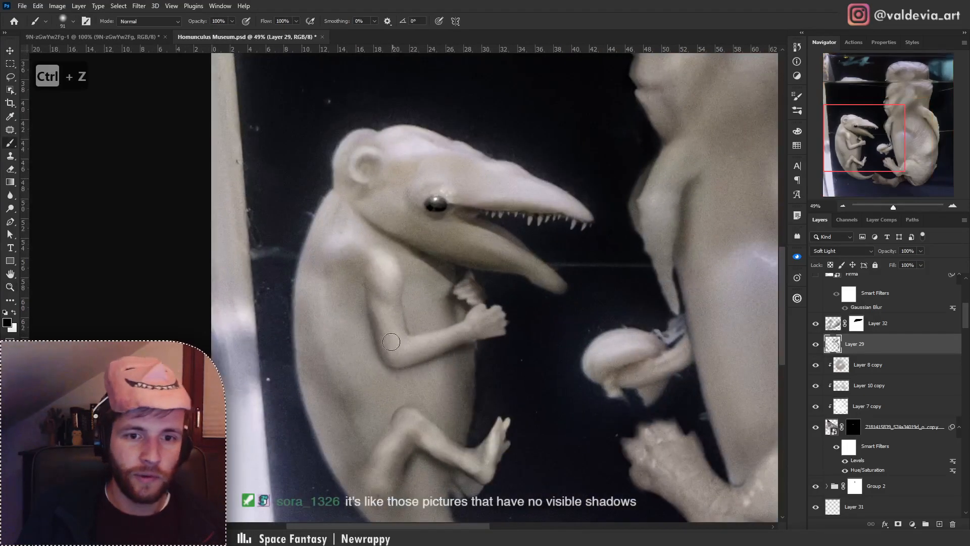
Touch up the shading beside the small creature's upper arm with a 37 px soft brush, undoing unsuitable strokes.
{"action": "right_click", "coordinate": [394, 291]}
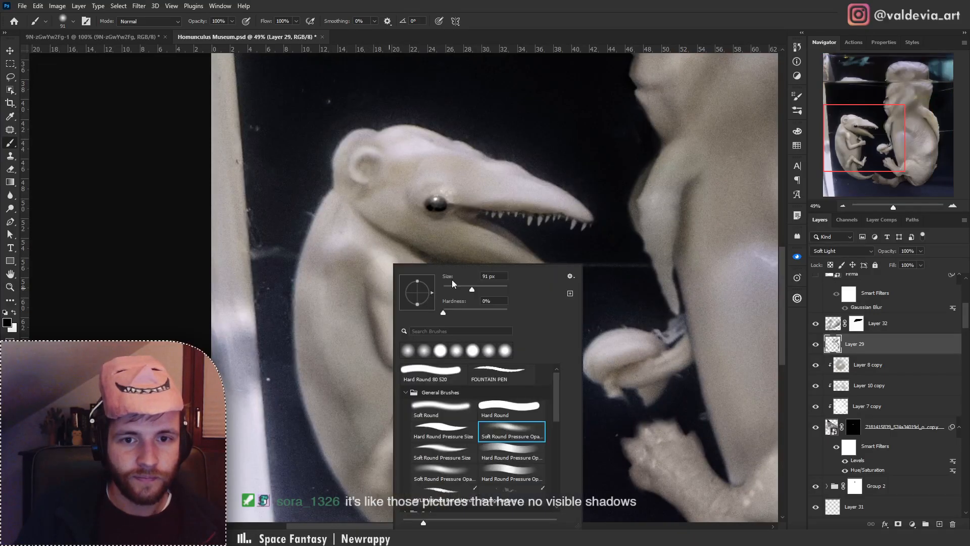
{"action": "left_click", "coordinate": [370, 329]}
{"action": "key", "text": "z"}
{"action": "left_click_drag", "start_coordinate": [371, 274], "coordinate": [390, 276]}
{"action": "key", "text": "b"}
{"action": "key", "text": "ctrl+z"}
{"action": "key", "text": "z"}
{"action": "key", "text": "b"}
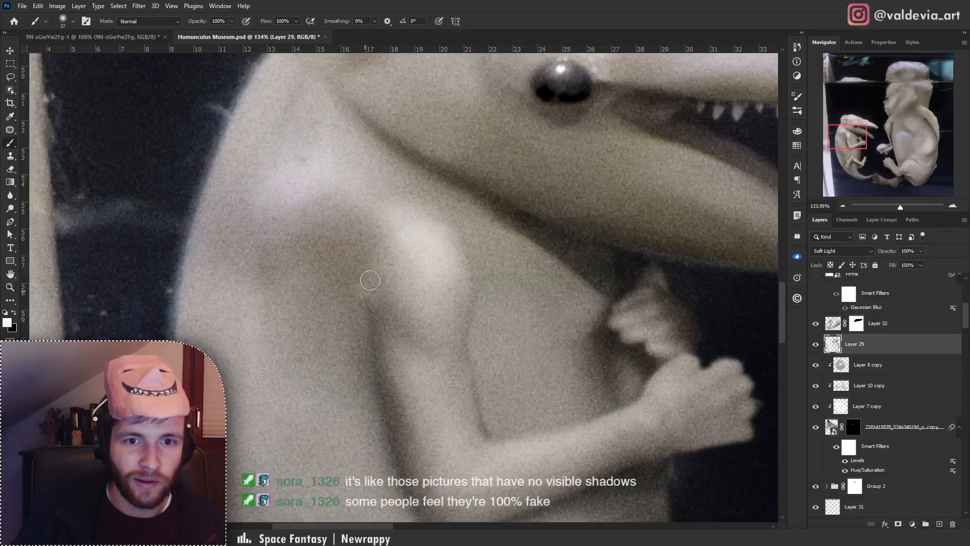
{"action": "key", "text": "ctrl+z"}
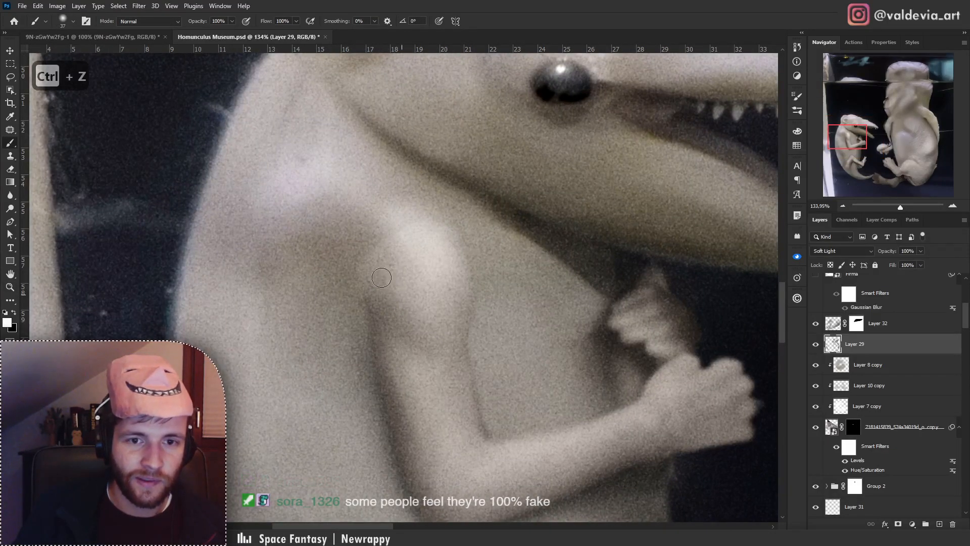
Compare the whole image with and without Layer 29, leaving the layer visible, and save the document.
{"action": "key", "text": "z"}
{"action": "mouse_move", "coordinate": [435, 282]}
{"action": "left_mouse_down"}
{"action": "mouse_move", "coordinate": [355, 258]}
{"action": "mouse_move", "coordinate": [353, 248]}
{"action": "left_mouse_up"}
{"action": "left_click_drag", "start_coordinate": [436, 234], "coordinate": [413, 235]}
{"action": "key", "text": "b"}
{"action": "left_click_drag", "start_coordinate": [476, 256], "coordinate": [427, 286]}
{"action": "left_click_drag", "start_coordinate": [439, 278], "coordinate": [472, 277]}
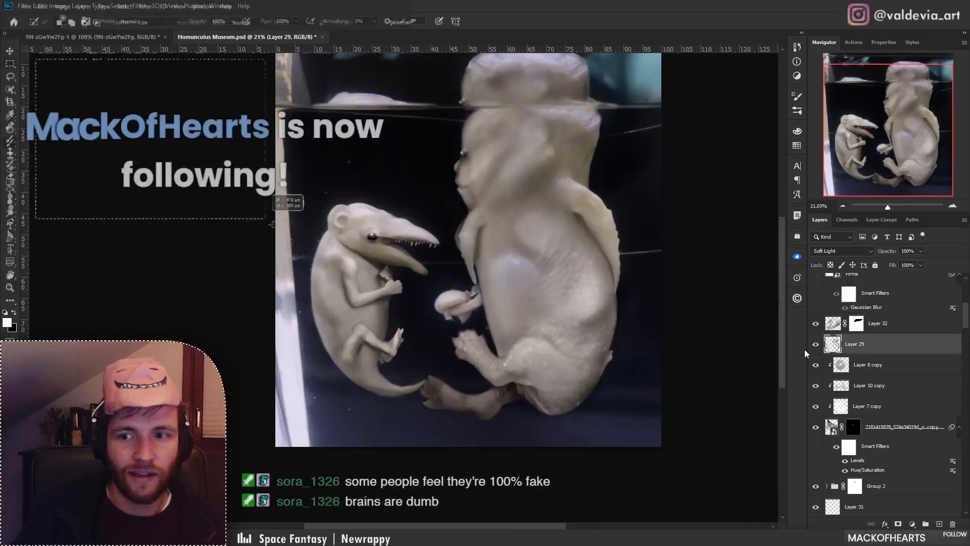
{"action": "left_click", "coordinate": [816, 345]}
{"action": "left_click", "coordinate": [816, 344]}
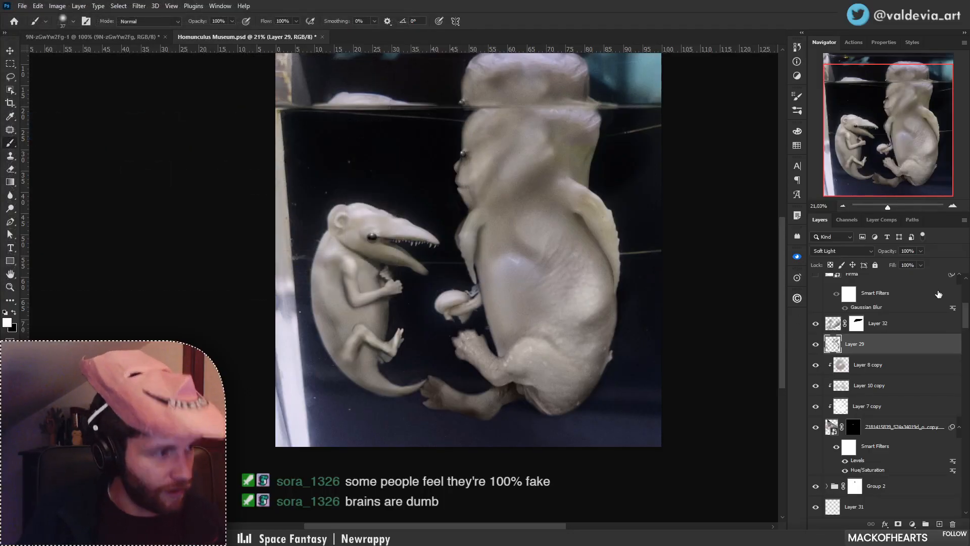
{"action": "key", "text": "ctrl+s"}
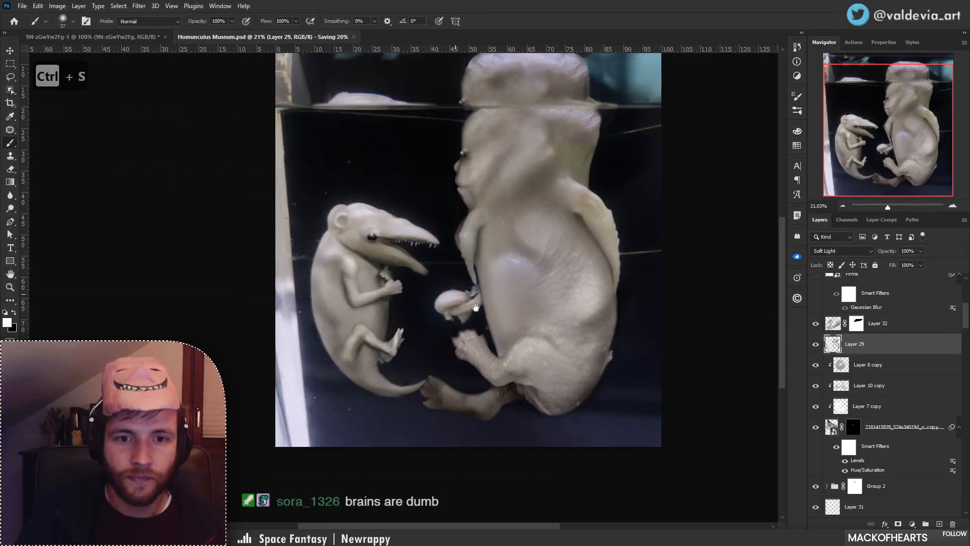
Select the layer mask of the Squirrel_Fetus layer that forms the large creature's raised foot.
{"action": "left_click_drag", "start_coordinate": [476, 307], "coordinate": [503, 334]}
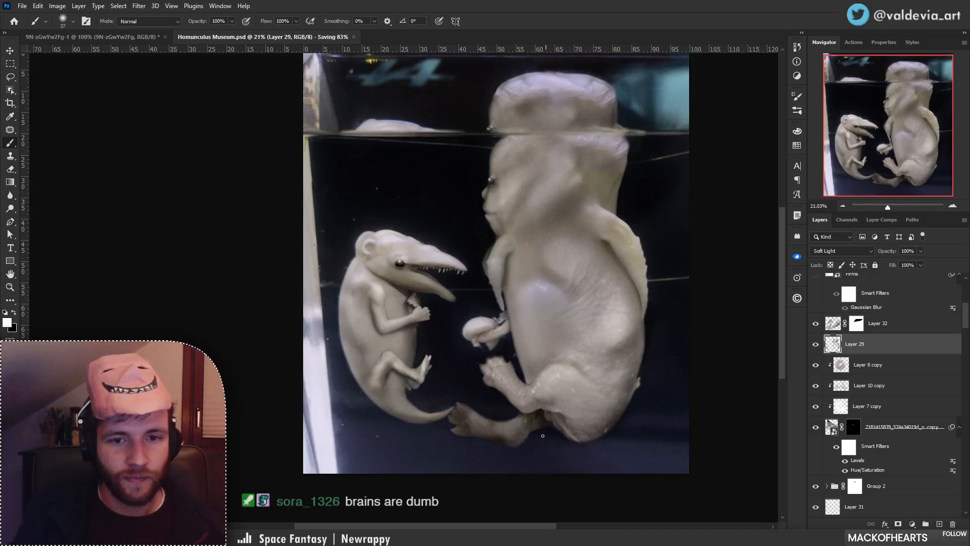
{"action": "left_click_drag", "start_coordinate": [489, 386], "coordinate": [598, 368]}
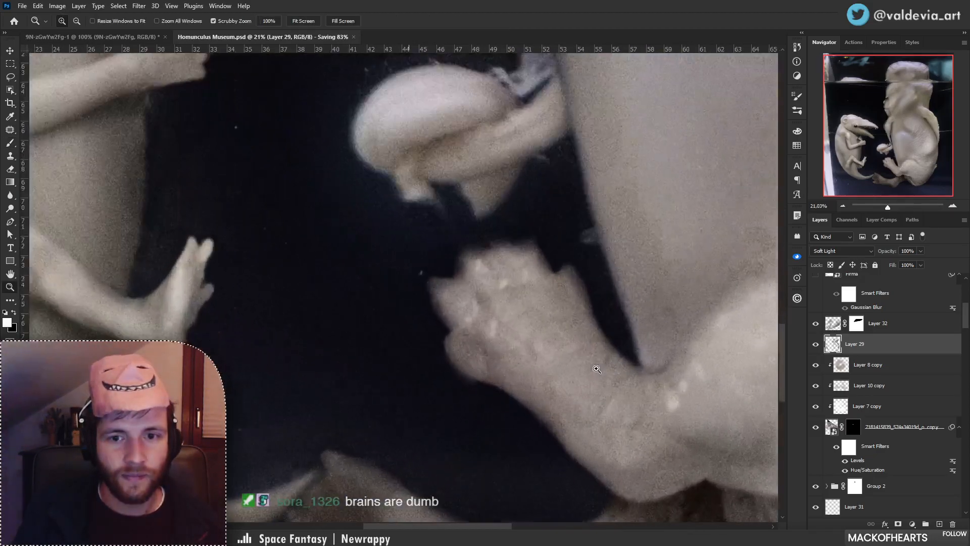
{"action": "right_click", "coordinate": [545, 278], "text": "ctrl"}
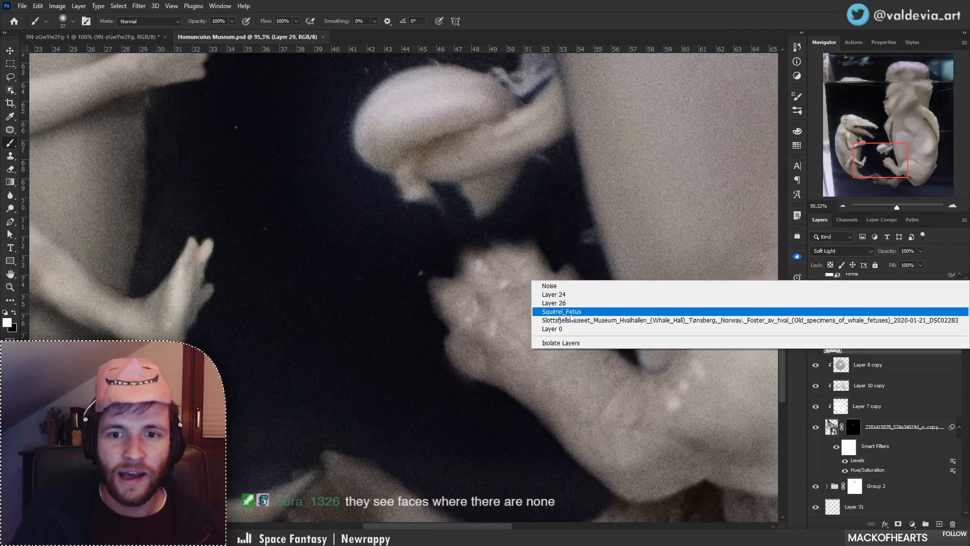
{"action": "left_click", "coordinate": [570, 312]}
{"action": "left_click", "coordinate": [853, 458]}
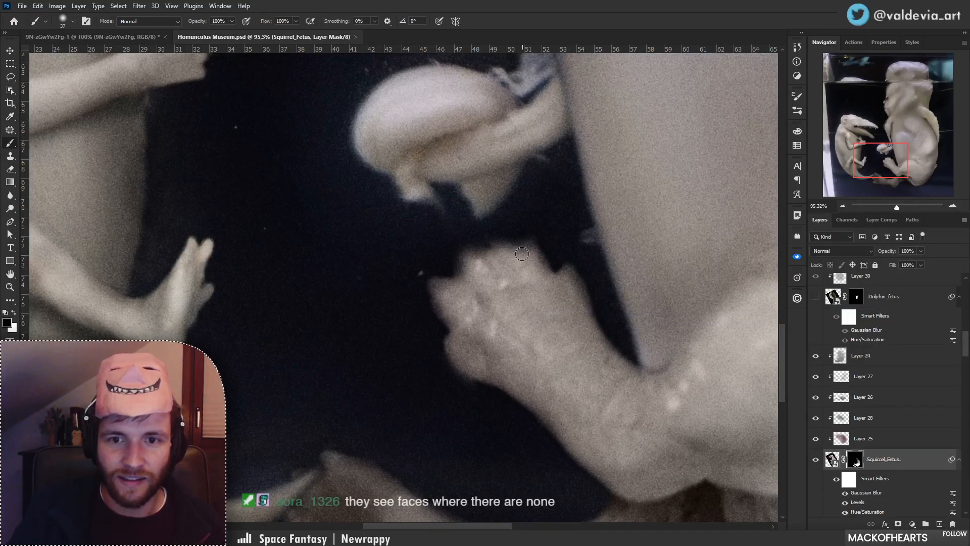
Try extending a toe of the raised foot on the Squirrel_Fetus mask with a 37 px soft brush, undoing the strokes.
{"action": "key", "text": "ctrl+z"}
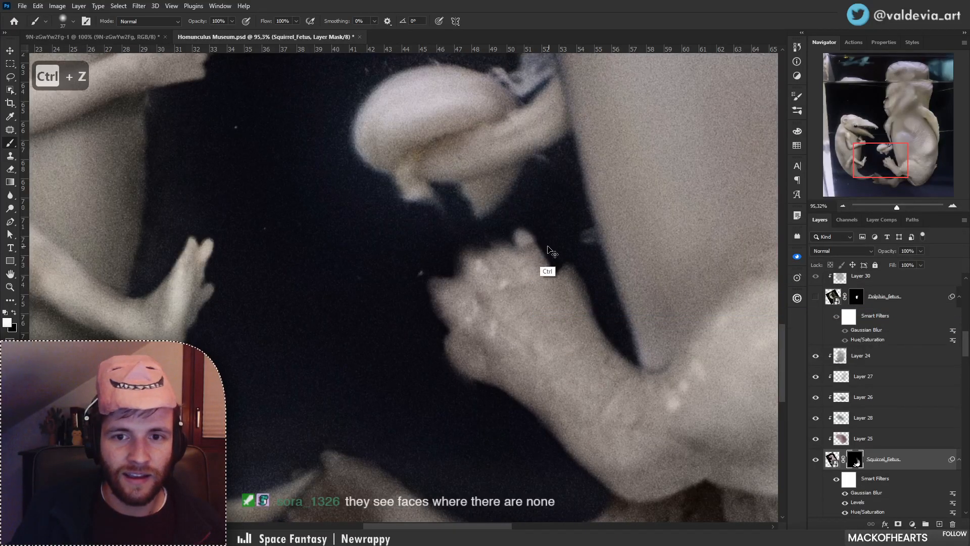
{"action": "right_click", "coordinate": [555, 241]}
{"action": "left_click", "coordinate": [631, 262]}
{"action": "left_click_drag", "start_coordinate": [535, 258], "coordinate": [526, 242]}
{"action": "key", "text": "ctrl+z"}
{"action": "right_click", "coordinate": [560, 246]}
{"action": "left_click", "coordinate": [627, 270]}
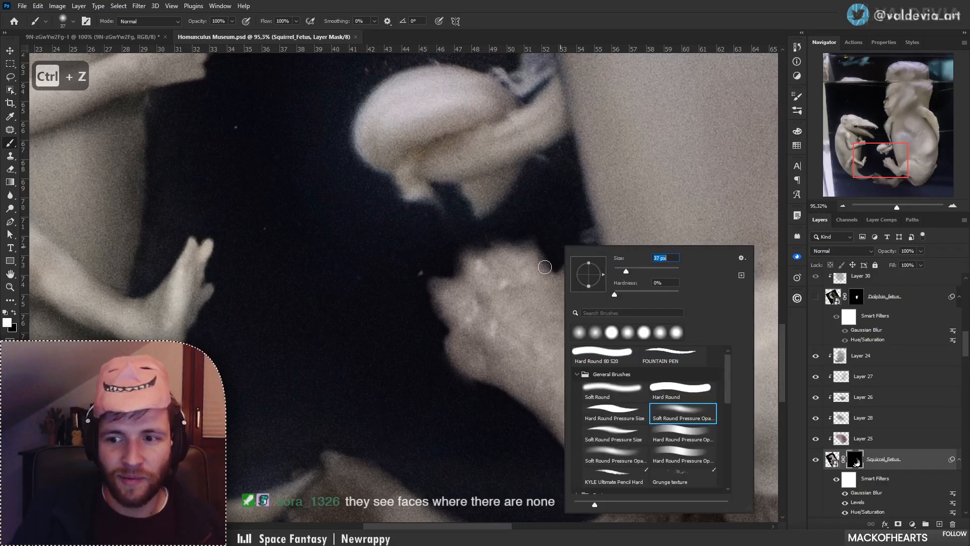
Inspect the Squirrel_Fetus mask on its own and compare the foot with the mask disabled and enabled.
{"action": "left_click", "coordinate": [866, 476]}
{"action": "left_click", "coordinate": [856, 461], "text": "alt"}
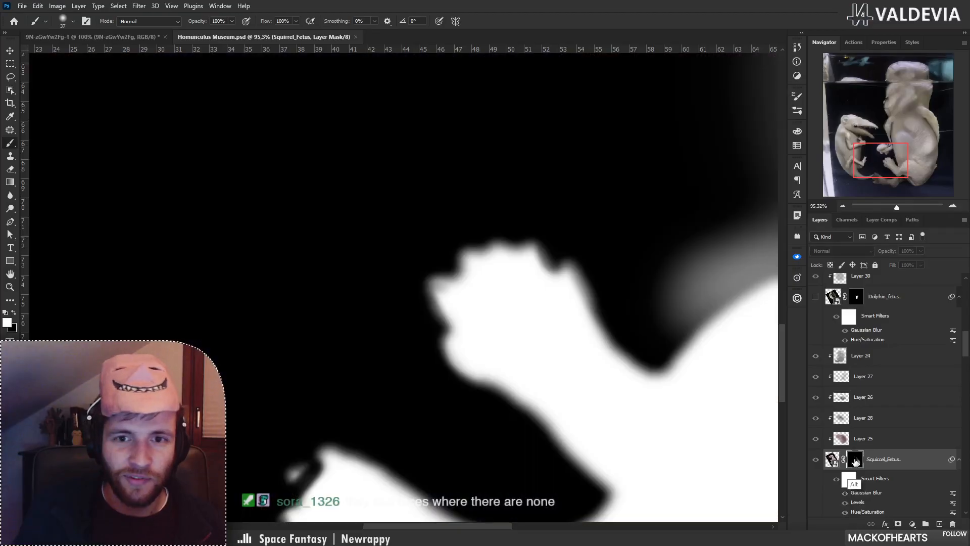
{"action": "left_click", "coordinate": [856, 461], "text": "alt"}
{"action": "left_click", "coordinate": [856, 461], "text": "shift"}
{"action": "left_click", "coordinate": [855, 461], "text": "shift"}
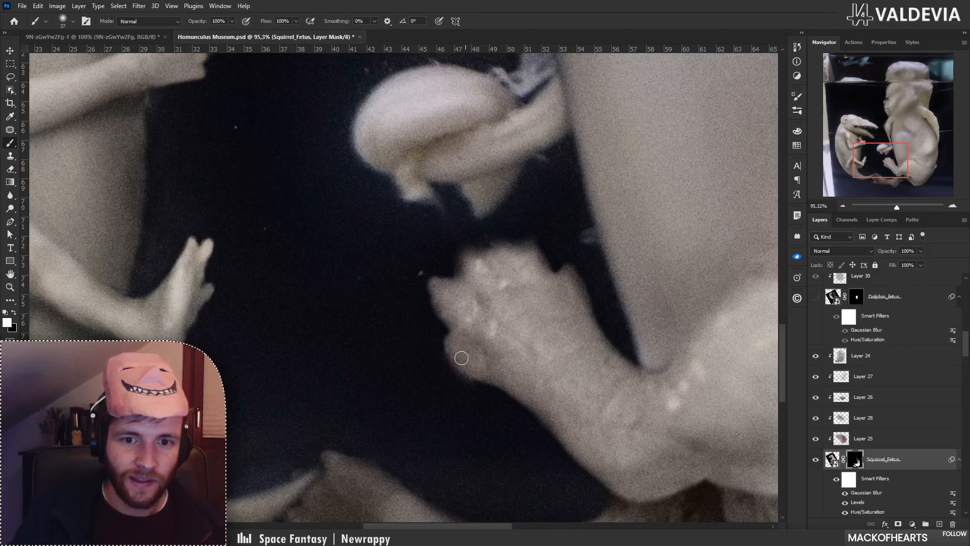
Paint white on the Squirrel_Fetus mask with the 37 px soft brush to reveal pointed toe tips along the raised foot's upper edge.
{"action": "scroll", "coordinate": [467, 368], "scroll_direction": "down", "scroll_amount": 5}
{"action": "scroll", "coordinate": [466, 368], "scroll_direction": "up", "scroll_amount": 5}
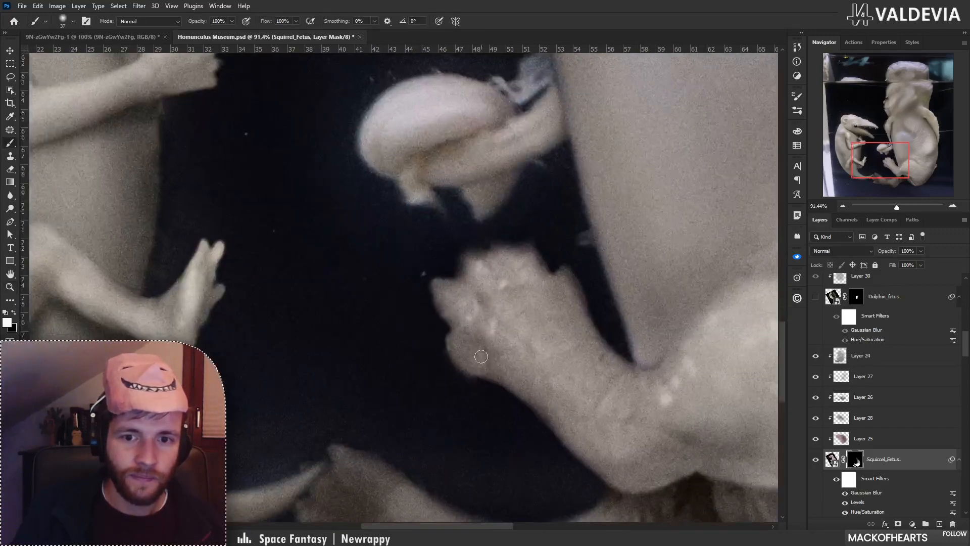
{"action": "key", "text": "x"}
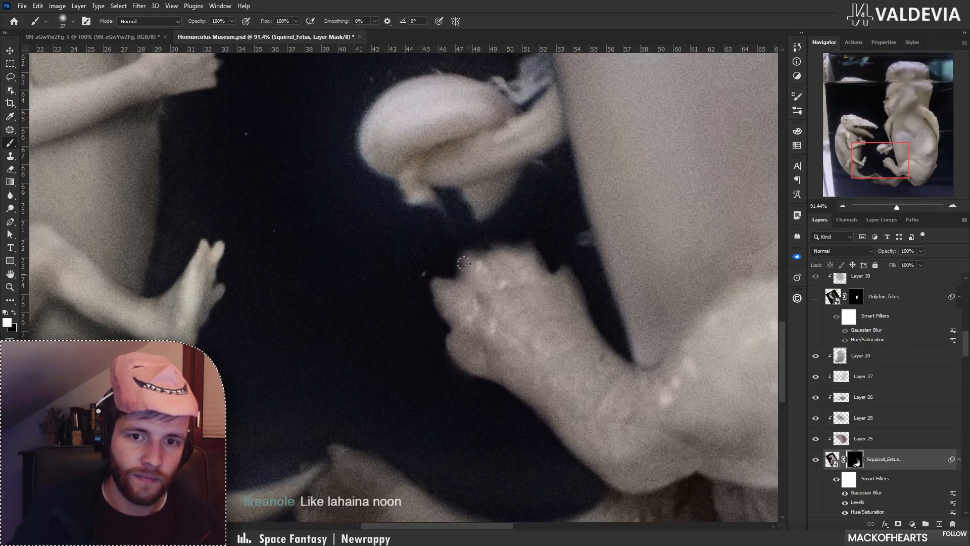
{"action": "mouse_move", "coordinate": [473, 256]}
{"action": "left_mouse_down"}
{"action": "mouse_move", "coordinate": [501, 244]}
{"action": "mouse_move", "coordinate": [512, 255]}
{"action": "mouse_move", "coordinate": [529, 249]}
{"action": "mouse_move", "coordinate": [544, 280]}
{"action": "left_mouse_up"}
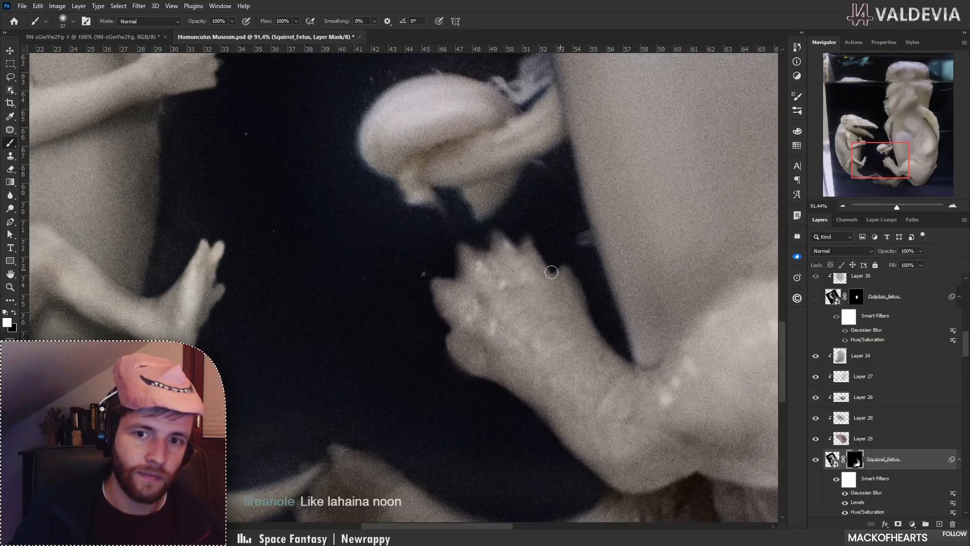
{"action": "key", "text": "x"}
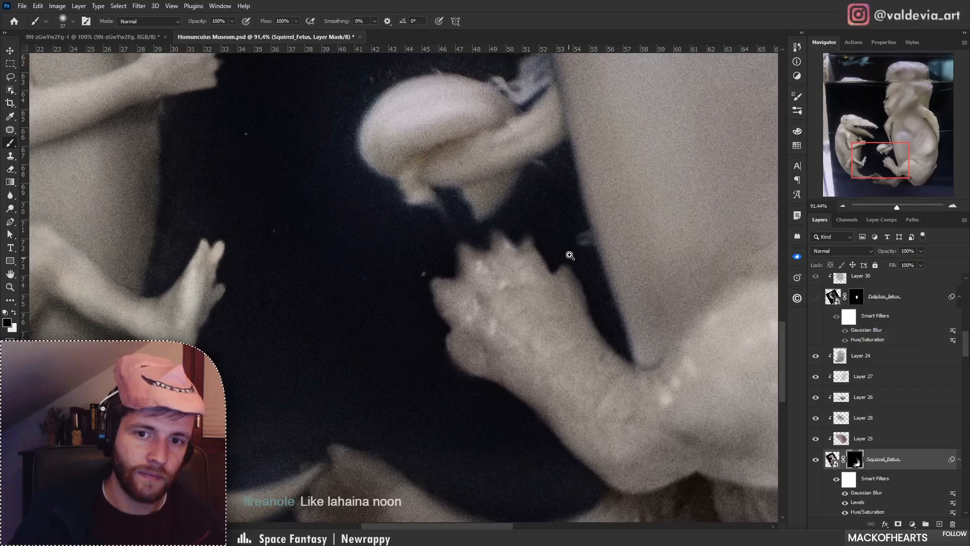
{"action": "mouse_move", "coordinate": [539, 249]}
{"action": "left_mouse_down"}
{"action": "mouse_move", "coordinate": [457, 251]}
{"action": "mouse_move", "coordinate": [613, 256]}
{"action": "mouse_move", "coordinate": [544, 242]}
{"action": "left_mouse_up"}
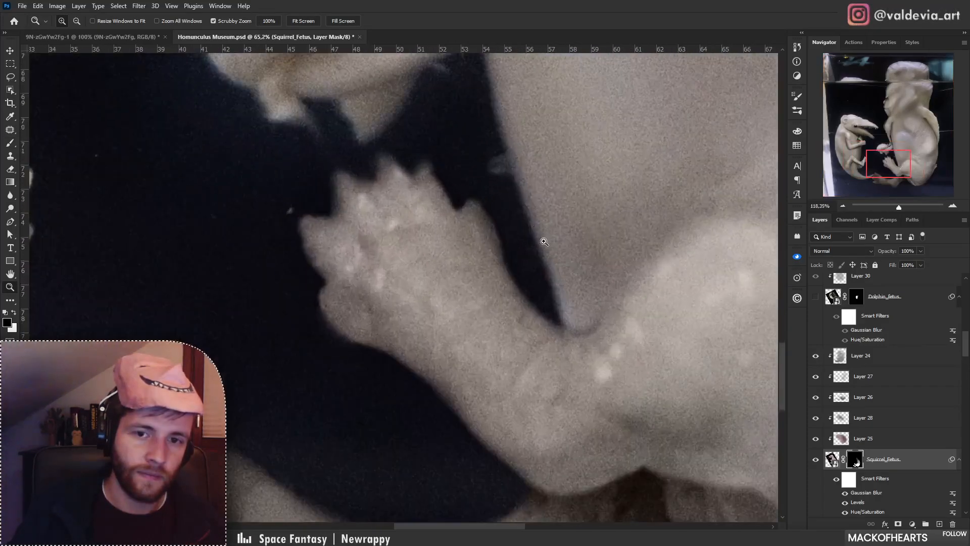
{"action": "key", "text": "b"}
{"action": "key", "text": "x"}
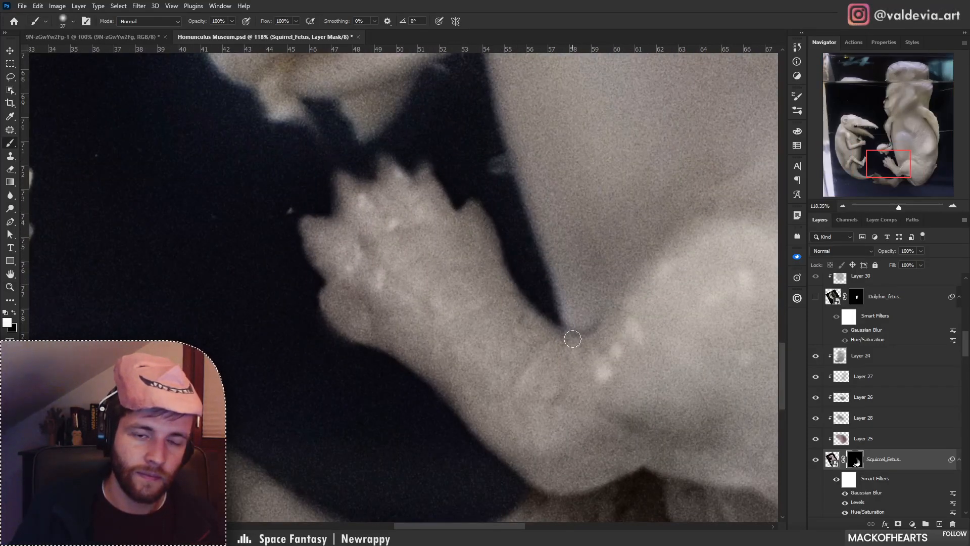
Try masking out the edge behind the lower foot's heel with black on the Squirrel_Fetus mask, undoing the stroke.
{"action": "key", "text": "z"}
{"action": "mouse_move", "coordinate": [461, 260]}
{"action": "left_mouse_down"}
{"action": "mouse_move", "coordinate": [422, 267]}
{"action": "mouse_move", "coordinate": [424, 253]}
{"action": "mouse_move", "coordinate": [521, 302]}
{"action": "left_mouse_up"}
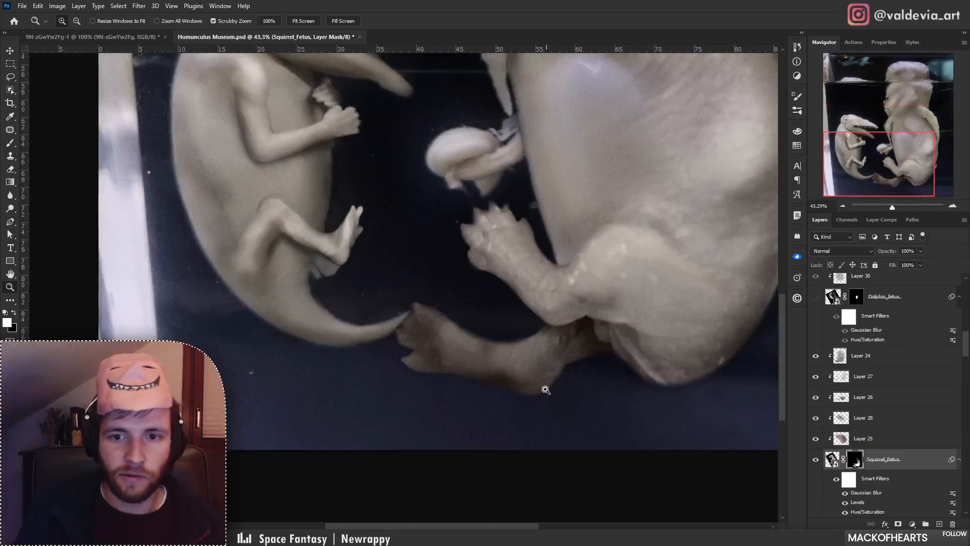
{"action": "key", "text": "b"}
{"action": "mouse_move", "coordinate": [545, 390]}
{"action": "left_mouse_down"}
{"action": "mouse_move", "coordinate": [621, 355]}
{"action": "mouse_move", "coordinate": [426, 411]}
{"action": "left_mouse_up"}
{"action": "key", "text": "x"}
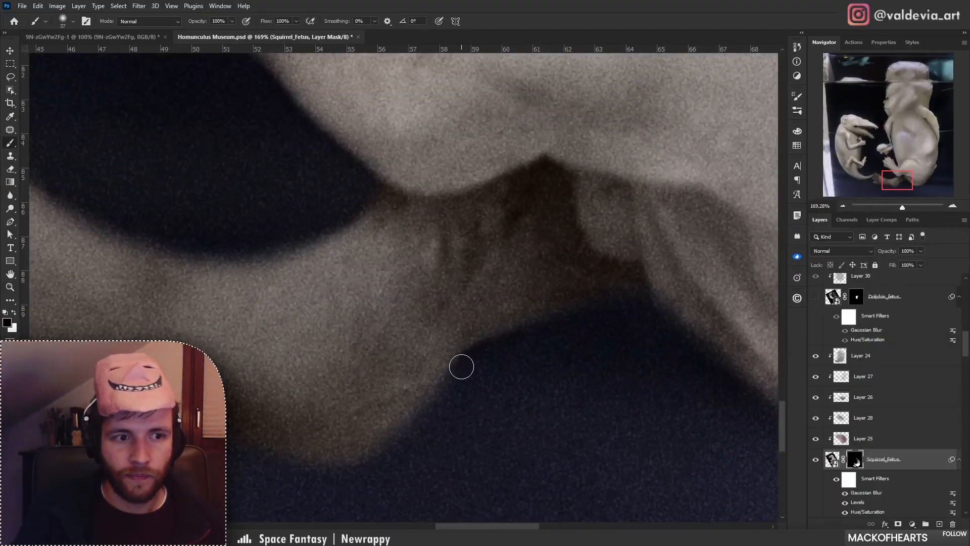
{"action": "left_click_drag", "start_coordinate": [462, 366], "coordinate": [520, 329]}
{"action": "key", "text": "ctrl+z"}
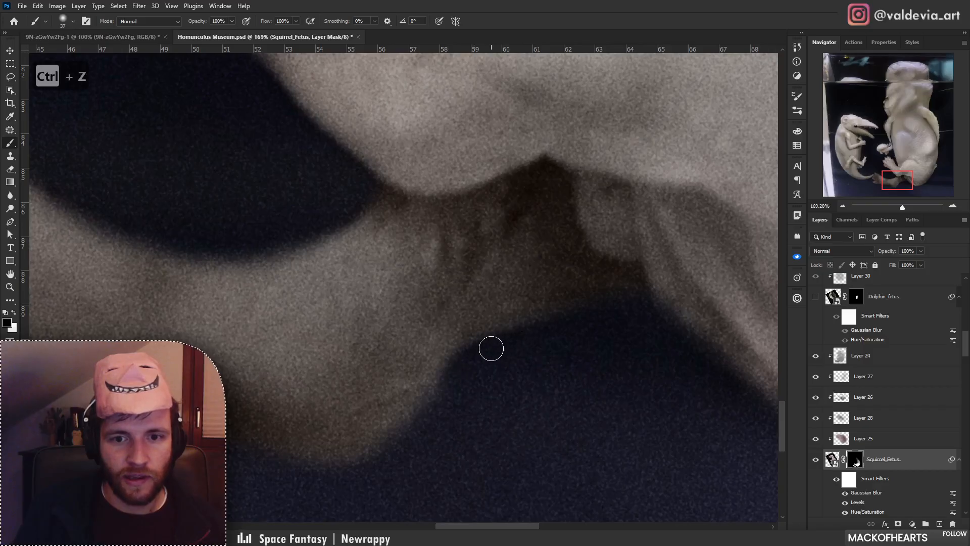
Examine the outline of the large creature's lower foot up close and within the whole composite.
{"action": "key", "text": "z"}
{"action": "left_click_drag", "start_coordinate": [507, 380], "coordinate": [416, 388]}
{"action": "left_click_drag", "start_coordinate": [476, 400], "coordinate": [533, 392]}
{"action": "key", "text": "b"}
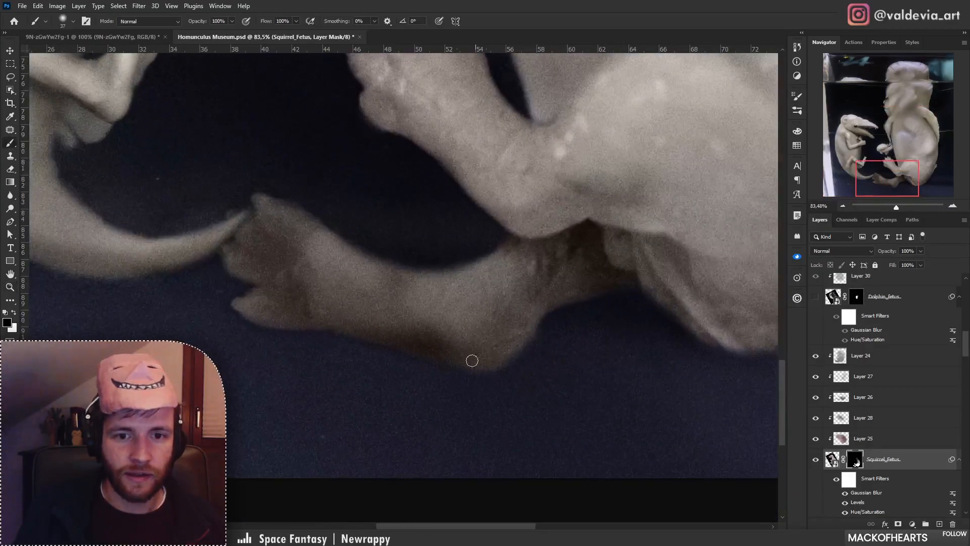
{"action": "key", "text": "z"}
{"action": "mouse_move", "coordinate": [419, 330]}
{"action": "left_mouse_down"}
{"action": "mouse_move", "coordinate": [377, 329]}
{"action": "mouse_move", "coordinate": [416, 331]}
{"action": "left_mouse_up"}
{"action": "key", "text": "b"}
{"action": "key", "text": "x"}
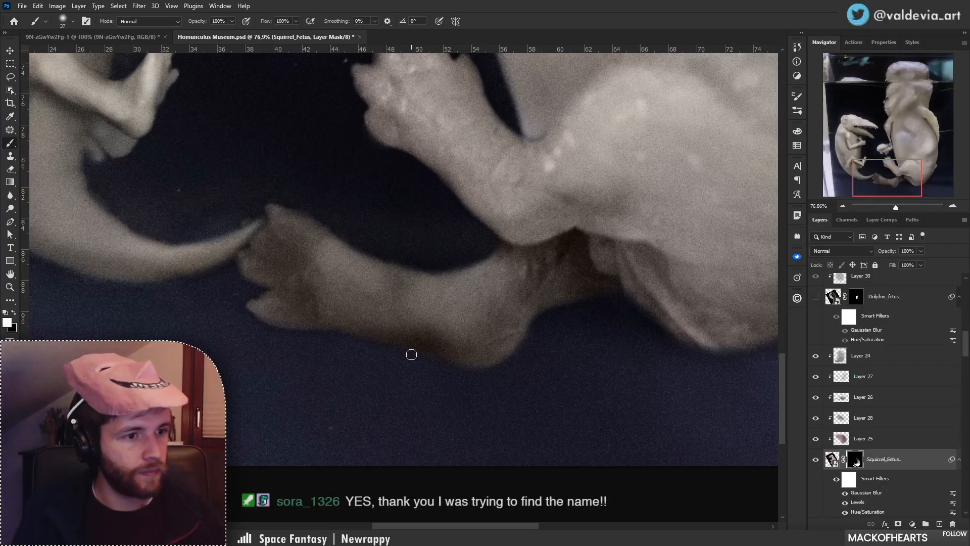
{"action": "mouse_move", "coordinate": [356, 299]}
{"action": "left_mouse_down"}
{"action": "mouse_move", "coordinate": [392, 344]}
{"action": "mouse_move", "coordinate": [377, 333]}
{"action": "left_mouse_up"}
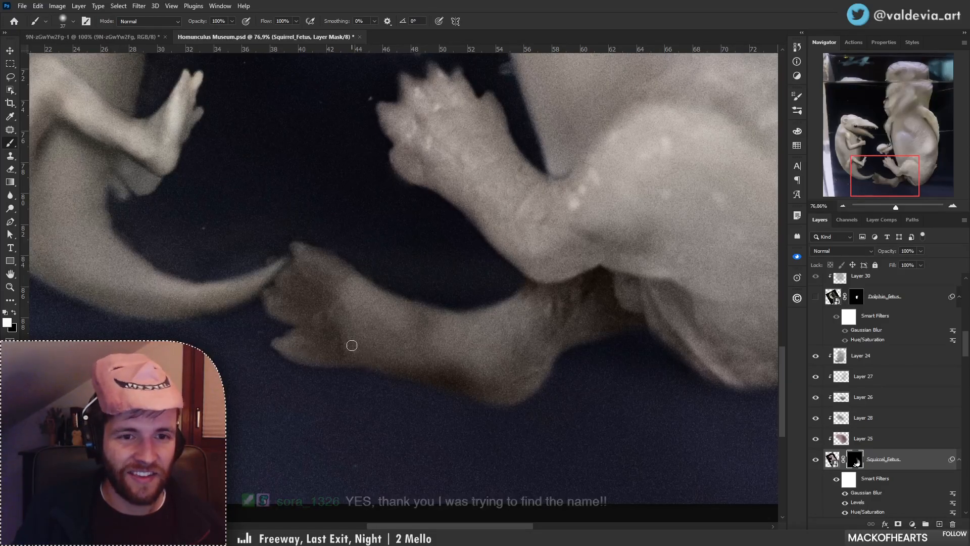
{"action": "key", "text": "z"}
{"action": "left_click_drag", "start_coordinate": [332, 339], "coordinate": [271, 362]}
{"action": "left_click_drag", "start_coordinate": [304, 281], "coordinate": [358, 375]}
{"action": "key", "text": "ctrl+space"}
{"action": "mouse_move", "coordinate": [392, 322]}
{"action": "left_mouse_down"}
{"action": "mouse_move", "coordinate": [352, 323]}
{"action": "mouse_move", "coordinate": [384, 323]}
{"action": "left_mouse_up"}
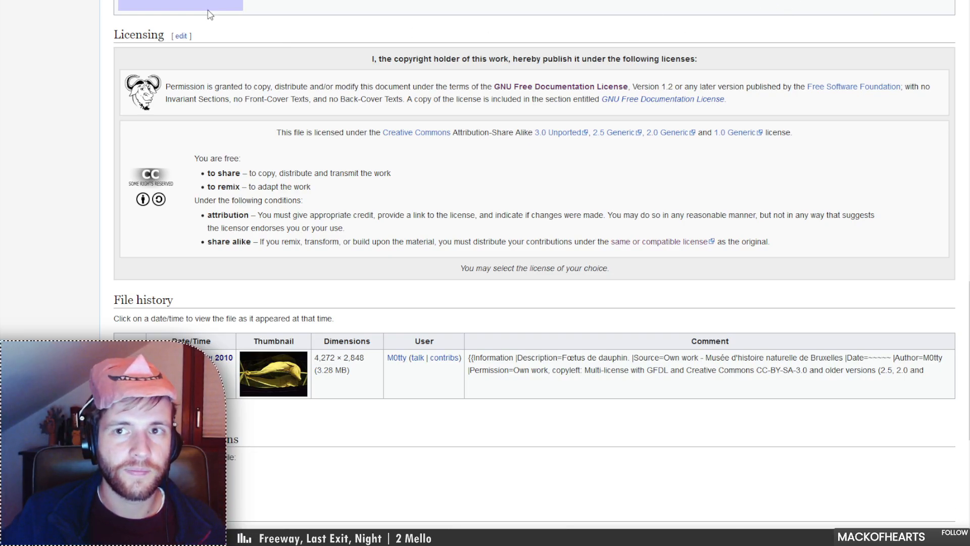
Switch to the web browser and search Google for "lahaina noon".
{"action": "left_click", "coordinate": [167, 0]}
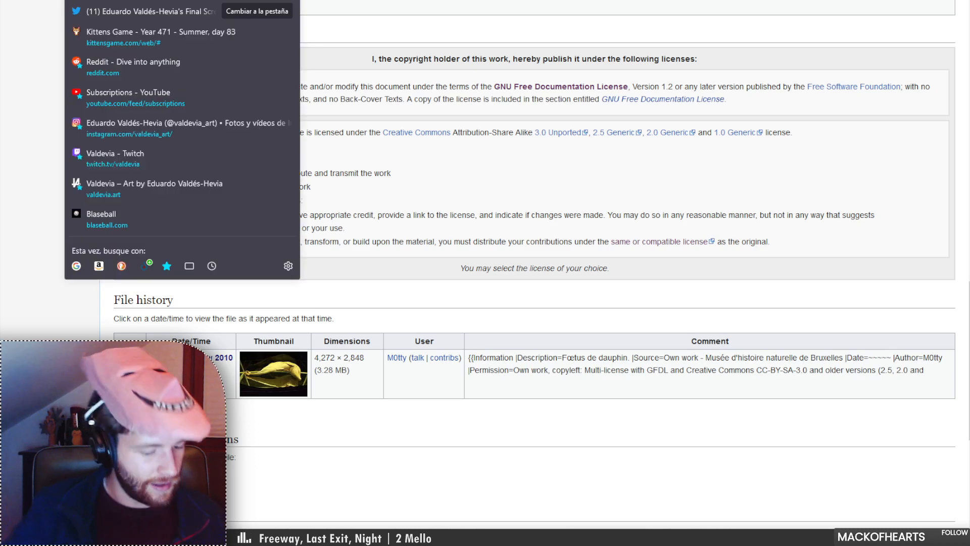
{"action": "type", "text": "lahg"}
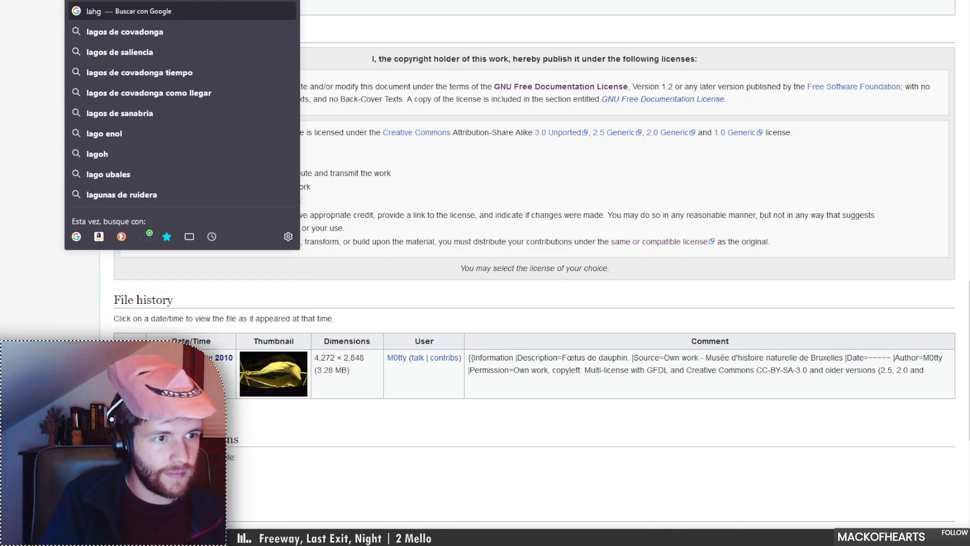
{"action": "key", "text": "BackSpace"}
{"action": "type", "text": "a"}
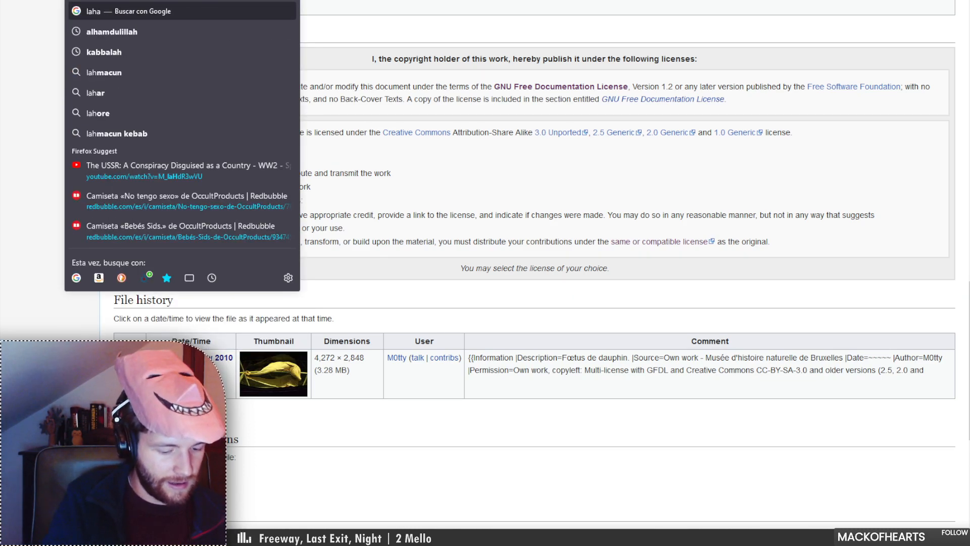
{"action": "type", "text": "ina noon"}
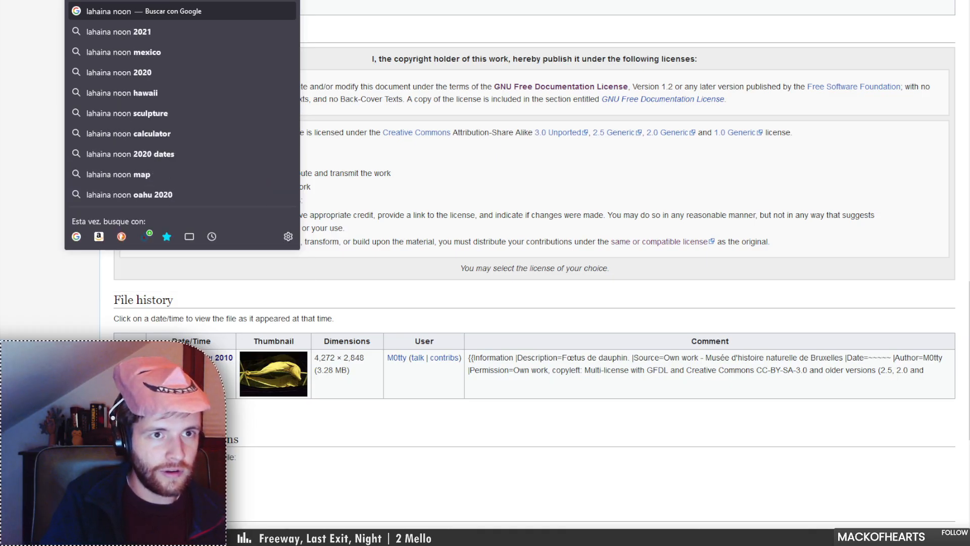
{"action": "key", "text": "Return"}
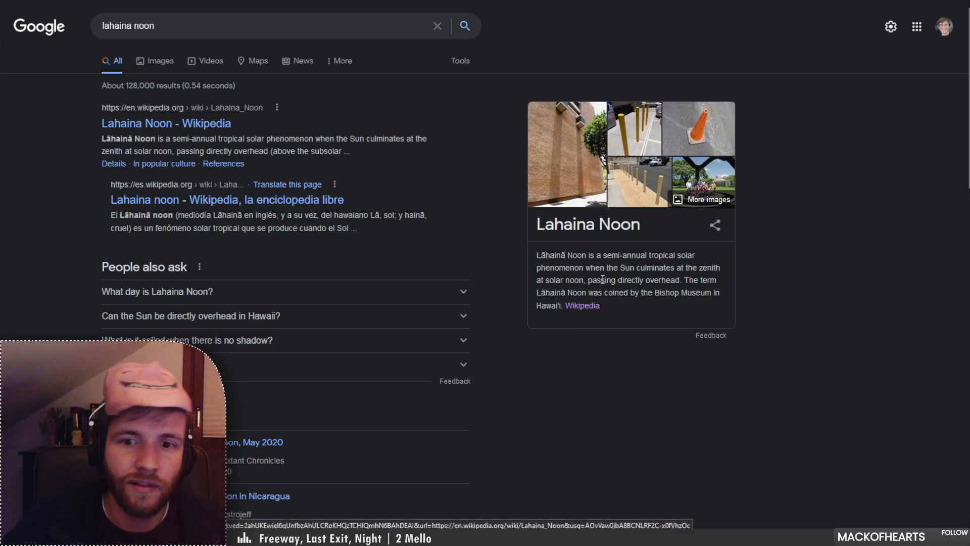
Open the Wikipedia article on Lahaina Noon and read its introduction and details.
{"action": "left_click", "coordinate": [583, 306]}
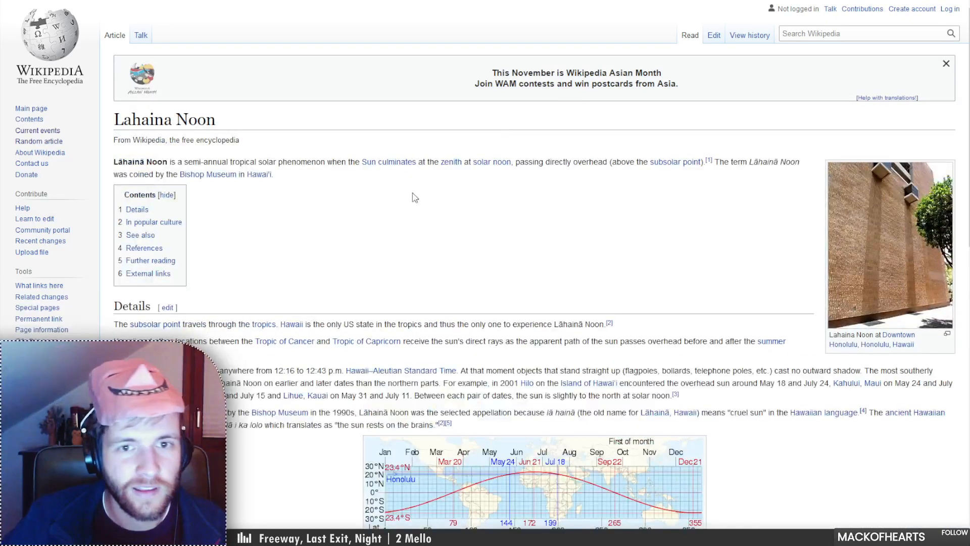
{"action": "scroll", "coordinate": [405, 189], "scroll_direction": "down", "scroll_amount": 1}
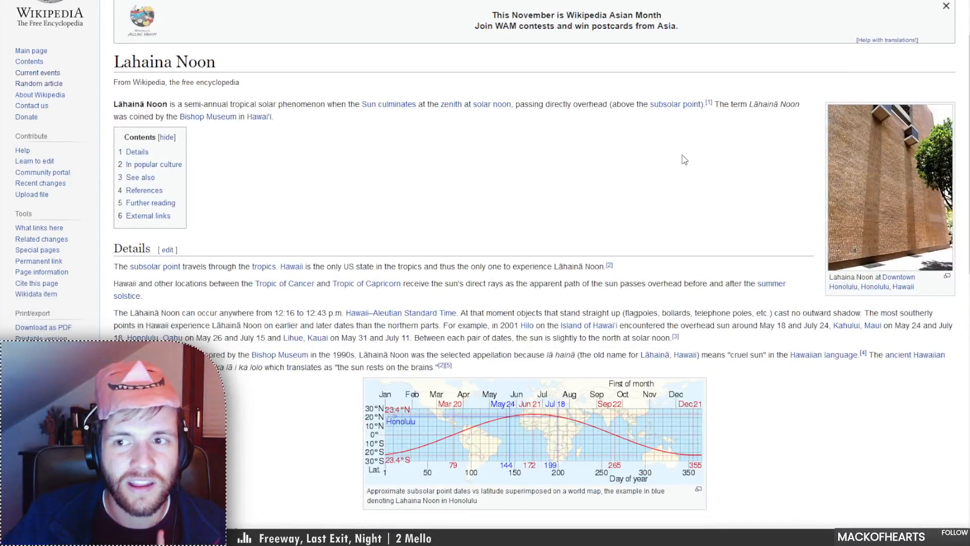
{"action": "scroll", "coordinate": [684, 160], "scroll_direction": "up", "scroll_amount": 1}
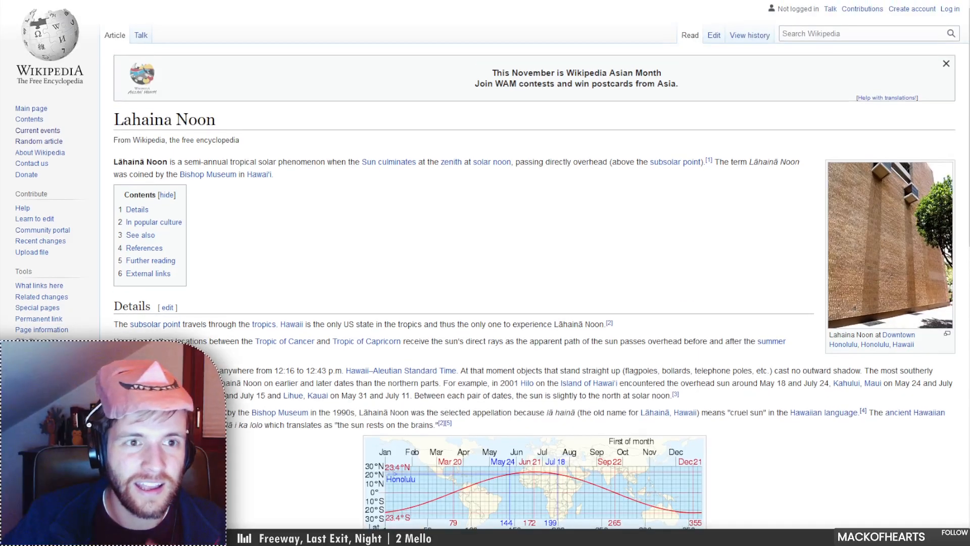
Return to the search results, show the images for lahaina noon, and preview several photos of shadowless yellow posts.
{"action": "left_click", "coordinate": [294, 1]}
{"action": "left_click", "coordinate": [152, 62]}
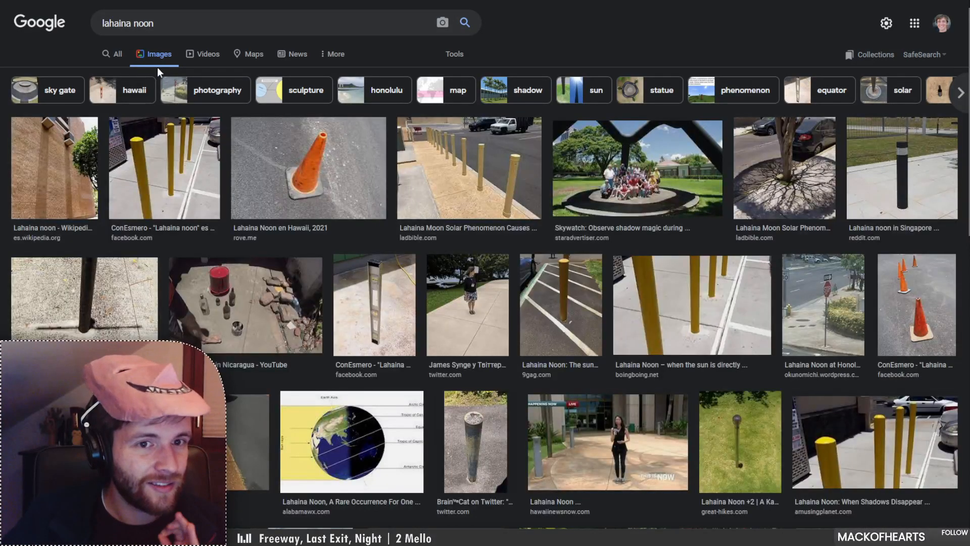
{"action": "left_click", "coordinate": [487, 189]}
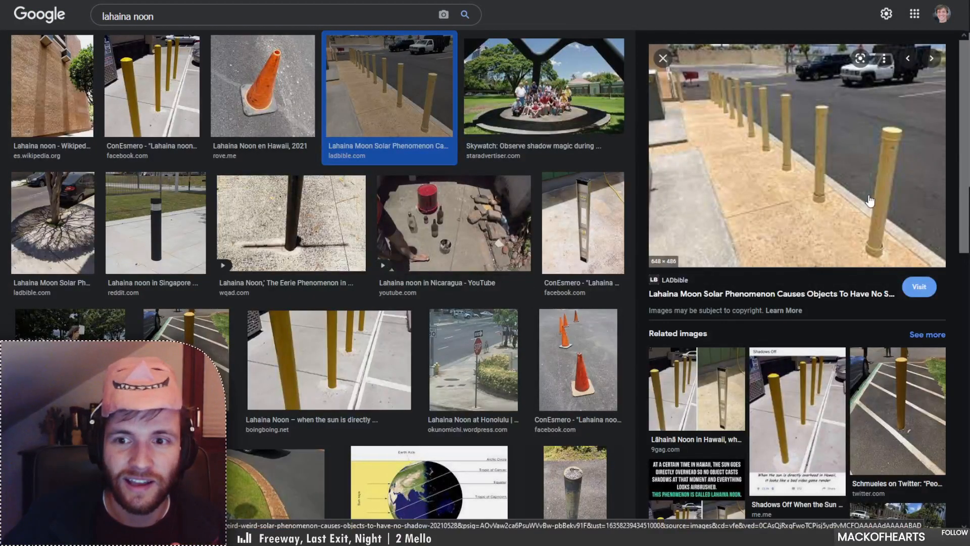
{"action": "left_click", "coordinate": [805, 419]}
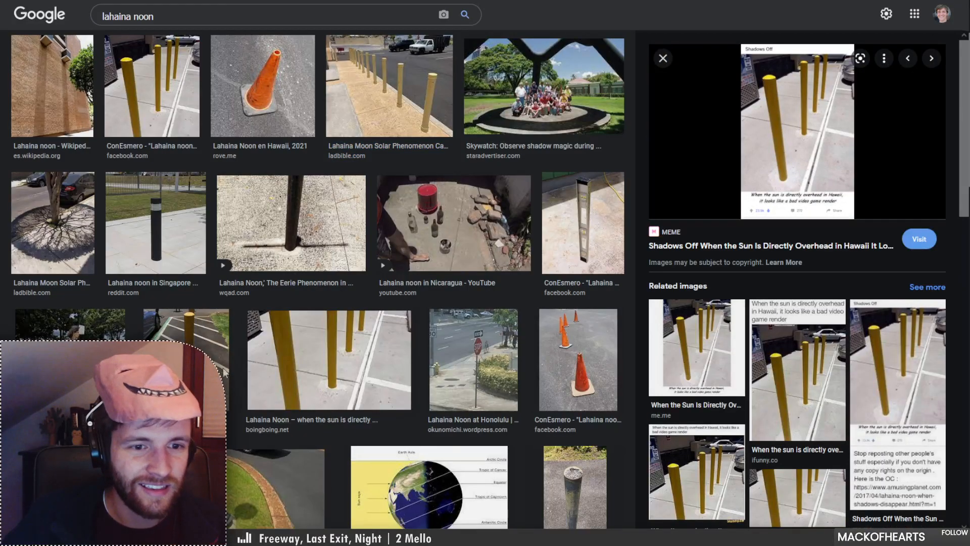
{"action": "left_click", "coordinate": [213, 354]}
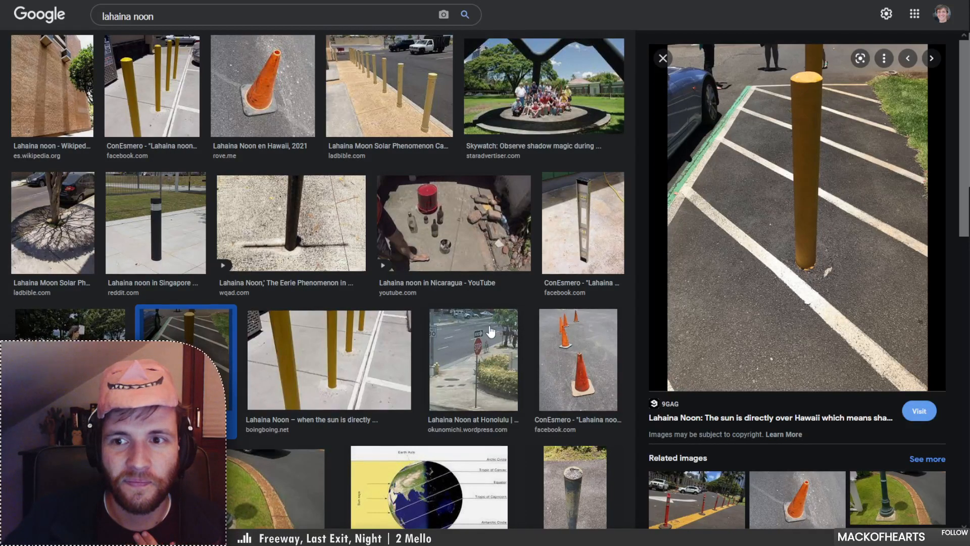
Browse more lahaina noon images, previewing the bicycle, the Imgur parking posts, the weathered post and the LADbible row of posts.
{"action": "scroll", "coordinate": [499, 331], "scroll_direction": "down", "scroll_amount": 4}
{"action": "scroll", "coordinate": [490, 331], "scroll_direction": "up", "scroll_amount": 1}
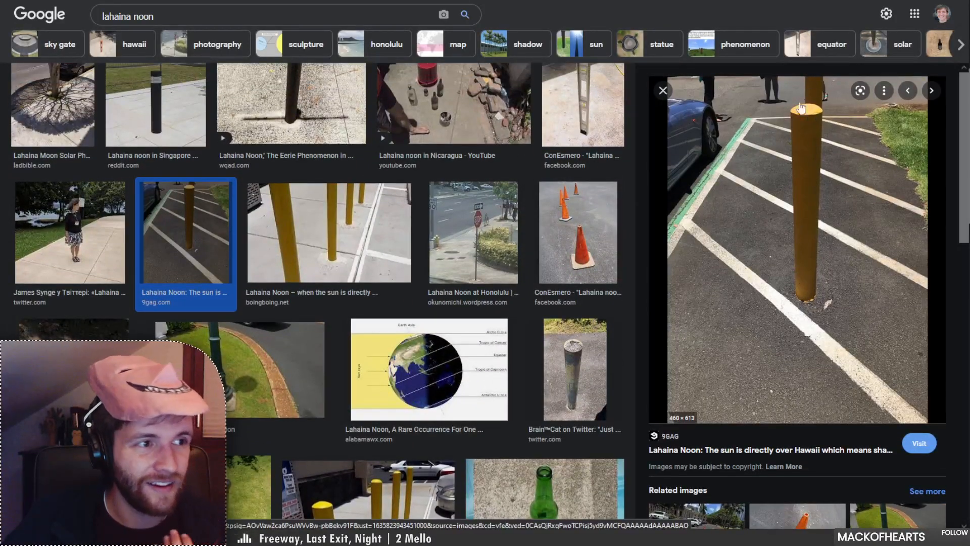
{"action": "scroll", "coordinate": [374, 272], "scroll_direction": "down", "scroll_amount": 3}
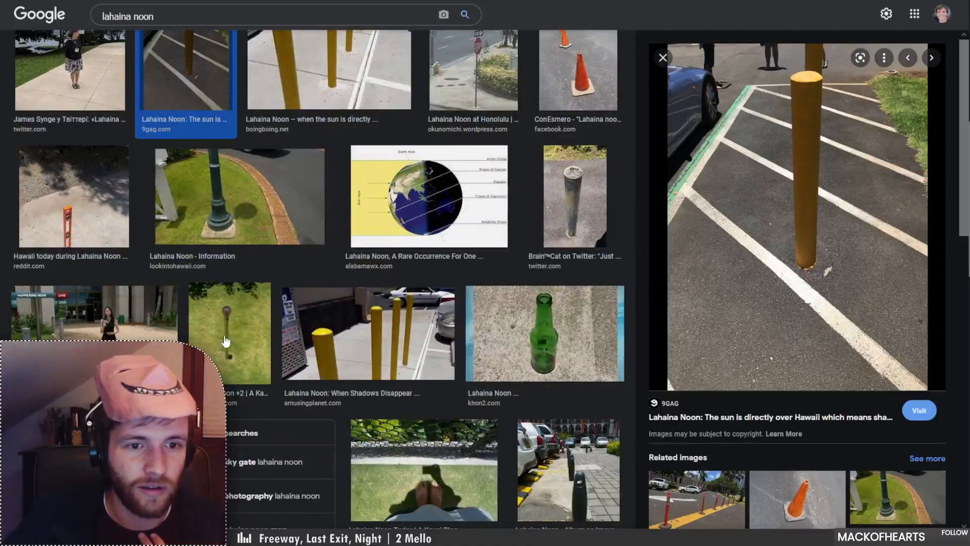
{"action": "left_click", "coordinate": [111, 454]}
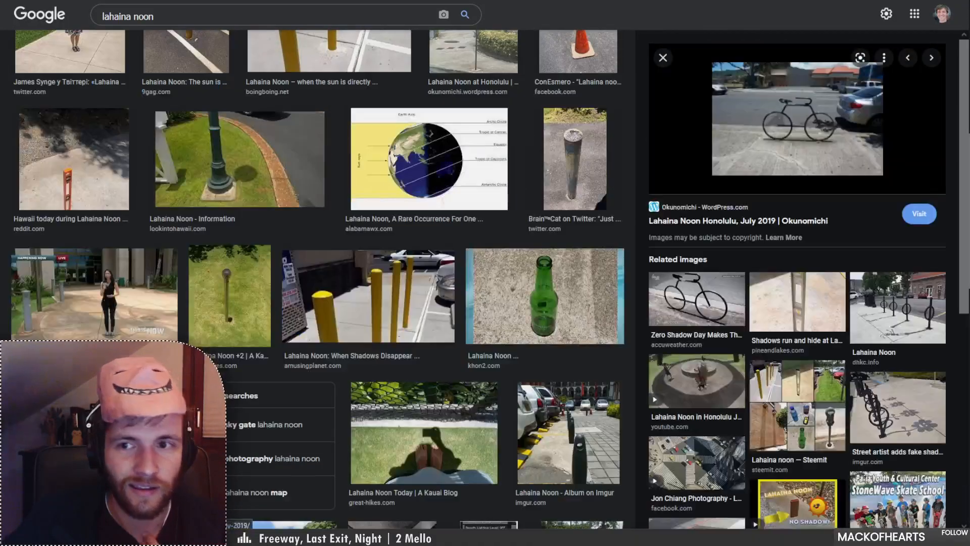
{"action": "left_click", "coordinate": [579, 431]}
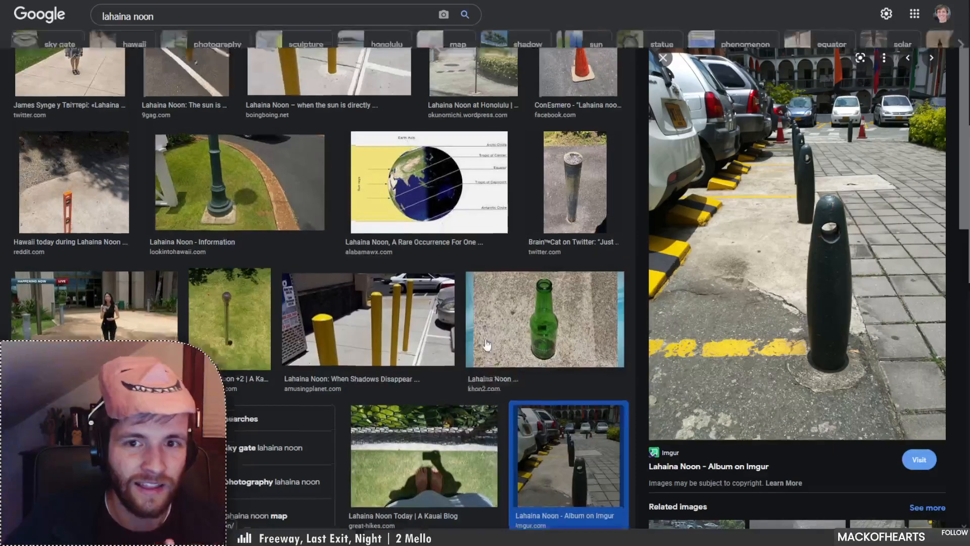
{"action": "scroll", "coordinate": [575, 430], "scroll_direction": "up", "scroll_amount": 3}
{"action": "left_click", "coordinate": [561, 342]}
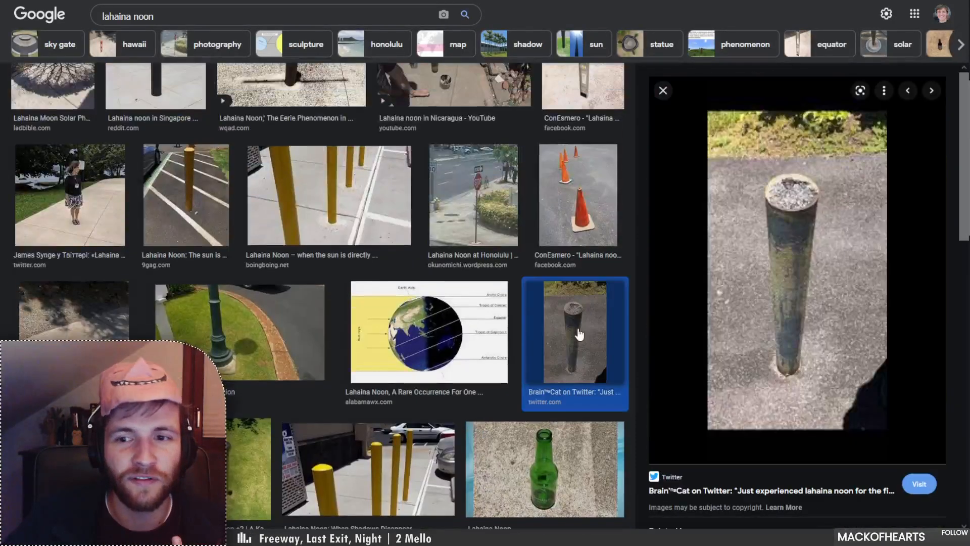
{"action": "scroll", "coordinate": [561, 342], "scroll_direction": "up", "scroll_amount": 5}
{"action": "left_click", "coordinate": [447, 188]}
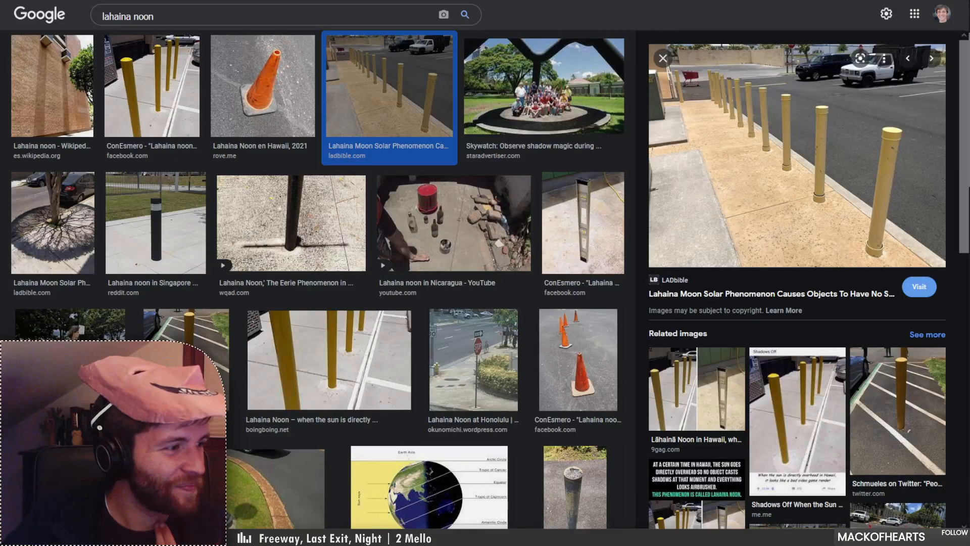
Switch back to Photoshop, select Layer 26 and set up a black soft round brush at 120 px.
{"action": "key", "text": "alt+Tab"}
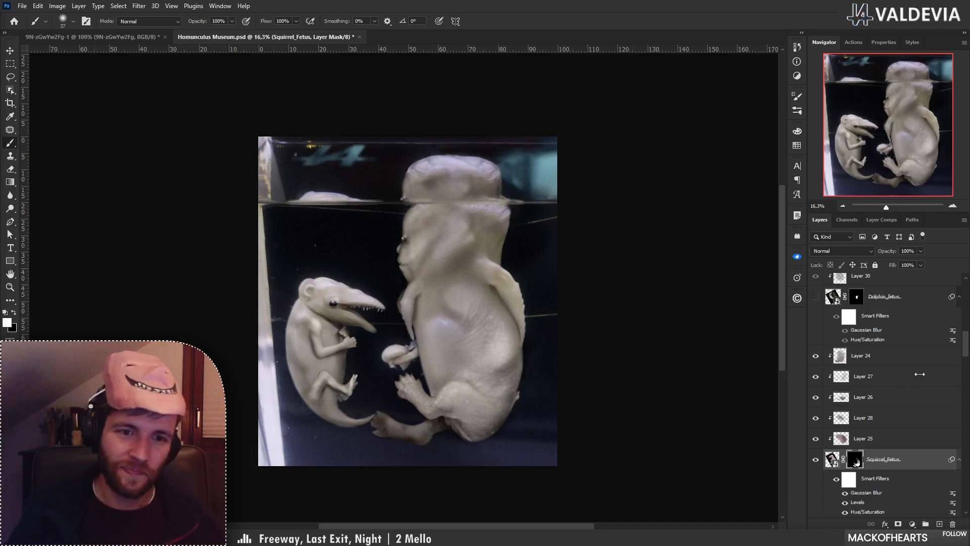
{"action": "scroll", "coordinate": [964, 342], "scroll_direction": "up", "scroll_amount": 1}
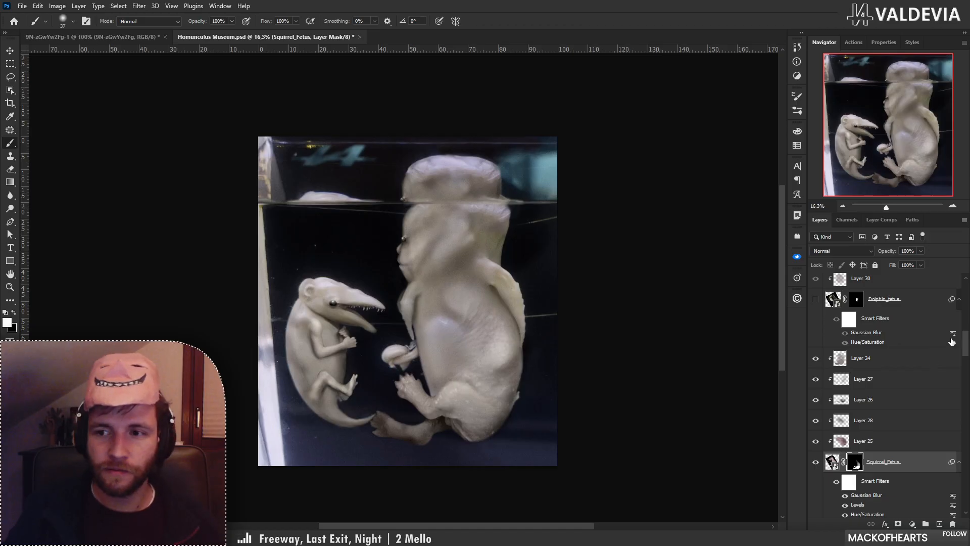
{"action": "mouse_move", "coordinate": [967, 348]}
{"action": "left_mouse_down"}
{"action": "mouse_move", "coordinate": [967, 321]}
{"action": "mouse_move", "coordinate": [967, 360]}
{"action": "mouse_move", "coordinate": [967, 347]}
{"action": "left_mouse_up"}
{"action": "left_click", "coordinate": [899, 391]}
{"action": "left_click", "coordinate": [894, 412]}
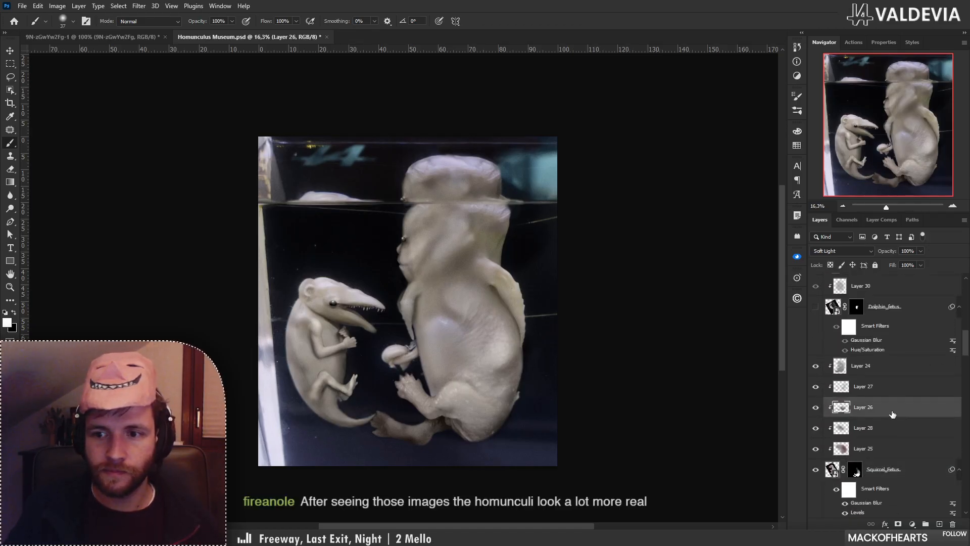
{"action": "key", "text": "x"}
{"action": "right_click", "coordinate": [439, 405]}
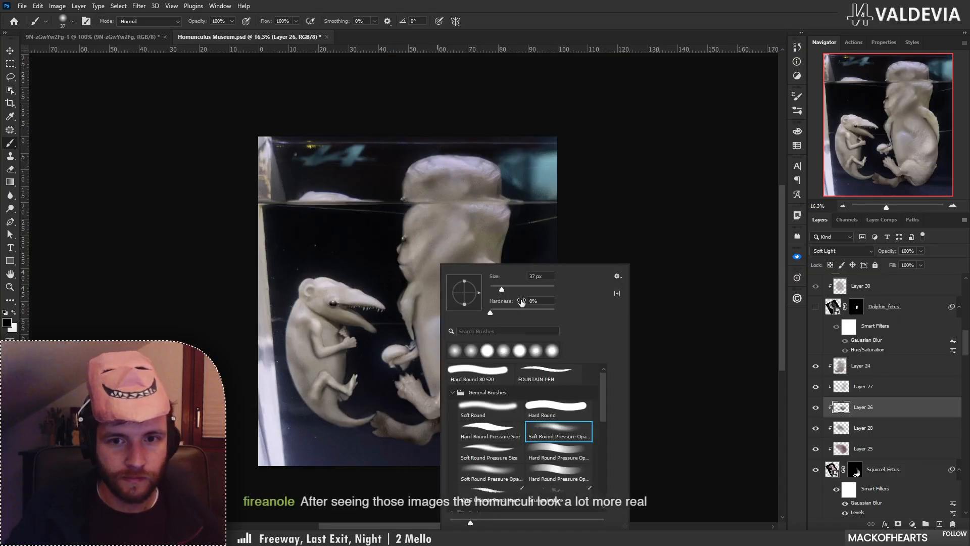
{"action": "left_click", "coordinate": [527, 289]}
Try darkening the large creature's raised foot and leg on Layer 26 with brush strokes, and undo them.
{"action": "left_click", "coordinate": [408, 398]}
{"action": "left_click_drag", "start_coordinate": [407, 397], "coordinate": [434, 417]}
{"action": "key", "text": "ctrl+z"}
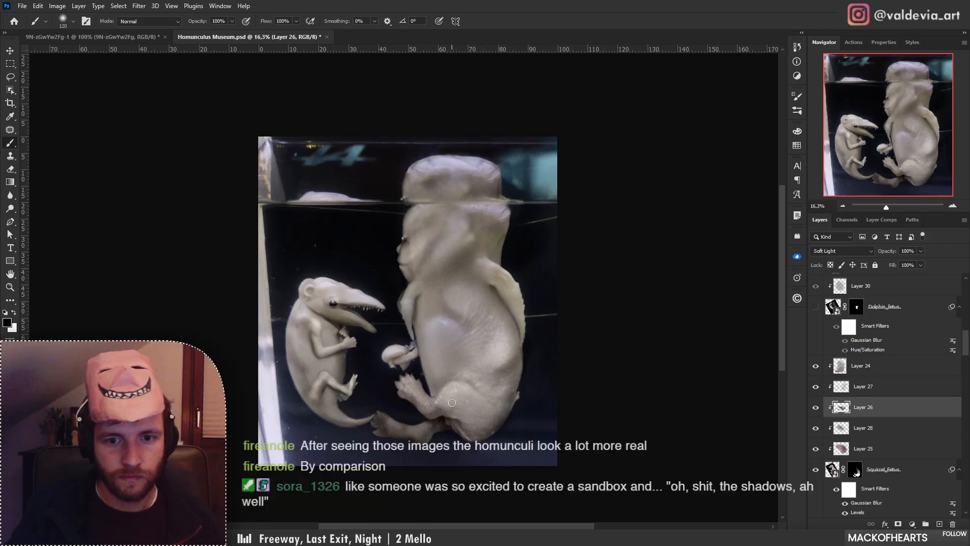
{"action": "key", "text": "x"}
{"action": "key", "text": "ctrl+z"}
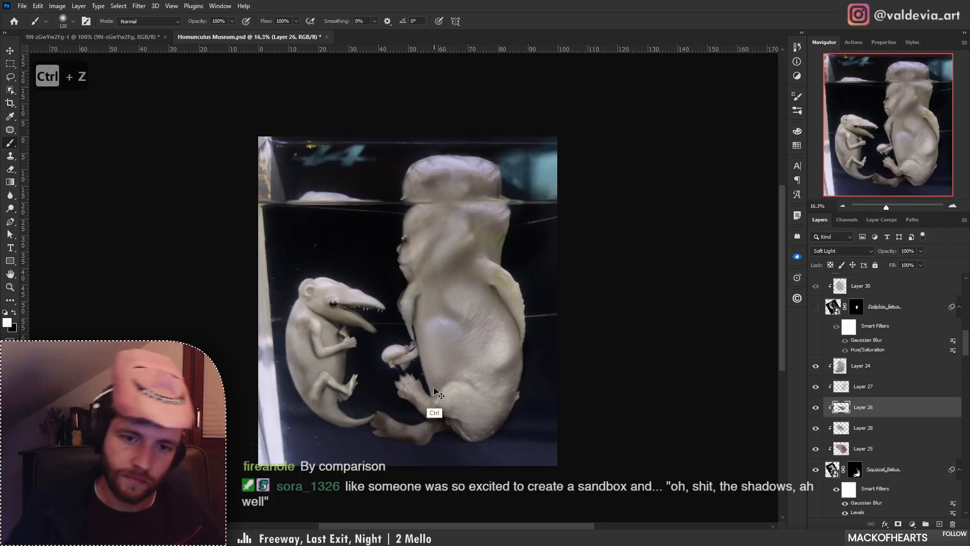
{"action": "key", "text": "x"}
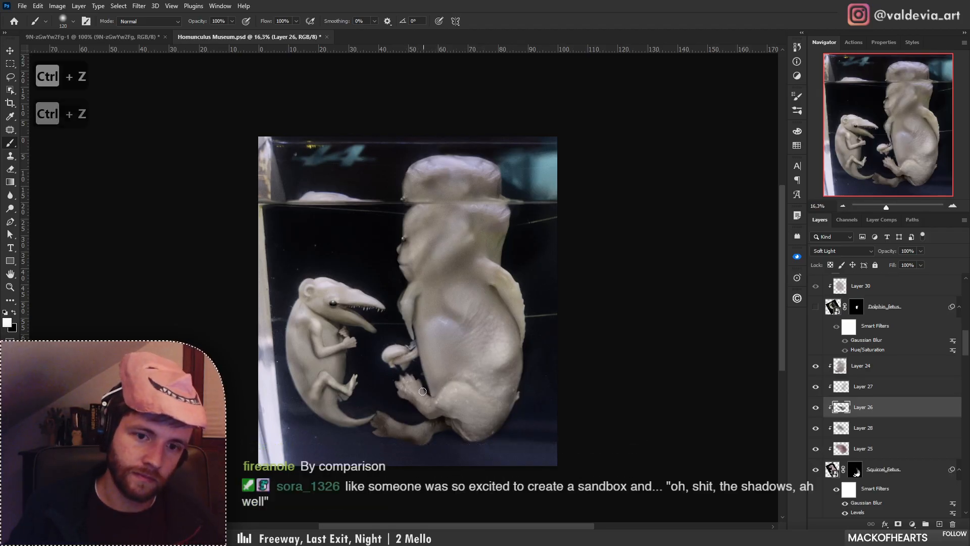
Stamp all visible layers onto a new layer above Layer 34 and apply Layer 34's Camera Raw look to it as a smart filter.
{"action": "key", "text": "ctrl+space"}
{"action": "left_click_drag", "start_coordinate": [436, 331], "coordinate": [380, 325]}
{"action": "left_click_drag", "start_coordinate": [382, 324], "coordinate": [440, 319]}
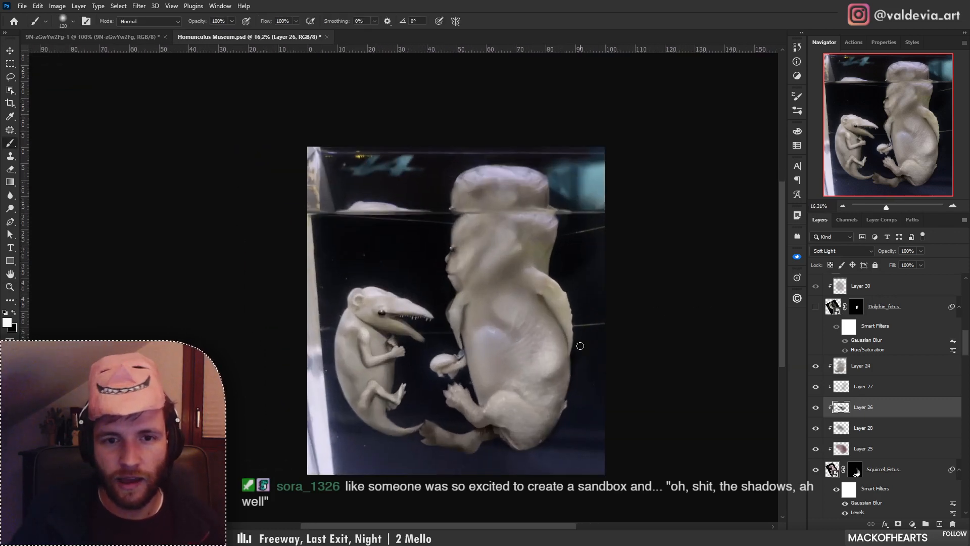
{"action": "scroll", "coordinate": [902, 406], "scroll_direction": "up", "scroll_amount": 10}
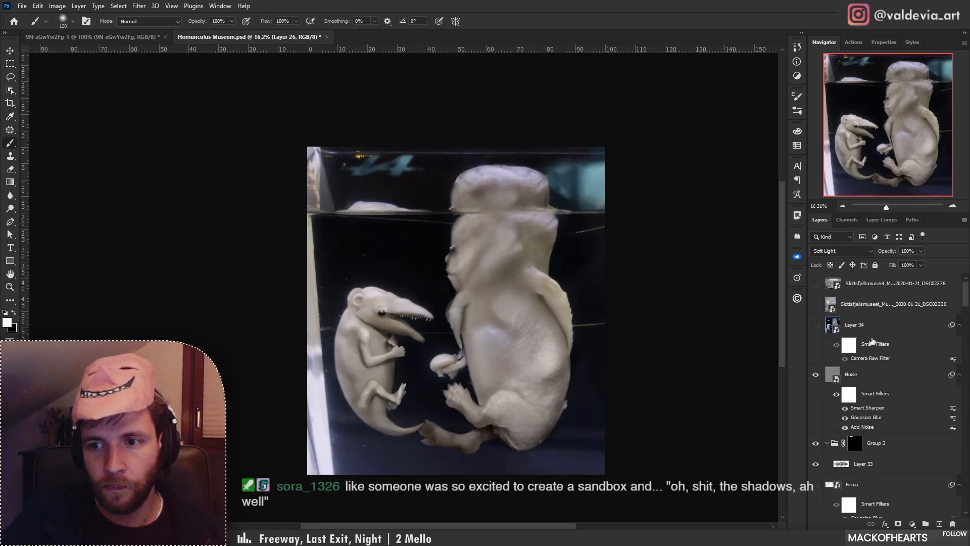
{"action": "left_click", "coordinate": [892, 336]}
{"action": "left_click", "coordinate": [940, 524]}
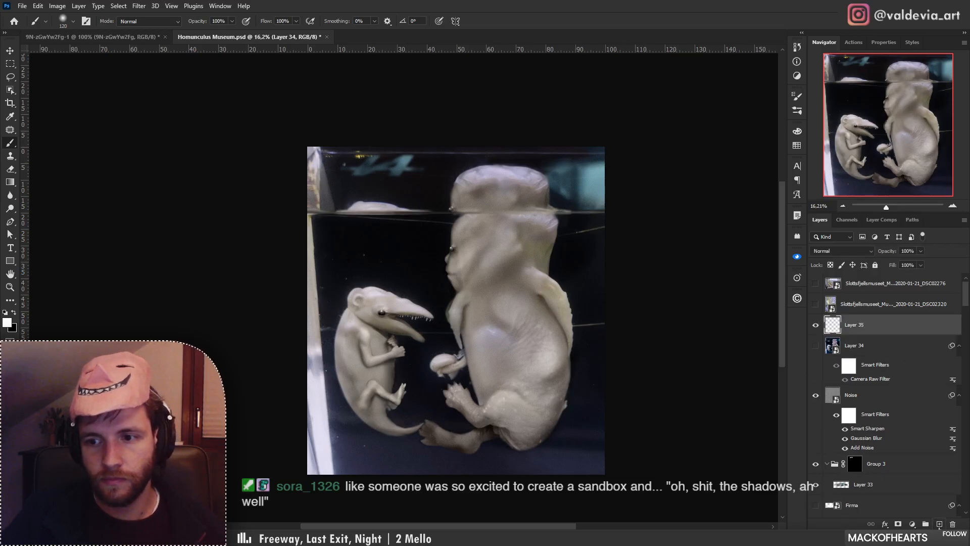
{"action": "key", "text": "ctrl+alt+shift+e"}
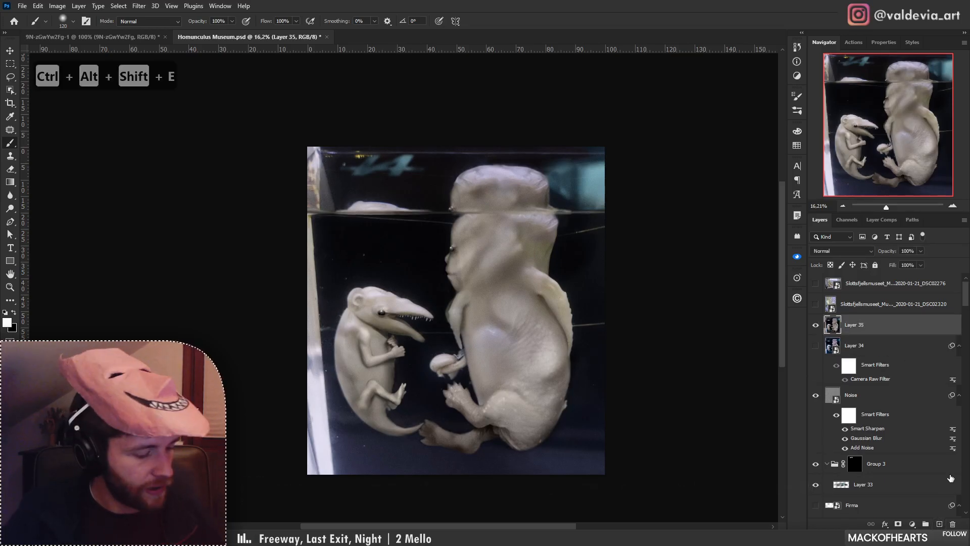
{"action": "key", "text": "ctrl+backslash"}
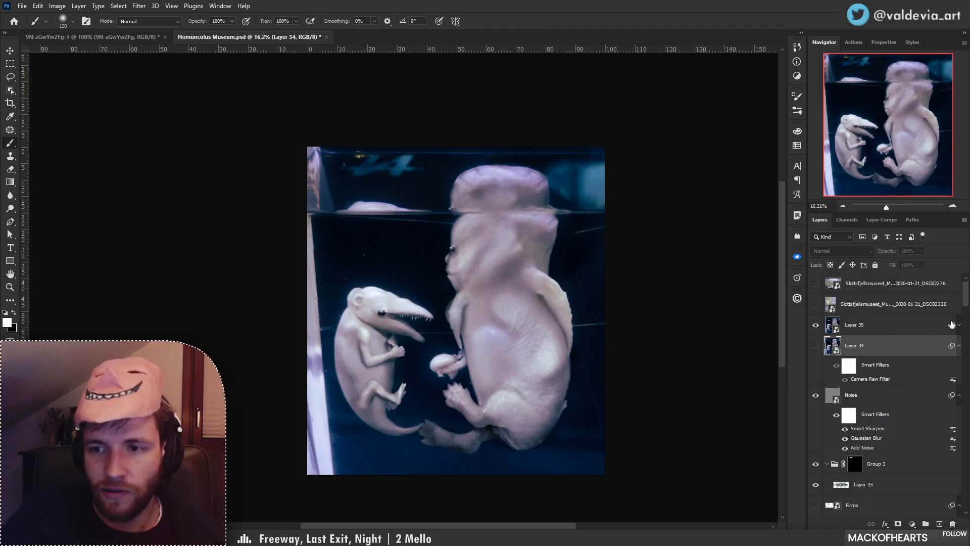
Compare the graded composite with the original museum photo by repeatedly showing only the DSC02283 layer and restoring all layers.
{"action": "left_click_drag", "start_coordinate": [966, 302], "coordinate": [946, 507]}
{"action": "left_click", "coordinate": [816, 497]}
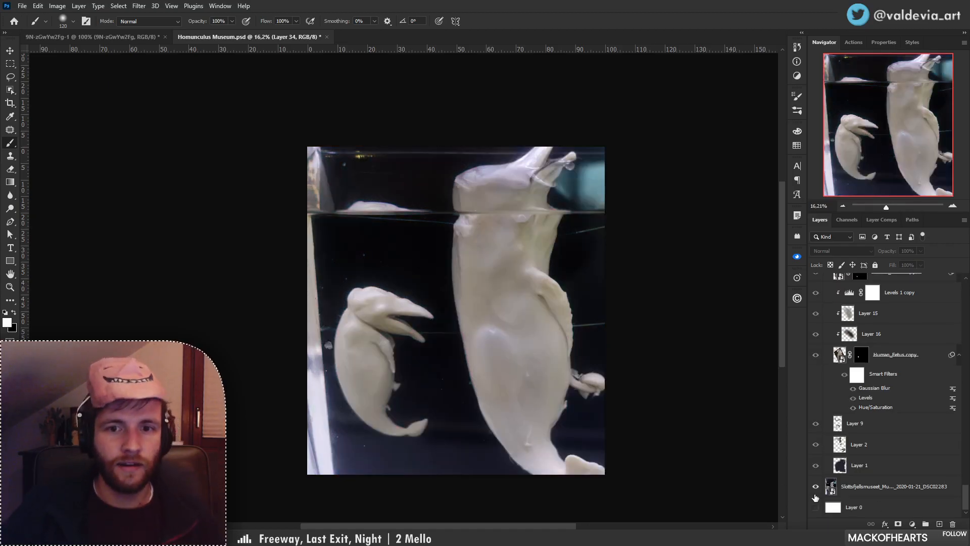
{"action": "left_click", "coordinate": [815, 497]}
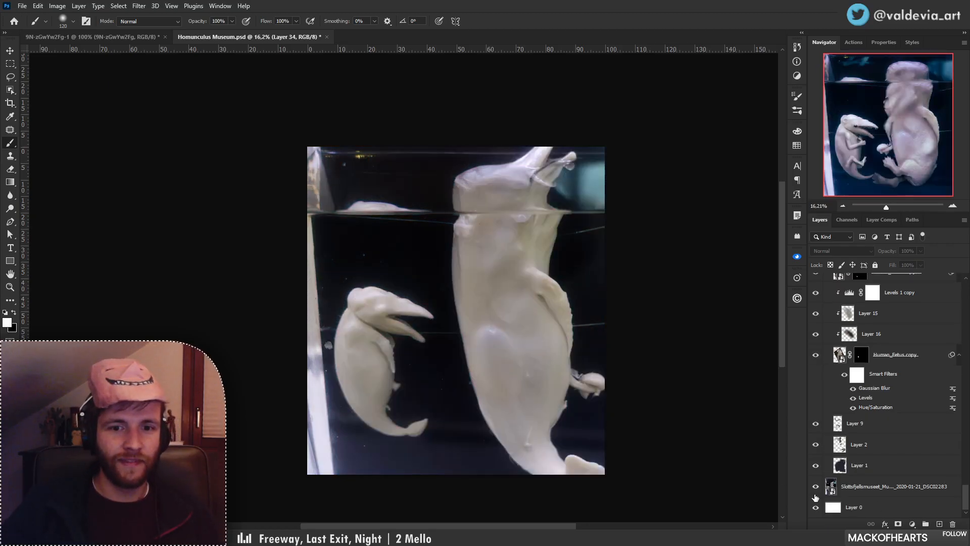
{"action": "left_click", "coordinate": [815, 497]}
{"action": "left_click", "coordinate": [815, 498]}
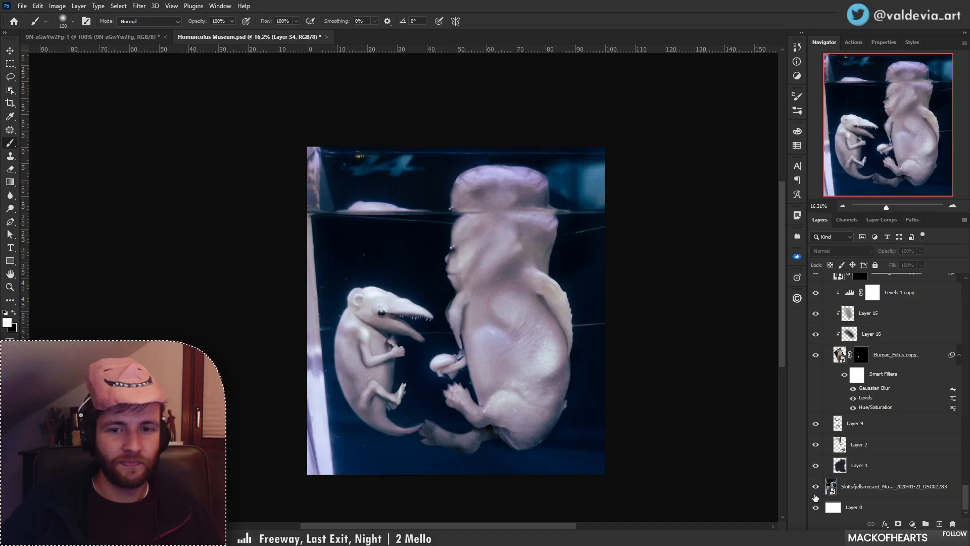
{"action": "left_click", "coordinate": [815, 497]}
{"action": "left_click", "coordinate": [815, 498]}
{"action": "left_click", "coordinate": [815, 497]}
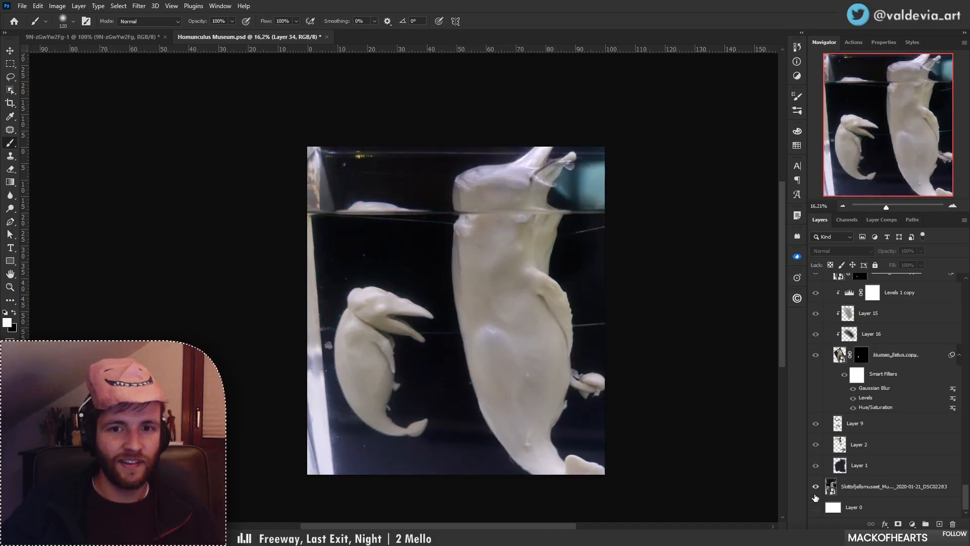
{"action": "left_click", "coordinate": [815, 497]}
{"action": "left_click", "coordinate": [816, 497]}
{"action": "left_click", "coordinate": [816, 497]}
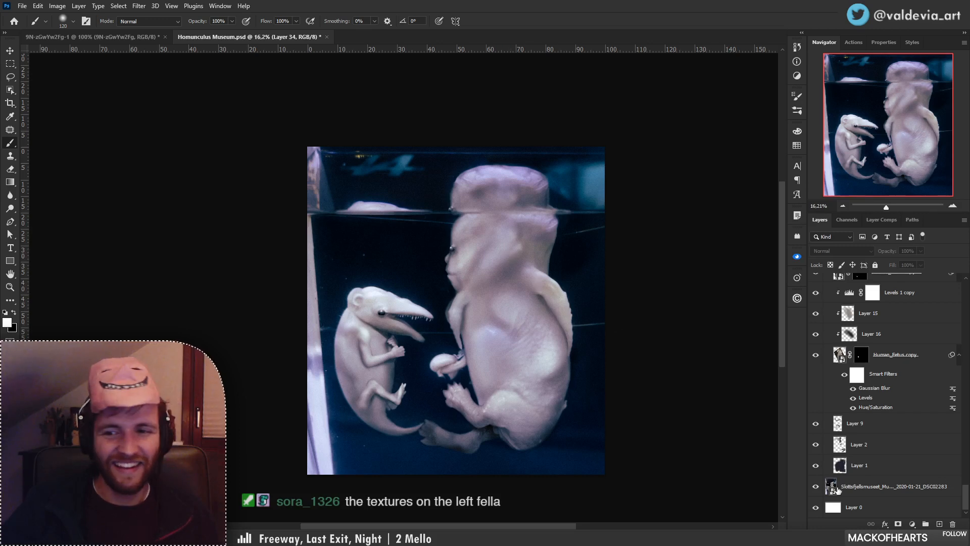
{"action": "left_click", "coordinate": [816, 496]}
{"action": "left_click", "coordinate": [816, 496]}
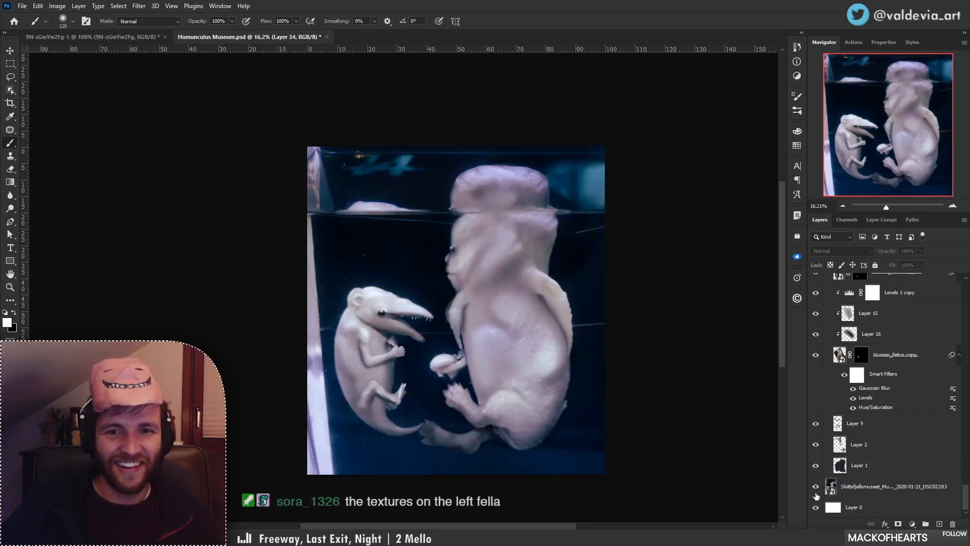
{"action": "left_click", "coordinate": [816, 496]}
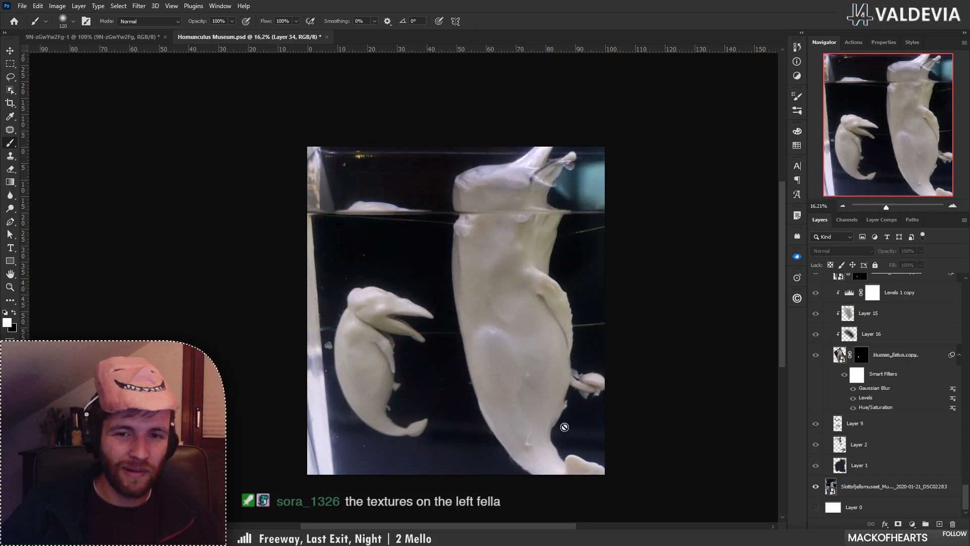
{"action": "left_click", "coordinate": [816, 505]}
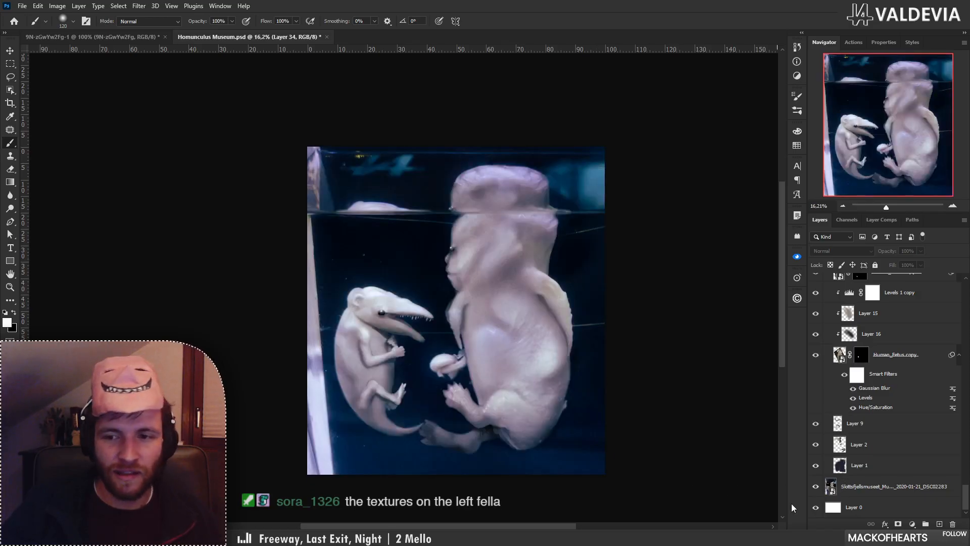
{"action": "left_click", "coordinate": [817, 496]}
{"action": "left_click", "coordinate": [817, 495]}
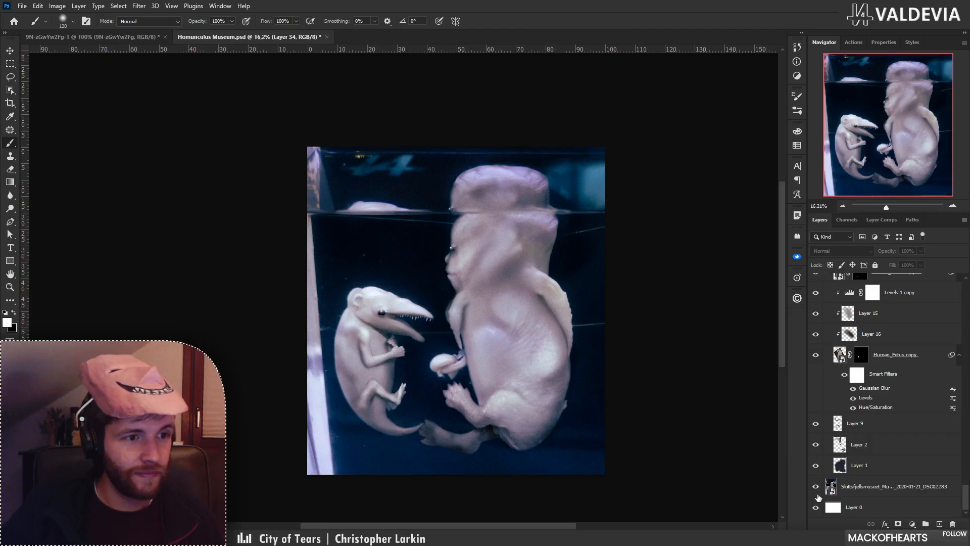
{"action": "left_click", "coordinate": [816, 493], "text": "alt"}
{"action": "left_click", "coordinate": [816, 493], "text": "alt"}
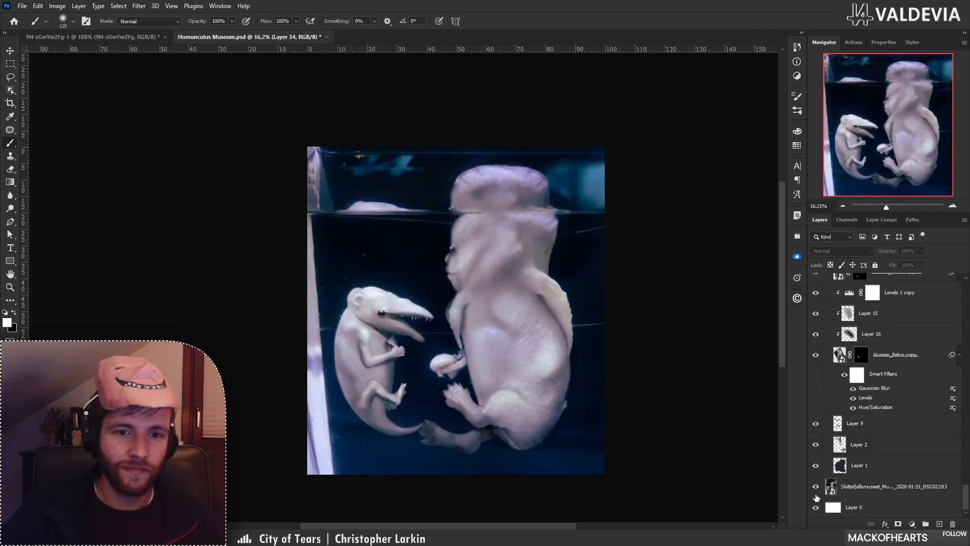
{"action": "left_click", "coordinate": [816, 494], "text": "alt"}
{"action": "left_click", "coordinate": [816, 494], "text": "alt"}
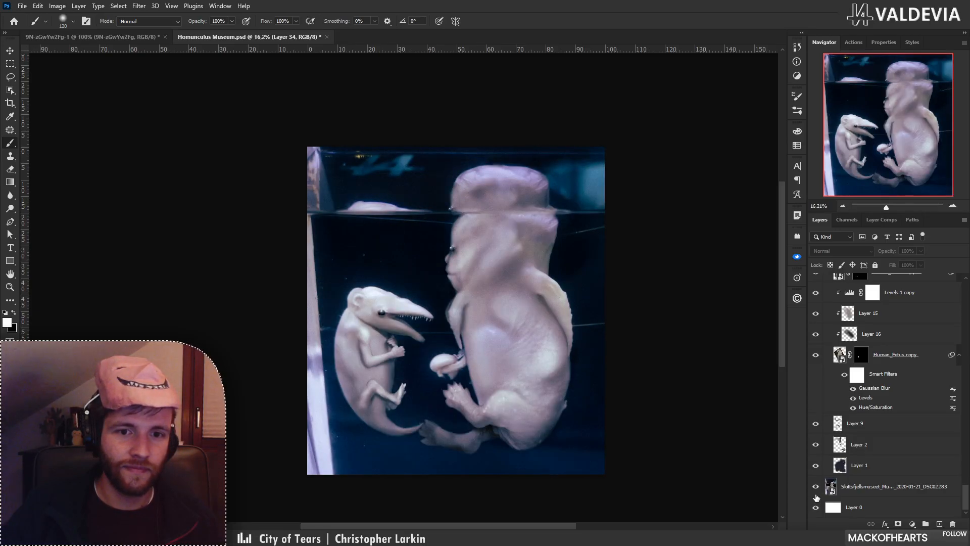
{"action": "left_click", "coordinate": [815, 494], "text": "alt"}
{"action": "left_click", "coordinate": [815, 494], "text": "alt"}
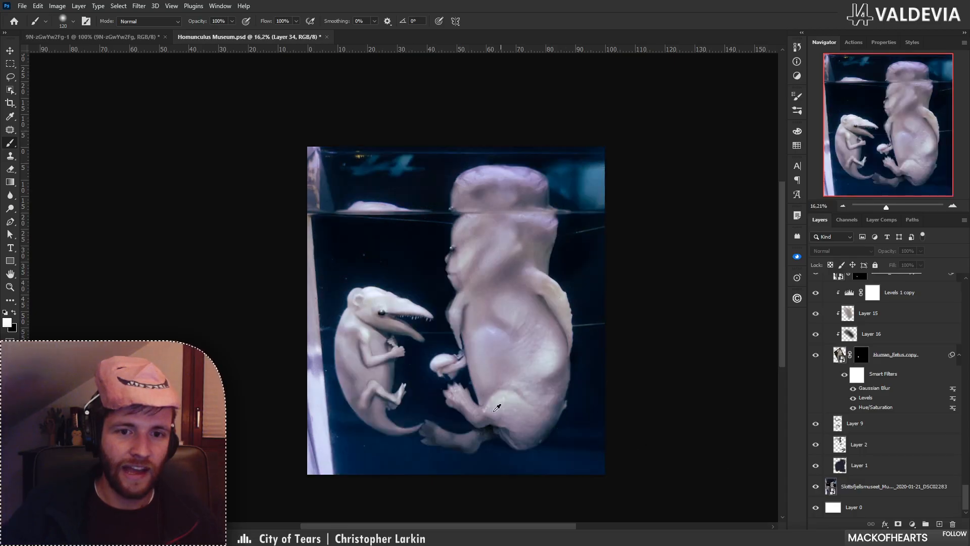
Examine both creatures at closer range against the unedited DSC02283 photo, ending with the full composite shown.
{"action": "key", "text": "z"}
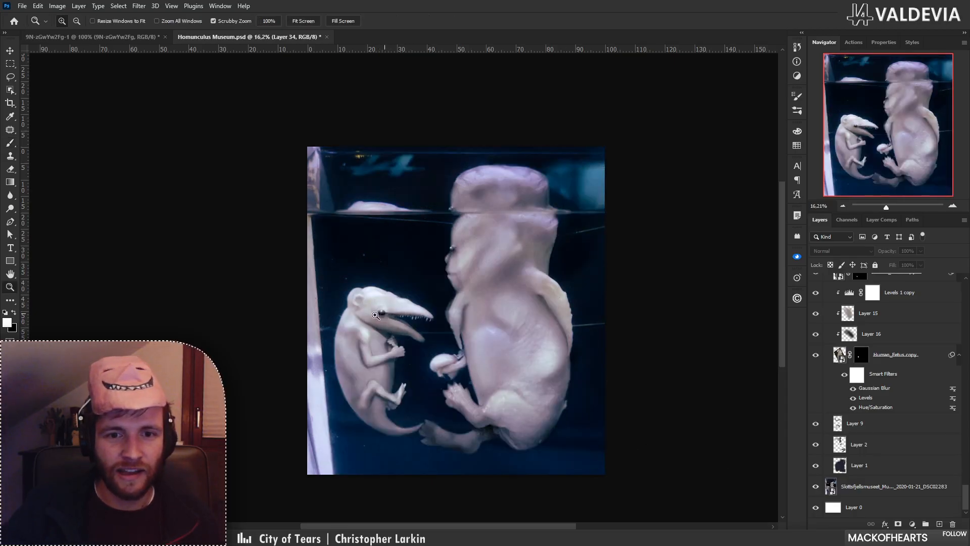
{"action": "mouse_move", "coordinate": [411, 317]}
{"action": "left_mouse_down"}
{"action": "mouse_move", "coordinate": [470, 317]}
{"action": "mouse_move", "coordinate": [390, 328]}
{"action": "left_mouse_up"}
{"action": "key", "text": "b"}
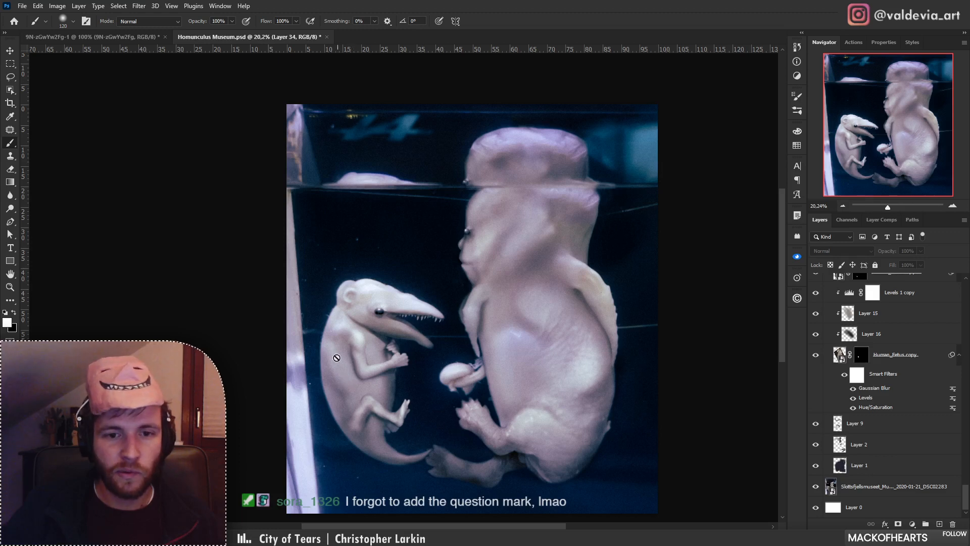
{"action": "left_click_drag", "start_coordinate": [472, 418], "coordinate": [424, 387]}
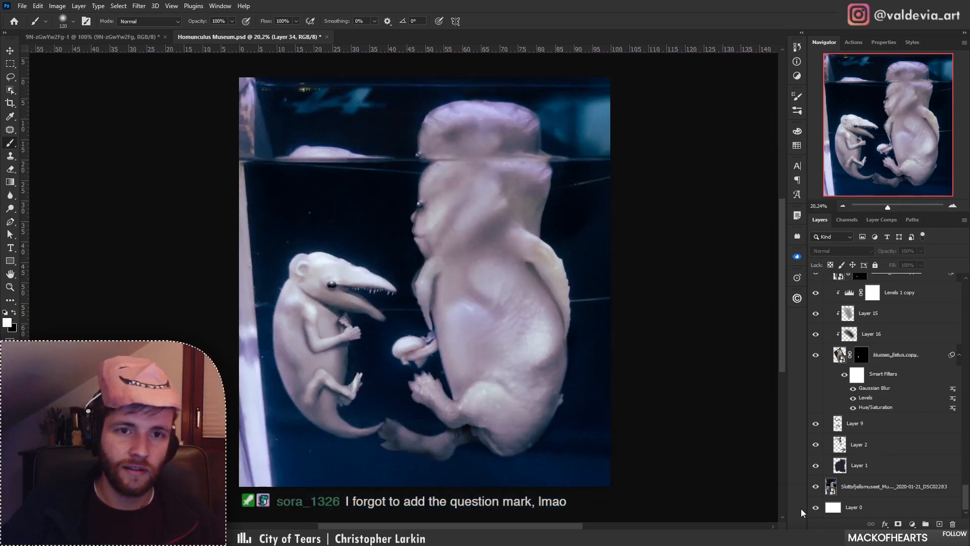
{"action": "left_click", "coordinate": [813, 504]}
{"action": "left_click", "coordinate": [813, 504]}
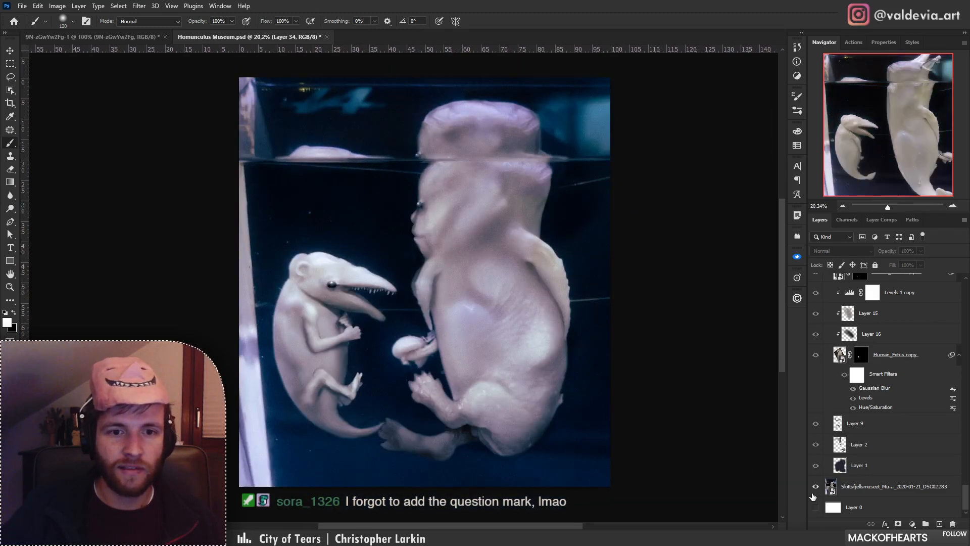
{"action": "left_click", "coordinate": [813, 503]}
{"action": "left_click", "coordinate": [814, 489]}
{"action": "left_click", "coordinate": [814, 489]}
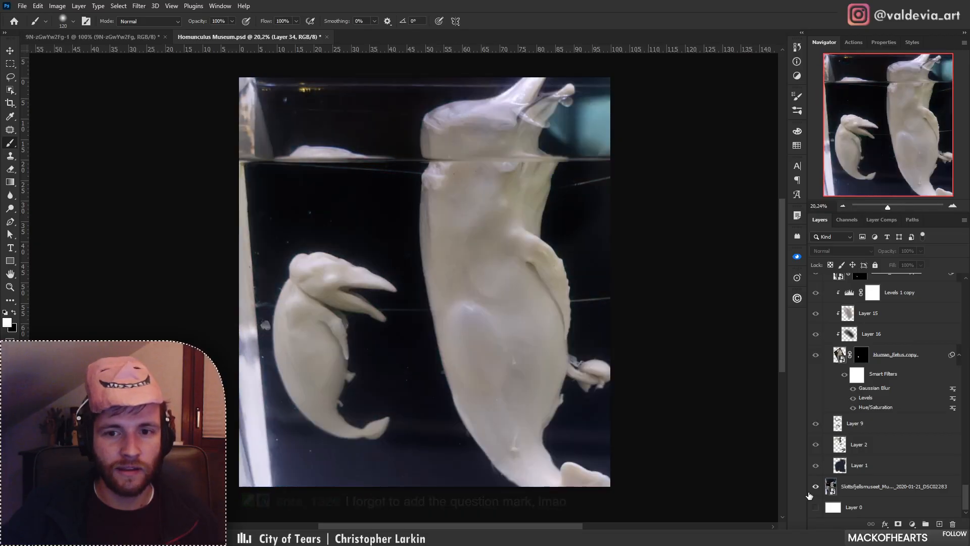
{"action": "left_click", "coordinate": [815, 506]}
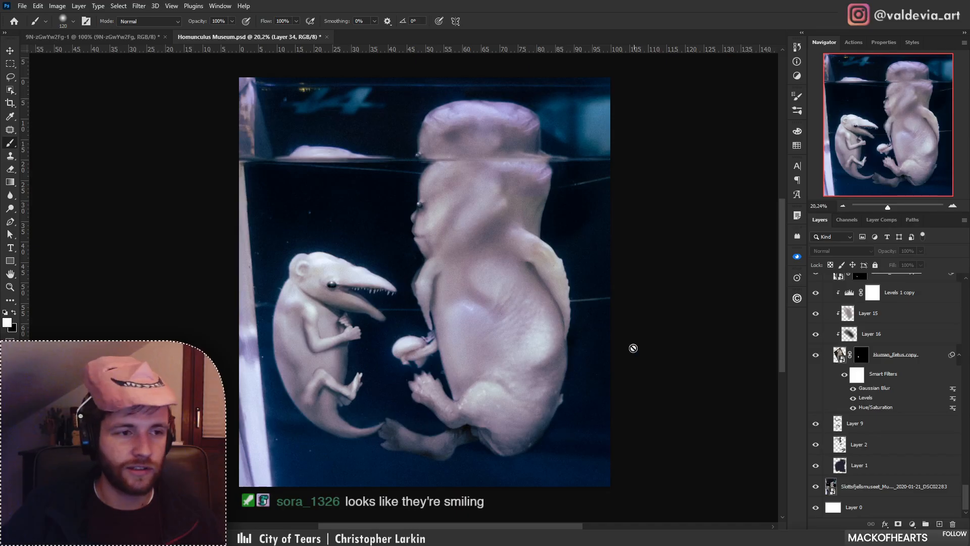
{"action": "left_click_drag", "start_coordinate": [440, 322], "coordinate": [484, 324]}
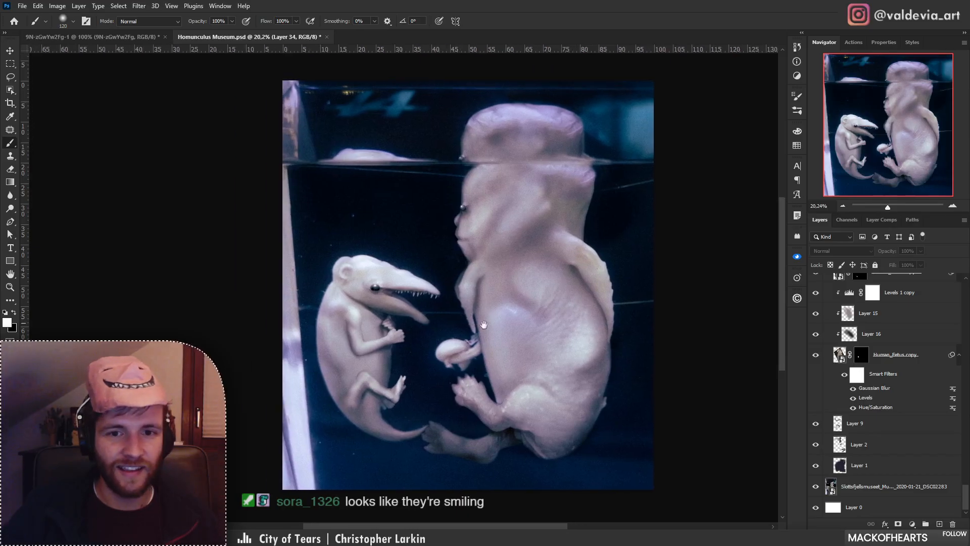
Add a new empty layer directly above Layer 35 for annotations.
{"action": "scroll", "coordinate": [930, 467], "scroll_direction": "up", "scroll_amount": 10}
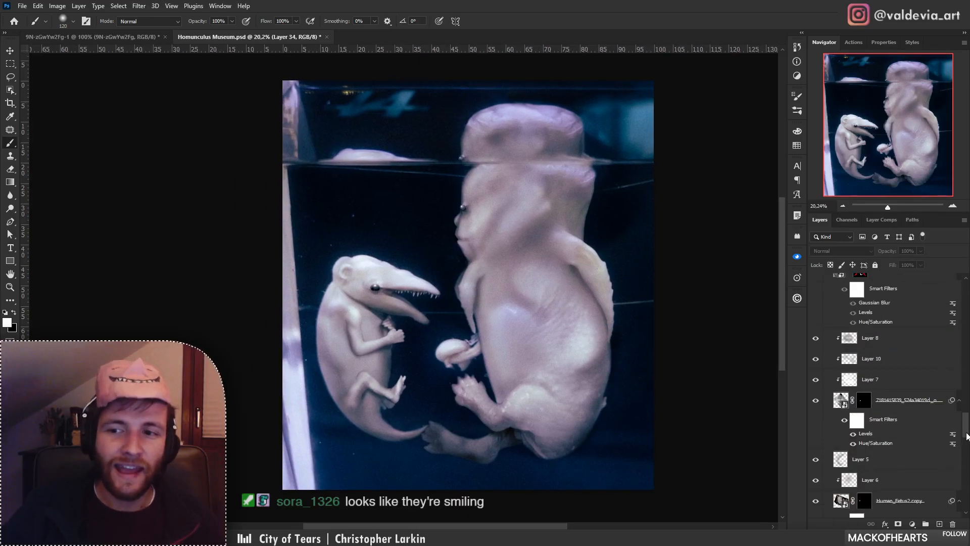
{"action": "left_click_drag", "start_coordinate": [967, 435], "coordinate": [967, 295]}
{"action": "left_click", "coordinate": [908, 326]}
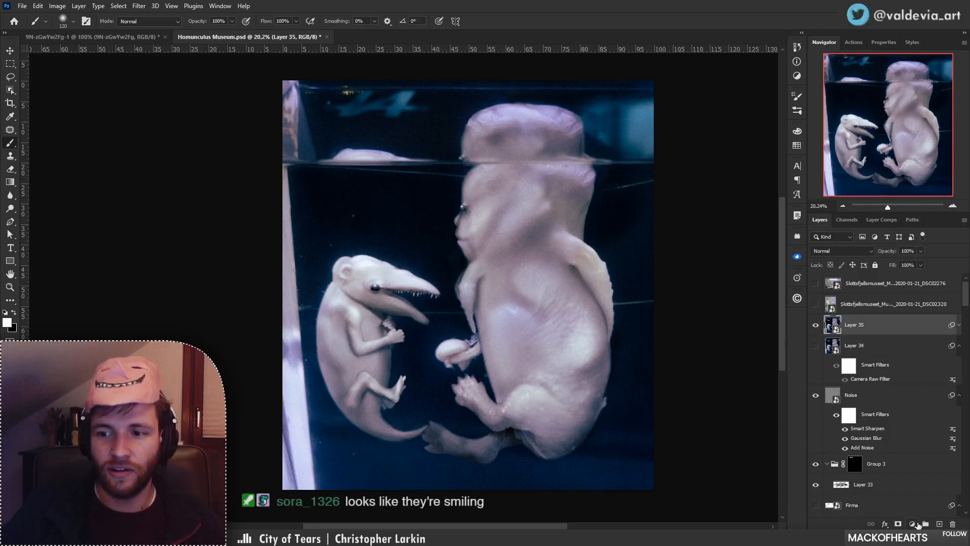
{"action": "left_click", "coordinate": [939, 523]}
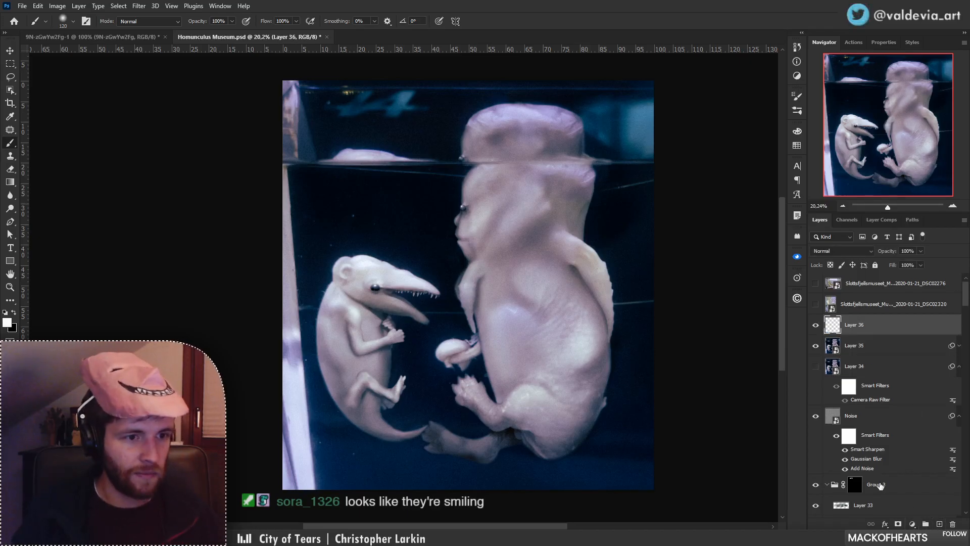
With a small Fountain Pen brush, draw a white arrow pointing down at the small creature's head on Layer 36.
{"action": "right_click", "coordinate": [494, 271]}
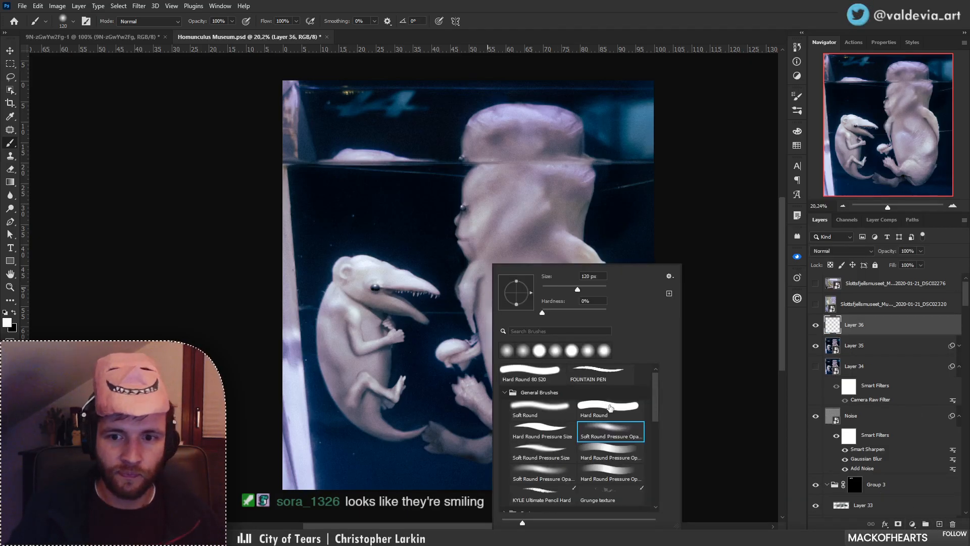
{"action": "left_click", "coordinate": [607, 380]}
{"action": "left_click", "coordinate": [568, 289]}
{"action": "mouse_move", "coordinate": [348, 203]}
{"action": "left_mouse_down"}
{"action": "mouse_move", "coordinate": [354, 246]}
{"action": "mouse_move", "coordinate": [363, 229]}
{"action": "mouse_move", "coordinate": [334, 255]}
{"action": "mouse_move", "coordinate": [332, 239]}
{"action": "left_mouse_up"}
{"action": "key", "text": "ctrl+z"}
{"action": "key", "text": "ctrl+z"}
{"action": "mouse_move", "coordinate": [367, 206]}
{"action": "left_mouse_down"}
{"action": "mouse_move", "coordinate": [347, 246]}
{"action": "mouse_move", "coordinate": [363, 246]}
{"action": "mouse_move", "coordinate": [393, 201]}
{"action": "left_mouse_up"}
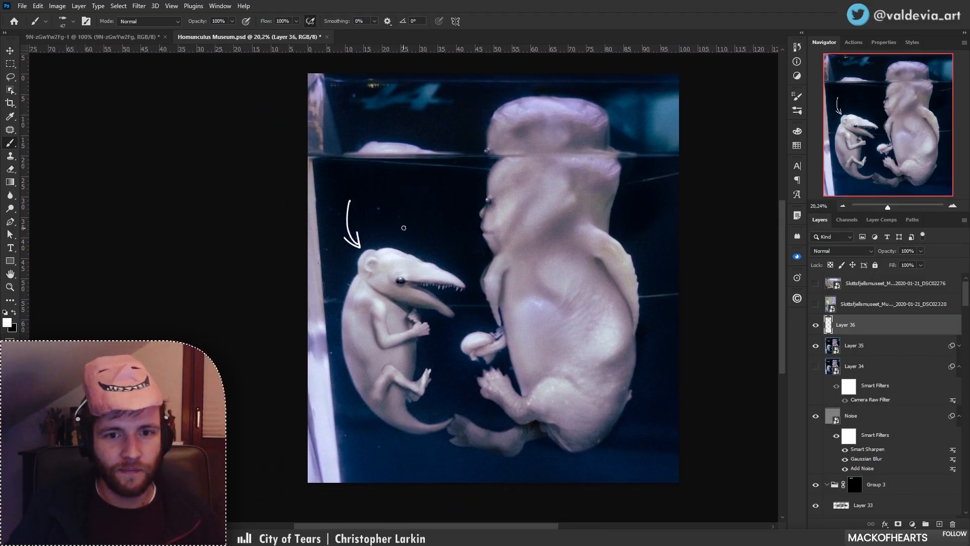
Handwrite the label "Lenny" in white above the small creature's arrow, undoing faulty strokes.
{"action": "key", "text": "z"}
{"action": "left_click_drag", "start_coordinate": [356, 340], "coordinate": [333, 333]}
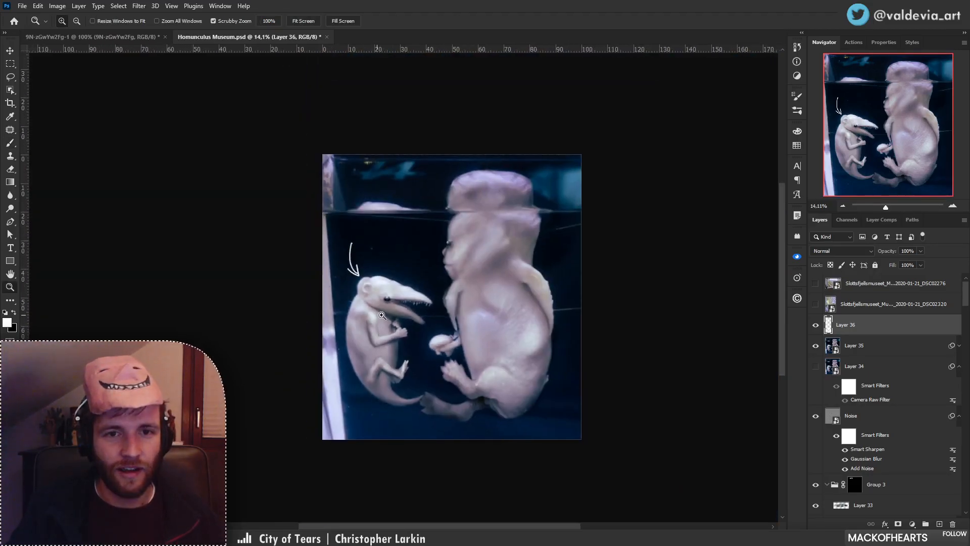
{"action": "left_click_drag", "start_coordinate": [382, 316], "coordinate": [400, 315]}
{"action": "key", "text": "b"}
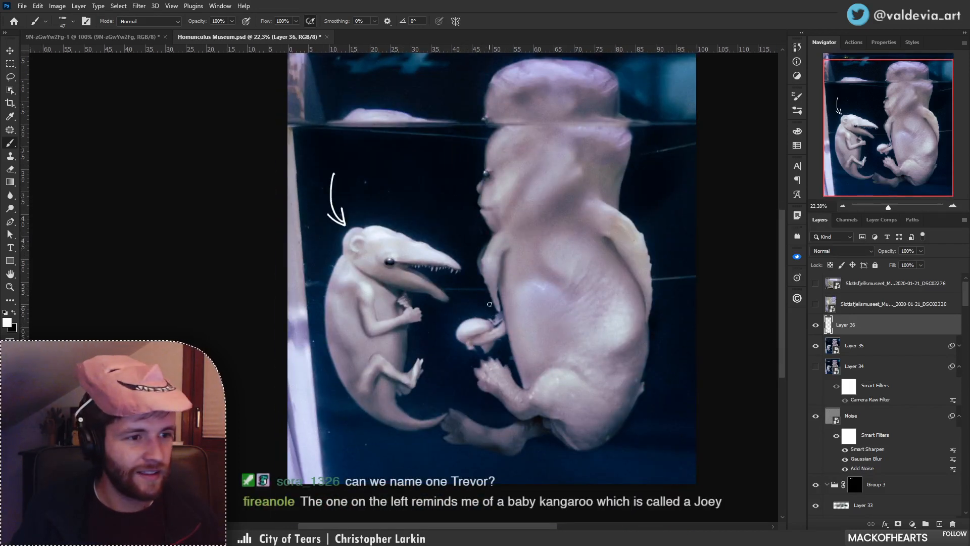
{"action": "left_click_drag", "start_coordinate": [447, 284], "coordinate": [456, 310]}
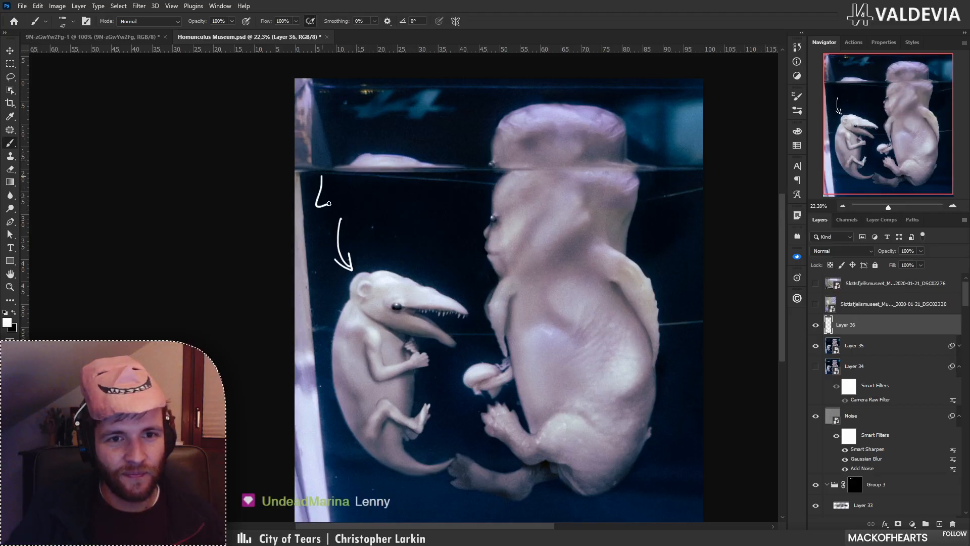
{"action": "left_click_drag", "start_coordinate": [334, 193], "coordinate": [336, 209]}
{"action": "mouse_move", "coordinate": [340, 207]}
{"action": "left_mouse_down"}
{"action": "mouse_move", "coordinate": [354, 203]}
{"action": "mouse_move", "coordinate": [322, 188]}
{"action": "mouse_move", "coordinate": [338, 208]}
{"action": "mouse_move", "coordinate": [353, 205]}
{"action": "mouse_move", "coordinate": [370, 219]}
{"action": "mouse_move", "coordinate": [385, 220]}
{"action": "mouse_move", "coordinate": [402, 205]}
{"action": "mouse_move", "coordinate": [418, 237]}
{"action": "left_mouse_up"}
{"action": "key", "text": "ctrl+z"}
{"action": "key", "text": "ctrl+z"}
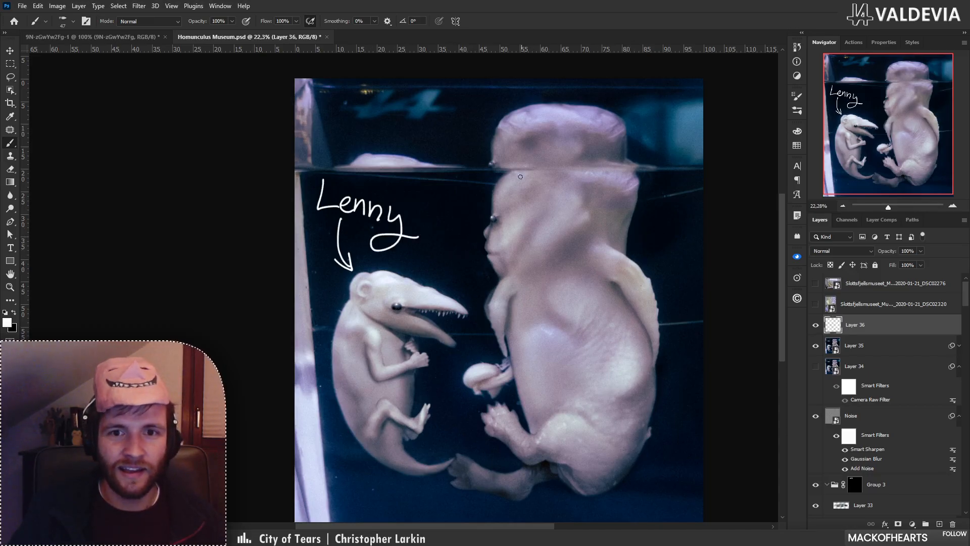
Draw a second white arrow pointing down at the large creature's face on Layer 36.
{"action": "left_click_drag", "start_coordinate": [668, 377], "coordinate": [647, 285]}
{"action": "mouse_move", "coordinate": [617, 217]}
{"action": "left_mouse_down"}
{"action": "mouse_move", "coordinate": [622, 254]}
{"action": "mouse_move", "coordinate": [609, 320]}
{"action": "left_mouse_up"}
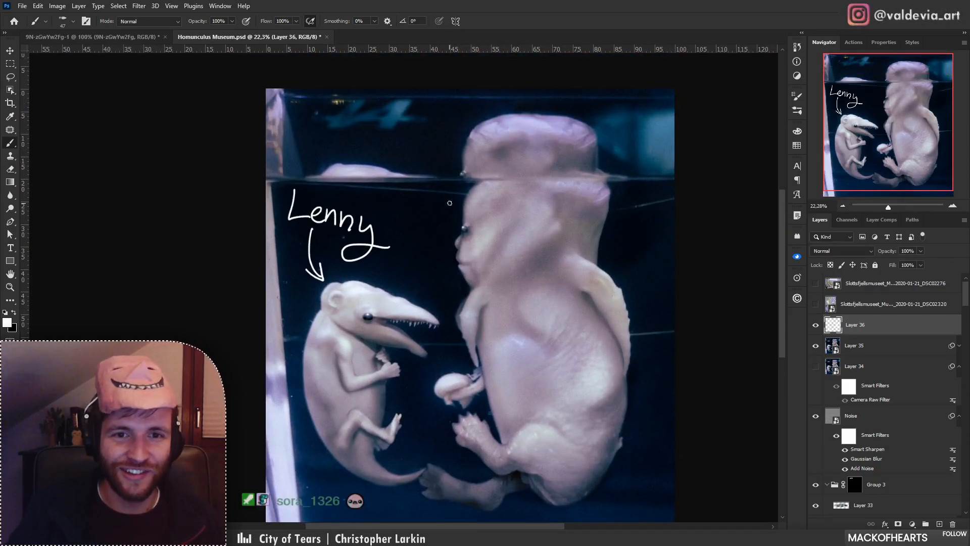
{"action": "mouse_move", "coordinate": [445, 150]}
{"action": "left_mouse_down"}
{"action": "mouse_move", "coordinate": [439, 211]}
{"action": "mouse_move", "coordinate": [452, 197]}
{"action": "left_mouse_up"}
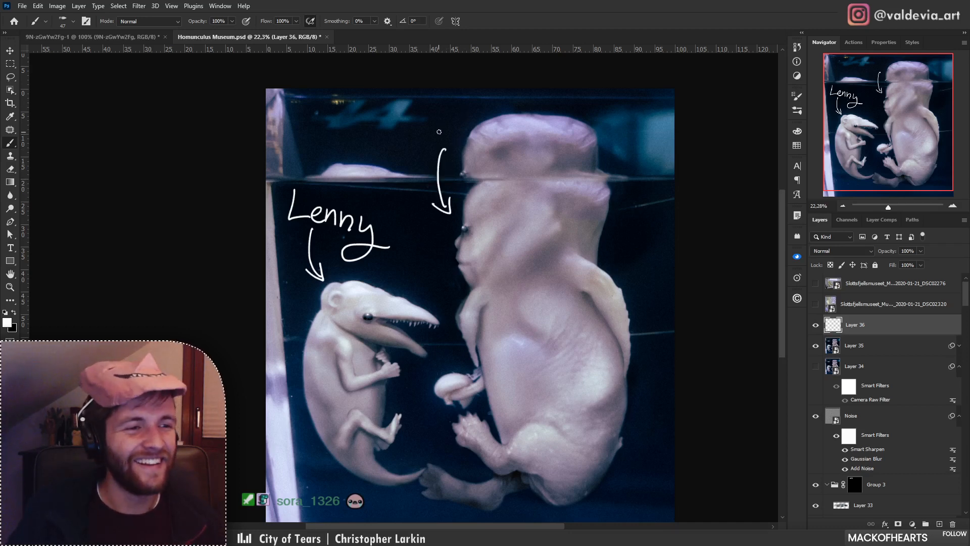
Handwrite "Trevor" in white above the arrow pointing to the larger creature.
{"action": "left_click_drag", "start_coordinate": [432, 150], "coordinate": [425, 172]}
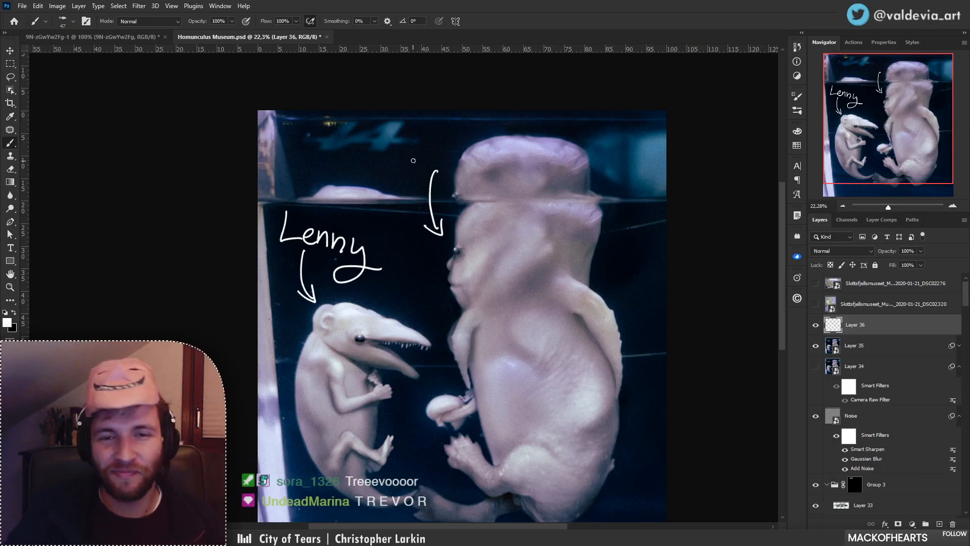
{"action": "mouse_move", "coordinate": [428, 149]}
{"action": "left_mouse_down"}
{"action": "mouse_move", "coordinate": [459, 146]}
{"action": "mouse_move", "coordinate": [443, 153]}
{"action": "mouse_move", "coordinate": [457, 166]}
{"action": "mouse_move", "coordinate": [497, 153]}
{"action": "mouse_move", "coordinate": [499, 162]}
{"action": "mouse_move", "coordinate": [534, 159]}
{"action": "left_mouse_up"}
{"action": "key", "text": "ctrl+z"}
Handwrite "(not Henderson)" in smaller letters on a line beneath "Trevor".
{"action": "key", "text": "ctrl+space"}
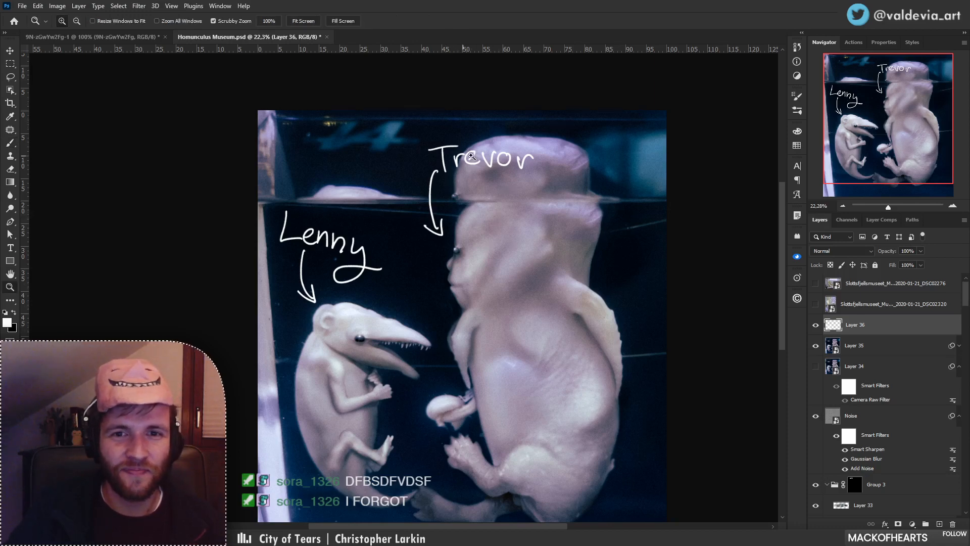
{"action": "left_click_drag", "start_coordinate": [464, 156], "coordinate": [515, 156]}
{"action": "mouse_move", "coordinate": [399, 234]}
{"action": "left_mouse_down"}
{"action": "mouse_move", "coordinate": [387, 291]}
{"action": "mouse_move", "coordinate": [403, 312]}
{"action": "left_mouse_up"}
{"action": "left_click_drag", "start_coordinate": [405, 255], "coordinate": [434, 289]}
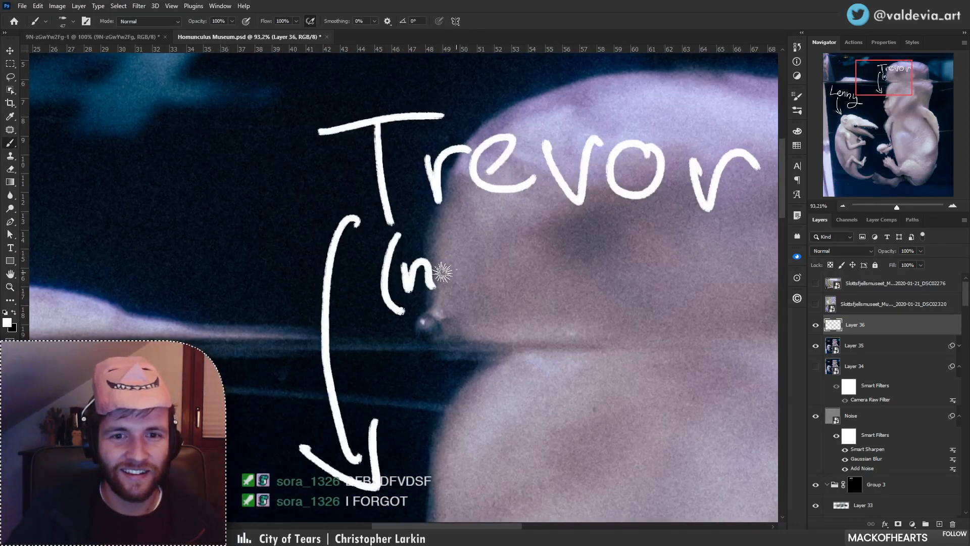
{"action": "left_click_drag", "start_coordinate": [457, 258], "coordinate": [454, 262]}
{"action": "mouse_move", "coordinate": [478, 237]}
{"action": "left_mouse_down"}
{"action": "mouse_move", "coordinate": [487, 280]}
{"action": "mouse_move", "coordinate": [501, 256]}
{"action": "left_mouse_up"}
{"action": "mouse_move", "coordinate": [536, 290]}
{"action": "left_mouse_down"}
{"action": "mouse_move", "coordinate": [422, 255]}
{"action": "mouse_move", "coordinate": [440, 275]}
{"action": "mouse_move", "coordinate": [453, 265]}
{"action": "left_mouse_up"}
{"action": "key", "text": "ctrl+z"}
{"action": "mouse_move", "coordinate": [412, 230]}
{"action": "left_mouse_down"}
{"action": "mouse_move", "coordinate": [411, 283]}
{"action": "mouse_move", "coordinate": [441, 283]}
{"action": "left_mouse_up"}
{"action": "mouse_move", "coordinate": [400, 252]}
{"action": "left_mouse_down"}
{"action": "mouse_move", "coordinate": [478, 256]}
{"action": "mouse_move", "coordinate": [506, 277]}
{"action": "mouse_move", "coordinate": [571, 277]}
{"action": "mouse_move", "coordinate": [576, 264]}
{"action": "mouse_move", "coordinate": [645, 282]}
{"action": "mouse_move", "coordinate": [659, 269]}
{"action": "mouse_move", "coordinate": [694, 294]}
{"action": "left_mouse_up"}
{"action": "left_click_drag", "start_coordinate": [700, 224], "coordinate": [724, 327]}
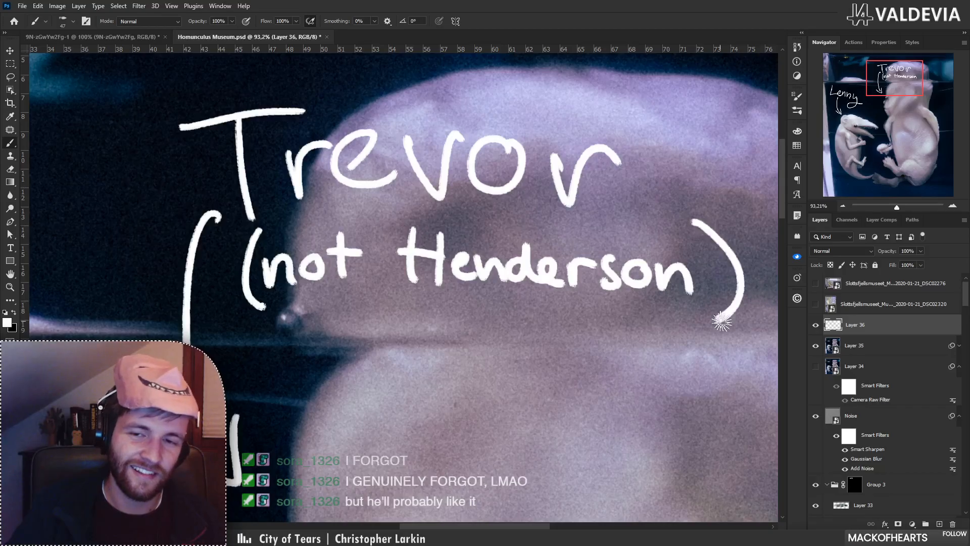
Inspect the handwritten labels against the whole image and close up.
{"action": "mouse_move", "coordinate": [575, 339]}
{"action": "left_mouse_down"}
{"action": "mouse_move", "coordinate": [527, 337]}
{"action": "mouse_move", "coordinate": [478, 369]}
{"action": "left_mouse_up"}
{"action": "left_click_drag", "start_coordinate": [569, 419], "coordinate": [514, 245]}
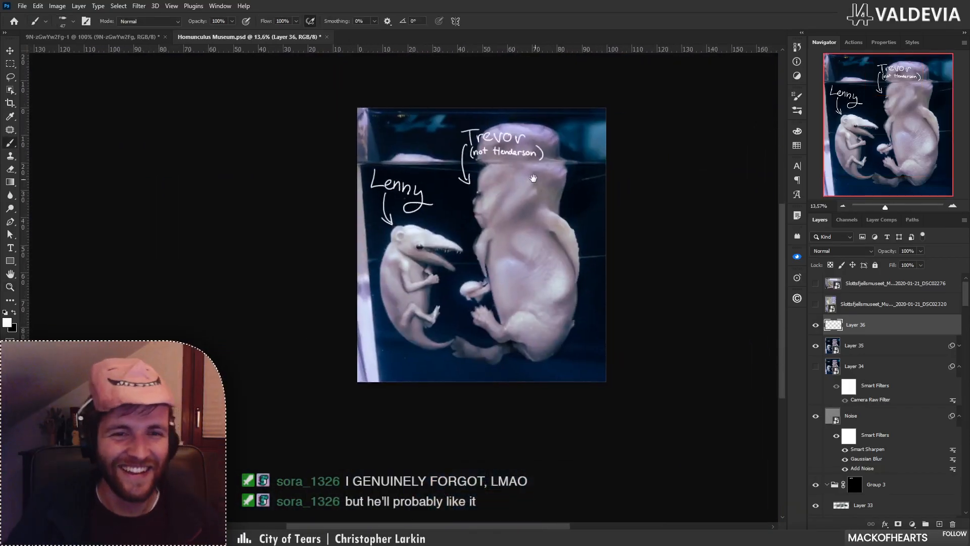
{"action": "mouse_move", "coordinate": [524, 174]}
{"action": "left_mouse_down"}
{"action": "mouse_move", "coordinate": [509, 195]}
{"action": "mouse_move", "coordinate": [471, 204]}
{"action": "left_mouse_up"}
{"action": "key", "text": "ctrl+space"}
{"action": "left_click_drag", "start_coordinate": [430, 238], "coordinate": [437, 237]}
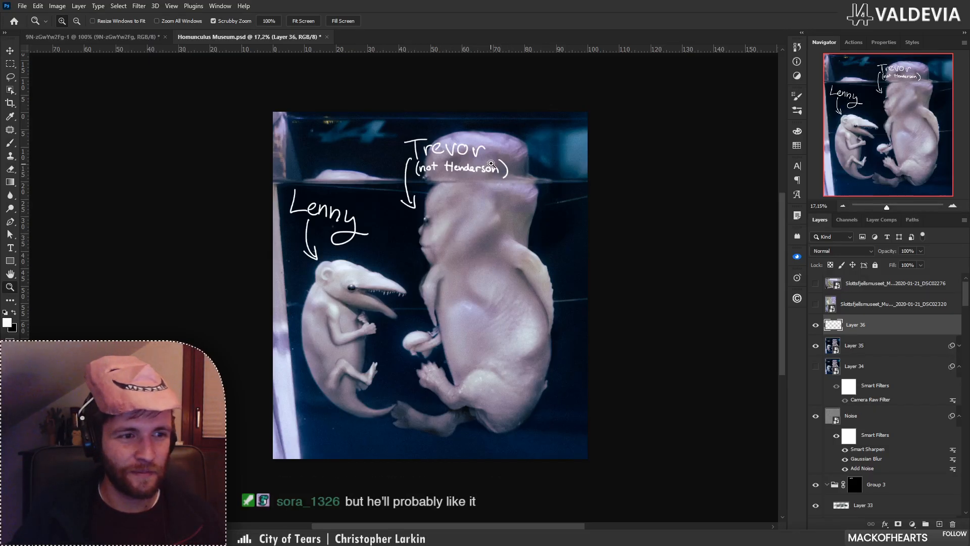
{"action": "left_click_drag", "start_coordinate": [461, 146], "coordinate": [522, 135]}
{"action": "key", "text": "space"}
{"action": "left_click_drag", "start_coordinate": [496, 208], "coordinate": [467, 261]}
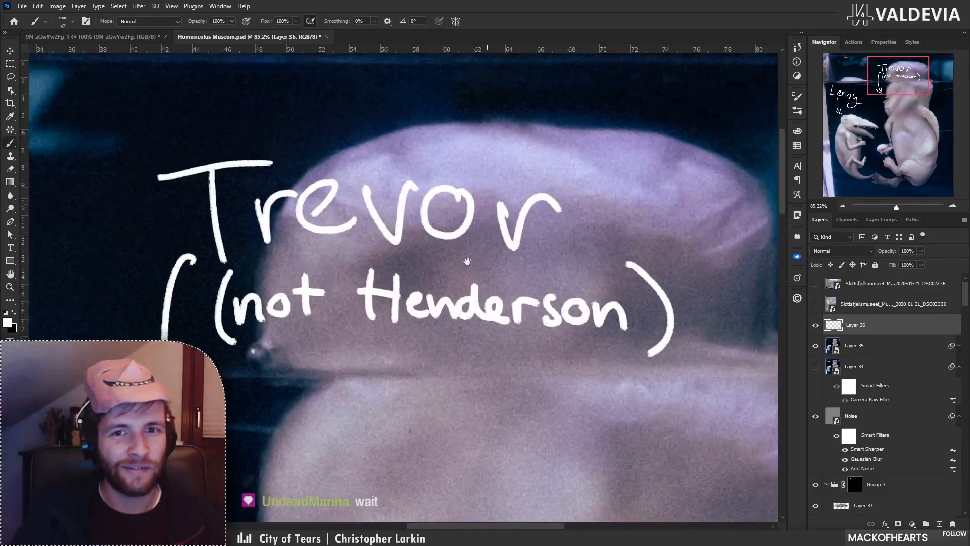
{"action": "left_click_drag", "start_coordinate": [531, 283], "coordinate": [412, 266]}
{"action": "key", "text": "z"}
{"action": "left_click_drag", "start_coordinate": [445, 296], "coordinate": [424, 294]}
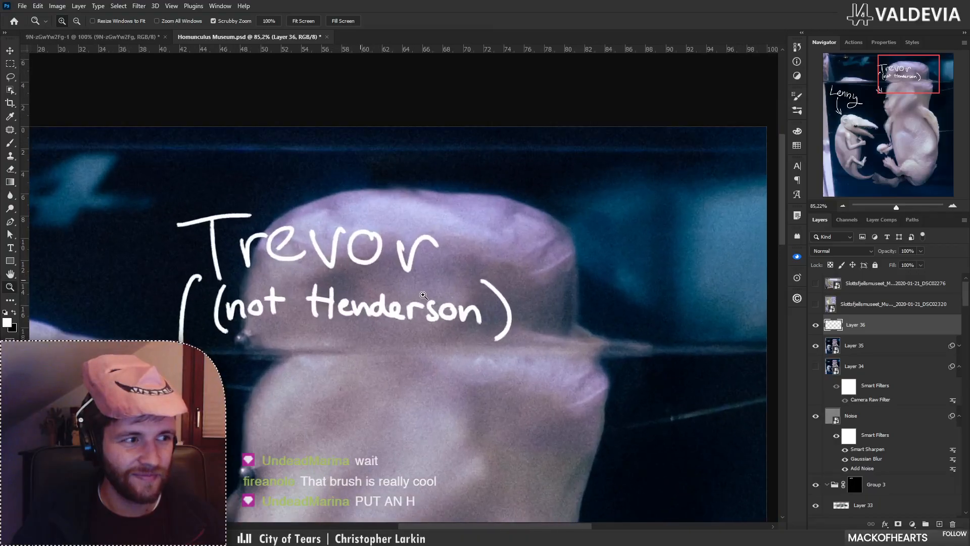
Look through the brush presets around the FOUNTAIN PEN brush and the Shiyoon Ink Brushes group.
{"action": "key", "text": "b"}
{"action": "right_click", "coordinate": [468, 286]}
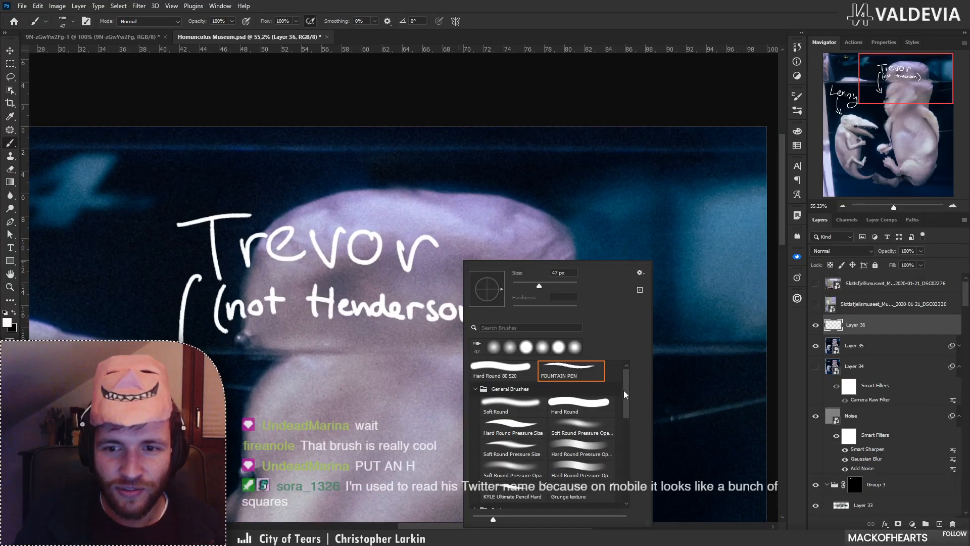
{"action": "left_click_drag", "start_coordinate": [624, 390], "coordinate": [627, 425]}
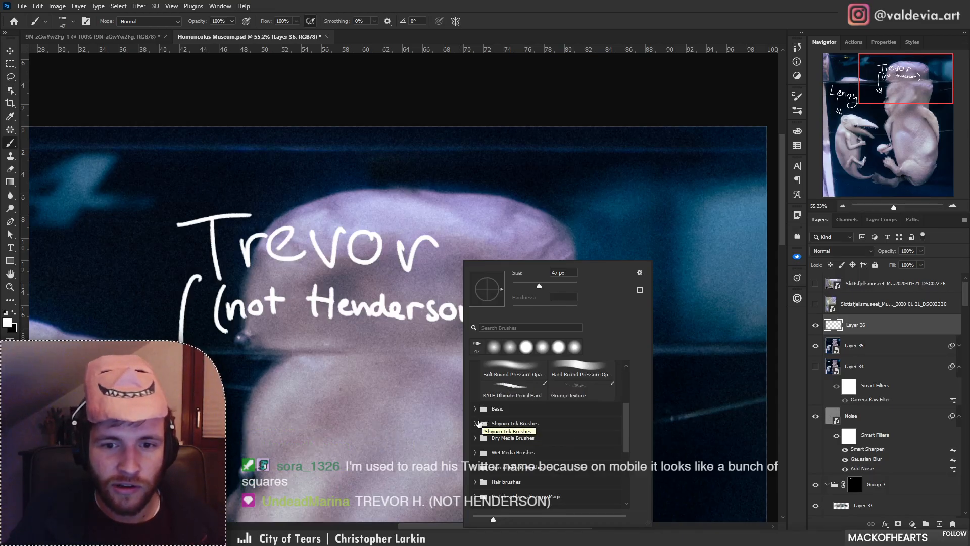
{"action": "left_click", "coordinate": [623, 423]}
{"action": "scroll", "coordinate": [578, 384], "scroll_direction": "up", "scroll_amount": 5}
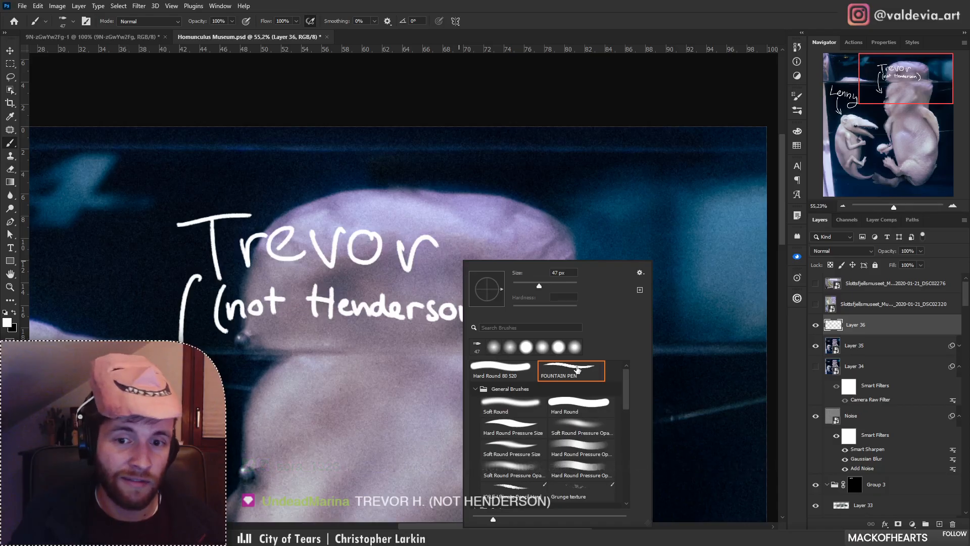
{"action": "scroll", "coordinate": [626, 404], "scroll_direction": "down", "scroll_amount": 3}
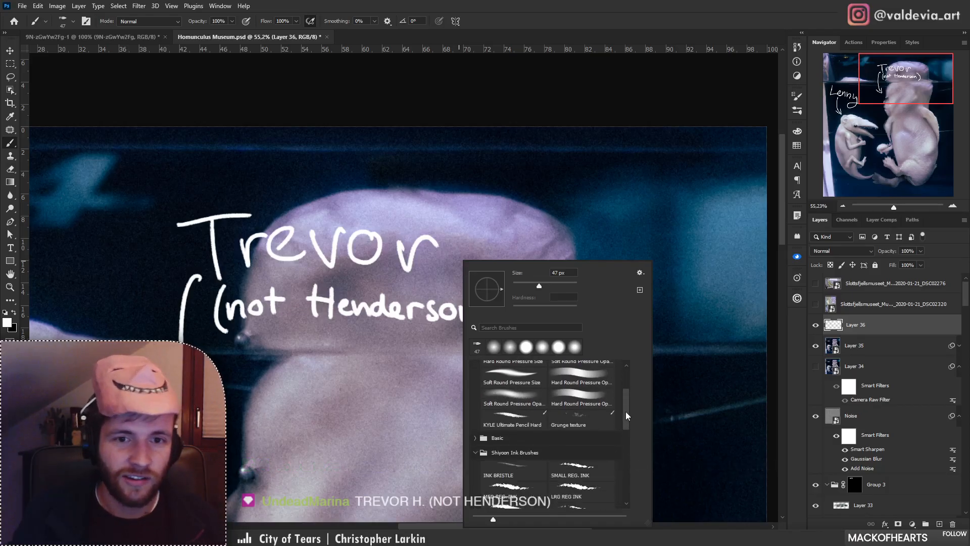
{"action": "left_click", "coordinate": [483, 442]}
{"action": "scroll", "coordinate": [620, 407], "scroll_direction": "up", "scroll_amount": 3}
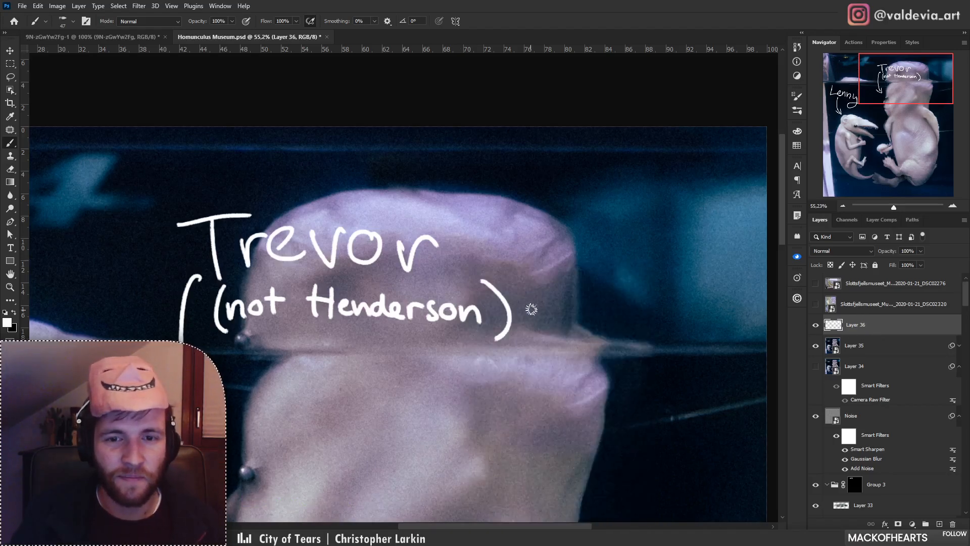
{"action": "left_click_drag", "start_coordinate": [438, 350], "coordinate": [500, 317]}
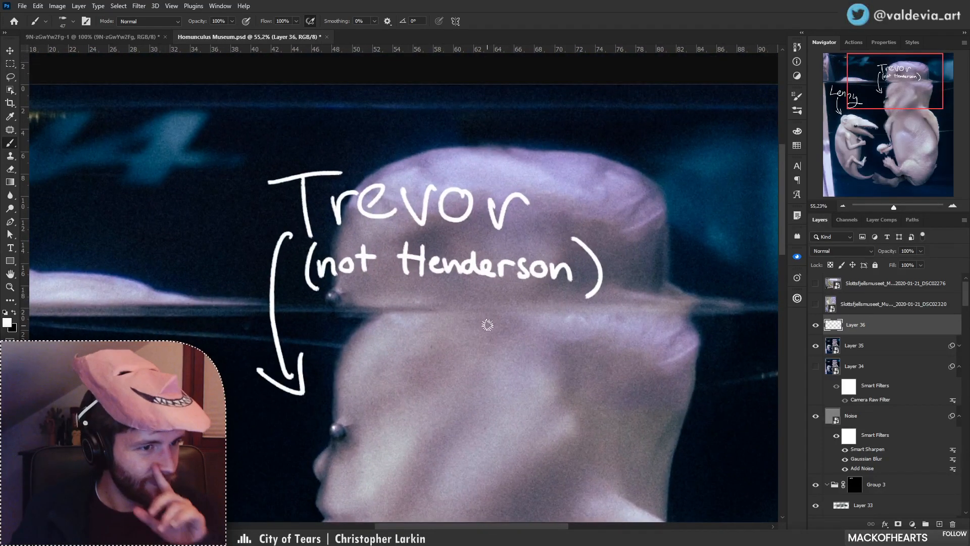
{"action": "left_click_drag", "start_coordinate": [581, 152], "coordinate": [575, 223]}
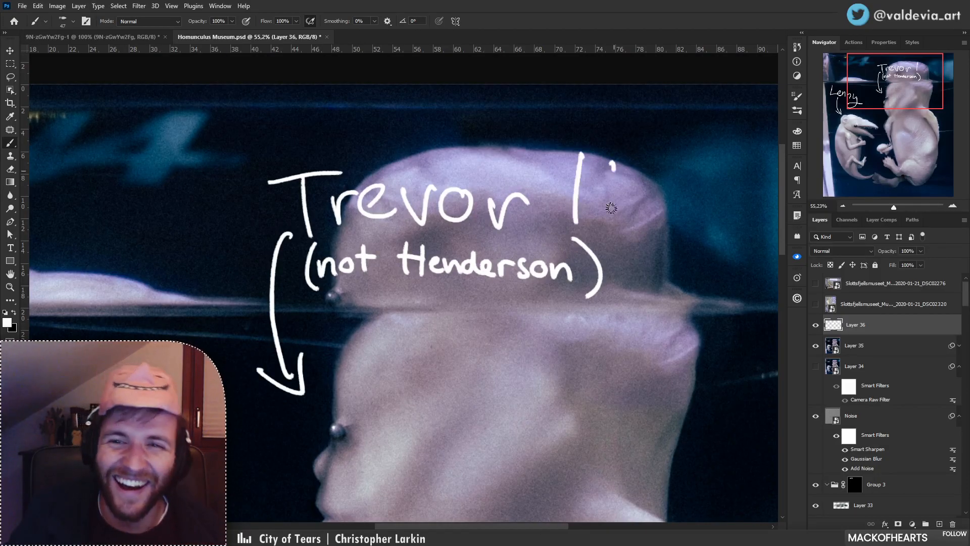
{"action": "left_click_drag", "start_coordinate": [613, 161], "coordinate": [609, 230]}
{"action": "left_click_drag", "start_coordinate": [573, 201], "coordinate": [617, 199]}
{"action": "key", "text": "ctrl+space"}
{"action": "left_click_drag", "start_coordinate": [497, 336], "coordinate": [474, 361]}
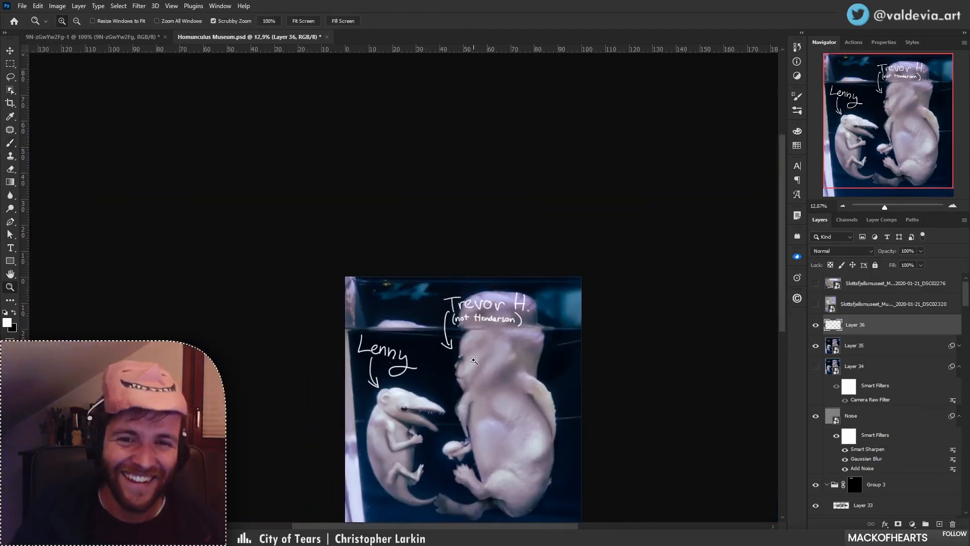
{"action": "left_click_drag", "start_coordinate": [480, 318], "coordinate": [539, 301]}
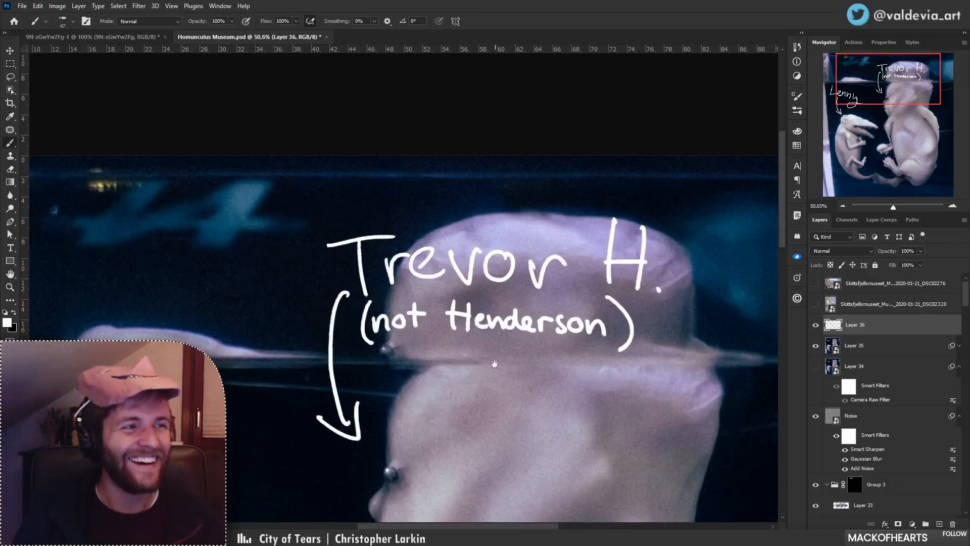
{"action": "key", "text": "space"}
{"action": "left_click_drag", "start_coordinate": [487, 391], "coordinate": [469, 282]}
{"action": "key", "text": "ctrl+space"}
{"action": "left_click_drag", "start_coordinate": [418, 349], "coordinate": [346, 360]}
{"action": "left_click_drag", "start_coordinate": [384, 436], "coordinate": [406, 438]}
{"action": "key", "text": "space"}
{"action": "left_click_drag", "start_coordinate": [441, 446], "coordinate": [485, 389]}
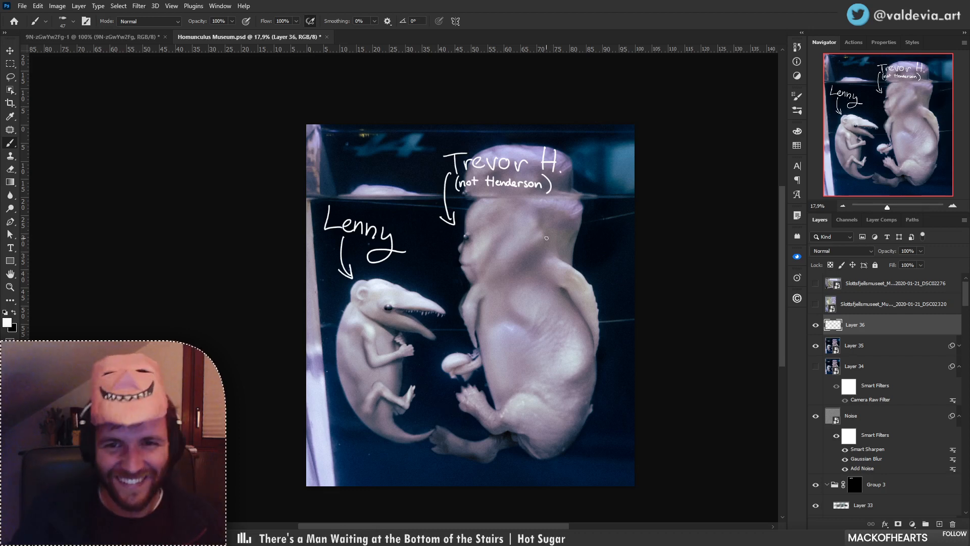
Handwrite "(it's a different" on a third line beneath "(not Henderson)".
{"action": "key", "text": "ctrl+space"}
{"action": "left_click_drag", "start_coordinate": [484, 159], "coordinate": [546, 158]}
{"action": "left_click_drag", "start_coordinate": [389, 308], "coordinate": [394, 352]}
{"action": "left_click", "coordinate": [396, 313]}
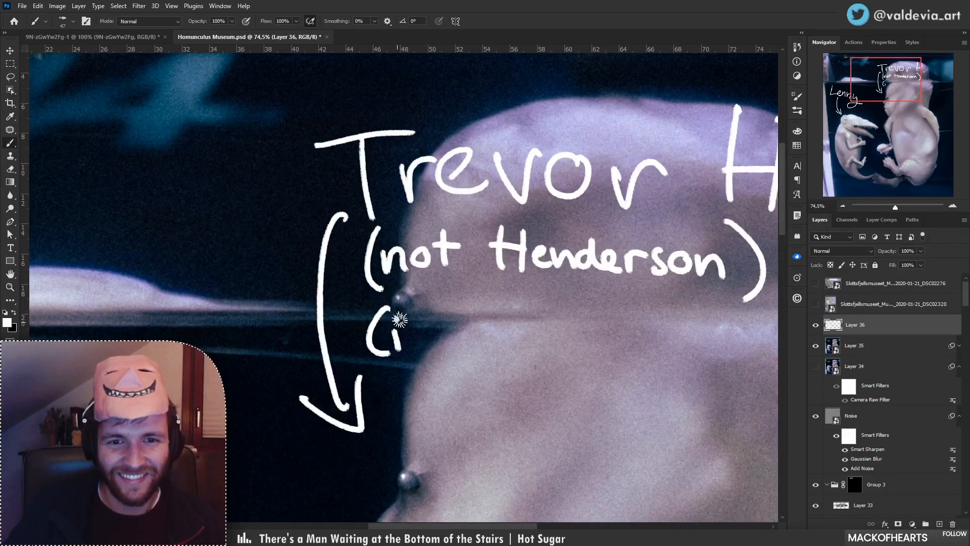
{"action": "left_click_drag", "start_coordinate": [419, 313], "coordinate": [422, 353]}
{"action": "mouse_move", "coordinate": [409, 331]}
{"action": "left_mouse_down"}
{"action": "mouse_move", "coordinate": [422, 351]}
{"action": "mouse_move", "coordinate": [444, 330]}
{"action": "mouse_move", "coordinate": [455, 354]}
{"action": "left_mouse_up"}
{"action": "mouse_move", "coordinate": [520, 348]}
{"action": "left_mouse_down"}
{"action": "mouse_move", "coordinate": [405, 334]}
{"action": "mouse_move", "coordinate": [500, 337]}
{"action": "mouse_move", "coordinate": [520, 370]}
{"action": "left_mouse_up"}
{"action": "left_click", "coordinate": [498, 308]}
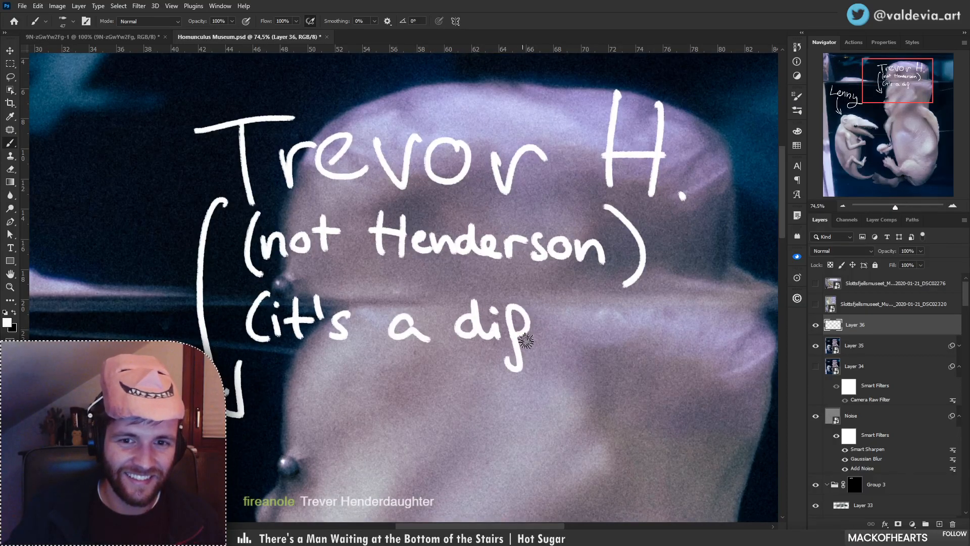
{"action": "mouse_move", "coordinate": [528, 331]}
{"action": "left_mouse_down"}
{"action": "mouse_move", "coordinate": [535, 372]}
{"action": "mouse_move", "coordinate": [609, 321]}
{"action": "mouse_move", "coordinate": [612, 343]}
{"action": "left_mouse_up"}
{"action": "left_click_drag", "start_coordinate": [617, 321], "coordinate": [645, 347]}
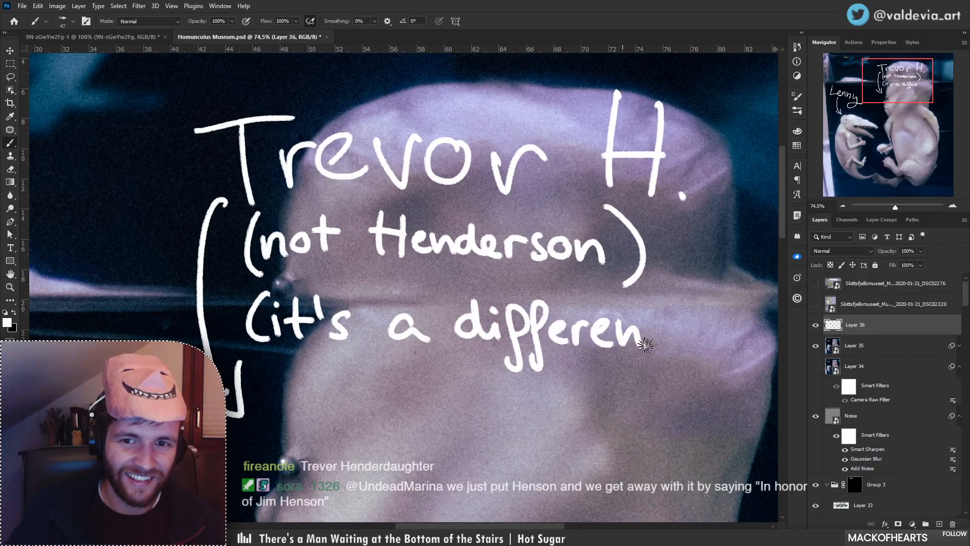
{"action": "left_click_drag", "start_coordinate": [653, 299], "coordinate": [659, 348]}
{"action": "left_click_drag", "start_coordinate": [644, 327], "coordinate": [678, 326]}
Complete the third label line with "one)" and its closing parenthesis.
{"action": "left_click_drag", "start_coordinate": [652, 384], "coordinate": [471, 363]}
{"action": "mouse_move", "coordinate": [545, 316]}
{"action": "left_mouse_down"}
{"action": "mouse_move", "coordinate": [530, 312]}
{"action": "mouse_move", "coordinate": [548, 310]}
{"action": "mouse_move", "coordinate": [573, 331]}
{"action": "left_mouse_up"}
{"action": "left_click_drag", "start_coordinate": [579, 323], "coordinate": [607, 331]}
{"action": "left_click_drag", "start_coordinate": [614, 291], "coordinate": [624, 351]}
{"action": "mouse_move", "coordinate": [565, 351]}
{"action": "left_mouse_down"}
{"action": "mouse_move", "coordinate": [613, 323]}
{"action": "mouse_move", "coordinate": [697, 241]}
{"action": "left_mouse_up"}
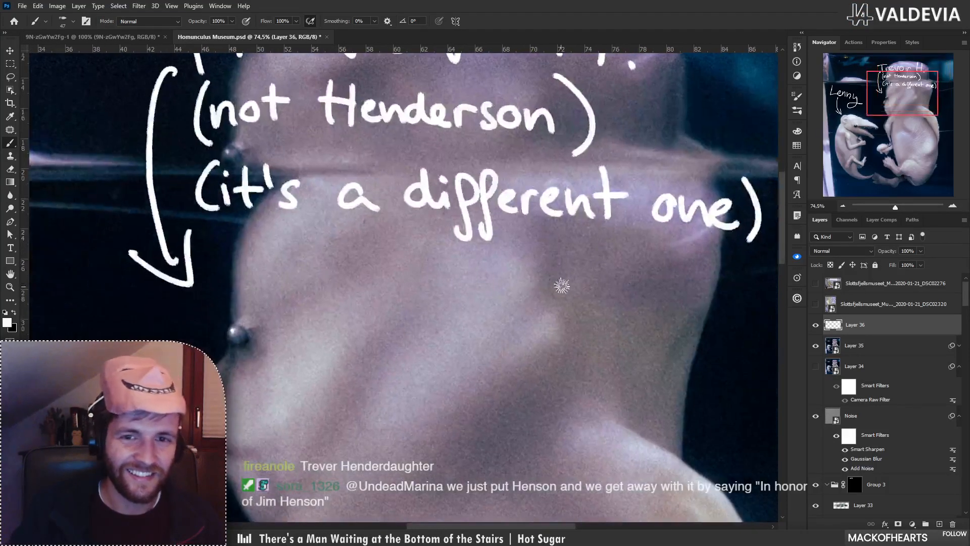
{"action": "key", "text": "z"}
{"action": "left_click_drag", "start_coordinate": [473, 307], "coordinate": [372, 331]}
{"action": "left_click_drag", "start_coordinate": [477, 331], "coordinate": [498, 333]}
{"action": "key", "text": "b"}
{"action": "mouse_move", "coordinate": [484, 383]}
{"action": "left_mouse_down"}
{"action": "mouse_move", "coordinate": [459, 352]}
{"action": "mouse_move", "coordinate": [475, 342]}
{"action": "left_mouse_up"}
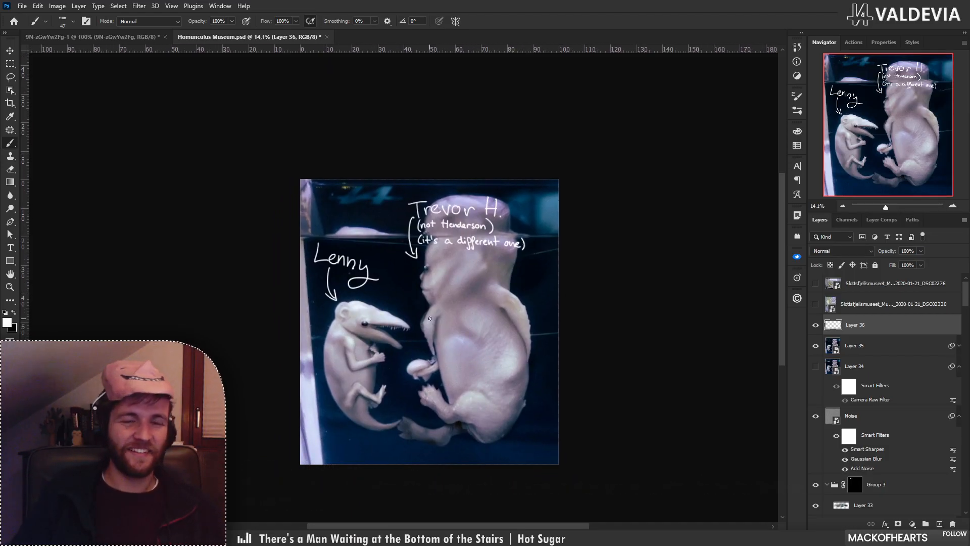
Try handwriting "Hendrik" across the larger creature's body below its face.
{"action": "scroll", "coordinate": [468, 261], "scroll_direction": "up", "scroll_amount": 5}
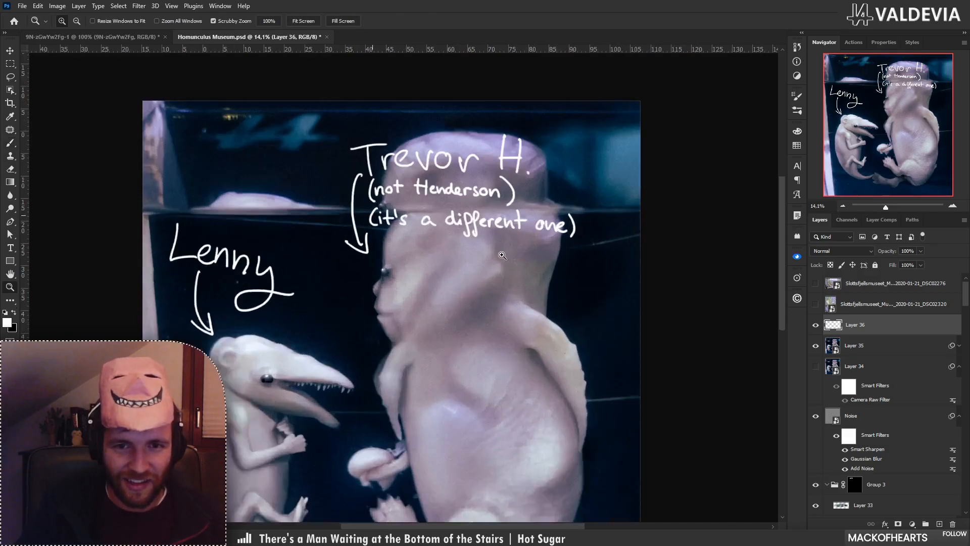
{"action": "left_click_drag", "start_coordinate": [389, 277], "coordinate": [372, 364]}
{"action": "left_click_drag", "start_coordinate": [399, 301], "coordinate": [390, 363]}
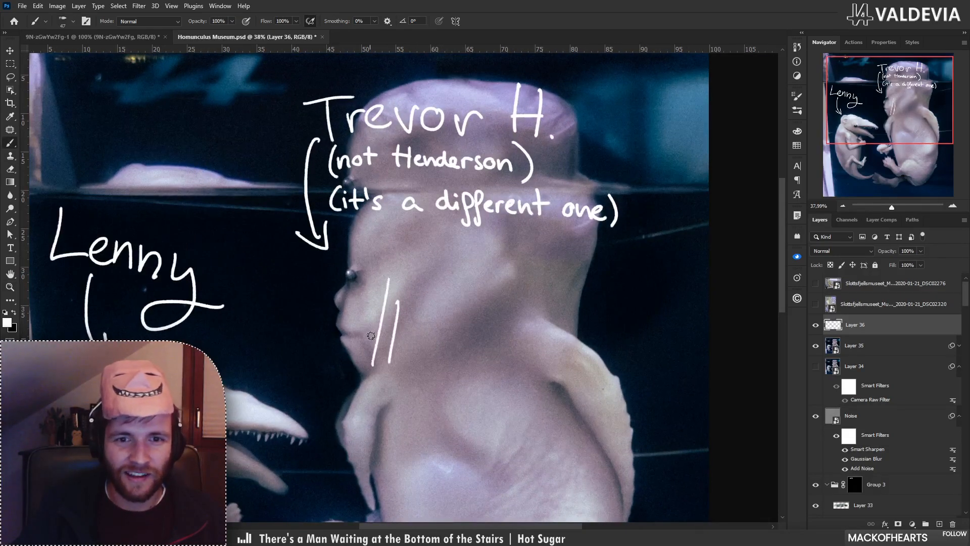
{"action": "left_click_drag", "start_coordinate": [421, 334], "coordinate": [440, 360]}
{"action": "mouse_move", "coordinate": [456, 337]}
{"action": "left_mouse_down"}
{"action": "mouse_move", "coordinate": [455, 359]}
{"action": "mouse_move", "coordinate": [465, 361]}
{"action": "left_mouse_up"}
{"action": "mouse_move", "coordinate": [472, 360]}
{"action": "left_mouse_down"}
{"action": "mouse_move", "coordinate": [486, 339]}
{"action": "mouse_move", "coordinate": [503, 362]}
{"action": "left_mouse_up"}
{"action": "left_click_drag", "start_coordinate": [528, 326], "coordinate": [557, 363]}
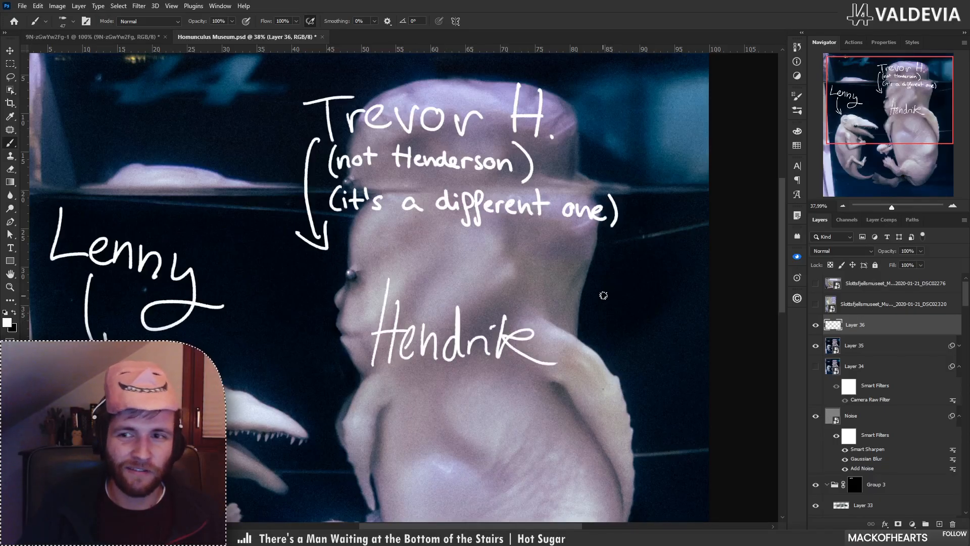
Undo all the brush strokes of the "Hendrik" lettering.
{"action": "key", "text": "ctrl+z"}
{"action": "key", "text": "ctrl+z"}
{"action": "key", "text": "ctrl+z"}
{"action": "key", "text": "ctrl+z"}
{"action": "key", "text": "ctrl+z"}
{"action": "key", "text": "ctrl+z"}
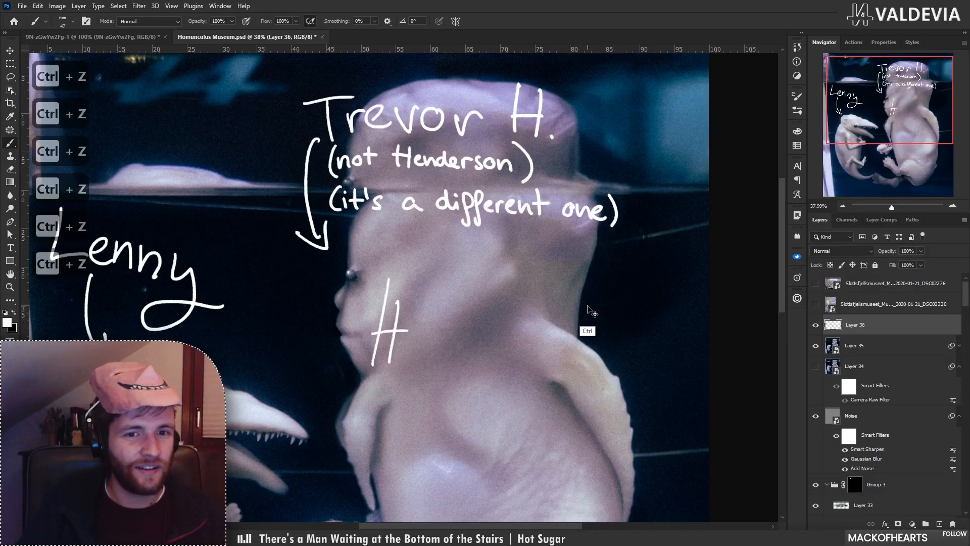
{"action": "key", "text": "ctrl+z"}
{"action": "key", "text": "ctrl+z"}
{"action": "key", "text": "ctrl+z"}
{"action": "key", "text": "z"}
{"action": "mouse_move", "coordinate": [430, 352]}
{"action": "left_mouse_down"}
{"action": "mouse_move", "coordinate": [382, 345]}
{"action": "mouse_move", "coordinate": [325, 354]}
{"action": "left_mouse_up"}
{"action": "left_click_drag", "start_coordinate": [362, 399], "coordinate": [402, 382]}
{"action": "key", "text": "b"}
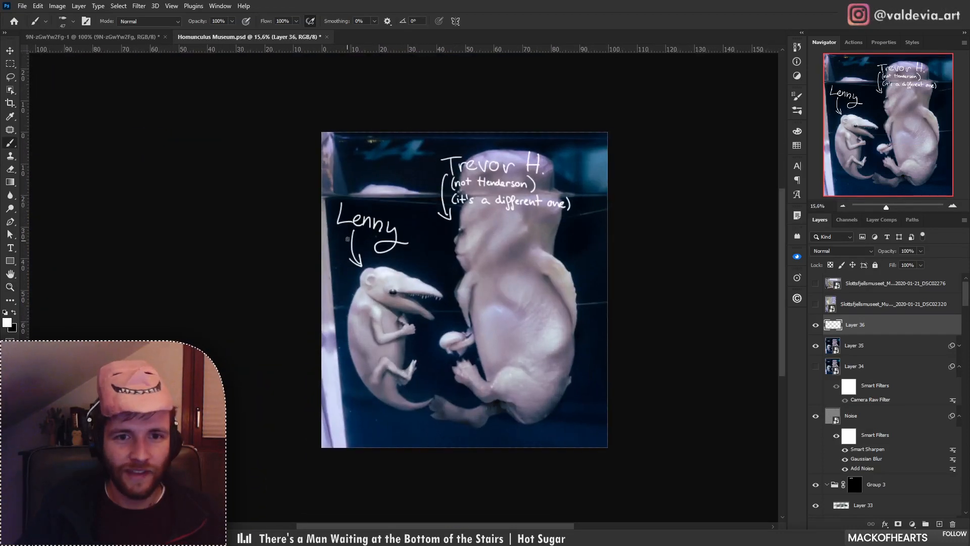
{"action": "key", "text": "z"}
{"action": "left_click_drag", "start_coordinate": [404, 202], "coordinate": [445, 200]}
{"action": "key", "text": "b"}
{"action": "left_click_drag", "start_coordinate": [279, 265], "coordinate": [364, 267]}
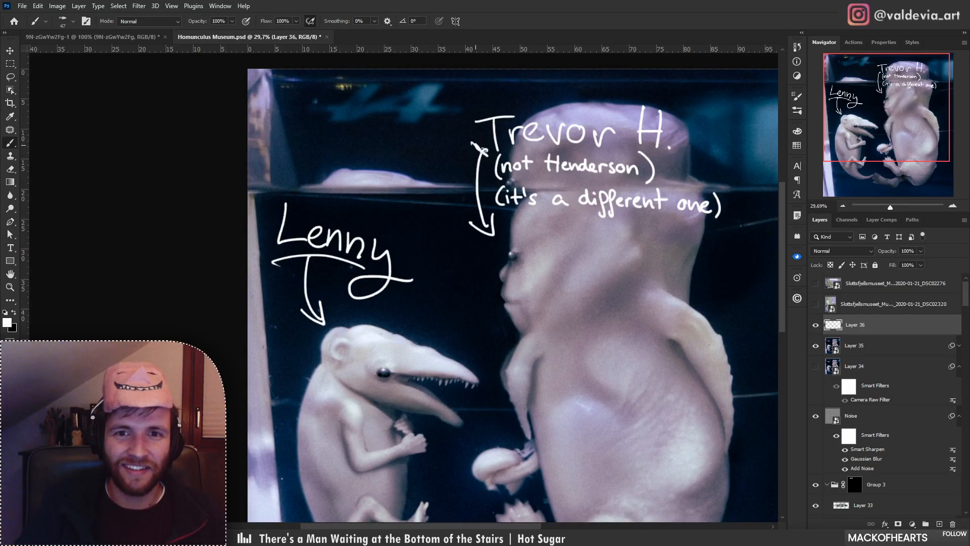
{"action": "key", "text": "ctrl+z"}
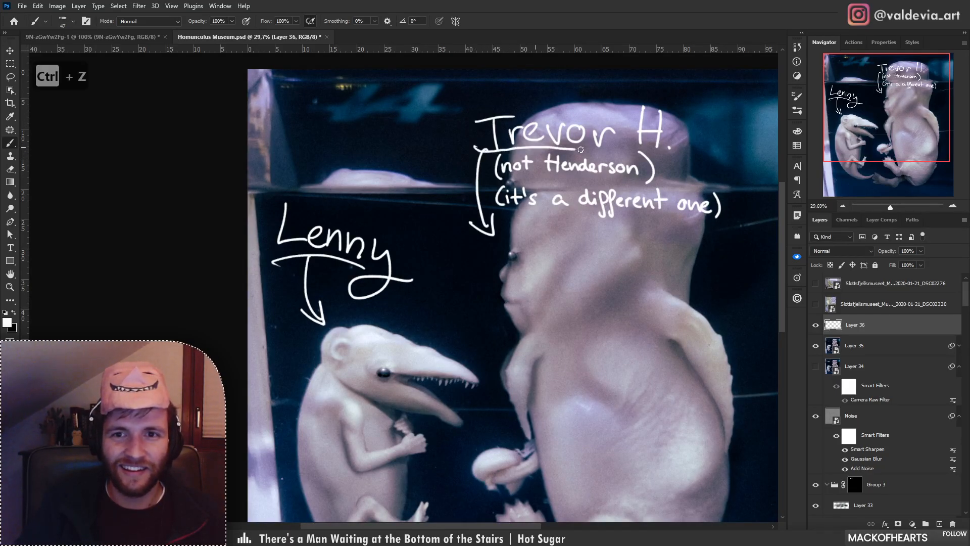
{"action": "left_click_drag", "start_coordinate": [651, 152], "coordinate": [682, 154]}
Hide Layer 36 with the handwritten labels, keeping the whole image in view.
{"action": "key", "text": "space"}
{"action": "left_click_drag", "start_coordinate": [543, 241], "coordinate": [470, 243]}
{"action": "key", "text": "z"}
{"action": "left_click_drag", "start_coordinate": [354, 267], "coordinate": [302, 274]}
{"action": "mouse_move", "coordinate": [346, 322]}
{"action": "left_mouse_down"}
{"action": "mouse_move", "coordinate": [390, 296]}
{"action": "mouse_move", "coordinate": [379, 297]}
{"action": "left_mouse_up"}
{"action": "key", "text": "z"}
{"action": "left_click", "coordinate": [816, 325]}
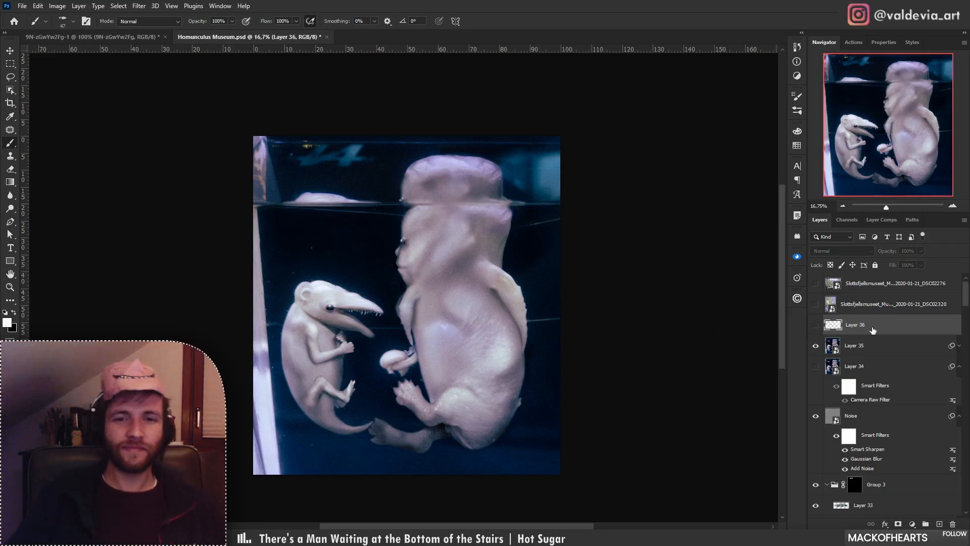
Reopen Layer 35's Camera Raw filter and set Exposure +0.15, Contrast 0, Highlights +32, Shadows -9 and Whites +47.
{"action": "left_click", "coordinate": [959, 347]}
{"action": "double_click", "coordinate": [883, 379]}
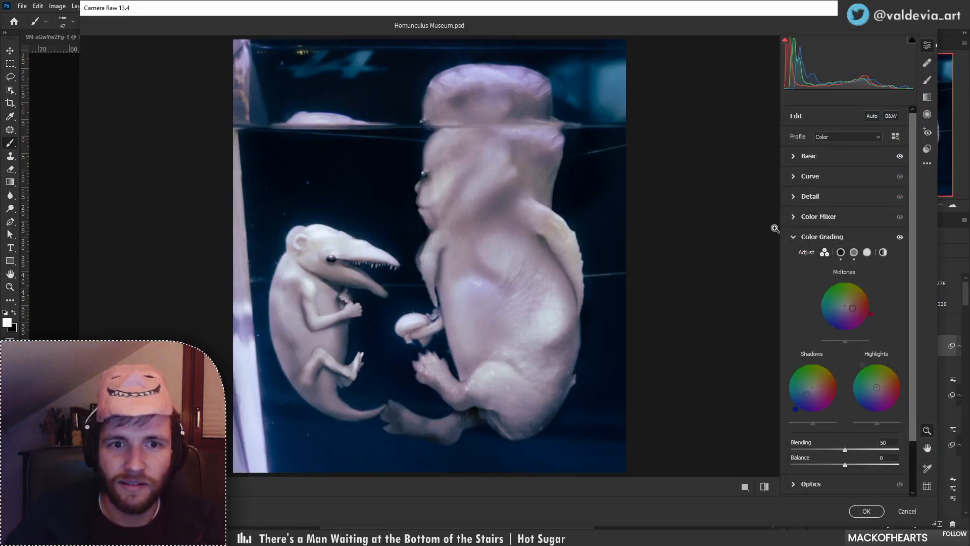
{"action": "left_click", "coordinate": [796, 157]}
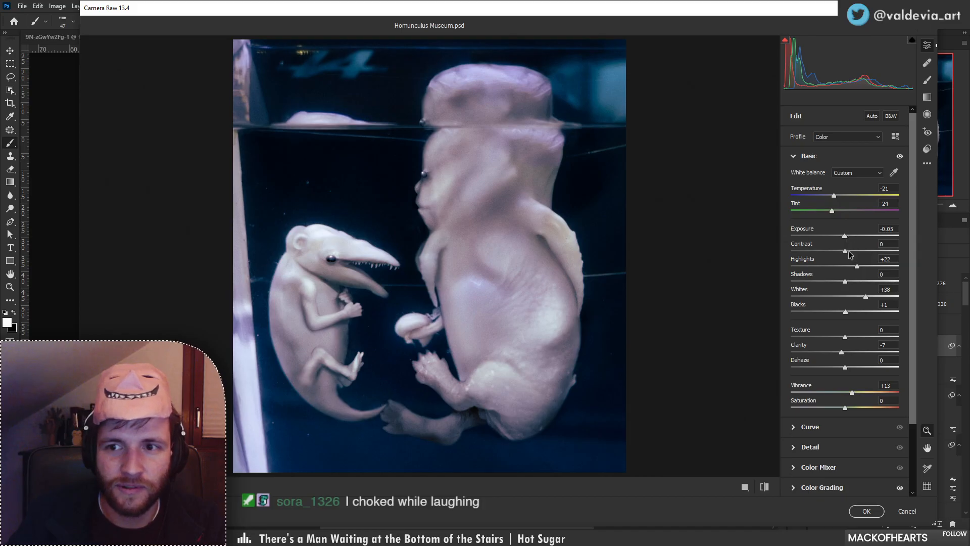
{"action": "mouse_move", "coordinate": [844, 236]}
{"action": "left_mouse_down"}
{"action": "mouse_move", "coordinate": [854, 251]}
{"action": "mouse_move", "coordinate": [784, 253]}
{"action": "mouse_move", "coordinate": [904, 249]}
{"action": "mouse_move", "coordinate": [805, 249]}
{"action": "mouse_move", "coordinate": [842, 249]}
{"action": "left_mouse_up"}
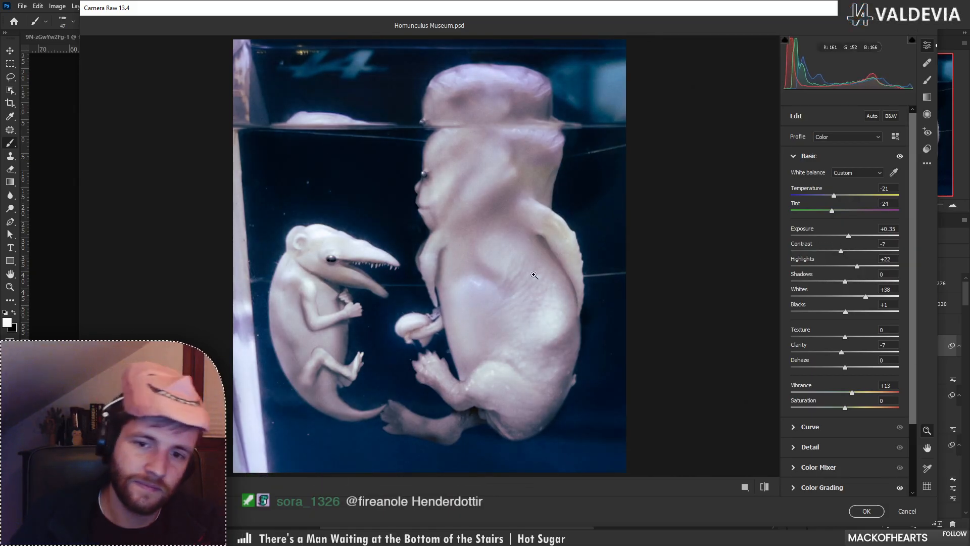
{"action": "left_click_drag", "start_coordinate": [499, 278], "coordinate": [478, 280]}
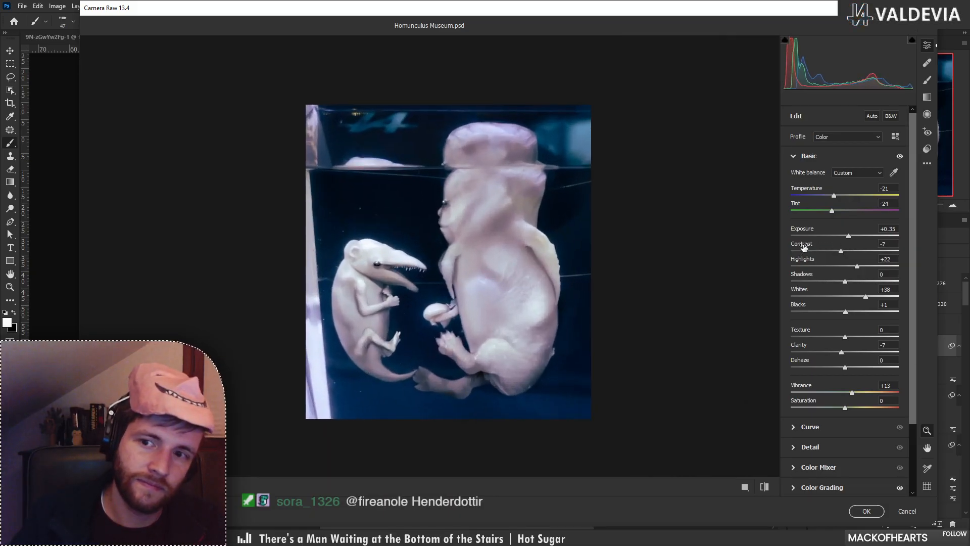
{"action": "left_click_drag", "start_coordinate": [842, 252], "coordinate": [851, 254]}
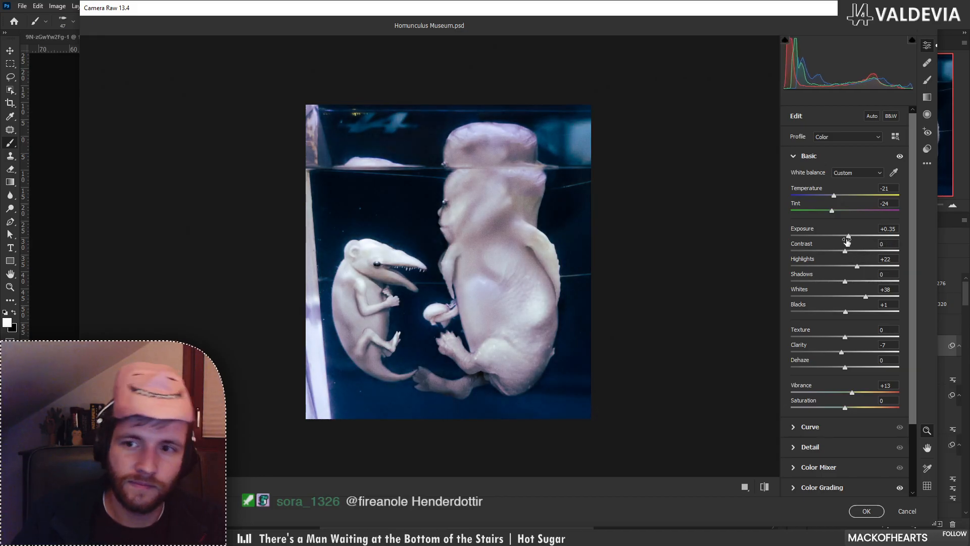
{"action": "left_click_drag", "start_coordinate": [849, 242], "coordinate": [847, 248]}
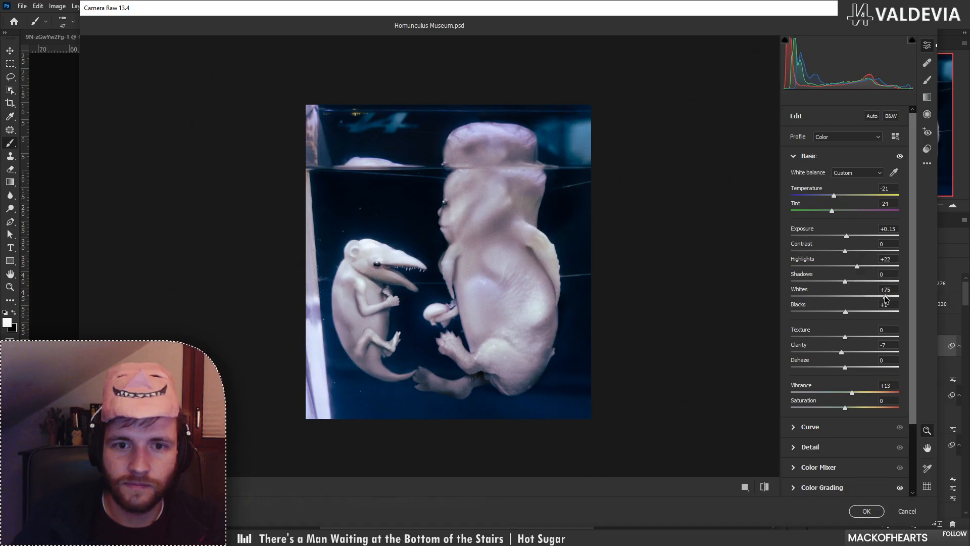
{"action": "left_click_drag", "start_coordinate": [866, 297], "coordinate": [840, 284]}
Set Blacks to -13, compare the edit with the default settings, and apply the Camera Raw filter.
{"action": "left_click", "coordinate": [765, 487]}
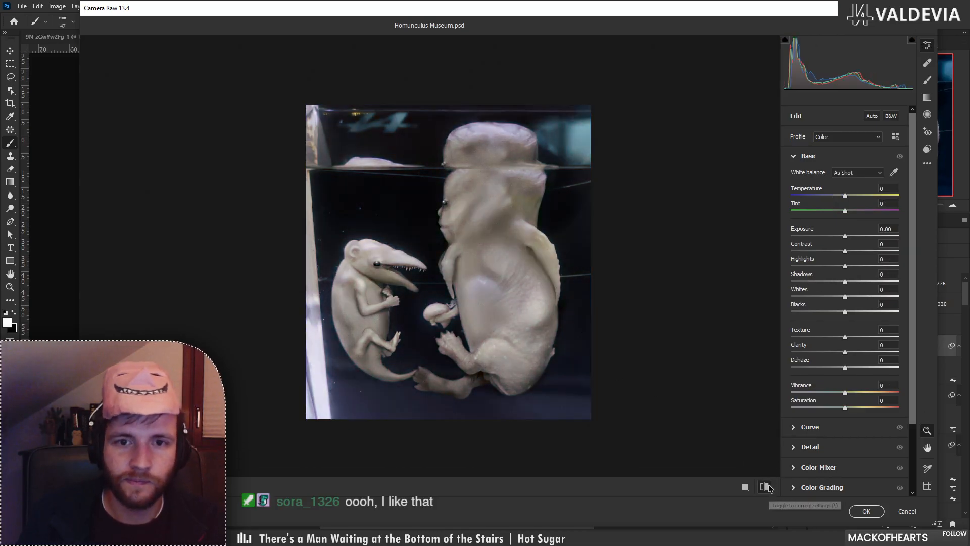
{"action": "left_click", "coordinate": [765, 487]}
{"action": "left_click", "coordinate": [765, 486]}
{"action": "left_click", "coordinate": [769, 486]}
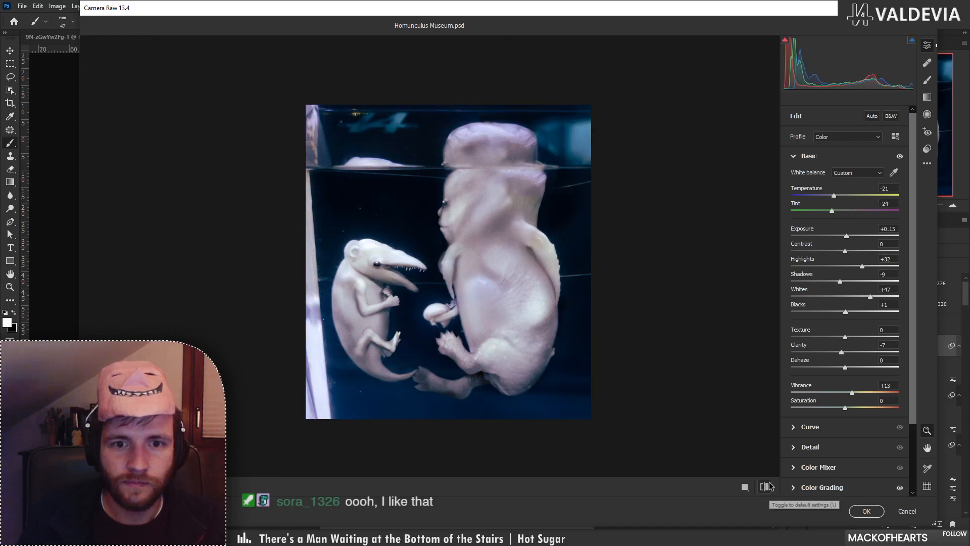
{"action": "mouse_move", "coordinate": [846, 311]}
{"action": "left_mouse_down"}
{"action": "mouse_move", "coordinate": [797, 313]}
{"action": "mouse_move", "coordinate": [854, 317]}
{"action": "mouse_move", "coordinate": [837, 319]}
{"action": "left_mouse_up"}
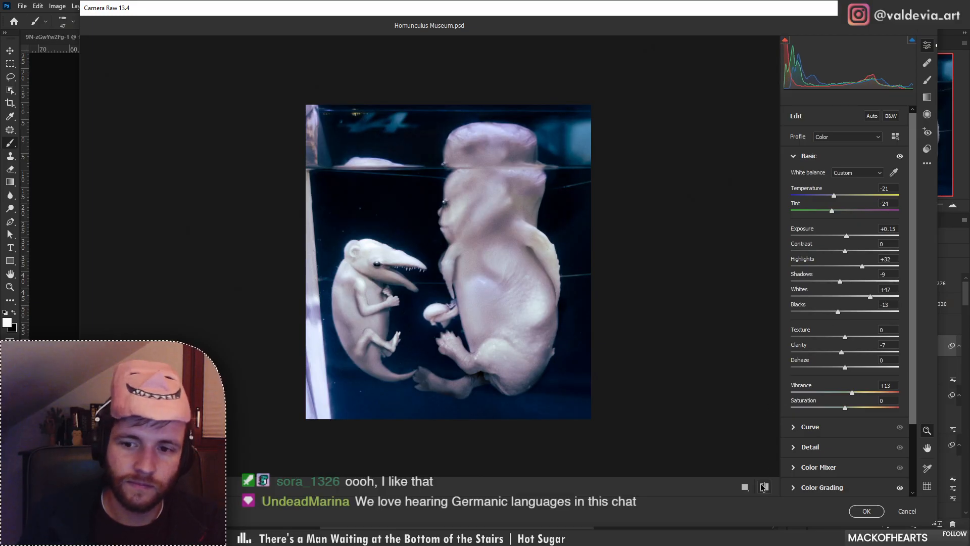
{"action": "left_click", "coordinate": [763, 486]}
{"action": "left_click", "coordinate": [763, 487]}
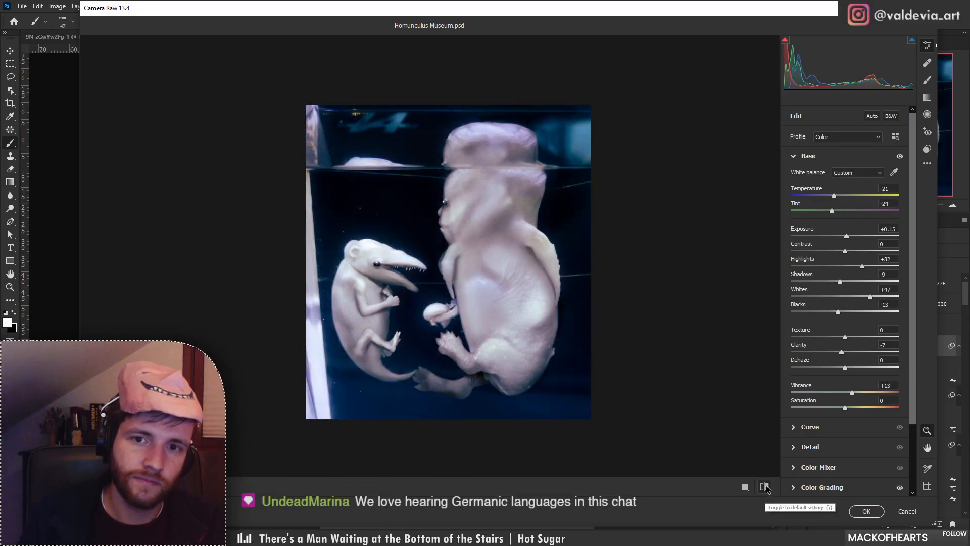
{"action": "left_click", "coordinate": [868, 512]}
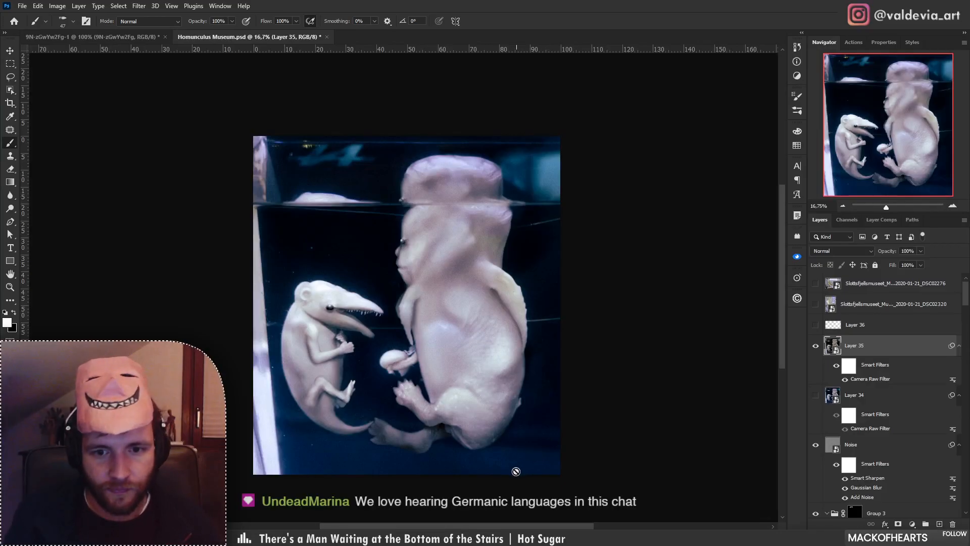
Add a new empty layer above Layer 35 for retouching the larger creature's lower body edge.
{"action": "key", "text": "z"}
{"action": "mouse_move", "coordinate": [487, 462]}
{"action": "left_mouse_down"}
{"action": "mouse_move", "coordinate": [595, 438]}
{"action": "mouse_move", "coordinate": [535, 437]}
{"action": "mouse_move", "coordinate": [556, 436]}
{"action": "mouse_move", "coordinate": [559, 451]}
{"action": "mouse_move", "coordinate": [531, 414]}
{"action": "mouse_move", "coordinate": [533, 396]}
{"action": "mouse_move", "coordinate": [458, 421]}
{"action": "mouse_move", "coordinate": [426, 404]}
{"action": "mouse_move", "coordinate": [542, 373]}
{"action": "mouse_move", "coordinate": [587, 396]}
{"action": "mouse_move", "coordinate": [607, 394]}
{"action": "left_mouse_up"}
{"action": "key", "text": "b"}
{"action": "left_click", "coordinate": [940, 523]}
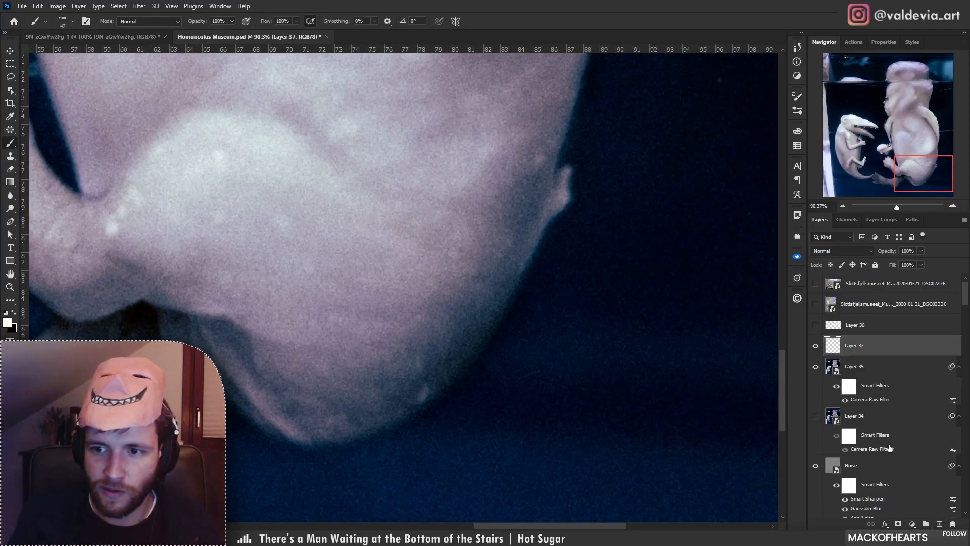
Try cloning dark background along the larger creature's lower body edge with a 55 px Soft Round Pressure Opacity Clone Stamp.
{"action": "key", "text": "s"}
{"action": "key", "text": "alt"}
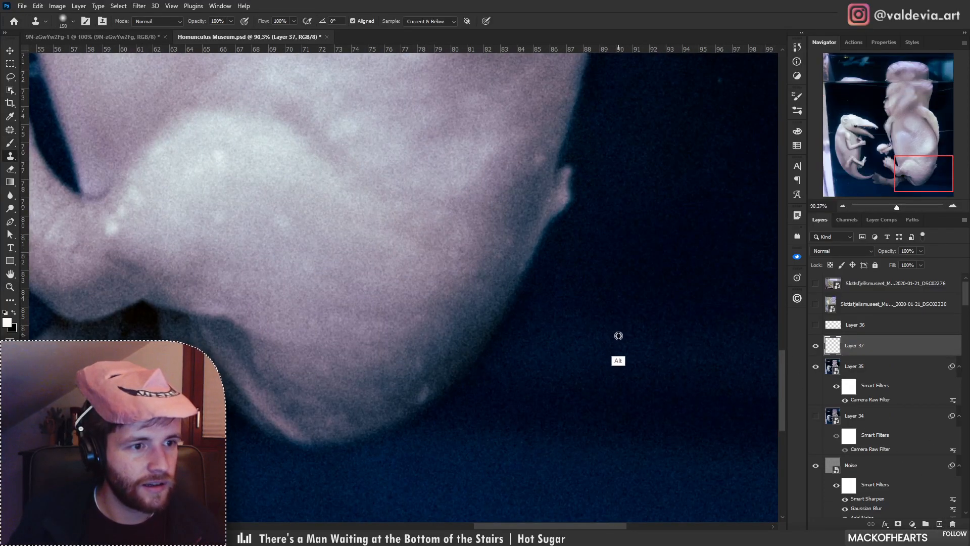
{"action": "right_click", "coordinate": [611, 329]}
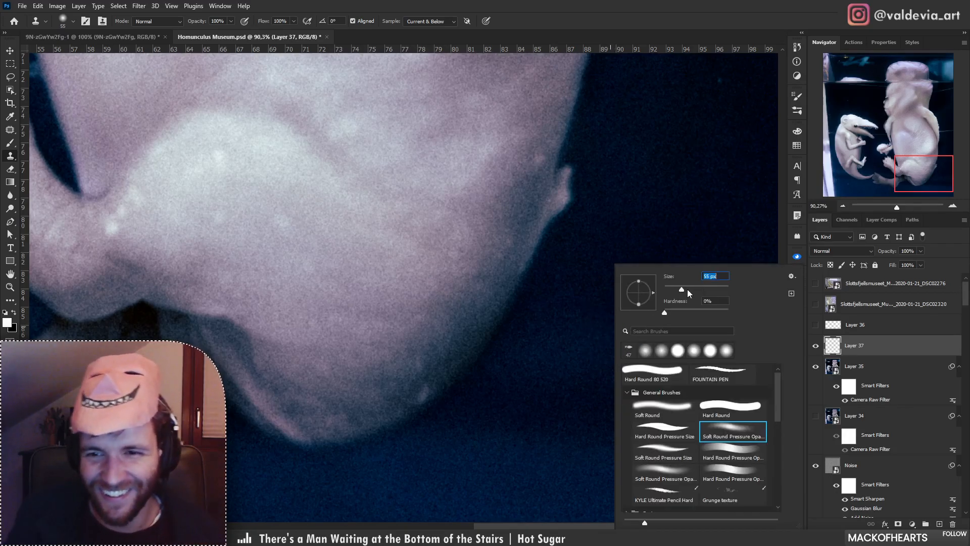
{"action": "left_click", "coordinate": [495, 367]}
{"action": "left_click", "coordinate": [591, 379], "text": "alt"}
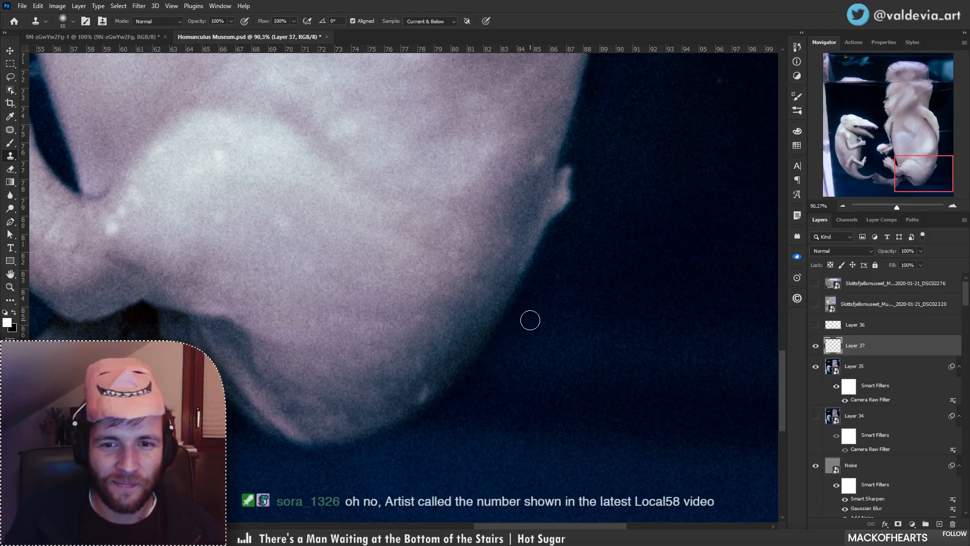
{"action": "key", "text": "ctrl+z"}
Clone dark background along the larger creature's lower back edge with a 36 px Soft Round Clone Stamp at 0% hardness.
{"action": "right_click", "coordinate": [605, 332]}
{"action": "left_click", "coordinate": [666, 407]}
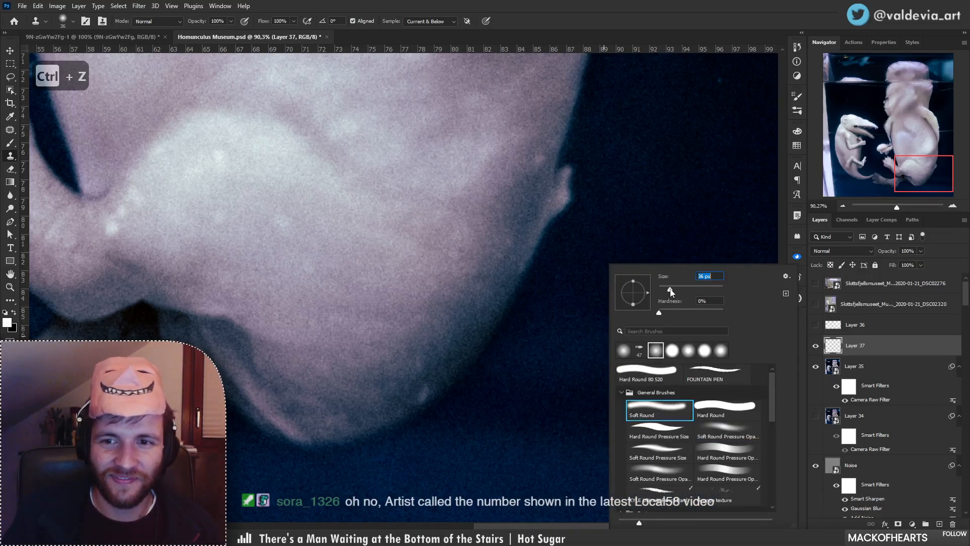
{"action": "left_click", "coordinate": [496, 343]}
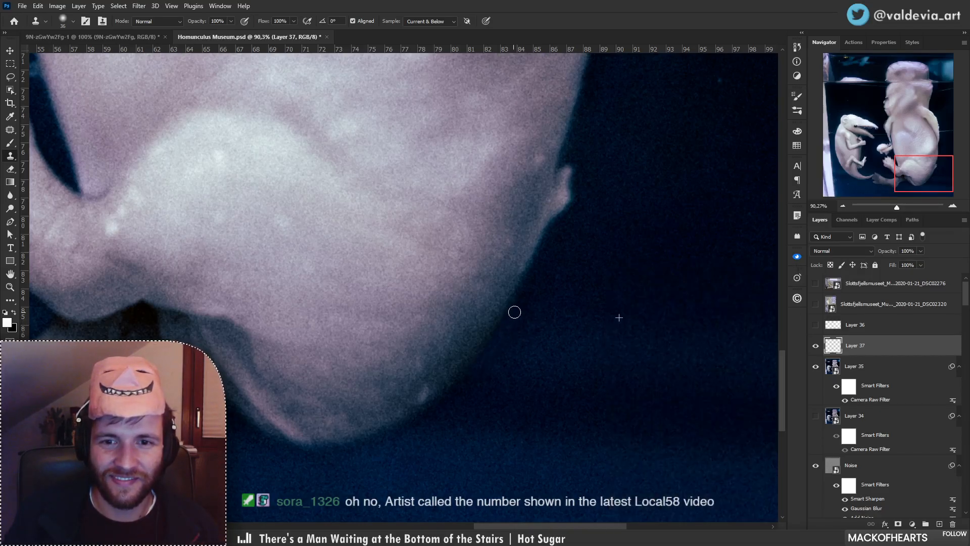
{"action": "left_click_drag", "start_coordinate": [502, 357], "coordinate": [503, 357]}
Continue cloning dark background along the contour around the underside of the larger creature's body.
{"action": "key", "text": "z"}
{"action": "mouse_move", "coordinate": [546, 301]}
{"action": "left_mouse_down"}
{"action": "mouse_move", "coordinate": [457, 325]}
{"action": "mouse_move", "coordinate": [464, 308]}
{"action": "left_mouse_up"}
{"action": "mouse_move", "coordinate": [507, 330]}
{"action": "left_mouse_down"}
{"action": "mouse_move", "coordinate": [561, 322]}
{"action": "mouse_move", "coordinate": [589, 269]}
{"action": "left_mouse_up"}
{"action": "key", "text": "s"}
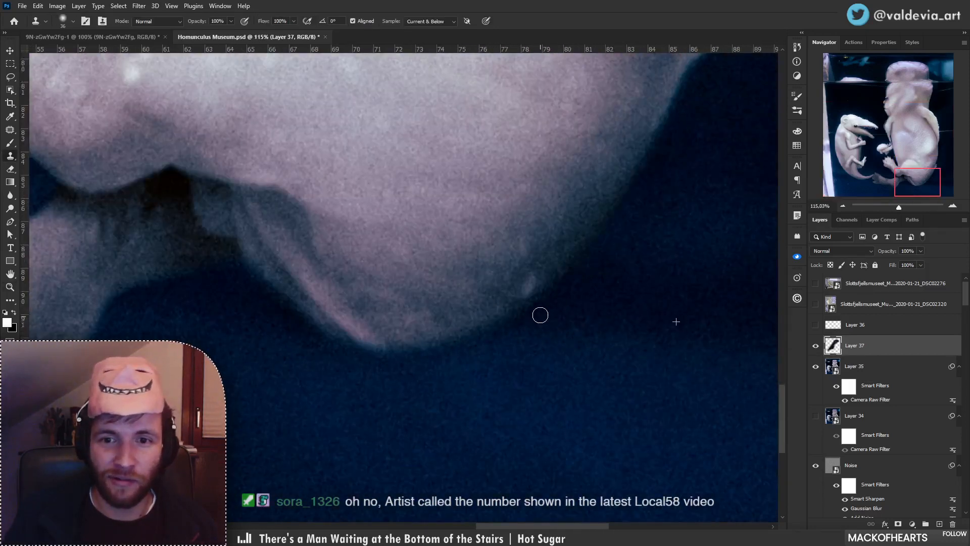
{"action": "key", "text": "z"}
{"action": "mouse_move", "coordinate": [491, 393]}
{"action": "left_mouse_down"}
{"action": "mouse_move", "coordinate": [408, 396]}
{"action": "mouse_move", "coordinate": [528, 376]}
{"action": "left_mouse_up"}
{"action": "left_click_drag", "start_coordinate": [417, 367], "coordinate": [453, 353]}
{"action": "key", "text": "s"}
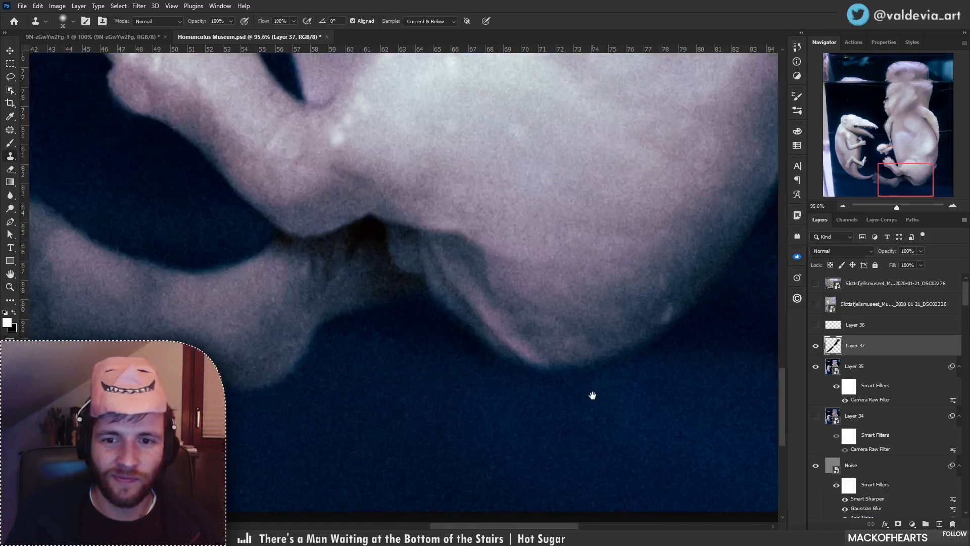
{"action": "mouse_move", "coordinate": [593, 395]}
{"action": "left_mouse_down"}
{"action": "mouse_move", "coordinate": [457, 392]}
{"action": "mouse_move", "coordinate": [432, 403]}
{"action": "left_mouse_up"}
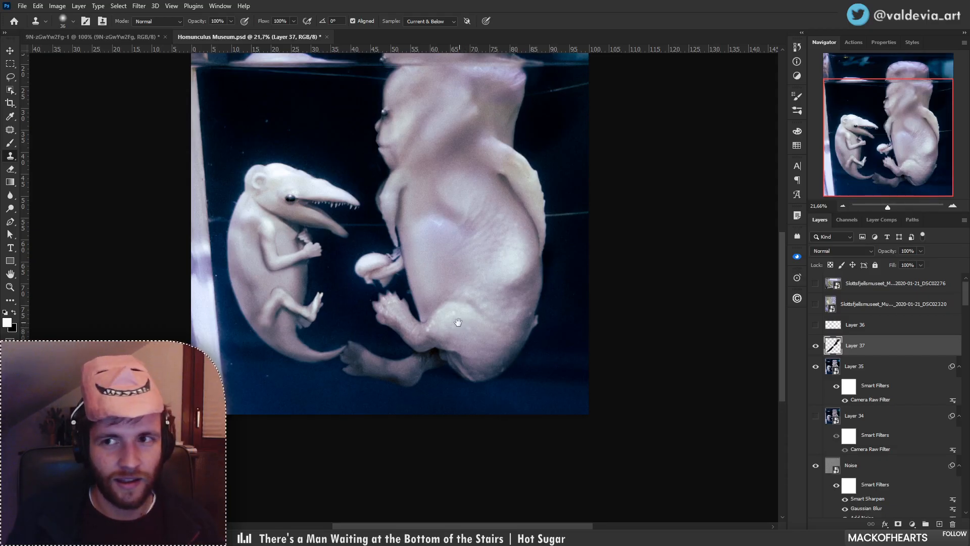
Add another empty layer above Layer 37 and choose the Soft Round Pressure Opacity brush for painting on it.
{"action": "left_click_drag", "start_coordinate": [458, 322], "coordinate": [481, 357]}
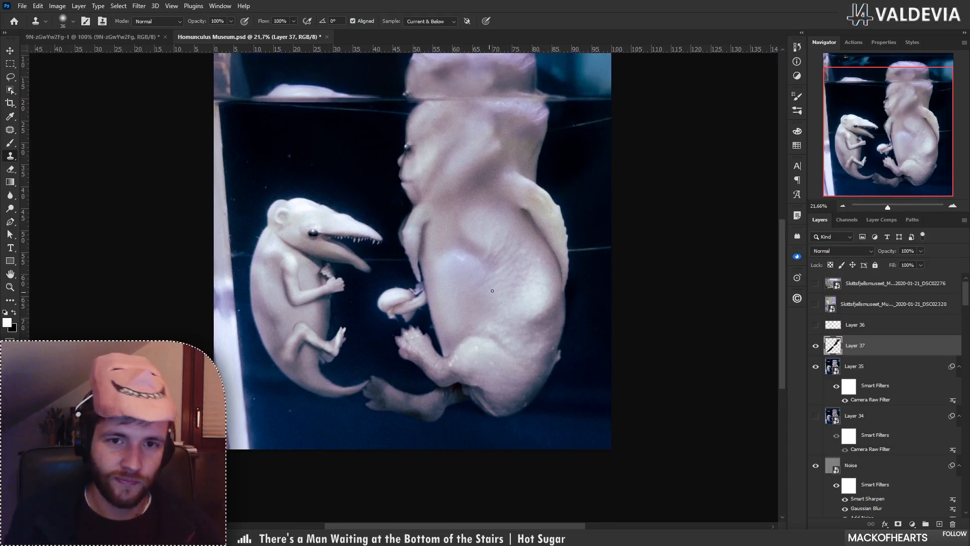
{"action": "left_click_drag", "start_coordinate": [479, 283], "coordinate": [481, 333]}
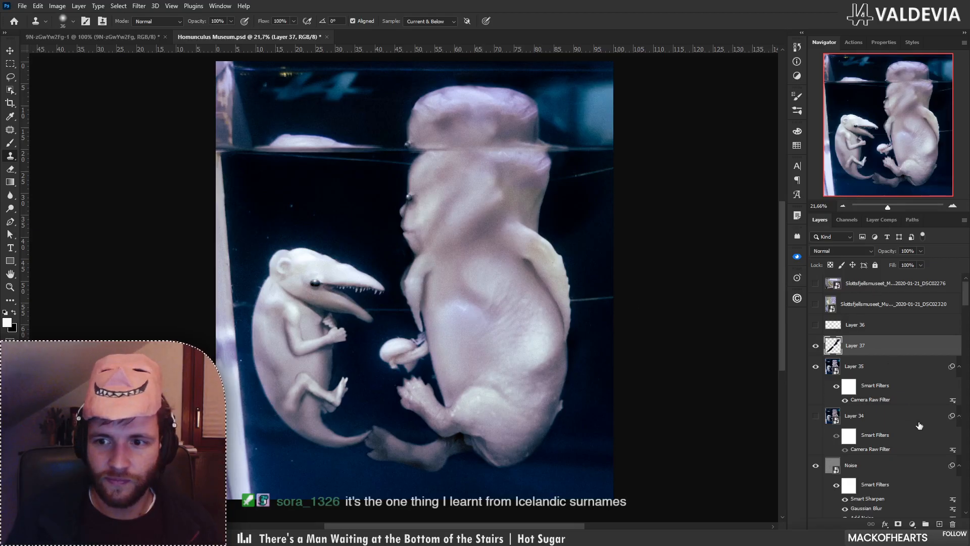
{"action": "left_click", "coordinate": [941, 525]}
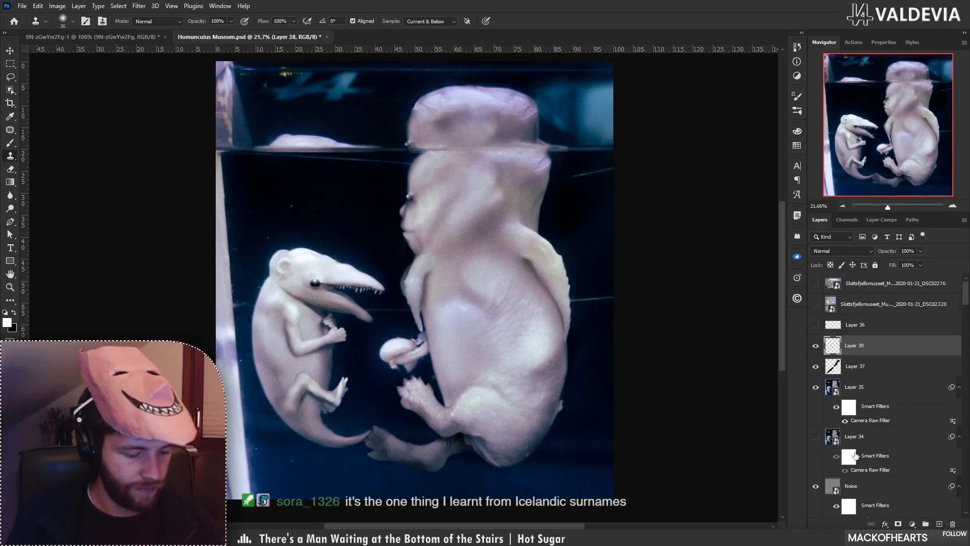
{"action": "key", "text": "b"}
{"action": "right_click", "coordinate": [456, 382]}
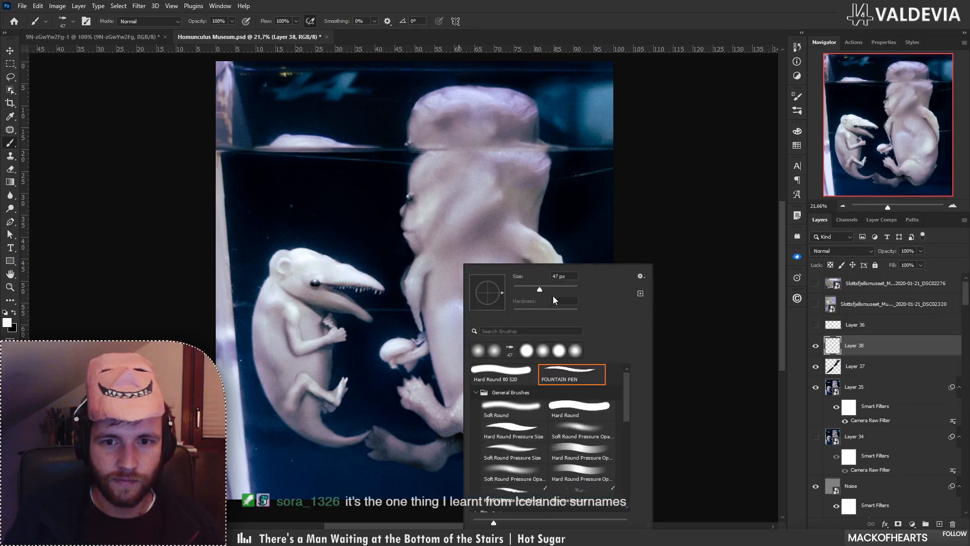
{"action": "left_click", "coordinate": [585, 431]}
{"action": "key", "text": "Return"}
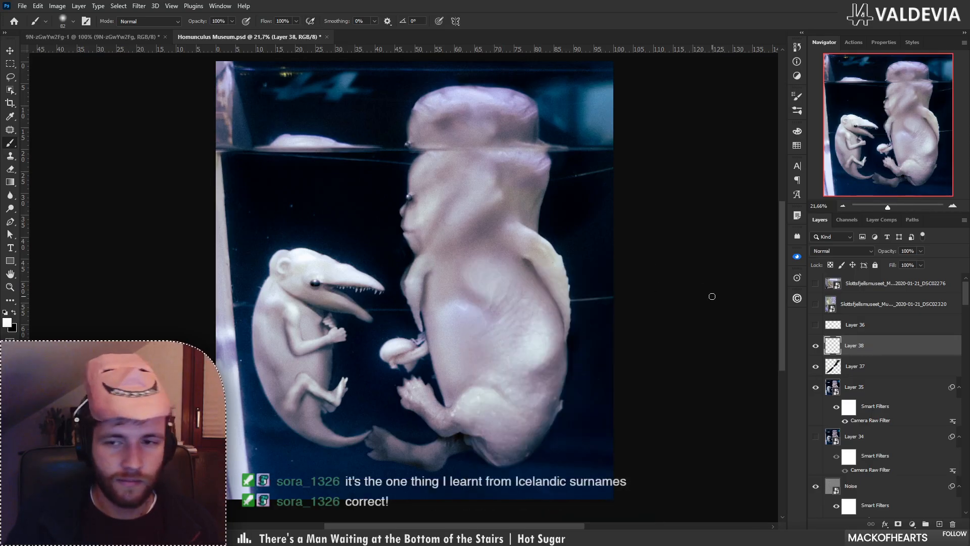
Set the brush size to 243 px with black as the foreground colour, and change Layer 38's blend mode to Soft Light.
{"action": "right_click", "coordinate": [575, 342]}
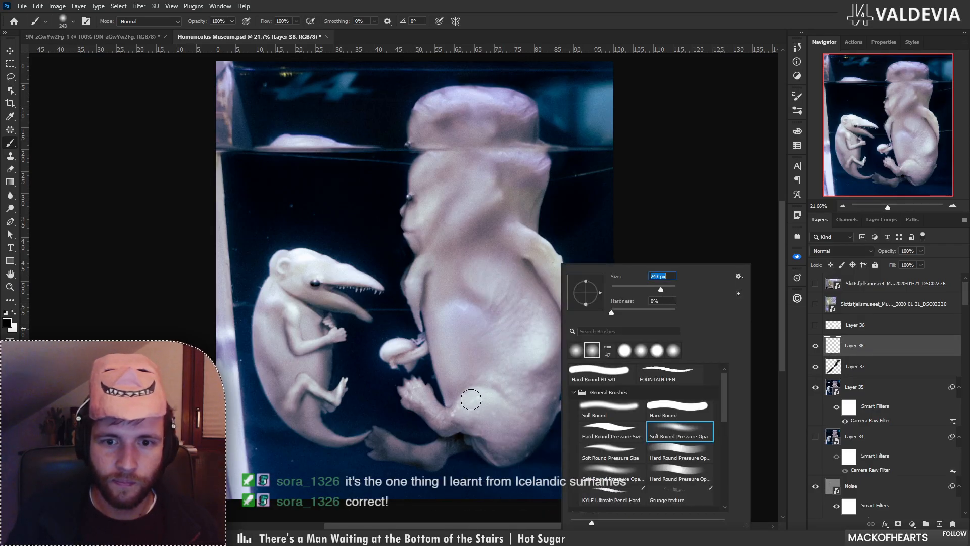
{"action": "key", "text": "Return"}
{"action": "key", "text": "ctrl+z"}
{"action": "left_click", "coordinate": [839, 251]}
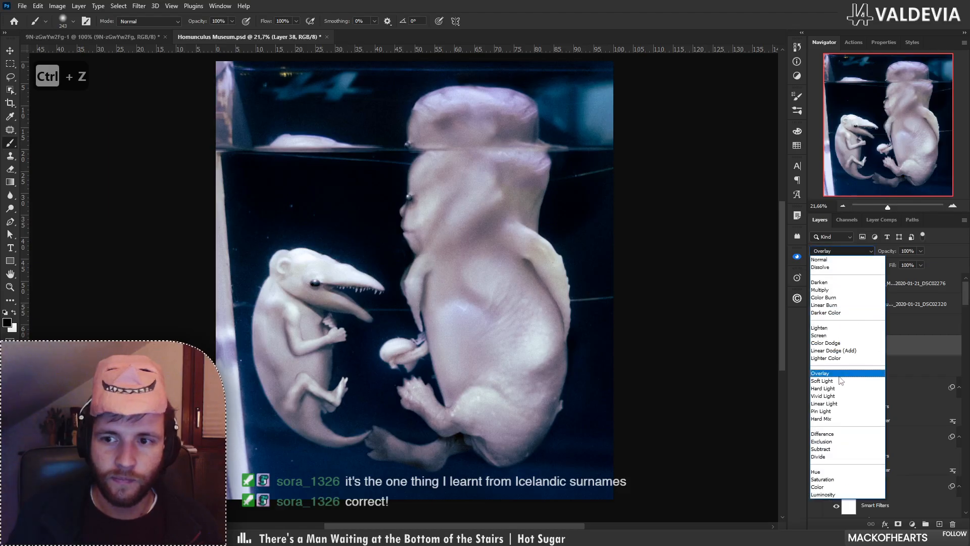
{"action": "left_click", "coordinate": [836, 377]}
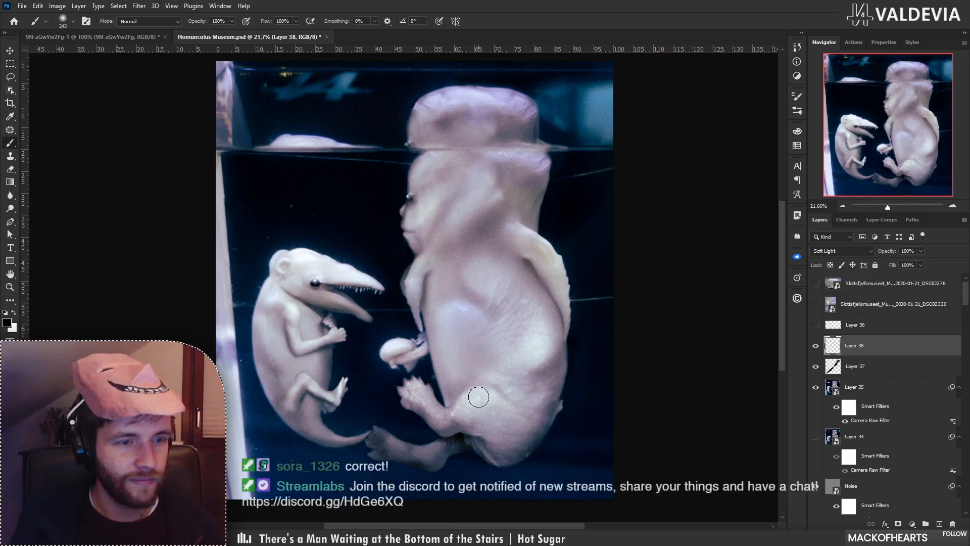
Undo the trial shading strokes made on the larger creature with the large soft brush.
{"action": "key", "text": "ctrl+z"}
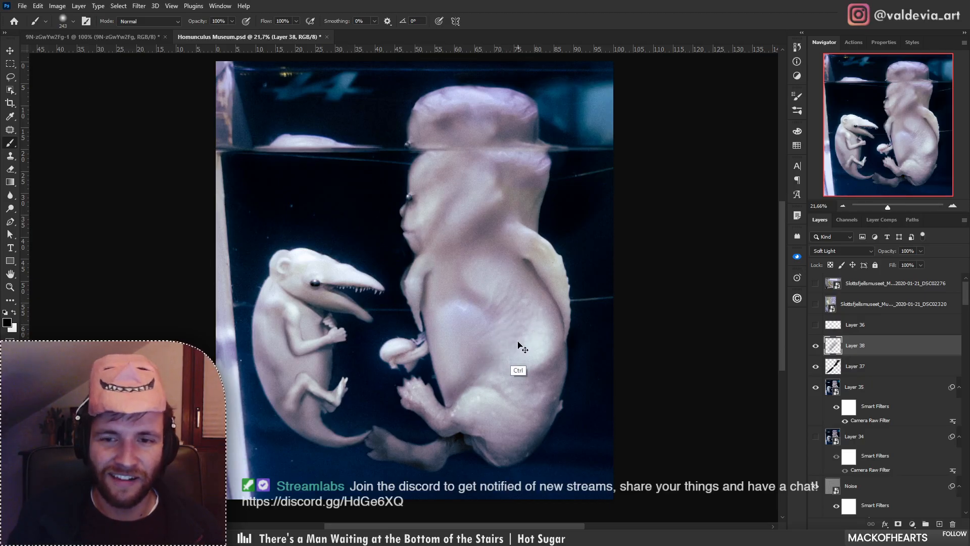
{"action": "key", "text": "ctrl+z"}
{"action": "key", "text": "ctrl+z"}
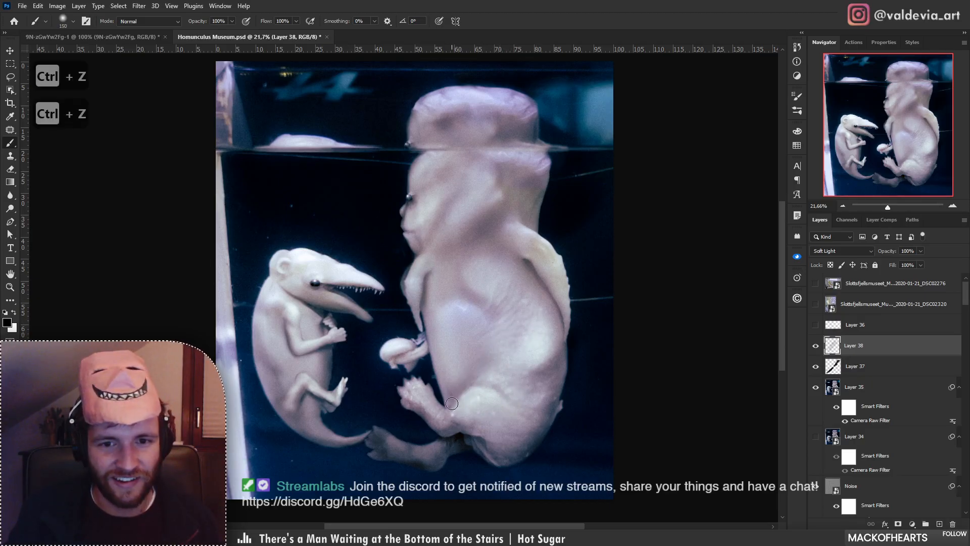
Reduce the brush to 90 px and try darkening the larger creature's body, undoing the last strokes.
{"action": "key", "text": "bracketleft"}
{"action": "key", "text": "bracketleft"}
{"action": "key", "text": "bracketleft"}
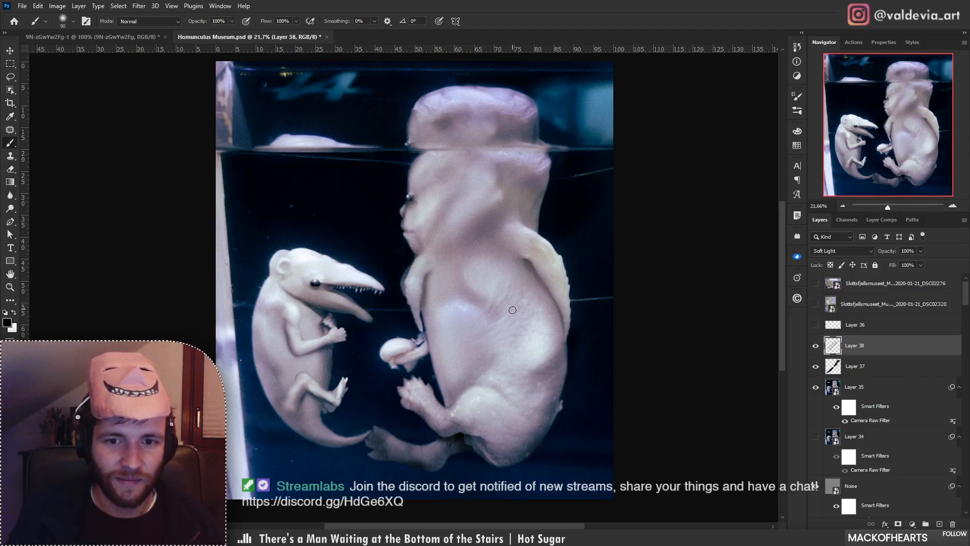
{"action": "key", "text": "ctrl+z"}
{"action": "key", "text": "ctrl+z"}
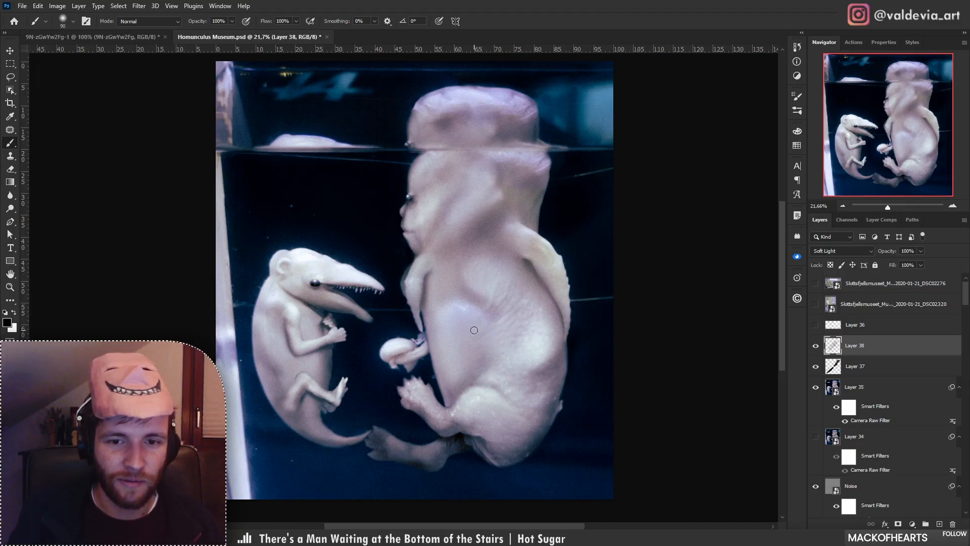
Try darkening the larger creature's belly around the pale patch, undoing the last strokes.
{"action": "key", "text": "z"}
{"action": "mouse_move", "coordinate": [514, 364]}
{"action": "left_mouse_down"}
{"action": "mouse_move", "coordinate": [449, 341]}
{"action": "mouse_move", "coordinate": [485, 337]}
{"action": "mouse_move", "coordinate": [481, 394]}
{"action": "left_mouse_up"}
{"action": "key", "text": "b"}
{"action": "key", "text": "ctrl+z"}
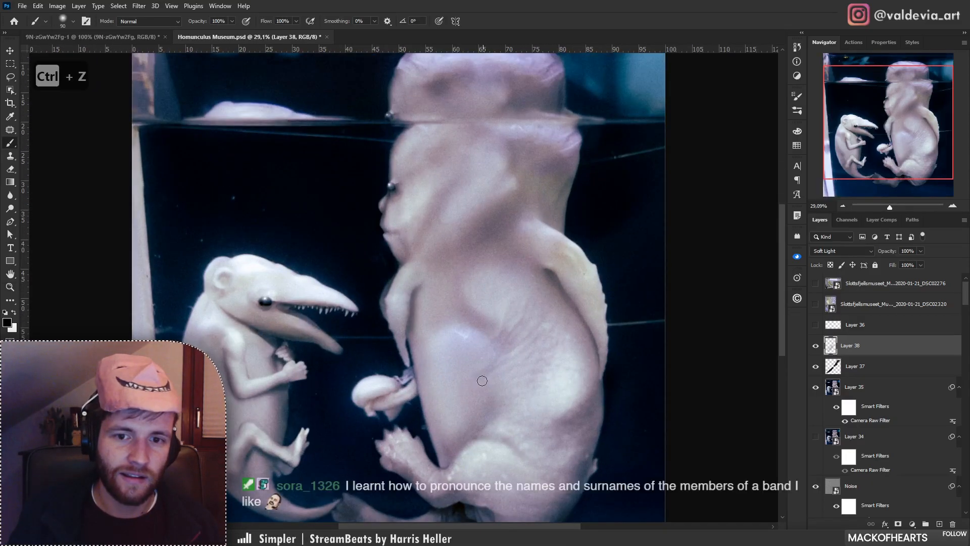
{"action": "key", "text": "ctrl+z"}
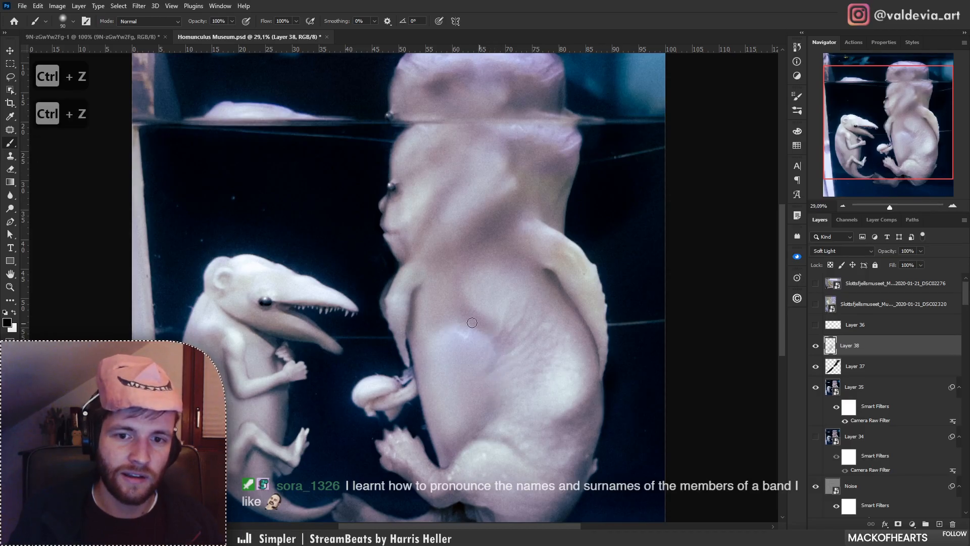
{"action": "key", "text": "z"}
{"action": "mouse_move", "coordinate": [476, 334]}
{"action": "left_mouse_down"}
{"action": "mouse_move", "coordinate": [428, 366]}
{"action": "mouse_move", "coordinate": [483, 342]}
{"action": "left_mouse_up"}
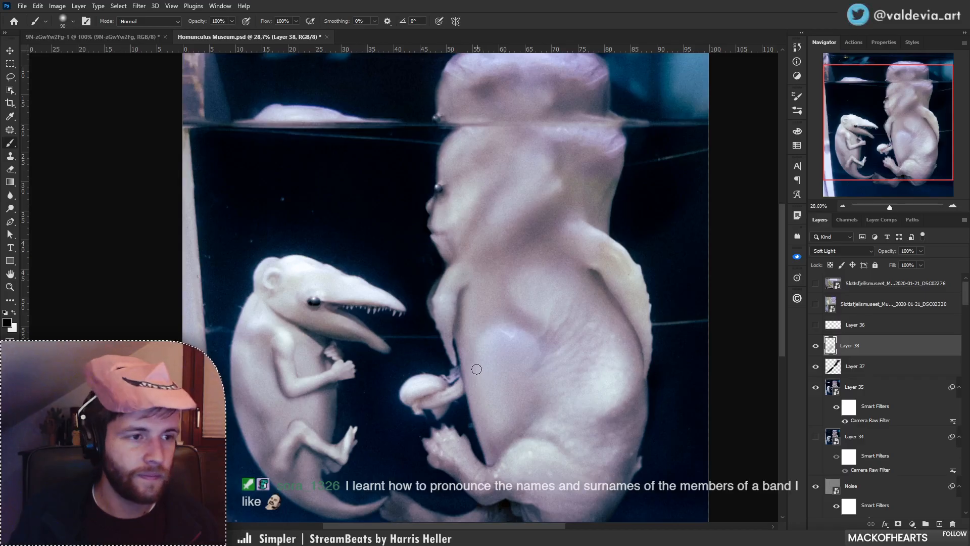
{"action": "left_click_drag", "start_coordinate": [495, 390], "coordinate": [507, 341]}
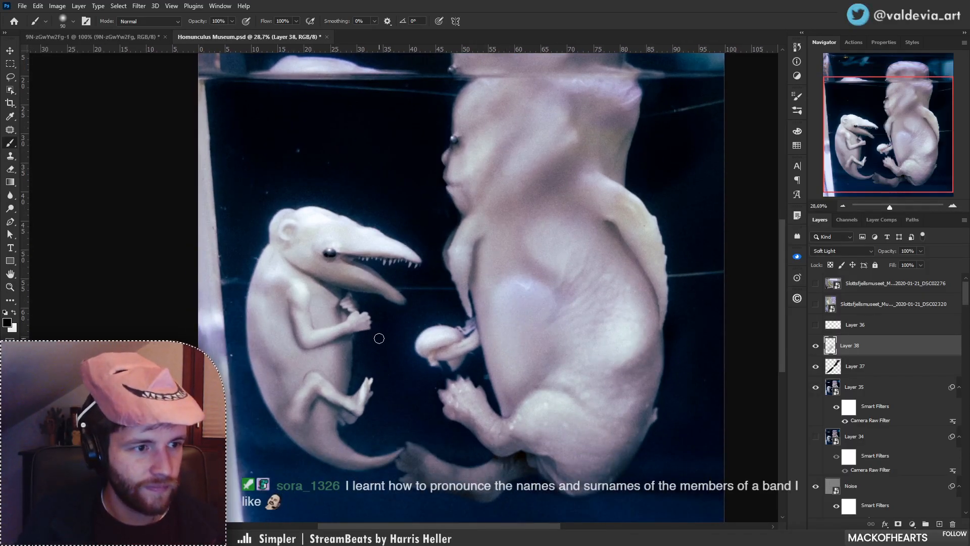
Try more Soft Light shading on the larger creature's flank, face and chest, undoing the strokes one by one.
{"action": "key", "text": "z"}
{"action": "left_click_drag", "start_coordinate": [379, 337], "coordinate": [363, 345]}
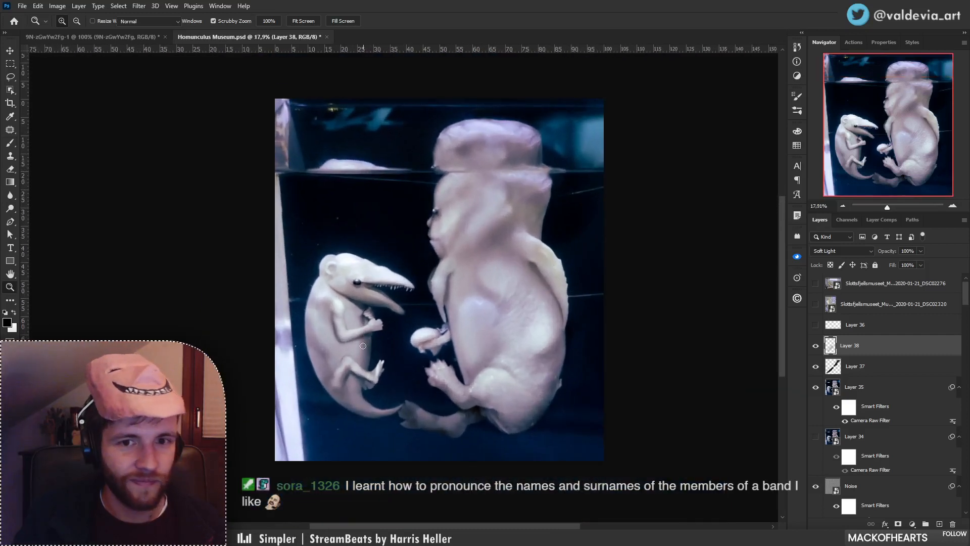
{"action": "key", "text": "b"}
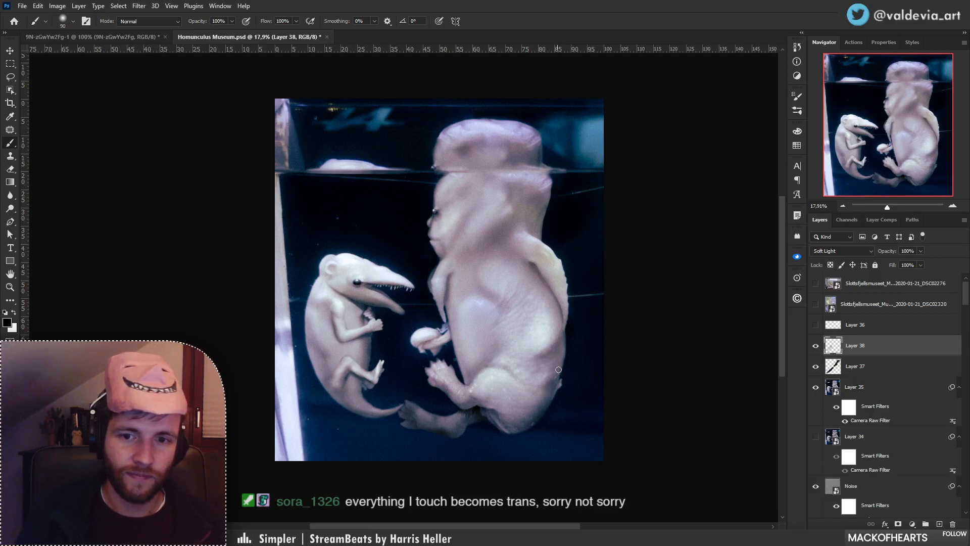
{"action": "key", "text": "ctrl+z"}
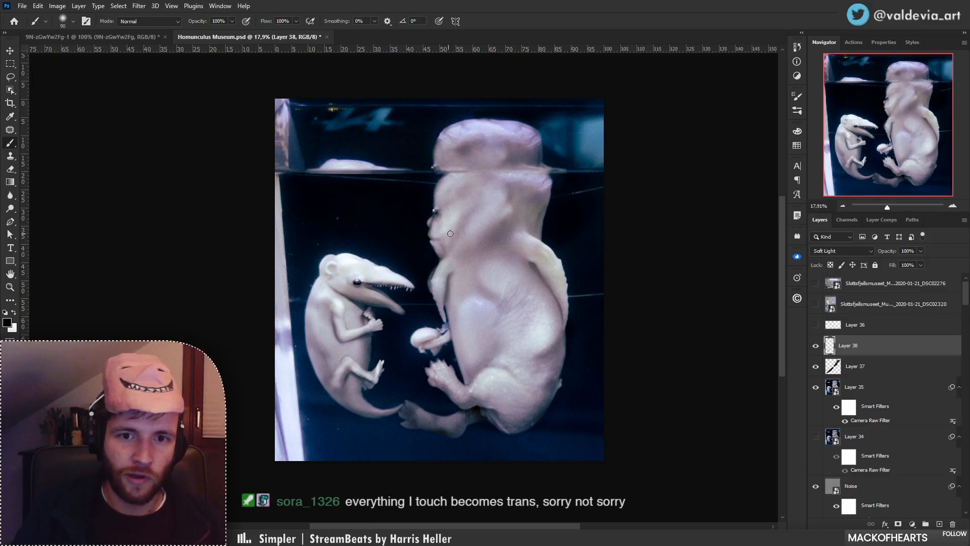
{"action": "key", "text": "ctrl+z"}
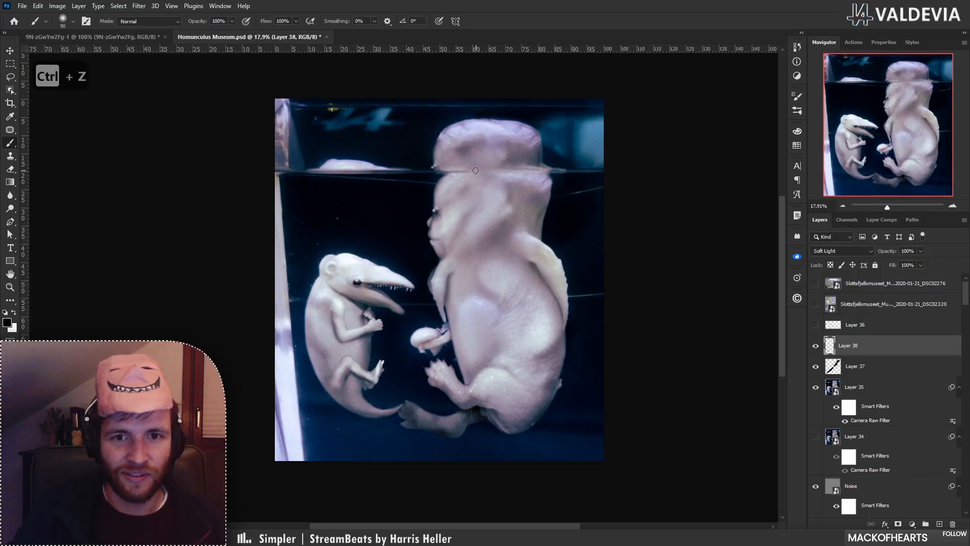
{"action": "key", "text": "ctrl+z"}
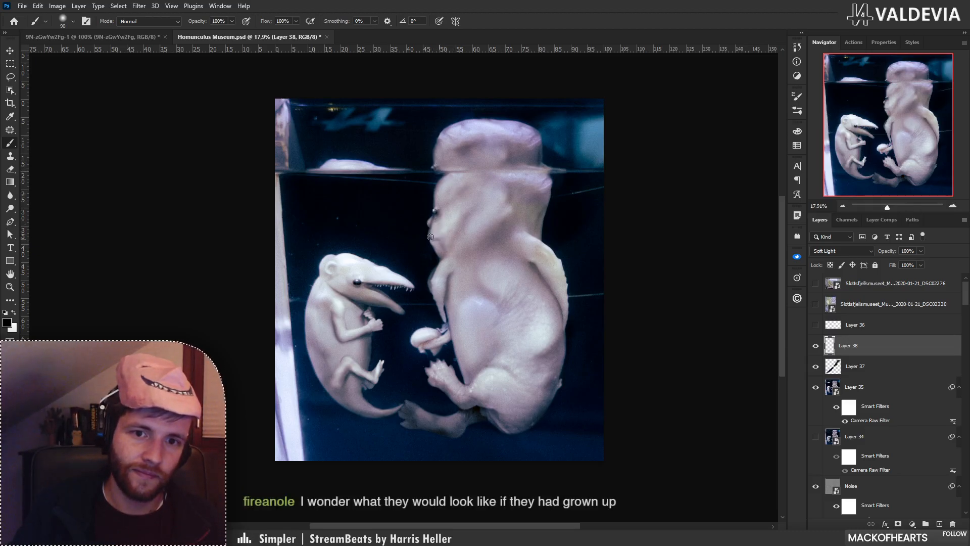
{"action": "key", "text": "ctrl+z"}
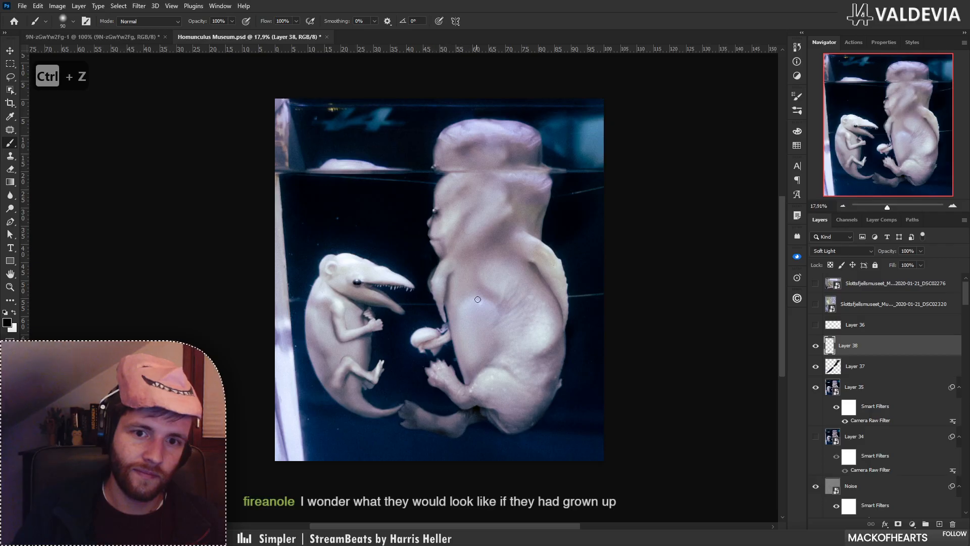
{"action": "mouse_move", "coordinate": [483, 300]}
{"action": "left_mouse_down"}
{"action": "mouse_move", "coordinate": [500, 275]}
{"action": "mouse_move", "coordinate": [362, 299]}
{"action": "mouse_move", "coordinate": [462, 281]}
{"action": "left_mouse_up"}
Try darkening the underside of the smaller creature's lower jaw, undoing both strokes.
{"action": "key", "text": "z"}
{"action": "left_click_drag", "start_coordinate": [360, 275], "coordinate": [444, 257]}
{"action": "key", "text": "b"}
{"action": "left_click_drag", "start_coordinate": [379, 220], "coordinate": [507, 269]}
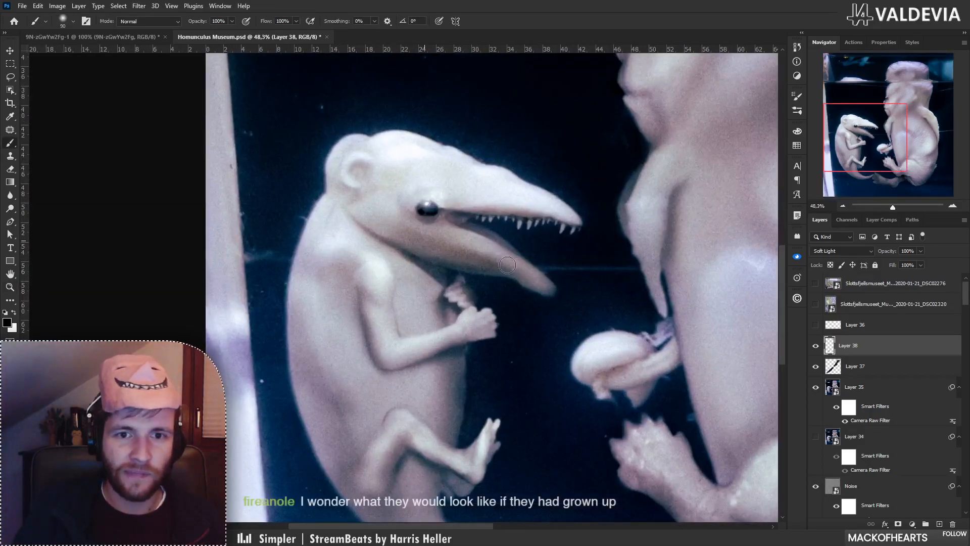
{"action": "key", "text": "ctrl+z"}
{"action": "left_click_drag", "start_coordinate": [360, 227], "coordinate": [532, 275]}
{"action": "key", "text": "ctrl+z"}
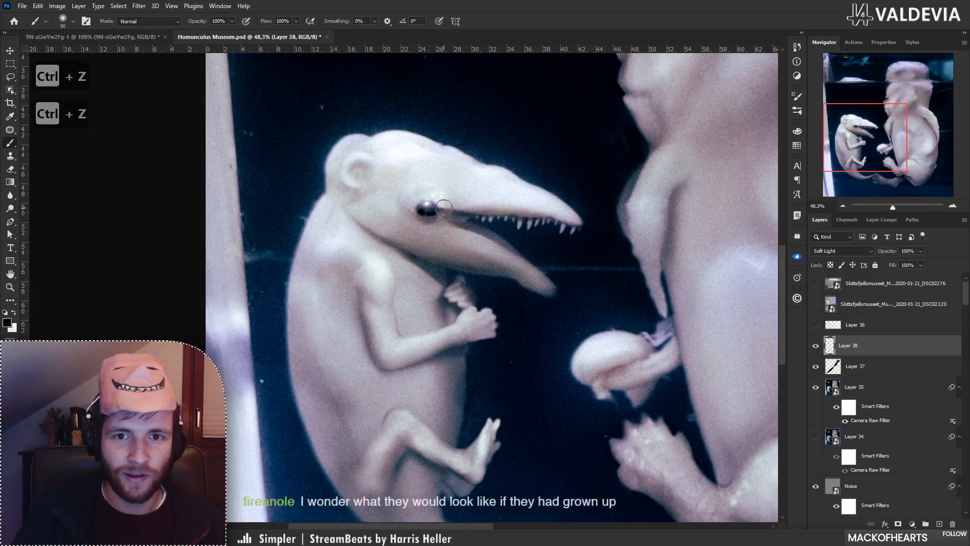
Paint soft black shading along the smaller creature's mouth line and lower jaw.
{"action": "left_click_drag", "start_coordinate": [444, 208], "coordinate": [588, 219]}
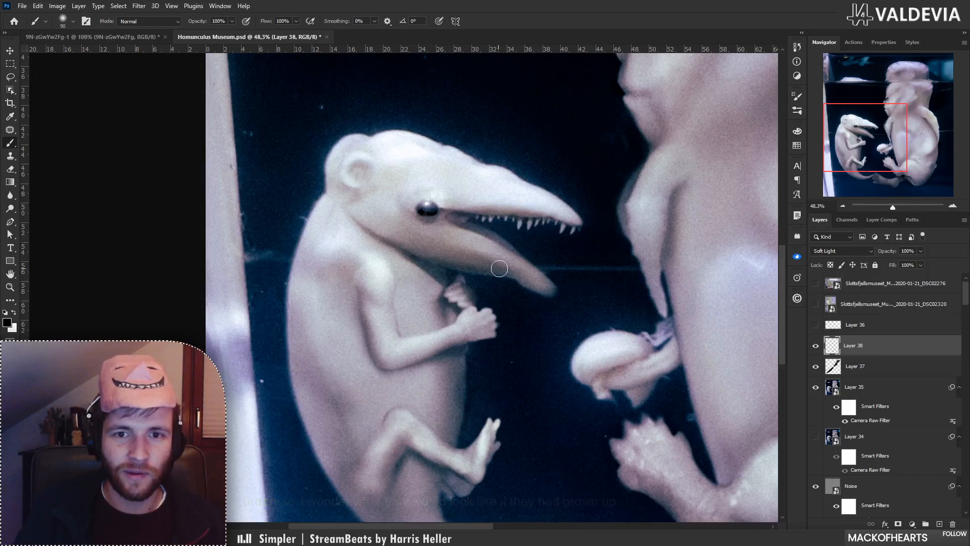
{"action": "scroll", "coordinate": [390, 247], "scroll_direction": "down", "scroll_amount": 3}
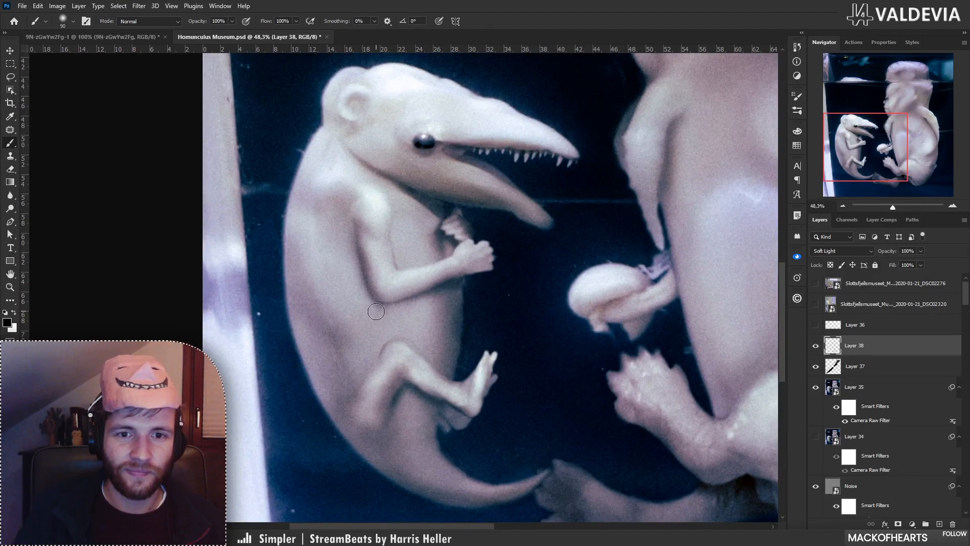
{"action": "mouse_move", "coordinate": [453, 333]}
{"action": "left_mouse_down"}
{"action": "mouse_move", "coordinate": [348, 329]}
{"action": "mouse_move", "coordinate": [500, 318]}
{"action": "left_mouse_up"}
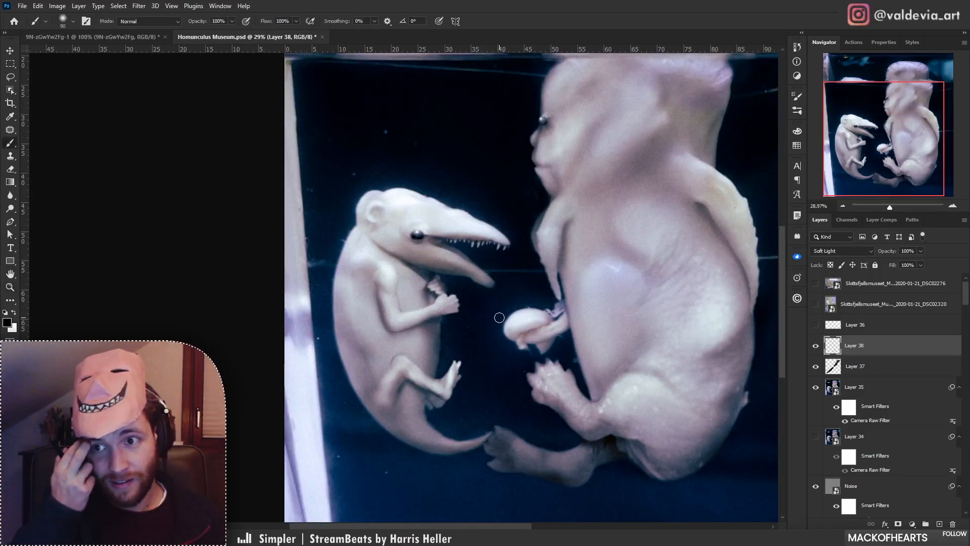
Shade the smaller creature's head around the ear with a smaller soft brush.
{"action": "left_click_drag", "start_coordinate": [374, 202], "coordinate": [389, 238]}
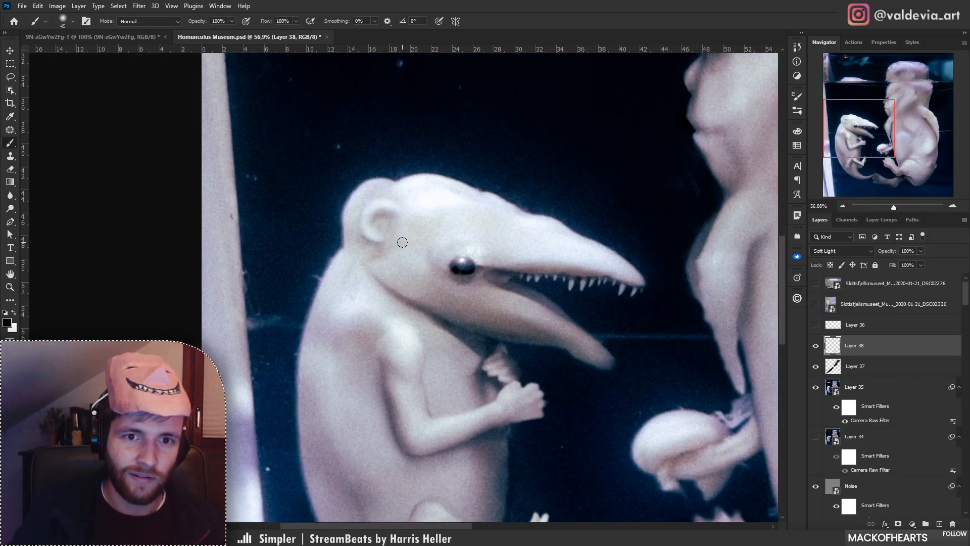
{"action": "left_click_drag", "start_coordinate": [406, 246], "coordinate": [320, 273]}
{"action": "left_click_drag", "start_coordinate": [425, 337], "coordinate": [455, 328]}
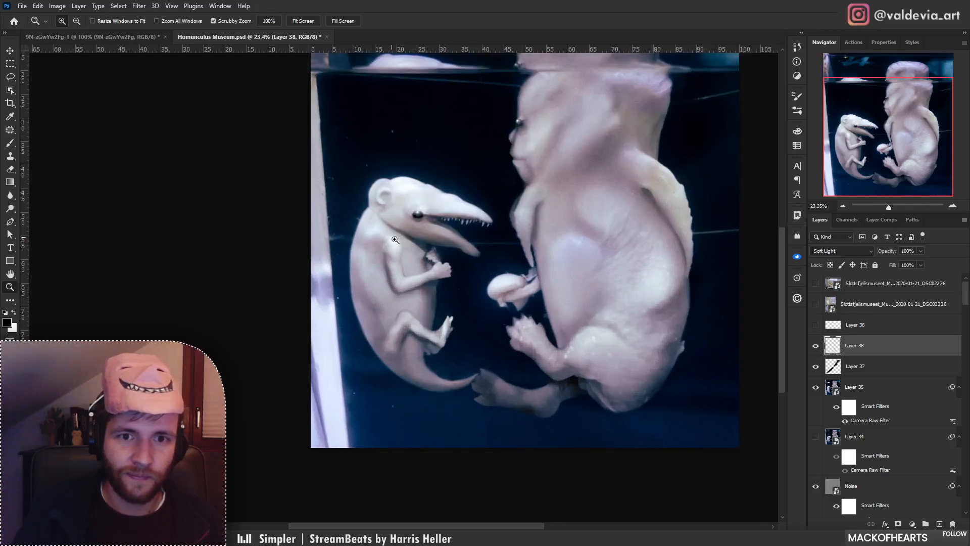
{"action": "mouse_move", "coordinate": [411, 224]}
{"action": "left_mouse_down"}
{"action": "mouse_move", "coordinate": [431, 223]}
{"action": "mouse_move", "coordinate": [374, 244]}
{"action": "left_mouse_up"}
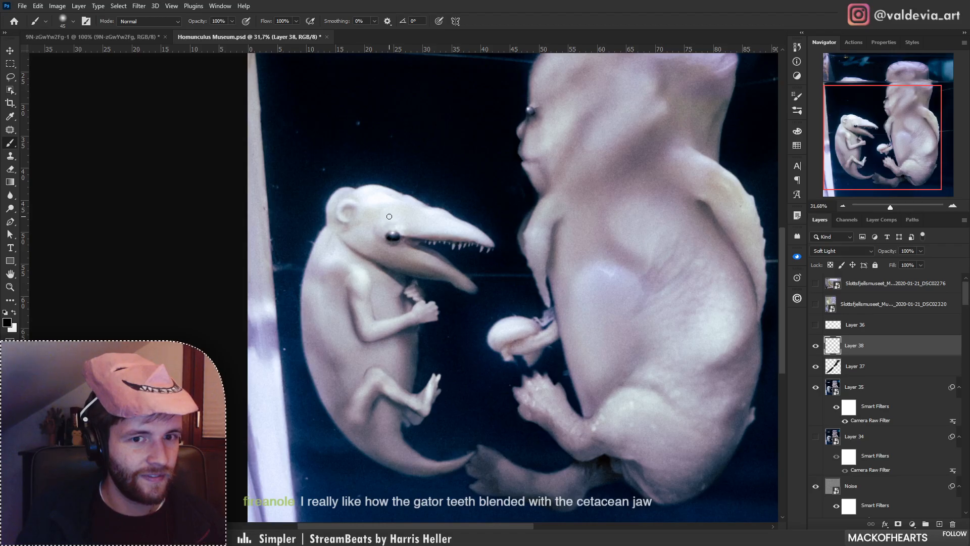
Enlarge the brush to 120 px and try shading the smaller creature's neck and jaw, undoing each stroke.
{"action": "right_click", "coordinate": [418, 274]}
{"action": "left_click", "coordinate": [504, 290]}
{"action": "left_click_drag", "start_coordinate": [362, 244], "coordinate": [423, 280]}
{"action": "key", "text": "ctrl+z"}
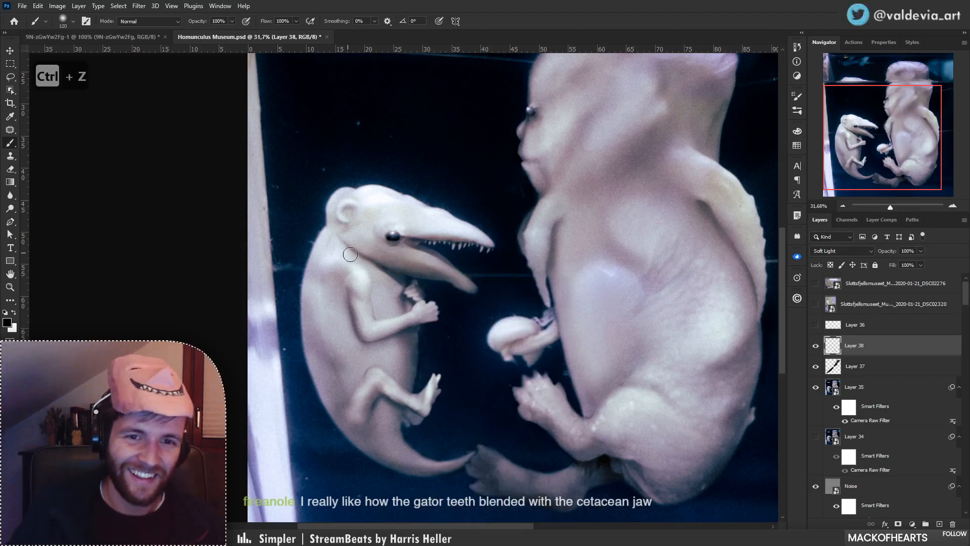
{"action": "left_click_drag", "start_coordinate": [352, 253], "coordinate": [454, 270]}
{"action": "key", "text": "ctrl+z"}
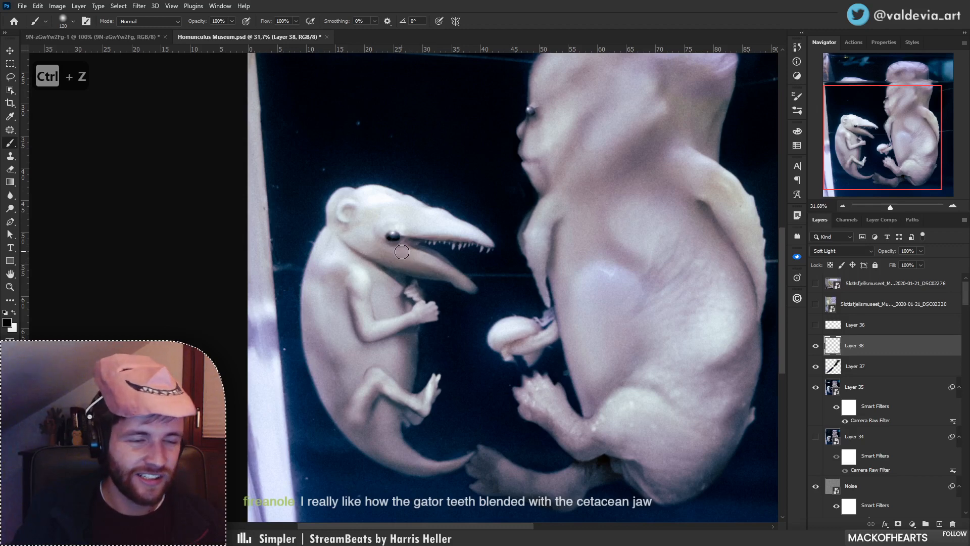
Set the brush size to 130 px and try shading the smaller creature's torso and tail, undoing the strokes.
{"action": "right_click", "coordinate": [412, 237]}
{"action": "left_click_drag", "start_coordinate": [493, 259], "coordinate": [487, 262]}
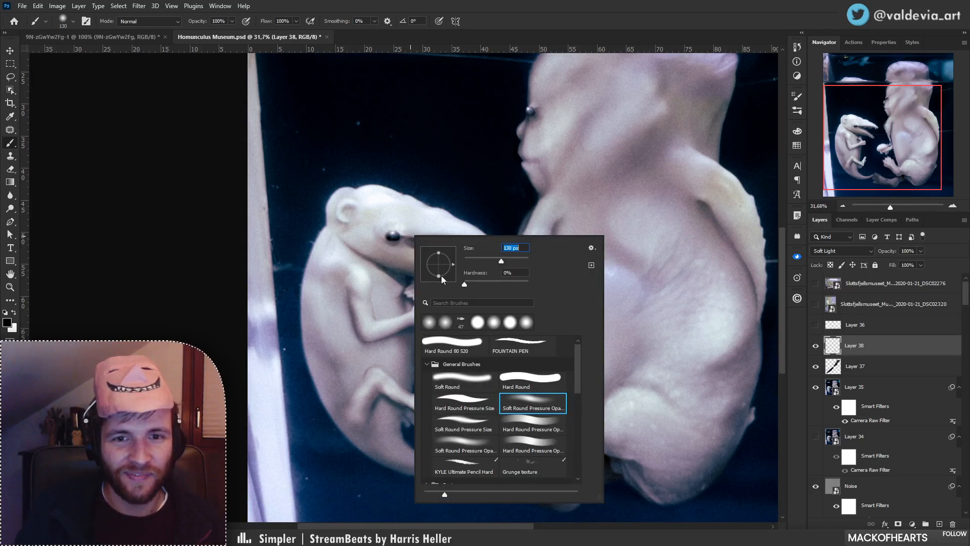
{"action": "left_click_drag", "start_coordinate": [342, 300], "coordinate": [356, 360]}
{"action": "key", "text": "ctrl+z"}
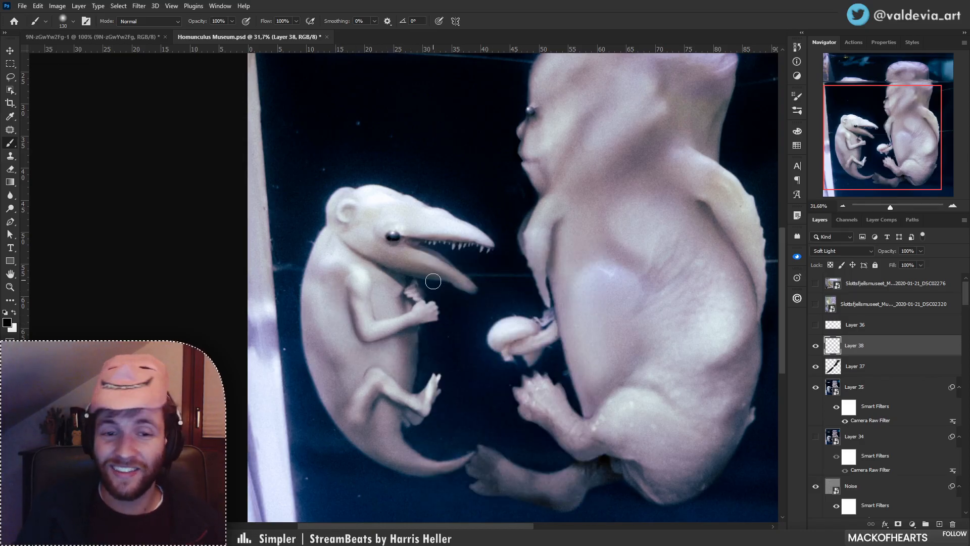
{"action": "key", "text": "ctrl+z"}
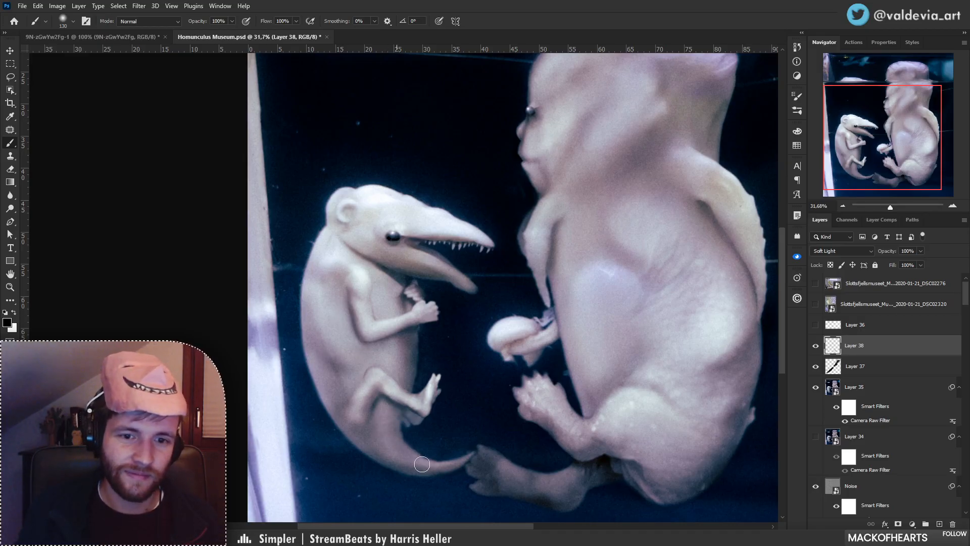
{"action": "key", "text": "ctrl+z"}
{"action": "key", "text": "ctrl+z"}
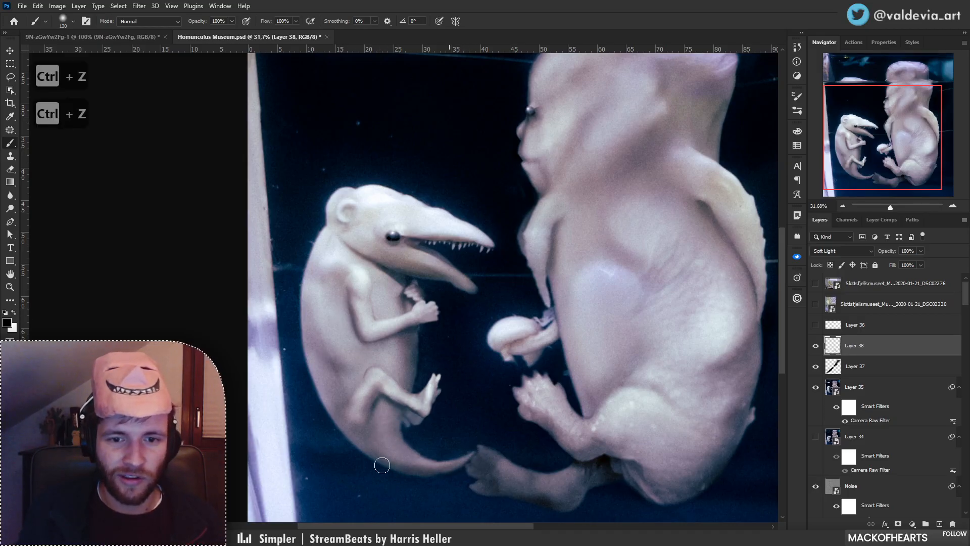
{"action": "key", "text": "ctrl+z"}
Reduce the brush to 86 px and shade the smaller creature's back and tail, undoing the unwanted strokes.
{"action": "right_click", "coordinate": [445, 394]}
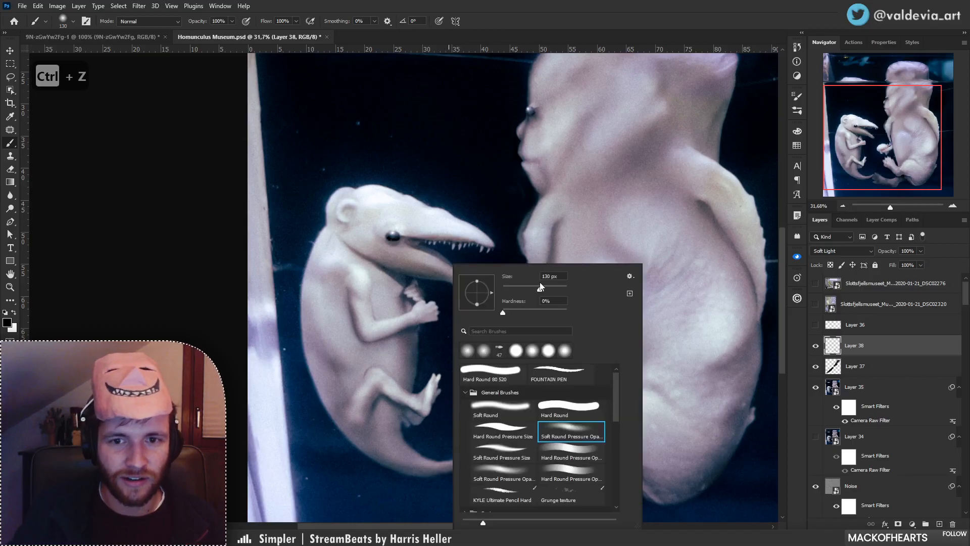
{"action": "left_click", "coordinate": [388, 453]}
{"action": "key", "text": "ctrl+z"}
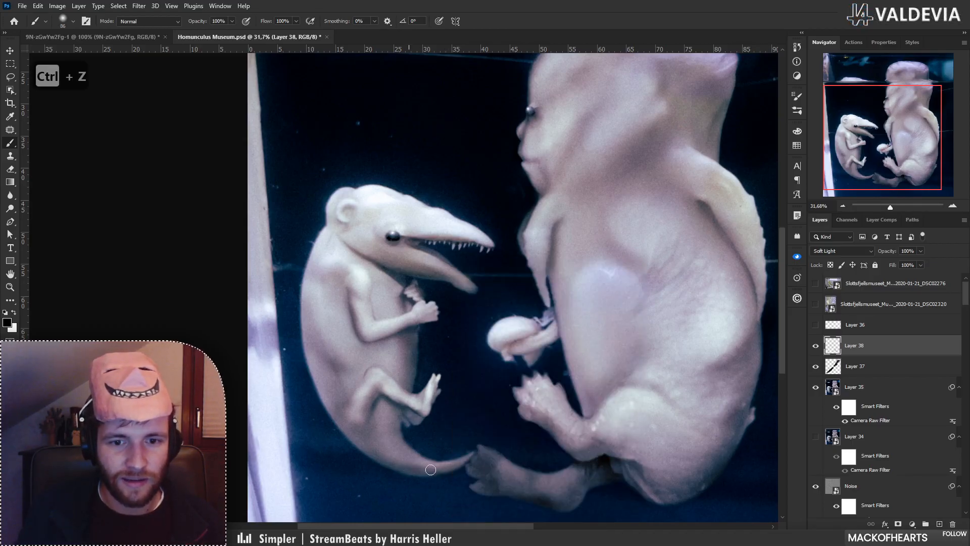
{"action": "key", "text": "z"}
{"action": "left_click_drag", "start_coordinate": [411, 418], "coordinate": [331, 389]}
{"action": "left_click_drag", "start_coordinate": [373, 423], "coordinate": [449, 404]}
{"action": "key", "text": "ctrl+z"}
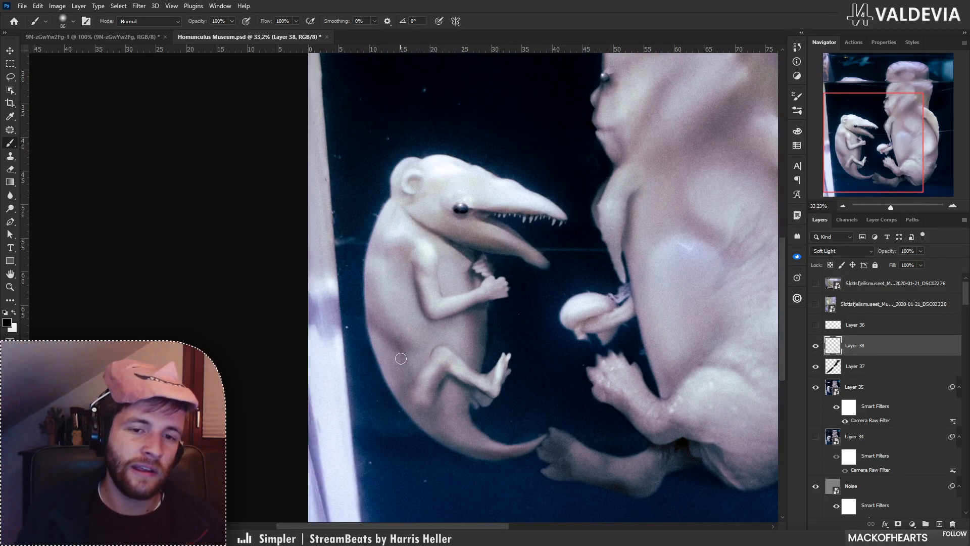
{"action": "key", "text": "ctrl+z"}
{"action": "key", "text": "ctrl+z"}
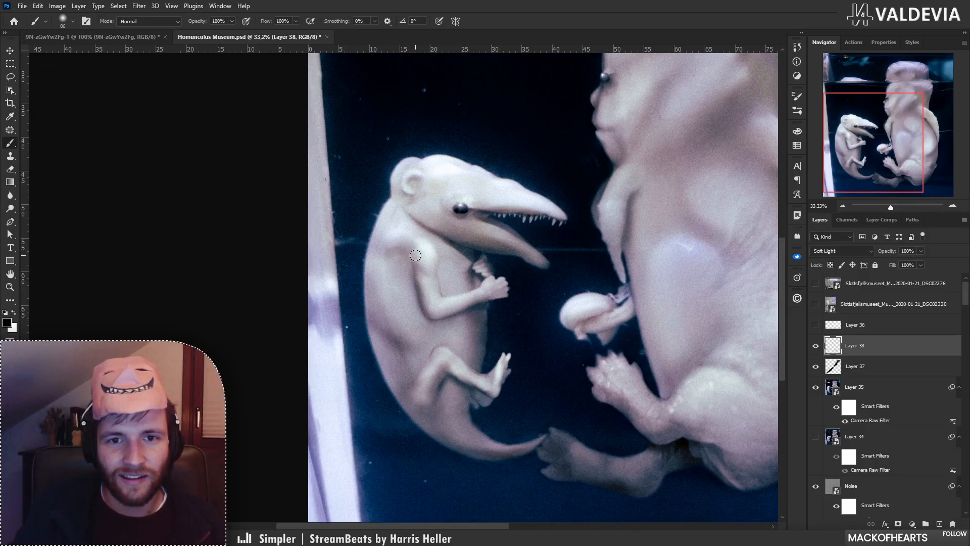
Try darkening the outer edge of the smaller creature's tail with an 80 px brush, undo it, and reduce the brush size.
{"action": "key", "text": "z"}
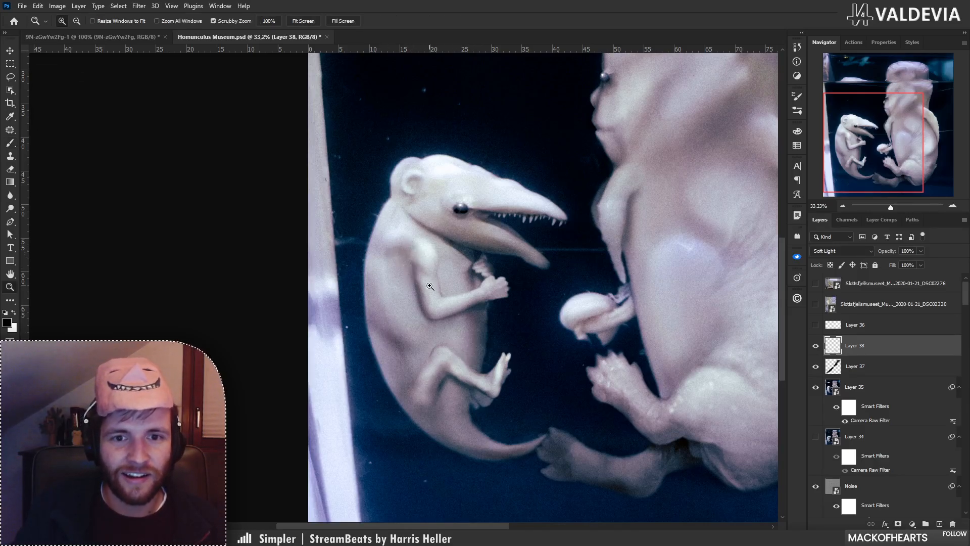
{"action": "left_click_drag", "start_coordinate": [432, 283], "coordinate": [273, 292]}
{"action": "left_click_drag", "start_coordinate": [438, 353], "coordinate": [461, 353]}
{"action": "key", "text": "b"}
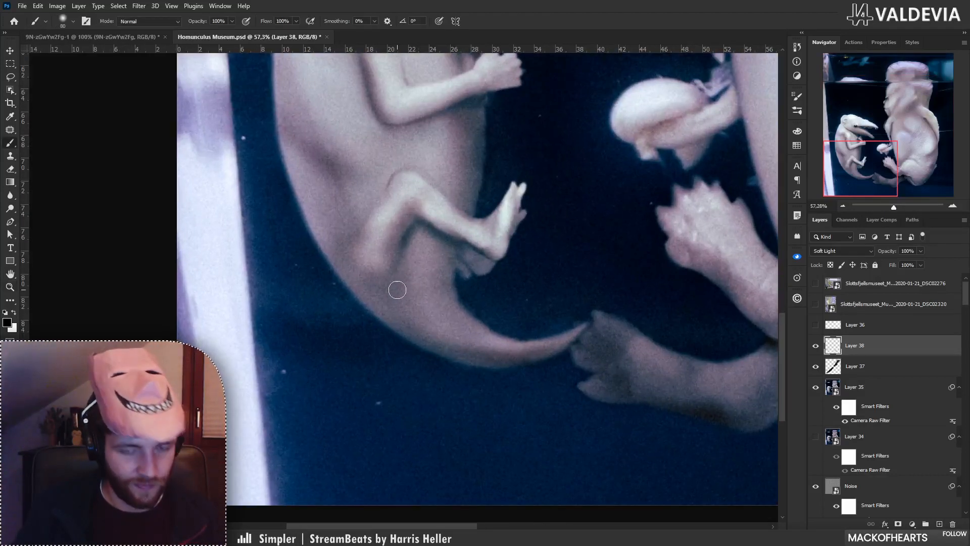
{"action": "mouse_move", "coordinate": [366, 296]}
{"action": "left_mouse_down"}
{"action": "mouse_move", "coordinate": [401, 325]}
{"action": "mouse_move", "coordinate": [504, 364]}
{"action": "mouse_move", "coordinate": [426, 359]}
{"action": "left_mouse_up"}
{"action": "key", "text": "ctrl+z"}
{"action": "key", "text": "["}
{"action": "key", "text": "z"}
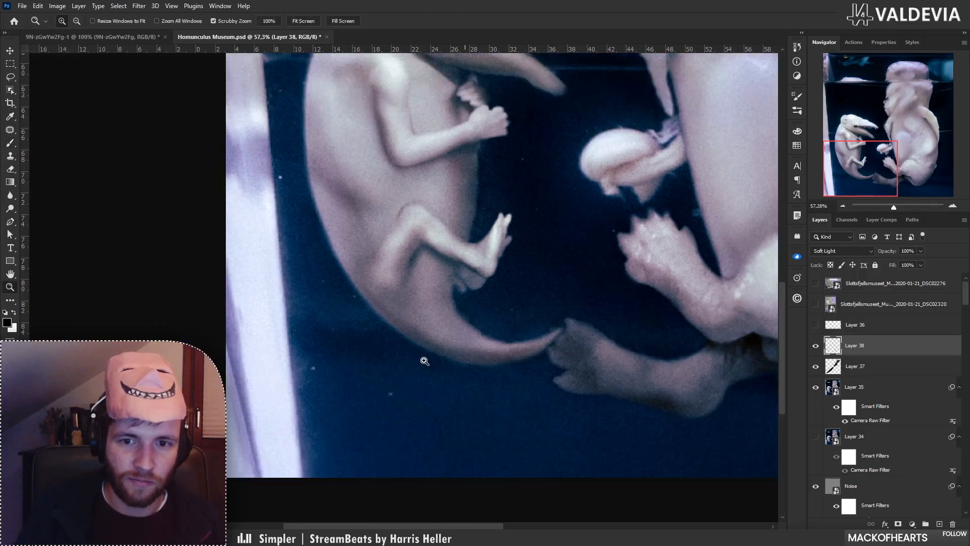
Darken the upper edge of the larger creature's lowest foot with a 50 px soft brush.
{"action": "left_click_drag", "start_coordinate": [540, 349], "coordinate": [621, 351]}
{"action": "key", "text": "b"}
{"action": "key", "text": "z"}
{"action": "left_click_drag", "start_coordinate": [478, 368], "coordinate": [523, 366]}
{"action": "key", "text": "b"}
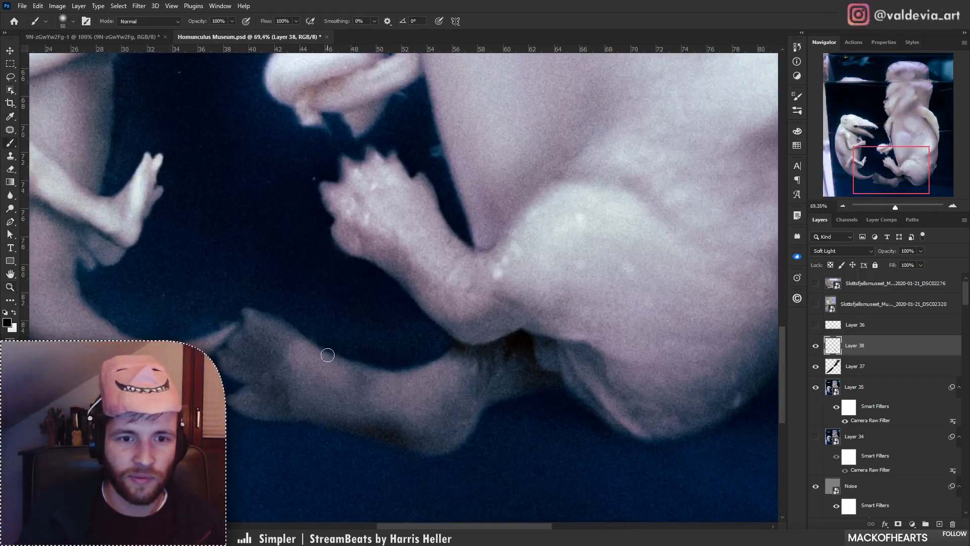
{"action": "mouse_move", "coordinate": [257, 316]}
{"action": "left_mouse_down"}
{"action": "mouse_move", "coordinate": [336, 365]}
{"action": "mouse_move", "coordinate": [408, 382]}
{"action": "mouse_move", "coordinate": [353, 373]}
{"action": "mouse_move", "coordinate": [436, 370]}
{"action": "mouse_move", "coordinate": [387, 392]}
{"action": "mouse_move", "coordinate": [349, 379]}
{"action": "left_mouse_up"}
Make white the foreground colour and lighten parts of the larger creature's lowest foot.
{"action": "scroll", "coordinate": [373, 370], "scroll_direction": "down", "scroll_amount": 5}
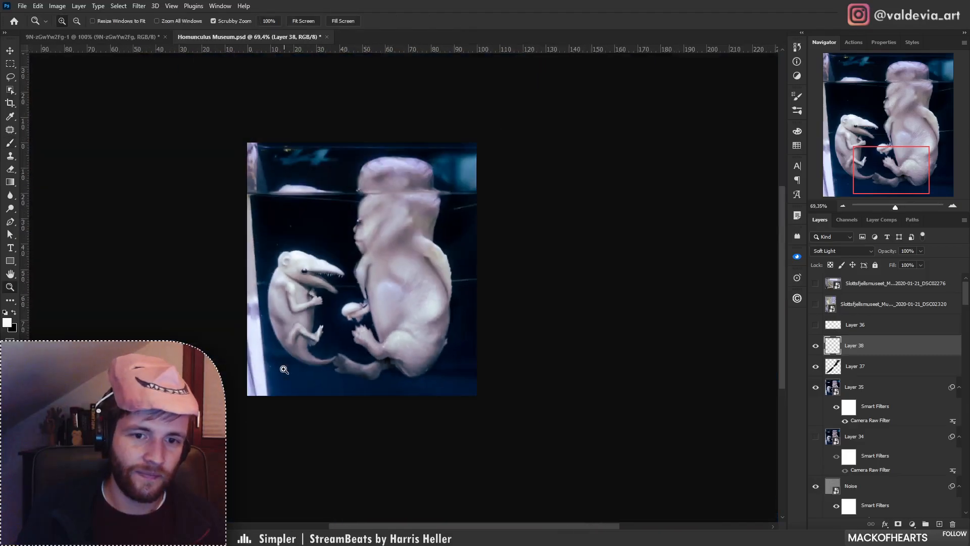
{"action": "scroll", "coordinate": [340, 373], "scroll_direction": "up", "scroll_amount": 5}
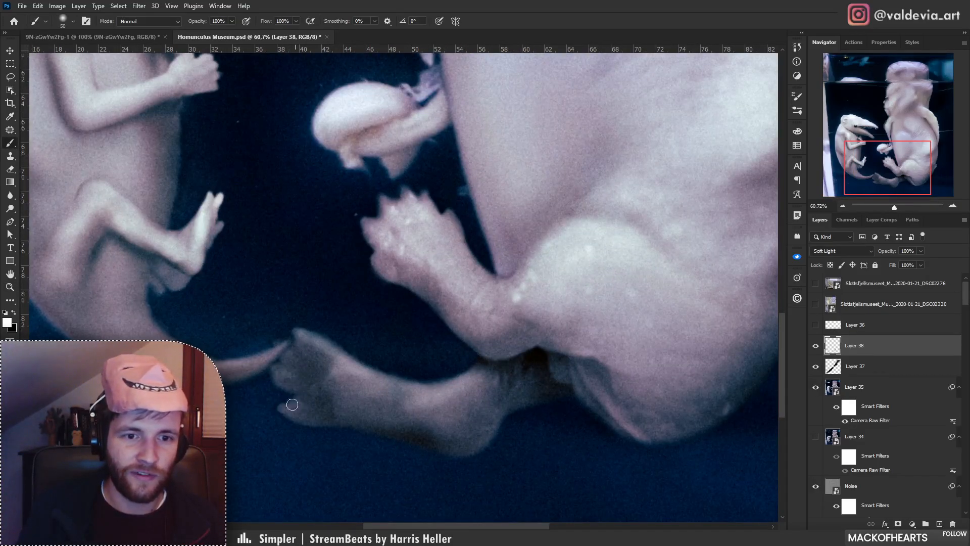
{"action": "key", "text": "ctrl+space"}
{"action": "mouse_move", "coordinate": [373, 364]}
{"action": "left_mouse_down"}
{"action": "mouse_move", "coordinate": [202, 364]}
{"action": "mouse_move", "coordinate": [460, 345]}
{"action": "left_mouse_up"}
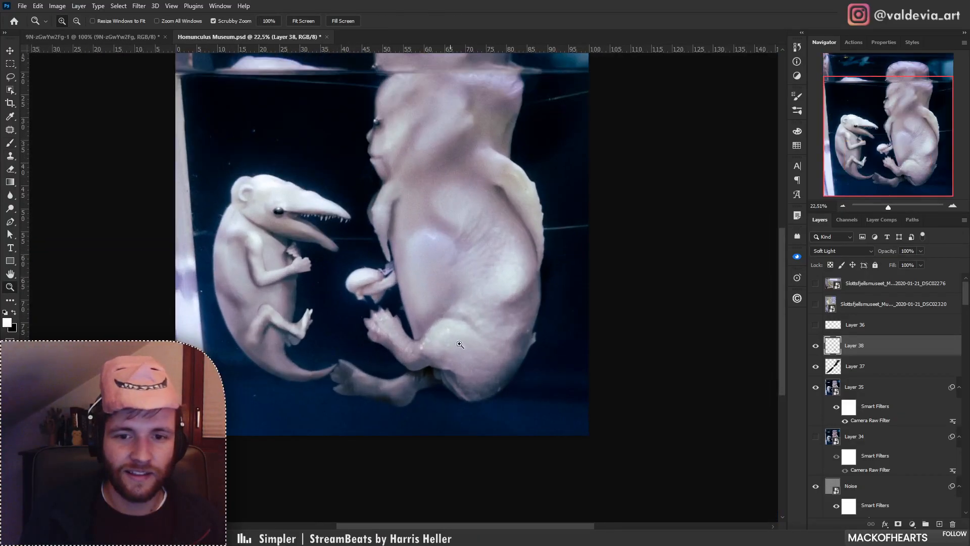
Brighten the toes of the larger creature's raised foot, switch to black and darken the foot's lower edge.
{"action": "left_click_drag", "start_coordinate": [463, 273], "coordinate": [513, 267]}
{"action": "left_click_drag", "start_coordinate": [328, 337], "coordinate": [436, 331]}
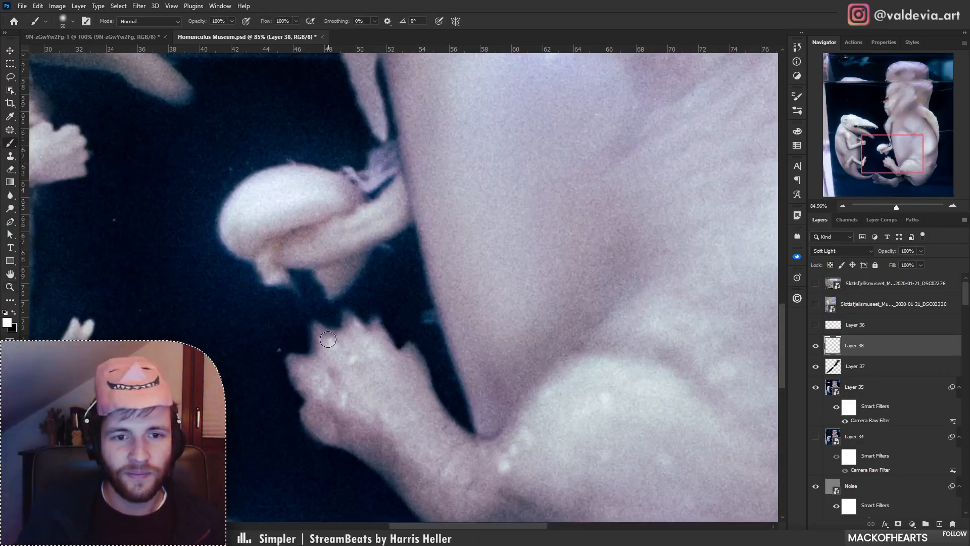
{"action": "key", "text": "x"}
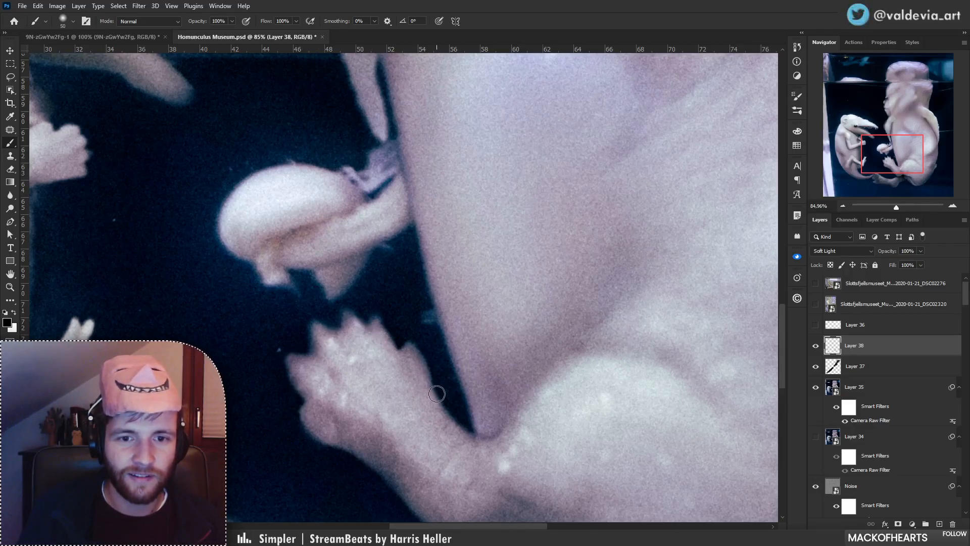
{"action": "key", "text": "z"}
{"action": "mouse_move", "coordinate": [407, 387]}
{"action": "left_mouse_down"}
{"action": "mouse_move", "coordinate": [349, 390]}
{"action": "mouse_move", "coordinate": [400, 390]}
{"action": "left_mouse_up"}
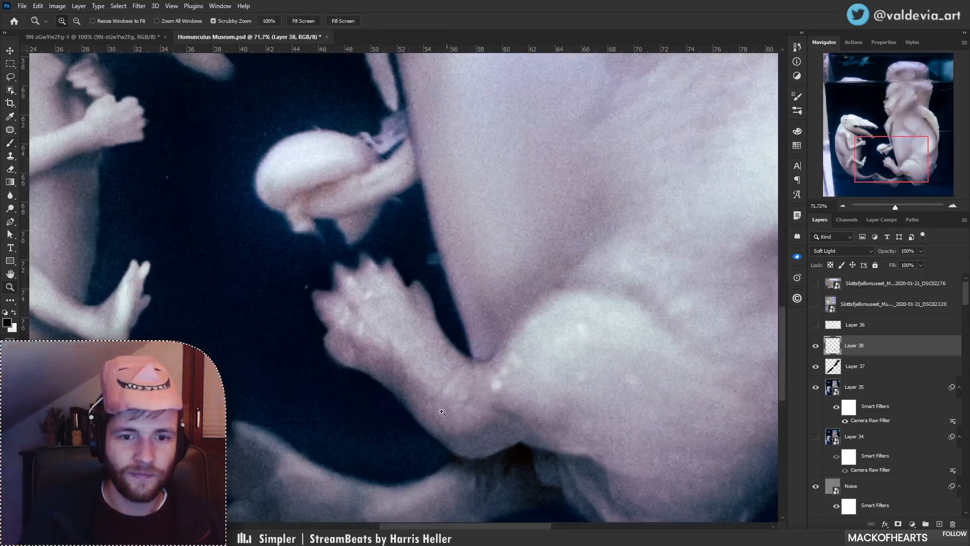
{"action": "key", "text": "b"}
{"action": "left_click_drag", "start_coordinate": [359, 357], "coordinate": [469, 437]}
{"action": "key", "text": "z"}
{"action": "left_click_drag", "start_coordinate": [458, 386], "coordinate": [393, 405]}
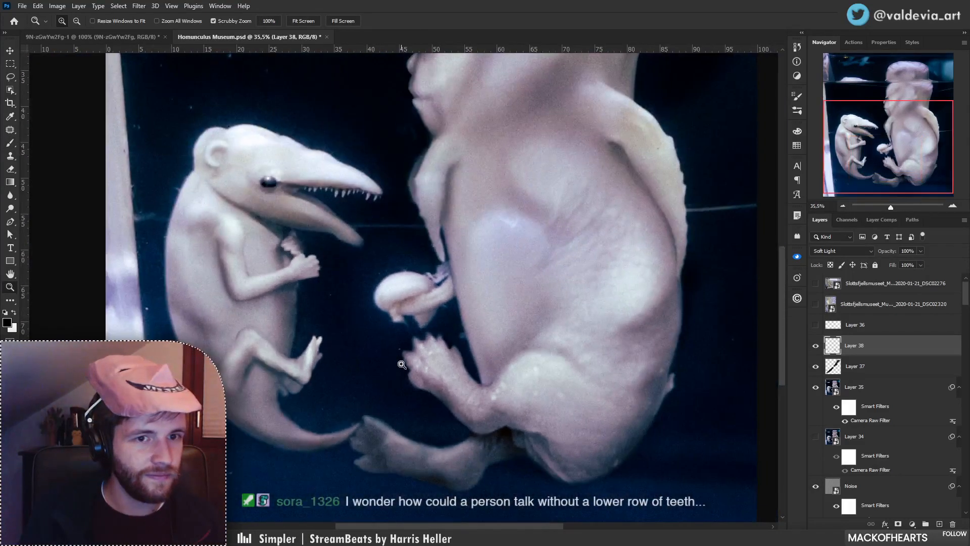
Touch up the gum line of the smaller creature's upper jaw with a 23 px white brush, undoing the unwanted stroke.
{"action": "left_click_drag", "start_coordinate": [336, 177], "coordinate": [407, 189]}
{"action": "key", "text": "b"}
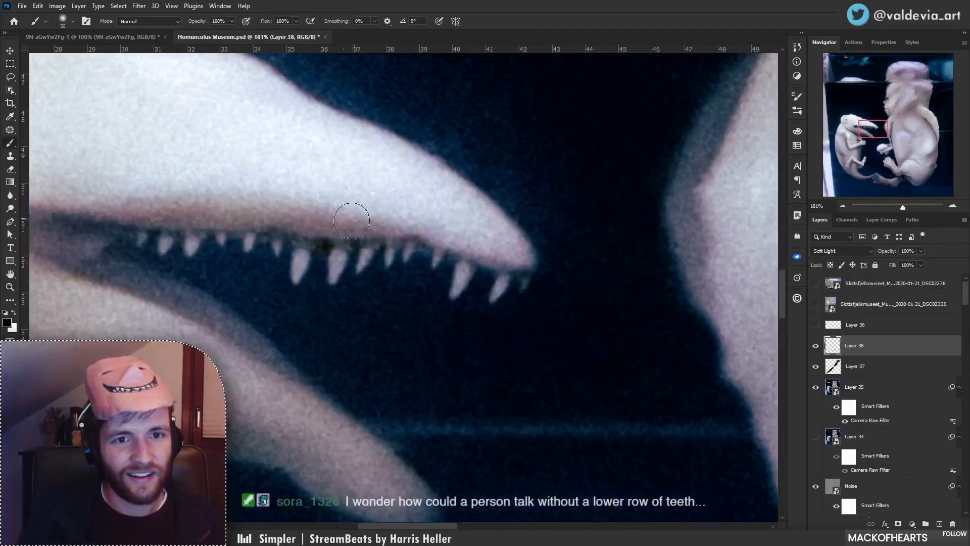
{"action": "mouse_move", "coordinate": [310, 209]}
{"action": "left_mouse_down"}
{"action": "mouse_move", "coordinate": [323, 225]}
{"action": "mouse_move", "coordinate": [425, 269]}
{"action": "left_mouse_up"}
{"action": "key", "text": "ctrl+z"}
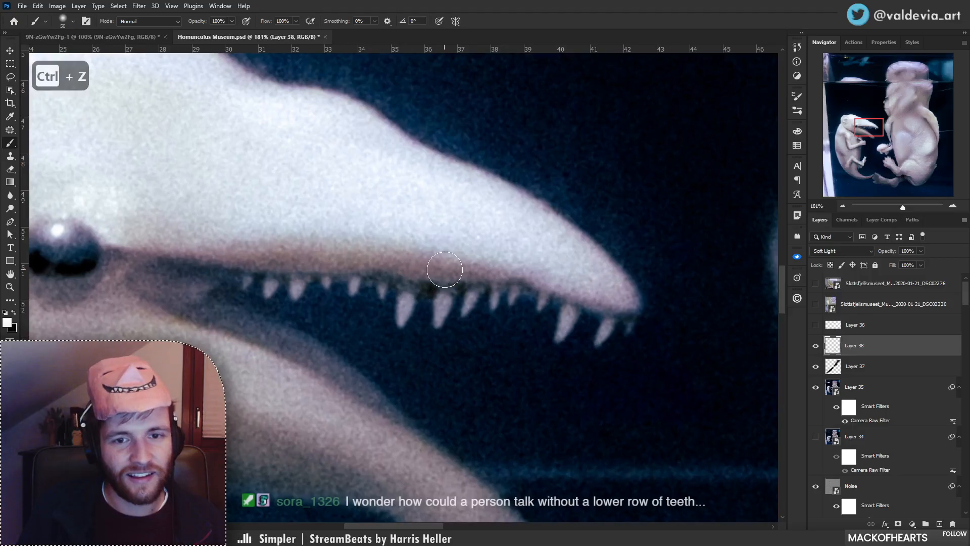
{"action": "right_click", "coordinate": [444, 268]}
{"action": "left_click_drag", "start_coordinate": [514, 283], "coordinate": [511, 284]}
{"action": "left_click", "coordinate": [420, 290]}
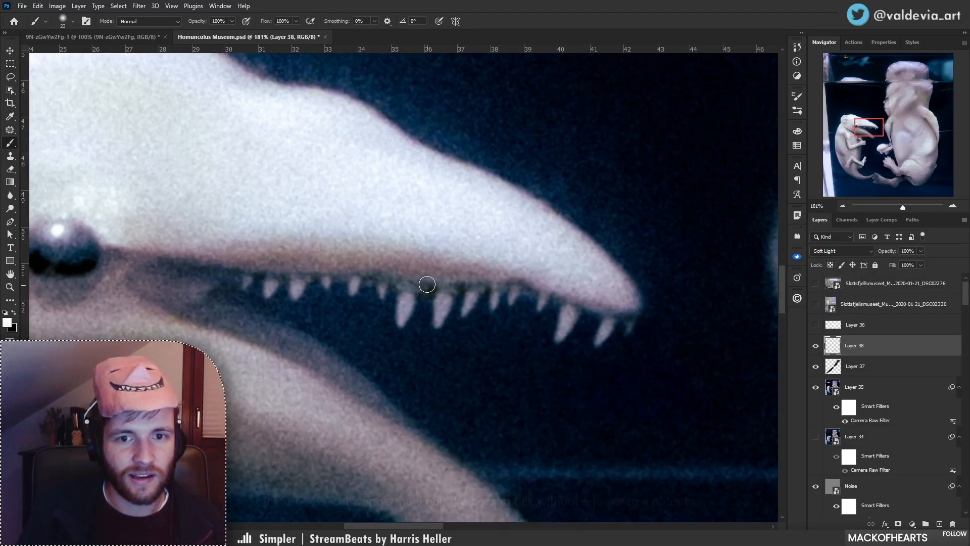
{"action": "left_click_drag", "start_coordinate": [363, 310], "coordinate": [273, 319]}
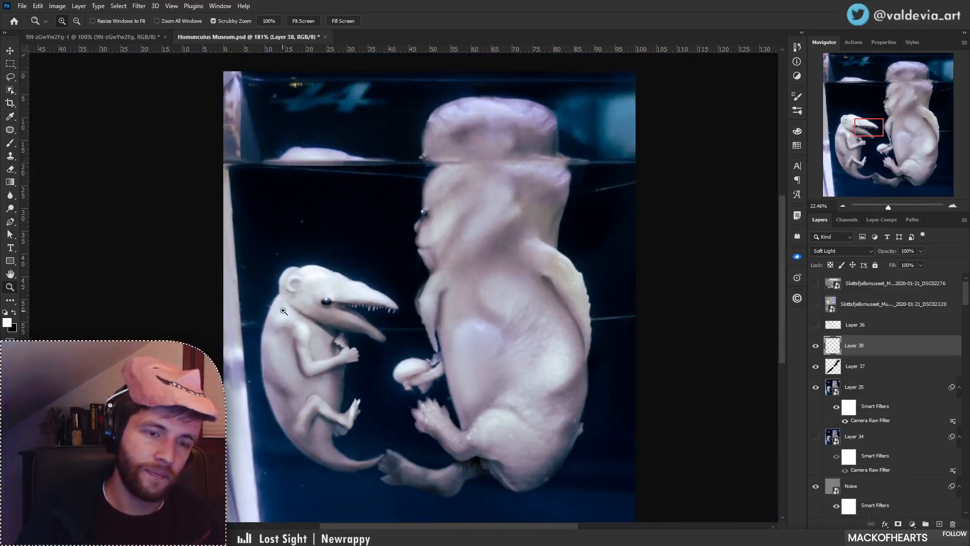
Darken the skin around the smaller creature's ear in black, undoing the 89 px stroke and reducing the brush to 50 px.
{"action": "left_click_drag", "start_coordinate": [389, 362], "coordinate": [339, 346]}
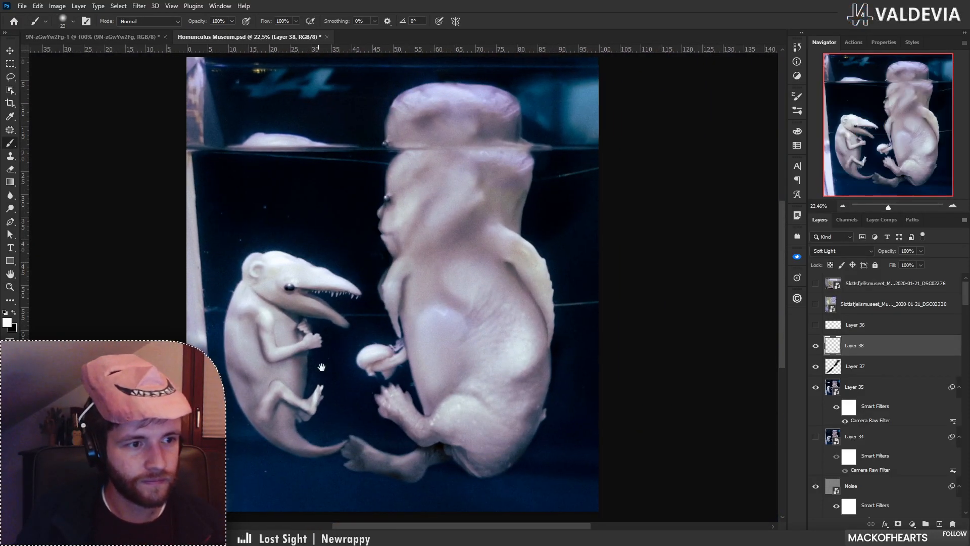
{"action": "left_click_drag", "start_coordinate": [322, 368], "coordinate": [388, 367]}
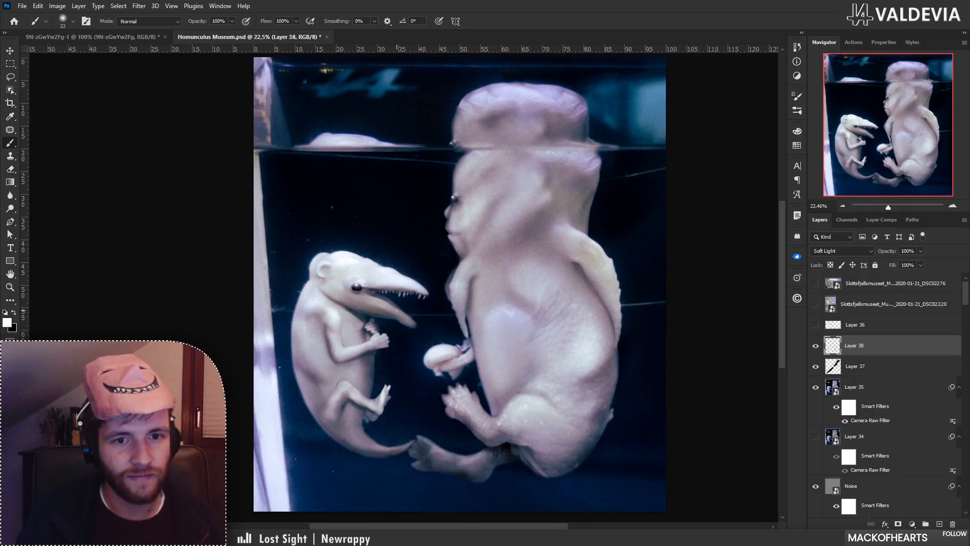
{"action": "key", "text": "z"}
{"action": "mouse_move", "coordinate": [370, 288]}
{"action": "left_mouse_down"}
{"action": "mouse_move", "coordinate": [441, 278]}
{"action": "mouse_move", "coordinate": [359, 277]}
{"action": "mouse_move", "coordinate": [379, 274]}
{"action": "mouse_move", "coordinate": [348, 267]}
{"action": "mouse_move", "coordinate": [389, 269]}
{"action": "left_mouse_up"}
{"action": "key", "text": "b"}
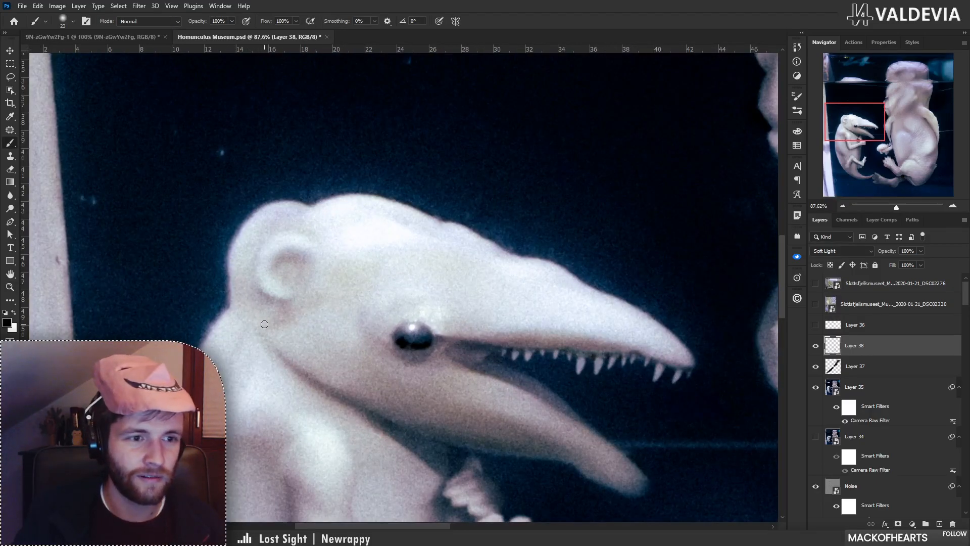
{"action": "right_click", "coordinate": [266, 283]}
{"action": "left_click_drag", "start_coordinate": [244, 261], "coordinate": [259, 314]}
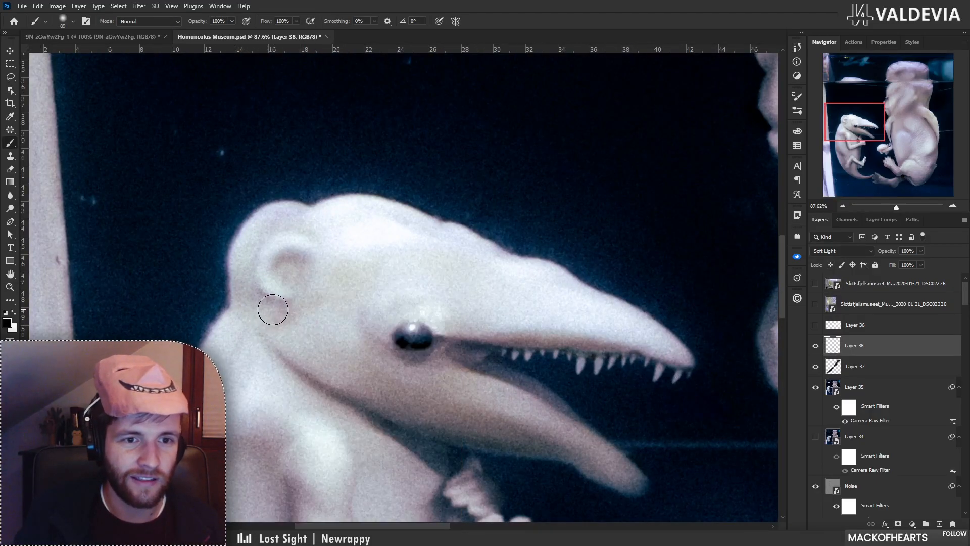
{"action": "key", "text": "ctrl+z"}
{"action": "key", "text": "bracketleft"}
{"action": "key", "text": "bracketleft"}
{"action": "key", "text": "bracketleft"}
{"action": "key", "text": "bracketleft"}
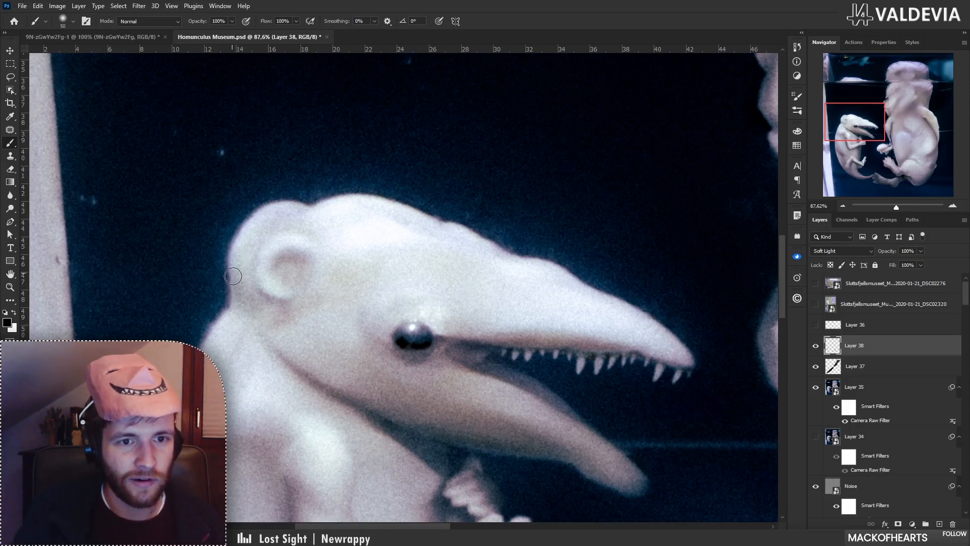
Toggle the visibility of Layer 38 to compare the whole image with and without the painted shading.
{"action": "key", "text": "z"}
{"action": "left_click_drag", "start_coordinate": [358, 320], "coordinate": [268, 329]}
{"action": "left_click_drag", "start_coordinate": [339, 352], "coordinate": [370, 346]}
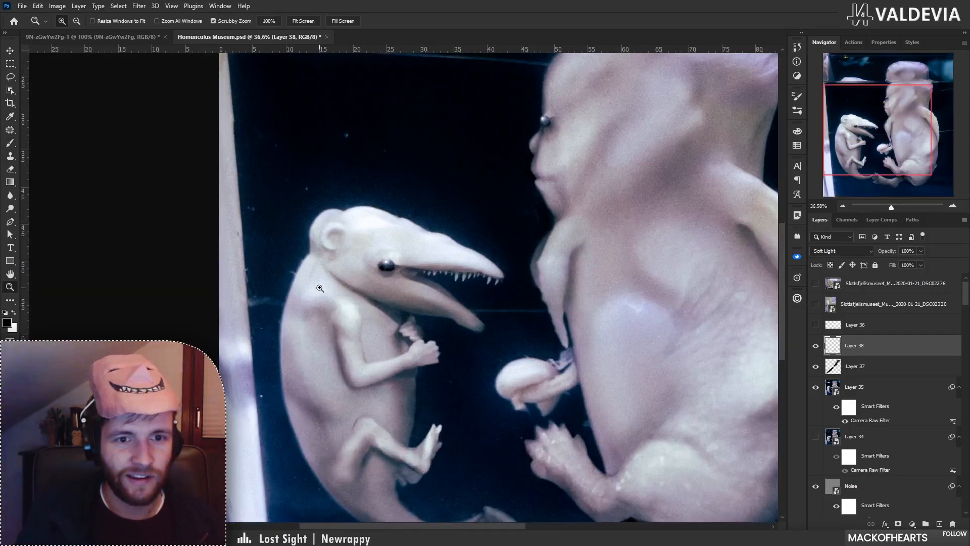
{"action": "left_click_drag", "start_coordinate": [320, 289], "coordinate": [333, 289]}
{"action": "key", "text": "b"}
{"action": "mouse_move", "coordinate": [423, 356]}
{"action": "left_mouse_down"}
{"action": "mouse_move", "coordinate": [347, 314]}
{"action": "mouse_move", "coordinate": [283, 328]}
{"action": "left_mouse_up"}
{"action": "key", "text": "z"}
{"action": "left_click_drag", "start_coordinate": [456, 340], "coordinate": [461, 340]}
{"action": "key", "text": "b"}
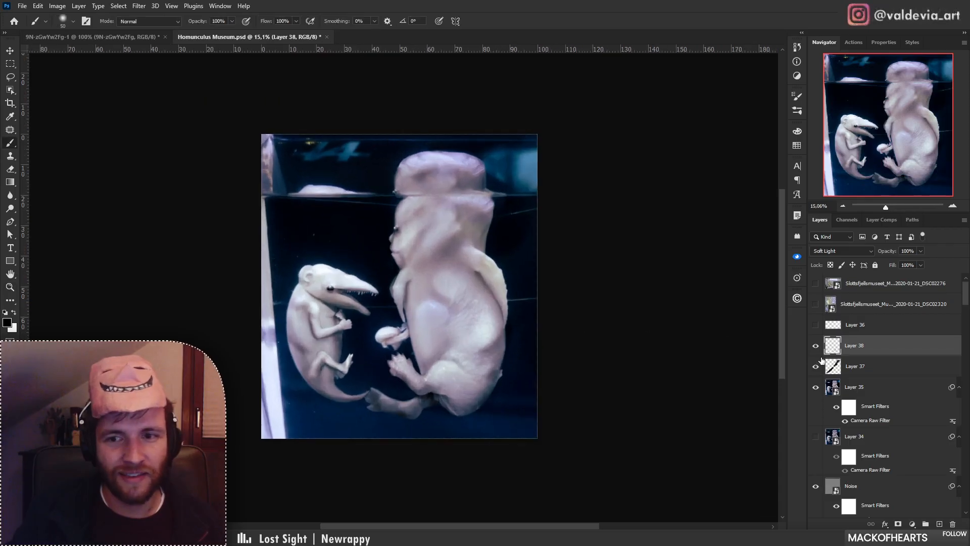
{"action": "left_click", "coordinate": [816, 346]}
{"action": "left_click", "coordinate": [816, 346]}
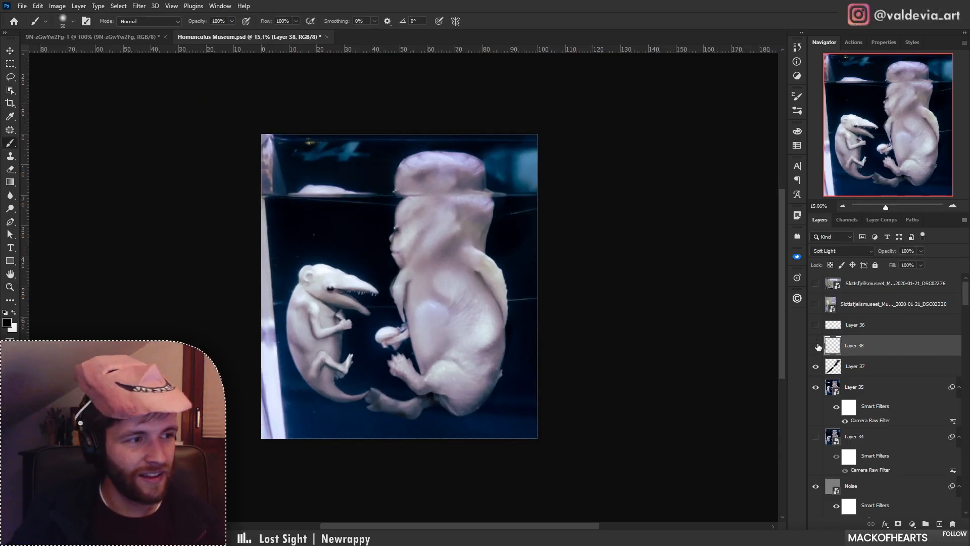
{"action": "left_click", "coordinate": [817, 346]}
{"action": "left_click", "coordinate": [815, 346]}
{"action": "left_click_drag", "start_coordinate": [409, 296], "coordinate": [451, 306]}
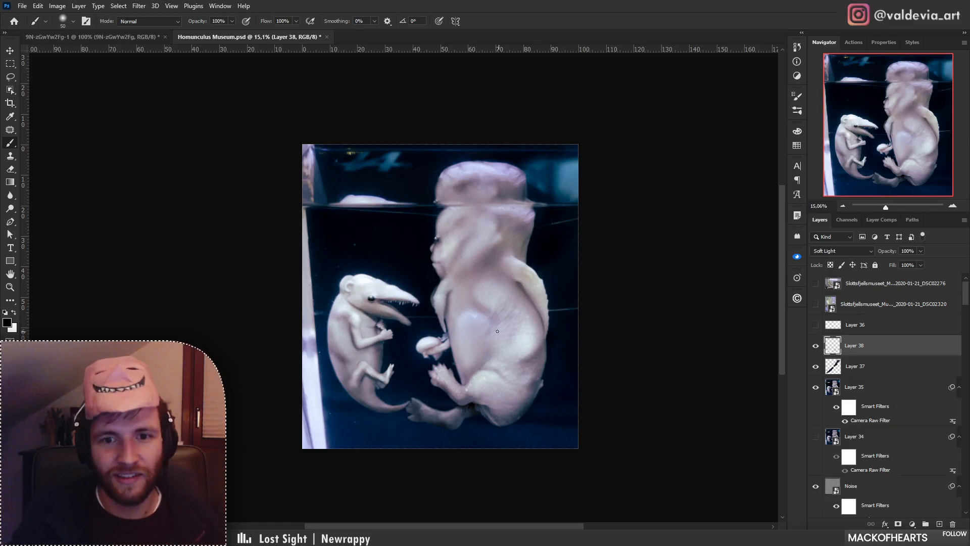
Shade beneath the bluish bulge on the larger creature's belly, undoing the first strokes and softening the shadow with a 152 px eraser.
{"action": "key", "text": "z"}
{"action": "left_click_drag", "start_coordinate": [489, 343], "coordinate": [510, 343]}
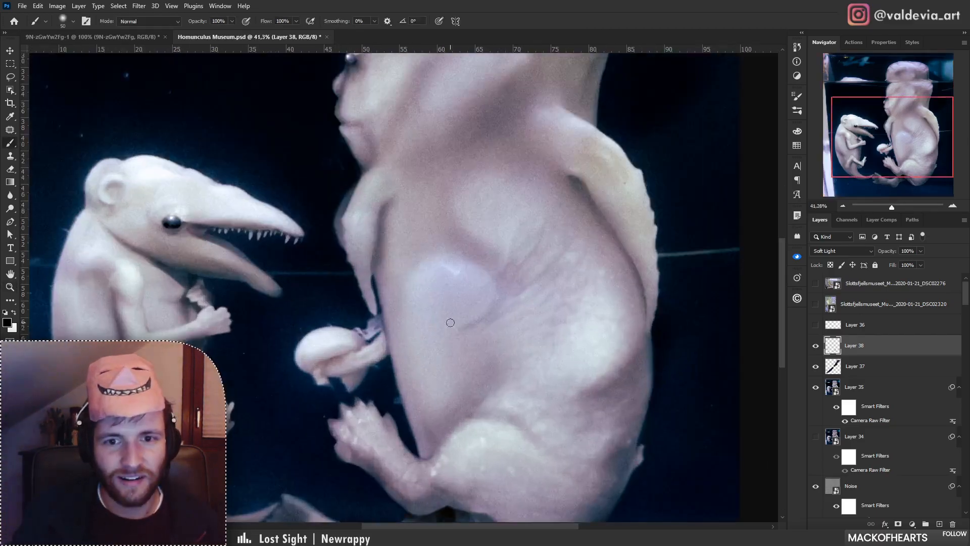
{"action": "key", "text": "ctrl+z"}
{"action": "key", "text": "ctrl+z"}
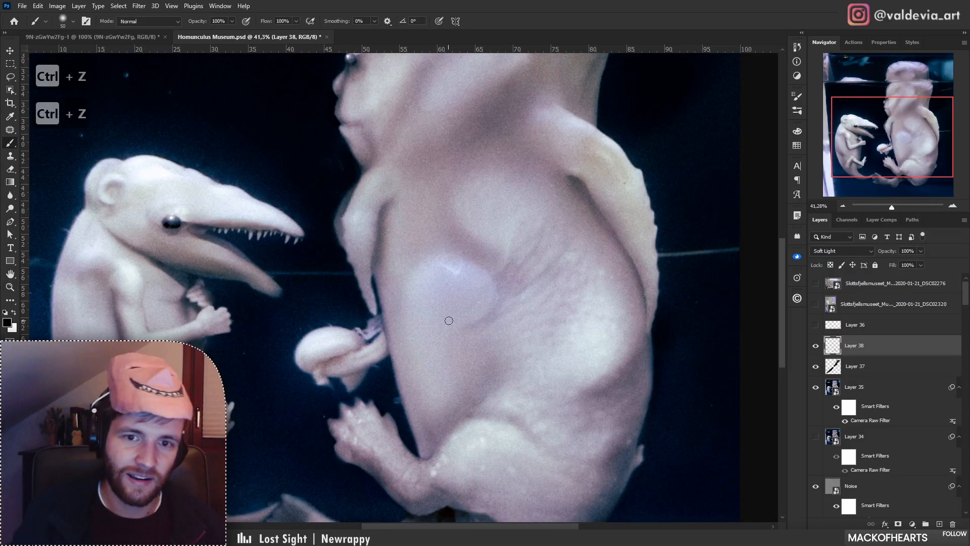
{"action": "key", "text": "z"}
{"action": "mouse_move", "coordinate": [488, 321]}
{"action": "left_mouse_down"}
{"action": "mouse_move", "coordinate": [462, 326]}
{"action": "mouse_move", "coordinate": [494, 325]}
{"action": "left_mouse_up"}
{"action": "key", "text": "e"}
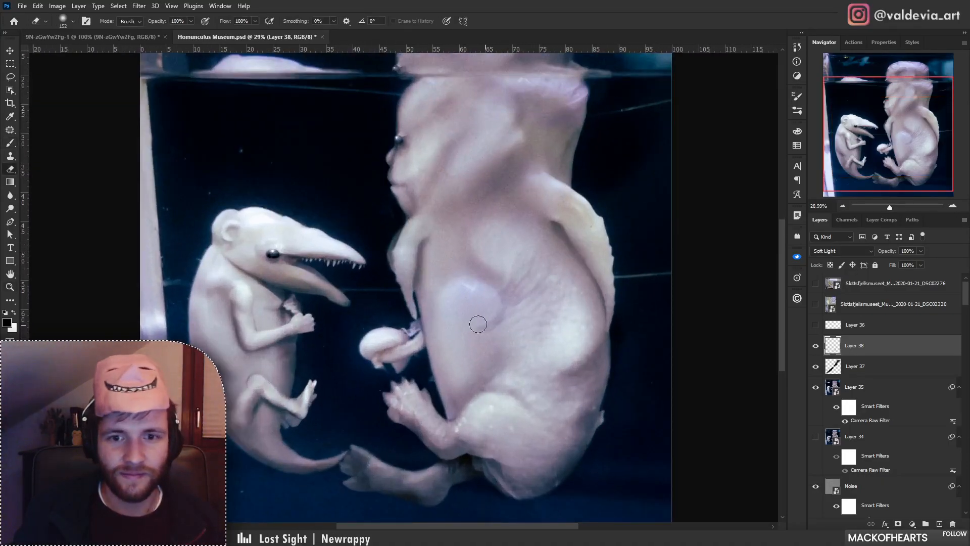
{"action": "key", "text": "b"}
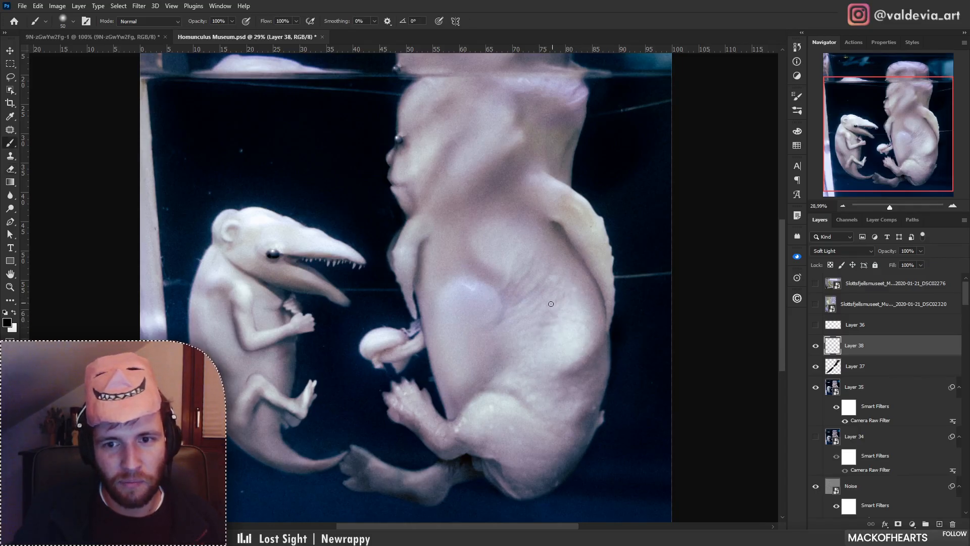
Shade the larger creature's flank and the skin beside its rear arm with the 50 px brush, undoing the unwanted strokes.
{"action": "key", "text": "ctrl+z"}
{"action": "key", "text": "ctrl+z"}
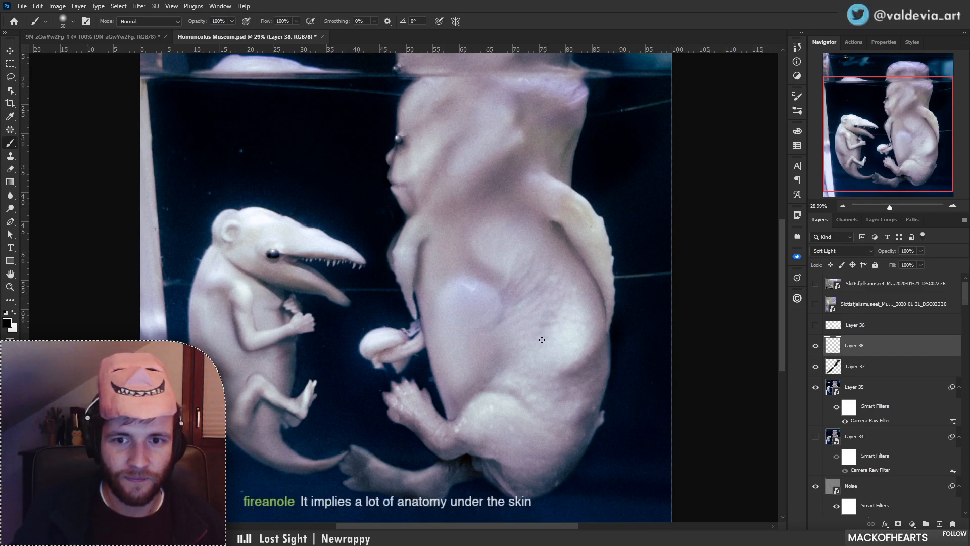
{"action": "key", "text": "z"}
{"action": "mouse_move", "coordinate": [567, 363]}
{"action": "left_mouse_down"}
{"action": "mouse_move", "coordinate": [511, 357]}
{"action": "mouse_move", "coordinate": [626, 367]}
{"action": "left_mouse_up"}
{"action": "key", "text": "ctrl+z"}
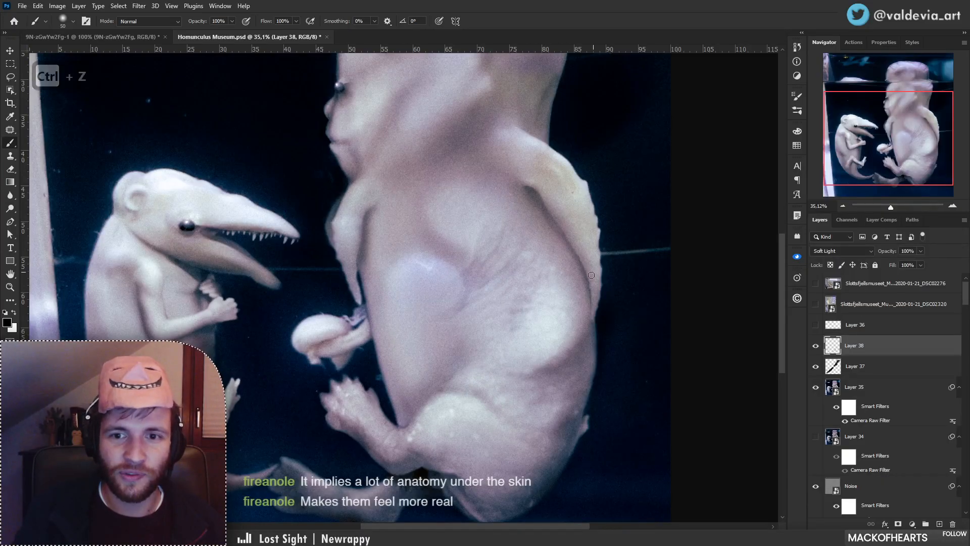
{"action": "key", "text": "ctrl+z"}
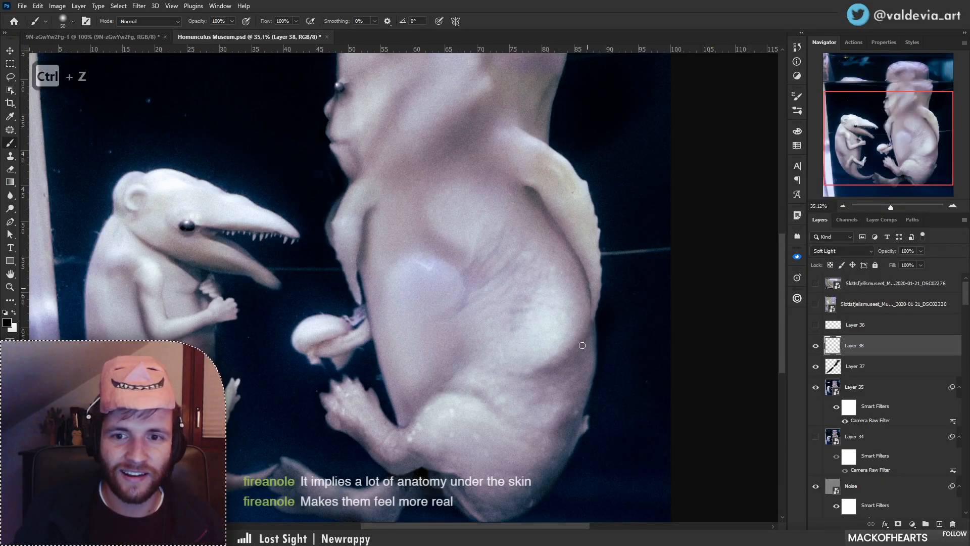
{"action": "key", "text": "z"}
{"action": "mouse_move", "coordinate": [594, 324]}
{"action": "left_mouse_down"}
{"action": "mouse_move", "coordinate": [532, 325]}
{"action": "mouse_move", "coordinate": [580, 321]}
{"action": "left_mouse_up"}
{"action": "left_click_drag", "start_coordinate": [561, 260], "coordinate": [577, 257]}
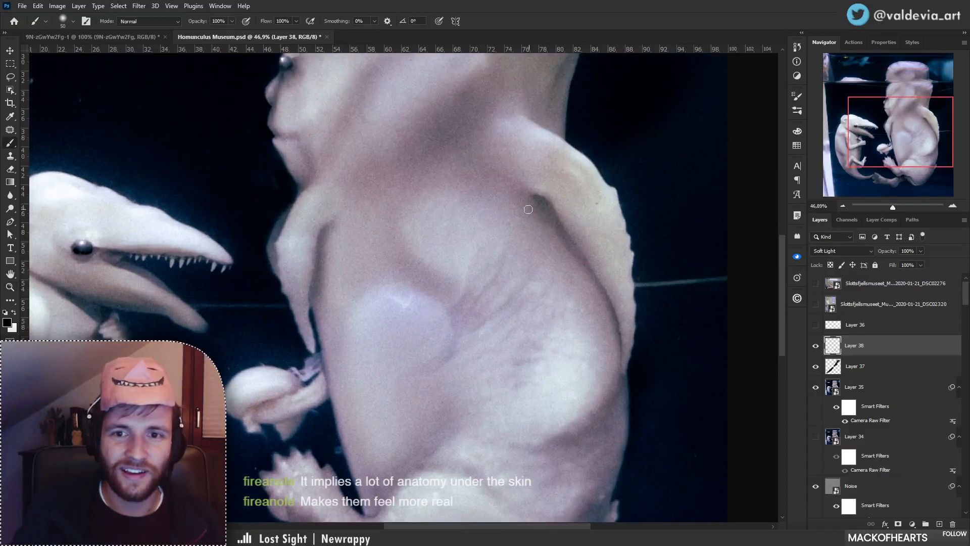
{"action": "mouse_move", "coordinate": [556, 295]}
{"action": "left_mouse_down"}
{"action": "mouse_move", "coordinate": [502, 294]}
{"action": "mouse_move", "coordinate": [435, 265]}
{"action": "mouse_move", "coordinate": [445, 264]}
{"action": "mouse_move", "coordinate": [354, 279]}
{"action": "left_mouse_up"}
{"action": "key", "text": "b"}
{"action": "key", "text": "z"}
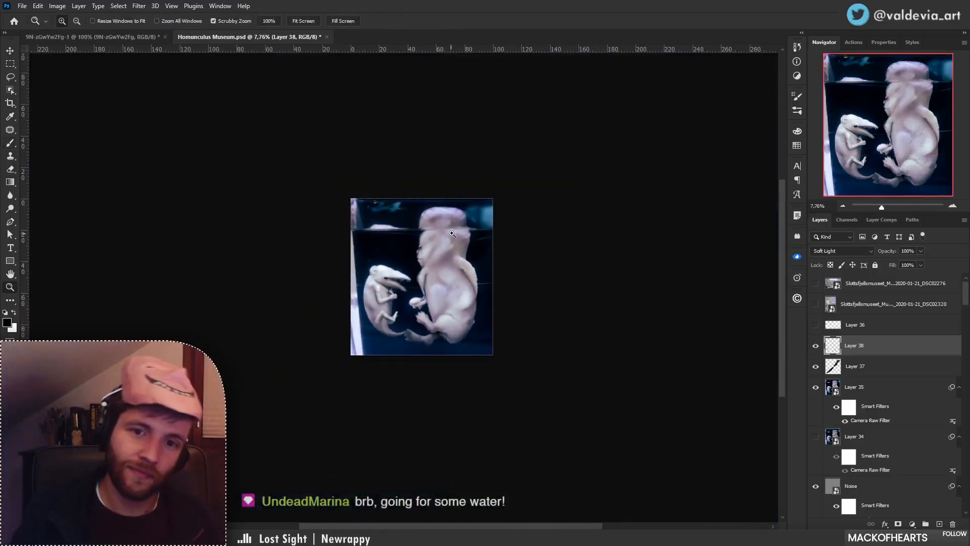
Refine the shading on the larger creature's head and neck, softening it with the 152 px eraser.
{"action": "left_click_drag", "start_coordinate": [479, 236], "coordinate": [546, 229]}
{"action": "mouse_move", "coordinate": [429, 272]}
{"action": "left_mouse_down"}
{"action": "mouse_move", "coordinate": [444, 274]}
{"action": "mouse_move", "coordinate": [387, 288]}
{"action": "left_mouse_up"}
{"action": "key", "text": "b"}
{"action": "key", "text": "z"}
{"action": "left_click_drag", "start_coordinate": [441, 290], "coordinate": [509, 273]}
{"action": "key", "text": "e"}
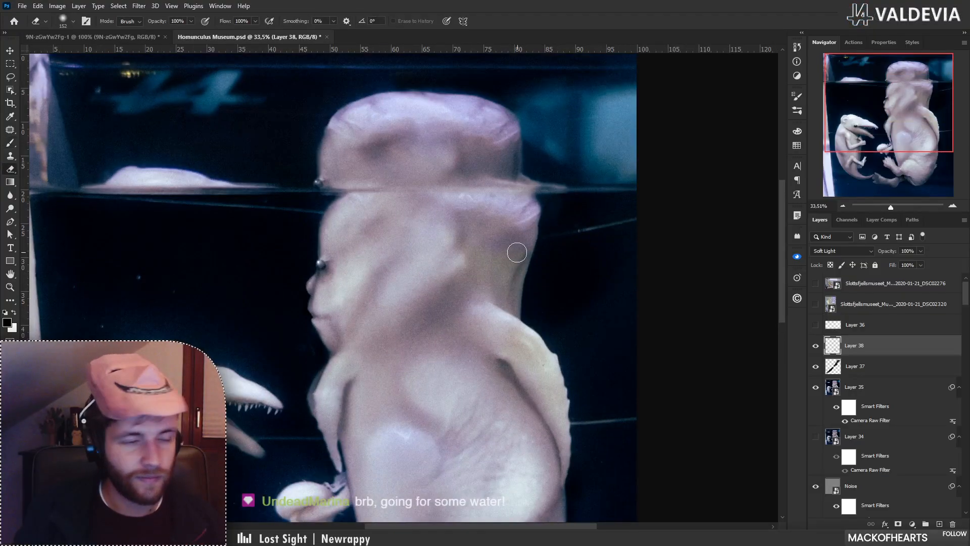
{"action": "key", "text": "z"}
{"action": "key", "text": "e"}
{"action": "mouse_move", "coordinate": [427, 304]}
{"action": "left_mouse_down"}
{"action": "mouse_move", "coordinate": [405, 311]}
{"action": "mouse_move", "coordinate": [494, 266]}
{"action": "mouse_move", "coordinate": [497, 284]}
{"action": "left_mouse_up"}
{"action": "key", "text": "b"}
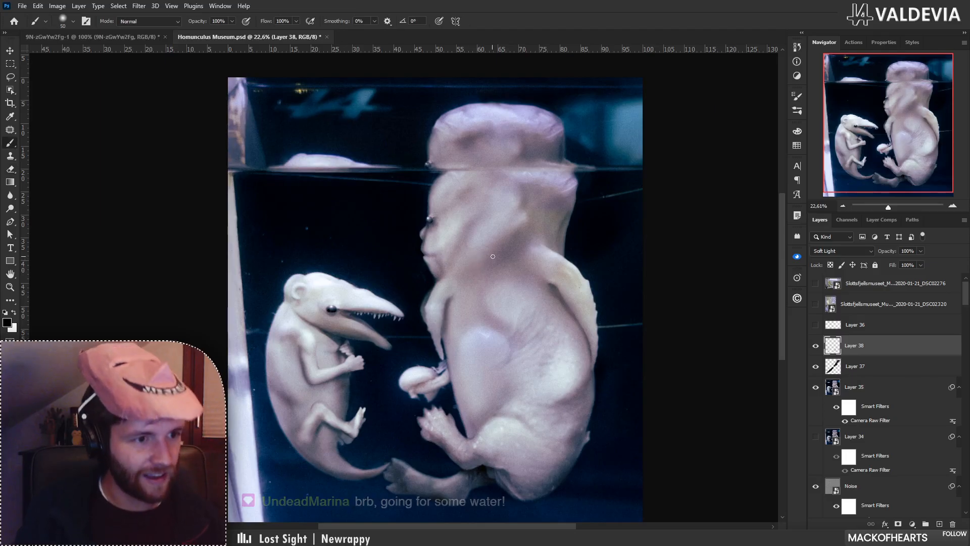
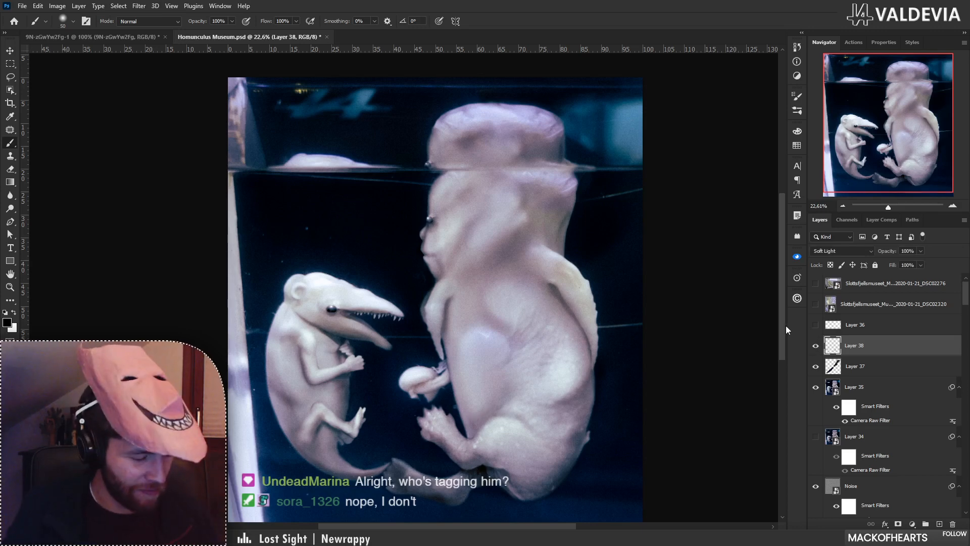
Darken the larger creature's mouth line with a 20 px brush, undoing the unwanted stroke.
{"action": "key", "text": "z"}
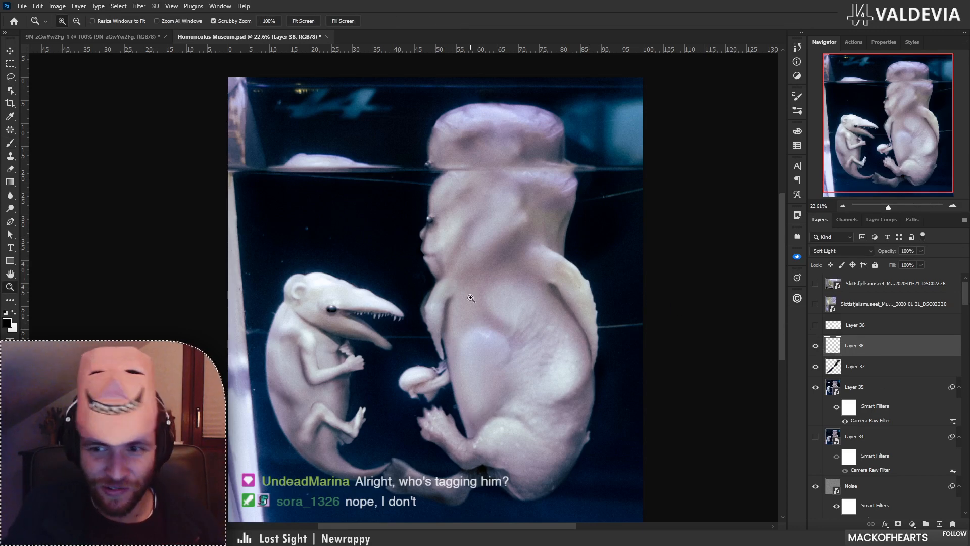
{"action": "left_click_drag", "start_coordinate": [472, 299], "coordinate": [483, 290]}
{"action": "key", "text": "b"}
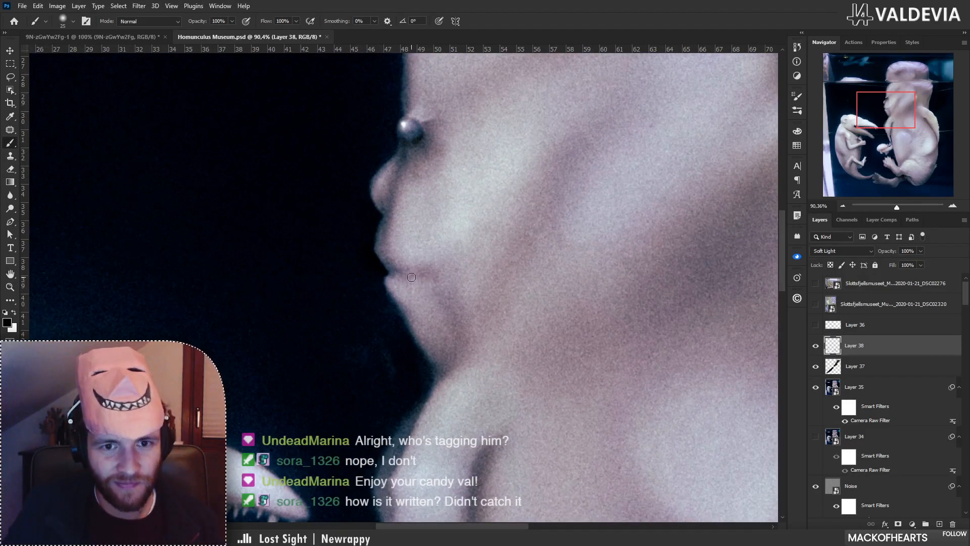
{"action": "key", "text": "bracketleft"}
{"action": "left_click_drag", "start_coordinate": [396, 273], "coordinate": [442, 283]}
{"action": "key", "text": "ctrl+z"}
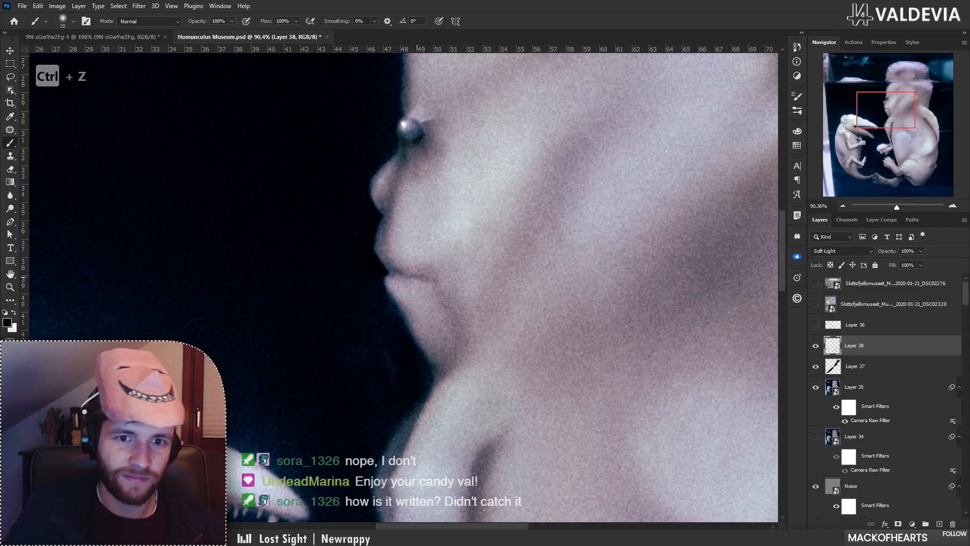
Deepen the shadow from the corner of the larger creature's mouth down toward its chin, undoing the first attempt.
{"action": "key", "text": "z"}
{"action": "mouse_move", "coordinate": [500, 300]}
{"action": "left_mouse_down"}
{"action": "mouse_move", "coordinate": [343, 296]}
{"action": "mouse_move", "coordinate": [581, 281]}
{"action": "left_mouse_up"}
{"action": "left_click_drag", "start_coordinate": [474, 269], "coordinate": [515, 267]}
{"action": "key", "text": "b"}
{"action": "key", "text": "ctrl+z"}
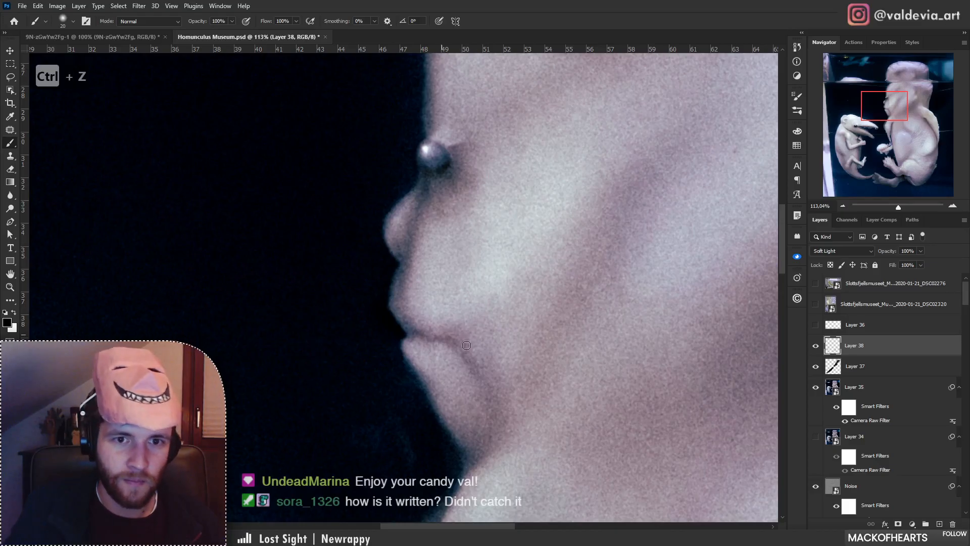
{"action": "left_click_drag", "start_coordinate": [444, 341], "coordinate": [465, 359]}
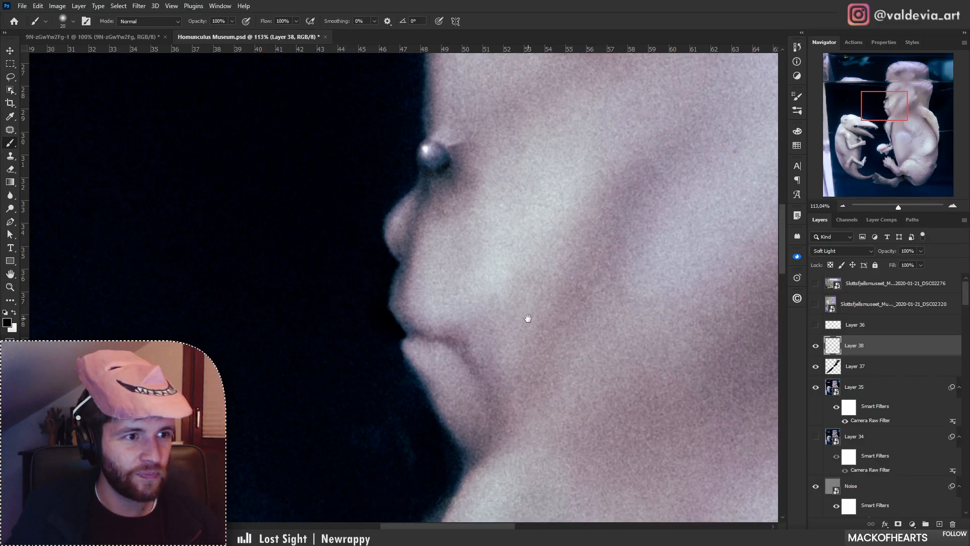
{"action": "left_click_drag", "start_coordinate": [526, 319], "coordinate": [445, 321]}
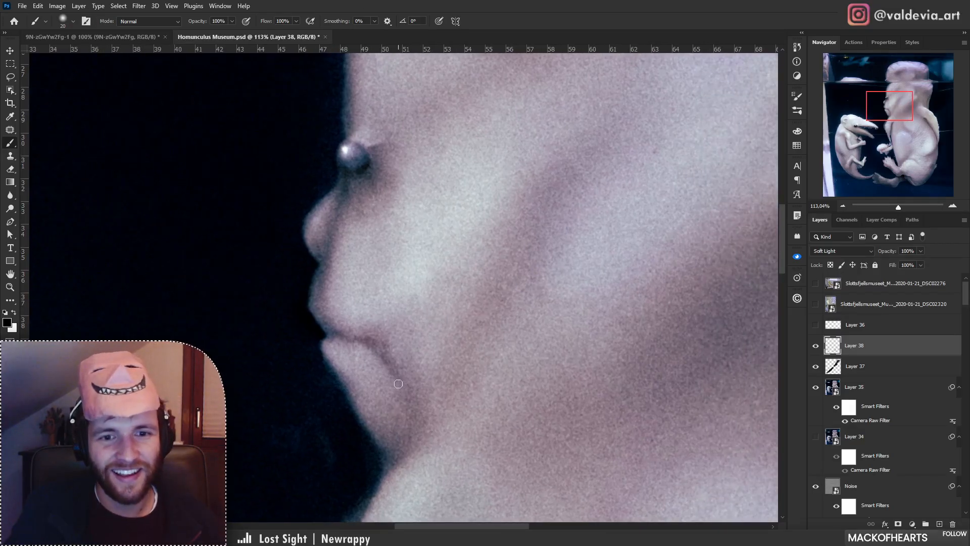
Darken the crease at the larger creature's mouth and the fold beneath its eye, undoing the unwanted stroke.
{"action": "left_click_drag", "start_coordinate": [348, 344], "coordinate": [375, 360]}
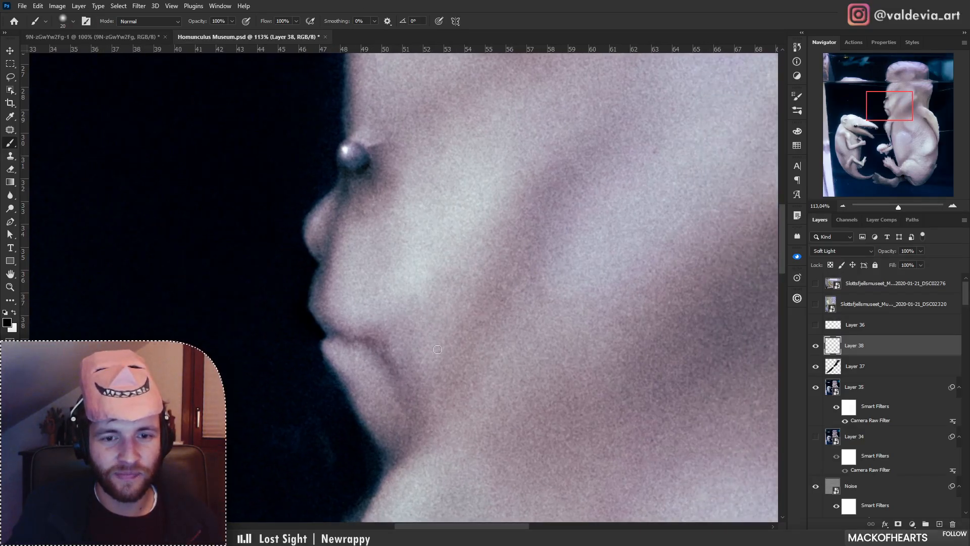
{"action": "key", "text": "ctrl+space"}
{"action": "left_click_drag", "start_coordinate": [416, 323], "coordinate": [341, 329]}
{"action": "left_click_drag", "start_coordinate": [408, 303], "coordinate": [459, 298]}
{"action": "left_click_drag", "start_coordinate": [433, 254], "coordinate": [466, 253]}
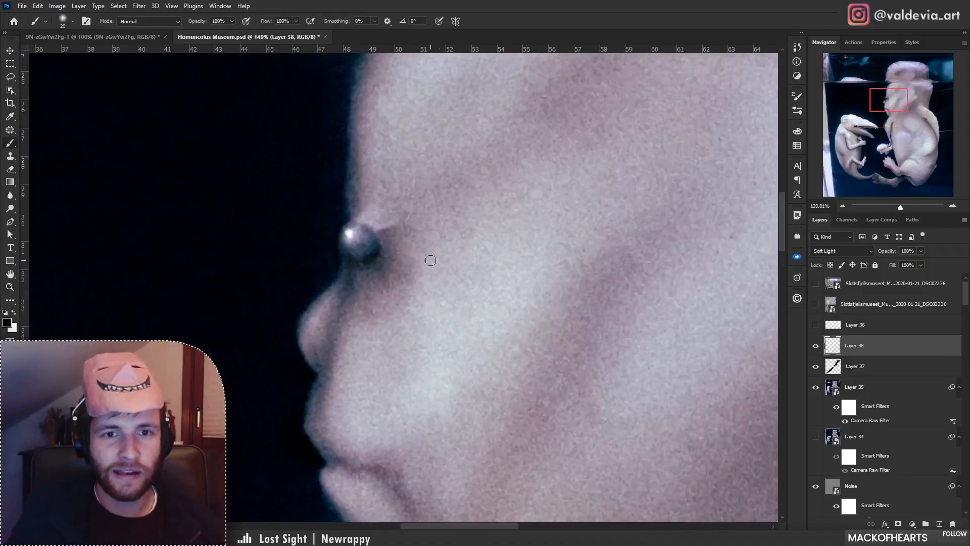
{"action": "key", "text": "ctrl+z"}
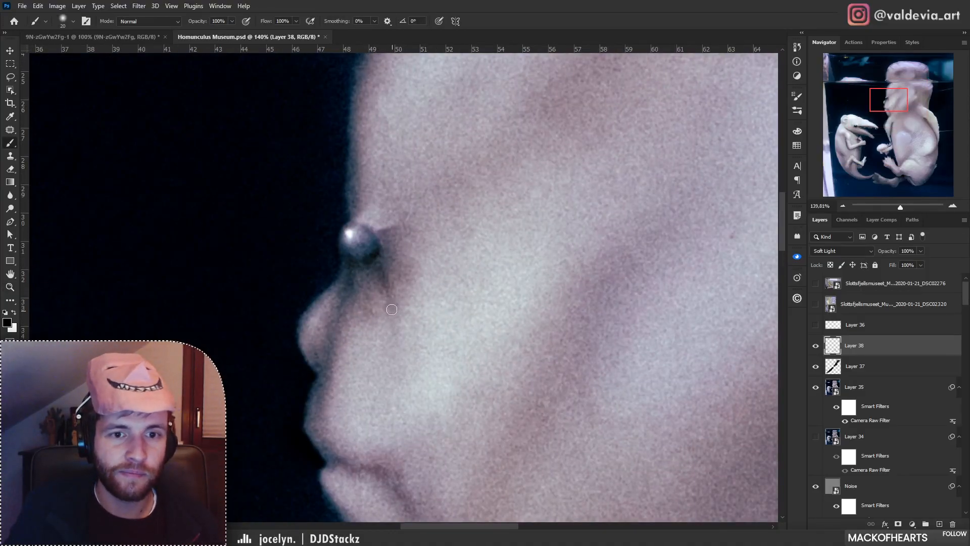
{"action": "key", "text": "z"}
{"action": "mouse_move", "coordinate": [413, 254]}
{"action": "left_mouse_down"}
{"action": "mouse_move", "coordinate": [317, 267]}
{"action": "mouse_move", "coordinate": [457, 247]}
{"action": "left_mouse_up"}
{"action": "key", "text": "b"}
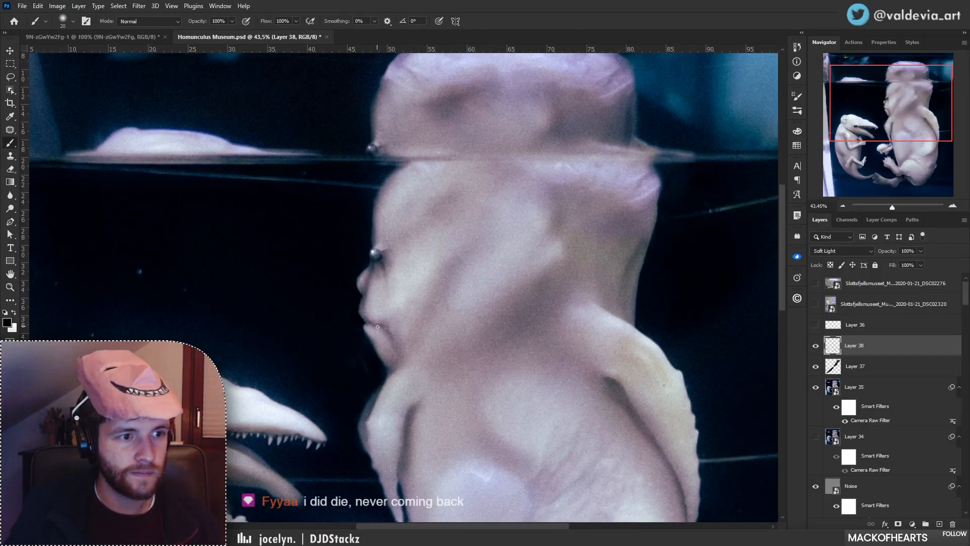
Refine the small shadows around the larger creature's eye, cheek and mouth with the 20 px brush.
{"action": "key", "text": "z"}
{"action": "left_click_drag", "start_coordinate": [375, 328], "coordinate": [457, 301]}
{"action": "key", "text": "b"}
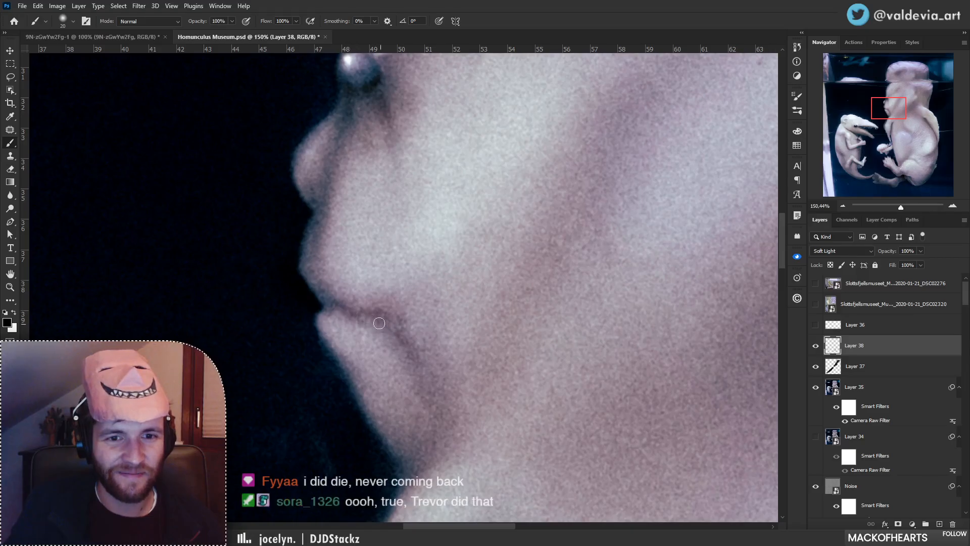
{"action": "key", "text": "z"}
{"action": "left_click_drag", "start_coordinate": [425, 317], "coordinate": [283, 293]}
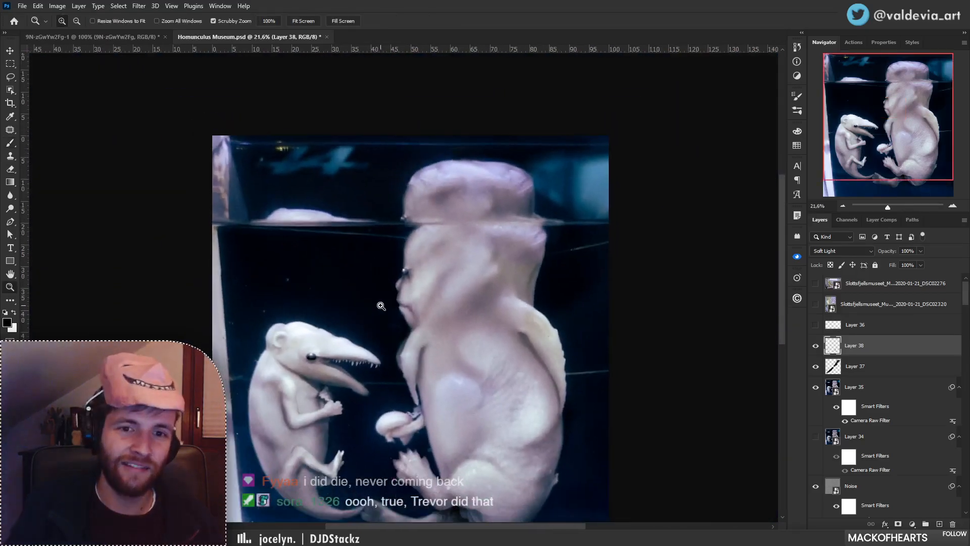
{"action": "left_click_drag", "start_coordinate": [382, 305], "coordinate": [461, 282]}
{"action": "key", "text": "b"}
{"action": "mouse_move", "coordinate": [394, 264]}
{"action": "left_mouse_down"}
{"action": "mouse_move", "coordinate": [427, 257]}
{"action": "mouse_move", "coordinate": [395, 259]}
{"action": "mouse_move", "coordinate": [426, 295]}
{"action": "mouse_move", "coordinate": [403, 280]}
{"action": "left_mouse_up"}
{"action": "key", "text": "z"}
{"action": "left_click_drag", "start_coordinate": [472, 266], "coordinate": [496, 271]}
{"action": "key", "text": "b"}
{"action": "mouse_move", "coordinate": [472, 316]}
{"action": "left_mouse_down"}
{"action": "mouse_move", "coordinate": [400, 301]}
{"action": "mouse_move", "coordinate": [394, 261]}
{"action": "left_mouse_up"}
{"action": "key", "text": "z"}
{"action": "key", "text": "b"}
{"action": "mouse_move", "coordinate": [390, 301]}
{"action": "left_mouse_down"}
{"action": "mouse_move", "coordinate": [455, 284]}
{"action": "mouse_move", "coordinate": [392, 312]}
{"action": "mouse_move", "coordinate": [373, 310]}
{"action": "left_mouse_up"}
{"action": "key", "text": "z"}
{"action": "key", "text": "b"}
{"action": "left_click_drag", "start_coordinate": [510, 308], "coordinate": [429, 265]}
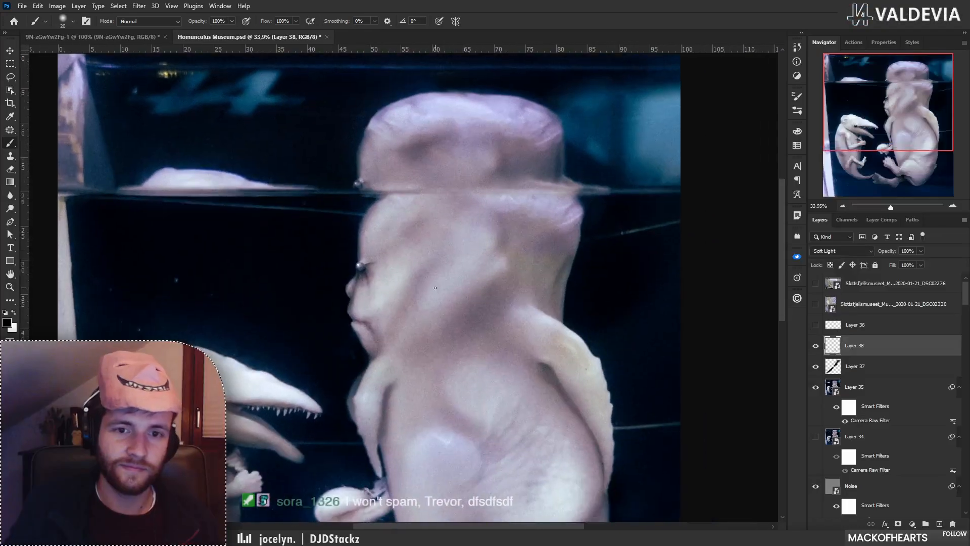
Try shading the larger creature's cheek with the brush at 70, 196 and 125 px, undoing each attempt.
{"action": "right_click", "coordinate": [492, 299]}
{"action": "left_click", "coordinate": [507, 290]}
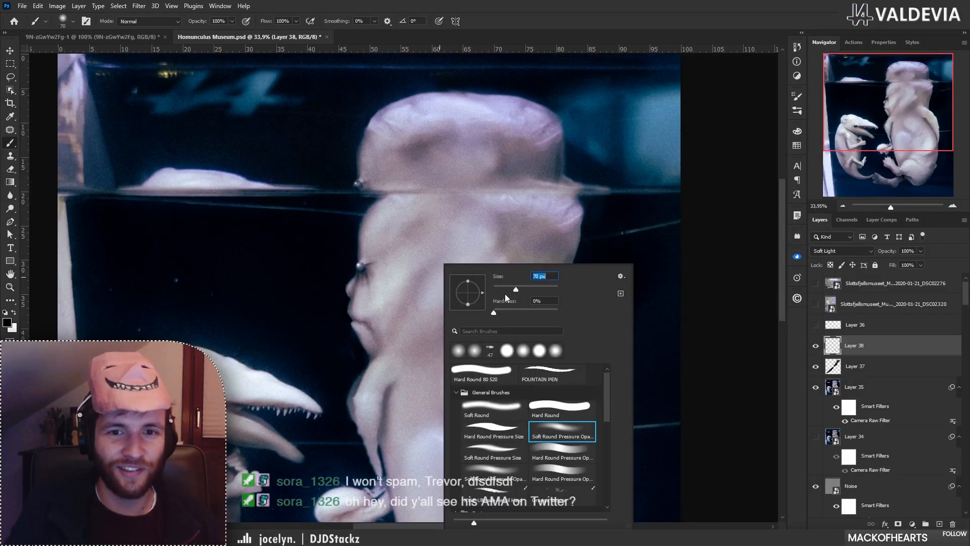
{"action": "left_click_drag", "start_coordinate": [383, 324], "coordinate": [423, 273]}
{"action": "key", "text": "ctrl+z"}
{"action": "right_click", "coordinate": [441, 277]}
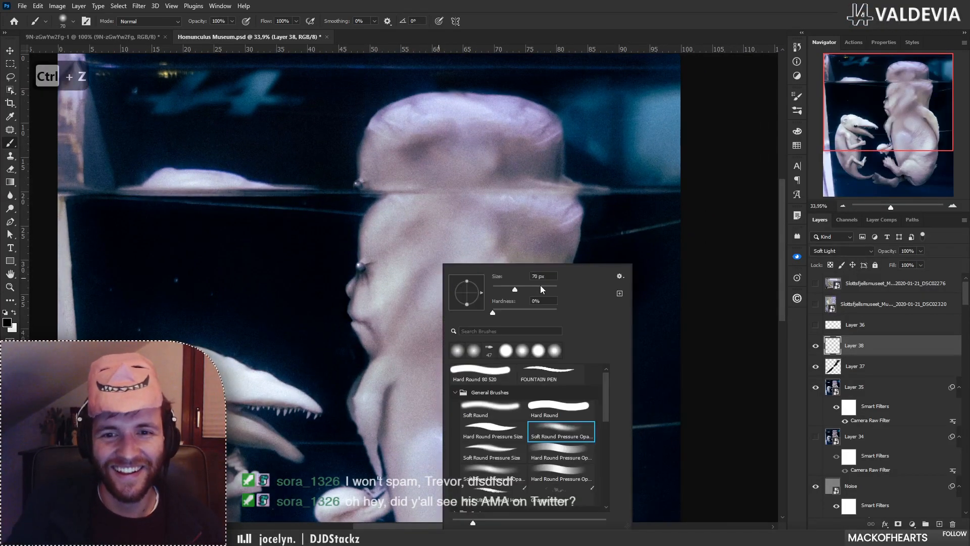
{"action": "left_click", "coordinate": [540, 289]}
{"action": "left_click_drag", "start_coordinate": [398, 309], "coordinate": [421, 275]}
{"action": "key", "text": "ctrl+z"}
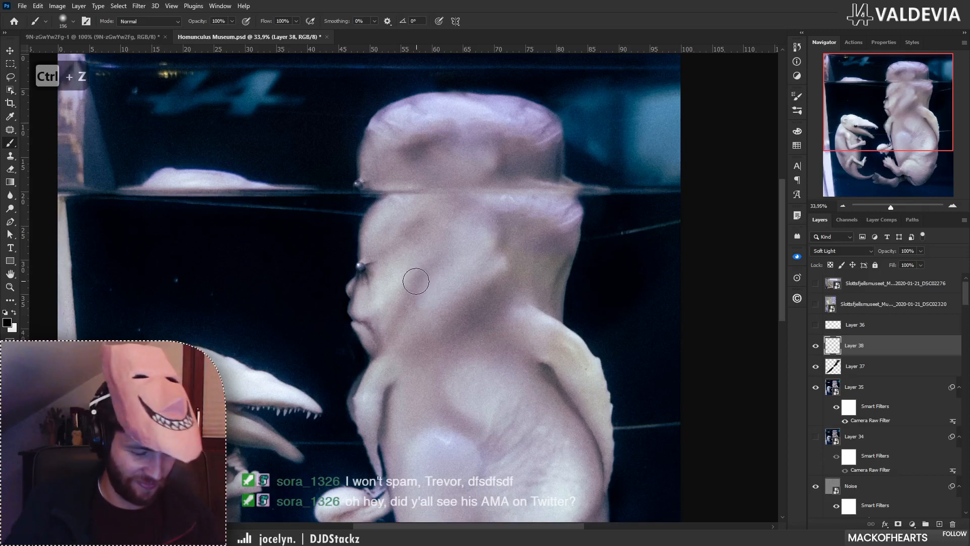
{"action": "key", "text": "bracketleft"}
{"action": "key", "text": "bracketleft"}
{"action": "key", "text": "bracketleft"}
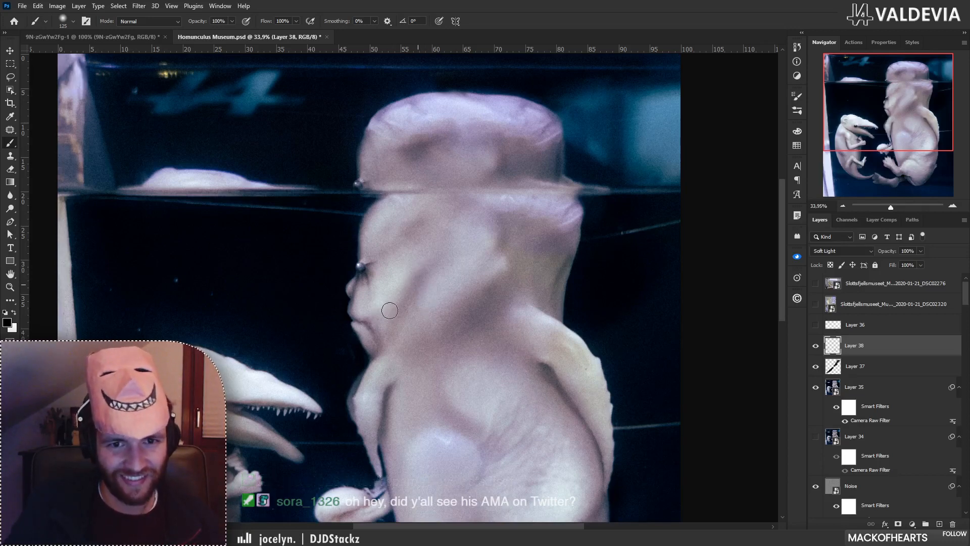
{"action": "key", "text": "ctrl+z"}
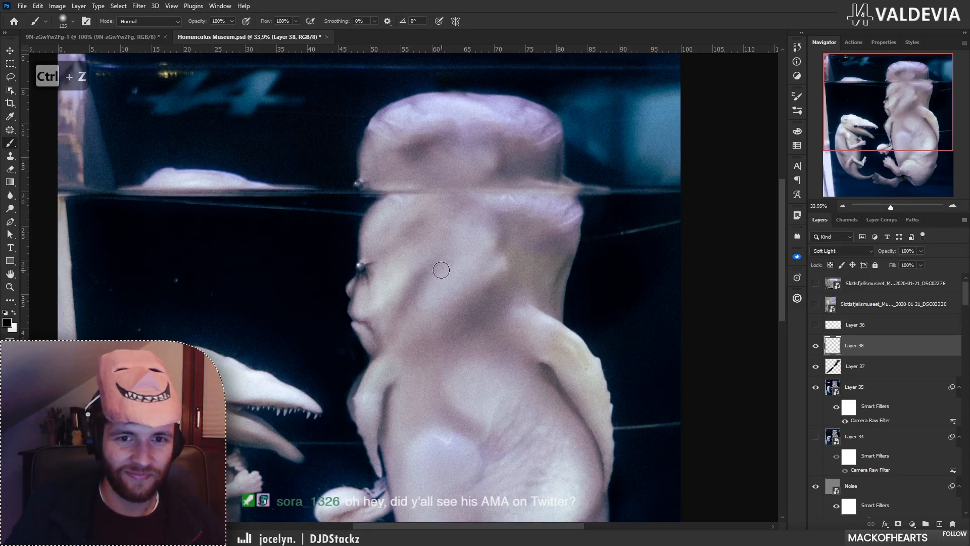
Try a finer shadow beside the larger creature's eye and brow with a 70 px brush, and undo it.
{"action": "key", "text": "ctrl+space"}
{"action": "mouse_move", "coordinate": [419, 323]}
{"action": "left_mouse_down"}
{"action": "mouse_move", "coordinate": [354, 321]}
{"action": "mouse_move", "coordinate": [384, 313]}
{"action": "mouse_move", "coordinate": [394, 289]}
{"action": "left_mouse_up"}
{"action": "key", "text": "bracketleft"}
{"action": "key", "text": "bracketleft"}
{"action": "key", "text": "bracketleft"}
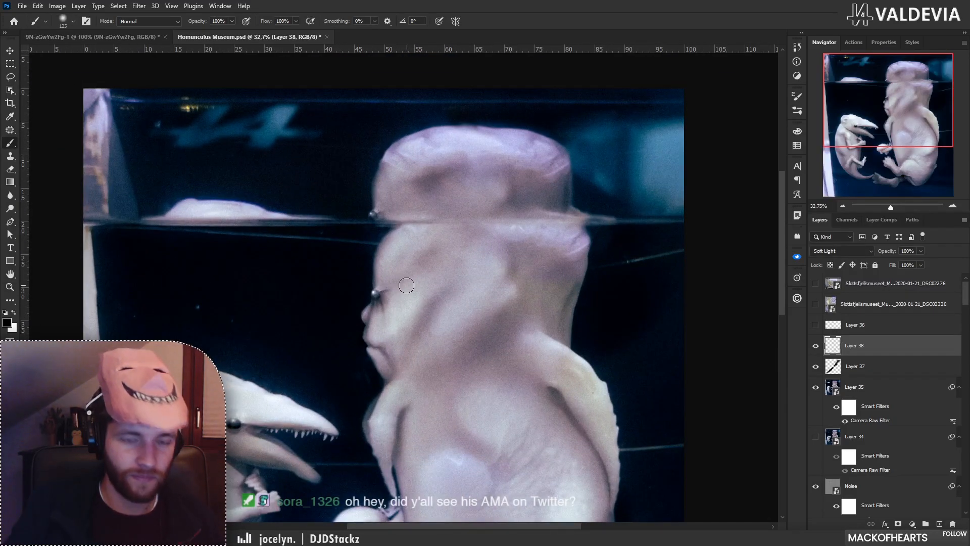
{"action": "key", "text": "bracketleft"}
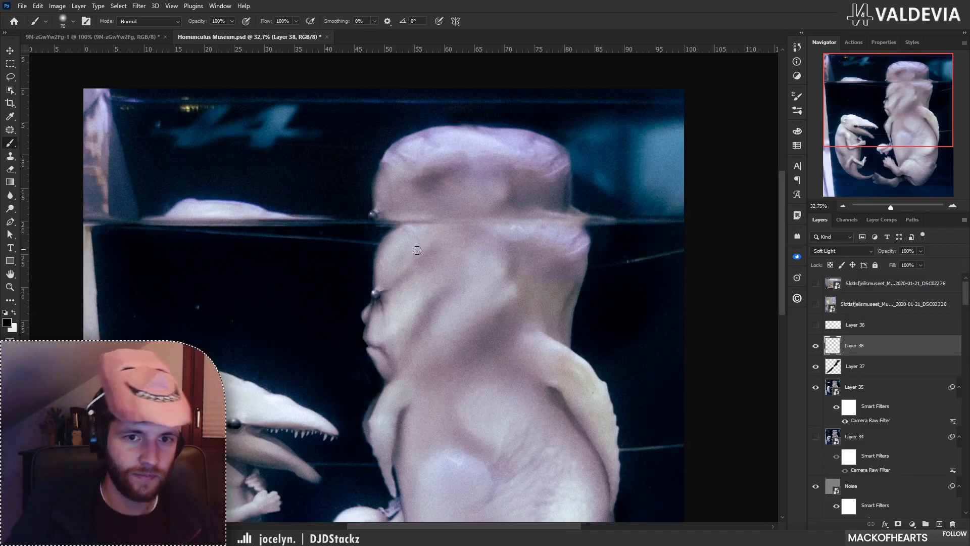
{"action": "key", "text": "ctrl+z"}
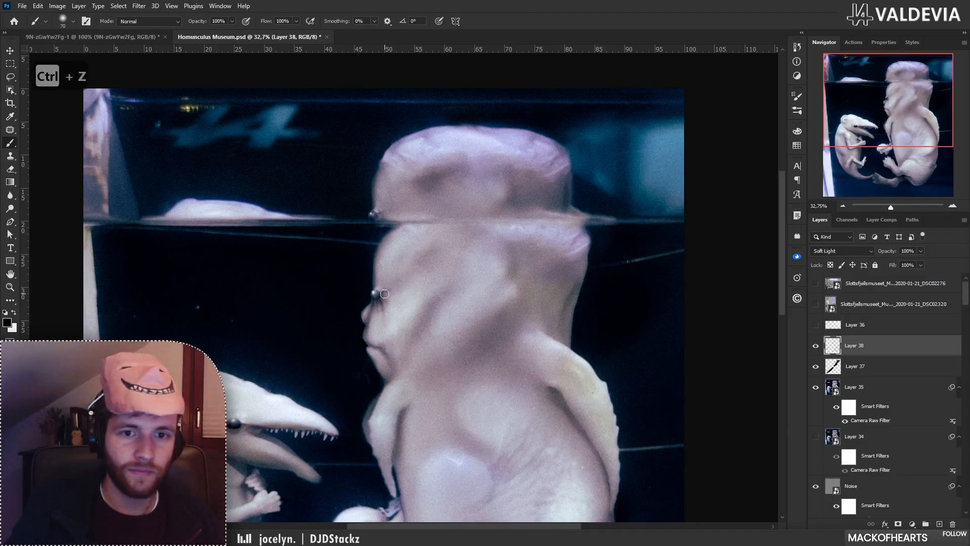
Compare the whole image with and without the Soft Light shading on Layer 38, leaving the layer shown.
{"action": "key", "text": "z"}
{"action": "left_click_drag", "start_coordinate": [445, 298], "coordinate": [329, 323]}
{"action": "left_click_drag", "start_coordinate": [425, 366], "coordinate": [503, 342]}
{"action": "key", "text": "b"}
{"action": "left_click", "coordinate": [816, 347]}
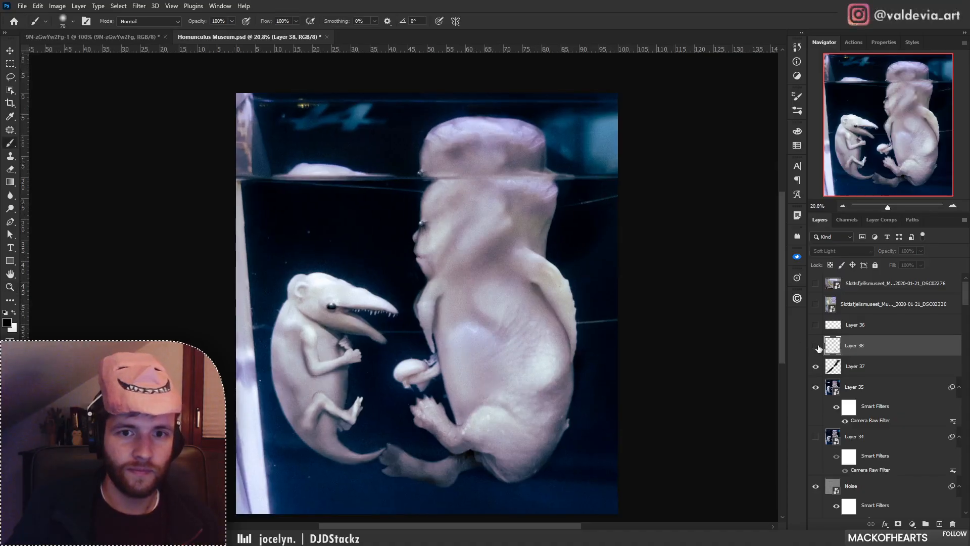
{"action": "left_click", "coordinate": [817, 348]}
{"action": "left_click", "coordinate": [817, 349]}
{"action": "left_click", "coordinate": [817, 349]}
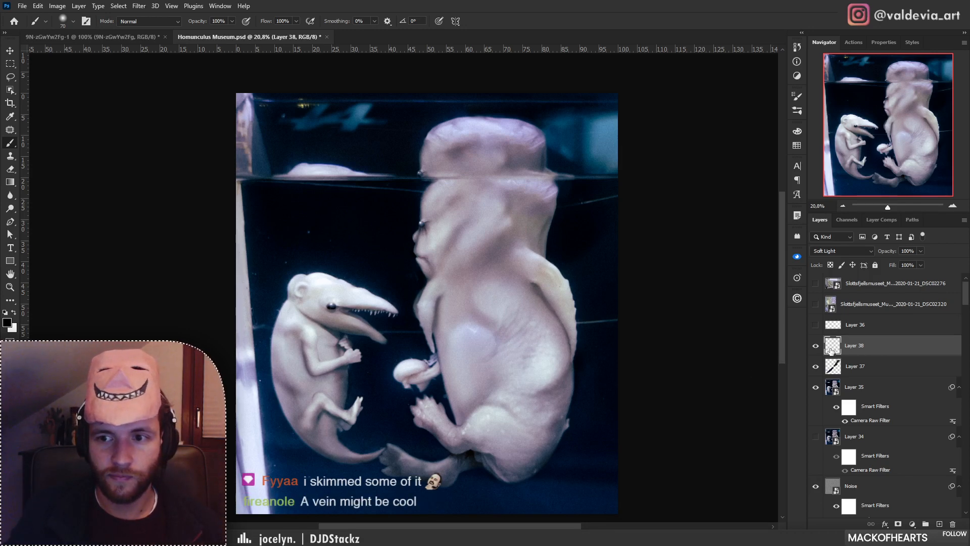
{"action": "left_click", "coordinate": [813, 348]}
{"action": "left_click", "coordinate": [812, 348]}
{"action": "left_click", "coordinate": [812, 348]}
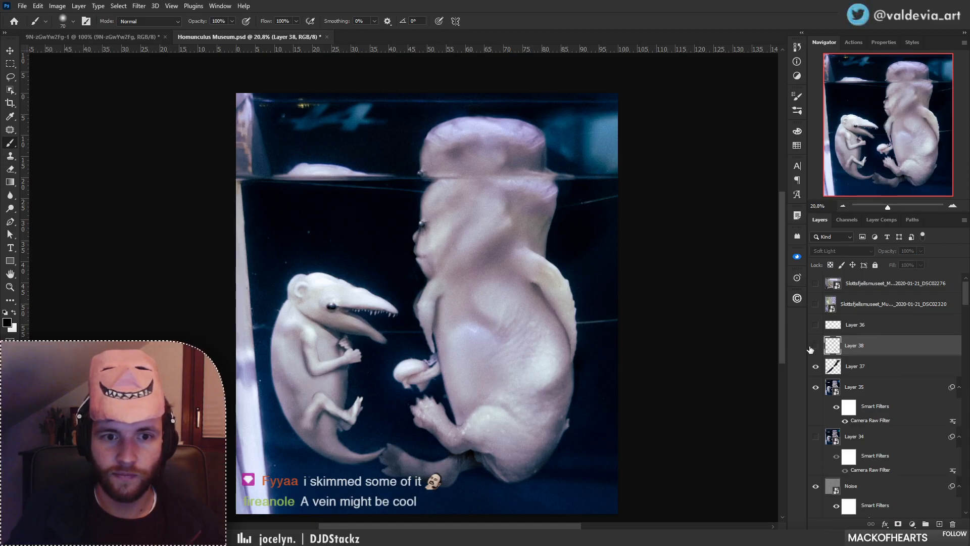
{"action": "left_click", "coordinate": [811, 348]}
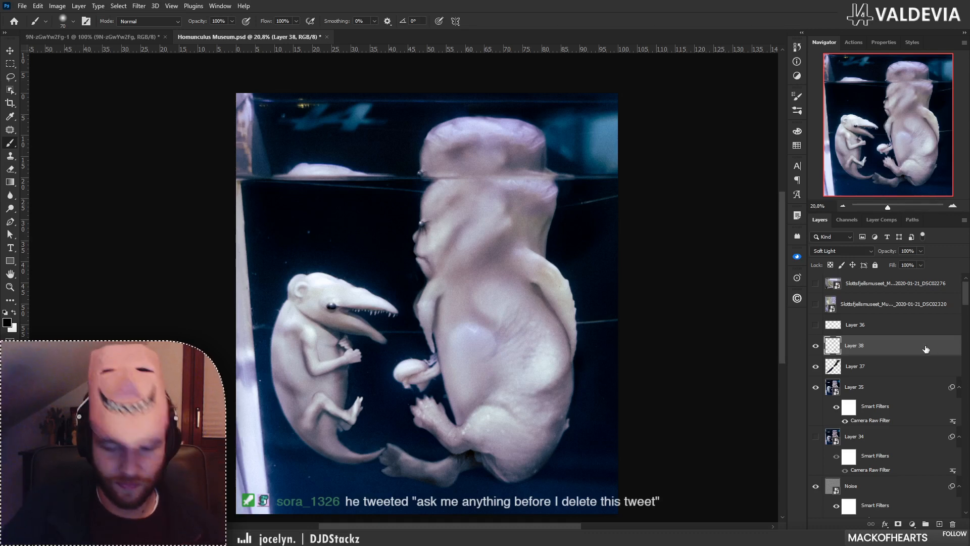
Try shading the larger creature's belly with a larger soft brush, and undo the strokes.
{"action": "right_click", "coordinate": [453, 322]}
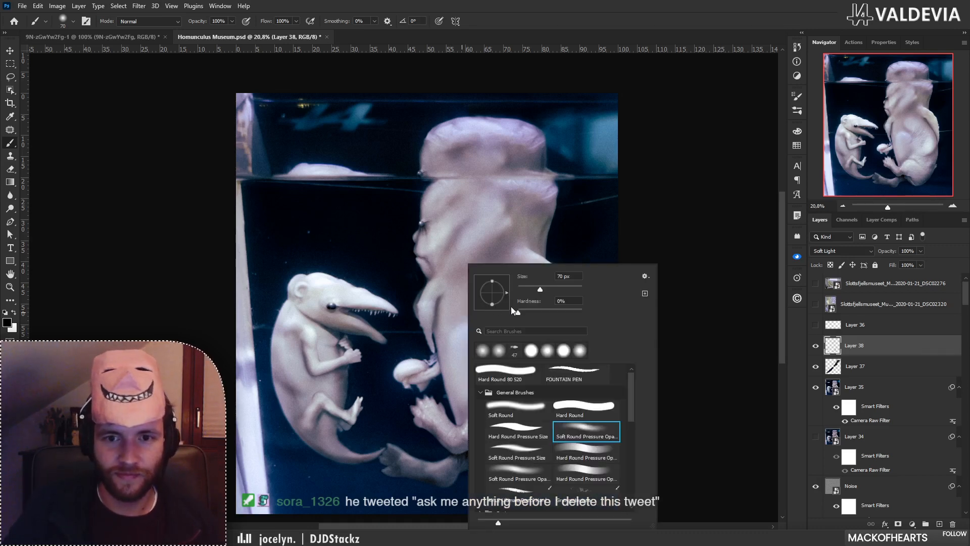
{"action": "left_click_drag", "start_coordinate": [539, 291], "coordinate": [549, 291]}
{"action": "left_click", "coordinate": [463, 322]}
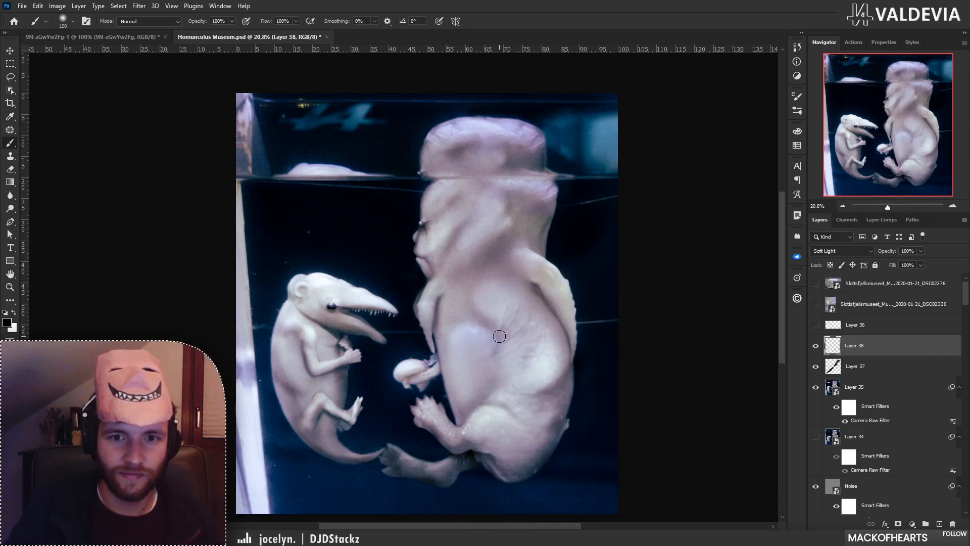
{"action": "key", "text": "ctrl+z"}
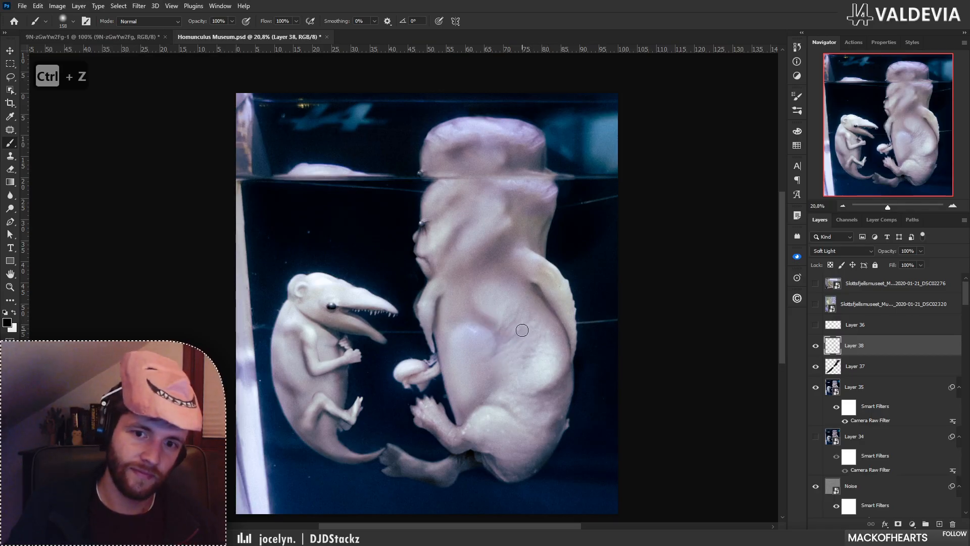
{"action": "key", "text": "ctrl+z"}
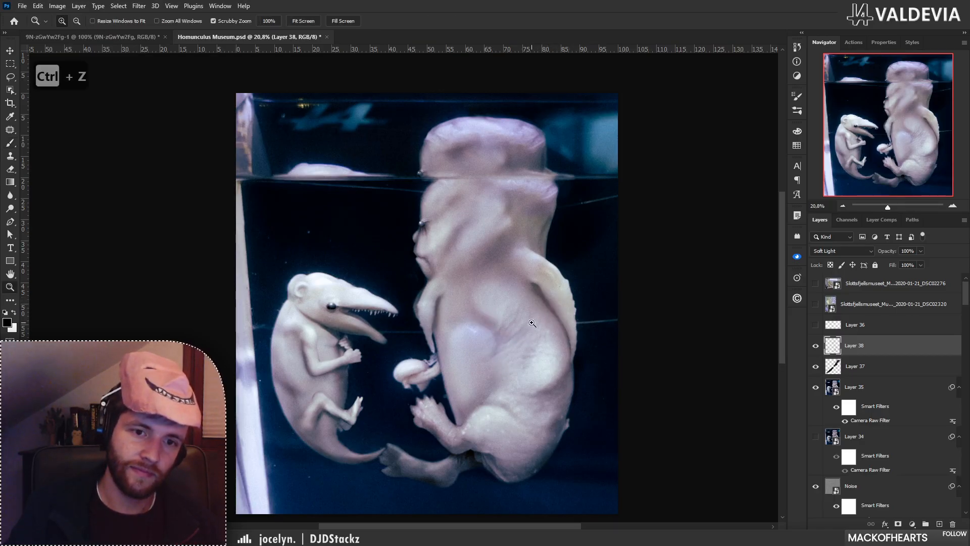
{"action": "mouse_move", "coordinate": [454, 342]}
{"action": "left_mouse_down"}
{"action": "mouse_move", "coordinate": [329, 354]}
{"action": "mouse_move", "coordinate": [490, 342]}
{"action": "left_mouse_up"}
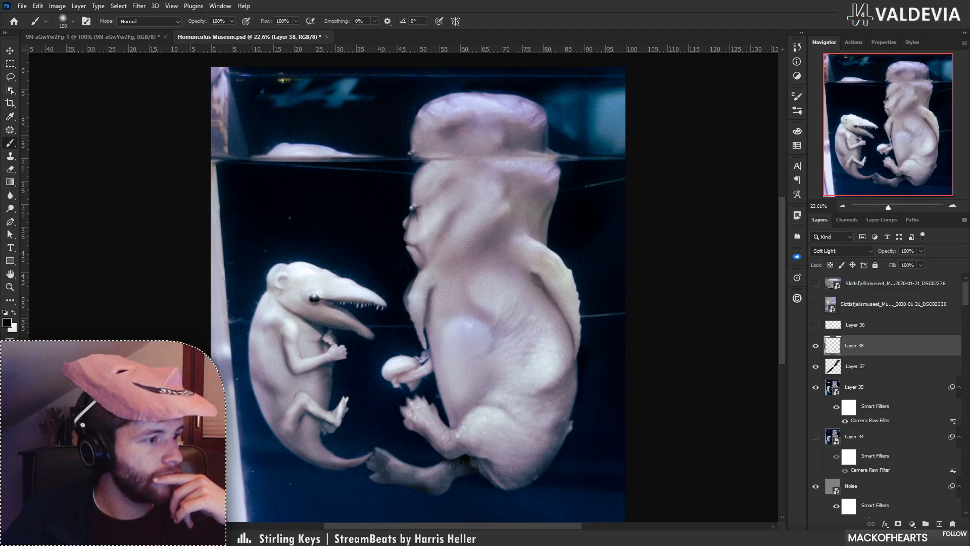
Search the free stock photos for "veins" and open the picture of two hands with blue-green veins.
{"action": "left_click", "coordinate": [799, 259]}
{"action": "double_click", "coordinate": [628, 235]}
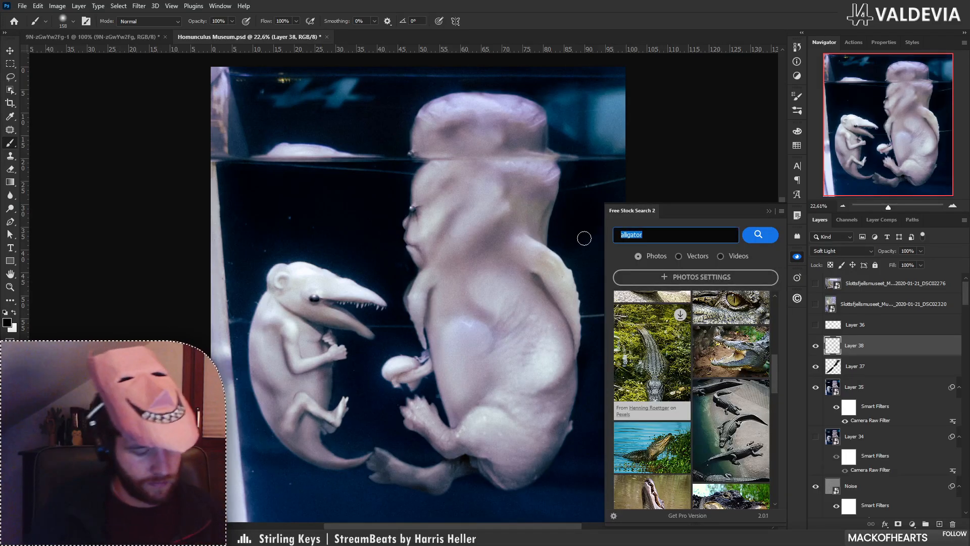
{"action": "type", "text": "veins"}
{"action": "key", "text": "Return"}
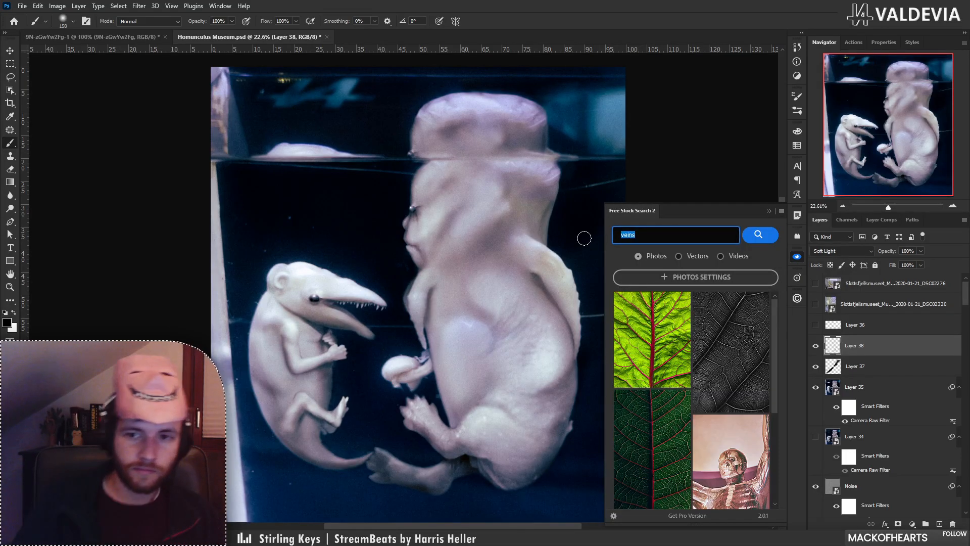
{"action": "scroll", "coordinate": [746, 411], "scroll_direction": "down", "scroll_amount": 3}
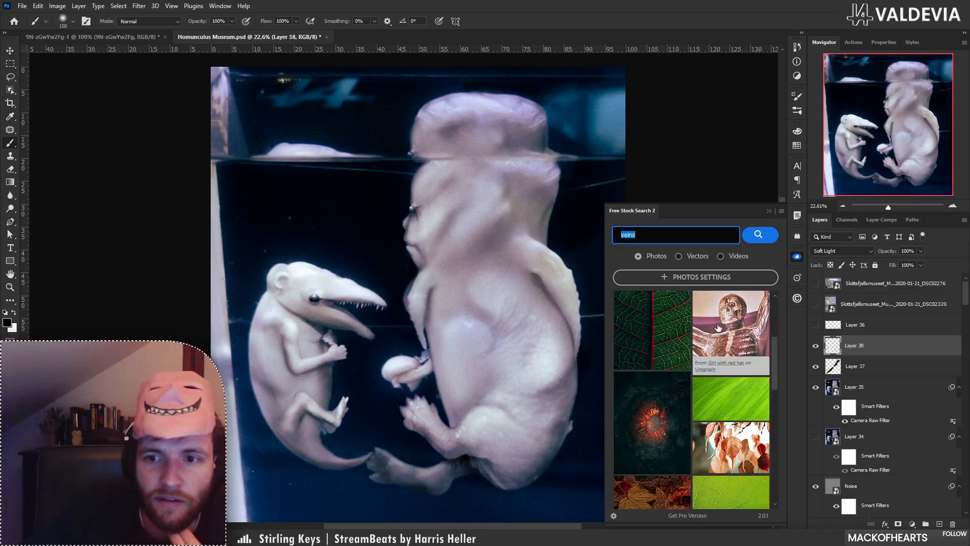
{"action": "scroll", "coordinate": [733, 339], "scroll_direction": "down", "scroll_amount": 3}
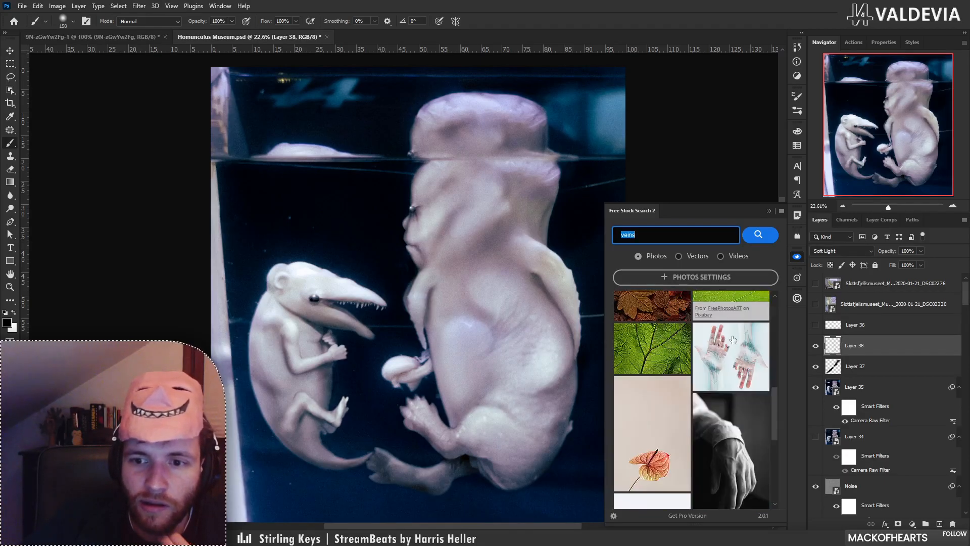
{"action": "scroll", "coordinate": [733, 340], "scroll_direction": "down", "scroll_amount": 1}
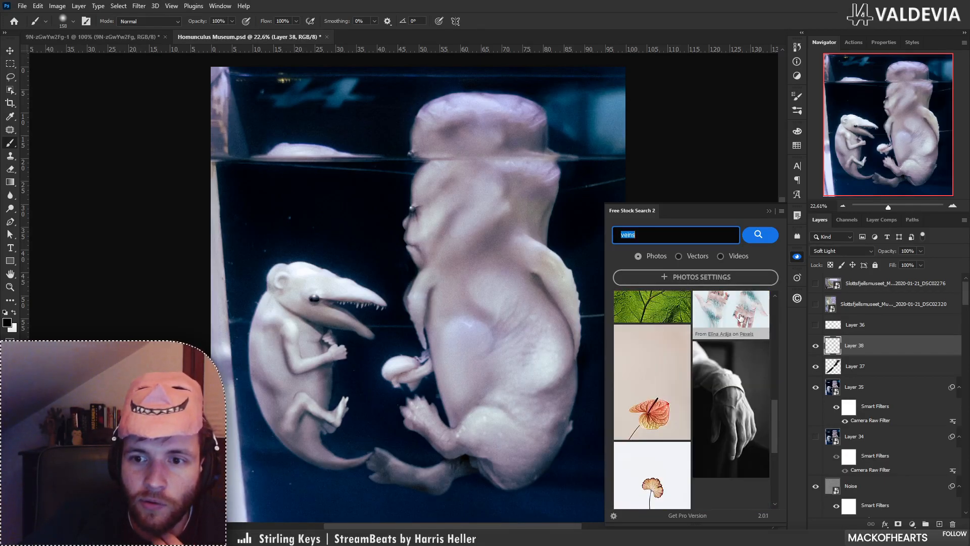
{"action": "left_click", "coordinate": [741, 317]}
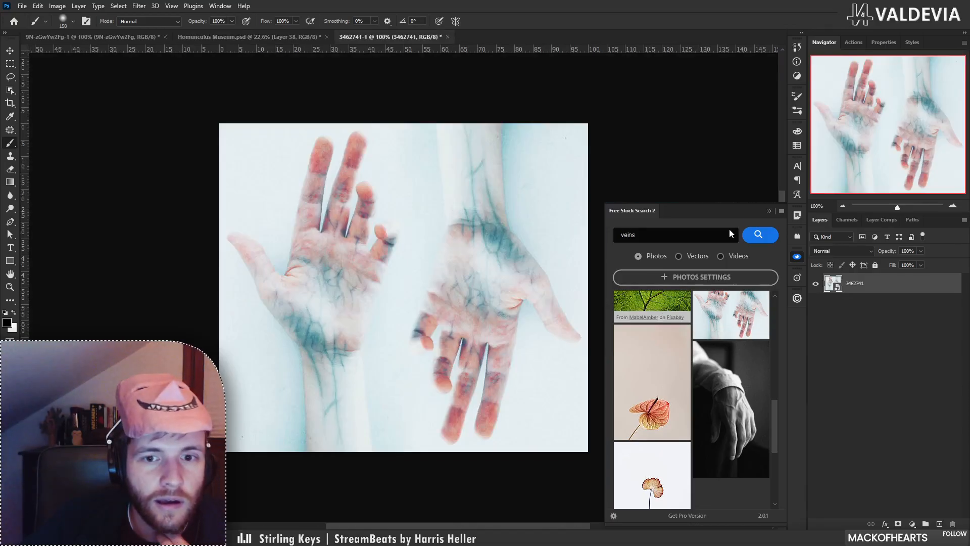
{"action": "left_click", "coordinate": [770, 211]}
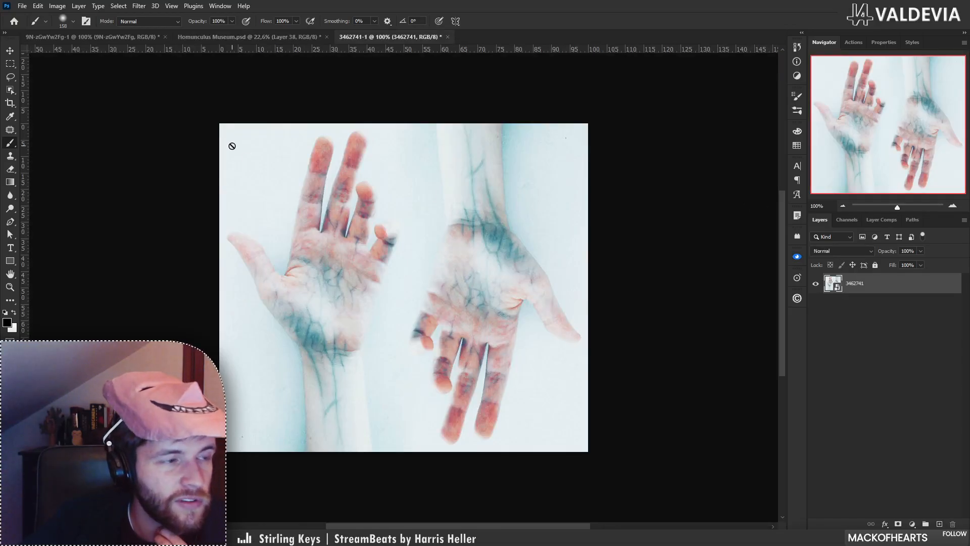
Place the veined hands photo into Homunculus Museum.psd and close the two stock photo documents.
{"action": "left_click", "coordinate": [9, 50]}
{"action": "left_click_drag", "start_coordinate": [238, 149], "coordinate": [192, 61]}
{"action": "left_click", "coordinate": [165, 37]}
{"action": "left_click", "coordinate": [483, 201]}
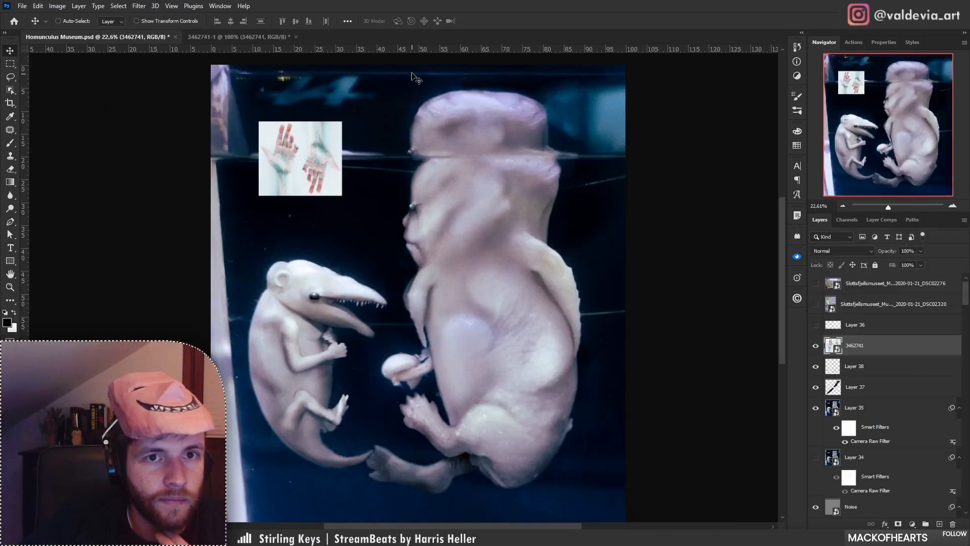
{"action": "left_click", "coordinate": [296, 37]}
{"action": "left_click", "coordinate": [470, 202]}
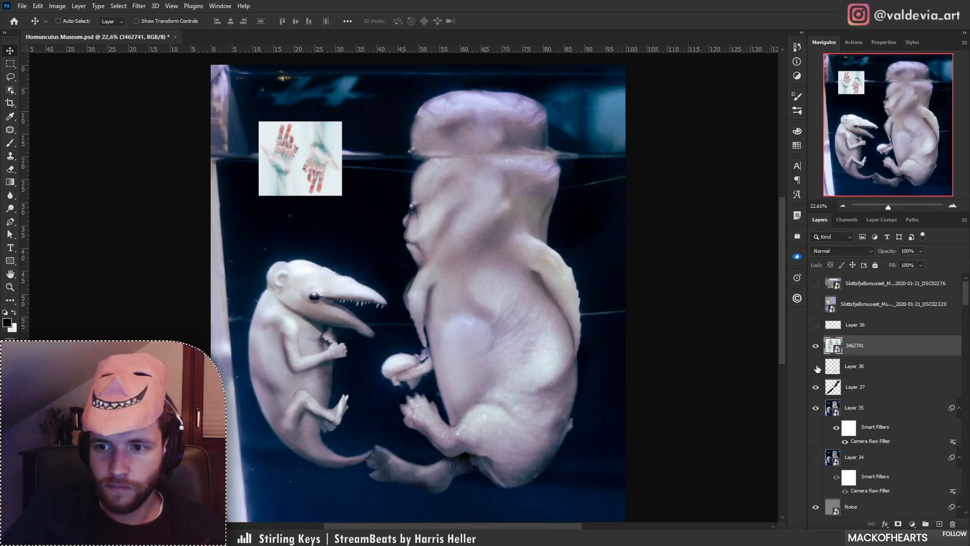
Hide Layers 38, 37 and 35, and move the hands photo layer directly above the Noise layer.
{"action": "left_click_drag", "start_coordinate": [817, 370], "coordinate": [815, 408]}
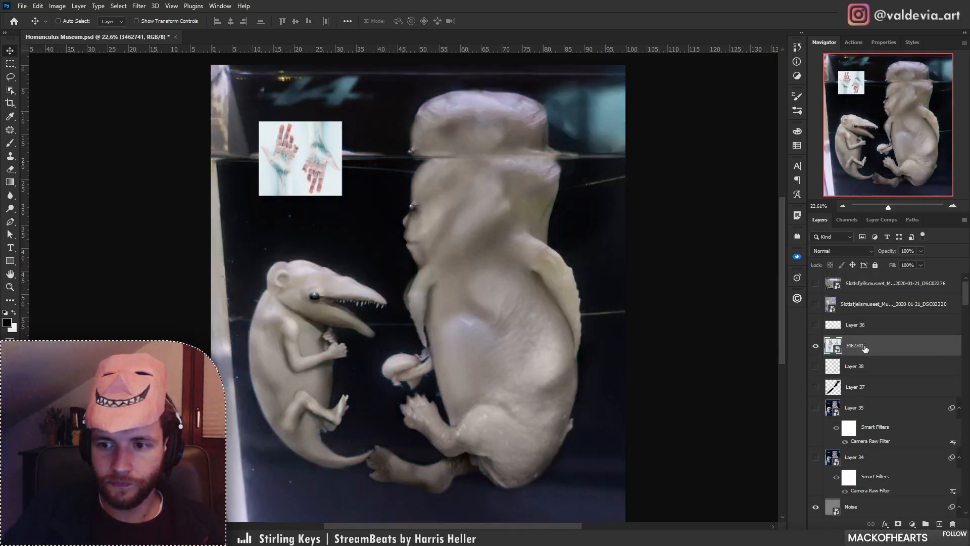
{"action": "left_click_drag", "start_coordinate": [866, 349], "coordinate": [862, 499]}
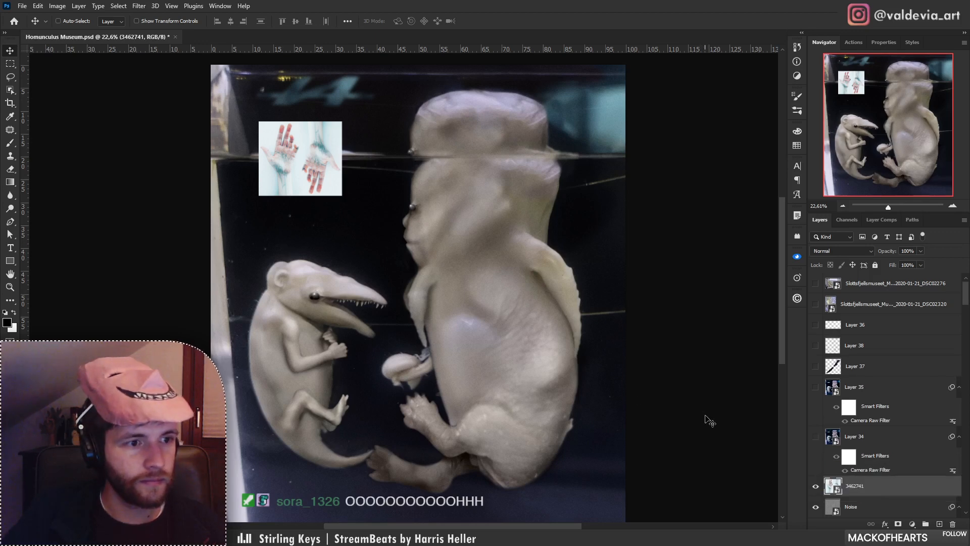
Move the hands photo layer directly below the Noise layer and enlarge it to about 138% over the larger creature.
{"action": "scroll", "coordinate": [827, 422], "scroll_direction": "down", "scroll_amount": 3}
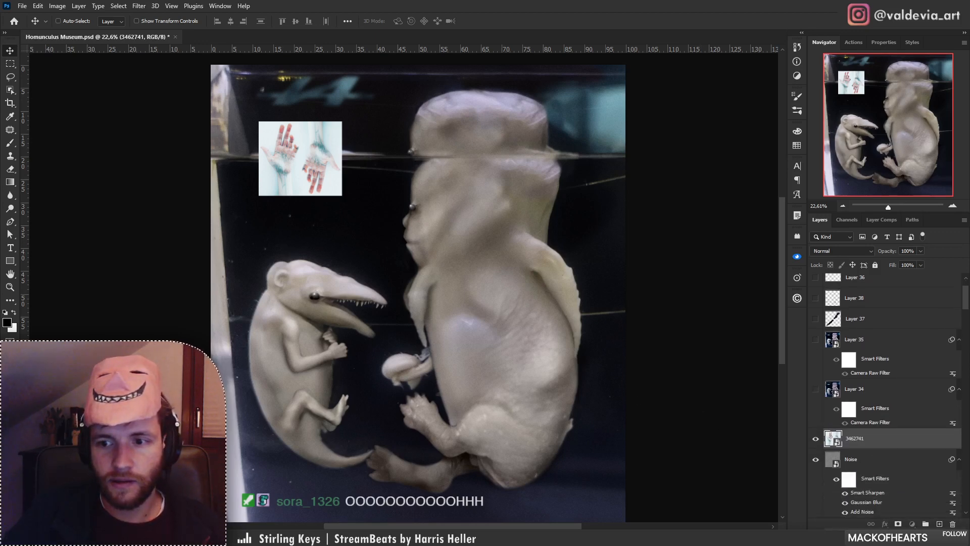
{"action": "left_click_drag", "start_coordinate": [860, 439], "coordinate": [861, 470]}
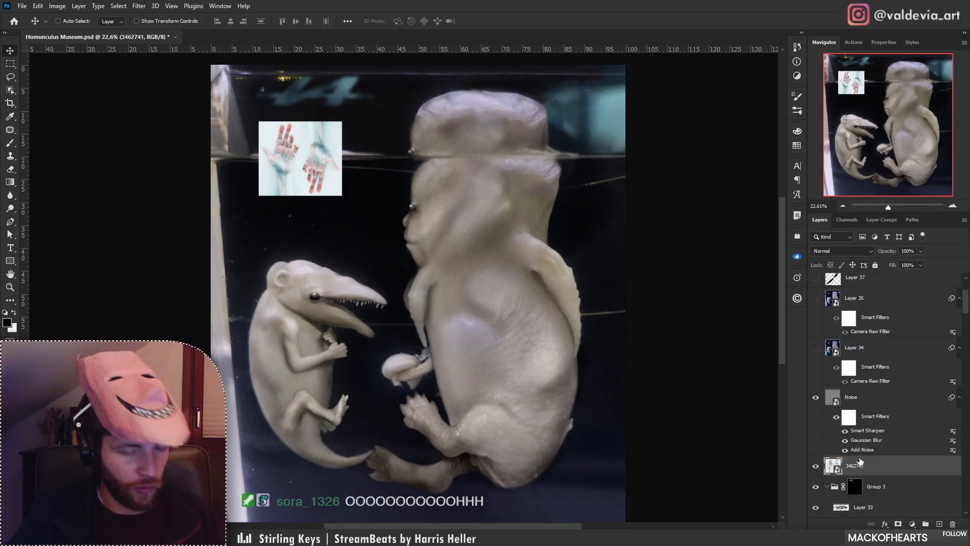
{"action": "key", "text": "ctrl+t"}
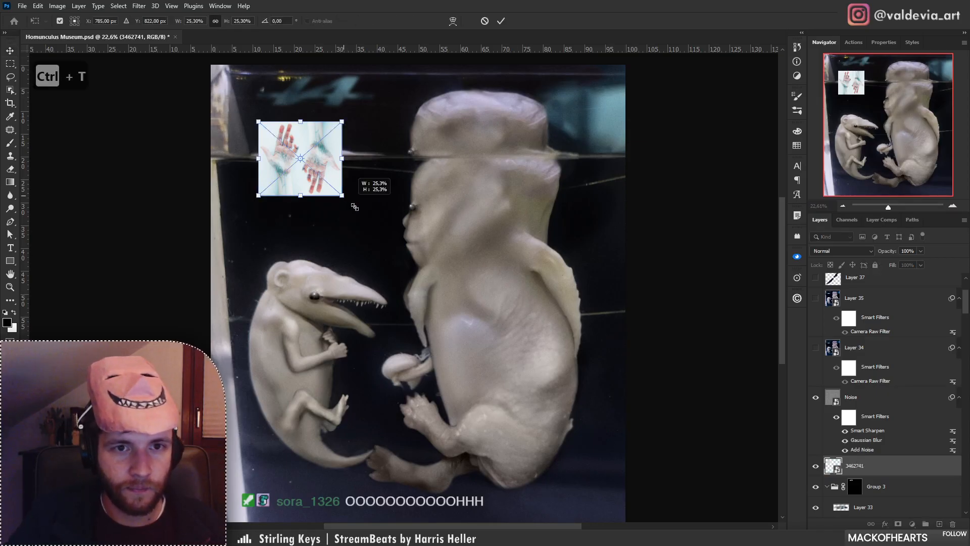
{"action": "left_click_drag", "start_coordinate": [355, 208], "coordinate": [641, 452]}
{"action": "left_click_drag", "start_coordinate": [577, 376], "coordinate": [535, 371]}
{"action": "left_click_drag", "start_coordinate": [523, 246], "coordinate": [506, 279]}
{"action": "left_click_drag", "start_coordinate": [591, 322], "coordinate": [633, 324]}
{"action": "left_click_drag", "start_coordinate": [525, 302], "coordinate": [544, 281]}
{"action": "left_click_drag", "start_coordinate": [546, 279], "coordinate": [481, 242]}
Flip the hands photo horizontally, tilt it clockwise and place its palm over the larger creature's head and torso.
{"action": "right_click", "coordinate": [486, 242]}
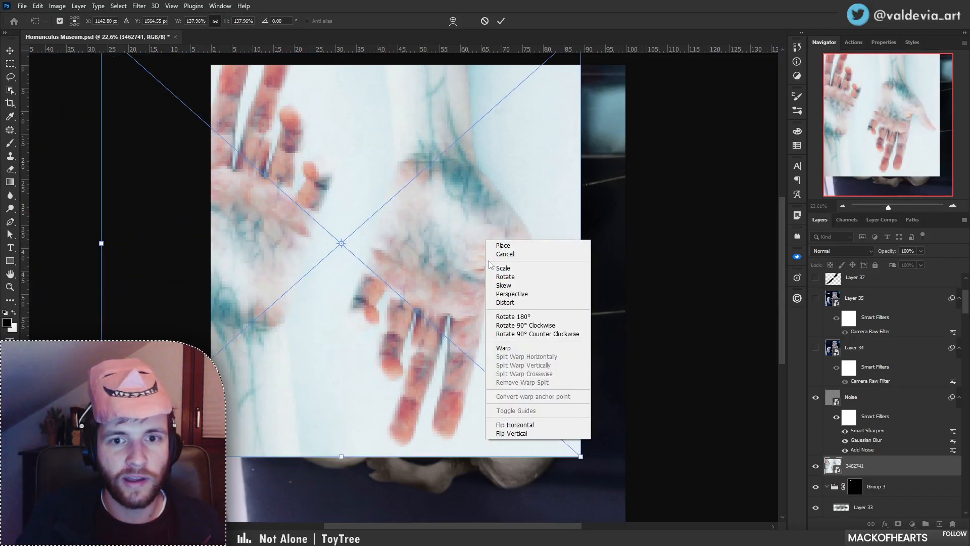
{"action": "left_click", "coordinate": [527, 426]}
{"action": "left_click_drag", "start_coordinate": [427, 269], "coordinate": [652, 265]}
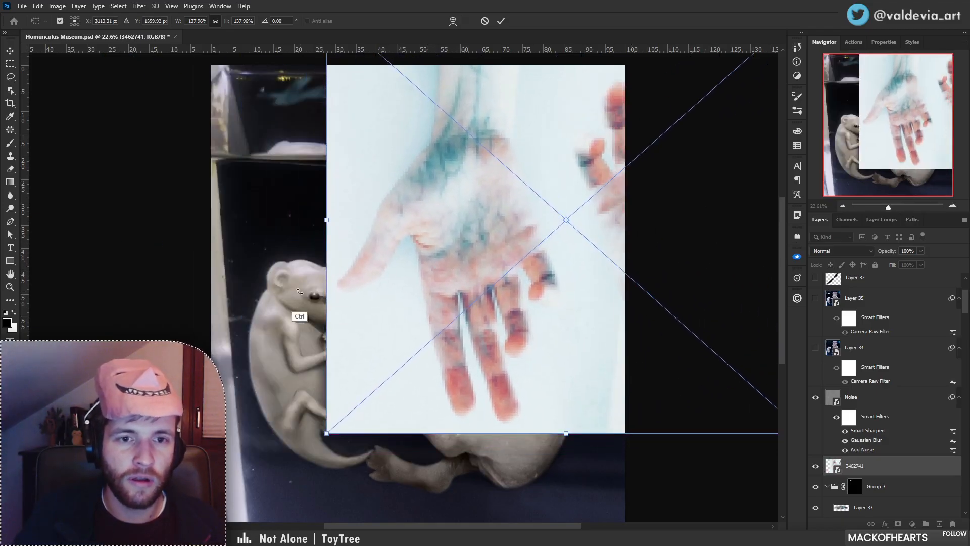
{"action": "left_click_drag", "start_coordinate": [297, 298], "coordinate": [326, 153]}
{"action": "left_click_drag", "start_coordinate": [559, 168], "coordinate": [554, 213]}
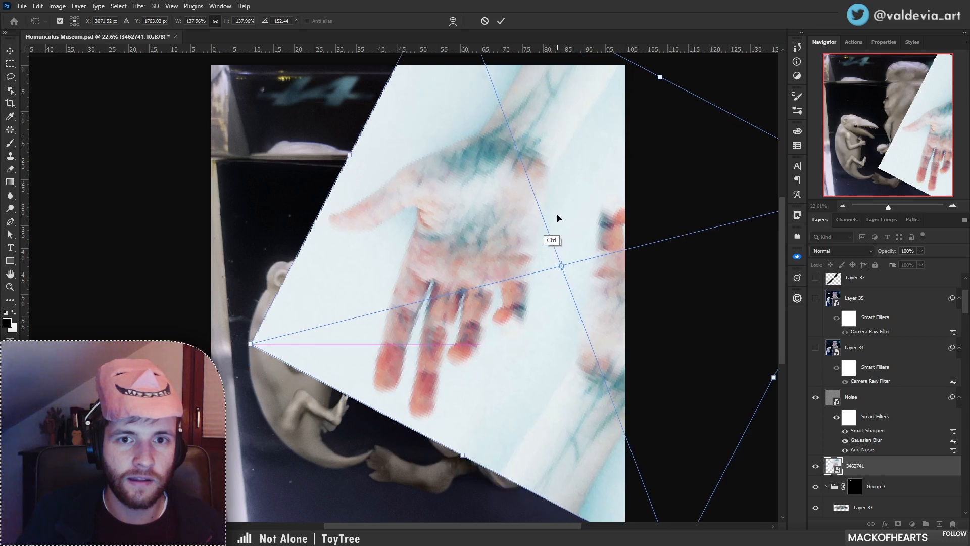
{"action": "left_click", "coordinate": [501, 23]}
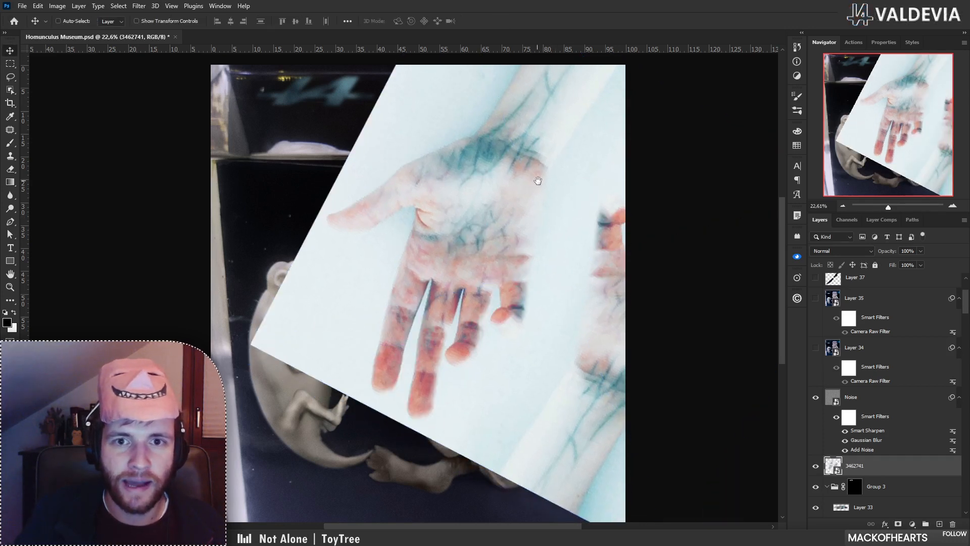
Blend the hands photo layer into the image with the Soft Light mode.
{"action": "left_click_drag", "start_coordinate": [537, 178], "coordinate": [527, 247]}
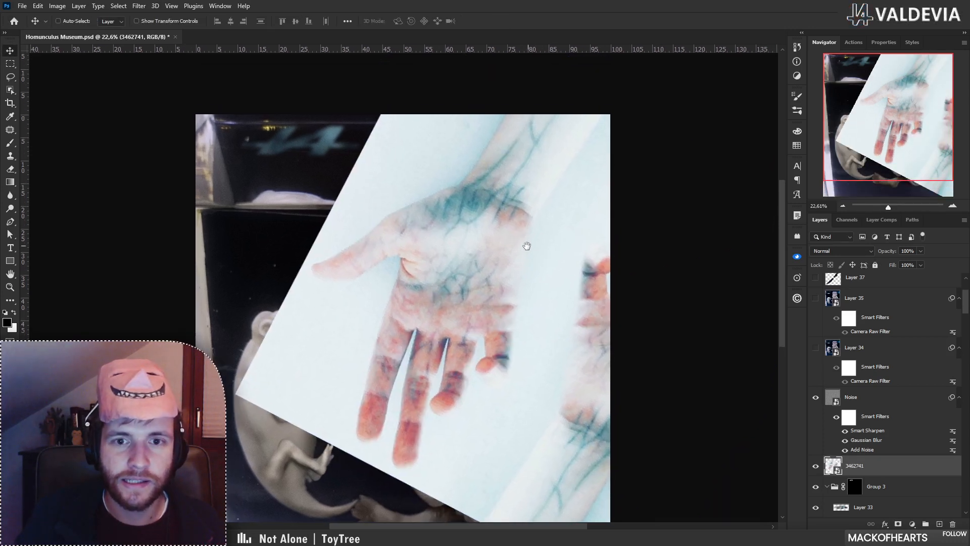
{"action": "left_click", "coordinate": [872, 252]}
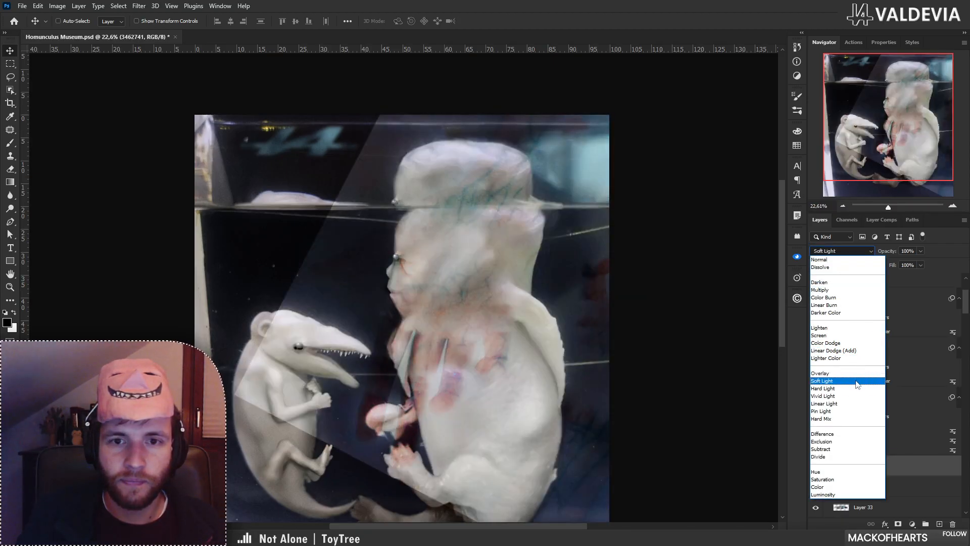
{"action": "left_click", "coordinate": [855, 382]}
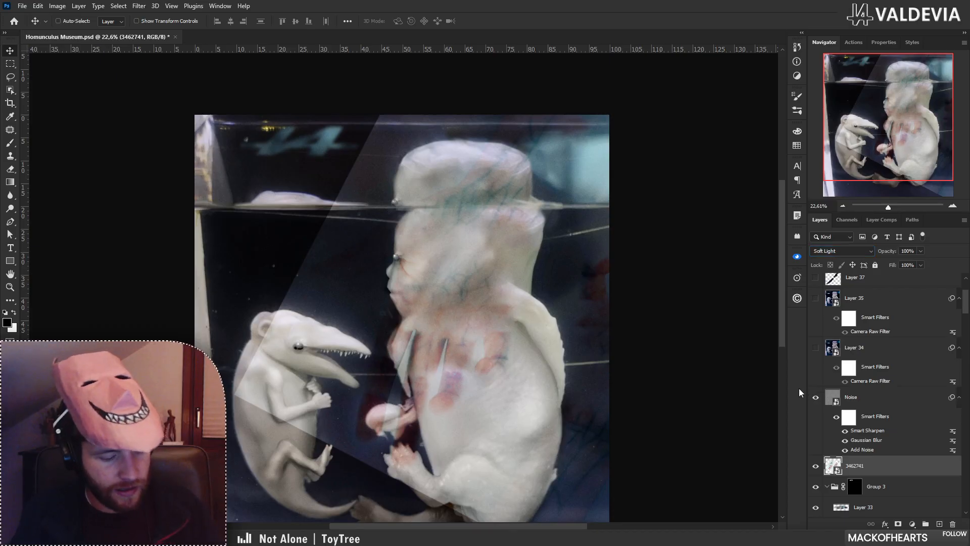
{"action": "left_click_drag", "start_coordinate": [474, 242], "coordinate": [463, 269]}
{"action": "key", "text": "ctrl+z"}
Shift the hands photo slightly over the larger creature and hide it with a black layer mask.
{"action": "left_click_drag", "start_coordinate": [965, 307], "coordinate": [964, 319]}
{"action": "left_click", "coordinate": [890, 299]}
{"action": "left_click_drag", "start_coordinate": [484, 239], "coordinate": [491, 218]}
{"action": "left_click", "coordinate": [898, 524], "text": "alt"}
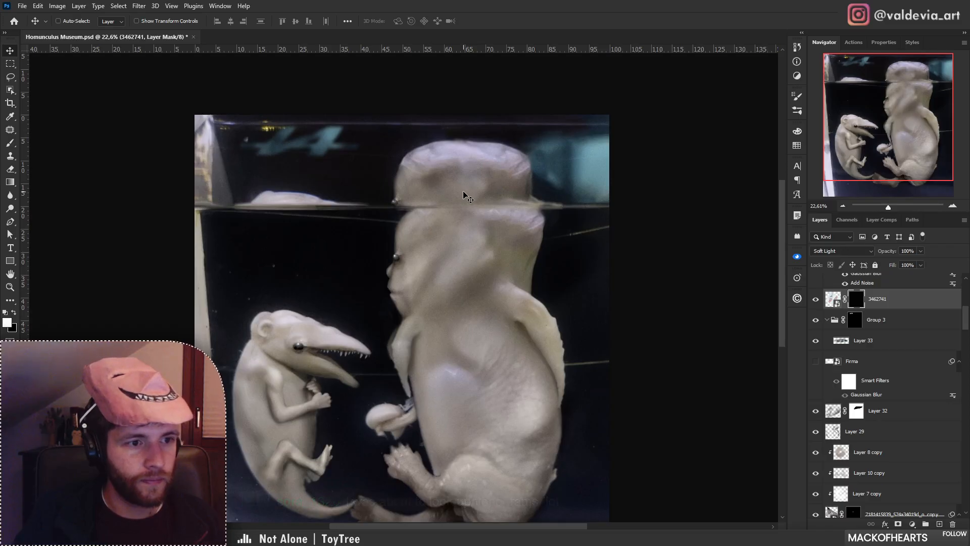
Try darkening the hands photo with a Levels smart filter, raising the black input level to 163.
{"action": "left_click", "coordinate": [915, 299]}
{"action": "key", "text": "ctrl+l"}
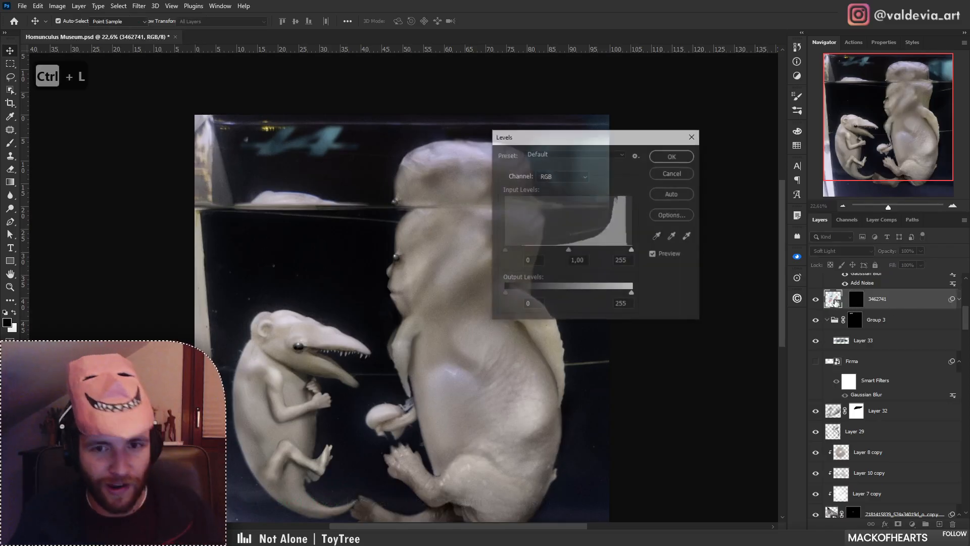
{"action": "left_click_drag", "start_coordinate": [570, 249], "coordinate": [609, 250]}
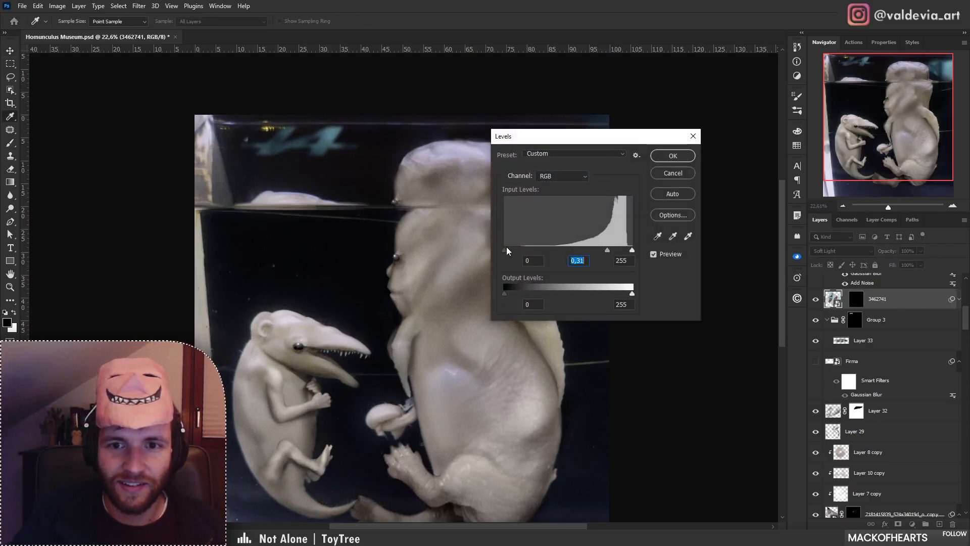
{"action": "left_click_drag", "start_coordinate": [506, 248], "coordinate": [579, 246]}
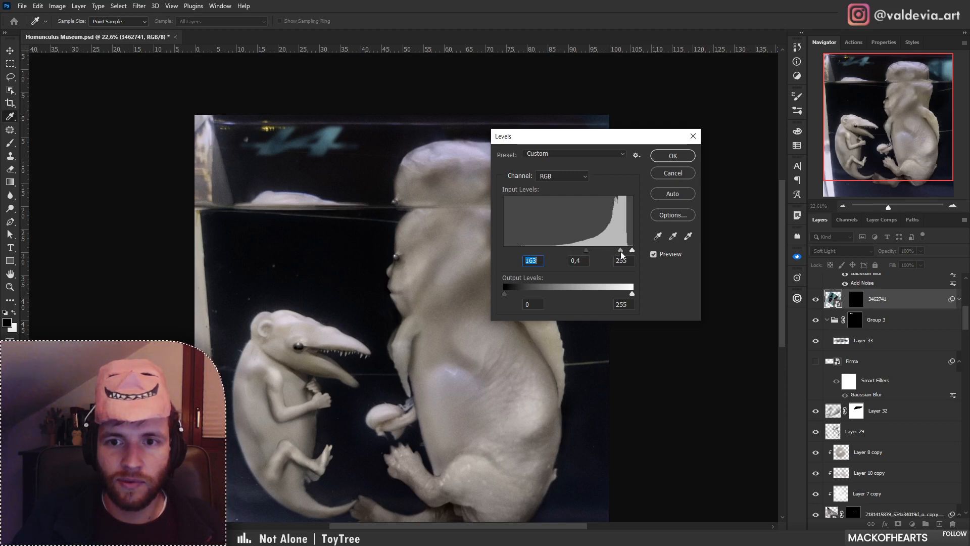
{"action": "left_click", "coordinate": [610, 250]}
{"action": "left_click", "coordinate": [676, 158]}
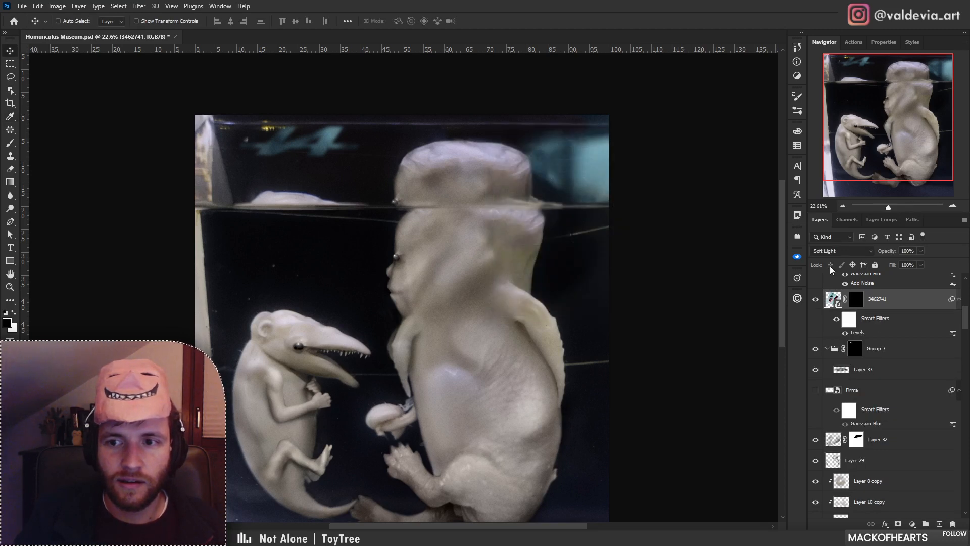
Check the Levels effect on the hands photo with its mask disabled, and delete the Levels smart filter.
{"action": "left_click", "coordinate": [857, 299], "text": "shift"}
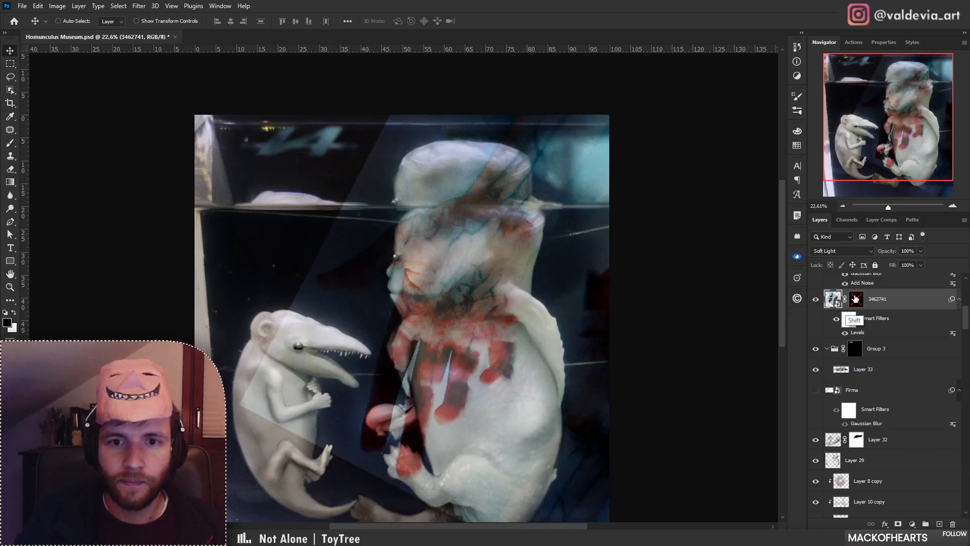
{"action": "double_click", "coordinate": [859, 333]}
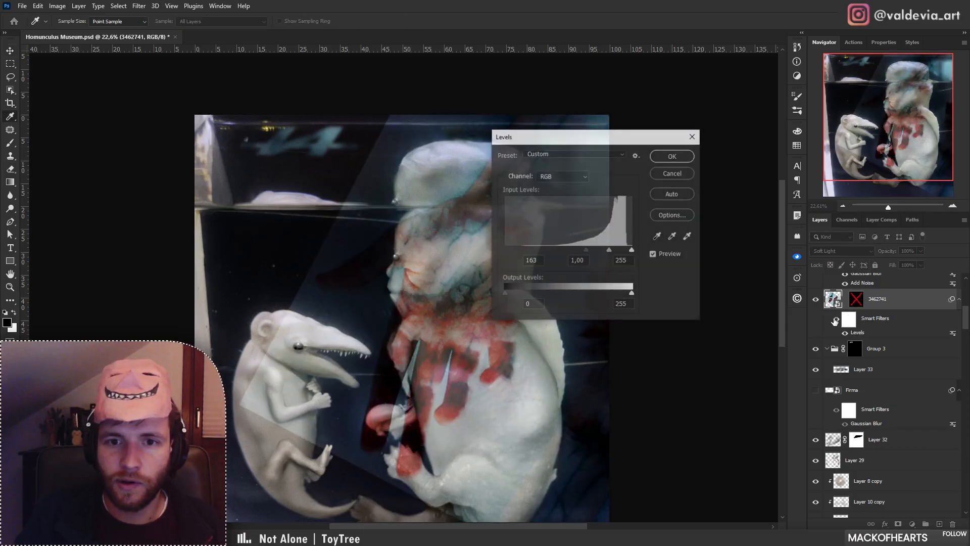
{"action": "left_click_drag", "start_coordinate": [586, 250], "coordinate": [521, 257]}
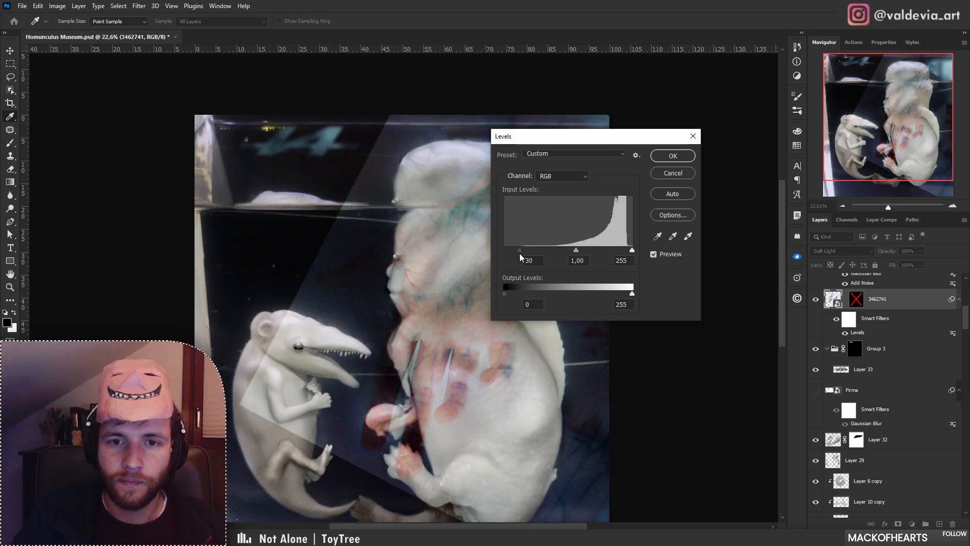
{"action": "left_click", "coordinate": [673, 174]}
{"action": "right_click", "coordinate": [859, 333]}
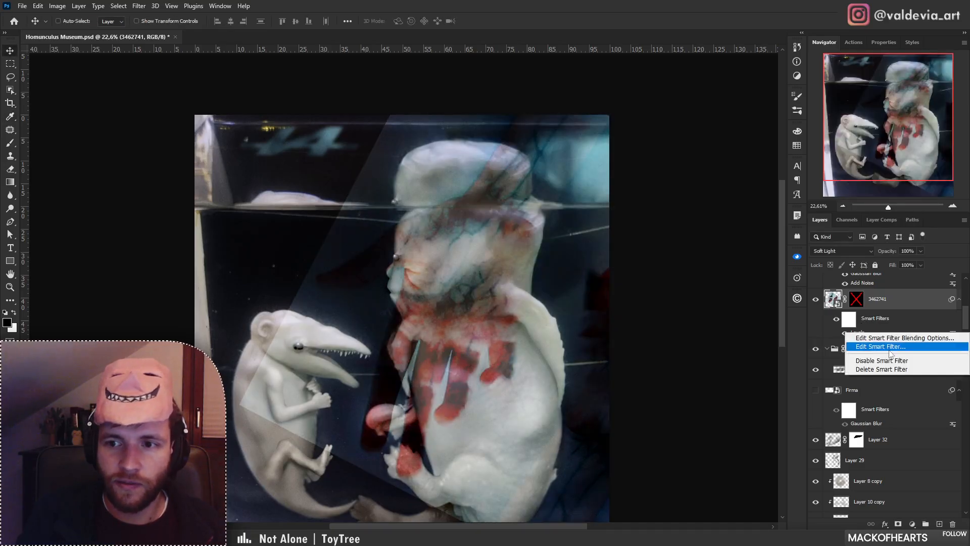
{"action": "left_click", "coordinate": [882, 369]}
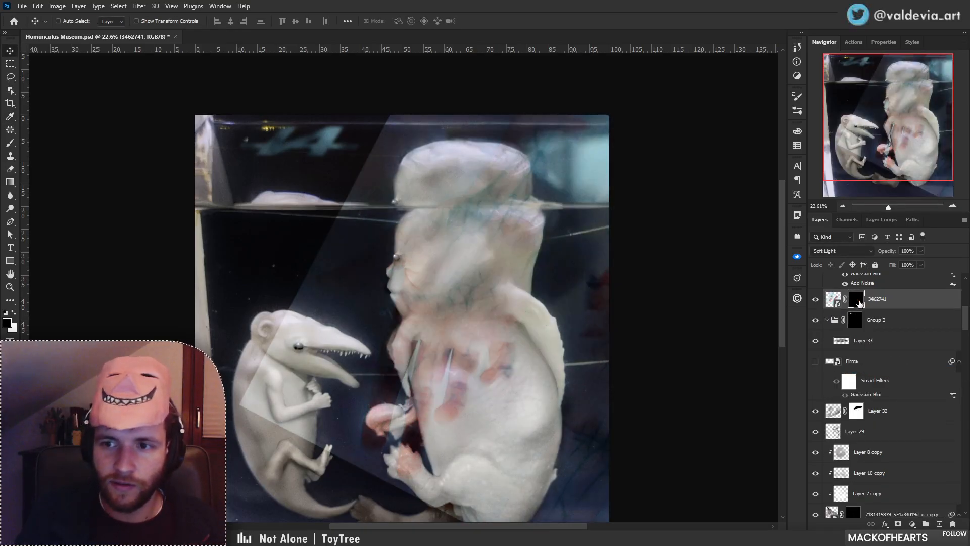
Paint white on the hands photo's mask with a soft round brush to reveal veins on the larger creature's head and neck.
{"action": "left_click", "coordinate": [860, 303]}
{"action": "key", "text": "b"}
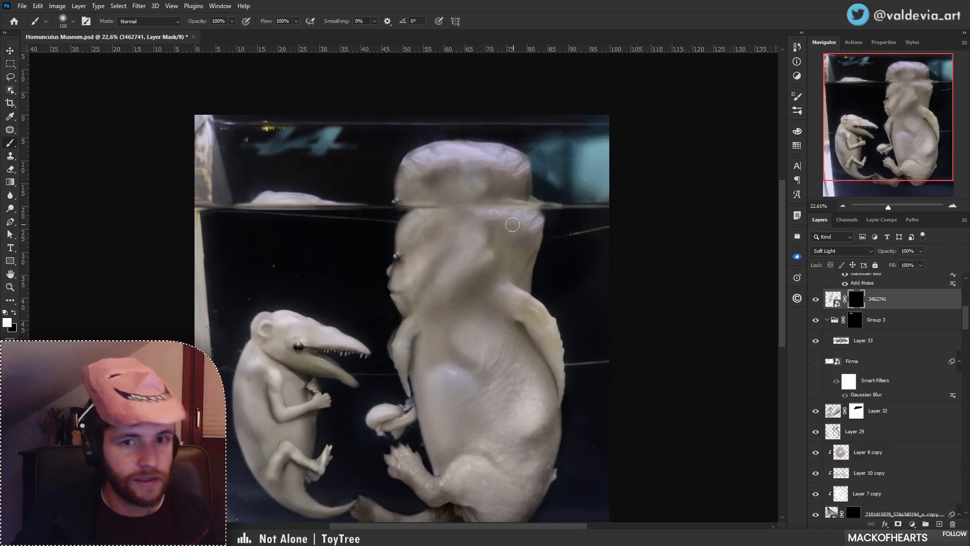
{"action": "right_click", "coordinate": [563, 236]}
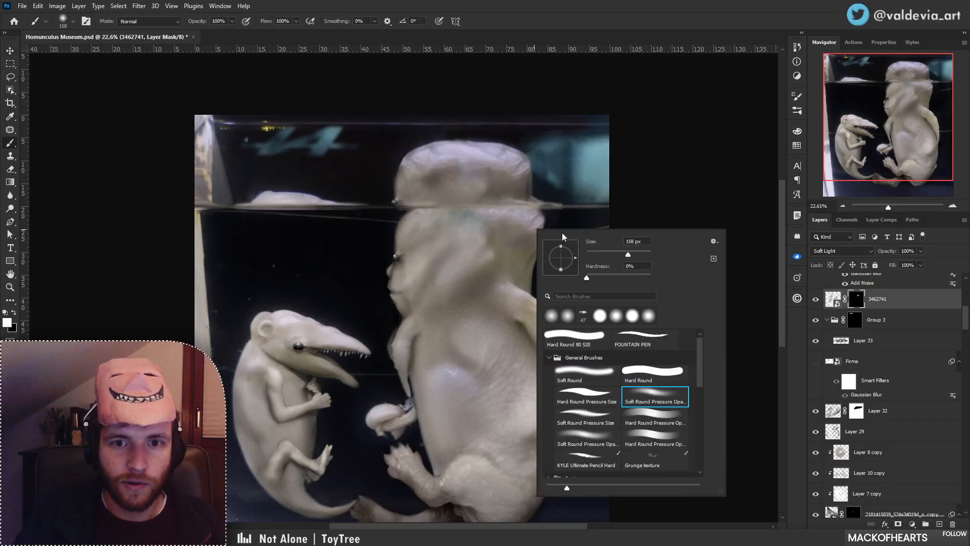
{"action": "mouse_move", "coordinate": [501, 227]}
{"action": "left_mouse_down"}
{"action": "mouse_move", "coordinate": [429, 221]}
{"action": "mouse_move", "coordinate": [519, 220]}
{"action": "mouse_move", "coordinate": [527, 230]}
{"action": "mouse_move", "coordinate": [452, 197]}
{"action": "mouse_move", "coordinate": [513, 198]}
{"action": "mouse_move", "coordinate": [440, 197]}
{"action": "mouse_move", "coordinate": [554, 198]}
{"action": "mouse_move", "coordinate": [493, 264]}
{"action": "mouse_move", "coordinate": [500, 285]}
{"action": "mouse_move", "coordinate": [480, 241]}
{"action": "mouse_move", "coordinate": [438, 289]}
{"action": "mouse_move", "coordinate": [489, 308]}
{"action": "mouse_move", "coordinate": [480, 266]}
{"action": "mouse_move", "coordinate": [471, 294]}
{"action": "mouse_move", "coordinate": [441, 284]}
{"action": "mouse_move", "coordinate": [486, 317]}
{"action": "mouse_move", "coordinate": [544, 286]}
{"action": "mouse_move", "coordinate": [461, 315]}
{"action": "mouse_move", "coordinate": [480, 299]}
{"action": "mouse_move", "coordinate": [461, 351]}
{"action": "left_mouse_up"}
{"action": "key", "text": "x"}
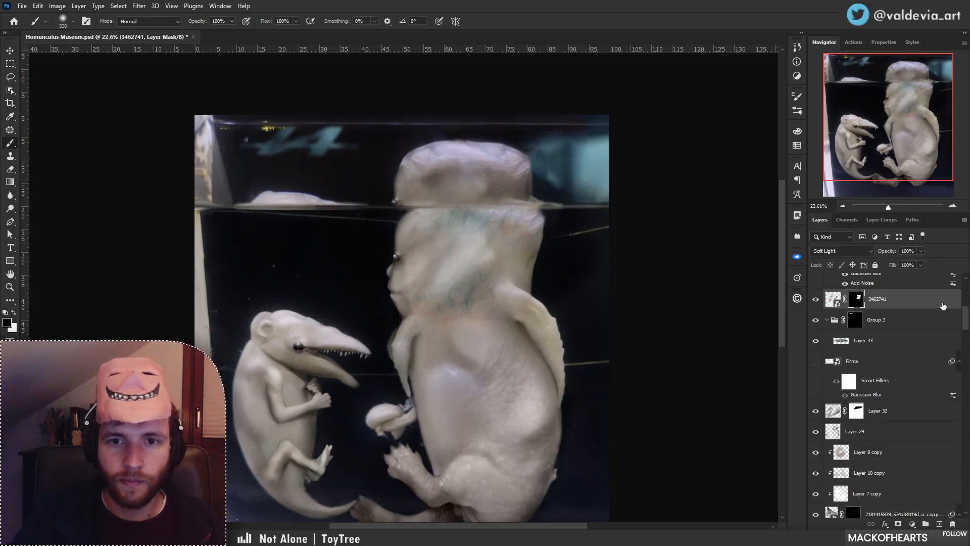
Compare the hands photo with its mask off and on, and trim the reddish area at the neck by painting the mask black.
{"action": "left_click", "coordinate": [862, 300], "text": "shift"}
{"action": "left_click", "coordinate": [868, 300]}
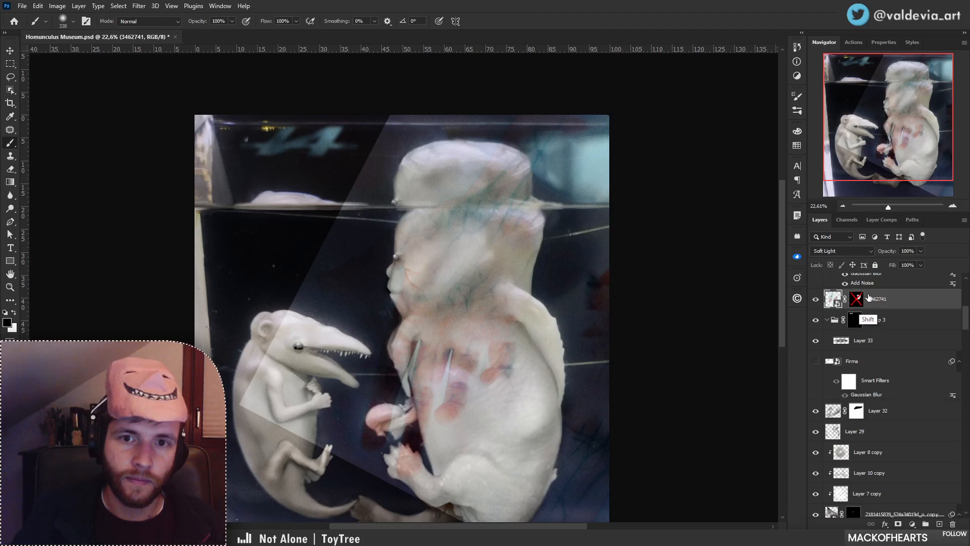
{"action": "left_click", "coordinate": [861, 301], "text": "shift"}
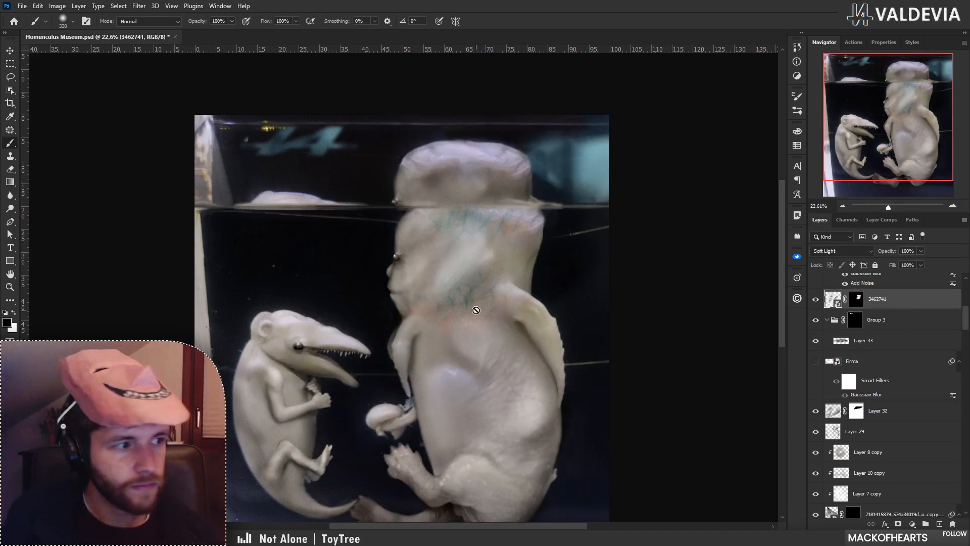
{"action": "left_click", "coordinate": [856, 302]}
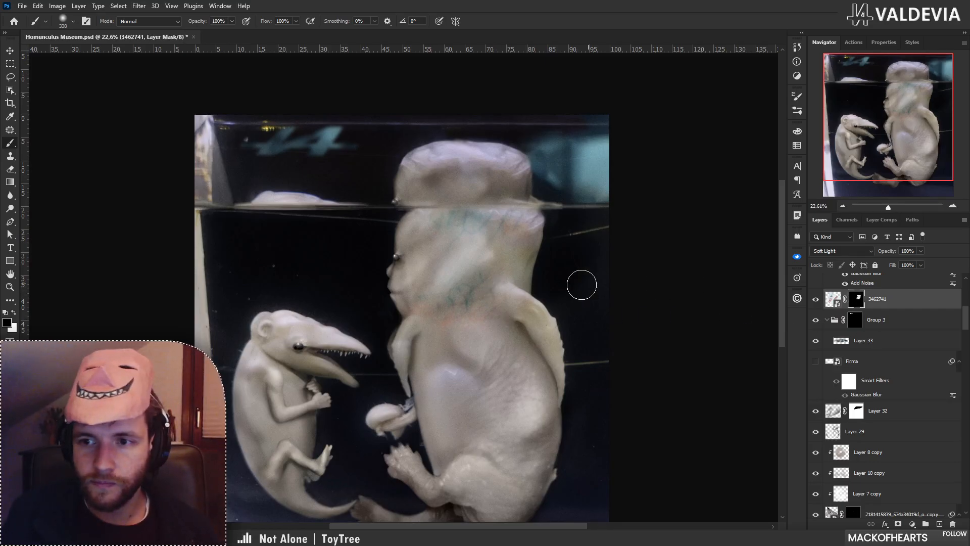
{"action": "key", "text": "ctrl+z"}
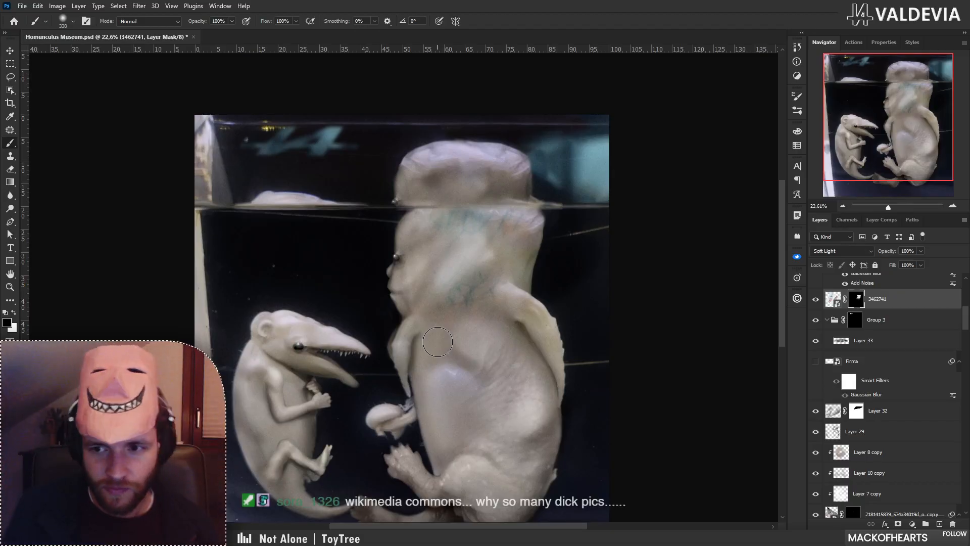
Add a Hue/Saturation smart filter to the hands photo and set the Reds saturation to -100.
{"action": "key", "text": "z"}
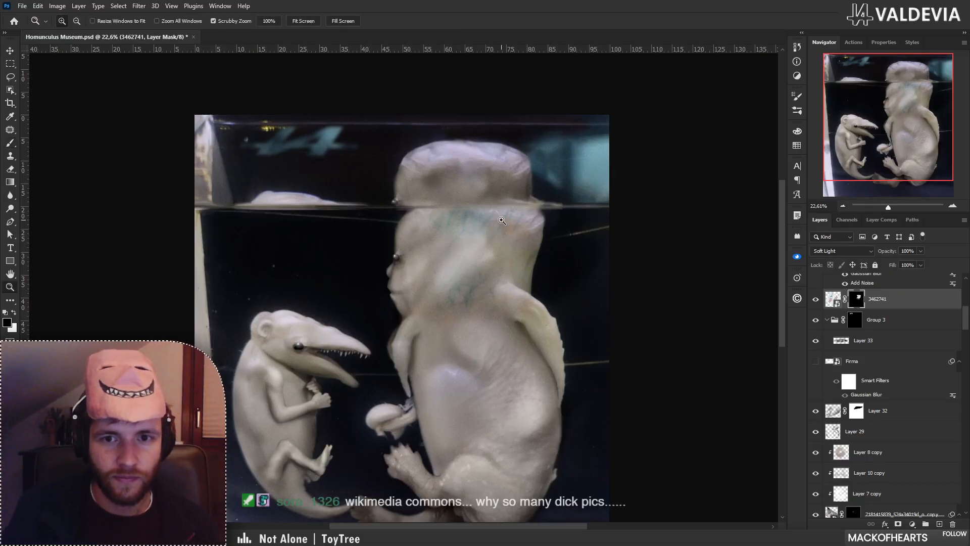
{"action": "left_click_drag", "start_coordinate": [515, 219], "coordinate": [556, 237]}
{"action": "key", "text": "b"}
{"action": "left_click", "coordinate": [912, 303]}
{"action": "key", "text": "ctrl+u"}
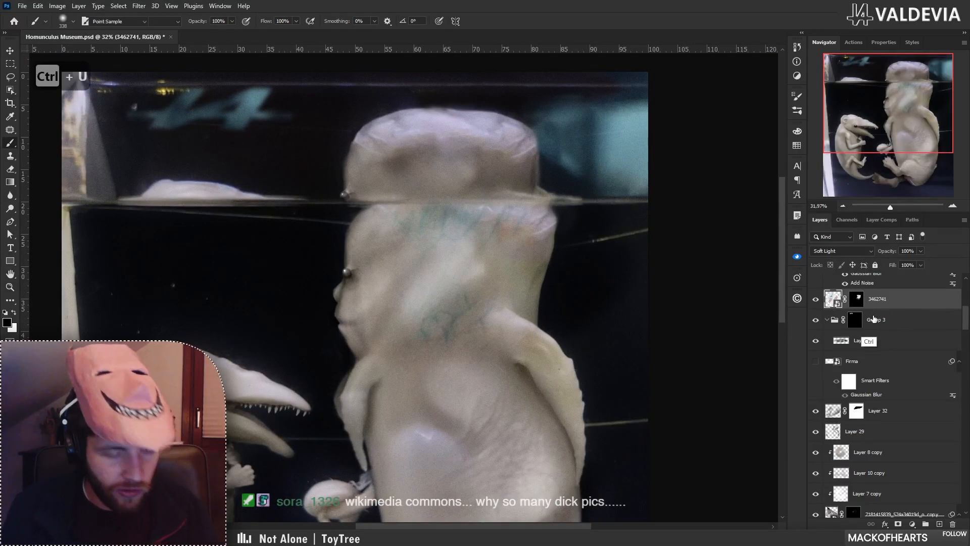
{"action": "left_click_drag", "start_coordinate": [596, 133], "coordinate": [732, 140]}
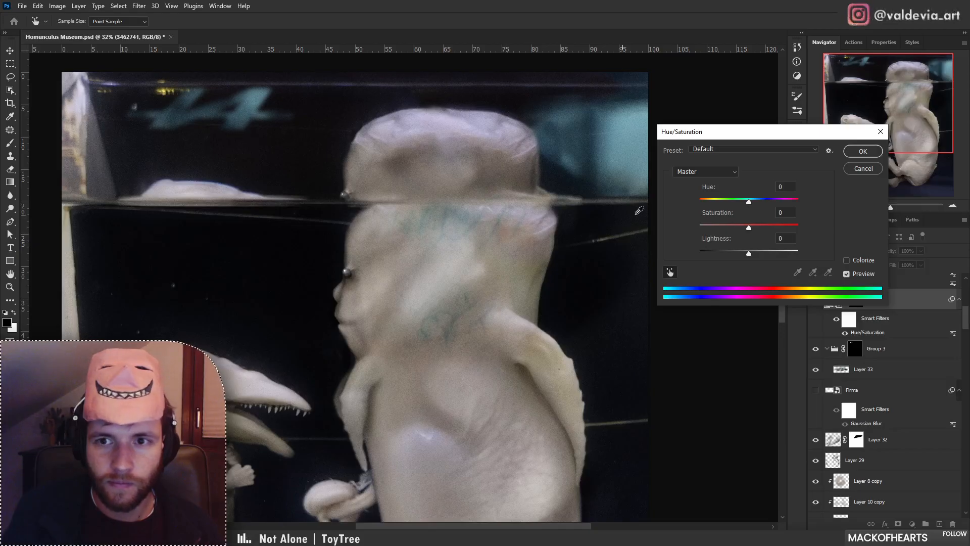
{"action": "left_click", "coordinate": [715, 175]}
{"action": "left_click", "coordinate": [721, 201]}
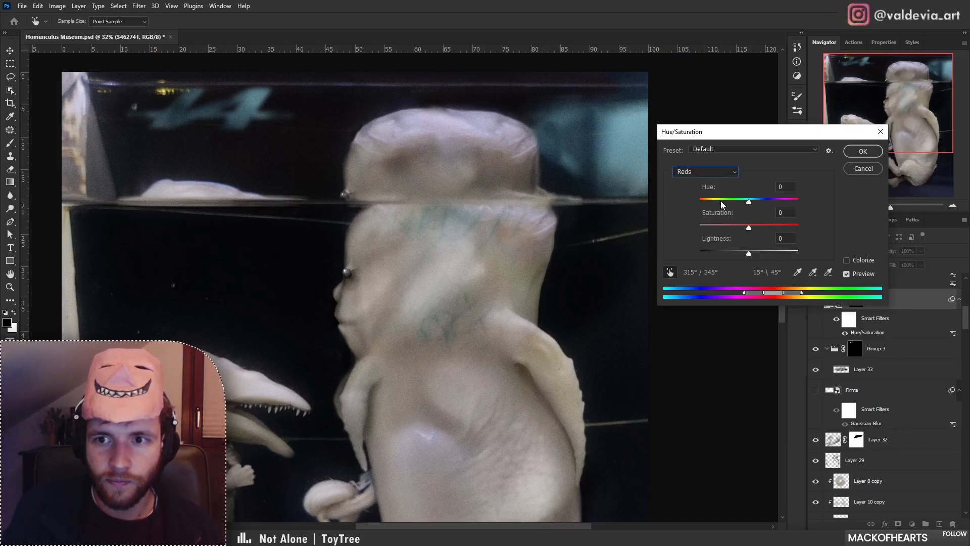
{"action": "left_click_drag", "start_coordinate": [622, 226], "coordinate": [671, 228]}
Set the Yellows saturation to -100 and the Greens saturation to -27, and apply the Hue/Saturation filter.
{"action": "left_click", "coordinate": [689, 175]}
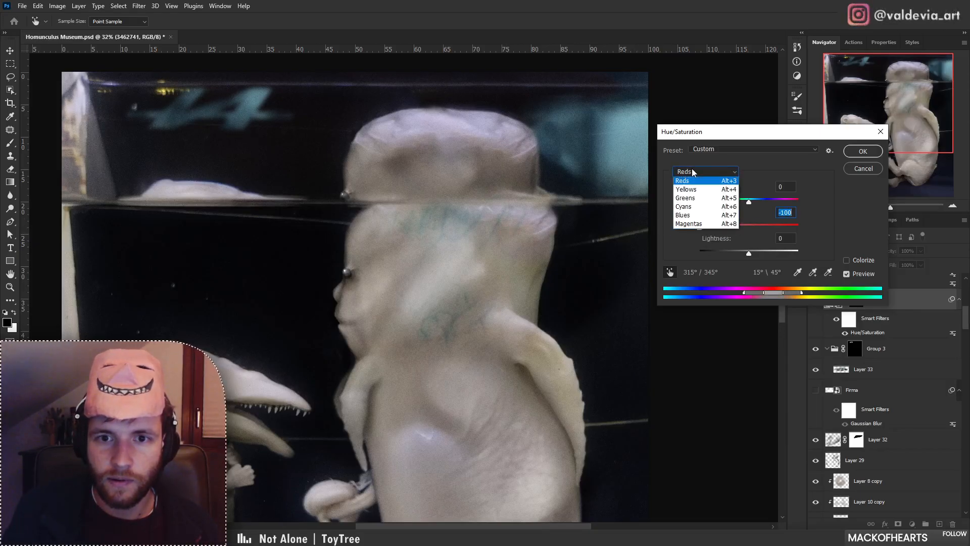
{"action": "left_click", "coordinate": [720, 215]}
{"action": "left_click_drag", "start_coordinate": [719, 215], "coordinate": [611, 218]}
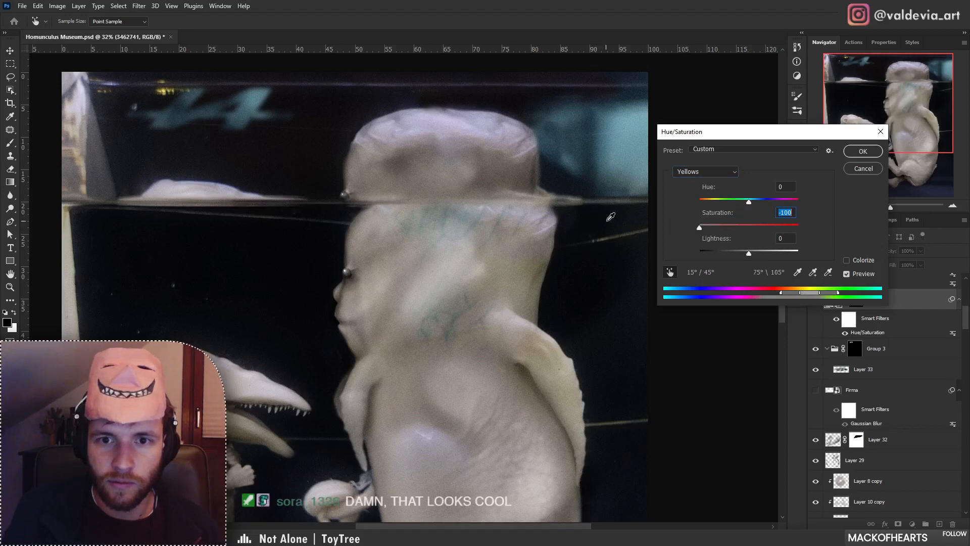
{"action": "left_click", "coordinate": [708, 171]}
{"action": "left_click", "coordinate": [708, 206]}
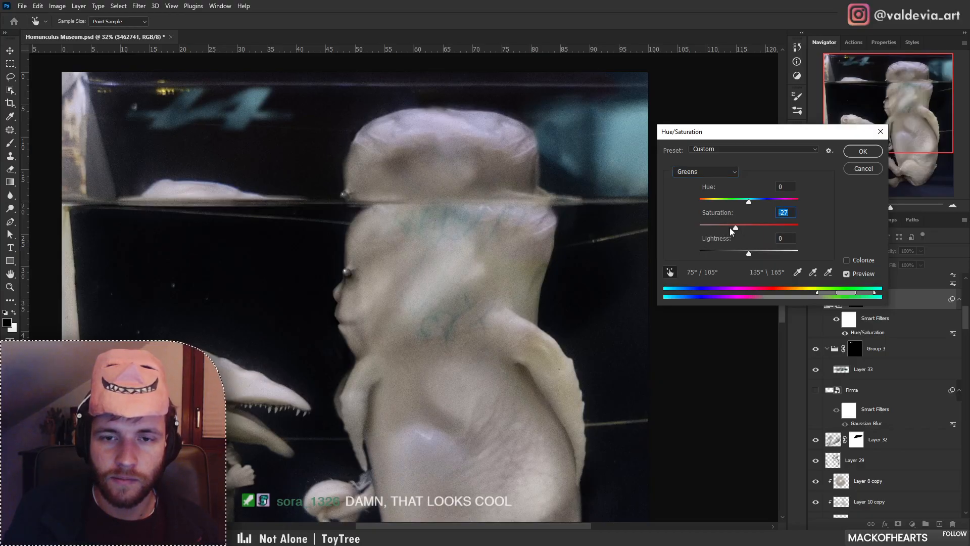
{"action": "left_click", "coordinate": [863, 151]}
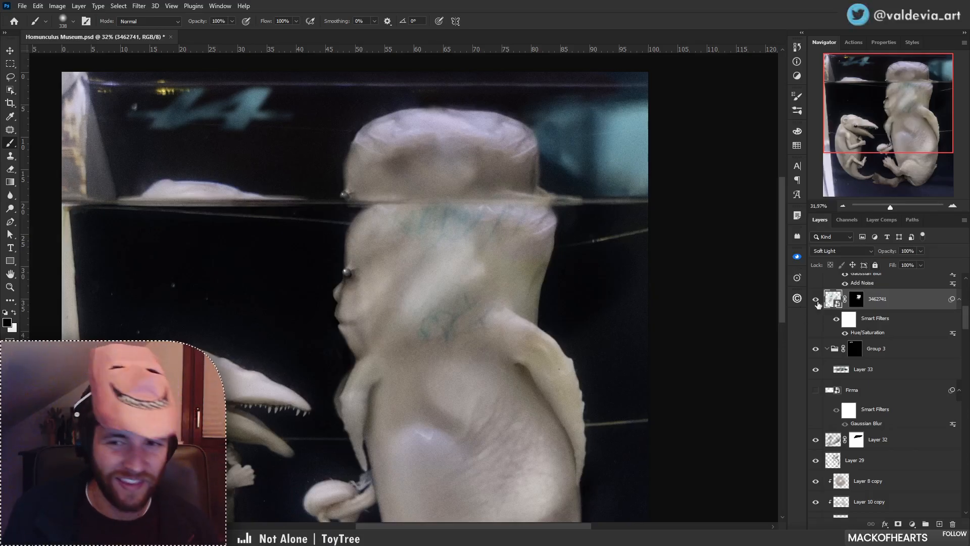
Duplicate the hands photo layer, place the copy directly below the original outside Group 3, and shift its veins over the larger creature's face.
{"action": "left_click_drag", "start_coordinate": [900, 311], "coordinate": [895, 359]}
{"action": "left_click", "coordinate": [863, 370], "text": "shift"}
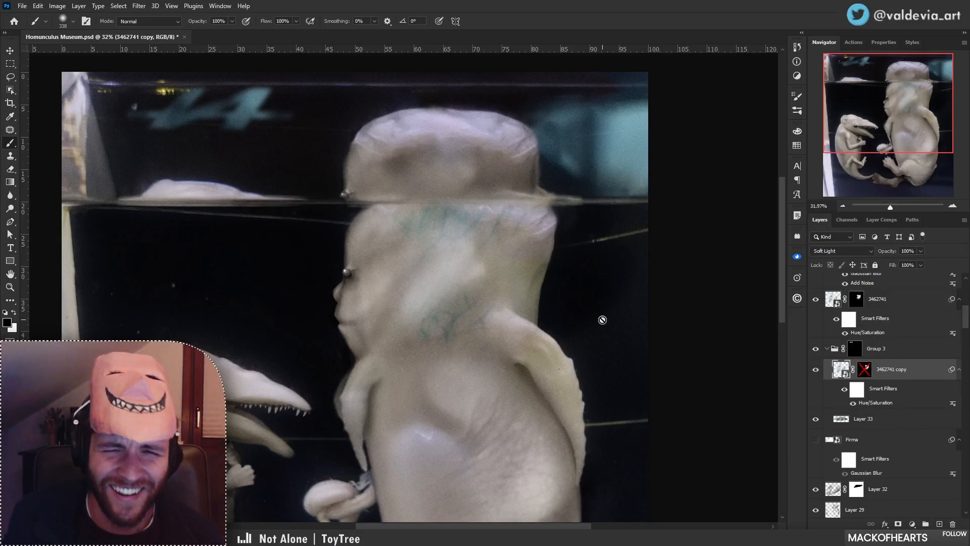
{"action": "left_click_drag", "start_coordinate": [868, 377], "coordinate": [859, 349]}
{"action": "left_click", "coordinate": [854, 349], "text": "shift"}
{"action": "left_click_drag", "start_coordinate": [562, 247], "coordinate": [398, 390]}
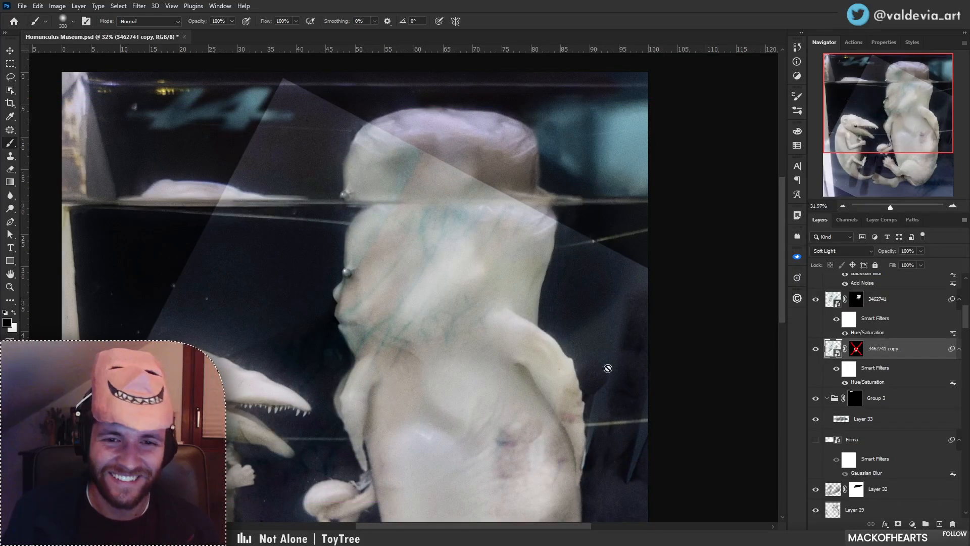
Replace the hands photo copy's mask with an all-black mask and make white the painting colour.
{"action": "right_click", "coordinate": [864, 348]}
{"action": "left_click", "coordinate": [884, 369]}
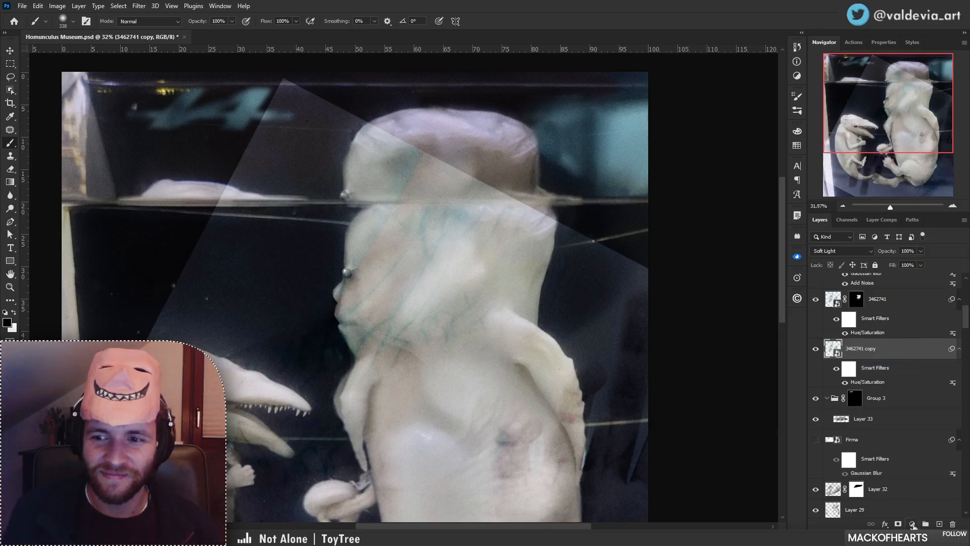
{"action": "left_click", "coordinate": [898, 525], "text": "alt"}
{"action": "key", "text": "x"}
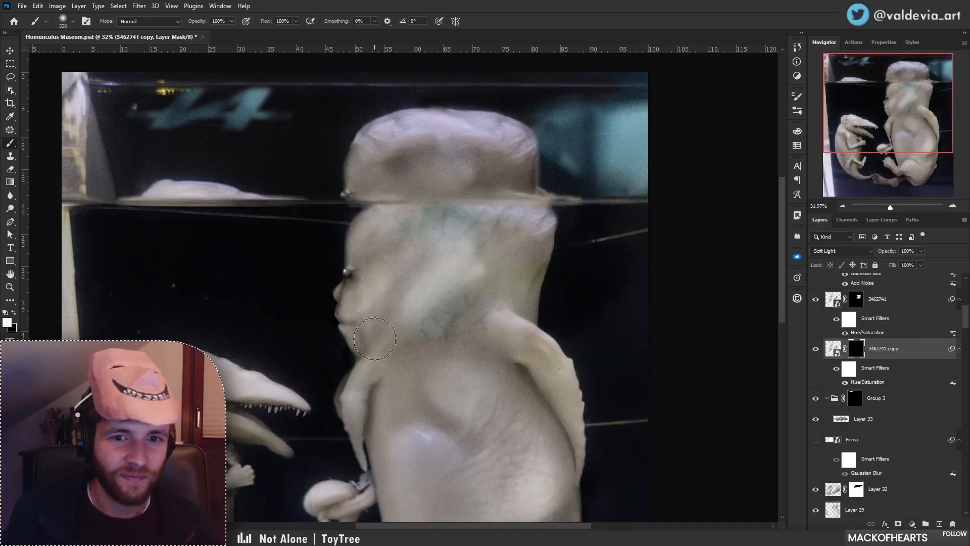
Paint white on the copy's mask with a 72 px soft round brush to reveal veins along the larger creature's cheek and jaw.
{"action": "left_click_drag", "start_coordinate": [385, 322], "coordinate": [414, 270]}
{"action": "key", "text": "ctrl+z"}
{"action": "right_click", "coordinate": [422, 293]}
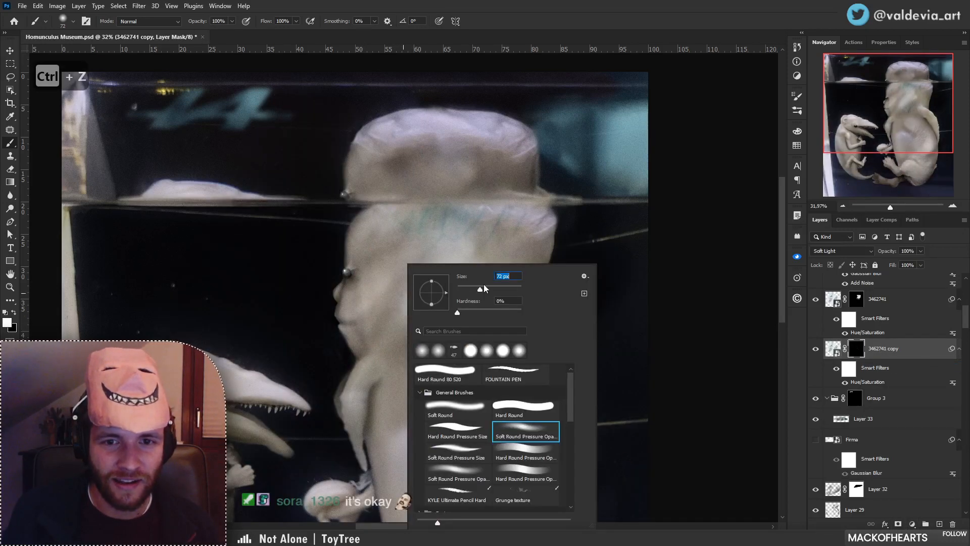
{"action": "left_click", "coordinate": [392, 295]}
{"action": "left_click_drag", "start_coordinate": [372, 306], "coordinate": [358, 348]}
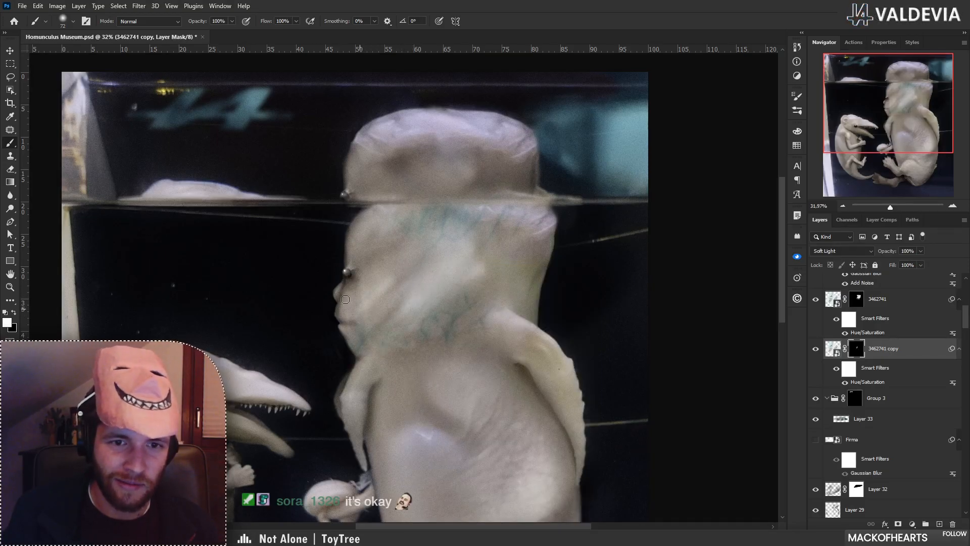
{"action": "left_click_drag", "start_coordinate": [345, 299], "coordinate": [359, 289]}
{"action": "key", "text": "ctrl+z"}
{"action": "right_click", "coordinate": [422, 262]}
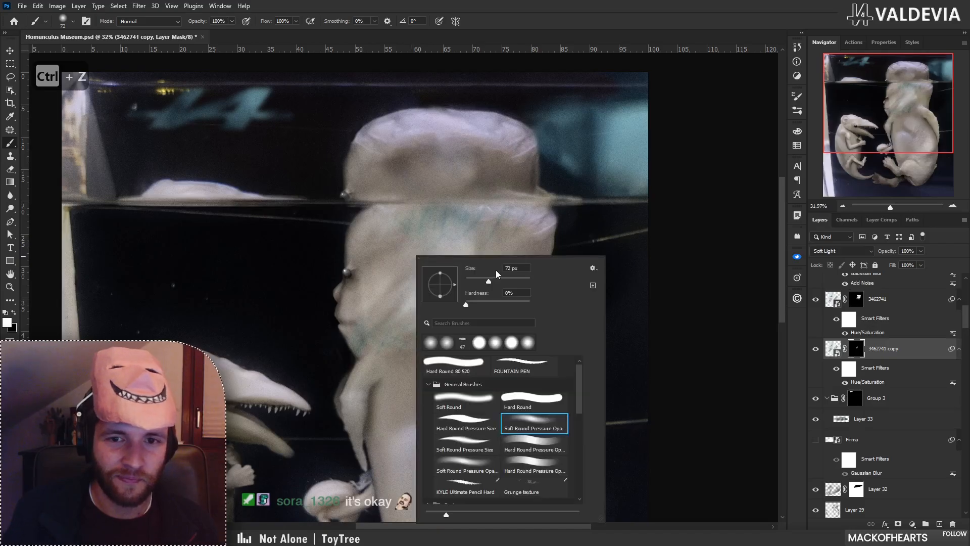
{"action": "left_click", "coordinate": [360, 300]}
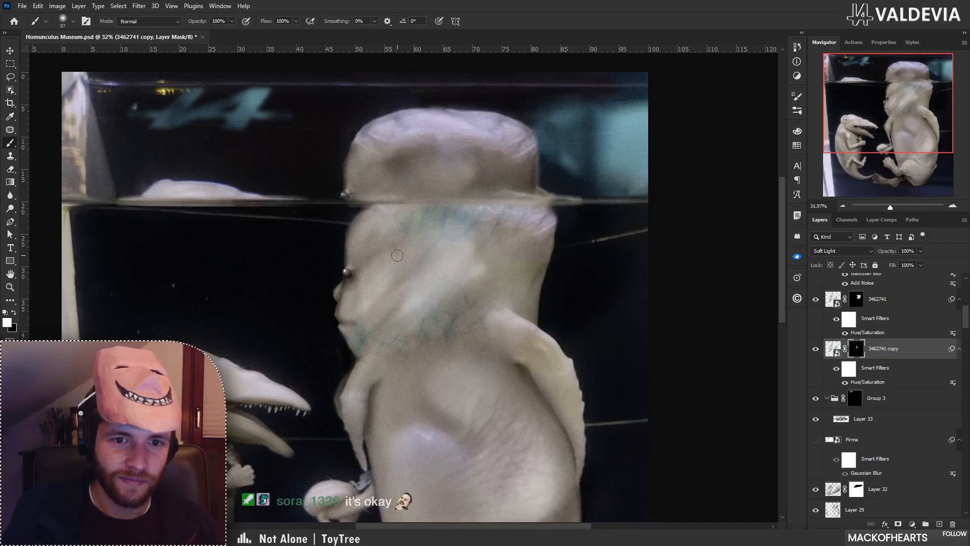
Compare the face copy with its mask off and on, and examine the veins across the whole image.
{"action": "left_click", "coordinate": [856, 349], "text": "shift"}
{"action": "left_click", "coordinate": [857, 349], "text": "shift"}
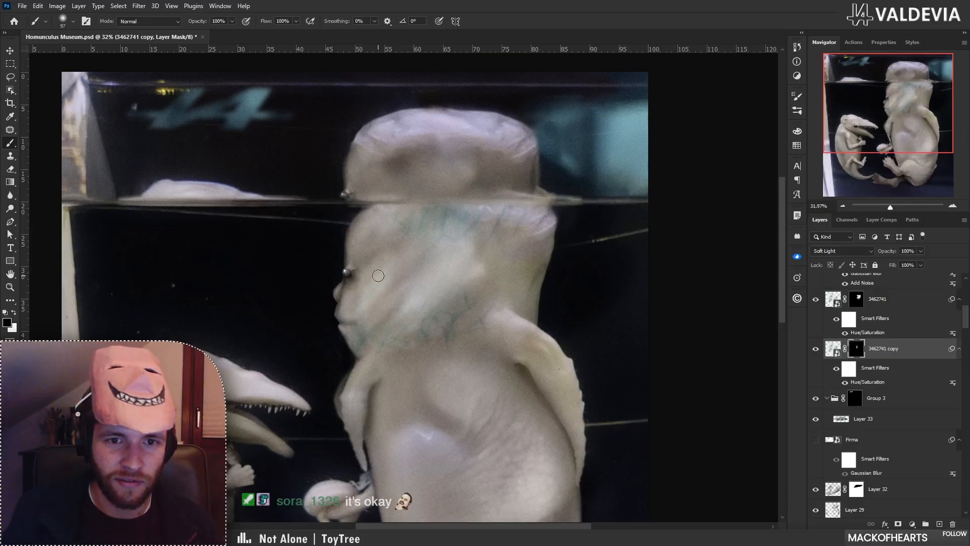
{"action": "key", "text": "z"}
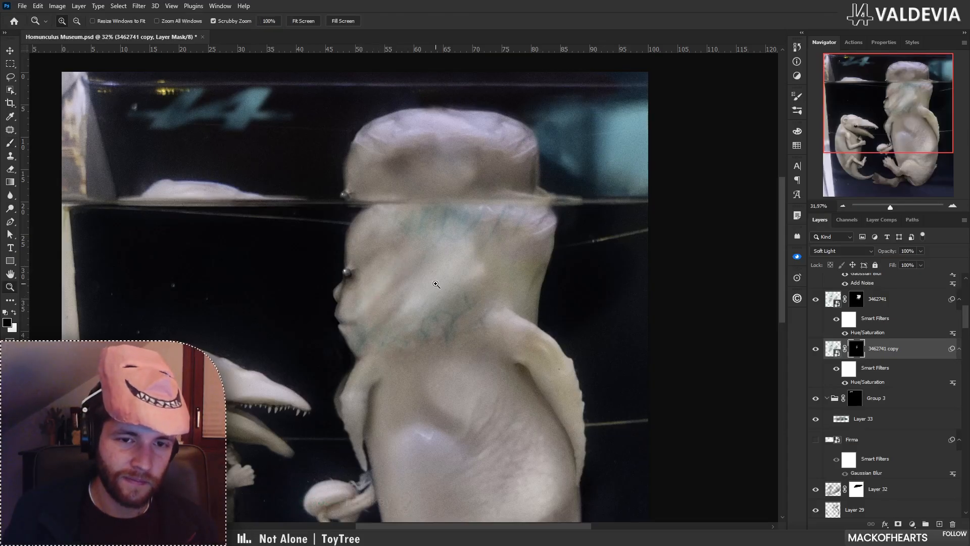
{"action": "mouse_move", "coordinate": [409, 284]}
{"action": "left_mouse_down"}
{"action": "mouse_move", "coordinate": [364, 305]}
{"action": "mouse_move", "coordinate": [436, 300]}
{"action": "mouse_move", "coordinate": [452, 338]}
{"action": "mouse_move", "coordinate": [459, 320]}
{"action": "mouse_move", "coordinate": [389, 277]}
{"action": "mouse_move", "coordinate": [449, 273]}
{"action": "left_mouse_up"}
{"action": "key", "text": "b"}
{"action": "left_click_drag", "start_coordinate": [452, 329], "coordinate": [485, 305]}
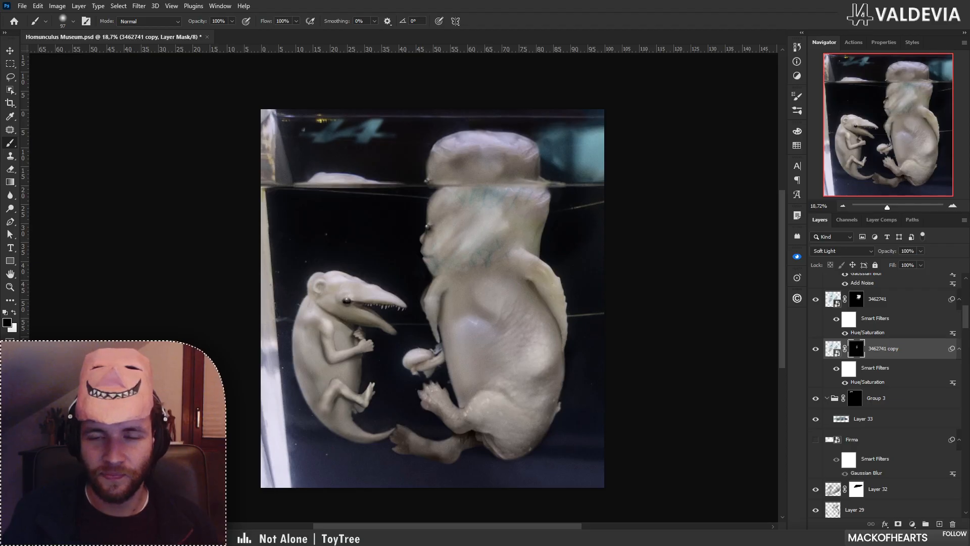
Duplicate the original hands photo layer below the face copy and delete the duplicate's mask.
{"action": "left_click", "coordinate": [907, 302]}
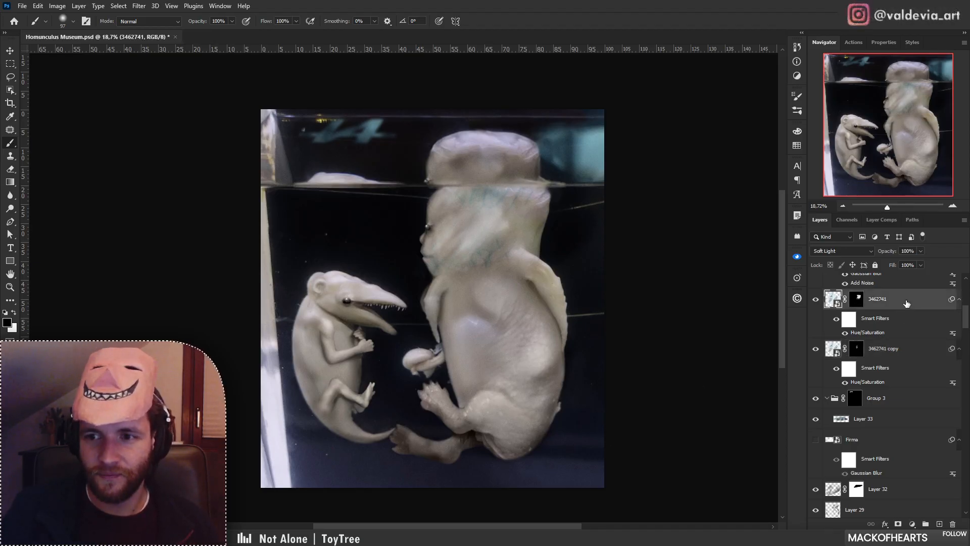
{"action": "left_click_drag", "start_coordinate": [906, 303], "coordinate": [856, 391]}
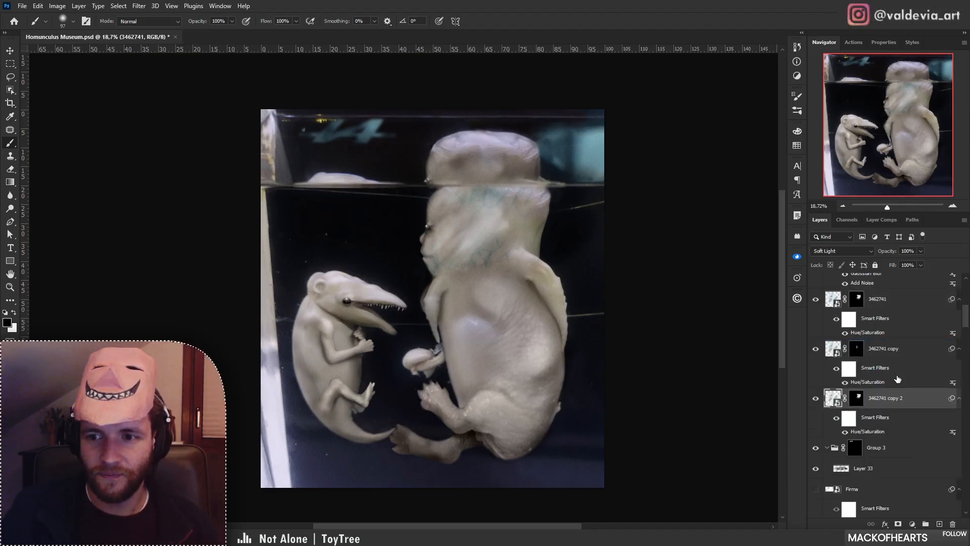
{"action": "right_click", "coordinate": [853, 395]}
{"action": "left_click", "coordinate": [866, 414]}
Flip the second copy vertically, move its veins over the larger creature's torso, scale it to 168.67% and rotate it to about 154.6 degrees.
{"action": "key", "text": "ctrl+t"}
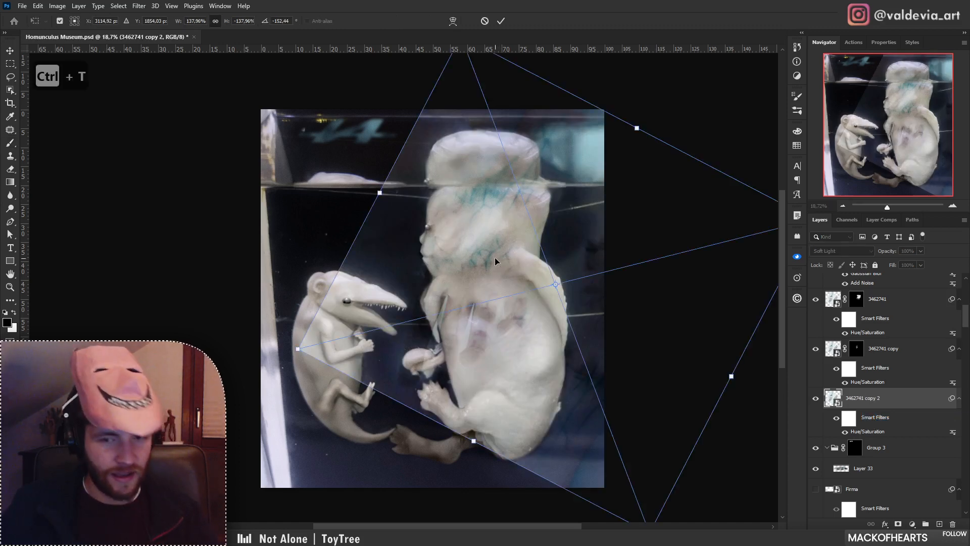
{"action": "right_click", "coordinate": [495, 261]}
{"action": "left_click", "coordinate": [548, 435]}
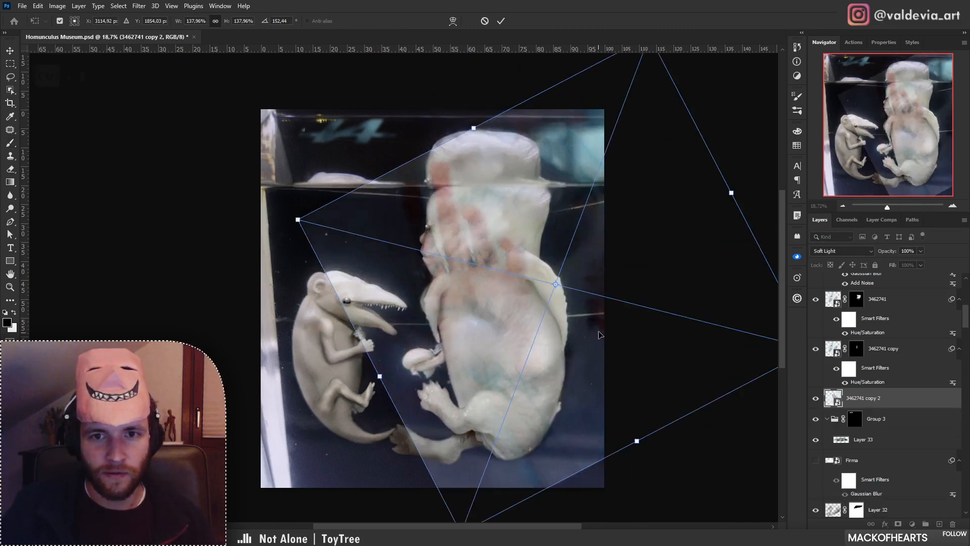
{"action": "left_click_drag", "start_coordinate": [599, 335], "coordinate": [589, 241]}
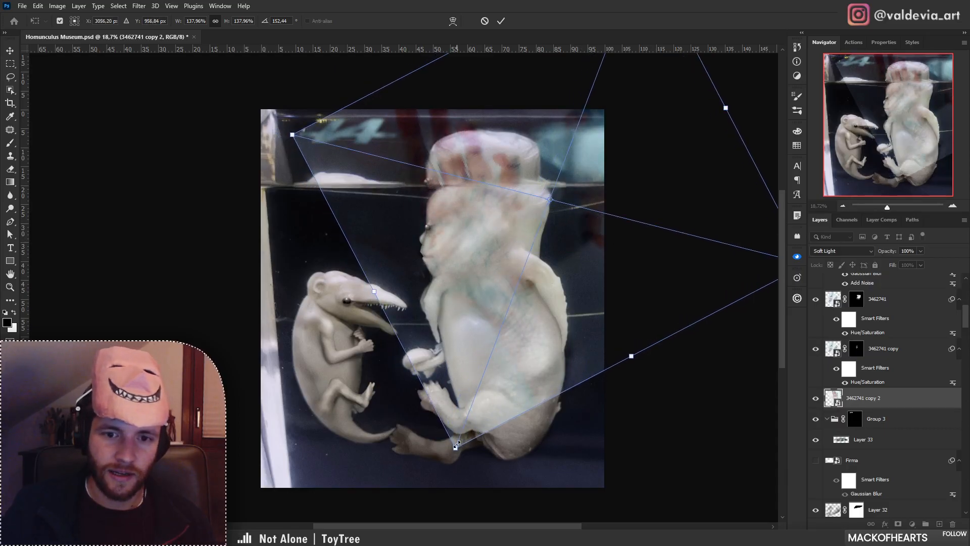
{"action": "left_click_drag", "start_coordinate": [549, 200], "coordinate": [477, 281]}
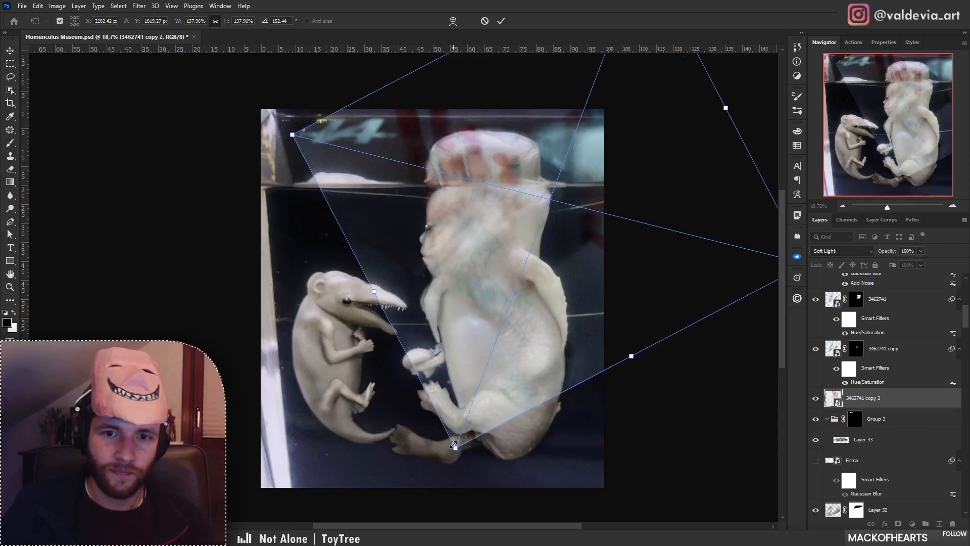
{"action": "left_click_drag", "start_coordinate": [454, 445], "coordinate": [472, 502]}
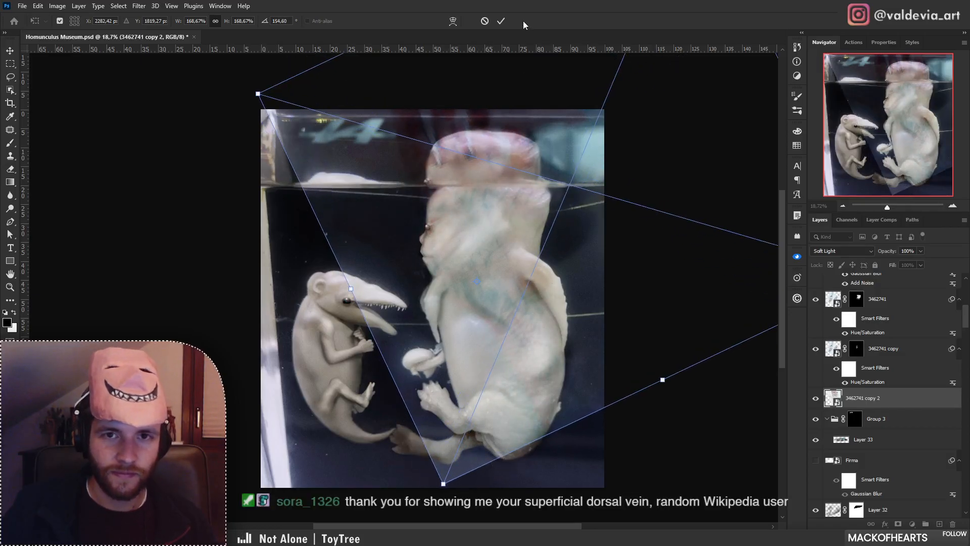
{"action": "left_click", "coordinate": [501, 21]}
{"action": "key", "text": "b"}
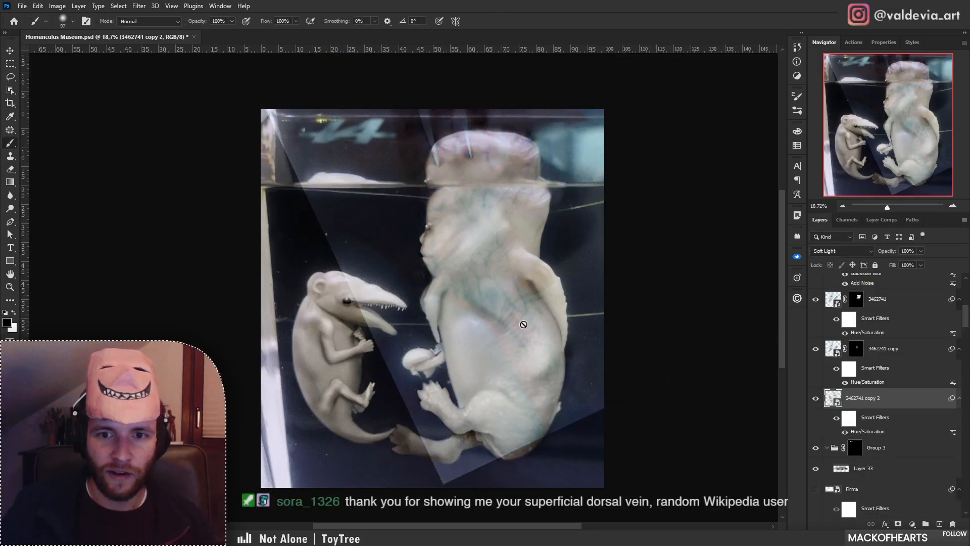
Add a black mask to the second copy and paint white with a 202 px soft brush to reveal veins down the torso.
{"action": "left_click", "coordinate": [898, 526], "text": "alt"}
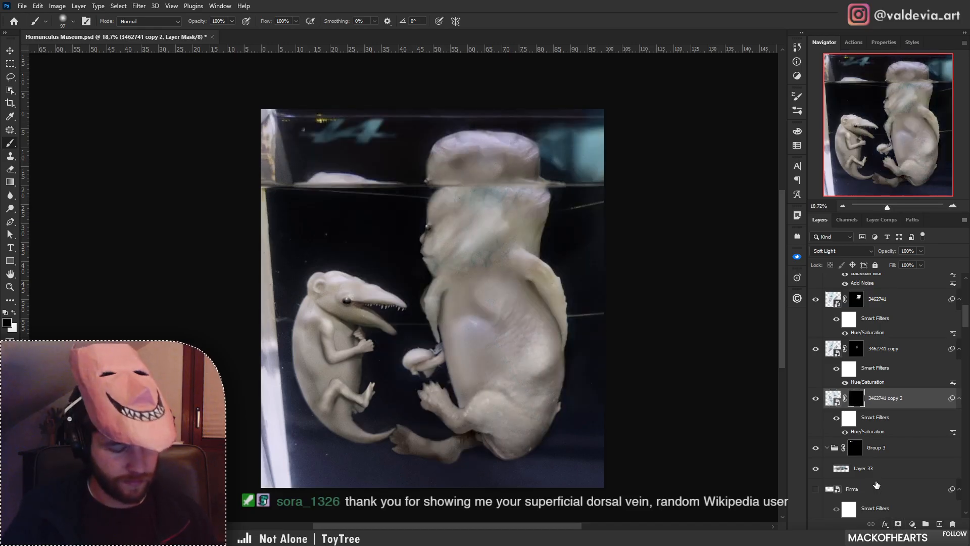
{"action": "right_click", "coordinate": [487, 301]}
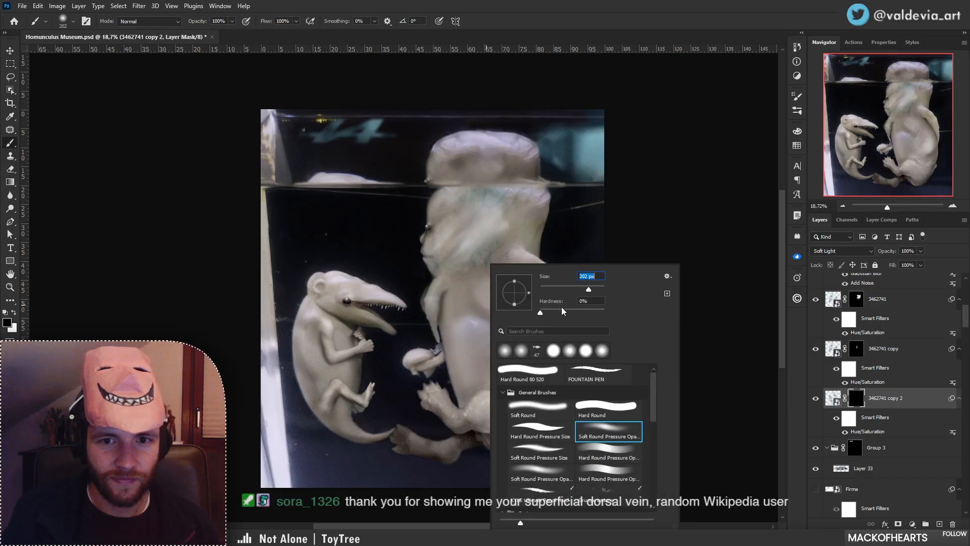
{"action": "left_click", "coordinate": [863, 399]}
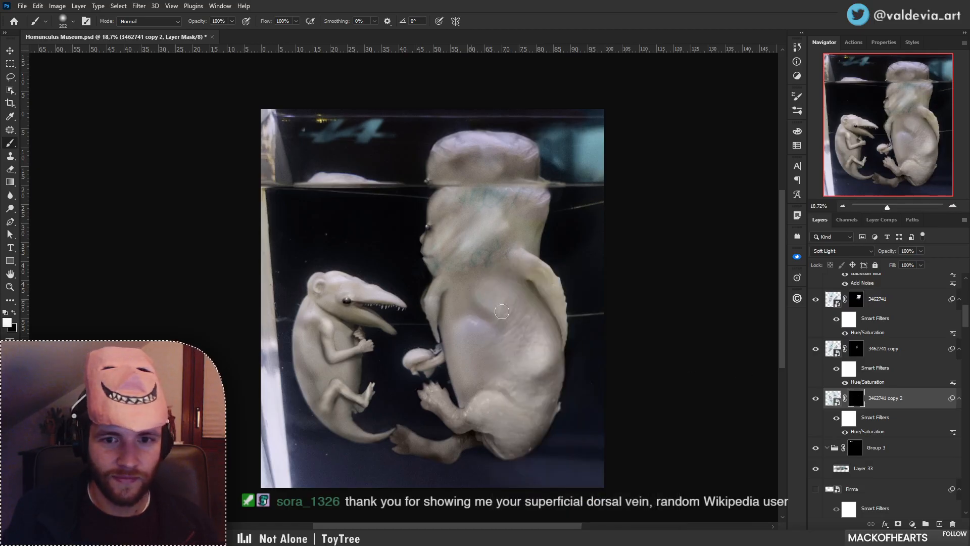
{"action": "left_click_drag", "start_coordinate": [502, 311], "coordinate": [486, 289]}
{"action": "mouse_move", "coordinate": [522, 320]}
{"action": "left_mouse_down"}
{"action": "mouse_move", "coordinate": [489, 286]}
{"action": "mouse_move", "coordinate": [559, 364]}
{"action": "left_mouse_up"}
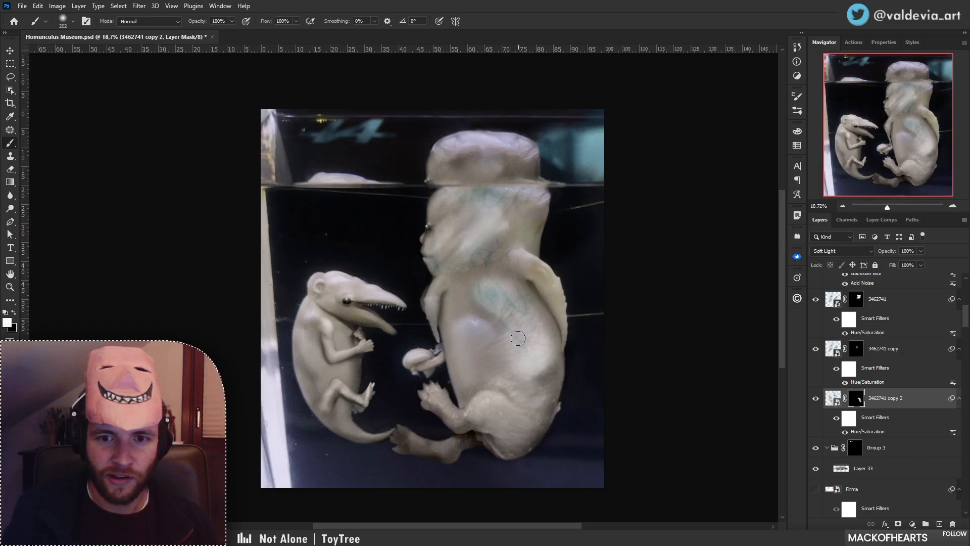
Extend the veins across the upper chest on the torso copy's mask in white, and fade the excess by painting black.
{"action": "key", "text": "z"}
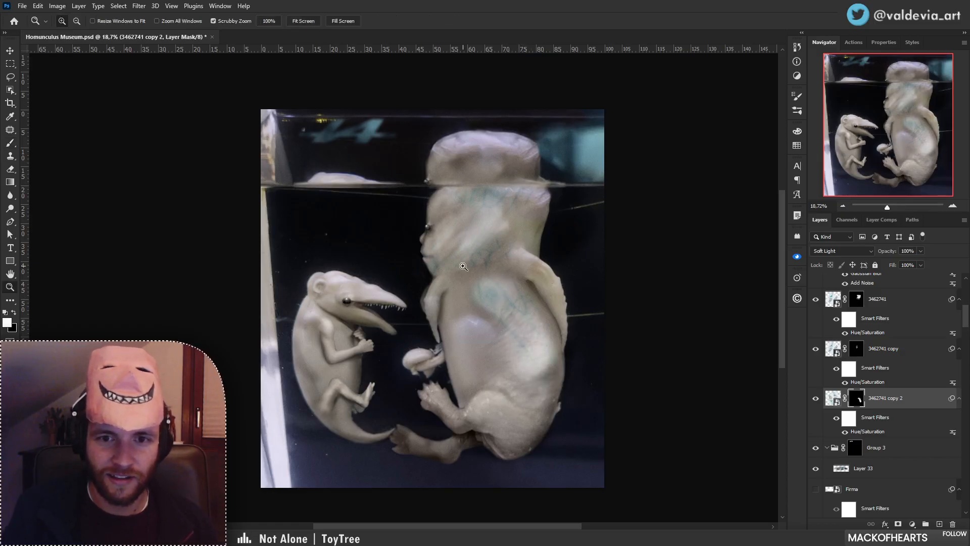
{"action": "left_click_drag", "start_coordinate": [447, 255], "coordinate": [513, 259]}
{"action": "key", "text": "b"}
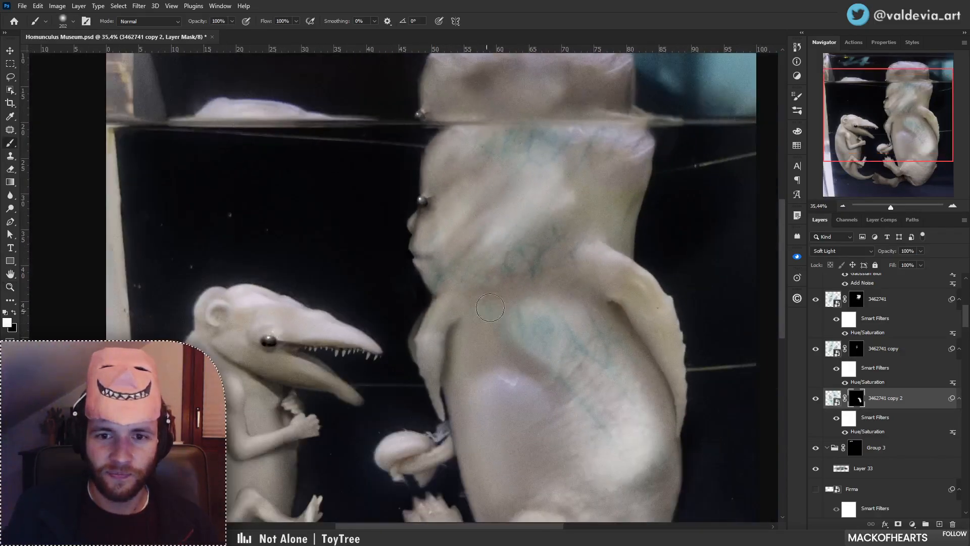
{"action": "key", "text": "x"}
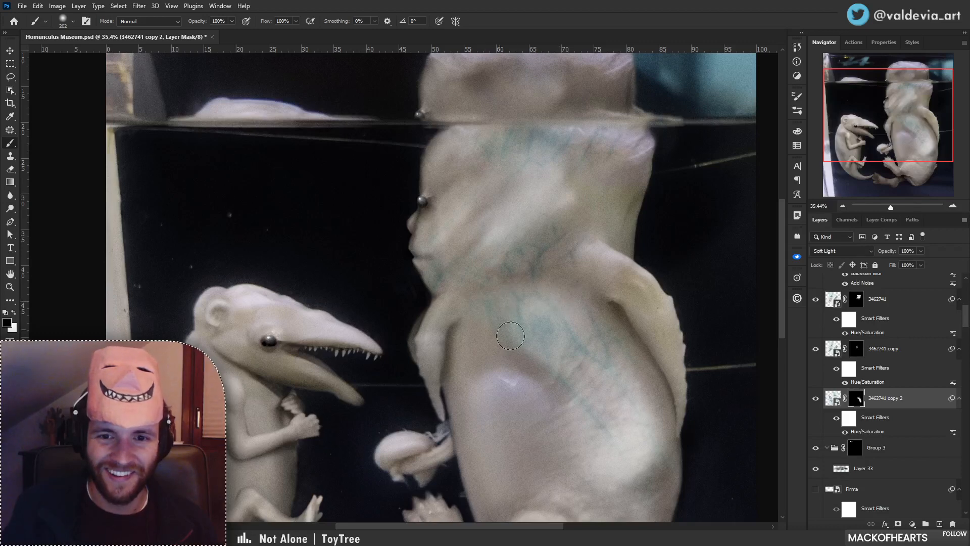
{"action": "mouse_move", "coordinate": [631, 382]}
{"action": "left_mouse_down"}
{"action": "mouse_move", "coordinate": [521, 287]}
{"action": "mouse_move", "coordinate": [352, 335]}
{"action": "left_mouse_up"}
{"action": "key", "text": "z"}
{"action": "left_click_drag", "start_coordinate": [439, 283], "coordinate": [494, 277]}
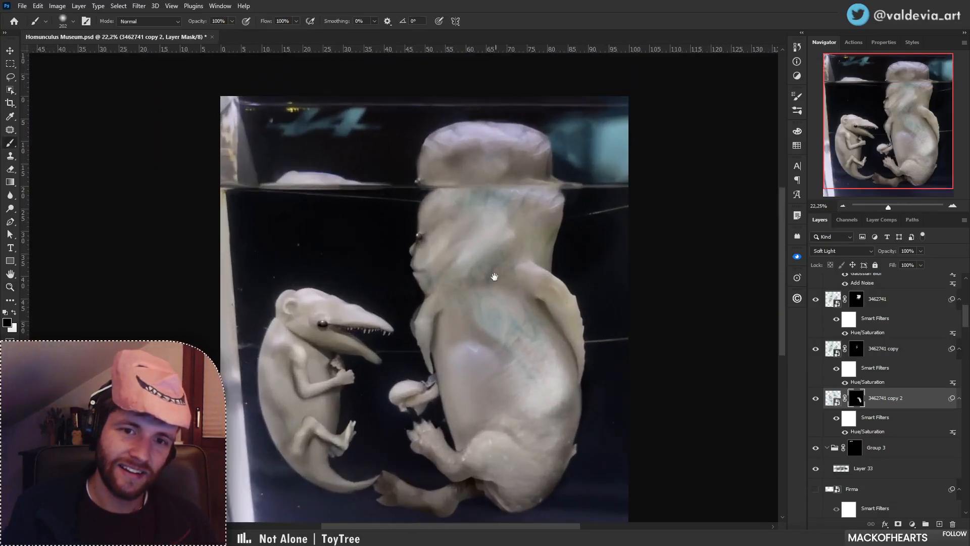
{"action": "left_click_drag", "start_coordinate": [494, 336], "coordinate": [462, 292]}
{"action": "key", "text": "z"}
{"action": "mouse_move", "coordinate": [508, 327]}
{"action": "left_mouse_down"}
{"action": "mouse_move", "coordinate": [467, 330]}
{"action": "mouse_move", "coordinate": [501, 324]}
{"action": "left_mouse_up"}
{"action": "key", "text": "b"}
{"action": "left_click_drag", "start_coordinate": [409, 304], "coordinate": [466, 305]}
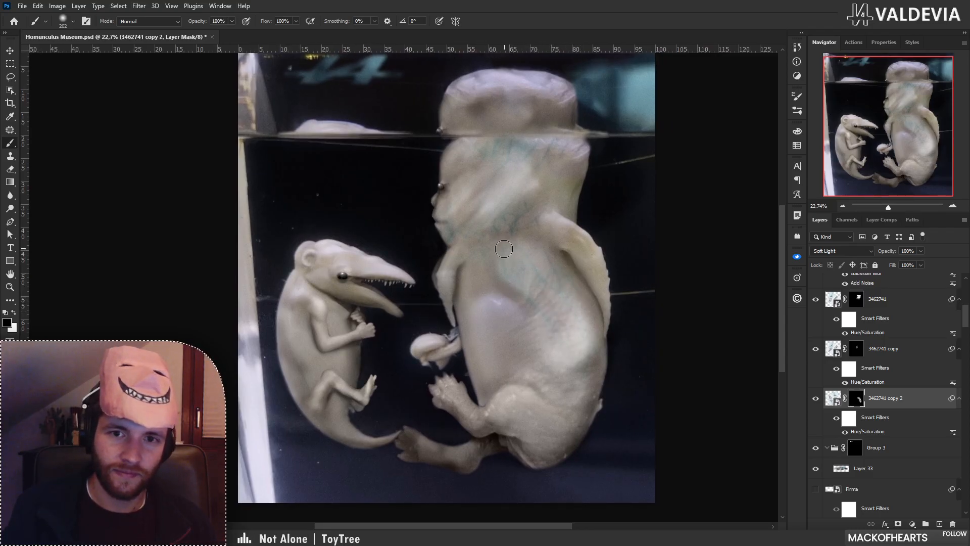
Select the original hands photo layer and compare the head with the layer hidden and shown.
{"action": "key", "text": "alt+bracketright"}
{"action": "key", "text": "alt+bracketright"}
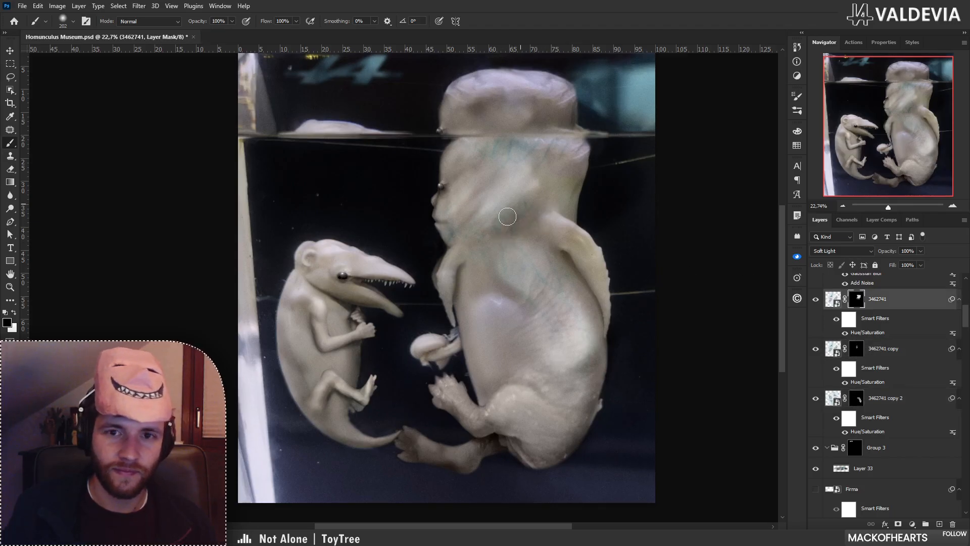
{"action": "left_click", "coordinate": [816, 299]}
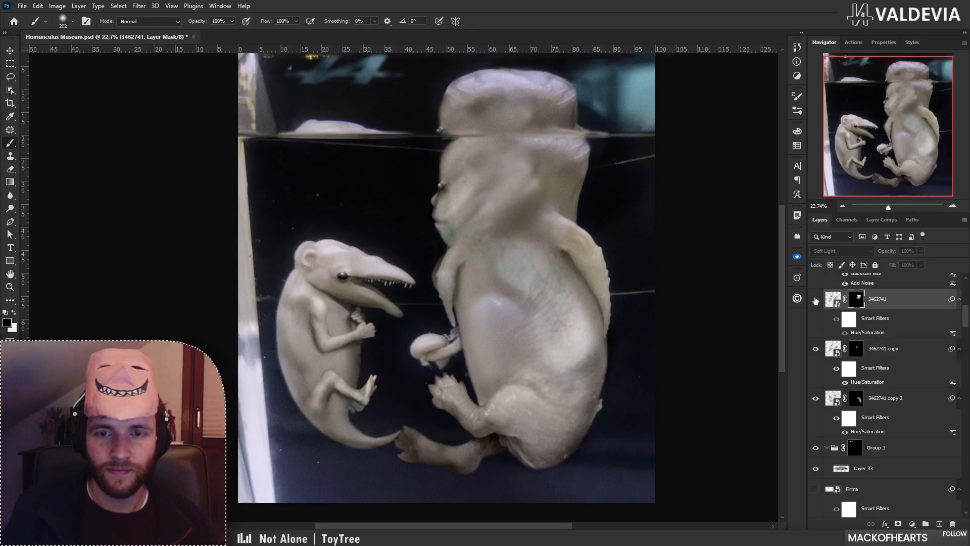
{"action": "left_click", "coordinate": [816, 299]}
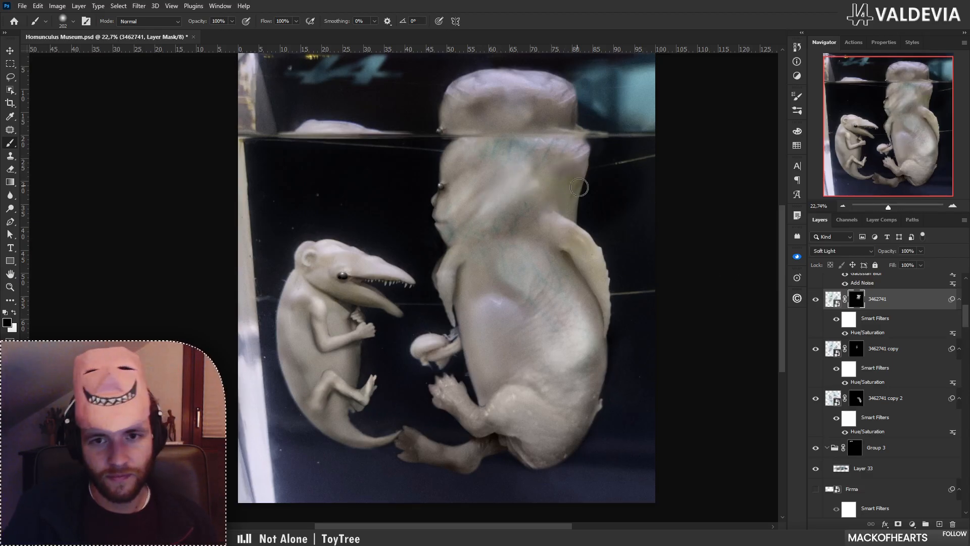
Preview other blend modes, including Darker Color, on the original hands photo layer and settle on Soft Light.
{"action": "key", "text": "z"}
{"action": "left_click_drag", "start_coordinate": [477, 240], "coordinate": [390, 240]}
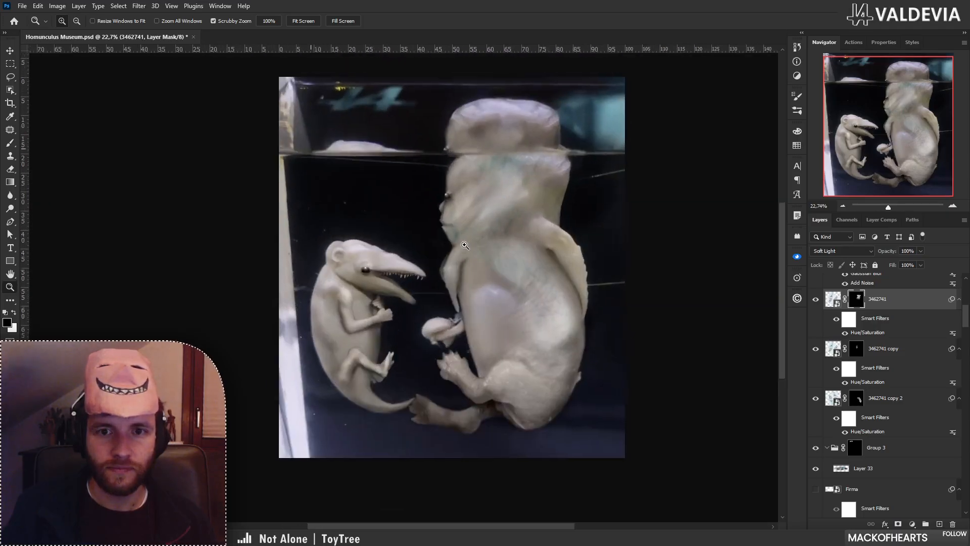
{"action": "key", "text": "b"}
{"action": "left_click", "coordinate": [848, 252]}
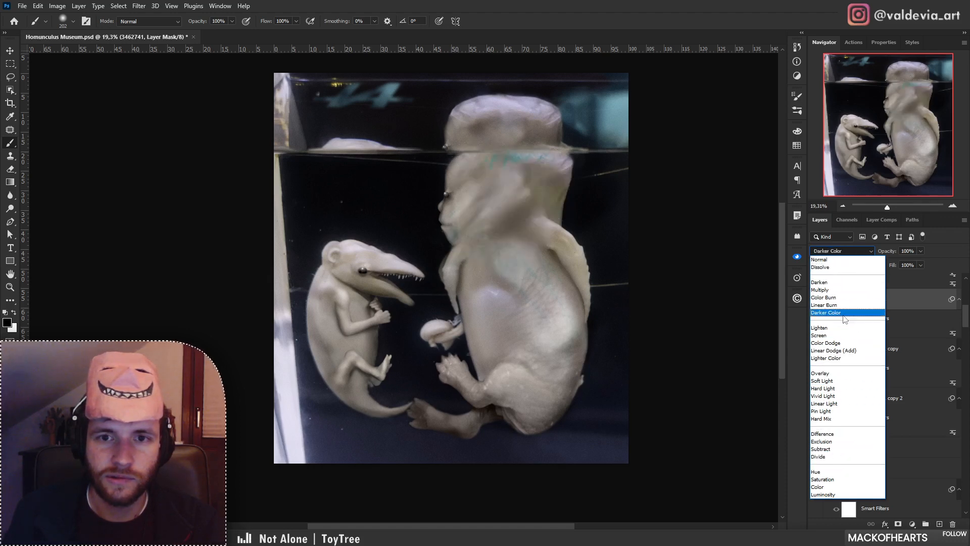
{"action": "left_click", "coordinate": [833, 381]}
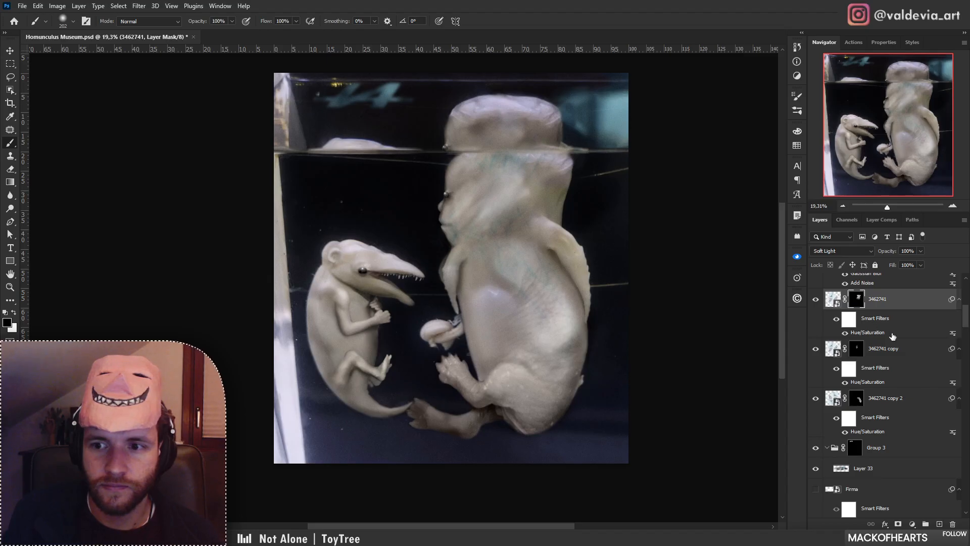
Duplicate the masked torso copy of the hands photo, placing the duplicate directly above it.
{"action": "left_click", "coordinate": [905, 407]}
{"action": "left_click_drag", "start_coordinate": [898, 401], "coordinate": [889, 386], "text": "alt"}
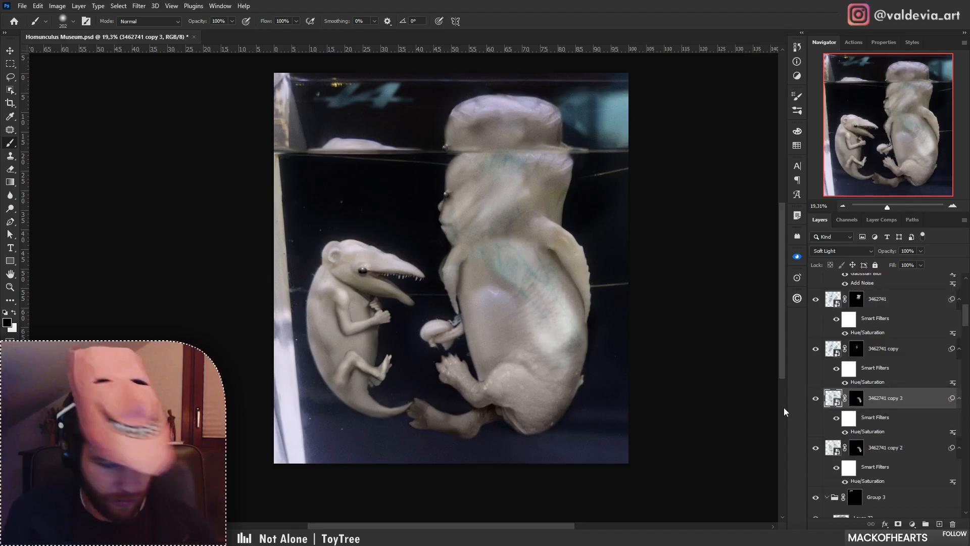
Flip the duplicated hands photo horizontally, then move, rotate and scale it so its veins cover the smaller creature's torso.
{"action": "key", "text": "ctrl+t"}
{"action": "right_click", "coordinate": [538, 287]}
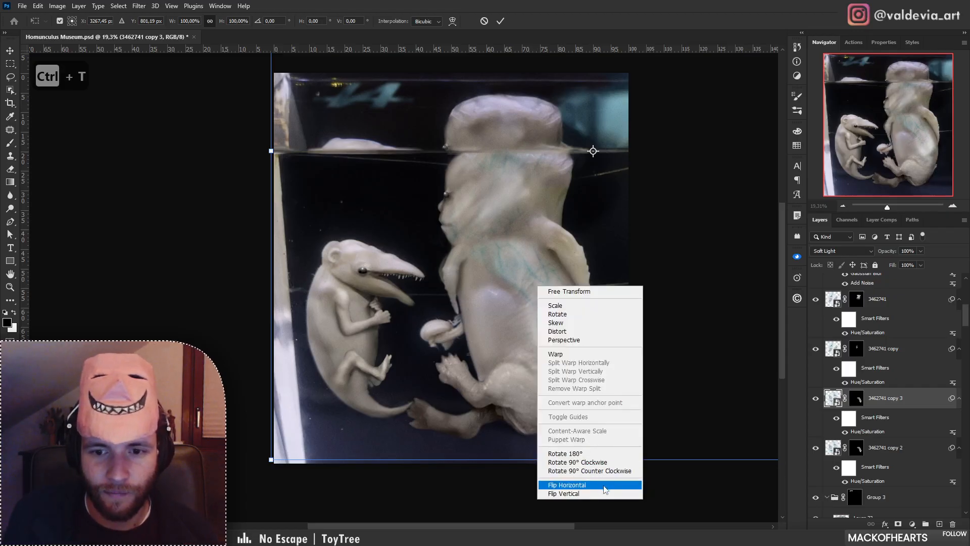
{"action": "left_click", "coordinate": [604, 487]}
{"action": "left_click_drag", "start_coordinate": [623, 289], "coordinate": [311, 318]}
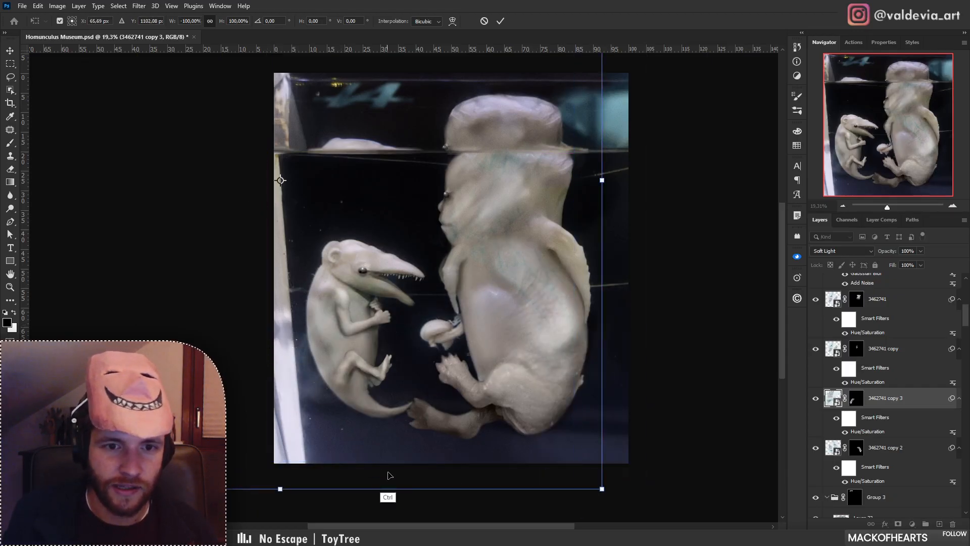
{"action": "left_click_drag", "start_coordinate": [280, 489], "coordinate": [538, 342]}
{"action": "left_click_drag", "start_coordinate": [430, 250], "coordinate": [372, 379]}
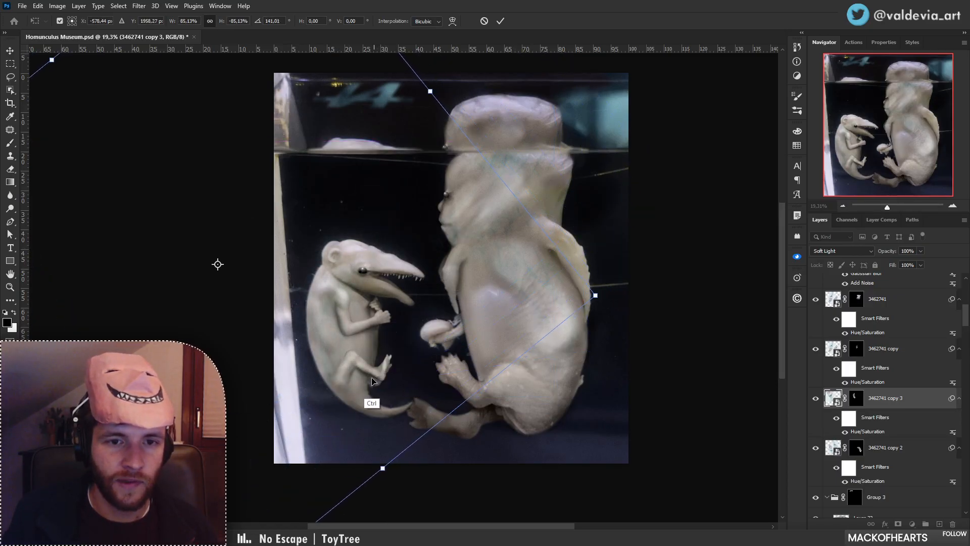
{"action": "left_click", "coordinate": [500, 21]}
{"action": "key", "text": "b"}
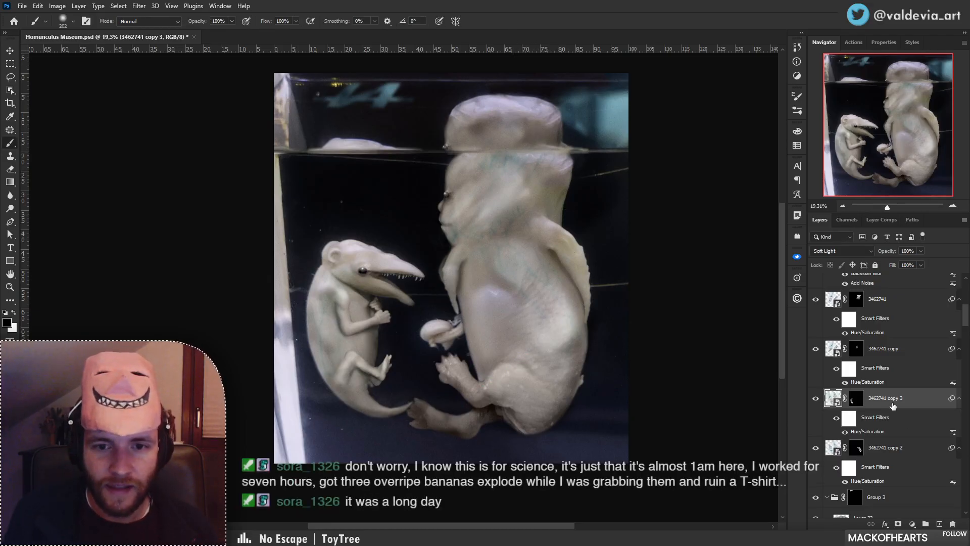
Inspect the mask of the smaller creature's hands photo copy and compare the image with that layer hidden and shown.
{"action": "left_click", "coordinate": [859, 401]}
{"action": "left_click", "coordinate": [857, 399], "text": "alt"}
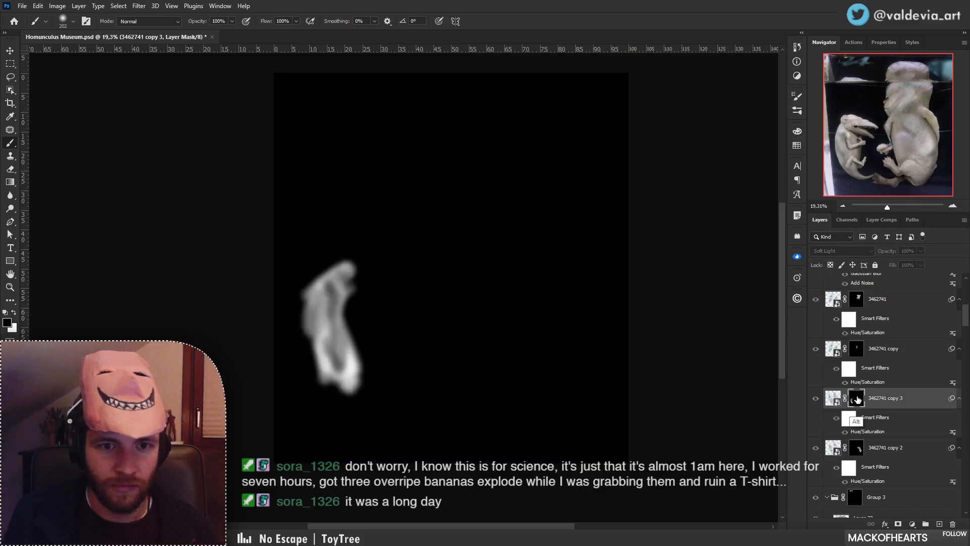
{"action": "left_click", "coordinate": [858, 399], "text": "alt"}
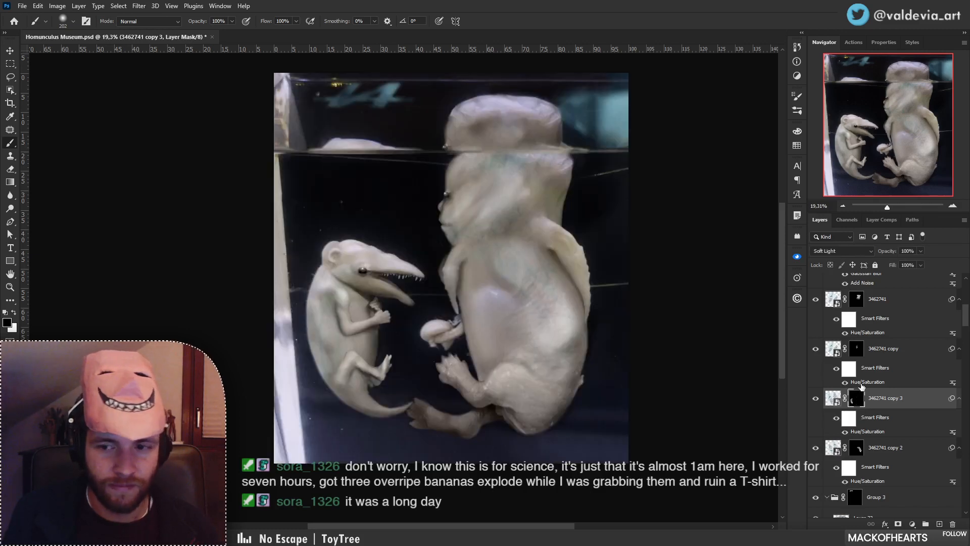
{"action": "left_click", "coordinate": [816, 401]}
{"action": "left_click", "coordinate": [816, 399]}
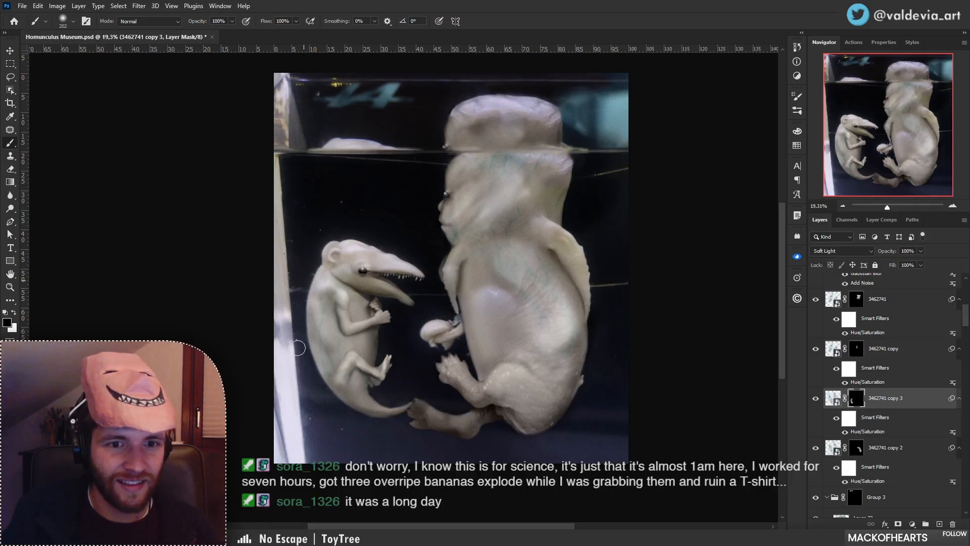
{"action": "key", "text": "z"}
{"action": "mouse_move", "coordinate": [332, 307]}
{"action": "left_mouse_down"}
{"action": "mouse_move", "coordinate": [374, 312]}
{"action": "mouse_move", "coordinate": [330, 309]}
{"action": "left_mouse_up"}
{"action": "key", "text": "b"}
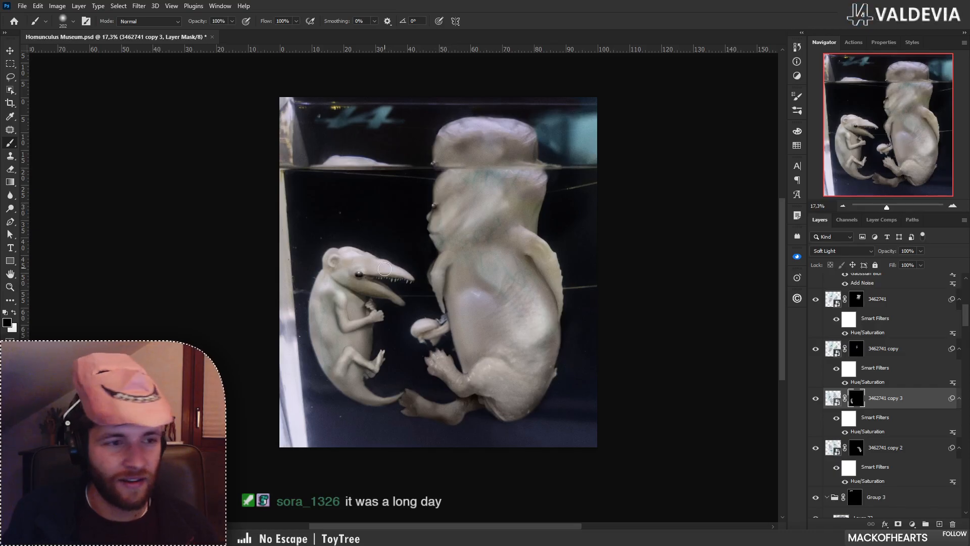
{"action": "left_click_drag", "start_coordinate": [385, 269], "coordinate": [409, 292]}
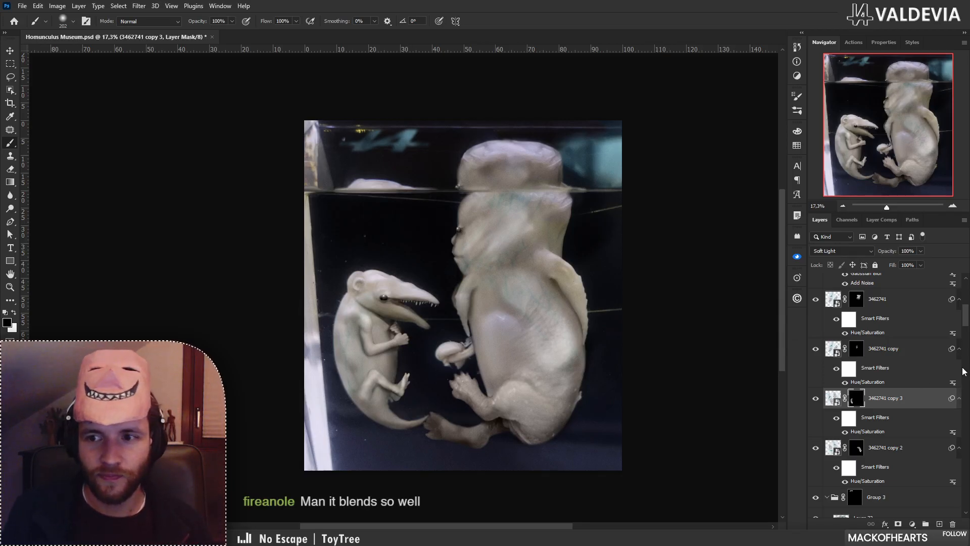
Merge all visible artwork onto a new layer above Layer 35 and apply Layer 35's Camera Raw Filter to it as a smart filter.
{"action": "scroll", "coordinate": [961, 334], "scroll_direction": "up", "scroll_amount": 5}
{"action": "left_click", "coordinate": [890, 384]}
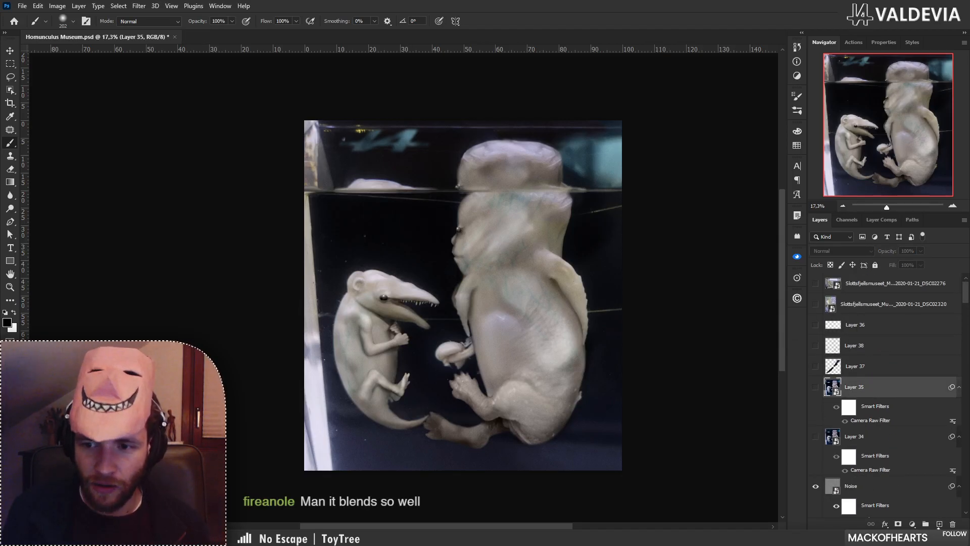
{"action": "left_click", "coordinate": [939, 525]}
{"action": "key", "text": "ctrl+alt+shift+e"}
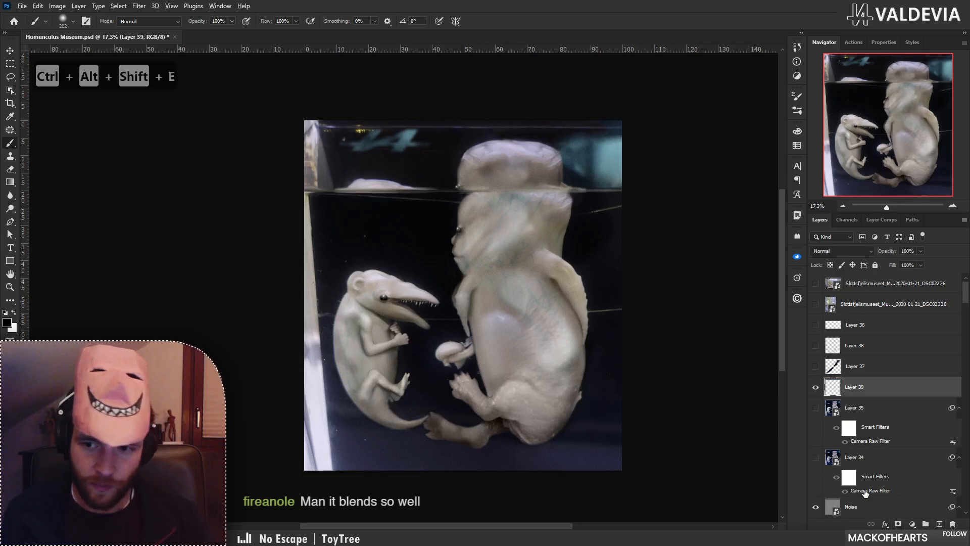
{"action": "key", "text": "ctrl+backslash"}
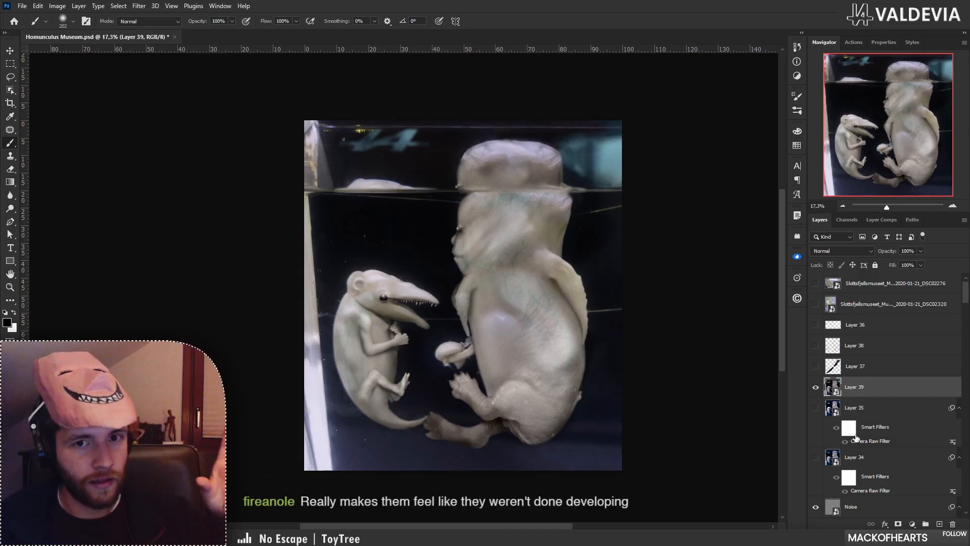
{"action": "key", "text": "ctrl+shift+a"}
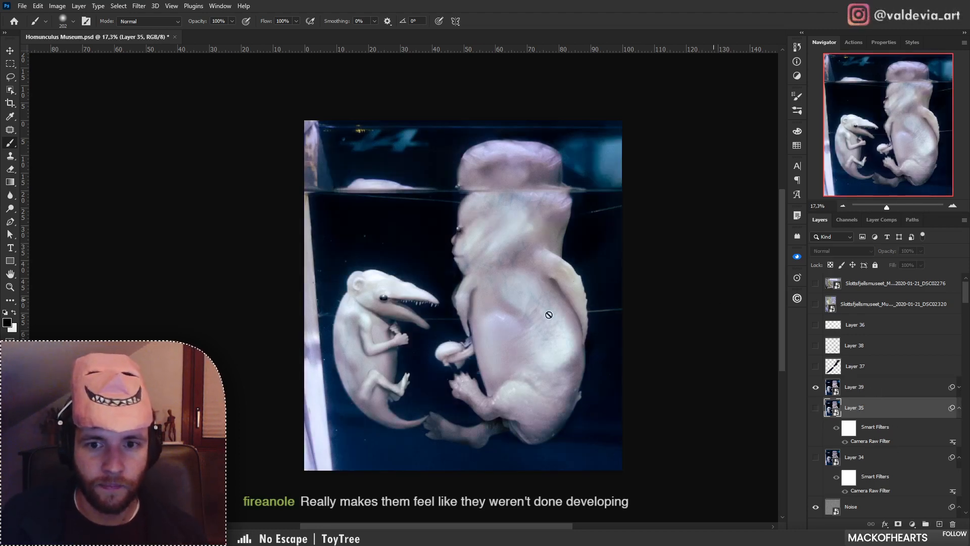
Examine the new color grade over the whole image and compare it with Layer 39 hidden and shown.
{"action": "key", "text": "z"}
{"action": "left_click_drag", "start_coordinate": [599, 249], "coordinate": [593, 216]}
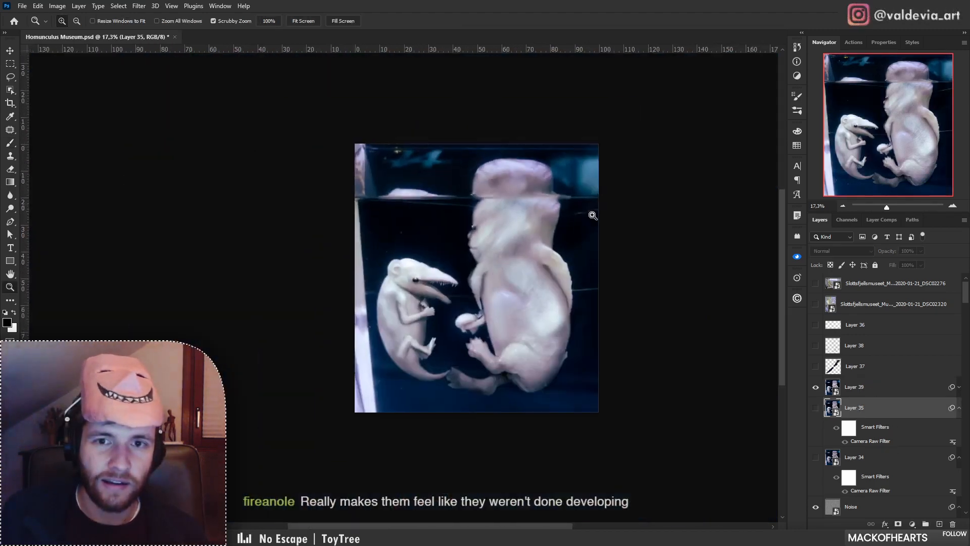
{"action": "left_click_drag", "start_coordinate": [455, 245], "coordinate": [548, 239]}
{"action": "mouse_move", "coordinate": [490, 300]}
{"action": "left_mouse_down"}
{"action": "mouse_move", "coordinate": [452, 314]}
{"action": "mouse_move", "coordinate": [423, 345]}
{"action": "mouse_move", "coordinate": [475, 350]}
{"action": "left_mouse_up"}
{"action": "key", "text": "b"}
{"action": "left_click", "coordinate": [814, 389]}
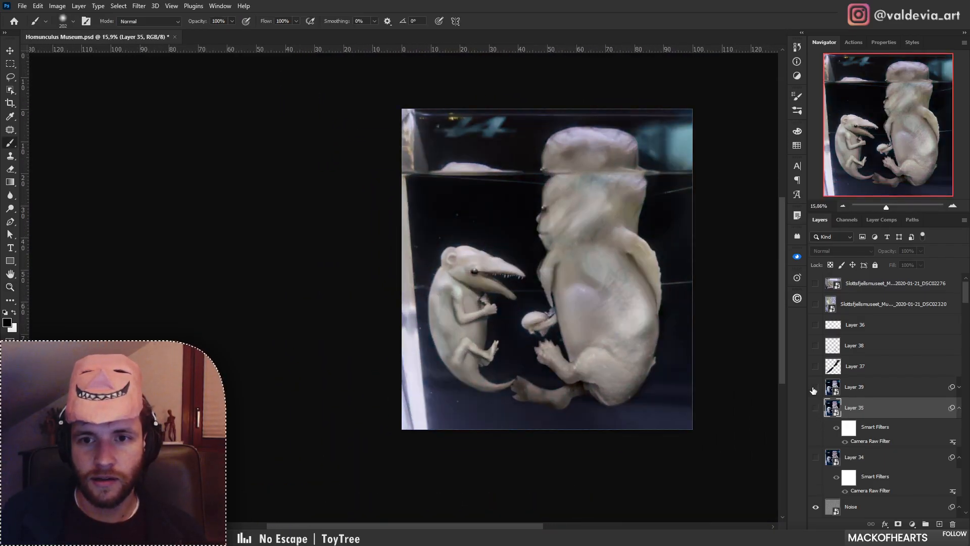
{"action": "left_click", "coordinate": [814, 389]}
{"action": "left_click", "coordinate": [815, 388]}
{"action": "left_click", "coordinate": [816, 387]}
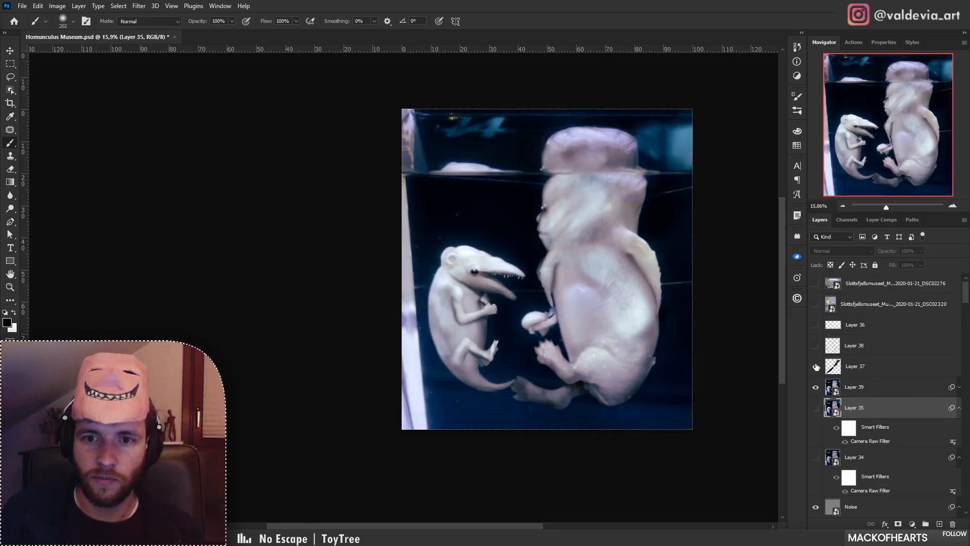
Show Layer 38, preview the handwritten labels on Layer 36, and compare the image with Layer 38 hidden and shown.
{"action": "left_click", "coordinate": [816, 346]}
{"action": "left_click", "coordinate": [815, 326]}
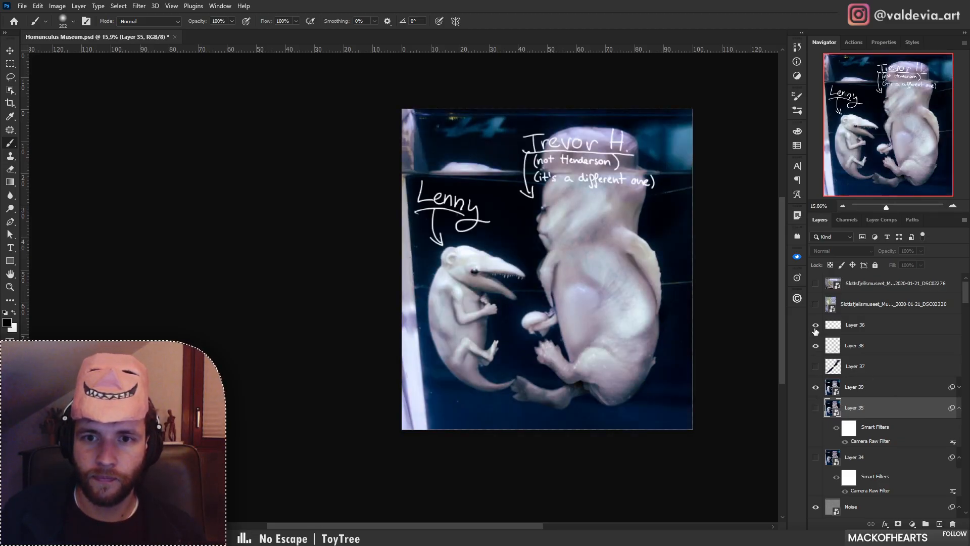
{"action": "left_click", "coordinate": [815, 326]}
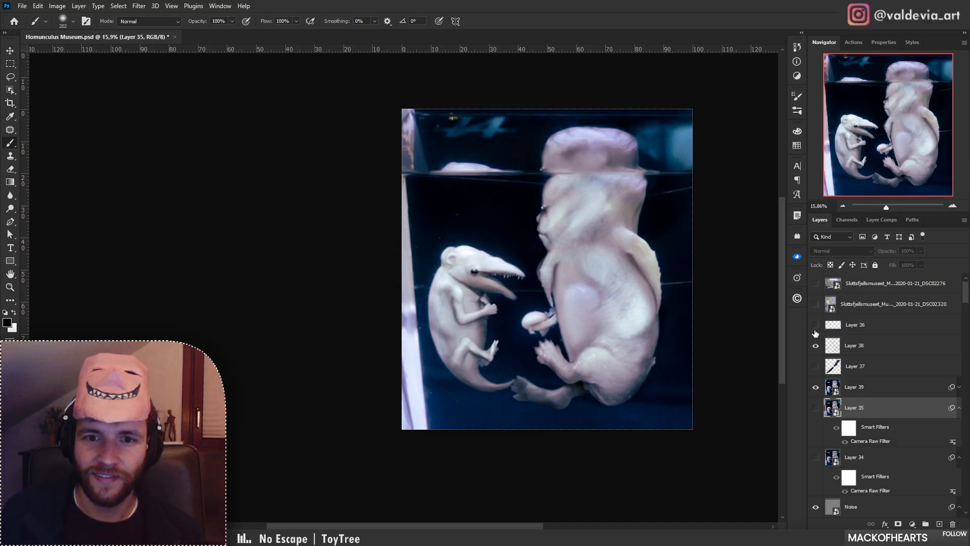
{"action": "left_click", "coordinate": [816, 346]}
{"action": "left_click", "coordinate": [816, 346]}
{"action": "left_click", "coordinate": [868, 344]}
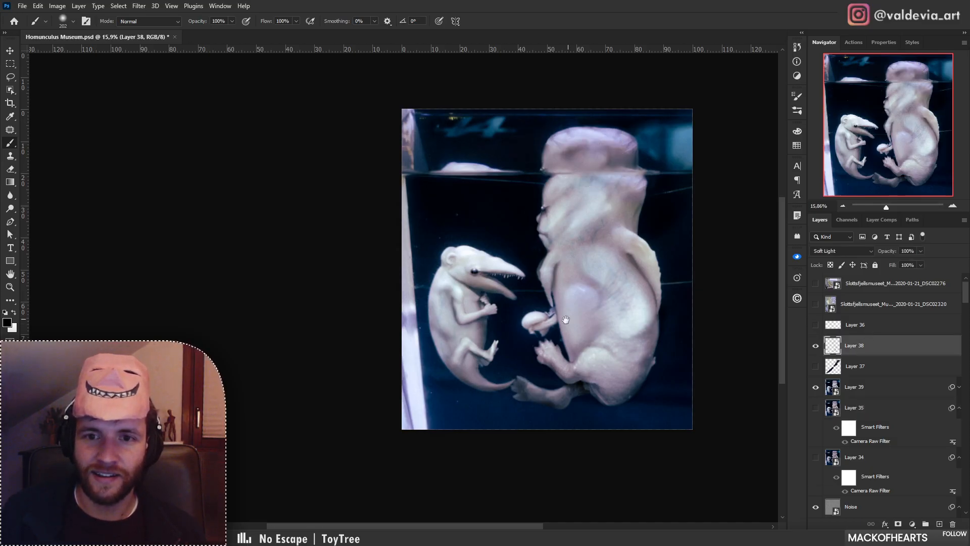
Choose the Soft Round Pressure Opacity brush for the Eraser and check Layer 38's effect on the larger creature's head.
{"action": "left_click_drag", "start_coordinate": [565, 319], "coordinate": [530, 342]}
{"action": "key", "text": "z"}
{"action": "left_click_drag", "start_coordinate": [532, 218], "coordinate": [556, 218]}
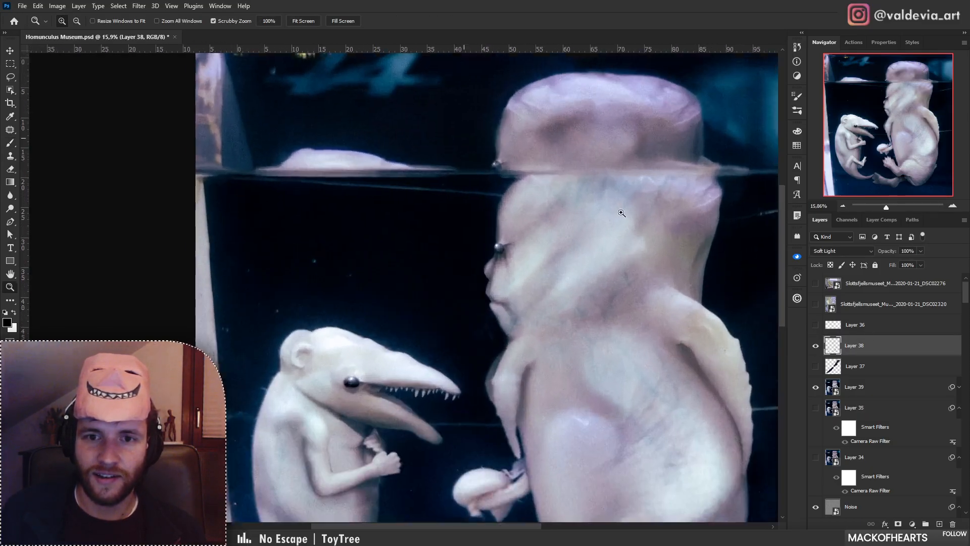
{"action": "key", "text": "b"}
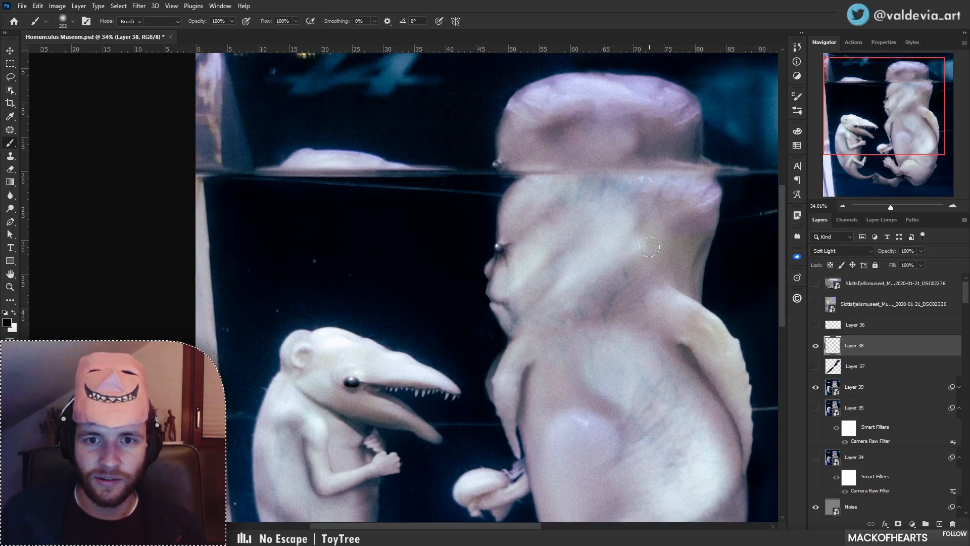
{"action": "key", "text": "e"}
{"action": "left_click", "coordinate": [645, 422]}
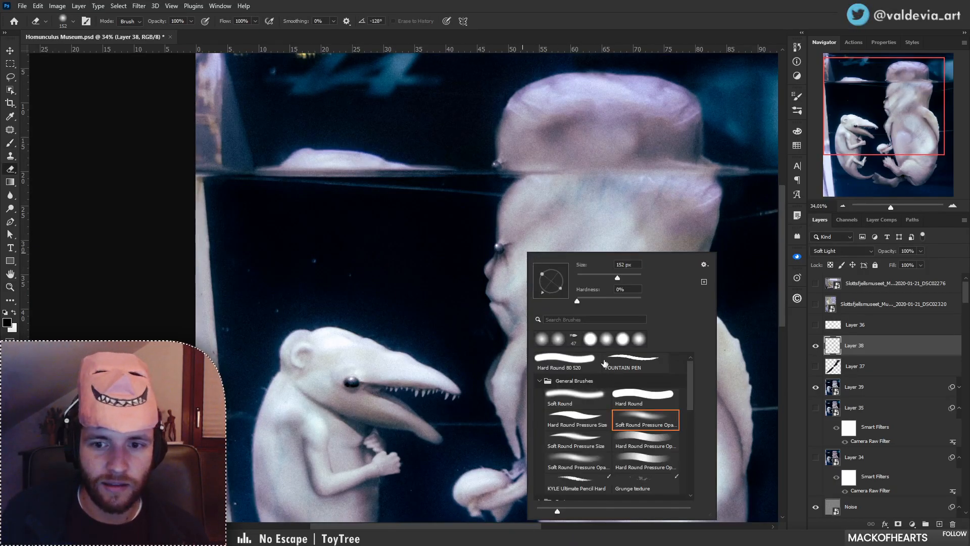
{"action": "left_click", "coordinate": [500, 260]}
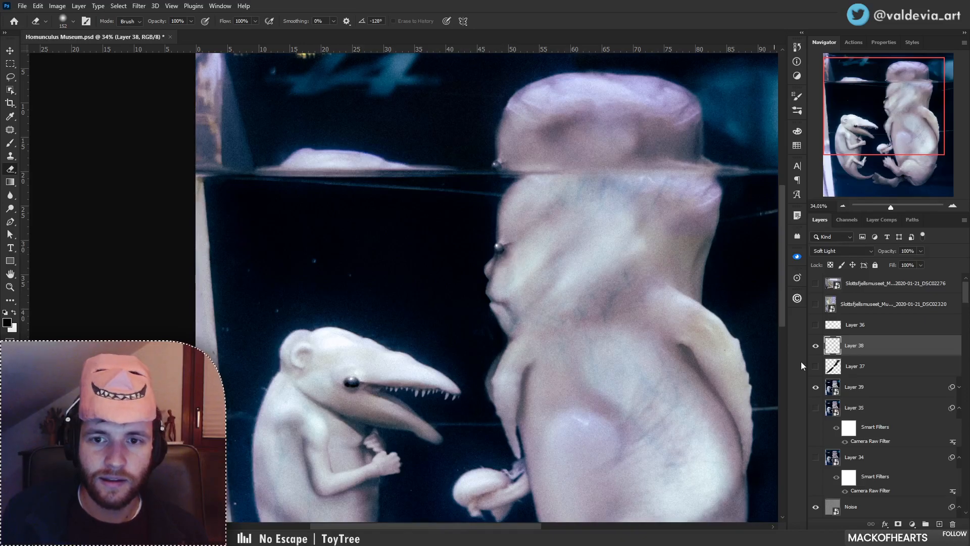
{"action": "left_click", "coordinate": [816, 345]}
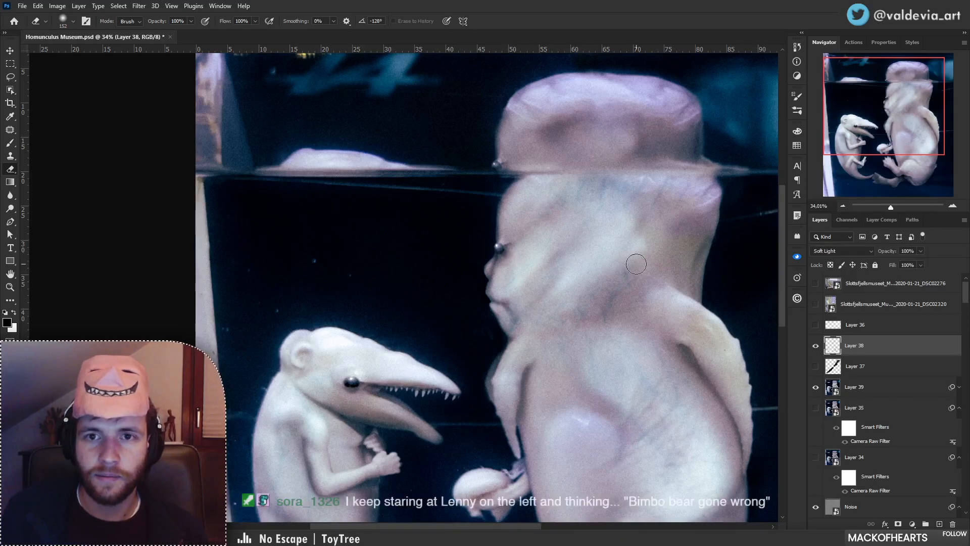
Examine the whole graded composition and compare it with the overlay layers above the grade hidden and shown.
{"action": "key", "text": "z"}
{"action": "left_click_drag", "start_coordinate": [559, 245], "coordinate": [471, 262]}
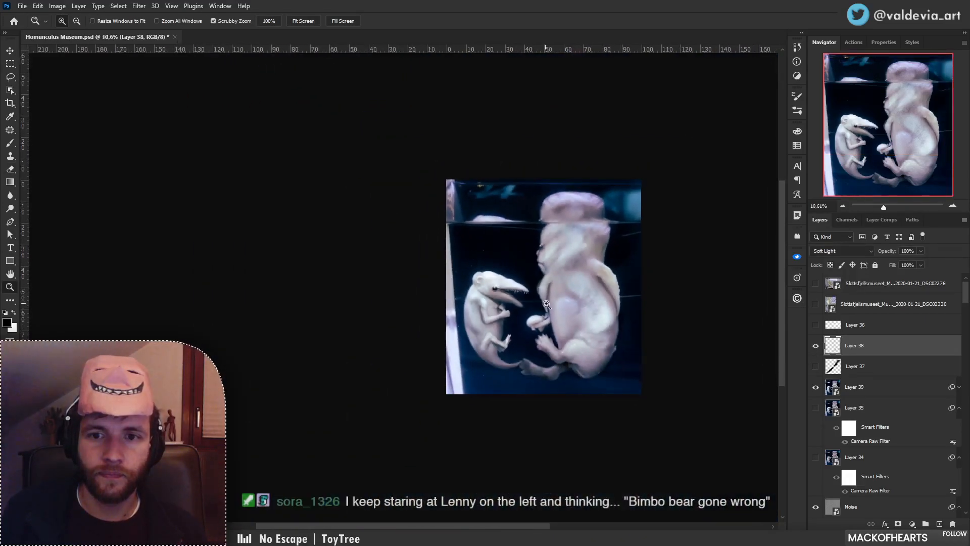
{"action": "mouse_move", "coordinate": [546, 304]}
{"action": "left_mouse_down"}
{"action": "mouse_move", "coordinate": [575, 298]}
{"action": "mouse_move", "coordinate": [594, 328]}
{"action": "left_mouse_up"}
{"action": "key", "text": "e"}
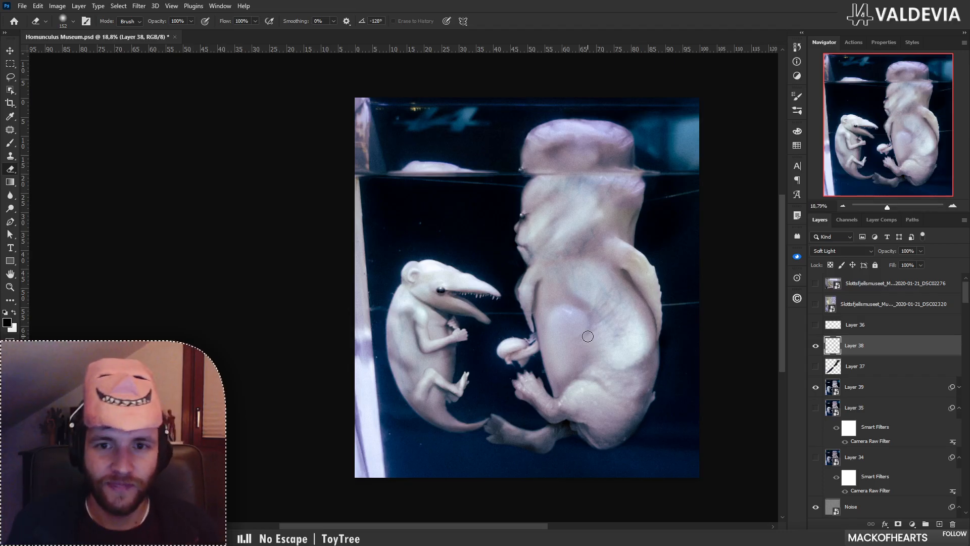
{"action": "left_click", "coordinate": [816, 358]}
{"action": "left_click", "coordinate": [816, 359]}
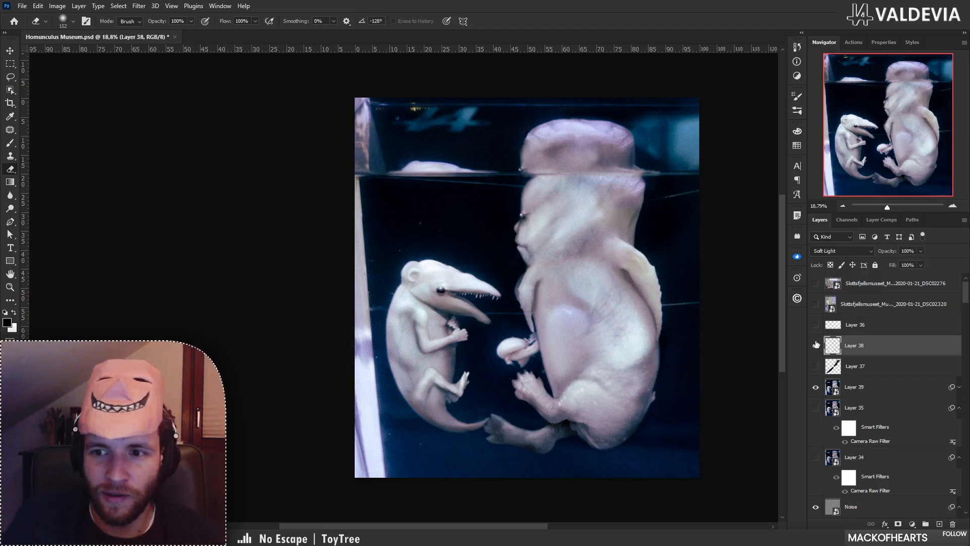
{"action": "left_click", "coordinate": [815, 326]}
{"action": "left_click", "coordinate": [817, 331]}
Show Layer 37, locate its content with Free Transform without changing it, and compare the layer hidden and shown.
{"action": "left_click", "coordinate": [817, 367]}
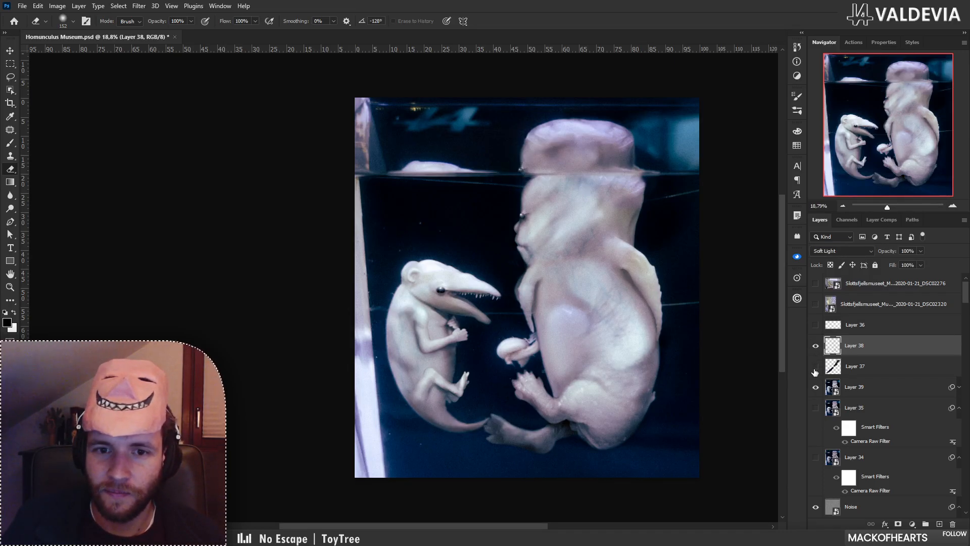
{"action": "left_click", "coordinate": [839, 375]}
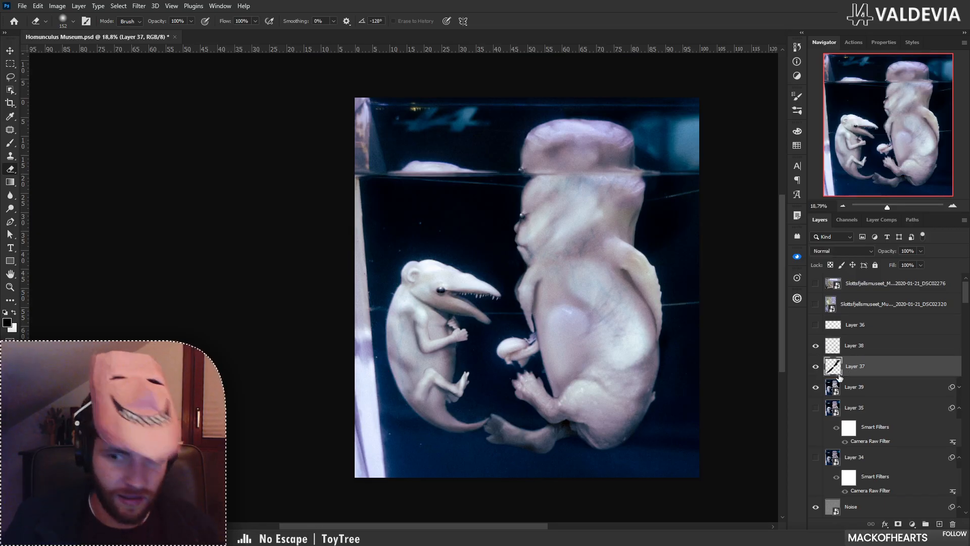
{"action": "key", "text": "ctrl+t"}
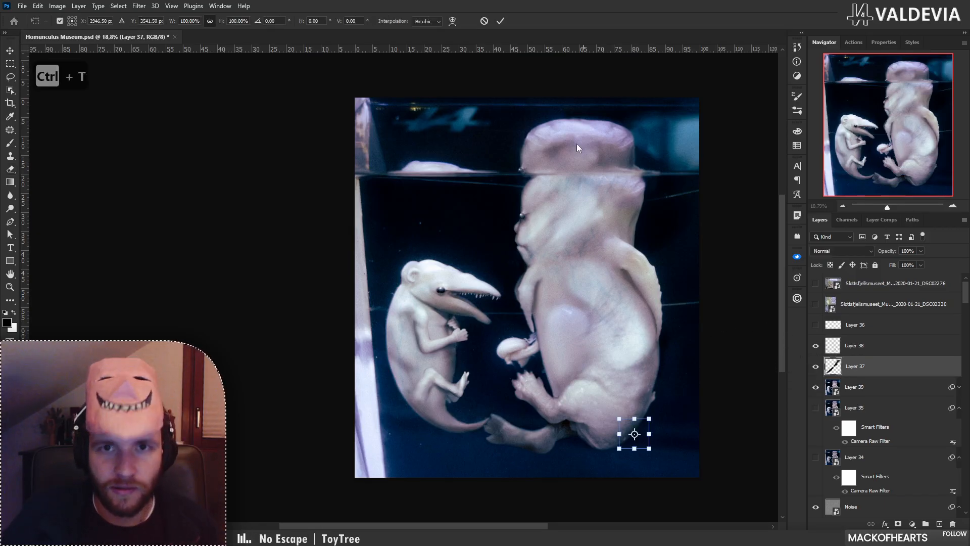
{"action": "left_click", "coordinate": [484, 21]}
{"action": "left_click", "coordinate": [816, 366]}
{"action": "left_click", "coordinate": [815, 367]}
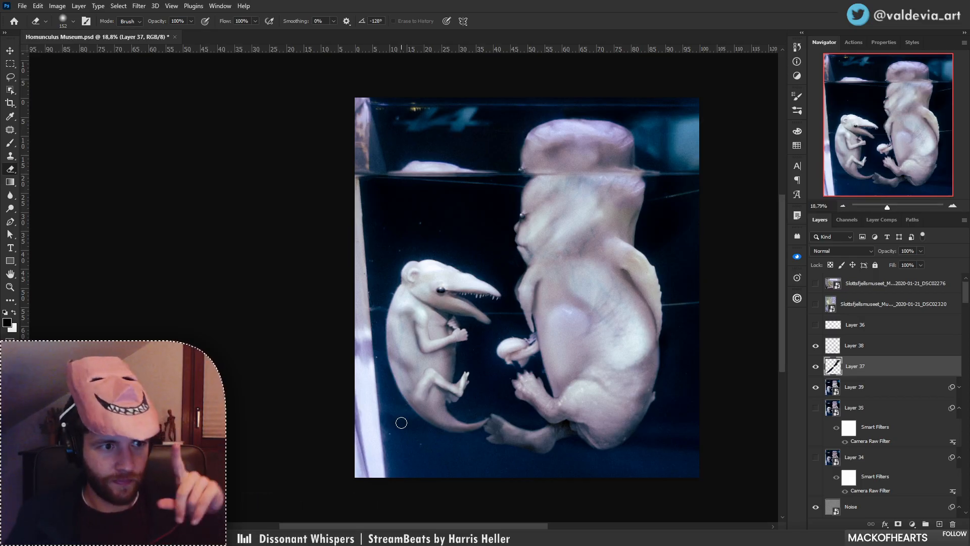
Hide Layer 38, Layer 37 and the graded Layer 39 to return to the ungraded artwork.
{"action": "left_click", "coordinate": [816, 346]}
{"action": "left_click", "coordinate": [816, 367]}
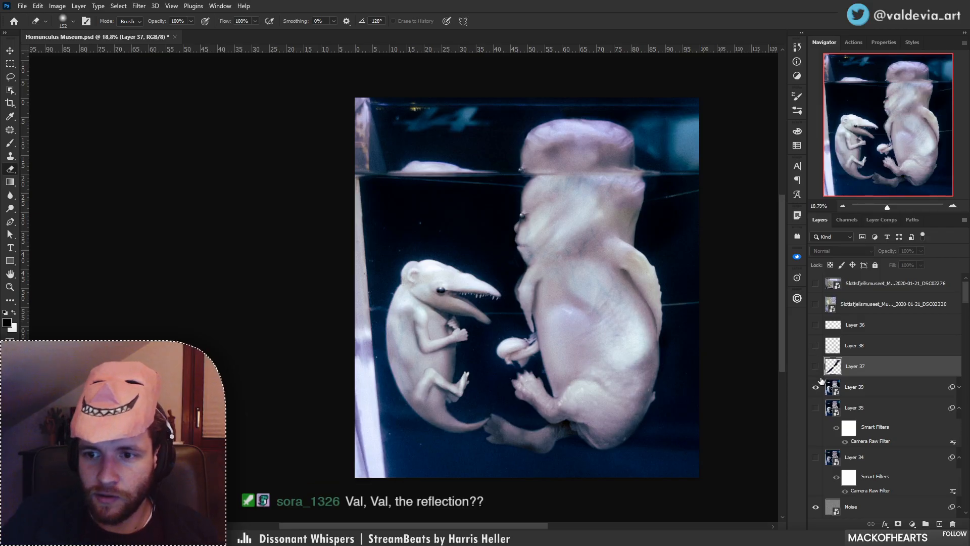
{"action": "left_click", "coordinate": [816, 387]}
Duplicate the original masked hands photo layer directly below itself and shift the copy up over the head toward the waterline.
{"action": "scroll", "coordinate": [865, 407], "scroll_direction": "down", "scroll_amount": 5}
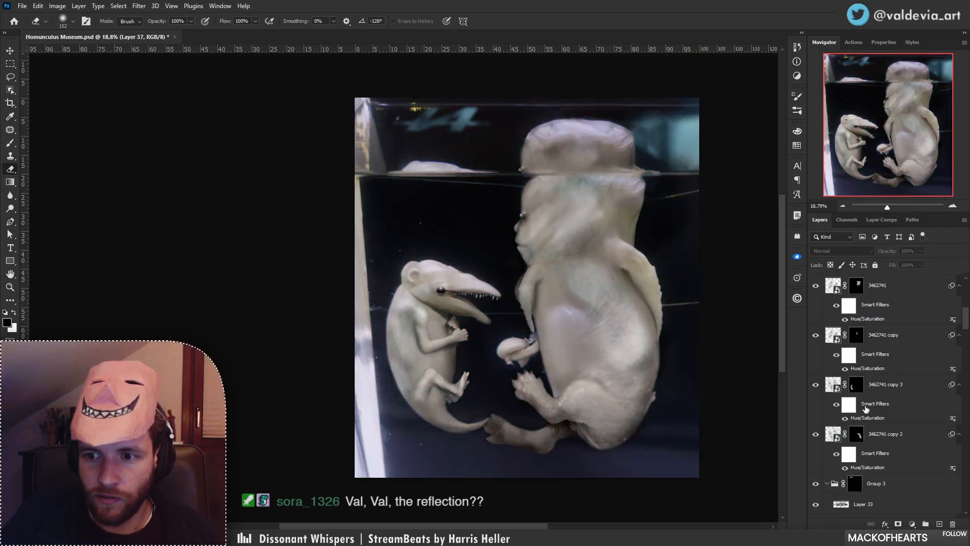
{"action": "scroll", "coordinate": [867, 408], "scroll_direction": "up", "scroll_amount": 2}
{"action": "left_click", "coordinate": [886, 349]}
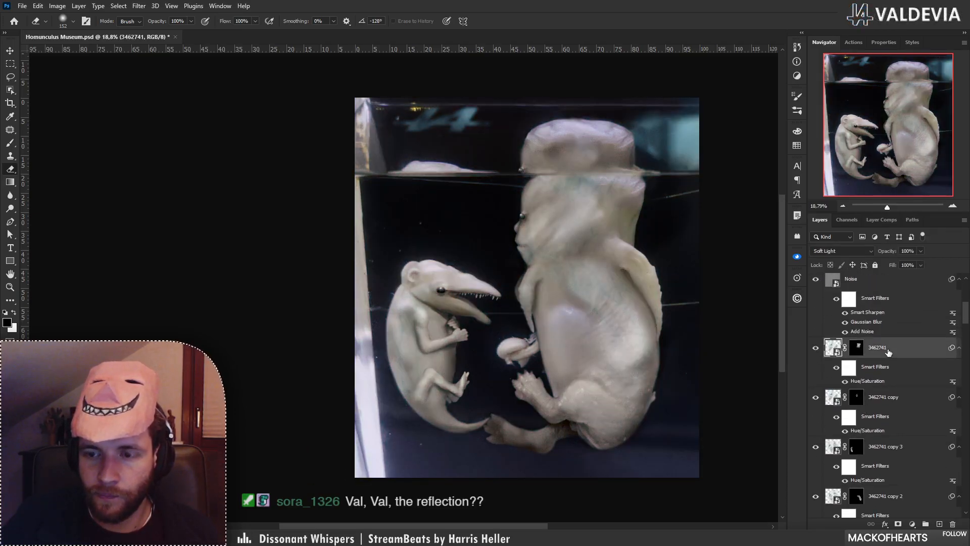
{"action": "left_click_drag", "start_coordinate": [889, 352], "coordinate": [890, 386]}
{"action": "left_click_drag", "start_coordinate": [588, 203], "coordinate": [622, 175]}
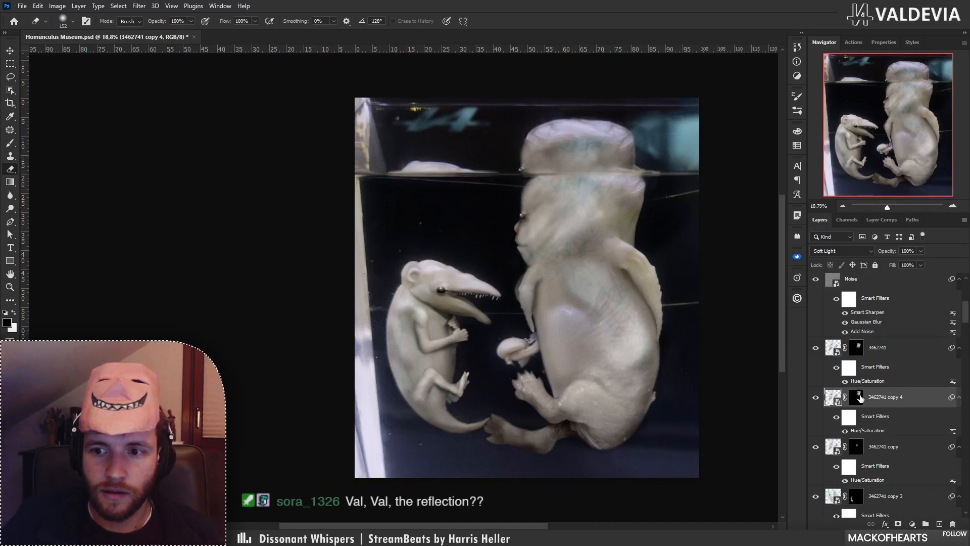
Paint white on the 3462741 copy 4 layer's mask to reveal blue vein detail along the rim of the head above the waterline.
{"action": "left_click", "coordinate": [859, 397], "text": "shift"}
{"action": "left_click", "coordinate": [859, 397], "text": "shift"}
{"action": "left_click", "coordinate": [859, 397]}
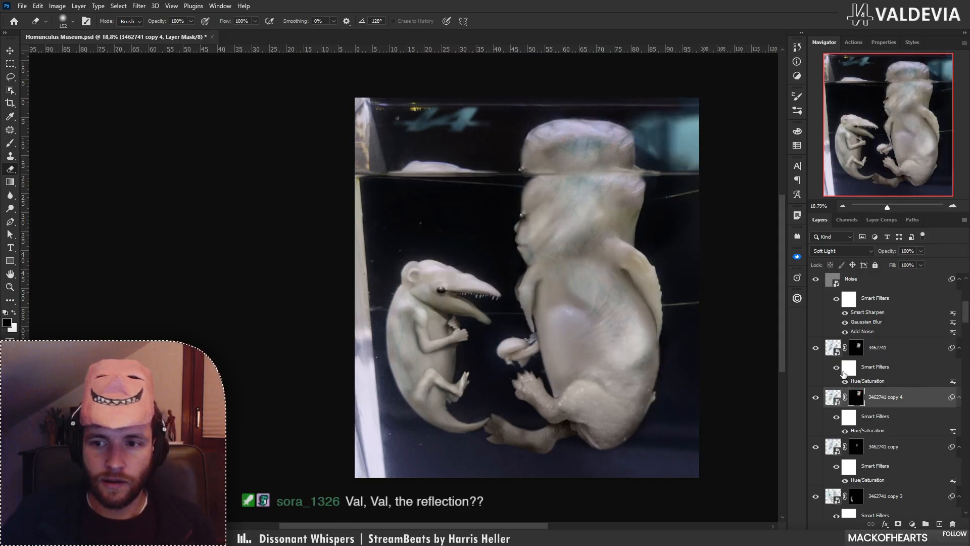
{"action": "key", "text": "v"}
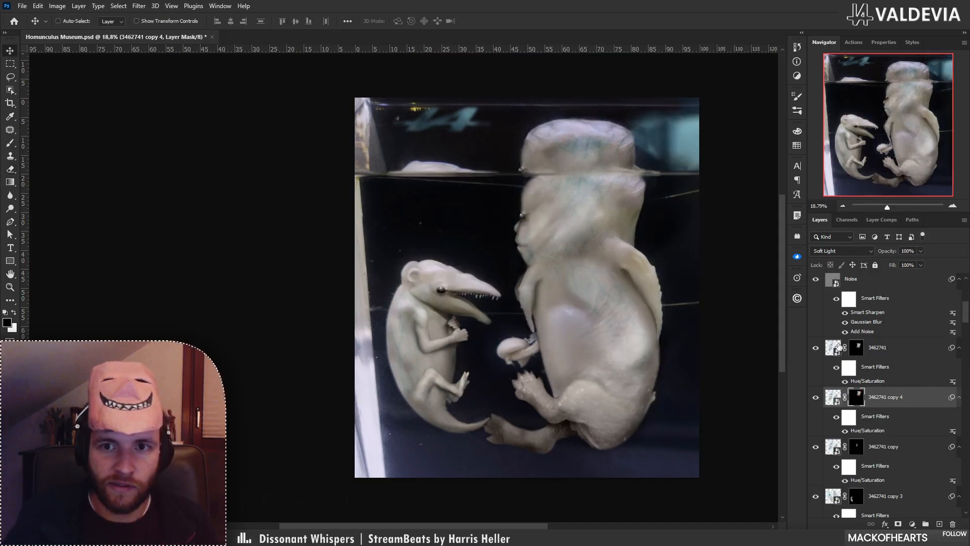
{"action": "key", "text": "z"}
{"action": "left_click_drag", "start_coordinate": [625, 133], "coordinate": [665, 140]}
{"action": "key", "text": "v"}
{"action": "key", "text": "b"}
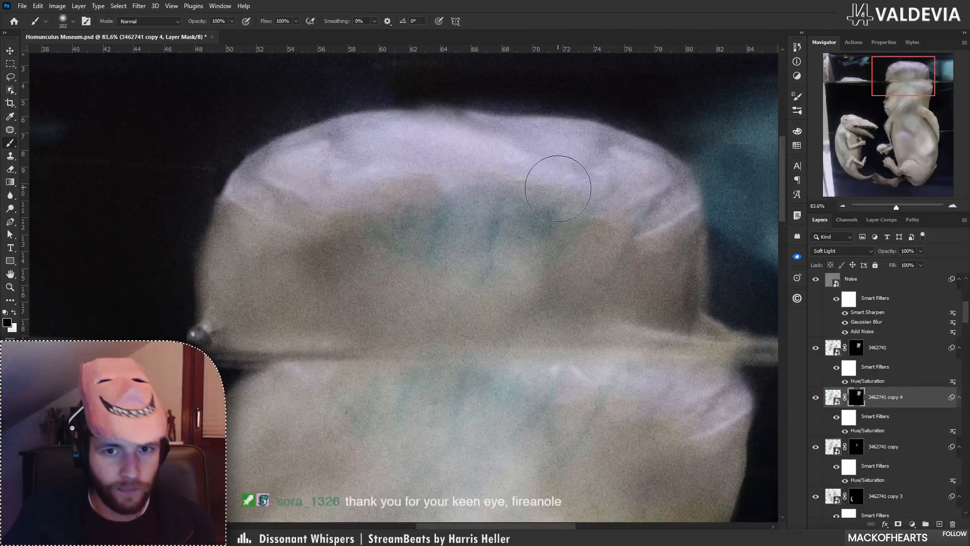
{"action": "key", "text": "x"}
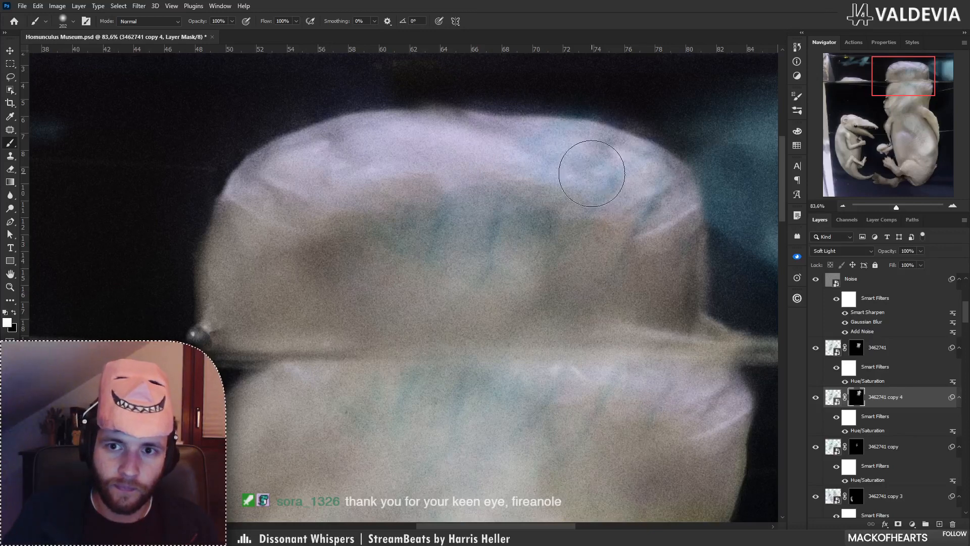
Preview the 3462741 copy 4 layer unmasked and brush more of its texture into the middle of the head above the waterline.
{"action": "left_click", "coordinate": [857, 397], "text": "shift"}
{"action": "left_click", "coordinate": [857, 397], "text": "shift"}
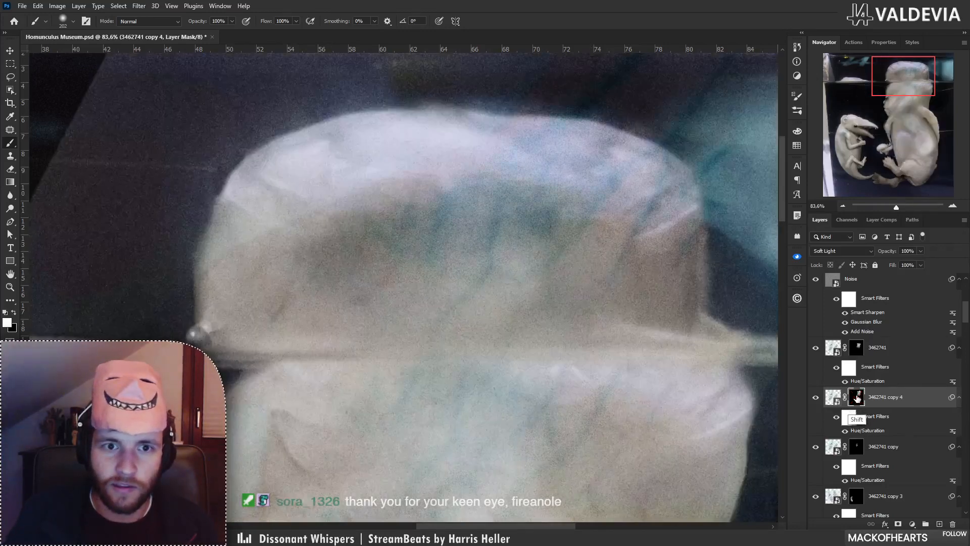
{"action": "mouse_move", "coordinate": [412, 227]}
{"action": "left_mouse_down"}
{"action": "mouse_move", "coordinate": [398, 213]}
{"action": "mouse_move", "coordinate": [461, 216]}
{"action": "mouse_move", "coordinate": [460, 194]}
{"action": "left_mouse_up"}
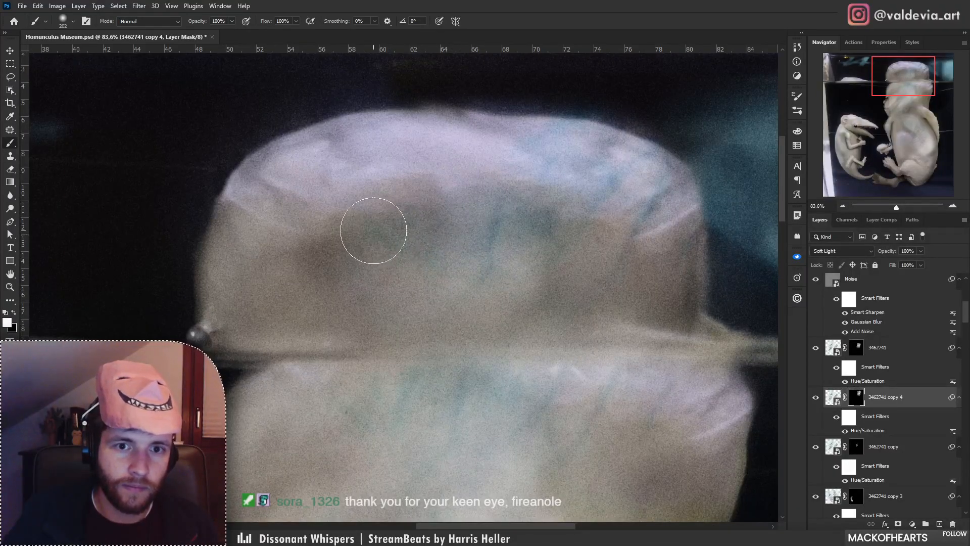
{"action": "key", "text": "z"}
{"action": "mouse_move", "coordinate": [502, 281]}
{"action": "left_mouse_down"}
{"action": "mouse_move", "coordinate": [445, 305]}
{"action": "mouse_move", "coordinate": [469, 303]}
{"action": "mouse_move", "coordinate": [535, 250]}
{"action": "mouse_move", "coordinate": [526, 245]}
{"action": "left_mouse_up"}
{"action": "key", "text": "b"}
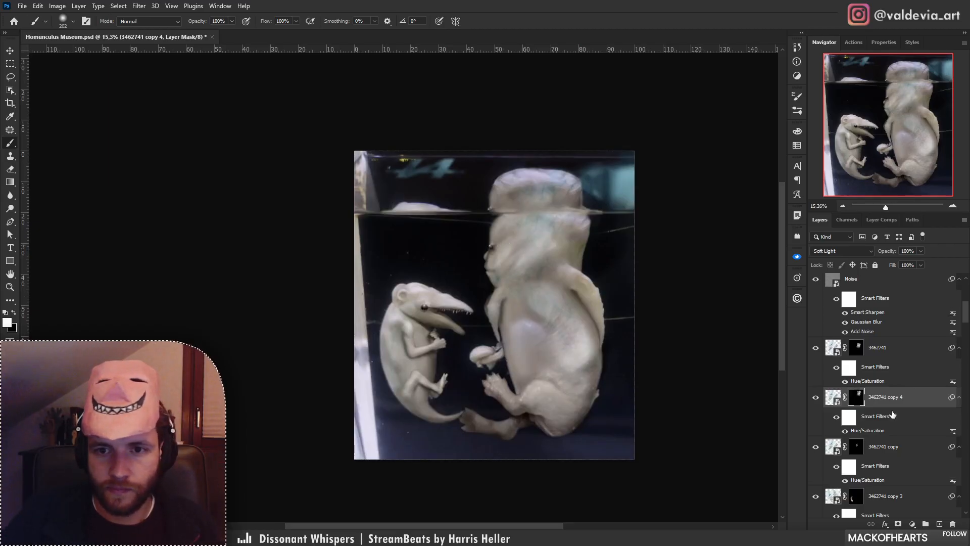
Stamp all visible artwork into a new layer above Layer 39 and turn it into a smart object with Layer 39's Camera Raw grade.
{"action": "scroll", "coordinate": [869, 438], "scroll_direction": "up", "scroll_amount": 5}
{"action": "left_click", "coordinate": [874, 395]}
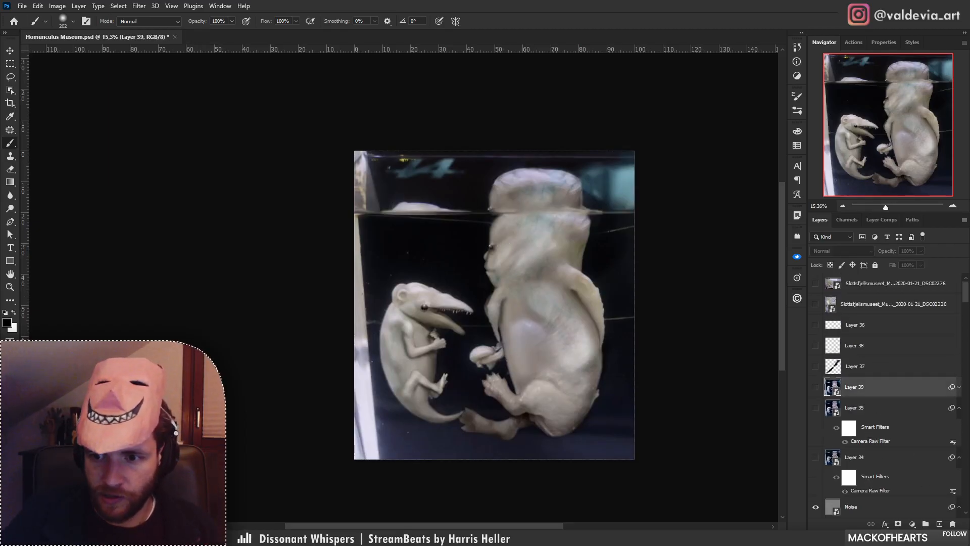
{"action": "key", "text": "x"}
{"action": "left_click", "coordinate": [939, 524]}
{"action": "key", "text": "ctrl+alt+shift+e"}
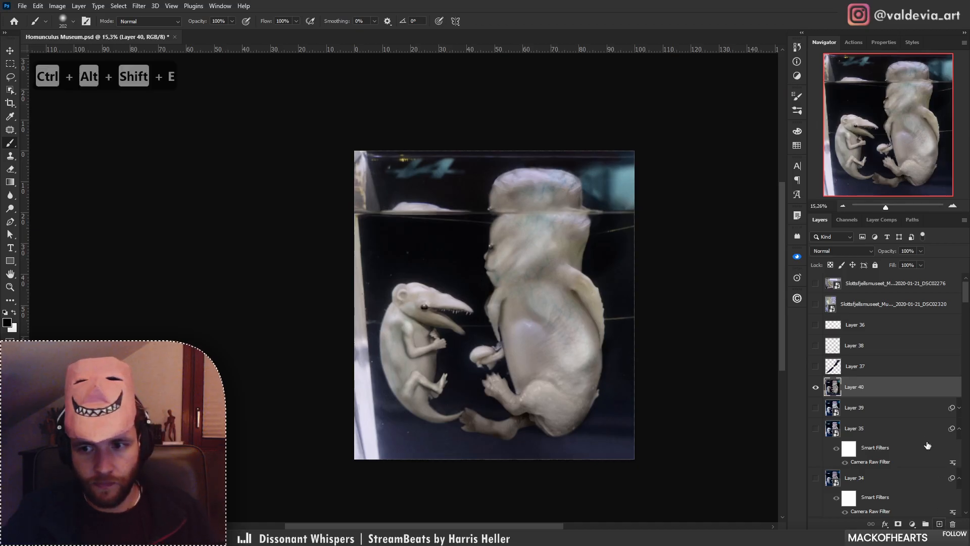
{"action": "left_click", "coordinate": [953, 408]}
{"action": "key", "text": "ctrl+backslash"}
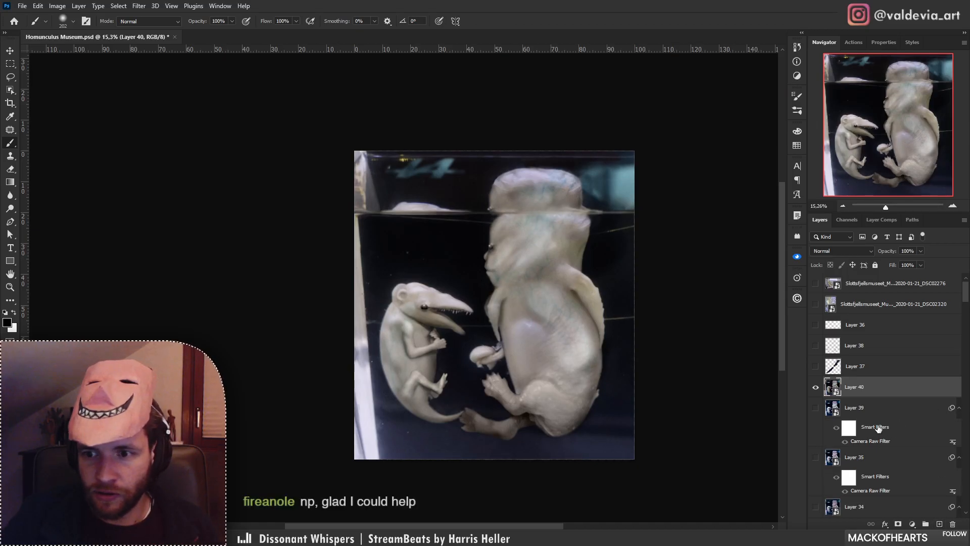
Show Layer 37 and Layer 38 above the newly graded layer and save the document.
{"action": "left_click_drag", "start_coordinate": [814, 365], "coordinate": [812, 325]}
{"action": "left_click", "coordinate": [812, 325]}
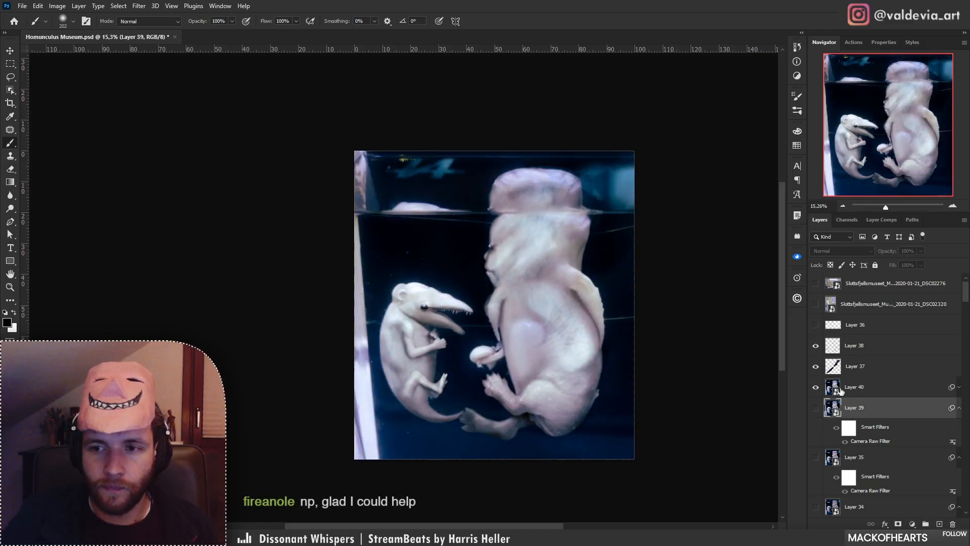
{"action": "left_click", "coordinate": [886, 373]}
{"action": "key", "text": "ctrl+s"}
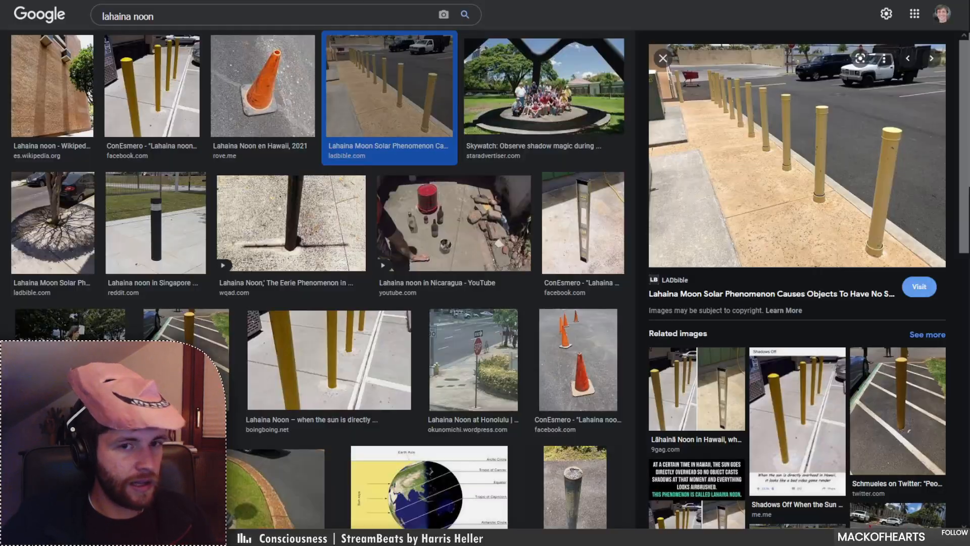
In Google Images, replace the current query and search for "bog body".
{"action": "left_click_drag", "start_coordinate": [154, 16], "coordinate": [119, 17]}
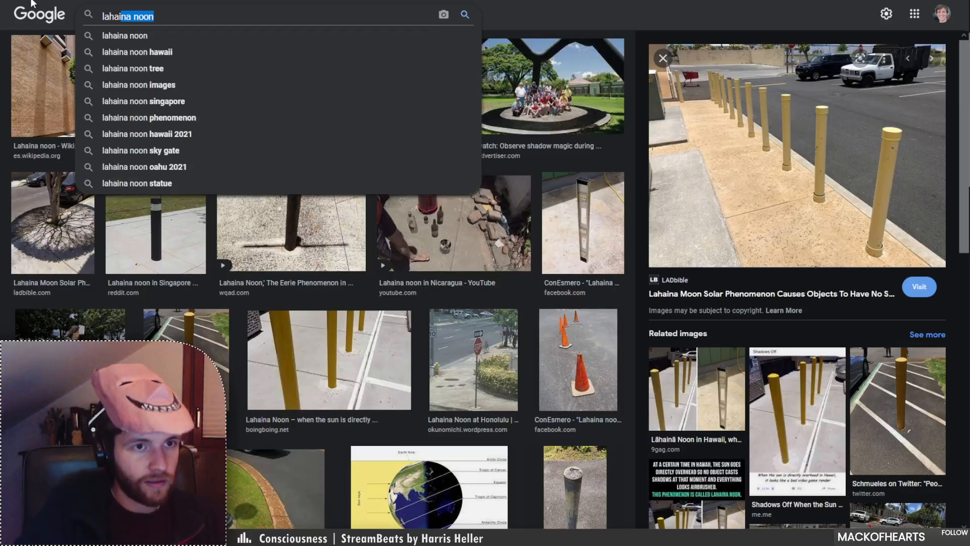
{"action": "key", "text": "BackSpace"}
{"action": "key", "text": "BackSpace"}
{"action": "key", "text": "BackSpace"}
{"action": "key", "text": "BackSpace"}
{"action": "key", "text": "BackSpace"}
{"action": "key", "text": "BackSpace"}
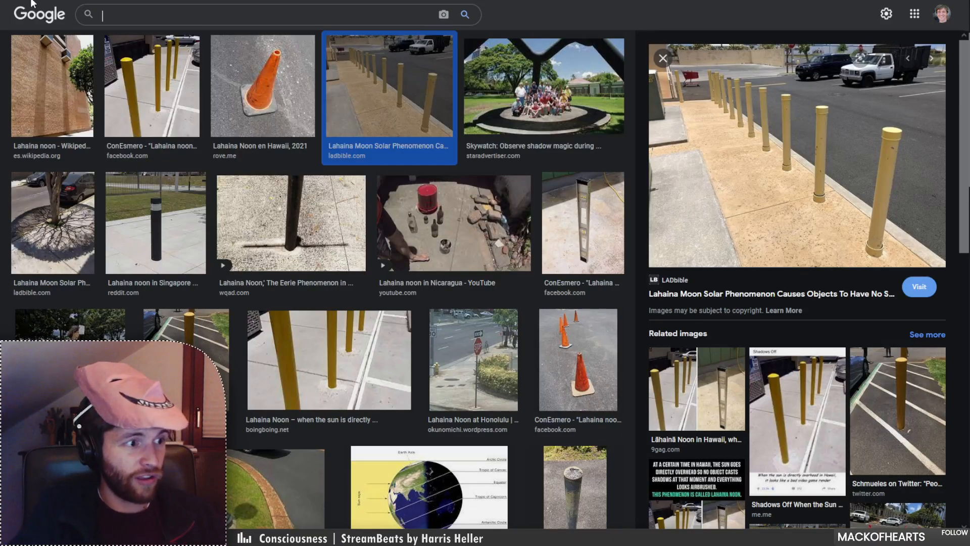
{"action": "type", "text": "bo"}
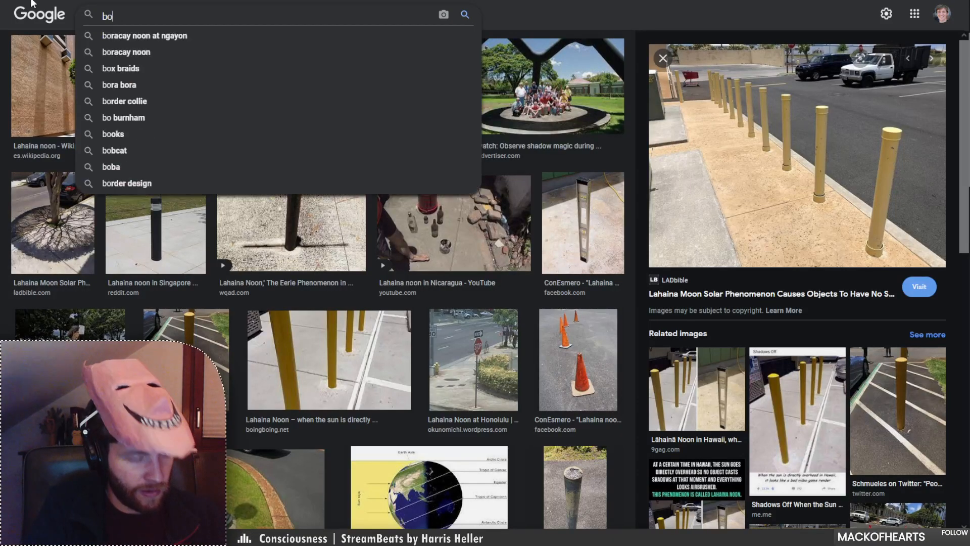
{"action": "type", "text": "g body"}
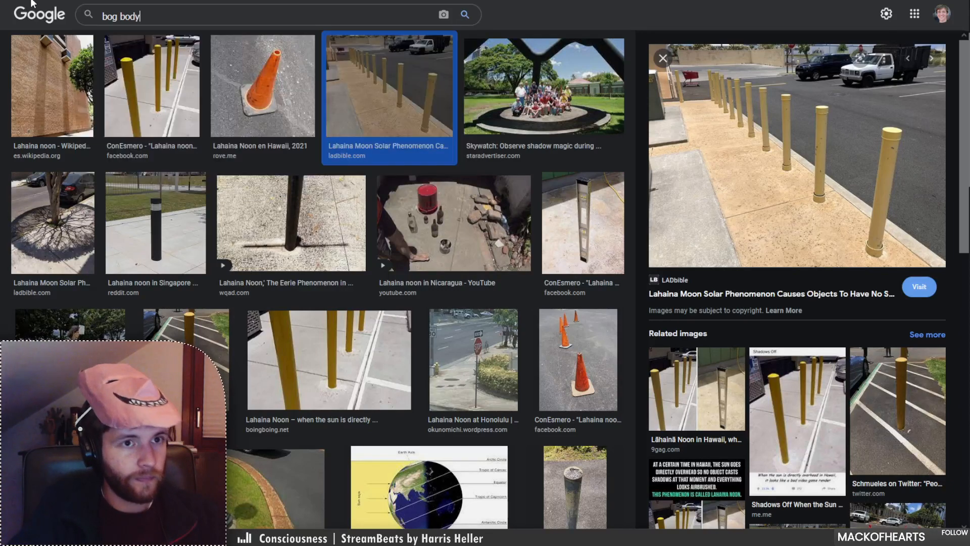
{"action": "key", "text": "Return"}
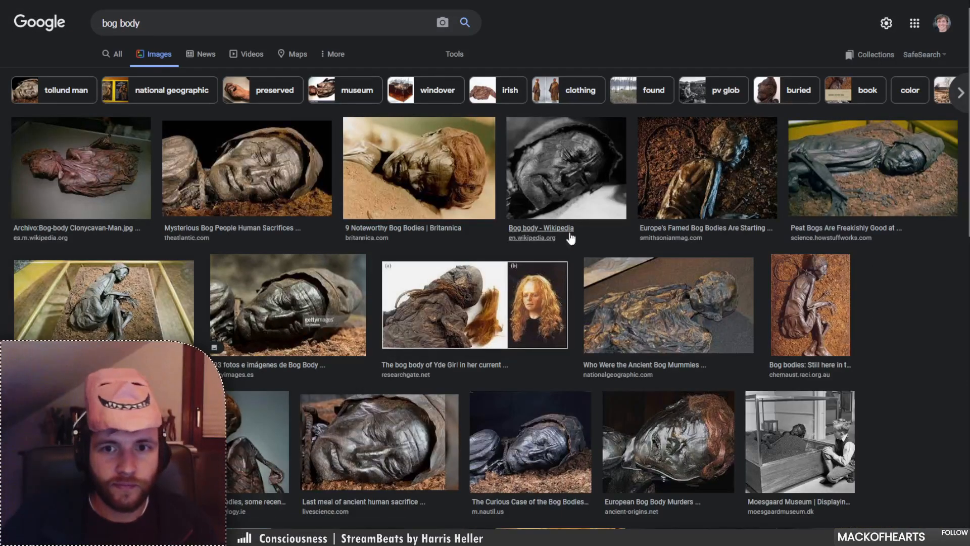
Browse the bog body image results and preview the peat bog, National Geographic, Moesgaard Museum and Nautilus photos.
{"action": "left_click", "coordinate": [424, 193]}
{"action": "left_click", "coordinate": [350, 215]}
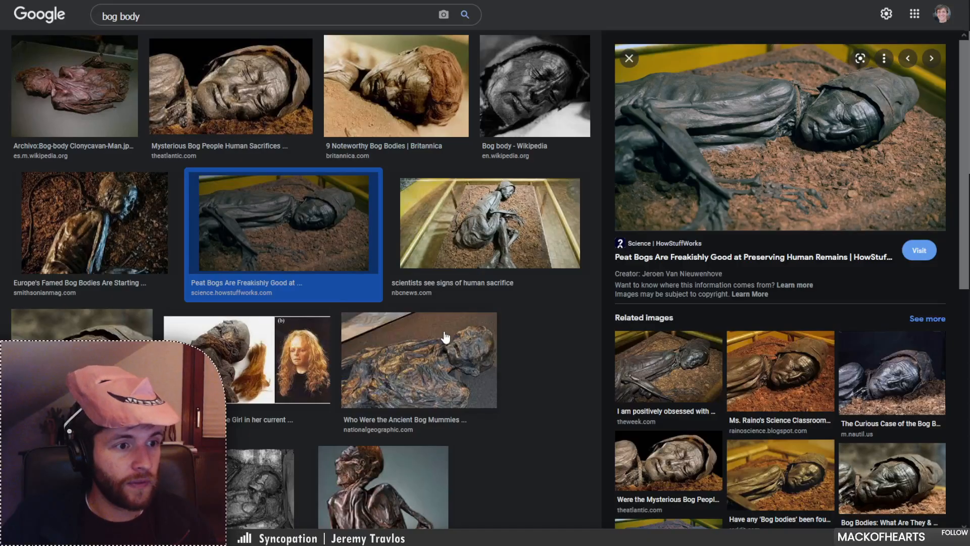
{"action": "scroll", "coordinate": [435, 334], "scroll_direction": "down", "scroll_amount": 2}
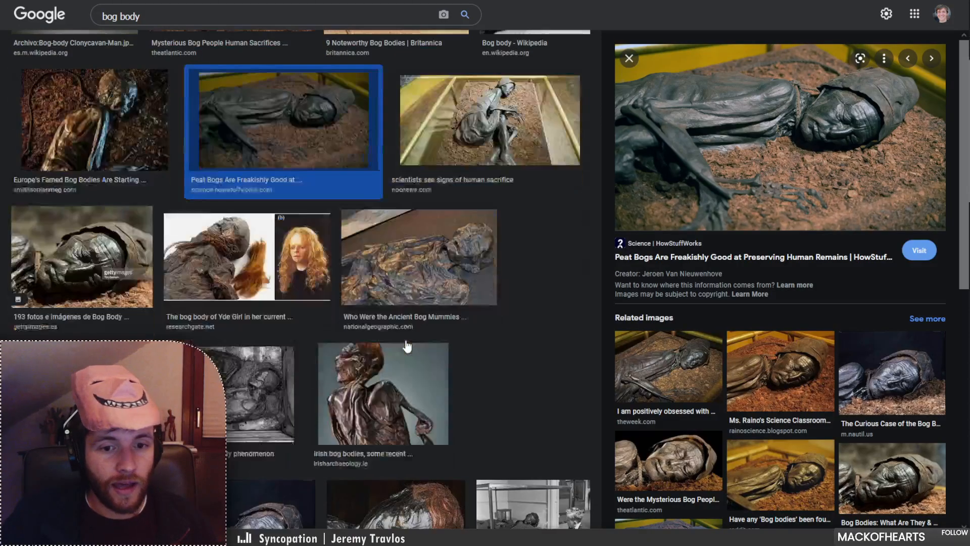
{"action": "left_click", "coordinate": [426, 241]}
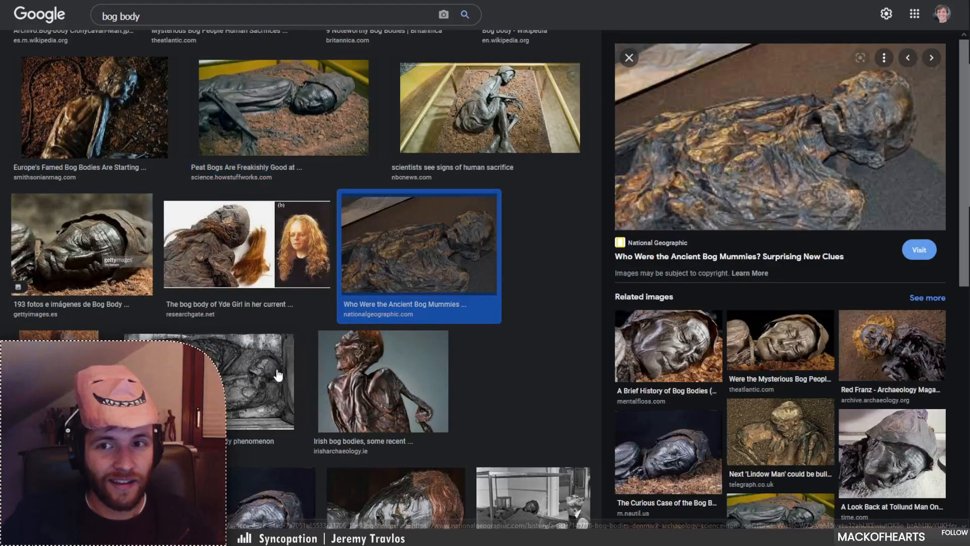
{"action": "left_click", "coordinate": [249, 376]}
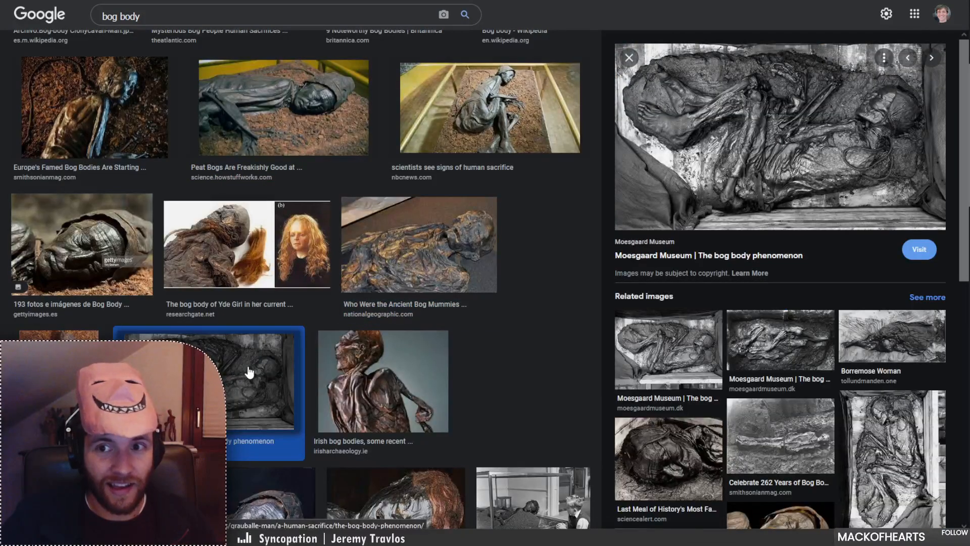
{"action": "scroll", "coordinate": [249, 373], "scroll_direction": "down", "scroll_amount": 3}
{"action": "left_click", "coordinate": [287, 364]}
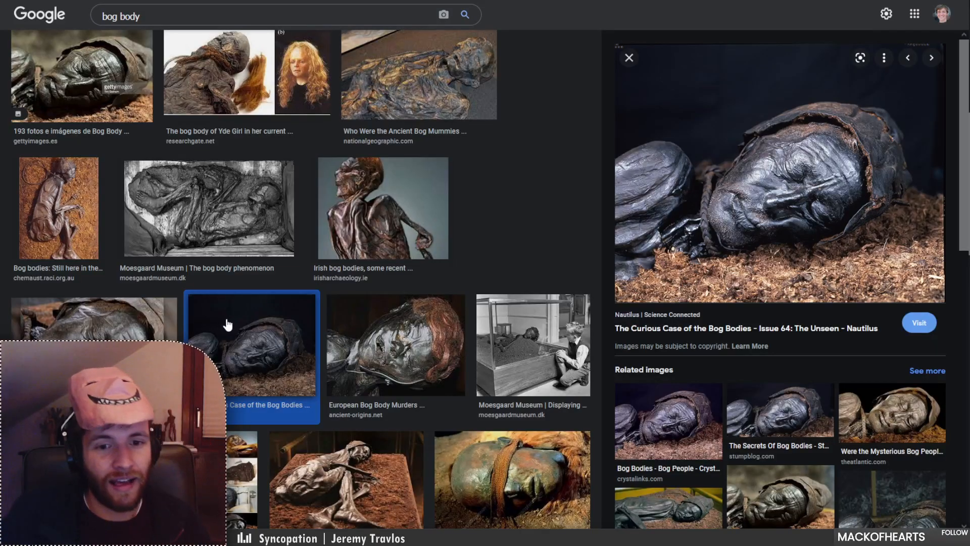
{"action": "scroll", "coordinate": [276, 295], "scroll_direction": "up", "scroll_amount": 1}
{"action": "scroll", "coordinate": [276, 294], "scroll_direction": "up", "scroll_amount": 6}
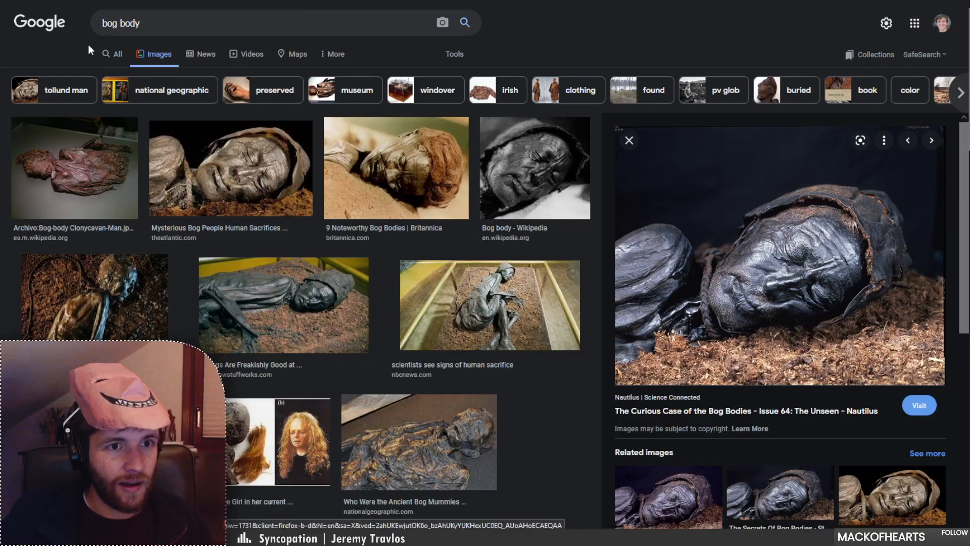
Open the Wikipedia article on bog bodies from the web results and read its introduction on natural mummification and geographic spread.
{"action": "left_click", "coordinate": [120, 53]}
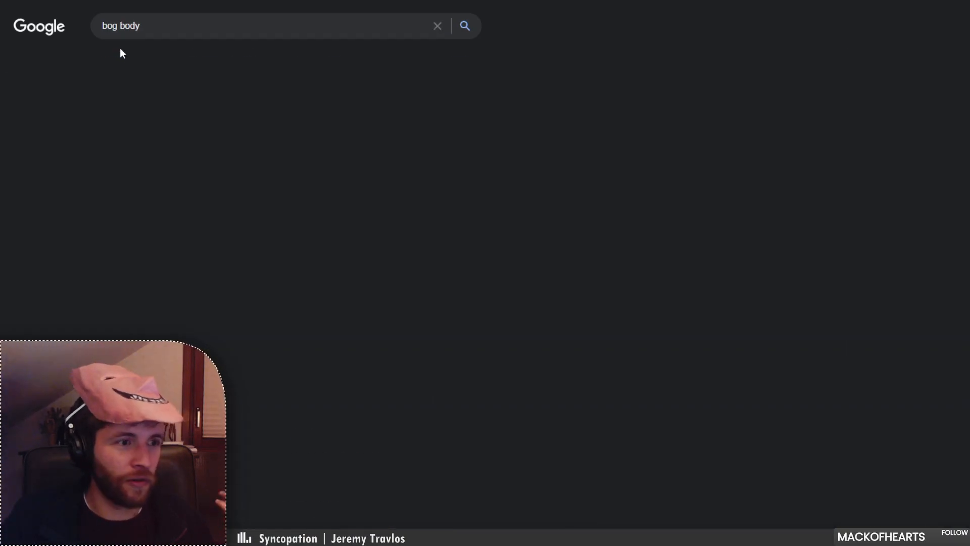
{"action": "left_click", "coordinate": [158, 127]}
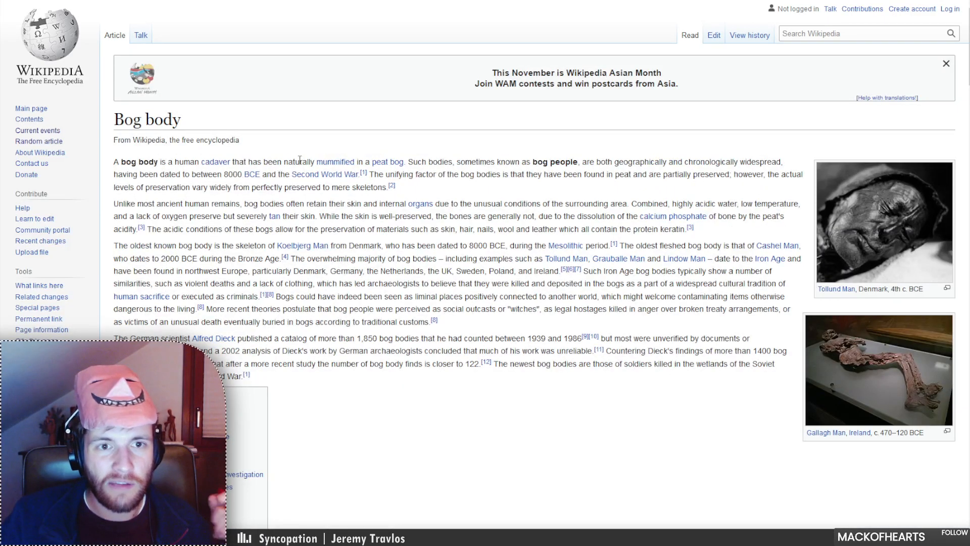
{"action": "left_click_drag", "start_coordinate": [286, 162], "coordinate": [408, 163]}
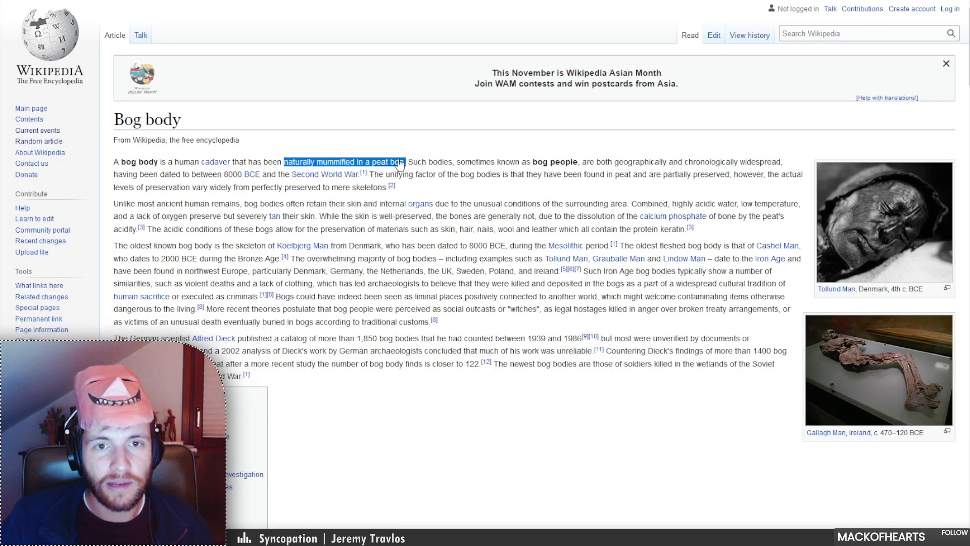
{"action": "left_click", "coordinate": [440, 161]}
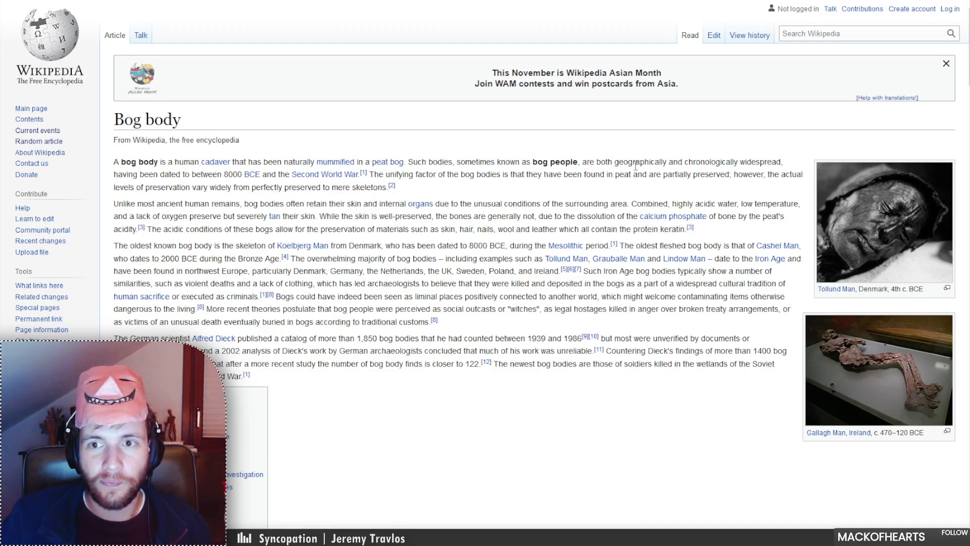
{"action": "left_click_drag", "start_coordinate": [619, 161], "coordinate": [740, 162]}
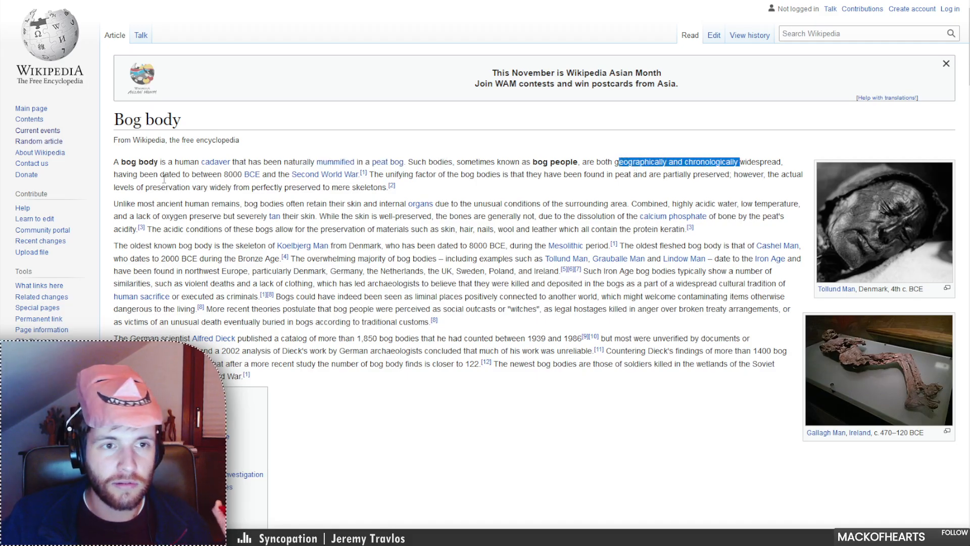
{"action": "left_click", "coordinate": [485, 179]}
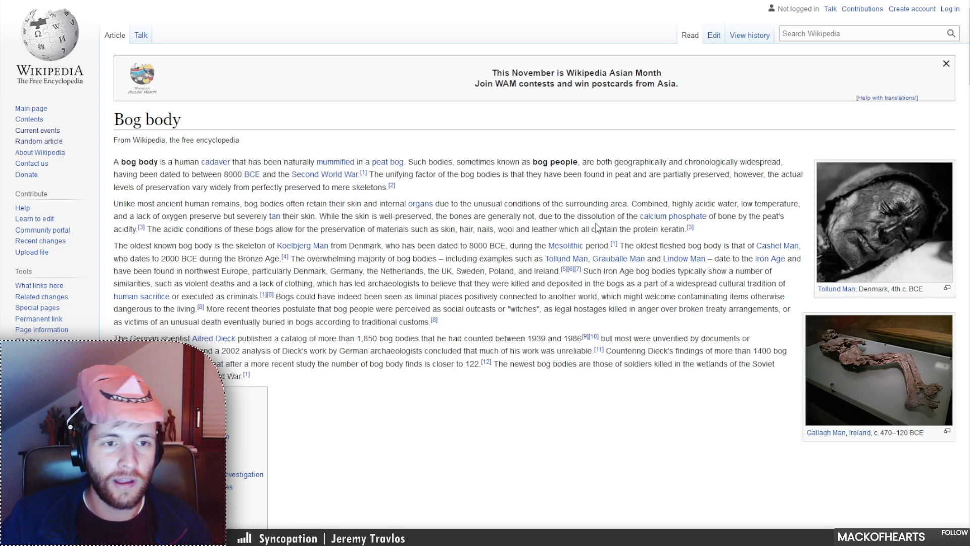
Skim the article's bog chemistry, historical context and discovery sections, viewing the Iron Age Windeby I photo enlarged.
{"action": "scroll", "coordinate": [596, 227], "scroll_direction": "down", "scroll_amount": 8}
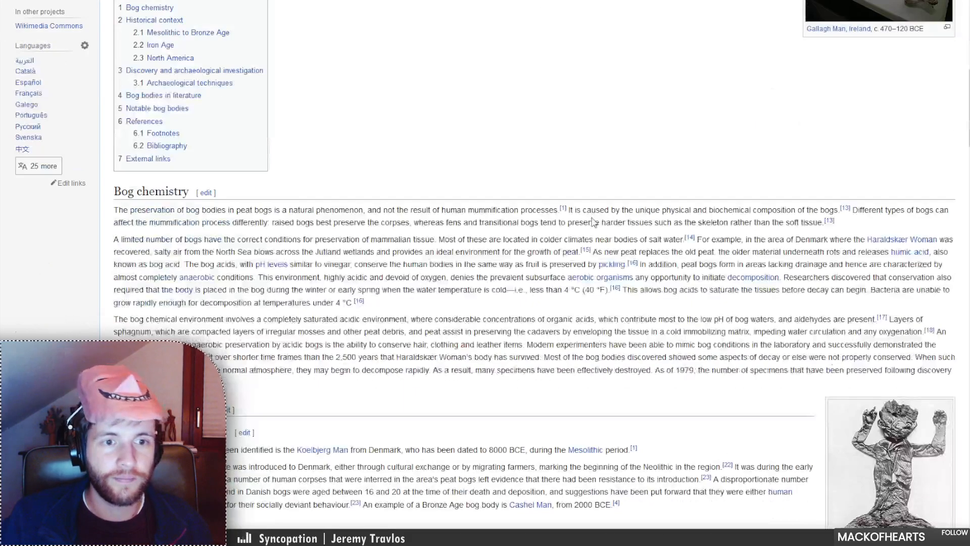
{"action": "scroll", "coordinate": [594, 222], "scroll_direction": "down", "scroll_amount": 3}
{"action": "scroll", "coordinate": [595, 223], "scroll_direction": "down", "scroll_amount": 3}
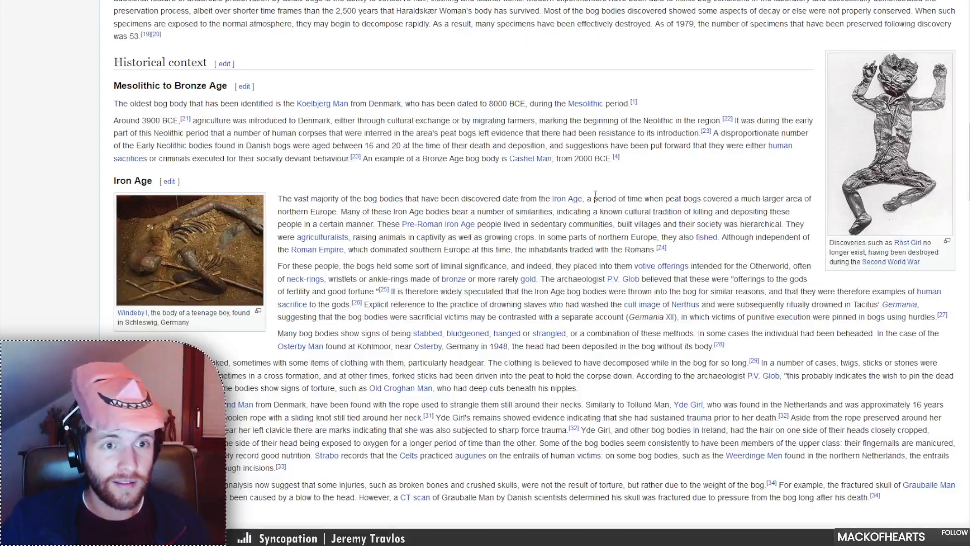
{"action": "left_click", "coordinate": [190, 252]}
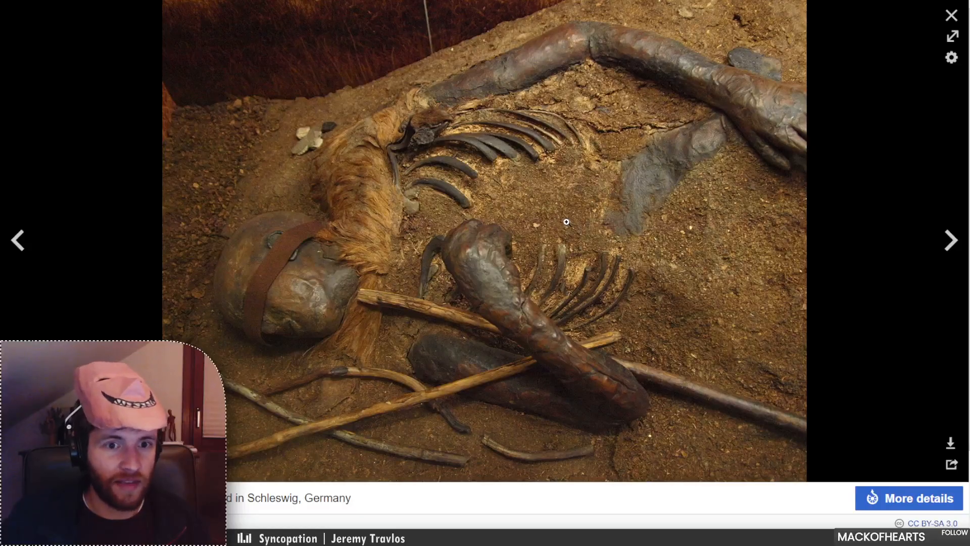
{"action": "left_click", "coordinate": [951, 17]}
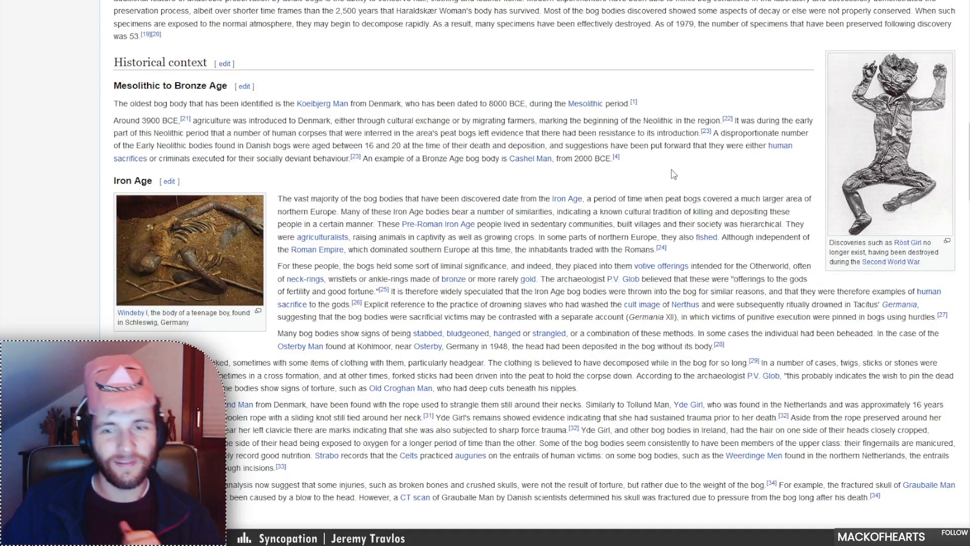
{"action": "scroll", "coordinate": [674, 174], "scroll_direction": "down", "scroll_amount": 15}
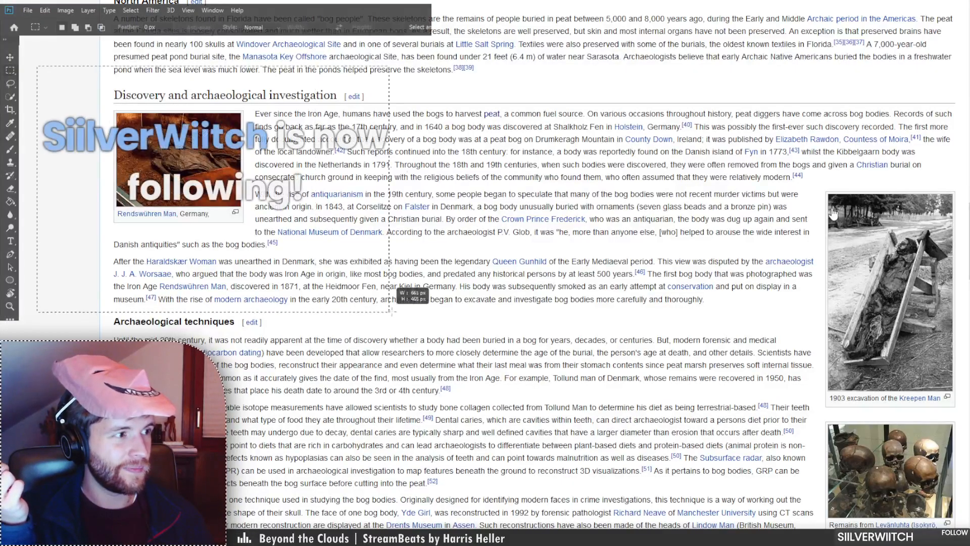
Switch to Photoshop and open the Gaussian Blur filter for the selected rectangular area.
{"action": "left_click", "coordinate": [153, 10]}
{"action": "mouse_move", "coordinate": [166, 124]}
{"action": "left_click", "coordinate": [295, 153]}
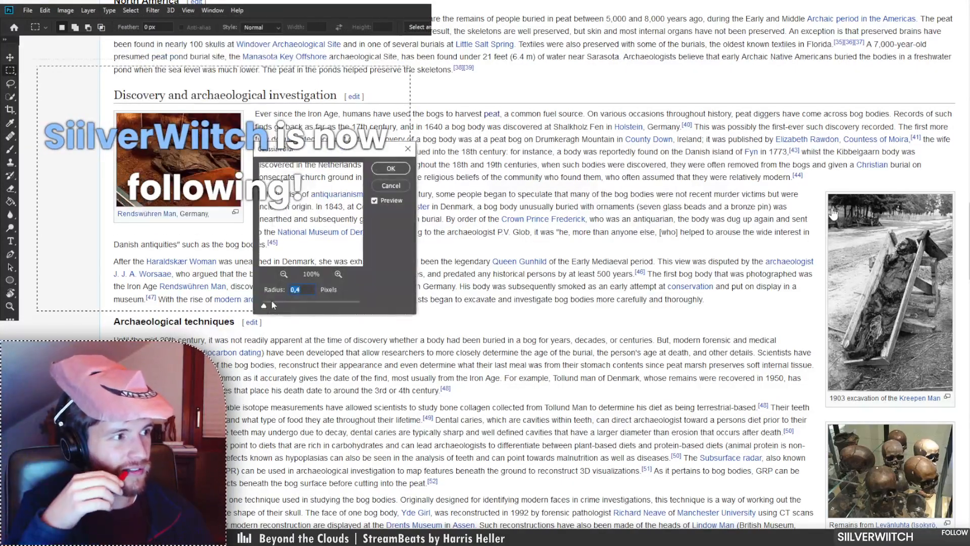
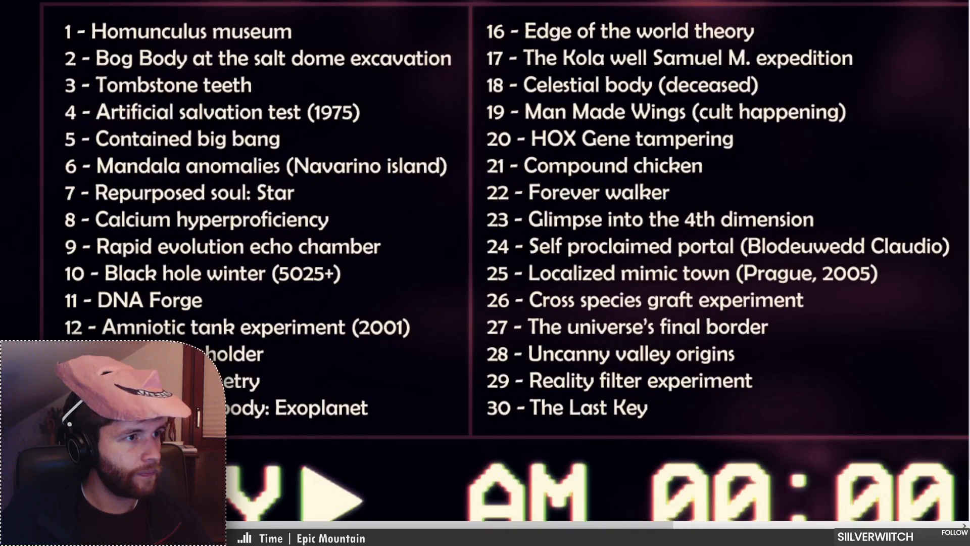
Switch to the UCR Declassified Twitter profile and browse its pinned training booklet, the Hellkite thread and older posts.
{"action": "key", "text": "ctrl+Tab"}
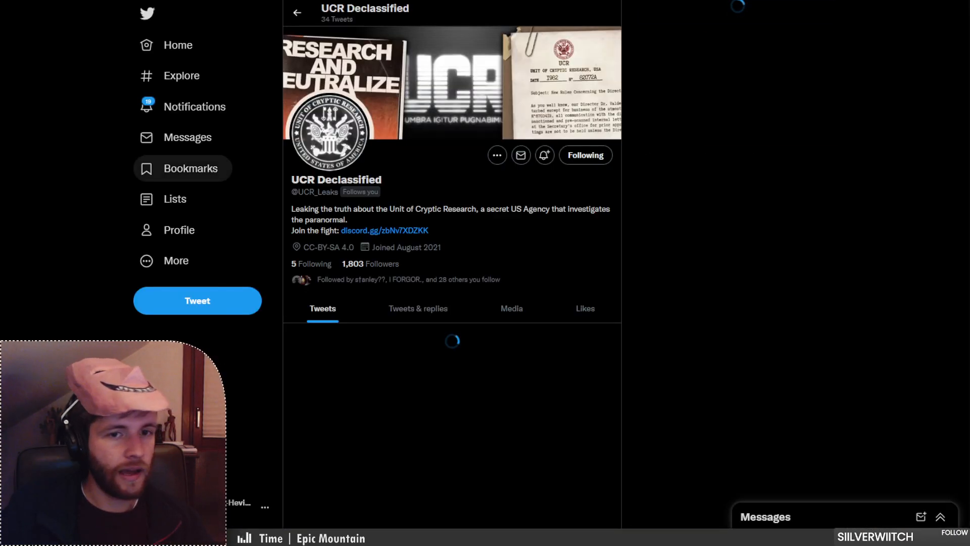
{"action": "key", "text": "ctrl+l"}
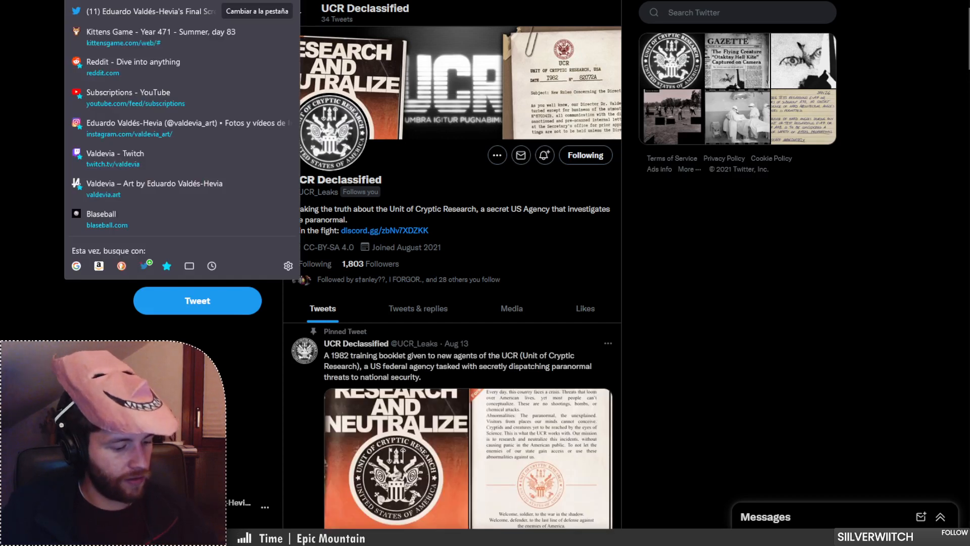
{"action": "key", "text": "Escape"}
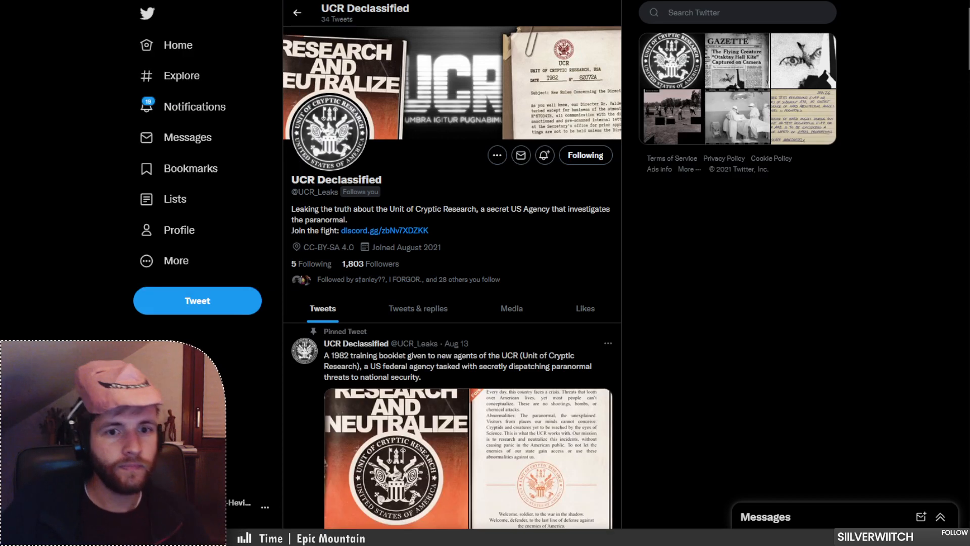
{"action": "scroll", "coordinate": [452, 278], "scroll_direction": "down", "scroll_amount": 3}
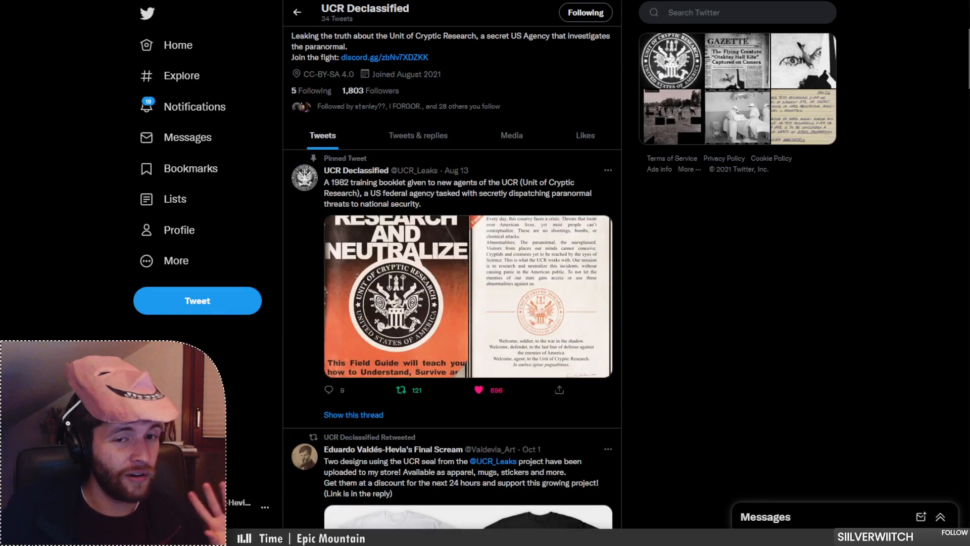
{"action": "scroll", "coordinate": [453, 278], "scroll_direction": "down", "scroll_amount": 15}
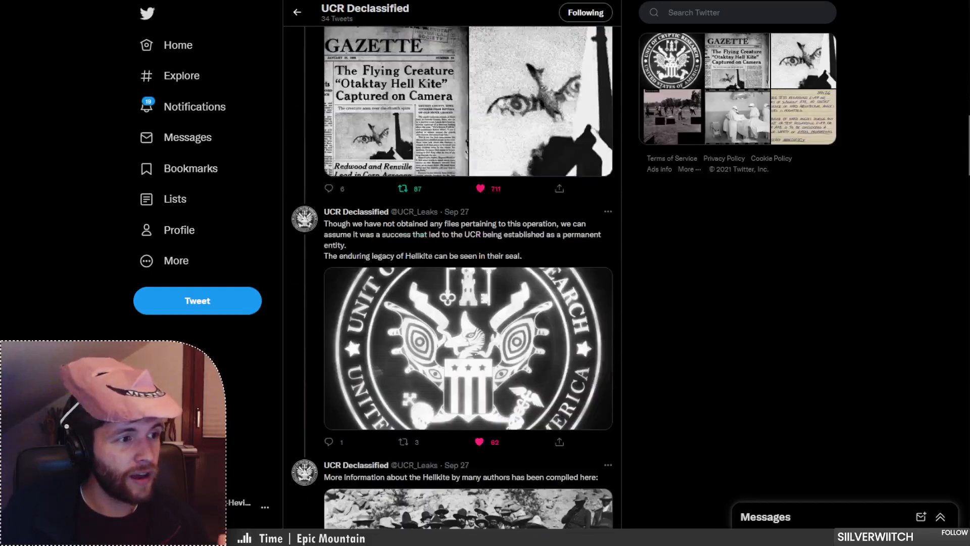
{"action": "scroll", "coordinate": [452, 277], "scroll_direction": "up", "scroll_amount": 9}
{"action": "scroll", "coordinate": [453, 278], "scroll_direction": "down", "scroll_amount": 8}
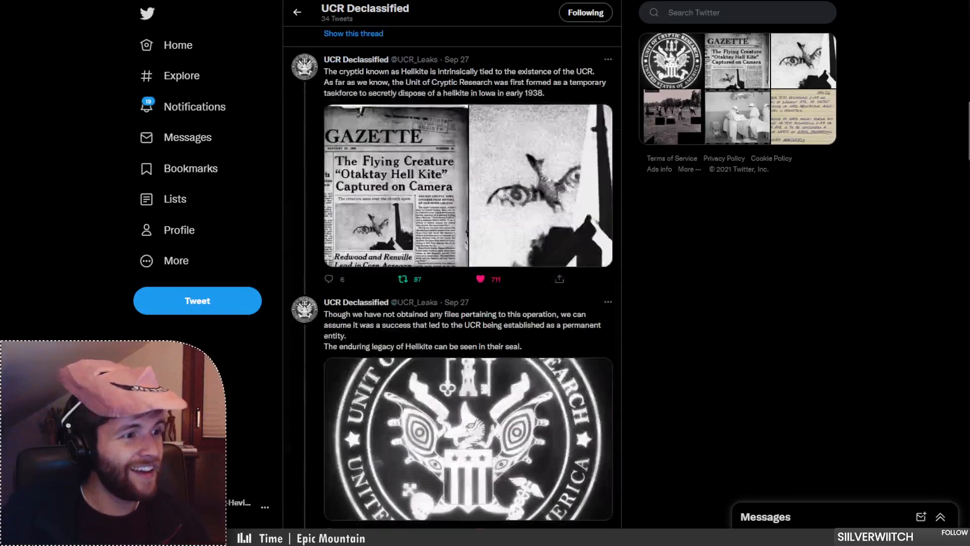
{"action": "scroll", "coordinate": [452, 278], "scroll_direction": "down", "scroll_amount": 12}
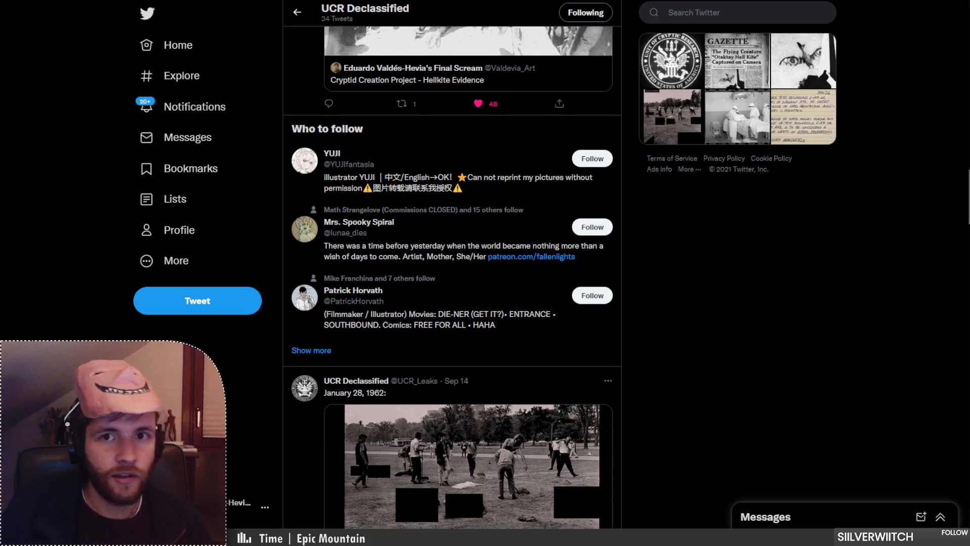
Return to the prompt list image and read through the numbered prompts from Homunculus museum to The Last Key.
{"action": "key", "text": "ctrl+Tab"}
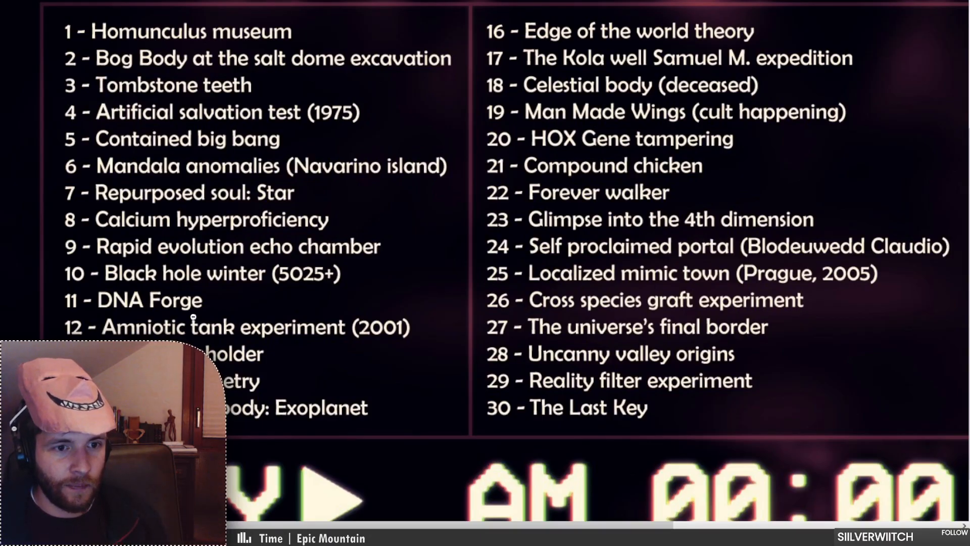
{"action": "scroll", "coordinate": [195, 301], "scroll_direction": "down", "scroll_amount": 1}
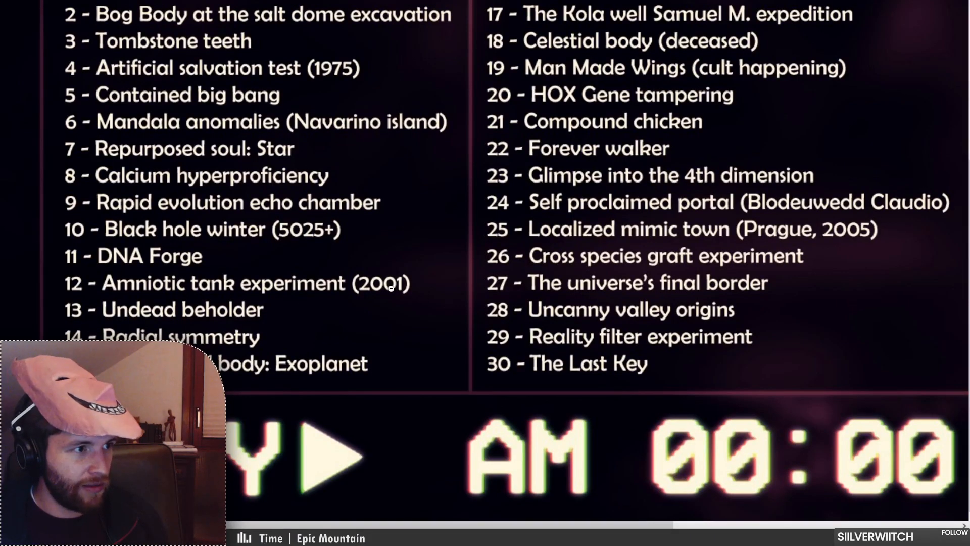
{"action": "scroll", "coordinate": [215, 117], "scroll_direction": "up", "scroll_amount": 2}
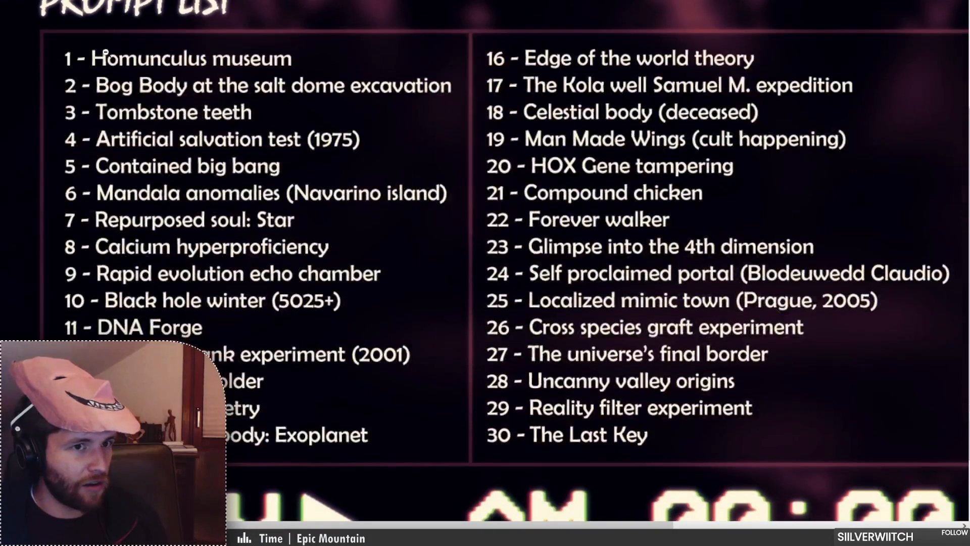
{"action": "scroll", "coordinate": [197, 160], "scroll_direction": "down", "scroll_amount": 2}
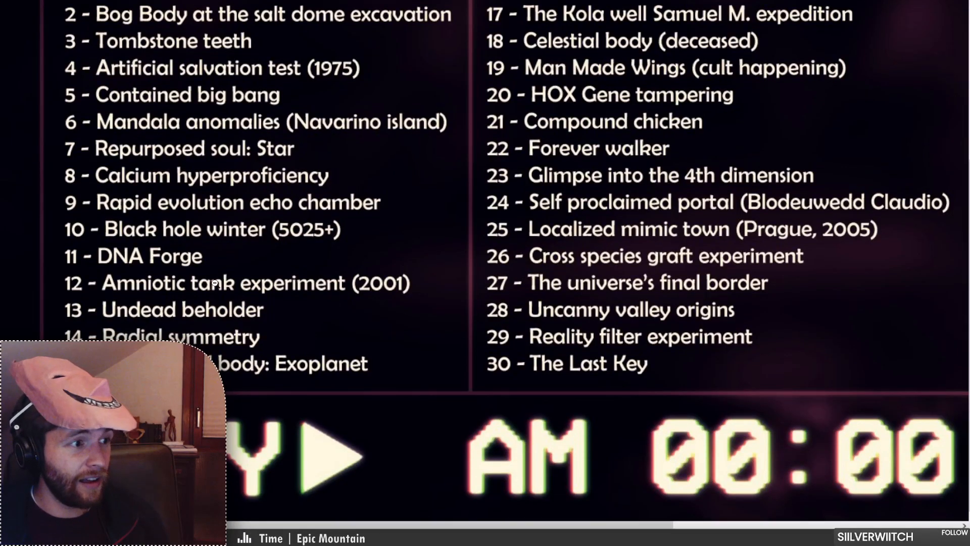
{"action": "scroll", "coordinate": [215, 283], "scroll_direction": "up", "scroll_amount": 2}
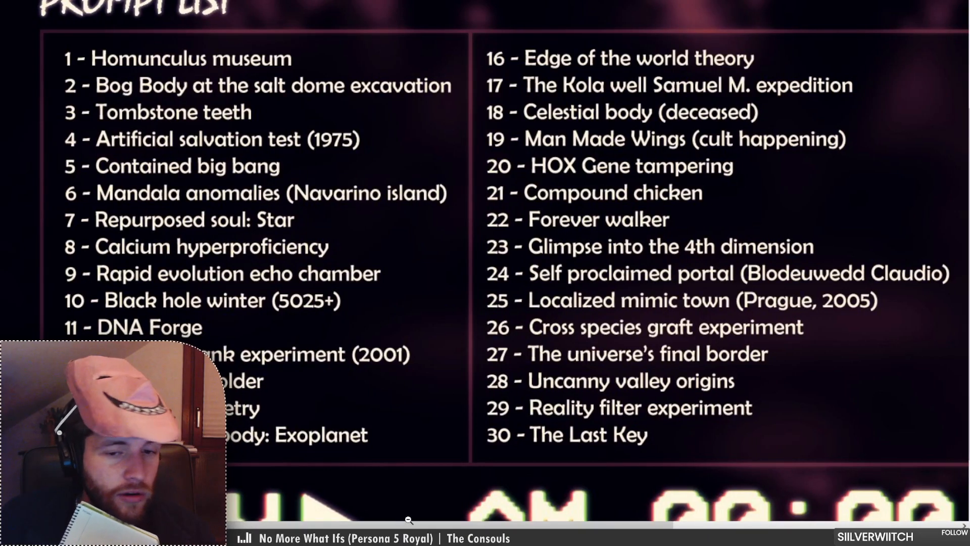
Examine the extra prompts section of the image and go back to the start of the numbered prompts.
{"action": "left_click_drag", "start_coordinate": [400, 525], "coordinate": [683, 500]}
{"action": "scroll", "coordinate": [800, 375], "scroll_direction": "down", "scroll_amount": 2}
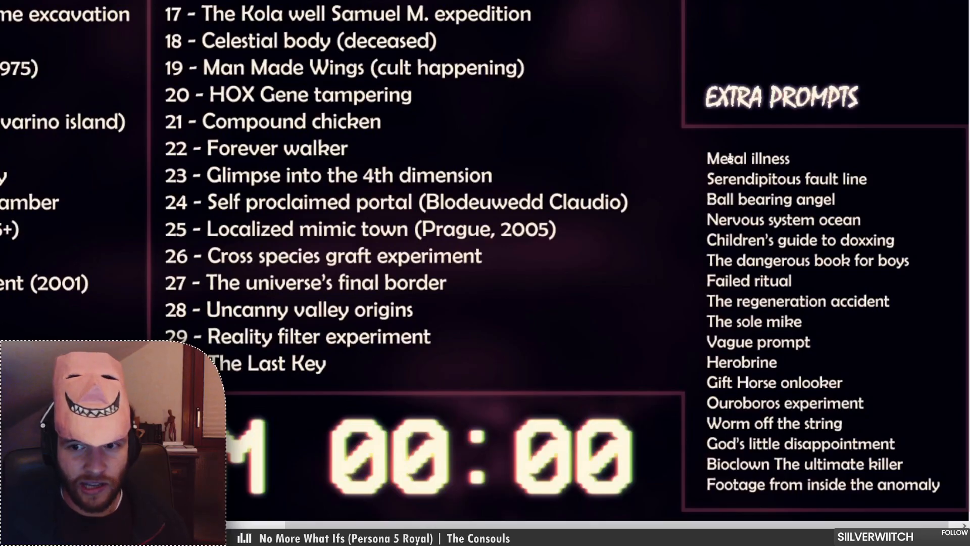
{"action": "left_click_drag", "start_coordinate": [523, 524], "coordinate": [535, 524]}
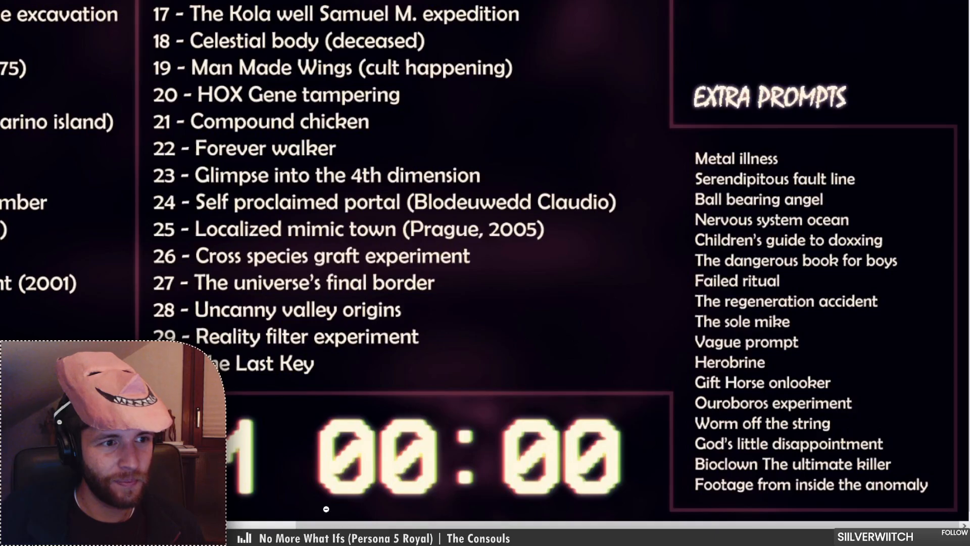
{"action": "left_click_drag", "start_coordinate": [439, 526], "coordinate": [263, 525]}
{"action": "scroll", "coordinate": [258, 450], "scroll_direction": "up", "scroll_amount": 2}
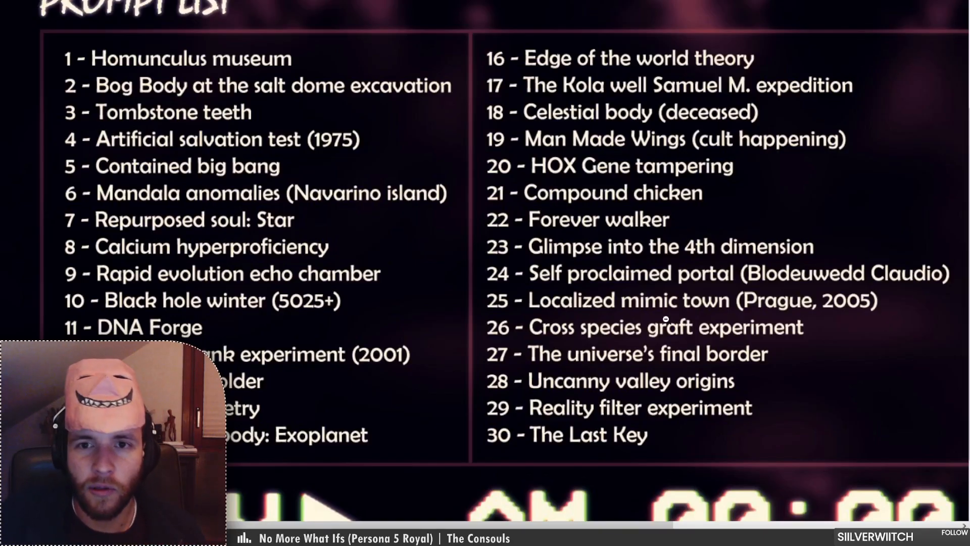
Recheck the extra prompts down to Footage from inside the anomaly, and return to the numbered columns.
{"action": "left_click_drag", "start_coordinate": [309, 526], "coordinate": [594, 527]}
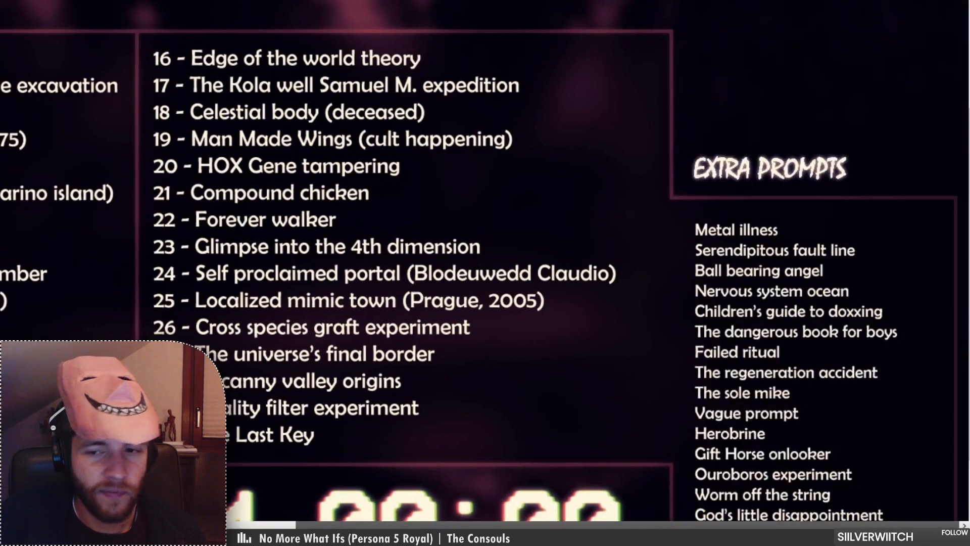
{"action": "scroll", "coordinate": [597, 470], "scroll_direction": "down", "scroll_amount": 2}
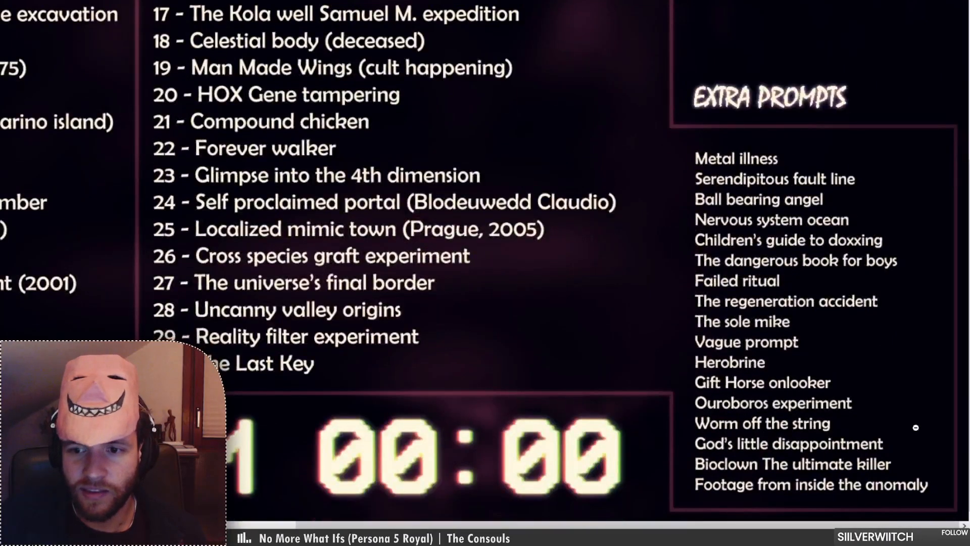
{"action": "left_click_drag", "start_coordinate": [539, 525], "coordinate": [328, 494]}
{"action": "scroll", "coordinate": [344, 467], "scroll_direction": "up", "scroll_amount": 2}
{"action": "scroll", "coordinate": [342, 462], "scroll_direction": "down", "scroll_amount": 1}
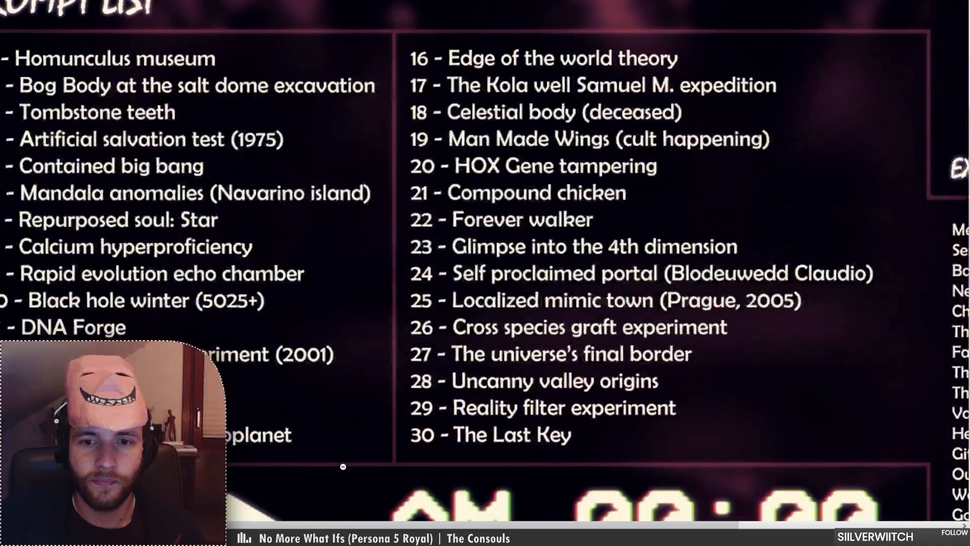
{"action": "scroll", "coordinate": [481, 317], "scroll_direction": "up", "scroll_amount": 1}
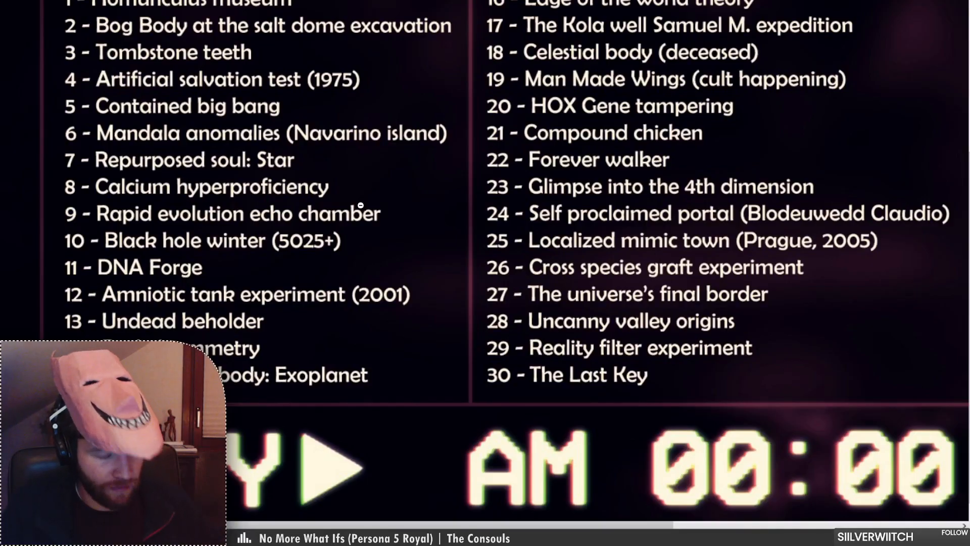
Search Google for "skull bone cancer" in a new tab and show the image results.
{"action": "key", "text": "ctrl+t"}
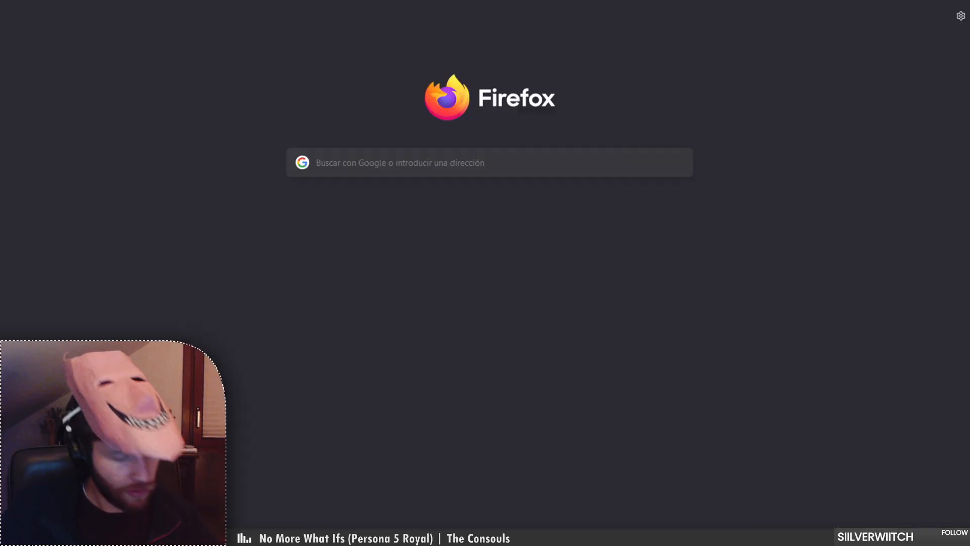
{"action": "type", "text": "skull bone"}
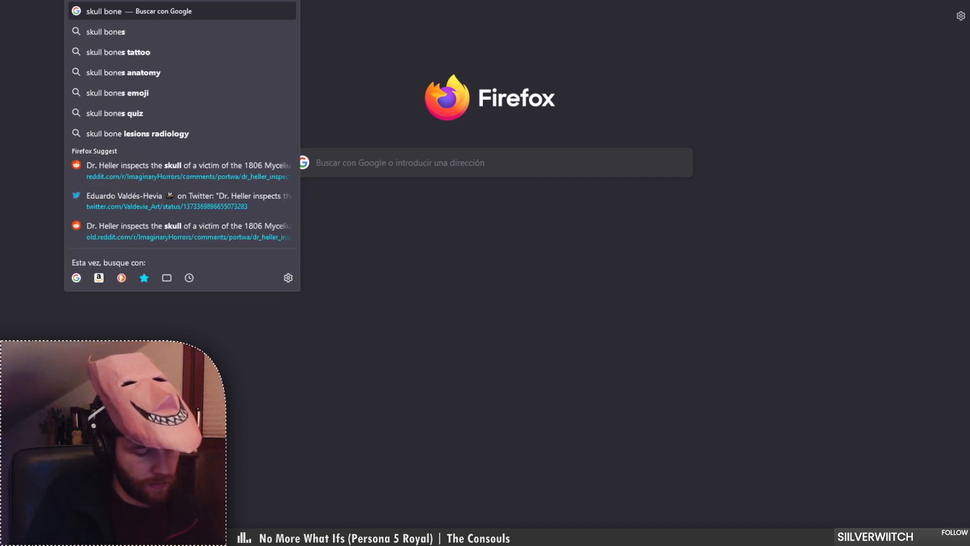
{"action": "type", "text": " cancer"}
{"action": "key", "text": "Return"}
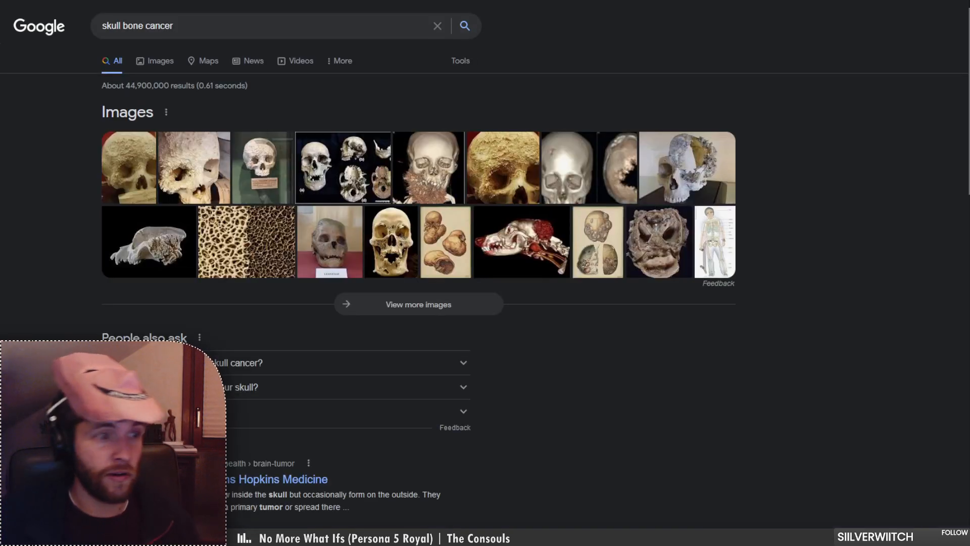
{"action": "left_click", "coordinate": [152, 70]}
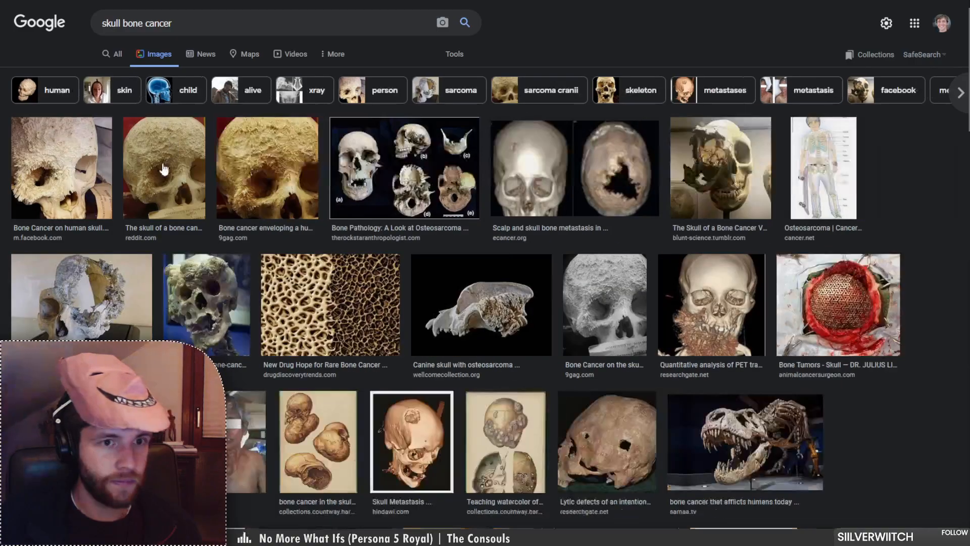
Preview the Reddit, 9GAG and Blunt Report bone cancer skulls and the Wellcome Collection canine skull with osteosarcoma.
{"action": "left_click", "coordinate": [162, 168]}
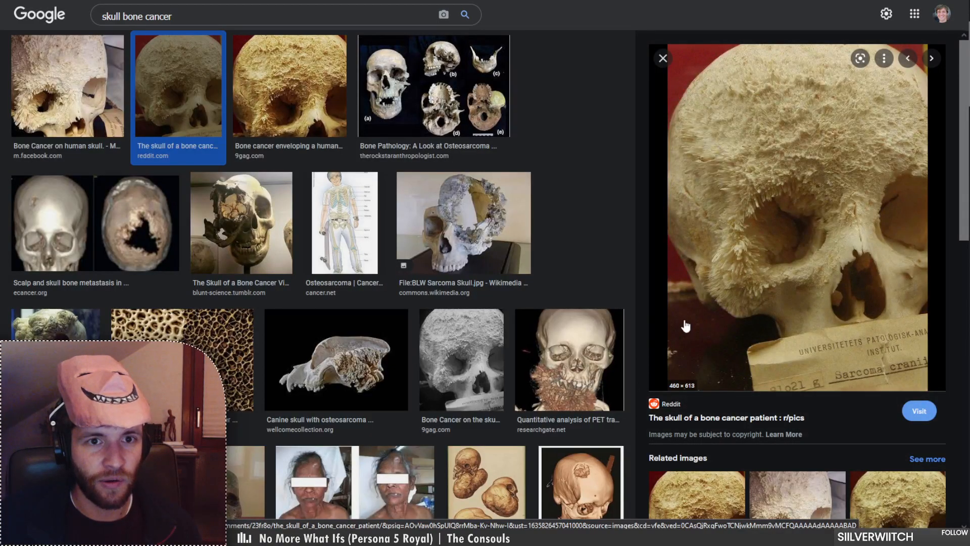
{"action": "left_click", "coordinate": [314, 101]}
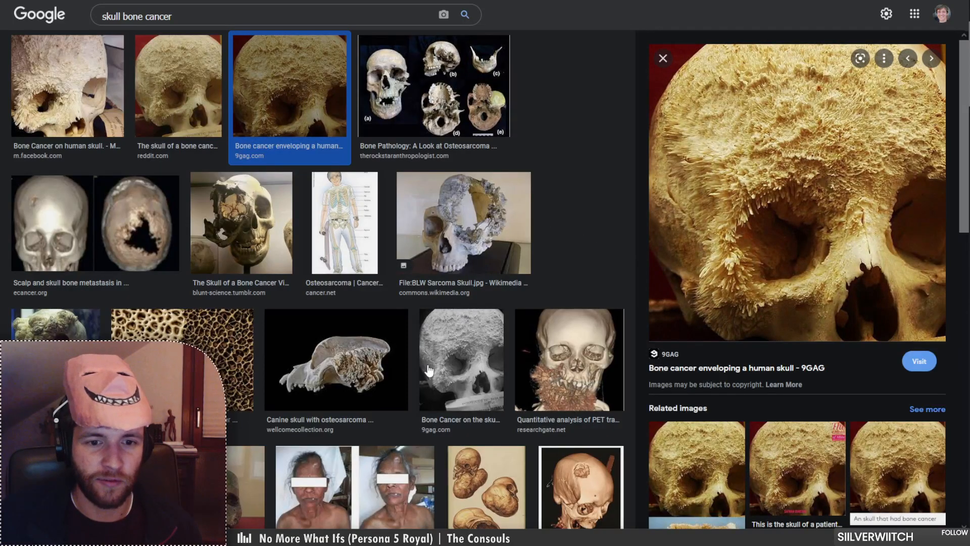
{"action": "left_click", "coordinate": [251, 224]}
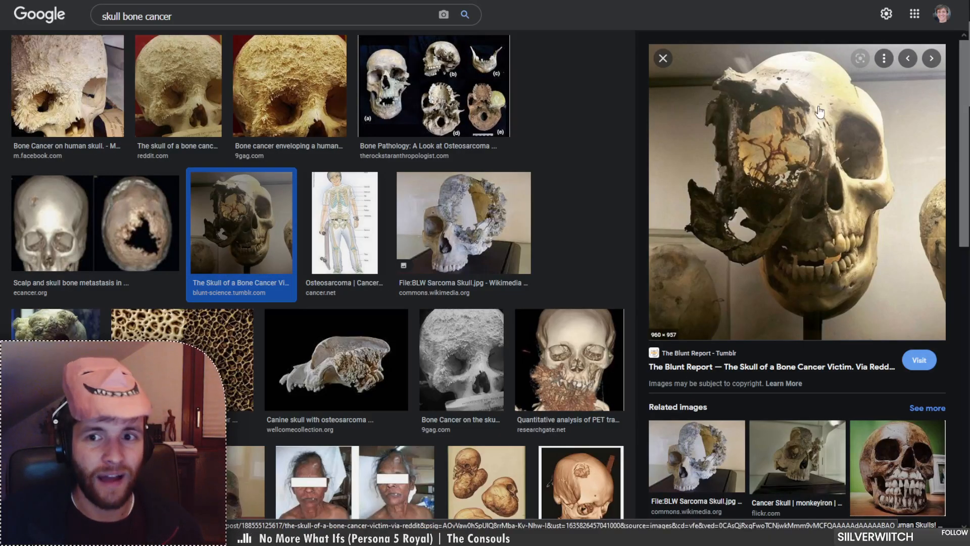
{"action": "left_click", "coordinate": [294, 119]}
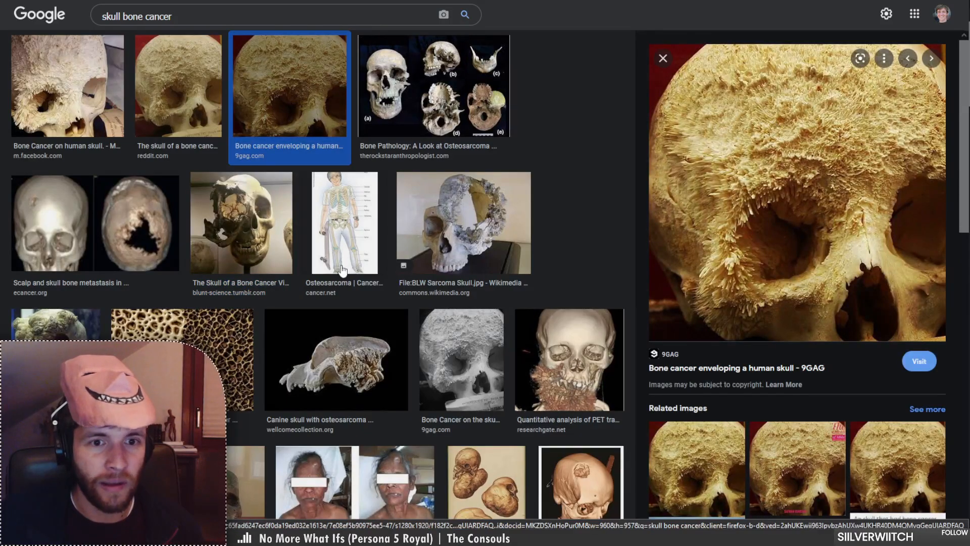
{"action": "left_click", "coordinate": [368, 387]}
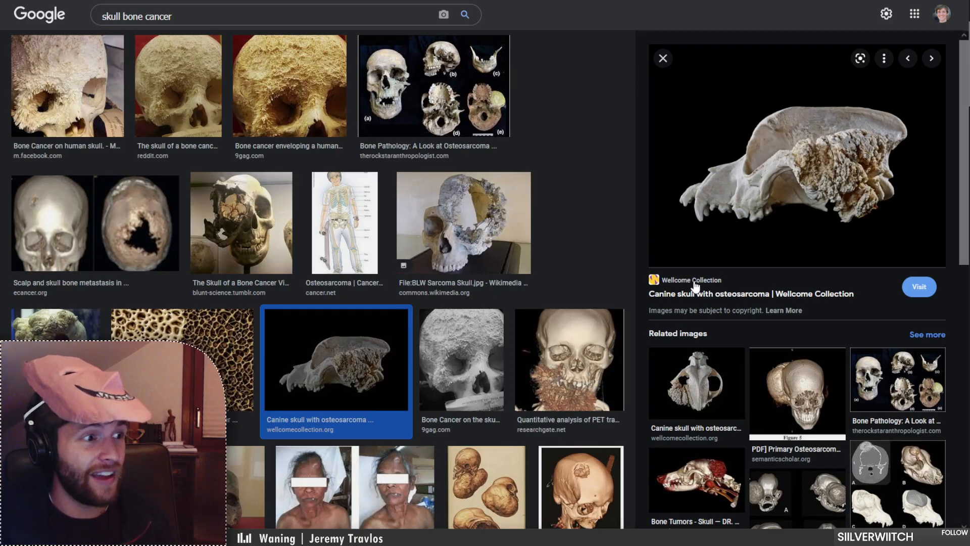
{"action": "left_click", "coordinate": [263, 82]}
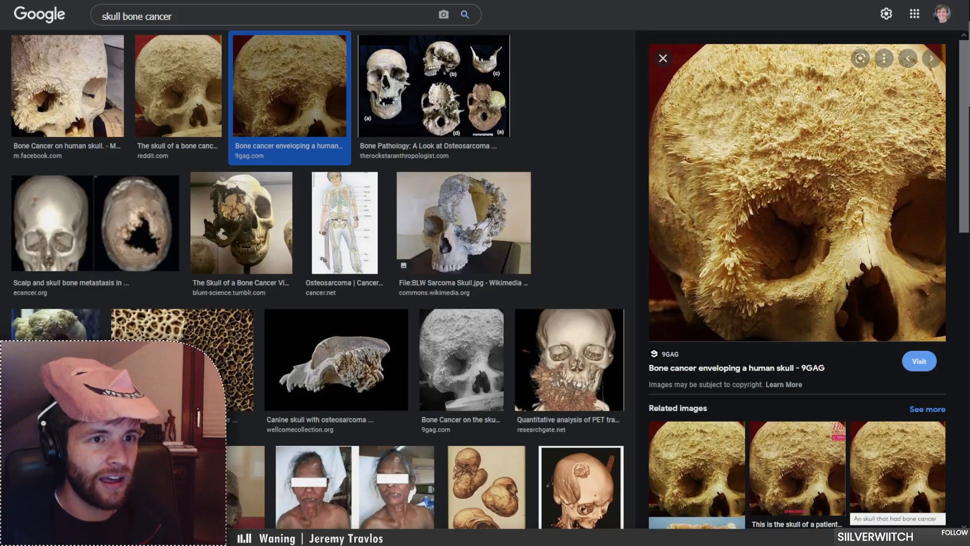
Replace the image query and search for "myostatin related hypertrophy".
{"action": "triple_click", "coordinate": [137, 16]}
{"action": "type", "text": "myostatin related hypertrophy"}
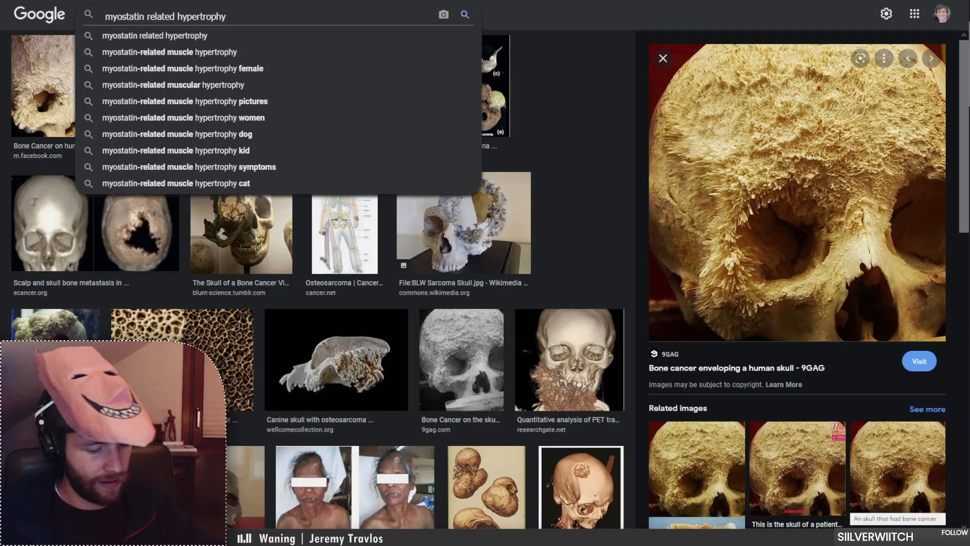
{"action": "key", "text": "Return"}
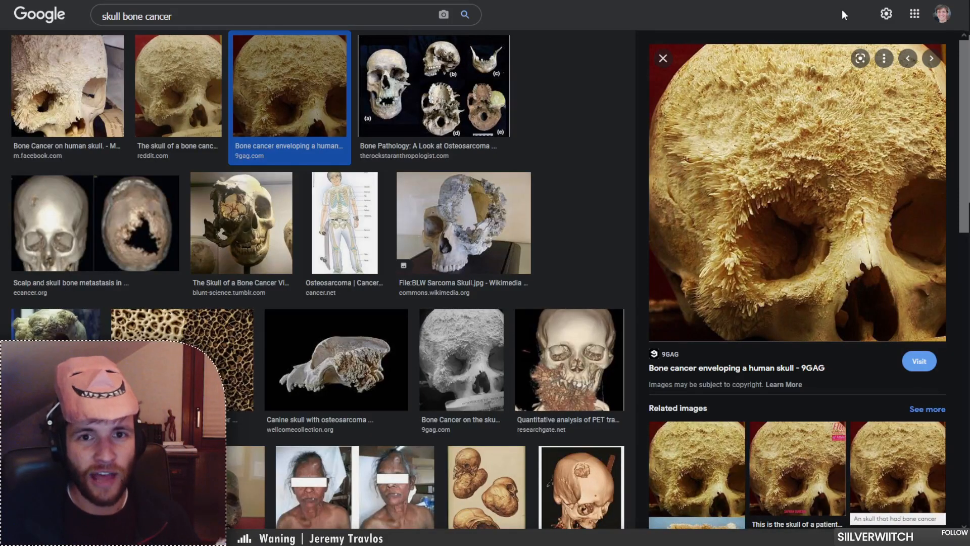
Return to the prompt list image and review its upper numbered prompts.
{"action": "key", "text": "ctrl+Tab"}
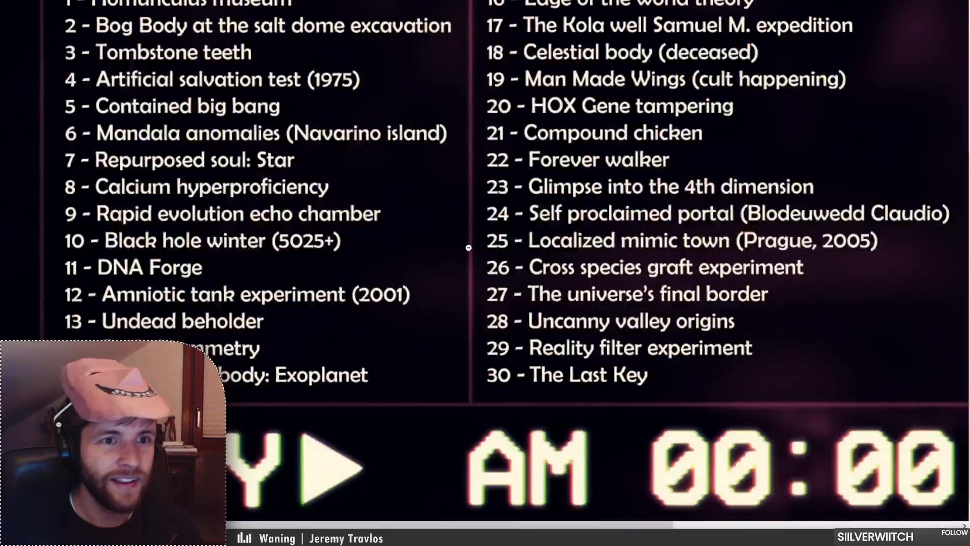
{"action": "scroll", "coordinate": [469, 239], "scroll_direction": "up", "scroll_amount": 1}
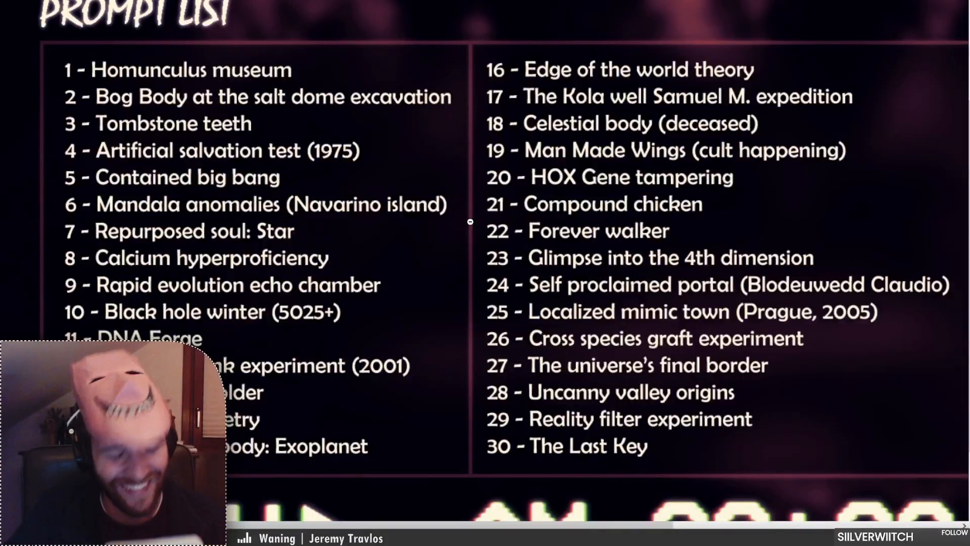
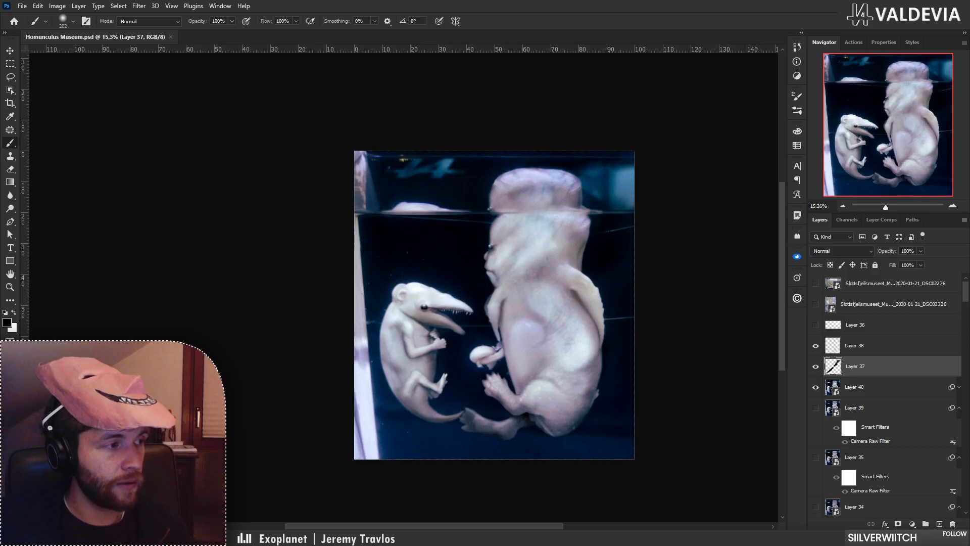
Switch to the photo viewer and browse the Clown, Harlequids, Ringmaster and Clown Carousel Landscape artworks.
{"action": "key", "text": "alt+Tab"}
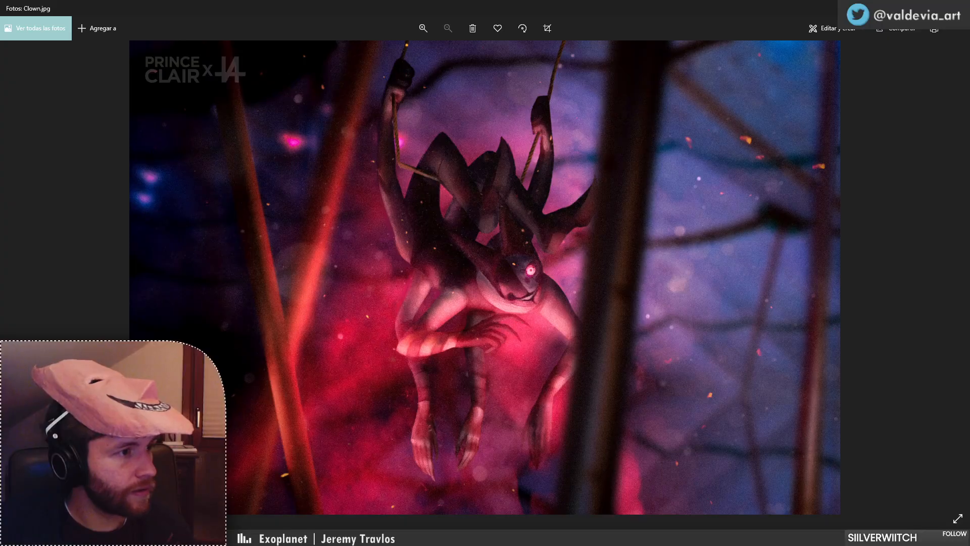
{"action": "key", "text": "Right"}
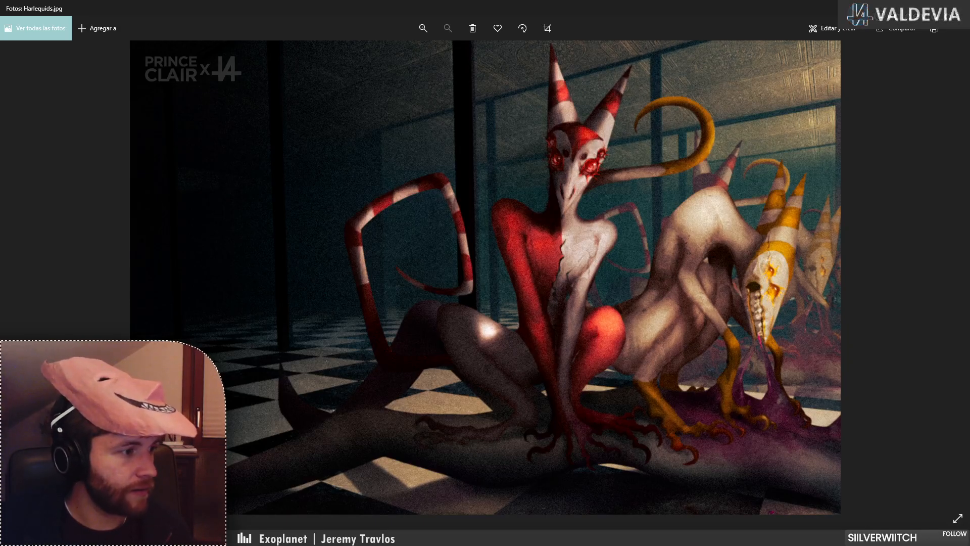
{"action": "key", "text": "Right"}
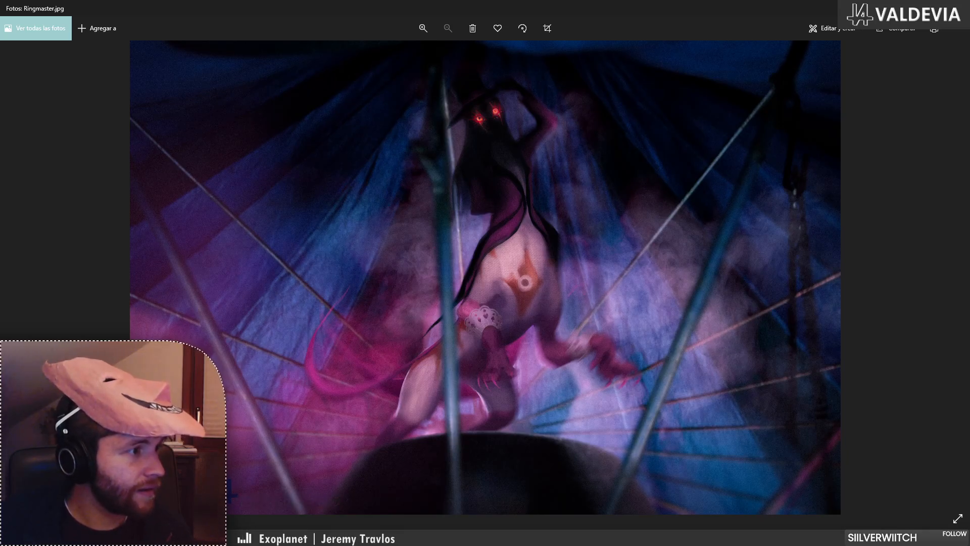
{"action": "key", "text": "Right"}
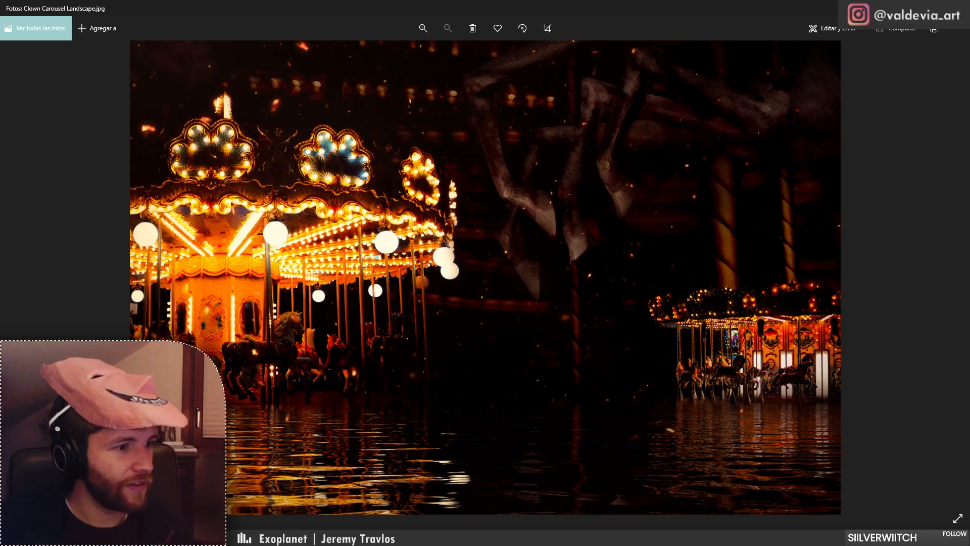
{"action": "key", "text": "Right"}
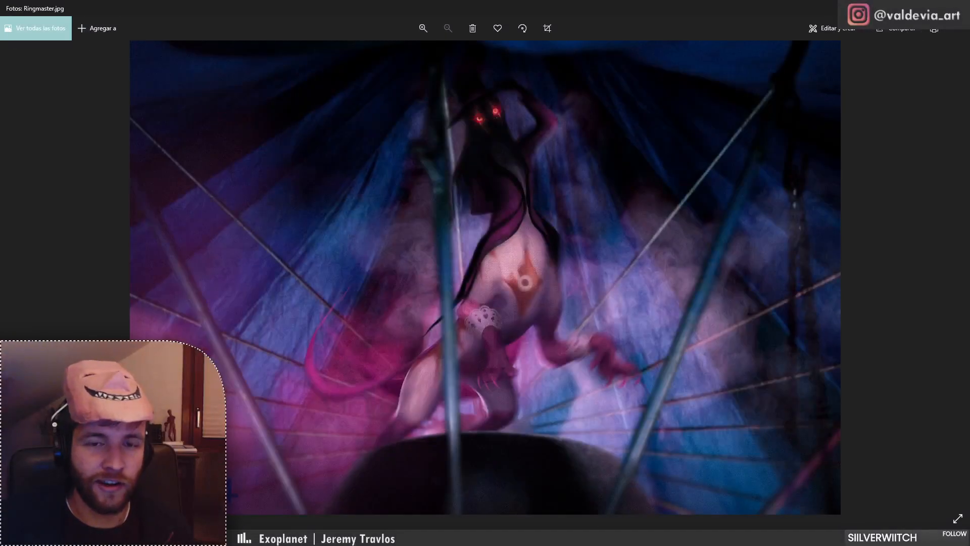
{"action": "key", "text": "Right"}
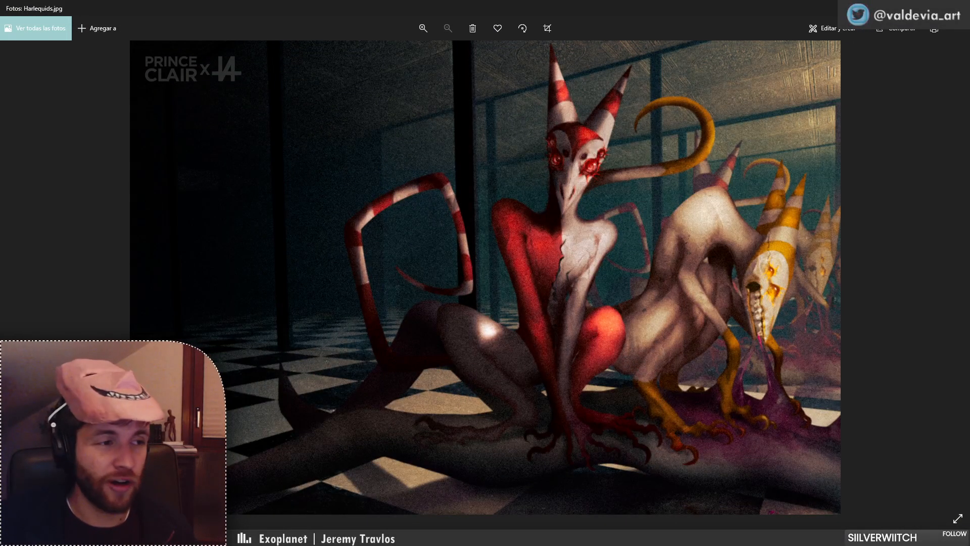
{"action": "key", "text": "Right"}
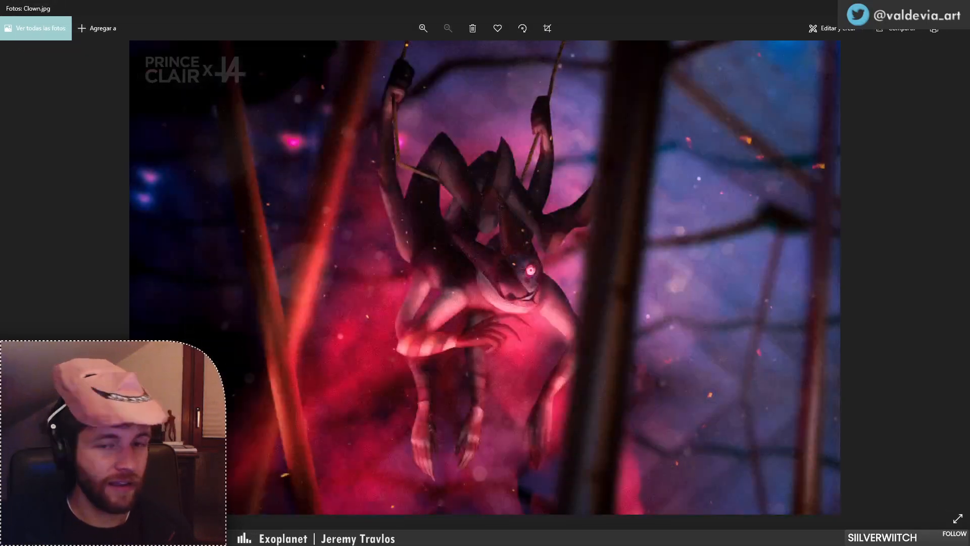
Watch the House of Horrors Glow Animation video in VLC and close the player.
{"action": "key", "text": "alt+Tab"}
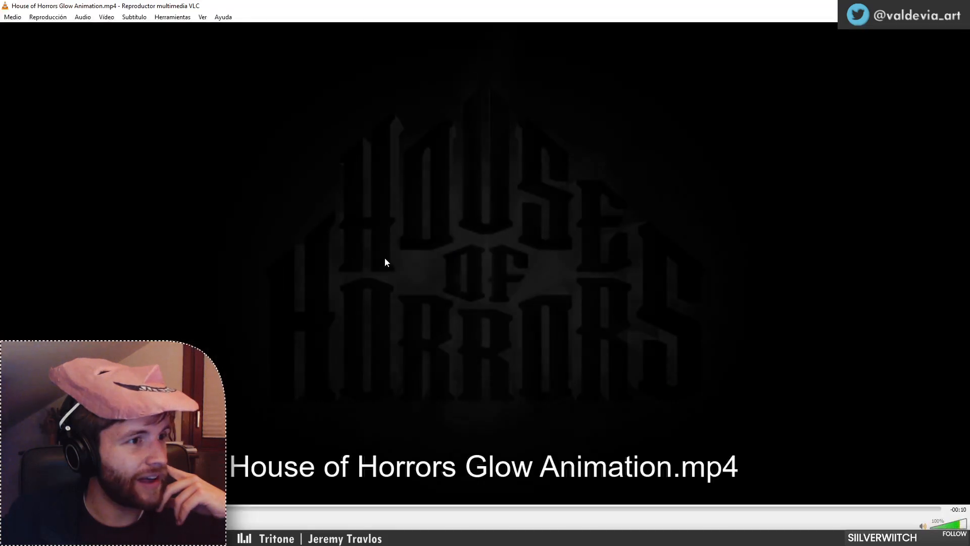
{"action": "double_click", "coordinate": [404, 253]}
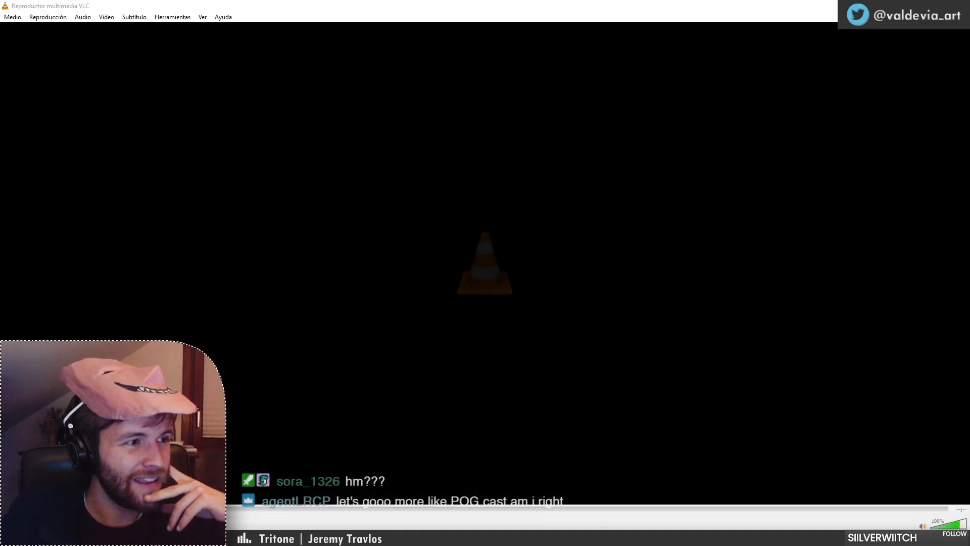
{"action": "key", "text": "alt+F4"}
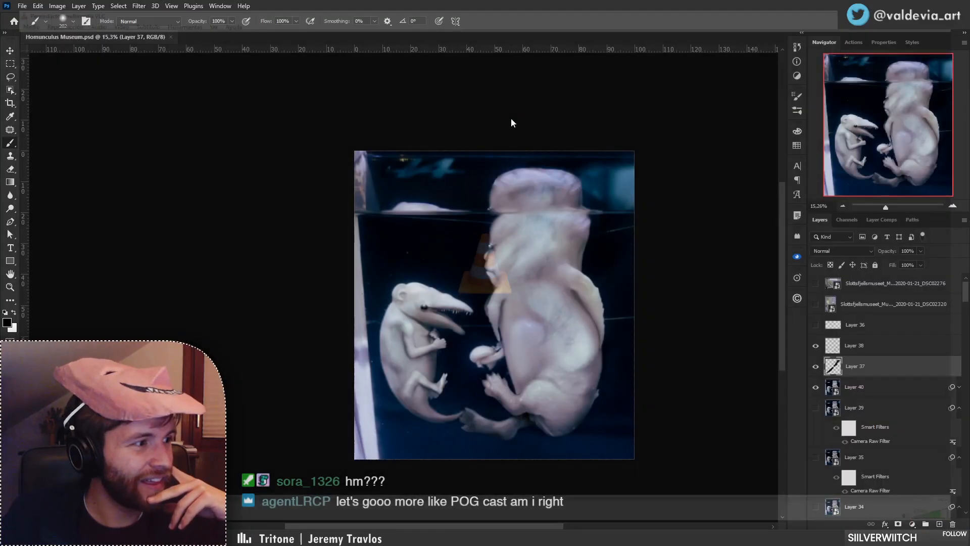
View the glowing and plain white House of Horrors logo versions, replay the glow animation and close the player.
{"action": "key", "text": "alt+Tab"}
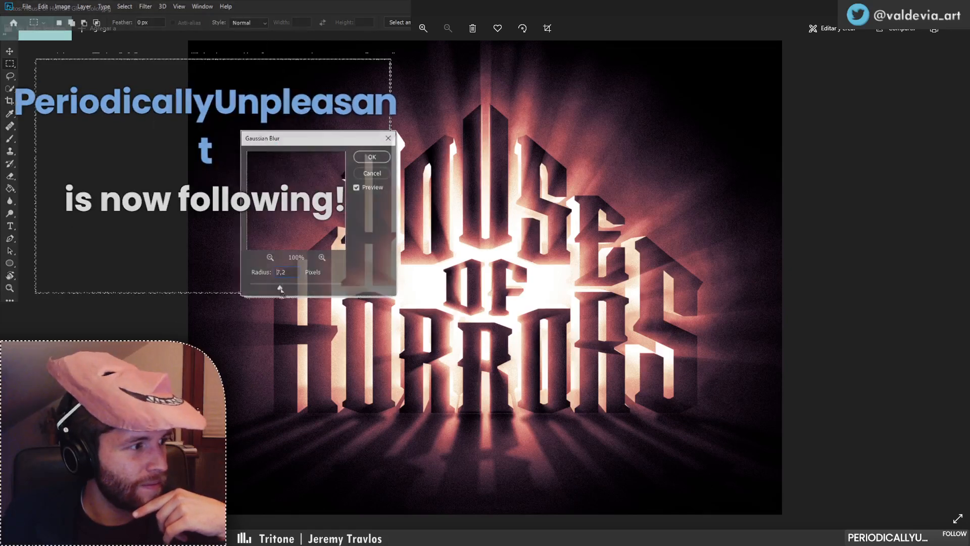
{"action": "key", "text": "alt+F4"}
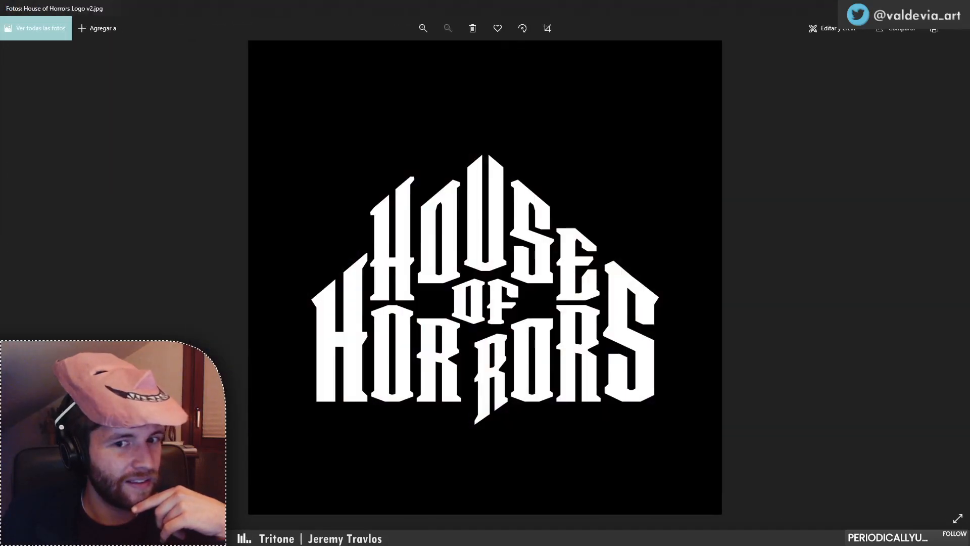
{"action": "key", "text": "Left"}
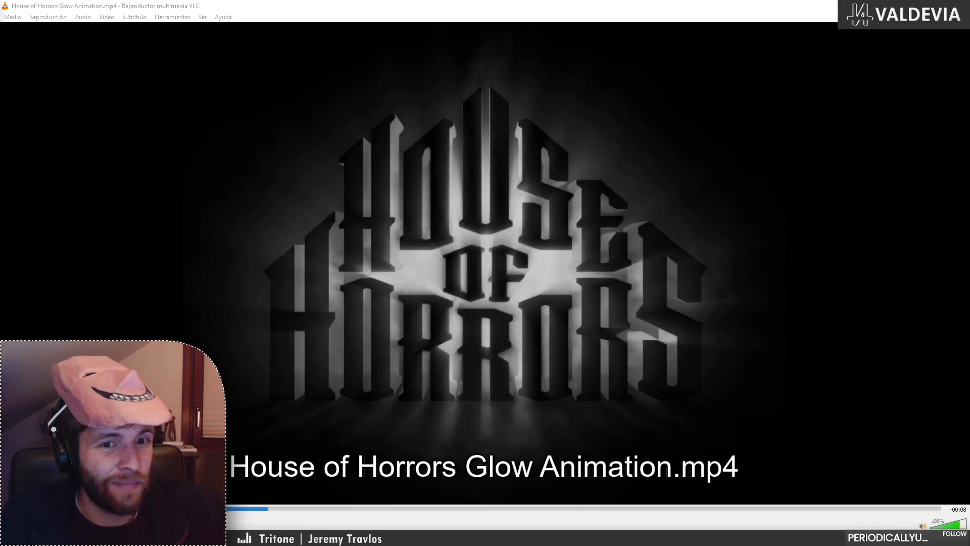
{"action": "double_click", "coordinate": [183, 248]}
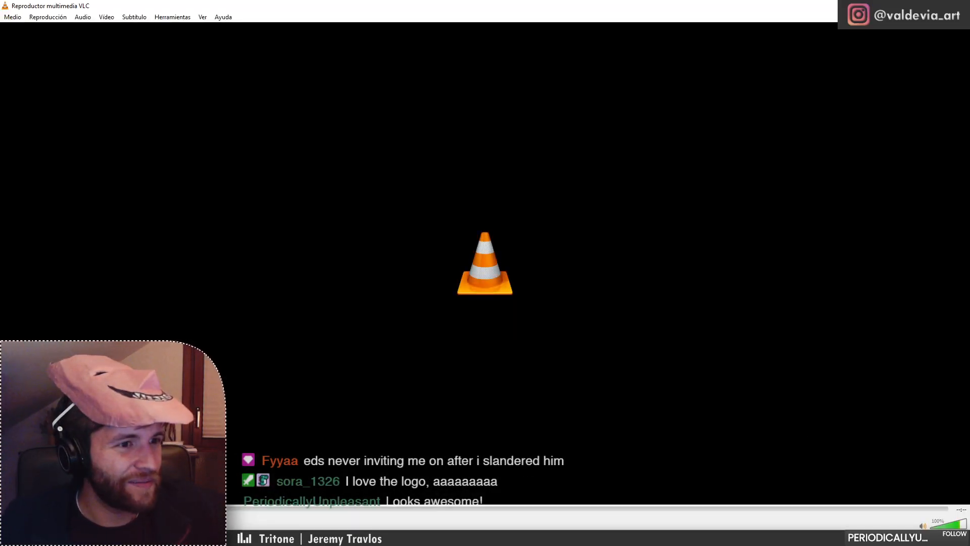
{"action": "left_click", "coordinate": [958, 6]}
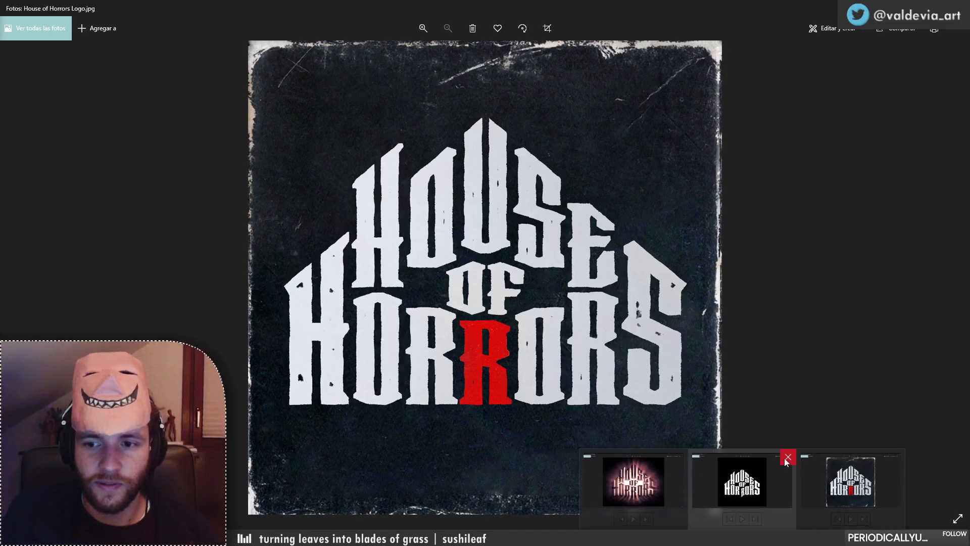
Close the plain white House of Horrors logo preview, view the textured logo with the red R and return to Photoshop.
{"action": "left_click", "coordinate": [787, 458]}
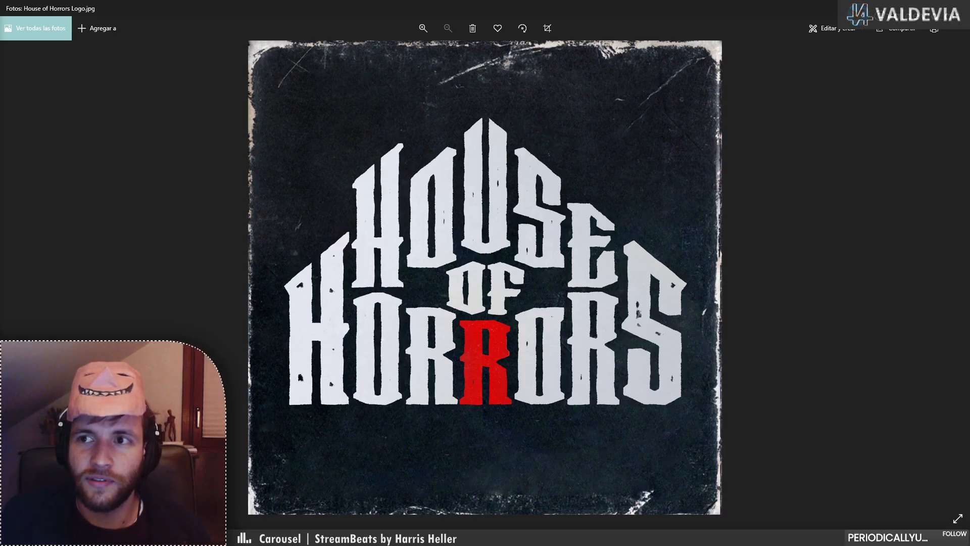
{"action": "key", "text": "Right"}
{"action": "left_click", "coordinate": [911, 8]}
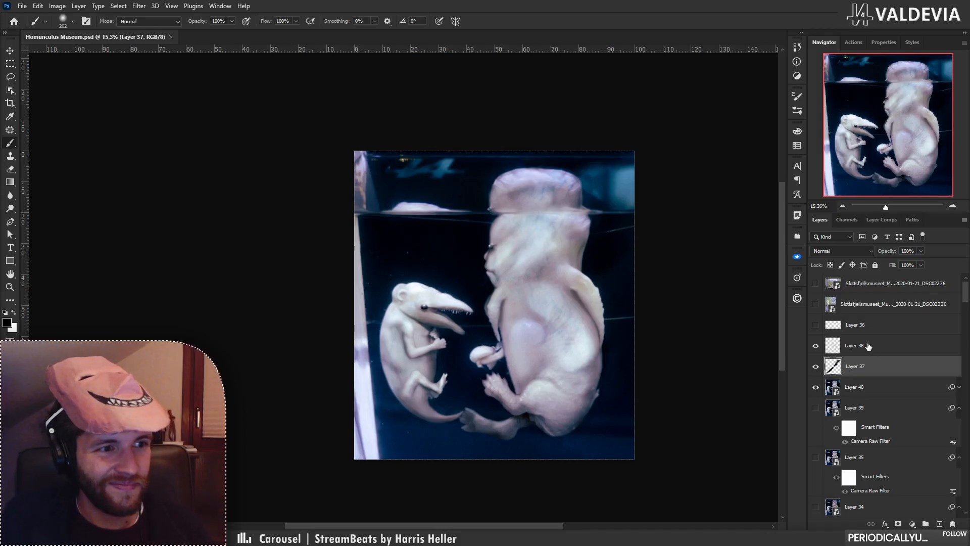
Enlarge the Homunculus Museum image to about 22% and examine the two jar creatures.
{"action": "left_click_drag", "start_coordinate": [530, 325], "coordinate": [441, 311]}
{"action": "key", "text": "z"}
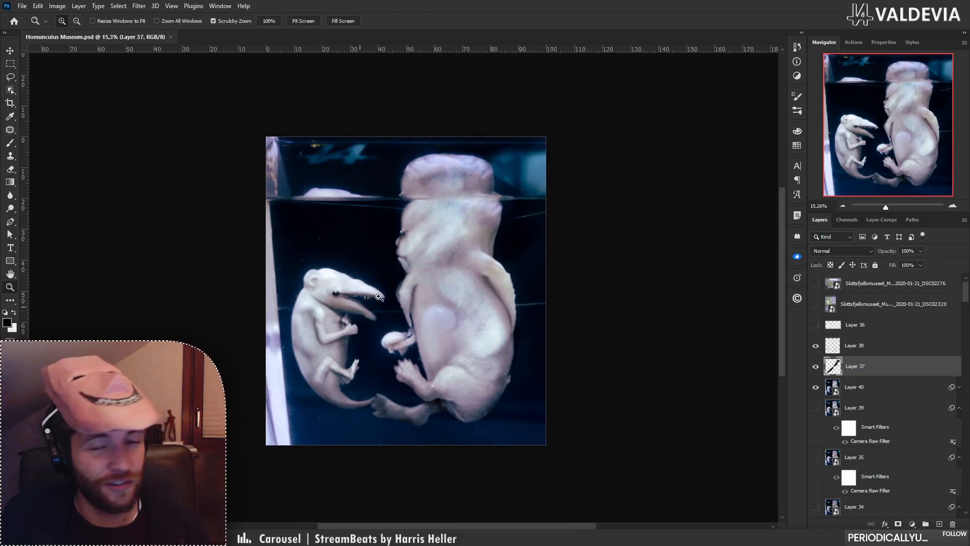
{"action": "left_click_drag", "start_coordinate": [380, 297], "coordinate": [432, 292]}
{"action": "key", "text": "b"}
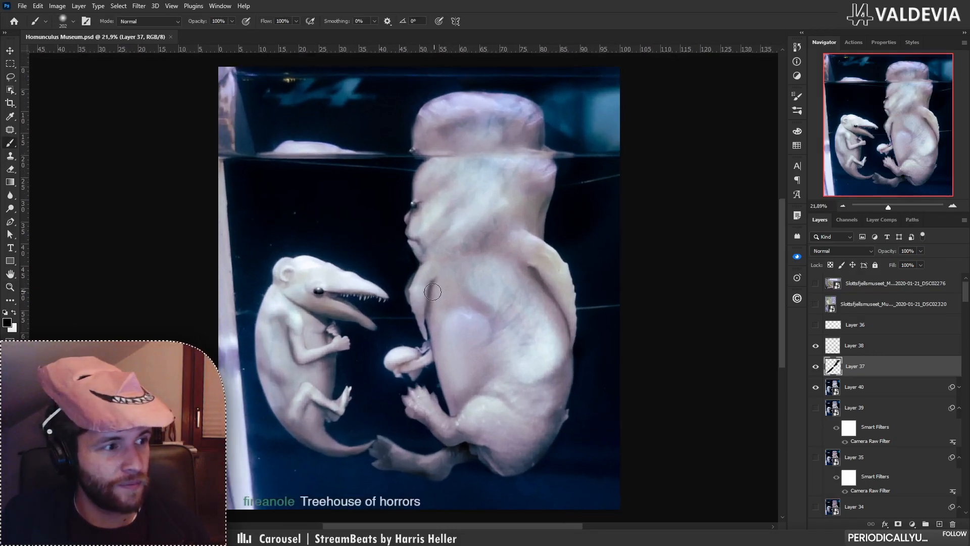
{"action": "left_click_drag", "start_coordinate": [329, 322], "coordinate": [349, 308]}
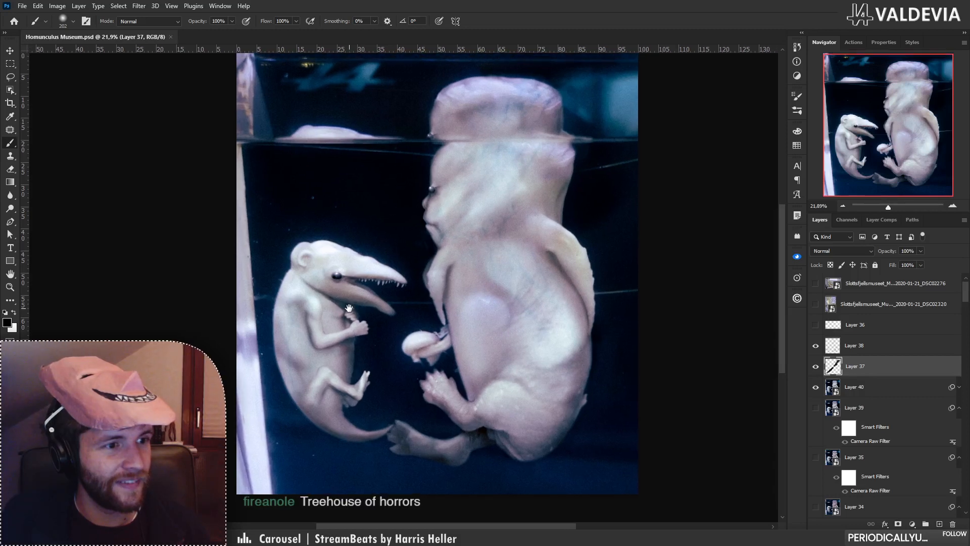